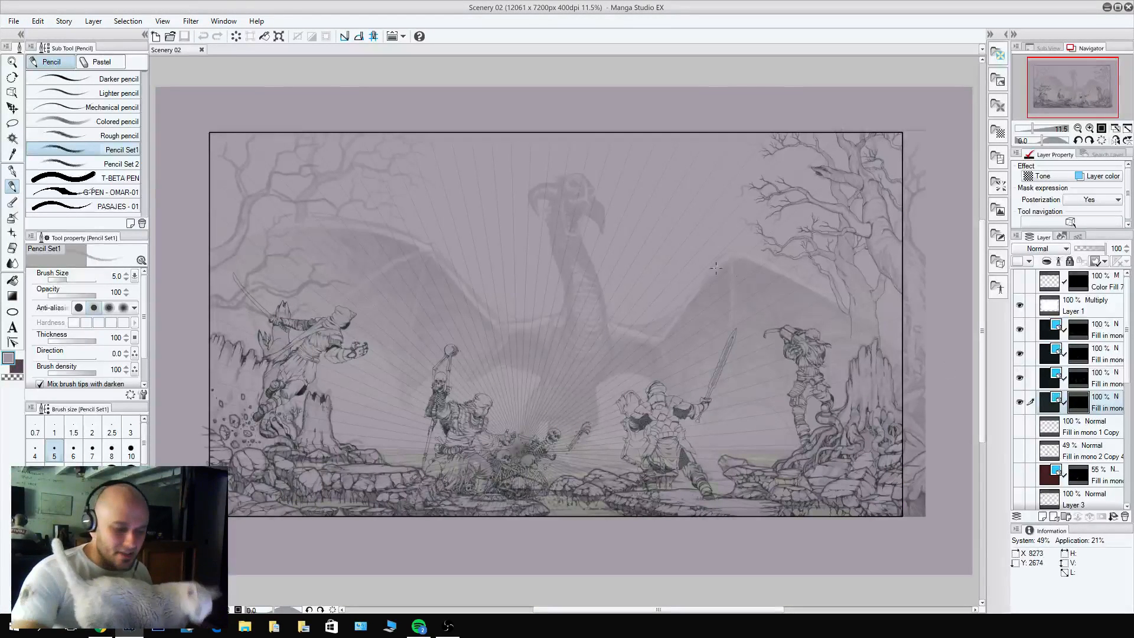
Sketch a small branch in Pencil Set1 from the edge of the large right-hand tree trunk up to the panel border.
{"action": "left_click", "coordinate": [1128, 427]}
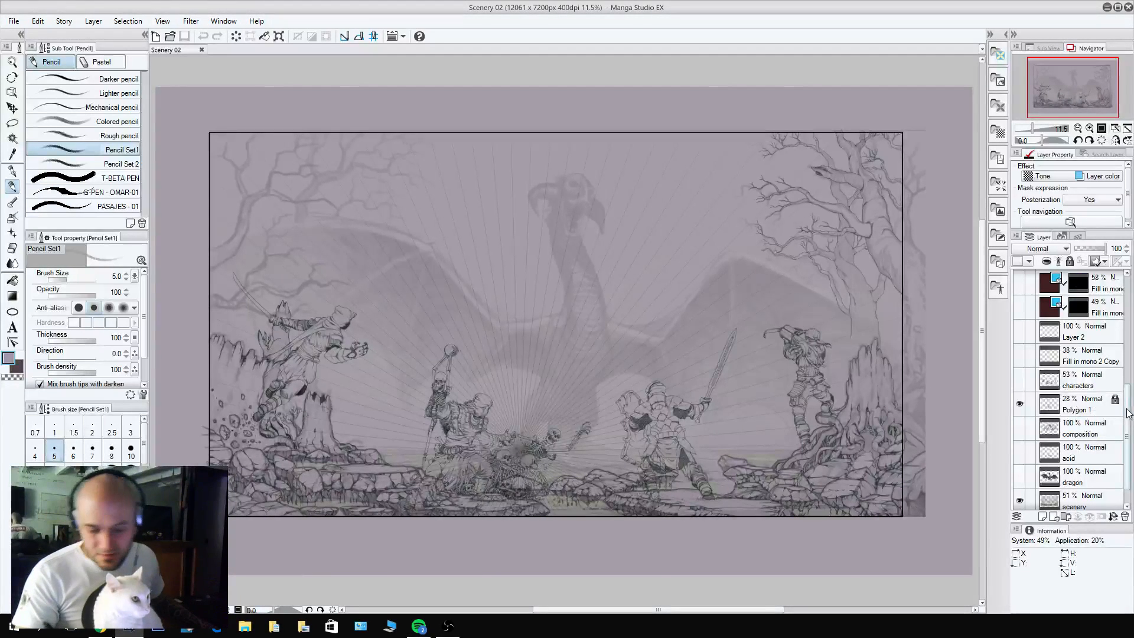
{"action": "left_click_drag", "start_coordinate": [1129, 413], "coordinate": [1122, 298]}
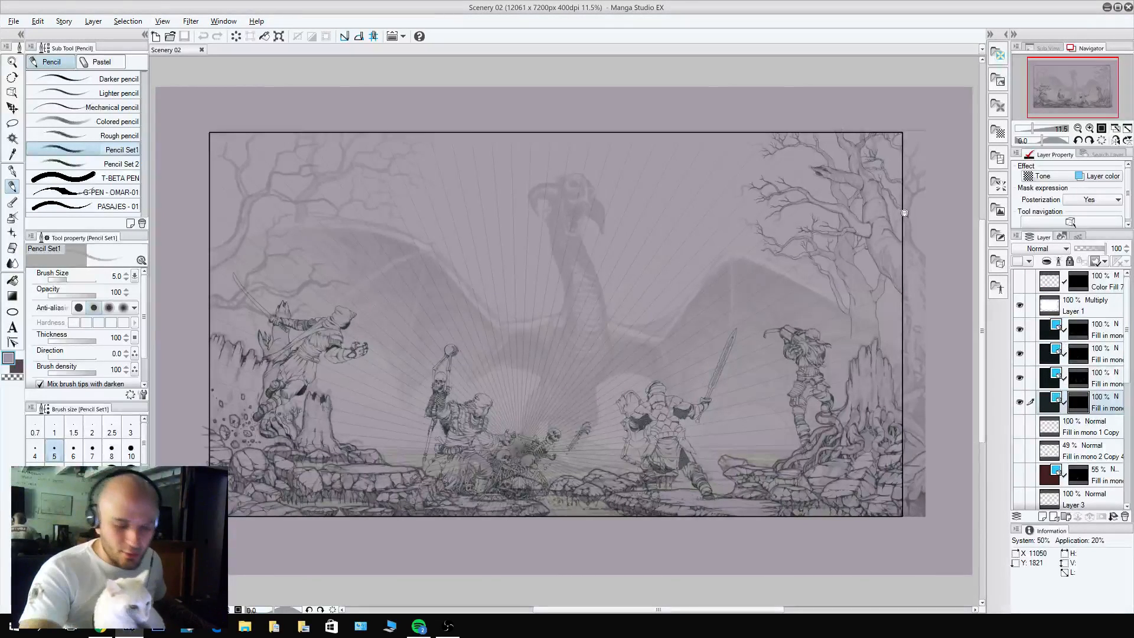
{"action": "scroll", "coordinate": [904, 213], "scroll_direction": "up", "scroll_amount": 4}
{"action": "scroll", "coordinate": [873, 248], "scroll_direction": "up", "scroll_amount": 3}
{"action": "key", "text": "b"}
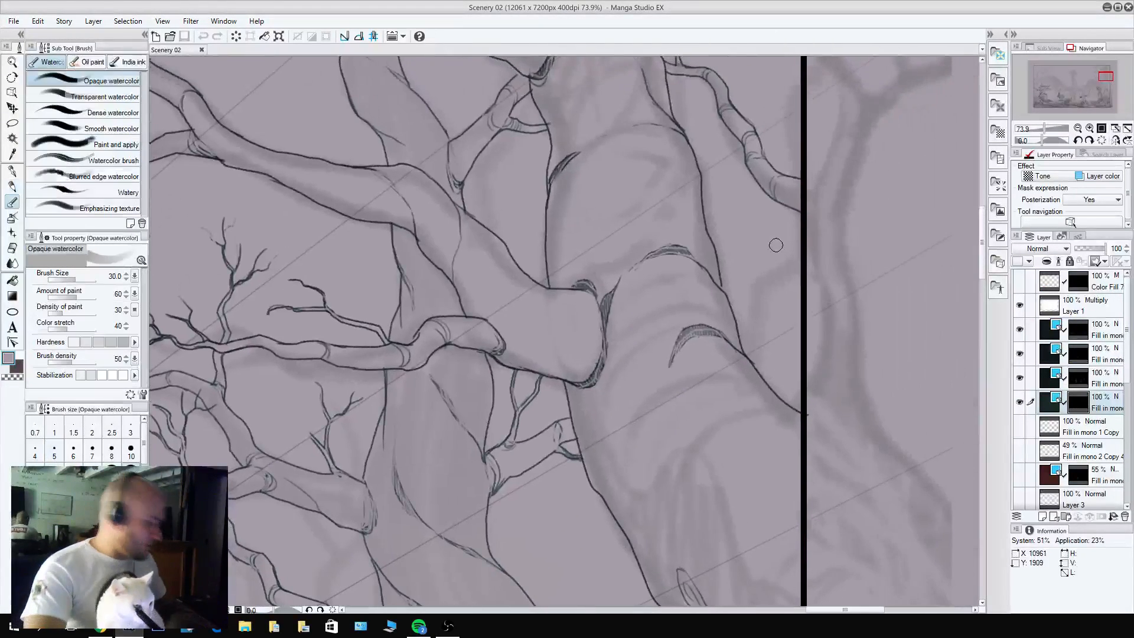
{"action": "key", "text": "p"}
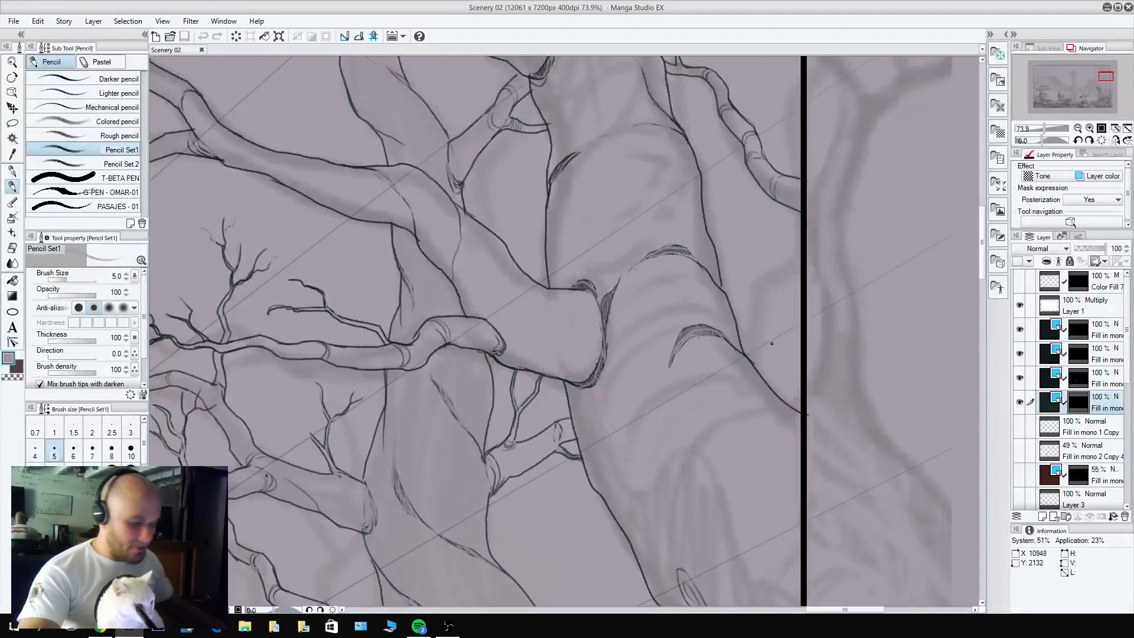
{"action": "mouse_move", "coordinate": [753, 363]}
{"action": "left_mouse_down"}
{"action": "mouse_move", "coordinate": [758, 333]}
{"action": "mouse_move", "coordinate": [762, 374]}
{"action": "mouse_move", "coordinate": [773, 345]}
{"action": "mouse_move", "coordinate": [761, 345]}
{"action": "mouse_move", "coordinate": [771, 345]}
{"action": "mouse_move", "coordinate": [759, 296]}
{"action": "mouse_move", "coordinate": [812, 257]}
{"action": "mouse_move", "coordinate": [769, 303]}
{"action": "left_mouse_up"}
{"action": "key", "text": "x"}
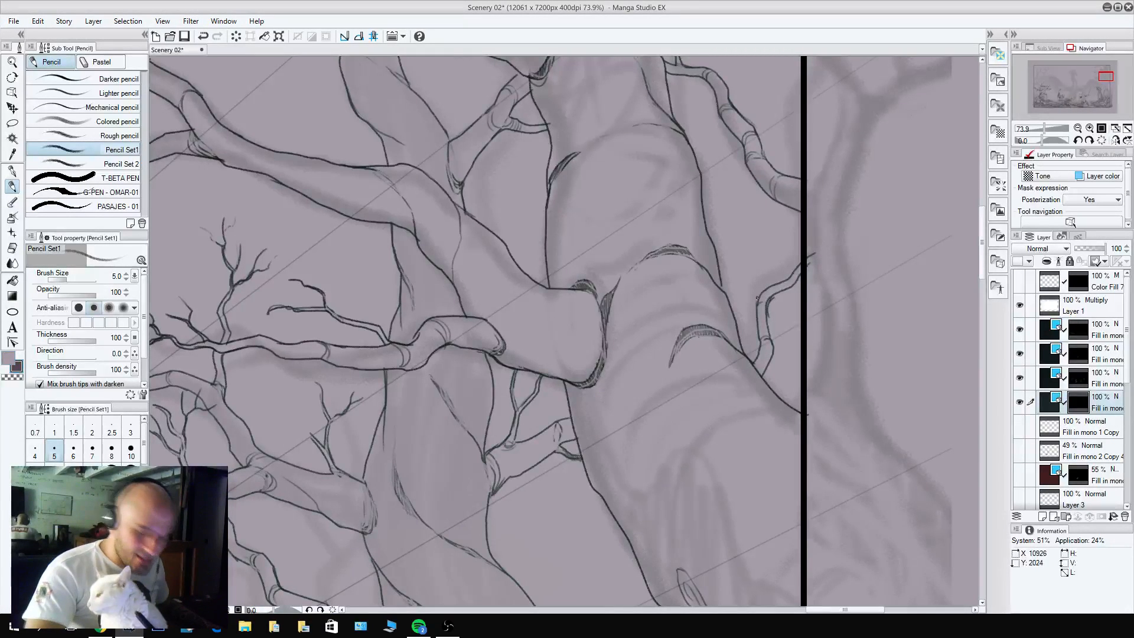
{"action": "key", "text": "ctrl+z"}
{"action": "key", "text": "c"}
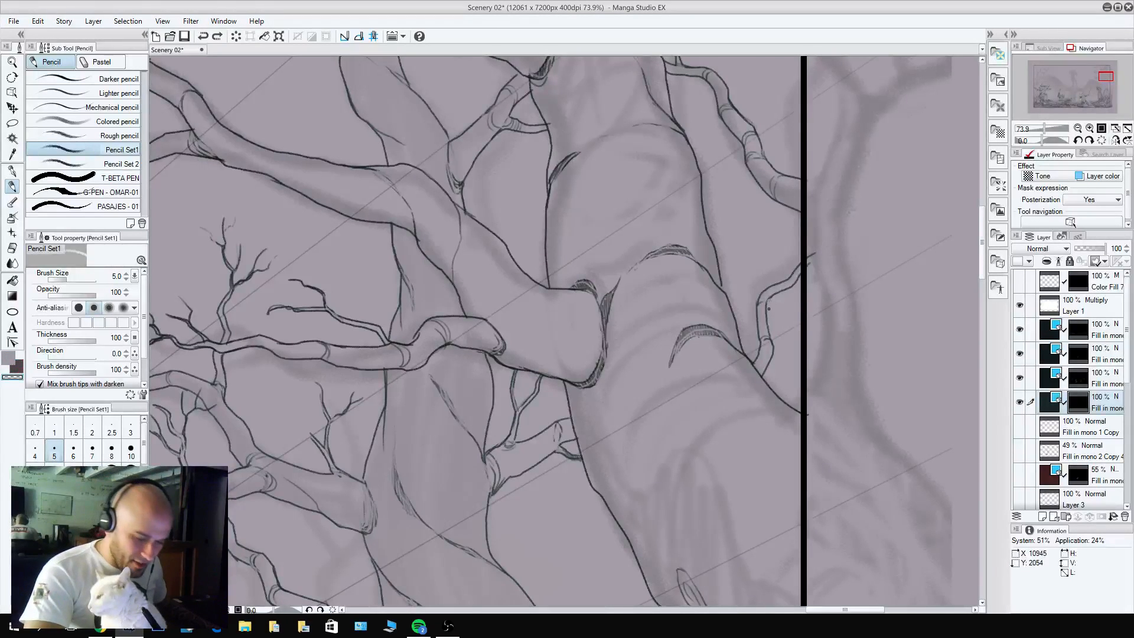
Add thin forking twigs to the new branch beside the trunk, filling the gap up to the panel border.
{"action": "key", "text": "c"}
{"action": "left_click_drag", "start_coordinate": [770, 353], "coordinate": [802, 308]}
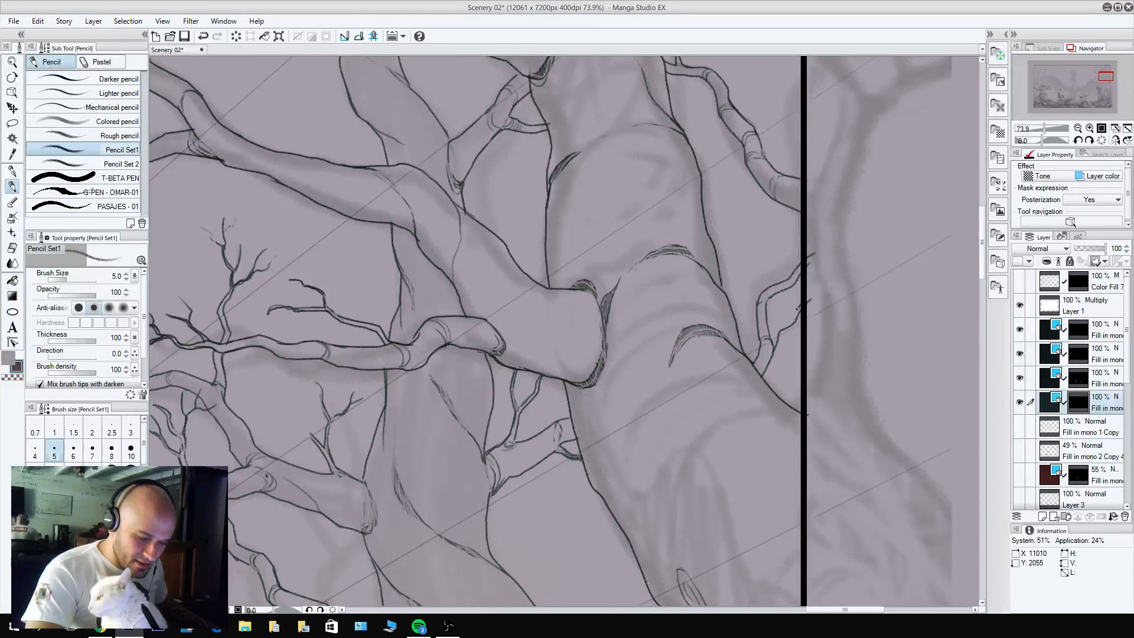
{"action": "key", "text": "c"}
{"action": "key", "text": "c"}
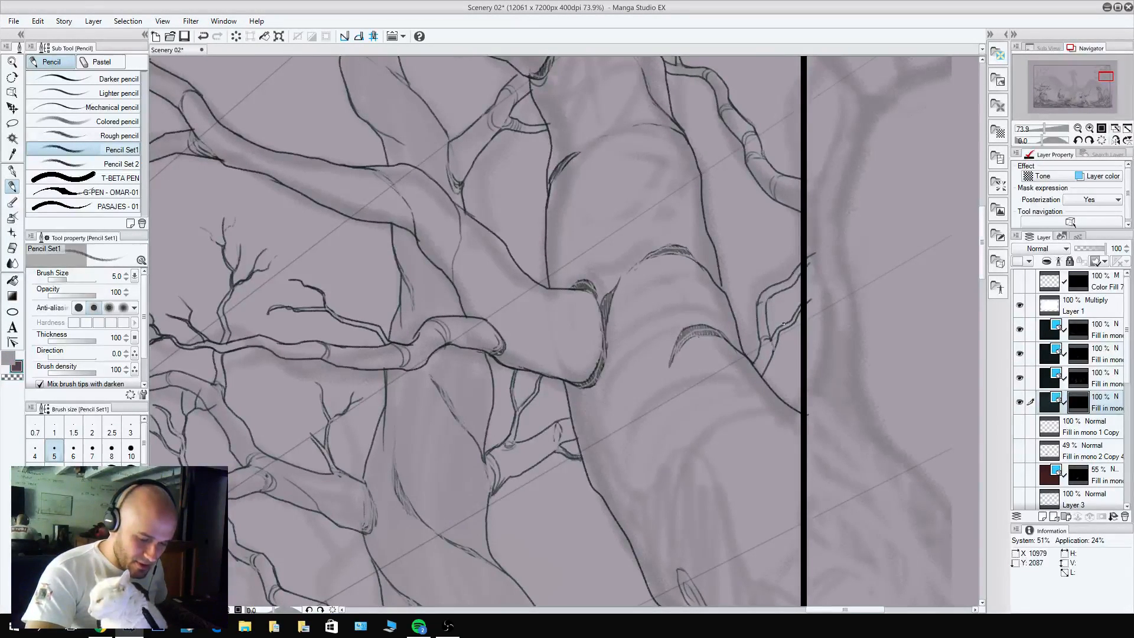
{"action": "left_click_drag", "start_coordinate": [776, 333], "coordinate": [797, 282]}
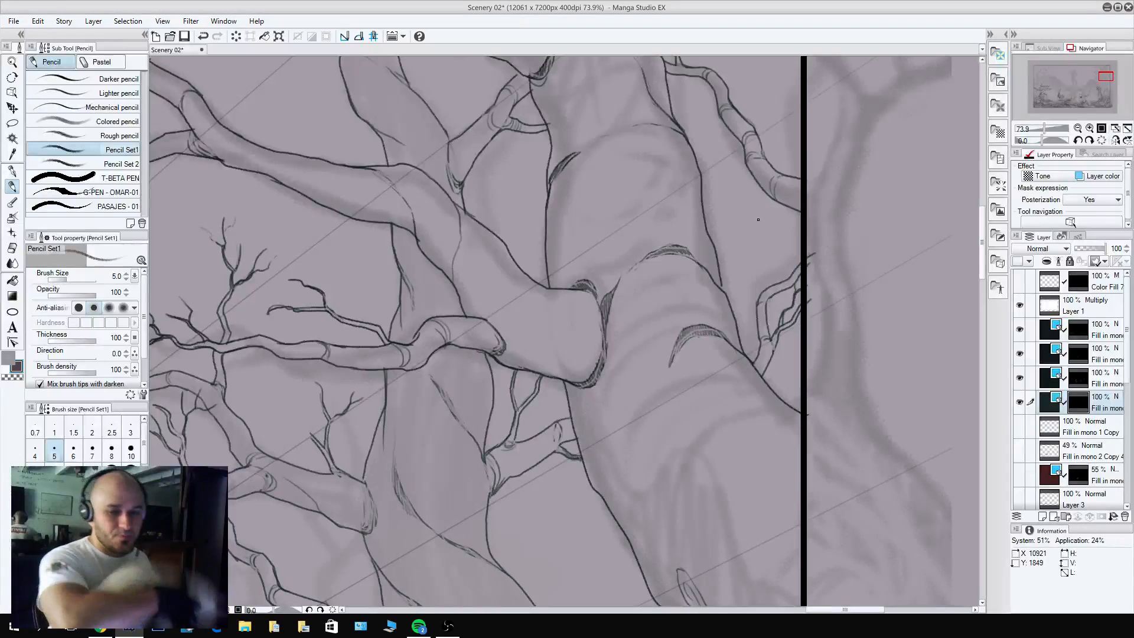
{"action": "mouse_move", "coordinate": [755, 306]}
{"action": "left_mouse_down"}
{"action": "mouse_move", "coordinate": [761, 273]}
{"action": "mouse_move", "coordinate": [780, 256]}
{"action": "mouse_move", "coordinate": [775, 266]}
{"action": "mouse_move", "coordinate": [789, 250]}
{"action": "mouse_move", "coordinate": [778, 267]}
{"action": "mouse_move", "coordinate": [796, 264]}
{"action": "mouse_move", "coordinate": [797, 236]}
{"action": "left_mouse_up"}
{"action": "key", "text": "c"}
{"action": "key", "text": "c"}
{"action": "key", "text": "c"}
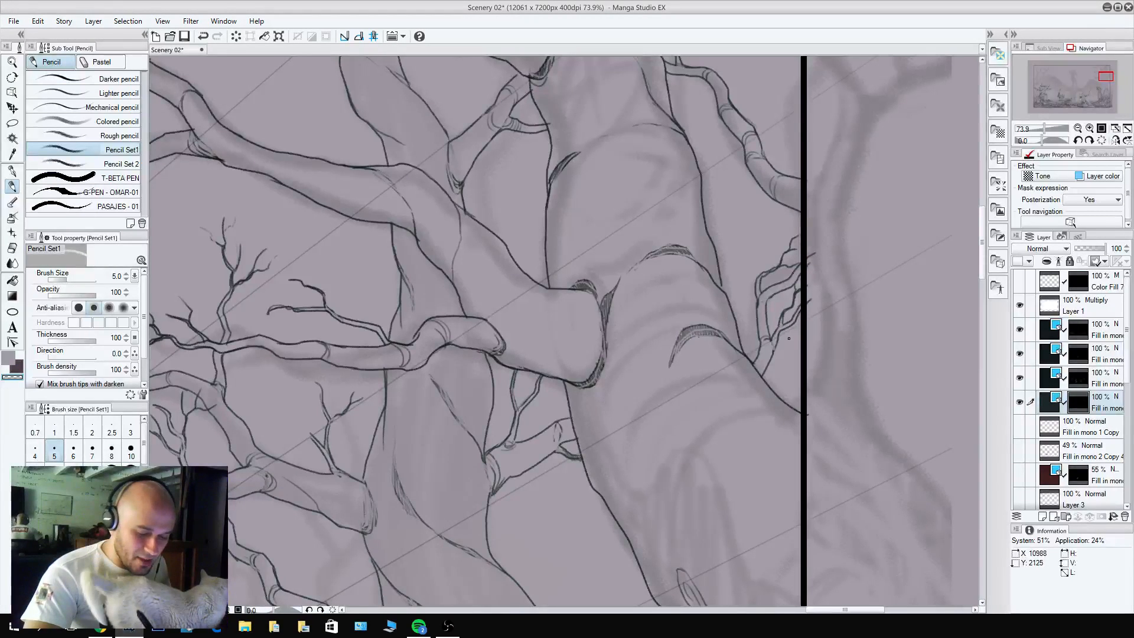
Touch up the lower twigs near the base of the new branch, alternating between transparent color and pencil strokes.
{"action": "key", "text": "c"}
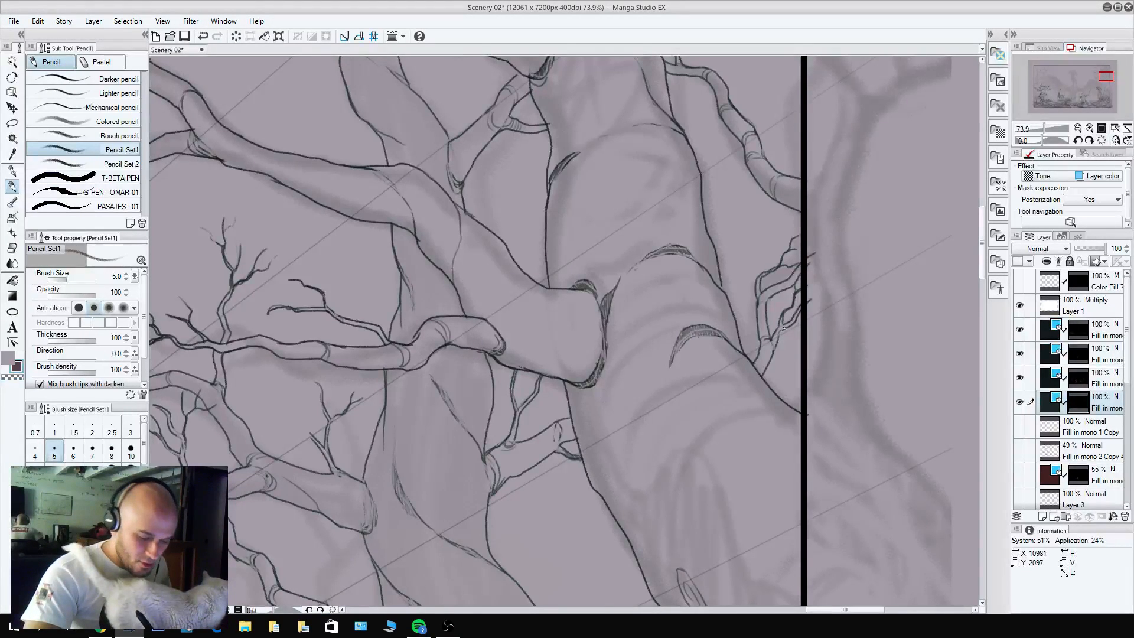
{"action": "key", "text": "c"}
{"action": "left_click_drag", "start_coordinate": [775, 349], "coordinate": [771, 353]}
{"action": "key", "text": "c"}
{"action": "key", "text": "c"}
{"action": "key", "text": "c"}
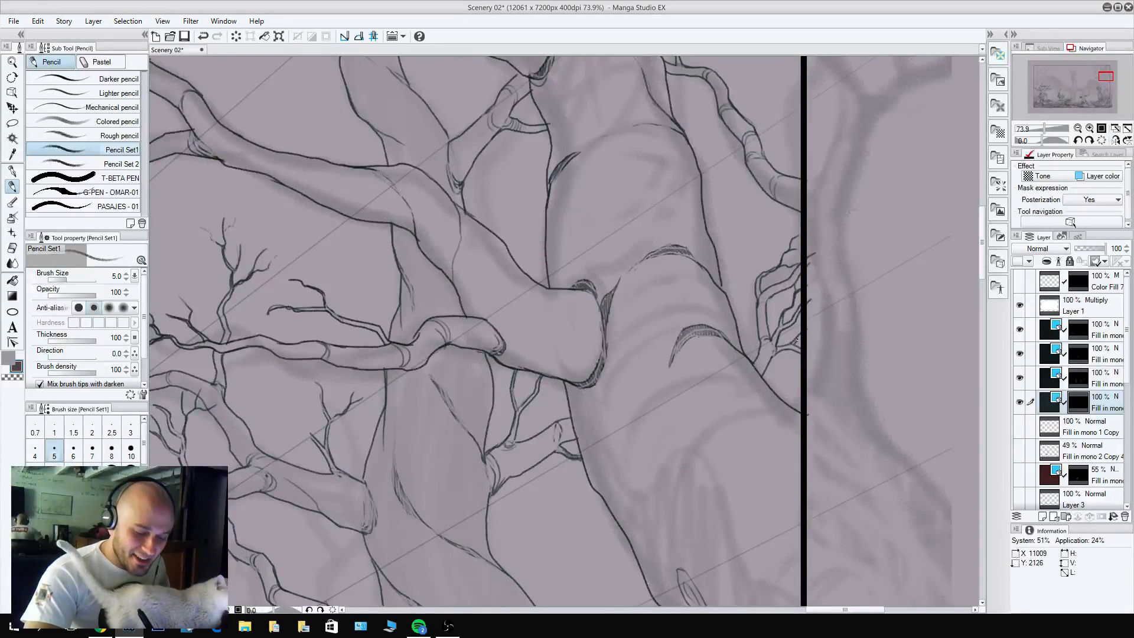
{"action": "key", "text": "c"}
Hide the Polygon 1 and scenery layers and show the dragon layer.
{"action": "left_click_drag", "start_coordinate": [833, 275], "coordinate": [747, 269]}
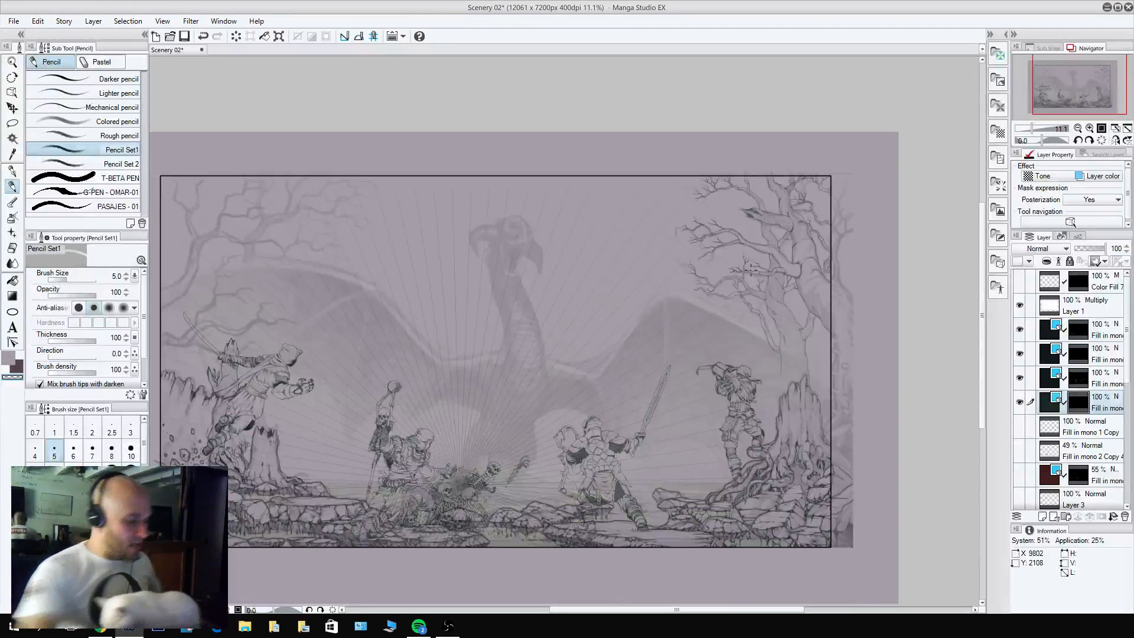
{"action": "left_click_drag", "start_coordinate": [227, 315], "coordinate": [357, 289]}
{"action": "left_click_drag", "start_coordinate": [805, 243], "coordinate": [695, 246]}
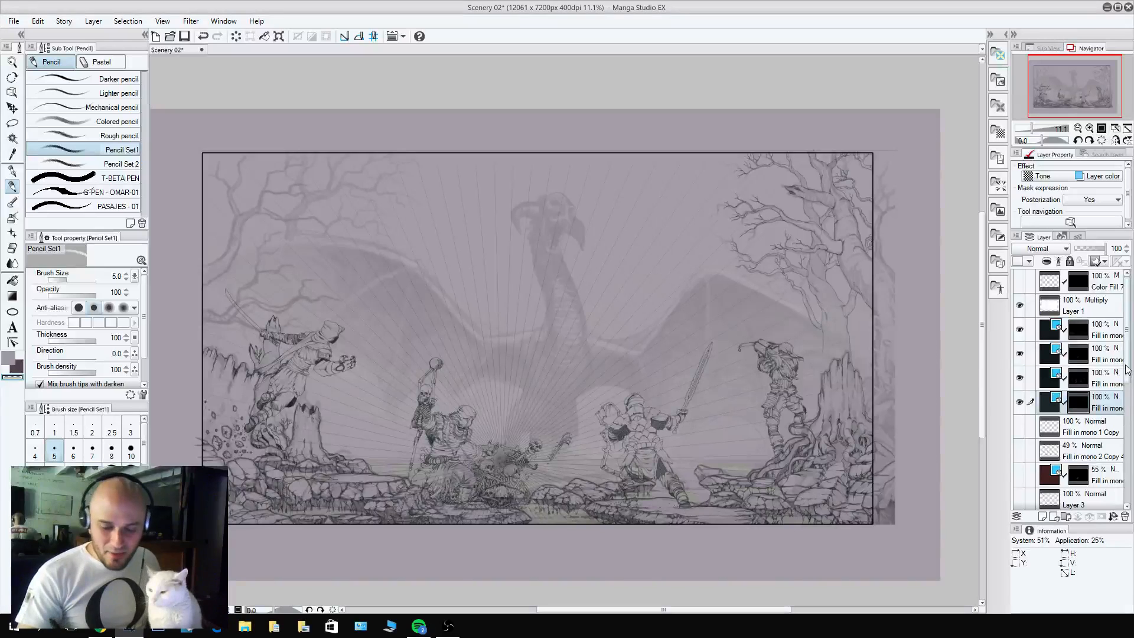
{"action": "scroll", "coordinate": [1127, 370], "scroll_direction": "down", "scroll_amount": 10}
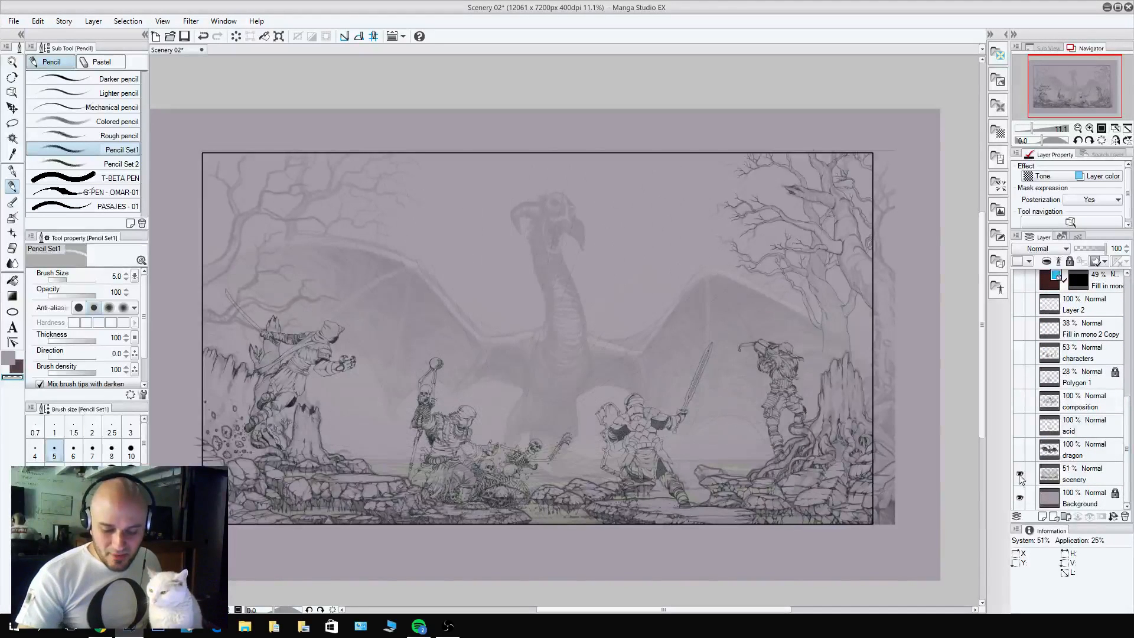
{"action": "left_click", "coordinate": [1020, 475]}
{"action": "left_click", "coordinate": [1020, 451]}
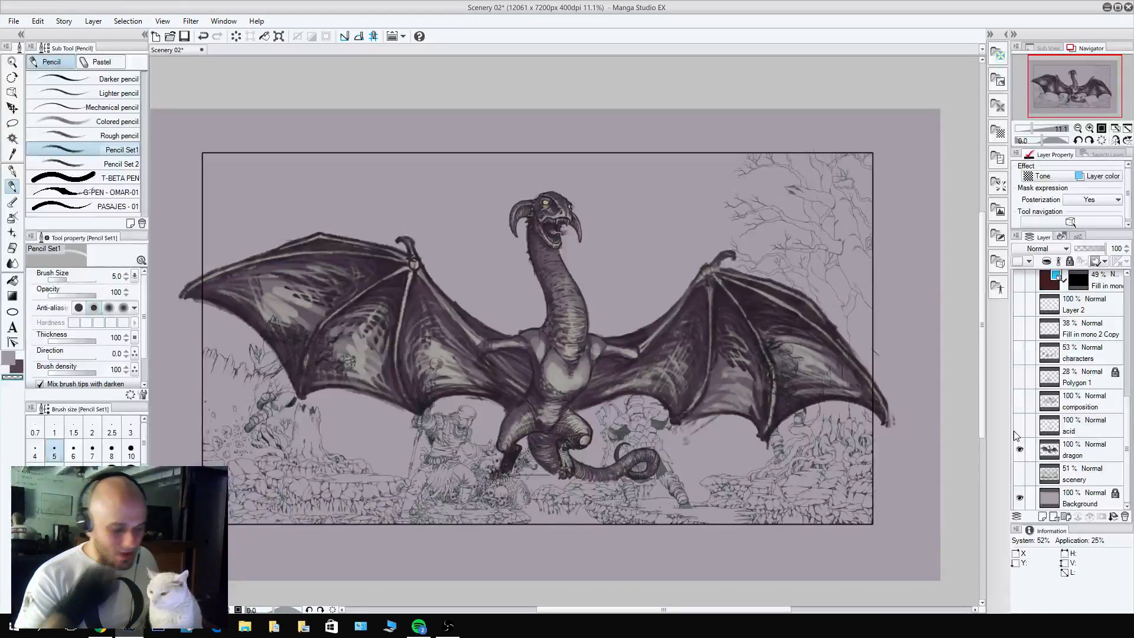
Lower the dragon layer's opacity to 51%.
{"action": "left_click", "coordinate": [1072, 452]}
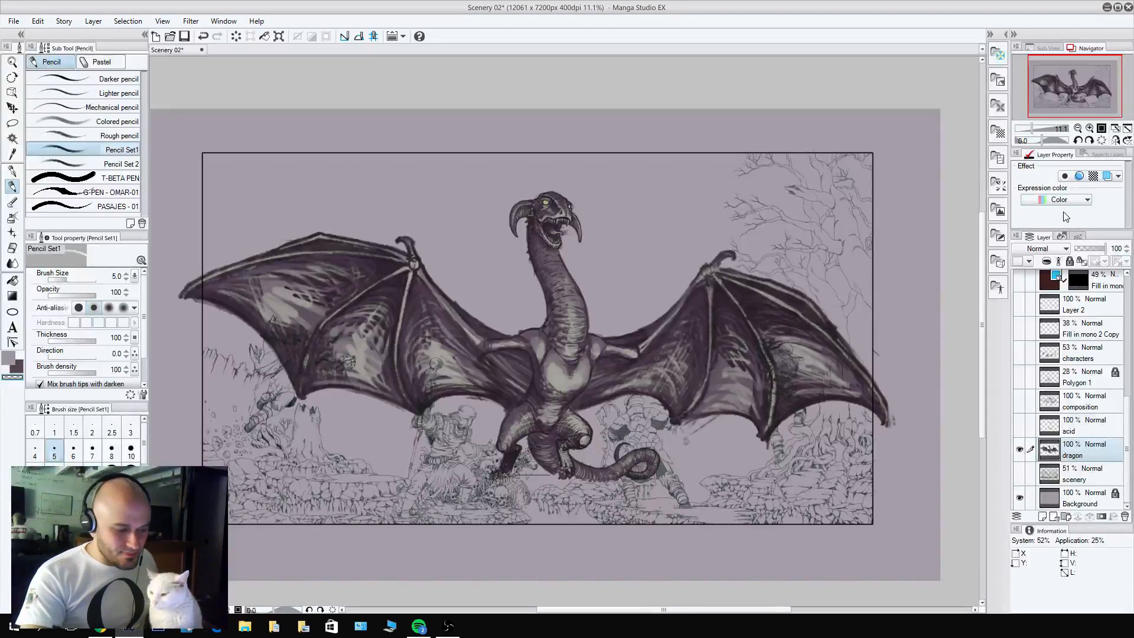
{"action": "scroll", "coordinate": [1129, 327], "scroll_direction": "up", "scroll_amount": 10}
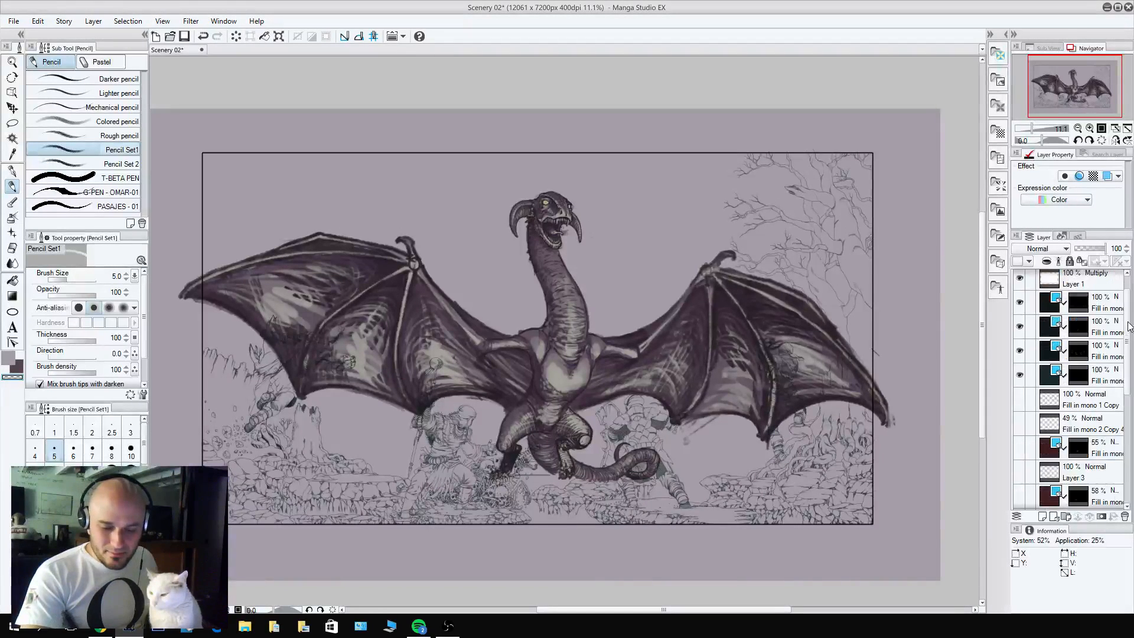
{"action": "scroll", "coordinate": [1127, 378], "scroll_direction": "up", "scroll_amount": 1}
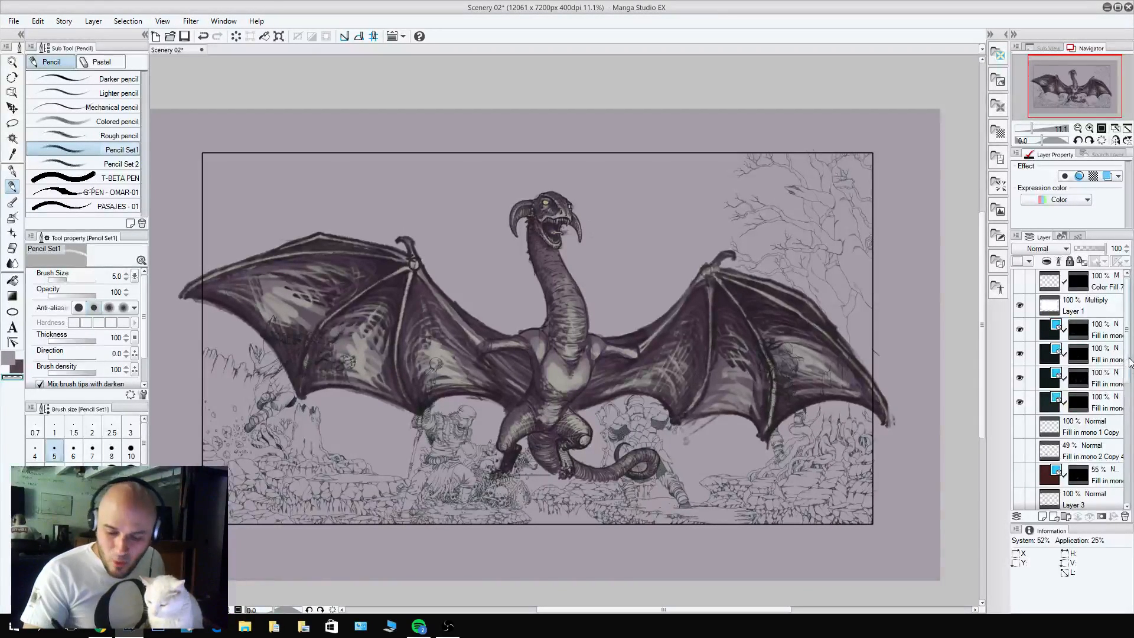
{"action": "left_click_drag", "start_coordinate": [1128, 360], "coordinate": [1130, 505]}
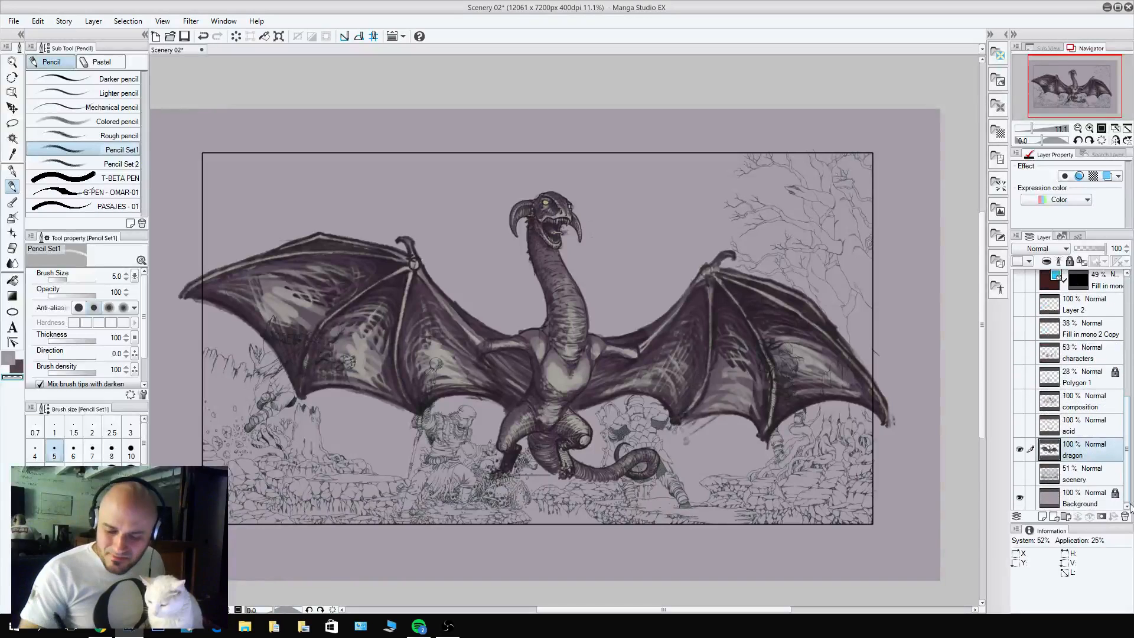
{"action": "left_click", "coordinate": [1096, 253]}
{"action": "left_click_drag", "start_coordinate": [1096, 252], "coordinate": [1090, 251]}
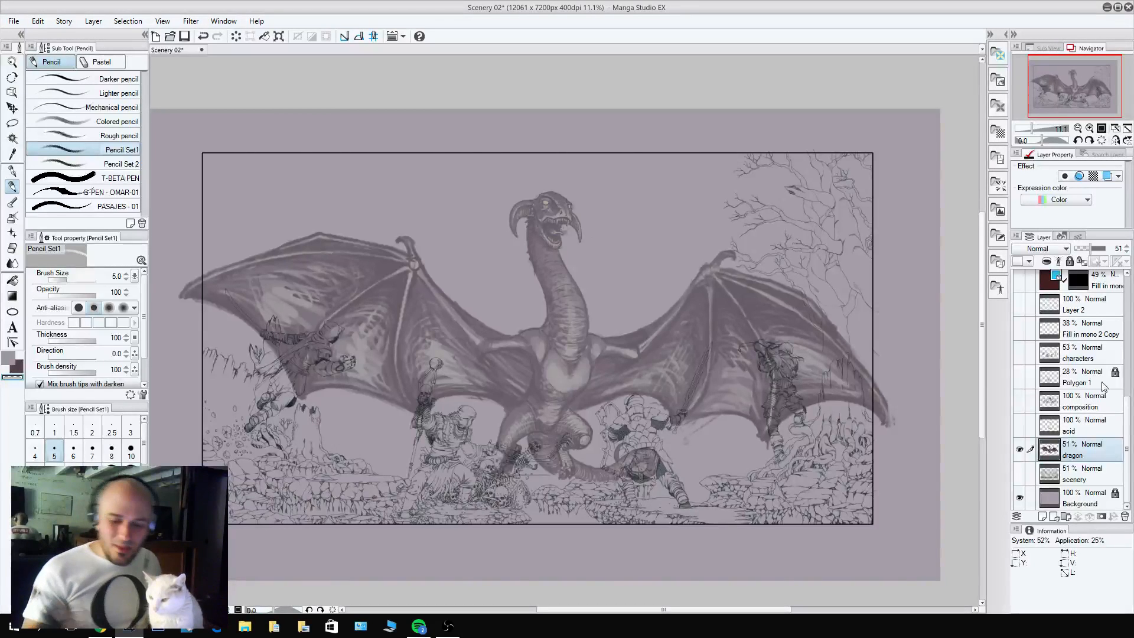
Duplicate the uppermost visible Fill in mono layer, directly below Layer 1.
{"action": "left_click_drag", "start_coordinate": [1126, 424], "coordinate": [1122, 269]}
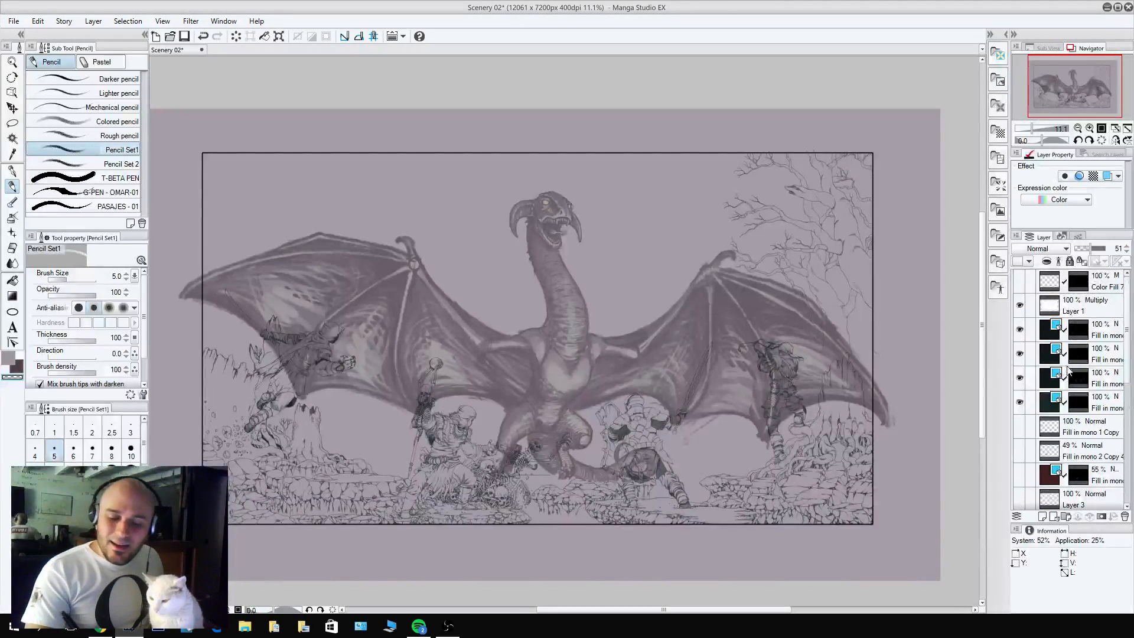
{"action": "left_click", "coordinate": [1090, 332]}
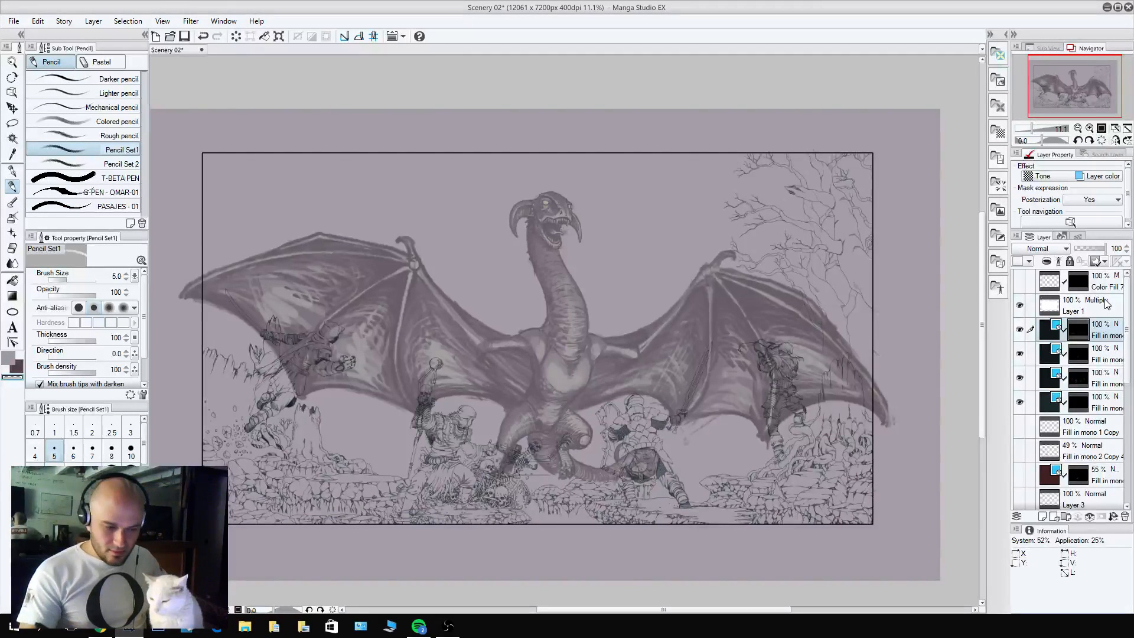
{"action": "right_click", "coordinate": [1102, 332]}
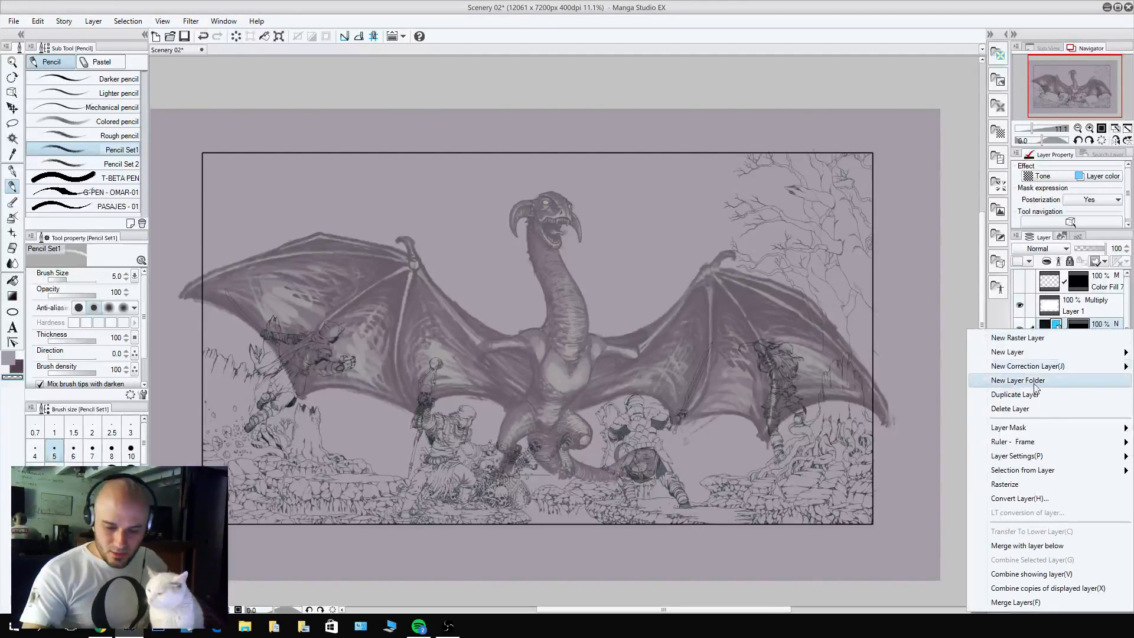
{"action": "left_click", "coordinate": [1036, 396]}
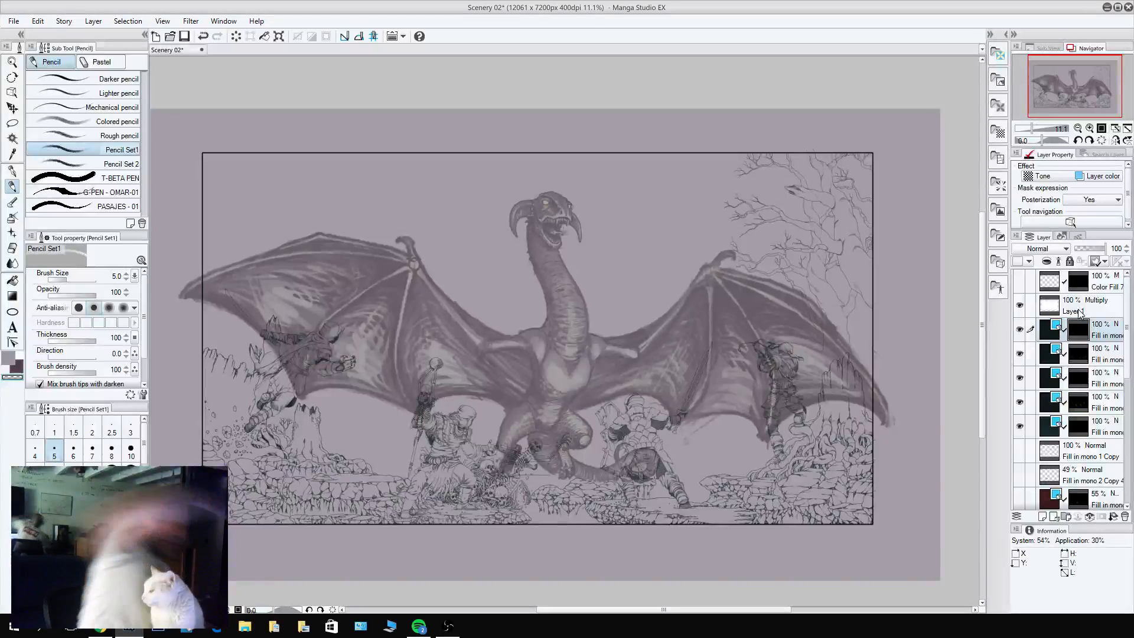
Try to outline the curve where the dragon's left-hand shoulder meets its neck in Pencil Set1.
{"action": "left_click_drag", "start_coordinate": [543, 220], "coordinate": [598, 202]}
{"action": "left_click_drag", "start_coordinate": [548, 240], "coordinate": [638, 233]}
{"action": "left_click_drag", "start_coordinate": [608, 302], "coordinate": [702, 88]}
{"action": "left_click_drag", "start_coordinate": [697, 339], "coordinate": [707, 199]}
{"action": "key", "text": "b"}
{"action": "key", "text": "p"}
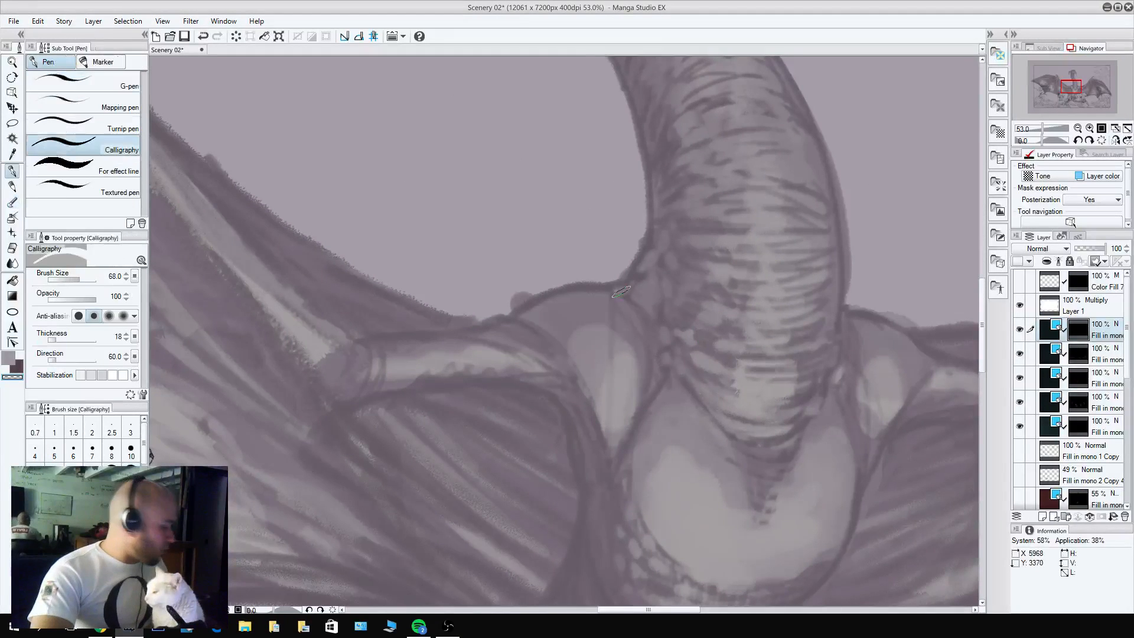
{"action": "key", "text": "p"}
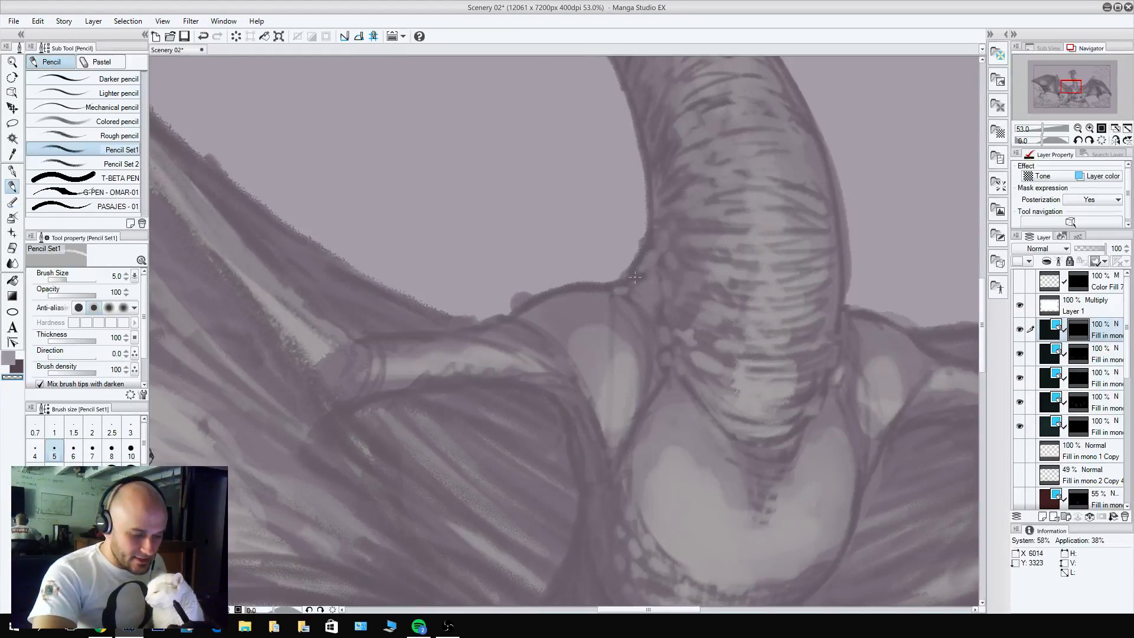
{"action": "scroll", "coordinate": [618, 277], "scroll_direction": "up", "scroll_amount": 2}
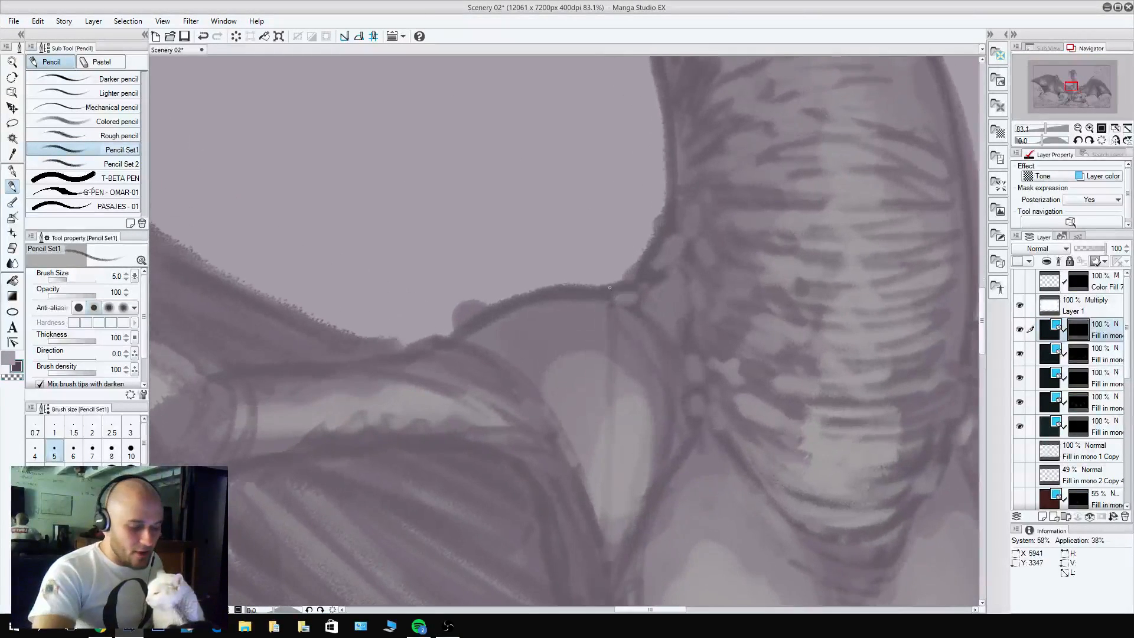
{"action": "mouse_move", "coordinate": [610, 288]}
{"action": "left_mouse_down"}
{"action": "mouse_move", "coordinate": [652, 275]}
{"action": "mouse_move", "coordinate": [627, 284]}
{"action": "mouse_move", "coordinate": [650, 291]}
{"action": "mouse_move", "coordinate": [645, 261]}
{"action": "mouse_move", "coordinate": [656, 255]}
{"action": "left_mouse_up"}
{"action": "key", "text": "c"}
{"action": "key", "text": "c"}
{"action": "mouse_move", "coordinate": [661, 256]}
{"action": "left_mouse_down"}
{"action": "mouse_move", "coordinate": [658, 267]}
{"action": "mouse_move", "coordinate": [654, 242]}
{"action": "mouse_move", "coordinate": [660, 253]}
{"action": "mouse_move", "coordinate": [673, 229]}
{"action": "left_mouse_up"}
{"action": "key", "text": "c"}
{"action": "key", "text": "c"}
{"action": "key", "text": "c"}
{"action": "key", "text": "c"}
{"action": "left_click_drag", "start_coordinate": [634, 275], "coordinate": [669, 212]}
{"action": "mouse_move", "coordinate": [658, 257]}
{"action": "left_mouse_down"}
{"action": "mouse_move", "coordinate": [645, 289]}
{"action": "mouse_move", "coordinate": [668, 214]}
{"action": "left_mouse_up"}
{"action": "mouse_move", "coordinate": [650, 289]}
{"action": "left_mouse_down"}
{"action": "mouse_move", "coordinate": [624, 300]}
{"action": "mouse_move", "coordinate": [606, 289]}
{"action": "mouse_move", "coordinate": [655, 217]}
{"action": "mouse_move", "coordinate": [659, 188]}
{"action": "left_mouse_up"}
{"action": "key", "text": "ctrl+z"}
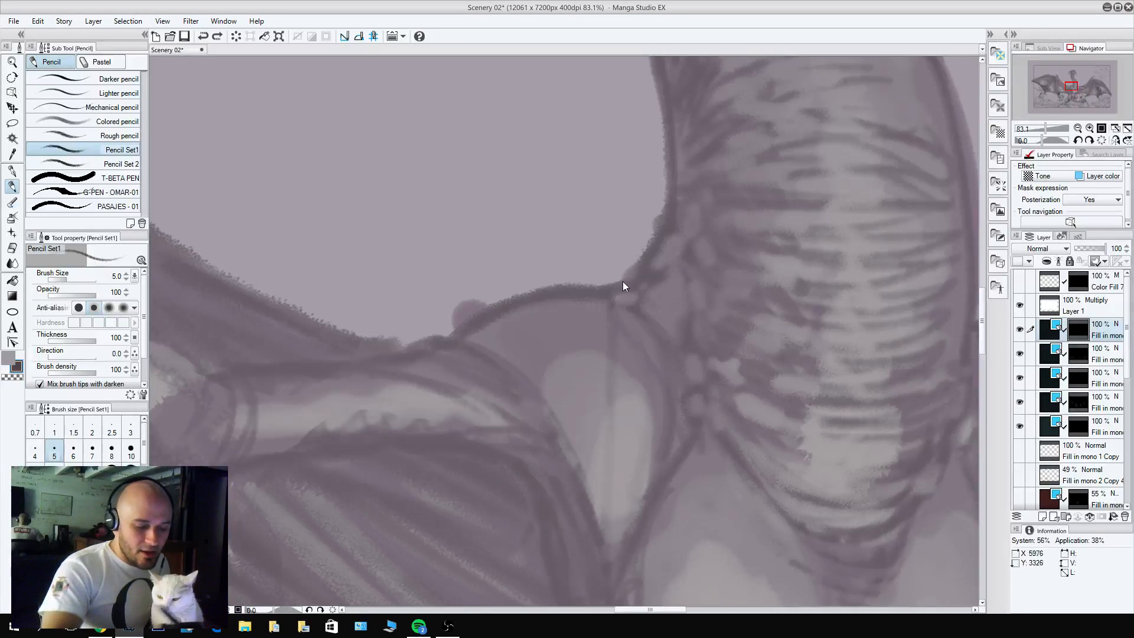
{"action": "mouse_move", "coordinate": [599, 289]}
{"action": "left_mouse_down"}
{"action": "mouse_move", "coordinate": [646, 261]}
{"action": "mouse_move", "coordinate": [674, 180]}
{"action": "left_mouse_up"}
{"action": "key", "text": "ctrl+z"}
Draw the contour curving from the dragon's left-hand shoulder up into the base of its neck, with overlapping strokes.
{"action": "left_click_drag", "start_coordinate": [598, 287], "coordinate": [680, 220]}
{"action": "left_click_drag", "start_coordinate": [637, 271], "coordinate": [678, 178]}
{"action": "key", "text": "c"}
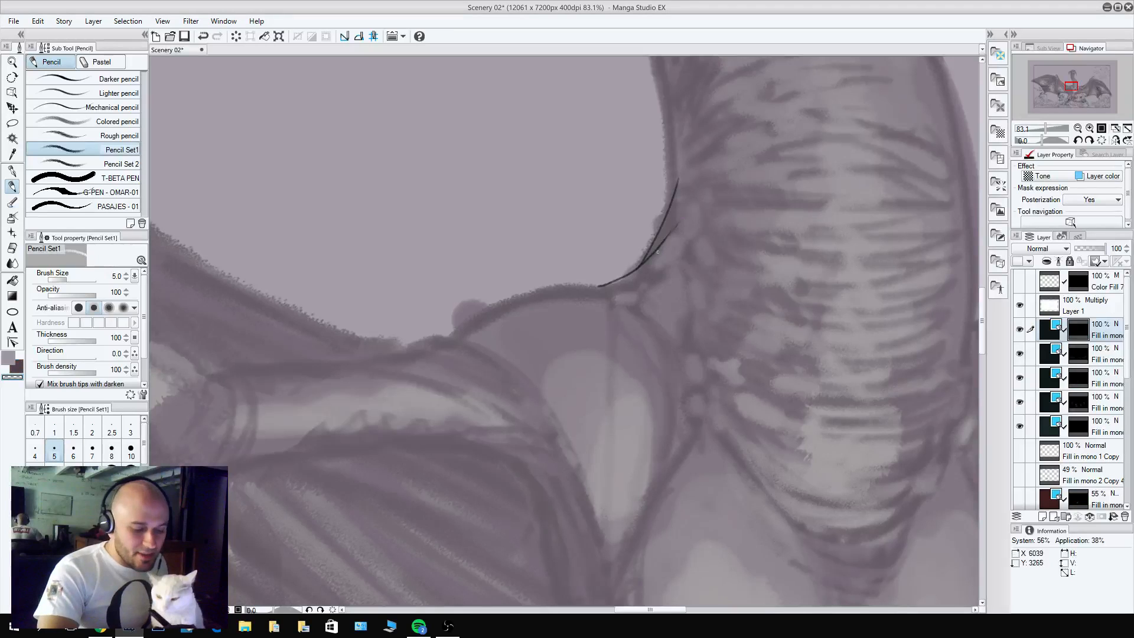
{"action": "key", "text": "c"}
{"action": "mouse_move", "coordinate": [650, 255]}
{"action": "left_mouse_down"}
{"action": "mouse_move", "coordinate": [672, 228]}
{"action": "mouse_move", "coordinate": [668, 169]}
{"action": "mouse_move", "coordinate": [667, 214]}
{"action": "mouse_move", "coordinate": [672, 202]}
{"action": "left_mouse_up"}
{"action": "key", "text": "c"}
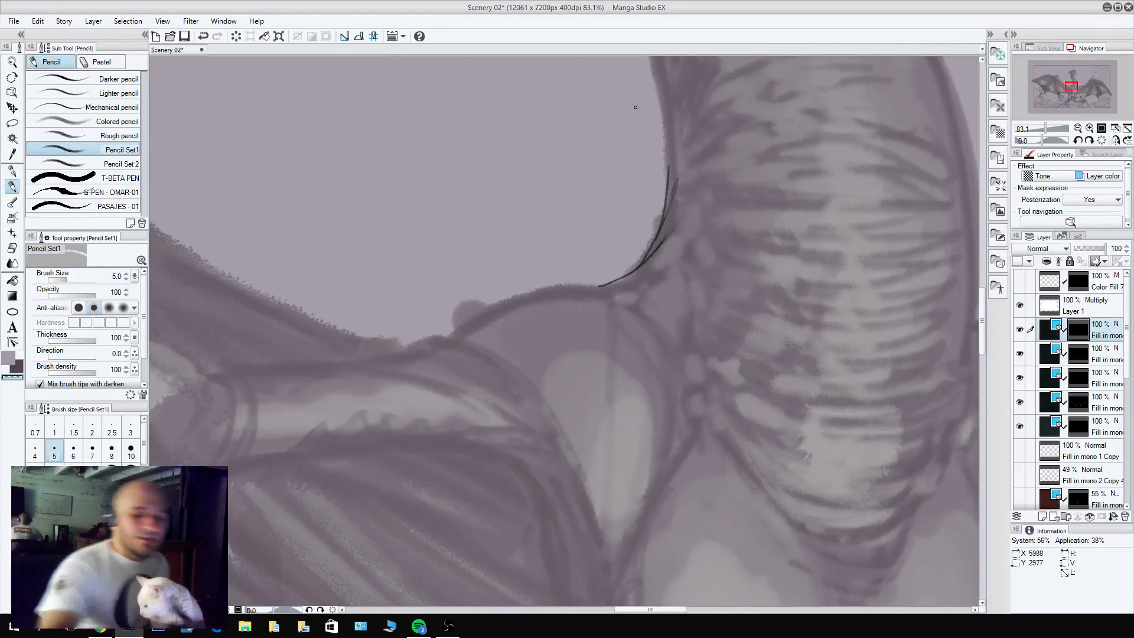
Outline the rounded top of the dragon's left-hand shoulder, joining it to the neck contour.
{"action": "left_click_drag", "start_coordinate": [750, 237], "coordinate": [755, 467]}
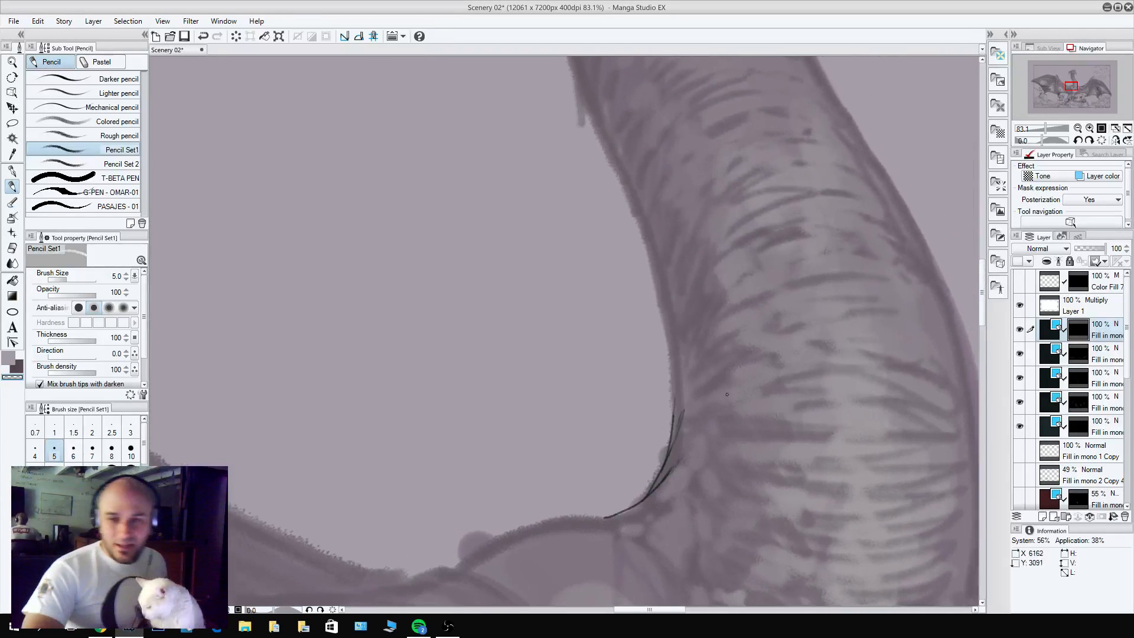
{"action": "left_click_drag", "start_coordinate": [734, 231], "coordinate": [653, 177]}
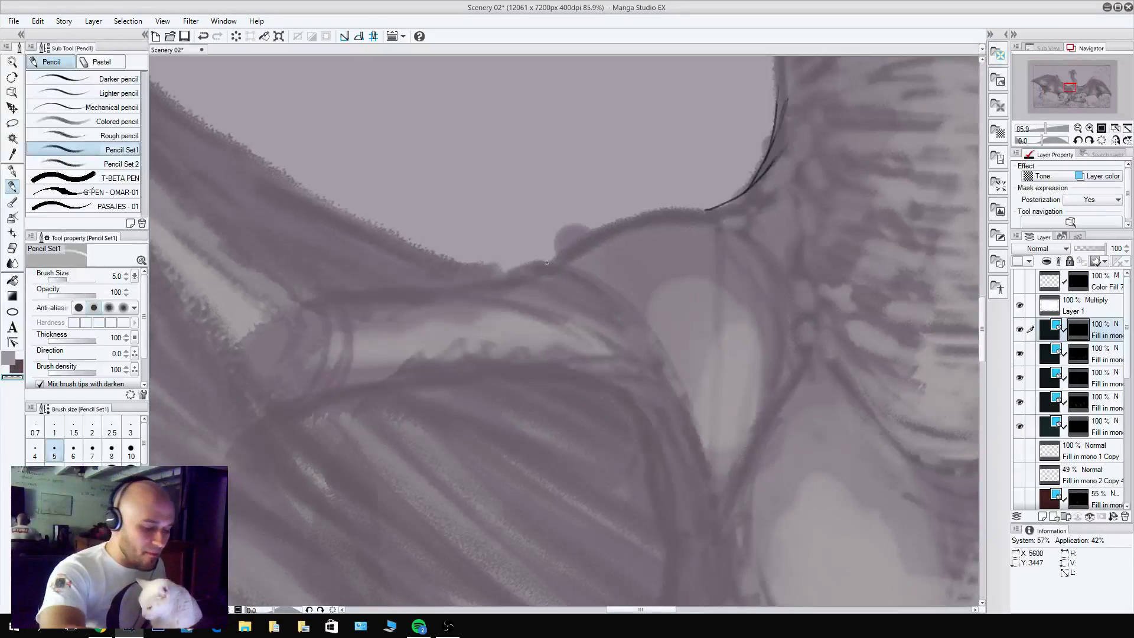
{"action": "mouse_move", "coordinate": [551, 260]}
{"action": "left_mouse_down"}
{"action": "mouse_move", "coordinate": [630, 215]}
{"action": "mouse_move", "coordinate": [708, 208]}
{"action": "mouse_move", "coordinate": [725, 220]}
{"action": "left_mouse_up"}
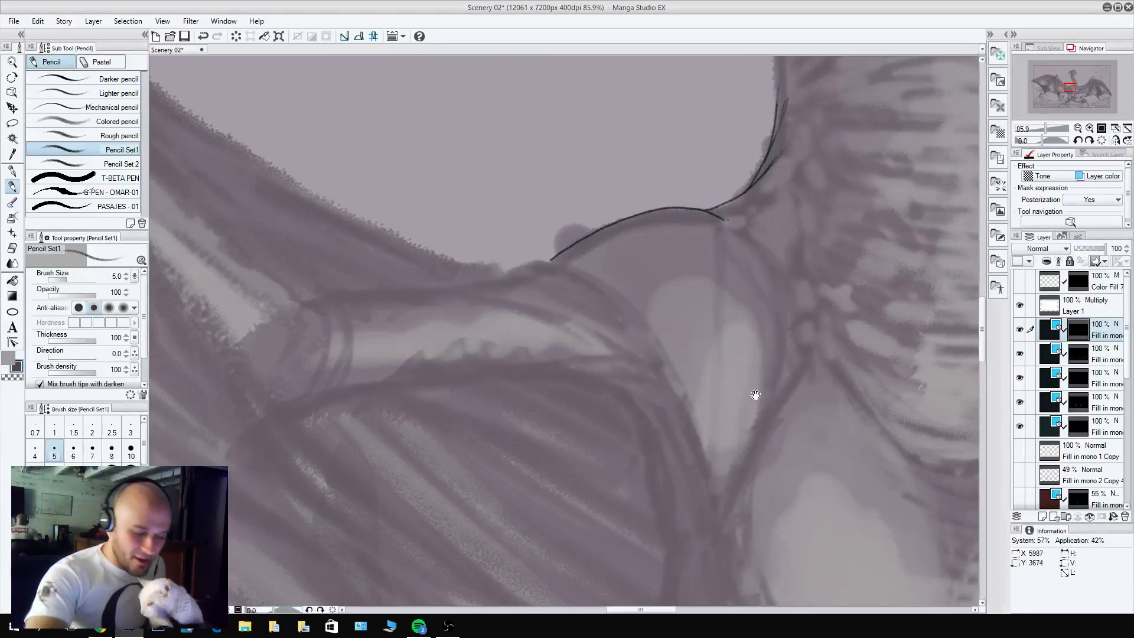
{"action": "mouse_move", "coordinate": [754, 395]}
{"action": "left_mouse_down"}
{"action": "mouse_move", "coordinate": [840, 170]}
{"action": "mouse_move", "coordinate": [824, 401]}
{"action": "left_mouse_up"}
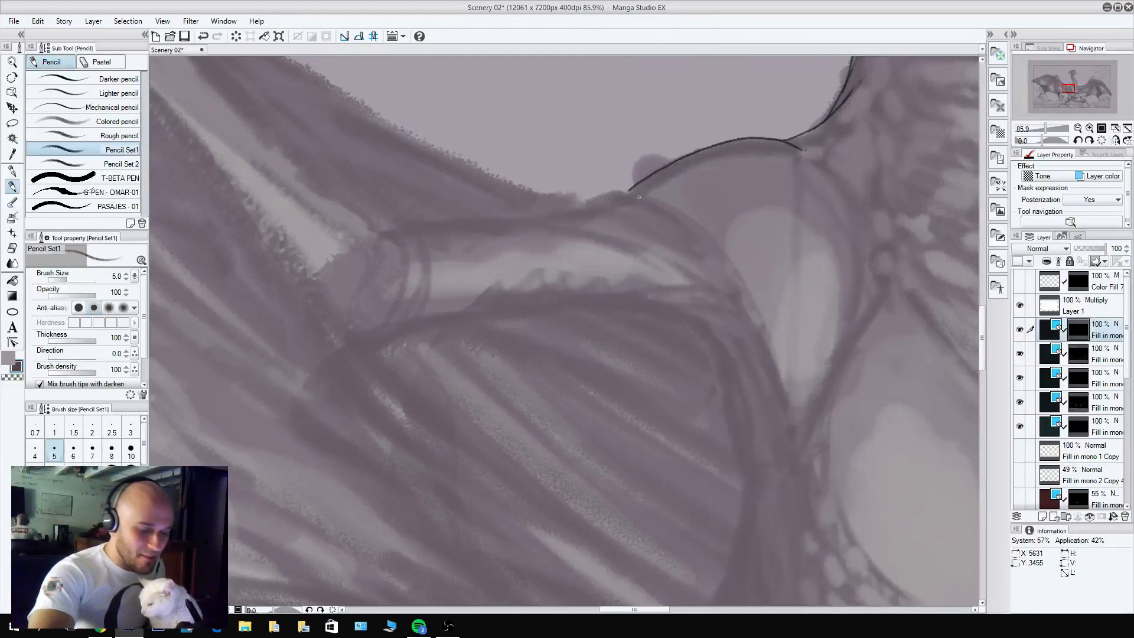
Outline the outer and inner edges of the dragon's left-hand shoulder muscle, curving down from its rounded top.
{"action": "mouse_move", "coordinate": [625, 191]}
{"action": "left_mouse_down"}
{"action": "mouse_move", "coordinate": [688, 215]}
{"action": "mouse_move", "coordinate": [747, 290]}
{"action": "mouse_move", "coordinate": [781, 385]}
{"action": "left_mouse_up"}
{"action": "left_click_drag", "start_coordinate": [864, 213], "coordinate": [750, 277]}
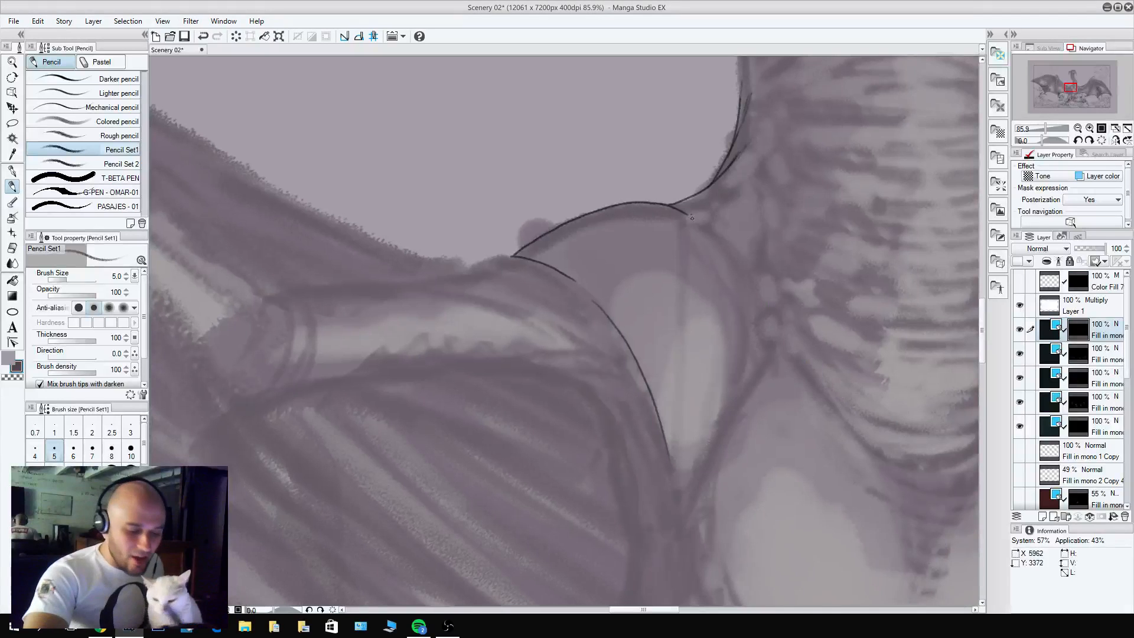
{"action": "mouse_move", "coordinate": [705, 225]}
{"action": "left_mouse_down"}
{"action": "mouse_move", "coordinate": [731, 246]}
{"action": "mouse_move", "coordinate": [743, 361]}
{"action": "mouse_move", "coordinate": [749, 328]}
{"action": "left_mouse_up"}
{"action": "mouse_move", "coordinate": [747, 271]}
{"action": "left_mouse_down"}
{"action": "mouse_move", "coordinate": [752, 322]}
{"action": "mouse_move", "coordinate": [754, 294]}
{"action": "left_mouse_up"}
{"action": "key", "text": "c"}
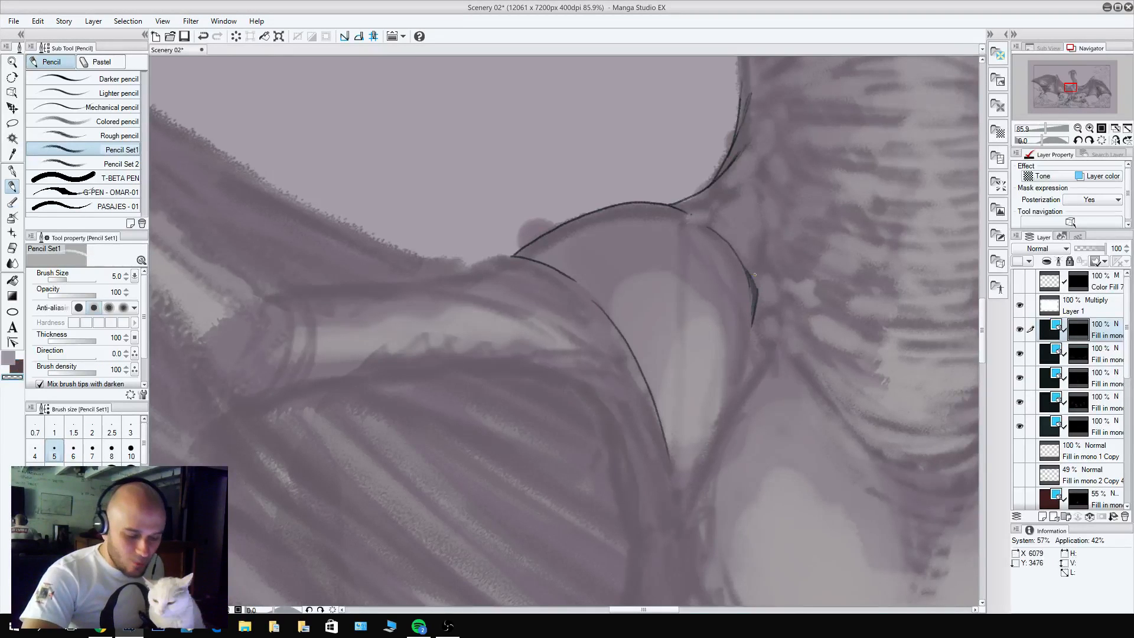
Draw the upper left-hand edge of the dragon's chest and connect it to the shoulder muscle's inner edge with short strokes.
{"action": "mouse_move", "coordinate": [916, 251]}
{"action": "left_mouse_down"}
{"action": "mouse_move", "coordinate": [855, 321]}
{"action": "mouse_move", "coordinate": [764, 309]}
{"action": "mouse_move", "coordinate": [855, 196]}
{"action": "left_mouse_up"}
{"action": "key", "text": "c"}
{"action": "mouse_move", "coordinate": [725, 201]}
{"action": "left_mouse_down"}
{"action": "mouse_move", "coordinate": [705, 201]}
{"action": "mouse_move", "coordinate": [649, 310]}
{"action": "left_mouse_up"}
{"action": "mouse_move", "coordinate": [686, 194]}
{"action": "left_mouse_down"}
{"action": "mouse_move", "coordinate": [668, 266]}
{"action": "mouse_move", "coordinate": [684, 227]}
{"action": "left_mouse_up"}
{"action": "left_click_drag", "start_coordinate": [687, 192], "coordinate": [680, 226]}
{"action": "key", "text": "c"}
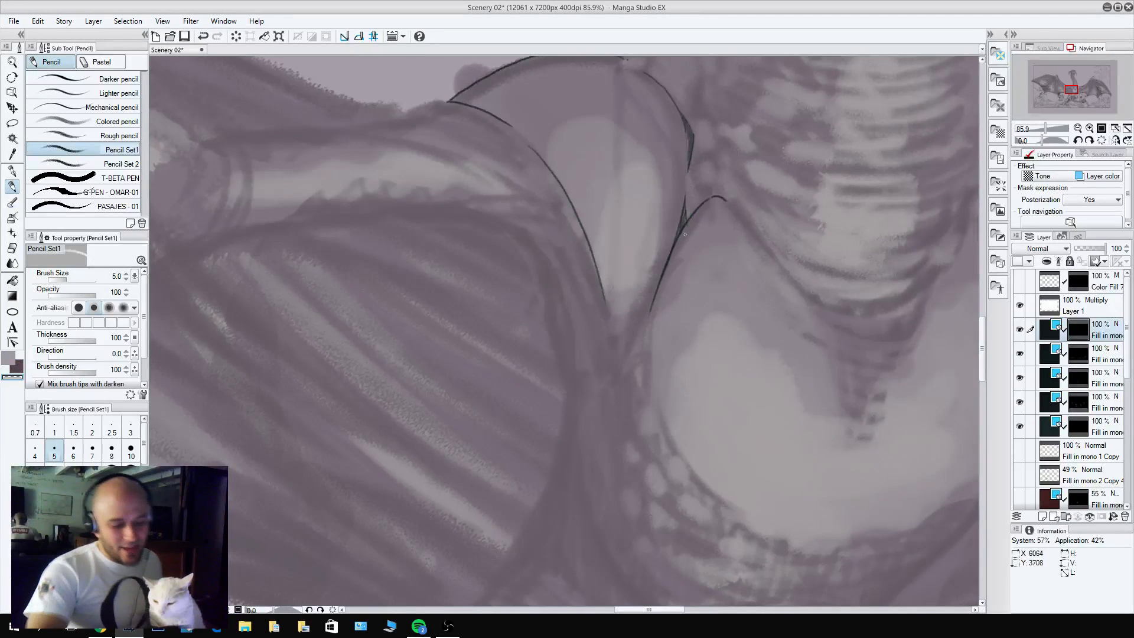
Draw the line from the left-hand shoulder muscle along the neck to the chest's peak, closing the small gap between them.
{"action": "left_click_drag", "start_coordinate": [760, 257], "coordinate": [734, 356]}
{"action": "key", "text": "c"}
{"action": "left_click_drag", "start_coordinate": [656, 213], "coordinate": [685, 268]}
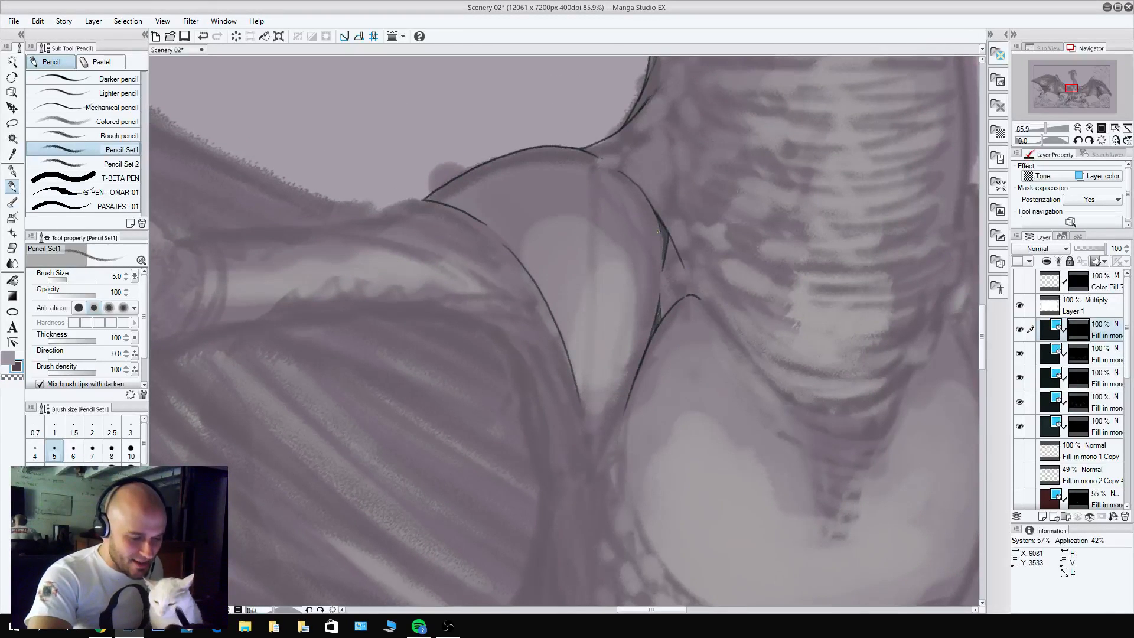
{"action": "key", "text": "c"}
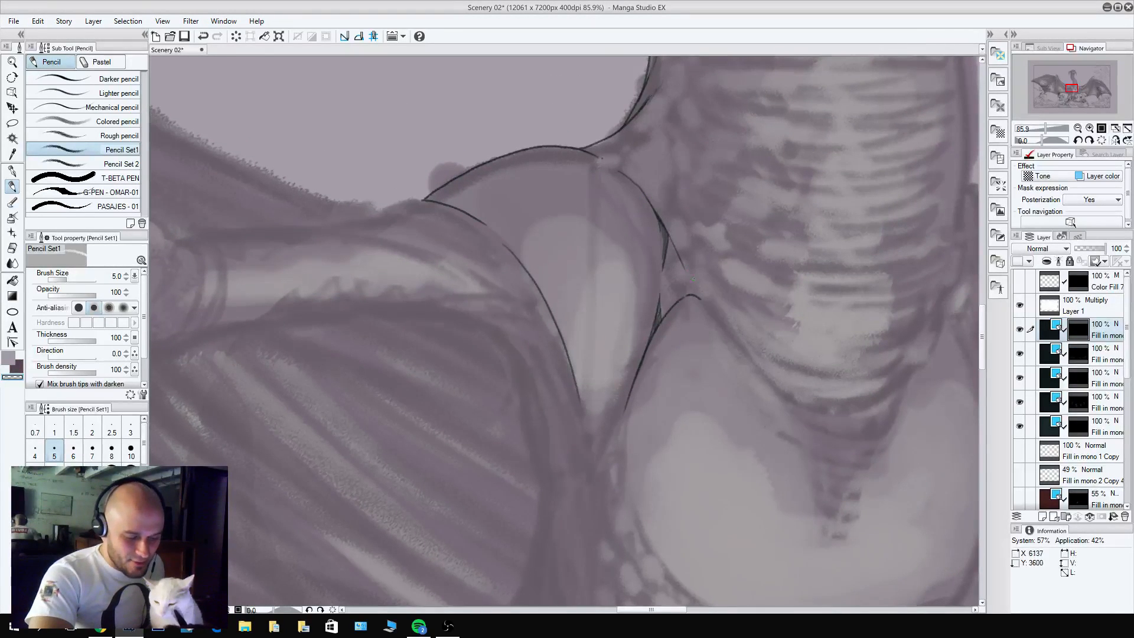
{"action": "key", "text": "c"}
{"action": "left_click_drag", "start_coordinate": [670, 241], "coordinate": [701, 294]}
{"action": "left_click_drag", "start_coordinate": [716, 356], "coordinate": [588, 338]}
{"action": "mouse_move", "coordinate": [560, 277]}
{"action": "left_mouse_down"}
{"action": "mouse_move", "coordinate": [593, 306]}
{"action": "mouse_move", "coordinate": [570, 275]}
{"action": "left_mouse_up"}
{"action": "key", "text": "c"}
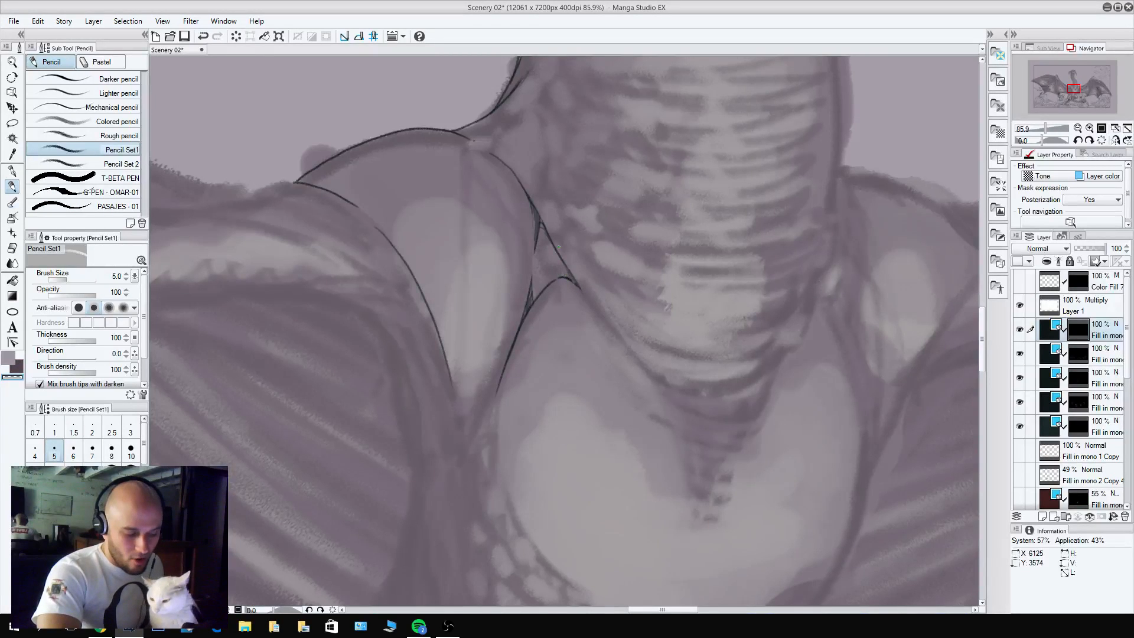
Draw the U-shaped base of the dragon's neck across the chest and outline the chest's upper right-hand edge.
{"action": "key", "text": "c"}
{"action": "mouse_move", "coordinate": [567, 278]}
{"action": "left_mouse_down"}
{"action": "mouse_move", "coordinate": [649, 368]}
{"action": "mouse_move", "coordinate": [676, 388]}
{"action": "mouse_move", "coordinate": [723, 394]}
{"action": "mouse_move", "coordinate": [814, 322]}
{"action": "mouse_move", "coordinate": [840, 194]}
{"action": "left_mouse_up"}
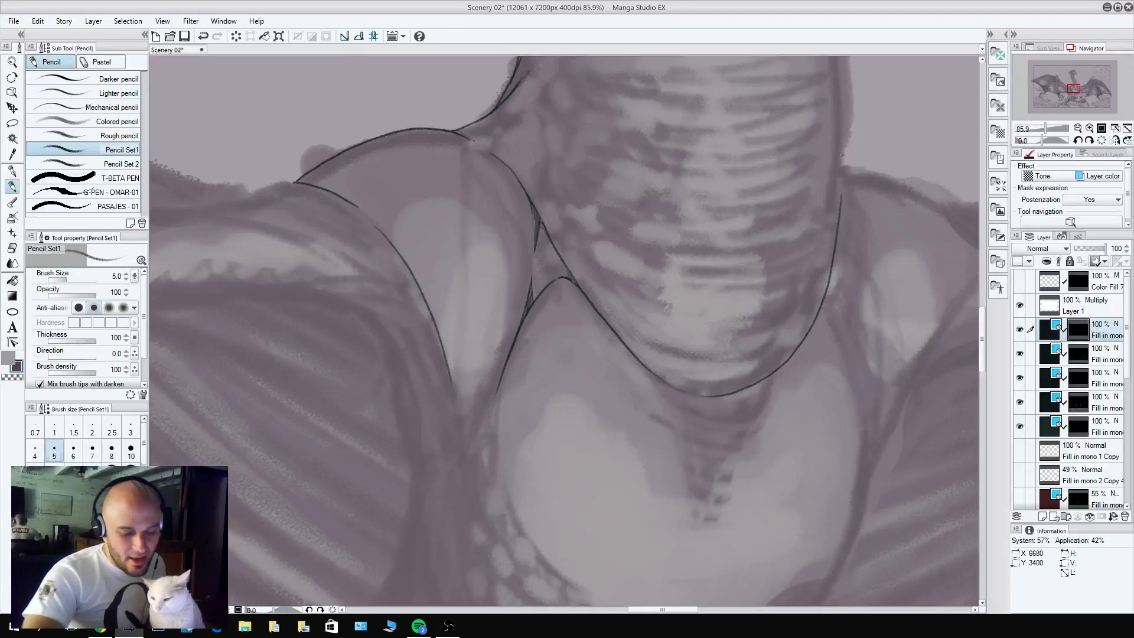
{"action": "left_click_drag", "start_coordinate": [860, 271], "coordinate": [840, 428]}
{"action": "mouse_move", "coordinate": [818, 358]}
{"action": "left_mouse_down"}
{"action": "mouse_move", "coordinate": [817, 296]}
{"action": "mouse_move", "coordinate": [805, 367]}
{"action": "left_mouse_up"}
{"action": "key", "text": "c"}
{"action": "mouse_move", "coordinate": [815, 448]}
{"action": "left_mouse_down"}
{"action": "mouse_move", "coordinate": [772, 242]}
{"action": "mouse_move", "coordinate": [792, 366]}
{"action": "left_mouse_up"}
{"action": "key", "text": "c"}
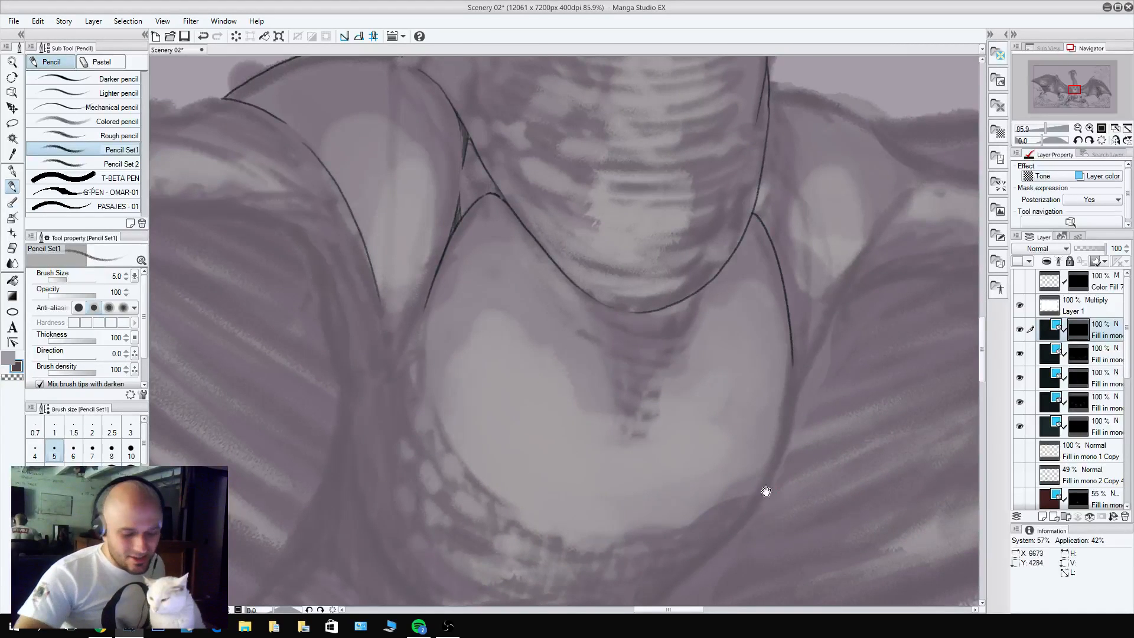
Outline the rounded left-hand side of the dragon's chest and its bottom edge up to the right-hand side.
{"action": "mouse_move", "coordinate": [764, 489]}
{"action": "left_mouse_down"}
{"action": "mouse_move", "coordinate": [827, 321]}
{"action": "mouse_move", "coordinate": [827, 266]}
{"action": "left_mouse_up"}
{"action": "mouse_move", "coordinate": [493, 238]}
{"action": "left_mouse_down"}
{"action": "mouse_move", "coordinate": [491, 290]}
{"action": "mouse_move", "coordinate": [523, 374]}
{"action": "mouse_move", "coordinate": [583, 422]}
{"action": "mouse_move", "coordinate": [660, 423]}
{"action": "left_mouse_up"}
{"action": "mouse_move", "coordinate": [683, 418]}
{"action": "left_mouse_down"}
{"action": "mouse_move", "coordinate": [756, 429]}
{"action": "mouse_move", "coordinate": [788, 419]}
{"action": "mouse_move", "coordinate": [862, 327]}
{"action": "left_mouse_up"}
{"action": "key", "text": "ctrl+z"}
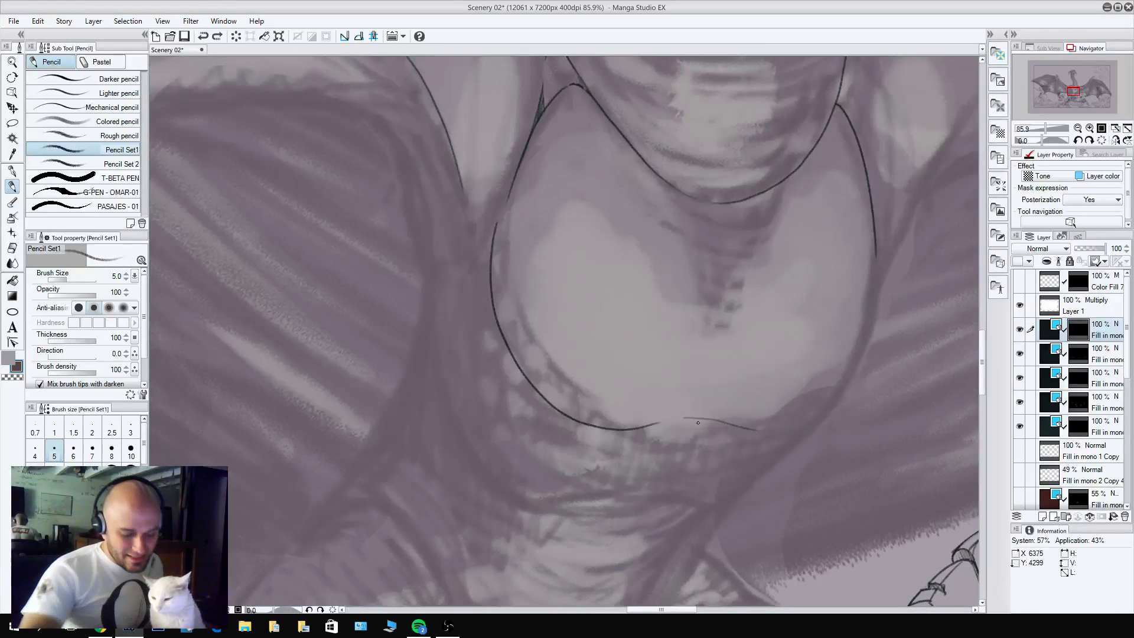
{"action": "mouse_move", "coordinate": [684, 420]}
{"action": "left_mouse_down"}
{"action": "mouse_move", "coordinate": [822, 399]}
{"action": "mouse_move", "coordinate": [870, 278]}
{"action": "left_mouse_up"}
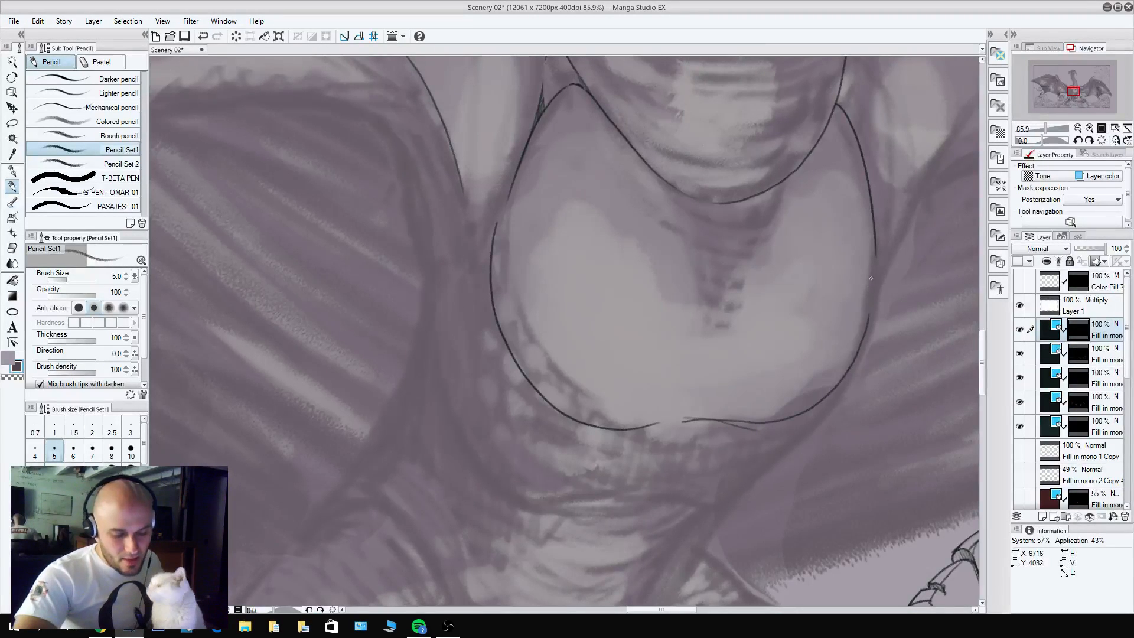
Clean up the overlapping strokes on the chest's bottom contour and close the gap on its right-hand side.
{"action": "key", "text": "c"}
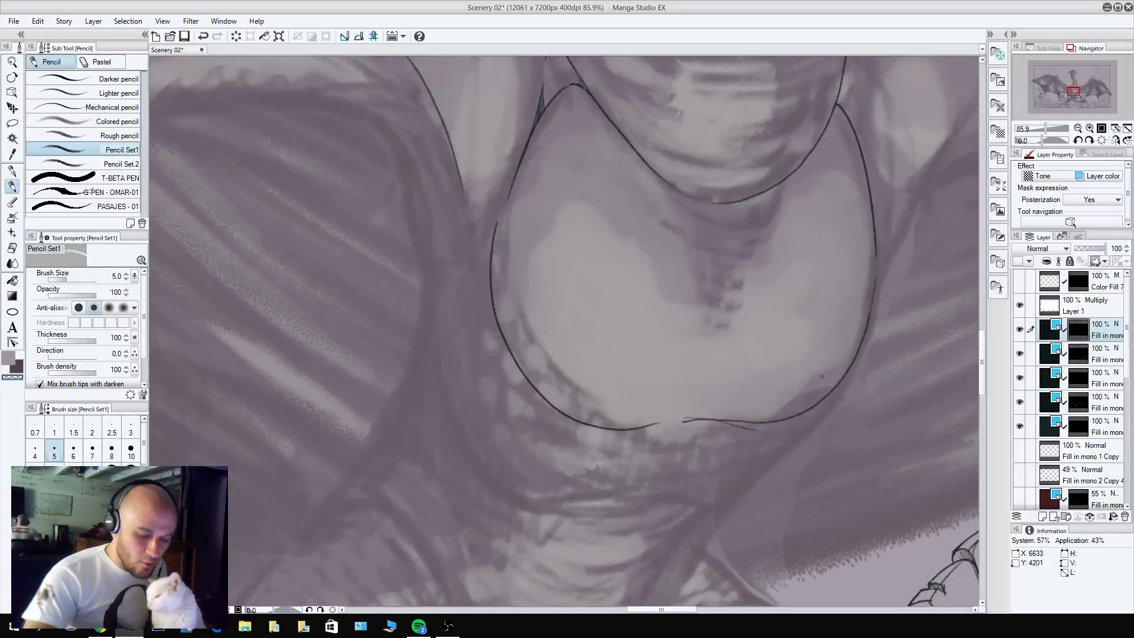
{"action": "key", "text": "c"}
{"action": "mouse_move", "coordinate": [747, 421]}
{"action": "left_mouse_down"}
{"action": "mouse_move", "coordinate": [669, 422]}
{"action": "mouse_move", "coordinate": [748, 418]}
{"action": "left_mouse_up"}
{"action": "key", "text": "c"}
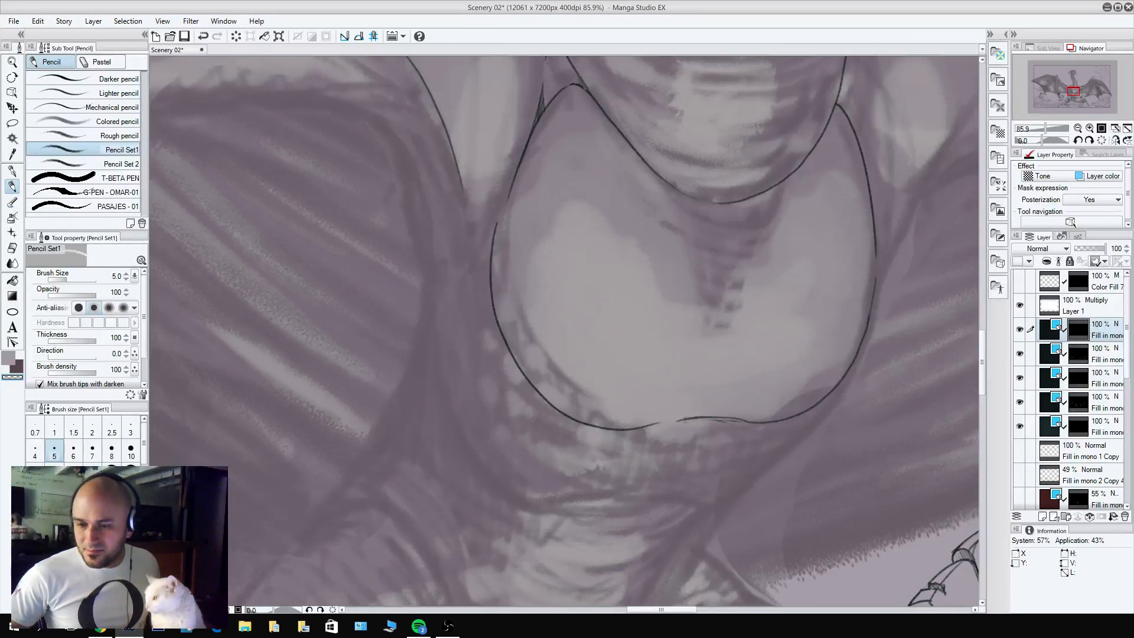
{"action": "key", "text": "alt+Tab"}
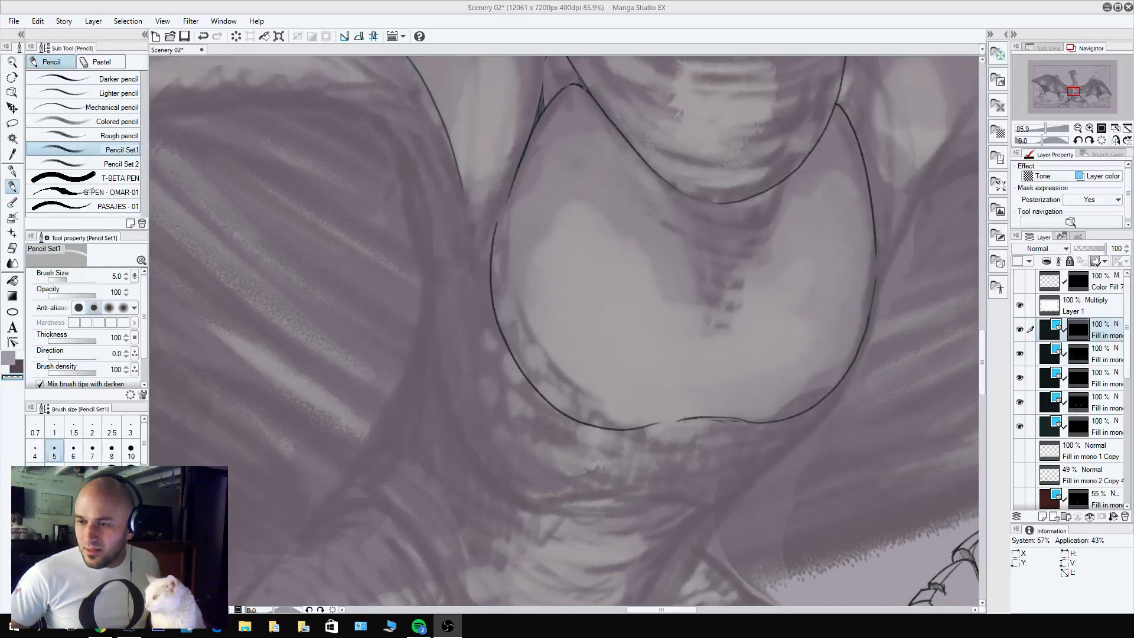
{"action": "key", "text": "alt+Tab"}
{"action": "key", "text": "alt+Tab"}
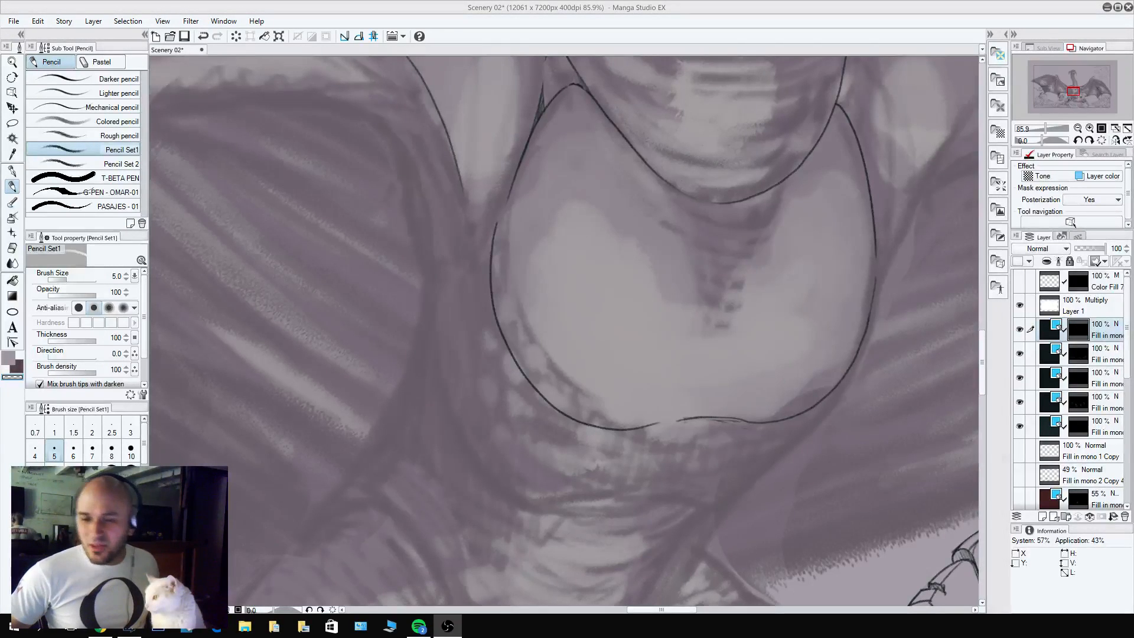
{"action": "key", "text": "alt+Tab"}
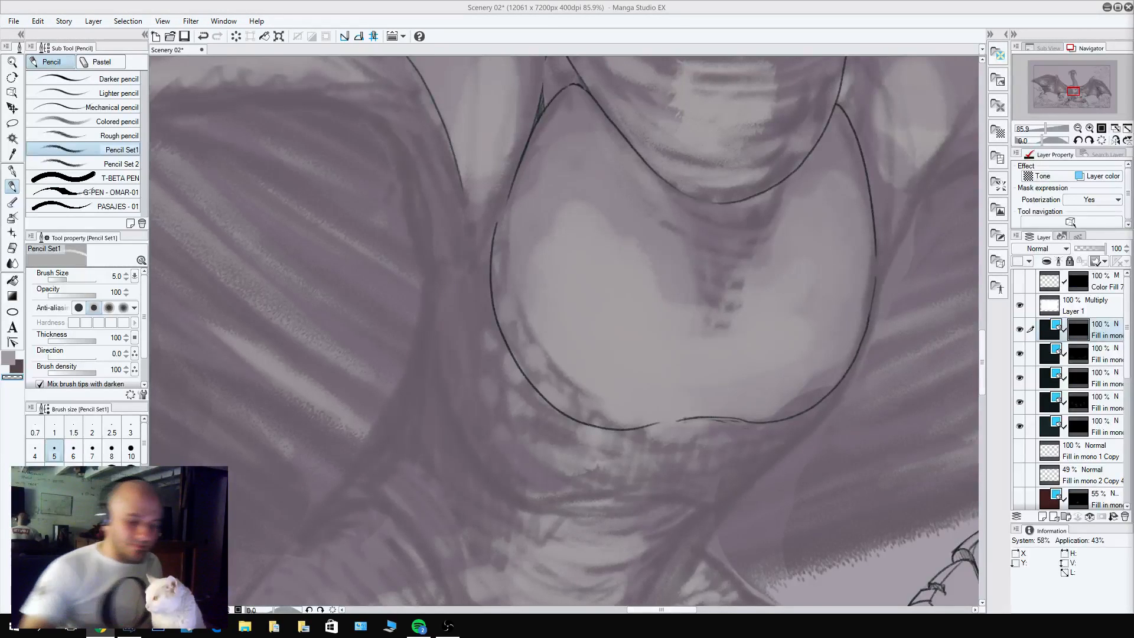
Close the pointed lower tip of the left-hand shoulder muscle and join the gap in the chest's left-hand outline.
{"action": "left_click_drag", "start_coordinate": [539, 245], "coordinate": [741, 349]}
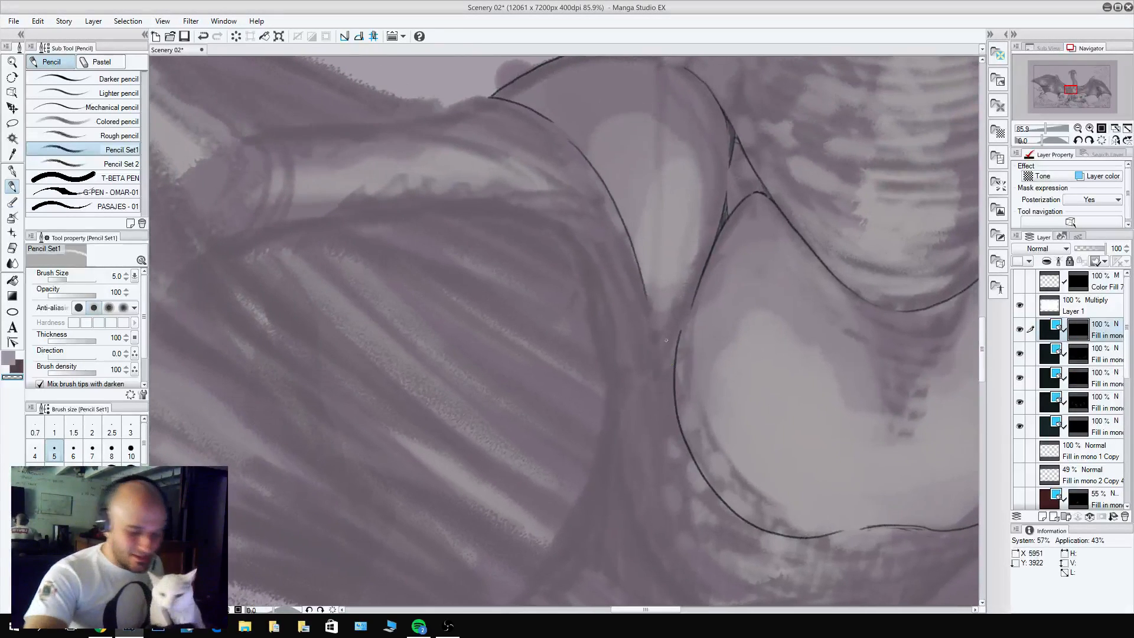
{"action": "key", "text": "x"}
{"action": "mouse_move", "coordinate": [681, 330]}
{"action": "left_mouse_down"}
{"action": "mouse_move", "coordinate": [666, 354]}
{"action": "mouse_move", "coordinate": [651, 317]}
{"action": "mouse_move", "coordinate": [663, 365]}
{"action": "mouse_move", "coordinate": [692, 306]}
{"action": "left_mouse_up"}
{"action": "key", "text": "c"}
{"action": "key", "text": "x"}
{"action": "key", "text": "c"}
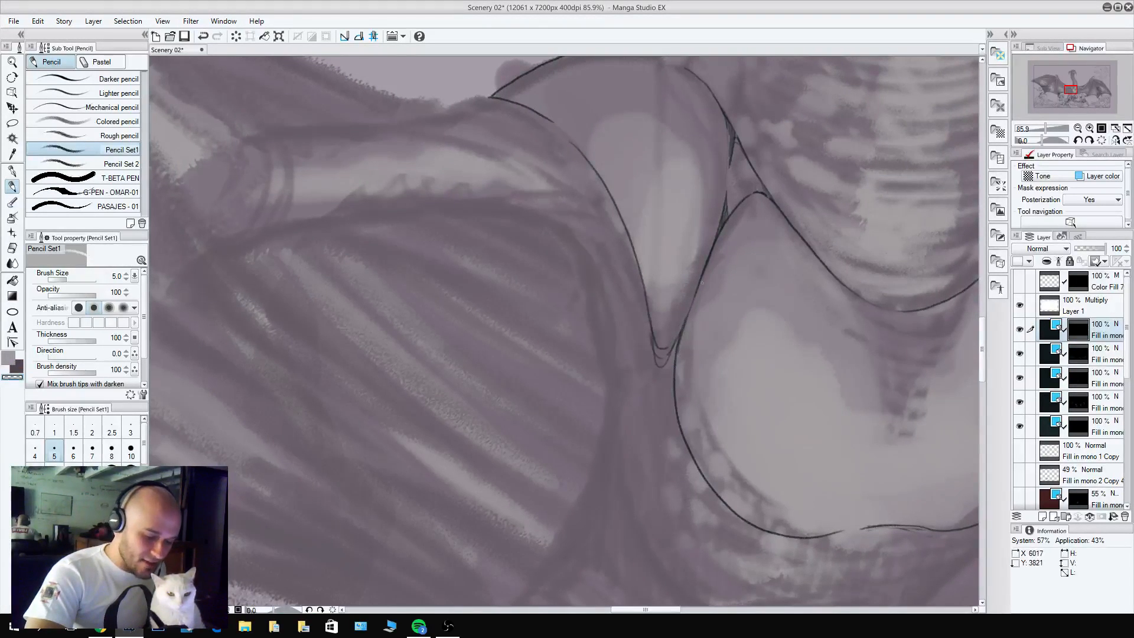
Outline the pointed lower tip of the dragon's right-hand shoulder muscle beside the chest and the start of its outer edge.
{"action": "scroll", "coordinate": [736, 188], "scroll_direction": "down", "scroll_amount": 5}
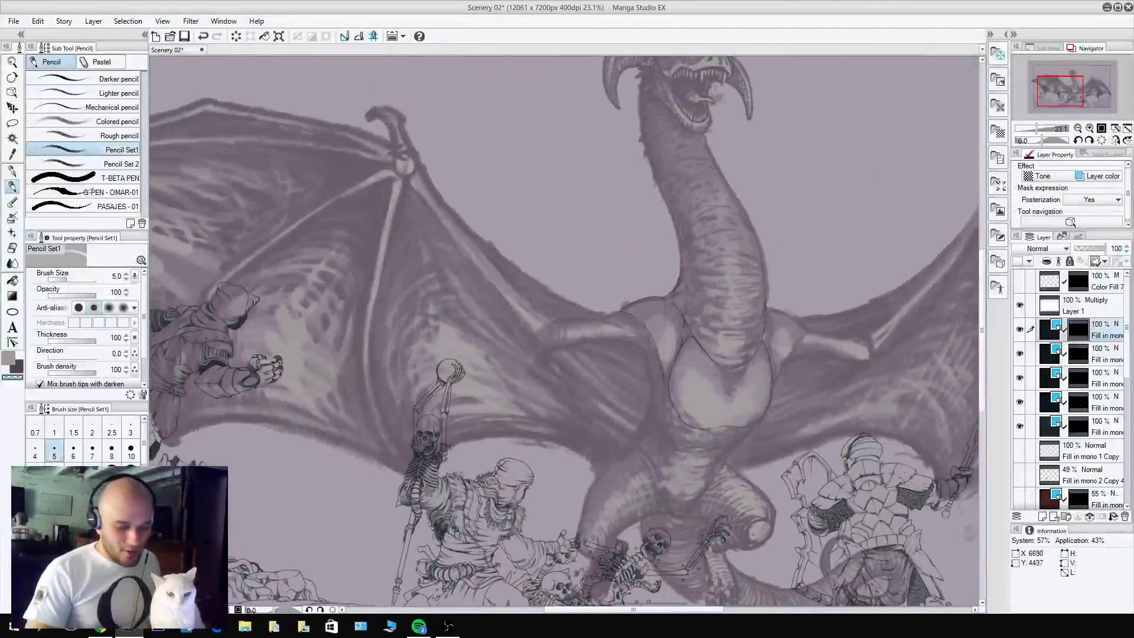
{"action": "scroll", "coordinate": [789, 349], "scroll_direction": "up", "scroll_amount": 5}
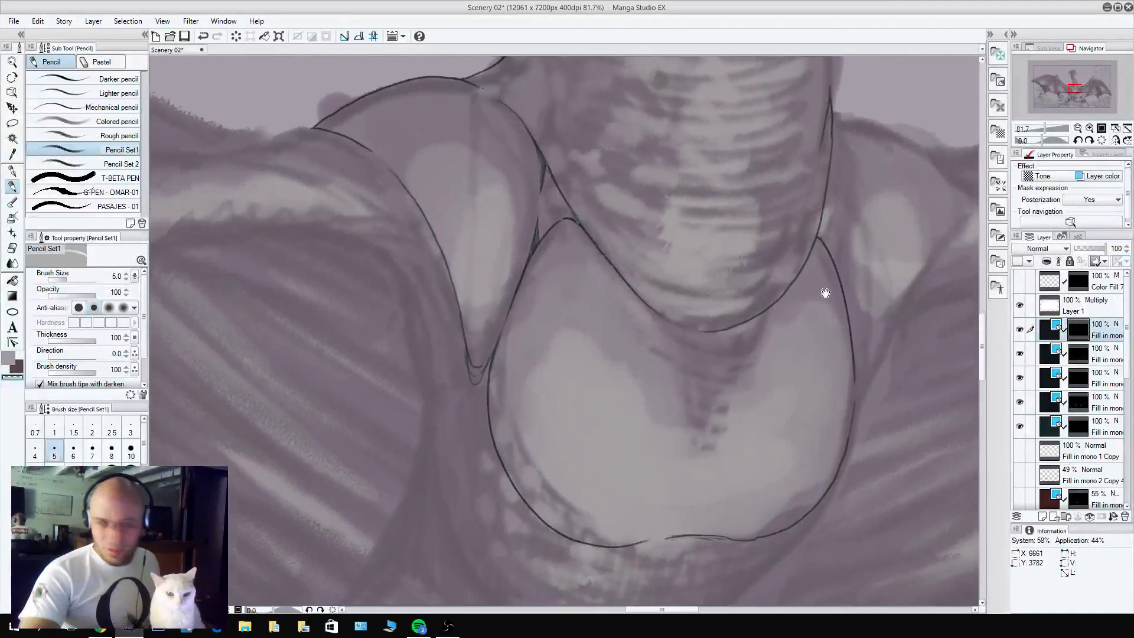
{"action": "key", "text": "x"}
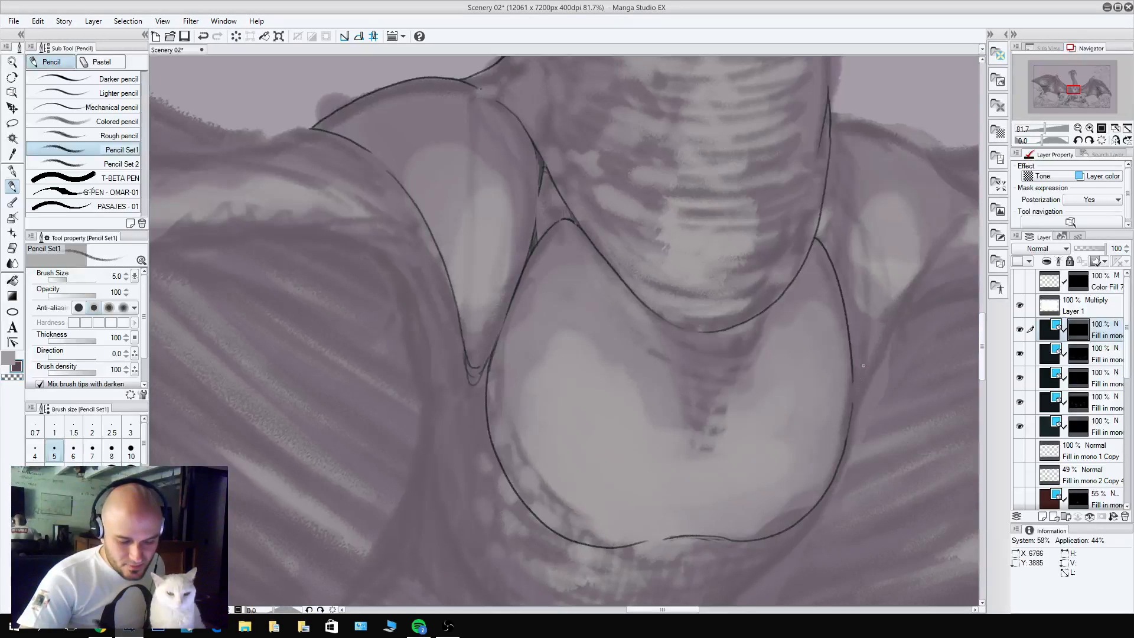
{"action": "left_click_drag", "start_coordinate": [861, 383], "coordinate": [908, 275]}
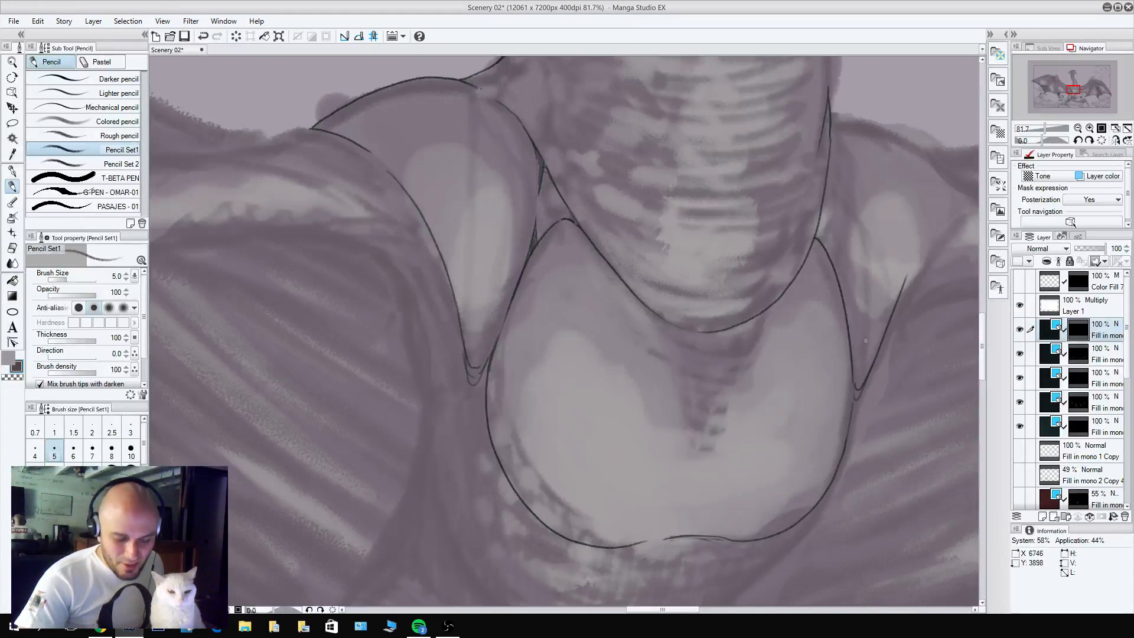
{"action": "key", "text": "c"}
Draw the top contour of the right-hand shoulder, sloping outward from the side of the neck.
{"action": "left_click_drag", "start_coordinate": [902, 337], "coordinate": [805, 412]}
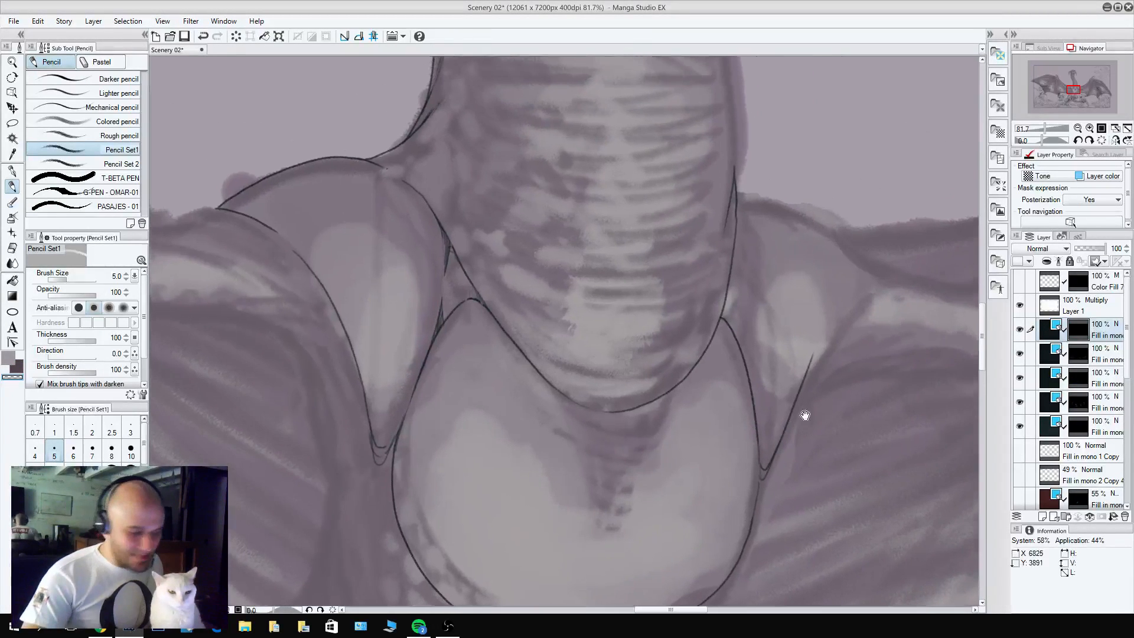
{"action": "mouse_move", "coordinate": [738, 197]}
{"action": "left_mouse_down"}
{"action": "mouse_move", "coordinate": [802, 218]}
{"action": "mouse_move", "coordinate": [850, 255]}
{"action": "left_mouse_up"}
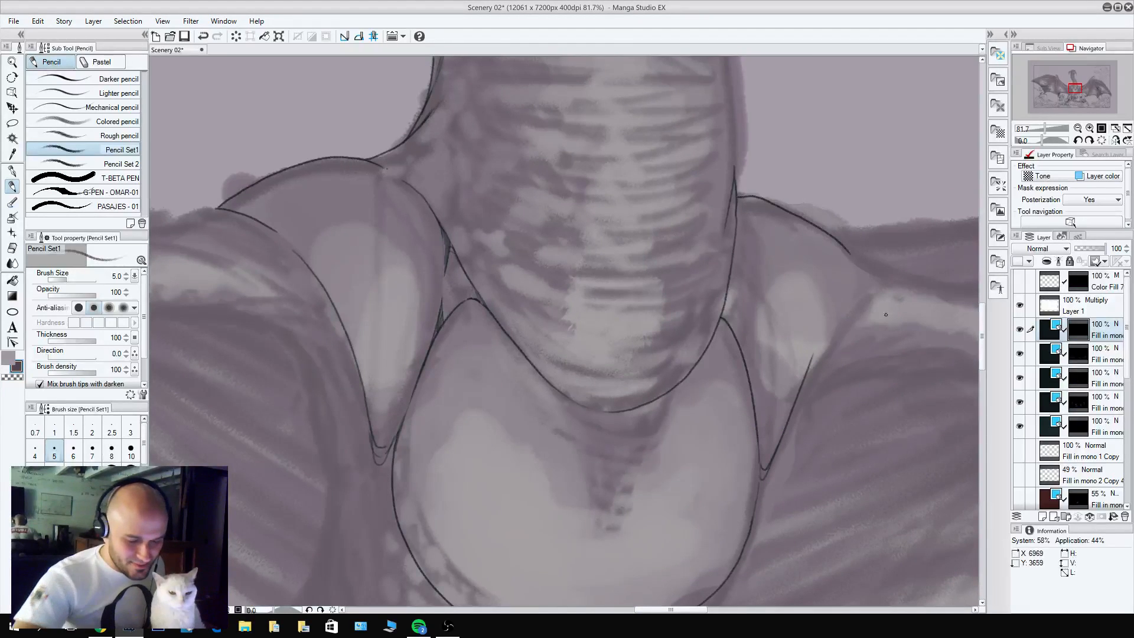
{"action": "key", "text": "ctrl+z"}
{"action": "mouse_move", "coordinate": [738, 197]}
{"action": "left_mouse_down"}
{"action": "mouse_move", "coordinate": [779, 207]}
{"action": "mouse_move", "coordinate": [877, 272]}
{"action": "left_mouse_up"}
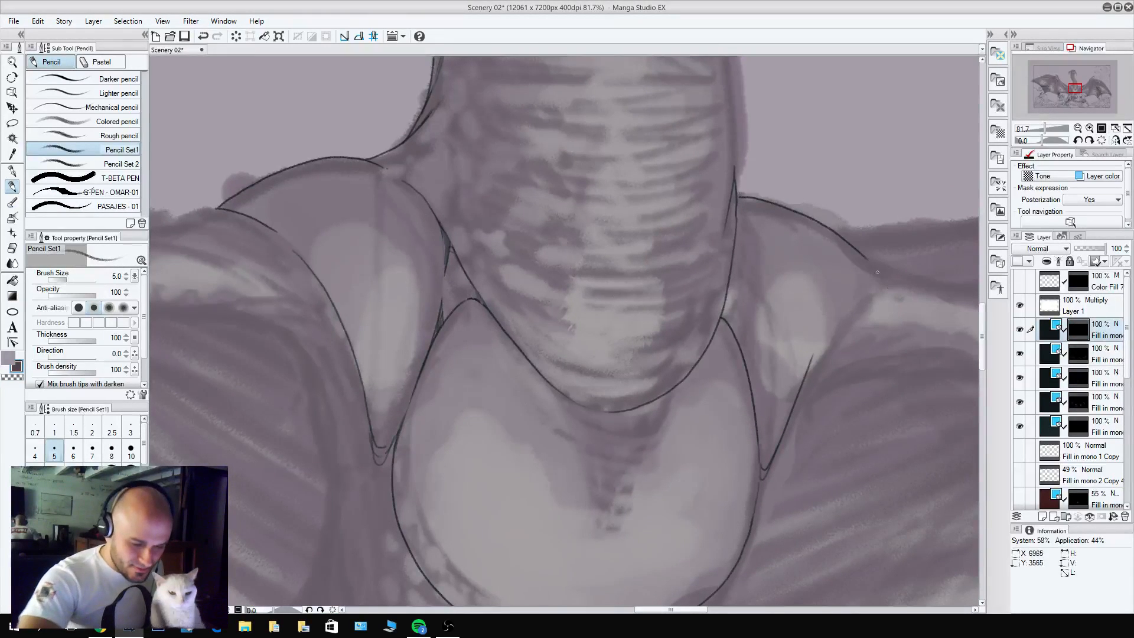
Extend the right-hand shoulder muscle's outer edge up to its top contour and refine the corner where they meet.
{"action": "mouse_move", "coordinate": [810, 366]}
{"action": "left_mouse_down"}
{"action": "mouse_move", "coordinate": [851, 275]}
{"action": "mouse_move", "coordinate": [839, 298]}
{"action": "left_mouse_up"}
{"action": "key", "text": "c"}
{"action": "key", "text": "c"}
{"action": "key", "text": "c"}
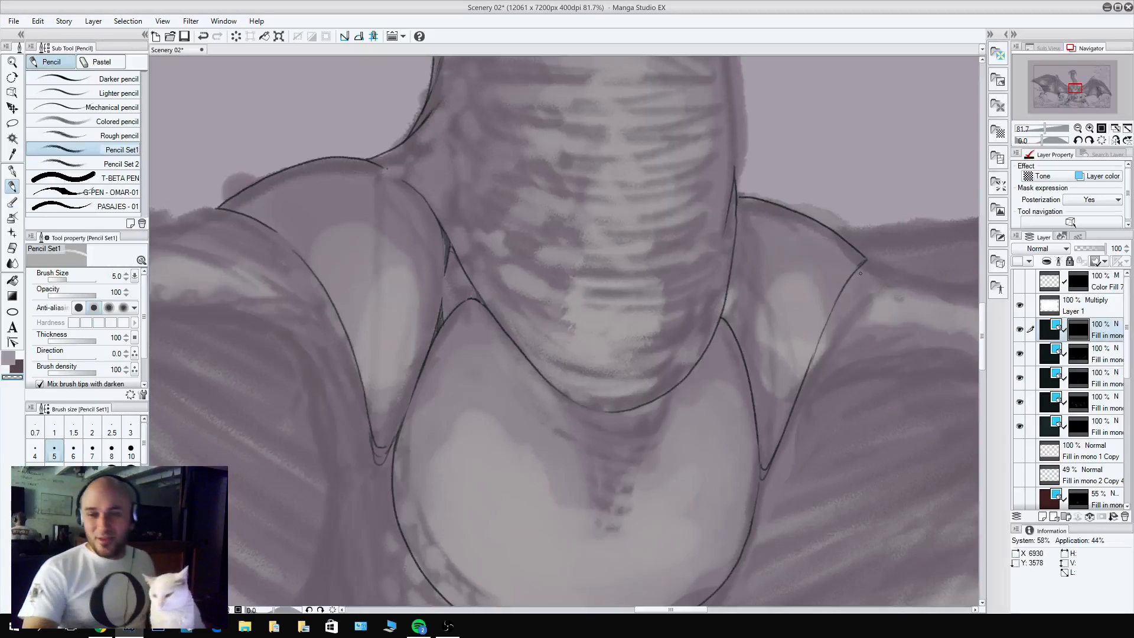
{"action": "left_click_drag", "start_coordinate": [864, 261], "coordinate": [842, 283]}
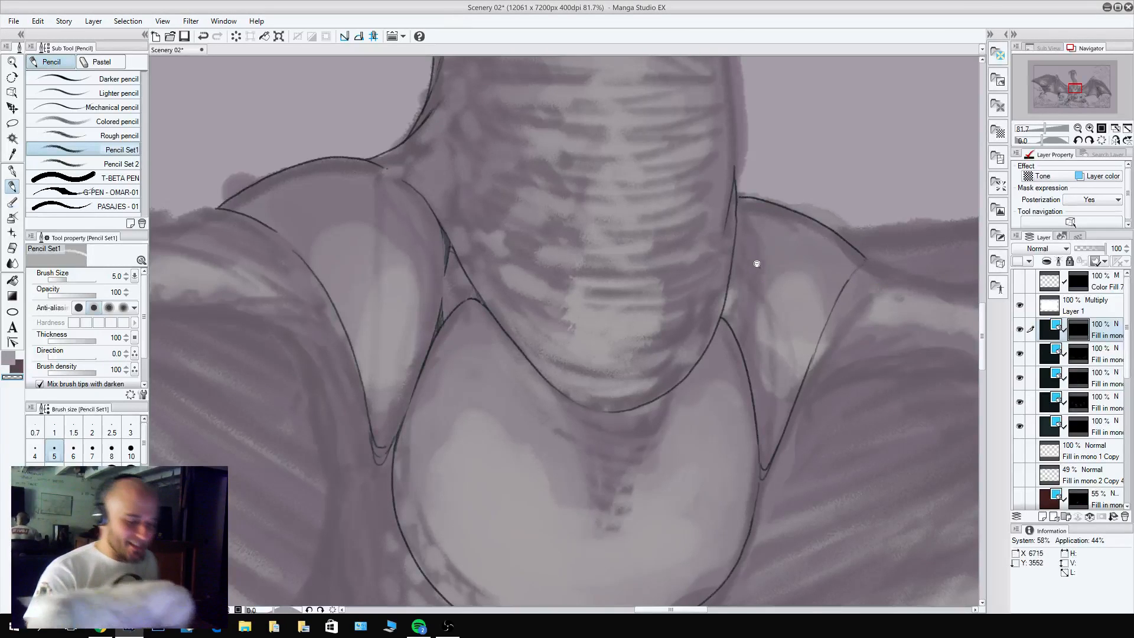
Draw the short line from the right-hand side of the neck down to the chest's edge, outlining the small triangular gap.
{"action": "scroll", "coordinate": [757, 265], "scroll_direction": "down", "scroll_amount": 3}
{"action": "scroll", "coordinate": [779, 293], "scroll_direction": "up", "scroll_amount": 5}
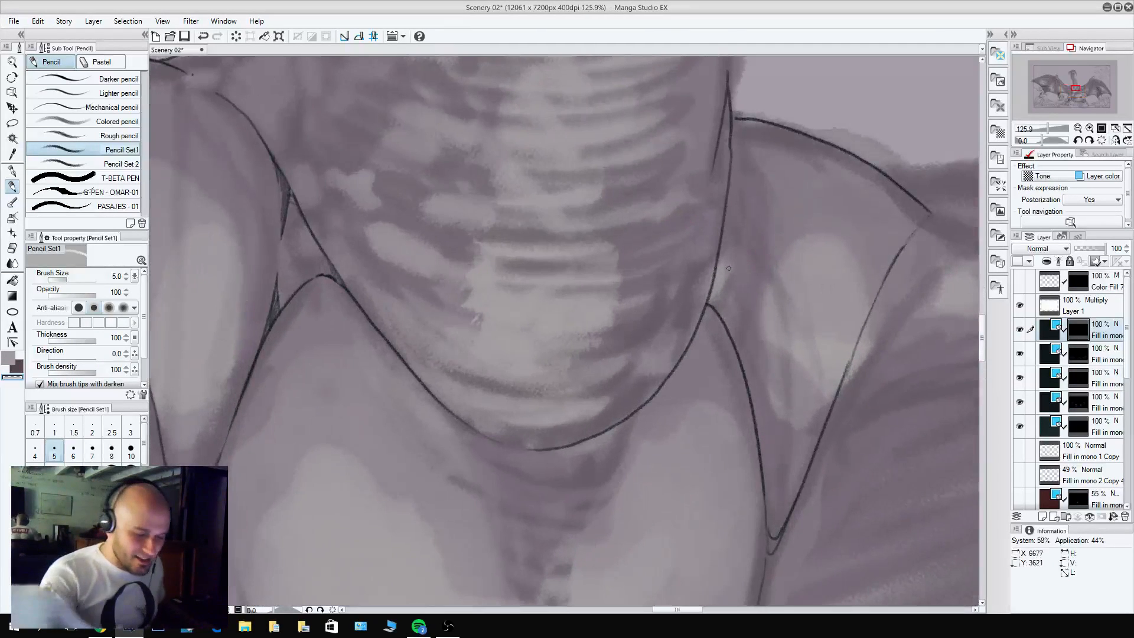
{"action": "key", "text": "c"}
{"action": "left_click_drag", "start_coordinate": [726, 210], "coordinate": [735, 293]}
{"action": "key", "text": "ctrl+z"}
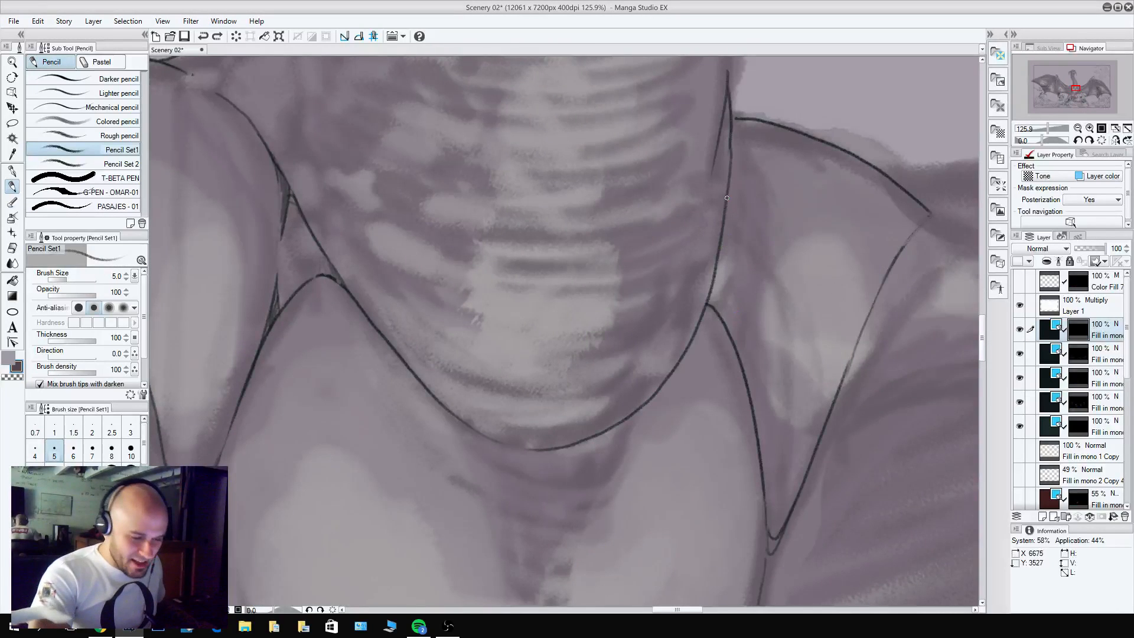
{"action": "left_click_drag", "start_coordinate": [727, 197], "coordinate": [736, 346]}
{"action": "key", "text": "c"}
{"action": "mouse_move", "coordinate": [719, 250]}
{"action": "left_mouse_down"}
{"action": "mouse_move", "coordinate": [713, 288]}
{"action": "mouse_move", "coordinate": [728, 304]}
{"action": "left_mouse_up"}
{"action": "key", "text": "c"}
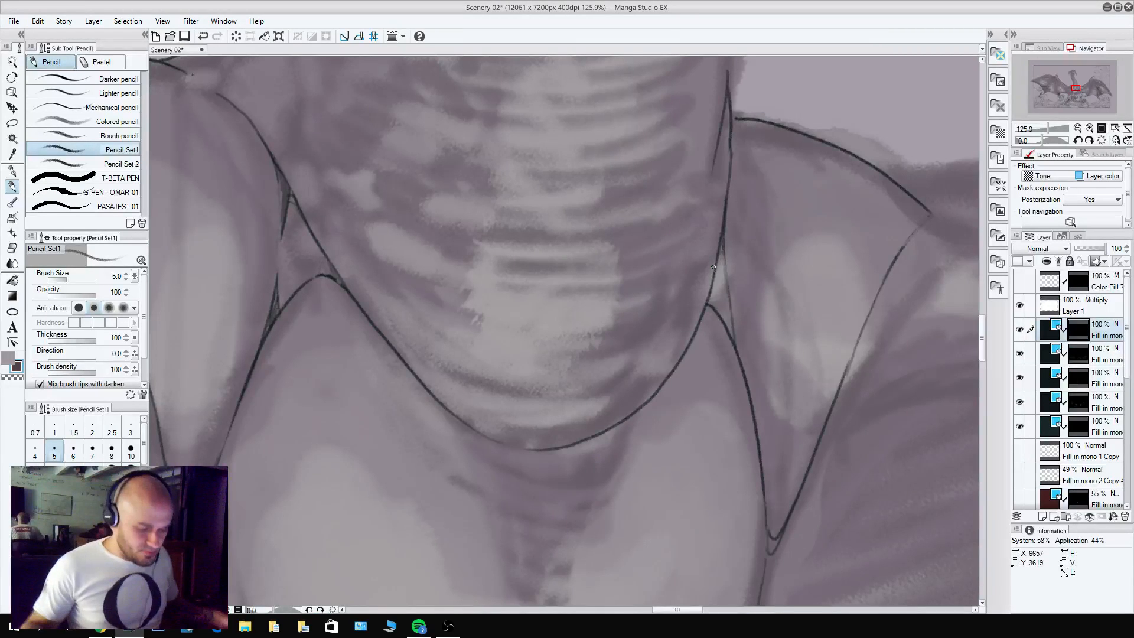
Thin and redraw both sides of the U-shaped neck base with overlapping strokes.
{"action": "key", "text": "c"}
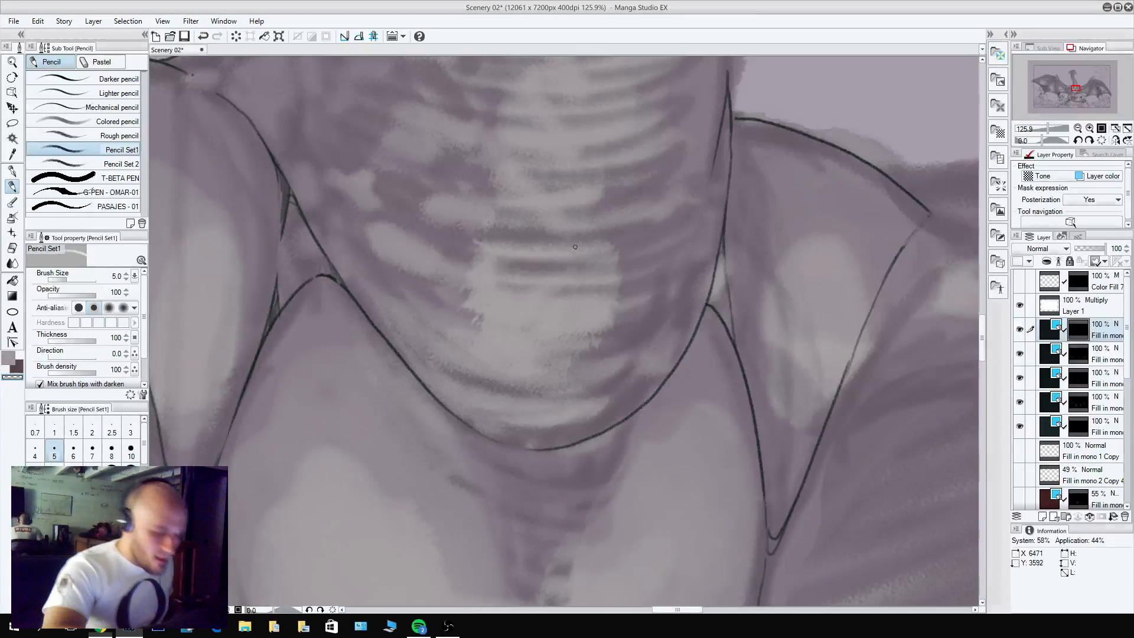
{"action": "left_click_drag", "start_coordinate": [371, 320], "coordinate": [438, 400]}
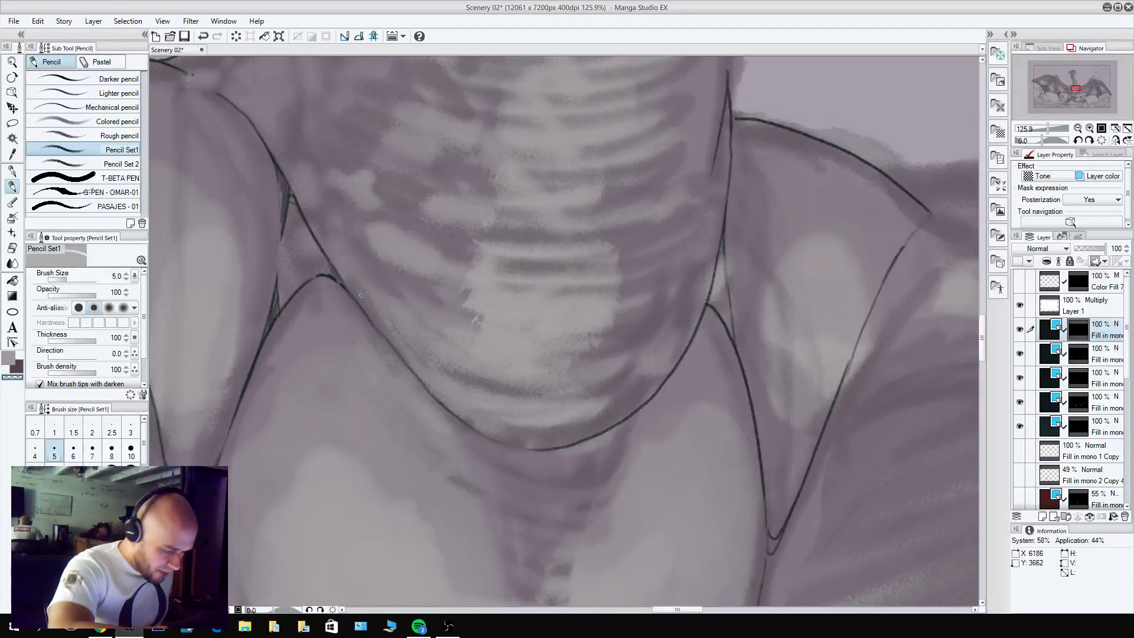
{"action": "key", "text": "c"}
{"action": "left_click_drag", "start_coordinate": [341, 276], "coordinate": [445, 396]}
{"action": "left_click_drag", "start_coordinate": [376, 324], "coordinate": [475, 413]}
{"action": "key", "text": "c"}
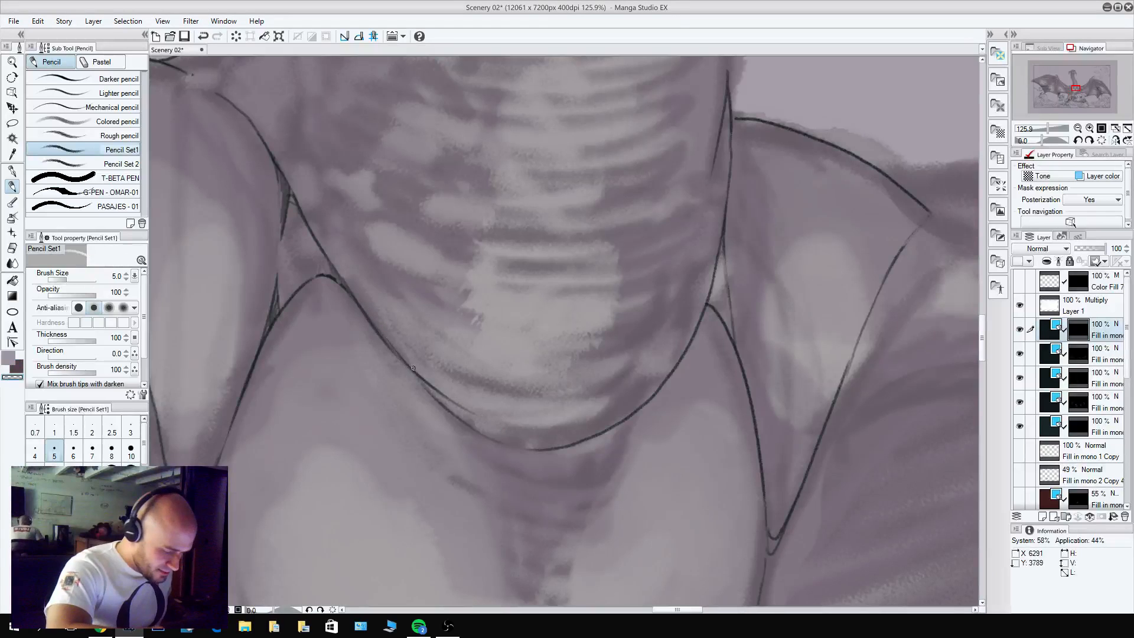
{"action": "key", "text": "c"}
{"action": "left_click_drag", "start_coordinate": [607, 414], "coordinate": [696, 339]}
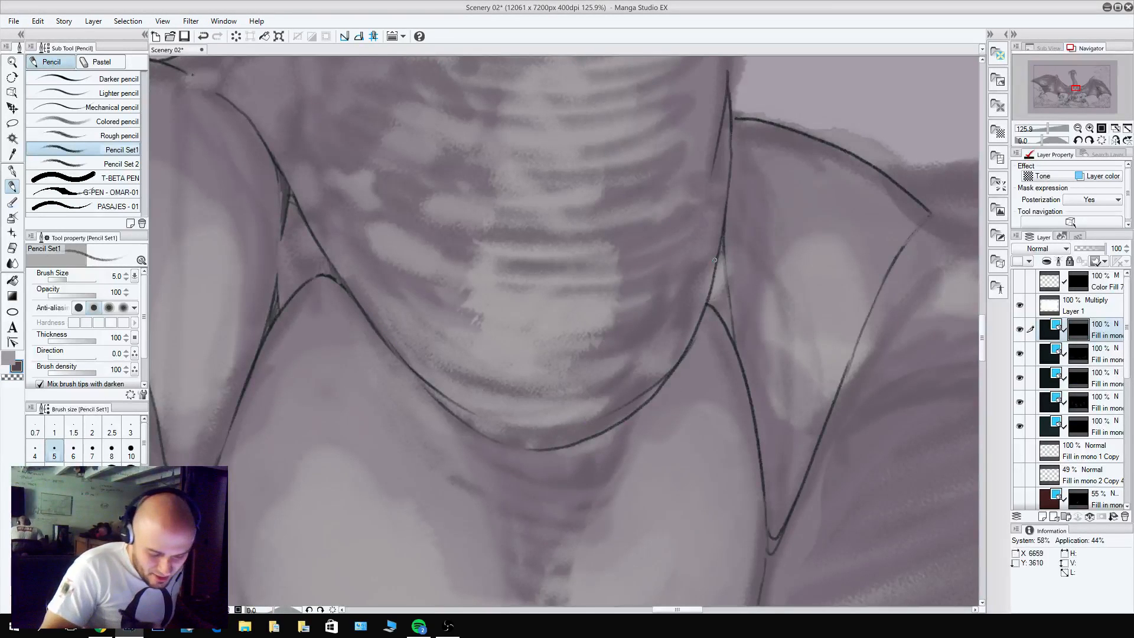
{"action": "key", "text": "c"}
{"action": "scroll", "coordinate": [738, 347], "scroll_direction": "down", "scroll_amount": 5}
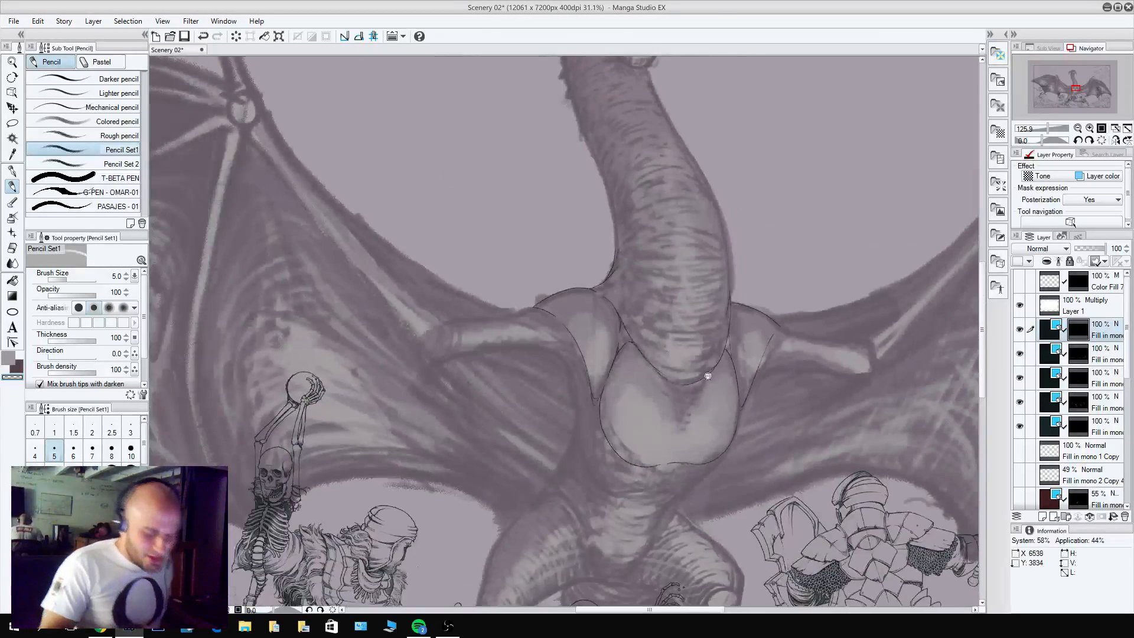
{"action": "scroll", "coordinate": [714, 420], "scroll_direction": "up", "scroll_amount": 4}
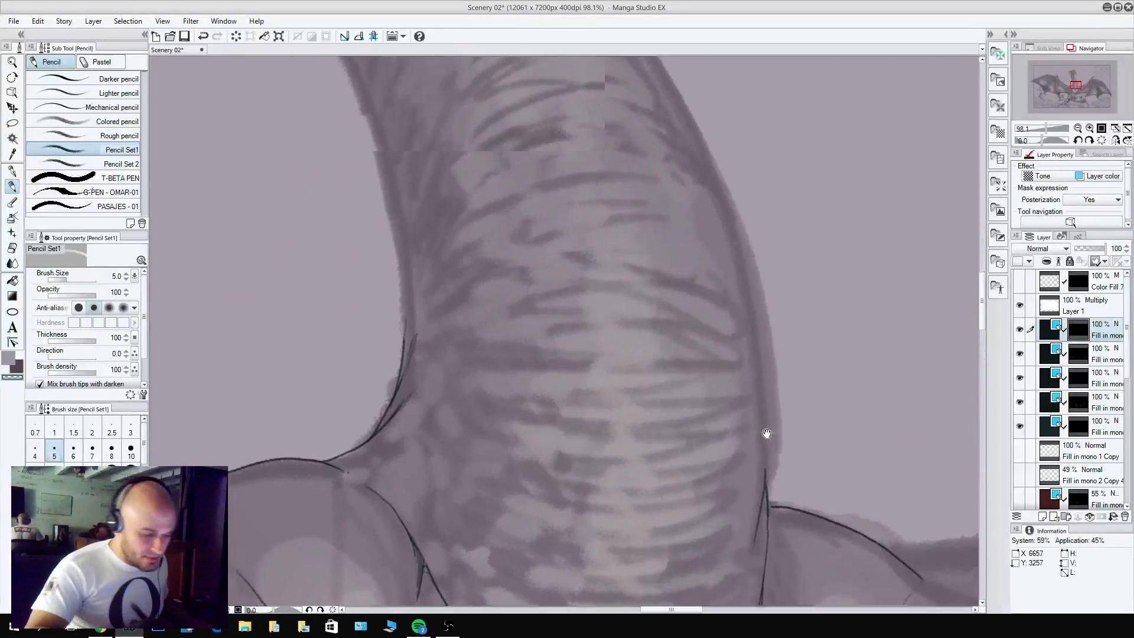
Draw the left-hand contour of the dragon's neck from its base up to the back of the head.
{"action": "key", "text": "c"}
{"action": "left_click_drag", "start_coordinate": [466, 443], "coordinate": [447, 220]}
{"action": "mouse_move", "coordinate": [499, 245]}
{"action": "left_mouse_down"}
{"action": "mouse_move", "coordinate": [653, 493]}
{"action": "mouse_move", "coordinate": [581, 443]}
{"action": "mouse_move", "coordinate": [474, 155]}
{"action": "mouse_move", "coordinate": [460, 62]}
{"action": "left_mouse_up"}
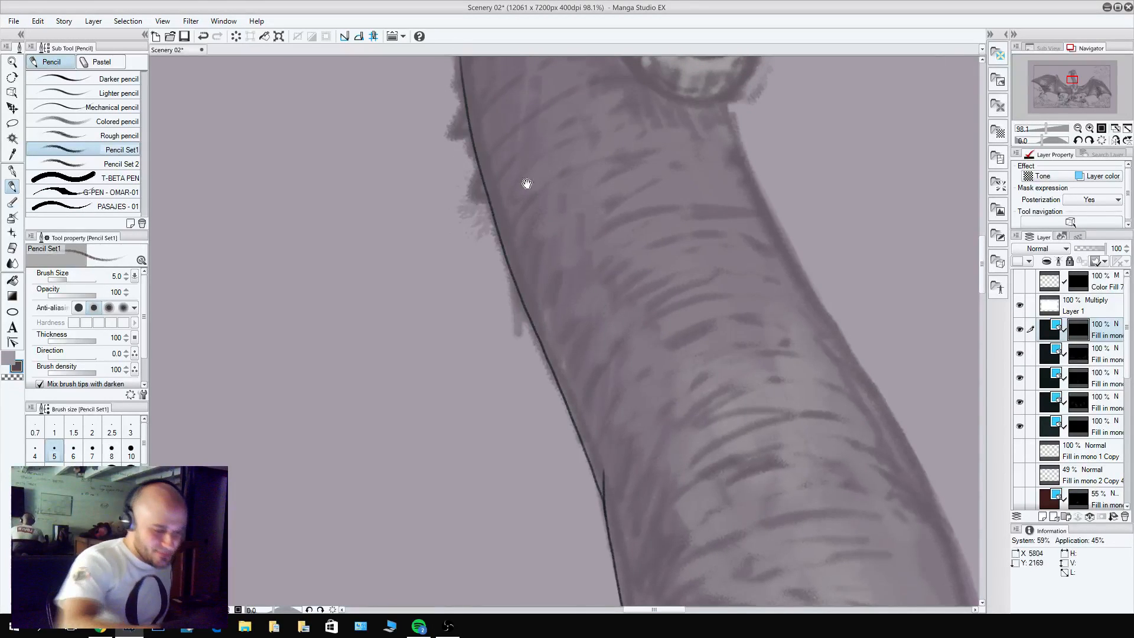
{"action": "left_click_drag", "start_coordinate": [526, 183], "coordinate": [600, 486]}
{"action": "mouse_move", "coordinate": [510, 141]}
{"action": "left_mouse_down"}
{"action": "mouse_move", "coordinate": [495, 231]}
{"action": "mouse_move", "coordinate": [510, 376]}
{"action": "left_mouse_up"}
Draw the right-hand contour of the neck from beneath the lower jaw down along its outer curve.
{"action": "mouse_move", "coordinate": [829, 455]}
{"action": "left_mouse_down"}
{"action": "mouse_move", "coordinate": [633, 182]}
{"action": "mouse_move", "coordinate": [632, 214]}
{"action": "left_mouse_up"}
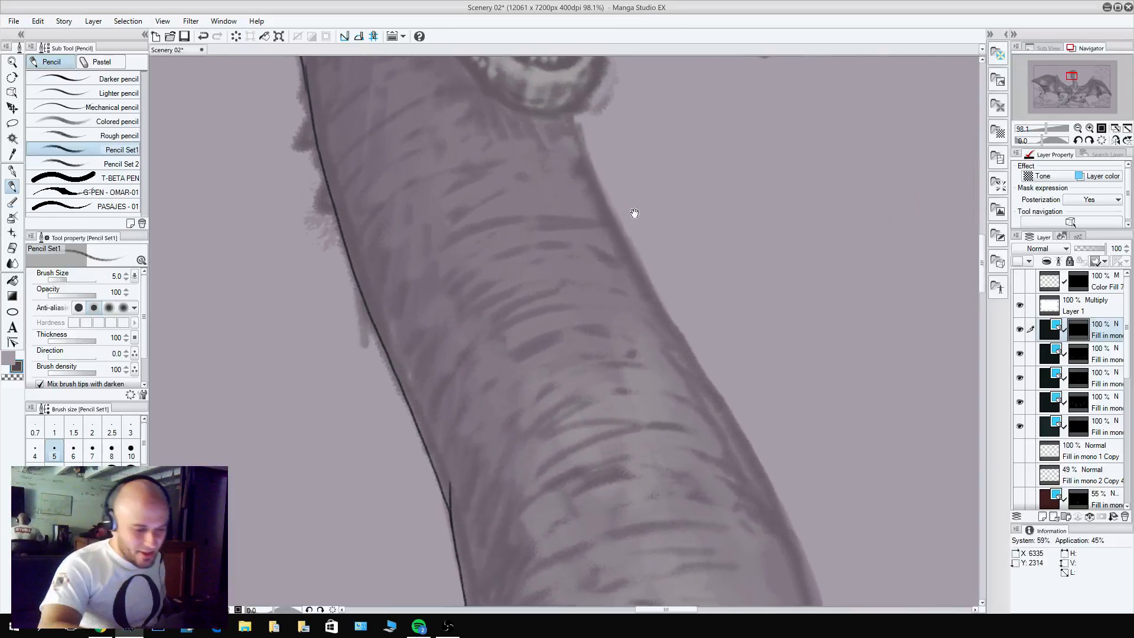
{"action": "mouse_move", "coordinate": [572, 117]}
{"action": "left_mouse_down"}
{"action": "mouse_move", "coordinate": [629, 248]}
{"action": "mouse_move", "coordinate": [761, 473]}
{"action": "left_mouse_up"}
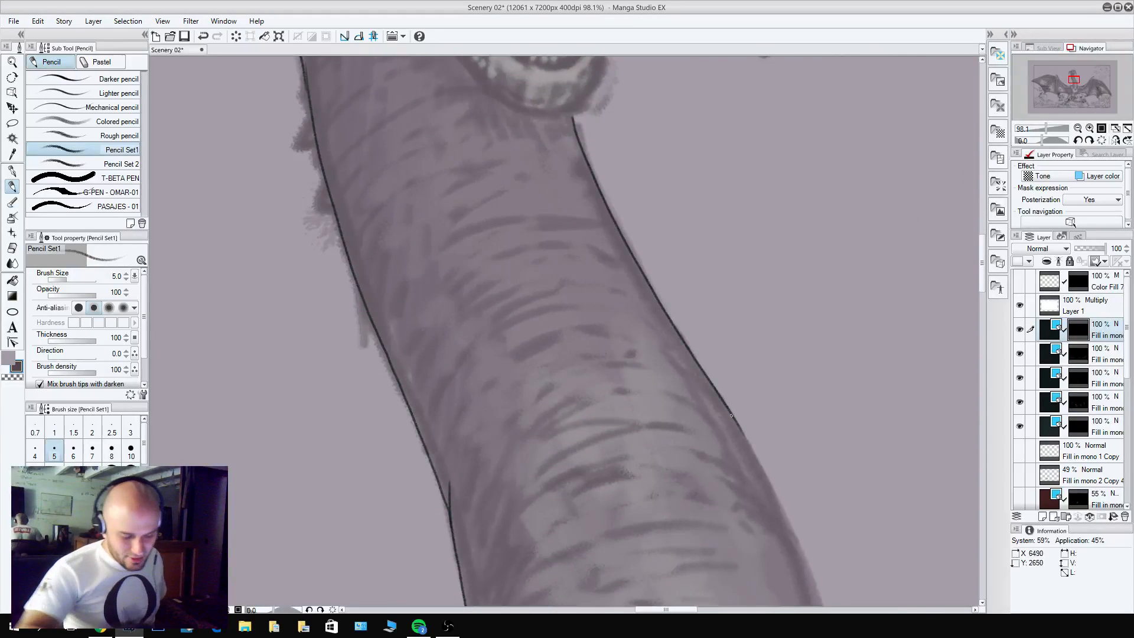
{"action": "left_click_drag", "start_coordinate": [710, 381], "coordinate": [645, 289]}
{"action": "mouse_move", "coordinate": [754, 433]}
{"action": "left_mouse_down"}
{"action": "mouse_move", "coordinate": [618, 175]}
{"action": "mouse_move", "coordinate": [692, 501]}
{"action": "left_mouse_up"}
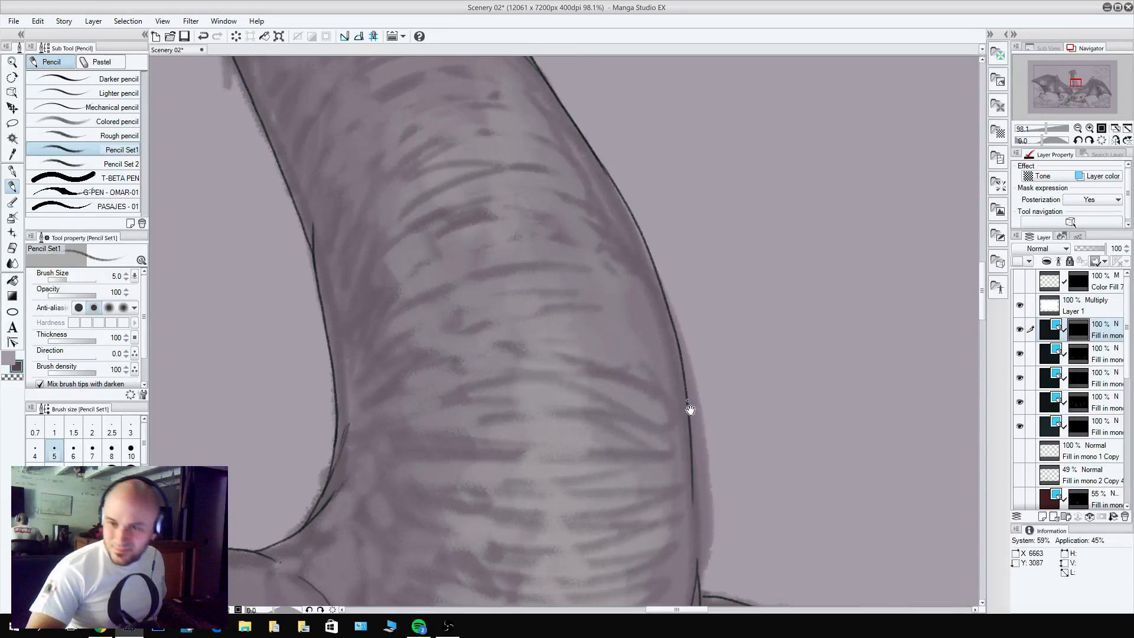
Extend the neck's right-hand contour down to the shoulder, redoing the stroke for a clean join.
{"action": "left_click_drag", "start_coordinate": [691, 410], "coordinate": [722, 312]}
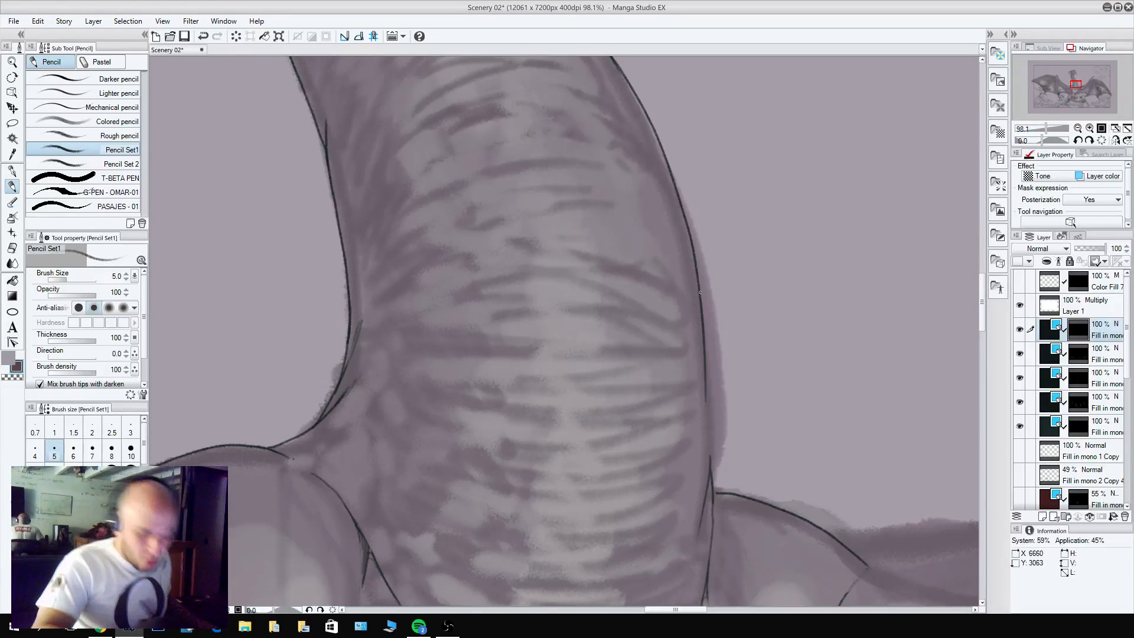
{"action": "left_click_drag", "start_coordinate": [706, 363], "coordinate": [713, 485]}
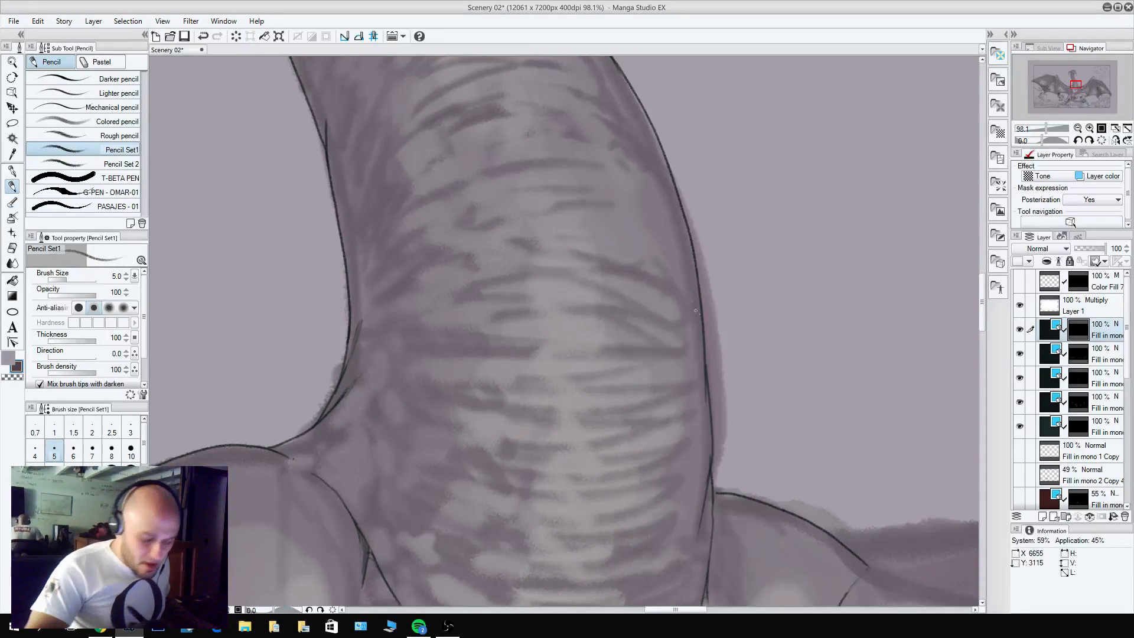
{"action": "key", "text": "ctrl+z"}
{"action": "left_click_drag", "start_coordinate": [703, 366], "coordinate": [711, 474]}
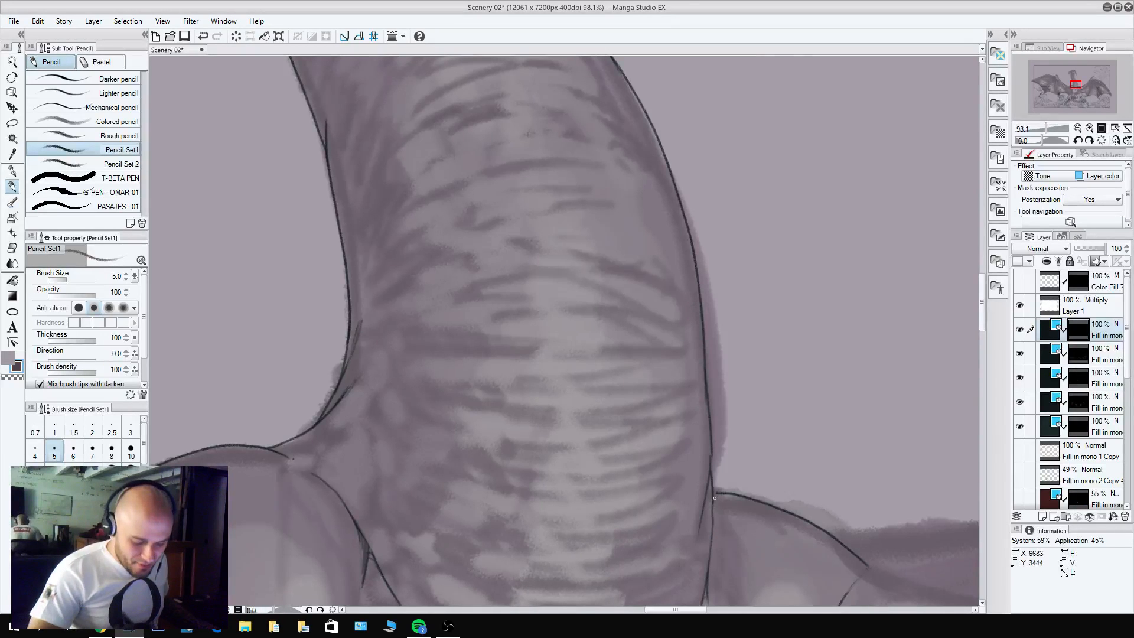
Pencil short crease lines at the left-hand base of the neck, beside and above the shoulder muscle.
{"action": "key", "text": "c"}
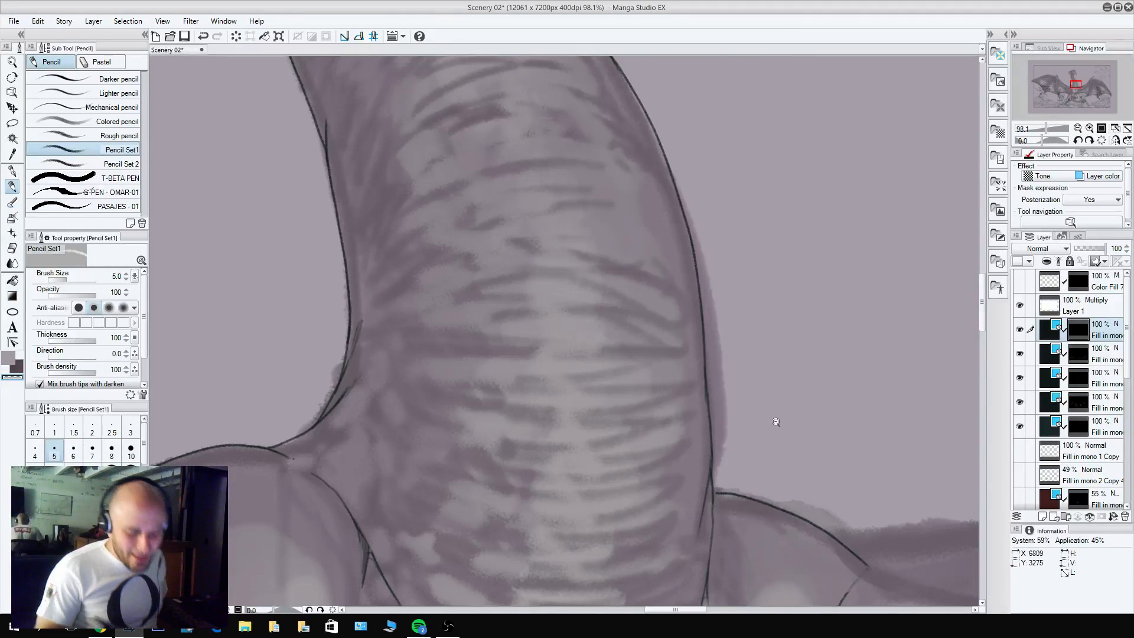
{"action": "scroll", "coordinate": [776, 421], "scroll_direction": "down", "scroll_amount": 3}
{"action": "scroll", "coordinate": [700, 455], "scroll_direction": "up", "scroll_amount": 3}
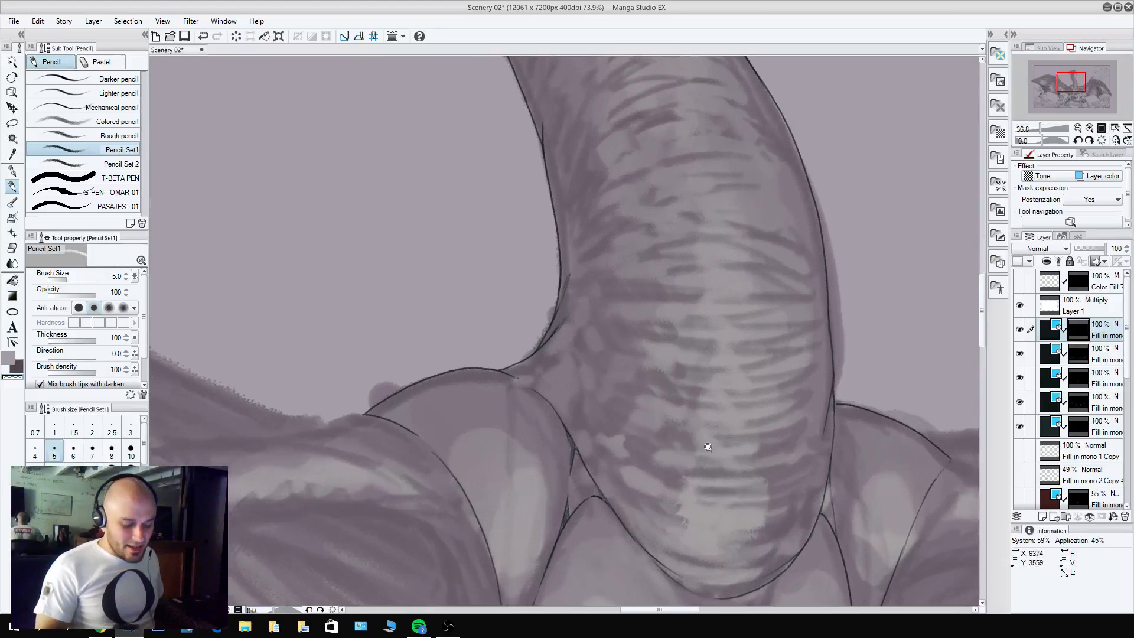
{"action": "key", "text": "b"}
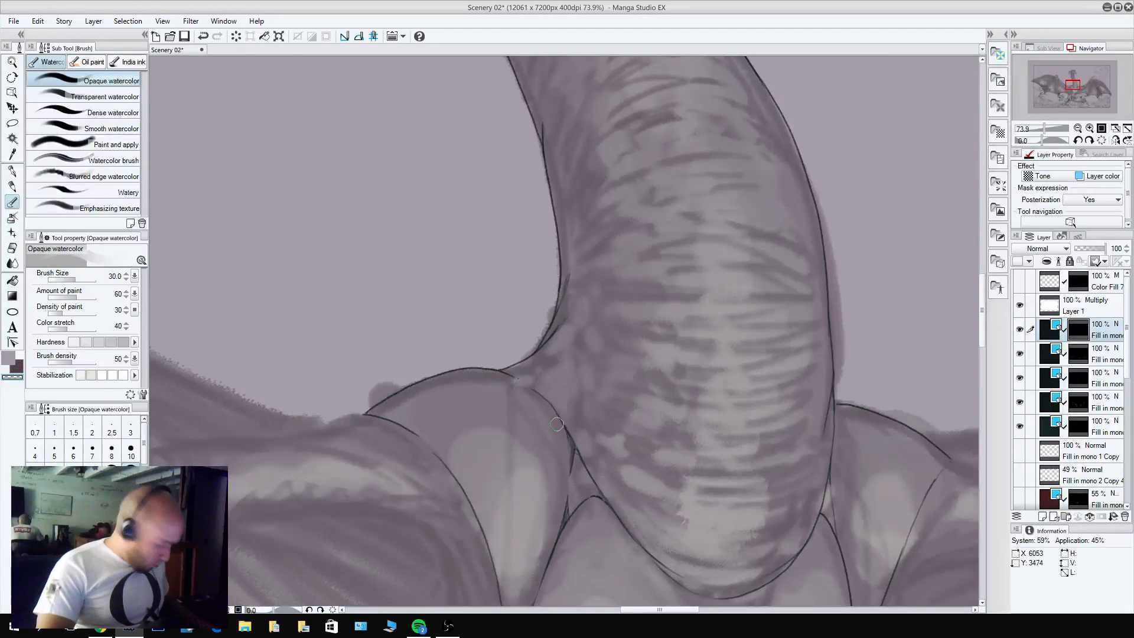
{"action": "key", "text": "p"}
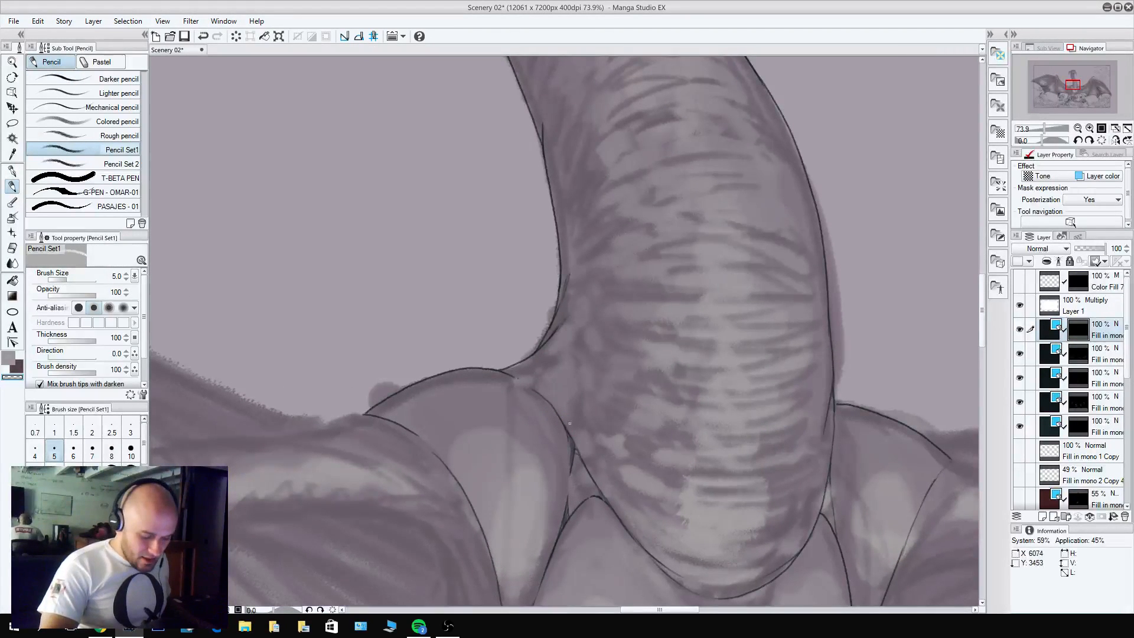
{"action": "key", "text": "x"}
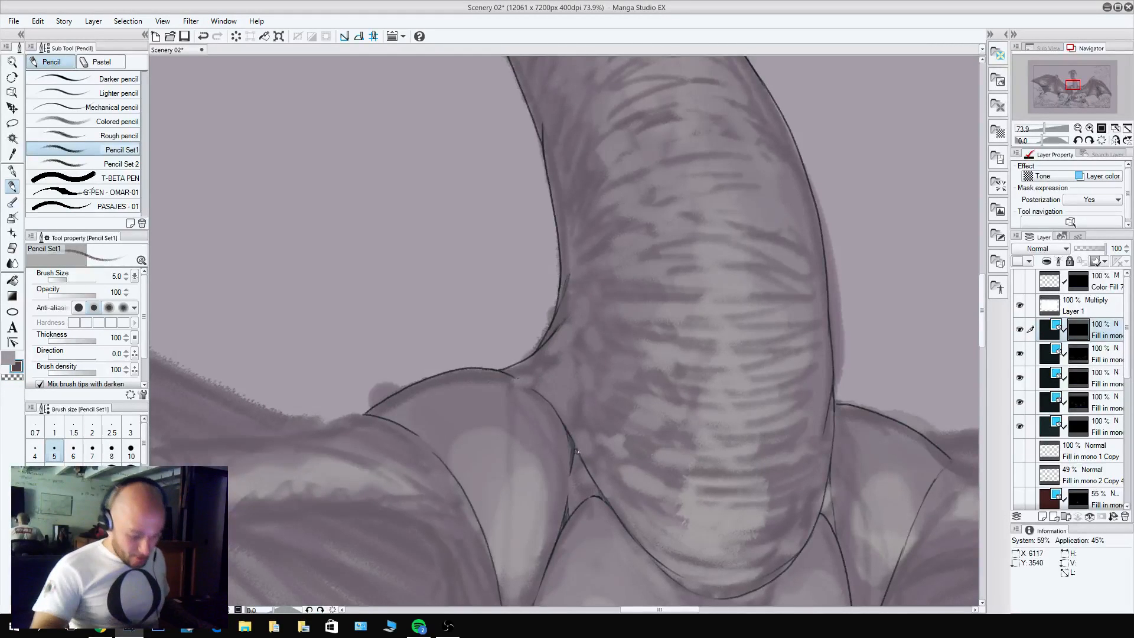
{"action": "mouse_move", "coordinate": [577, 452]}
{"action": "left_mouse_down"}
{"action": "mouse_move", "coordinate": [587, 466]}
{"action": "mouse_move", "coordinate": [568, 392]}
{"action": "left_mouse_up"}
{"action": "left_click_drag", "start_coordinate": [504, 371], "coordinate": [550, 370]}
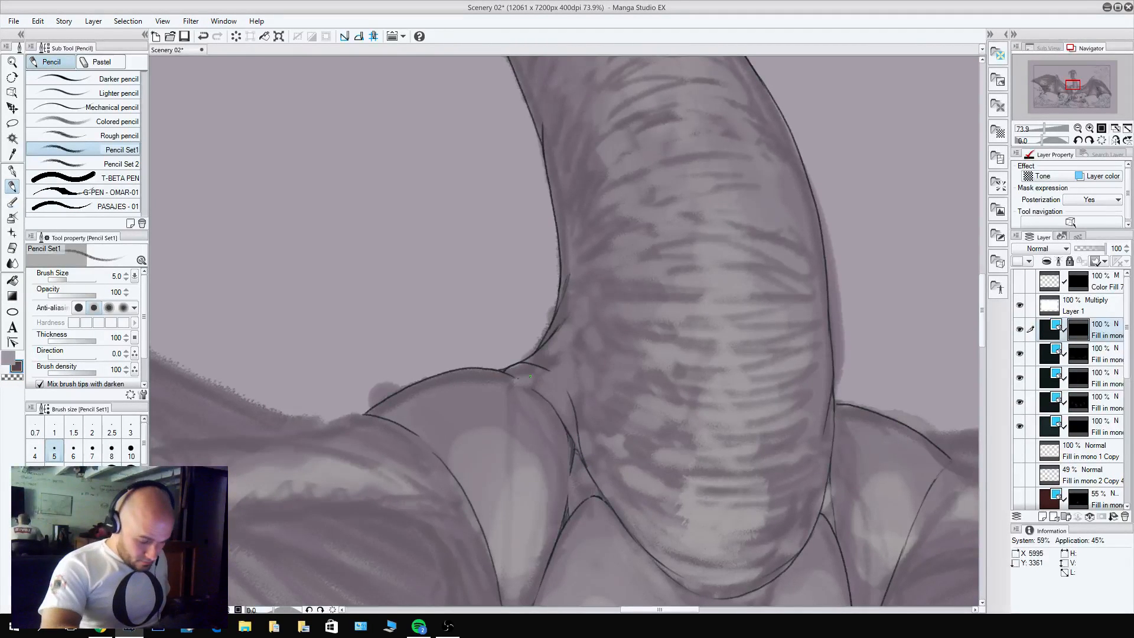
{"action": "key", "text": "c"}
Touch up the corner where the neck's right-hand contour meets the shoulder.
{"action": "key", "text": "c"}
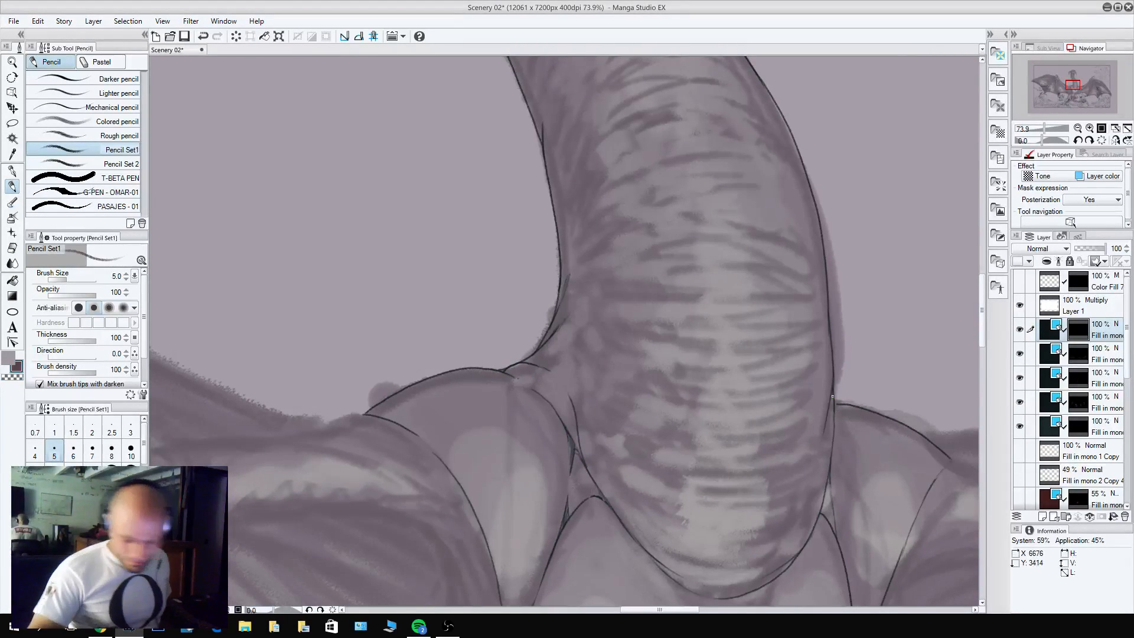
{"action": "left_click_drag", "start_coordinate": [832, 390], "coordinate": [839, 433]}
{"action": "key", "text": "c"}
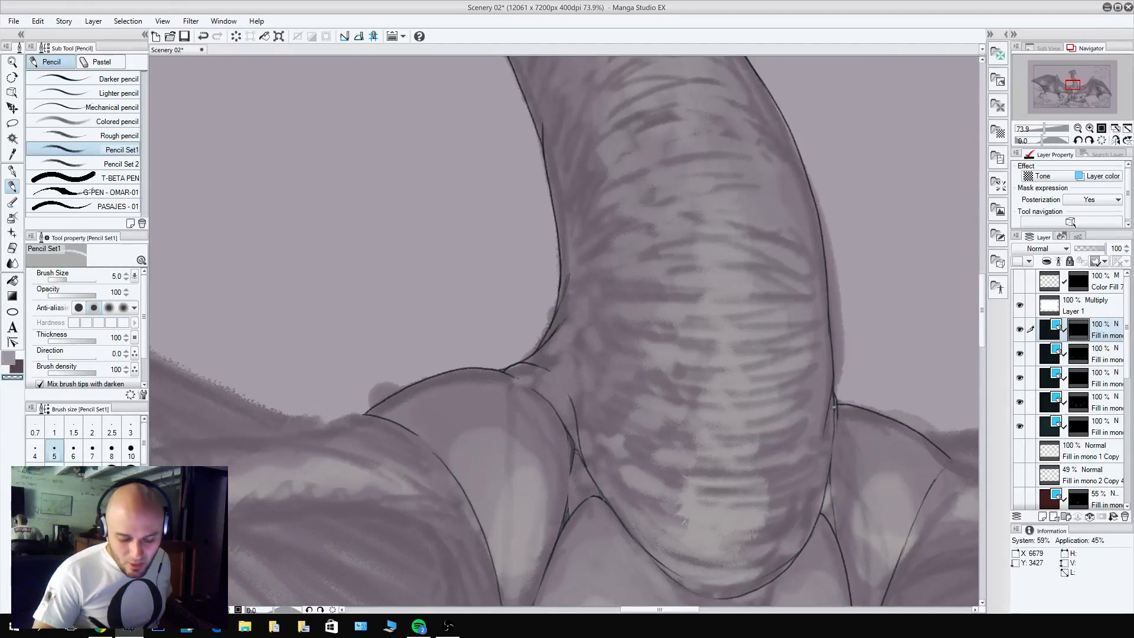
Draw a small spike on the neck's left-hand edge below the horn and trim its outline.
{"action": "left_click_drag", "start_coordinate": [722, 140], "coordinate": [694, 427]}
{"action": "left_click_drag", "start_coordinate": [642, 279], "coordinate": [657, 284]}
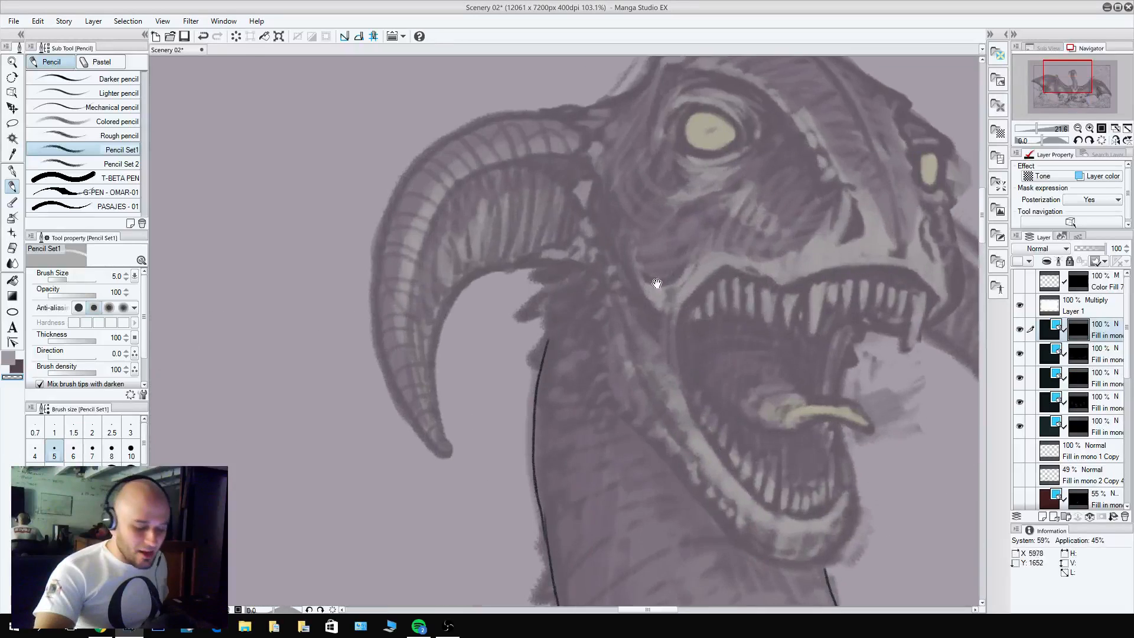
{"action": "left_click_drag", "start_coordinate": [593, 457], "coordinate": [684, 208]}
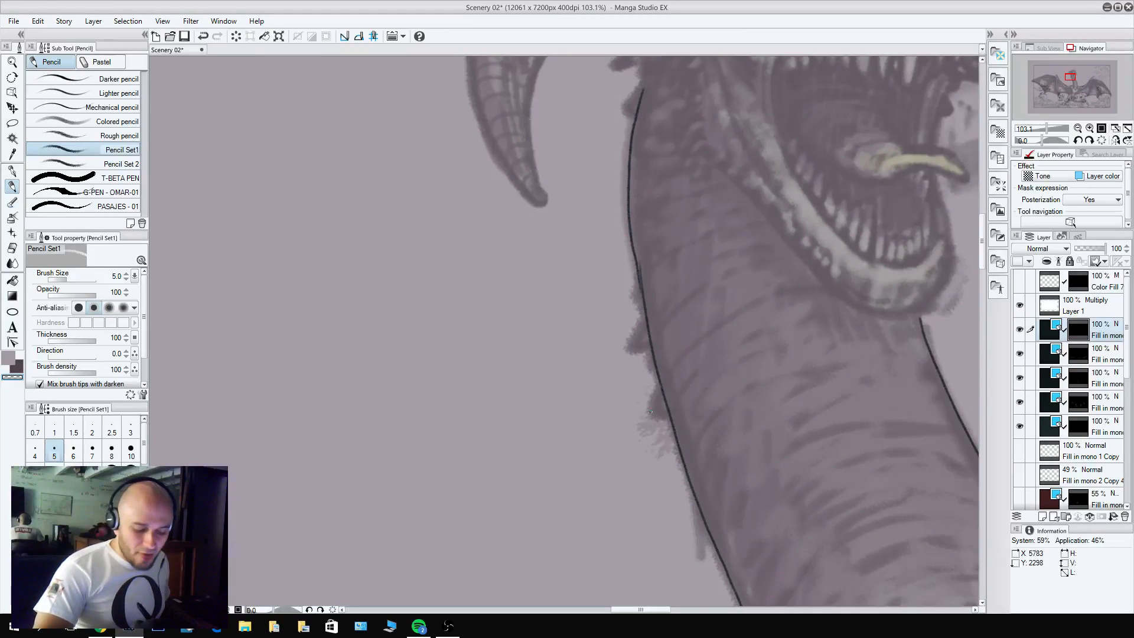
{"action": "key", "text": "x"}
{"action": "mouse_move", "coordinate": [661, 385]}
{"action": "left_mouse_down"}
{"action": "mouse_move", "coordinate": [655, 415]}
{"action": "mouse_move", "coordinate": [668, 407]}
{"action": "left_mouse_up"}
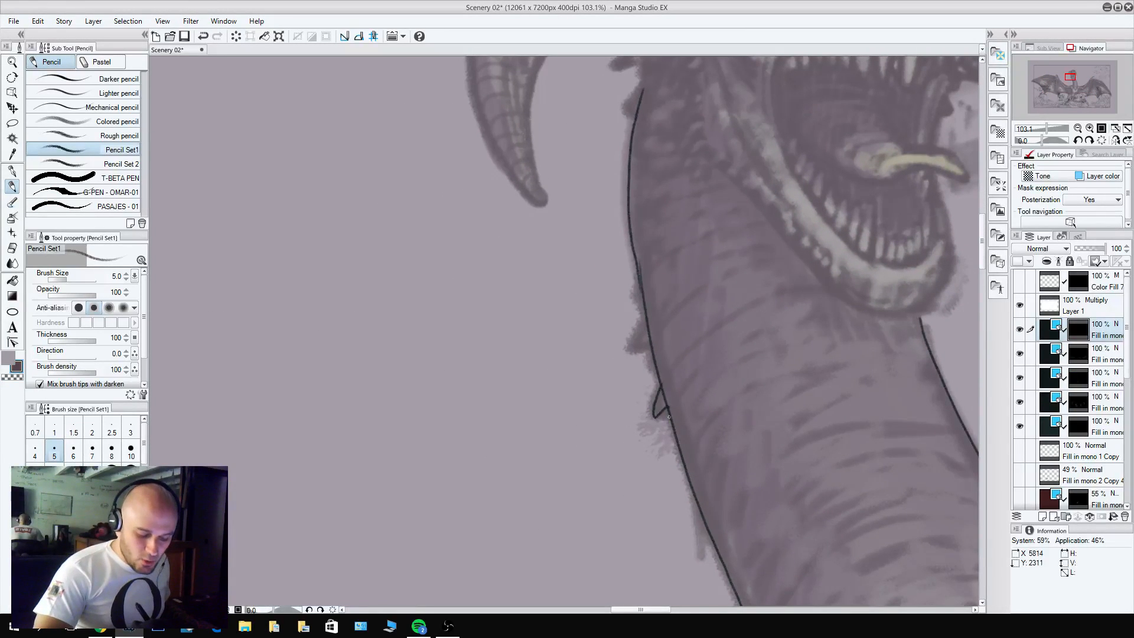
{"action": "key", "text": "c"}
{"action": "key", "text": "c"}
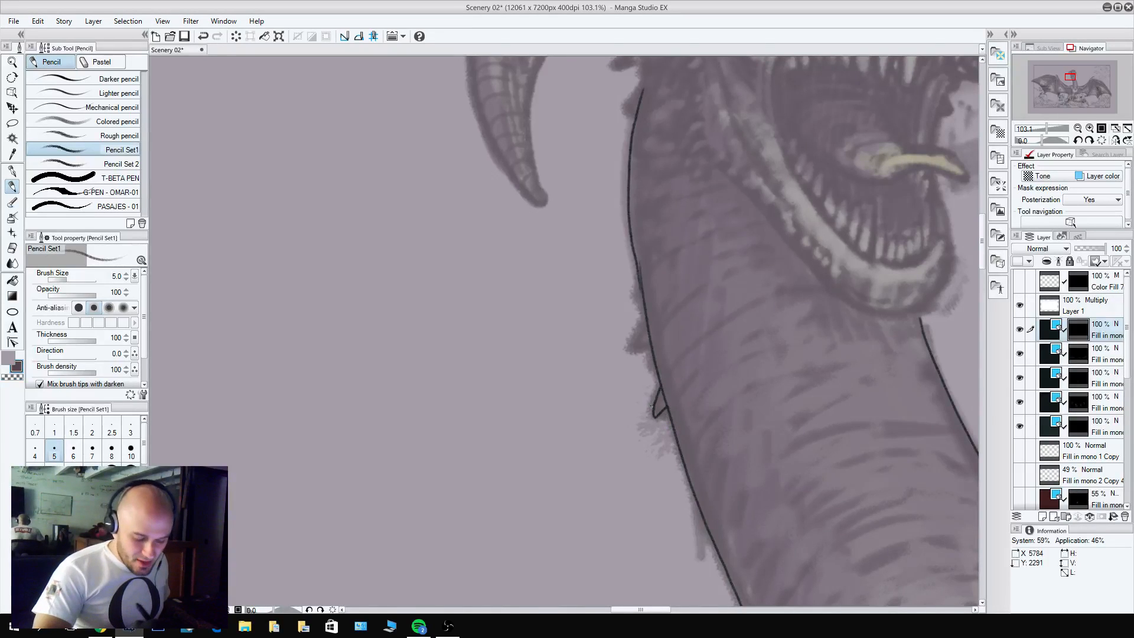
{"action": "mouse_move", "coordinate": [652, 407]}
{"action": "left_mouse_down"}
{"action": "mouse_move", "coordinate": [655, 418]}
{"action": "mouse_move", "coordinate": [650, 405]}
{"action": "left_mouse_up"}
{"action": "key", "text": "c"}
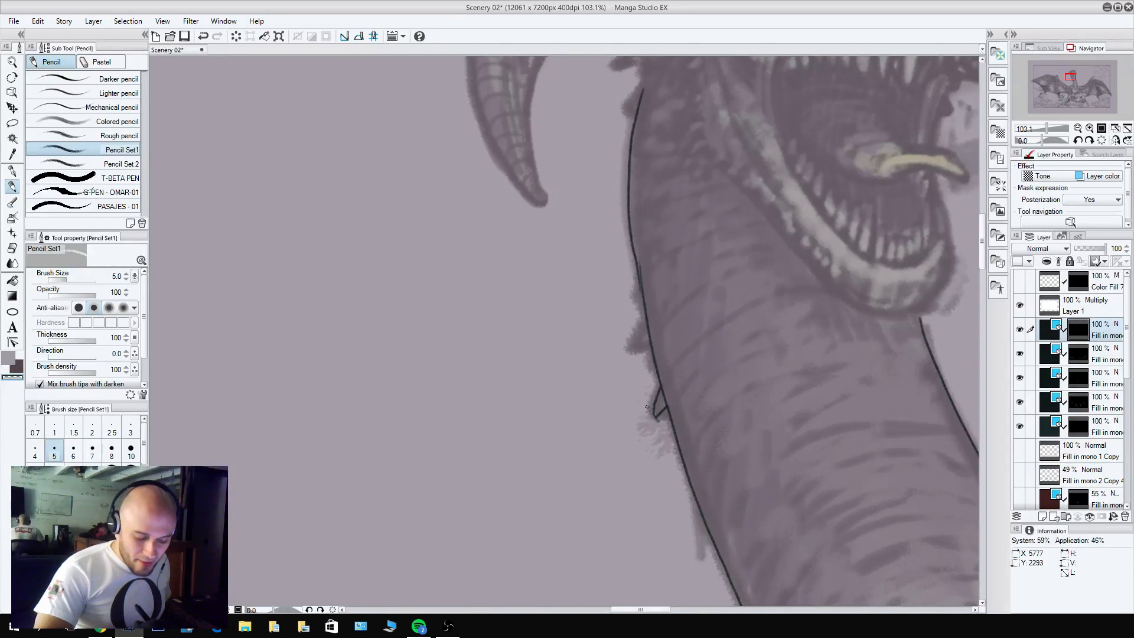
{"action": "key", "text": "c"}
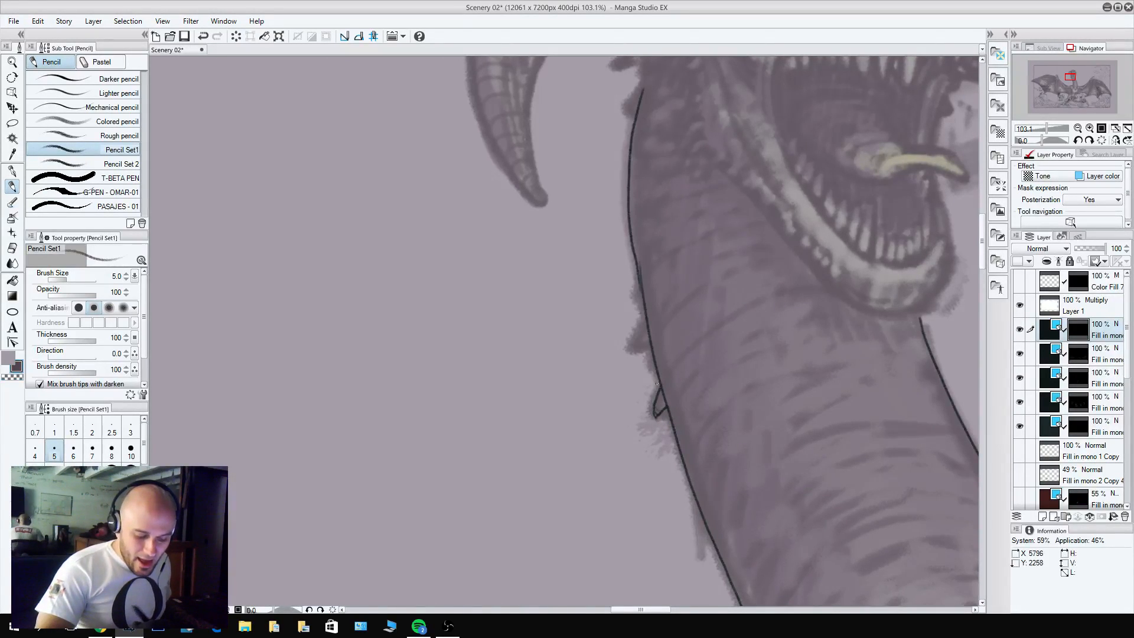
Draw more spikes along the neck's left-hand edge, three above the first one and a longer one farther down.
{"action": "mouse_move", "coordinate": [652, 349]}
{"action": "left_mouse_down"}
{"action": "mouse_move", "coordinate": [643, 352]}
{"action": "mouse_move", "coordinate": [647, 313]}
{"action": "left_mouse_up"}
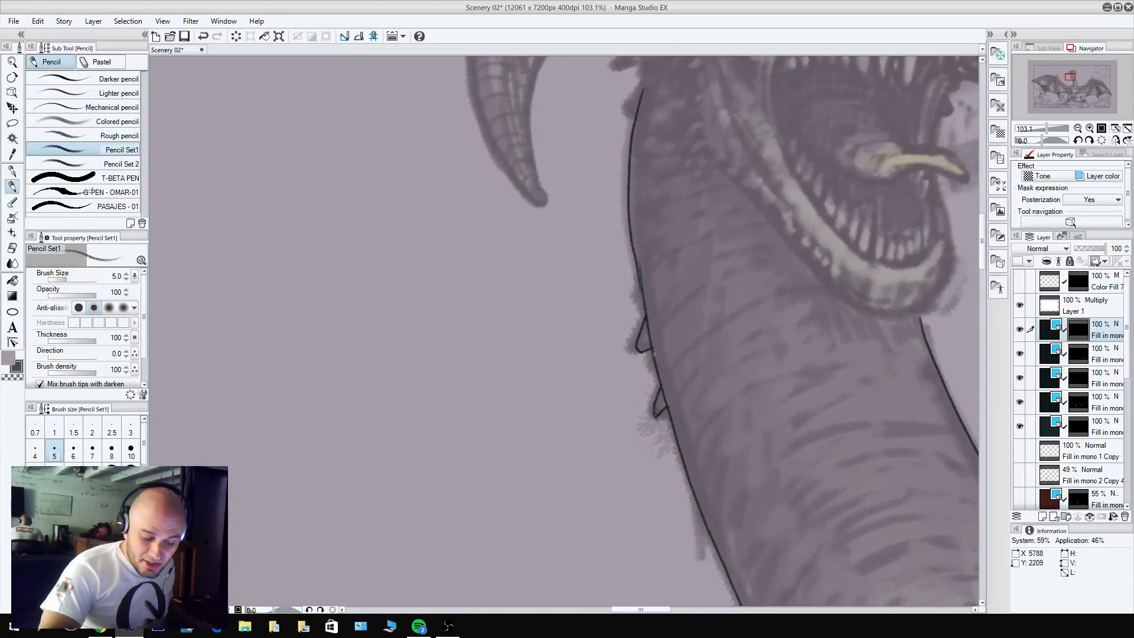
{"action": "key", "text": "c"}
{"action": "key", "text": "c"}
{"action": "left_click_drag", "start_coordinate": [655, 360], "coordinate": [657, 381]}
{"action": "mouse_move", "coordinate": [646, 306]}
{"action": "left_mouse_down"}
{"action": "mouse_move", "coordinate": [636, 302]}
{"action": "mouse_move", "coordinate": [638, 270]}
{"action": "left_mouse_up"}
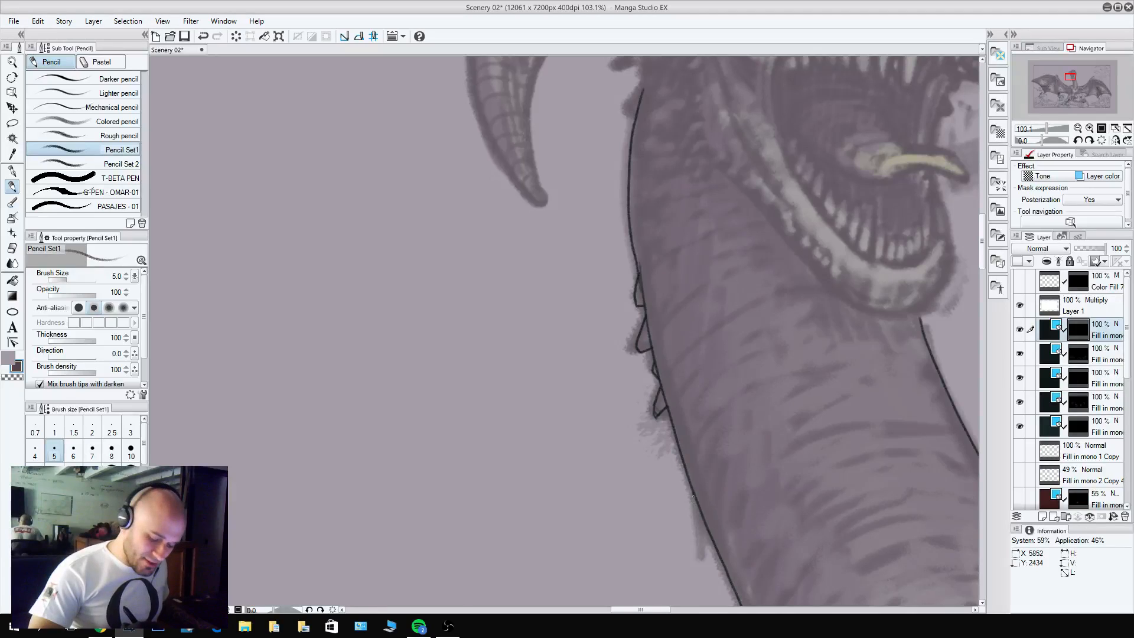
{"action": "left_click_drag", "start_coordinate": [694, 496], "coordinate": [707, 549]}
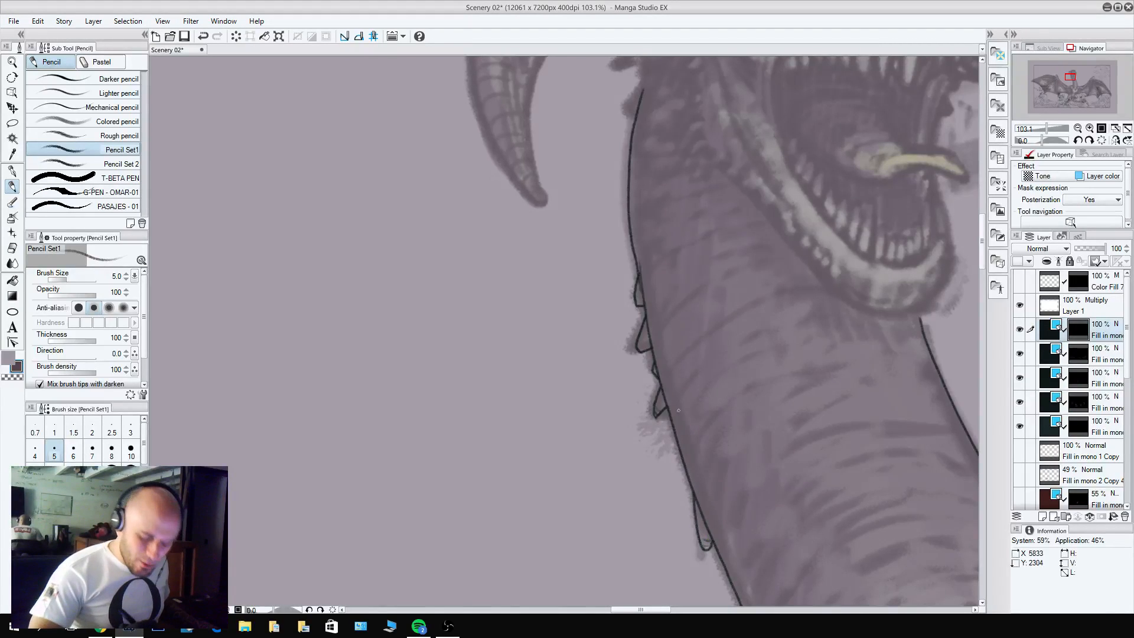
Sharpen the tip of the long lowest spike and lengthen the first spike into a point.
{"action": "key", "text": "c"}
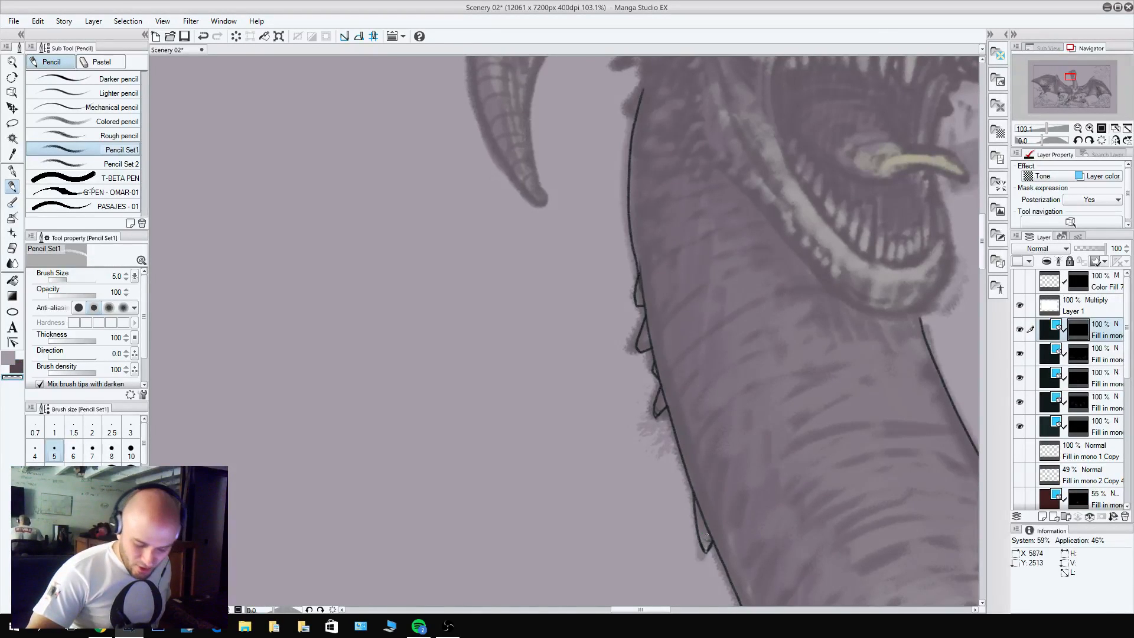
{"action": "key", "text": "c"}
{"action": "key", "text": "c"}
{"action": "left_click_drag", "start_coordinate": [663, 416], "coordinate": [650, 416]}
{"action": "key", "text": "c"}
{"action": "key", "text": "c"}
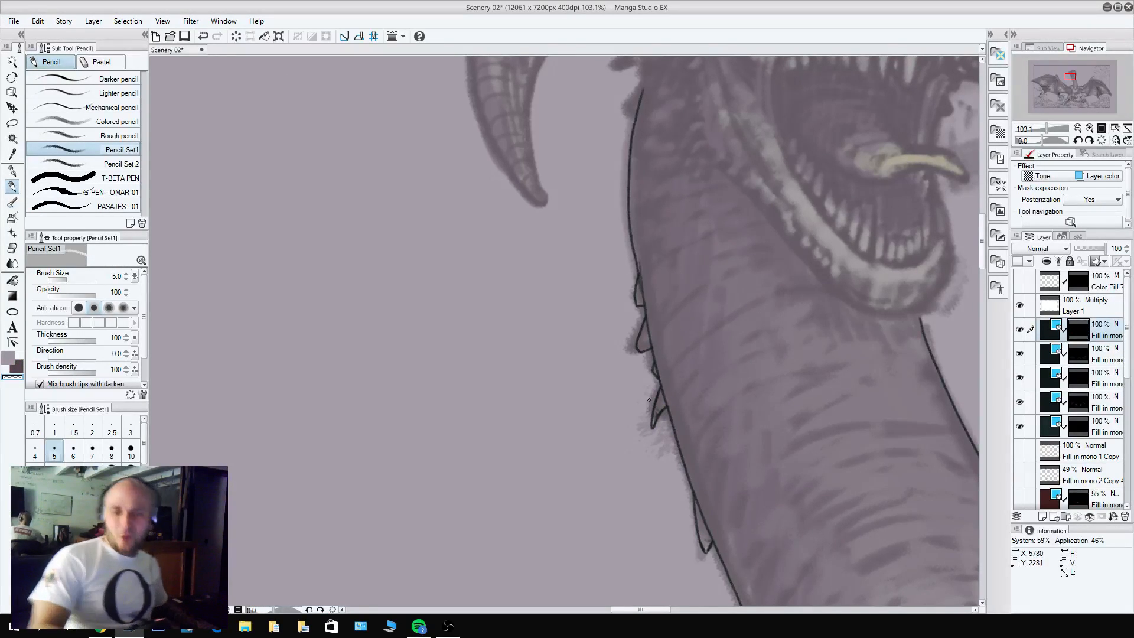
Reshape the two uppermost neck spikes with sharper points and add another small spike just below the upper cluster.
{"action": "key", "text": "c"}
{"action": "mouse_move", "coordinate": [645, 351]}
{"action": "left_mouse_down"}
{"action": "mouse_move", "coordinate": [634, 358]}
{"action": "mouse_move", "coordinate": [635, 341]}
{"action": "mouse_move", "coordinate": [644, 351]}
{"action": "mouse_move", "coordinate": [634, 365]}
{"action": "mouse_move", "coordinate": [637, 342]}
{"action": "mouse_move", "coordinate": [634, 367]}
{"action": "left_mouse_up"}
{"action": "key", "text": "c"}
{"action": "key", "text": "c"}
{"action": "key", "text": "c"}
{"action": "key", "text": "c"}
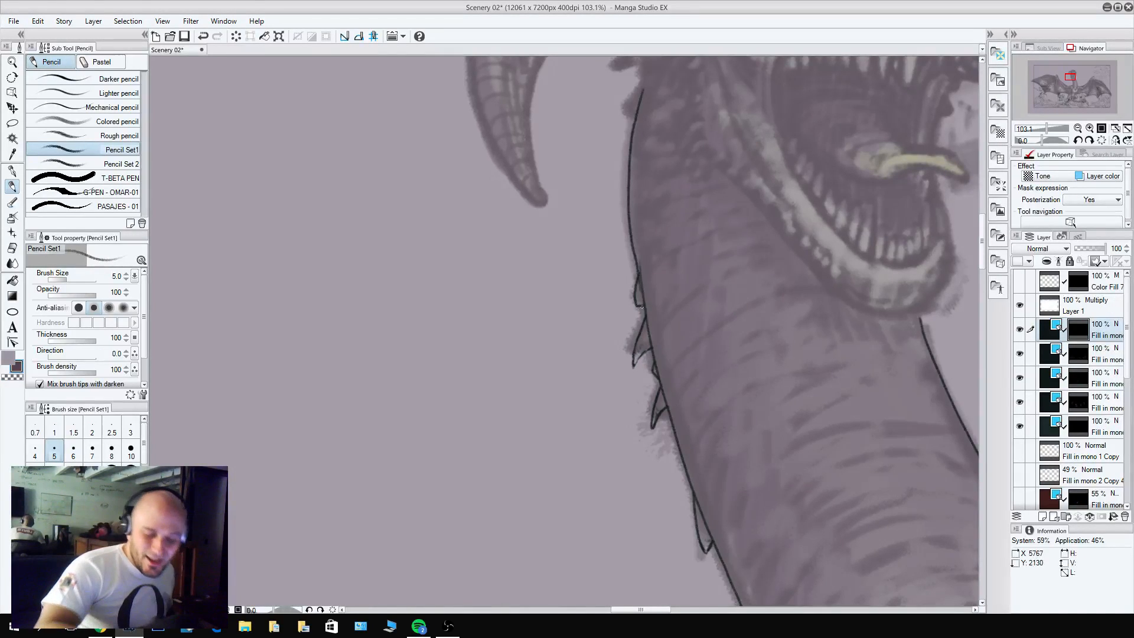
{"action": "left_click_drag", "start_coordinate": [642, 309], "coordinate": [637, 290]}
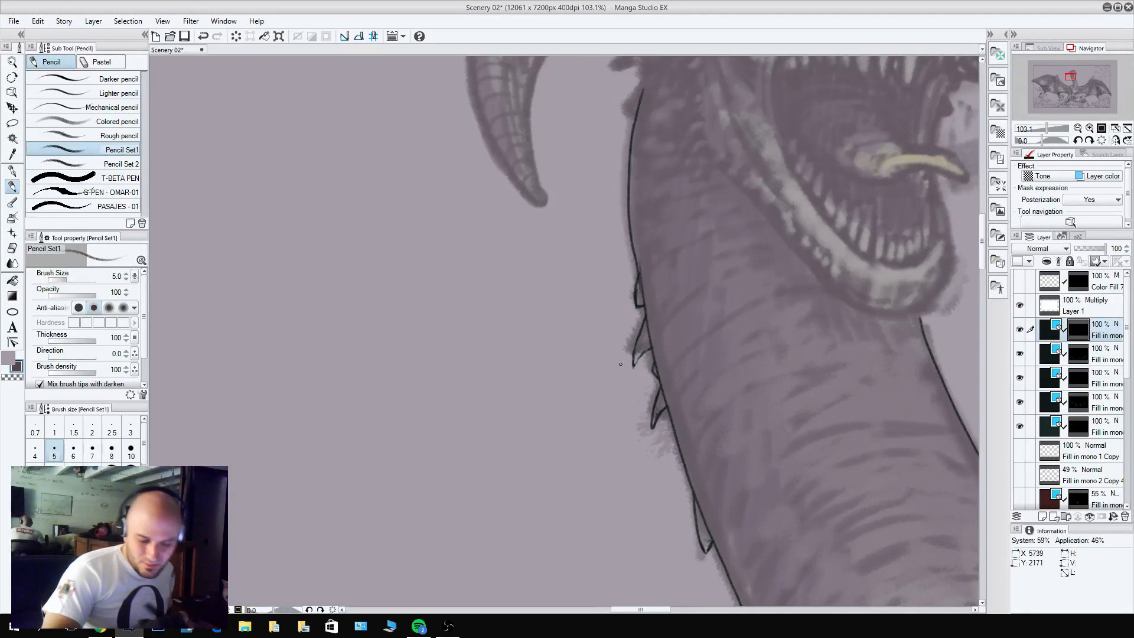
{"action": "left_click_drag", "start_coordinate": [668, 419], "coordinate": [674, 448]}
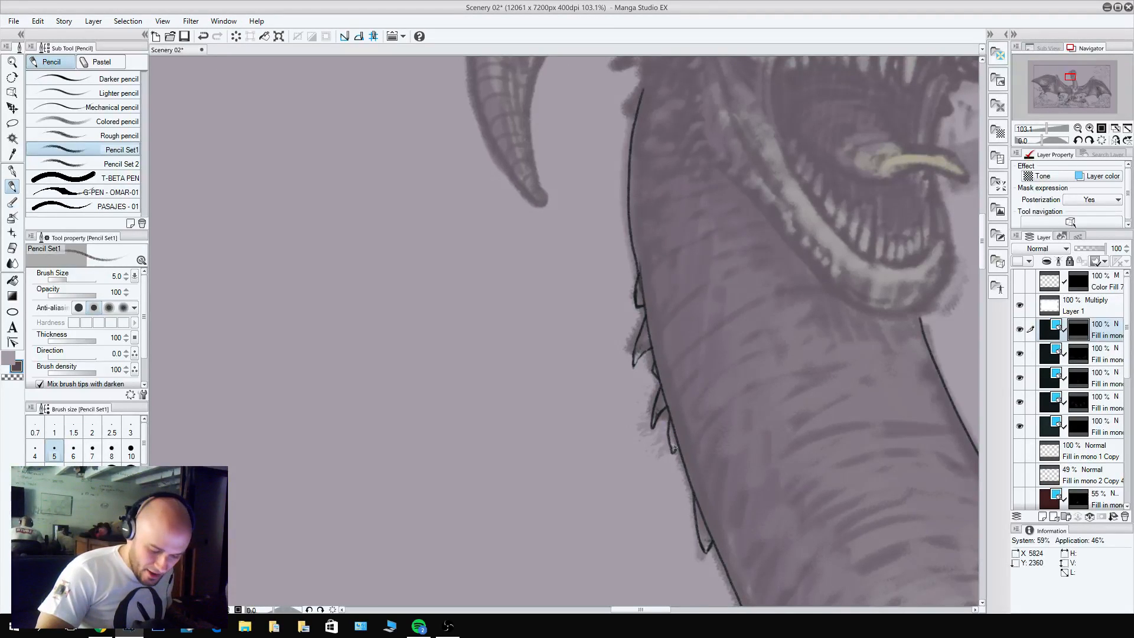
Draw the curved fold lines where the underside of the left-hand wing arm joins the body.
{"action": "left_click_drag", "start_coordinate": [724, 364], "coordinate": [667, 517]}
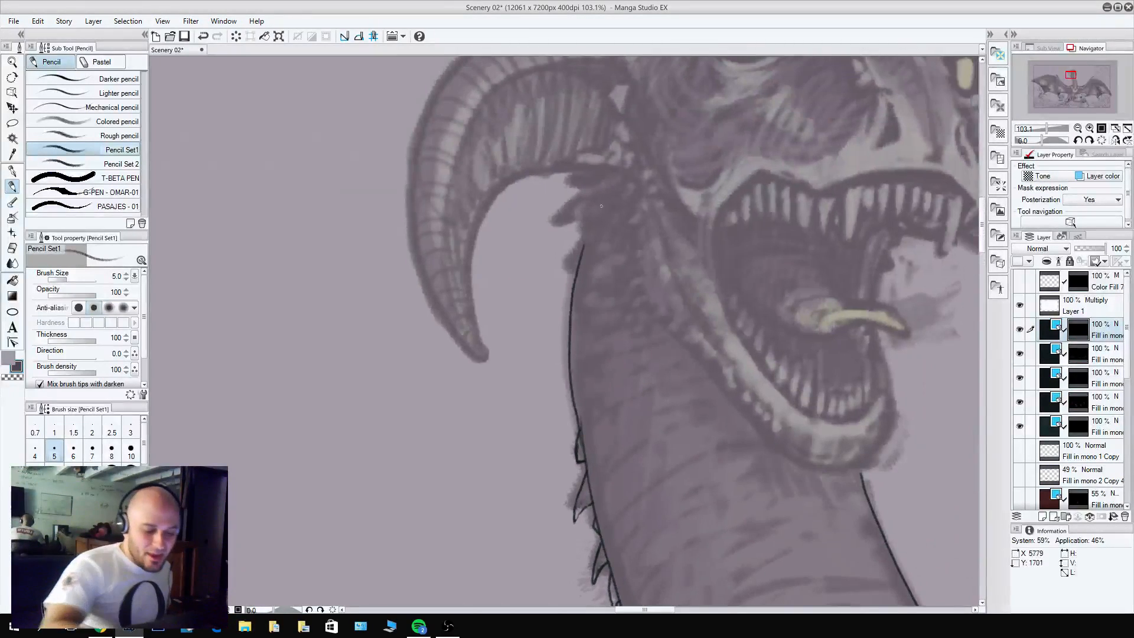
{"action": "left_click_drag", "start_coordinate": [713, 157], "coordinate": [539, 246]}
{"action": "left_click_drag", "start_coordinate": [709, 345], "coordinate": [620, 354]}
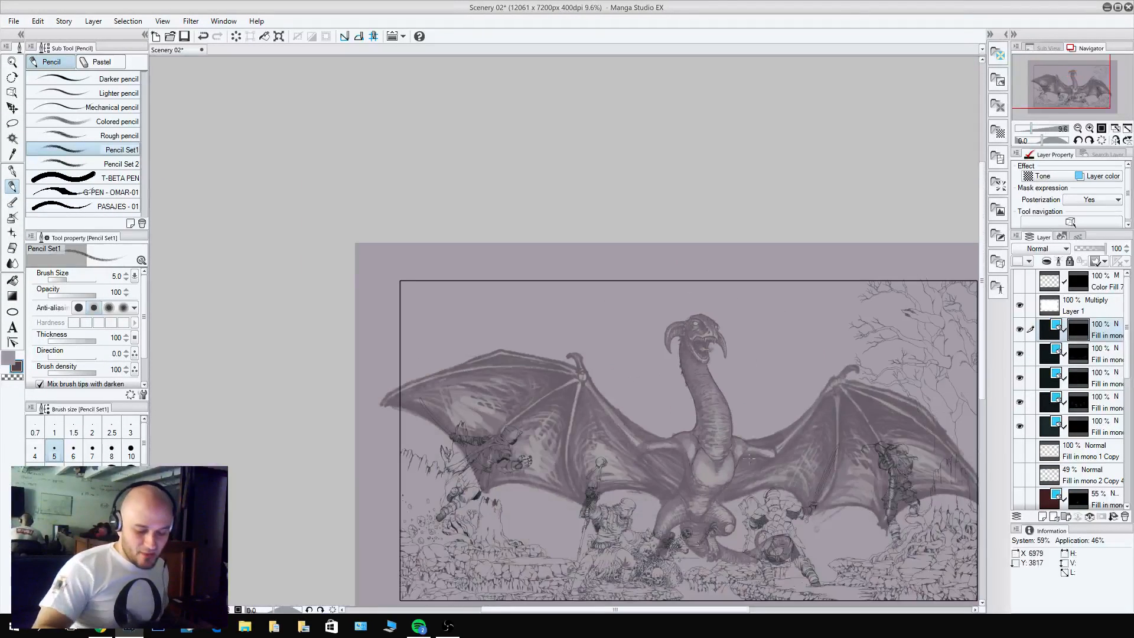
{"action": "left_click_drag", "start_coordinate": [755, 445], "coordinate": [692, 325]}
{"action": "scroll", "coordinate": [693, 325], "scroll_direction": "up", "scroll_amount": 8}
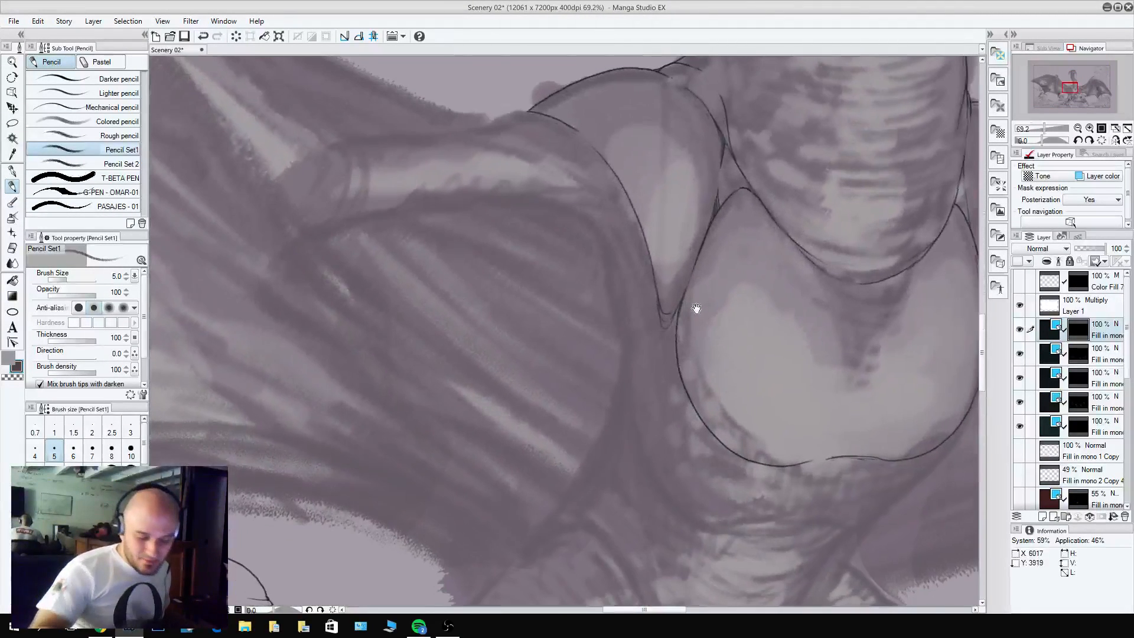
{"action": "left_click_drag", "start_coordinate": [573, 214], "coordinate": [601, 256]}
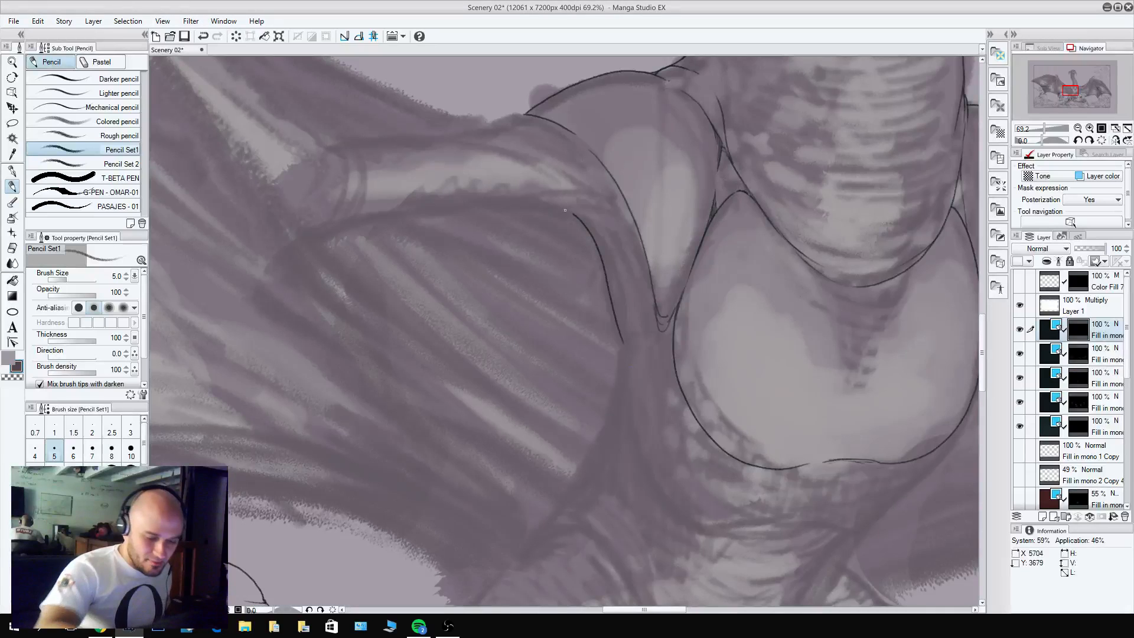
{"action": "mouse_move", "coordinate": [555, 207]}
{"action": "left_mouse_down"}
{"action": "mouse_move", "coordinate": [613, 233]}
{"action": "mouse_move", "coordinate": [581, 193]}
{"action": "left_mouse_up"}
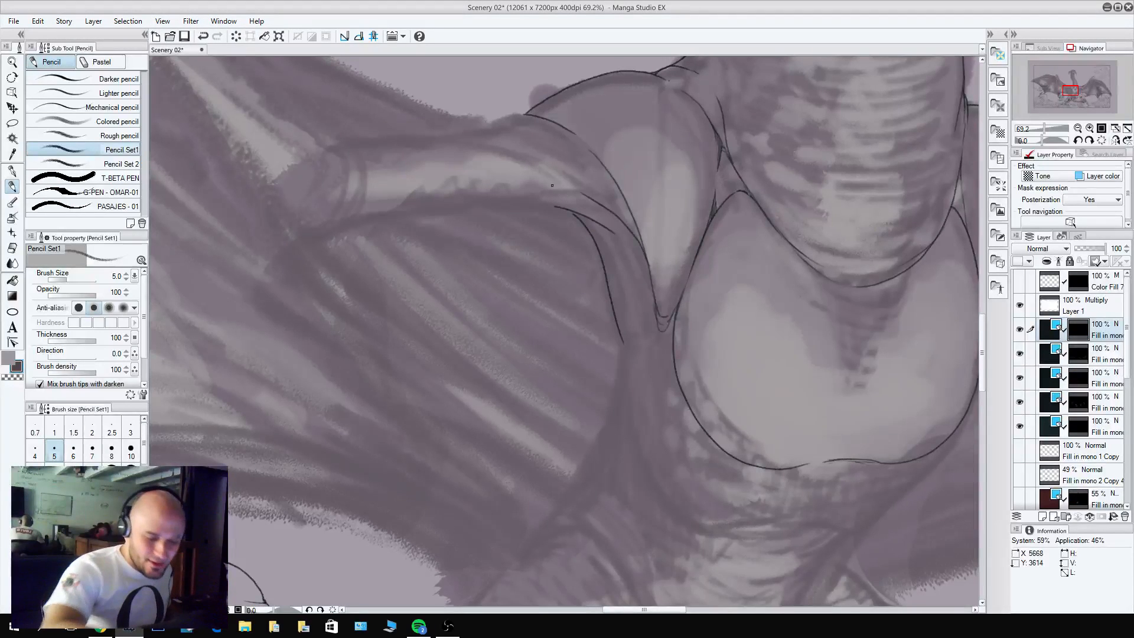
Pencil the upper contour of the left-hand wing arm where it meets the shoulder, undoing a stray stroke.
{"action": "left_click_drag", "start_coordinate": [657, 262], "coordinate": [674, 370]}
{"action": "mouse_move", "coordinate": [459, 244]}
{"action": "left_mouse_down"}
{"action": "mouse_move", "coordinate": [557, 277]}
{"action": "mouse_move", "coordinate": [470, 239]}
{"action": "mouse_move", "coordinate": [538, 241]}
{"action": "mouse_move", "coordinate": [543, 222]}
{"action": "mouse_move", "coordinate": [465, 236]}
{"action": "left_mouse_up"}
{"action": "key", "text": "ctrl+z"}
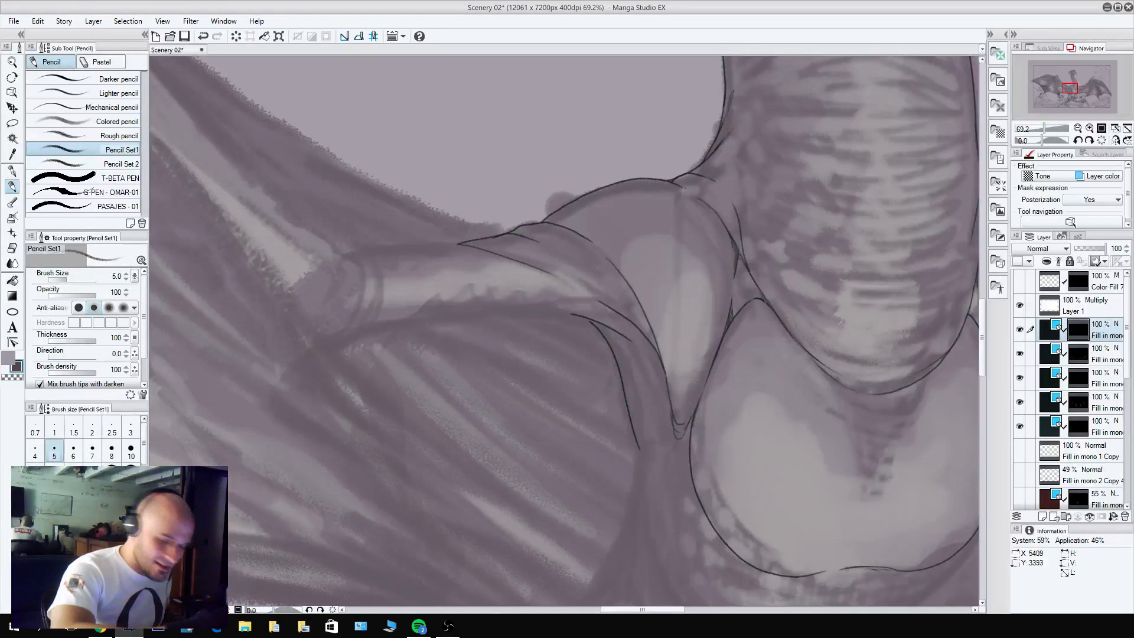
Undo the last strokes along the left-hand wing arm's upper contour and pencil the elbow's upper crease and pointed lower corner.
{"action": "key", "text": "ctrl+z"}
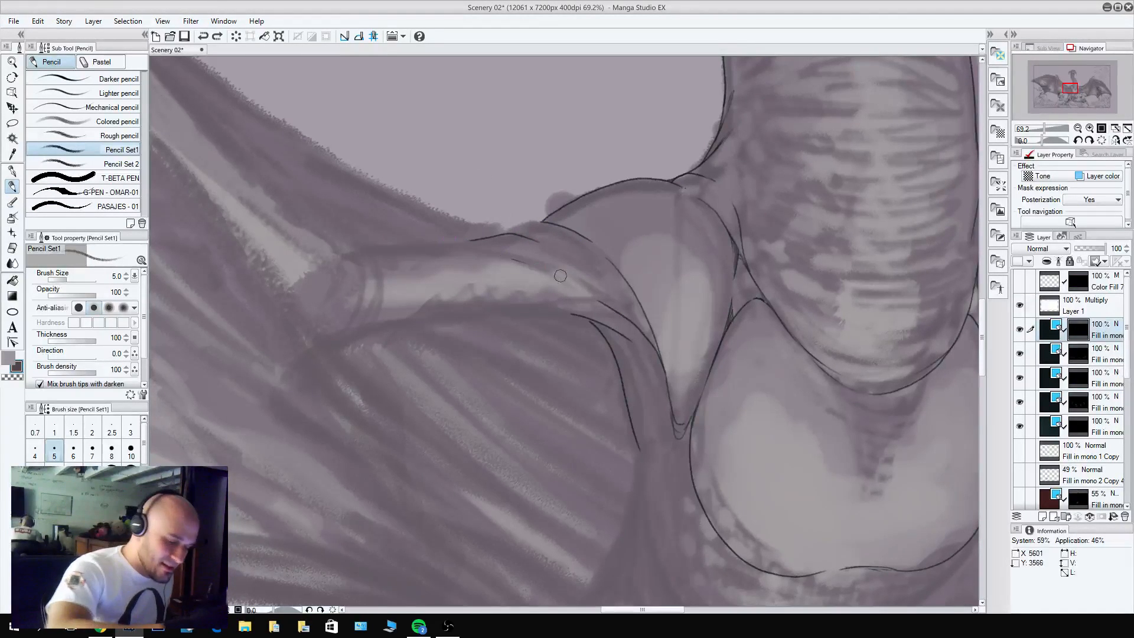
{"action": "left_click_drag", "start_coordinate": [539, 223], "coordinate": [492, 226]}
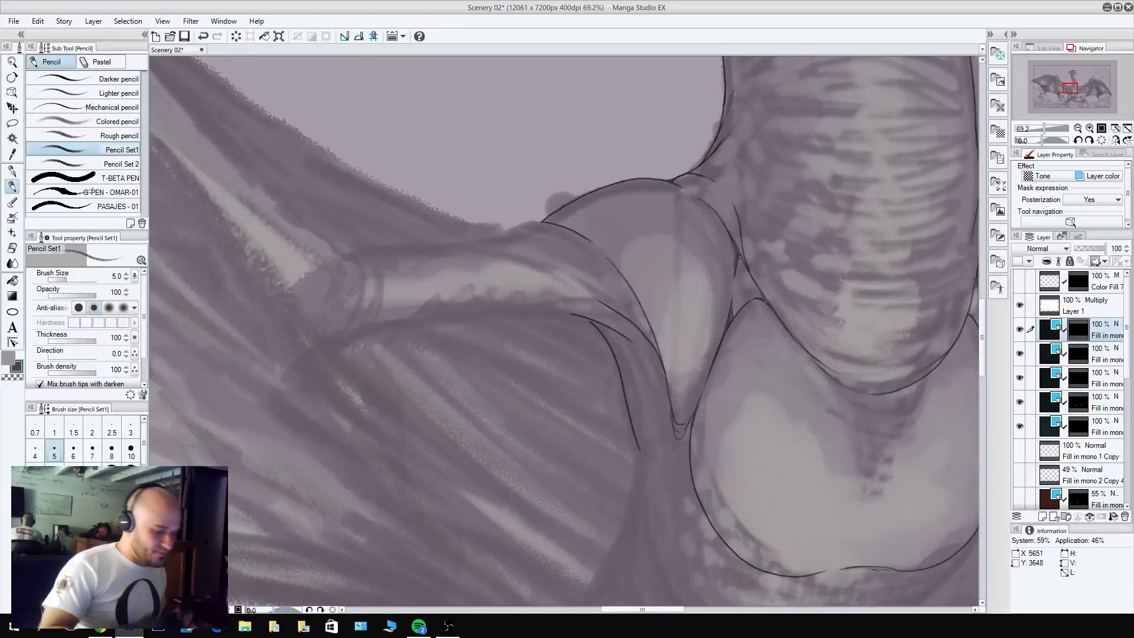
{"action": "left_click_drag", "start_coordinate": [493, 300], "coordinate": [720, 437]}
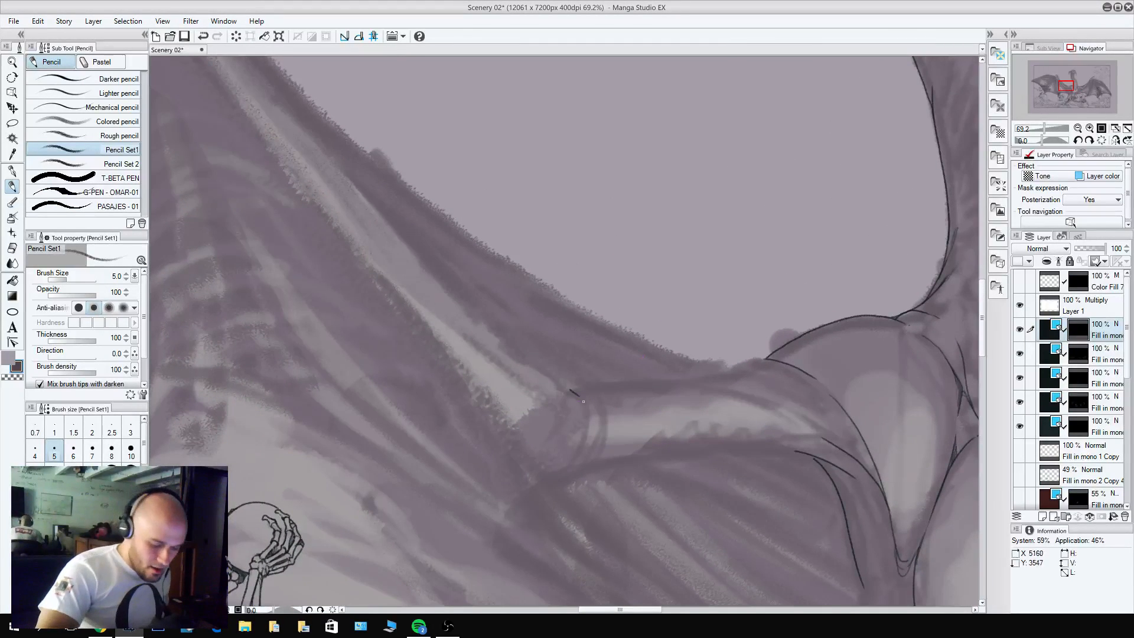
{"action": "mouse_move", "coordinate": [583, 401]}
{"action": "left_mouse_down"}
{"action": "mouse_move", "coordinate": [578, 444]}
{"action": "mouse_move", "coordinate": [567, 391]}
{"action": "mouse_move", "coordinate": [594, 395]}
{"action": "mouse_move", "coordinate": [603, 444]}
{"action": "mouse_move", "coordinate": [550, 424]}
{"action": "mouse_move", "coordinate": [525, 277]}
{"action": "left_mouse_up"}
{"action": "mouse_move", "coordinate": [502, 316]}
{"action": "left_mouse_down"}
{"action": "mouse_move", "coordinate": [517, 335]}
{"action": "mouse_move", "coordinate": [540, 322]}
{"action": "mouse_move", "coordinate": [519, 329]}
{"action": "left_mouse_up"}
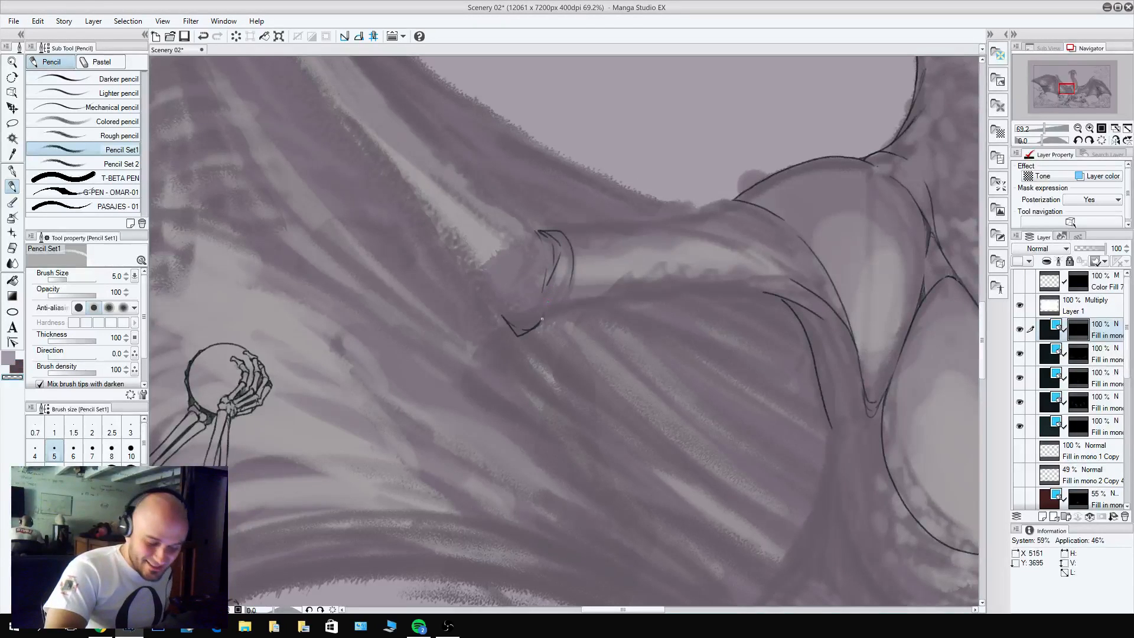
Pencil the lower and upper contours of the left-hand wing arm between the elbow and the shoulder, cleaning up the overlaps.
{"action": "mouse_move", "coordinate": [539, 324]}
{"action": "left_mouse_down"}
{"action": "mouse_move", "coordinate": [629, 283]}
{"action": "mouse_move", "coordinate": [780, 287]}
{"action": "mouse_move", "coordinate": [785, 306]}
{"action": "mouse_move", "coordinate": [815, 313]}
{"action": "left_mouse_up"}
{"action": "key", "text": "c"}
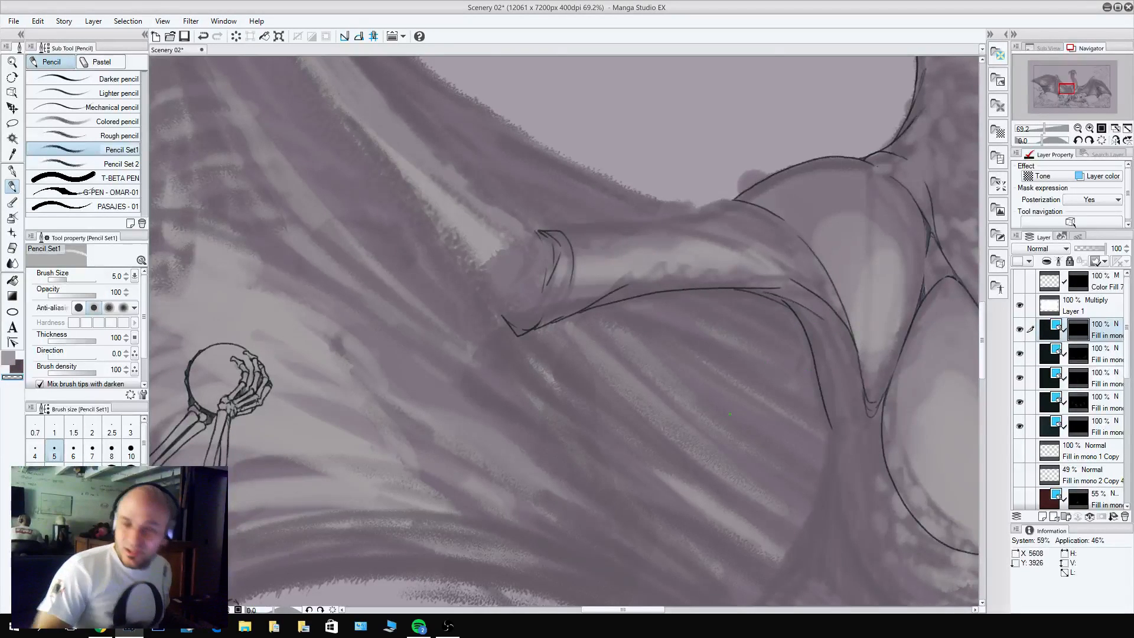
{"action": "left_click_drag", "start_coordinate": [730, 414], "coordinate": [649, 547]}
{"action": "key", "text": "c"}
{"action": "mouse_move", "coordinate": [482, 364]}
{"action": "left_mouse_down"}
{"action": "mouse_move", "coordinate": [606, 367]}
{"action": "mouse_move", "coordinate": [661, 331]}
{"action": "mouse_move", "coordinate": [700, 352]}
{"action": "left_mouse_up"}
{"action": "key", "text": "c"}
{"action": "key", "text": "c"}
{"action": "key", "text": "c"}
{"action": "key", "text": "c"}
{"action": "key", "text": "c"}
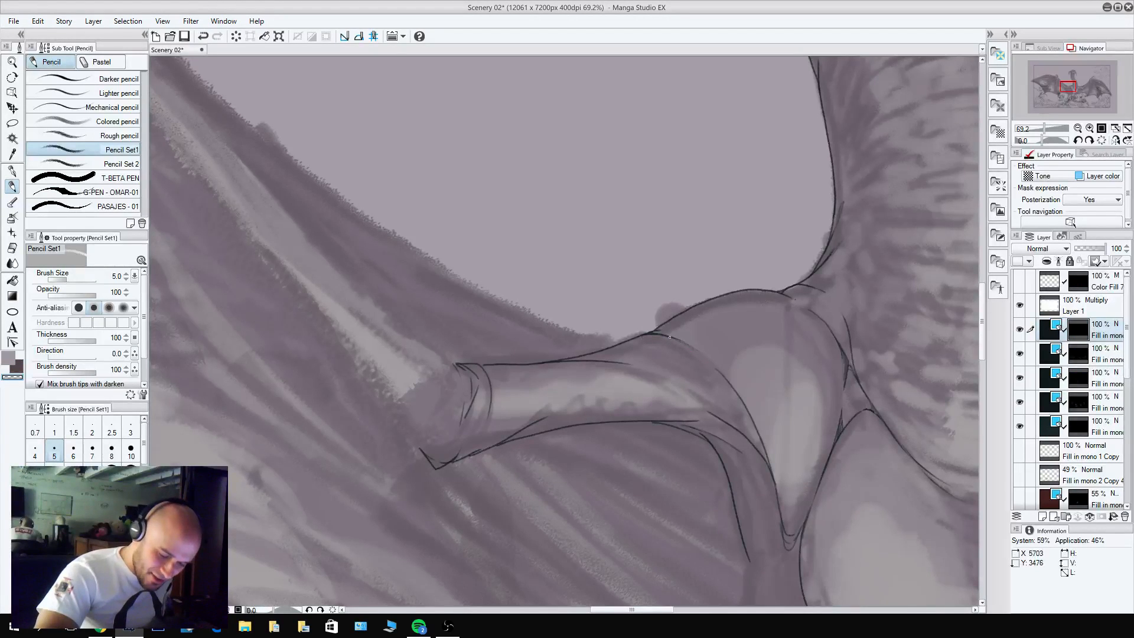
{"action": "key", "text": "c"}
{"action": "key", "text": "c"}
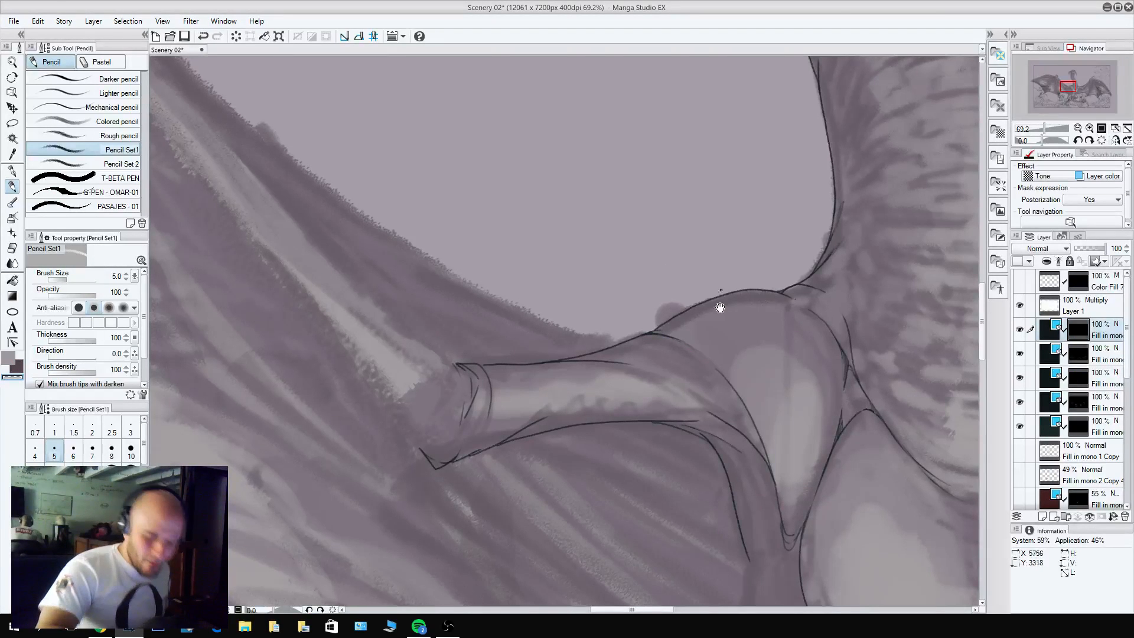
Outline the lower segment of the thumb above the left-hand wing's wrist joint, including its base folds.
{"action": "left_click_drag", "start_coordinate": [600, 300], "coordinate": [708, 392]}
{"action": "left_click_drag", "start_coordinate": [540, 402], "coordinate": [711, 405]}
{"action": "left_click_drag", "start_coordinate": [595, 280], "coordinate": [744, 430]}
{"action": "left_click_drag", "start_coordinate": [598, 259], "coordinate": [736, 433]}
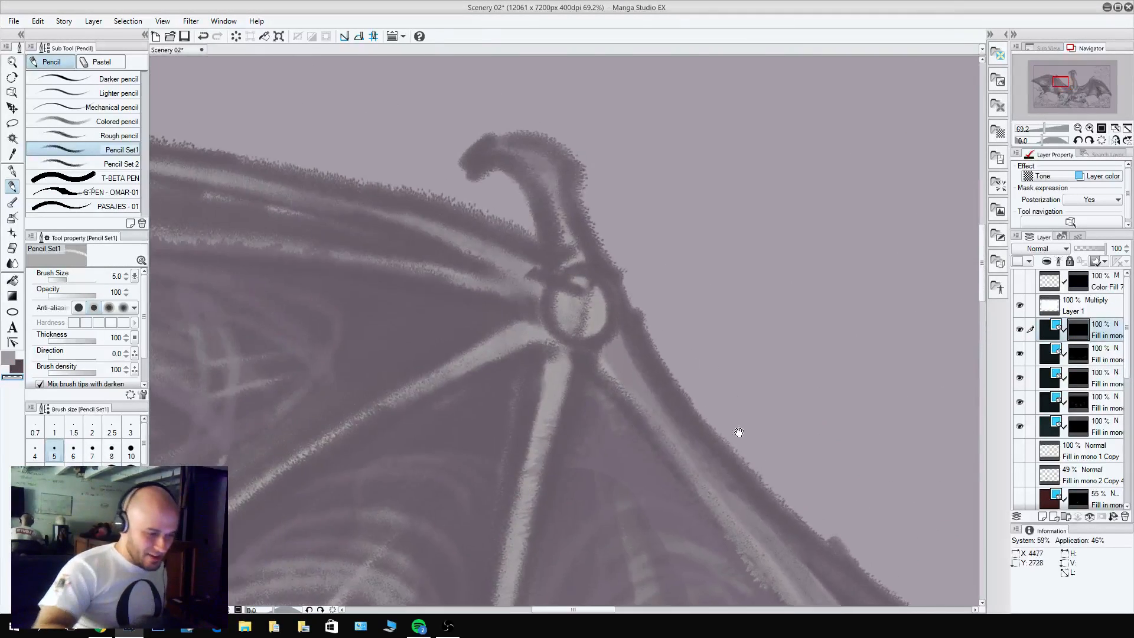
{"action": "key", "text": "c"}
{"action": "mouse_move", "coordinate": [605, 288]}
{"action": "left_mouse_down"}
{"action": "mouse_move", "coordinate": [562, 280]}
{"action": "mouse_move", "coordinate": [592, 307]}
{"action": "mouse_move", "coordinate": [606, 303]}
{"action": "mouse_move", "coordinate": [640, 397]}
{"action": "mouse_move", "coordinate": [589, 345]}
{"action": "mouse_move", "coordinate": [616, 359]}
{"action": "left_mouse_up"}
{"action": "mouse_move", "coordinate": [654, 392]}
{"action": "left_mouse_down"}
{"action": "mouse_move", "coordinate": [616, 267]}
{"action": "mouse_move", "coordinate": [600, 292]}
{"action": "mouse_move", "coordinate": [578, 286]}
{"action": "mouse_move", "coordinate": [591, 341]}
{"action": "mouse_move", "coordinate": [558, 338]}
{"action": "mouse_move", "coordinate": [585, 337]}
{"action": "left_mouse_up"}
{"action": "key", "text": "c"}
{"action": "key", "text": "c"}
{"action": "key", "text": "c"}
{"action": "key", "text": "c"}
{"action": "key", "text": "c"}
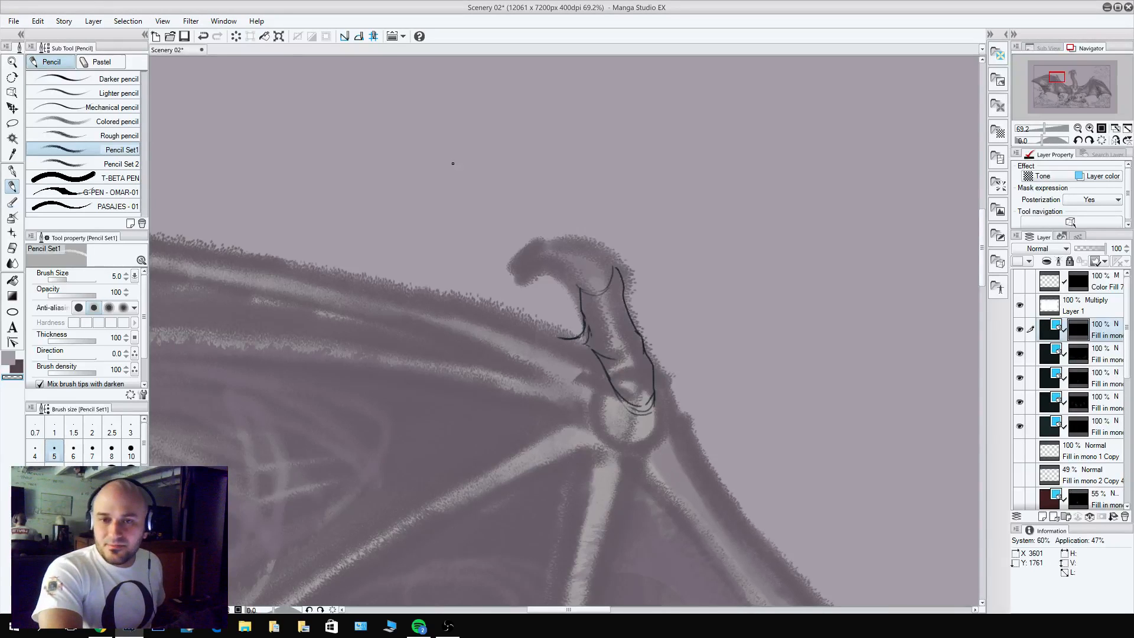
Pencil the thumb's bent knuckle and finish the digit with a hooked, ridged claw.
{"action": "key", "text": "c"}
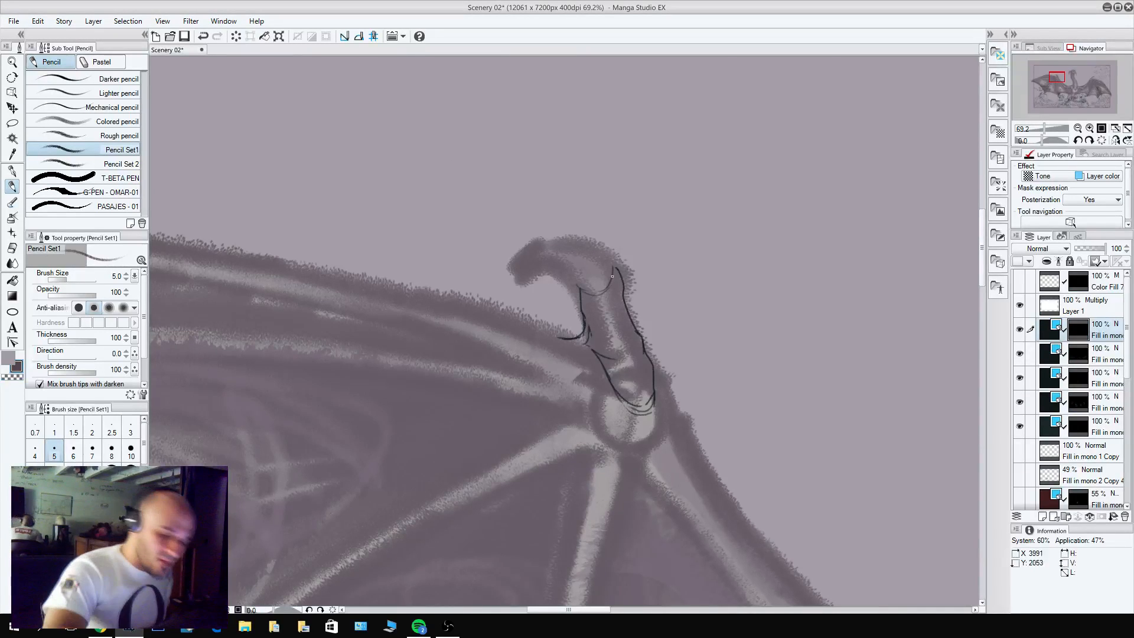
{"action": "mouse_move", "coordinate": [611, 266]}
{"action": "left_mouse_down"}
{"action": "mouse_move", "coordinate": [569, 244]}
{"action": "mouse_move", "coordinate": [578, 285]}
{"action": "mouse_move", "coordinate": [561, 271]}
{"action": "mouse_move", "coordinate": [561, 239]}
{"action": "left_mouse_up"}
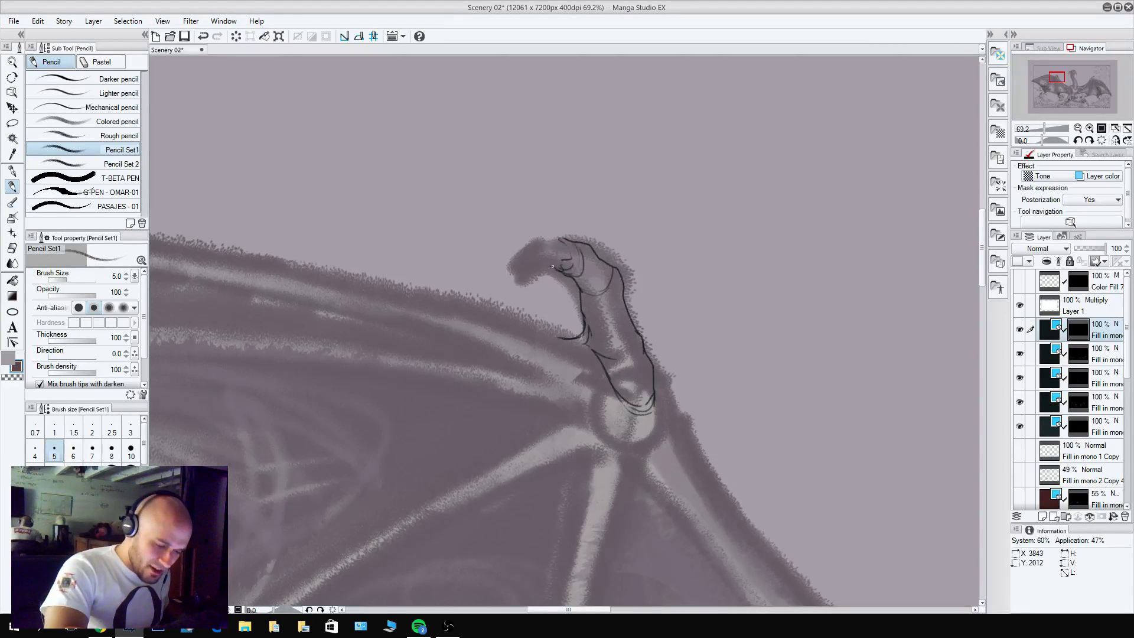
{"action": "mouse_move", "coordinate": [556, 237]}
{"action": "left_mouse_down"}
{"action": "mouse_move", "coordinate": [533, 235]}
{"action": "mouse_move", "coordinate": [516, 250]}
{"action": "mouse_move", "coordinate": [528, 268]}
{"action": "mouse_move", "coordinate": [537, 253]}
{"action": "mouse_move", "coordinate": [526, 259]}
{"action": "mouse_move", "coordinate": [568, 280]}
{"action": "mouse_move", "coordinate": [533, 255]}
{"action": "left_mouse_up"}
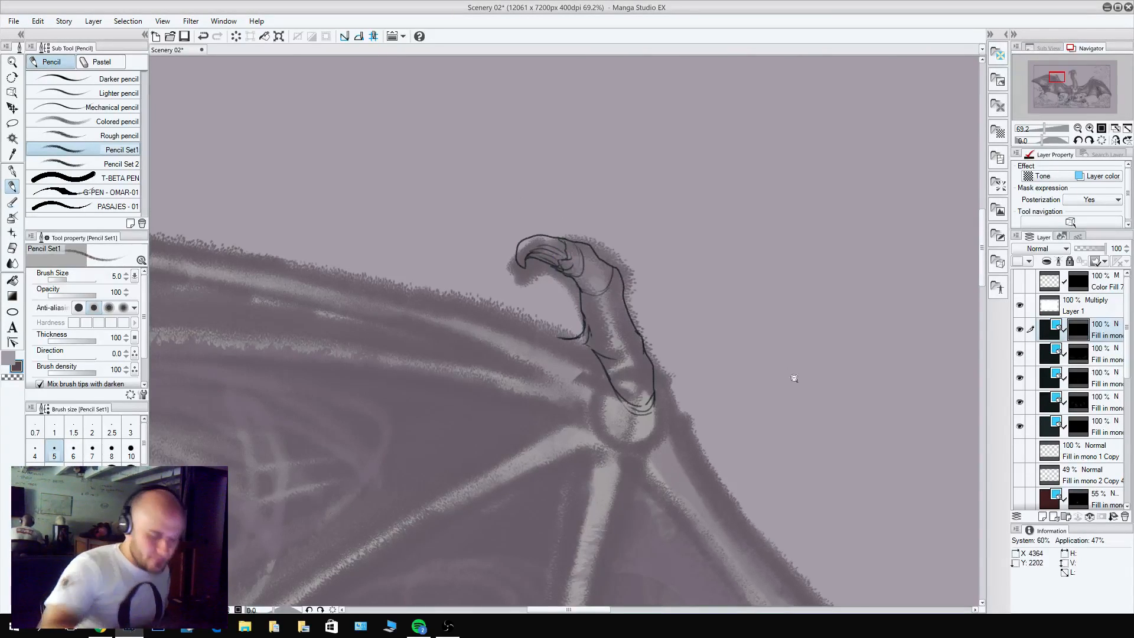
Hide the dragon sketch layer so that only the line art shows.
{"action": "scroll", "coordinate": [795, 378], "scroll_direction": "down", "scroll_amount": 6}
{"action": "left_click_drag", "start_coordinate": [798, 483], "coordinate": [633, 390]}
{"action": "scroll", "coordinate": [580, 348], "scroll_direction": "up", "scroll_amount": 3}
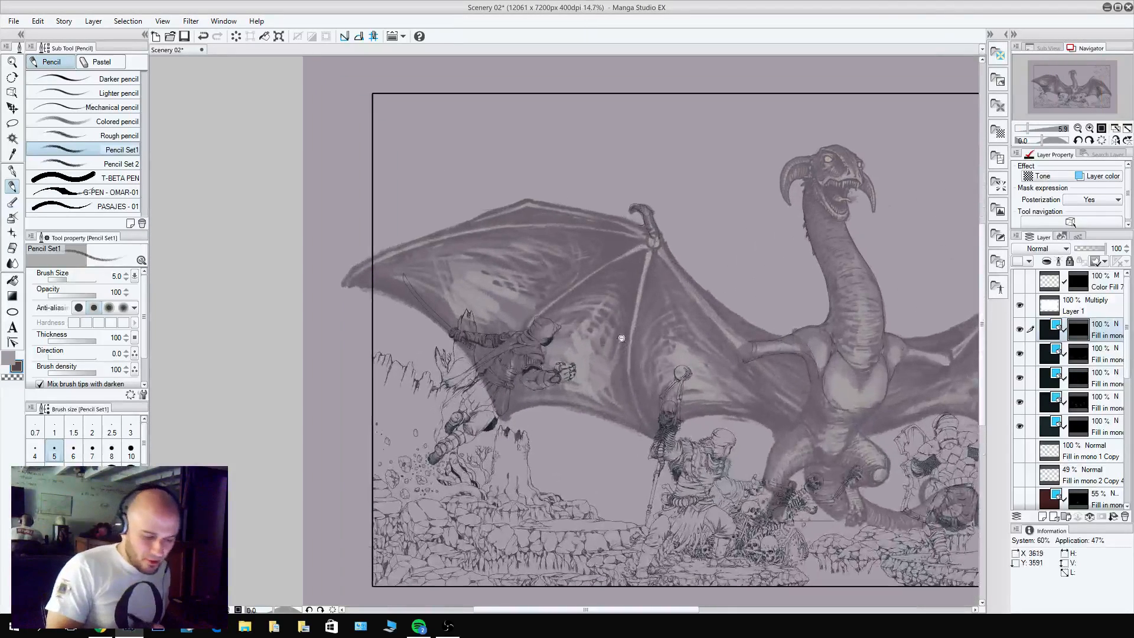
{"action": "left_click", "coordinate": [224, 21]}
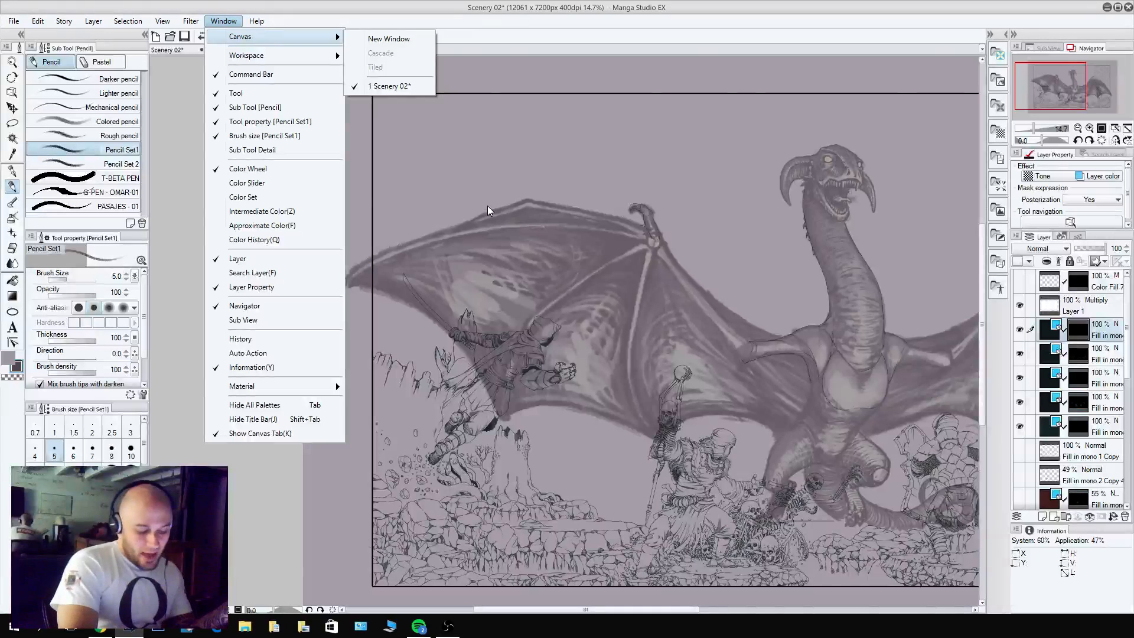
{"action": "left_click", "coordinate": [737, 264]}
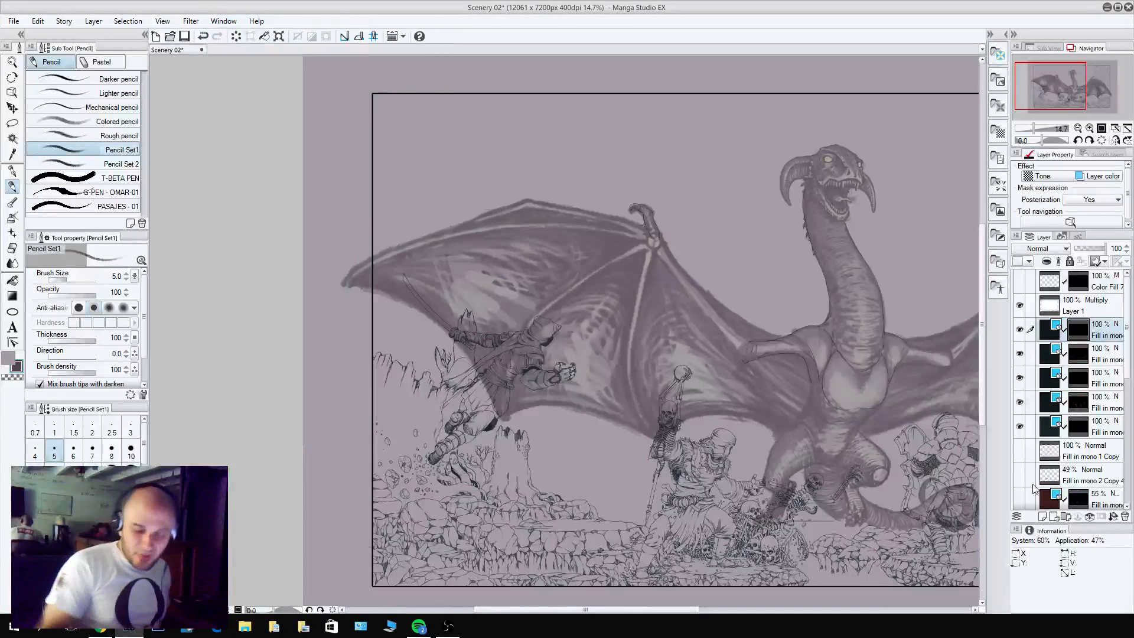
{"action": "scroll", "coordinate": [1118, 507], "scroll_direction": "down", "scroll_amount": 5}
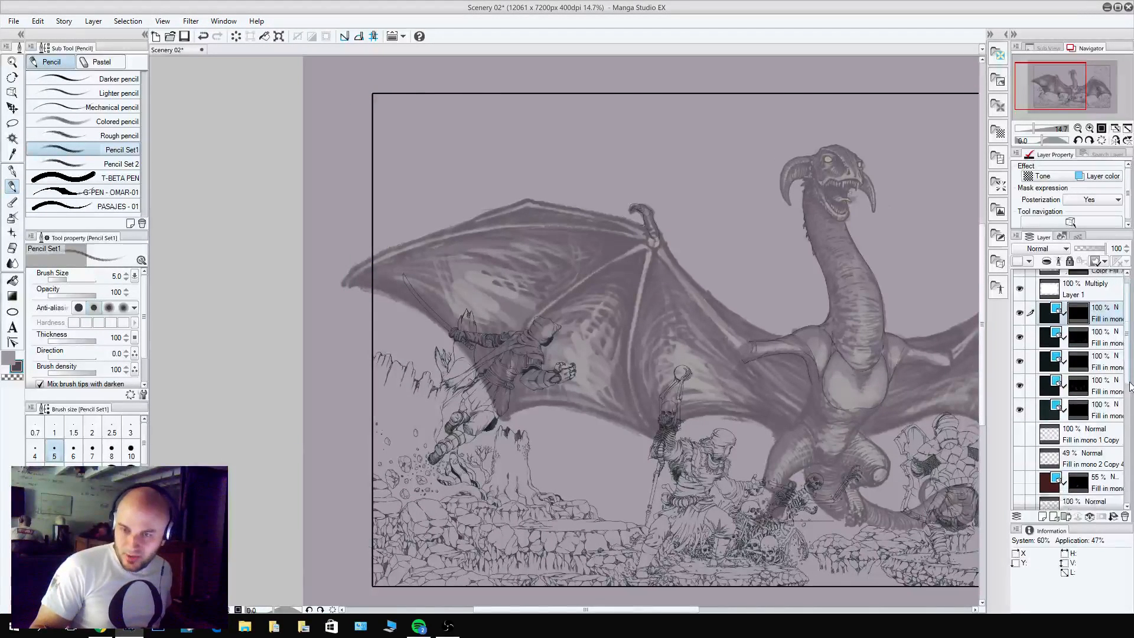
{"action": "left_click", "coordinate": [1019, 449]}
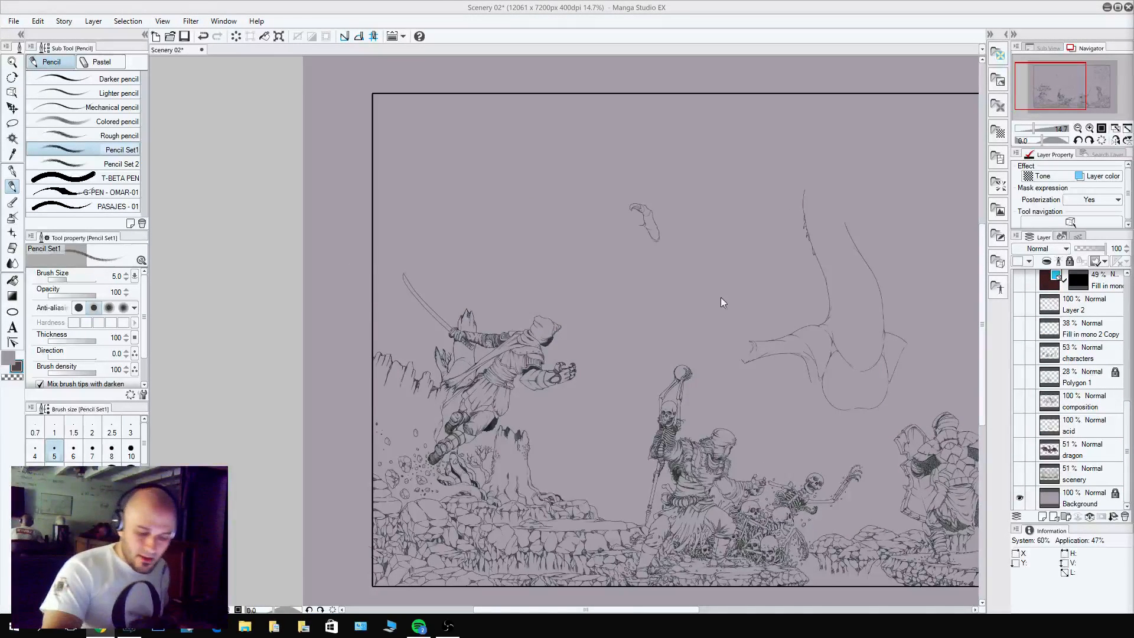
Examine the line art across the whole scene, from the left-hand characters to the tree and the dragon's outline.
{"action": "left_click_drag", "start_coordinate": [753, 328], "coordinate": [597, 326]}
{"action": "key", "text": "ctrl+z"}
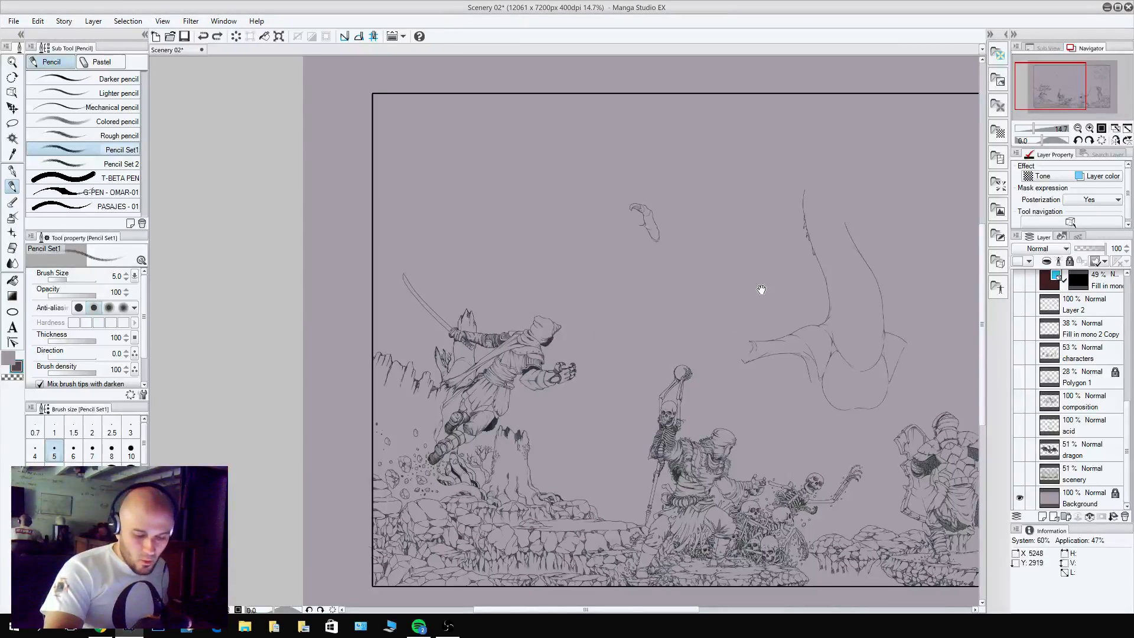
{"action": "left_click_drag", "start_coordinate": [762, 290], "coordinate": [623, 265]}
{"action": "left_click_drag", "start_coordinate": [700, 248], "coordinate": [559, 256]}
{"action": "mouse_move", "coordinate": [640, 273]}
{"action": "left_mouse_down"}
{"action": "mouse_move", "coordinate": [698, 279]}
{"action": "mouse_move", "coordinate": [656, 287]}
{"action": "left_mouse_up"}
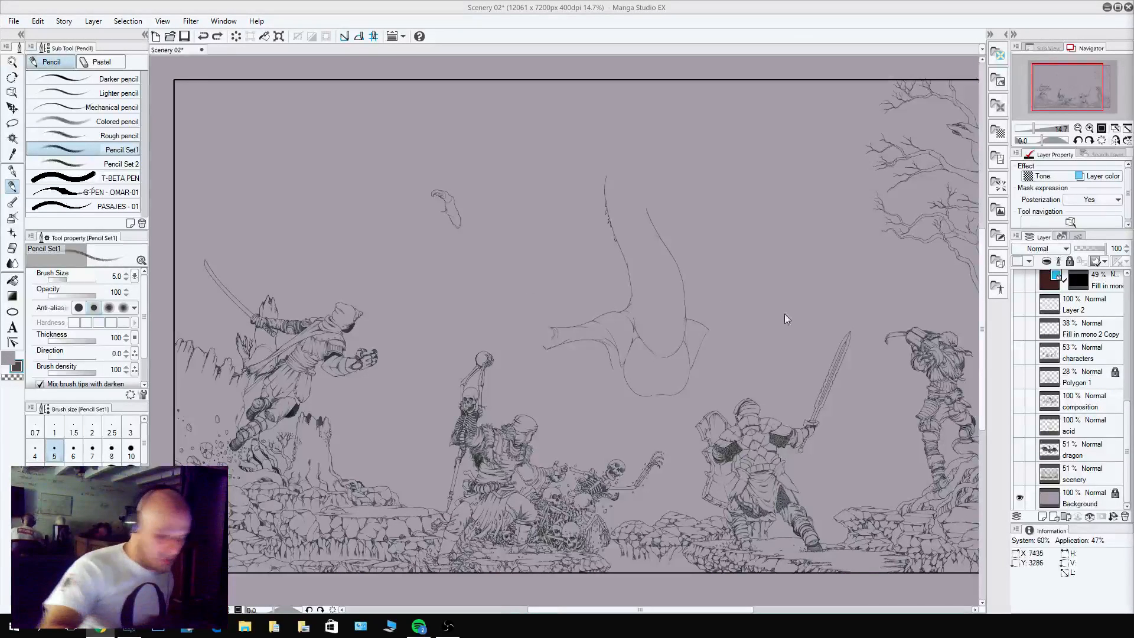
{"action": "left_click_drag", "start_coordinate": [825, 266], "coordinate": [753, 242]}
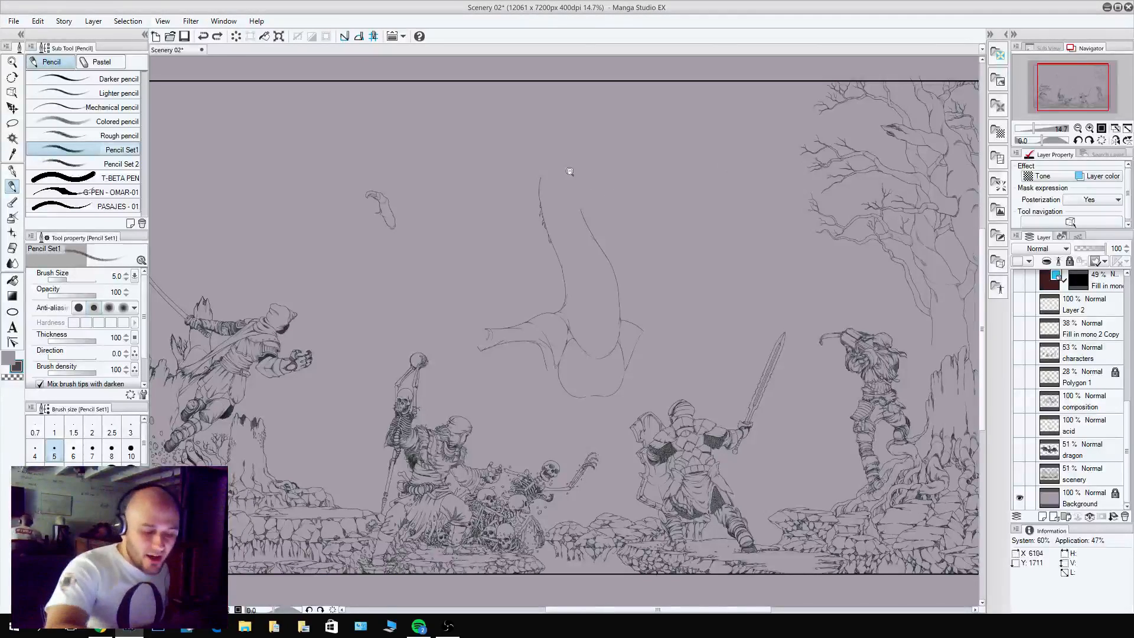
{"action": "left_click_drag", "start_coordinate": [570, 171], "coordinate": [612, 112]}
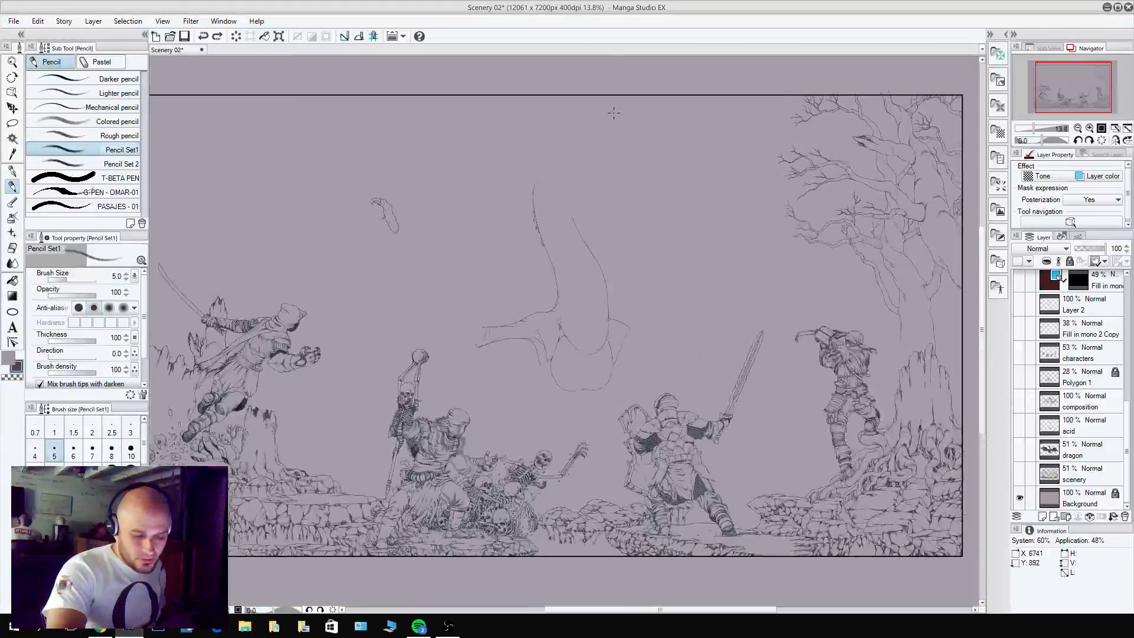
{"action": "left_click_drag", "start_coordinate": [889, 204], "coordinate": [916, 211]}
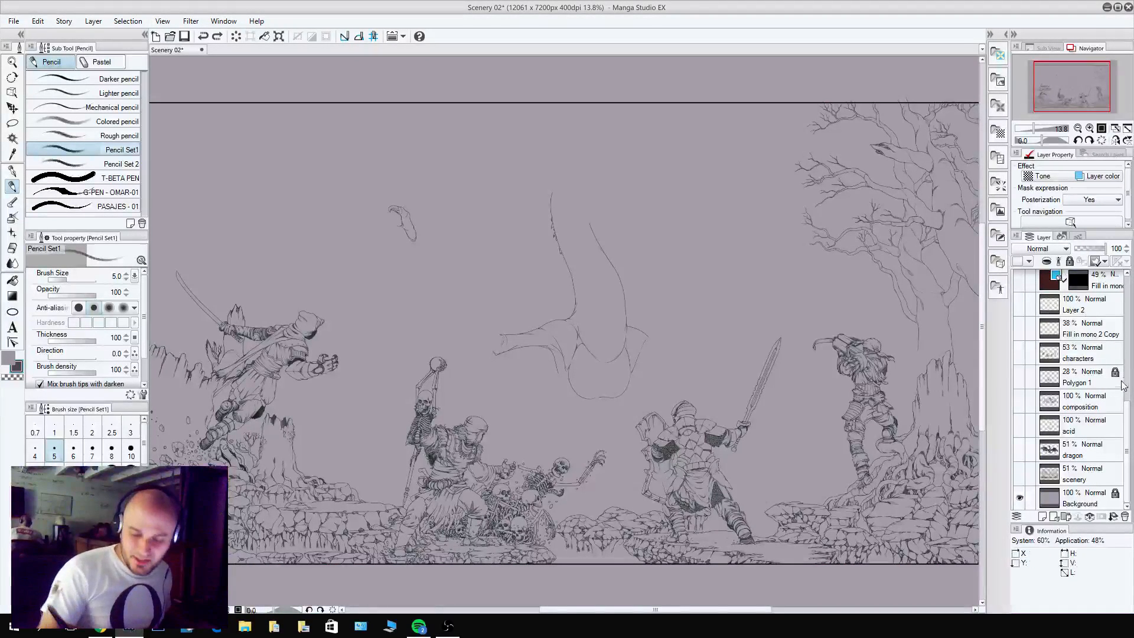
Show the dragon sketch layer again and return to the line art layer in the layer stack.
{"action": "scroll", "coordinate": [1079, 353], "scroll_direction": "up", "scroll_amount": 10}
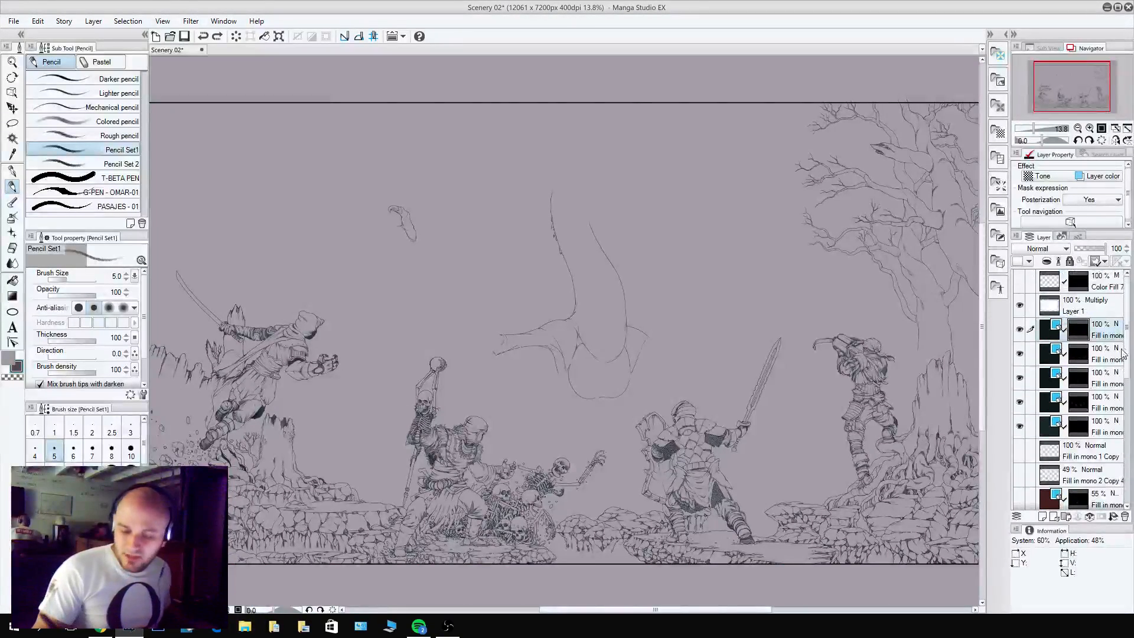
{"action": "left_click_drag", "start_coordinate": [1126, 347], "coordinate": [1126, 489]}
{"action": "left_click", "coordinate": [1019, 449]}
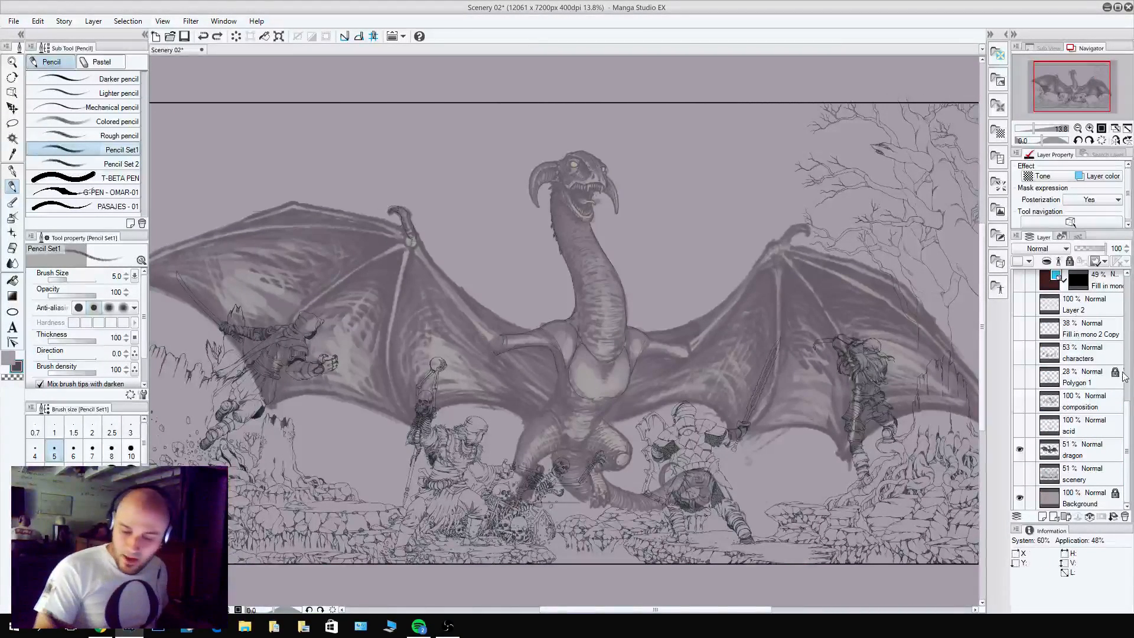
{"action": "left_click_drag", "start_coordinate": [1128, 416], "coordinate": [1126, 326]}
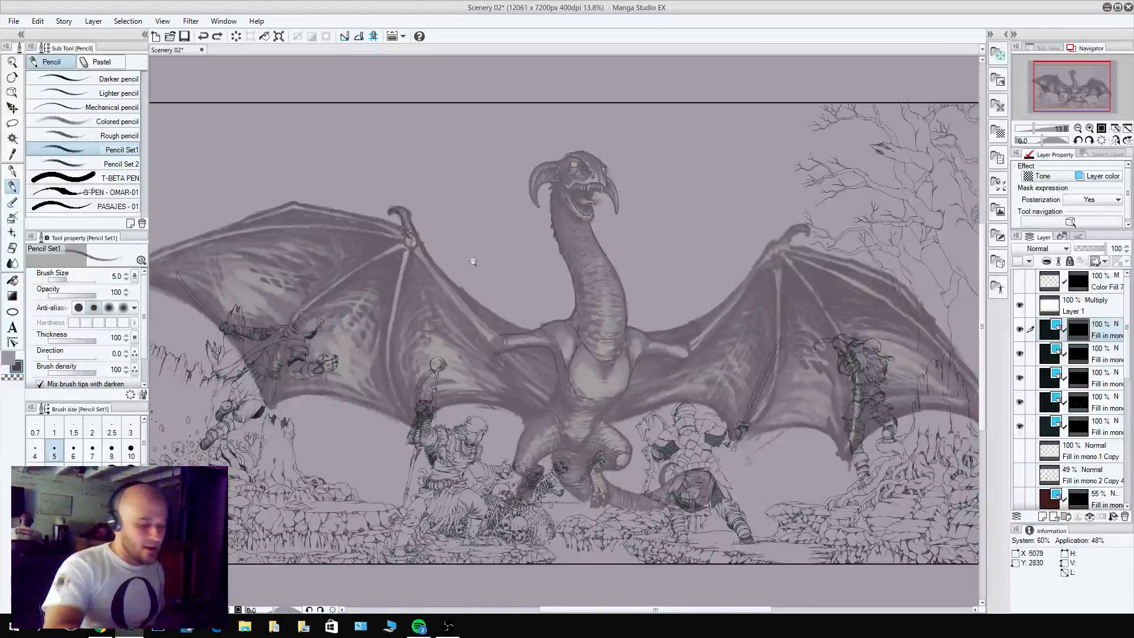
Pencil the rounded outer contour of the left-hand wing's wrist joint and the small bony knob beneath it.
{"action": "scroll", "coordinate": [407, 239], "scroll_direction": "up", "scroll_amount": 5}
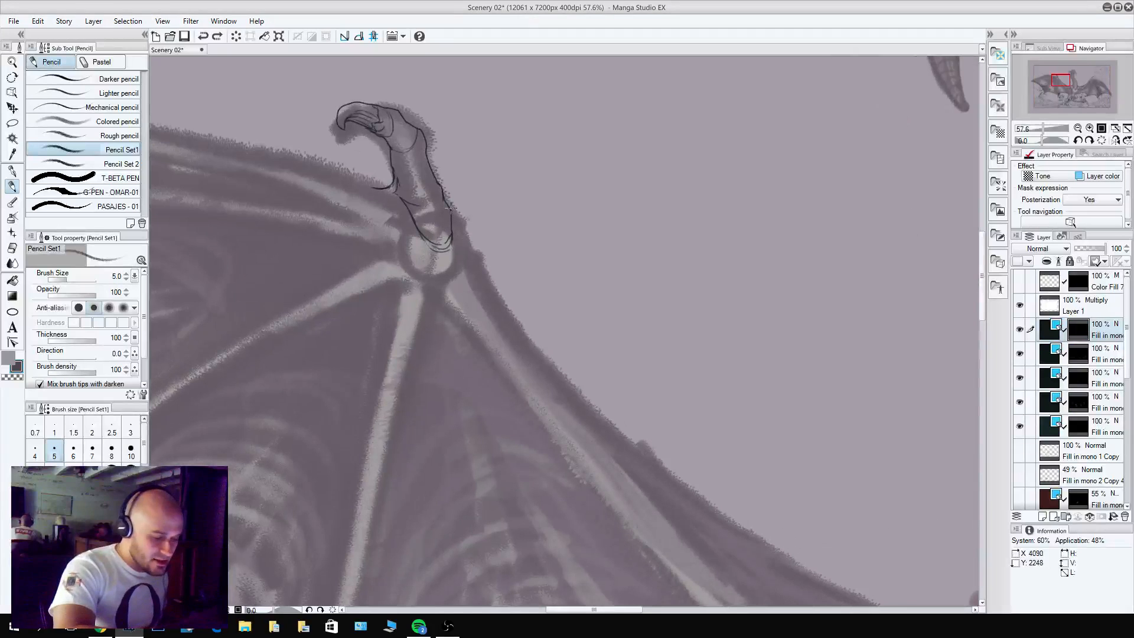
{"action": "left_click_drag", "start_coordinate": [455, 214], "coordinate": [471, 257]}
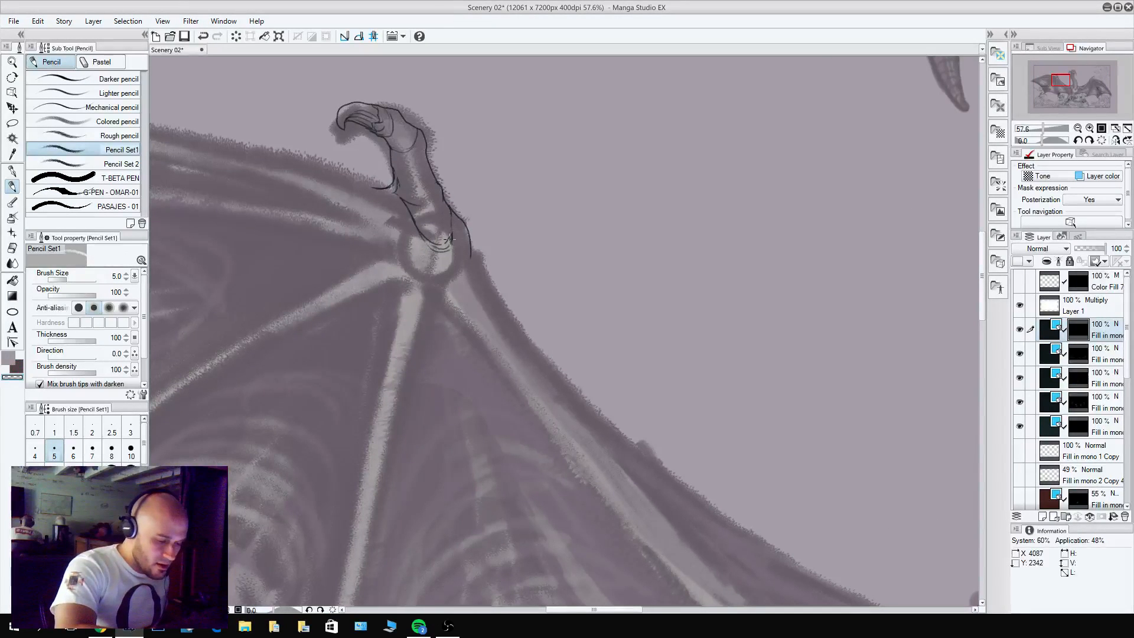
{"action": "key", "text": "c"}
{"action": "key", "text": "ctrl+z"}
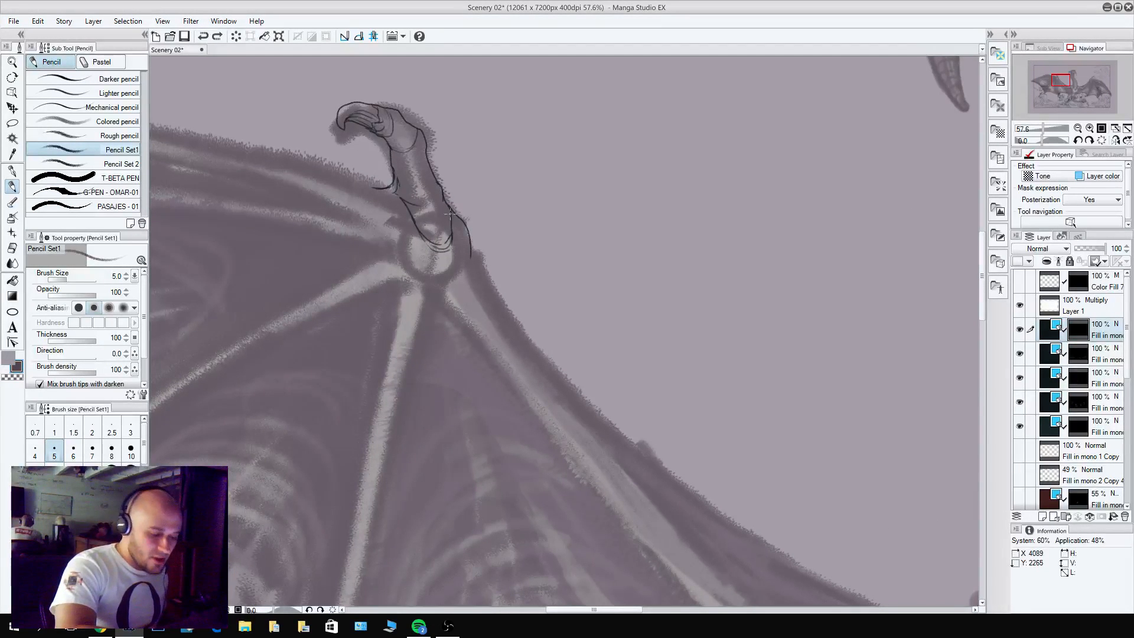
{"action": "key", "text": "c"}
{"action": "mouse_move", "coordinate": [450, 214]}
{"action": "left_mouse_down"}
{"action": "mouse_move", "coordinate": [454, 237]}
{"action": "mouse_move", "coordinate": [466, 227]}
{"action": "mouse_move", "coordinate": [451, 291]}
{"action": "left_mouse_up"}
{"action": "key", "text": "c"}
{"action": "key", "text": "c"}
{"action": "key", "text": "c"}
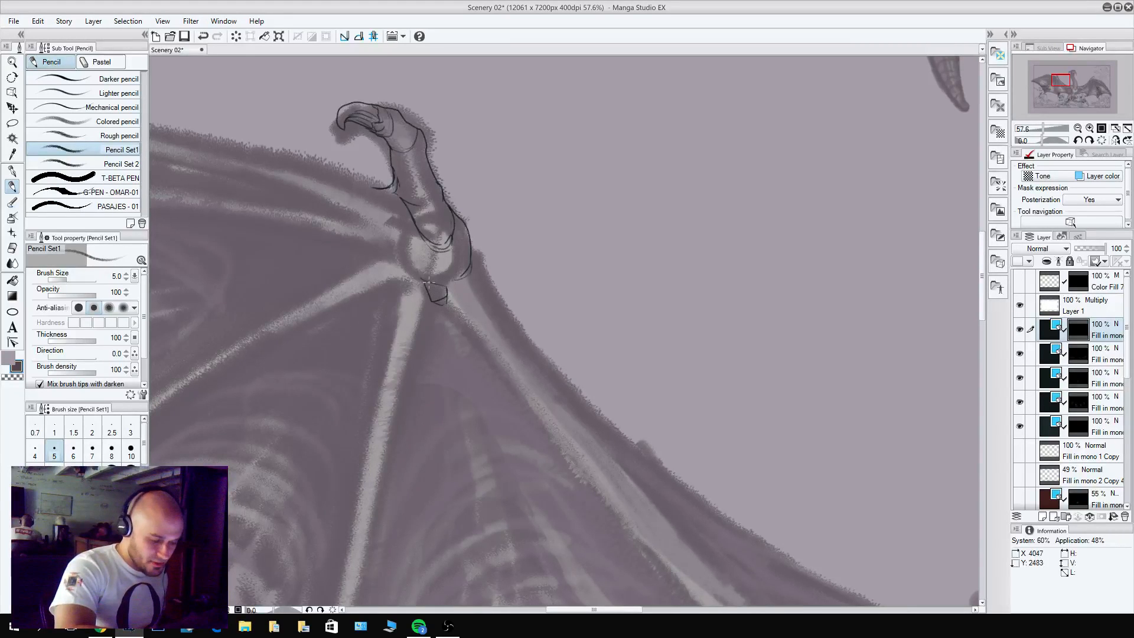
Draw the outer contour of the left-hand forearm from the wrist joint down to the elbow.
{"action": "mouse_move", "coordinate": [475, 274]}
{"action": "left_mouse_down"}
{"action": "mouse_move", "coordinate": [390, 87]}
{"action": "mouse_move", "coordinate": [490, 228]}
{"action": "mouse_move", "coordinate": [667, 415]}
{"action": "left_mouse_up"}
{"action": "left_click_drag", "start_coordinate": [715, 456], "coordinate": [667, 416]}
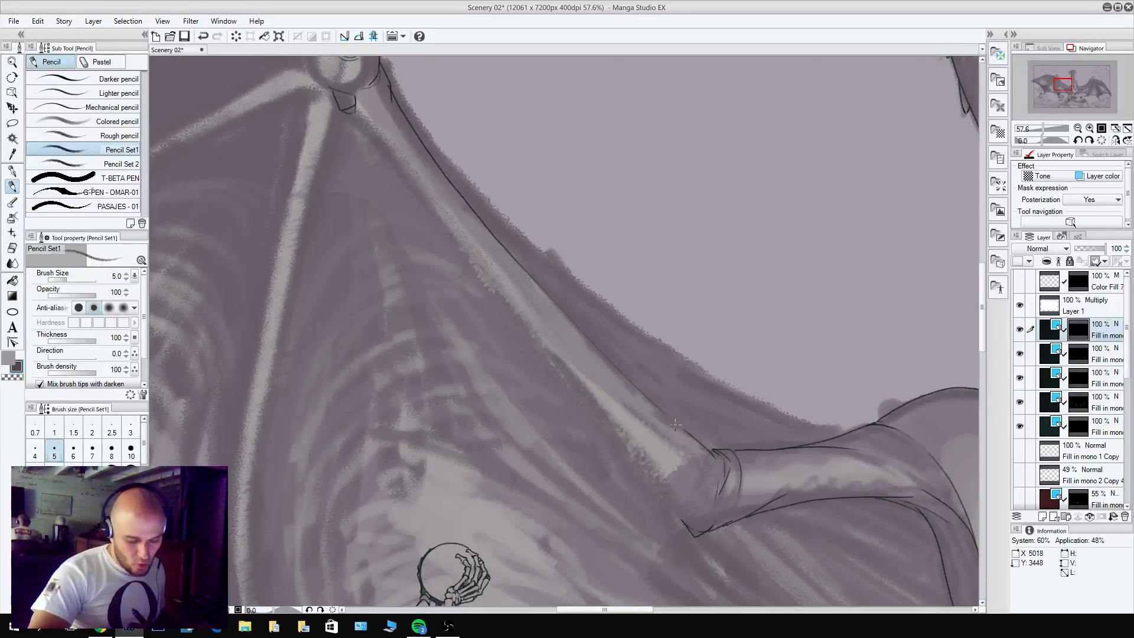
Pencil the membrane's curved outer edge from the left-hand wrist down to the shoulder, refining the line near the shoulder.
{"action": "mouse_move", "coordinate": [562, 266]}
{"action": "left_mouse_down"}
{"action": "mouse_move", "coordinate": [447, 348]}
{"action": "mouse_move", "coordinate": [431, 329]}
{"action": "left_mouse_up"}
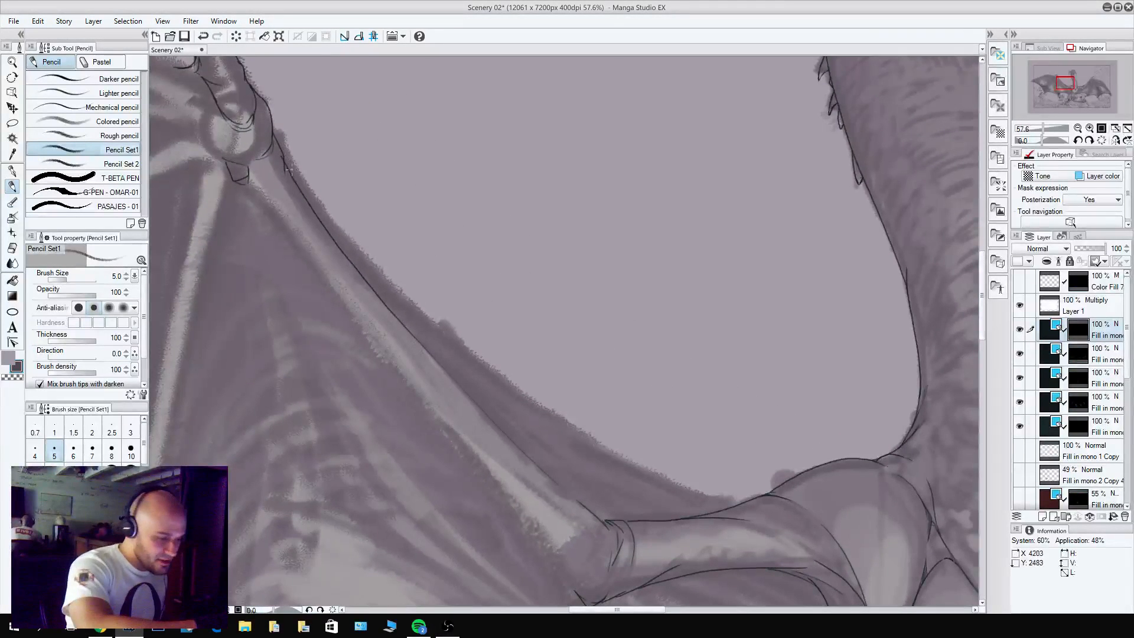
{"action": "mouse_move", "coordinate": [280, 146]}
{"action": "left_mouse_down"}
{"action": "mouse_move", "coordinate": [353, 239]}
{"action": "mouse_move", "coordinate": [466, 349]}
{"action": "mouse_move", "coordinate": [603, 446]}
{"action": "mouse_move", "coordinate": [700, 496]}
{"action": "mouse_move", "coordinate": [759, 502]}
{"action": "left_mouse_up"}
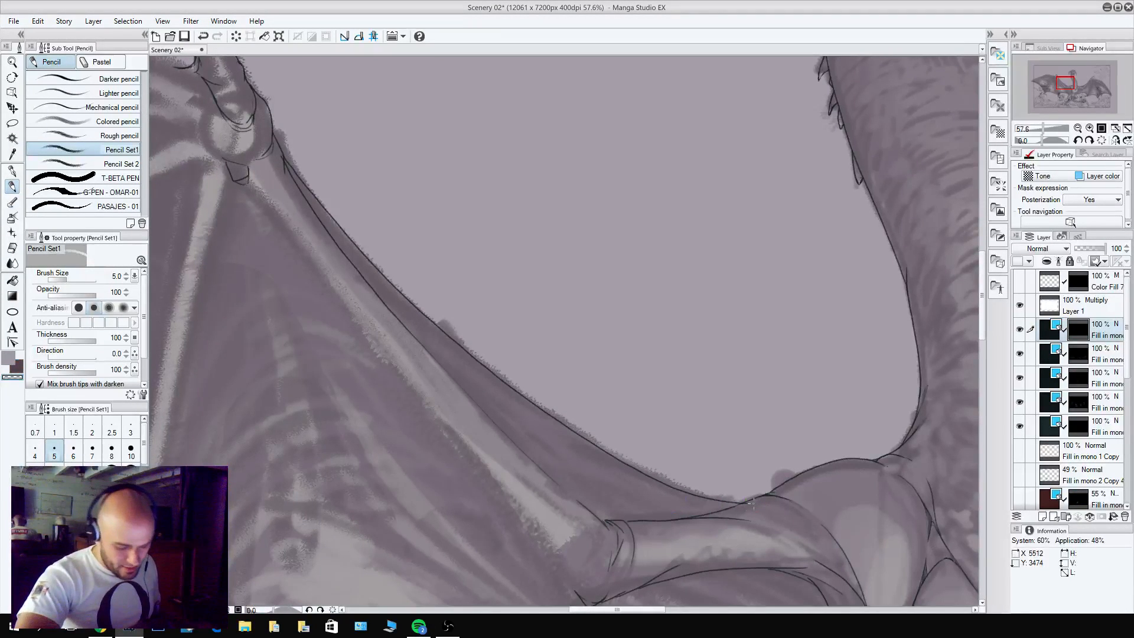
{"action": "left_click_drag", "start_coordinate": [652, 479], "coordinate": [751, 501]}
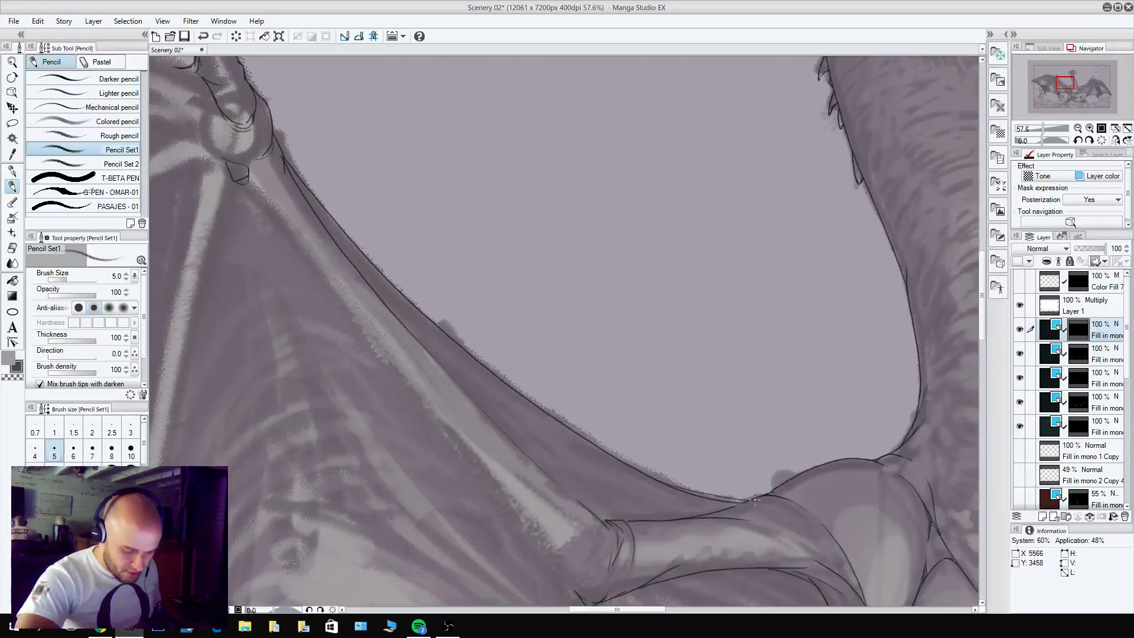
{"action": "mouse_move", "coordinate": [680, 488]}
{"action": "left_mouse_down"}
{"action": "mouse_move", "coordinate": [753, 500]}
{"action": "mouse_move", "coordinate": [721, 499]}
{"action": "left_mouse_up"}
{"action": "key", "text": "c"}
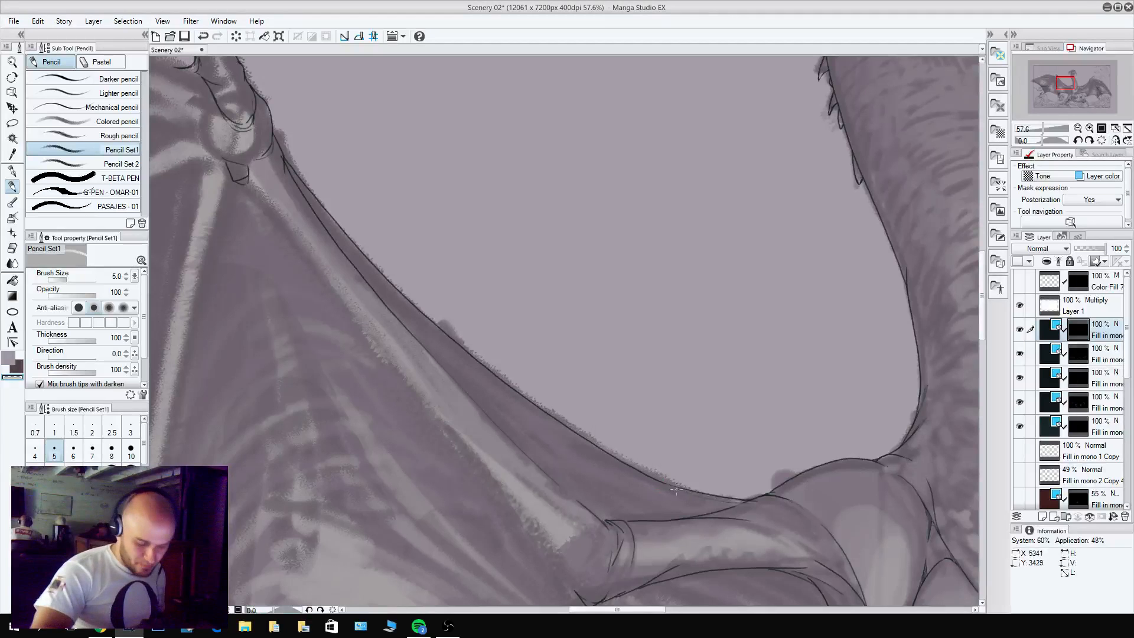
{"action": "key", "text": "c"}
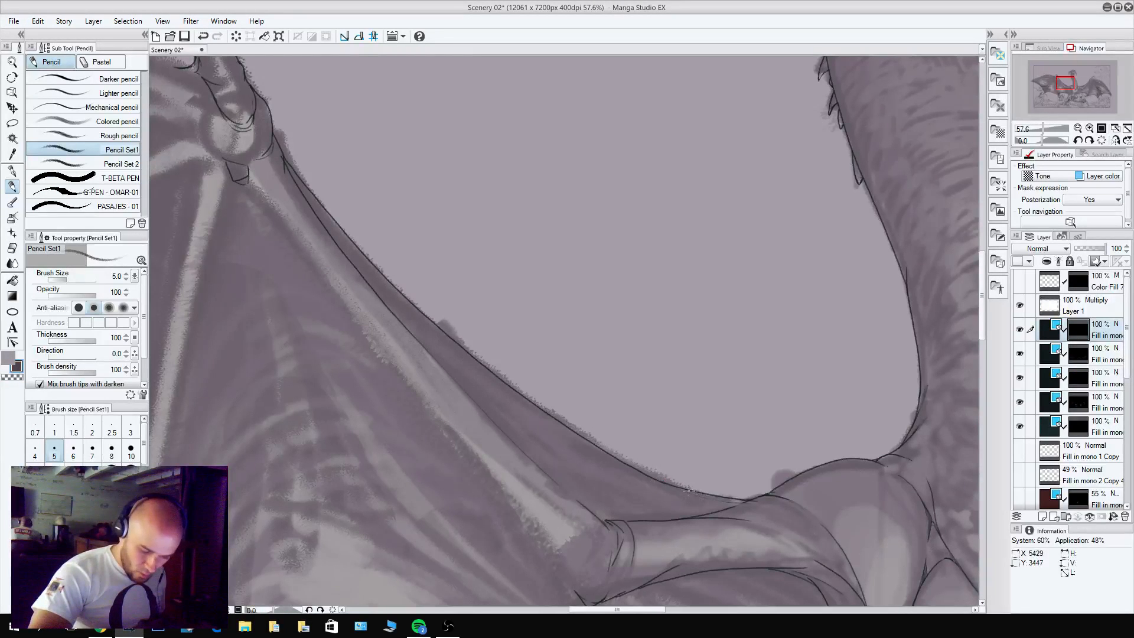
Erase the overlapping line below the left-hand wrist and pencil thin folds in the membrane between the forearm and its outer edge.
{"action": "key", "text": "c"}
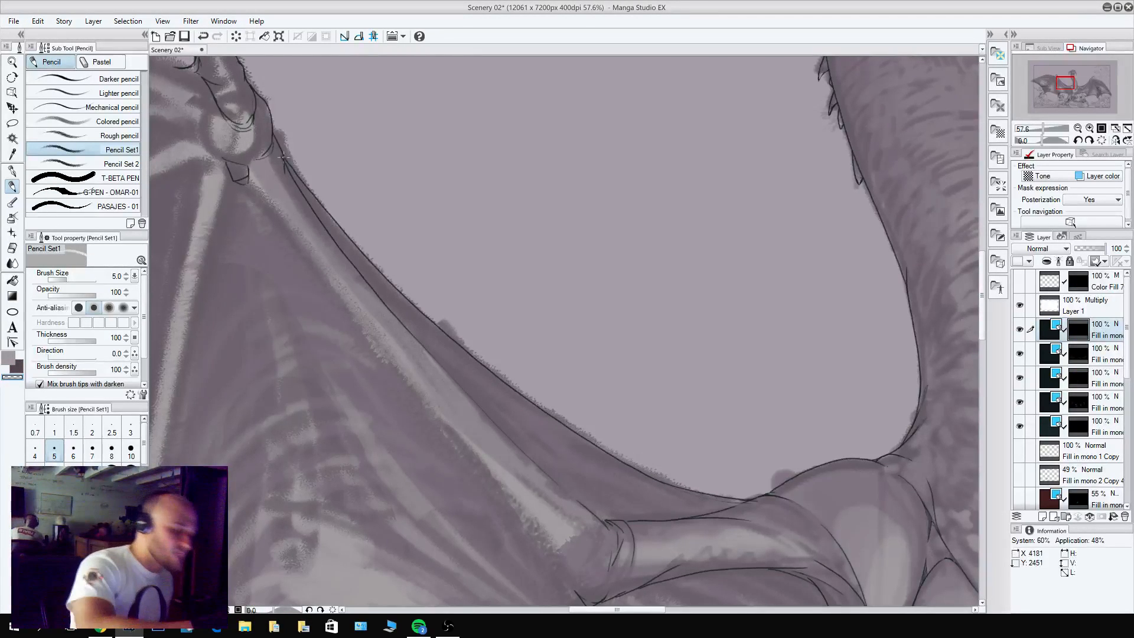
{"action": "key", "text": "c"}
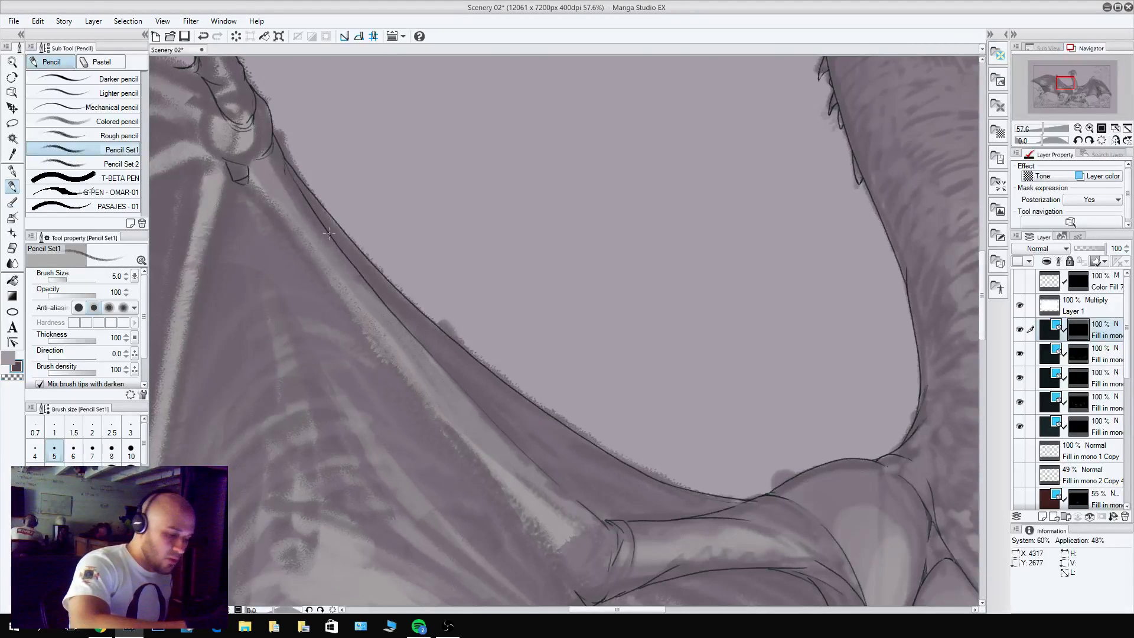
{"action": "left_click_drag", "start_coordinate": [328, 233], "coordinate": [423, 337]}
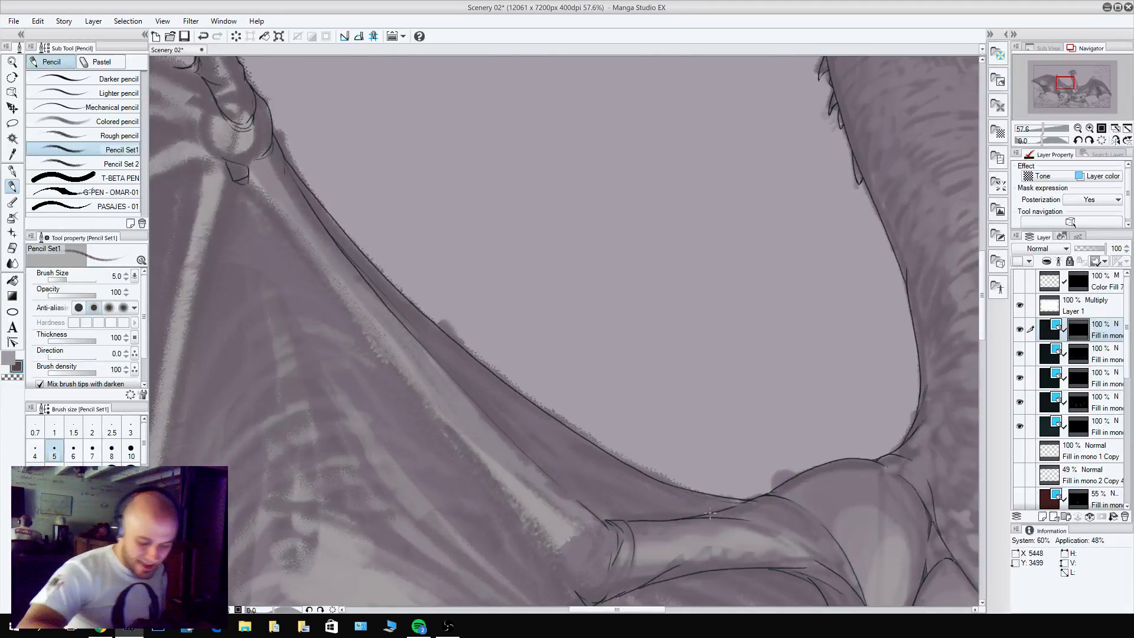
{"action": "left_click_drag", "start_coordinate": [710, 513], "coordinate": [544, 434]}
{"action": "left_click_drag", "start_coordinate": [690, 514], "coordinate": [579, 459]}
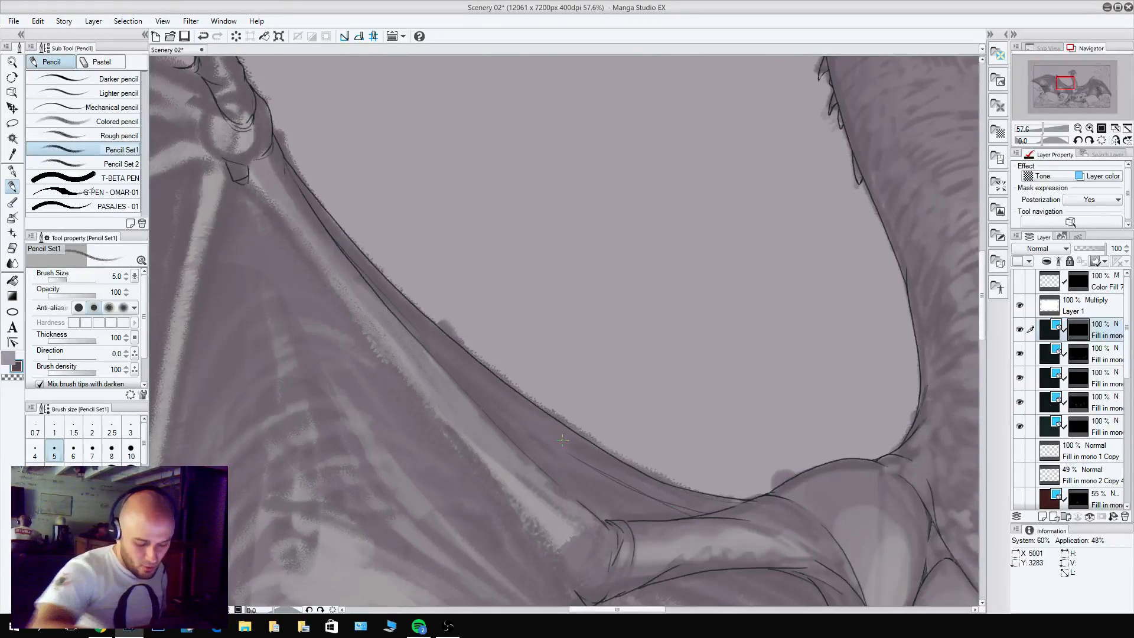
Clean up the membrane folds near the left-hand elbow and retouch the line where the forearm meets the upper arm.
{"action": "key", "text": "c"}
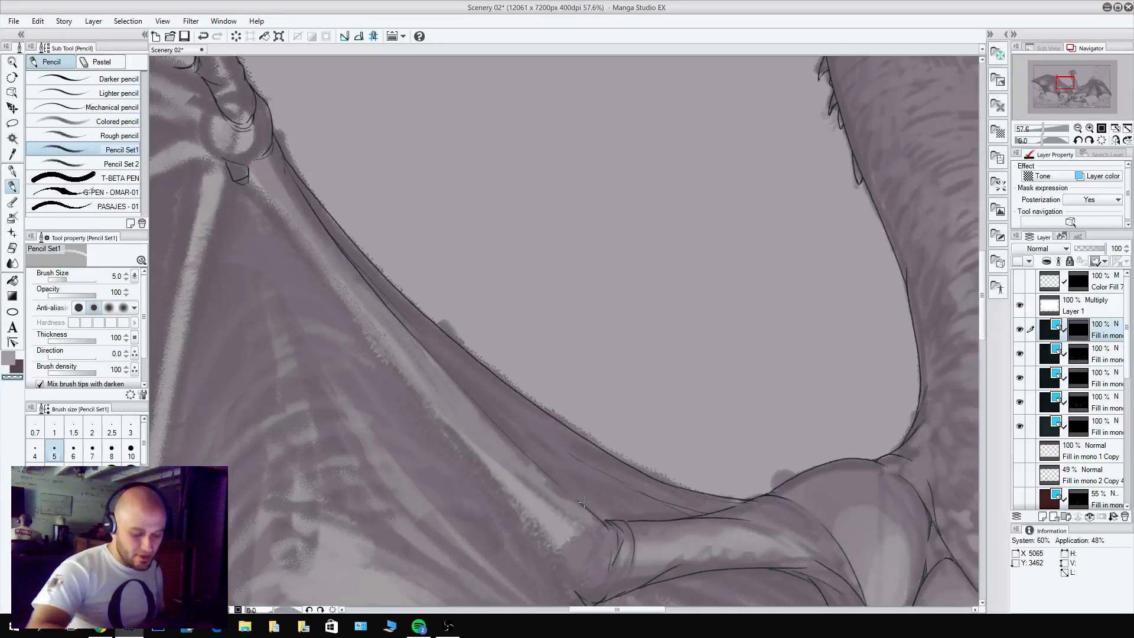
{"action": "key", "text": "c"}
{"action": "left_click_drag", "start_coordinate": [607, 521], "coordinate": [599, 514]}
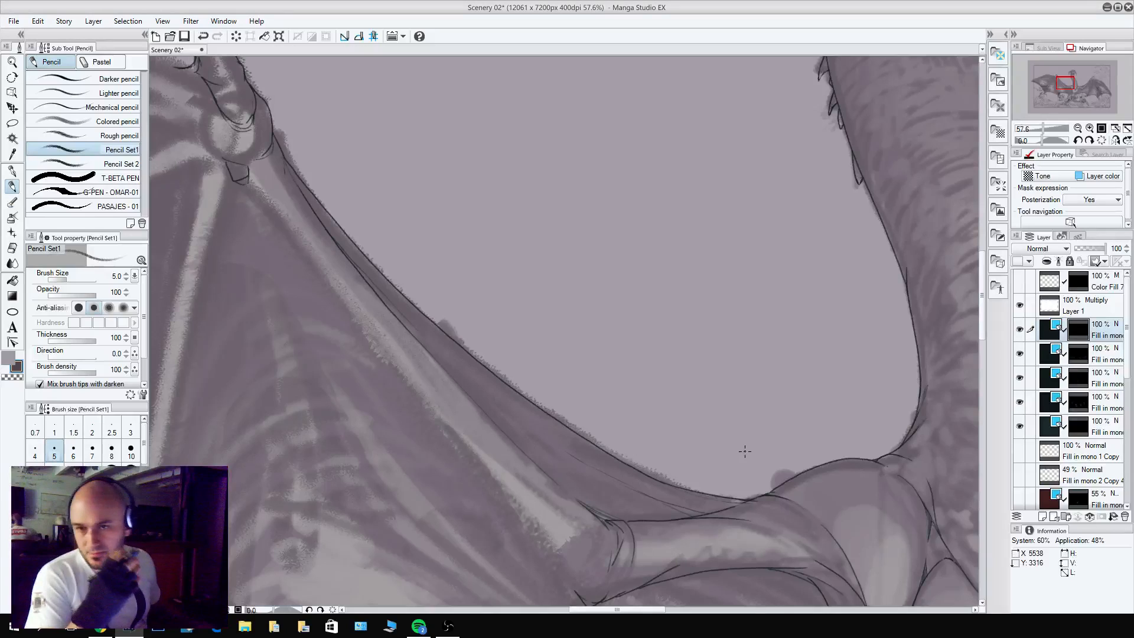
Pencil the lower contour of the left-hand forearm from the pointed elbow up toward the wrist.
{"action": "scroll", "coordinate": [577, 265], "scroll_direction": "down", "scroll_amount": 6}
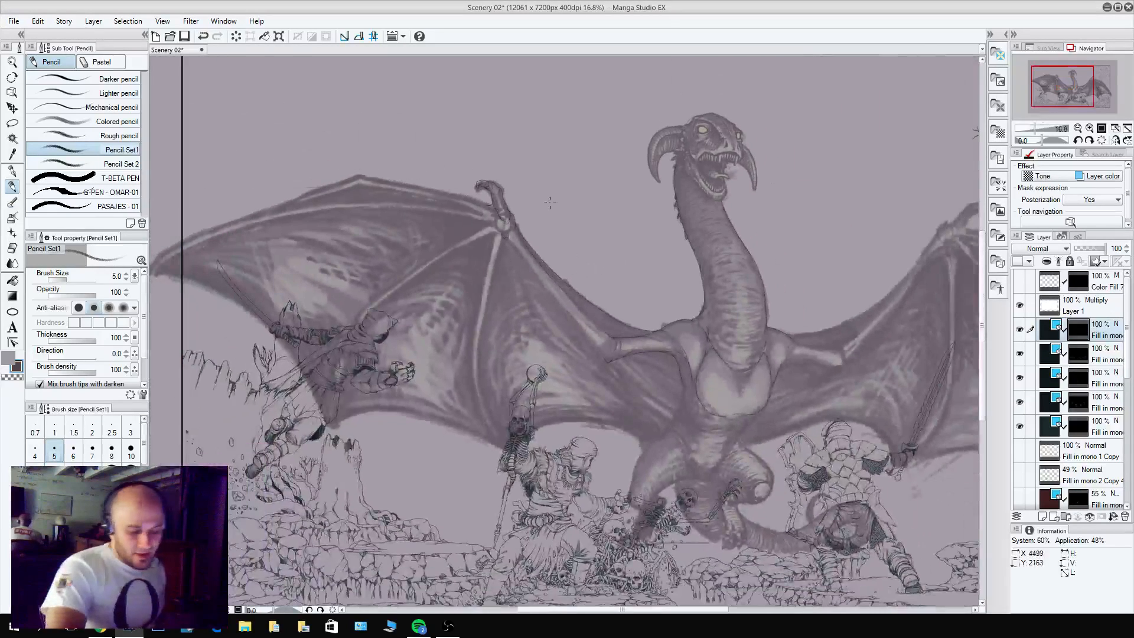
{"action": "scroll", "coordinate": [585, 310], "scroll_direction": "up", "scroll_amount": 6}
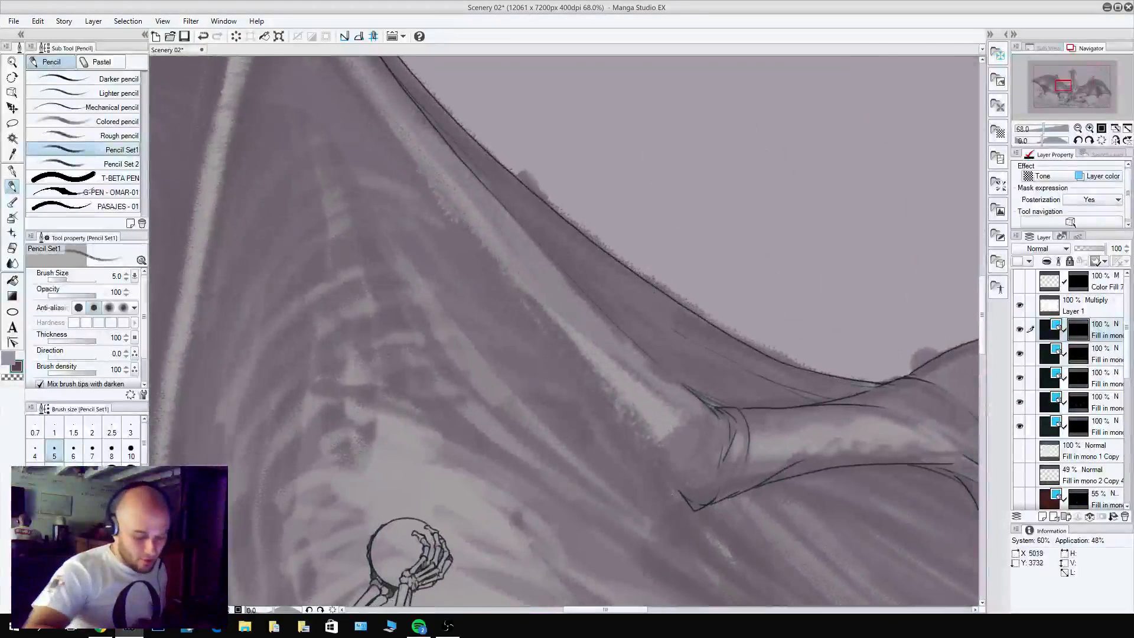
{"action": "left_click_drag", "start_coordinate": [681, 496], "coordinate": [455, 225]}
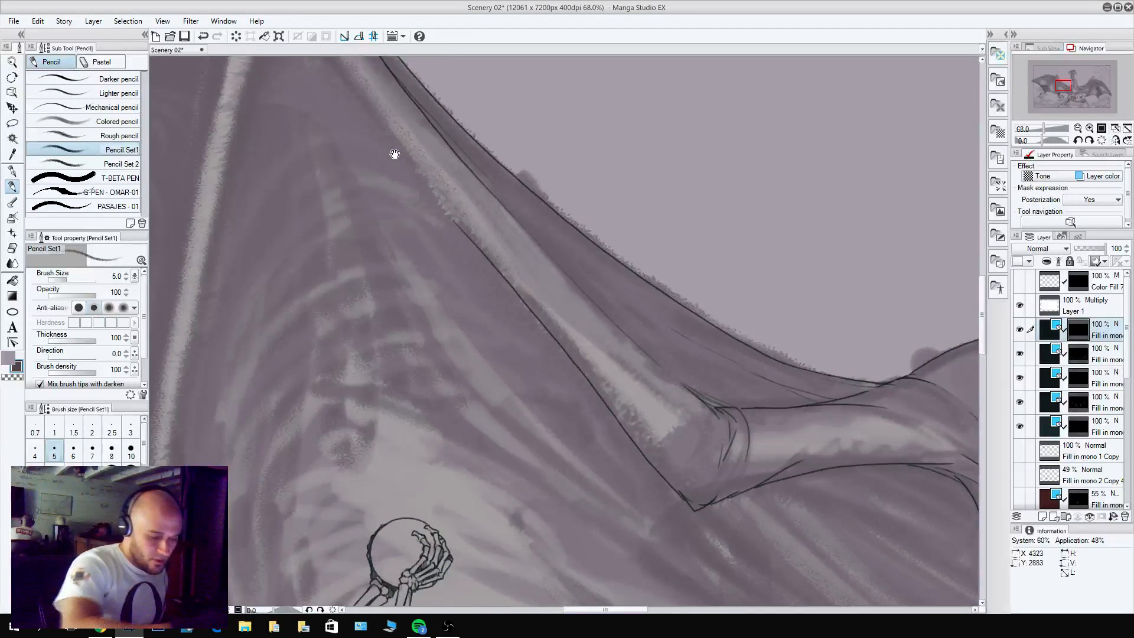
{"action": "left_click_drag", "start_coordinate": [392, 152], "coordinate": [568, 361]}
{"action": "key", "text": "ctrl+z"}
{"action": "left_click_drag", "start_coordinate": [373, 122], "coordinate": [579, 367]}
{"action": "mouse_move", "coordinate": [622, 422]}
{"action": "left_mouse_down"}
{"action": "mouse_move", "coordinate": [783, 627]}
{"action": "mouse_move", "coordinate": [652, 434]}
{"action": "left_mouse_up"}
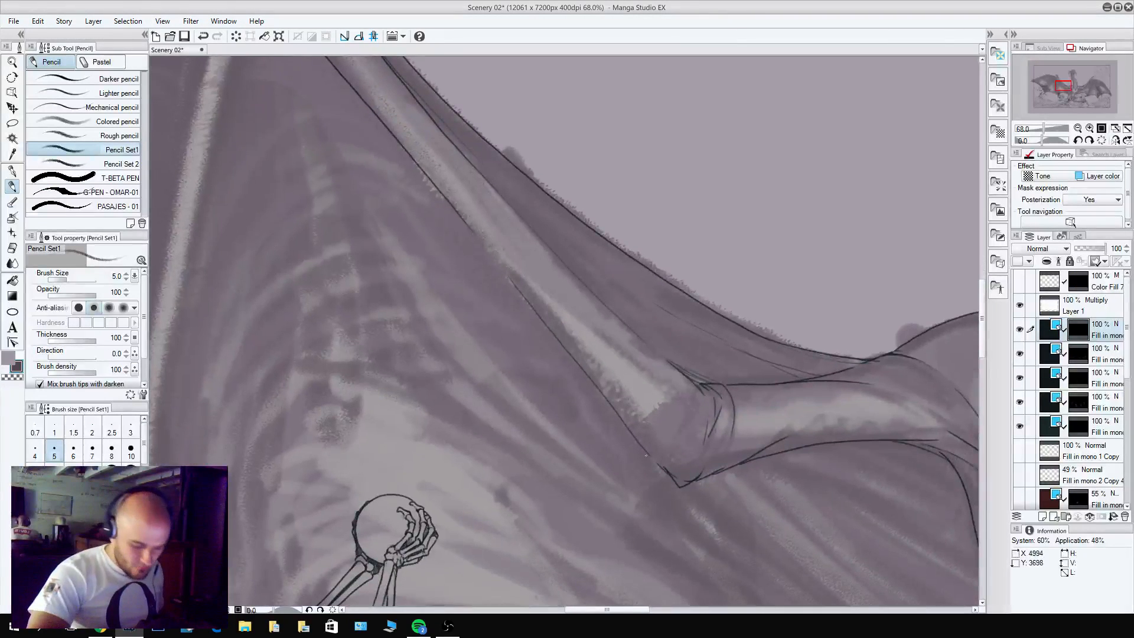
Pencil curved membrane folds beneath the left-hand upper arm, running from the body's side up toward the arm, and clean up the line ends.
{"action": "scroll", "coordinate": [818, 370], "scroll_direction": "down", "scroll_amount": 6}
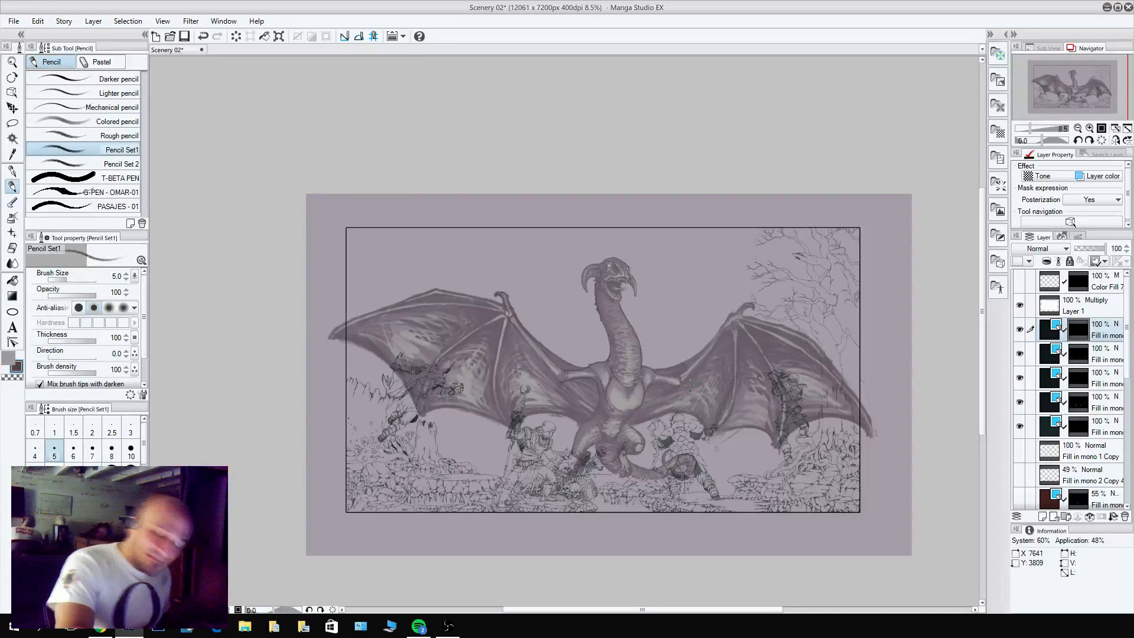
{"action": "scroll", "coordinate": [602, 390], "scroll_direction": "up", "scroll_amount": 1}
{"action": "scroll", "coordinate": [606, 388], "scroll_direction": "up", "scroll_amount": 6}
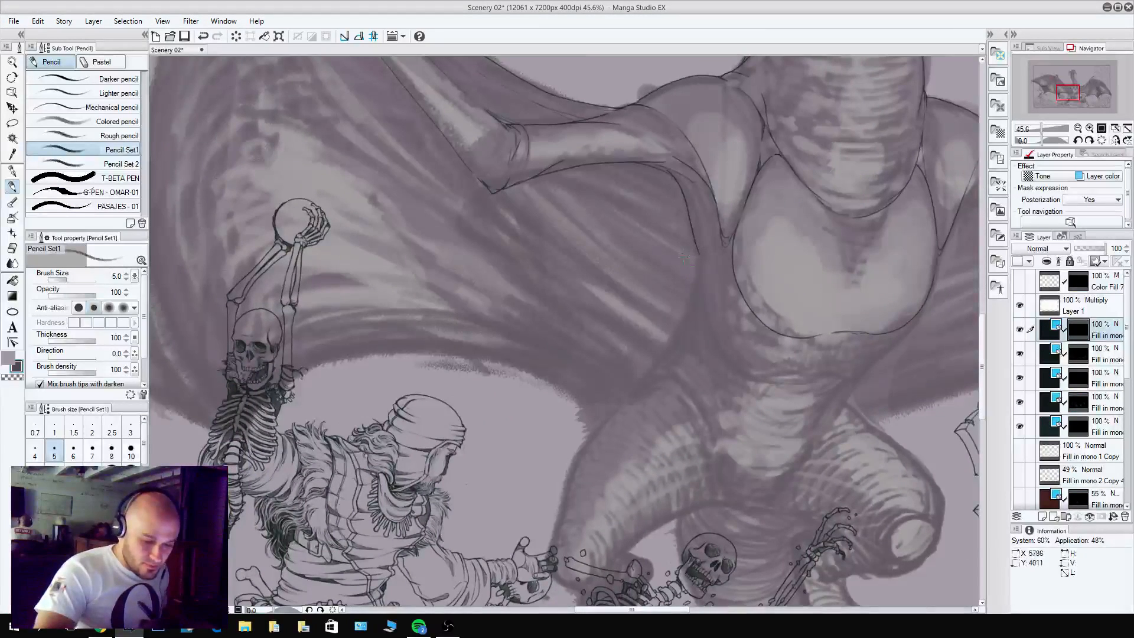
{"action": "mouse_move", "coordinate": [701, 278]}
{"action": "left_mouse_down"}
{"action": "mouse_move", "coordinate": [582, 183]}
{"action": "mouse_move", "coordinate": [659, 197]}
{"action": "left_mouse_up"}
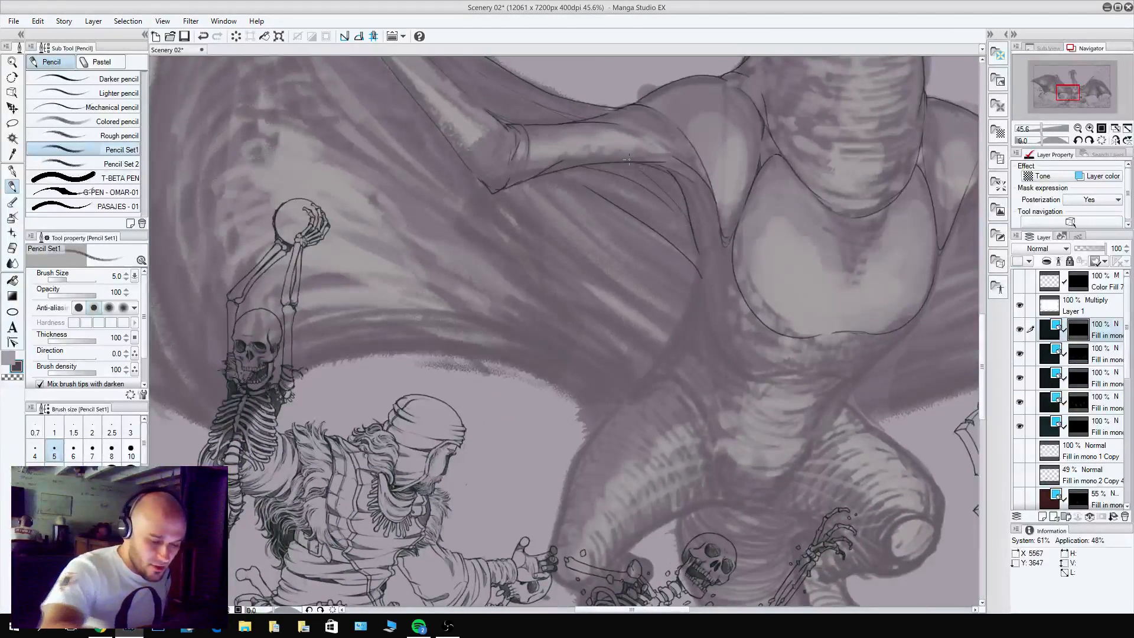
{"action": "key", "text": "c"}
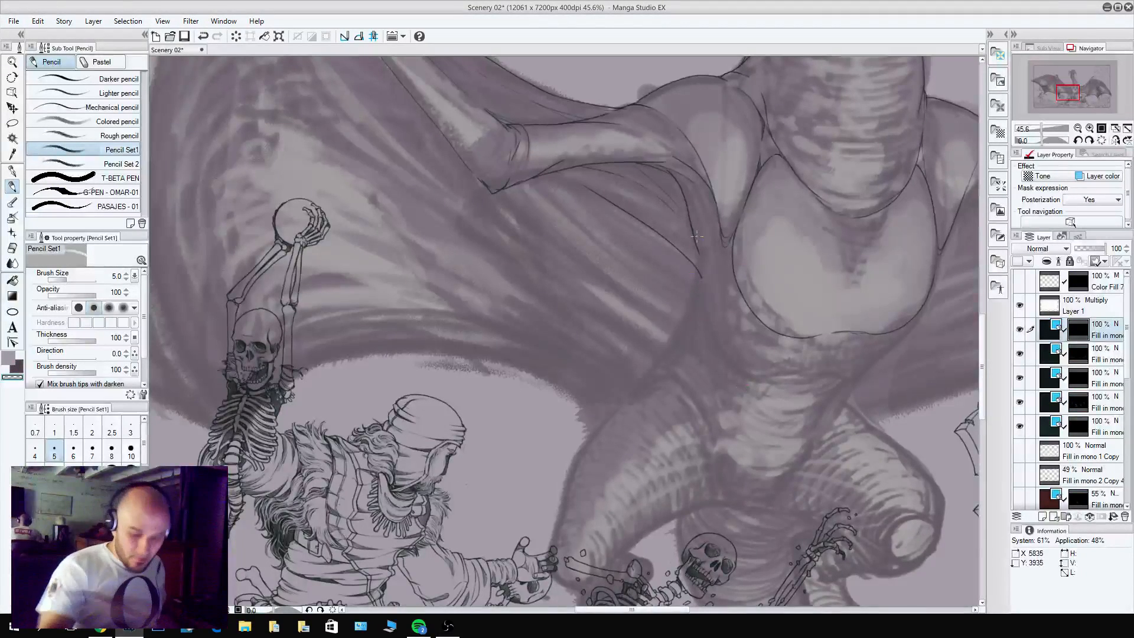
Draw the membrane fold line from the tip of the left-hand elbow diagonally down toward the dragon's hip.
{"action": "scroll", "coordinate": [880, 420], "scroll_direction": "down", "scroll_amount": 5}
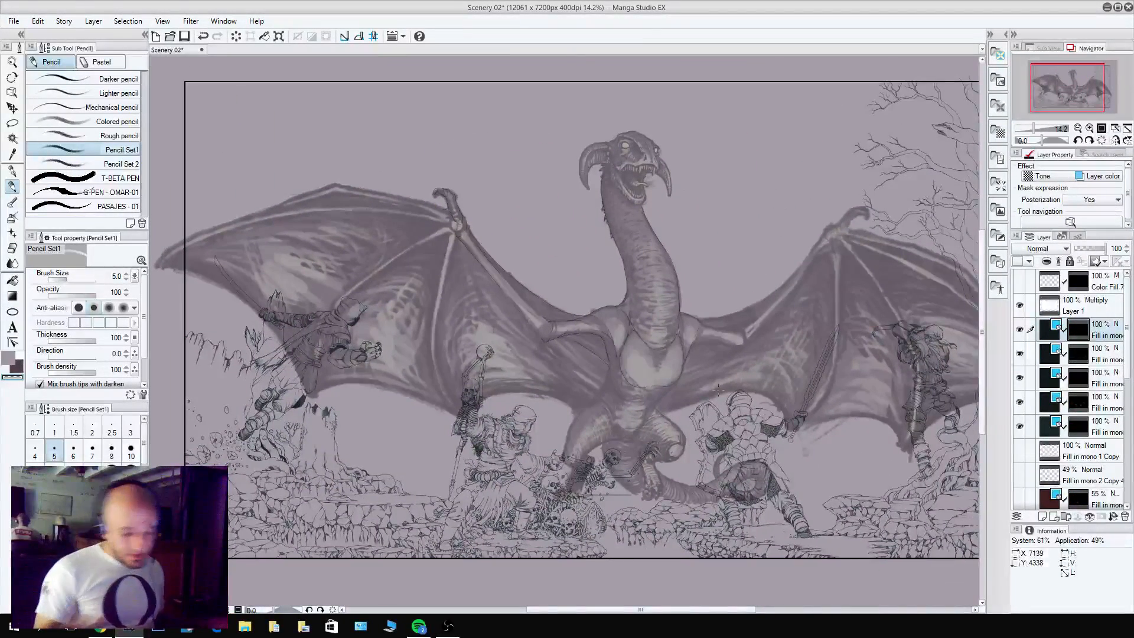
{"action": "scroll", "coordinate": [541, 324], "scroll_direction": "up", "scroll_amount": 5}
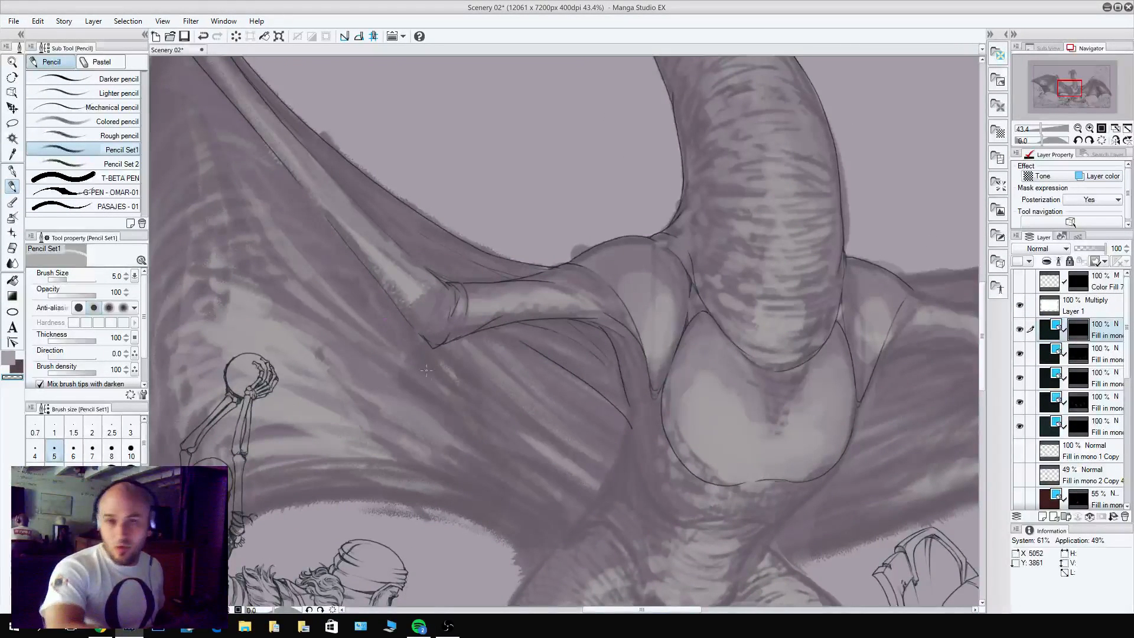
{"action": "key", "text": "x"}
{"action": "left_click_drag", "start_coordinate": [428, 342], "coordinate": [524, 420]}
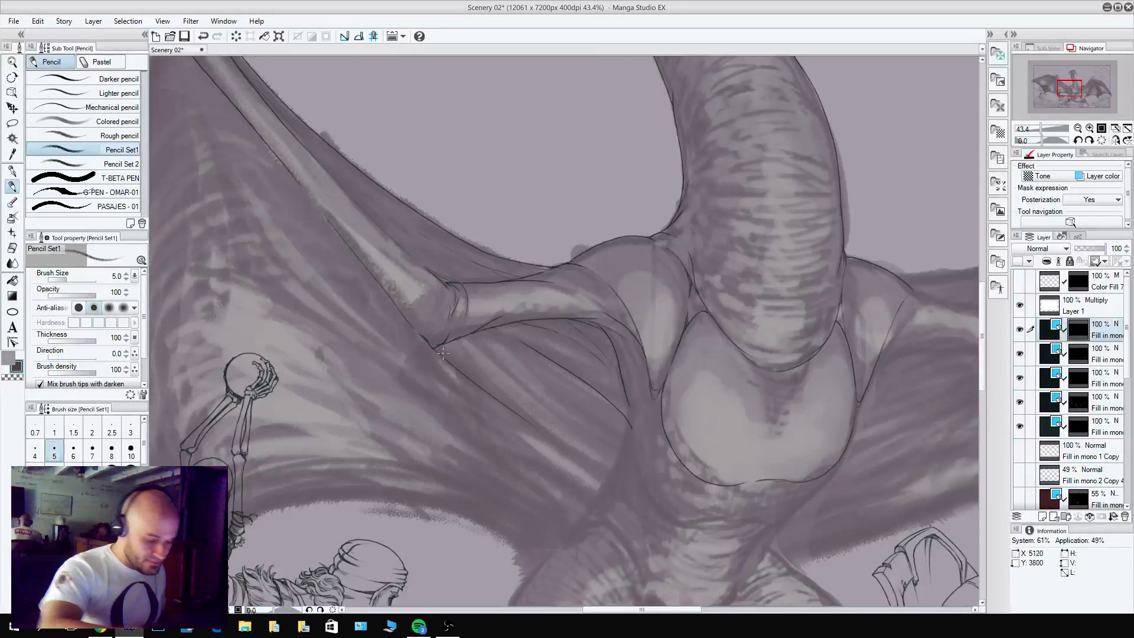
{"action": "left_click_drag", "start_coordinate": [443, 353], "coordinate": [534, 426]}
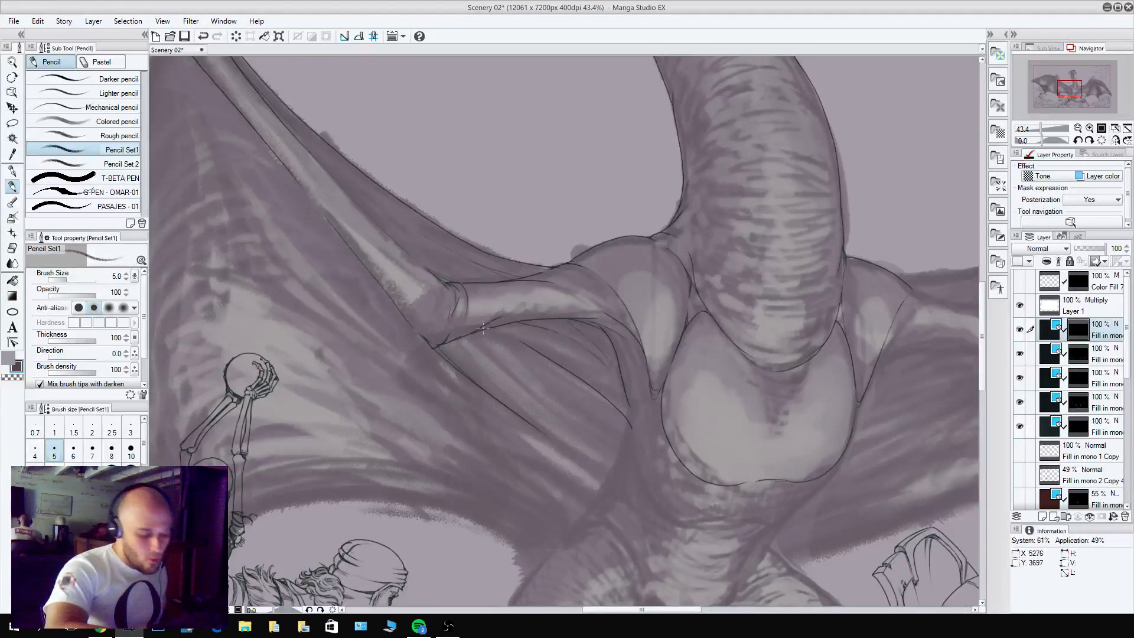
{"action": "key", "text": "c"}
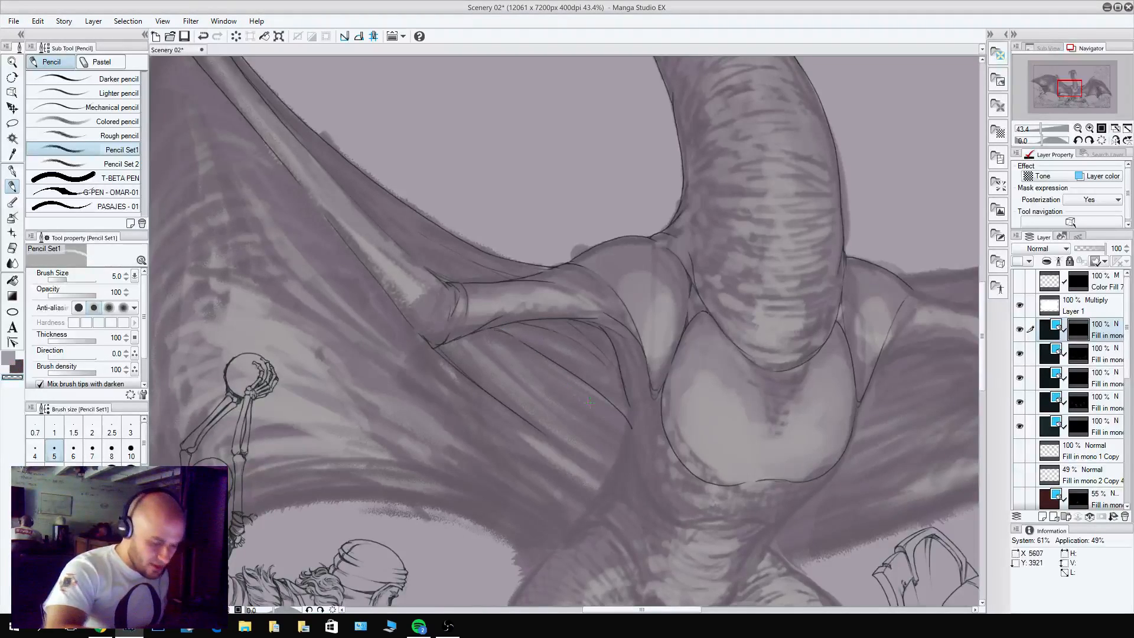
Pencil the inner contours of both thighs and the rounded lower edge of the belly between the legs.
{"action": "left_click_drag", "start_coordinate": [726, 513], "coordinate": [749, 365]}
{"action": "key", "text": "c"}
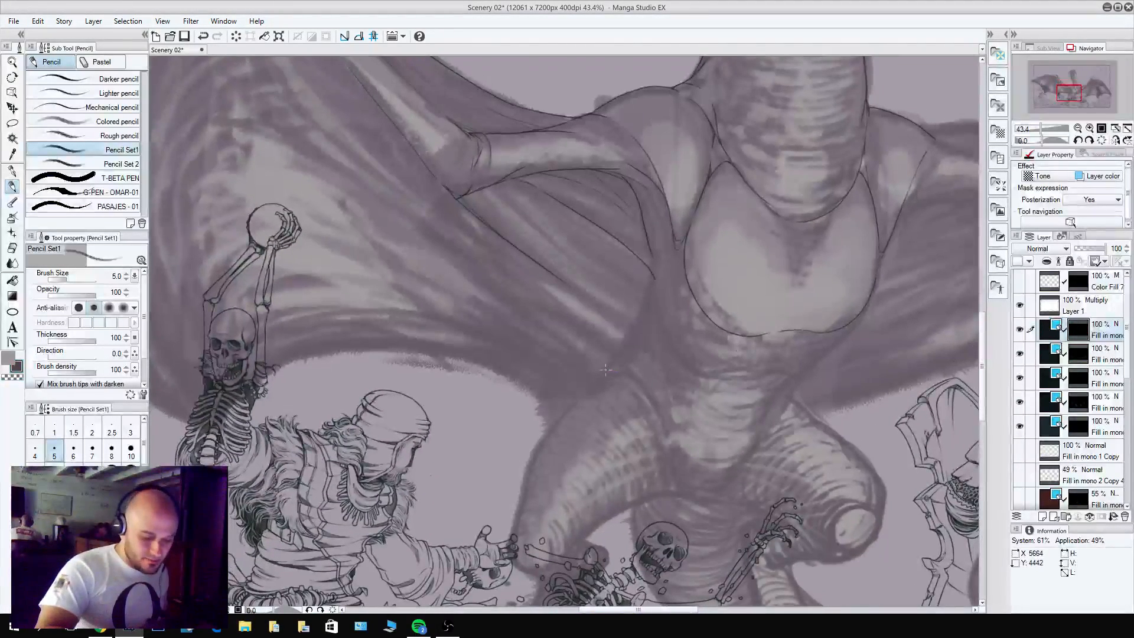
{"action": "mouse_move", "coordinate": [607, 370]}
{"action": "left_mouse_down"}
{"action": "mouse_move", "coordinate": [650, 399]}
{"action": "mouse_move", "coordinate": [672, 494]}
{"action": "mouse_move", "coordinate": [669, 483]}
{"action": "mouse_move", "coordinate": [704, 503]}
{"action": "mouse_move", "coordinate": [725, 499]}
{"action": "mouse_move", "coordinate": [761, 436]}
{"action": "mouse_move", "coordinate": [804, 403]}
{"action": "left_mouse_up"}
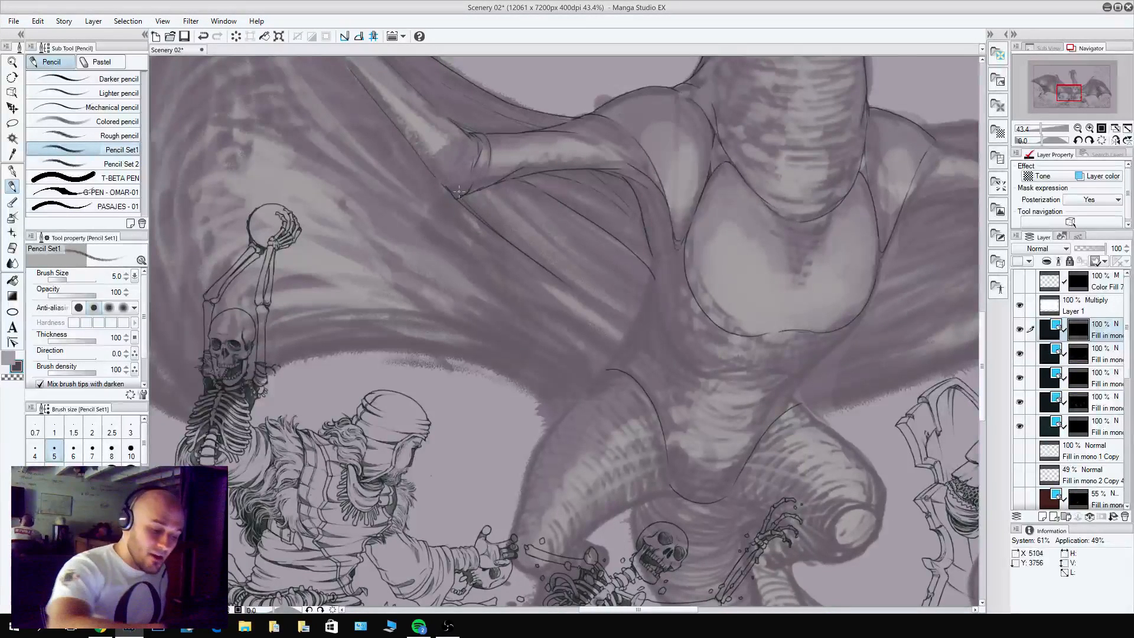
{"action": "key", "text": "c"}
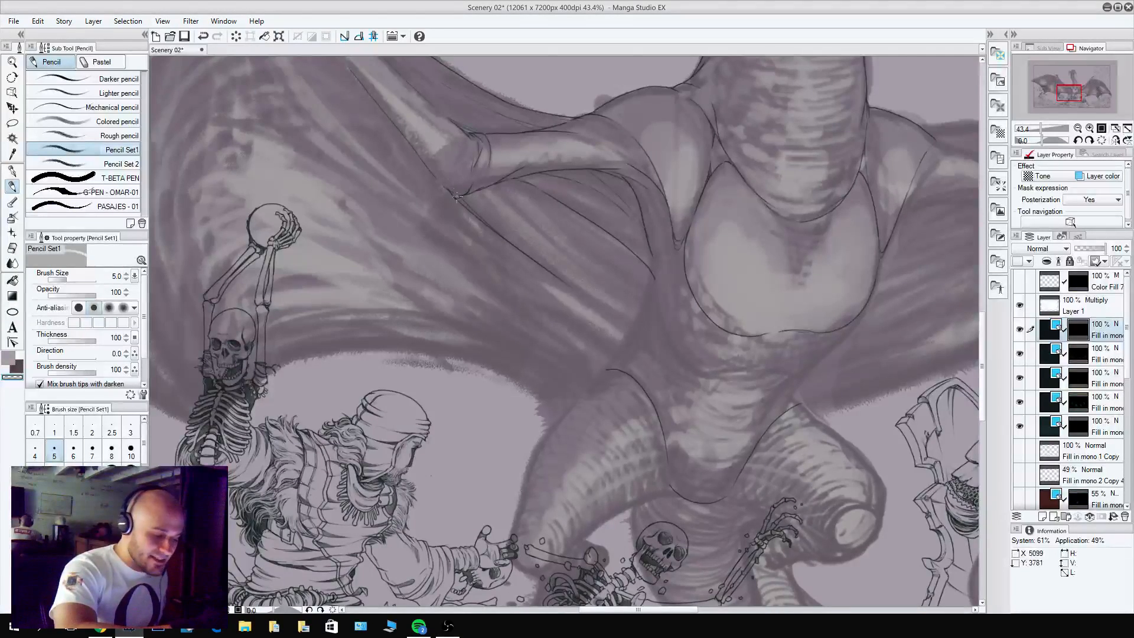
Draw the pointed hip fold above the left-hand thigh with its inner line down along the belly, erasing the overlap.
{"action": "left_click_drag", "start_coordinate": [543, 256], "coordinate": [493, 354]}
{"action": "left_click_drag", "start_coordinate": [581, 414], "coordinate": [617, 407]}
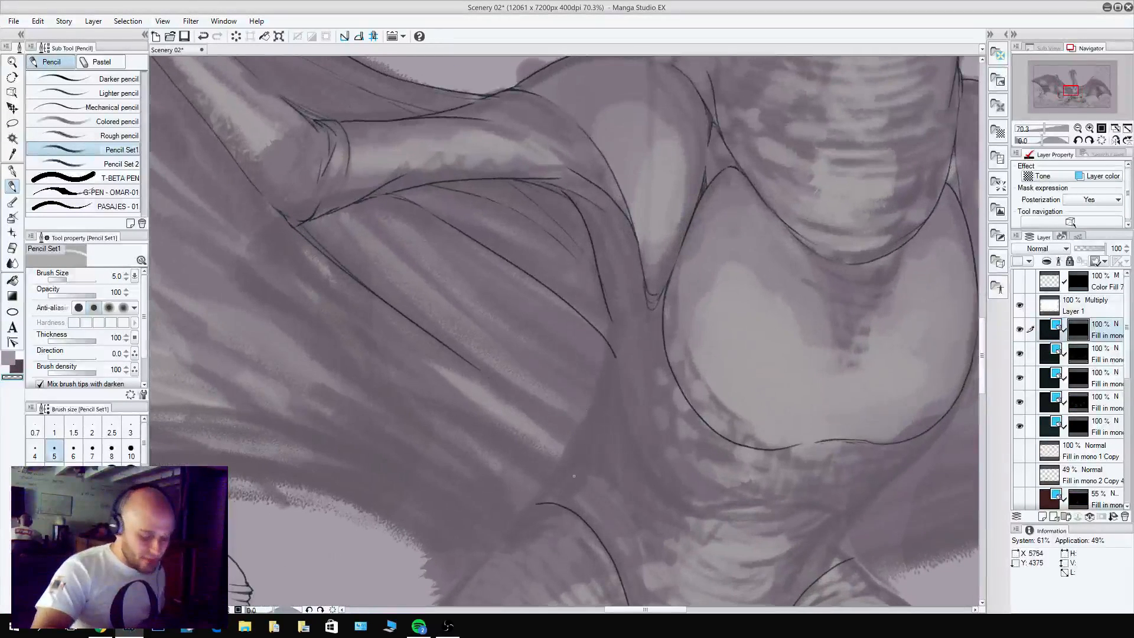
{"action": "key", "text": "c"}
{"action": "left_click_drag", "start_coordinate": [654, 457], "coordinate": [571, 268]}
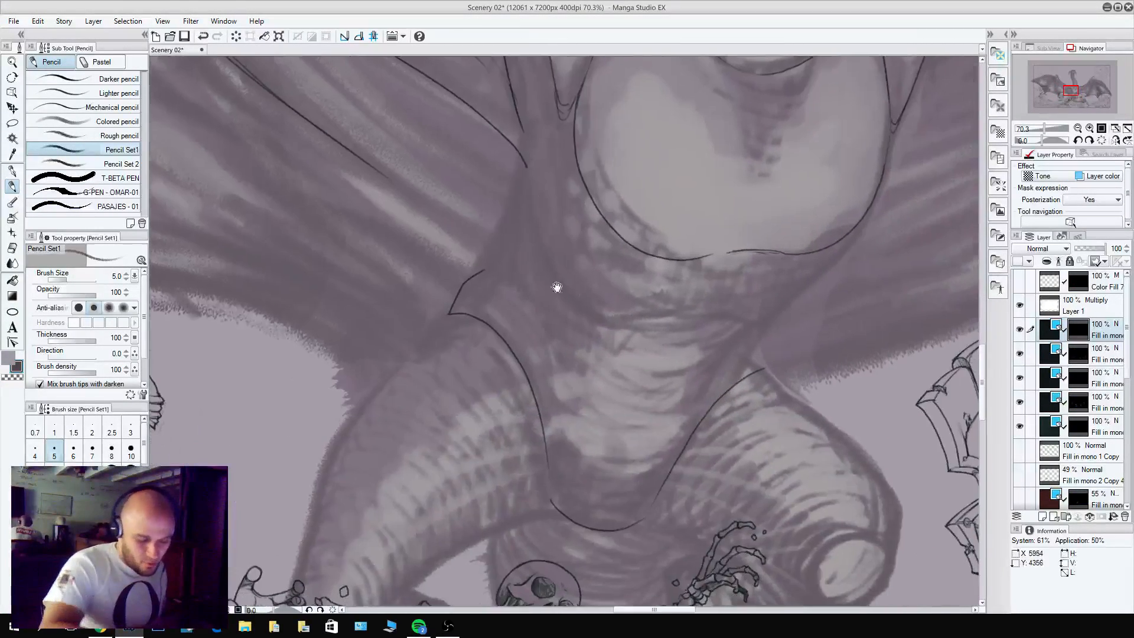
{"action": "mouse_move", "coordinate": [494, 270]}
{"action": "left_mouse_down"}
{"action": "mouse_move", "coordinate": [540, 332]}
{"action": "mouse_move", "coordinate": [567, 436]}
{"action": "left_mouse_up"}
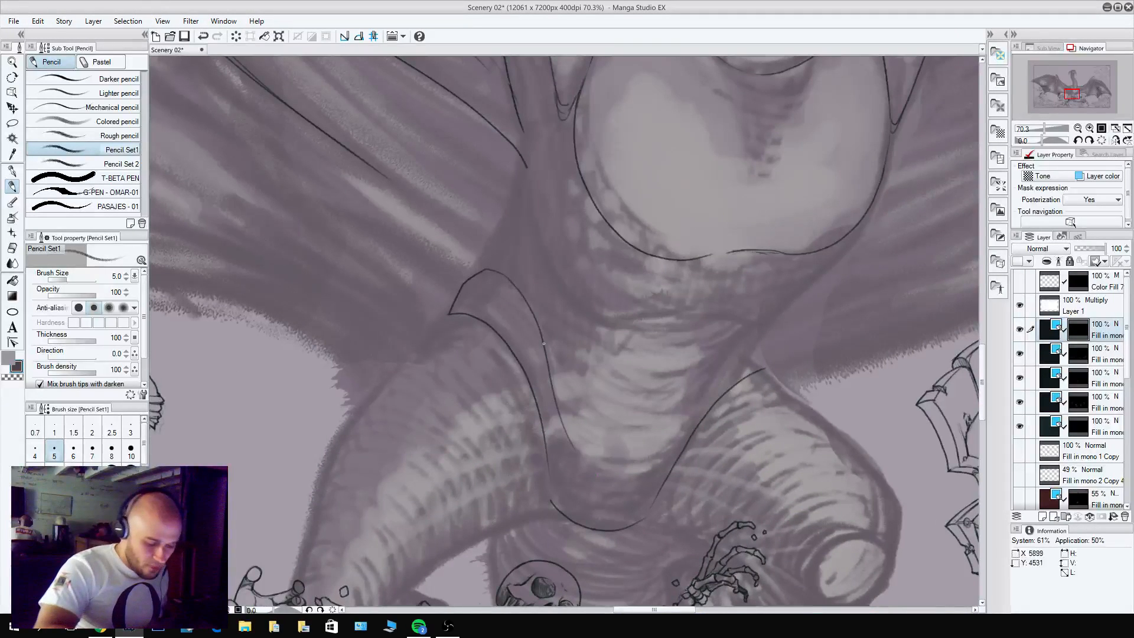
{"action": "left_click_drag", "start_coordinate": [543, 344], "coordinate": [554, 472]}
{"action": "key", "text": "c"}
{"action": "mouse_move", "coordinate": [547, 414]}
{"action": "left_mouse_down"}
{"action": "mouse_move", "coordinate": [549, 449]}
{"action": "mouse_move", "coordinate": [570, 444]}
{"action": "left_mouse_up"}
{"action": "key", "text": "c"}
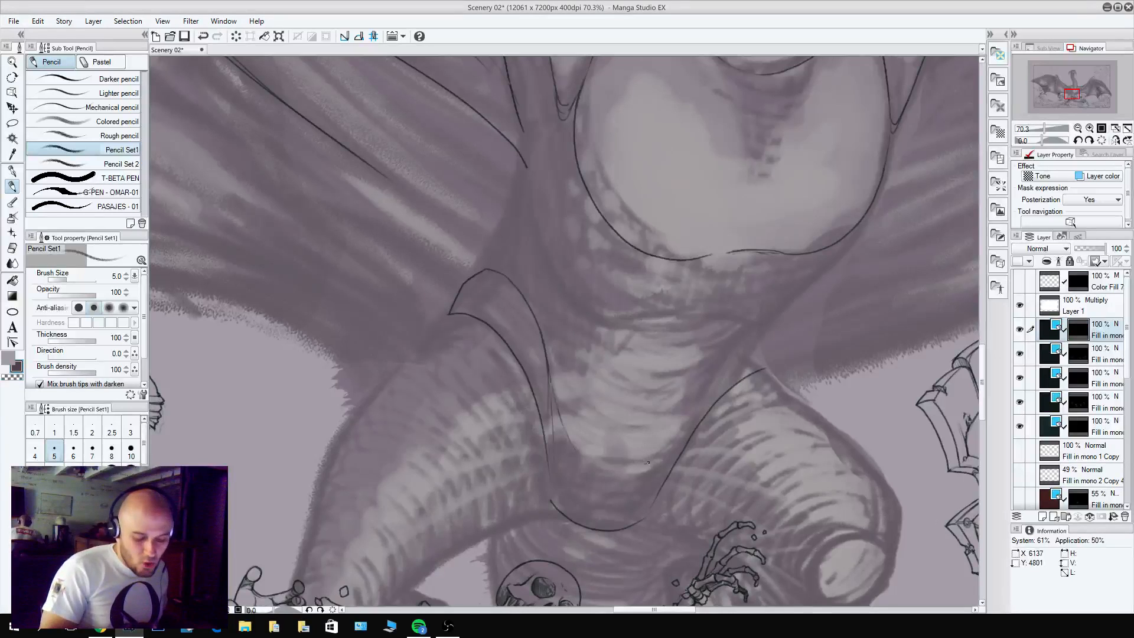
Pencil the belly line up to a small fold above the right-hand thigh and clean up the left-hand hip fold's line.
{"action": "key", "text": "ctrl+z"}
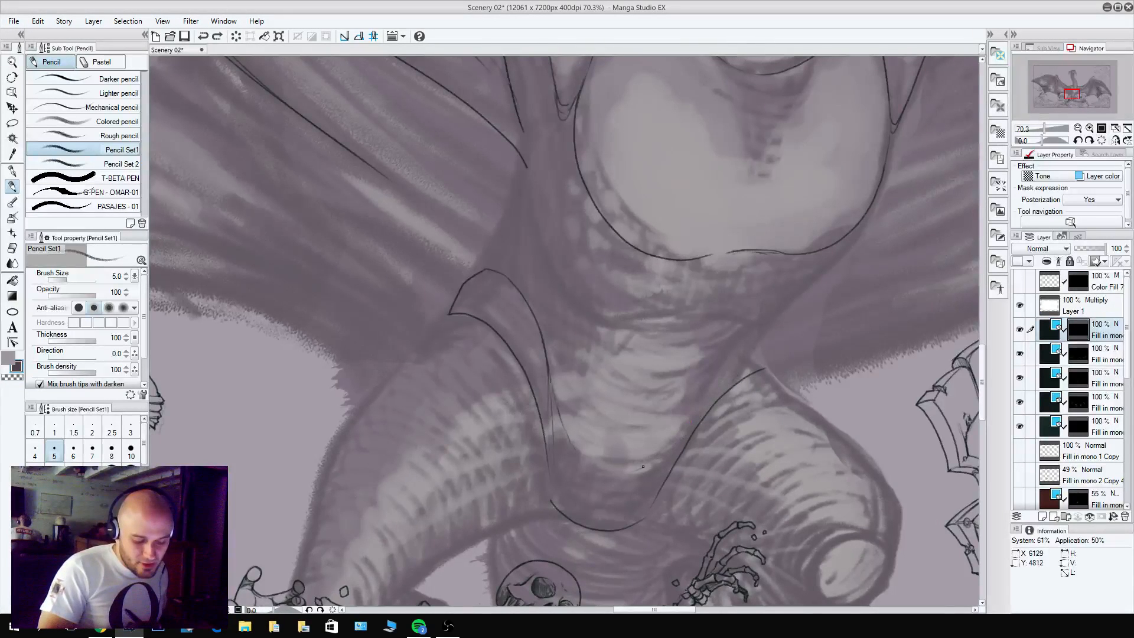
{"action": "mouse_move", "coordinate": [643, 466]}
{"action": "left_mouse_down"}
{"action": "mouse_move", "coordinate": [680, 438]}
{"action": "mouse_move", "coordinate": [754, 340]}
{"action": "mouse_move", "coordinate": [771, 359]}
{"action": "left_mouse_up"}
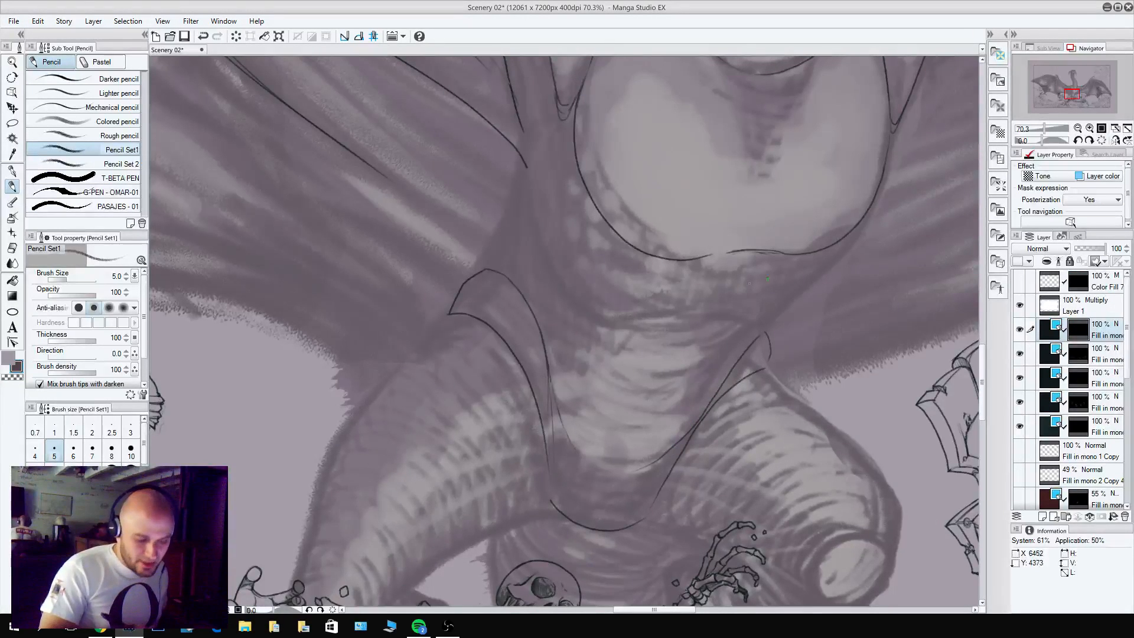
{"action": "key", "text": "c"}
{"action": "left_click_drag", "start_coordinate": [507, 276], "coordinate": [548, 326]}
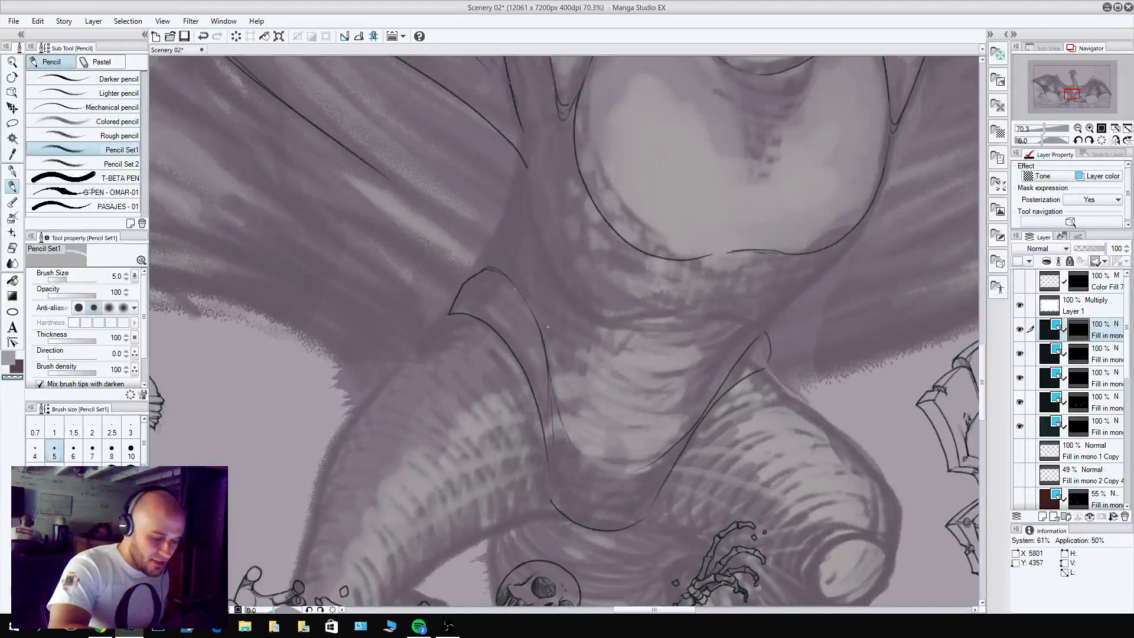
Extend the membrane line from the left-hand elbow to the hip and pencil the fold edges where the membrane meets the flank.
{"action": "mouse_move", "coordinate": [484, 271]}
{"action": "left_mouse_down"}
{"action": "mouse_move", "coordinate": [570, 341]}
{"action": "mouse_move", "coordinate": [617, 436]}
{"action": "mouse_move", "coordinate": [620, 408]}
{"action": "mouse_move", "coordinate": [544, 331]}
{"action": "left_mouse_up"}
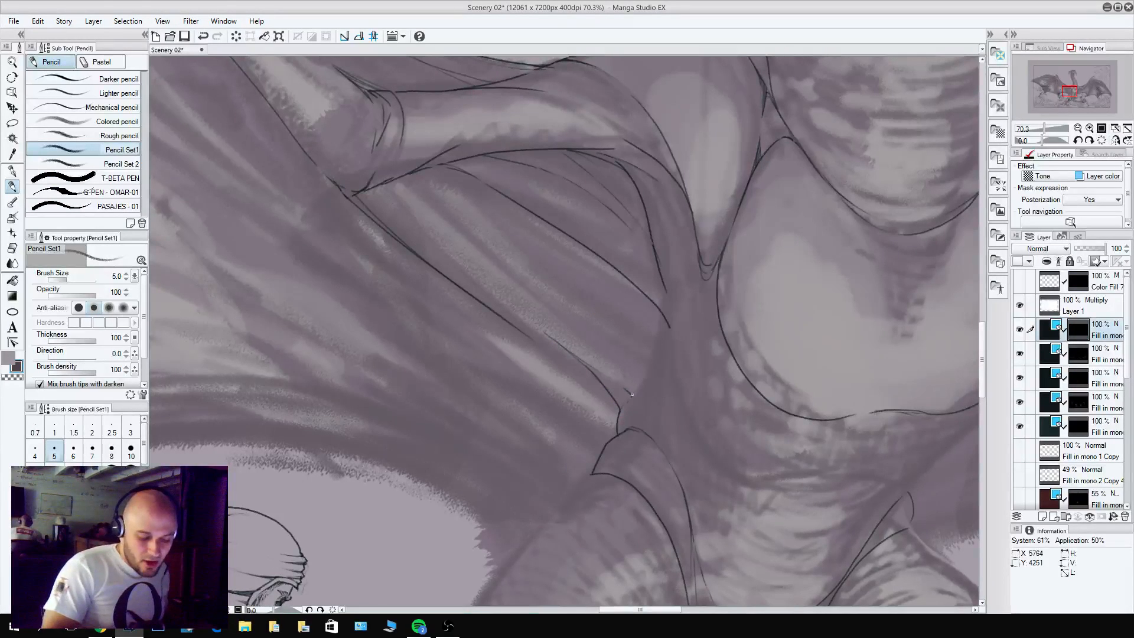
{"action": "mouse_move", "coordinate": [632, 395]}
{"action": "left_mouse_down"}
{"action": "mouse_move", "coordinate": [657, 349]}
{"action": "mouse_move", "coordinate": [565, 280]}
{"action": "left_mouse_up"}
{"action": "key", "text": "c"}
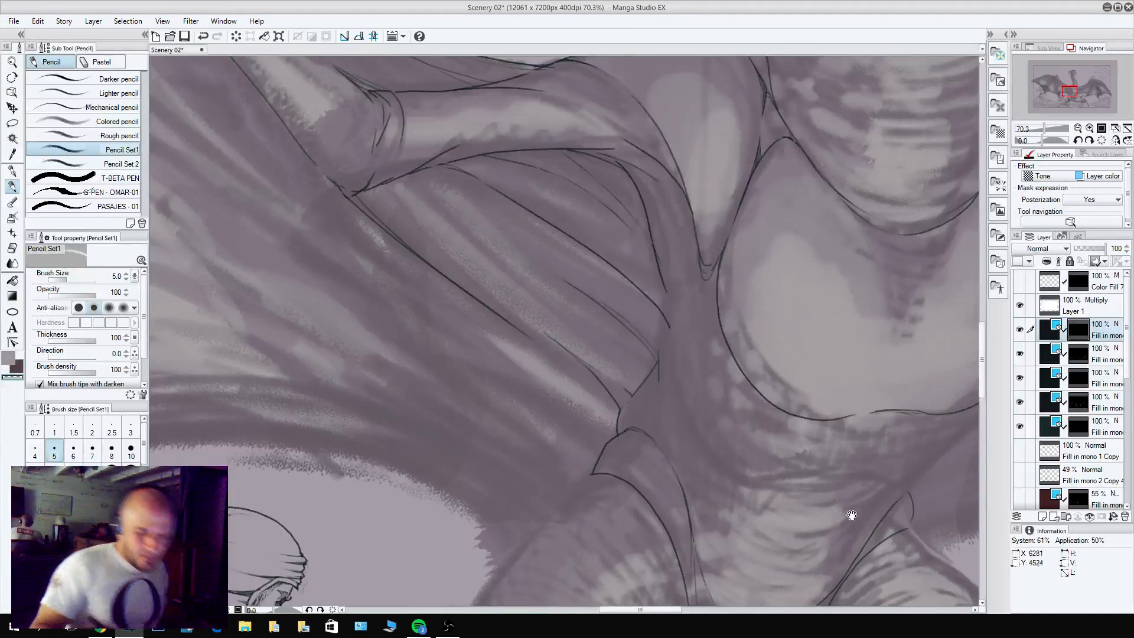
Pencil the rounded contour of the torso below the chest plate, curving from the right-hand side around to the left-hand armpit.
{"action": "left_click_drag", "start_coordinate": [851, 515], "coordinate": [734, 374]}
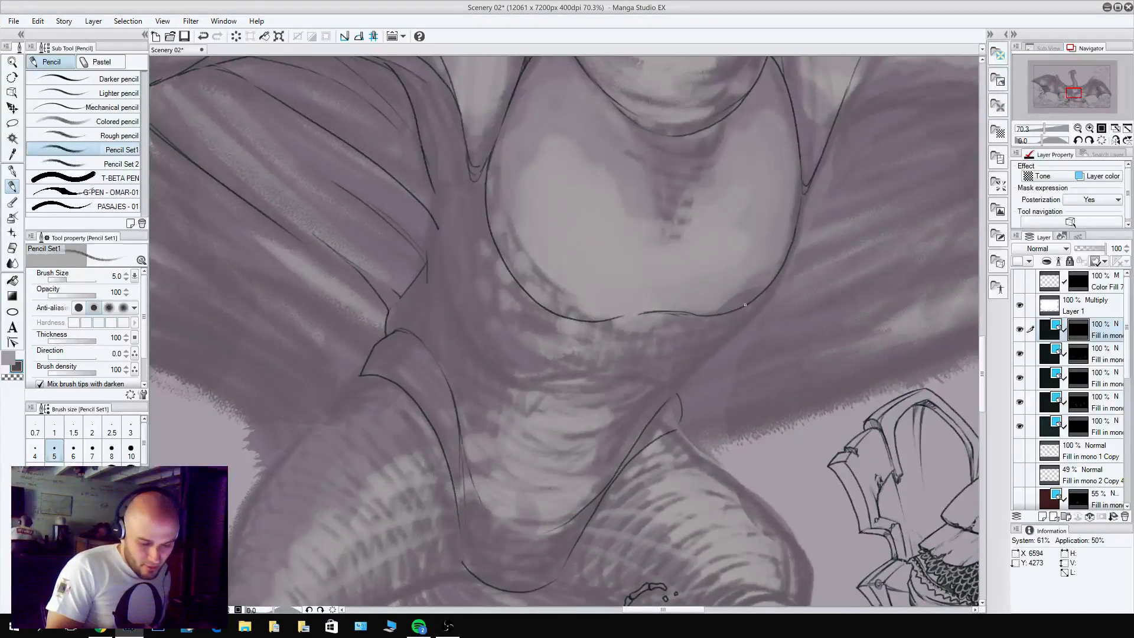
{"action": "mouse_move", "coordinate": [746, 305]}
{"action": "left_mouse_down"}
{"action": "mouse_move", "coordinate": [707, 362]}
{"action": "mouse_move", "coordinate": [525, 409]}
{"action": "left_mouse_up"}
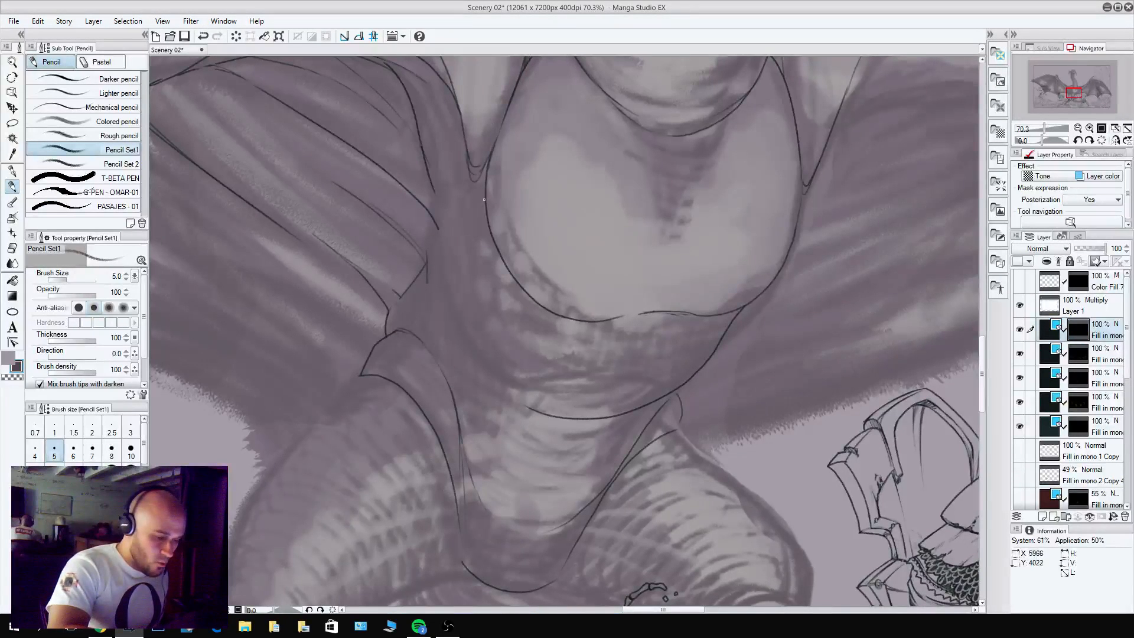
{"action": "mouse_move", "coordinate": [484, 200]}
{"action": "left_mouse_down"}
{"action": "mouse_move", "coordinate": [457, 210]}
{"action": "mouse_move", "coordinate": [451, 283]}
{"action": "mouse_move", "coordinate": [467, 343]}
{"action": "mouse_move", "coordinate": [537, 418]}
{"action": "left_mouse_up"}
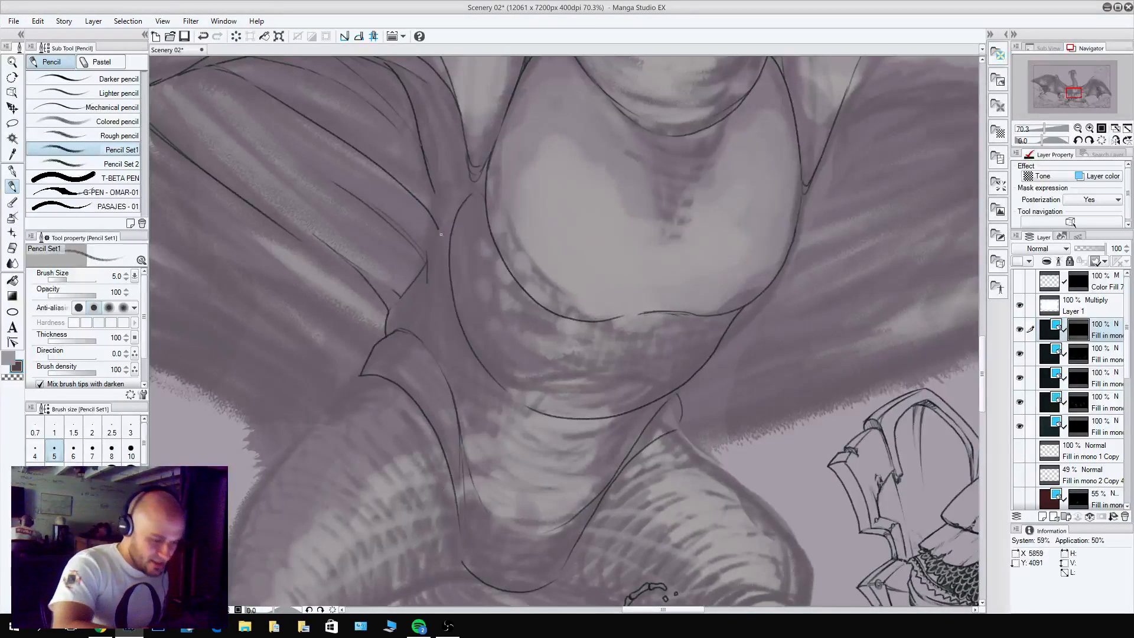
{"action": "key", "text": "c"}
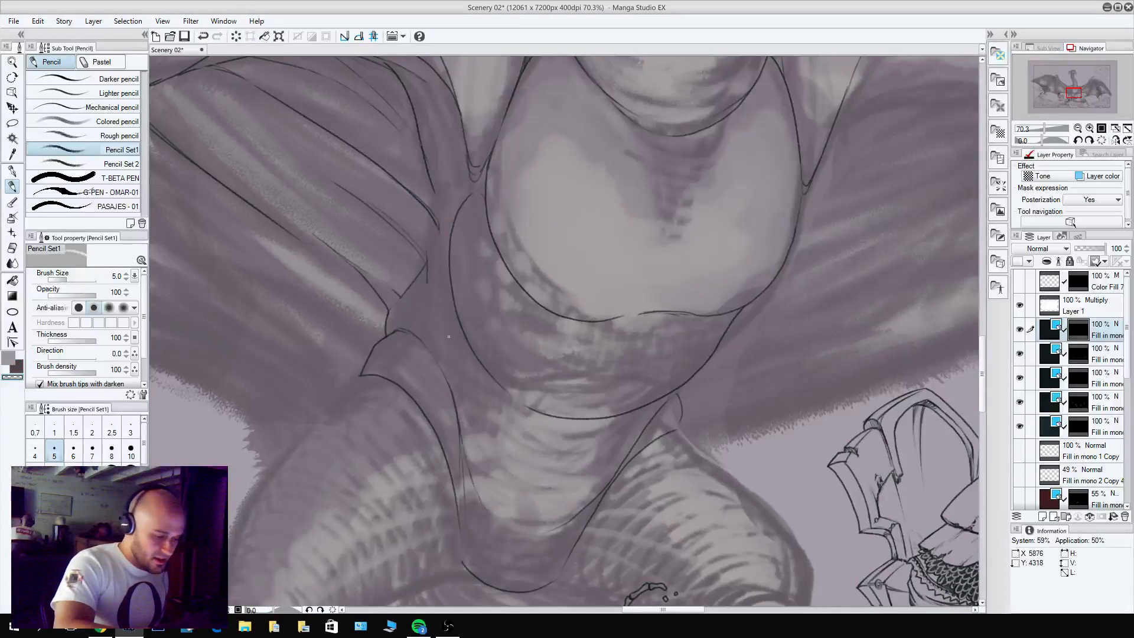
Pencil the flank line beside the torso's left-hand contour and the belly creases curving in from above the right-hand thigh.
{"action": "key", "text": "c"}
{"action": "mouse_move", "coordinate": [447, 244]}
{"action": "left_mouse_down"}
{"action": "mouse_move", "coordinate": [432, 278]}
{"action": "mouse_move", "coordinate": [431, 341]}
{"action": "left_mouse_up"}
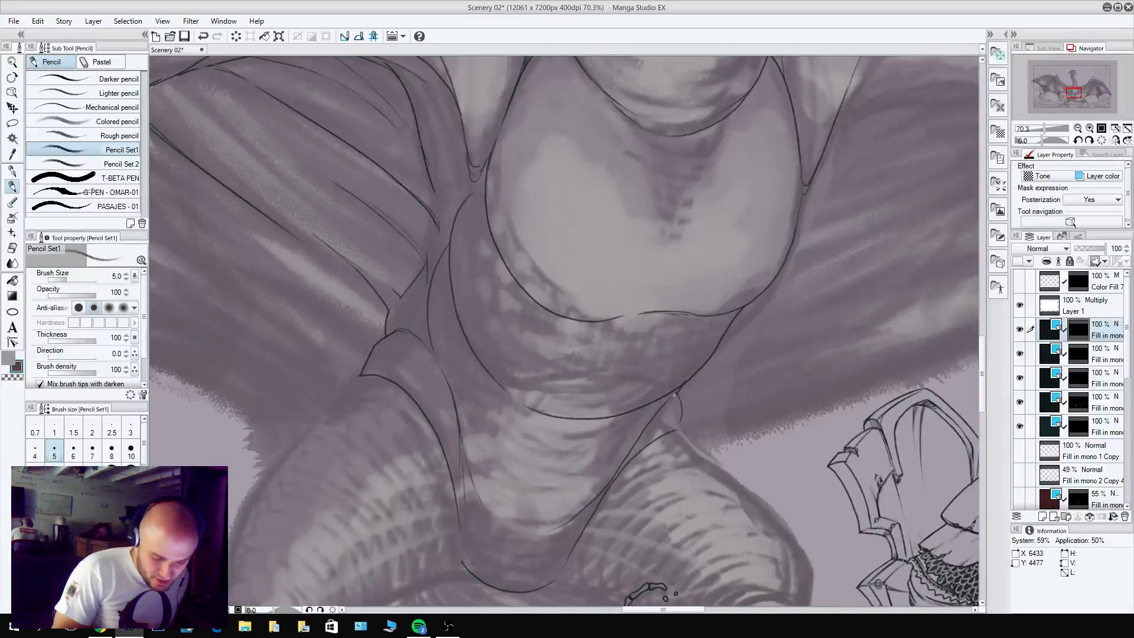
{"action": "left_click_drag", "start_coordinate": [676, 395], "coordinate": [581, 456]}
{"action": "key", "text": "ctrl+z"}
{"action": "left_click_drag", "start_coordinate": [686, 382], "coordinate": [599, 449]}
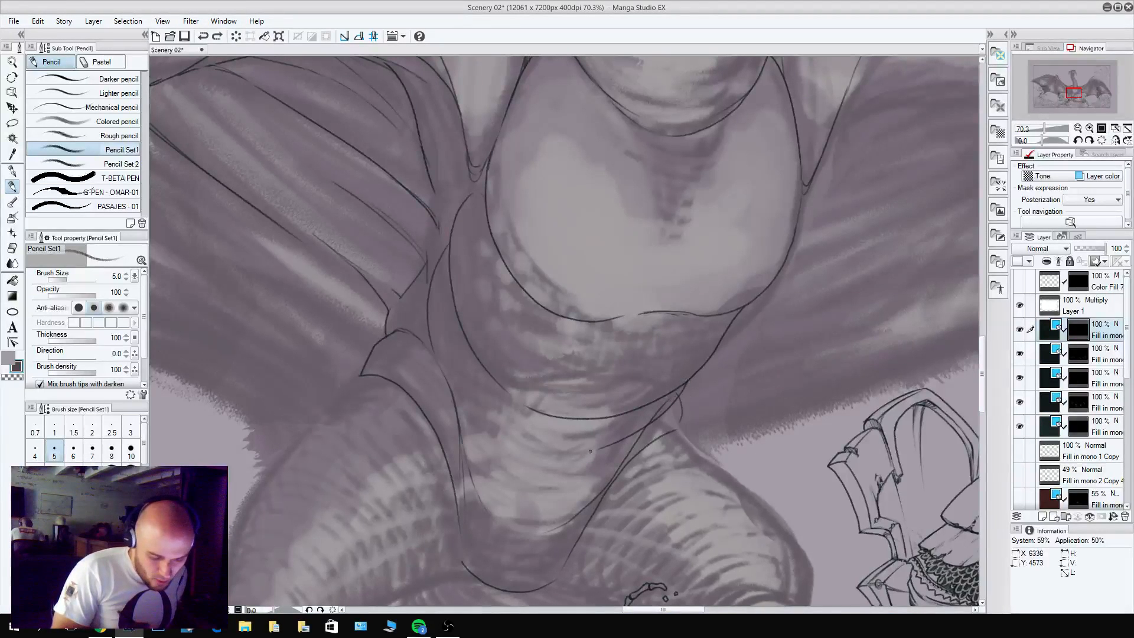
{"action": "key", "text": "c"}
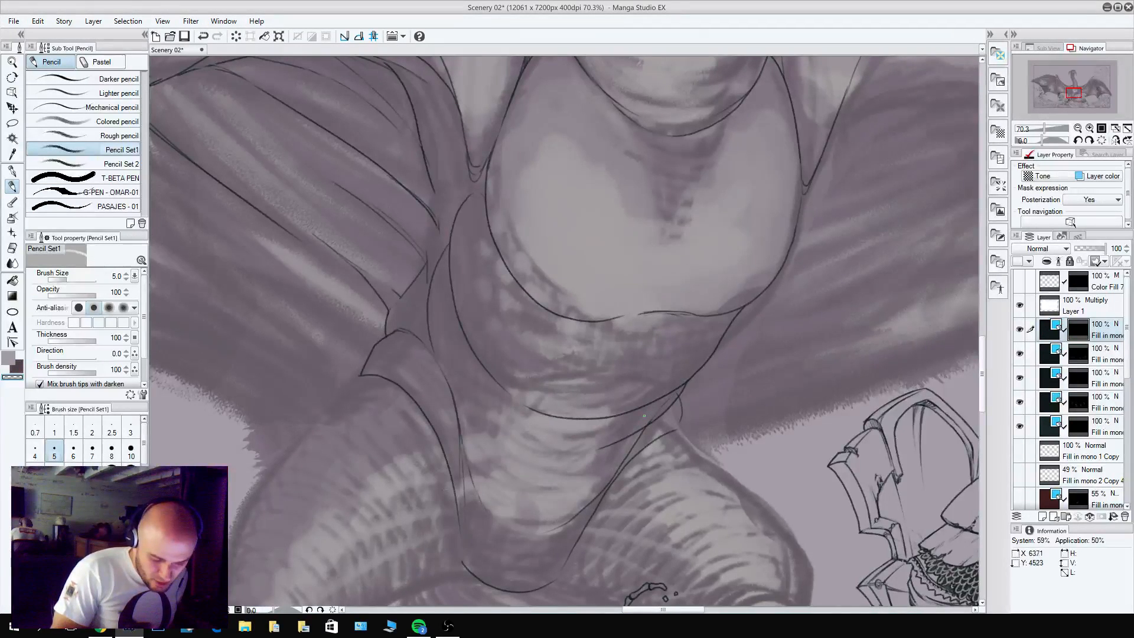
{"action": "key", "text": "c"}
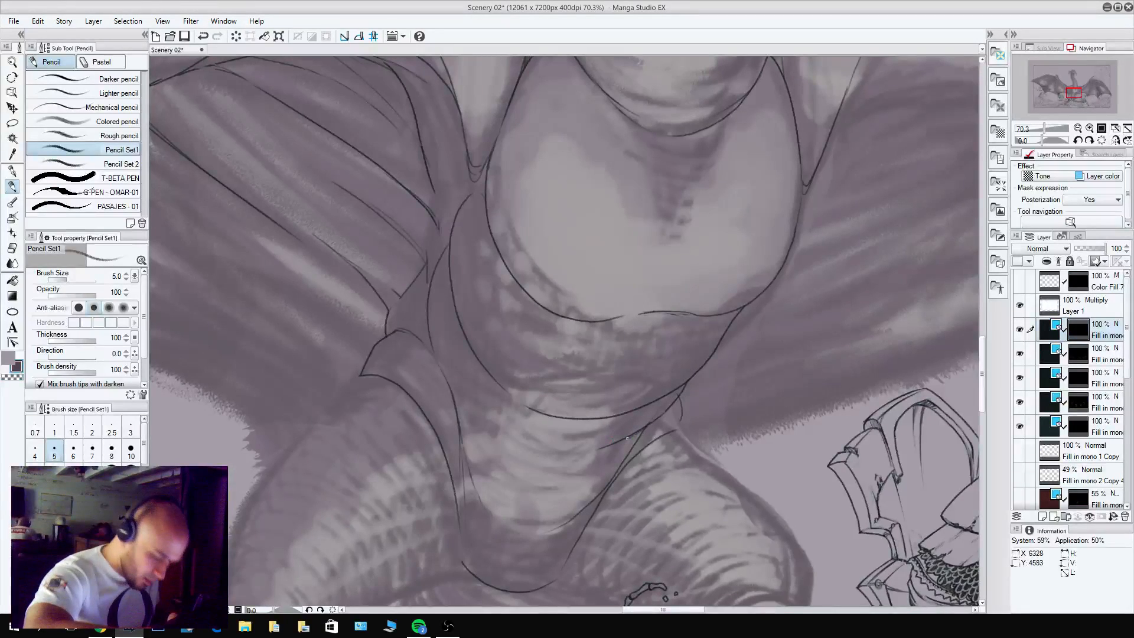
{"action": "left_click_drag", "start_coordinate": [627, 438], "coordinate": [530, 455]}
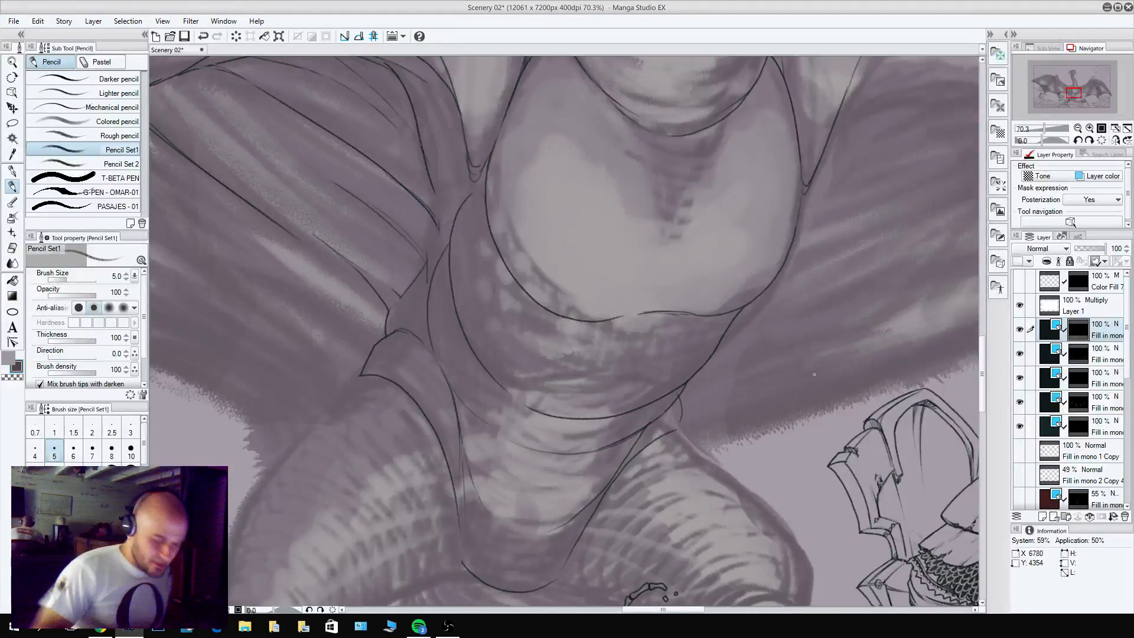
Pencil a curved muscle crease inward from each side edge of the dragon's upper chest plate.
{"action": "scroll", "coordinate": [756, 391], "scroll_direction": "down", "scroll_amount": 5}
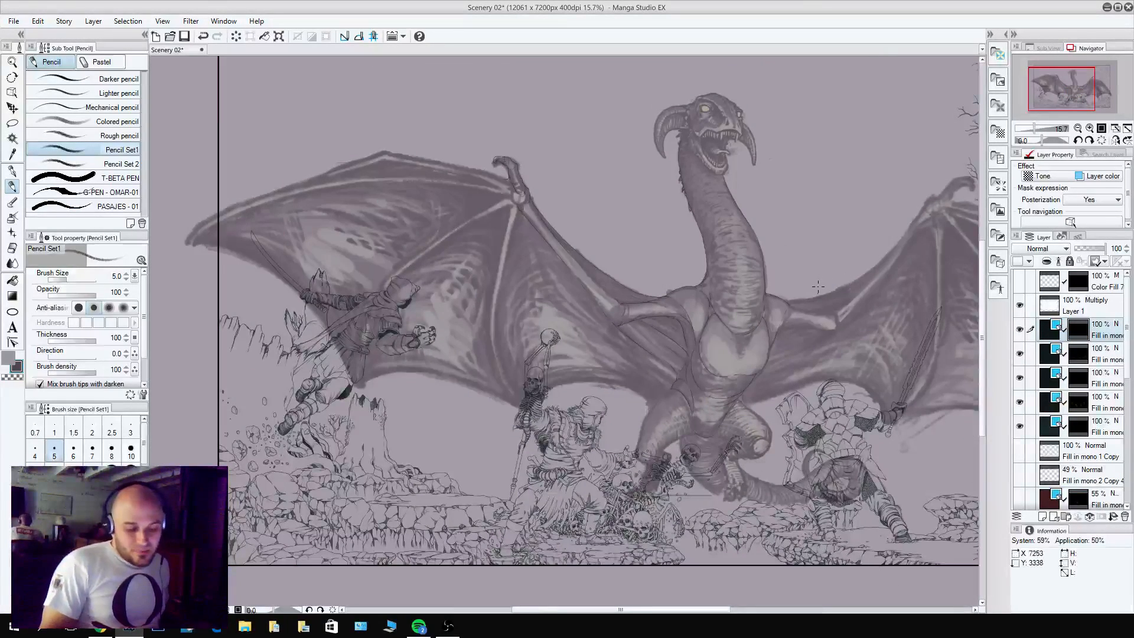
{"action": "scroll", "coordinate": [743, 331], "scroll_direction": "up", "scroll_amount": 5}
{"action": "key", "text": "b"}
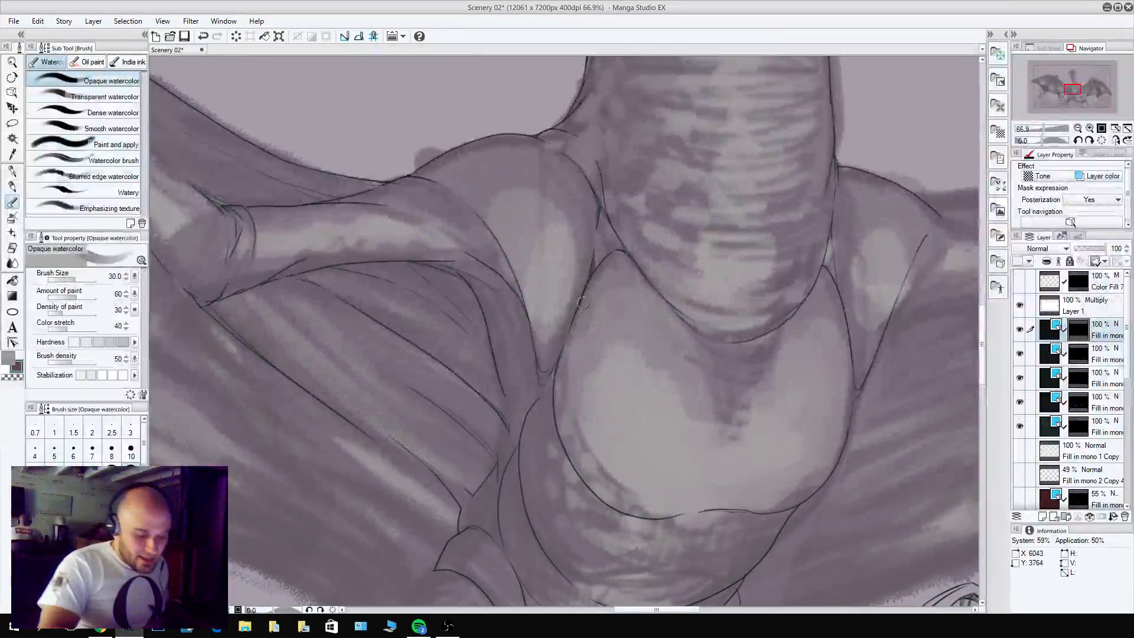
{"action": "key", "text": "p"}
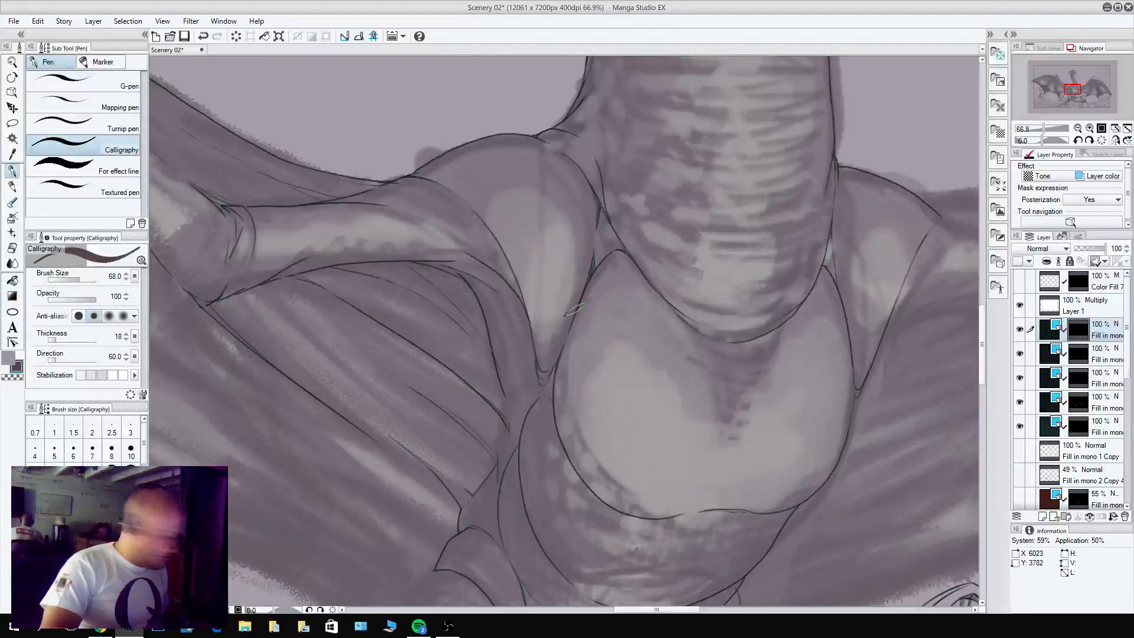
{"action": "key", "text": "p"}
{"action": "mouse_move", "coordinate": [573, 322]}
{"action": "left_mouse_down"}
{"action": "mouse_move", "coordinate": [571, 362]}
{"action": "mouse_move", "coordinate": [608, 397]}
{"action": "left_mouse_up"}
{"action": "left_click_drag", "start_coordinate": [568, 350], "coordinate": [621, 404]}
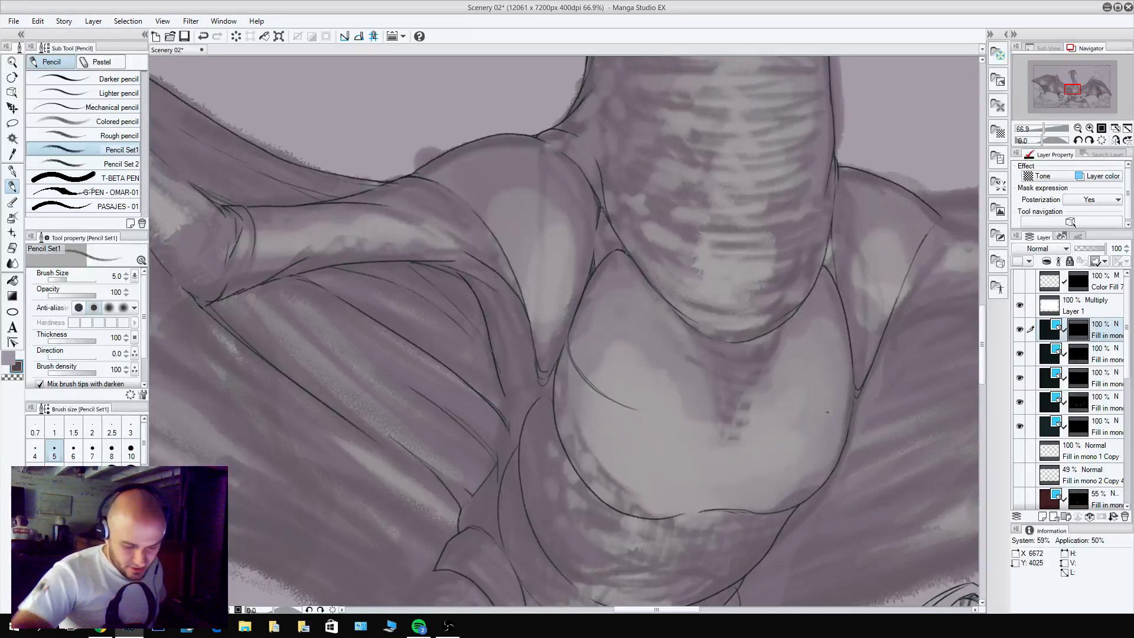
{"action": "left_click_drag", "start_coordinate": [786, 424], "coordinate": [853, 399]}
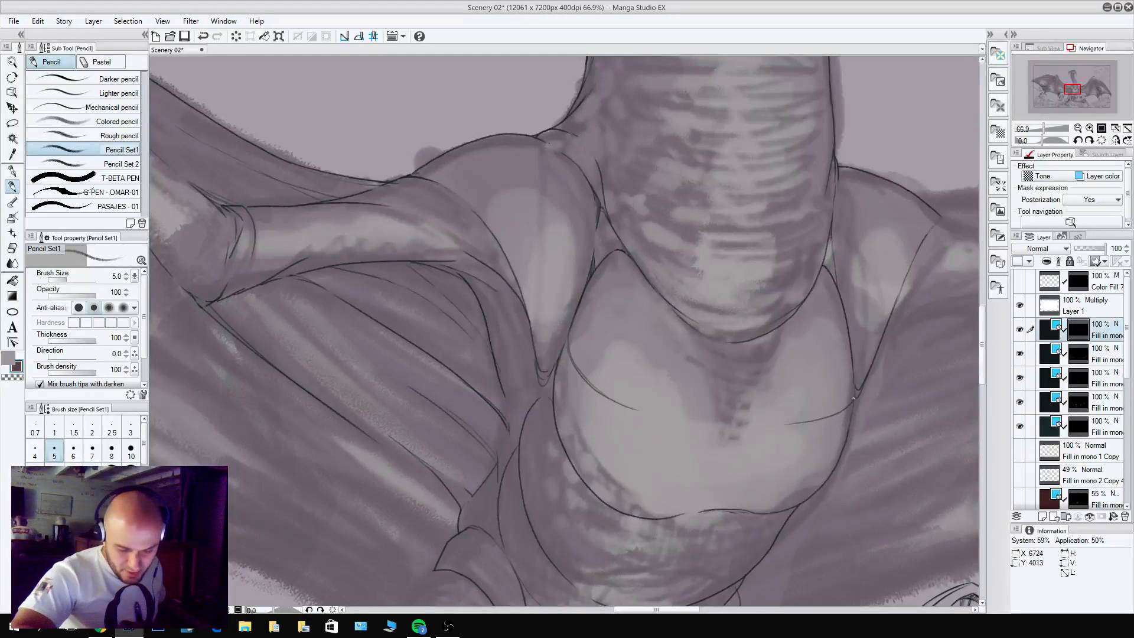
{"action": "key", "text": "ctrl+z"}
{"action": "mouse_move", "coordinate": [793, 424]}
{"action": "left_mouse_down"}
{"action": "mouse_move", "coordinate": [846, 407]}
{"action": "mouse_move", "coordinate": [853, 382]}
{"action": "mouse_move", "coordinate": [830, 415]}
{"action": "mouse_move", "coordinate": [769, 424]}
{"action": "left_mouse_up"}
{"action": "key", "text": "ctrl+z"}
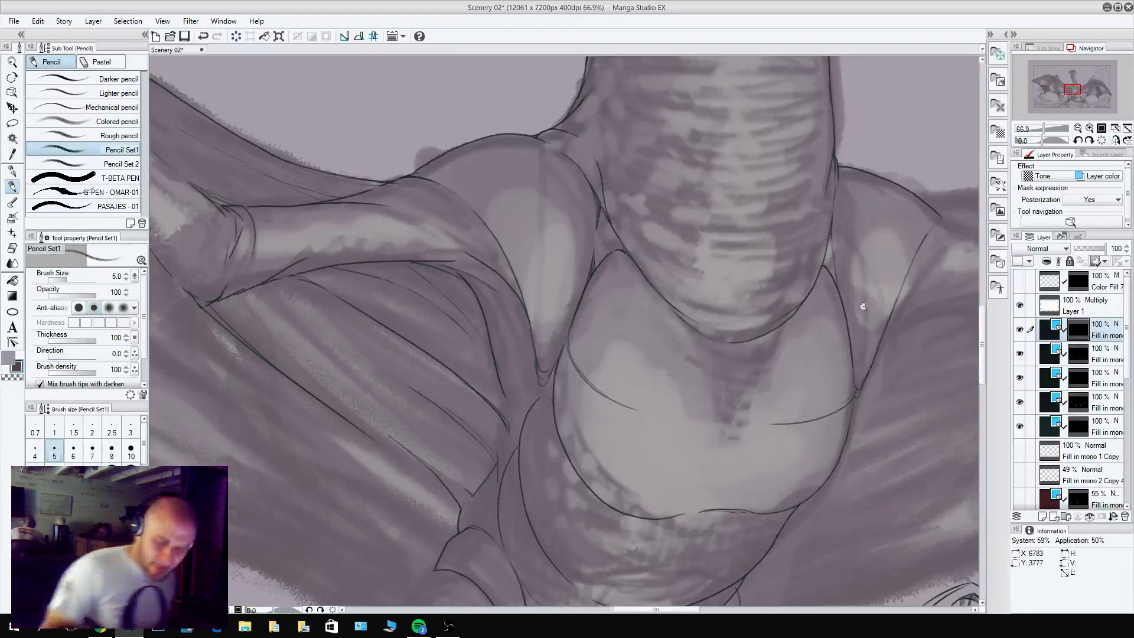
Extend the left-hand chest crease toward the middle and pencil a V-shaped notch on the chest just below the neck.
{"action": "scroll", "coordinate": [863, 309], "scroll_direction": "down", "scroll_amount": 8}
{"action": "left_click_drag", "start_coordinate": [856, 342], "coordinate": [698, 386]}
{"action": "scroll", "coordinate": [695, 386], "scroll_direction": "up", "scroll_amount": 4}
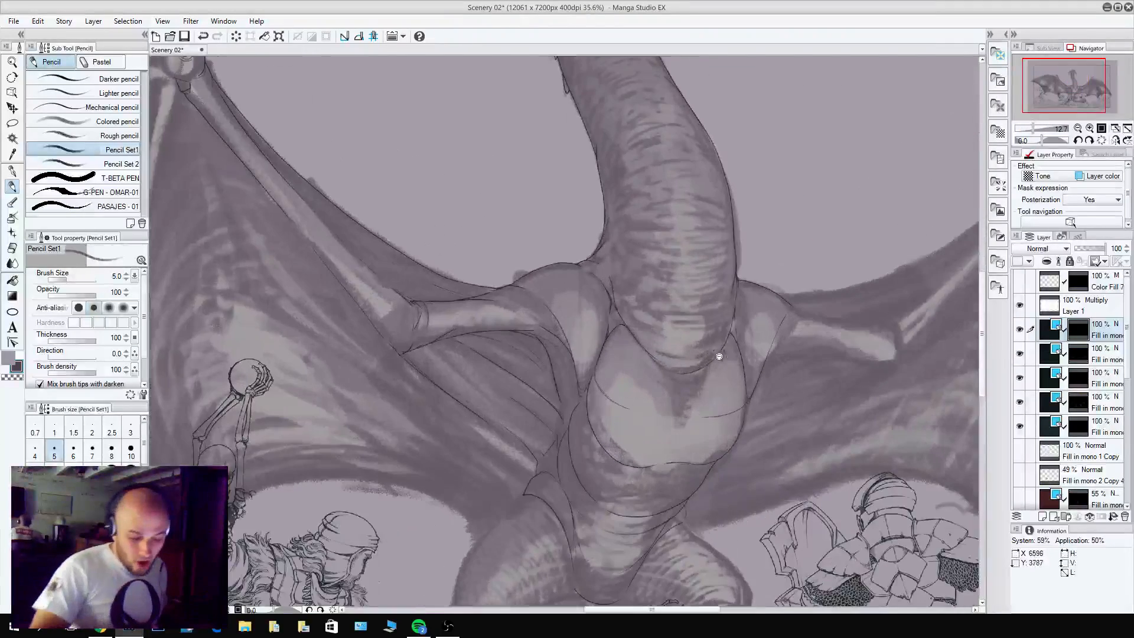
{"action": "scroll", "coordinate": [615, 390], "scroll_direction": "up", "scroll_amount": 3}
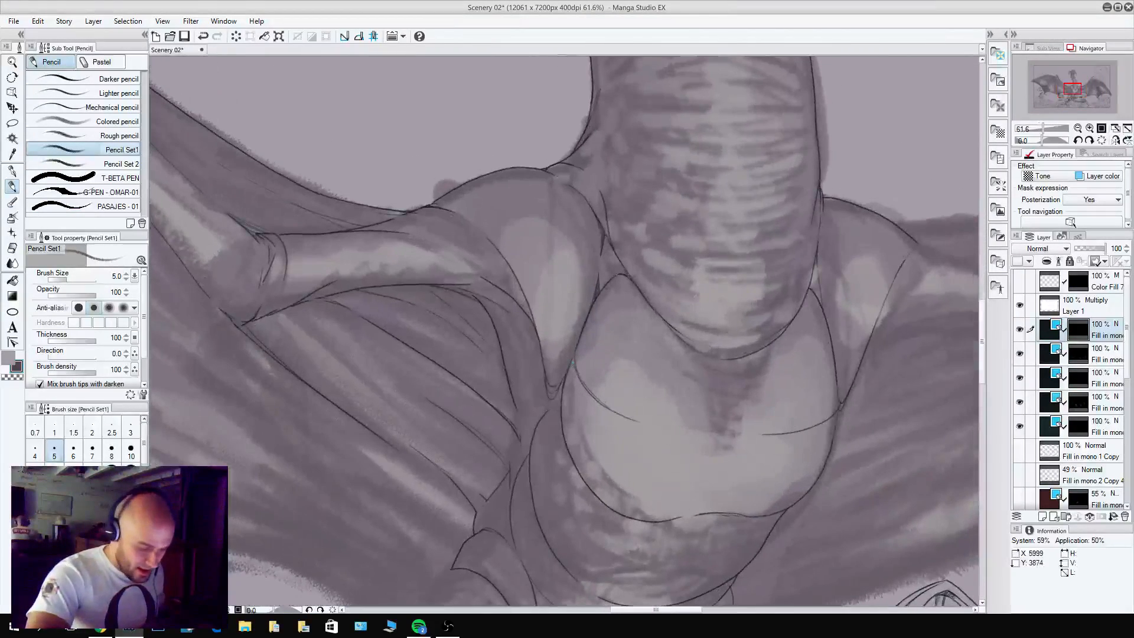
{"action": "left_click_drag", "start_coordinate": [599, 403], "coordinate": [673, 426]}
{"action": "key", "text": "c"}
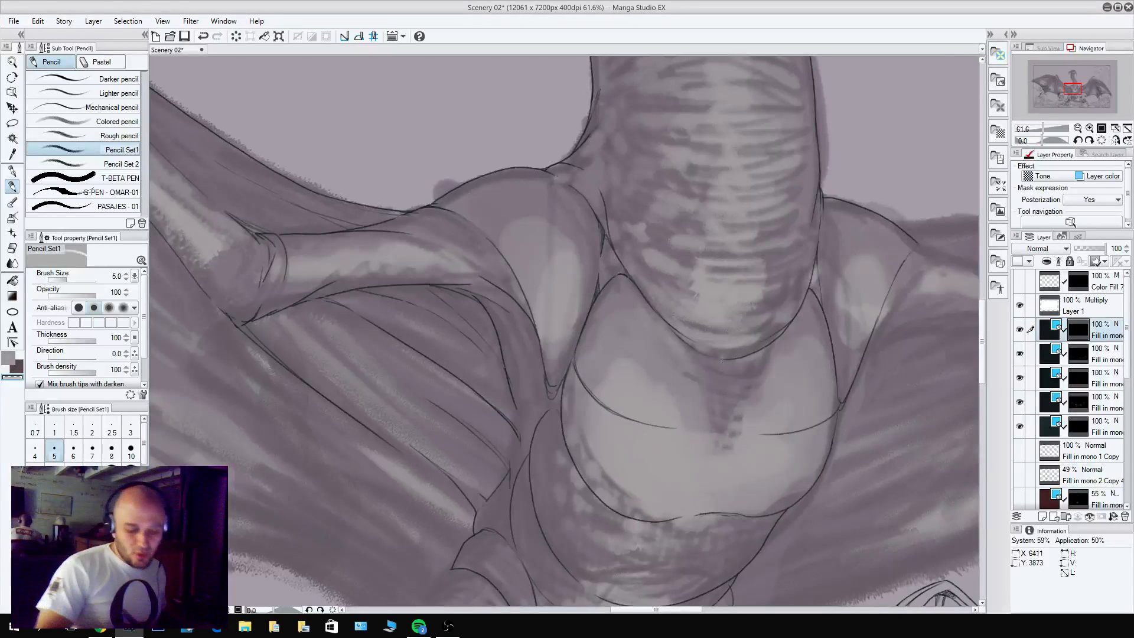
{"action": "key", "text": "c"}
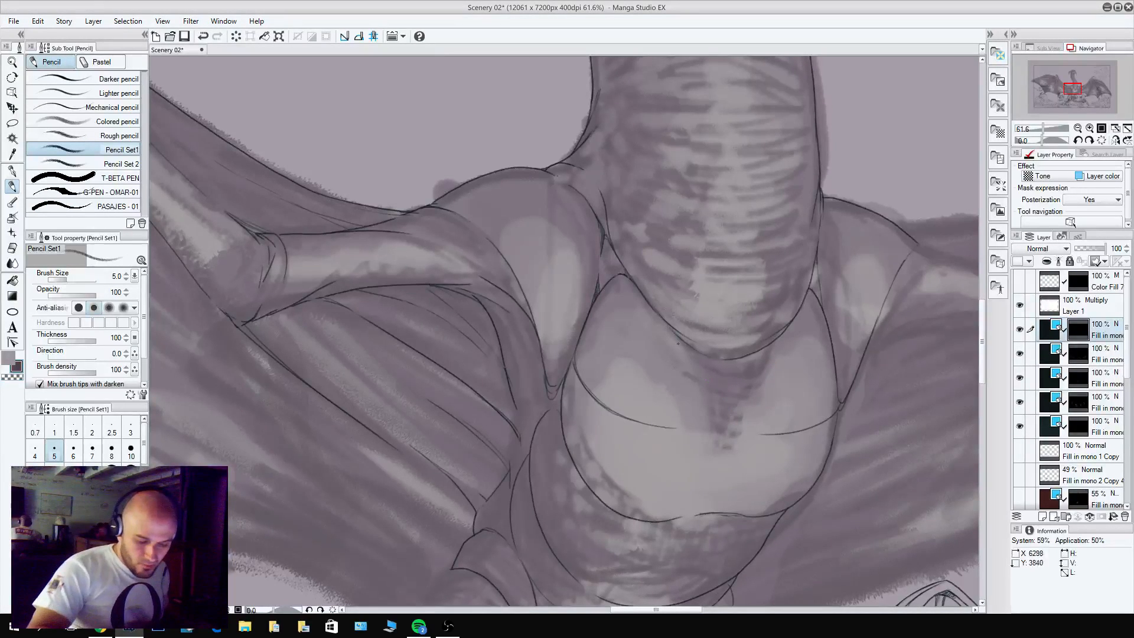
{"action": "mouse_move", "coordinate": [734, 409]}
{"action": "left_mouse_down"}
{"action": "mouse_move", "coordinate": [796, 310]}
{"action": "mouse_move", "coordinate": [741, 408]}
{"action": "left_mouse_up"}
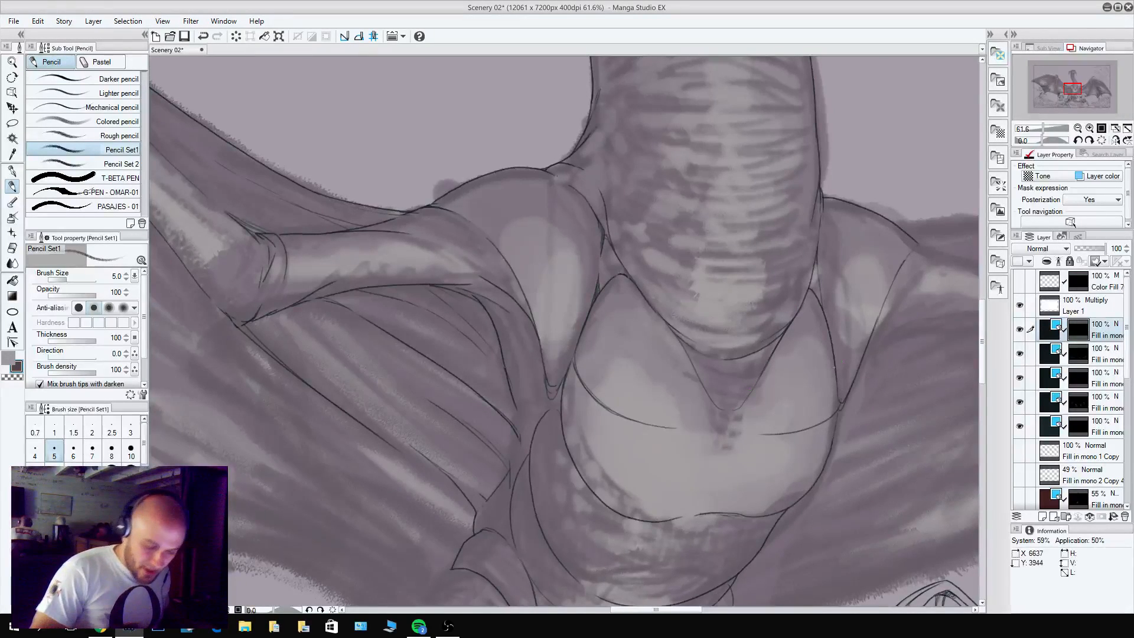
Pencil curved cross-contour lines around the base of the dragon's neck and higher up the neck.
{"action": "scroll", "coordinate": [826, 408], "scroll_direction": "down", "scroll_amount": 5}
{"action": "left_click_drag", "start_coordinate": [845, 453], "coordinate": [729, 380]}
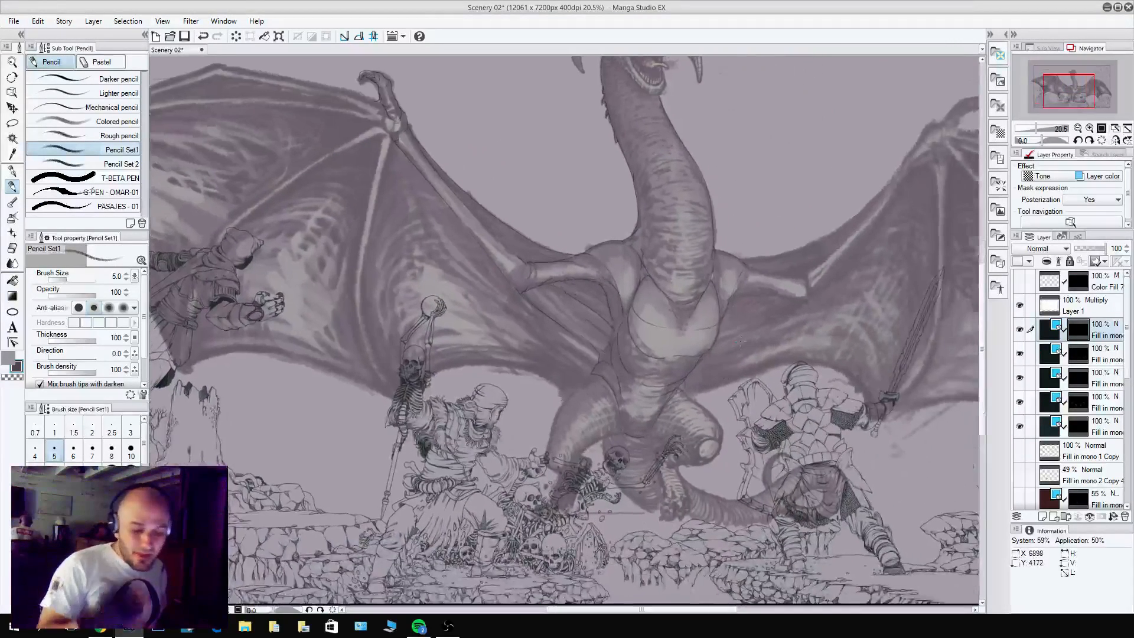
{"action": "scroll", "coordinate": [740, 341], "scroll_direction": "up", "scroll_amount": 5}
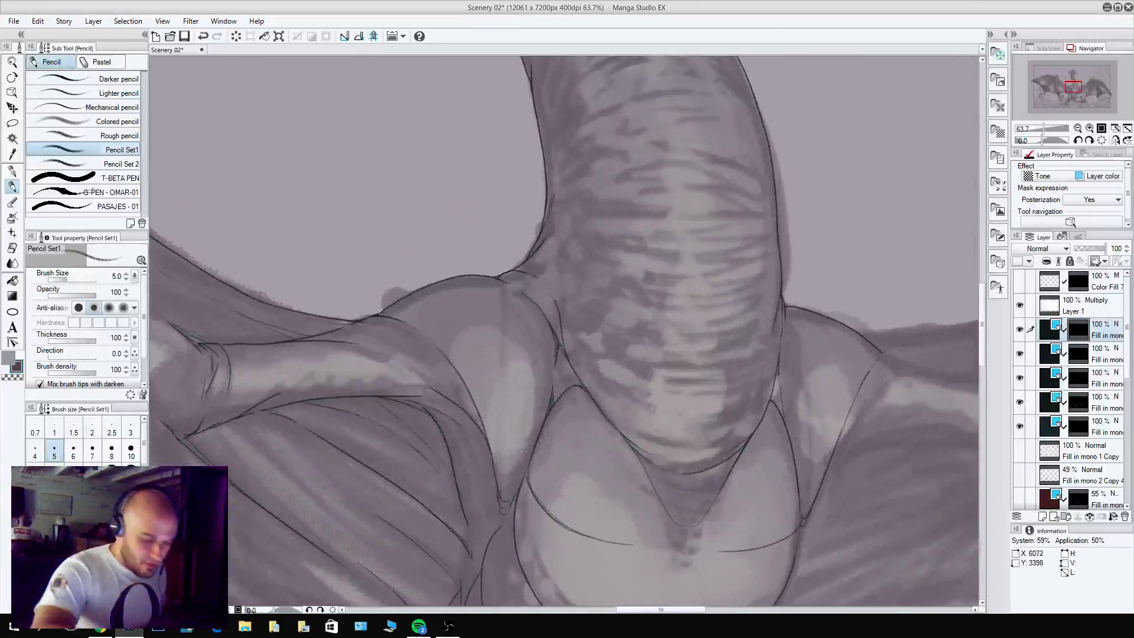
{"action": "mouse_move", "coordinate": [554, 300]}
{"action": "left_mouse_down"}
{"action": "mouse_move", "coordinate": [579, 335]}
{"action": "mouse_move", "coordinate": [634, 365]}
{"action": "left_mouse_up"}
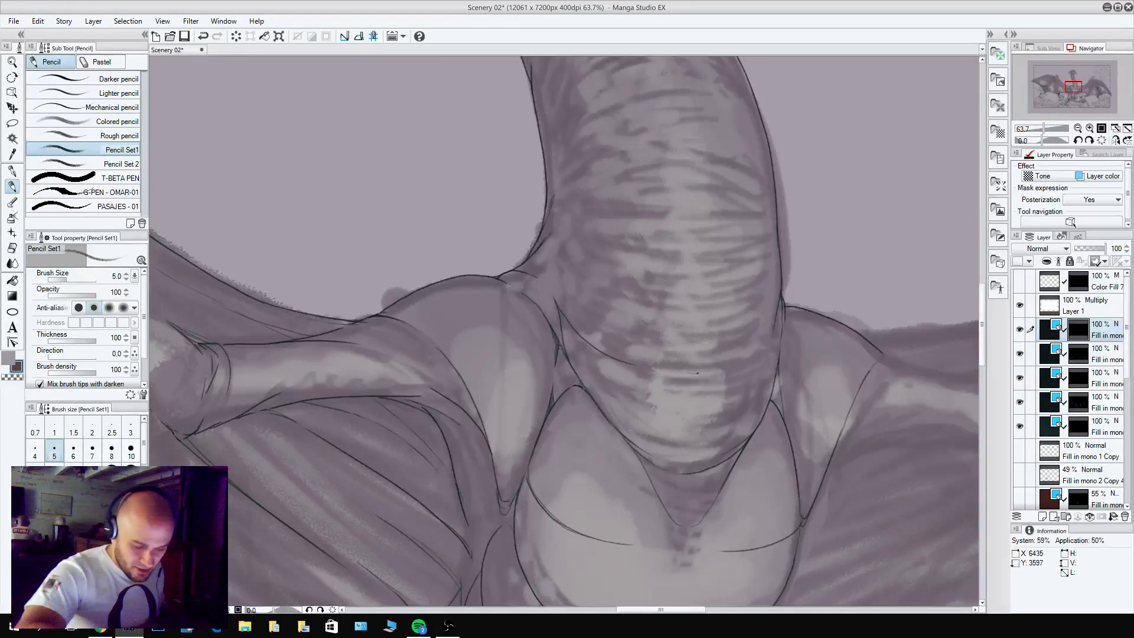
{"action": "left_click_drag", "start_coordinate": [781, 302], "coordinate": [777, 466]}
{"action": "left_click_drag", "start_coordinate": [766, 282], "coordinate": [831, 288]}
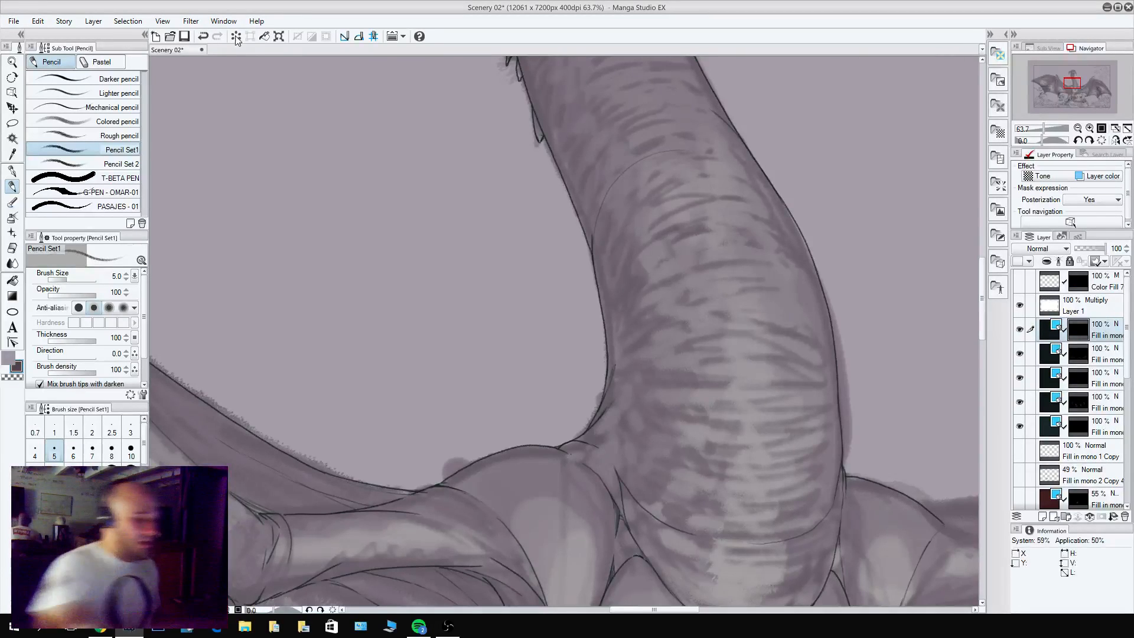
Open a second view of the Scenery 02 canvas and detach it as a floating window.
{"action": "left_click", "coordinate": [224, 21]}
{"action": "mouse_move", "coordinate": [229, 36]}
{"action": "left_click", "coordinate": [384, 36]}
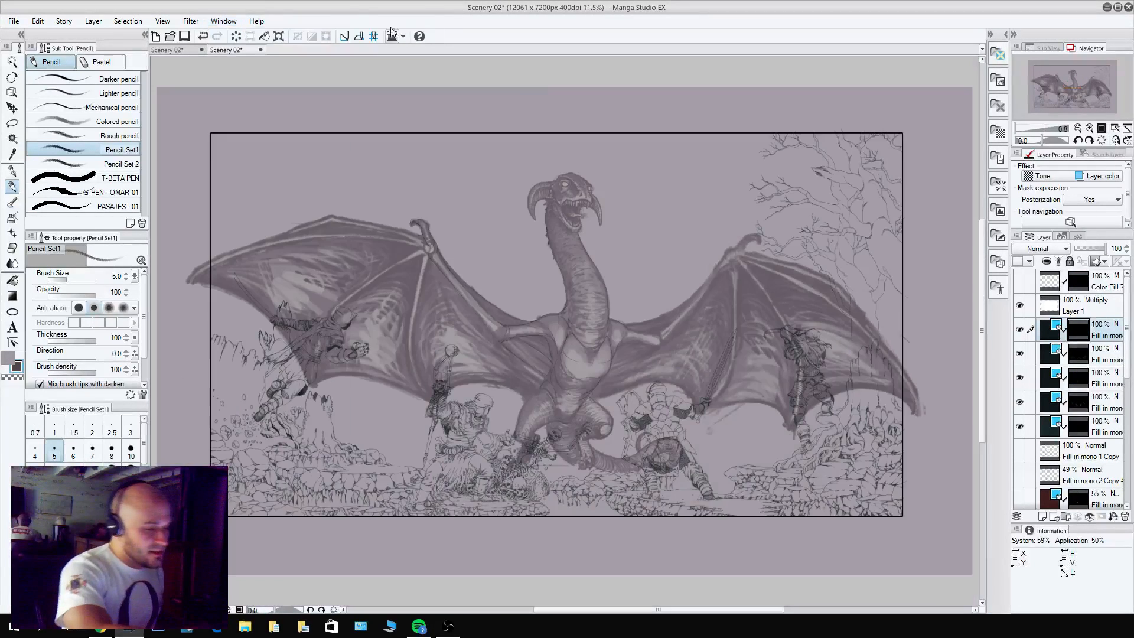
{"action": "left_click_drag", "start_coordinate": [237, 50], "coordinate": [240, 70]}
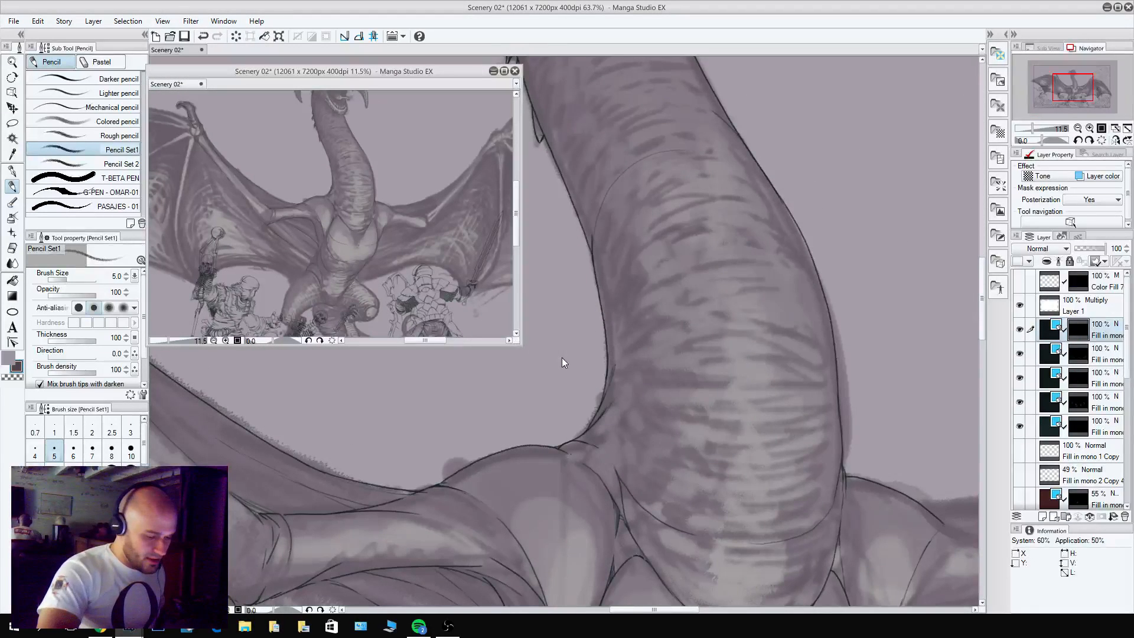
Fit the whole scene into the floating reference view at 5.1% zoom and shrink its window around the picture.
{"action": "scroll", "coordinate": [413, 235], "scroll_direction": "down", "scroll_amount": 2}
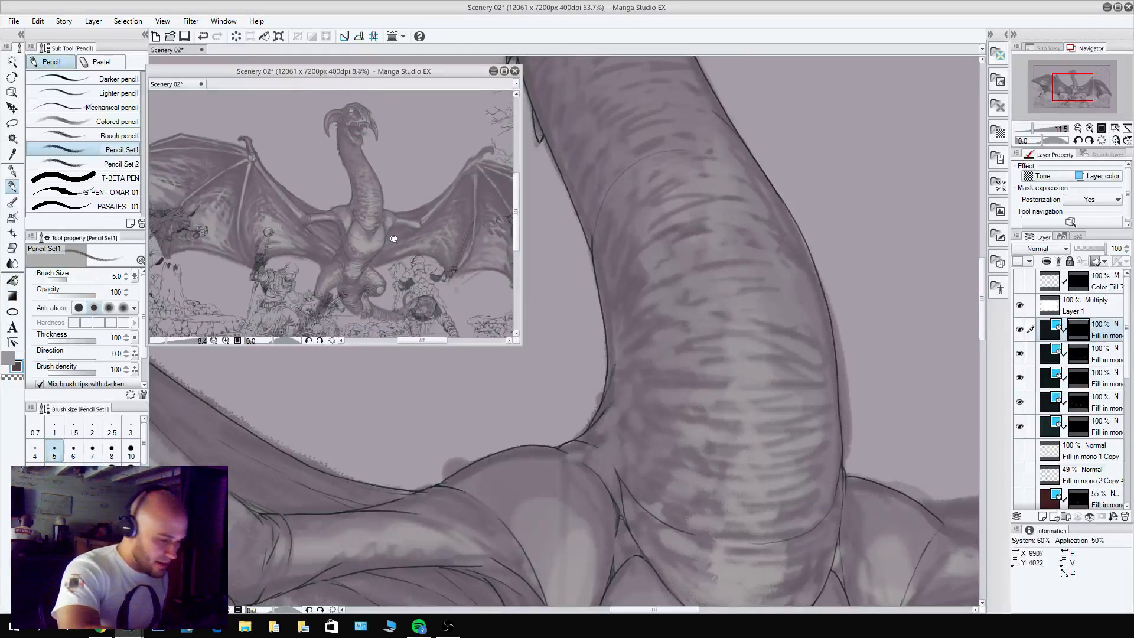
{"action": "scroll", "coordinate": [413, 234], "scroll_direction": "down", "scroll_amount": 2}
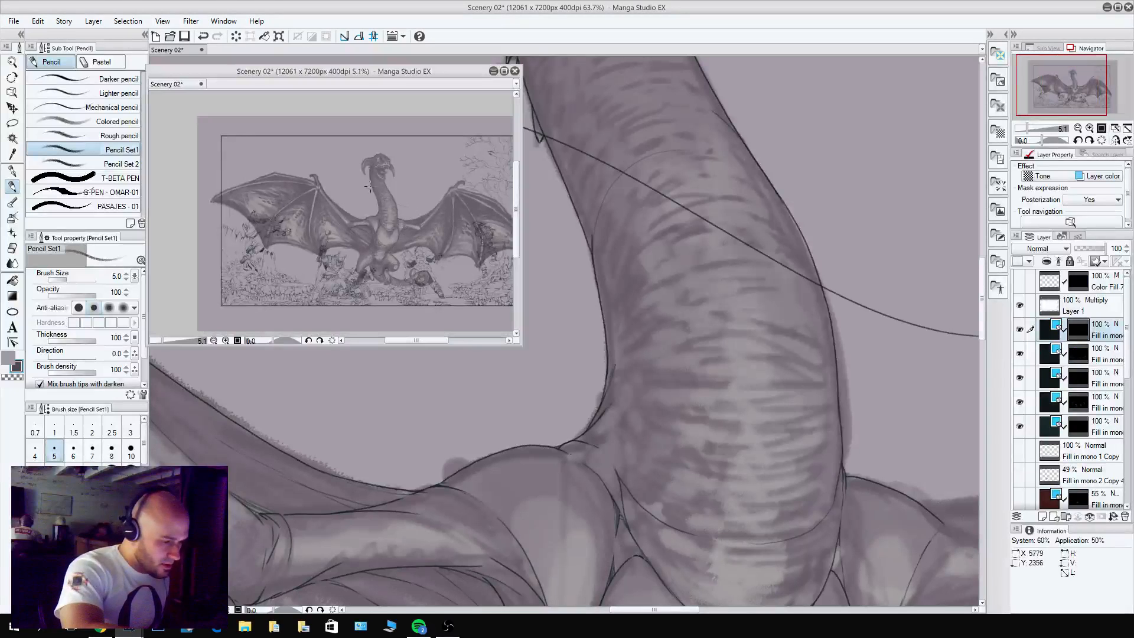
{"action": "left_click_drag", "start_coordinate": [410, 213], "coordinate": [342, 173]}
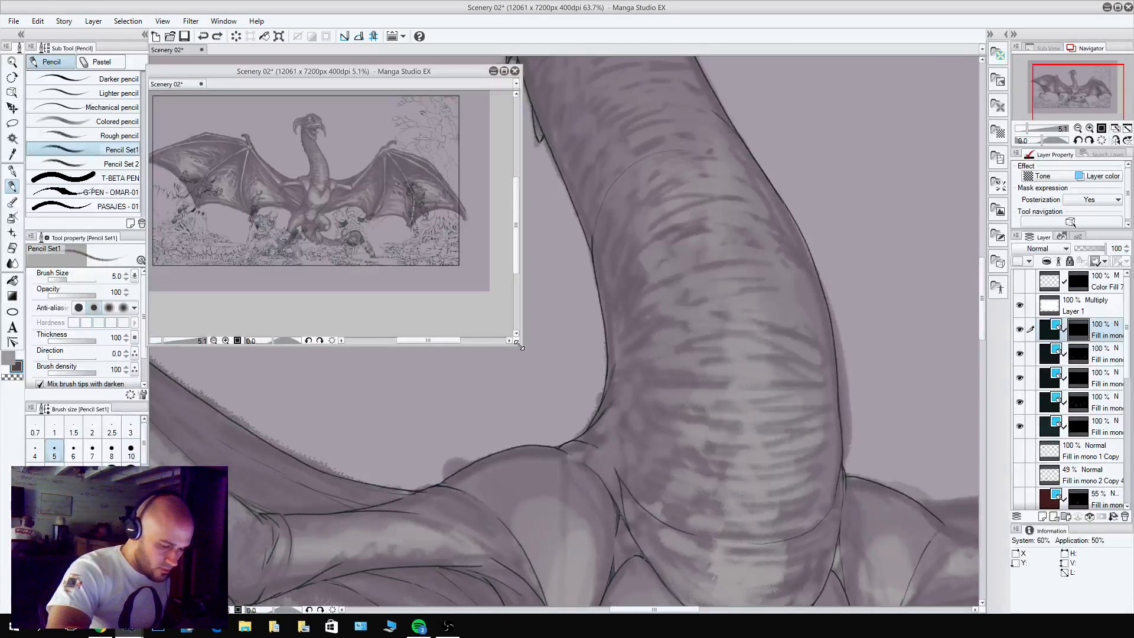
{"action": "left_click_drag", "start_coordinate": [518, 343], "coordinate": [464, 272]}
{"action": "left_click_drag", "start_coordinate": [384, 146], "coordinate": [406, 176]}
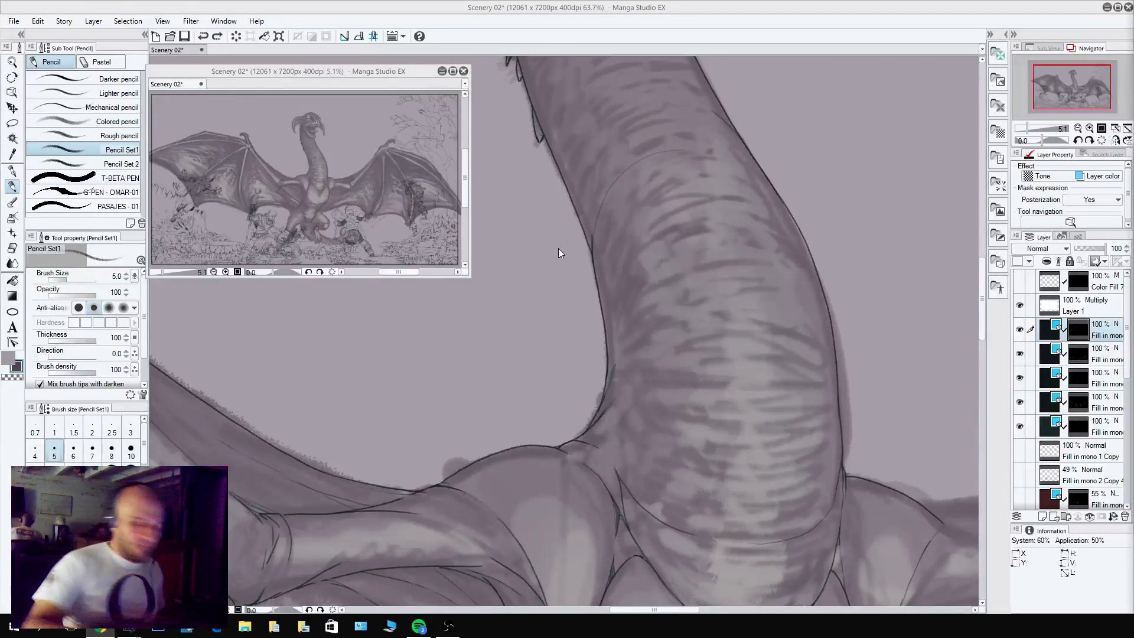
Pencil the rounded knuckle beside the base of the left-hand wing's thumb claw, where the upper finger bone starts.
{"action": "left_click", "coordinate": [573, 276]}
{"action": "left_click_drag", "start_coordinate": [541, 394], "coordinate": [771, 320]}
{"action": "left_click_drag", "start_coordinate": [571, 417], "coordinate": [797, 440]}
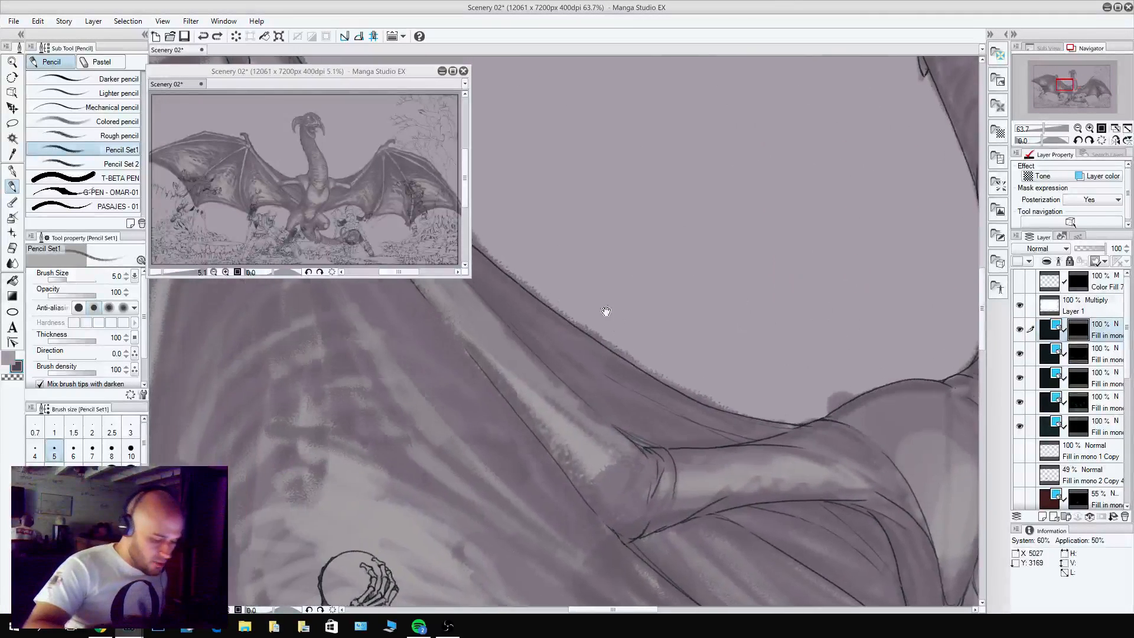
{"action": "mouse_move", "coordinate": [607, 312]}
{"action": "left_mouse_down"}
{"action": "mouse_move", "coordinate": [782, 496]}
{"action": "mouse_move", "coordinate": [768, 414]}
{"action": "mouse_move", "coordinate": [821, 443]}
{"action": "left_mouse_up"}
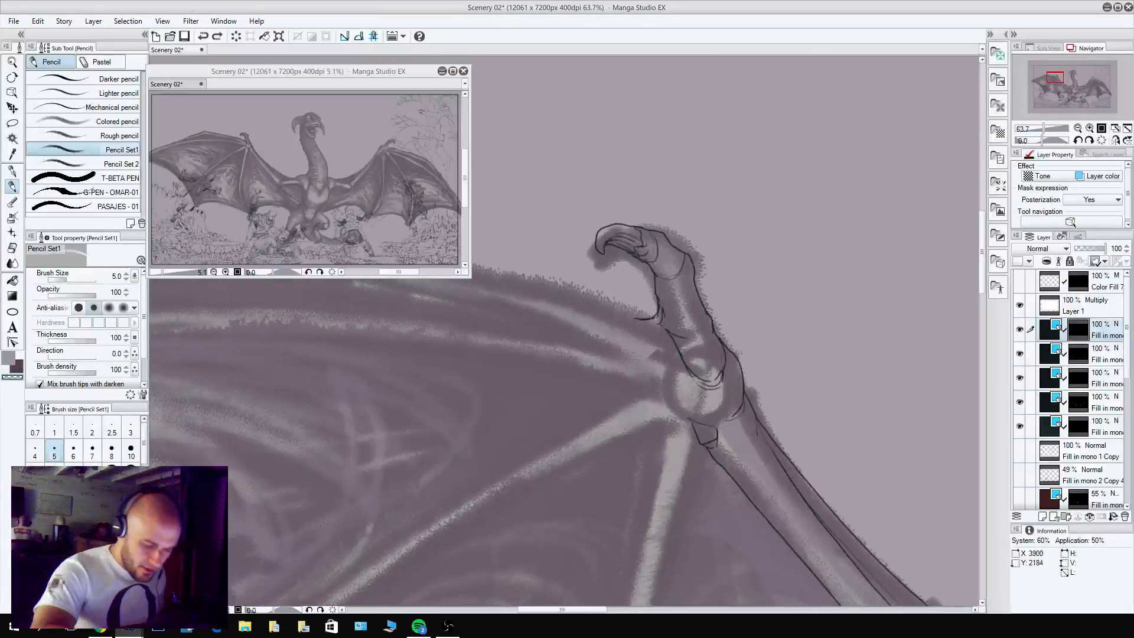
{"action": "key", "text": "c"}
{"action": "mouse_move", "coordinate": [656, 317]}
{"action": "left_mouse_down"}
{"action": "mouse_move", "coordinate": [611, 311]}
{"action": "mouse_move", "coordinate": [641, 354]}
{"action": "left_mouse_up"}
{"action": "key", "text": "ctrl+z"}
{"action": "key", "text": "ctrl+z"}
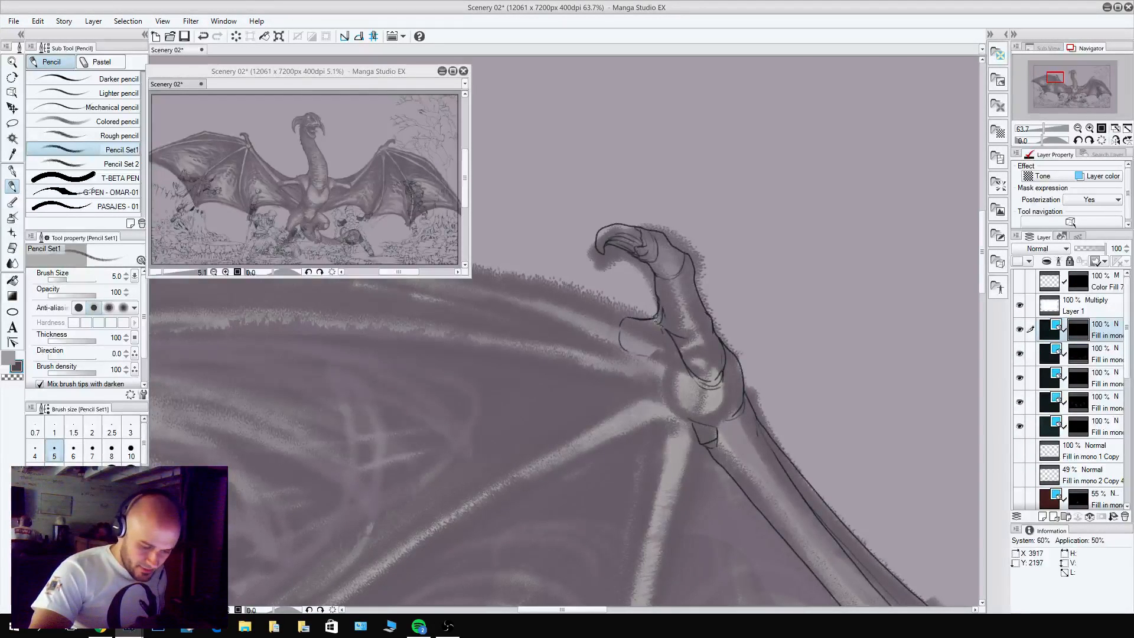
{"action": "key", "text": "c"}
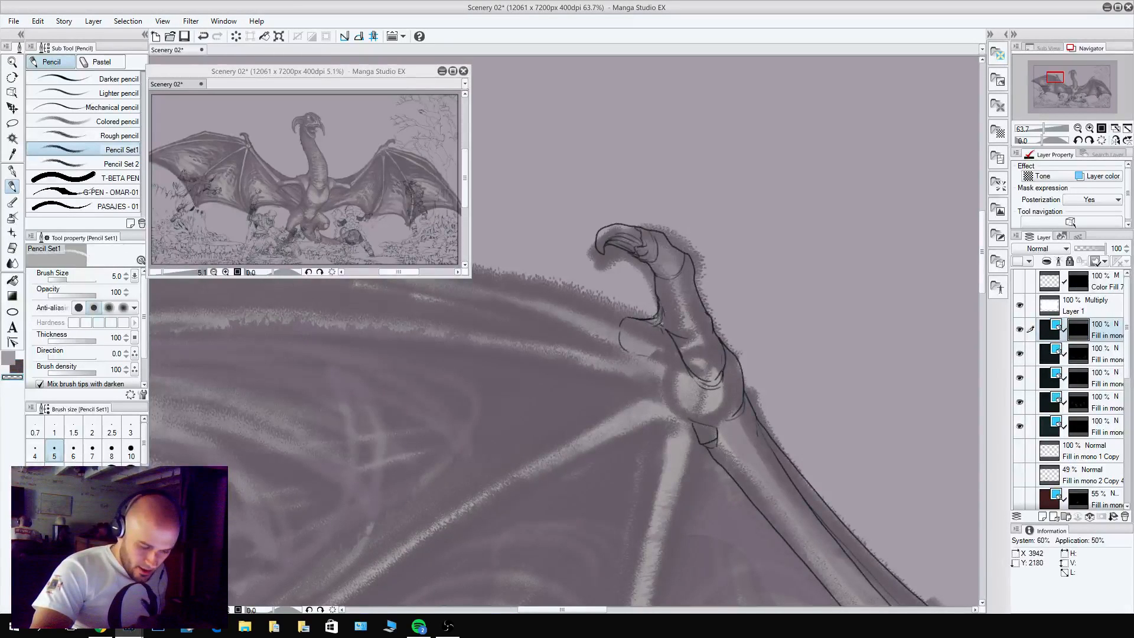
Pencil the knuckle of the downward finger bone just below the left-hand wing's wrist joint.
{"action": "left_click_drag", "start_coordinate": [700, 399], "coordinate": [642, 222]}
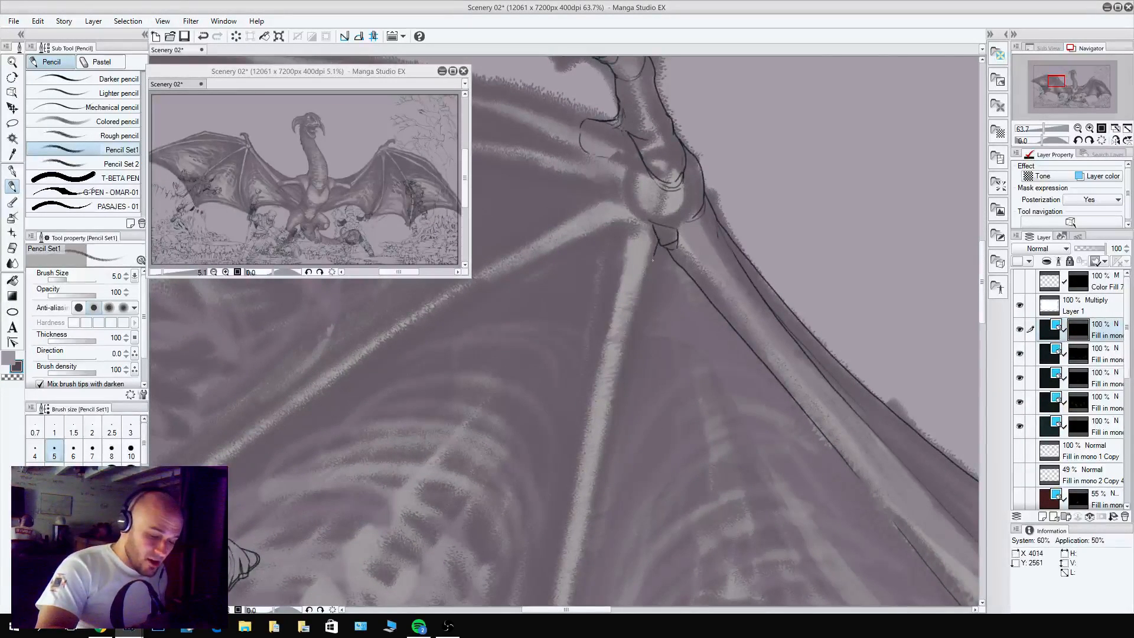
{"action": "mouse_move", "coordinate": [628, 232]}
{"action": "left_mouse_down"}
{"action": "mouse_move", "coordinate": [621, 255]}
{"action": "mouse_move", "coordinate": [654, 258]}
{"action": "mouse_move", "coordinate": [626, 231]}
{"action": "mouse_move", "coordinate": [624, 247]}
{"action": "mouse_move", "coordinate": [628, 226]}
{"action": "mouse_move", "coordinate": [623, 232]}
{"action": "left_mouse_up"}
{"action": "key", "text": "c"}
{"action": "key", "text": "c"}
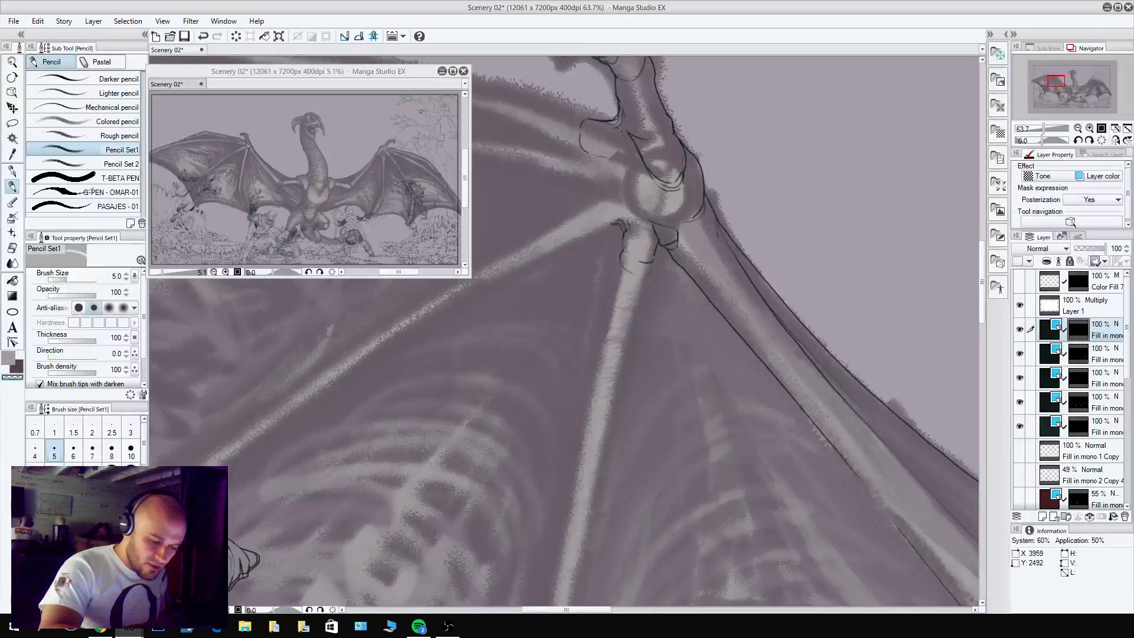
{"action": "left_click_drag", "start_coordinate": [633, 235], "coordinate": [700, 323]}
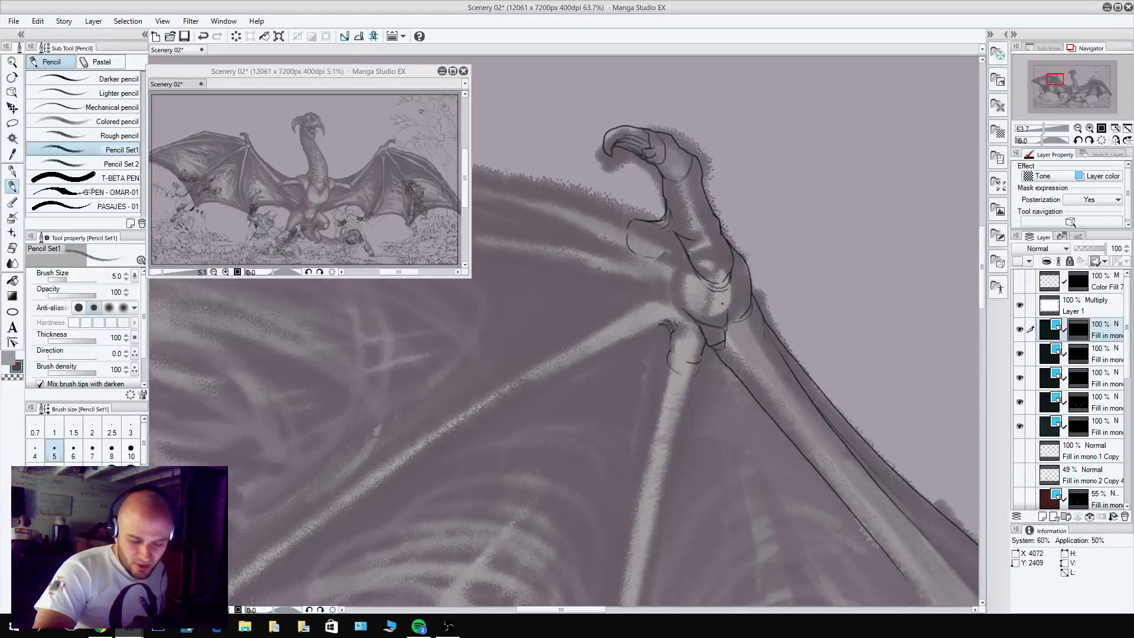
{"action": "key", "text": "c"}
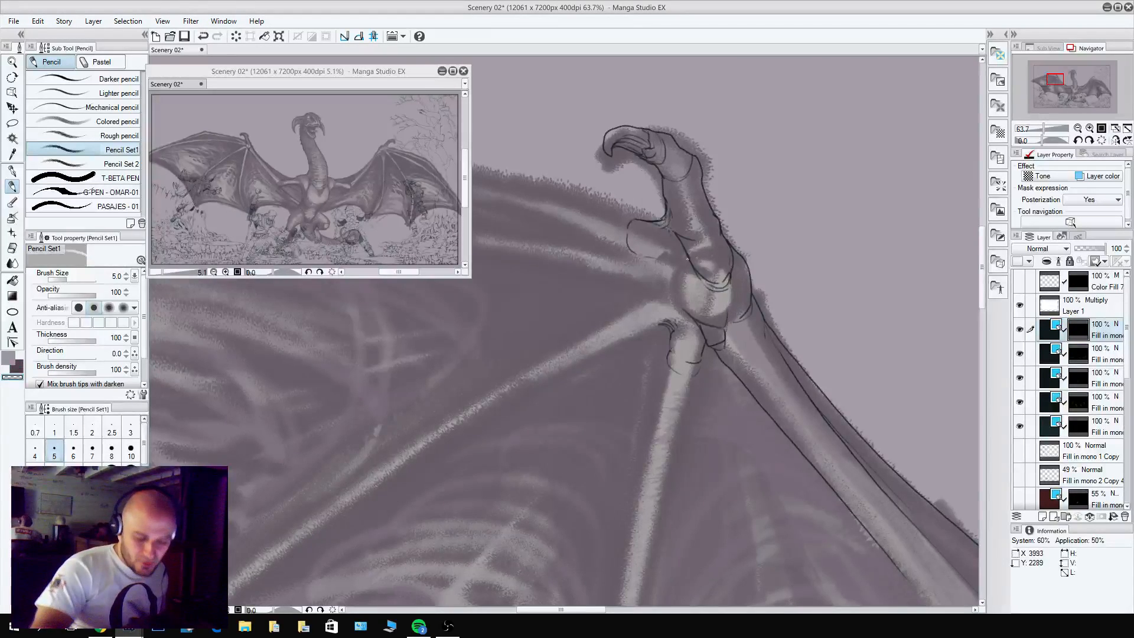
{"action": "left_click_drag", "start_coordinate": [687, 259], "coordinate": [802, 282]}
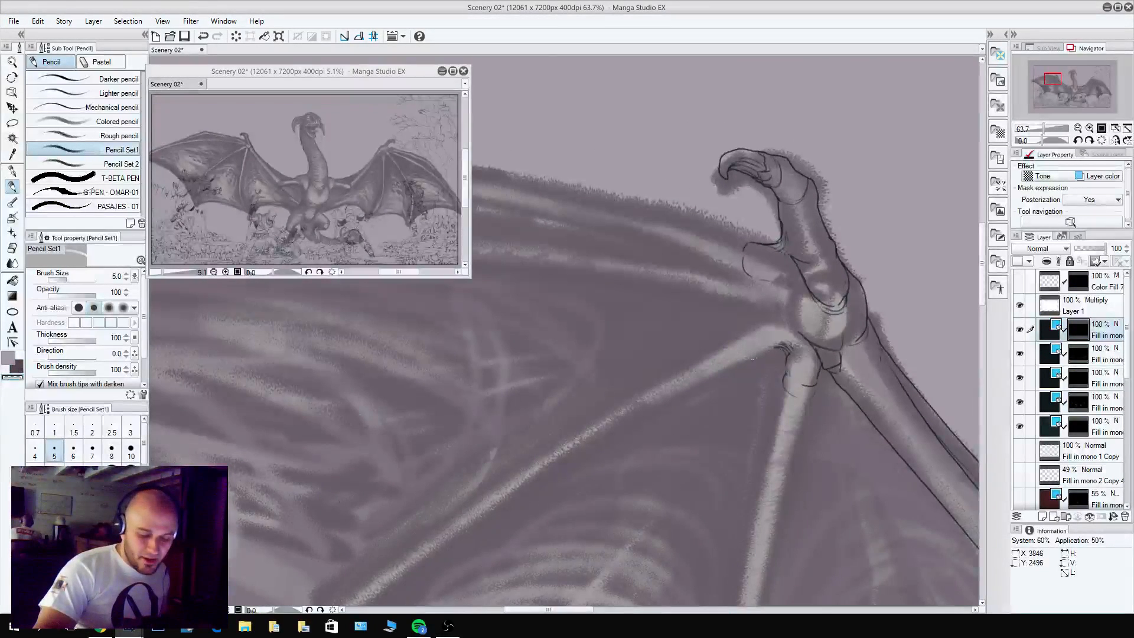
Pencil the knuckle of the middle finger bone on the left-hand wing's wrist joint, with small dark shading marks between the knuckles.
{"action": "key", "text": "c"}
{"action": "mouse_move", "coordinate": [779, 344]}
{"action": "left_mouse_down"}
{"action": "mouse_move", "coordinate": [743, 359]}
{"action": "mouse_move", "coordinate": [733, 339]}
{"action": "mouse_move", "coordinate": [768, 315]}
{"action": "mouse_move", "coordinate": [730, 299]}
{"action": "left_mouse_up"}
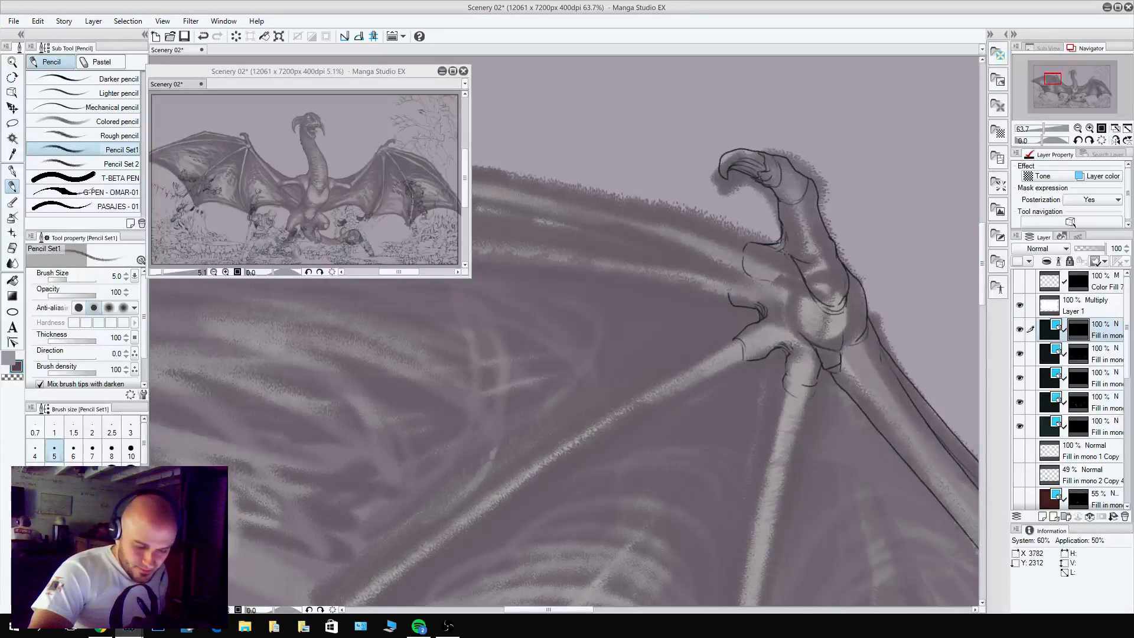
{"action": "key", "text": "c"}
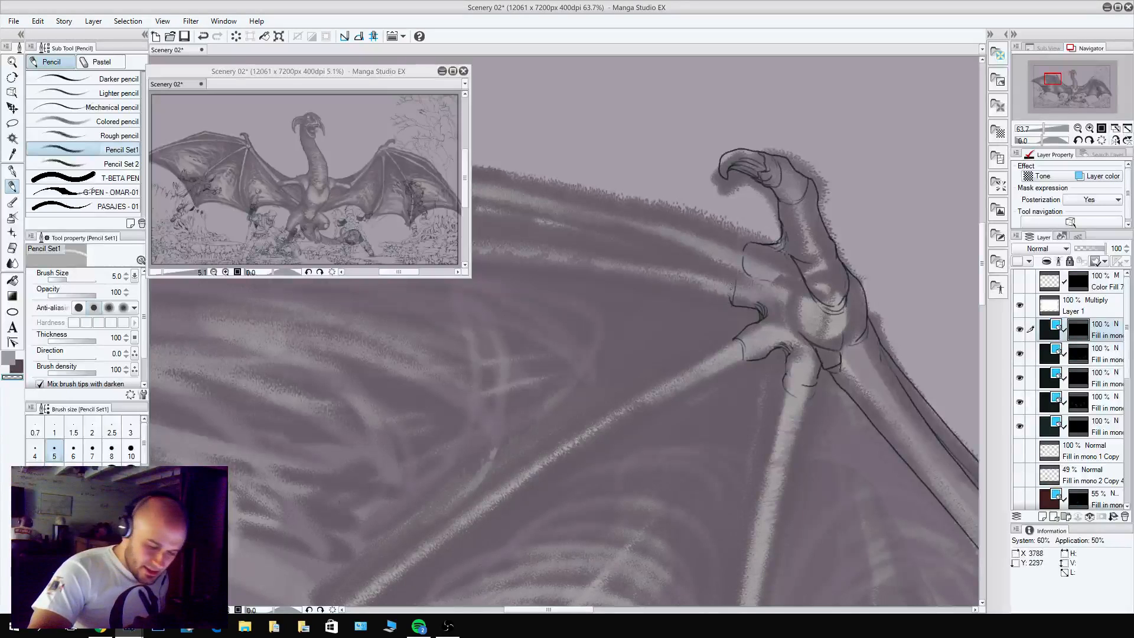
{"action": "key", "text": "c"}
{"action": "left_click_drag", "start_coordinate": [738, 284], "coordinate": [734, 302]}
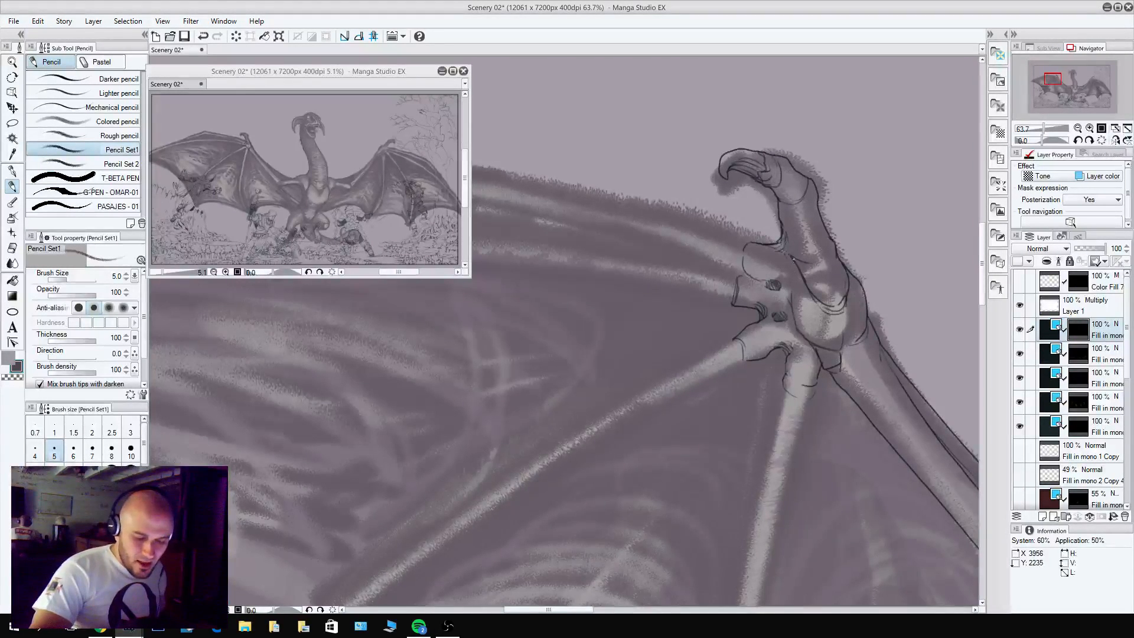
{"action": "key", "text": "c"}
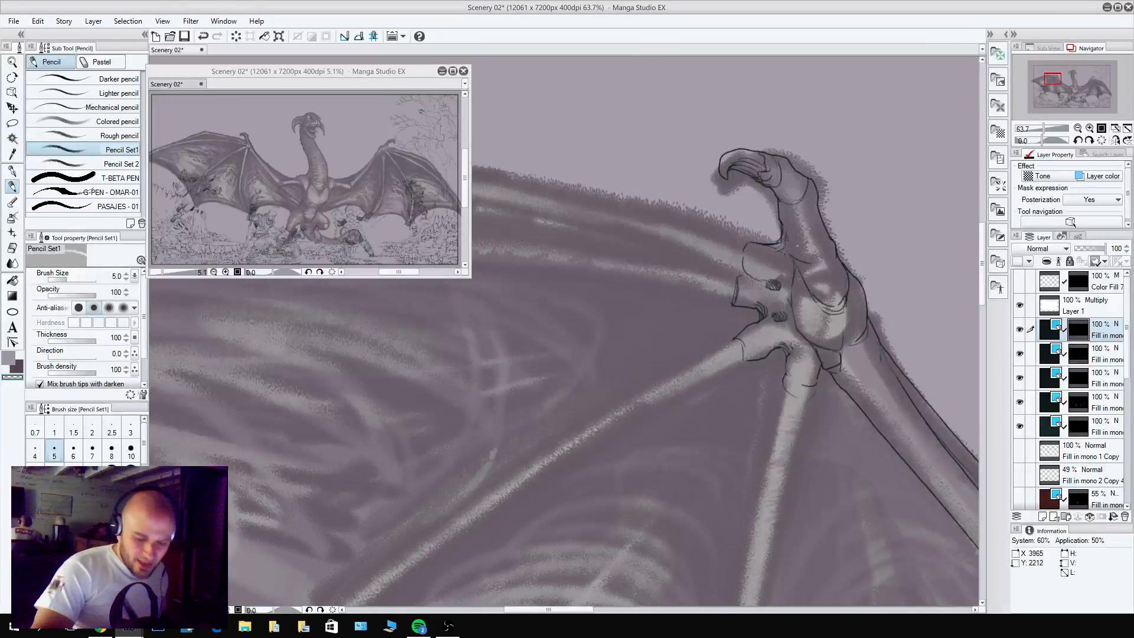
Pencil the outer contour of the dragon's left-hand thigh from the hip to the rounded knee behind the skeleton's arm bone.
{"action": "left_click_drag", "start_coordinate": [849, 392], "coordinate": [737, 418]}
{"action": "left_click_drag", "start_coordinate": [786, 388], "coordinate": [733, 403]}
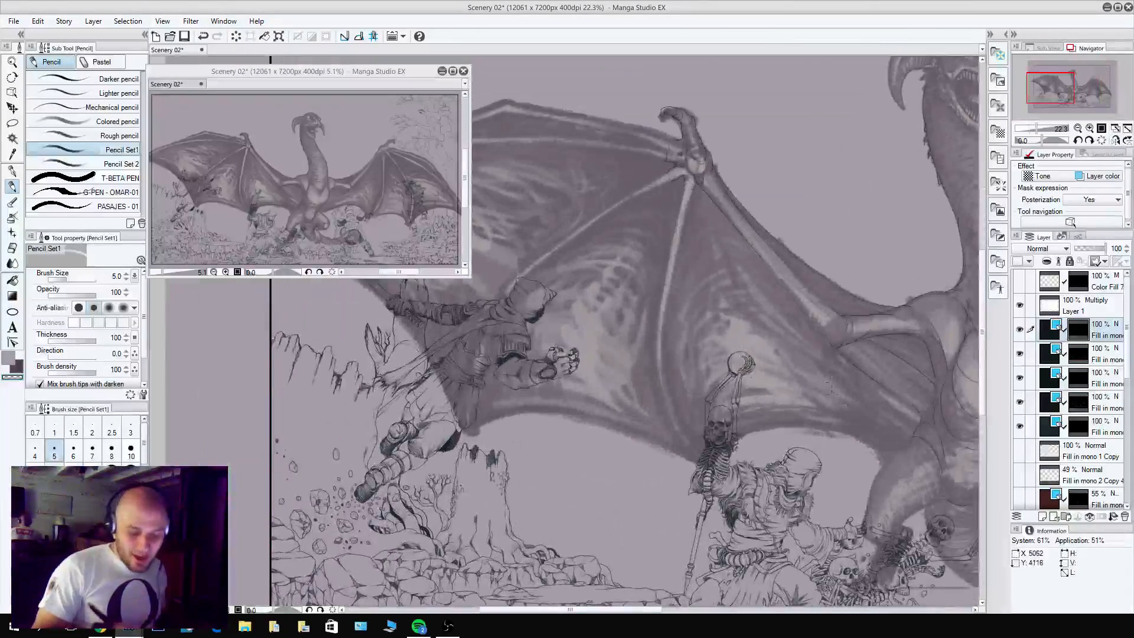
{"action": "left_click_drag", "start_coordinate": [845, 462], "coordinate": [705, 429]}
{"action": "mouse_move", "coordinate": [779, 455]}
{"action": "left_mouse_down"}
{"action": "mouse_move", "coordinate": [803, 437]}
{"action": "mouse_move", "coordinate": [824, 284]}
{"action": "left_mouse_up"}
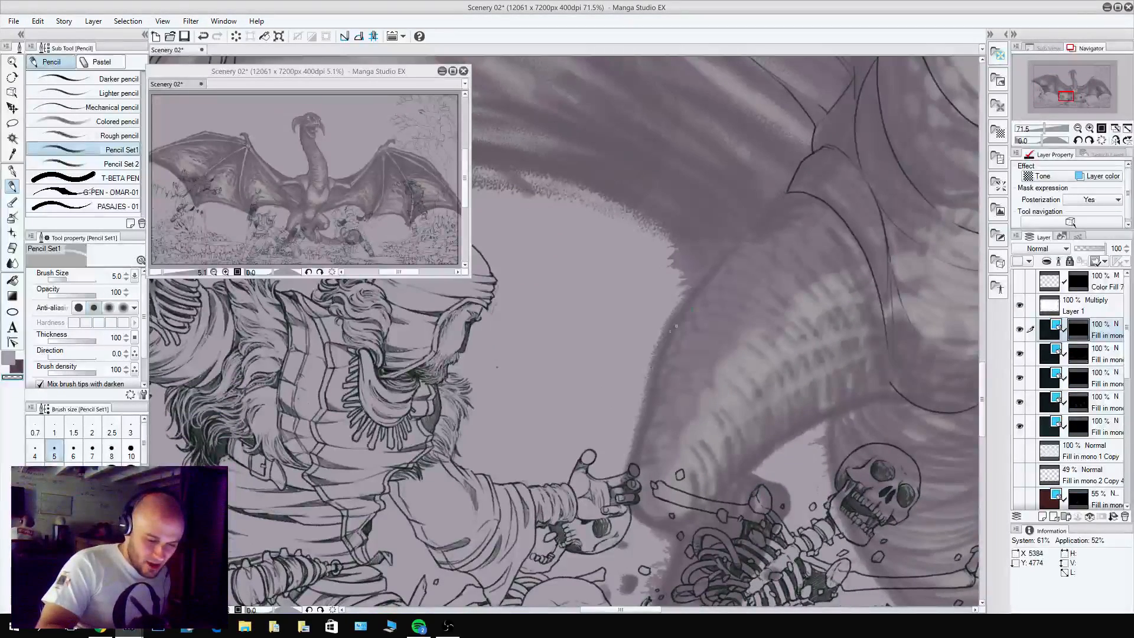
{"action": "key", "text": "x"}
{"action": "mouse_move", "coordinate": [762, 213]}
{"action": "left_mouse_down"}
{"action": "mouse_move", "coordinate": [670, 329]}
{"action": "mouse_move", "coordinate": [626, 465]}
{"action": "left_mouse_up"}
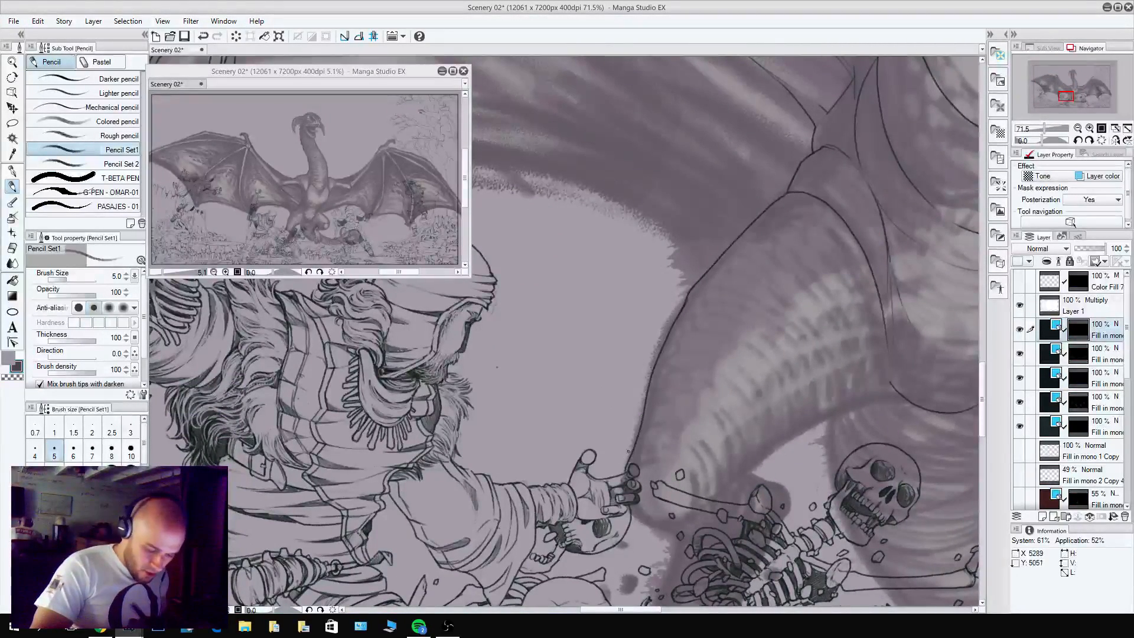
{"action": "left_click_drag", "start_coordinate": [630, 507], "coordinate": [661, 528]}
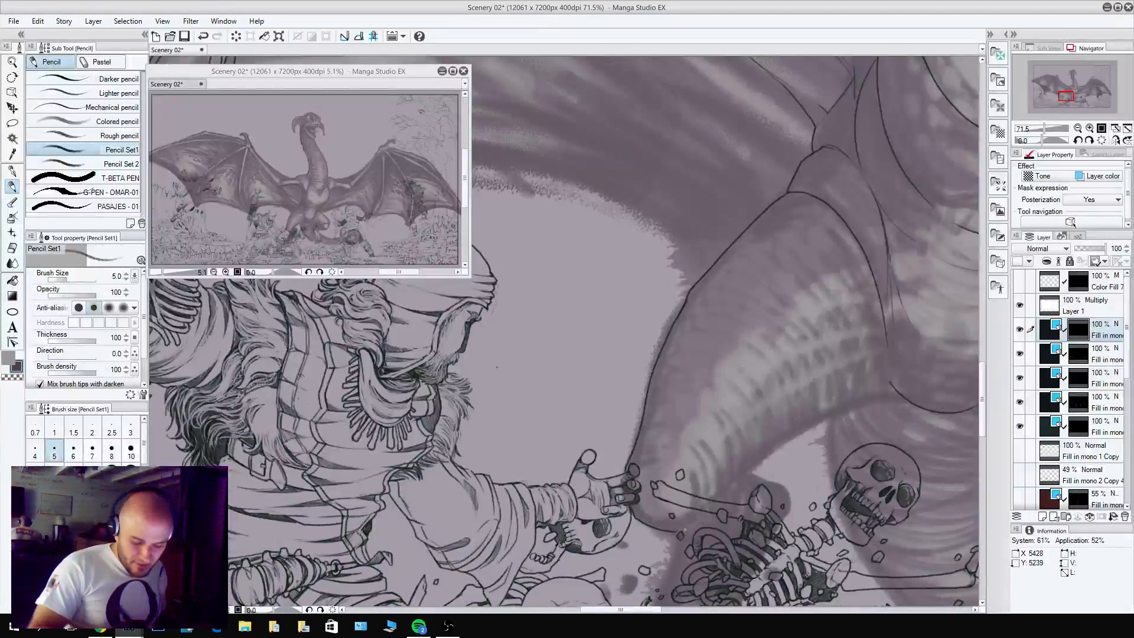
{"action": "key", "text": "c"}
{"action": "key", "text": "c"}
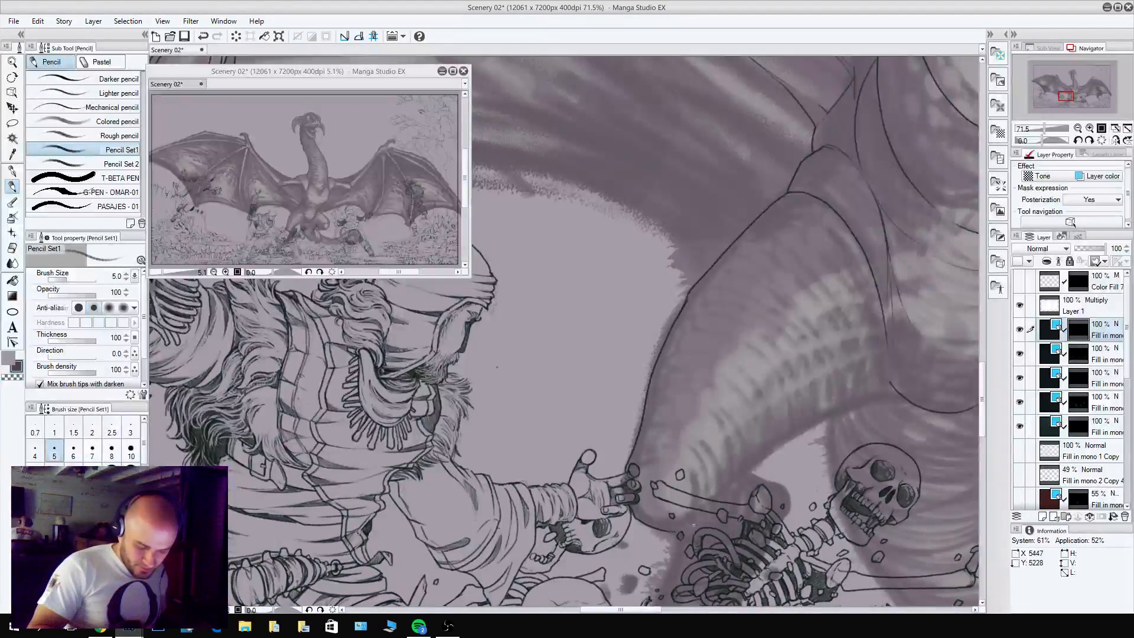
Pencil a curved muscle line along the inner side of the left-hand thigh, from the lower belly toward the knee.
{"action": "mouse_move", "coordinate": [870, 397]}
{"action": "left_mouse_down"}
{"action": "mouse_move", "coordinate": [804, 349]}
{"action": "mouse_move", "coordinate": [788, 358]}
{"action": "mouse_move", "coordinate": [719, 348]}
{"action": "left_mouse_up"}
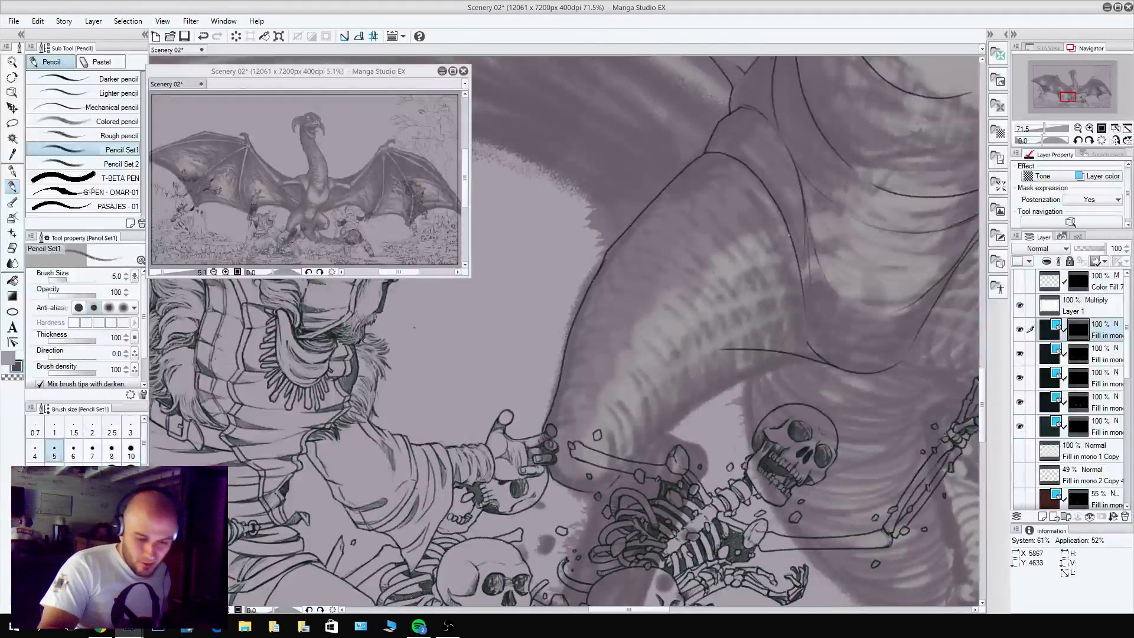
{"action": "left_click_drag", "start_coordinate": [796, 260], "coordinate": [694, 276]}
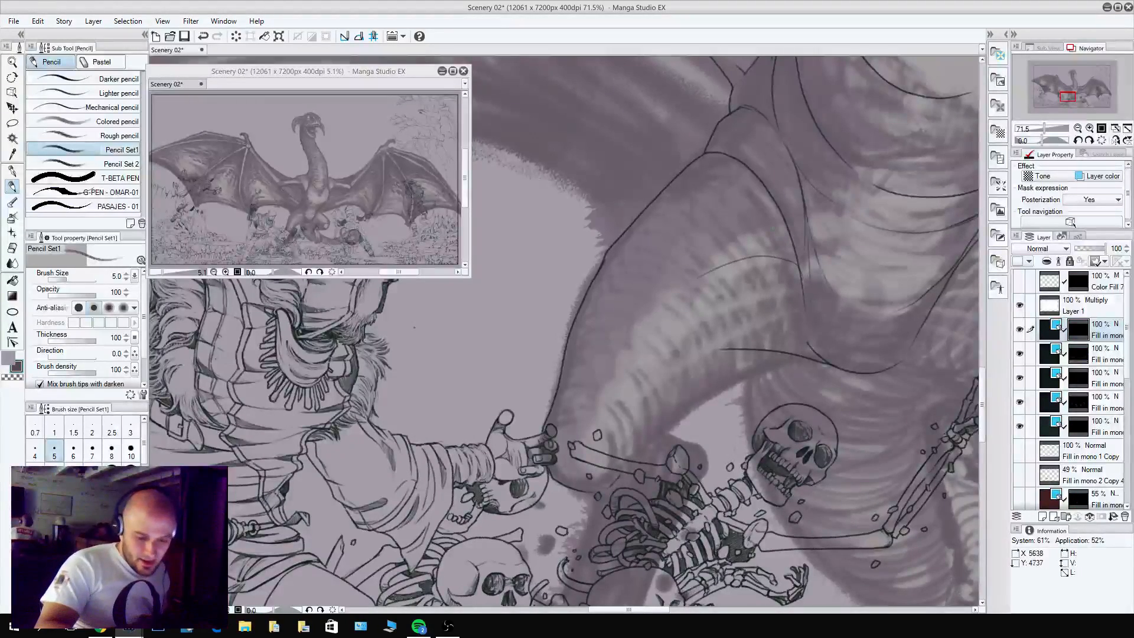
{"action": "key", "text": "ctrl+z"}
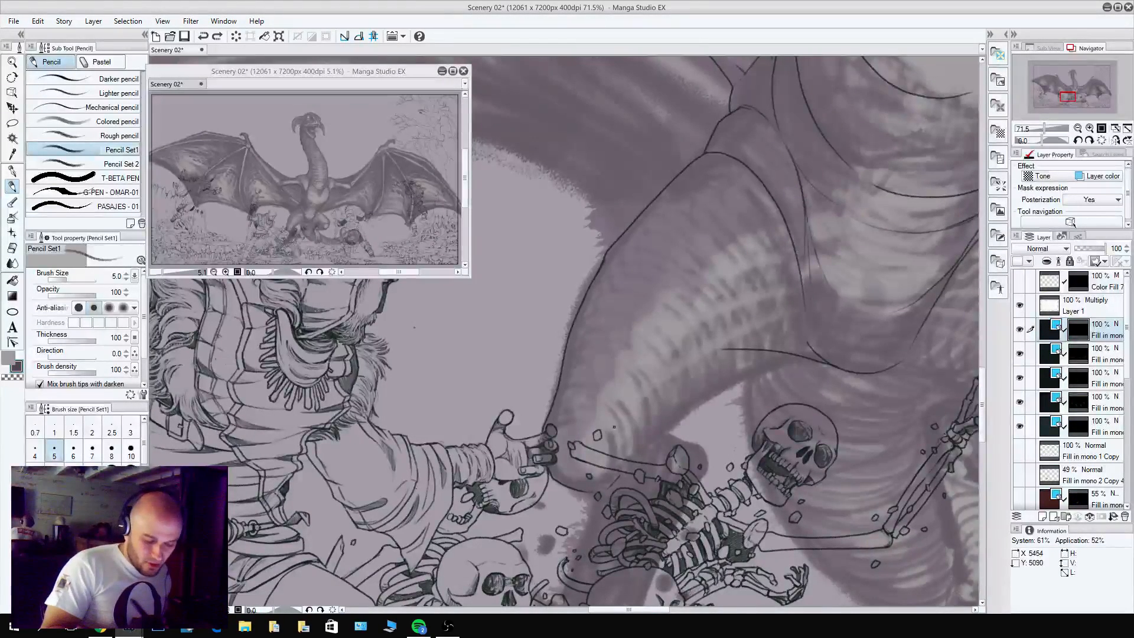
{"action": "mouse_move", "coordinate": [613, 443]}
{"action": "left_mouse_down"}
{"action": "mouse_move", "coordinate": [662, 376]}
{"action": "mouse_move", "coordinate": [778, 328]}
{"action": "mouse_move", "coordinate": [778, 347]}
{"action": "mouse_move", "coordinate": [723, 350]}
{"action": "left_mouse_up"}
{"action": "key", "text": "c"}
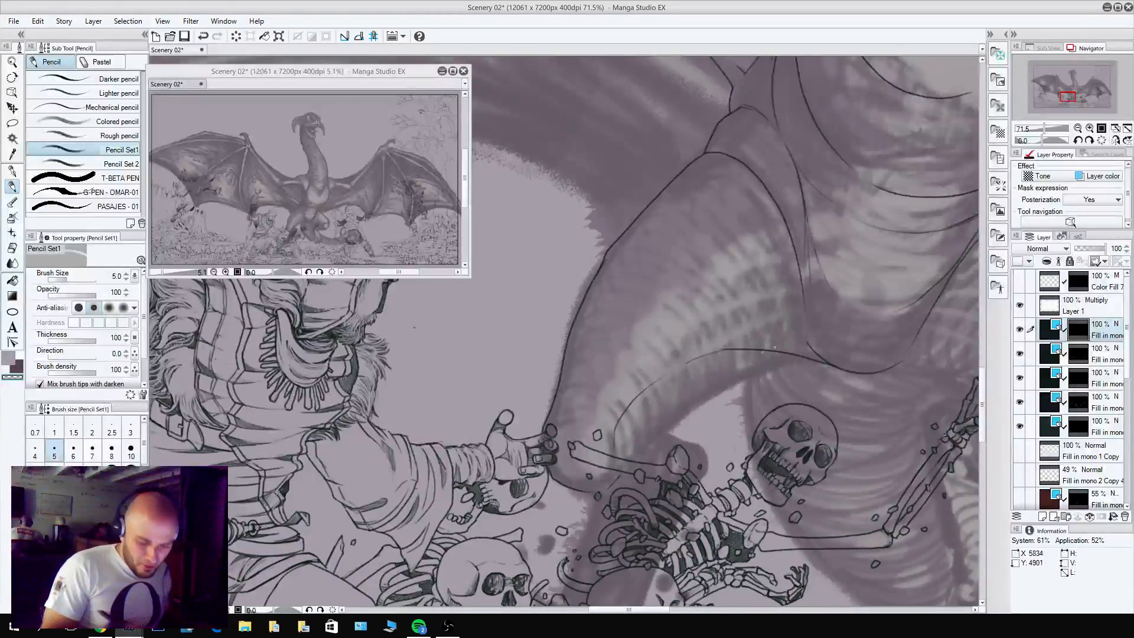
Pencil the underside edge of the left-hand thigh from the groin to the back of the knee.
{"action": "mouse_move", "coordinate": [807, 358]}
{"action": "left_mouse_down"}
{"action": "mouse_move", "coordinate": [754, 244]}
{"action": "mouse_move", "coordinate": [666, 283]}
{"action": "mouse_move", "coordinate": [589, 339]}
{"action": "left_mouse_up"}
{"action": "key", "text": "c"}
{"action": "key", "text": "c"}
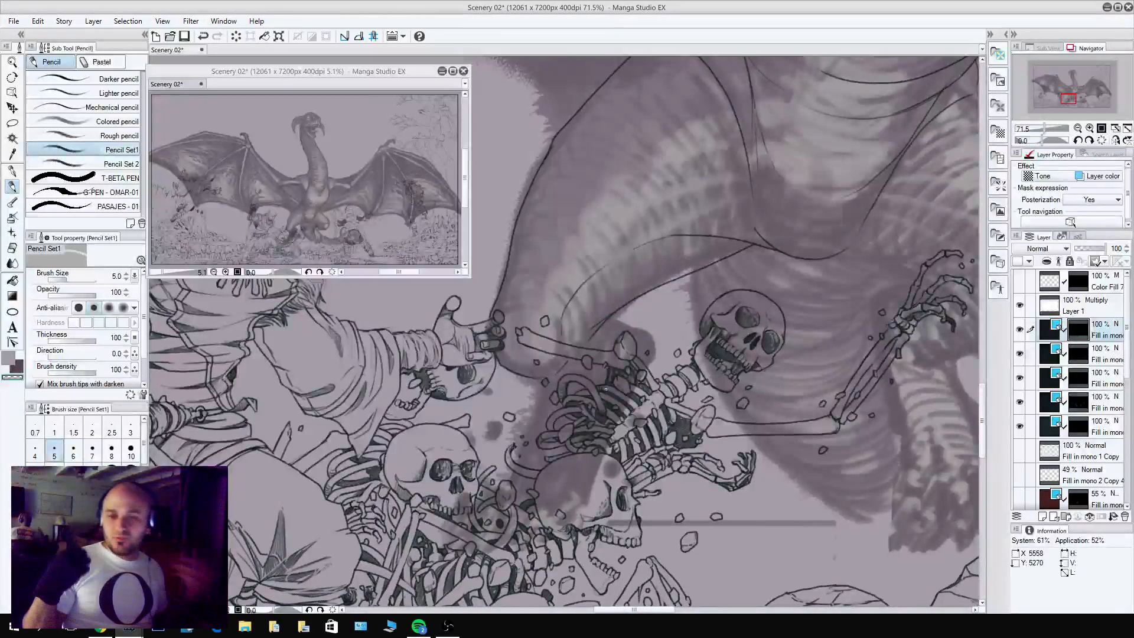
{"action": "key", "text": "c"}
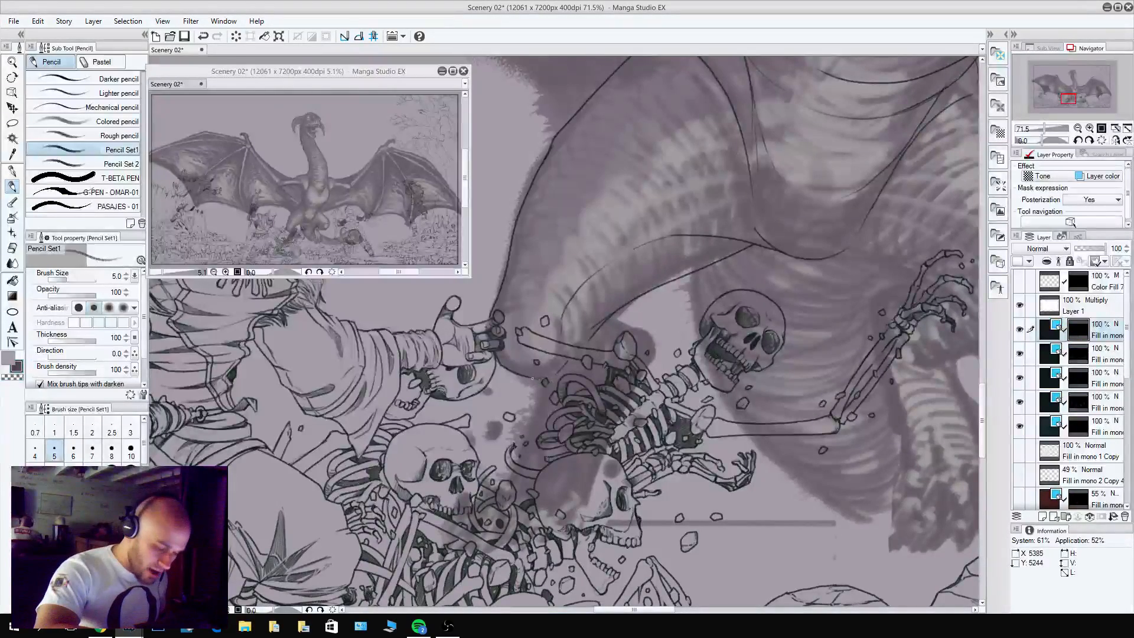
Pencil the visible edges of the left-hand lower leg between the bones and skulls of the skeleton pile.
{"action": "mouse_move", "coordinate": [609, 318]}
{"action": "left_mouse_down"}
{"action": "mouse_move", "coordinate": [648, 331]}
{"action": "mouse_move", "coordinate": [651, 367]}
{"action": "mouse_move", "coordinate": [645, 330]}
{"action": "mouse_move", "coordinate": [608, 321]}
{"action": "left_mouse_up"}
{"action": "key", "text": "ctrl+z"}
{"action": "mouse_move", "coordinate": [595, 395]}
{"action": "left_mouse_down"}
{"action": "mouse_move", "coordinate": [666, 284]}
{"action": "mouse_move", "coordinate": [599, 312]}
{"action": "mouse_move", "coordinate": [593, 328]}
{"action": "left_mouse_up"}
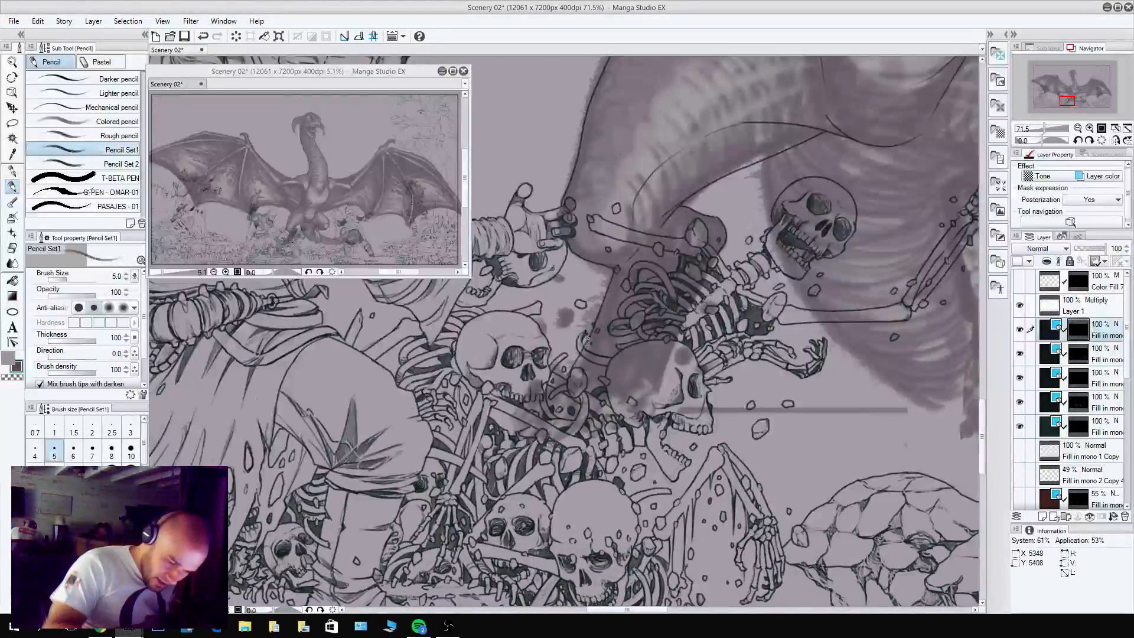
{"action": "key", "text": "ctrl+z"}
{"action": "left_click_drag", "start_coordinate": [591, 339], "coordinate": [581, 351]}
{"action": "key", "text": "c"}
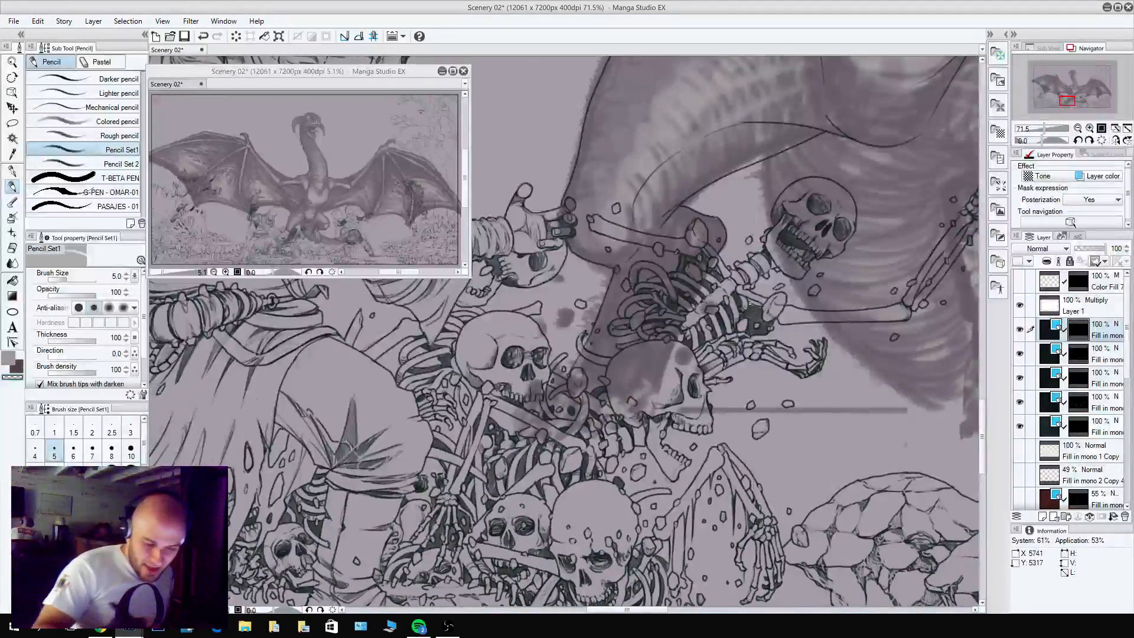
{"action": "key", "text": "c"}
Pencil the two crease lines running from the lower belly to the right-hand thigh, ending at the skeleton's raised hand.
{"action": "left_click_drag", "start_coordinate": [919, 314], "coordinate": [625, 396]}
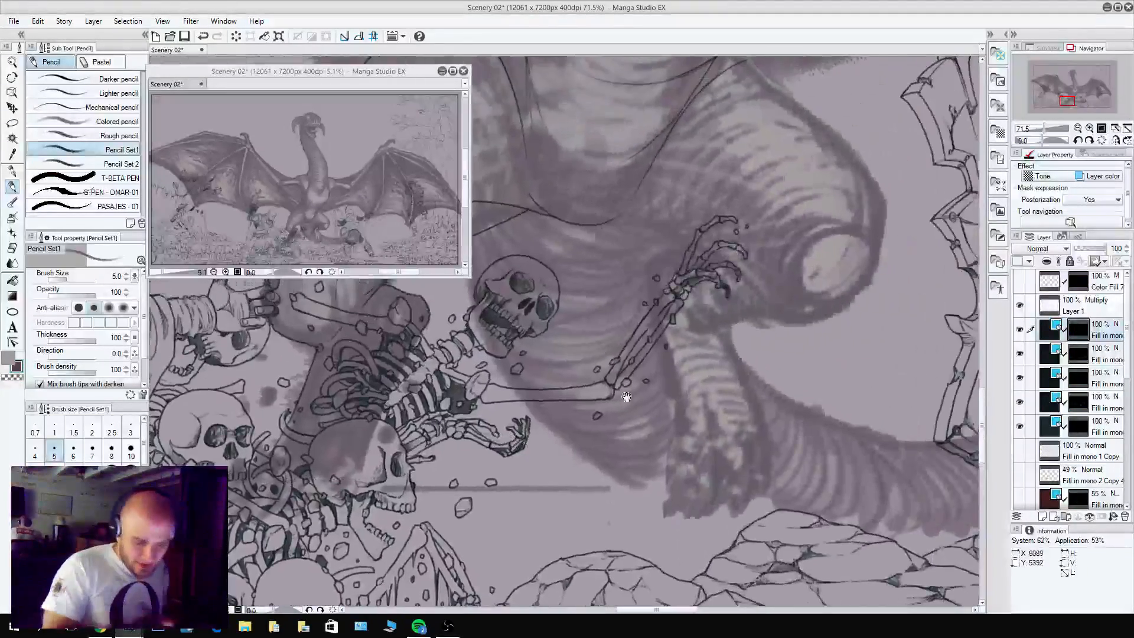
{"action": "left_click_drag", "start_coordinate": [823, 363], "coordinate": [920, 475]}
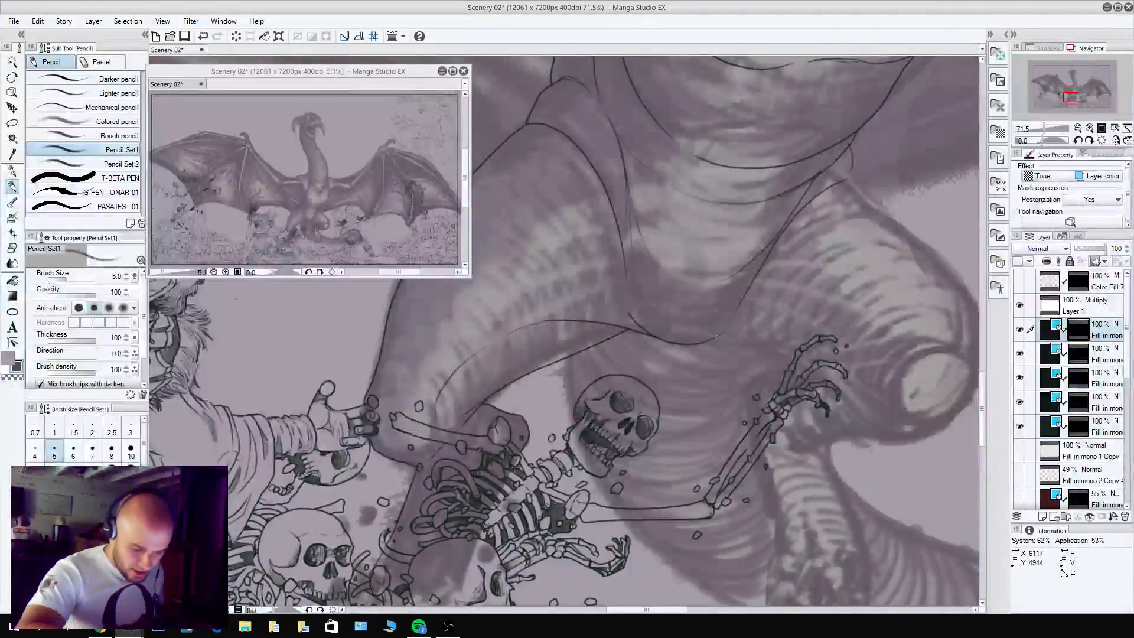
{"action": "left_click_drag", "start_coordinate": [860, 379], "coordinate": [671, 416]}
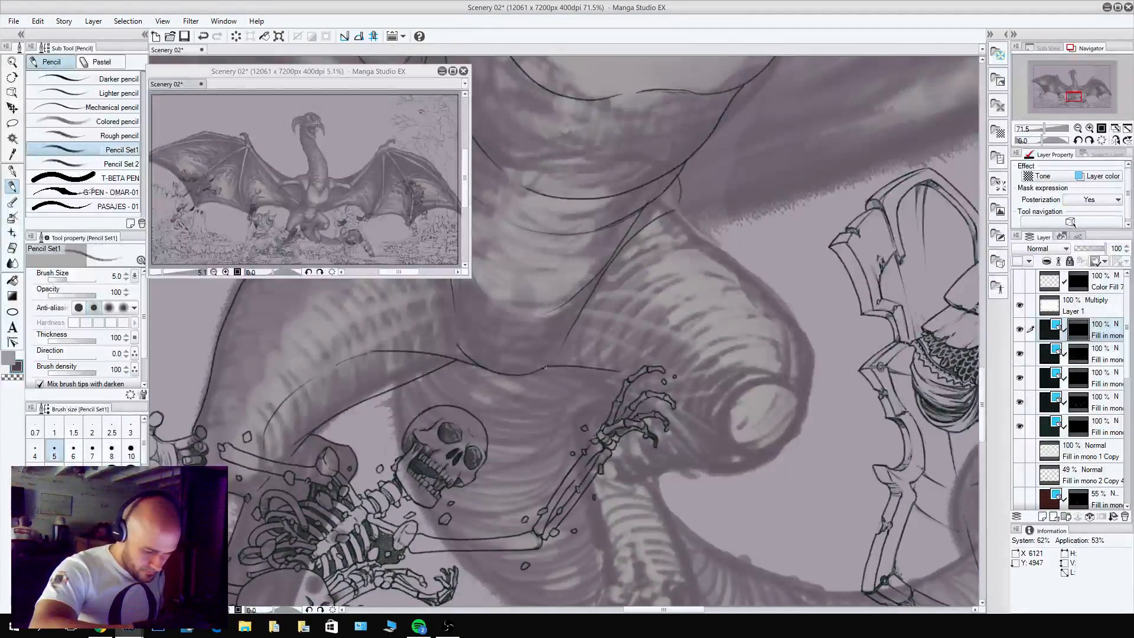
{"action": "left_click_drag", "start_coordinate": [545, 367], "coordinate": [675, 414]}
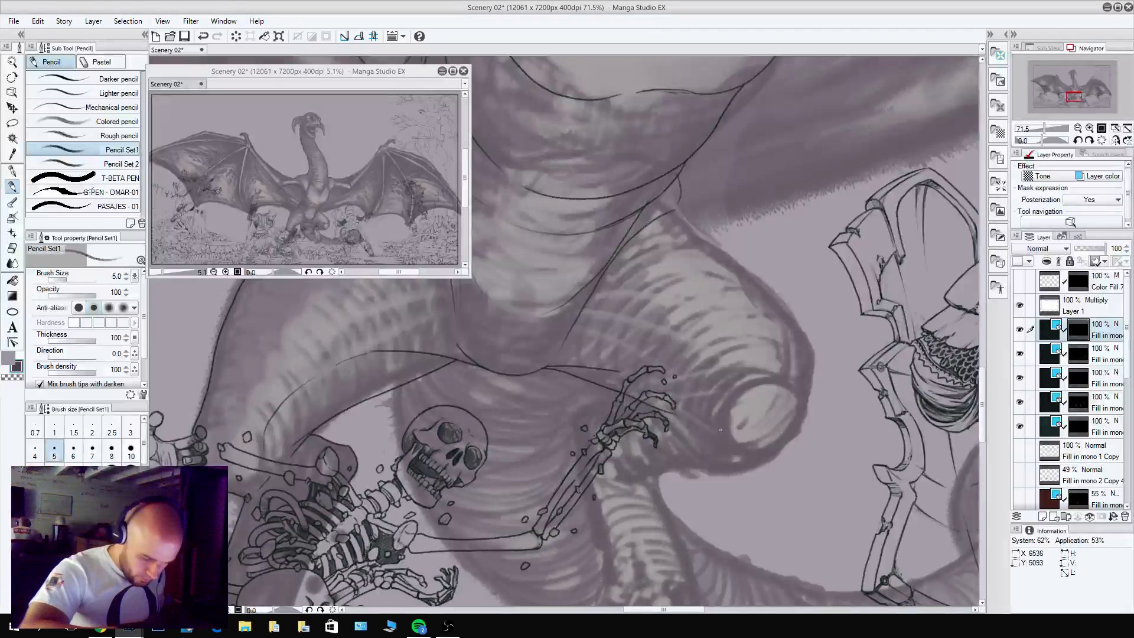
{"action": "key", "text": "c"}
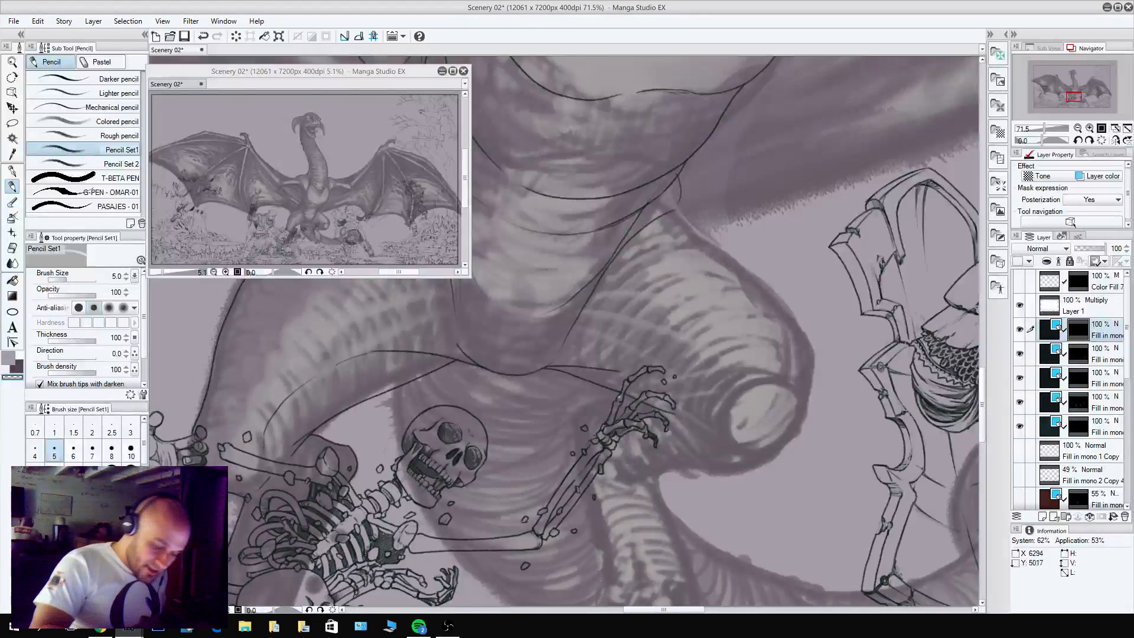
Pencil the outer contour of the right-hand thigh from the hip down to the side of the knee.
{"action": "left_click_drag", "start_coordinate": [697, 244], "coordinate": [800, 335]}
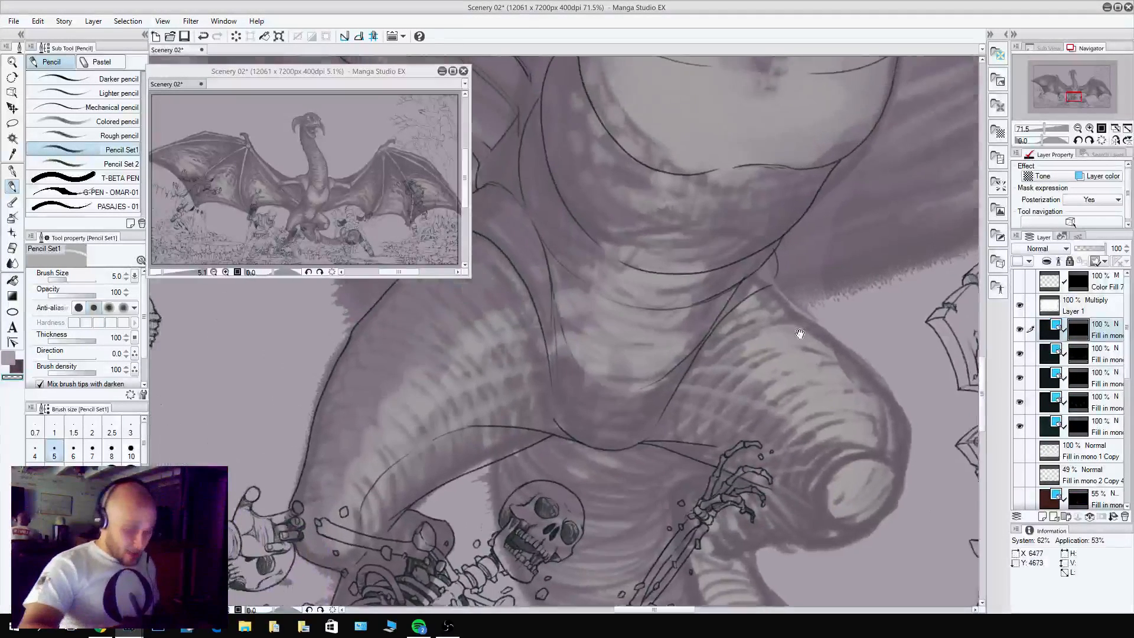
{"action": "key", "text": "c"}
{"action": "mouse_move", "coordinate": [782, 289]}
{"action": "left_mouse_down"}
{"action": "mouse_move", "coordinate": [889, 398]}
{"action": "mouse_move", "coordinate": [915, 469]}
{"action": "mouse_move", "coordinate": [856, 372]}
{"action": "left_mouse_up"}
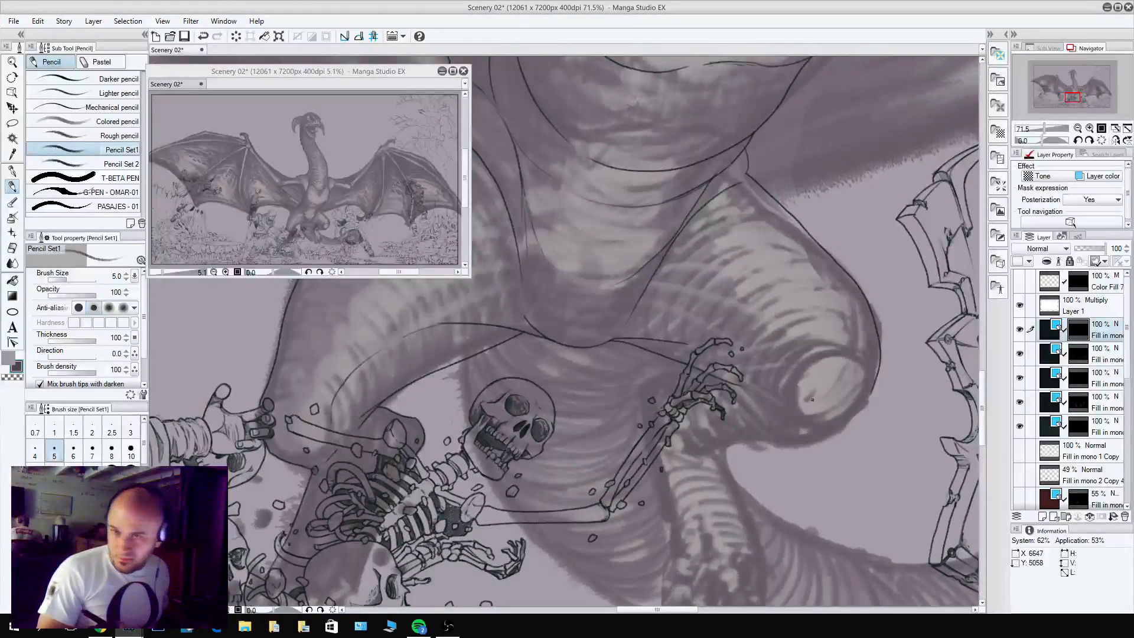
Outline the round kneecap of the right-hand leg and rework the upper crease line between belly and thigh.
{"action": "mouse_move", "coordinate": [871, 378]}
{"action": "left_mouse_down"}
{"action": "mouse_move", "coordinate": [867, 396]}
{"action": "mouse_move", "coordinate": [818, 430]}
{"action": "mouse_move", "coordinate": [794, 414]}
{"action": "left_mouse_up"}
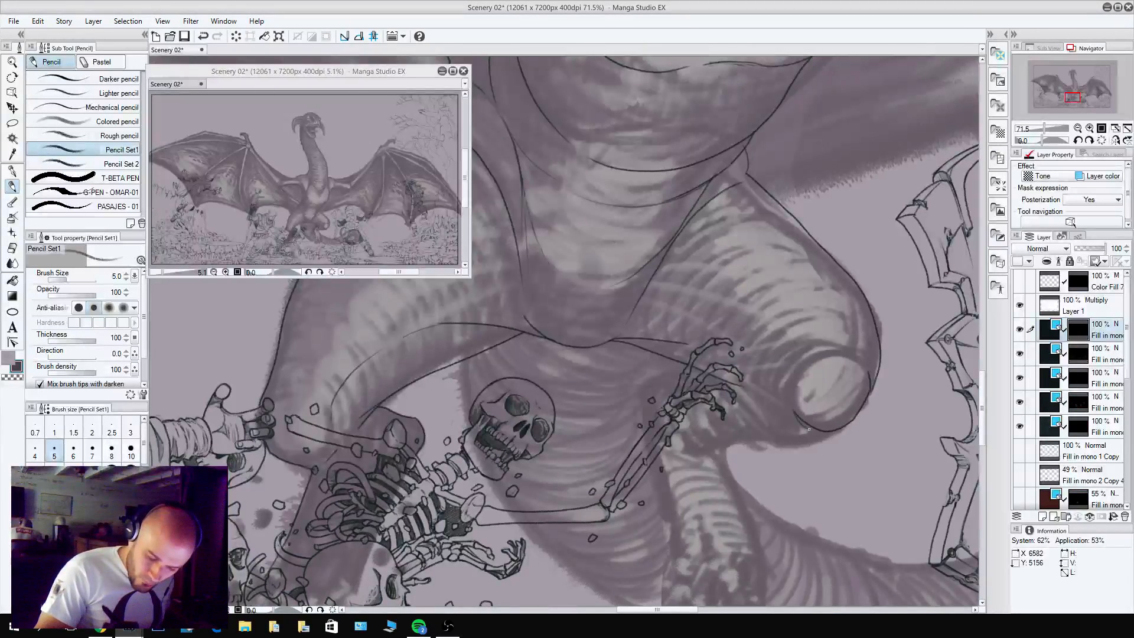
{"action": "left_click_drag", "start_coordinate": [847, 356], "coordinate": [816, 356]}
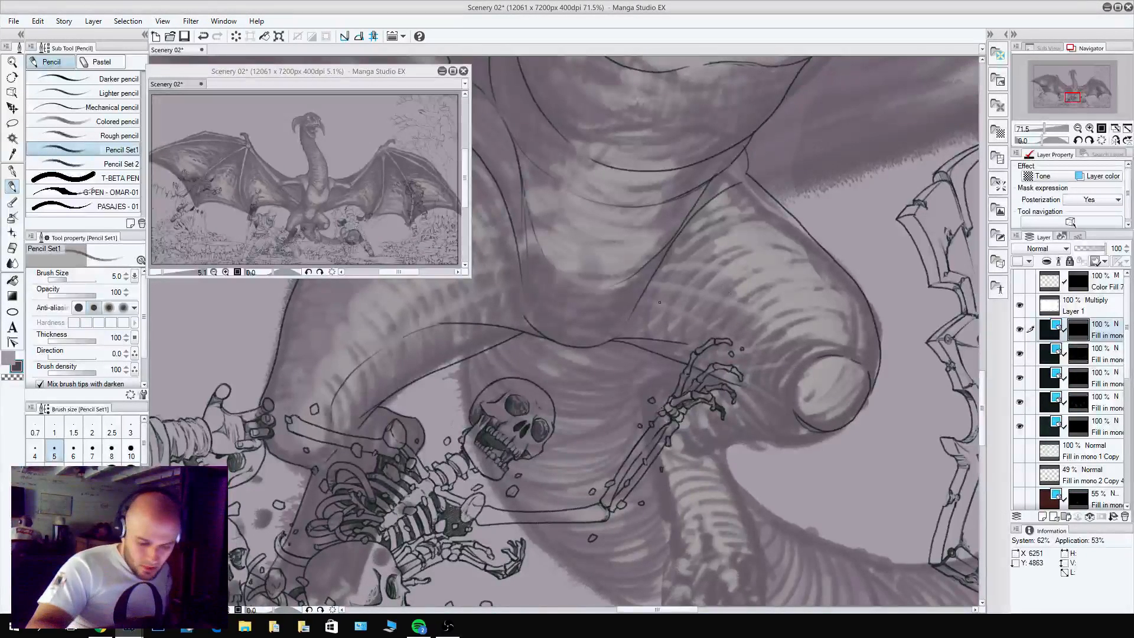
{"action": "mouse_move", "coordinate": [624, 337]}
{"action": "left_mouse_down"}
{"action": "mouse_move", "coordinate": [728, 331]}
{"action": "mouse_move", "coordinate": [626, 338]}
{"action": "left_mouse_up"}
{"action": "key", "text": "c"}
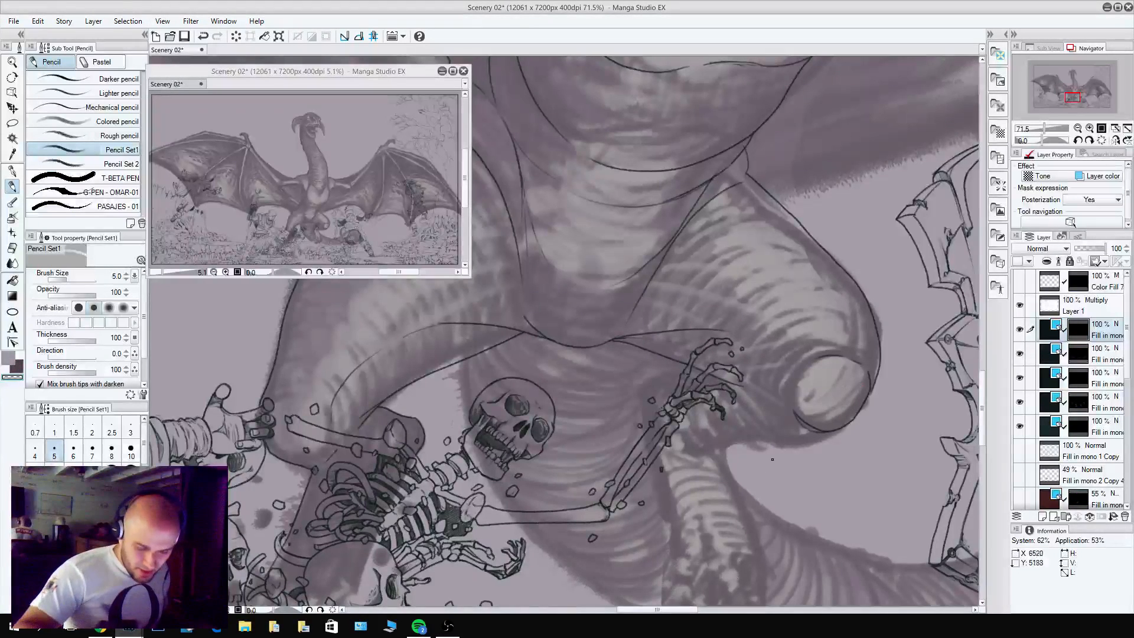
Pencil the underside of the right-hand knee back to the top of the shin beneath the skeleton's hand.
{"action": "scroll", "coordinate": [815, 372], "scroll_direction": "down", "scroll_amount": 2}
{"action": "key", "text": "c"}
{"action": "left_click_drag", "start_coordinate": [839, 375], "coordinate": [722, 400]}
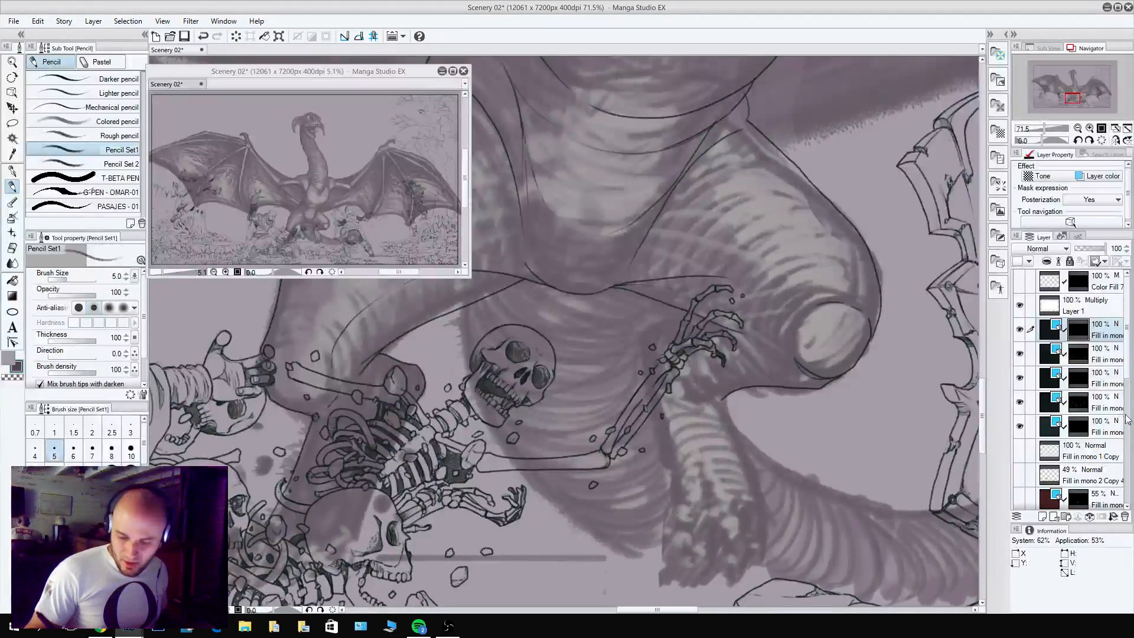
{"action": "scroll", "coordinate": [739, 354], "scroll_direction": "down", "scroll_amount": 2}
{"action": "key", "text": "ctrl+z"}
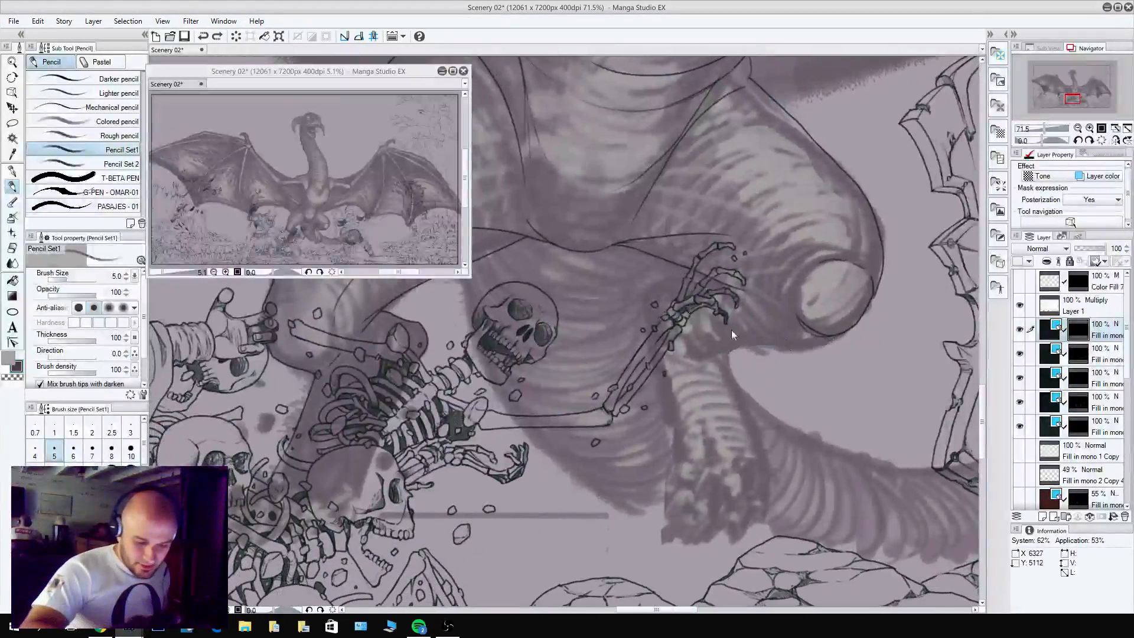
{"action": "mouse_move", "coordinate": [842, 333]}
{"action": "left_mouse_down"}
{"action": "mouse_move", "coordinate": [782, 348]}
{"action": "mouse_move", "coordinate": [740, 332]}
{"action": "left_mouse_up"}
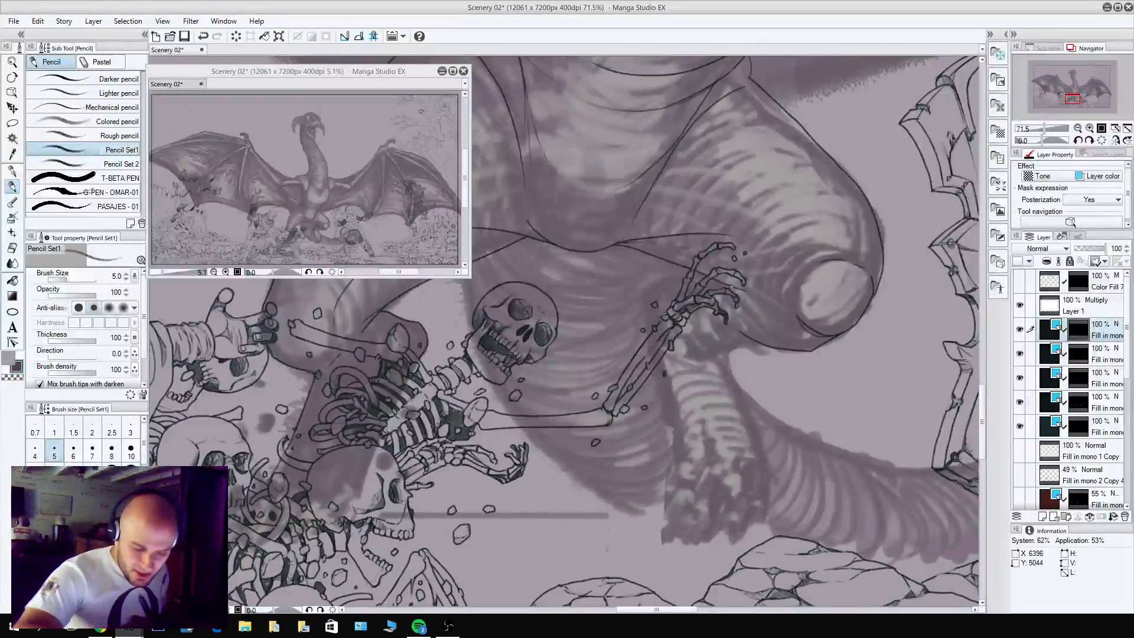
{"action": "mouse_move", "coordinate": [726, 284]}
{"action": "left_mouse_down"}
{"action": "mouse_move", "coordinate": [801, 318]}
{"action": "mouse_move", "coordinate": [701, 303]}
{"action": "mouse_move", "coordinate": [778, 348]}
{"action": "mouse_move", "coordinate": [702, 351]}
{"action": "mouse_move", "coordinate": [724, 346]}
{"action": "mouse_move", "coordinate": [682, 341]}
{"action": "mouse_move", "coordinate": [727, 345]}
{"action": "mouse_move", "coordinate": [685, 333]}
{"action": "left_mouse_up"}
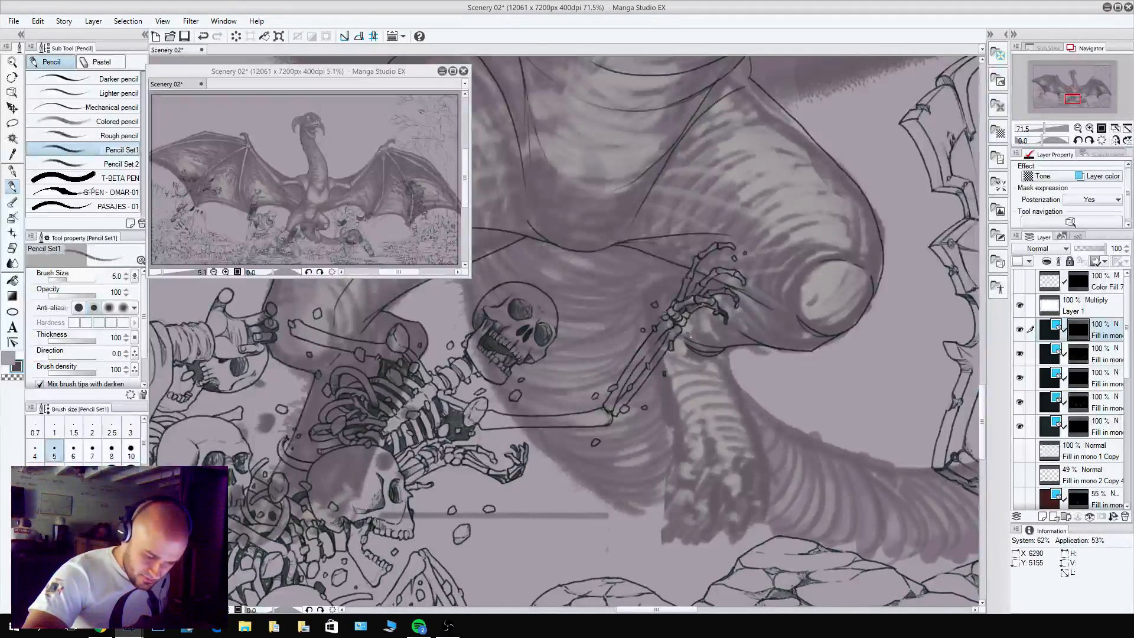
{"action": "key", "text": "c"}
{"action": "key", "text": "c"}
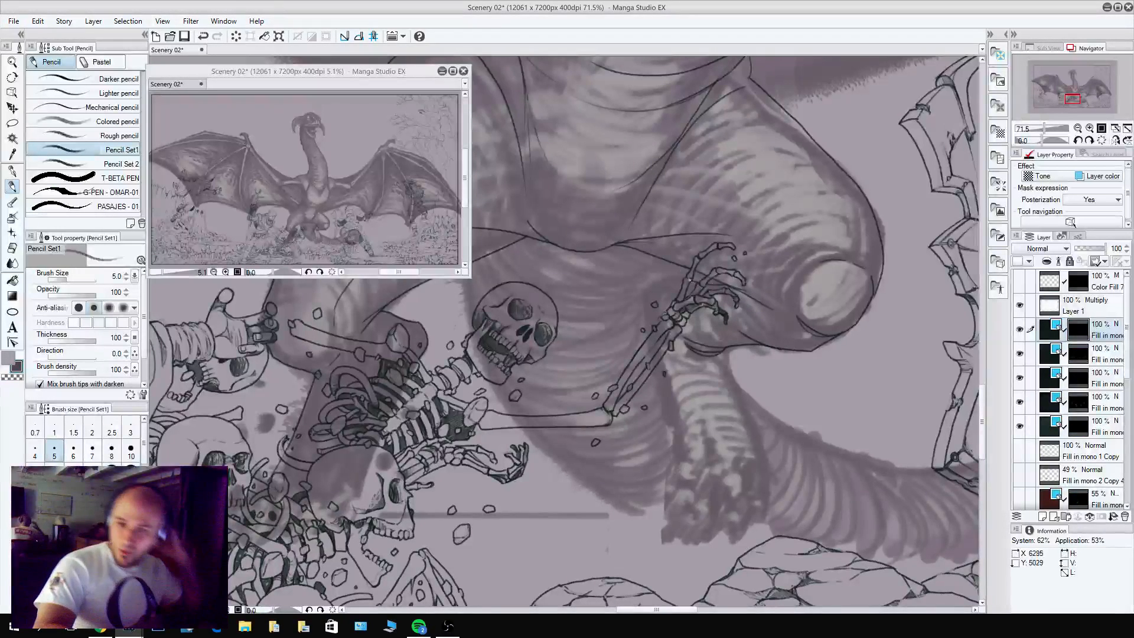
Pencil both sides of the right-hand lower leg toward the foot, including the rounded bulge behind the skeleton's wrist.
{"action": "mouse_move", "coordinate": [685, 279]}
{"action": "left_mouse_down"}
{"action": "mouse_move", "coordinate": [645, 296]}
{"action": "mouse_move", "coordinate": [646, 319]}
{"action": "mouse_move", "coordinate": [668, 373]}
{"action": "mouse_move", "coordinate": [678, 468]}
{"action": "left_mouse_up"}
{"action": "key", "text": "c"}
{"action": "key", "text": "c"}
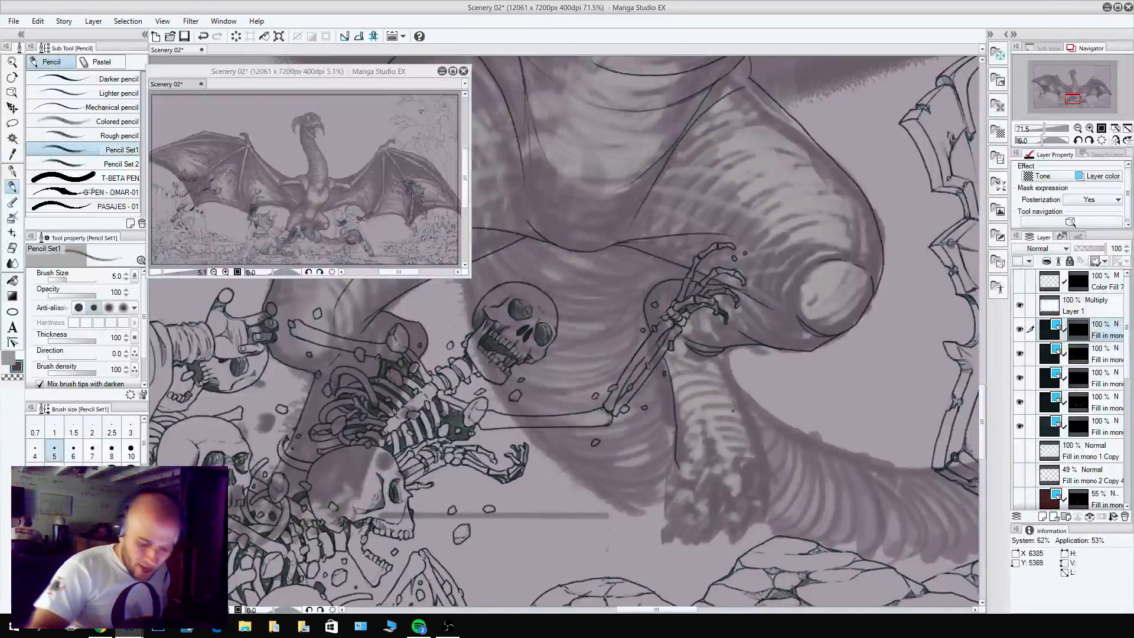
{"action": "left_click_drag", "start_coordinate": [727, 352], "coordinate": [764, 476]}
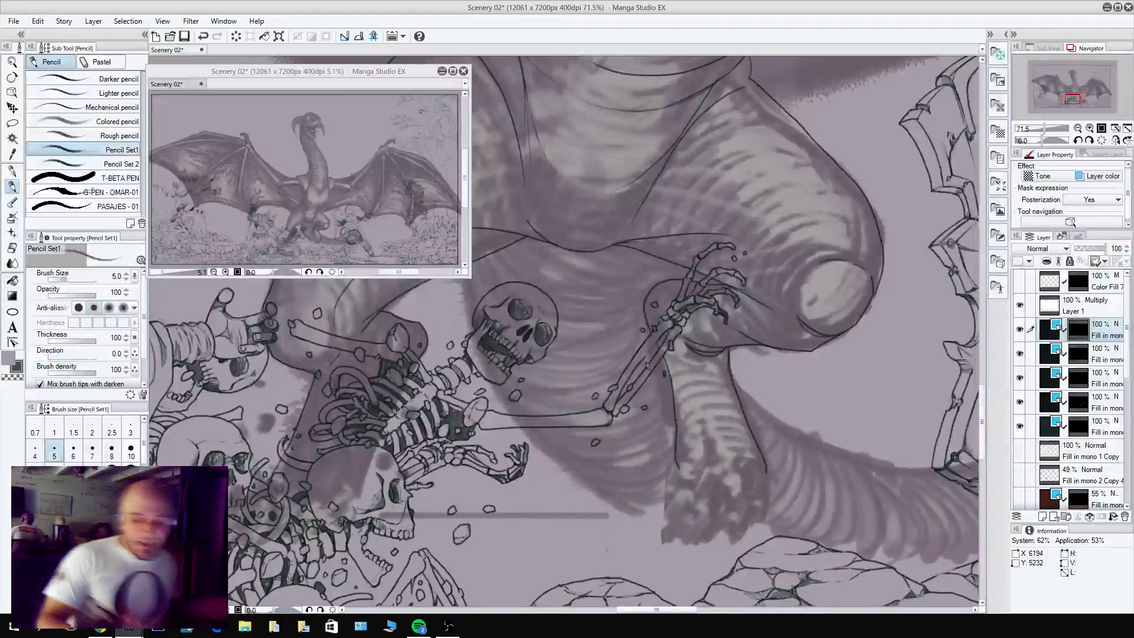
{"action": "mouse_move", "coordinate": [652, 326]}
{"action": "left_mouse_down"}
{"action": "mouse_move", "coordinate": [648, 285]}
{"action": "mouse_move", "coordinate": [691, 280]}
{"action": "left_mouse_up"}
{"action": "key", "text": "c"}
{"action": "key", "text": "c"}
Pencil the two upper rounded knuckles of the innermost toe at the base of the dragon's right-hand shin, refining their contours.
{"action": "key", "text": "c"}
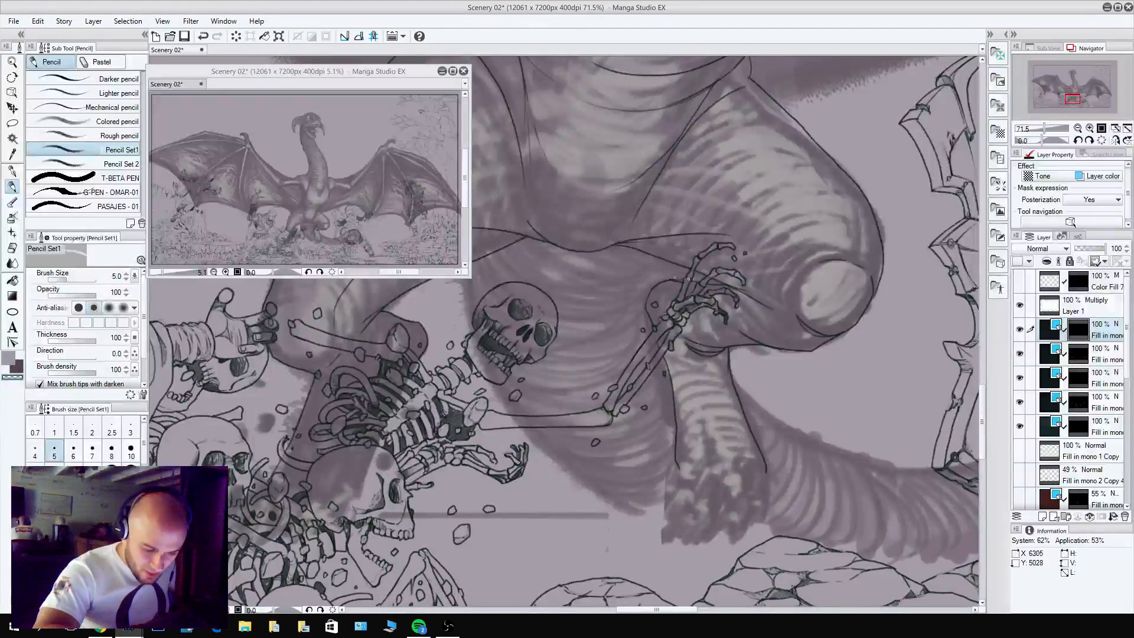
{"action": "key", "text": "c"}
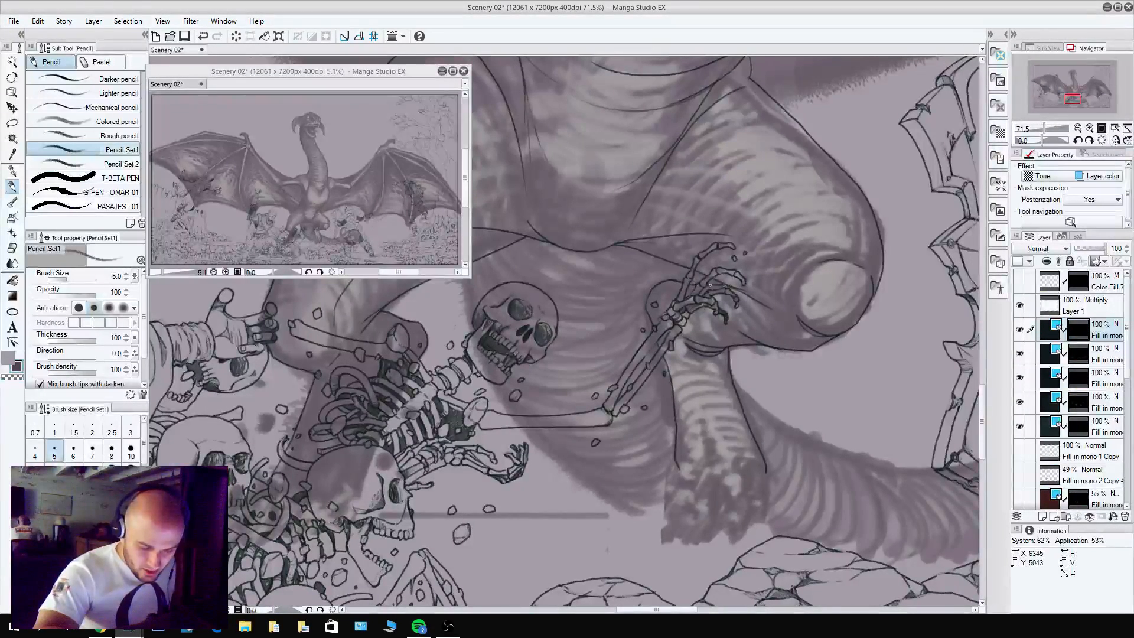
{"action": "key", "text": "c"}
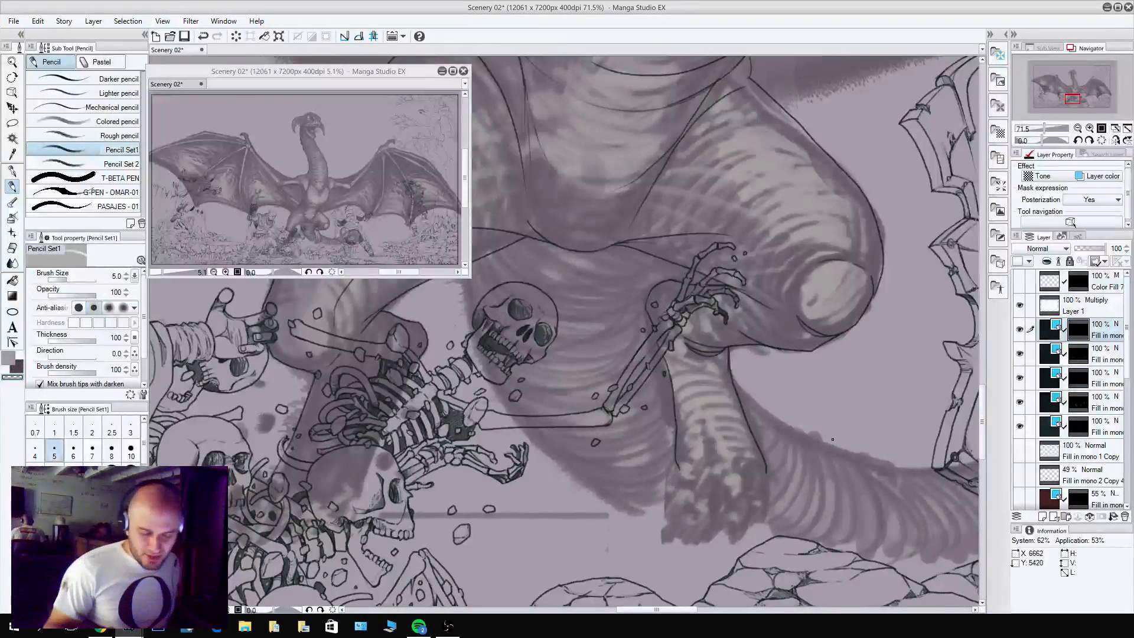
{"action": "key", "text": "c"}
{"action": "scroll", "coordinate": [656, 331], "scroll_direction": "down", "scroll_amount": 3}
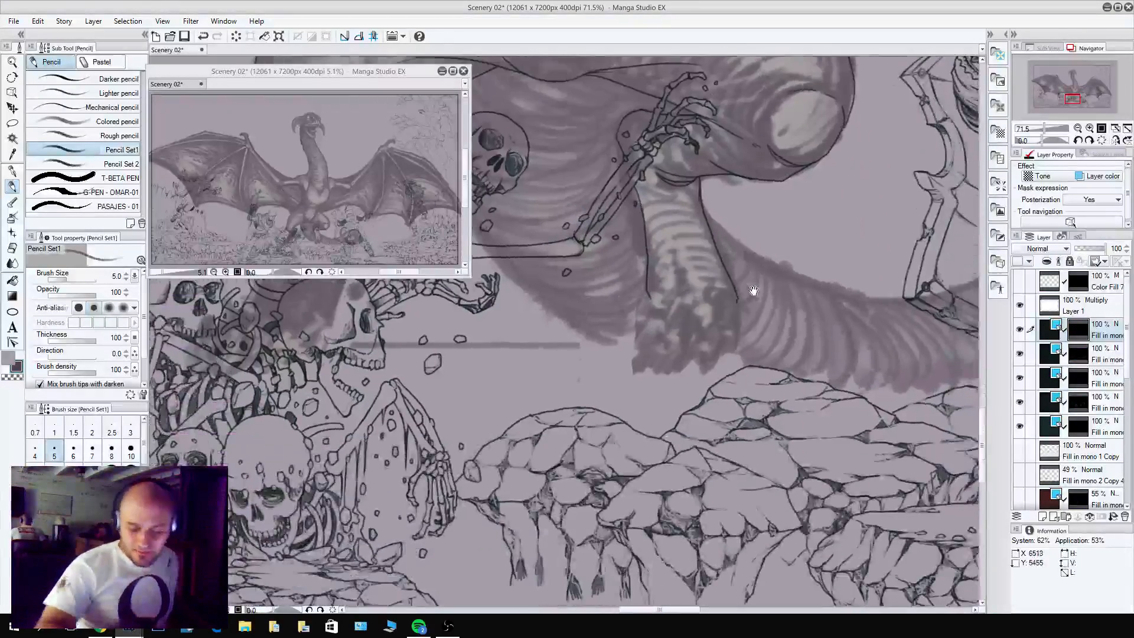
{"action": "mouse_move", "coordinate": [652, 305]}
{"action": "left_mouse_down"}
{"action": "mouse_move", "coordinate": [665, 334]}
{"action": "mouse_move", "coordinate": [647, 337]}
{"action": "mouse_move", "coordinate": [666, 333]}
{"action": "mouse_move", "coordinate": [647, 331]}
{"action": "mouse_move", "coordinate": [658, 341]}
{"action": "mouse_move", "coordinate": [648, 298]}
{"action": "mouse_move", "coordinate": [645, 325]}
{"action": "mouse_move", "coordinate": [648, 295]}
{"action": "mouse_move", "coordinate": [652, 312]}
{"action": "mouse_move", "coordinate": [667, 303]}
{"action": "mouse_move", "coordinate": [662, 318]}
{"action": "mouse_move", "coordinate": [658, 304]}
{"action": "mouse_move", "coordinate": [672, 306]}
{"action": "mouse_move", "coordinate": [653, 310]}
{"action": "left_mouse_up"}
{"action": "key", "text": "c"}
{"action": "key", "text": "c"}
{"action": "key", "text": "c"}
{"action": "key", "text": "c"}
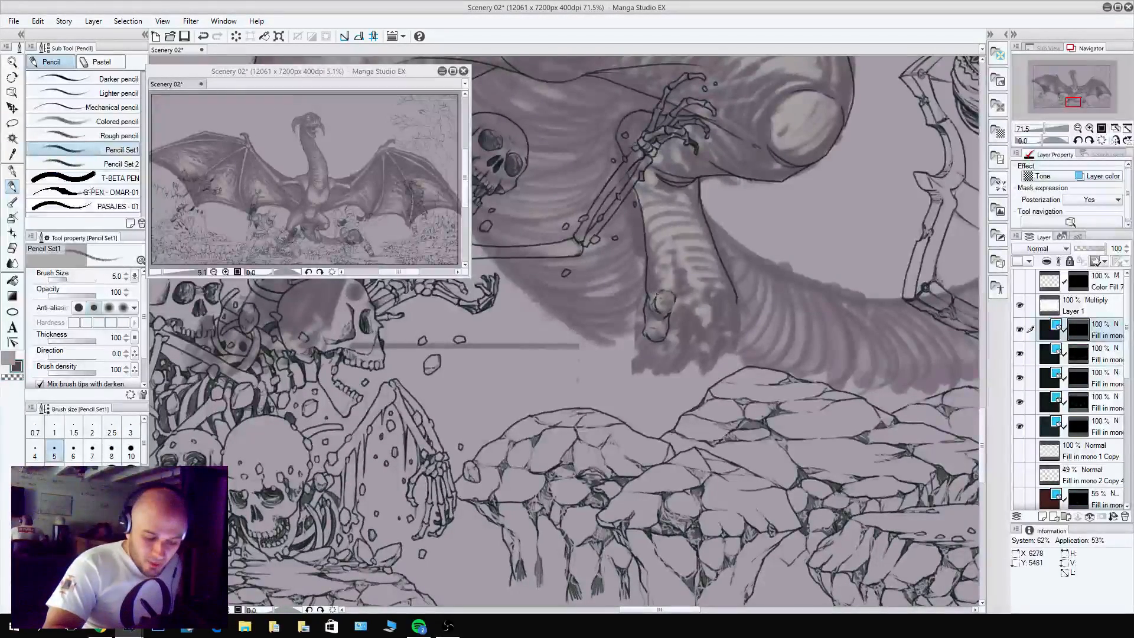
{"action": "key", "text": "c"}
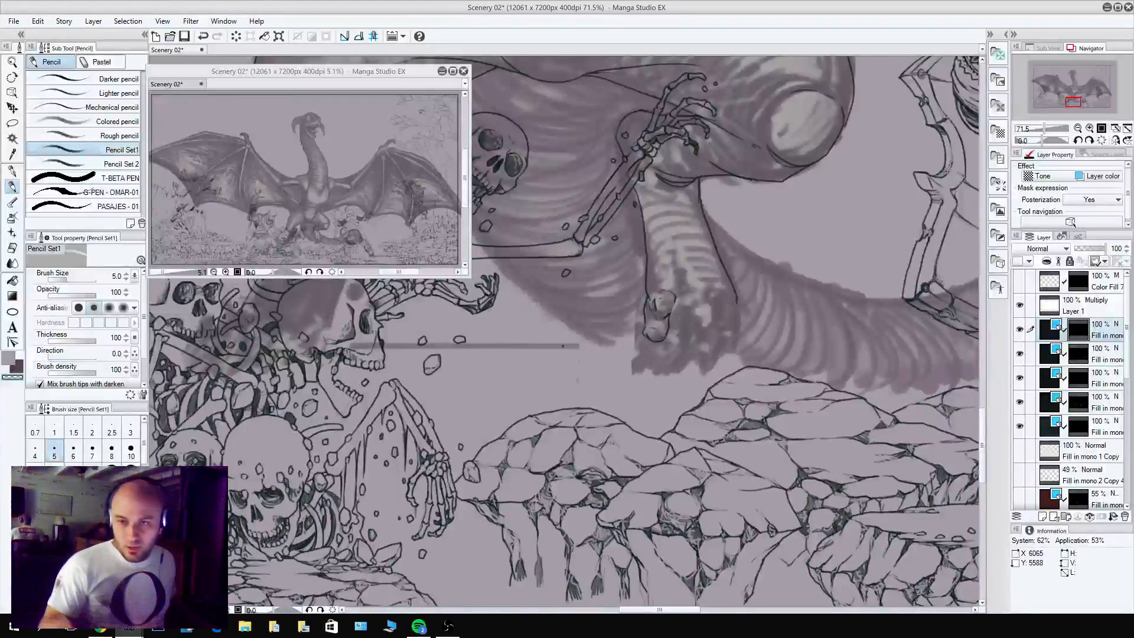
Extend the innermost toe with its lower segments and finish its tip with a dark curved claw.
{"action": "key", "text": "c"}
{"action": "mouse_move", "coordinate": [666, 337]}
{"action": "left_mouse_down"}
{"action": "mouse_move", "coordinate": [640, 335]}
{"action": "mouse_move", "coordinate": [637, 345]}
{"action": "mouse_move", "coordinate": [659, 345]}
{"action": "mouse_move", "coordinate": [642, 343]}
{"action": "mouse_move", "coordinate": [644, 354]}
{"action": "left_mouse_up"}
{"action": "key", "text": "c"}
{"action": "key", "text": "c"}
{"action": "key", "text": "c"}
{"action": "key", "text": "c"}
{"action": "key", "text": "c"}
{"action": "key", "text": "c"}
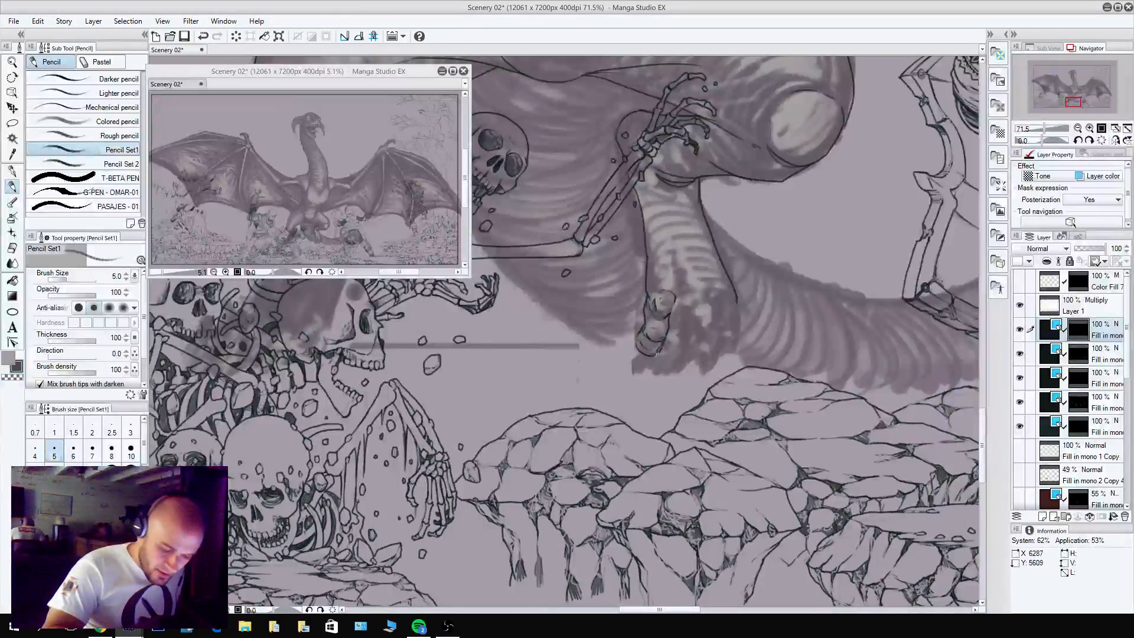
{"action": "mouse_move", "coordinate": [660, 351]}
{"action": "left_mouse_down"}
{"action": "mouse_move", "coordinate": [634, 360]}
{"action": "mouse_move", "coordinate": [639, 334]}
{"action": "mouse_move", "coordinate": [633, 361]}
{"action": "mouse_move", "coordinate": [648, 360]}
{"action": "left_mouse_up"}
{"action": "key", "text": "c"}
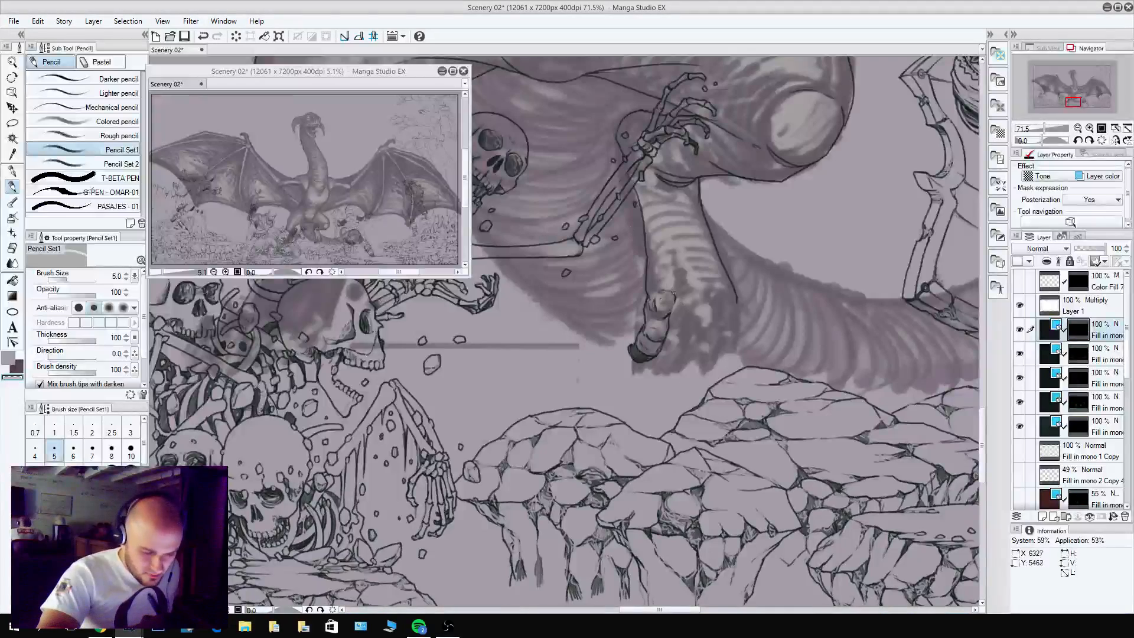
Pencil the crease running from the lower shin down beside the innermost toe and outline the upper knuckle of the neighbouring toe.
{"action": "key", "text": "c"}
{"action": "mouse_move", "coordinate": [675, 296]}
{"action": "left_mouse_down"}
{"action": "mouse_move", "coordinate": [670, 245]}
{"action": "mouse_move", "coordinate": [686, 321]}
{"action": "left_mouse_up"}
{"action": "key", "text": "c"}
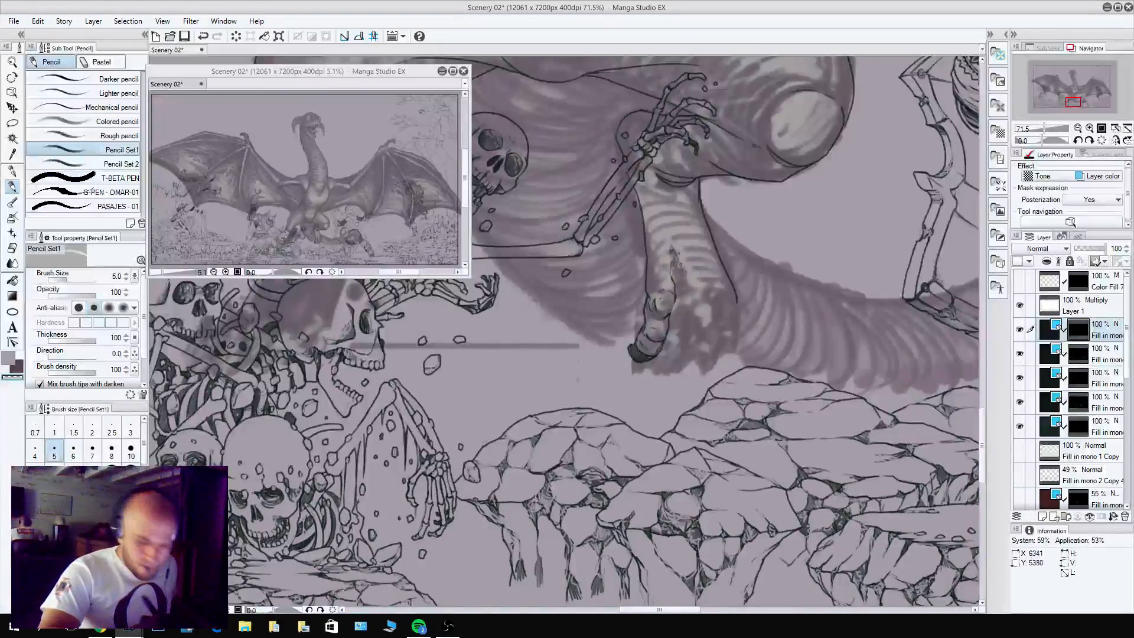
{"action": "key", "text": "c"}
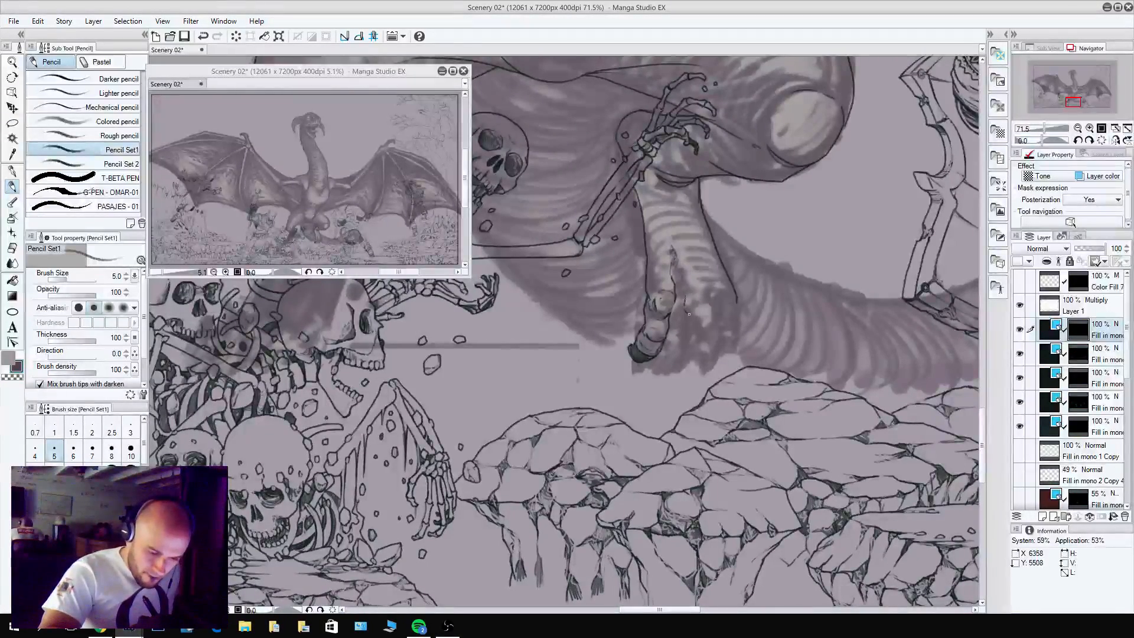
{"action": "mouse_move", "coordinate": [691, 308]}
{"action": "left_mouse_down"}
{"action": "mouse_move", "coordinate": [693, 283]}
{"action": "mouse_move", "coordinate": [687, 291]}
{"action": "mouse_move", "coordinate": [691, 281]}
{"action": "mouse_move", "coordinate": [665, 277]}
{"action": "left_mouse_up"}
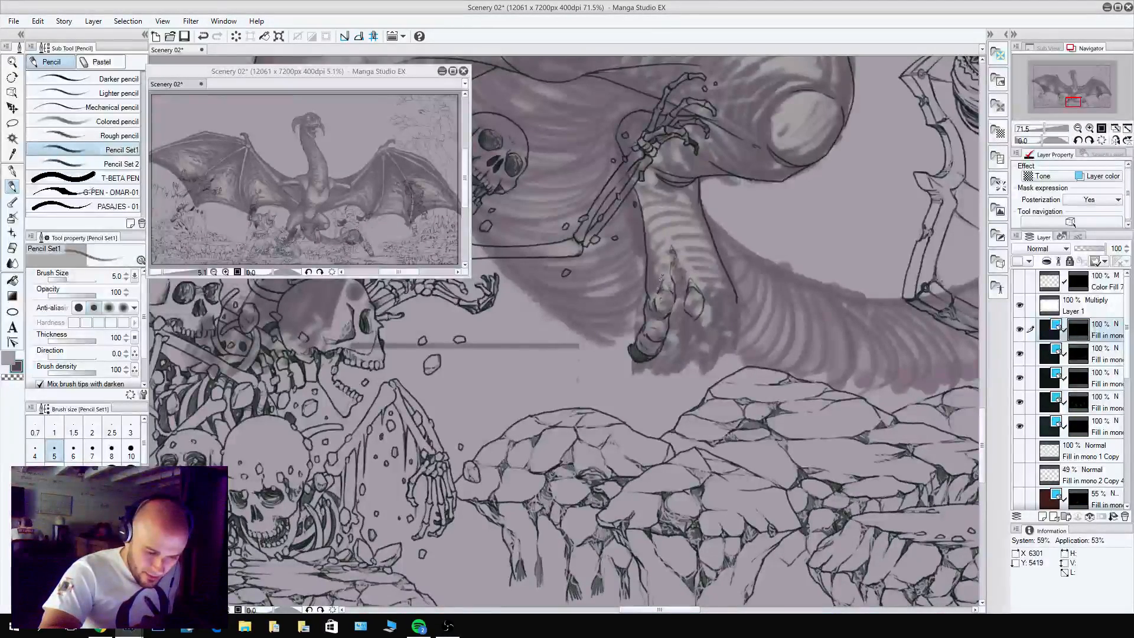
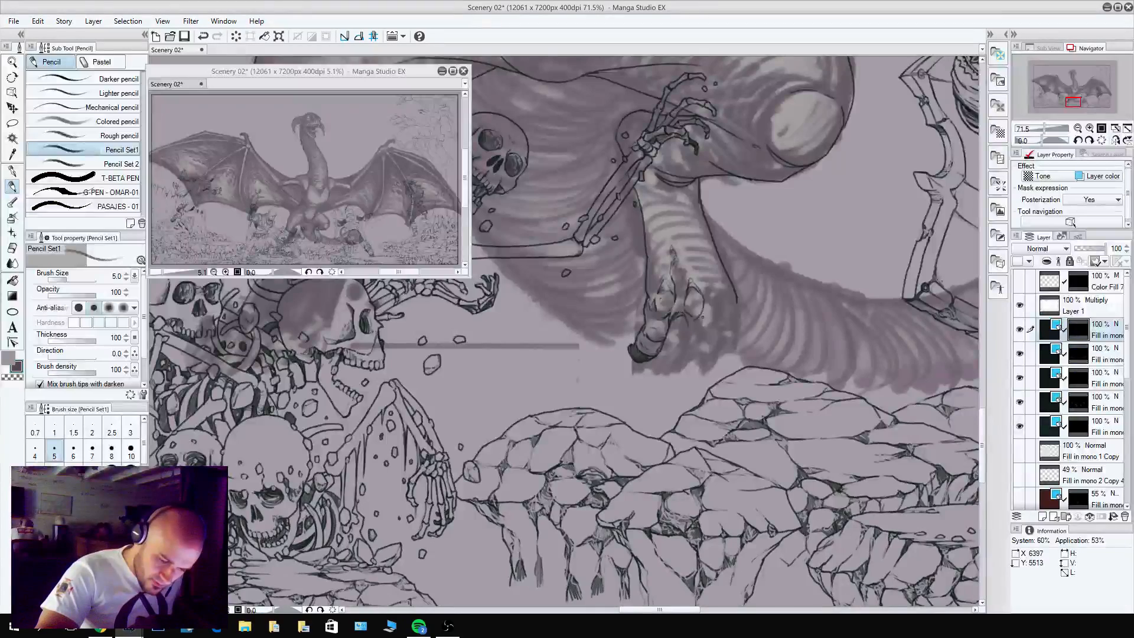
Refine the upper knuckle of the toe beside the innermost one and pencil the rounded lower segment beneath it.
{"action": "key", "text": "x"}
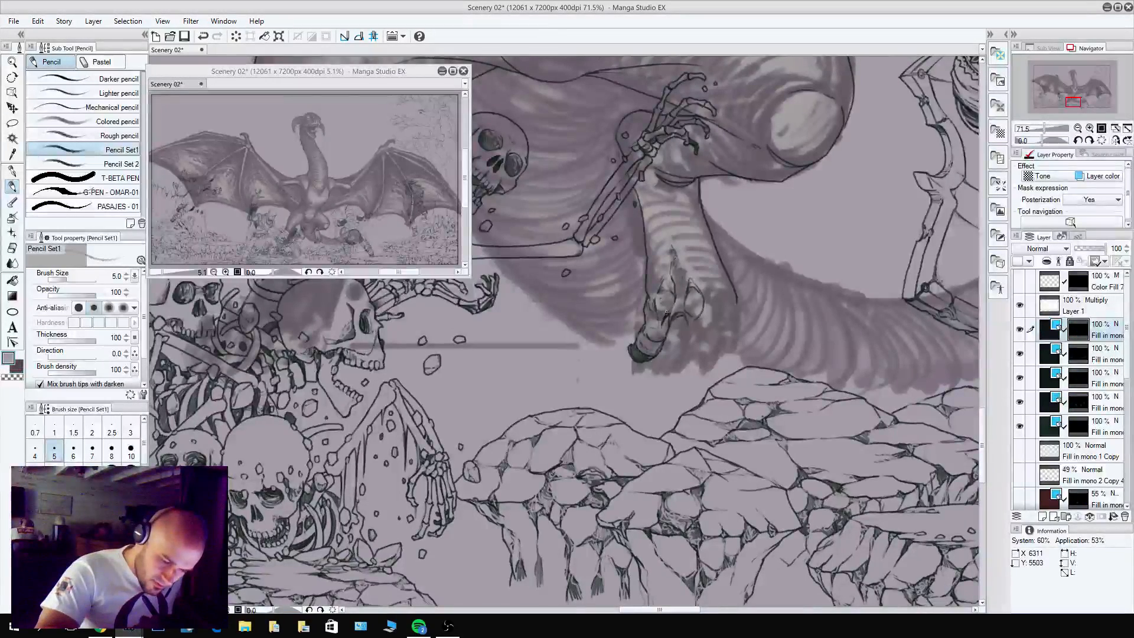
{"action": "left_click_drag", "start_coordinate": [666, 311], "coordinate": [662, 328]}
{"action": "key", "text": "c"}
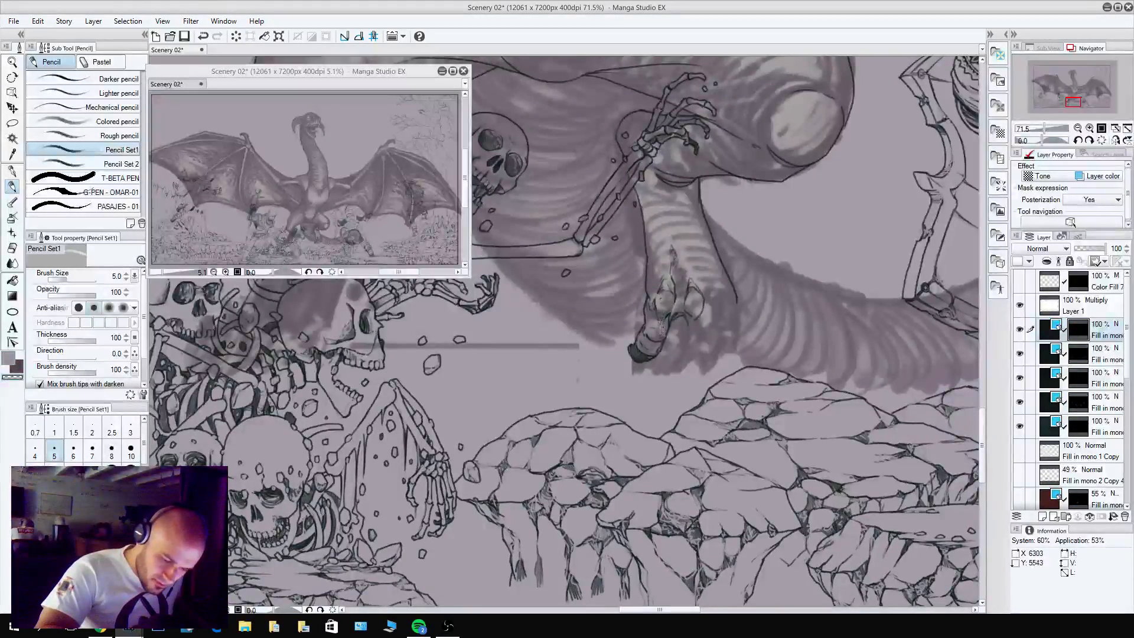
{"action": "key", "text": "c"}
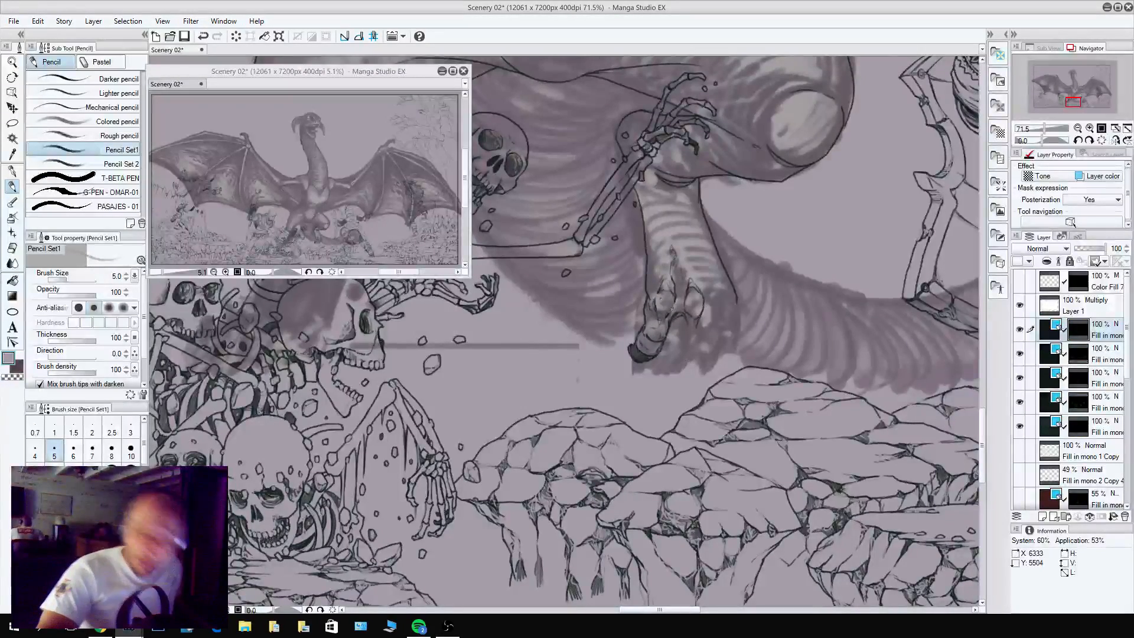
{"action": "left_click", "coordinate": [697, 331], "text": "alt"}
{"action": "mouse_move", "coordinate": [697, 319]}
{"action": "left_mouse_down"}
{"action": "mouse_move", "coordinate": [691, 350]}
{"action": "mouse_move", "coordinate": [697, 343]}
{"action": "left_mouse_up"}
{"action": "key", "text": "c"}
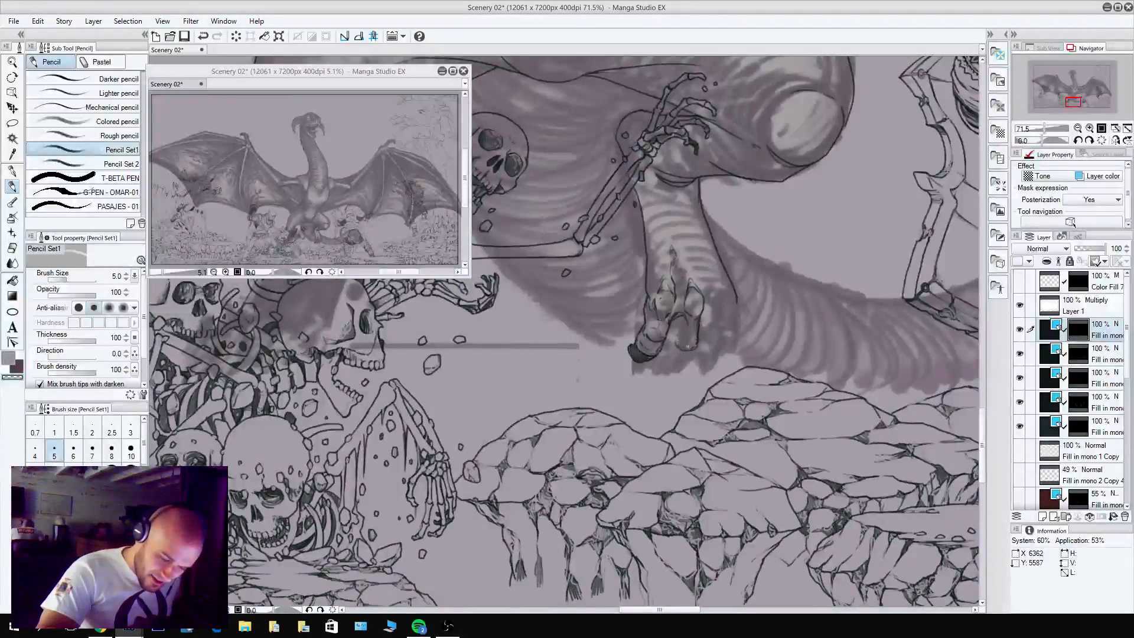
{"action": "key", "text": "c"}
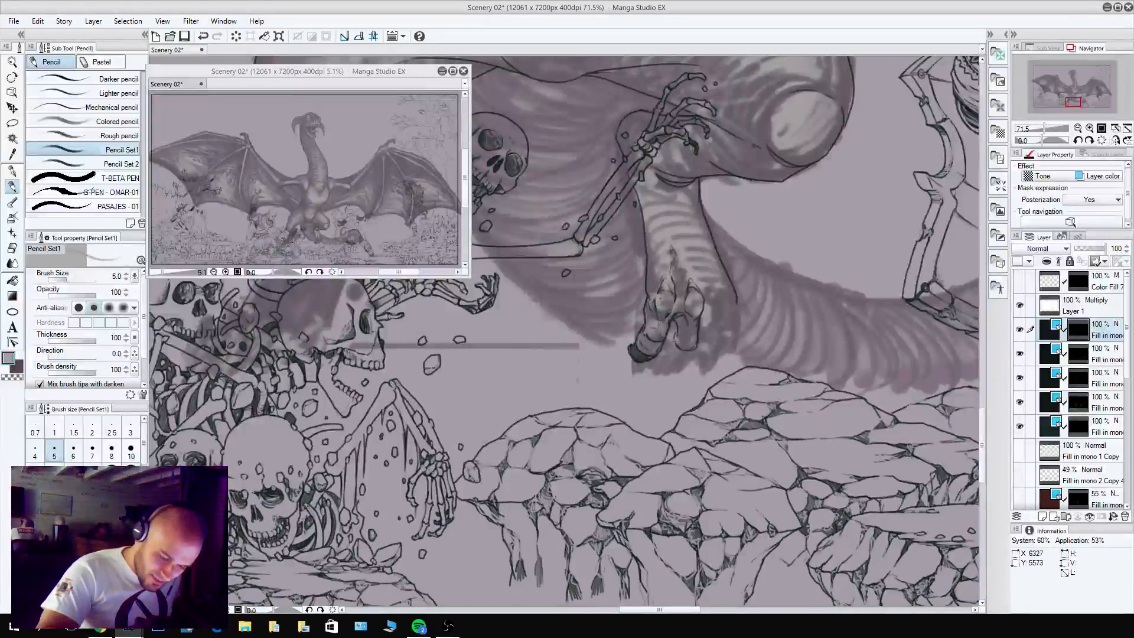
{"action": "left_click_drag", "start_coordinate": [675, 339], "coordinate": [679, 346]}
Clean up the second toe's contours and finish its tip with a dark curved claw pointing toward the innermost toe.
{"action": "key", "text": "c"}
{"action": "key", "text": "c"}
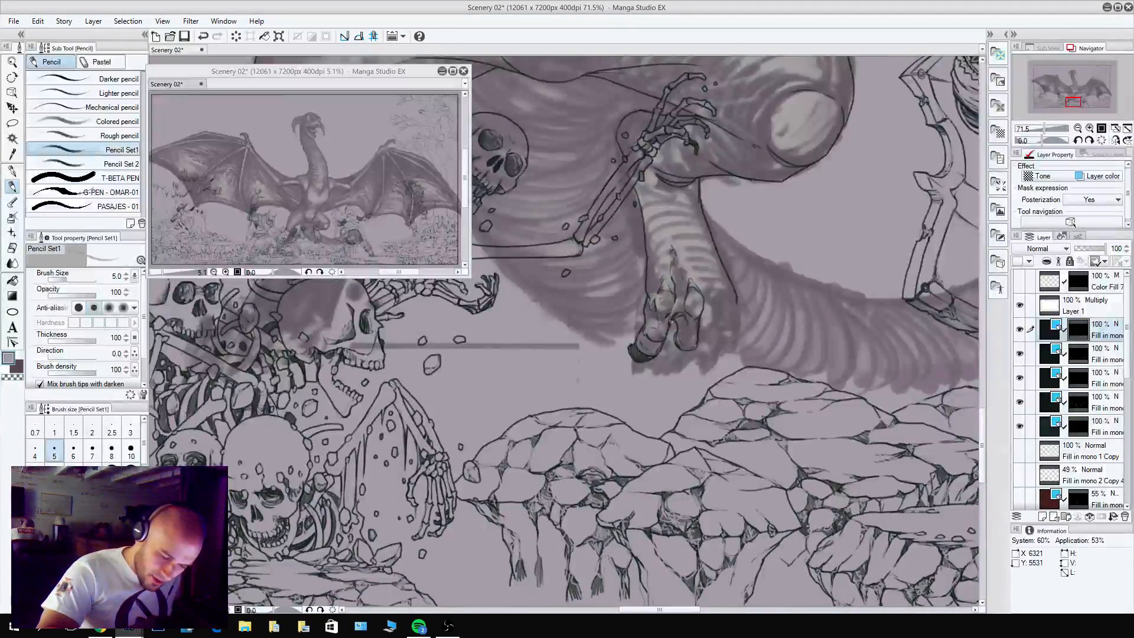
{"action": "key", "text": "c"}
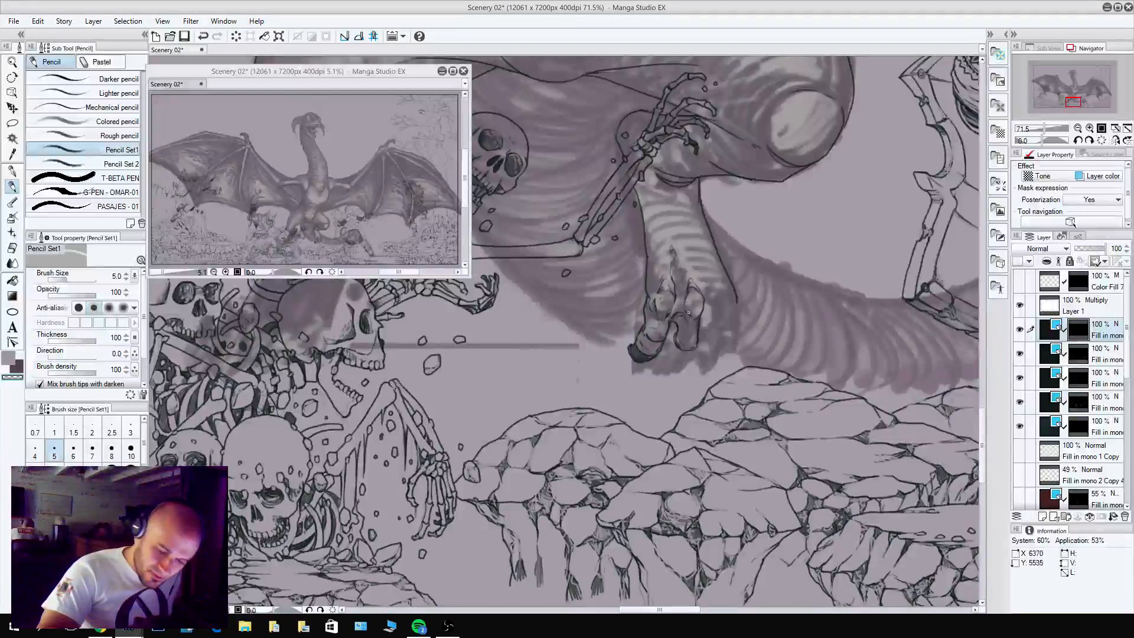
{"action": "key", "text": "c"}
{"action": "mouse_move", "coordinate": [673, 361]}
{"action": "left_mouse_down"}
{"action": "mouse_move", "coordinate": [673, 335]}
{"action": "mouse_move", "coordinate": [666, 347]}
{"action": "mouse_move", "coordinate": [684, 358]}
{"action": "mouse_move", "coordinate": [670, 342]}
{"action": "mouse_move", "coordinate": [679, 356]}
{"action": "mouse_move", "coordinate": [667, 353]}
{"action": "mouse_move", "coordinate": [685, 359]}
{"action": "mouse_move", "coordinate": [661, 363]}
{"action": "left_mouse_up"}
{"action": "left_click_drag", "start_coordinate": [662, 346], "coordinate": [671, 361]}
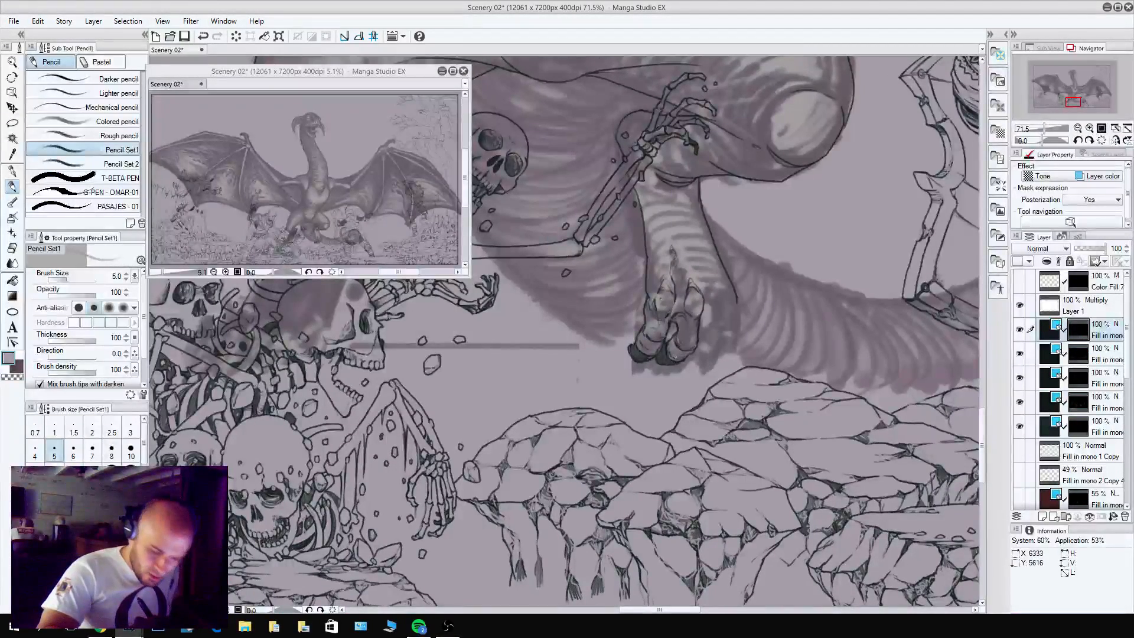
Refine the second toe's knuckle and pencil tendon lines running from the toe knuckles up onto the lower shin.
{"action": "key", "text": "x"}
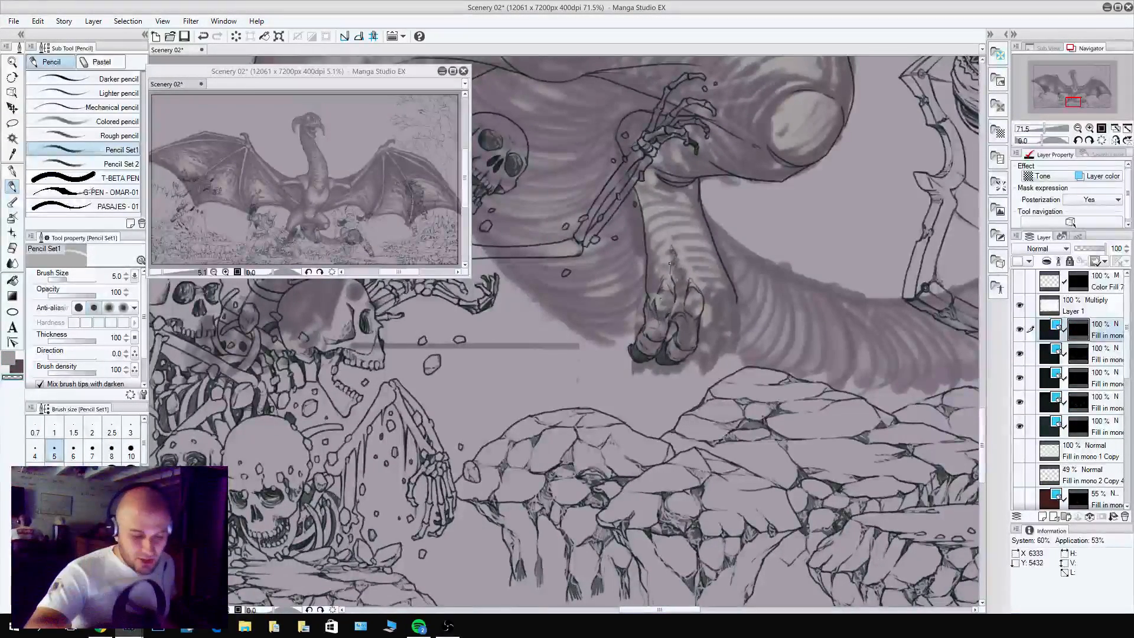
{"action": "key", "text": "c"}
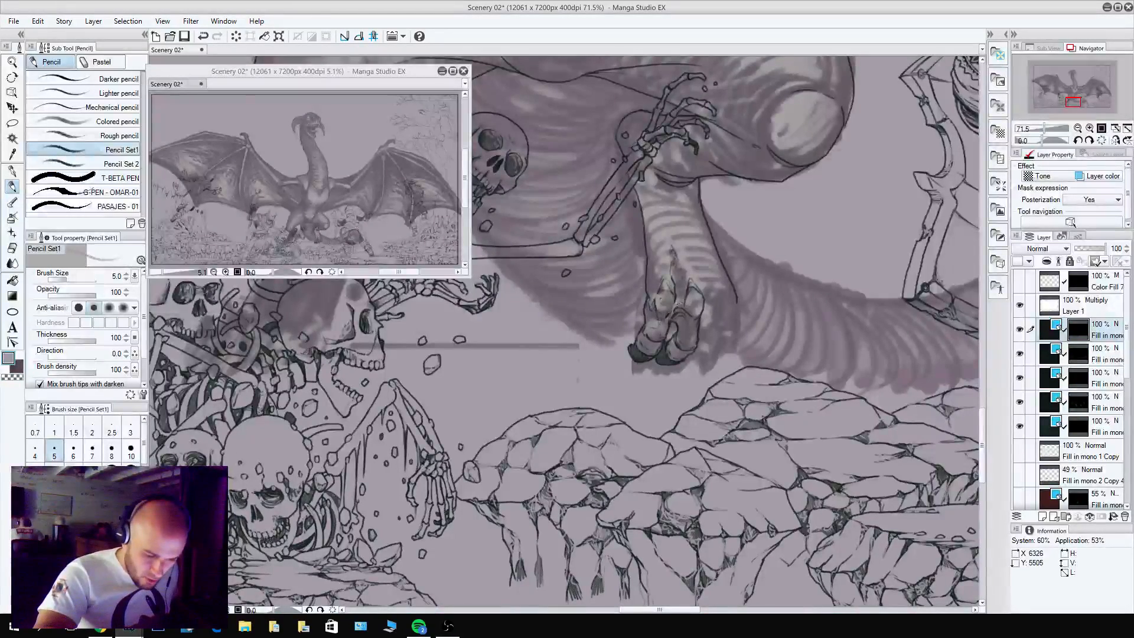
{"action": "key", "text": "c"}
{"action": "left_click", "coordinate": [684, 286], "text": "alt"}
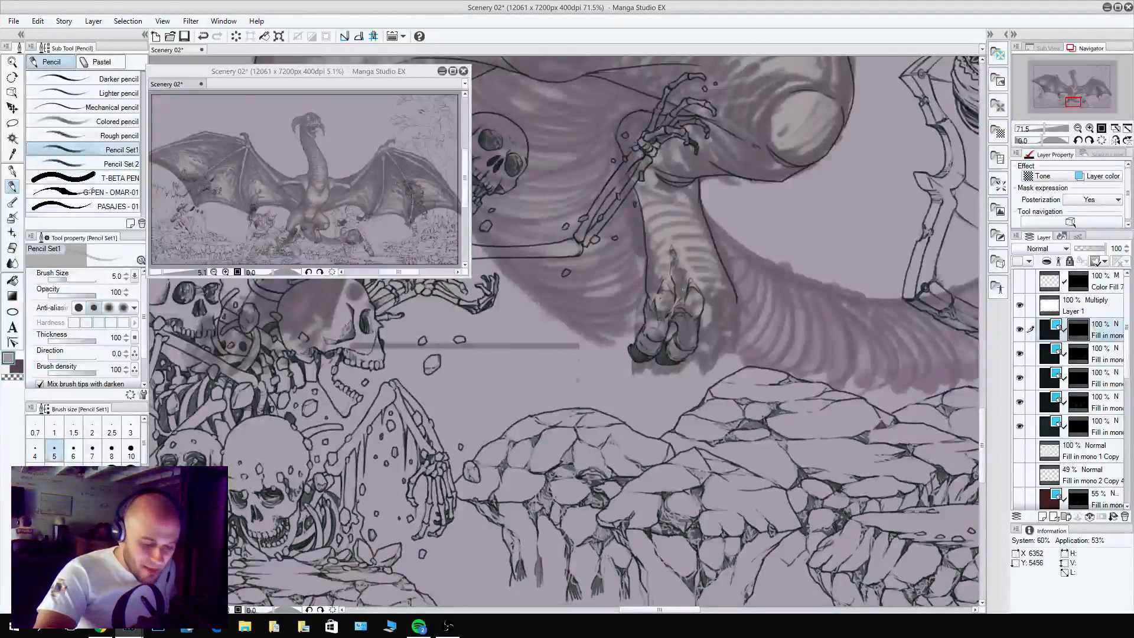
{"action": "mouse_move", "coordinate": [681, 273]}
{"action": "left_mouse_down"}
{"action": "mouse_move", "coordinate": [690, 285]}
{"action": "mouse_move", "coordinate": [680, 278]}
{"action": "mouse_move", "coordinate": [678, 291]}
{"action": "mouse_move", "coordinate": [701, 287]}
{"action": "mouse_move", "coordinate": [695, 256]}
{"action": "left_mouse_up"}
{"action": "key", "text": "c"}
{"action": "key", "text": "c"}
{"action": "left_click", "coordinate": [674, 227], "text": "alt"}
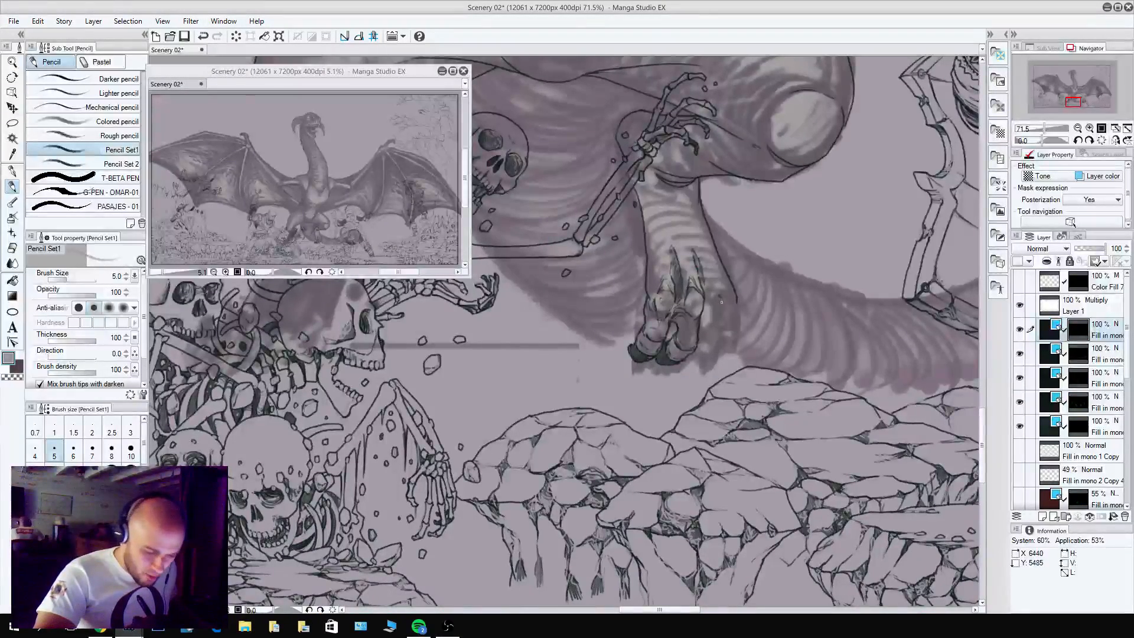
Outline the third toe from its tendon on the lower shin through its knuckles down to the clawed tip.
{"action": "mouse_move", "coordinate": [721, 293]}
{"action": "left_mouse_down"}
{"action": "mouse_move", "coordinate": [711, 317]}
{"action": "mouse_move", "coordinate": [712, 264]}
{"action": "mouse_move", "coordinate": [720, 292]}
{"action": "mouse_move", "coordinate": [705, 244]}
{"action": "left_mouse_up"}
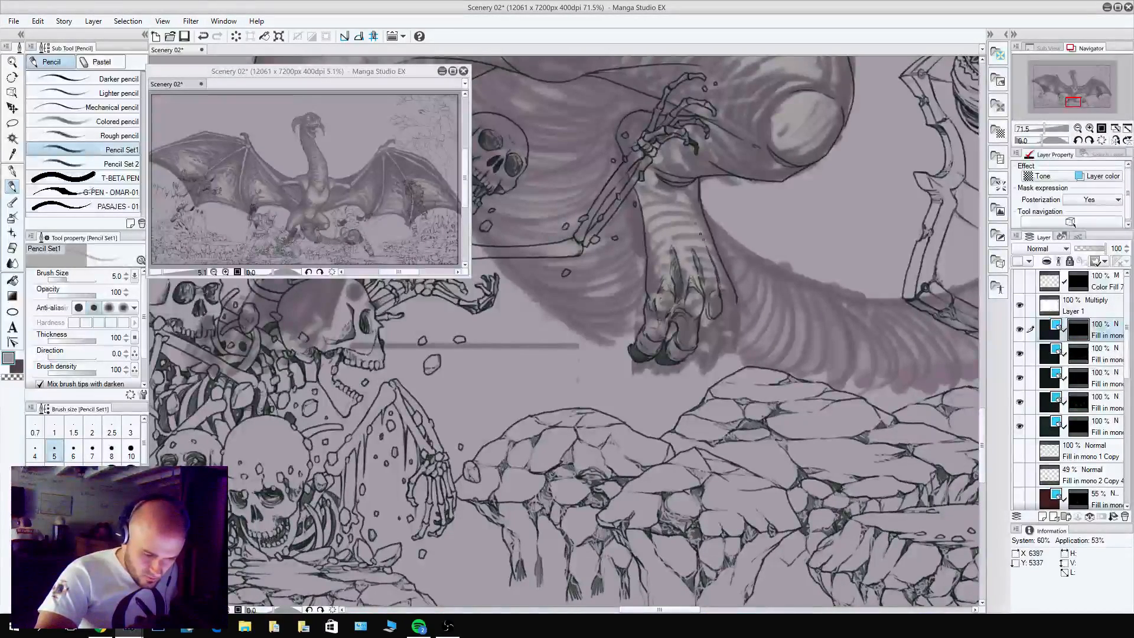
{"action": "key", "text": "c"}
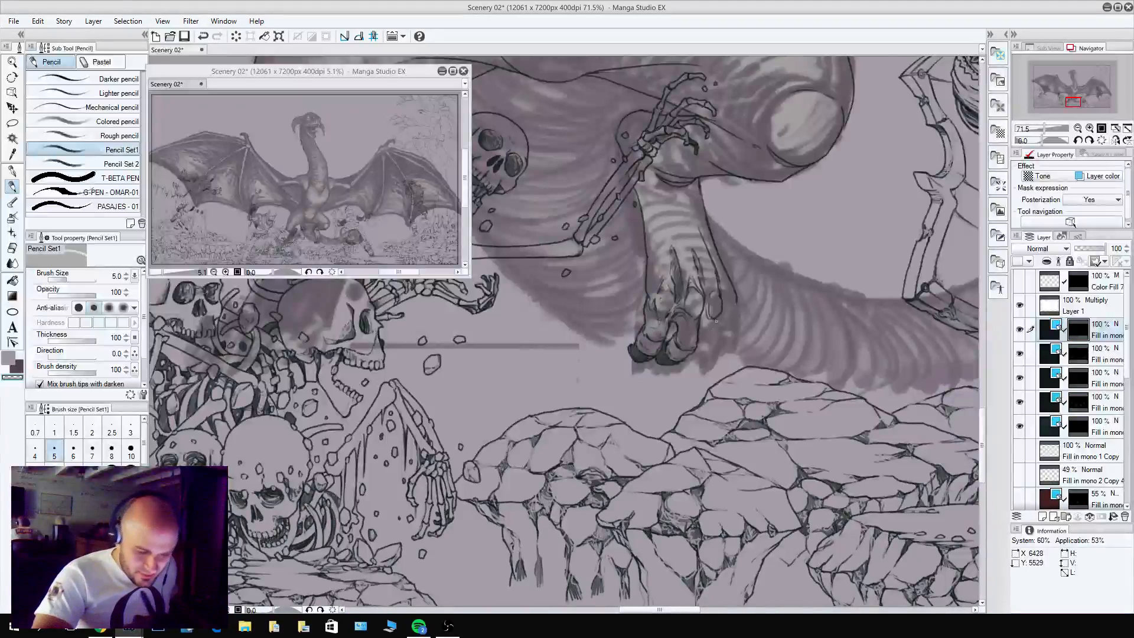
{"action": "key", "text": "c"}
{"action": "mouse_move", "coordinate": [707, 348]}
{"action": "left_mouse_down"}
{"action": "mouse_move", "coordinate": [716, 338]}
{"action": "mouse_move", "coordinate": [700, 319]}
{"action": "mouse_move", "coordinate": [713, 331]}
{"action": "mouse_move", "coordinate": [687, 363]}
{"action": "mouse_move", "coordinate": [706, 354]}
{"action": "left_mouse_up"}
{"action": "left_click", "coordinate": [706, 328], "text": "alt"}
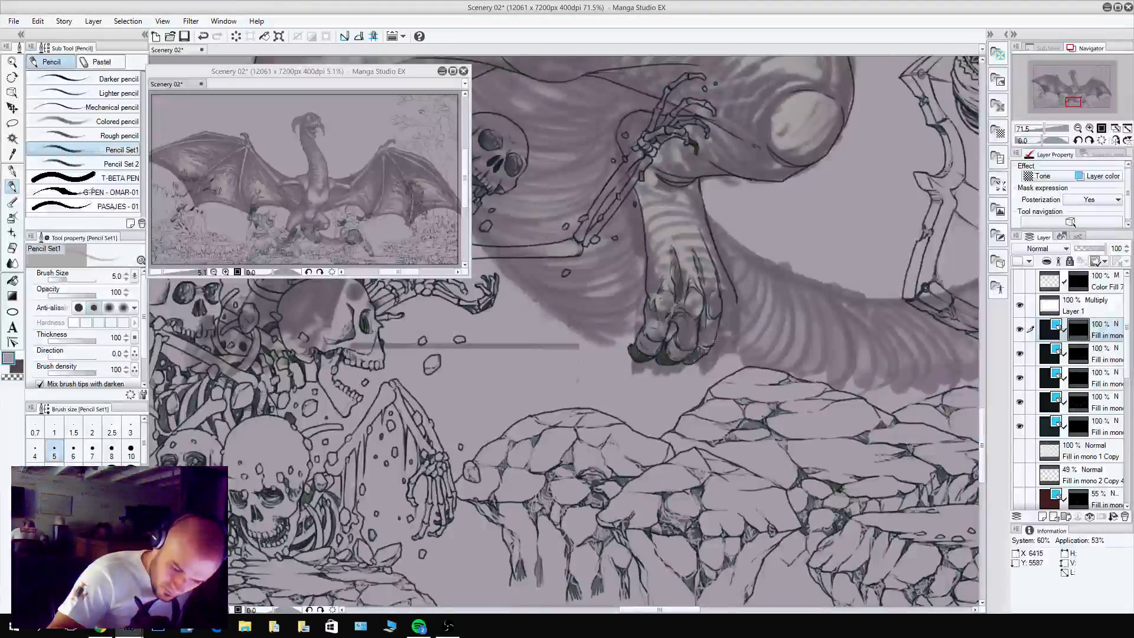
Rework the lower end of the shin's outer edge and pencil the outermost toe's upper knuckle there.
{"action": "left_click", "coordinate": [735, 298], "text": "alt"}
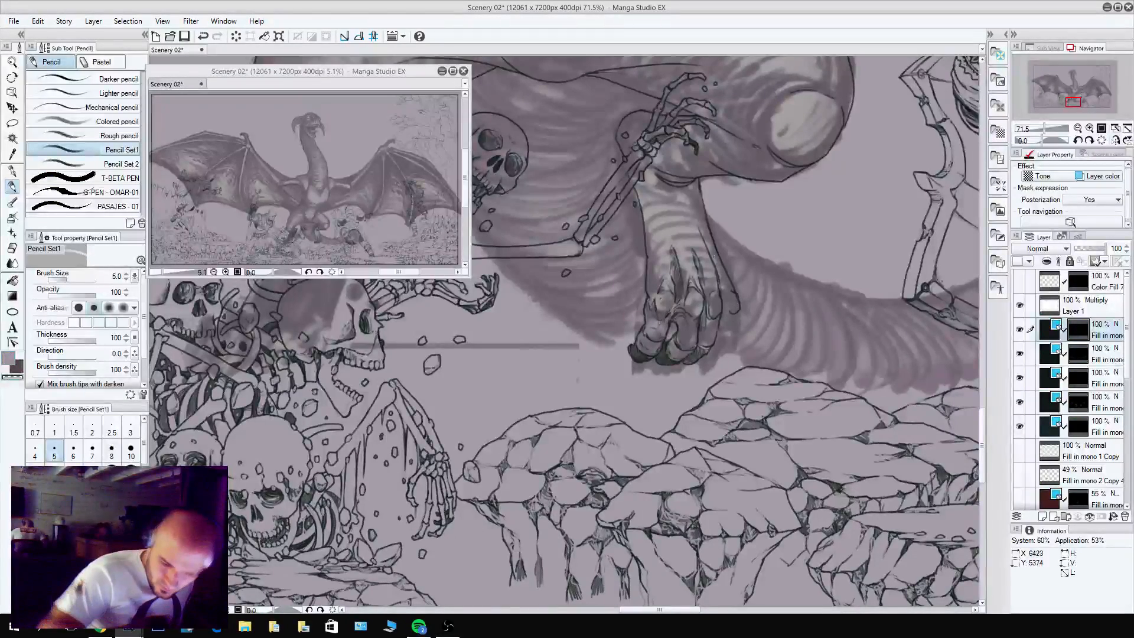
{"action": "key", "text": "ctrl+z"}
{"action": "mouse_move", "coordinate": [724, 281]}
{"action": "left_mouse_down"}
{"action": "mouse_move", "coordinate": [736, 311]}
{"action": "mouse_move", "coordinate": [731, 293]}
{"action": "left_mouse_up"}
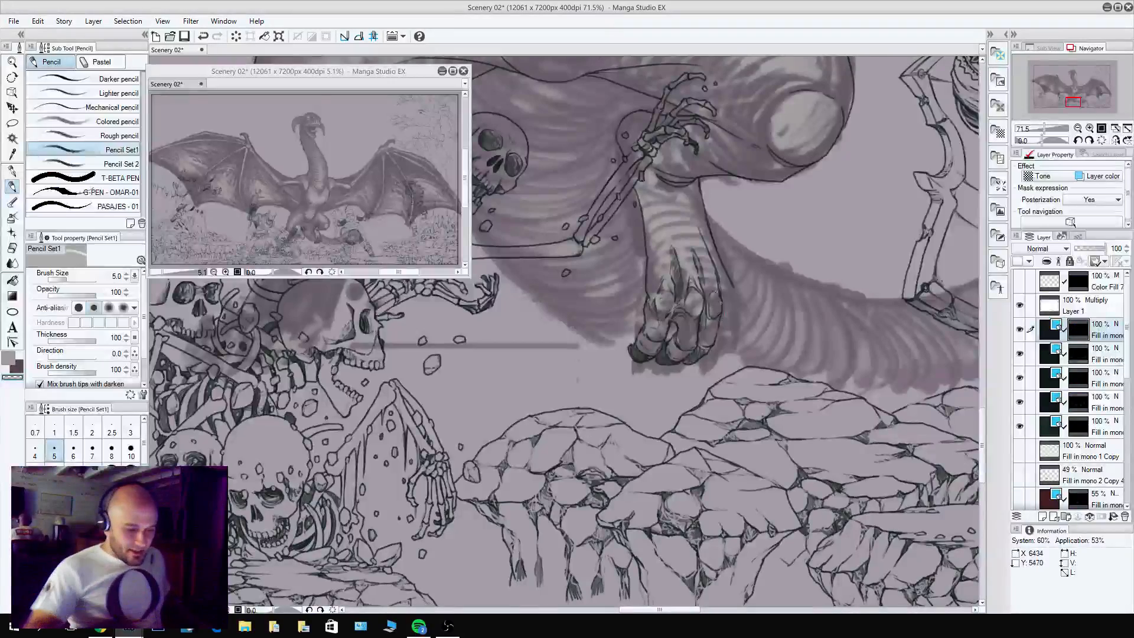
{"action": "key", "text": "c"}
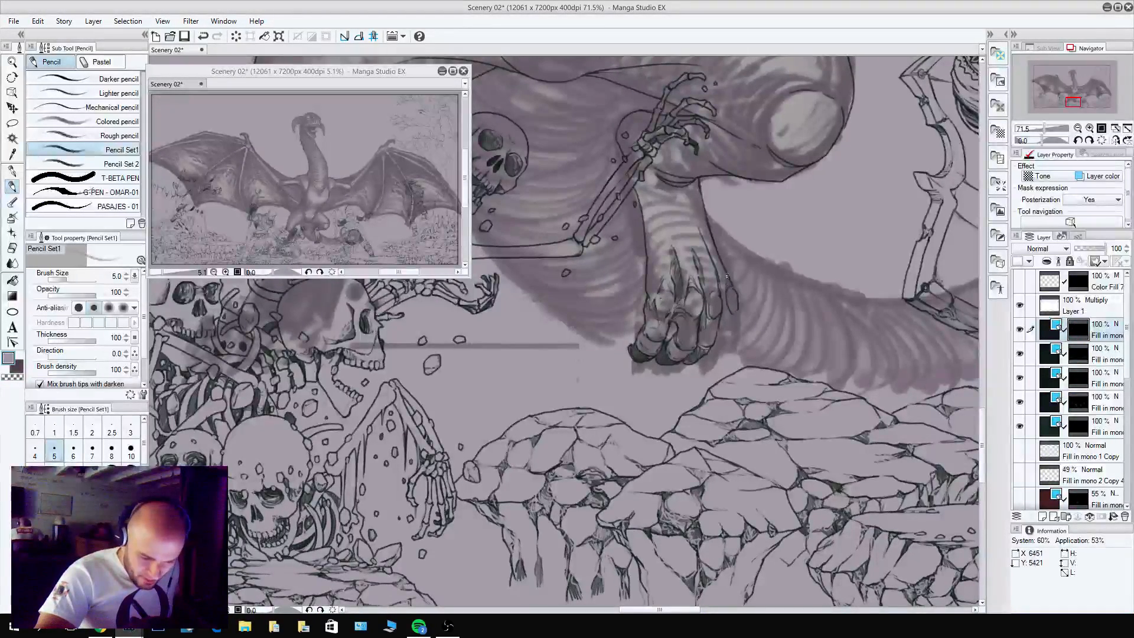
{"action": "key", "text": "c"}
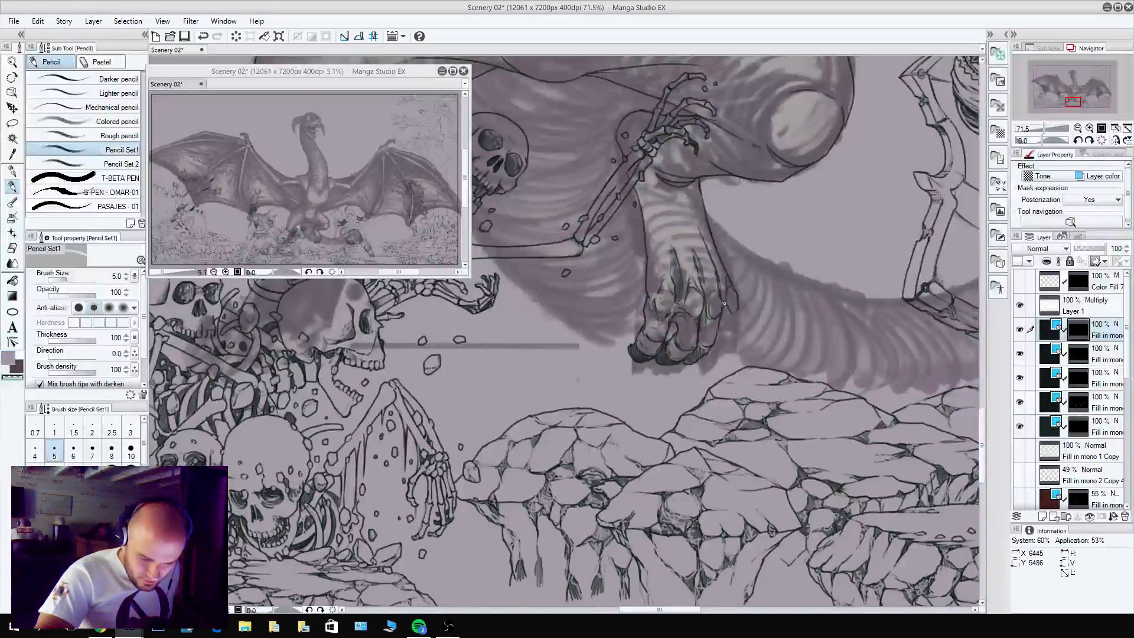
Extend the outermost toe with its lower segments and finish its tip with a dark claw.
{"action": "key", "text": "c"}
{"action": "mouse_move", "coordinate": [737, 308]}
{"action": "left_mouse_down"}
{"action": "mouse_move", "coordinate": [729, 337]}
{"action": "mouse_move", "coordinate": [737, 330]}
{"action": "mouse_move", "coordinate": [722, 320]}
{"action": "mouse_move", "coordinate": [719, 331]}
{"action": "mouse_move", "coordinate": [726, 350]}
{"action": "left_mouse_up"}
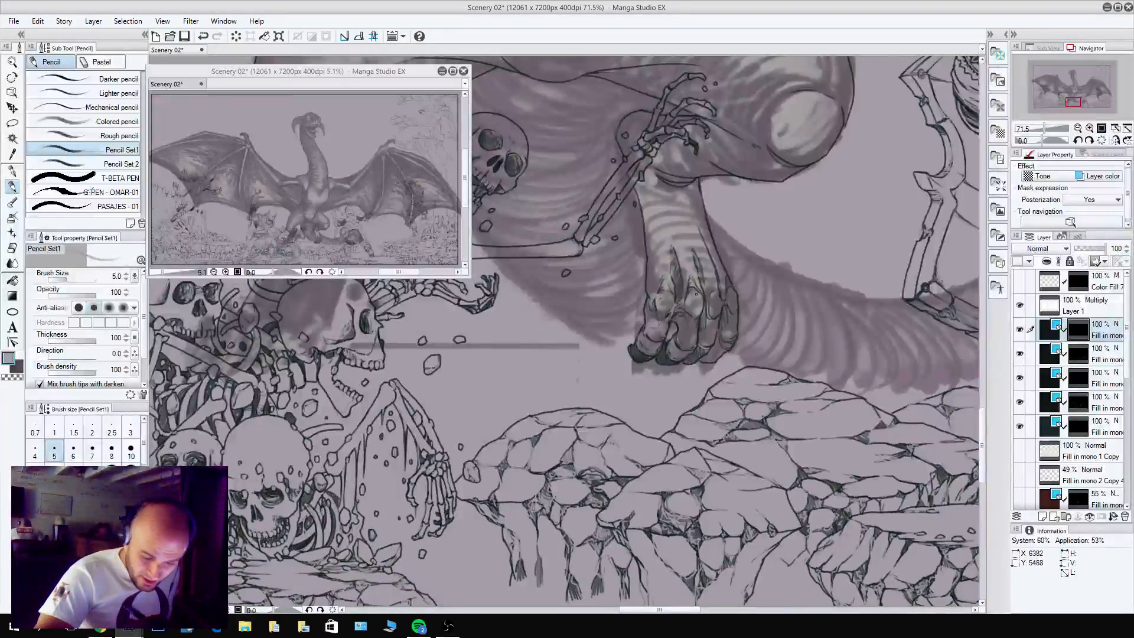
{"action": "key", "text": "ctrl+z"}
{"action": "mouse_move", "coordinate": [719, 333]}
{"action": "left_mouse_down"}
{"action": "mouse_move", "coordinate": [711, 352]}
{"action": "mouse_move", "coordinate": [736, 346]}
{"action": "left_mouse_up"}
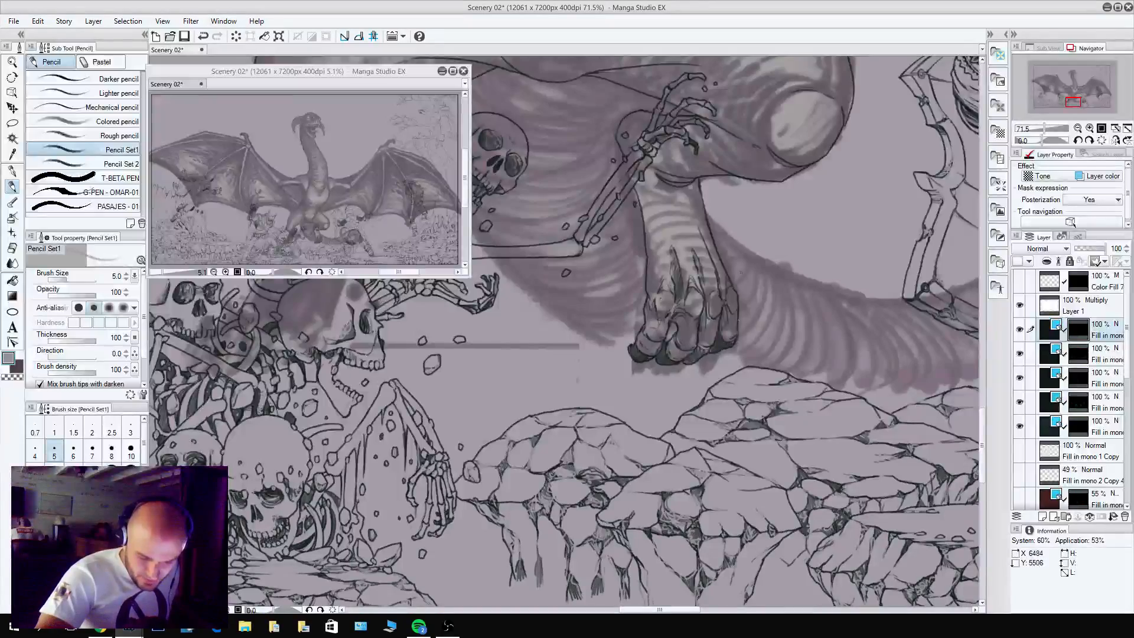
Outline the curved outer edge of the tail's base from behind the skeleton's skull down to the clawed foot.
{"action": "left_click_drag", "start_coordinate": [774, 452], "coordinate": [719, 481]}
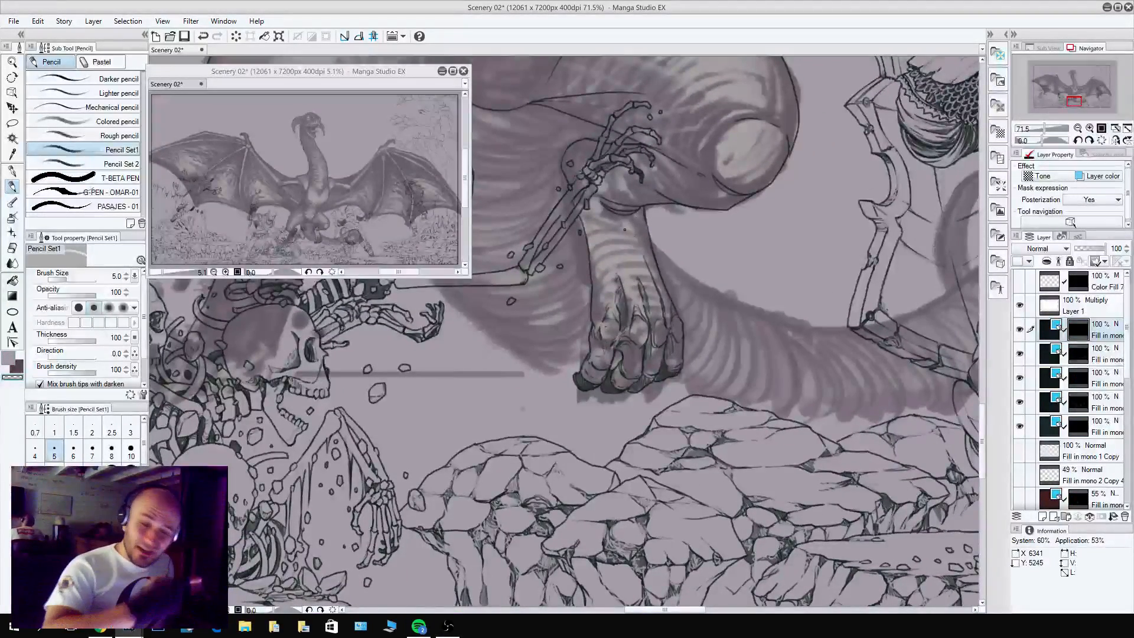
{"action": "left_click_drag", "start_coordinate": [735, 186], "coordinate": [803, 266]}
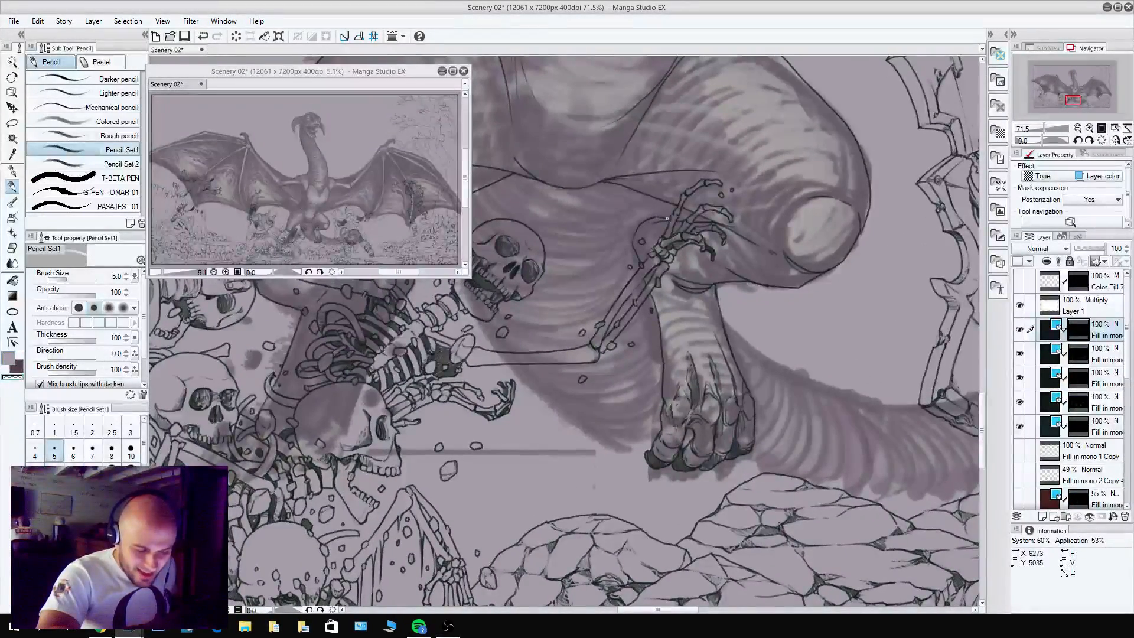
{"action": "key", "text": "c"}
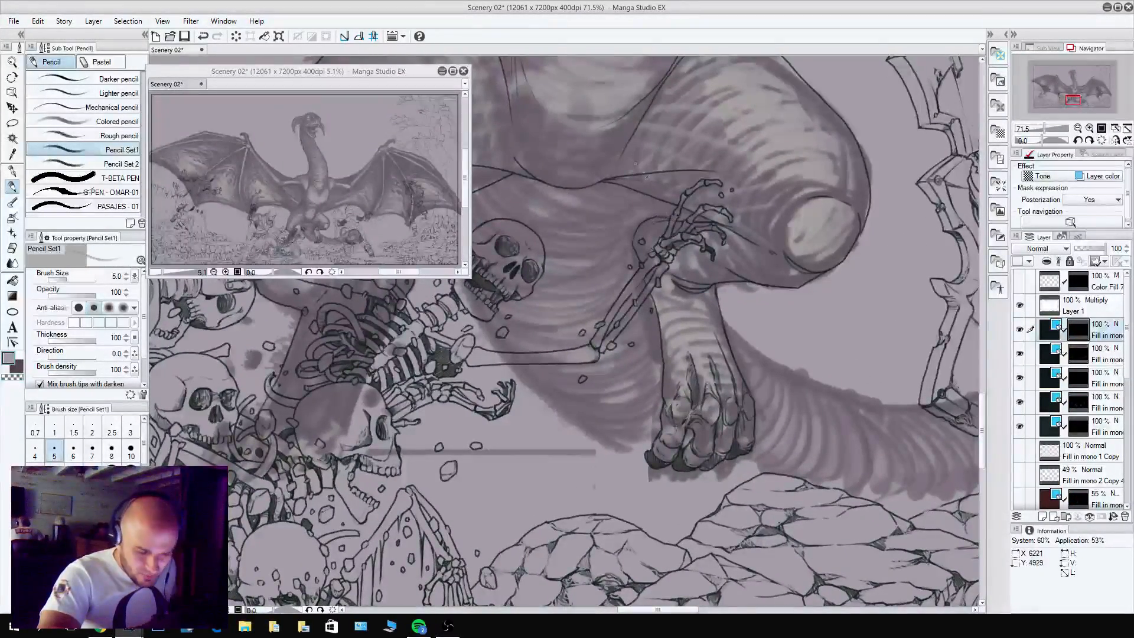
{"action": "left_click_drag", "start_coordinate": [646, 176], "coordinate": [741, 235]}
{"action": "left_click_drag", "start_coordinate": [546, 261], "coordinate": [553, 335]}
{"action": "mouse_move", "coordinate": [571, 377]}
{"action": "left_mouse_down"}
{"action": "mouse_move", "coordinate": [611, 433]}
{"action": "mouse_move", "coordinate": [560, 370]}
{"action": "mouse_move", "coordinate": [637, 459]}
{"action": "mouse_move", "coordinate": [741, 517]}
{"action": "left_mouse_up"}
{"action": "key", "text": "c"}
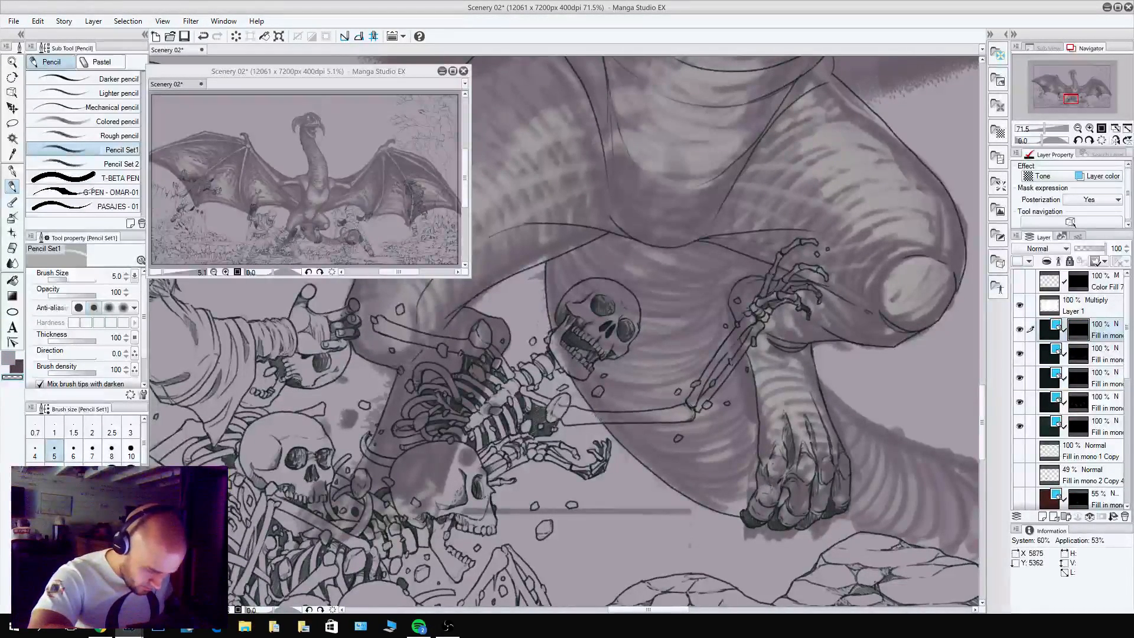
Pencil the tail's upper edge from beside the clawed foot across toward the armoured knight.
{"action": "left_click_drag", "start_coordinate": [789, 428], "coordinate": [417, 387]}
{"action": "left_click_drag", "start_coordinate": [528, 437], "coordinate": [545, 502]}
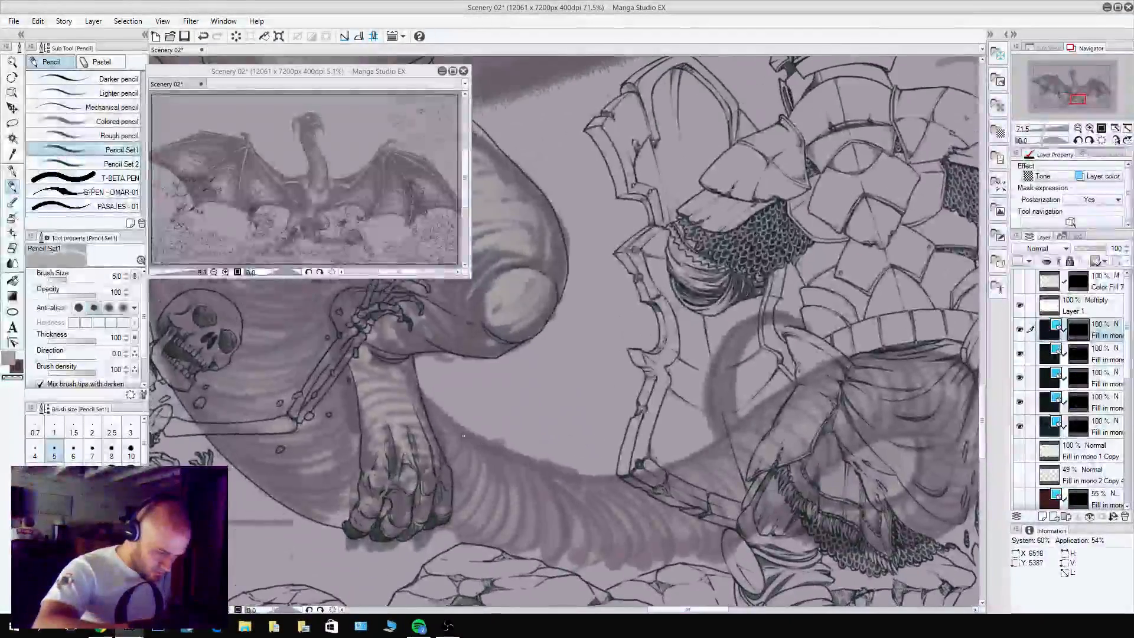
{"action": "left_click_drag", "start_coordinate": [464, 436], "coordinate": [629, 533]}
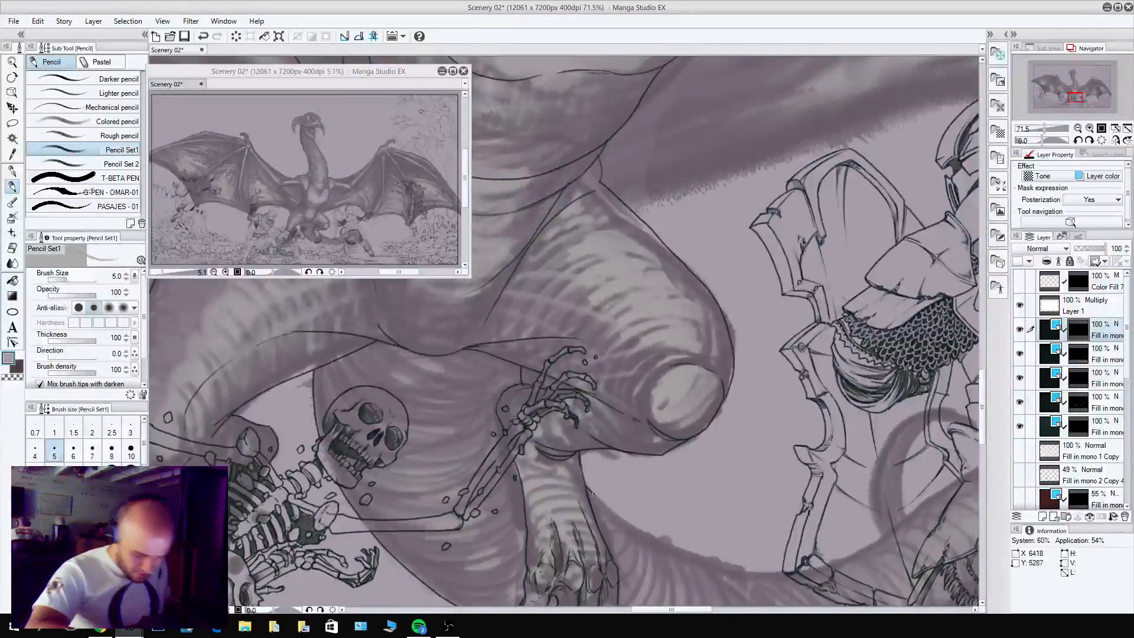
{"action": "mouse_move", "coordinate": [593, 493]}
{"action": "left_mouse_down"}
{"action": "mouse_move", "coordinate": [679, 548]}
{"action": "mouse_move", "coordinate": [782, 565]}
{"action": "mouse_move", "coordinate": [875, 544]}
{"action": "mouse_move", "coordinate": [917, 487]}
{"action": "mouse_move", "coordinate": [750, 430]}
{"action": "mouse_move", "coordinate": [581, 331]}
{"action": "left_mouse_up"}
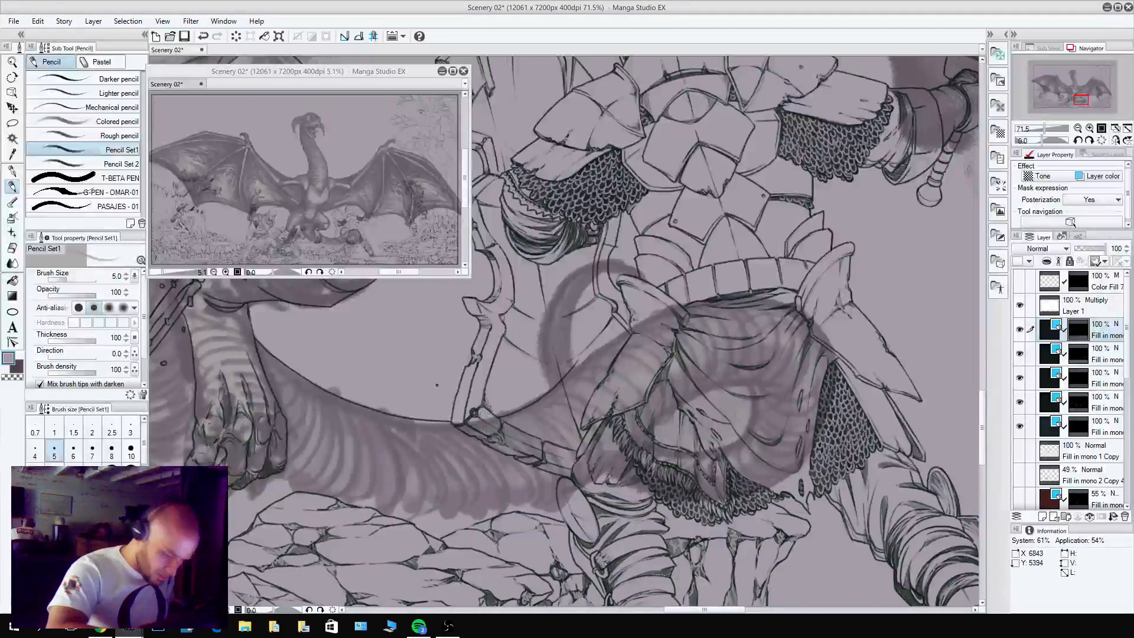
Hide the four visible line-art layers beneath the dragon's layer to expose the whole coiled tail beyond the foot.
{"action": "left_click_drag", "start_coordinate": [731, 278], "coordinate": [608, 378]}
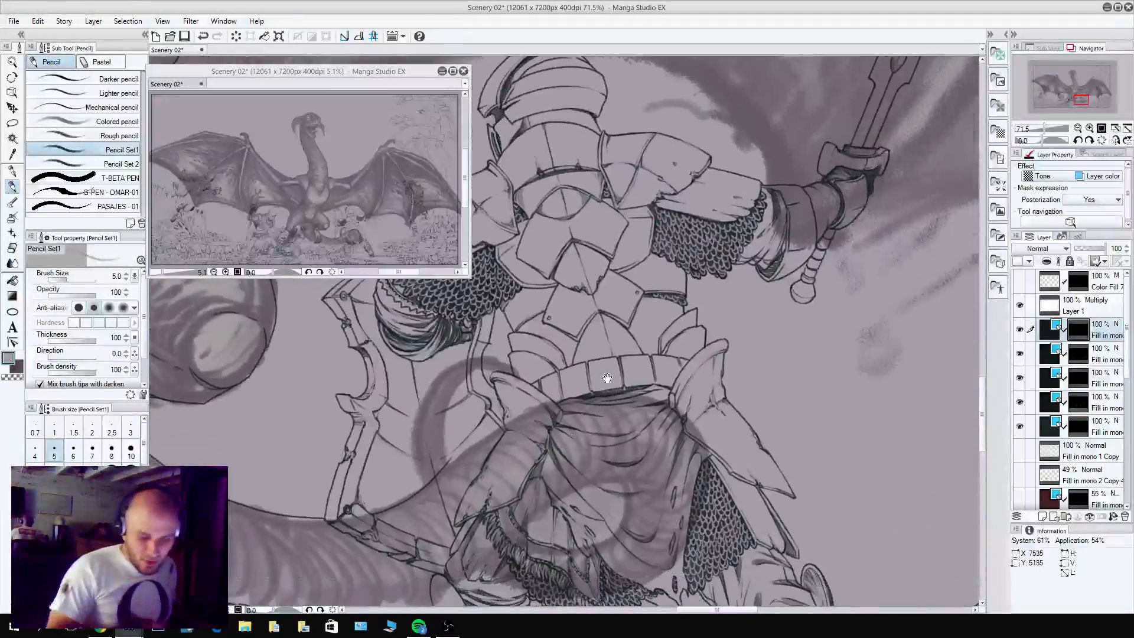
{"action": "mouse_move", "coordinate": [872, 455]}
{"action": "left_mouse_down"}
{"action": "mouse_move", "coordinate": [865, 292]}
{"action": "mouse_move", "coordinate": [908, 274]}
{"action": "left_mouse_up"}
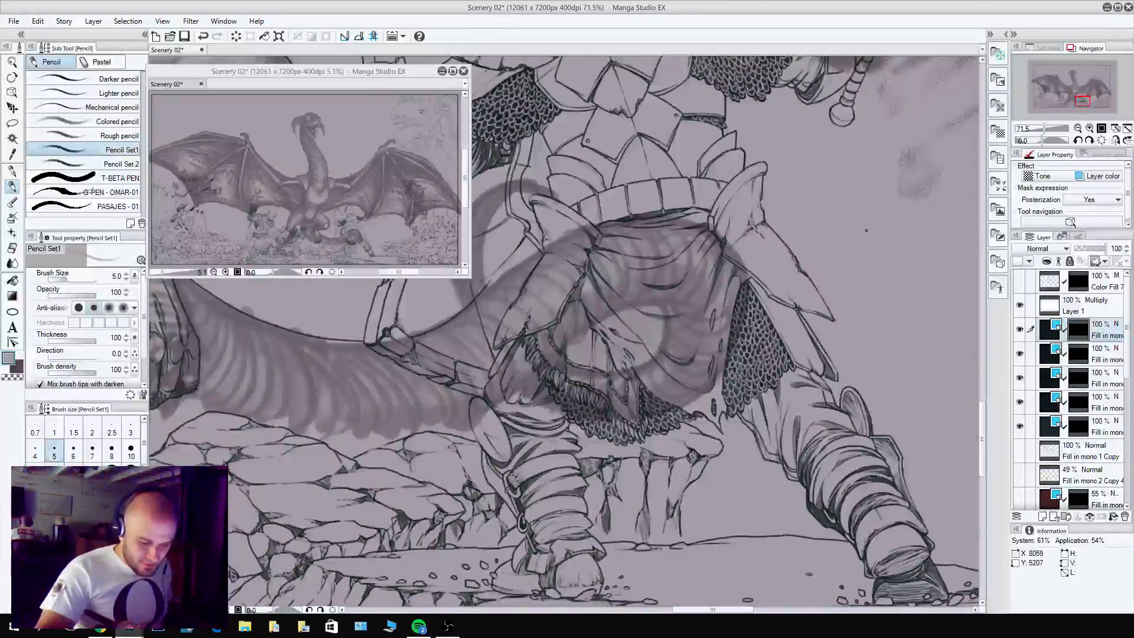
{"action": "left_click_drag", "start_coordinate": [627, 435], "coordinate": [795, 491]}
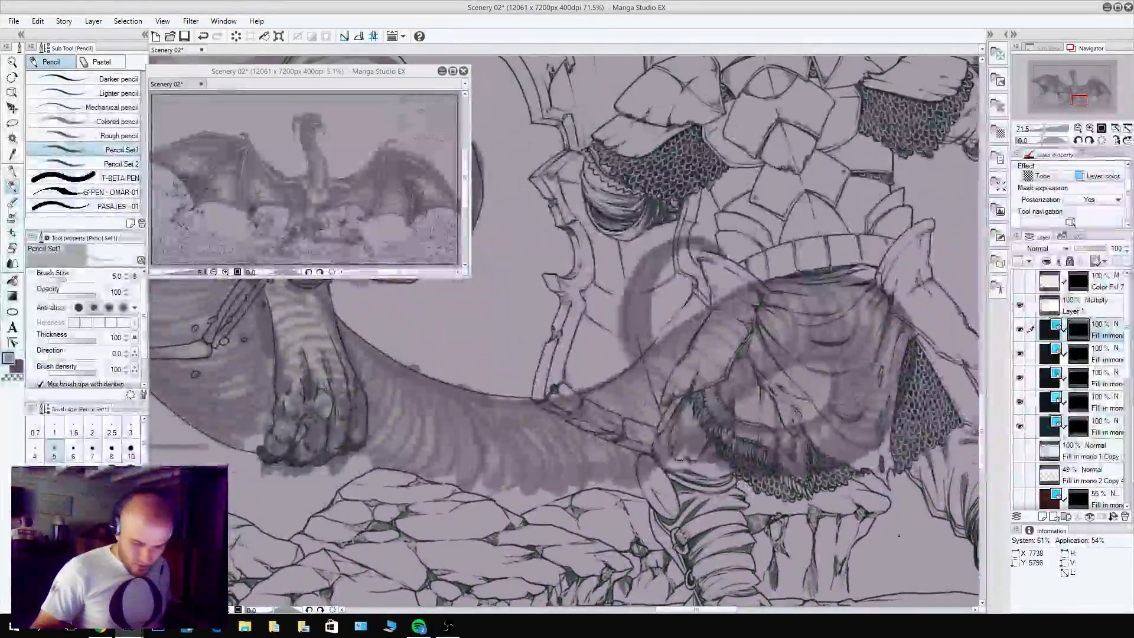
{"action": "left_click_drag", "start_coordinate": [866, 479], "coordinate": [812, 499]}
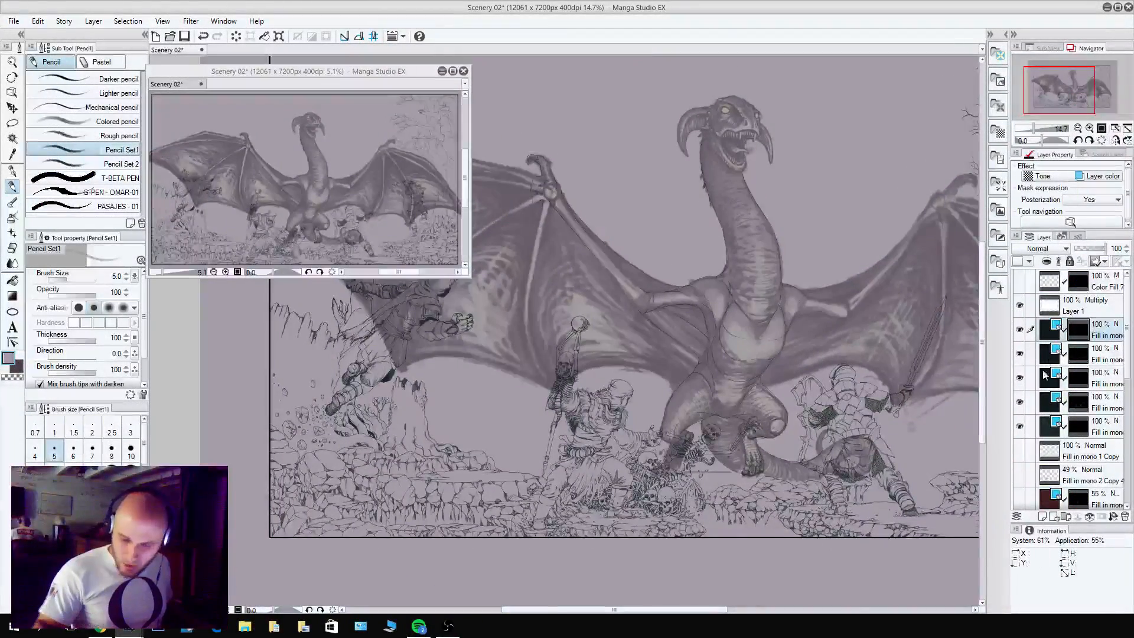
{"action": "mouse_move", "coordinate": [1128, 361]}
{"action": "left_mouse_down"}
{"action": "mouse_move", "coordinate": [1129, 379]}
{"action": "mouse_move", "coordinate": [1129, 362]}
{"action": "left_mouse_up"}
{"action": "left_click_drag", "start_coordinate": [1020, 354], "coordinate": [1020, 429]}
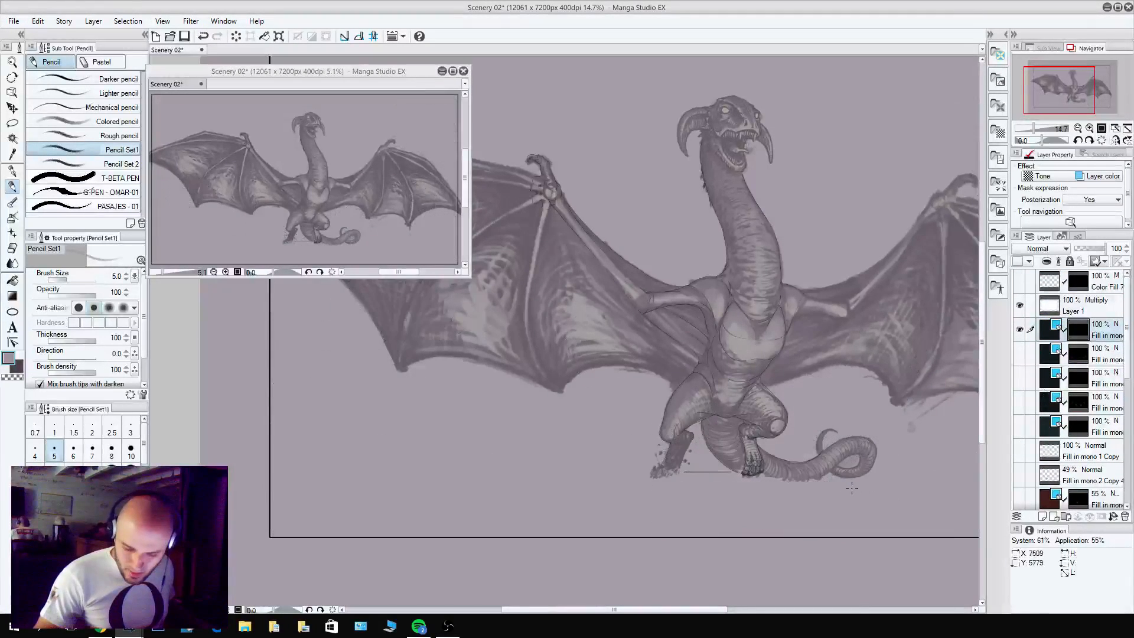
{"action": "left_click_drag", "start_coordinate": [824, 491], "coordinate": [724, 558]}
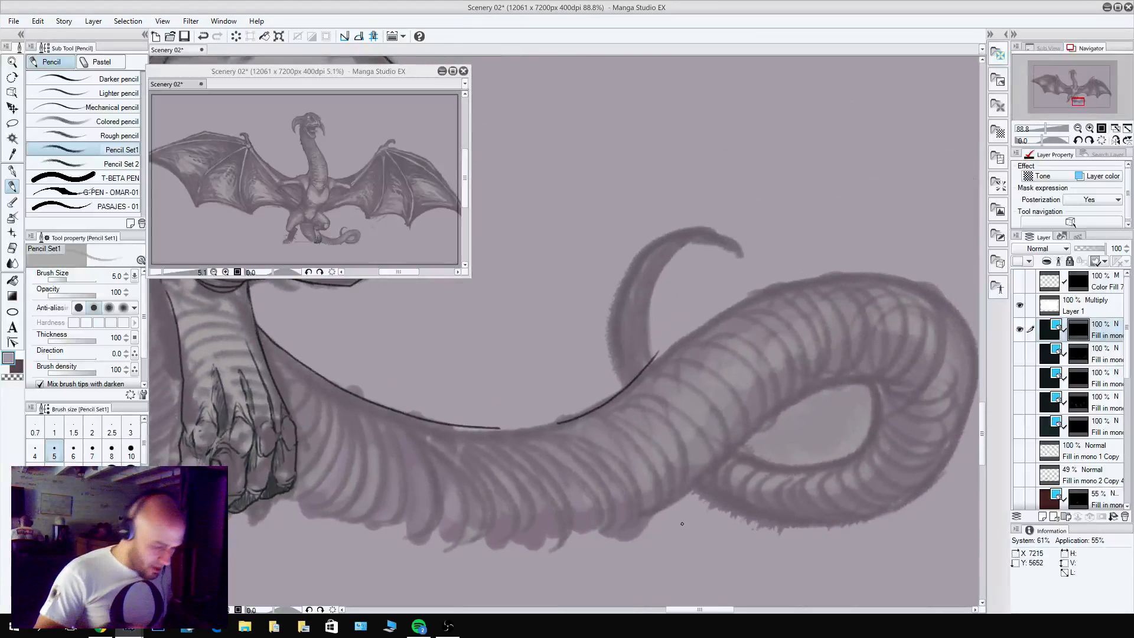
Remove the pencilled upper tail line beyond the clawed foot, keeping the short stretch beside the leg.
{"action": "mouse_move", "coordinate": [299, 355]}
{"action": "left_mouse_down"}
{"action": "mouse_move", "coordinate": [313, 381]}
{"action": "mouse_move", "coordinate": [452, 430]}
{"action": "mouse_move", "coordinate": [641, 381]}
{"action": "mouse_move", "coordinate": [631, 380]}
{"action": "left_mouse_up"}
{"action": "left_click_drag", "start_coordinate": [497, 426], "coordinate": [462, 426]}
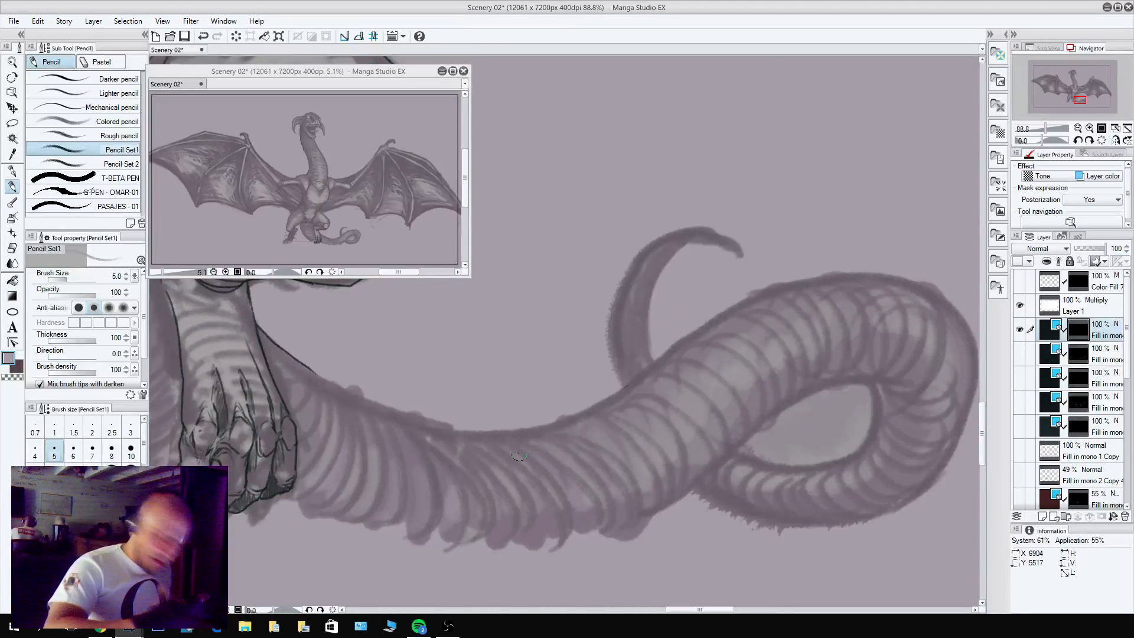
Outline the dragon's tail beyond the clawed foot, covering the coil's outer edge, its inner opening, the underside and the curled tip.
{"action": "mouse_move", "coordinate": [305, 366]}
{"action": "left_mouse_down"}
{"action": "mouse_move", "coordinate": [391, 407]}
{"action": "mouse_move", "coordinate": [523, 426]}
{"action": "mouse_move", "coordinate": [642, 380]}
{"action": "mouse_move", "coordinate": [738, 304]}
{"action": "mouse_move", "coordinate": [832, 273]}
{"action": "mouse_move", "coordinate": [920, 293]}
{"action": "mouse_move", "coordinate": [970, 353]}
{"action": "mouse_move", "coordinate": [962, 440]}
{"action": "mouse_move", "coordinate": [880, 513]}
{"action": "mouse_move", "coordinate": [727, 520]}
{"action": "mouse_move", "coordinate": [684, 486]}
{"action": "mouse_move", "coordinate": [483, 497]}
{"action": "left_mouse_up"}
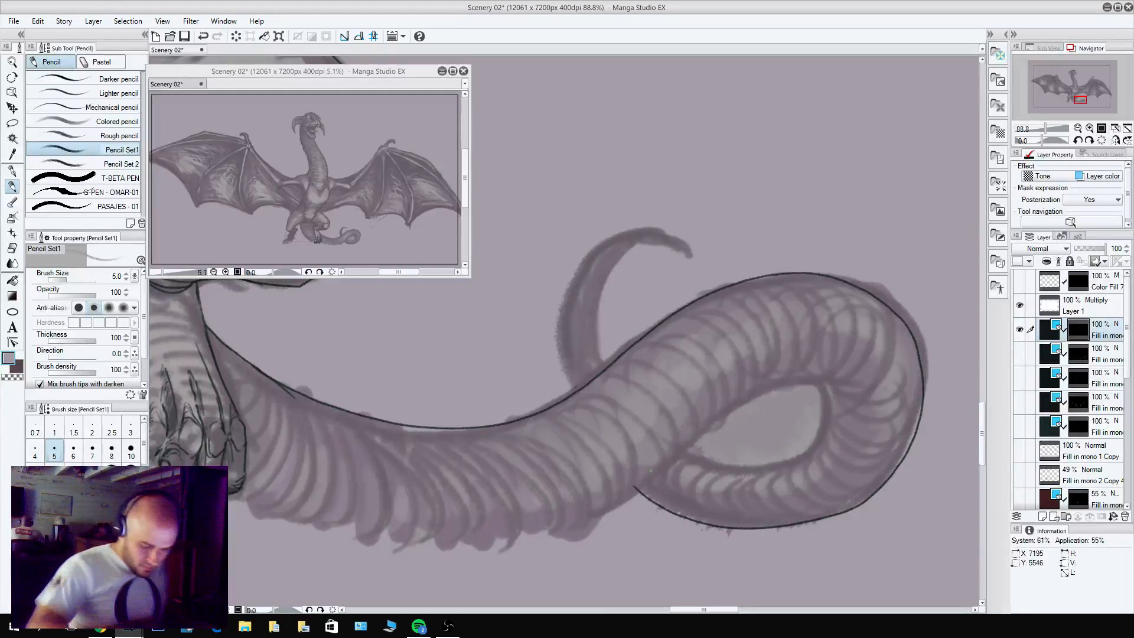
{"action": "mouse_move", "coordinate": [507, 544]}
{"action": "left_mouse_down"}
{"action": "mouse_move", "coordinate": [634, 489]}
{"action": "mouse_move", "coordinate": [731, 412]}
{"action": "mouse_move", "coordinate": [788, 384]}
{"action": "mouse_move", "coordinate": [823, 400]}
{"action": "mouse_move", "coordinate": [813, 435]}
{"action": "mouse_move", "coordinate": [790, 455]}
{"action": "mouse_move", "coordinate": [755, 467]}
{"action": "mouse_move", "coordinate": [699, 455]}
{"action": "left_mouse_up"}
{"action": "key", "text": "c"}
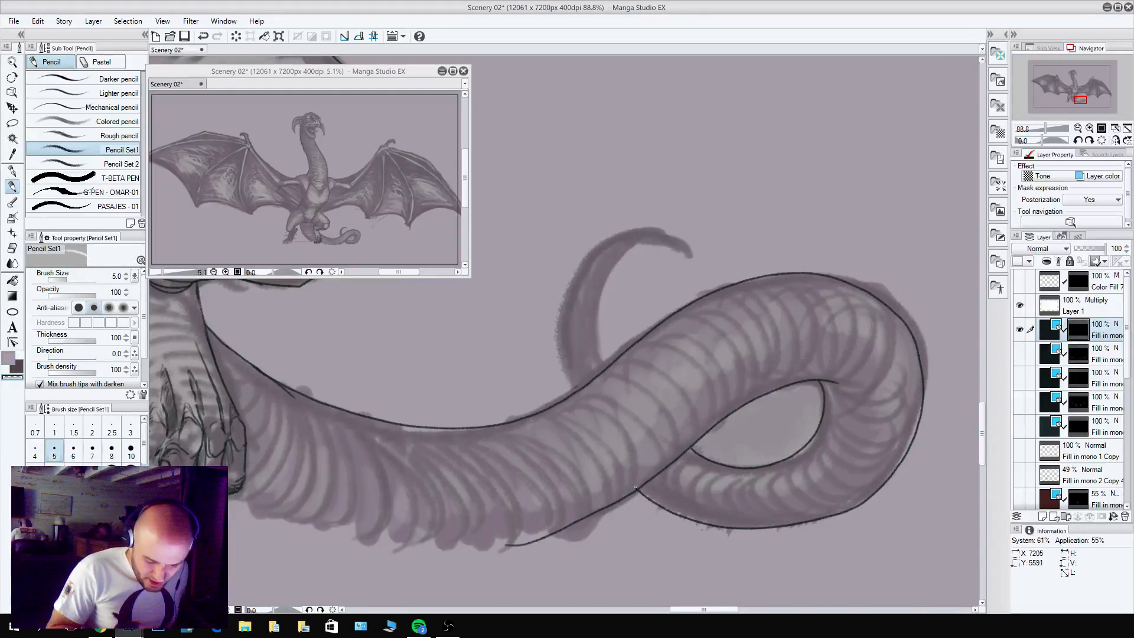
{"action": "key", "text": "c"}
{"action": "mouse_move", "coordinate": [606, 364]}
{"action": "left_mouse_down"}
{"action": "mouse_move", "coordinate": [604, 276]}
{"action": "mouse_move", "coordinate": [650, 242]}
{"action": "mouse_move", "coordinate": [693, 270]}
{"action": "mouse_move", "coordinate": [685, 247]}
{"action": "mouse_move", "coordinate": [650, 230]}
{"action": "mouse_move", "coordinate": [604, 243]}
{"action": "mouse_move", "coordinate": [570, 294]}
{"action": "mouse_move", "coordinate": [563, 357]}
{"action": "mouse_move", "coordinate": [574, 394]}
{"action": "left_mouse_up"}
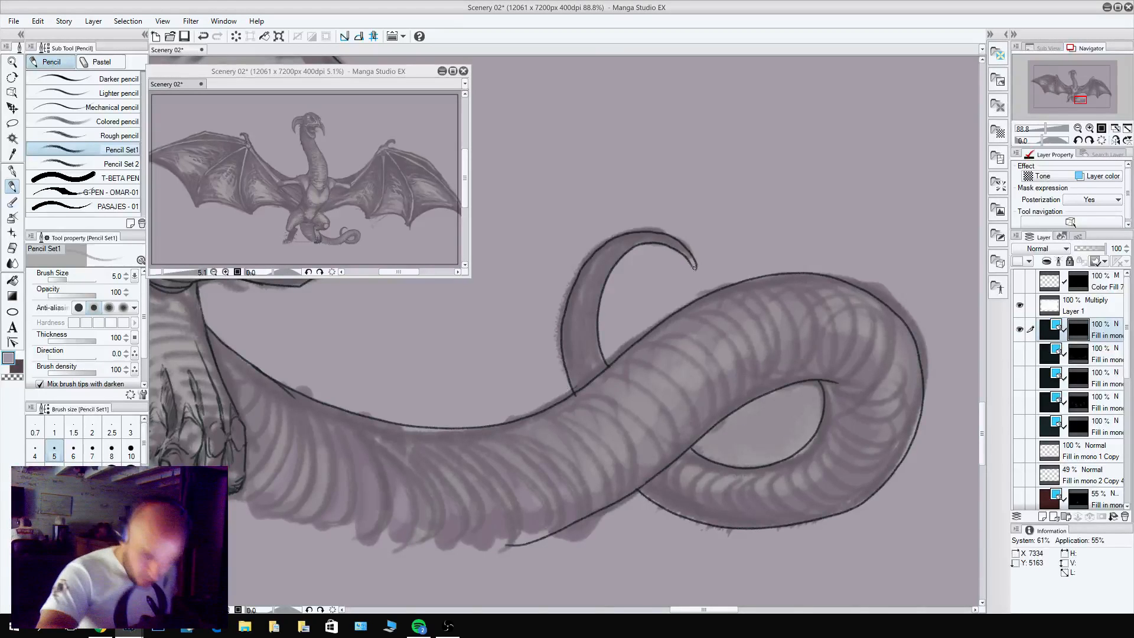
{"action": "left_click_drag", "start_coordinate": [801, 451], "coordinate": [785, 531]}
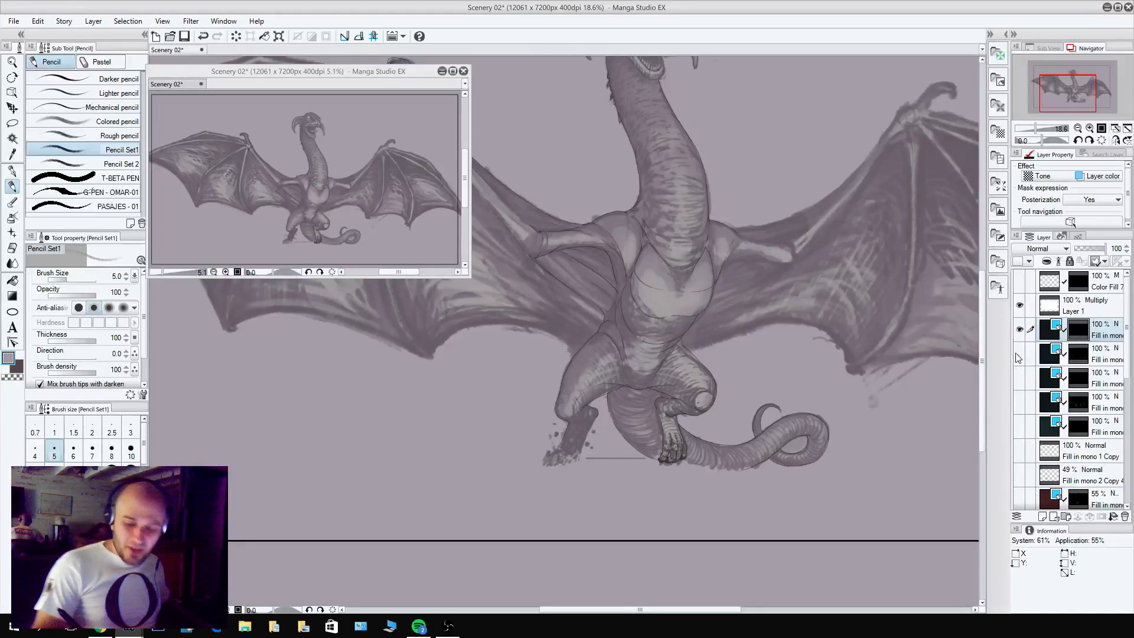
Temporarily show the four hidden line-art layers to check the dragon against the surrounding figures, especially around its bent knee.
{"action": "left_click_drag", "start_coordinate": [1017, 354], "coordinate": [1016, 426]}
{"action": "left_click_drag", "start_coordinate": [584, 182], "coordinate": [742, 382]}
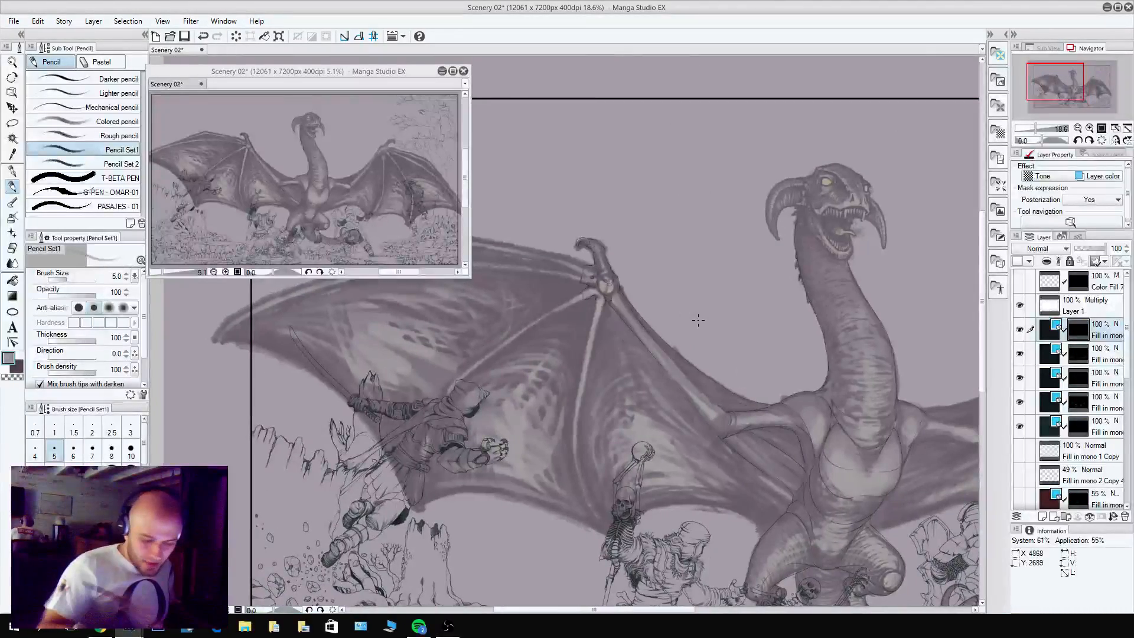
{"action": "left_click_drag", "start_coordinate": [820, 412], "coordinate": [698, 351]}
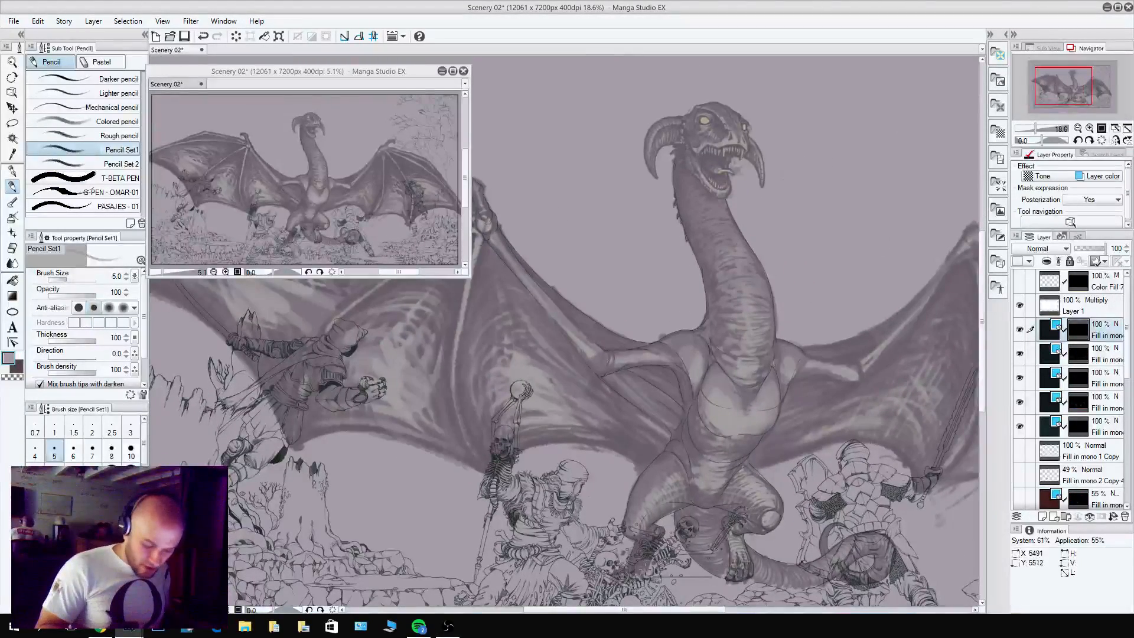
{"action": "left_click_drag", "start_coordinate": [626, 541], "coordinate": [762, 535]}
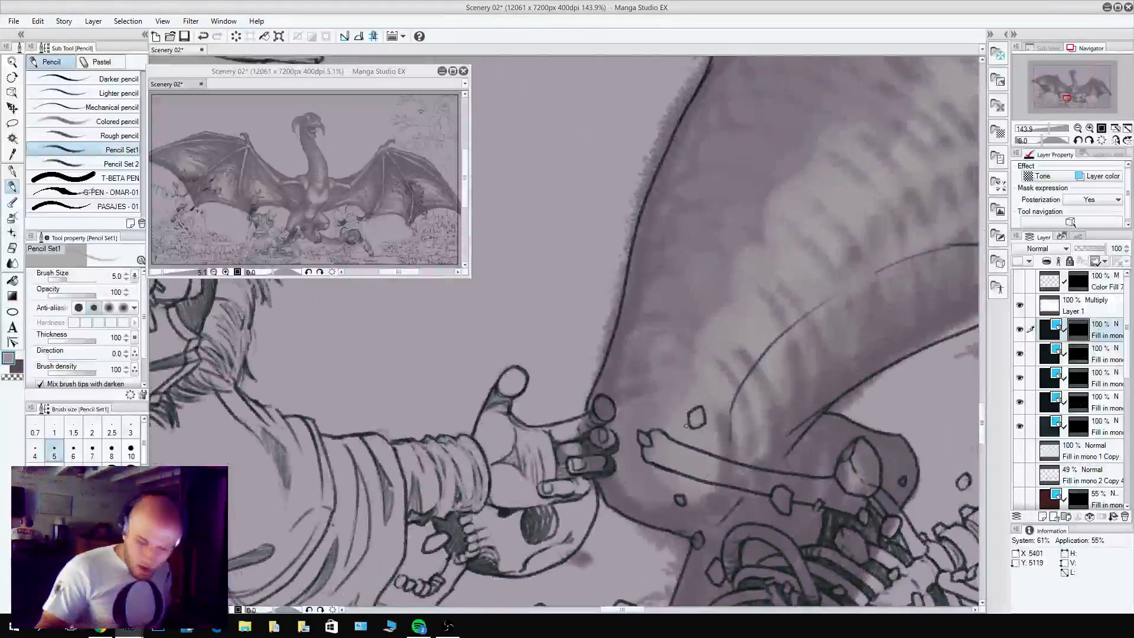
{"action": "left_click_drag", "start_coordinate": [1019, 353], "coordinate": [1019, 425]}
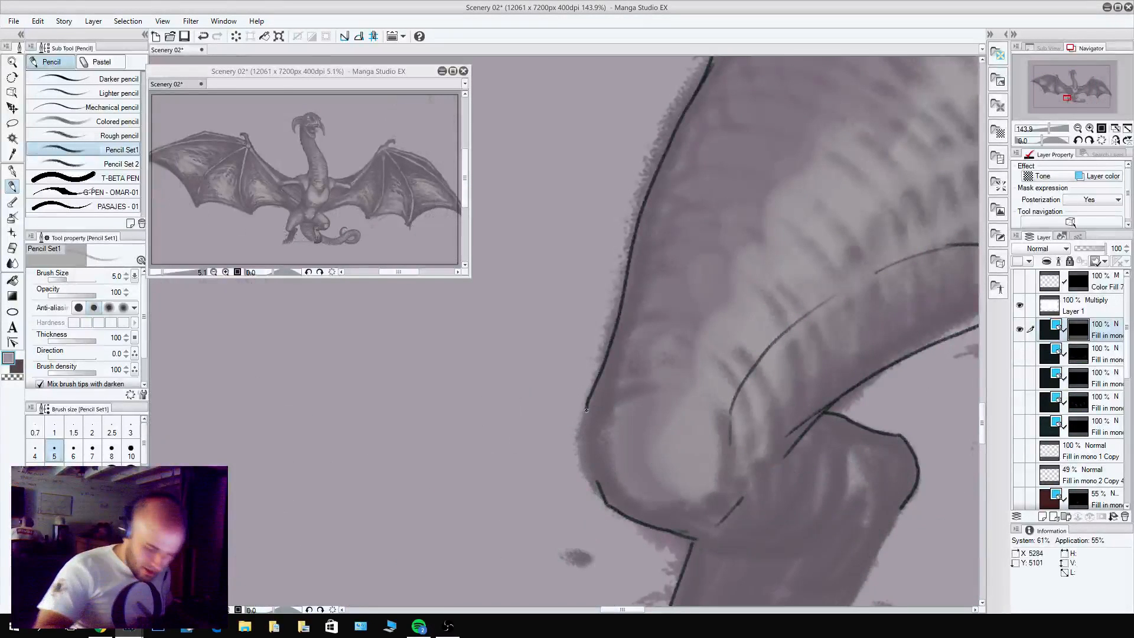
Close the gap in the knee outline on the dragon's left-hand leg with a rounded pencil contour.
{"action": "mouse_move", "coordinate": [587, 405]}
{"action": "left_mouse_down"}
{"action": "mouse_move", "coordinate": [581, 459]}
{"action": "mouse_move", "coordinate": [599, 495]}
{"action": "left_mouse_up"}
{"action": "key", "text": "c"}
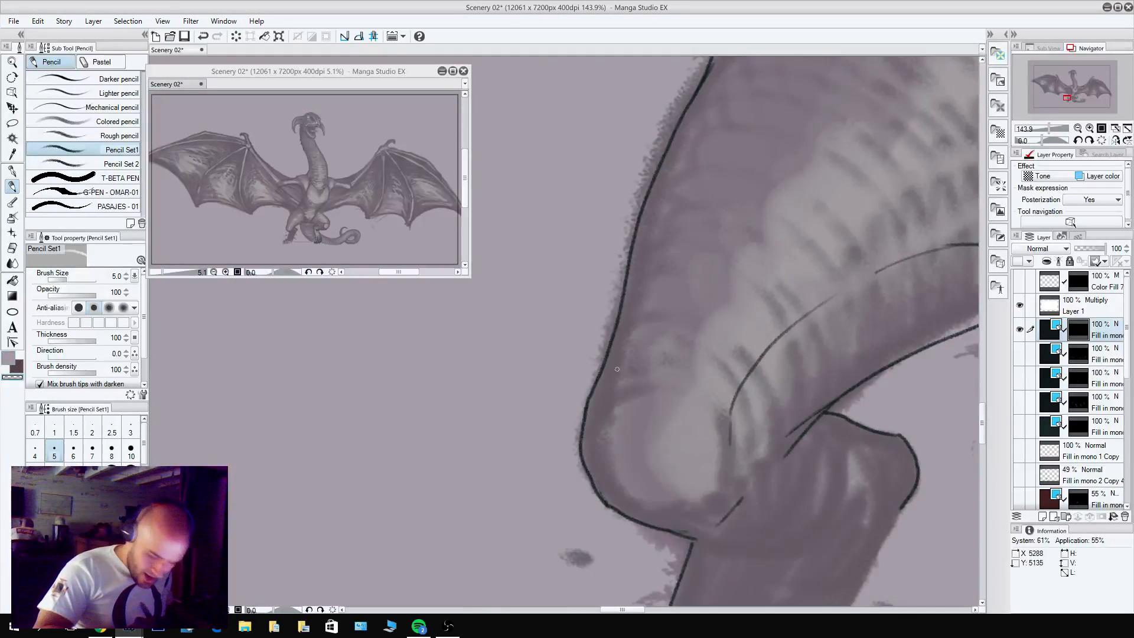
{"action": "left_click_drag", "start_coordinate": [837, 438], "coordinate": [707, 141]}
{"action": "key", "text": "c"}
Complete the outer outline of the tail's base between the dragon's two legs.
{"action": "left_click_drag", "start_coordinate": [774, 200], "coordinate": [640, 536]}
{"action": "left_click_drag", "start_coordinate": [776, 389], "coordinate": [732, 392]}
{"action": "left_click_drag", "start_coordinate": [876, 392], "coordinate": [587, 463]}
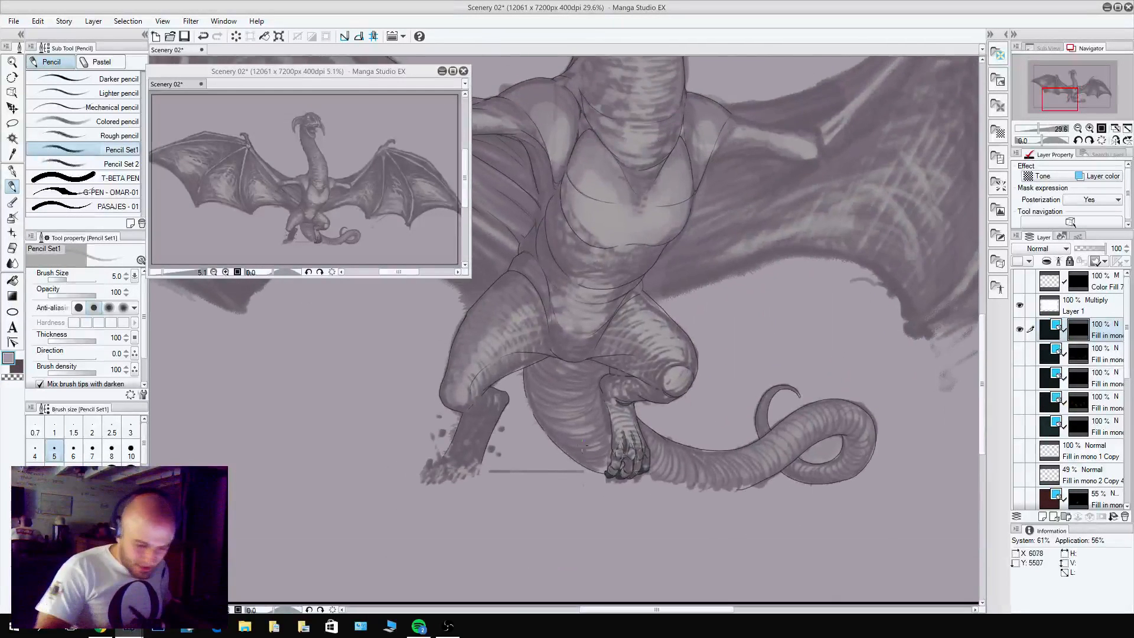
{"action": "left_click_drag", "start_coordinate": [560, 415], "coordinate": [598, 404]}
{"action": "left_click_drag", "start_coordinate": [421, 322], "coordinate": [468, 437]}
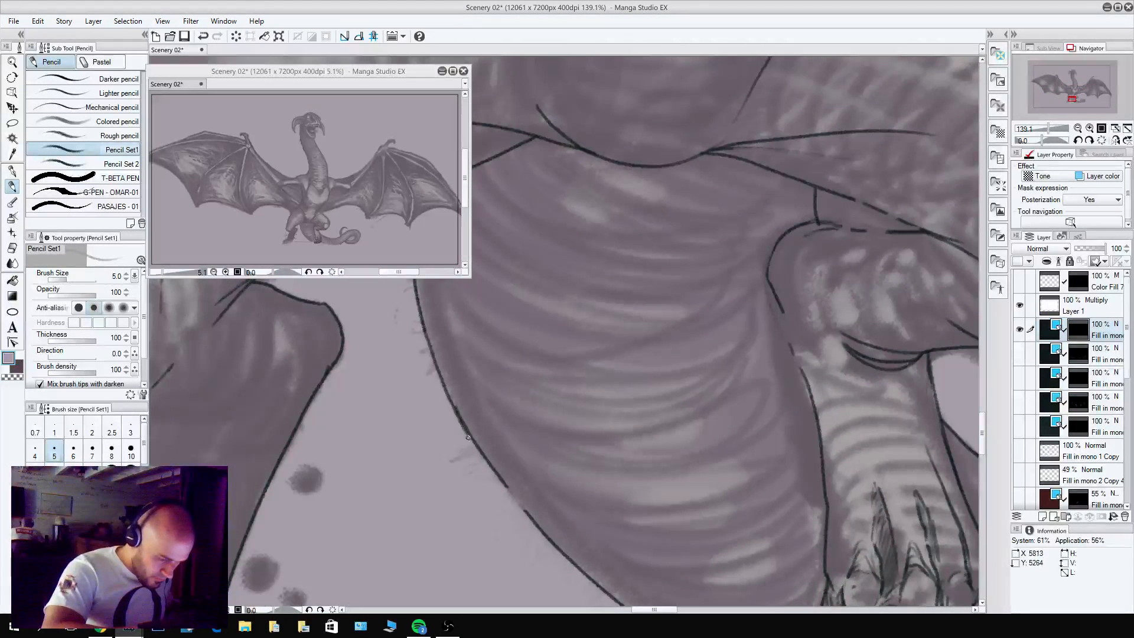
{"action": "mouse_move", "coordinate": [767, 274]}
{"action": "left_mouse_down"}
{"action": "mouse_move", "coordinate": [810, 397]}
{"action": "mouse_move", "coordinate": [711, 509]}
{"action": "left_mouse_up"}
{"action": "key", "text": "c"}
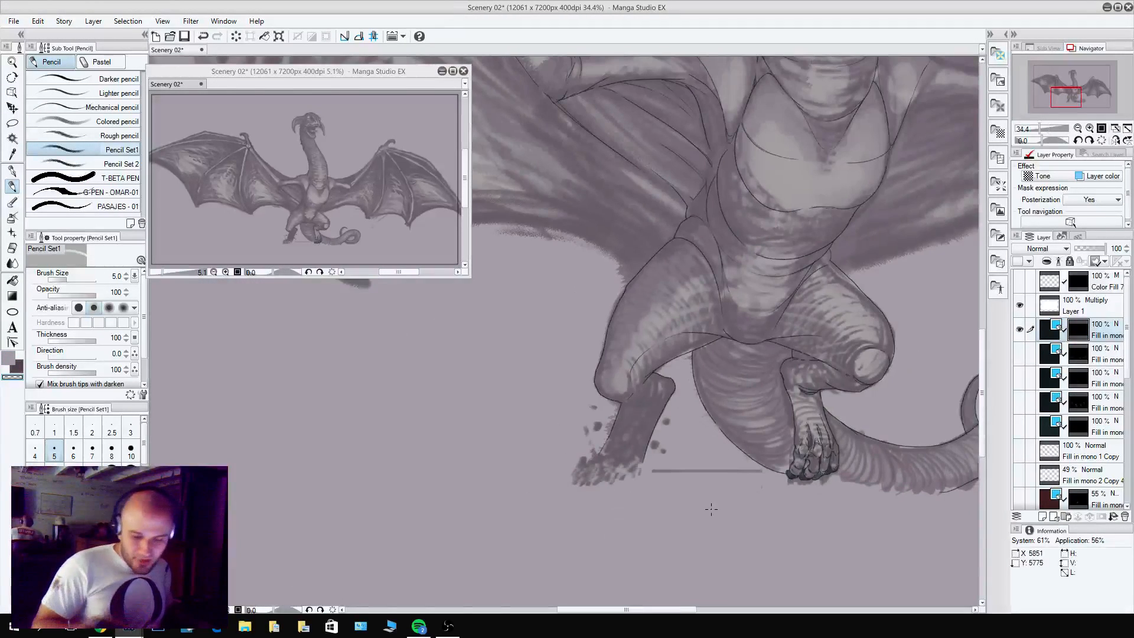
Refine the contour around the rounded kneecap of the right-hand leg, alternating between pencil strokes and transparent-colour cleanup.
{"action": "left_click_drag", "start_coordinate": [865, 376], "coordinate": [908, 362]}
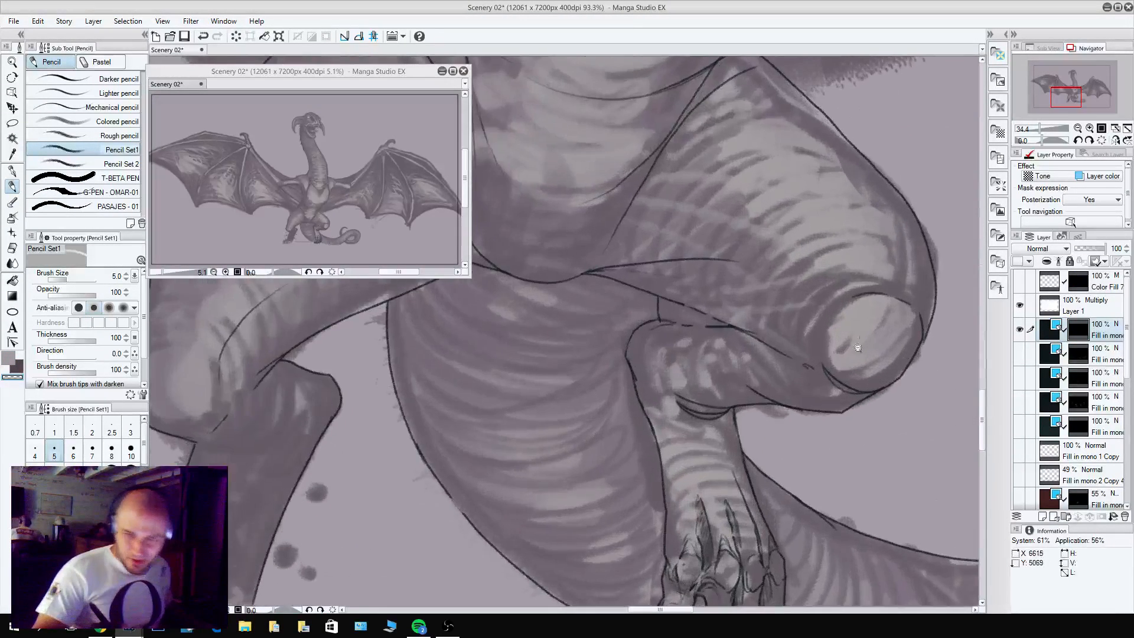
{"action": "key", "text": "c"}
{"action": "left_click_drag", "start_coordinate": [821, 362], "coordinate": [834, 388]}
{"action": "key", "text": "c"}
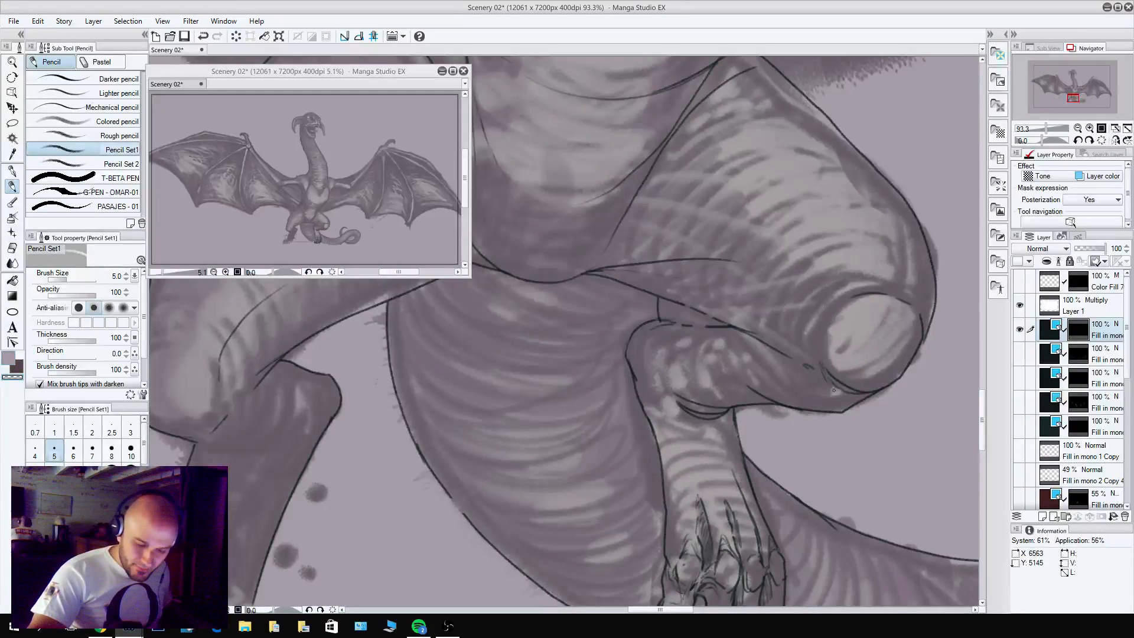
{"action": "key", "text": "c"}
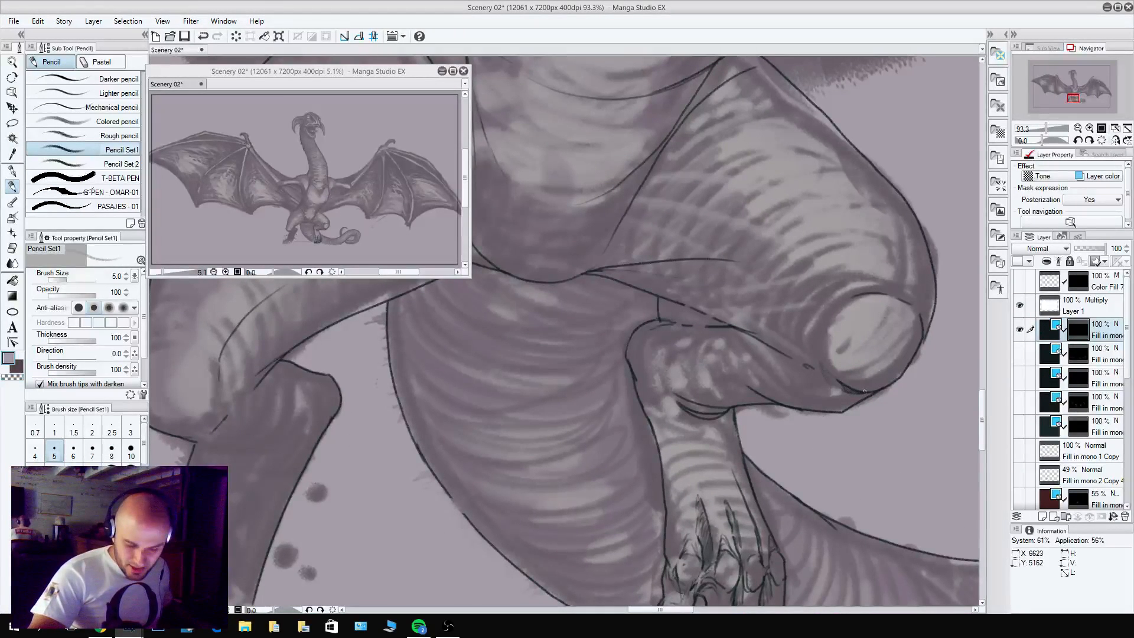
{"action": "key", "text": "c"}
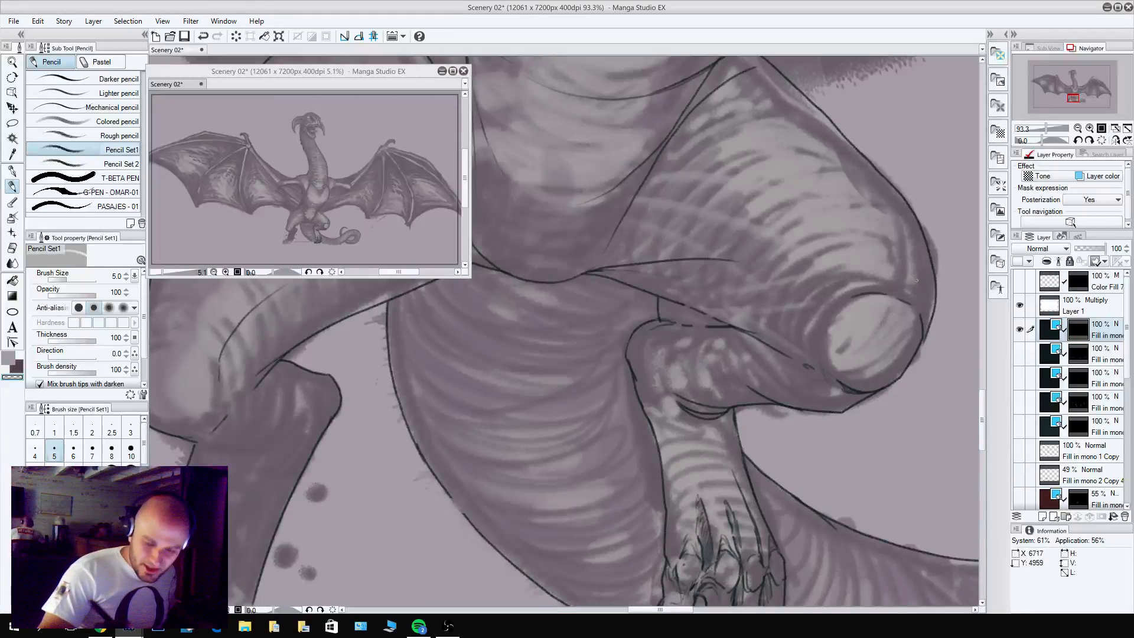
{"action": "key", "text": "c"}
{"action": "mouse_move", "coordinate": [924, 344]}
{"action": "left_mouse_down"}
{"action": "mouse_move", "coordinate": [902, 292]}
{"action": "mouse_move", "coordinate": [884, 283]}
{"action": "mouse_move", "coordinate": [924, 322]}
{"action": "mouse_move", "coordinate": [877, 293]}
{"action": "mouse_move", "coordinate": [920, 325]}
{"action": "left_mouse_up"}
{"action": "key", "text": "c"}
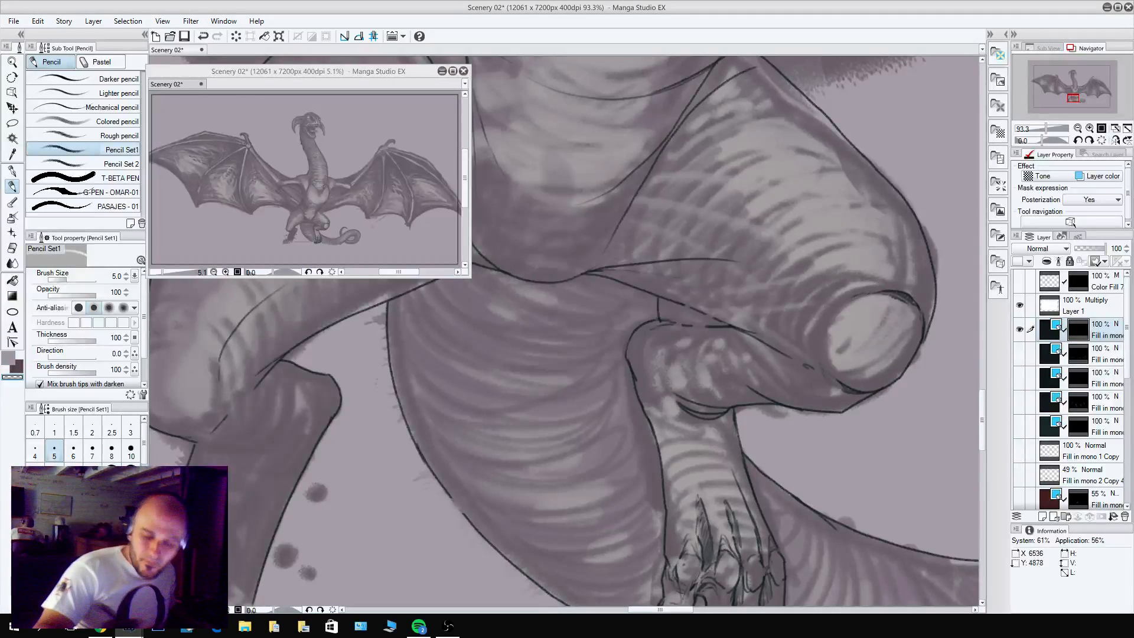
Pencil the outer edge of the left-hand wing's finger bone nearest the body, from the wrist joint down to the membrane's point.
{"action": "left_click_drag", "start_coordinate": [806, 282], "coordinate": [761, 319]}
{"action": "left_click_drag", "start_coordinate": [814, 335], "coordinate": [864, 484]}
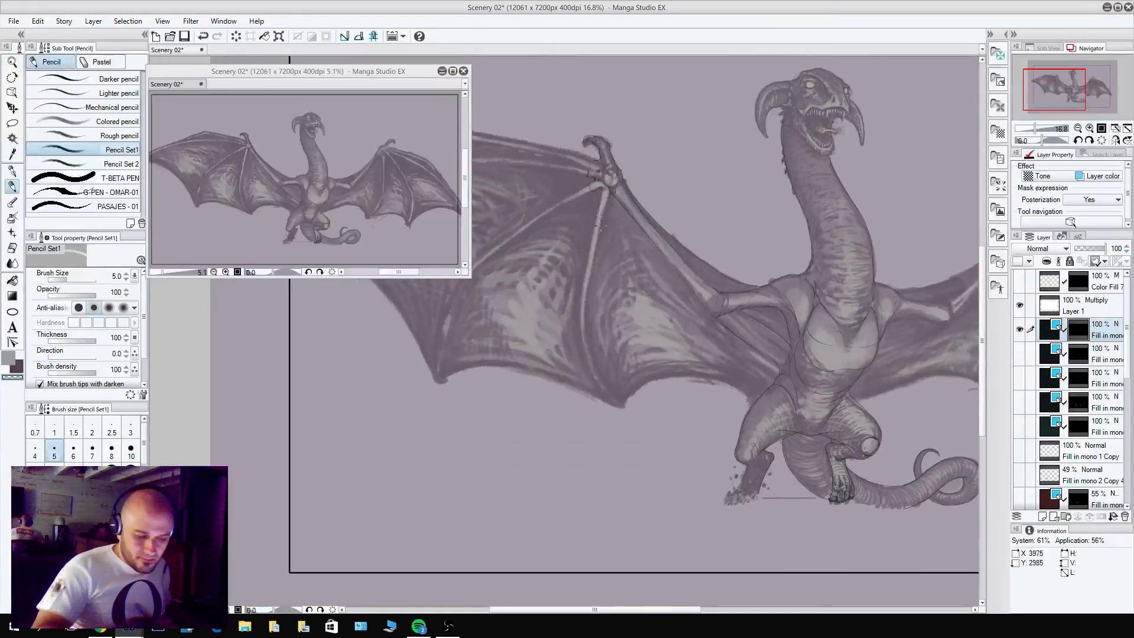
{"action": "left_click_drag", "start_coordinate": [601, 225], "coordinate": [623, 215]}
{"action": "mouse_move", "coordinate": [636, 331]}
{"action": "left_mouse_down"}
{"action": "mouse_move", "coordinate": [689, 196]}
{"action": "mouse_move", "coordinate": [682, 237]}
{"action": "left_mouse_up"}
{"action": "key", "text": "c"}
{"action": "left_click_drag", "start_coordinate": [645, 73], "coordinate": [616, 230]}
{"action": "key", "text": "ctrl+z"}
{"action": "scroll", "coordinate": [622, 197], "scroll_direction": "down", "scroll_amount": 1}
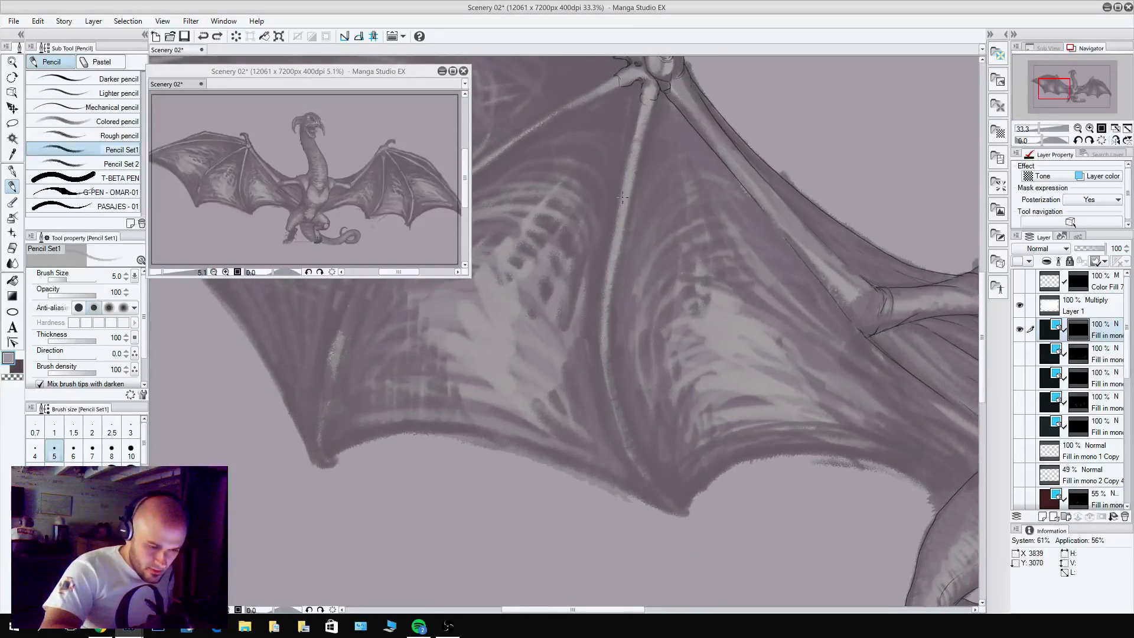
{"action": "scroll", "coordinate": [624, 206], "scroll_direction": "up", "scroll_amount": 2}
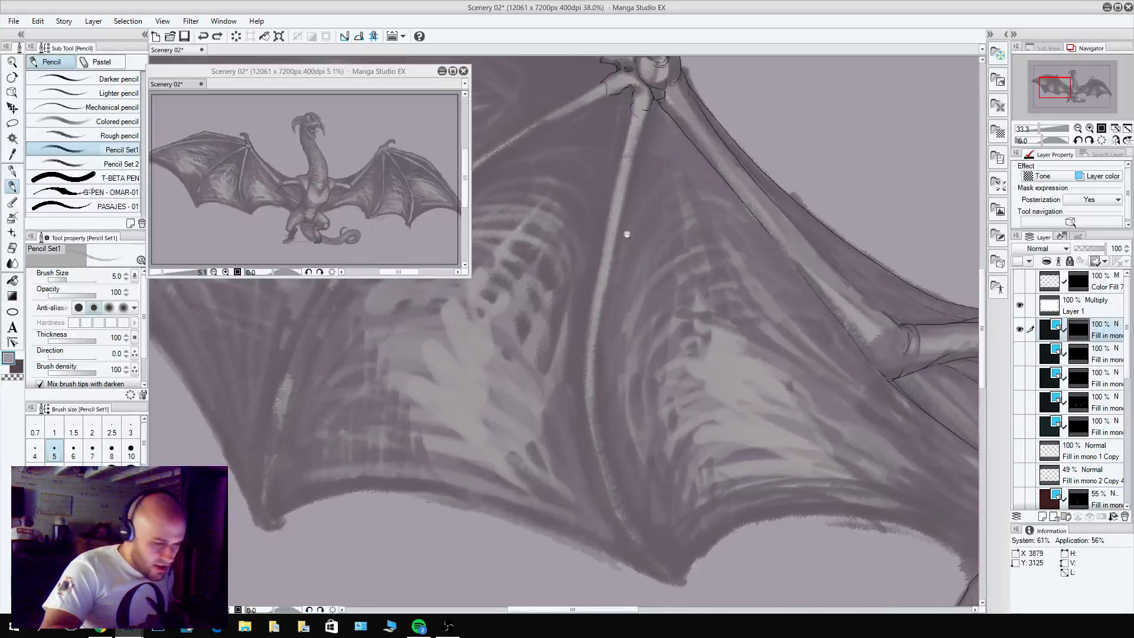
{"action": "scroll", "coordinate": [627, 234], "scroll_direction": "up", "scroll_amount": 1}
{"action": "mouse_move", "coordinate": [627, 122]}
{"action": "left_mouse_down"}
{"action": "mouse_move", "coordinate": [582, 421]}
{"action": "mouse_move", "coordinate": [633, 560]}
{"action": "mouse_move", "coordinate": [662, 595]}
{"action": "mouse_move", "coordinate": [688, 598]}
{"action": "mouse_move", "coordinate": [610, 474]}
{"action": "mouse_move", "coordinate": [644, 509]}
{"action": "left_mouse_up"}
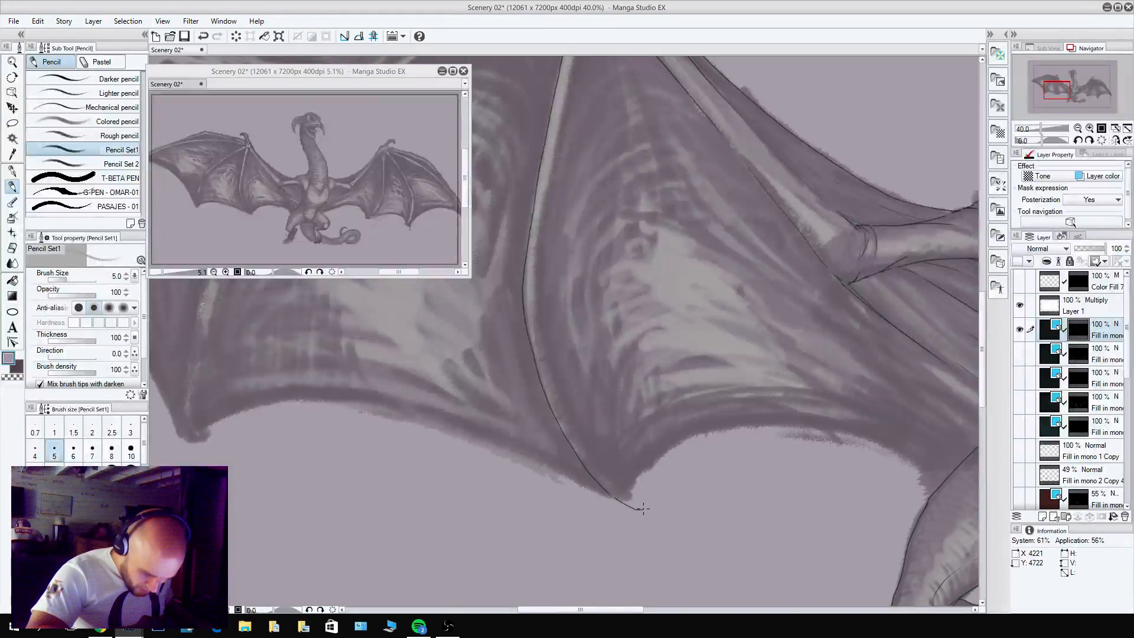
Add the narrow tip and the body-side edge of the same finger bone.
{"action": "left_click_drag", "start_coordinate": [608, 473], "coordinate": [637, 456]}
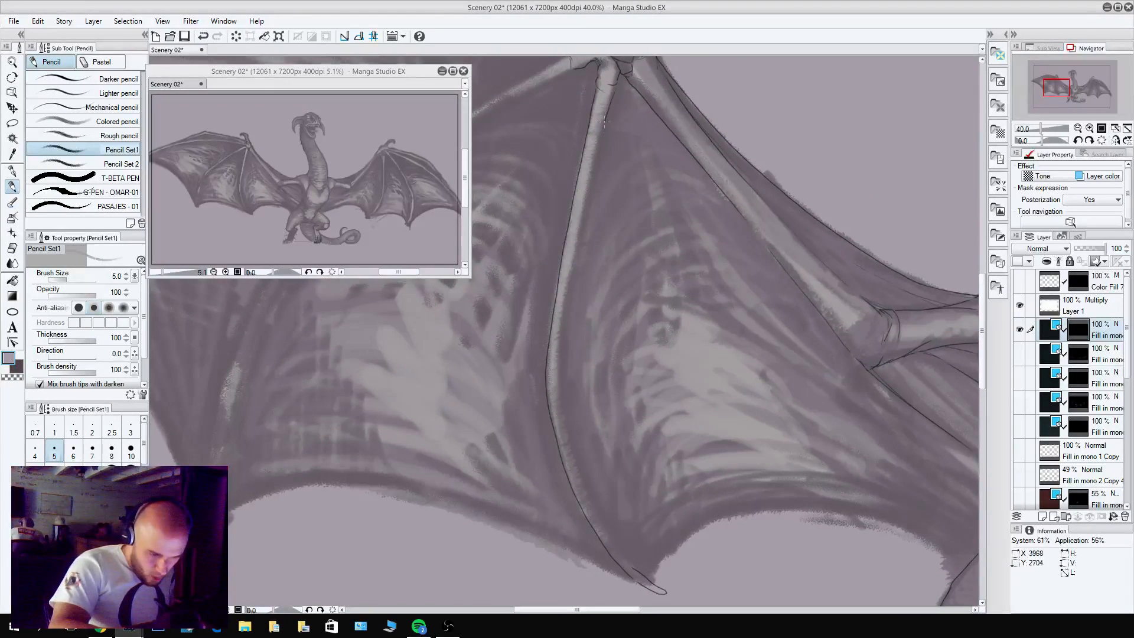
{"action": "left_click_drag", "start_coordinate": [604, 122], "coordinate": [566, 331]}
{"action": "key", "text": "ctrl+z"}
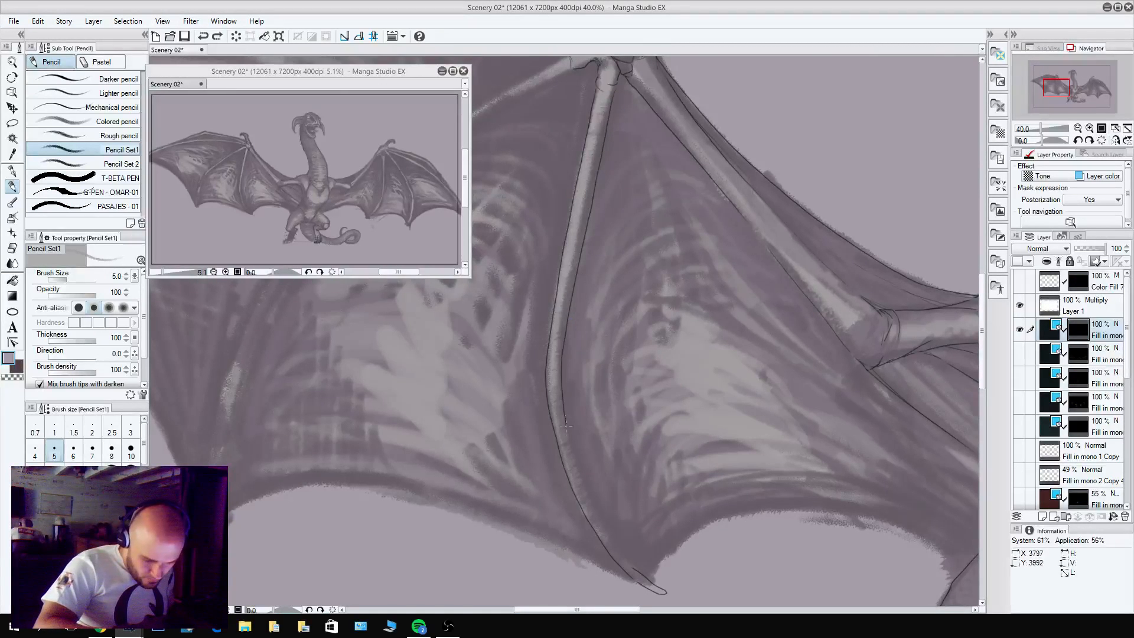
{"action": "mouse_move", "coordinate": [566, 426]}
{"action": "left_mouse_down"}
{"action": "mouse_move", "coordinate": [587, 505]}
{"action": "mouse_move", "coordinate": [636, 573]}
{"action": "left_mouse_up"}
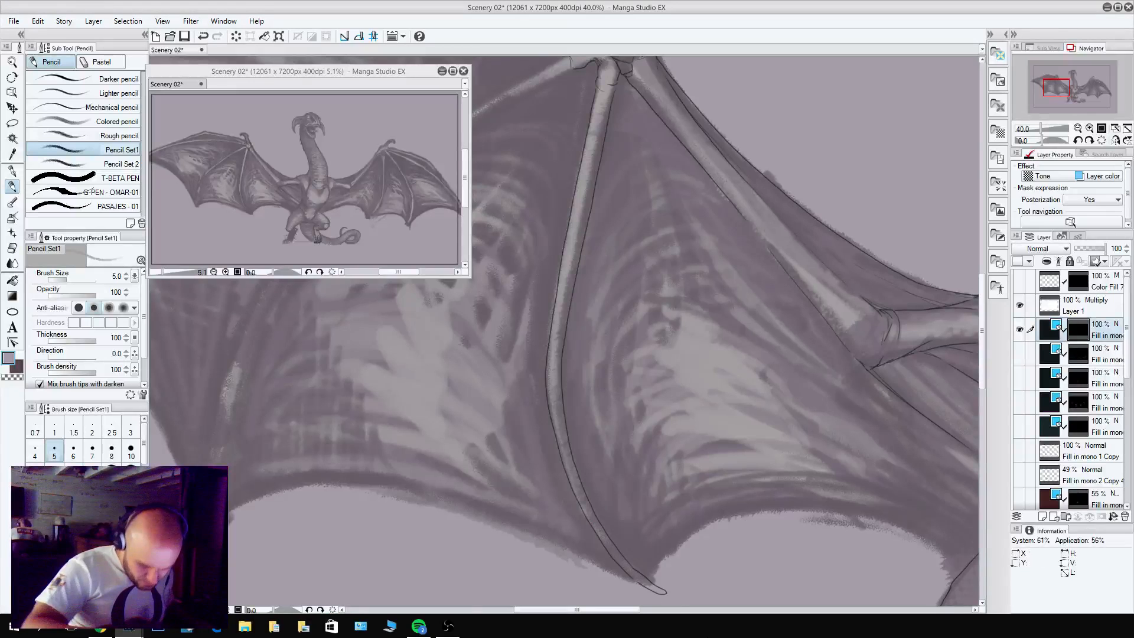
Minimize the overview window, rotate the canvas, and pencil the body-side edge of the wing's next finger bone down to its point.
{"action": "left_click_drag", "start_coordinate": [695, 244], "coordinate": [835, 355]}
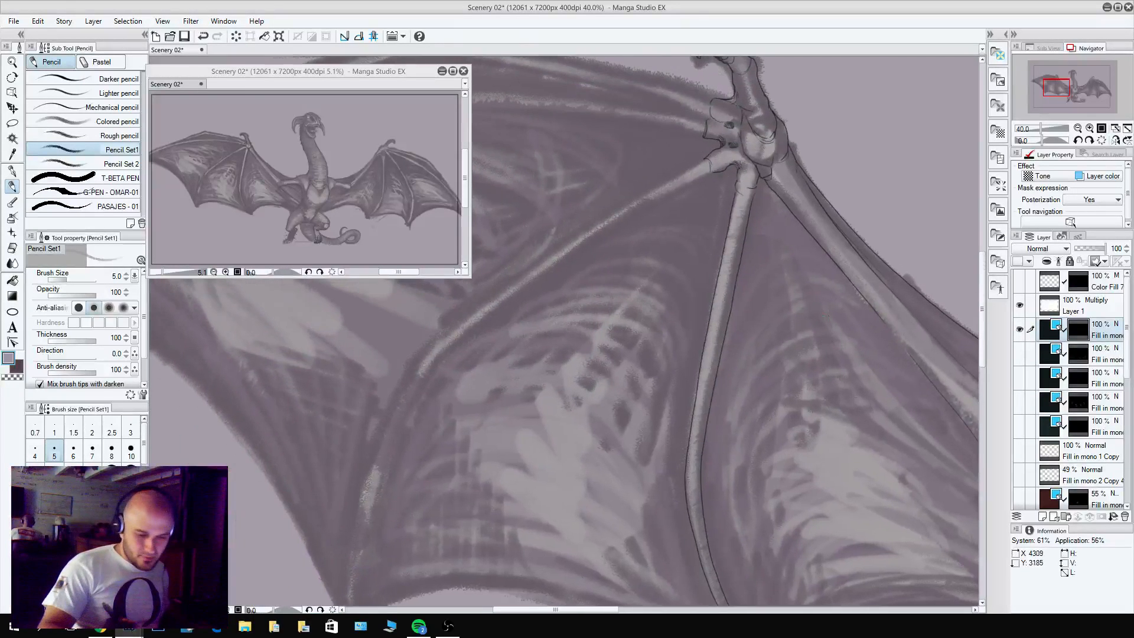
{"action": "left_click_drag", "start_coordinate": [793, 211], "coordinate": [673, 97]}
{"action": "left_click_drag", "start_coordinate": [677, 260], "coordinate": [784, 206]}
{"action": "left_click_drag", "start_coordinate": [713, 135], "coordinate": [337, 118]}
{"action": "left_click", "coordinate": [441, 71]}
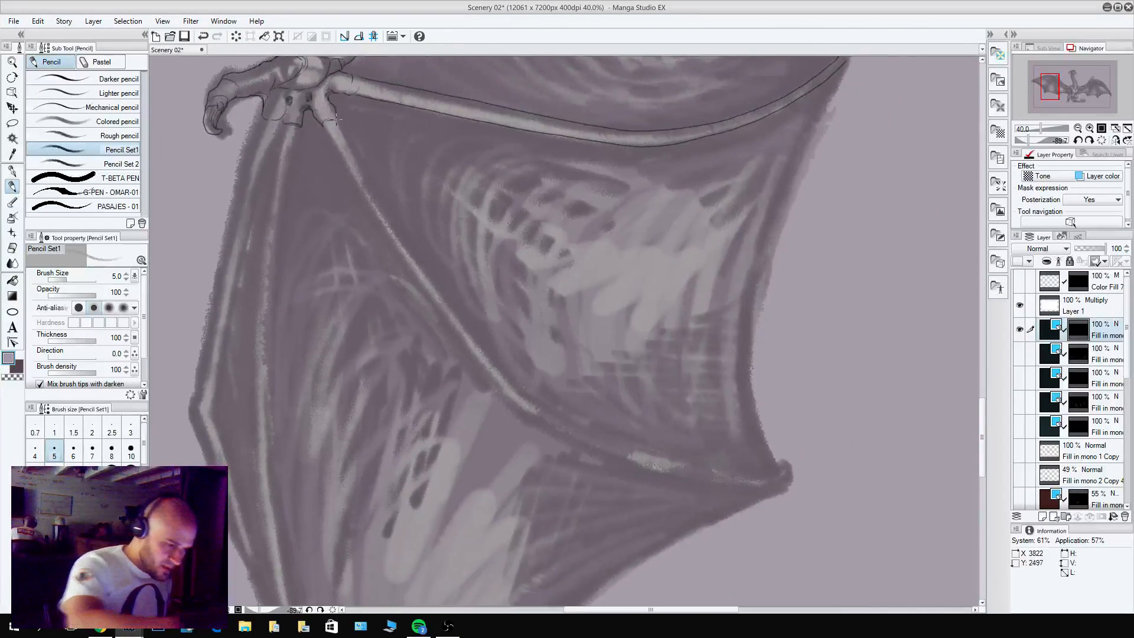
{"action": "key", "text": "ctrl+z"}
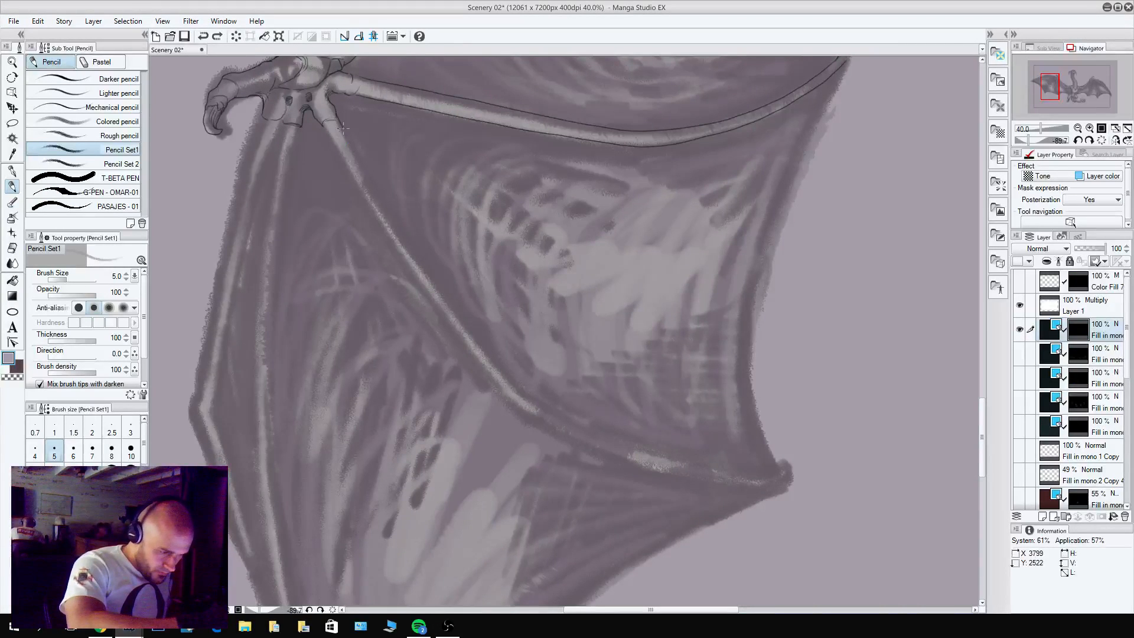
{"action": "mouse_move", "coordinate": [343, 128]}
{"action": "left_mouse_down"}
{"action": "mouse_move", "coordinate": [433, 282]}
{"action": "mouse_move", "coordinate": [530, 396]}
{"action": "mouse_move", "coordinate": [634, 446]}
{"action": "mouse_move", "coordinate": [795, 472]}
{"action": "left_mouse_up"}
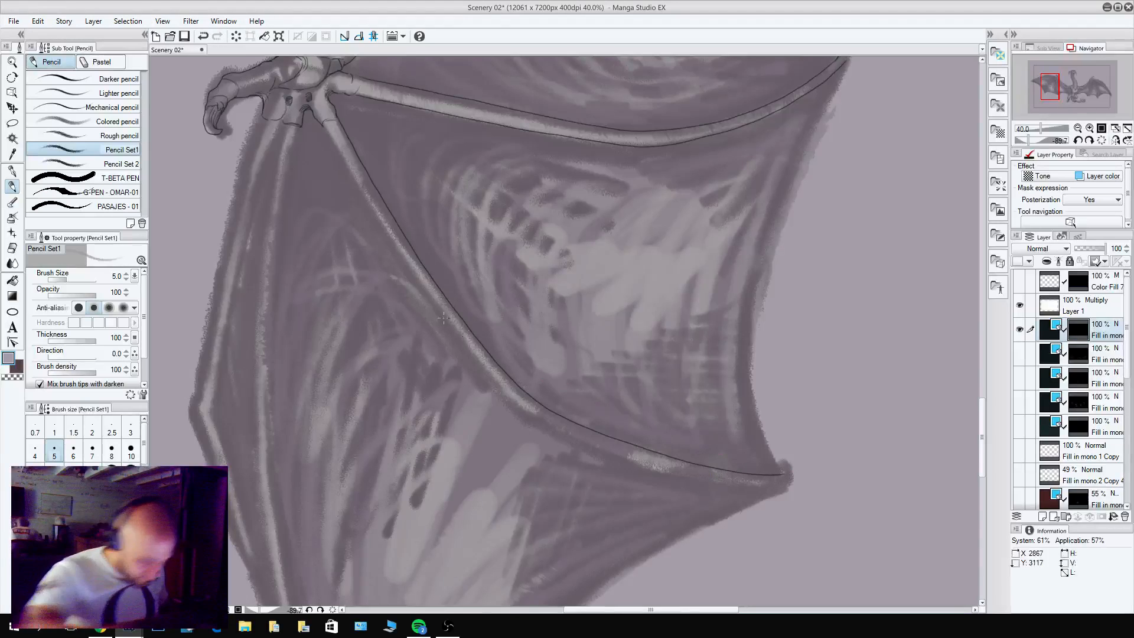
Pencil the opposite edge of the second finger bone from the wrist joint to the membrane's outer point.
{"action": "left_click_drag", "start_coordinate": [325, 127], "coordinate": [387, 224]}
{"action": "key", "text": "ctrl+z"}
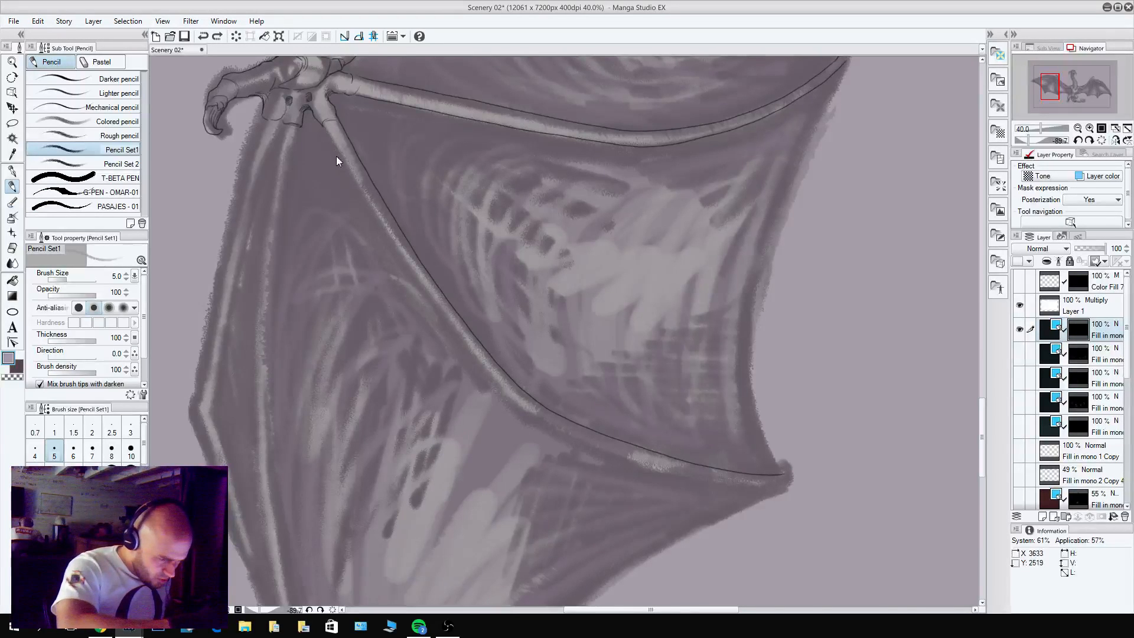
{"action": "left_click_drag", "start_coordinate": [324, 134], "coordinate": [412, 269]}
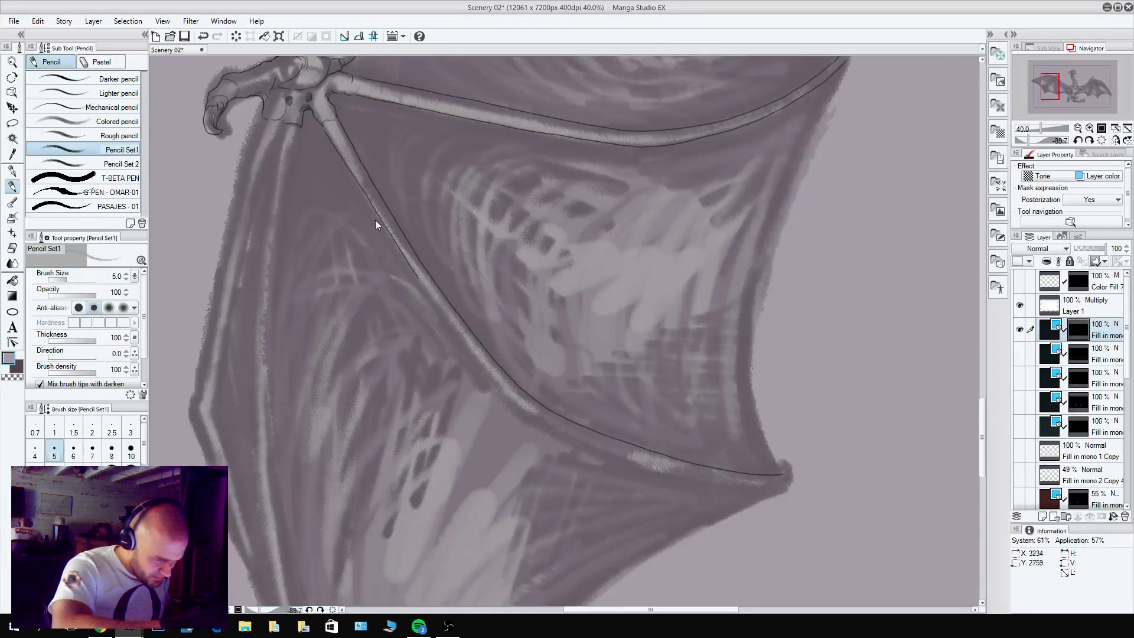
{"action": "key", "text": "ctrl+z"}
{"action": "mouse_move", "coordinate": [326, 131]}
{"action": "left_mouse_down"}
{"action": "mouse_move", "coordinate": [440, 315]}
{"action": "mouse_move", "coordinate": [524, 411]}
{"action": "mouse_move", "coordinate": [683, 476]}
{"action": "mouse_move", "coordinate": [790, 483]}
{"action": "left_mouse_up"}
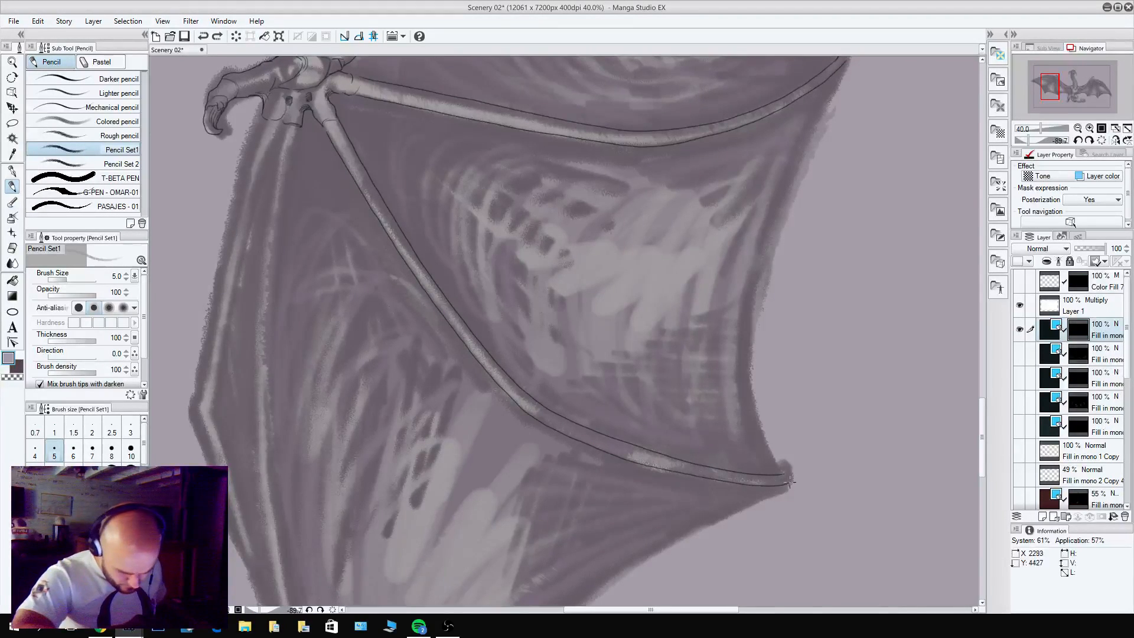
Return the canvas to its upright rotation and add a small hooked claw at the second finger bone's end.
{"action": "double_click", "coordinate": [725, 291], "text": "shift"}
{"action": "left_click_drag", "start_coordinate": [424, 515], "coordinate": [509, 509]}
{"action": "mouse_move", "coordinate": [467, 540]}
{"action": "left_mouse_down"}
{"action": "mouse_move", "coordinate": [514, 419]}
{"action": "mouse_move", "coordinate": [477, 461]}
{"action": "mouse_move", "coordinate": [498, 495]}
{"action": "left_mouse_up"}
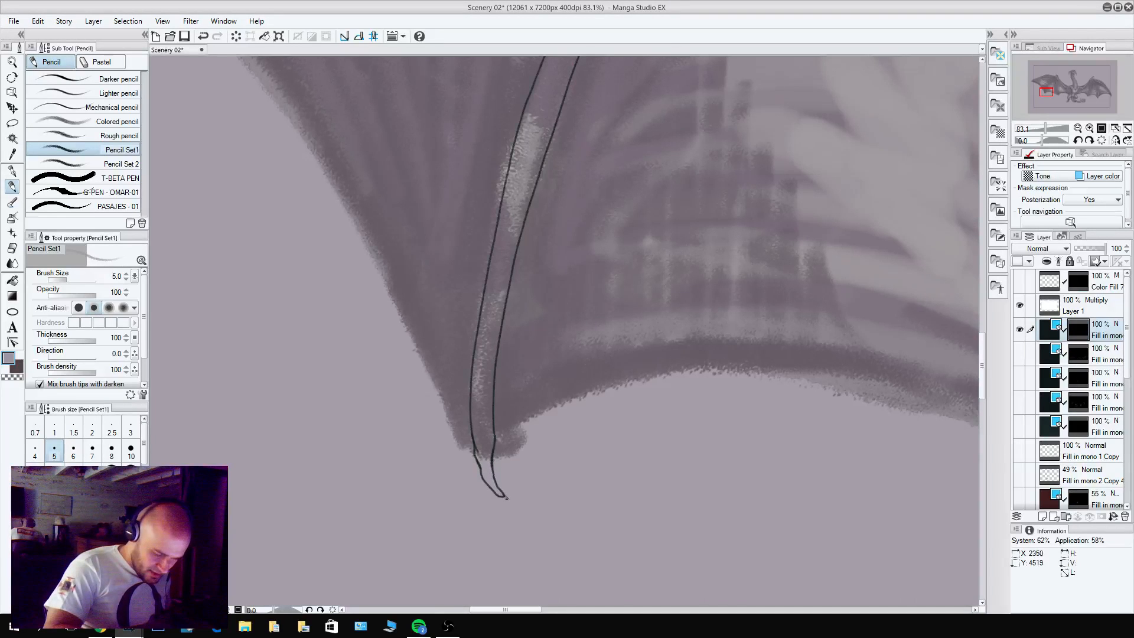
Sharpen the tip of the finger bone nearest the body into a pointed claw.
{"action": "left_click_drag", "start_coordinate": [794, 450], "coordinate": [609, 371]}
{"action": "left_click_drag", "start_coordinate": [881, 329], "coordinate": [327, 321]}
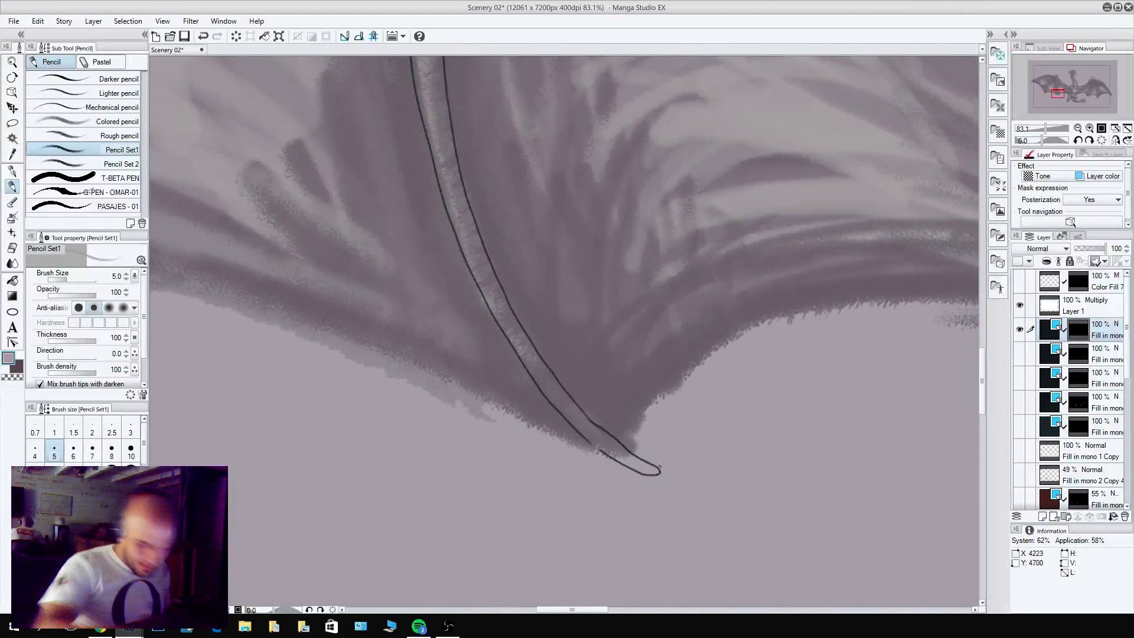
{"action": "left_click_drag", "start_coordinate": [667, 472], "coordinate": [654, 473]}
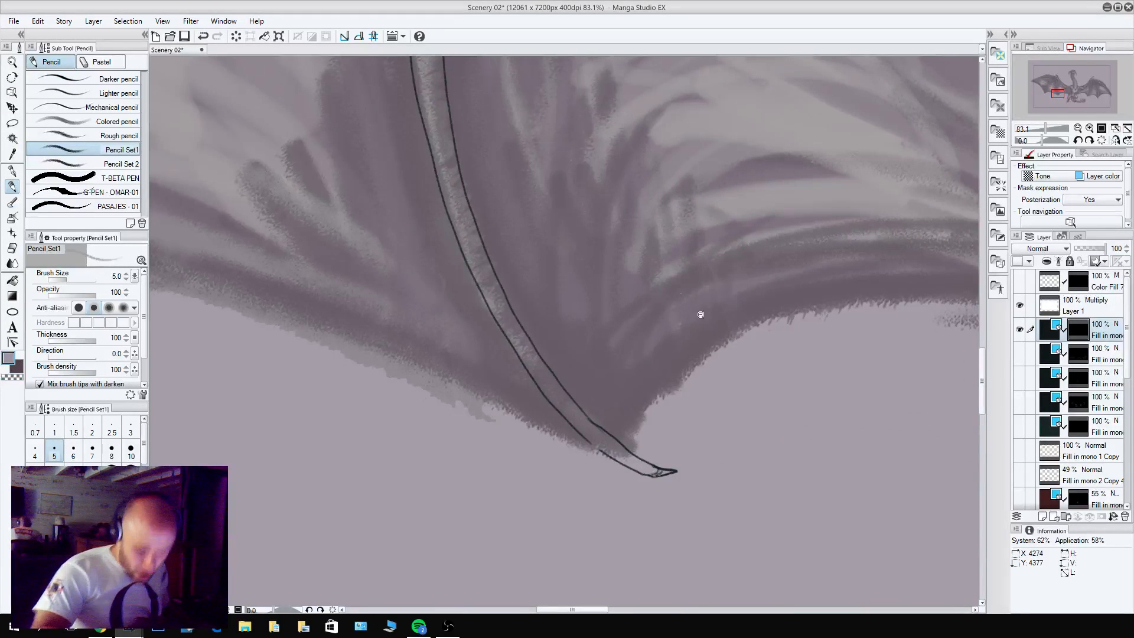
{"action": "scroll", "coordinate": [700, 314], "scroll_direction": "down", "scroll_amount": 10}
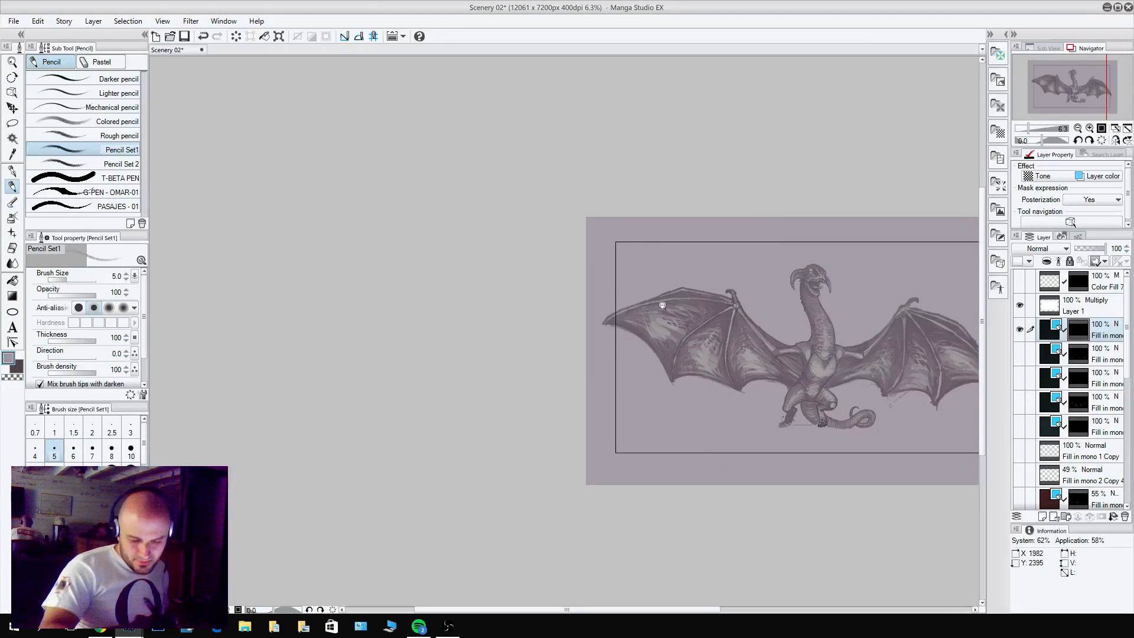
Clean up the wing's wrist joint by erasing and redrawing small pencil lines around the base of the second finger bone.
{"action": "scroll", "coordinate": [662, 305], "scroll_direction": "up", "scroll_amount": 5}
{"action": "left_click_drag", "start_coordinate": [679, 248], "coordinate": [666, 284]}
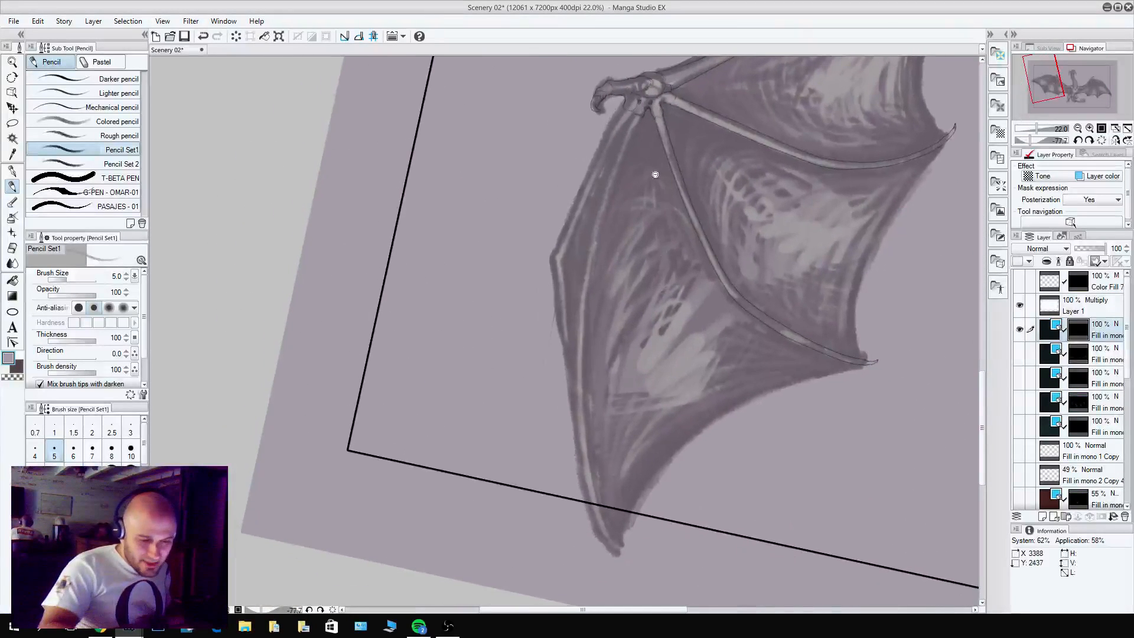
{"action": "left_click_drag", "start_coordinate": [655, 175], "coordinate": [652, 290]}
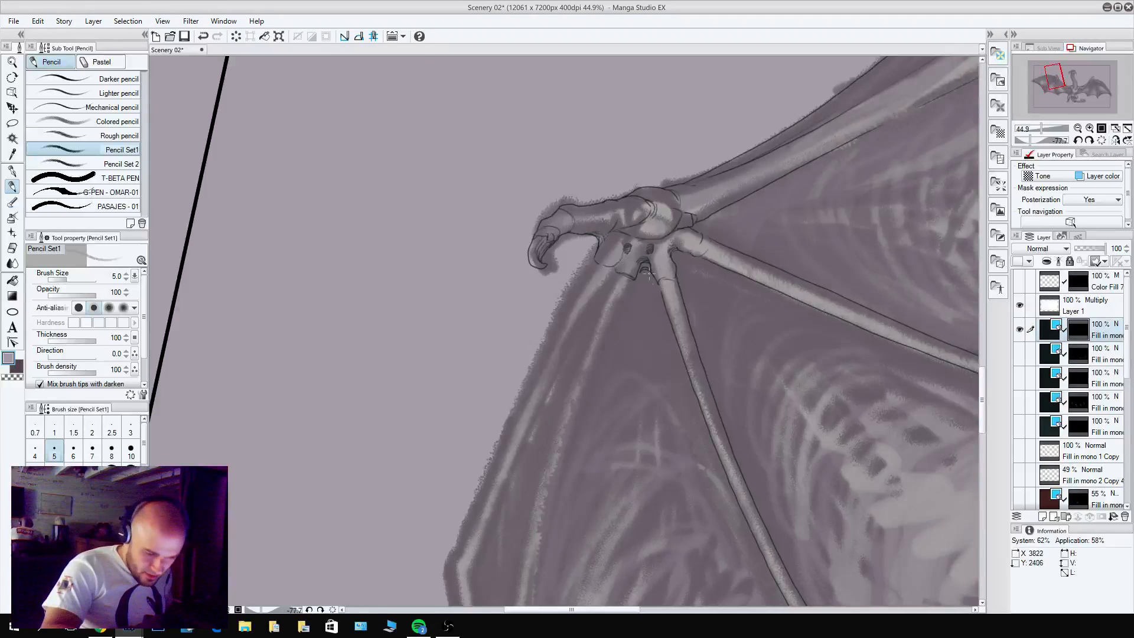
{"action": "key", "text": "c"}
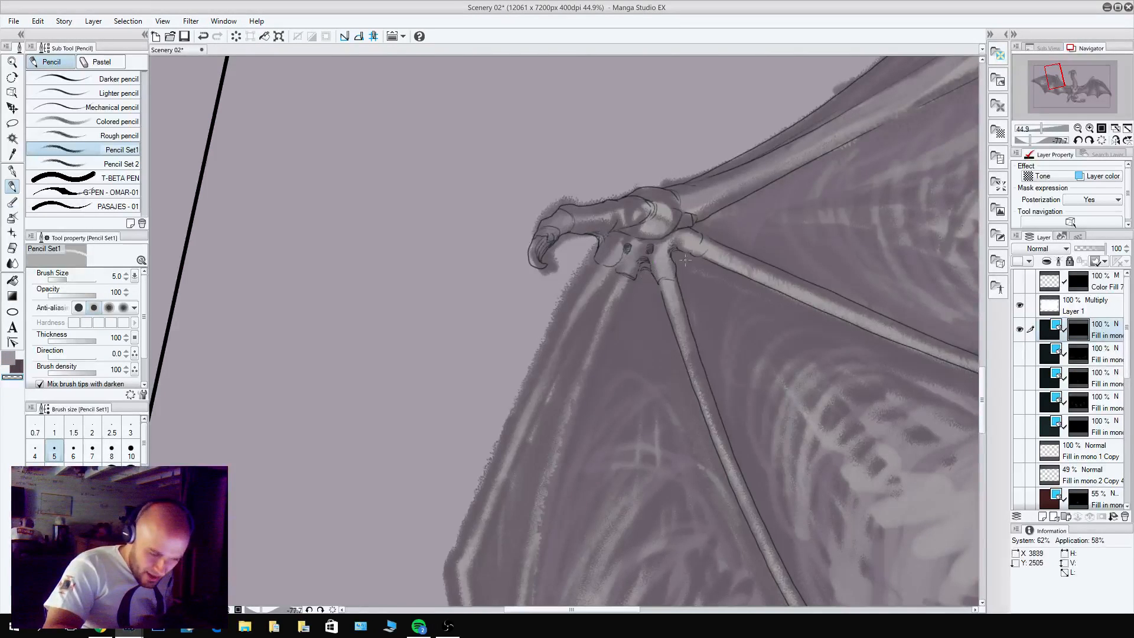
{"action": "key", "text": "c"}
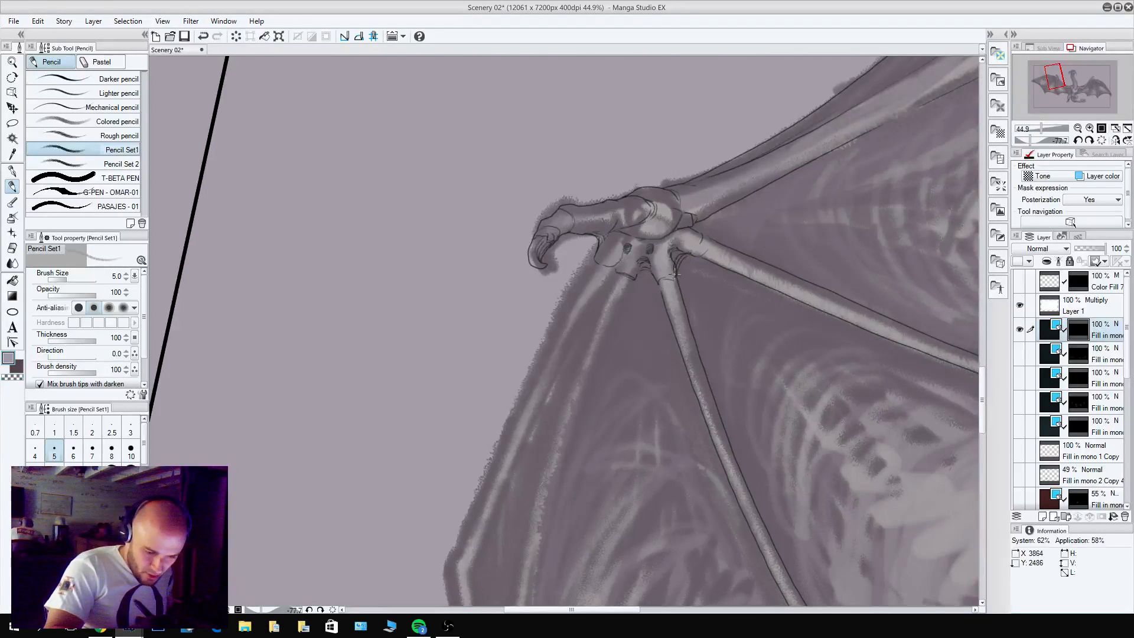
{"action": "key", "text": "c"}
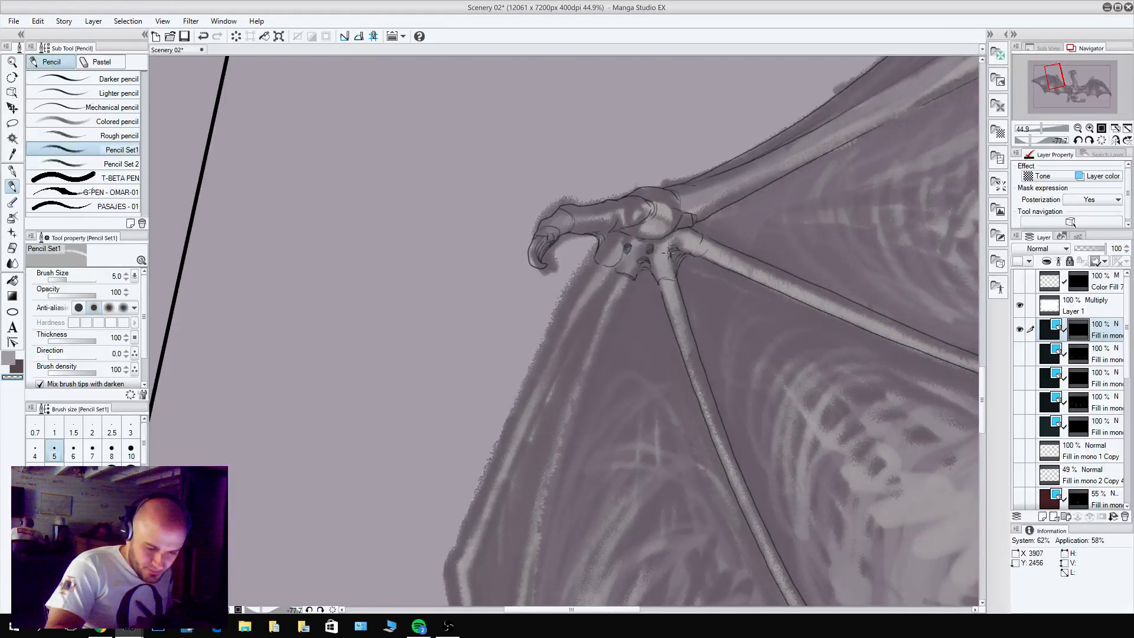
{"action": "left_click_drag", "start_coordinate": [648, 436], "coordinate": [640, 294]}
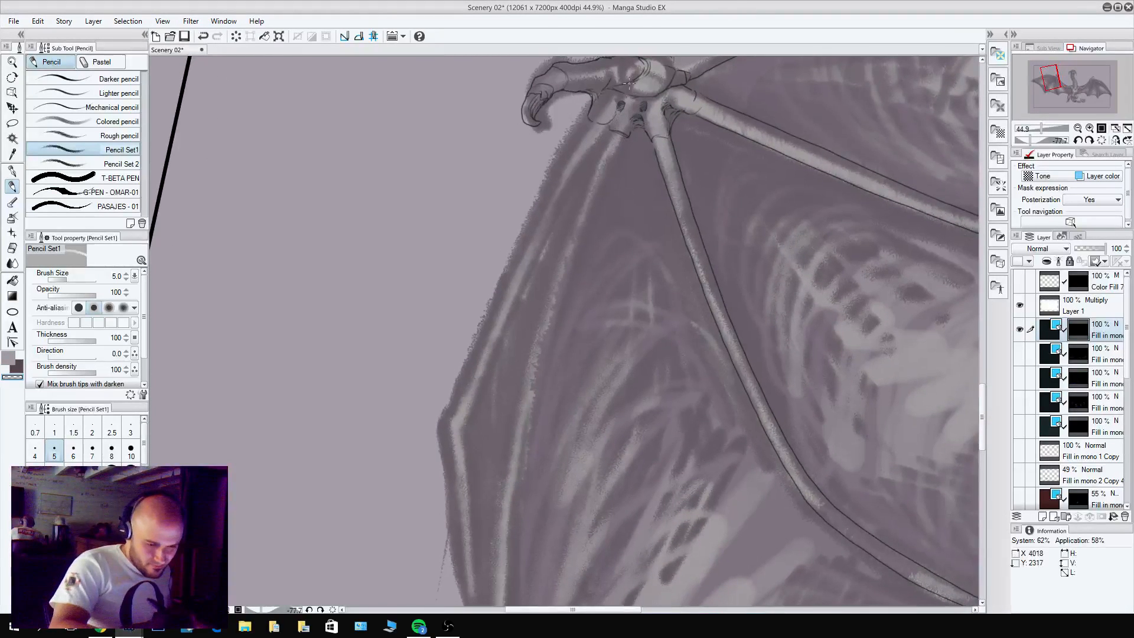
{"action": "left_click_drag", "start_coordinate": [626, 179], "coordinate": [634, 269]}
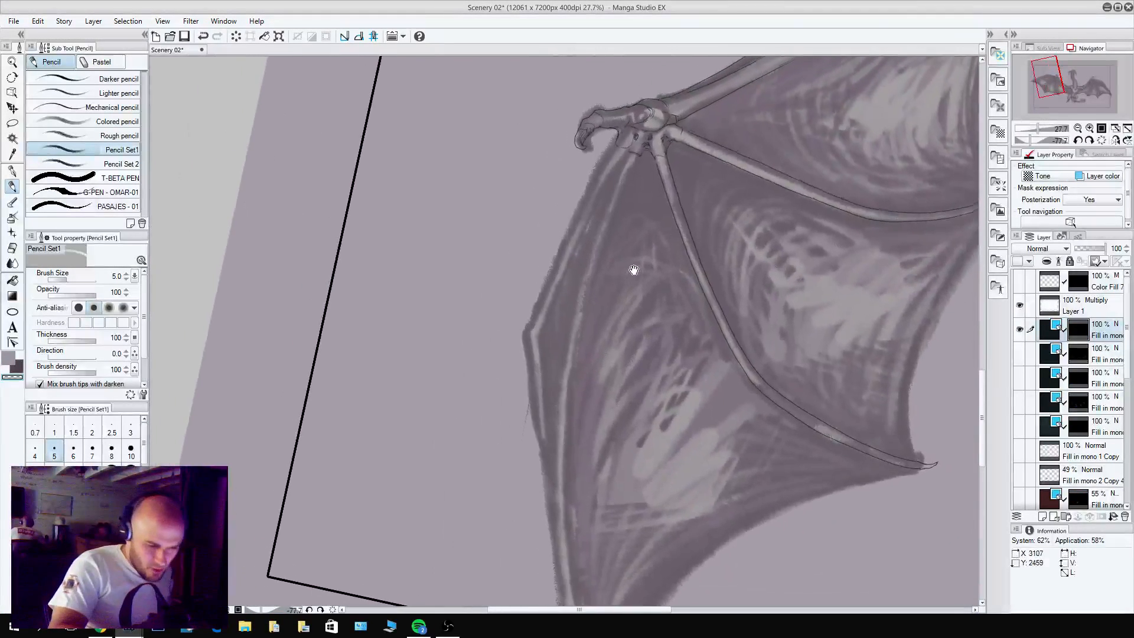
Pencil a curved membrane fold between the second and outermost finger bone sockets at the wrist, erasing the excess lines.
{"action": "scroll", "coordinate": [627, 155], "scroll_direction": "up", "scroll_amount": 2}
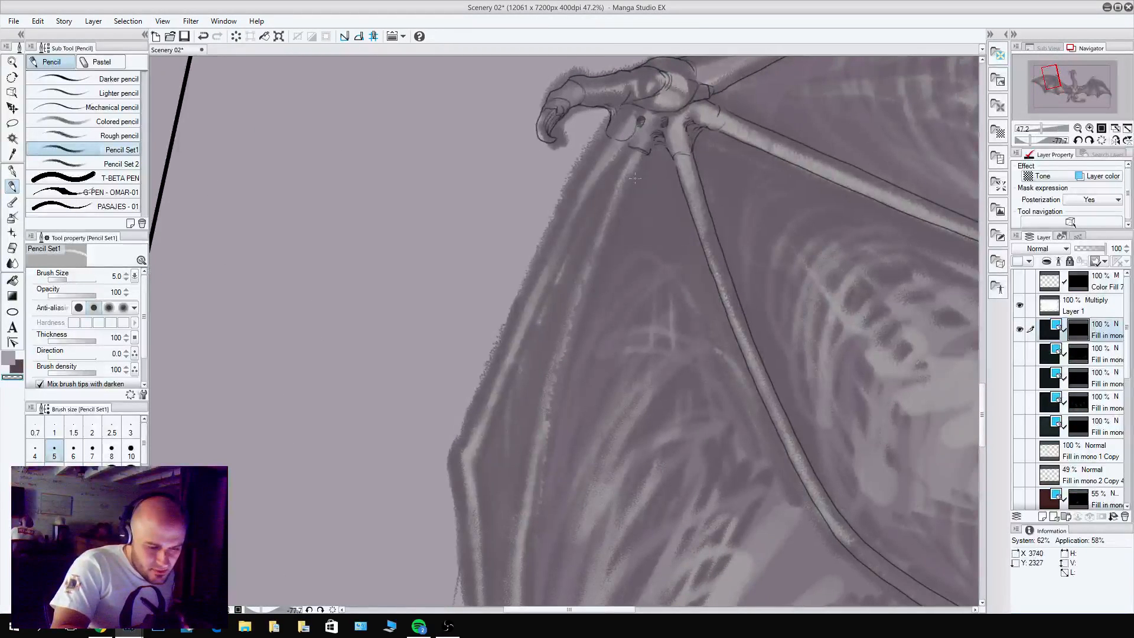
{"action": "key", "text": "c"}
{"action": "mouse_move", "coordinate": [672, 155]}
{"action": "left_mouse_down"}
{"action": "mouse_move", "coordinate": [638, 170]}
{"action": "mouse_move", "coordinate": [634, 157]}
{"action": "left_mouse_up"}
{"action": "key", "text": "c"}
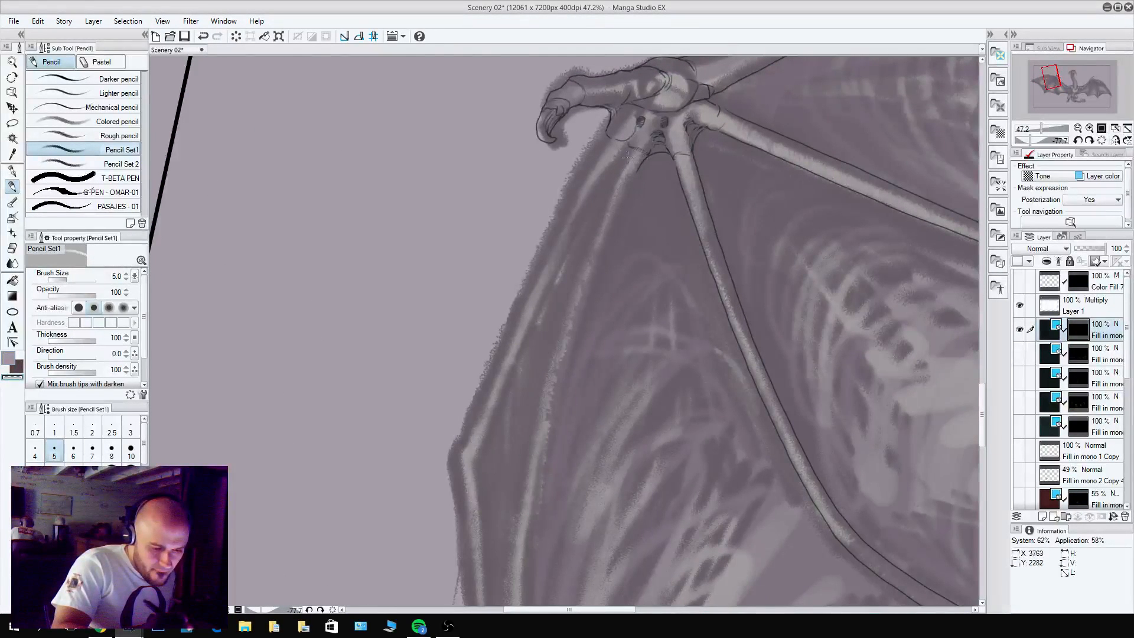
{"action": "key", "text": "c"}
{"action": "key", "text": "c"}
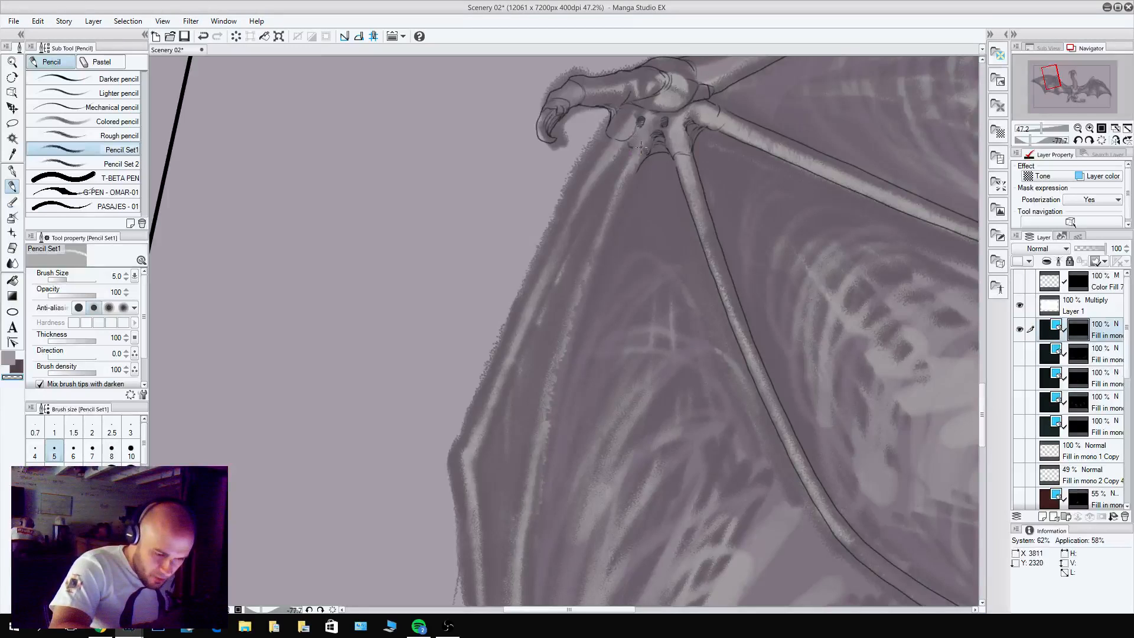
{"action": "key", "text": "c"}
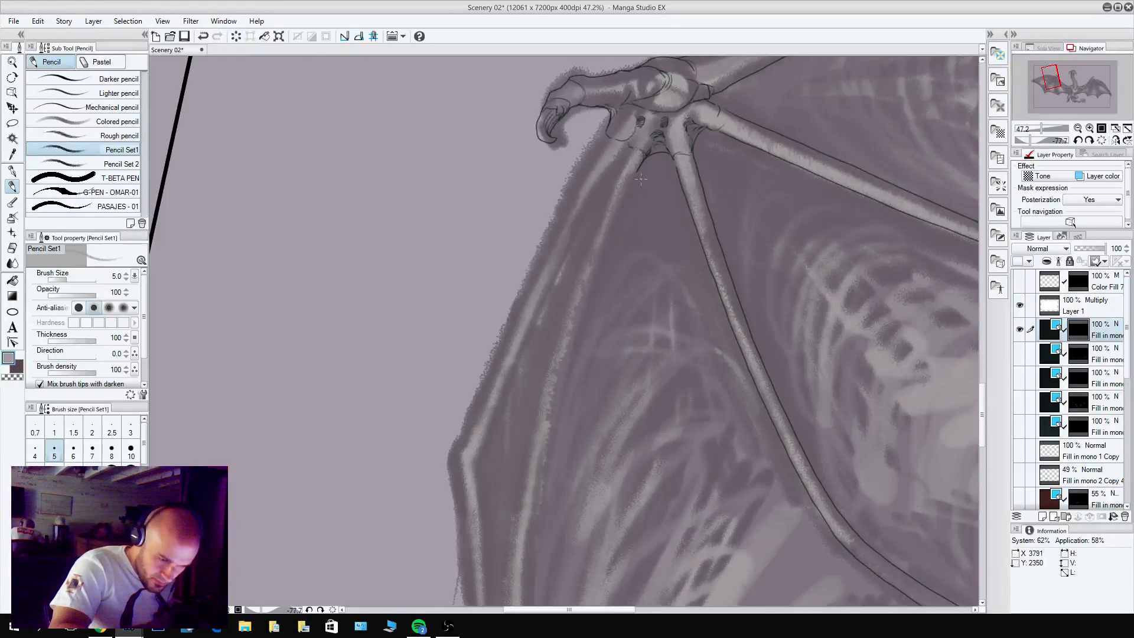
{"action": "left_click_drag", "start_coordinate": [632, 265], "coordinate": [628, 177]}
{"action": "scroll", "coordinate": [653, 203], "scroll_direction": "down", "scroll_amount": 3}
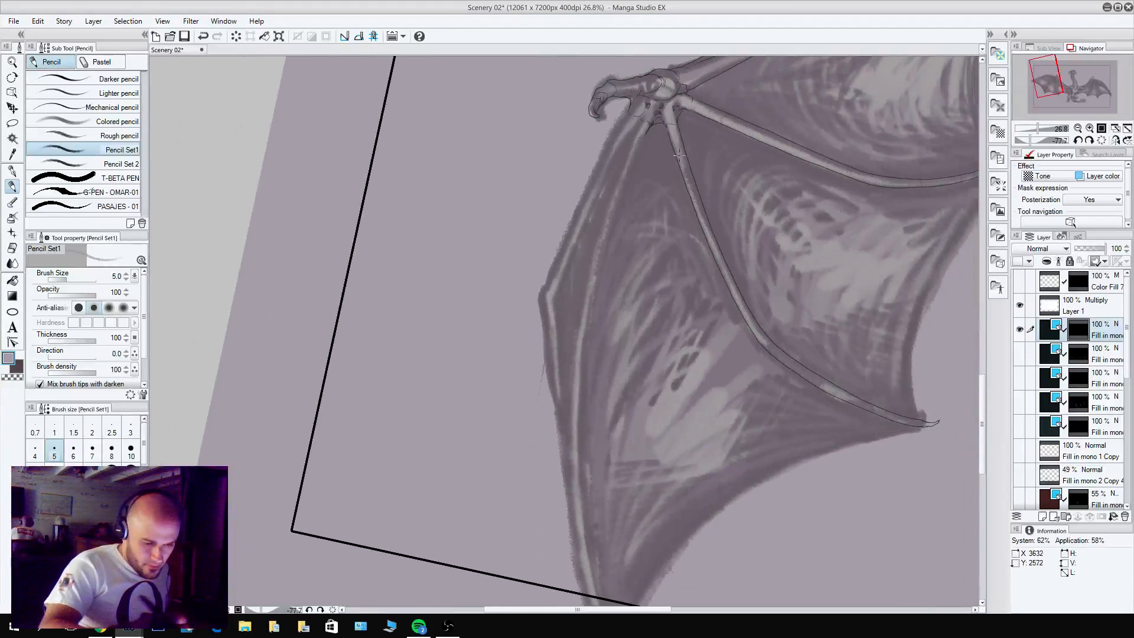
Rotate the canvas so the wing's leading edge runs roughly horizontal, and hide the palettes to enlarge the drawing area.
{"action": "left_click_drag", "start_coordinate": [657, 135], "coordinate": [786, 442]}
{"action": "scroll", "coordinate": [694, 370], "scroll_direction": "up", "scroll_amount": 2}
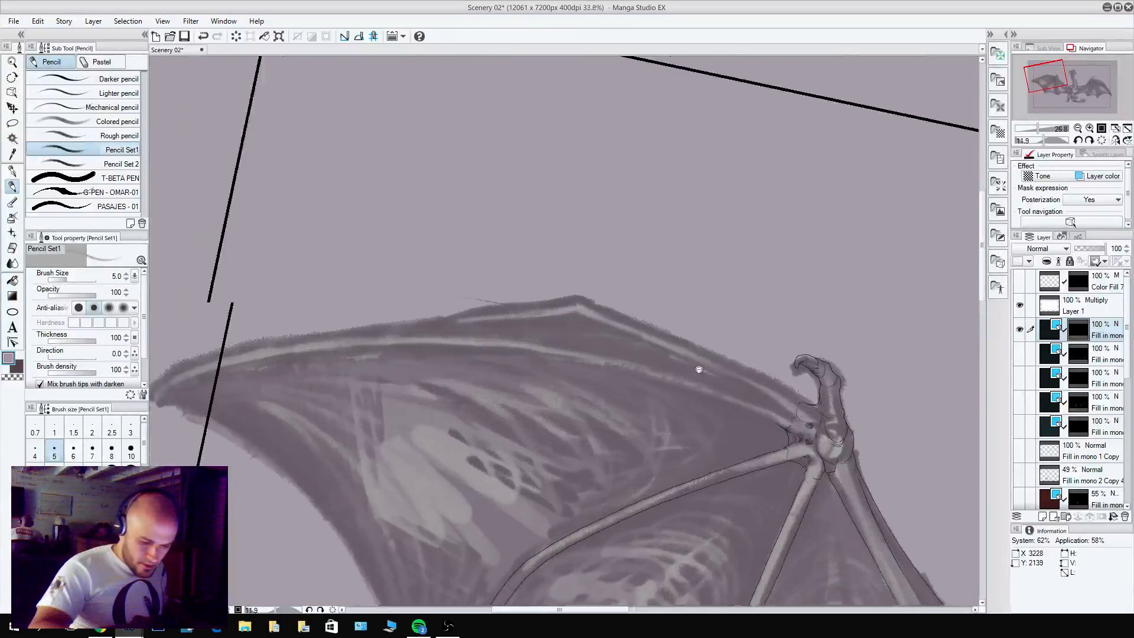
{"action": "left_click_drag", "start_coordinate": [658, 363], "coordinate": [738, 332]}
{"action": "left_click_drag", "start_coordinate": [735, 293], "coordinate": [795, 282]}
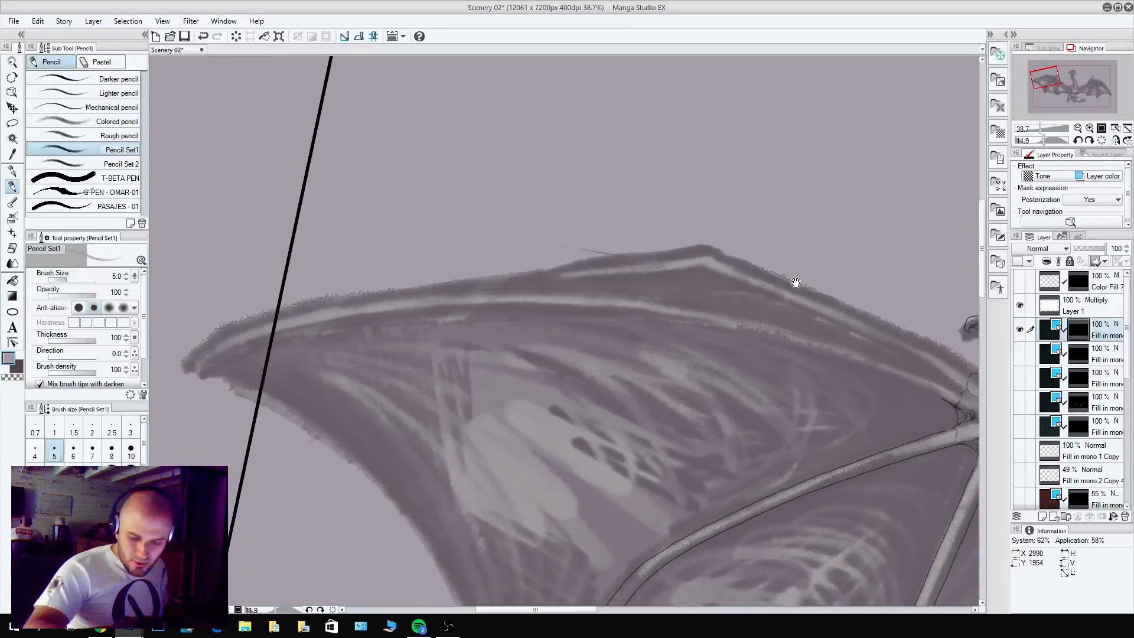
{"action": "left_click", "coordinate": [163, 22]}
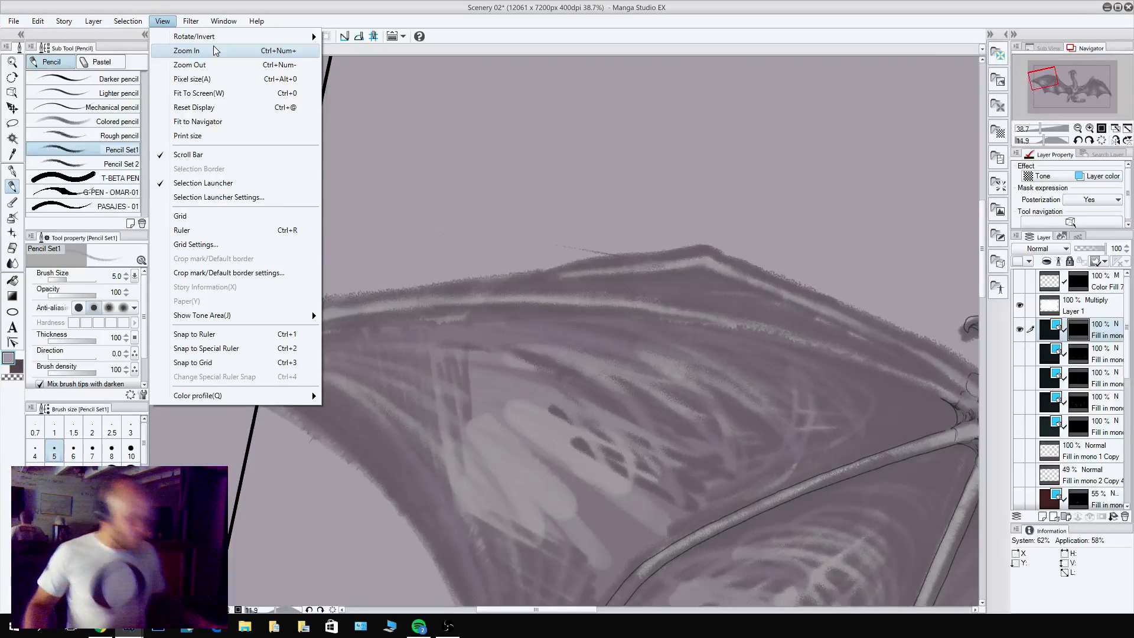
{"action": "key", "text": "Escape"}
{"action": "key", "text": "Tab"}
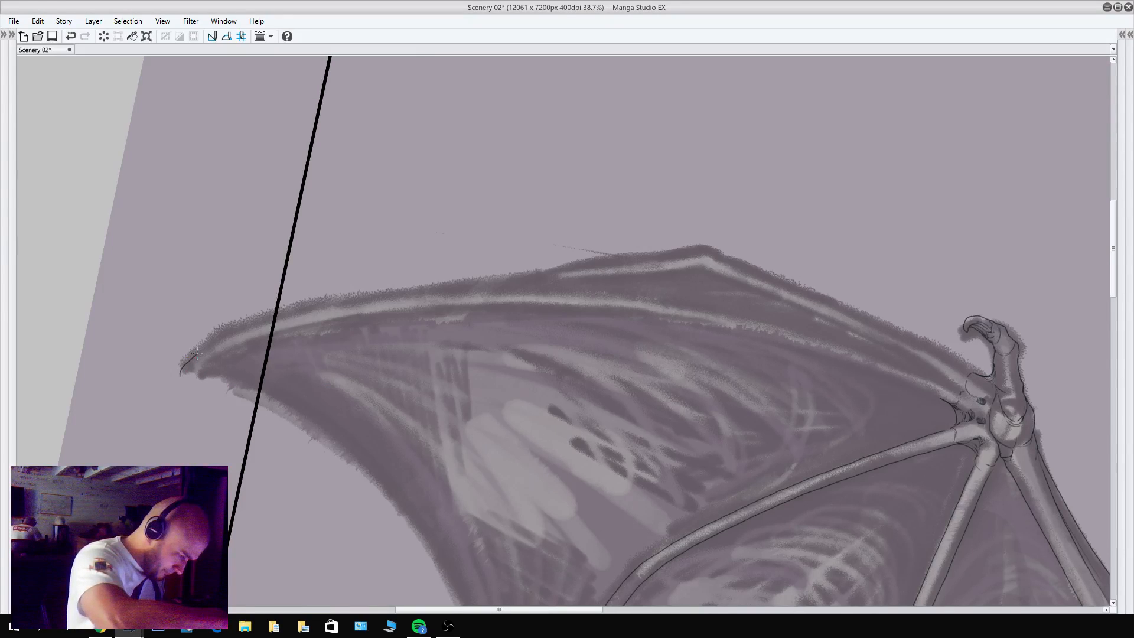
Pencil the outer edge of the outermost finger bone from the wing tip to the wrist, with a small hooked claw at the tip.
{"action": "mouse_move", "coordinate": [315, 306]}
{"action": "left_mouse_down"}
{"action": "mouse_move", "coordinate": [563, 283]}
{"action": "mouse_move", "coordinate": [820, 325]}
{"action": "left_mouse_up"}
{"action": "key", "text": "ctrl+z"}
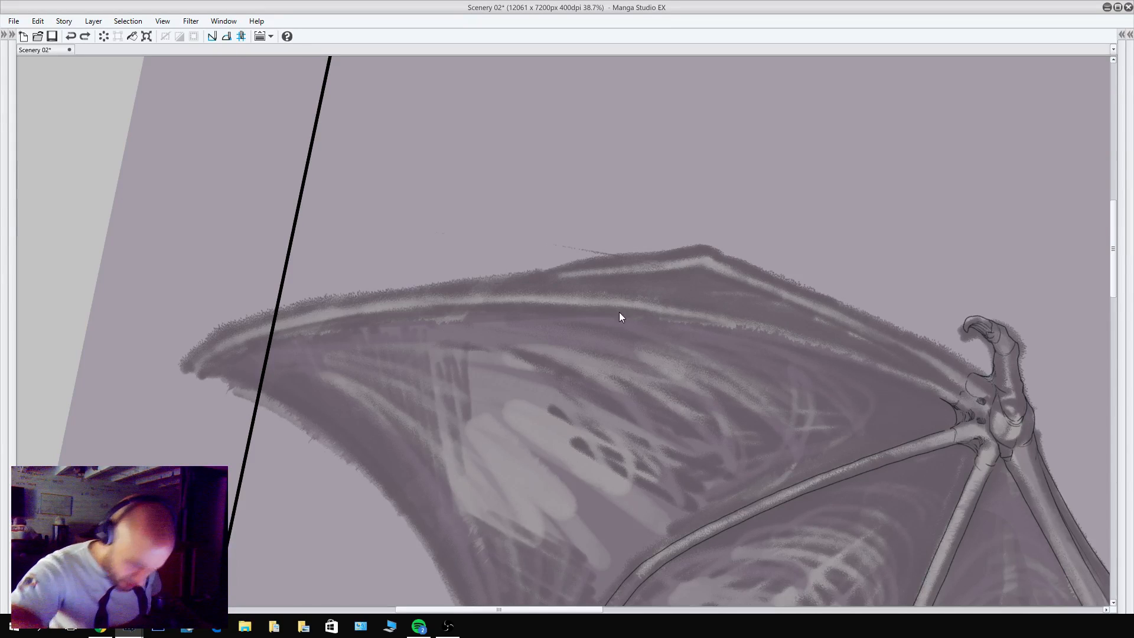
{"action": "mouse_move", "coordinate": [185, 372]}
{"action": "left_mouse_down"}
{"action": "mouse_move", "coordinate": [190, 356]}
{"action": "mouse_move", "coordinate": [313, 316]}
{"action": "mouse_move", "coordinate": [190, 363]}
{"action": "mouse_move", "coordinate": [296, 316]}
{"action": "mouse_move", "coordinate": [404, 299]}
{"action": "left_mouse_up"}
{"action": "key", "text": "ctrl+z"}
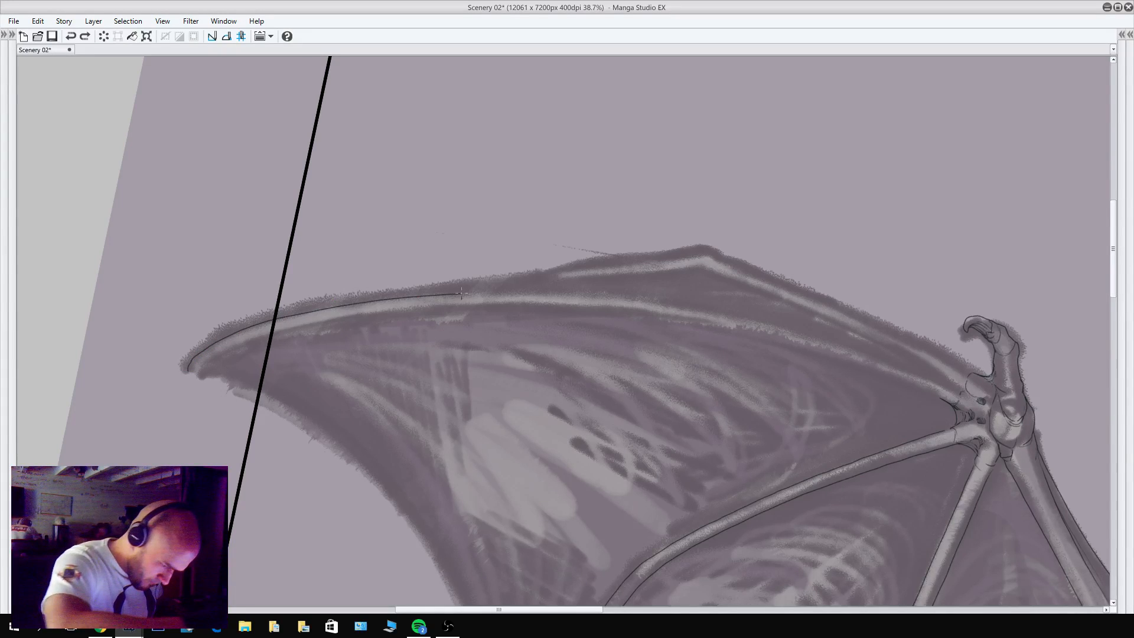
{"action": "mouse_move", "coordinate": [514, 290]}
{"action": "left_mouse_down"}
{"action": "mouse_move", "coordinate": [690, 300]}
{"action": "mouse_move", "coordinate": [916, 370]}
{"action": "left_mouse_up"}
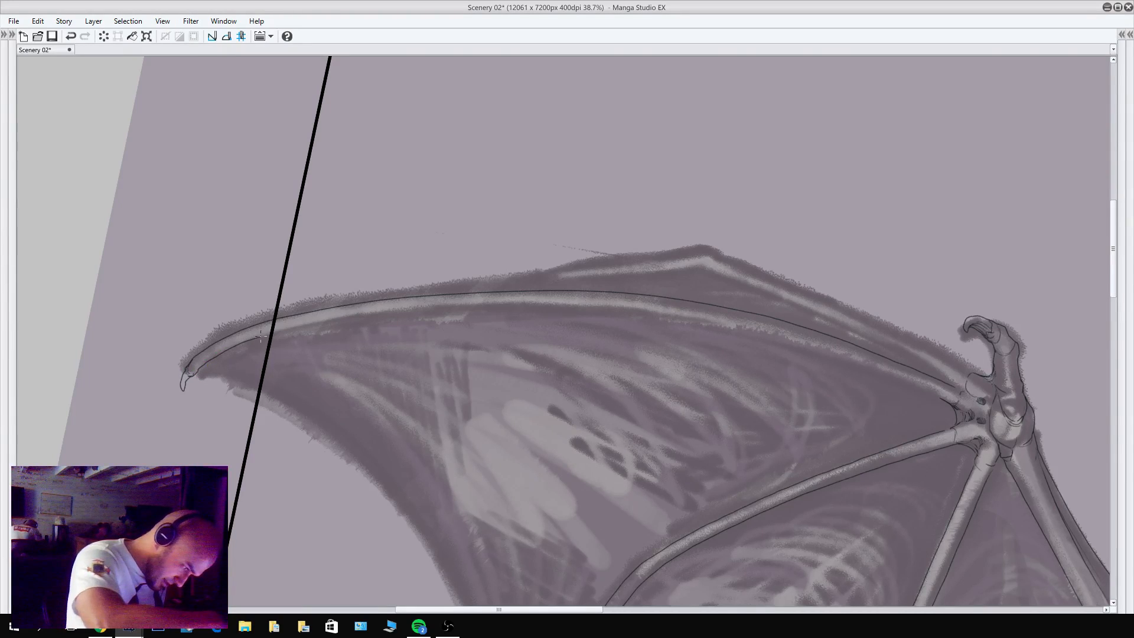
Pencil the membrane-side edge of the outermost finger bone from its claw back to the wrist joint.
{"action": "left_click_drag", "start_coordinate": [294, 326], "coordinate": [437, 307]}
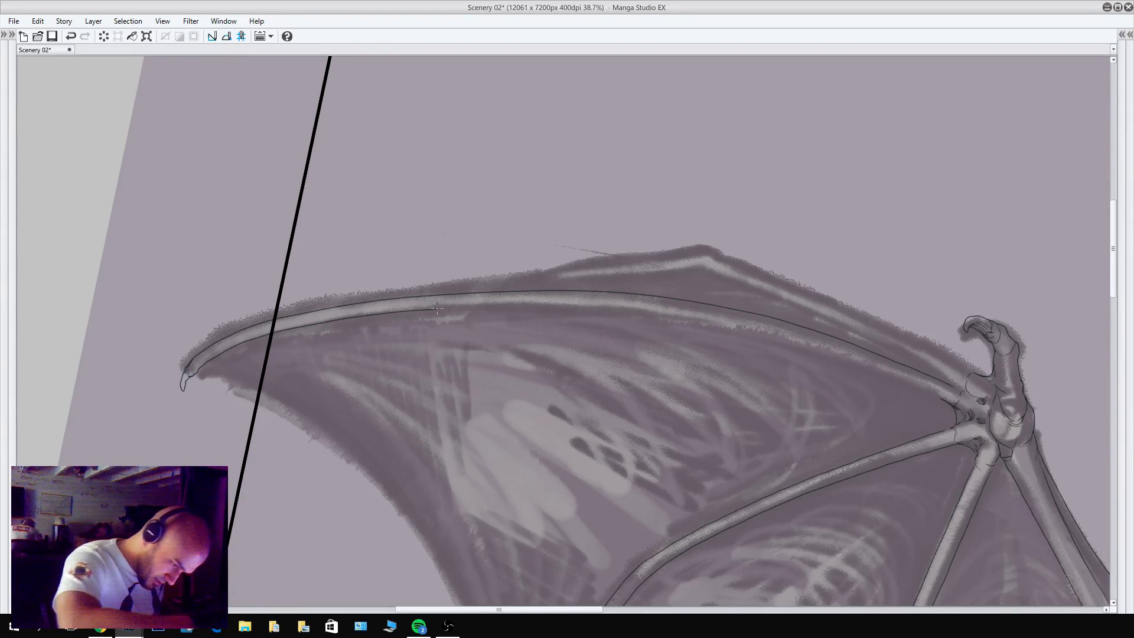
{"action": "left_click_drag", "start_coordinate": [532, 306], "coordinate": [579, 304]}
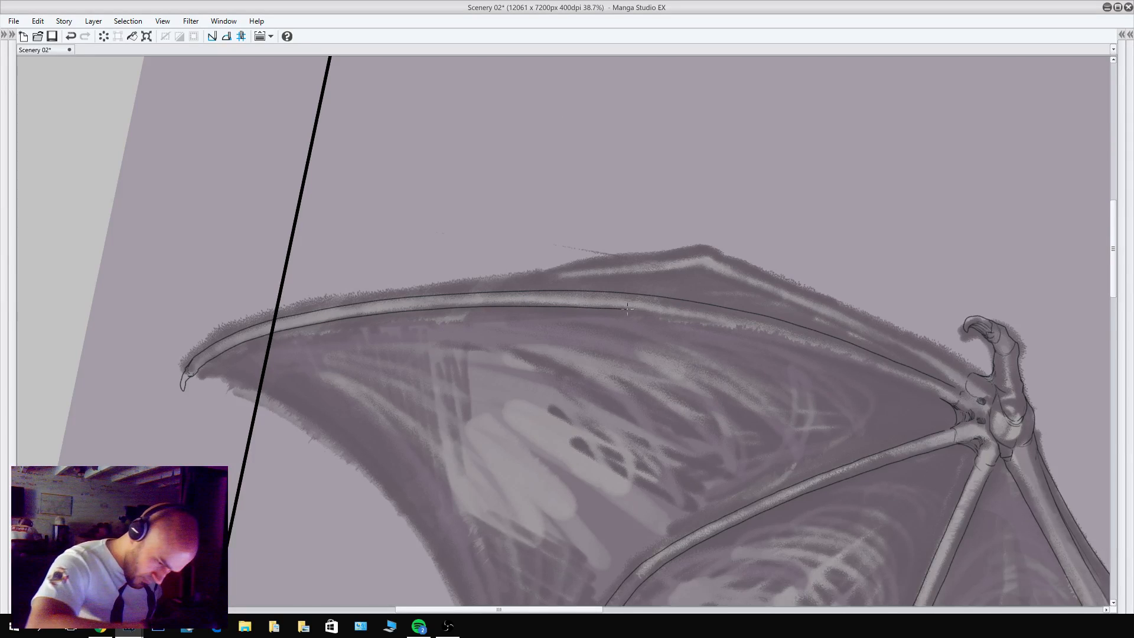
{"action": "left_click_drag", "start_coordinate": [674, 315], "coordinate": [728, 324]}
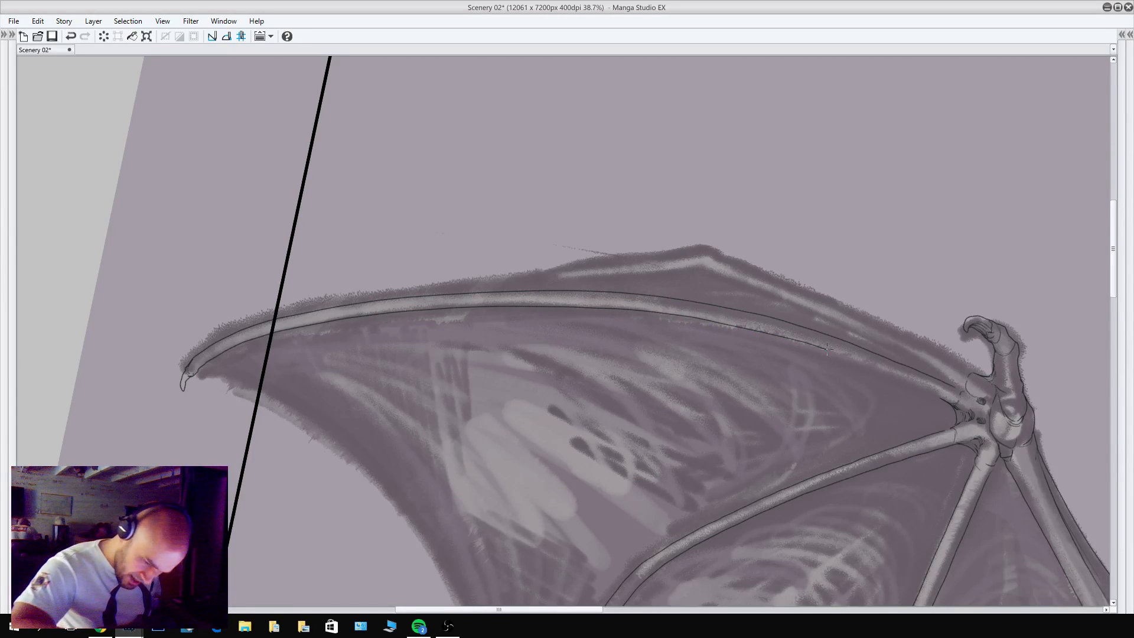
{"action": "left_click_drag", "start_coordinate": [827, 349], "coordinate": [876, 367]}
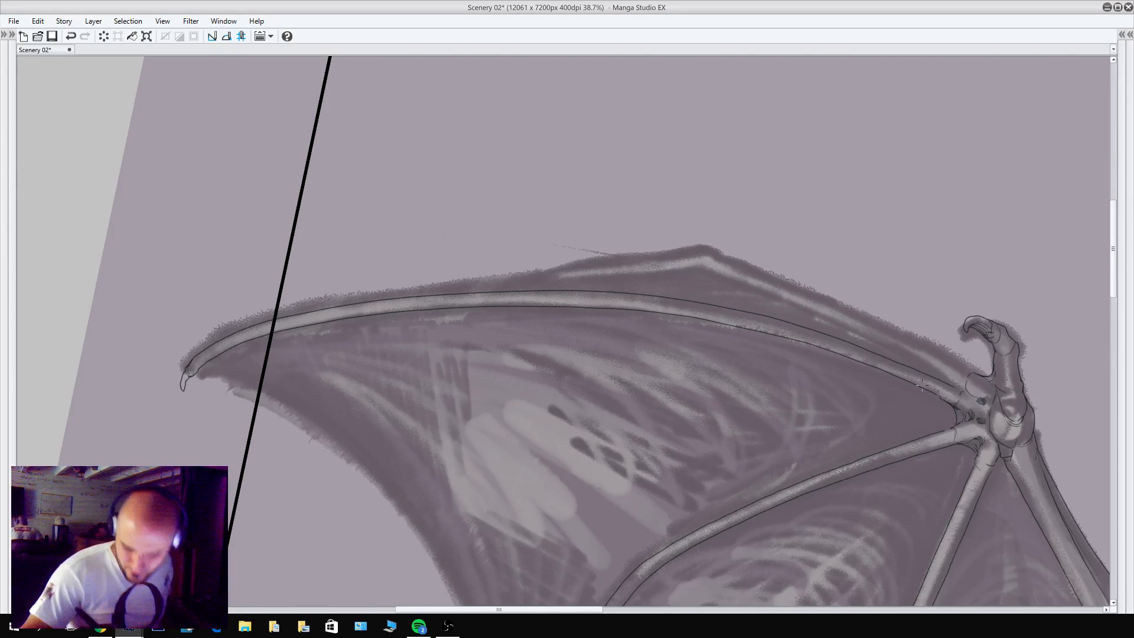
{"action": "left_click_drag", "start_coordinate": [929, 391], "coordinate": [945, 405]}
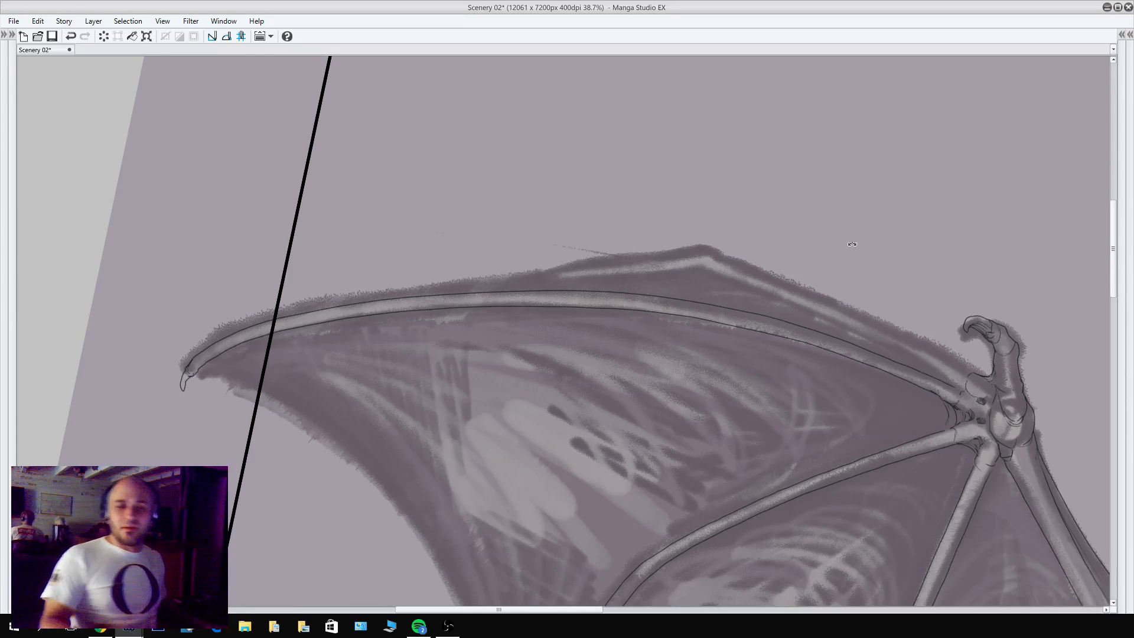
Turn the canvas upside down and pencil the outer contour of the wing's leading-edge bone from the wrist past its bend to its pointed end.
{"action": "left_click_drag", "start_coordinate": [852, 244], "coordinate": [355, 273]}
{"action": "left_click_drag", "start_coordinate": [403, 441], "coordinate": [399, 447]}
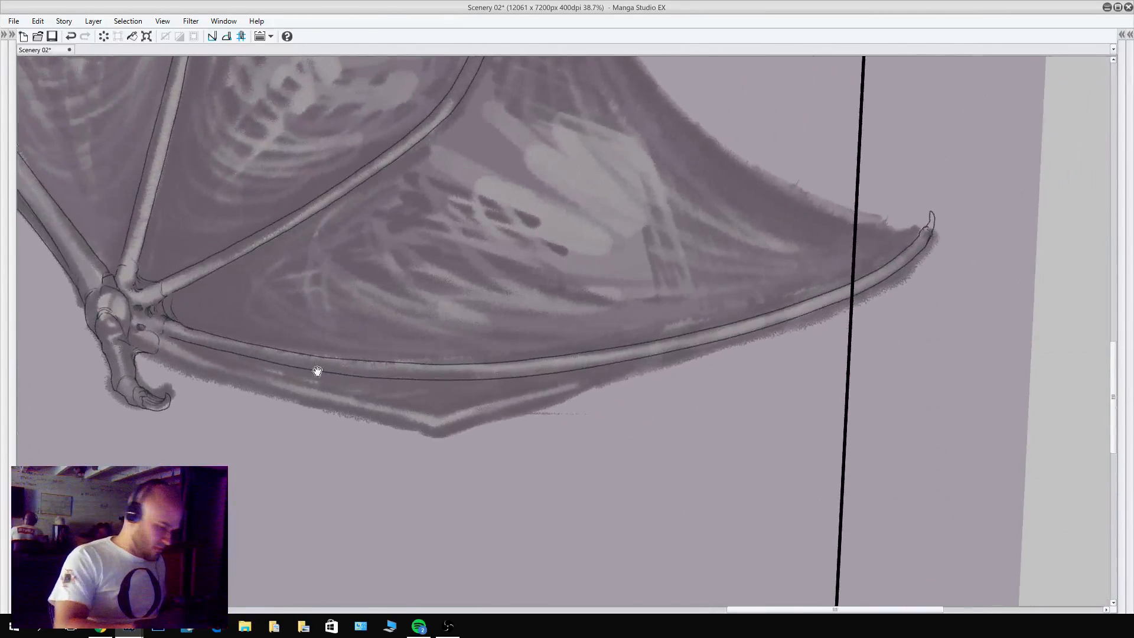
{"action": "left_click_drag", "start_coordinate": [317, 372], "coordinate": [585, 371]}
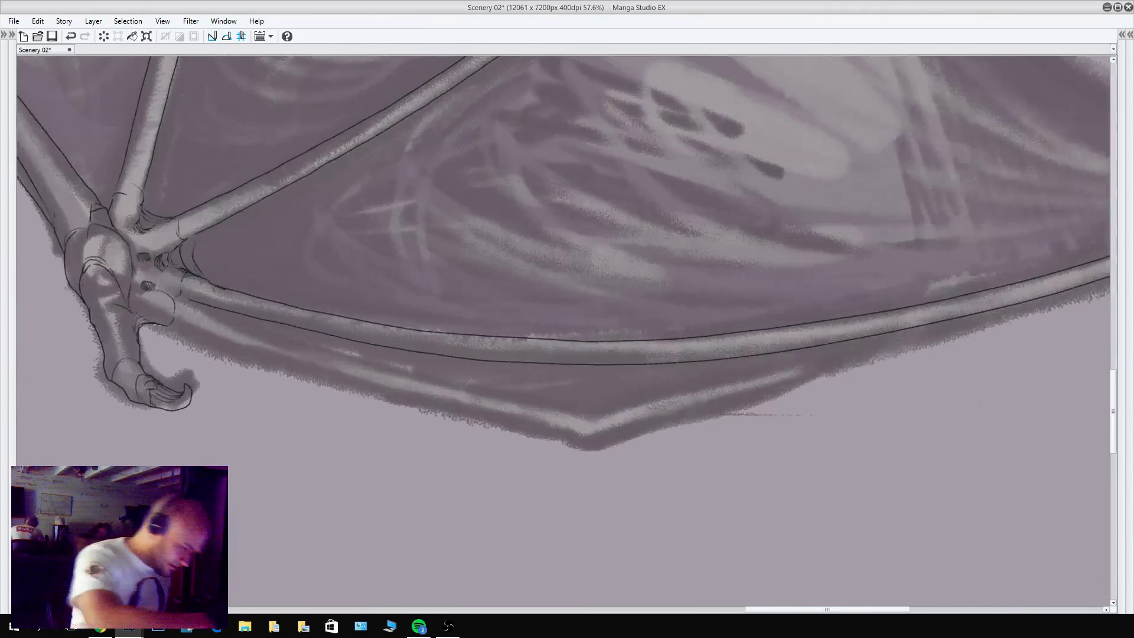
{"action": "left_click_drag", "start_coordinate": [162, 326], "coordinate": [294, 378]}
{"action": "key", "text": "ctrl+z"}
{"action": "mouse_move", "coordinate": [156, 321]}
{"action": "left_mouse_down"}
{"action": "mouse_move", "coordinate": [334, 389]}
{"action": "mouse_move", "coordinate": [563, 443]}
{"action": "mouse_move", "coordinate": [708, 420]}
{"action": "mouse_move", "coordinate": [814, 365]}
{"action": "left_mouse_up"}
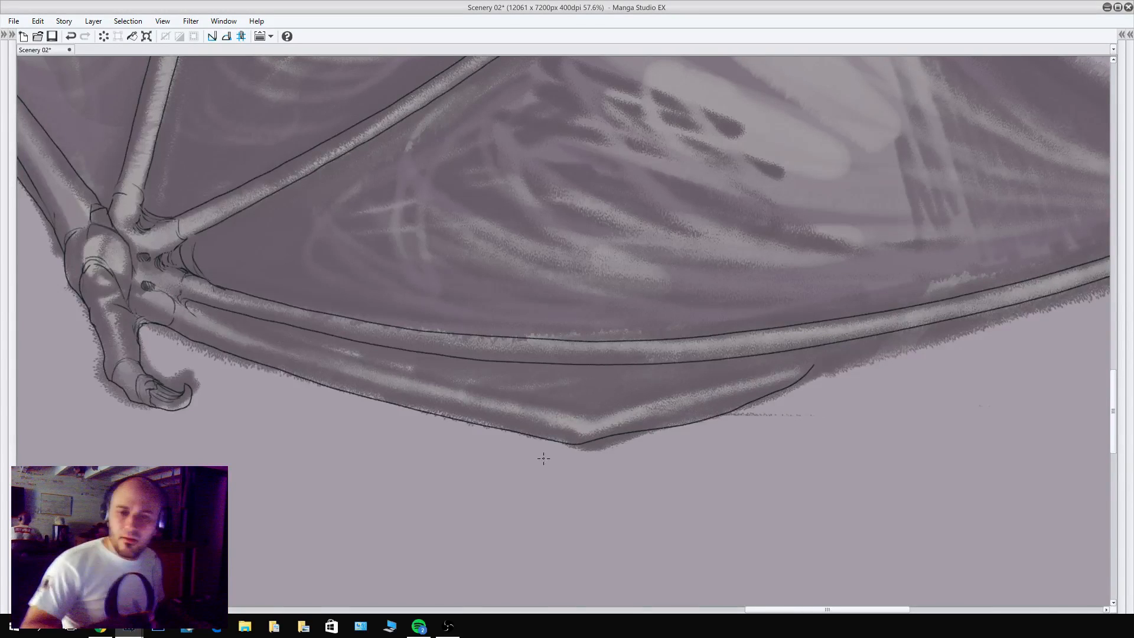
Pencil the inner contour of the leading-edge bone from wrist to point and mark the joint at its bend with a short curve.
{"action": "left_click_drag", "start_coordinate": [185, 303], "coordinate": [337, 357]}
{"action": "key", "text": "ctrl+z"}
{"action": "mouse_move", "coordinate": [185, 303]}
{"action": "left_mouse_down"}
{"action": "mouse_move", "coordinate": [363, 368]}
{"action": "mouse_move", "coordinate": [558, 416]}
{"action": "mouse_move", "coordinate": [691, 404]}
{"action": "mouse_move", "coordinate": [820, 357]}
{"action": "left_mouse_up"}
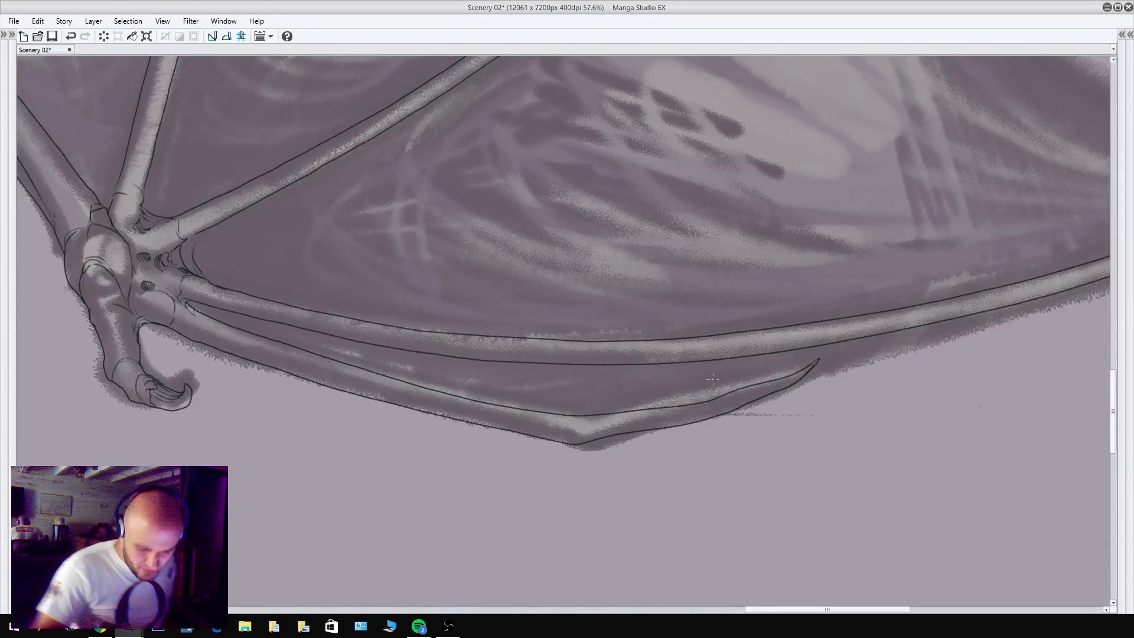
{"action": "left_click_drag", "start_coordinate": [578, 443], "coordinate": [572, 421]}
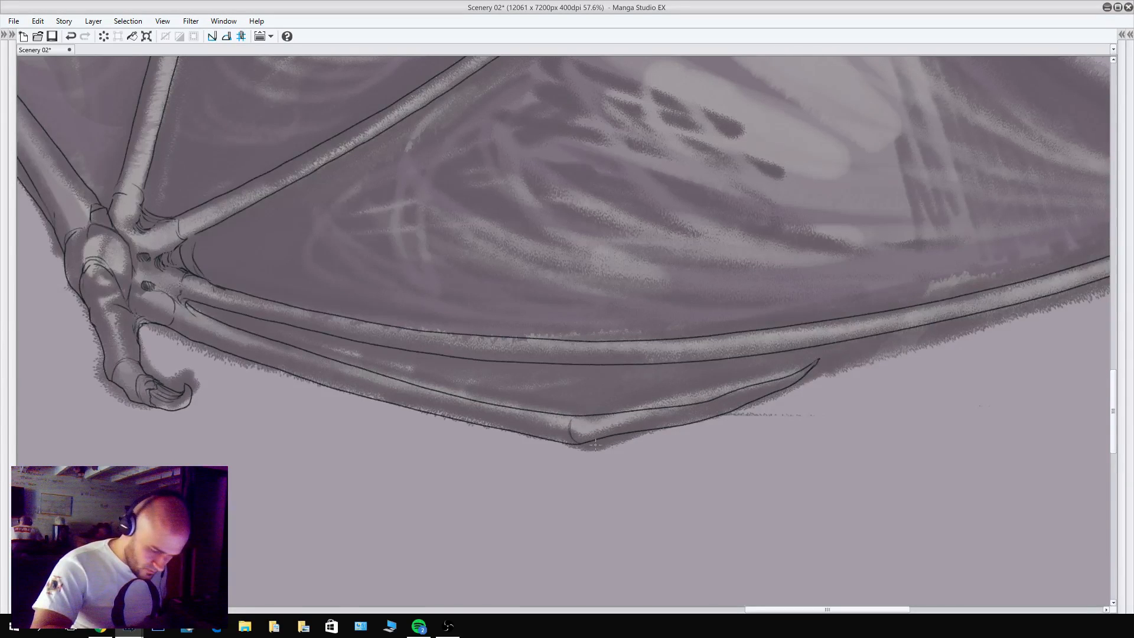
Return the canvas to upright and pencil a short curve from the armpit to the underside of the opposite wing's upper arm.
{"action": "left_click_drag", "start_coordinate": [717, 327], "coordinate": [773, 353]}
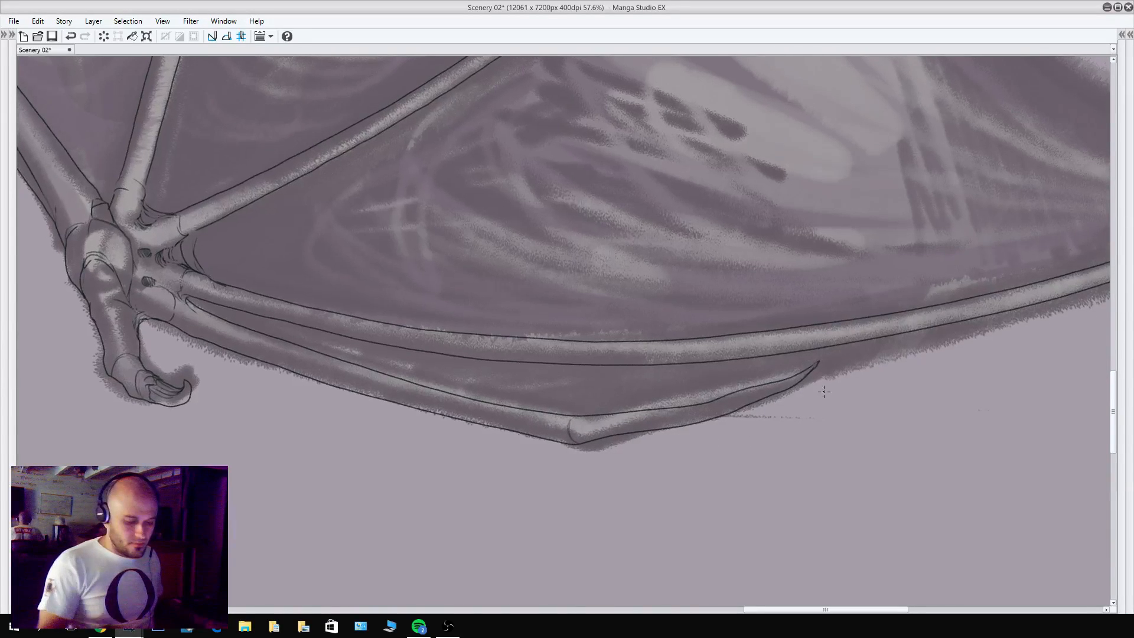
{"action": "left_click_drag", "start_coordinate": [715, 264], "coordinate": [403, 367]}
{"action": "left_click_drag", "start_coordinate": [826, 346], "coordinate": [759, 375]}
{"action": "left_click_drag", "start_coordinate": [888, 478], "coordinate": [645, 436]}
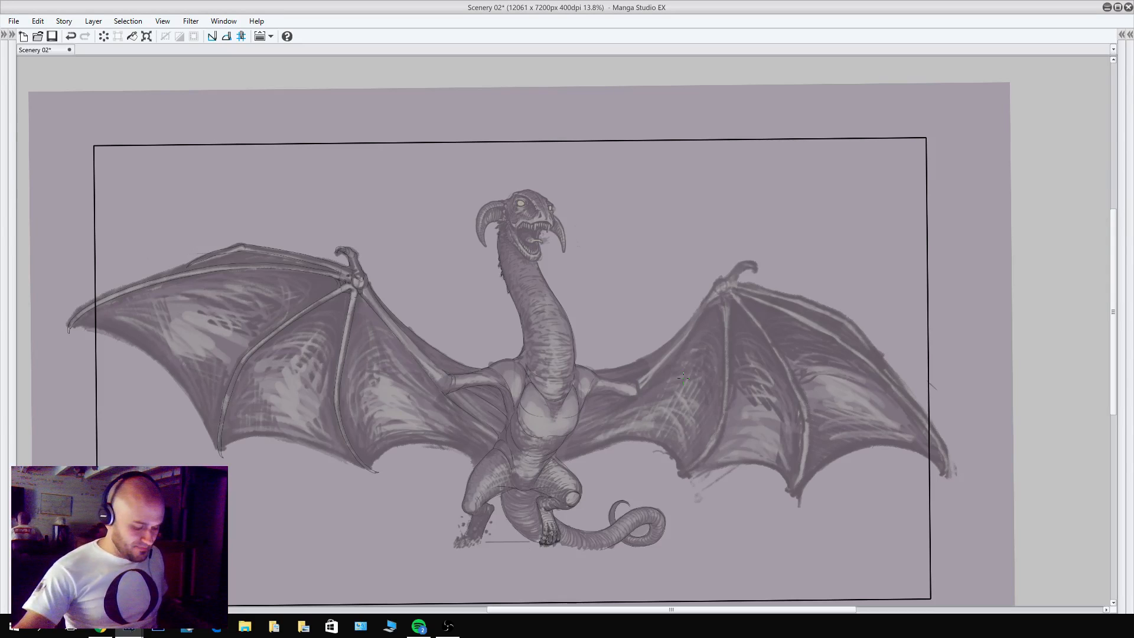
{"action": "scroll", "coordinate": [686, 332], "scroll_direction": "up", "scroll_amount": 5}
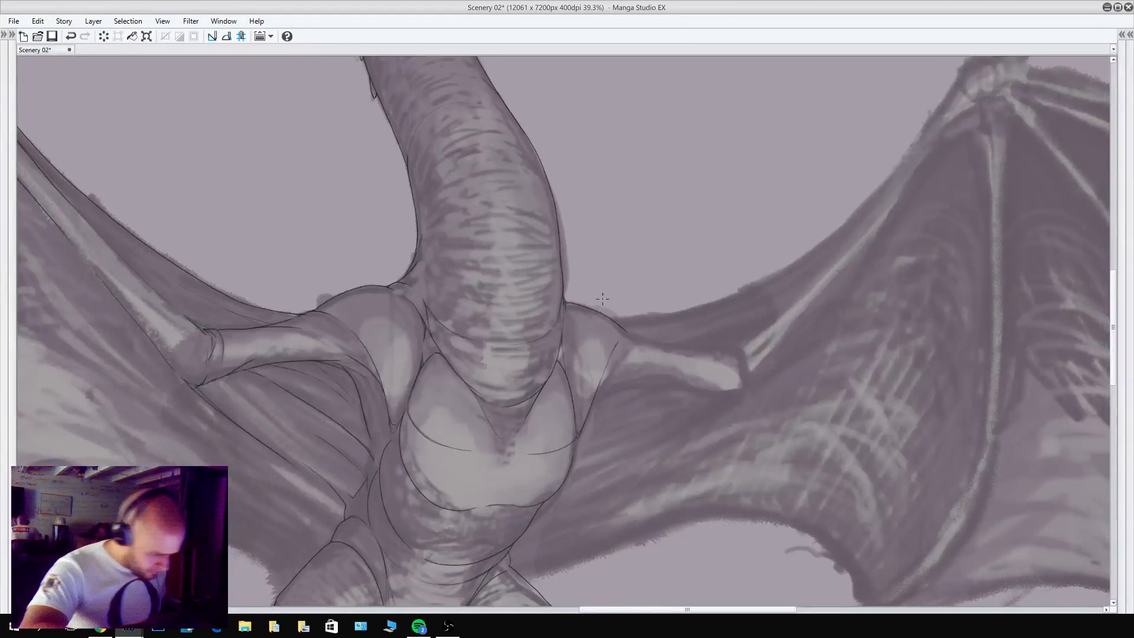
{"action": "left_click_drag", "start_coordinate": [594, 396], "coordinate": [642, 353]}
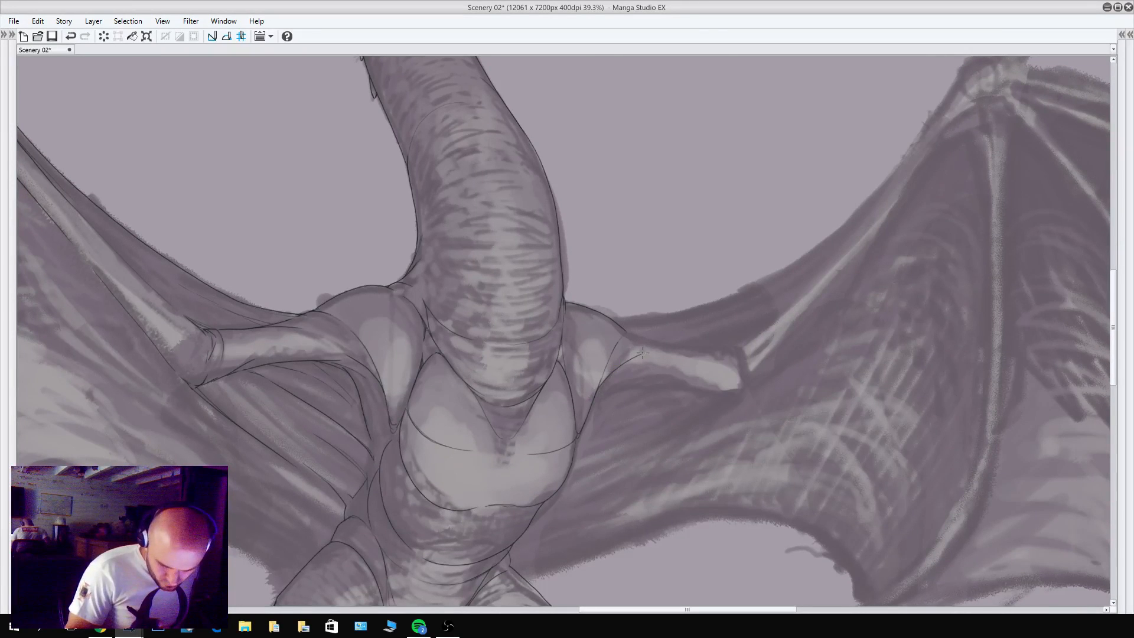
{"action": "key", "text": "ctrl+z"}
{"action": "mouse_move", "coordinate": [595, 394]}
{"action": "left_mouse_down"}
{"action": "mouse_move", "coordinate": [613, 370]}
{"action": "mouse_move", "coordinate": [637, 355]}
{"action": "left_mouse_up"}
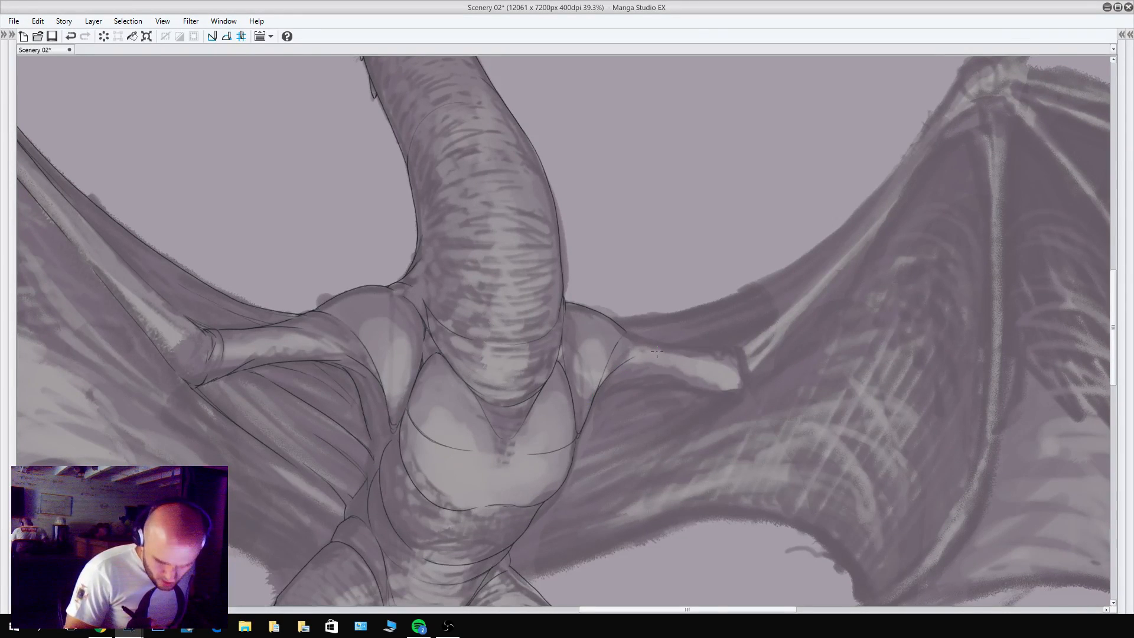
{"action": "key", "text": "ctrl+z"}
{"action": "left_click_drag", "start_coordinate": [594, 396], "coordinate": [639, 351]}
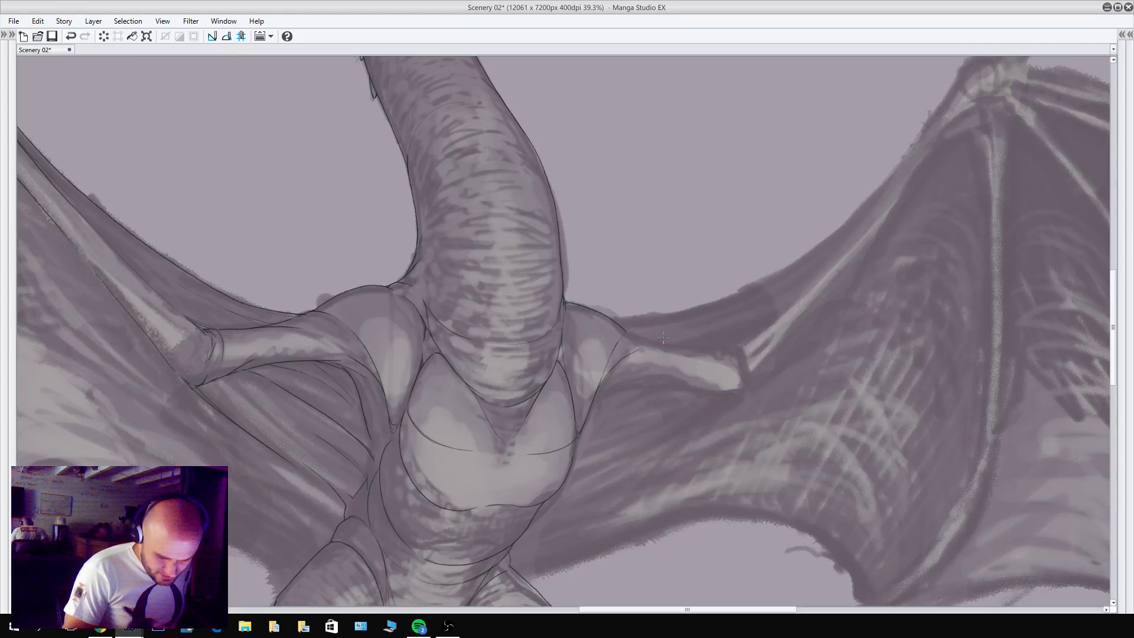
Pencil the upper contour of the opposite wing's upper arm from the shoulder to the elbow and curve it around the elbow end.
{"action": "scroll", "coordinate": [329, 314], "scroll_direction": "up", "scroll_amount": 5}
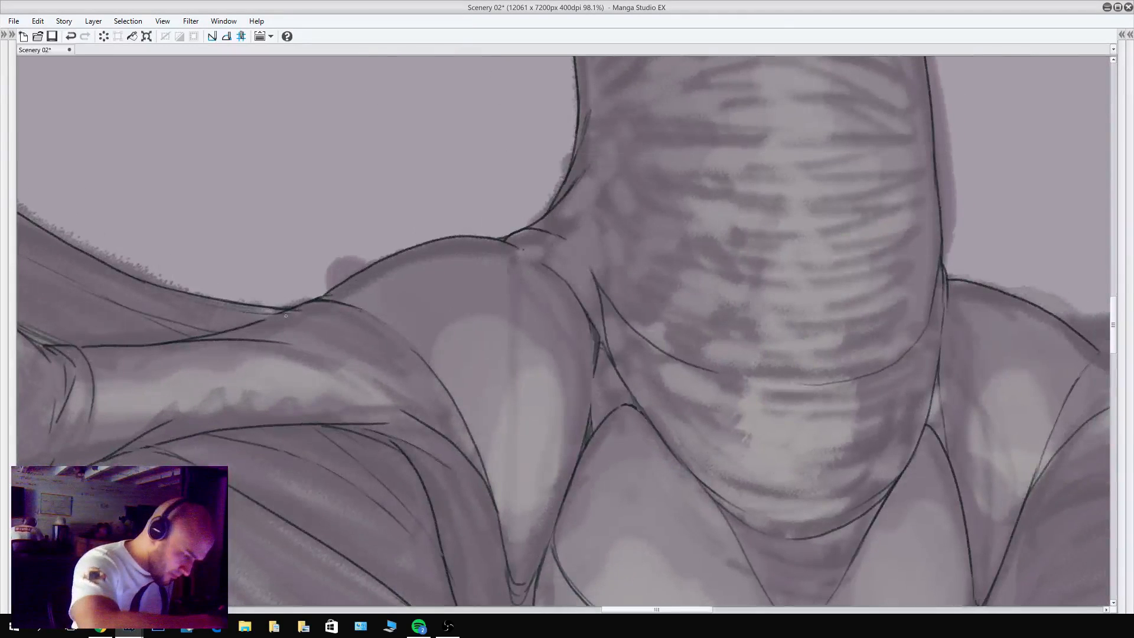
{"action": "scroll", "coordinate": [670, 337], "scroll_direction": "down", "scroll_amount": 2}
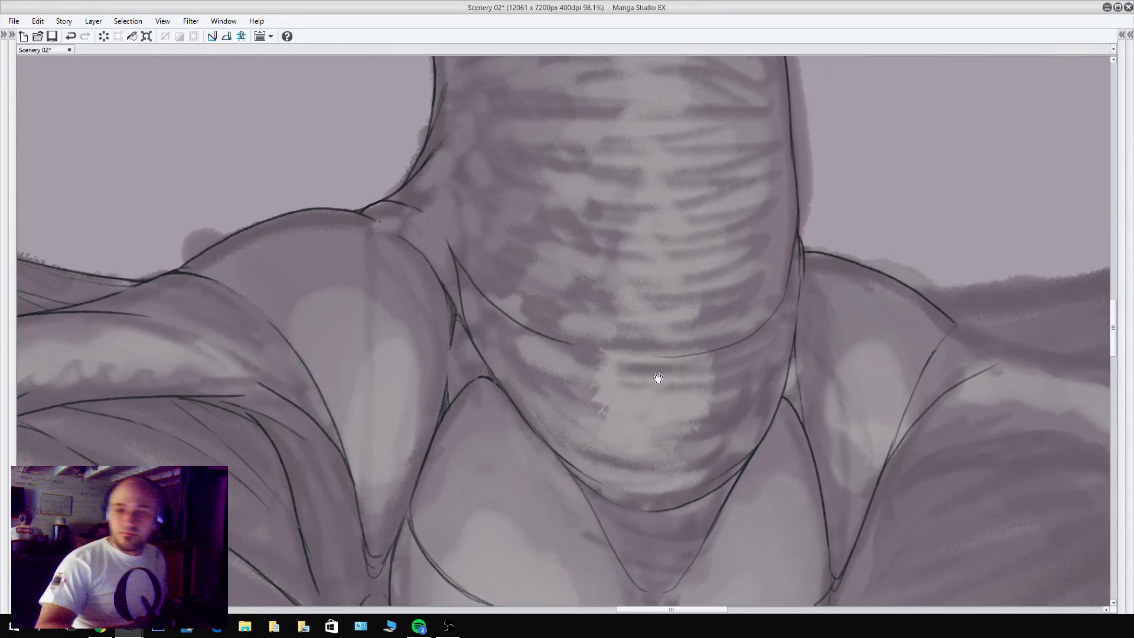
{"action": "scroll", "coordinate": [691, 329], "scroll_direction": "down", "scroll_amount": 2}
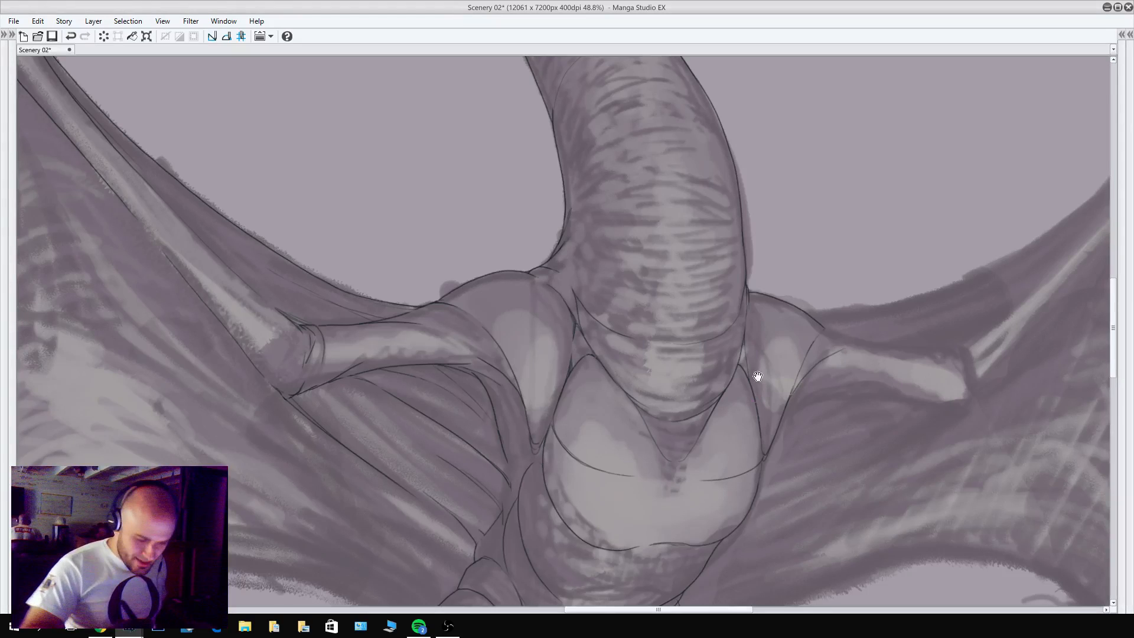
{"action": "scroll", "coordinate": [870, 359], "scroll_direction": "right", "scroll_amount": 3}
{"action": "key", "text": "ctrl+z"}
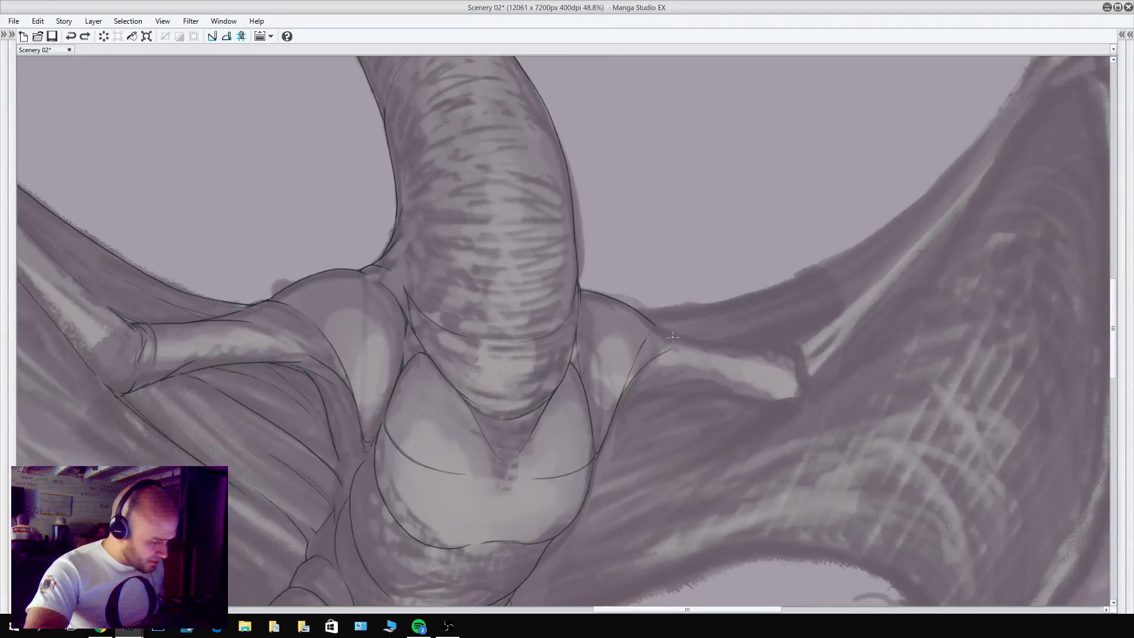
{"action": "left_click_drag", "start_coordinate": [650, 322], "coordinate": [705, 342]}
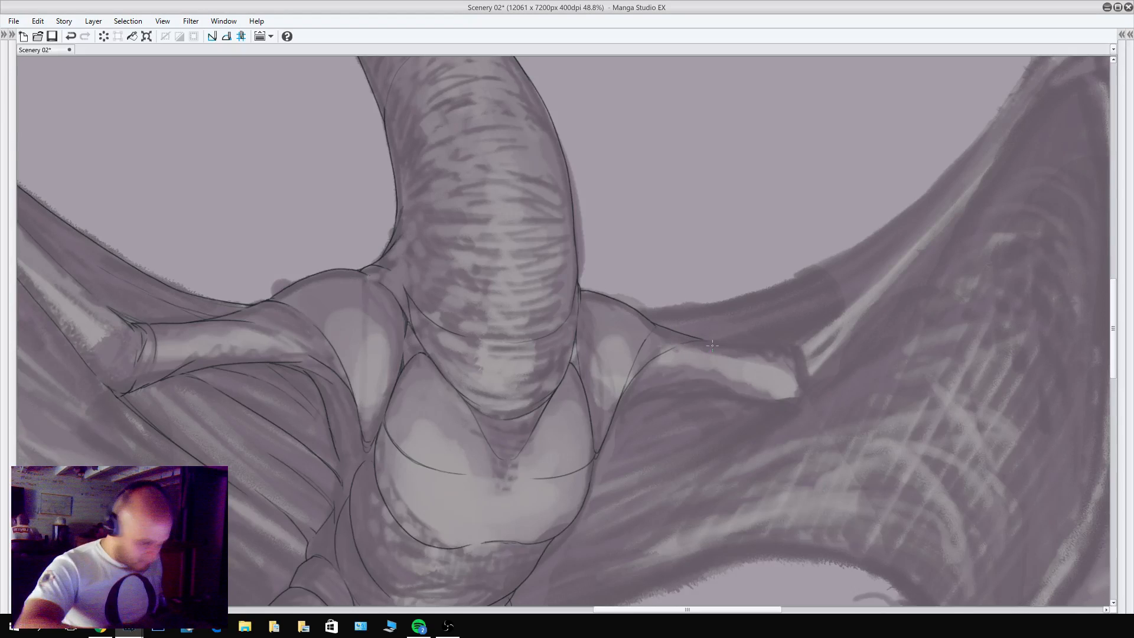
{"action": "mouse_move", "coordinate": [703, 341]}
{"action": "left_mouse_down"}
{"action": "mouse_move", "coordinate": [792, 344]}
{"action": "mouse_move", "coordinate": [797, 384]}
{"action": "mouse_move", "coordinate": [796, 343]}
{"action": "mouse_move", "coordinate": [803, 376]}
{"action": "left_mouse_up"}
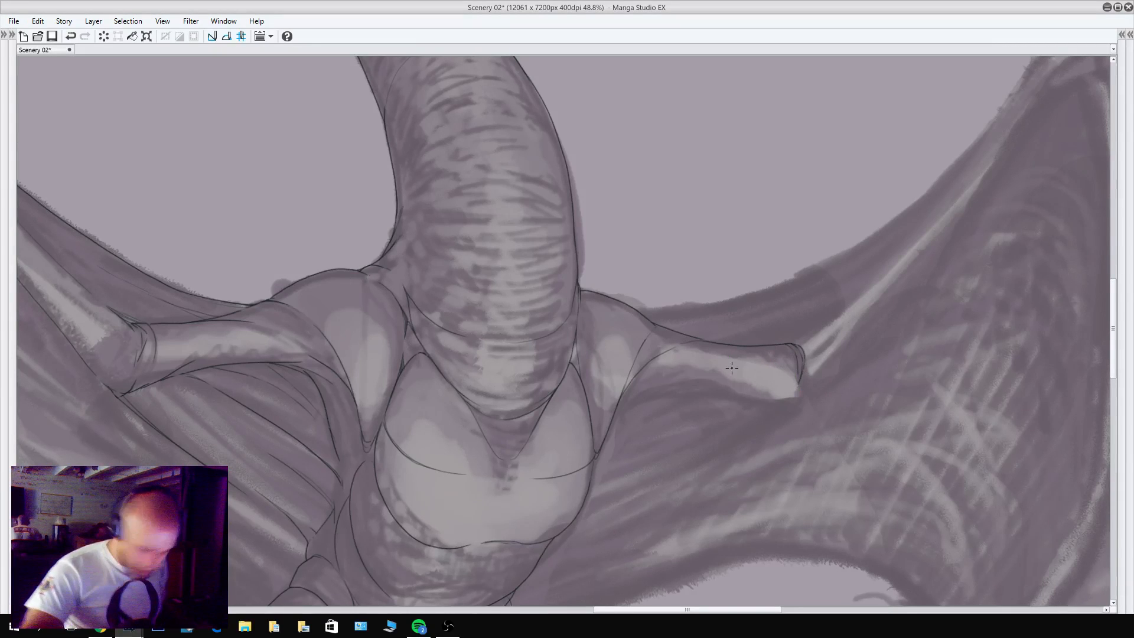
Pencil the lower corner of the elbow and the underside of the upper arm between the armpit and the elbow.
{"action": "left_click_drag", "start_coordinate": [799, 396], "coordinate": [786, 404]}
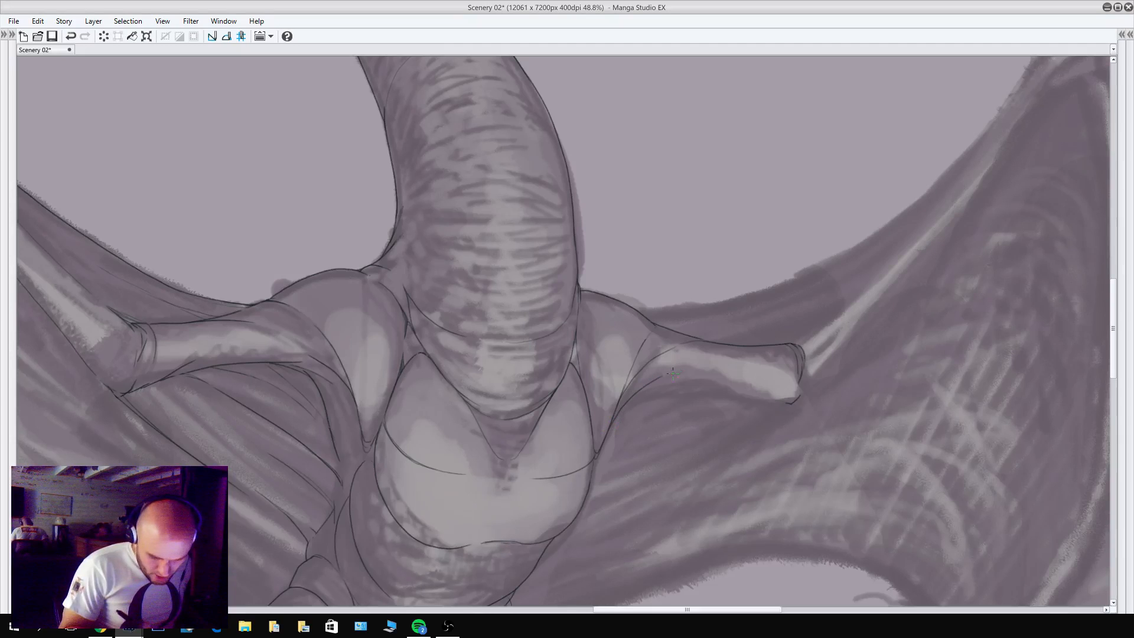
{"action": "key", "text": "ctrl+z"}
{"action": "mouse_move", "coordinate": [610, 426]}
{"action": "left_mouse_down"}
{"action": "mouse_move", "coordinate": [656, 377]}
{"action": "mouse_move", "coordinate": [652, 389]}
{"action": "mouse_move", "coordinate": [793, 402]}
{"action": "left_mouse_up"}
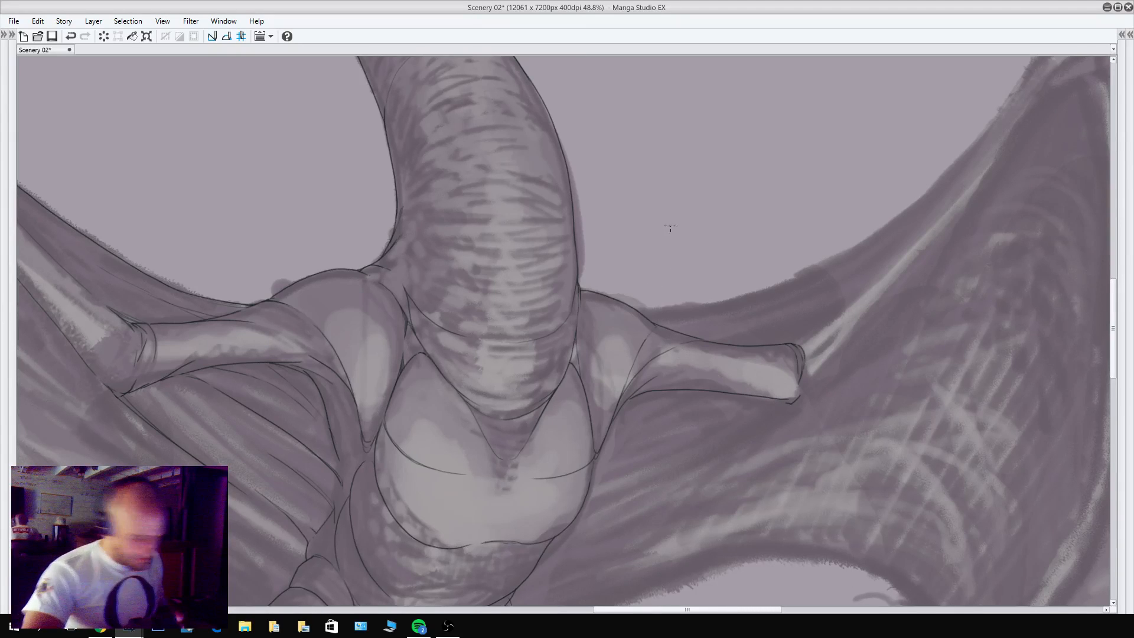
Pencil the outer contour of the forearm in one long curve from the elbow up to the wrist, redoing it until it follows the sketch.
{"action": "left_click_drag", "start_coordinate": [812, 339], "coordinate": [752, 435]}
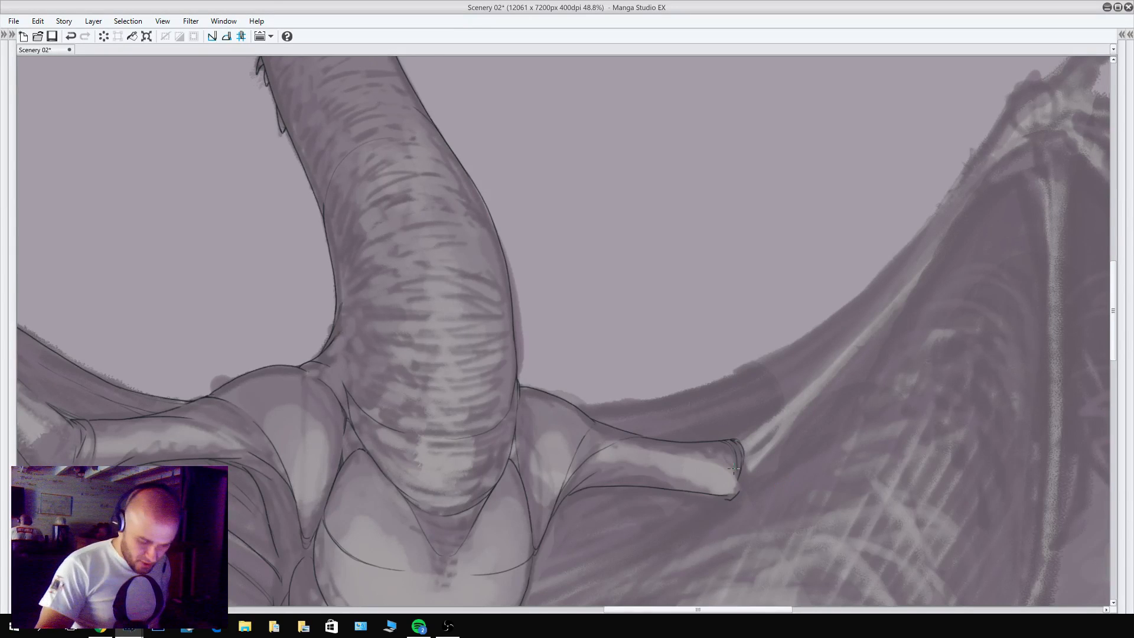
{"action": "left_click_drag", "start_coordinate": [735, 494], "coordinate": [758, 524]}
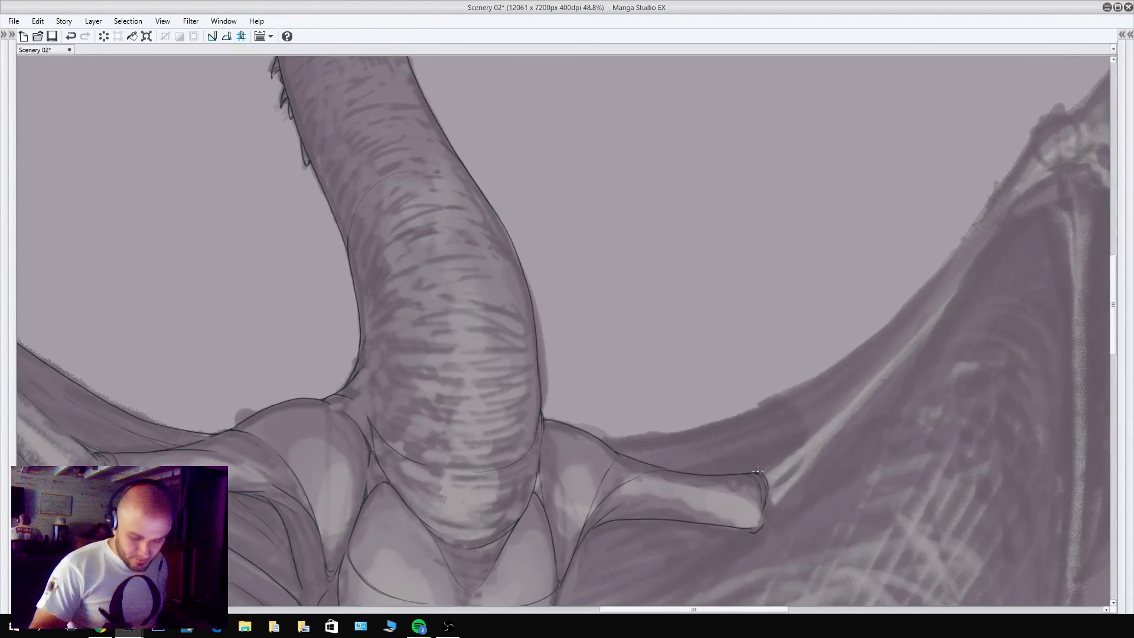
{"action": "mouse_move", "coordinate": [758, 471]}
{"action": "left_mouse_down"}
{"action": "mouse_move", "coordinate": [846, 398]}
{"action": "mouse_move", "coordinate": [929, 295]}
{"action": "mouse_move", "coordinate": [1012, 154]}
{"action": "left_mouse_up"}
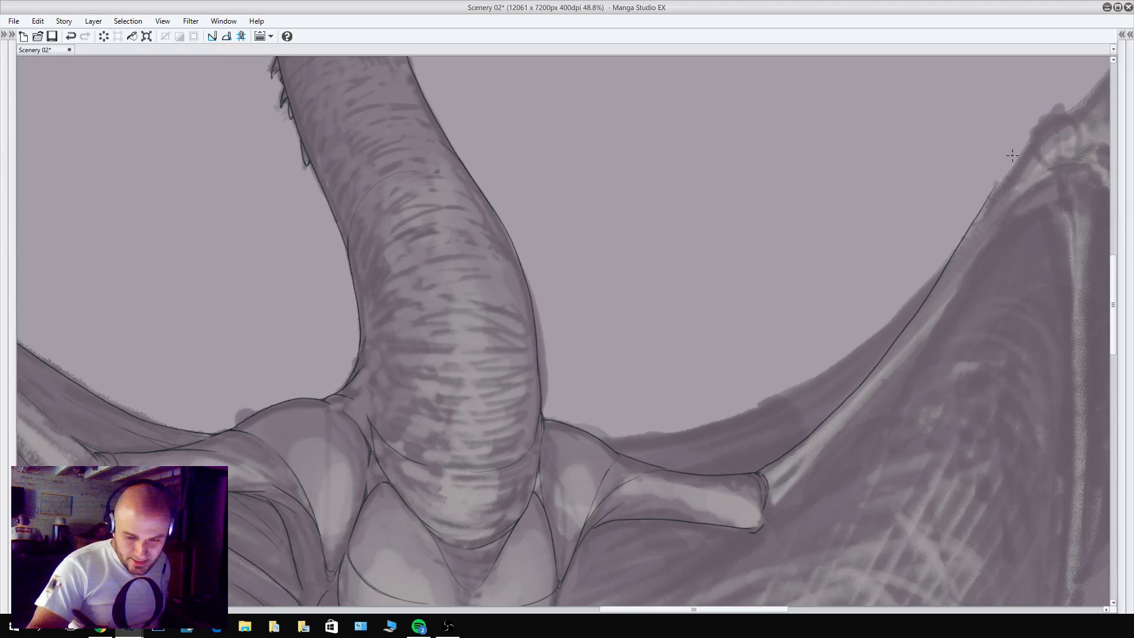
{"action": "key", "text": "ctrl+z"}
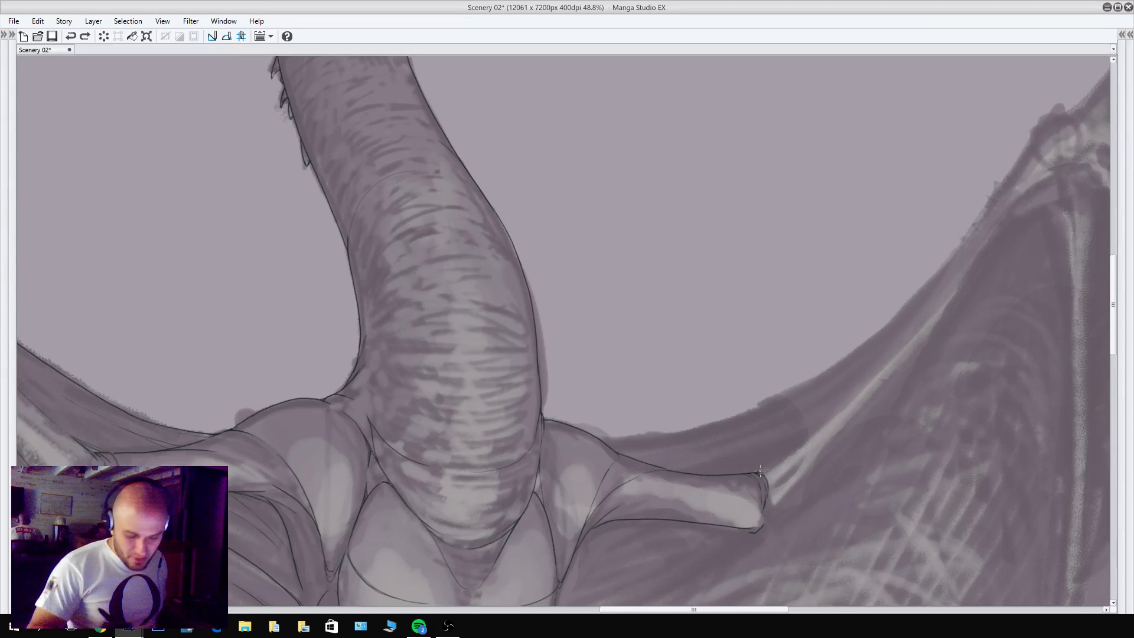
{"action": "mouse_move", "coordinate": [759, 470]}
{"action": "left_mouse_down"}
{"action": "mouse_move", "coordinate": [868, 371]}
{"action": "mouse_move", "coordinate": [1017, 141]}
{"action": "mouse_move", "coordinate": [937, 279]}
{"action": "mouse_move", "coordinate": [758, 466]}
{"action": "mouse_move", "coordinate": [881, 351]}
{"action": "mouse_move", "coordinate": [1030, 144]}
{"action": "left_mouse_up"}
{"action": "key", "text": "ctrl+z"}
{"action": "key", "text": "ctrl+z"}
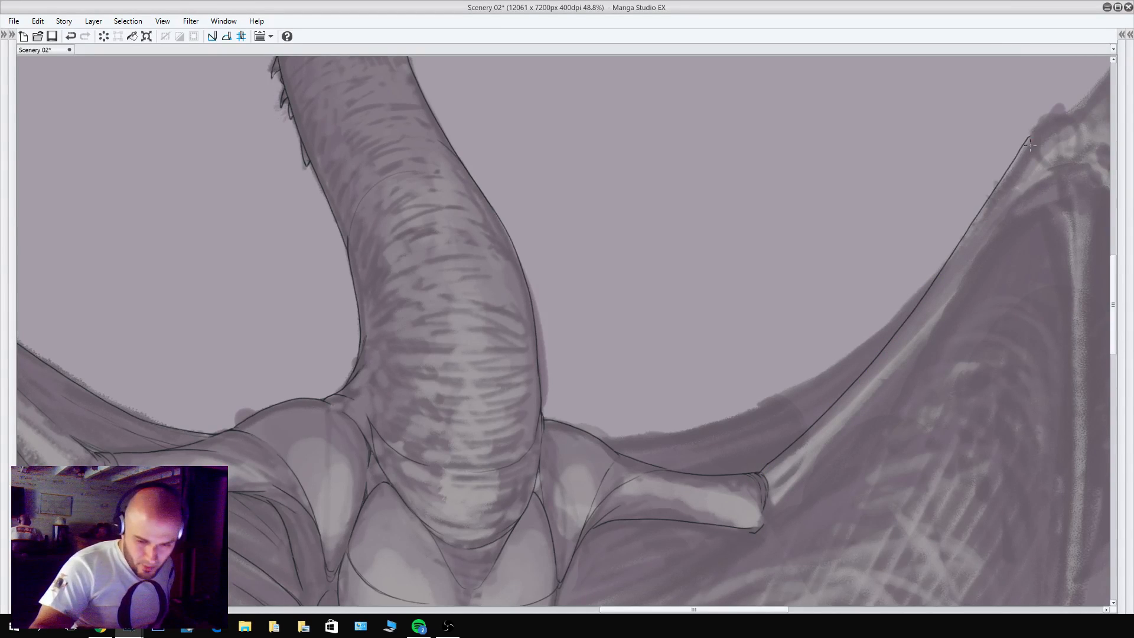
{"action": "scroll", "coordinate": [1007, 220], "scroll_direction": "down", "scroll_amount": 5}
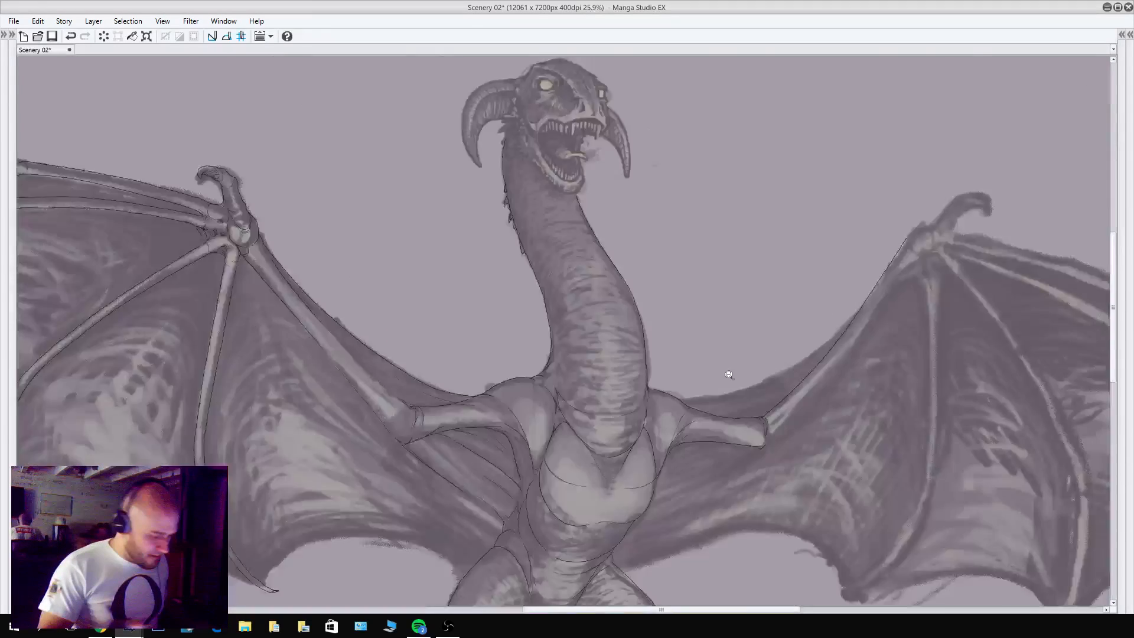
Pencil a small loop below the wrist joint and the forearm's inner contour between the elbow and that loop.
{"action": "scroll", "coordinate": [890, 342], "scroll_direction": "up", "scroll_amount": 5}
{"action": "left_click_drag", "start_coordinate": [925, 310], "coordinate": [930, 308]}
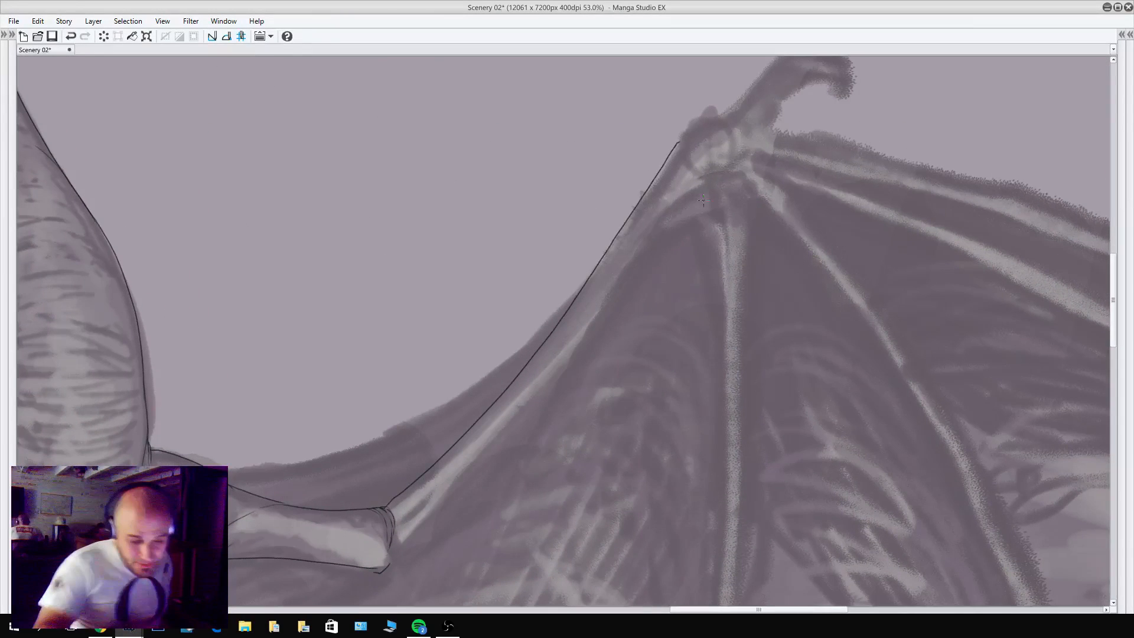
{"action": "left_click_drag", "start_coordinate": [706, 181], "coordinate": [694, 183]}
{"action": "left_click_drag", "start_coordinate": [763, 243], "coordinate": [891, 169]}
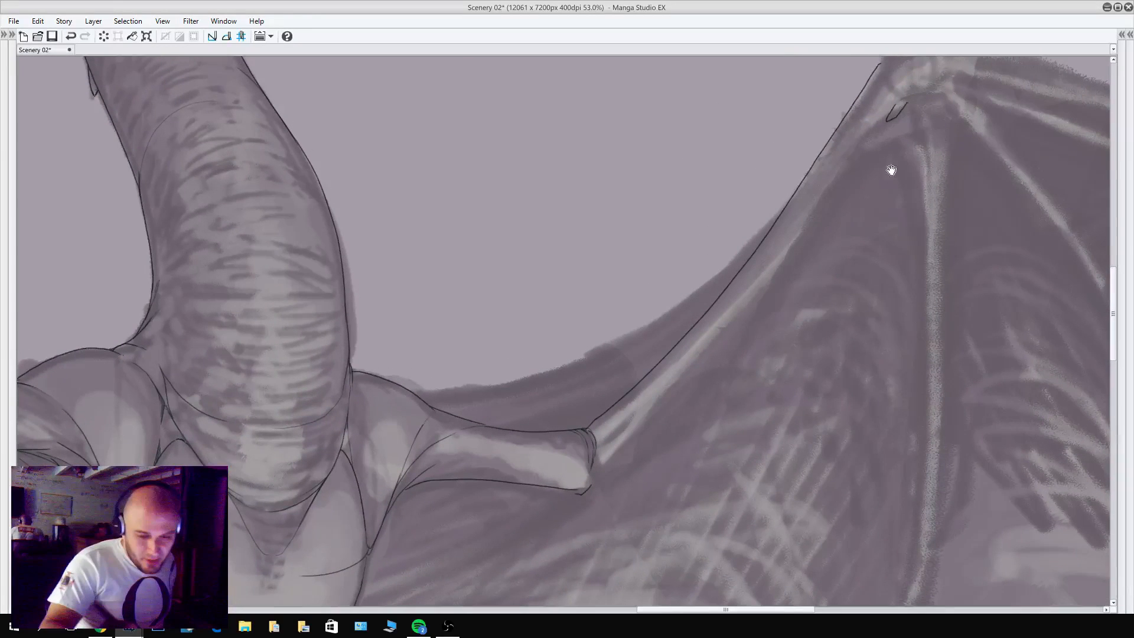
{"action": "left_click_drag", "start_coordinate": [894, 117], "coordinate": [738, 325]}
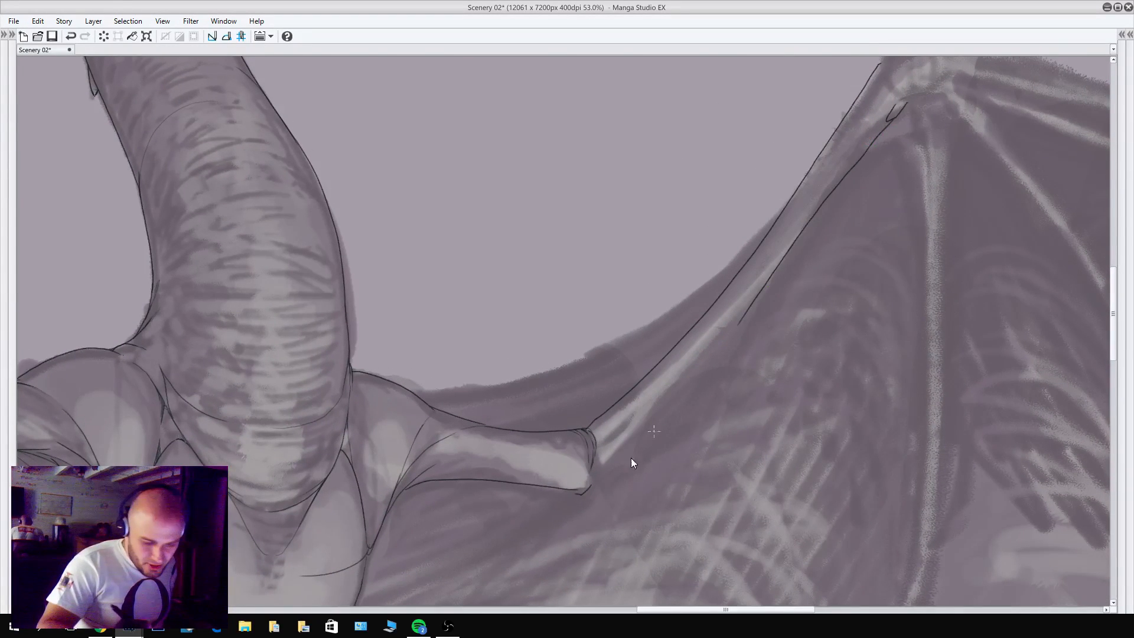
{"action": "key", "text": "ctrl+z"}
{"action": "mouse_move", "coordinate": [585, 493]}
{"action": "left_mouse_down"}
{"action": "mouse_move", "coordinate": [702, 369]}
{"action": "mouse_move", "coordinate": [901, 109]}
{"action": "left_mouse_up"}
Redraw the elbow end of the forearm's outer contour with a slight outward bulge that blends into the existing line.
{"action": "scroll", "coordinate": [781, 338], "scroll_direction": "down", "scroll_amount": 6}
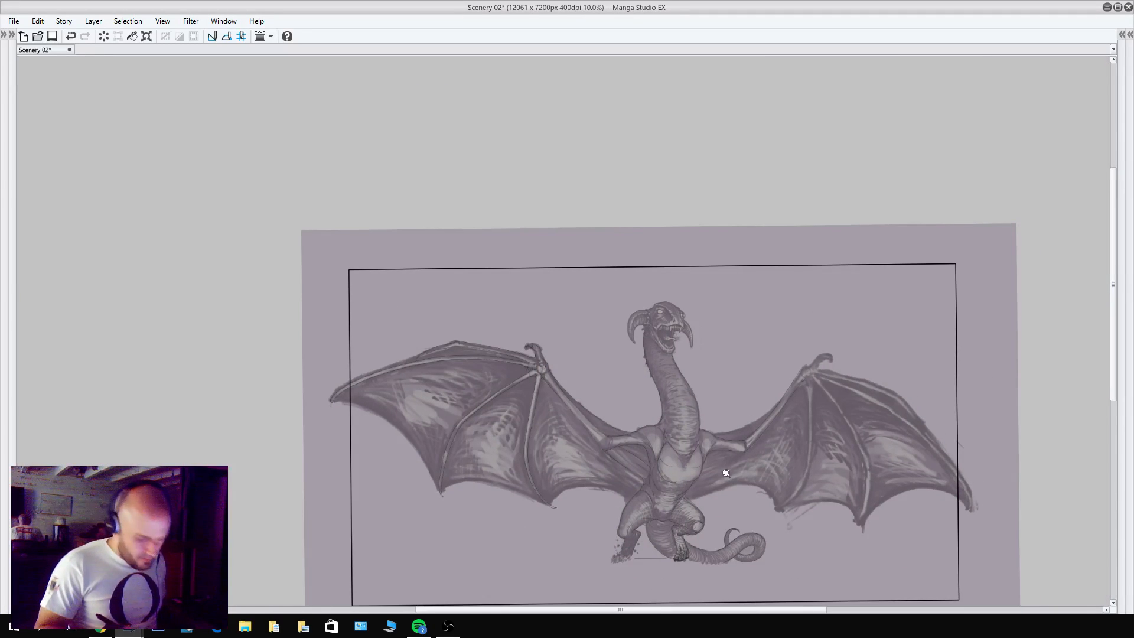
{"action": "scroll", "coordinate": [810, 431], "scroll_direction": "up", "scroll_amount": 5}
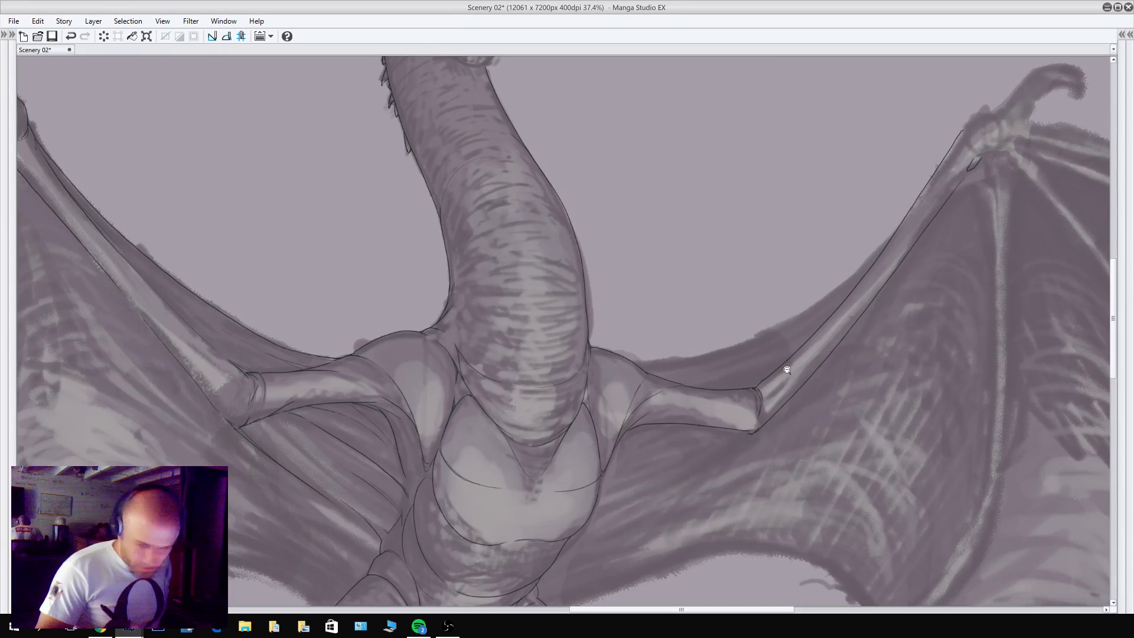
{"action": "left_click_drag", "start_coordinate": [784, 374], "coordinate": [812, 417]}
{"action": "scroll", "coordinate": [821, 400], "scroll_direction": "up", "scroll_amount": 2}
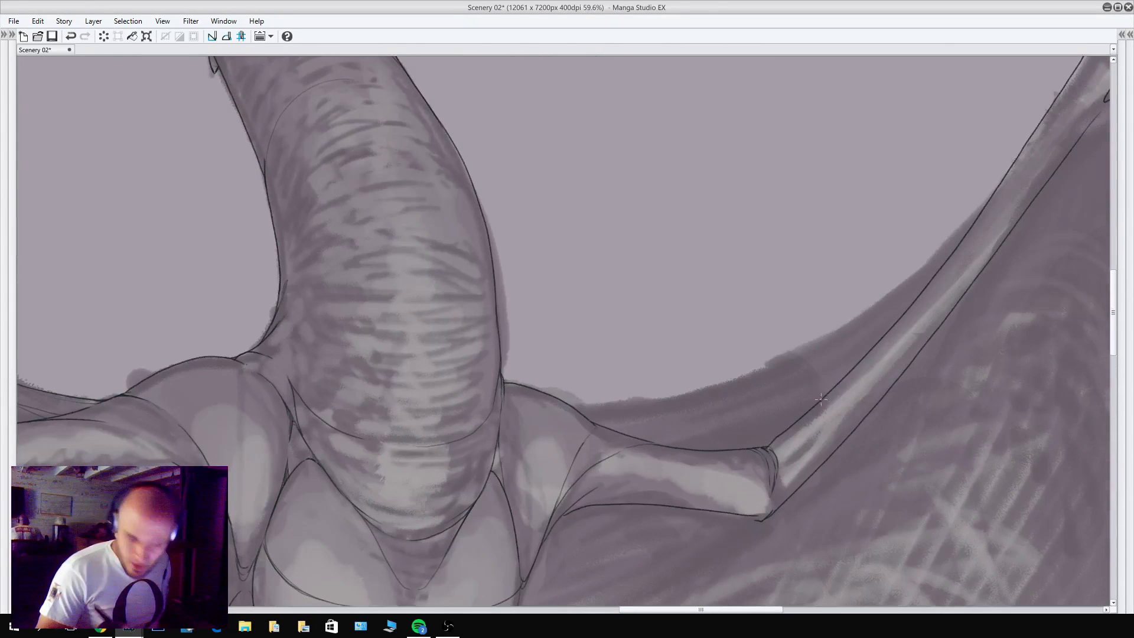
{"action": "left_click_drag", "start_coordinate": [760, 446], "coordinate": [874, 345]}
{"action": "key", "text": "ctrl+z"}
{"action": "left_click_drag", "start_coordinate": [760, 448], "coordinate": [865, 354]}
{"action": "key", "text": "ctrl+z"}
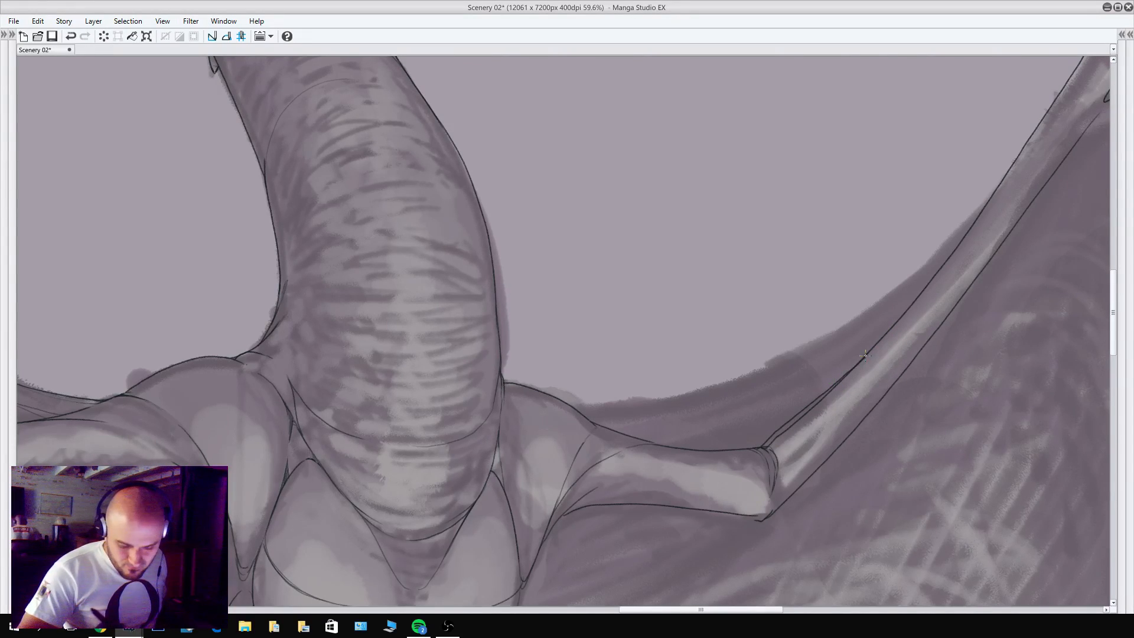
{"action": "left_click_drag", "start_coordinate": [768, 446], "coordinate": [833, 386]}
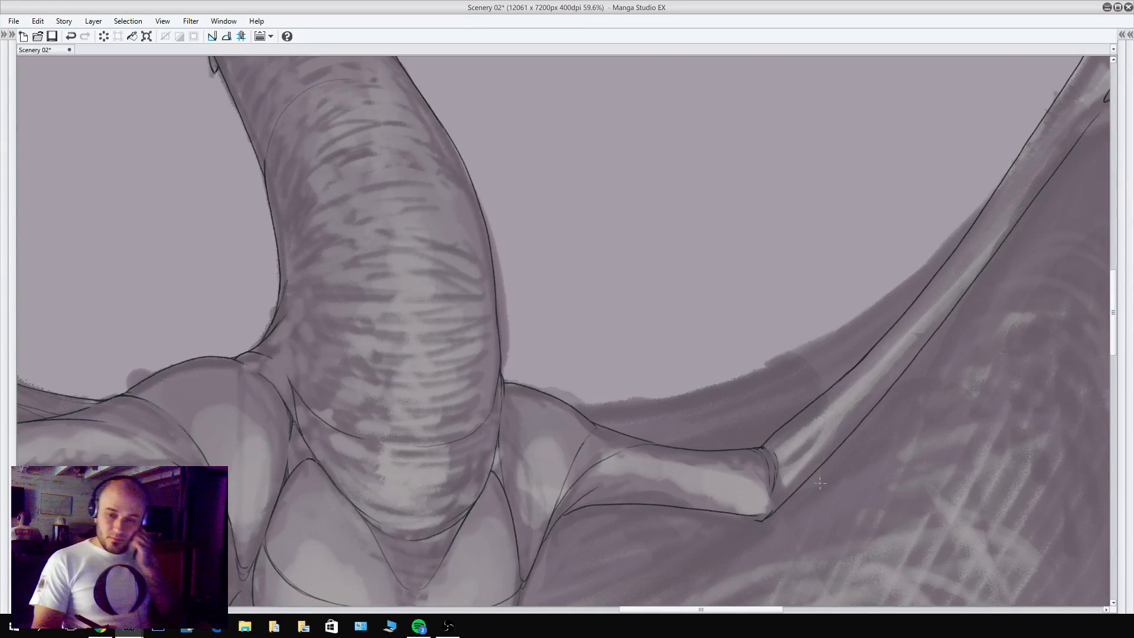
Rotate the canvas and pencil the front membrane's edge from the shoulder to the forearm, adding a short fold line near the upper arm.
{"action": "left_click_drag", "start_coordinate": [772, 463], "coordinate": [577, 524]}
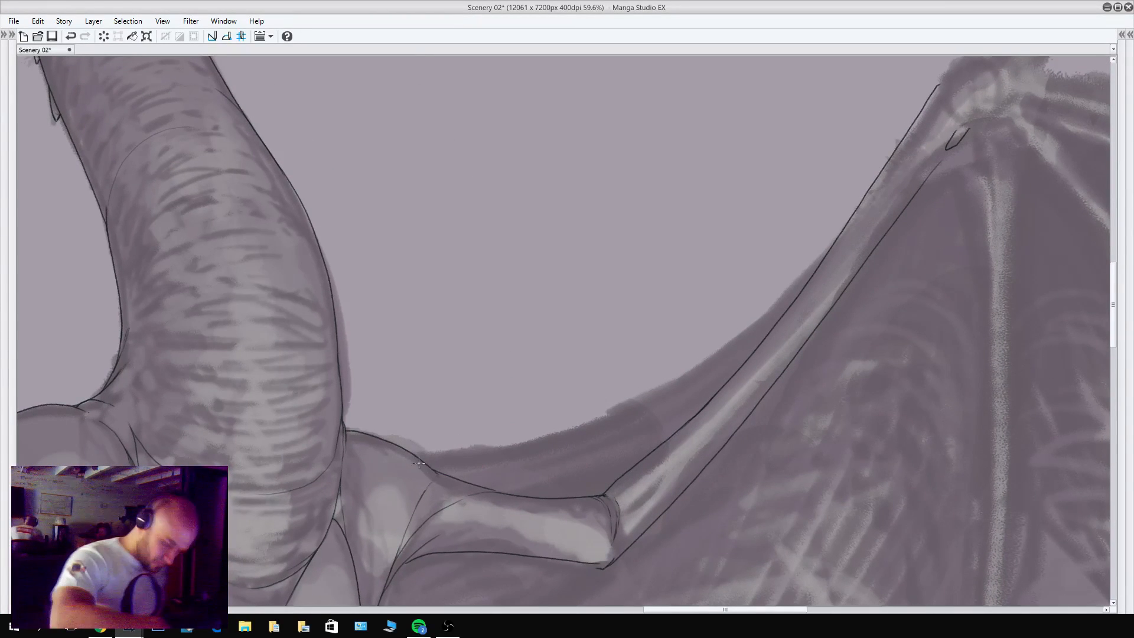
{"action": "mouse_move", "coordinate": [256, 341]}
{"action": "left_mouse_down"}
{"action": "mouse_move", "coordinate": [409, 353]}
{"action": "mouse_move", "coordinate": [407, 381]}
{"action": "mouse_move", "coordinate": [515, 423]}
{"action": "mouse_move", "coordinate": [649, 441]}
{"action": "mouse_move", "coordinate": [887, 412]}
{"action": "left_mouse_up"}
{"action": "left_click_drag", "start_coordinate": [407, 408], "coordinate": [493, 441]}
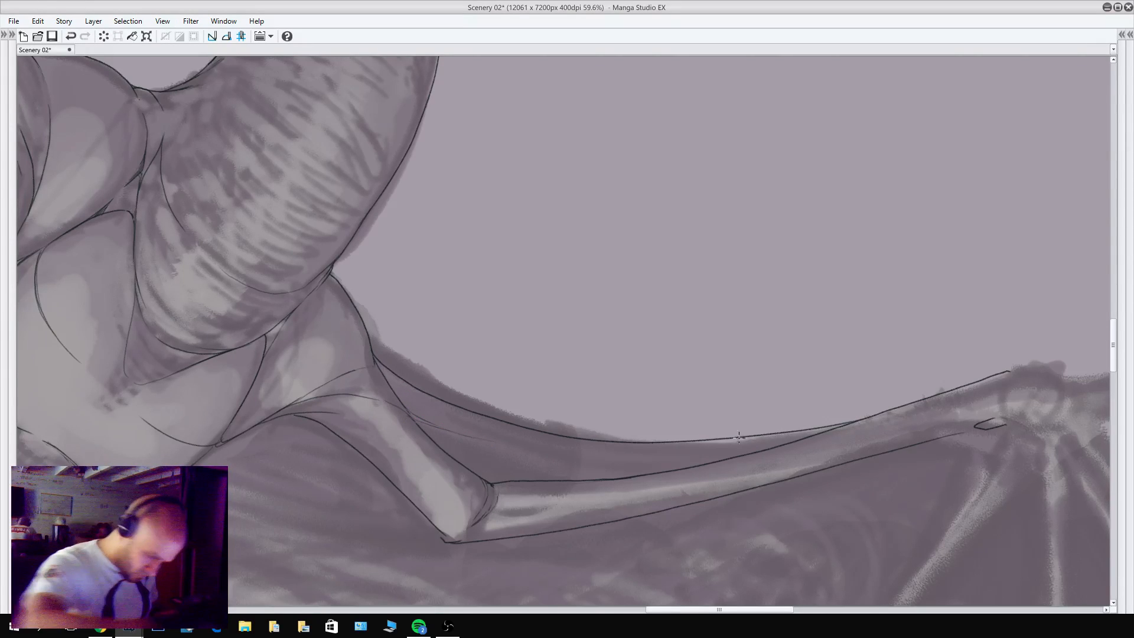
{"action": "left_click_drag", "start_coordinate": [794, 441], "coordinate": [665, 453]}
{"action": "key", "text": "ctrl+z"}
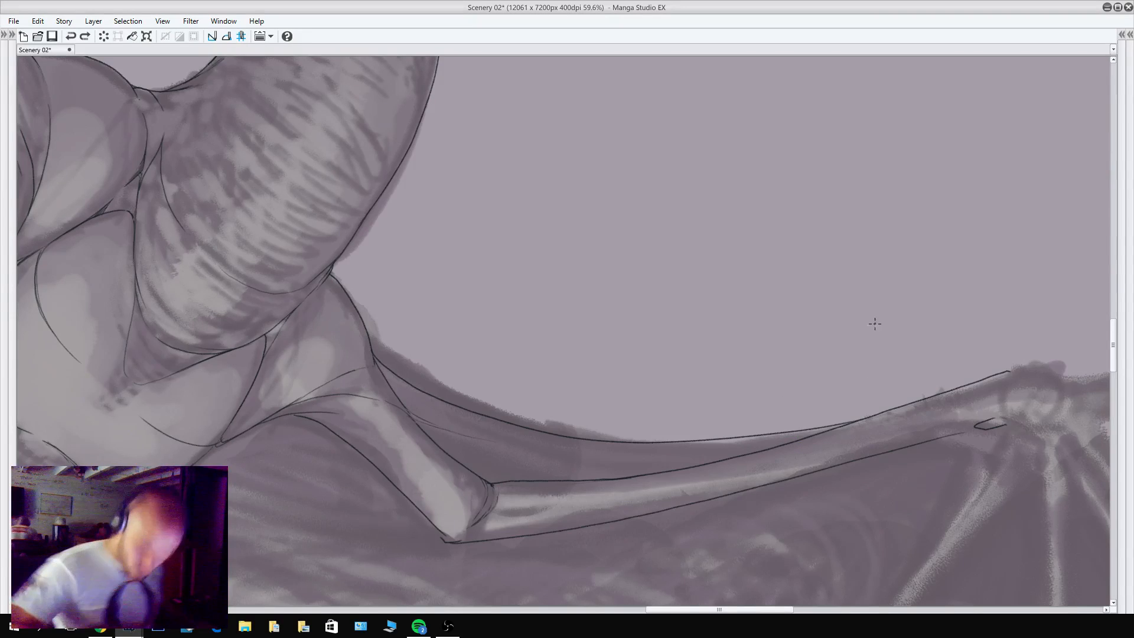
Rotate the canvas back and pencil thin fold lines in the front membrane along the forearm and above the upper arm.
{"action": "left_click_drag", "start_coordinate": [725, 184], "coordinate": [509, 134]}
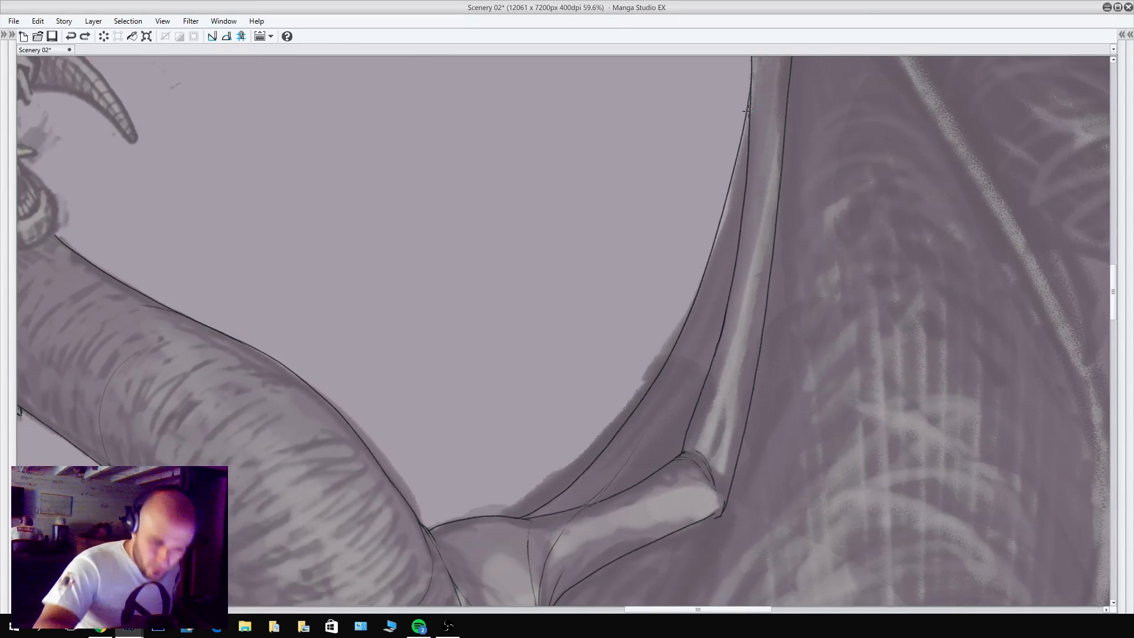
{"action": "left_click_drag", "start_coordinate": [748, 111], "coordinate": [745, 190]}
{"action": "left_click_drag", "start_coordinate": [749, 151], "coordinate": [731, 251]}
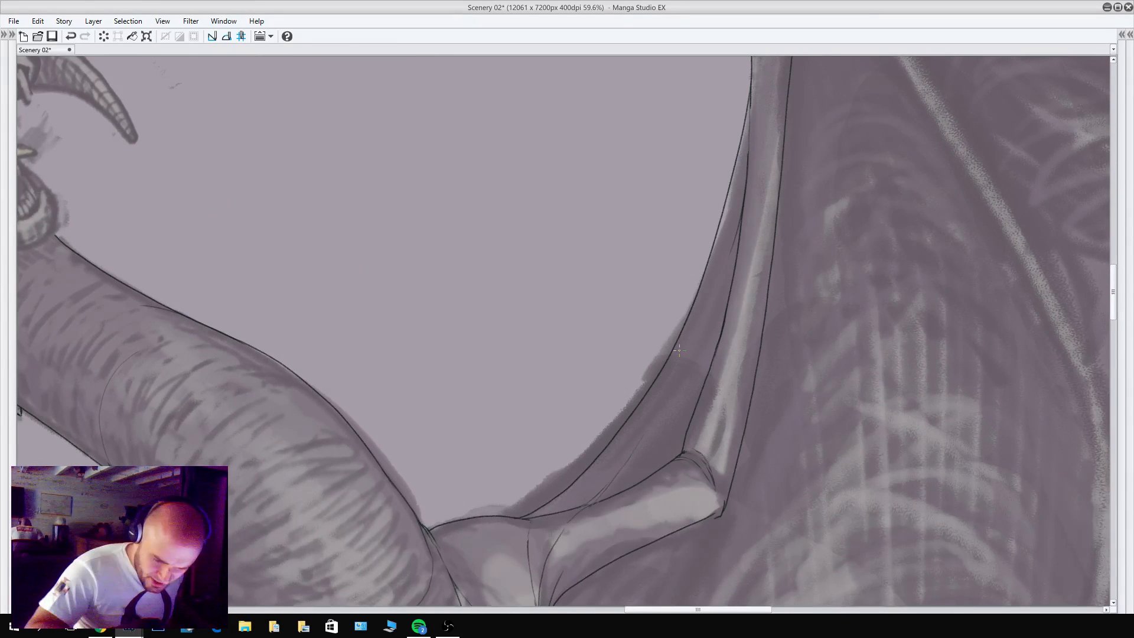
{"action": "left_click_drag", "start_coordinate": [745, 173], "coordinate": [716, 285]}
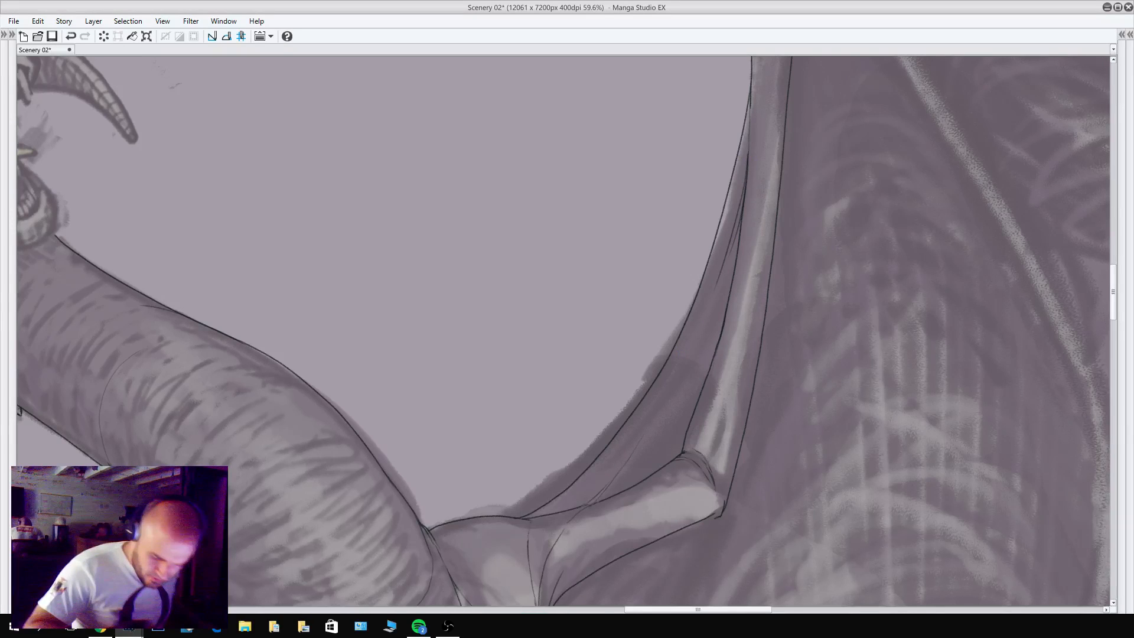
{"action": "left_click_drag", "start_coordinate": [614, 495], "coordinate": [680, 422]}
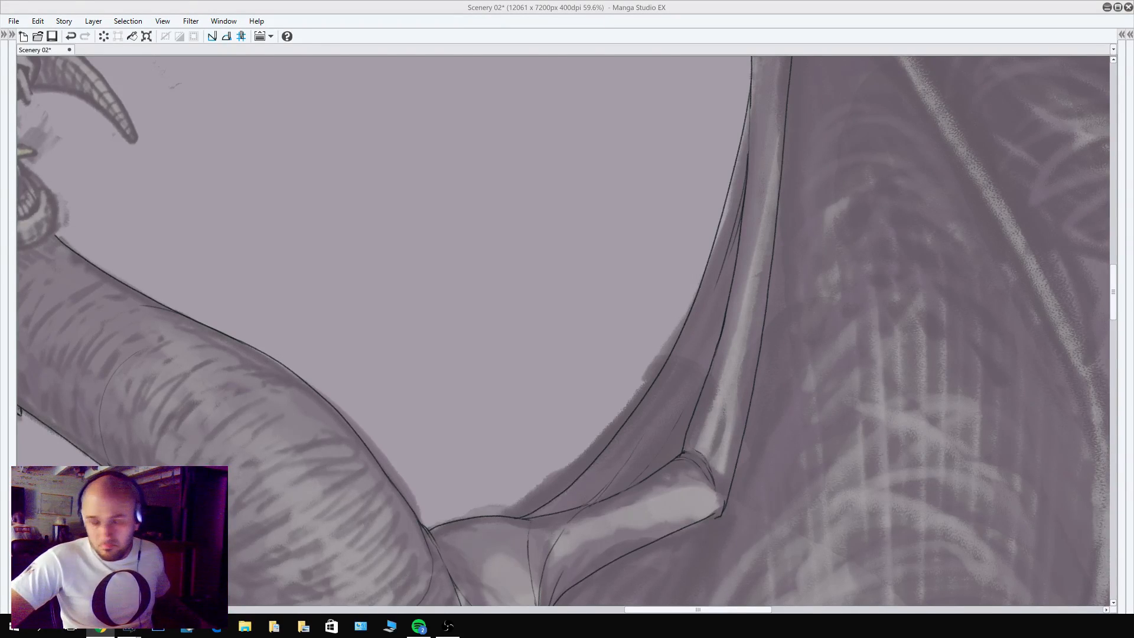
Show the palettes again and bring the opposite wing's wrist and thumb claw into view.
{"action": "key", "text": "Tab"}
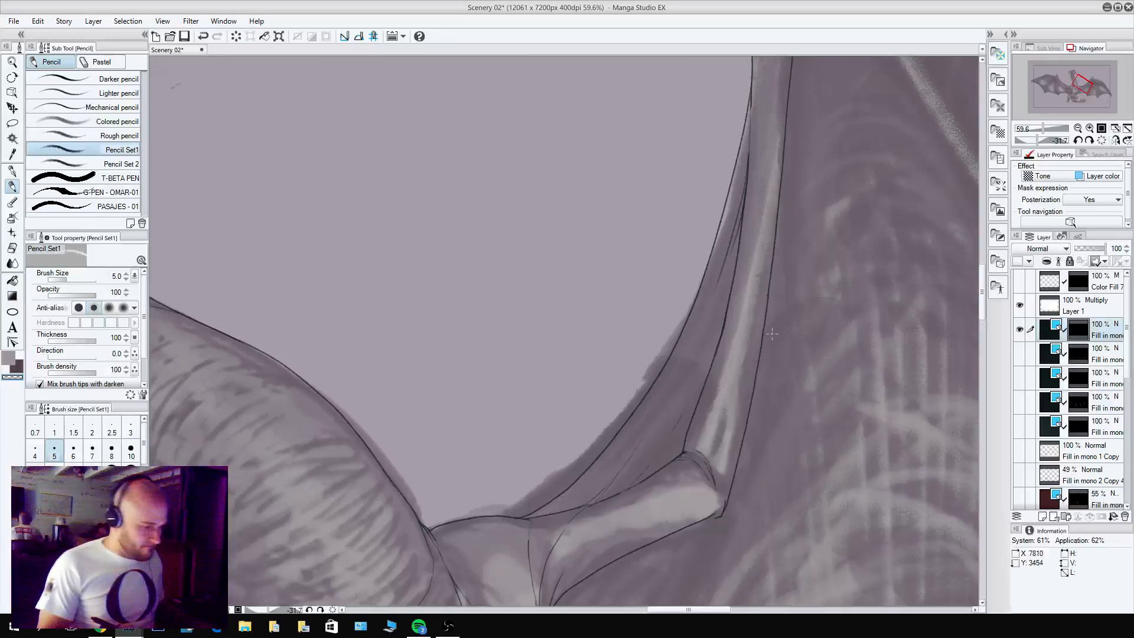
{"action": "left_click_drag", "start_coordinate": [807, 329], "coordinate": [764, 395]}
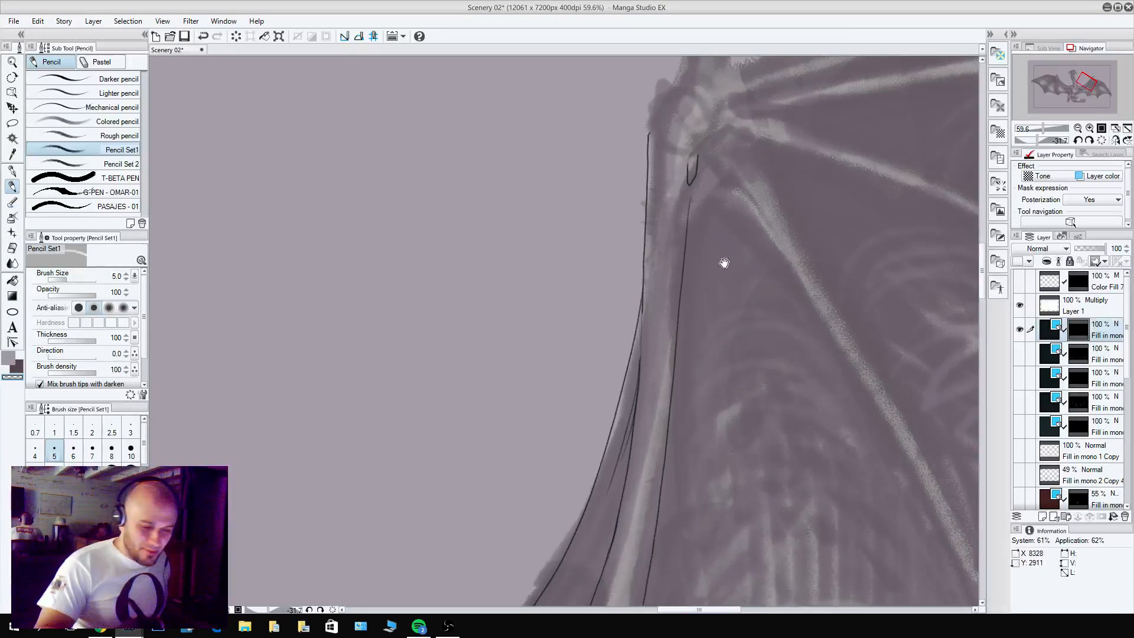
{"action": "left_click_drag", "start_coordinate": [782, 192], "coordinate": [732, 430]}
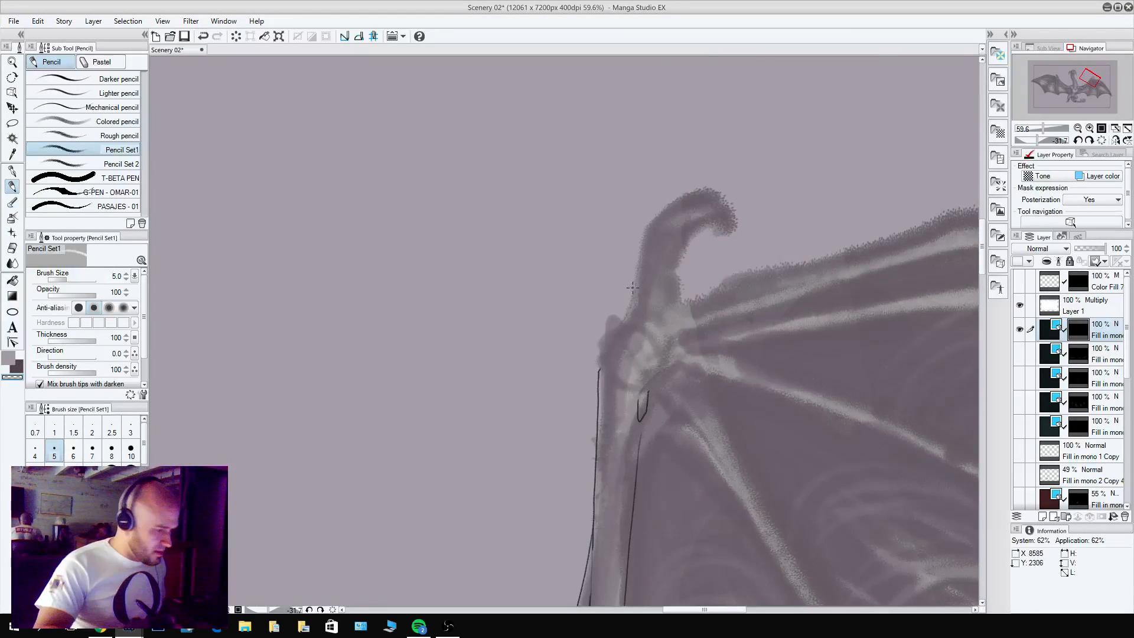
{"action": "left_click", "coordinate": [224, 21]}
{"action": "mouse_move", "coordinate": [249, 44]}
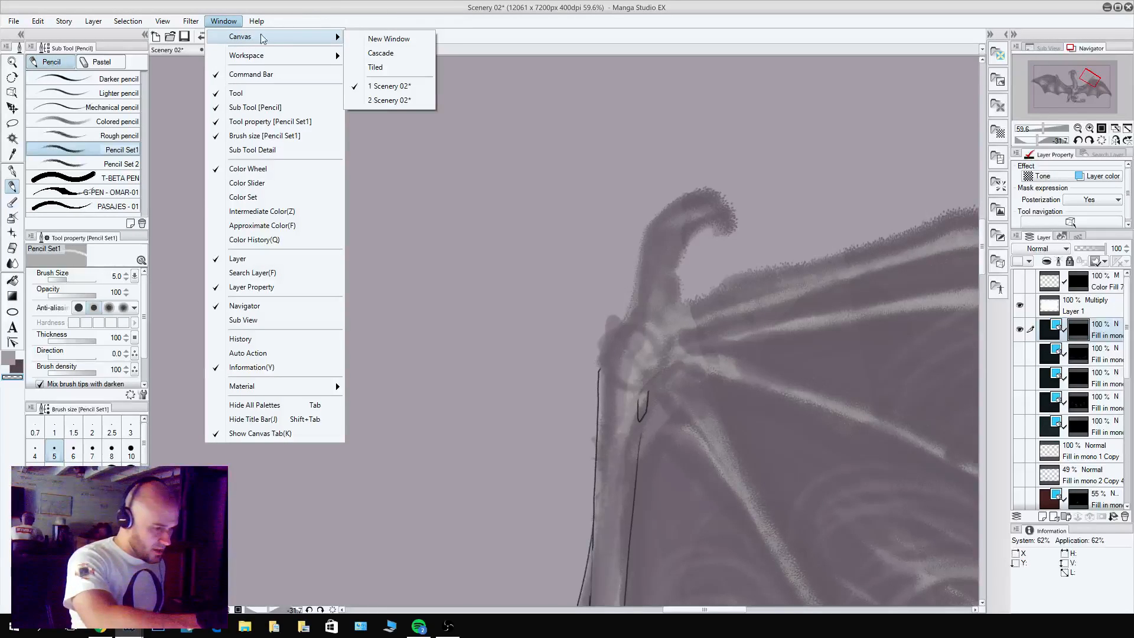
{"action": "left_click", "coordinate": [328, 7]}
{"action": "left_click", "coordinate": [234, 23]}
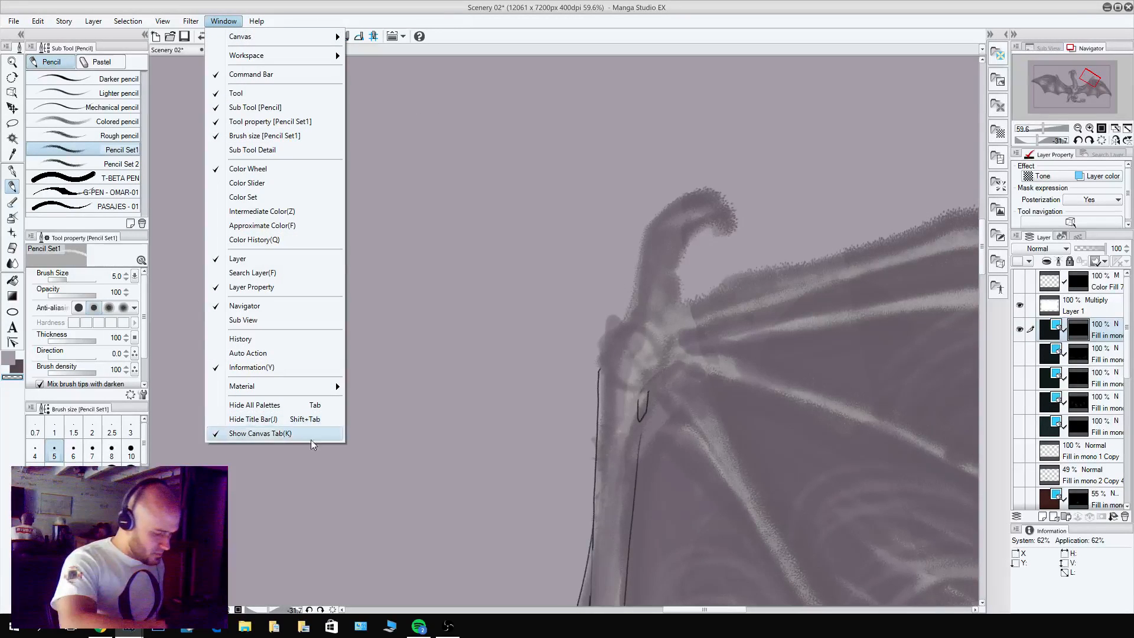
{"action": "mouse_move", "coordinate": [251, 40]}
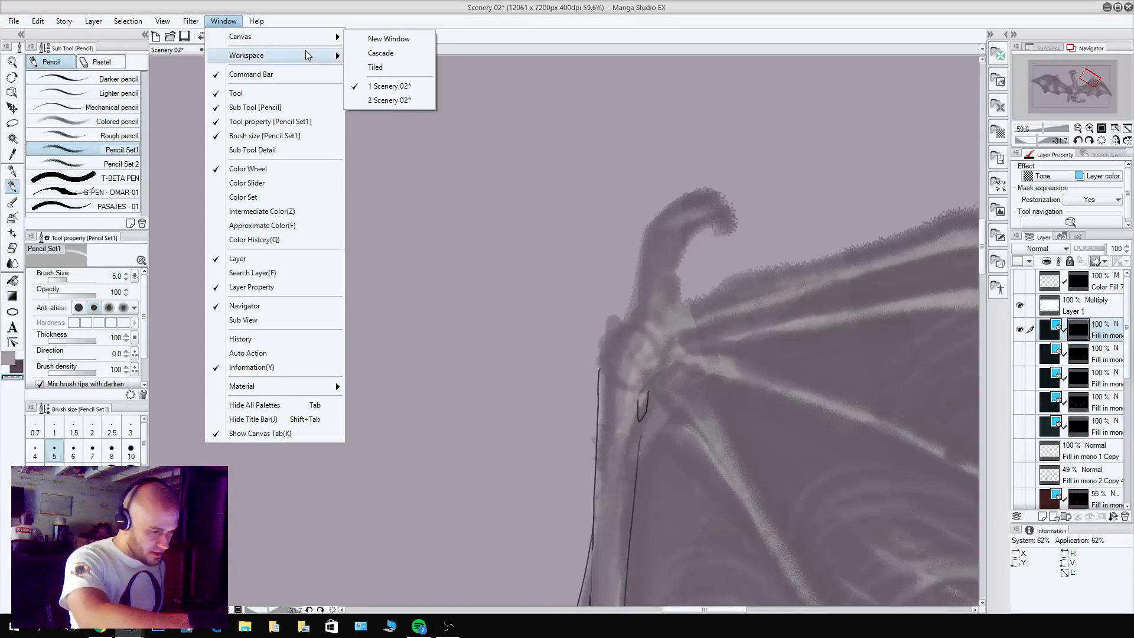
{"action": "mouse_move", "coordinate": [307, 56]}
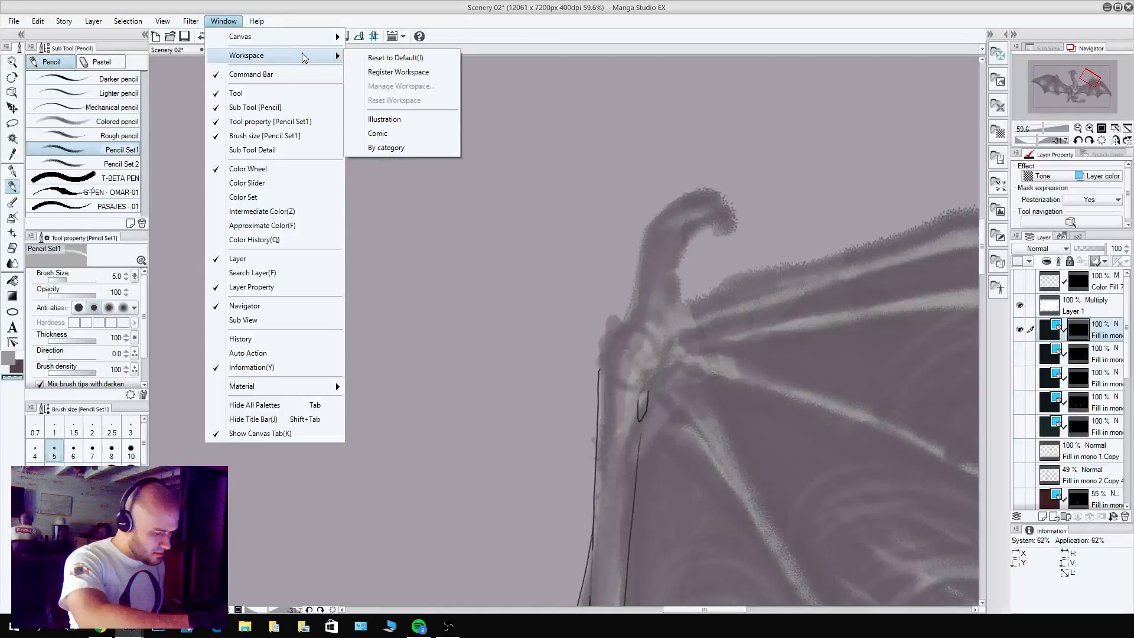
{"action": "mouse_move", "coordinate": [165, 23]}
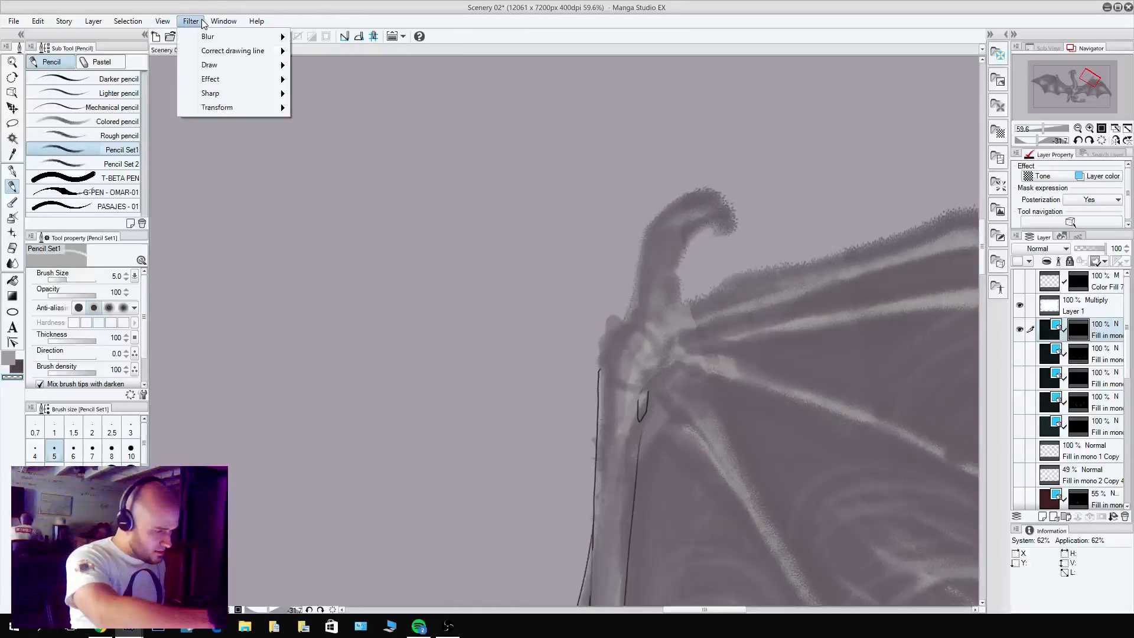
{"action": "mouse_move", "coordinate": [218, 24]}
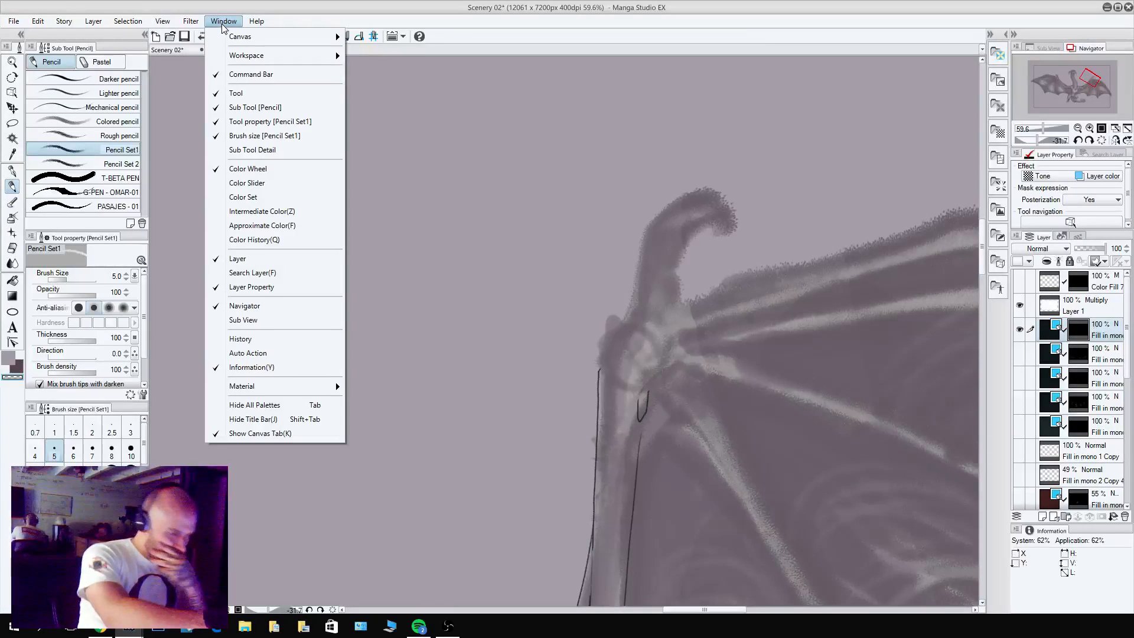
{"action": "left_click", "coordinate": [483, 55]}
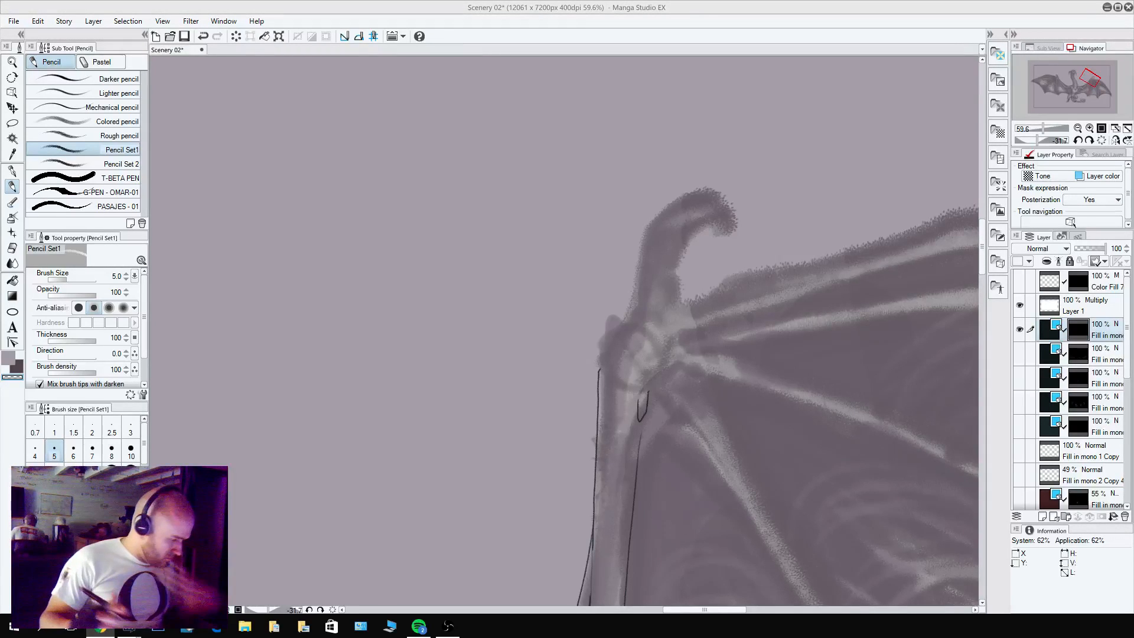
Open the second Scenery 02 canvas view, zoom it to the finished wing's wrist and claw, and enlarge its window.
{"action": "left_click", "coordinate": [223, 21]}
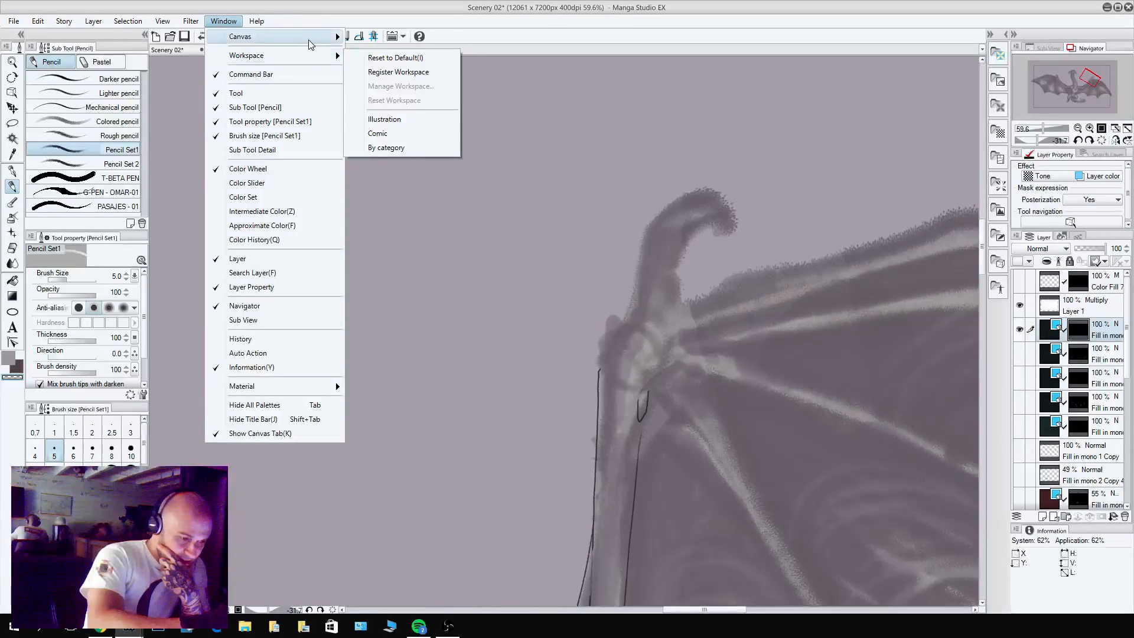
{"action": "left_click", "coordinate": [407, 103]}
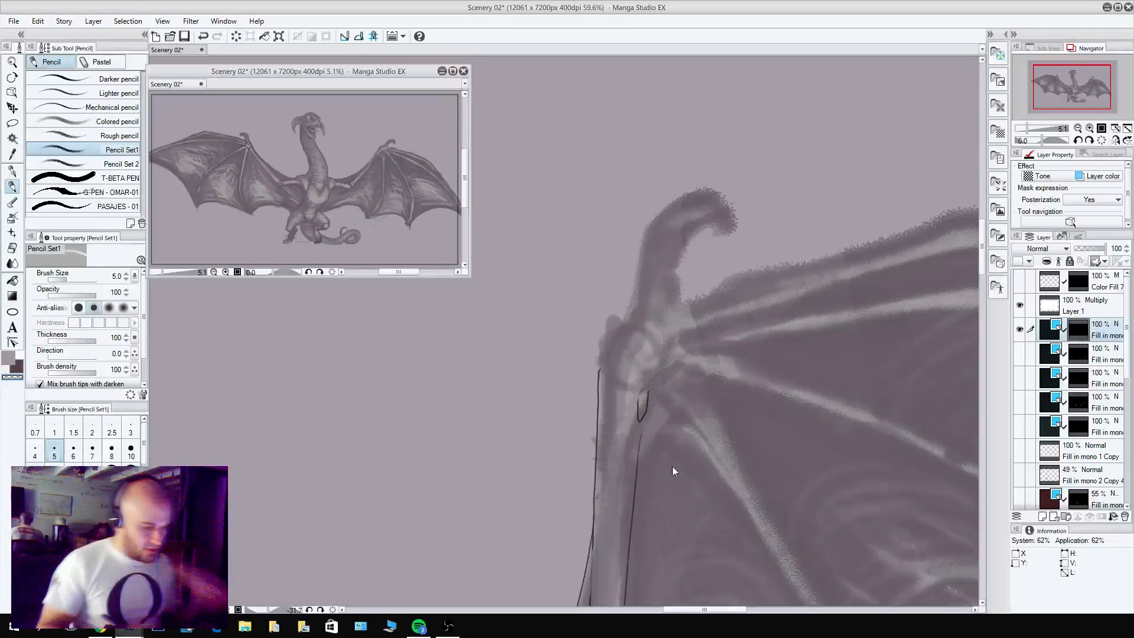
{"action": "scroll", "coordinate": [315, 133], "scroll_direction": "up", "scroll_amount": 5}
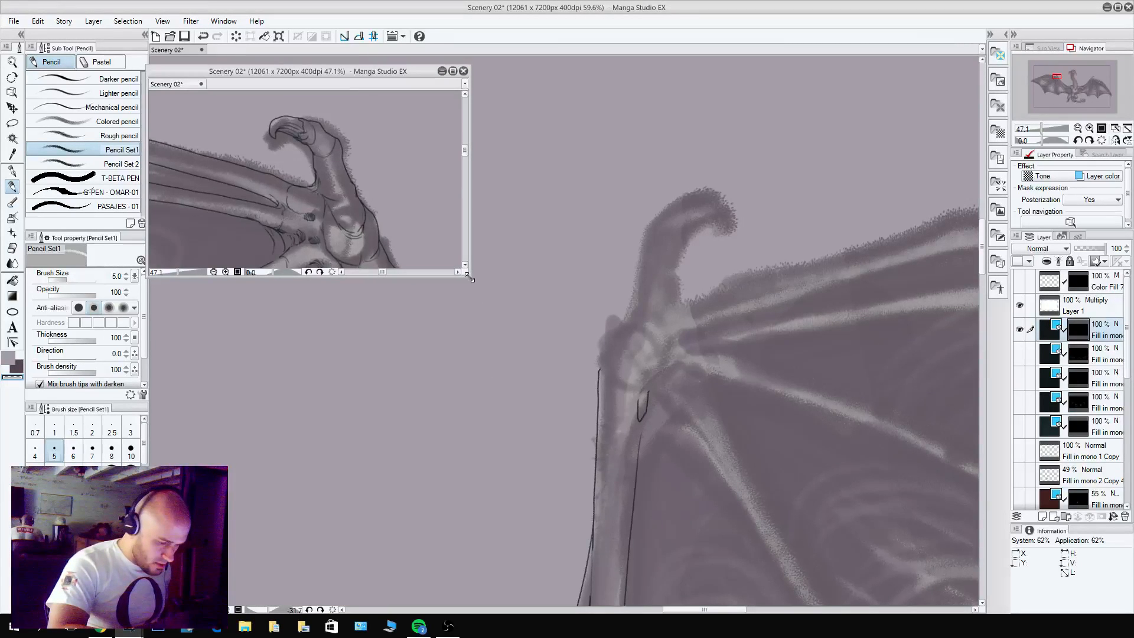
{"action": "left_click_drag", "start_coordinate": [470, 275], "coordinate": [501, 437]}
{"action": "left_click_drag", "start_coordinate": [419, 302], "coordinate": [395, 269]}
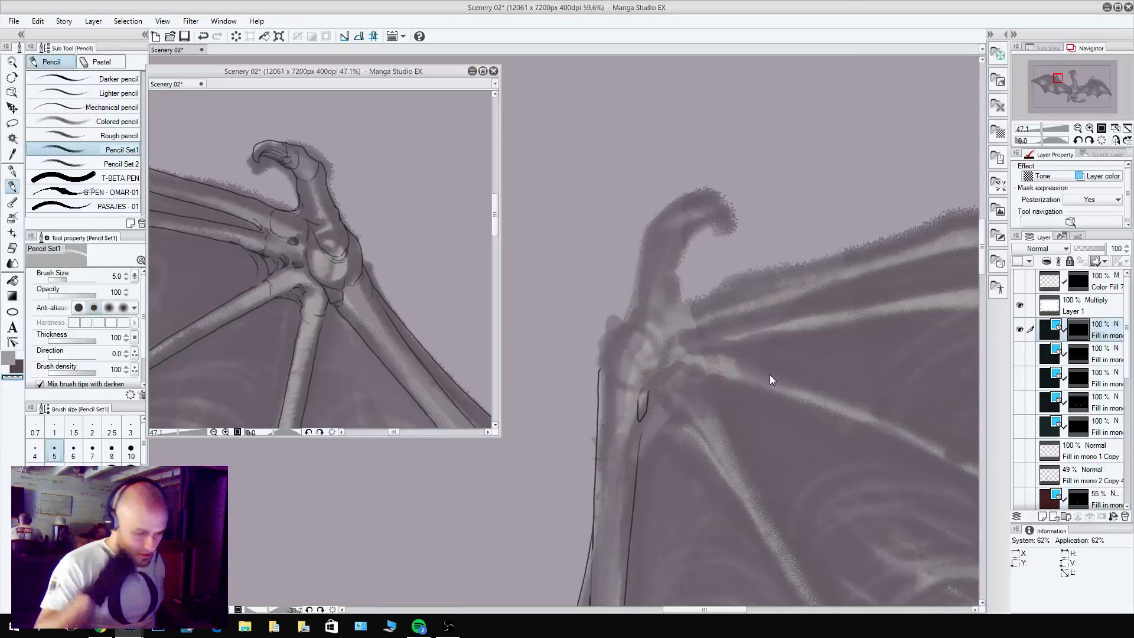
Flip the reference view horizontally and rotate it so its wrist matches the orientation of the wing being drawn.
{"action": "left_click", "coordinate": [724, 308]}
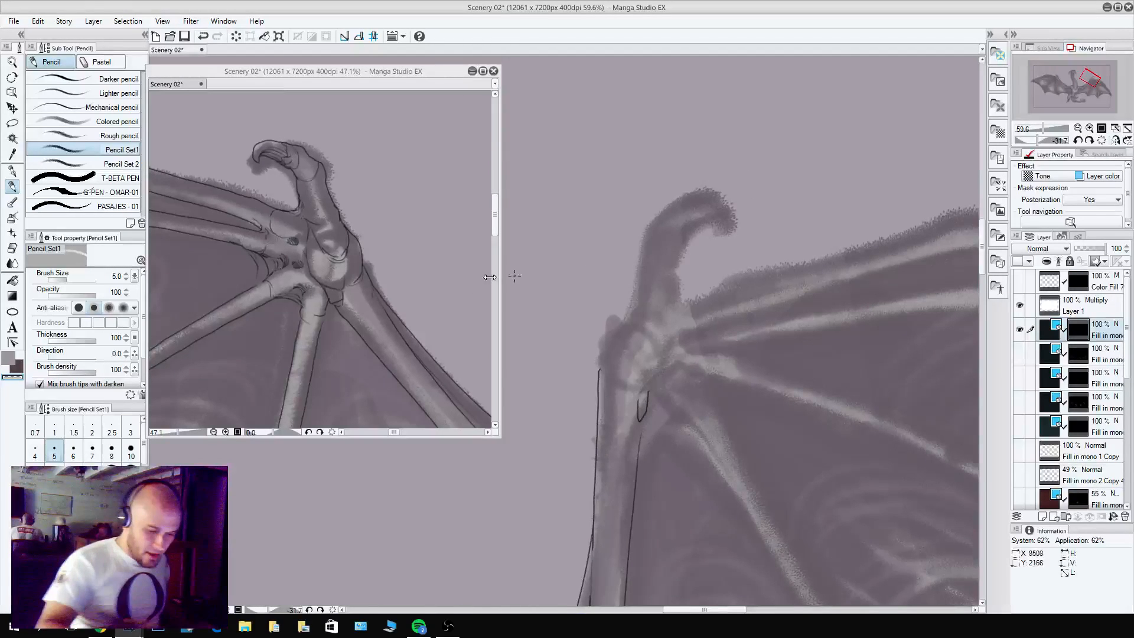
{"action": "left_click", "coordinate": [390, 222]}
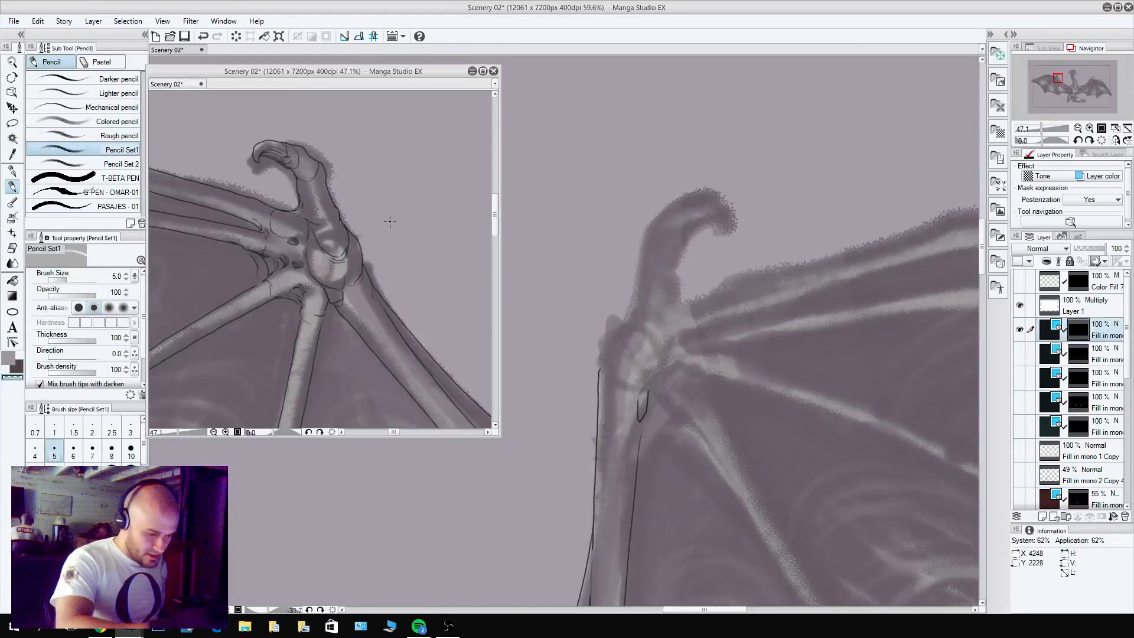
{"action": "left_click", "coordinate": [1115, 141]}
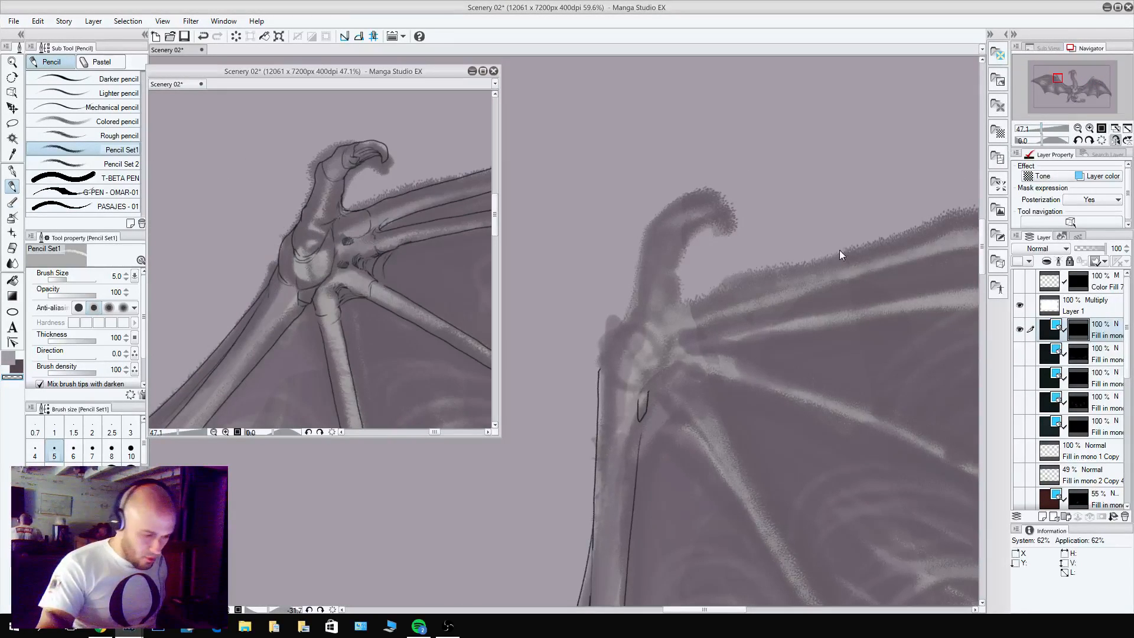
{"action": "left_click_drag", "start_coordinate": [419, 197], "coordinate": [354, 151]}
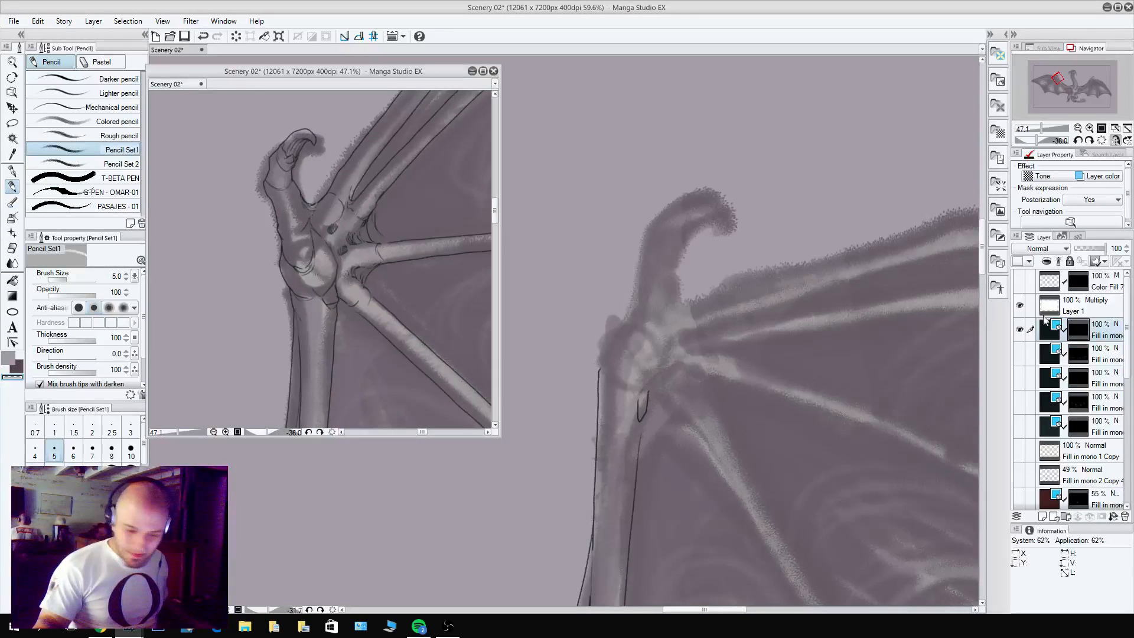
In the main view, pencil the rounded wrist joint above the forearm and the base of the thumb, erasing stray line parts.
{"action": "left_click", "coordinate": [762, 258]}
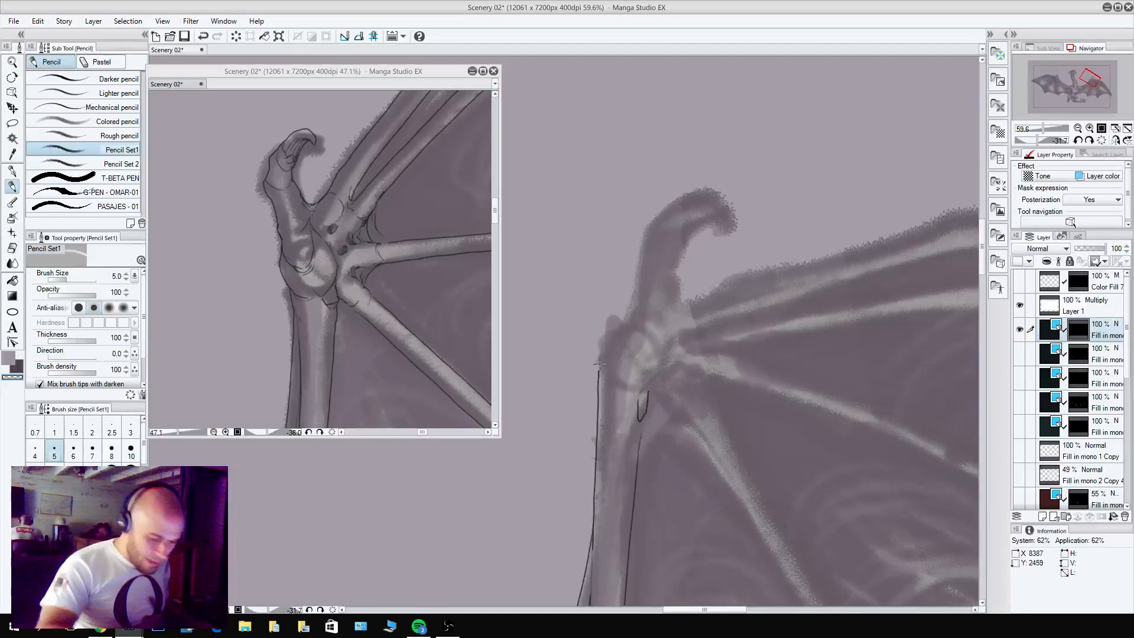
{"action": "left_click_drag", "start_coordinate": [603, 359], "coordinate": [602, 404]}
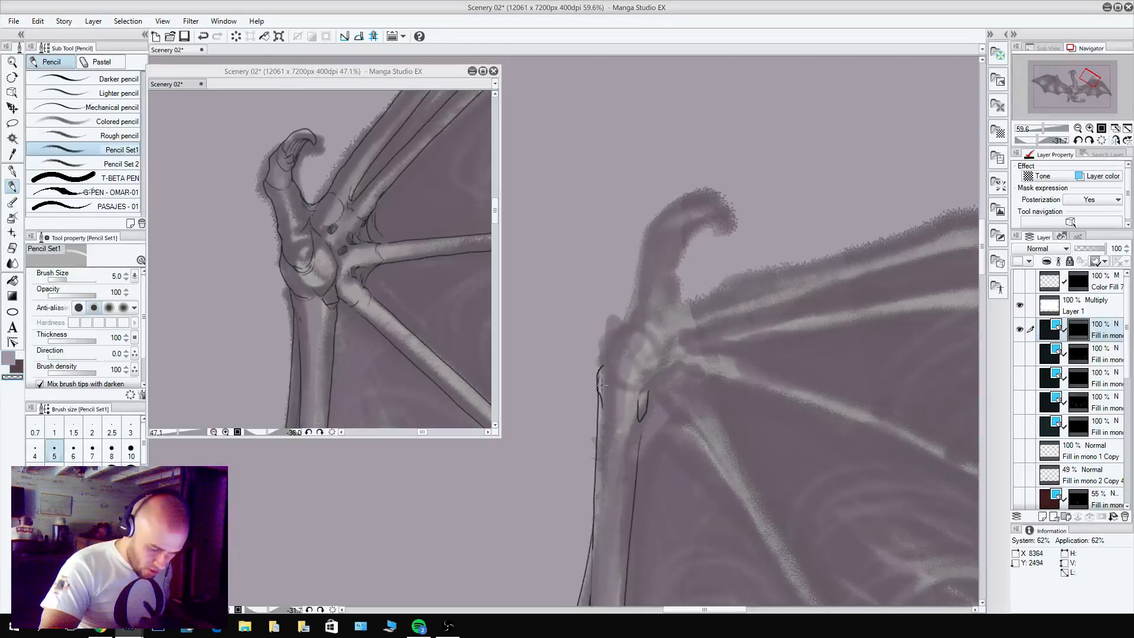
{"action": "left_click", "coordinate": [587, 317], "text": "alt"}
{"action": "mouse_move", "coordinate": [604, 354]}
{"action": "left_mouse_down"}
{"action": "mouse_move", "coordinate": [631, 300]}
{"action": "mouse_move", "coordinate": [604, 359]}
{"action": "mouse_move", "coordinate": [673, 390]}
{"action": "mouse_move", "coordinate": [628, 383]}
{"action": "mouse_move", "coordinate": [646, 385]}
{"action": "mouse_move", "coordinate": [637, 393]}
{"action": "mouse_move", "coordinate": [627, 370]}
{"action": "mouse_move", "coordinate": [626, 384]}
{"action": "mouse_move", "coordinate": [632, 393]}
{"action": "mouse_move", "coordinate": [627, 361]}
{"action": "mouse_move", "coordinate": [652, 380]}
{"action": "mouse_move", "coordinate": [660, 348]}
{"action": "mouse_move", "coordinate": [658, 322]}
{"action": "mouse_move", "coordinate": [634, 342]}
{"action": "mouse_move", "coordinate": [627, 315]}
{"action": "mouse_move", "coordinate": [639, 345]}
{"action": "mouse_move", "coordinate": [657, 328]}
{"action": "mouse_move", "coordinate": [625, 330]}
{"action": "mouse_move", "coordinate": [646, 329]}
{"action": "mouse_move", "coordinate": [625, 318]}
{"action": "mouse_move", "coordinate": [633, 283]}
{"action": "left_mouse_up"}
{"action": "key", "text": "ctrl+z"}
{"action": "key", "text": "c"}
{"action": "key", "text": "c"}
{"action": "key", "text": "c"}
{"action": "key", "text": "c"}
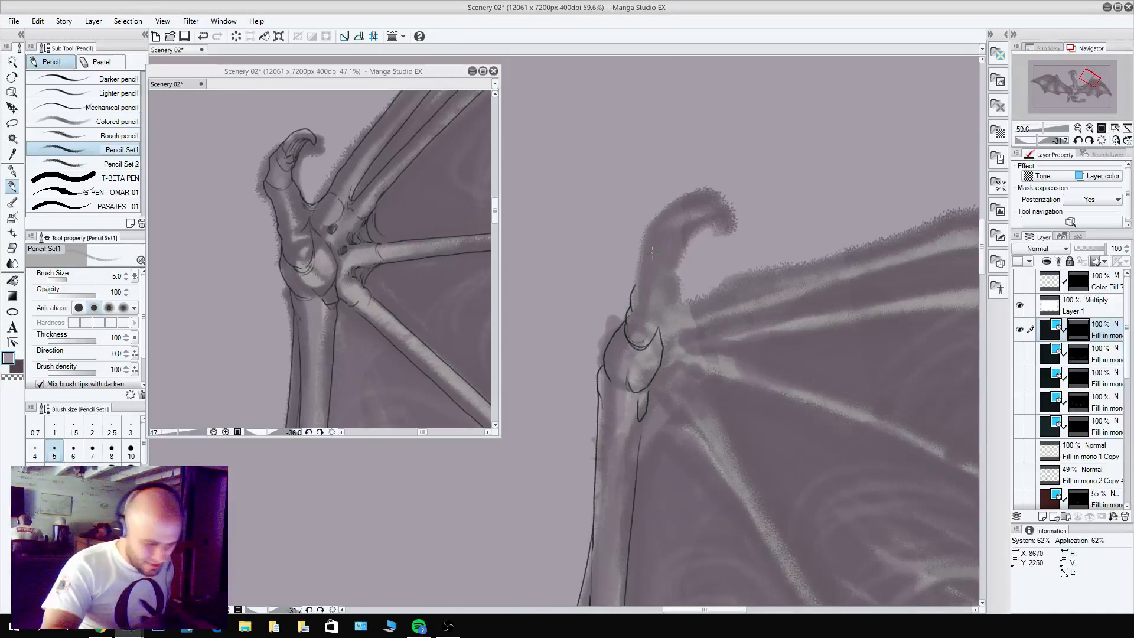
Pencil the thumb's lower and upper segments above the wrist joint, with a crease line between them.
{"action": "mouse_move", "coordinate": [655, 333]}
{"action": "left_mouse_down"}
{"action": "mouse_move", "coordinate": [662, 294]}
{"action": "mouse_move", "coordinate": [648, 315]}
{"action": "mouse_move", "coordinate": [672, 279]}
{"action": "mouse_move", "coordinate": [673, 251]}
{"action": "mouse_move", "coordinate": [666, 263]}
{"action": "mouse_move", "coordinate": [639, 247]}
{"action": "mouse_move", "coordinate": [634, 287]}
{"action": "left_mouse_up"}
{"action": "key", "text": "c"}
{"action": "key", "text": "c"}
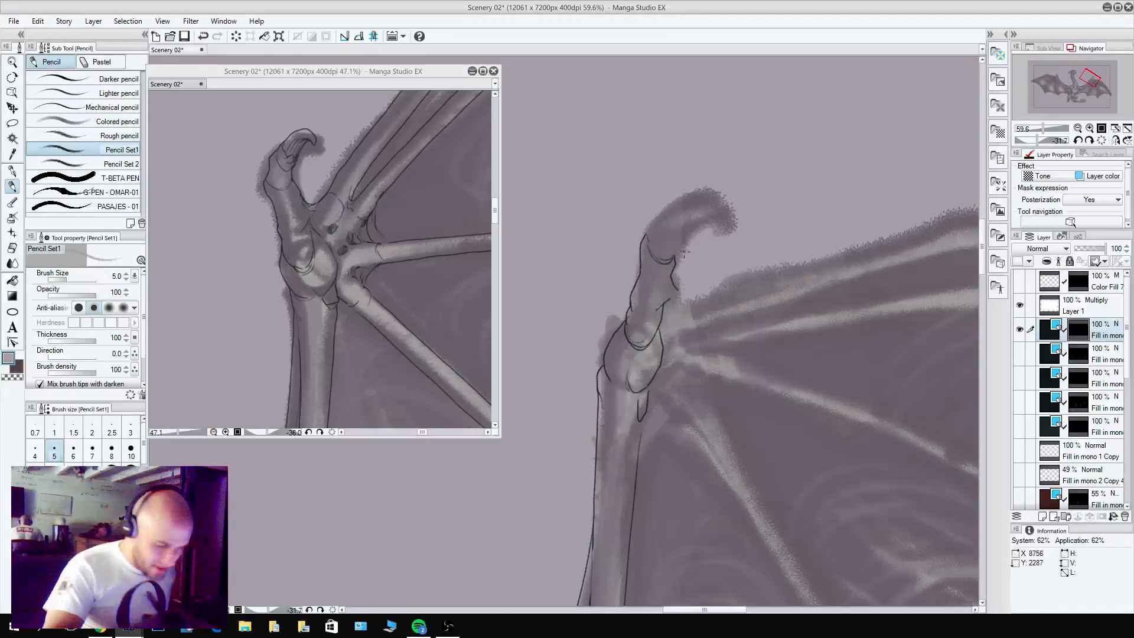
{"action": "mouse_move", "coordinate": [674, 252]}
{"action": "left_mouse_down"}
{"action": "mouse_move", "coordinate": [688, 228]}
{"action": "mouse_move", "coordinate": [671, 217]}
{"action": "mouse_move", "coordinate": [658, 238]}
{"action": "mouse_move", "coordinate": [643, 235]}
{"action": "mouse_move", "coordinate": [678, 206]}
{"action": "left_mouse_up"}
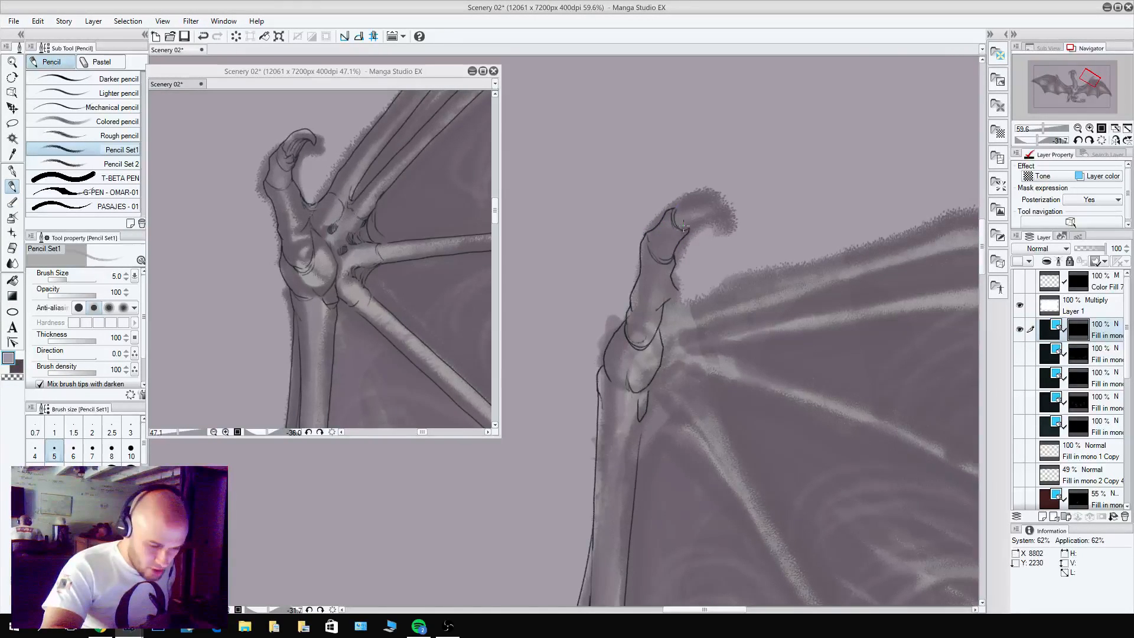
{"action": "left_click", "coordinate": [682, 235], "text": "alt"}
{"action": "key", "text": "c"}
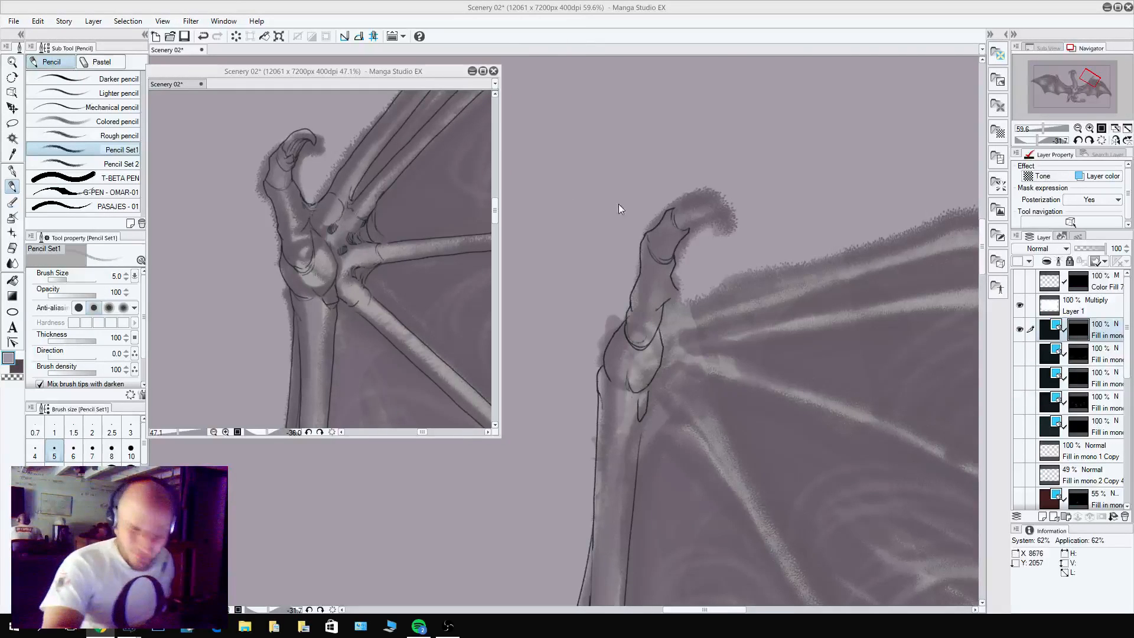
Pencil the fold at the thumb tip and the hooked claw curving out of it.
{"action": "left_click", "coordinate": [687, 231], "text": "alt"}
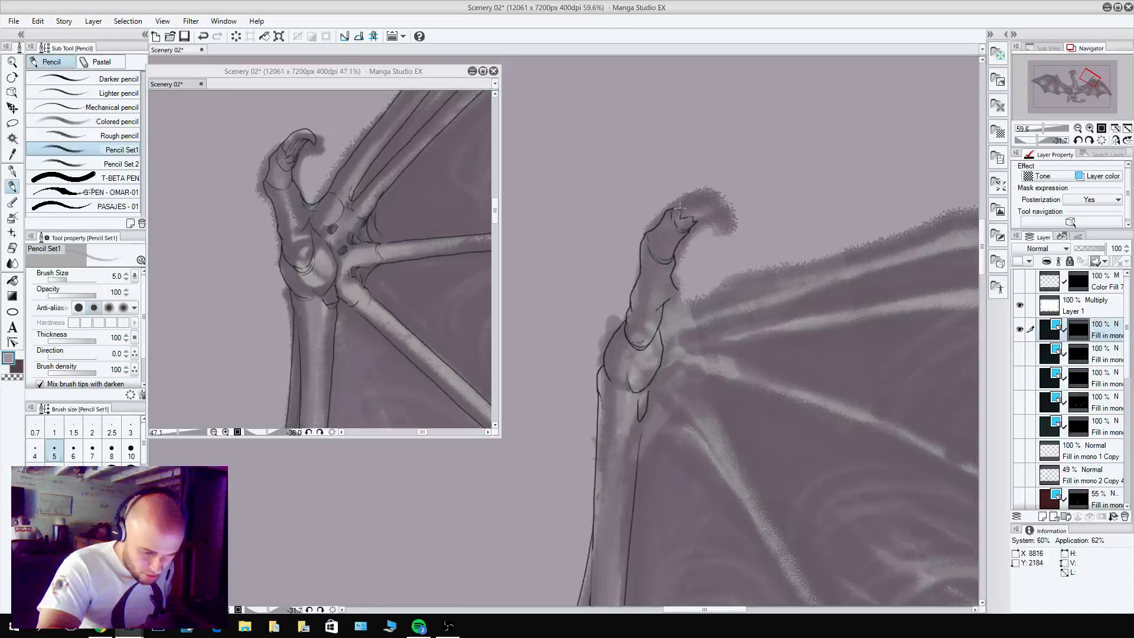
{"action": "mouse_move", "coordinate": [680, 206]}
{"action": "left_mouse_down"}
{"action": "mouse_move", "coordinate": [729, 223]}
{"action": "mouse_move", "coordinate": [729, 202]}
{"action": "mouse_move", "coordinate": [710, 193]}
{"action": "mouse_move", "coordinate": [683, 207]}
{"action": "mouse_move", "coordinate": [703, 221]}
{"action": "mouse_move", "coordinate": [719, 214]}
{"action": "mouse_move", "coordinate": [682, 216]}
{"action": "mouse_move", "coordinate": [704, 205]}
{"action": "left_mouse_up"}
{"action": "key", "text": "c"}
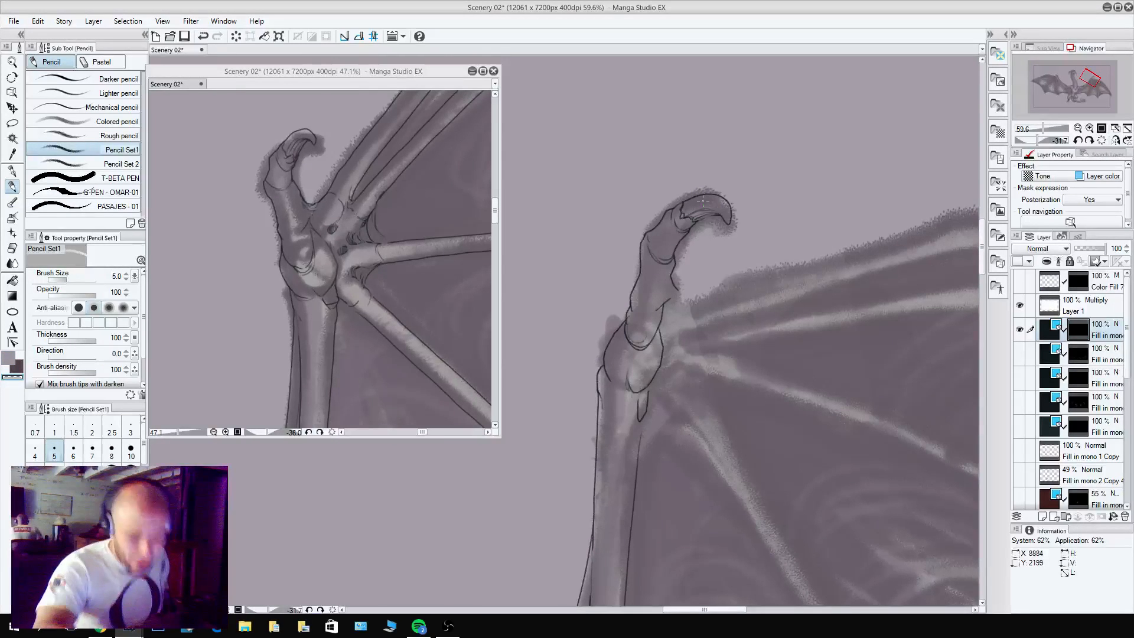
{"action": "key", "text": "c"}
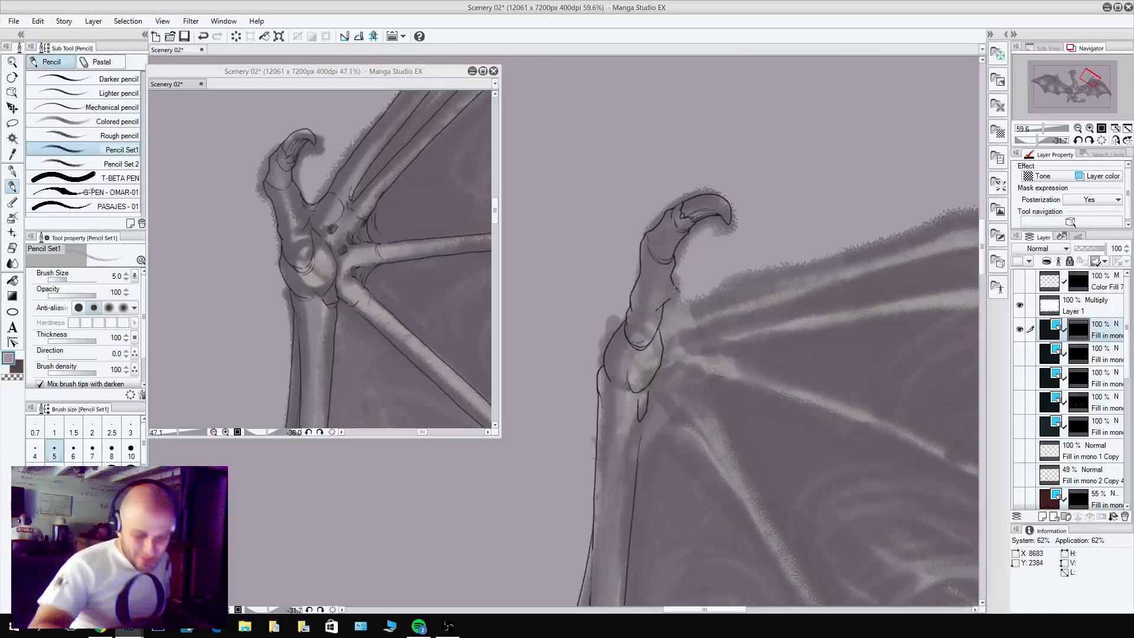
Clean up the thumb's inner contour and pencil a short curve toward the first wing finger, with small creases beside it.
{"action": "mouse_move", "coordinate": [669, 273]}
{"action": "left_mouse_down"}
{"action": "mouse_move", "coordinate": [693, 294]}
{"action": "mouse_move", "coordinate": [670, 299]}
{"action": "left_mouse_up"}
{"action": "key", "text": "c"}
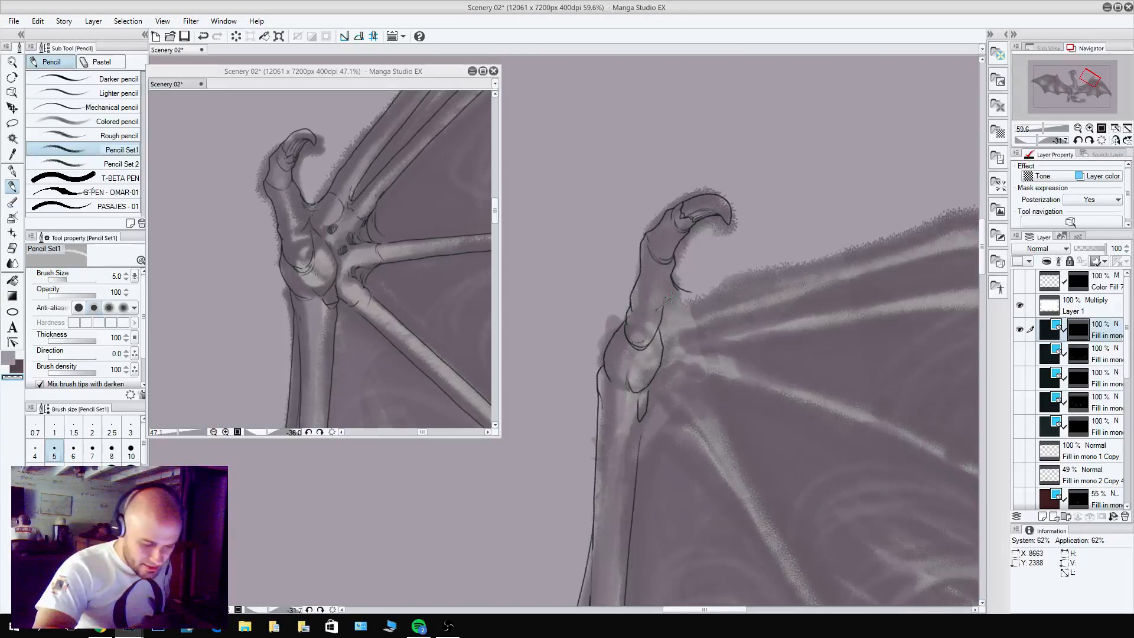
{"action": "key", "text": "c"}
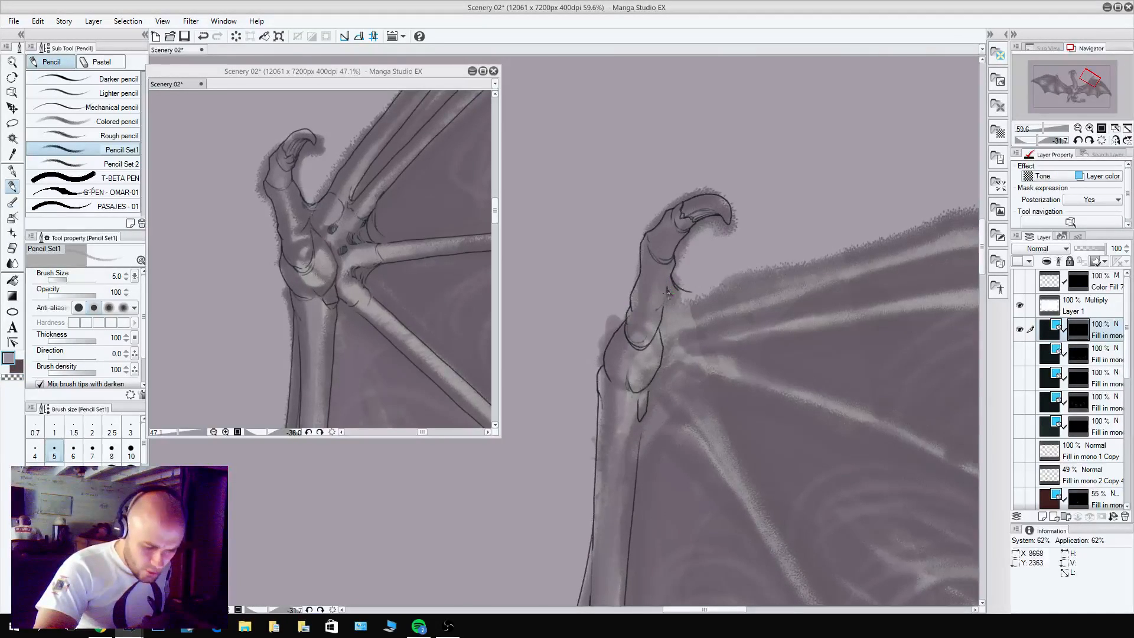
{"action": "left_click", "coordinate": [306, 207]}
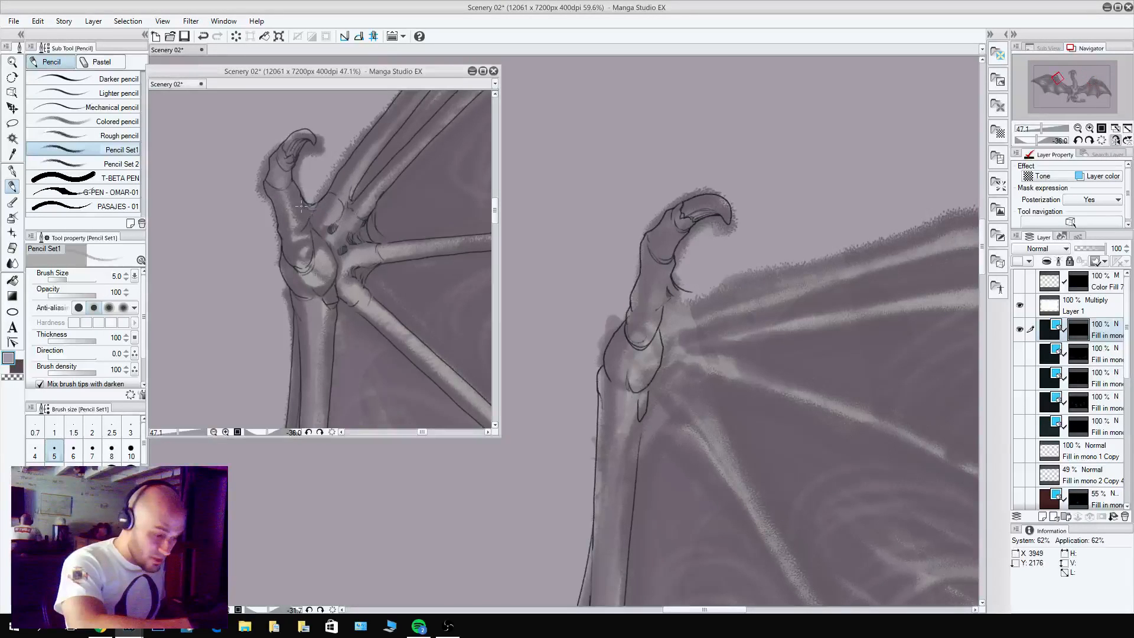
{"action": "key", "text": "c"}
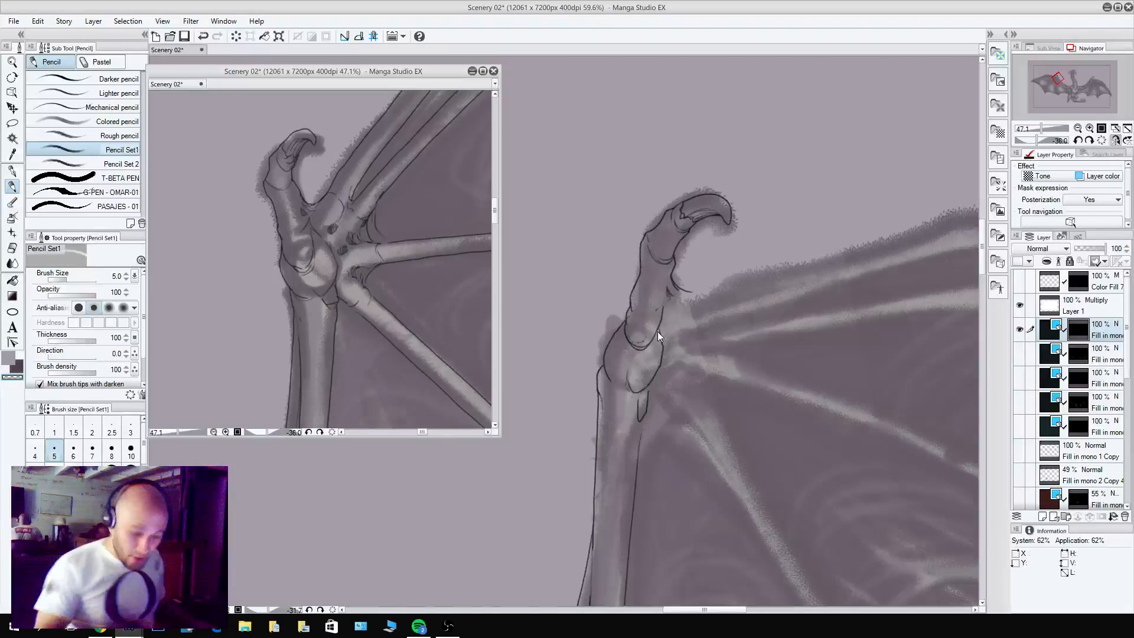
{"action": "key", "text": "c"}
{"action": "left_click", "coordinate": [661, 305]}
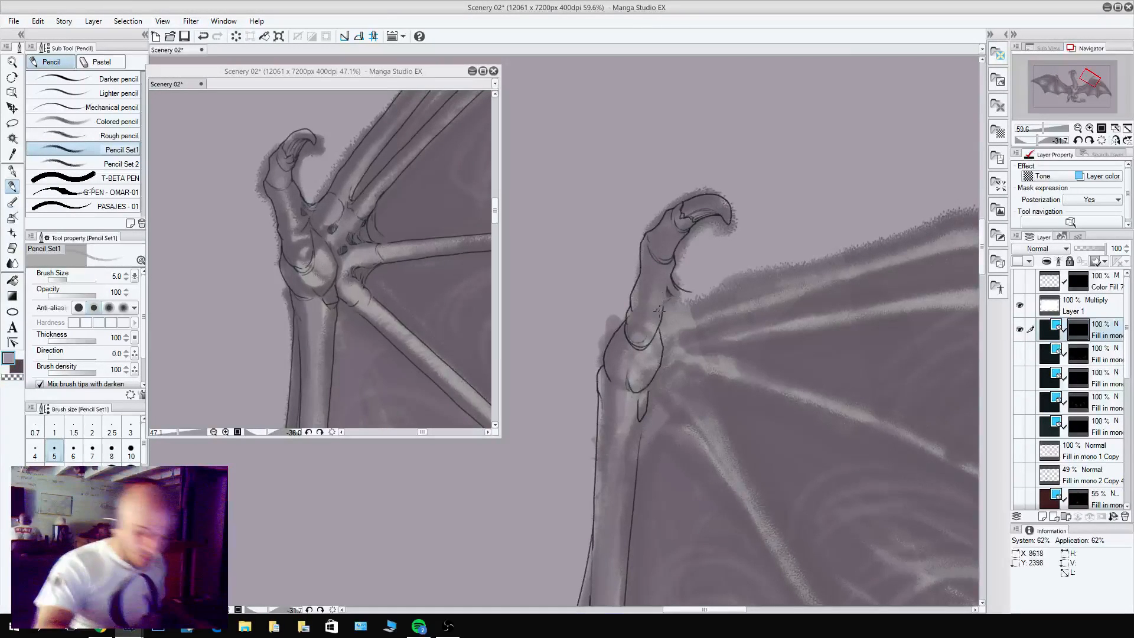
{"action": "key", "text": "c"}
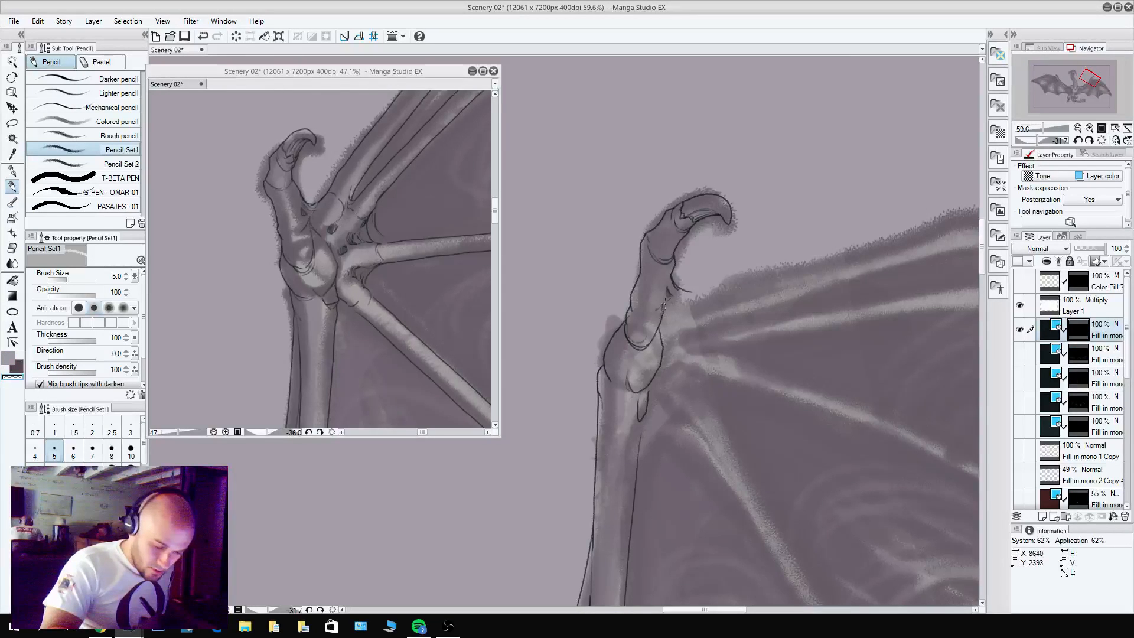
Redraw the short curve toward the first wing finger, add a knuckle line beside it and a small shaded hollow below.
{"action": "mouse_move", "coordinate": [665, 230]}
{"action": "left_mouse_down"}
{"action": "mouse_move", "coordinate": [692, 402]}
{"action": "mouse_move", "coordinate": [614, 452]}
{"action": "left_mouse_up"}
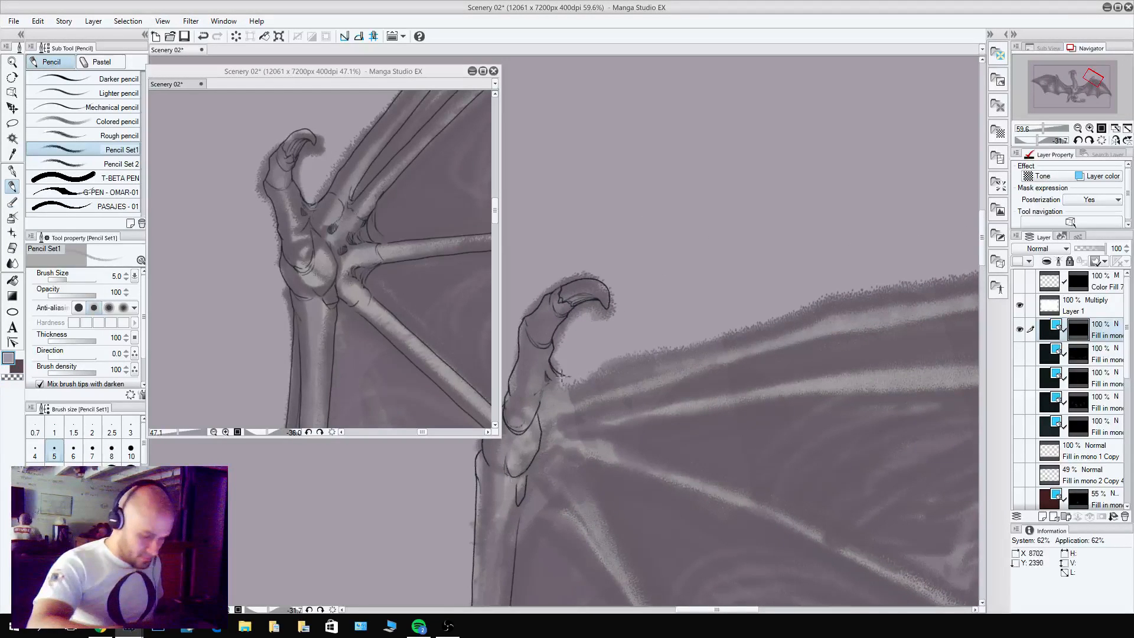
{"action": "key", "text": "ctrl+z"}
{"action": "left_click_drag", "start_coordinate": [553, 364], "coordinate": [586, 372]}
{"action": "key", "text": "ctrl+z"}
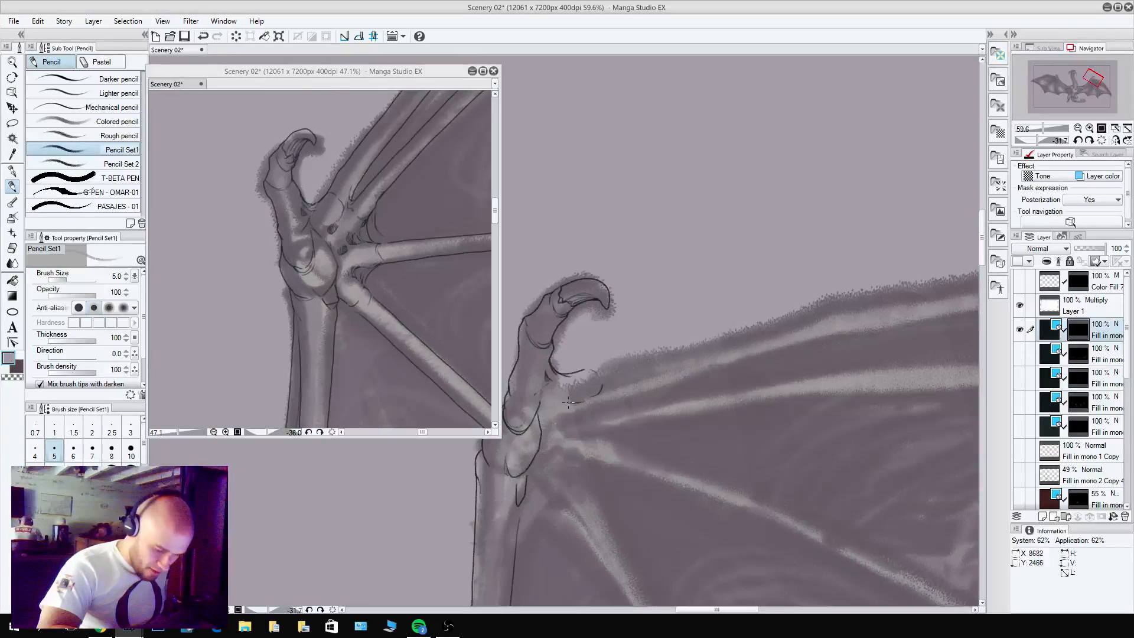
{"action": "left_click_drag", "start_coordinate": [564, 403], "coordinate": [566, 410]}
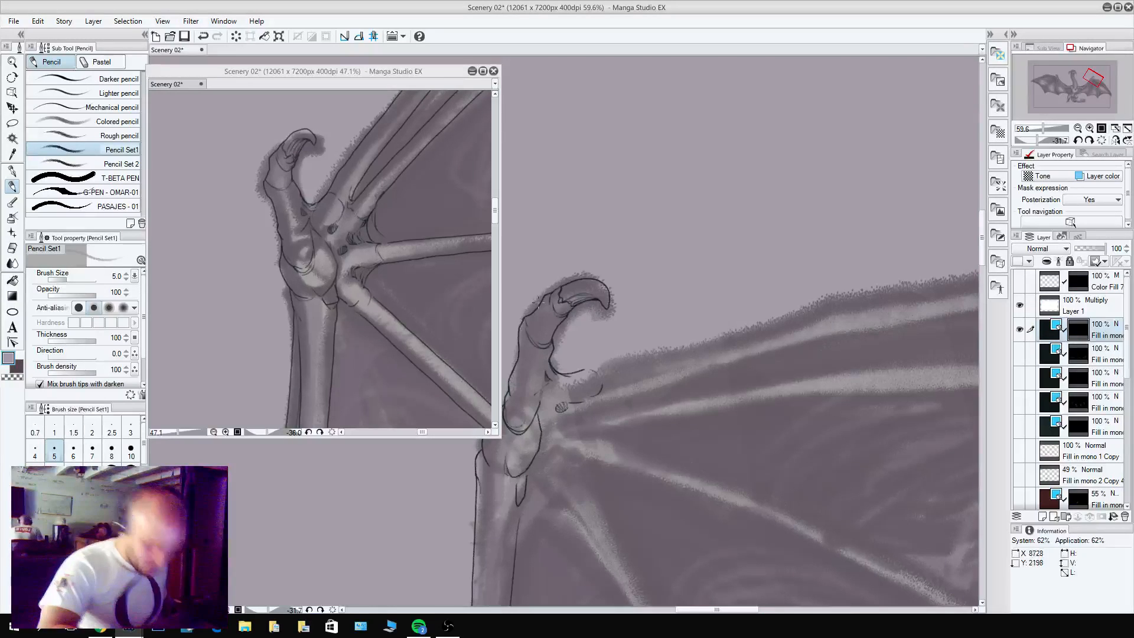
Pencil the rounded knuckle contour at the base of the first wing finger, cleaning up its line ends.
{"action": "left_click_drag", "start_coordinate": [622, 308], "coordinate": [677, 238]}
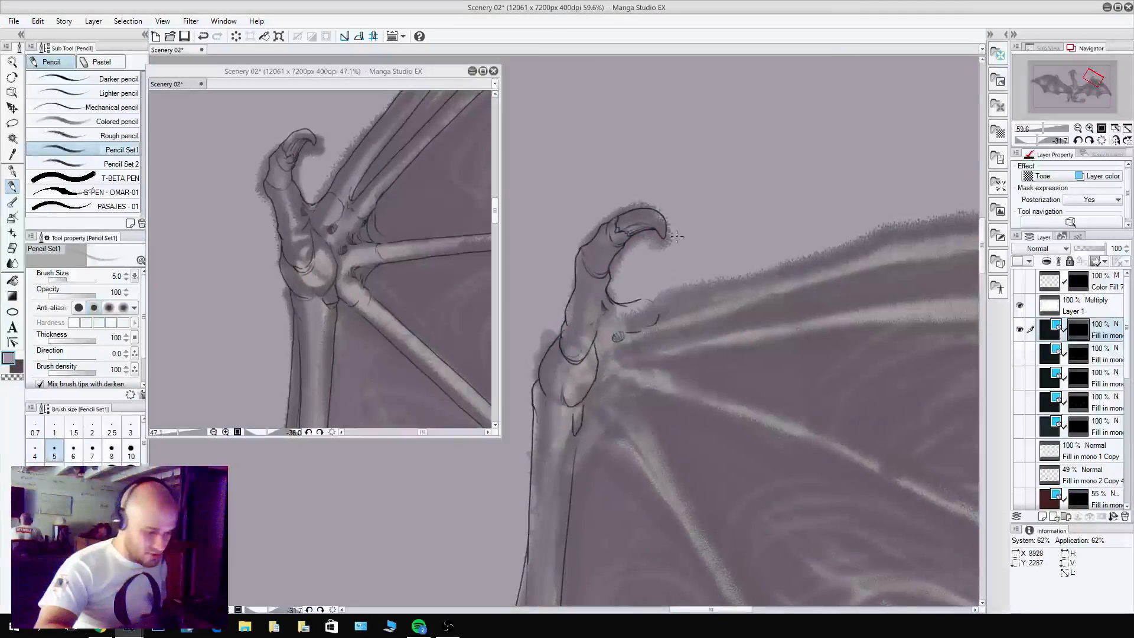
{"action": "left_click_drag", "start_coordinate": [744, 173], "coordinate": [605, 152]}
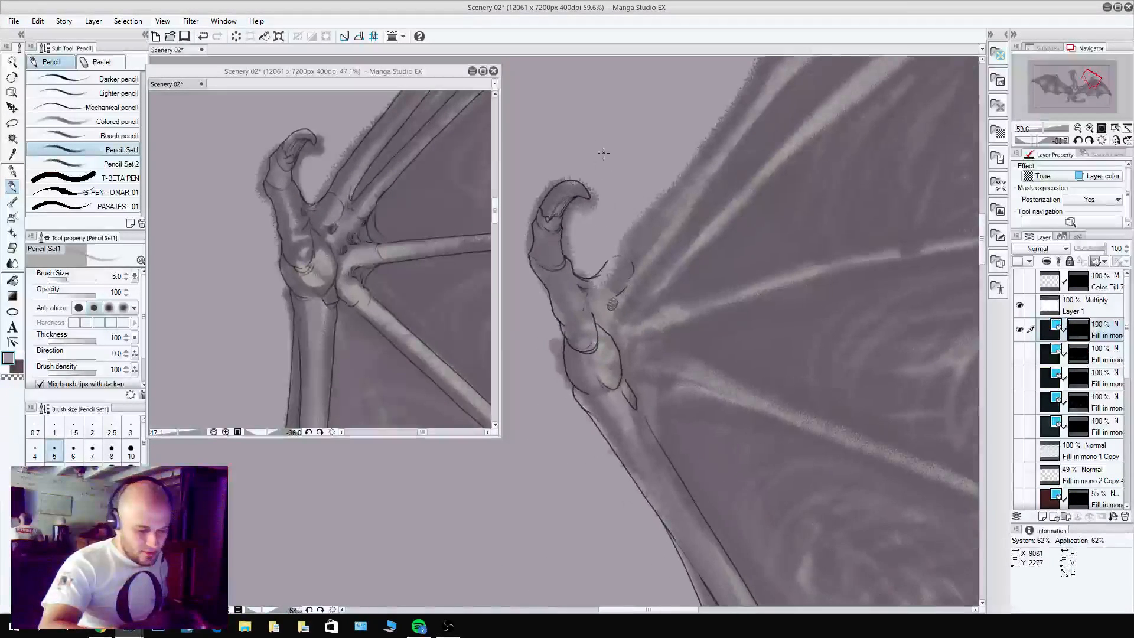
{"action": "mouse_move", "coordinate": [603, 266]}
{"action": "left_mouse_down"}
{"action": "mouse_move", "coordinate": [632, 252]}
{"action": "mouse_move", "coordinate": [641, 281]}
{"action": "left_mouse_up"}
{"action": "key", "text": "c"}
{"action": "key", "text": "c"}
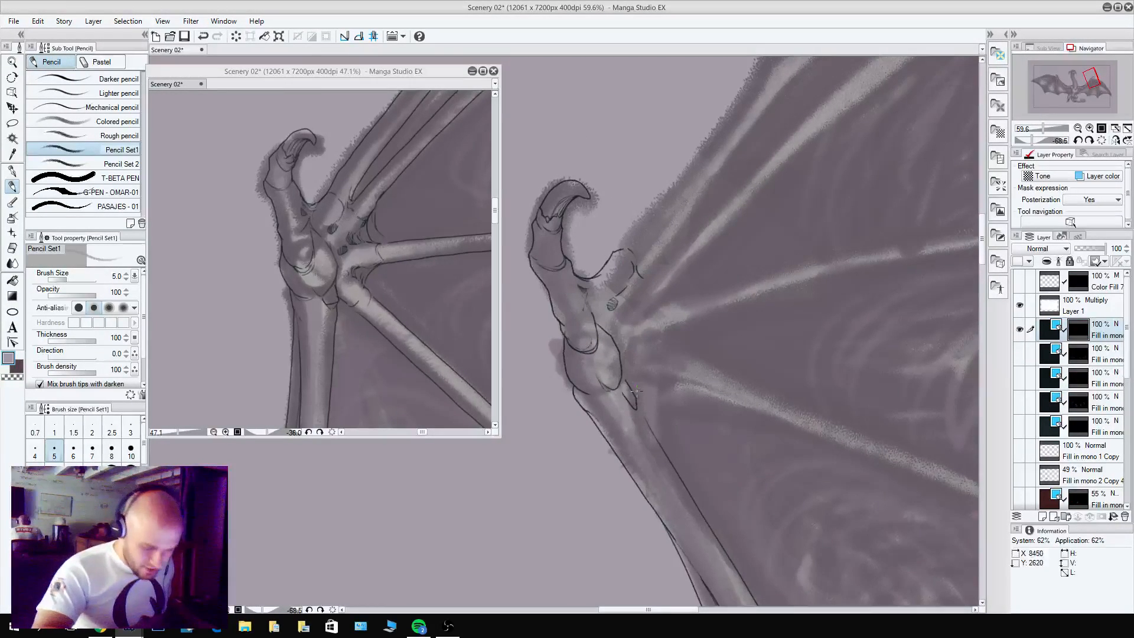
Pencil small dark creases in the pointed fold where the wrist joint meets the forearm, on both wings.
{"action": "left_click_drag", "start_coordinate": [631, 399], "coordinate": [636, 404]}
{"action": "left_click", "coordinate": [334, 307]}
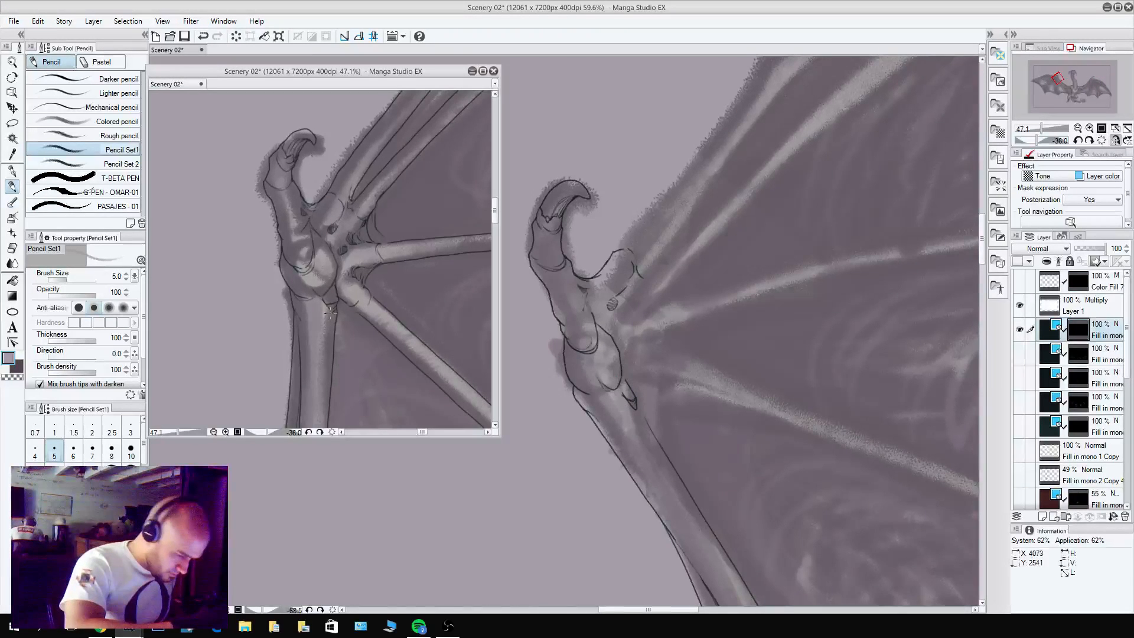
{"action": "left_click", "coordinate": [636, 412]}
{"action": "left_click_drag", "start_coordinate": [630, 396], "coordinate": [637, 408]}
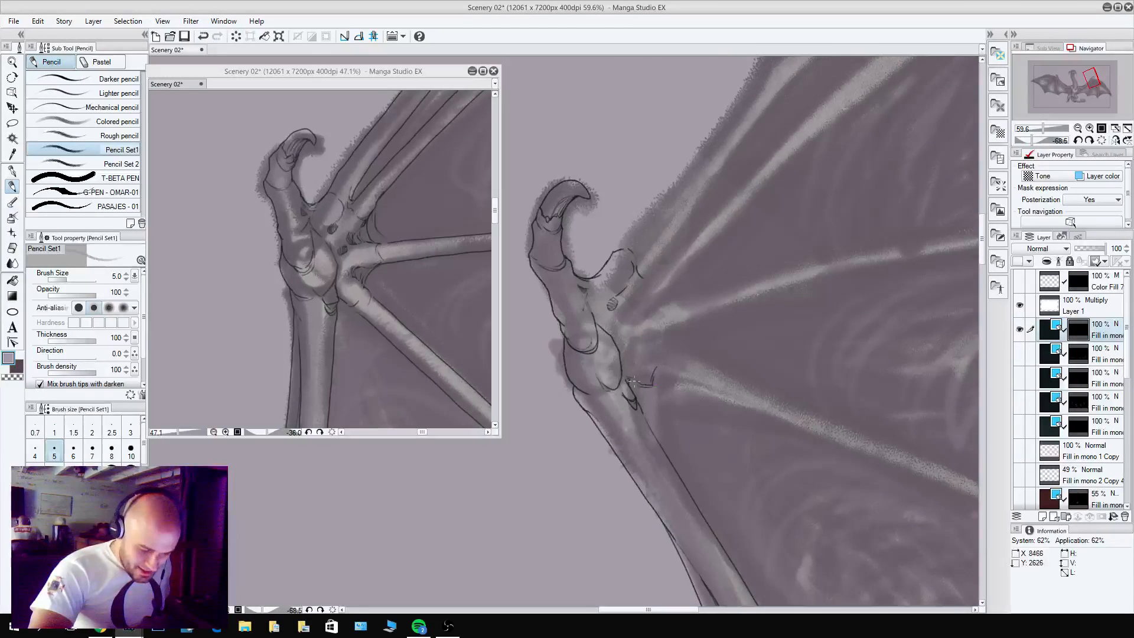
Pencil the curved knuckle contours at the bases of the third and fourth wing fingers.
{"action": "mouse_move", "coordinate": [636, 341]}
{"action": "left_mouse_down"}
{"action": "mouse_move", "coordinate": [651, 360]}
{"action": "mouse_move", "coordinate": [649, 326]}
{"action": "mouse_move", "coordinate": [635, 319]}
{"action": "mouse_move", "coordinate": [653, 335]}
{"action": "left_mouse_up"}
{"action": "key", "text": "c"}
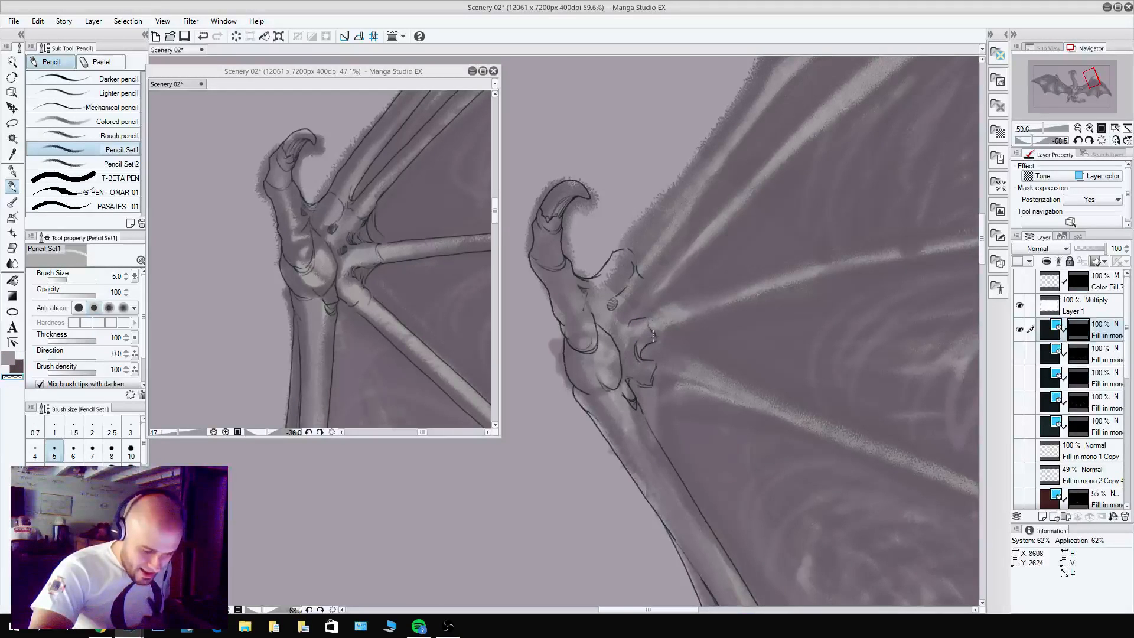
{"action": "key", "text": "c"}
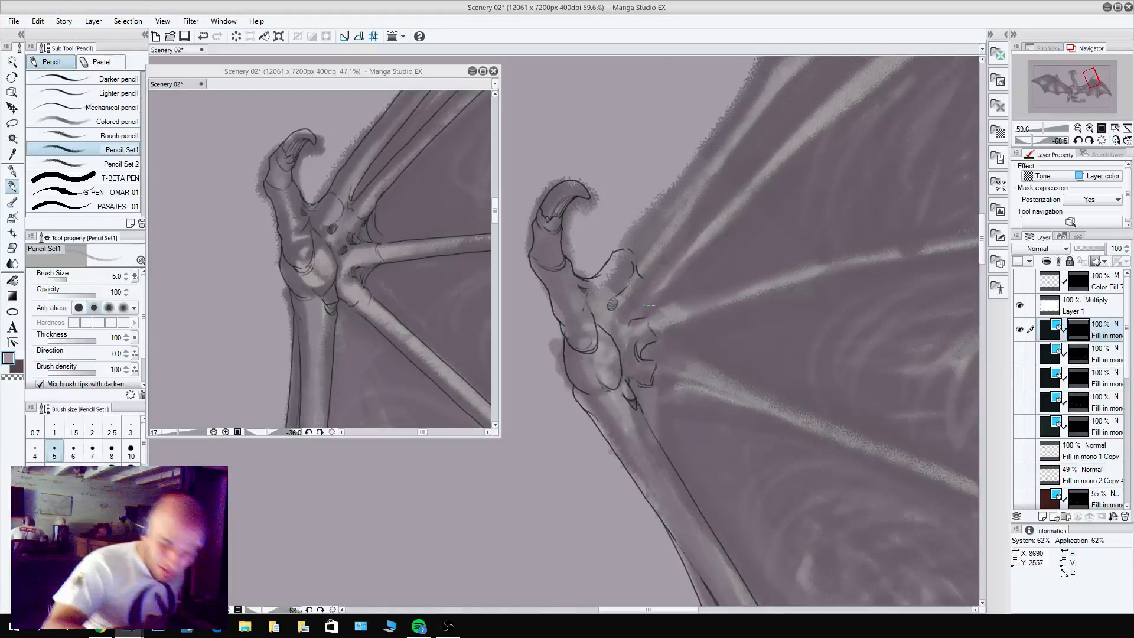
Pencil the second wing finger's knuckle between the first and third ones, cleaning up stray line parts.
{"action": "key", "text": "c"}
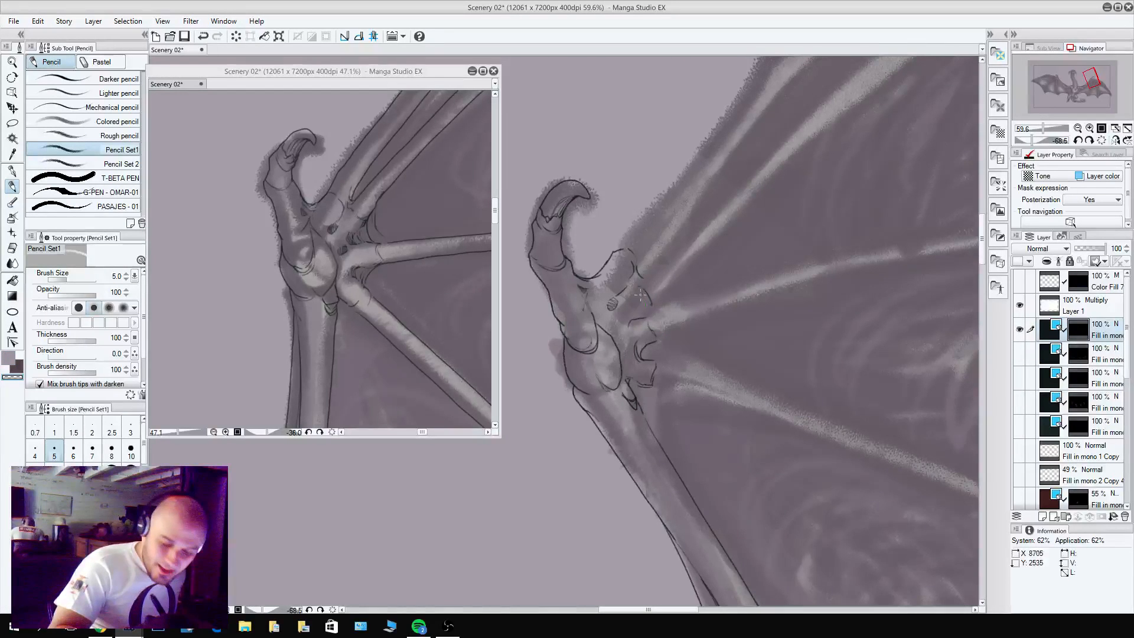
{"action": "key", "text": "c"}
{"action": "mouse_move", "coordinate": [650, 306]}
{"action": "left_mouse_down"}
{"action": "mouse_move", "coordinate": [635, 322]}
{"action": "mouse_move", "coordinate": [637, 294]}
{"action": "mouse_move", "coordinate": [626, 294]}
{"action": "left_mouse_up"}
{"action": "key", "text": "c"}
{"action": "key", "text": "c"}
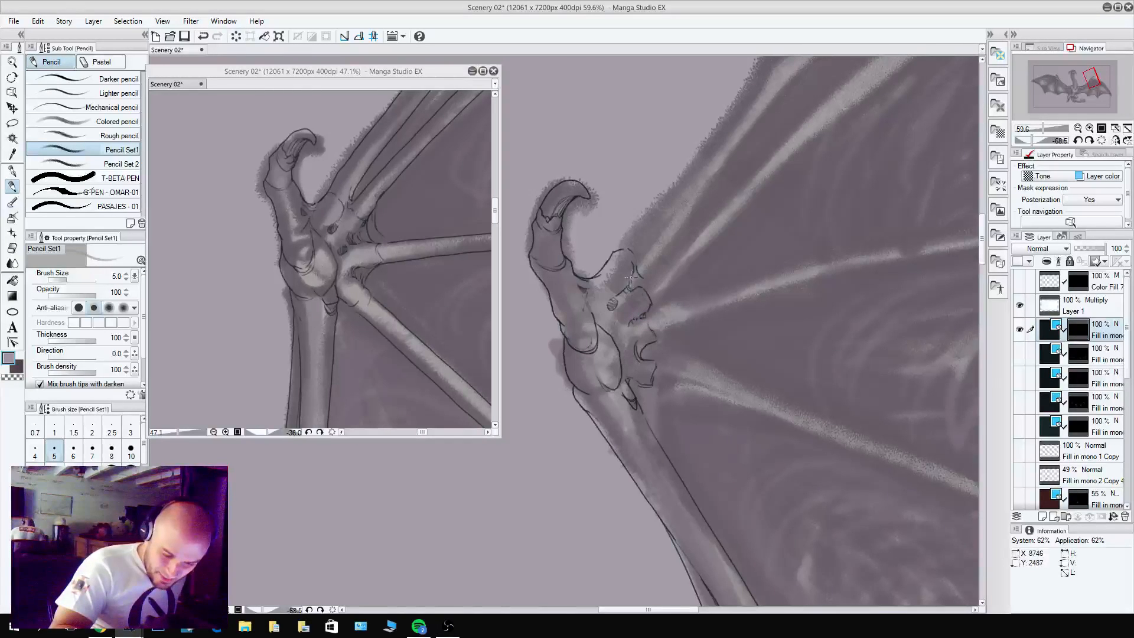
Close the floating reference view of the finished wing.
{"action": "left_click_drag", "start_coordinate": [609, 522], "coordinate": [662, 584]}
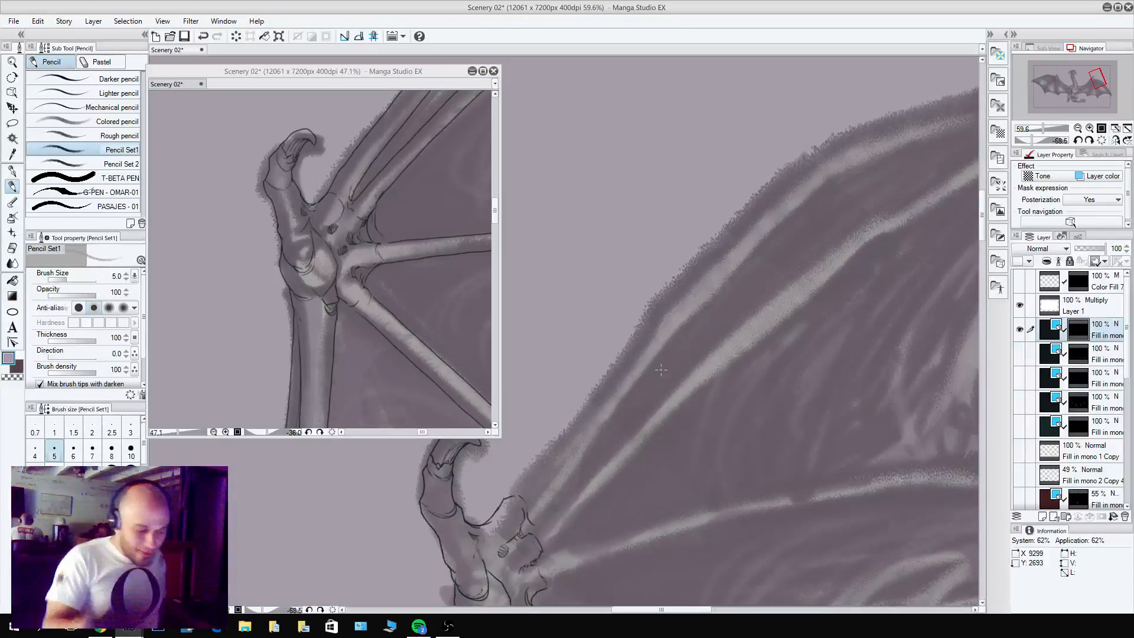
{"action": "left_click", "coordinate": [472, 75]}
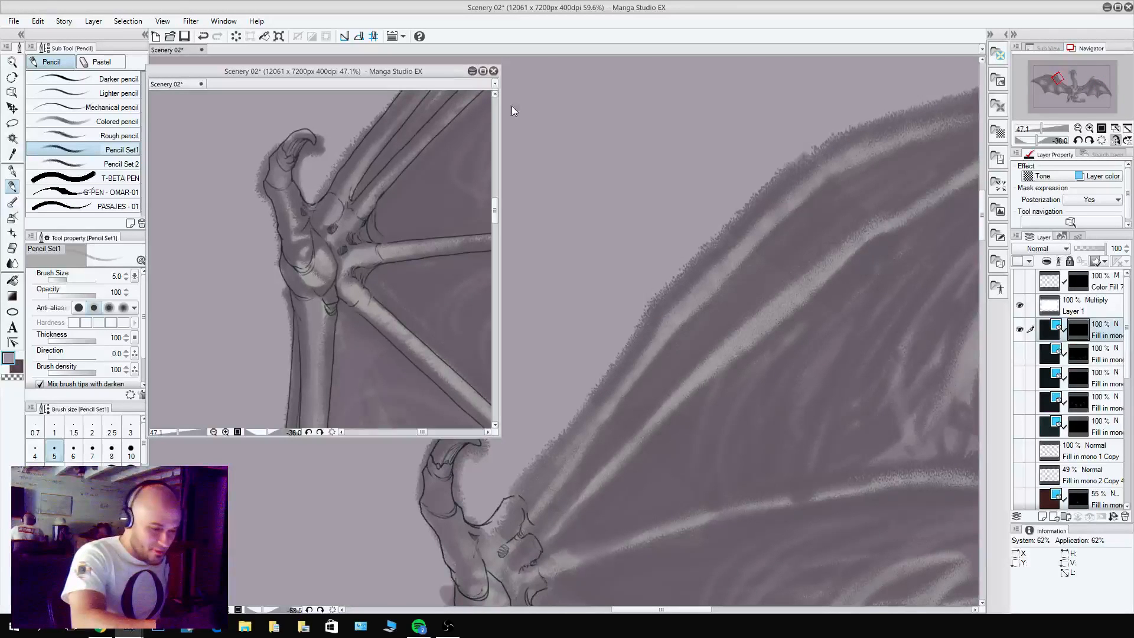
{"action": "left_click", "coordinate": [494, 72]}
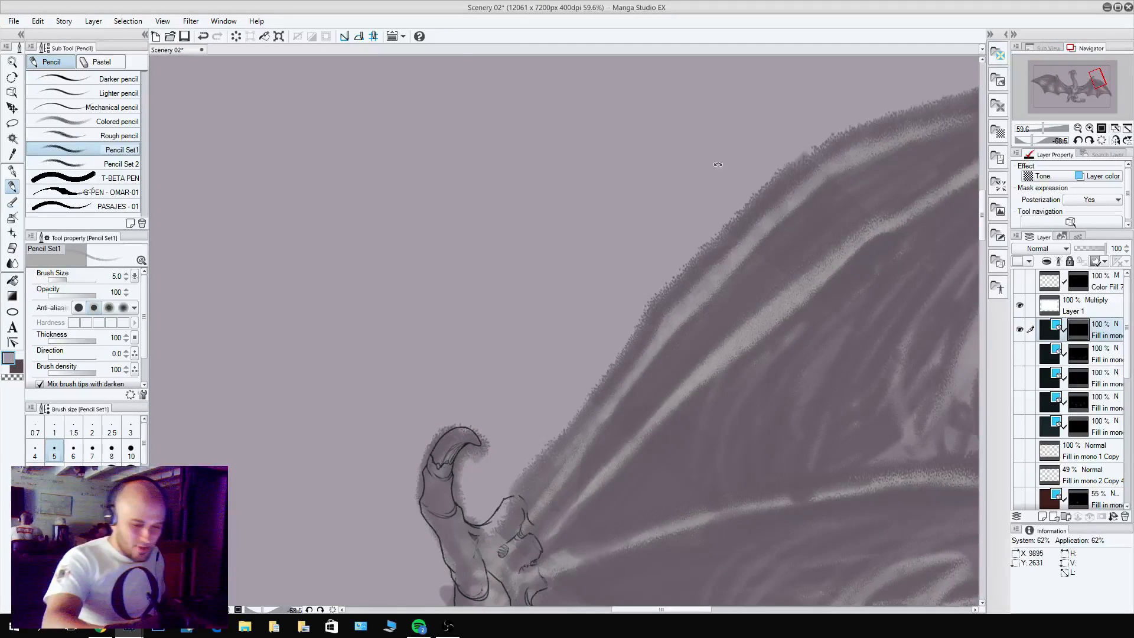
Pencil the upper and lower edges of the first wing finger from its knuckle to the pointed tip.
{"action": "mouse_move", "coordinate": [717, 172]}
{"action": "left_mouse_down"}
{"action": "mouse_move", "coordinate": [849, 230]}
{"action": "mouse_move", "coordinate": [835, 366]}
{"action": "mouse_move", "coordinate": [526, 311]}
{"action": "left_mouse_up"}
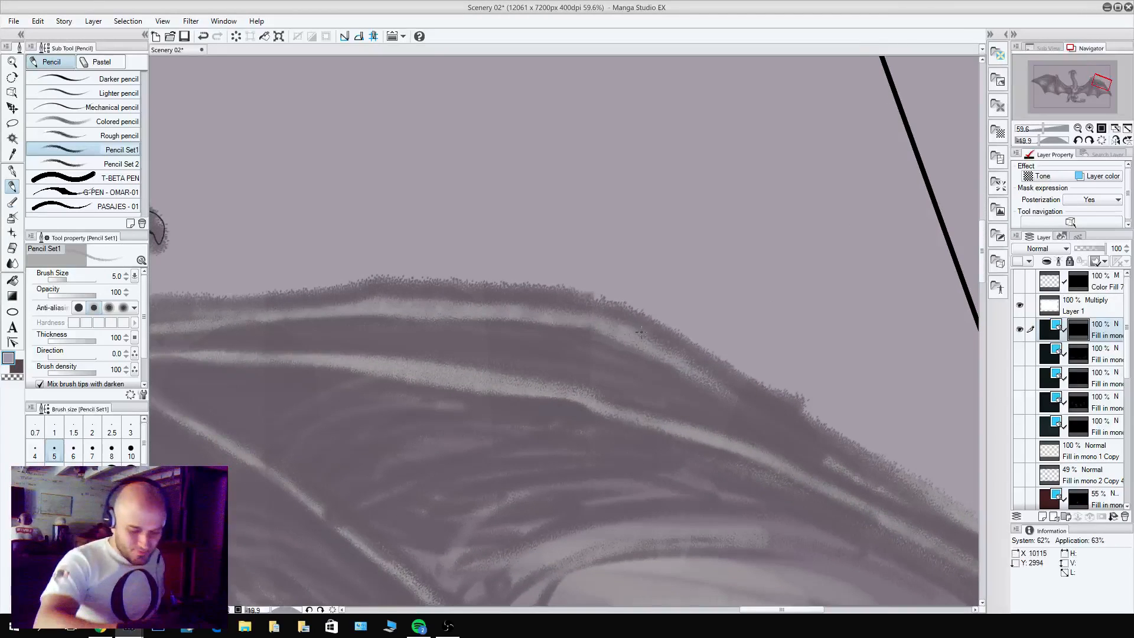
{"action": "scroll", "coordinate": [637, 331], "scroll_direction": "down", "scroll_amount": 3}
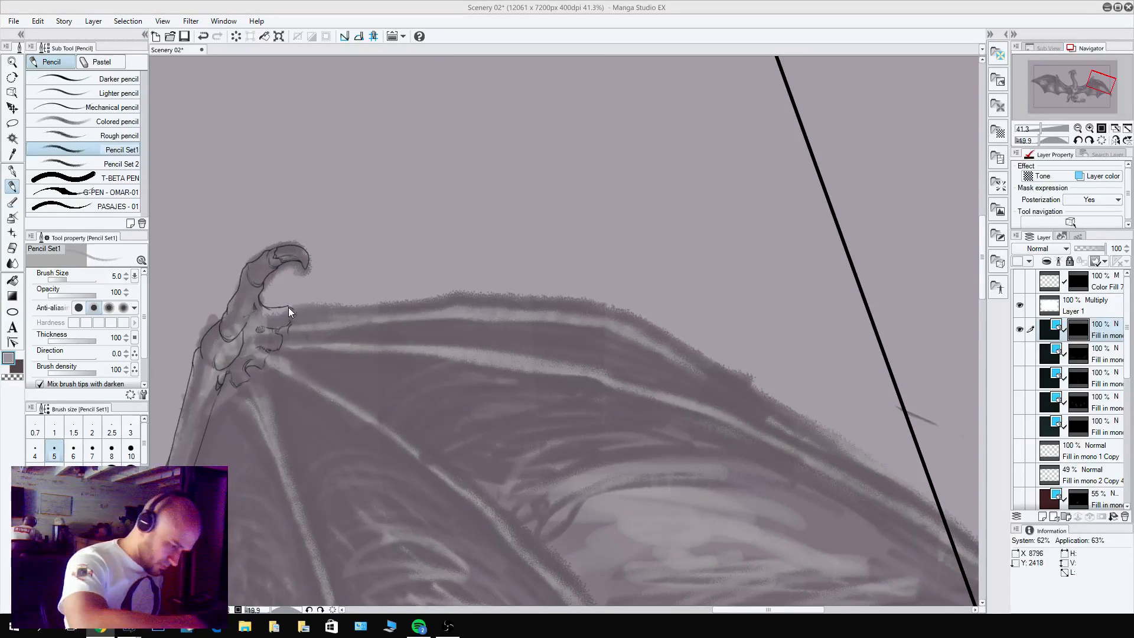
{"action": "mouse_move", "coordinate": [318, 304]}
{"action": "left_mouse_down"}
{"action": "mouse_move", "coordinate": [487, 297]}
{"action": "mouse_move", "coordinate": [615, 311]}
{"action": "mouse_move", "coordinate": [798, 421]}
{"action": "mouse_move", "coordinate": [815, 445]}
{"action": "left_mouse_up"}
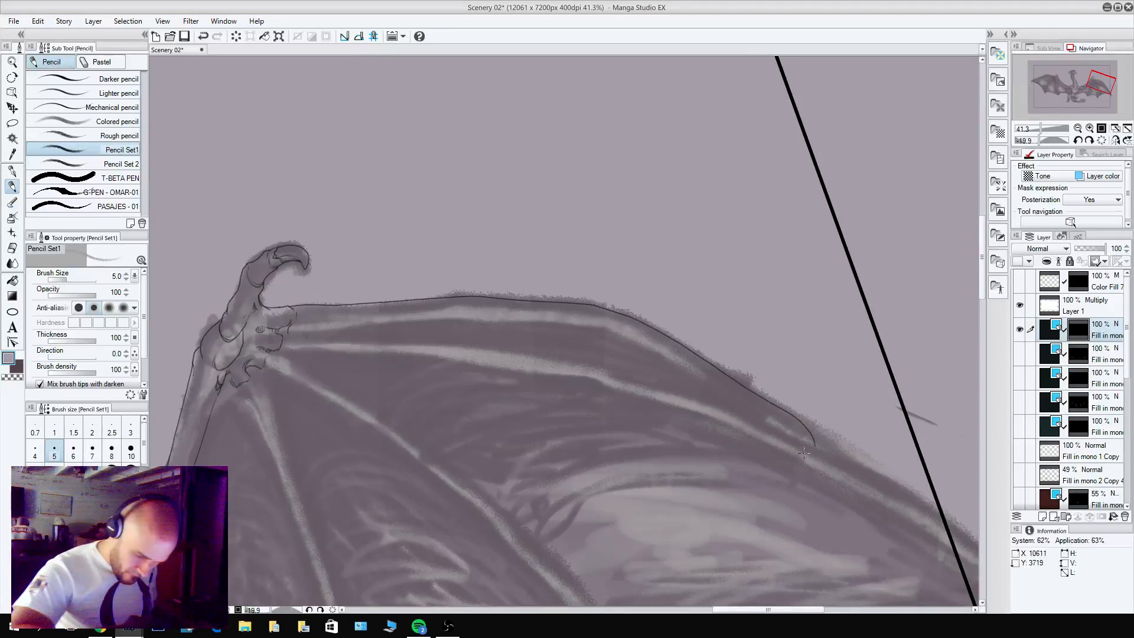
{"action": "mouse_move", "coordinate": [288, 328]}
{"action": "left_mouse_down"}
{"action": "mouse_move", "coordinate": [476, 315]}
{"action": "mouse_move", "coordinate": [616, 330]}
{"action": "mouse_move", "coordinate": [797, 426]}
{"action": "left_mouse_up"}
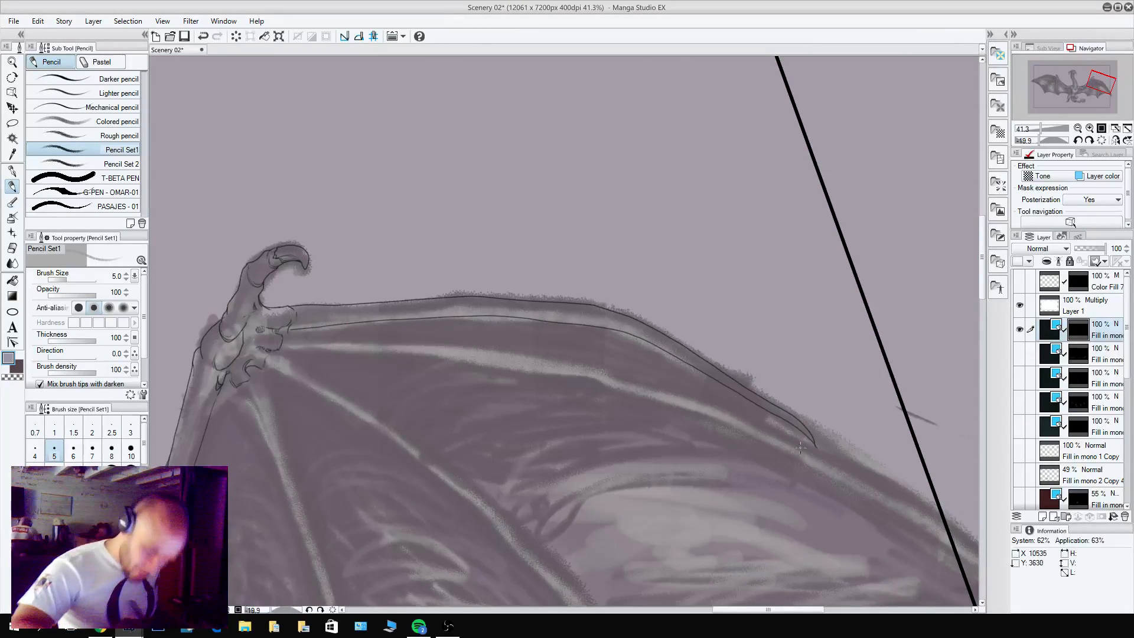
Pencil the upper and lower edges of the second wing finger from the knuckle out to the wing tip.
{"action": "key", "text": "c"}
{"action": "left_click_drag", "start_coordinate": [465, 405], "coordinate": [371, 322]}
{"action": "key", "text": "c"}
{"action": "mouse_move", "coordinate": [183, 249]}
{"action": "left_mouse_down"}
{"action": "mouse_move", "coordinate": [404, 255]}
{"action": "mouse_move", "coordinate": [585, 298]}
{"action": "mouse_move", "coordinate": [762, 385]}
{"action": "mouse_move", "coordinate": [846, 442]}
{"action": "mouse_move", "coordinate": [948, 525]}
{"action": "mouse_move", "coordinate": [964, 570]}
{"action": "left_mouse_up"}
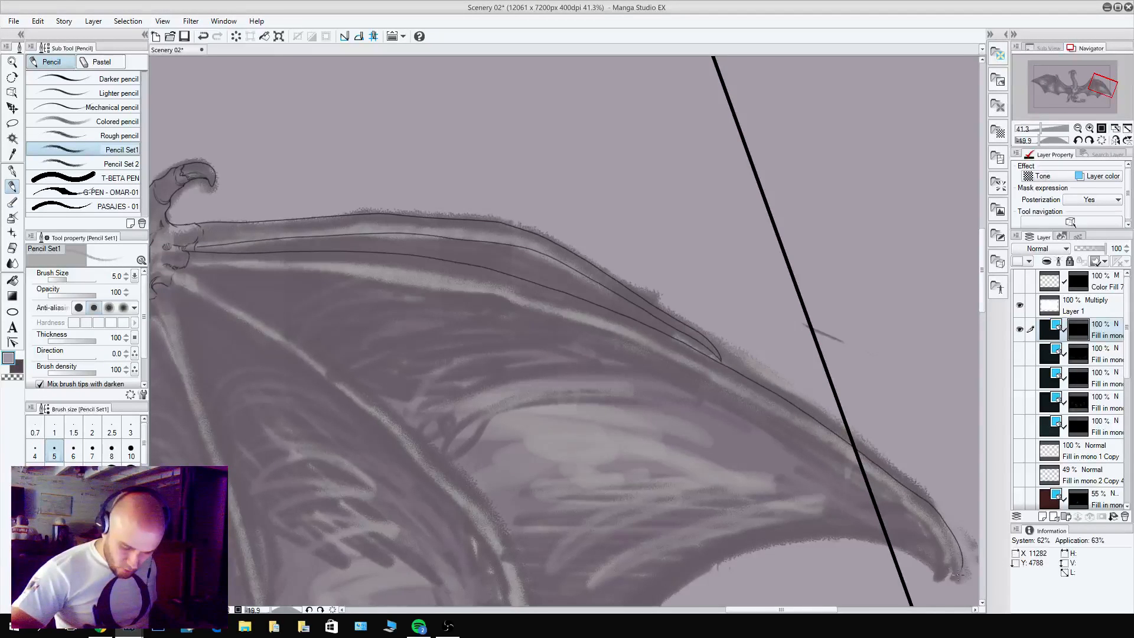
{"action": "left_click_drag", "start_coordinate": [580, 423], "coordinate": [648, 422]}
{"action": "mouse_move", "coordinate": [257, 270]}
{"action": "left_mouse_down"}
{"action": "mouse_move", "coordinate": [451, 270]}
{"action": "mouse_move", "coordinate": [617, 302]}
{"action": "mouse_move", "coordinate": [818, 391]}
{"action": "mouse_move", "coordinate": [960, 493]}
{"action": "left_mouse_up"}
{"action": "left_click_drag", "start_coordinate": [914, 470], "coordinate": [741, 354]}
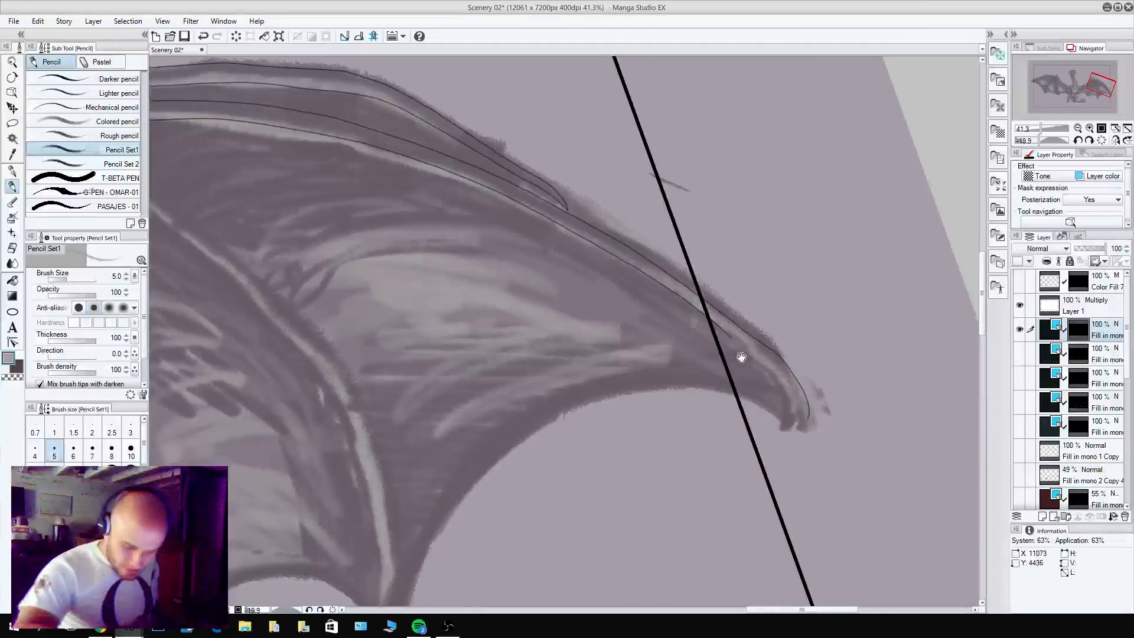
{"action": "left_click", "coordinate": [751, 353], "text": "alt"}
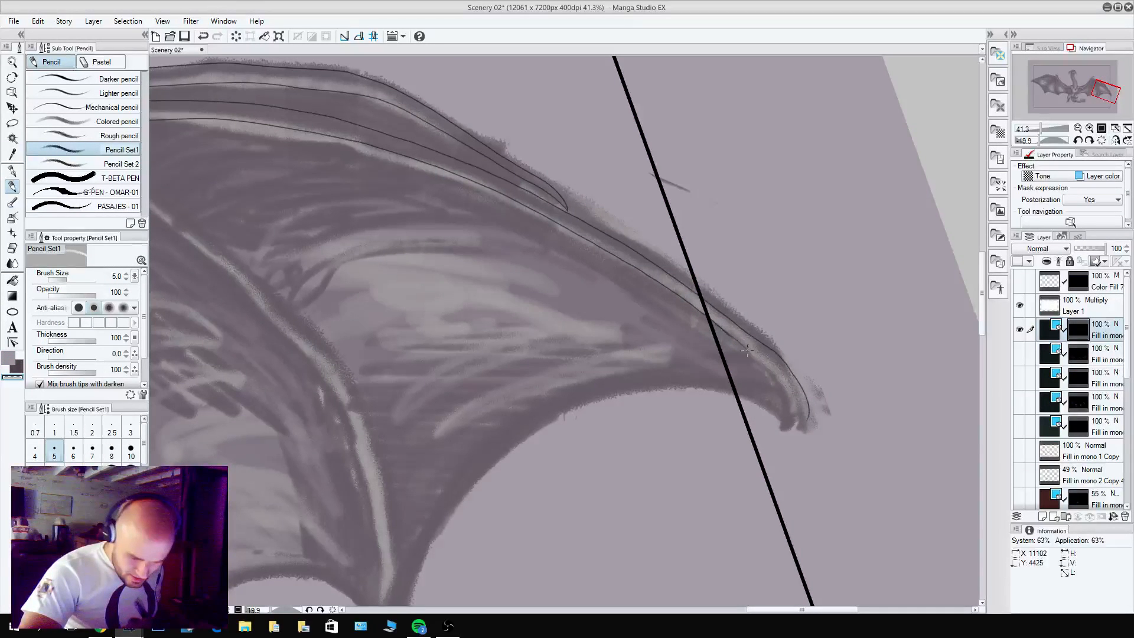
{"action": "left_click", "coordinate": [758, 359], "text": "alt"}
{"action": "mouse_move", "coordinate": [790, 387]}
{"action": "left_mouse_down"}
{"action": "mouse_move", "coordinate": [804, 417]}
{"action": "mouse_move", "coordinate": [817, 395]}
{"action": "mouse_move", "coordinate": [898, 421]}
{"action": "left_mouse_up"}
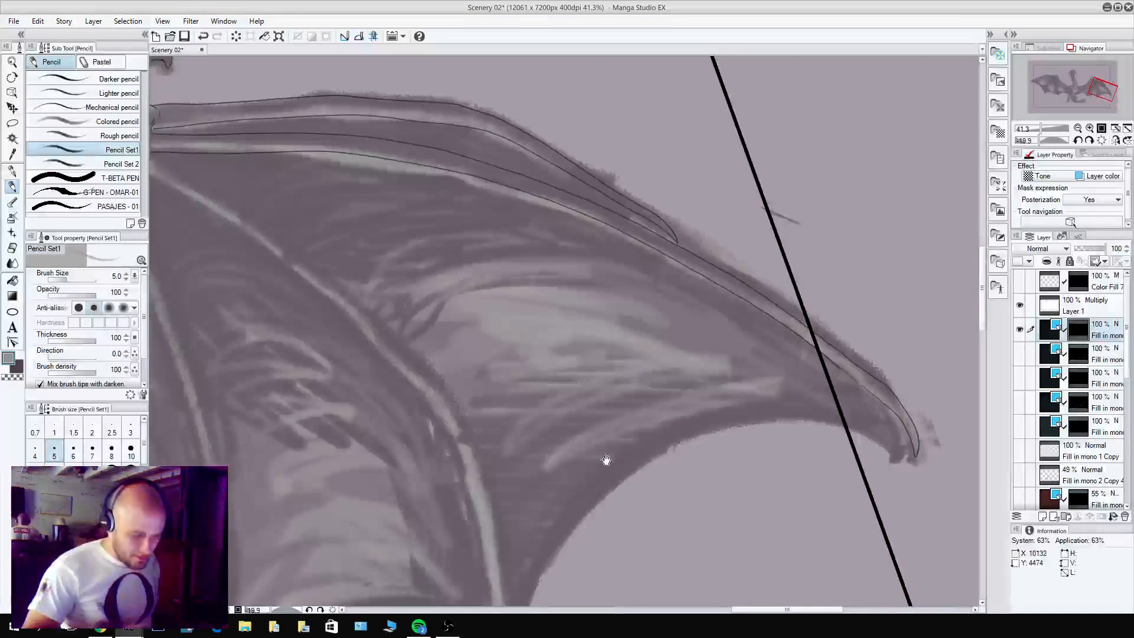
Pencil the lower edge of the third wing finger in one long curve from the wrist to the wing margin.
{"action": "left_click_drag", "start_coordinate": [570, 431], "coordinate": [732, 369]}
{"action": "left_click_drag", "start_coordinate": [728, 328], "coordinate": [689, 229]}
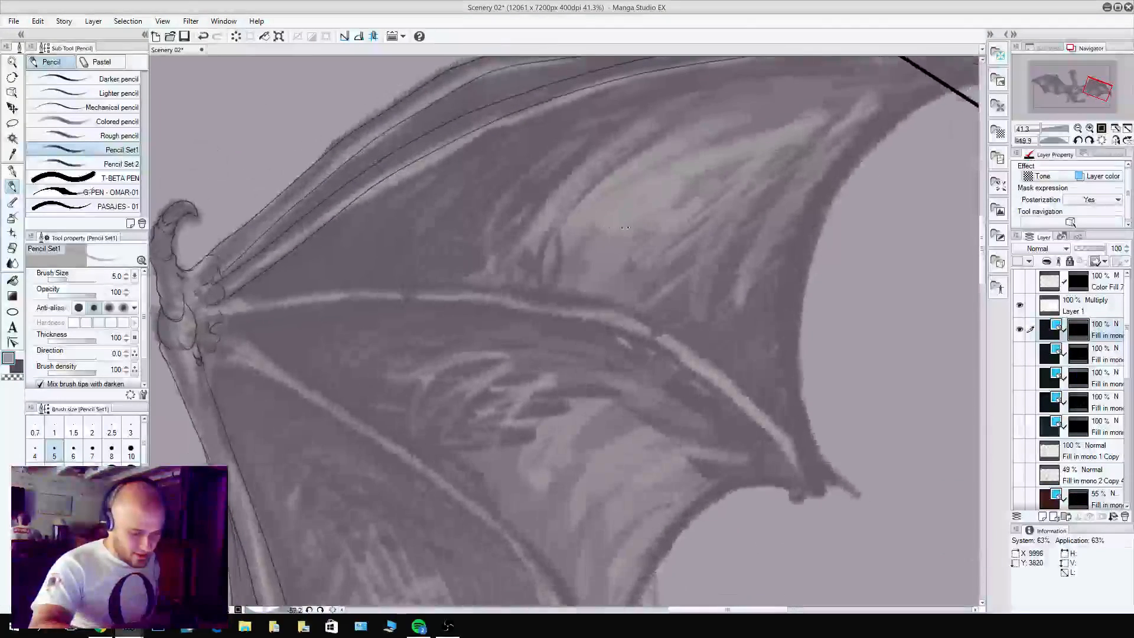
{"action": "left_click_drag", "start_coordinate": [393, 312], "coordinate": [442, 284]}
{"action": "mouse_move", "coordinate": [266, 294]}
{"action": "left_mouse_down"}
{"action": "mouse_move", "coordinate": [498, 279]}
{"action": "mouse_move", "coordinate": [655, 302]}
{"action": "mouse_move", "coordinate": [762, 358]}
{"action": "mouse_move", "coordinate": [851, 444]}
{"action": "mouse_move", "coordinate": [867, 475]}
{"action": "left_mouse_up"}
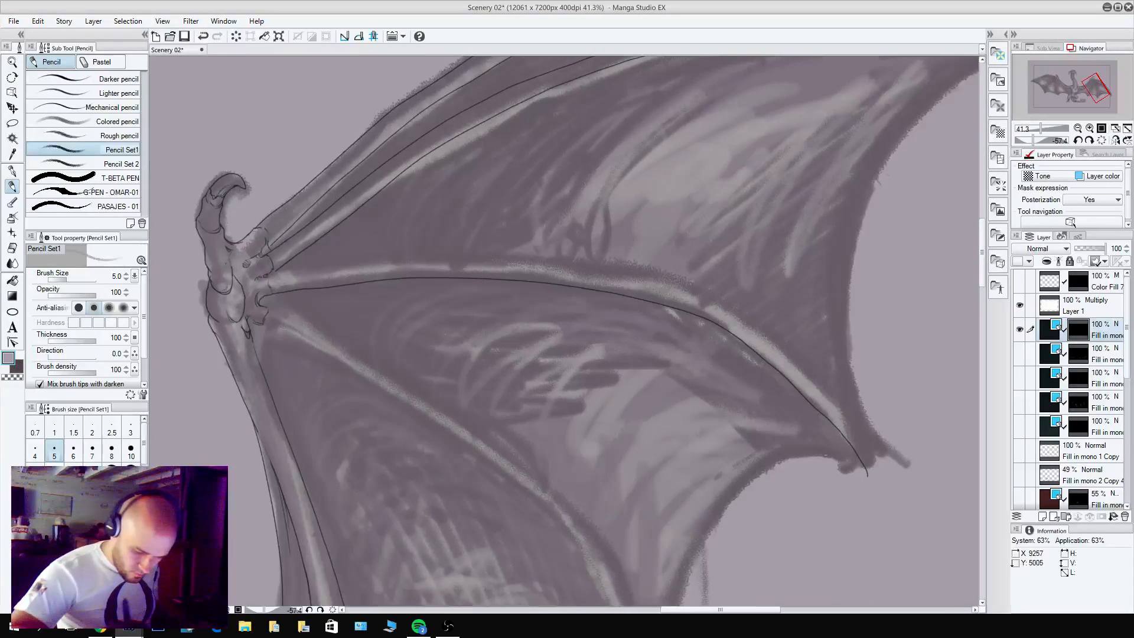
Pencil the third wing finger's upper edge from the knuckle to a small pointed tip, redoing unsatisfactory strokes.
{"action": "mouse_move", "coordinate": [272, 273]}
{"action": "left_mouse_down"}
{"action": "mouse_move", "coordinate": [491, 265]}
{"action": "mouse_move", "coordinate": [704, 296]}
{"action": "left_mouse_up"}
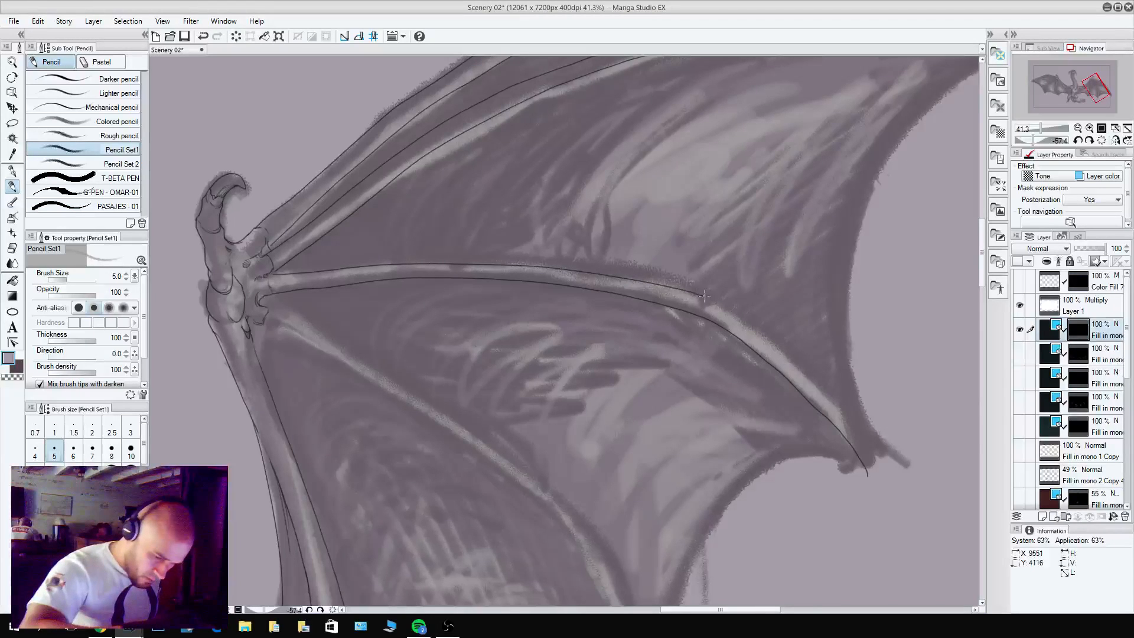
{"action": "key", "text": "ctrl+z"}
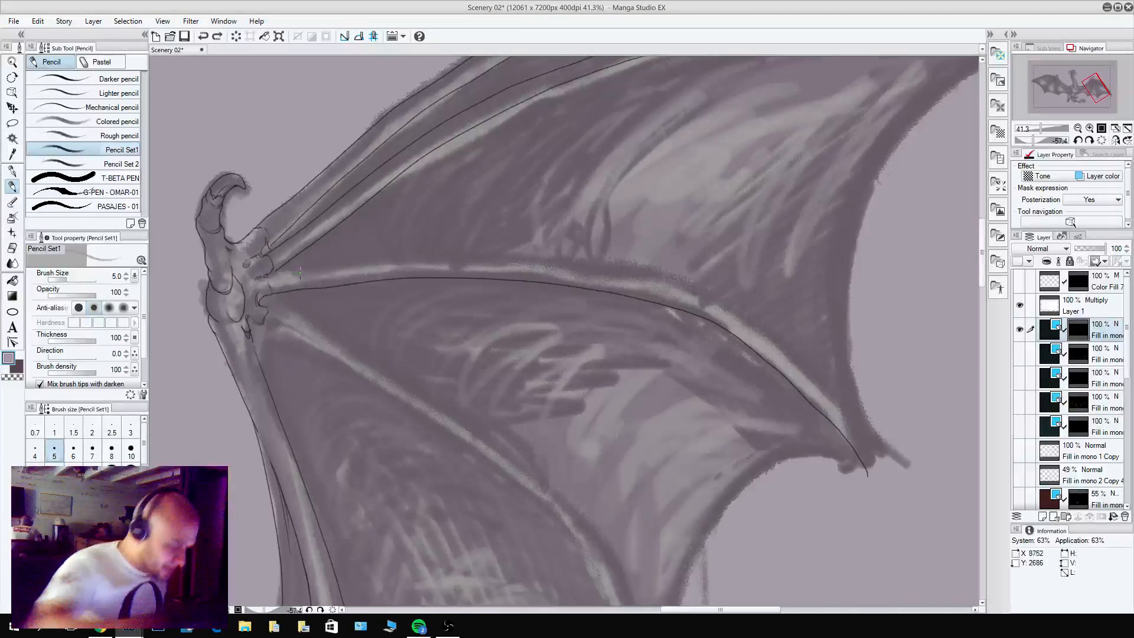
{"action": "left_click_drag", "start_coordinate": [271, 275], "coordinate": [333, 271]}
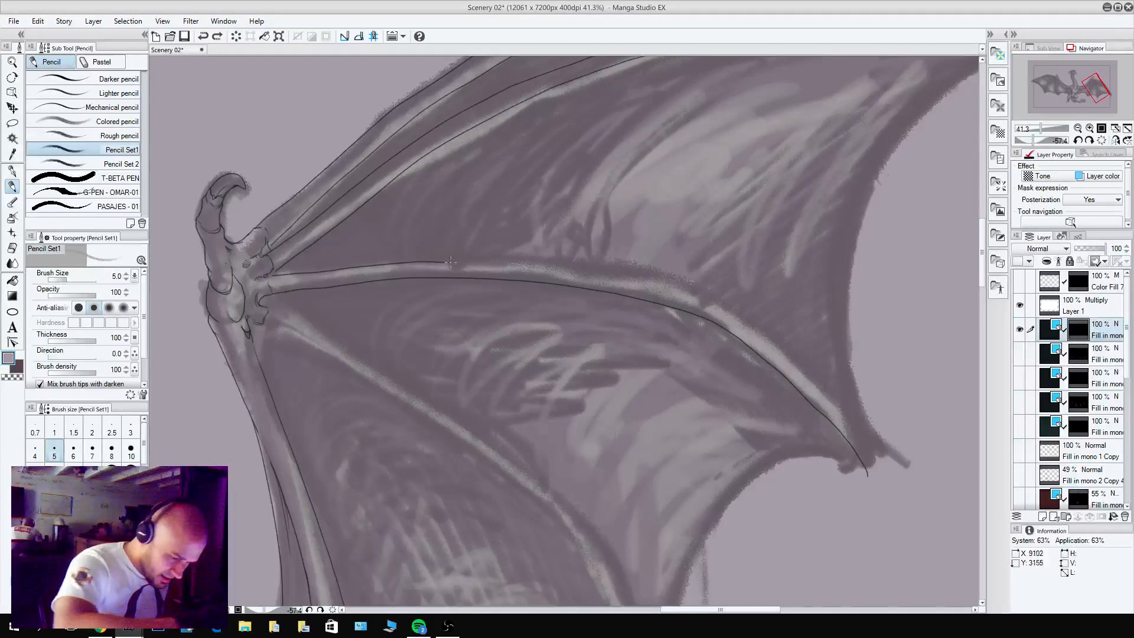
{"action": "left_click_drag", "start_coordinate": [450, 262], "coordinate": [706, 299]}
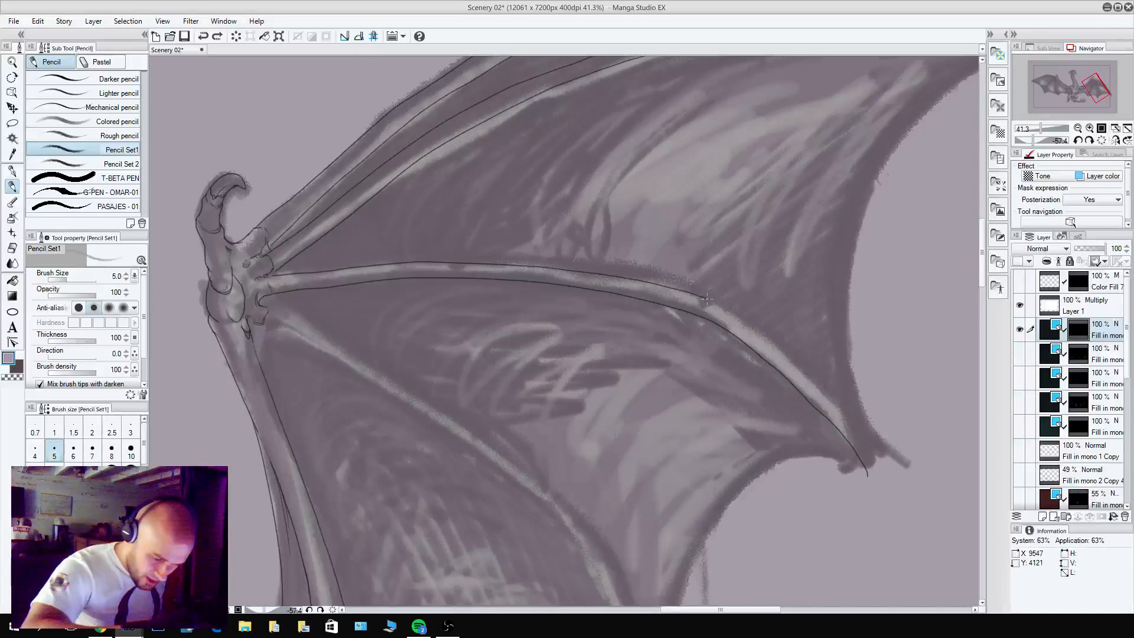
{"action": "key", "text": "ctrl+z"}
{"action": "mouse_move", "coordinate": [272, 276]}
{"action": "left_mouse_down"}
{"action": "mouse_move", "coordinate": [454, 264]}
{"action": "mouse_move", "coordinate": [678, 293]}
{"action": "mouse_move", "coordinate": [750, 325]}
{"action": "mouse_move", "coordinate": [856, 437]}
{"action": "mouse_move", "coordinate": [872, 480]}
{"action": "left_mouse_up"}
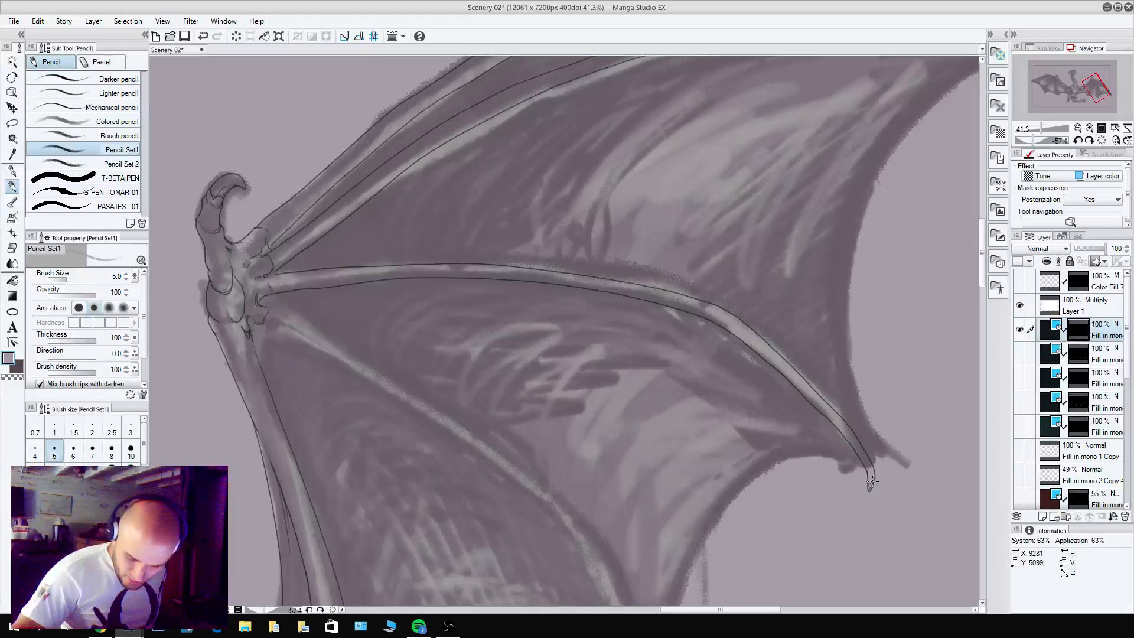
{"action": "key", "text": "c"}
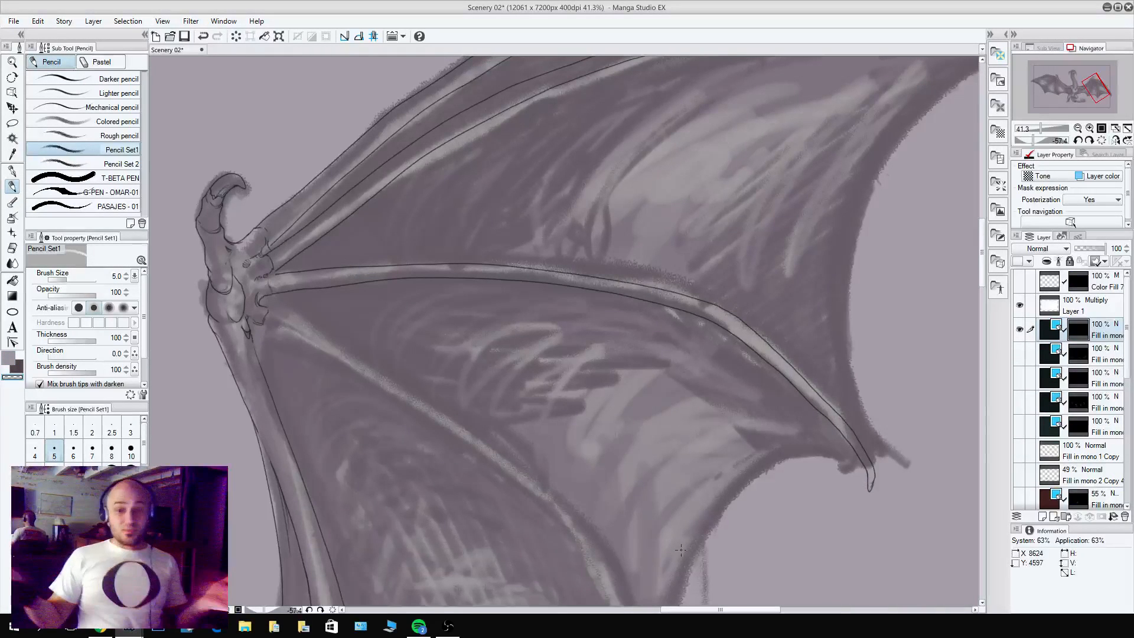
Touch up the fourth wing finger's base and pencil its lower edge in a long curve to the wing margin.
{"action": "left_click_drag", "start_coordinate": [602, 362], "coordinate": [638, 195]}
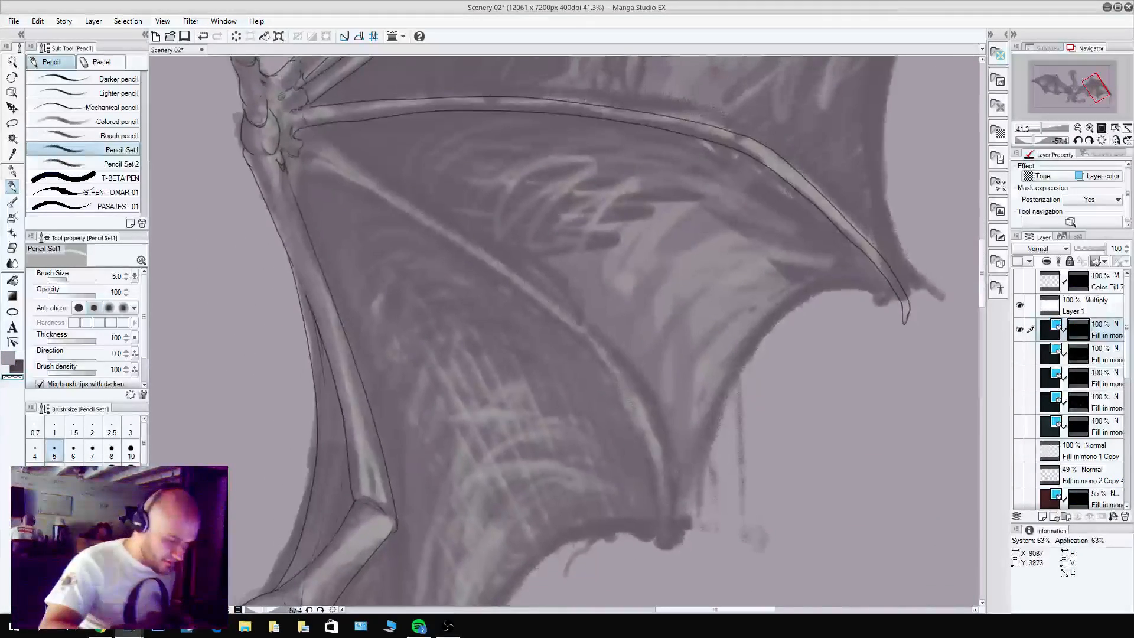
{"action": "key", "text": "c"}
{"action": "left_click_drag", "start_coordinate": [293, 130], "coordinate": [298, 142]}
{"action": "key", "text": "c"}
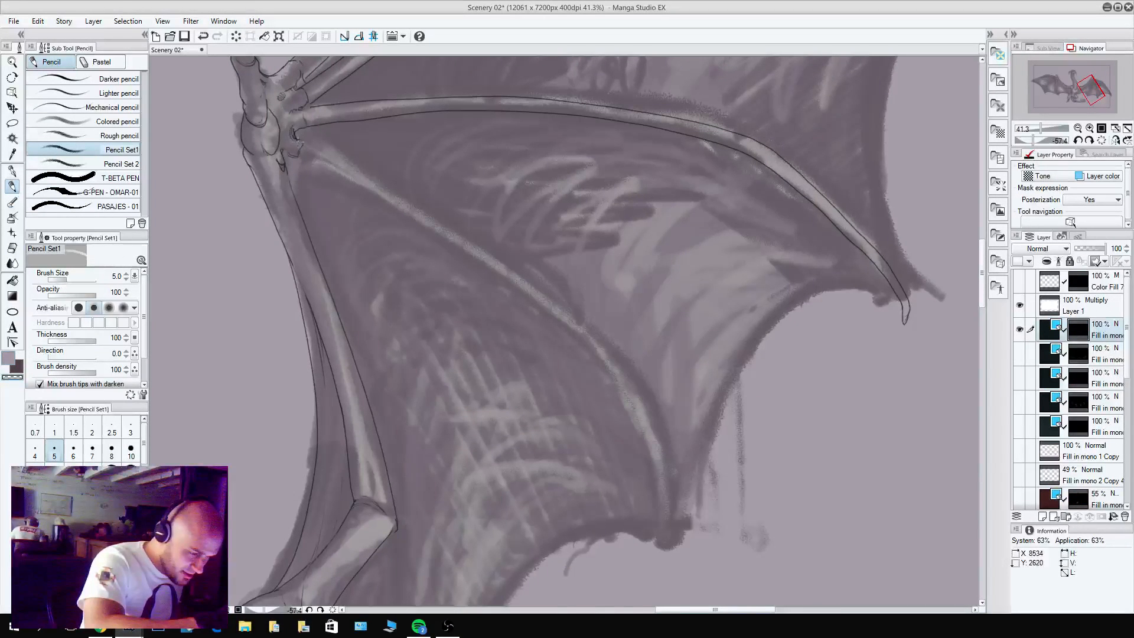
{"action": "key", "text": "c"}
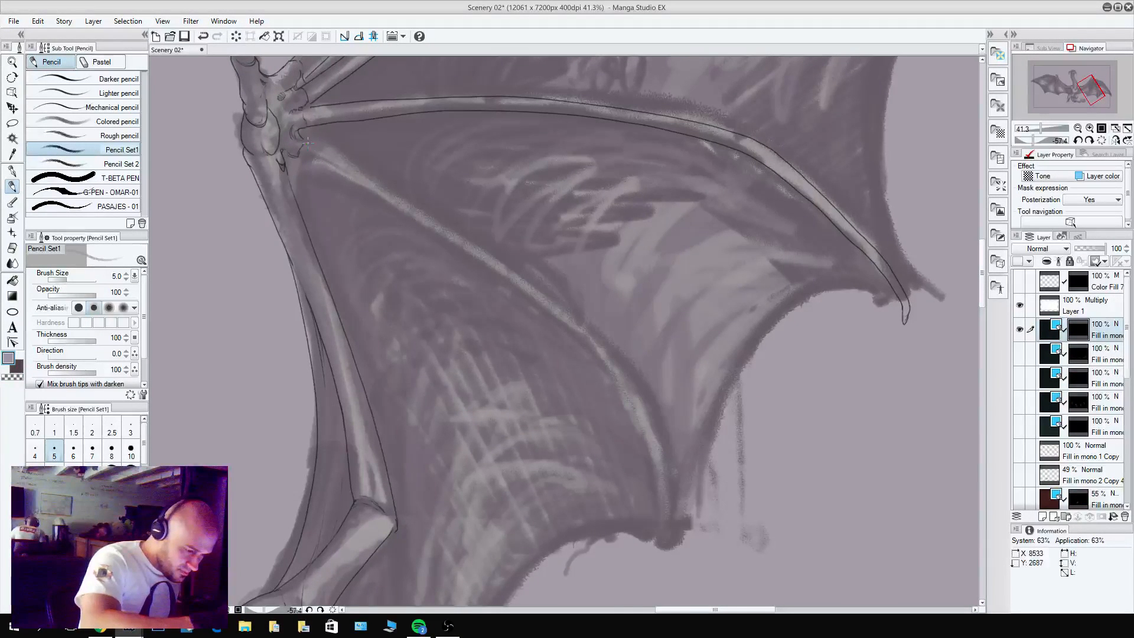
{"action": "mouse_move", "coordinate": [295, 155]}
{"action": "left_mouse_down"}
{"action": "mouse_move", "coordinate": [482, 260]}
{"action": "mouse_move", "coordinate": [609, 370]}
{"action": "mouse_move", "coordinate": [656, 469]}
{"action": "mouse_move", "coordinate": [668, 542]}
{"action": "left_mouse_up"}
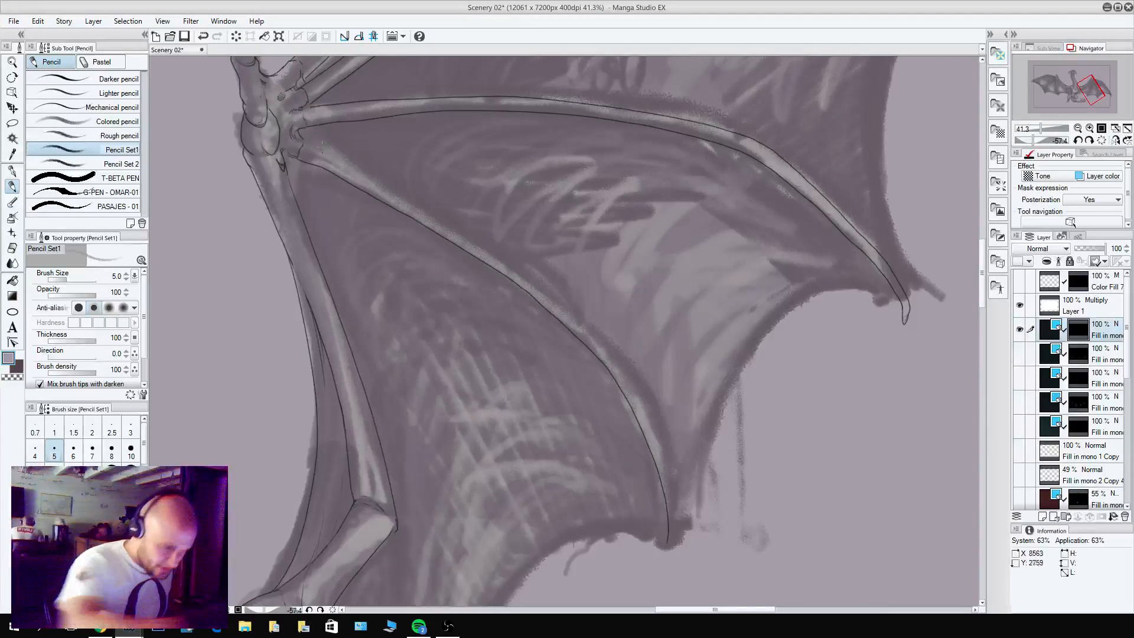
Pencil the fourth wing finger's upper edge in one long curve from the wrist to the wing margin, redoing unsatisfactory strokes.
{"action": "left_click_drag", "start_coordinate": [294, 134], "coordinate": [405, 199]}
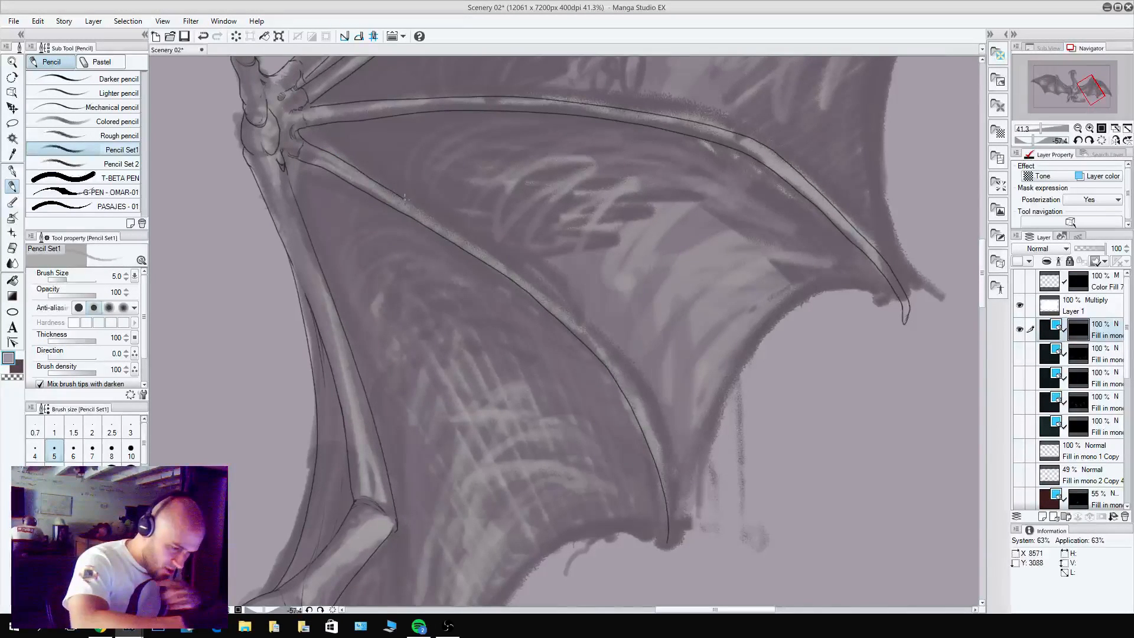
{"action": "key", "text": "ctrl+z"}
{"action": "left_click_drag", "start_coordinate": [302, 136], "coordinate": [413, 202]}
{"action": "key", "text": "ctrl+z"}
{"action": "mouse_move", "coordinate": [304, 139]}
{"action": "left_mouse_down"}
{"action": "mouse_move", "coordinate": [475, 237]}
{"action": "mouse_move", "coordinate": [613, 353]}
{"action": "mouse_move", "coordinate": [663, 449]}
{"action": "mouse_move", "coordinate": [679, 502]}
{"action": "mouse_move", "coordinate": [673, 549]}
{"action": "left_mouse_up"}
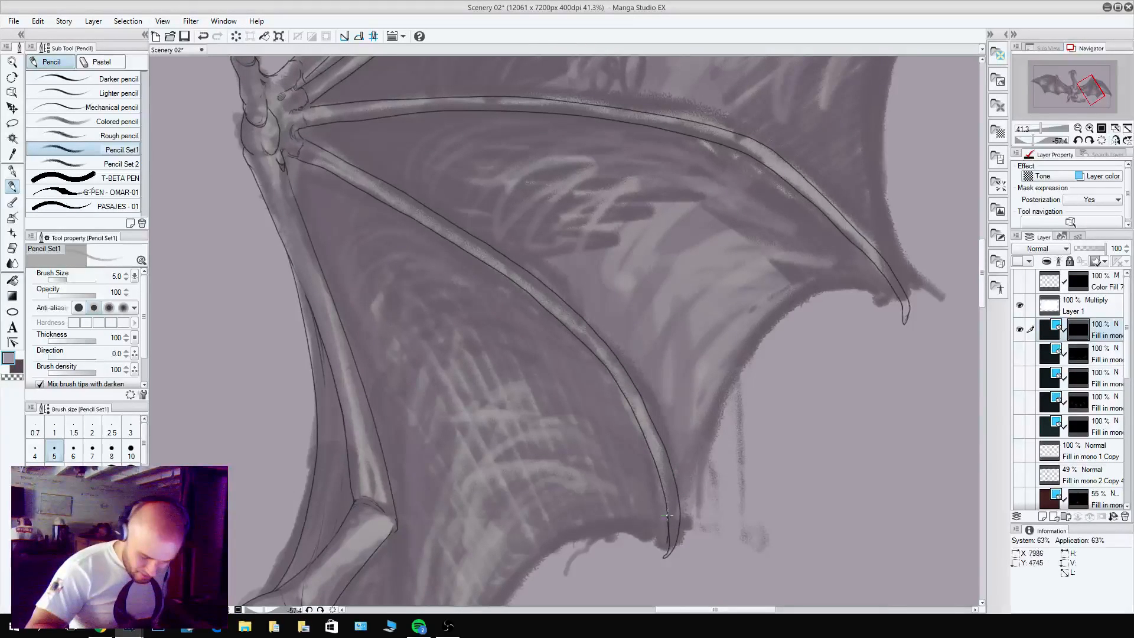
Clean up the small pointed tip of the fourth wing finger, alternating between drawing and transparent strokes.
{"action": "mouse_move", "coordinate": [665, 501]}
{"action": "left_mouse_down"}
{"action": "mouse_move", "coordinate": [669, 544]}
{"action": "mouse_move", "coordinate": [667, 515]}
{"action": "left_mouse_up"}
{"action": "key", "text": "c"}
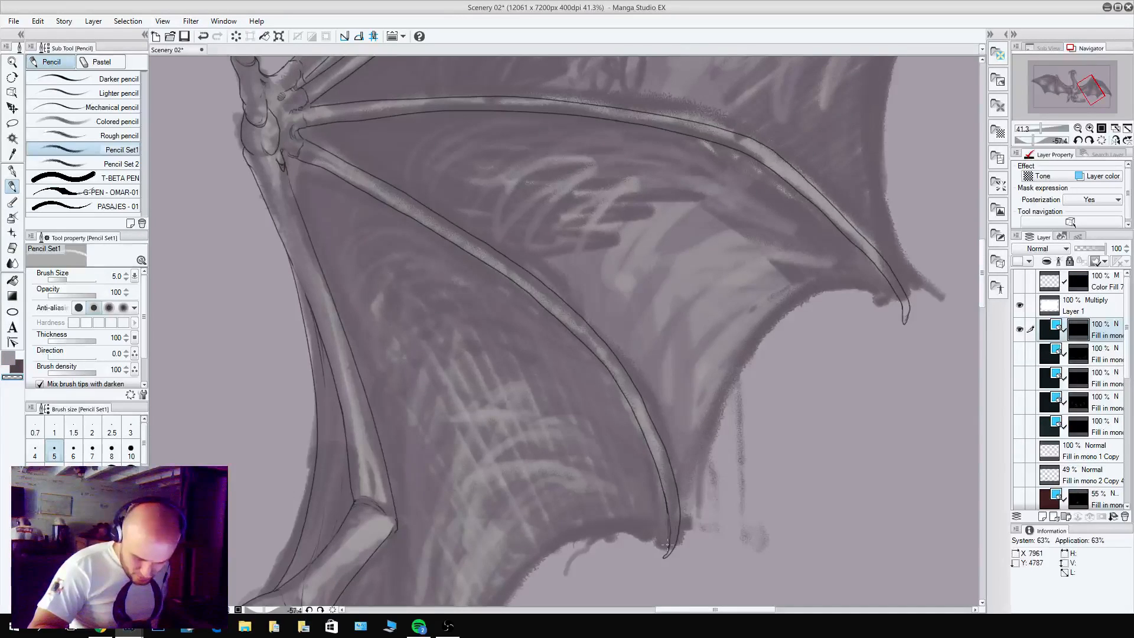
{"action": "key", "text": "c"}
{"action": "key", "text": "c"}
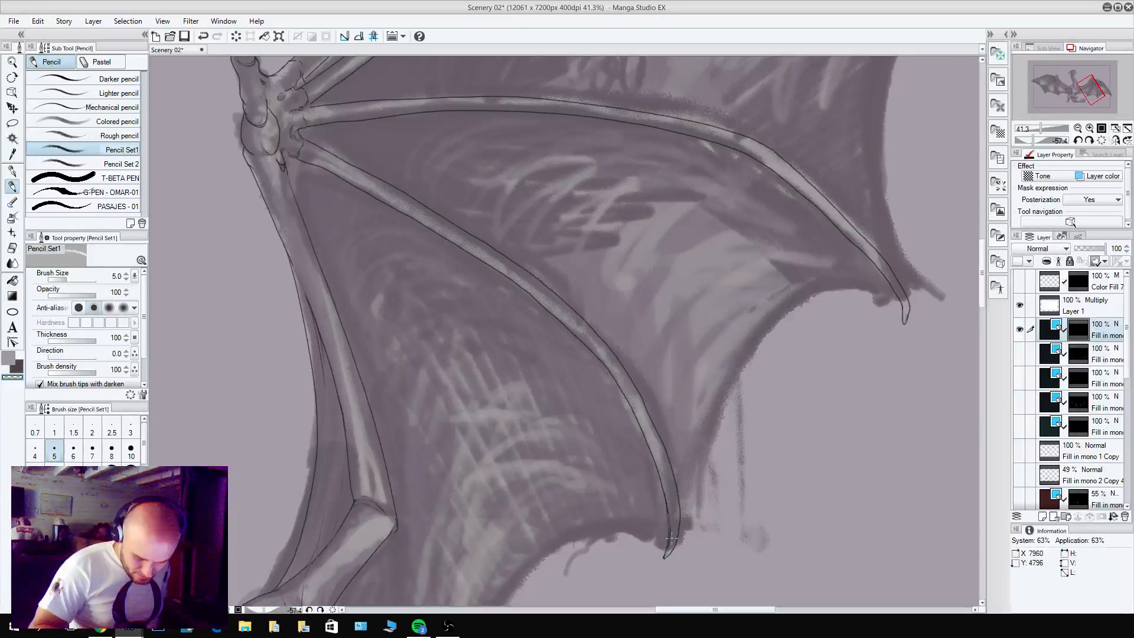
{"action": "key", "text": "c"}
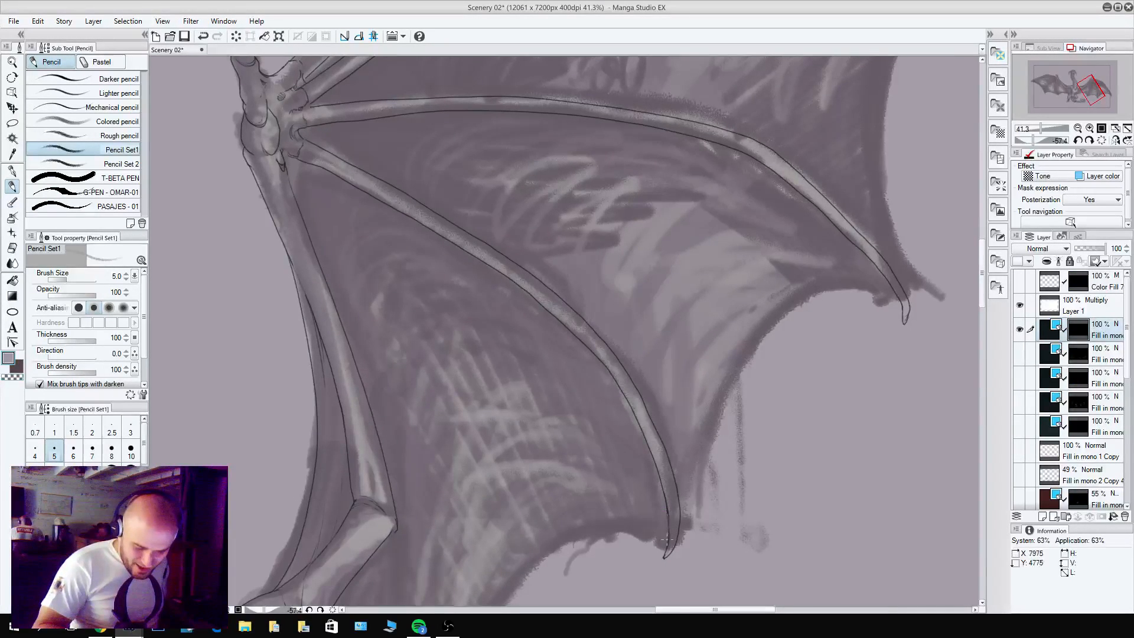
{"action": "key", "text": "c"}
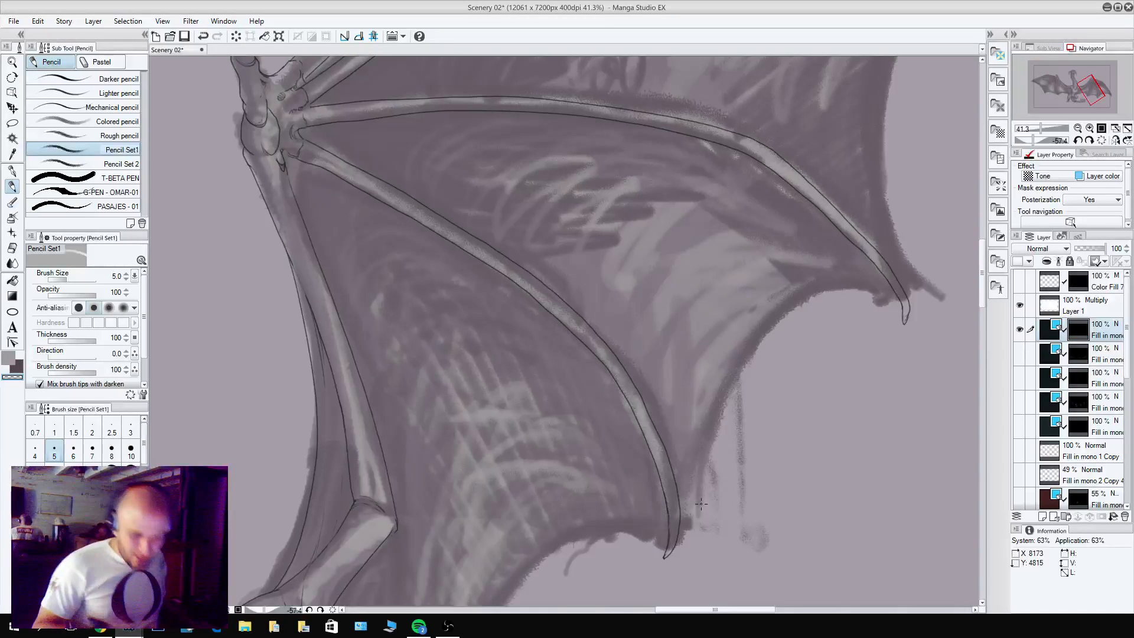
Pencil the curved web of skin and small folds between the bases of the third and fourth wing fingers.
{"action": "left_click_drag", "start_coordinate": [467, 212], "coordinate": [640, 388]}
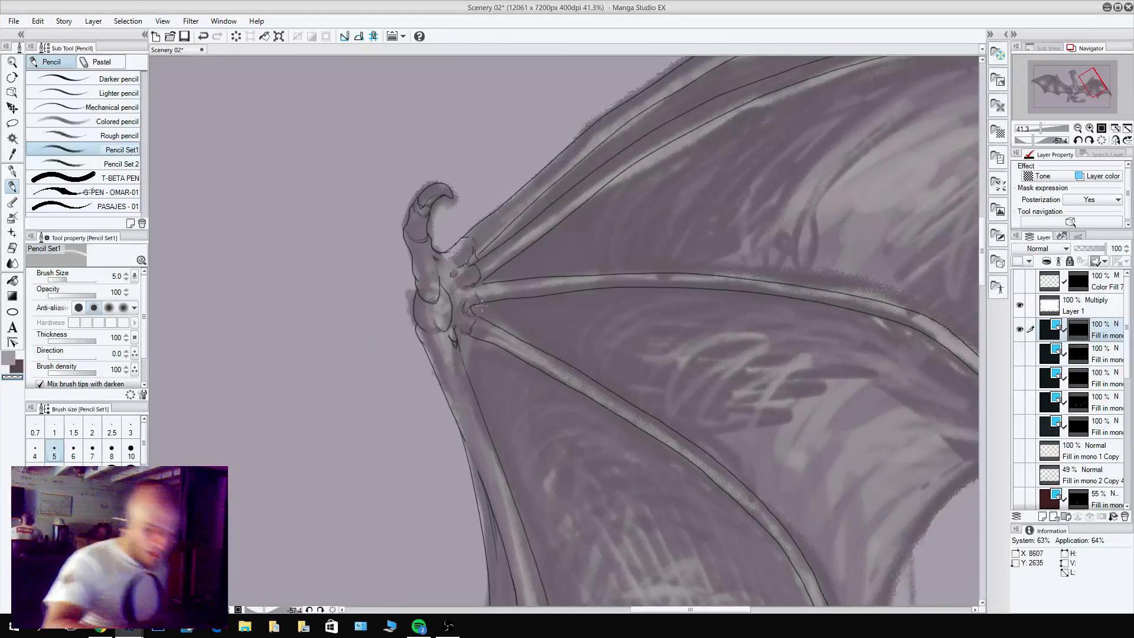
{"action": "key", "text": "c"}
{"action": "left_click_drag", "start_coordinate": [491, 302], "coordinate": [497, 326]}
{"action": "key", "text": "c"}
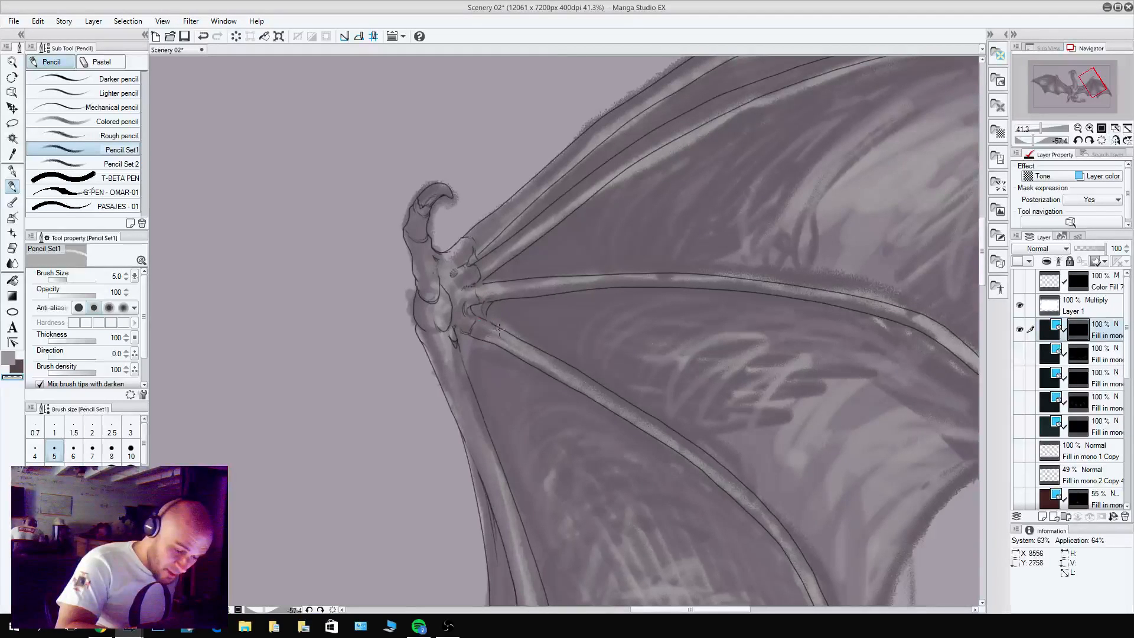
{"action": "key", "text": "c"}
{"action": "mouse_move", "coordinate": [485, 302]}
{"action": "left_mouse_down"}
{"action": "mouse_move", "coordinate": [483, 320]}
{"action": "mouse_move", "coordinate": [485, 304]}
{"action": "left_mouse_up"}
{"action": "key", "text": "c"}
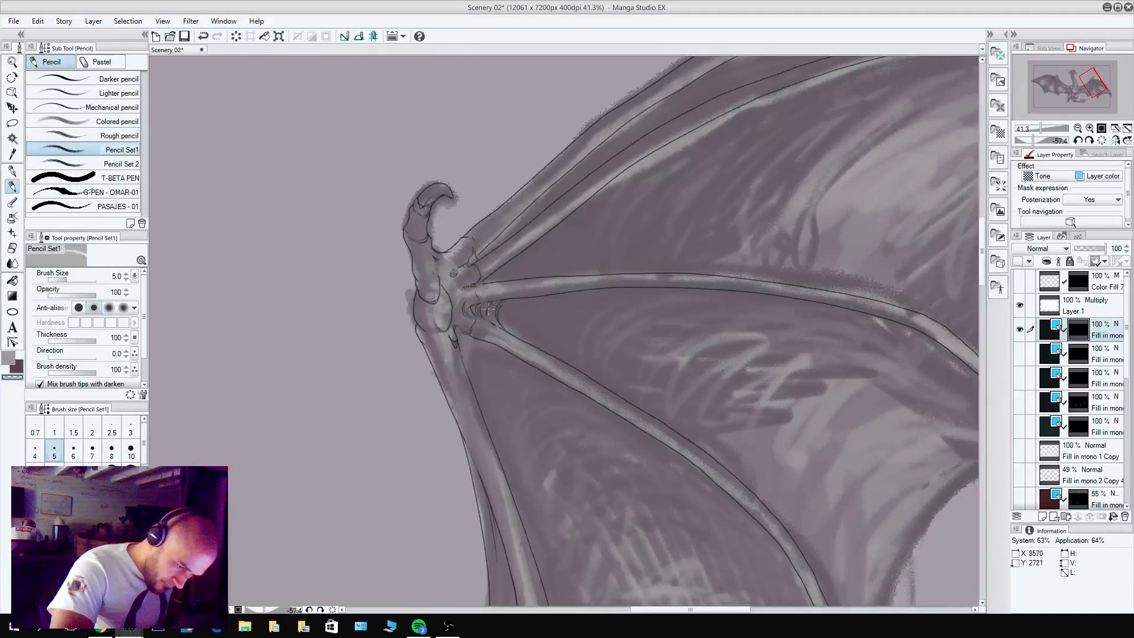
Pencil the short curved web of skin between the bases of the second and third wing fingers and clean it up.
{"action": "key", "text": "c"}
{"action": "left_click_drag", "start_coordinate": [500, 267], "coordinate": [511, 280]}
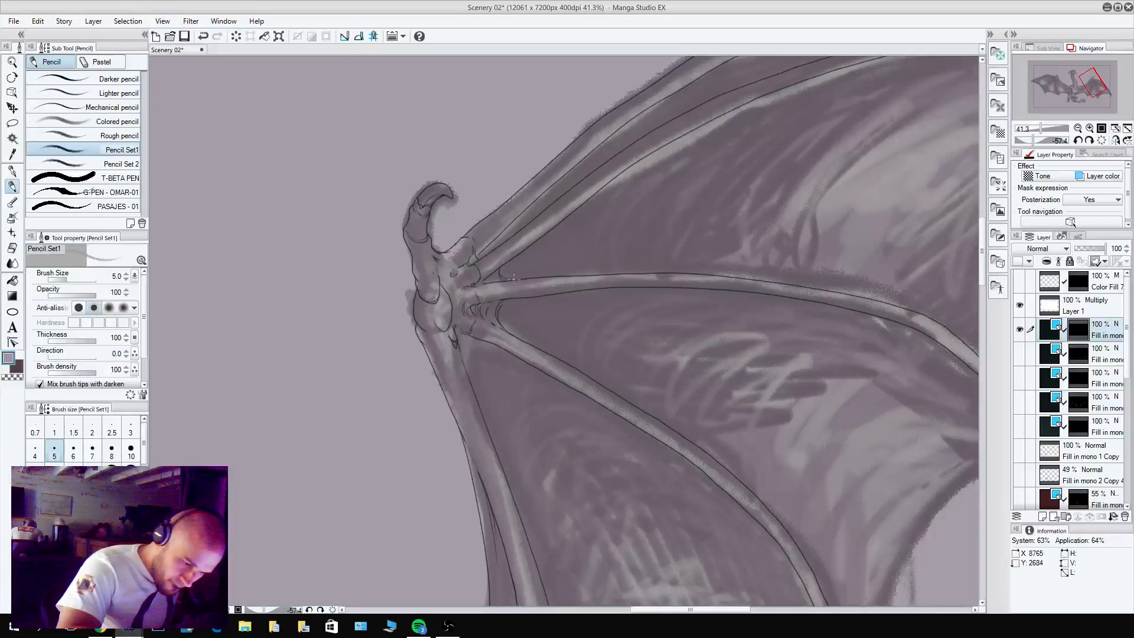
{"action": "left_click", "coordinate": [496, 276], "text": "alt"}
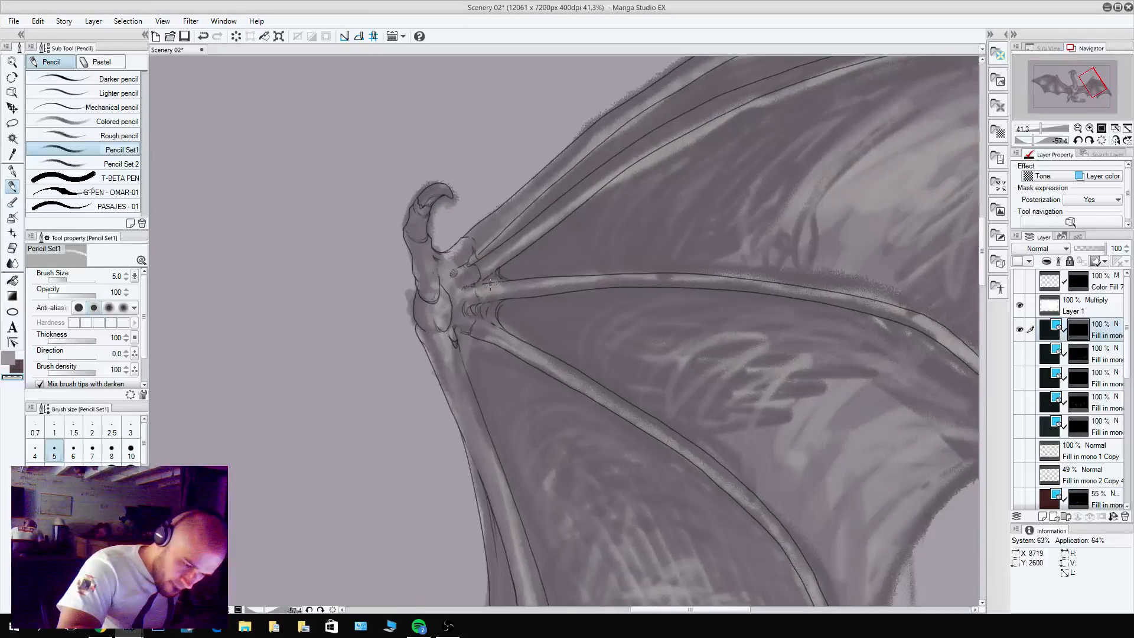
{"action": "key", "text": "c"}
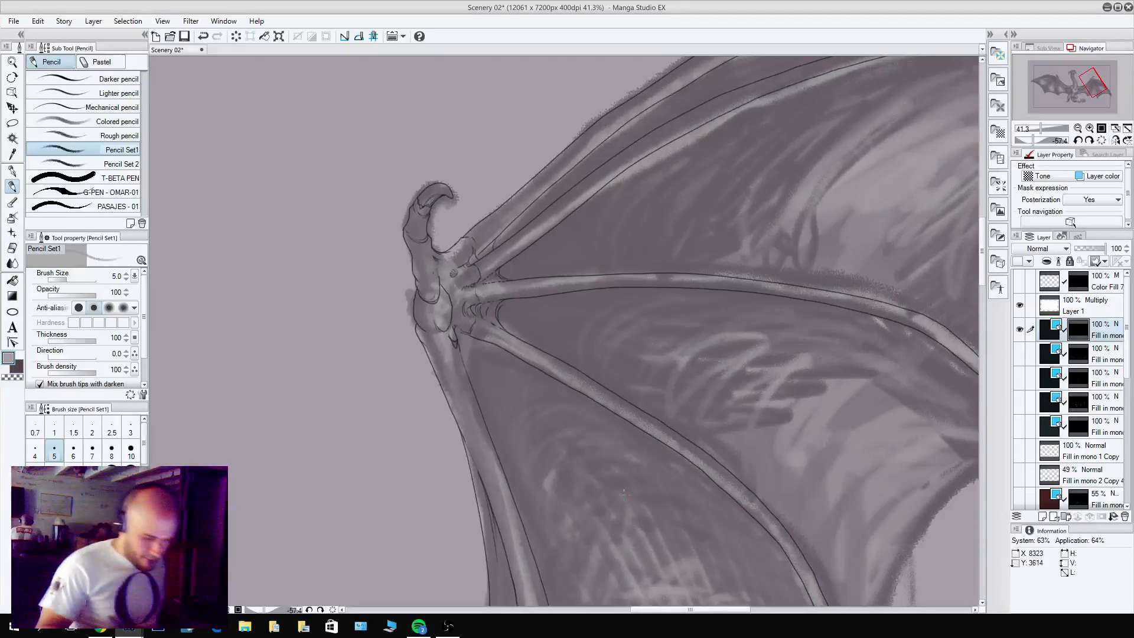
Pencil the curved web of skin between the fourth finger's base and the forearm, adding small folds.
{"action": "left_click_drag", "start_coordinate": [496, 348], "coordinate": [475, 390]}
{"action": "key", "text": "c"}
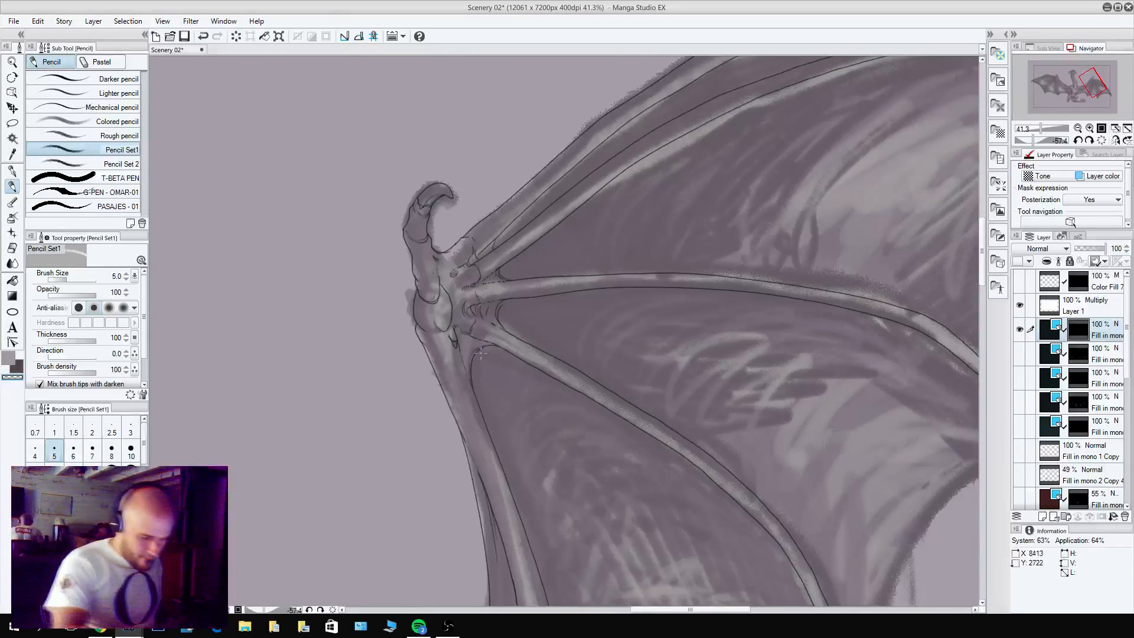
{"action": "key", "text": "c"}
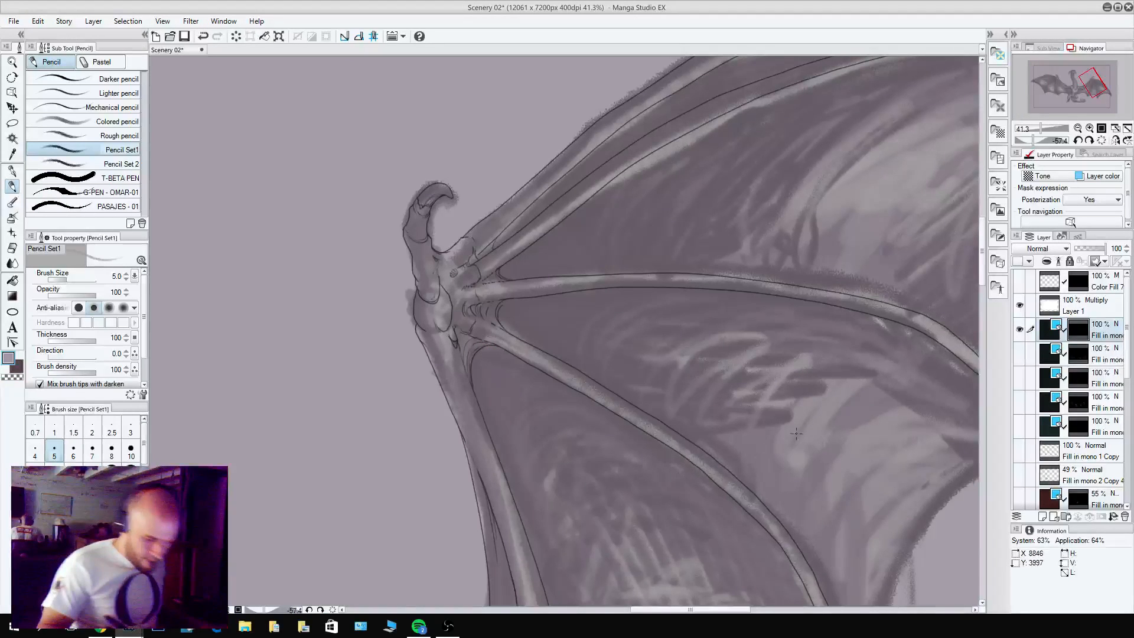
Check the whole line art by briefly hiding the dragon sketch layer and showing it again.
{"action": "left_click_drag", "start_coordinate": [699, 329], "coordinate": [694, 529]}
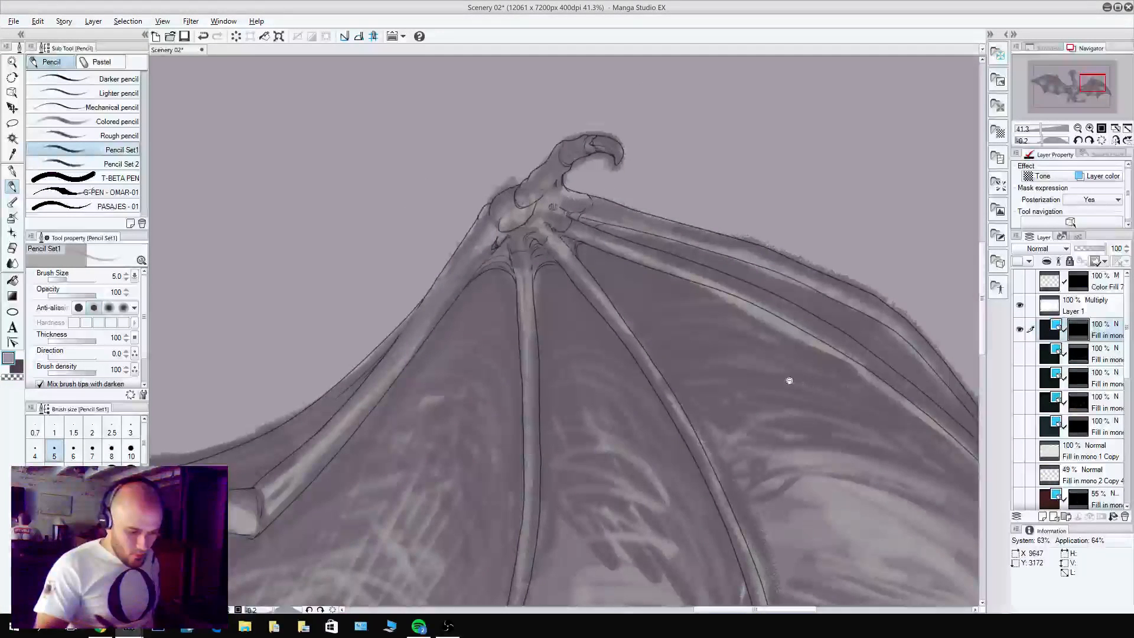
{"action": "scroll", "coordinate": [788, 385], "scroll_direction": "down", "scroll_amount": 5}
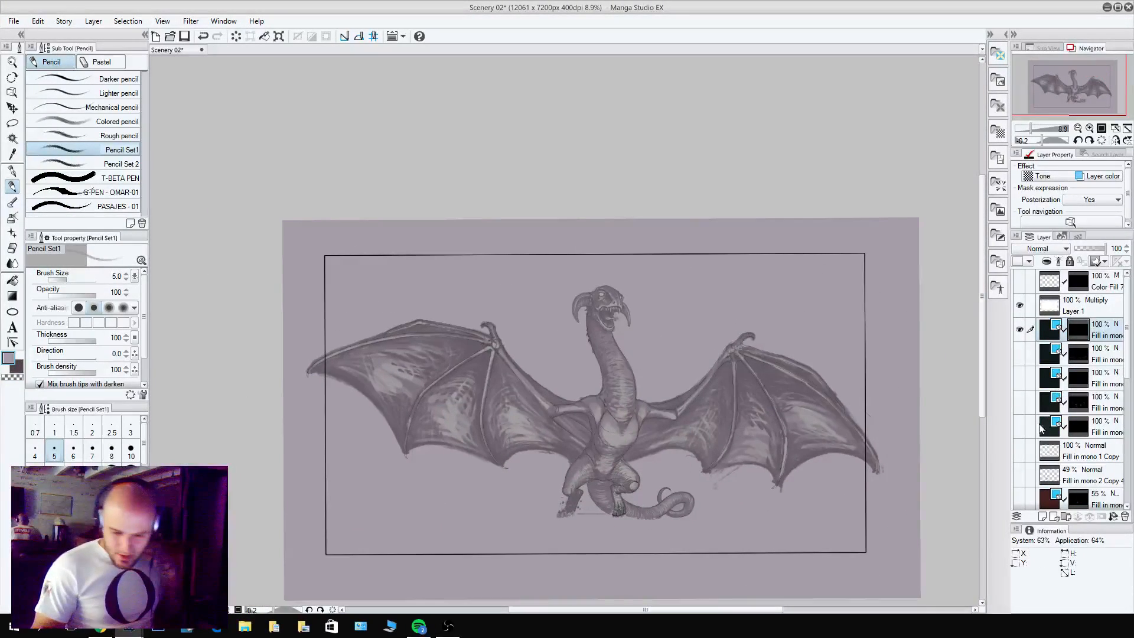
{"action": "scroll", "coordinate": [1122, 414], "scroll_direction": "down", "scroll_amount": 6}
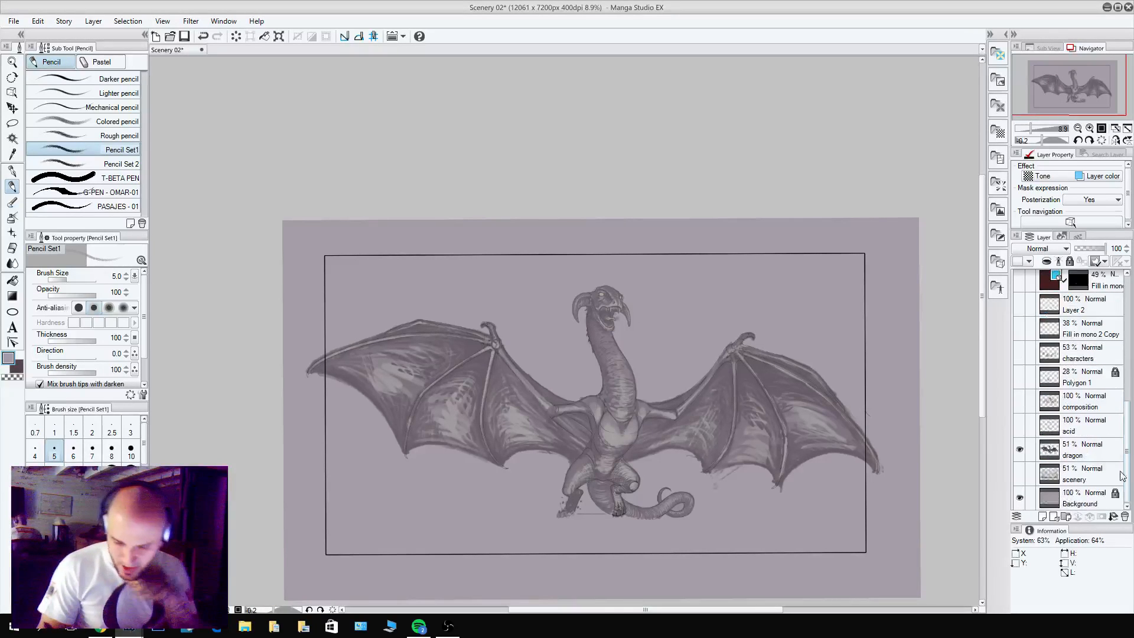
{"action": "left_click", "coordinate": [1020, 453]}
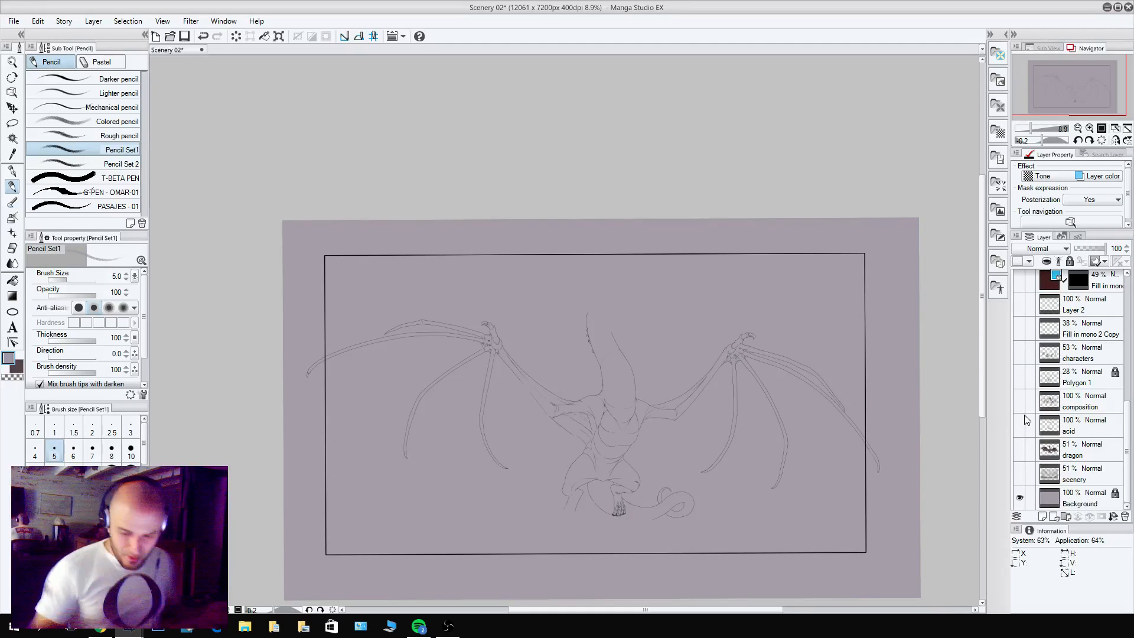
{"action": "left_click", "coordinate": [1018, 448]}
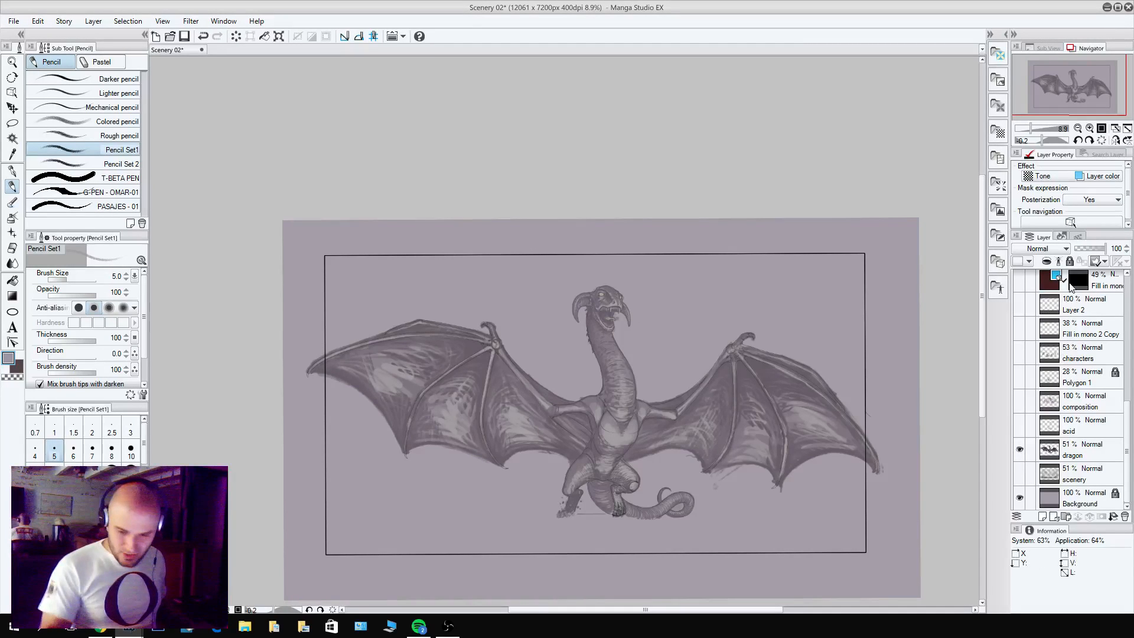
{"action": "left_click_drag", "start_coordinate": [1128, 417], "coordinate": [1128, 292]}
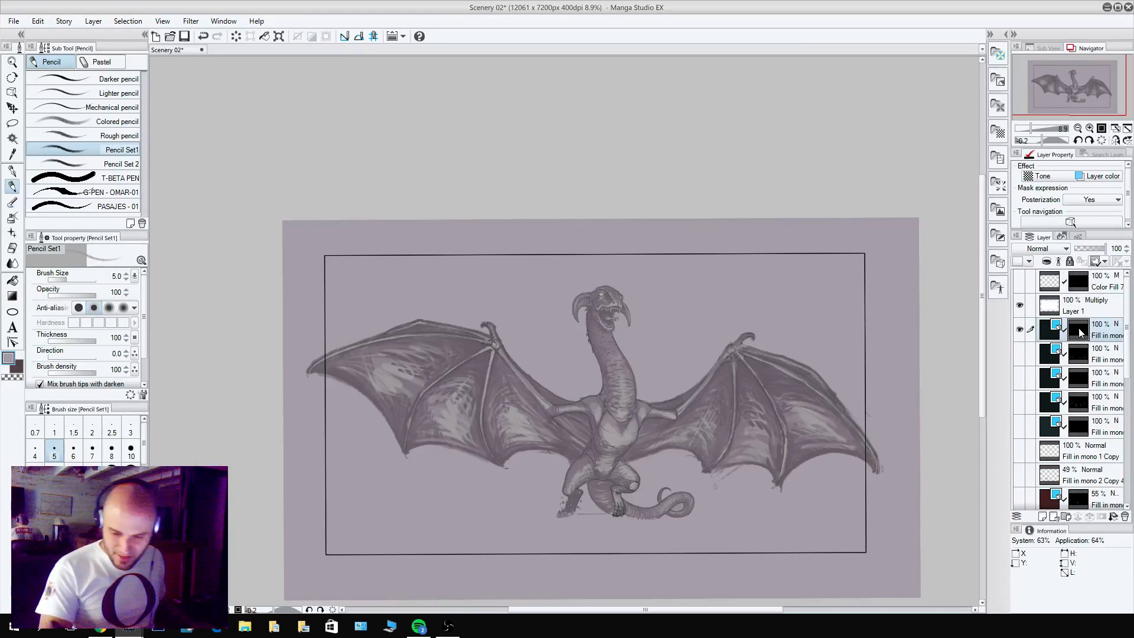
Pencil the membrane line running from the wing's elbow down to the side of the dragon's torso.
{"action": "left_click_drag", "start_coordinate": [656, 459], "coordinate": [722, 441]}
{"action": "left_click_drag", "start_coordinate": [665, 441], "coordinate": [808, 480]}
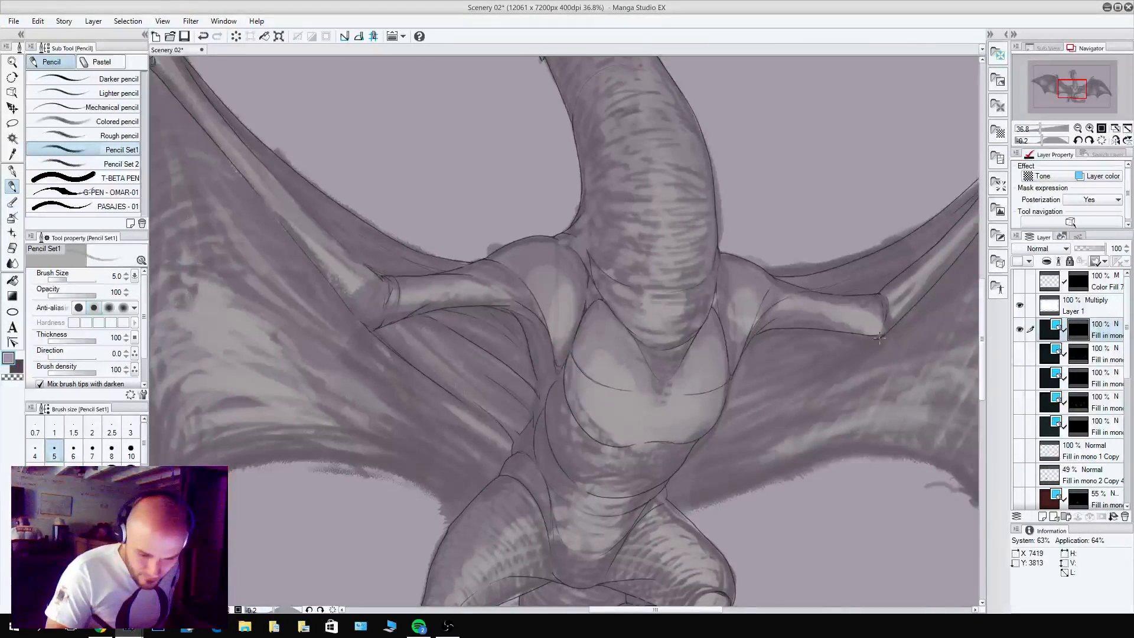
{"action": "left_click_drag", "start_coordinate": [877, 338], "coordinate": [795, 383]}
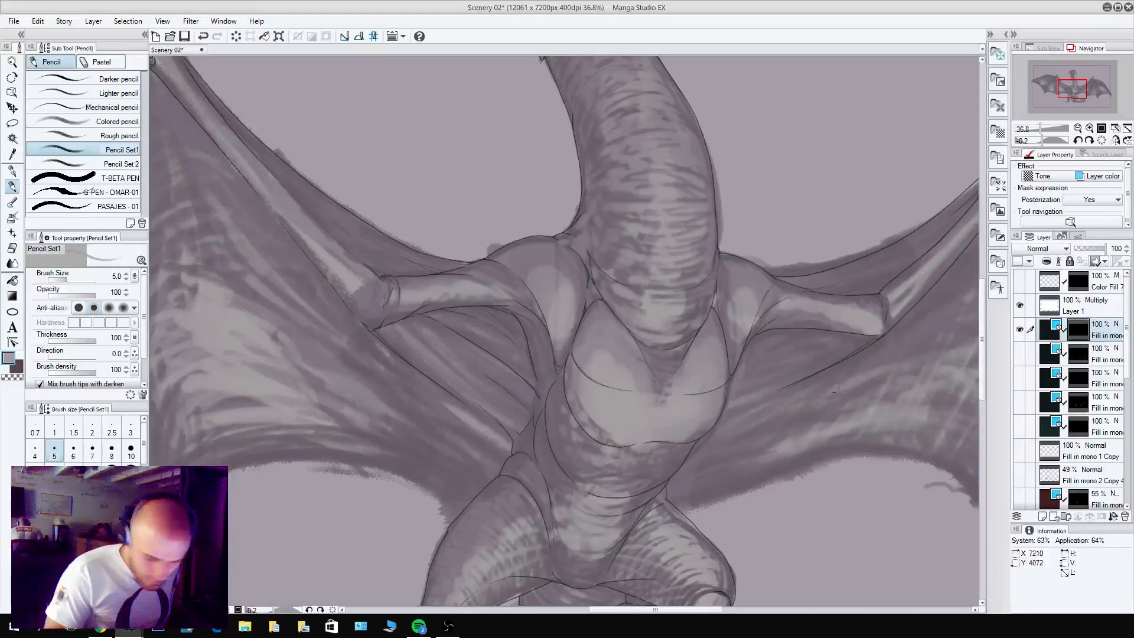
{"action": "mouse_move", "coordinate": [683, 462]}
{"action": "left_mouse_down"}
{"action": "mouse_move", "coordinate": [762, 401]}
{"action": "mouse_move", "coordinate": [789, 385]}
{"action": "left_mouse_up"}
{"action": "key", "text": "c"}
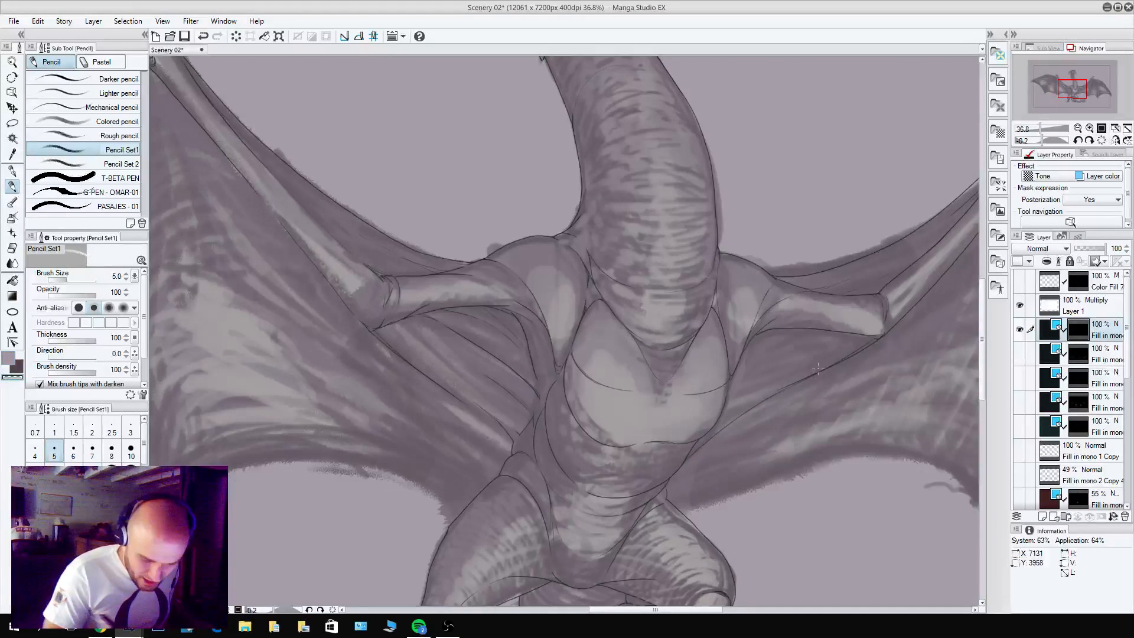
Pencil thin fold lines in the membrane beneath the upper arm, cleaning up strokes with the transparent colour.
{"action": "key", "text": "c"}
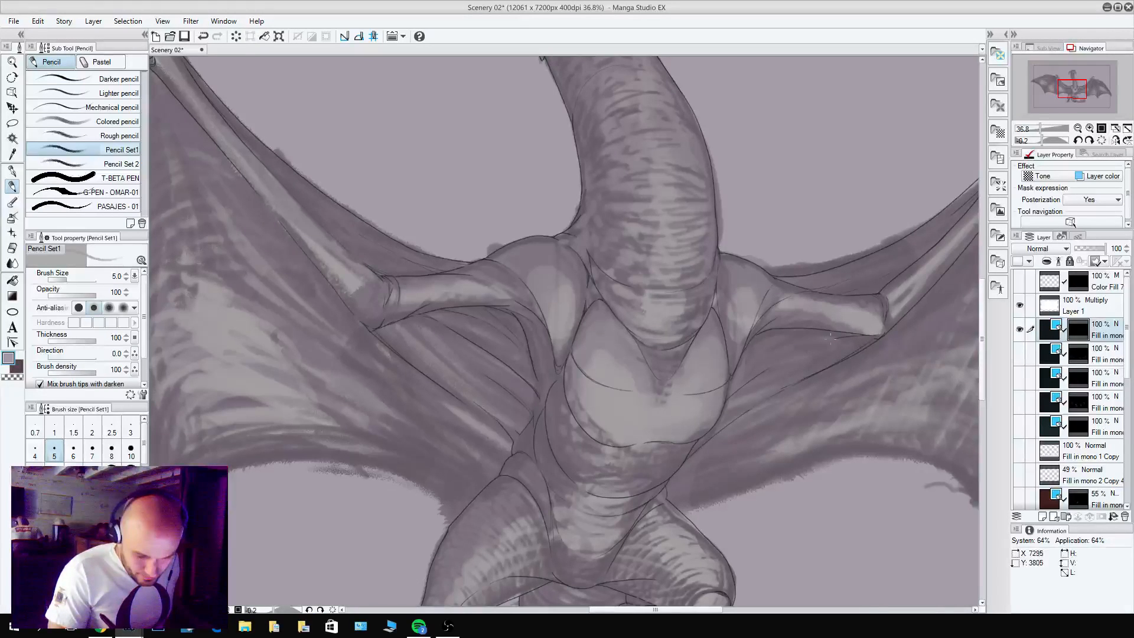
{"action": "key", "text": "c"}
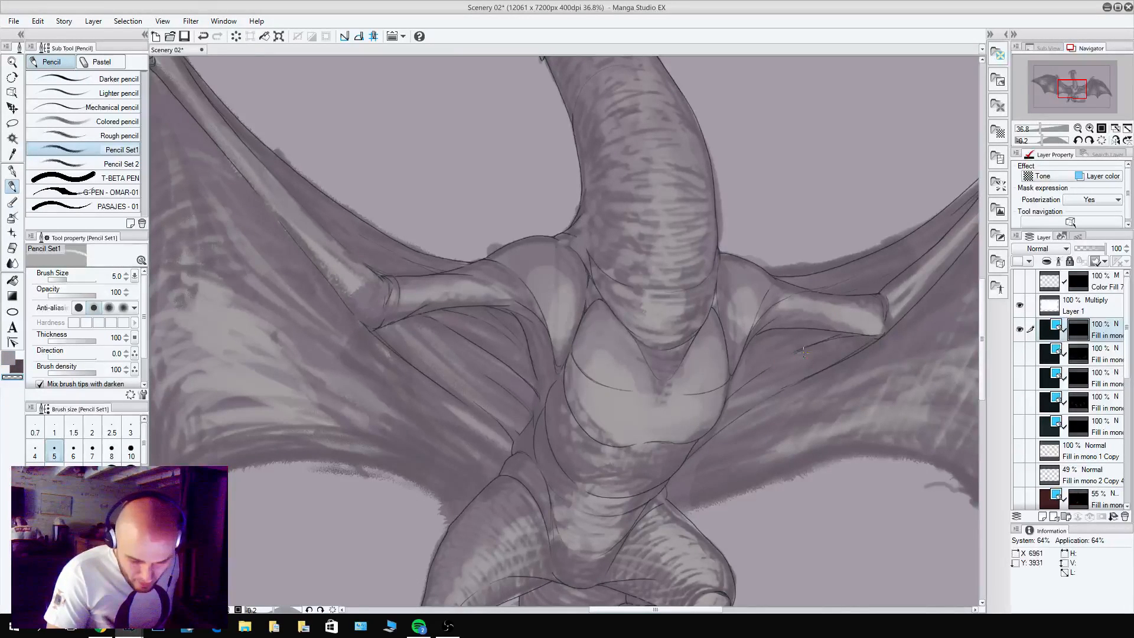
{"action": "key", "text": "c"}
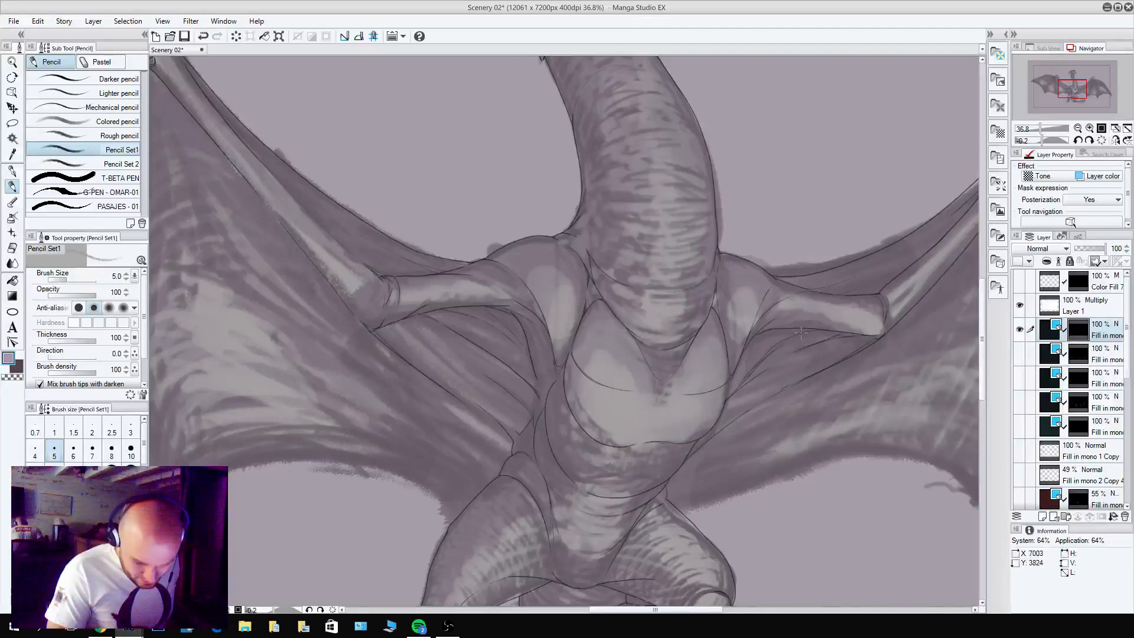
{"action": "key", "text": "c"}
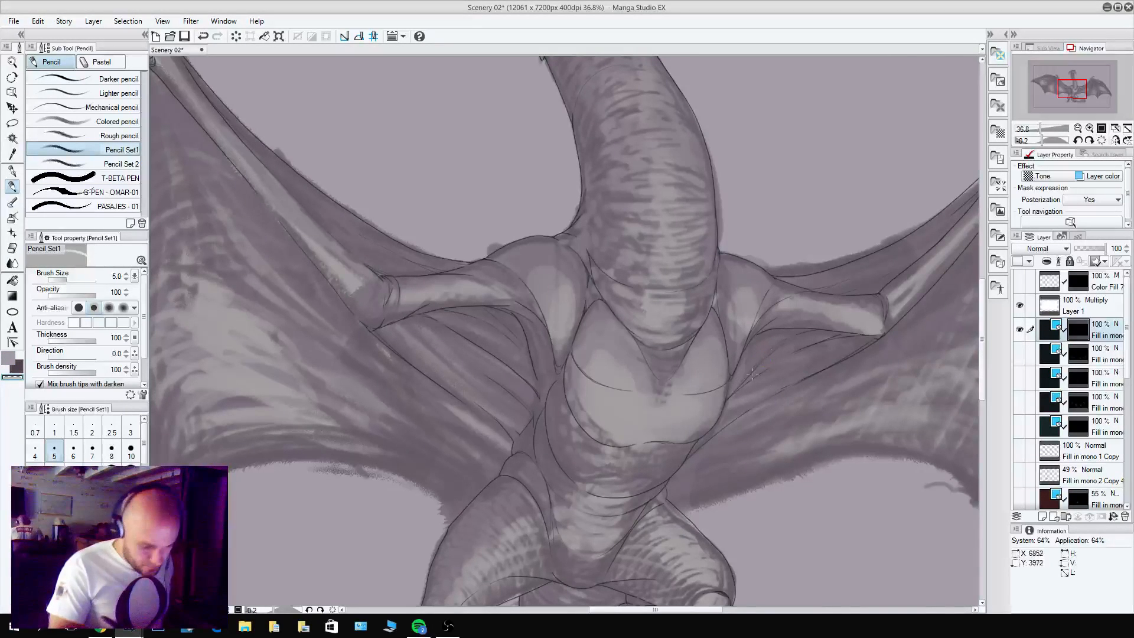
{"action": "key", "text": "c"}
{"action": "key", "text": "c"}
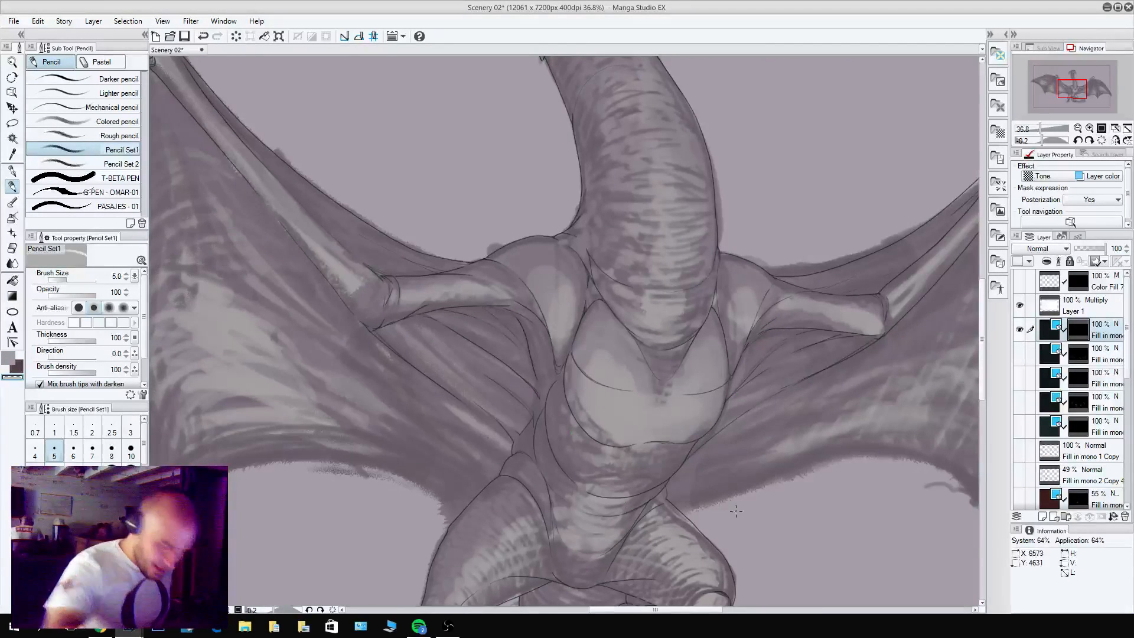
Try a curved membrane fold line from the thigh outward across the other wing.
{"action": "left_click_drag", "start_coordinate": [782, 535], "coordinate": [613, 476]}
{"action": "left_click_drag", "start_coordinate": [655, 522], "coordinate": [876, 535]}
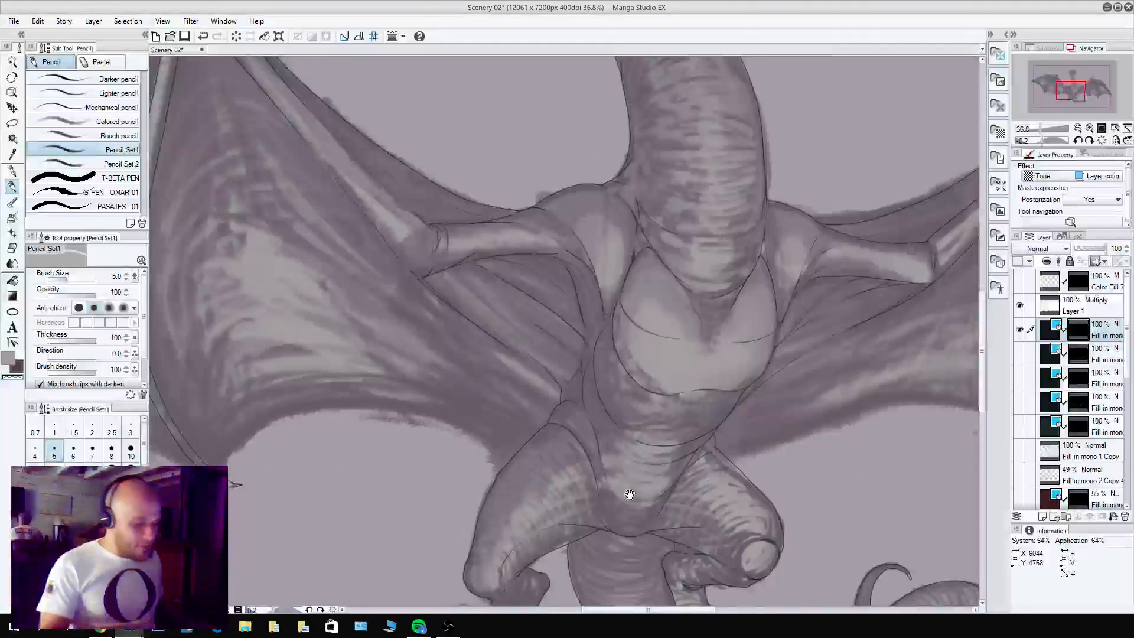
{"action": "left_click_drag", "start_coordinate": [630, 496], "coordinate": [802, 534]}
{"action": "scroll", "coordinate": [746, 466], "scroll_direction": "up", "scroll_amount": 3}
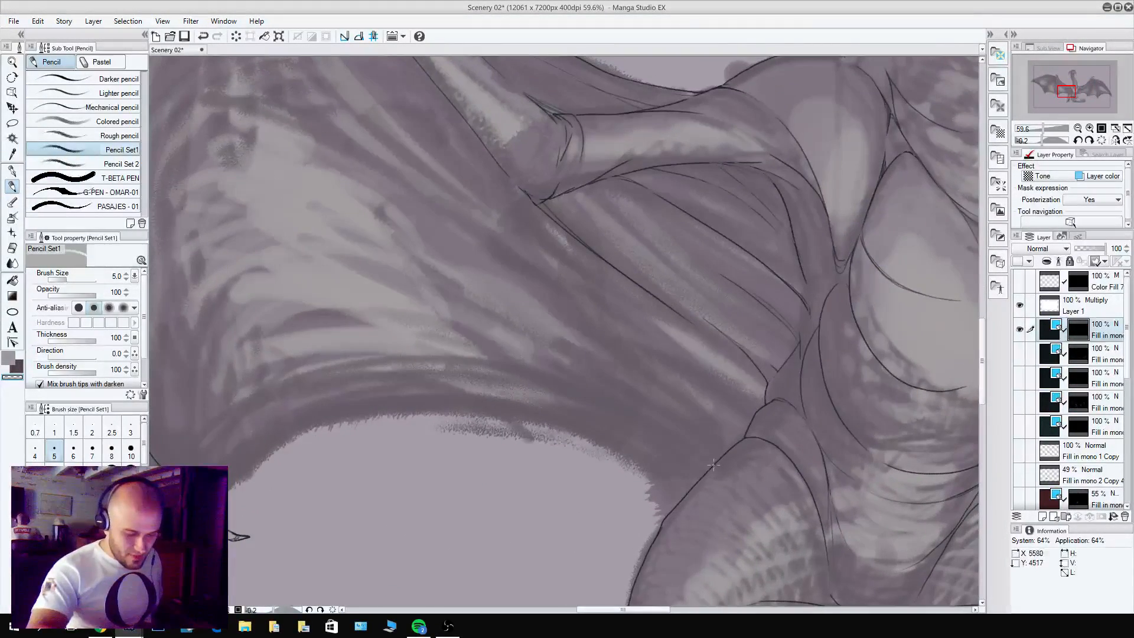
{"action": "key", "text": "c"}
{"action": "left_click_drag", "start_coordinate": [712, 466], "coordinate": [561, 373]}
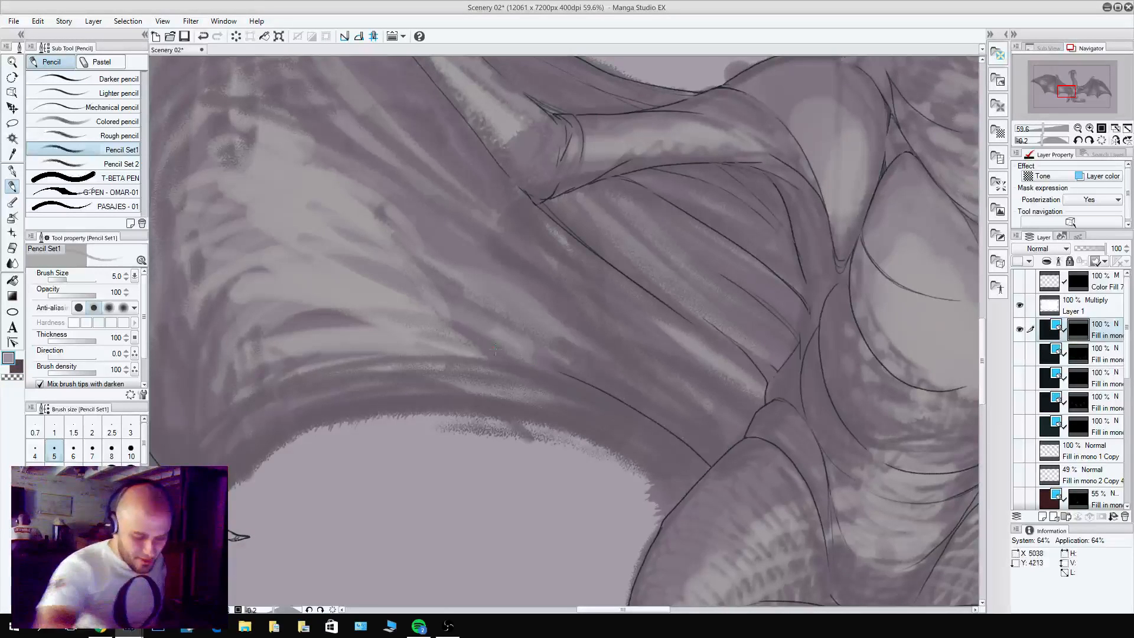
{"action": "key", "text": "ctrl+z"}
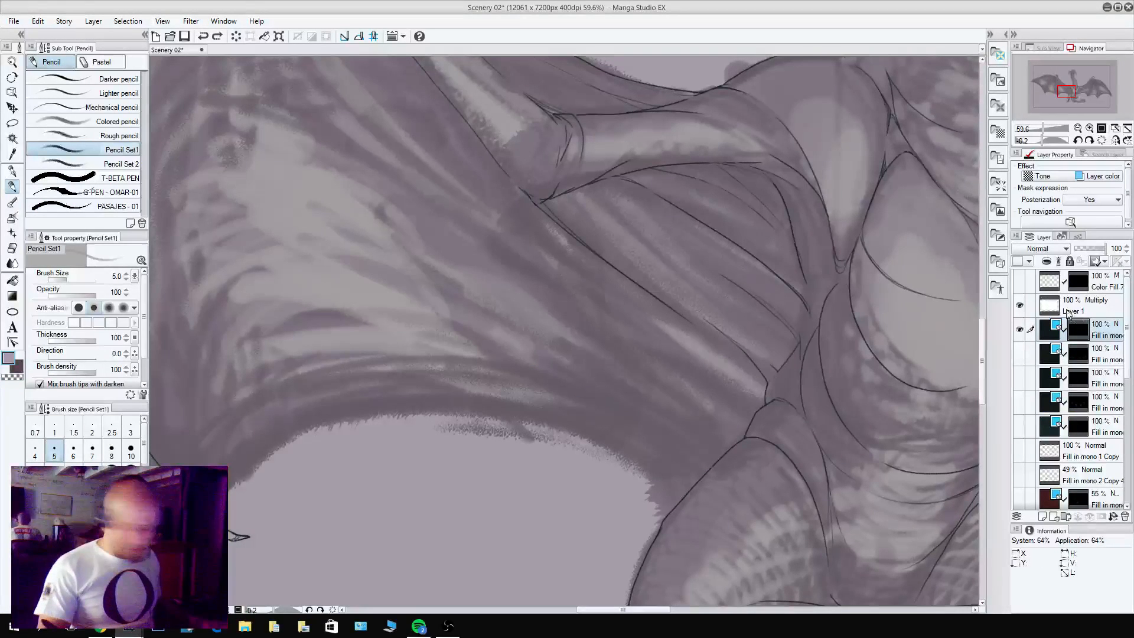
Duplicate the current line art layer and select the copy's layer mask.
{"action": "right_click", "coordinate": [1100, 335]}
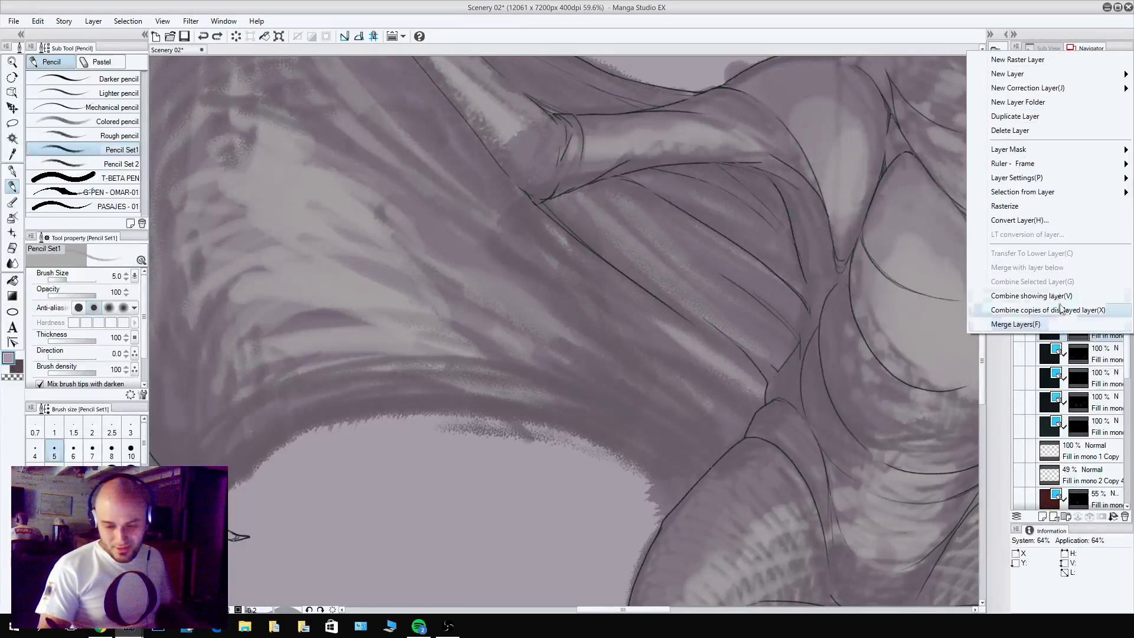
{"action": "left_click", "coordinate": [1025, 117]}
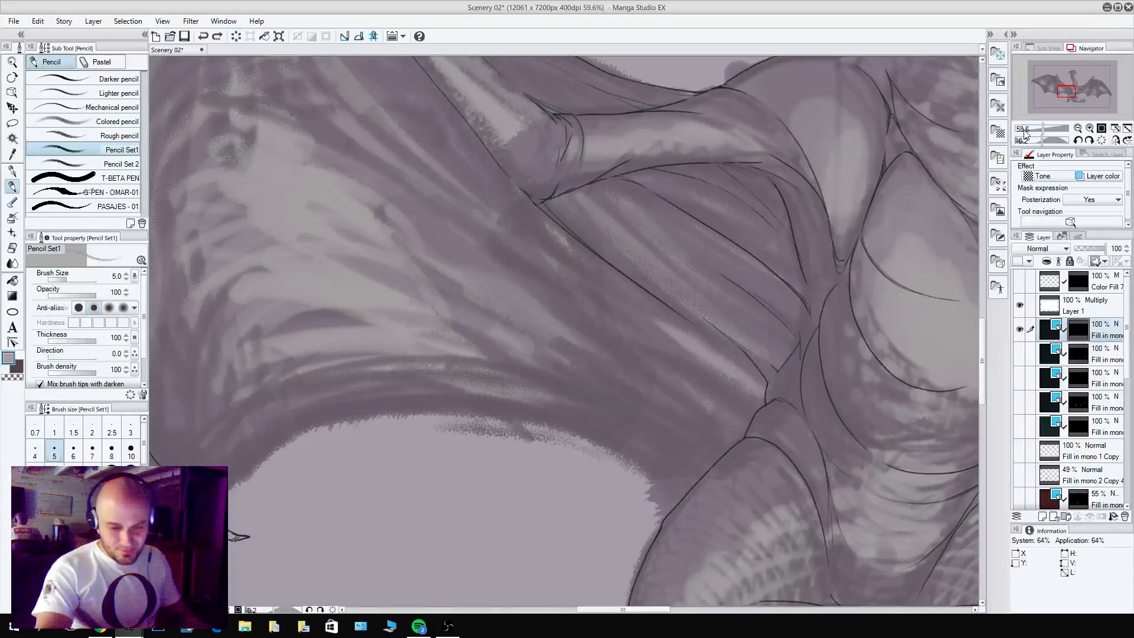
{"action": "left_click", "coordinate": [1080, 328]}
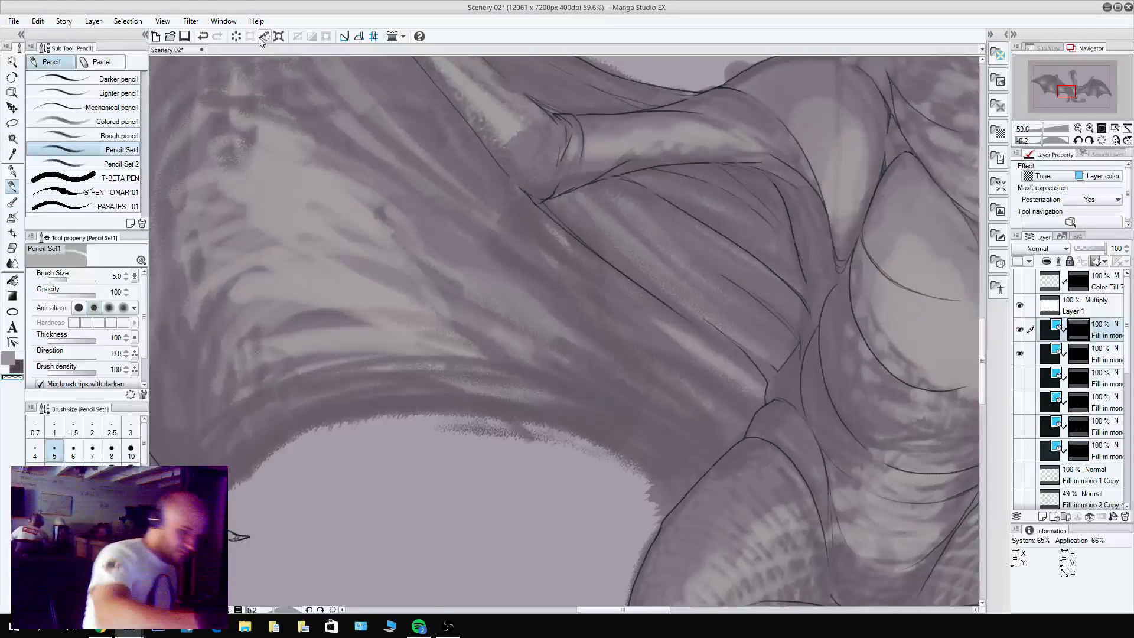
Bring up the second Scenery 02 canvas window, shrink it, and show the whole dragon unrotated and mirrored horizontally.
{"action": "left_click", "coordinate": [224, 22]}
{"action": "mouse_move", "coordinate": [259, 39]}
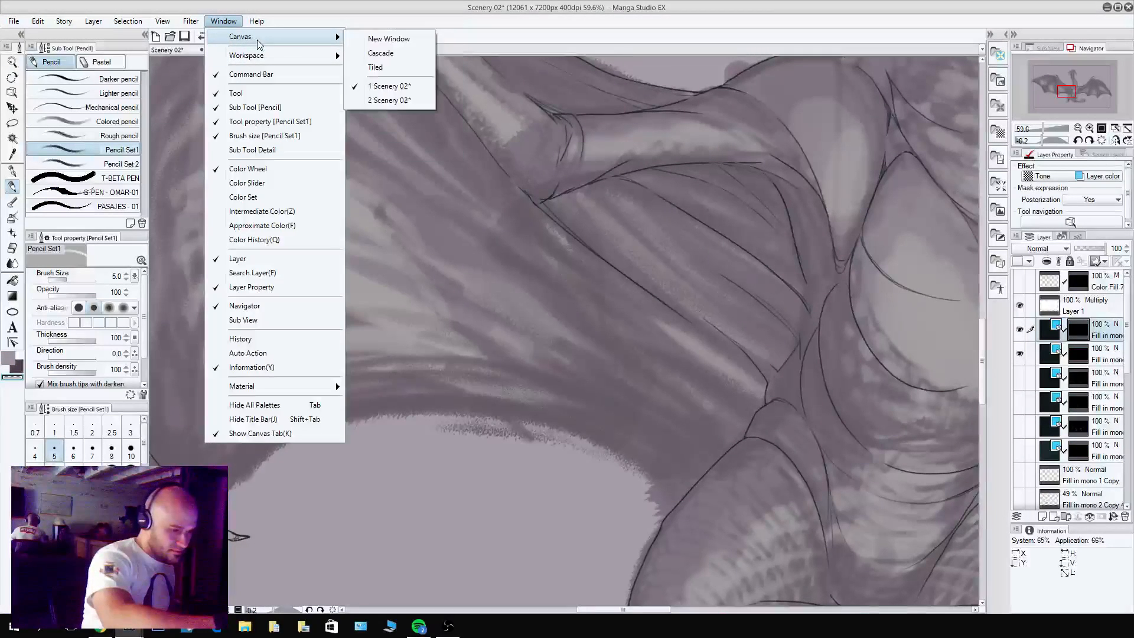
{"action": "left_click", "coordinate": [390, 100]}
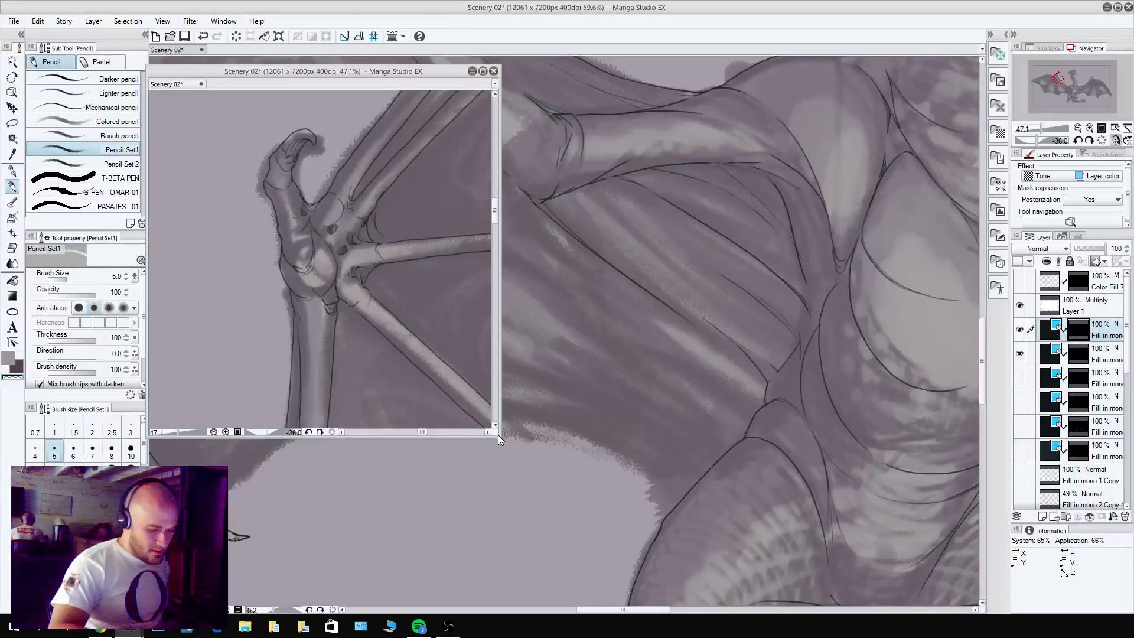
{"action": "left_click_drag", "start_coordinate": [496, 437], "coordinate": [471, 276]}
{"action": "left_click_drag", "start_coordinate": [367, 165], "coordinate": [267, 170]}
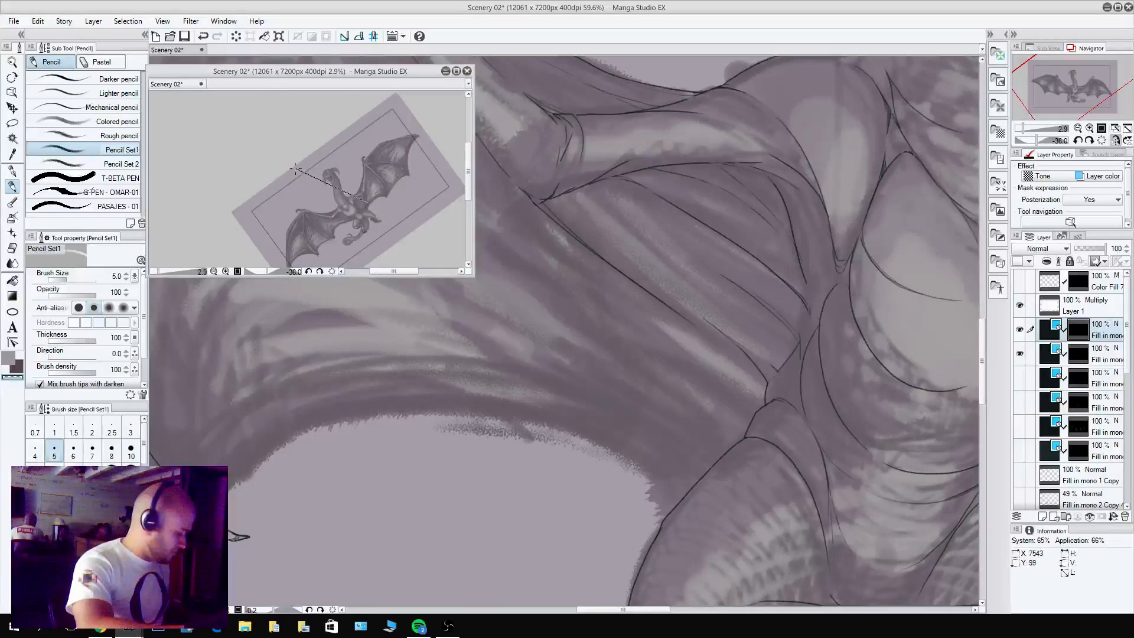
{"action": "double_click", "coordinate": [304, 167]}
{"action": "left_click_drag", "start_coordinate": [355, 194], "coordinate": [369, 142]}
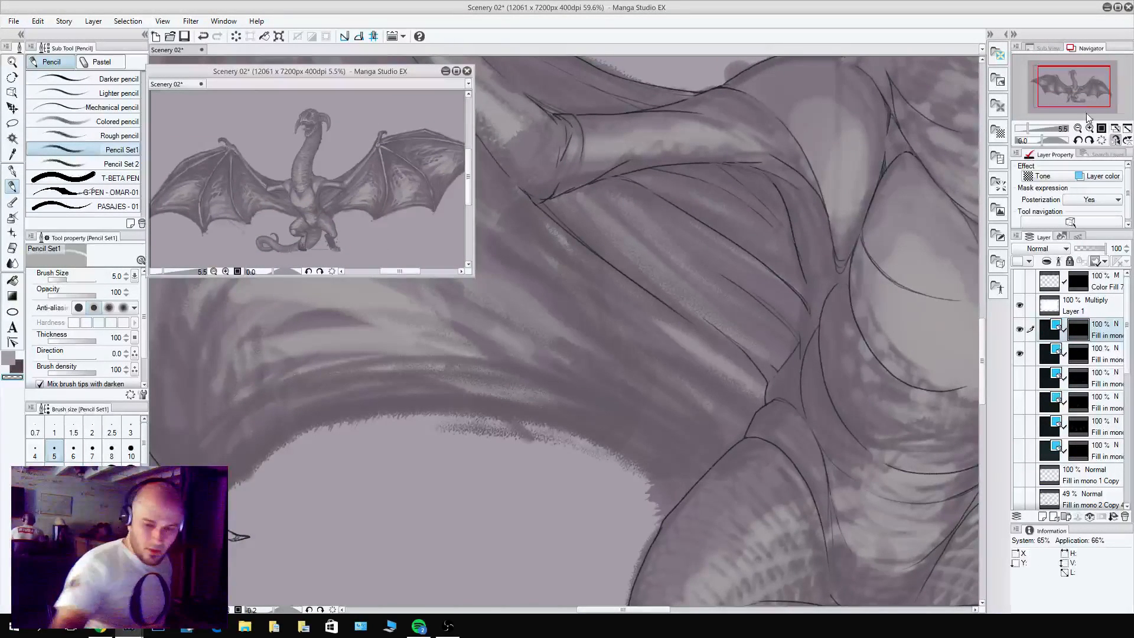
{"action": "left_click", "coordinate": [1114, 141]}
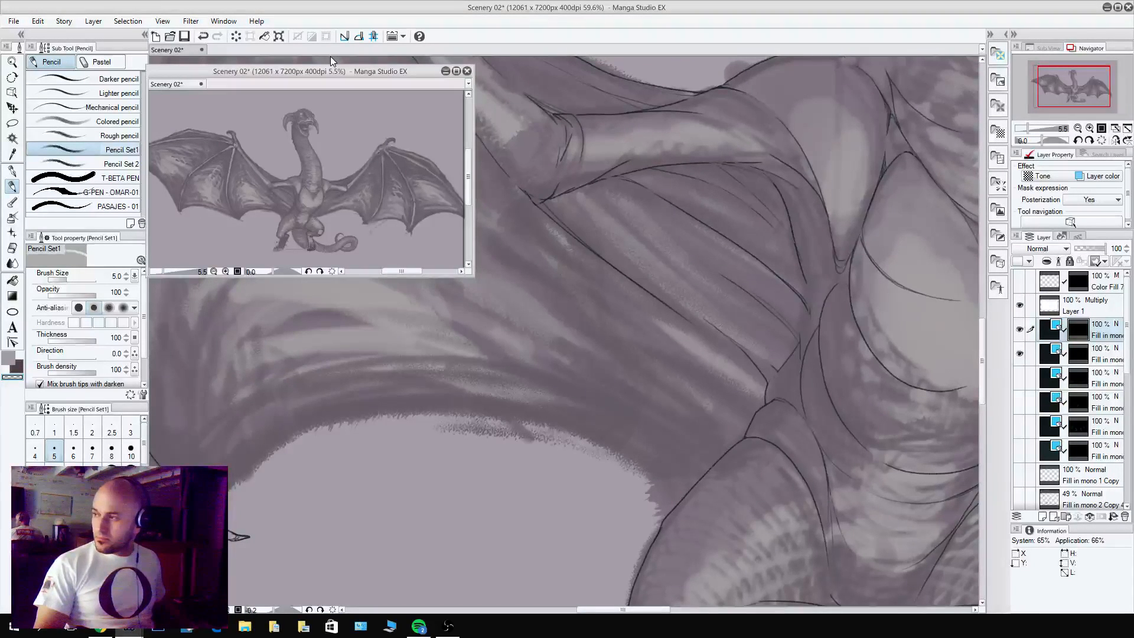
Try a membrane stroke from the dragon's thigh outward along the wing's lower edge in the main canvas.
{"action": "left_click", "coordinate": [694, 387]}
{"action": "scroll", "coordinate": [690, 389], "scroll_direction": "up", "scroll_amount": 2}
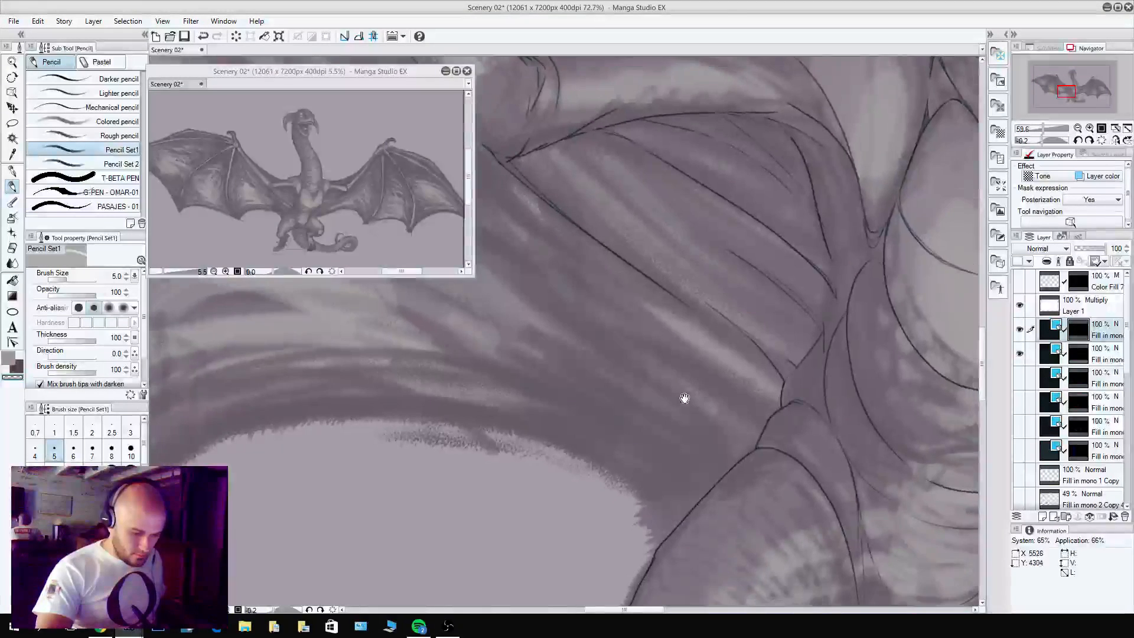
{"action": "left_click_drag", "start_coordinate": [683, 397], "coordinate": [833, 423]}
{"action": "key", "text": "c"}
{"action": "mouse_move", "coordinate": [839, 506]}
{"action": "left_mouse_down"}
{"action": "mouse_move", "coordinate": [813, 471]}
{"action": "mouse_move", "coordinate": [696, 395]}
{"action": "left_mouse_up"}
{"action": "key", "text": "ctrl+z"}
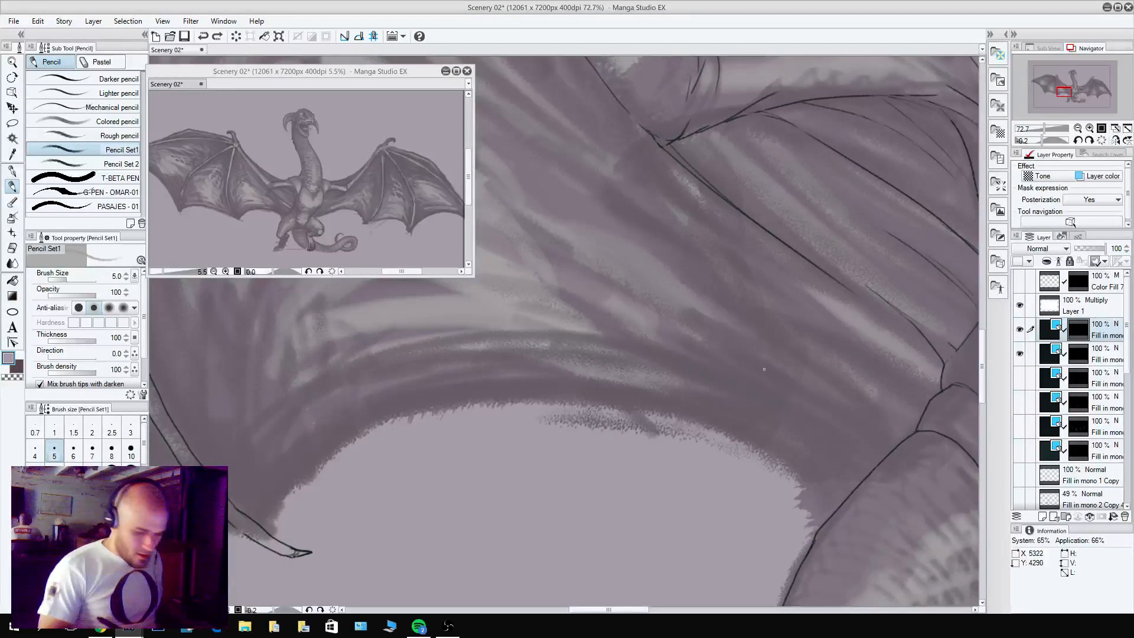
Pencil short membrane lines where the membrane meets the wing finger's clawed tip, undoing the stray loop beside them.
{"action": "left_click_drag", "start_coordinate": [743, 386], "coordinate": [848, 425]}
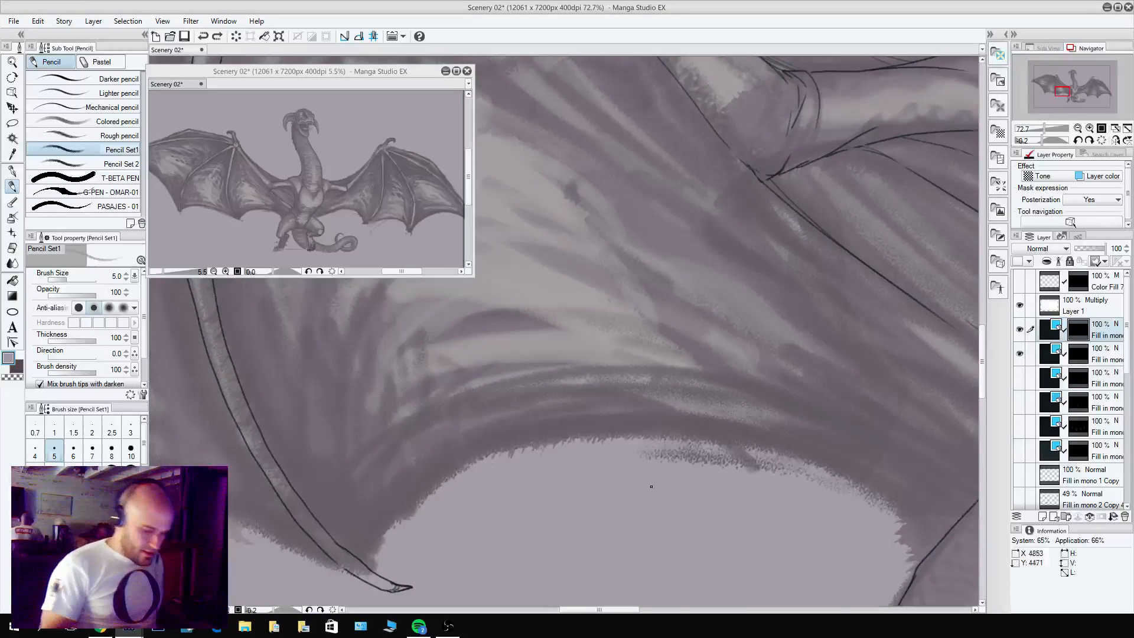
{"action": "left_click_drag", "start_coordinate": [389, 586], "coordinate": [372, 524]}
{"action": "left_click", "coordinate": [364, 567], "text": "alt"}
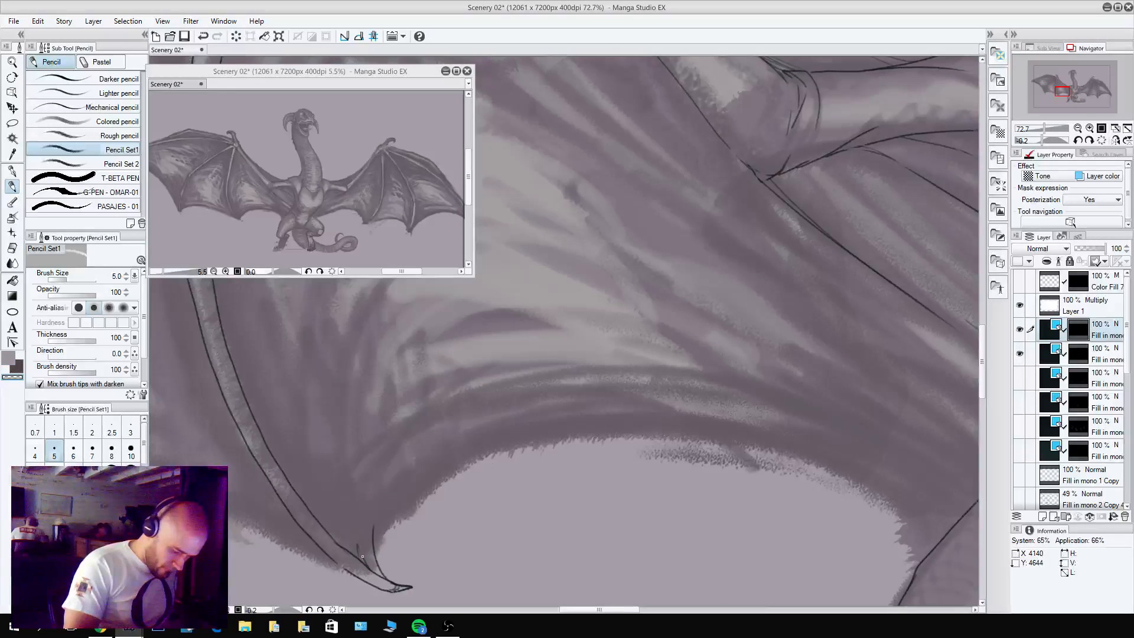
{"action": "left_click", "coordinate": [361, 554], "text": "alt"}
{"action": "key", "text": "c"}
{"action": "mouse_move", "coordinate": [361, 552]}
{"action": "left_mouse_down"}
{"action": "mouse_move", "coordinate": [368, 565]}
{"action": "mouse_move", "coordinate": [358, 532]}
{"action": "left_mouse_up"}
{"action": "key", "text": "c"}
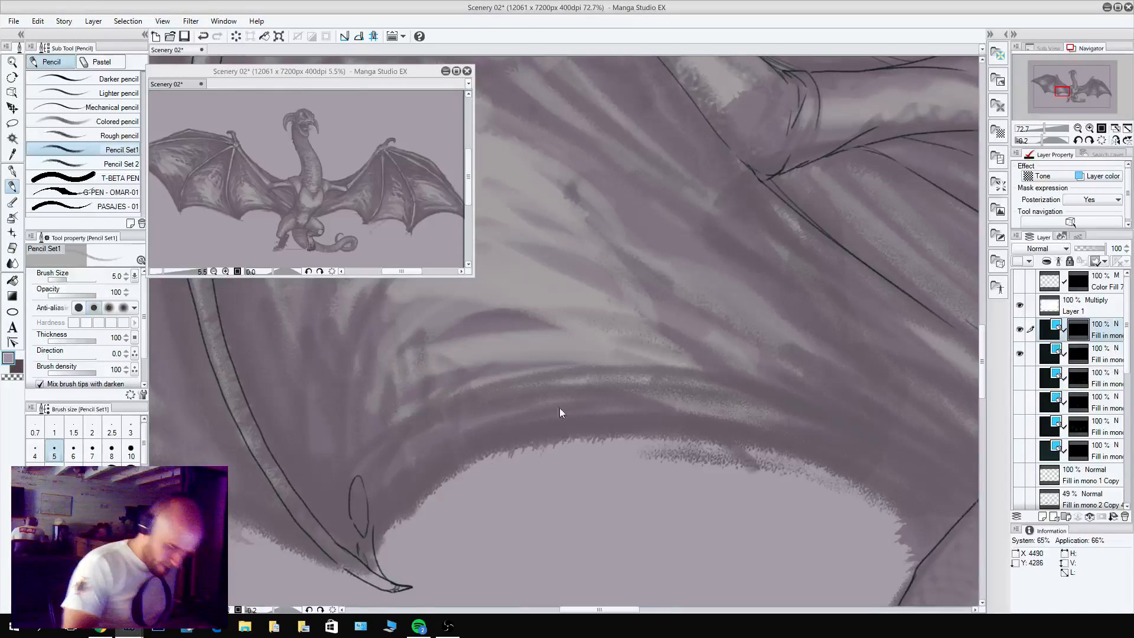
{"action": "key", "text": "ctrl+z"}
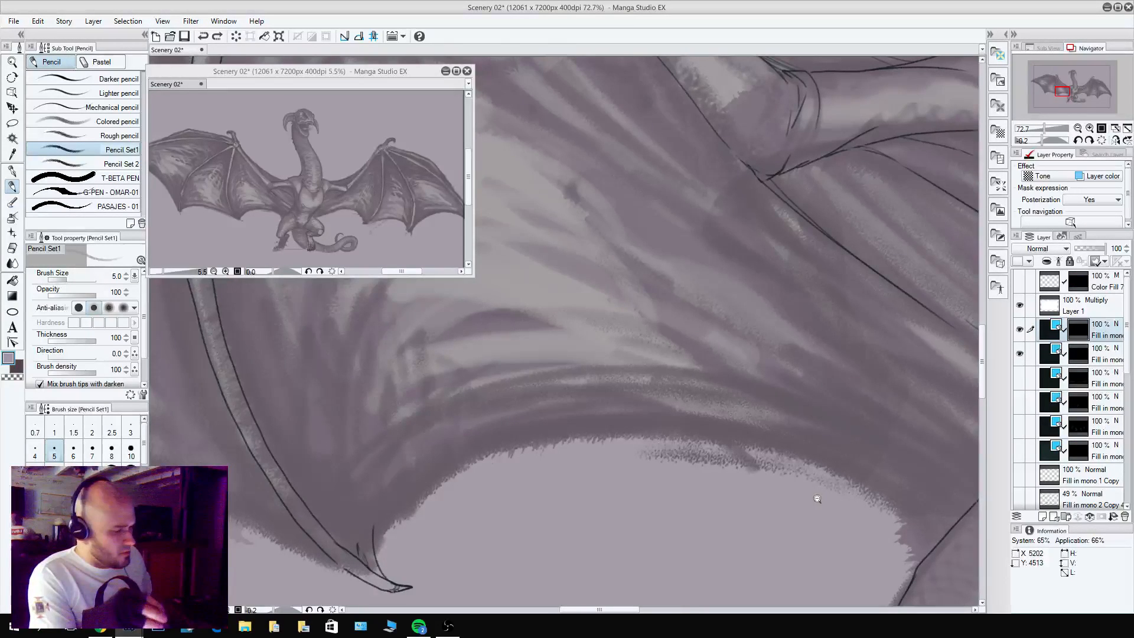
Switch to Chrome and search Google Images for "bat wings".
{"action": "scroll", "coordinate": [761, 235], "scroll_direction": "down", "scroll_amount": 4}
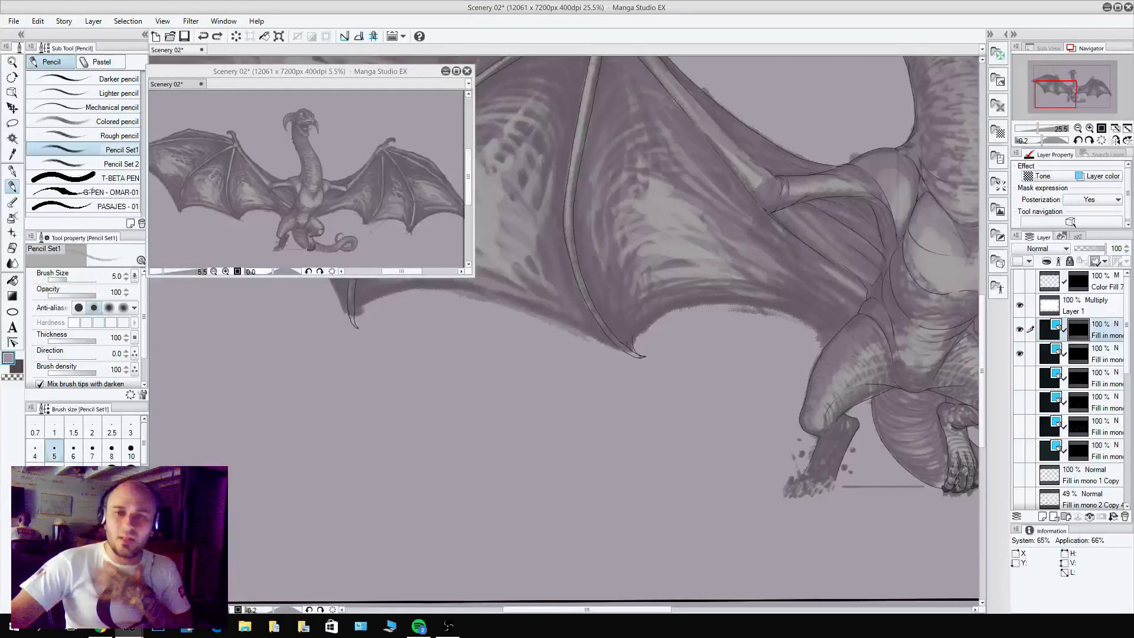
{"action": "left_click_drag", "start_coordinate": [1131, 487], "coordinate": [419, 62]}
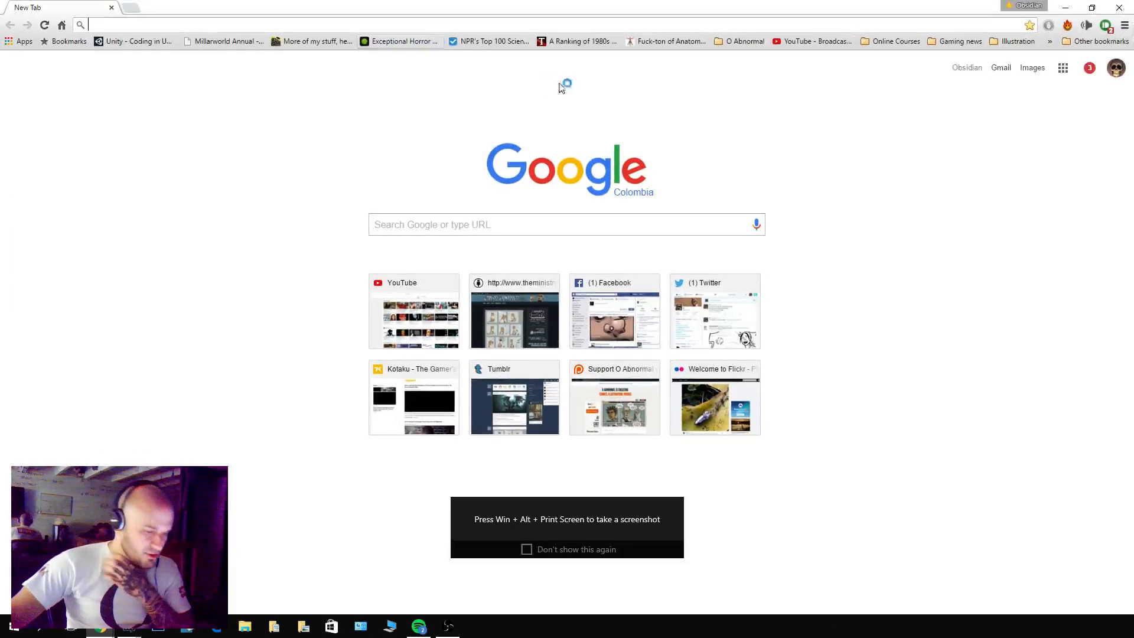
{"action": "left_click", "coordinate": [552, 219]}
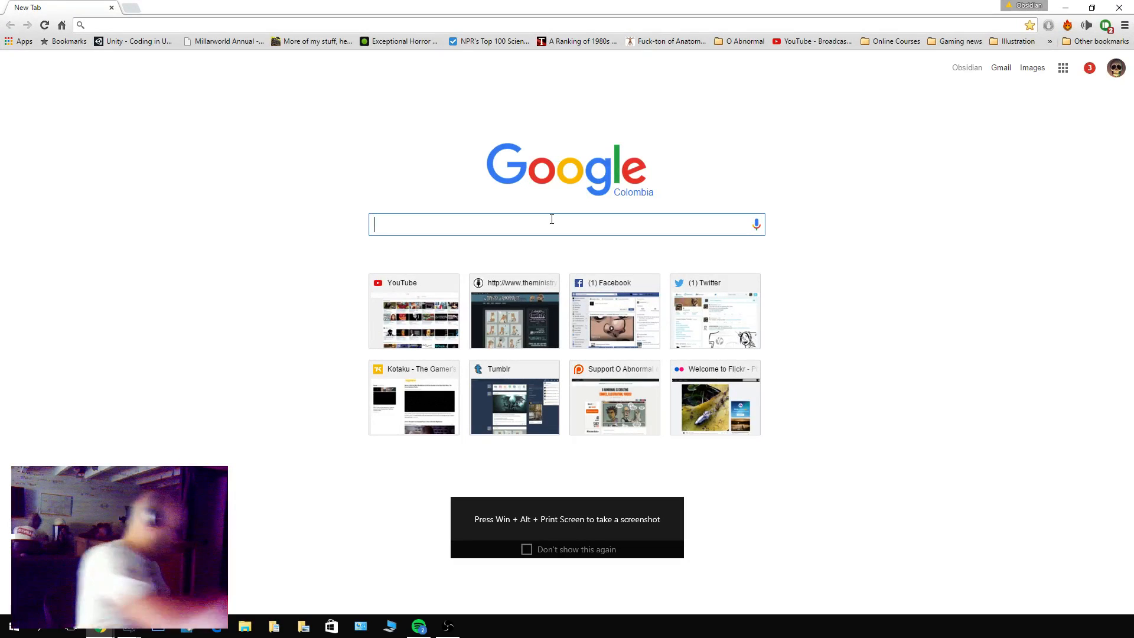
{"action": "type", "text": "bat wings"}
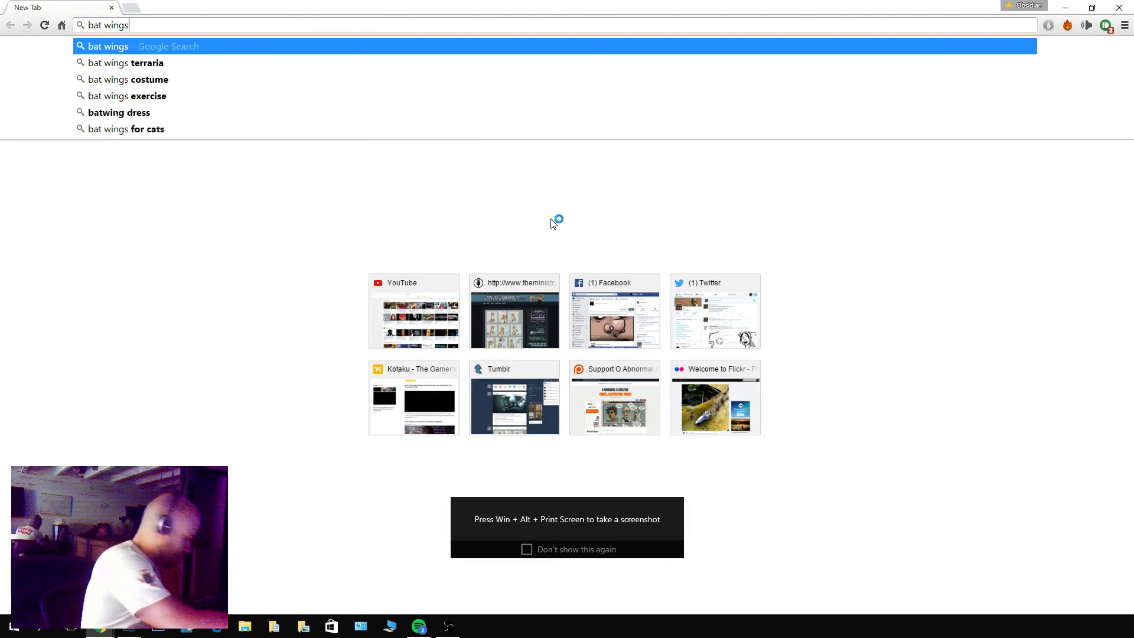
{"action": "key", "text": "Return"}
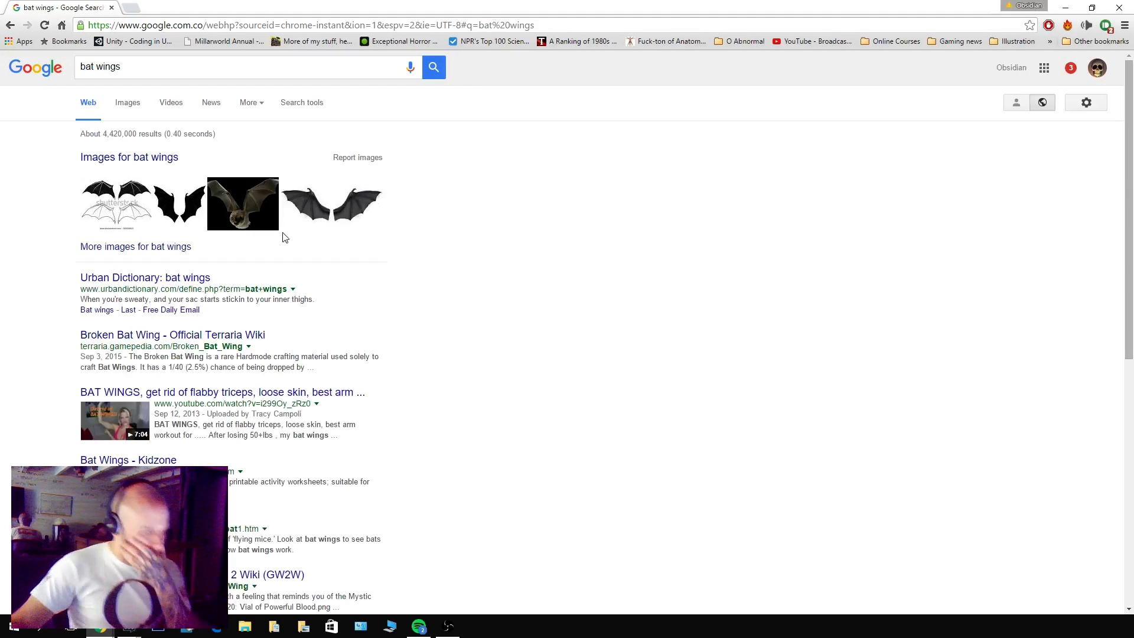
{"action": "left_click", "coordinate": [133, 105]}
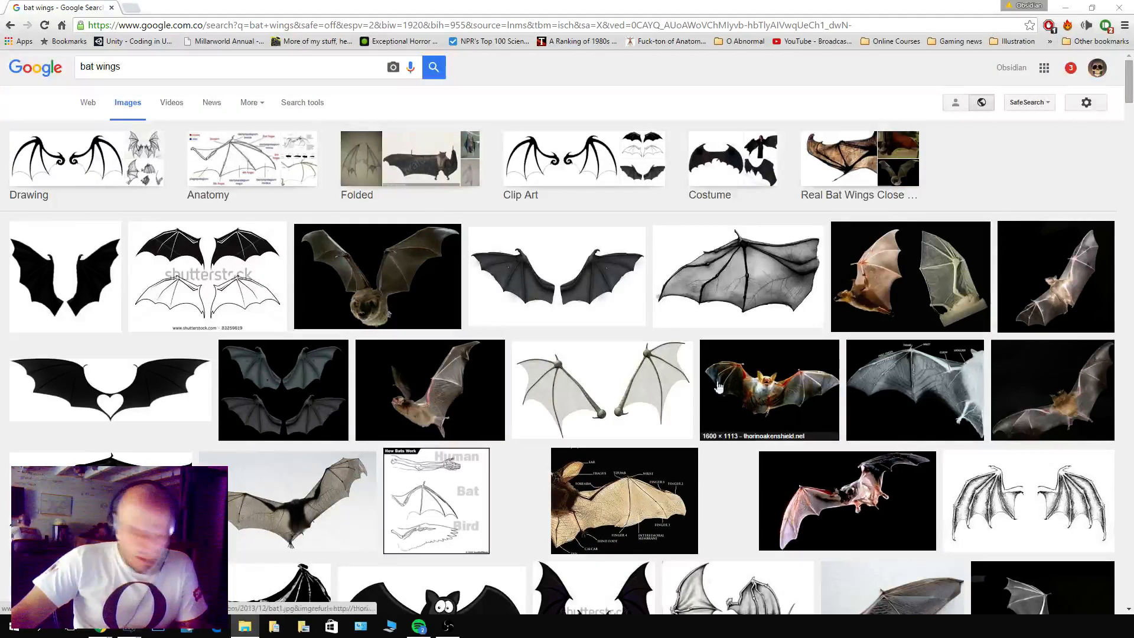
Open the popsci.com photo of the bat flying with both wings raised and save it as a reference.
{"action": "left_click", "coordinate": [379, 275]}
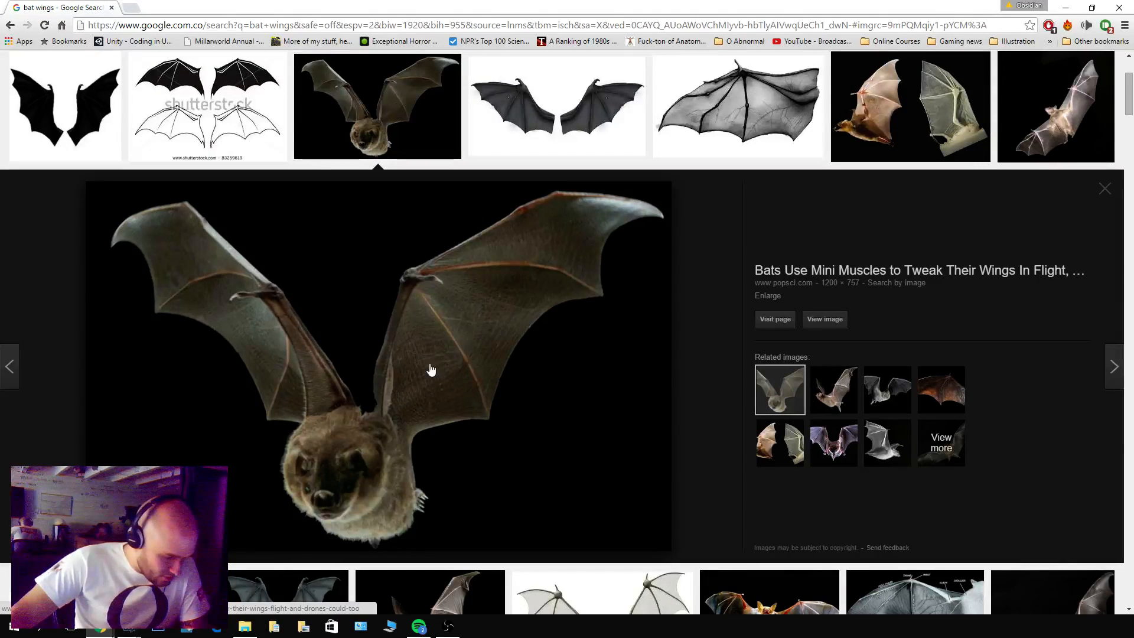
{"action": "left_click_drag", "start_coordinate": [247, 376], "coordinate": [1133, 473]}
{"action": "scroll", "coordinate": [607, 466], "scroll_direction": "up", "scroll_amount": 3}
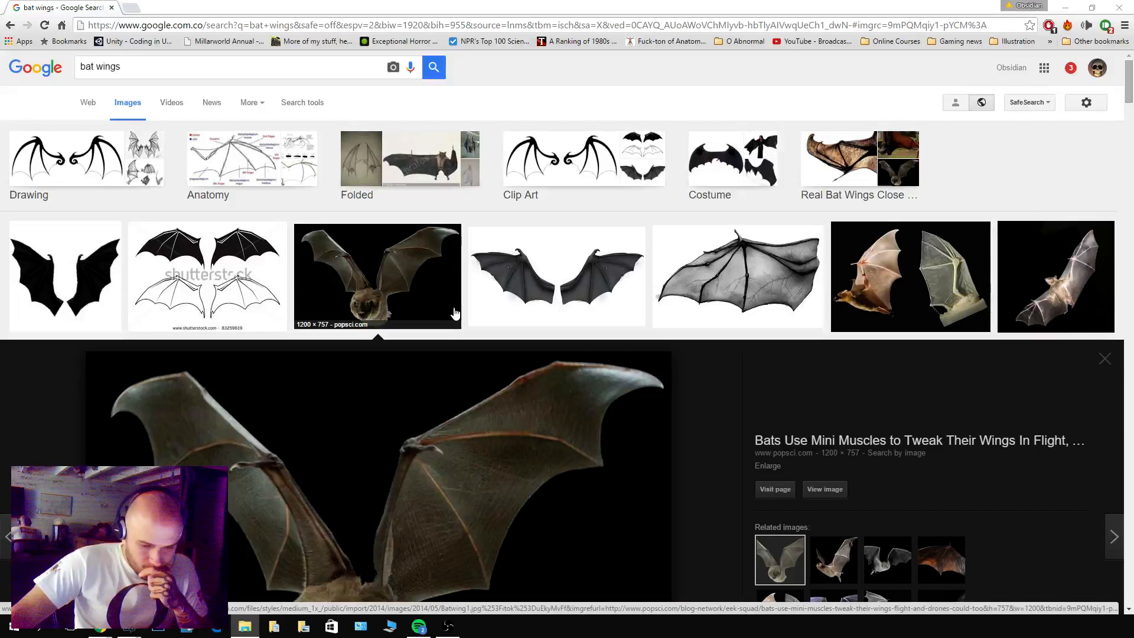
Preview the dark bat wings cutout and save the popsci.com photo pairing a bat with a robotic wing.
{"action": "left_click", "coordinate": [517, 264]}
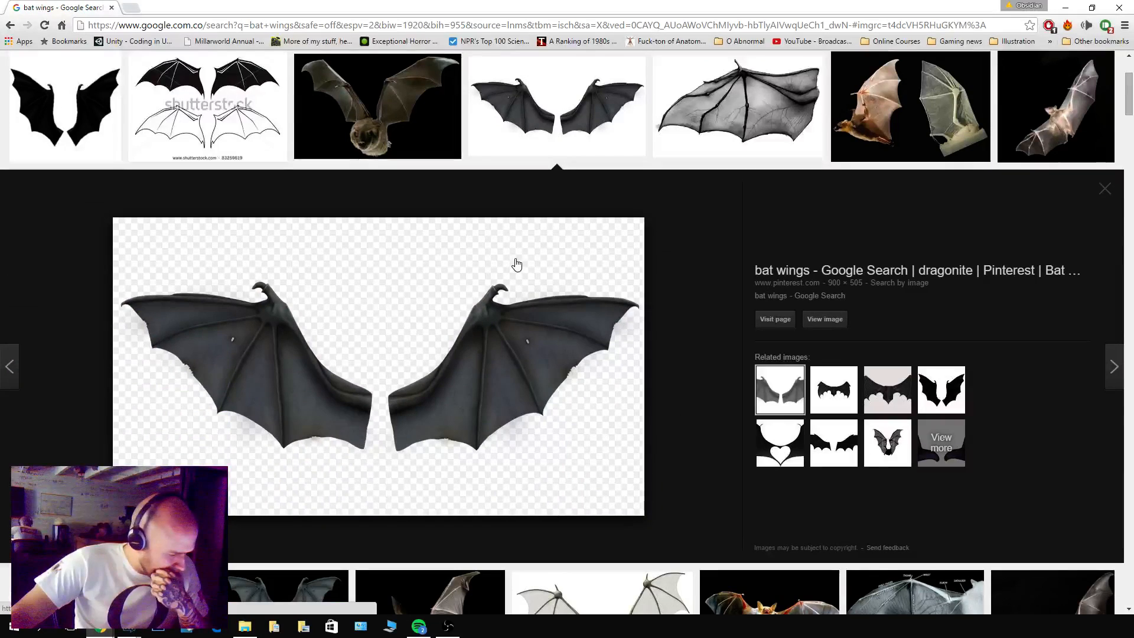
{"action": "scroll", "coordinate": [419, 447], "scroll_direction": "up", "scroll_amount": 3}
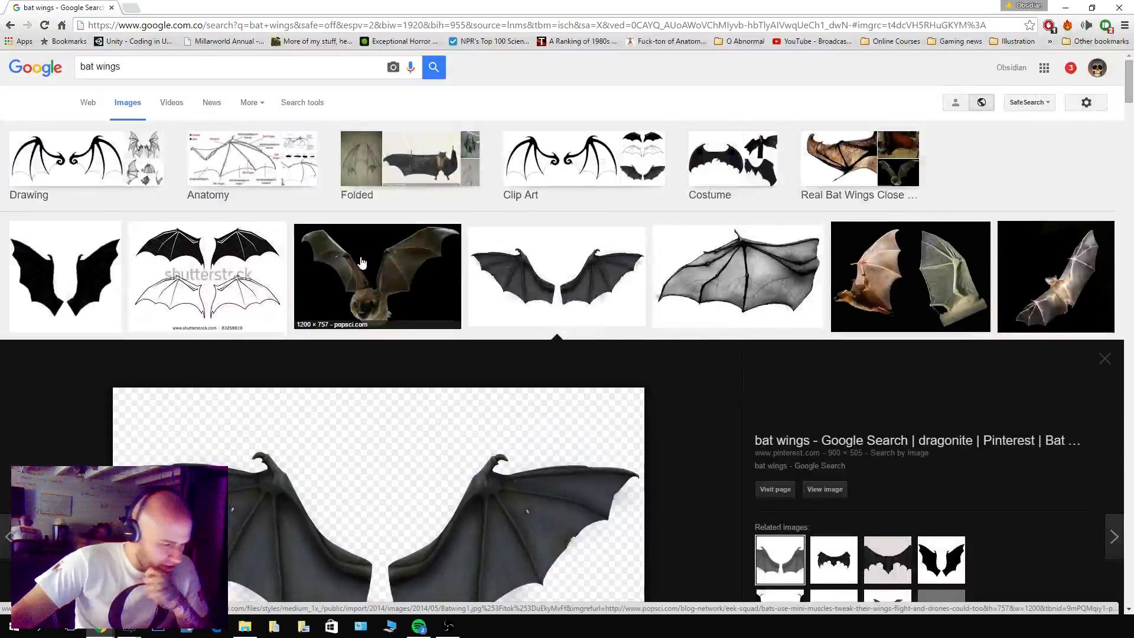
{"action": "left_click", "coordinate": [904, 266]}
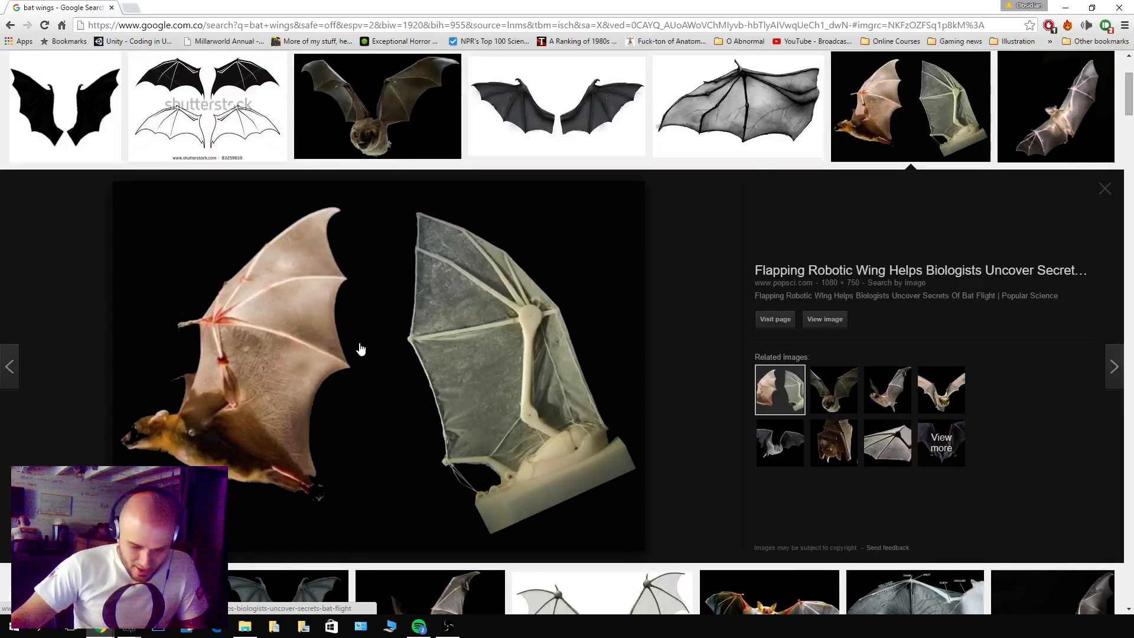
{"action": "left_click_drag", "start_coordinate": [360, 349], "coordinate": [1133, 348]}
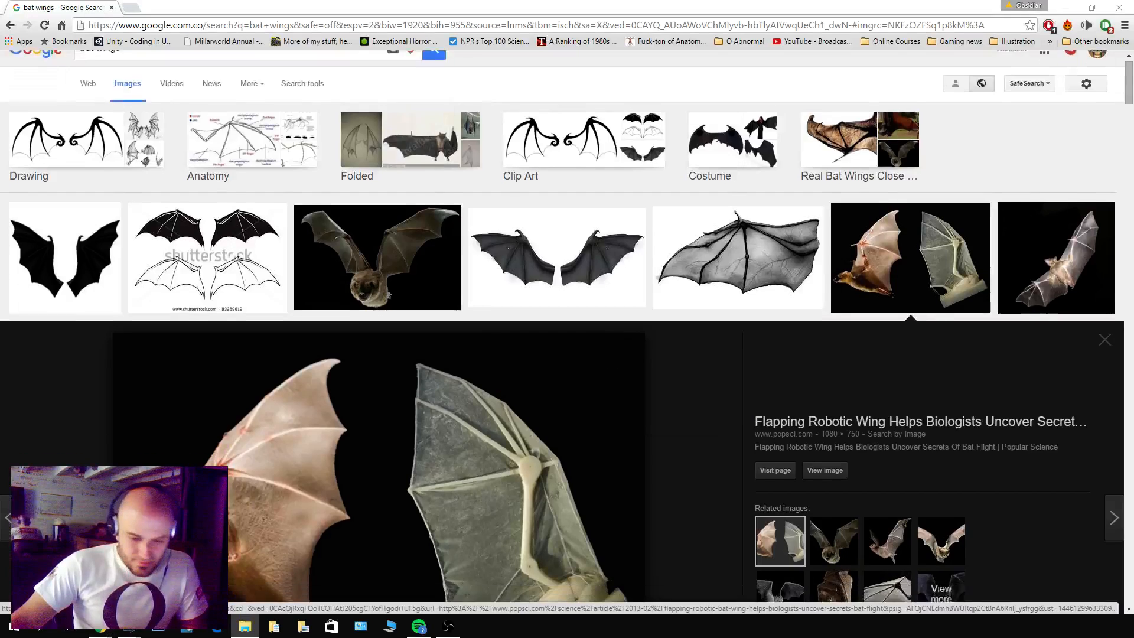
{"action": "scroll", "coordinate": [975, 413], "scroll_direction": "up", "scroll_amount": 3}
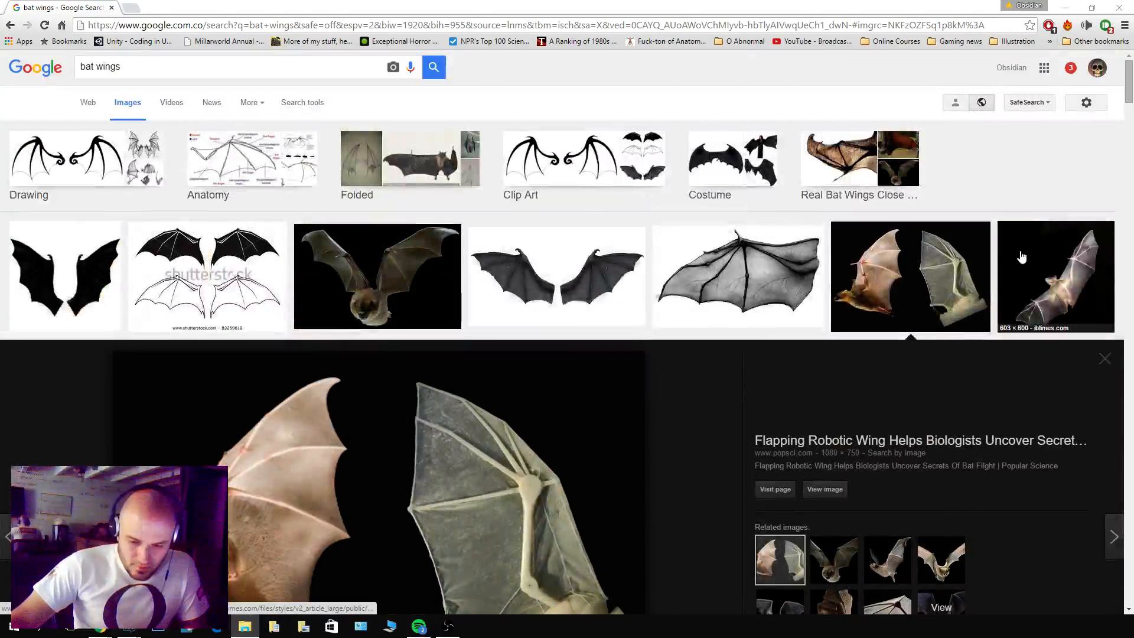
Narrow the image search to "real bat wings close up" and save the dkfindout.com fruit bat wing photo.
{"action": "left_click", "coordinate": [834, 172]}
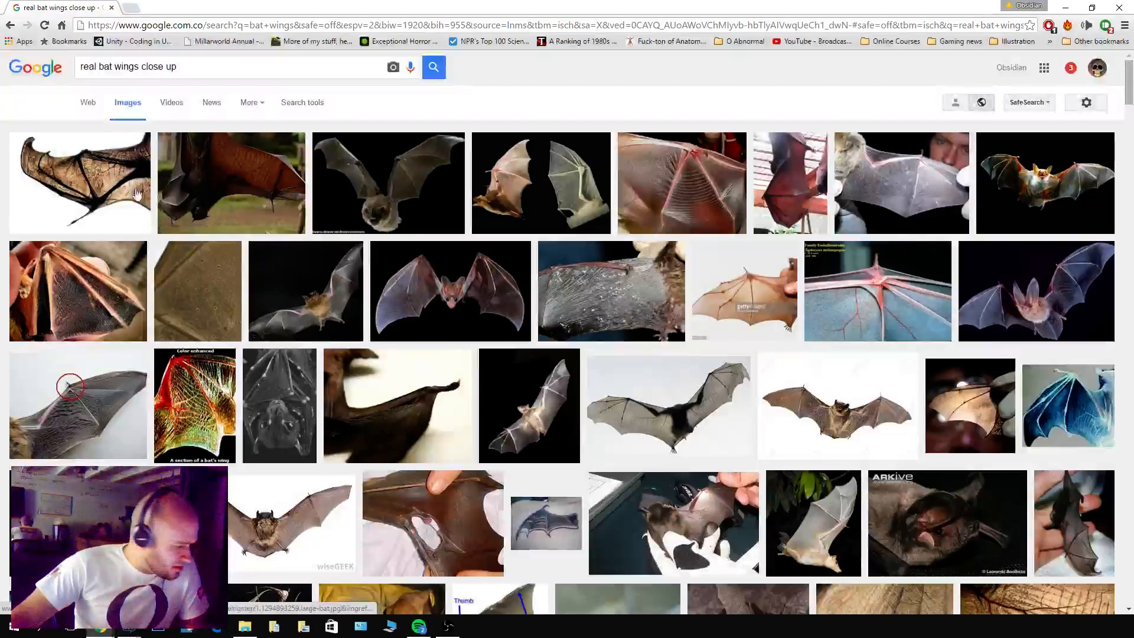
{"action": "left_click", "coordinate": [80, 189]}
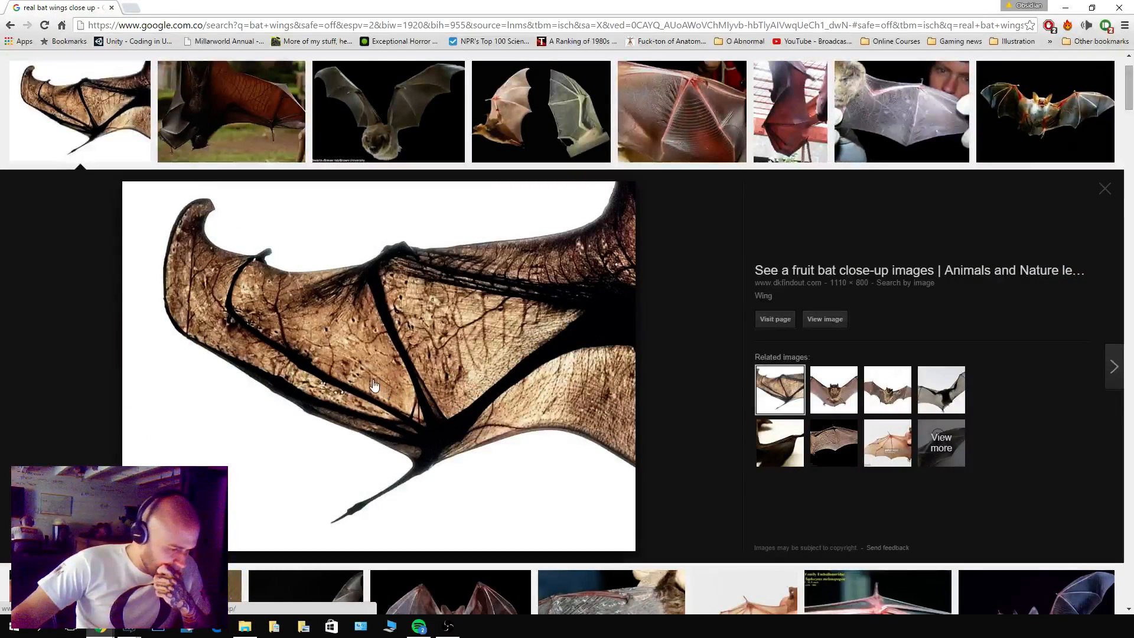
{"action": "left_click_drag", "start_coordinate": [428, 387], "coordinate": [996, 471]}
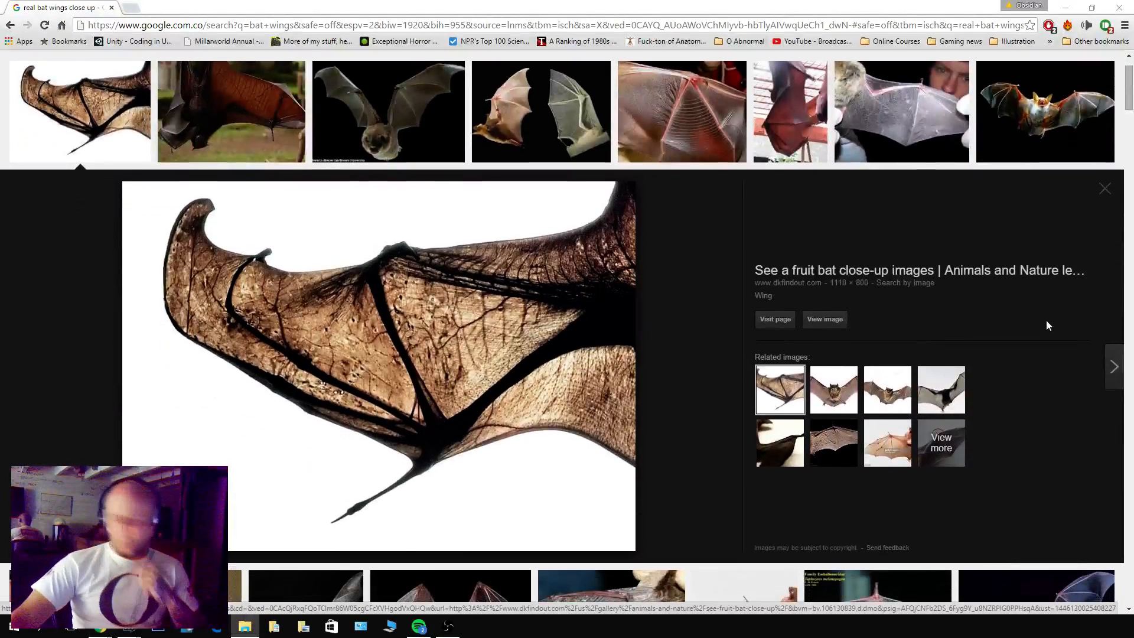
{"action": "scroll", "coordinate": [711, 300], "scroll_direction": "up", "scroll_amount": 1}
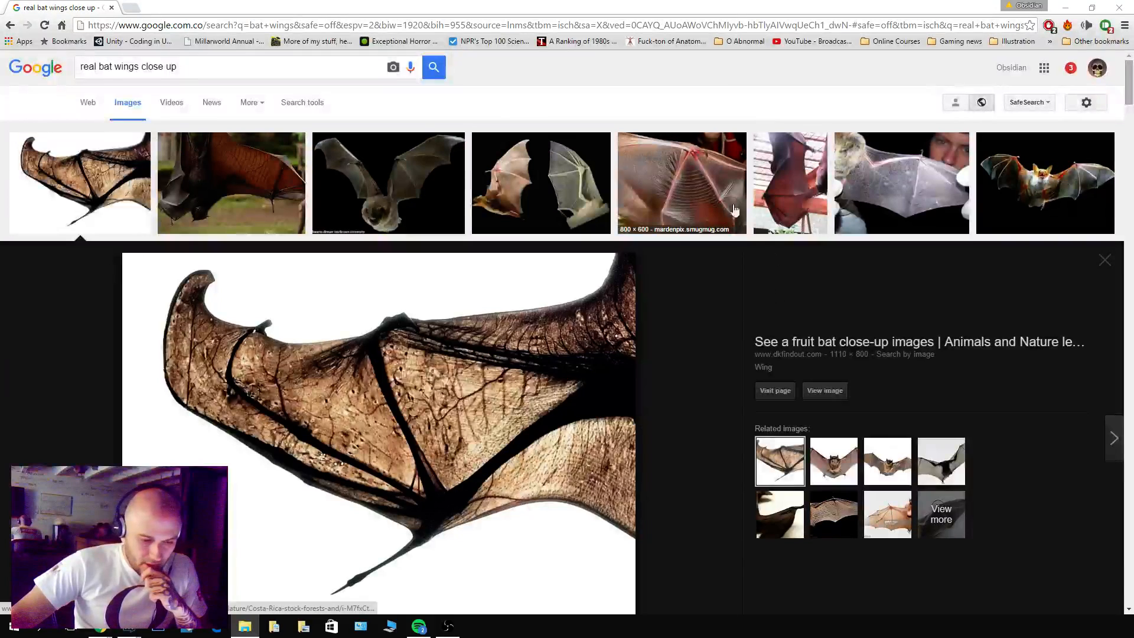
Preview the wrinkle-faced bat's wing membrane close-up and save the photo of the hanging fruit bat with its reddish wing spread.
{"action": "left_click", "coordinate": [688, 228]}
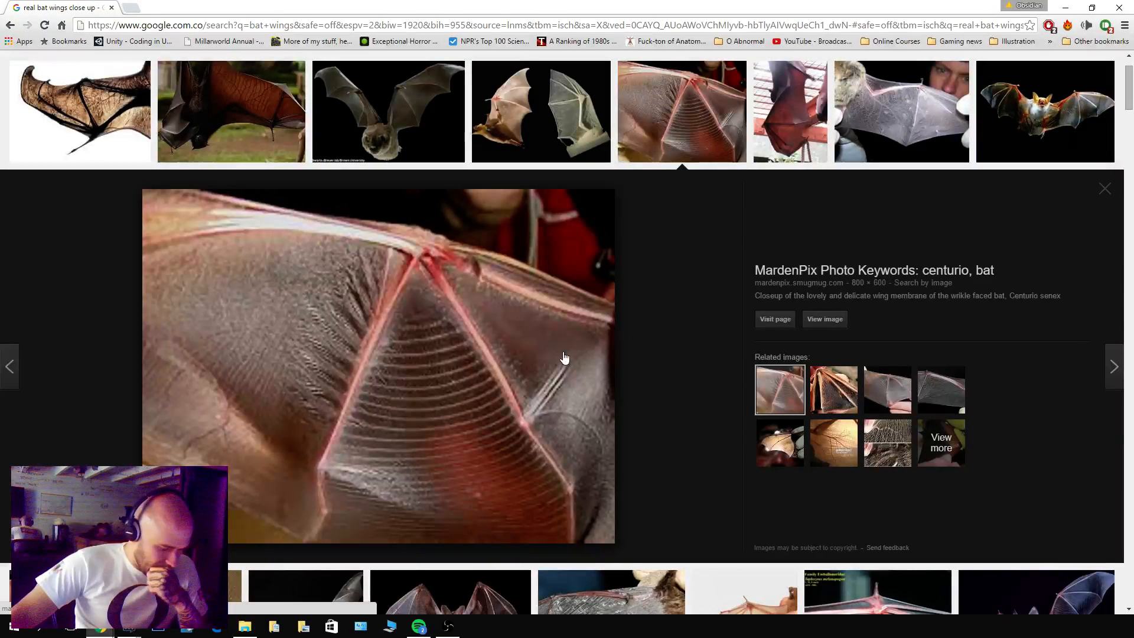
{"action": "scroll", "coordinate": [118, 318], "scroll_direction": "up", "scroll_amount": 1}
{"action": "left_click", "coordinate": [254, 210]}
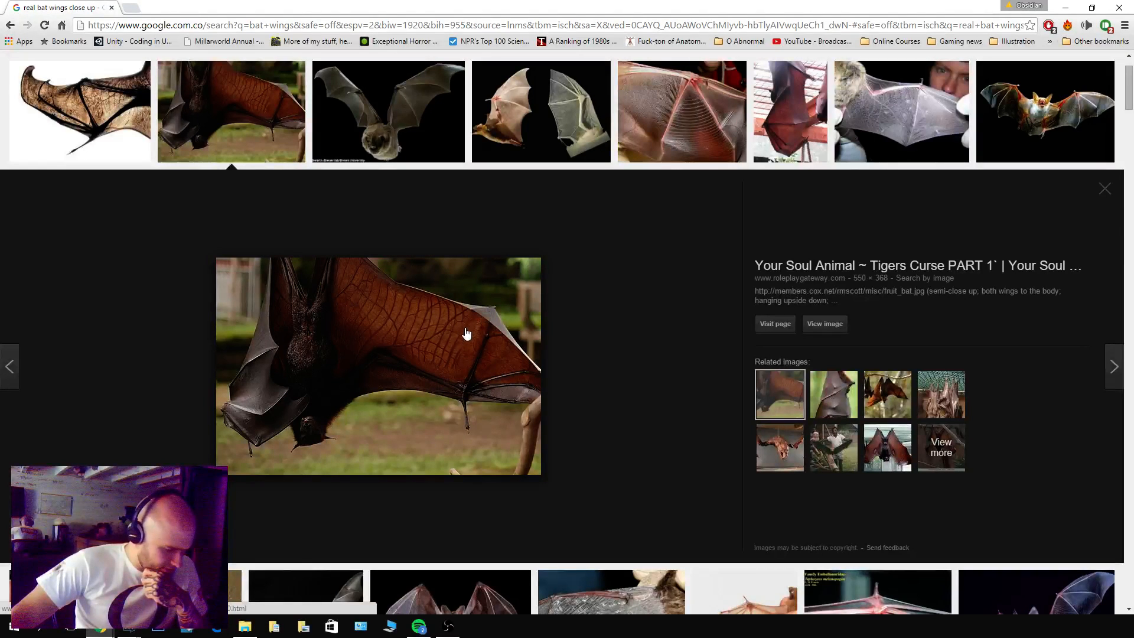
{"action": "left_click_drag", "start_coordinate": [467, 334], "coordinate": [411, 351]}
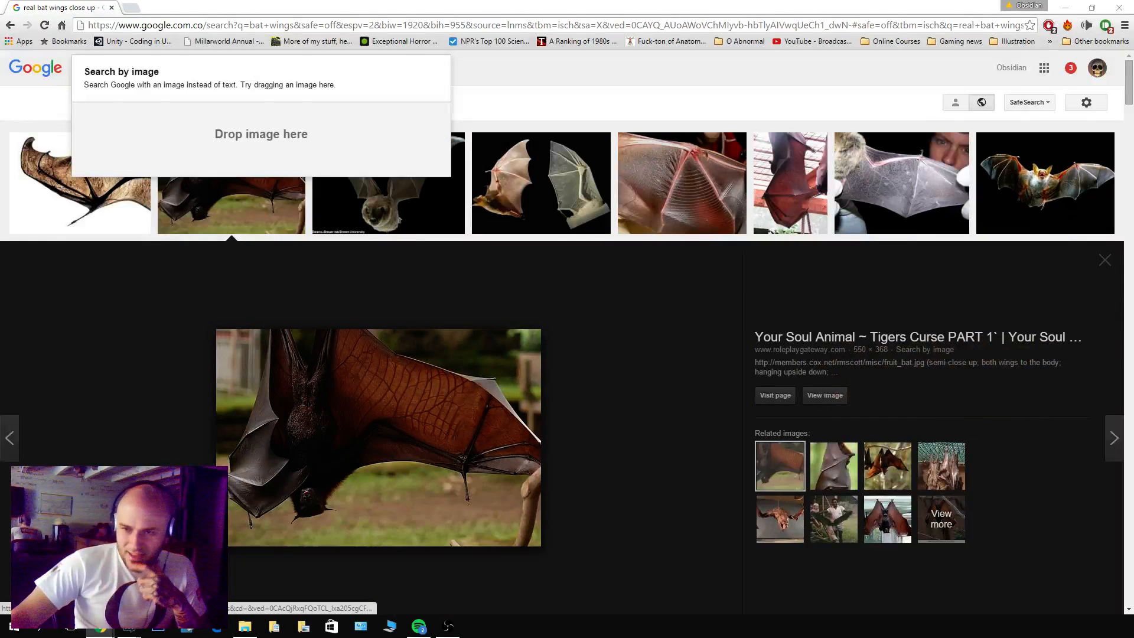
{"action": "scroll", "coordinate": [674, 420], "scroll_direction": "up", "scroll_amount": 2}
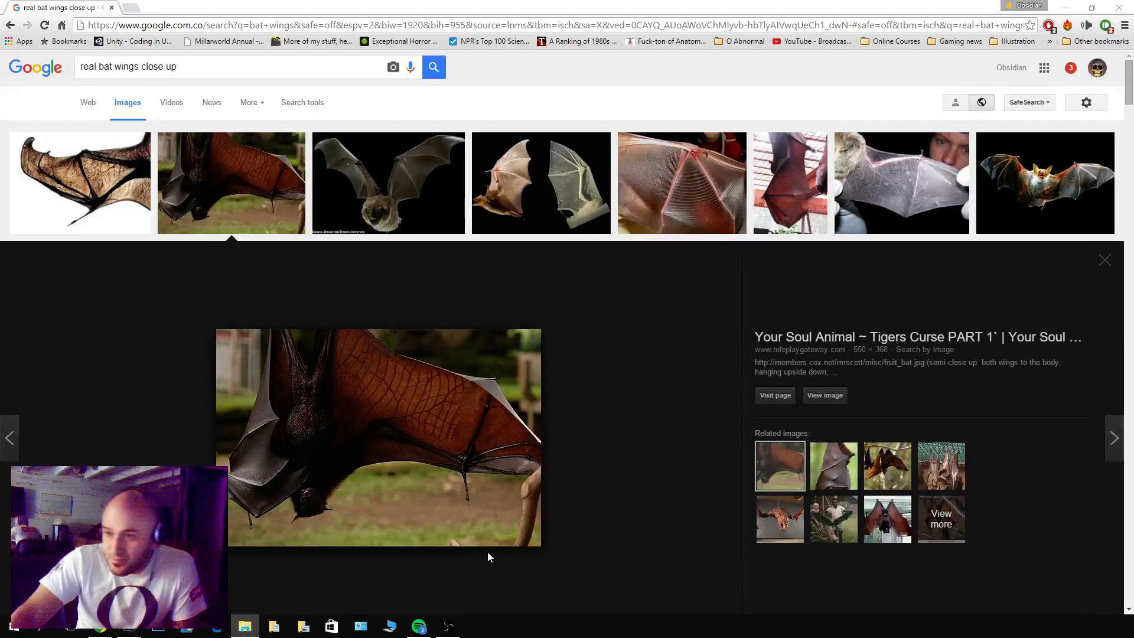
Open the ladyofthezoos.com photo of the red bat wing against the wire mesh and save it as a reference.
{"action": "left_click", "coordinate": [808, 193]}
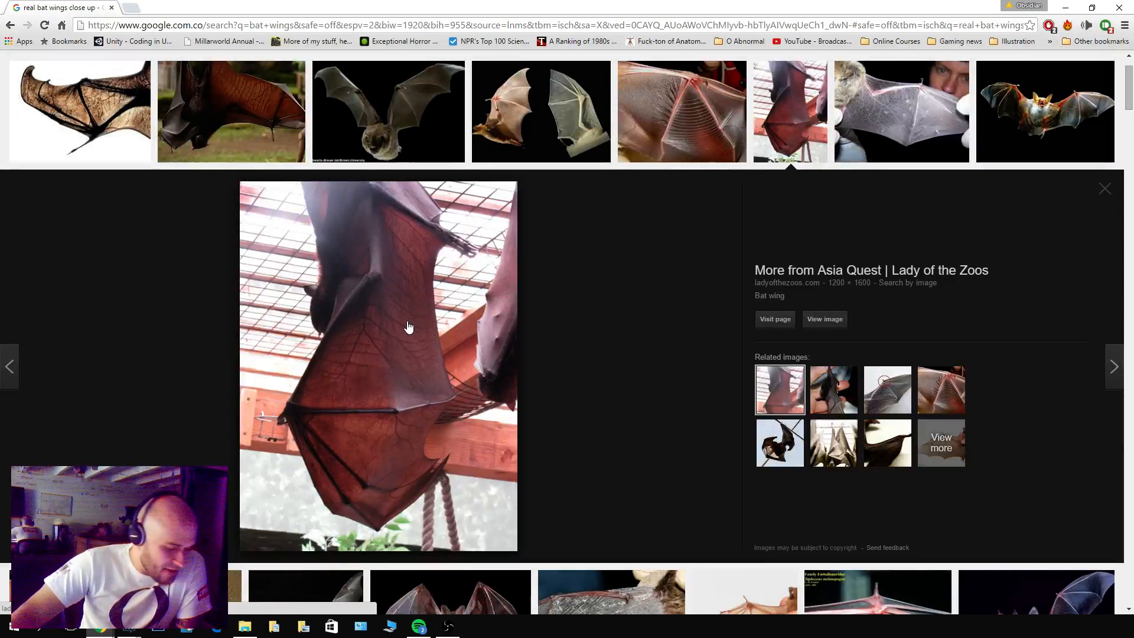
{"action": "left_click_drag", "start_coordinate": [380, 329], "coordinate": [1133, 332]}
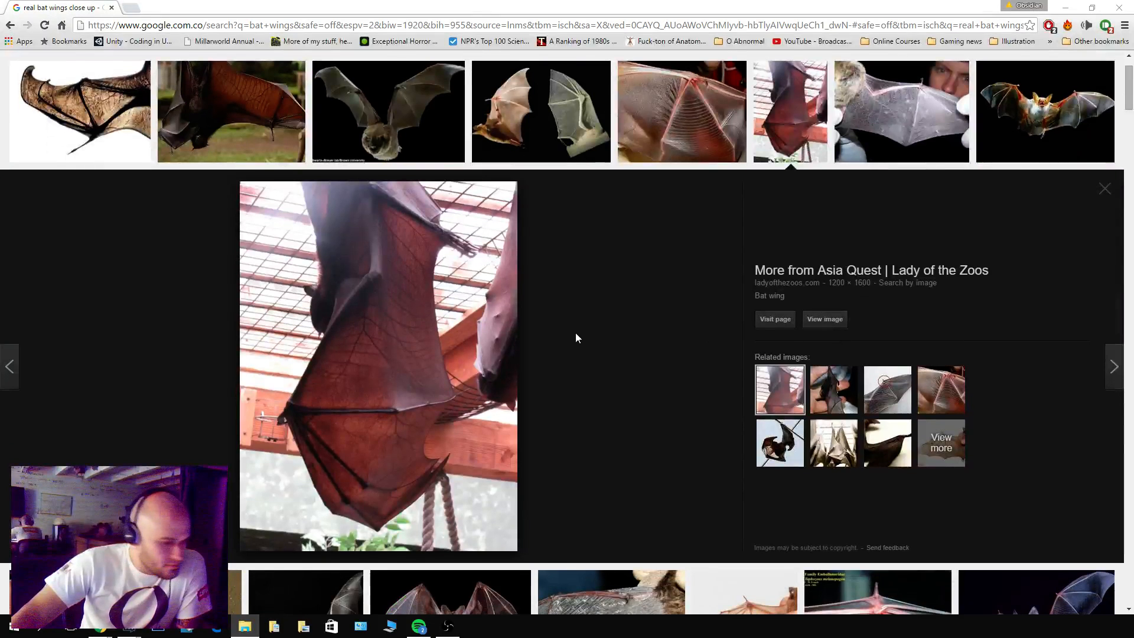
{"action": "scroll", "coordinate": [577, 338], "scroll_direction": "up", "scroll_amount": 1}
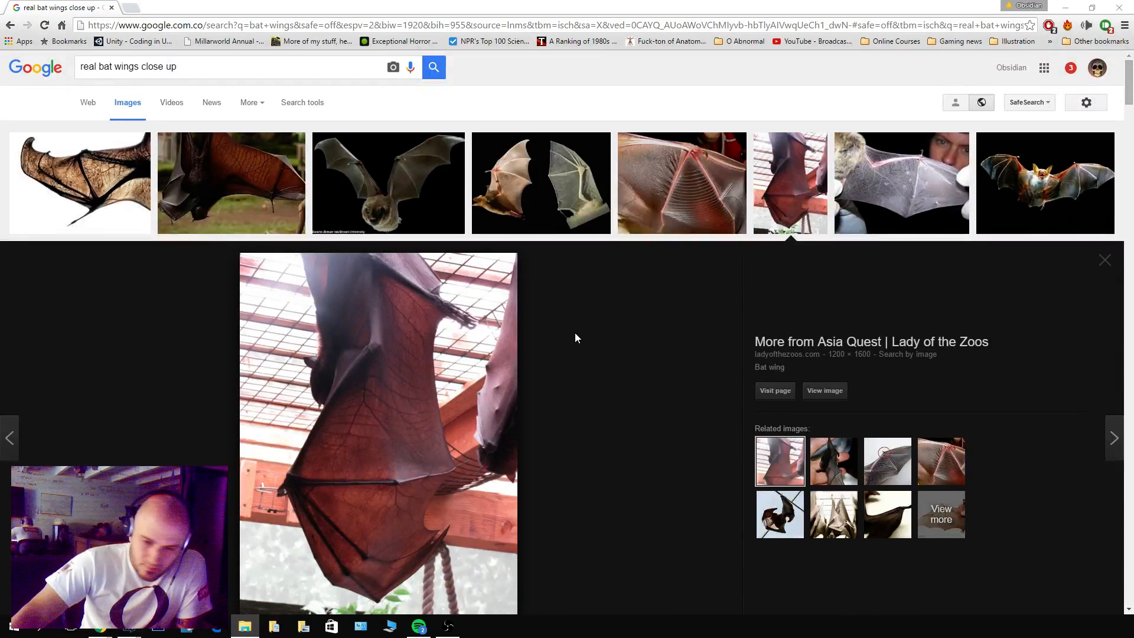
Preview the whyfiles.org photo of the stretched translucent wing and the wqed.org bat wing with the circled thumb.
{"action": "left_click", "coordinate": [920, 146]}
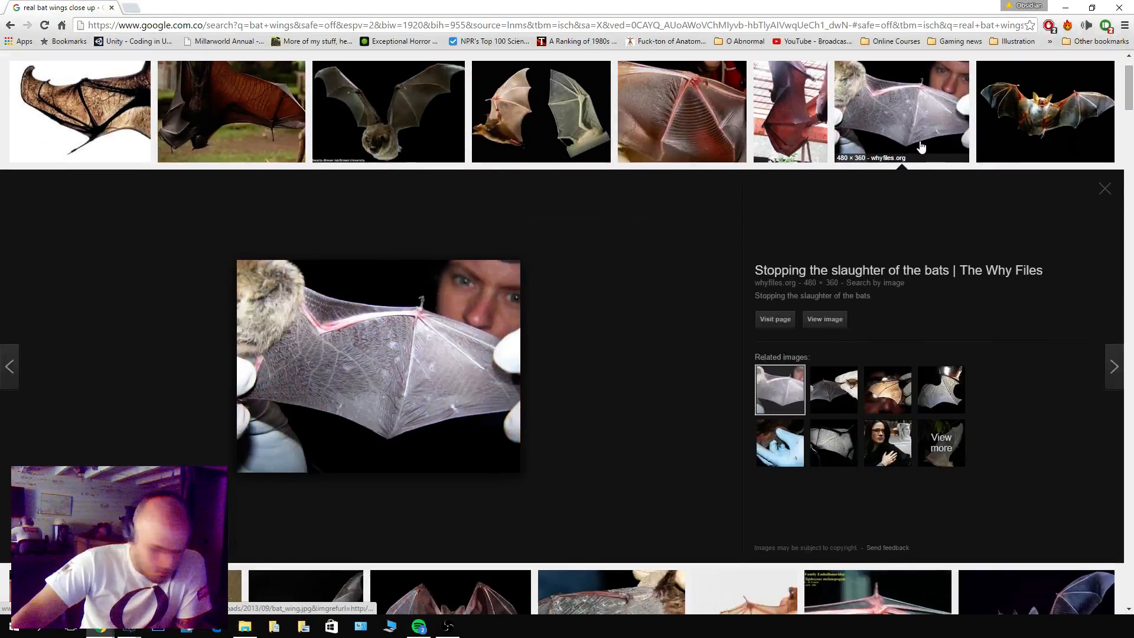
{"action": "scroll", "coordinate": [561, 375], "scroll_direction": "down", "scroll_amount": 5}
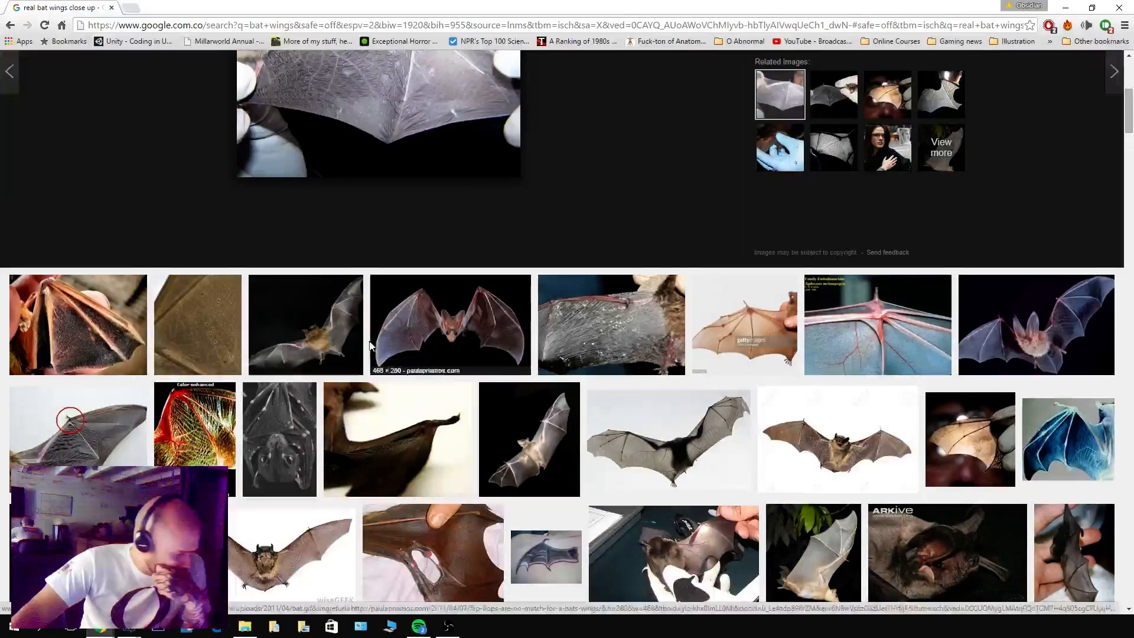
{"action": "left_click", "coordinate": [65, 423]}
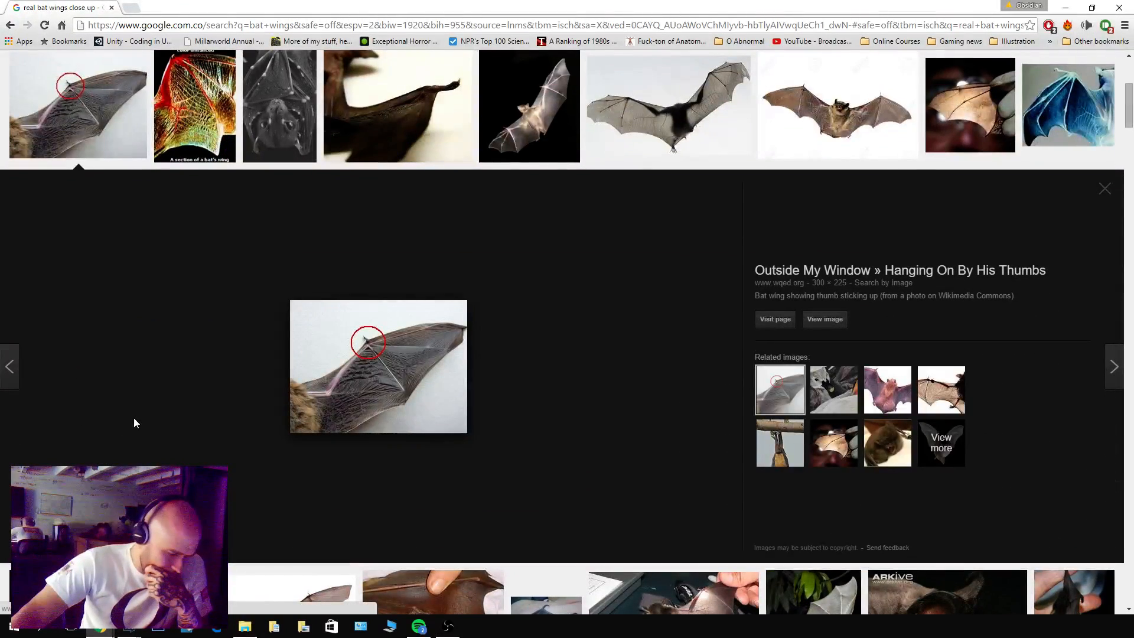
{"action": "scroll", "coordinate": [495, 380], "scroll_direction": "up", "scroll_amount": 2}
{"action": "scroll", "coordinate": [479, 381], "scroll_direction": "down", "scroll_amount": 7}
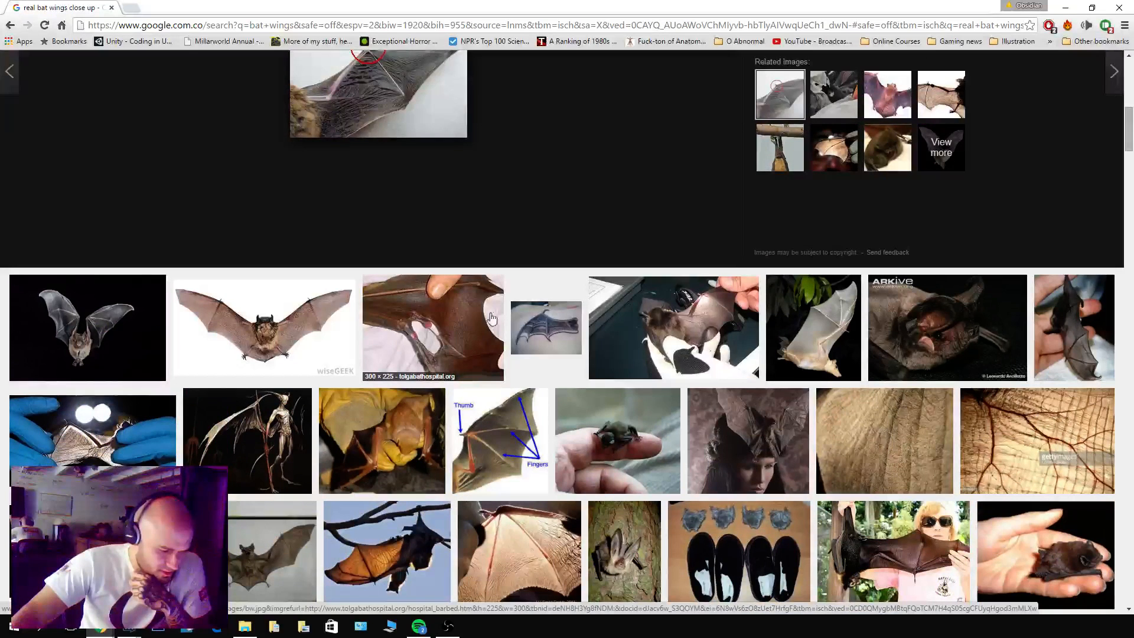
Preview the Tolga Bat Hospital photo of the torn wing membrane and the Smithsonian photo of the wing held in blue gloves.
{"action": "left_click", "coordinate": [492, 300]}
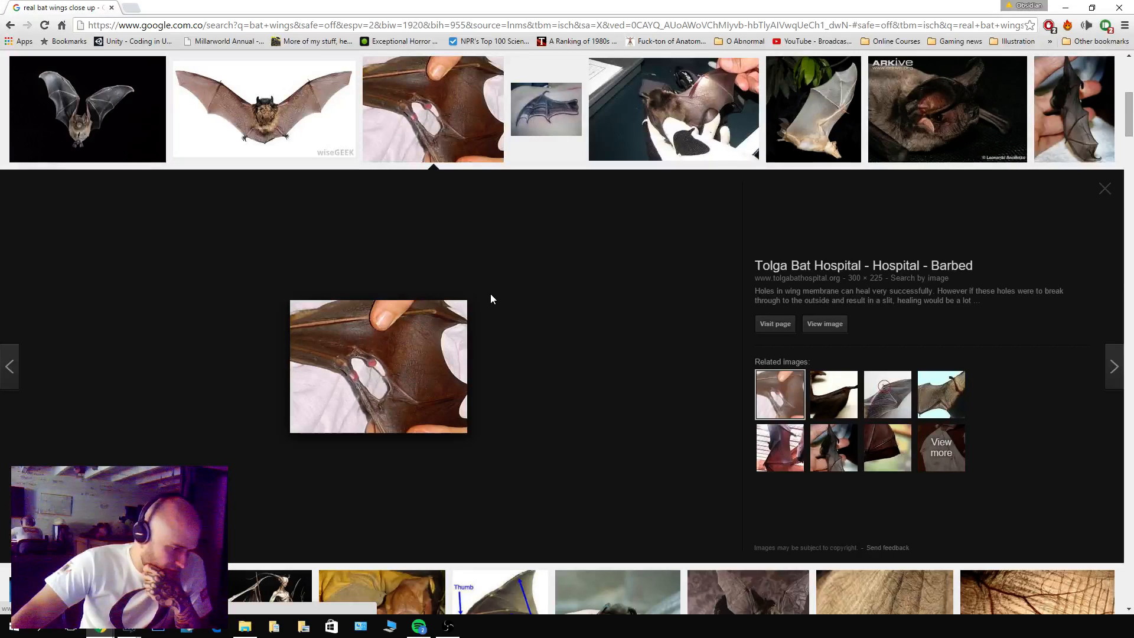
{"action": "scroll", "coordinate": [491, 295], "scroll_direction": "up", "scroll_amount": 3}
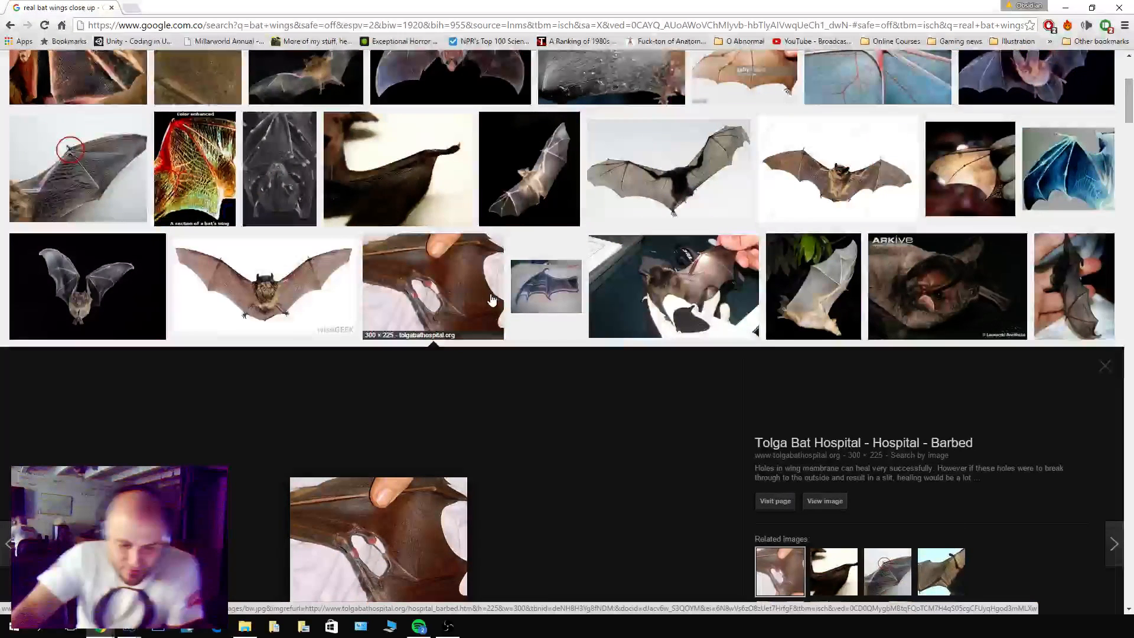
{"action": "scroll", "coordinate": [490, 296], "scroll_direction": "down", "scroll_amount": 7}
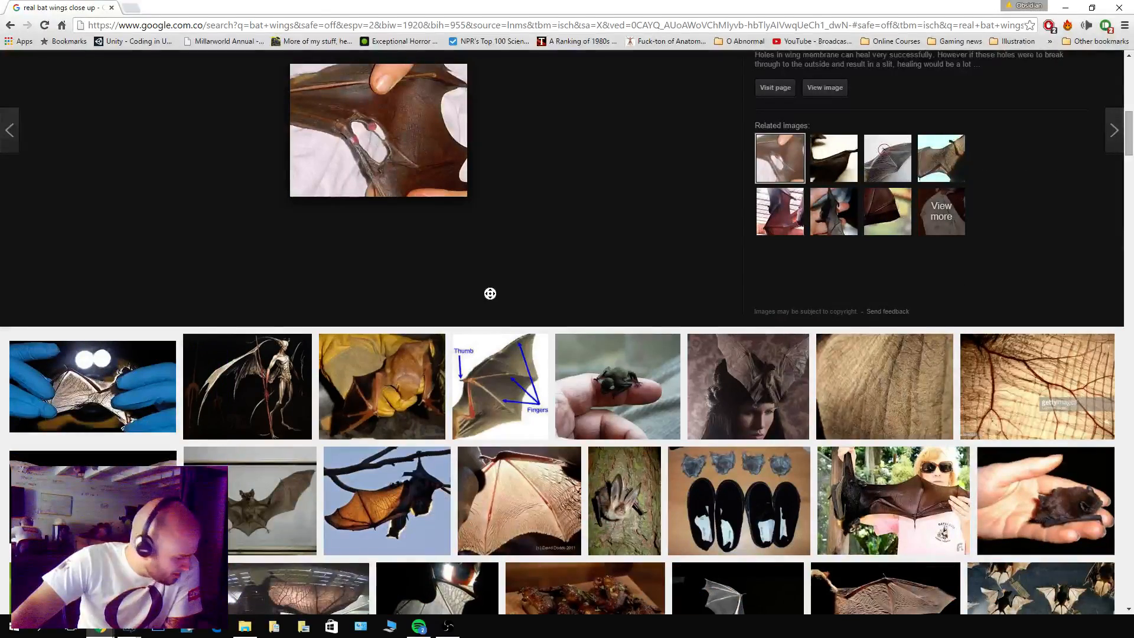
{"action": "scroll", "coordinate": [490, 293], "scroll_direction": "down", "scroll_amount": 15}
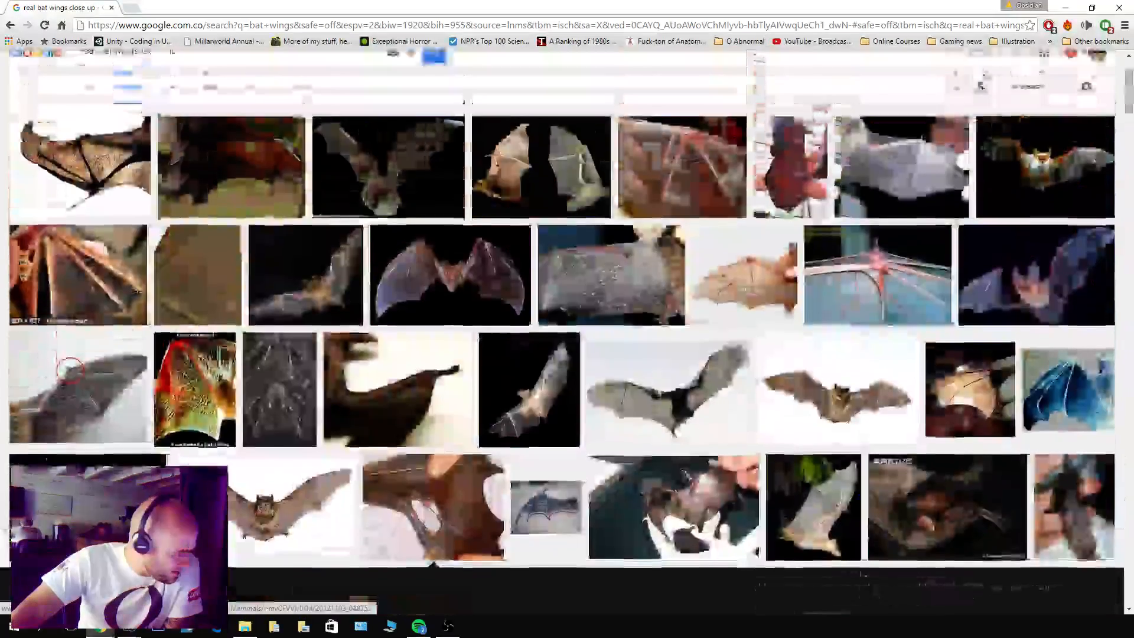
{"action": "scroll", "coordinate": [157, 400], "scroll_direction": "down", "scroll_amount": 10}
{"action": "scroll", "coordinate": [157, 228], "scroll_direction": "up", "scroll_amount": 4}
{"action": "left_click", "coordinate": [382, 572]}
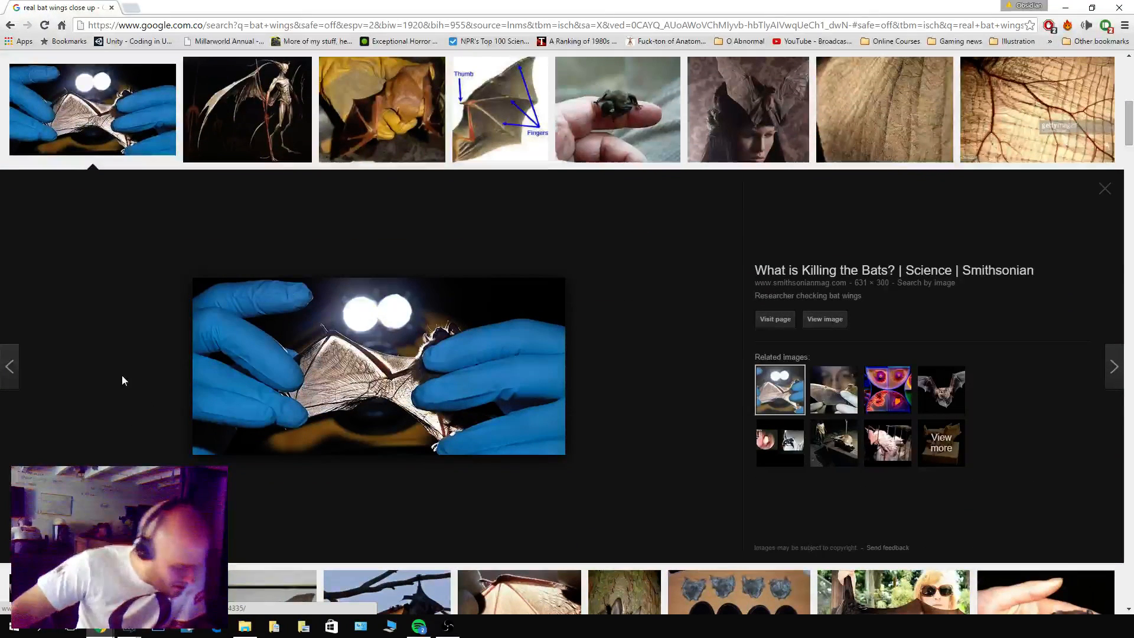
Save the Flickr fruit bat photo with the backlit orange wing and the Cairns travel photo of the outstretched dark wing as references.
{"action": "scroll", "coordinate": [222, 372], "scroll_direction": "down", "scroll_amount": 5}
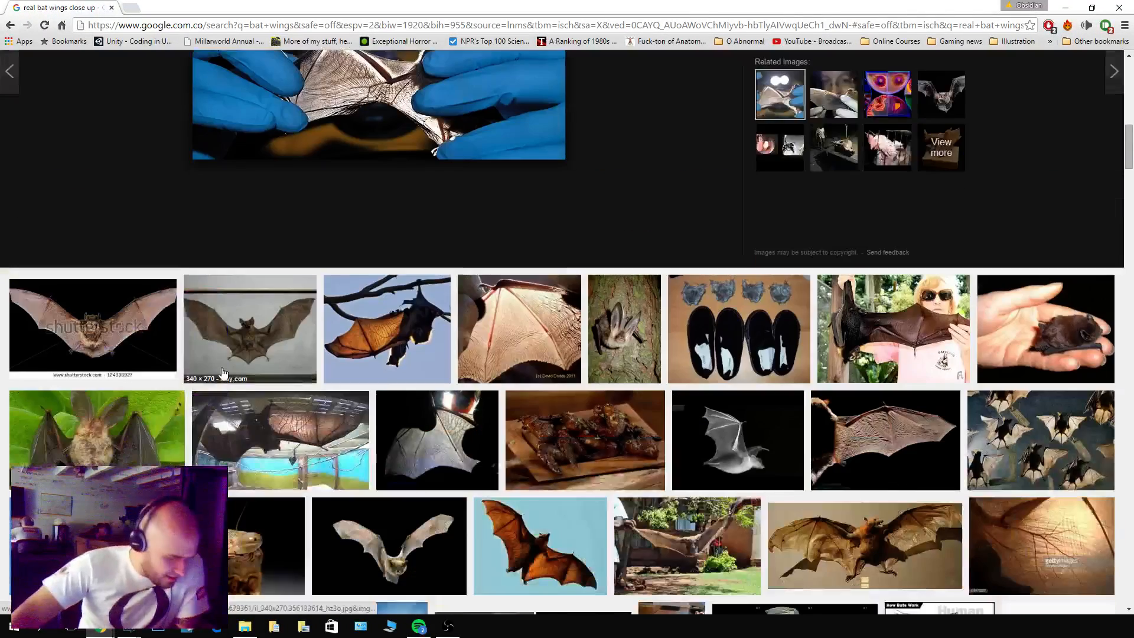
{"action": "left_click", "coordinate": [394, 334]}
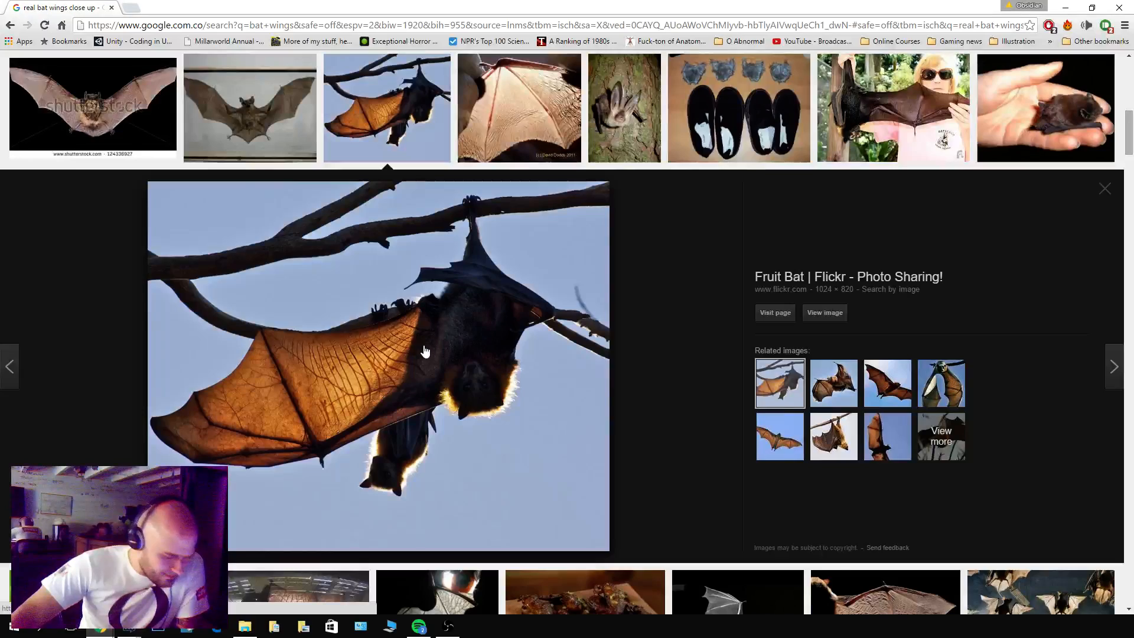
{"action": "left_click_drag", "start_coordinate": [424, 354], "coordinate": [1133, 325]}
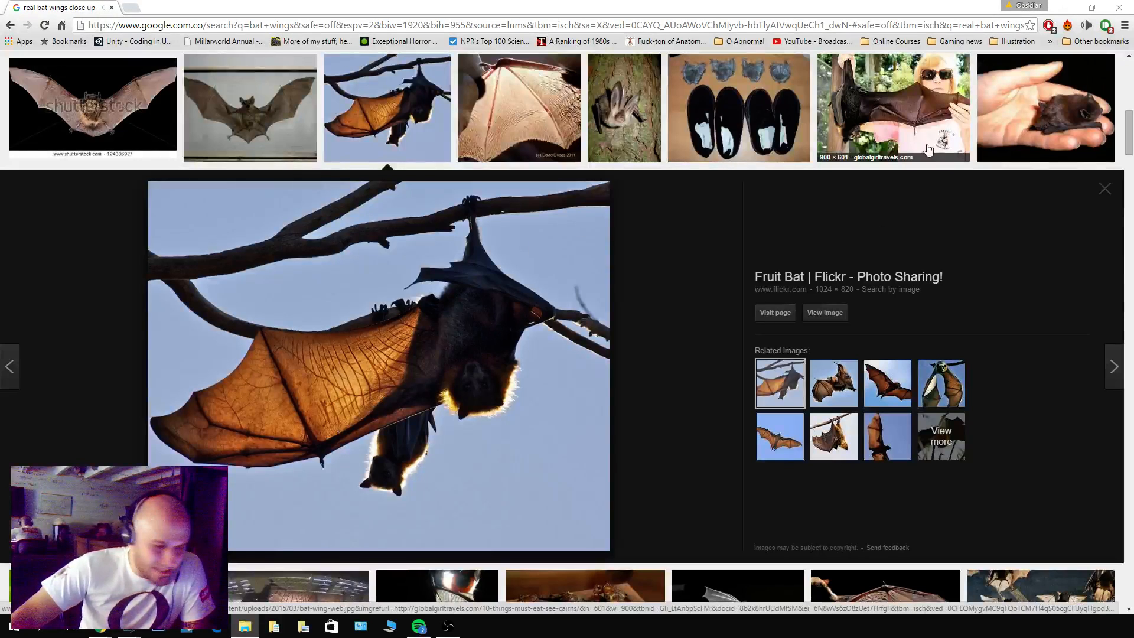
{"action": "left_click", "coordinate": [916, 115]}
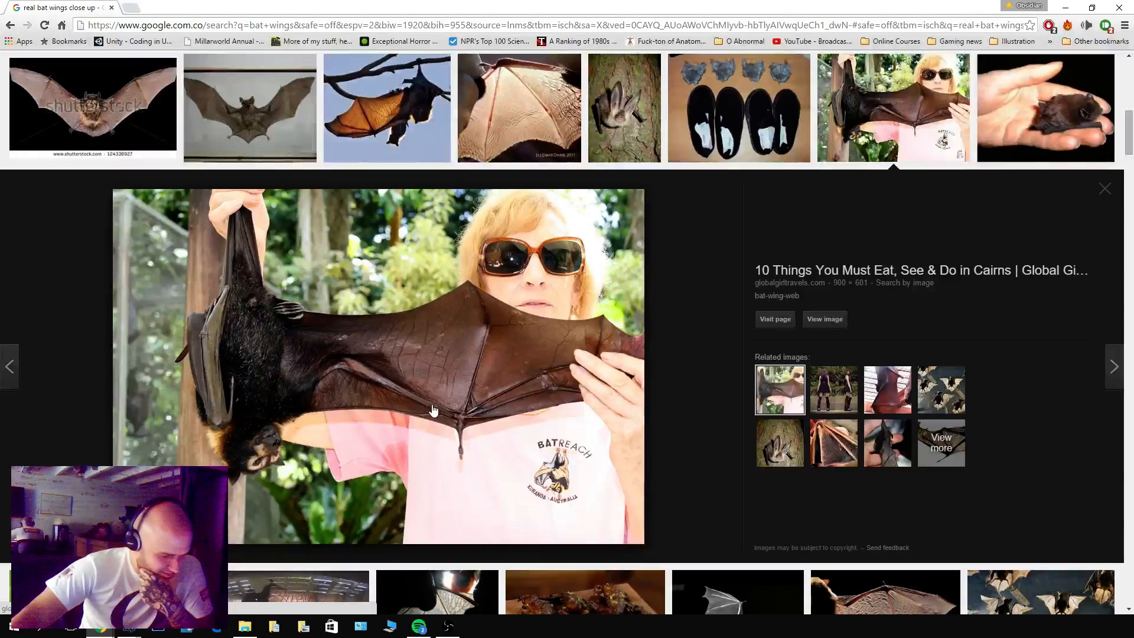
{"action": "left_click_drag", "start_coordinate": [422, 364], "coordinate": [1133, 414]}
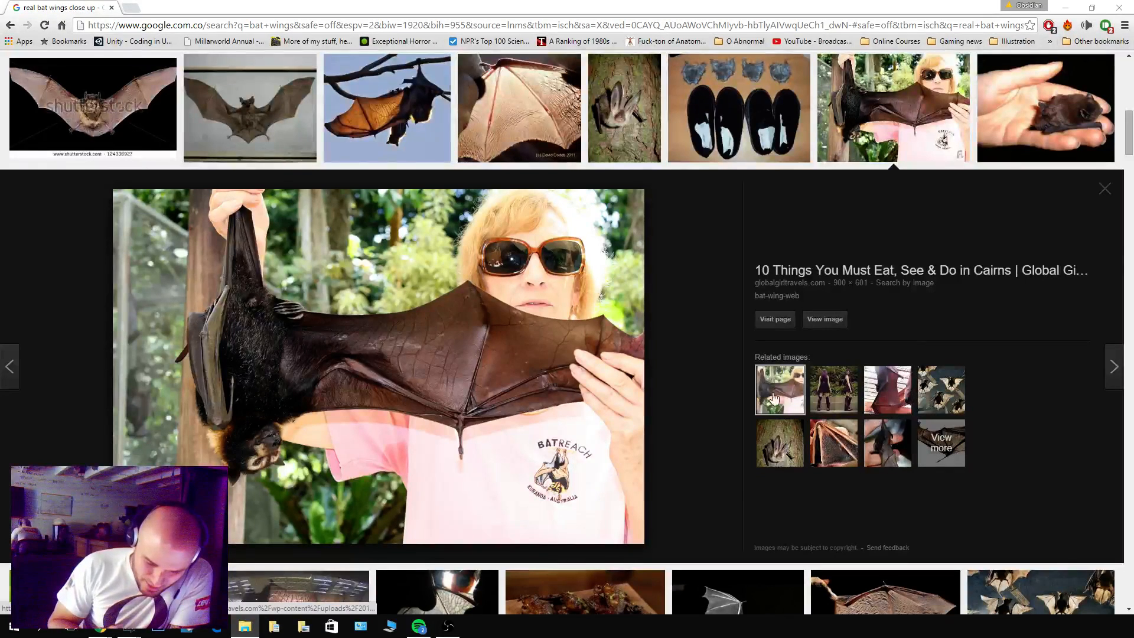
Preview the related lookbook.nu outfit photo, close it and examine the imgkid.com photo of the orange bat in flight.
{"action": "left_click", "coordinate": [845, 390]}
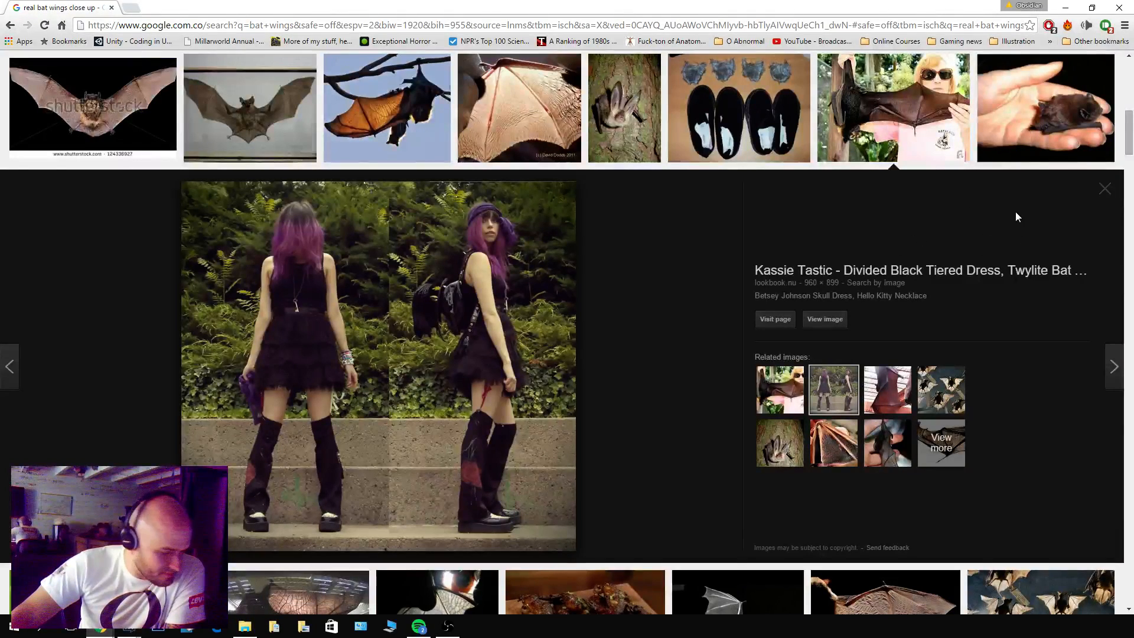
{"action": "left_click", "coordinate": [1103, 189]}
{"action": "scroll", "coordinate": [588, 325], "scroll_direction": "down", "scroll_amount": 1}
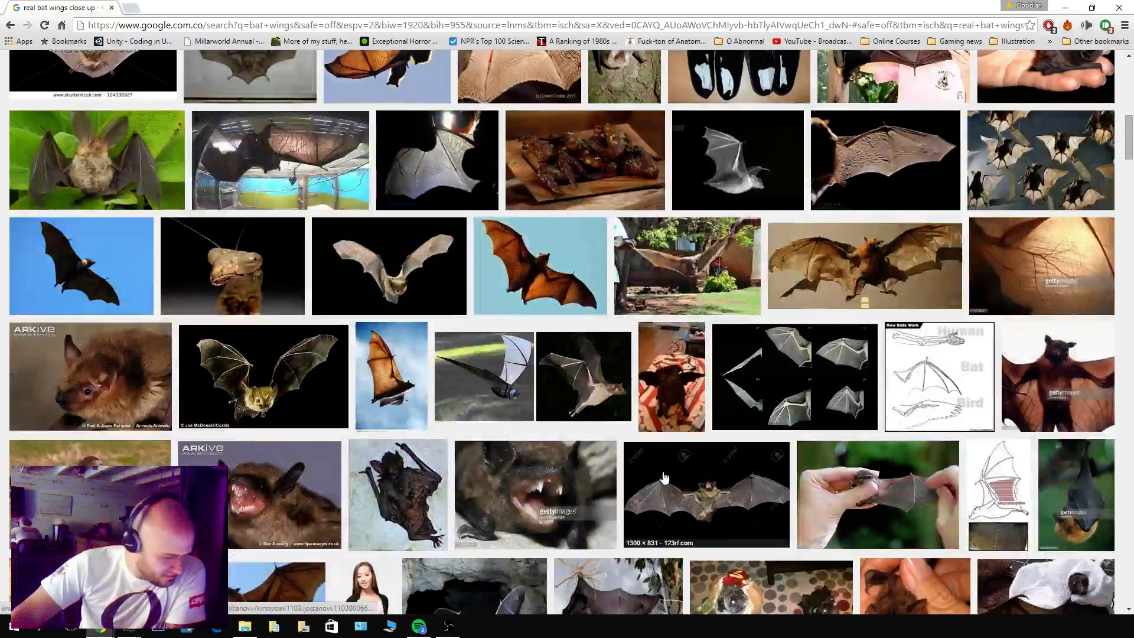
{"action": "left_click", "coordinate": [560, 288]}
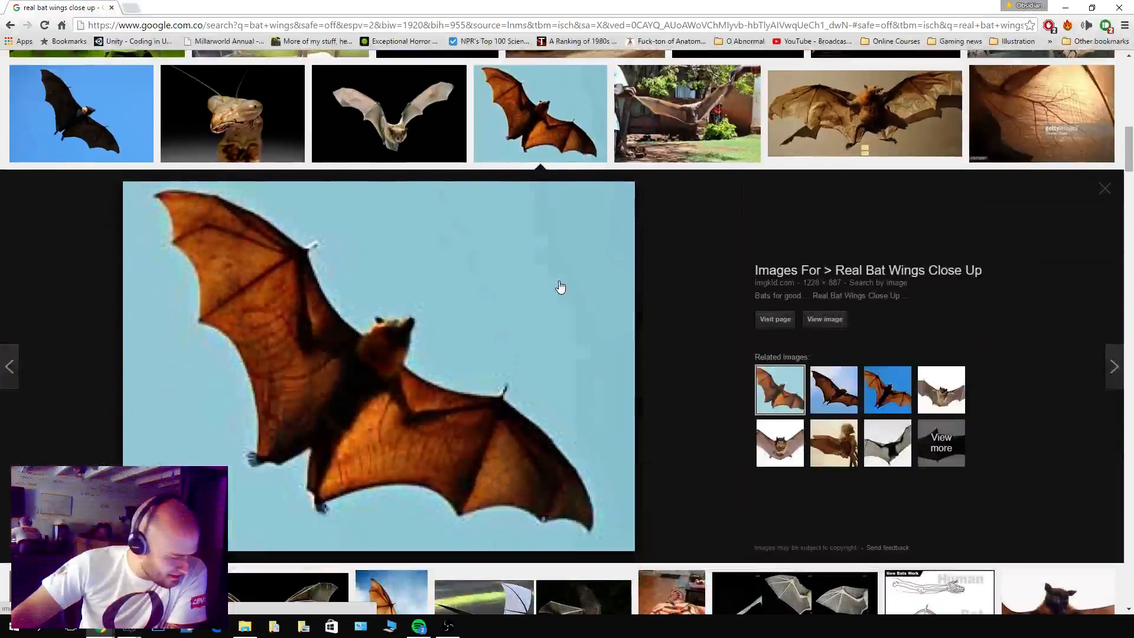
Restrict the "real bat wings close up" image results to large images.
{"action": "scroll", "coordinate": [625, 466], "scroll_direction": "up", "scroll_amount": 10}
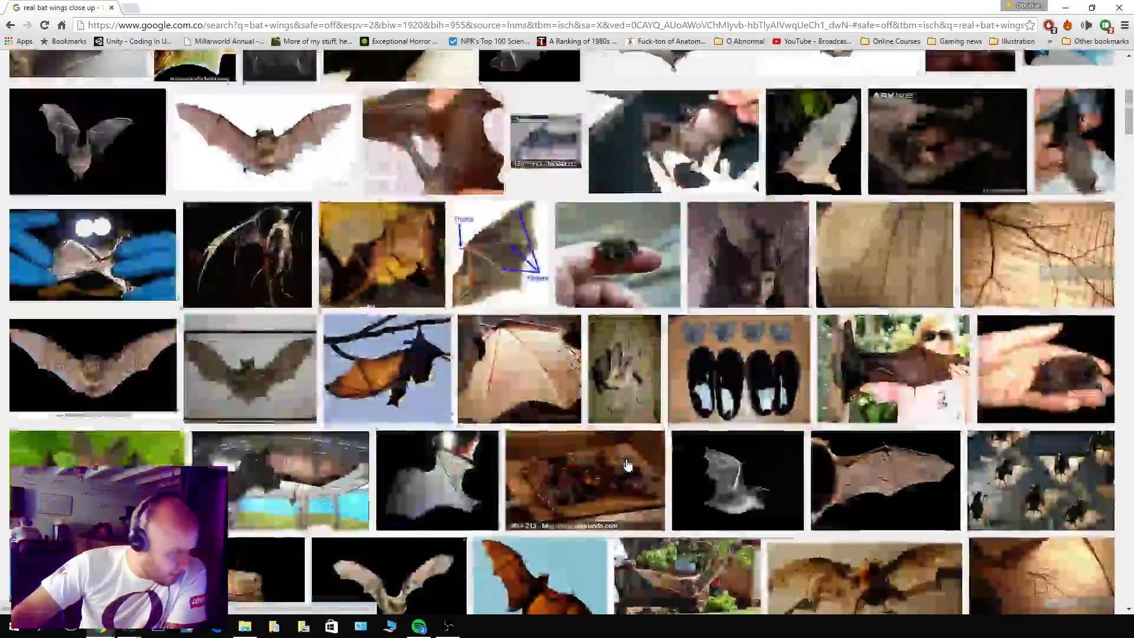
{"action": "scroll", "coordinate": [567, 331], "scroll_direction": "up", "scroll_amount": 3}
{"action": "left_click", "coordinate": [303, 102]}
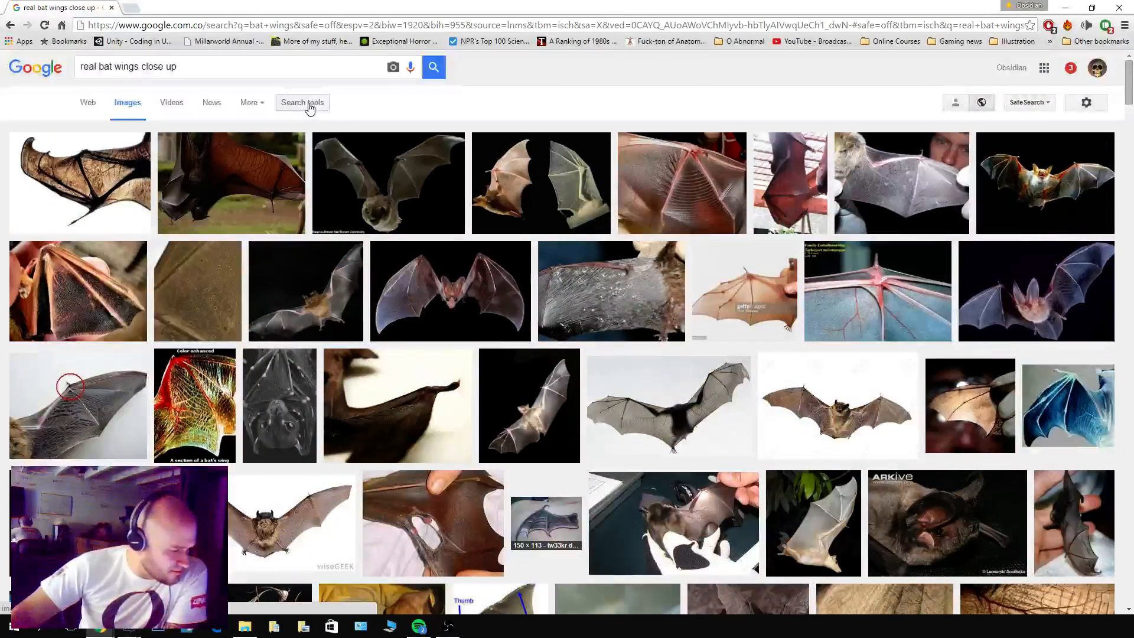
{"action": "left_click", "coordinate": [88, 134]}
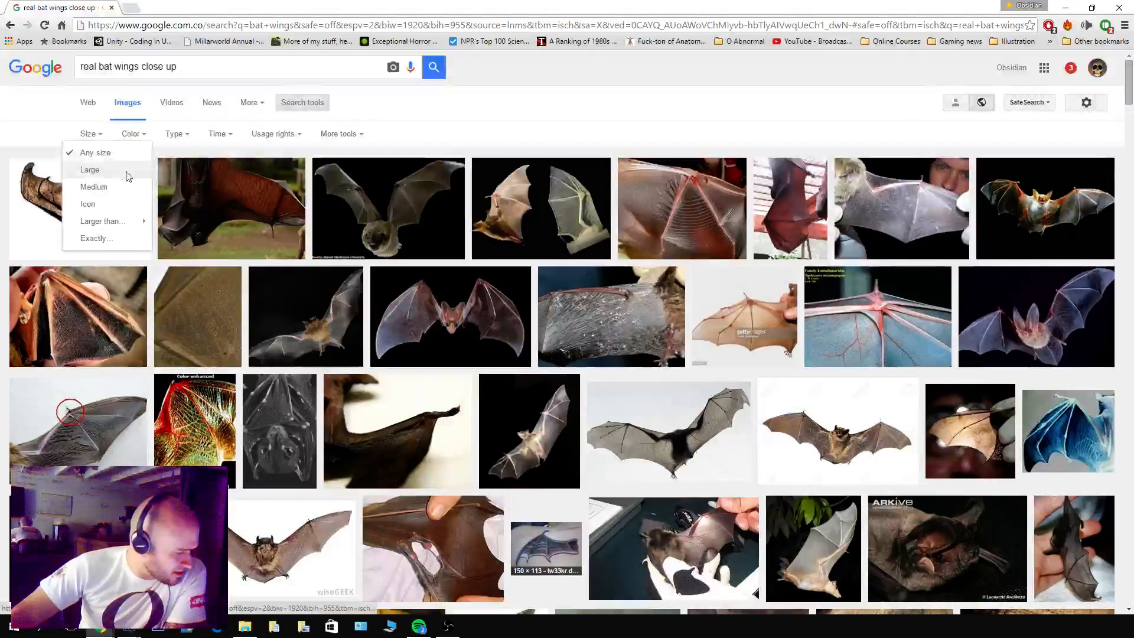
{"action": "left_click", "coordinate": [90, 169]}
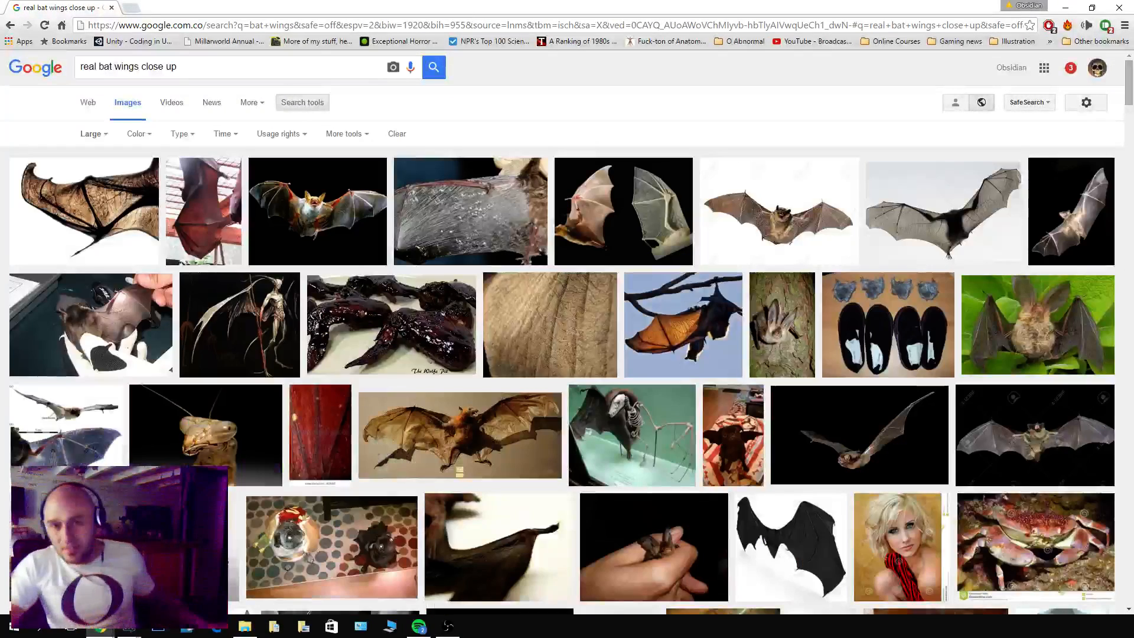
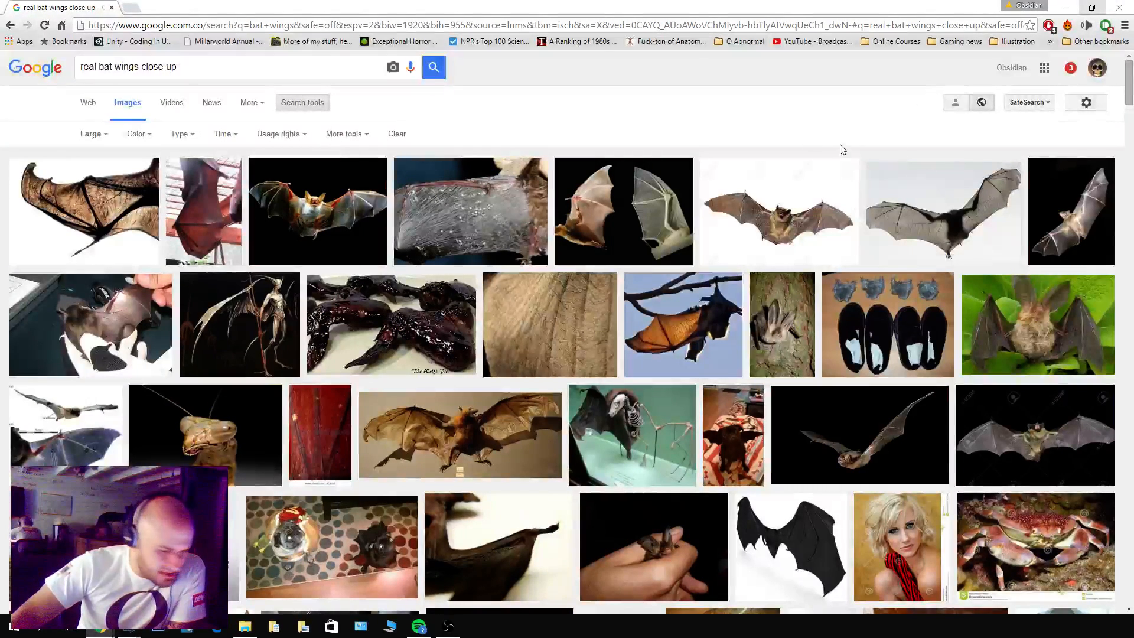
Save the conceptart.org "CHOW #377" photo of the spread translucent bat wings as a reference and preview the Dark Souls Wiki Bat Wing Demon image.
{"action": "left_click", "coordinate": [972, 190]}
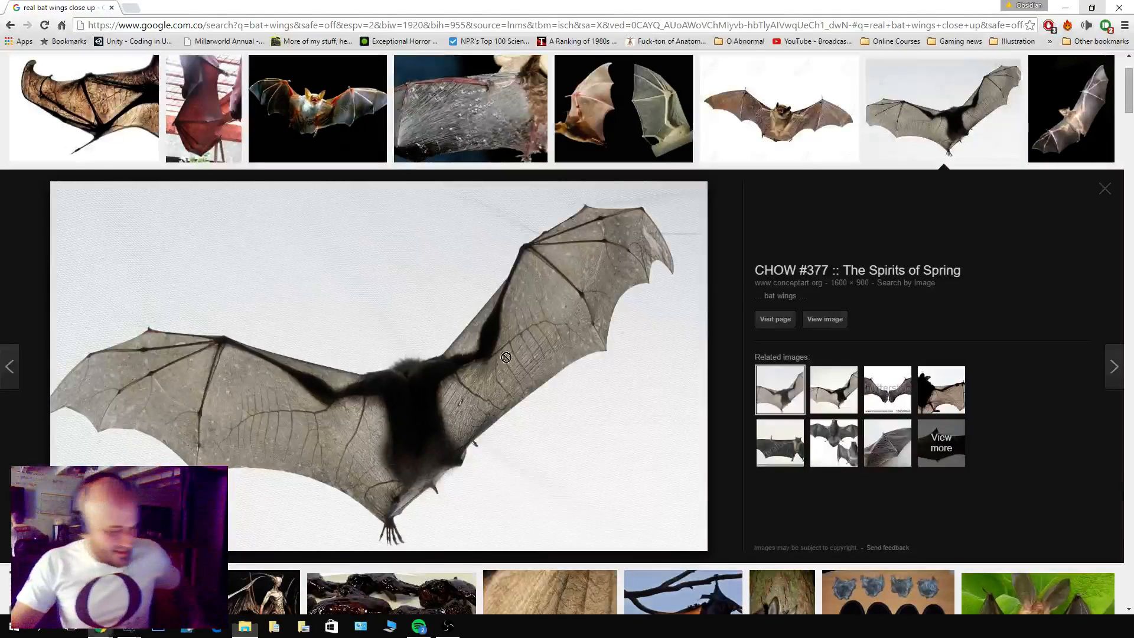
{"action": "left_click_drag", "start_coordinate": [486, 387], "coordinate": [874, 375]}
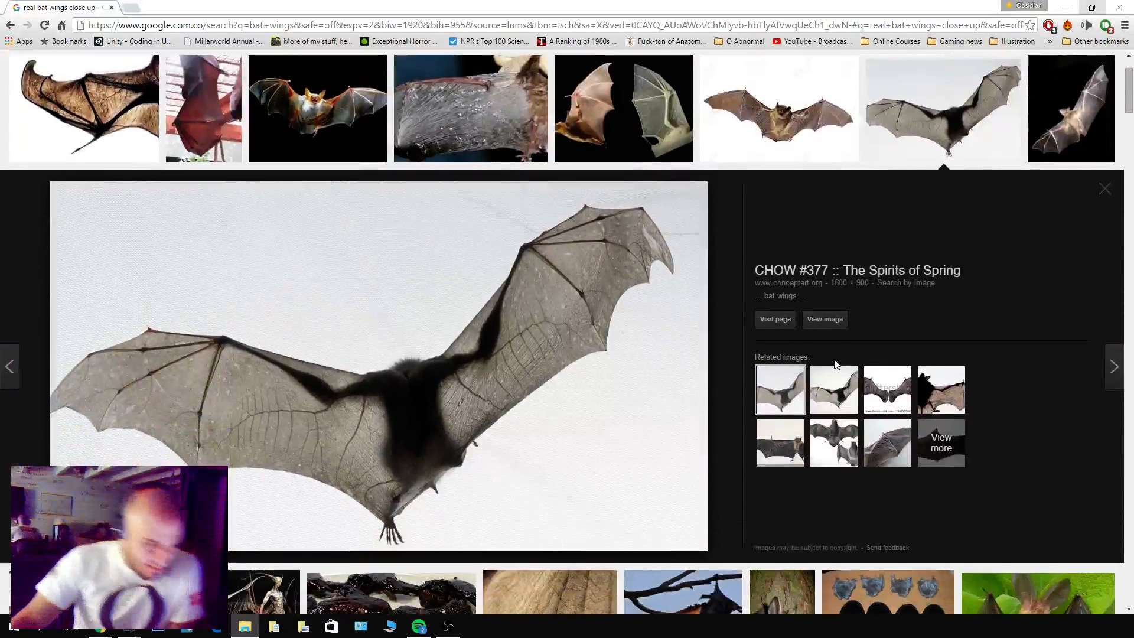
{"action": "scroll", "coordinate": [710, 253], "scroll_direction": "down", "scroll_amount": 2}
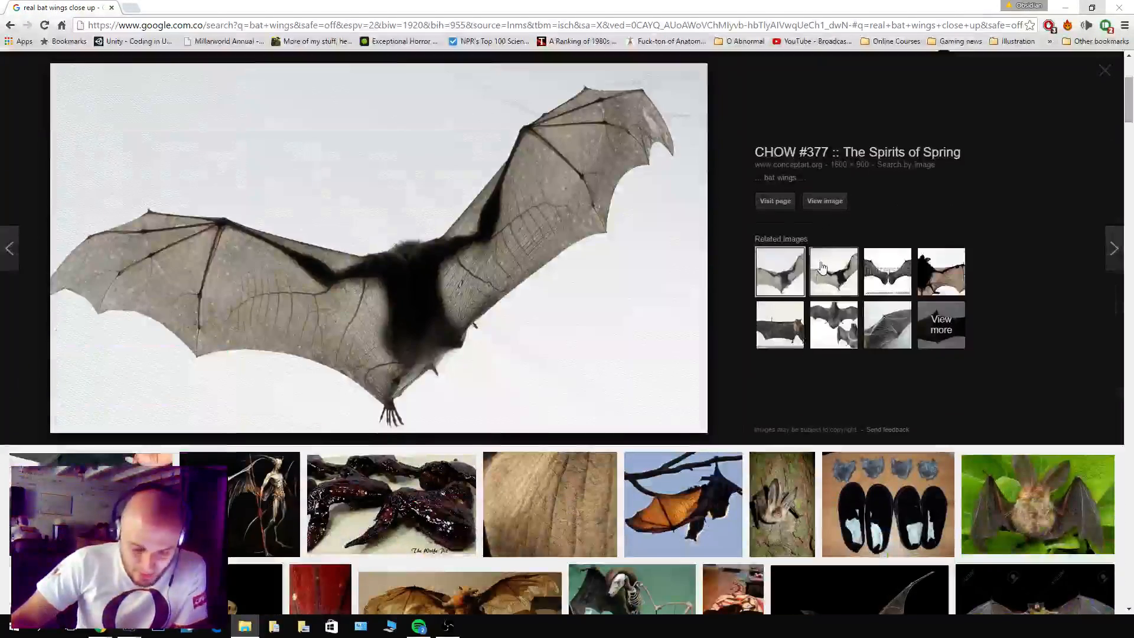
{"action": "scroll", "coordinate": [666, 263], "scroll_direction": "down", "scroll_amount": 2}
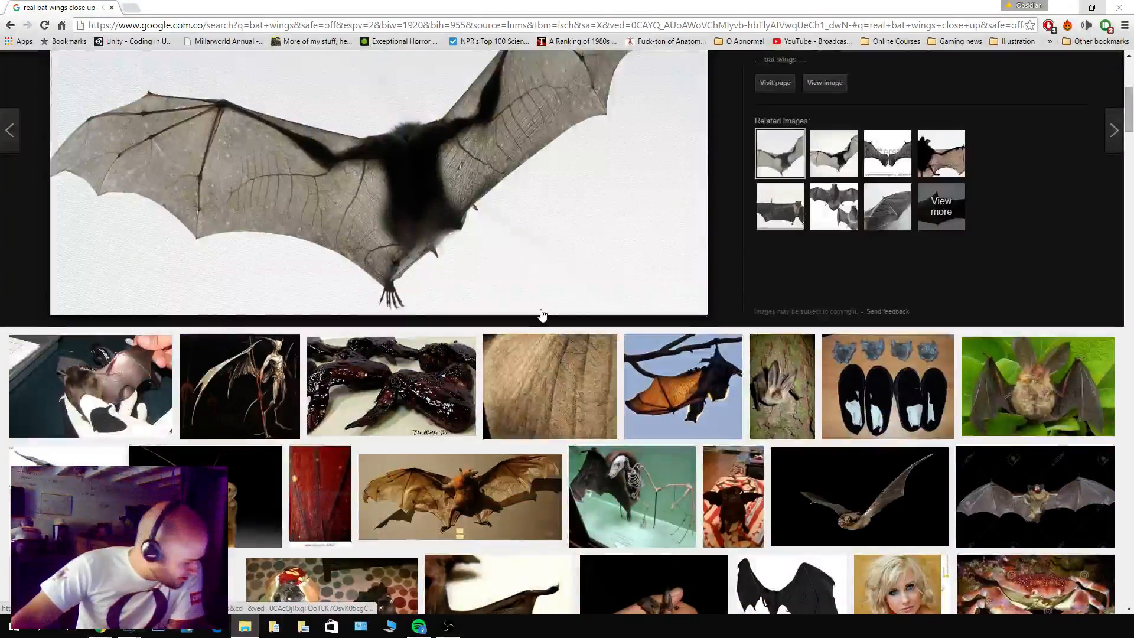
{"action": "left_click", "coordinate": [260, 390]}
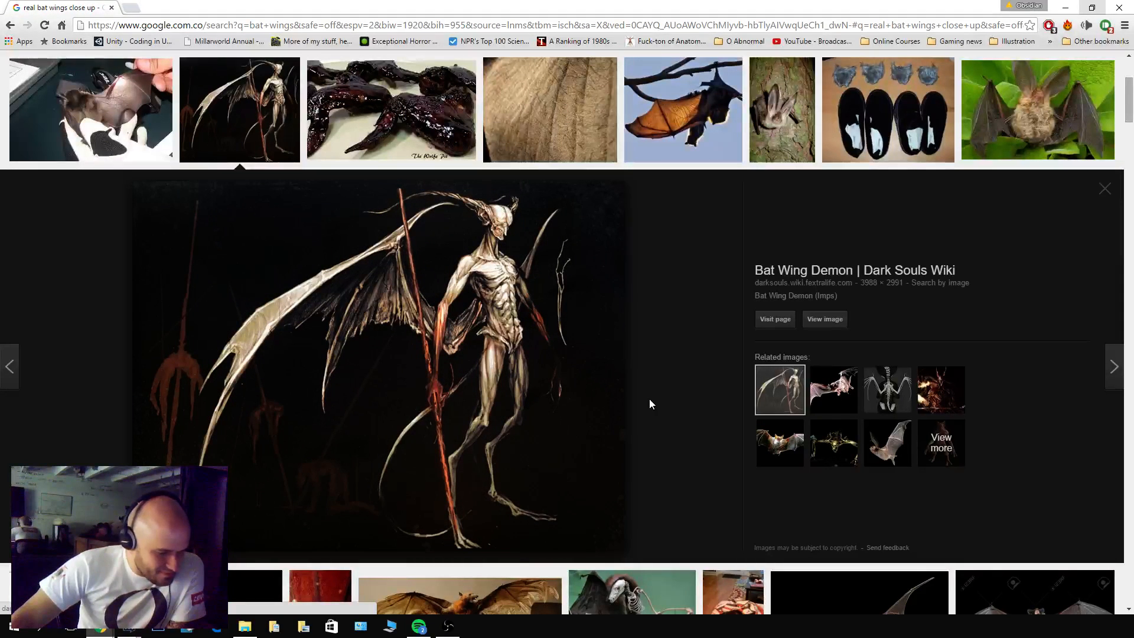
{"action": "scroll", "coordinate": [649, 398], "scroll_direction": "down", "scroll_amount": 5}
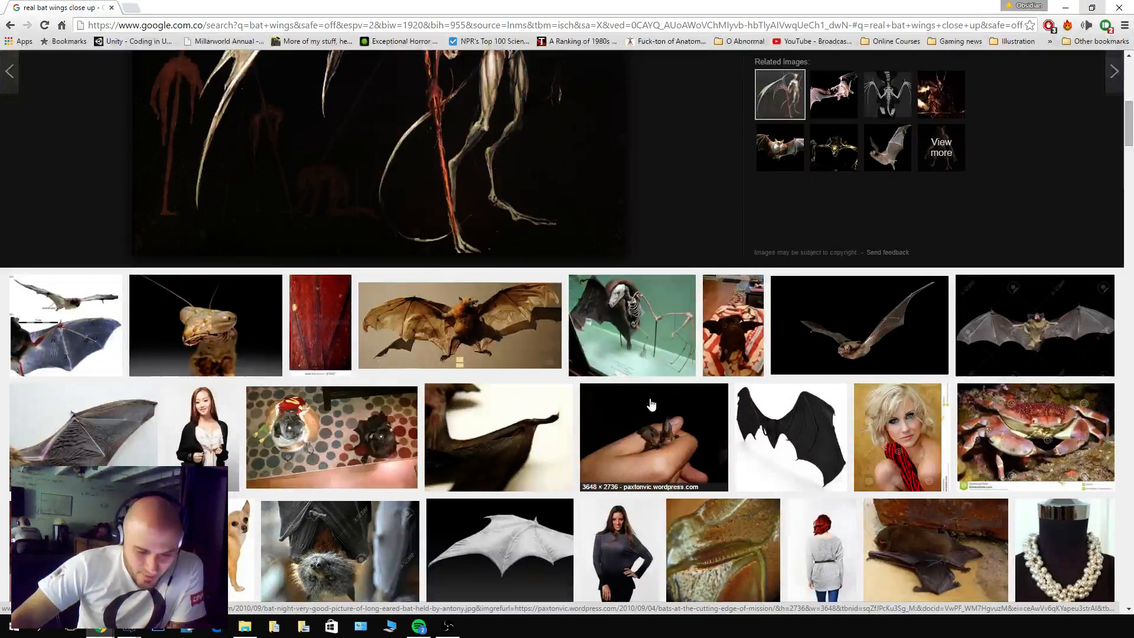
Preview the photo of the pug in bat wings and the imgkid.com photo of the orange bat in flight.
{"action": "left_click", "coordinate": [742, 331]}
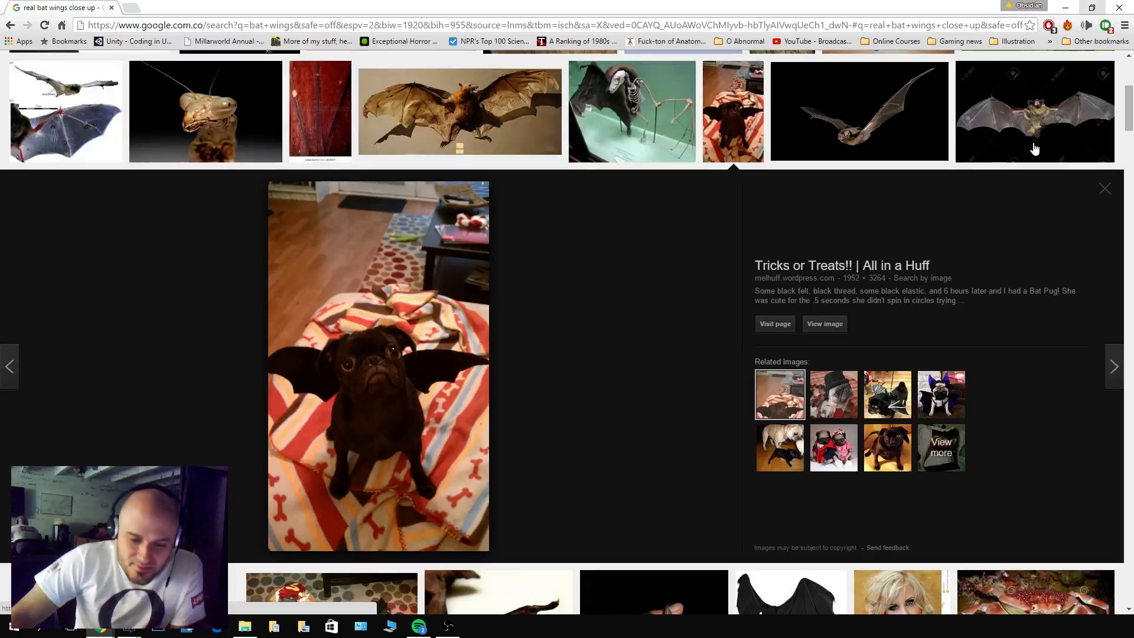
{"action": "scroll", "coordinate": [859, 295], "scroll_direction": "down", "scroll_amount": 4}
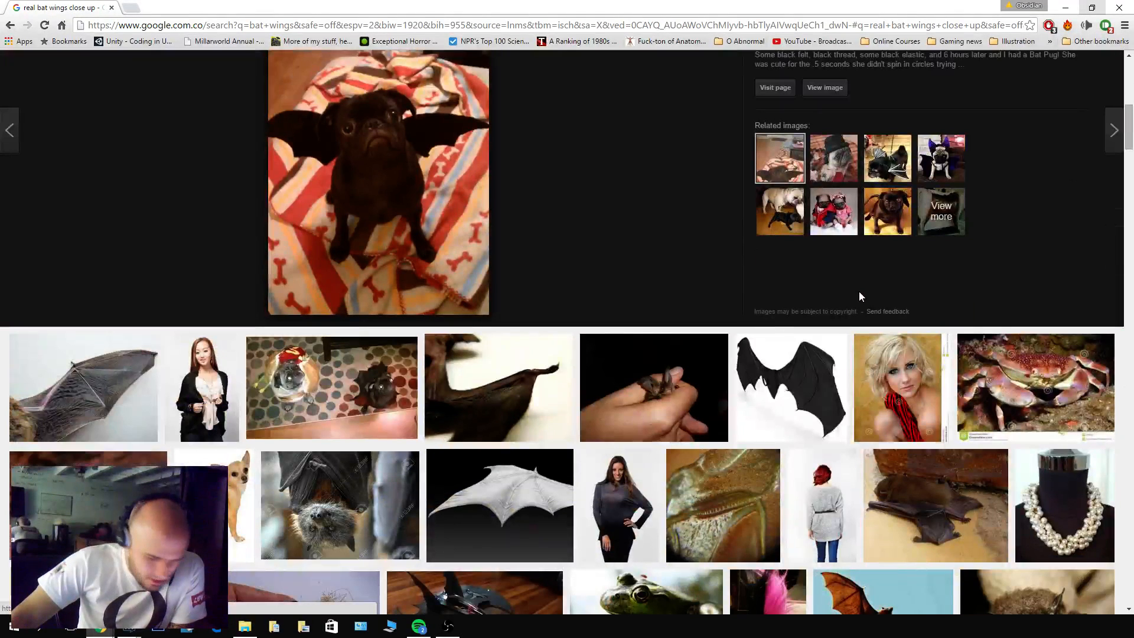
{"action": "scroll", "coordinate": [859, 291], "scroll_direction": "down", "scroll_amount": 3}
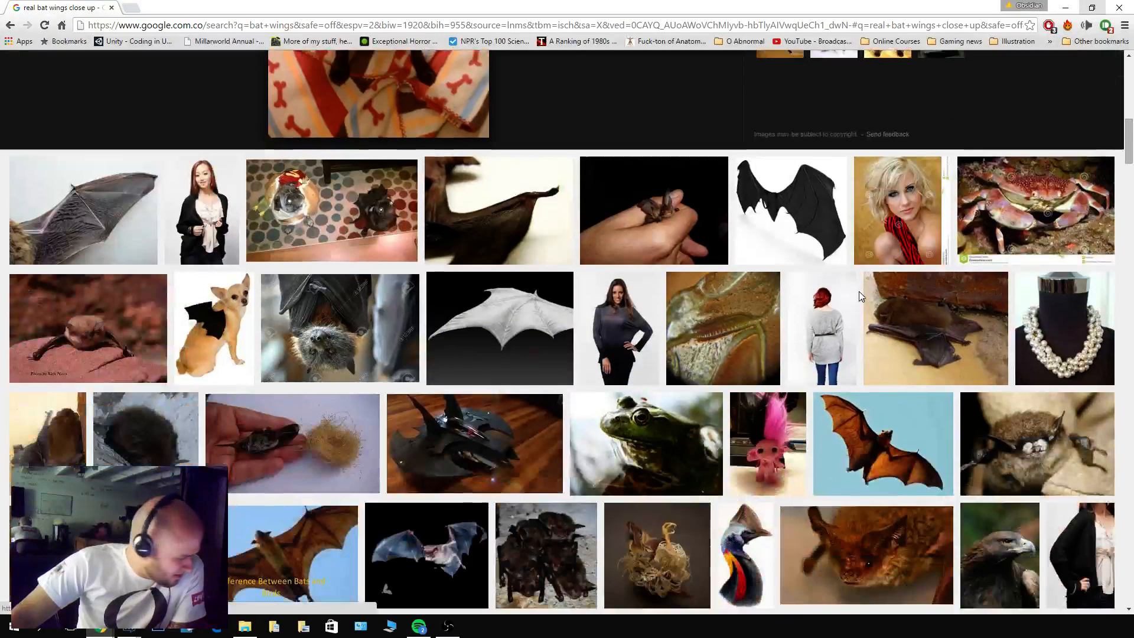
{"action": "scroll", "coordinate": [858, 291], "scroll_direction": "down", "scroll_amount": 2}
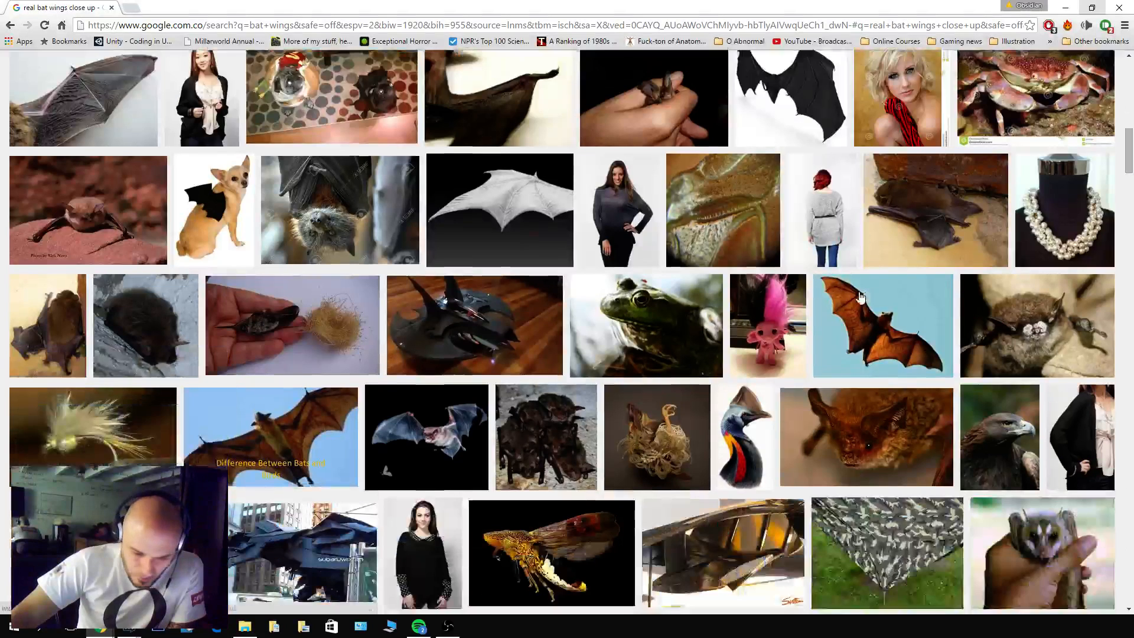
{"action": "left_click", "coordinate": [860, 328]}
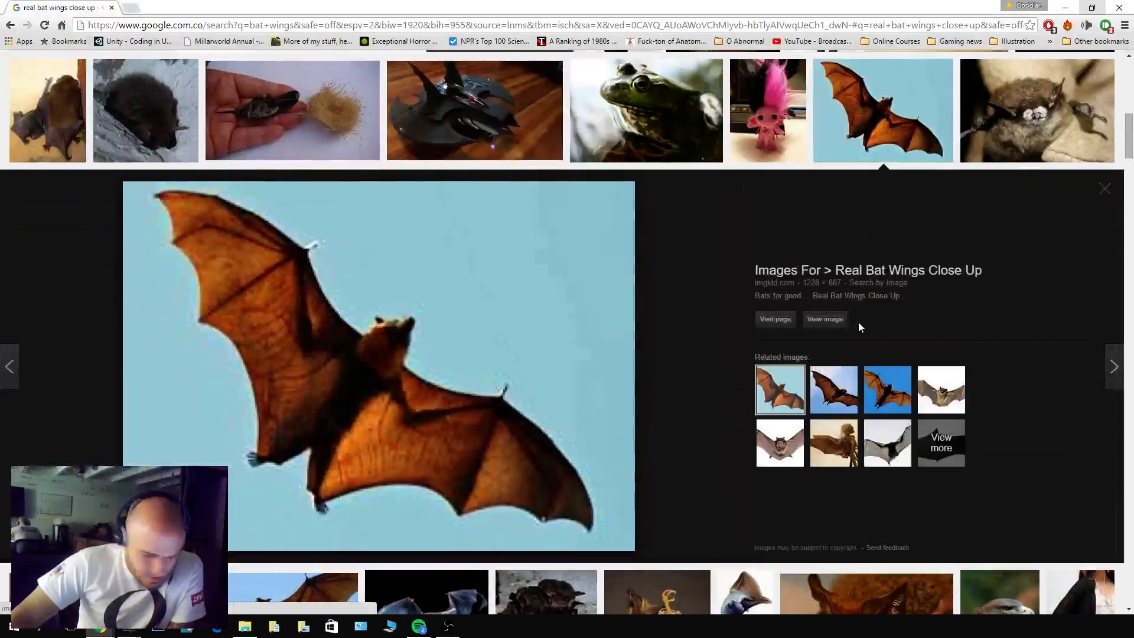
Examine the imgkid.com bat's wing membrane and browse the remaining large image results for more close-up bat wing references.
{"action": "scroll", "coordinate": [592, 394], "scroll_direction": "up", "scroll_amount": 2}
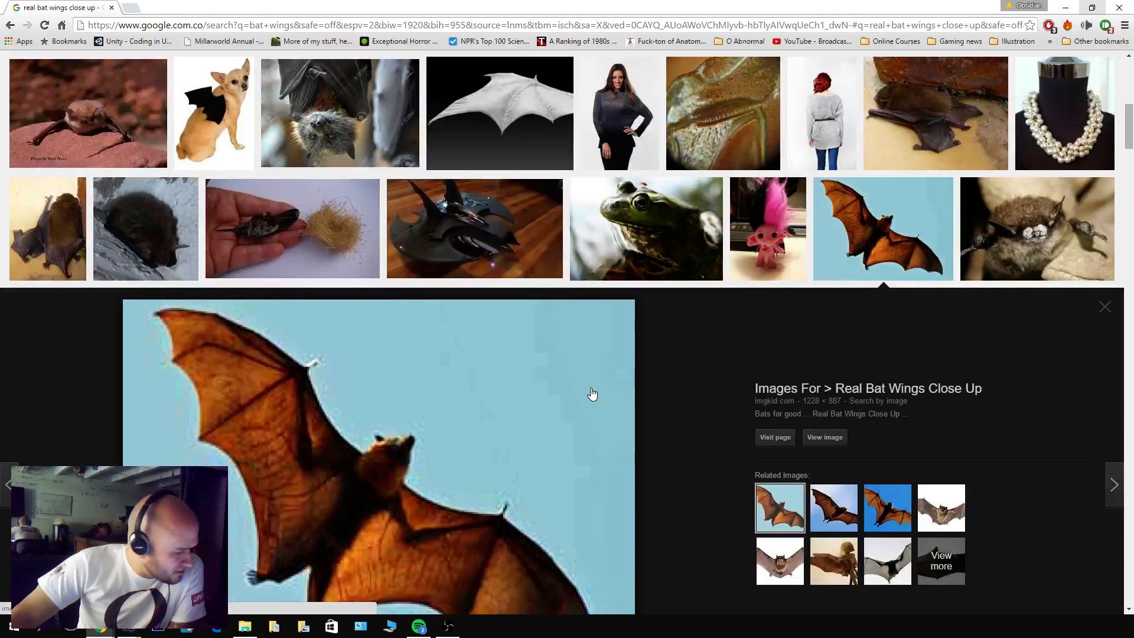
{"action": "scroll", "coordinate": [592, 394], "scroll_direction": "down", "scroll_amount": 6}
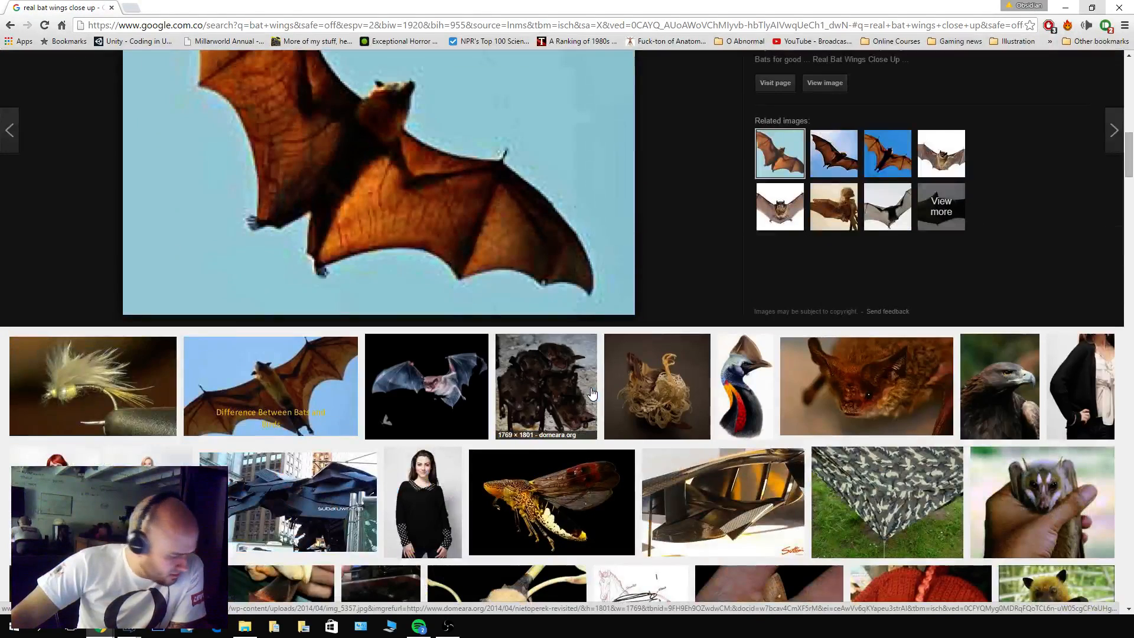
{"action": "scroll", "coordinate": [592, 394], "scroll_direction": "up", "scroll_amount": 5}
{"action": "scroll", "coordinate": [590, 392], "scroll_direction": "down", "scroll_amount": 6}
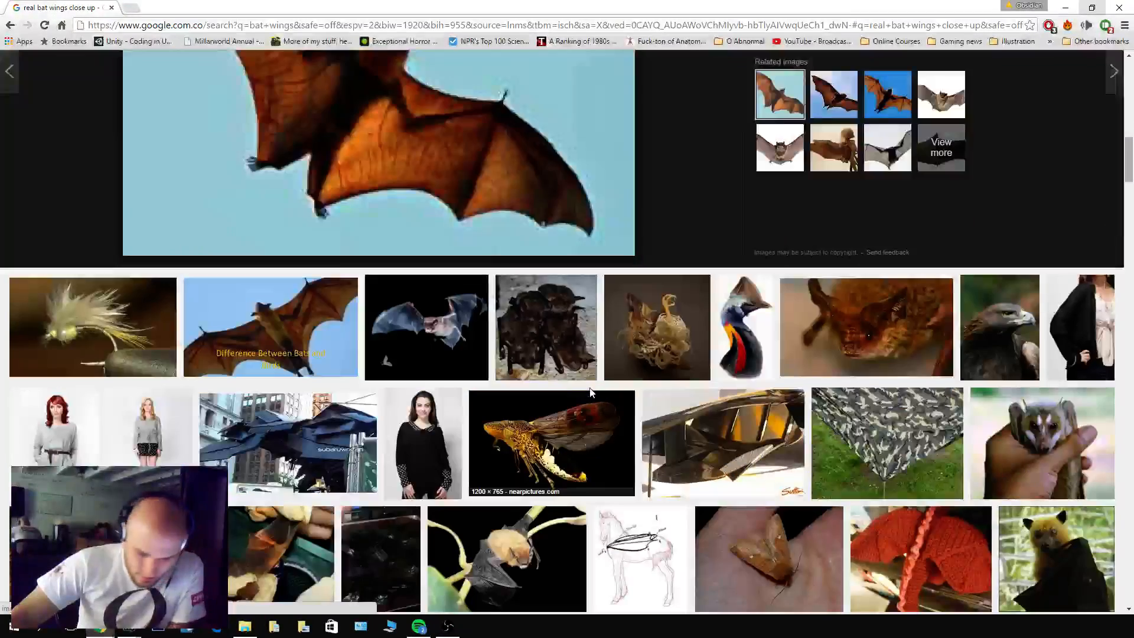
{"action": "scroll", "coordinate": [591, 393], "scroll_direction": "down", "scroll_amount": 4}
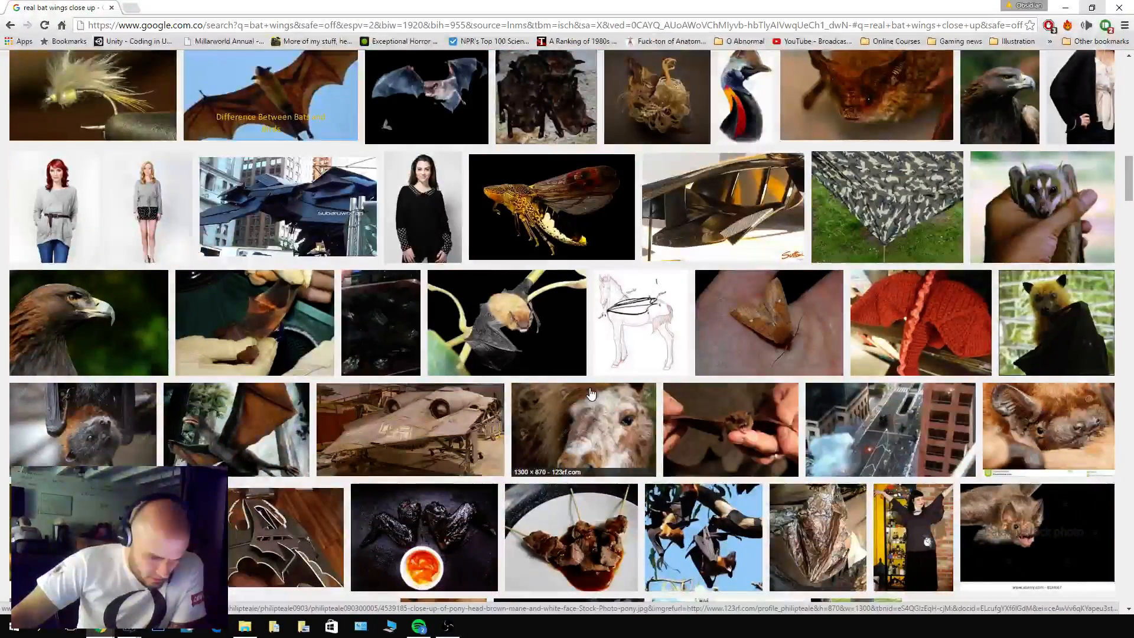
{"action": "scroll", "coordinate": [590, 392], "scroll_direction": "down", "scroll_amount": 3}
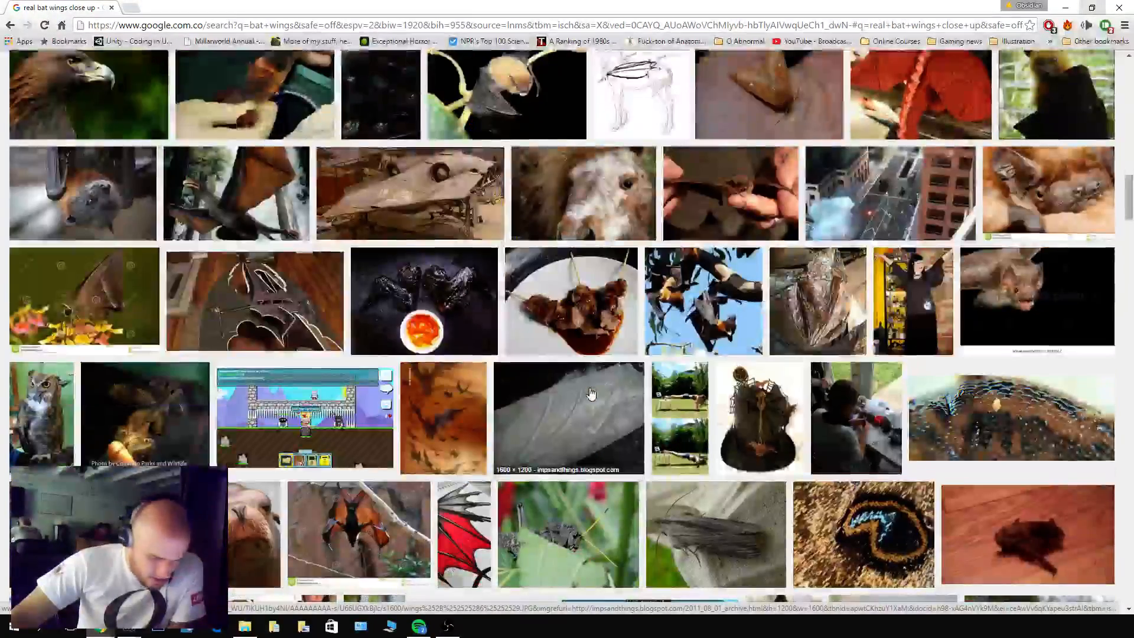
{"action": "scroll", "coordinate": [591, 393], "scroll_direction": "down", "scroll_amount": 5}
{"action": "scroll", "coordinate": [591, 393], "scroll_direction": "down", "scroll_amount": 2}
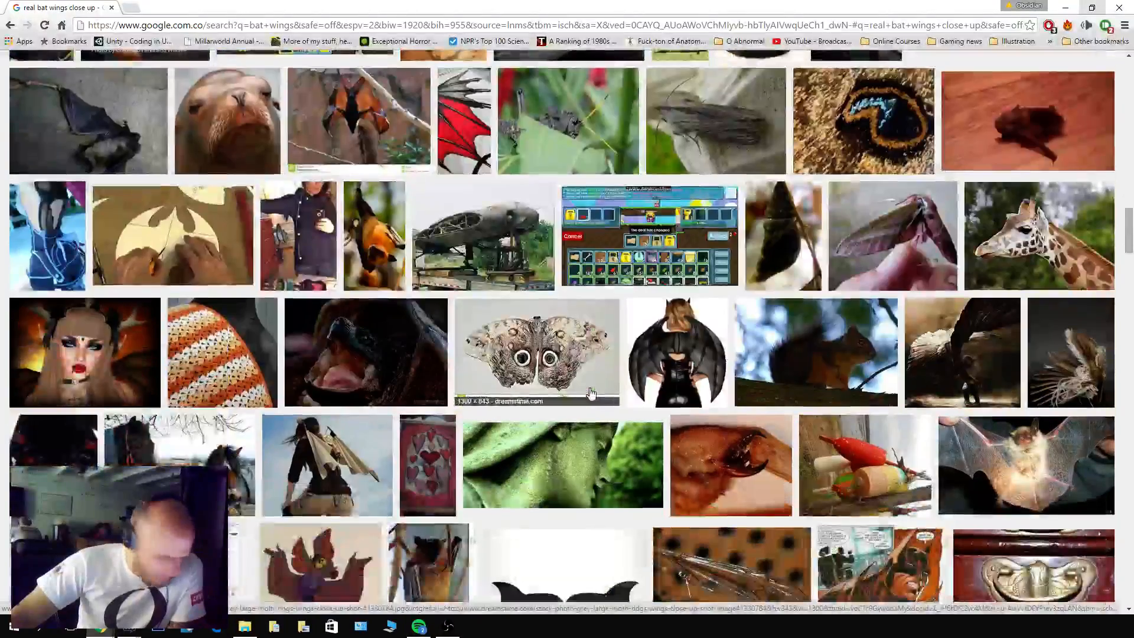
{"action": "scroll", "coordinate": [589, 394], "scroll_direction": "down", "scroll_amount": 5}
{"action": "scroll", "coordinate": [587, 393], "scroll_direction": "down", "scroll_amount": 4}
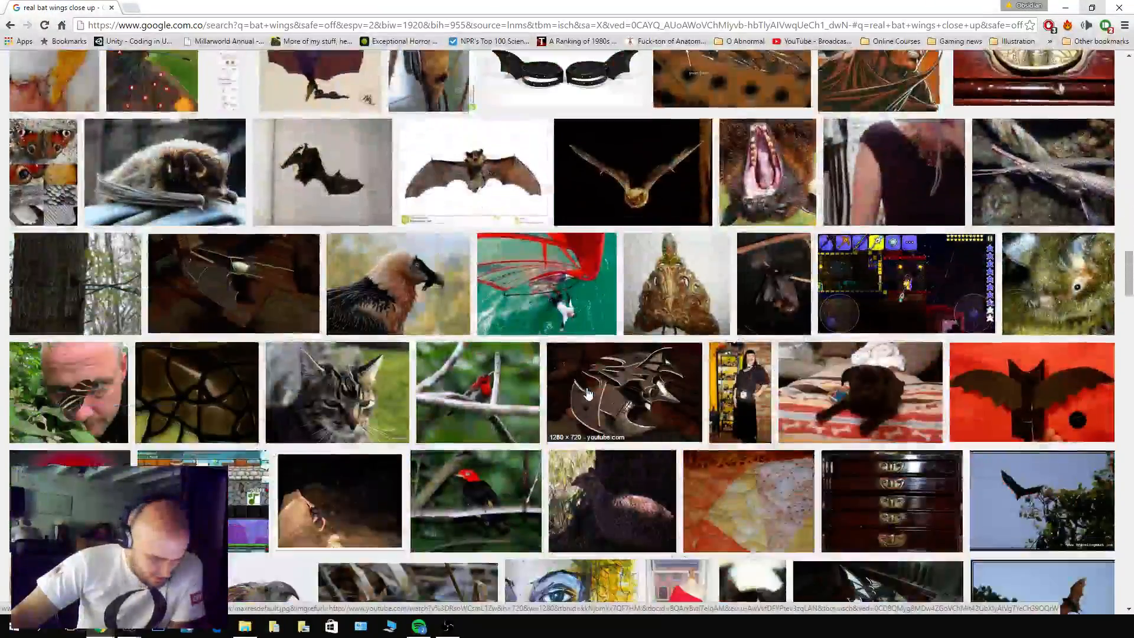
{"action": "scroll", "coordinate": [587, 393], "scroll_direction": "down", "scroll_amount": 4}
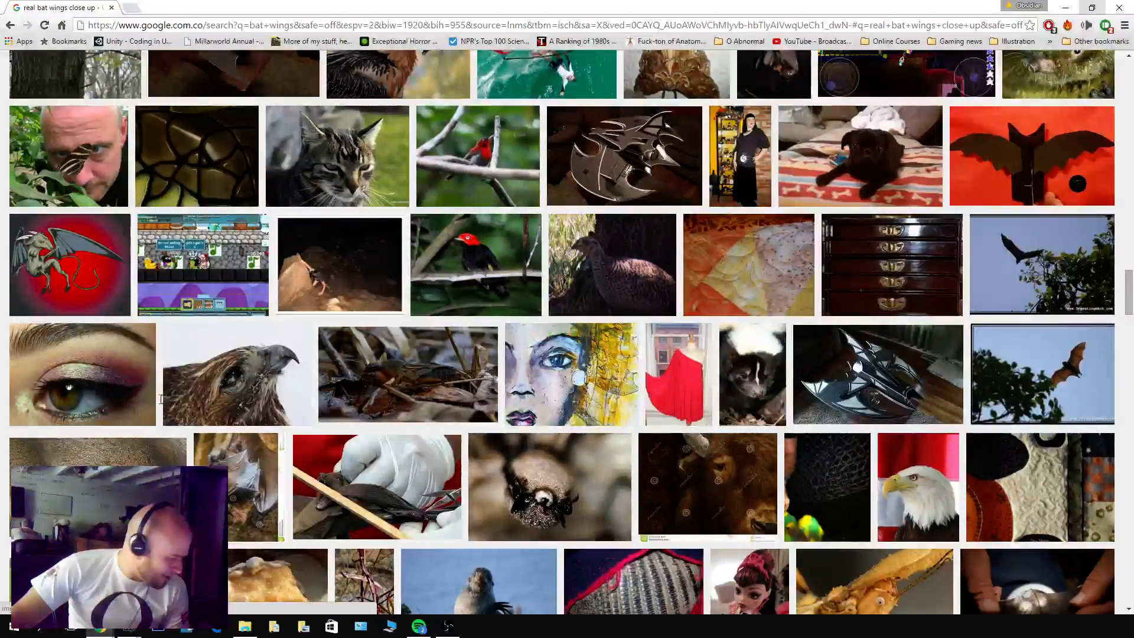
{"action": "scroll", "coordinate": [161, 407], "scroll_direction": "down", "scroll_amount": 3}
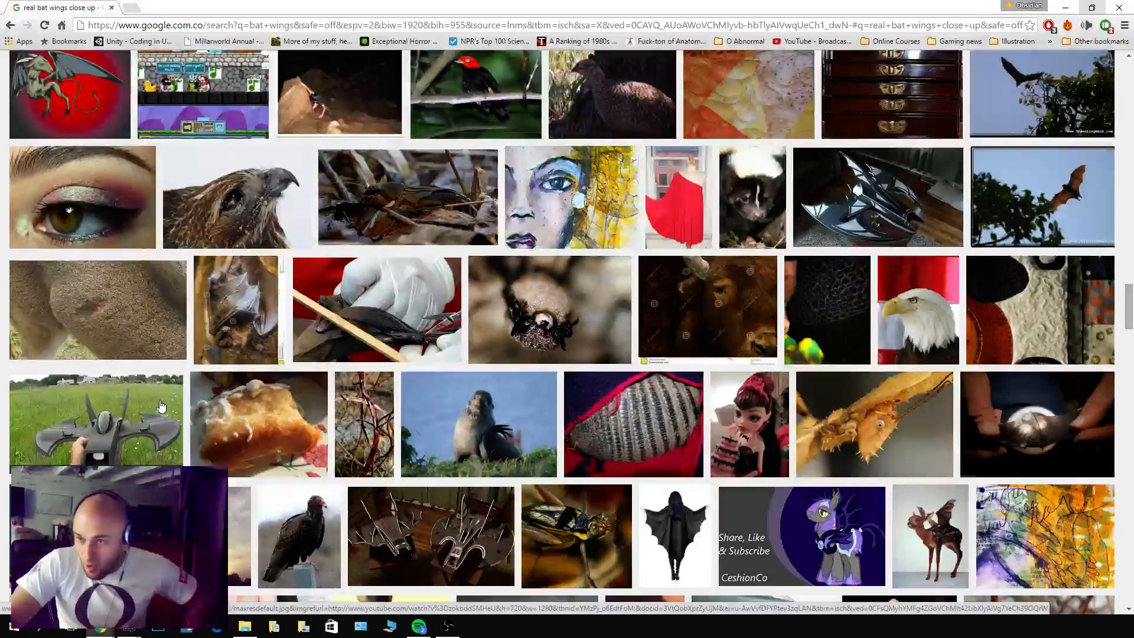
{"action": "scroll", "coordinate": [160, 407], "scroll_direction": "down", "scroll_amount": 3}
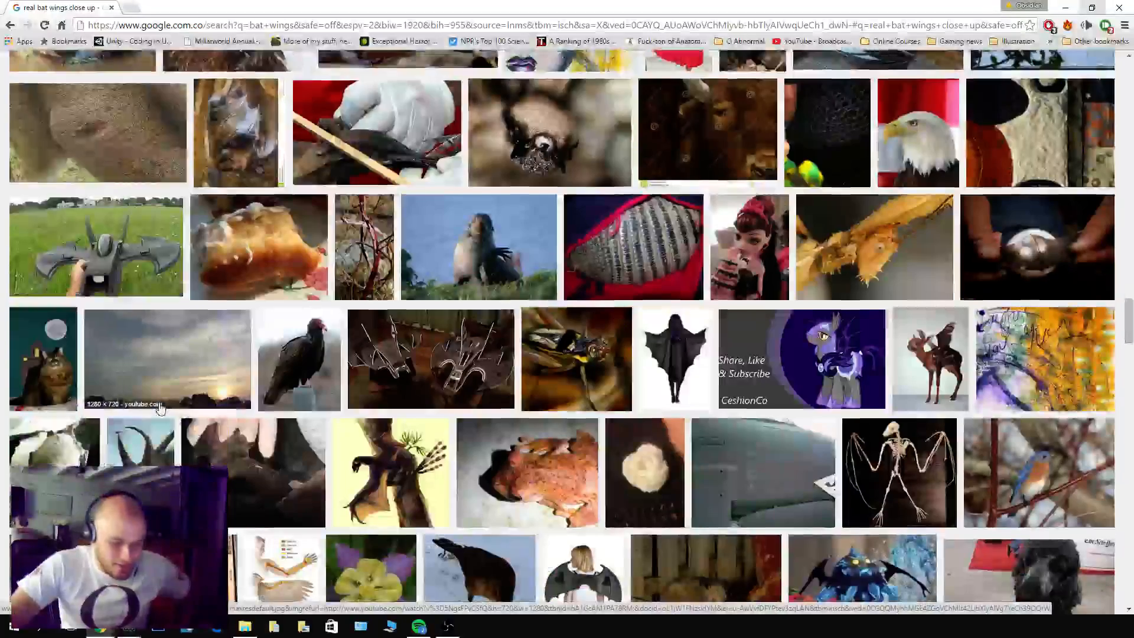
{"action": "scroll", "coordinate": [162, 408], "scroll_direction": "down", "scroll_amount": 4}
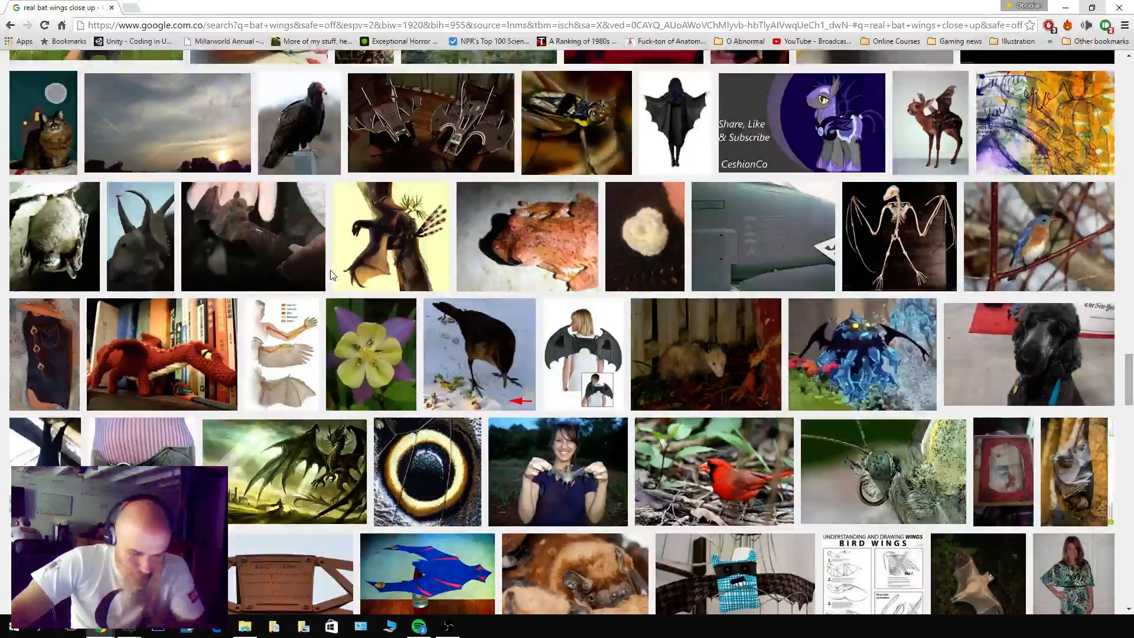
{"action": "scroll", "coordinate": [332, 274], "scroll_direction": "down", "scroll_amount": 4}
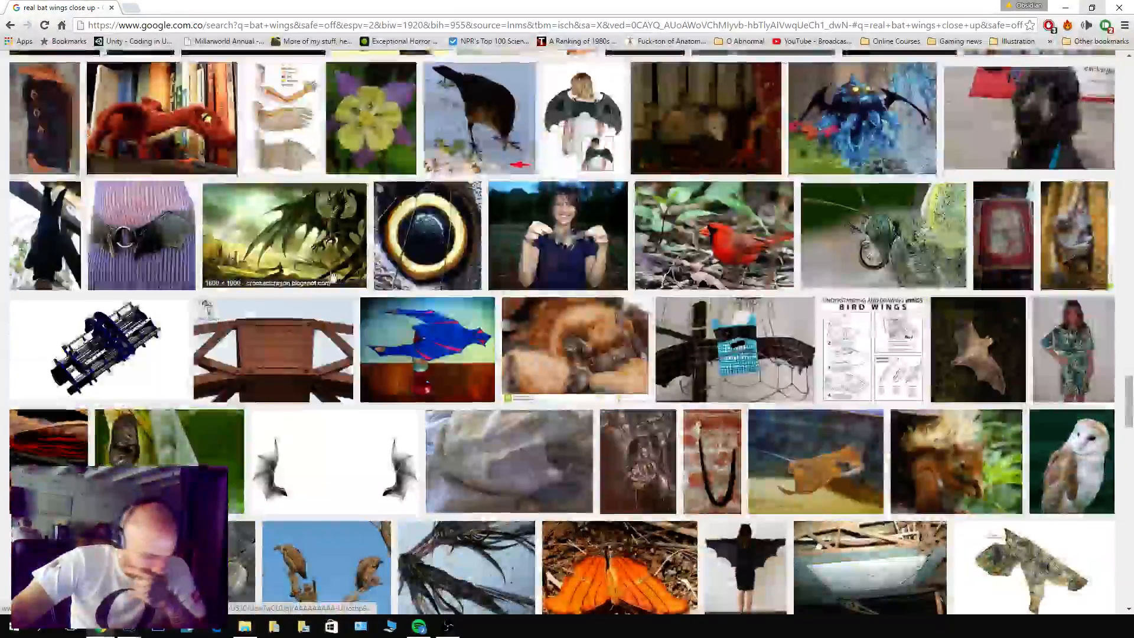
{"action": "scroll", "coordinate": [333, 276], "scroll_direction": "down", "scroll_amount": 3}
{"action": "scroll", "coordinate": [333, 279], "scroll_direction": "down", "scroll_amount": 4}
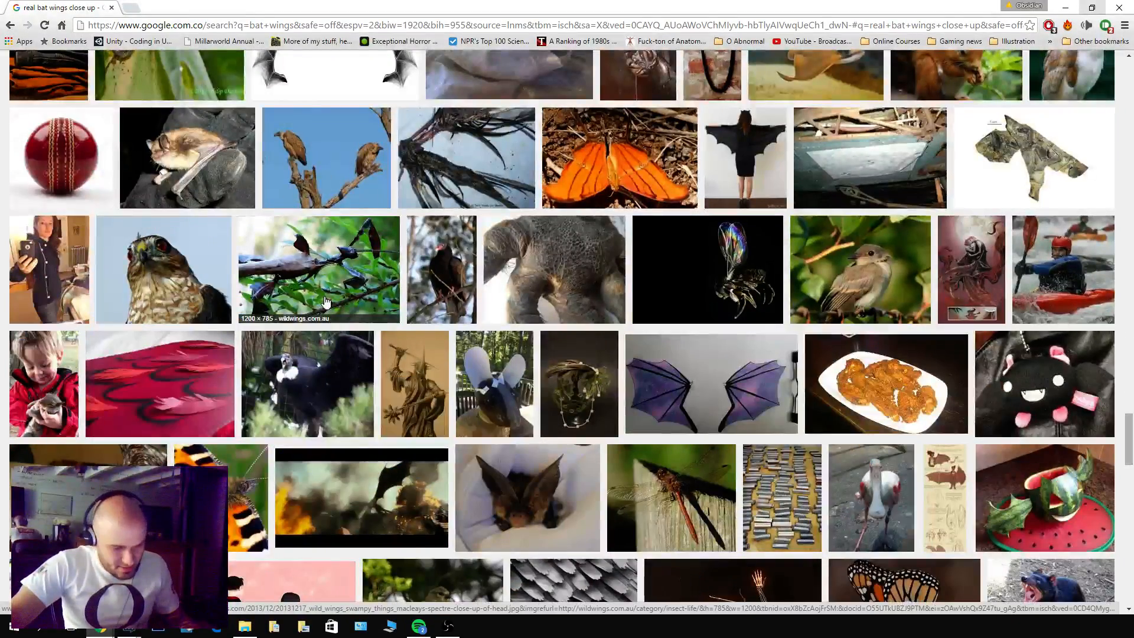
Return to the original "bat wings" image results and enter "torn" in the search query.
{"action": "key", "text": "alt+Left"}
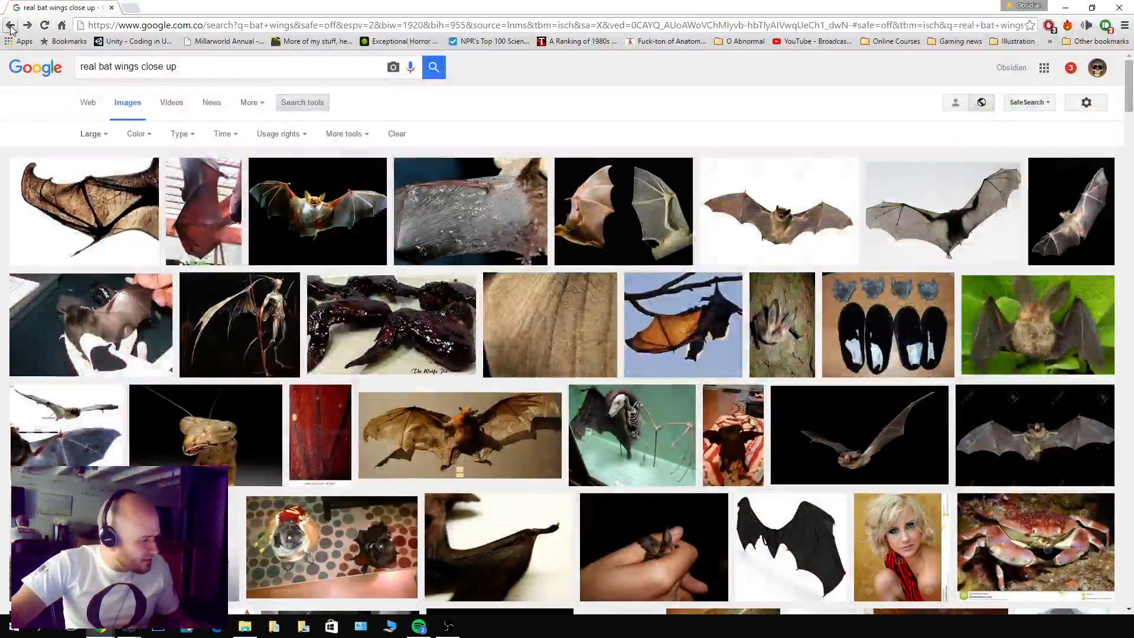
{"action": "left_click", "coordinate": [12, 30]}
{"action": "scroll", "coordinate": [245, 269], "scroll_direction": "up", "scroll_amount": 12}
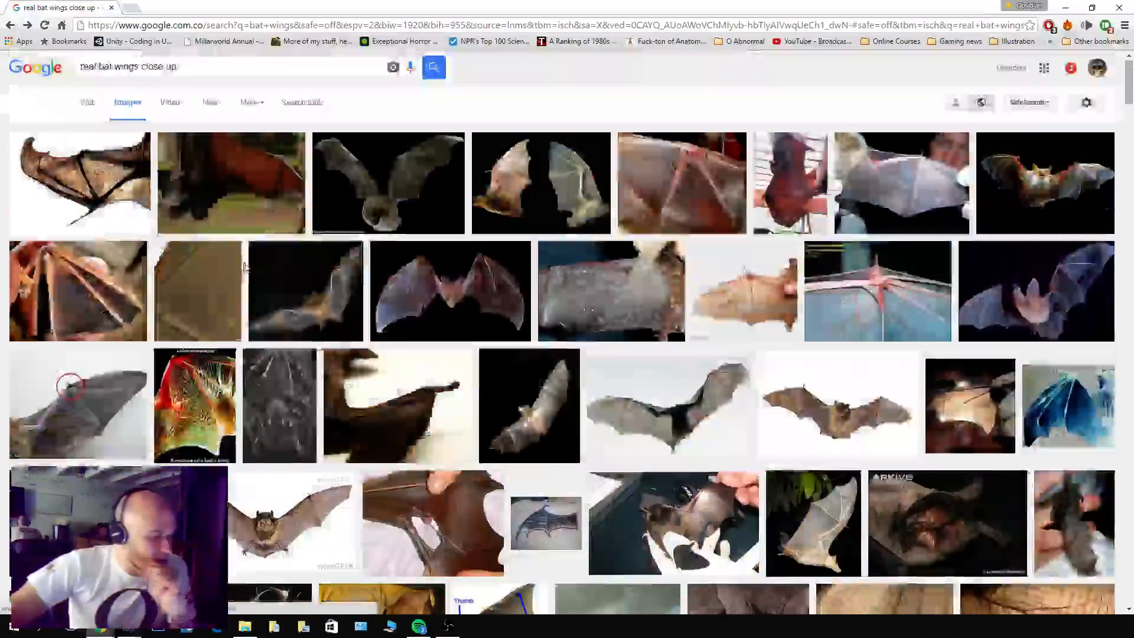
{"action": "left_click", "coordinate": [10, 28]}
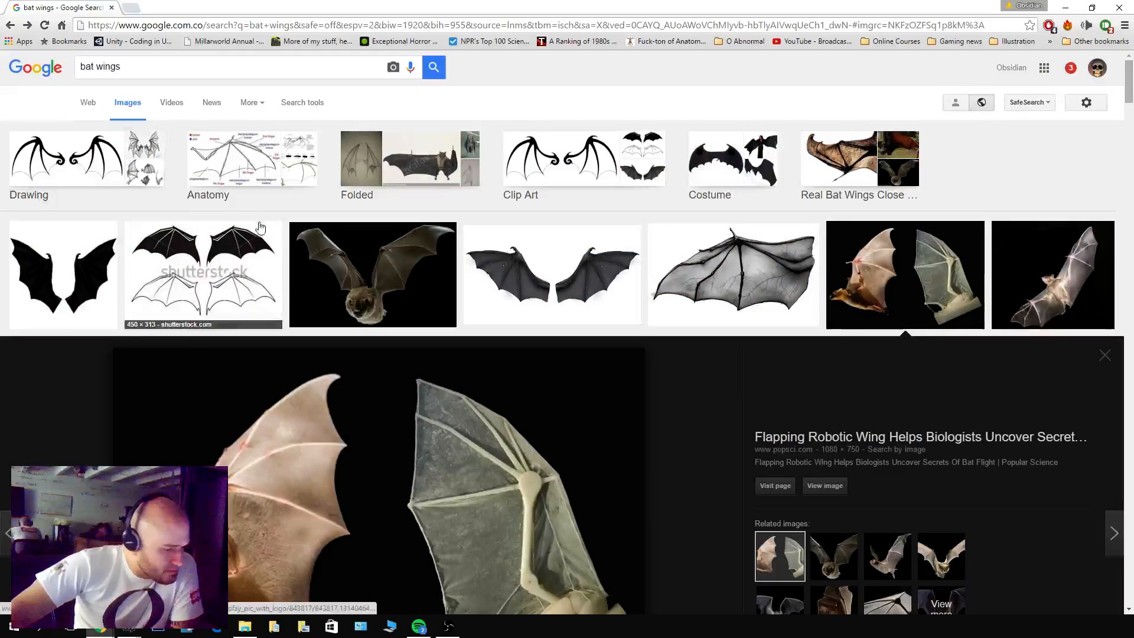
{"action": "left_click", "coordinate": [144, 61]}
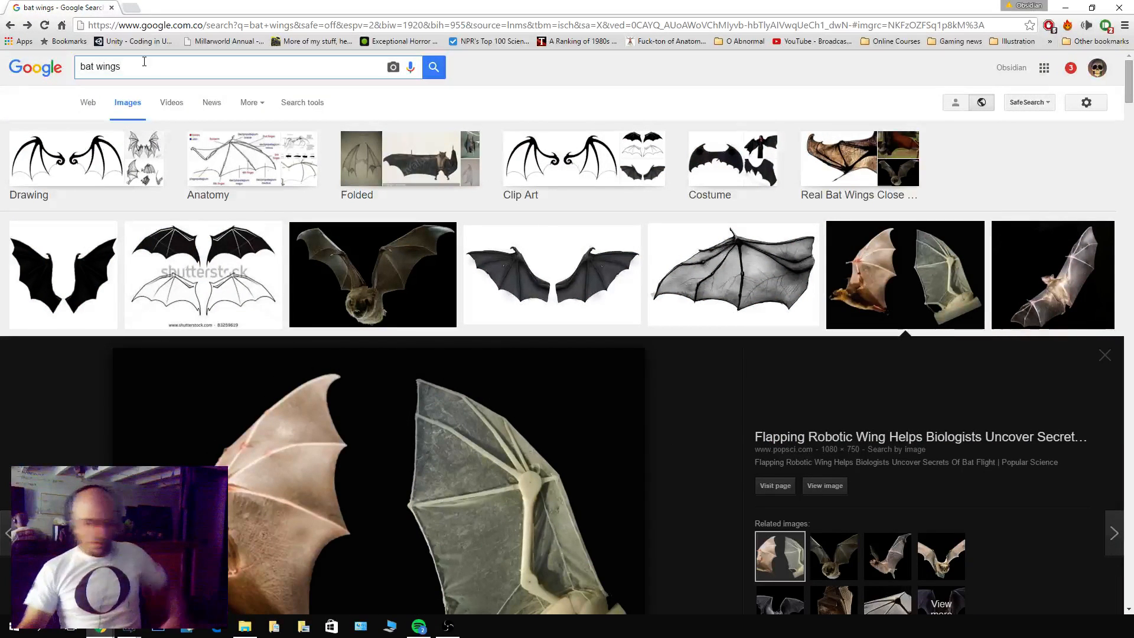
{"action": "type", "text": "torn"}
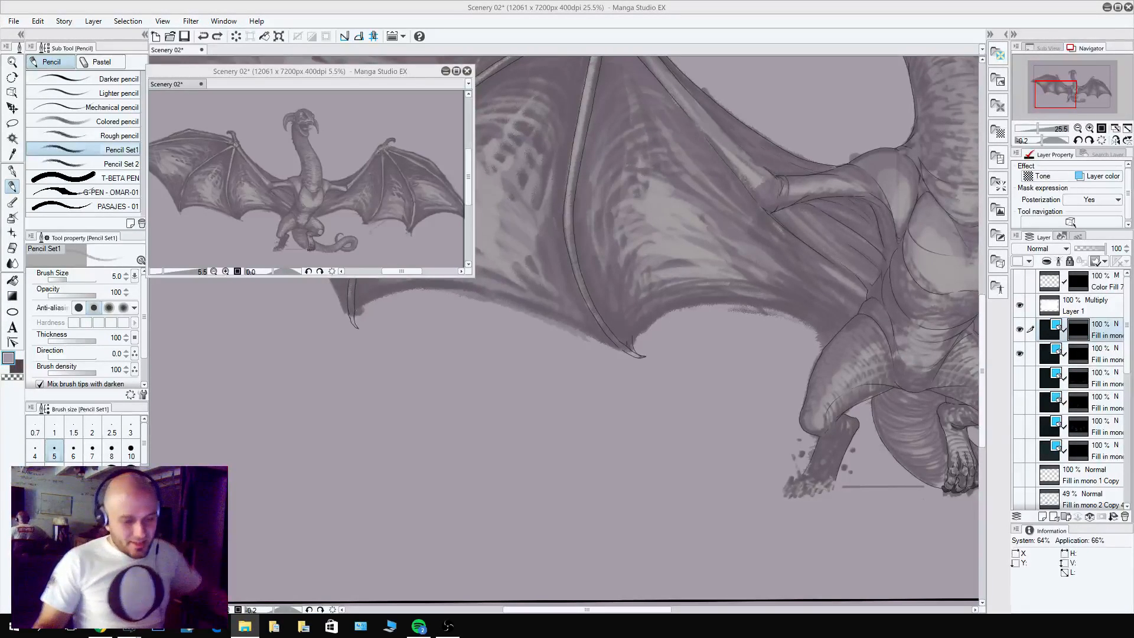
Pencil the inner stretch of the left wing's lower membrane edge, starting where it meets the dragon's thigh.
{"action": "mouse_move", "coordinate": [817, 330]}
{"action": "left_mouse_down"}
{"action": "mouse_move", "coordinate": [822, 319]}
{"action": "mouse_move", "coordinate": [889, 322]}
{"action": "left_mouse_up"}
{"action": "key", "text": "c"}
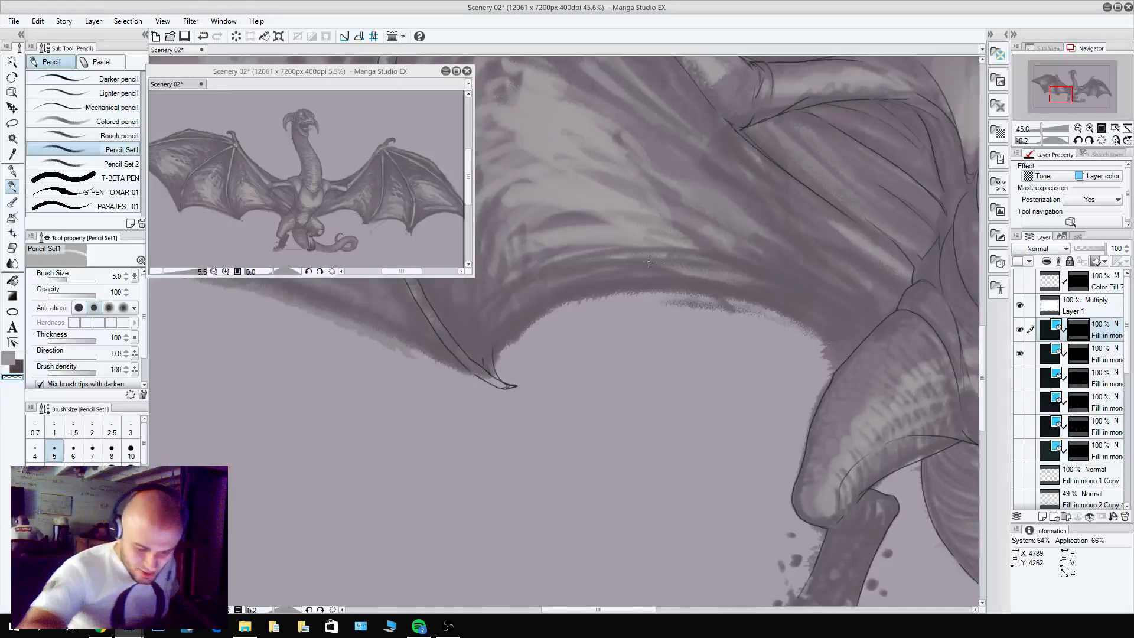
{"action": "key", "text": "c"}
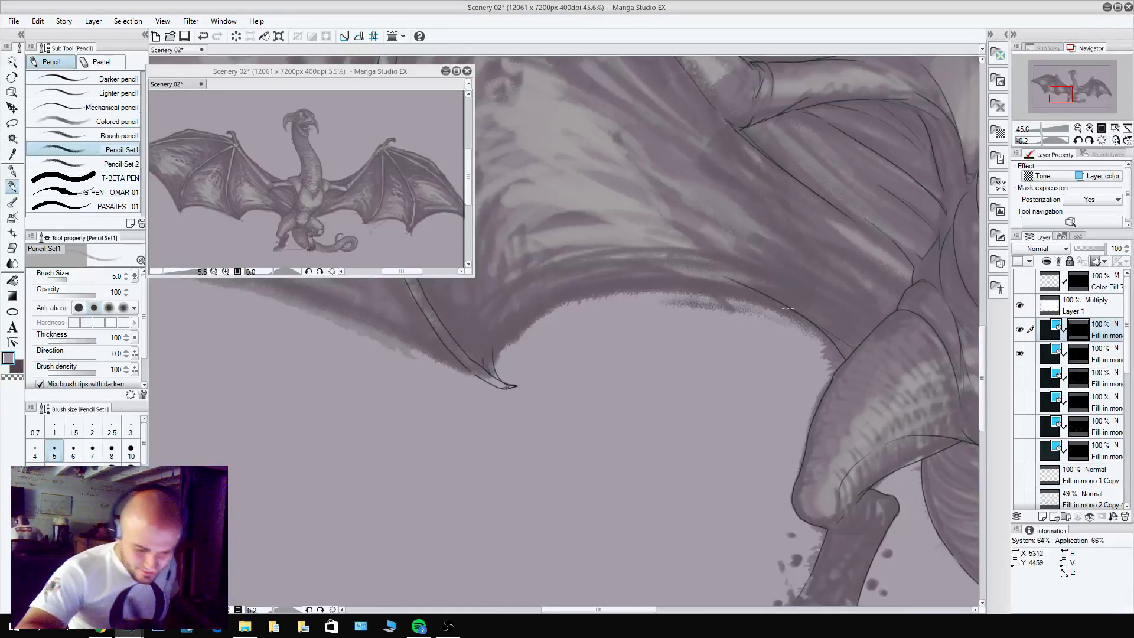
{"action": "key", "text": "ctrl+z"}
{"action": "mouse_move", "coordinate": [831, 334]}
{"action": "left_mouse_down"}
{"action": "mouse_move", "coordinate": [865, 360]}
{"action": "mouse_move", "coordinate": [645, 237]}
{"action": "mouse_move", "coordinate": [771, 290]}
{"action": "mouse_move", "coordinate": [848, 345]}
{"action": "mouse_move", "coordinate": [727, 275]}
{"action": "mouse_move", "coordinate": [870, 354]}
{"action": "mouse_move", "coordinate": [809, 317]}
{"action": "left_mouse_up"}
{"action": "key", "text": "ctrl+z"}
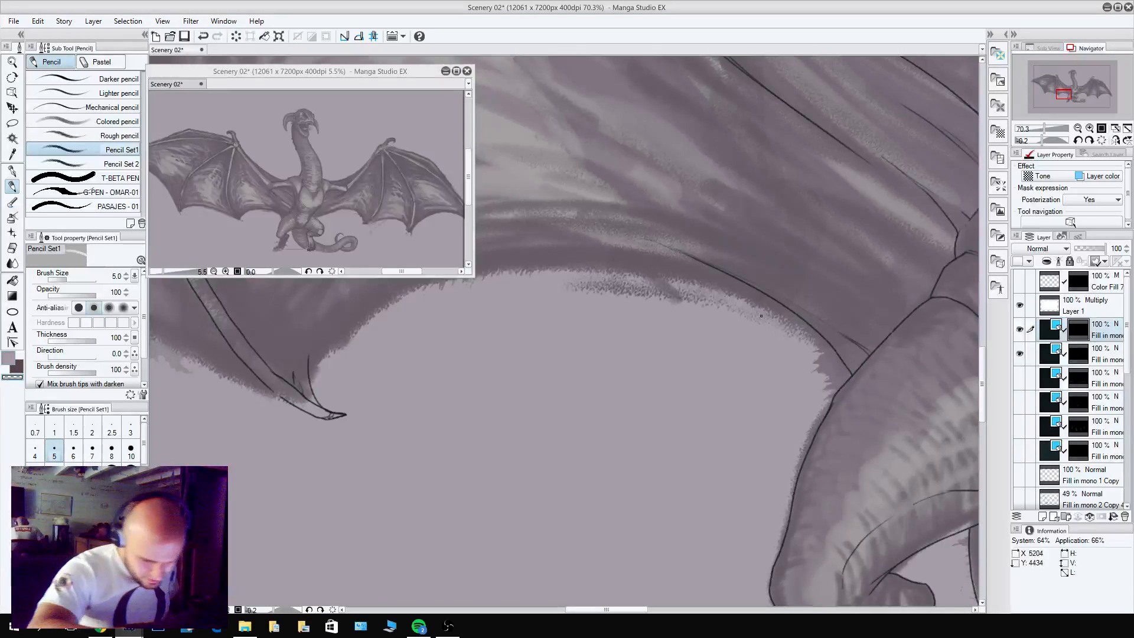
{"action": "left_click_drag", "start_coordinate": [907, 420], "coordinate": [803, 555]}
{"action": "left_click_drag", "start_coordinate": [811, 443], "coordinate": [691, 339]}
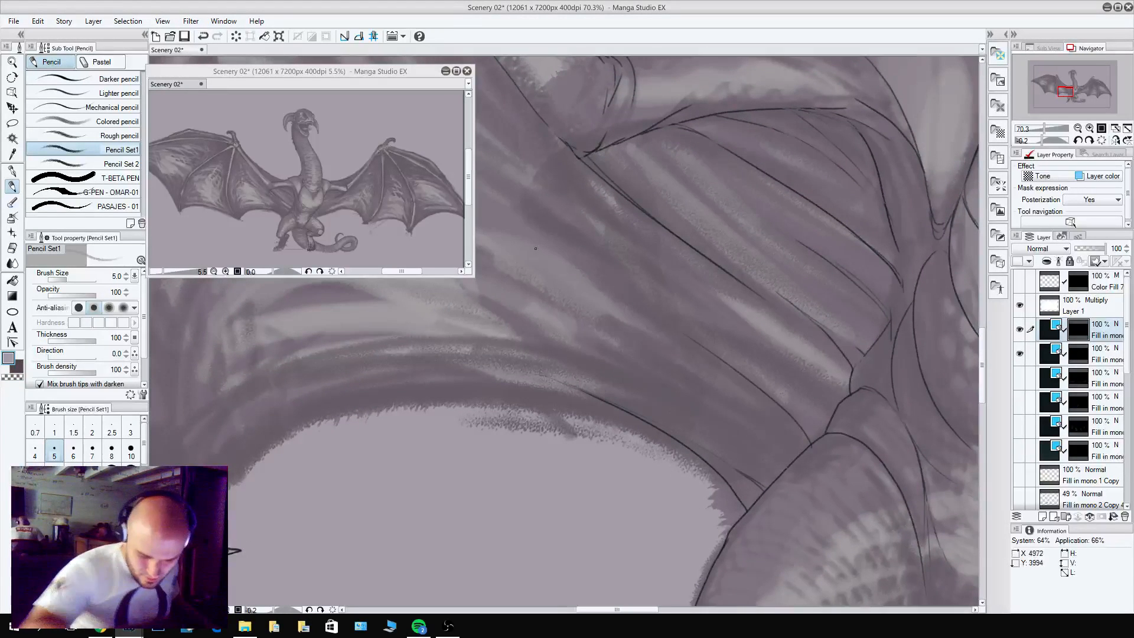
{"action": "key", "text": "c"}
{"action": "left_click_drag", "start_coordinate": [808, 450], "coordinate": [860, 367]}
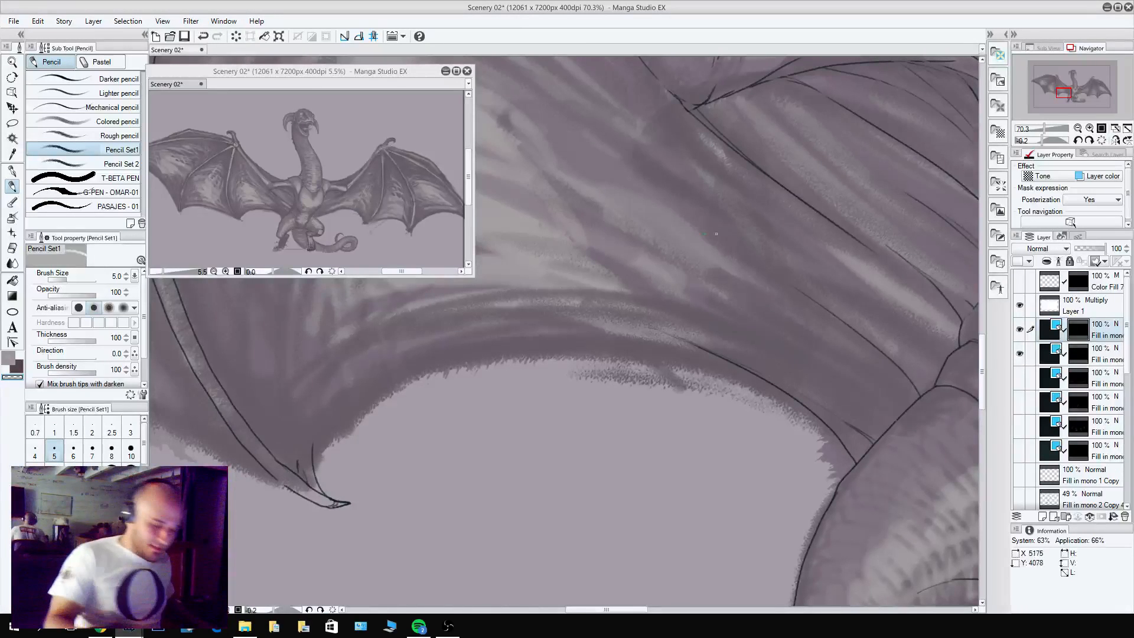
Complete the left wing's innermost membrane edge with a curved line joining the nearest finger claw to the stretch by the thigh.
{"action": "left_click_drag", "start_coordinate": [704, 174], "coordinate": [509, 135]}
{"action": "left_click_drag", "start_coordinate": [636, 463], "coordinate": [688, 412]}
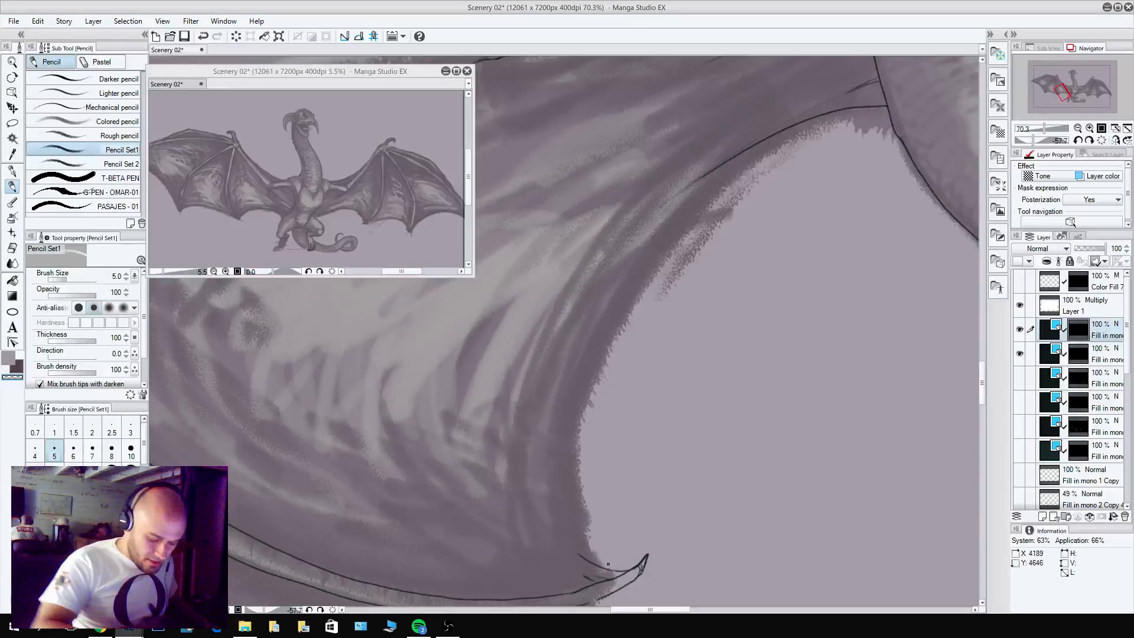
{"action": "key", "text": "c"}
{"action": "mouse_move", "coordinate": [609, 564]}
{"action": "left_mouse_down"}
{"action": "mouse_move", "coordinate": [577, 483]}
{"action": "mouse_move", "coordinate": [608, 347]}
{"action": "mouse_move", "coordinate": [701, 211]}
{"action": "mouse_move", "coordinate": [793, 129]}
{"action": "mouse_move", "coordinate": [824, 116]}
{"action": "left_mouse_up"}
Hide the palettes and outline the left wing's middle membrane edge as one sagging curve between its two finger claws.
{"action": "left_click_drag", "start_coordinate": [678, 467], "coordinate": [786, 71]}
{"action": "mouse_move", "coordinate": [508, 331]}
{"action": "left_mouse_down"}
{"action": "mouse_move", "coordinate": [755, 291]}
{"action": "mouse_move", "coordinate": [764, 258]}
{"action": "mouse_move", "coordinate": [738, 209]}
{"action": "mouse_move", "coordinate": [619, 125]}
{"action": "mouse_move", "coordinate": [450, 105]}
{"action": "mouse_move", "coordinate": [433, 115]}
{"action": "left_mouse_up"}
{"action": "mouse_move", "coordinate": [530, 315]}
{"action": "left_mouse_down"}
{"action": "mouse_move", "coordinate": [554, 372]}
{"action": "mouse_move", "coordinate": [608, 590]}
{"action": "mouse_move", "coordinate": [599, 597]}
{"action": "mouse_move", "coordinate": [468, 305]}
{"action": "mouse_move", "coordinate": [513, 312]}
{"action": "left_mouse_up"}
{"action": "left_click_drag", "start_coordinate": [725, 395], "coordinate": [617, 404]}
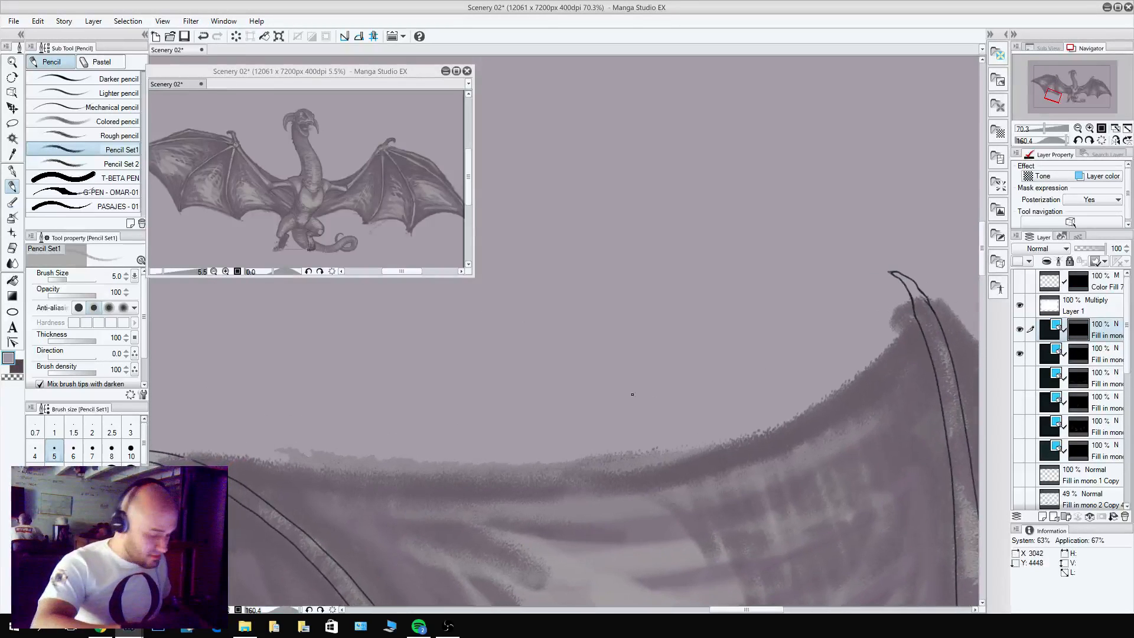
{"action": "key", "text": "Tab"}
{"action": "left_click_drag", "start_coordinate": [734, 374], "coordinate": [615, 388]}
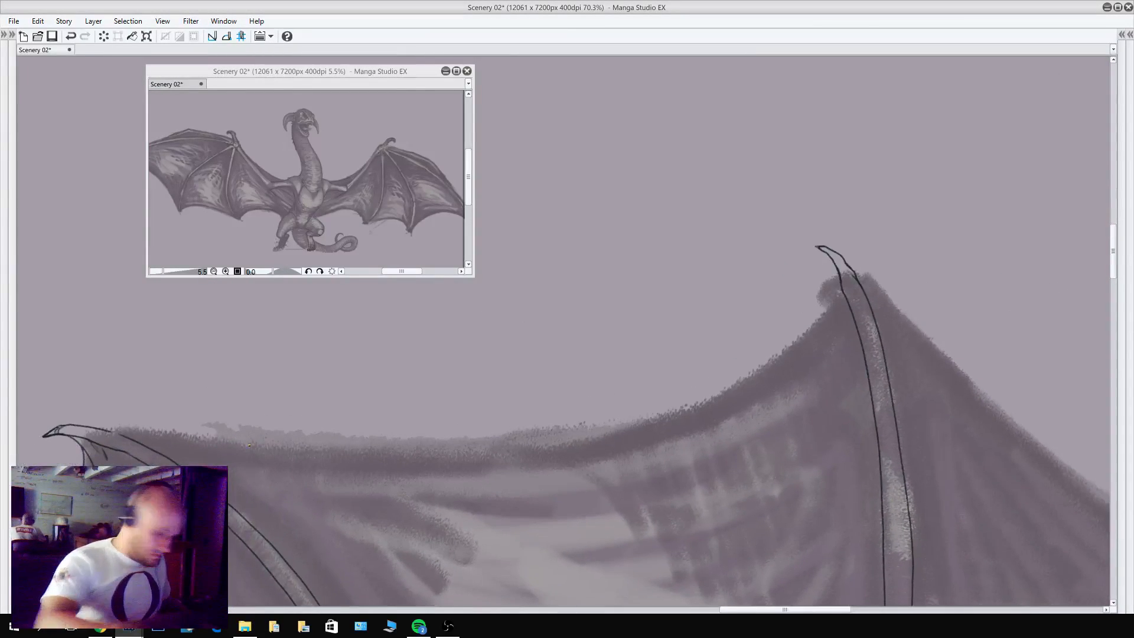
{"action": "left_click_drag", "start_coordinate": [77, 425], "coordinate": [323, 444]}
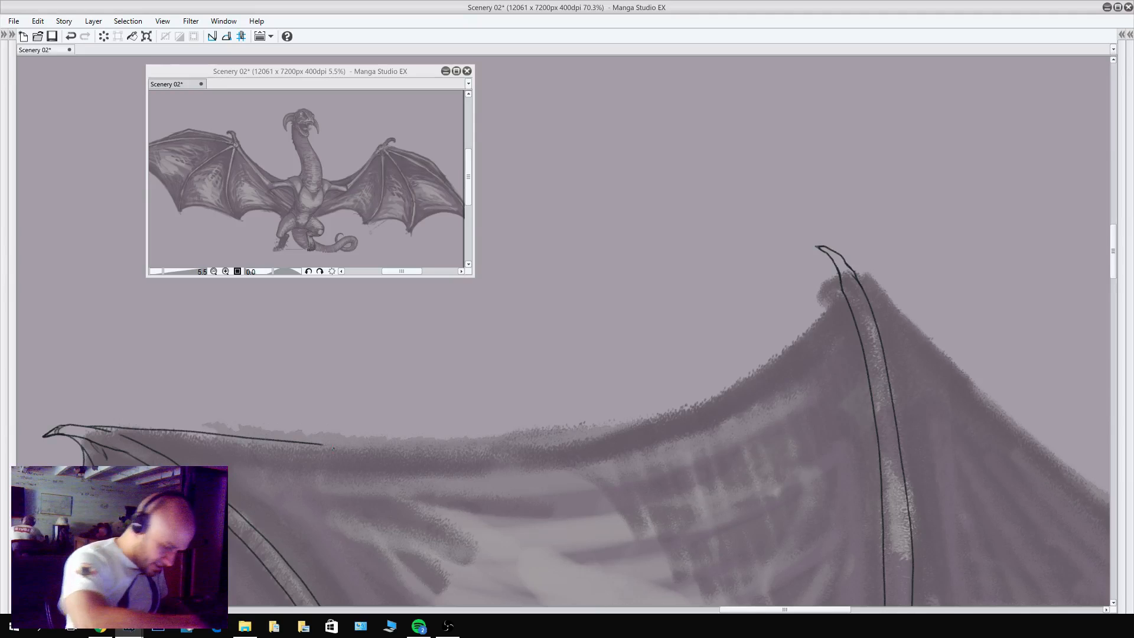
{"action": "key", "text": "ctrl+z"}
{"action": "mouse_move", "coordinate": [89, 428]}
{"action": "left_mouse_down"}
{"action": "mouse_move", "coordinate": [403, 466]}
{"action": "mouse_move", "coordinate": [575, 457]}
{"action": "mouse_move", "coordinate": [654, 433]}
{"action": "left_mouse_up"}
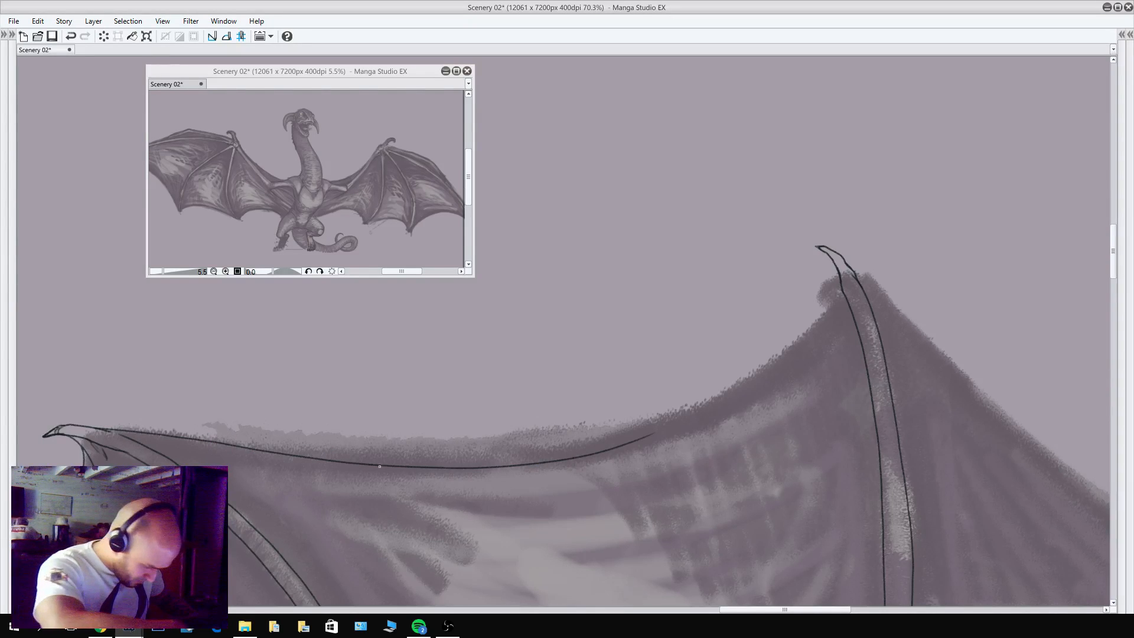
{"action": "mouse_move", "coordinate": [380, 466]}
{"action": "left_mouse_down"}
{"action": "mouse_move", "coordinate": [503, 459]}
{"action": "mouse_move", "coordinate": [643, 424]}
{"action": "mouse_move", "coordinate": [764, 374]}
{"action": "mouse_move", "coordinate": [835, 307]}
{"action": "left_mouse_up"}
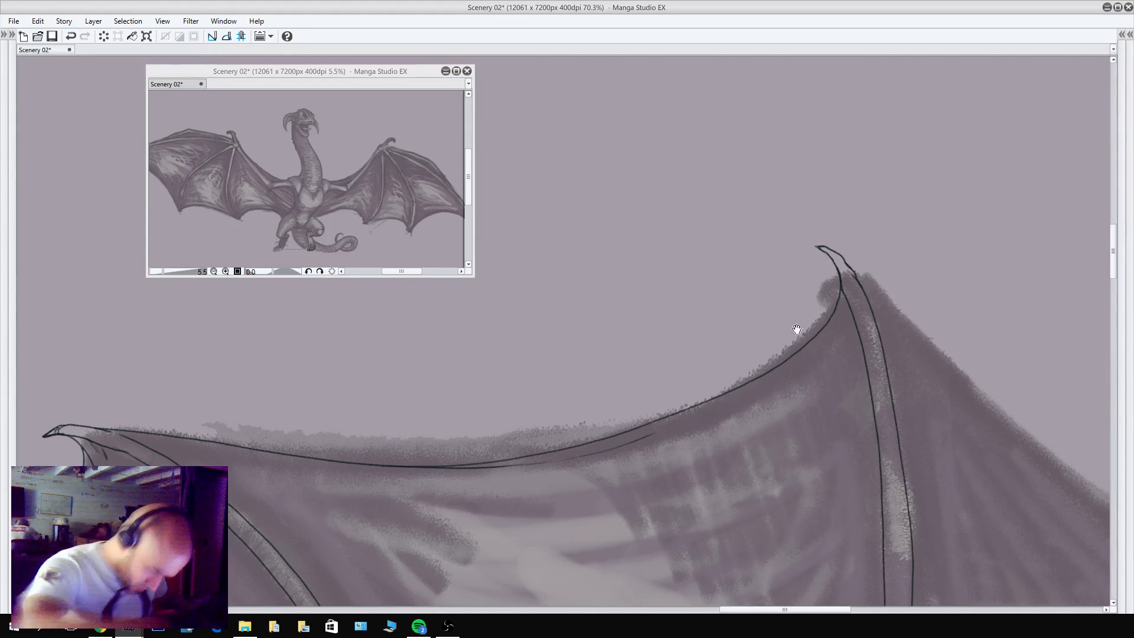
Outline the left wing's outermost membrane edge with a smooth curve from the finger claw to the wing tip.
{"action": "left_click_drag", "start_coordinate": [797, 324], "coordinate": [271, 359]}
{"action": "left_click_drag", "start_coordinate": [839, 361], "coordinate": [724, 266]}
{"action": "left_click_drag", "start_coordinate": [848, 324], "coordinate": [691, 306]}
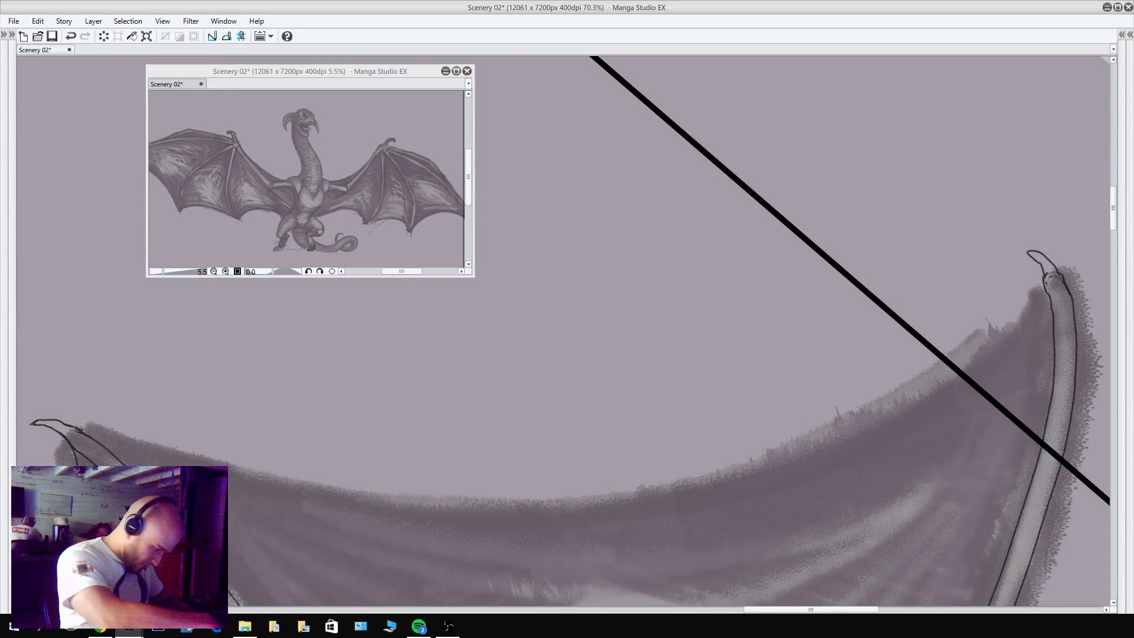
{"action": "mouse_move", "coordinate": [83, 429]}
{"action": "left_mouse_down"}
{"action": "mouse_move", "coordinate": [298, 485]}
{"action": "mouse_move", "coordinate": [459, 505]}
{"action": "mouse_move", "coordinate": [629, 499]}
{"action": "mouse_move", "coordinate": [784, 456]}
{"action": "mouse_move", "coordinate": [900, 399]}
{"action": "mouse_move", "coordinate": [1028, 302]}
{"action": "left_mouse_up"}
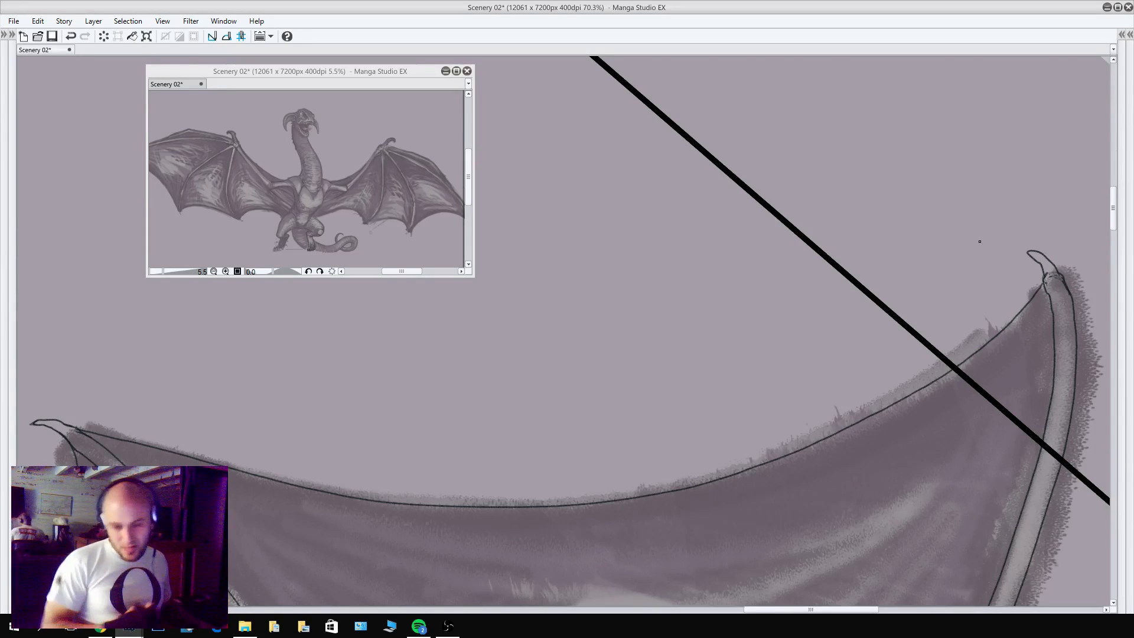
{"action": "key", "text": "ctrl+z"}
{"action": "mouse_move", "coordinate": [74, 427]}
{"action": "left_mouse_down"}
{"action": "mouse_move", "coordinate": [330, 484]}
{"action": "mouse_move", "coordinate": [531, 503]}
{"action": "mouse_move", "coordinate": [703, 487]}
{"action": "mouse_move", "coordinate": [868, 434]}
{"action": "mouse_move", "coordinate": [977, 372]}
{"action": "mouse_move", "coordinate": [1029, 320]}
{"action": "mouse_move", "coordinate": [1044, 282]}
{"action": "left_mouse_up"}
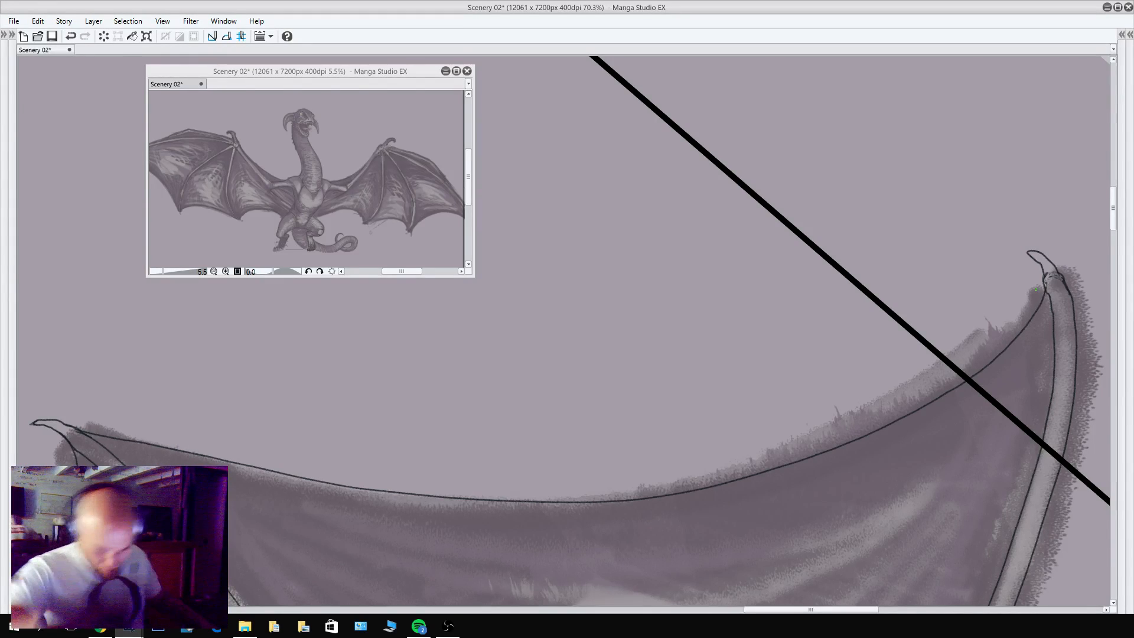
Pencil a small hooked line joining the tip of the left wing's short leading finger to the long outer finger bone.
{"action": "scroll", "coordinate": [962, 459], "scroll_direction": "down", "scroll_amount": 10}
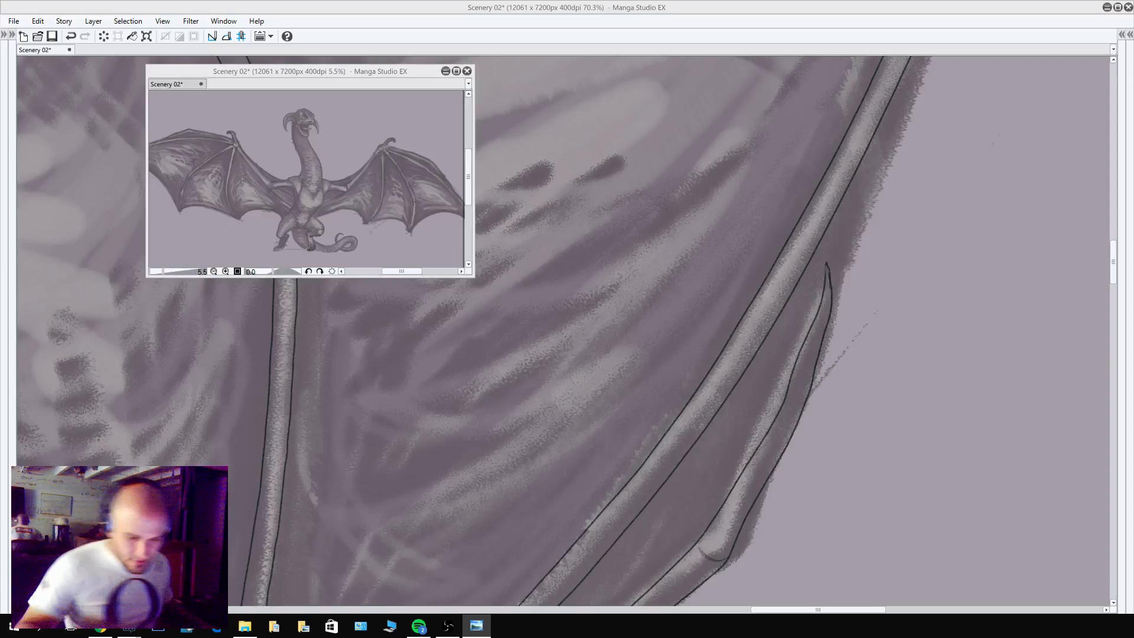
{"action": "left_click", "coordinate": [823, 288]}
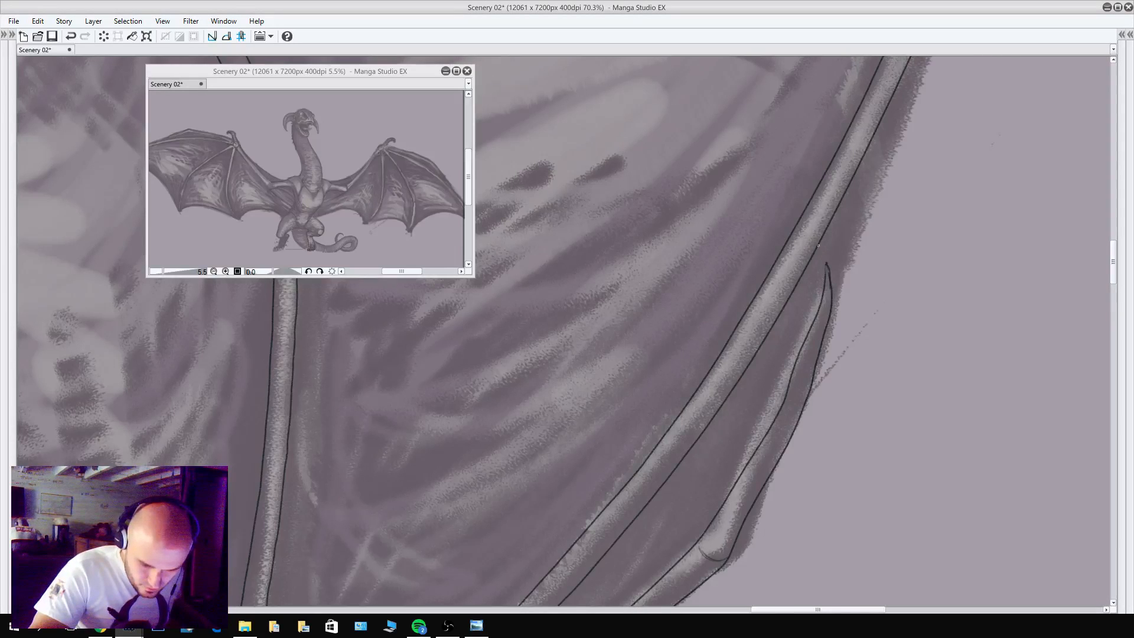
{"action": "left_click_drag", "start_coordinate": [816, 273], "coordinate": [821, 236]}
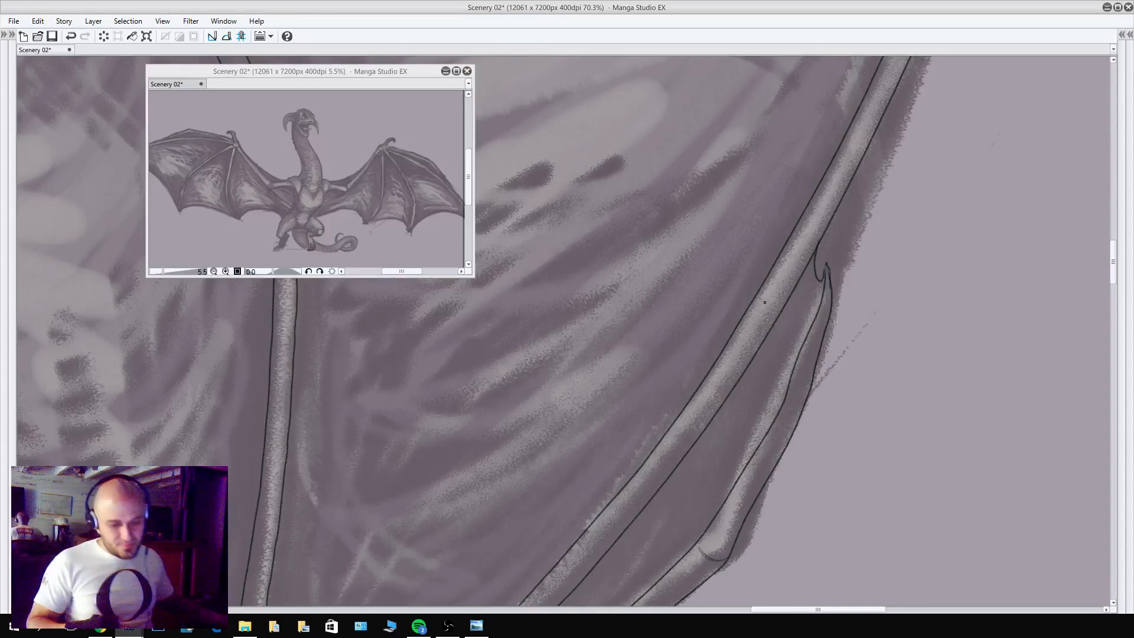
{"action": "key", "text": "ctrl+@"}
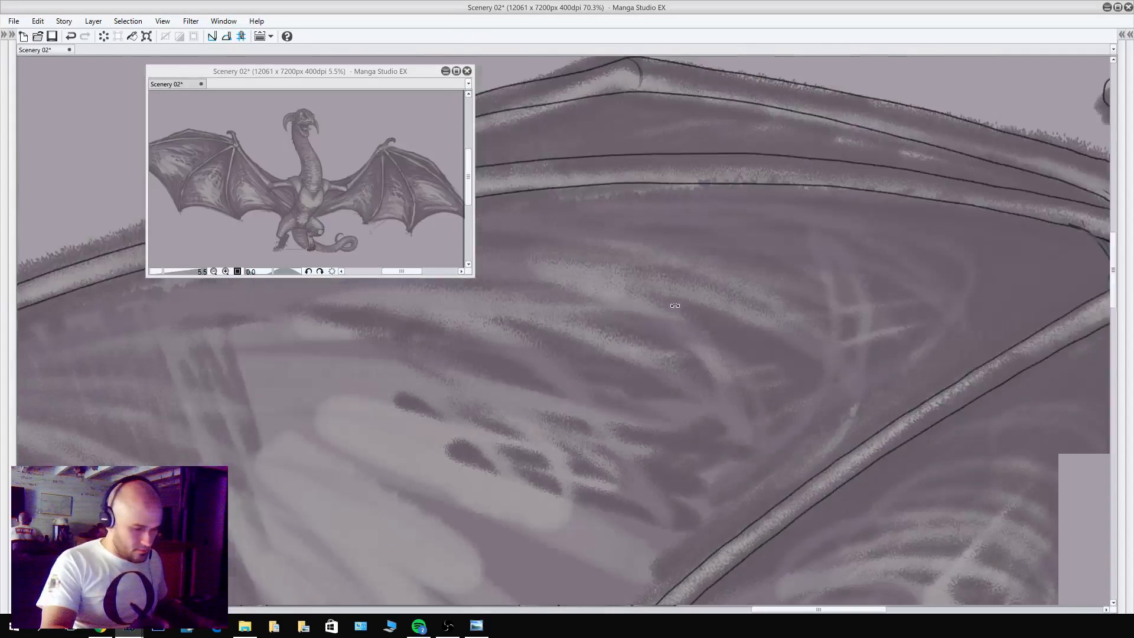
Outline the right wing's innermost membrane edge from the dragon's hip to the first finger claw, redrawing the first stretch until it follows the sketch.
{"action": "left_click_drag", "start_coordinate": [892, 429], "coordinate": [820, 433]}
{"action": "left_click_drag", "start_coordinate": [912, 480], "coordinate": [617, 440]}
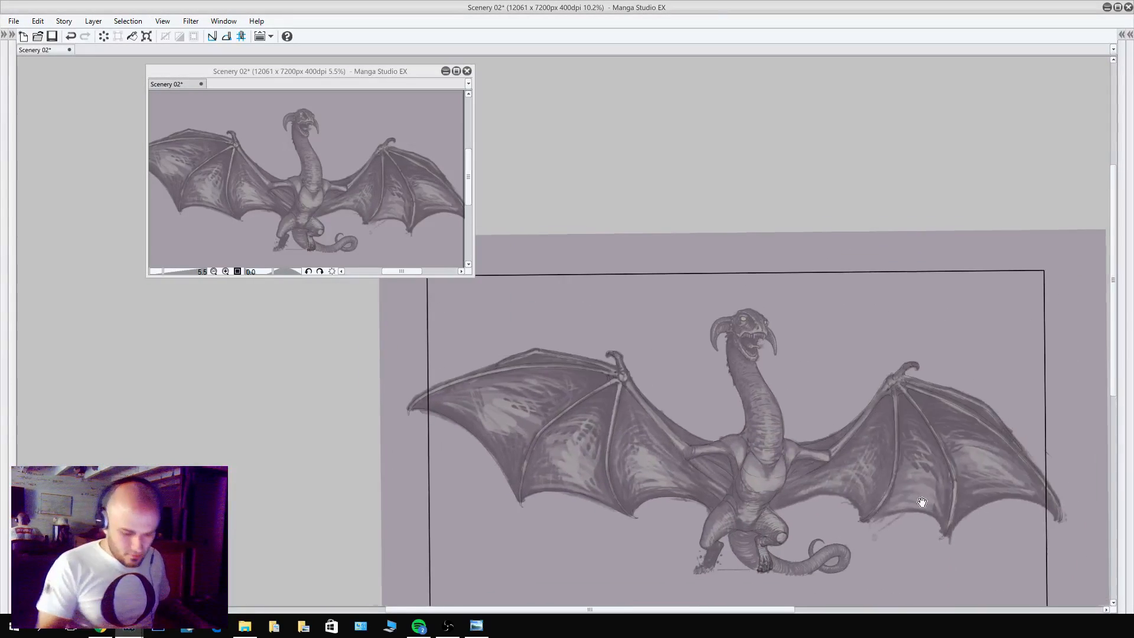
{"action": "left_click_drag", "start_coordinate": [919, 501], "coordinate": [493, 395]}
{"action": "scroll", "coordinate": [661, 380], "scroll_direction": "up", "scroll_amount": 6}
{"action": "scroll", "coordinate": [531, 396], "scroll_direction": "up", "scroll_amount": 2}
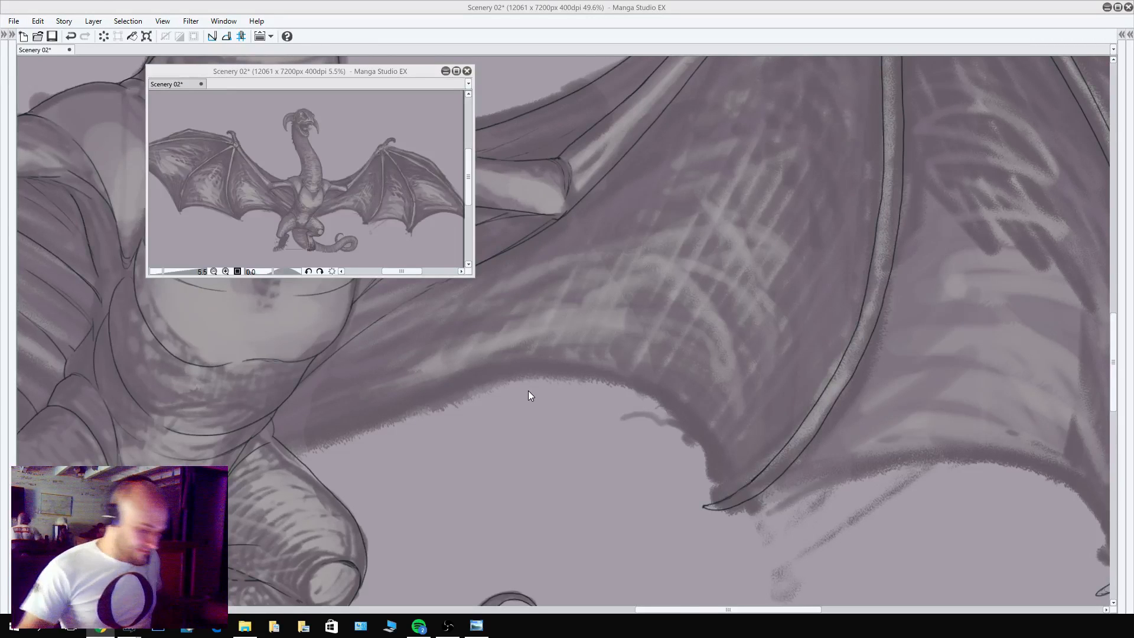
{"action": "left_click_drag", "start_coordinate": [423, 390], "coordinate": [448, 418]}
{"action": "left_click_drag", "start_coordinate": [329, 470], "coordinate": [514, 387]}
{"action": "key", "text": "ctrl+z"}
{"action": "left_click_drag", "start_coordinate": [321, 467], "coordinate": [552, 379]}
{"action": "key", "text": "ctrl+z"}
{"action": "left_click_drag", "start_coordinate": [321, 466], "coordinate": [568, 375]}
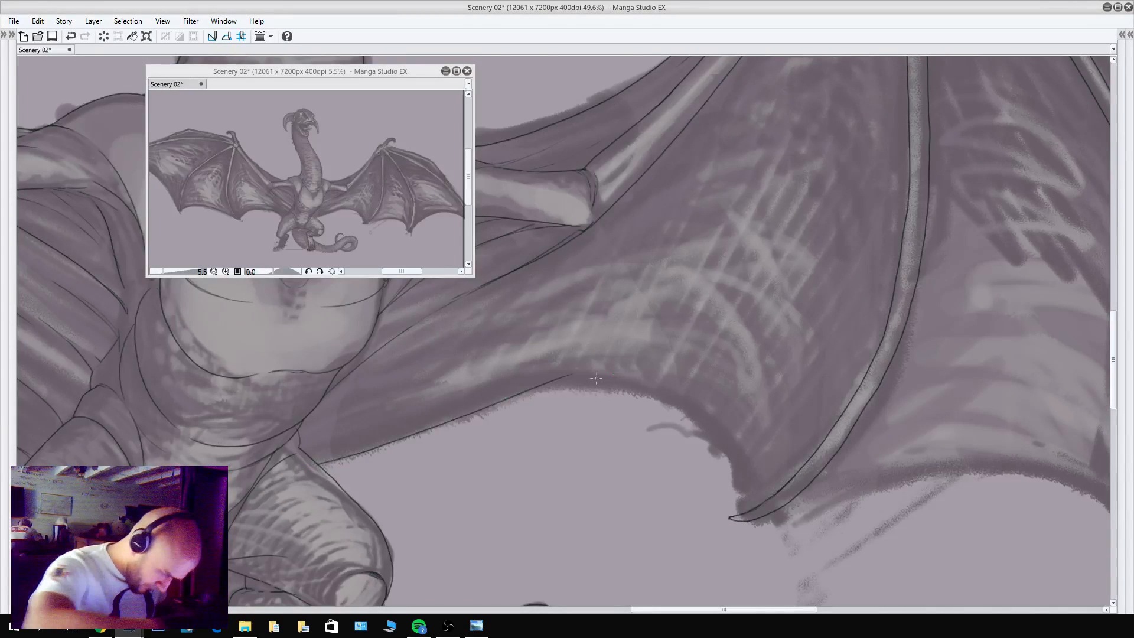
{"action": "key", "text": "ctrl+z"}
{"action": "left_click_drag", "start_coordinate": [319, 465], "coordinate": [561, 378]}
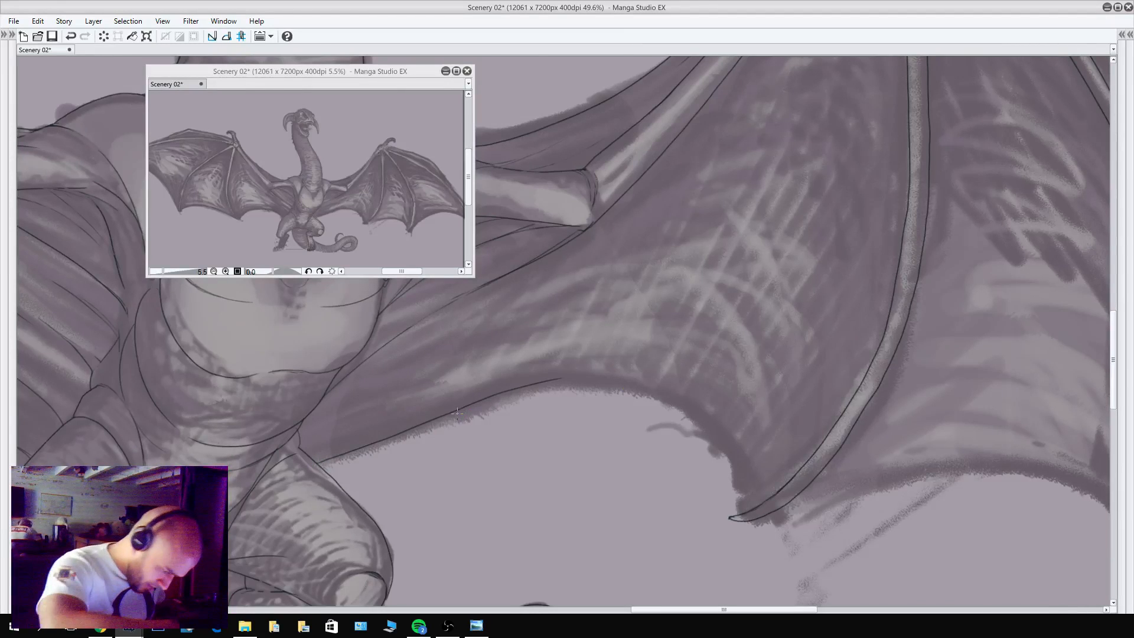
{"action": "mouse_move", "coordinate": [457, 411]}
{"action": "left_mouse_down"}
{"action": "mouse_move", "coordinate": [545, 391]}
{"action": "mouse_move", "coordinate": [620, 390]}
{"action": "left_mouse_up"}
{"action": "mouse_move", "coordinate": [717, 432]}
{"action": "left_mouse_down"}
{"action": "mouse_move", "coordinate": [744, 490]}
{"action": "mouse_move", "coordinate": [734, 518]}
{"action": "left_mouse_up"}
Outline the right wing's middle and outermost membrane edges, running from claw to claw out to the wing tip.
{"action": "left_click_drag", "start_coordinate": [861, 475], "coordinate": [502, 441]}
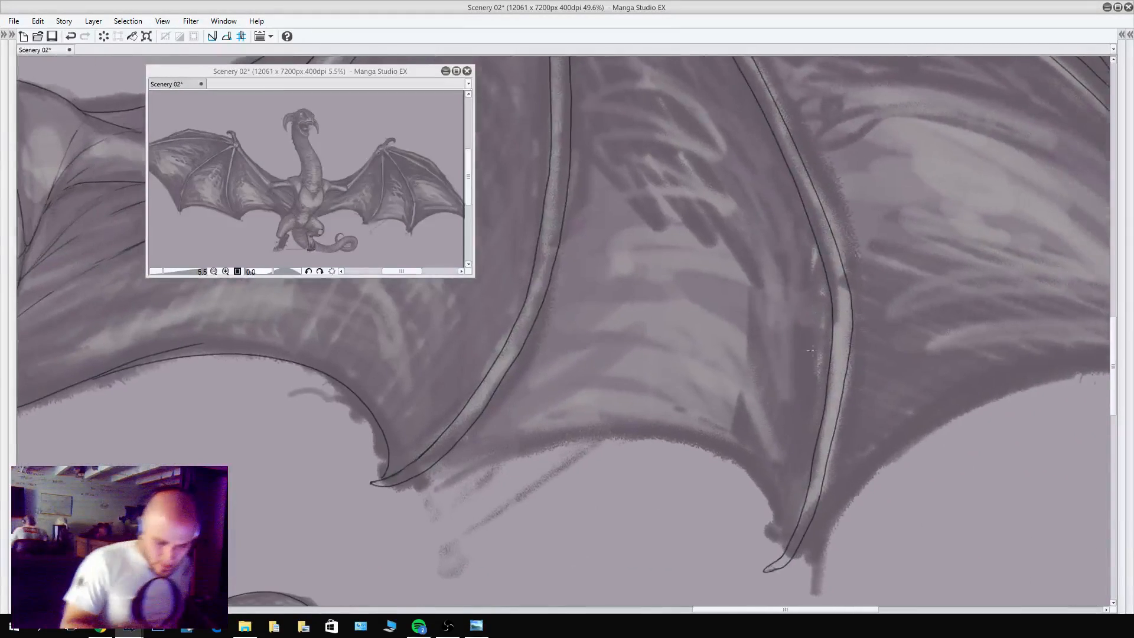
{"action": "mouse_move", "coordinate": [408, 478]}
{"action": "left_mouse_down"}
{"action": "mouse_move", "coordinate": [565, 432]}
{"action": "mouse_move", "coordinate": [633, 430]}
{"action": "mouse_move", "coordinate": [706, 446]}
{"action": "mouse_move", "coordinate": [746, 470]}
{"action": "mouse_move", "coordinate": [774, 504]}
{"action": "mouse_move", "coordinate": [783, 552]}
{"action": "left_mouse_up"}
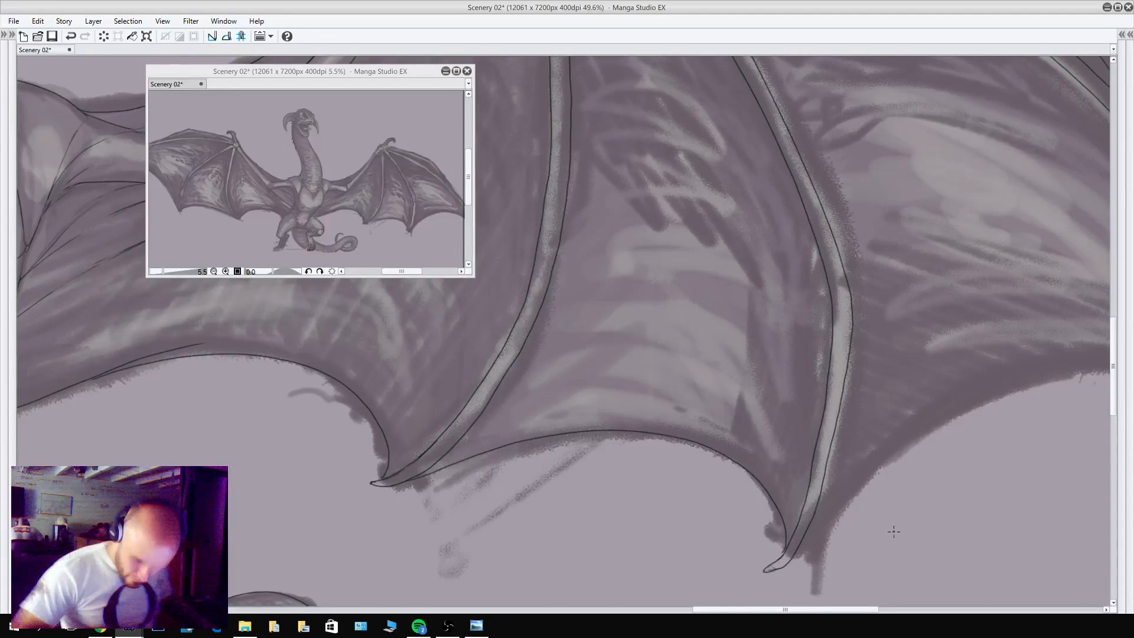
{"action": "mouse_move", "coordinate": [882, 531]}
{"action": "left_mouse_down"}
{"action": "mouse_move", "coordinate": [522, 495]}
{"action": "mouse_move", "coordinate": [405, 519]}
{"action": "left_mouse_up"}
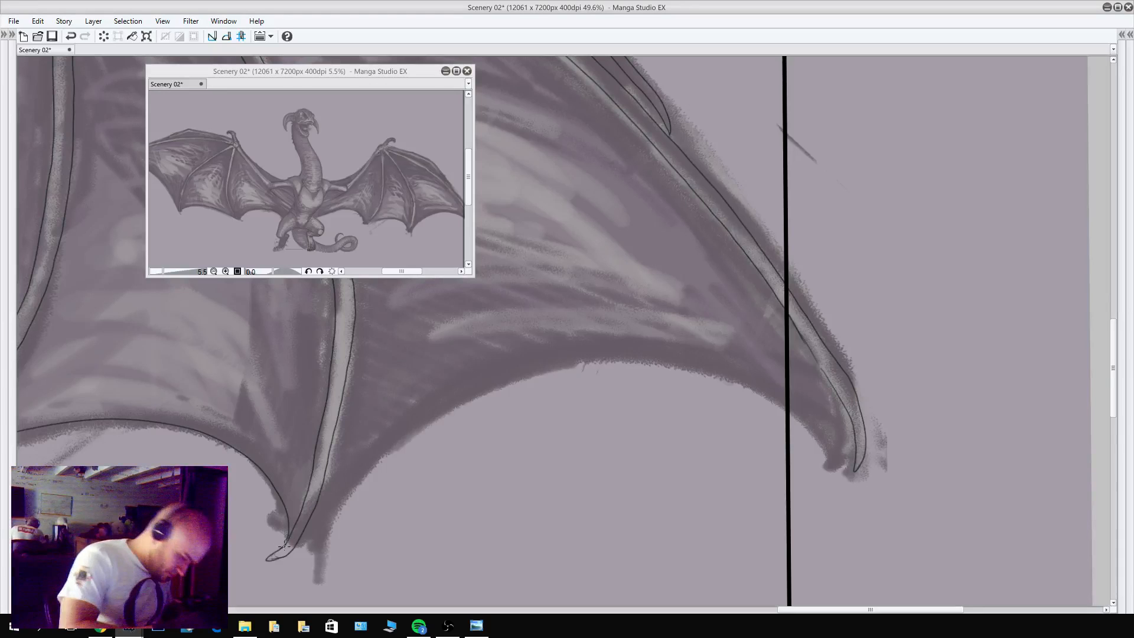
{"action": "mouse_move", "coordinate": [308, 523]}
{"action": "left_mouse_down"}
{"action": "mouse_move", "coordinate": [415, 423]}
{"action": "mouse_move", "coordinate": [534, 373]}
{"action": "mouse_move", "coordinate": [633, 358]}
{"action": "mouse_move", "coordinate": [746, 378]}
{"action": "mouse_move", "coordinate": [826, 416]}
{"action": "mouse_move", "coordinate": [849, 450]}
{"action": "left_mouse_up"}
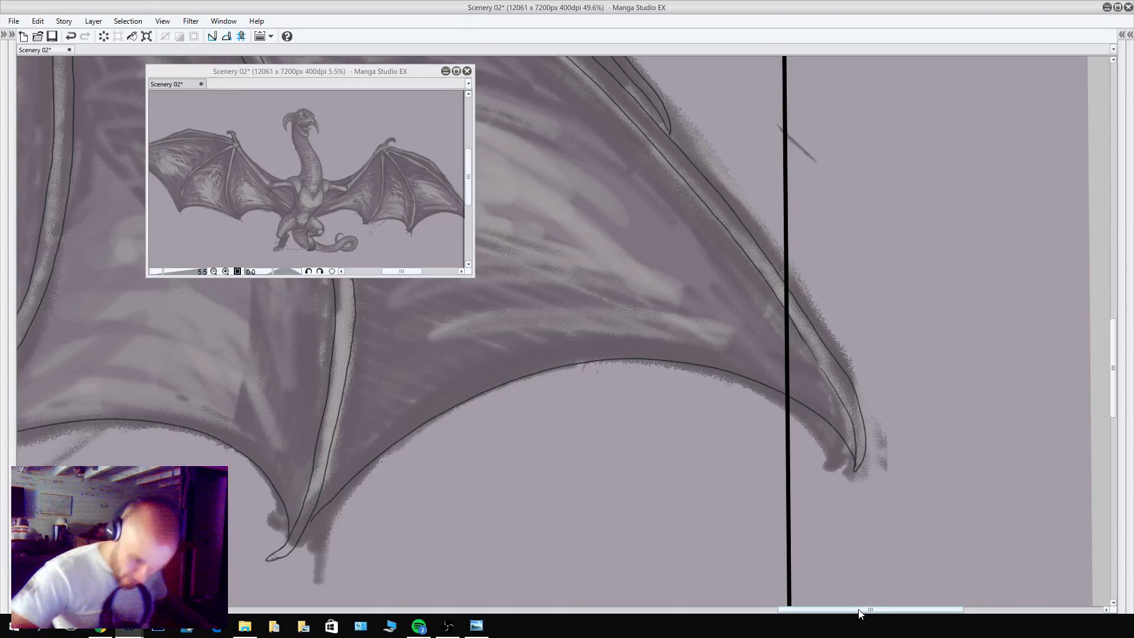
{"action": "left_click_drag", "start_coordinate": [619, 311], "coordinate": [896, 509]}
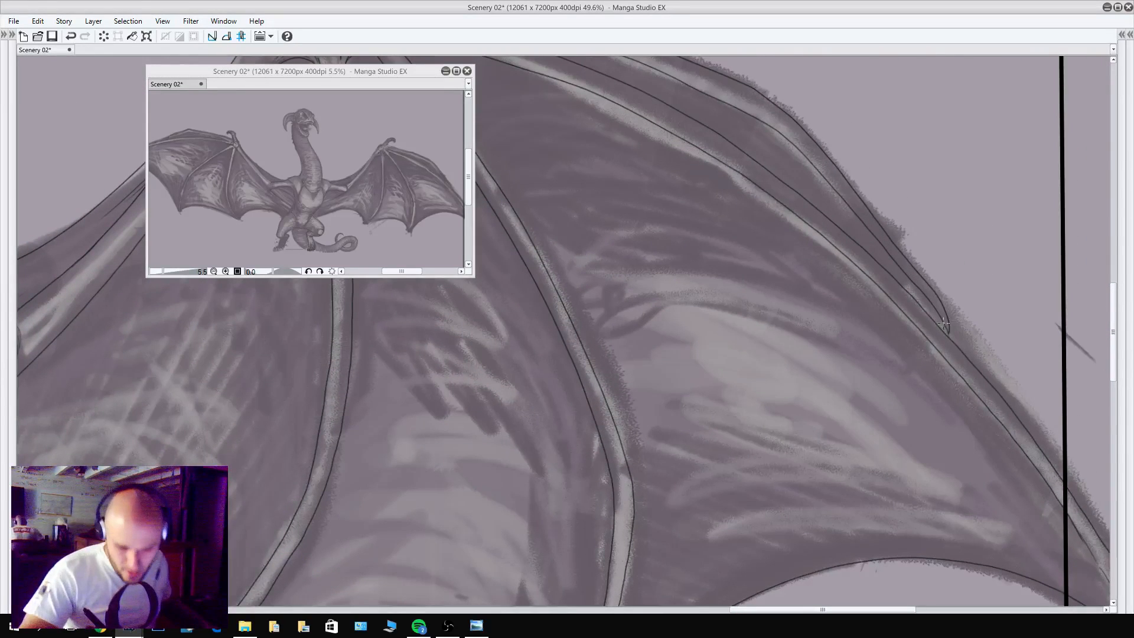
{"action": "scroll", "coordinate": [799, 406], "scroll_direction": "down", "scroll_amount": 5}
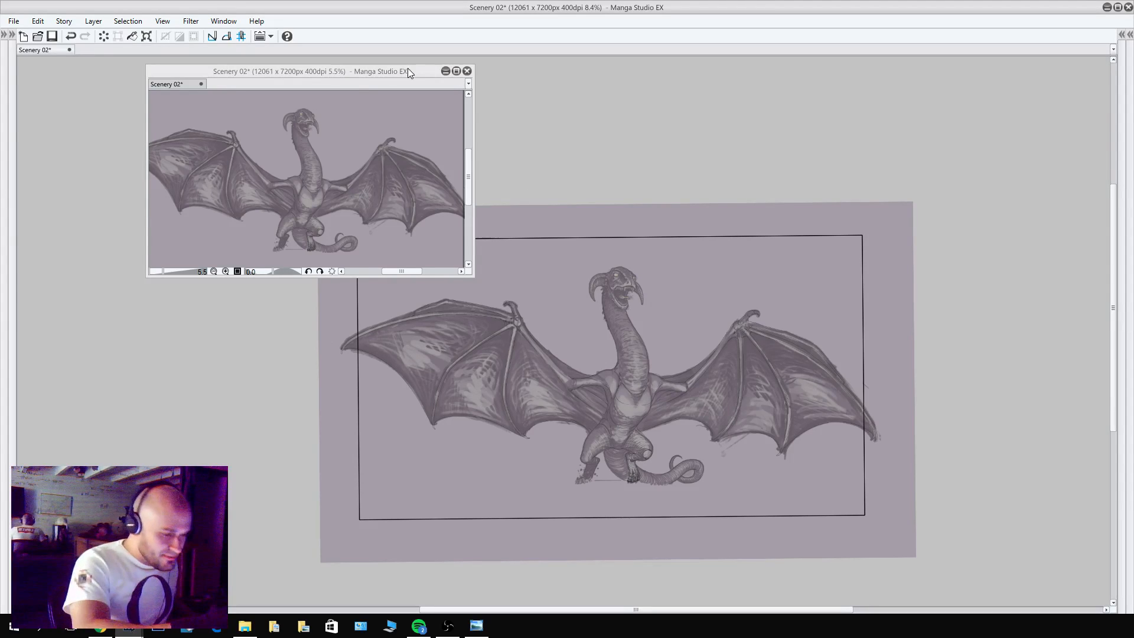
Restore the palettes, then reposition and heighten the floating preview window and frame the dragon's head in it.
{"action": "left_click_drag", "start_coordinate": [407, 69], "coordinate": [309, 81]}
{"action": "key", "text": "Tab"}
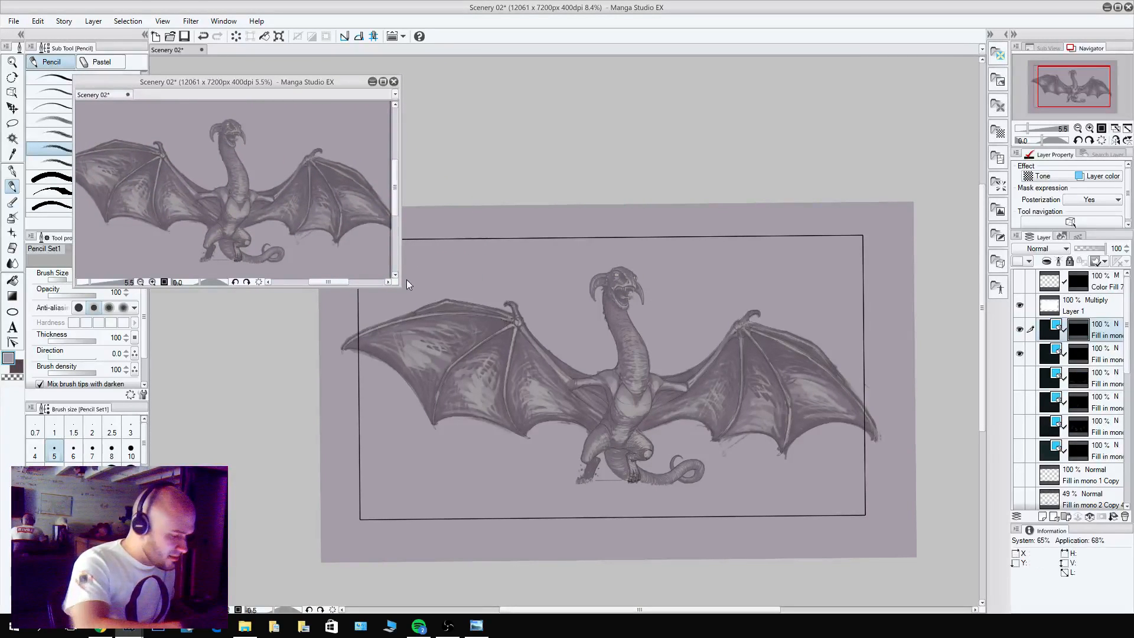
{"action": "left_click_drag", "start_coordinate": [230, 131], "coordinate": [302, 129]}
{"action": "mouse_move", "coordinate": [264, 88]}
{"action": "left_mouse_down"}
{"action": "mouse_move", "coordinate": [357, 71]}
{"action": "mouse_move", "coordinate": [347, 71]}
{"action": "left_mouse_up"}
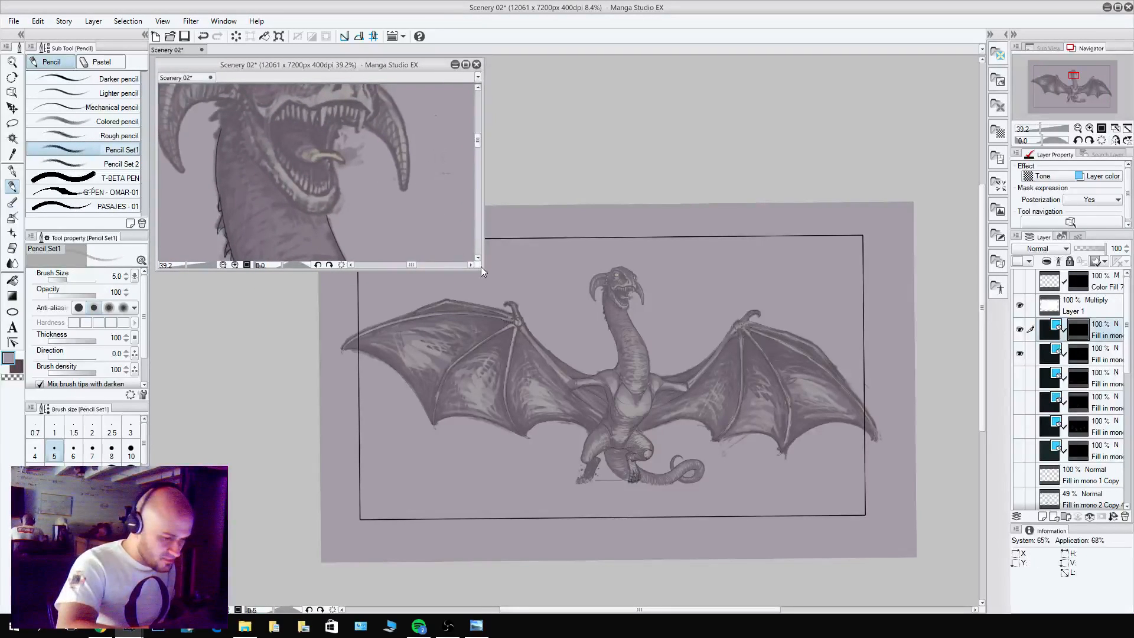
{"action": "left_click_drag", "start_coordinate": [484, 271], "coordinate": [468, 345]}
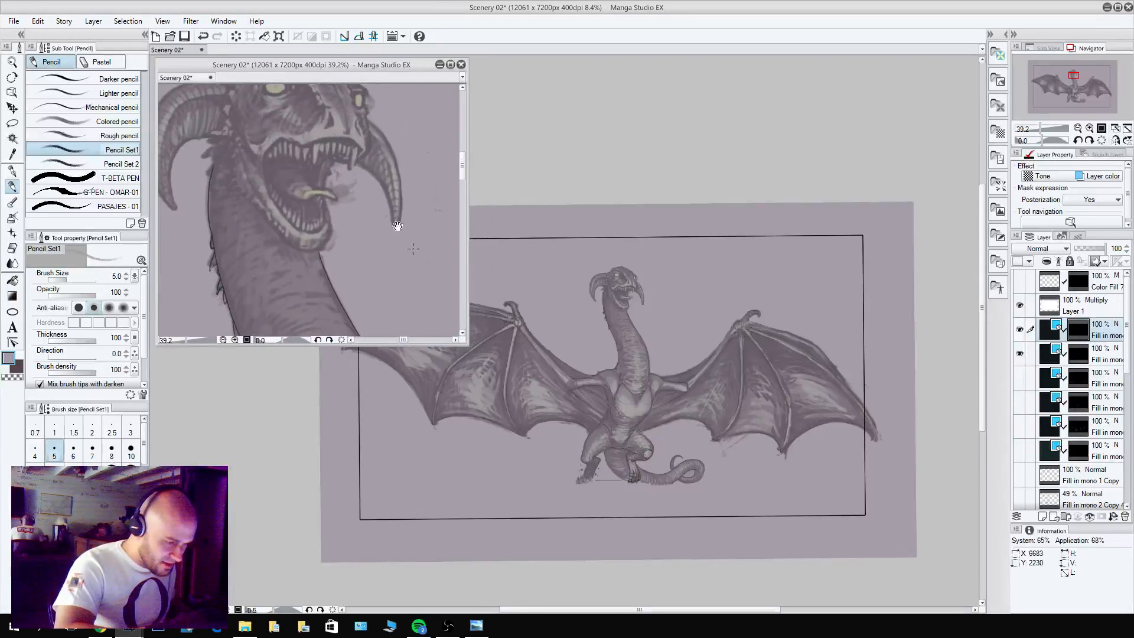
{"action": "left_click_drag", "start_coordinate": [373, 193], "coordinate": [396, 247]}
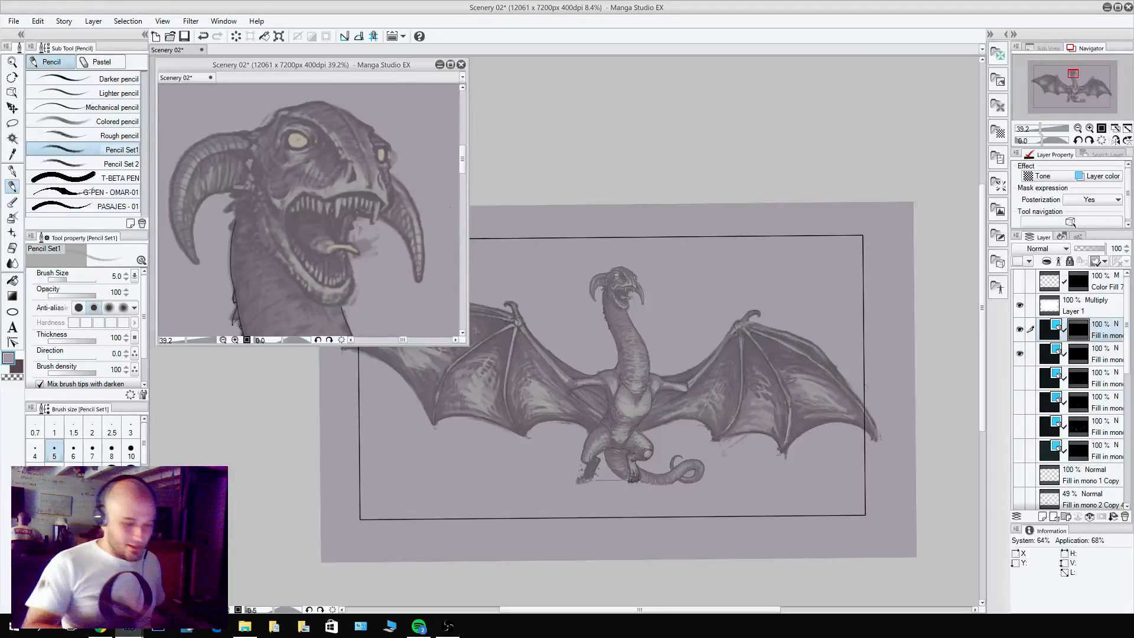
Pencil the edge of the dragon's upper lip from the middle of the mouth to beneath the nose tip.
{"action": "scroll", "coordinate": [624, 280], "scroll_direction": "up", "scroll_amount": 5}
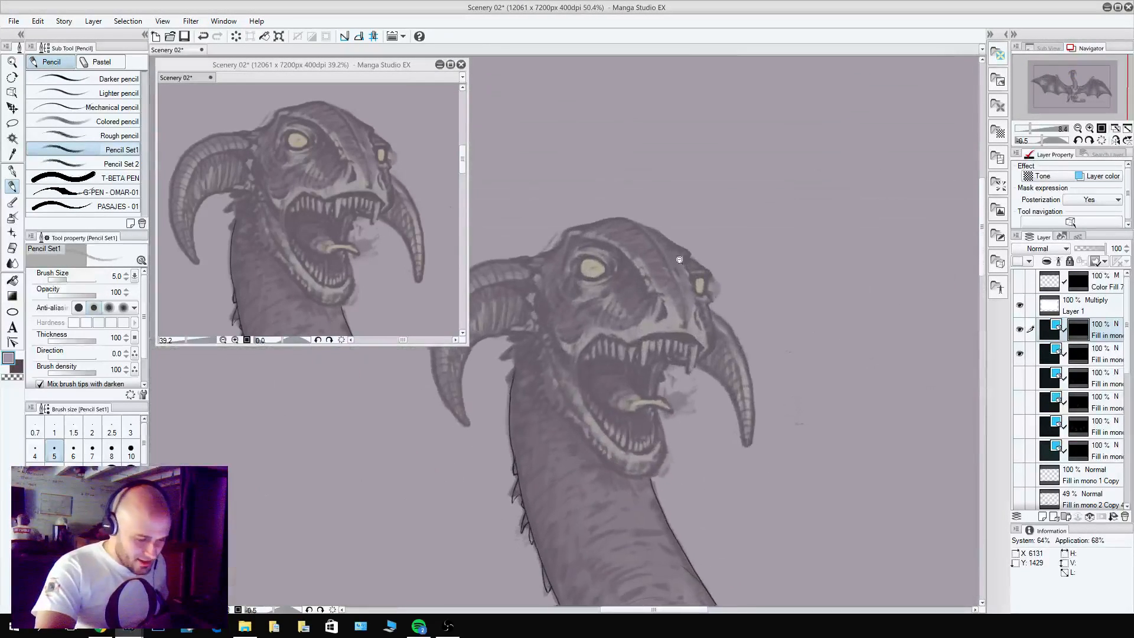
{"action": "scroll", "coordinate": [679, 260], "scroll_direction": "up", "scroll_amount": 3}
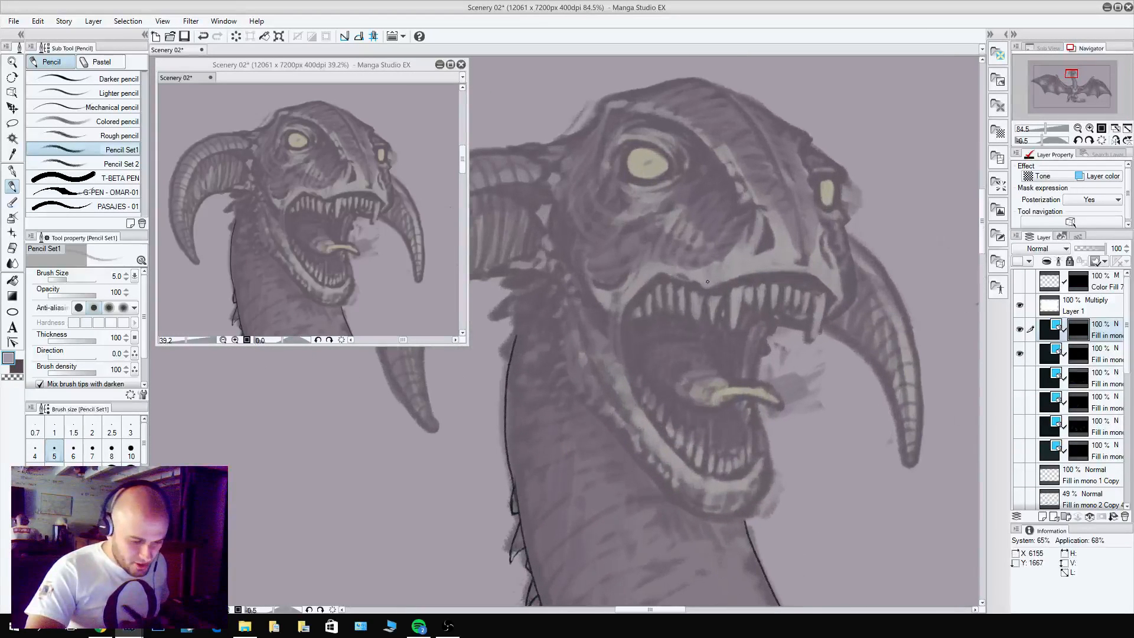
{"action": "mouse_move", "coordinate": [840, 258]}
{"action": "left_mouse_down"}
{"action": "mouse_move", "coordinate": [869, 280]}
{"action": "mouse_move", "coordinate": [858, 316]}
{"action": "mouse_move", "coordinate": [816, 328]}
{"action": "mouse_move", "coordinate": [819, 310]}
{"action": "mouse_move", "coordinate": [816, 336]}
{"action": "mouse_move", "coordinate": [797, 329]}
{"action": "mouse_move", "coordinate": [718, 348]}
{"action": "mouse_move", "coordinate": [740, 340]}
{"action": "mouse_move", "coordinate": [716, 341]}
{"action": "left_mouse_up"}
{"action": "key", "text": "c"}
Pencil and hatch the left nostril, then line the central snout ridge from the crown down to the lip.
{"action": "key", "text": "c"}
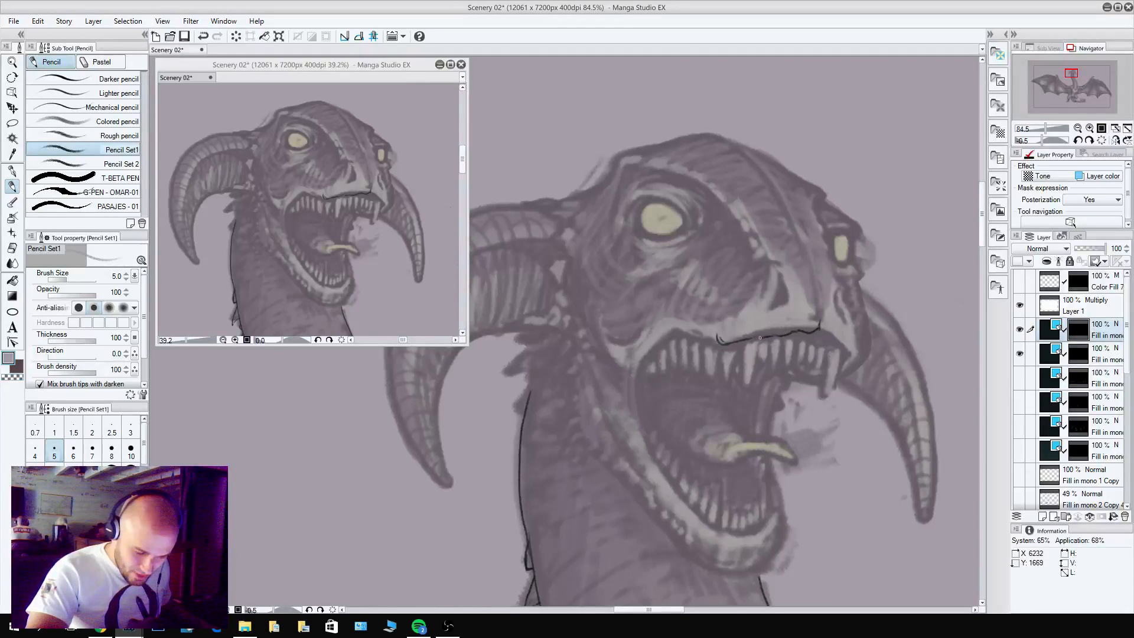
{"action": "mouse_move", "coordinate": [774, 307]}
{"action": "left_mouse_down"}
{"action": "mouse_move", "coordinate": [780, 273]}
{"action": "mouse_move", "coordinate": [787, 297]}
{"action": "mouse_move", "coordinate": [782, 282]}
{"action": "mouse_move", "coordinate": [775, 307]}
{"action": "mouse_move", "coordinate": [837, 286]}
{"action": "mouse_move", "coordinate": [852, 322]}
{"action": "mouse_move", "coordinate": [813, 269]}
{"action": "mouse_move", "coordinate": [813, 299]}
{"action": "mouse_move", "coordinate": [788, 210]}
{"action": "mouse_move", "coordinate": [757, 162]}
{"action": "mouse_move", "coordinate": [715, 128]}
{"action": "mouse_move", "coordinate": [792, 213]}
{"action": "mouse_move", "coordinate": [814, 362]}
{"action": "left_mouse_up"}
{"action": "key", "text": "c"}
{"action": "key", "text": "c"}
{"action": "key", "text": "c"}
{"action": "key", "text": "c"}
{"action": "key", "text": "ctrl+z"}
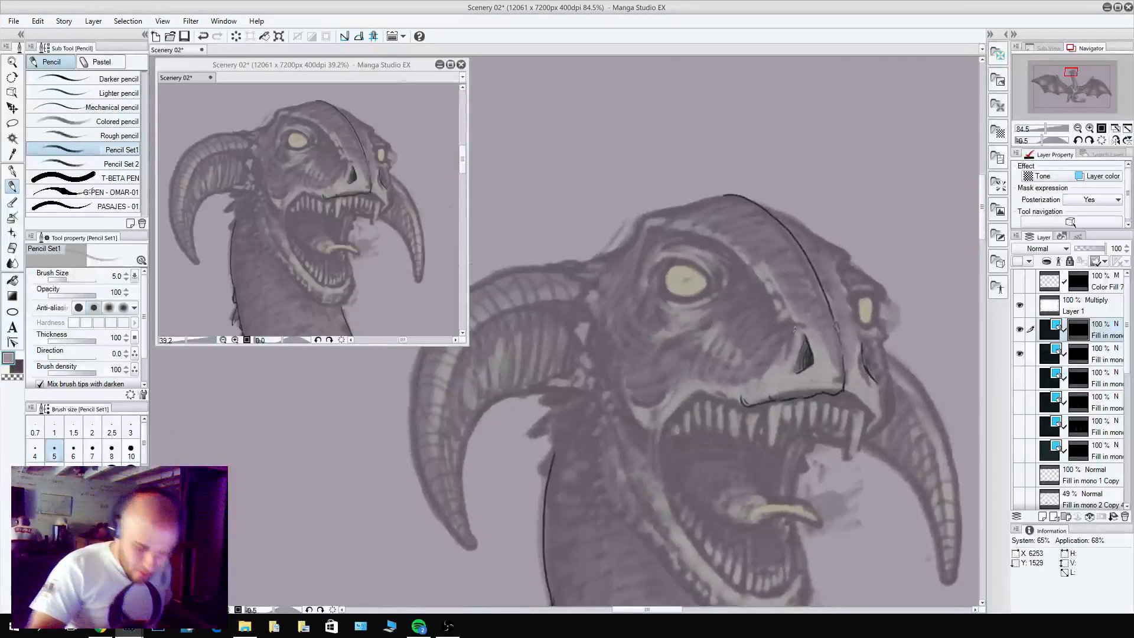
Refine the left nostril's outline, redrawing its outer edge and lower rim until it follows the sketch.
{"action": "mouse_move", "coordinate": [796, 324]}
{"action": "left_mouse_down"}
{"action": "mouse_move", "coordinate": [784, 344]}
{"action": "mouse_move", "coordinate": [804, 316]}
{"action": "mouse_move", "coordinate": [812, 347]}
{"action": "mouse_move", "coordinate": [799, 317]}
{"action": "mouse_move", "coordinate": [788, 369]}
{"action": "left_mouse_up"}
{"action": "key", "text": "ctrl+z"}
{"action": "left_click", "coordinate": [809, 346], "text": "alt"}
{"action": "key", "text": "c"}
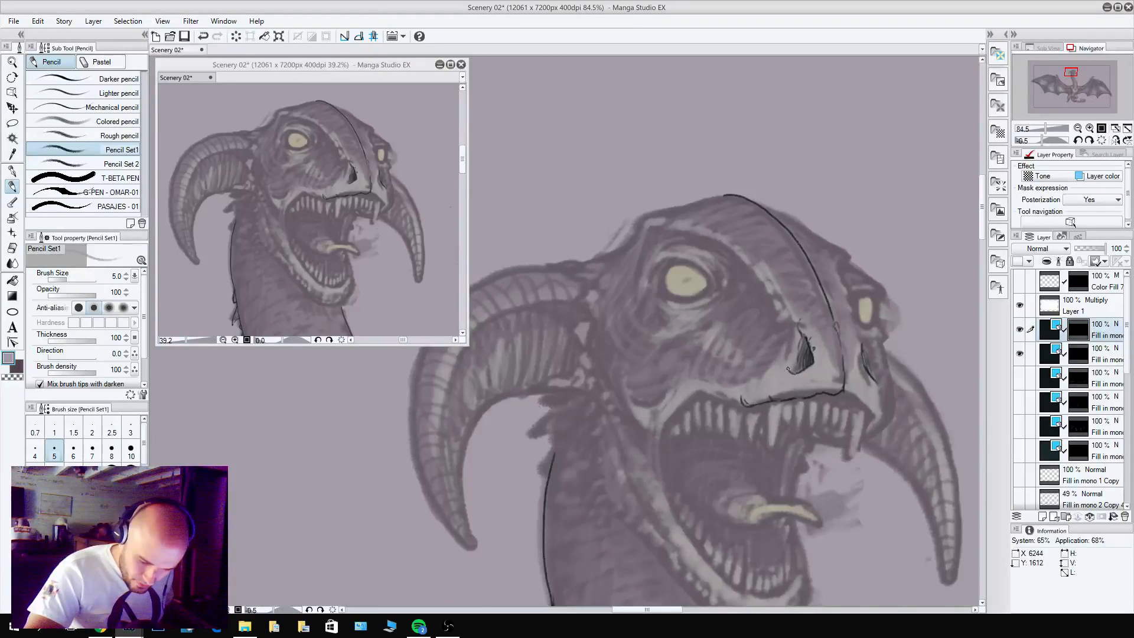
{"action": "left_click_drag", "start_coordinate": [799, 324], "coordinate": [790, 343]}
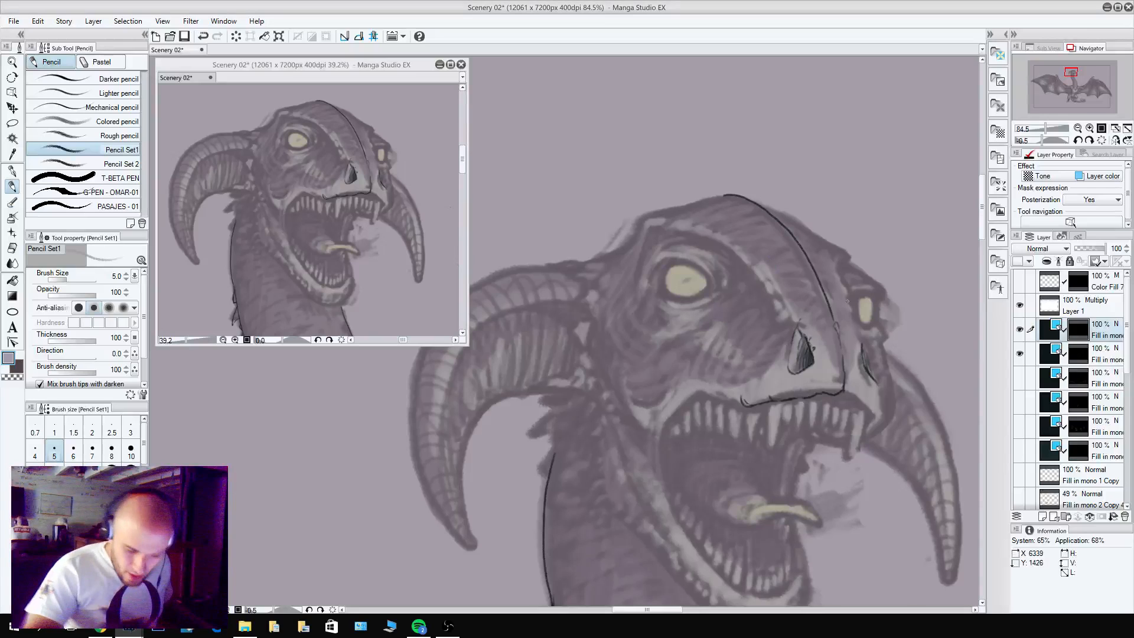
Outline and hatch the right nostril on the far side of the snout.
{"action": "mouse_move", "coordinate": [861, 348]}
{"action": "left_mouse_down"}
{"action": "mouse_move", "coordinate": [863, 332]}
{"action": "mouse_move", "coordinate": [878, 383]}
{"action": "mouse_move", "coordinate": [866, 360]}
{"action": "left_mouse_up"}
{"action": "key", "text": "c"}
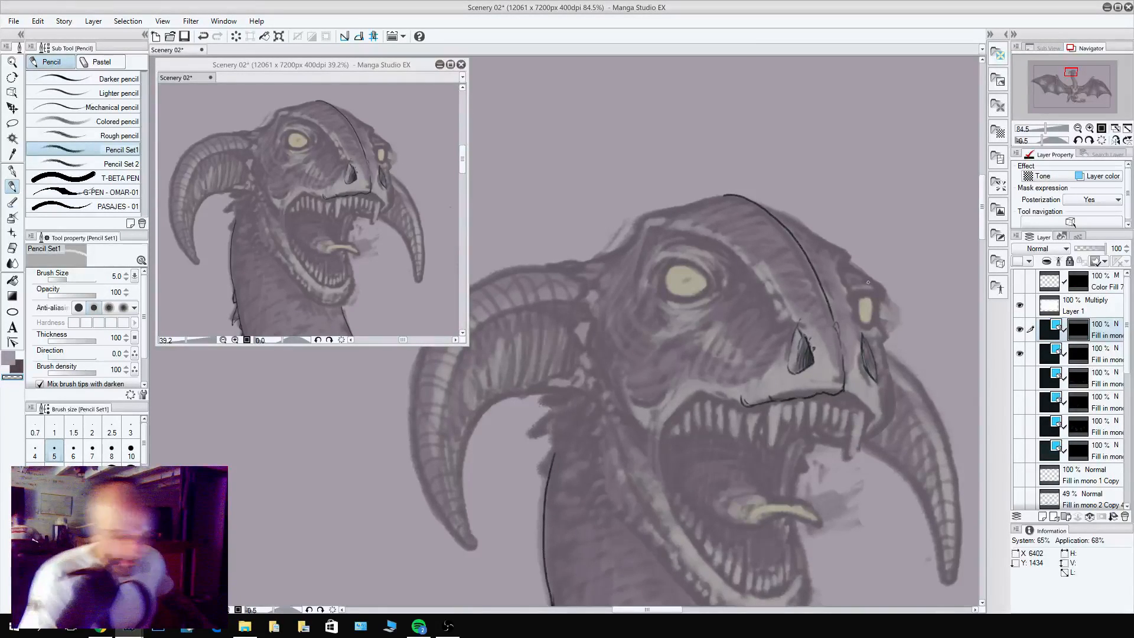
{"action": "left_click", "coordinate": [863, 336], "text": "alt"}
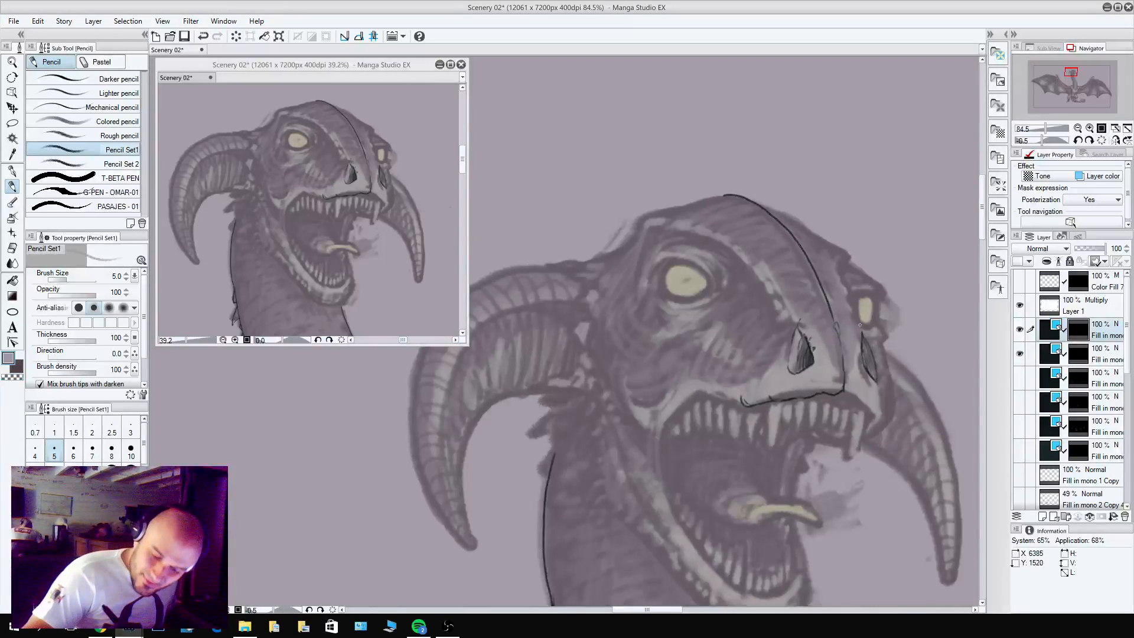
Reinforce the right nostril and extend the upper lip line from the nose tip to the snout's far corner, redrawing its first stretch.
{"action": "mouse_move", "coordinate": [860, 324]}
{"action": "left_mouse_down"}
{"action": "mouse_move", "coordinate": [872, 355]}
{"action": "mouse_move", "coordinate": [850, 397]}
{"action": "left_mouse_up"}
{"action": "key", "text": "c"}
{"action": "key", "text": "c"}
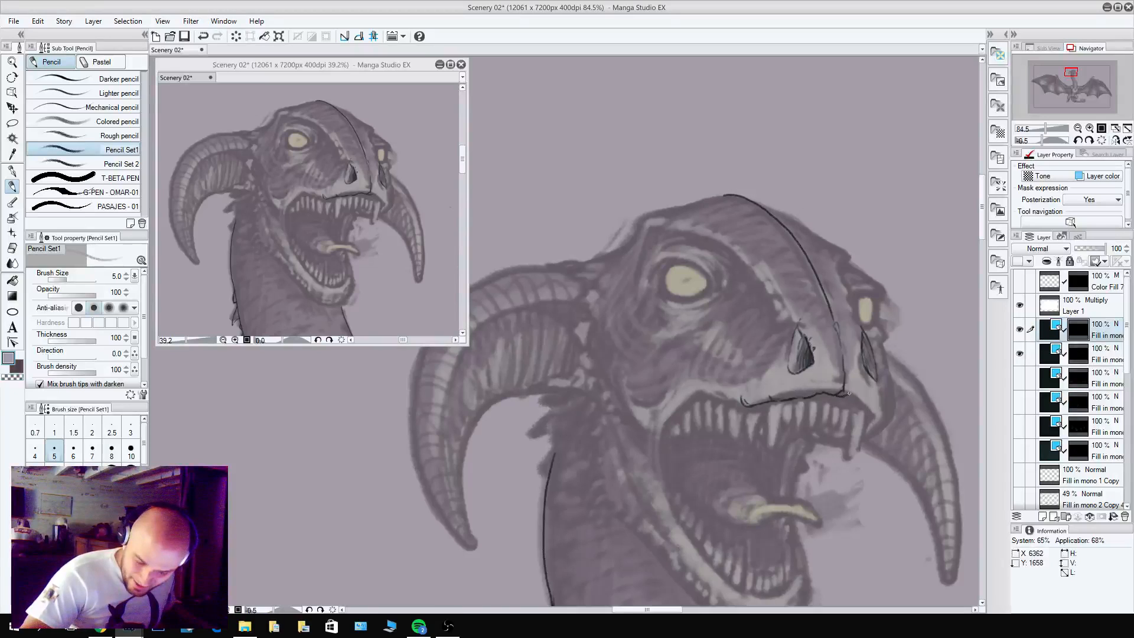
{"action": "key", "text": "c"}
{"action": "key", "text": "ctrl+z"}
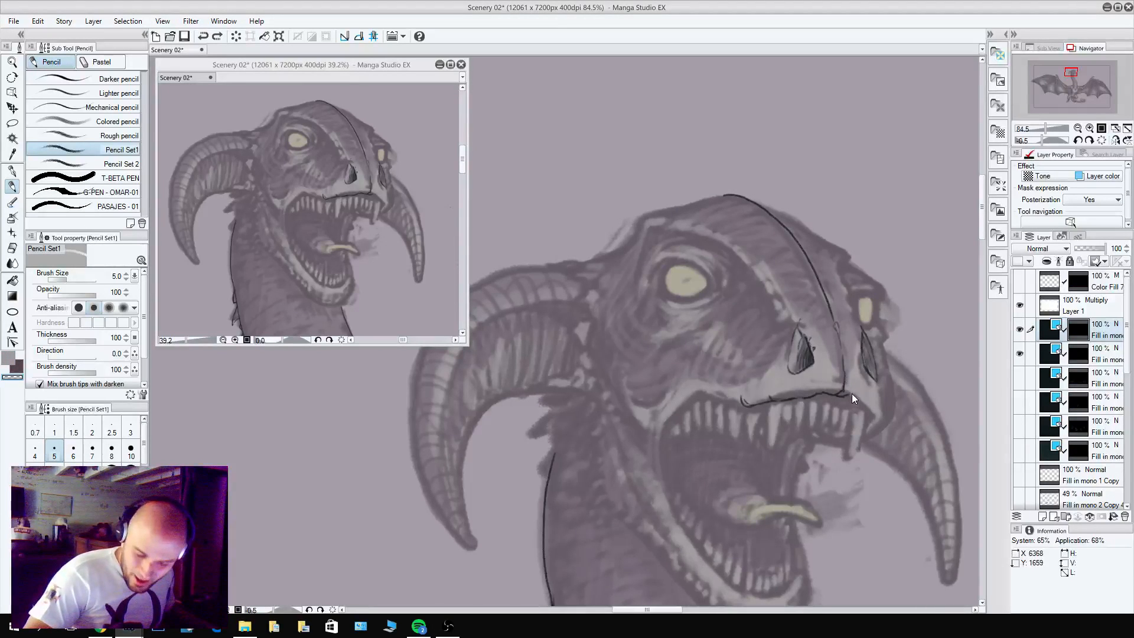
{"action": "left_click_drag", "start_coordinate": [843, 396], "coordinate": [869, 413]}
{"action": "key", "text": "c"}
{"action": "key", "text": "c"}
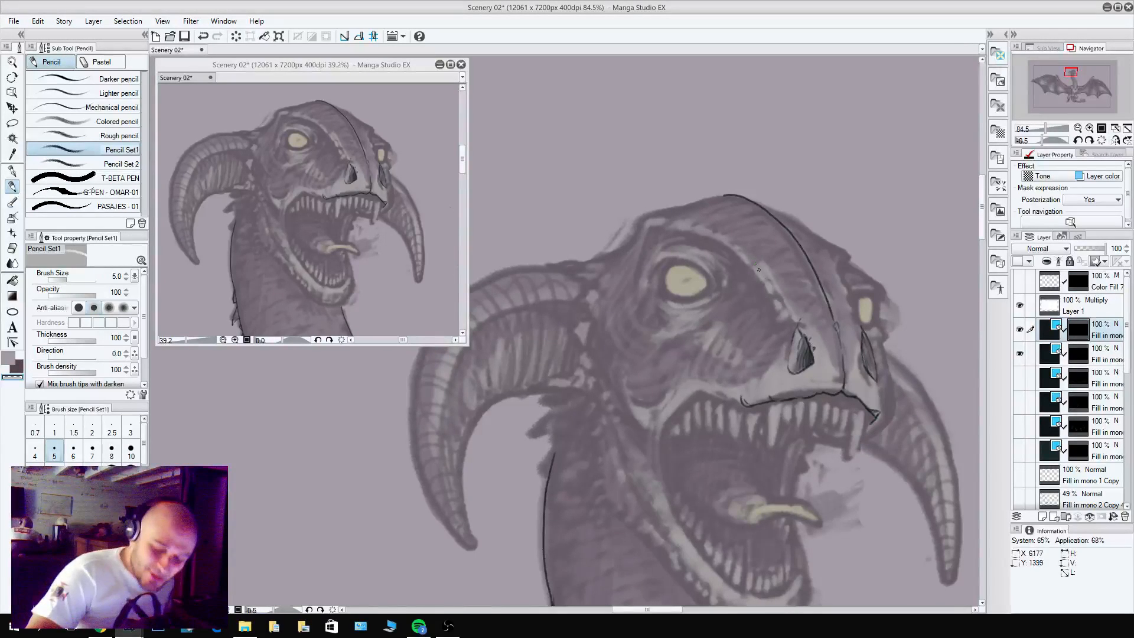
Pencil curved lines from the tops of both nostrils up towards the central snout ridge.
{"action": "key", "text": "c"}
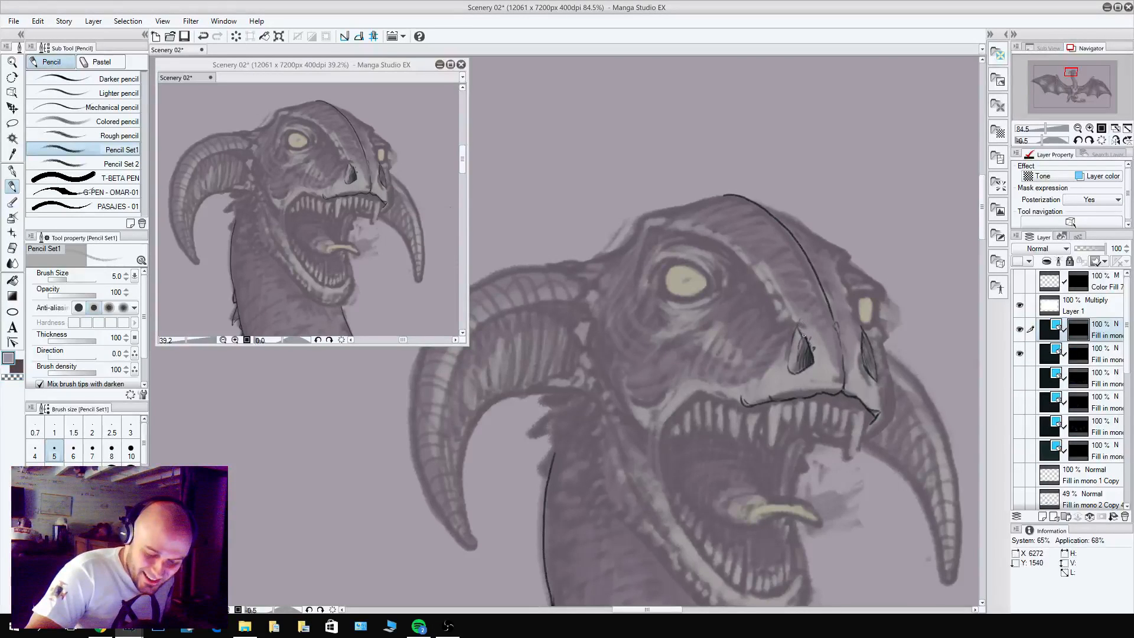
{"action": "left_click_drag", "start_coordinate": [804, 338], "coordinate": [807, 307]}
{"action": "left_click_drag", "start_coordinate": [862, 332], "coordinate": [848, 309]}
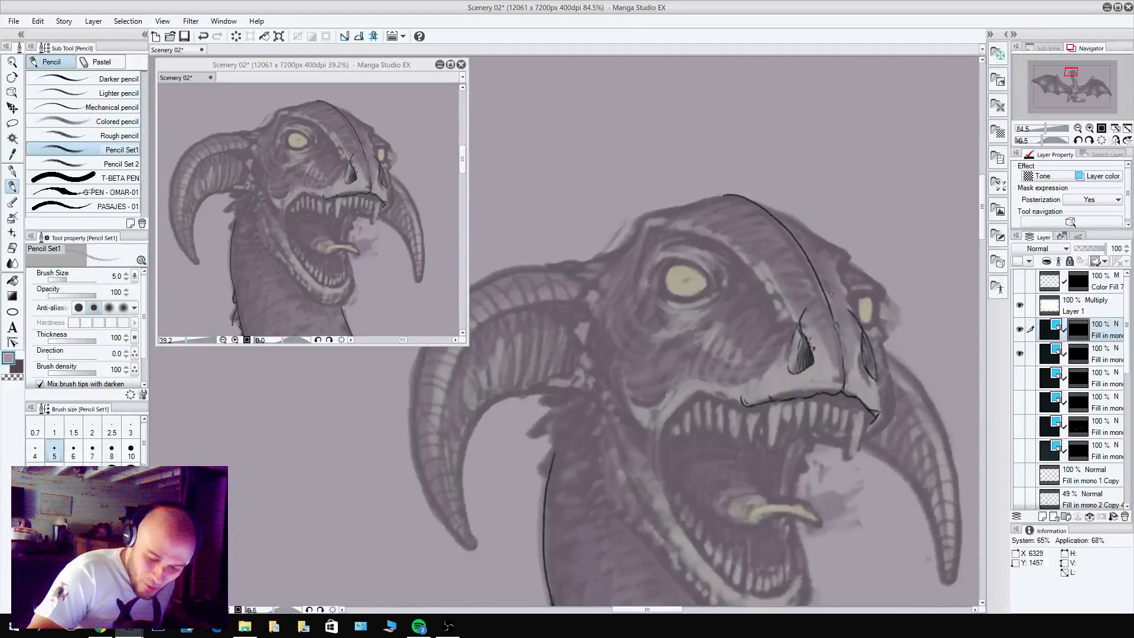
{"action": "key", "text": "c"}
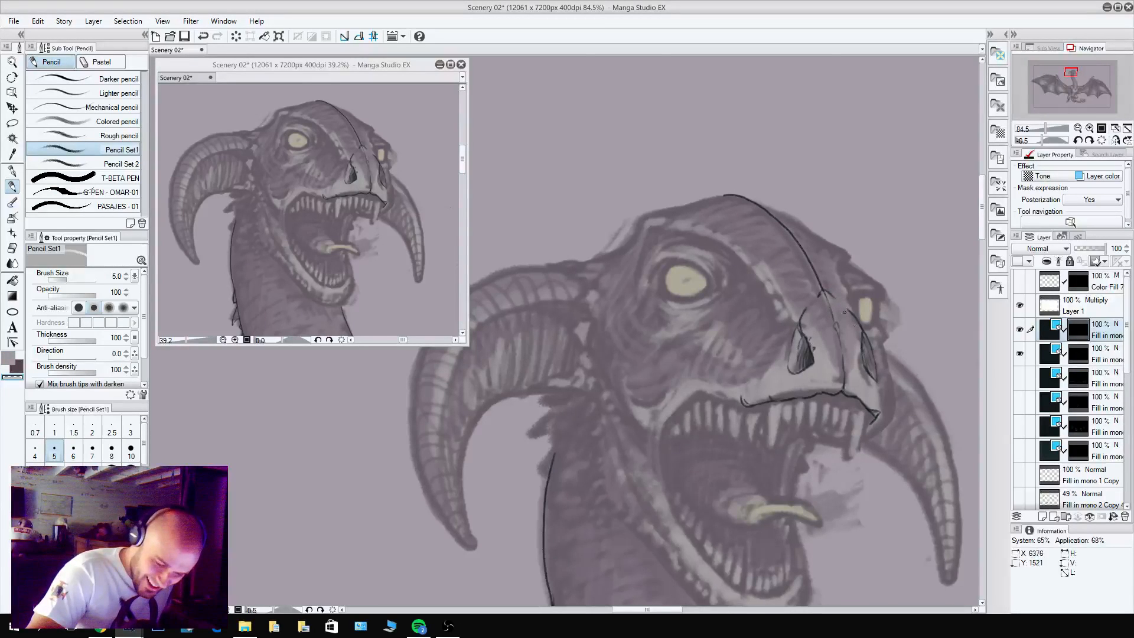
{"action": "key", "text": "c"}
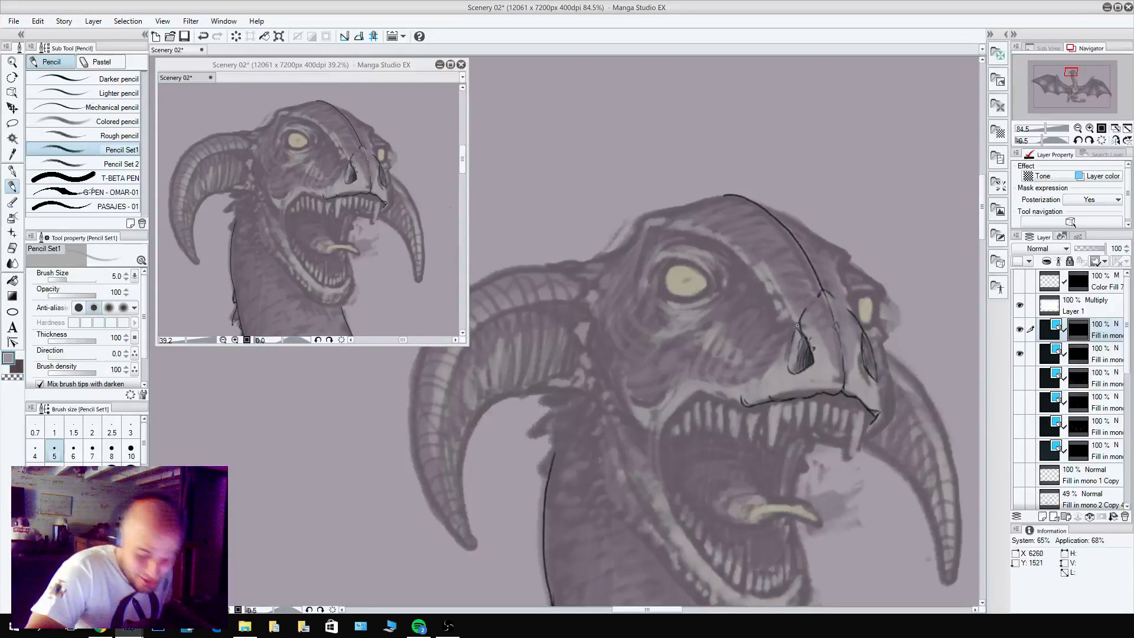
Add a redrawn crease at the outer top of the left nostril and a line from the right nostril up past the far eye.
{"action": "left_click_drag", "start_coordinate": [798, 325], "coordinate": [782, 317]}
{"action": "key", "text": "ctrl+z"}
{"action": "mouse_move", "coordinate": [776, 304]}
{"action": "left_mouse_down"}
{"action": "mouse_move", "coordinate": [782, 340]}
{"action": "mouse_move", "coordinate": [795, 331]}
{"action": "left_mouse_up"}
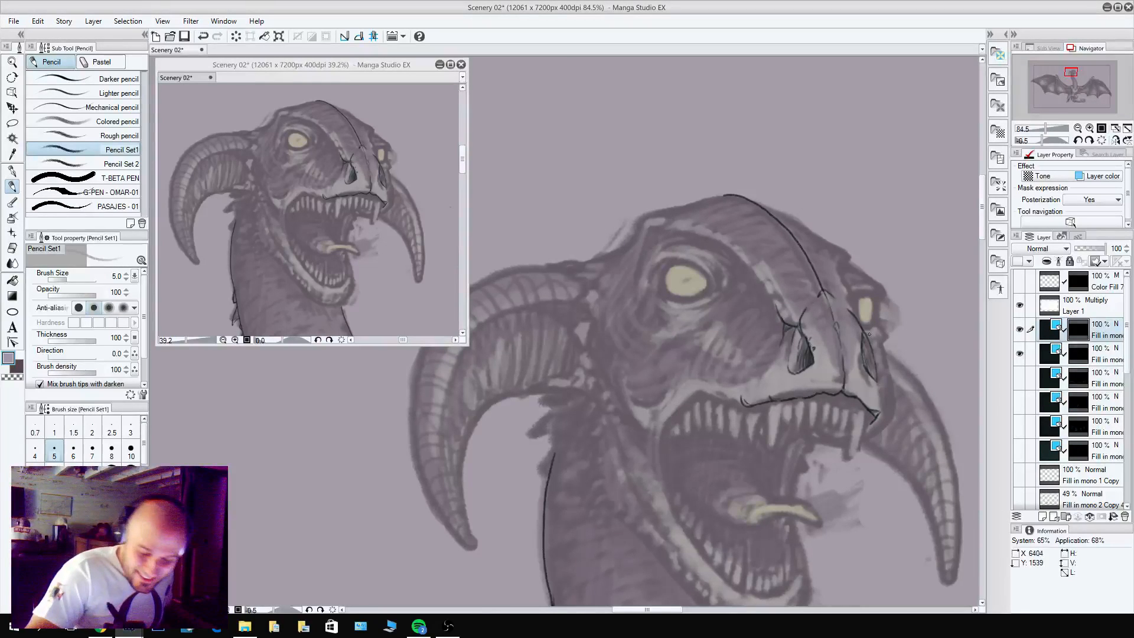
{"action": "left_click_drag", "start_coordinate": [869, 335], "coordinate": [846, 292]}
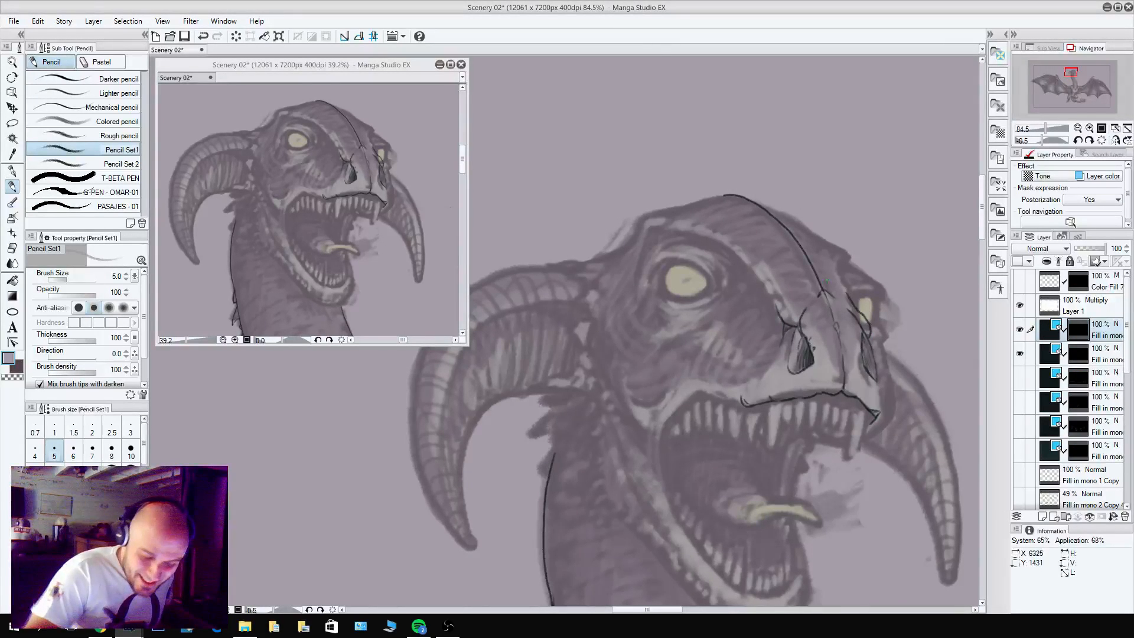
Continue the jagged crease above the left nostril up the side of the snout, cleaning up the strokes.
{"action": "left_click_drag", "start_coordinate": [781, 316], "coordinate": [782, 293]}
{"action": "key", "text": "c"}
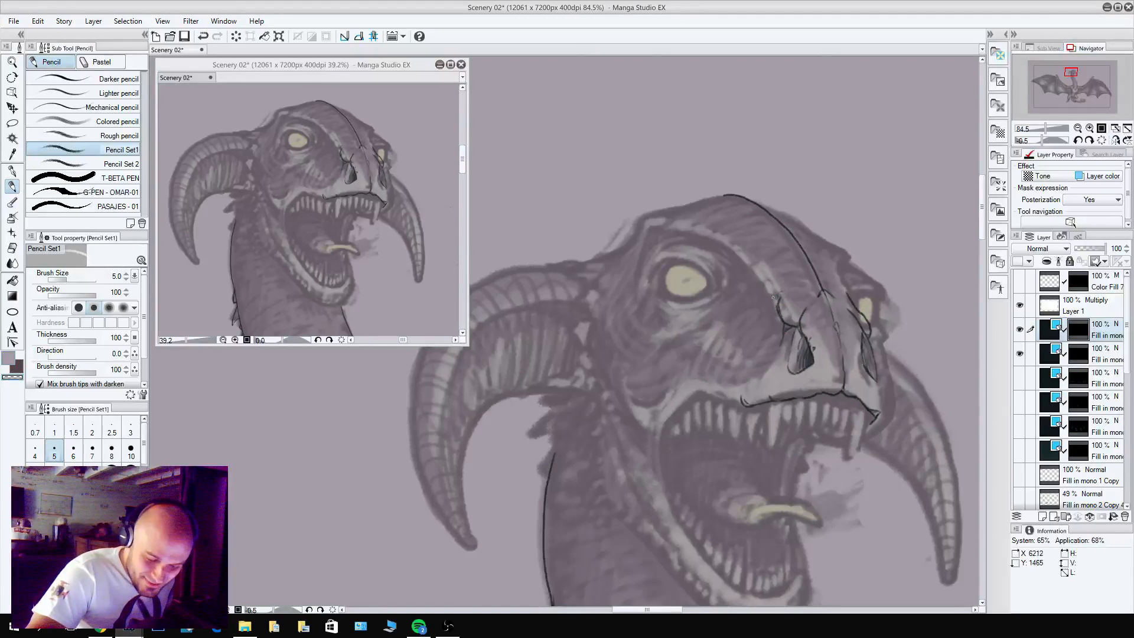
{"action": "key", "text": "c"}
{"action": "key", "text": "c"}
{"action": "key", "text": "c"}
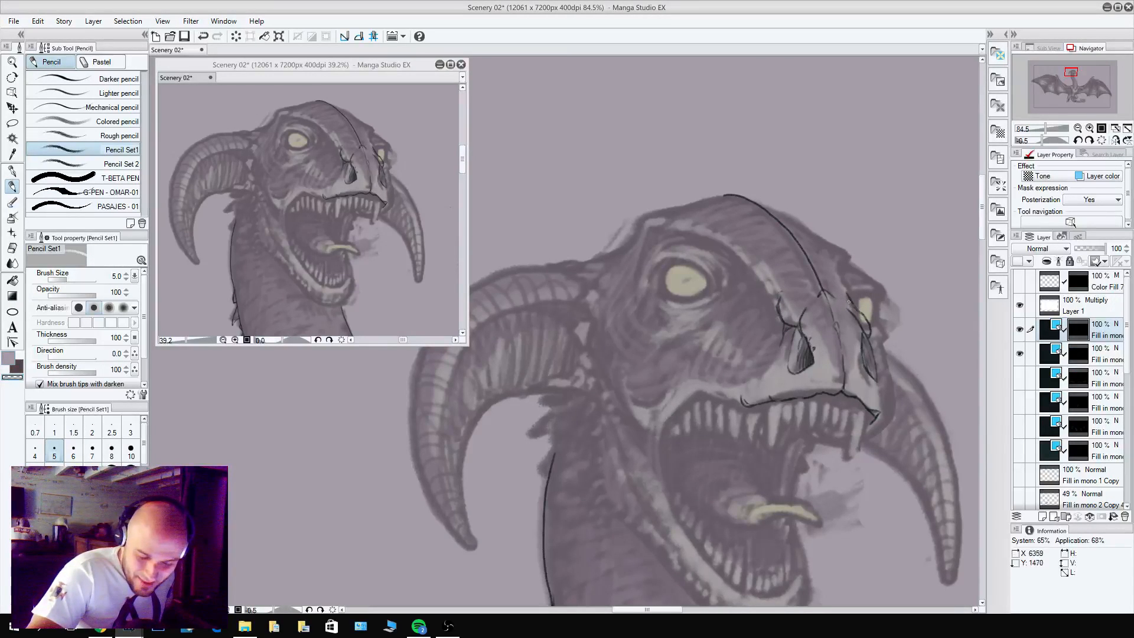
{"action": "key", "text": "c"}
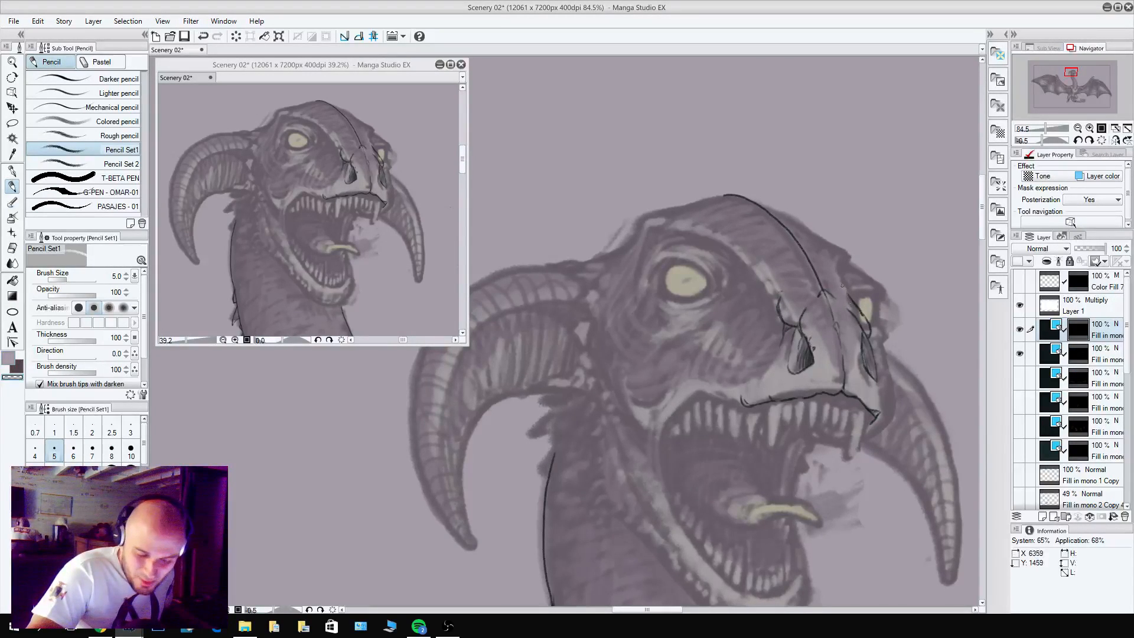
{"action": "key", "text": "c"}
{"action": "left_click_drag", "start_coordinate": [777, 308], "coordinate": [768, 287]}
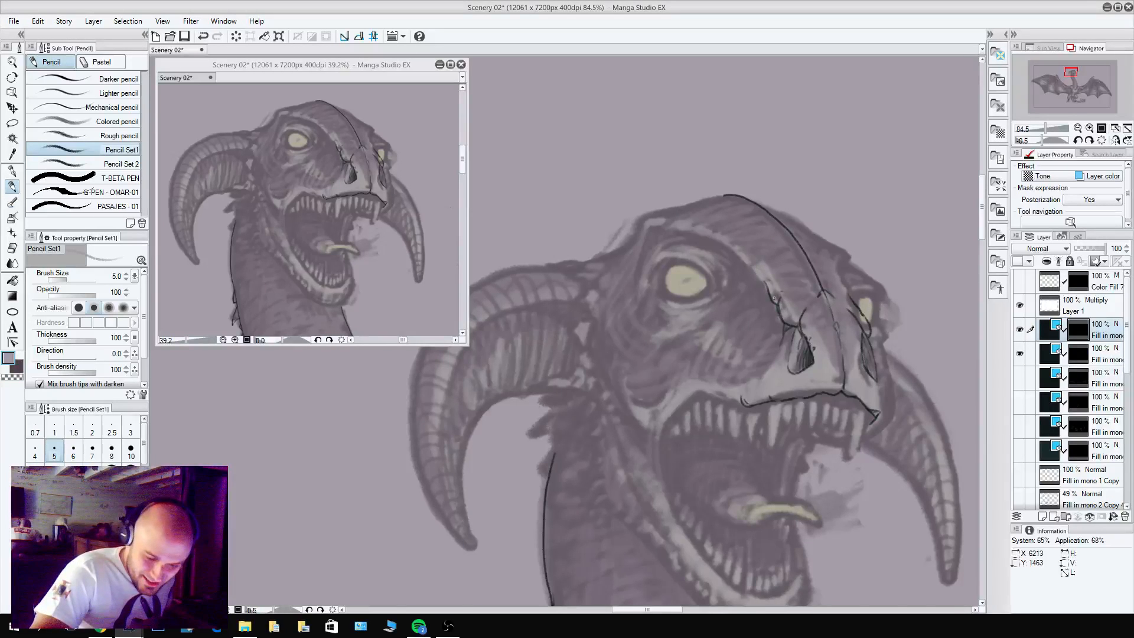
{"action": "key", "text": "c"}
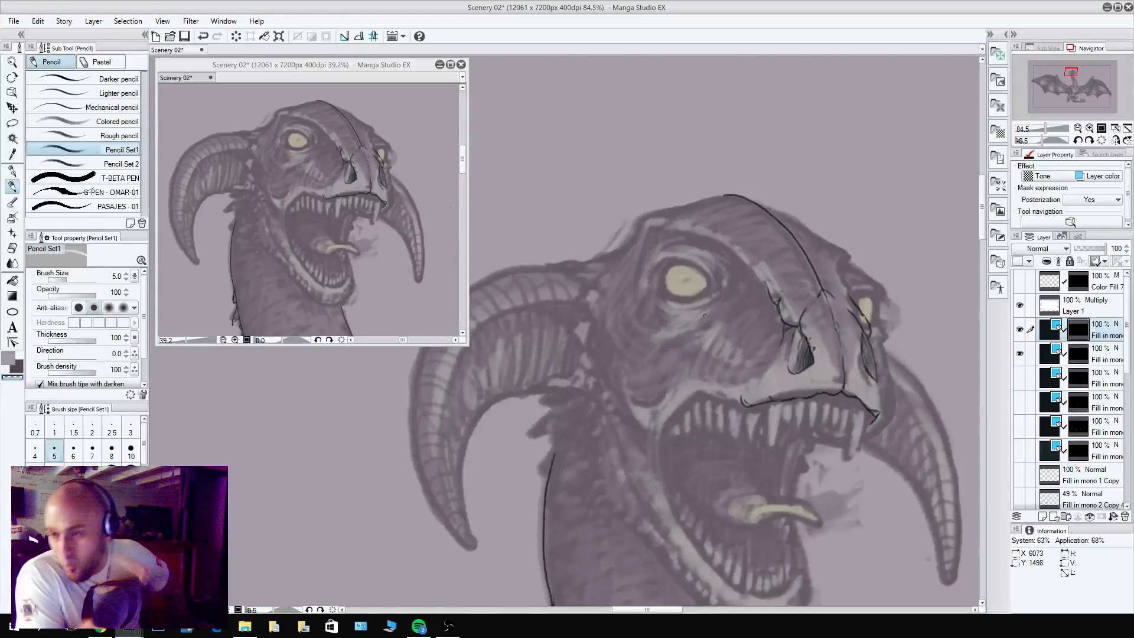
{"action": "key", "text": "c"}
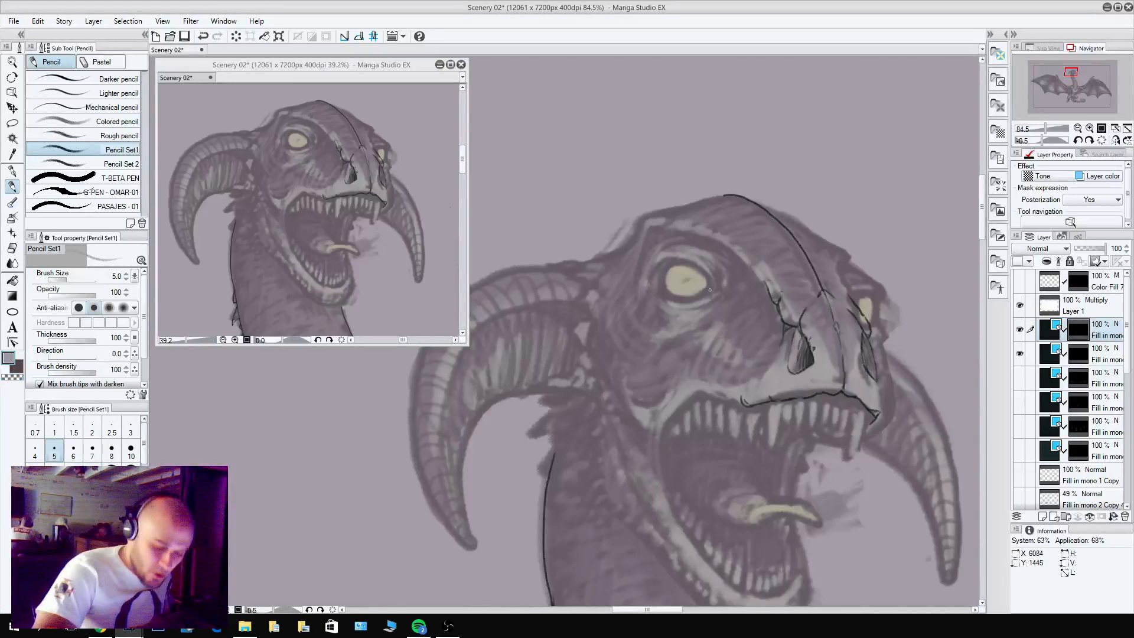
Outline the dragon's left eyeball with a dark rim, building it up around the pale eye.
{"action": "mouse_move", "coordinate": [709, 287]}
{"action": "left_mouse_down"}
{"action": "mouse_move", "coordinate": [679, 262]}
{"action": "mouse_move", "coordinate": [704, 290]}
{"action": "mouse_move", "coordinate": [671, 290]}
{"action": "mouse_move", "coordinate": [671, 262]}
{"action": "mouse_move", "coordinate": [673, 293]}
{"action": "mouse_move", "coordinate": [674, 264]}
{"action": "mouse_move", "coordinate": [683, 291]}
{"action": "mouse_move", "coordinate": [667, 265]}
{"action": "mouse_move", "coordinate": [671, 295]}
{"action": "mouse_move", "coordinate": [715, 298]}
{"action": "mouse_move", "coordinate": [673, 295]}
{"action": "mouse_move", "coordinate": [708, 289]}
{"action": "mouse_move", "coordinate": [668, 296]}
{"action": "mouse_move", "coordinate": [659, 279]}
{"action": "mouse_move", "coordinate": [699, 295]}
{"action": "left_mouse_up"}
{"action": "key", "text": "c"}
{"action": "key", "text": "c"}
{"action": "key", "text": "c"}
{"action": "key", "text": "c"}
{"action": "key", "text": "c"}
{"action": "key", "text": "c"}
{"action": "mouse_move", "coordinate": [666, 267]}
{"action": "left_mouse_down"}
{"action": "mouse_move", "coordinate": [659, 282]}
{"action": "mouse_move", "coordinate": [670, 262]}
{"action": "left_mouse_up"}
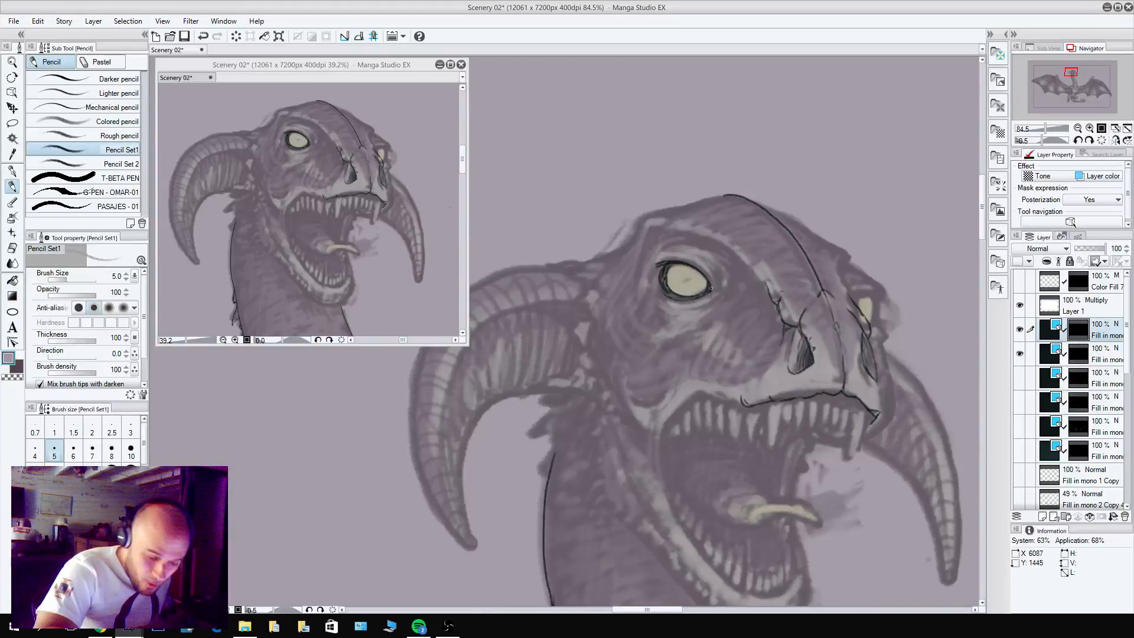
Thicken the left eye's upper lid and outer corner, and pencil a second lid line curving beneath the eye.
{"action": "key", "text": "c"}
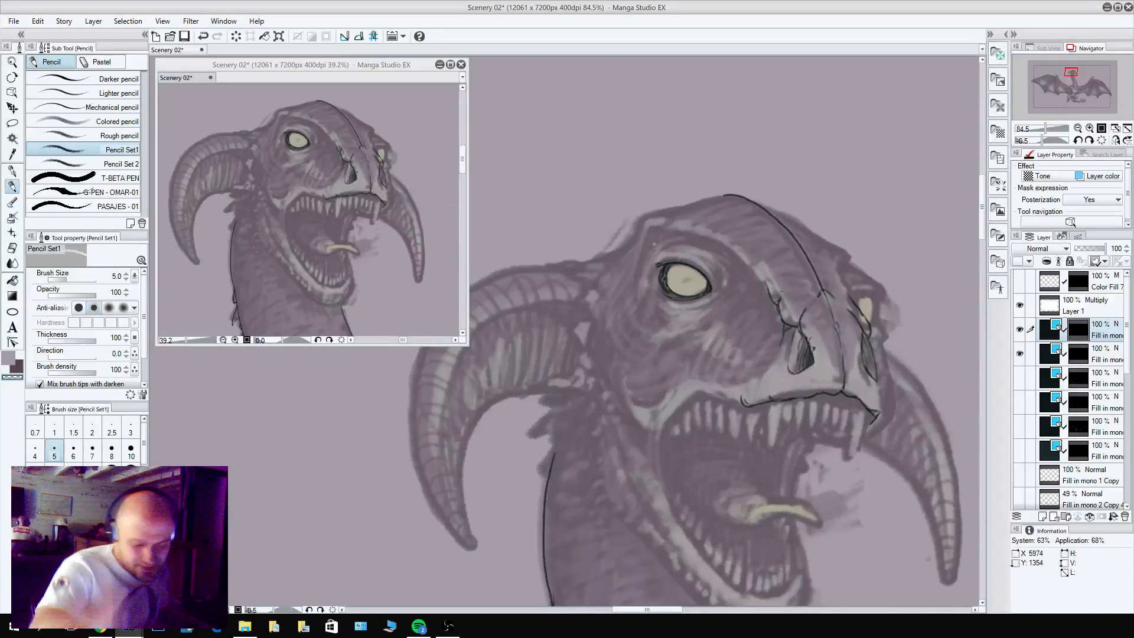
{"action": "key", "text": "c"}
{"action": "mouse_move", "coordinate": [659, 267]}
{"action": "left_mouse_down"}
{"action": "mouse_move", "coordinate": [710, 286]}
{"action": "mouse_move", "coordinate": [688, 263]}
{"action": "left_mouse_up"}
{"action": "key", "text": "c"}
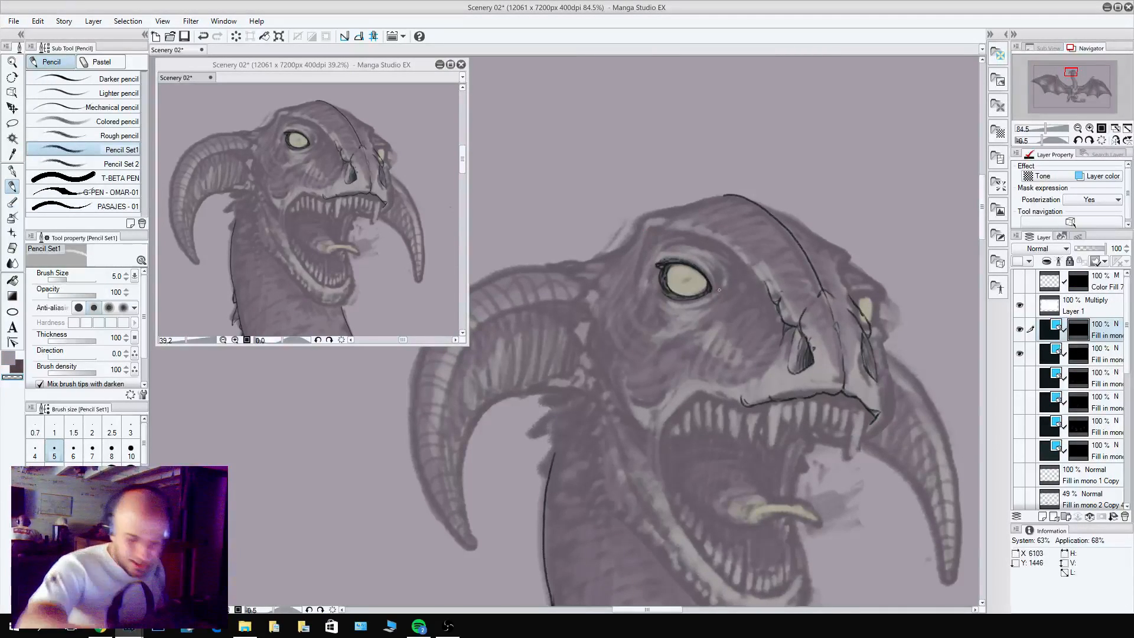
{"action": "key", "text": "c"}
{"action": "key", "text": "c"}
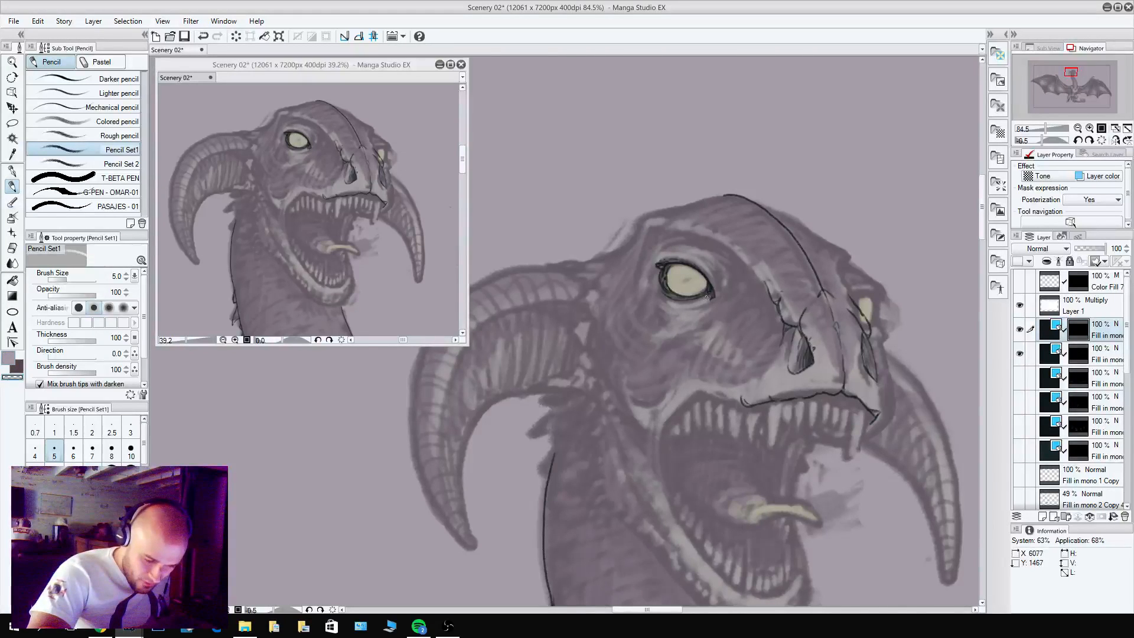
{"action": "key", "text": "c"}
{"action": "mouse_move", "coordinate": [713, 298]}
{"action": "left_mouse_down"}
{"action": "mouse_move", "coordinate": [682, 306]}
{"action": "mouse_move", "coordinate": [644, 283]}
{"action": "mouse_move", "coordinate": [668, 296]}
{"action": "mouse_move", "coordinate": [656, 264]}
{"action": "mouse_move", "coordinate": [654, 298]}
{"action": "left_mouse_up"}
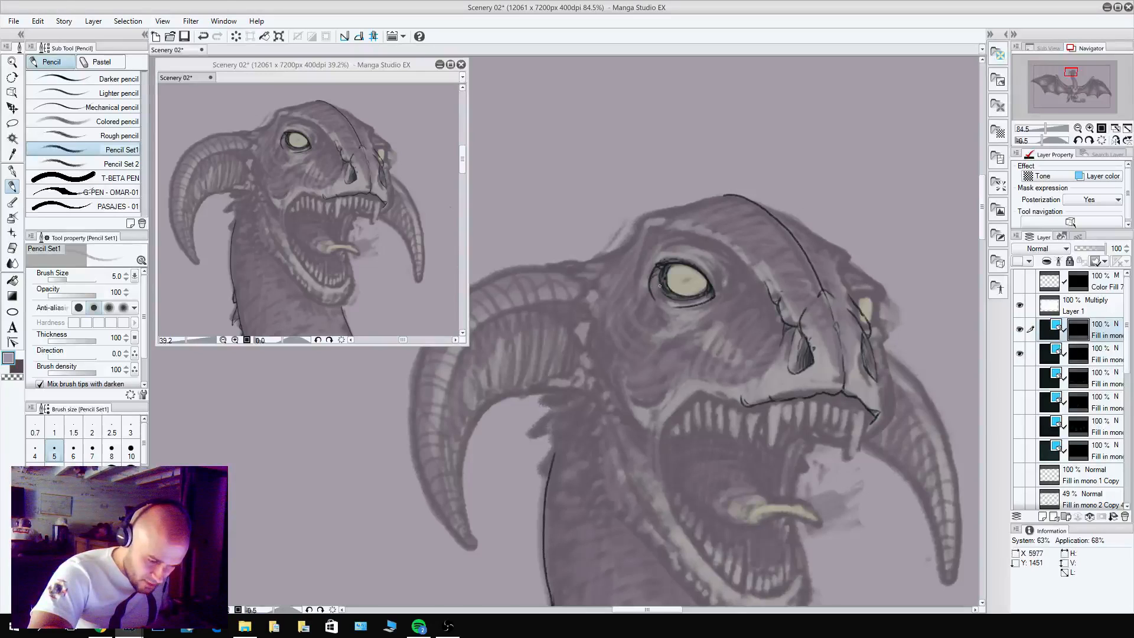
Pencil the curved eyelid folds above the left eye and shade between them.
{"action": "key", "text": "c"}
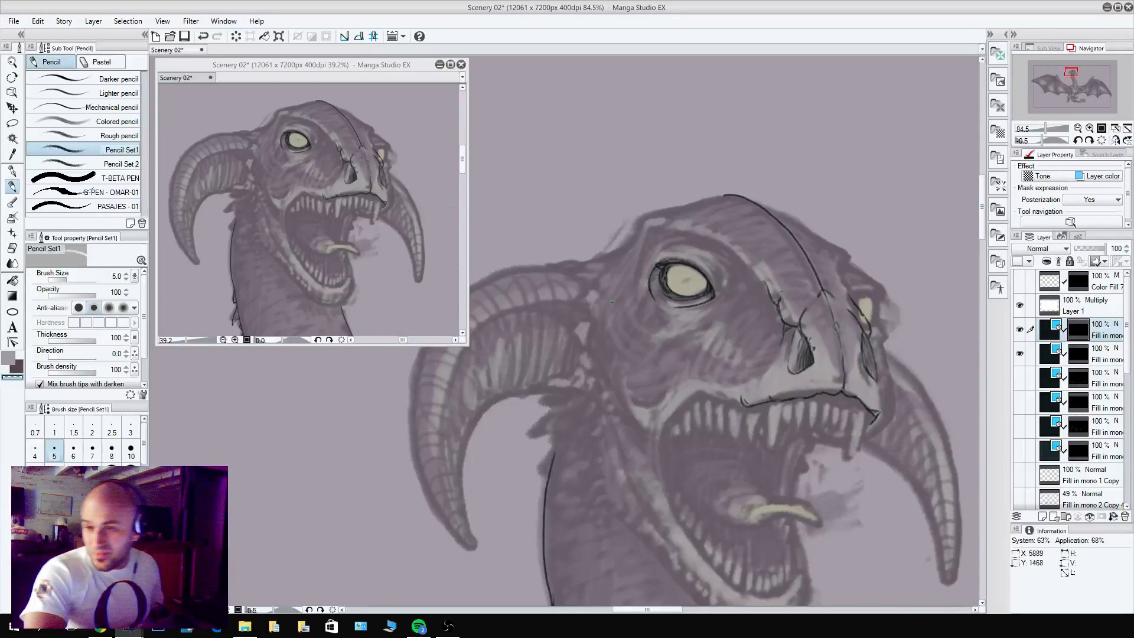
{"action": "key", "text": "c"}
{"action": "mouse_move", "coordinate": [650, 271]}
{"action": "left_mouse_down"}
{"action": "mouse_move", "coordinate": [652, 307]}
{"action": "mouse_move", "coordinate": [651, 269]}
{"action": "mouse_move", "coordinate": [658, 306]}
{"action": "mouse_move", "coordinate": [649, 271]}
{"action": "mouse_move", "coordinate": [701, 311]}
{"action": "mouse_move", "coordinate": [717, 300]}
{"action": "mouse_move", "coordinate": [677, 308]}
{"action": "mouse_move", "coordinate": [710, 299]}
{"action": "mouse_move", "coordinate": [672, 305]}
{"action": "mouse_move", "coordinate": [596, 241]}
{"action": "mouse_move", "coordinate": [669, 236]}
{"action": "mouse_move", "coordinate": [712, 300]}
{"action": "mouse_move", "coordinate": [702, 263]}
{"action": "mouse_move", "coordinate": [652, 262]}
{"action": "mouse_move", "coordinate": [681, 251]}
{"action": "mouse_move", "coordinate": [710, 269]}
{"action": "mouse_move", "coordinate": [684, 252]}
{"action": "left_mouse_up"}
{"action": "key", "text": "c"}
{"action": "key", "text": "c"}
{"action": "key", "text": "c"}
{"action": "key", "text": "c"}
{"action": "mouse_move", "coordinate": [657, 256]}
{"action": "left_mouse_down"}
{"action": "mouse_move", "coordinate": [675, 247]}
{"action": "mouse_move", "coordinate": [719, 280]}
{"action": "mouse_move", "coordinate": [698, 249]}
{"action": "left_mouse_up"}
{"action": "key", "text": "c"}
{"action": "key", "text": "c"}
{"action": "key", "text": "c"}
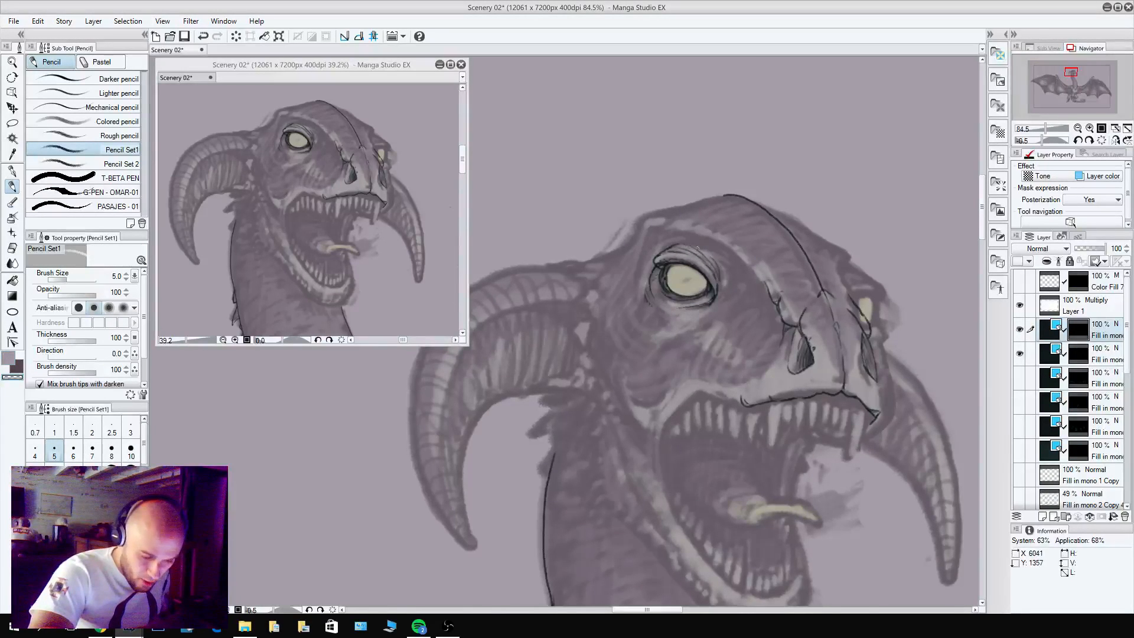
Line the brow ridge from above the left eye down to the snout crease, and shade the recess beneath it.
{"action": "key", "text": "c"}
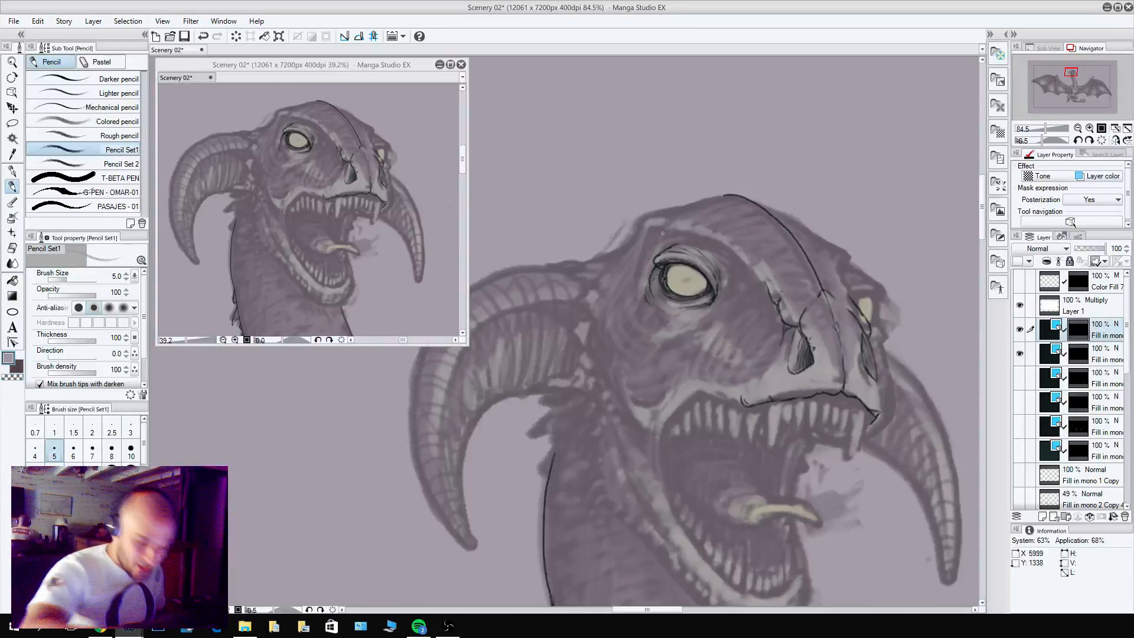
{"action": "mouse_move", "coordinate": [649, 227]}
{"action": "left_mouse_down"}
{"action": "mouse_move", "coordinate": [708, 234]}
{"action": "mouse_move", "coordinate": [747, 261]}
{"action": "mouse_move", "coordinate": [698, 229]}
{"action": "mouse_move", "coordinate": [761, 276]}
{"action": "left_mouse_up"}
{"action": "key", "text": "c"}
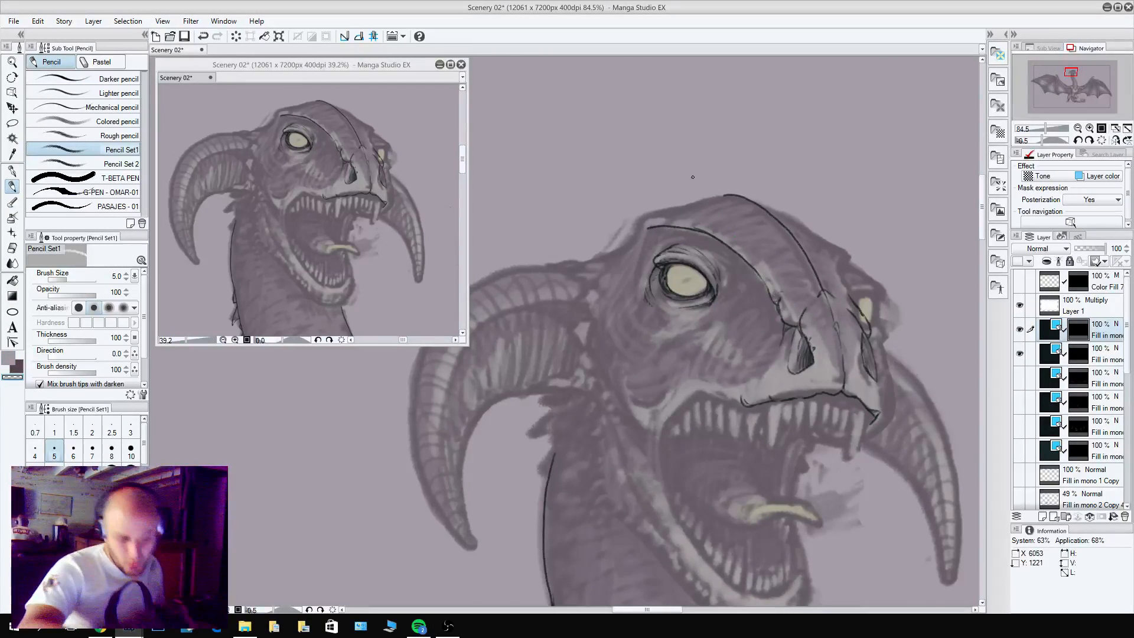
{"action": "key", "text": "c"}
{"action": "mouse_move", "coordinate": [668, 242]}
{"action": "left_mouse_down"}
{"action": "mouse_move", "coordinate": [735, 273]}
{"action": "mouse_move", "coordinate": [718, 287]}
{"action": "mouse_move", "coordinate": [698, 241]}
{"action": "mouse_move", "coordinate": [670, 229]}
{"action": "mouse_move", "coordinate": [698, 239]}
{"action": "left_mouse_up"}
{"action": "key", "text": "c"}
{"action": "key", "text": "c"}
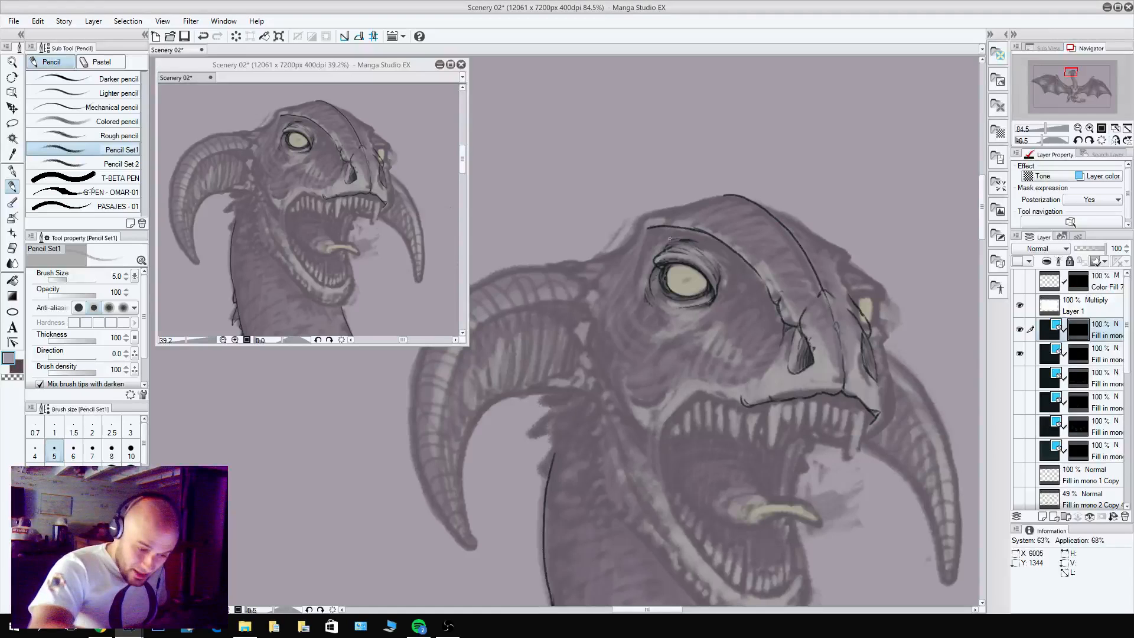
{"action": "key", "text": "c"}
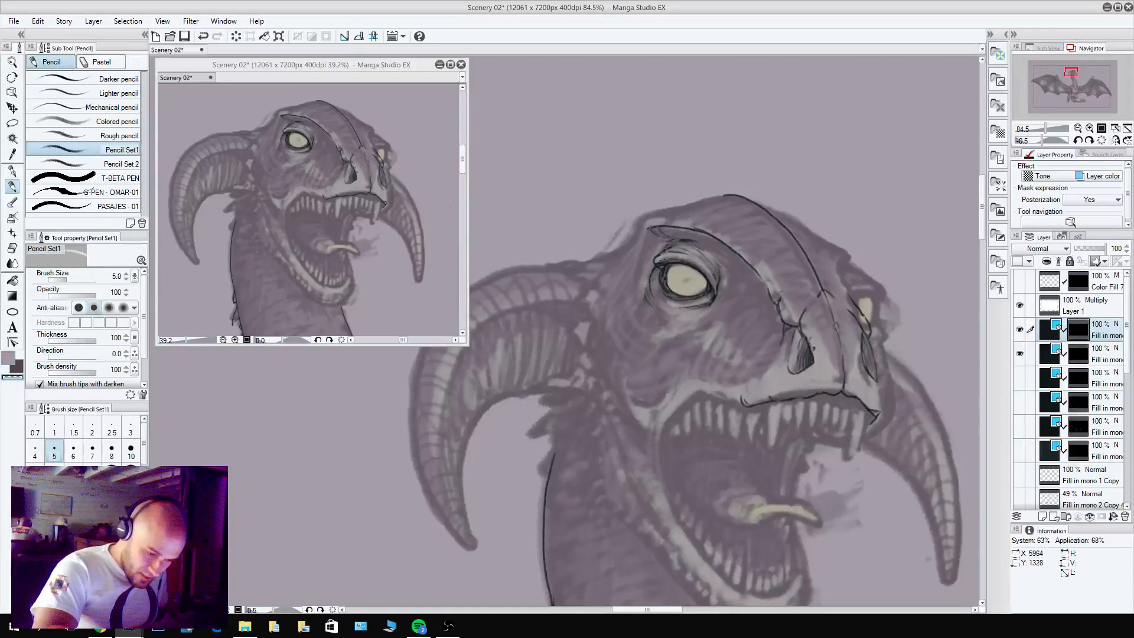
{"action": "key", "text": "c"}
Outline the top of the skull from the back of the left brow up to the crown, cleaning up the line.
{"action": "mouse_move", "coordinate": [665, 246]}
{"action": "left_mouse_down"}
{"action": "mouse_move", "coordinate": [648, 228]}
{"action": "mouse_move", "coordinate": [654, 264]}
{"action": "mouse_move", "coordinate": [644, 240]}
{"action": "mouse_move", "coordinate": [642, 251]}
{"action": "mouse_move", "coordinate": [663, 212]}
{"action": "mouse_move", "coordinate": [725, 194]}
{"action": "left_mouse_up"}
{"action": "key", "text": "c"}
{"action": "key", "text": "c"}
{"action": "key", "text": "c"}
{"action": "key", "text": "c"}
Clean up the skull's back corner behind the left brow and pencil a short line curving down from it.
{"action": "key", "text": "c"}
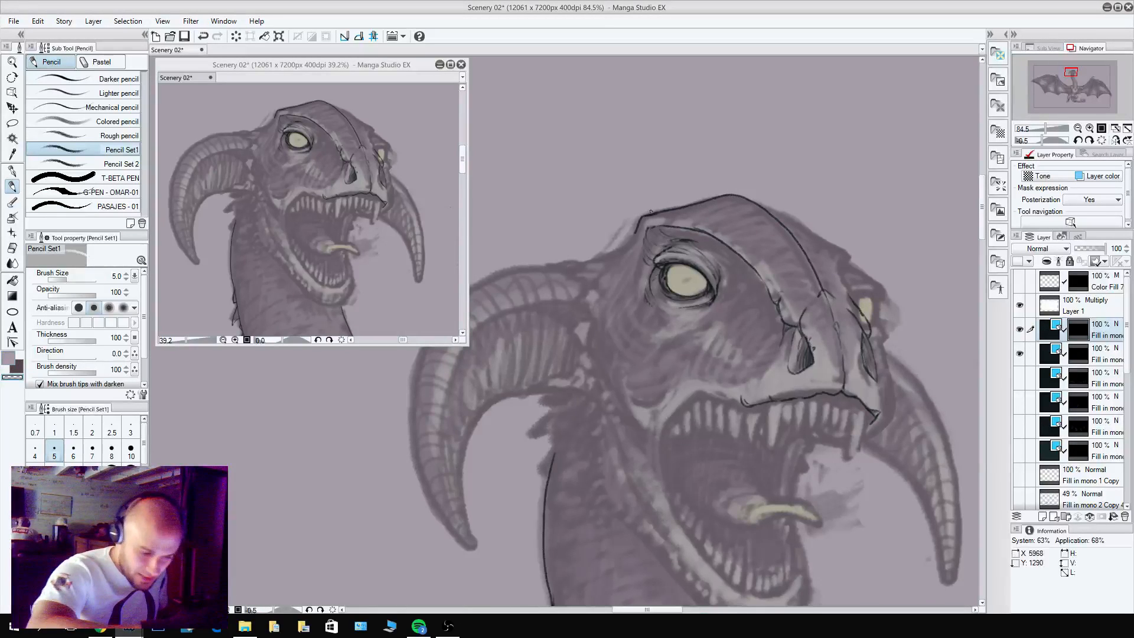
{"action": "key", "text": "c"}
{"action": "left_click_drag", "start_coordinate": [641, 218], "coordinate": [642, 231]}
{"action": "key", "text": "c"}
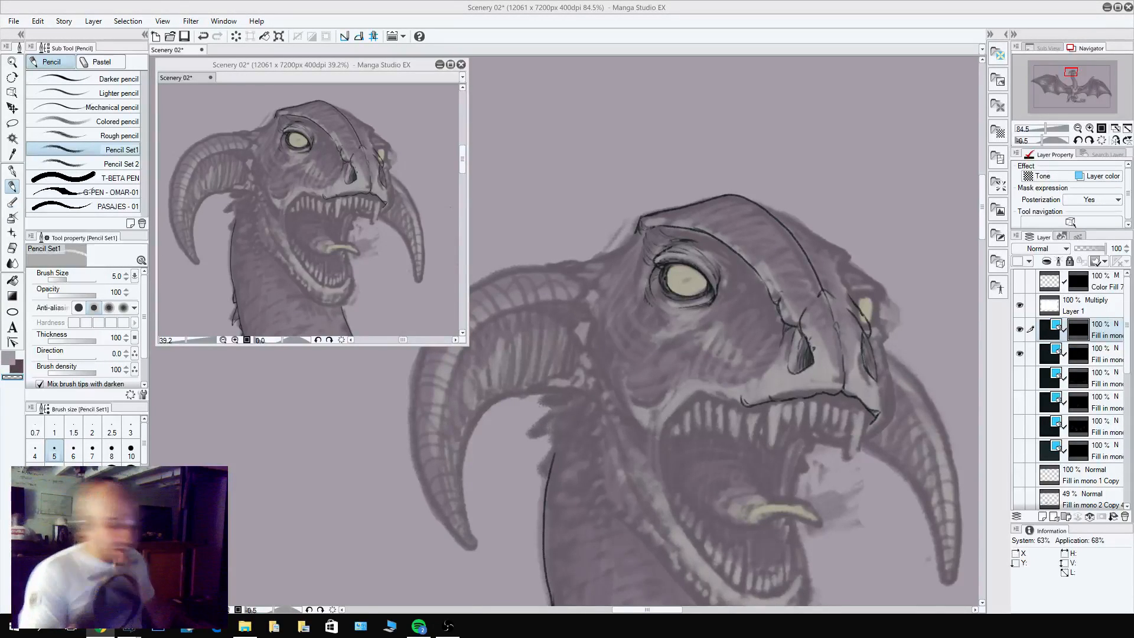
{"action": "scroll", "coordinate": [636, 234], "scroll_direction": "up", "scroll_amount": 2}
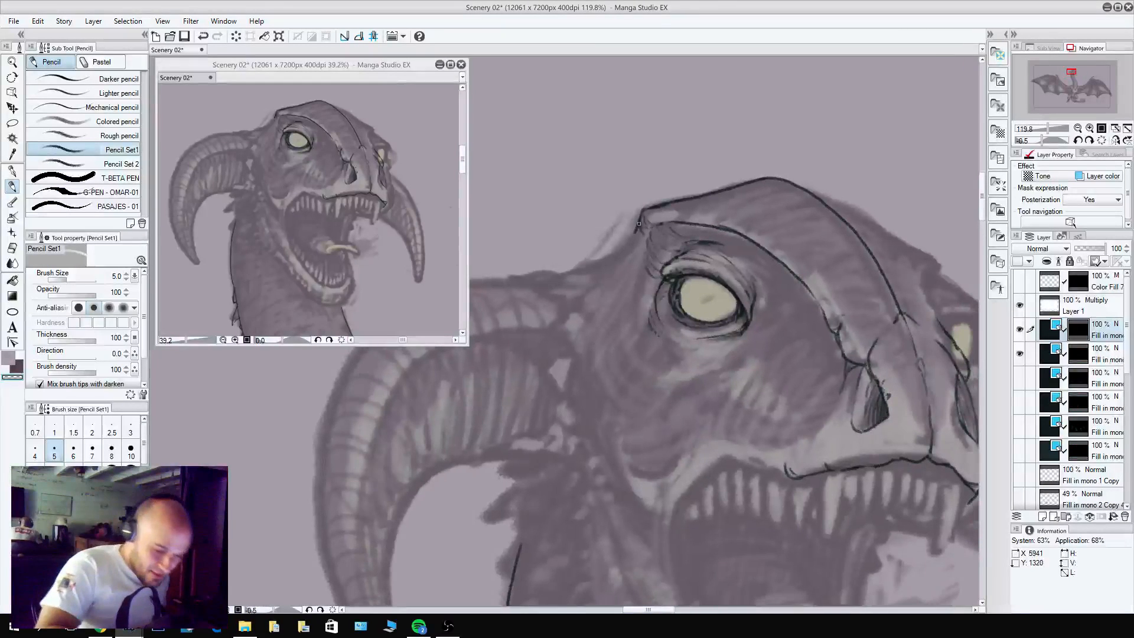
{"action": "key", "text": "c"}
{"action": "left_click_drag", "start_coordinate": [642, 214], "coordinate": [622, 269]}
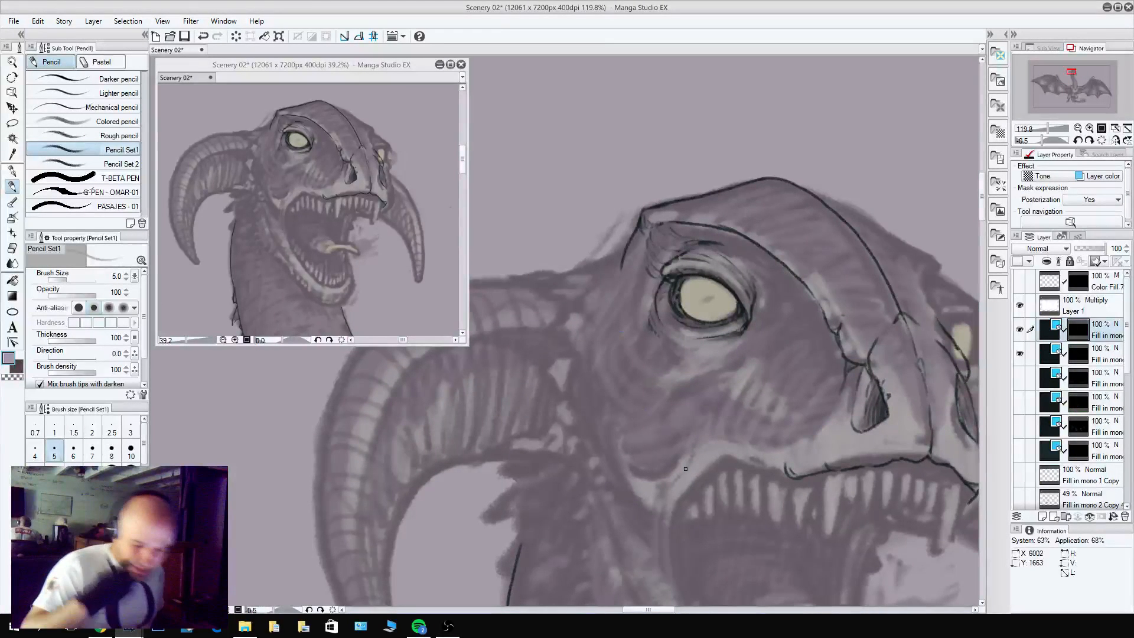
Outline the rounded cheek bulge between the left eye, the nostril and the upper lip.
{"action": "mouse_move", "coordinate": [846, 369]}
{"action": "left_mouse_down"}
{"action": "mouse_move", "coordinate": [827, 418]}
{"action": "mouse_move", "coordinate": [797, 442]}
{"action": "mouse_move", "coordinate": [737, 401]}
{"action": "mouse_move", "coordinate": [702, 427]}
{"action": "mouse_move", "coordinate": [649, 393]}
{"action": "mouse_move", "coordinate": [697, 426]}
{"action": "mouse_move", "coordinate": [651, 401]}
{"action": "mouse_move", "coordinate": [679, 414]}
{"action": "mouse_move", "coordinate": [736, 396]}
{"action": "mouse_move", "coordinate": [677, 404]}
{"action": "left_mouse_up"}
{"action": "mouse_move", "coordinate": [622, 358]}
{"action": "left_mouse_down"}
{"action": "mouse_move", "coordinate": [855, 252]}
{"action": "mouse_move", "coordinate": [836, 256]}
{"action": "left_mouse_up"}
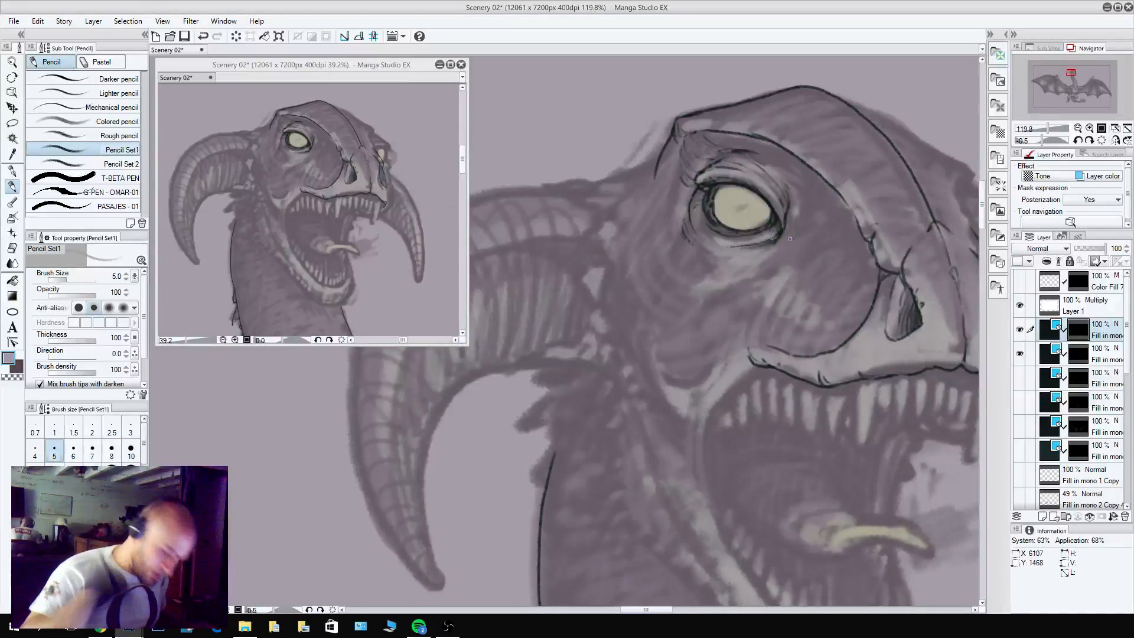
{"action": "mouse_move", "coordinate": [868, 245]}
{"action": "left_mouse_down"}
{"action": "mouse_move", "coordinate": [824, 237]}
{"action": "mouse_move", "coordinate": [771, 287]}
{"action": "mouse_move", "coordinate": [768, 345]}
{"action": "mouse_move", "coordinate": [792, 255]}
{"action": "left_mouse_up"}
{"action": "key", "text": "c"}
{"action": "left_click_drag", "start_coordinate": [885, 388], "coordinate": [677, 476]}
{"action": "mouse_move", "coordinate": [797, 412]}
{"action": "left_mouse_down"}
{"action": "mouse_move", "coordinate": [877, 301]}
{"action": "mouse_move", "coordinate": [918, 330]}
{"action": "left_mouse_up"}
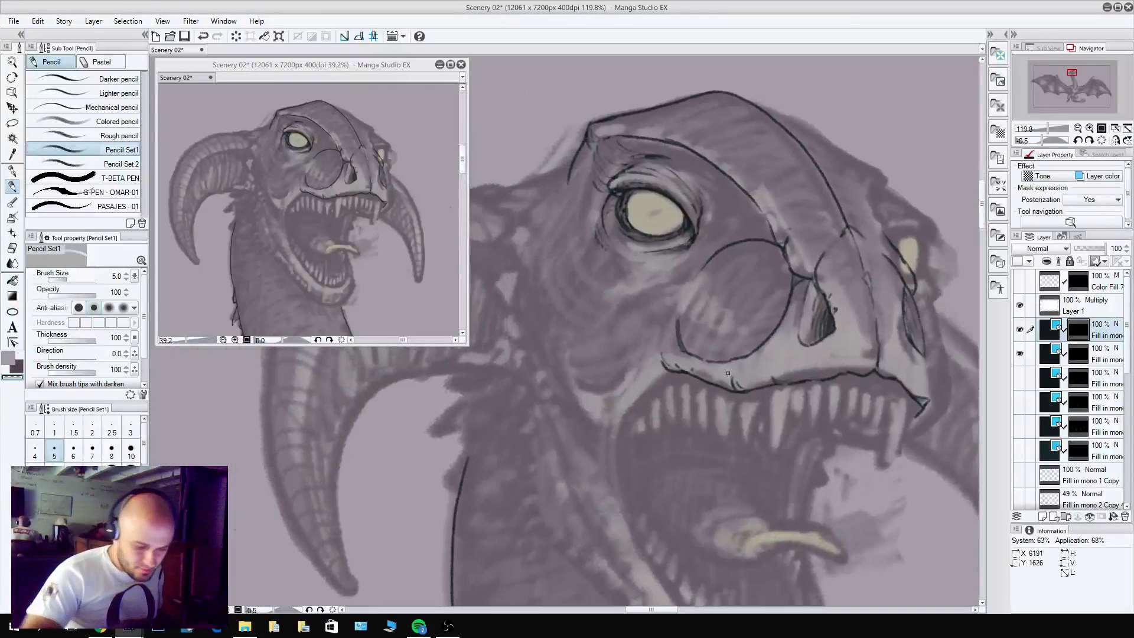
Outline the mouth corner from the back of the upper lip down the jaw, doubling and cleaning up the curved line.
{"action": "key", "text": "c"}
{"action": "mouse_move", "coordinate": [682, 373]}
{"action": "left_mouse_down"}
{"action": "mouse_move", "coordinate": [644, 388]}
{"action": "mouse_move", "coordinate": [617, 431]}
{"action": "mouse_move", "coordinate": [622, 497]}
{"action": "left_mouse_up"}
{"action": "key", "text": "c"}
{"action": "left_click_drag", "start_coordinate": [625, 410], "coordinate": [618, 430]}
{"action": "key", "text": "c"}
{"action": "mouse_move", "coordinate": [614, 474]}
{"action": "left_mouse_down"}
{"action": "mouse_move", "coordinate": [627, 512]}
{"action": "mouse_move", "coordinate": [617, 413]}
{"action": "left_mouse_up"}
{"action": "mouse_move", "coordinate": [620, 495]}
{"action": "left_mouse_down"}
{"action": "mouse_move", "coordinate": [615, 451]}
{"action": "mouse_move", "coordinate": [637, 389]}
{"action": "left_mouse_up"}
{"action": "key", "text": "c"}
{"action": "left_click_drag", "start_coordinate": [617, 471], "coordinate": [618, 487]}
{"action": "left_click_drag", "start_coordinate": [619, 408], "coordinate": [625, 516]}
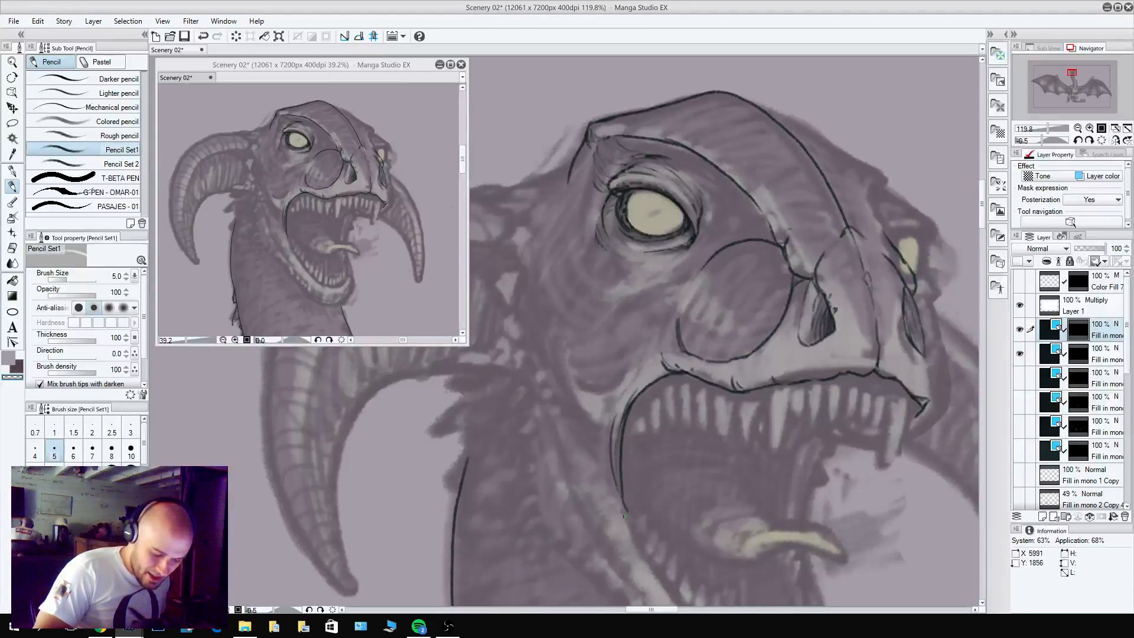
{"action": "mouse_move", "coordinate": [636, 390]}
{"action": "left_mouse_down"}
{"action": "mouse_move", "coordinate": [613, 453]}
{"action": "mouse_move", "coordinate": [620, 465]}
{"action": "left_mouse_up"}
{"action": "key", "text": "c"}
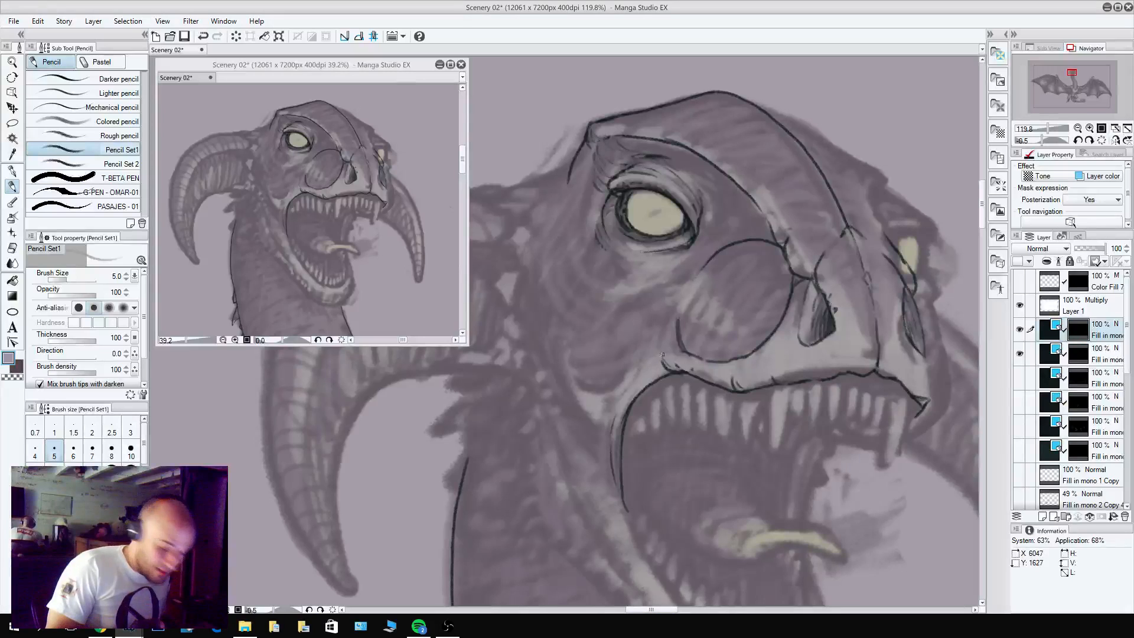
Pencil the crease rising from the mouth corner along the cheek bulge, and a small wrinkle beneath the brow ridge near the snout.
{"action": "mouse_move", "coordinate": [663, 355]}
{"action": "left_mouse_down"}
{"action": "mouse_move", "coordinate": [610, 399]}
{"action": "mouse_move", "coordinate": [673, 303]}
{"action": "left_mouse_up"}
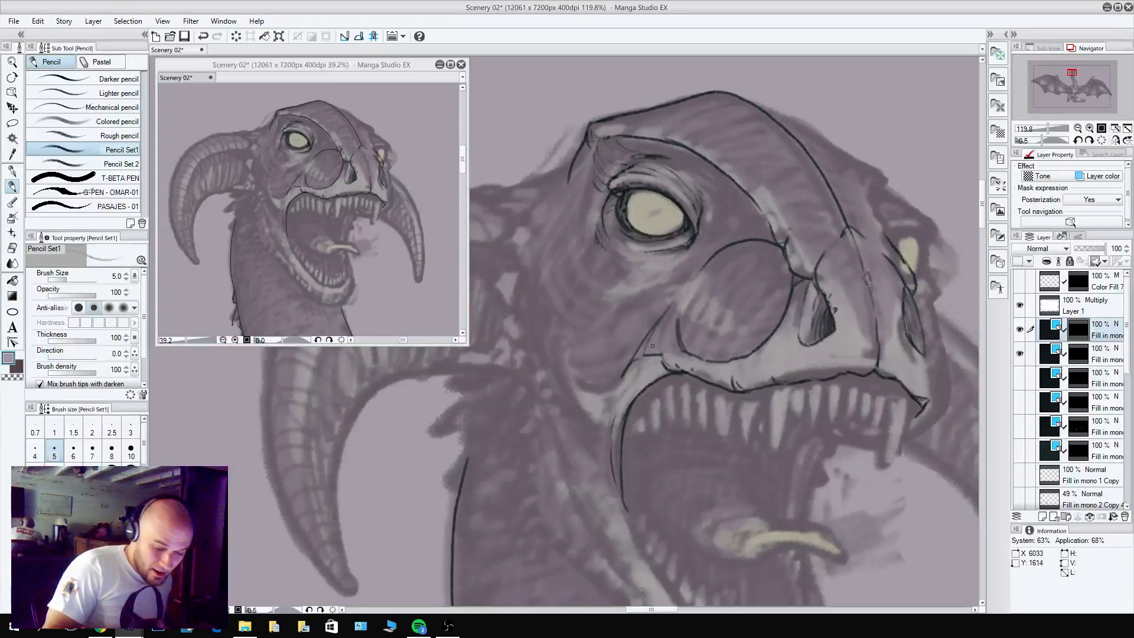
{"action": "key", "text": "c"}
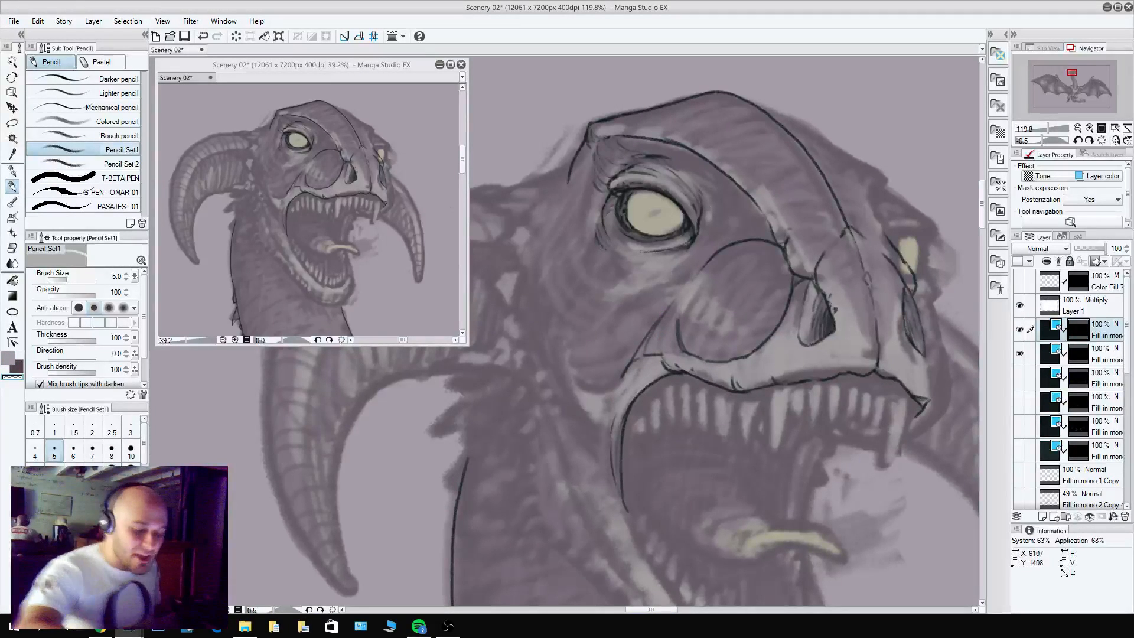
{"action": "key", "text": "c"}
{"action": "left_click_drag", "start_coordinate": [756, 219], "coordinate": [733, 228]}
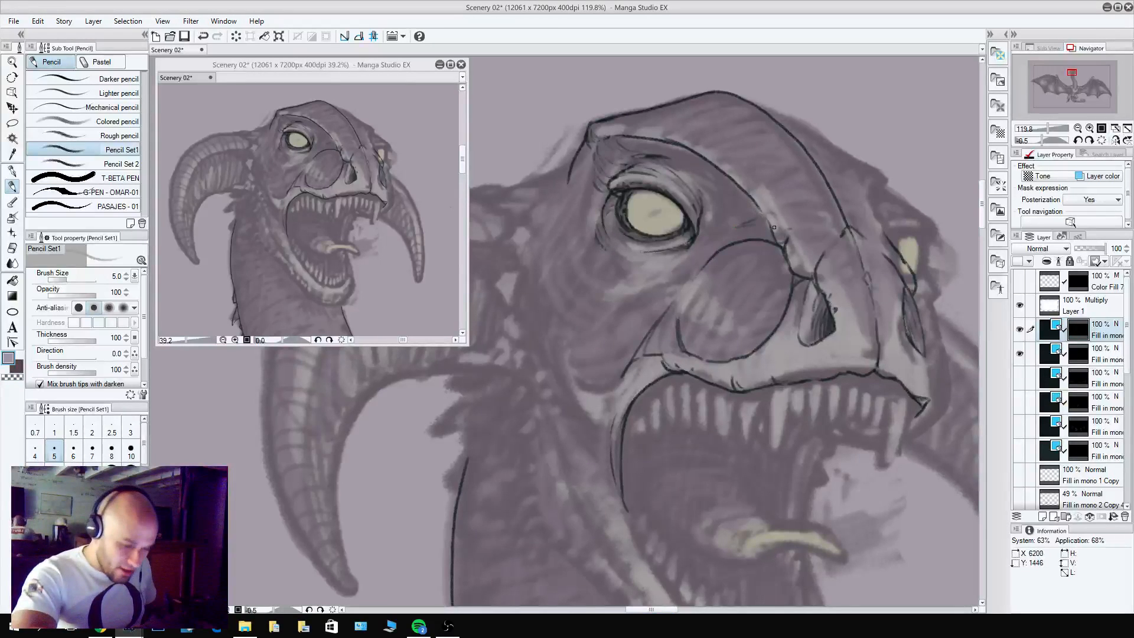
{"action": "key", "text": "c"}
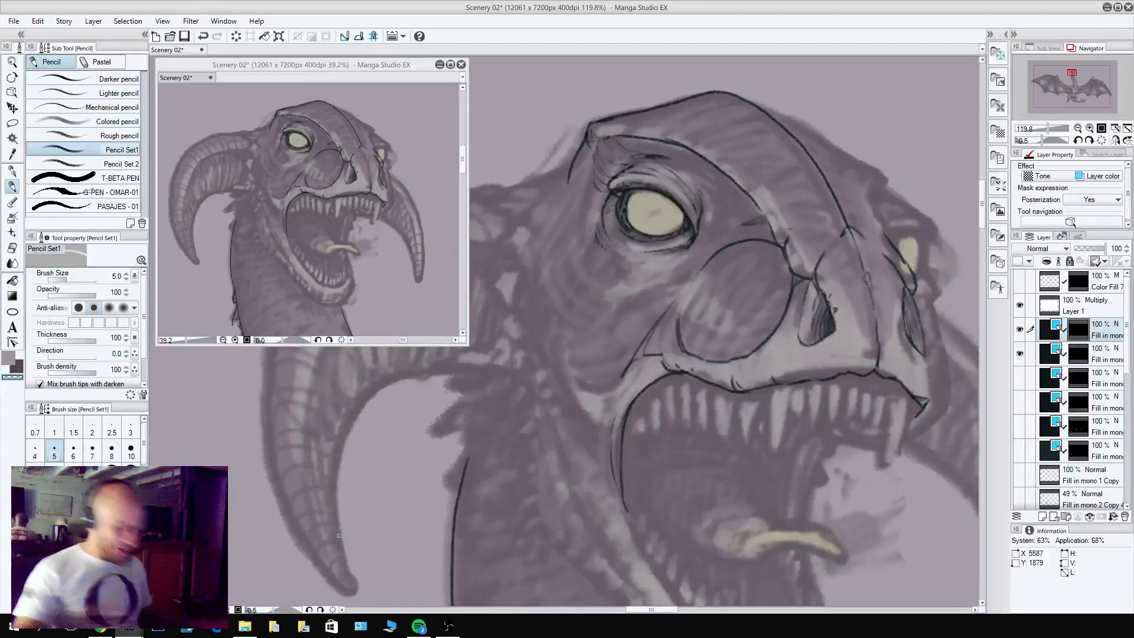
{"action": "key", "text": "c"}
{"action": "key", "text": "c"}
{"action": "mouse_move", "coordinate": [752, 223]}
{"action": "left_mouse_down"}
{"action": "mouse_move", "coordinate": [741, 227]}
{"action": "mouse_move", "coordinate": [757, 206]}
{"action": "left_mouse_up"}
{"action": "key", "text": "c"}
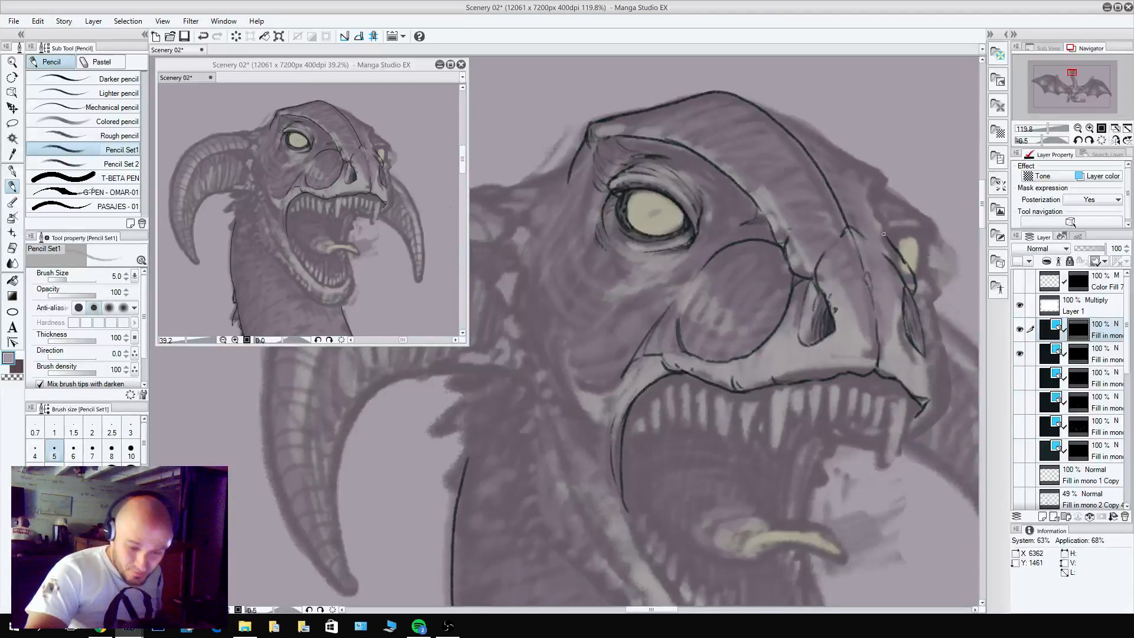
Try to outline the far side of the skull from the crown toward the far brow, and erase the stroke.
{"action": "mouse_move", "coordinate": [883, 227]}
{"action": "left_mouse_down"}
{"action": "mouse_move", "coordinate": [889, 240]}
{"action": "mouse_move", "coordinate": [884, 228]}
{"action": "left_mouse_up"}
{"action": "left_click_drag", "start_coordinate": [877, 224], "coordinate": [824, 344]}
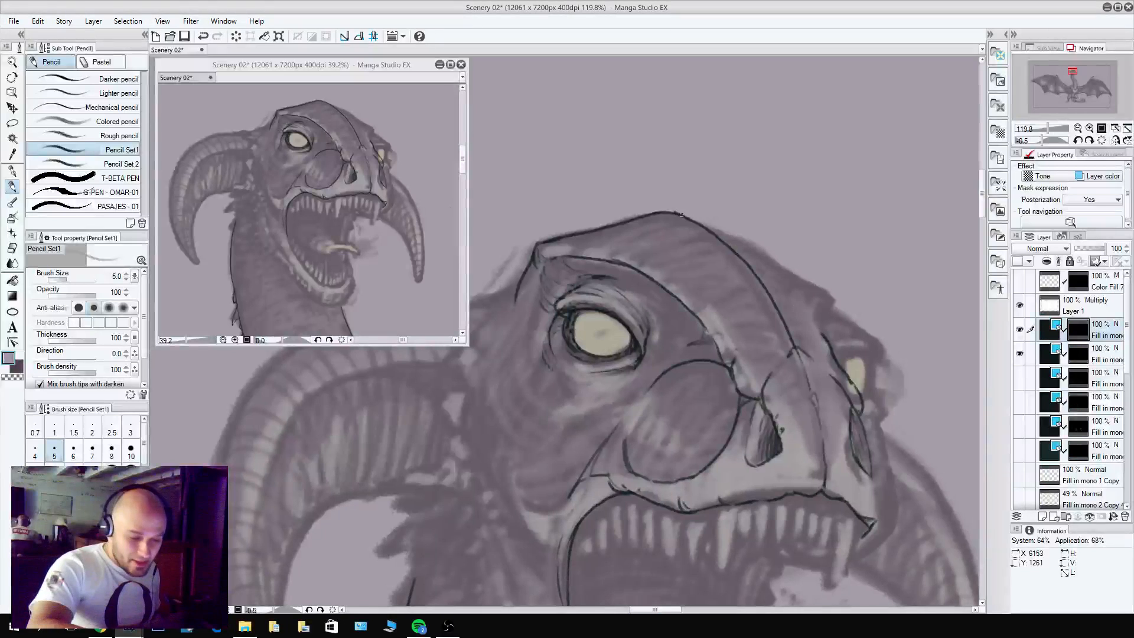
{"action": "mouse_move", "coordinate": [681, 215]}
{"action": "left_mouse_down"}
{"action": "mouse_move", "coordinate": [785, 267]}
{"action": "mouse_move", "coordinate": [810, 313]}
{"action": "left_mouse_up"}
{"action": "key", "text": "c"}
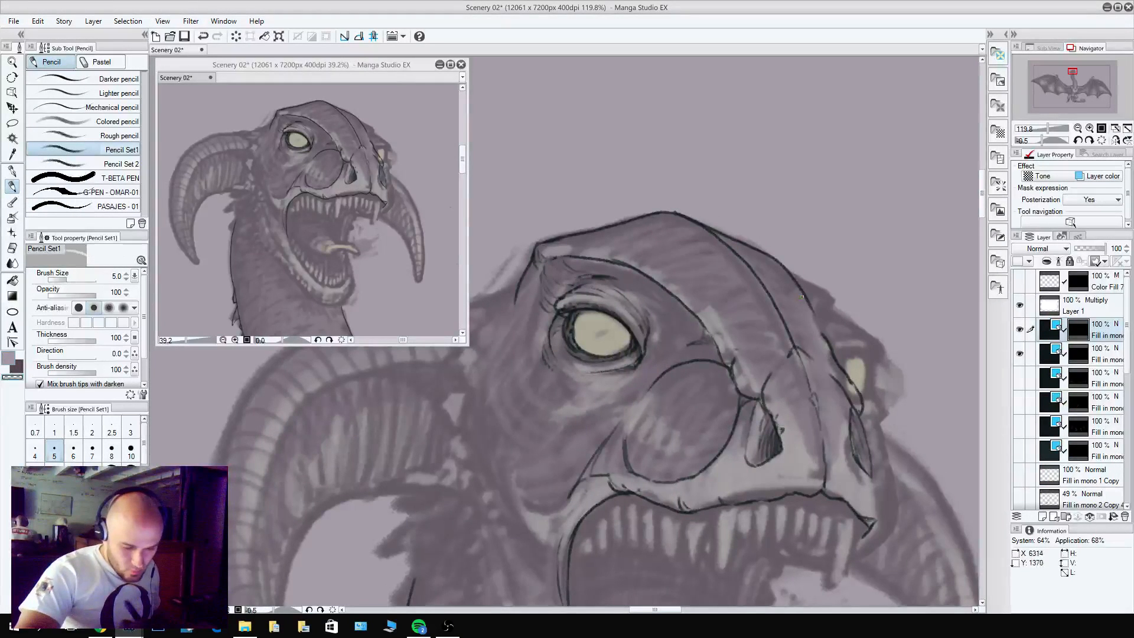
{"action": "key", "text": "c"}
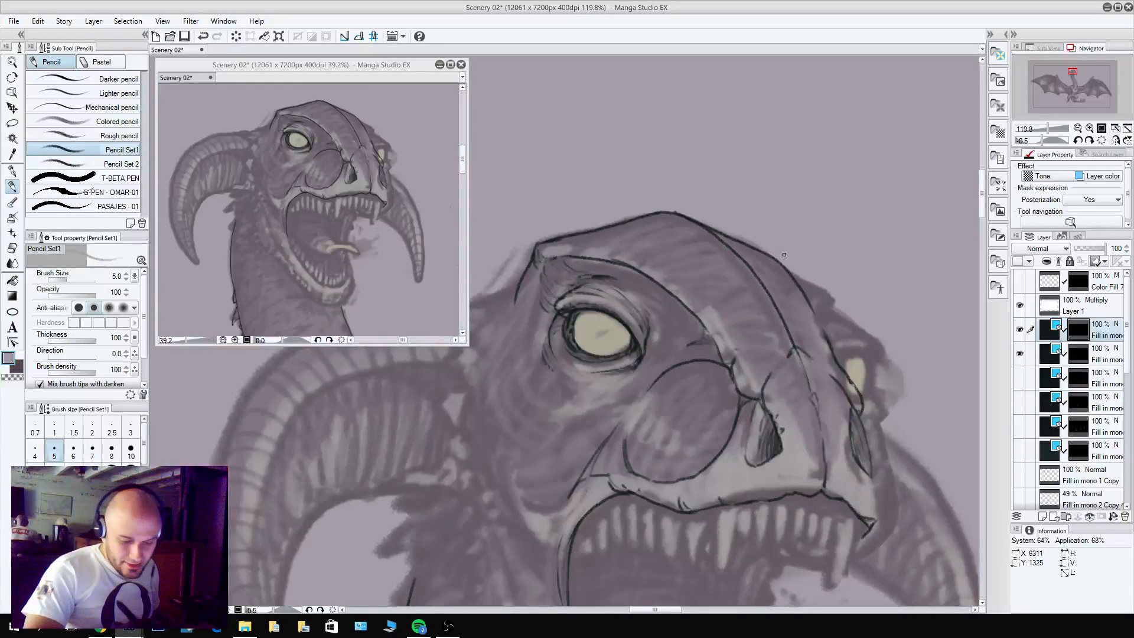
{"action": "mouse_move", "coordinate": [799, 284]}
{"action": "left_mouse_down"}
{"action": "mouse_move", "coordinate": [813, 307]}
{"action": "mouse_move", "coordinate": [765, 247]}
{"action": "mouse_move", "coordinate": [741, 240]}
{"action": "left_mouse_up"}
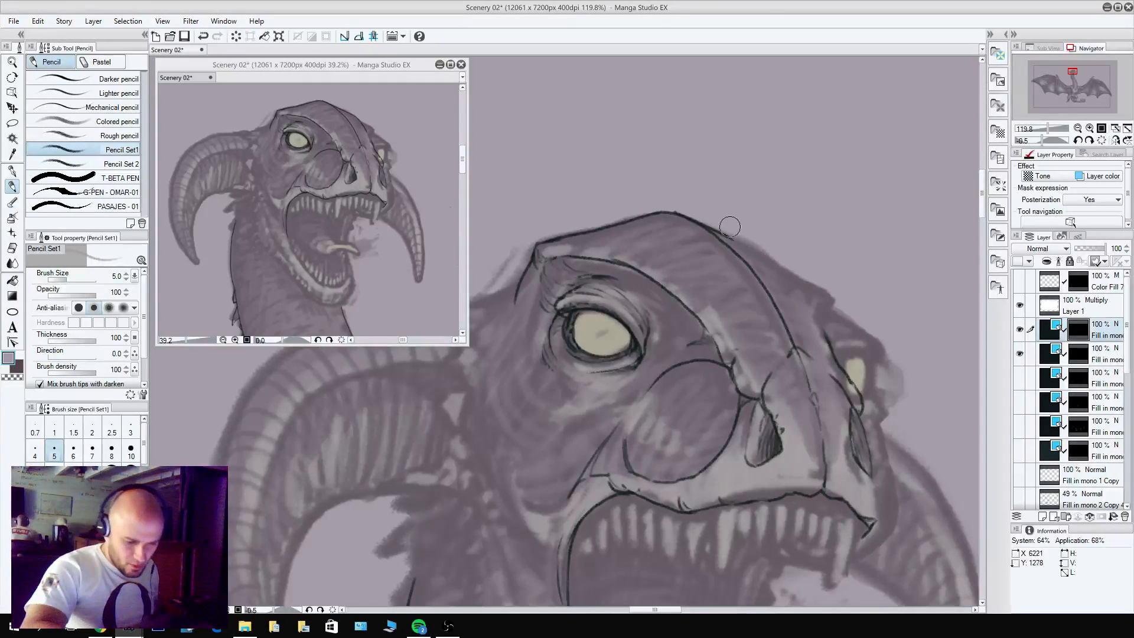
{"action": "key", "text": "c"}
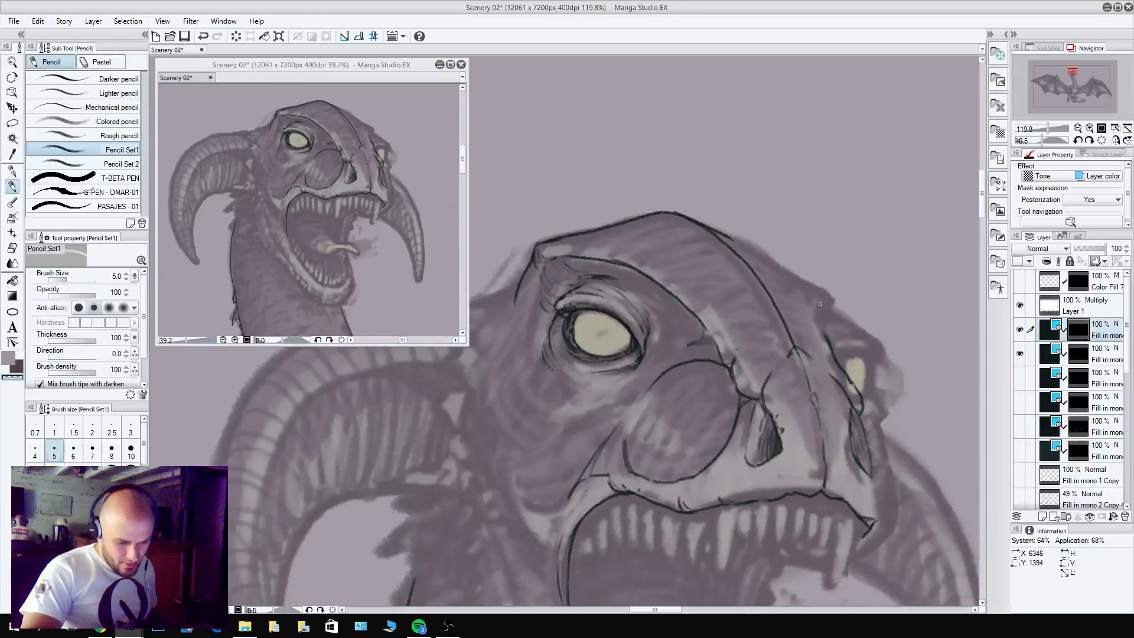
Pencil the far brow's corner and outline the far side of the skull from the crown down to it.
{"action": "key", "text": "c"}
{"action": "left_click_drag", "start_coordinate": [826, 340], "coordinate": [817, 283]}
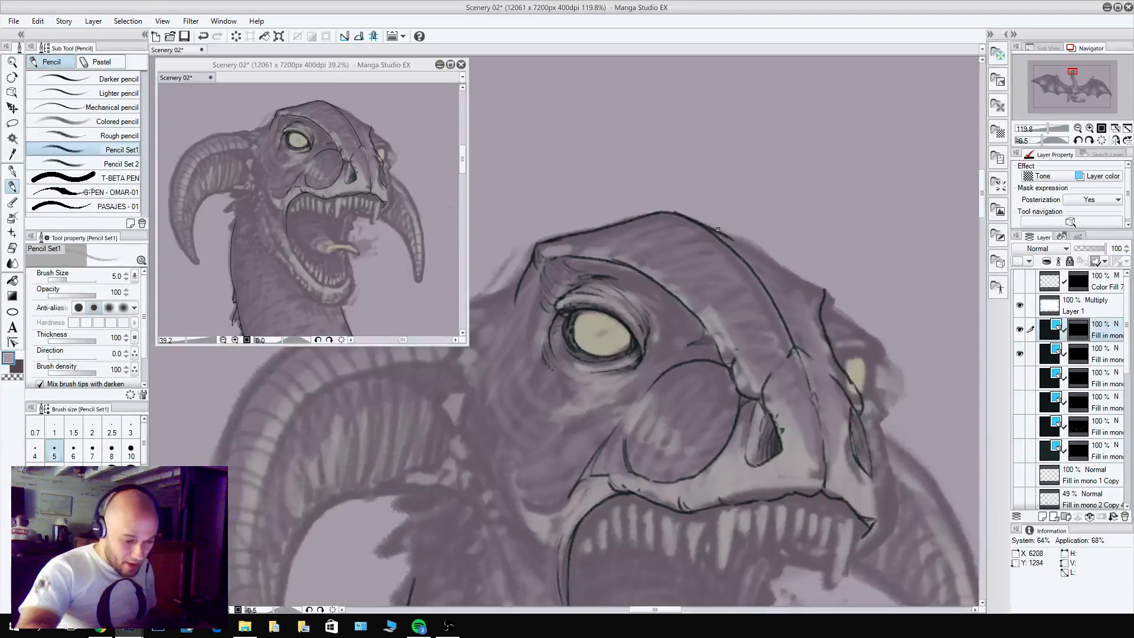
{"action": "left_click_drag", "start_coordinate": [709, 223], "coordinate": [812, 282]}
{"action": "key", "text": "ctrl+z"}
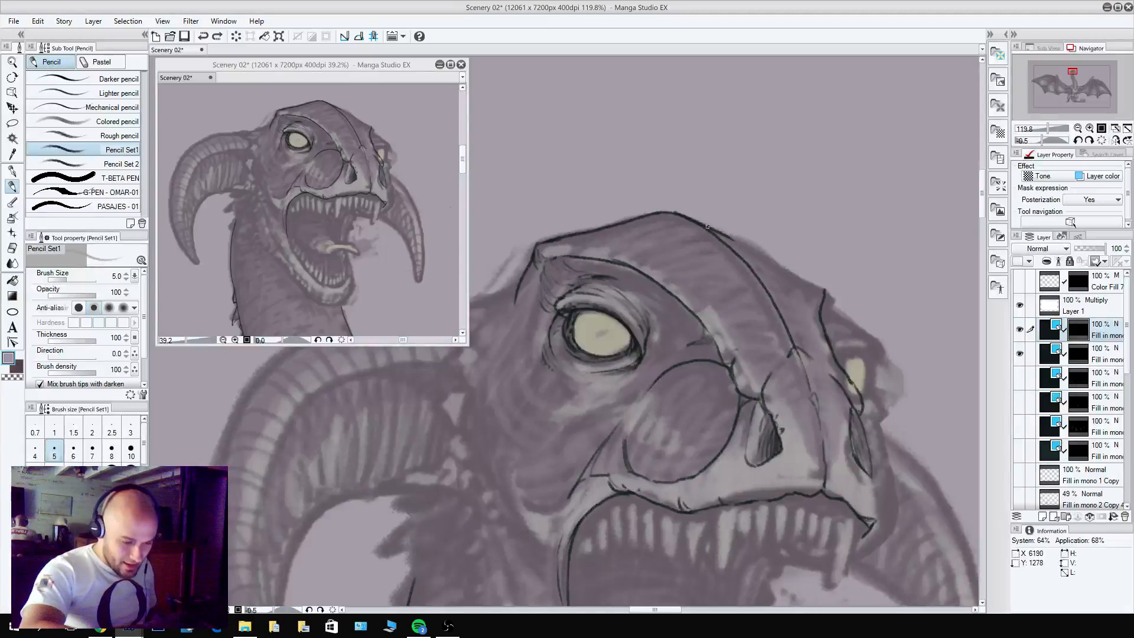
{"action": "mouse_move", "coordinate": [708, 226]}
{"action": "left_mouse_down"}
{"action": "mouse_move", "coordinate": [810, 281]}
{"action": "mouse_move", "coordinate": [825, 304]}
{"action": "left_mouse_up"}
{"action": "key", "text": "c"}
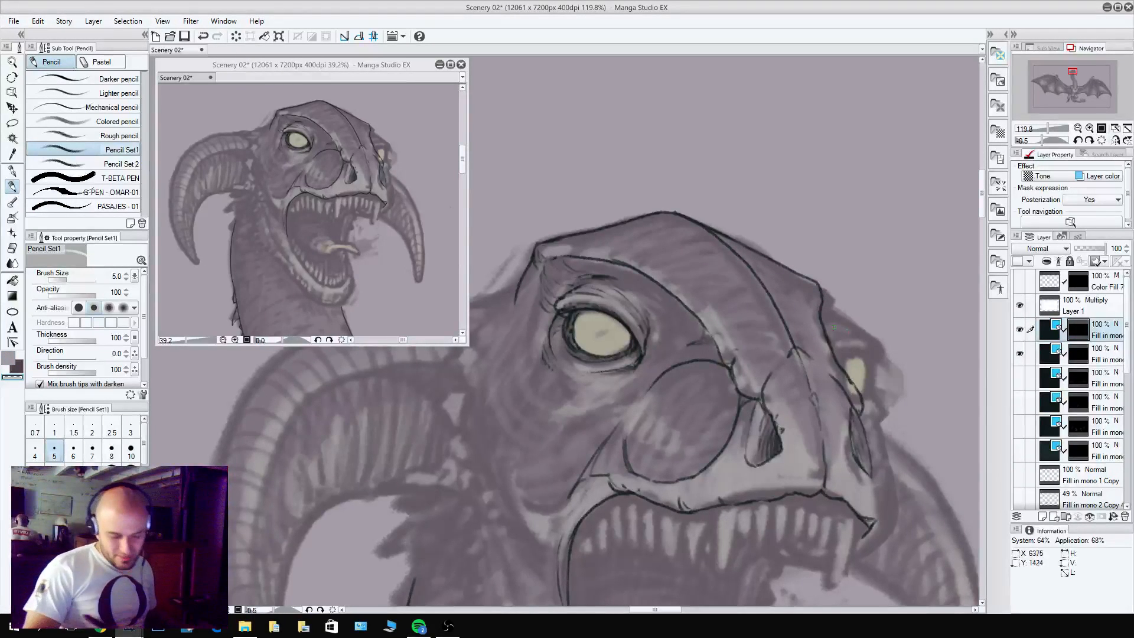
Try to pencil the brow edge over the far eye, and undo its strokes.
{"action": "key", "text": "c"}
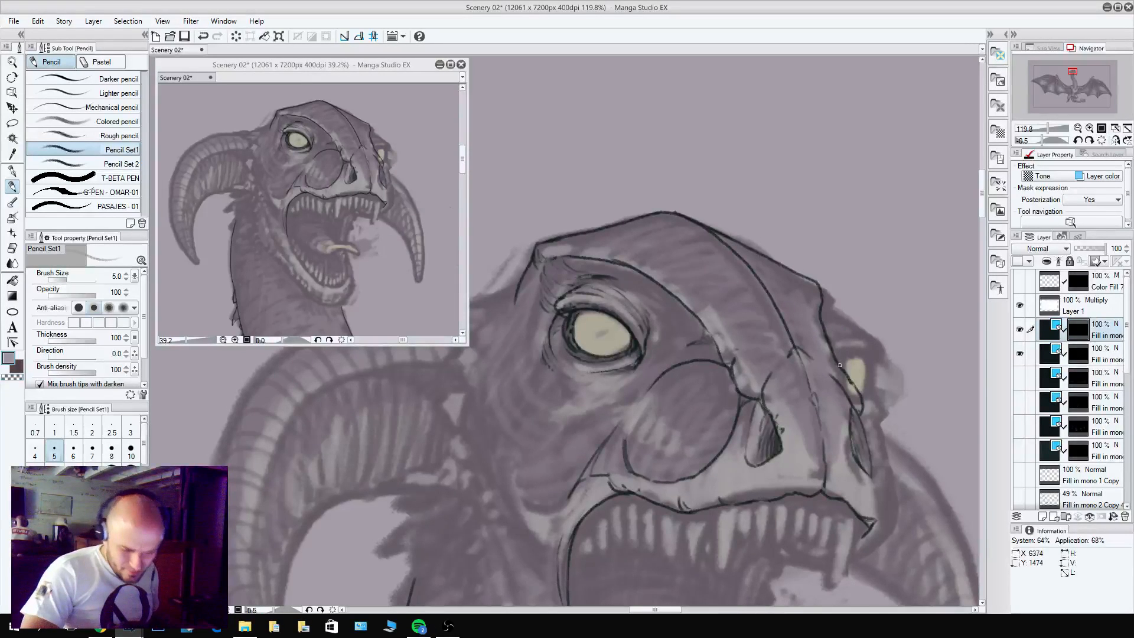
{"action": "mouse_move", "coordinate": [839, 363]}
{"action": "left_mouse_down"}
{"action": "mouse_move", "coordinate": [873, 342]}
{"action": "mouse_move", "coordinate": [860, 331]}
{"action": "mouse_move", "coordinate": [837, 345]}
{"action": "mouse_move", "coordinate": [843, 321]}
{"action": "left_mouse_up"}
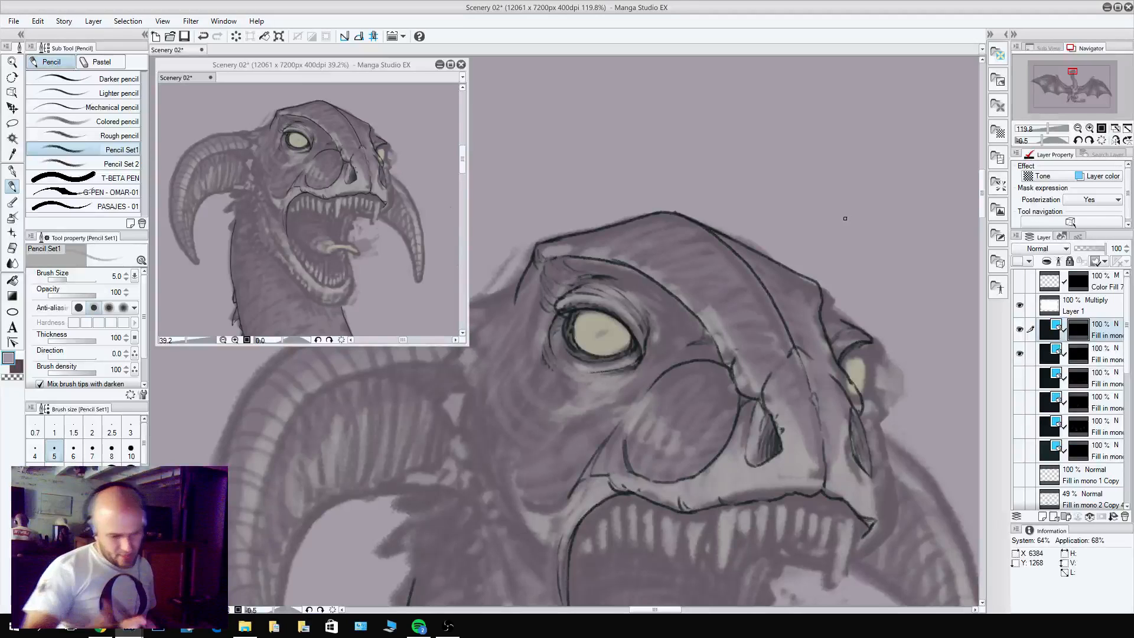
{"action": "key", "text": "ctrl+z"}
{"action": "key", "text": "ctrl+z"}
{"action": "key", "text": "ctrl+z"}
{"action": "key", "text": "ctrl+z"}
{"action": "key", "text": "ctrl+z"}
{"action": "key", "text": "ctrl+z"}
{"action": "key", "text": "ctrl+z"}
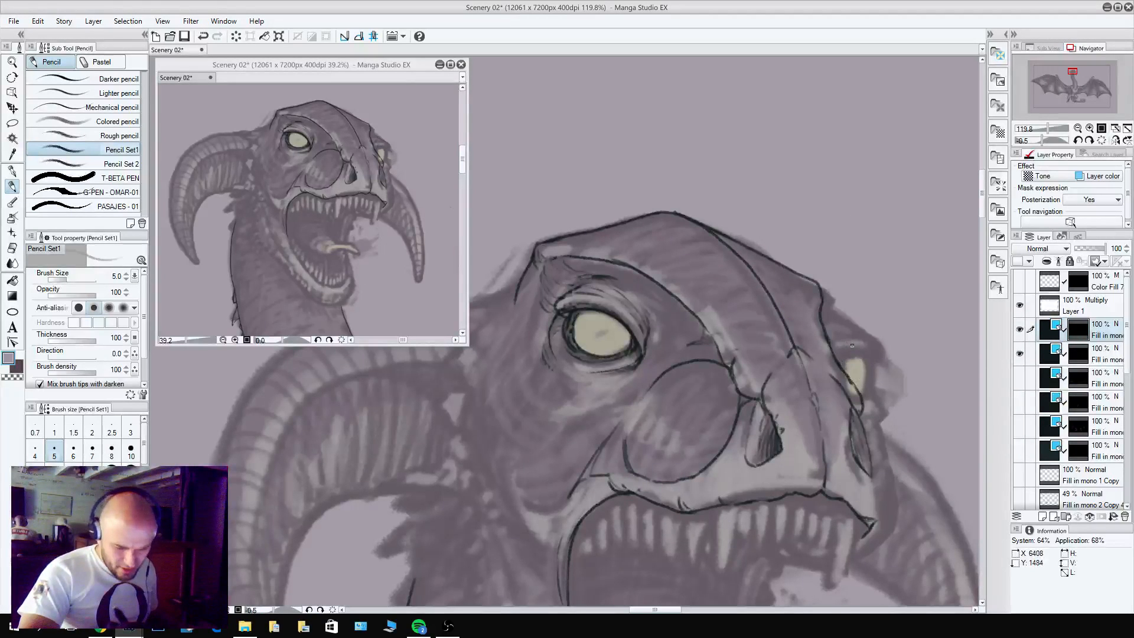
Pencil the curved lower edge of the cheek fold behind the mouth corner.
{"action": "left_click_drag", "start_coordinate": [712, 311], "coordinate": [738, 252]}
{"action": "mouse_move", "coordinate": [628, 409]}
{"action": "left_mouse_down"}
{"action": "mouse_move", "coordinate": [764, 423]}
{"action": "mouse_move", "coordinate": [725, 457]}
{"action": "mouse_move", "coordinate": [678, 446]}
{"action": "left_mouse_up"}
{"action": "mouse_move", "coordinate": [721, 458]}
{"action": "left_mouse_down"}
{"action": "mouse_move", "coordinate": [684, 459]}
{"action": "mouse_move", "coordinate": [711, 450]}
{"action": "left_mouse_up"}
{"action": "key", "text": "c"}
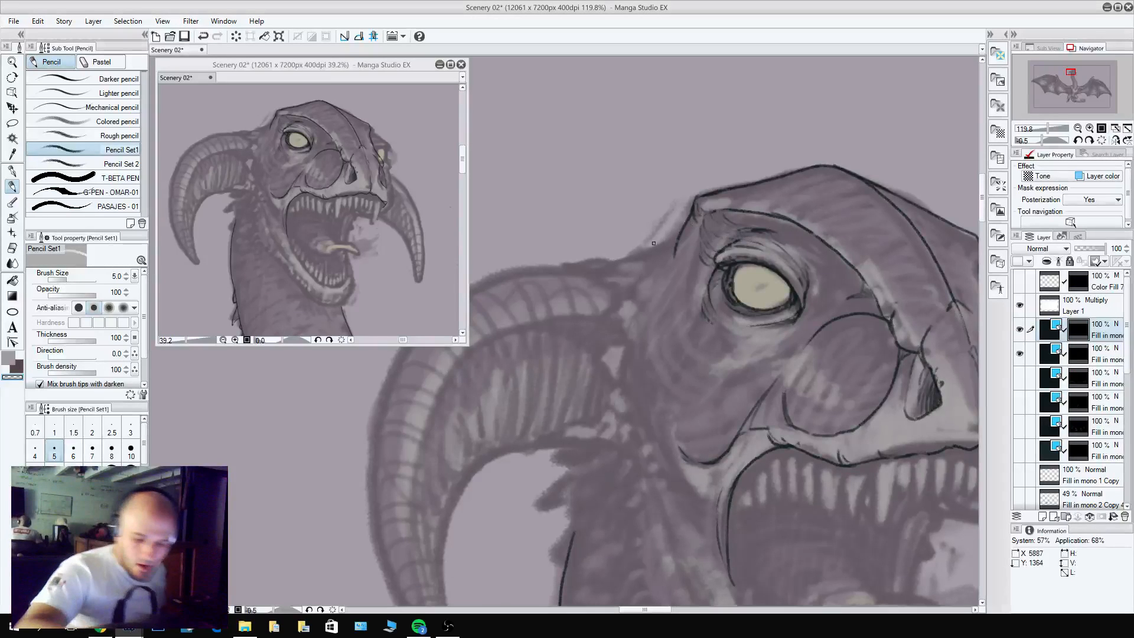
Select the dark red 55% opacity layer and move it directly beneath the two visible line layers.
{"action": "left_click_drag", "start_coordinate": [812, 278], "coordinate": [621, 301]}
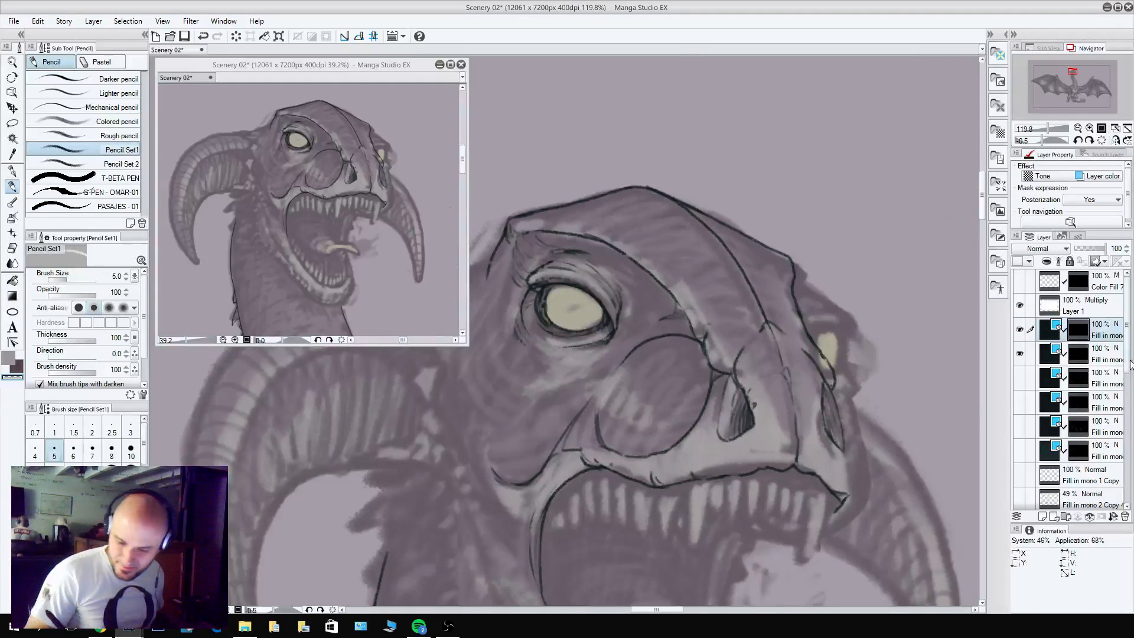
{"action": "scroll", "coordinate": [1128, 373], "scroll_direction": "down", "scroll_amount": 1}
{"action": "scroll", "coordinate": [1128, 374], "scroll_direction": "down", "scroll_amount": 3}
{"action": "left_click", "coordinate": [1094, 424]}
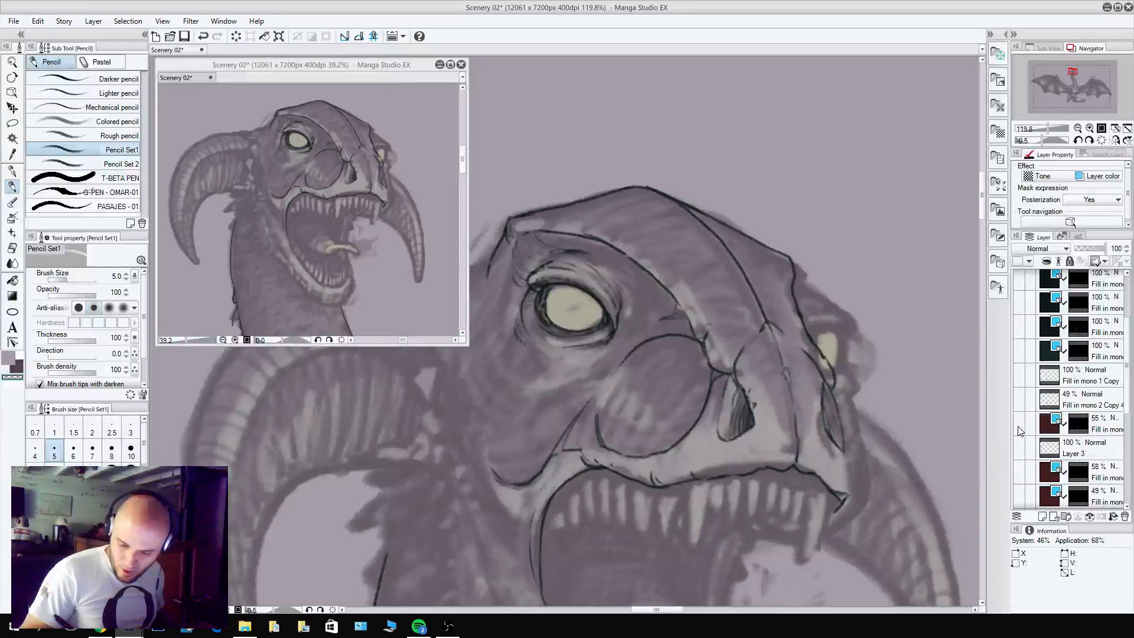
{"action": "mouse_move", "coordinate": [1094, 424]}
{"action": "left_mouse_down"}
{"action": "mouse_move", "coordinate": [1093, 277]}
{"action": "mouse_move", "coordinate": [1087, 343]}
{"action": "left_mouse_up"}
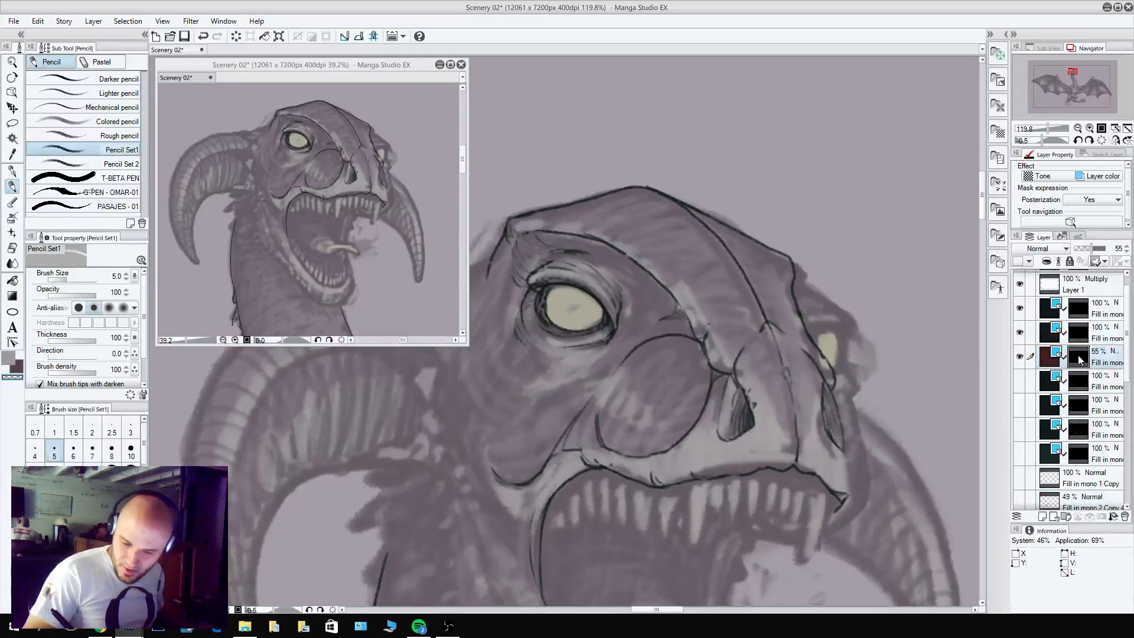
Raise the dark red layer's opacity to 79% and draw a straight guide from the left brow corner to the far brow corner.
{"action": "key", "text": "x"}
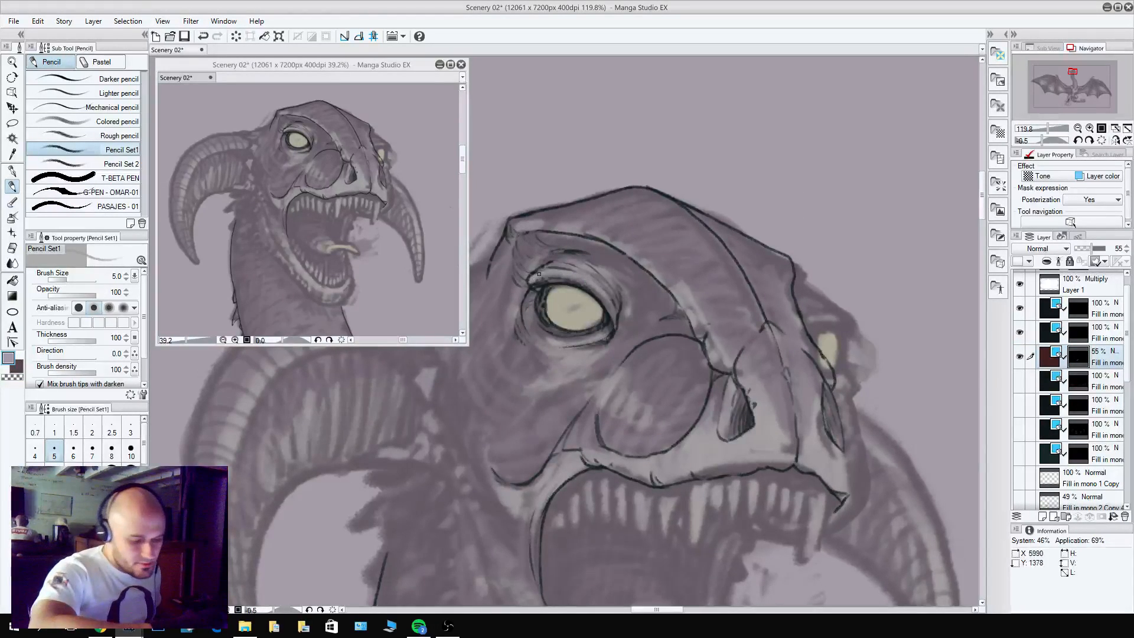
{"action": "left_click_drag", "start_coordinate": [507, 228], "coordinate": [773, 254]}
{"action": "key", "text": "ctrl+z"}
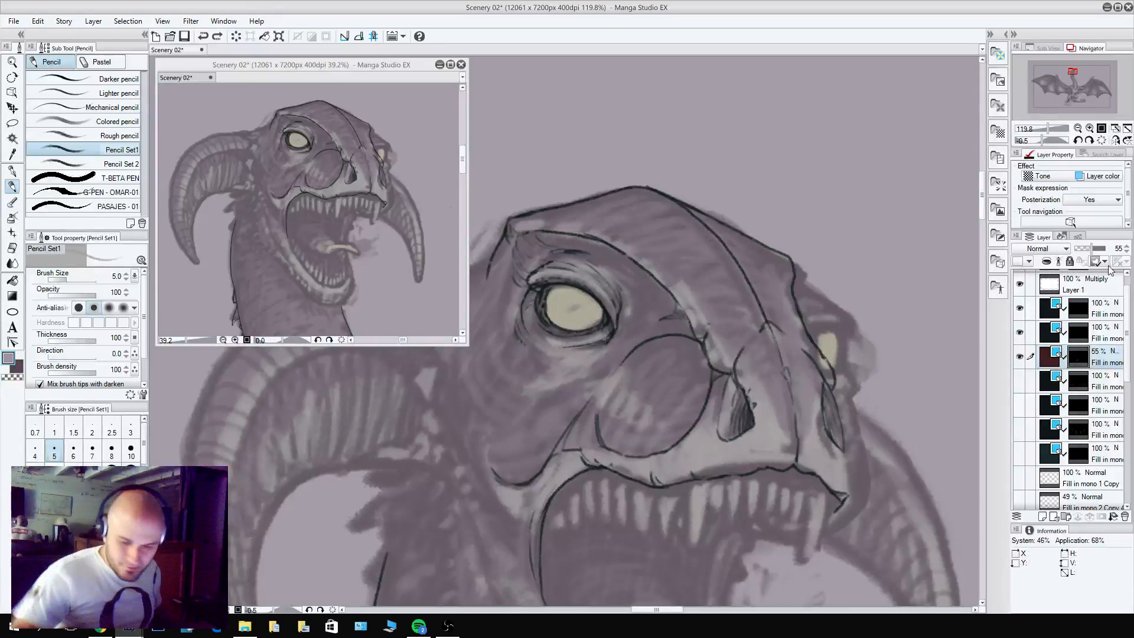
{"action": "left_click_drag", "start_coordinate": [1098, 248], "coordinate": [1103, 249]}
{"action": "left_click_drag", "start_coordinate": [509, 227], "coordinate": [792, 259]}
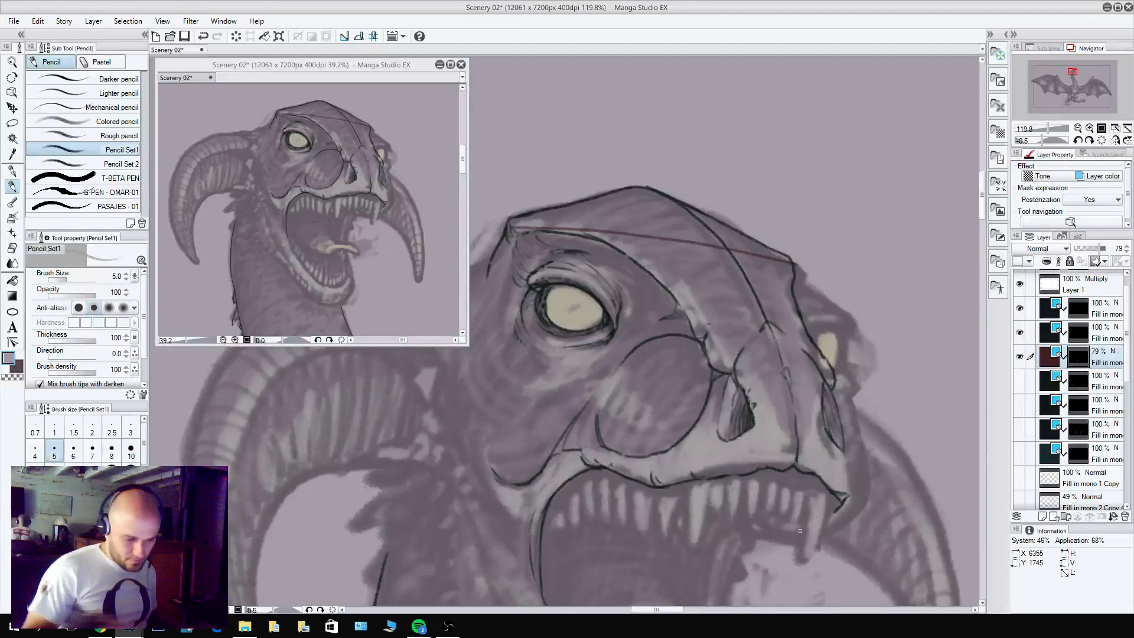
Draw straight red guides across the face along the upper lip, the top of the cheek bulge and the left eye's upper lid.
{"action": "left_click_drag", "start_coordinate": [546, 307], "coordinate": [827, 328]}
{"action": "key", "text": "ctrl+z"}
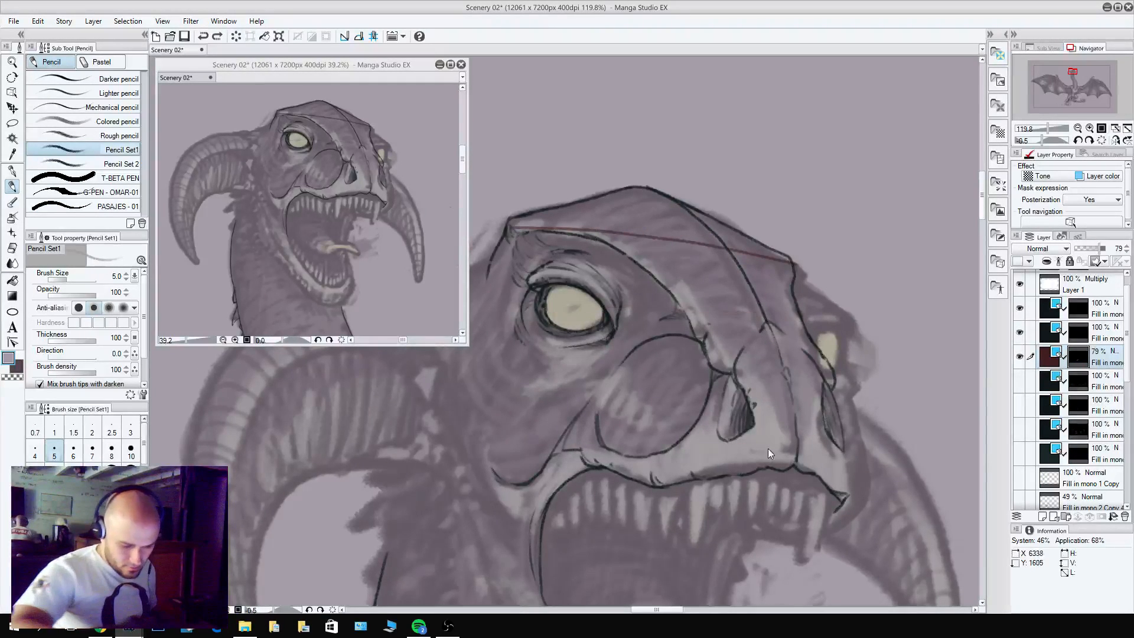
{"action": "mouse_move", "coordinate": [596, 465]}
{"action": "left_mouse_down"}
{"action": "mouse_move", "coordinate": [738, 462]}
{"action": "mouse_move", "coordinate": [888, 480]}
{"action": "left_mouse_up"}
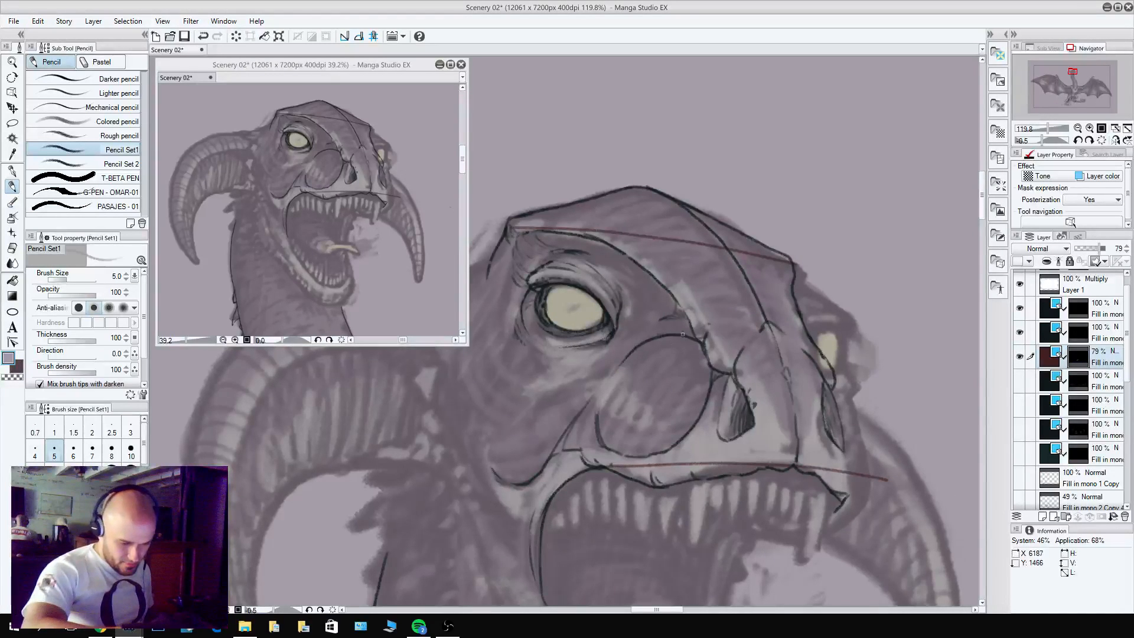
{"action": "left_click_drag", "start_coordinate": [682, 334], "coordinate": [857, 360]}
{"action": "left_click_drag", "start_coordinate": [585, 284], "coordinate": [873, 321]}
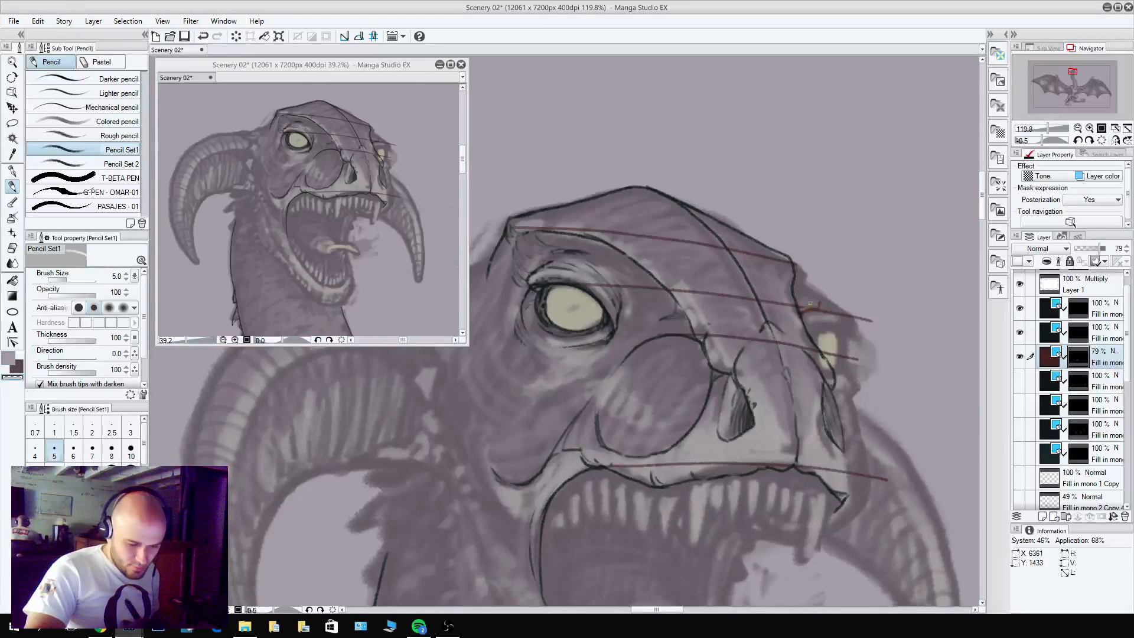
Sketch the far eye's inner brow curve in red between the guides and reselect the top line layer.
{"action": "mouse_move", "coordinate": [812, 296]}
{"action": "left_mouse_down"}
{"action": "mouse_move", "coordinate": [765, 244]}
{"action": "mouse_move", "coordinate": [782, 289]}
{"action": "mouse_move", "coordinate": [815, 310]}
{"action": "mouse_move", "coordinate": [813, 339]}
{"action": "left_mouse_up"}
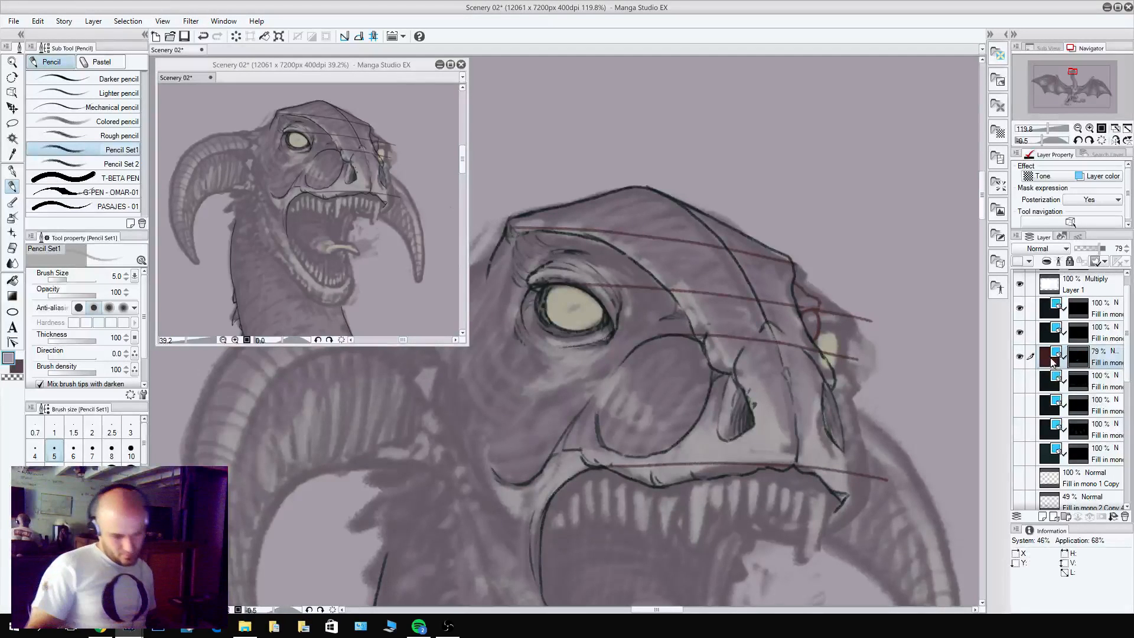
{"action": "left_click", "coordinate": [1078, 312]}
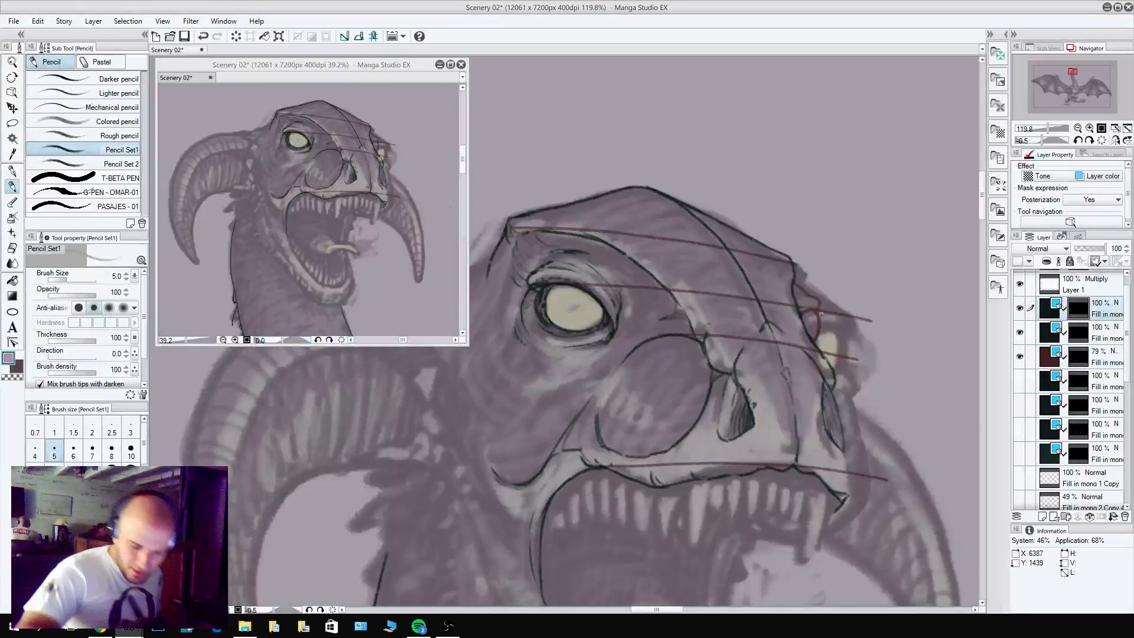
Pencil the far eye's inner brow curve in black and the snout's far edge down to a rounded upper lip tip.
{"action": "mouse_move", "coordinate": [818, 310]}
{"action": "left_mouse_down"}
{"action": "mouse_move", "coordinate": [794, 302]}
{"action": "mouse_move", "coordinate": [811, 297]}
{"action": "mouse_move", "coordinate": [795, 282]}
{"action": "mouse_move", "coordinate": [825, 334]}
{"action": "mouse_move", "coordinate": [816, 309]}
{"action": "mouse_move", "coordinate": [815, 344]}
{"action": "left_mouse_up"}
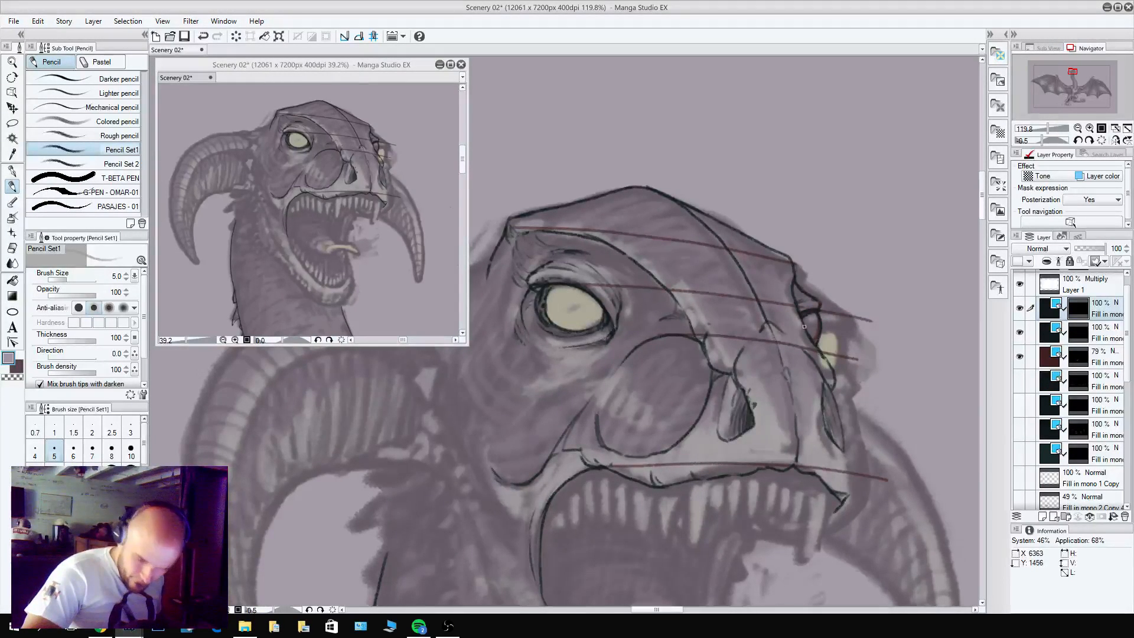
{"action": "left_click_drag", "start_coordinate": [879, 425], "coordinate": [811, 346]}
{"action": "left_click_drag", "start_coordinate": [783, 294], "coordinate": [823, 314]}
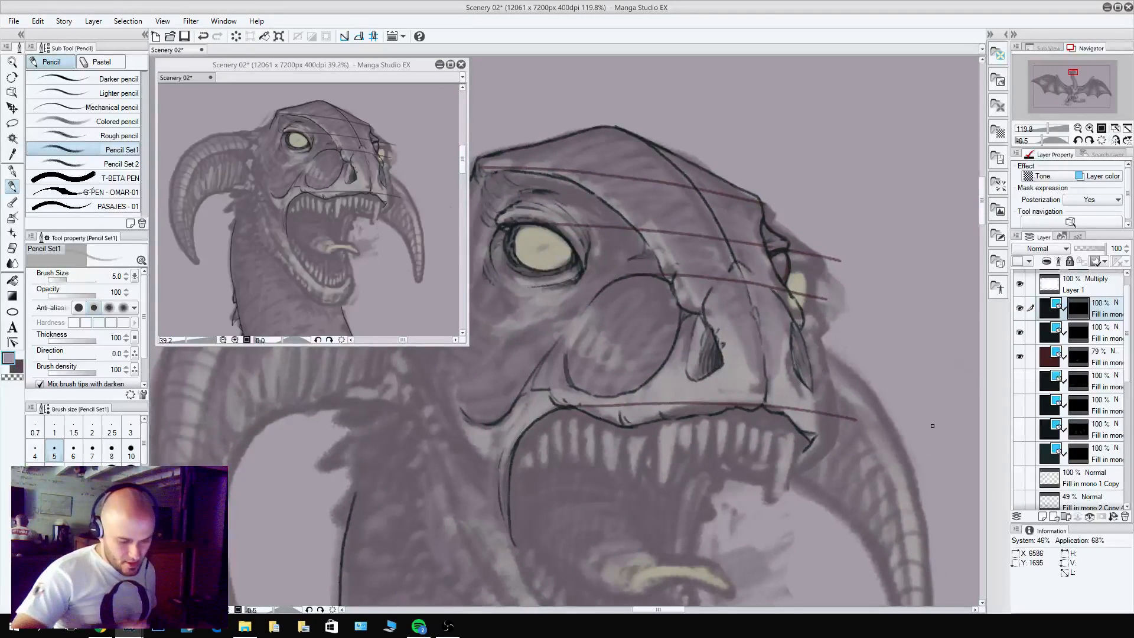
{"action": "mouse_move", "coordinate": [821, 414]}
{"action": "left_mouse_down"}
{"action": "mouse_move", "coordinate": [801, 435]}
{"action": "mouse_move", "coordinate": [771, 422]}
{"action": "mouse_move", "coordinate": [789, 418]}
{"action": "mouse_move", "coordinate": [817, 437]}
{"action": "mouse_move", "coordinate": [831, 425]}
{"action": "mouse_move", "coordinate": [801, 321]}
{"action": "left_mouse_up"}
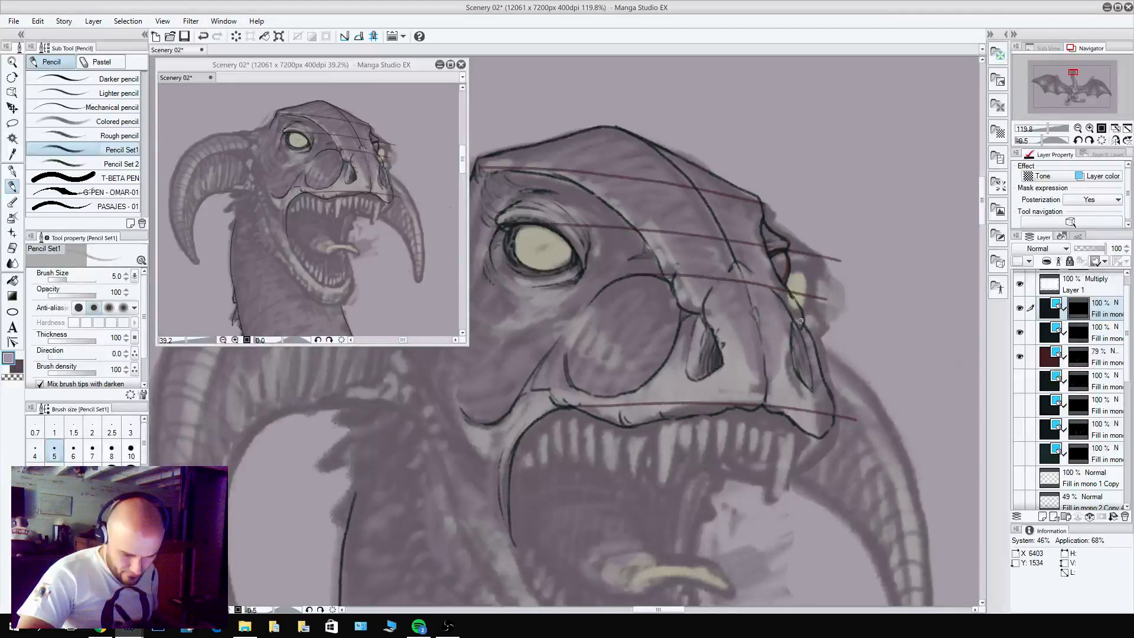
{"action": "mouse_move", "coordinate": [878, 436]}
{"action": "left_mouse_down"}
{"action": "mouse_move", "coordinate": [918, 379]}
{"action": "mouse_move", "coordinate": [834, 366]}
{"action": "left_mouse_up"}
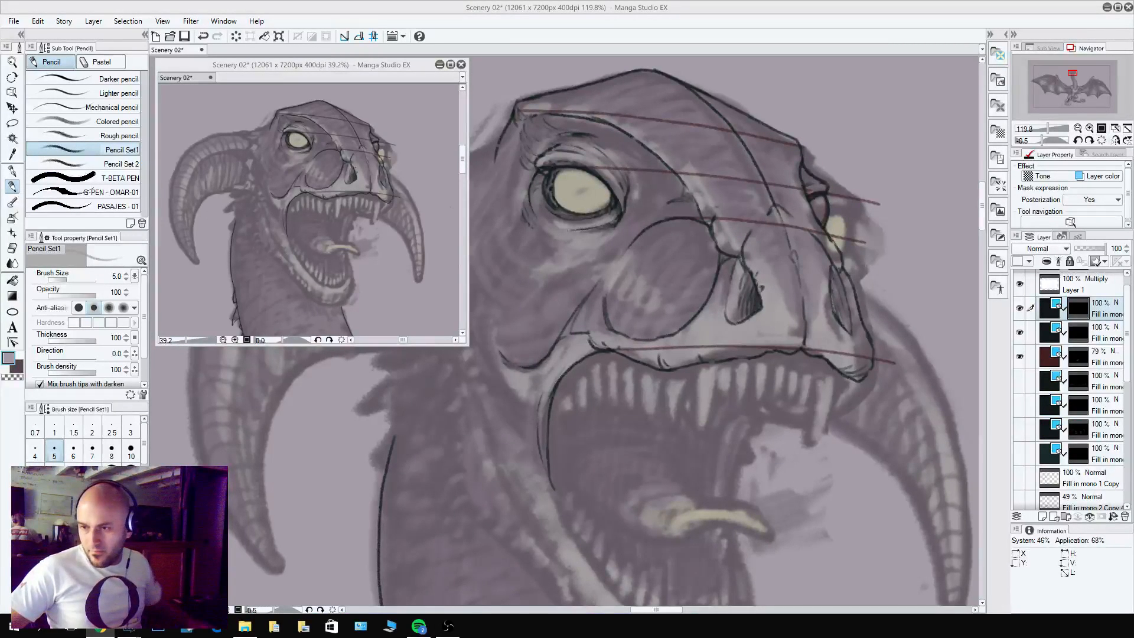
Pencil the head contour from the near brow corner back to the horn base, checking it by toggling the line layer's visibility.
{"action": "left_click_drag", "start_coordinate": [557, 273], "coordinate": [758, 355]}
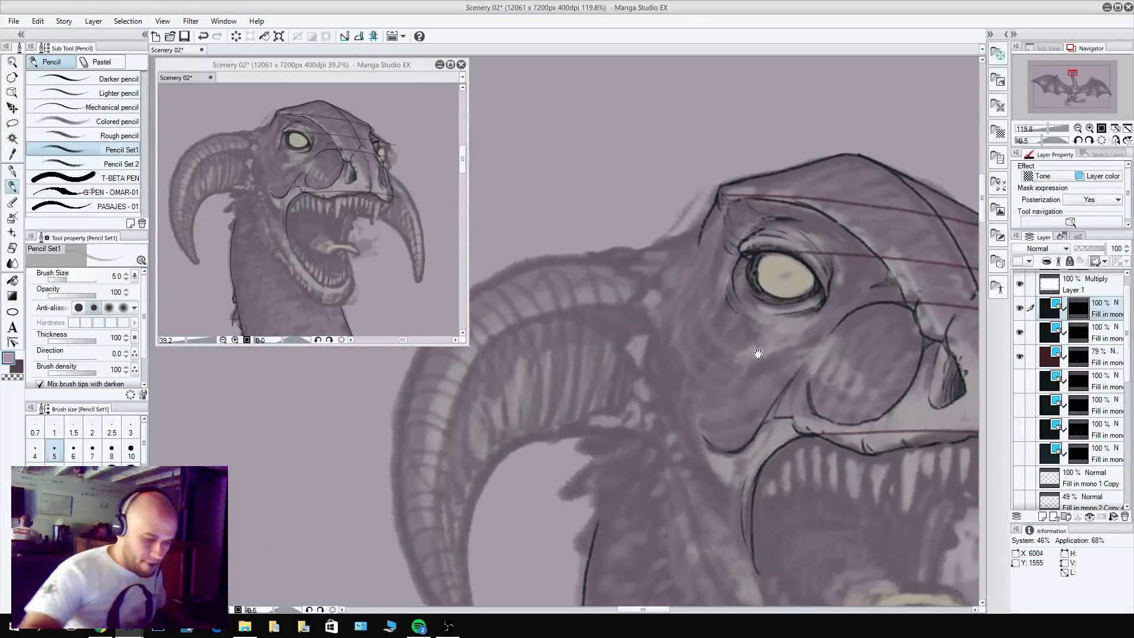
{"action": "mouse_move", "coordinate": [709, 216]}
{"action": "left_mouse_down"}
{"action": "mouse_move", "coordinate": [623, 251]}
{"action": "mouse_move", "coordinate": [637, 252]}
{"action": "left_mouse_up"}
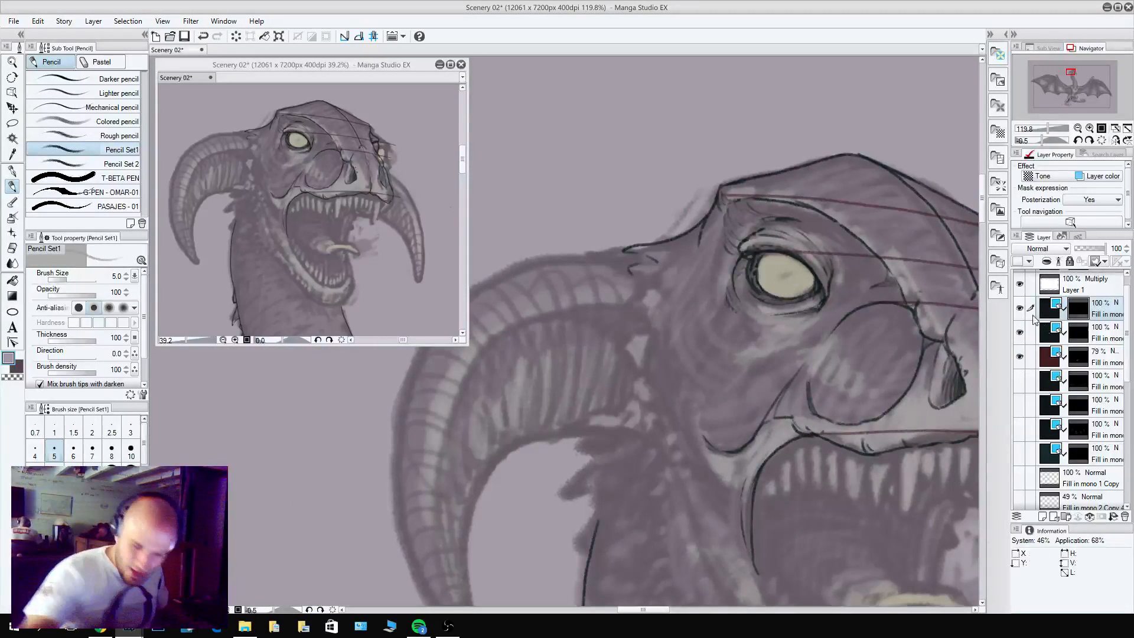
{"action": "left_click", "coordinate": [1020, 307]}
{"action": "left_click", "coordinate": [1019, 308]}
Pencil the pointed jaw hinge beside the mouth corner, with a short crease across it.
{"action": "left_click_drag", "start_coordinate": [713, 439], "coordinate": [664, 383]}
{"action": "mouse_move", "coordinate": [691, 503]}
{"action": "left_mouse_down"}
{"action": "mouse_move", "coordinate": [623, 393]}
{"action": "mouse_move", "coordinate": [624, 403]}
{"action": "mouse_move", "coordinate": [635, 328]}
{"action": "mouse_move", "coordinate": [607, 362]}
{"action": "mouse_move", "coordinate": [623, 393]}
{"action": "left_mouse_up"}
{"action": "left_click", "coordinate": [650, 357], "text": "alt"}
{"action": "key", "text": "c"}
{"action": "mouse_move", "coordinate": [626, 406]}
{"action": "left_mouse_down"}
{"action": "mouse_move", "coordinate": [622, 380]}
{"action": "mouse_move", "coordinate": [646, 366]}
{"action": "mouse_move", "coordinate": [582, 292]}
{"action": "mouse_move", "coordinate": [575, 245]}
{"action": "mouse_move", "coordinate": [560, 288]}
{"action": "mouse_move", "coordinate": [599, 354]}
{"action": "mouse_move", "coordinate": [758, 450]}
{"action": "left_mouse_up"}
{"action": "key", "text": "c"}
{"action": "key", "text": "c"}
{"action": "key", "text": "ctrl+z"}
{"action": "key", "text": "alt+bracketright"}
{"action": "key", "text": "alt+bracketleft"}
{"action": "left_click_drag", "start_coordinate": [637, 362], "coordinate": [744, 423]}
{"action": "key", "text": "ctrl+z"}
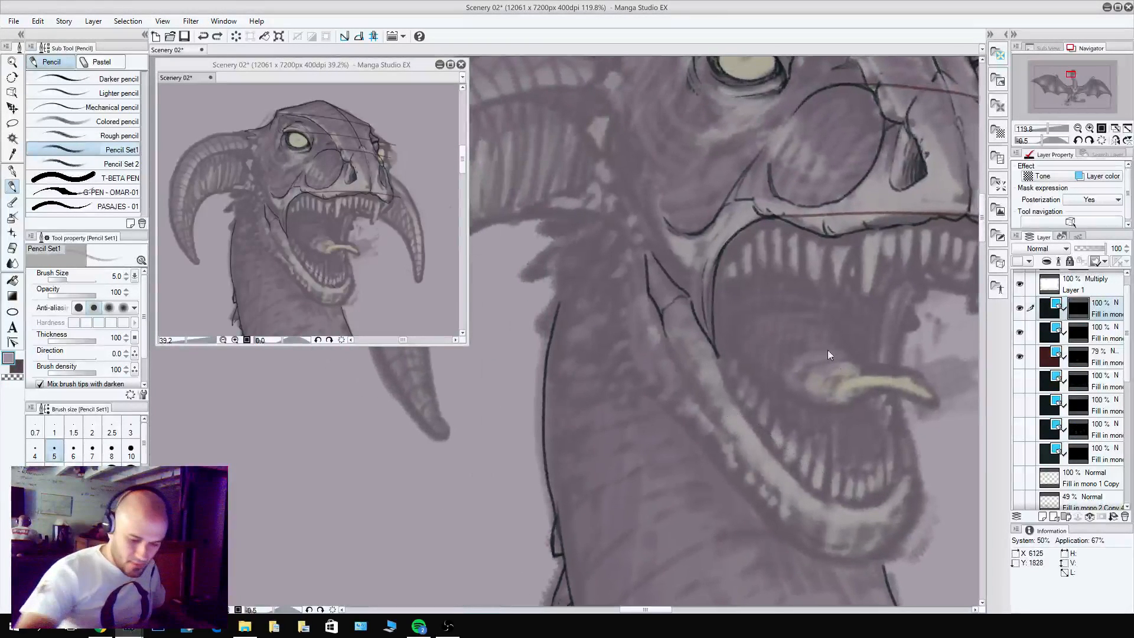
Pencil the lower jaw's inner rim, the rounded chin and the underside line running back toward the neck.
{"action": "left_click_drag", "start_coordinate": [840, 451], "coordinate": [784, 447]}
{"action": "mouse_move", "coordinate": [657, 344]}
{"action": "left_mouse_down"}
{"action": "mouse_move", "coordinate": [701, 427]}
{"action": "mouse_move", "coordinate": [765, 490]}
{"action": "mouse_move", "coordinate": [826, 504]}
{"action": "mouse_move", "coordinate": [854, 476]}
{"action": "mouse_move", "coordinate": [836, 546]}
{"action": "mouse_move", "coordinate": [811, 559]}
{"action": "left_mouse_up"}
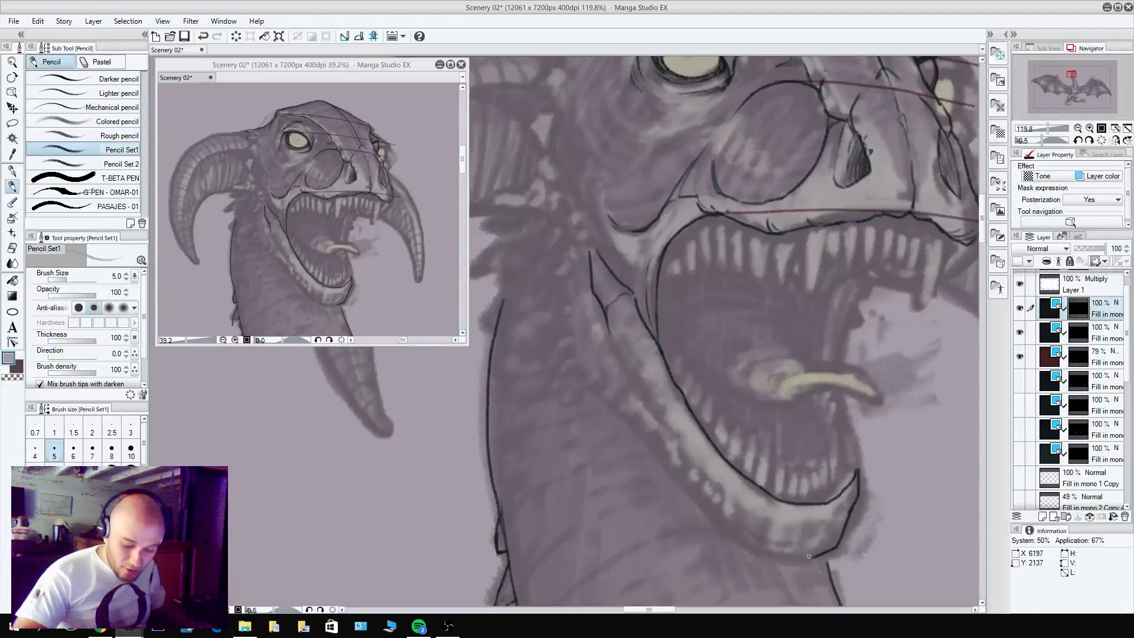
{"action": "mouse_move", "coordinate": [809, 556]}
{"action": "left_mouse_down"}
{"action": "mouse_move", "coordinate": [733, 538]}
{"action": "mouse_move", "coordinate": [709, 502]}
{"action": "left_mouse_up"}
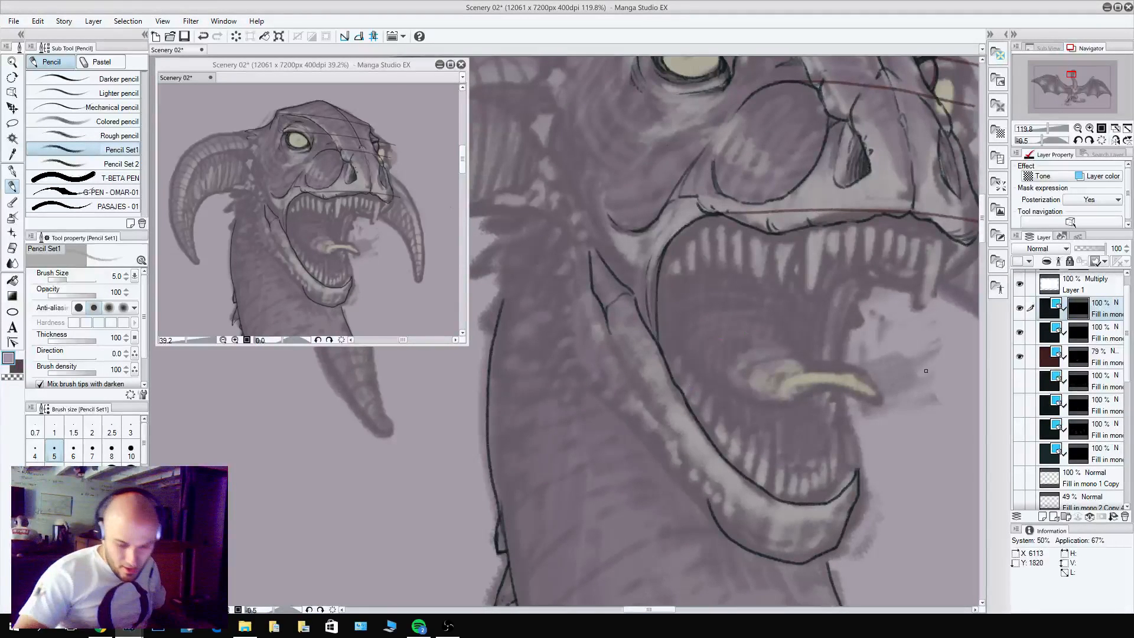
{"action": "key", "text": "c"}
{"action": "key", "text": "c"}
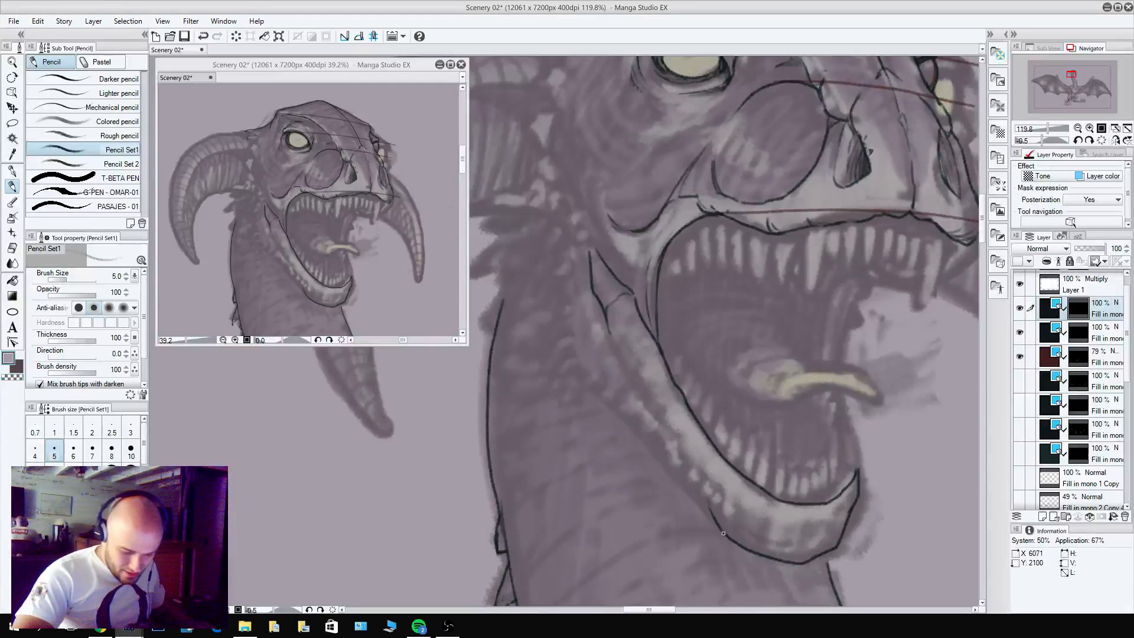
Pencil two small pointed spikes at the rear end of the lower jaw's underside line.
{"action": "key", "text": "c"}
{"action": "key", "text": "c"}
{"action": "mouse_move", "coordinate": [726, 537]}
{"action": "left_mouse_down"}
{"action": "mouse_move", "coordinate": [576, 356]}
{"action": "mouse_move", "coordinate": [633, 430]}
{"action": "mouse_move", "coordinate": [612, 442]}
{"action": "mouse_move", "coordinate": [634, 430]}
{"action": "left_mouse_up"}
{"action": "key", "text": "c"}
{"action": "key", "text": "c"}
{"action": "key", "text": "c"}
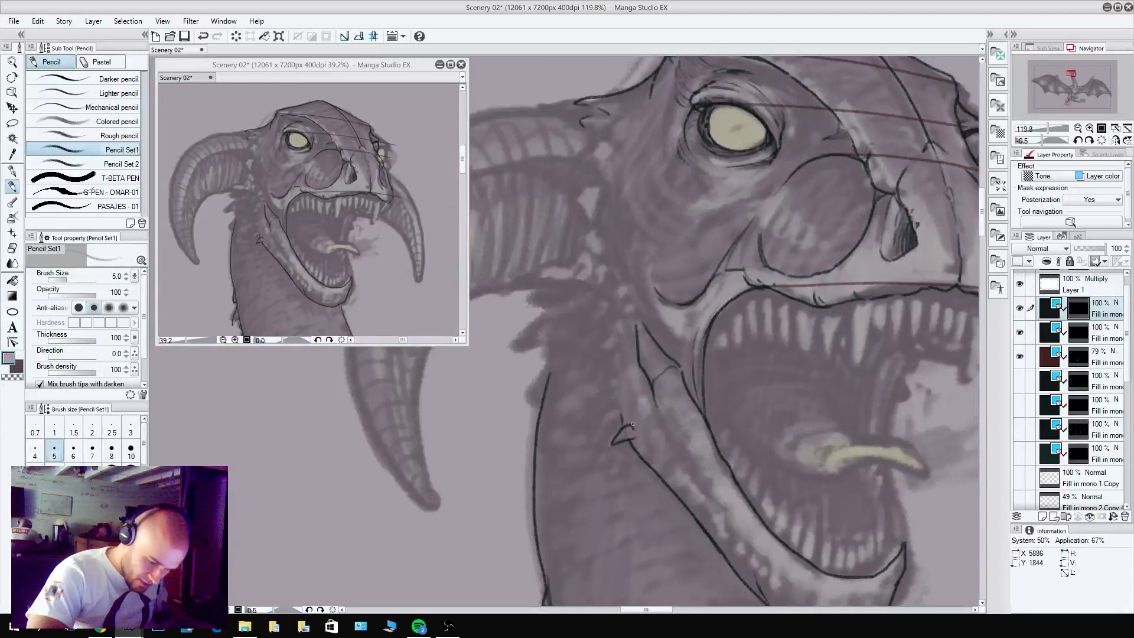
{"action": "mouse_move", "coordinate": [629, 423]}
{"action": "left_mouse_down"}
{"action": "mouse_move", "coordinate": [607, 419]}
{"action": "mouse_move", "coordinate": [621, 415]}
{"action": "mouse_move", "coordinate": [615, 425]}
{"action": "mouse_move", "coordinate": [626, 428]}
{"action": "left_mouse_up"}
{"action": "key", "text": "c"}
{"action": "key", "text": "c"}
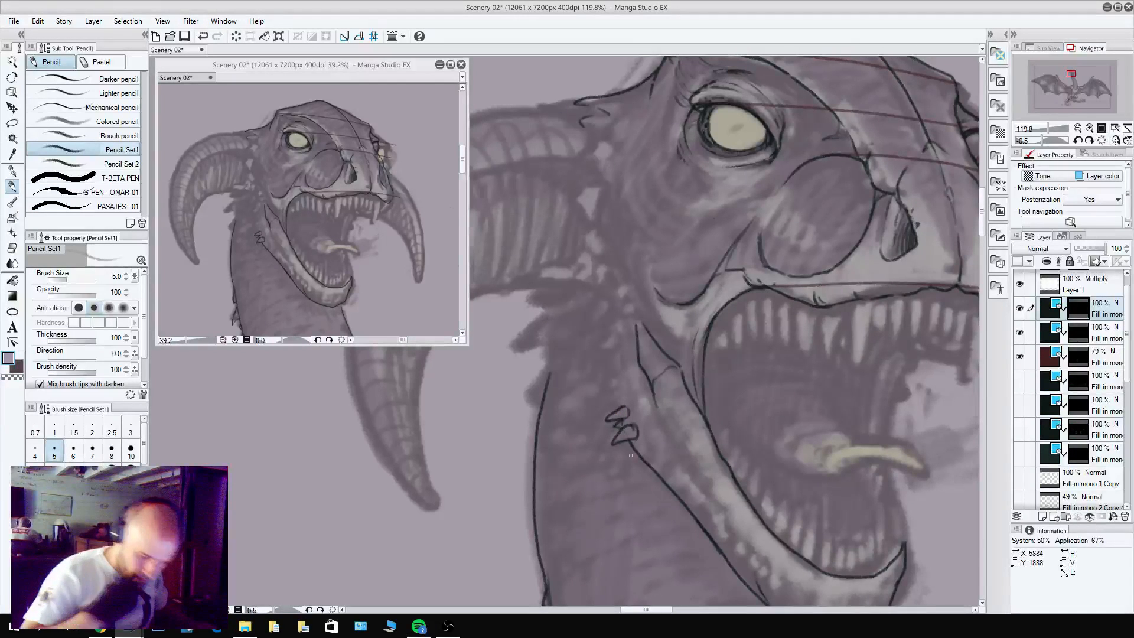
{"action": "key", "text": "c"}
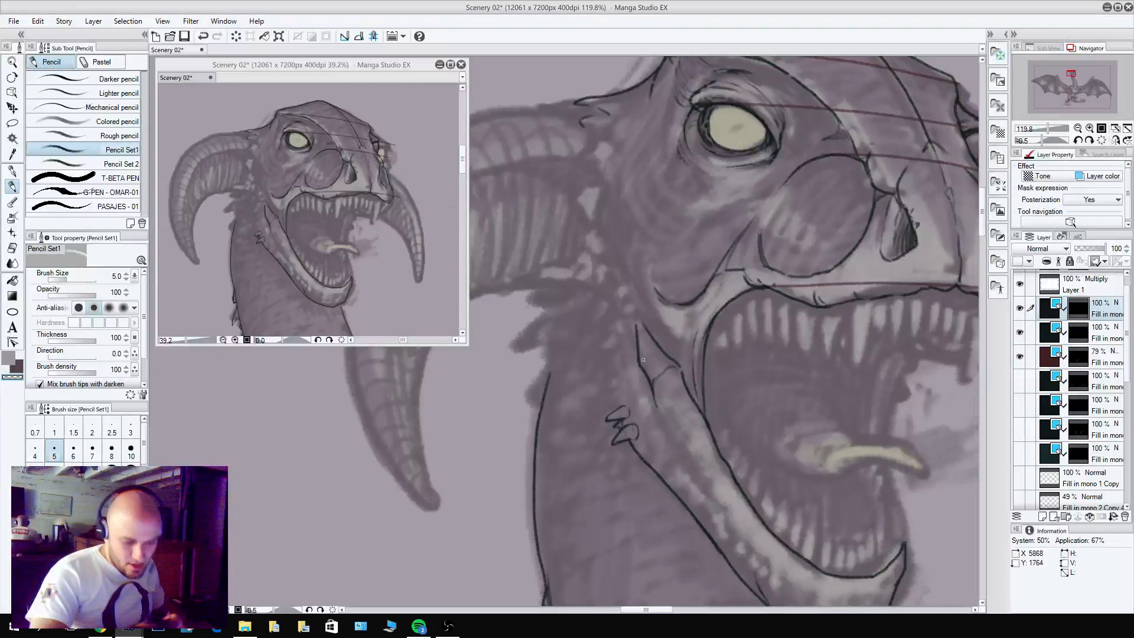
Pencil two larger spikes higher up behind the jaw hinge, cleaning their edges with the transparent color.
{"action": "key", "text": "c"}
{"action": "mouse_move", "coordinate": [622, 354]}
{"action": "left_mouse_down"}
{"action": "mouse_move", "coordinate": [597, 334]}
{"action": "mouse_move", "coordinate": [609, 358]}
{"action": "mouse_move", "coordinate": [624, 353]}
{"action": "mouse_move", "coordinate": [622, 339]}
{"action": "mouse_move", "coordinate": [605, 375]}
{"action": "mouse_move", "coordinate": [595, 358]}
{"action": "mouse_move", "coordinate": [615, 364]}
{"action": "left_mouse_up"}
{"action": "key", "text": "c"}
{"action": "key", "text": "c"}
{"action": "key", "text": "c"}
{"action": "key", "text": "c"}
{"action": "key", "text": "c"}
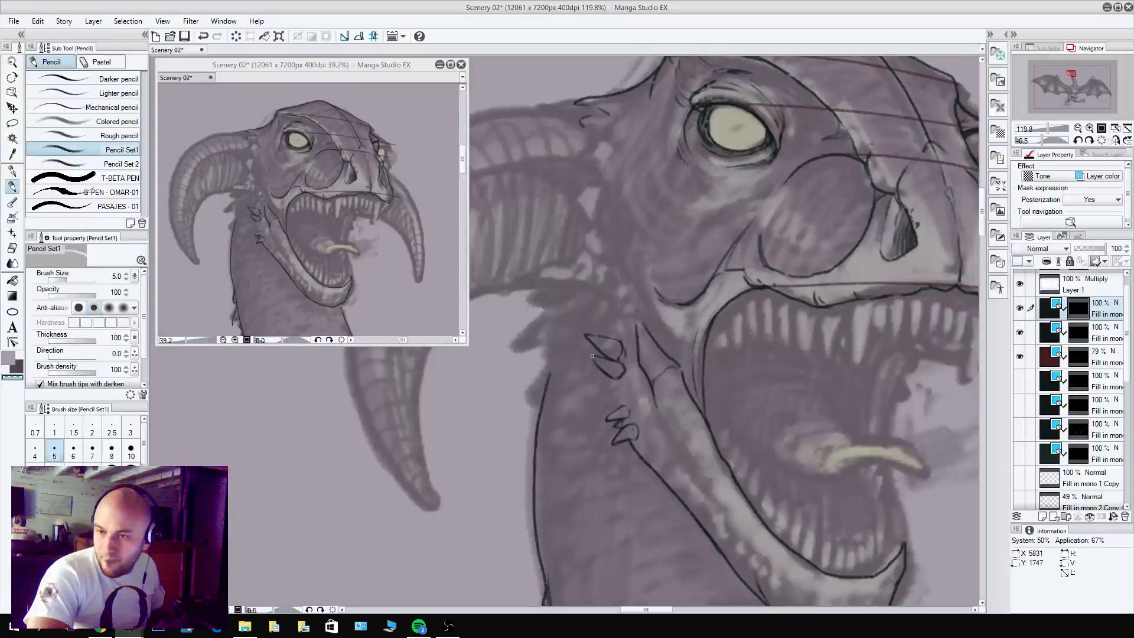
Show the acid layer to examine how it covers the mouth, hide it again and reselect the top line layer.
{"action": "left_click_drag", "start_coordinate": [737, 294], "coordinate": [613, 335]}
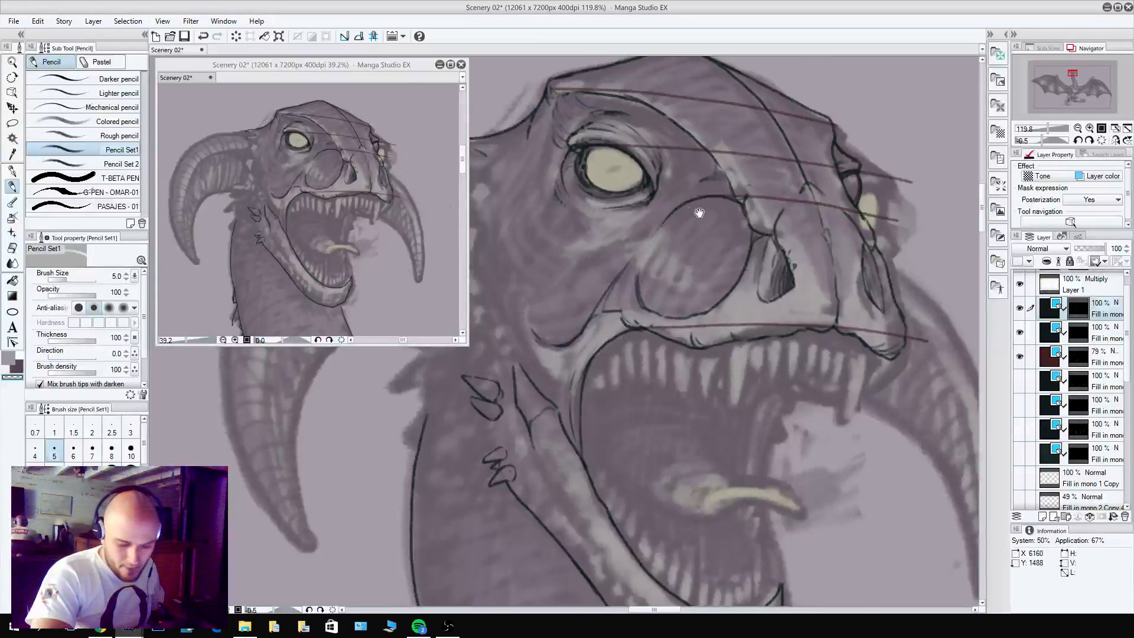
{"action": "left_click_drag", "start_coordinate": [700, 212], "coordinate": [812, 183]}
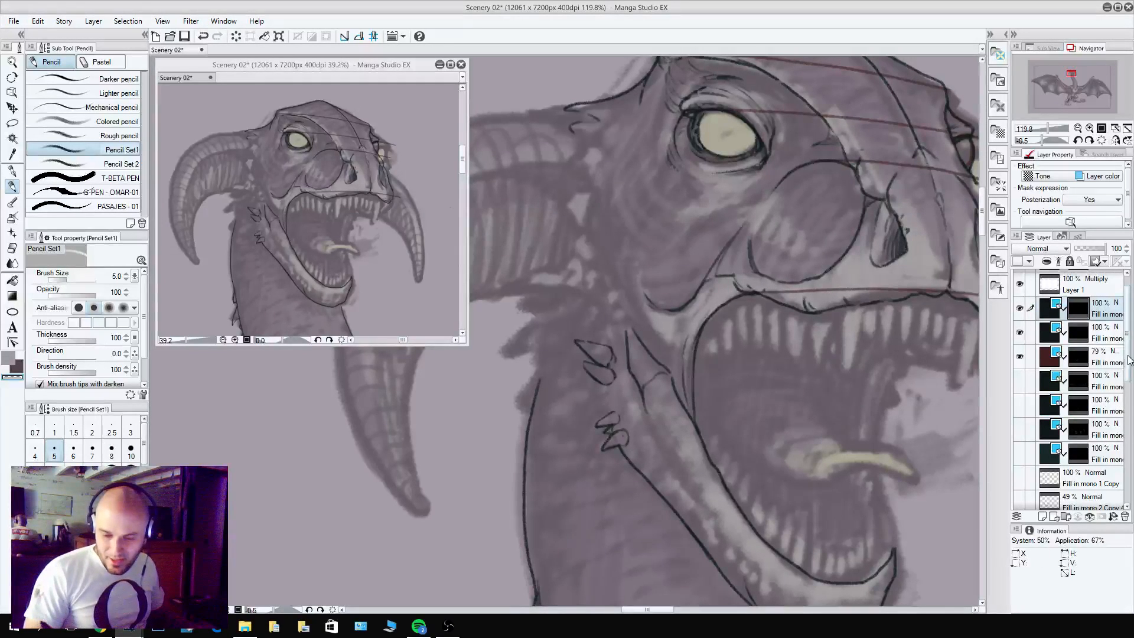
{"action": "left_click_drag", "start_coordinate": [1129, 353], "coordinate": [1123, 486]}
{"action": "left_click", "coordinate": [1019, 425]}
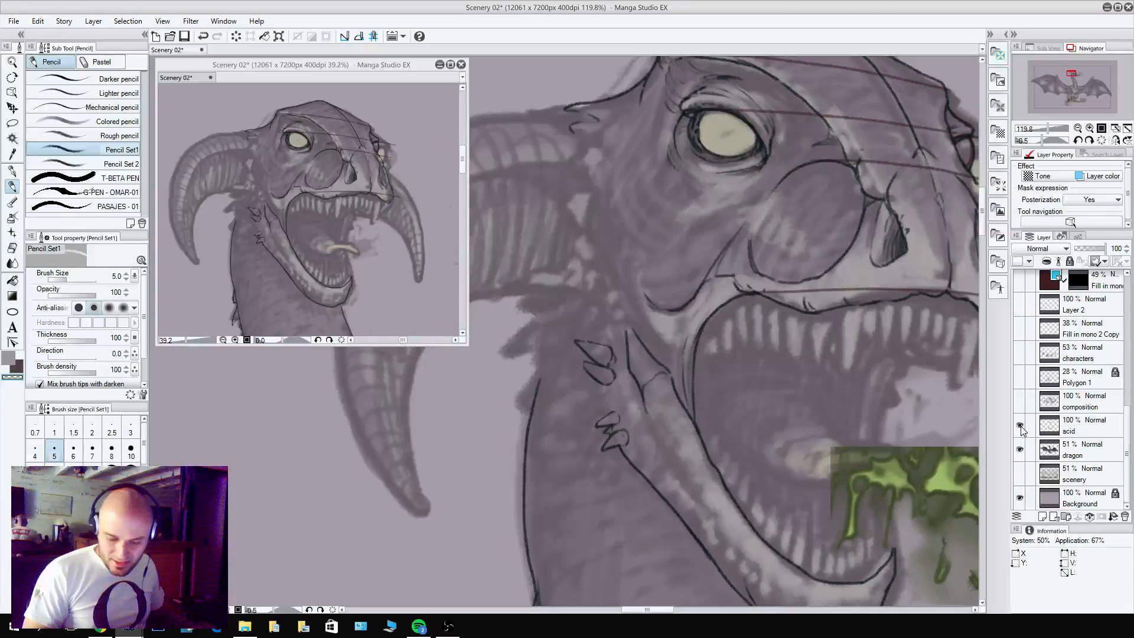
{"action": "left_click_drag", "start_coordinate": [898, 503], "coordinate": [721, 488]}
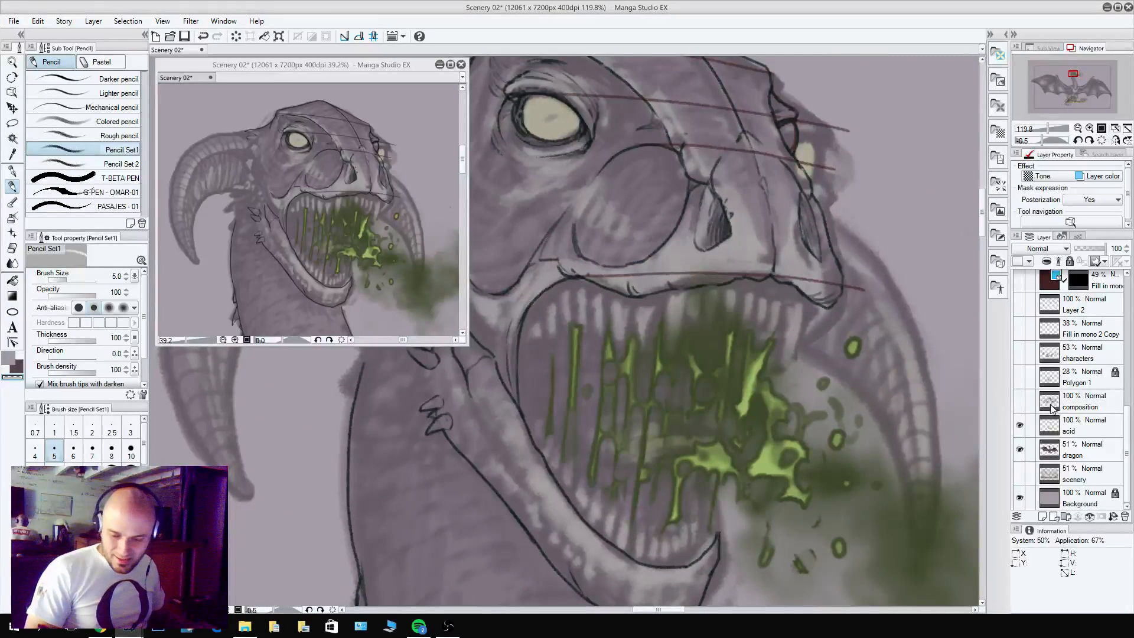
{"action": "left_click", "coordinate": [1028, 428]}
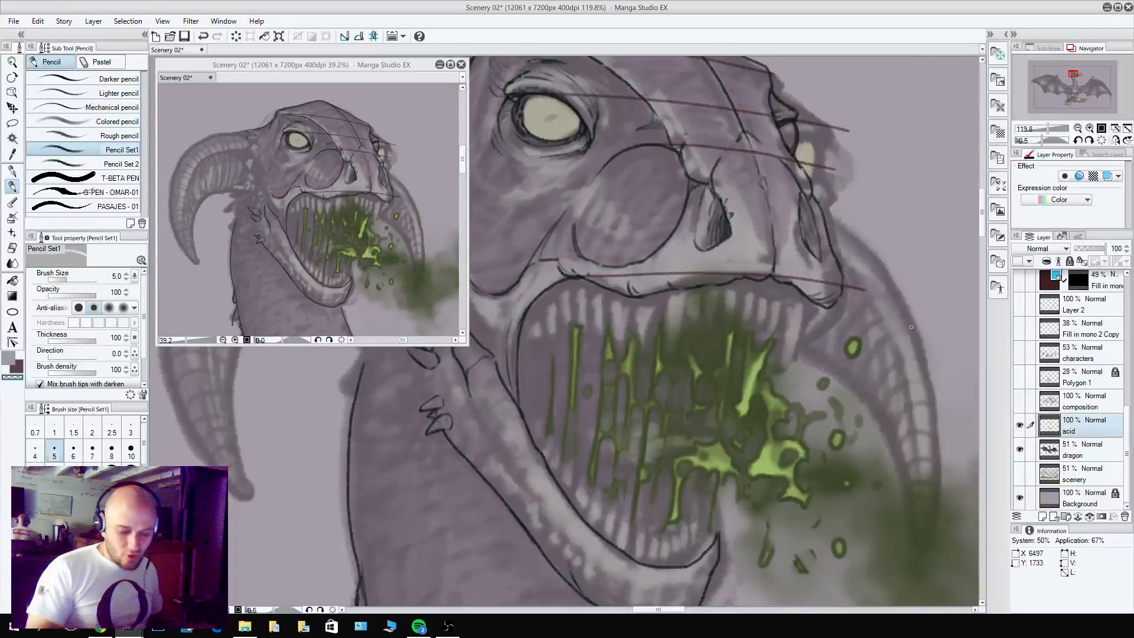
{"action": "left_click", "coordinate": [1020, 425]}
{"action": "left_click_drag", "start_coordinate": [613, 357], "coordinate": [872, 424]}
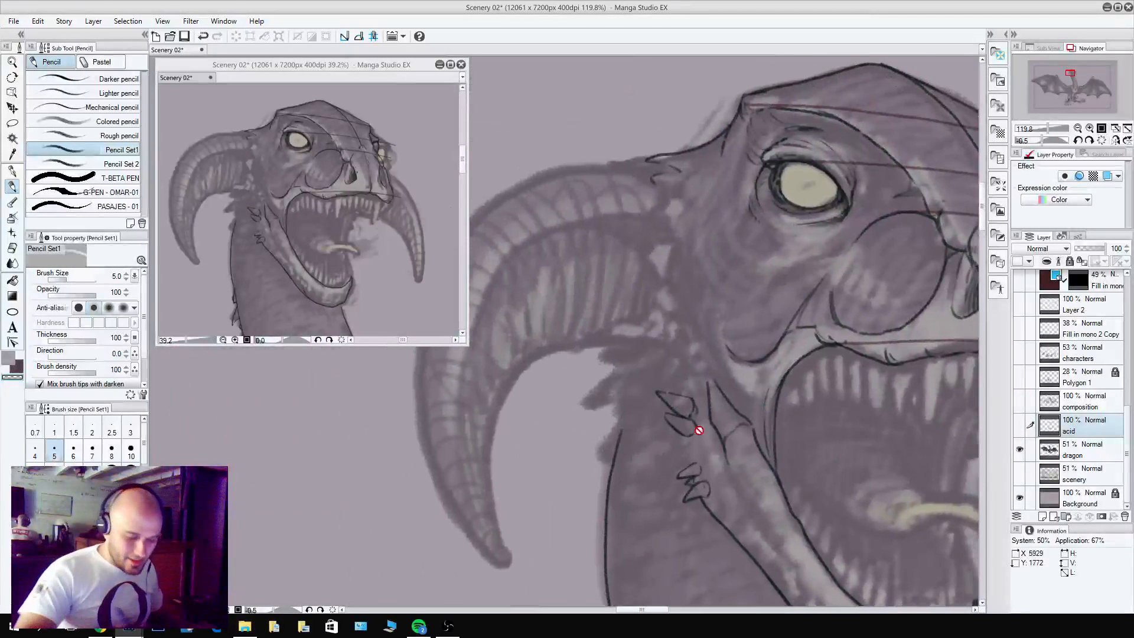
{"action": "left_click_drag", "start_coordinate": [1126, 416], "coordinate": [1129, 308]}
{"action": "left_click", "coordinate": [1078, 301]}
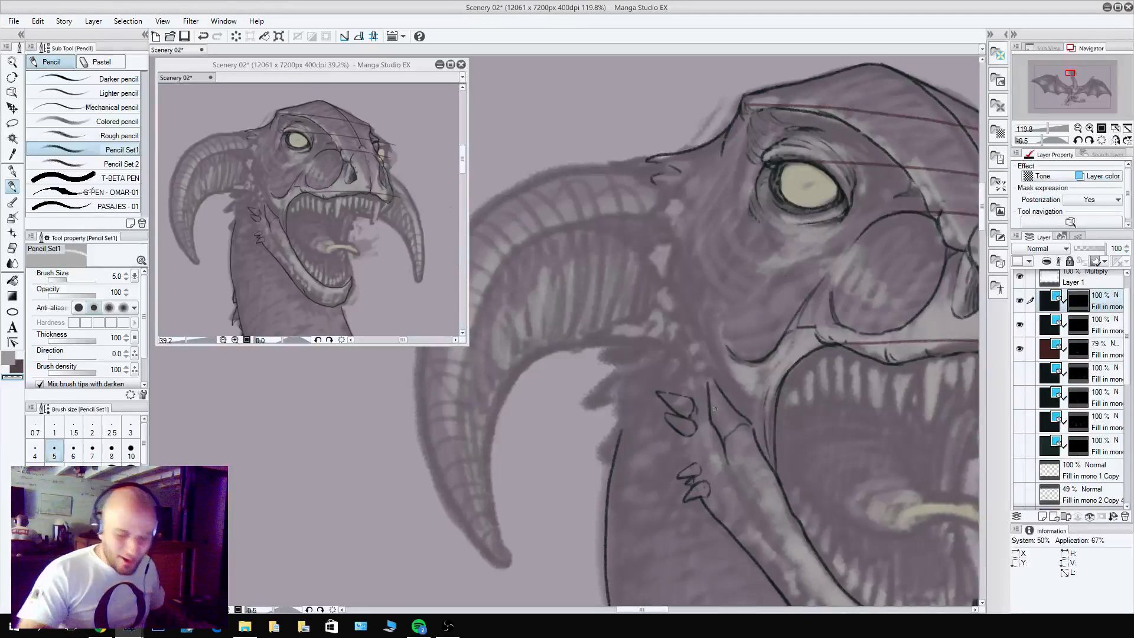
Fill the gap between the upper and lower jaw spikes with more spikes and extend the jaw hinge line upward.
{"action": "key", "text": "c"}
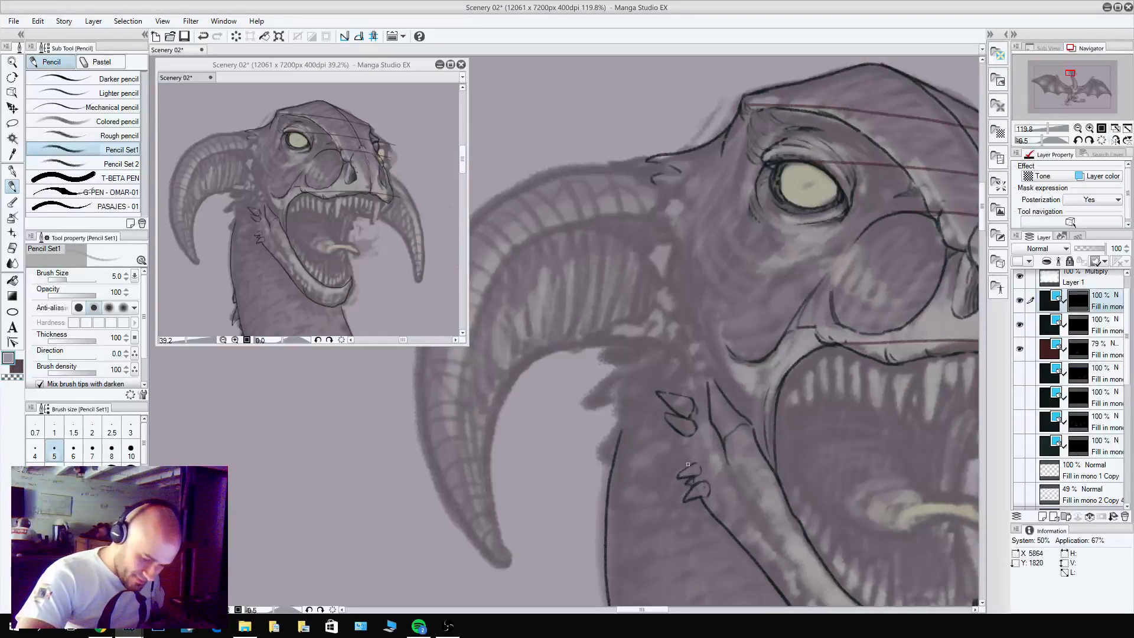
{"action": "key", "text": "ctrl+z"}
{"action": "mouse_move", "coordinate": [697, 456]}
{"action": "left_mouse_down"}
{"action": "mouse_move", "coordinate": [666, 436]}
{"action": "mouse_move", "coordinate": [697, 442]}
{"action": "mouse_move", "coordinate": [698, 454]}
{"action": "left_mouse_up"}
{"action": "key", "text": "c"}
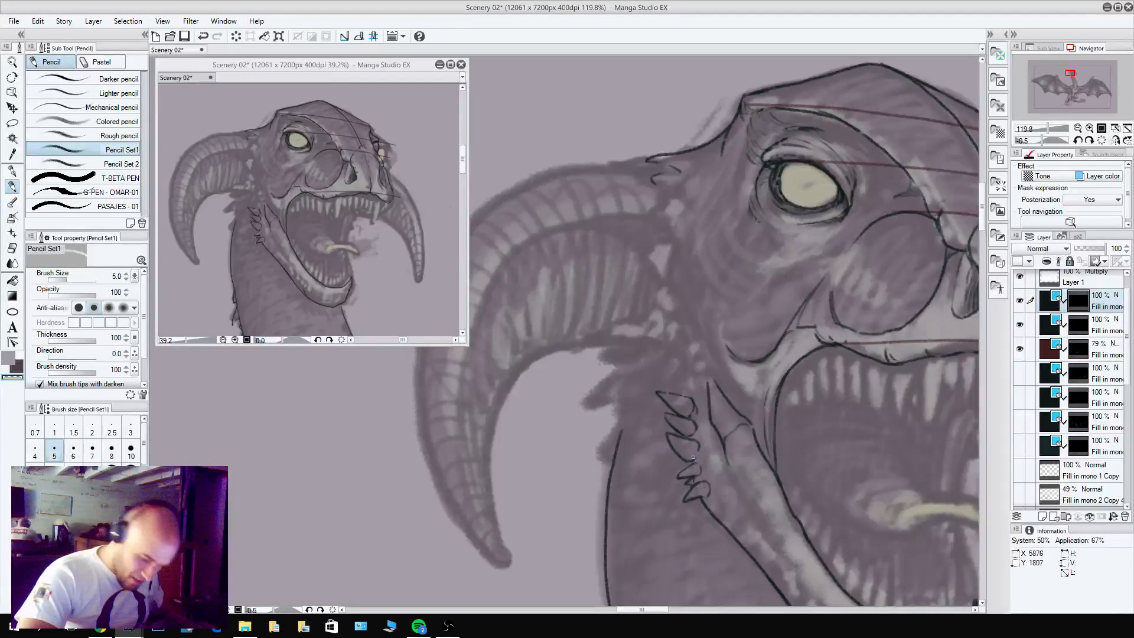
{"action": "key", "text": "c"}
{"action": "mouse_move", "coordinate": [700, 444]}
{"action": "left_mouse_down"}
{"action": "mouse_move", "coordinate": [698, 466]}
{"action": "mouse_move", "coordinate": [676, 461]}
{"action": "left_mouse_up"}
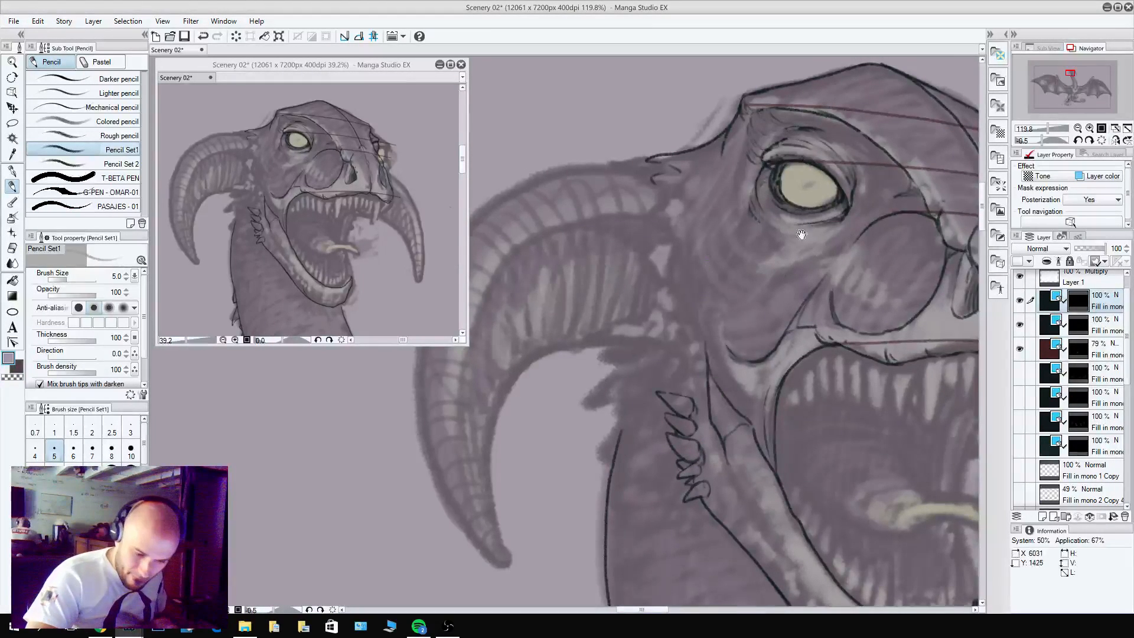
Pencil the rear cheek contour curving from the horn base down beneath the near eye, with short fold strokes at its end.
{"action": "left_click_drag", "start_coordinate": [802, 234], "coordinate": [698, 375]}
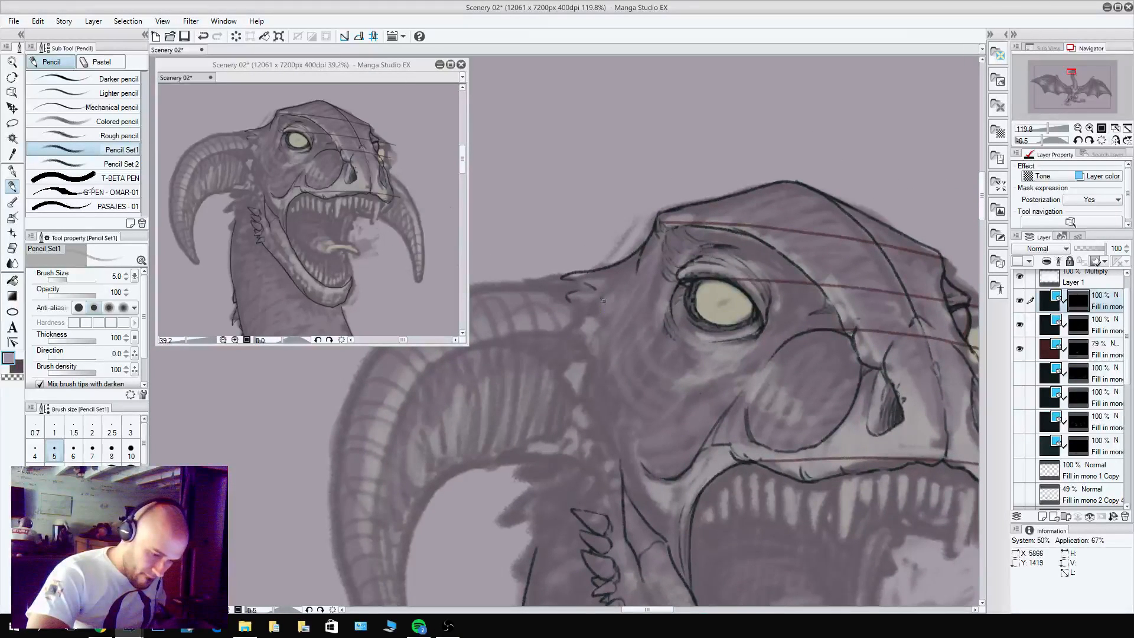
{"action": "mouse_move", "coordinate": [607, 313]}
{"action": "left_mouse_down"}
{"action": "mouse_move", "coordinate": [605, 358]}
{"action": "mouse_move", "coordinate": [633, 414]}
{"action": "mouse_move", "coordinate": [679, 404]}
{"action": "mouse_move", "coordinate": [648, 434]}
{"action": "mouse_move", "coordinate": [619, 406]}
{"action": "mouse_move", "coordinate": [652, 434]}
{"action": "left_mouse_up"}
{"action": "key", "text": "c"}
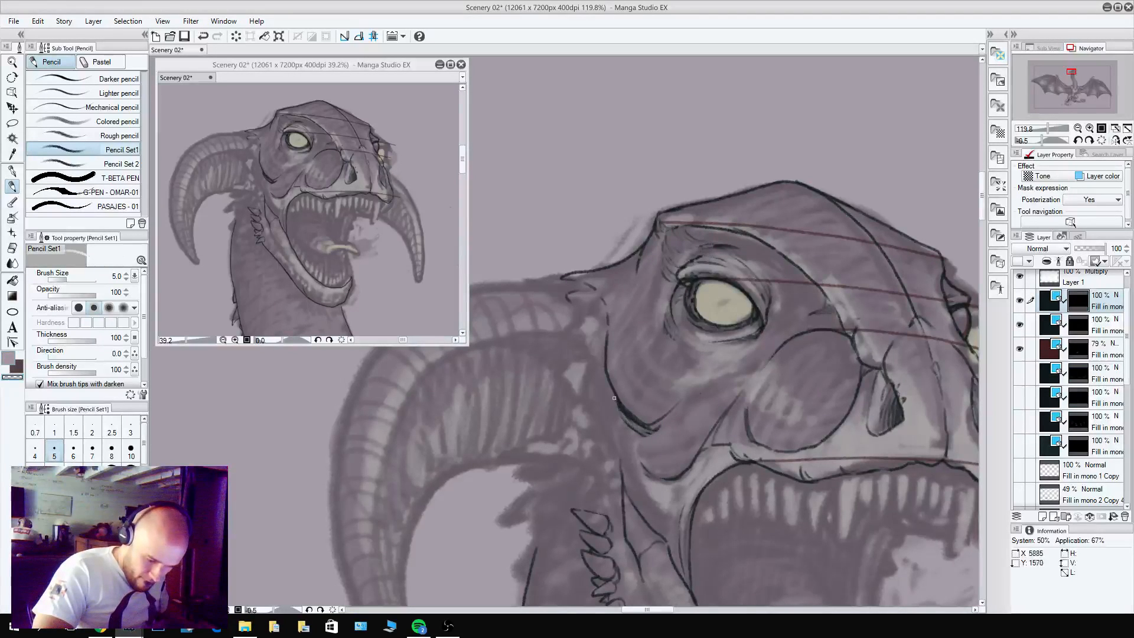
{"action": "left_click_drag", "start_coordinate": [616, 400], "coordinate": [645, 427]}
{"action": "mouse_move", "coordinate": [620, 406]}
{"action": "left_mouse_down"}
{"action": "mouse_move", "coordinate": [660, 433]}
{"action": "mouse_move", "coordinate": [677, 406]}
{"action": "left_mouse_up"}
{"action": "left_click_drag", "start_coordinate": [815, 416], "coordinate": [740, 418]}
{"action": "key", "text": "c"}
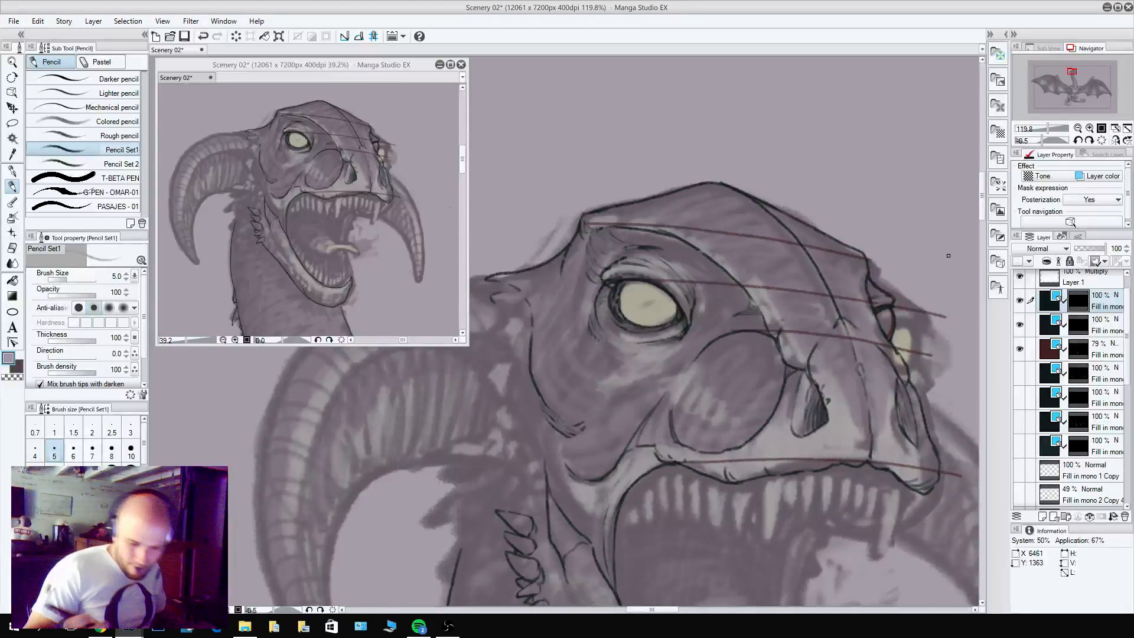
Pencil the curved neck lines sweeping from beneath the near horn's base down to the jaw hinge.
{"action": "mouse_move", "coordinate": [545, 467]}
{"action": "left_mouse_down"}
{"action": "mouse_move", "coordinate": [525, 408]}
{"action": "mouse_move", "coordinate": [526, 361]}
{"action": "left_mouse_up"}
{"action": "left_click_drag", "start_coordinate": [563, 406], "coordinate": [742, 349]}
{"action": "left_click_drag", "start_coordinate": [680, 464], "coordinate": [724, 356]}
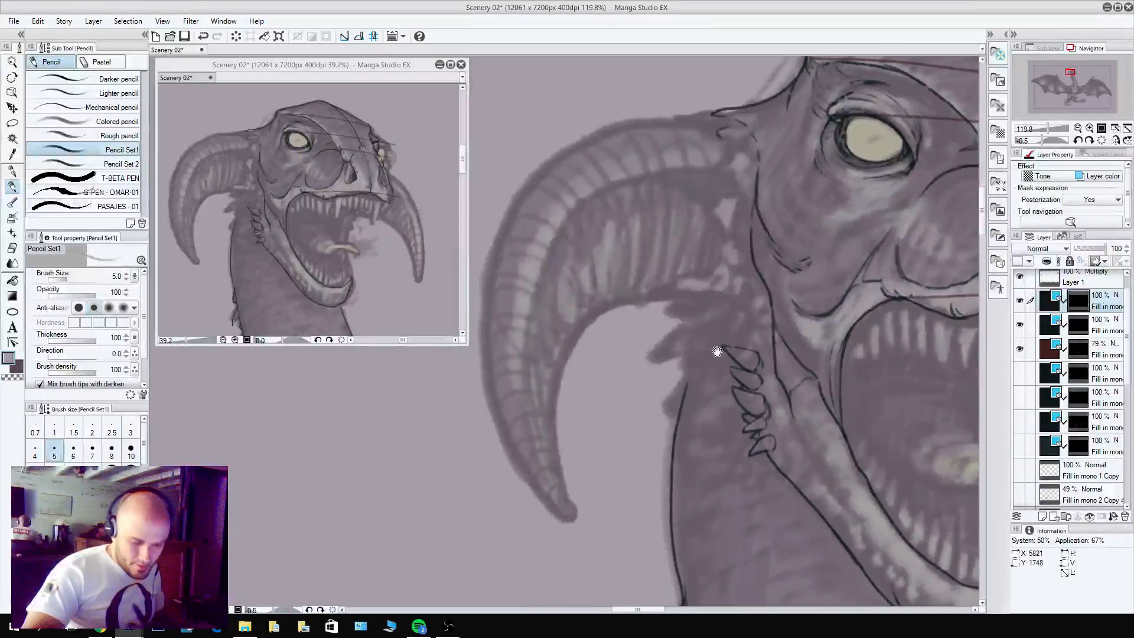
{"action": "mouse_move", "coordinate": [695, 291]}
{"action": "left_mouse_down"}
{"action": "mouse_move", "coordinate": [736, 302]}
{"action": "mouse_move", "coordinate": [766, 337]}
{"action": "left_mouse_up"}
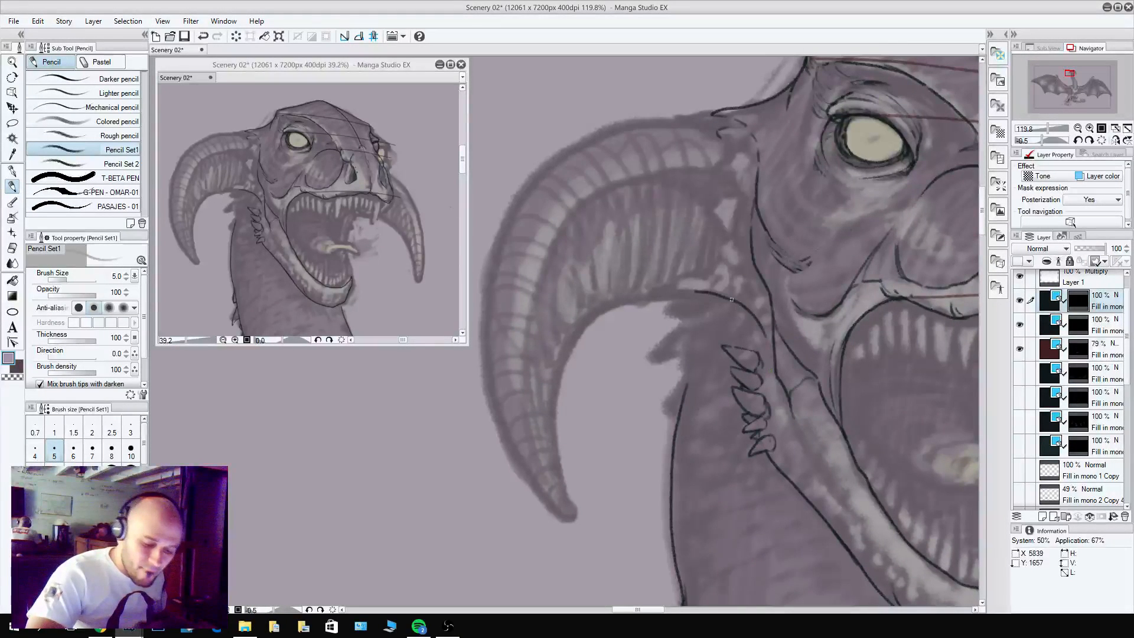
{"action": "left_click_drag", "start_coordinate": [730, 300], "coordinate": [776, 376]}
{"action": "mouse_move", "coordinate": [731, 301]}
{"action": "left_mouse_down"}
{"action": "mouse_move", "coordinate": [763, 366]}
{"action": "mouse_move", "coordinate": [743, 313]}
{"action": "mouse_move", "coordinate": [757, 322]}
{"action": "mouse_move", "coordinate": [802, 420]}
{"action": "mouse_move", "coordinate": [792, 485]}
{"action": "left_mouse_up"}
{"action": "key", "text": "c"}
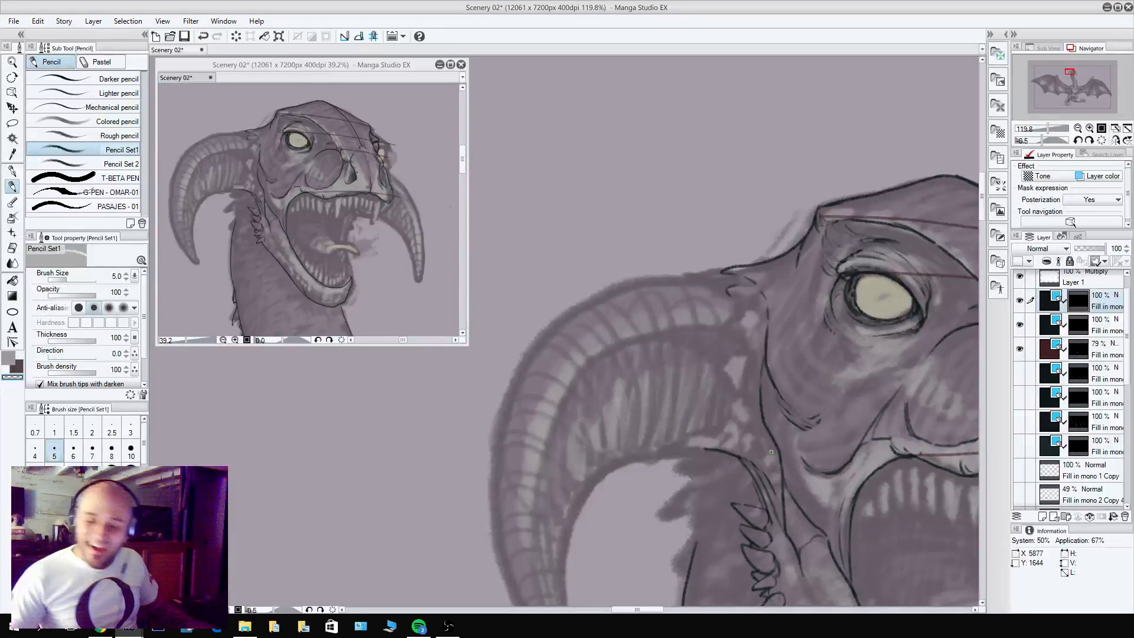
Pencil the elongated oval scale at the near horn's base behind the eye.
{"action": "left_click_drag", "start_coordinate": [770, 452], "coordinate": [821, 378]}
{"action": "mouse_move", "coordinate": [811, 290]}
{"action": "left_mouse_down"}
{"action": "mouse_move", "coordinate": [794, 233]}
{"action": "mouse_move", "coordinate": [814, 219]}
{"action": "mouse_move", "coordinate": [810, 297]}
{"action": "mouse_move", "coordinate": [777, 228]}
{"action": "mouse_move", "coordinate": [786, 221]}
{"action": "mouse_move", "coordinate": [783, 236]}
{"action": "mouse_move", "coordinate": [755, 191]}
{"action": "mouse_move", "coordinate": [777, 197]}
{"action": "mouse_move", "coordinate": [731, 201]}
{"action": "mouse_move", "coordinate": [767, 210]}
{"action": "left_mouse_up"}
{"action": "key", "text": "c"}
{"action": "key", "text": "c"}
{"action": "left_click_drag", "start_coordinate": [843, 307], "coordinate": [874, 269]}
Rotate the canvas and pencil the near horn's outer and inner outlines from its base to the pointed tip.
{"action": "mouse_move", "coordinate": [662, 564]}
{"action": "left_mouse_down"}
{"action": "mouse_move", "coordinate": [571, 432]}
{"action": "mouse_move", "coordinate": [564, 344]}
{"action": "mouse_move", "coordinate": [591, 254]}
{"action": "mouse_move", "coordinate": [644, 193]}
{"action": "mouse_move", "coordinate": [709, 165]}
{"action": "left_mouse_up"}
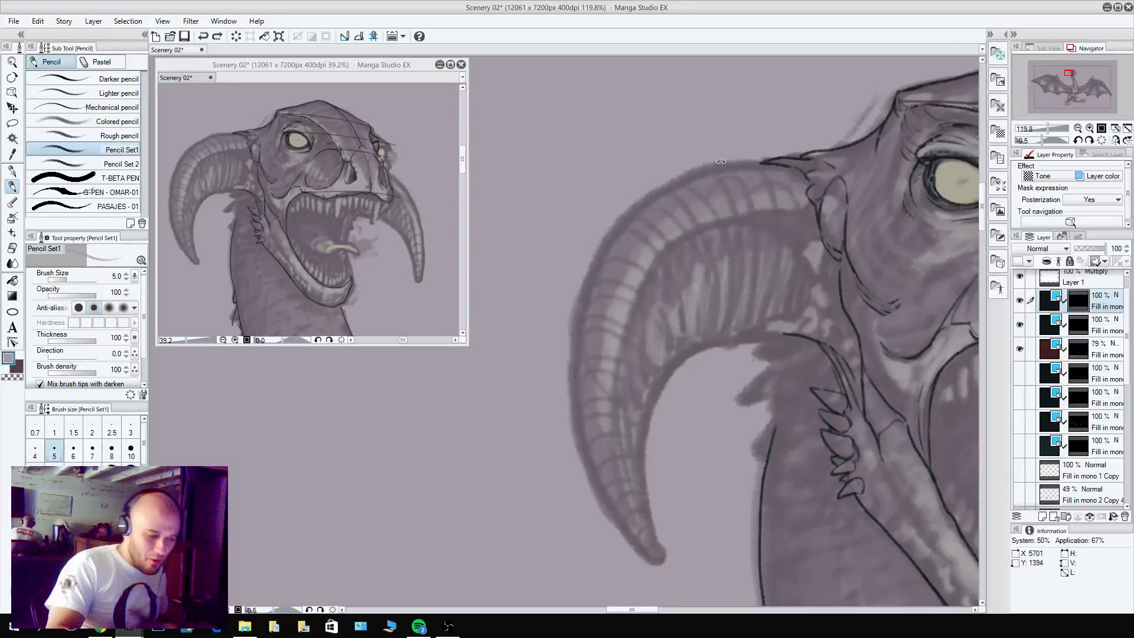
{"action": "left_click_drag", "start_coordinate": [668, 526], "coordinate": [809, 299]}
{"action": "left_click_drag", "start_coordinate": [629, 239], "coordinate": [745, 379]}
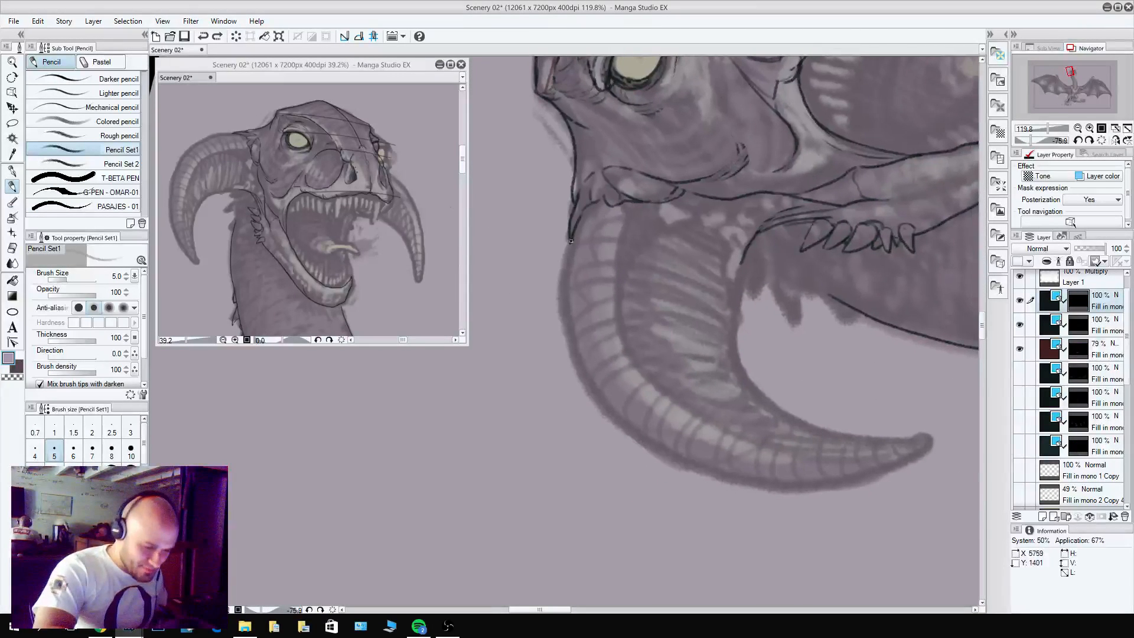
{"action": "mouse_move", "coordinate": [571, 241]}
{"action": "left_mouse_down"}
{"action": "mouse_move", "coordinate": [576, 364]}
{"action": "mouse_move", "coordinate": [603, 414]}
{"action": "mouse_move", "coordinate": [656, 453]}
{"action": "mouse_move", "coordinate": [793, 487]}
{"action": "mouse_move", "coordinate": [904, 469]}
{"action": "mouse_move", "coordinate": [941, 438]}
{"action": "mouse_move", "coordinate": [807, 467]}
{"action": "left_mouse_up"}
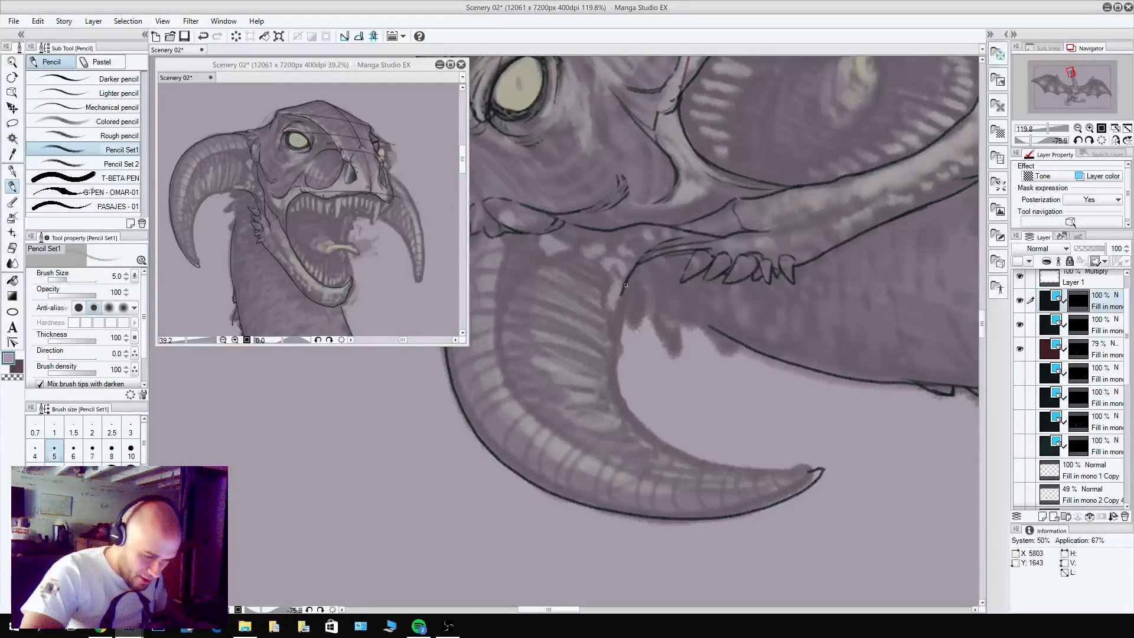
{"action": "mouse_move", "coordinate": [625, 286]}
{"action": "left_mouse_down"}
{"action": "mouse_move", "coordinate": [616, 360]}
{"action": "mouse_move", "coordinate": [642, 426]}
{"action": "mouse_move", "coordinate": [712, 466]}
{"action": "mouse_move", "coordinate": [818, 468]}
{"action": "left_mouse_up"}
{"action": "left_click_drag", "start_coordinate": [685, 405], "coordinate": [777, 435]}
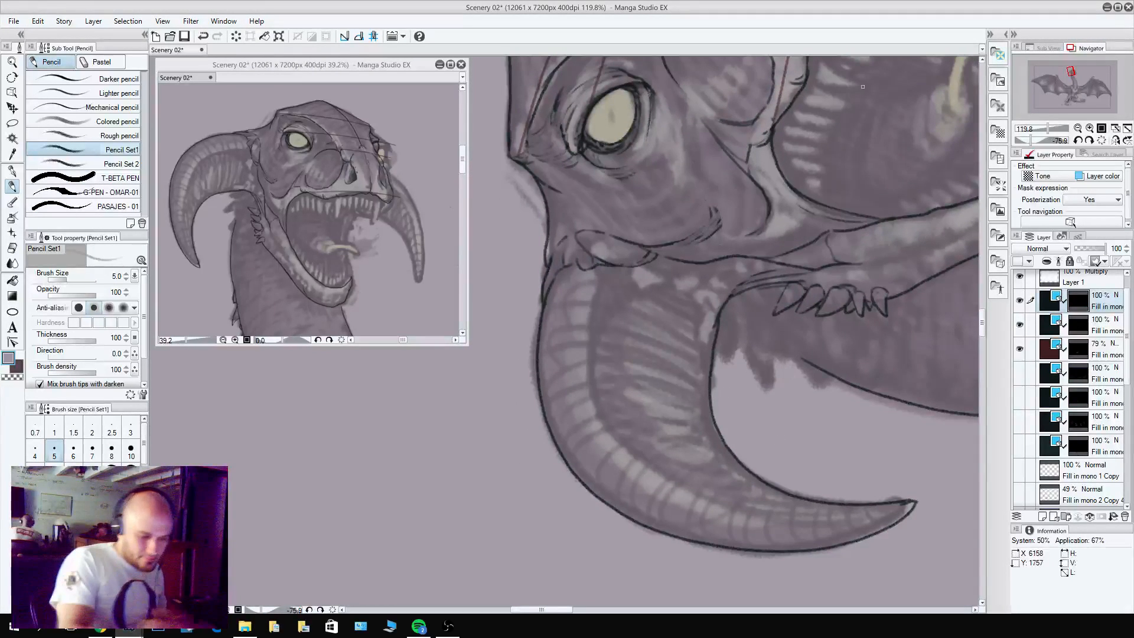
Pencil the cluster of small rounded scales around the near horn's base, from beneath the oval scale down the inner edge.
{"action": "mouse_move", "coordinate": [665, 278]}
{"action": "left_mouse_down"}
{"action": "mouse_move", "coordinate": [644, 292]}
{"action": "mouse_move", "coordinate": [626, 271]}
{"action": "mouse_move", "coordinate": [670, 277]}
{"action": "mouse_move", "coordinate": [662, 262]}
{"action": "mouse_move", "coordinate": [672, 267]}
{"action": "mouse_move", "coordinate": [658, 262]}
{"action": "mouse_move", "coordinate": [684, 297]}
{"action": "mouse_move", "coordinate": [689, 273]}
{"action": "left_mouse_up"}
{"action": "key", "text": "c"}
{"action": "key", "text": "c"}
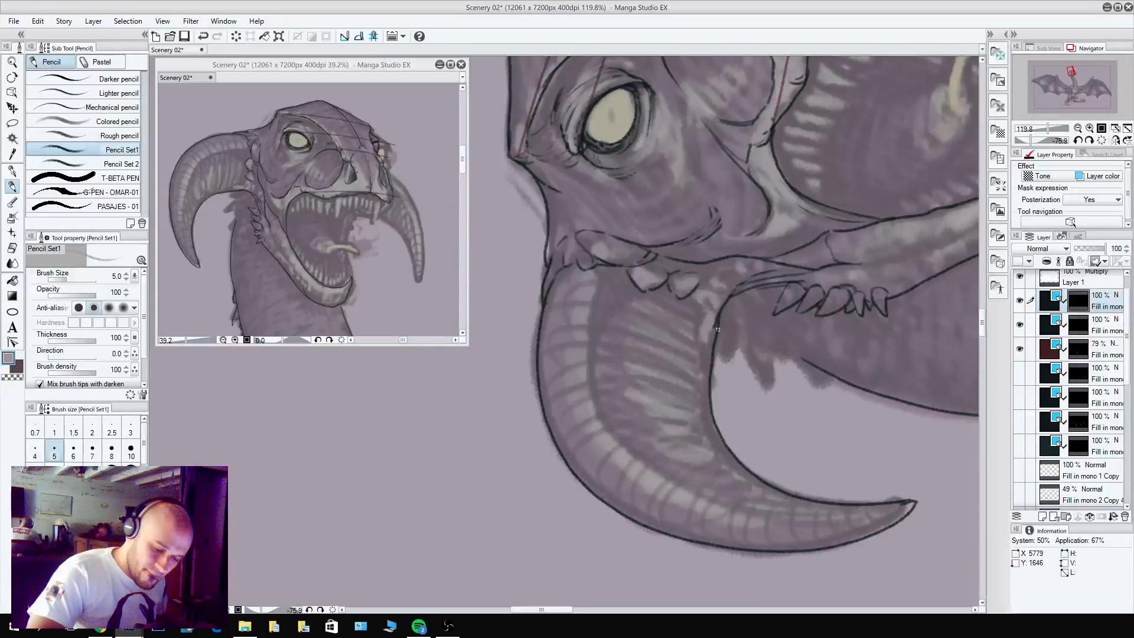
{"action": "mouse_move", "coordinate": [711, 359]}
{"action": "left_mouse_down"}
{"action": "mouse_move", "coordinate": [718, 321]}
{"action": "mouse_move", "coordinate": [711, 352]}
{"action": "left_mouse_up"}
{"action": "key", "text": "c"}
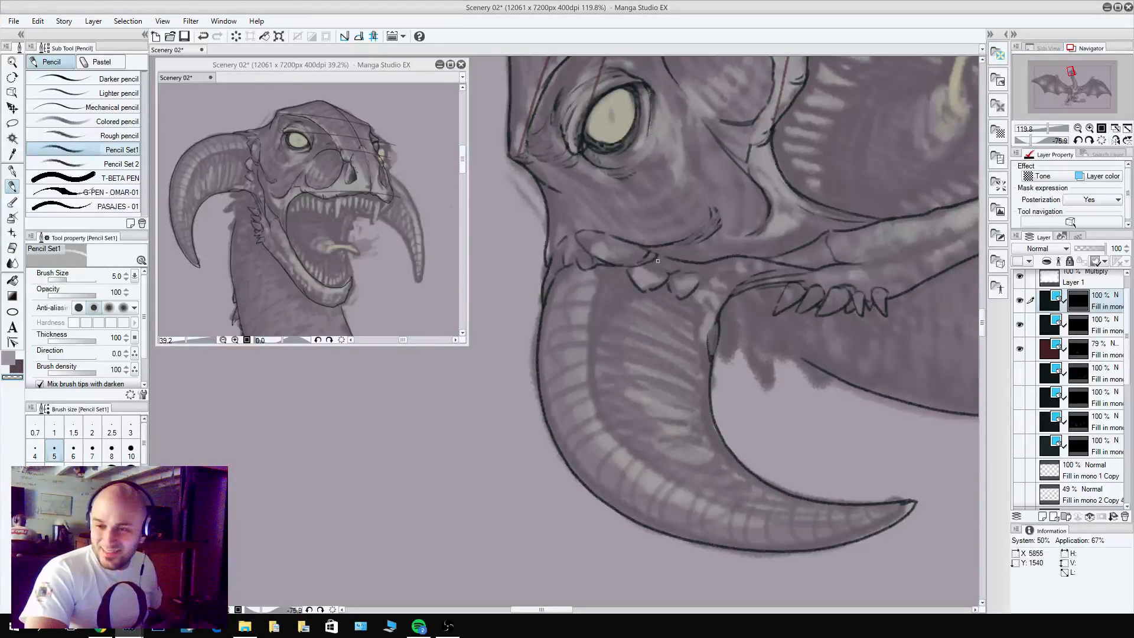
{"action": "key", "text": "c"}
{"action": "mouse_move", "coordinate": [711, 323]}
{"action": "left_mouse_down"}
{"action": "mouse_move", "coordinate": [696, 316]}
{"action": "mouse_move", "coordinate": [712, 306]}
{"action": "mouse_move", "coordinate": [697, 329]}
{"action": "mouse_move", "coordinate": [698, 308]}
{"action": "mouse_move", "coordinate": [686, 313]}
{"action": "mouse_move", "coordinate": [718, 298]}
{"action": "left_mouse_up"}
{"action": "key", "text": "c"}
{"action": "key", "text": "c"}
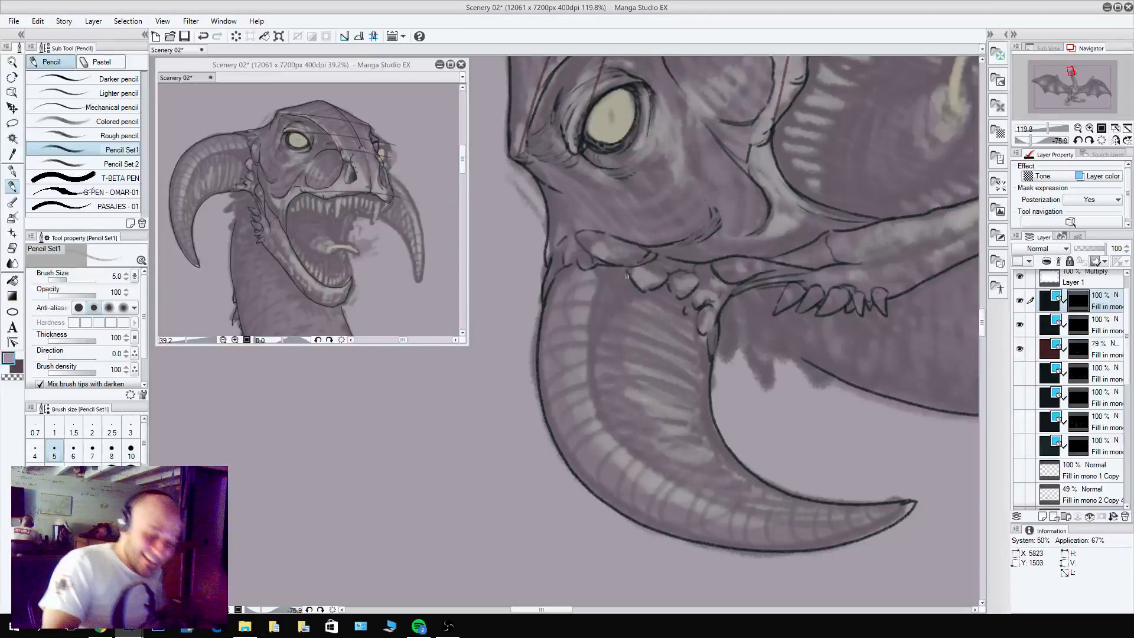
Pencil the lengthwise ridge line along the near horn from its base to the tip, plus a short line by the inner edge.
{"action": "mouse_move", "coordinate": [628, 267]}
{"action": "left_mouse_down"}
{"action": "mouse_move", "coordinate": [596, 300]}
{"action": "mouse_move", "coordinate": [607, 309]}
{"action": "mouse_move", "coordinate": [592, 365]}
{"action": "mouse_move", "coordinate": [607, 425]}
{"action": "mouse_move", "coordinate": [659, 474]}
{"action": "mouse_move", "coordinate": [751, 509]}
{"action": "mouse_move", "coordinate": [864, 512]}
{"action": "mouse_move", "coordinate": [800, 511]}
{"action": "left_mouse_up"}
{"action": "left_click", "coordinate": [611, 285], "text": "alt"}
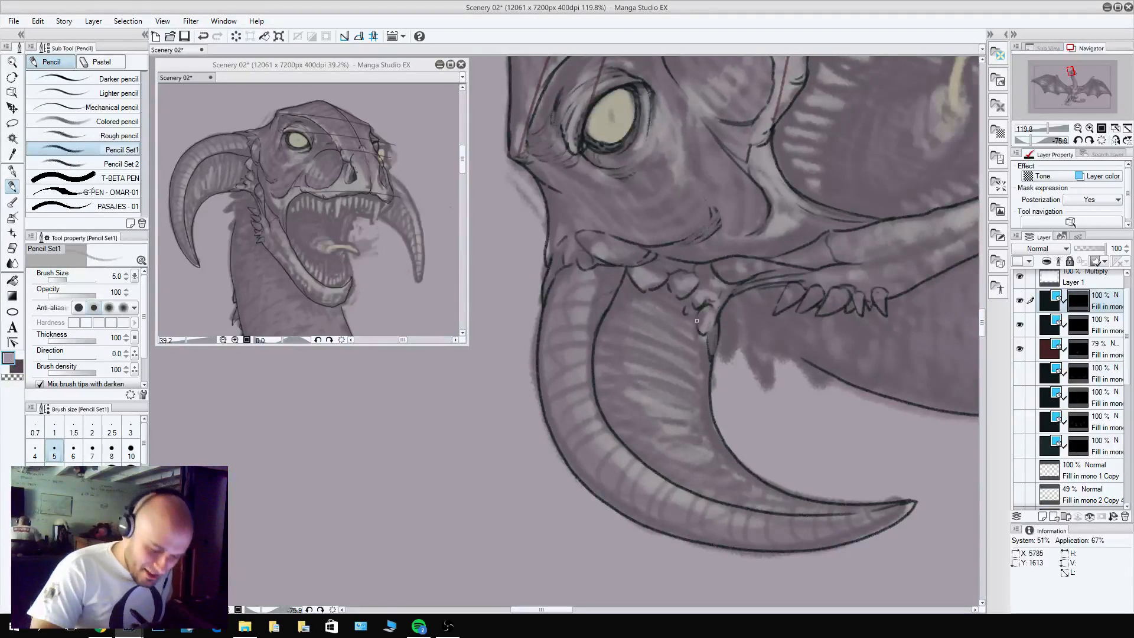
{"action": "key", "text": "ctrl+z"}
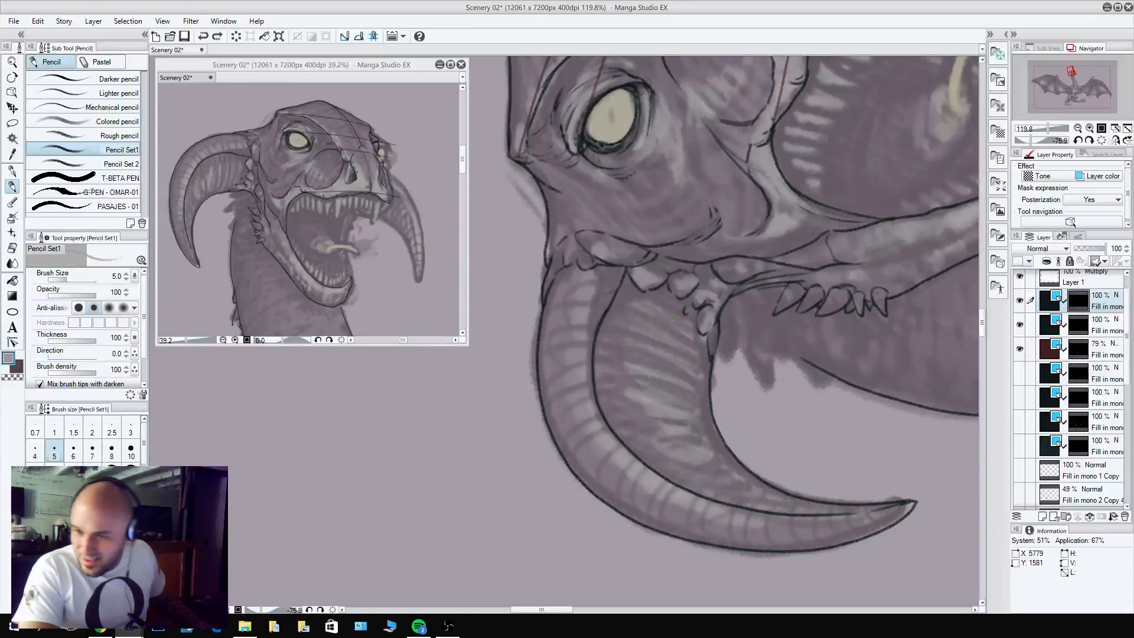
{"action": "left_click_drag", "start_coordinate": [697, 321], "coordinate": [697, 428]}
{"action": "key", "text": "c"}
Rotate the canvas upright and pencil the far horn's outer outline from behind the snout down to its tip.
{"action": "scroll", "coordinate": [732, 446], "scroll_direction": "up", "scroll_amount": 5}
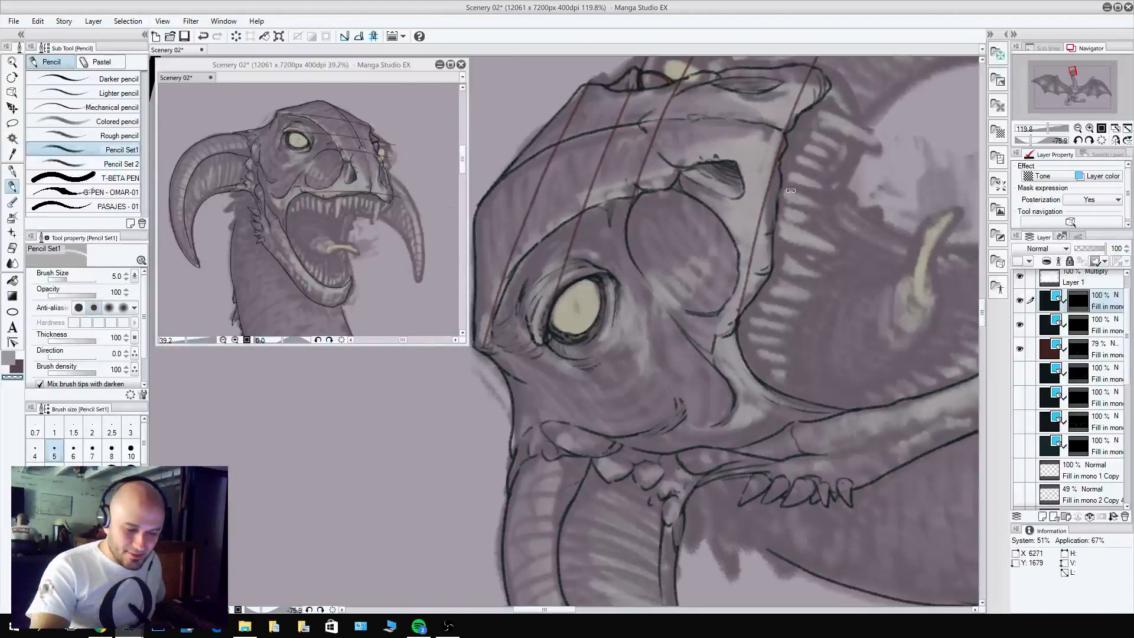
{"action": "left_click_drag", "start_coordinate": [520, 165], "coordinate": [792, 189]}
{"action": "left_click_drag", "start_coordinate": [850, 395], "coordinate": [778, 145]}
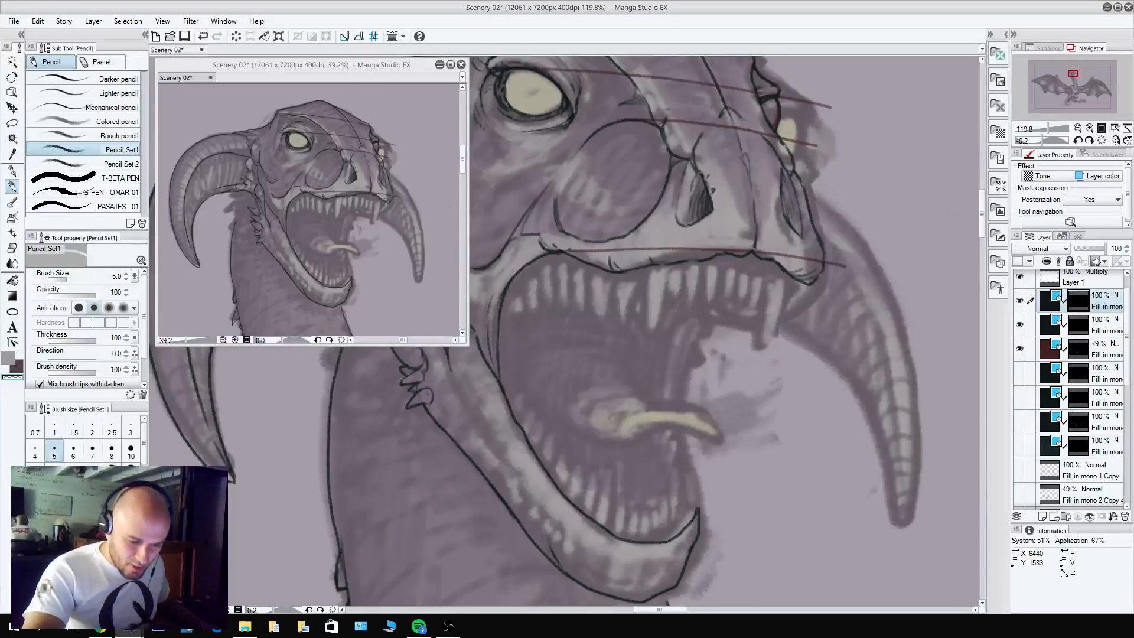
{"action": "key", "text": "ctrl+z"}
{"action": "key", "text": "c"}
{"action": "mouse_move", "coordinate": [801, 183]}
{"action": "left_mouse_down"}
{"action": "mouse_move", "coordinate": [880, 270]}
{"action": "mouse_move", "coordinate": [905, 338]}
{"action": "mouse_move", "coordinate": [916, 447]}
{"action": "mouse_move", "coordinate": [899, 528]}
{"action": "left_mouse_up"}
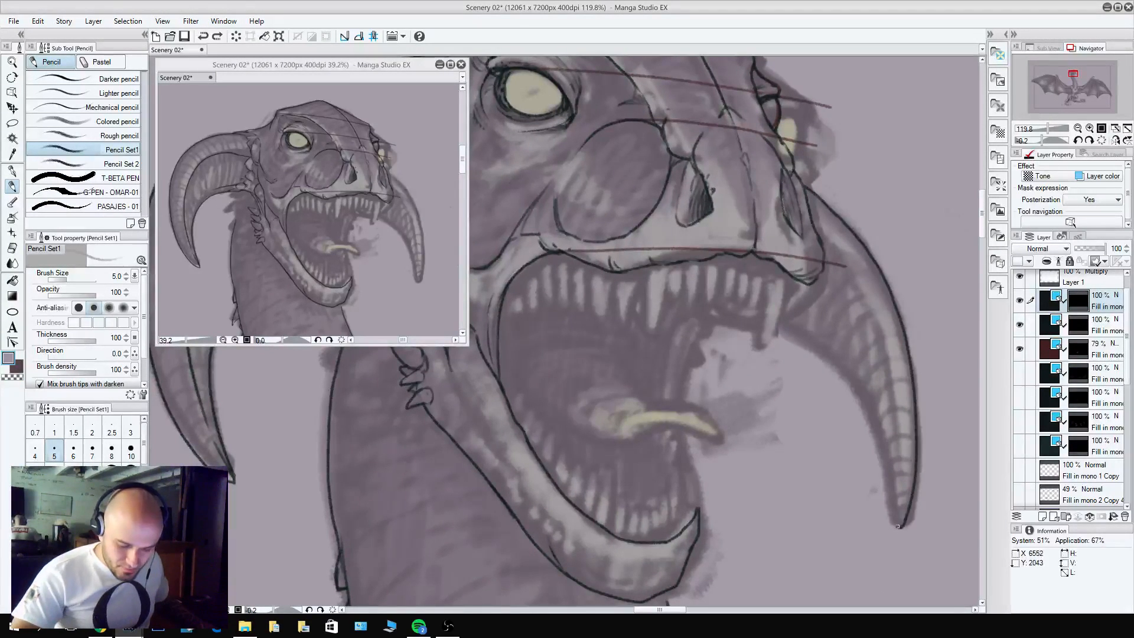
Pencil the lengthwise ridge line down the far horn to its tip, redrawing the first attempt.
{"action": "mouse_move", "coordinate": [820, 239]}
{"action": "left_mouse_down"}
{"action": "mouse_move", "coordinate": [859, 289]}
{"action": "mouse_move", "coordinate": [883, 363]}
{"action": "left_mouse_up"}
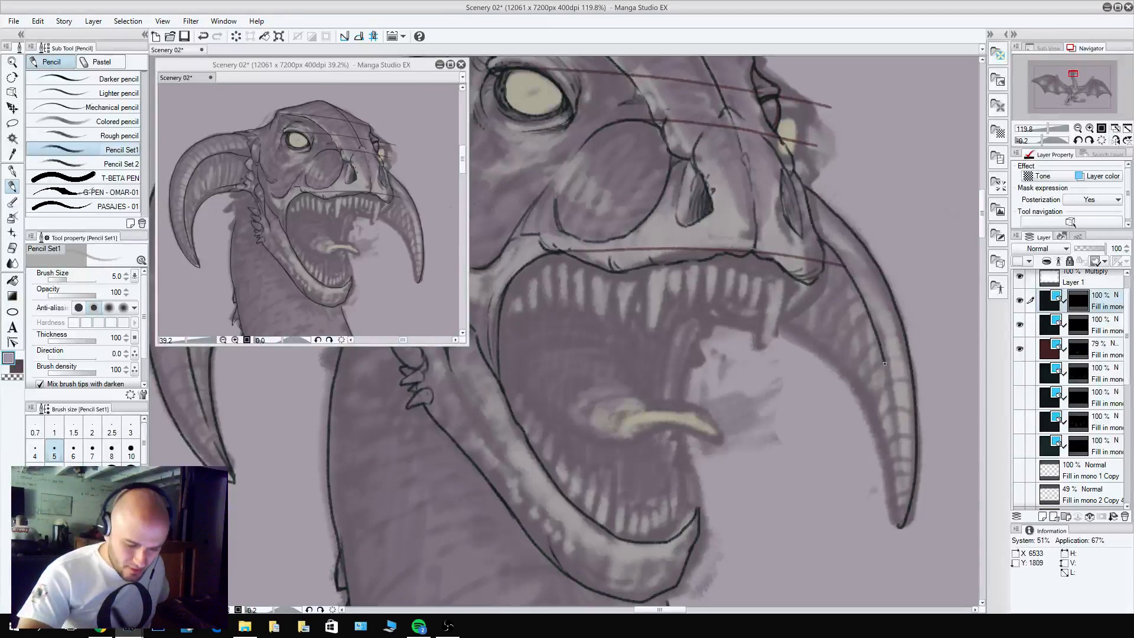
{"action": "key", "text": "ctrl+z"}
{"action": "mouse_move", "coordinate": [828, 246]}
{"action": "left_mouse_down"}
{"action": "mouse_move", "coordinate": [871, 309]}
{"action": "mouse_move", "coordinate": [901, 458]}
{"action": "left_mouse_up"}
{"action": "key", "text": "c"}
{"action": "left_click_drag", "start_coordinate": [893, 398], "coordinate": [898, 452]}
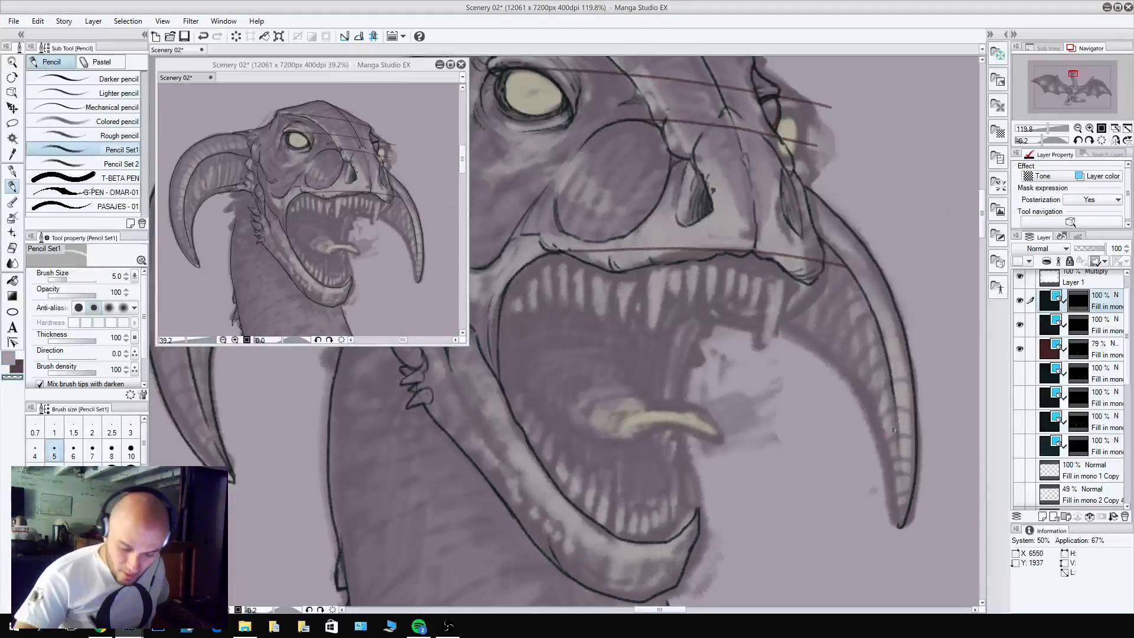
{"action": "key", "text": "c"}
{"action": "left_click_drag", "start_coordinate": [899, 523], "coordinate": [898, 446]}
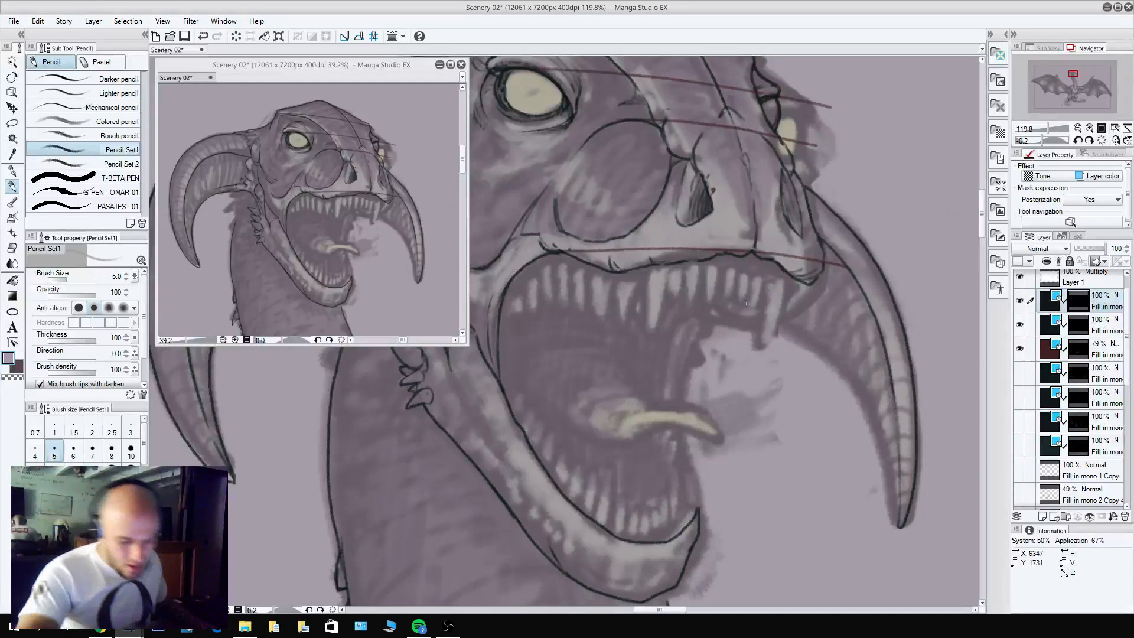
Pencil the far horn's inner outline from beside the front upper teeth to the tip and clean up the point.
{"action": "mouse_move", "coordinate": [782, 334]}
{"action": "left_mouse_down"}
{"action": "mouse_move", "coordinate": [827, 358]}
{"action": "mouse_move", "coordinate": [879, 430]}
{"action": "mouse_move", "coordinate": [897, 516]}
{"action": "left_mouse_up"}
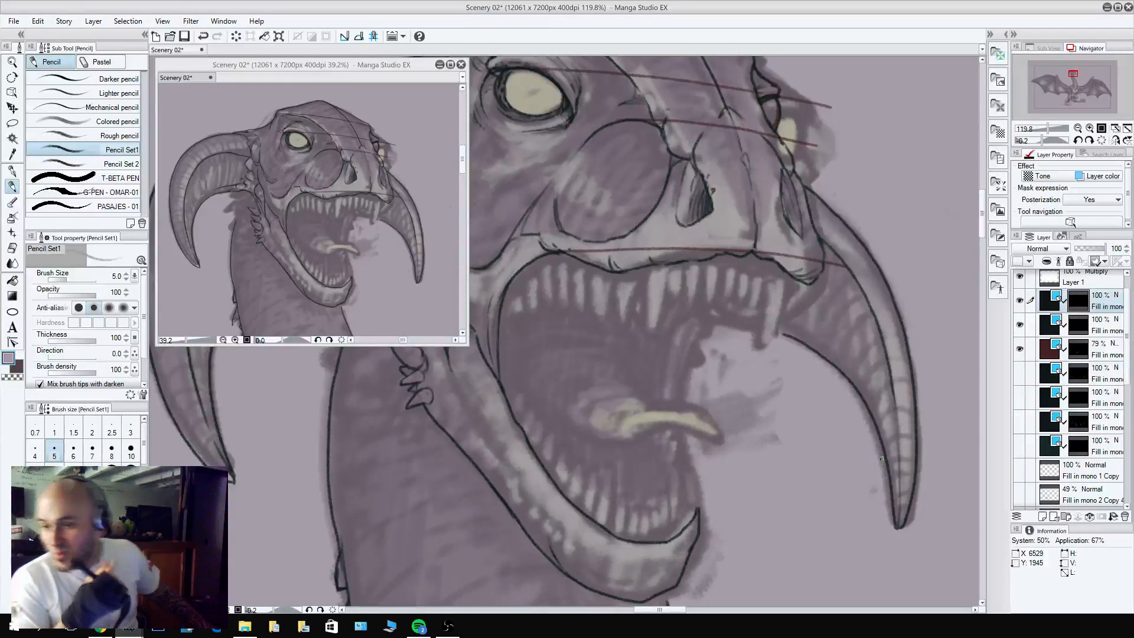
{"action": "key", "text": "c"}
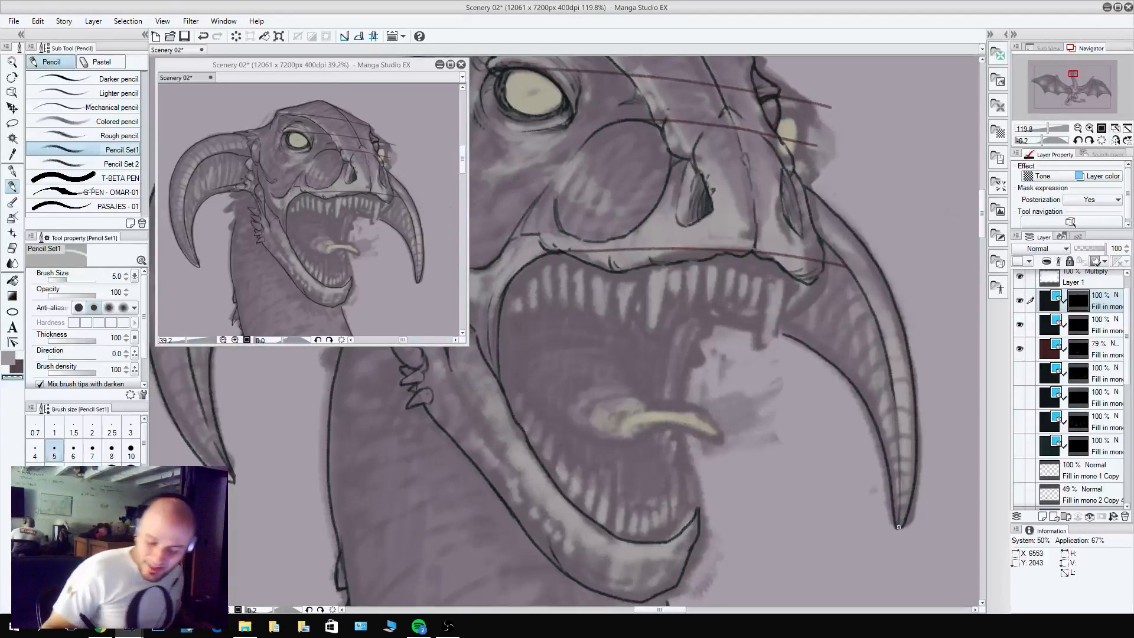
{"action": "key", "text": "c"}
Pencil the two large upper fangs, one below the near side of the snout and one at its far front corner.
{"action": "left_click_drag", "start_coordinate": [850, 429], "coordinate": [931, 463]}
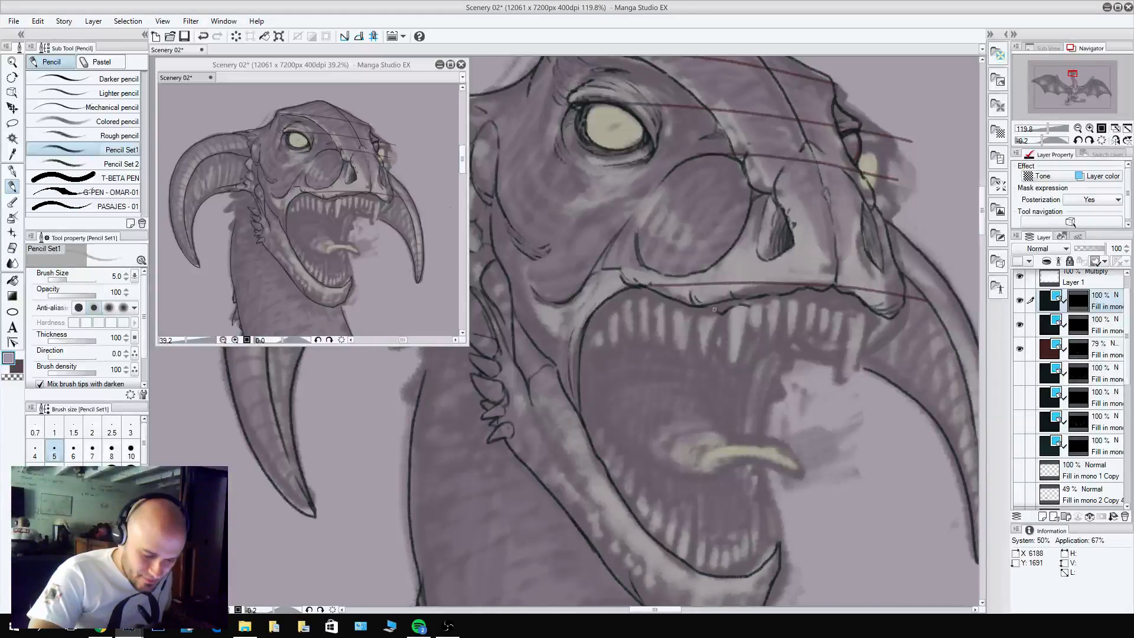
{"action": "left_click_drag", "start_coordinate": [748, 308], "coordinate": [739, 377]}
{"action": "left_click_drag", "start_coordinate": [720, 313], "coordinate": [738, 379]}
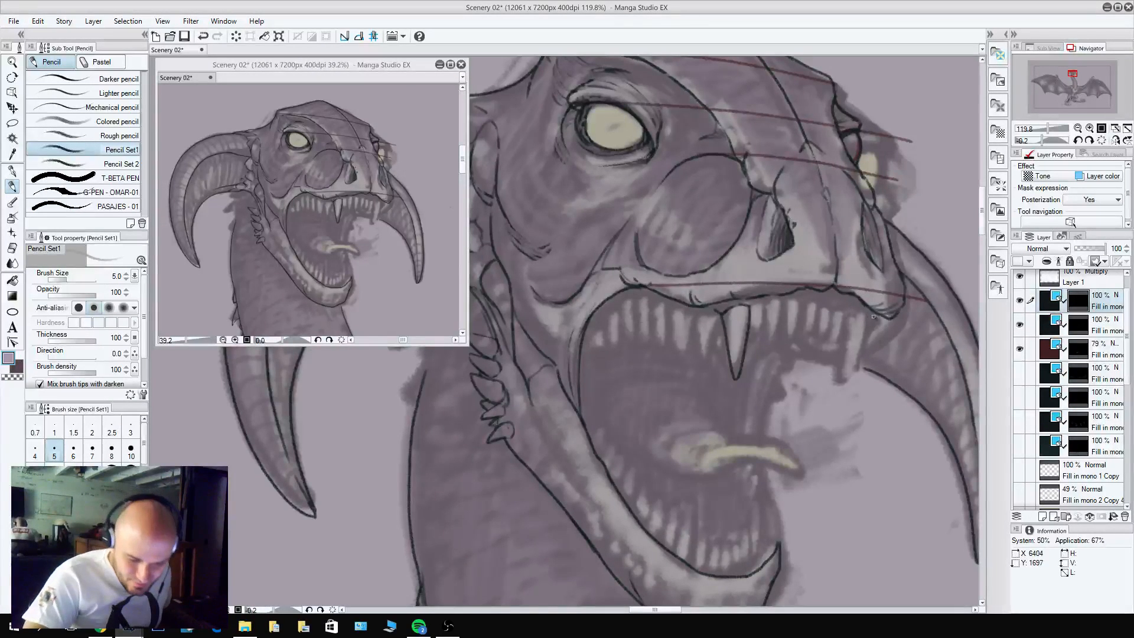
{"action": "mouse_move", "coordinate": [873, 316]}
{"action": "left_mouse_down"}
{"action": "mouse_move", "coordinate": [874, 346]}
{"action": "mouse_move", "coordinate": [877, 319]}
{"action": "mouse_move", "coordinate": [854, 355]}
{"action": "mouse_move", "coordinate": [852, 317]}
{"action": "mouse_move", "coordinate": [855, 387]}
{"action": "left_mouse_up"}
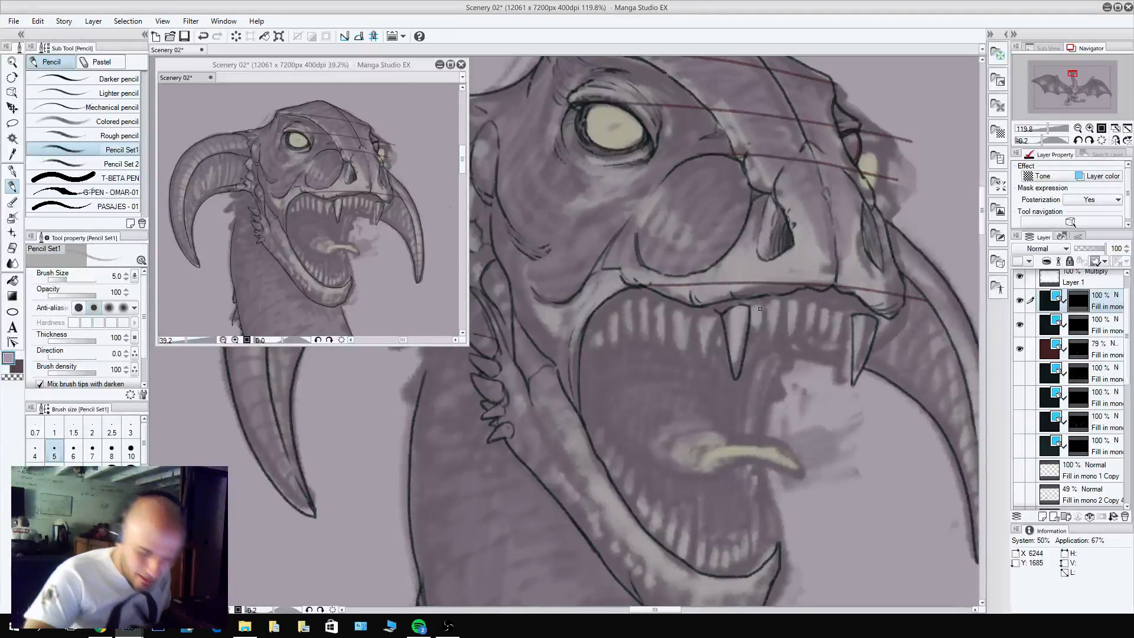
{"action": "key", "text": "c"}
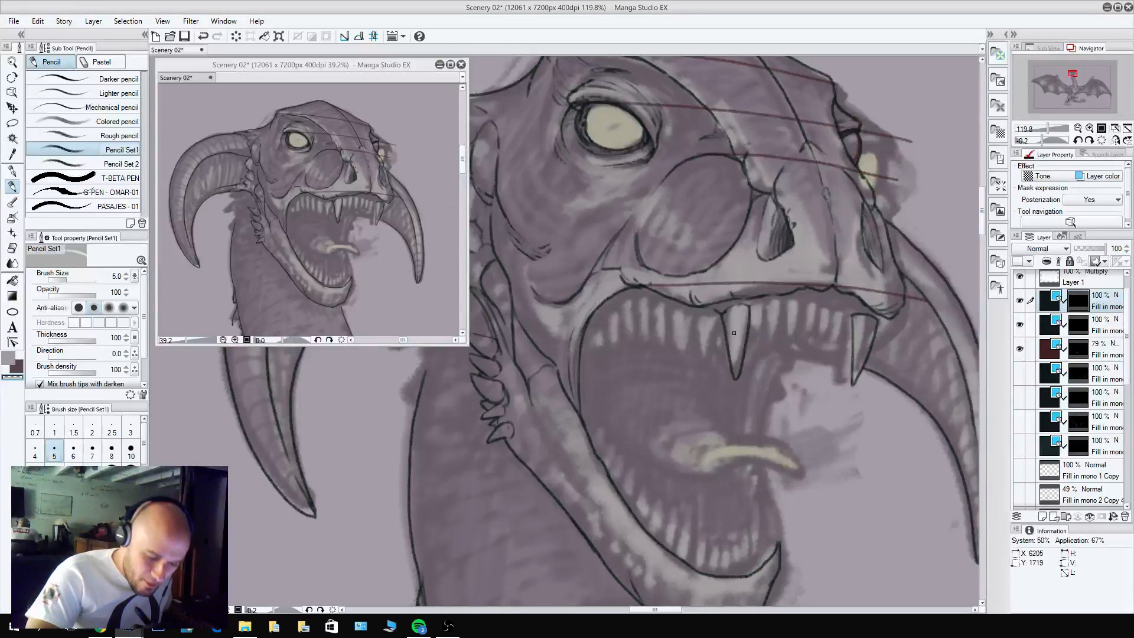
{"action": "key", "text": "c"}
{"action": "key", "text": "c"}
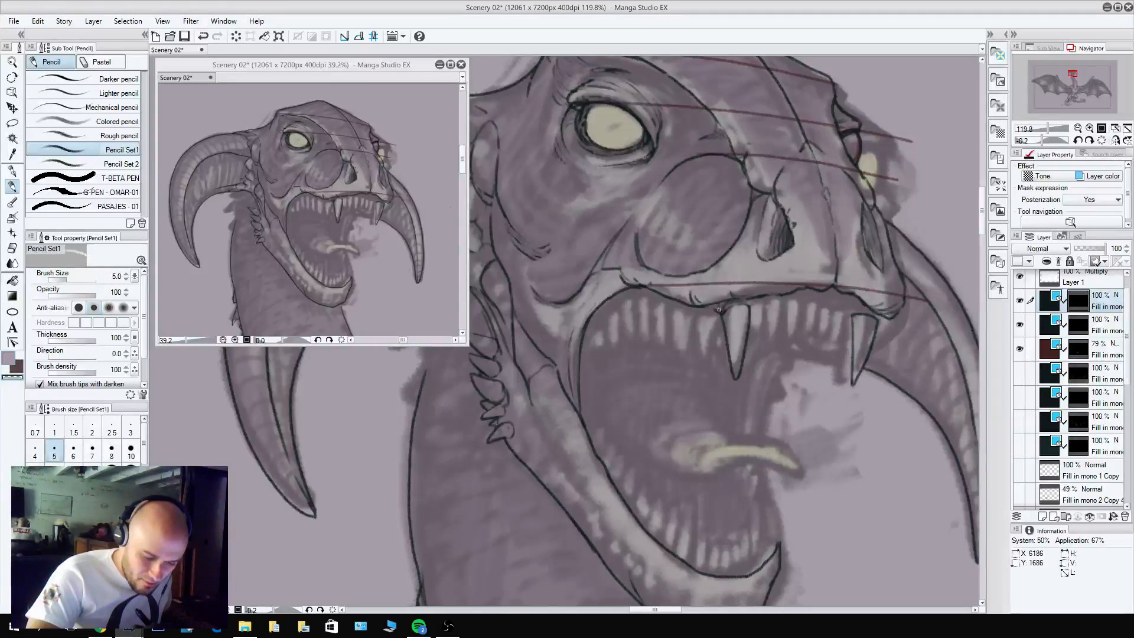
{"action": "key", "text": "c"}
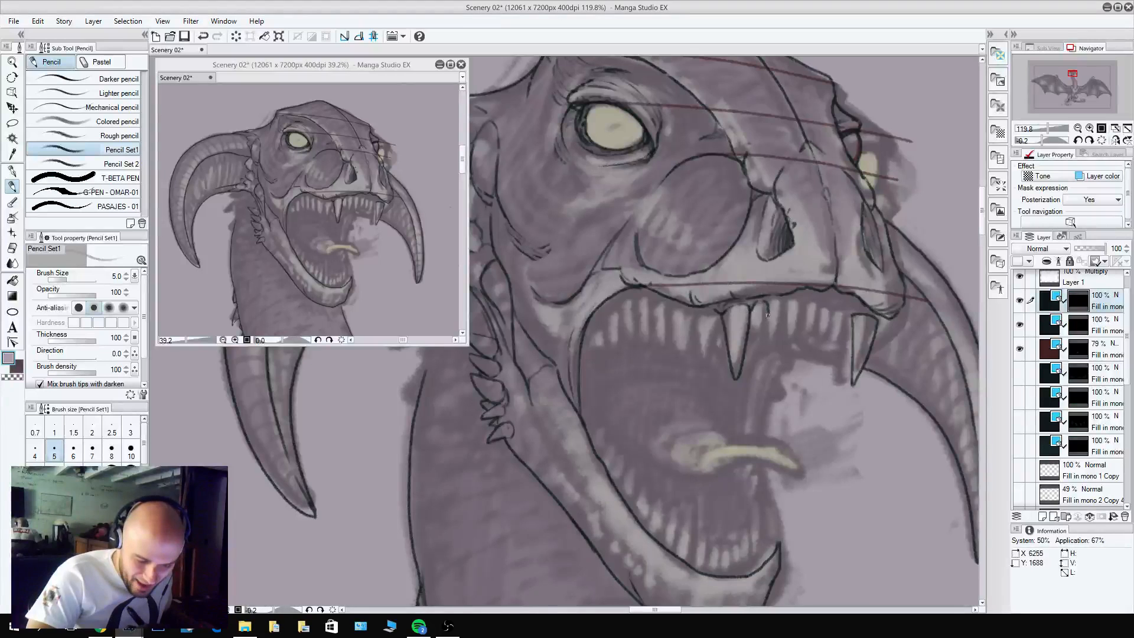
Pencil a shorter pointed tooth directly in front of the large near fang and clean up its edges.
{"action": "mouse_move", "coordinate": [749, 327]}
{"action": "left_mouse_down"}
{"action": "mouse_move", "coordinate": [760, 354]}
{"action": "mouse_move", "coordinate": [768, 330]}
{"action": "mouse_move", "coordinate": [761, 355]}
{"action": "left_mouse_up"}
{"action": "key", "text": "c"}
{"action": "key", "text": "c"}
{"action": "key", "text": "c"}
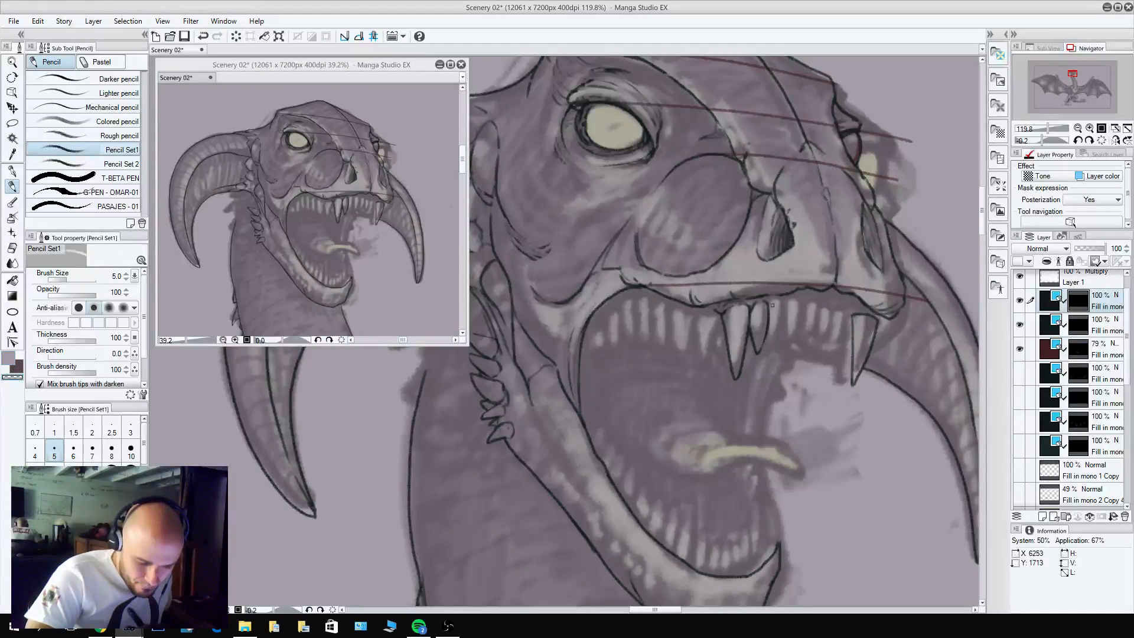
{"action": "key", "text": "c"}
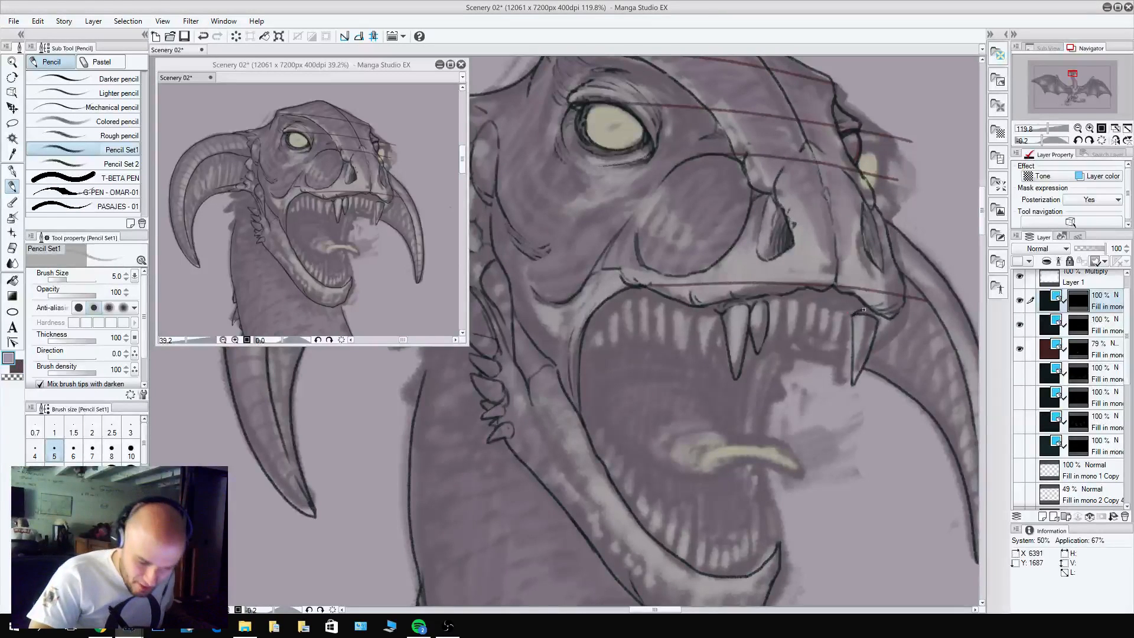
Clean up the far fang's base and pencil a small pointed tooth right beside that fang.
{"action": "key", "text": "c"}
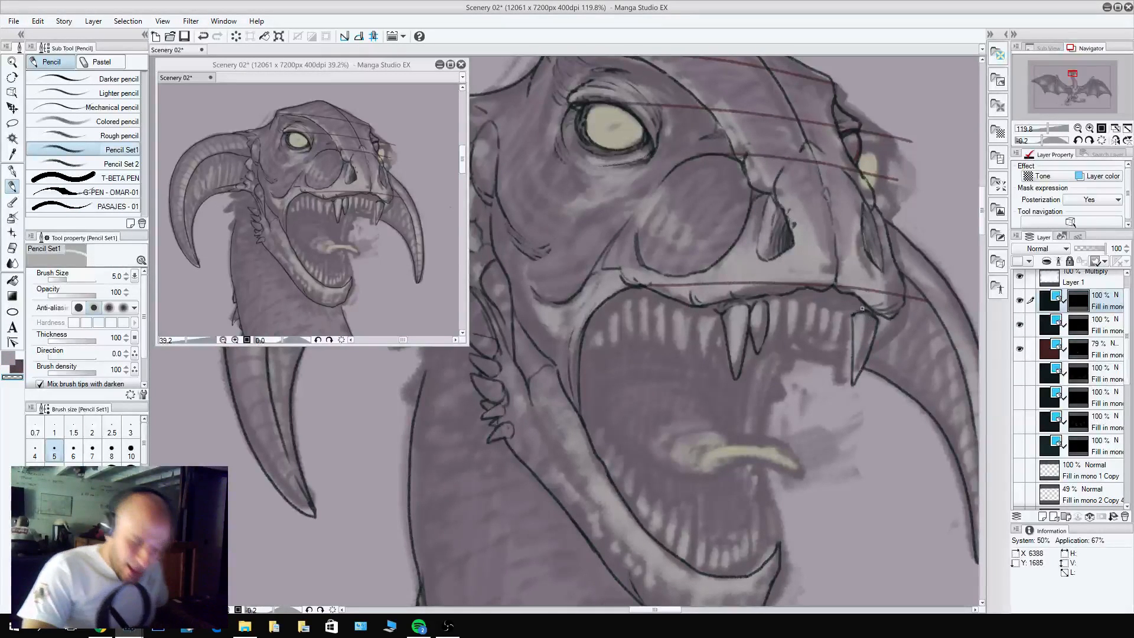
{"action": "key", "text": "c"}
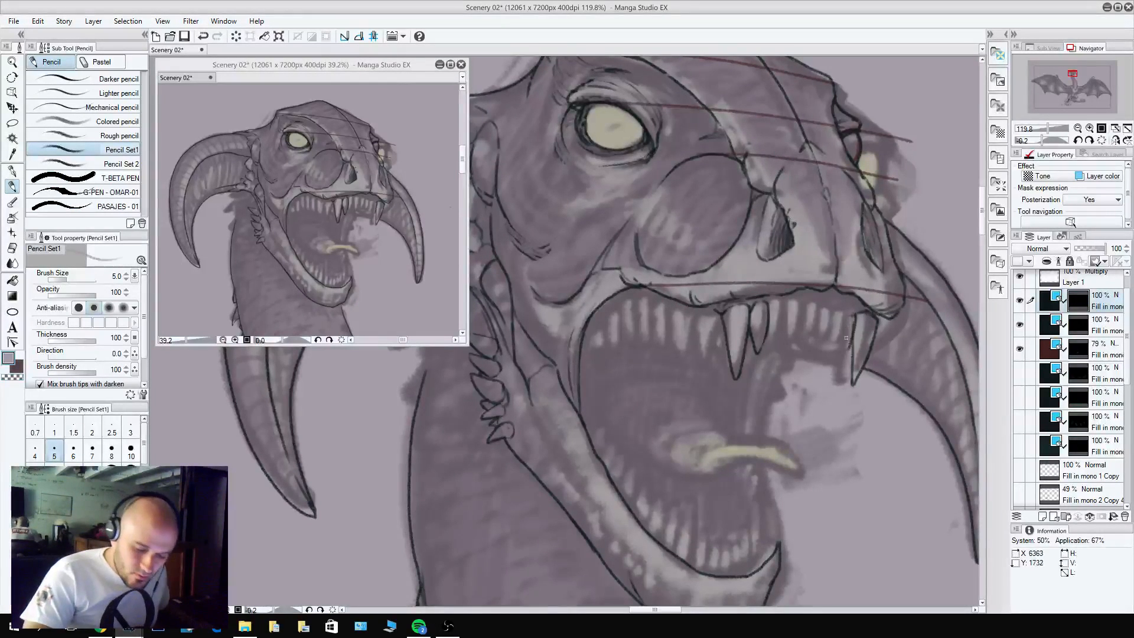
{"action": "left_click_drag", "start_coordinate": [840, 321], "coordinate": [845, 356]}
{"action": "key", "text": "ctrl+z"}
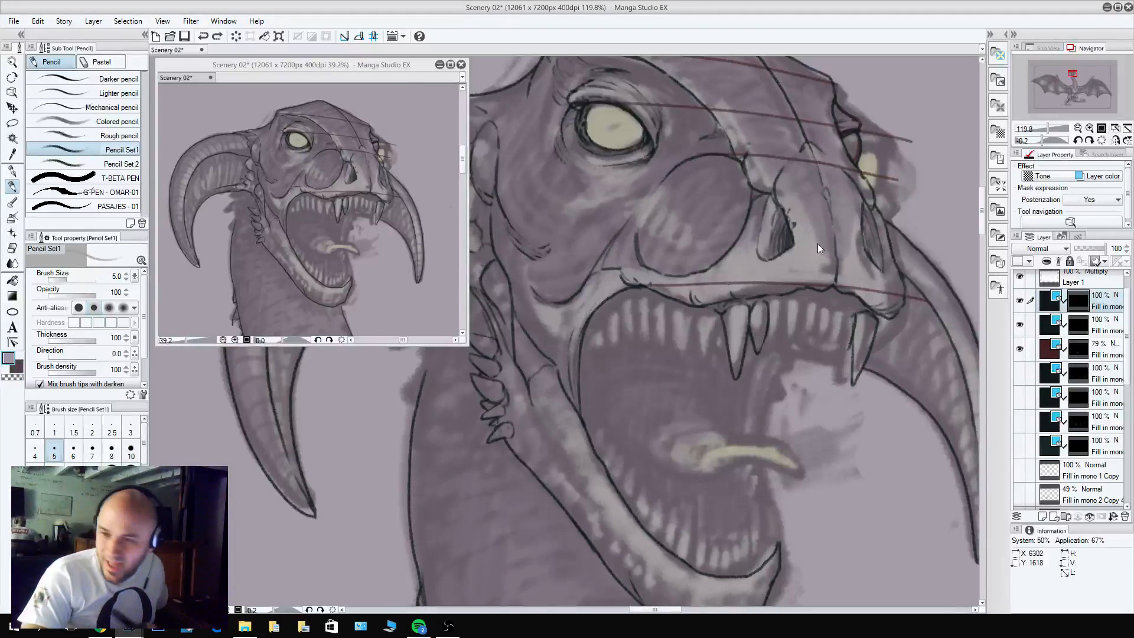
{"action": "mouse_move", "coordinate": [840, 314]}
{"action": "left_mouse_down"}
{"action": "mouse_move", "coordinate": [851, 343]}
{"action": "mouse_move", "coordinate": [855, 311]}
{"action": "mouse_move", "coordinate": [845, 334]}
{"action": "left_mouse_up"}
{"action": "key", "text": "c"}
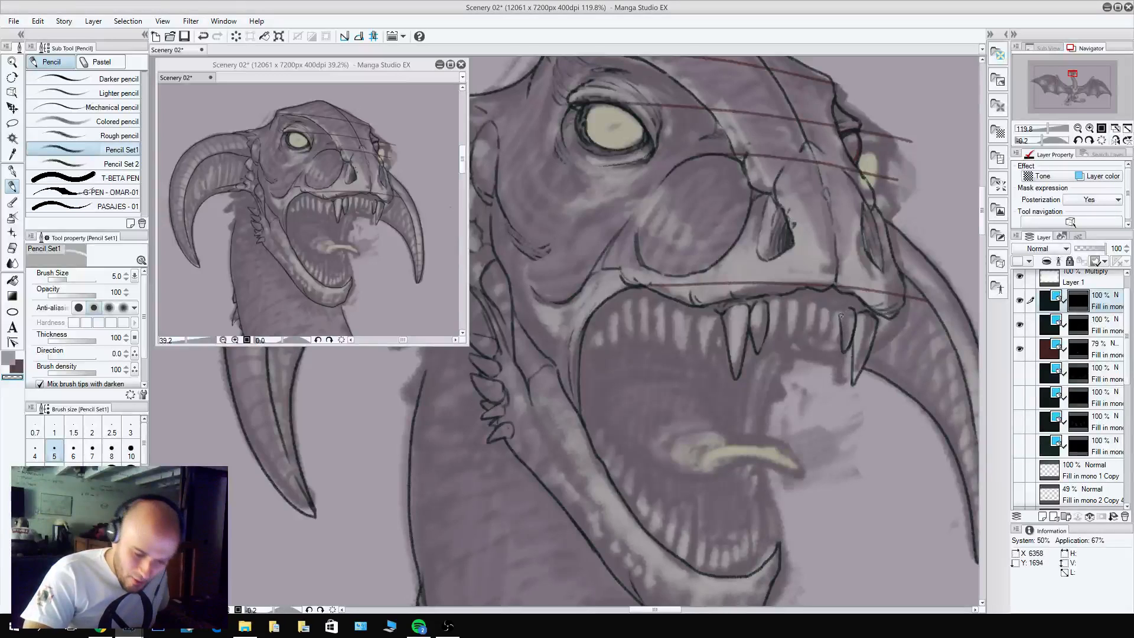
{"action": "key", "text": "c"}
{"action": "key", "text": "c"}
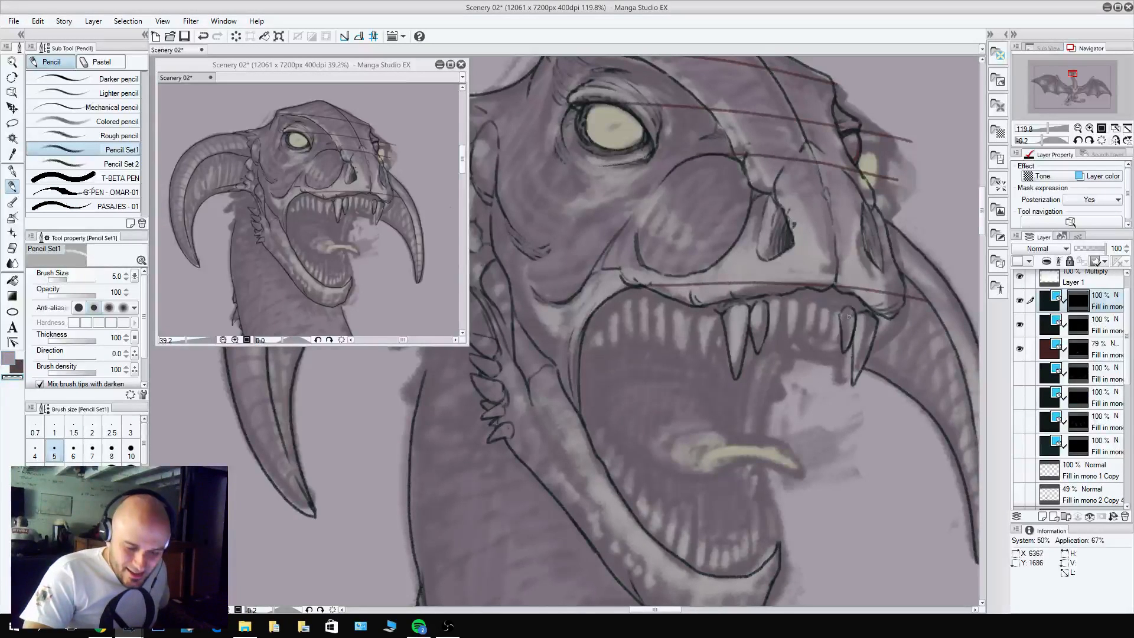
{"action": "key", "text": "c"}
Pencil two more small pointed upper teeth along the front gum, continuing the row from the far fang toward the near fang.
{"action": "key", "text": "c"}
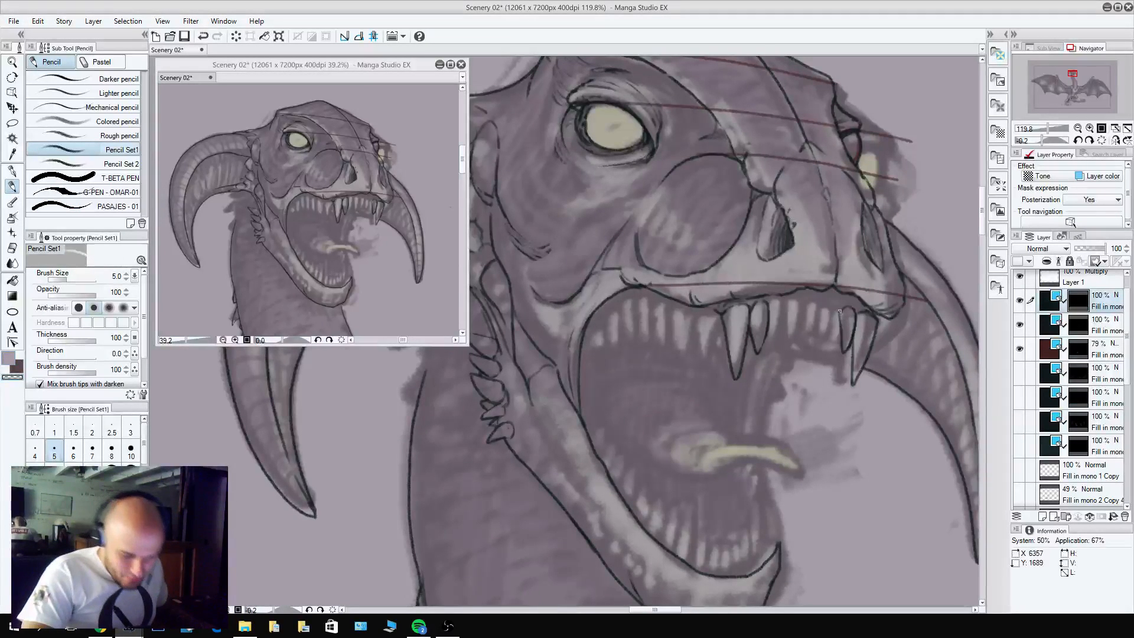
{"action": "key", "text": "c"}
{"action": "mouse_move", "coordinate": [842, 308]}
{"action": "left_mouse_down"}
{"action": "mouse_move", "coordinate": [836, 338]}
{"action": "mouse_move", "coordinate": [833, 306]}
{"action": "left_mouse_up"}
{"action": "key", "text": "c"}
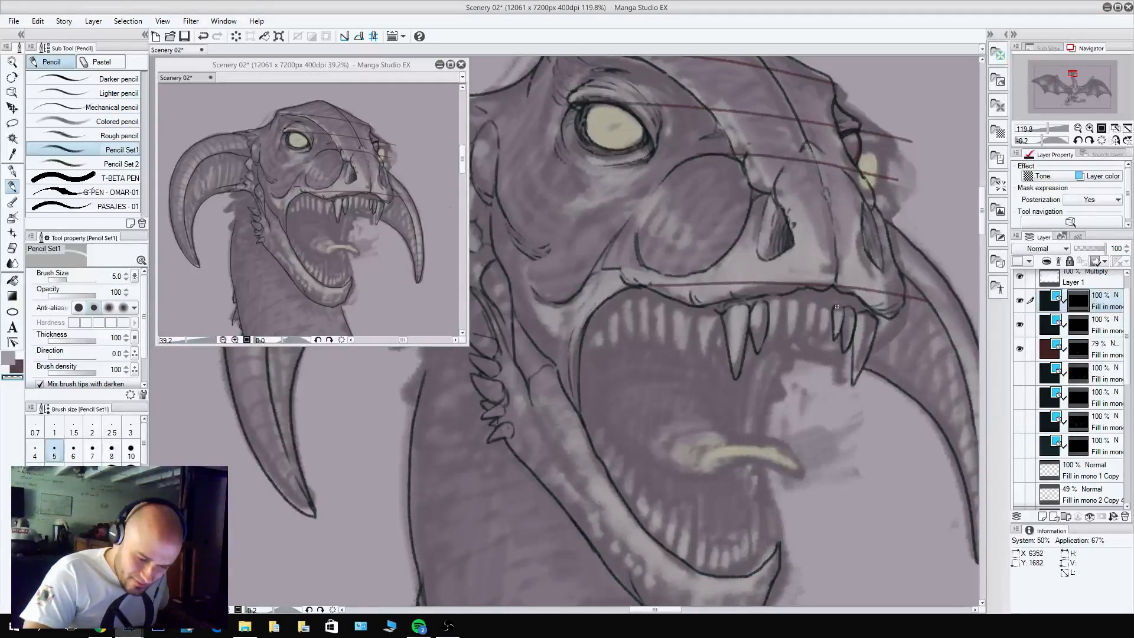
{"action": "key", "text": "c"}
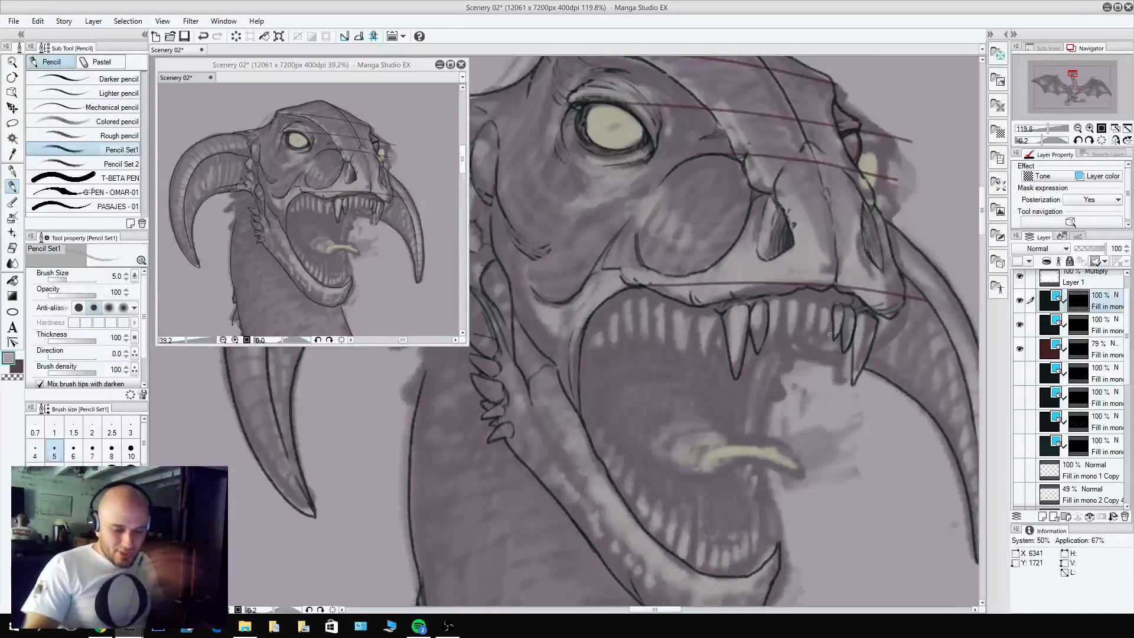
{"action": "mouse_move", "coordinate": [833, 312]}
{"action": "left_mouse_down"}
{"action": "mouse_move", "coordinate": [822, 333]}
{"action": "mouse_move", "coordinate": [834, 308]}
{"action": "mouse_move", "coordinate": [820, 339]}
{"action": "mouse_move", "coordinate": [824, 303]}
{"action": "left_mouse_up"}
{"action": "key", "text": "c"}
{"action": "key", "text": "c"}
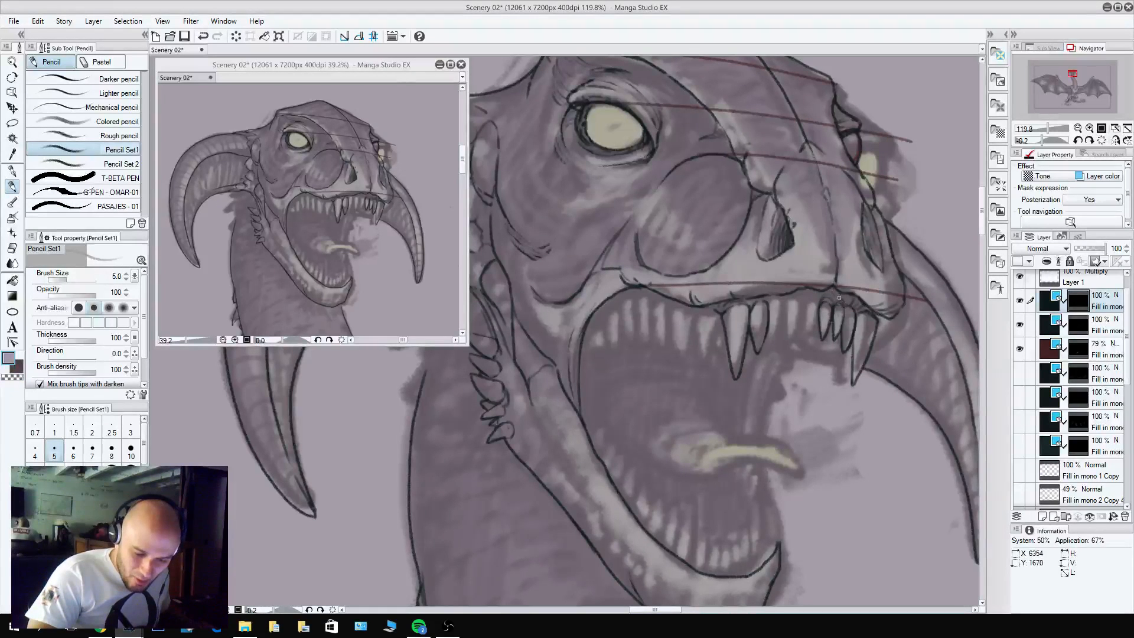
Pencil the fourth small front tooth from the far fang and refine its outline against the upper gum.
{"action": "mouse_move", "coordinate": [821, 301]}
{"action": "left_mouse_down"}
{"action": "mouse_move", "coordinate": [809, 335]}
{"action": "mouse_move", "coordinate": [802, 302]}
{"action": "mouse_move", "coordinate": [807, 318]}
{"action": "mouse_move", "coordinate": [816, 307]}
{"action": "mouse_move", "coordinate": [811, 332]}
{"action": "mouse_move", "coordinate": [812, 301]}
{"action": "left_mouse_up"}
{"action": "left_click", "coordinate": [806, 311], "text": "alt"}
{"action": "key", "text": "c"}
{"action": "key", "text": "c"}
{"action": "key", "text": "c"}
{"action": "key", "text": "c"}
Fill the remaining gap between the two large upper fangs with pointed front teeth and clean up their outlines.
{"action": "key", "text": "c"}
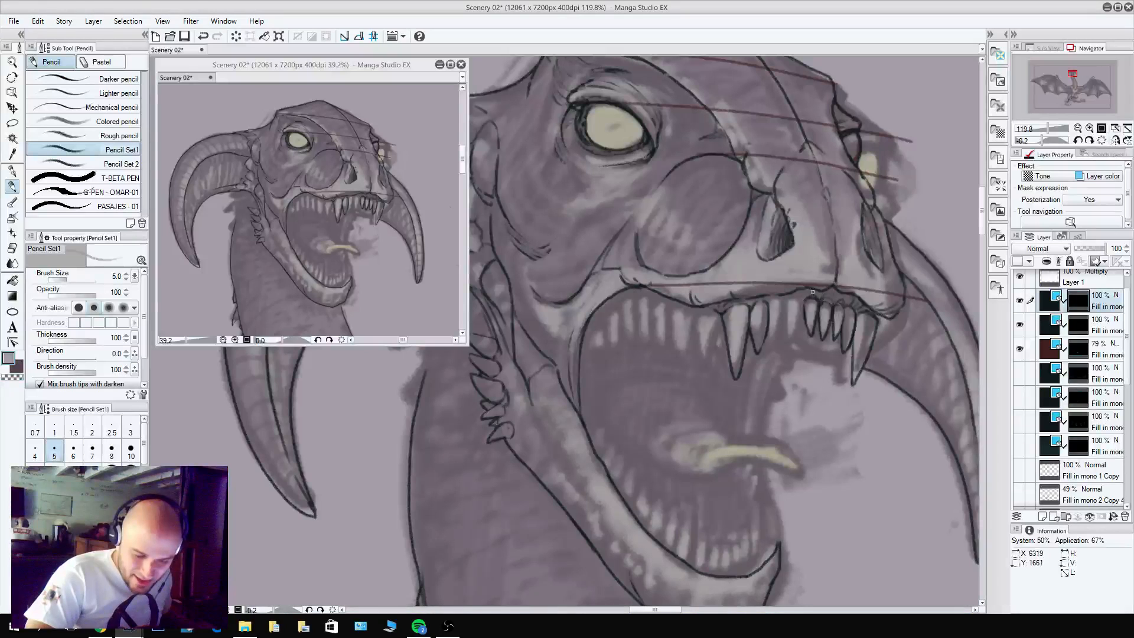
{"action": "mouse_move", "coordinate": [804, 302]}
{"action": "left_mouse_down"}
{"action": "mouse_move", "coordinate": [794, 337]}
{"action": "mouse_move", "coordinate": [803, 284]}
{"action": "mouse_move", "coordinate": [792, 245]}
{"action": "mouse_move", "coordinate": [795, 339]}
{"action": "mouse_move", "coordinate": [806, 302]}
{"action": "mouse_move", "coordinate": [785, 309]}
{"action": "mouse_move", "coordinate": [791, 348]}
{"action": "mouse_move", "coordinate": [787, 304]}
{"action": "mouse_move", "coordinate": [793, 297]}
{"action": "mouse_move", "coordinate": [789, 329]}
{"action": "mouse_move", "coordinate": [796, 296]}
{"action": "mouse_move", "coordinate": [802, 306]}
{"action": "mouse_move", "coordinate": [788, 314]}
{"action": "mouse_move", "coordinate": [789, 302]}
{"action": "mouse_move", "coordinate": [777, 338]}
{"action": "mouse_move", "coordinate": [769, 305]}
{"action": "mouse_move", "coordinate": [788, 299]}
{"action": "mouse_move", "coordinate": [781, 283]}
{"action": "mouse_move", "coordinate": [777, 322]}
{"action": "mouse_move", "coordinate": [771, 309]}
{"action": "mouse_move", "coordinate": [779, 340]}
{"action": "left_mouse_up"}
{"action": "key", "text": "c"}
{"action": "key", "text": "c"}
{"action": "key", "text": "c"}
{"action": "key", "text": "c"}
{"action": "key", "text": "c"}
{"action": "key", "text": "c"}
{"action": "key", "text": "c"}
{"action": "key", "text": "c"}
{"action": "mouse_move", "coordinate": [784, 333]}
{"action": "left_mouse_down"}
{"action": "mouse_move", "coordinate": [785, 305]}
{"action": "mouse_move", "coordinate": [777, 341]}
{"action": "left_mouse_up"}
{"action": "key", "text": "c"}
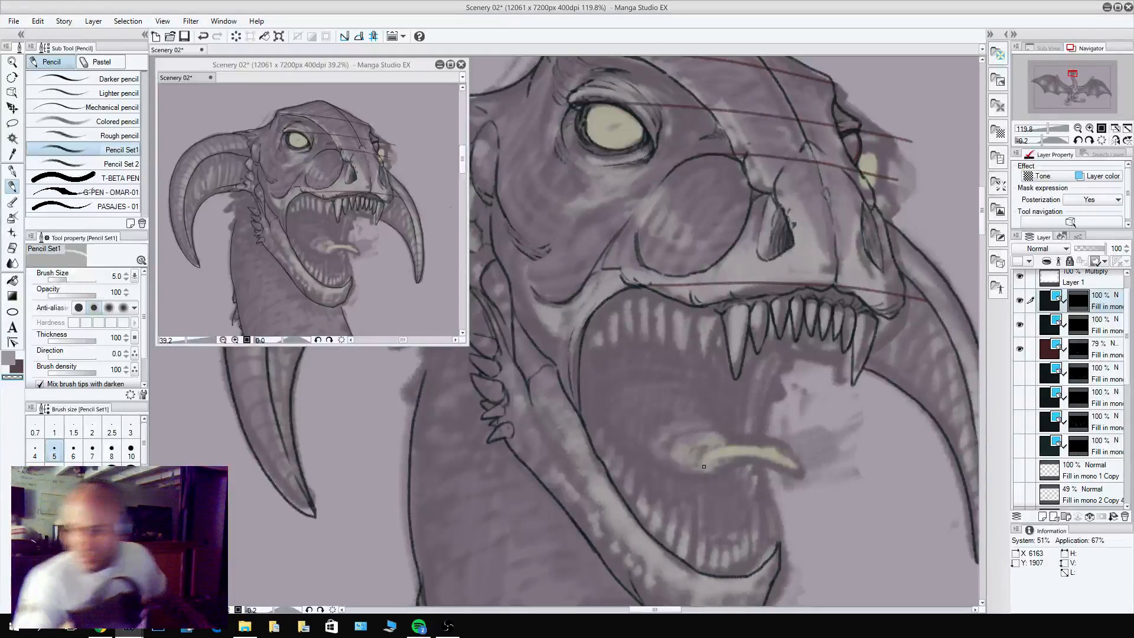
Pencil a pointed upper tooth directly behind the large near fang, on the mouth-corner side.
{"action": "left_click_drag", "start_coordinate": [678, 210], "coordinate": [712, 226]}
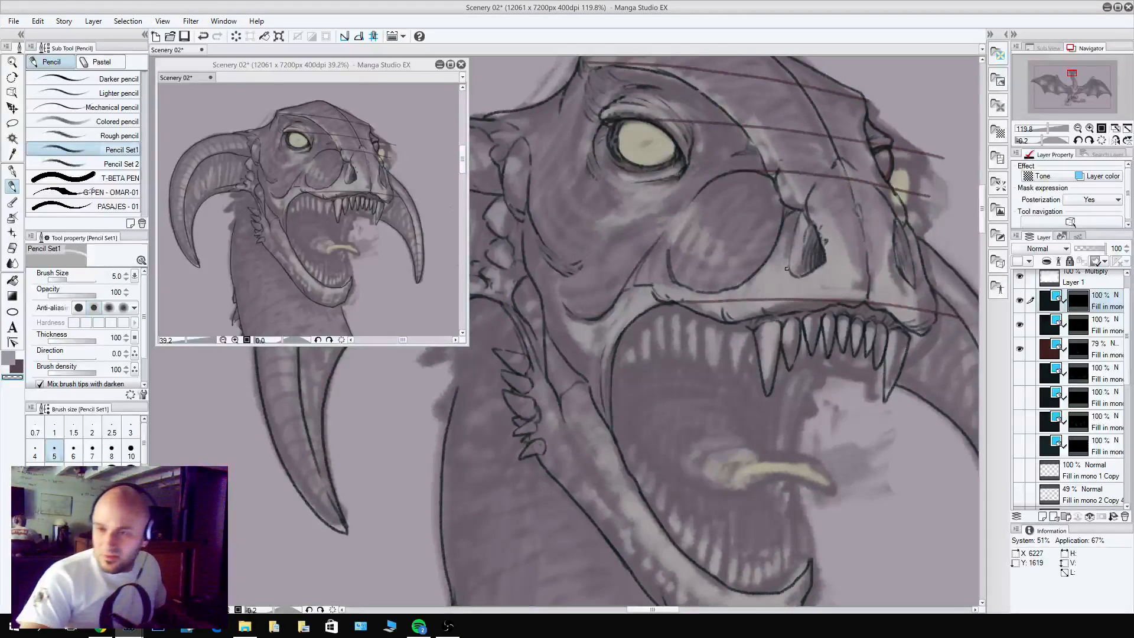
{"action": "key", "text": "c"}
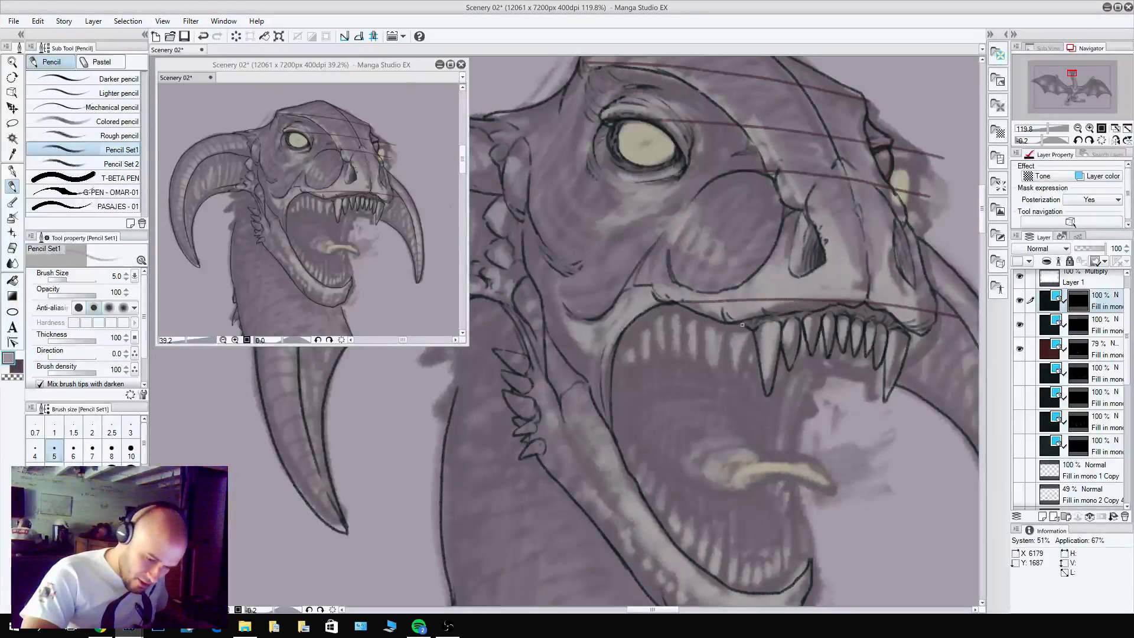
{"action": "mouse_move", "coordinate": [725, 328]}
{"action": "left_mouse_down"}
{"action": "mouse_move", "coordinate": [736, 374]}
{"action": "mouse_move", "coordinate": [751, 349]}
{"action": "mouse_move", "coordinate": [742, 378]}
{"action": "left_mouse_up"}
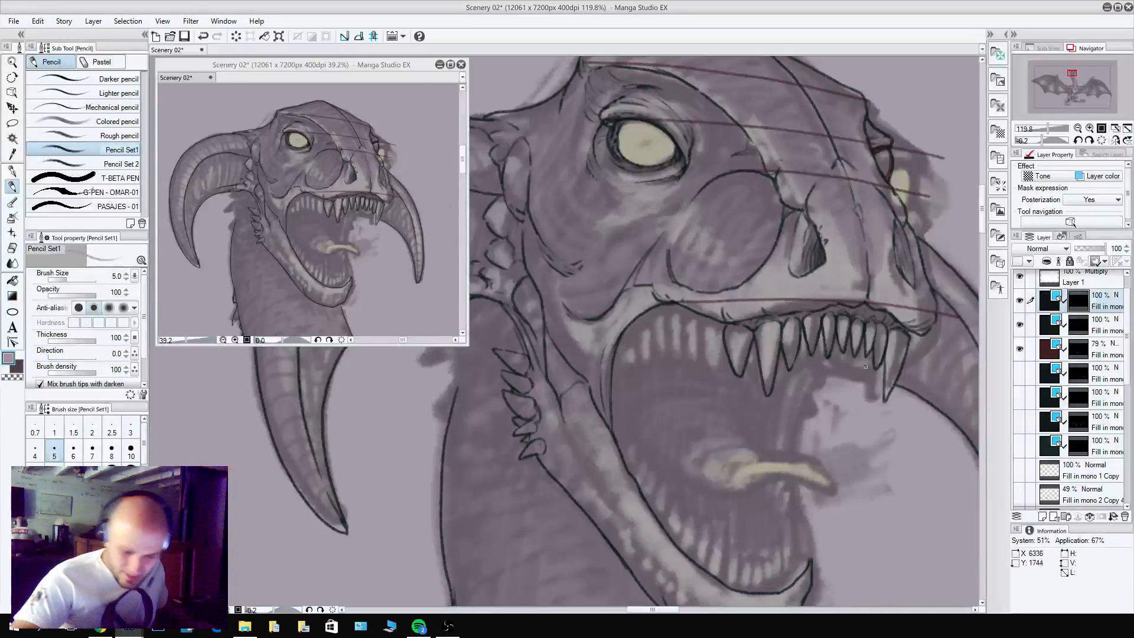
Pencil two more pointed upper teeth behind the large near fang, continuing the row toward the mouth corner.
{"action": "mouse_move", "coordinate": [884, 360]}
{"action": "left_mouse_down"}
{"action": "mouse_move", "coordinate": [868, 378]}
{"action": "mouse_move", "coordinate": [862, 355]}
{"action": "left_mouse_up"}
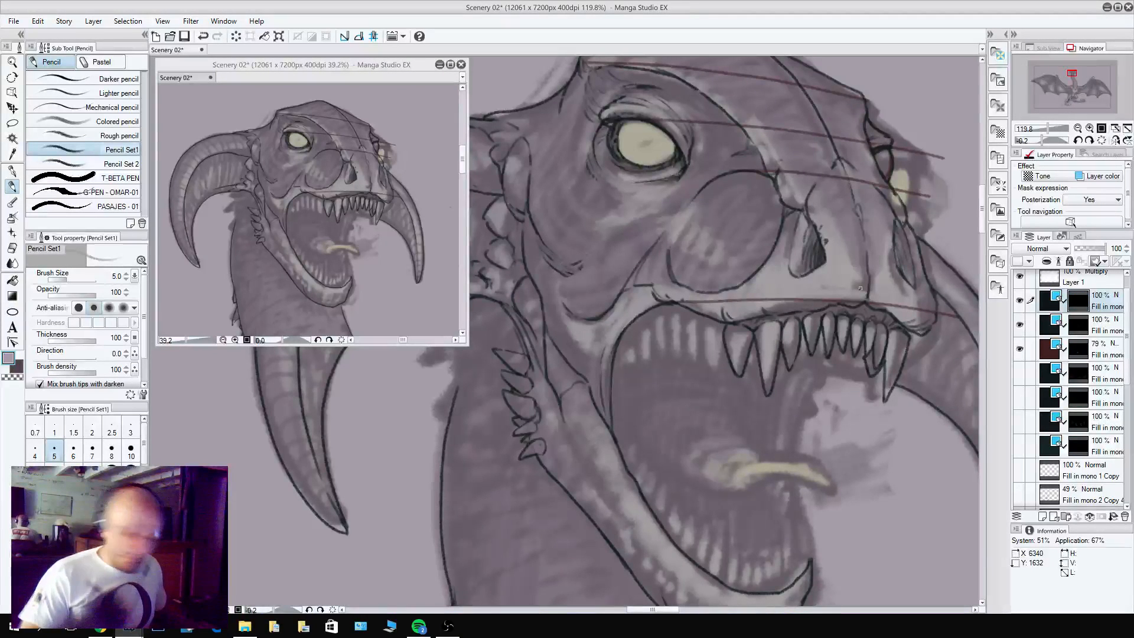
{"action": "mouse_move", "coordinate": [716, 320]}
{"action": "left_mouse_down"}
{"action": "mouse_move", "coordinate": [708, 368]}
{"action": "mouse_move", "coordinate": [723, 337]}
{"action": "mouse_move", "coordinate": [716, 362]}
{"action": "mouse_move", "coordinate": [704, 316]}
{"action": "left_mouse_up"}
{"action": "key", "text": "c"}
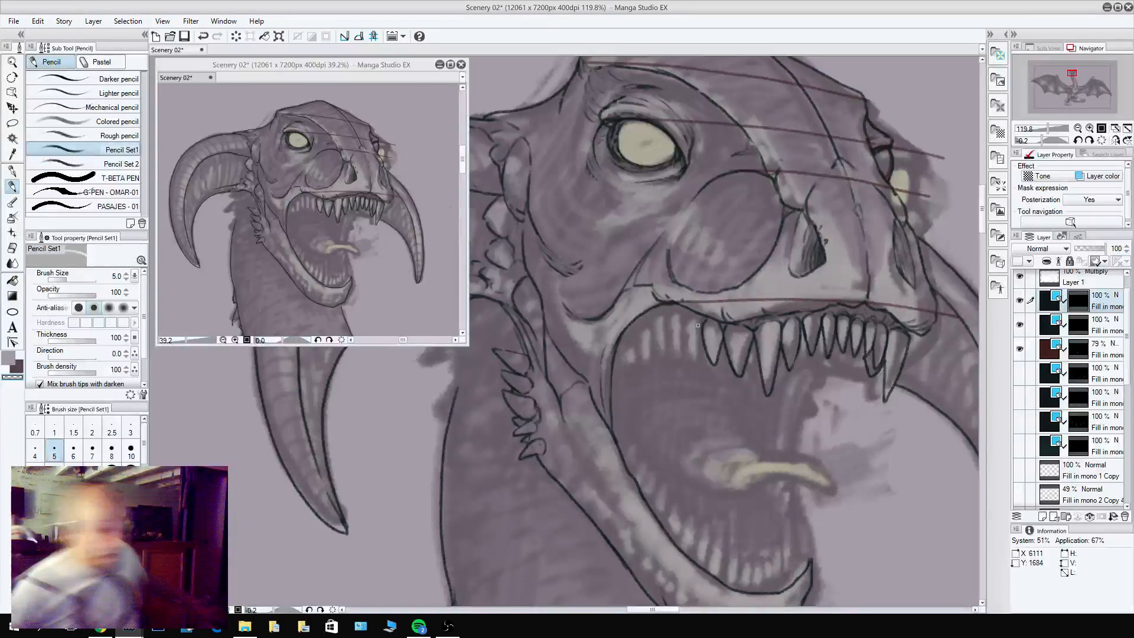
{"action": "key", "text": "c"}
{"action": "mouse_move", "coordinate": [701, 328]}
{"action": "left_mouse_down"}
{"action": "mouse_move", "coordinate": [690, 362]}
{"action": "mouse_move", "coordinate": [702, 335]}
{"action": "mouse_move", "coordinate": [694, 358]}
{"action": "mouse_move", "coordinate": [682, 324]}
{"action": "left_mouse_up"}
{"action": "key", "text": "c"}
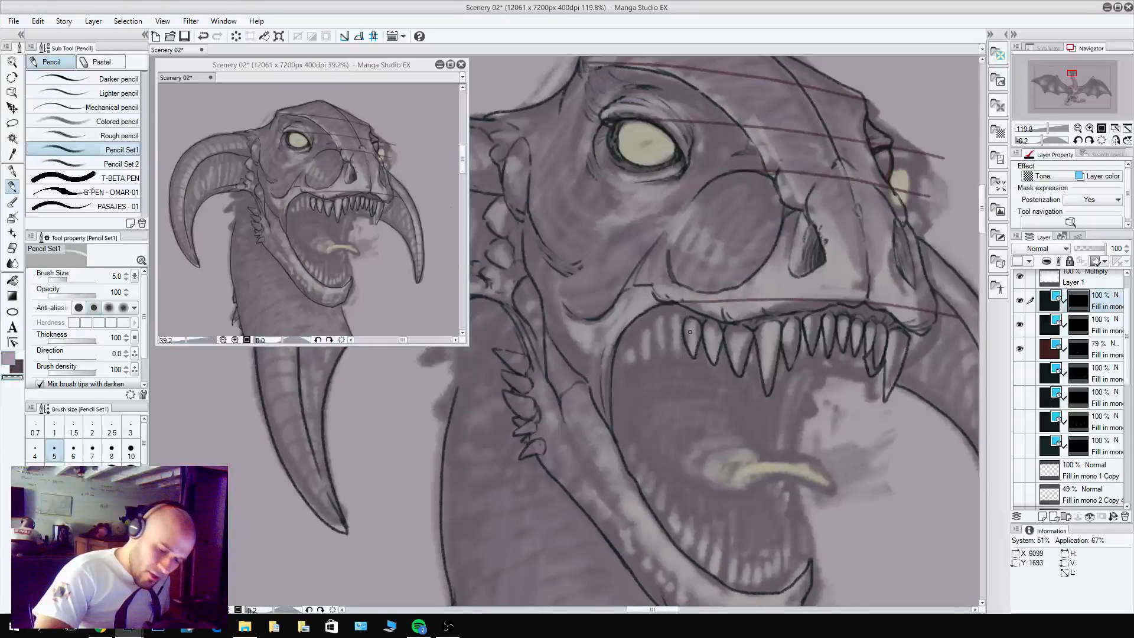
{"action": "key", "text": "c"}
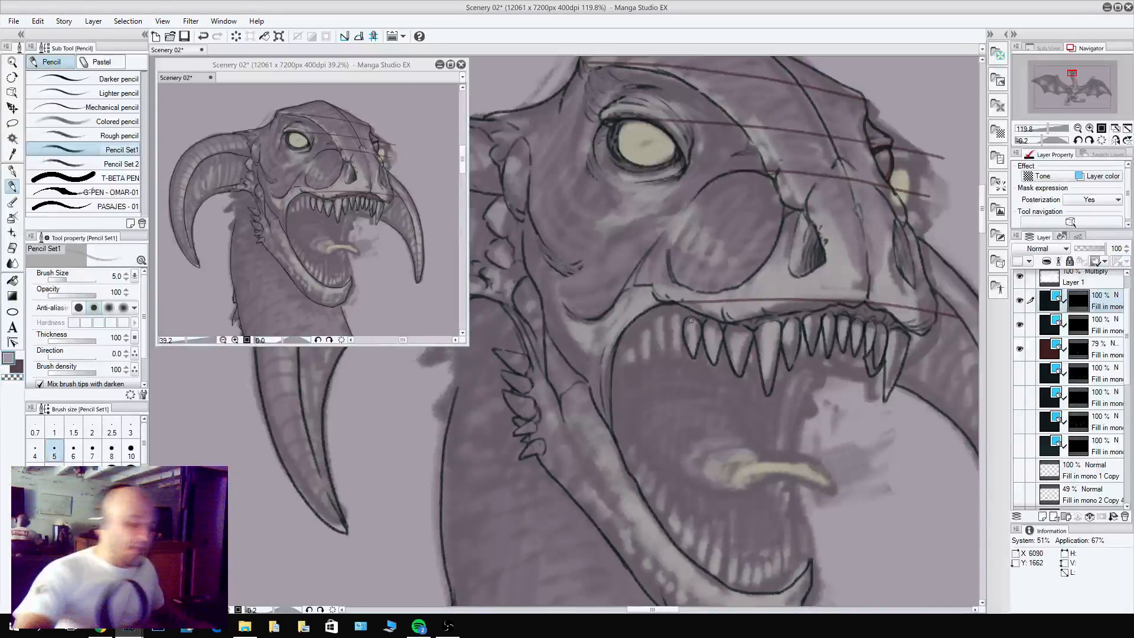
Continue the row of narrow upper teeth along the gum to the near mouth corner and clean up their outlines.
{"action": "mouse_move", "coordinate": [683, 323]}
{"action": "left_mouse_down"}
{"action": "mouse_move", "coordinate": [681, 357]}
{"action": "mouse_move", "coordinate": [670, 314]}
{"action": "mouse_move", "coordinate": [682, 351]}
{"action": "mouse_move", "coordinate": [662, 312]}
{"action": "mouse_move", "coordinate": [665, 353]}
{"action": "mouse_move", "coordinate": [664, 321]}
{"action": "mouse_move", "coordinate": [646, 317]}
{"action": "mouse_move", "coordinate": [657, 342]}
{"action": "left_mouse_up"}
{"action": "key", "text": "c"}
{"action": "key", "text": "c"}
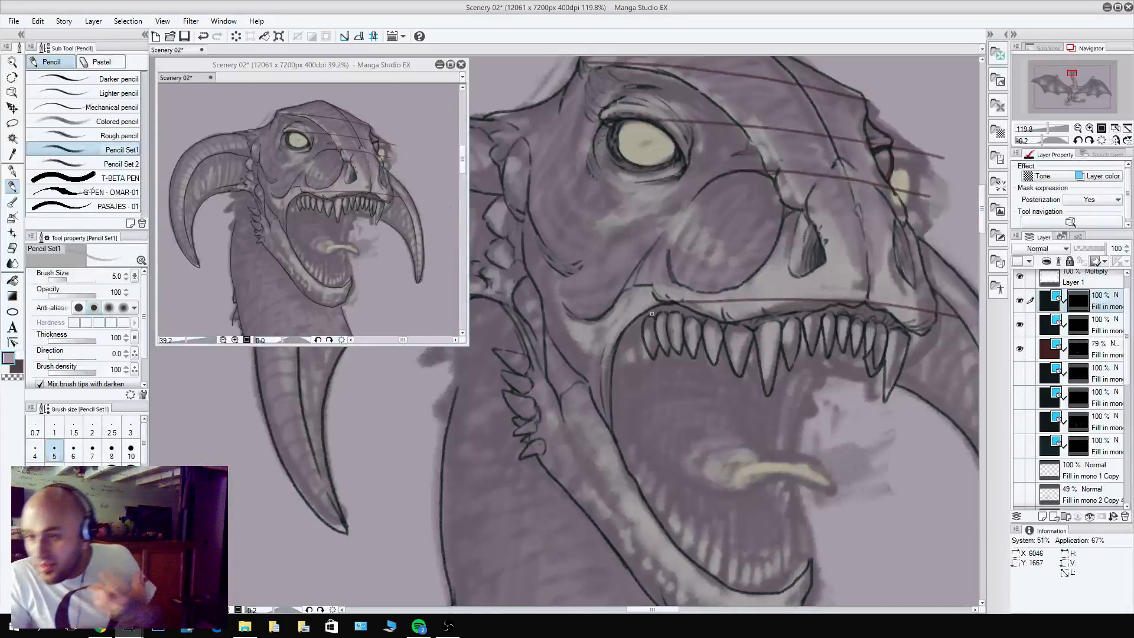
{"action": "mouse_move", "coordinate": [642, 322]}
{"action": "left_mouse_down"}
{"action": "mouse_move", "coordinate": [640, 354]}
{"action": "mouse_move", "coordinate": [642, 327]}
{"action": "mouse_move", "coordinate": [650, 355]}
{"action": "mouse_move", "coordinate": [635, 360]}
{"action": "mouse_move", "coordinate": [636, 341]}
{"action": "mouse_move", "coordinate": [631, 356]}
{"action": "mouse_move", "coordinate": [629, 313]}
{"action": "mouse_move", "coordinate": [617, 354]}
{"action": "left_mouse_up"}
{"action": "key", "text": "c"}
{"action": "key", "text": "c"}
{"action": "key", "text": "ctrl+z"}
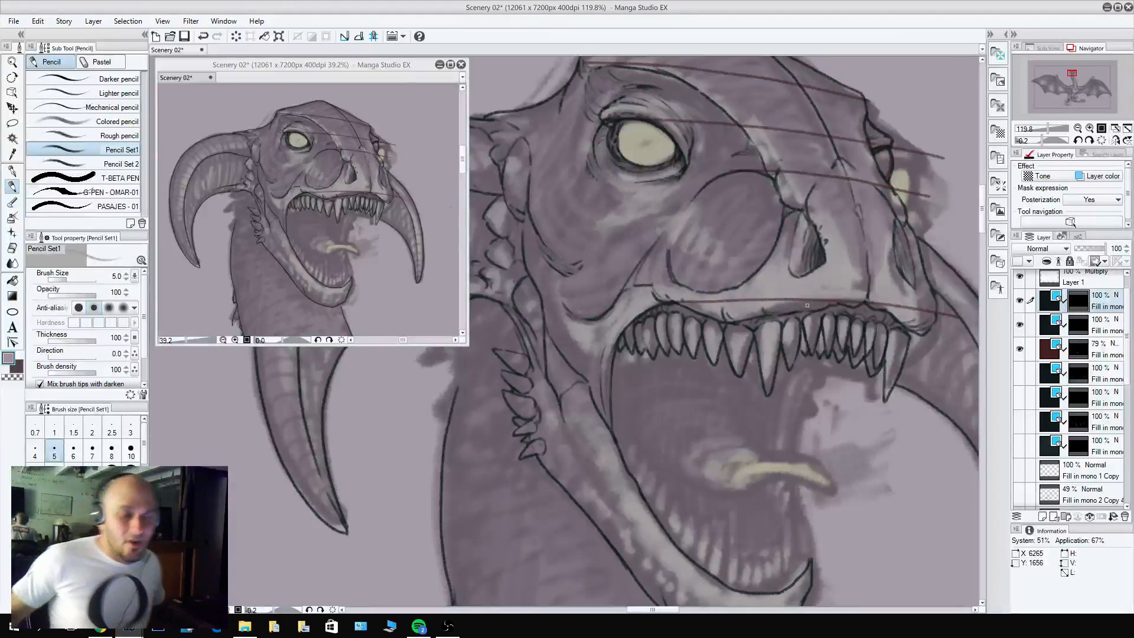
Pencil two large pointed fangs at the front of the lower jaw, one on the near side and one on the far side.
{"action": "scroll", "coordinate": [807, 305], "scroll_direction": "down", "scroll_amount": 5}
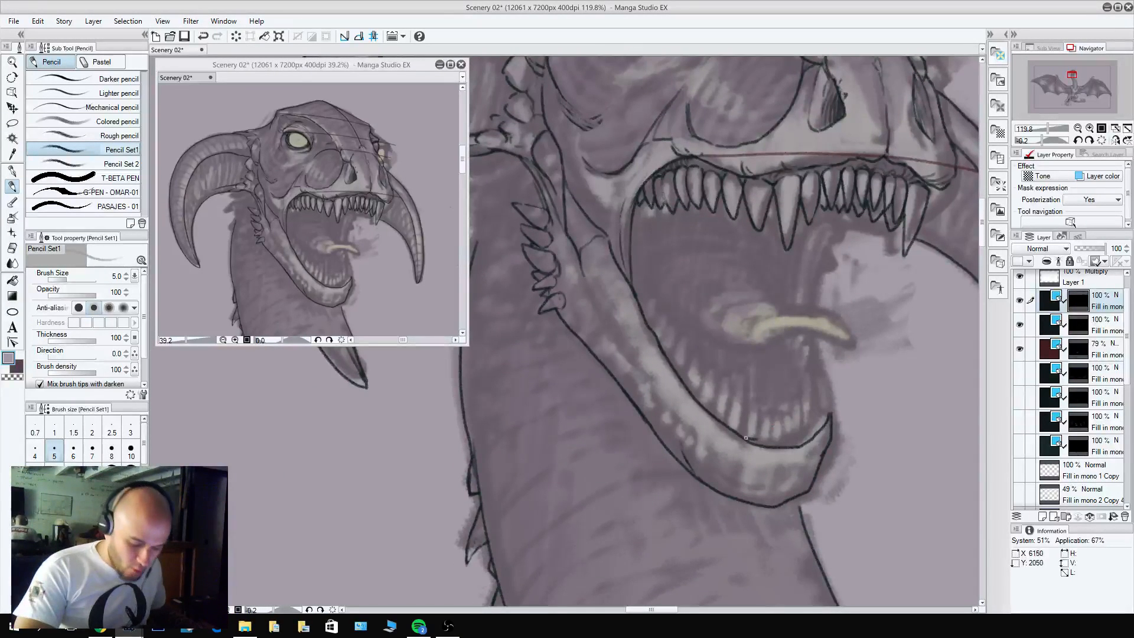
{"action": "mouse_move", "coordinate": [736, 431]}
{"action": "left_mouse_down"}
{"action": "mouse_move", "coordinate": [754, 382]}
{"action": "mouse_move", "coordinate": [761, 440]}
{"action": "left_mouse_up"}
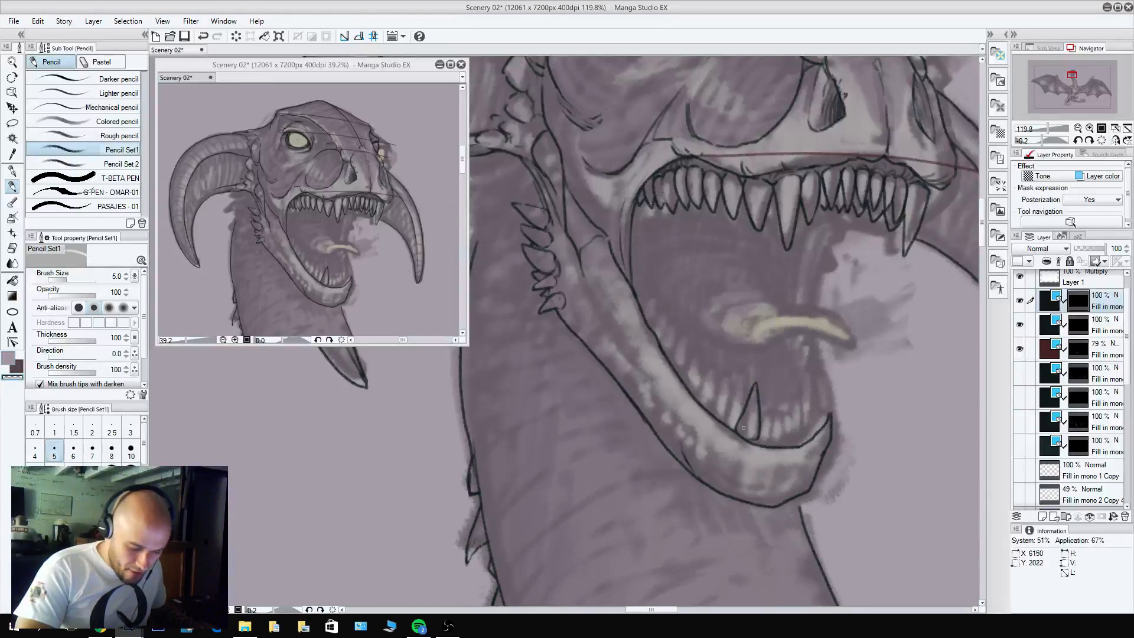
{"action": "mouse_move", "coordinate": [829, 421]}
{"action": "left_mouse_down"}
{"action": "mouse_move", "coordinate": [820, 380]}
{"action": "mouse_move", "coordinate": [810, 431]}
{"action": "left_mouse_up"}
{"action": "key", "text": "c"}
{"action": "left_click_drag", "start_coordinate": [820, 381], "coordinate": [824, 421]}
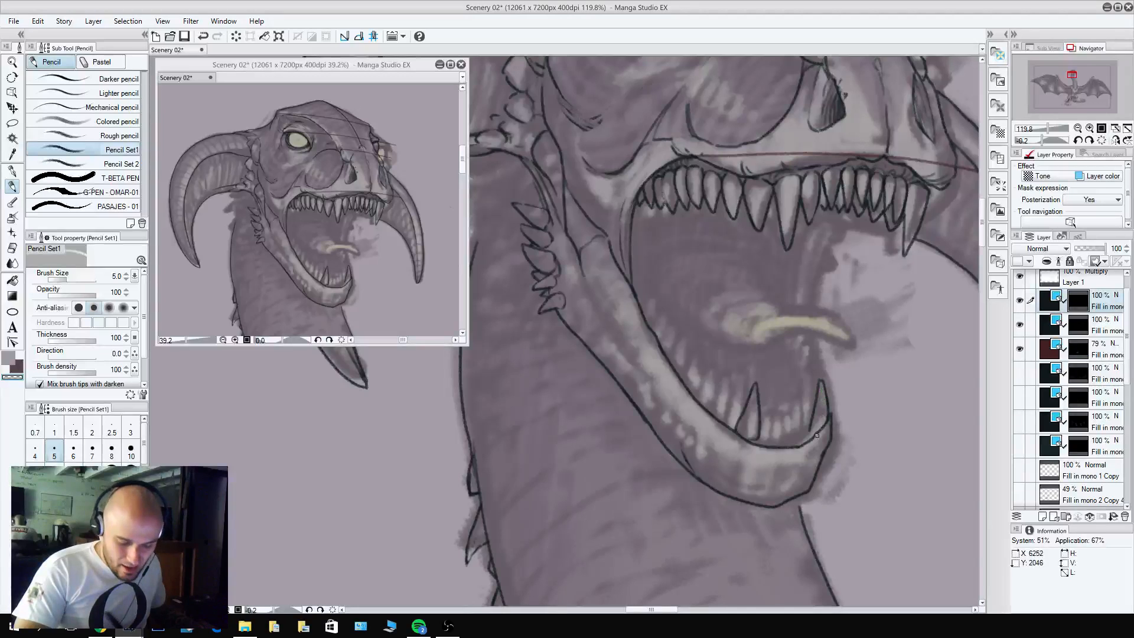
{"action": "key", "text": "c"}
Pencil small pointed front teeth beside the near lower fang, along the lower gum.
{"action": "left_click_drag", "start_coordinate": [772, 446], "coordinate": [770, 415]}
{"action": "key", "text": "c"}
{"action": "mouse_move", "coordinate": [769, 415]}
{"action": "left_mouse_down"}
{"action": "mouse_move", "coordinate": [761, 435]}
{"action": "mouse_move", "coordinate": [780, 414]}
{"action": "mouse_move", "coordinate": [782, 445]}
{"action": "mouse_move", "coordinate": [775, 437]}
{"action": "mouse_move", "coordinate": [789, 414]}
{"action": "mouse_move", "coordinate": [796, 447]}
{"action": "left_mouse_up"}
{"action": "key", "text": "c"}
{"action": "key", "text": "c"}
{"action": "key", "text": "c"}
{"action": "key", "text": "c"}
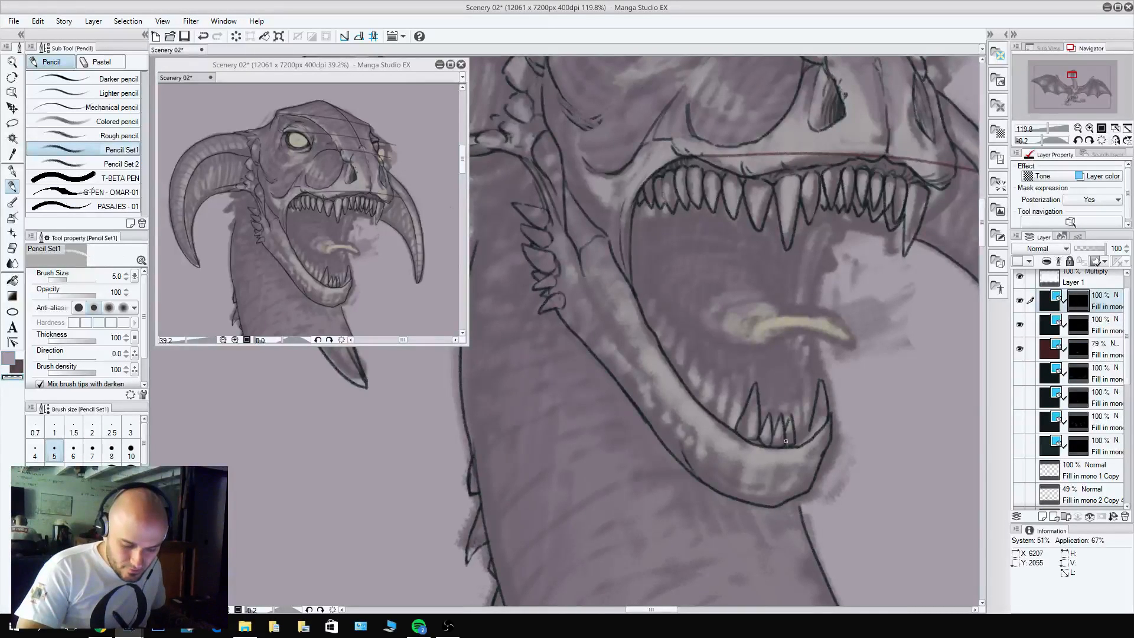
{"action": "key", "text": "c"}
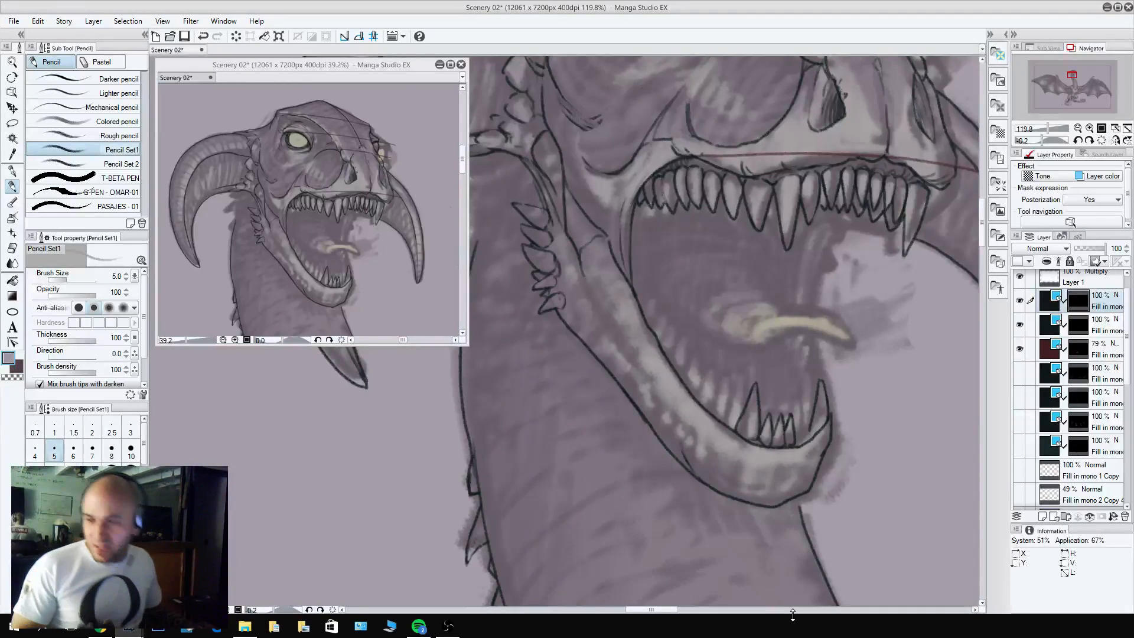
Fill the remaining gap up to the far lower fang with small front teeth and refine their outlines.
{"action": "mouse_move", "coordinate": [758, 436]}
{"action": "left_mouse_down"}
{"action": "mouse_move", "coordinate": [782, 439]}
{"action": "mouse_move", "coordinate": [802, 412]}
{"action": "left_mouse_up"}
{"action": "key", "text": "c"}
{"action": "key", "text": "c"}
{"action": "mouse_move", "coordinate": [801, 412]}
{"action": "left_mouse_down"}
{"action": "mouse_move", "coordinate": [805, 438]}
{"action": "mouse_move", "coordinate": [808, 412]}
{"action": "mouse_move", "coordinate": [815, 432]}
{"action": "mouse_move", "coordinate": [771, 421]}
{"action": "mouse_move", "coordinate": [759, 432]}
{"action": "mouse_move", "coordinate": [768, 442]}
{"action": "mouse_move", "coordinate": [811, 433]}
{"action": "mouse_move", "coordinate": [756, 435]}
{"action": "mouse_move", "coordinate": [765, 407]}
{"action": "mouse_move", "coordinate": [768, 440]}
{"action": "mouse_move", "coordinate": [758, 437]}
{"action": "mouse_move", "coordinate": [773, 412]}
{"action": "mouse_move", "coordinate": [780, 438]}
{"action": "mouse_move", "coordinate": [770, 440]}
{"action": "mouse_move", "coordinate": [776, 407]}
{"action": "mouse_move", "coordinate": [783, 438]}
{"action": "mouse_move", "coordinate": [794, 405]}
{"action": "mouse_move", "coordinate": [802, 430]}
{"action": "left_mouse_up"}
{"action": "key", "text": "c"}
{"action": "key", "text": "c"}
{"action": "key", "text": "c"}
{"action": "key", "text": "c"}
{"action": "key", "text": "c"}
{"action": "key", "text": "c"}
{"action": "mouse_move", "coordinate": [802, 430]}
{"action": "left_mouse_down"}
{"action": "mouse_move", "coordinate": [788, 440]}
{"action": "mouse_move", "coordinate": [811, 432]}
{"action": "mouse_move", "coordinate": [807, 410]}
{"action": "left_mouse_up"}
{"action": "mouse_move", "coordinate": [807, 410]}
{"action": "left_mouse_down"}
{"action": "mouse_move", "coordinate": [821, 426]}
{"action": "mouse_move", "coordinate": [810, 435]}
{"action": "left_mouse_up"}
{"action": "key", "text": "c"}
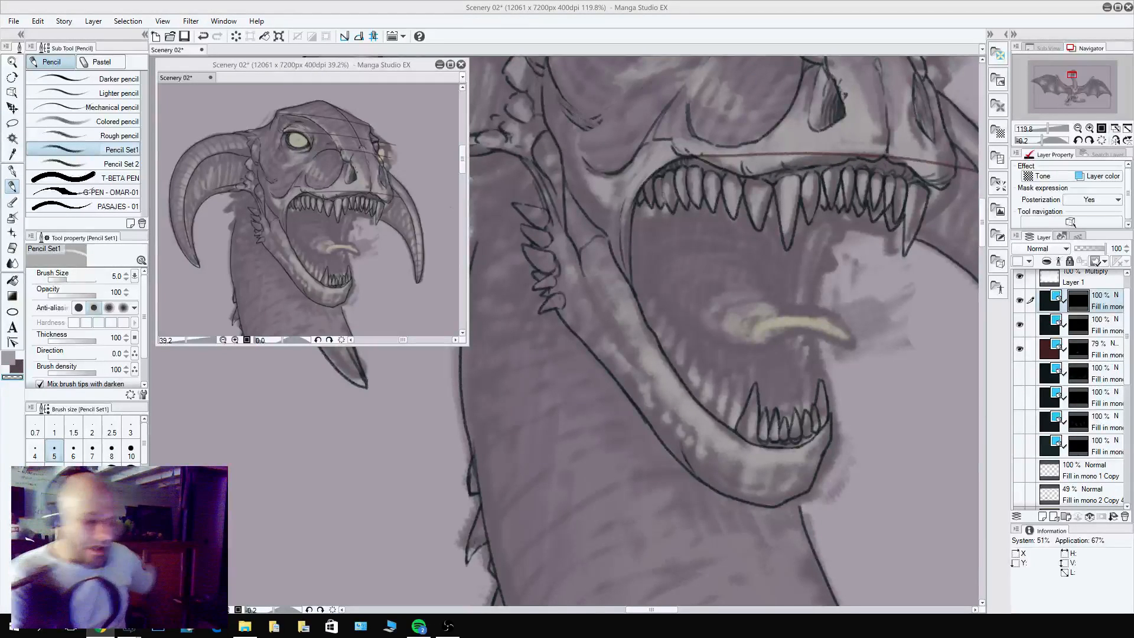
Clean up the near lower fang's base and pencil the first pointed lower teeth behind it.
{"action": "left_click", "coordinate": [733, 425]}
{"action": "key", "text": "c"}
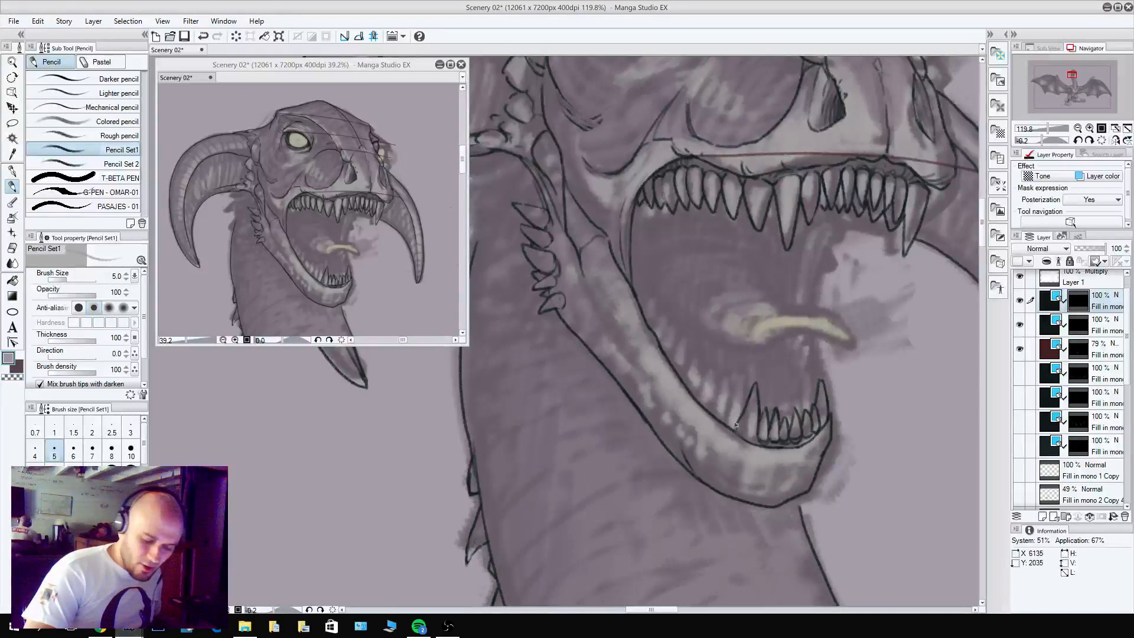
{"action": "left_click_drag", "start_coordinate": [736, 425], "coordinate": [757, 440]}
{"action": "left_click_drag", "start_coordinate": [739, 389], "coordinate": [741, 417]}
{"action": "left_click_drag", "start_coordinate": [738, 388], "coordinate": [722, 427]}
{"action": "mouse_move", "coordinate": [737, 382]}
{"action": "left_mouse_down"}
{"action": "mouse_move", "coordinate": [743, 412]}
{"action": "mouse_move", "coordinate": [729, 376]}
{"action": "mouse_move", "coordinate": [715, 421]}
{"action": "mouse_move", "coordinate": [723, 417]}
{"action": "left_mouse_up"}
{"action": "key", "text": "c"}
{"action": "key", "text": "c"}
{"action": "mouse_move", "coordinate": [729, 375]}
{"action": "left_mouse_down"}
{"action": "mouse_move", "coordinate": [710, 398]}
{"action": "mouse_move", "coordinate": [719, 374]}
{"action": "left_mouse_up"}
{"action": "mouse_move", "coordinate": [719, 374]}
{"action": "left_mouse_down"}
{"action": "mouse_move", "coordinate": [704, 412]}
{"action": "mouse_move", "coordinate": [714, 408]}
{"action": "left_mouse_up"}
{"action": "key", "text": "c"}
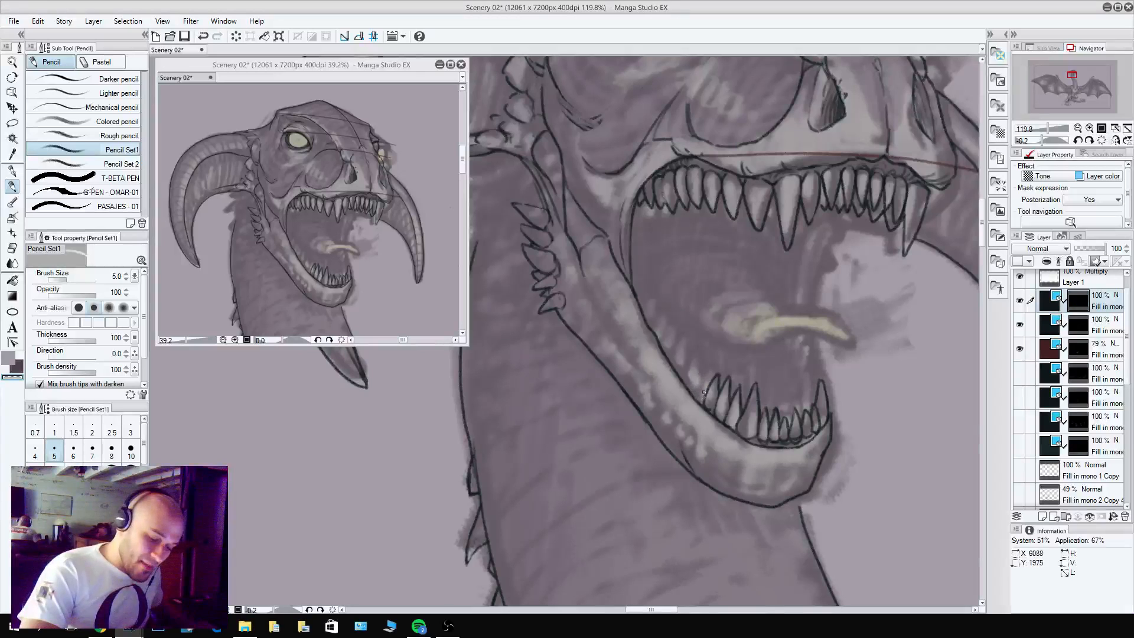
Continue the row of pointed lower teeth along the near jaw up to the mouth corner, trimming overlapping lines.
{"action": "key", "text": "c"}
{"action": "mouse_move", "coordinate": [695, 399]}
{"action": "left_mouse_down"}
{"action": "mouse_move", "coordinate": [707, 390]}
{"action": "mouse_move", "coordinate": [695, 387]}
{"action": "mouse_move", "coordinate": [696, 359]}
{"action": "mouse_move", "coordinate": [683, 381]}
{"action": "mouse_move", "coordinate": [692, 389]}
{"action": "mouse_move", "coordinate": [687, 349]}
{"action": "mouse_move", "coordinate": [672, 362]}
{"action": "mouse_move", "coordinate": [676, 331]}
{"action": "mouse_move", "coordinate": [665, 354]}
{"action": "mouse_move", "coordinate": [670, 323]}
{"action": "mouse_move", "coordinate": [657, 335]}
{"action": "mouse_move", "coordinate": [670, 320]}
{"action": "mouse_move", "coordinate": [676, 339]}
{"action": "left_mouse_up"}
{"action": "key", "text": "c"}
{"action": "key", "text": "c"}
{"action": "key", "text": "c"}
{"action": "key", "text": "c"}
{"action": "key", "text": "c"}
{"action": "key", "text": "c"}
{"action": "key", "text": "c"}
{"action": "key", "text": "c"}
{"action": "key", "text": "c"}
{"action": "key", "text": "c"}
{"action": "key", "text": "ctrl+z"}
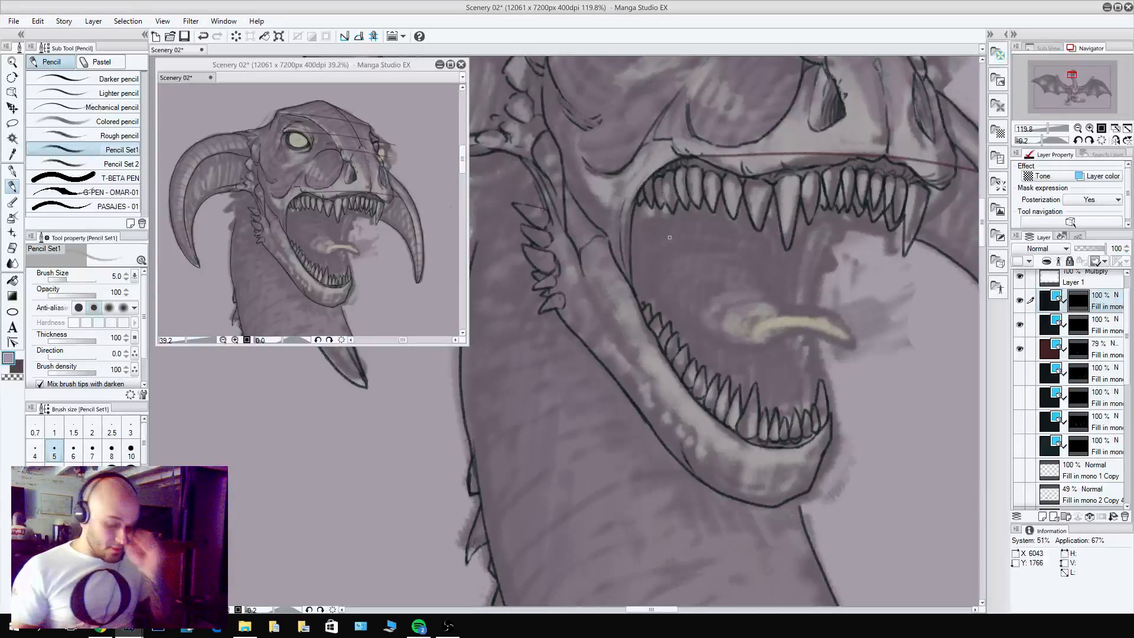
Pencil the outline of the tongue's curled tip, from its top ridge to the pointed end.
{"action": "left_click_drag", "start_coordinate": [869, 405], "coordinate": [786, 447]}
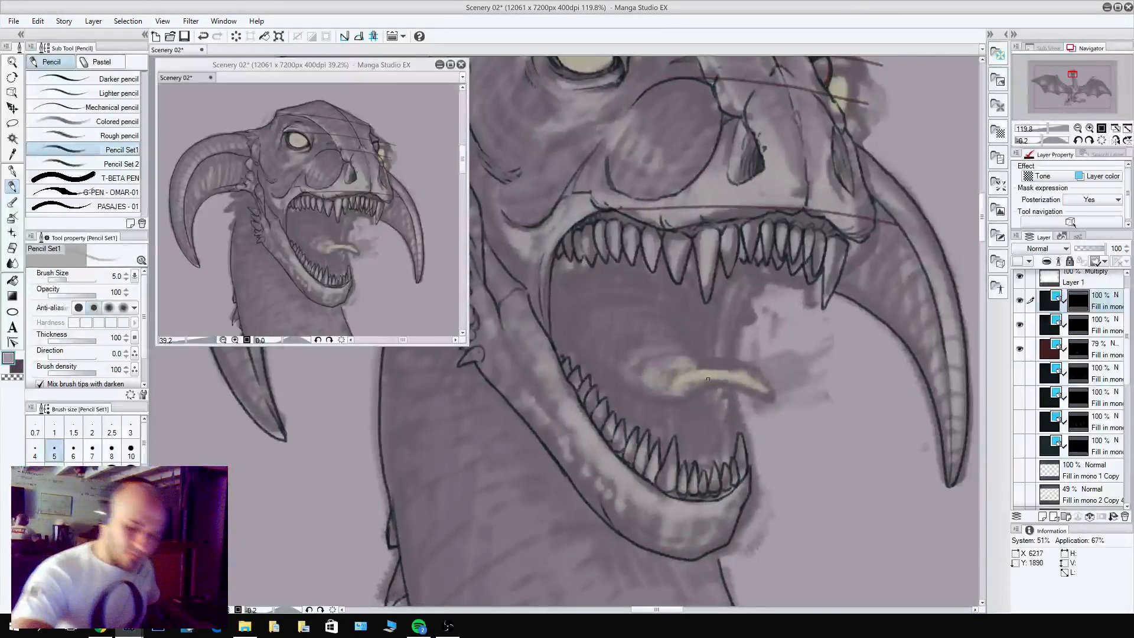
{"action": "mouse_move", "coordinate": [707, 379]}
{"action": "left_mouse_down"}
{"action": "mouse_move", "coordinate": [765, 406]}
{"action": "mouse_move", "coordinate": [769, 390]}
{"action": "mouse_move", "coordinate": [740, 363]}
{"action": "mouse_move", "coordinate": [698, 366]}
{"action": "mouse_move", "coordinate": [697, 378]}
{"action": "left_mouse_up"}
{"action": "left_click_drag", "start_coordinate": [707, 366], "coordinate": [708, 379]}
{"action": "key", "text": "c"}
{"action": "left_click_drag", "start_coordinate": [703, 377], "coordinate": [716, 366]}
{"action": "key", "text": "c"}
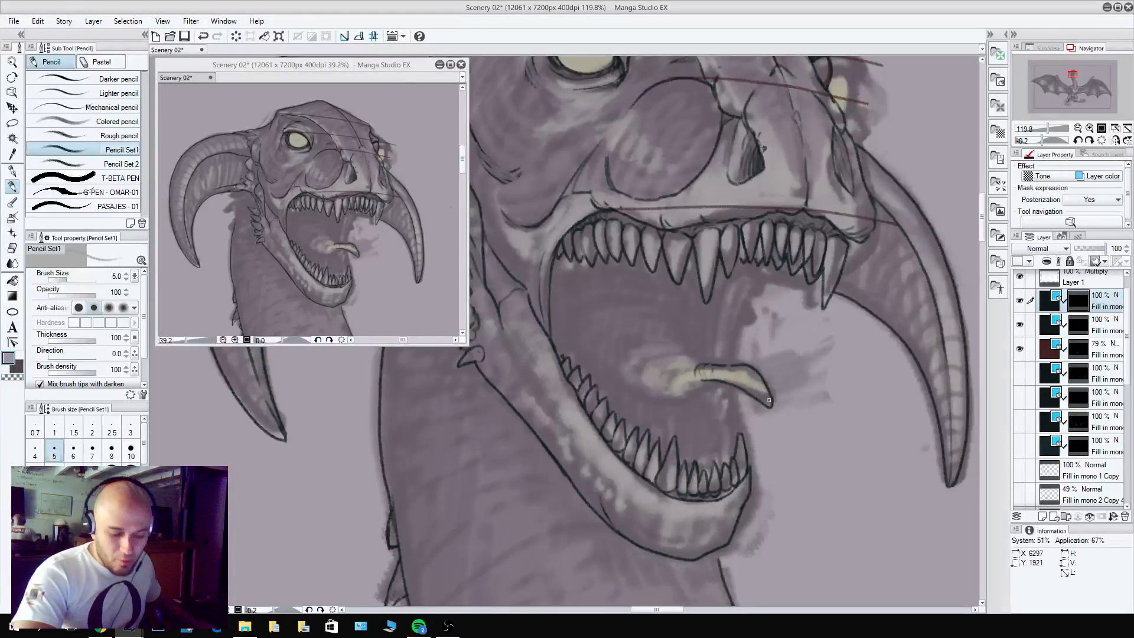
{"action": "left_click_drag", "start_coordinate": [767, 394], "coordinate": [759, 398]}
{"action": "key", "text": "c"}
Outline the middle of the tongue behind the tip and add curved fold lines across it.
{"action": "key", "text": "c"}
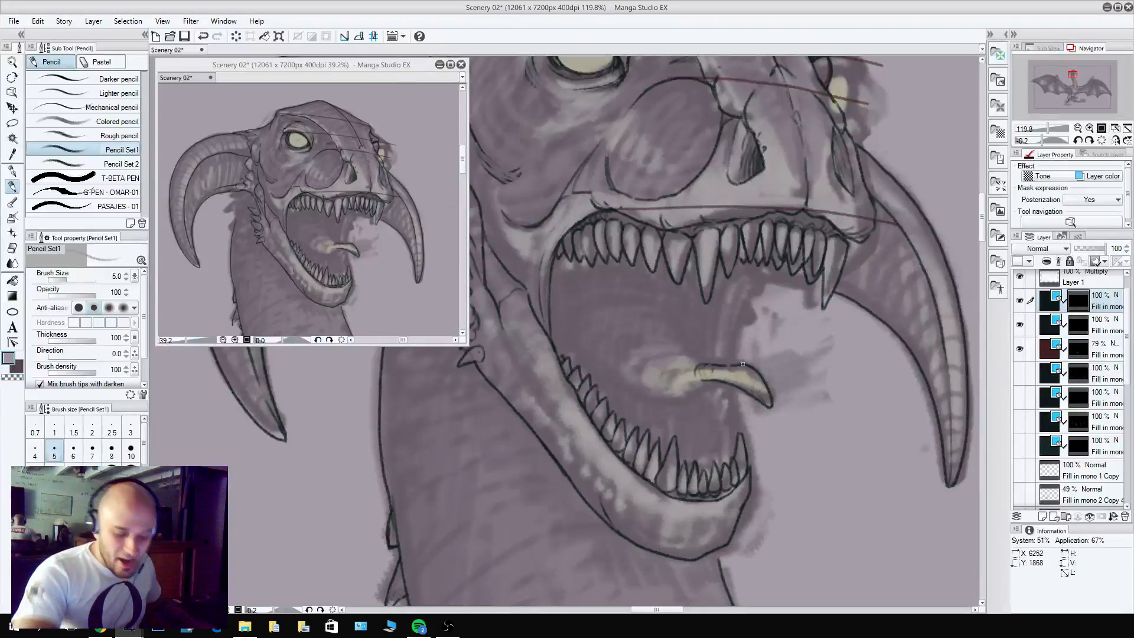
{"action": "mouse_move", "coordinate": [745, 359]}
{"action": "left_mouse_down"}
{"action": "mouse_move", "coordinate": [678, 370]}
{"action": "mouse_move", "coordinate": [712, 384]}
{"action": "mouse_move", "coordinate": [679, 365]}
{"action": "mouse_move", "coordinate": [676, 380]}
{"action": "mouse_move", "coordinate": [689, 364]}
{"action": "mouse_move", "coordinate": [711, 382]}
{"action": "mouse_move", "coordinate": [684, 385]}
{"action": "mouse_move", "coordinate": [720, 382]}
{"action": "mouse_move", "coordinate": [703, 391]}
{"action": "mouse_move", "coordinate": [676, 365]}
{"action": "mouse_move", "coordinate": [700, 384]}
{"action": "mouse_move", "coordinate": [670, 380]}
{"action": "mouse_move", "coordinate": [712, 383]}
{"action": "mouse_move", "coordinate": [696, 391]}
{"action": "mouse_move", "coordinate": [681, 364]}
{"action": "mouse_move", "coordinate": [686, 399]}
{"action": "mouse_move", "coordinate": [657, 381]}
{"action": "mouse_move", "coordinate": [690, 359]}
{"action": "mouse_move", "coordinate": [676, 362]}
{"action": "mouse_move", "coordinate": [678, 403]}
{"action": "left_mouse_up"}
{"action": "key", "text": "c"}
{"action": "key", "text": "c"}
{"action": "key", "text": "c"}
{"action": "key", "text": "c"}
{"action": "key", "text": "c"}
{"action": "key", "text": "c"}
{"action": "mouse_move", "coordinate": [694, 400]}
{"action": "left_mouse_down"}
{"action": "mouse_move", "coordinate": [656, 399]}
{"action": "mouse_move", "coordinate": [671, 364]}
{"action": "mouse_move", "coordinate": [677, 398]}
{"action": "mouse_move", "coordinate": [658, 368]}
{"action": "mouse_move", "coordinate": [655, 390]}
{"action": "left_mouse_up"}
{"action": "key", "text": "c"}
{"action": "mouse_move", "coordinate": [652, 367]}
{"action": "left_mouse_down"}
{"action": "mouse_move", "coordinate": [633, 387]}
{"action": "mouse_move", "coordinate": [646, 361]}
{"action": "mouse_move", "coordinate": [650, 401]}
{"action": "mouse_move", "coordinate": [636, 377]}
{"action": "mouse_move", "coordinate": [628, 386]}
{"action": "mouse_move", "coordinate": [627, 358]}
{"action": "left_mouse_up"}
{"action": "key", "text": "c"}
{"action": "key", "text": "c"}
{"action": "key", "text": "c"}
{"action": "mouse_move", "coordinate": [698, 358]}
{"action": "left_mouse_down"}
{"action": "mouse_move", "coordinate": [635, 346]}
{"action": "mouse_move", "coordinate": [641, 394]}
{"action": "mouse_move", "coordinate": [624, 356]}
{"action": "mouse_move", "coordinate": [639, 363]}
{"action": "mouse_move", "coordinate": [622, 367]}
{"action": "mouse_move", "coordinate": [633, 367]}
{"action": "mouse_move", "coordinate": [642, 393]}
{"action": "mouse_move", "coordinate": [655, 339]}
{"action": "mouse_move", "coordinate": [703, 361]}
{"action": "mouse_move", "coordinate": [682, 345]}
{"action": "mouse_move", "coordinate": [623, 339]}
{"action": "mouse_move", "coordinate": [668, 352]}
{"action": "left_mouse_up"}
{"action": "key", "text": "c"}
{"action": "key", "text": "c"}
{"action": "key", "text": "c"}
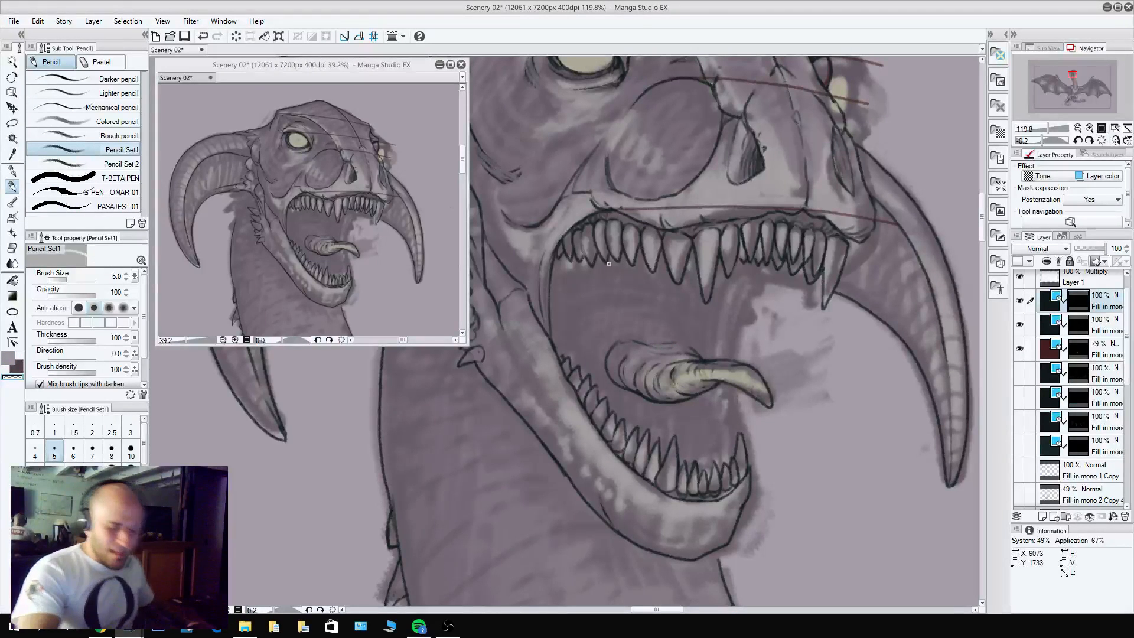
Extend the tongue's contour back into the throat and add curved wrinkle lines over its rear part.
{"action": "key", "text": "c"}
{"action": "key", "text": "c"}
{"action": "mouse_move", "coordinate": [636, 393]}
{"action": "left_mouse_down"}
{"action": "mouse_move", "coordinate": [613, 368]}
{"action": "mouse_move", "coordinate": [661, 395]}
{"action": "mouse_move", "coordinate": [617, 383]}
{"action": "mouse_move", "coordinate": [597, 354]}
{"action": "mouse_move", "coordinate": [643, 334]}
{"action": "mouse_move", "coordinate": [694, 350]}
{"action": "mouse_move", "coordinate": [666, 326]}
{"action": "mouse_move", "coordinate": [632, 320]}
{"action": "mouse_move", "coordinate": [596, 365]}
{"action": "mouse_move", "coordinate": [617, 378]}
{"action": "mouse_move", "coordinate": [587, 363]}
{"action": "mouse_move", "coordinate": [590, 326]}
{"action": "mouse_move", "coordinate": [673, 322]}
{"action": "mouse_move", "coordinate": [598, 370]}
{"action": "mouse_move", "coordinate": [571, 317]}
{"action": "left_mouse_up"}
{"action": "key", "text": "c"}
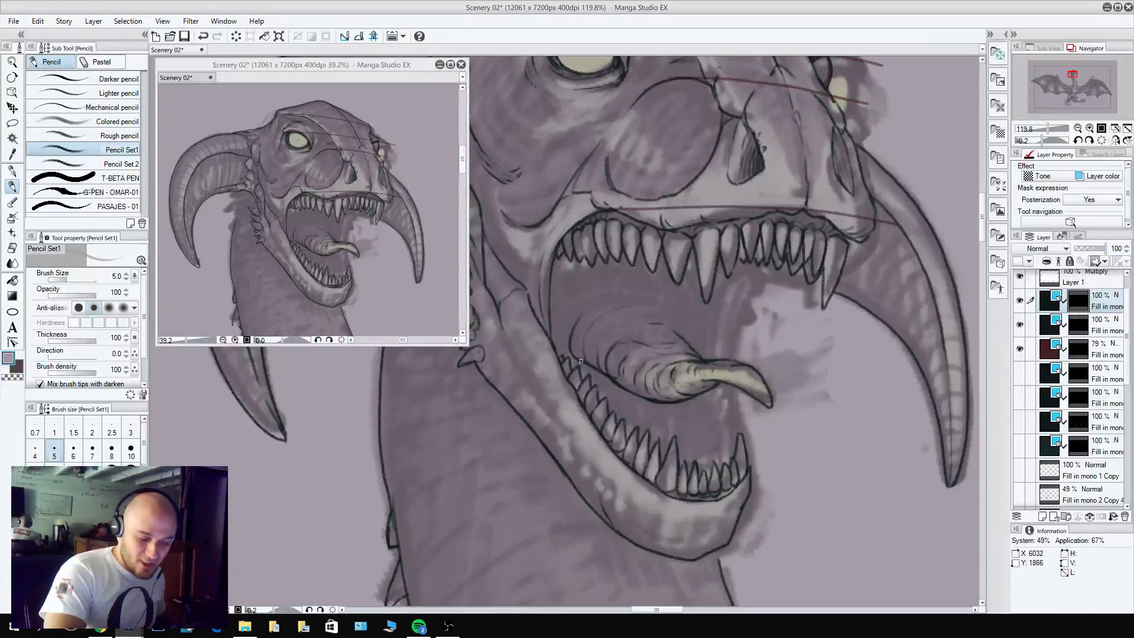
{"action": "key", "text": "c"}
{"action": "key", "text": "c"}
{"action": "left_click_drag", "start_coordinate": [685, 343], "coordinate": [623, 310]}
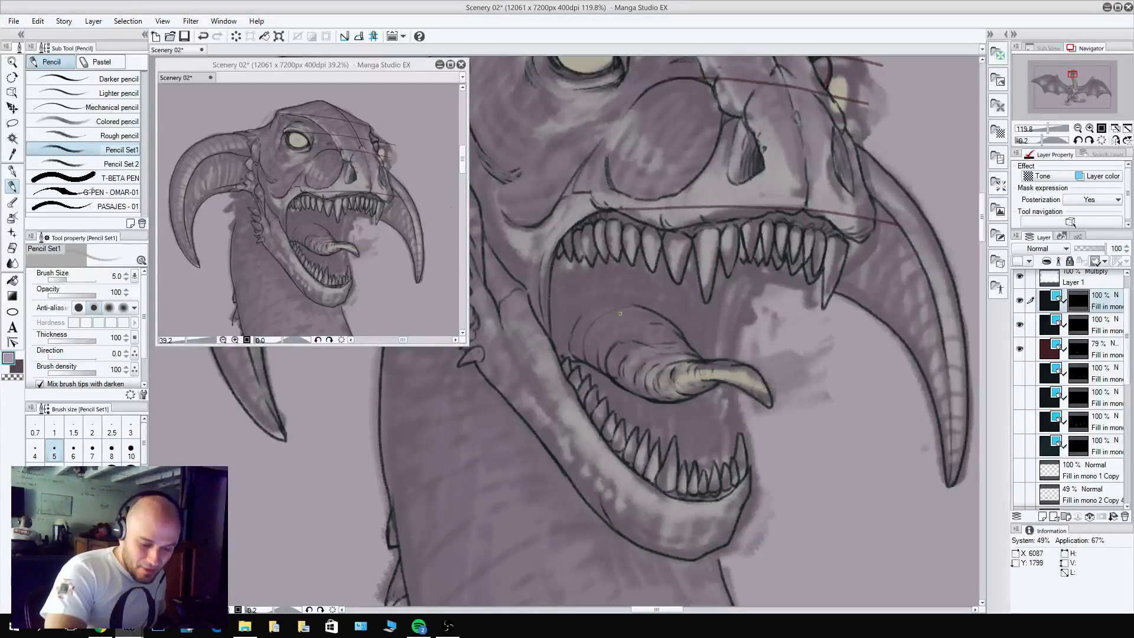
{"action": "key", "text": "c"}
{"action": "mouse_move", "coordinate": [687, 343]}
{"action": "left_mouse_down"}
{"action": "mouse_move", "coordinate": [614, 284]}
{"action": "mouse_move", "coordinate": [655, 300]}
{"action": "left_mouse_up"}
{"action": "key", "text": "c"}
{"action": "key", "text": "c"}
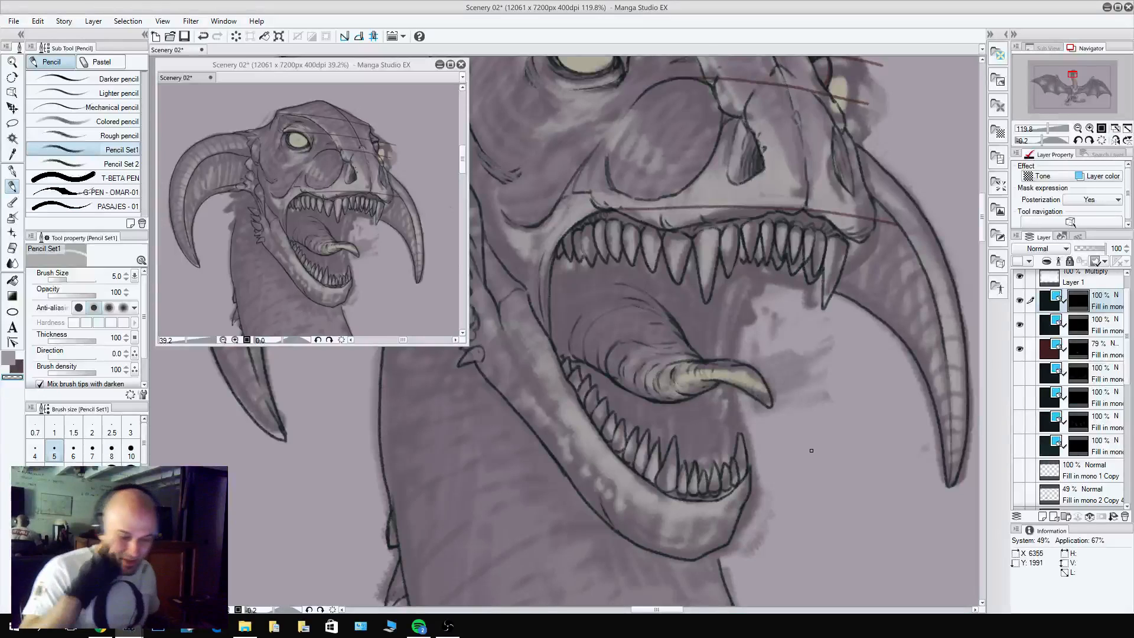
Pencil the stretched skin folds at the far mouth corner, running from the upper teeth down to the tongue.
{"action": "key", "text": "c"}
{"action": "mouse_move", "coordinate": [762, 262]}
{"action": "left_mouse_down"}
{"action": "mouse_move", "coordinate": [741, 304]}
{"action": "mouse_move", "coordinate": [729, 276]}
{"action": "mouse_move", "coordinate": [720, 342]}
{"action": "left_mouse_up"}
{"action": "mouse_move", "coordinate": [731, 276]}
{"action": "left_mouse_down"}
{"action": "mouse_move", "coordinate": [719, 353]}
{"action": "mouse_move", "coordinate": [720, 261]}
{"action": "mouse_move", "coordinate": [716, 347]}
{"action": "mouse_move", "coordinate": [722, 267]}
{"action": "mouse_move", "coordinate": [726, 308]}
{"action": "left_mouse_up"}
{"action": "key", "text": "c"}
{"action": "key", "text": "c"}
Pencil the far-side row of lower teeth from the far fang back beneath the tongue.
{"action": "left_click_drag", "start_coordinate": [725, 459], "coordinate": [737, 422]}
{"action": "key", "text": "ctrl+z"}
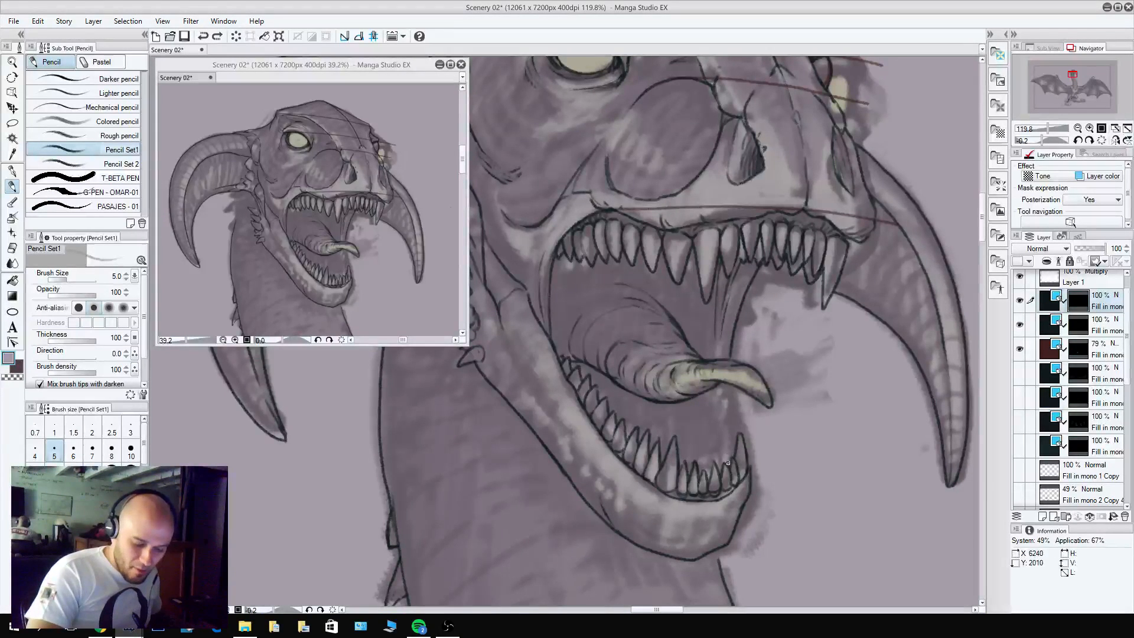
{"action": "mouse_move", "coordinate": [725, 465]}
{"action": "left_mouse_down"}
{"action": "mouse_move", "coordinate": [733, 432]}
{"action": "mouse_move", "coordinate": [723, 460]}
{"action": "mouse_move", "coordinate": [728, 427]}
{"action": "mouse_move", "coordinate": [714, 450]}
{"action": "mouse_move", "coordinate": [709, 437]}
{"action": "mouse_move", "coordinate": [726, 415]}
{"action": "mouse_move", "coordinate": [705, 430]}
{"action": "mouse_move", "coordinate": [719, 406]}
{"action": "mouse_move", "coordinate": [703, 427]}
{"action": "mouse_move", "coordinate": [718, 423]}
{"action": "mouse_move", "coordinate": [717, 411]}
{"action": "mouse_move", "coordinate": [705, 427]}
{"action": "mouse_move", "coordinate": [699, 417]}
{"action": "mouse_move", "coordinate": [713, 397]}
{"action": "mouse_move", "coordinate": [727, 413]}
{"action": "mouse_move", "coordinate": [715, 375]}
{"action": "mouse_move", "coordinate": [706, 436]}
{"action": "mouse_move", "coordinate": [694, 407]}
{"action": "mouse_move", "coordinate": [710, 394]}
{"action": "mouse_move", "coordinate": [697, 413]}
{"action": "mouse_move", "coordinate": [674, 378]}
{"action": "mouse_move", "coordinate": [692, 429]}
{"action": "mouse_move", "coordinate": [698, 414]}
{"action": "mouse_move", "coordinate": [681, 434]}
{"action": "left_mouse_up"}
{"action": "key", "text": "c"}
Add gum lines on the mouth floor beside the far lower teeth and refine the far edge of the mouth.
{"action": "key", "text": "c"}
{"action": "key", "text": "c"}
{"action": "key", "text": "c"}
{"action": "key", "text": "c"}
{"action": "key", "text": "c"}
{"action": "key", "text": "c"}
{"action": "key", "text": "c"}
{"action": "left_click_drag", "start_coordinate": [691, 402], "coordinate": [675, 421]}
{"action": "mouse_move", "coordinate": [702, 428]}
{"action": "left_mouse_down"}
{"action": "mouse_move", "coordinate": [684, 451]}
{"action": "mouse_move", "coordinate": [709, 438]}
{"action": "mouse_move", "coordinate": [701, 432]}
{"action": "mouse_move", "coordinate": [683, 453]}
{"action": "mouse_move", "coordinate": [677, 413]}
{"action": "left_mouse_up"}
{"action": "key", "text": "c"}
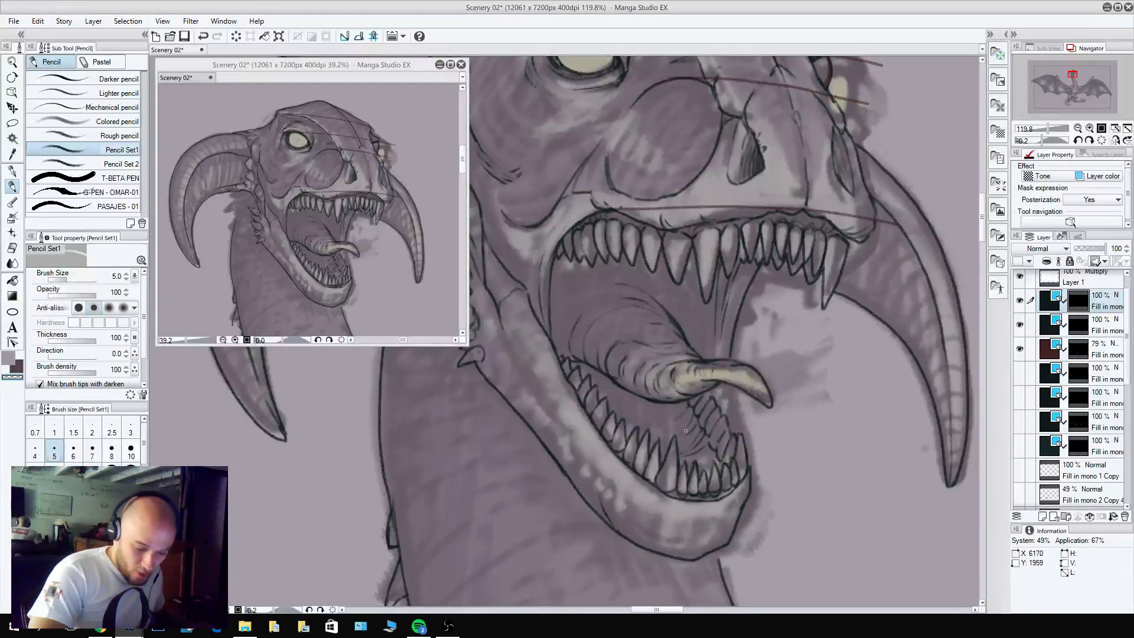
{"action": "key", "text": "c"}
{"action": "left_click_drag", "start_coordinate": [712, 447], "coordinate": [704, 465]}
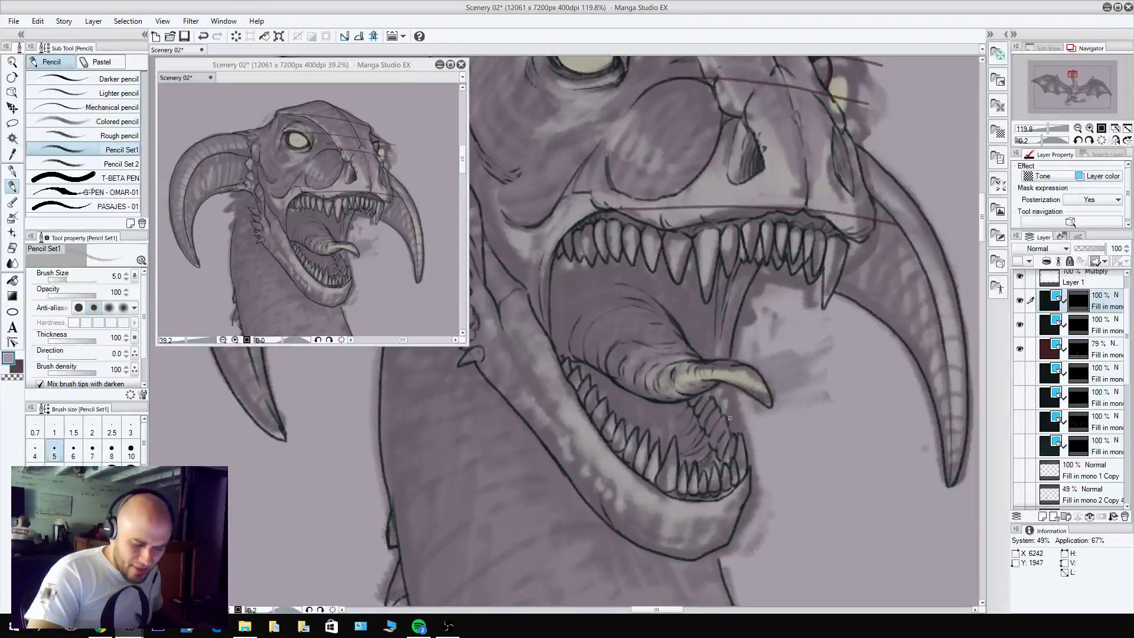
{"action": "left_click_drag", "start_coordinate": [733, 435], "coordinate": [726, 384]}
{"action": "left_click_drag", "start_coordinate": [742, 313], "coordinate": [730, 361]}
{"action": "key", "text": "c"}
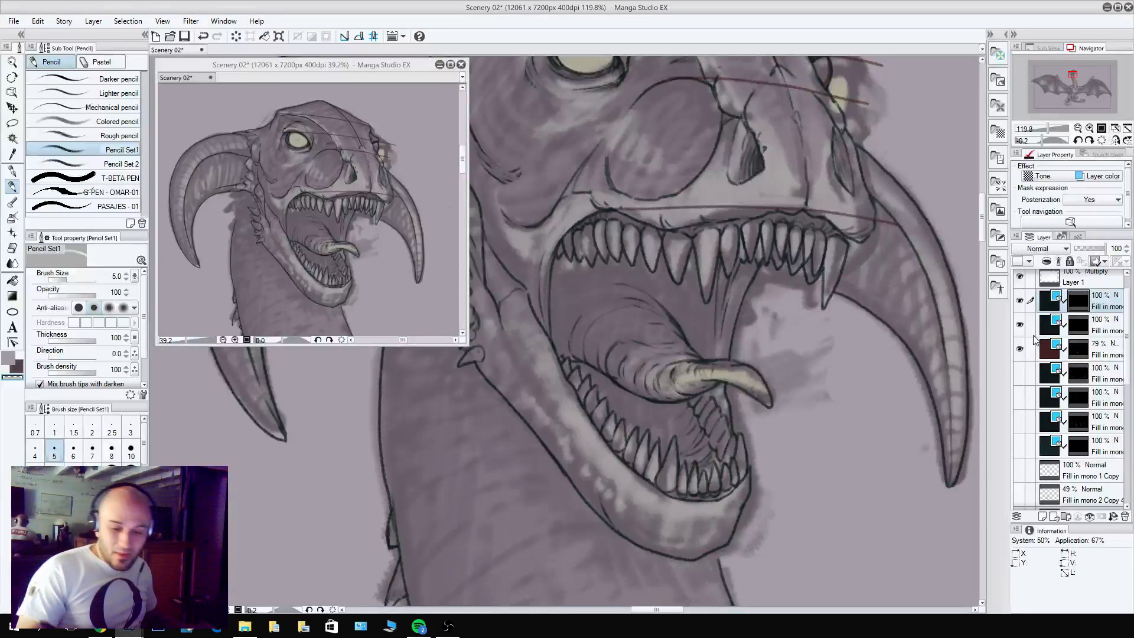
Hide the layer holding the red guide lines across the dragon's head.
{"action": "left_click", "coordinate": [1019, 348]}
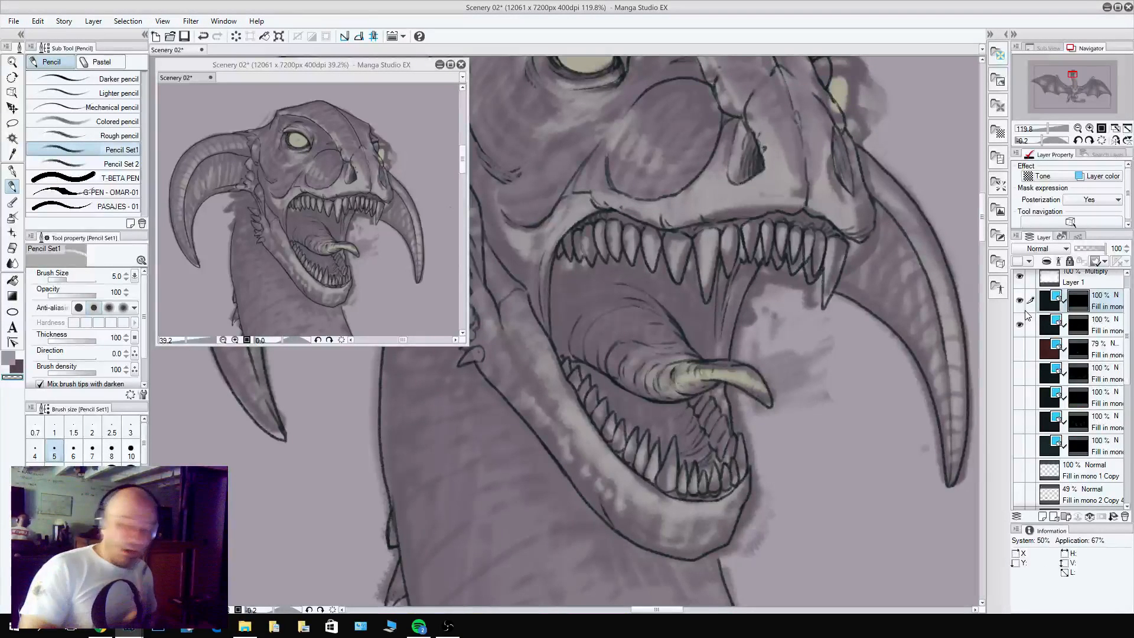
{"action": "left_click_drag", "start_coordinate": [753, 185], "coordinate": [781, 247]}
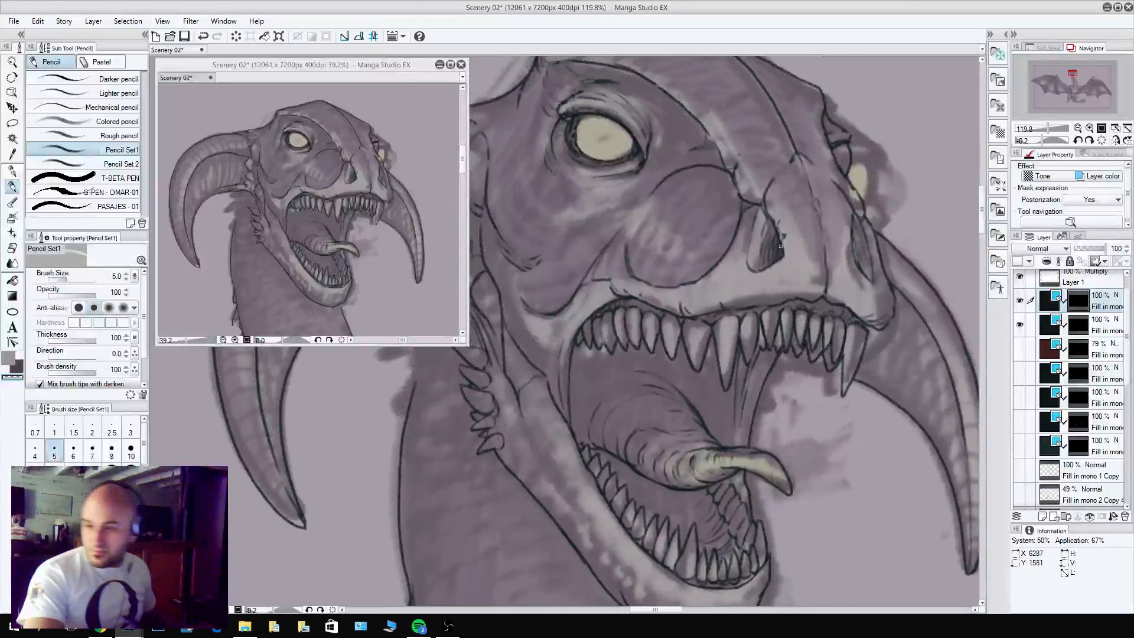
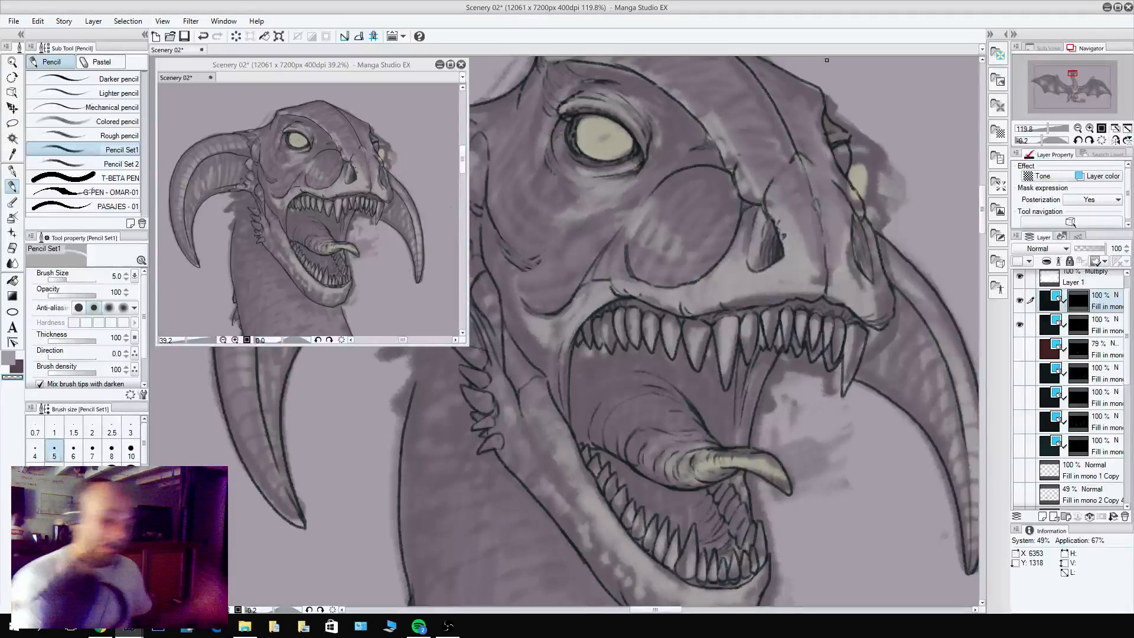
Pencil a cluster of pointed spikes on the back of the dragon's neck, just below the base of the near horn.
{"action": "left_click_drag", "start_coordinate": [668, 360], "coordinate": [793, 387]}
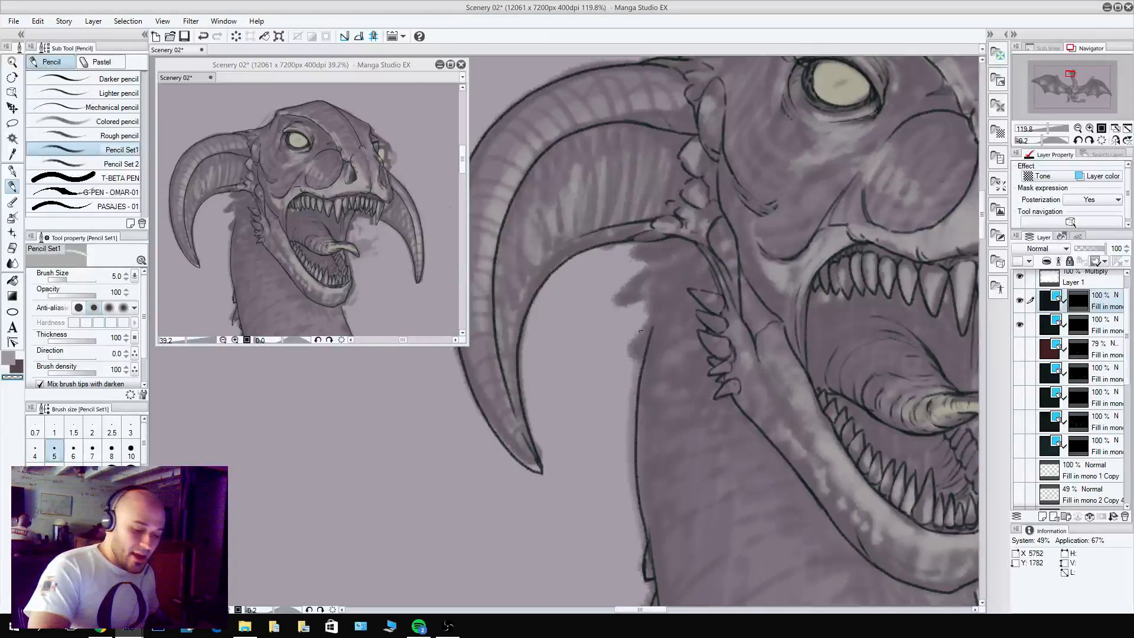
{"action": "key", "text": "c"}
{"action": "mouse_move", "coordinate": [657, 304]}
{"action": "left_mouse_down"}
{"action": "mouse_move", "coordinate": [640, 325]}
{"action": "mouse_move", "coordinate": [646, 342]}
{"action": "mouse_move", "coordinate": [661, 316]}
{"action": "left_mouse_up"}
{"action": "mouse_move", "coordinate": [665, 304]}
{"action": "left_mouse_down"}
{"action": "mouse_move", "coordinate": [652, 330]}
{"action": "mouse_move", "coordinate": [664, 233]}
{"action": "mouse_move", "coordinate": [728, 383]}
{"action": "mouse_move", "coordinate": [682, 407]}
{"action": "mouse_move", "coordinate": [703, 374]}
{"action": "mouse_move", "coordinate": [672, 398]}
{"action": "mouse_move", "coordinate": [665, 388]}
{"action": "mouse_move", "coordinate": [701, 354]}
{"action": "mouse_move", "coordinate": [713, 374]}
{"action": "mouse_move", "coordinate": [698, 350]}
{"action": "left_mouse_up"}
{"action": "mouse_move", "coordinate": [678, 353]}
{"action": "left_mouse_down"}
{"action": "mouse_move", "coordinate": [707, 332]}
{"action": "mouse_move", "coordinate": [701, 346]}
{"action": "mouse_move", "coordinate": [714, 342]}
{"action": "mouse_move", "coordinate": [721, 366]}
{"action": "mouse_move", "coordinate": [716, 338]}
{"action": "left_mouse_up"}
{"action": "key", "text": "c"}
{"action": "key", "text": "c"}
{"action": "key", "text": "c"}
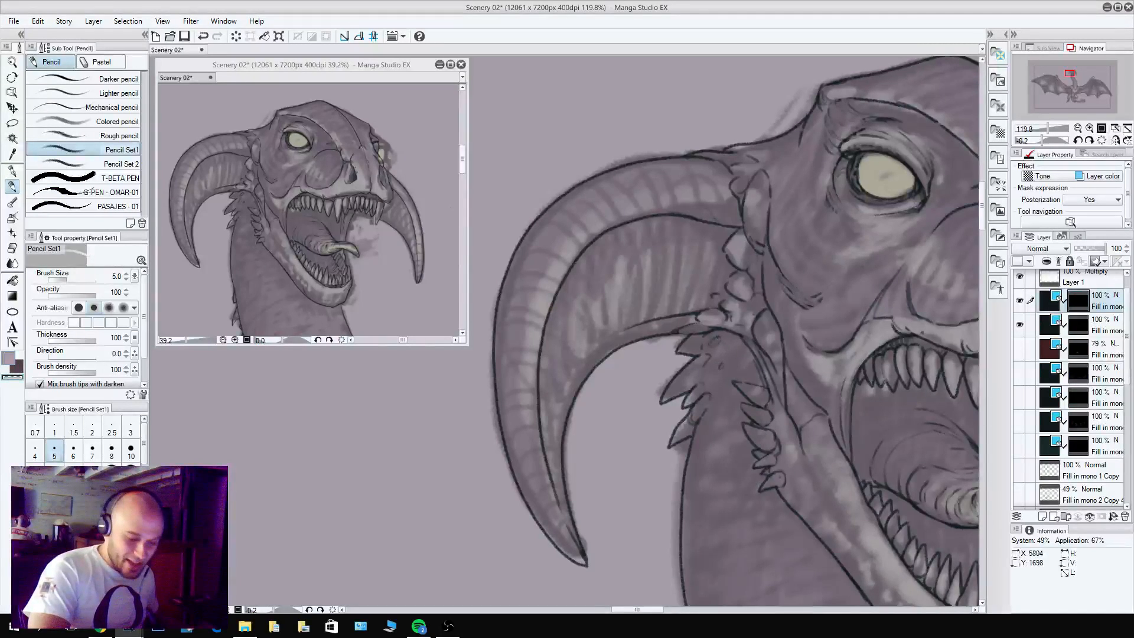
Pencil short crease lines where the base of the dragon's neck meets the shoulder.
{"action": "scroll", "coordinate": [845, 410], "scroll_direction": "down", "scroll_amount": 8}
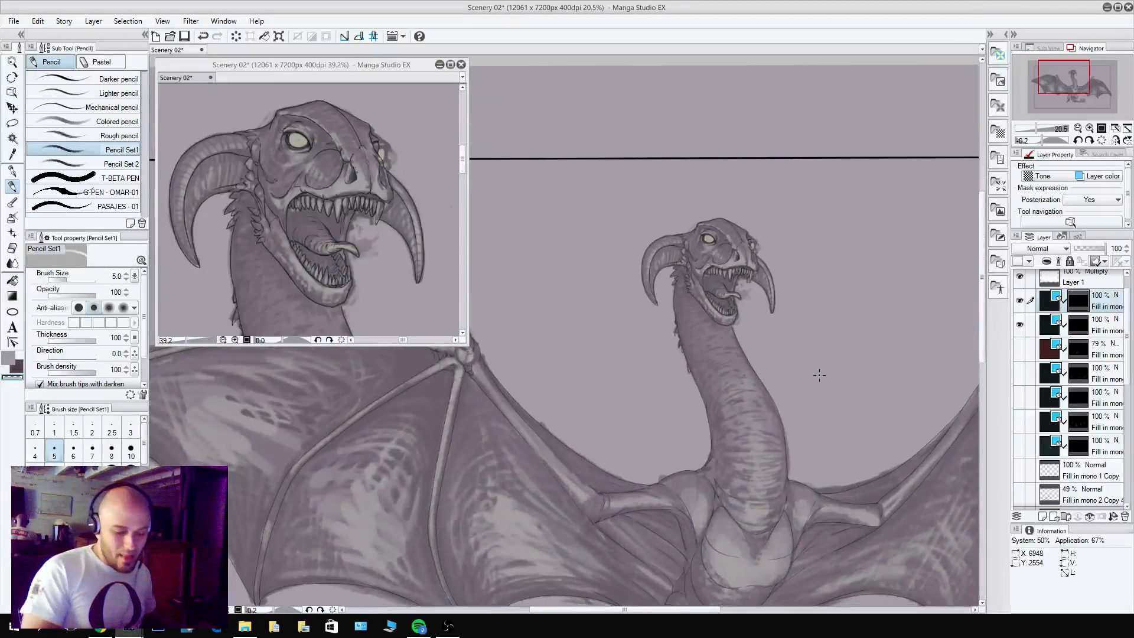
{"action": "scroll", "coordinate": [713, 465], "scroll_direction": "up", "scroll_amount": 6}
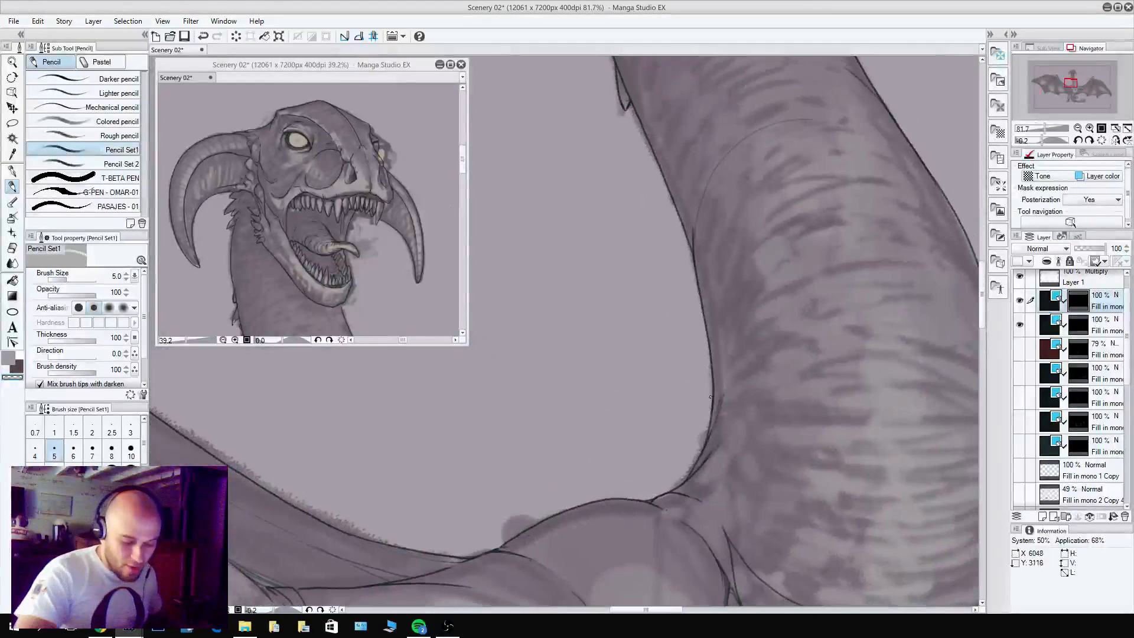
{"action": "key", "text": "c"}
{"action": "left_click_drag", "start_coordinate": [726, 417], "coordinate": [719, 469]}
{"action": "left_click_drag", "start_coordinate": [720, 478], "coordinate": [729, 463]}
{"action": "key", "text": "c"}
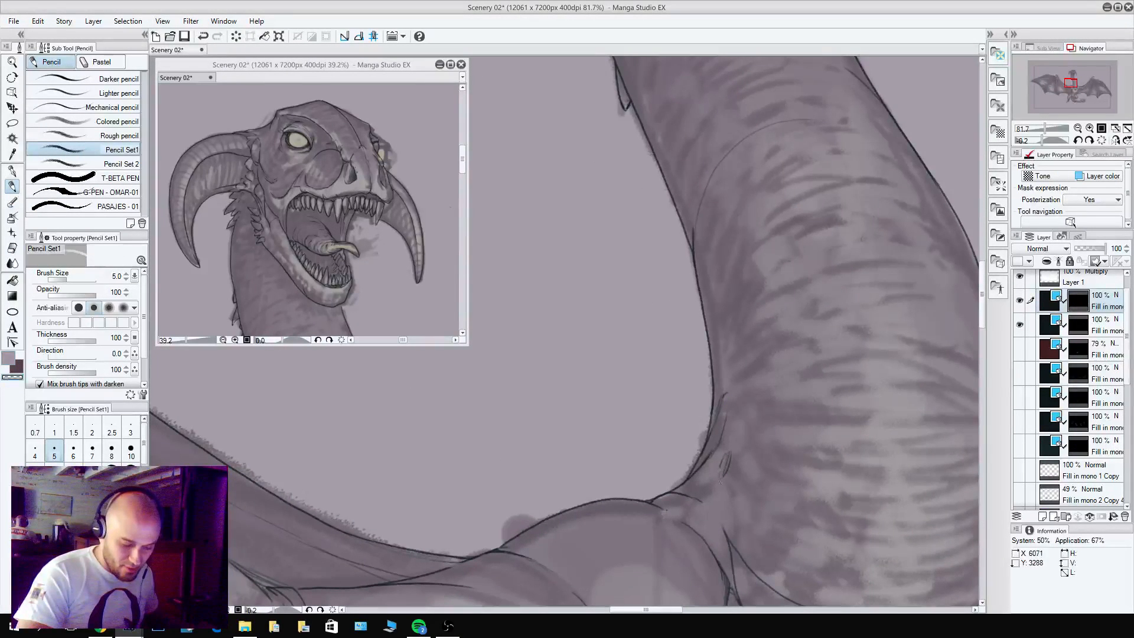
Hide the dragon sketch layer beneath the line art.
{"action": "scroll", "coordinate": [861, 433], "scroll_direction": "down", "scroll_amount": 7}
{"action": "left_click_drag", "start_coordinate": [893, 476], "coordinate": [778, 431]}
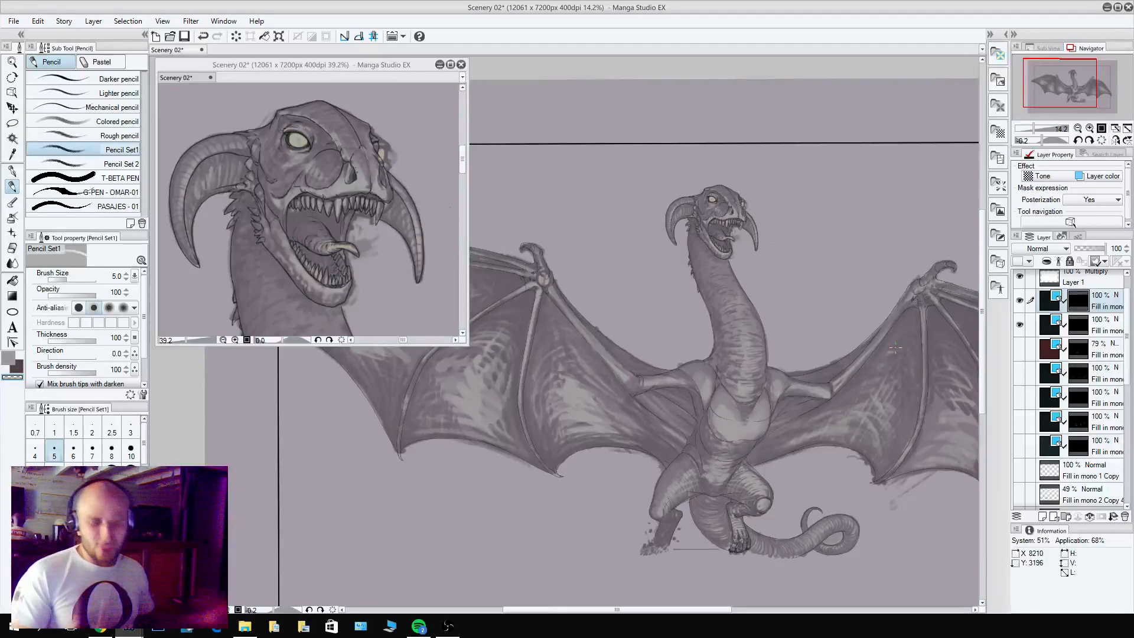
{"action": "scroll", "coordinate": [1103, 414], "scroll_direction": "down", "scroll_amount": 8}
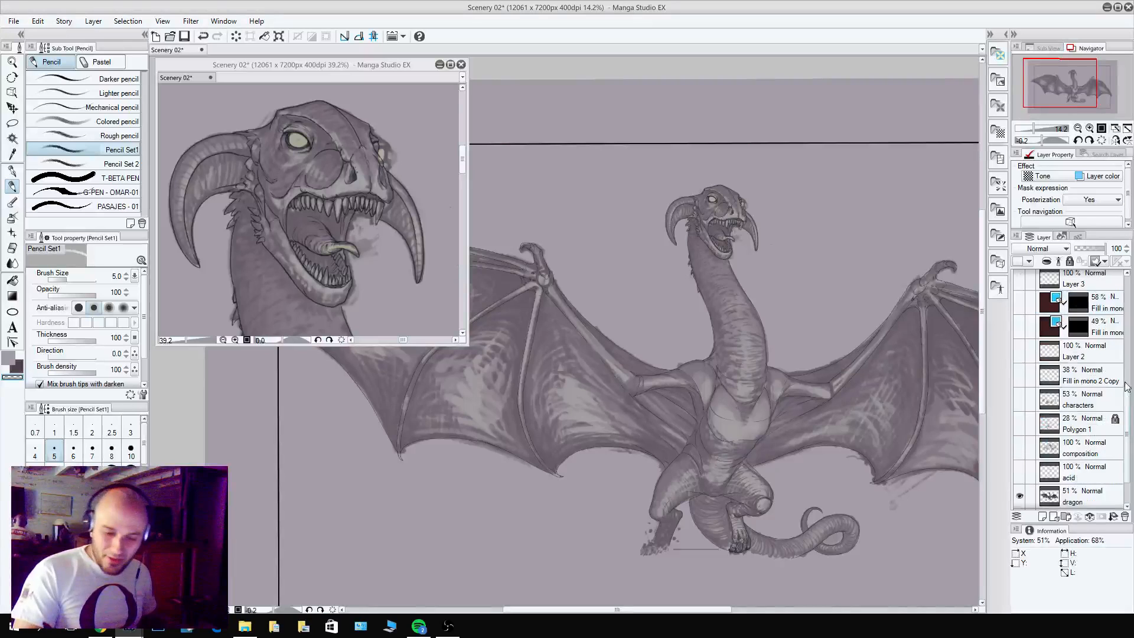
{"action": "left_click", "coordinate": [1020, 455]}
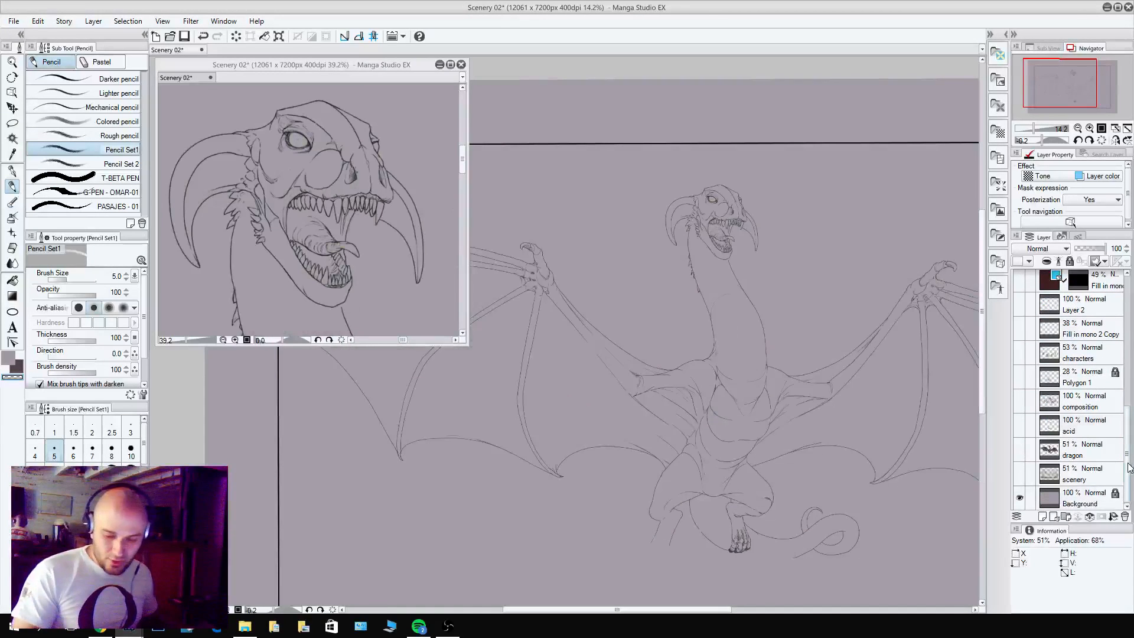
Show the four hidden black line art layers below the red one, along with the Fill in mono 1 Copy layer.
{"action": "scroll", "coordinate": [1033, 354], "scroll_direction": "up", "scroll_amount": 6}
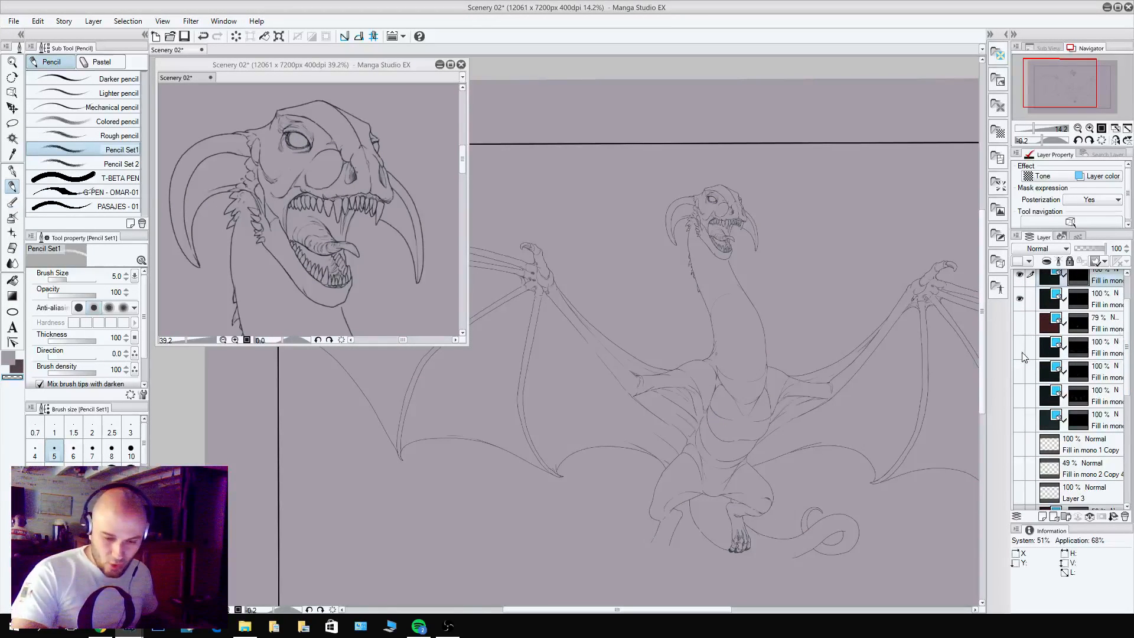
{"action": "left_click_drag", "start_coordinate": [1021, 349], "coordinate": [1018, 443]}
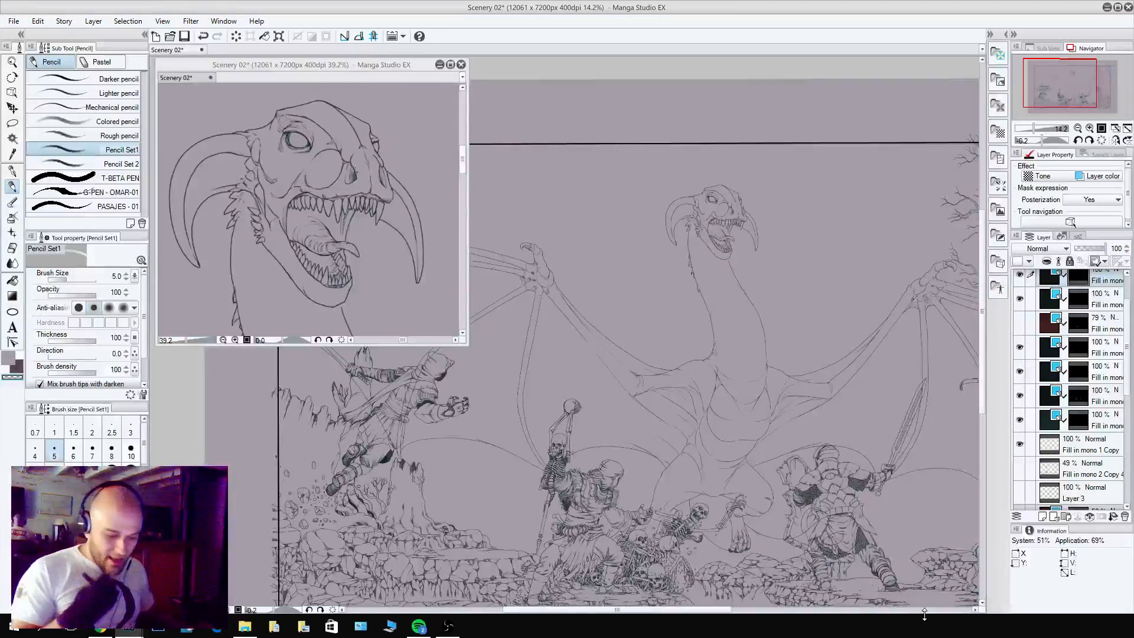
{"action": "mouse_move", "coordinate": [831, 418]}
{"action": "left_mouse_down"}
{"action": "mouse_move", "coordinate": [881, 472]}
{"action": "mouse_move", "coordinate": [859, 516]}
{"action": "mouse_move", "coordinate": [742, 525]}
{"action": "left_mouse_up"}
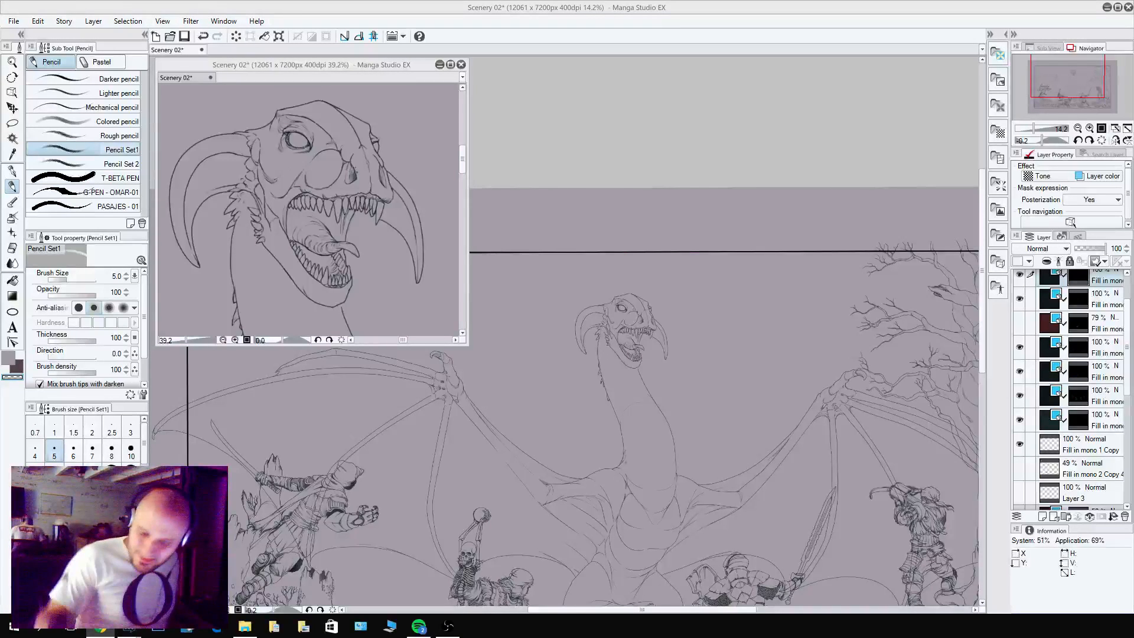
Toggle the two lowest black line art layers off and on to check which drawings each one holds.
{"action": "left_click", "coordinate": [1019, 419]}
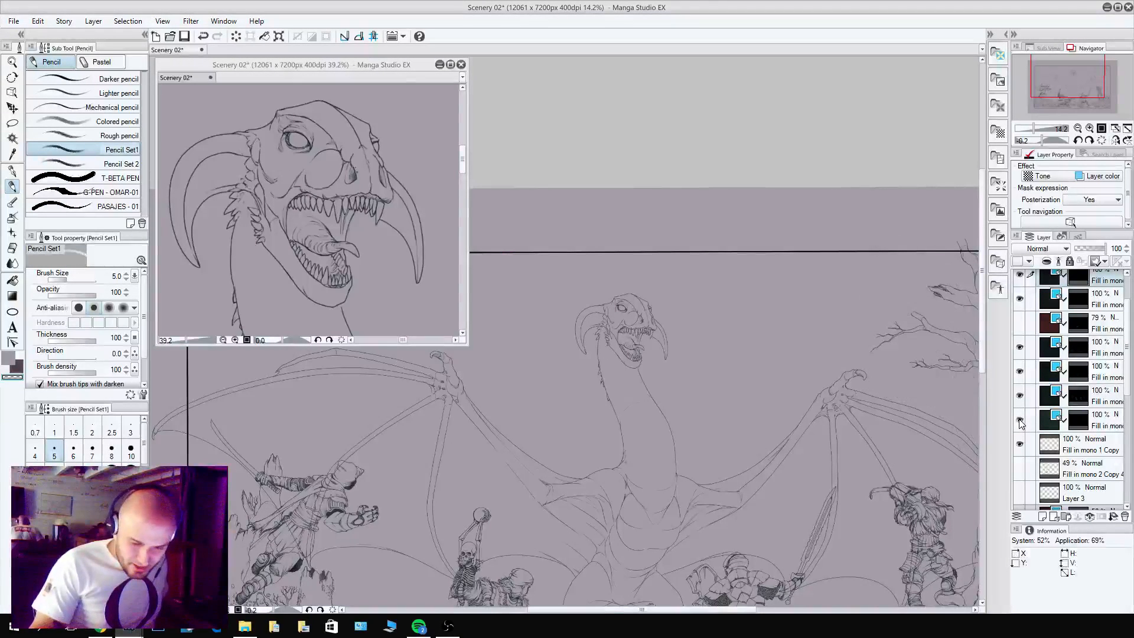
{"action": "left_click", "coordinate": [1020, 419]}
{"action": "left_click", "coordinate": [1020, 395]}
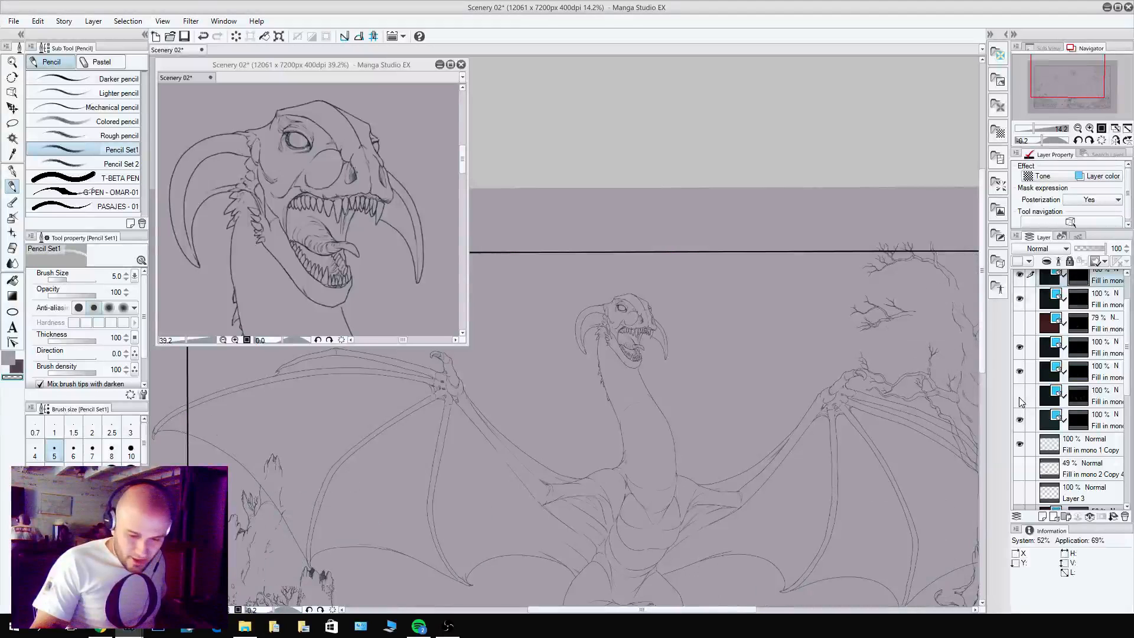
{"action": "left_click", "coordinate": [1020, 396]}
Show the scenery sketch layer as a guide for the background.
{"action": "scroll", "coordinate": [1117, 472], "scroll_direction": "down", "scroll_amount": 5}
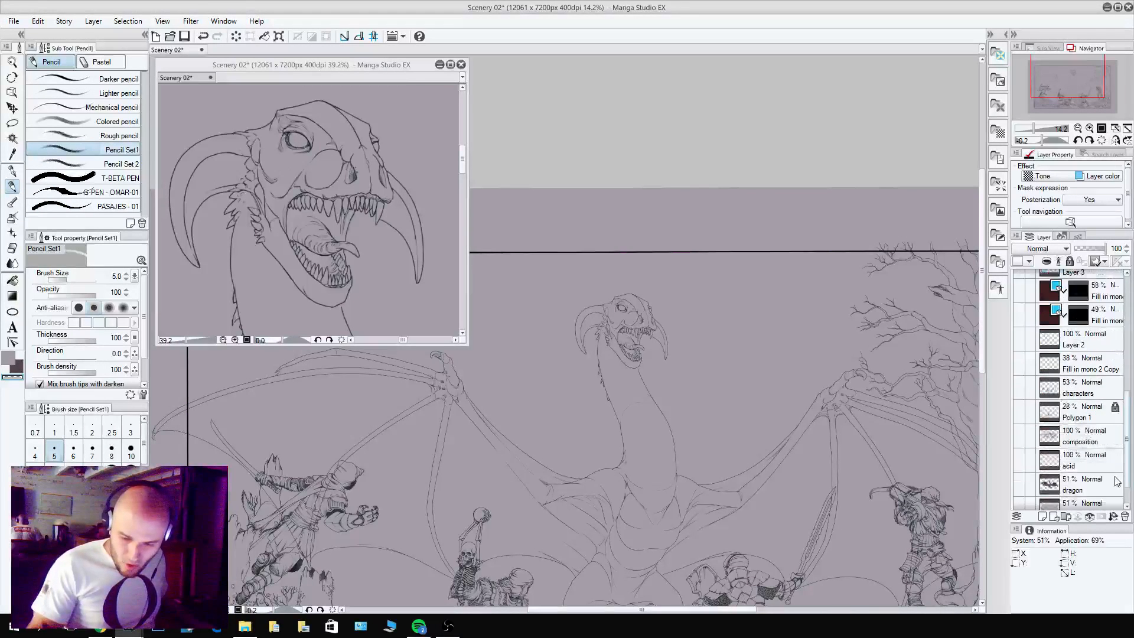
{"action": "scroll", "coordinate": [1116, 480], "scroll_direction": "down", "scroll_amount": 1}
{"action": "left_click", "coordinate": [1020, 472]}
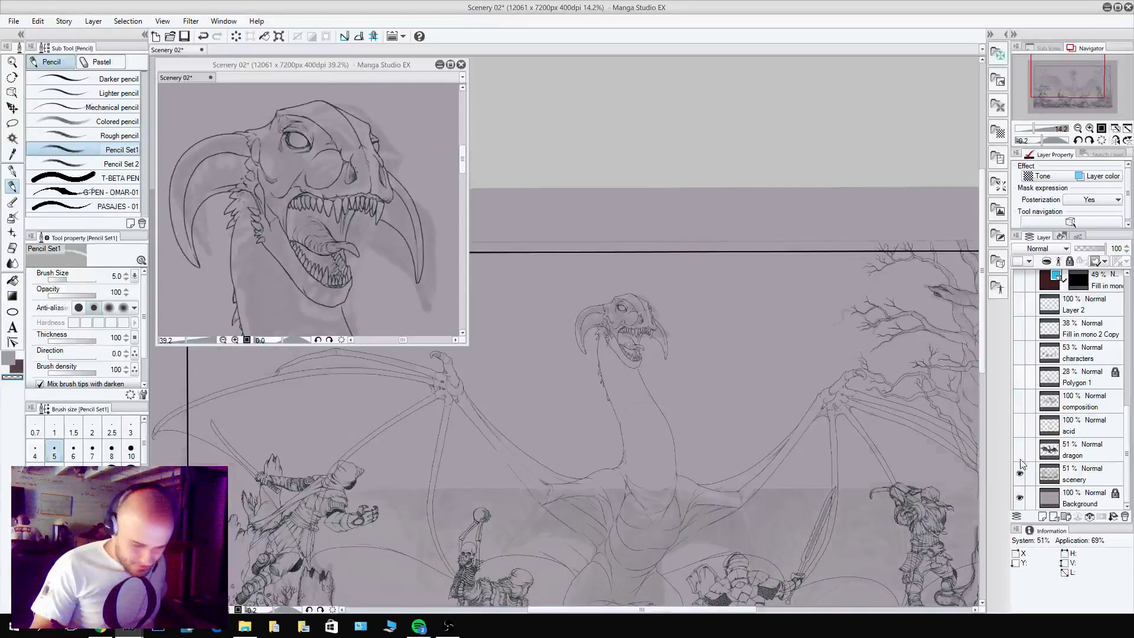
Outline the trunk of the bare tree in the scene's upper-left corner and add short bark lines near its base.
{"action": "scroll", "coordinate": [613, 473], "scroll_direction": "up", "scroll_amount": 4}
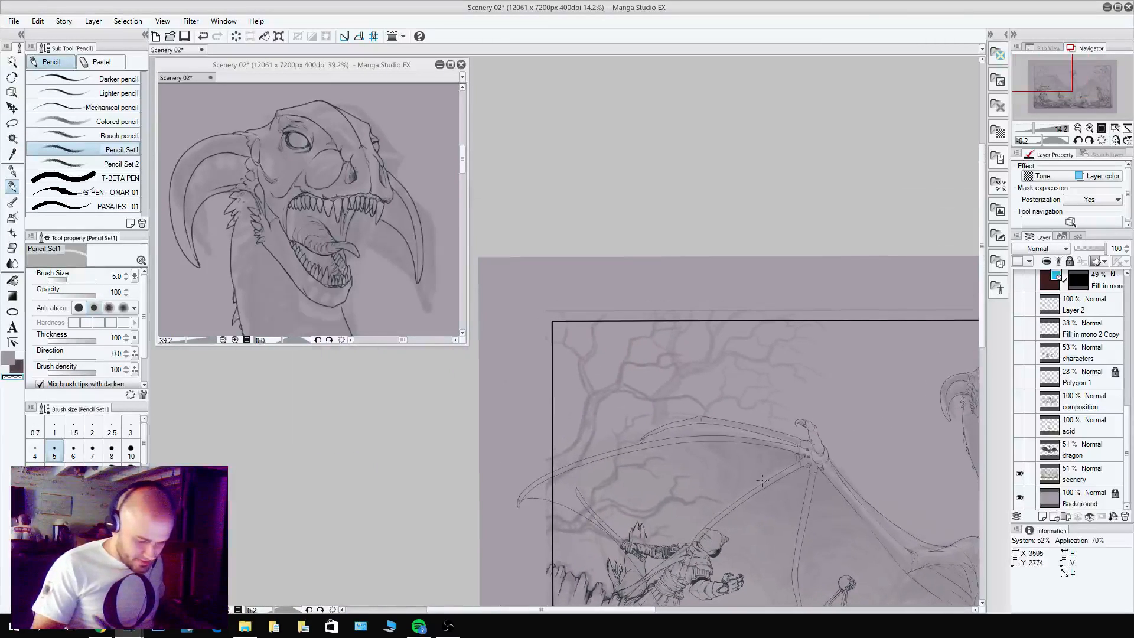
{"action": "scroll", "coordinate": [614, 425], "scroll_direction": "up", "scroll_amount": 3}
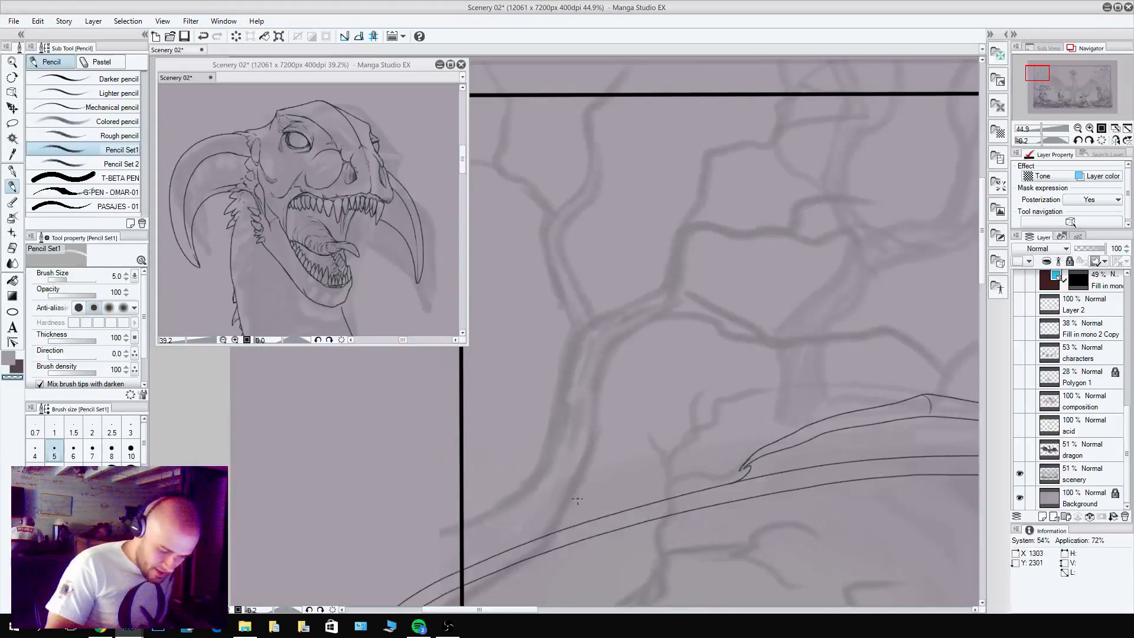
{"action": "key", "text": "c"}
{"action": "mouse_move", "coordinate": [556, 531]}
{"action": "left_mouse_down"}
{"action": "mouse_move", "coordinate": [599, 445]}
{"action": "mouse_move", "coordinate": [611, 353]}
{"action": "left_mouse_up"}
{"action": "mouse_move", "coordinate": [458, 527]}
{"action": "left_mouse_down"}
{"action": "mouse_move", "coordinate": [521, 486]}
{"action": "mouse_move", "coordinate": [576, 331]}
{"action": "mouse_move", "coordinate": [594, 326]}
{"action": "mouse_move", "coordinate": [605, 346]}
{"action": "left_mouse_up"}
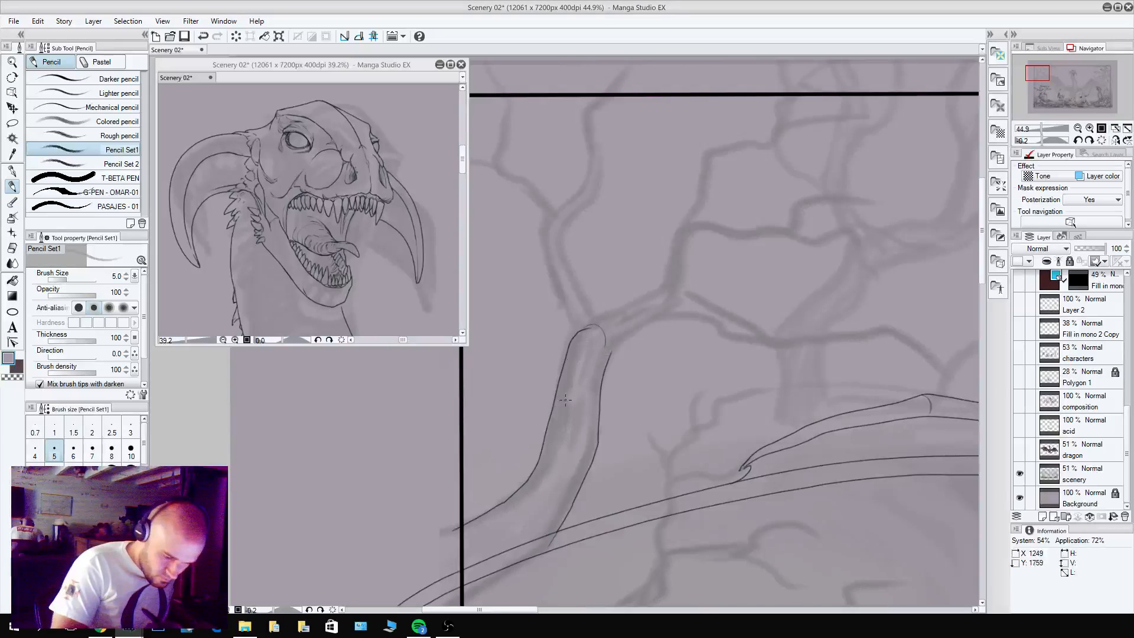
{"action": "left_click_drag", "start_coordinate": [541, 458], "coordinate": [511, 517]}
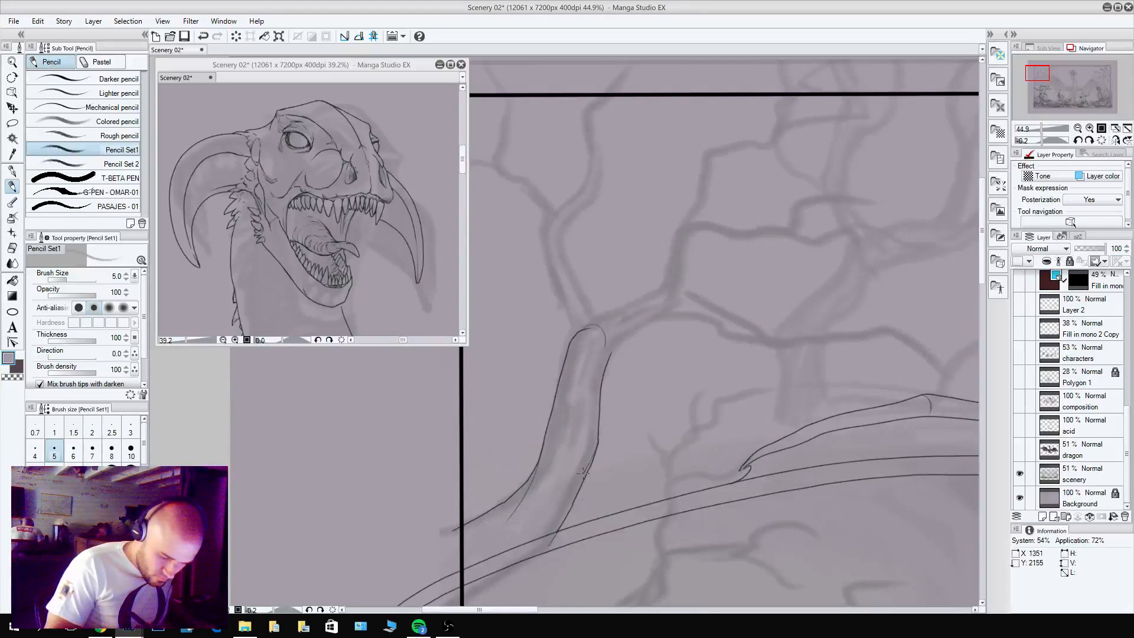
{"action": "left_click_drag", "start_coordinate": [583, 472], "coordinate": [547, 514]}
{"action": "key", "text": "c"}
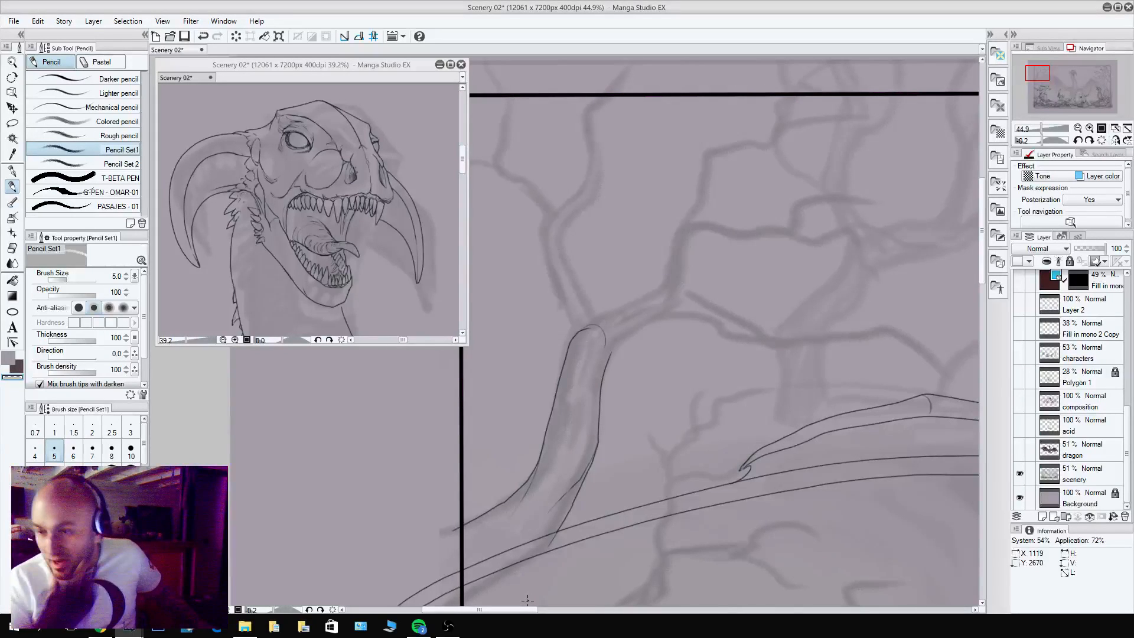
Pencil both edges of the narrow left branch rising from the top of the trunk, ending at a rounded joint.
{"action": "left_click_drag", "start_coordinate": [593, 294], "coordinate": [679, 352]}
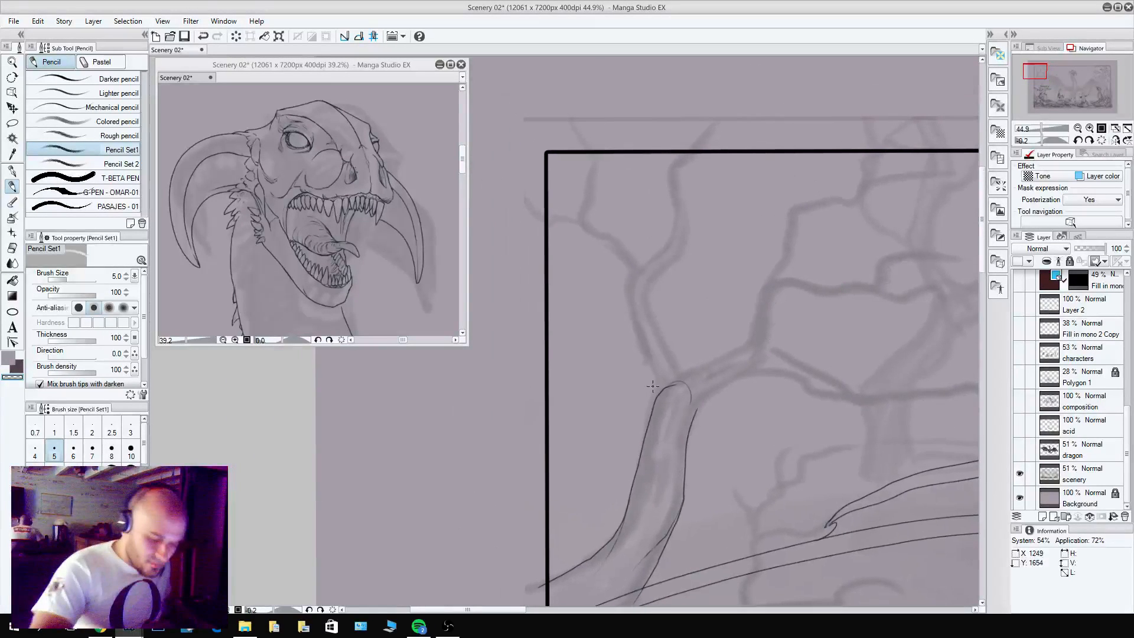
{"action": "key", "text": "c"}
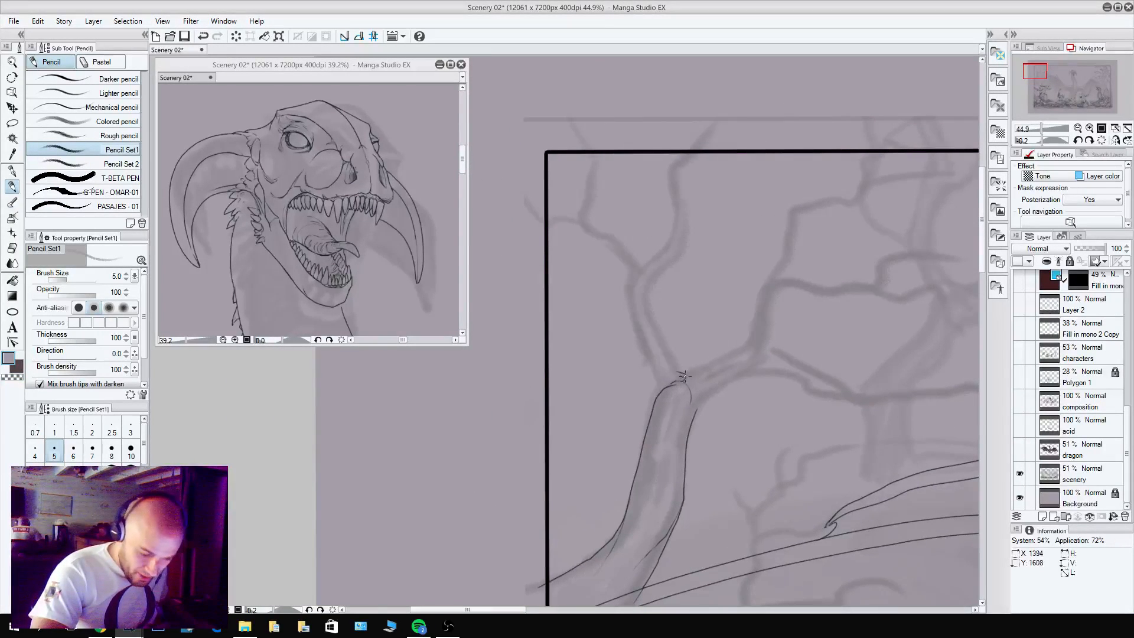
{"action": "left_click_drag", "start_coordinate": [647, 350], "coordinate": [629, 297]}
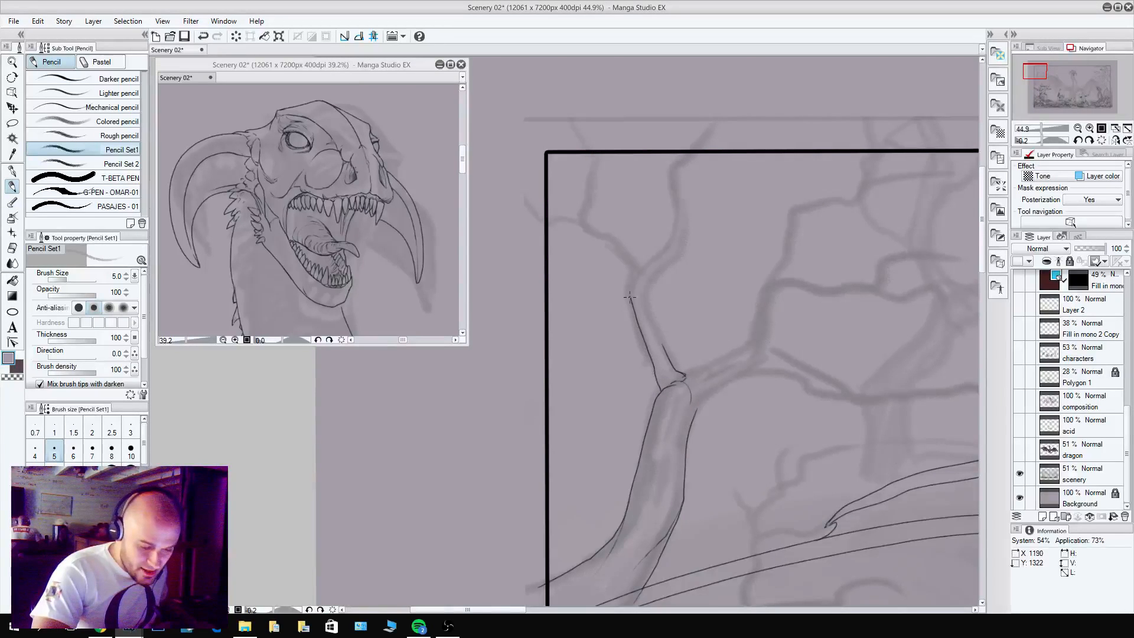
{"action": "left_click_drag", "start_coordinate": [663, 349], "coordinate": [640, 272]}
{"action": "mouse_move", "coordinate": [632, 282]}
{"action": "left_mouse_down"}
{"action": "mouse_move", "coordinate": [676, 317]}
{"action": "mouse_move", "coordinate": [683, 354]}
{"action": "mouse_move", "coordinate": [660, 353]}
{"action": "mouse_move", "coordinate": [623, 319]}
{"action": "mouse_move", "coordinate": [666, 339]}
{"action": "mouse_move", "coordinate": [629, 317]}
{"action": "left_mouse_up"}
{"action": "key", "text": "c"}
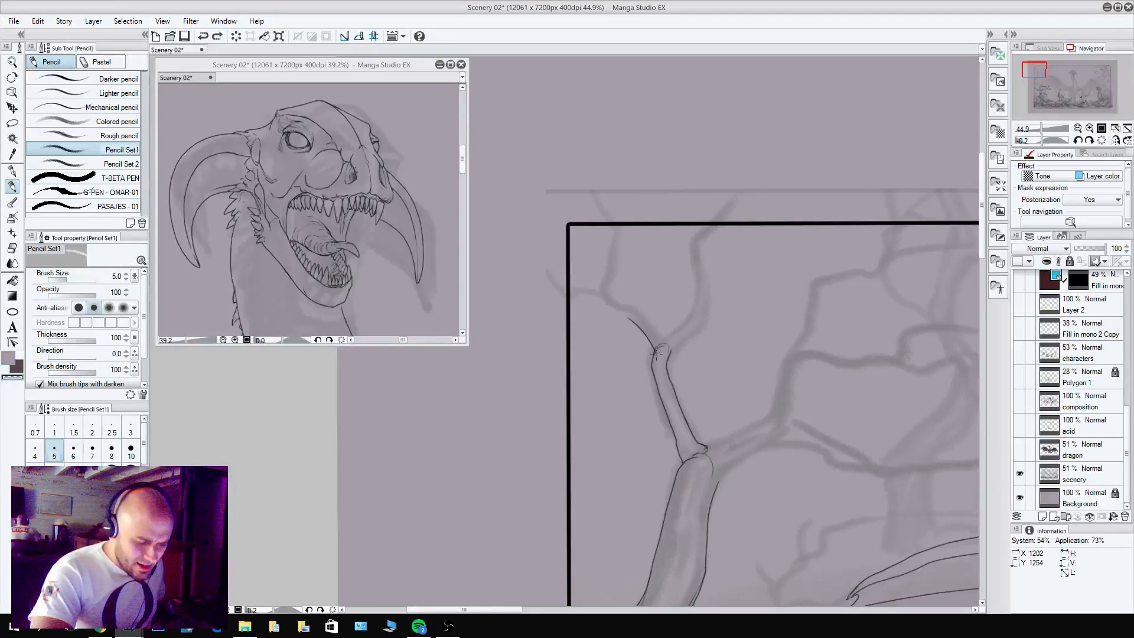
Extend the left branch into thin twigs that cross the side and top borders near the frame's corner.
{"action": "key", "text": "c"}
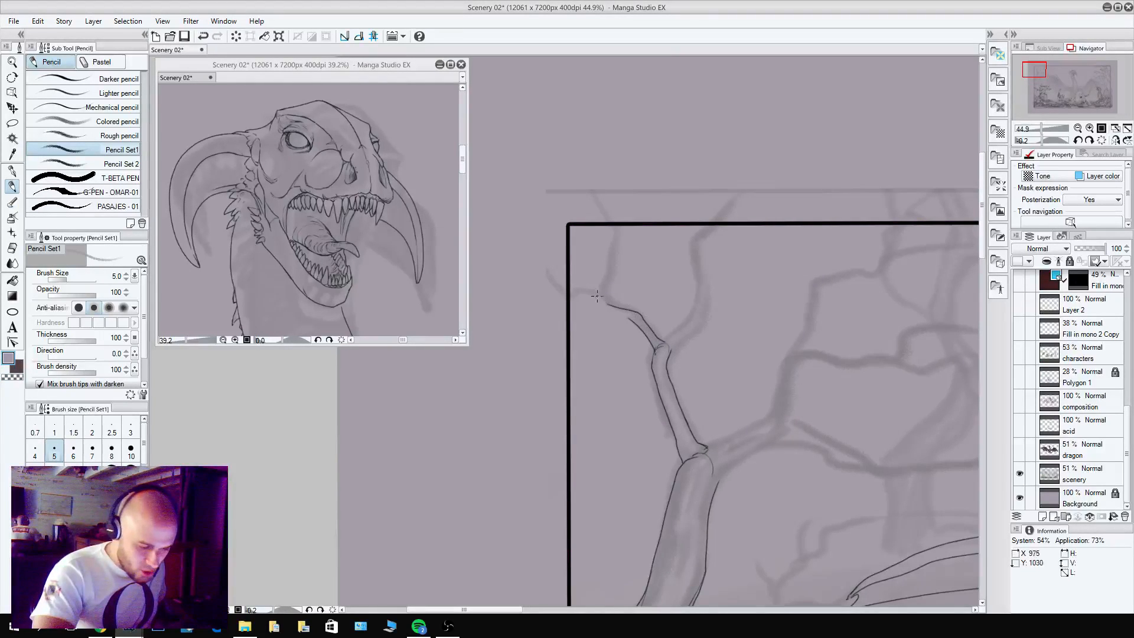
{"action": "mouse_move", "coordinate": [634, 320]}
{"action": "left_mouse_down"}
{"action": "mouse_move", "coordinate": [599, 301]}
{"action": "mouse_move", "coordinate": [613, 256]}
{"action": "mouse_move", "coordinate": [605, 217]}
{"action": "left_mouse_up"}
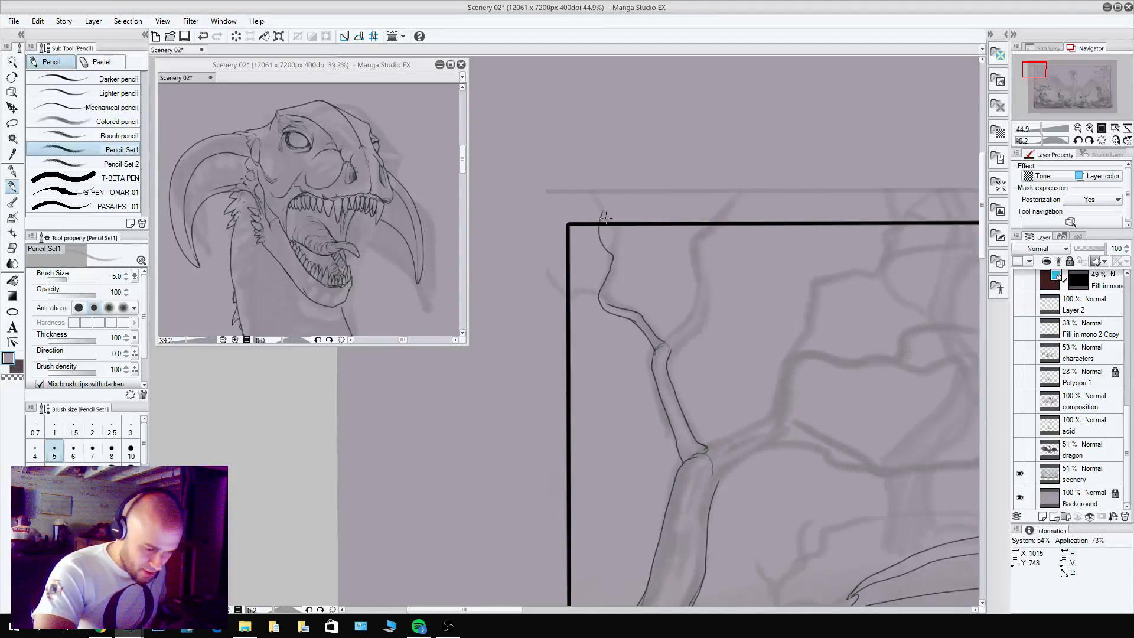
{"action": "key", "text": "ctrl+z"}
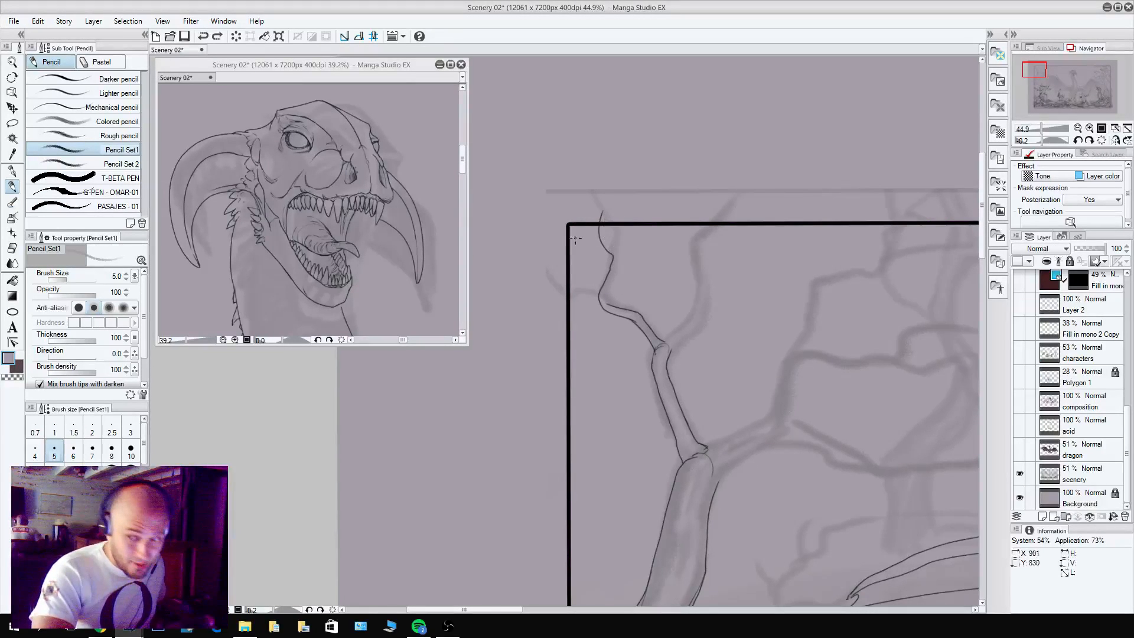
{"action": "scroll", "coordinate": [581, 258], "scroll_direction": "up", "scroll_amount": 5}
{"action": "mouse_move", "coordinate": [635, 176]}
{"action": "left_mouse_down"}
{"action": "mouse_move", "coordinate": [639, 215]}
{"action": "mouse_move", "coordinate": [671, 246]}
{"action": "mouse_move", "coordinate": [641, 357]}
{"action": "mouse_move", "coordinate": [660, 376]}
{"action": "mouse_move", "coordinate": [563, 335]}
{"action": "mouse_move", "coordinate": [627, 342]}
{"action": "left_mouse_up"}
{"action": "key", "text": "c"}
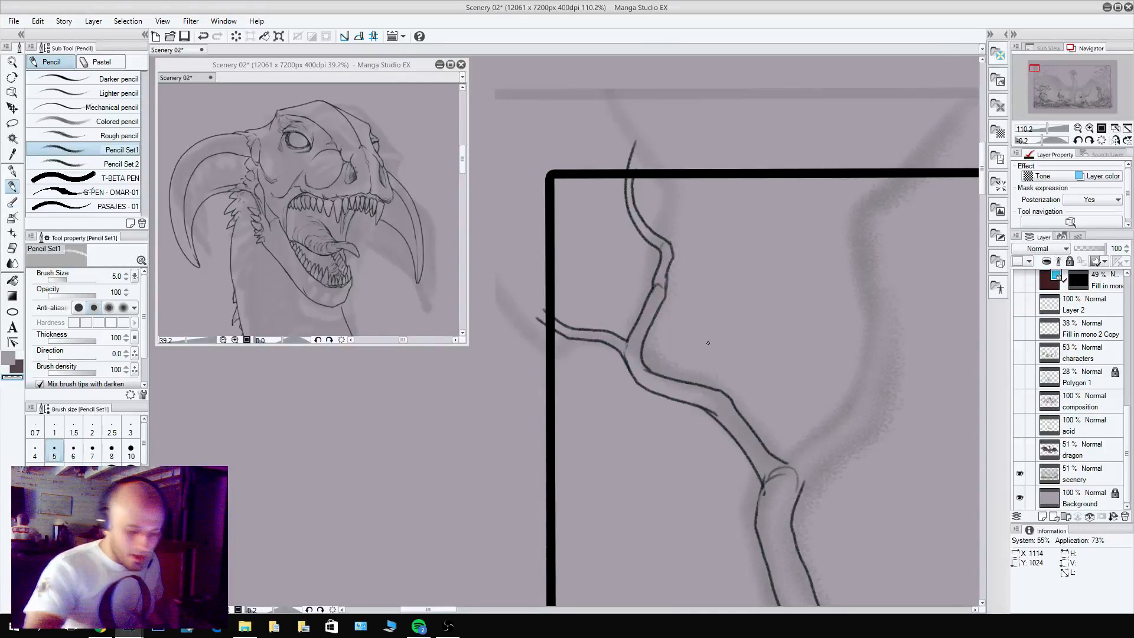
Add a second twig forking off the left branch's upper end and crossing the frame's top border.
{"action": "key", "text": "c"}
{"action": "mouse_move", "coordinate": [671, 256]}
{"action": "left_mouse_down"}
{"action": "mouse_move", "coordinate": [694, 173]}
{"action": "mouse_move", "coordinate": [674, 247]}
{"action": "left_mouse_up"}
{"action": "key", "text": "c"}
{"action": "key", "text": "c"}
Pencil a side twig growing right from the upper joint of the left branch, splitting into two fine tips.
{"action": "key", "text": "c"}
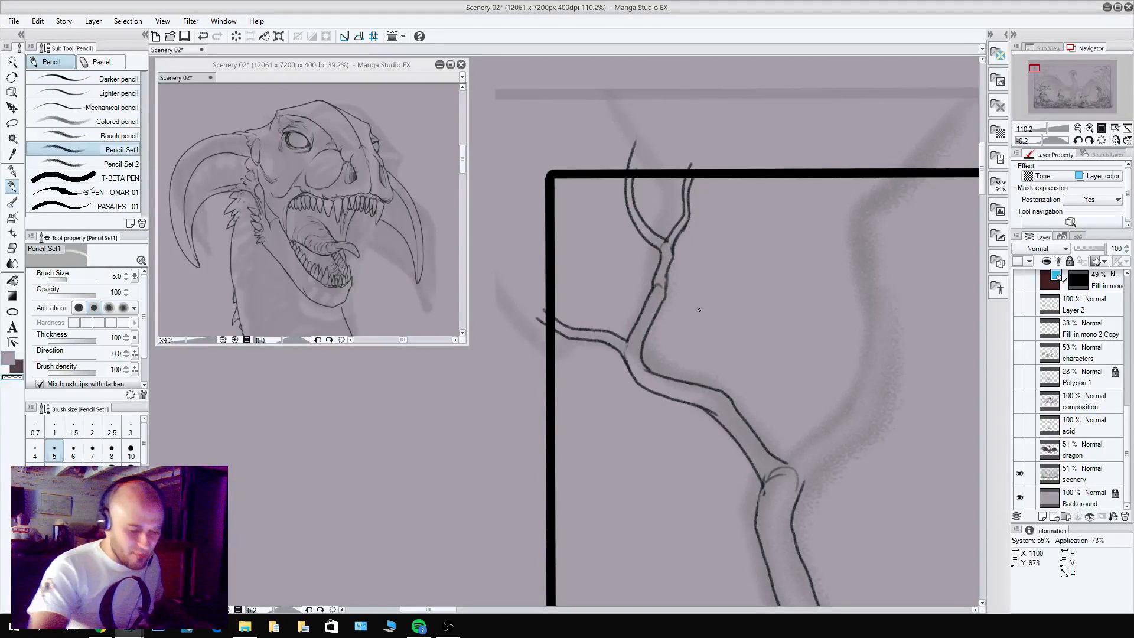
{"action": "key", "text": "c"}
{"action": "mouse_move", "coordinate": [660, 306]}
{"action": "left_mouse_down"}
{"action": "mouse_move", "coordinate": [705, 286]}
{"action": "mouse_move", "coordinate": [668, 295]}
{"action": "mouse_move", "coordinate": [728, 262]}
{"action": "mouse_move", "coordinate": [739, 231]}
{"action": "left_mouse_up"}
{"action": "key", "text": "c"}
{"action": "key", "text": "c"}
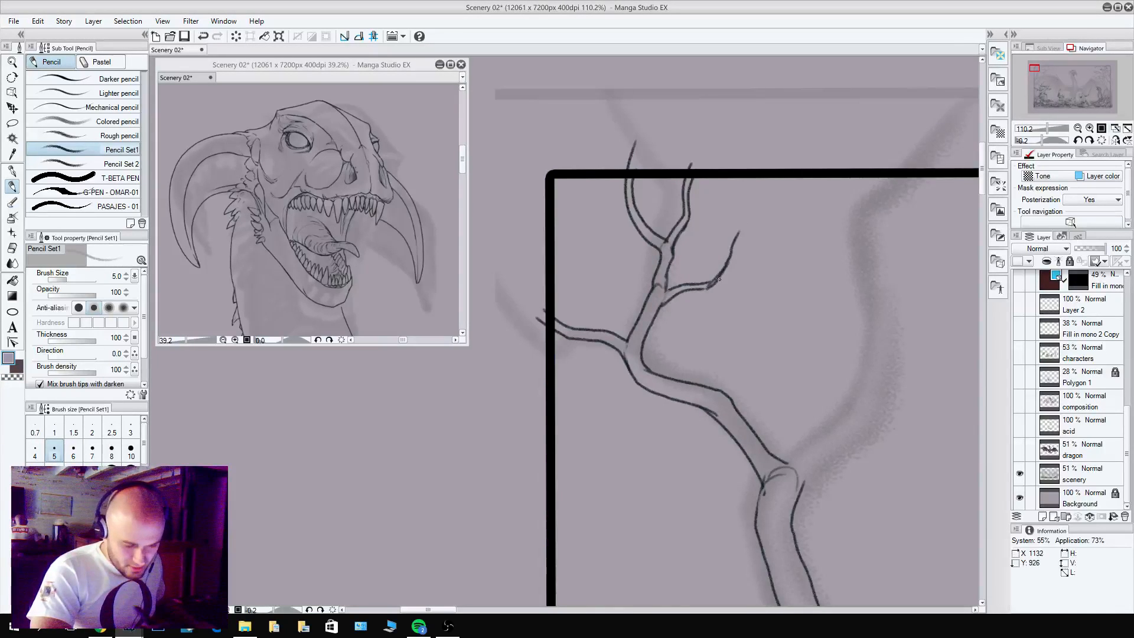
{"action": "left_click_drag", "start_coordinate": [711, 288], "coordinate": [750, 229]}
{"action": "left_click_drag", "start_coordinate": [747, 234], "coordinate": [778, 181]}
{"action": "key", "text": "c"}
{"action": "mouse_move", "coordinate": [734, 243]}
{"action": "left_mouse_down"}
{"action": "mouse_move", "coordinate": [722, 268]}
{"action": "mouse_move", "coordinate": [746, 188]}
{"action": "mouse_move", "coordinate": [759, 190]}
{"action": "left_mouse_up"}
{"action": "key", "text": "c"}
{"action": "key", "text": "c"}
{"action": "left_click_drag", "start_coordinate": [715, 282], "coordinate": [736, 247]}
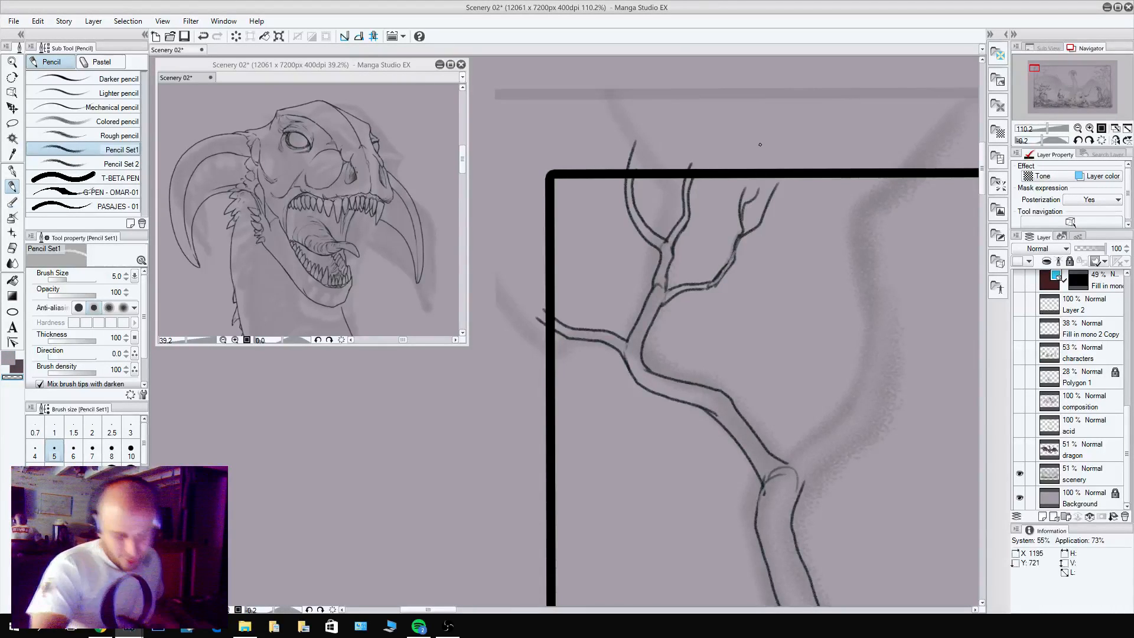
Outline the lower part of the right-hand offshoot, starting at the joint midway up the left branch.
{"action": "left_click_drag", "start_coordinate": [866, 531], "coordinate": [725, 459]}
{"action": "key", "text": "c"}
{"action": "left_click_drag", "start_coordinate": [641, 389], "coordinate": [701, 338]}
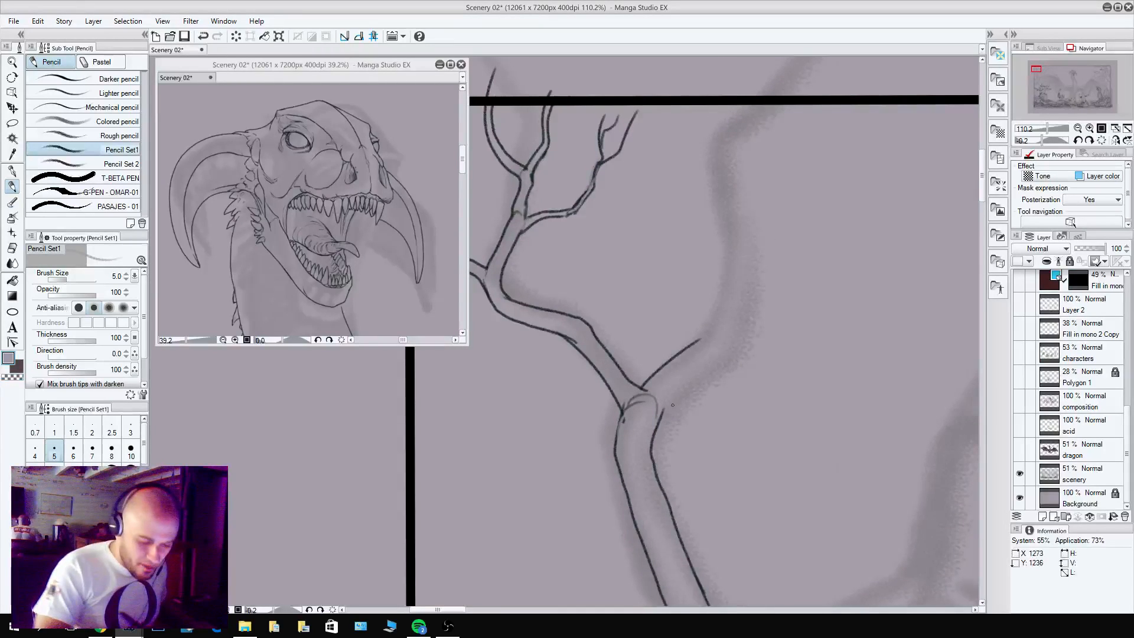
{"action": "mouse_move", "coordinate": [660, 420]}
{"action": "left_mouse_down"}
{"action": "mouse_move", "coordinate": [692, 373]}
{"action": "mouse_move", "coordinate": [735, 345]}
{"action": "left_mouse_up"}
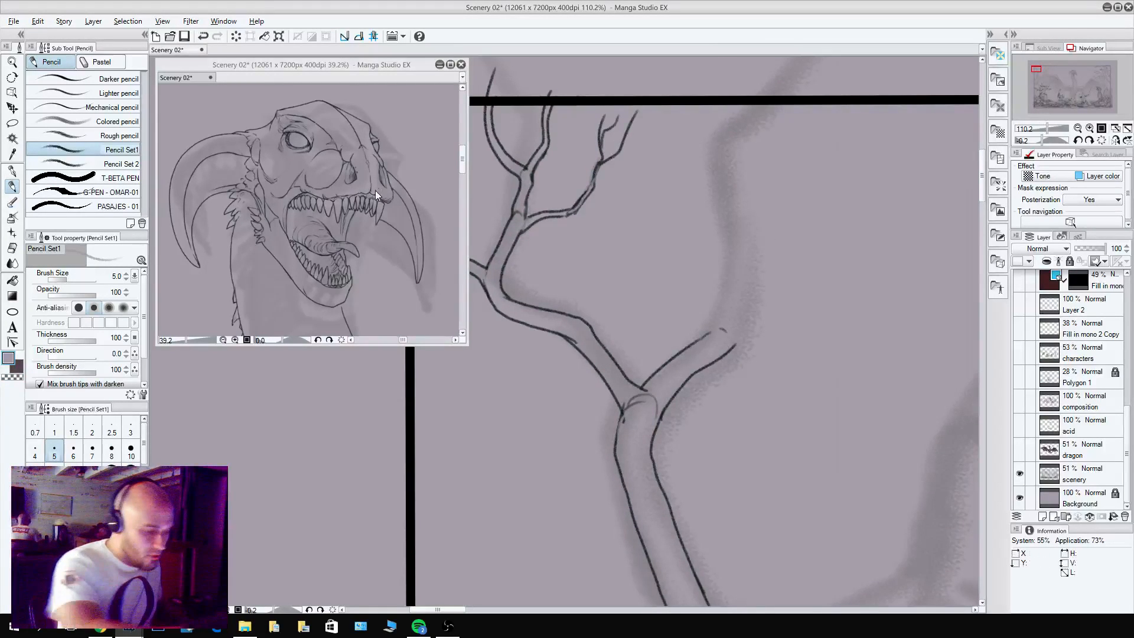
Continue both edges of the right-hand offshoot upward around its bend and mark a knot there.
{"action": "scroll", "coordinate": [342, 207], "scroll_direction": "down", "scroll_amount": 5}
{"action": "scroll", "coordinate": [342, 207], "scroll_direction": "up", "scroll_amount": 4}
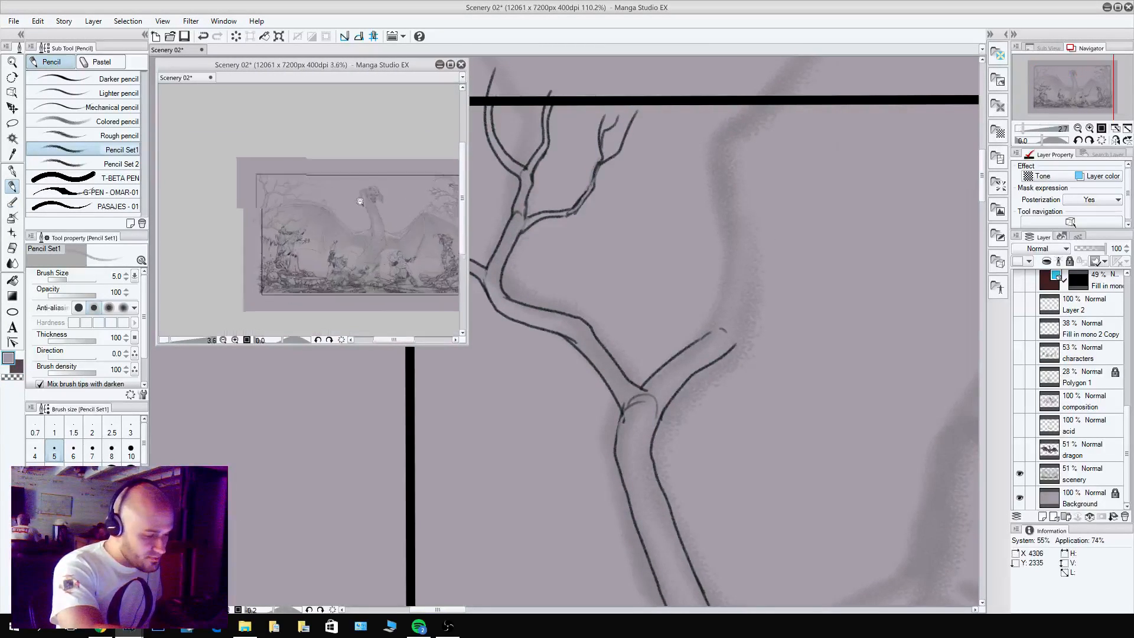
{"action": "left_click_drag", "start_coordinate": [341, 199], "coordinate": [327, 175]}
{"action": "mouse_move", "coordinate": [718, 329]}
{"action": "left_mouse_down"}
{"action": "mouse_move", "coordinate": [737, 347]}
{"action": "mouse_move", "coordinate": [716, 323]}
{"action": "mouse_move", "coordinate": [745, 334]}
{"action": "mouse_move", "coordinate": [742, 280]}
{"action": "mouse_move", "coordinate": [721, 262]}
{"action": "left_mouse_up"}
{"action": "key", "text": "c"}
{"action": "key", "text": "c"}
{"action": "mouse_move", "coordinate": [745, 329]}
{"action": "left_mouse_down"}
{"action": "mouse_move", "coordinate": [742, 261]}
{"action": "mouse_move", "coordinate": [746, 307]}
{"action": "left_mouse_up"}
Finish the right-hand offshoot's upper end by forking it into thin twigs that reach the frame's top border.
{"action": "key", "text": "c"}
{"action": "key", "text": "c"}
{"action": "mouse_move", "coordinate": [723, 270]}
{"action": "left_mouse_down"}
{"action": "mouse_move", "coordinate": [746, 260]}
{"action": "mouse_move", "coordinate": [743, 230]}
{"action": "mouse_move", "coordinate": [723, 203]}
{"action": "mouse_move", "coordinate": [741, 119]}
{"action": "left_mouse_up"}
{"action": "mouse_move", "coordinate": [738, 210]}
{"action": "left_mouse_down"}
{"action": "mouse_move", "coordinate": [753, 170]}
{"action": "mouse_move", "coordinate": [745, 160]}
{"action": "mouse_move", "coordinate": [755, 170]}
{"action": "mouse_move", "coordinate": [758, 85]}
{"action": "left_mouse_up"}
{"action": "left_click_drag", "start_coordinate": [723, 208], "coordinate": [698, 94]}
{"action": "mouse_move", "coordinate": [709, 165]}
{"action": "left_mouse_down"}
{"action": "mouse_move", "coordinate": [720, 97]}
{"action": "mouse_move", "coordinate": [712, 137]}
{"action": "left_mouse_up"}
{"action": "key", "text": "c"}
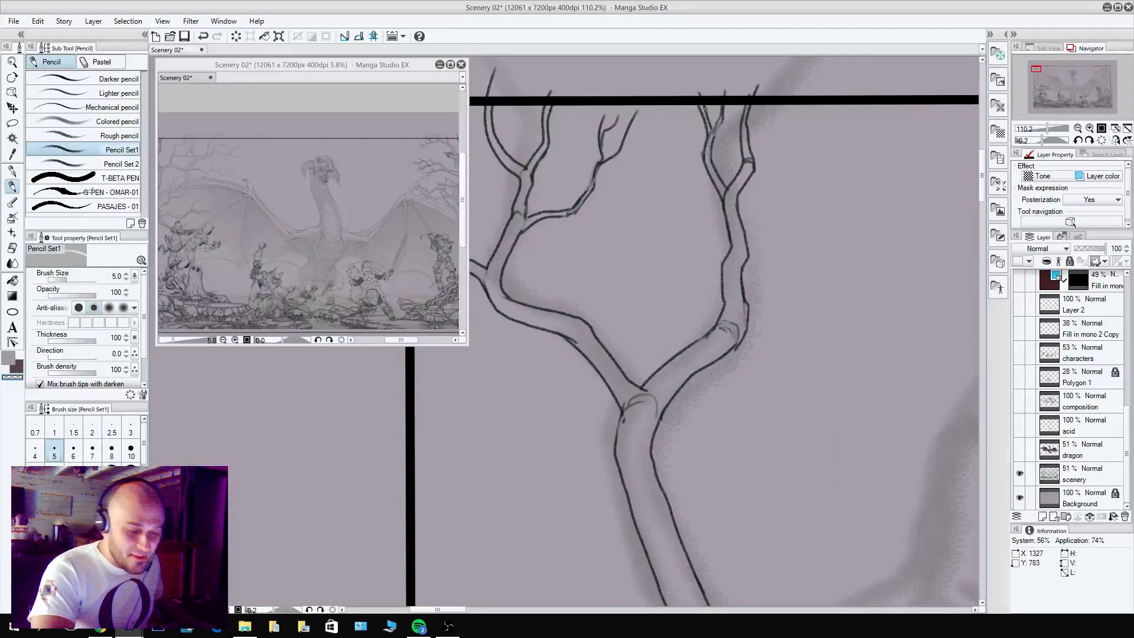
Pencil a thin side branch rising right from the middle of the right-hand offshoot, forking it into fine twigs near the frame's top border.
{"action": "key", "text": "c"}
{"action": "mouse_move", "coordinate": [743, 269]}
{"action": "left_mouse_down"}
{"action": "mouse_move", "coordinate": [810, 185]}
{"action": "mouse_move", "coordinate": [831, 119]}
{"action": "left_mouse_up"}
{"action": "mouse_move", "coordinate": [807, 189]}
{"action": "left_mouse_down"}
{"action": "mouse_move", "coordinate": [795, 164]}
{"action": "mouse_move", "coordinate": [798, 123]}
{"action": "mouse_move", "coordinate": [808, 144]}
{"action": "mouse_move", "coordinate": [809, 131]}
{"action": "mouse_move", "coordinate": [823, 134]}
{"action": "mouse_move", "coordinate": [819, 144]}
{"action": "mouse_move", "coordinate": [838, 110]}
{"action": "mouse_move", "coordinate": [818, 151]}
{"action": "left_mouse_up"}
{"action": "key", "text": "c"}
{"action": "key", "text": "c"}
{"action": "key", "text": "c"}
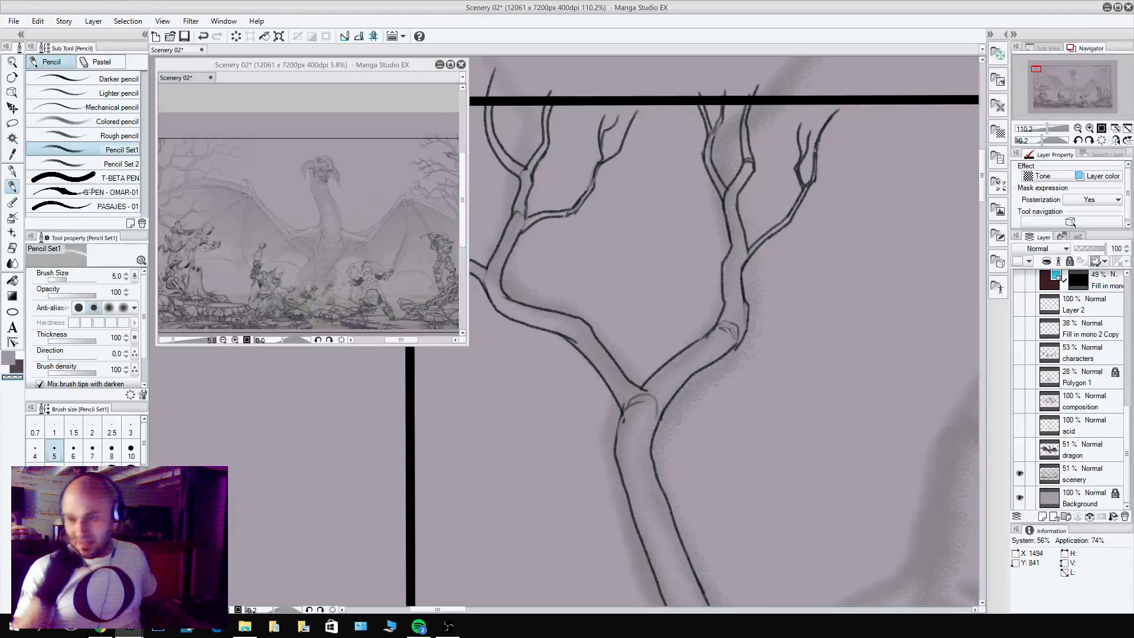
Pencil a lower side branch growing right from the offshoot's knot and split it into an upper and a lower twig.
{"action": "left_click_drag", "start_coordinate": [882, 431], "coordinate": [779, 484]}
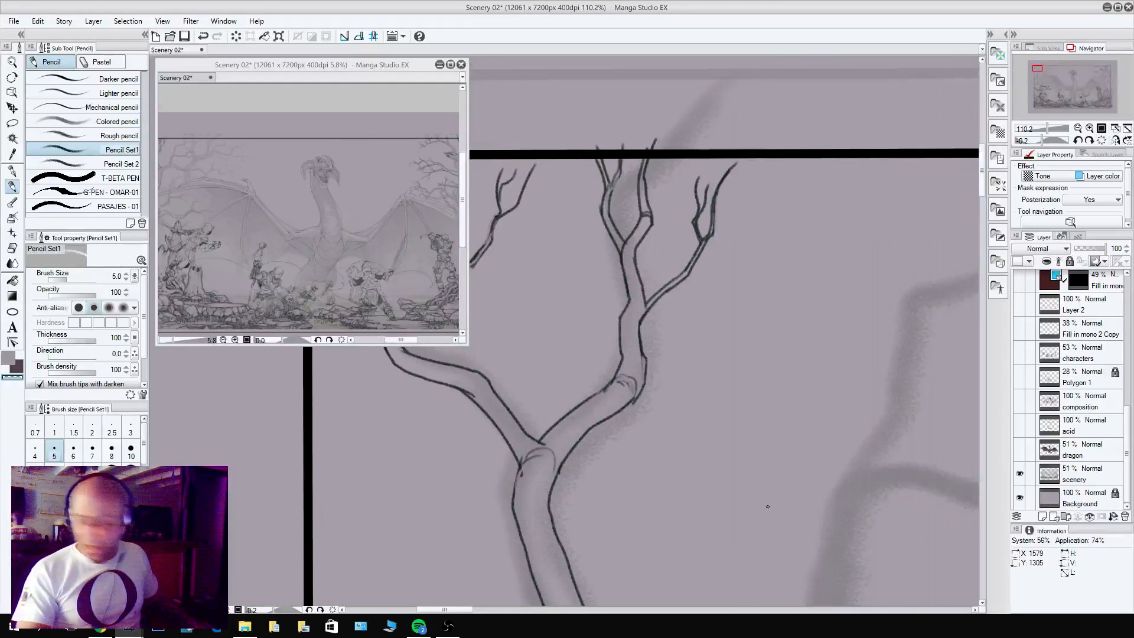
{"action": "key", "text": "c"}
{"action": "mouse_move", "coordinate": [643, 370]}
{"action": "left_mouse_down"}
{"action": "mouse_move", "coordinate": [643, 353]}
{"action": "mouse_move", "coordinate": [644, 371]}
{"action": "mouse_move", "coordinate": [658, 350]}
{"action": "left_mouse_up"}
{"action": "key", "text": "c"}
{"action": "key", "text": "c"}
{"action": "key", "text": "c"}
{"action": "key", "text": "c"}
{"action": "mouse_move", "coordinate": [646, 373]}
{"action": "left_mouse_down"}
{"action": "mouse_move", "coordinate": [679, 349]}
{"action": "mouse_move", "coordinate": [703, 358]}
{"action": "mouse_move", "coordinate": [673, 350]}
{"action": "mouse_move", "coordinate": [707, 349]}
{"action": "mouse_move", "coordinate": [700, 359]}
{"action": "mouse_move", "coordinate": [736, 327]}
{"action": "mouse_move", "coordinate": [795, 318]}
{"action": "mouse_move", "coordinate": [734, 319]}
{"action": "mouse_move", "coordinate": [769, 266]}
{"action": "left_mouse_up"}
{"action": "key", "text": "c"}
{"action": "key", "text": "c"}
Thicken the lower side branch's upper twig and add fine forked tips to both twigs.
{"action": "key", "text": "c"}
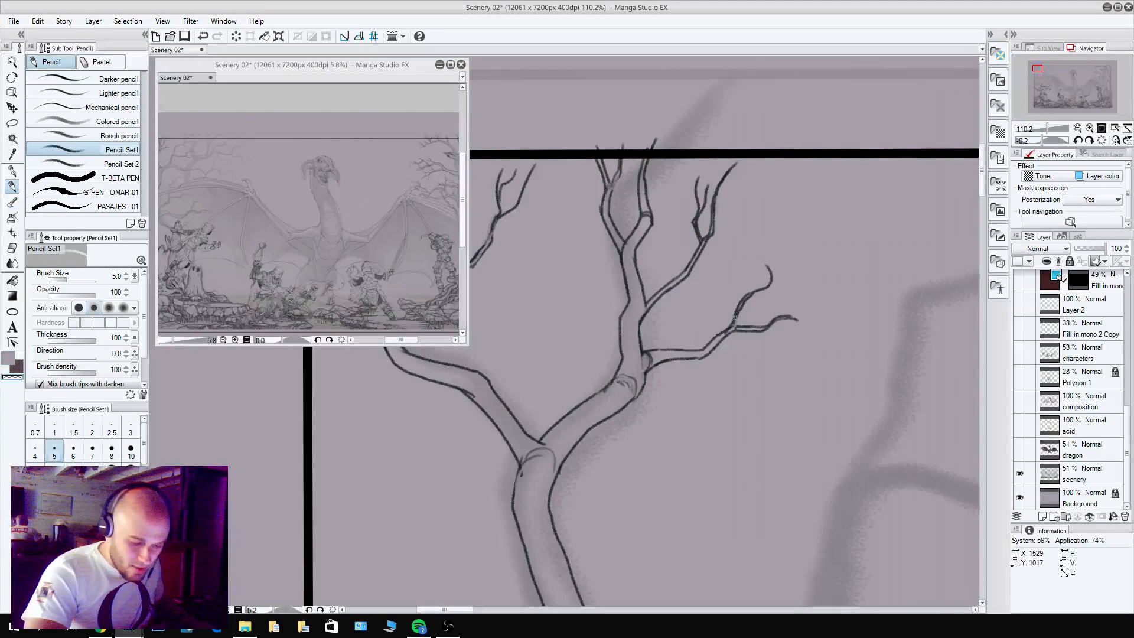
{"action": "left_click_drag", "start_coordinate": [734, 318], "coordinate": [768, 286]}
{"action": "key", "text": "c"}
{"action": "mouse_move", "coordinate": [738, 328]}
{"action": "left_mouse_down"}
{"action": "mouse_move", "coordinate": [751, 294]}
{"action": "mouse_move", "coordinate": [818, 280]}
{"action": "mouse_move", "coordinate": [822, 265]}
{"action": "left_mouse_up"}
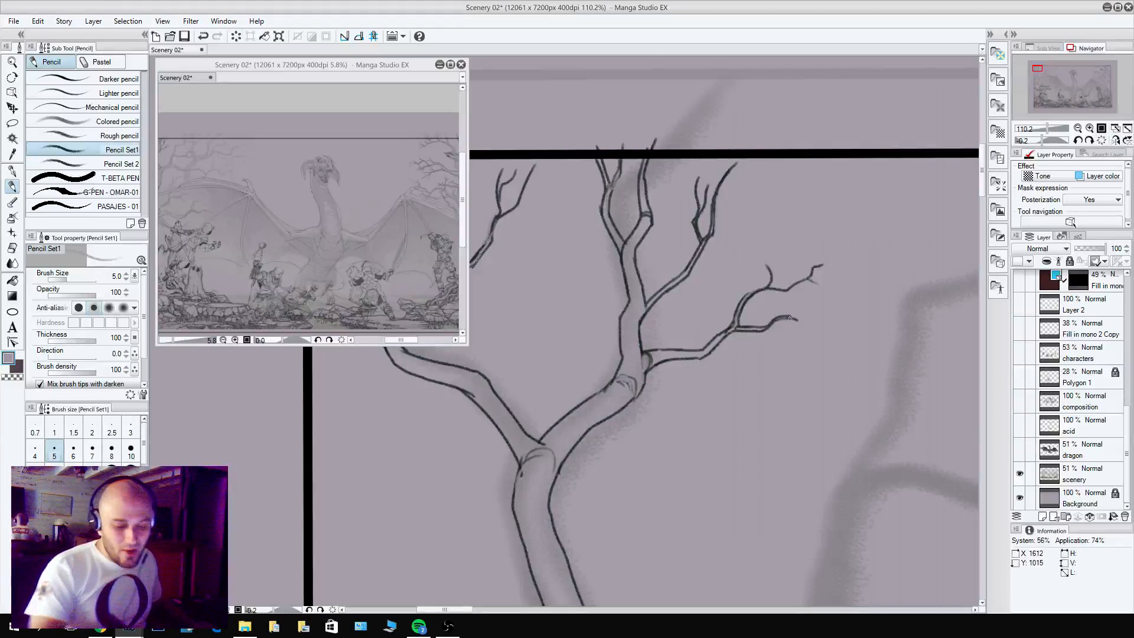
{"action": "left_click_drag", "start_coordinate": [790, 317], "coordinate": [813, 297]}
Pencil curved contour lines around the fork at the trunk's top, joining them to the trunk's right edge.
{"action": "scroll", "coordinate": [823, 425], "scroll_direction": "down", "scroll_amount": 6}
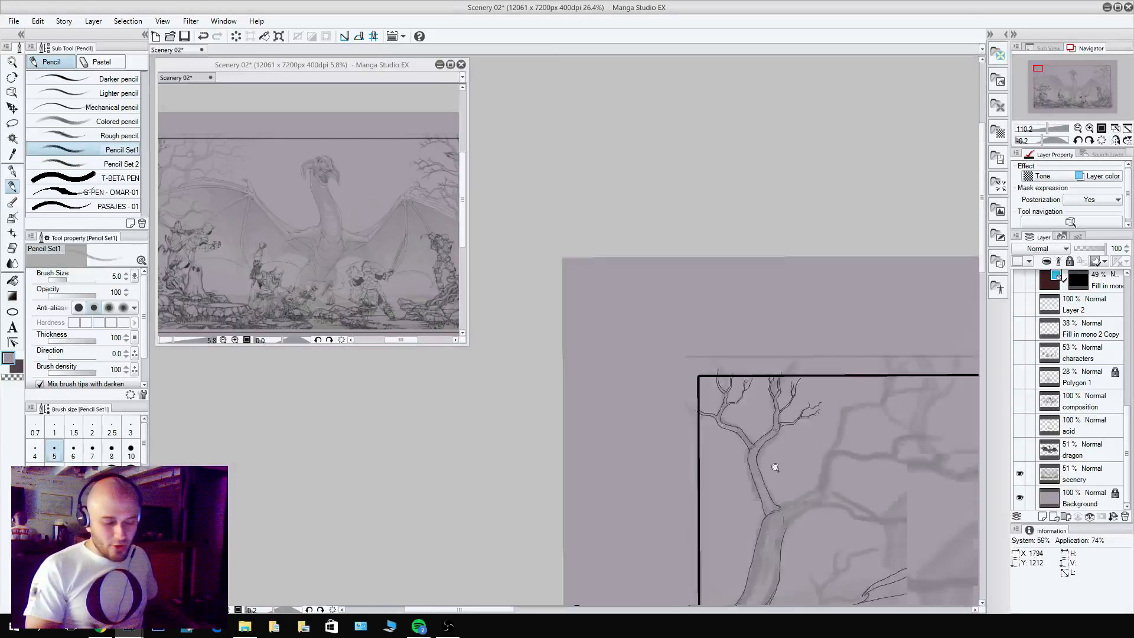
{"action": "scroll", "coordinate": [773, 351], "scroll_direction": "up", "scroll_amount": 6}
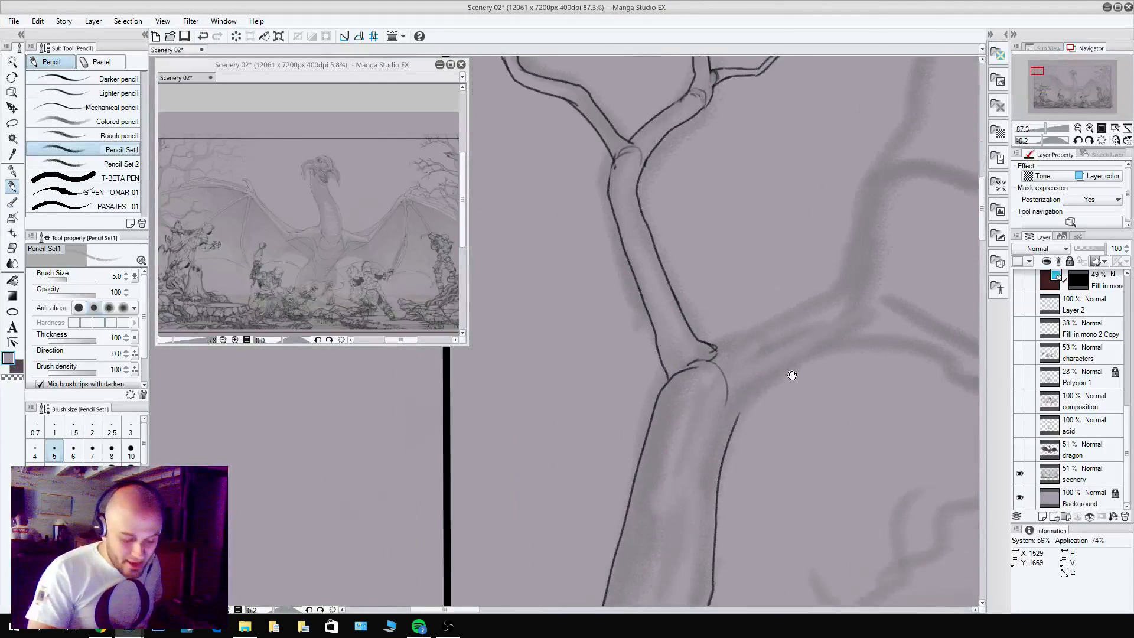
{"action": "key", "text": "c"}
{"action": "key", "text": "c"}
{"action": "left_click_drag", "start_coordinate": [738, 424], "coordinate": [700, 362]}
{"action": "key", "text": "c"}
{"action": "key", "text": "c"}
{"action": "left_click_drag", "start_coordinate": [738, 415], "coordinate": [724, 348]}
Outline both edges of the thick limb growing right from the trunk's top and round off its end.
{"action": "mouse_move", "coordinate": [720, 342]}
{"action": "left_mouse_down"}
{"action": "mouse_move", "coordinate": [737, 348]}
{"action": "mouse_move", "coordinate": [746, 404]}
{"action": "mouse_move", "coordinate": [860, 347]}
{"action": "mouse_move", "coordinate": [880, 324]}
{"action": "left_mouse_up"}
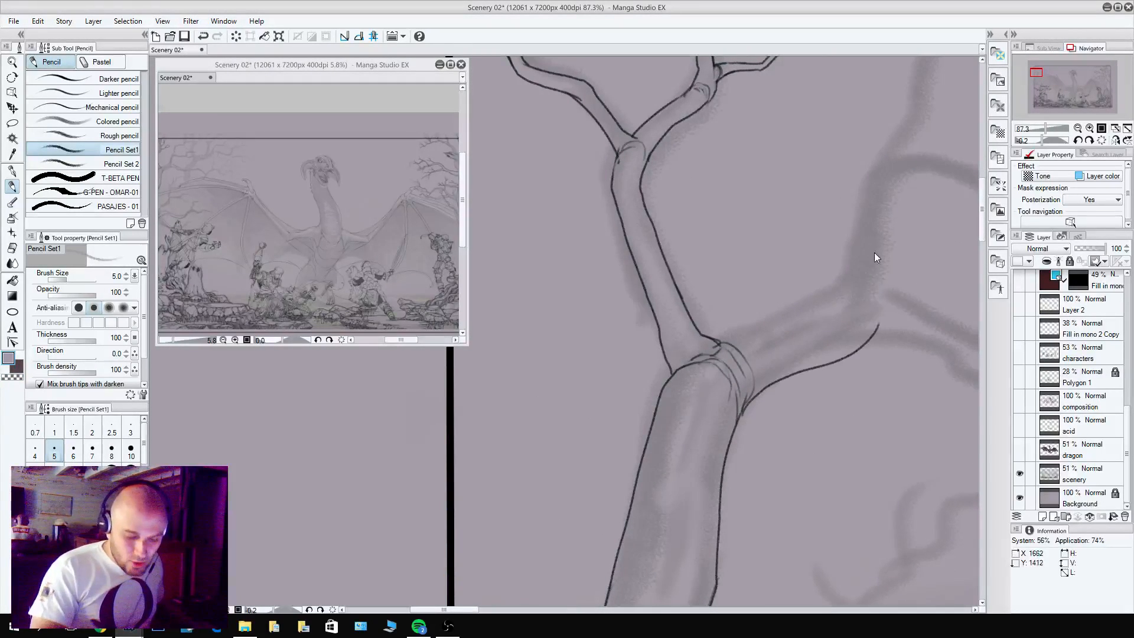
{"action": "key", "text": "ctrl+z"}
{"action": "mouse_move", "coordinate": [741, 412]}
{"action": "left_mouse_down"}
{"action": "mouse_move", "coordinate": [776, 375]}
{"action": "mouse_move", "coordinate": [882, 324]}
{"action": "left_mouse_up"}
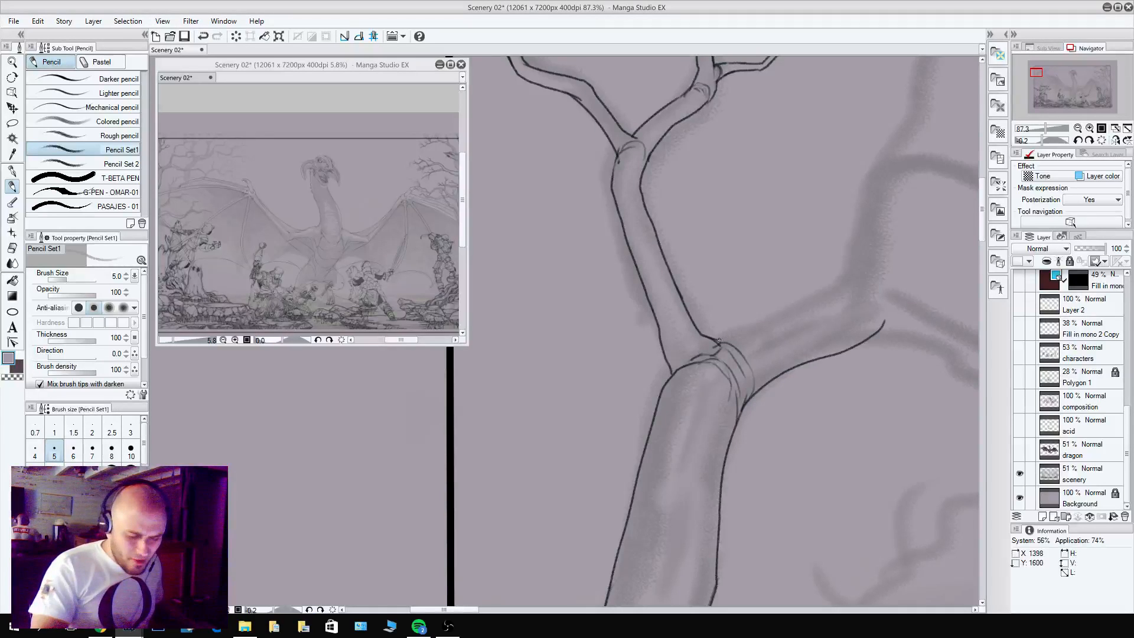
{"action": "mouse_move", "coordinate": [718, 340]}
{"action": "left_mouse_down"}
{"action": "mouse_move", "coordinate": [860, 285]}
{"action": "mouse_move", "coordinate": [884, 306]}
{"action": "left_mouse_up"}
{"action": "left_click_drag", "start_coordinate": [893, 371], "coordinate": [756, 487]}
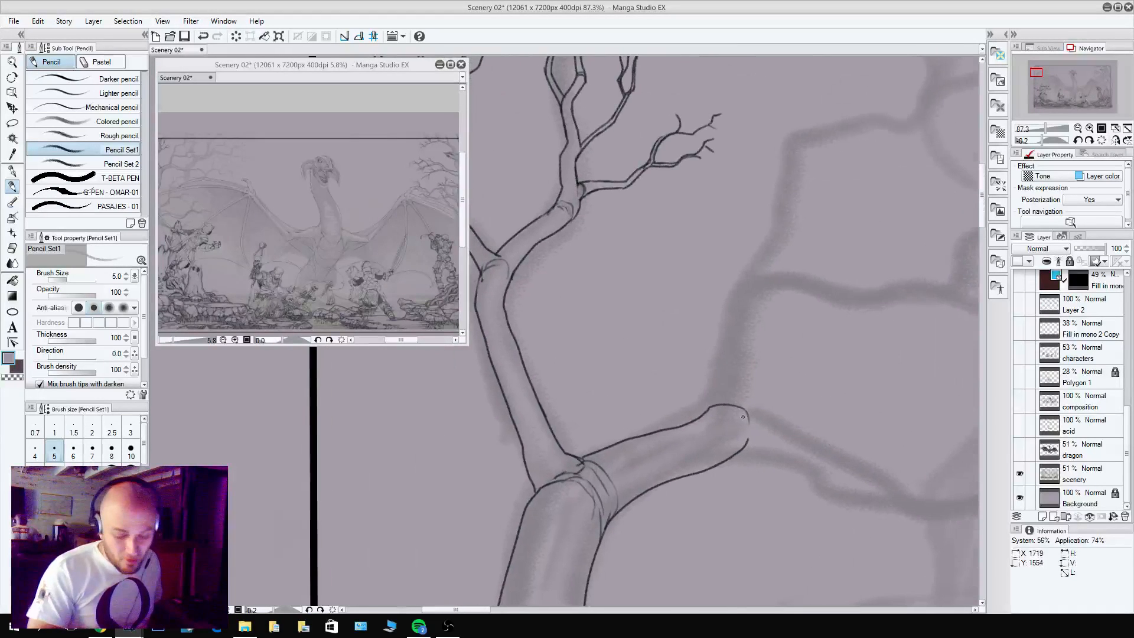
{"action": "left_click_drag", "start_coordinate": [708, 408], "coordinate": [741, 413]}
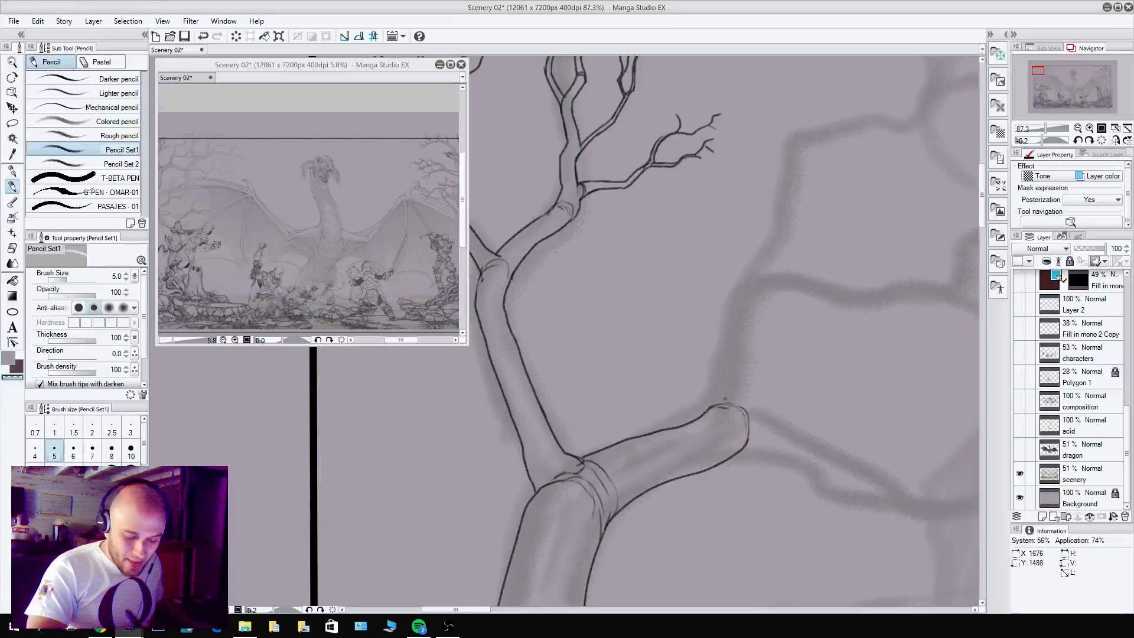
Outline the limb's next section turning upward from its rounded end and mark ring lines across it.
{"action": "key", "text": "c"}
{"action": "mouse_move", "coordinate": [710, 409]}
{"action": "left_mouse_down"}
{"action": "mouse_move", "coordinate": [714, 333]}
{"action": "mouse_move", "coordinate": [739, 281]}
{"action": "mouse_move", "coordinate": [714, 405]}
{"action": "mouse_move", "coordinate": [751, 393]}
{"action": "mouse_move", "coordinate": [750, 339]}
{"action": "mouse_move", "coordinate": [769, 290]}
{"action": "mouse_move", "coordinate": [739, 284]}
{"action": "mouse_move", "coordinate": [759, 275]}
{"action": "mouse_move", "coordinate": [742, 281]}
{"action": "left_mouse_up"}
{"action": "key", "text": "c"}
{"action": "key", "text": "c"}
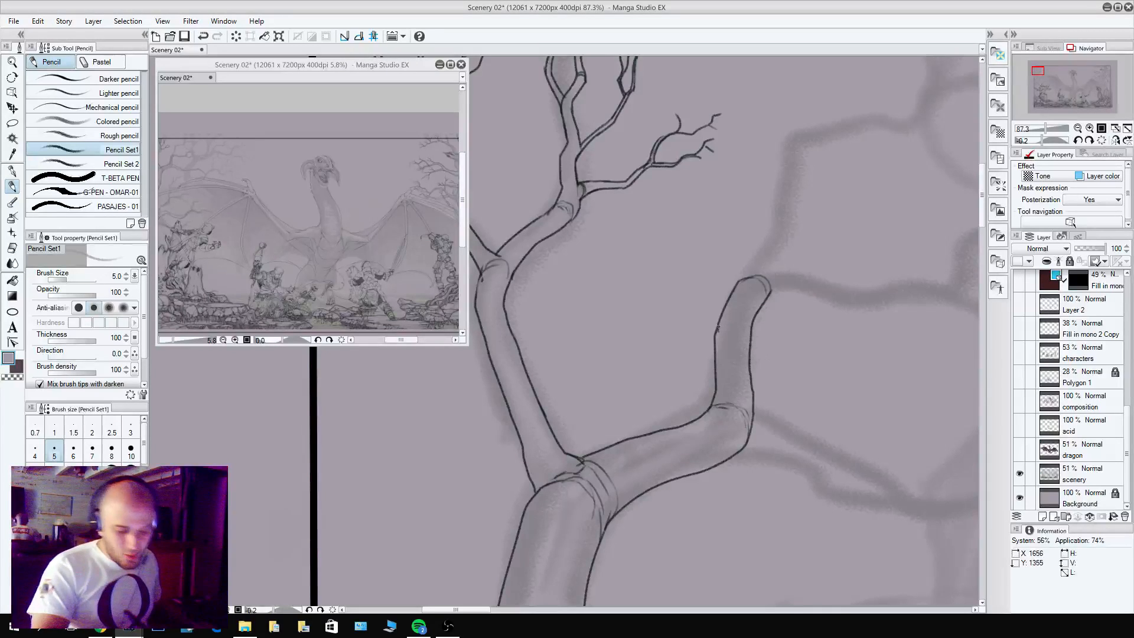
{"action": "left_click_drag", "start_coordinate": [717, 329], "coordinate": [752, 320]}
{"action": "left_click_drag", "start_coordinate": [719, 327], "coordinate": [751, 314]}
{"action": "key", "text": "c"}
Extend the limb upward with two narrower sections separated by ring marks and cap the upper end.
{"action": "left_click_drag", "start_coordinate": [830, 404], "coordinate": [791, 501]}
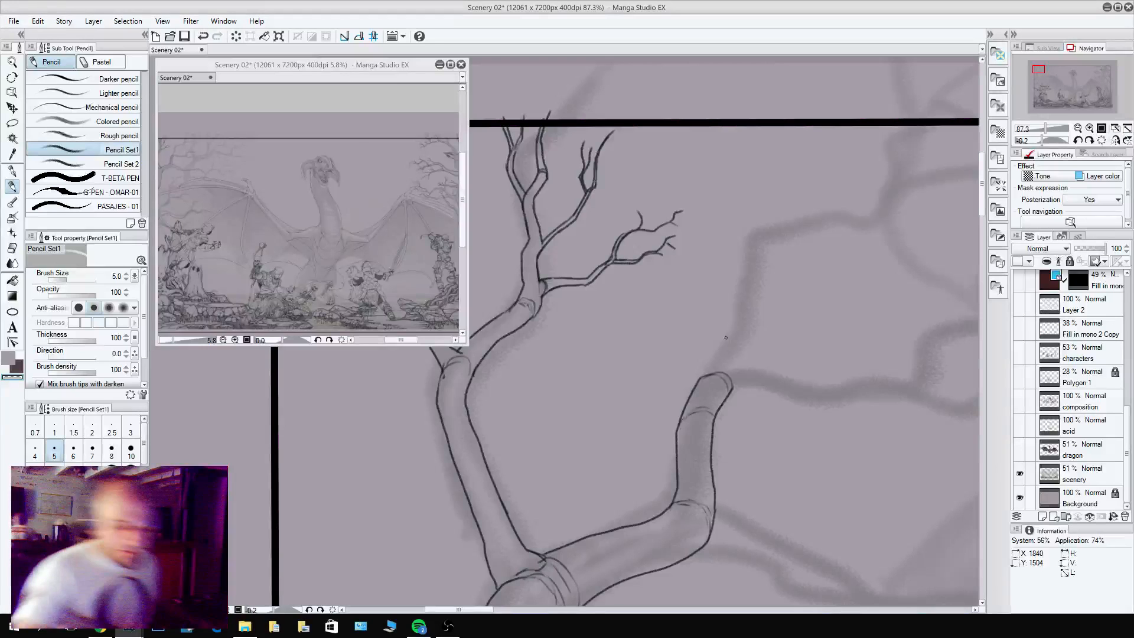
{"action": "left_click_drag", "start_coordinate": [704, 377], "coordinate": [713, 373]}
{"action": "key", "text": "c"}
{"action": "mouse_move", "coordinate": [701, 378]}
{"action": "left_mouse_down"}
{"action": "mouse_move", "coordinate": [739, 369]}
{"action": "mouse_move", "coordinate": [721, 343]}
{"action": "mouse_move", "coordinate": [729, 310]}
{"action": "left_mouse_up"}
{"action": "mouse_move", "coordinate": [736, 384]}
{"action": "left_mouse_down"}
{"action": "mouse_move", "coordinate": [753, 311]}
{"action": "mouse_move", "coordinate": [747, 324]}
{"action": "mouse_move", "coordinate": [729, 308]}
{"action": "mouse_move", "coordinate": [751, 236]}
{"action": "mouse_move", "coordinate": [765, 237]}
{"action": "mouse_move", "coordinate": [750, 328]}
{"action": "left_mouse_up"}
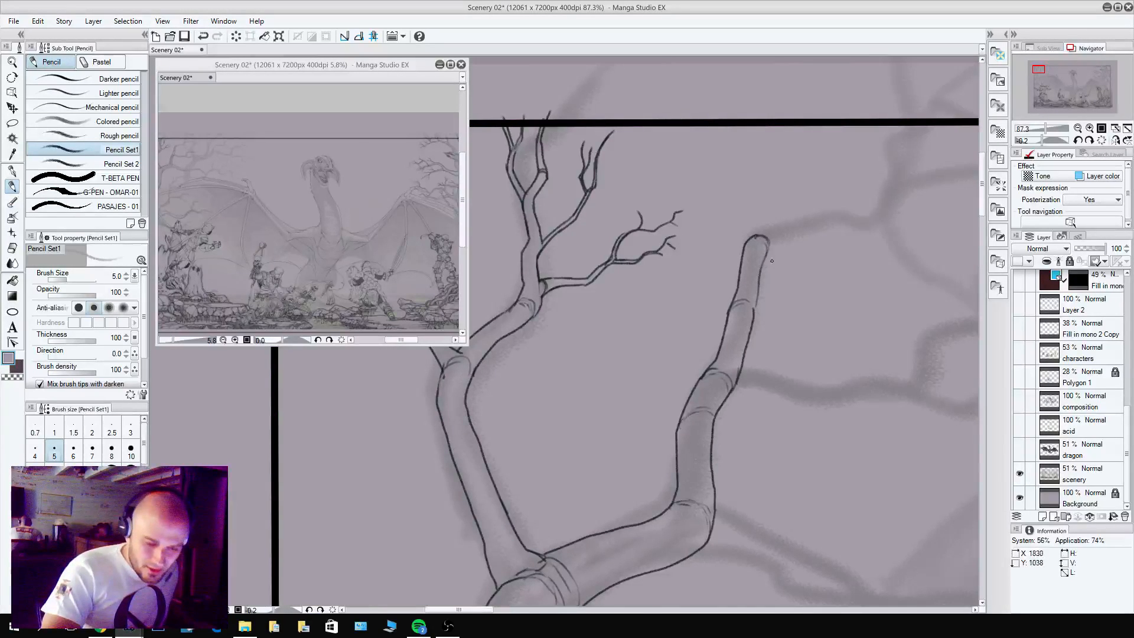
Bend the limb's upper end right and pencil the wavy lower edge of its tip up to the frame's top border.
{"action": "mouse_move", "coordinate": [758, 239]}
{"action": "left_mouse_down"}
{"action": "mouse_move", "coordinate": [614, 338]}
{"action": "mouse_move", "coordinate": [750, 307]}
{"action": "mouse_move", "coordinate": [859, 247]}
{"action": "mouse_move", "coordinate": [899, 209]}
{"action": "left_mouse_up"}
{"action": "key", "text": "x"}
{"action": "mouse_move", "coordinate": [607, 337]}
{"action": "left_mouse_down"}
{"action": "mouse_move", "coordinate": [641, 316]}
{"action": "mouse_move", "coordinate": [696, 312]}
{"action": "mouse_move", "coordinate": [707, 325]}
{"action": "mouse_move", "coordinate": [723, 312]}
{"action": "mouse_move", "coordinate": [708, 312]}
{"action": "mouse_move", "coordinate": [737, 304]}
{"action": "left_mouse_up"}
{"action": "key", "text": "ctrl+z"}
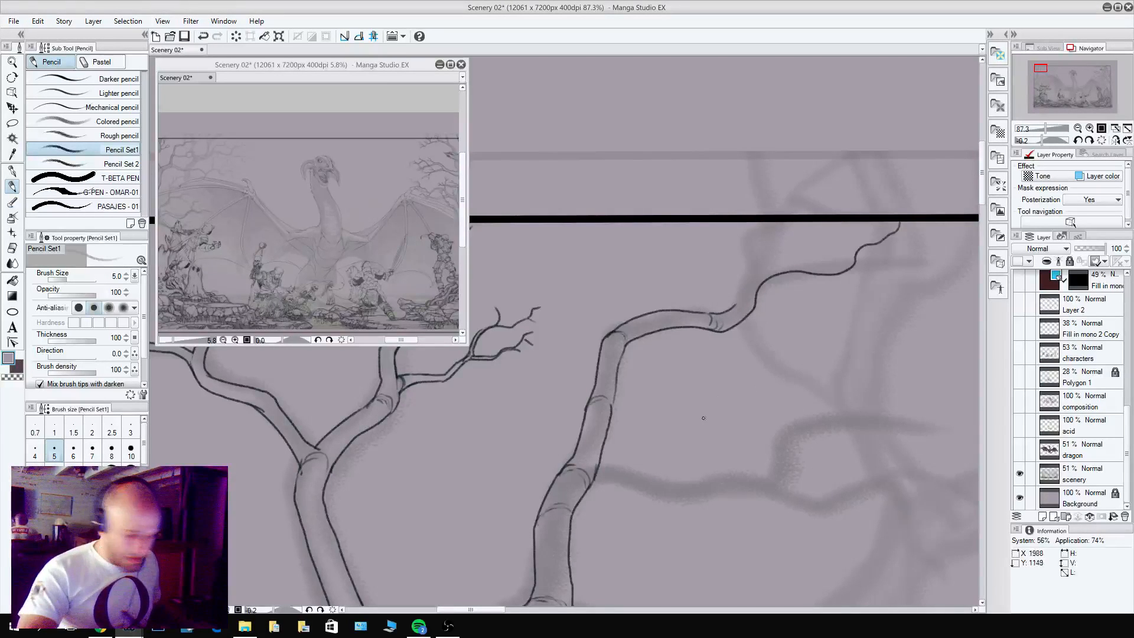
Handwrite a bulleted note beside the tree listing "epicnamebro", "vaatividya" and "silver mont".
{"action": "left_click_drag", "start_coordinate": [717, 422], "coordinate": [744, 433]}
{"action": "mouse_move", "coordinate": [760, 419]}
{"action": "left_mouse_down"}
{"action": "mouse_move", "coordinate": [756, 432]}
{"action": "mouse_move", "coordinate": [798, 432]}
{"action": "mouse_move", "coordinate": [811, 420]}
{"action": "mouse_move", "coordinate": [833, 430]}
{"action": "mouse_move", "coordinate": [869, 416]}
{"action": "left_mouse_up"}
{"action": "mouse_move", "coordinate": [720, 456]}
{"action": "left_mouse_down"}
{"action": "mouse_move", "coordinate": [750, 476]}
{"action": "mouse_move", "coordinate": [773, 472]}
{"action": "left_mouse_up"}
{"action": "mouse_move", "coordinate": [764, 458]}
{"action": "left_mouse_down"}
{"action": "mouse_move", "coordinate": [798, 473]}
{"action": "mouse_move", "coordinate": [804, 454]}
{"action": "left_mouse_up"}
{"action": "mouse_move", "coordinate": [809, 460]}
{"action": "left_mouse_down"}
{"action": "mouse_move", "coordinate": [809, 474]}
{"action": "mouse_move", "coordinate": [829, 471]}
{"action": "left_mouse_up"}
{"action": "mouse_move", "coordinate": [833, 458]}
{"action": "left_mouse_down"}
{"action": "mouse_move", "coordinate": [832, 492]}
{"action": "mouse_move", "coordinate": [850, 471]}
{"action": "left_mouse_up"}
{"action": "left_click_drag", "start_coordinate": [859, 459], "coordinate": [861, 473]}
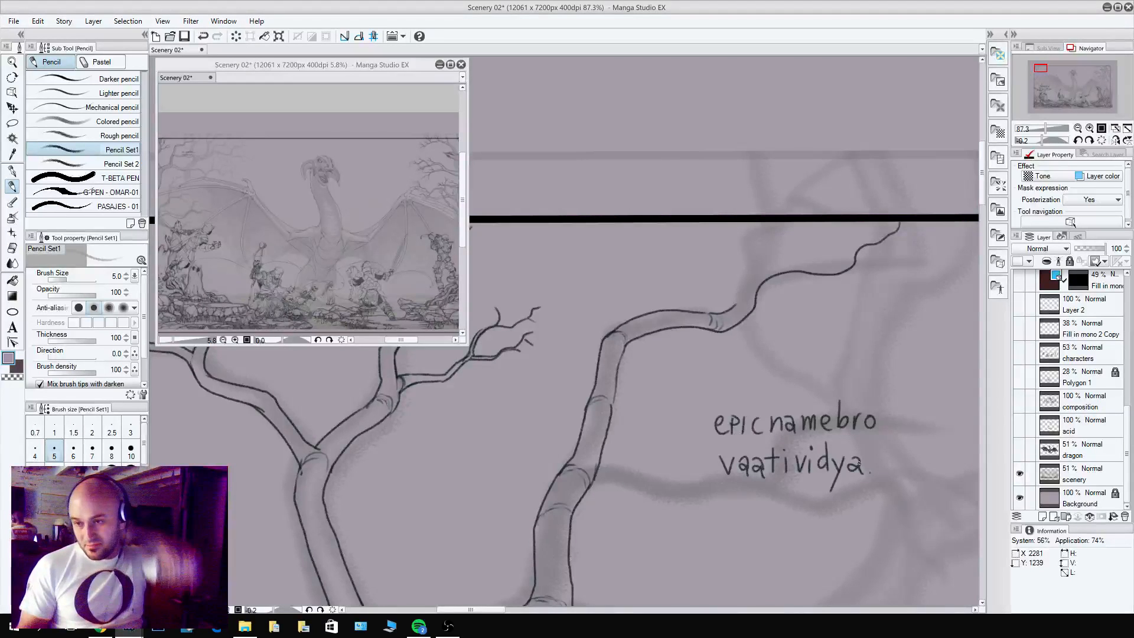
{"action": "mouse_move", "coordinate": [733, 513]}
{"action": "left_mouse_down"}
{"action": "mouse_move", "coordinate": [723, 525]}
{"action": "mouse_move", "coordinate": [771, 515]}
{"action": "mouse_move", "coordinate": [848, 524]}
{"action": "left_mouse_up"}
{"action": "mouse_move", "coordinate": [850, 500]}
{"action": "left_mouse_down"}
{"action": "mouse_move", "coordinate": [851, 526]}
{"action": "mouse_move", "coordinate": [861, 510]}
{"action": "left_mouse_up"}
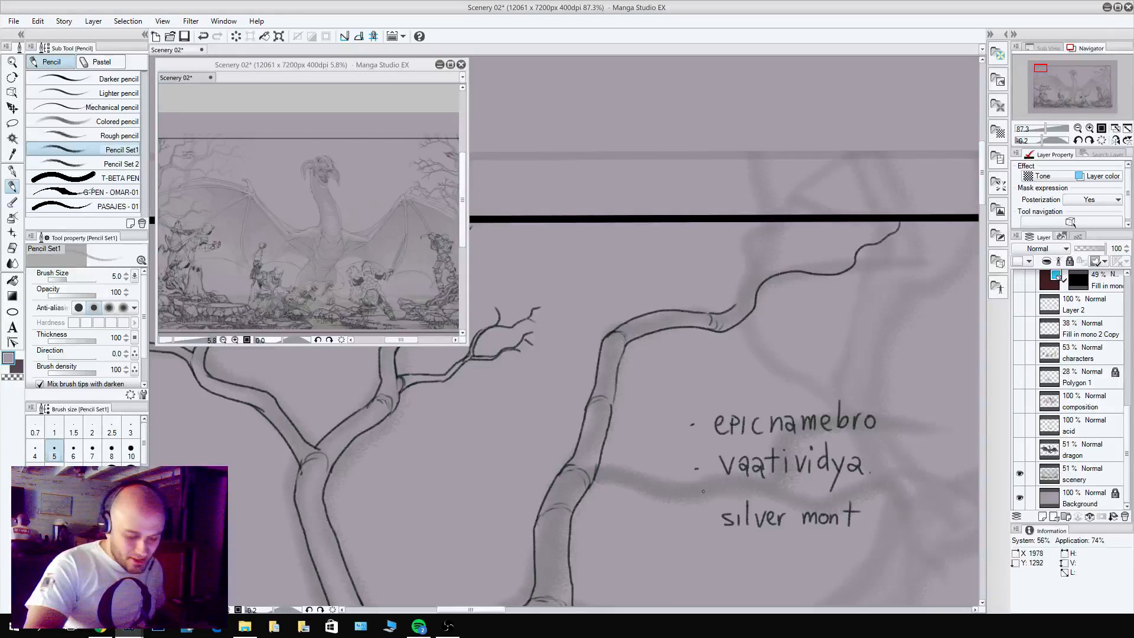
{"action": "left_click", "coordinate": [697, 563]}
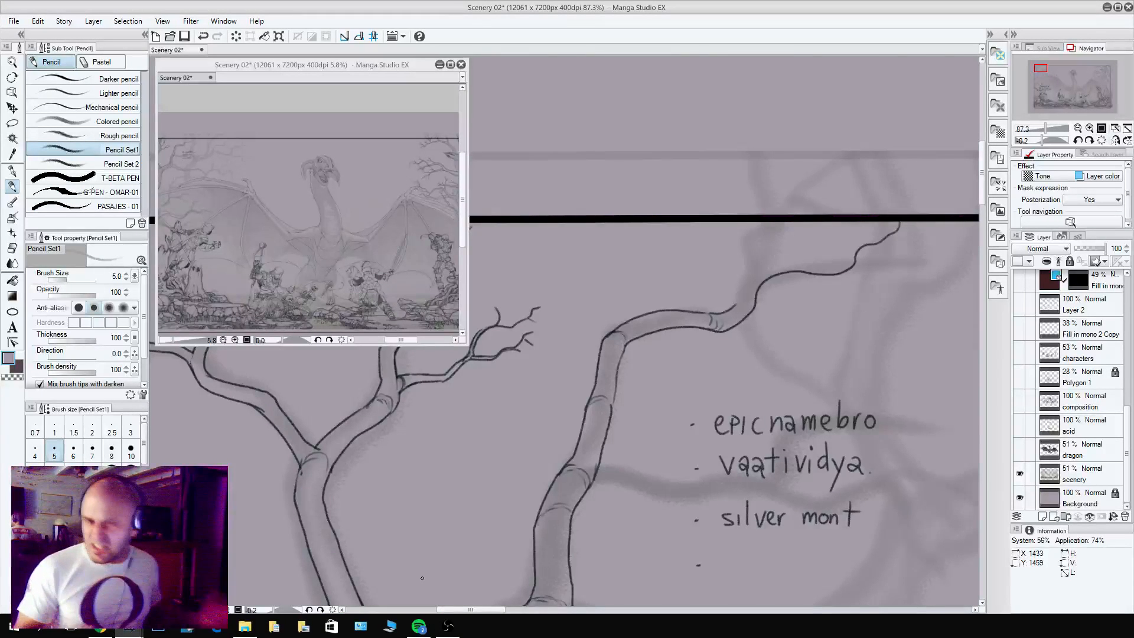
Pencil the upper edge of the limb's wavy end up to the frame's top border, tapering it into a thin tip.
{"action": "scroll", "coordinate": [791, 456], "scroll_direction": "down", "scroll_amount": 2}
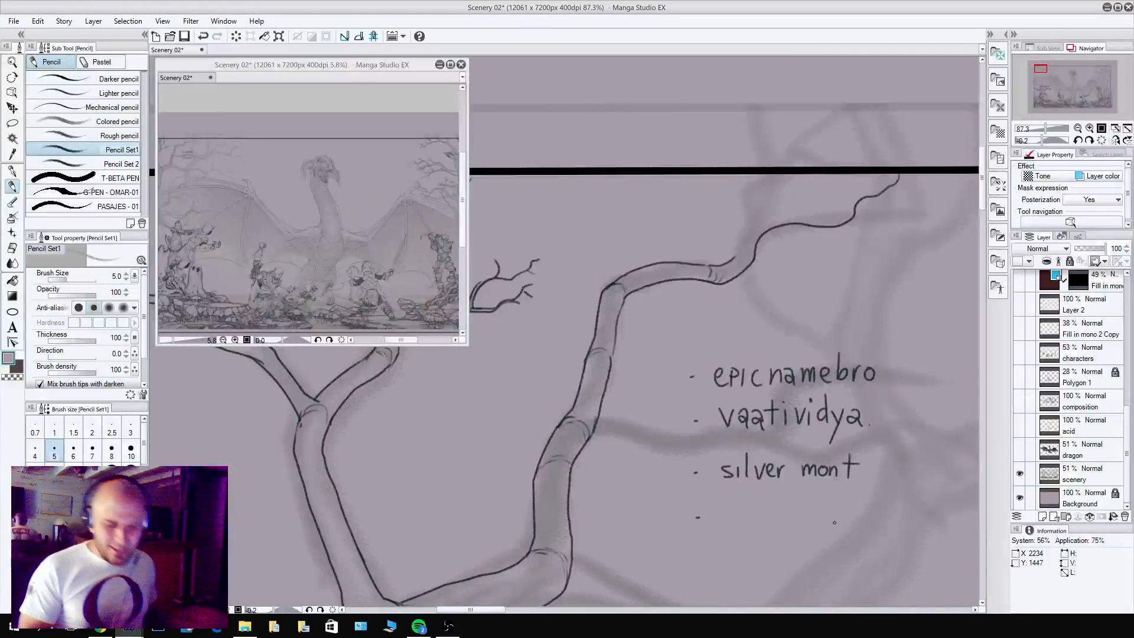
{"action": "mouse_move", "coordinate": [739, 259]}
{"action": "left_mouse_down"}
{"action": "mouse_move", "coordinate": [772, 215]}
{"action": "mouse_move", "coordinate": [850, 217]}
{"action": "mouse_move", "coordinate": [883, 186]}
{"action": "left_mouse_up"}
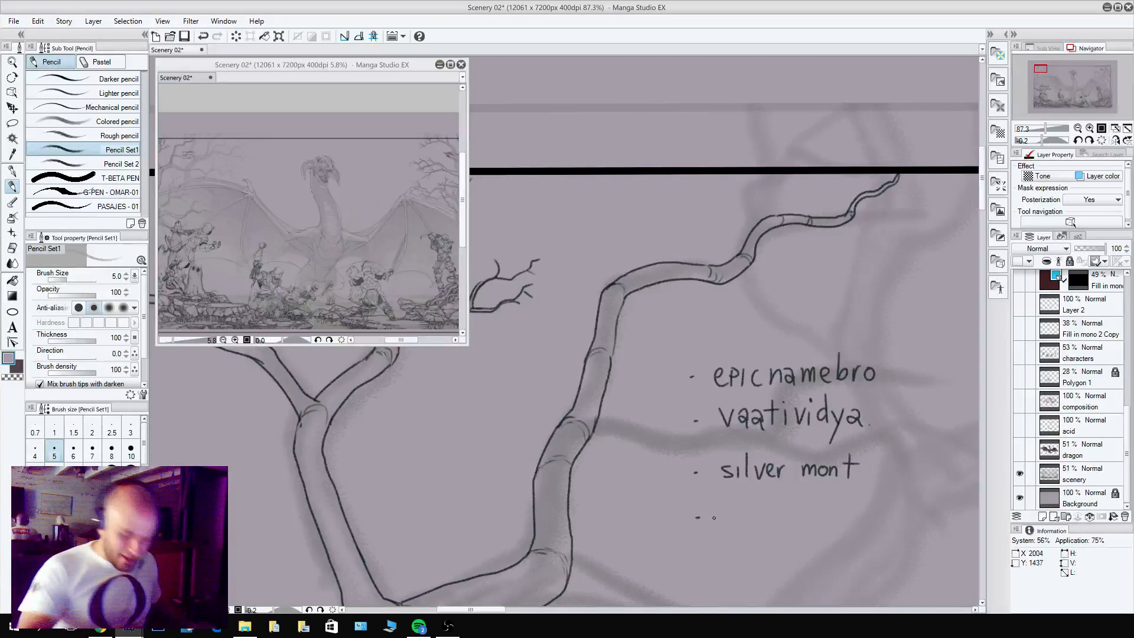
Handwrite "sunlight blade." as the fourth entry of the bulleted note.
{"action": "mouse_move", "coordinate": [723, 514]}
{"action": "left_mouse_down"}
{"action": "mouse_move", "coordinate": [714, 527]}
{"action": "mouse_move", "coordinate": [749, 526]}
{"action": "left_mouse_up"}
{"action": "mouse_move", "coordinate": [755, 506]}
{"action": "left_mouse_down"}
{"action": "mouse_move", "coordinate": [767, 534]}
{"action": "mouse_move", "coordinate": [796, 524]}
{"action": "left_mouse_up"}
{"action": "mouse_move", "coordinate": [804, 504]}
{"action": "left_mouse_down"}
{"action": "mouse_move", "coordinate": [804, 522]}
{"action": "mouse_move", "coordinate": [836, 523]}
{"action": "left_mouse_up"}
{"action": "mouse_move", "coordinate": [843, 506]}
{"action": "left_mouse_down"}
{"action": "mouse_move", "coordinate": [842, 525]}
{"action": "mouse_move", "coordinate": [880, 523]}
{"action": "left_mouse_up"}
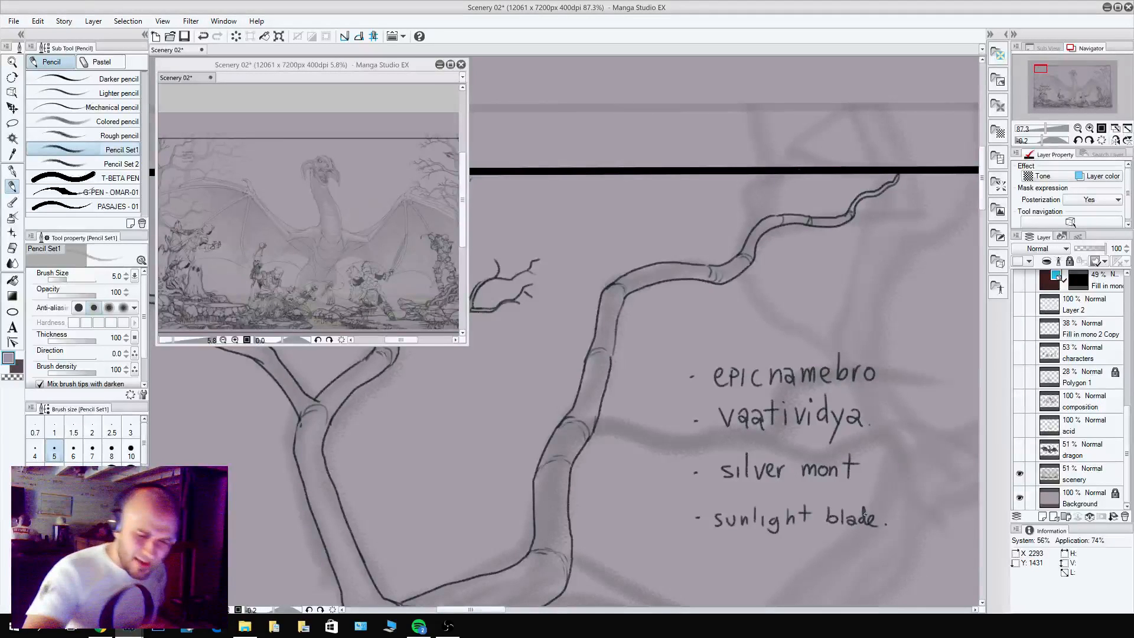
Fork the limb's tip at the border and add a cluster of twigs rising from the bend before it.
{"action": "left_click_drag", "start_coordinate": [863, 197], "coordinate": [868, 174]}
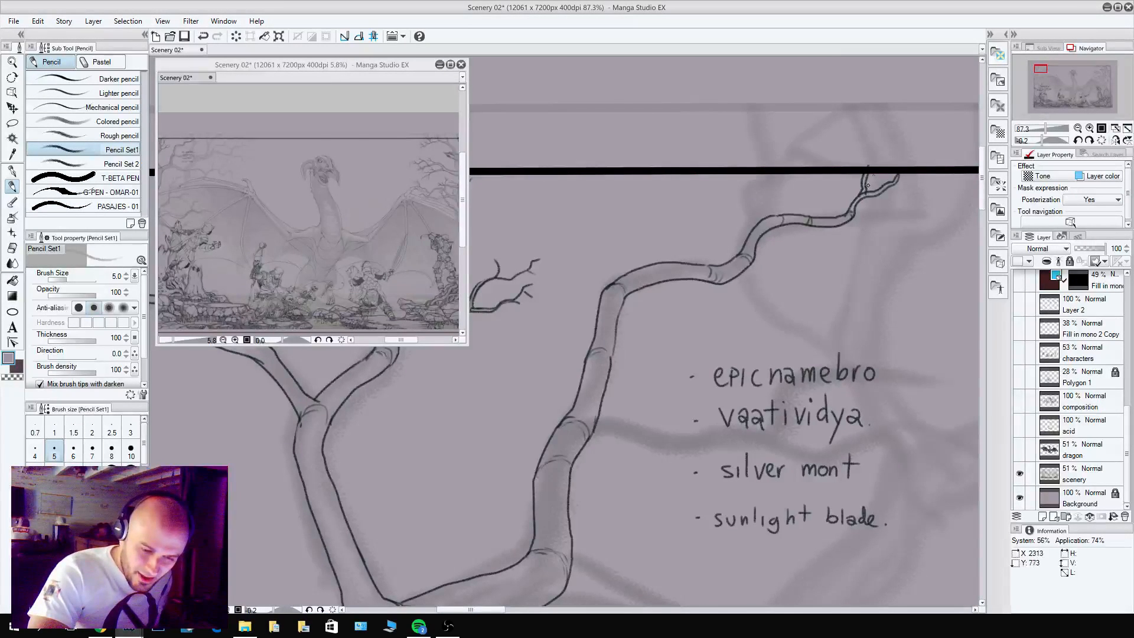
{"action": "key", "text": "c"}
{"action": "key", "text": "c"}
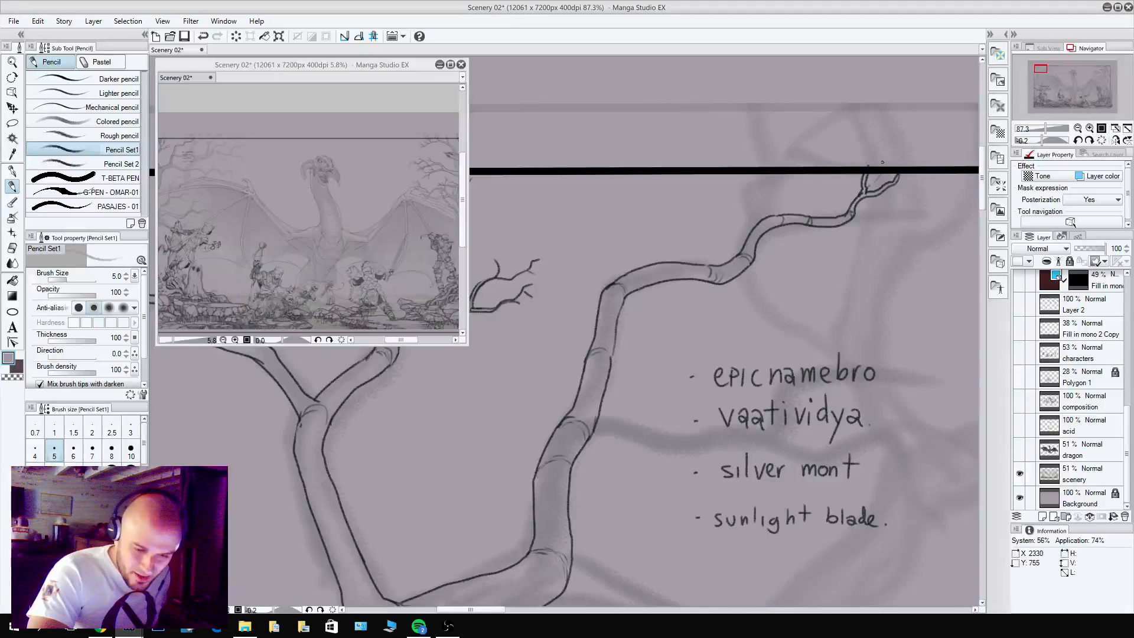
{"action": "mouse_move", "coordinate": [749, 230]}
{"action": "left_mouse_down"}
{"action": "mouse_move", "coordinate": [763, 187]}
{"action": "mouse_move", "coordinate": [749, 235]}
{"action": "mouse_move", "coordinate": [756, 183]}
{"action": "mouse_move", "coordinate": [763, 199]}
{"action": "mouse_move", "coordinate": [726, 163]}
{"action": "left_mouse_up"}
{"action": "key", "text": "c"}
{"action": "key", "text": "c"}
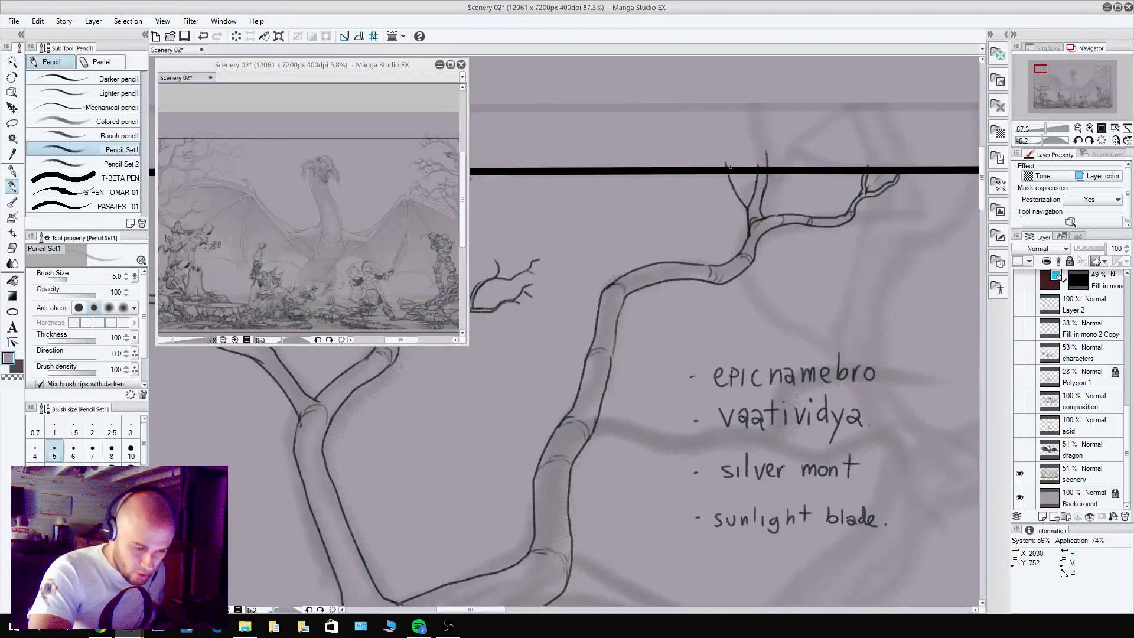
{"action": "left_click_drag", "start_coordinate": [750, 206], "coordinate": [731, 175]}
Handwrite "Lobos jr." as the fifth entry of the bulleted note.
{"action": "left_click_drag", "start_coordinate": [695, 574], "coordinate": [702, 575]}
{"action": "mouse_move", "coordinate": [710, 565]}
{"action": "left_mouse_down"}
{"action": "mouse_move", "coordinate": [721, 581]}
{"action": "mouse_move", "coordinate": [727, 572]}
{"action": "left_mouse_up"}
{"action": "mouse_move", "coordinate": [735, 564]}
{"action": "left_mouse_down"}
{"action": "mouse_move", "coordinate": [738, 580]}
{"action": "mouse_move", "coordinate": [752, 571]}
{"action": "mouse_move", "coordinate": [783, 587]}
{"action": "left_mouse_up"}
{"action": "left_click_drag", "start_coordinate": [800, 570], "coordinate": [811, 571]}
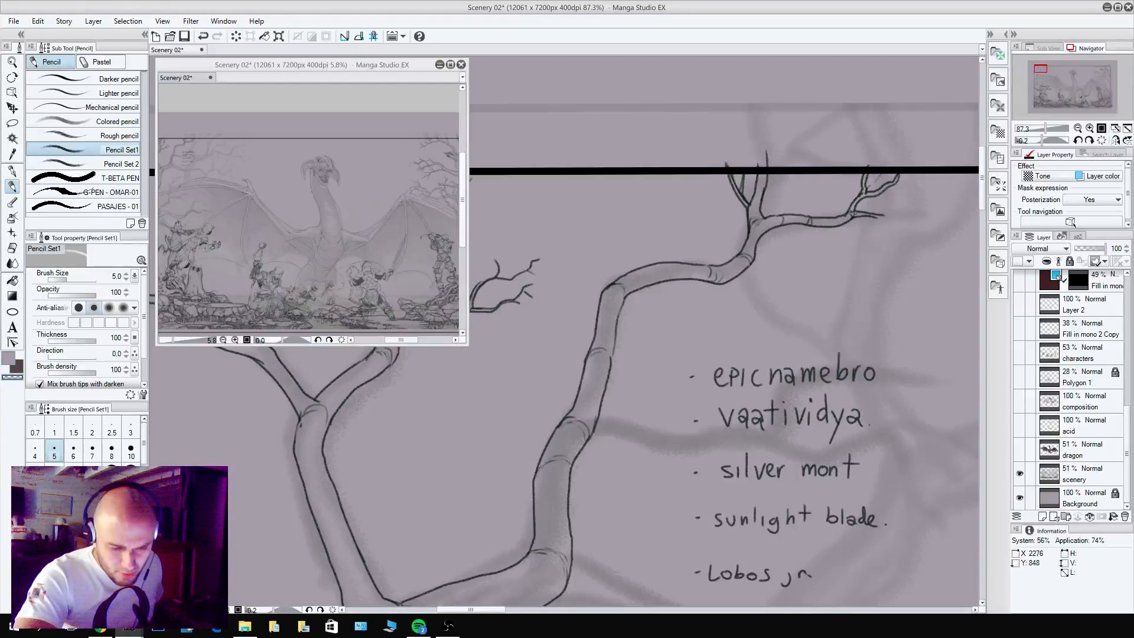
Lengthen the lower twig at the limb's far end and split it into two fine tips.
{"action": "mouse_move", "coordinate": [913, 225]}
{"action": "left_mouse_down"}
{"action": "mouse_move", "coordinate": [790, 308]}
{"action": "mouse_move", "coordinate": [758, 303]}
{"action": "mouse_move", "coordinate": [776, 294]}
{"action": "left_mouse_up"}
{"action": "key", "text": "c"}
{"action": "key", "text": "c"}
{"action": "key", "text": "c"}
{"action": "key", "text": "c"}
{"action": "key", "text": "c"}
{"action": "mouse_move", "coordinate": [759, 297]}
{"action": "left_mouse_down"}
{"action": "mouse_move", "coordinate": [803, 269]}
{"action": "mouse_move", "coordinate": [812, 272]}
{"action": "mouse_move", "coordinate": [792, 285]}
{"action": "mouse_move", "coordinate": [827, 277]}
{"action": "left_mouse_up"}
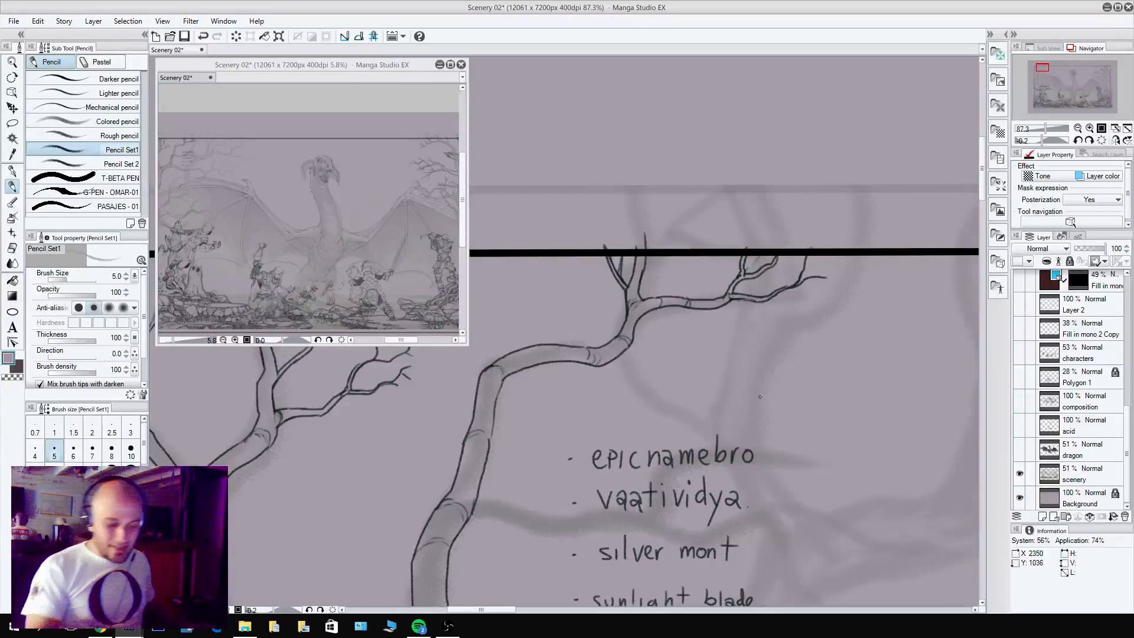
Outline a vertical offshoot rising from the elbow where the limb bends right below the frame's top border.
{"action": "left_click_drag", "start_coordinate": [692, 405], "coordinate": [905, 369]}
{"action": "key", "text": "c"}
{"action": "mouse_move", "coordinate": [707, 329]}
{"action": "left_mouse_down"}
{"action": "mouse_move", "coordinate": [697, 333]}
{"action": "mouse_move", "coordinate": [690, 277]}
{"action": "left_mouse_up"}
{"action": "key", "text": "c"}
{"action": "key", "text": "c"}
{"action": "key", "text": "c"}
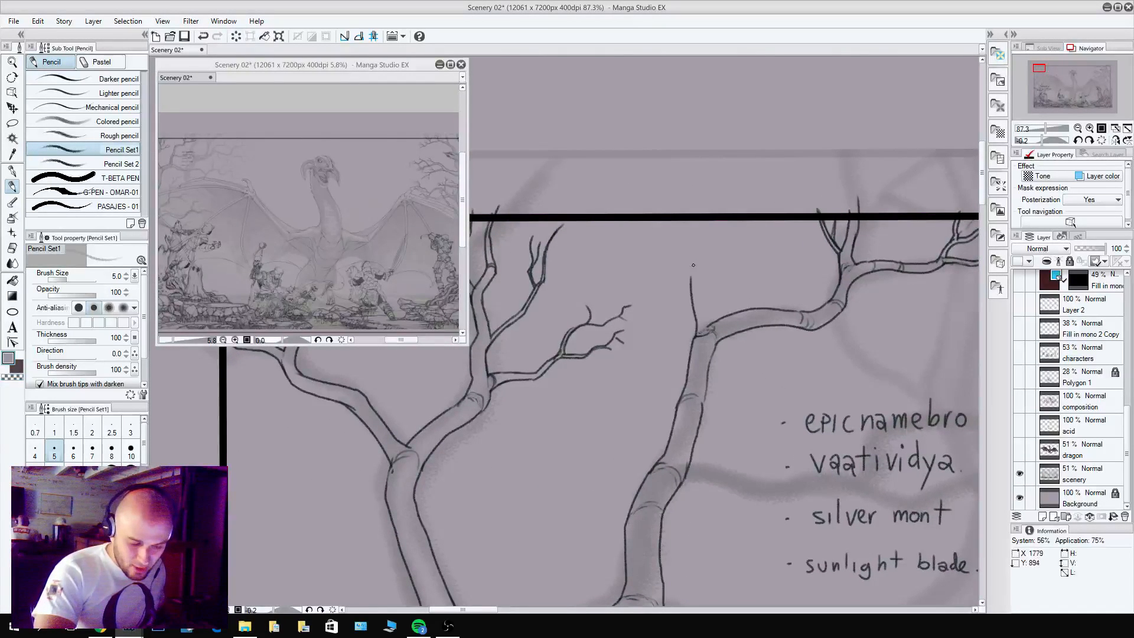
{"action": "key", "text": "c"}
{"action": "mouse_move", "coordinate": [707, 318]}
{"action": "left_mouse_down"}
{"action": "mouse_move", "coordinate": [701, 280]}
{"action": "mouse_move", "coordinate": [707, 329]}
{"action": "left_mouse_up"}
Fork the vertical offshoot into thin left and right twigs that cross the frame's top border.
{"action": "key", "text": "c"}
{"action": "mouse_move", "coordinate": [691, 277]}
{"action": "left_mouse_down"}
{"action": "mouse_move", "coordinate": [705, 221]}
{"action": "mouse_move", "coordinate": [705, 274]}
{"action": "mouse_move", "coordinate": [716, 204]}
{"action": "mouse_move", "coordinate": [679, 255]}
{"action": "mouse_move", "coordinate": [676, 241]}
{"action": "left_mouse_up"}
{"action": "mouse_move", "coordinate": [696, 272]}
{"action": "left_mouse_down"}
{"action": "mouse_move", "coordinate": [684, 205]}
{"action": "mouse_move", "coordinate": [666, 236]}
{"action": "left_mouse_up"}
{"action": "left_click_drag", "start_coordinate": [671, 239], "coordinate": [665, 220]}
{"action": "mouse_move", "coordinate": [678, 241]}
{"action": "left_mouse_down"}
{"action": "mouse_move", "coordinate": [667, 227]}
{"action": "mouse_move", "coordinate": [732, 249]}
{"action": "left_mouse_up"}
{"action": "key", "text": "c"}
{"action": "key", "text": "c"}
{"action": "mouse_move", "coordinate": [732, 254]}
{"action": "left_mouse_down"}
{"action": "mouse_move", "coordinate": [753, 203]}
{"action": "mouse_move", "coordinate": [738, 220]}
{"action": "left_mouse_up"}
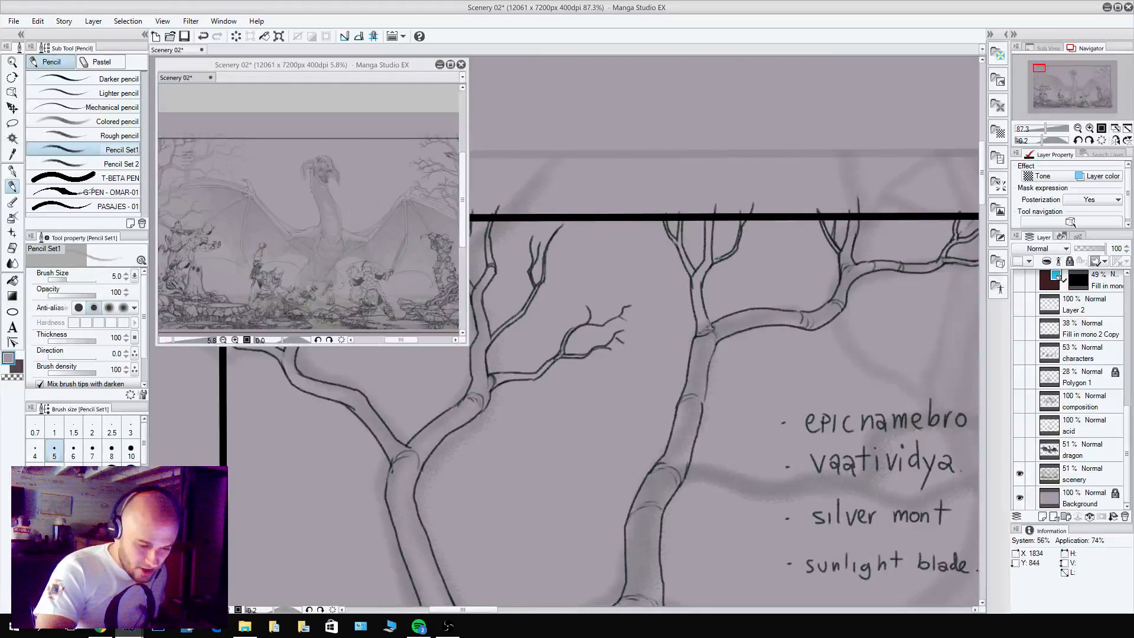
{"action": "key", "text": "c"}
{"action": "key", "text": "c"}
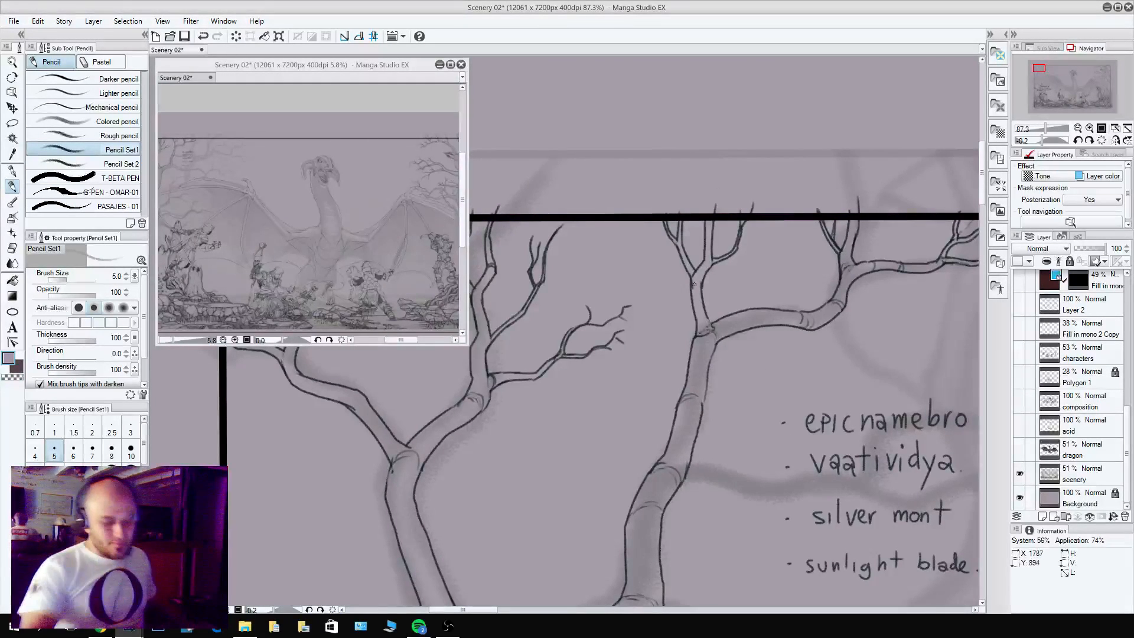
Darken the joint at the thick limb's lower elbow and outline a new branch descending right from it.
{"action": "key", "text": "c"}
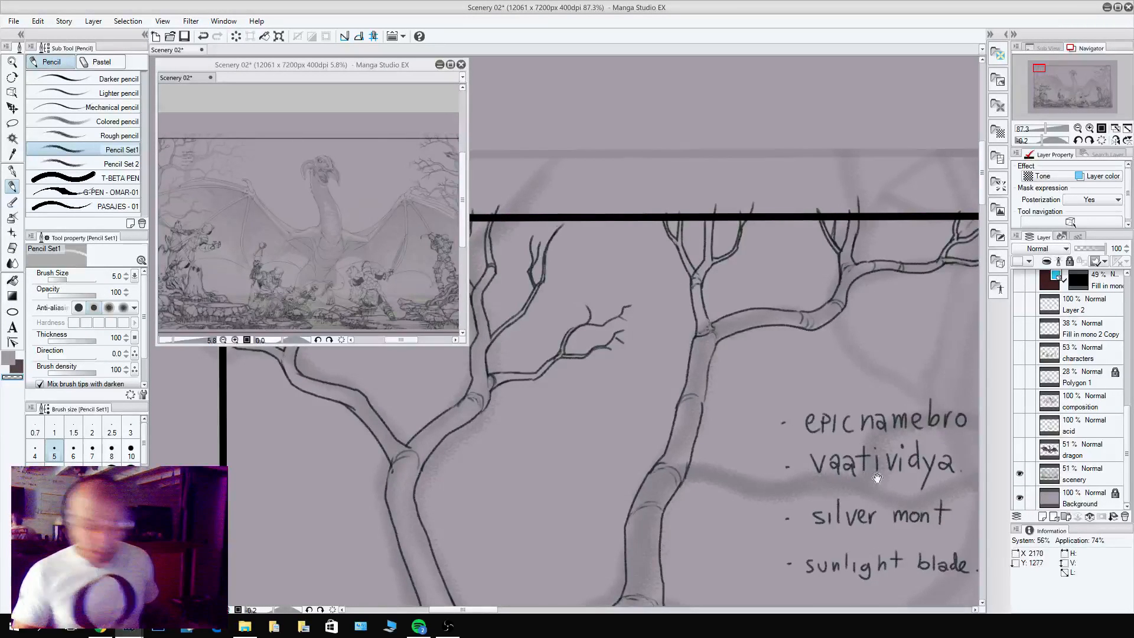
{"action": "left_click_drag", "start_coordinate": [864, 443], "coordinate": [714, 405]}
{"action": "left_click_drag", "start_coordinate": [849, 447], "coordinate": [822, 245]}
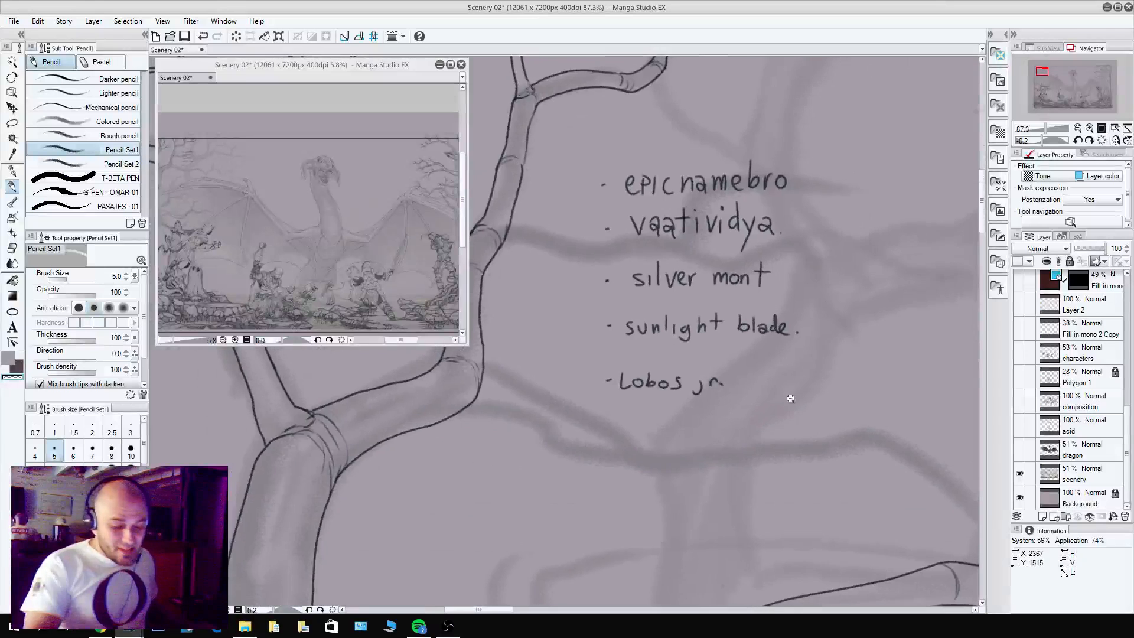
{"action": "left_click_drag", "start_coordinate": [817, 378], "coordinate": [774, 601]}
{"action": "left_click_drag", "start_coordinate": [820, 391], "coordinate": [810, 352]}
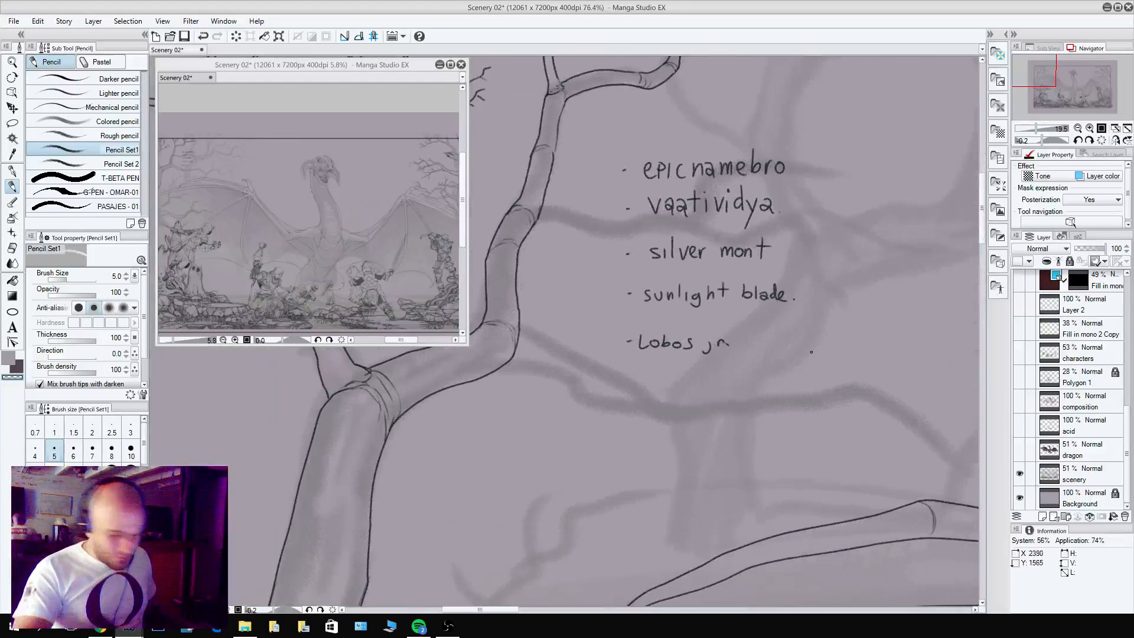
{"action": "key", "text": "c"}
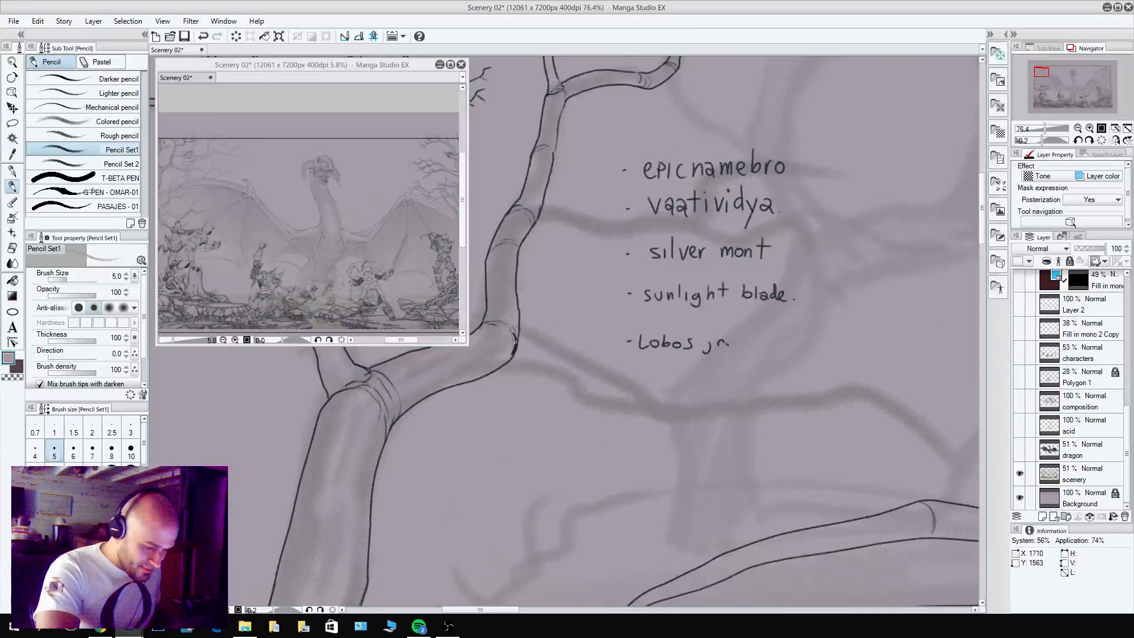
{"action": "left_click", "coordinate": [516, 339], "text": "alt"}
{"action": "key", "text": "c"}
{"action": "mouse_move", "coordinate": [520, 348]}
{"action": "left_mouse_down"}
{"action": "mouse_move", "coordinate": [511, 362]}
{"action": "mouse_move", "coordinate": [548, 367]}
{"action": "left_mouse_up"}
{"action": "mouse_move", "coordinate": [519, 328]}
{"action": "left_mouse_down"}
{"action": "mouse_move", "coordinate": [578, 358]}
{"action": "mouse_move", "coordinate": [561, 383]}
{"action": "mouse_move", "coordinate": [583, 397]}
{"action": "left_mouse_up"}
Mark a knot on the descending branch and outline its next section farther right.
{"action": "mouse_move", "coordinate": [567, 349]}
{"action": "left_mouse_down"}
{"action": "mouse_move", "coordinate": [613, 381]}
{"action": "mouse_move", "coordinate": [596, 390]}
{"action": "left_mouse_up"}
{"action": "mouse_move", "coordinate": [596, 388]}
{"action": "left_mouse_down"}
{"action": "mouse_move", "coordinate": [581, 397]}
{"action": "mouse_move", "coordinate": [594, 397]}
{"action": "left_mouse_up"}
{"action": "mouse_move", "coordinate": [599, 380]}
{"action": "left_mouse_down"}
{"action": "mouse_move", "coordinate": [592, 398]}
{"action": "mouse_move", "coordinate": [666, 390]}
{"action": "mouse_move", "coordinate": [672, 413]}
{"action": "left_mouse_up"}
Add a forked twig hanging below the new branch and extend the branch right into a thin tapering tip.
{"action": "key", "text": "c"}
{"action": "key", "text": "c"}
{"action": "mouse_move", "coordinate": [655, 384]}
{"action": "left_mouse_down"}
{"action": "mouse_move", "coordinate": [690, 402]}
{"action": "mouse_move", "coordinate": [651, 396]}
{"action": "mouse_move", "coordinate": [710, 412]}
{"action": "mouse_move", "coordinate": [720, 400]}
{"action": "mouse_move", "coordinate": [690, 428]}
{"action": "mouse_move", "coordinate": [728, 462]}
{"action": "mouse_move", "coordinate": [726, 442]}
{"action": "mouse_move", "coordinate": [764, 448]}
{"action": "mouse_move", "coordinate": [750, 431]}
{"action": "mouse_move", "coordinate": [773, 428]}
{"action": "left_mouse_up"}
{"action": "key", "text": "c"}
{"action": "key", "text": "c"}
{"action": "left_click_drag", "start_coordinate": [710, 412], "coordinate": [823, 392]}
{"action": "left_click_drag", "start_coordinate": [718, 401], "coordinate": [837, 391]}
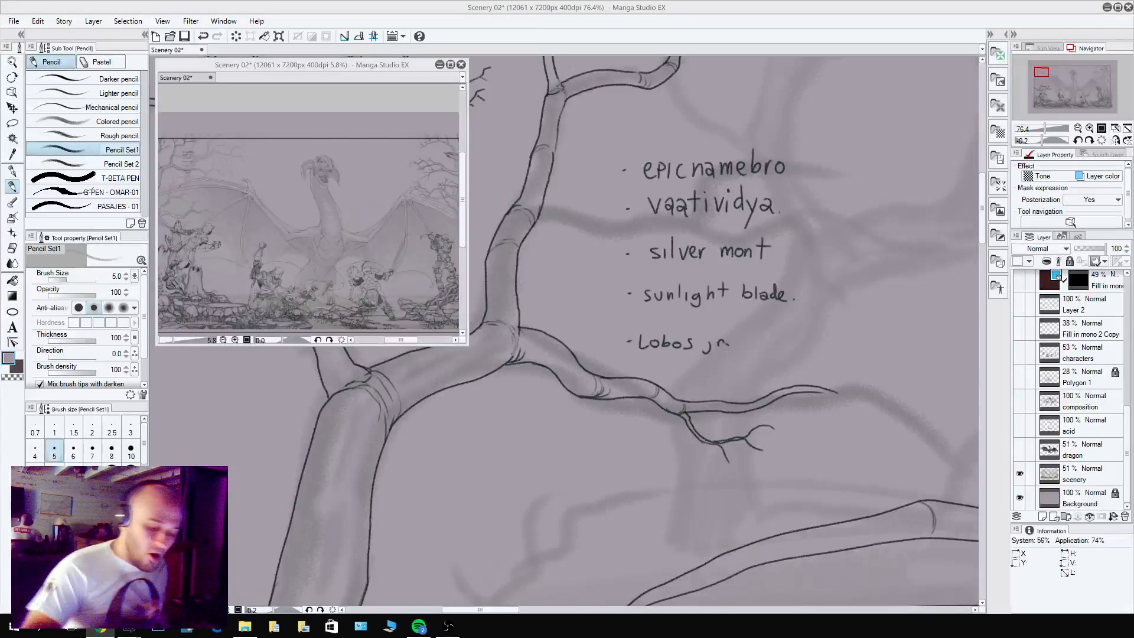
Erase the whole handwritten list of names beside the tree.
{"action": "mouse_move", "coordinate": [635, 337]}
{"action": "left_mouse_down"}
{"action": "mouse_move", "coordinate": [697, 338]}
{"action": "mouse_move", "coordinate": [684, 353]}
{"action": "mouse_move", "coordinate": [638, 347]}
{"action": "left_mouse_up"}
{"action": "mouse_move", "coordinate": [615, 289]}
{"action": "left_mouse_down"}
{"action": "mouse_move", "coordinate": [689, 305]}
{"action": "mouse_move", "coordinate": [654, 286]}
{"action": "mouse_move", "coordinate": [802, 297]}
{"action": "mouse_move", "coordinate": [620, 243]}
{"action": "mouse_move", "coordinate": [628, 255]}
{"action": "mouse_move", "coordinate": [744, 265]}
{"action": "mouse_move", "coordinate": [792, 253]}
{"action": "mouse_move", "coordinate": [642, 214]}
{"action": "mouse_move", "coordinate": [718, 217]}
{"action": "mouse_move", "coordinate": [674, 215]}
{"action": "mouse_move", "coordinate": [622, 159]}
{"action": "mouse_move", "coordinate": [695, 208]}
{"action": "mouse_move", "coordinate": [761, 233]}
{"action": "mouse_move", "coordinate": [775, 217]}
{"action": "mouse_move", "coordinate": [726, 178]}
{"action": "mouse_move", "coordinate": [777, 187]}
{"action": "mouse_move", "coordinate": [774, 173]}
{"action": "mouse_move", "coordinate": [803, 166]}
{"action": "left_mouse_up"}
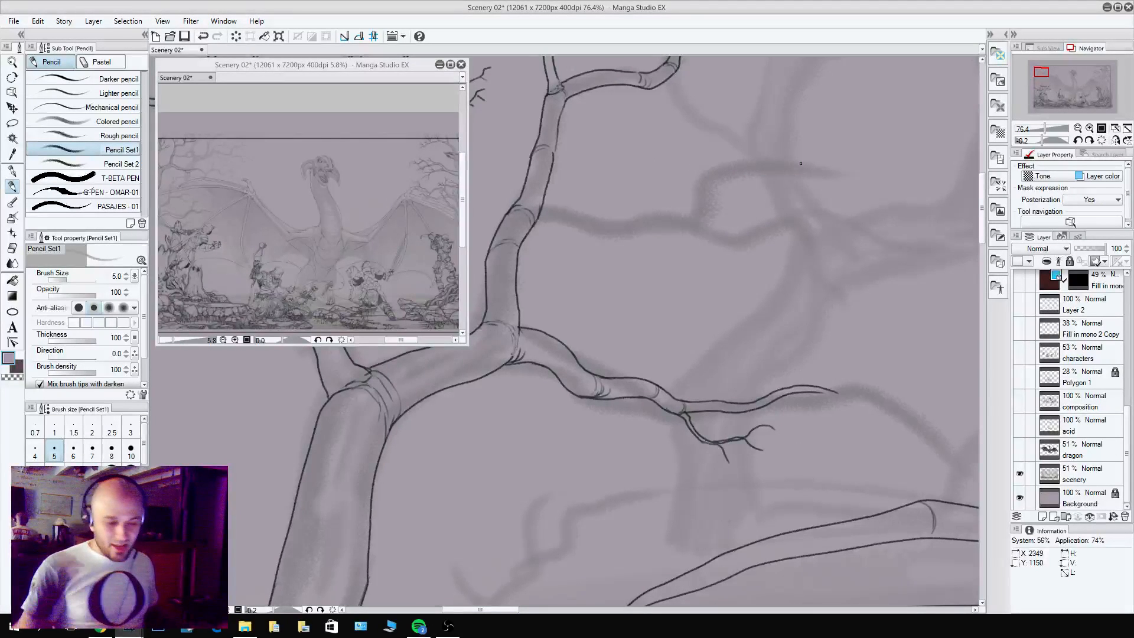
{"action": "key", "text": "c"}
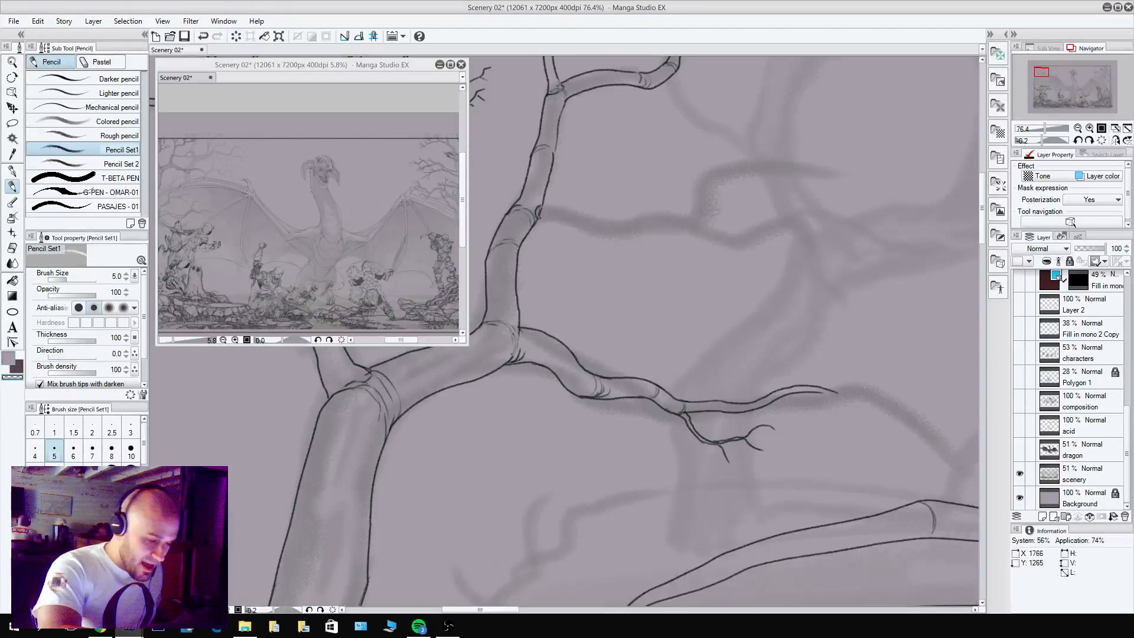
Outline the first short section of a side branch growing right from the joint on the upper limb.
{"action": "key", "text": "c"}
{"action": "key", "text": "c"}
{"action": "mouse_move", "coordinate": [537, 217]}
{"action": "left_mouse_down"}
{"action": "mouse_move", "coordinate": [596, 232]}
{"action": "mouse_move", "coordinate": [570, 213]}
{"action": "mouse_move", "coordinate": [604, 222]}
{"action": "left_mouse_up"}
{"action": "key", "text": "c"}
{"action": "key", "text": "c"}
{"action": "key", "text": "c"}
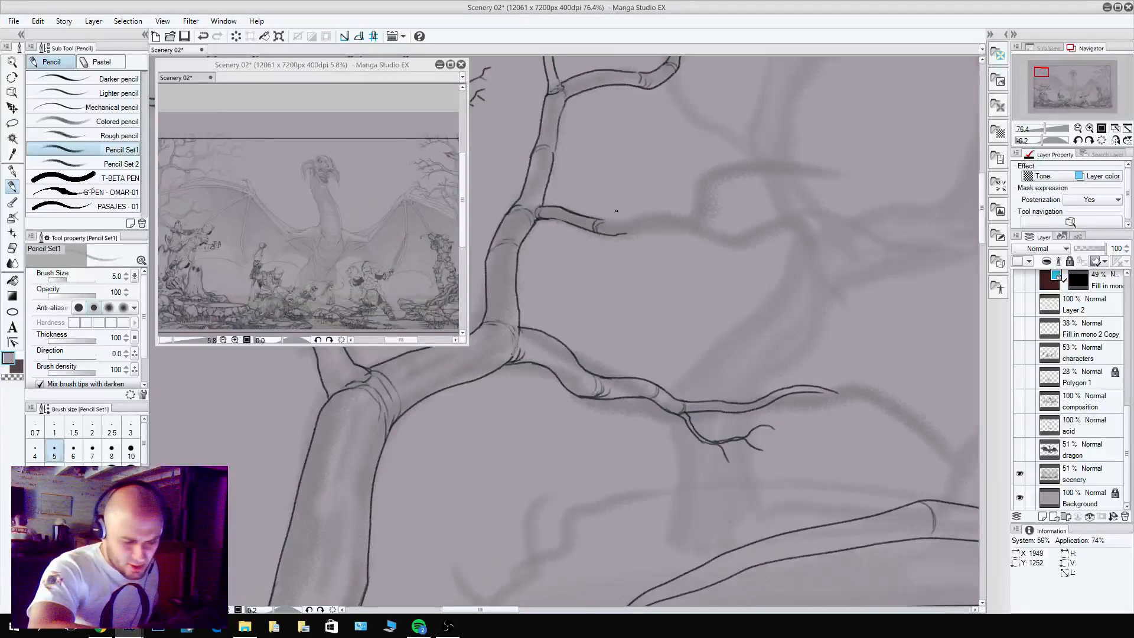
Add a forked twig rising from the side branch and outline the branch's next section farther right with small knot marks.
{"action": "left_click_drag", "start_coordinate": [603, 219], "coordinate": [634, 184]}
{"action": "mouse_move", "coordinate": [603, 219]}
{"action": "left_mouse_down"}
{"action": "mouse_move", "coordinate": [641, 182]}
{"action": "mouse_move", "coordinate": [645, 159]}
{"action": "mouse_move", "coordinate": [673, 185]}
{"action": "mouse_move", "coordinate": [708, 185]}
{"action": "mouse_move", "coordinate": [687, 163]}
{"action": "left_mouse_up"}
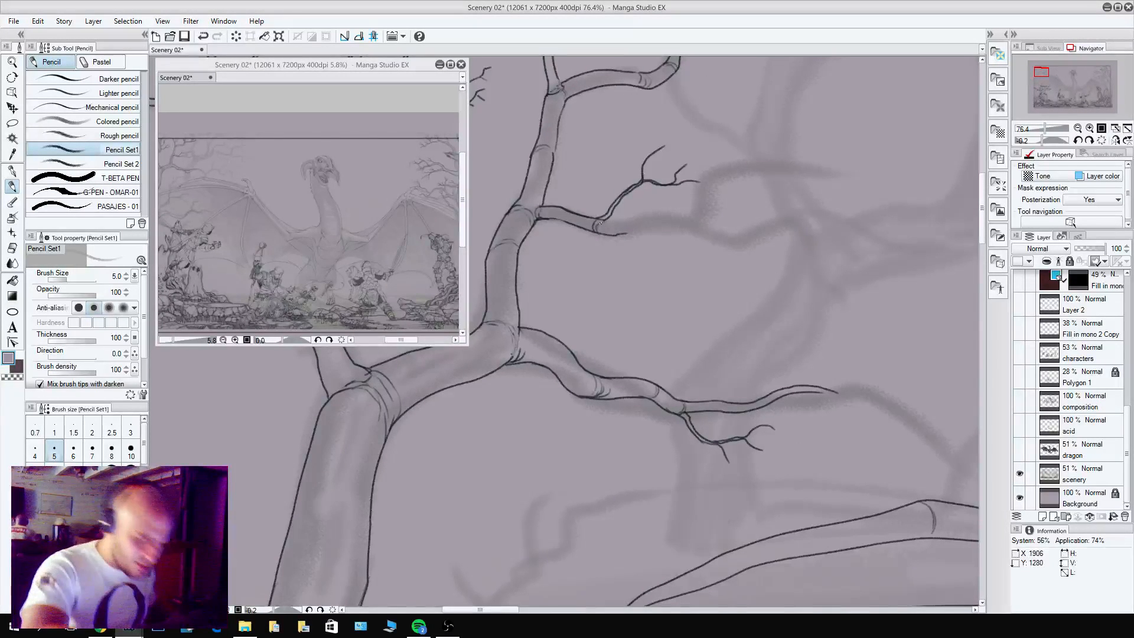
{"action": "key", "text": "c"}
{"action": "key", "text": "c"}
{"action": "mouse_move", "coordinate": [598, 220]}
{"action": "left_mouse_down"}
{"action": "mouse_move", "coordinate": [636, 225]}
{"action": "mouse_move", "coordinate": [615, 235]}
{"action": "mouse_move", "coordinate": [623, 221]}
{"action": "mouse_move", "coordinate": [661, 214]}
{"action": "mouse_move", "coordinate": [701, 236]}
{"action": "left_mouse_up"}
{"action": "key", "text": "c"}
{"action": "key", "text": "c"}
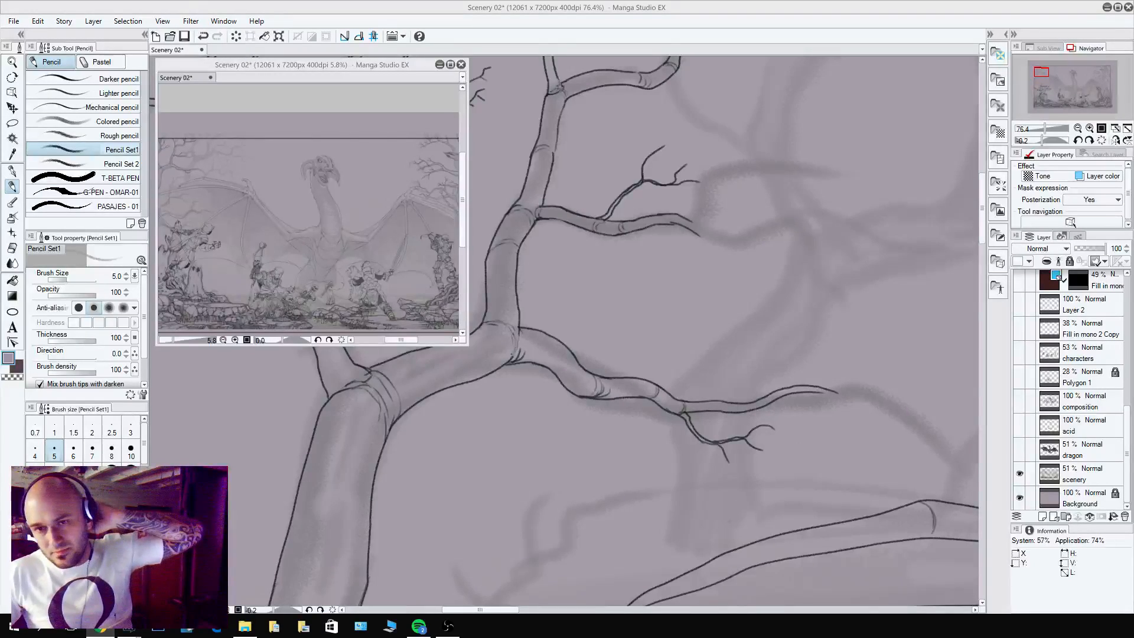
Switch to Chrome, examine the first Dark Souls 3D map result as an enlarged standalone image, and close its tab.
{"action": "left_click_drag", "start_coordinate": [1133, 208], "coordinate": [276, 3]}
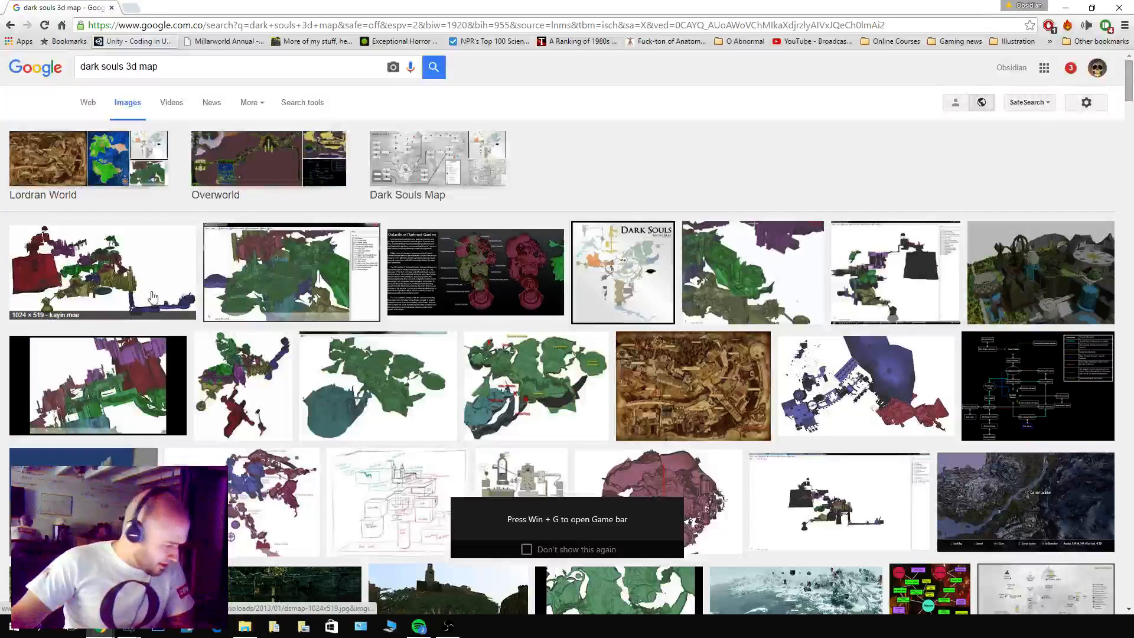
{"action": "left_click", "coordinate": [122, 278]}
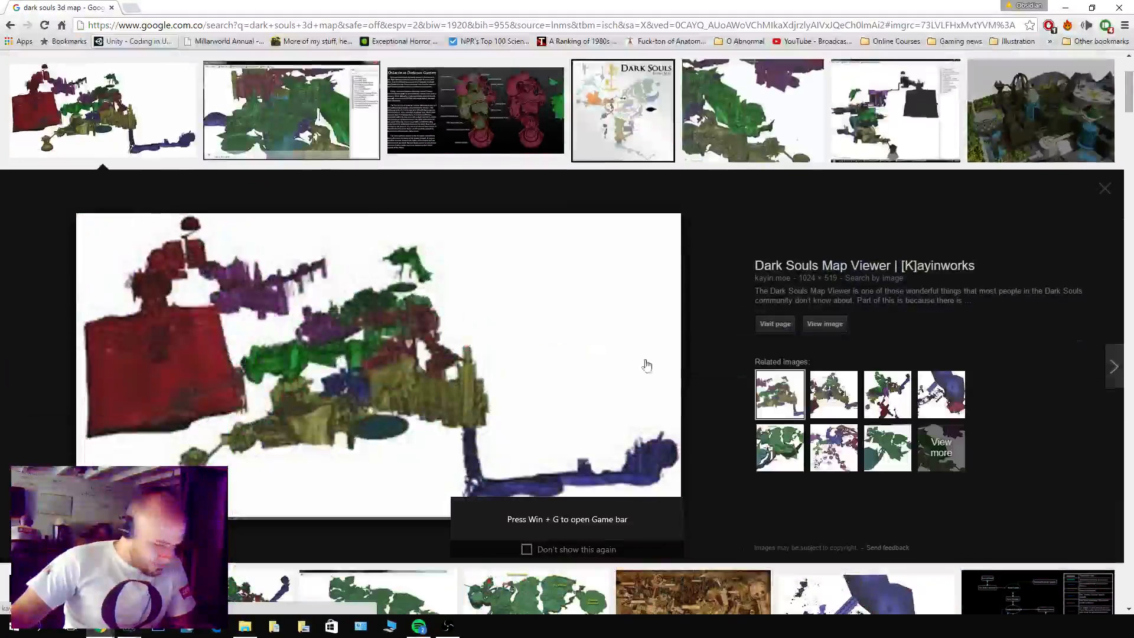
{"action": "left_click", "coordinate": [837, 328]}
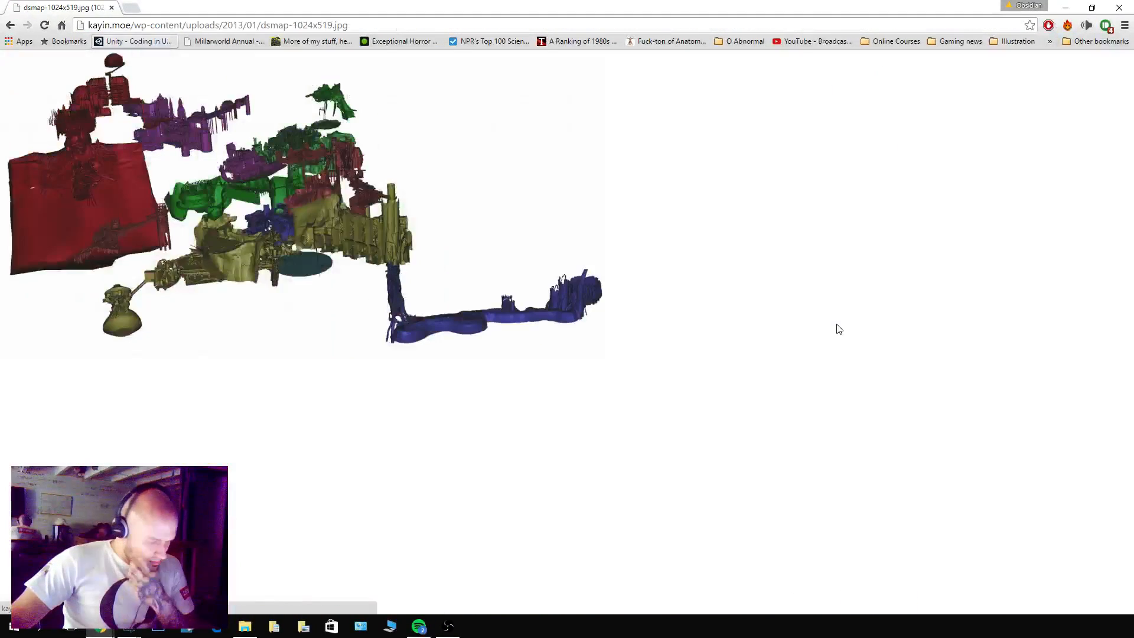
{"action": "key", "text": "ctrl+plus"}
{"action": "key", "text": "ctrl+plus"}
{"action": "key", "text": "ctrl+plus"}
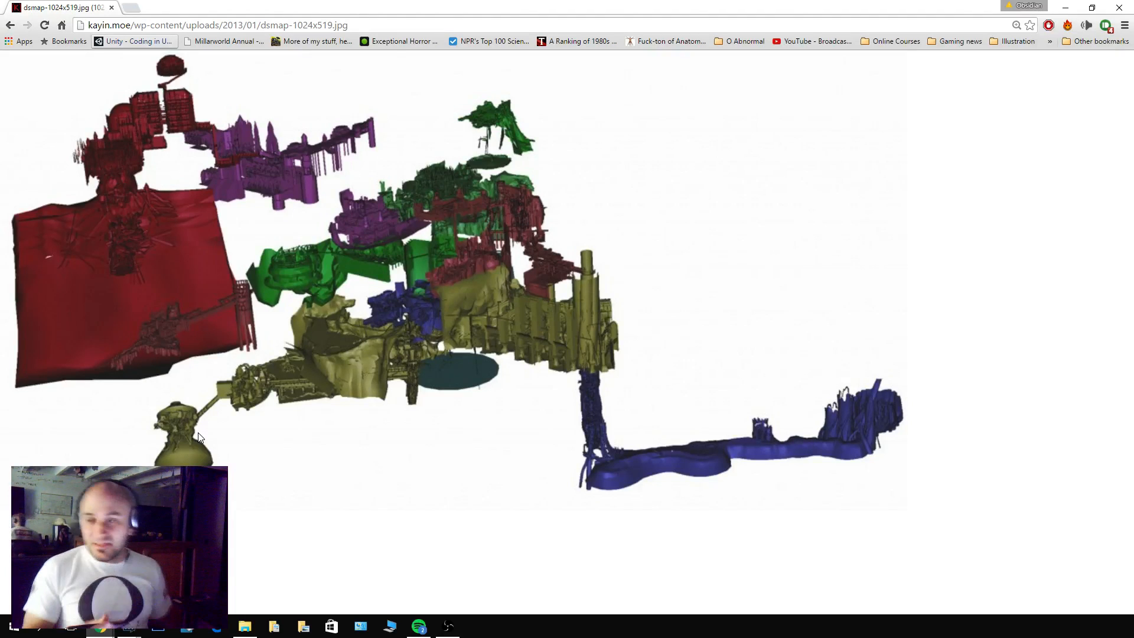
{"action": "left_click", "coordinate": [112, 9]}
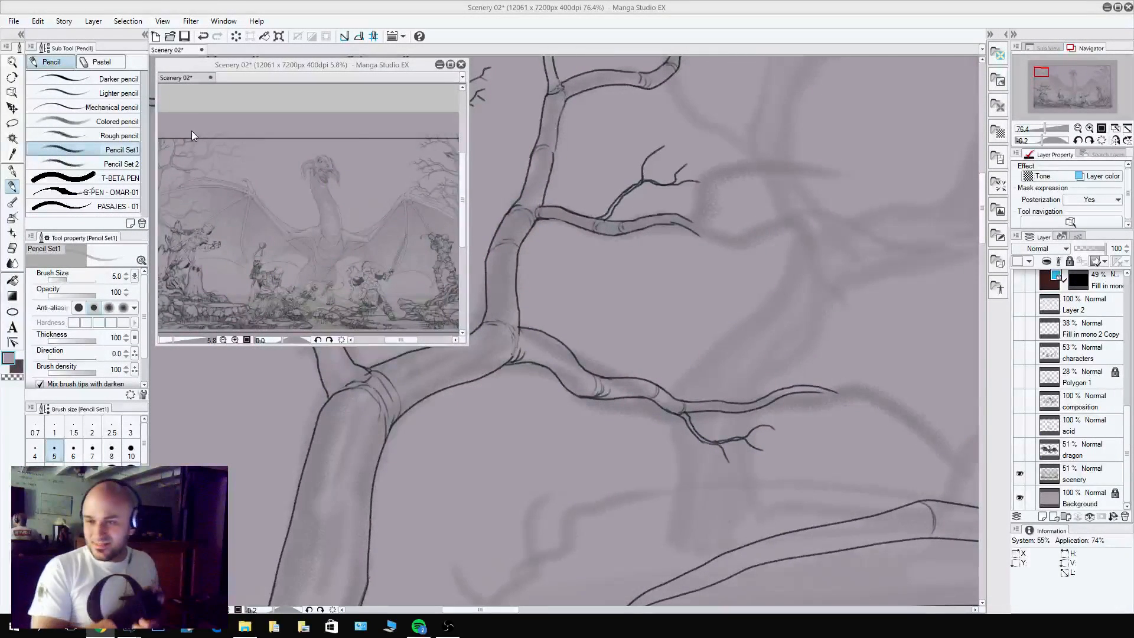
Extend the side branch right into a thin tapering tip and add a forked twig rising near its end.
{"action": "left_click", "coordinate": [670, 217], "text": "alt"}
{"action": "mouse_move", "coordinate": [693, 221]}
{"action": "left_mouse_down"}
{"action": "mouse_move", "coordinate": [721, 243]}
{"action": "mouse_move", "coordinate": [842, 253]}
{"action": "left_mouse_up"}
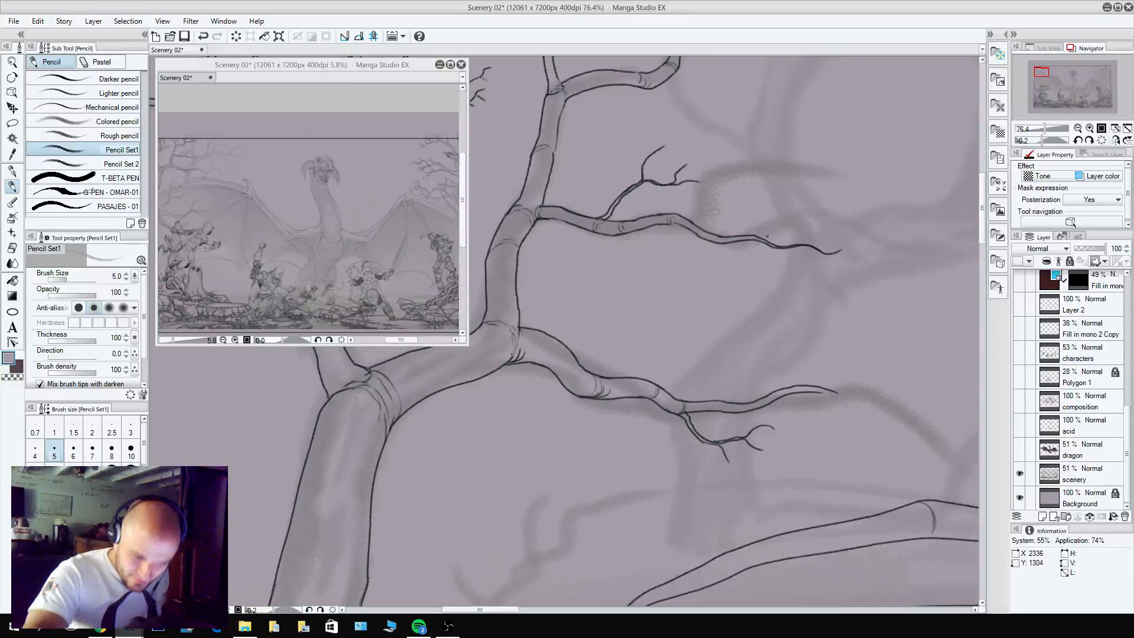
{"action": "mouse_move", "coordinate": [753, 239]}
{"action": "left_mouse_down"}
{"action": "mouse_move", "coordinate": [771, 225]}
{"action": "mouse_move", "coordinate": [850, 213]}
{"action": "mouse_move", "coordinate": [826, 228]}
{"action": "left_mouse_up"}
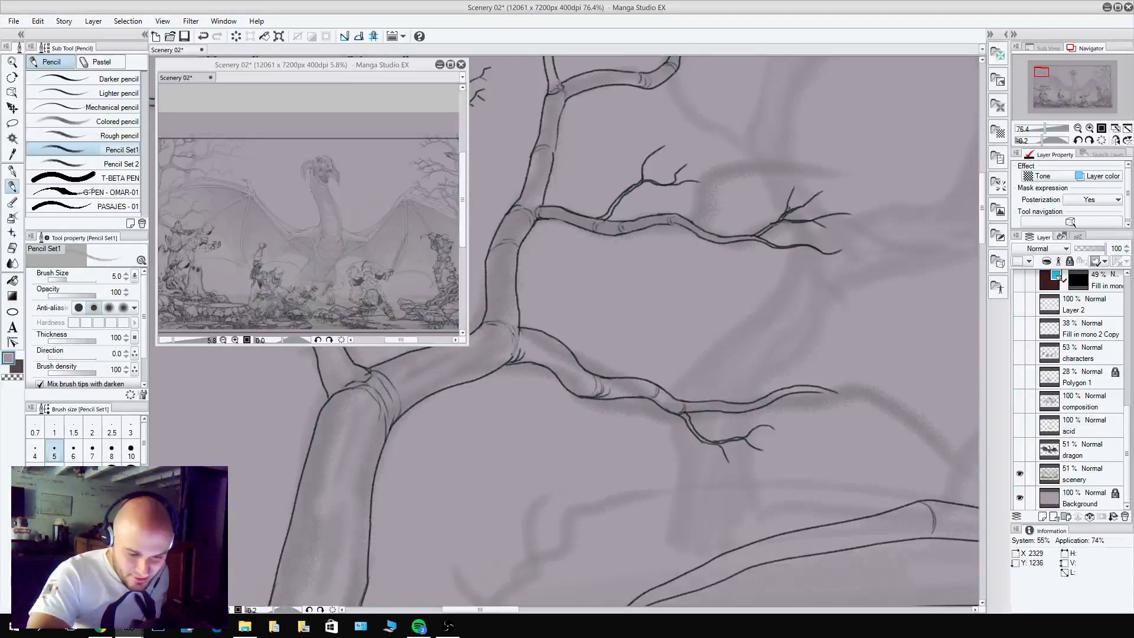
{"action": "key", "text": "c"}
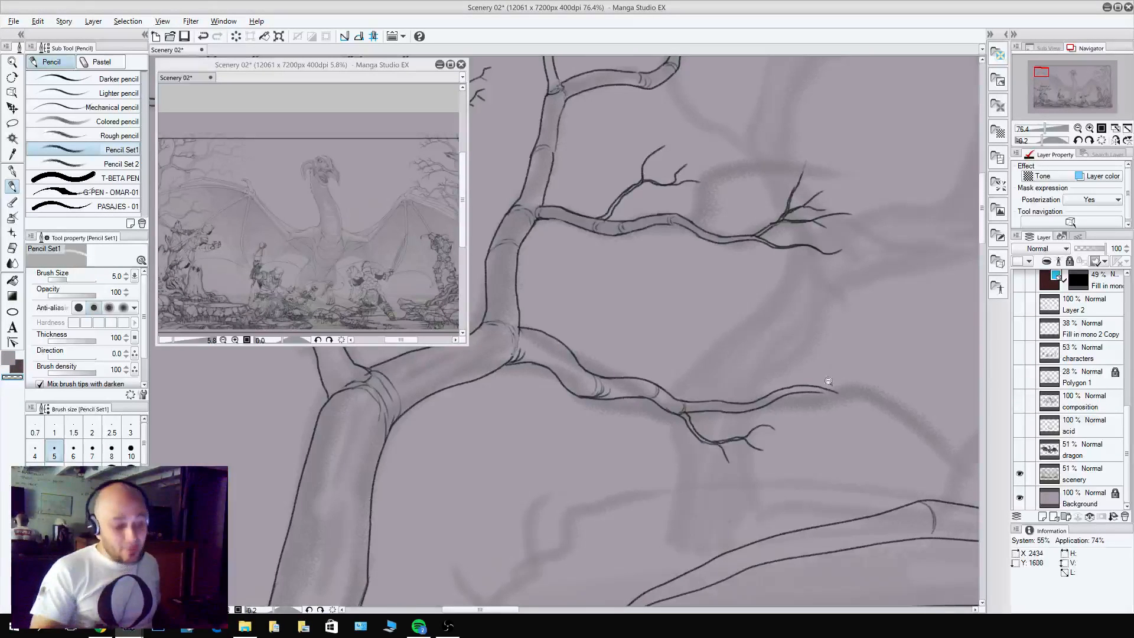
Examine the dark Fill in mono layers by toggling their visibility to identify which line art each one holds.
{"action": "left_click_drag", "start_coordinate": [827, 382], "coordinate": [823, 474]}
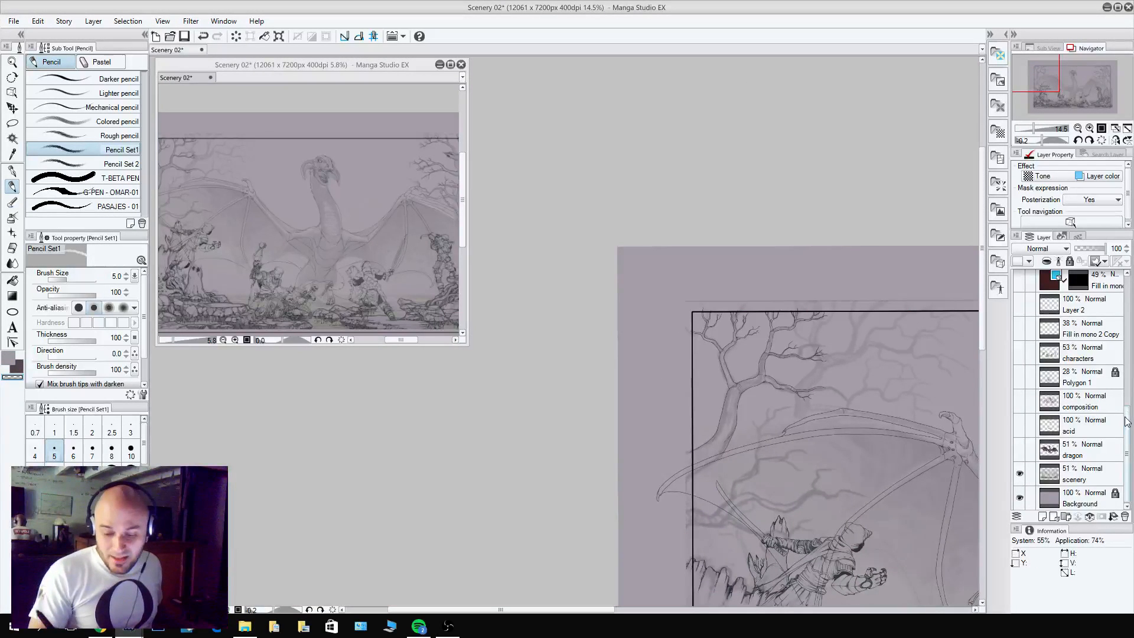
{"action": "left_click_drag", "start_coordinate": [1126, 447], "coordinate": [1127, 350]}
{"action": "left_click", "coordinate": [1076, 396]}
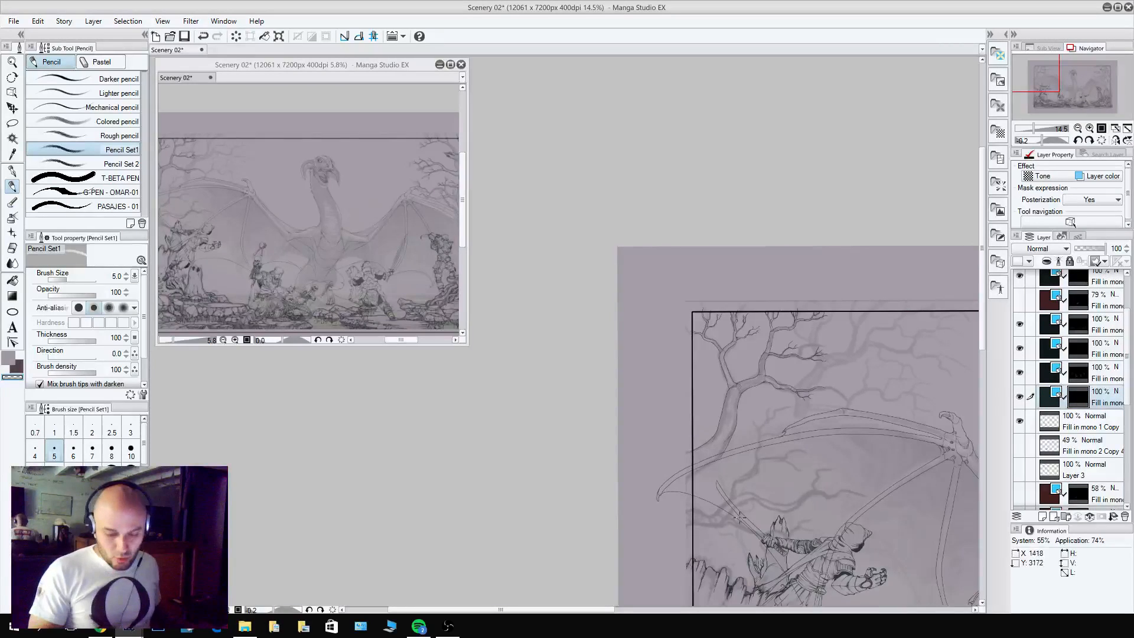
{"action": "left_click", "coordinate": [1020, 425]}
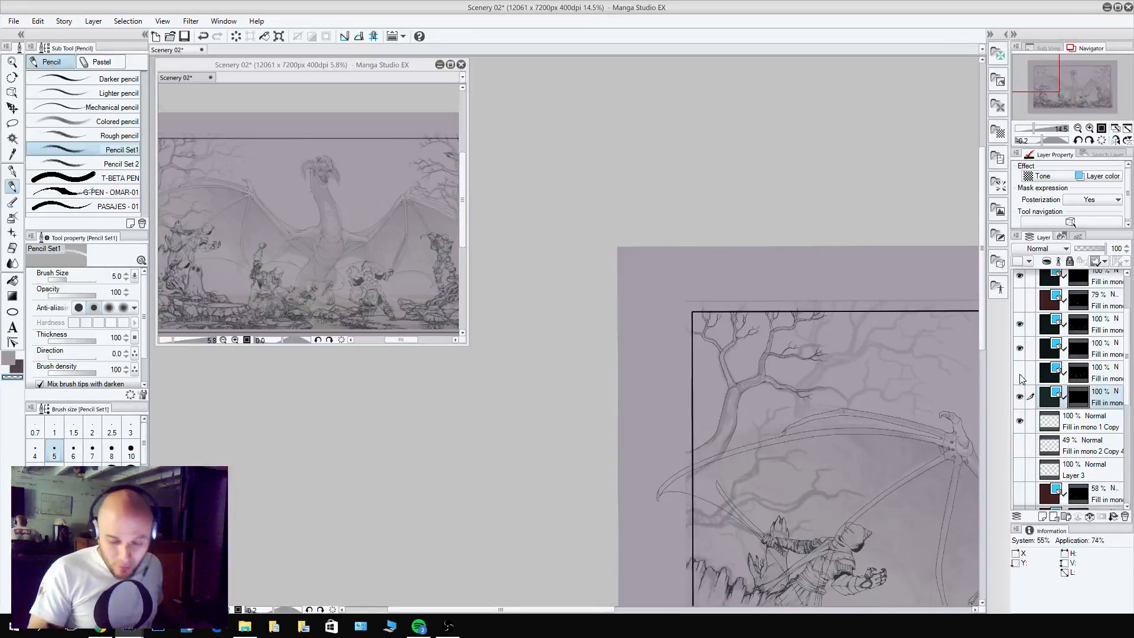
{"action": "left_click", "coordinate": [1023, 377]}
{"action": "left_click", "coordinate": [1023, 376]}
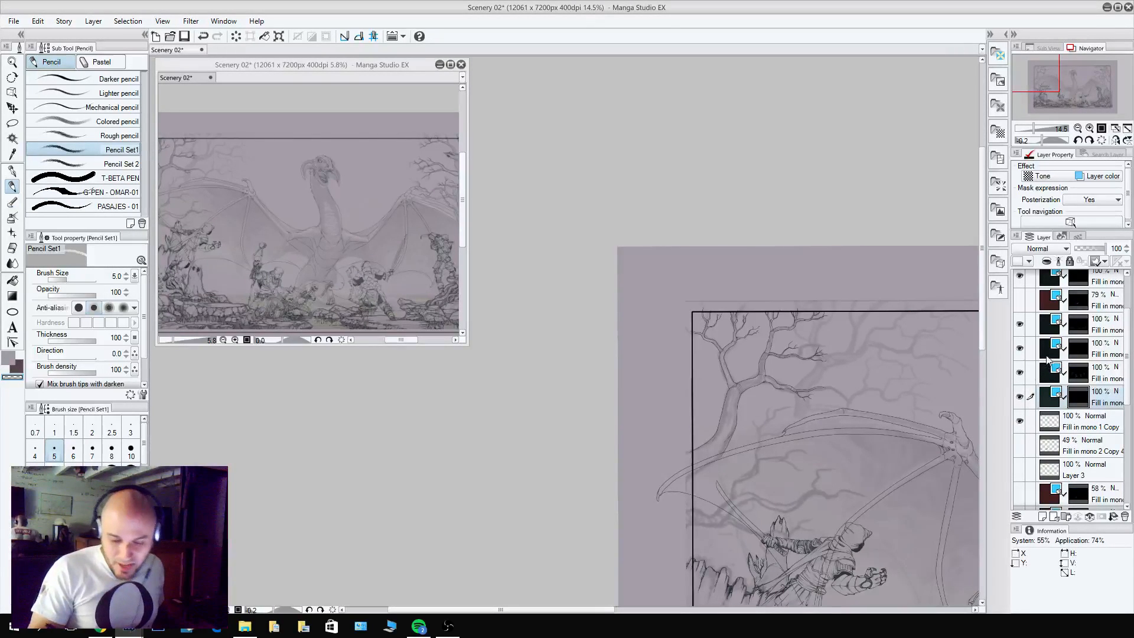
{"action": "left_click", "coordinate": [1021, 400]}
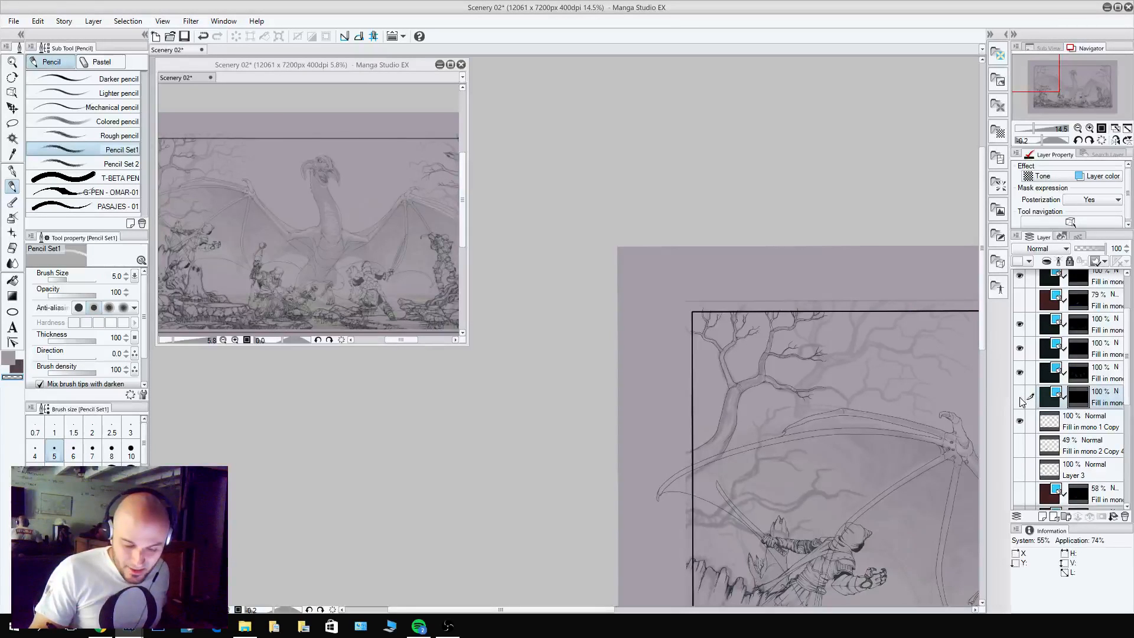
{"action": "left_click", "coordinate": [1021, 399]}
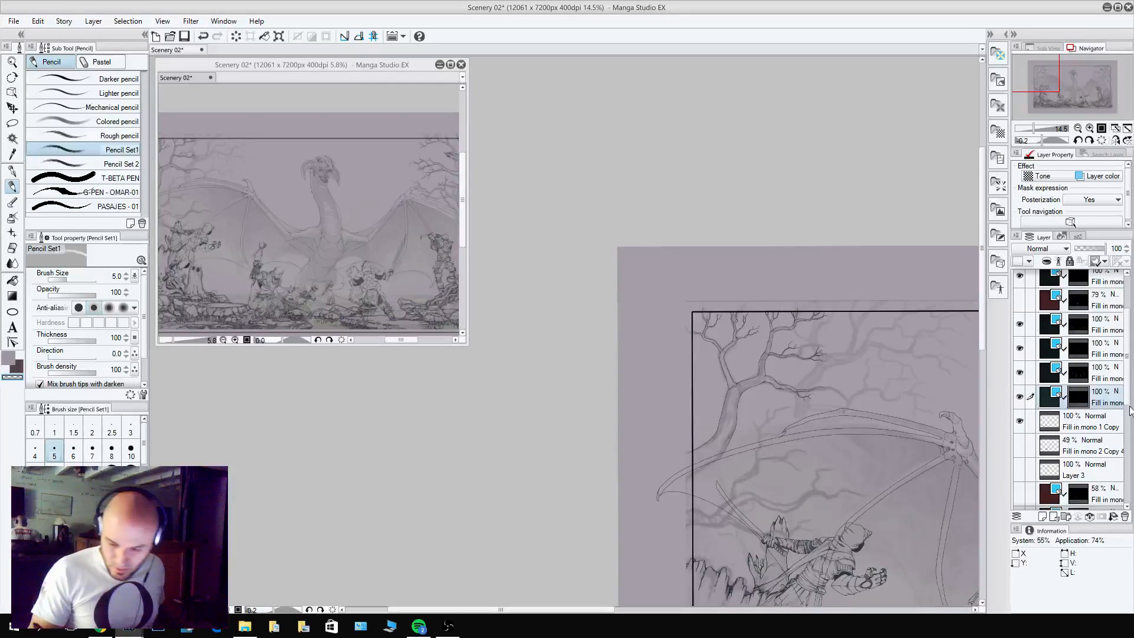
{"action": "left_click_drag", "start_coordinate": [1128, 400], "coordinate": [1110, 350]}
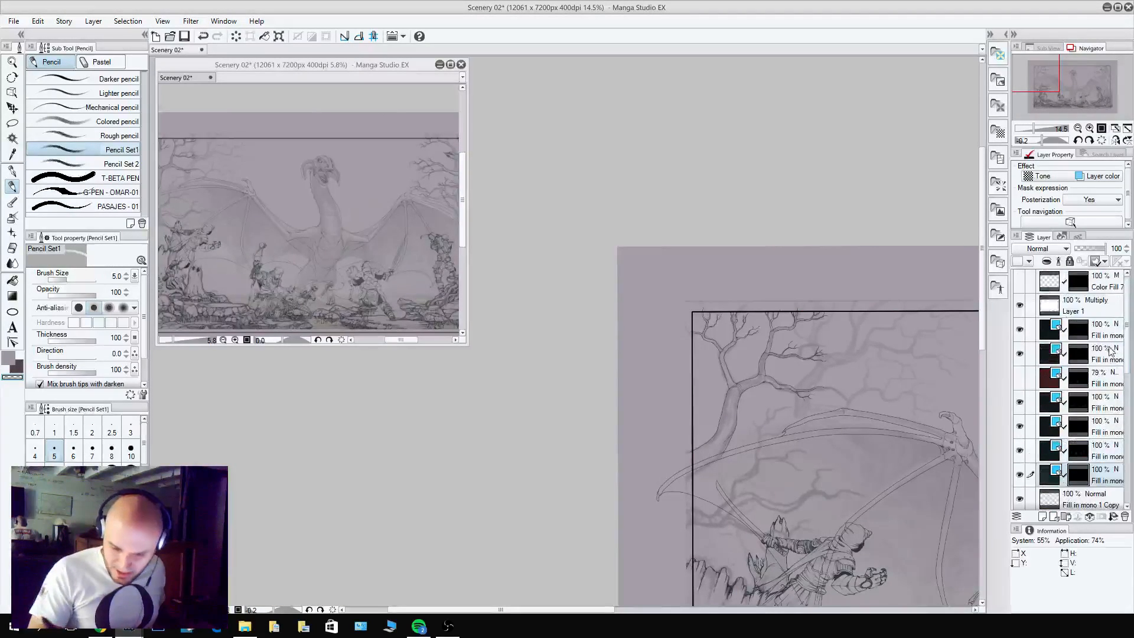
{"action": "mouse_move", "coordinate": [1019, 401]}
{"action": "left_mouse_down"}
{"action": "mouse_move", "coordinate": [1026, 476]}
{"action": "mouse_move", "coordinate": [1019, 402]}
{"action": "left_mouse_up"}
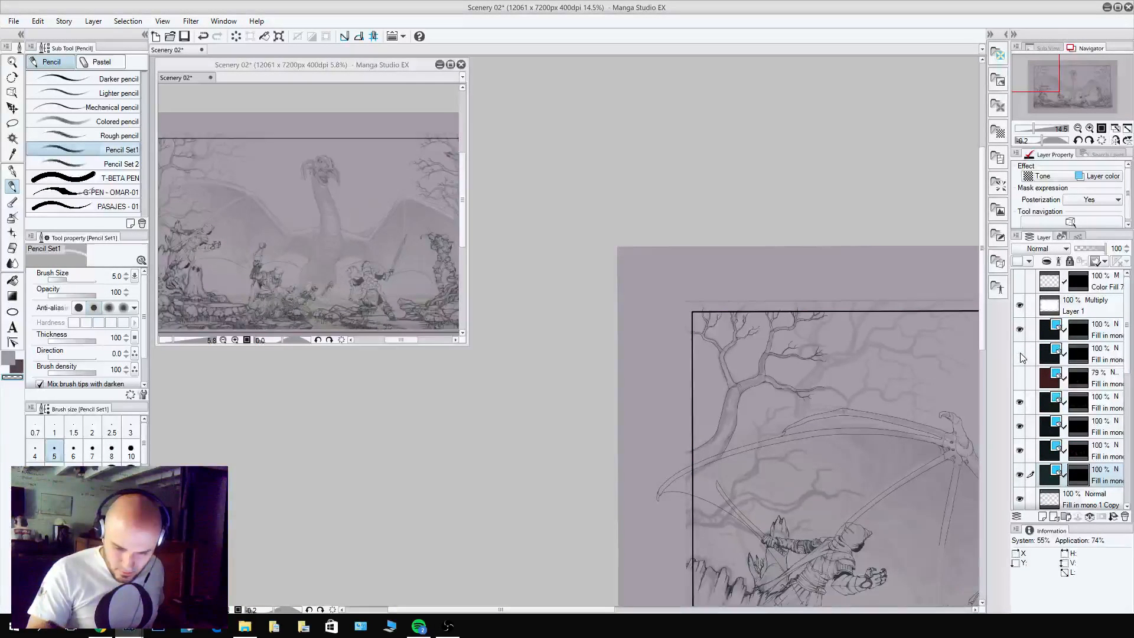
{"action": "left_click", "coordinate": [1020, 330]}
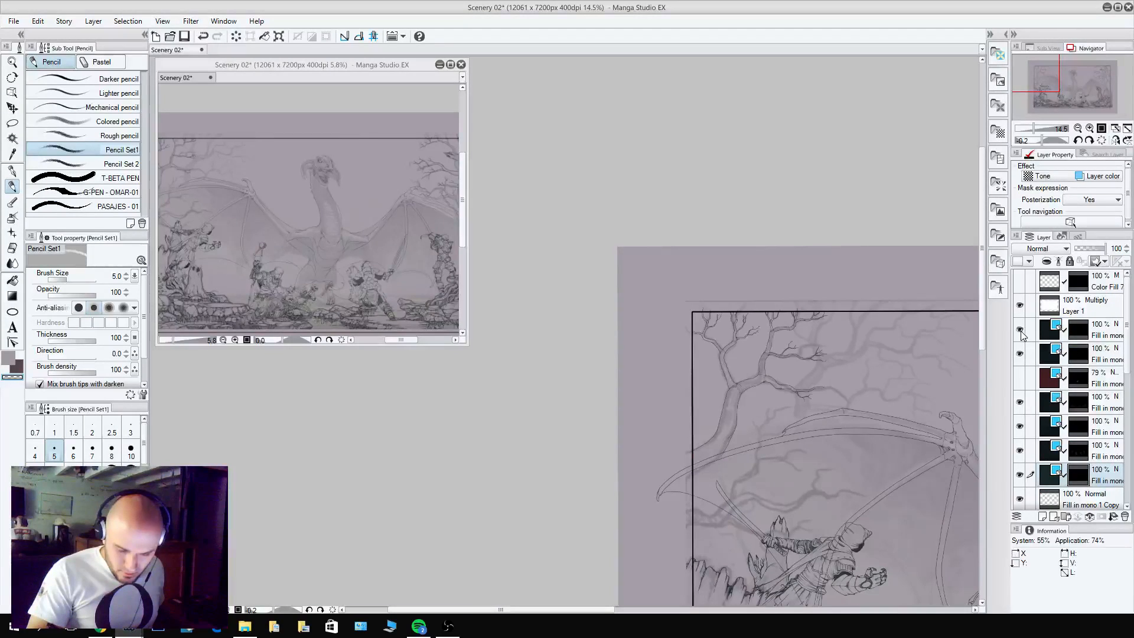
{"action": "left_click", "coordinate": [1020, 330]}
{"action": "left_click", "coordinate": [1020, 331]}
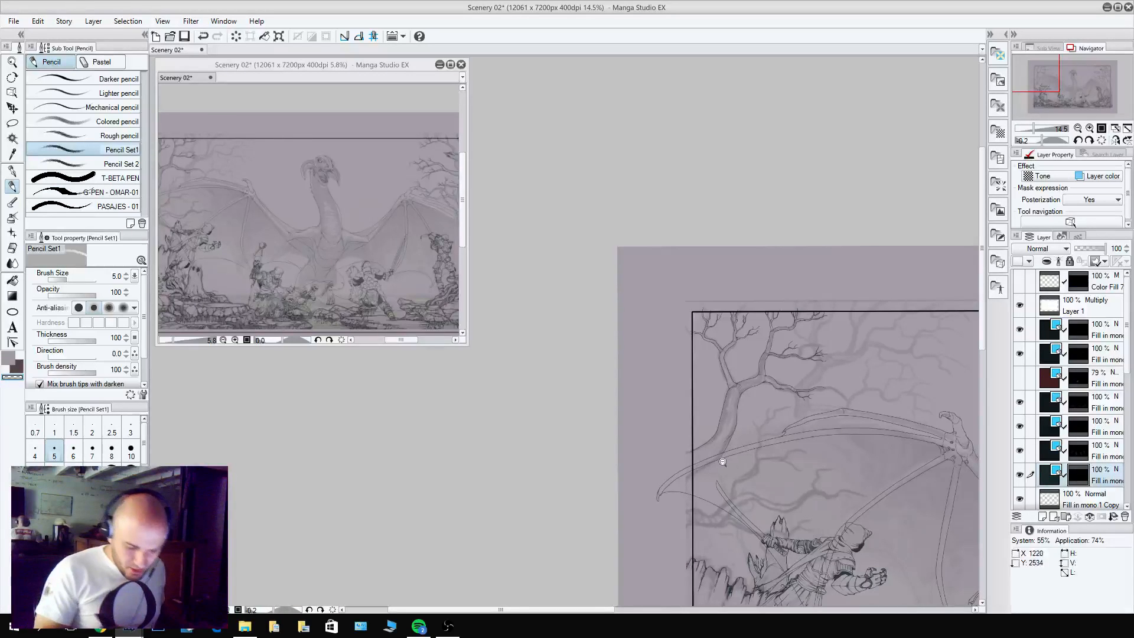
On the topmost Fill in mono layer's mask, erase the end of the trunk outline where it overlaps the dragon's wing.
{"action": "scroll", "coordinate": [745, 455], "scroll_direction": "up", "scroll_amount": 8}
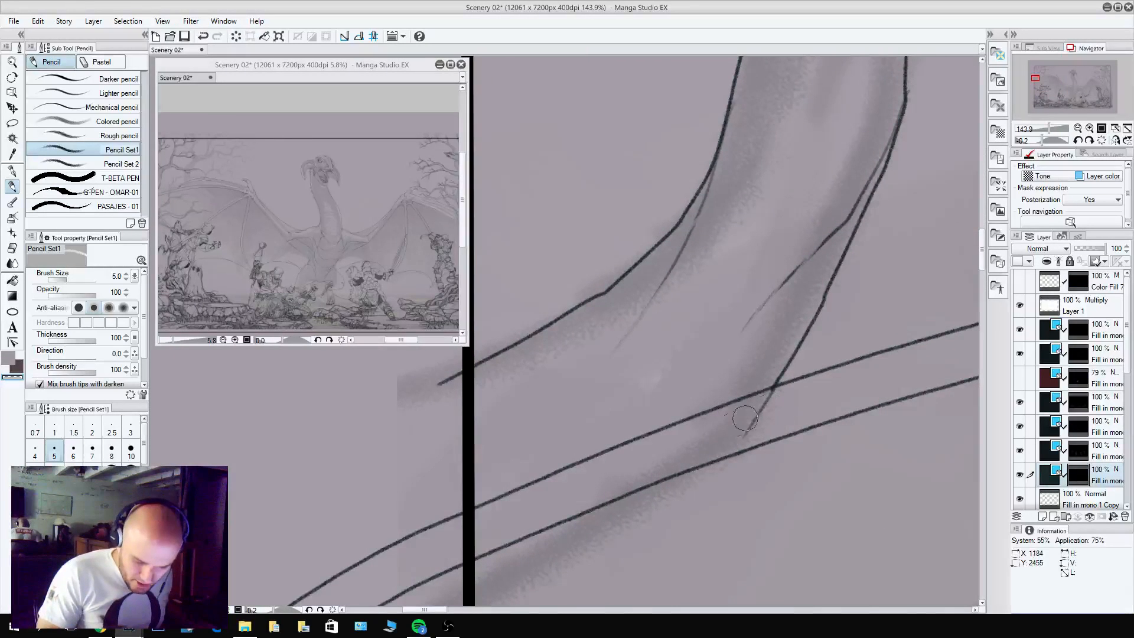
{"action": "left_click", "coordinate": [1078, 330]}
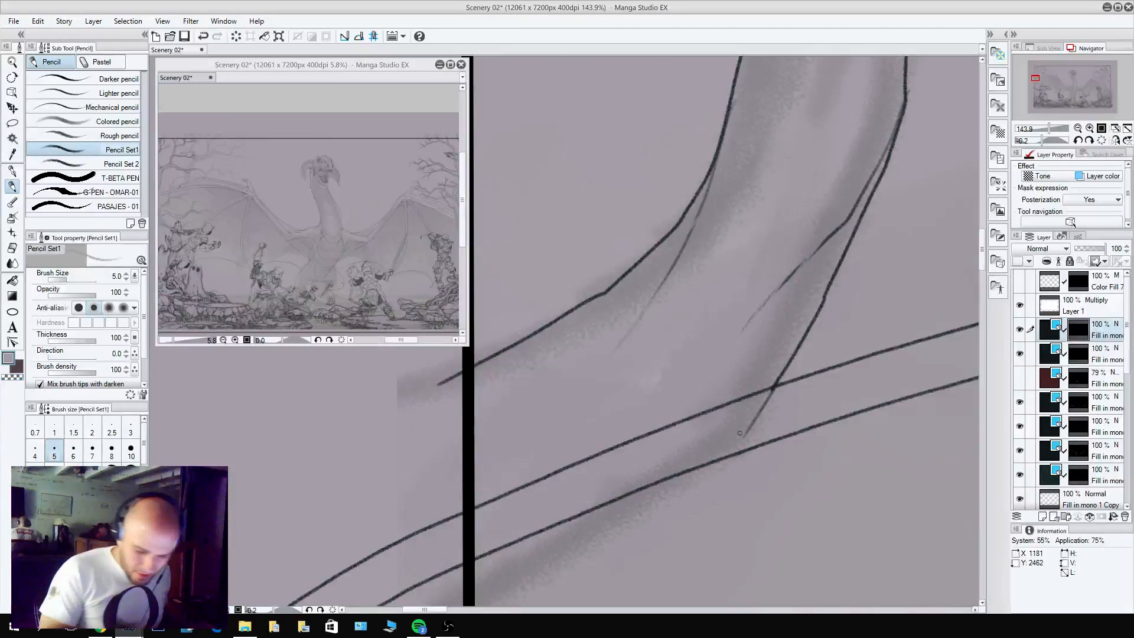
{"action": "left_click_drag", "start_coordinate": [758, 415], "coordinate": [743, 438]}
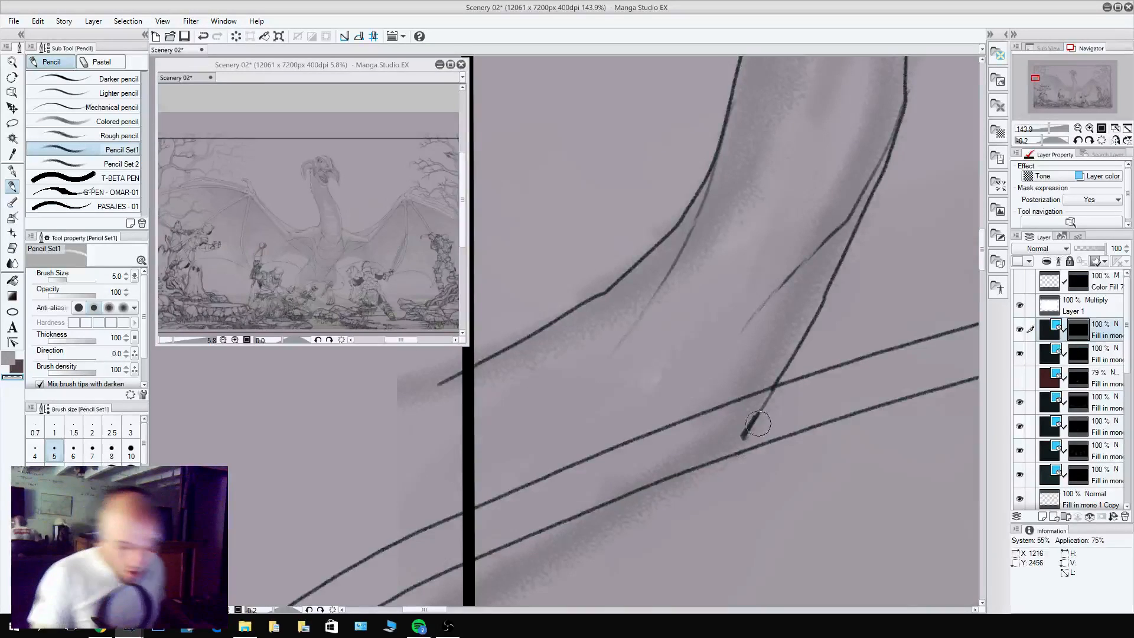
{"action": "mouse_move", "coordinate": [746, 434]}
{"action": "left_mouse_down"}
{"action": "mouse_move", "coordinate": [739, 426]}
{"action": "mouse_move", "coordinate": [782, 397]}
{"action": "left_mouse_up"}
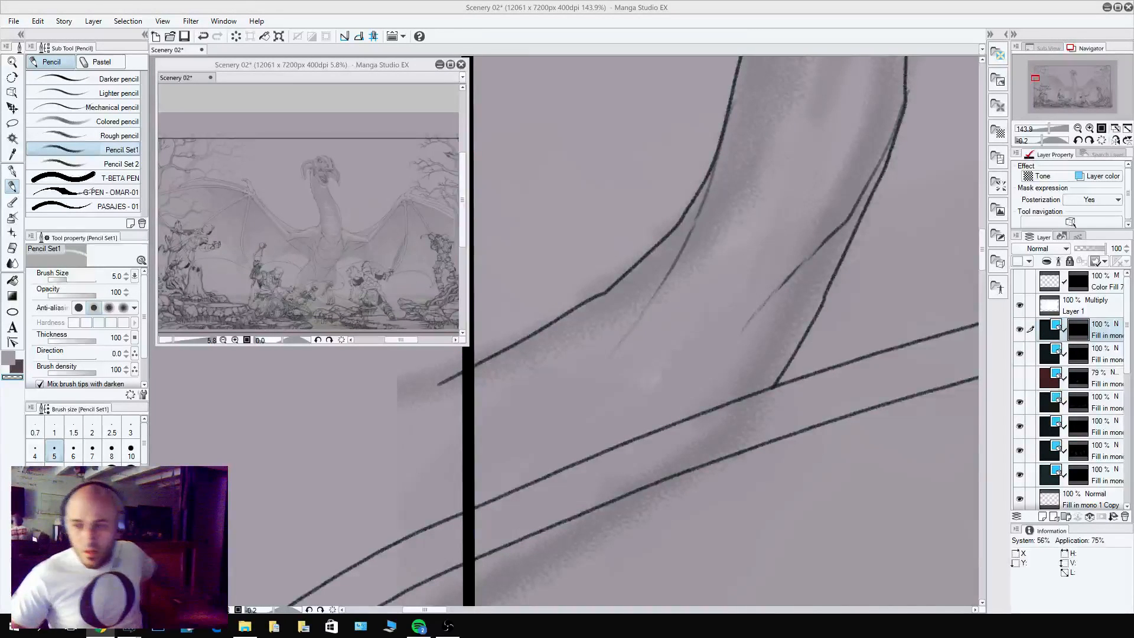
Load the topmost Fill in mono layer's mask as a selection, hide that layer, and activate the second-lowest dark fill layer.
{"action": "left_click", "coordinate": [1074, 333], "text": "ctrl"}
{"action": "left_click", "coordinate": [1020, 329]}
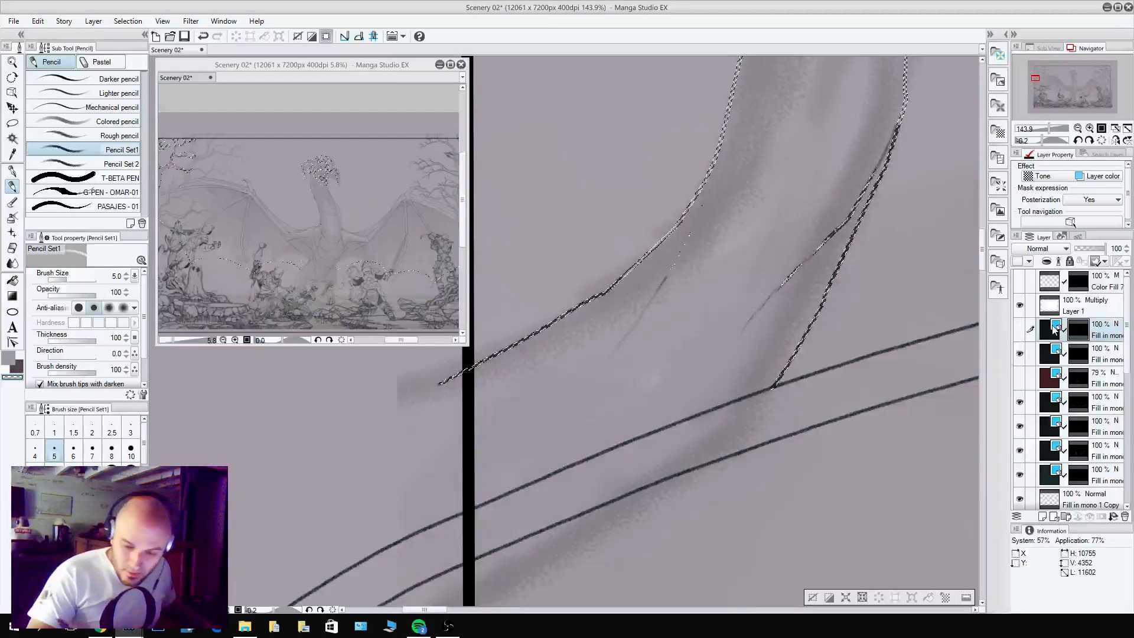
{"action": "left_click", "coordinate": [1093, 452]}
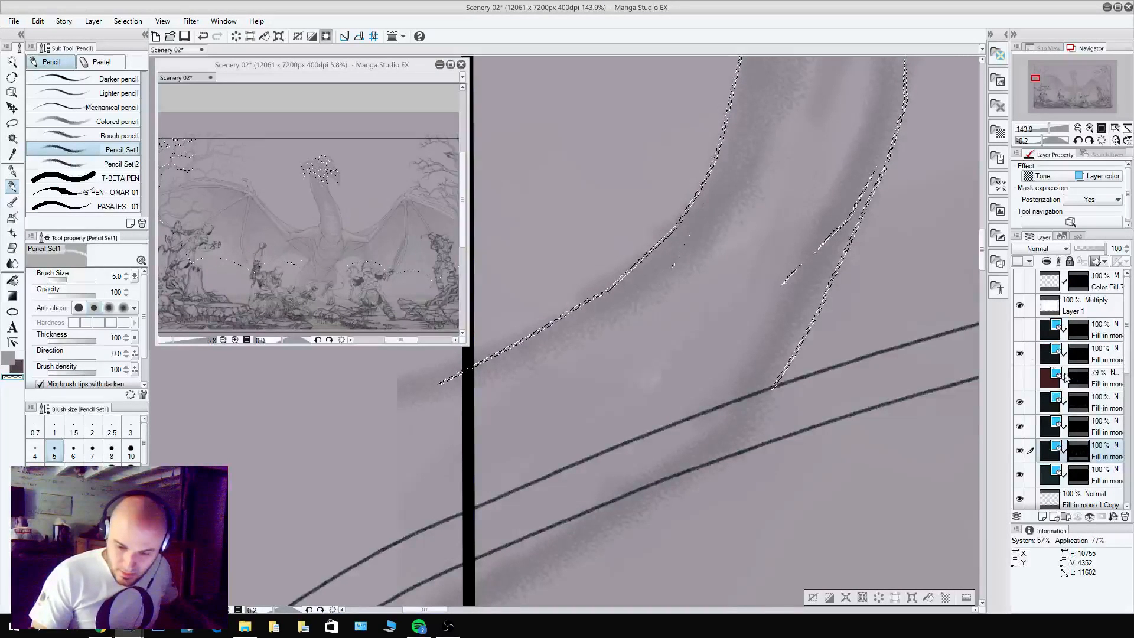
{"action": "left_click", "coordinate": [1020, 329]}
{"action": "left_click", "coordinate": [1020, 329]}
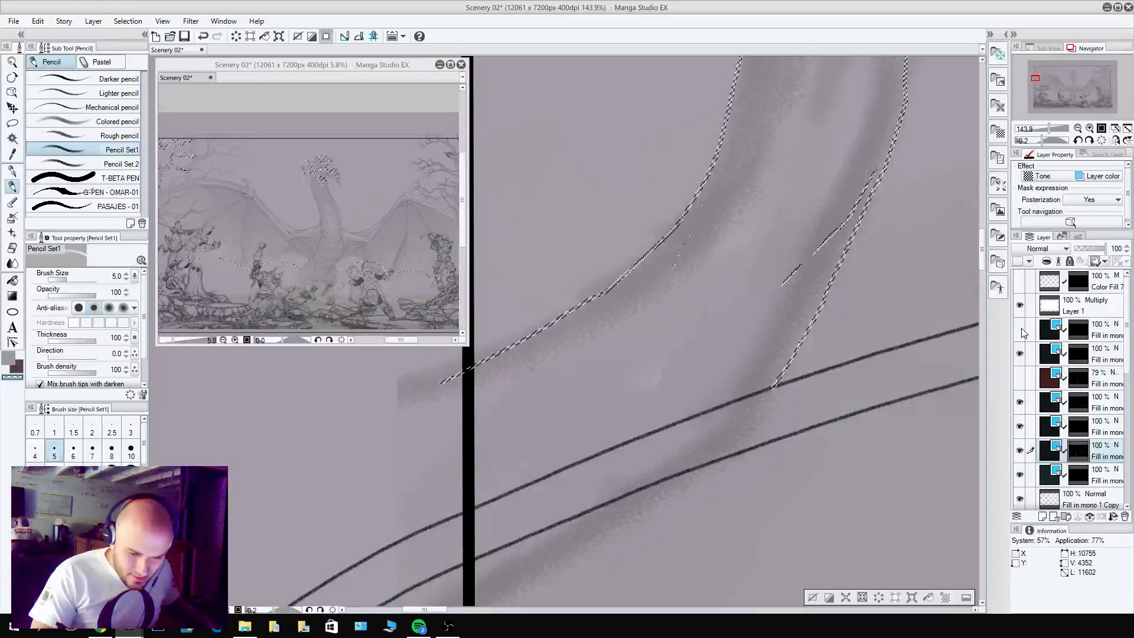
Move the hidden 79% Fill in mono layer below the other dark Fill in mono layers, just above Fill in mono 1 Copy.
{"action": "scroll", "coordinate": [916, 338], "scroll_direction": "down", "scroll_amount": 8}
{"action": "left_click_drag", "start_coordinate": [903, 459], "coordinate": [596, 453]}
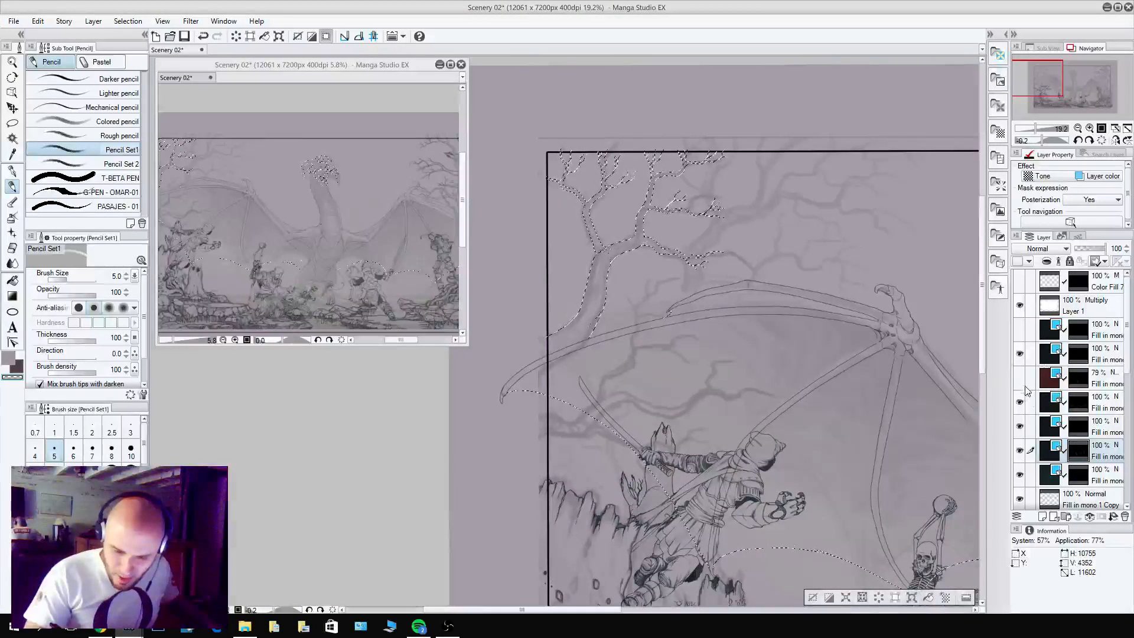
{"action": "left_click_drag", "start_coordinate": [1087, 391], "coordinate": [1093, 486]}
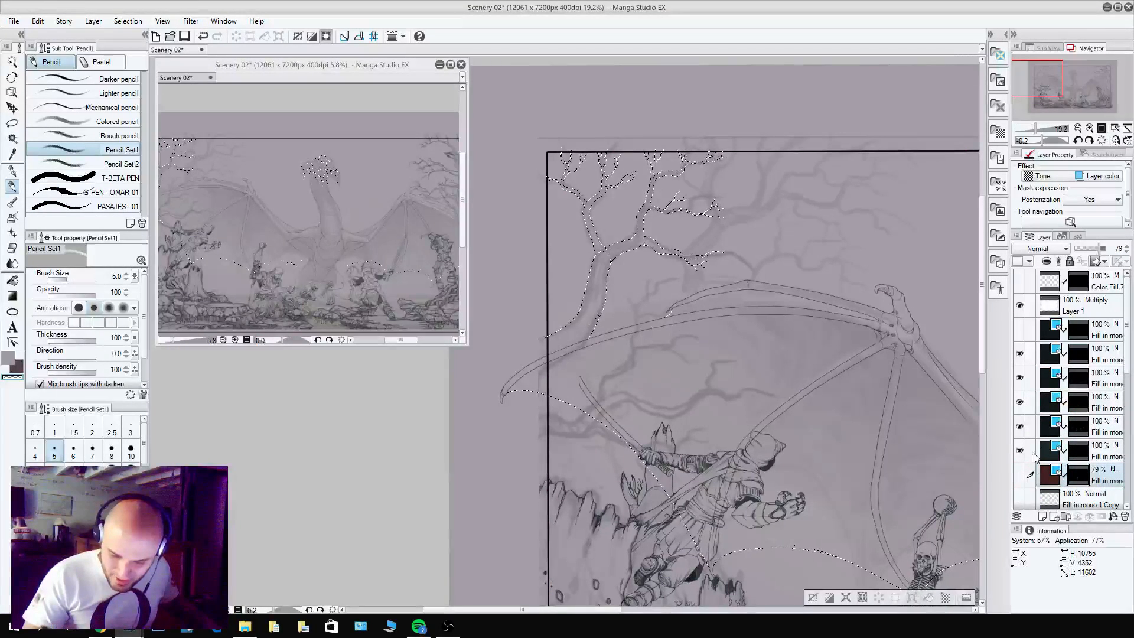
Hide the dark Fill in mono layers and show them selectively to check which foreground, character and dragon lines each contains.
{"action": "left_click", "coordinate": [1026, 354]}
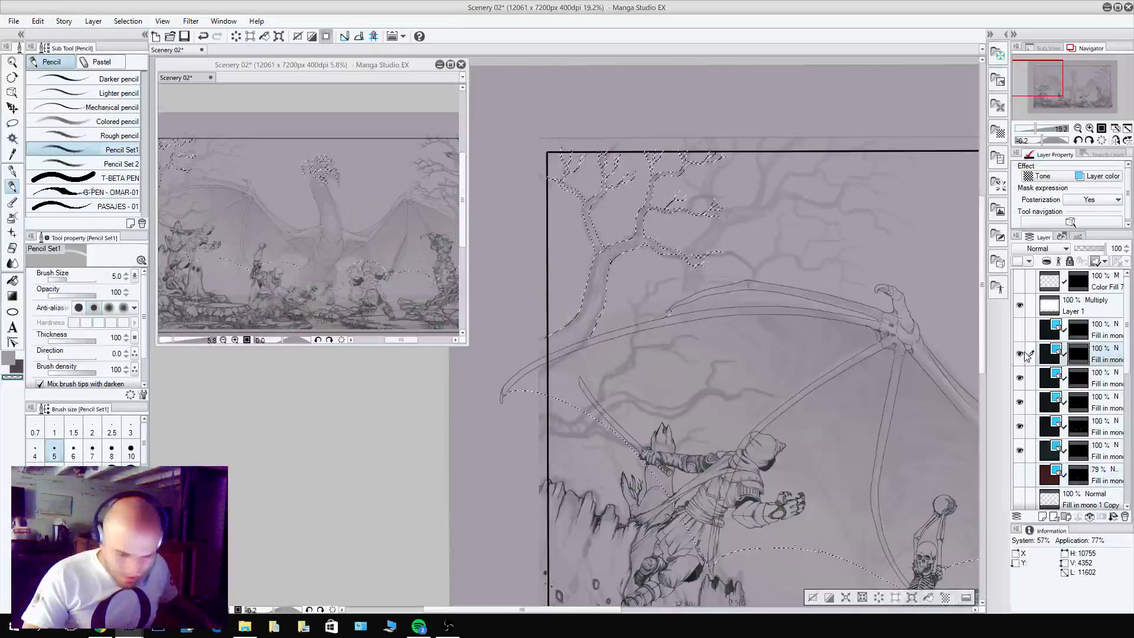
{"action": "left_click_drag", "start_coordinate": [1025, 357], "coordinate": [1029, 394]}
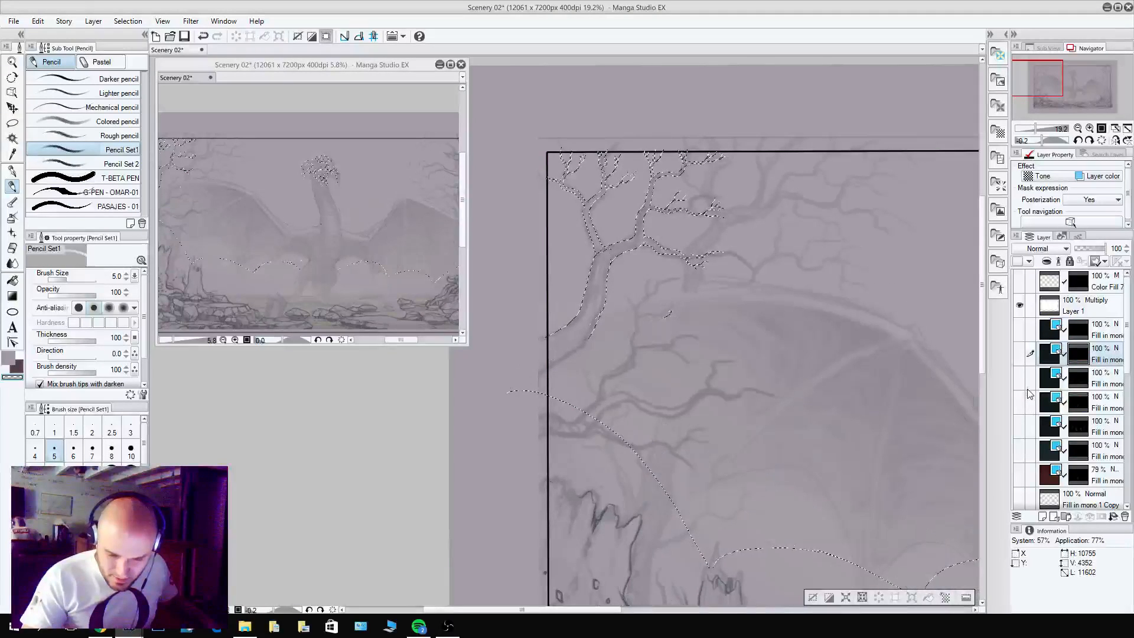
{"action": "left_click", "coordinate": [1020, 450]}
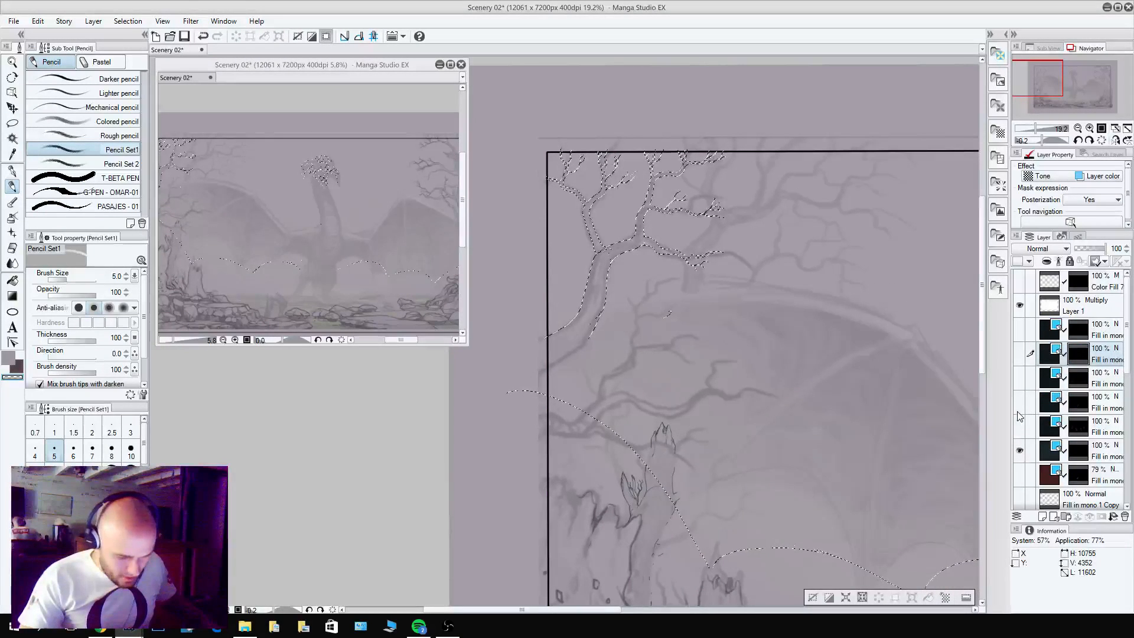
{"action": "left_click_drag", "start_coordinate": [1023, 427], "coordinate": [1020, 352]}
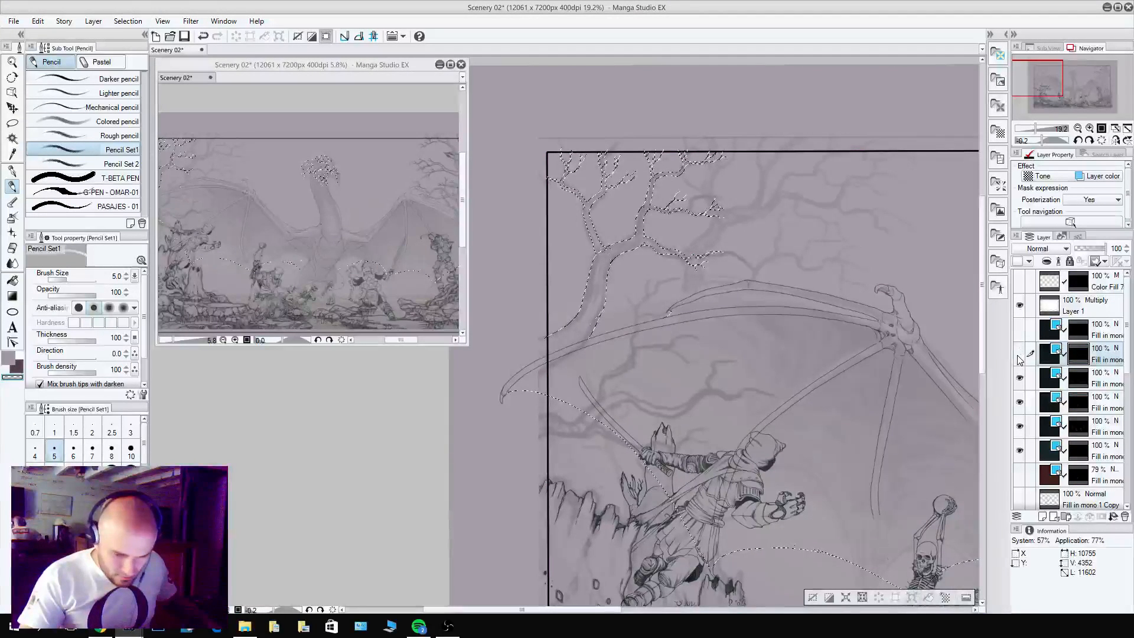
{"action": "left_click", "coordinate": [1020, 353]}
{"action": "left_click", "coordinate": [1020, 355]}
{"action": "left_click_drag", "start_coordinate": [1020, 357], "coordinate": [1024, 416]}
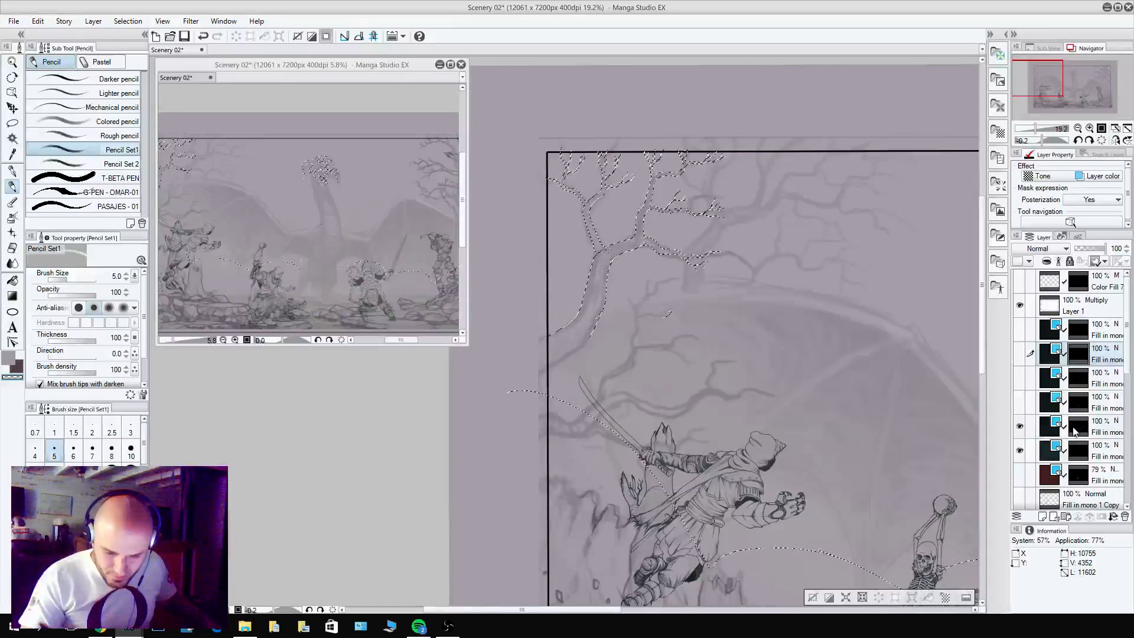
Activate the second-lowest dark Fill in mono layer's mask and reduce the selection to the upper-left tree outline, dropping the dragon head and other lines.
{"action": "left_click", "coordinate": [1076, 430]}
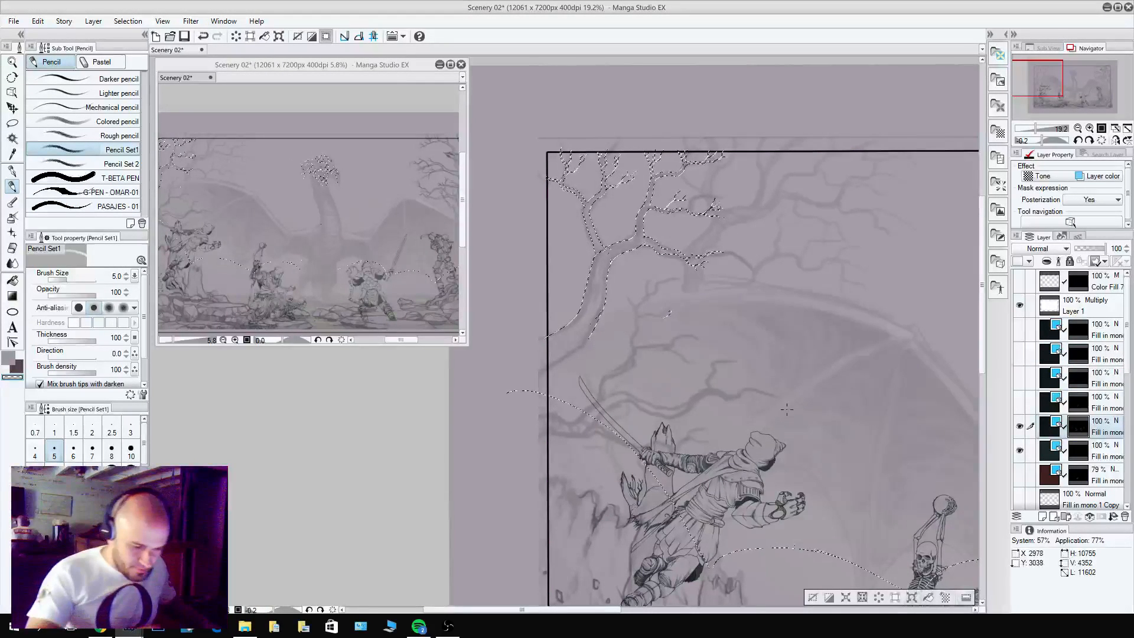
{"action": "scroll", "coordinate": [786, 365], "scroll_direction": "down", "scroll_amount": 4}
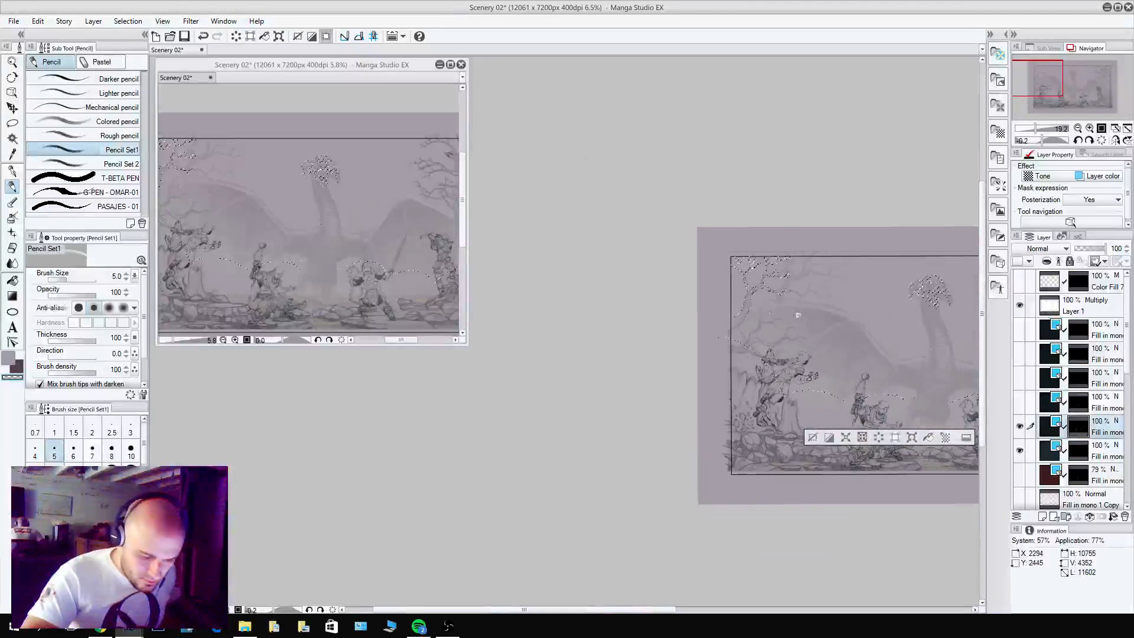
{"action": "left_click_drag", "start_coordinate": [786, 365], "coordinate": [582, 413]}
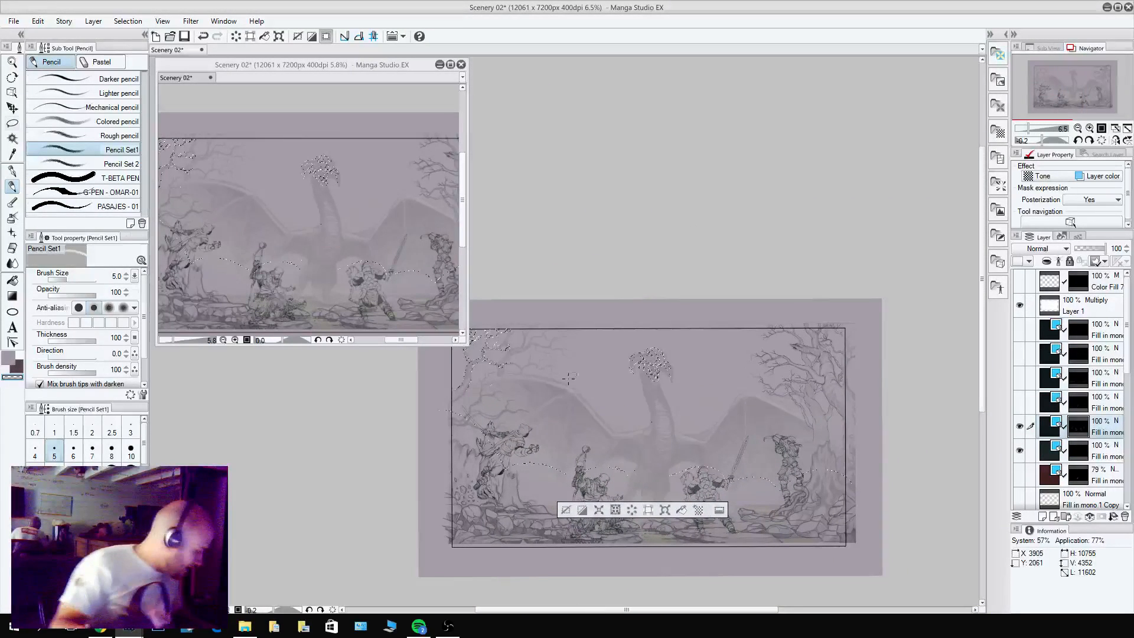
{"action": "key", "text": "m"}
{"action": "mouse_move", "coordinate": [615, 230]}
{"action": "left_mouse_down"}
{"action": "mouse_move", "coordinate": [594, 352]}
{"action": "mouse_move", "coordinate": [430, 406]}
{"action": "mouse_move", "coordinate": [700, 590]}
{"action": "mouse_move", "coordinate": [909, 314]}
{"action": "mouse_move", "coordinate": [611, 306]}
{"action": "left_mouse_up"}
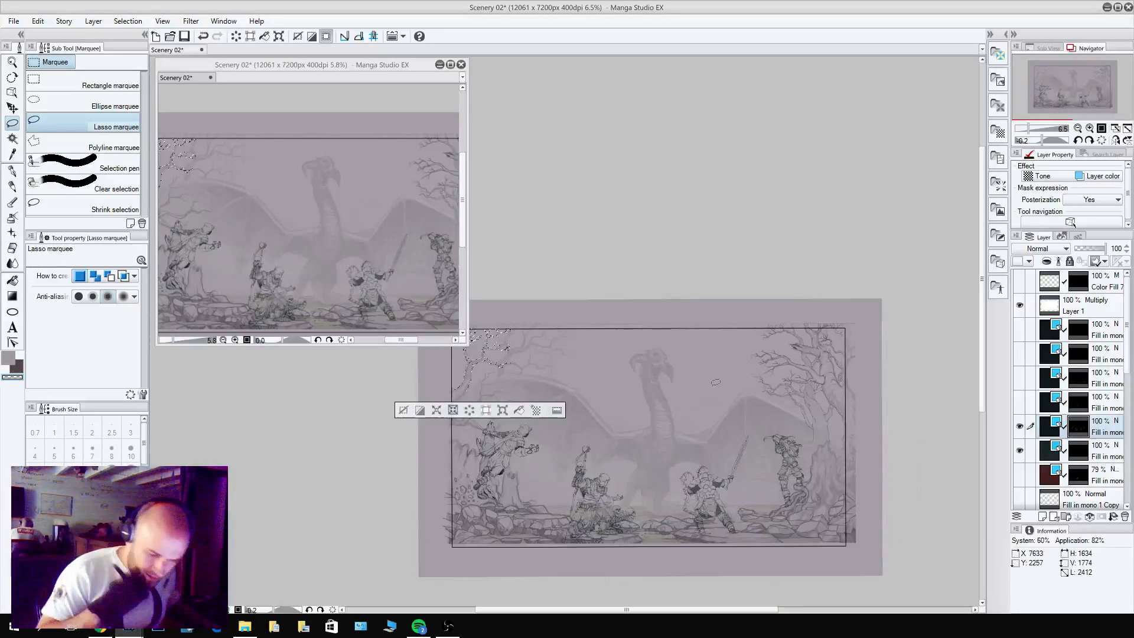
Fill the selected tree outline into the second-lowest dark fill layer's mask, and deselect.
{"action": "scroll", "coordinate": [479, 380], "scroll_direction": "up", "scroll_amount": 5}
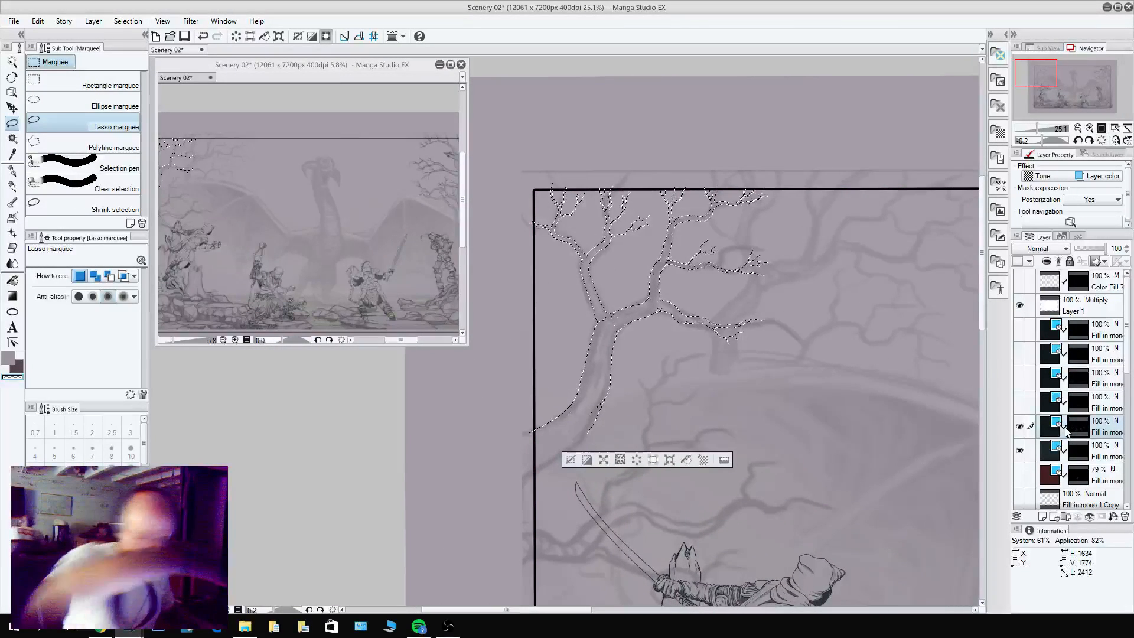
{"action": "key", "text": "c"}
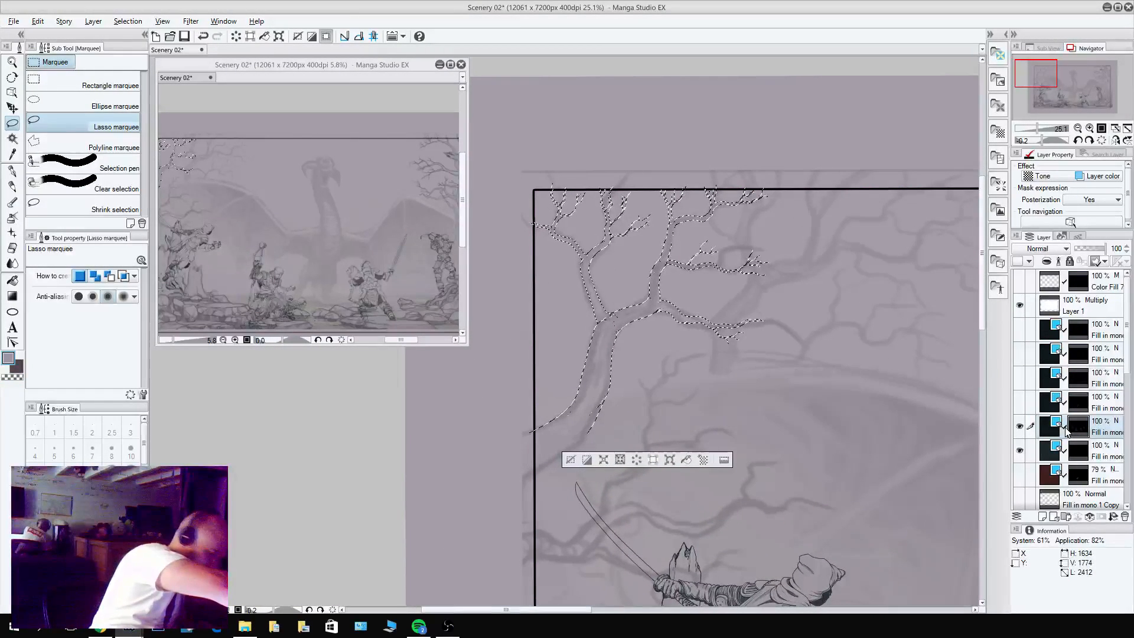
{"action": "key", "text": "ctrl+d"}
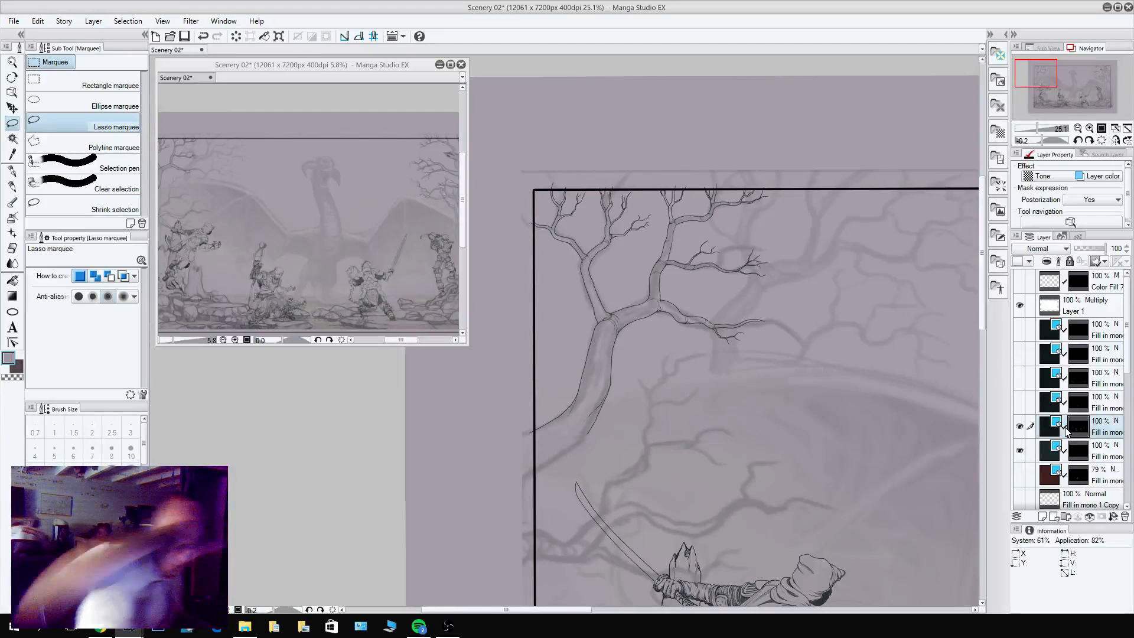
Show only the topmost dark Fill in mono layer, lasso the upper-left tree on it, delete those lines, and deselect.
{"action": "left_click", "coordinate": [1020, 426]}
{"action": "left_click", "coordinate": [1020, 451]}
{"action": "left_click", "coordinate": [1020, 329]}
{"action": "left_click", "coordinate": [1050, 329]}
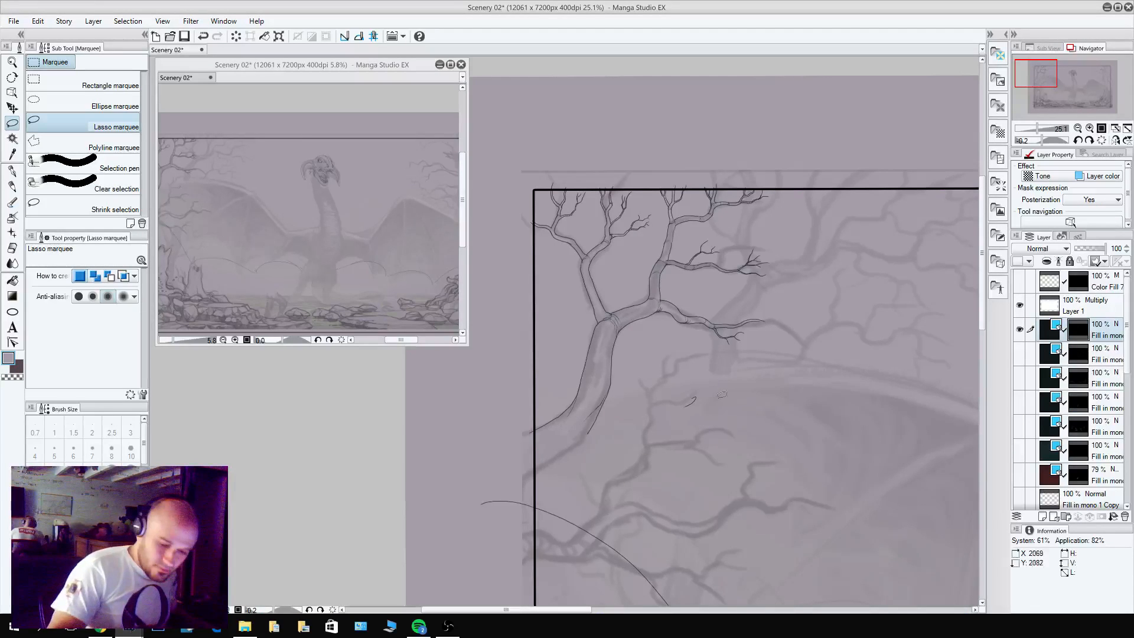
{"action": "mouse_move", "coordinate": [722, 394]}
{"action": "left_mouse_down"}
{"action": "mouse_move", "coordinate": [632, 413]}
{"action": "mouse_move", "coordinate": [495, 244]}
{"action": "mouse_move", "coordinate": [818, 348]}
{"action": "mouse_move", "coordinate": [732, 409]}
{"action": "left_mouse_up"}
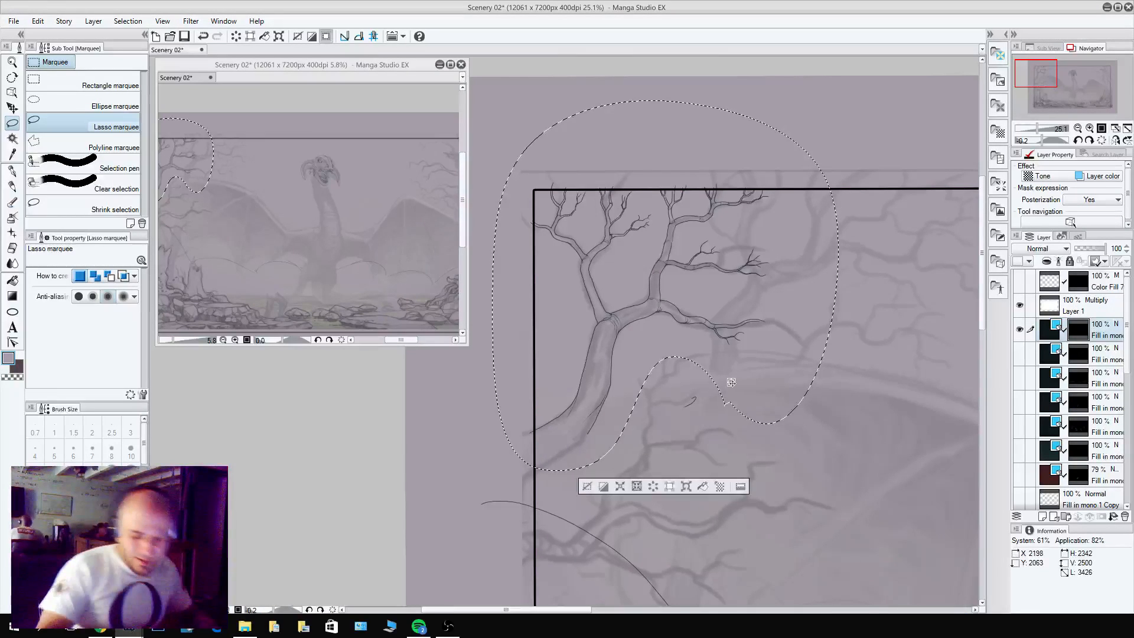
{"action": "key", "text": "Delete"}
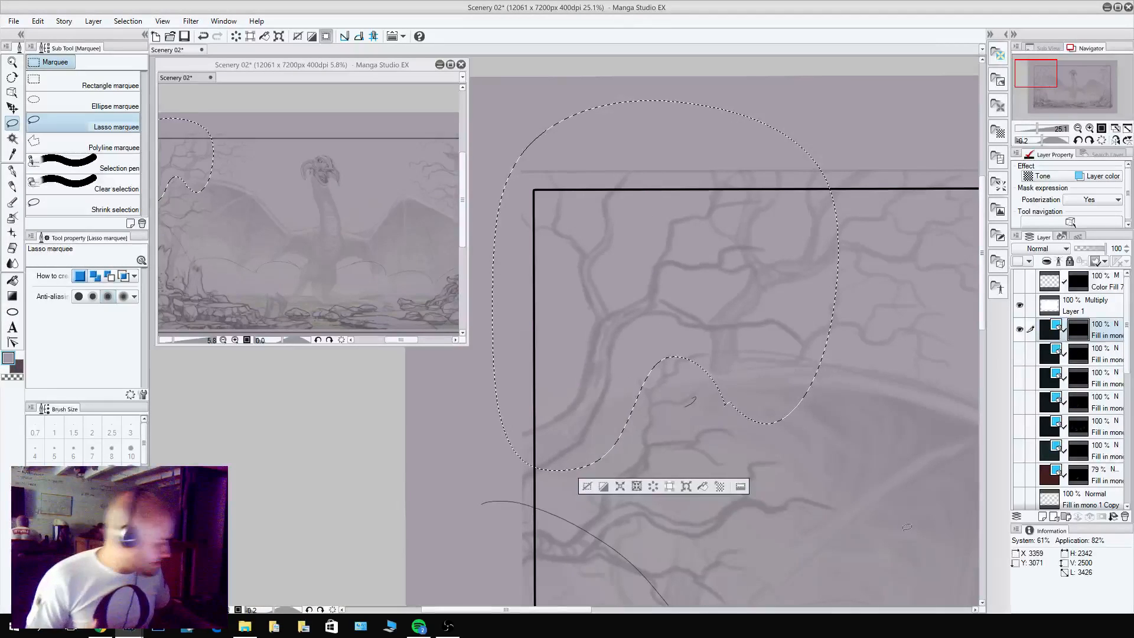
{"action": "key", "text": "ctrl+d"}
Show all dark Fill in mono layers again with the 79% layer hidden, and activate the lowest dark layer's mask.
{"action": "left_click_drag", "start_coordinate": [1020, 354], "coordinate": [1020, 476]}
{"action": "left_click", "coordinate": [1019, 474]}
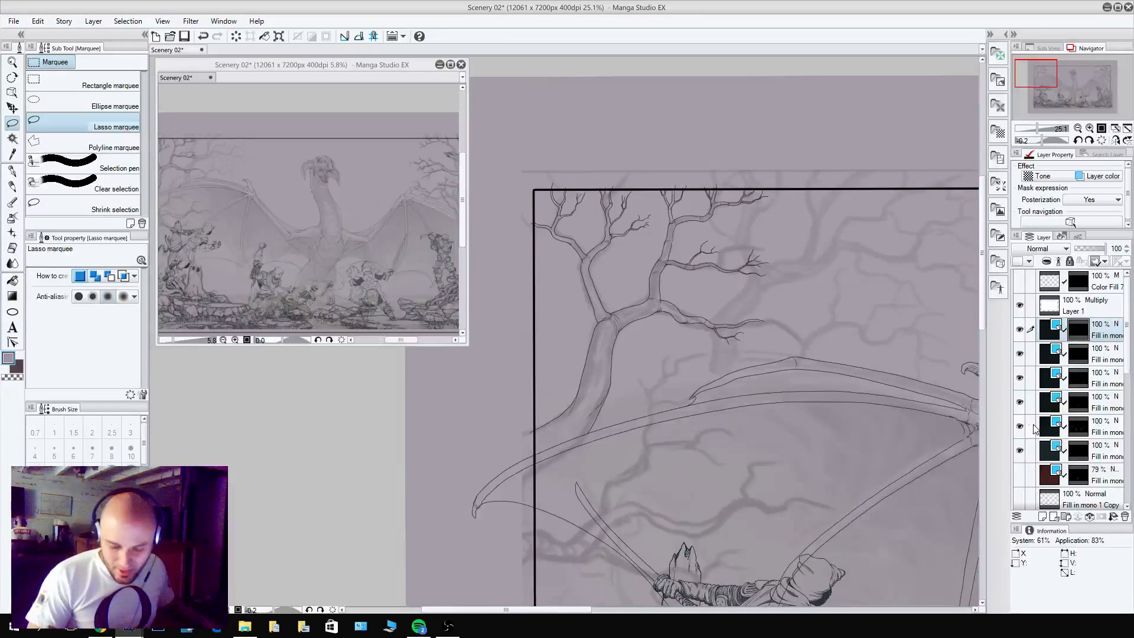
{"action": "left_click", "coordinate": [1079, 451]}
Pencil the stem of the small branch rising behind the dragon's wing, between the tree trunk and the wing claw.
{"action": "left_click_drag", "start_coordinate": [842, 382], "coordinate": [706, 440]}
{"action": "scroll", "coordinate": [506, 461], "scroll_direction": "up", "scroll_amount": 5}
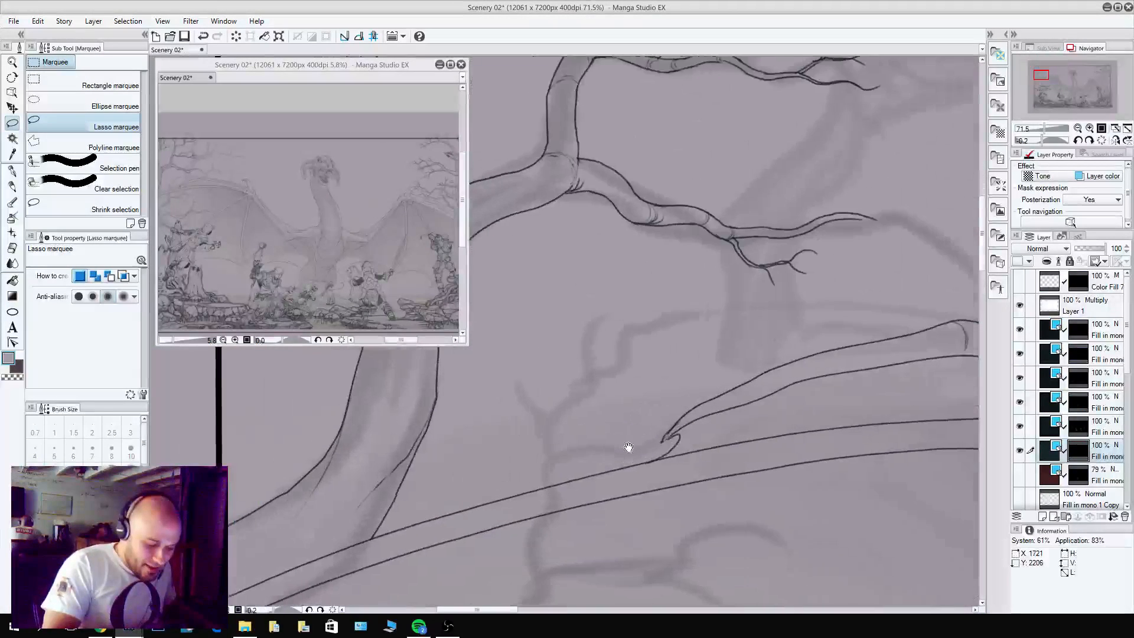
{"action": "left_click", "coordinate": [658, 464]}
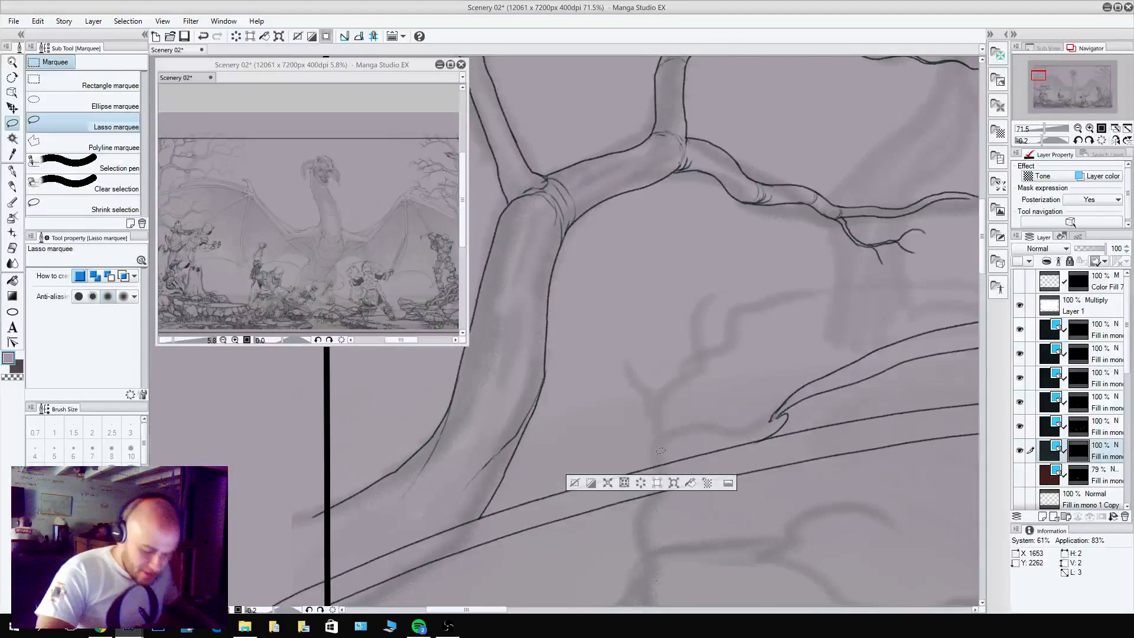
{"action": "key", "text": "p"}
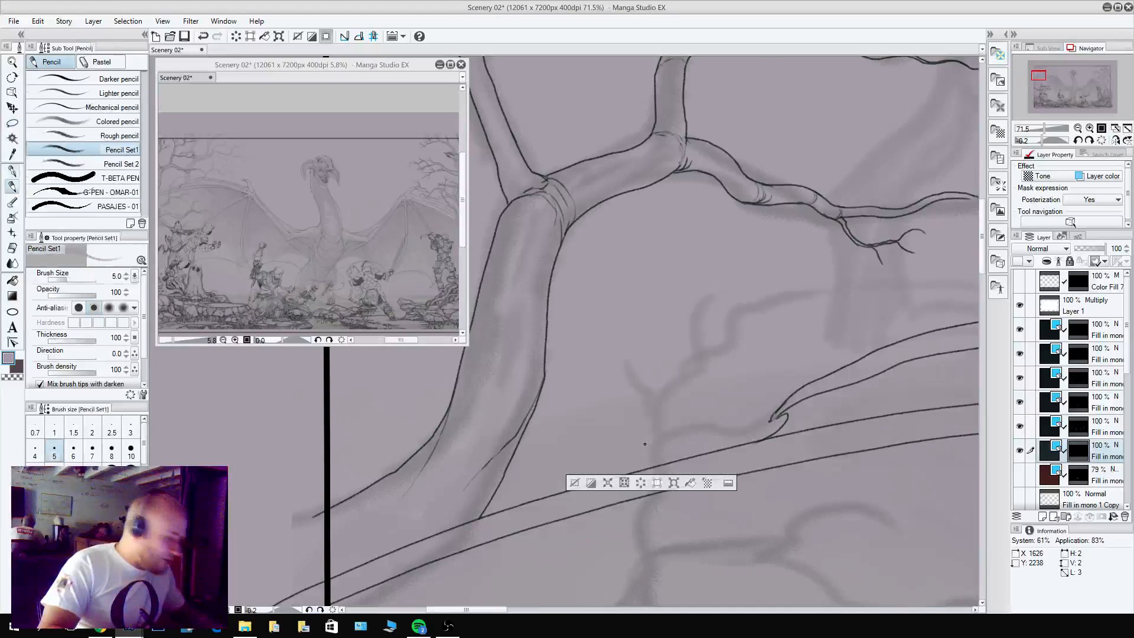
{"action": "key", "text": "c"}
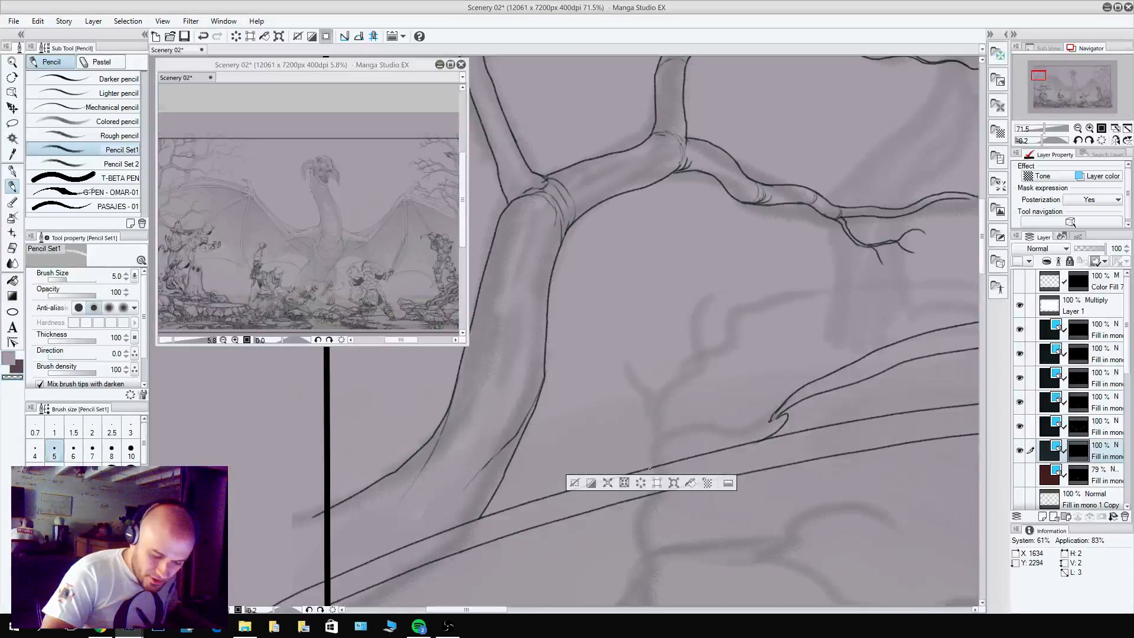
{"action": "key", "text": "ctrl+d"}
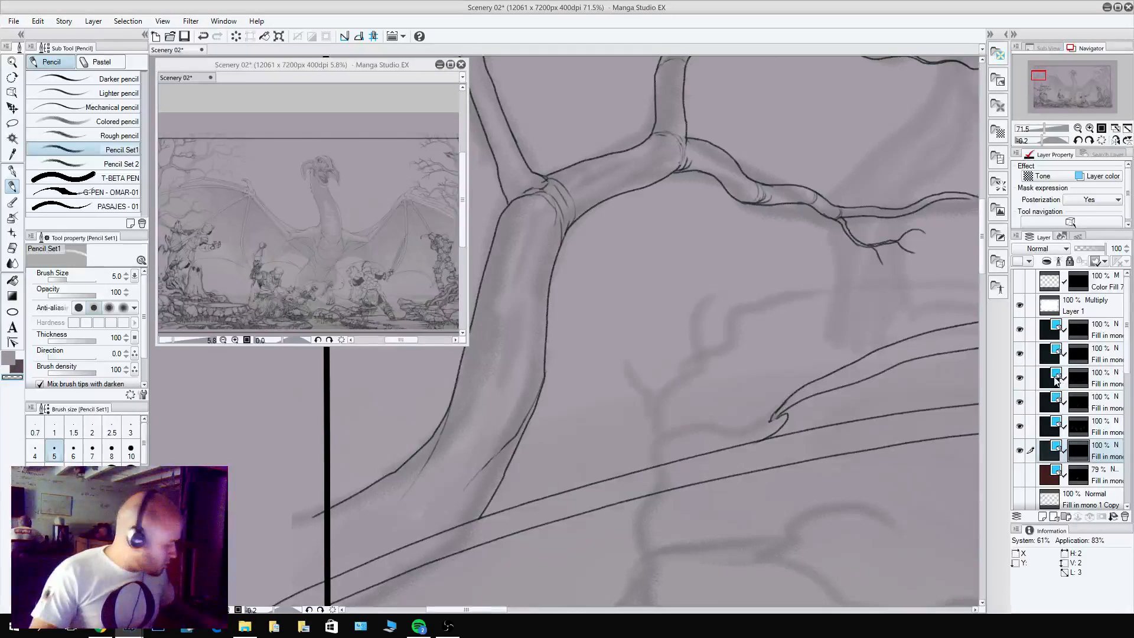
{"action": "key", "text": "c"}
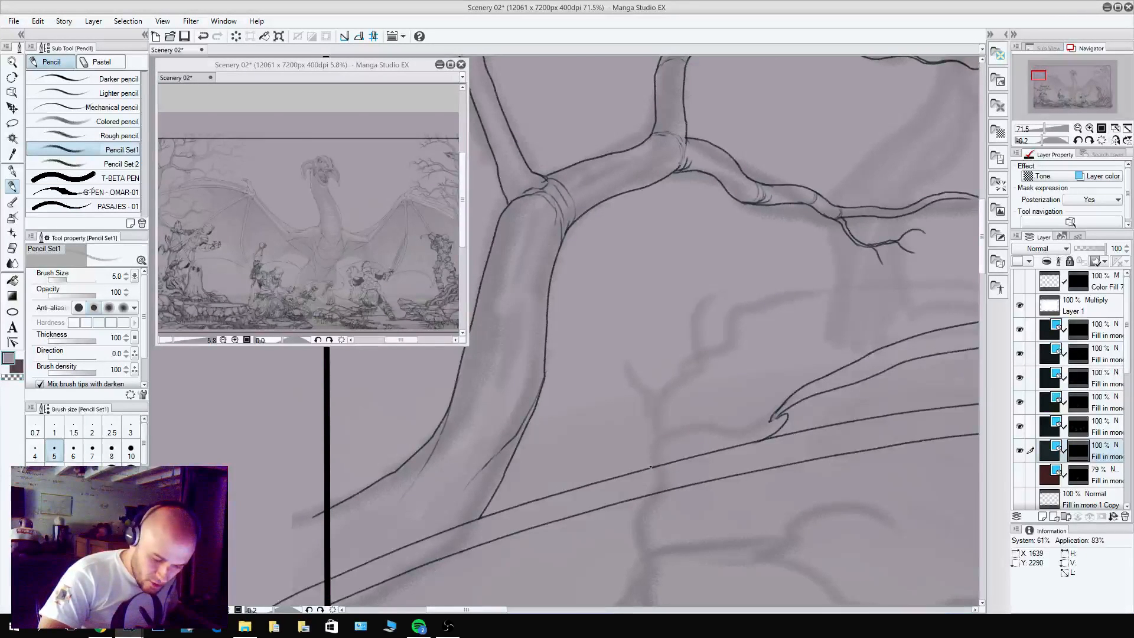
{"action": "left_click_drag", "start_coordinate": [652, 424], "coordinate": [692, 365]}
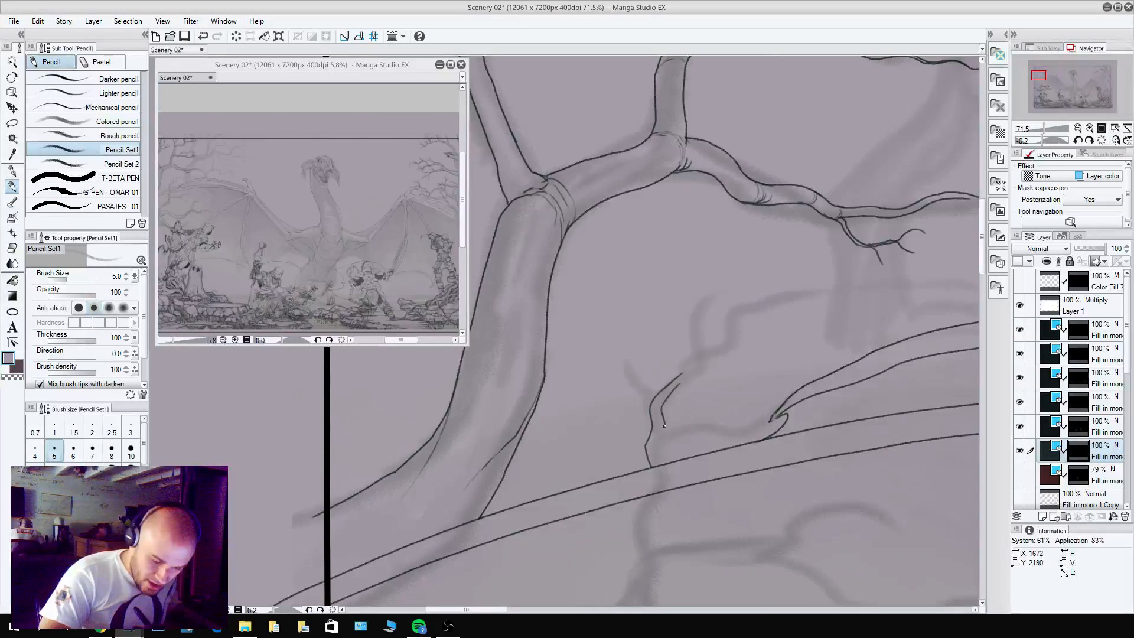
{"action": "key", "text": "c"}
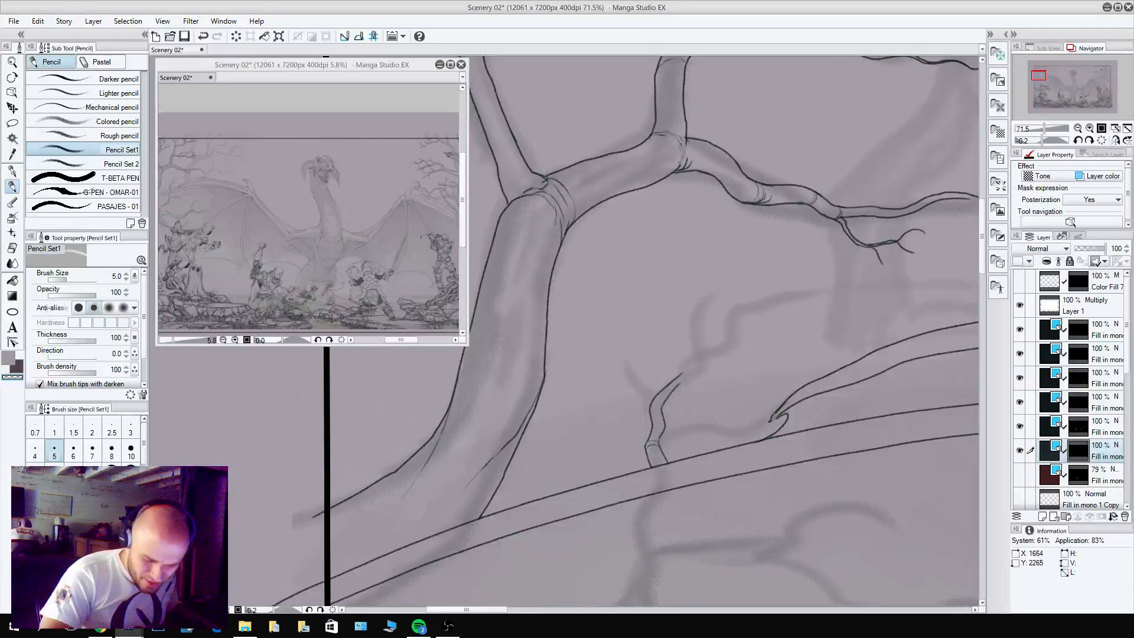
{"action": "key", "text": "c"}
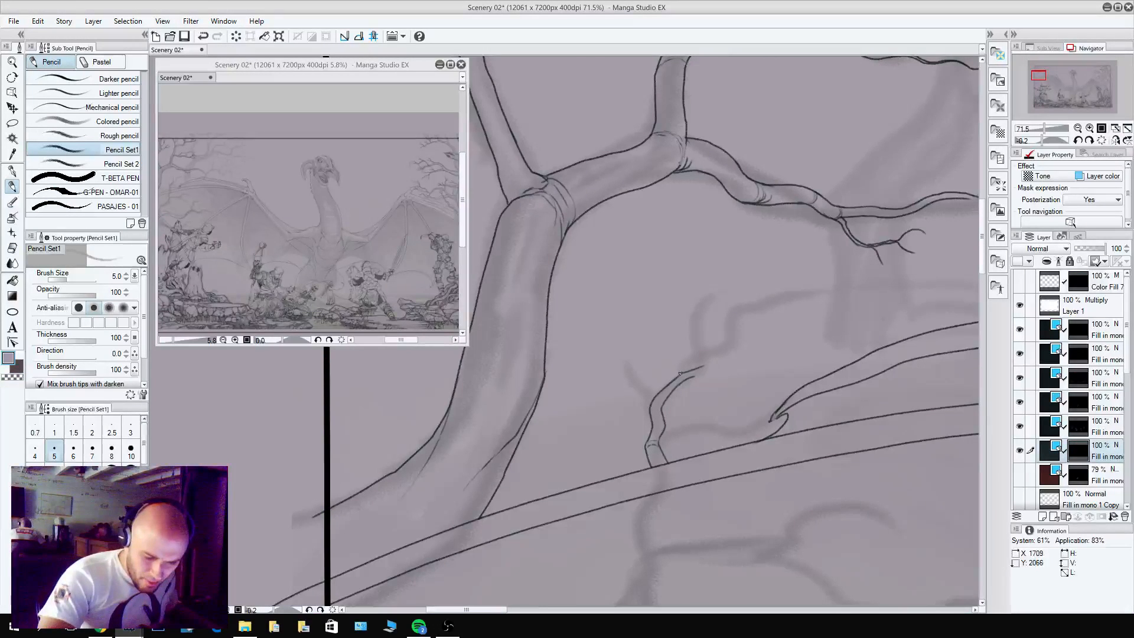
Pencil the tall upright twig growing from the small branch, with thin offshoots at its tip.
{"action": "left_click_drag", "start_coordinate": [679, 373], "coordinate": [714, 279]}
{"action": "key", "text": "c"}
{"action": "key", "text": "c"}
{"action": "key", "text": "c"}
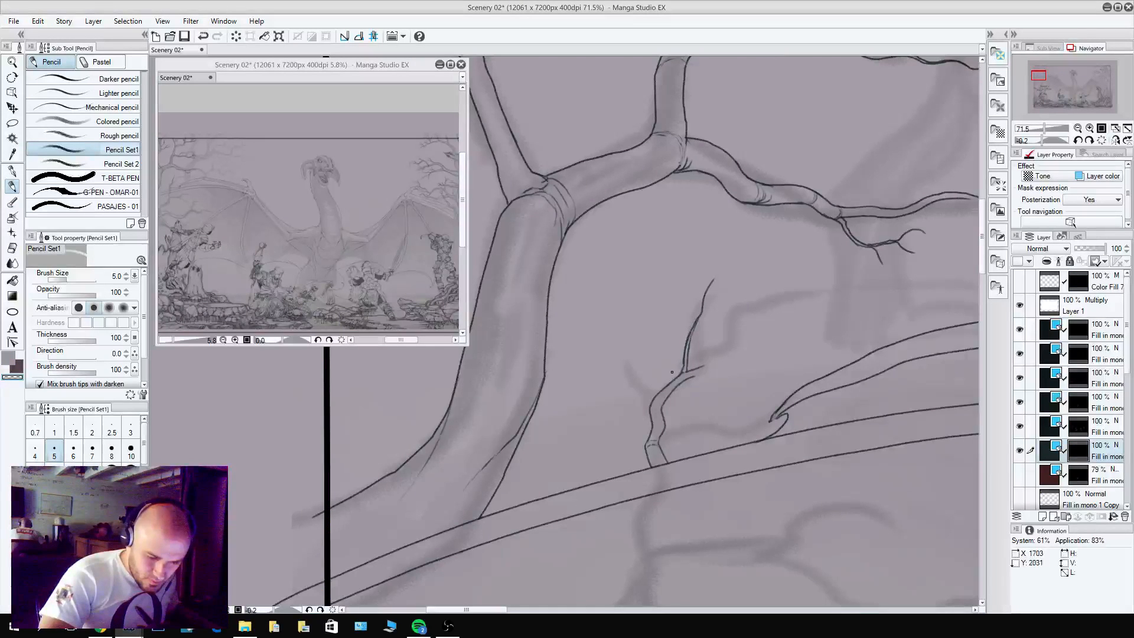
{"action": "key", "text": "c"}
{"action": "left_click_drag", "start_coordinate": [690, 339], "coordinate": [699, 320]}
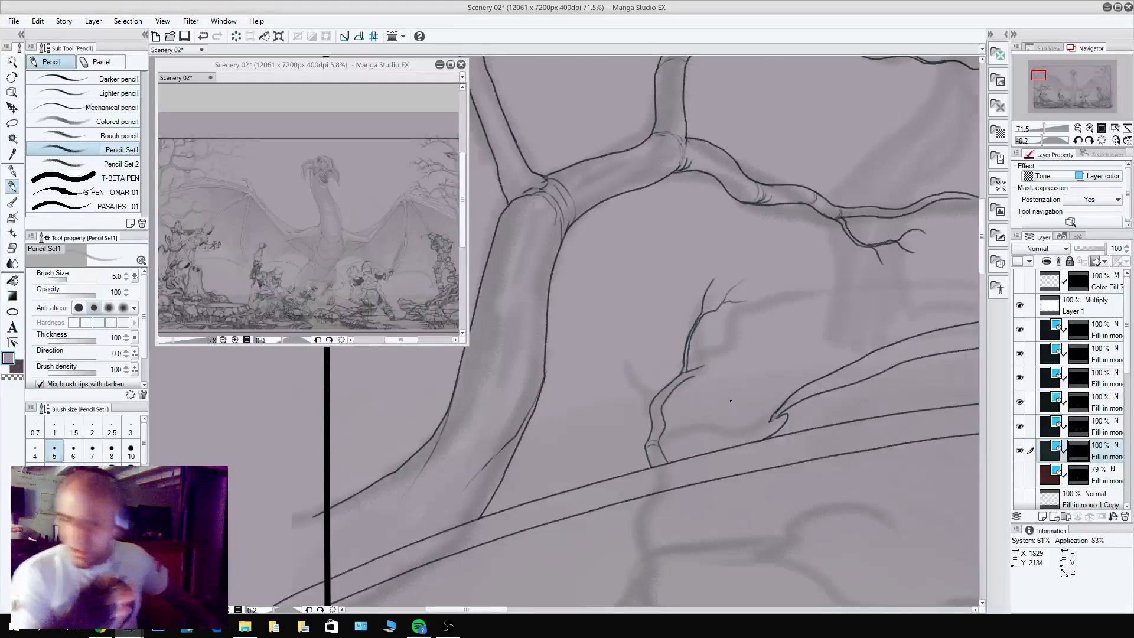
{"action": "key", "text": "c"}
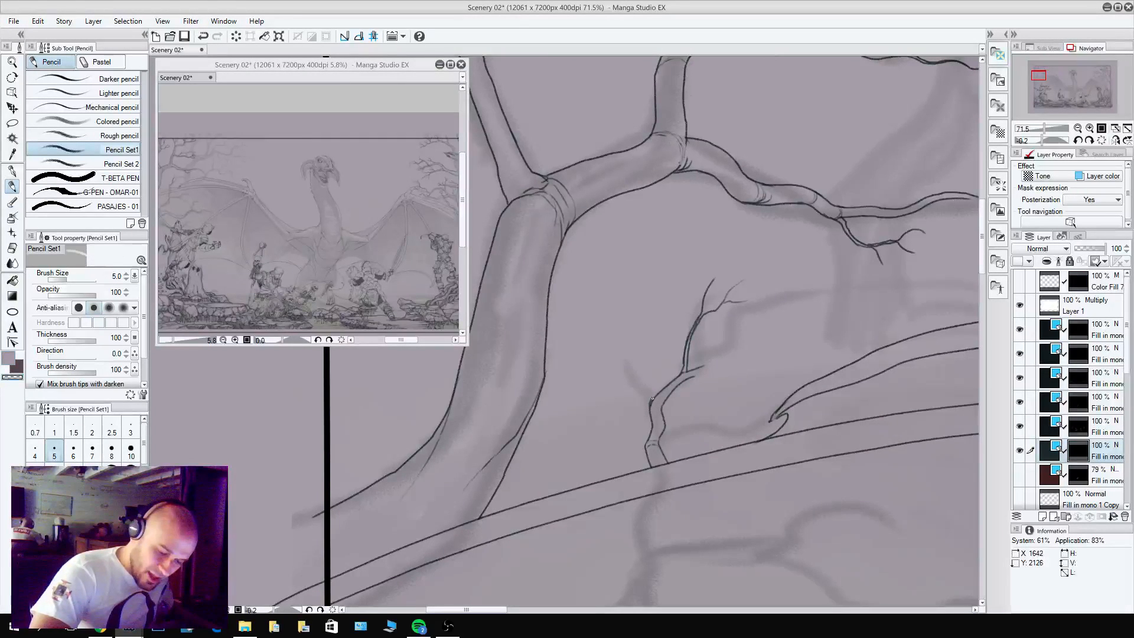
Outline the forked twigs spreading toward the trunk and the long side twig reaching toward the wing claw.
{"action": "key", "text": "c"}
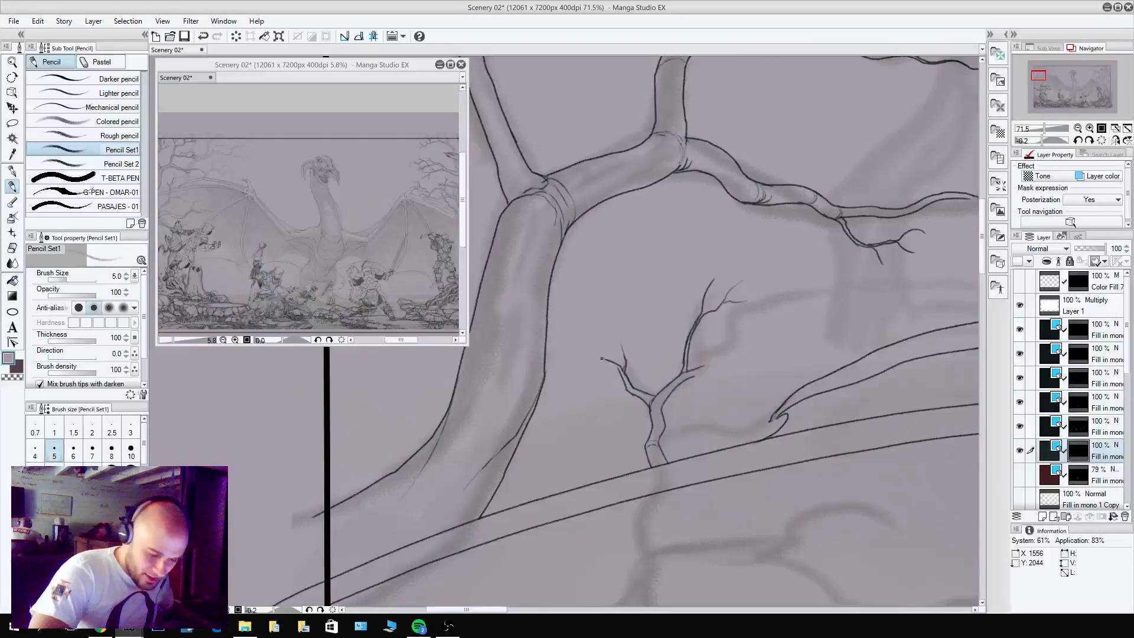
{"action": "left_click_drag", "start_coordinate": [602, 355], "coordinate": [585, 336]}
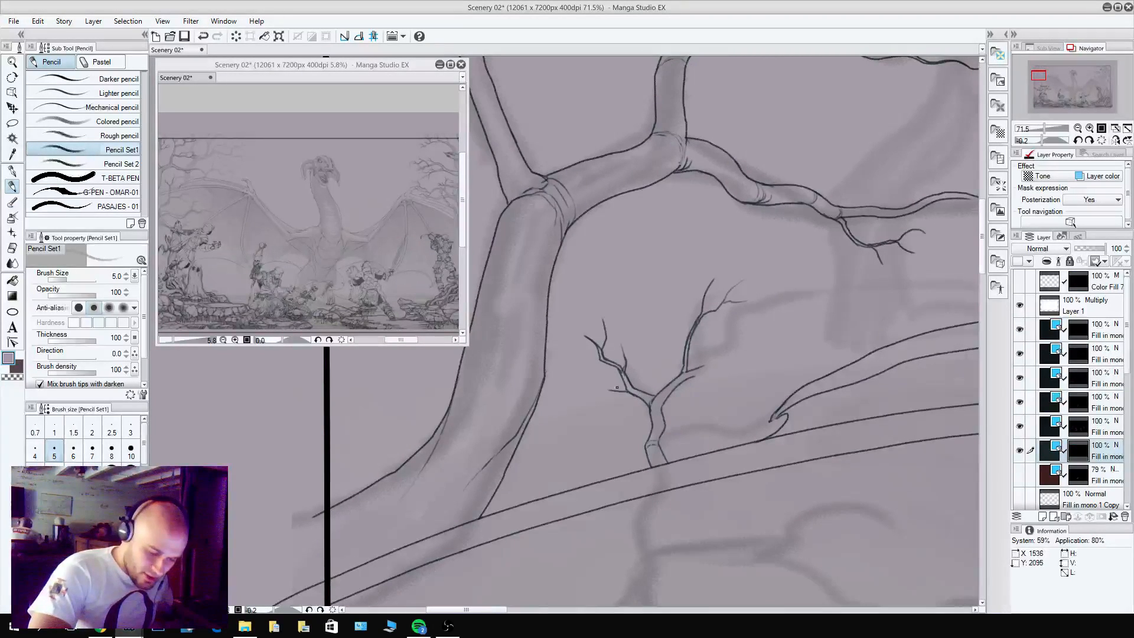
{"action": "key", "text": "c"}
{"action": "left_click_drag", "start_coordinate": [624, 388], "coordinate": [607, 389]}
{"action": "key", "text": "c"}
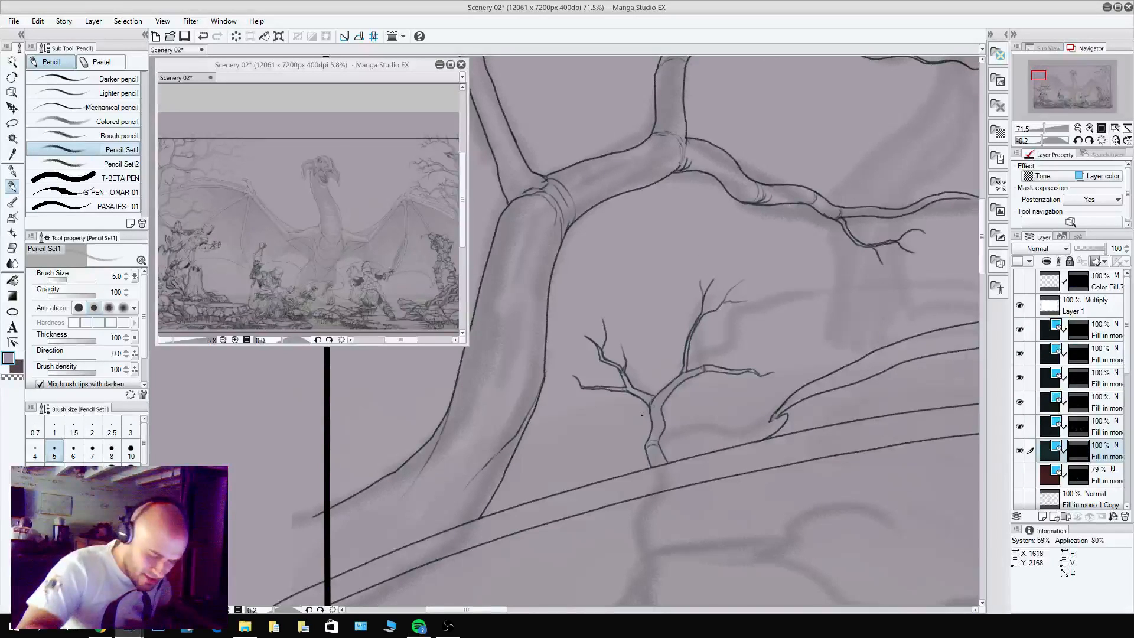
{"action": "key", "text": "c"}
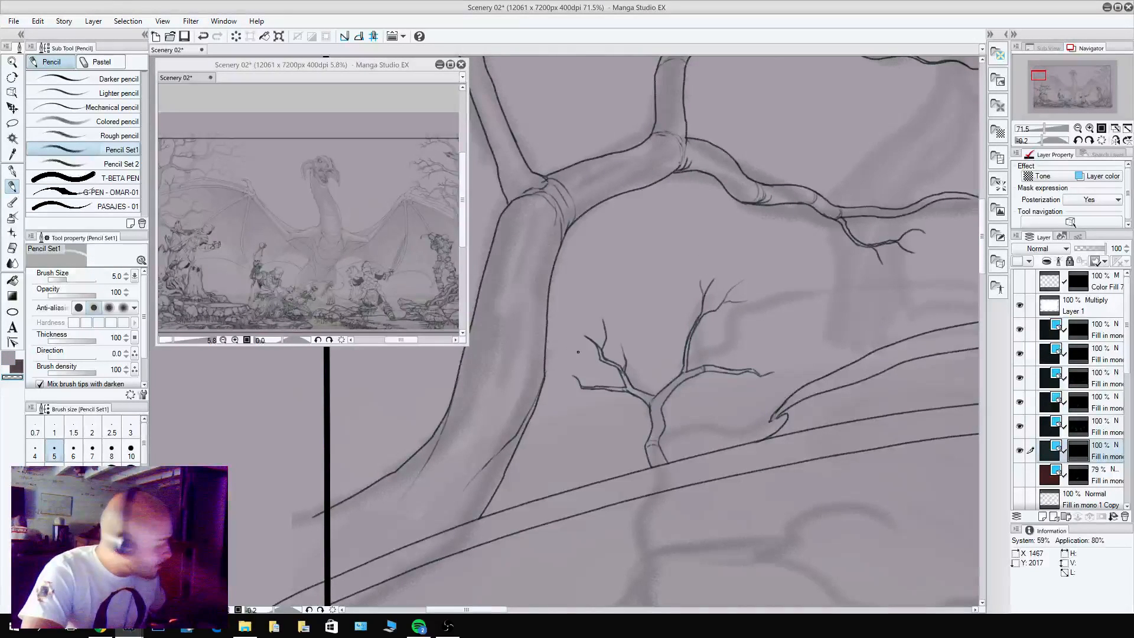
Pencil a lower forked side twig on the small branch beside the wing claw and refine the neighbouring twig tips.
{"action": "left_click", "coordinate": [663, 434], "text": "alt"}
{"action": "left_click", "coordinate": [662, 425], "text": "alt"}
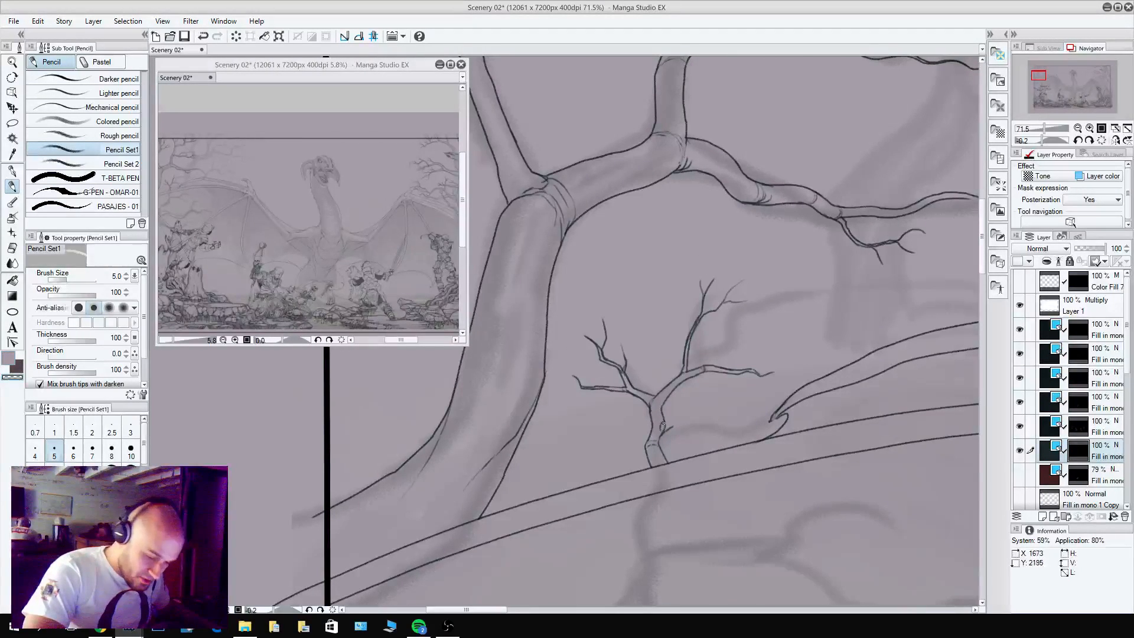
{"action": "key", "text": "c"}
{"action": "mouse_move", "coordinate": [660, 433]}
{"action": "left_mouse_down"}
{"action": "mouse_move", "coordinate": [678, 416]}
{"action": "mouse_move", "coordinate": [733, 419]}
{"action": "mouse_move", "coordinate": [743, 412]}
{"action": "mouse_move", "coordinate": [718, 407]}
{"action": "mouse_move", "coordinate": [748, 392]}
{"action": "mouse_move", "coordinate": [727, 459]}
{"action": "mouse_move", "coordinate": [712, 434]}
{"action": "mouse_move", "coordinate": [596, 402]}
{"action": "mouse_move", "coordinate": [645, 357]}
{"action": "left_mouse_up"}
{"action": "key", "text": "c"}
{"action": "key", "text": "c"}
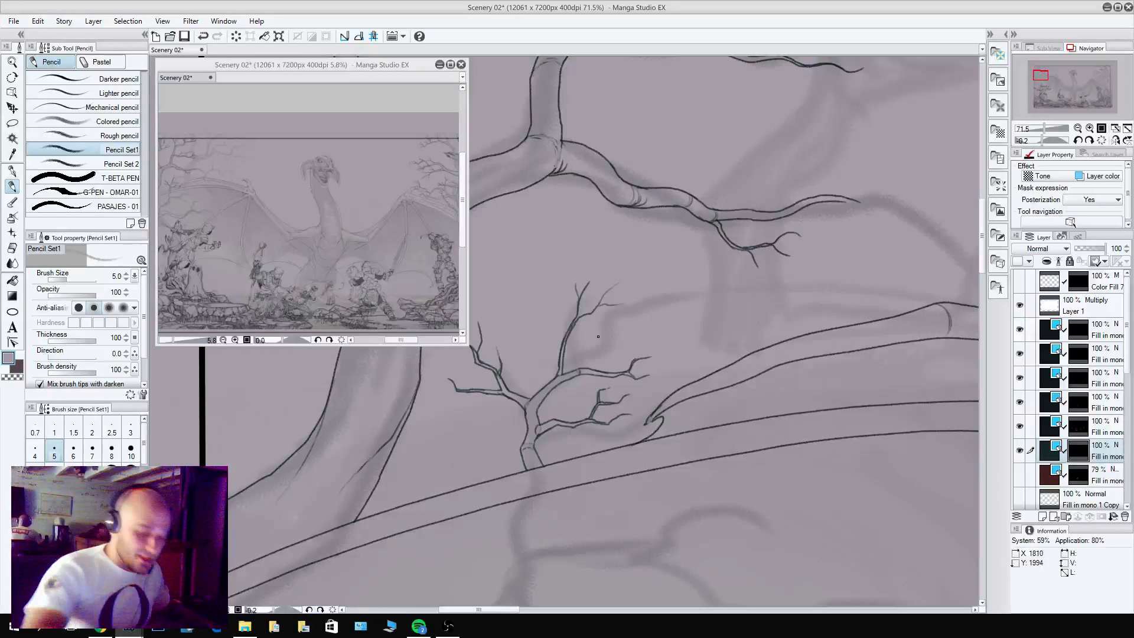
{"action": "key", "text": "c"}
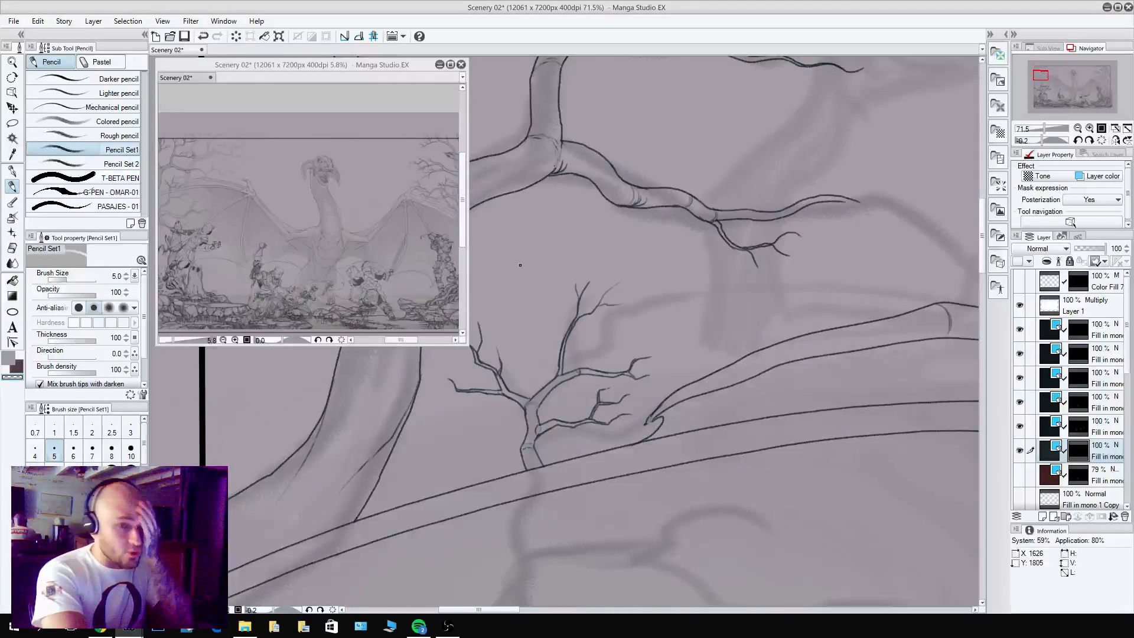
Pencil the lower trunk of the second tree rising from the dragon's wing up to the overlapping branch, with curved bark marks.
{"action": "mouse_move", "coordinate": [734, 271]}
{"action": "left_mouse_down"}
{"action": "mouse_move", "coordinate": [632, 309]}
{"action": "mouse_move", "coordinate": [750, 349]}
{"action": "left_mouse_up"}
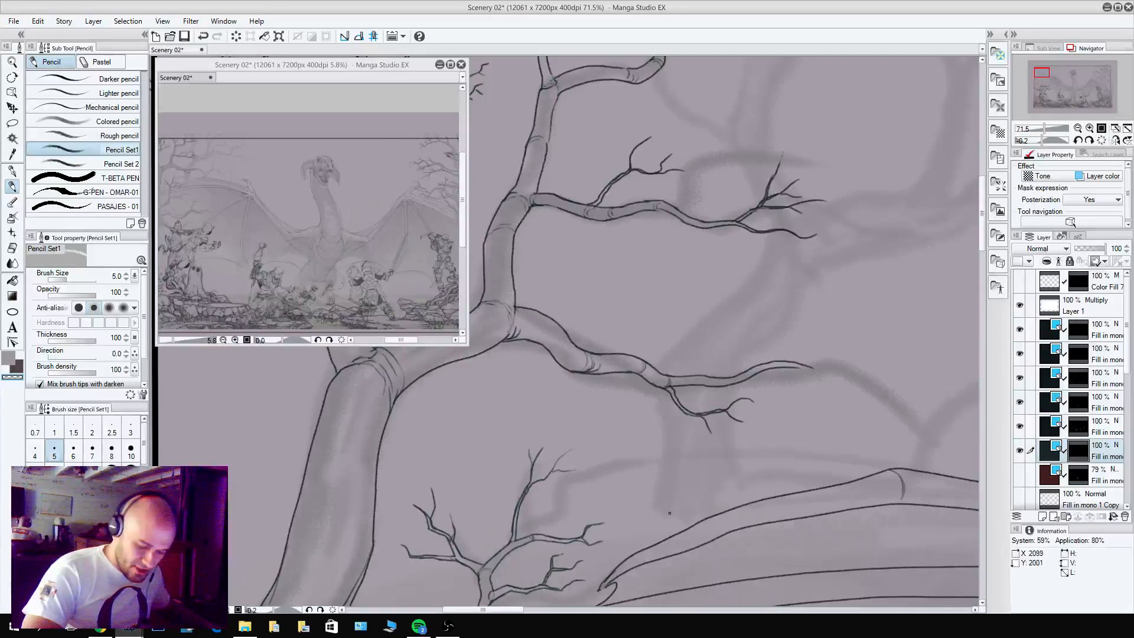
{"action": "key", "text": "c"}
{"action": "mouse_move", "coordinate": [674, 535]}
{"action": "left_mouse_down"}
{"action": "mouse_move", "coordinate": [657, 489]}
{"action": "mouse_move", "coordinate": [698, 499]}
{"action": "mouse_move", "coordinate": [660, 493]}
{"action": "left_mouse_up"}
{"action": "left_click_drag", "start_coordinate": [723, 512], "coordinate": [699, 417]}
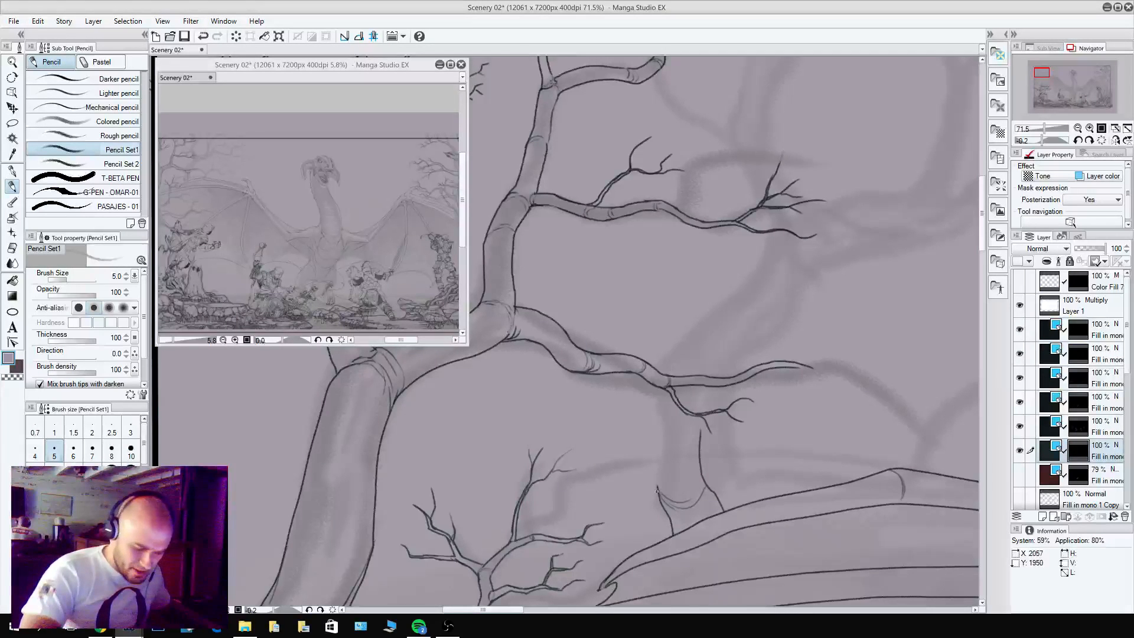
{"action": "left_click_drag", "start_coordinate": [657, 491], "coordinate": [653, 369]}
{"action": "left_click_drag", "start_coordinate": [702, 436], "coordinate": [696, 355]}
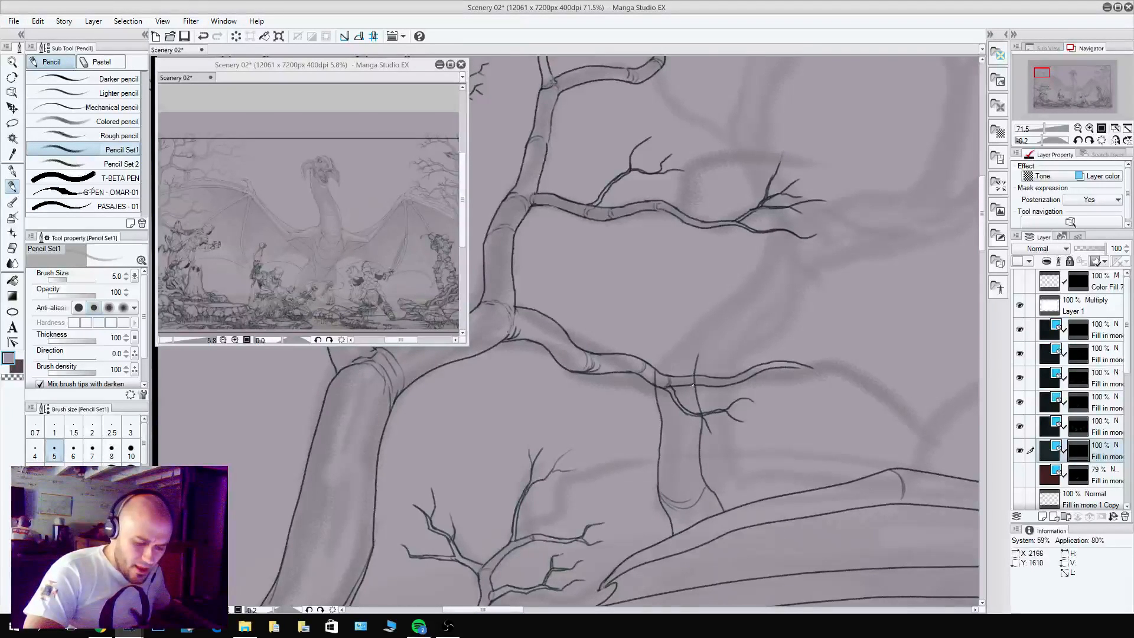
{"action": "mouse_move", "coordinate": [660, 422]}
{"action": "left_mouse_down"}
{"action": "mouse_move", "coordinate": [677, 408]}
{"action": "mouse_move", "coordinate": [701, 414]}
{"action": "left_mouse_up"}
{"action": "key", "text": "c"}
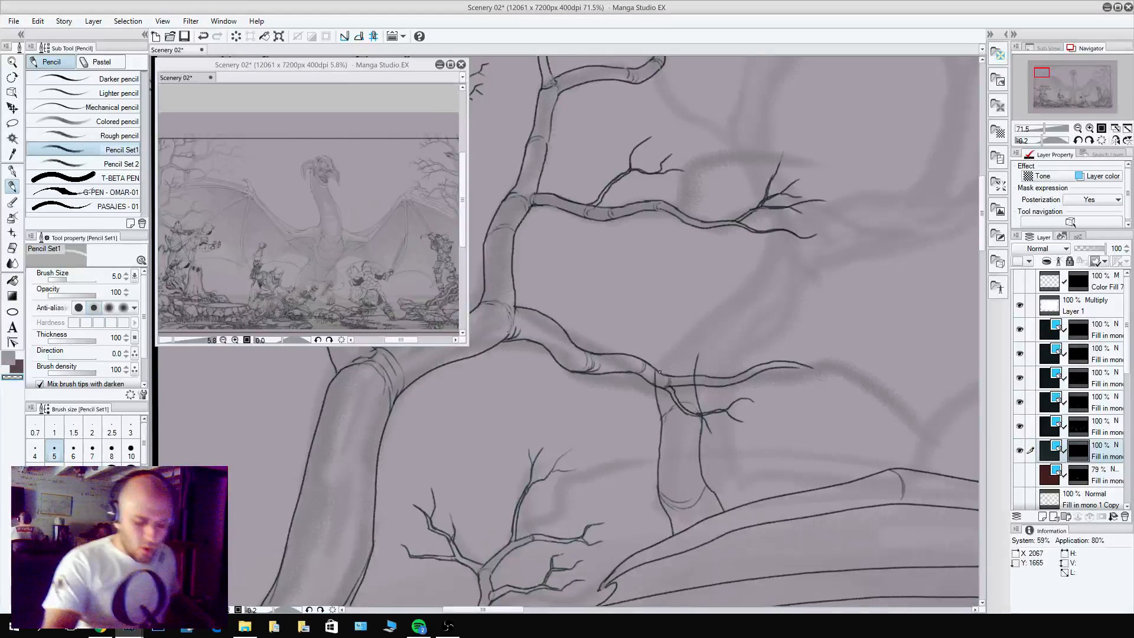
Continue the second tree's trunk above the overlapping branch, outlining its bend up toward the higher twigs.
{"action": "key", "text": "c"}
{"action": "mouse_move", "coordinate": [656, 367]}
{"action": "left_mouse_down"}
{"action": "mouse_move", "coordinate": [674, 338]}
{"action": "mouse_move", "coordinate": [699, 356]}
{"action": "mouse_move", "coordinate": [673, 340]}
{"action": "left_mouse_up"}
{"action": "left_click_drag", "start_coordinate": [707, 404], "coordinate": [730, 510]}
{"action": "key", "text": "c"}
{"action": "mouse_move", "coordinate": [707, 444]}
{"action": "left_mouse_down"}
{"action": "mouse_move", "coordinate": [696, 447]}
{"action": "mouse_move", "coordinate": [746, 410]}
{"action": "left_mouse_up"}
{"action": "key", "text": "c"}
{"action": "mouse_move", "coordinate": [720, 475]}
{"action": "left_mouse_down"}
{"action": "mouse_move", "coordinate": [773, 417]}
{"action": "mouse_move", "coordinate": [754, 405]}
{"action": "mouse_move", "coordinate": [772, 397]}
{"action": "mouse_move", "coordinate": [776, 417]}
{"action": "mouse_move", "coordinate": [784, 369]}
{"action": "left_mouse_up"}
{"action": "key", "text": "c"}
{"action": "key", "text": "c"}
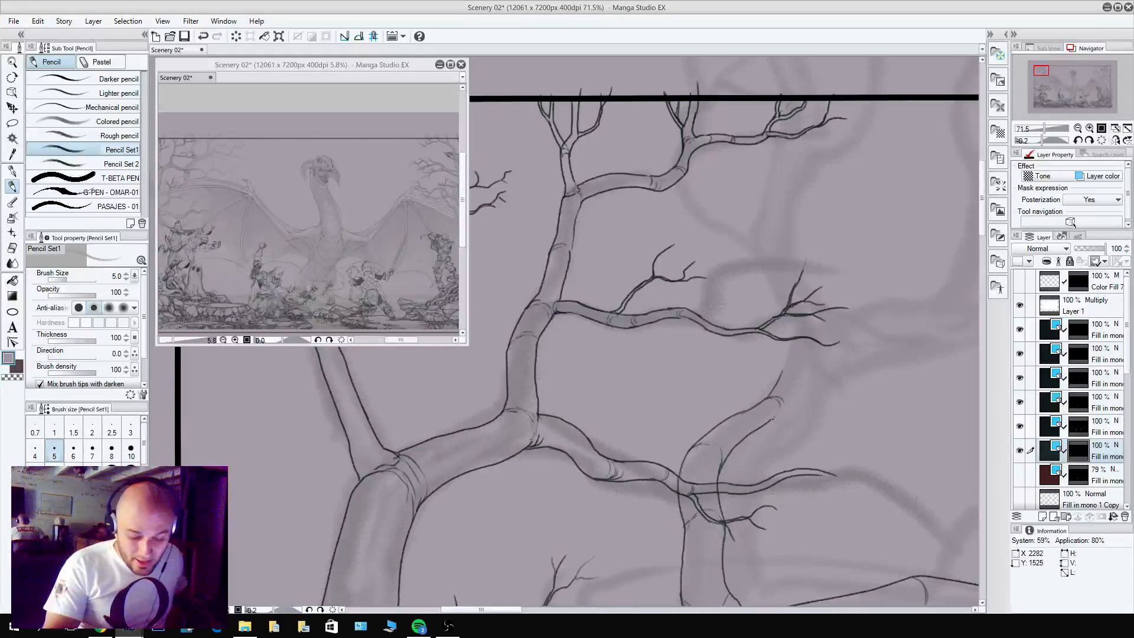
Outline the second tree's trunk past the overlapping twigs, tapering it into a thin branch that rises toward the panel's upper border.
{"action": "left_click_drag", "start_coordinate": [773, 418], "coordinate": [803, 359]}
{"action": "left_click_drag", "start_coordinate": [772, 394], "coordinate": [794, 354]}
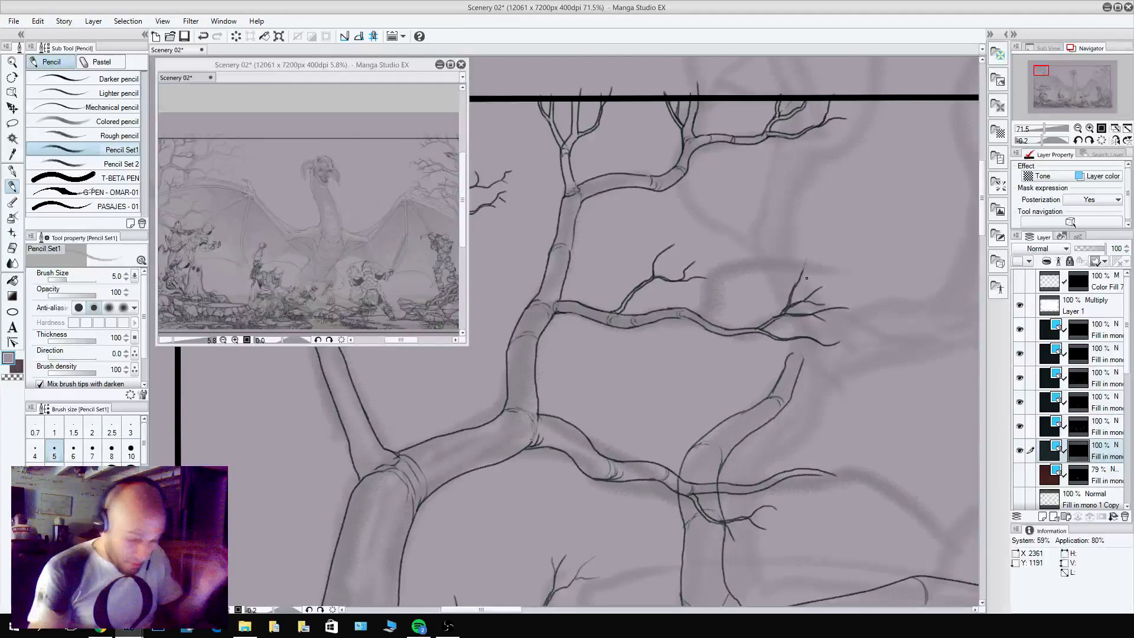
{"action": "key", "text": "c"}
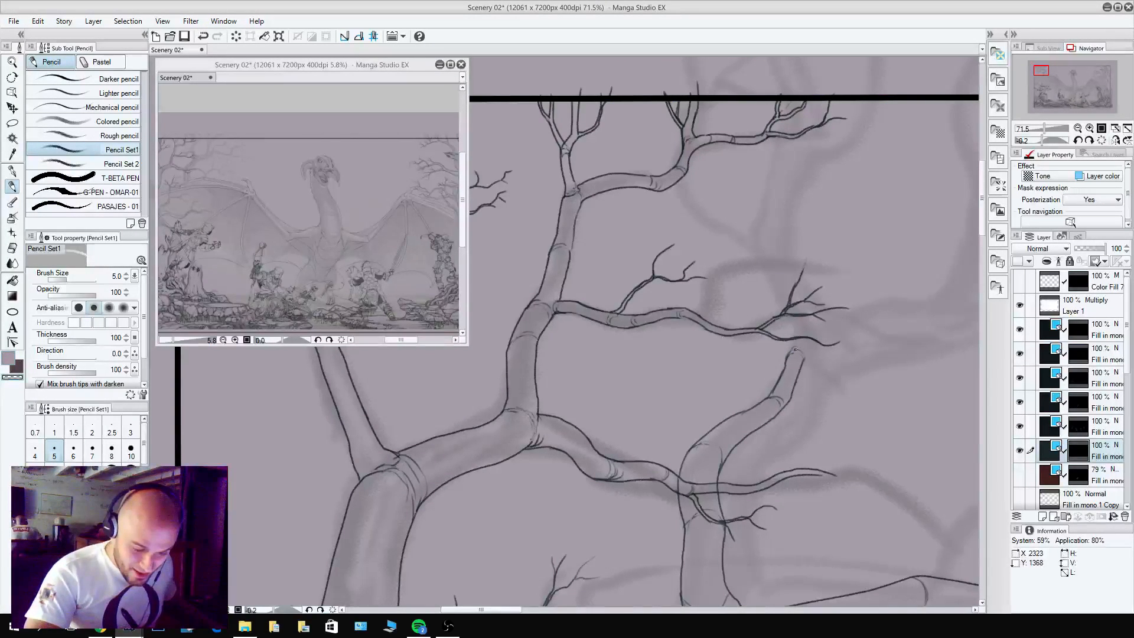
{"action": "key", "text": "c"}
{"action": "mouse_move", "coordinate": [787, 361]}
{"action": "left_mouse_down"}
{"action": "mouse_move", "coordinate": [800, 336]}
{"action": "mouse_move", "coordinate": [804, 357]}
{"action": "mouse_move", "coordinate": [781, 290]}
{"action": "mouse_move", "coordinate": [775, 321]}
{"action": "mouse_move", "coordinate": [786, 281]}
{"action": "mouse_move", "coordinate": [791, 307]}
{"action": "mouse_move", "coordinate": [756, 251]}
{"action": "mouse_move", "coordinate": [783, 263]}
{"action": "mouse_move", "coordinate": [753, 216]}
{"action": "mouse_move", "coordinate": [775, 147]}
{"action": "left_mouse_up"}
{"action": "key", "text": "c"}
{"action": "key", "text": "c"}
{"action": "key", "text": "c"}
{"action": "key", "text": "c"}
Pencil forked twigs at the tip of the thin rising branch near the panel border and clean up their junction.
{"action": "left_click_drag", "start_coordinate": [759, 173], "coordinate": [773, 149]}
{"action": "left_click_drag", "start_coordinate": [771, 152], "coordinate": [784, 103]}
{"action": "left_click_drag", "start_coordinate": [771, 140], "coordinate": [756, 116]}
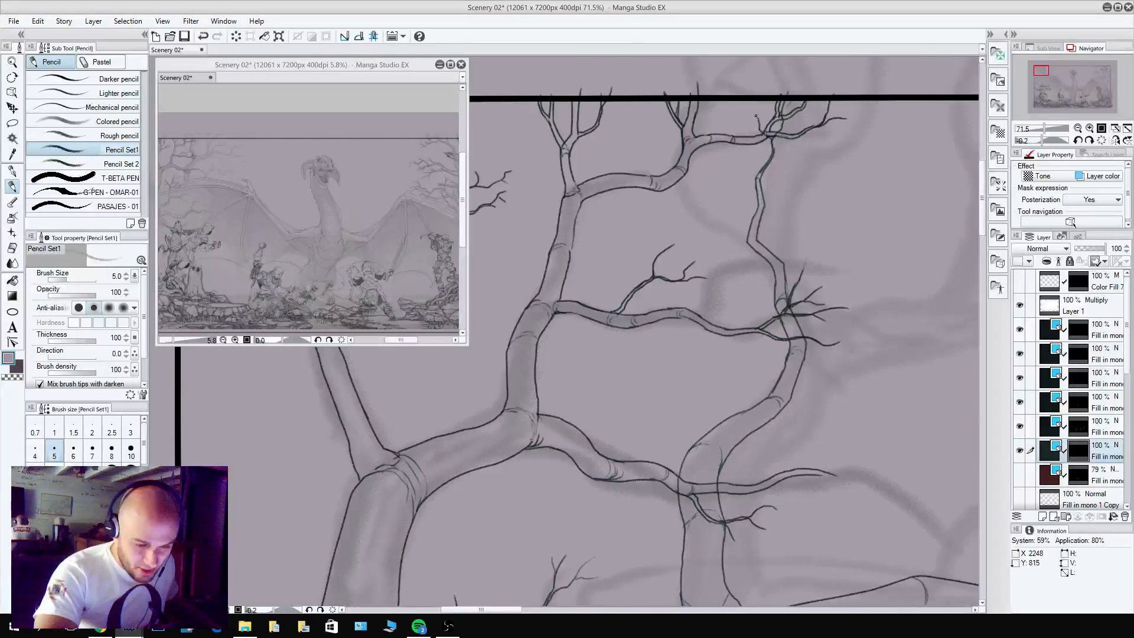
{"action": "key", "text": "c"}
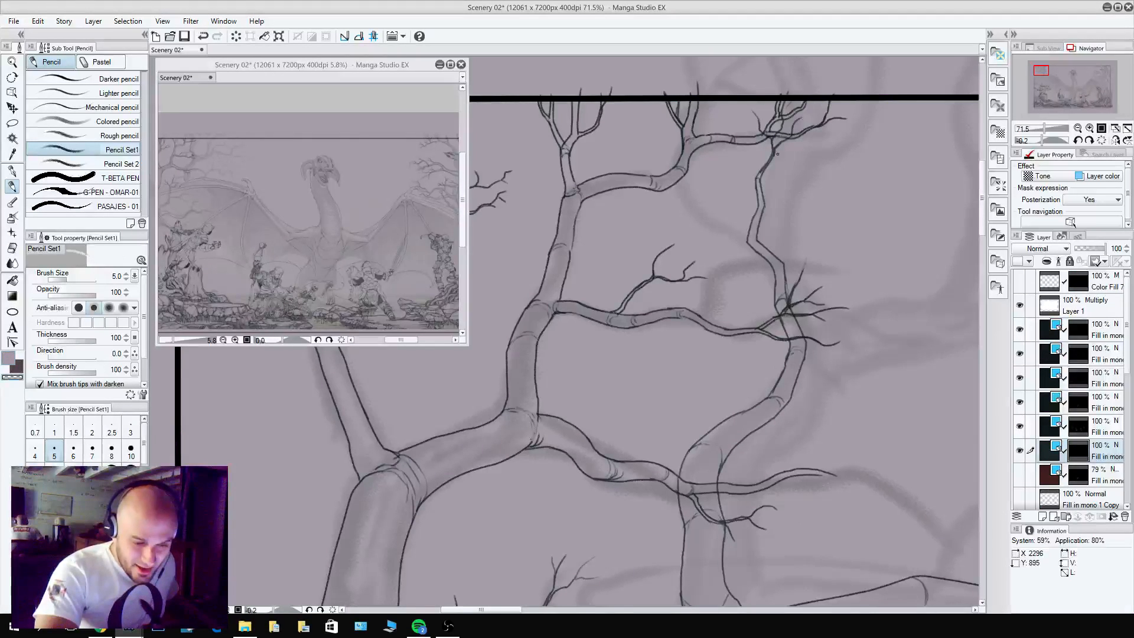
{"action": "left_click_drag", "start_coordinate": [772, 148], "coordinate": [765, 166]}
{"action": "key", "text": "c"}
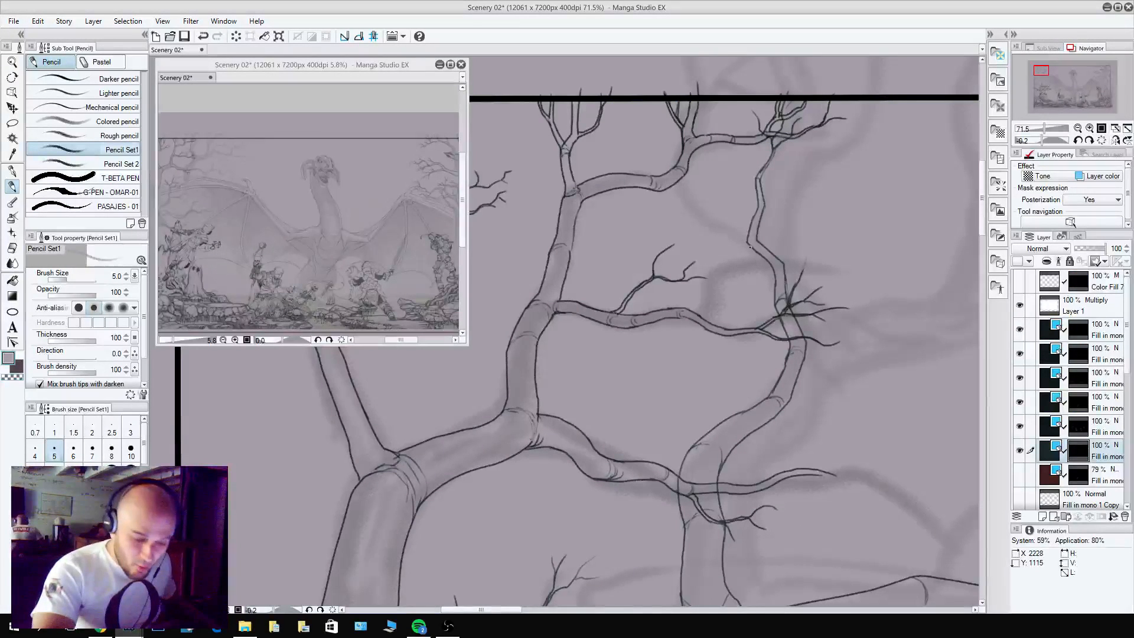
Pencil a side branch from the second tree's upper fork back toward the first tree, with small forked twigs along it.
{"action": "key", "text": "c"}
{"action": "mouse_move", "coordinate": [745, 235]}
{"action": "left_mouse_down"}
{"action": "mouse_move", "coordinate": [717, 220]}
{"action": "mouse_move", "coordinate": [716, 230]}
{"action": "mouse_move", "coordinate": [684, 170]}
{"action": "mouse_move", "coordinate": [681, 192]}
{"action": "mouse_move", "coordinate": [669, 168]}
{"action": "mouse_move", "coordinate": [642, 156]}
{"action": "mouse_move", "coordinate": [655, 142]}
{"action": "left_mouse_up"}
{"action": "key", "text": "c"}
{"action": "key", "text": "c"}
{"action": "key", "text": "c"}
{"action": "key", "text": "c"}
{"action": "key", "text": "c"}
{"action": "mouse_move", "coordinate": [700, 194]}
{"action": "left_mouse_down"}
{"action": "mouse_move", "coordinate": [699, 137]}
{"action": "mouse_move", "coordinate": [703, 170]}
{"action": "mouse_move", "coordinate": [716, 146]}
{"action": "left_mouse_up"}
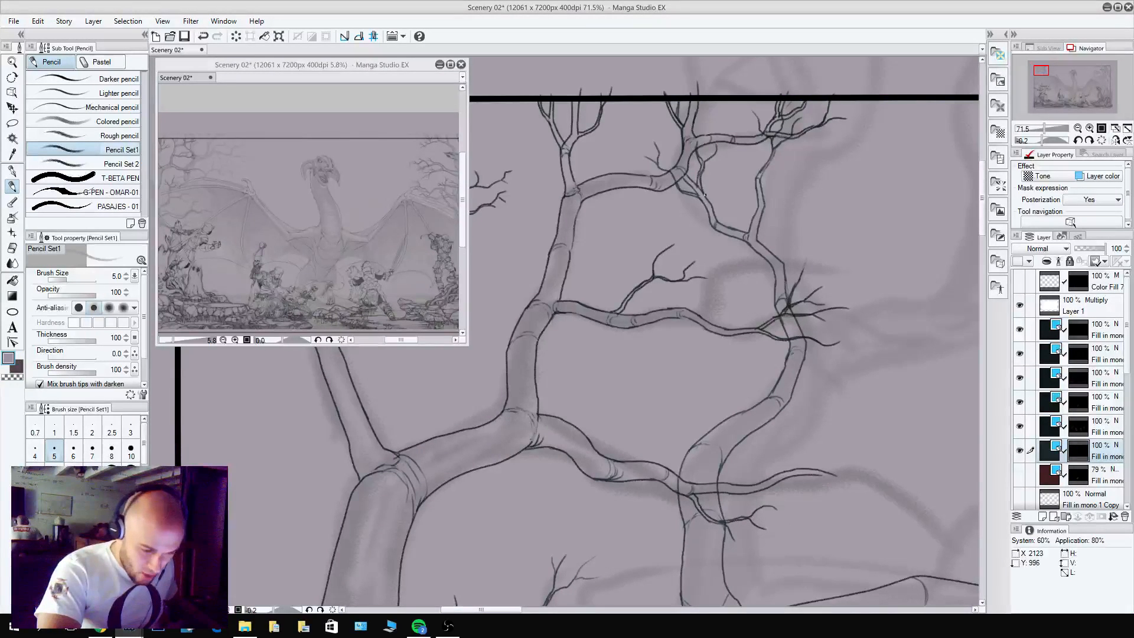
{"action": "left_click", "coordinate": [698, 185], "text": "alt"}
{"action": "key", "text": "c"}
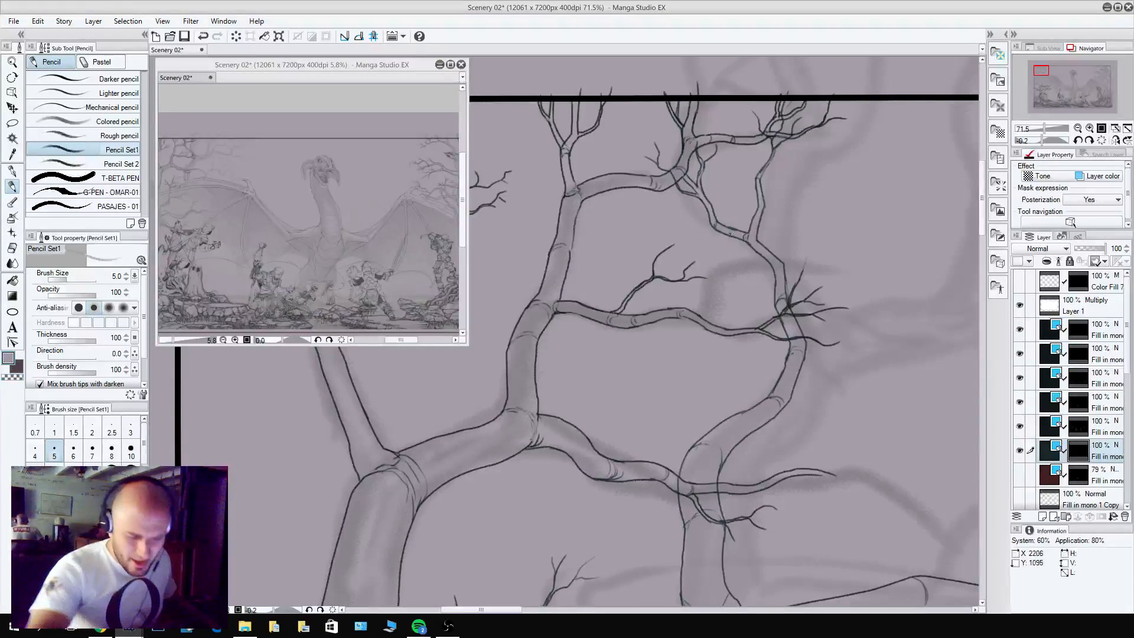
{"action": "mouse_move", "coordinate": [712, 207]}
{"action": "left_mouse_down"}
{"action": "mouse_move", "coordinate": [719, 170]}
{"action": "mouse_move", "coordinate": [734, 166]}
{"action": "left_mouse_up"}
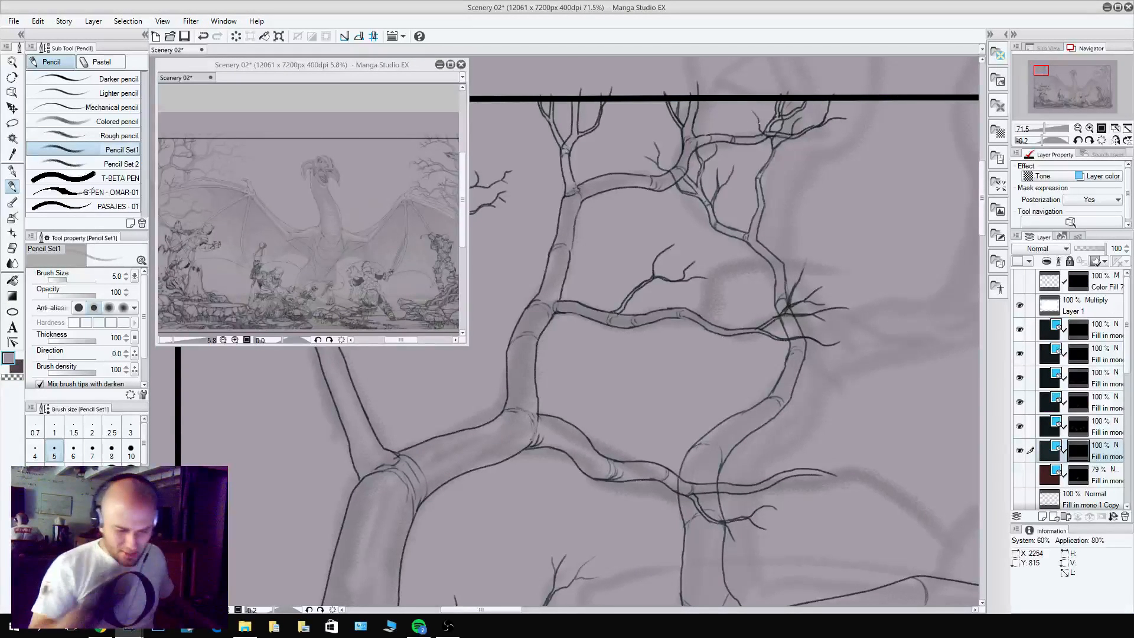
Outline another upright branch from the second tree's upper trunk on the dragon's side, ending in forked twigs.
{"action": "key", "text": "c"}
{"action": "mouse_move", "coordinate": [784, 271]}
{"action": "left_mouse_down"}
{"action": "mouse_move", "coordinate": [803, 183]}
{"action": "mouse_move", "coordinate": [820, 161]}
{"action": "mouse_move", "coordinate": [807, 148]}
{"action": "mouse_move", "coordinate": [799, 221]}
{"action": "mouse_move", "coordinate": [784, 158]}
{"action": "left_mouse_up"}
{"action": "key", "text": "c"}
{"action": "key", "text": "c"}
{"action": "key", "text": "c"}
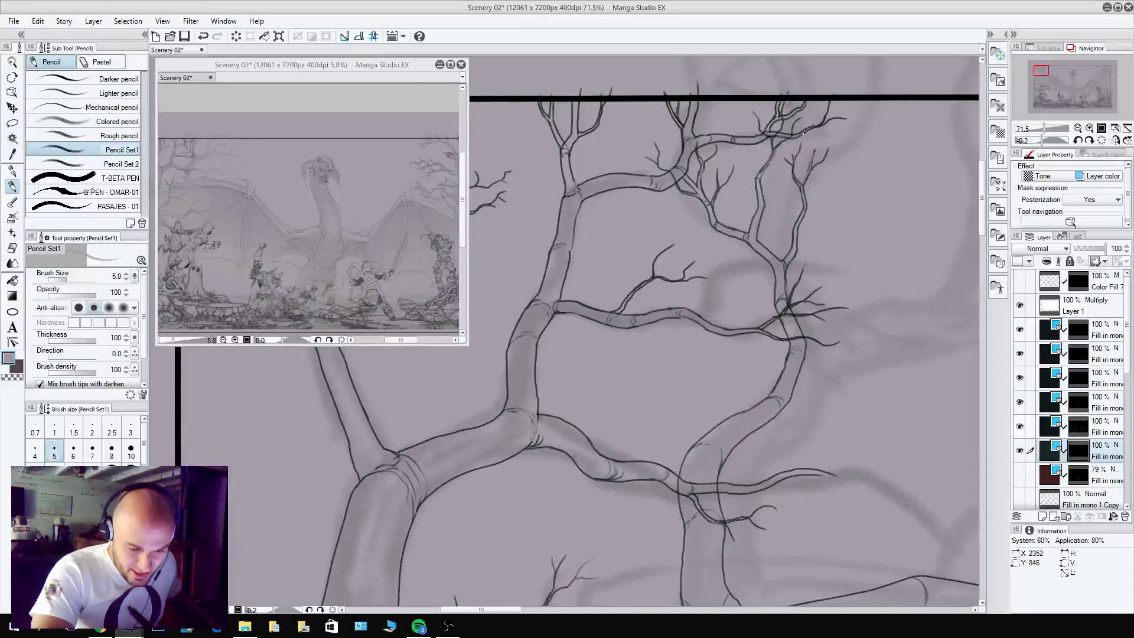
{"action": "key", "text": "ctrl+z"}
{"action": "left_click_drag", "start_coordinate": [785, 175], "coordinate": [771, 166]}
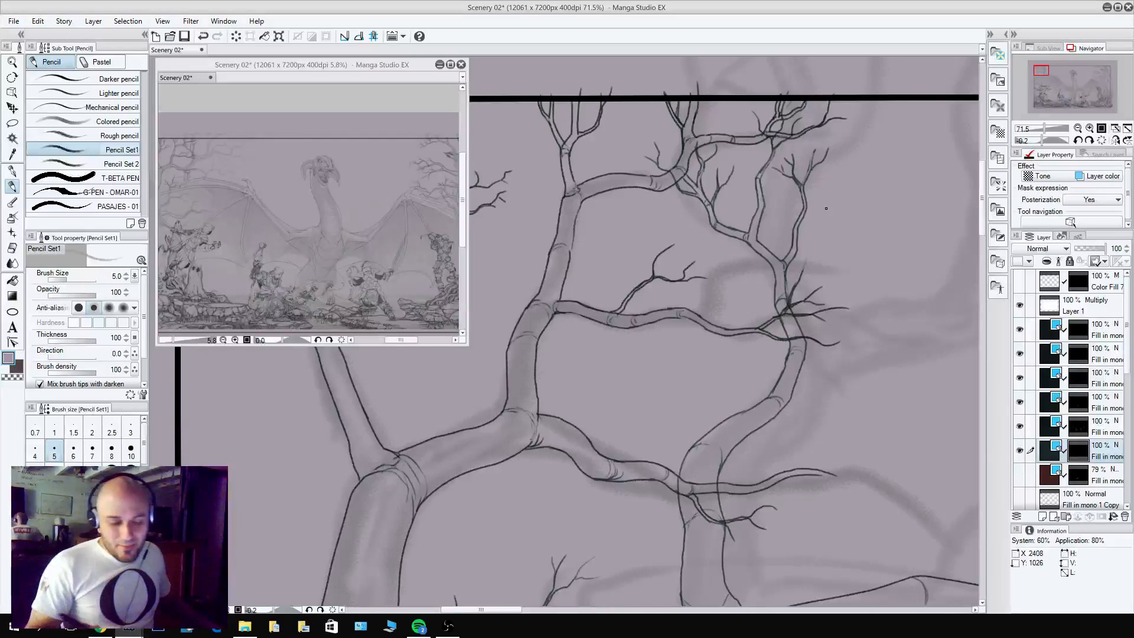
Pencil the base of a side branch at the second tree's trunk bend, reaching away from the first tree.
{"action": "left_click_drag", "start_coordinate": [917, 461], "coordinate": [769, 452]}
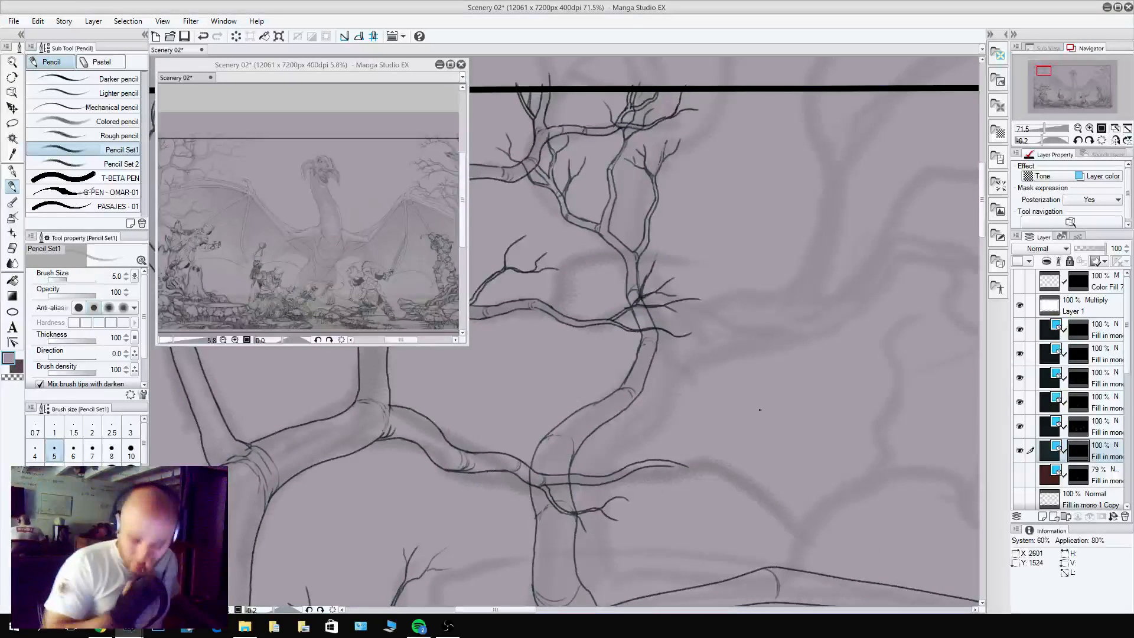
{"action": "key", "text": "c"}
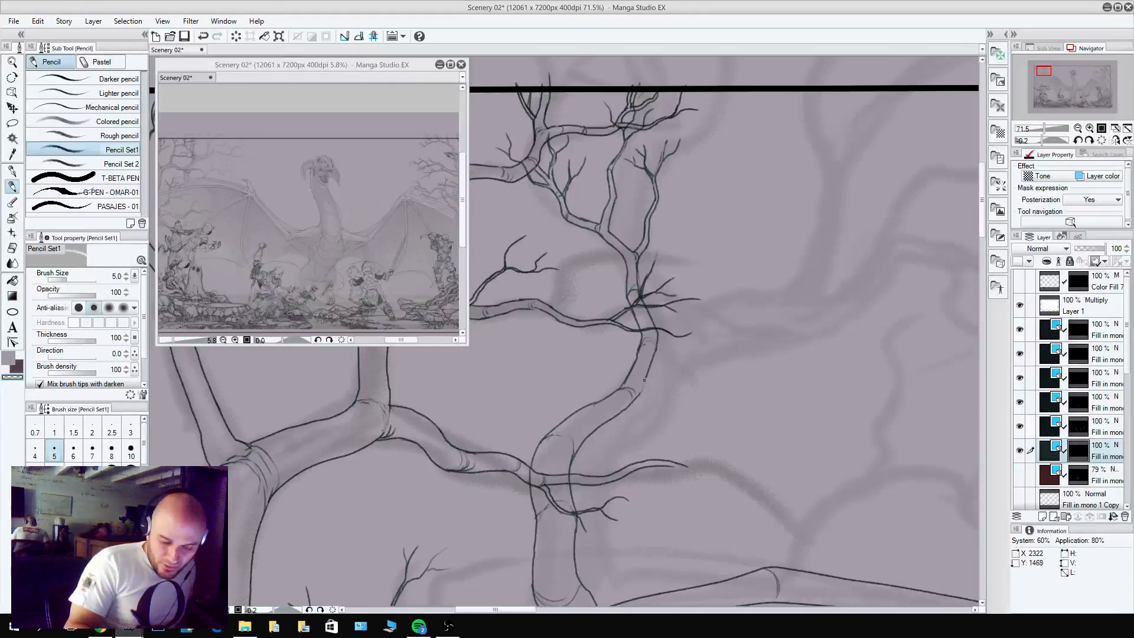
{"action": "key", "text": "c"}
{"action": "mouse_move", "coordinate": [641, 381]}
{"action": "left_mouse_down"}
{"action": "mouse_move", "coordinate": [635, 398]}
{"action": "mouse_move", "coordinate": [679, 366]}
{"action": "mouse_move", "coordinate": [639, 392]}
{"action": "mouse_move", "coordinate": [668, 368]}
{"action": "mouse_move", "coordinate": [657, 389]}
{"action": "mouse_move", "coordinate": [679, 374]}
{"action": "left_mouse_up"}
{"action": "key", "text": "c"}
{"action": "key", "text": "c"}
{"action": "key", "text": "c"}
{"action": "key", "text": "c"}
{"action": "key", "text": "c"}
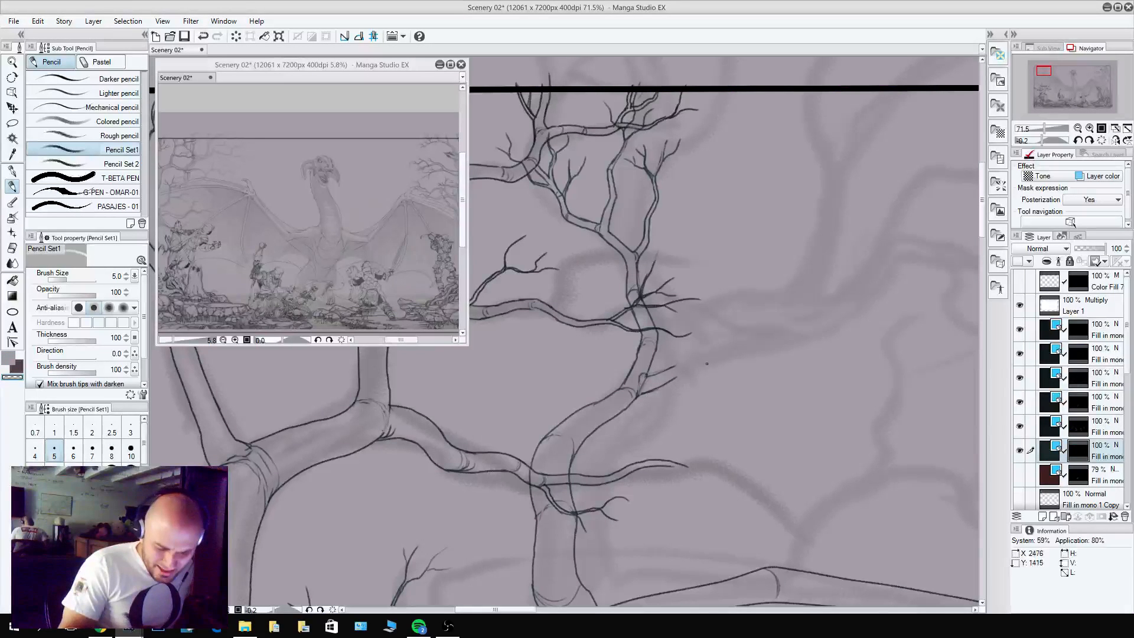
{"action": "key", "text": "c"}
Extend the side branch from the trunk bend outward and split its end into two rising limbs with forked twigs.
{"action": "left_click_drag", "start_coordinate": [845, 474], "coordinate": [604, 541]}
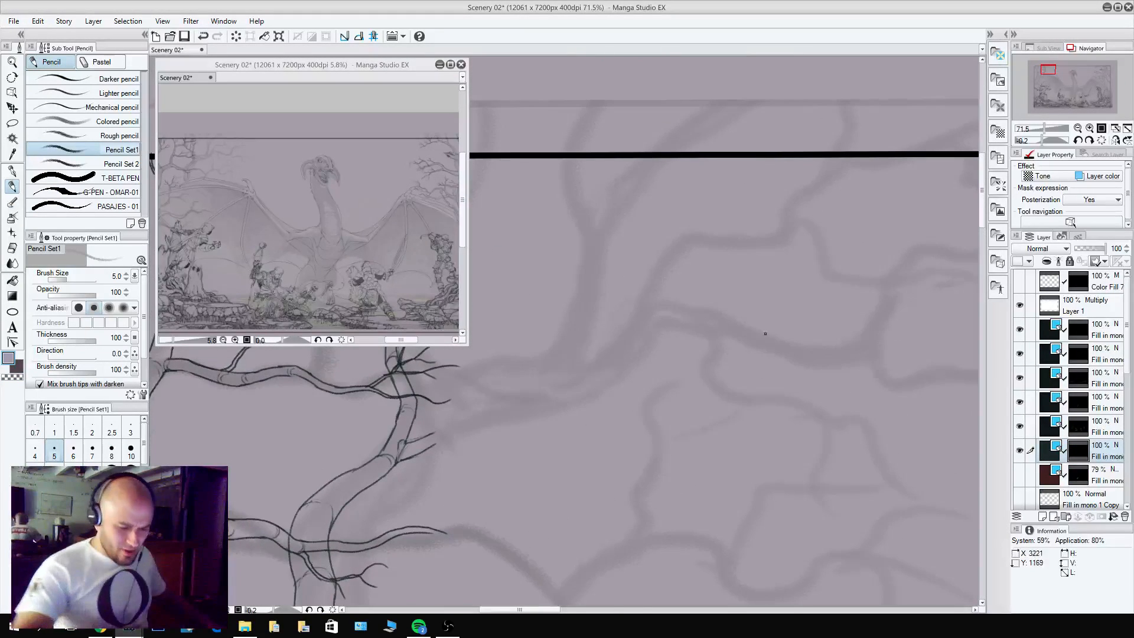
{"action": "scroll", "coordinate": [765, 334], "scroll_direction": "down", "scroll_amount": 5}
{"action": "scroll", "coordinate": [758, 248], "scroll_direction": "up", "scroll_amount": 4}
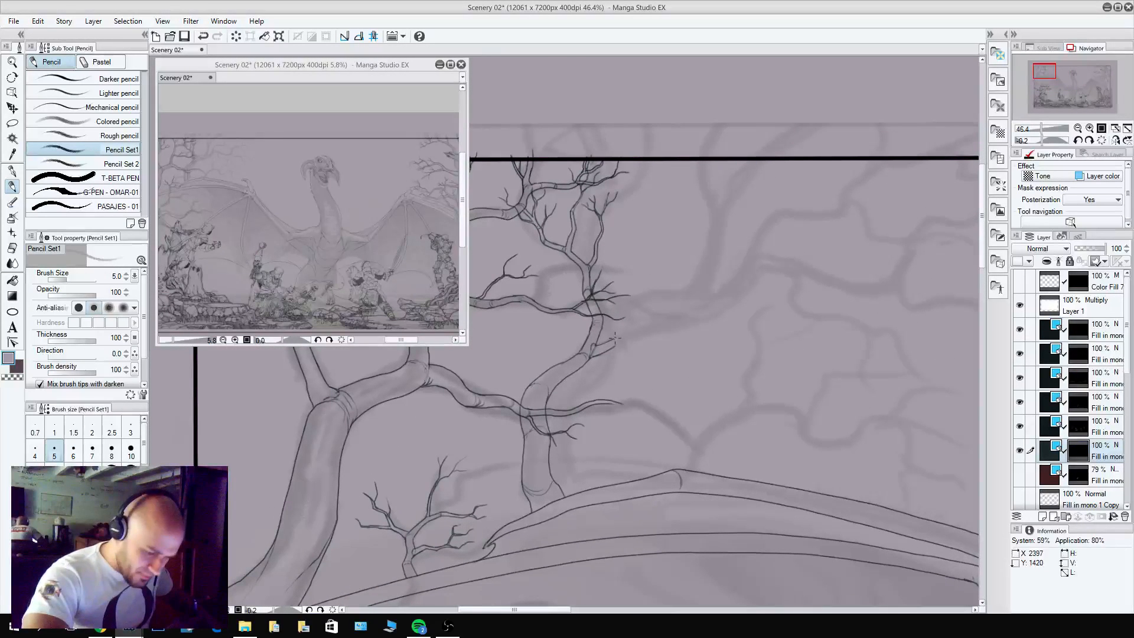
{"action": "left_click_drag", "start_coordinate": [615, 347], "coordinate": [646, 346]}
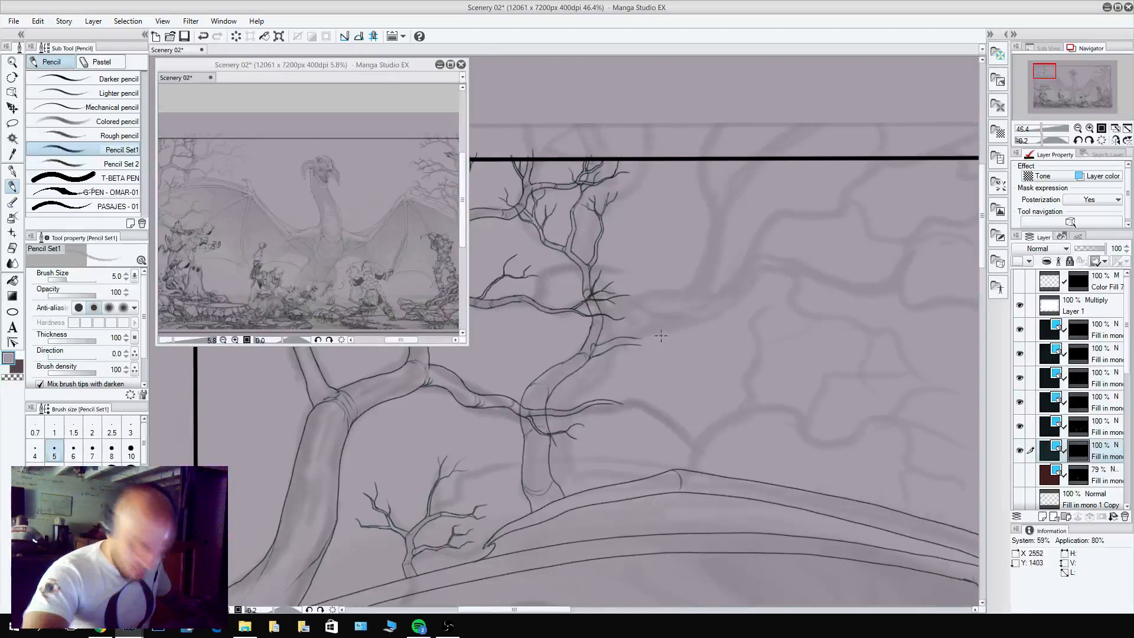
{"action": "scroll", "coordinate": [661, 336], "scroll_direction": "up", "scroll_amount": 2}
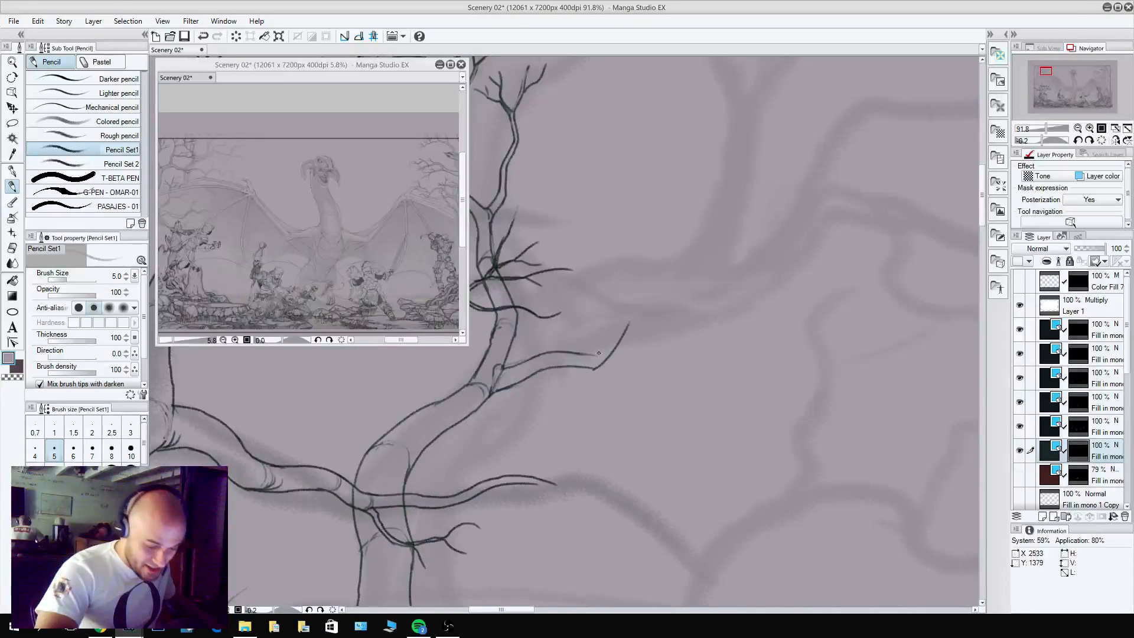
{"action": "mouse_move", "coordinate": [597, 367]}
{"action": "left_mouse_down"}
{"action": "mouse_move", "coordinate": [666, 338]}
{"action": "mouse_move", "coordinate": [652, 332]}
{"action": "mouse_move", "coordinate": [703, 340]}
{"action": "mouse_move", "coordinate": [733, 295]}
{"action": "mouse_move", "coordinate": [776, 293]}
{"action": "mouse_move", "coordinate": [766, 264]}
{"action": "mouse_move", "coordinate": [774, 281]}
{"action": "mouse_move", "coordinate": [779, 269]}
{"action": "left_mouse_up"}
{"action": "mouse_move", "coordinate": [648, 335]}
{"action": "left_mouse_down"}
{"action": "mouse_move", "coordinate": [667, 297]}
{"action": "mouse_move", "coordinate": [693, 291]}
{"action": "mouse_move", "coordinate": [700, 268]}
{"action": "mouse_move", "coordinate": [729, 246]}
{"action": "mouse_move", "coordinate": [709, 233]}
{"action": "left_mouse_up"}
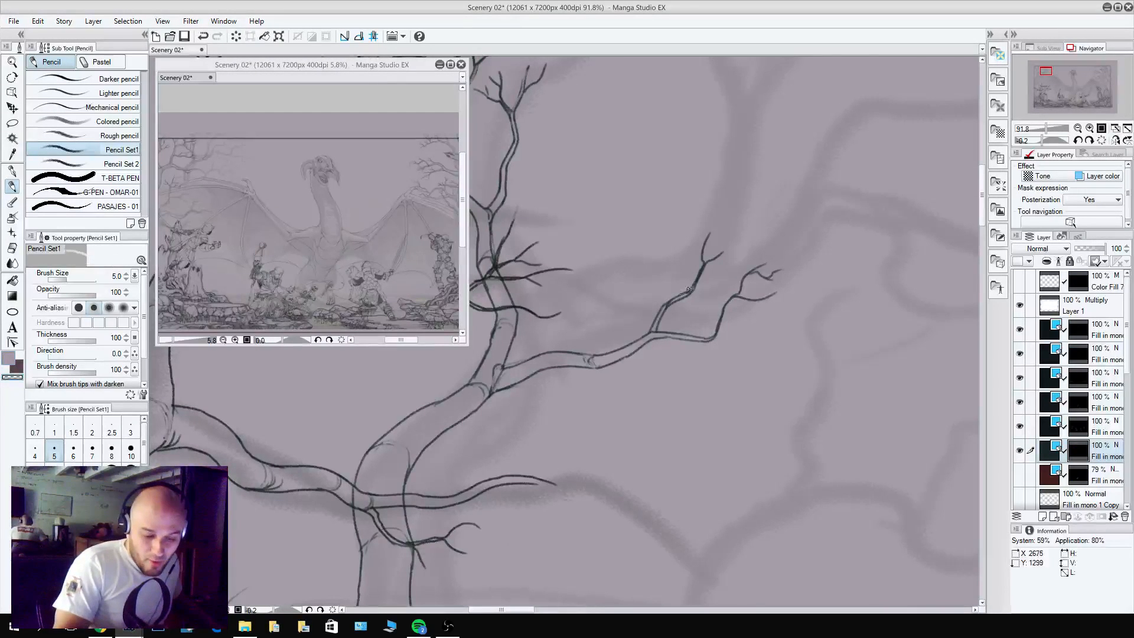
{"action": "left_click_drag", "start_coordinate": [665, 308], "coordinate": [687, 233]}
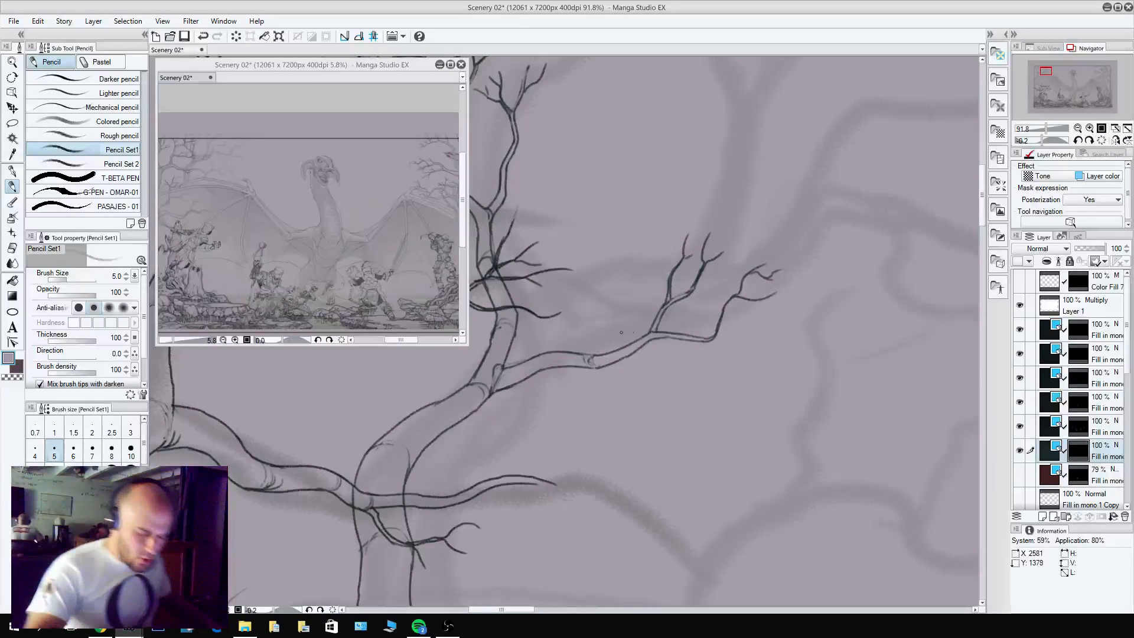
Pencil a drooping offshoot beneath the second tree's side branch, ending in two sets of forked twigs.
{"action": "left_click_drag", "start_coordinate": [596, 365], "coordinate": [646, 392]}
{"action": "mouse_move", "coordinate": [615, 376]}
{"action": "left_mouse_down"}
{"action": "mouse_move", "coordinate": [645, 387]}
{"action": "mouse_move", "coordinate": [621, 406]}
{"action": "mouse_move", "coordinate": [638, 424]}
{"action": "mouse_move", "coordinate": [613, 385]}
{"action": "mouse_move", "coordinate": [633, 434]}
{"action": "mouse_move", "coordinate": [678, 384]}
{"action": "mouse_move", "coordinate": [737, 407]}
{"action": "mouse_move", "coordinate": [714, 409]}
{"action": "mouse_move", "coordinate": [733, 436]}
{"action": "mouse_move", "coordinate": [741, 416]}
{"action": "left_mouse_up"}
{"action": "key", "text": "c"}
{"action": "key", "text": "c"}
{"action": "key", "text": "c"}
{"action": "key", "text": "c"}
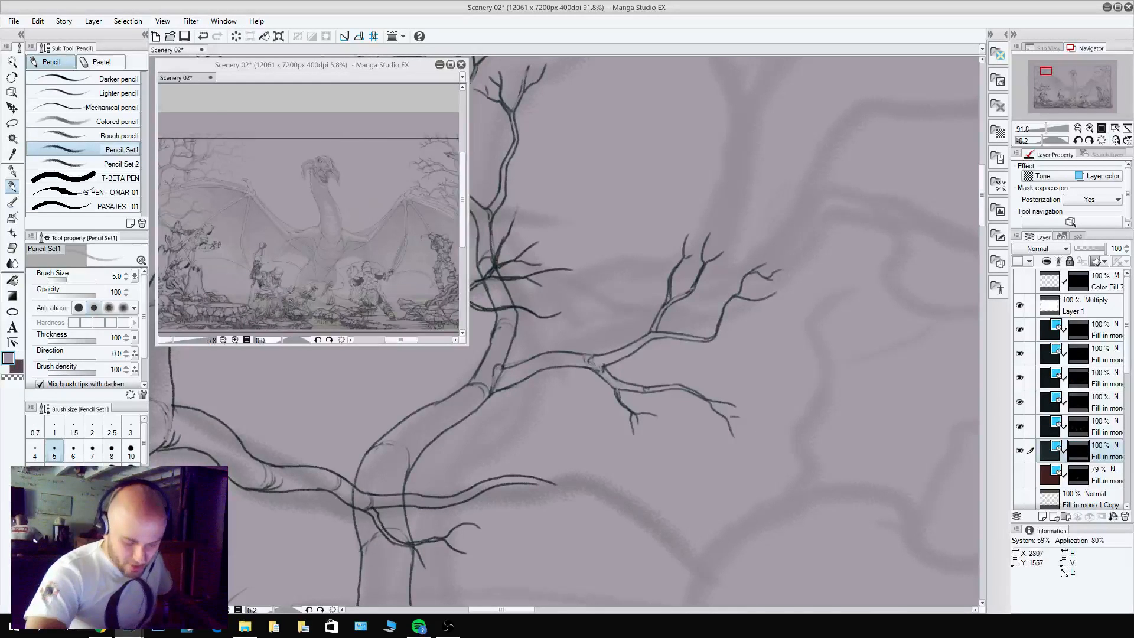
Review the pencilled trees against the whole composition and the bare trees on the opposite side.
{"action": "scroll", "coordinate": [790, 466], "scroll_direction": "down", "scroll_amount": 5}
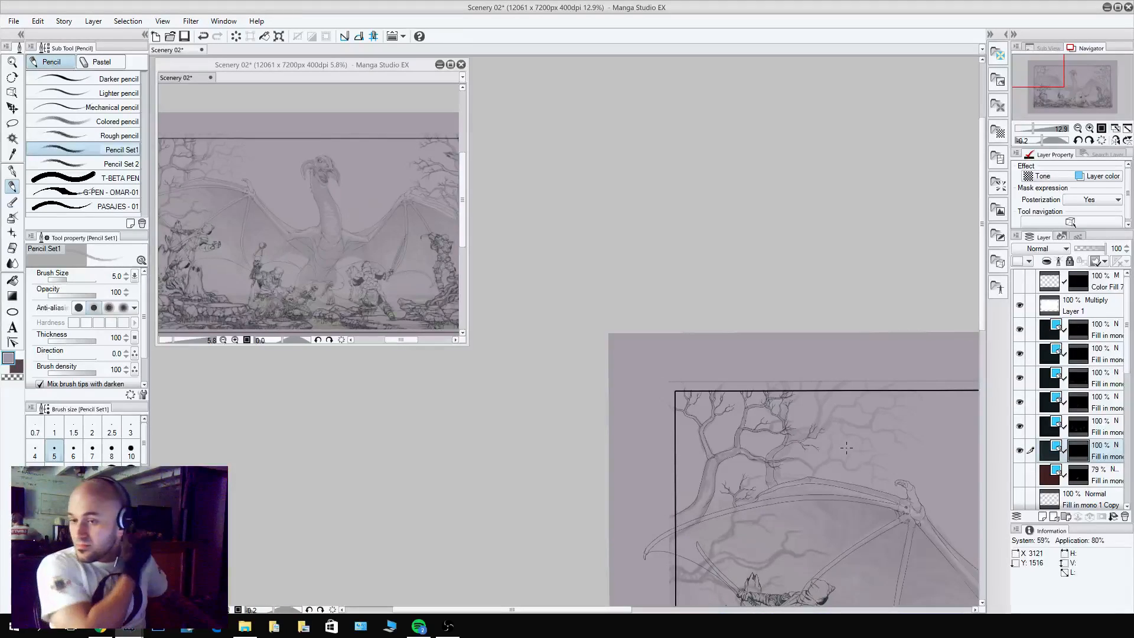
{"action": "scroll", "coordinate": [847, 449], "scroll_direction": "up", "scroll_amount": 4}
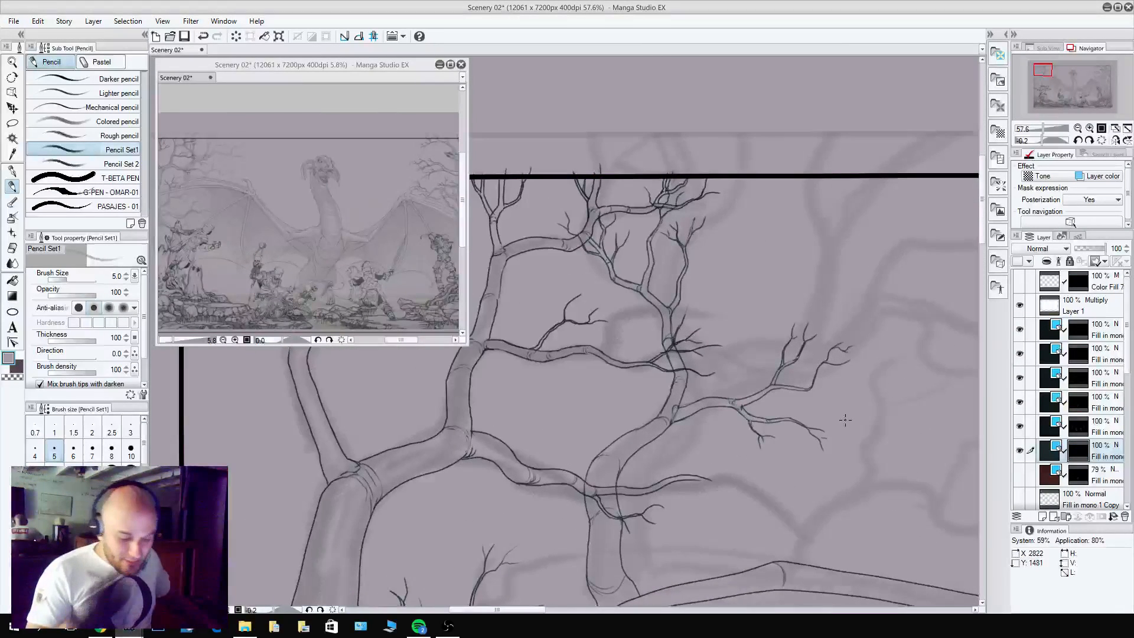
{"action": "left_click_drag", "start_coordinate": [842, 498], "coordinate": [825, 362]}
{"action": "left_click_drag", "start_coordinate": [896, 471], "coordinate": [639, 564]}
{"action": "left_click_drag", "start_coordinate": [783, 486], "coordinate": [870, 496]}
{"action": "scroll", "coordinate": [870, 496], "scroll_direction": "down", "scroll_amount": 5}
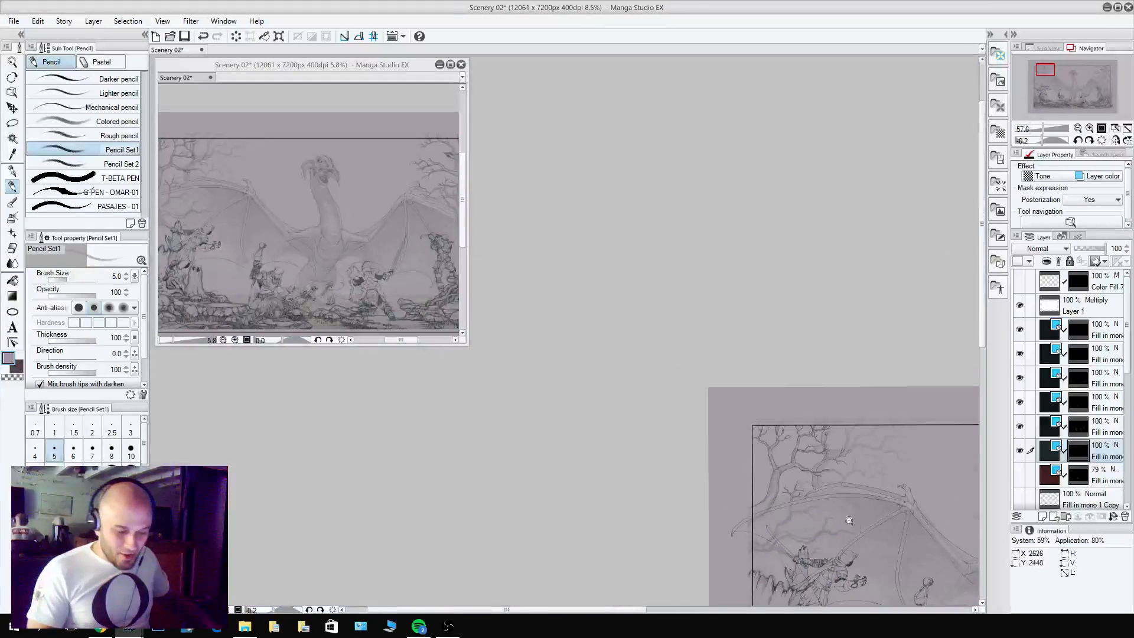
{"action": "mouse_move", "coordinate": [826, 543]}
{"action": "left_mouse_down"}
{"action": "mouse_move", "coordinate": [564, 513]}
{"action": "mouse_move", "coordinate": [689, 539]}
{"action": "mouse_move", "coordinate": [647, 528]}
{"action": "left_mouse_up"}
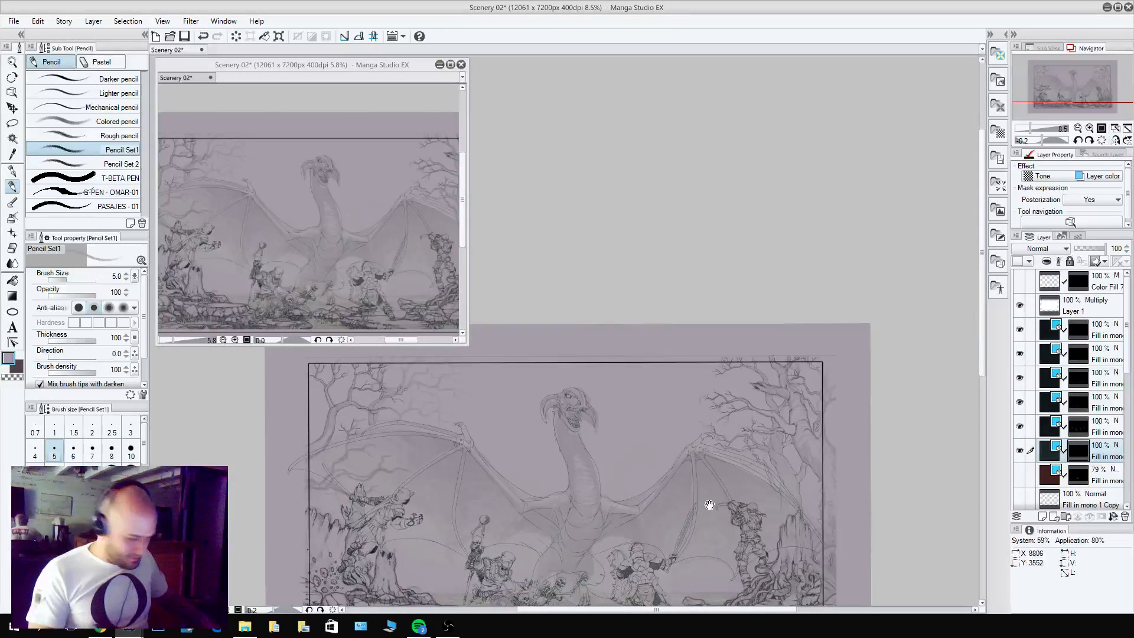
{"action": "left_click_drag", "start_coordinate": [612, 488], "coordinate": [861, 540]}
{"action": "scroll", "coordinate": [645, 463], "scroll_direction": "up", "scroll_amount": 5}
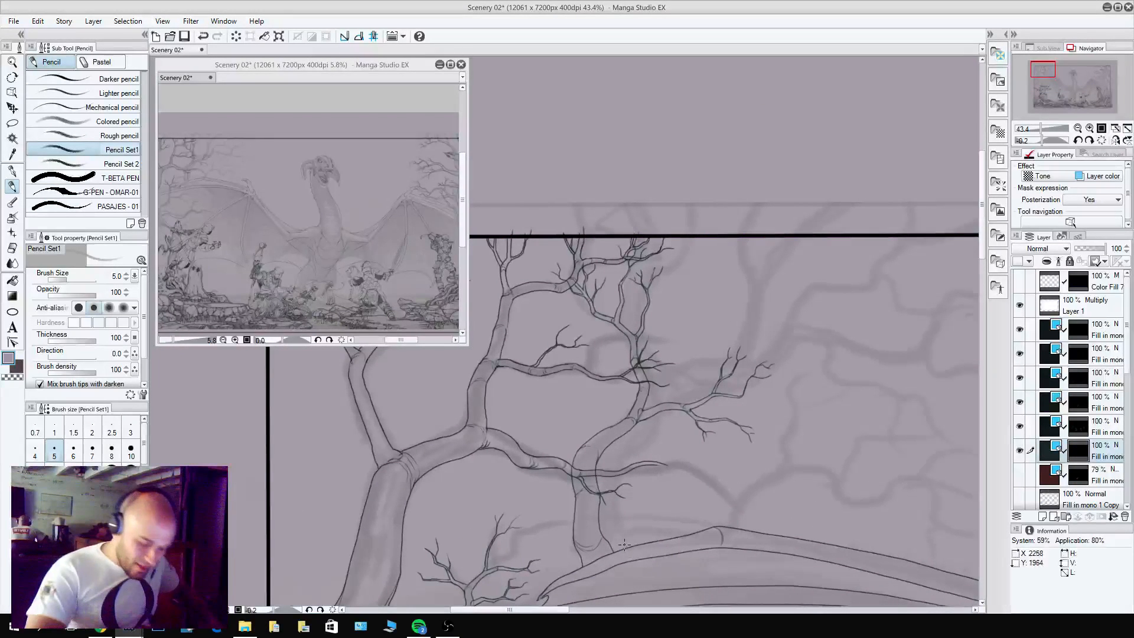
Pencil a third trunk beside the second one, rising from the dragon's wing and bending up to the overlapping side branch.
{"action": "left_click_drag", "start_coordinate": [631, 550], "coordinate": [627, 509]}
{"action": "mouse_move", "coordinate": [637, 474]}
{"action": "left_mouse_down"}
{"action": "mouse_move", "coordinate": [605, 512]}
{"action": "mouse_move", "coordinate": [601, 536]}
{"action": "left_mouse_up"}
{"action": "key", "text": "c"}
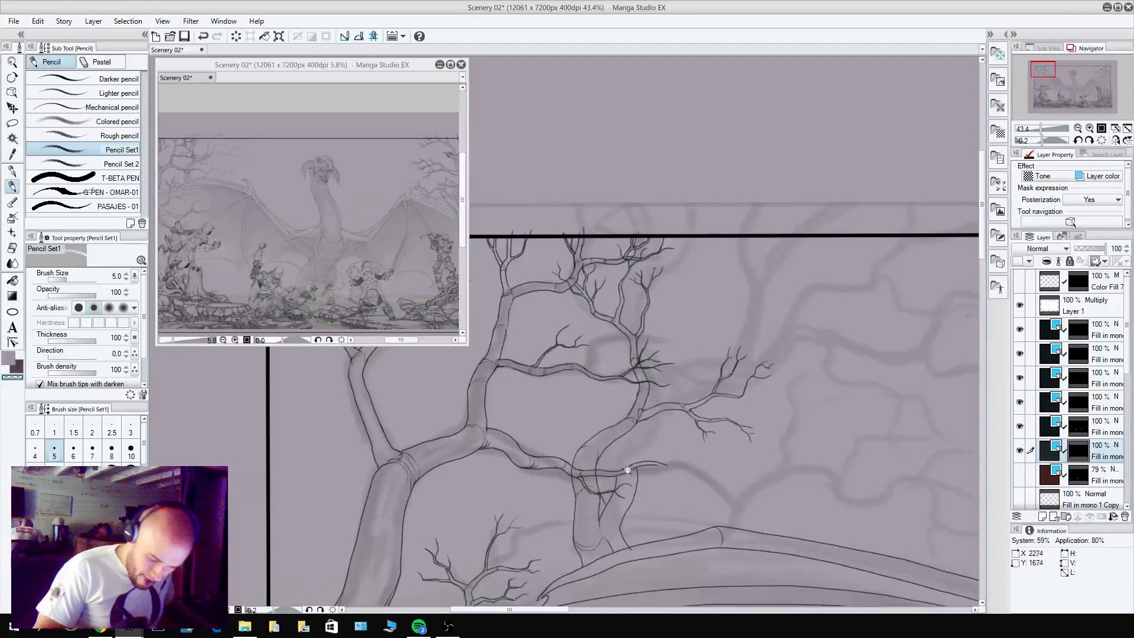
{"action": "scroll", "coordinate": [631, 473], "scroll_direction": "up", "scroll_amount": 3}
{"action": "mouse_move", "coordinate": [640, 442]}
{"action": "left_mouse_down"}
{"action": "mouse_move", "coordinate": [605, 451]}
{"action": "mouse_move", "coordinate": [626, 425]}
{"action": "mouse_move", "coordinate": [643, 456]}
{"action": "mouse_move", "coordinate": [619, 456]}
{"action": "mouse_move", "coordinate": [609, 471]}
{"action": "mouse_move", "coordinate": [642, 457]}
{"action": "mouse_move", "coordinate": [629, 442]}
{"action": "mouse_move", "coordinate": [663, 370]}
{"action": "mouse_move", "coordinate": [656, 441]}
{"action": "mouse_move", "coordinate": [681, 426]}
{"action": "mouse_move", "coordinate": [681, 393]}
{"action": "mouse_move", "coordinate": [667, 386]}
{"action": "mouse_move", "coordinate": [695, 355]}
{"action": "left_mouse_up"}
{"action": "key", "text": "c"}
{"action": "key", "text": "c"}
{"action": "key", "text": "c"}
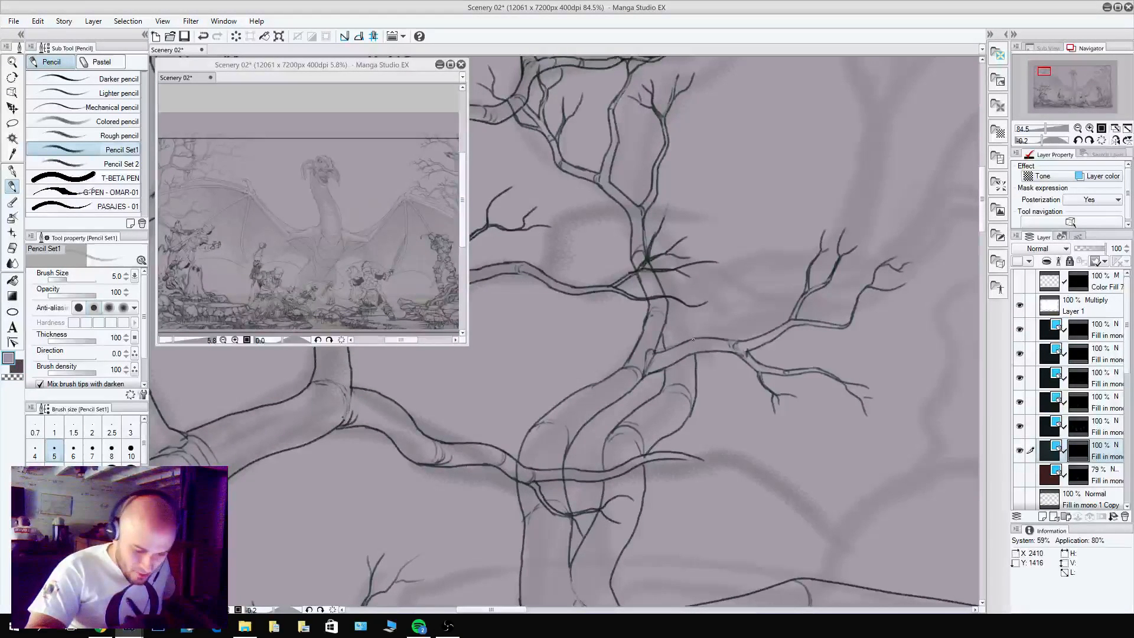
Continue the third trunk above the overlapping side branch, outlining its outward bend behind the second tree with bark marks.
{"action": "mouse_move", "coordinate": [721, 307]}
{"action": "left_mouse_down"}
{"action": "mouse_move", "coordinate": [744, 461]}
{"action": "mouse_move", "coordinate": [749, 425]}
{"action": "mouse_move", "coordinate": [787, 366]}
{"action": "left_mouse_up"}
{"action": "mouse_move", "coordinate": [685, 446]}
{"action": "left_mouse_down"}
{"action": "mouse_move", "coordinate": [762, 389]}
{"action": "mouse_move", "coordinate": [790, 312]}
{"action": "left_mouse_up"}
{"action": "mouse_move", "coordinate": [768, 417]}
{"action": "left_mouse_down"}
{"action": "mouse_move", "coordinate": [793, 365]}
{"action": "mouse_move", "coordinate": [769, 411]}
{"action": "mouse_move", "coordinate": [782, 371]}
{"action": "mouse_move", "coordinate": [771, 402]}
{"action": "mouse_move", "coordinate": [776, 375]}
{"action": "mouse_move", "coordinate": [776, 399]}
{"action": "mouse_move", "coordinate": [793, 372]}
{"action": "left_mouse_up"}
{"action": "key", "text": "c"}
{"action": "key", "text": "c"}
Taper the third trunk up to the panel's upper border and fork it into a second limb with split twigs.
{"action": "key", "text": "c"}
{"action": "left_click_drag", "start_coordinate": [775, 400], "coordinate": [767, 412]}
{"action": "key", "text": "c"}
{"action": "mouse_move", "coordinate": [777, 369]}
{"action": "left_mouse_down"}
{"action": "mouse_move", "coordinate": [786, 376]}
{"action": "mouse_move", "coordinate": [833, 283]}
{"action": "mouse_move", "coordinate": [782, 338]}
{"action": "mouse_move", "coordinate": [860, 190]}
{"action": "left_mouse_up"}
{"action": "key", "text": "c"}
{"action": "key", "text": "c"}
{"action": "left_click_drag", "start_coordinate": [841, 244], "coordinate": [877, 158]}
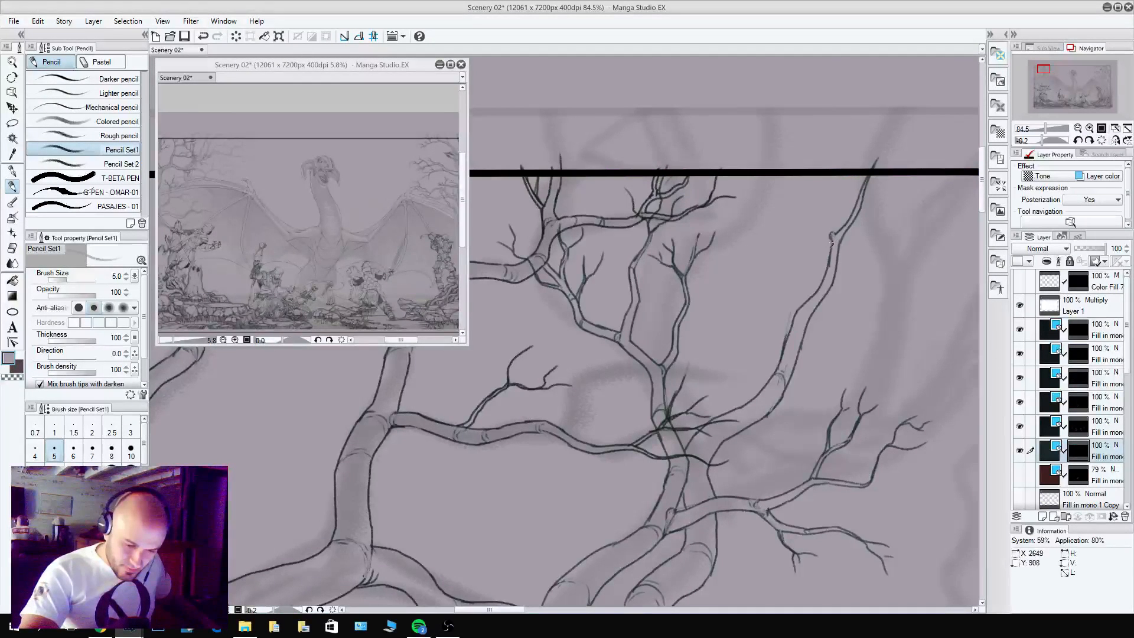
{"action": "left_click_drag", "start_coordinate": [833, 252], "coordinate": [820, 172]}
{"action": "left_click_drag", "start_coordinate": [824, 227], "coordinate": [820, 176]}
{"action": "key", "text": "c"}
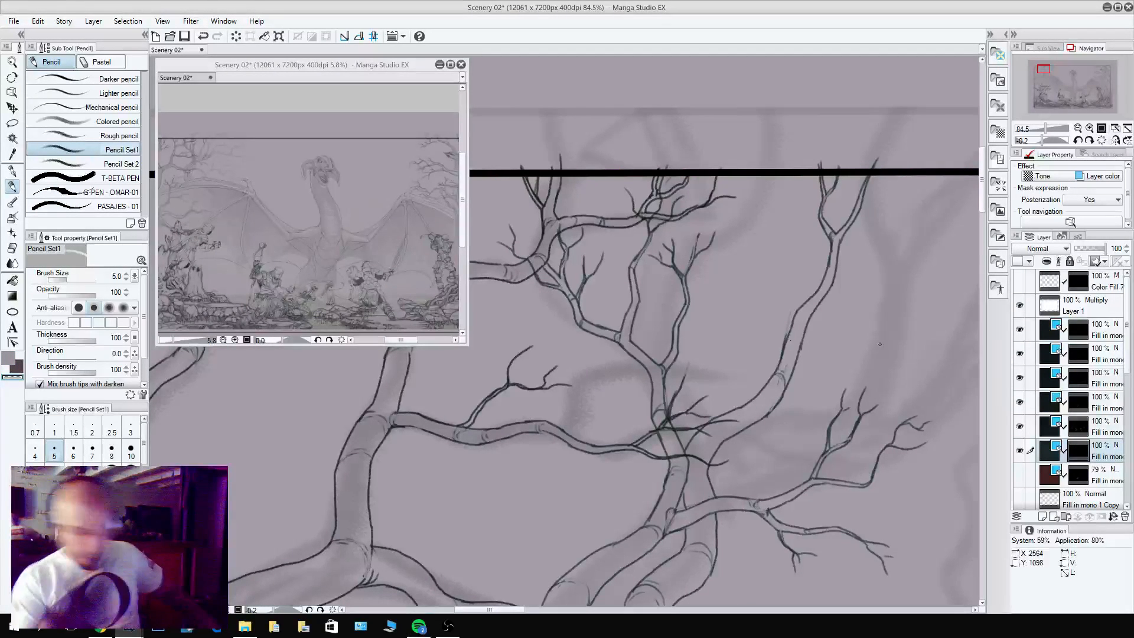
Pencil an upright branch from the third trunk below its top fork, with forked twigs reaching the panel border.
{"action": "mouse_move", "coordinate": [783, 337]}
{"action": "left_mouse_down"}
{"action": "mouse_move", "coordinate": [771, 291]}
{"action": "mouse_move", "coordinate": [796, 321]}
{"action": "mouse_move", "coordinate": [799, 309]}
{"action": "mouse_move", "coordinate": [777, 289]}
{"action": "mouse_move", "coordinate": [774, 242]}
{"action": "left_mouse_up"}
{"action": "key", "text": "c"}
{"action": "key", "text": "c"}
{"action": "key", "text": "c"}
{"action": "left_click_drag", "start_coordinate": [781, 284], "coordinate": [772, 205]}
{"action": "left_click_drag", "start_coordinate": [779, 252], "coordinate": [765, 148]}
{"action": "left_click_drag", "start_coordinate": [772, 216], "coordinate": [802, 153]}
{"action": "left_click_drag", "start_coordinate": [785, 190], "coordinate": [801, 181]}
{"action": "left_click_drag", "start_coordinate": [781, 271], "coordinate": [791, 242]}
{"action": "left_click_drag", "start_coordinate": [781, 255], "coordinate": [808, 208]}
{"action": "left_click_drag", "start_coordinate": [798, 237], "coordinate": [792, 215]}
Outline the base of a lower side branch growing from the third trunk's bend, beneath the drooping twigs.
{"action": "key", "text": "space"}
{"action": "left_click_drag", "start_coordinate": [862, 261], "coordinate": [700, 164]}
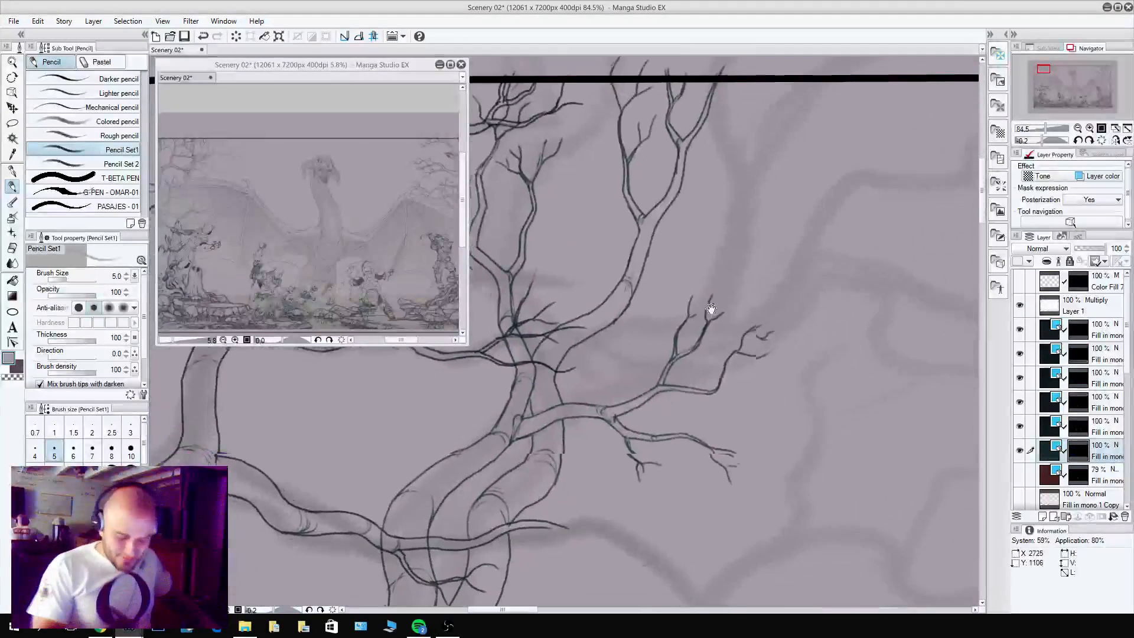
{"action": "left_click_drag", "start_coordinate": [850, 508], "coordinate": [883, 314]}
{"action": "left_click_drag", "start_coordinate": [658, 424], "coordinate": [763, 528]}
{"action": "key", "text": "c"}
{"action": "mouse_move", "coordinate": [701, 365]}
{"action": "left_mouse_down"}
{"action": "mouse_move", "coordinate": [696, 384]}
{"action": "mouse_move", "coordinate": [680, 348]}
{"action": "mouse_move", "coordinate": [694, 356]}
{"action": "left_mouse_up"}
{"action": "key", "text": "c"}
{"action": "mouse_move", "coordinate": [685, 355]}
{"action": "left_mouse_down"}
{"action": "mouse_move", "coordinate": [699, 346]}
{"action": "mouse_move", "coordinate": [692, 359]}
{"action": "left_mouse_up"}
{"action": "key", "text": "c"}
{"action": "mouse_move", "coordinate": [685, 347]}
{"action": "left_mouse_down"}
{"action": "mouse_move", "coordinate": [714, 379]}
{"action": "mouse_move", "coordinate": [736, 342]}
{"action": "left_mouse_up"}
{"action": "key", "text": "c"}
{"action": "left_click_drag", "start_coordinate": [699, 378], "coordinate": [774, 390]}
{"action": "key", "text": "c"}
{"action": "mouse_move", "coordinate": [703, 346]}
{"action": "left_mouse_down"}
{"action": "mouse_move", "coordinate": [741, 349]}
{"action": "mouse_move", "coordinate": [709, 342]}
{"action": "mouse_move", "coordinate": [731, 343]}
{"action": "mouse_move", "coordinate": [771, 368]}
{"action": "mouse_move", "coordinate": [735, 372]}
{"action": "mouse_move", "coordinate": [748, 353]}
{"action": "left_mouse_up"}
{"action": "key", "text": "c"}
{"action": "key", "text": "c"}
{"action": "left_click_drag", "start_coordinate": [809, 449], "coordinate": [682, 471]}
Extend the lower side branch outward and split its end into a short twig and a drooping forked offshoot.
{"action": "key", "text": "c"}
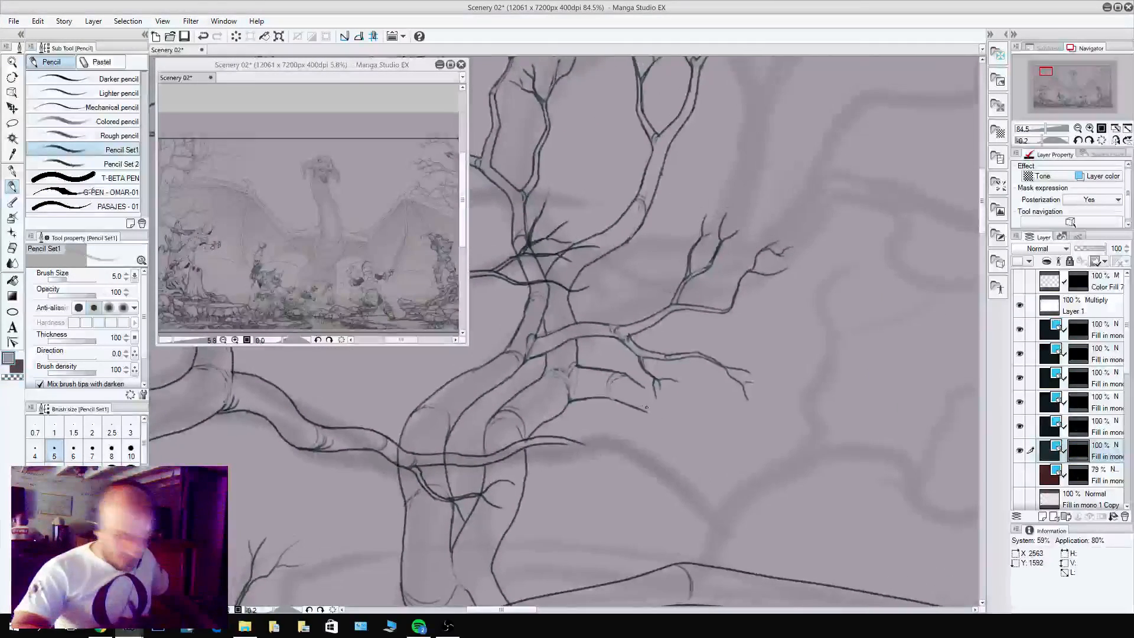
{"action": "mouse_move", "coordinate": [634, 381]}
{"action": "left_mouse_down"}
{"action": "mouse_move", "coordinate": [650, 414]}
{"action": "mouse_move", "coordinate": [731, 421]}
{"action": "mouse_move", "coordinate": [679, 414]}
{"action": "mouse_move", "coordinate": [738, 409]}
{"action": "left_mouse_up"}
{"action": "mouse_move", "coordinate": [678, 427]}
{"action": "left_mouse_down"}
{"action": "mouse_move", "coordinate": [725, 483]}
{"action": "mouse_move", "coordinate": [716, 483]}
{"action": "mouse_move", "coordinate": [748, 475]}
{"action": "left_mouse_up"}
{"action": "key", "text": "c"}
{"action": "mouse_move", "coordinate": [695, 446]}
{"action": "left_mouse_down"}
{"action": "mouse_move", "coordinate": [761, 514]}
{"action": "mouse_move", "coordinate": [731, 486]}
{"action": "mouse_move", "coordinate": [755, 483]}
{"action": "left_mouse_up"}
{"action": "key", "text": "c"}
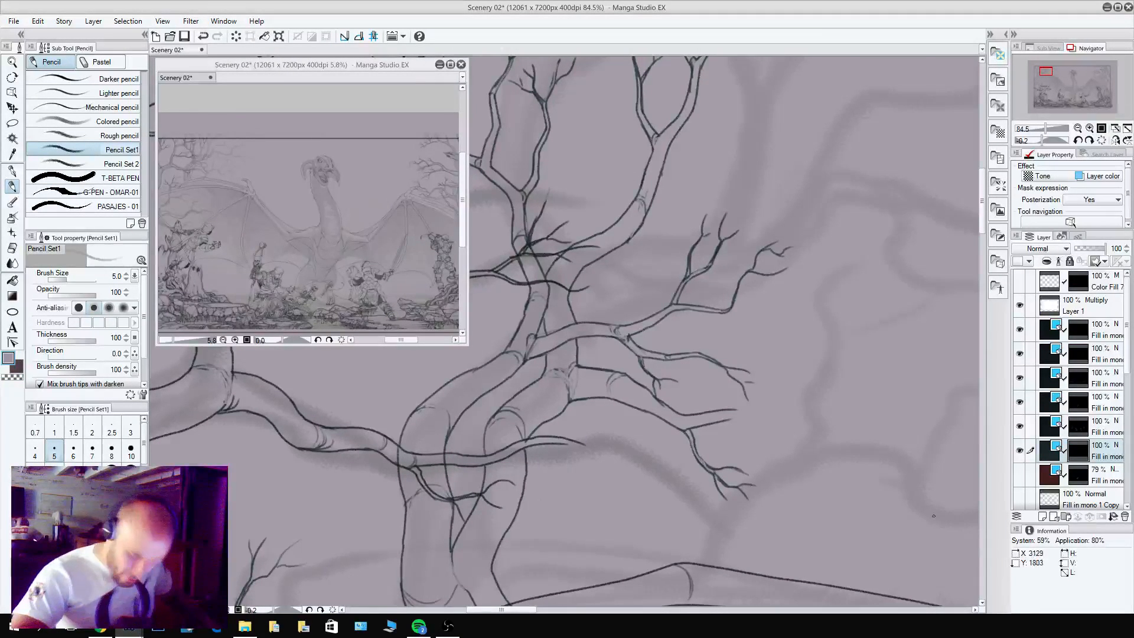
Pencil a long limb from the lower side branch's fork, curving outward and upward to forked twigs at its tip.
{"action": "mouse_move", "coordinate": [688, 418]}
{"action": "left_mouse_down"}
{"action": "mouse_move", "coordinate": [684, 429]}
{"action": "mouse_move", "coordinate": [766, 416]}
{"action": "mouse_move", "coordinate": [785, 420]}
{"action": "mouse_move", "coordinate": [765, 426]}
{"action": "mouse_move", "coordinate": [800, 430]}
{"action": "mouse_move", "coordinate": [855, 299]}
{"action": "left_mouse_up"}
{"action": "key", "text": "c"}
{"action": "key", "text": "c"}
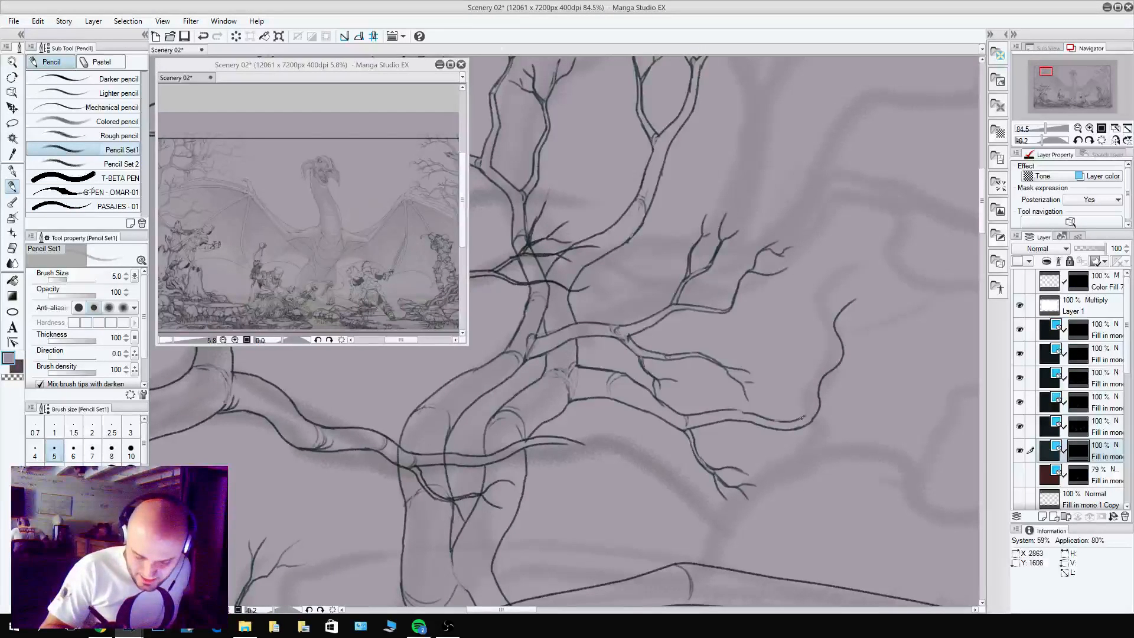
{"action": "left_click_drag", "start_coordinate": [802, 418], "coordinate": [820, 369]}
{"action": "key", "text": "ctrl+z"}
{"action": "mouse_move", "coordinate": [807, 417]}
{"action": "left_mouse_down"}
{"action": "mouse_move", "coordinate": [836, 361]}
{"action": "mouse_move", "coordinate": [832, 319]}
{"action": "mouse_move", "coordinate": [895, 266]}
{"action": "mouse_move", "coordinate": [869, 301]}
{"action": "mouse_move", "coordinate": [920, 297]}
{"action": "mouse_move", "coordinate": [899, 318]}
{"action": "left_mouse_up"}
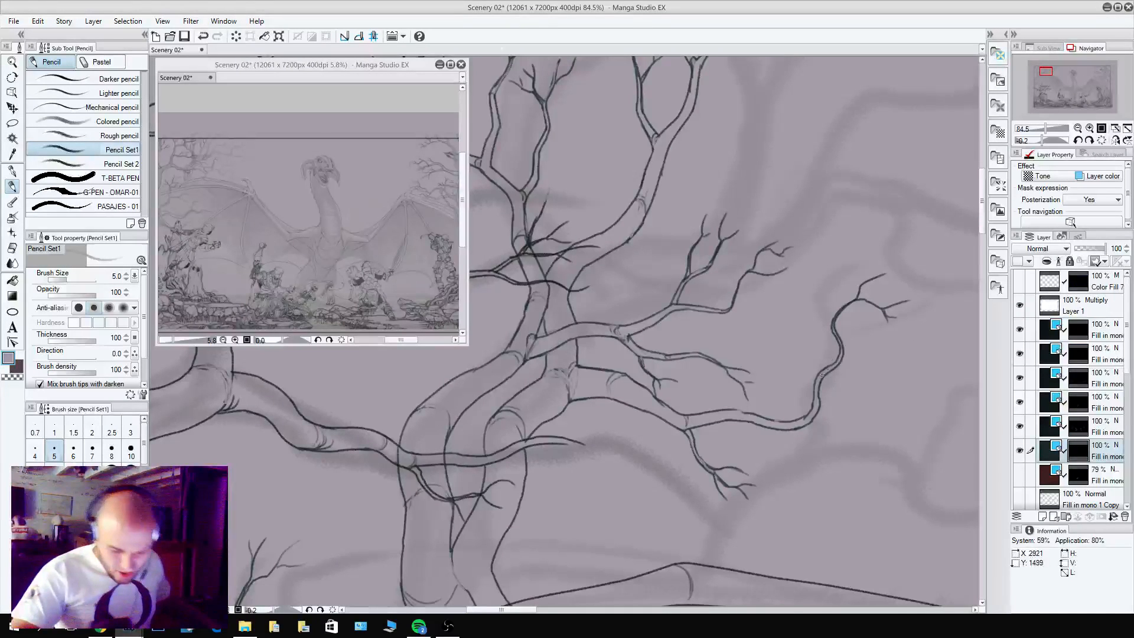
Add a small forked twig on the inner side of the long curved limb and clean up where they join.
{"action": "left_click_drag", "start_coordinate": [818, 390], "coordinate": [805, 314]}
{"action": "left_click_drag", "start_coordinate": [810, 362], "coordinate": [820, 302]}
{"action": "key", "text": "c"}
{"action": "left_click_drag", "start_coordinate": [816, 371], "coordinate": [810, 353]}
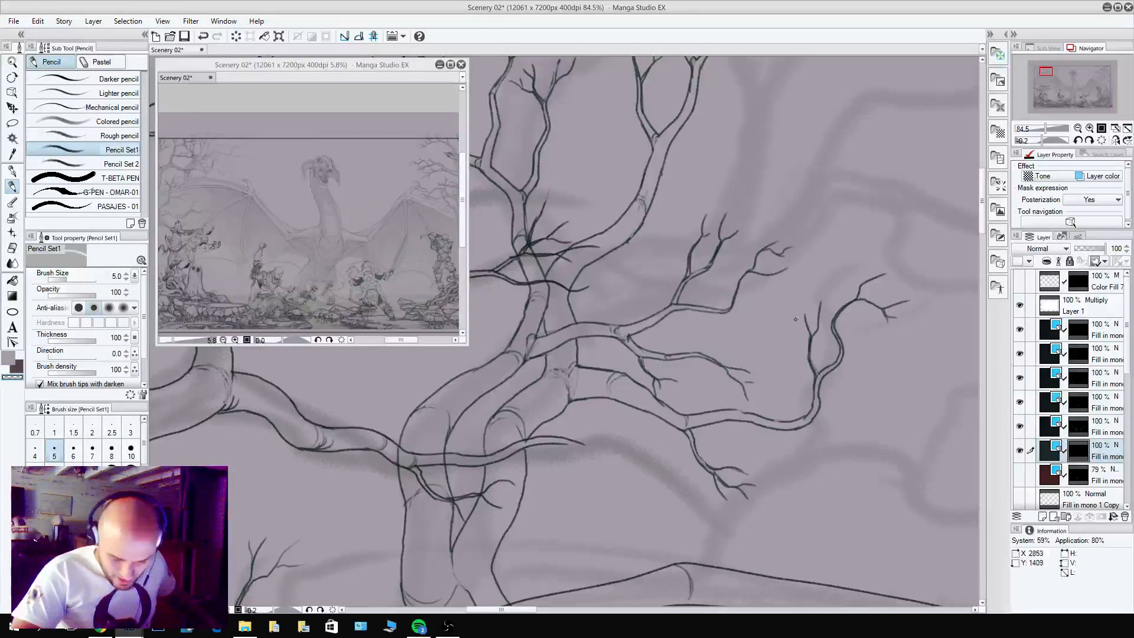
Pencil additional forked branches outward from the bend of the long curved limb, erasing stray marks with transparent colour.
{"action": "key", "text": "c"}
{"action": "mouse_move", "coordinate": [809, 424]}
{"action": "left_mouse_down"}
{"action": "mouse_move", "coordinate": [836, 422]}
{"action": "mouse_move", "coordinate": [823, 417]}
{"action": "mouse_move", "coordinate": [857, 435]}
{"action": "mouse_move", "coordinate": [843, 422]}
{"action": "mouse_move", "coordinate": [889, 468]}
{"action": "left_mouse_up"}
{"action": "key", "text": "c"}
{"action": "key", "text": "c"}
{"action": "key", "text": "c"}
{"action": "key", "text": "c"}
{"action": "mouse_move", "coordinate": [855, 433]}
{"action": "left_mouse_down"}
{"action": "mouse_move", "coordinate": [935, 438]}
{"action": "mouse_move", "coordinate": [904, 429]}
{"action": "mouse_move", "coordinate": [916, 416]}
{"action": "left_mouse_up"}
{"action": "left_click_drag", "start_coordinate": [891, 475], "coordinate": [833, 481]}
{"action": "left_click_drag", "start_coordinate": [868, 540], "coordinate": [635, 483]}
{"action": "left_click_drag", "start_coordinate": [784, 488], "coordinate": [749, 491]}
{"action": "left_click_drag", "start_coordinate": [856, 524], "coordinate": [709, 412]}
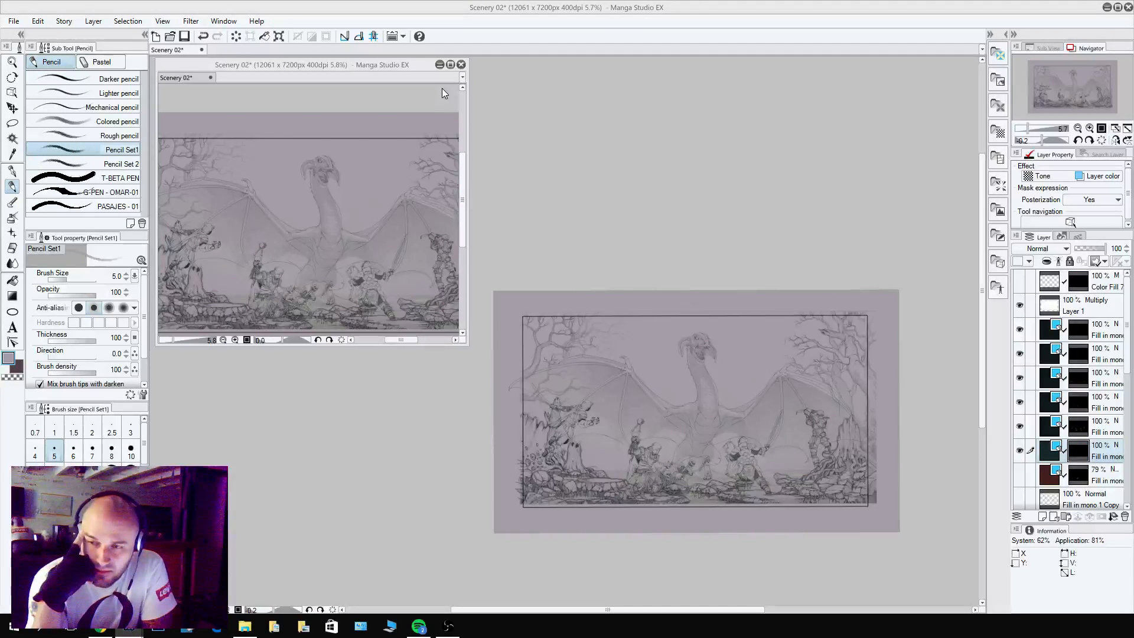
Save the drawing and close the small second window showing the whole scene.
{"action": "key", "text": "ctrl+s"}
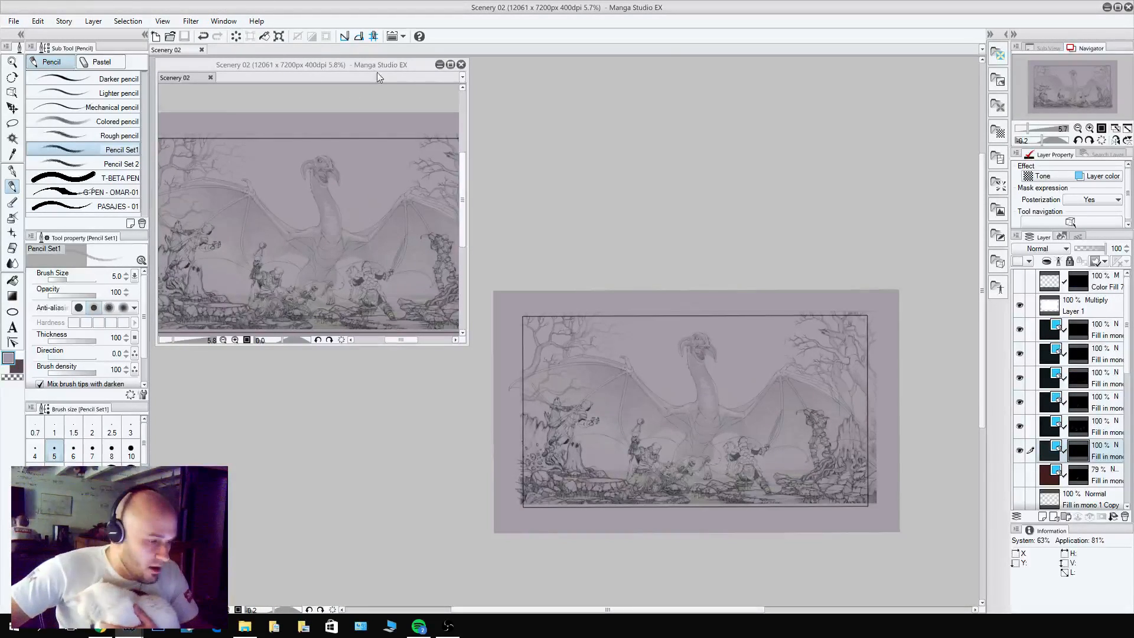
{"action": "left_click", "coordinate": [463, 63]}
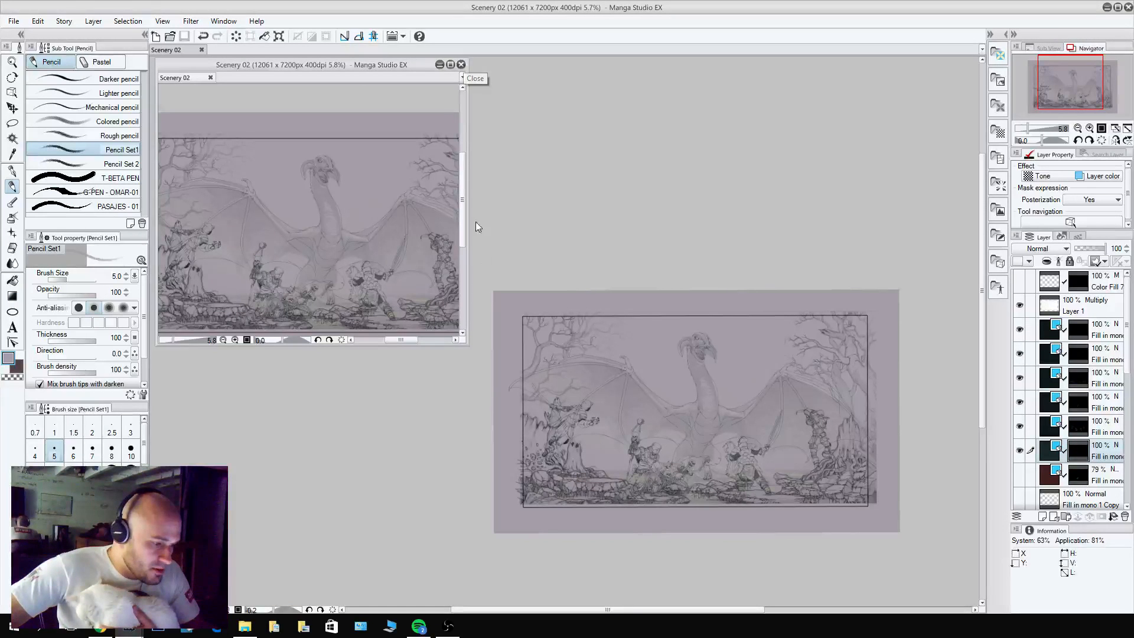
{"action": "left_click", "coordinate": [461, 63]}
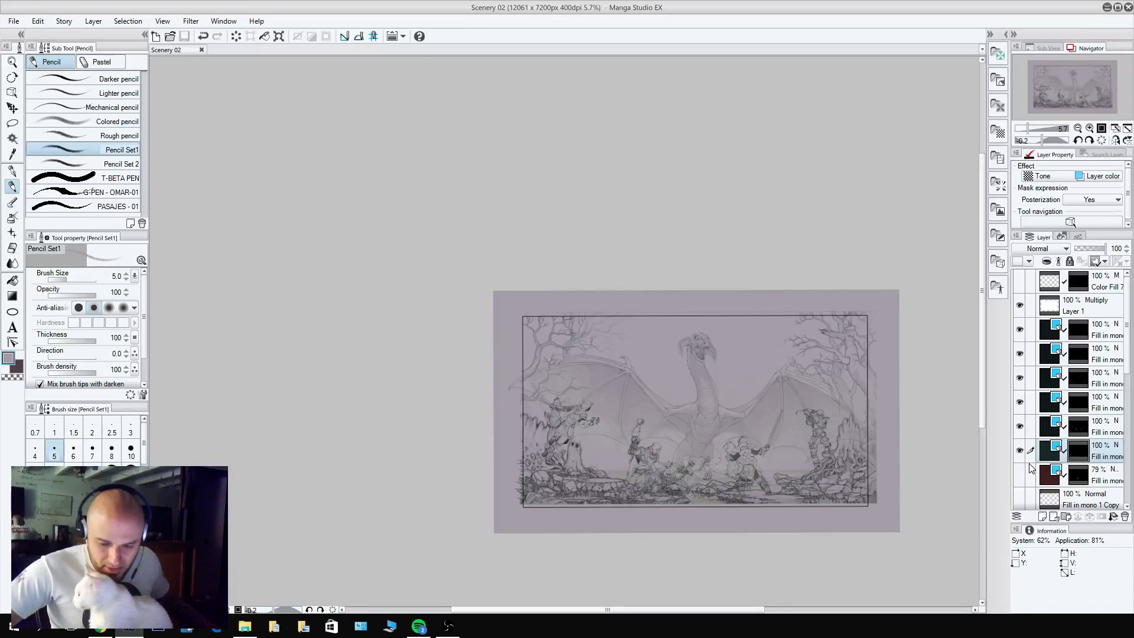
Hide the rough dragon and scenery sketch layers and enlarge the whole page in the workspace with the palettes hidden.
{"action": "scroll", "coordinate": [1029, 468], "scroll_direction": "down", "scroll_amount": 1}
{"action": "scroll", "coordinate": [1030, 468], "scroll_direction": "down", "scroll_amount": 7}
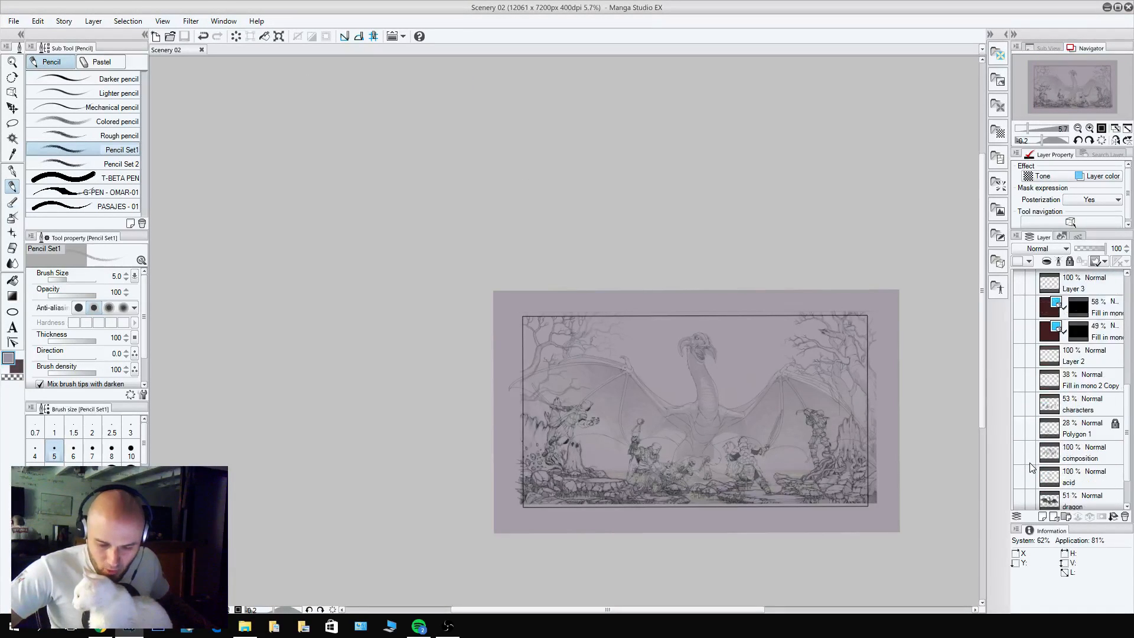
{"action": "scroll", "coordinate": [1029, 465], "scroll_direction": "up", "scroll_amount": 8}
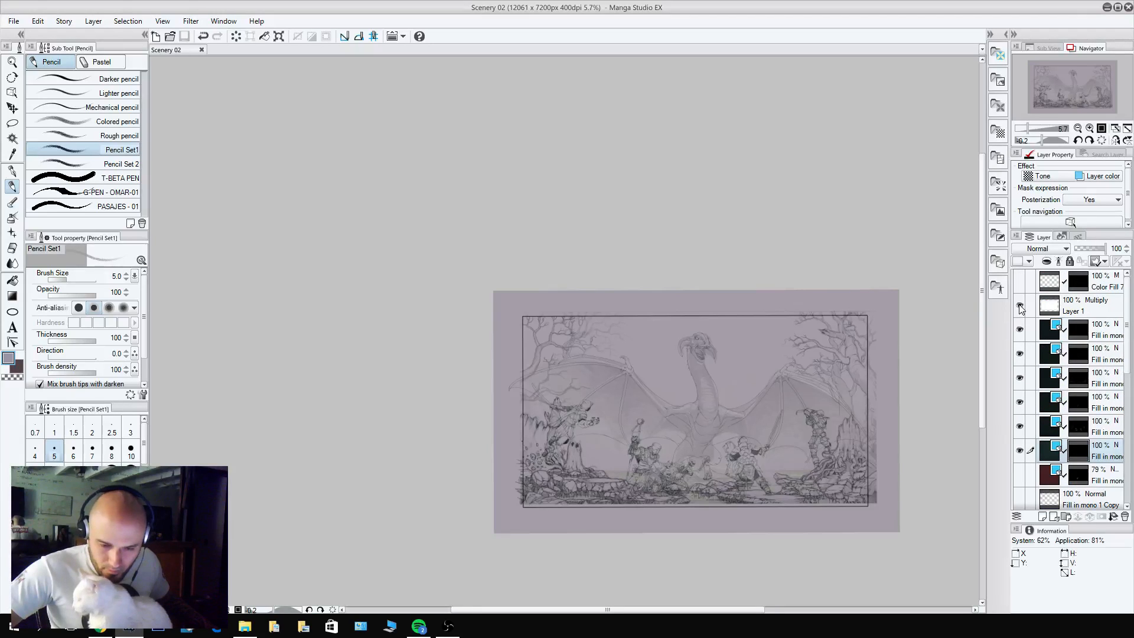
{"action": "scroll", "coordinate": [1074, 466], "scroll_direction": "down", "scroll_amount": 2}
{"action": "scroll", "coordinate": [1073, 466], "scroll_direction": "down", "scroll_amount": 5}
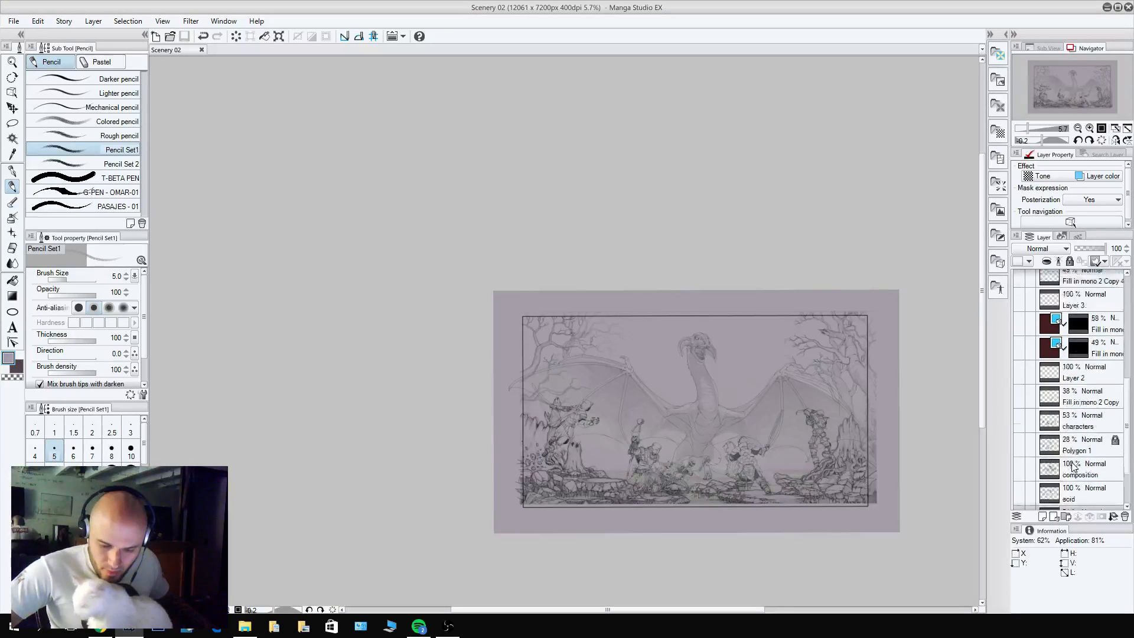
{"action": "left_click", "coordinate": [1022, 474]}
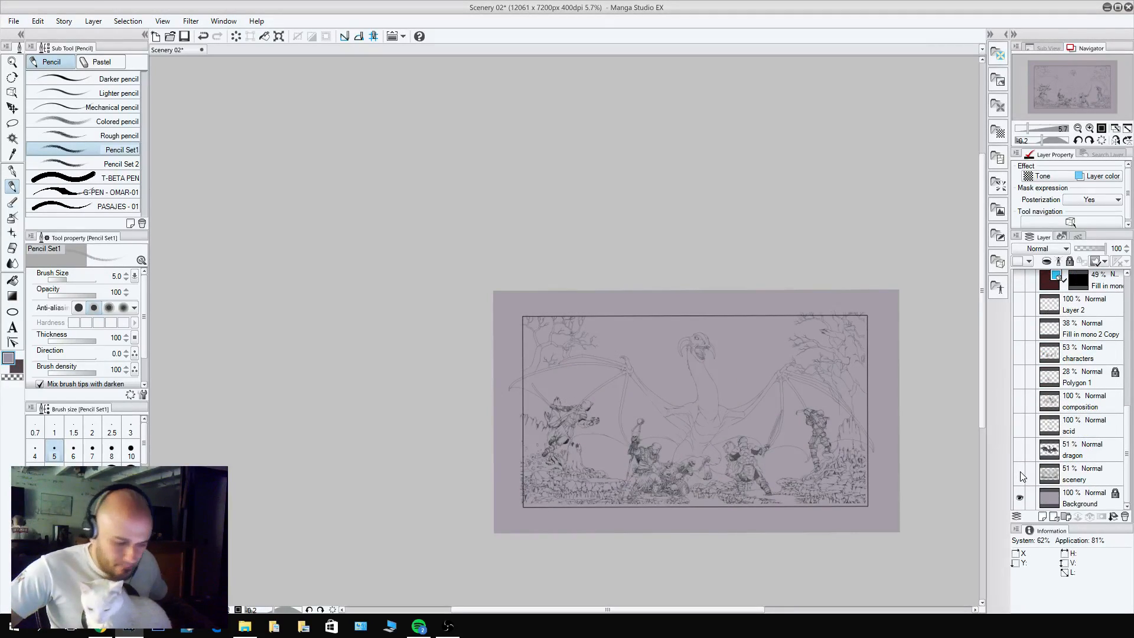
{"action": "key", "text": "Tab"}
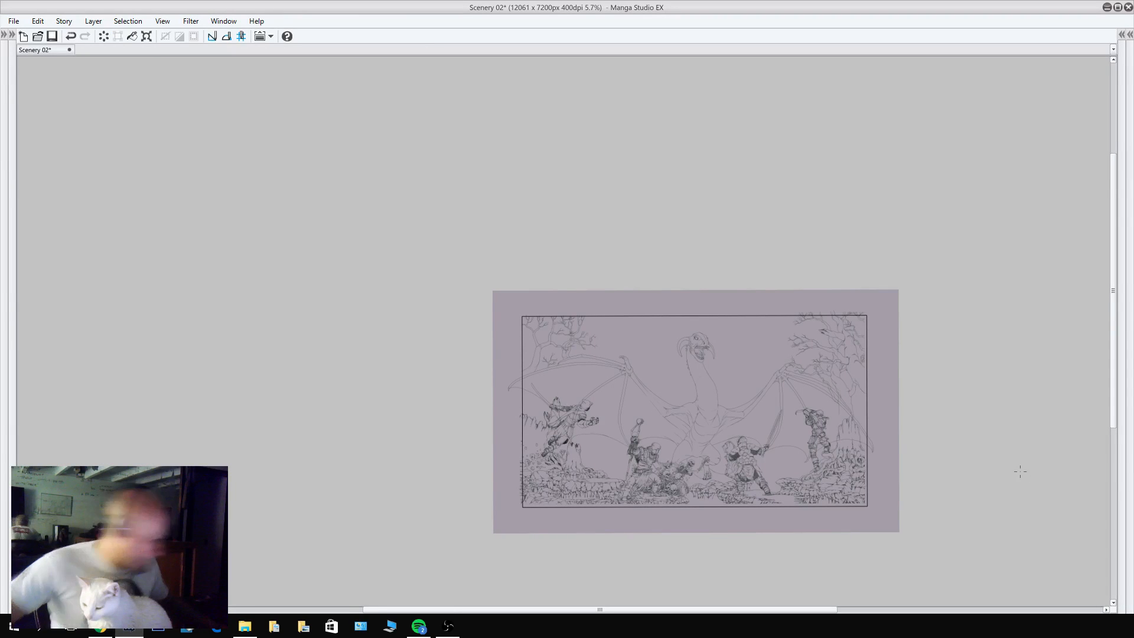
{"action": "key", "text": "ctrl+0"}
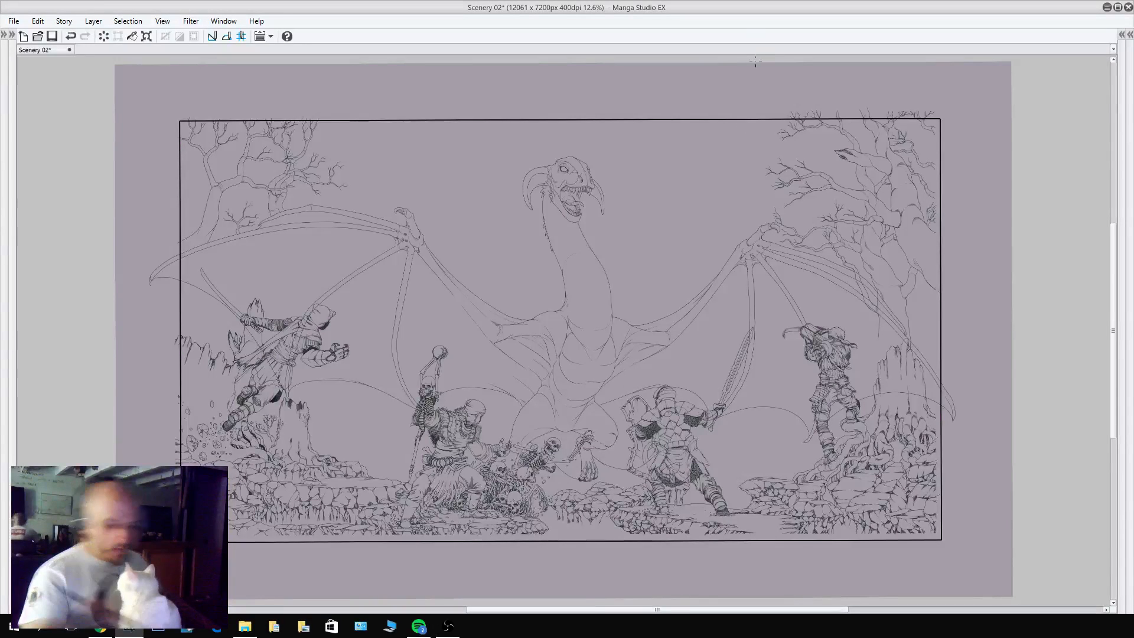
Close the program and save the changes to Scenery 02.
{"action": "left_click", "coordinate": [1128, 7]}
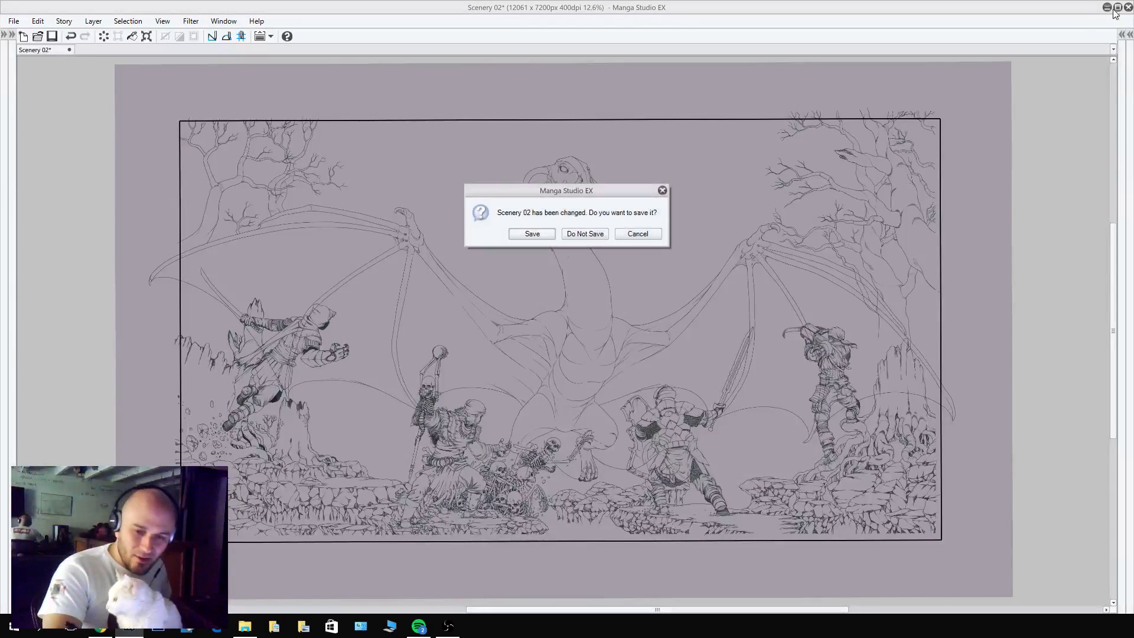
{"action": "left_click", "coordinate": [544, 234]}
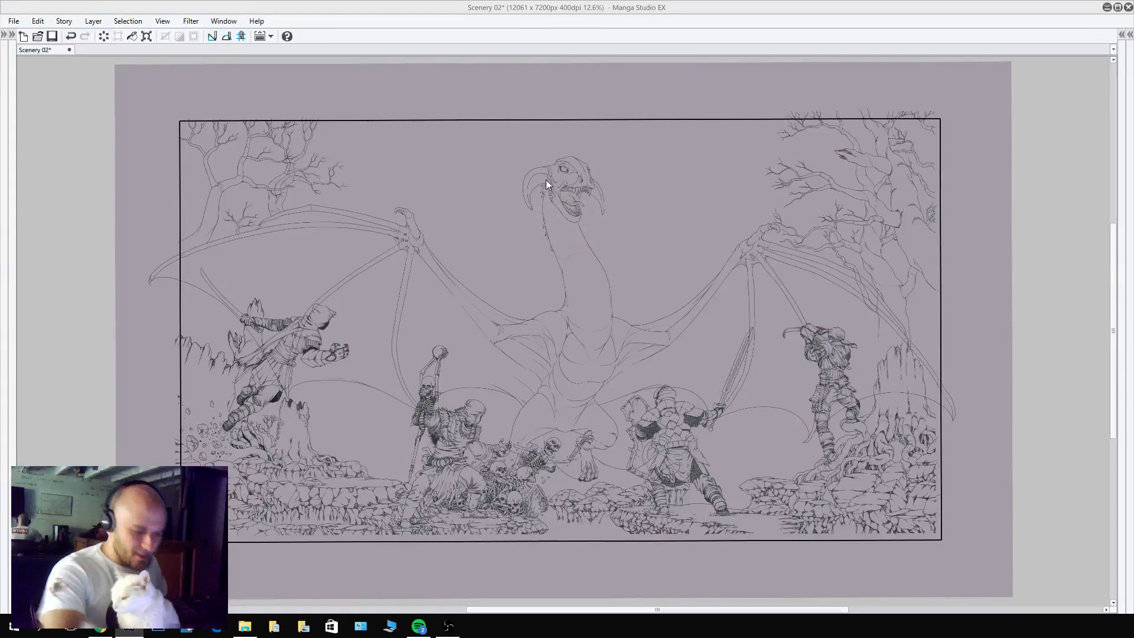
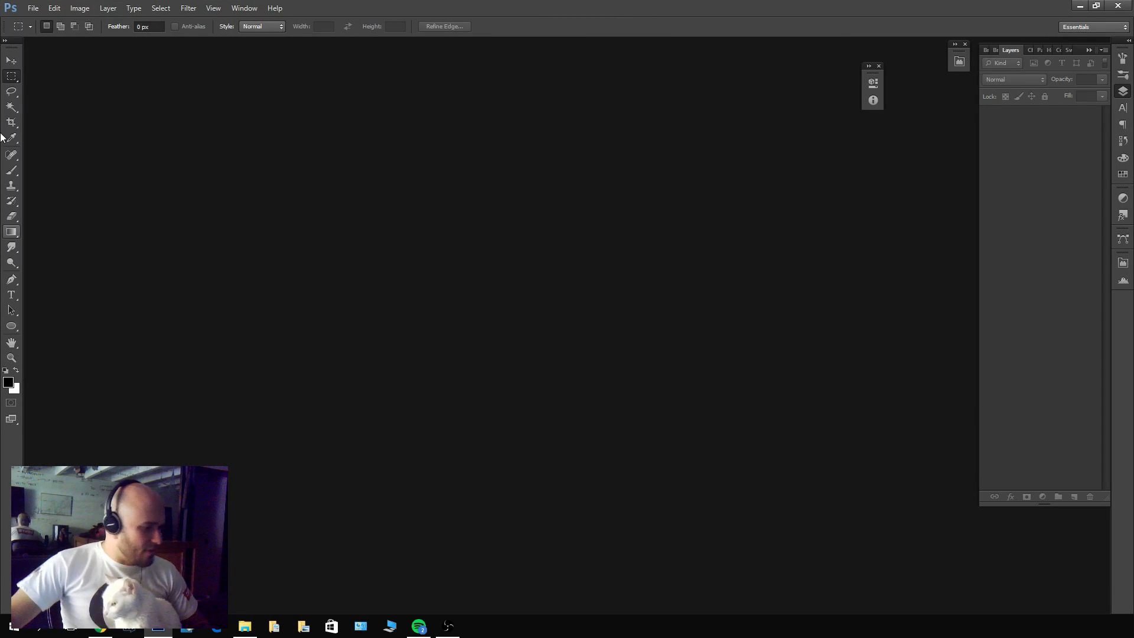
{"action": "left_click", "coordinate": [36, 10]}
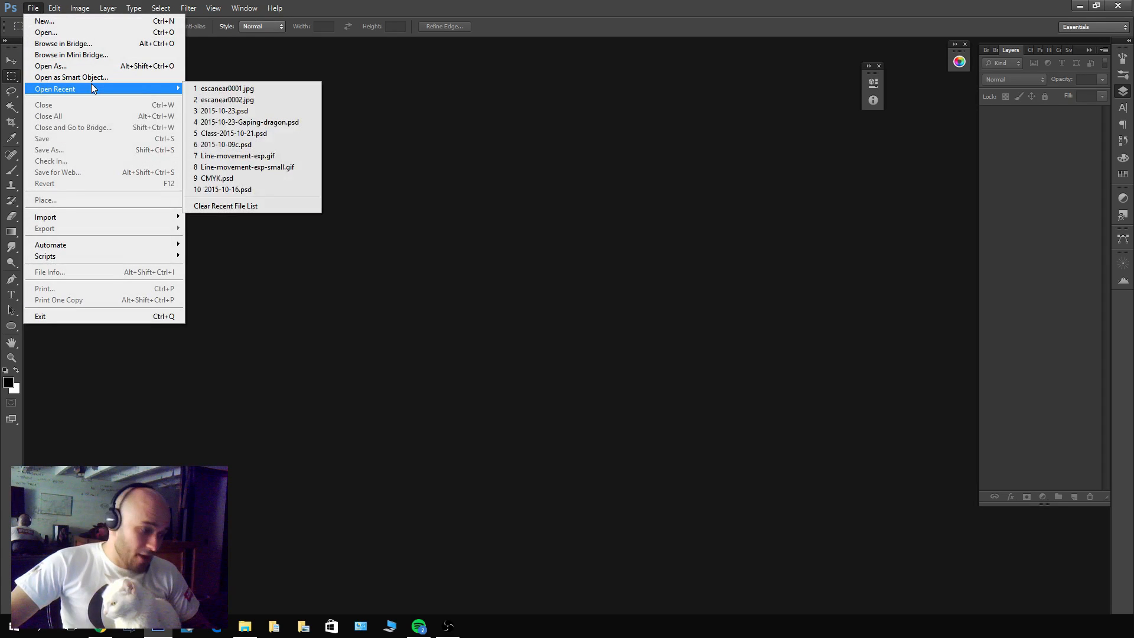
{"action": "left_click", "coordinate": [46, 32]}
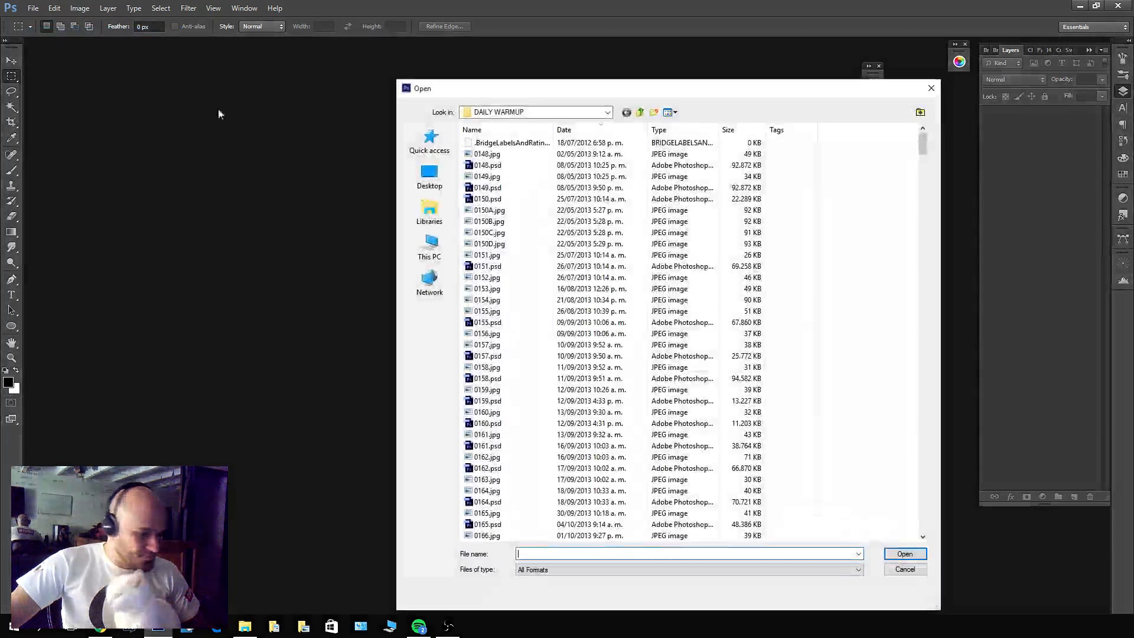
{"action": "left_click", "coordinate": [638, 112]}
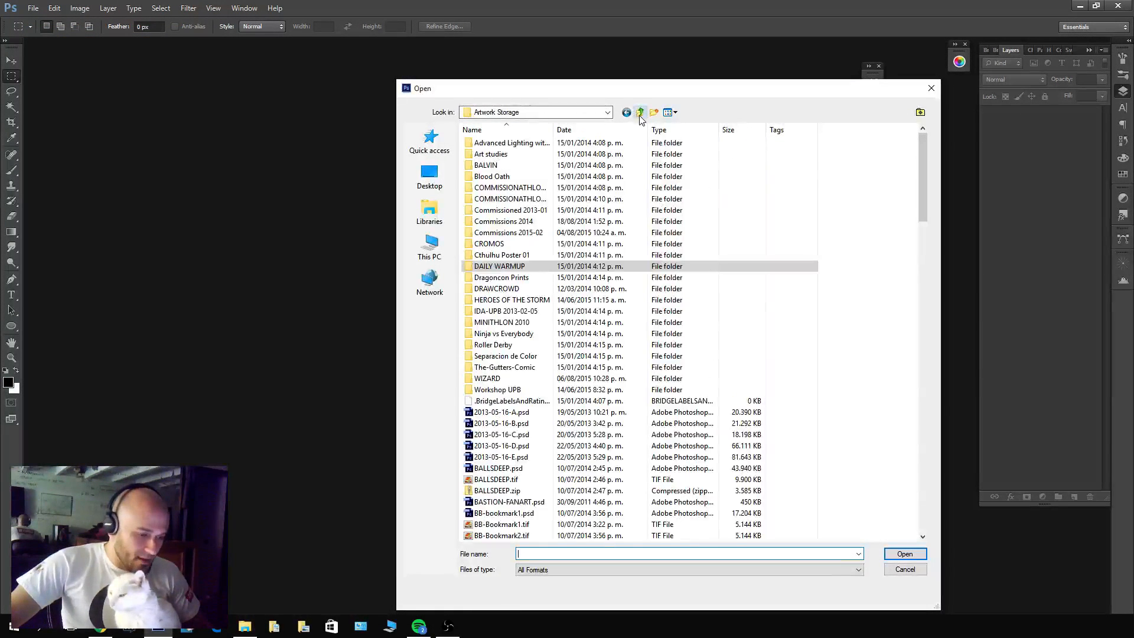
{"action": "double_click", "coordinate": [531, 234]}
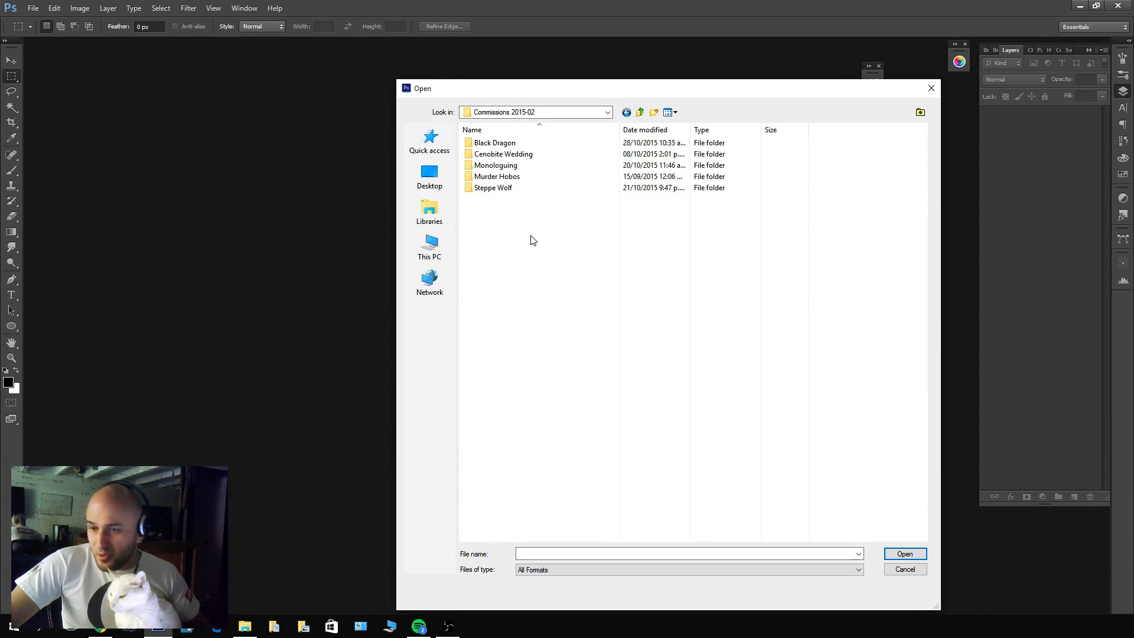
{"action": "double_click", "coordinate": [505, 146]}
{"action": "scroll", "coordinate": [655, 360], "scroll_direction": "down", "scroll_amount": 5}
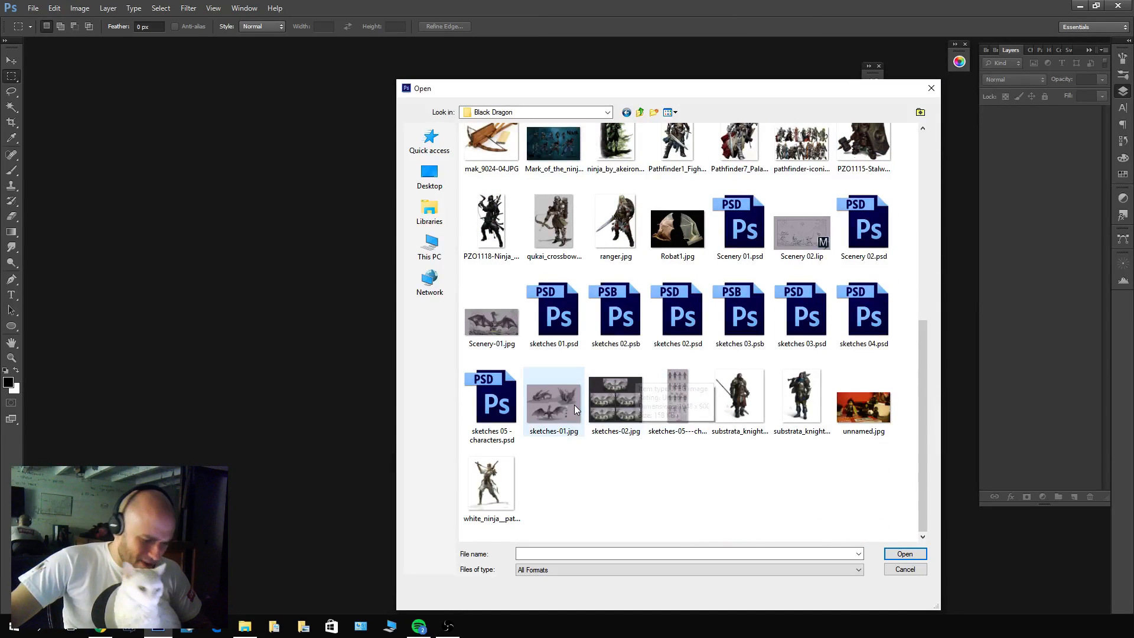
{"action": "scroll", "coordinate": [574, 405], "scroll_direction": "up", "scroll_amount": 5}
{"action": "scroll", "coordinate": [583, 419], "scroll_direction": "down", "scroll_amount": 5}
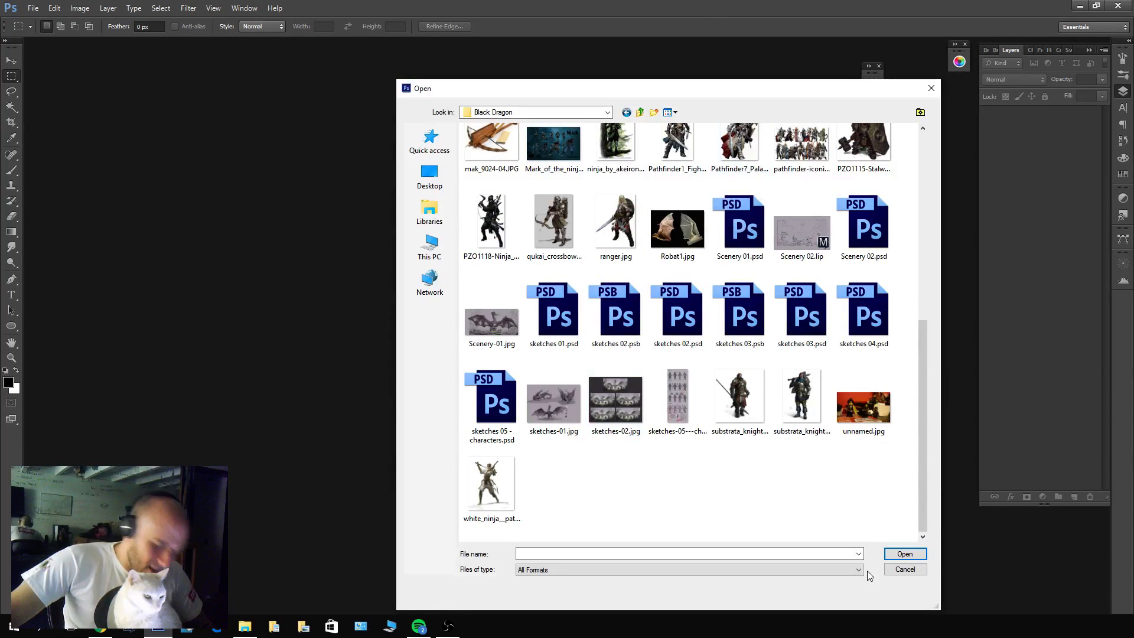
{"action": "left_click", "coordinate": [901, 571]}
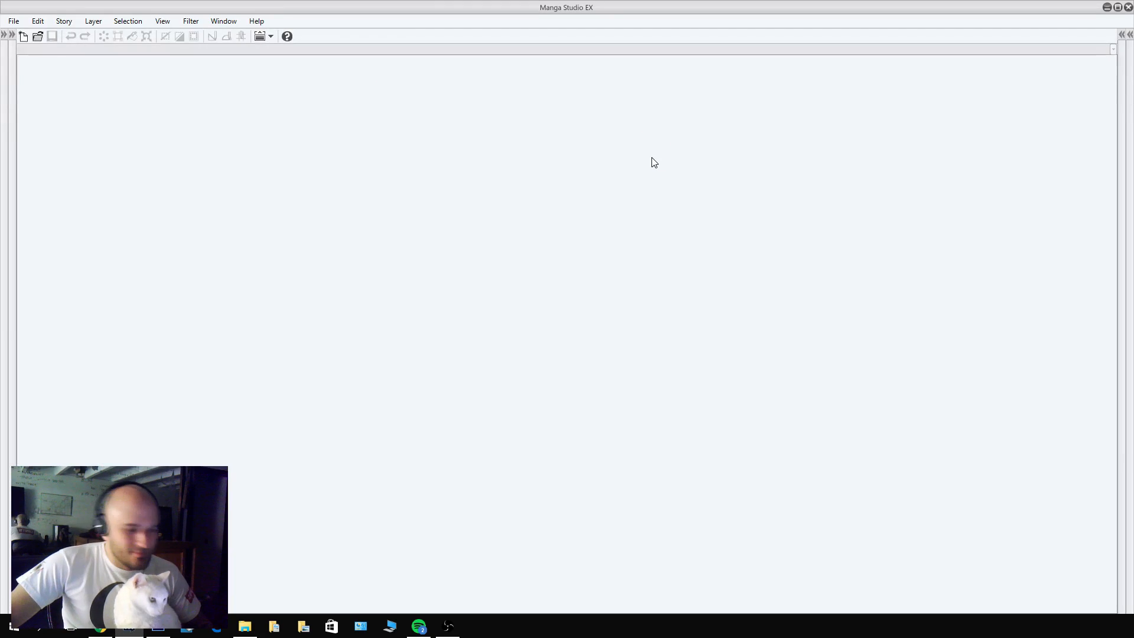
Switch to Manga Studio and reopen the recently used drawing Scenery 02.
{"action": "left_click", "coordinate": [18, 23]}
{"action": "mouse_move", "coordinate": [60, 65]}
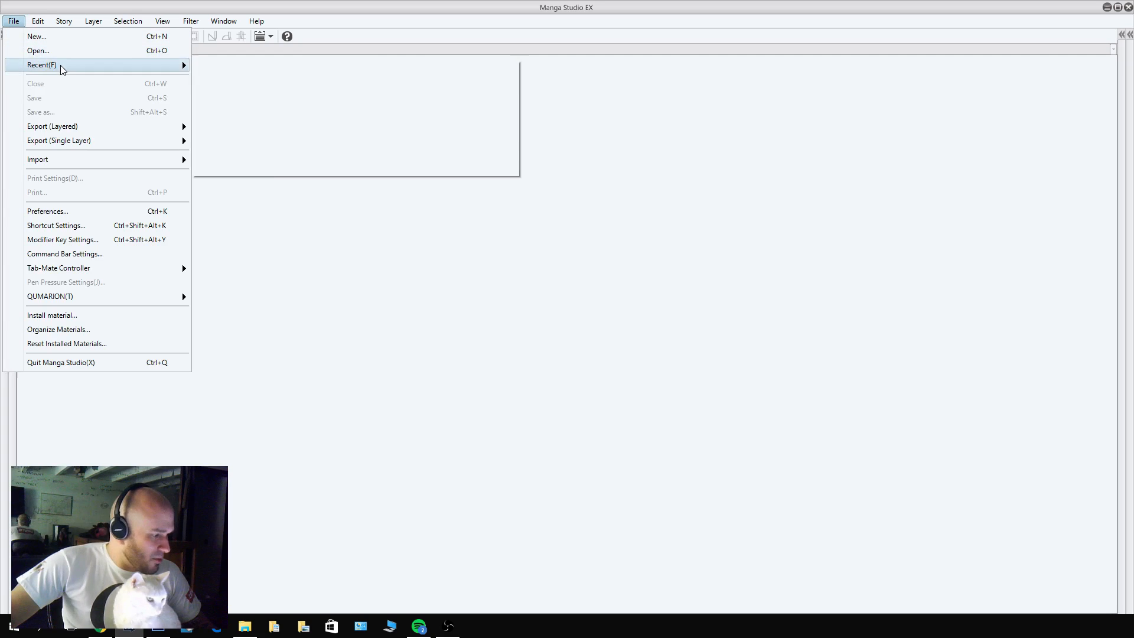
{"action": "left_click", "coordinate": [260, 74]}
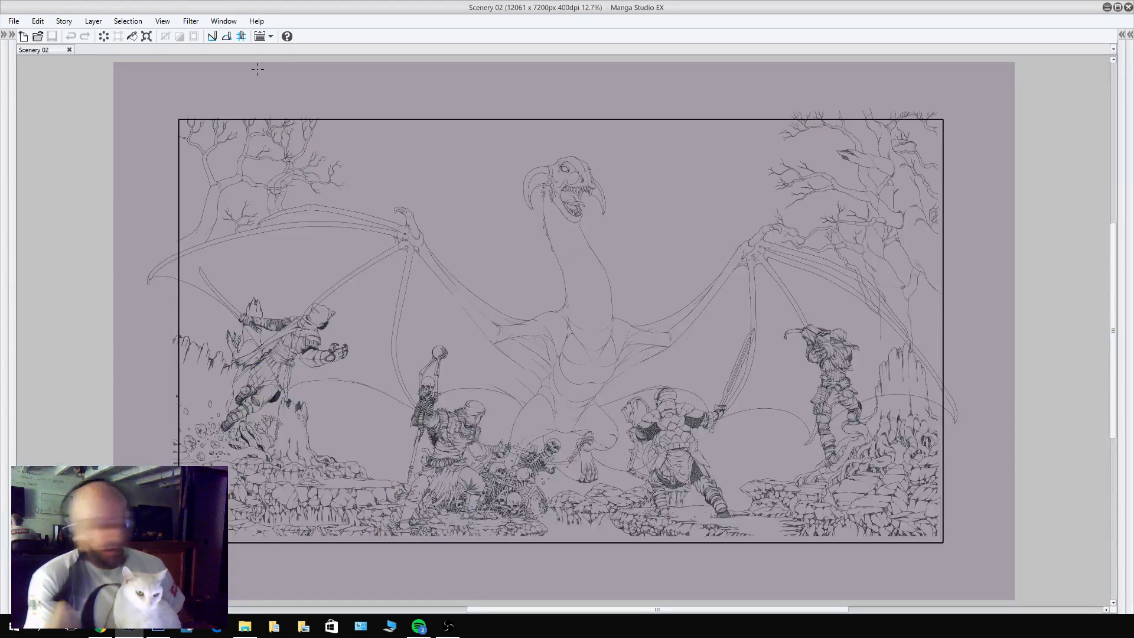
Export the drawing with layers as the Photoshop document Scenery Color.psd in RGB color, and close Manga Studio.
{"action": "left_click", "coordinate": [13, 22]}
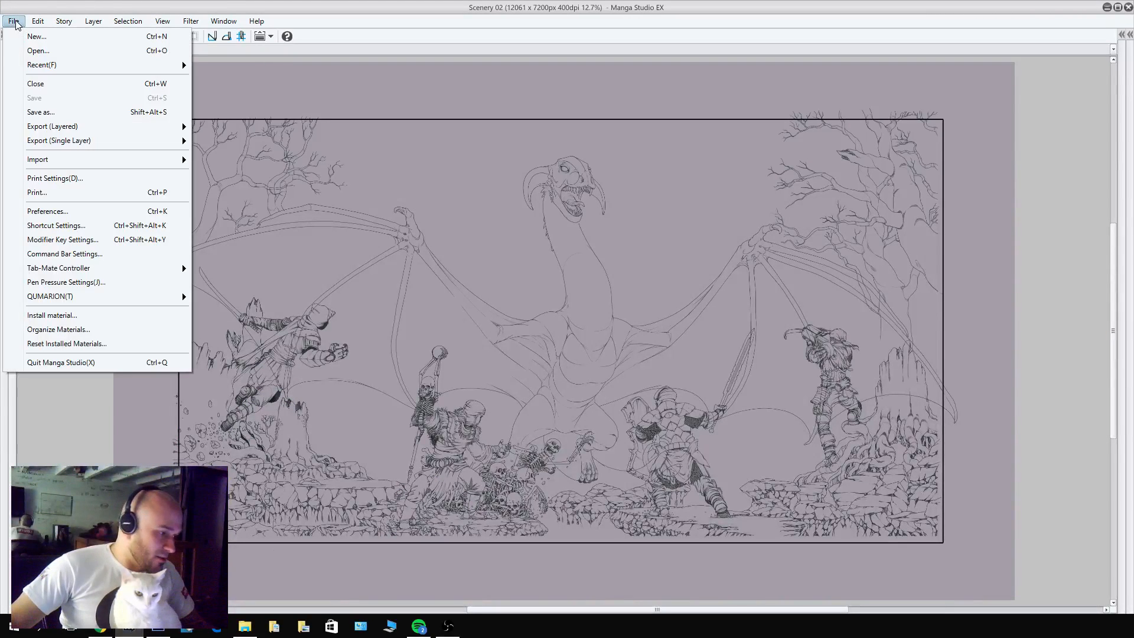
{"action": "mouse_move", "coordinate": [60, 123]}
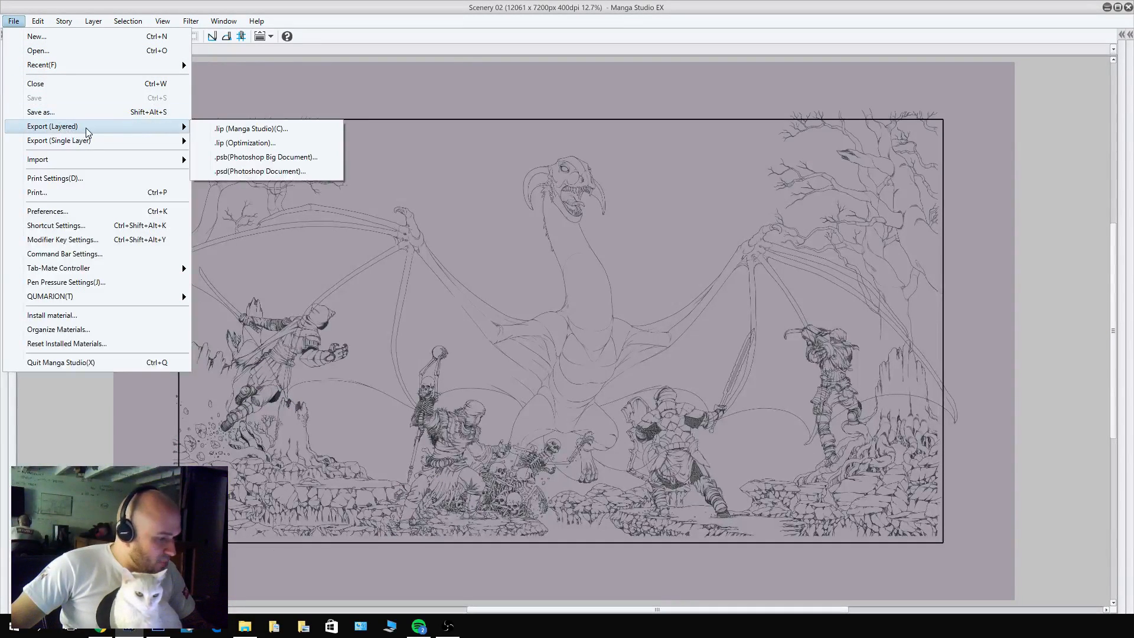
{"action": "left_click", "coordinate": [264, 171]}
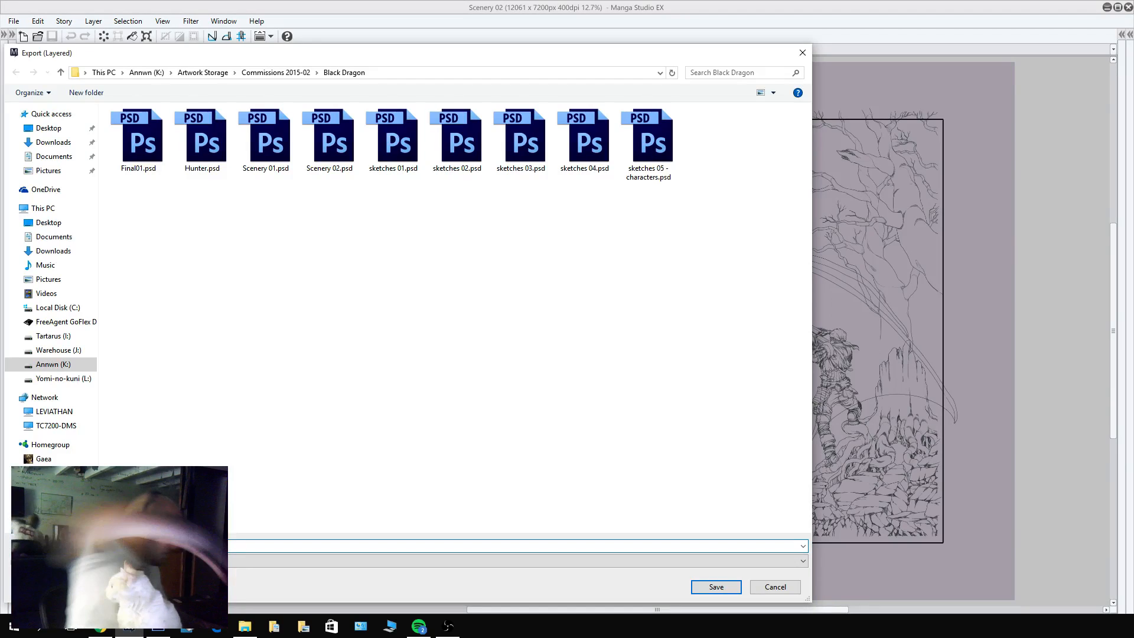
{"action": "key", "text": "Return"}
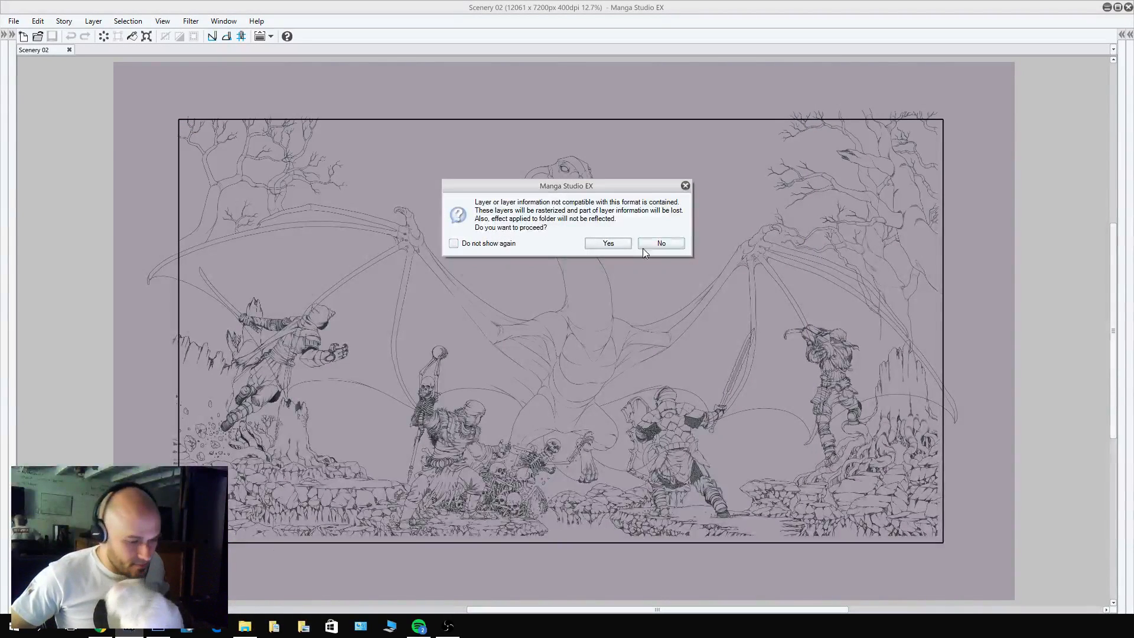
{"action": "left_click", "coordinate": [619, 245]}
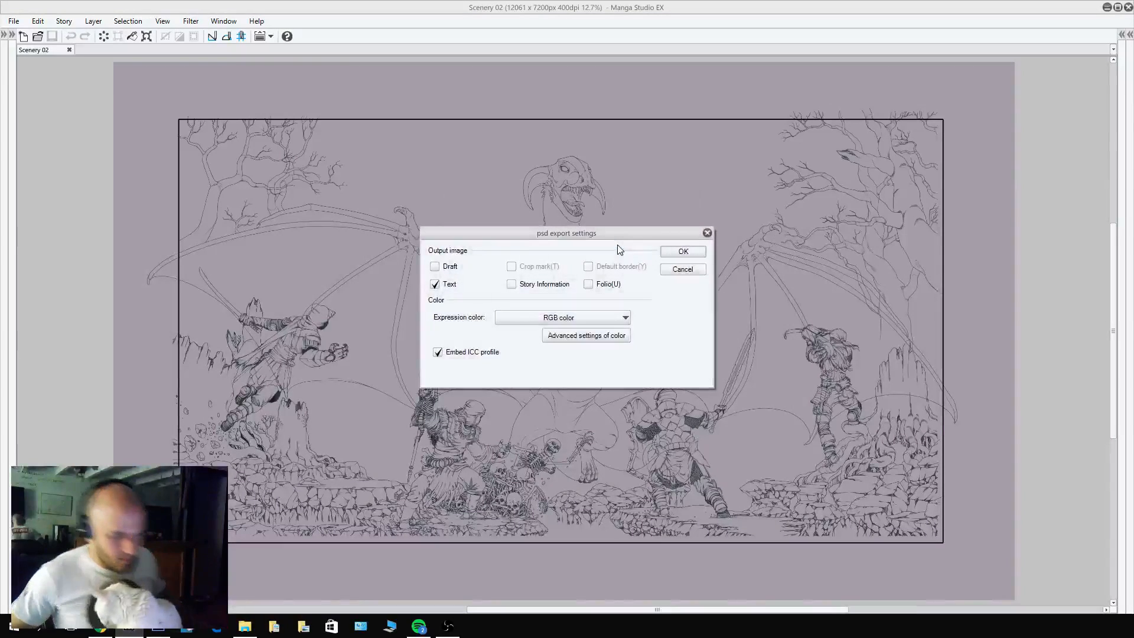
{"action": "left_click", "coordinate": [686, 252]}
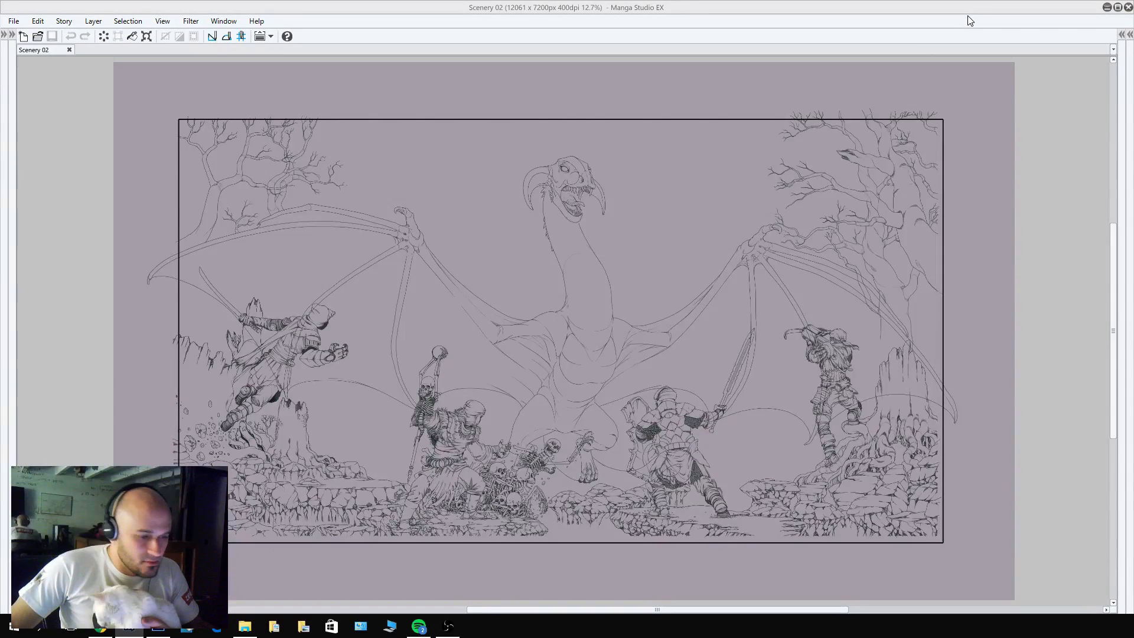
{"action": "left_click", "coordinate": [981, 8]}
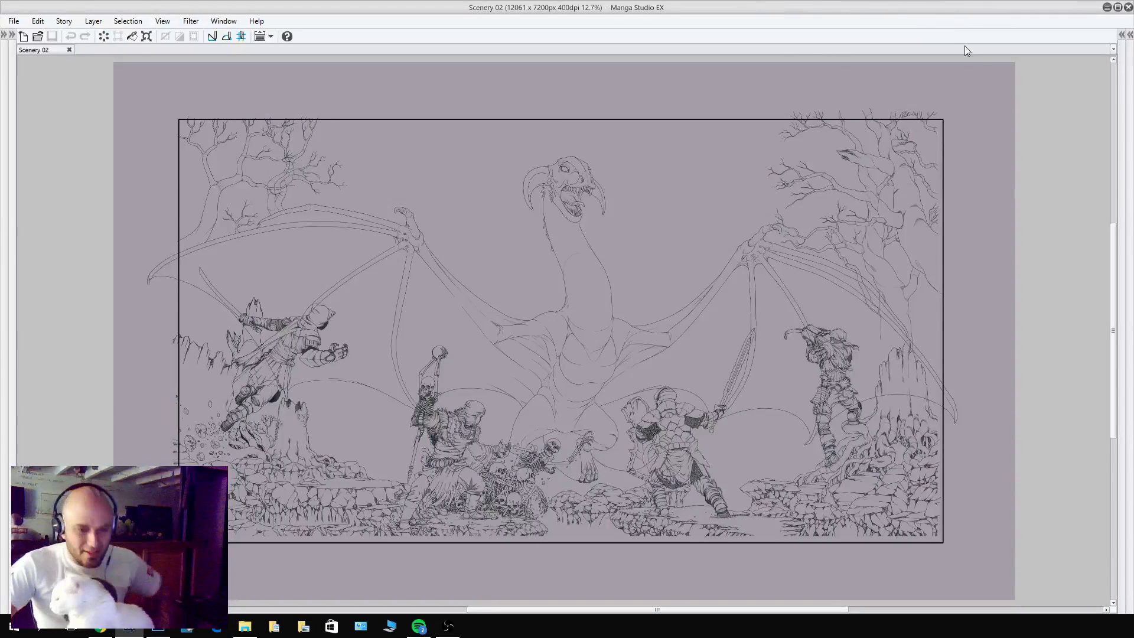
{"action": "left_click", "coordinate": [1128, 7]}
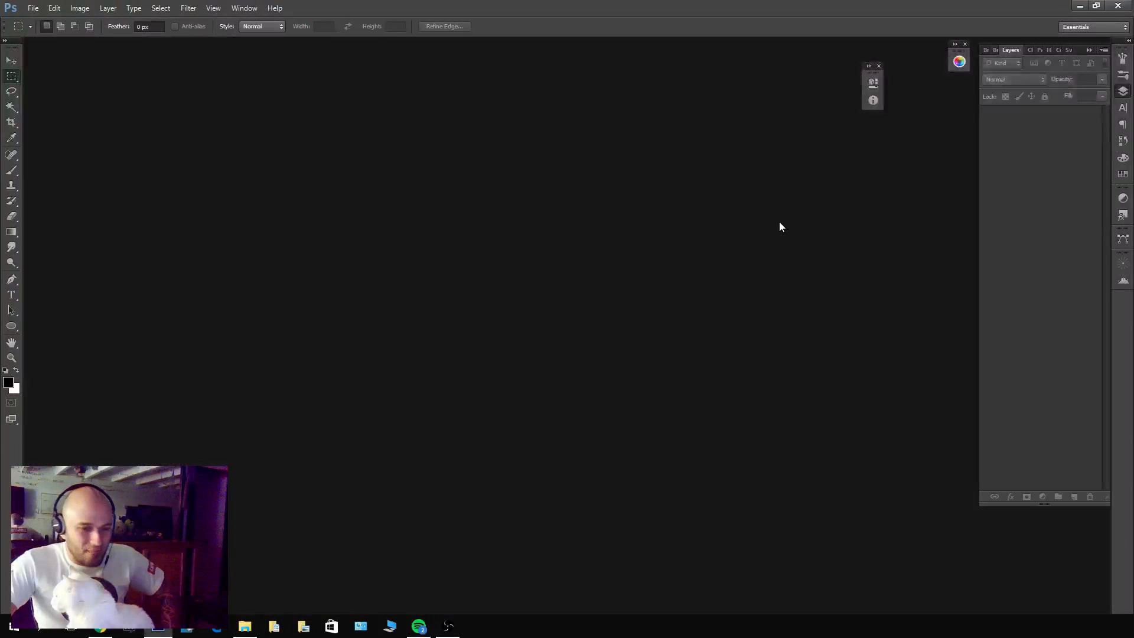
Open Scenery Color.psd in Photoshop from the Black Dragon folder inside Commissions 2015-02.
{"action": "double_click", "coordinate": [417, 232]}
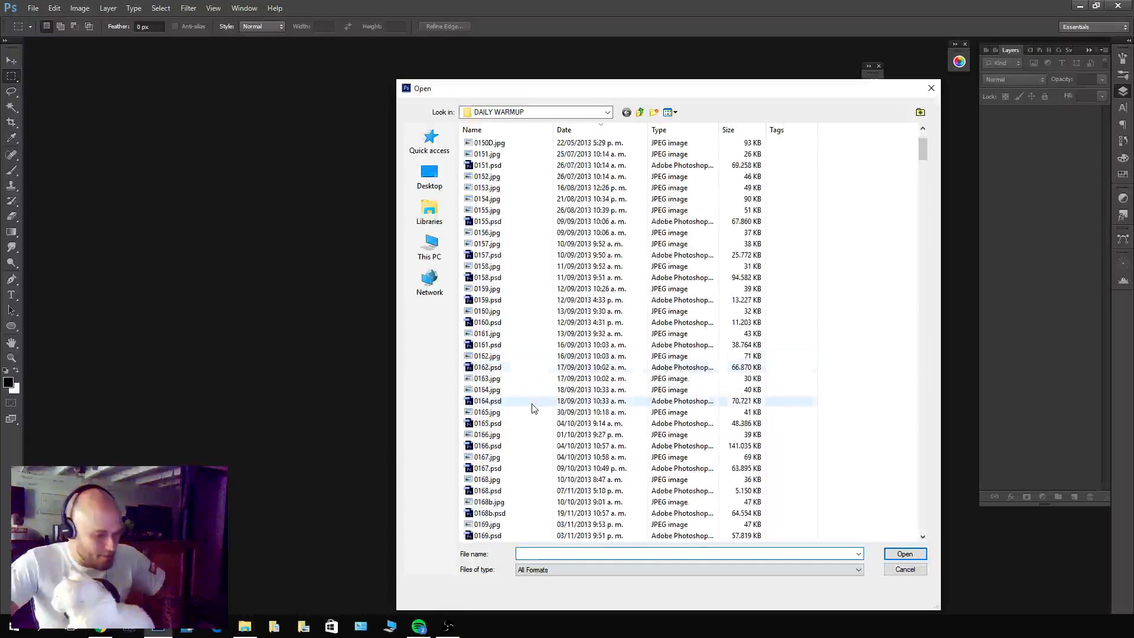
{"action": "left_click", "coordinate": [640, 112]}
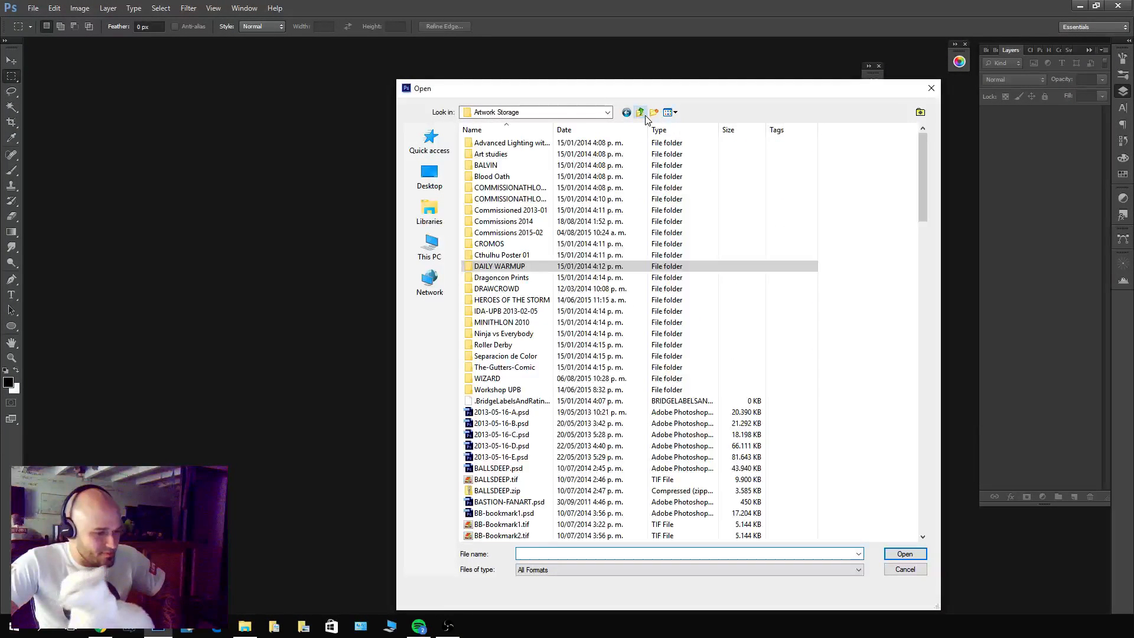
{"action": "left_click", "coordinate": [535, 234]}
{"action": "double_click", "coordinate": [535, 234]}
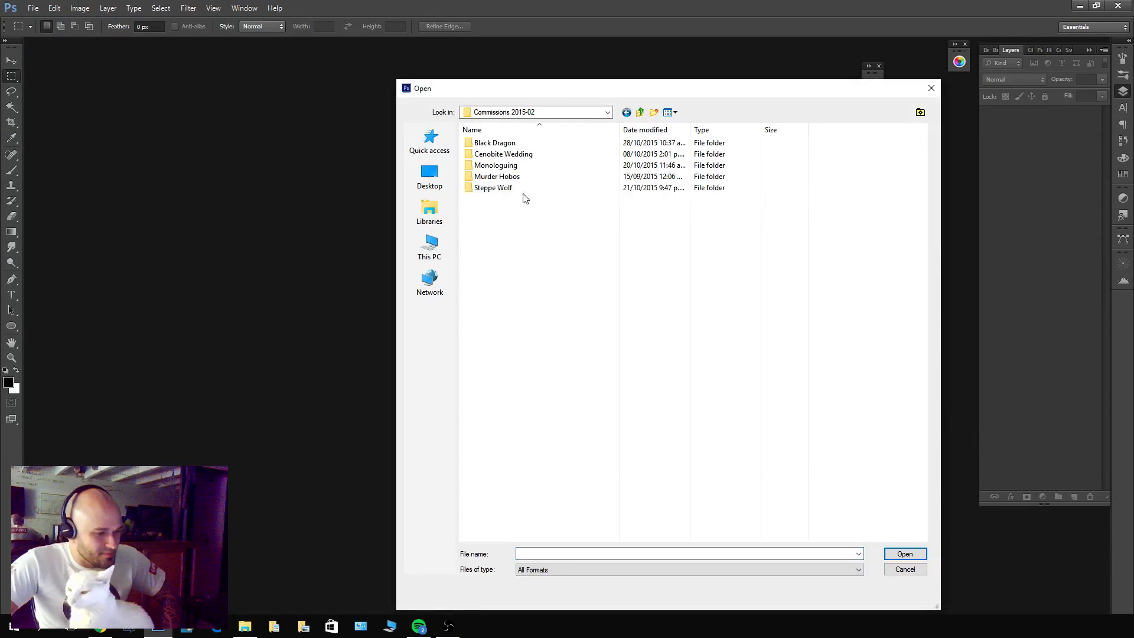
{"action": "double_click", "coordinate": [524, 143]}
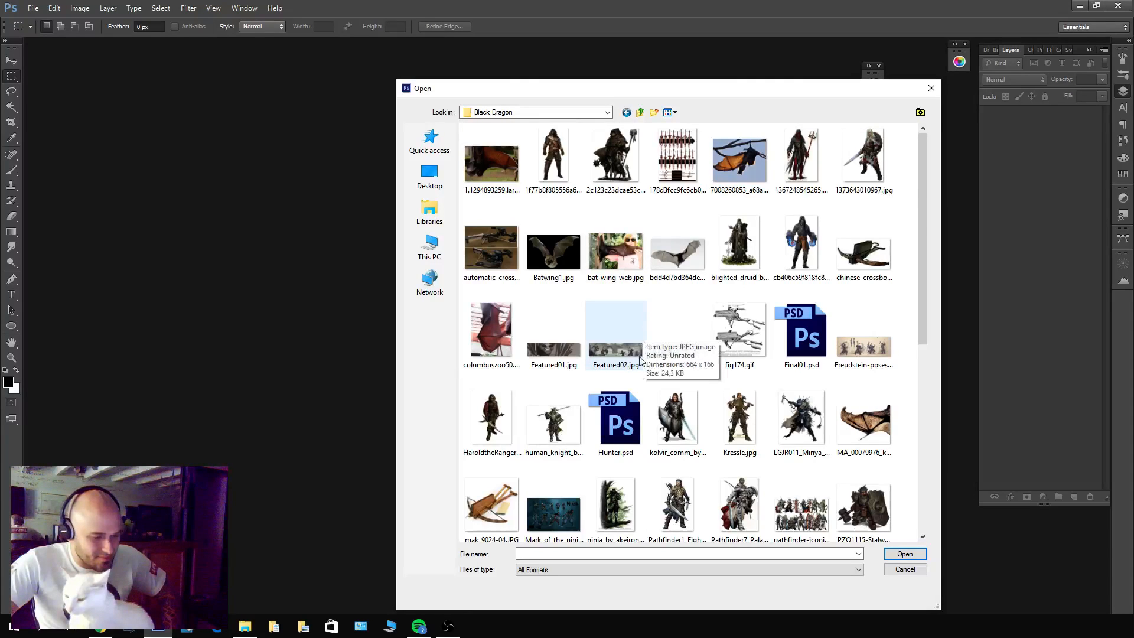
{"action": "scroll", "coordinate": [644, 335], "scroll_direction": "down", "scroll_amount": 5}
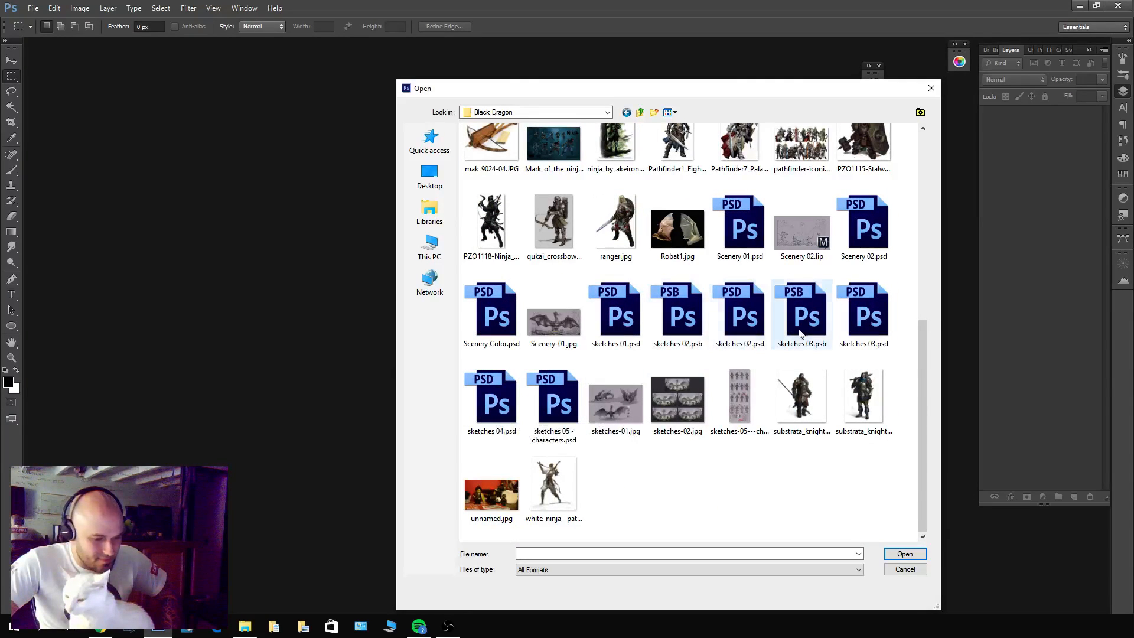
{"action": "double_click", "coordinate": [511, 328]}
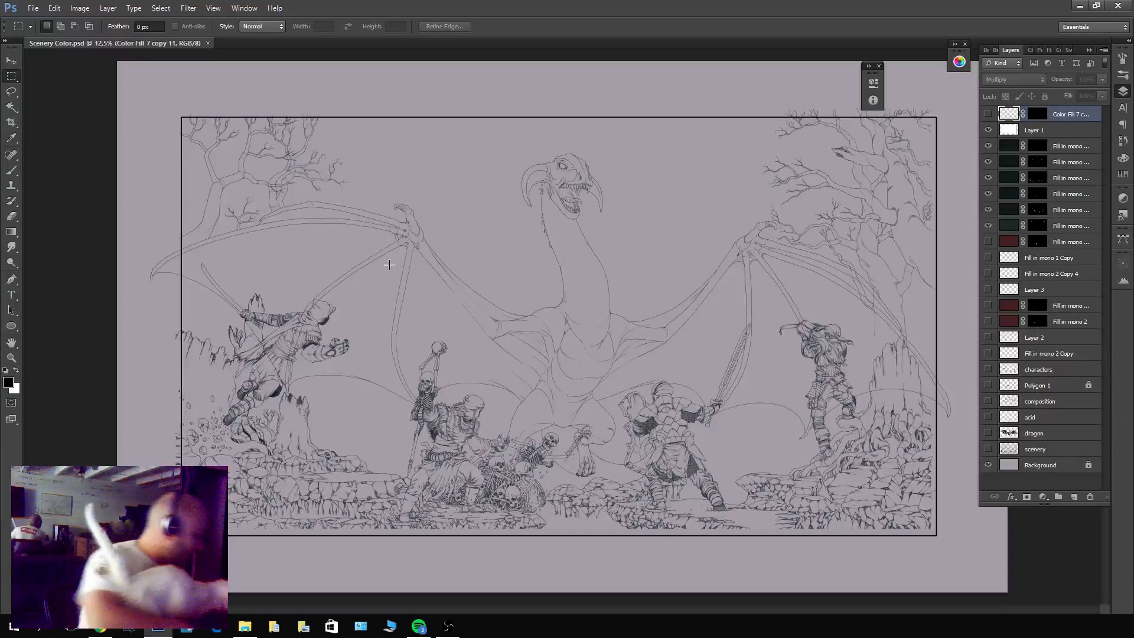
{"action": "key", "text": "ctrl+0"}
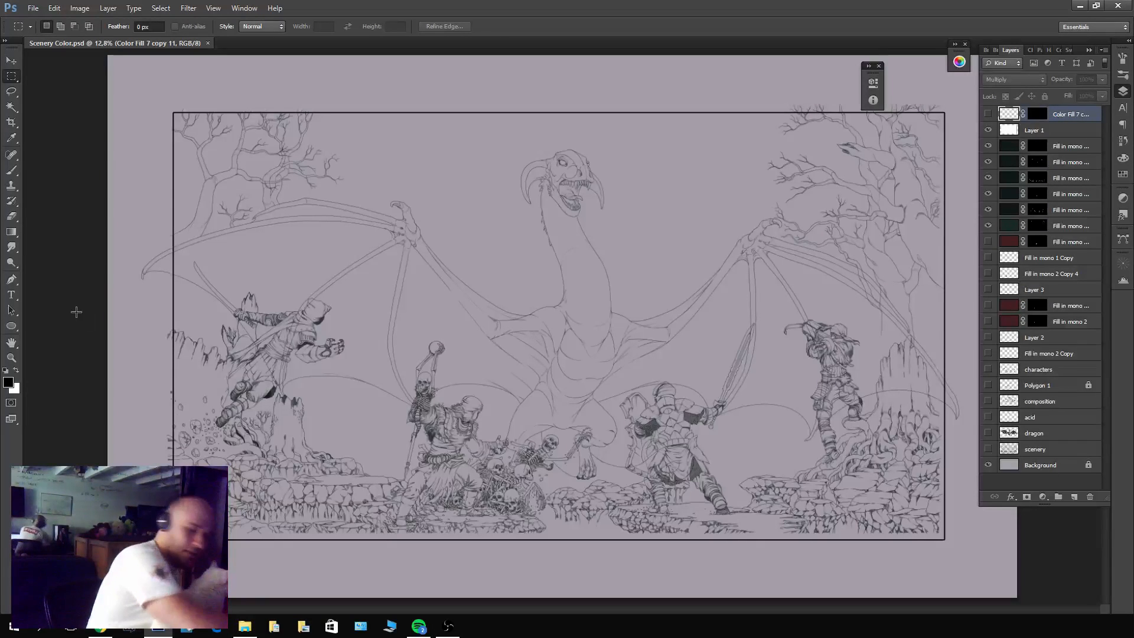
{"action": "key", "text": "f"}
{"action": "key", "text": "f"}
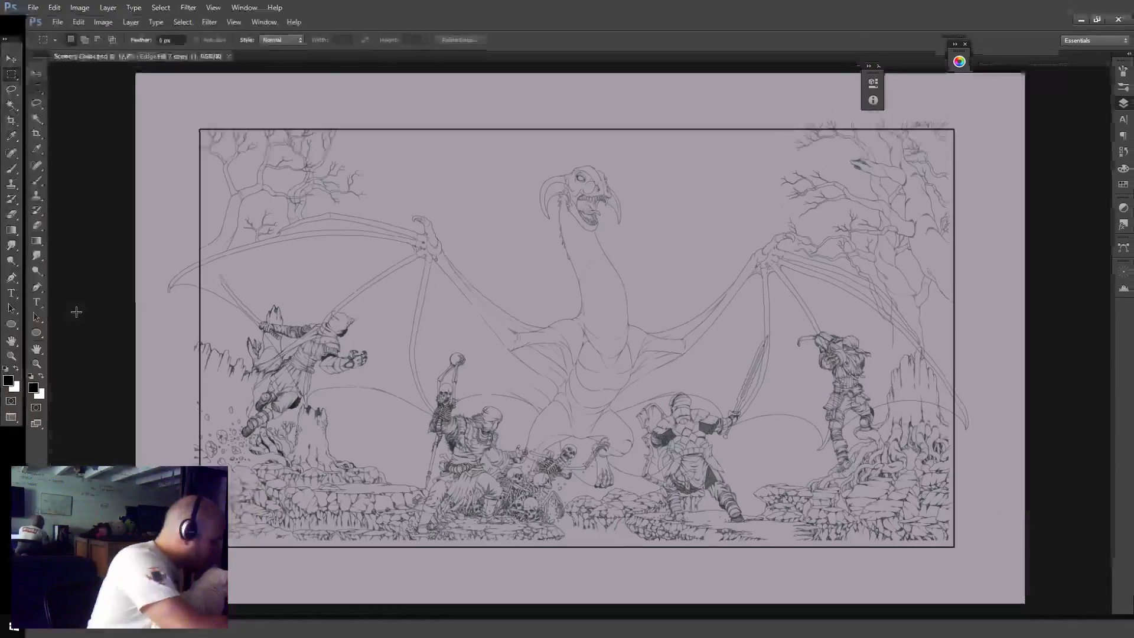
{"action": "key", "text": "f"}
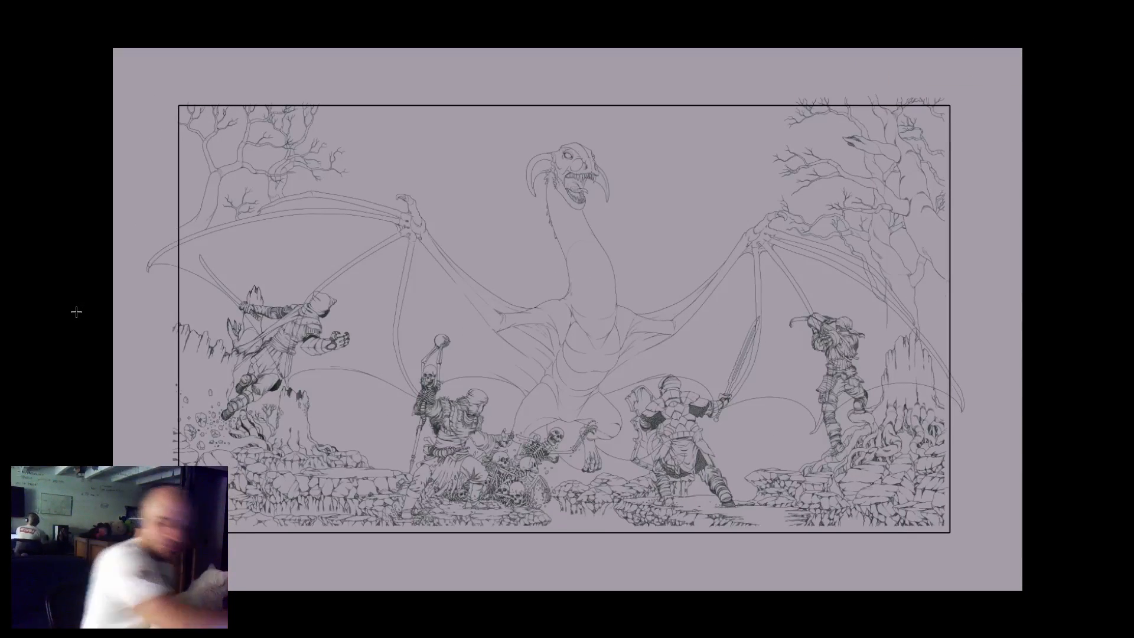
{"action": "key", "text": "f"}
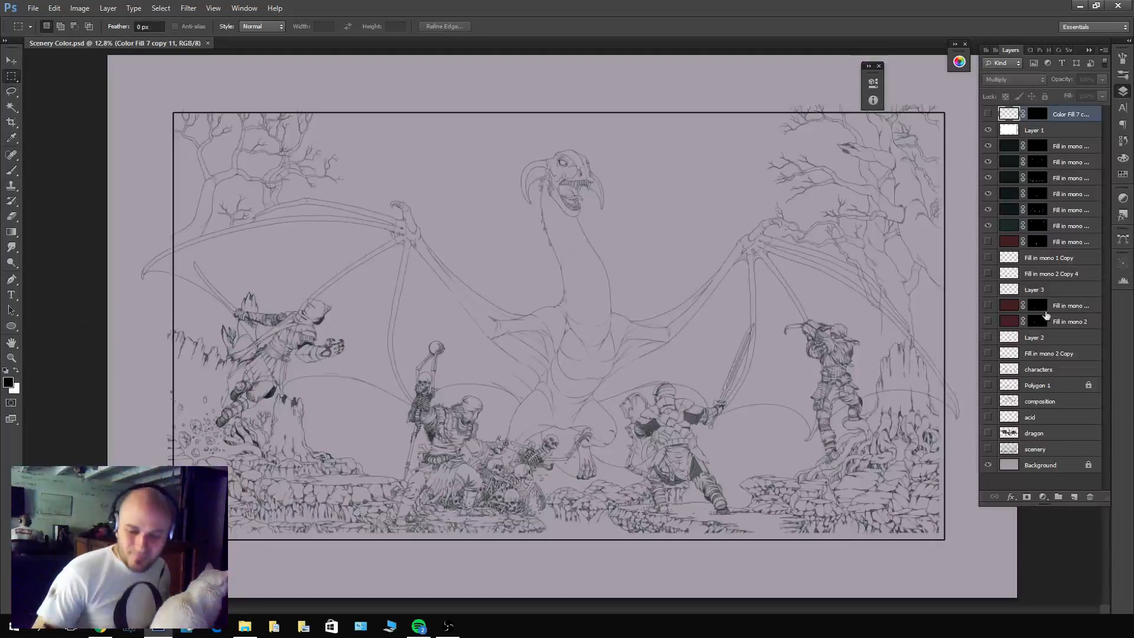
Duplicate the dragon's line-art fill layer to the very top of the layer stack and blank out its mask.
{"action": "left_click", "coordinate": [1062, 147]}
{"action": "left_click_drag", "start_coordinate": [1061, 114], "coordinate": [1061, 112]}
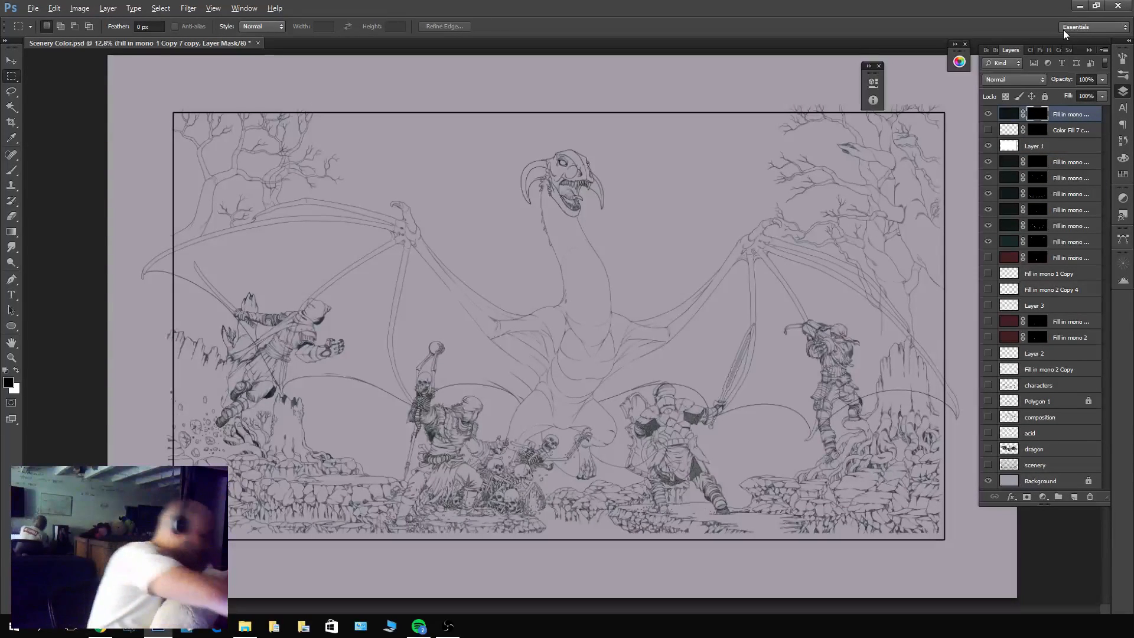
Set up the 001 Comic FONT brush at 45 px with white as the foreground color.
{"action": "key", "text": "b"}
{"action": "left_click", "coordinate": [28, 27]}
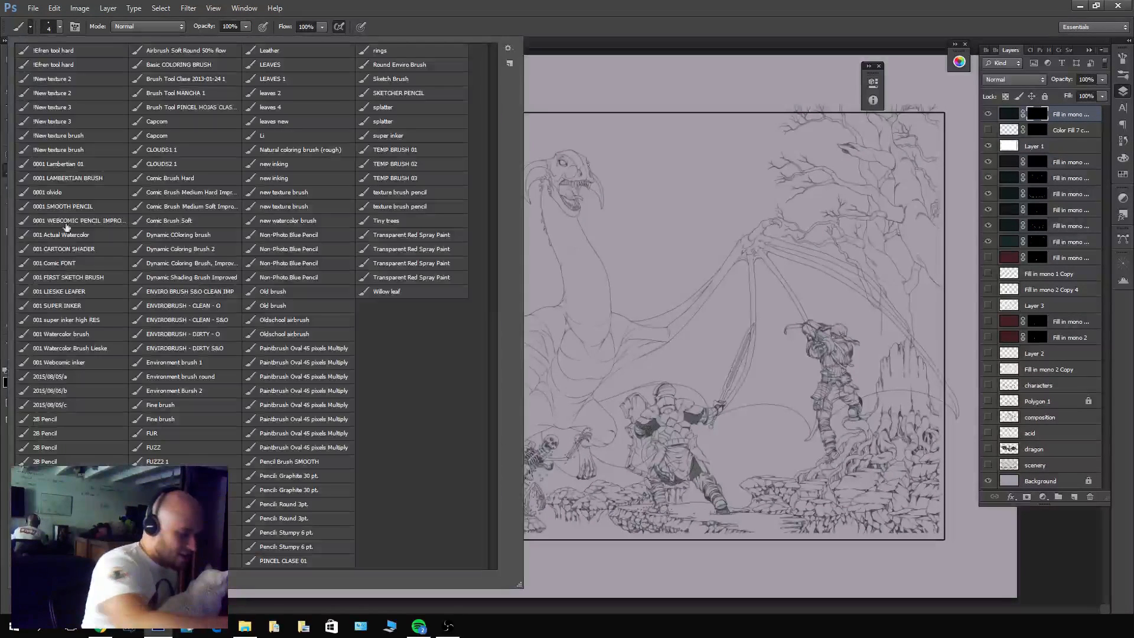
{"action": "left_click", "coordinate": [93, 262]}
{"action": "left_click", "coordinate": [639, 221]}
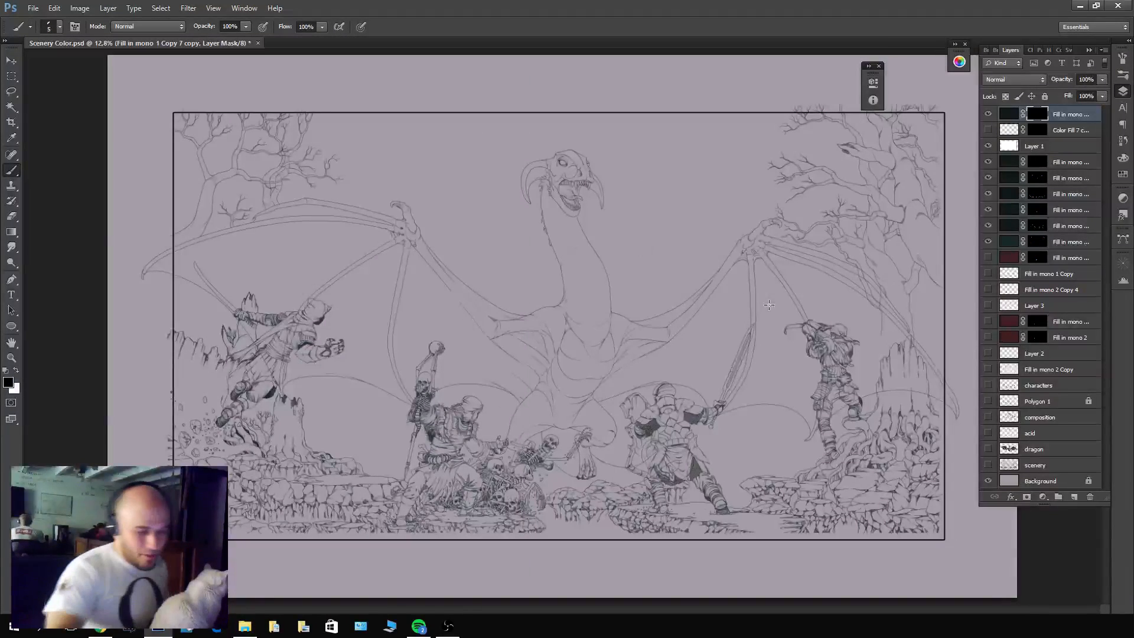
{"action": "scroll", "coordinate": [640, 219], "scroll_direction": "up", "scroll_amount": 2}
{"action": "scroll", "coordinate": [644, 216], "scroll_direction": "down", "scroll_amount": 1}
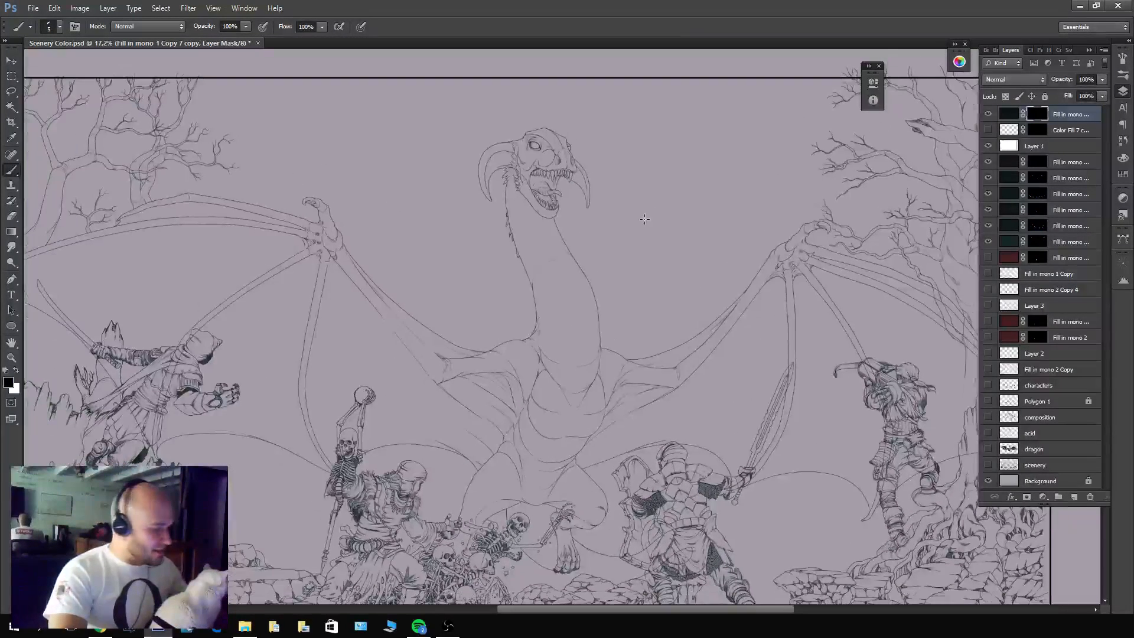
{"action": "key", "text": "bracketright"}
{"action": "key", "text": "bracketright"}
{"action": "key", "text": "bracketright"}
{"action": "key", "text": "bracketright"}
{"action": "key", "text": "bracketright"}
{"action": "key", "text": "bracketright"}
{"action": "key", "text": "bracketright"}
{"action": "key", "text": "bracketright"}
{"action": "key", "text": "bracketright"}
{"action": "key", "text": "bracketright"}
{"action": "key", "text": "bracketright"}
{"action": "key", "text": "bracketright"}
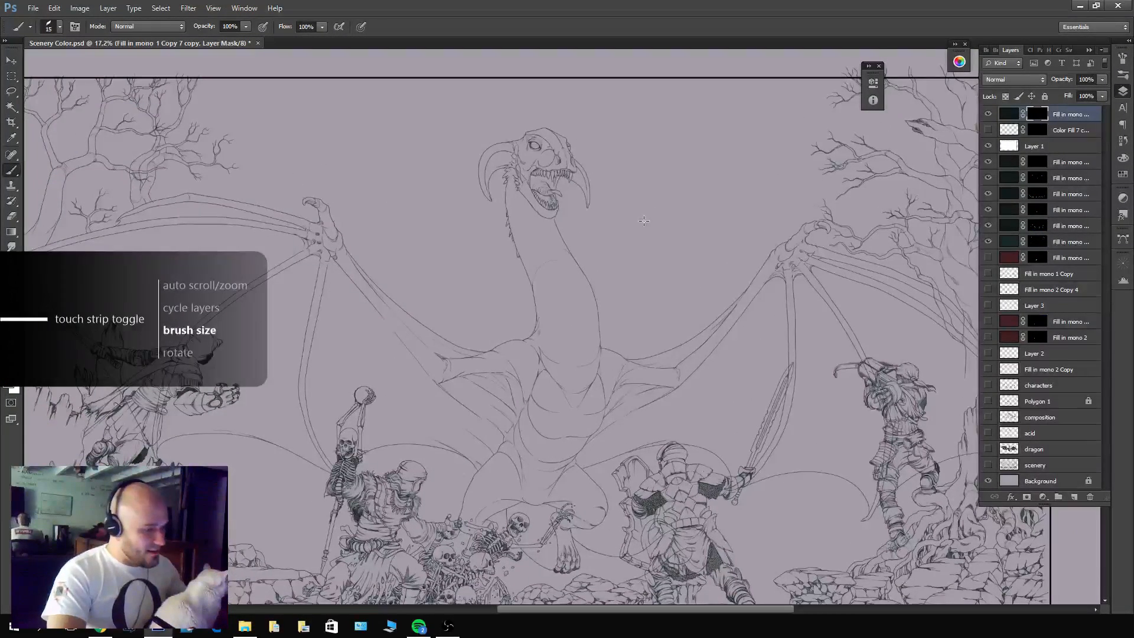
{"action": "key", "text": "x"}
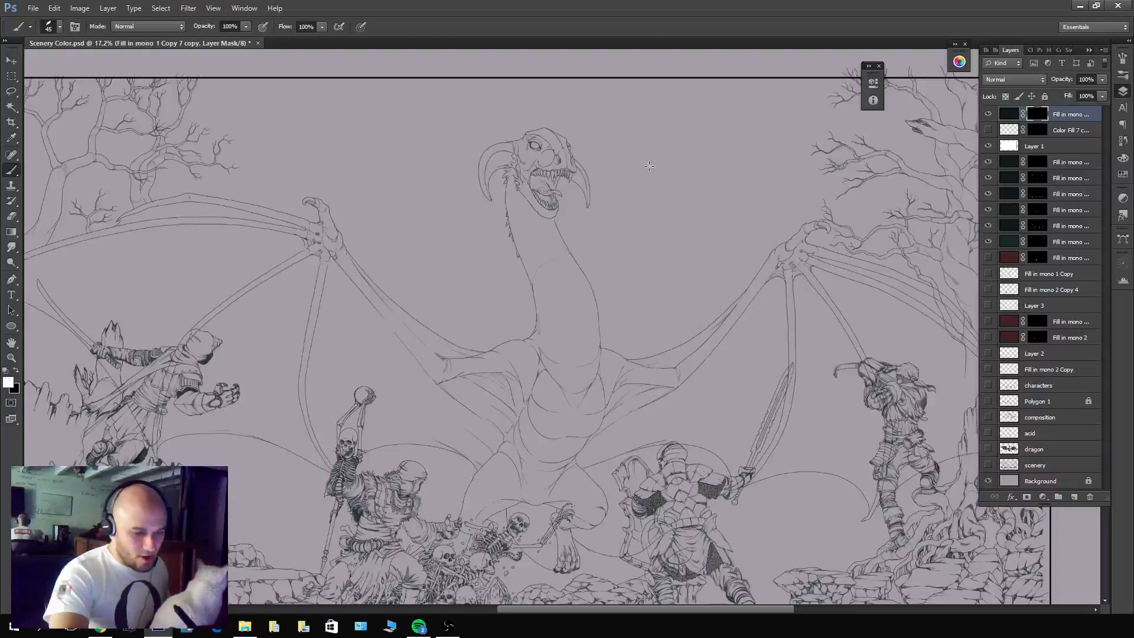
Handwrite the word BATHROOM on the duplicated layer's mask, in the empty sky beside the dragon's head.
{"action": "left_click_drag", "start_coordinate": [644, 157], "coordinate": [688, 305]}
{"action": "key", "text": "ctrl+z"}
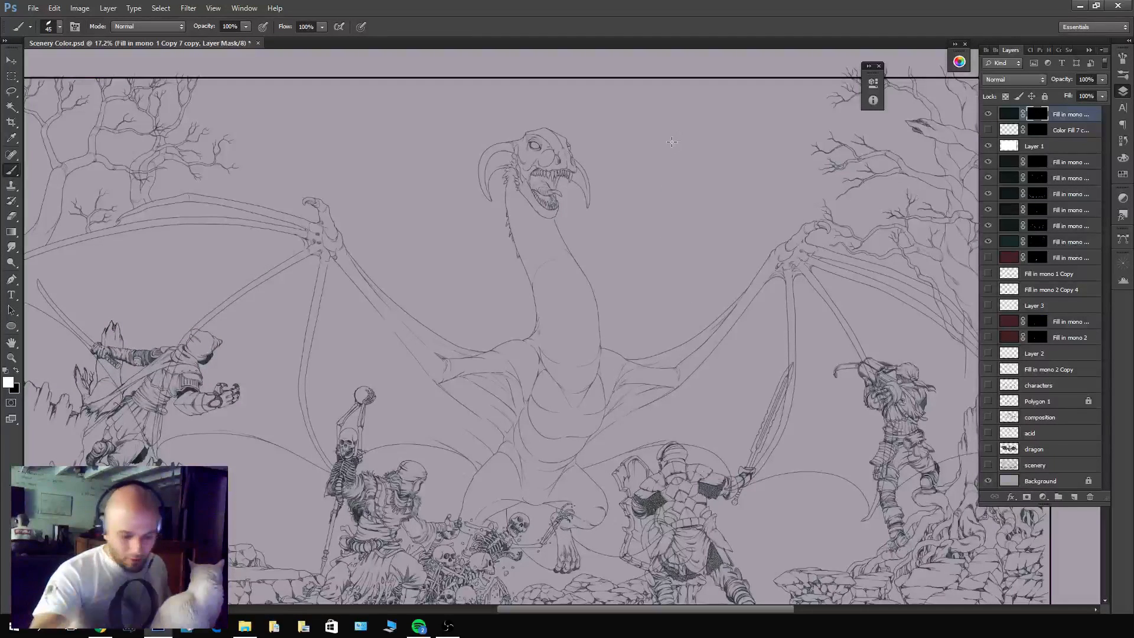
{"action": "mouse_move", "coordinate": [645, 172]}
{"action": "left_mouse_down"}
{"action": "mouse_move", "coordinate": [577, 245]}
{"action": "mouse_move", "coordinate": [566, 236]}
{"action": "mouse_move", "coordinate": [584, 235]}
{"action": "left_mouse_up"}
{"action": "left_click_drag", "start_coordinate": [576, 230], "coordinate": [598, 216]}
{"action": "mouse_move", "coordinate": [590, 218]}
{"action": "left_mouse_down"}
{"action": "mouse_move", "coordinate": [589, 235]}
{"action": "mouse_move", "coordinate": [608, 225]}
{"action": "left_mouse_up"}
{"action": "left_click_drag", "start_coordinate": [608, 216], "coordinate": [609, 233]}
{"action": "left_click_drag", "start_coordinate": [614, 216], "coordinate": [614, 225]}
{"action": "left_click_drag", "start_coordinate": [616, 224], "coordinate": [646, 214]}
{"action": "mouse_move", "coordinate": [653, 212]}
{"action": "left_mouse_down"}
{"action": "mouse_move", "coordinate": [653, 229]}
{"action": "mouse_move", "coordinate": [665, 228]}
{"action": "left_mouse_up"}
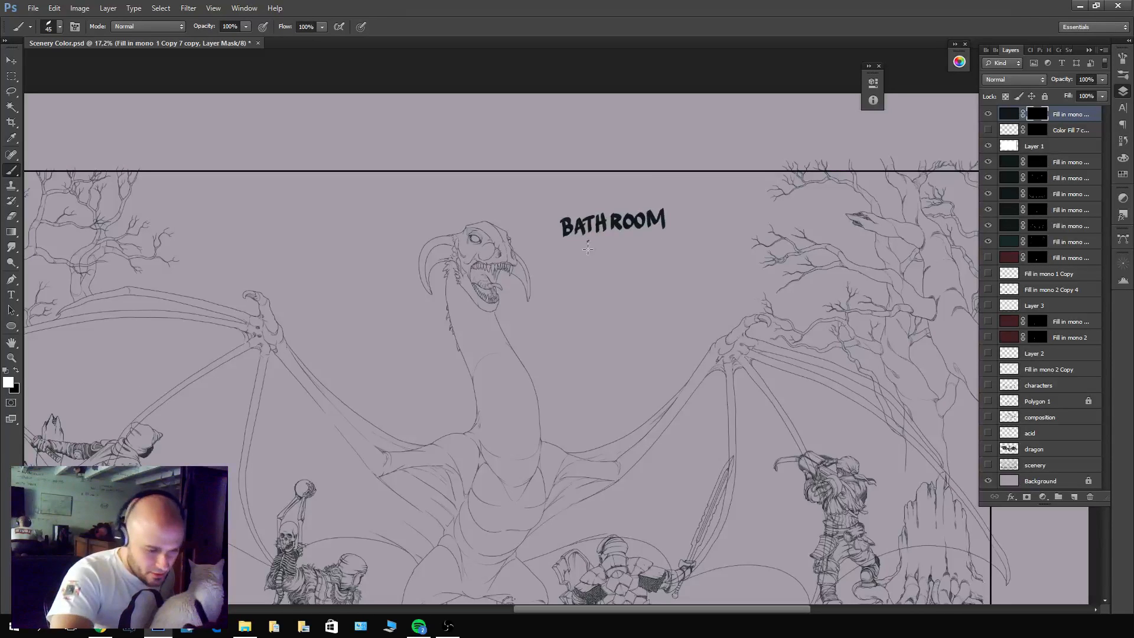
Handwrite BREAK! on the top layer's mask, directly beneath the word BATHROOM, redoing the strokes that go wrong.
{"action": "left_click_drag", "start_coordinate": [588, 240], "coordinate": [587, 255]}
{"action": "left_click_drag", "start_coordinate": [588, 239], "coordinate": [590, 256]}
{"action": "left_click_drag", "start_coordinate": [600, 238], "coordinate": [608, 254]}
{"action": "mouse_move", "coordinate": [611, 254]}
{"action": "left_mouse_down"}
{"action": "mouse_move", "coordinate": [619, 236]}
{"action": "mouse_move", "coordinate": [627, 252]}
{"action": "left_mouse_up"}
{"action": "mouse_move", "coordinate": [615, 247]}
{"action": "left_mouse_down"}
{"action": "mouse_move", "coordinate": [628, 239]}
{"action": "mouse_move", "coordinate": [630, 252]}
{"action": "left_mouse_up"}
{"action": "key", "text": "ctrl+alt+z"}
{"action": "key", "text": "ctrl+alt+z"}
{"action": "key", "text": "ctrl+alt+z"}
{"action": "left_click_drag", "start_coordinate": [619, 245], "coordinate": [630, 252]}
{"action": "mouse_move", "coordinate": [626, 256]}
{"action": "left_mouse_down"}
{"action": "mouse_move", "coordinate": [633, 235]}
{"action": "mouse_move", "coordinate": [641, 254]}
{"action": "left_mouse_up"}
{"action": "left_click_drag", "start_coordinate": [628, 249], "coordinate": [639, 247]}
{"action": "mouse_move", "coordinate": [645, 230]}
{"action": "left_mouse_down"}
{"action": "mouse_move", "coordinate": [644, 253]}
{"action": "mouse_move", "coordinate": [646, 244]}
{"action": "left_mouse_up"}
{"action": "left_click_drag", "start_coordinate": [647, 242], "coordinate": [660, 252]}
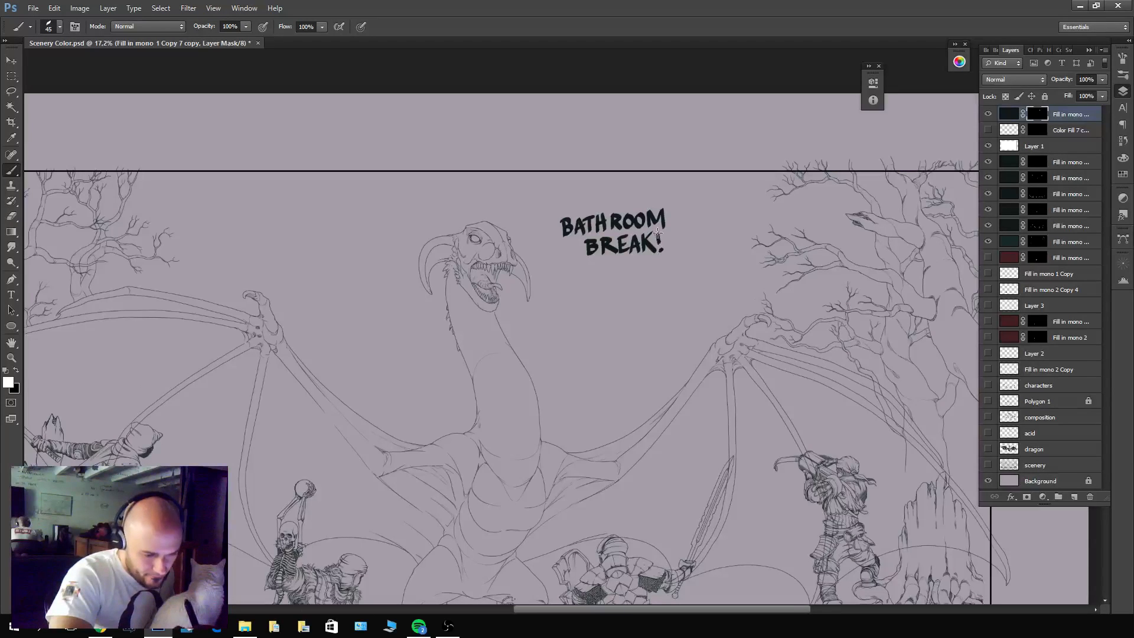
Brush (brb) in white on the top layer's mask below BREAK!, and enclose the note in a speech bubble pointing to the dragon's mouth.
{"action": "key", "text": "c"}
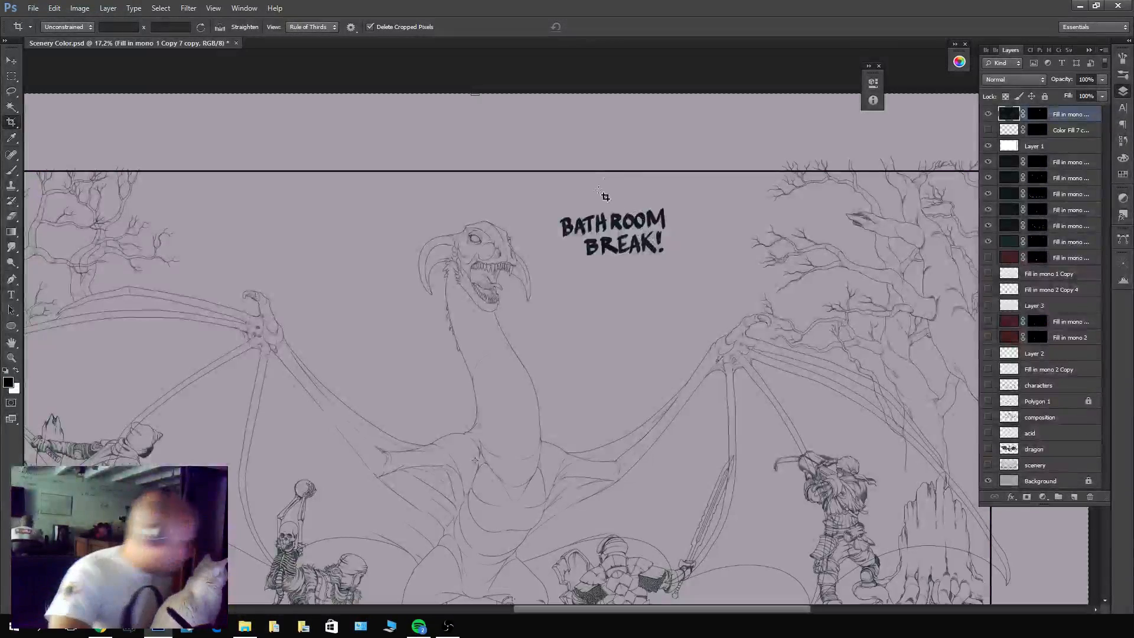
{"action": "key", "text": "b"}
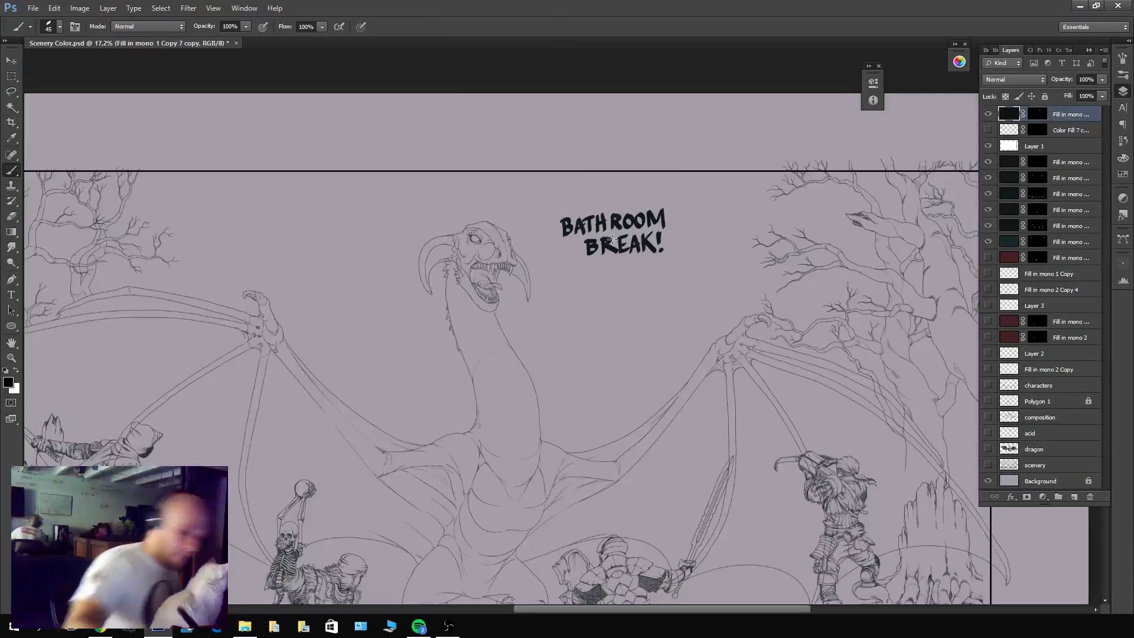
{"action": "left_click", "coordinate": [1037, 114]}
{"action": "key", "text": "x"}
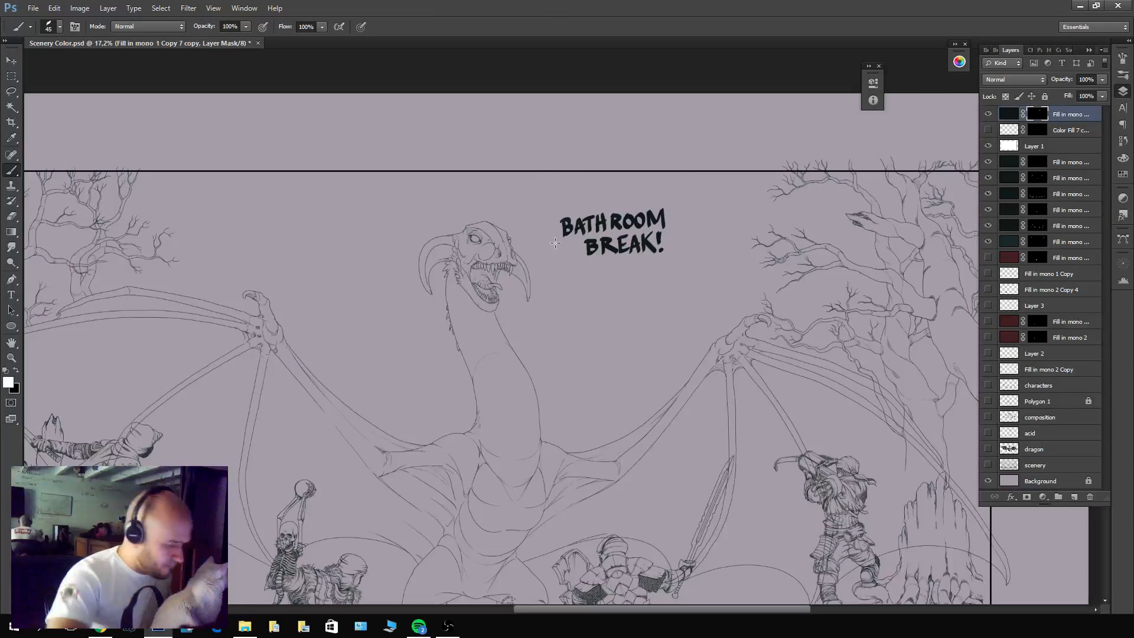
{"action": "key", "text": "x"}
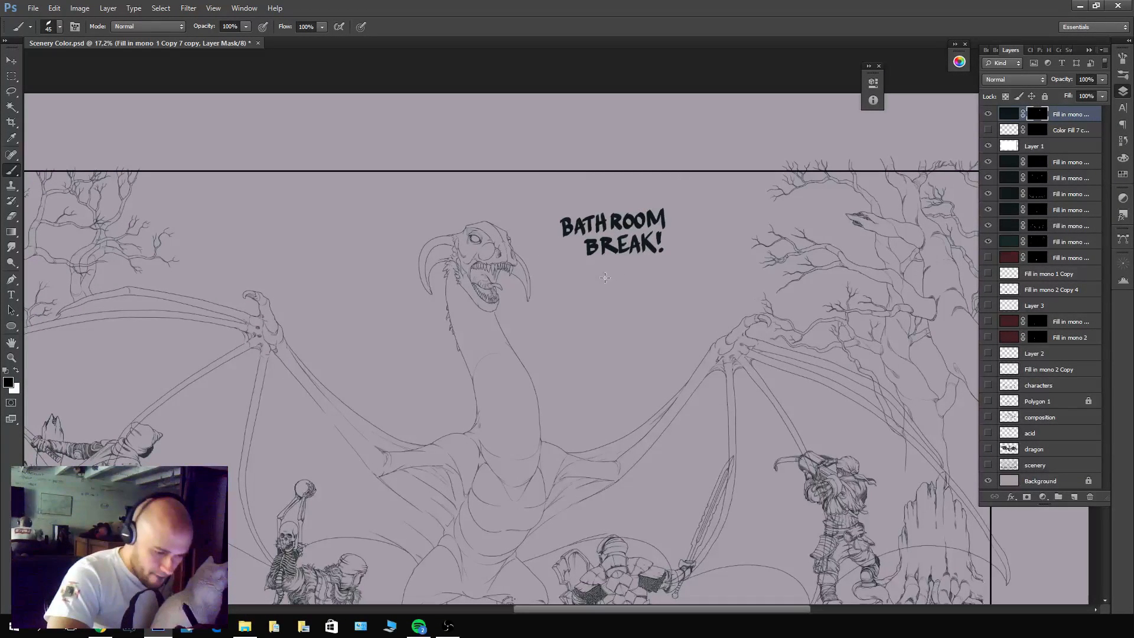
{"action": "key", "text": "x"}
{"action": "mouse_move", "coordinate": [605, 262]}
{"action": "left_mouse_down"}
{"action": "mouse_move", "coordinate": [603, 280]}
{"action": "mouse_move", "coordinate": [631, 263]}
{"action": "mouse_move", "coordinate": [644, 281]}
{"action": "left_mouse_up"}
{"action": "mouse_move", "coordinate": [568, 270]}
{"action": "left_mouse_down"}
{"action": "mouse_move", "coordinate": [545, 243]}
{"action": "mouse_move", "coordinate": [577, 194]}
{"action": "mouse_move", "coordinate": [650, 185]}
{"action": "mouse_move", "coordinate": [702, 242]}
{"action": "mouse_move", "coordinate": [661, 292]}
{"action": "mouse_move", "coordinate": [562, 265]}
{"action": "left_mouse_up"}
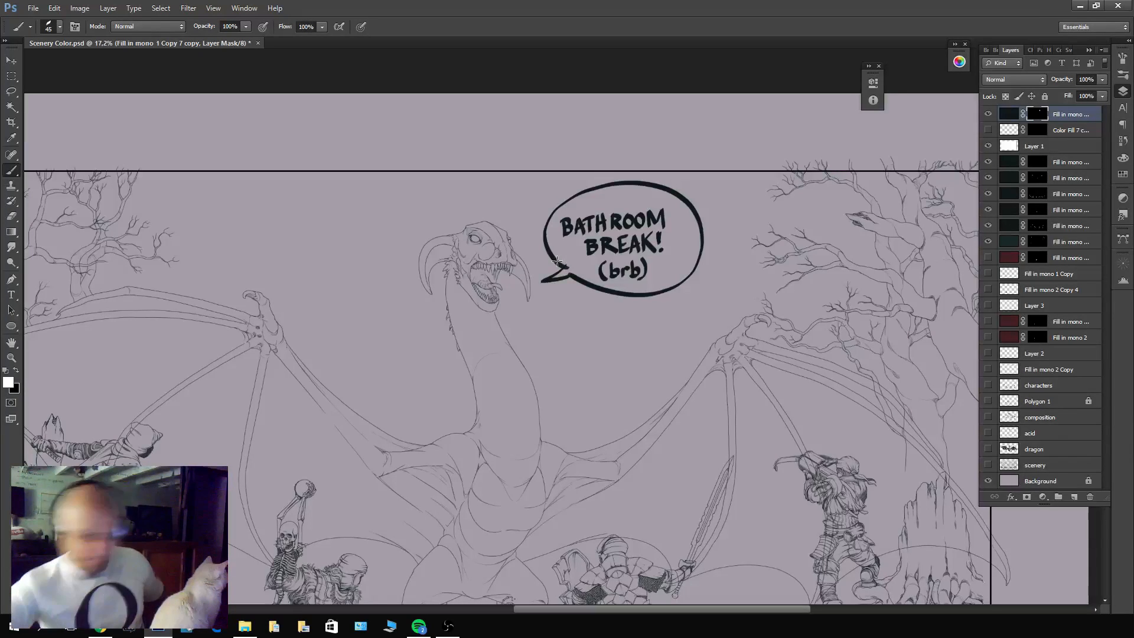
Display the whole illustration in full-screen mode on a black background, enlarged slightly beyond the fitted view.
{"action": "key", "text": "f"}
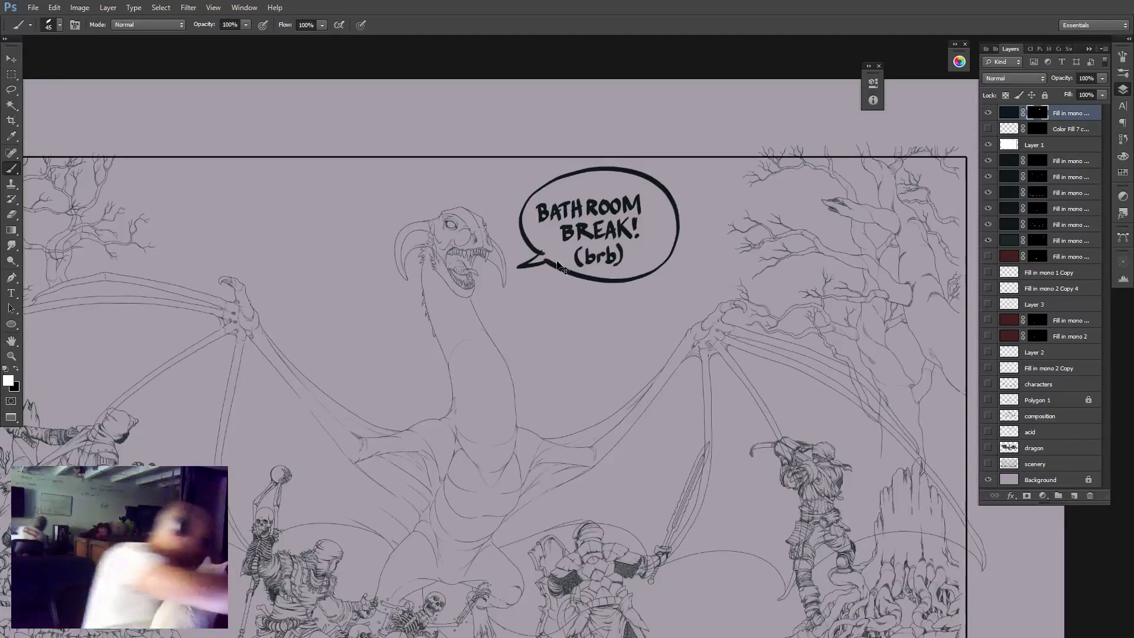
{"action": "key", "text": "ctrl+0"}
{"action": "key", "text": "f"}
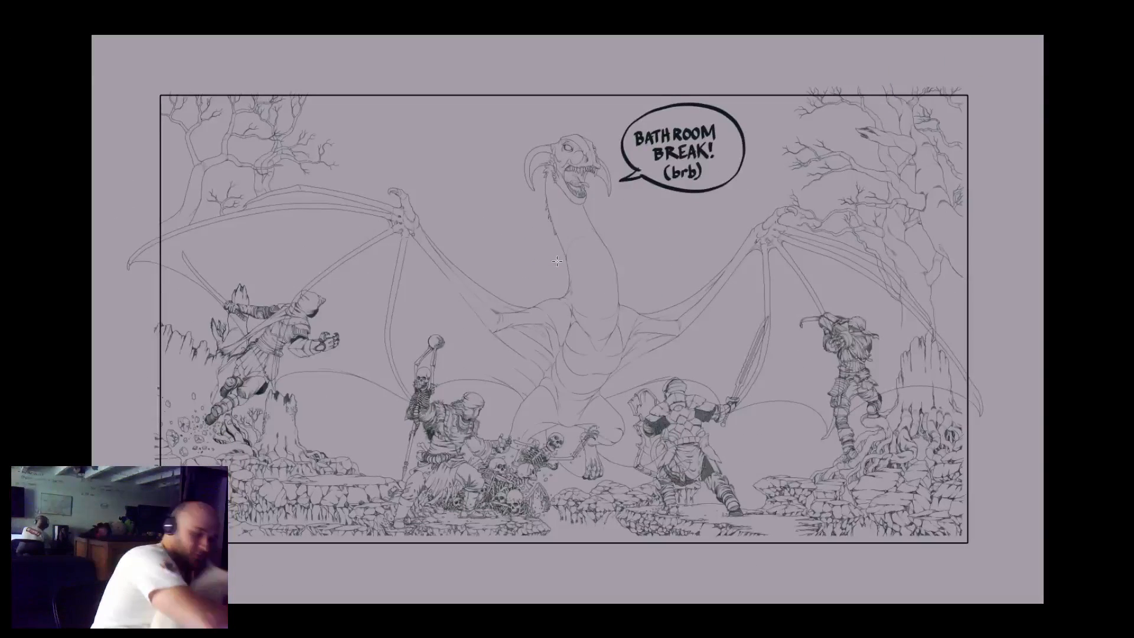
{"action": "scroll", "coordinate": [559, 267], "scroll_direction": "up", "scroll_amount": 2}
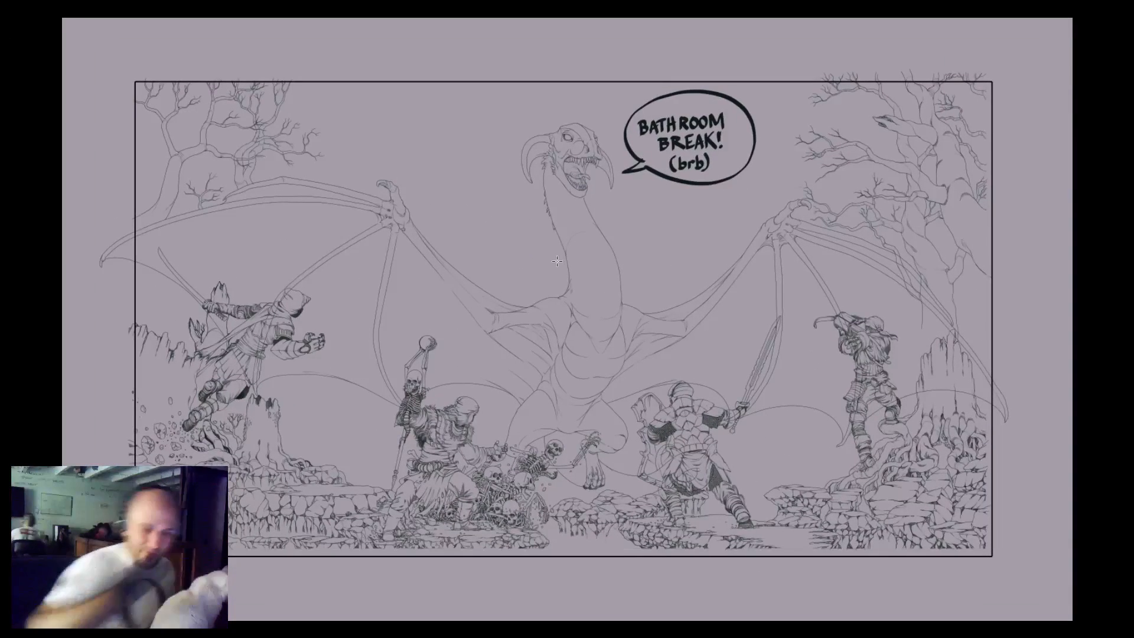
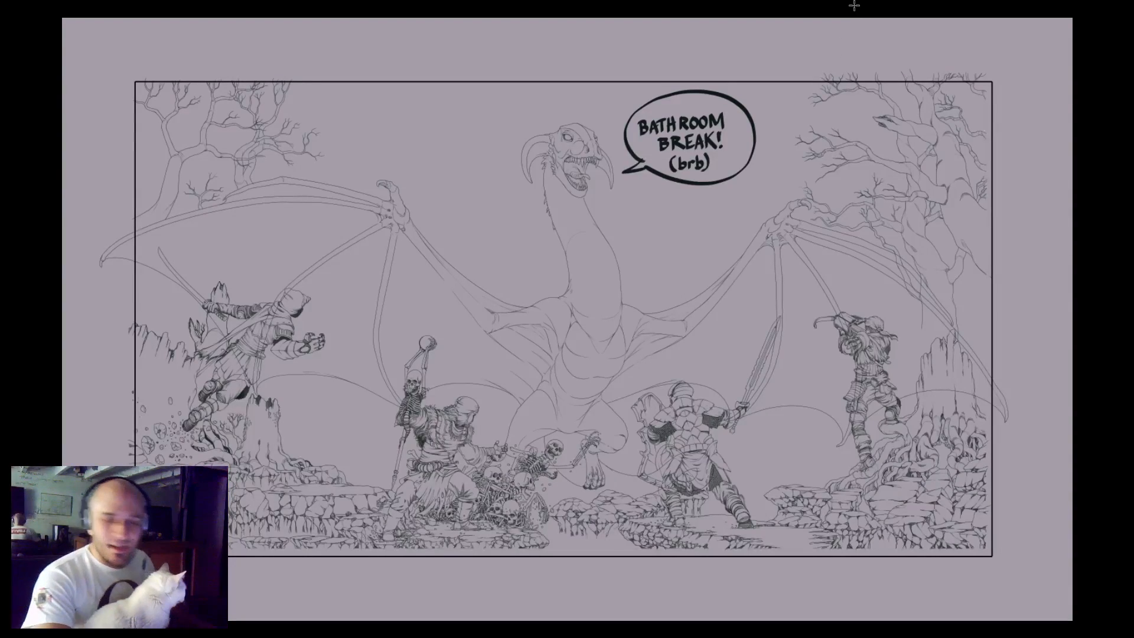
Leave full-screen mode, delete the topmost speech-bubble layer, and close the small floating panel beside the layers.
{"action": "key", "text": "f"}
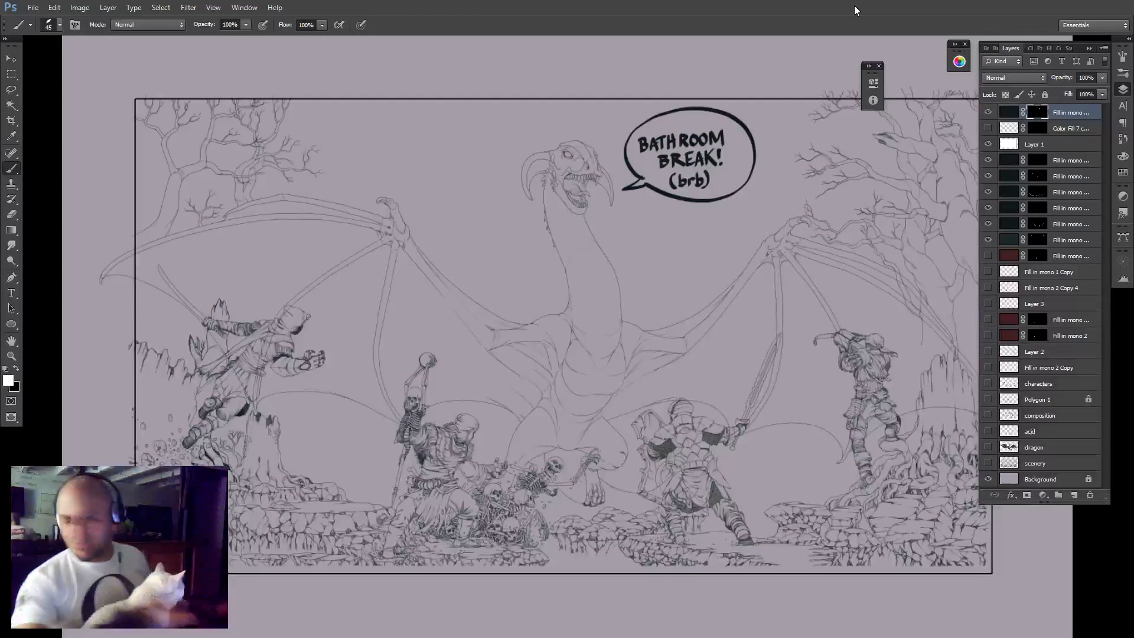
{"action": "key", "text": "x"}
{"action": "key", "text": "Delete"}
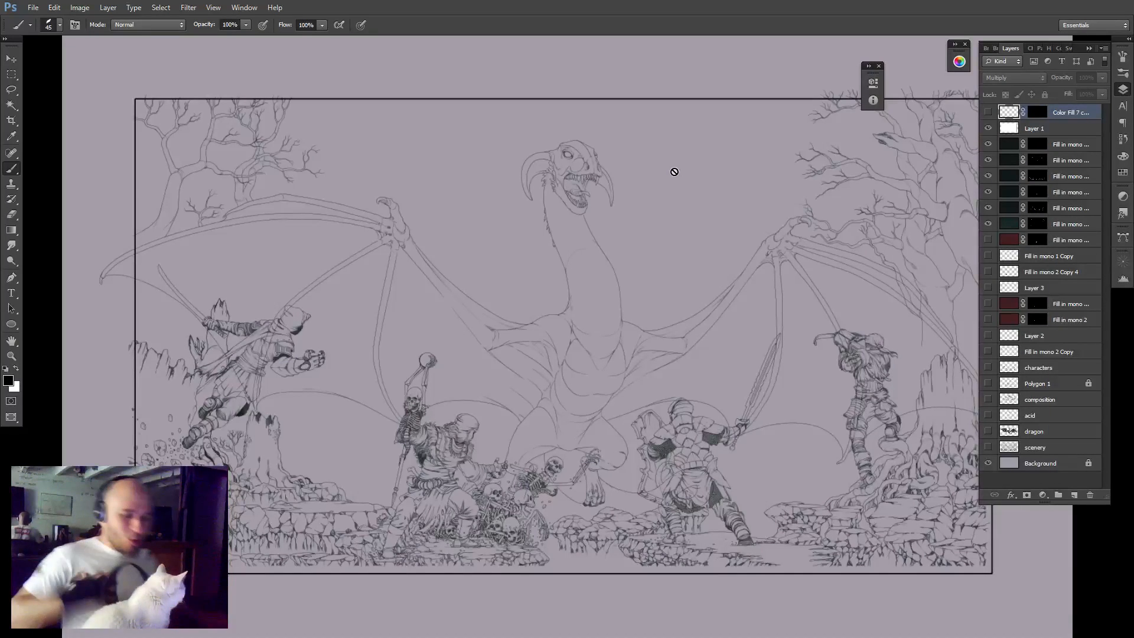
{"action": "left_click", "coordinate": [878, 65]}
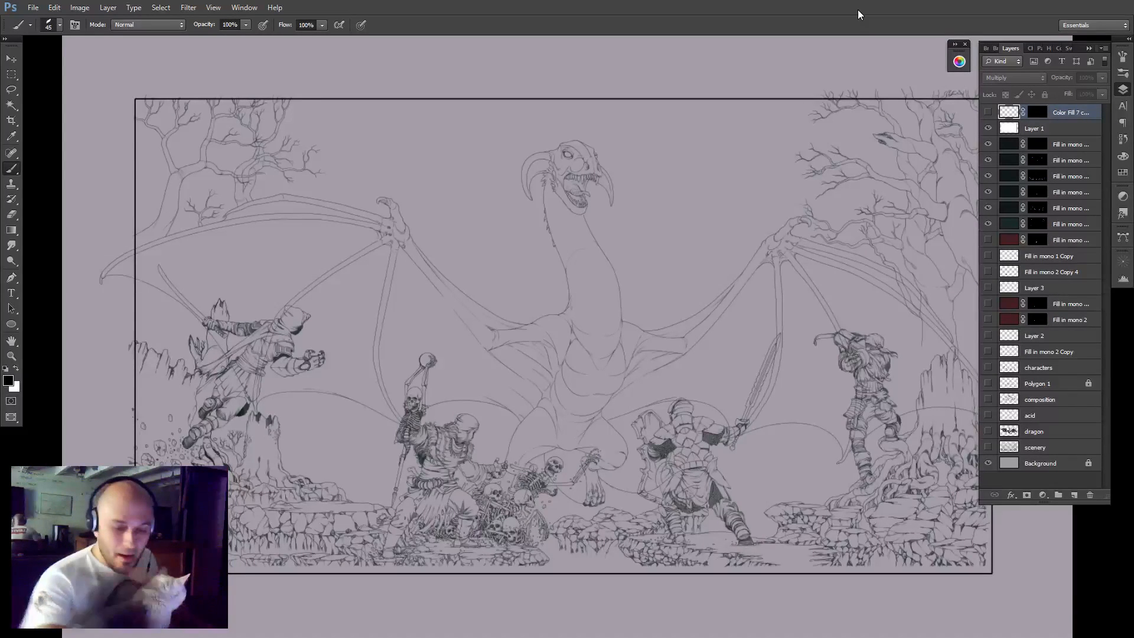
Delete the three hidden dark-red Fill in mono layers from the layer stack.
{"action": "left_click", "coordinate": [1058, 241]}
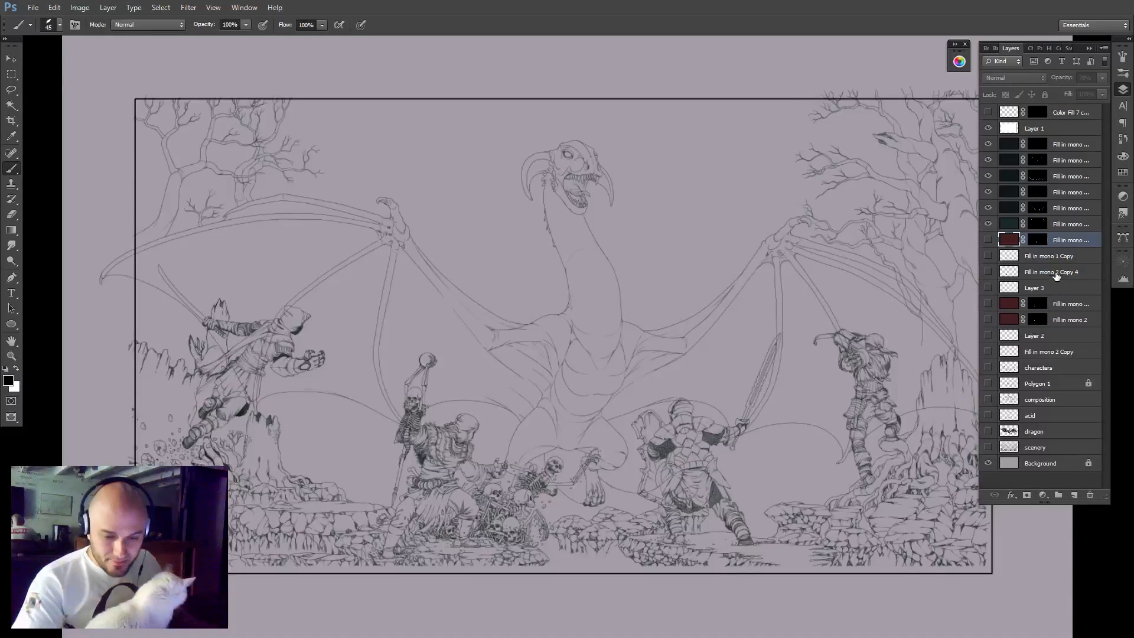
{"action": "key", "text": "Delete"}
{"action": "left_click", "coordinate": [1061, 287]}
{"action": "key", "text": "Delete"}
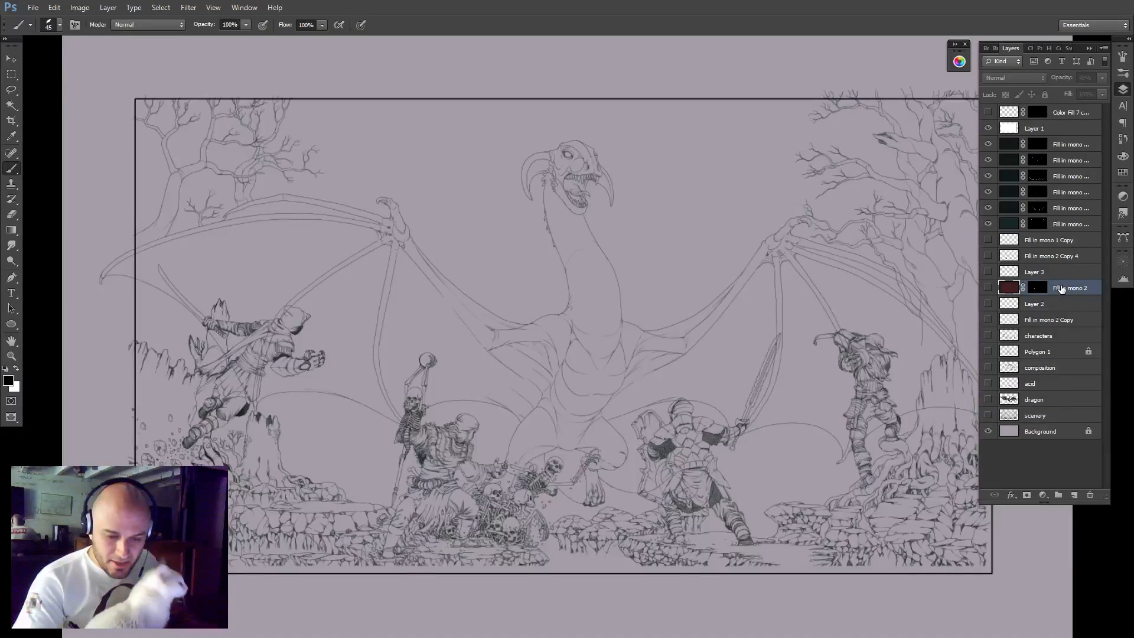
{"action": "key", "text": "Delete"}
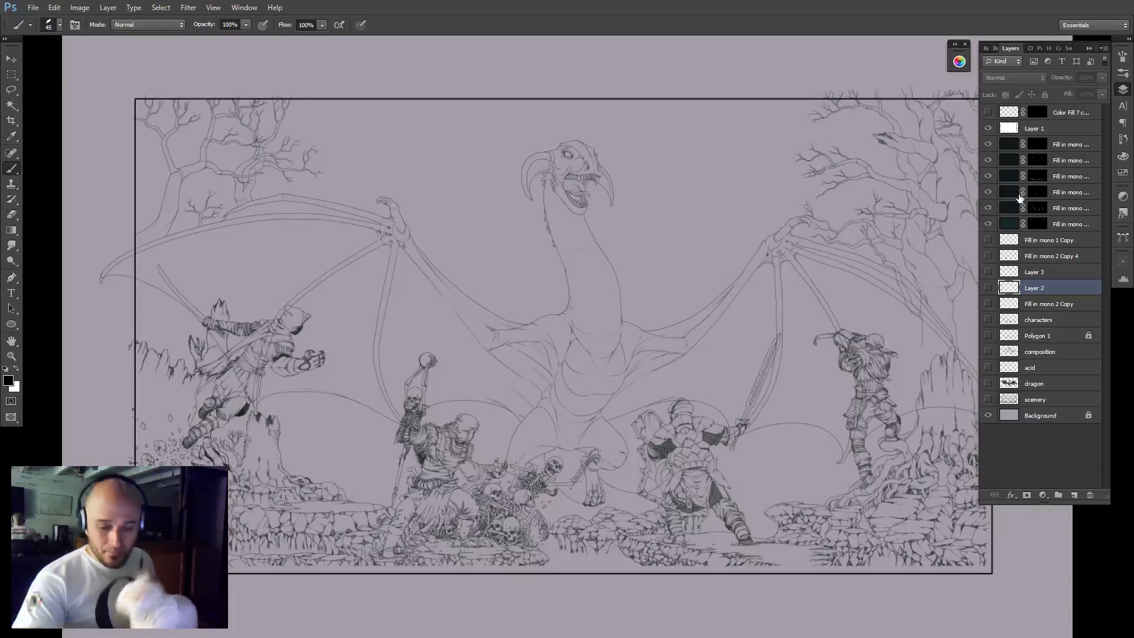
Make the scenery, dragon, acid, composition, Polygon 1 and characters layers visible.
{"action": "left_click", "coordinate": [989, 397]}
{"action": "left_click", "coordinate": [988, 383]}
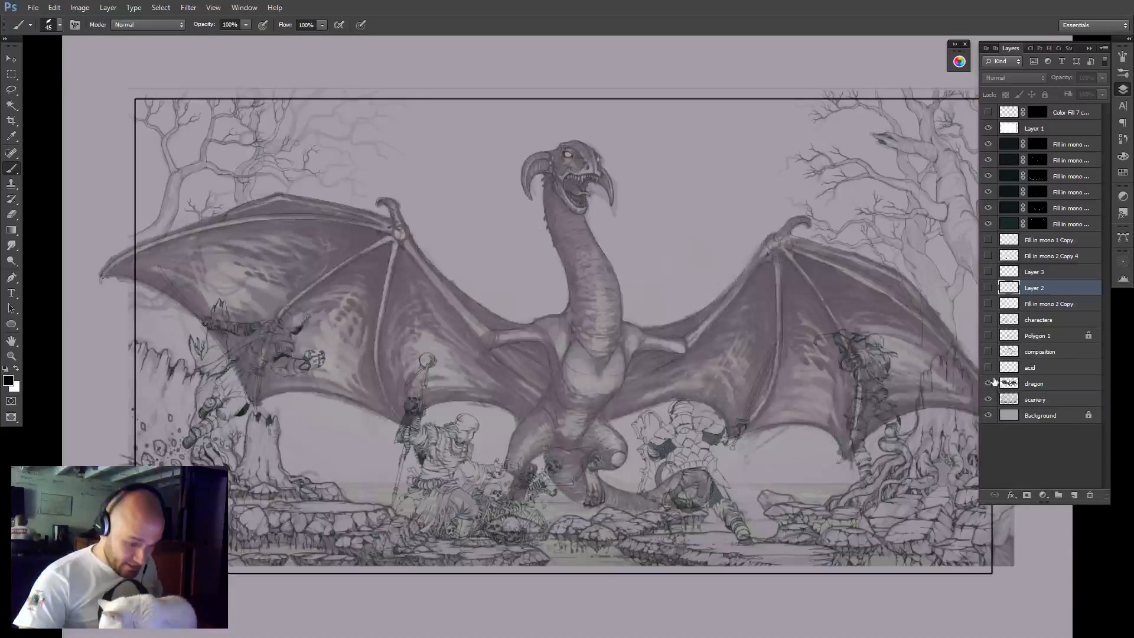
{"action": "left_click", "coordinate": [988, 368]}
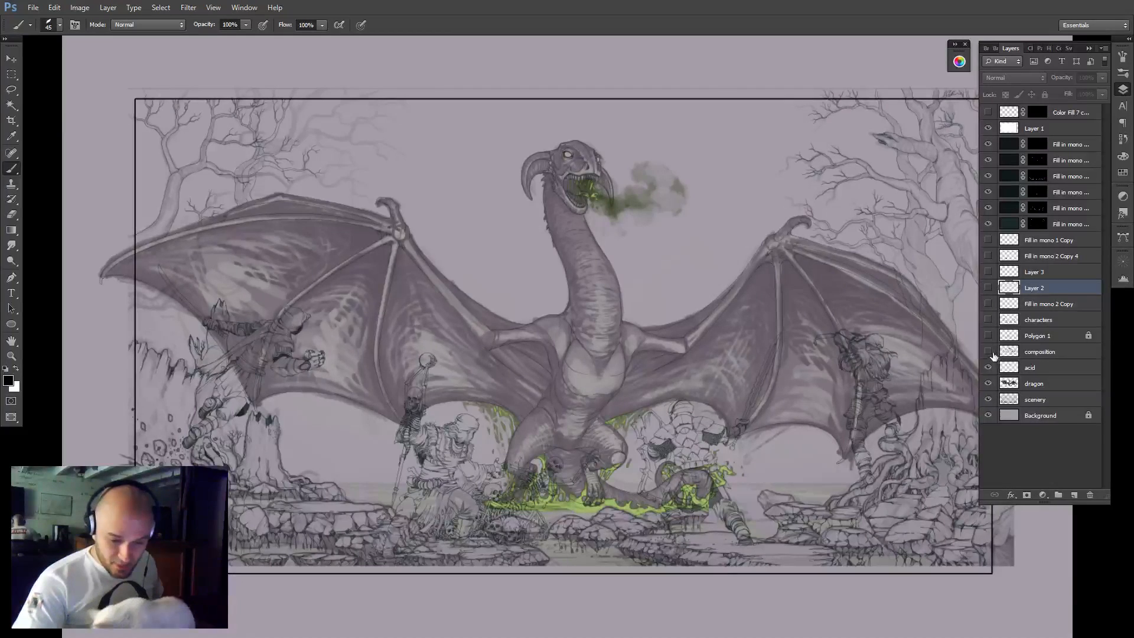
{"action": "left_click", "coordinate": [989, 351]}
{"action": "left_click", "coordinate": [990, 335]}
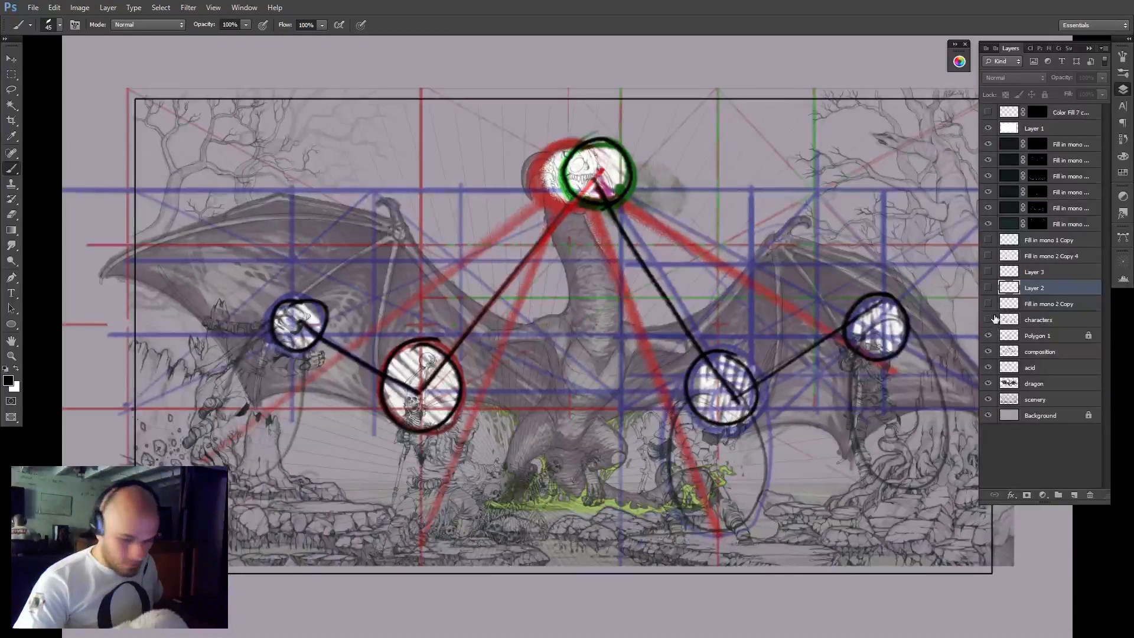
{"action": "left_click", "coordinate": [988, 320]}
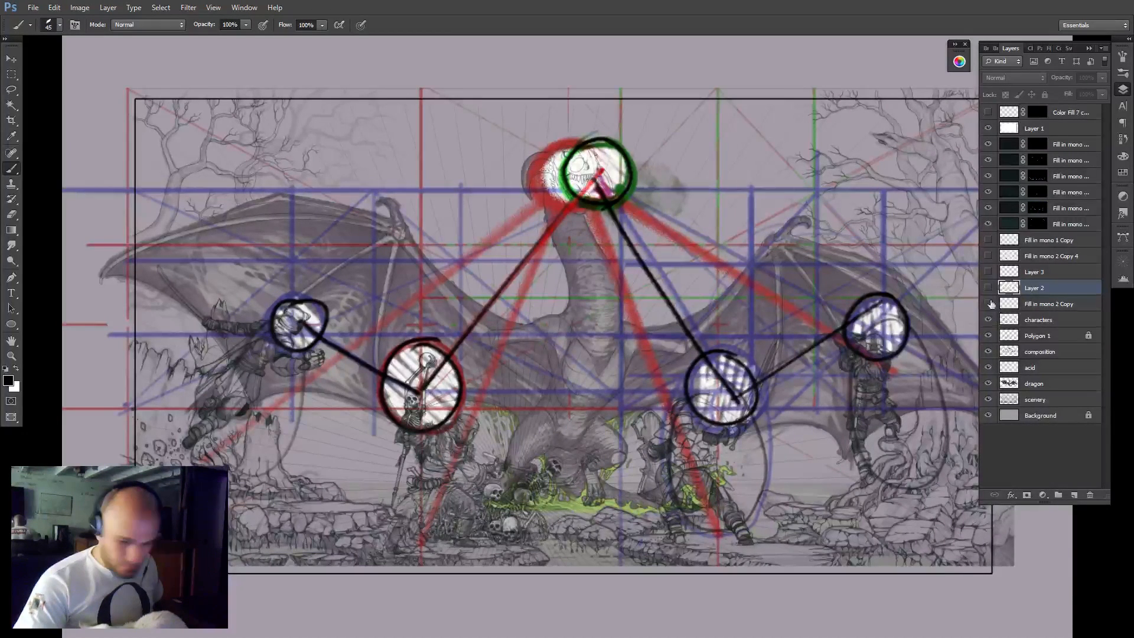
Group the layers from characters down to scenery and name the group sketch.
{"action": "left_click", "coordinate": [1035, 322]}
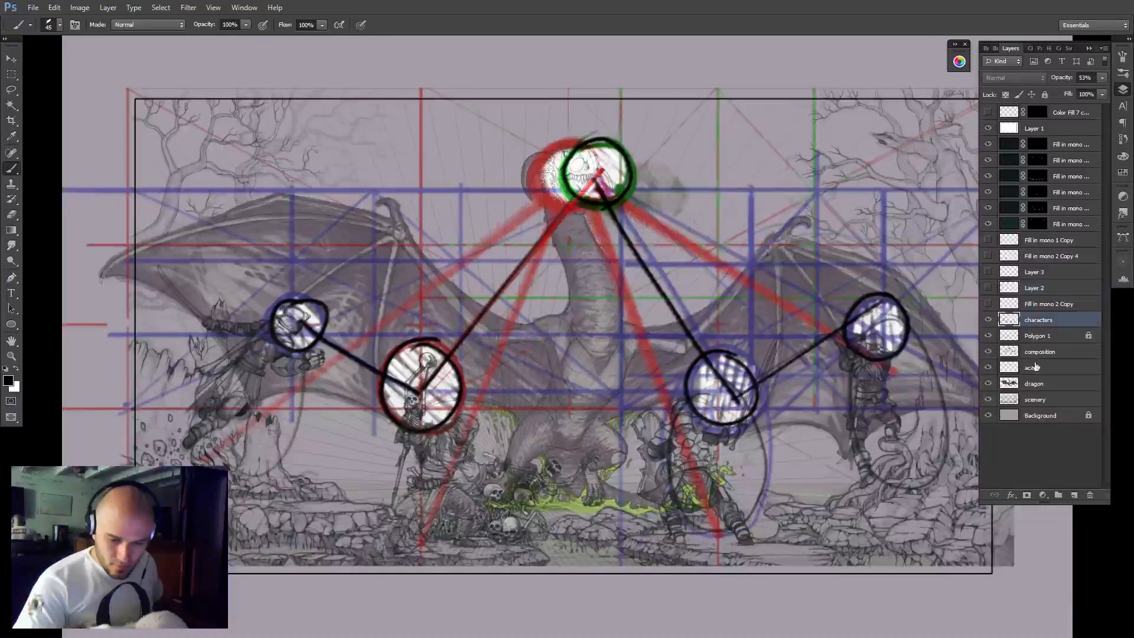
{"action": "left_click", "coordinate": [1038, 399], "text": "shift"}
{"action": "key", "text": "ctrl+g"}
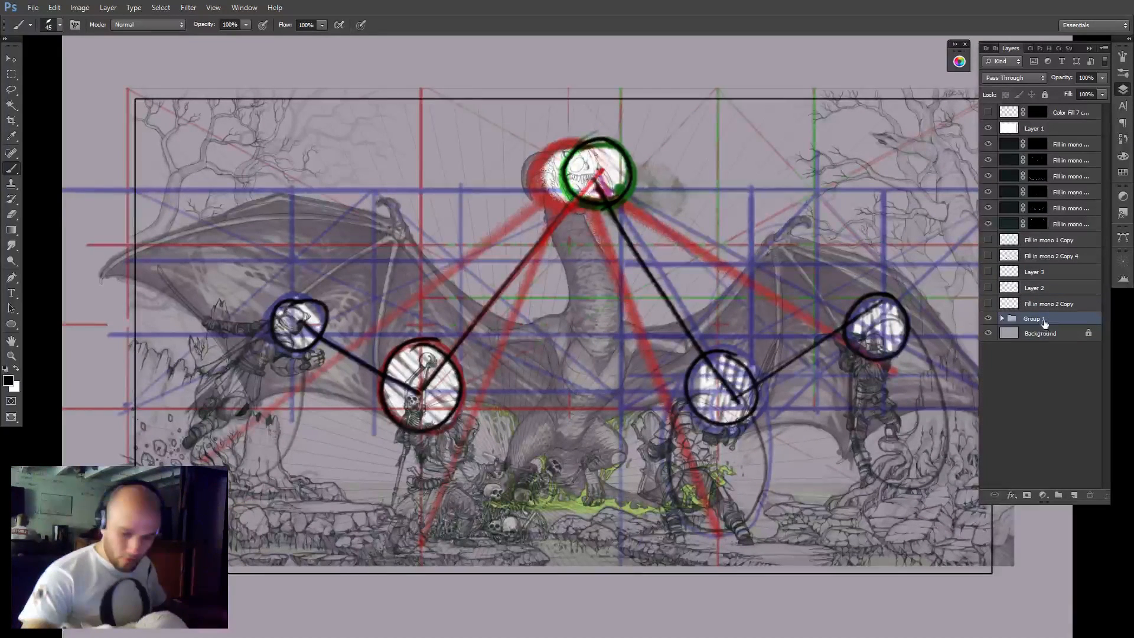
{"action": "double_click", "coordinate": [1038, 318]}
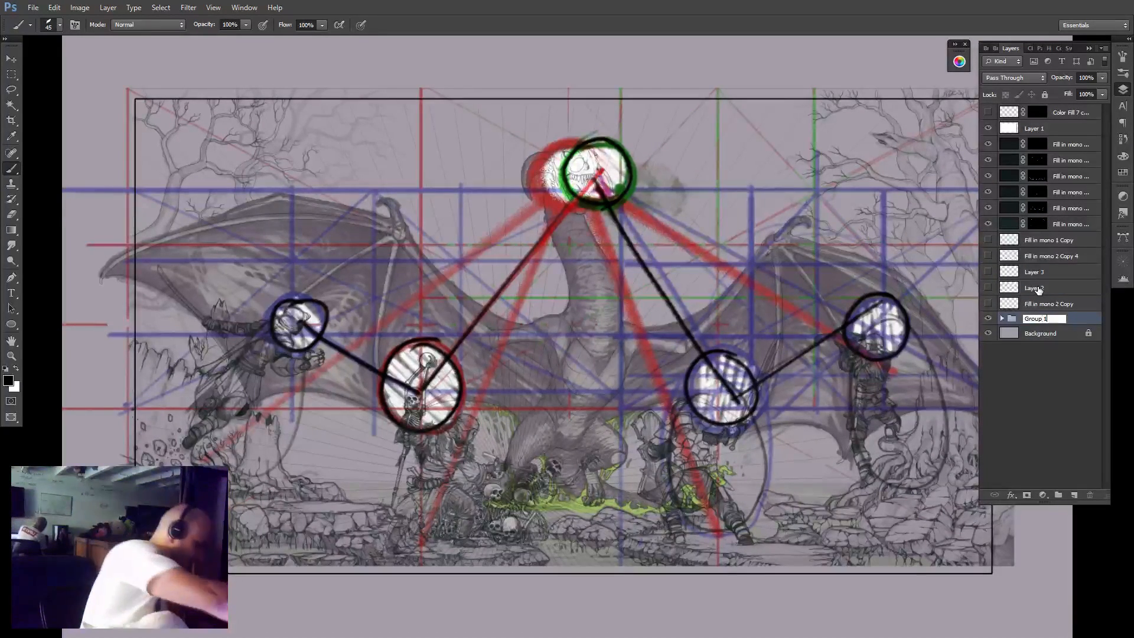
{"action": "type", "text": "sketc"}
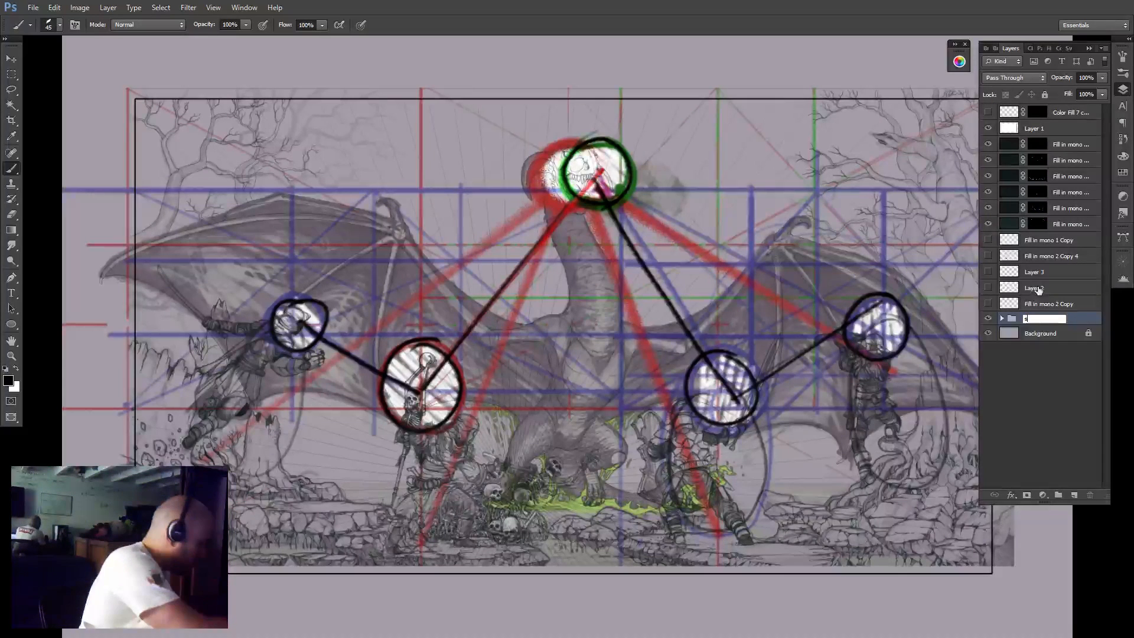
{"action": "type", "text": "h"}
{"action": "key", "text": "Return"}
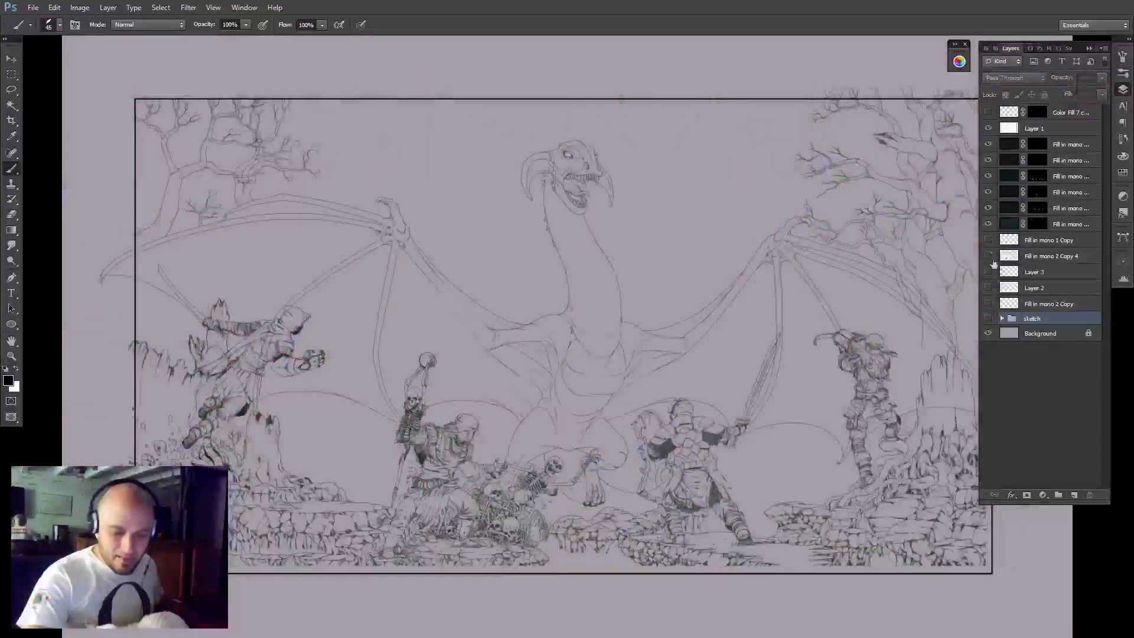
Hide the sketch group and the six dark Fill in mono layers, and delete the topmost Color Fill 7 copy layer.
{"action": "left_click", "coordinate": [987, 318]}
{"action": "left_click_drag", "start_coordinate": [992, 149], "coordinate": [1007, 219]}
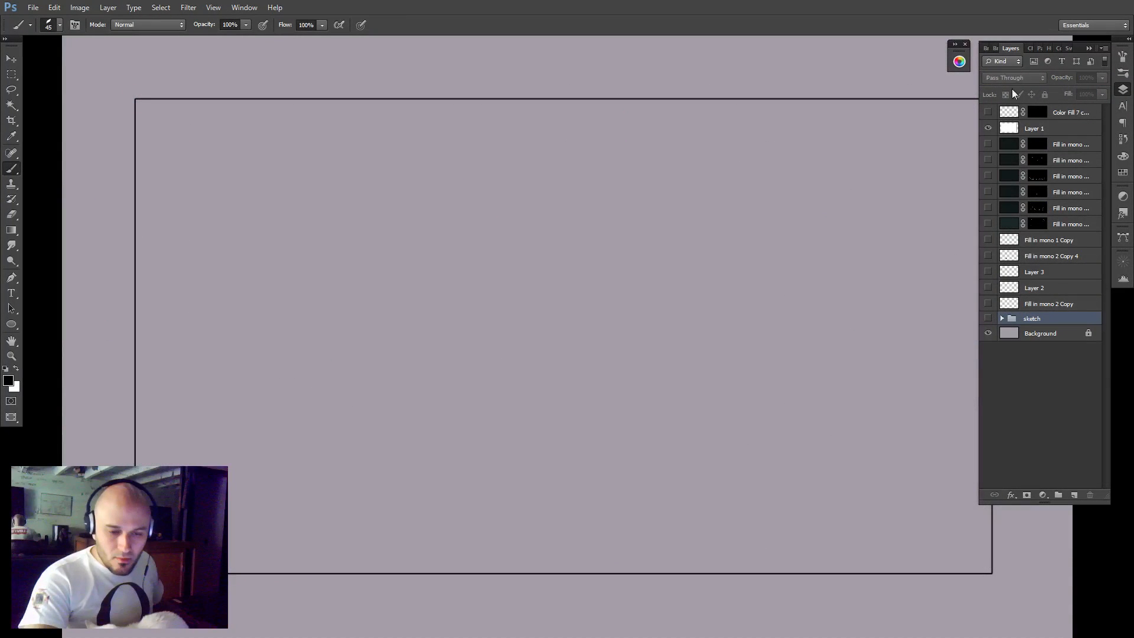
{"action": "left_click", "coordinate": [989, 113]}
{"action": "left_click", "coordinate": [1060, 116]}
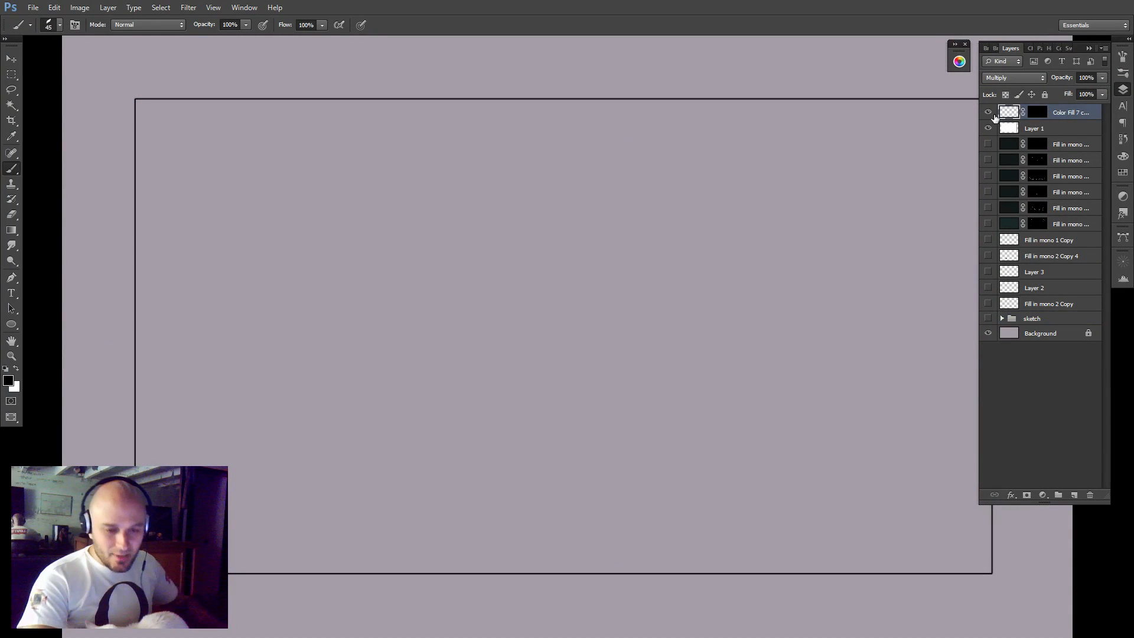
{"action": "left_click", "coordinate": [1008, 114], "text": "ctrl"}
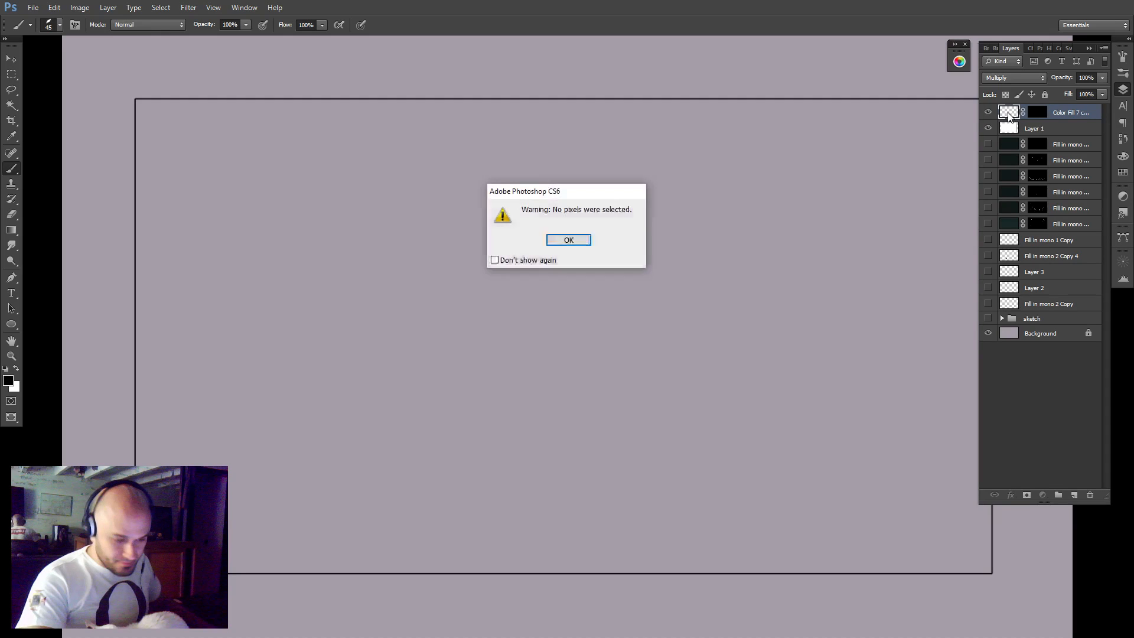
{"action": "key", "text": "Return"}
{"action": "key", "text": "Delete"}
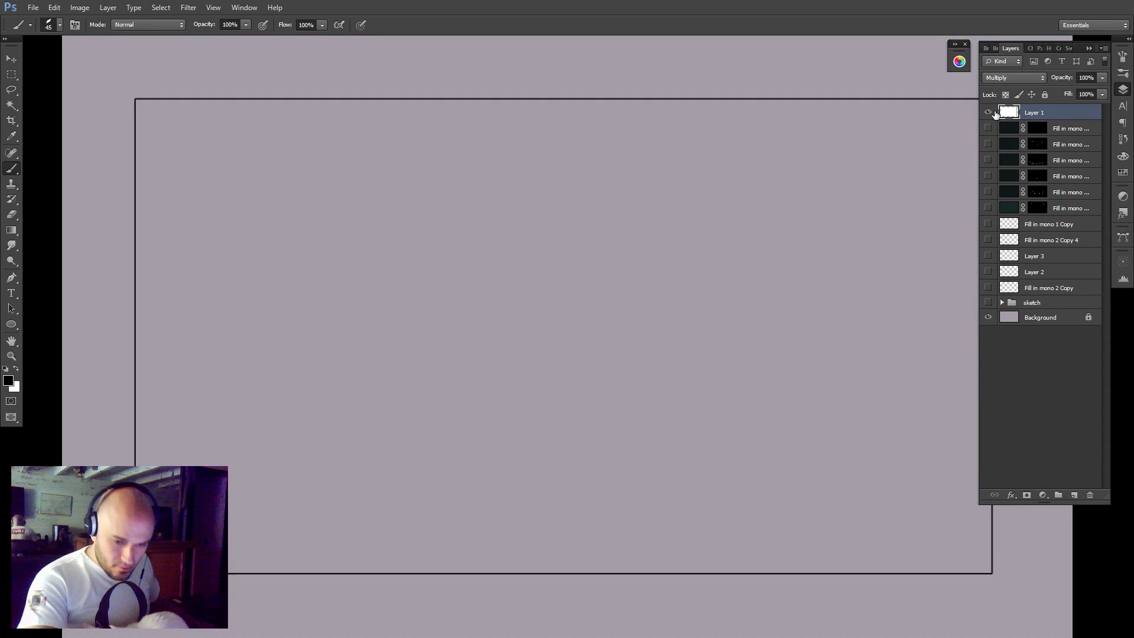
Check Fill in mono 1 Copy for pixels and delete it, and move Fill in mono 2 Copy 4 into the sketch group.
{"action": "left_click", "coordinate": [988, 228]}
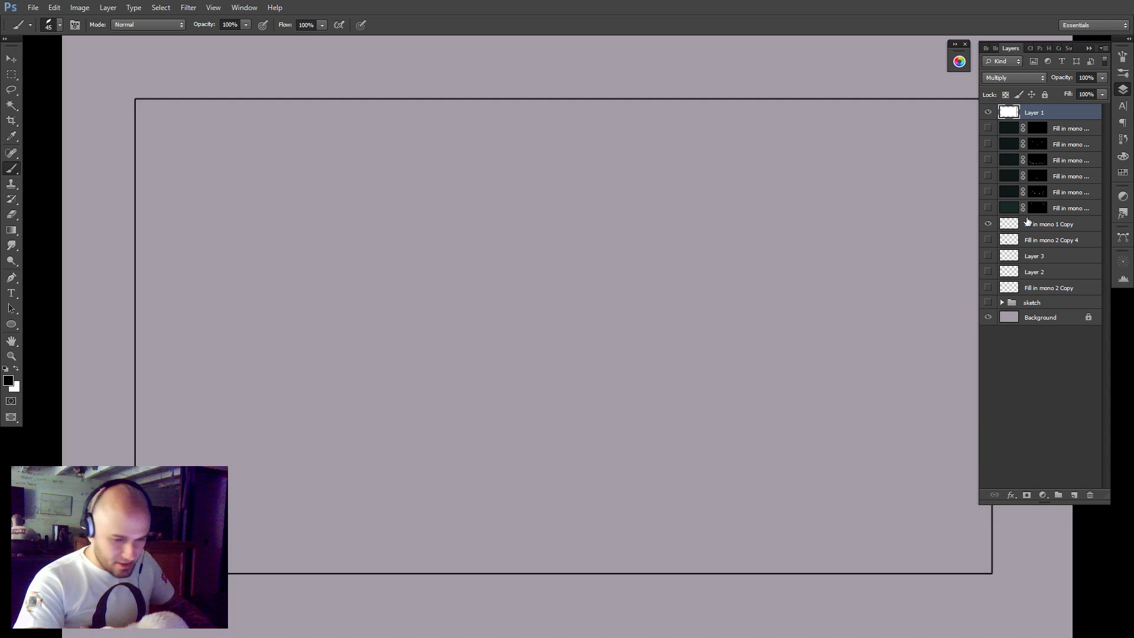
{"action": "key", "text": "z"}
{"action": "left_click", "coordinate": [859, 262], "text": "alt"}
{"action": "left_click_drag", "start_coordinate": [863, 257], "coordinate": [746, 305]}
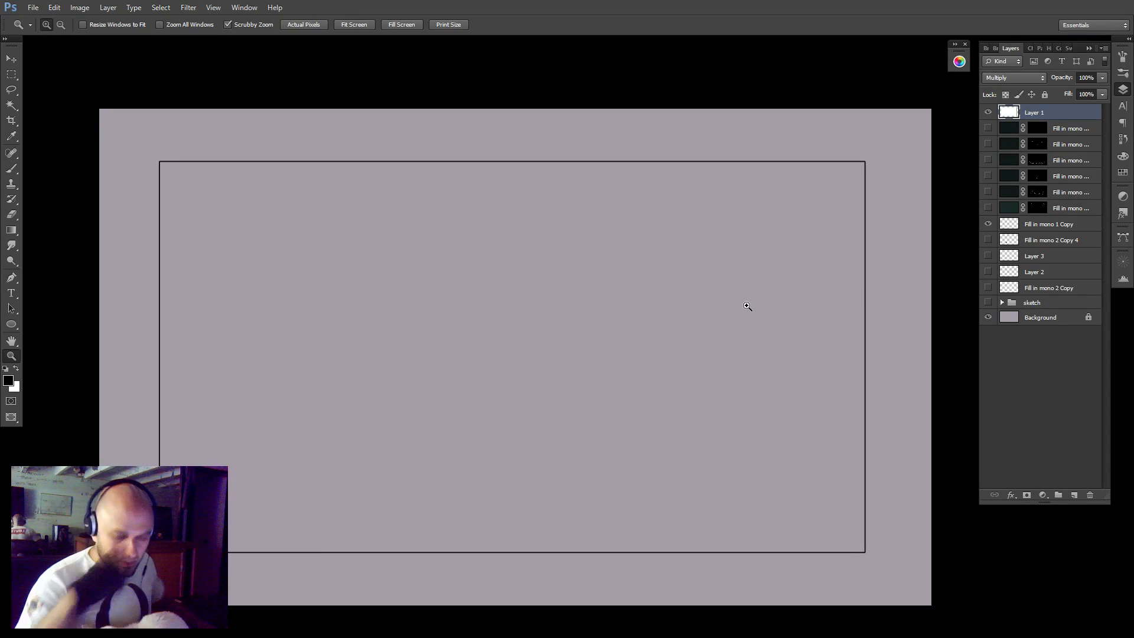
{"action": "left_click", "coordinate": [1009, 228], "text": "ctrl"}
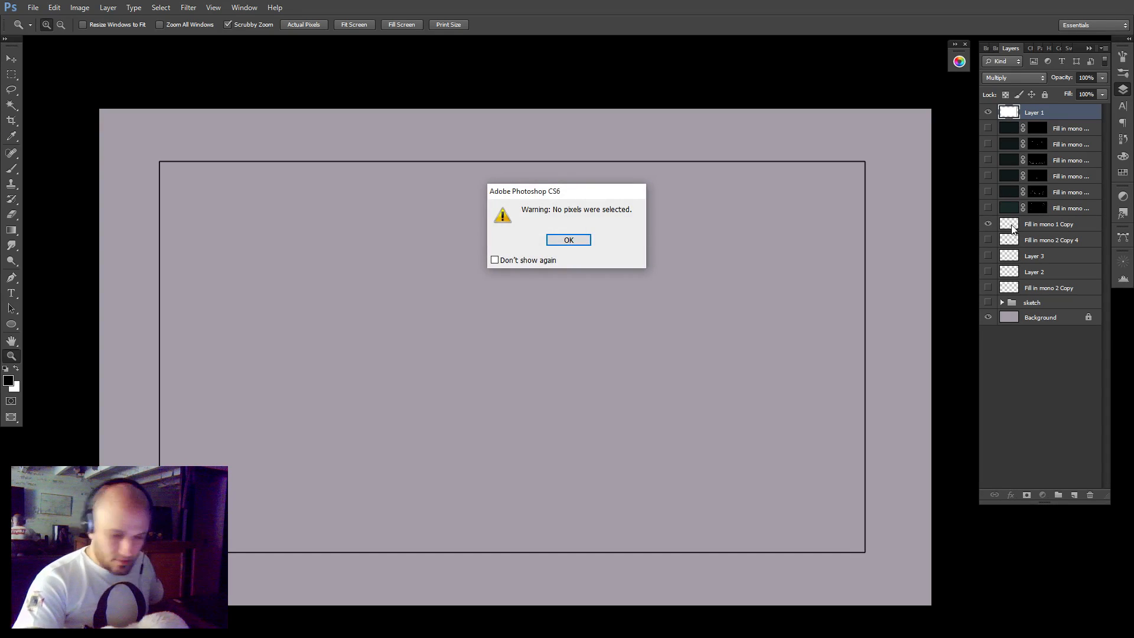
{"action": "key", "text": "Return"}
{"action": "left_click", "coordinate": [1013, 225]}
{"action": "key", "text": "Delete"}
{"action": "left_click", "coordinate": [991, 225]}
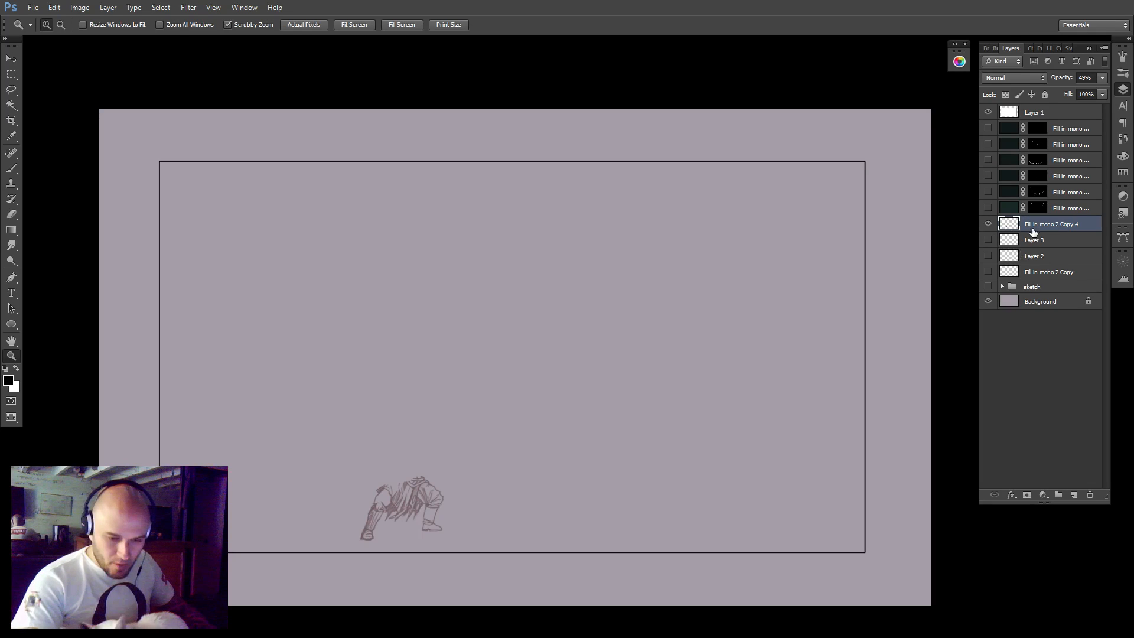
{"action": "left_click_drag", "start_coordinate": [1033, 232], "coordinate": [1034, 287]}
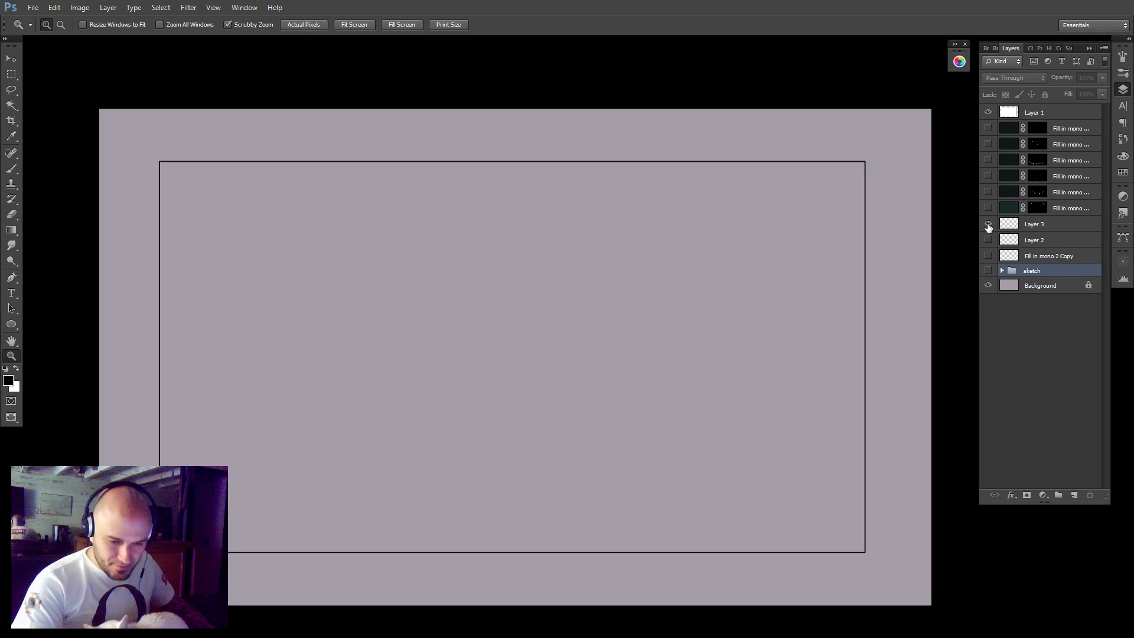
Delete Layer 3, Layer 2 and Fill in mono 2 Copy, and briefly check the sketch group's contents before hiding it again.
{"action": "left_click", "coordinate": [1036, 226]}
{"action": "key", "text": "Delete"}
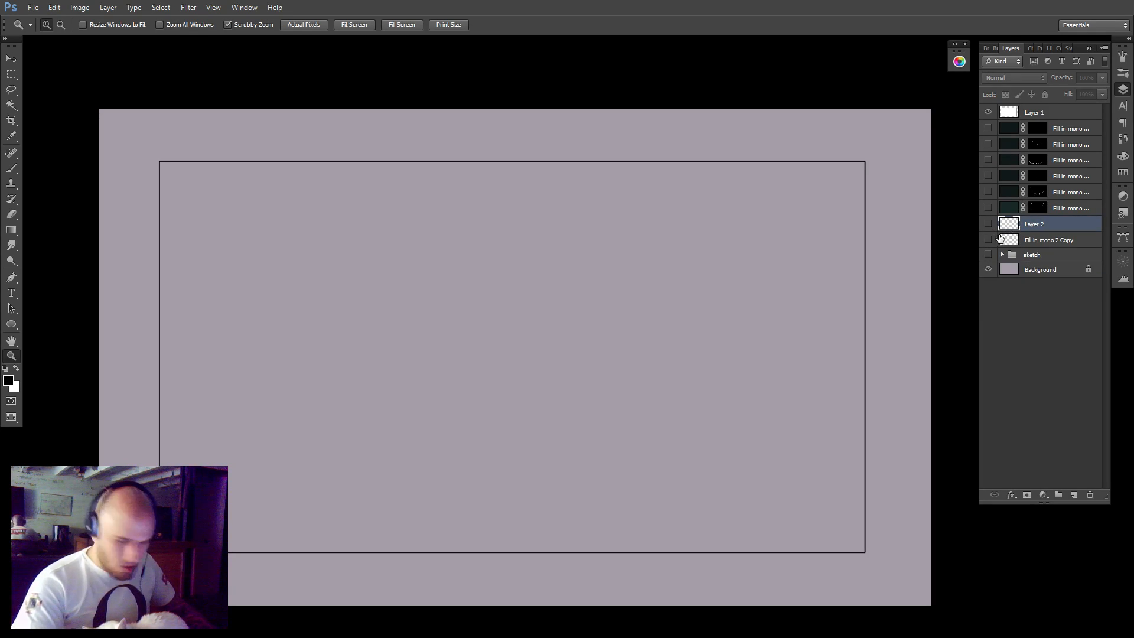
{"action": "left_click", "coordinate": [988, 225]}
{"action": "left_click", "coordinate": [1027, 225]}
{"action": "key", "text": "Delete"}
{"action": "left_click", "coordinate": [988, 225]}
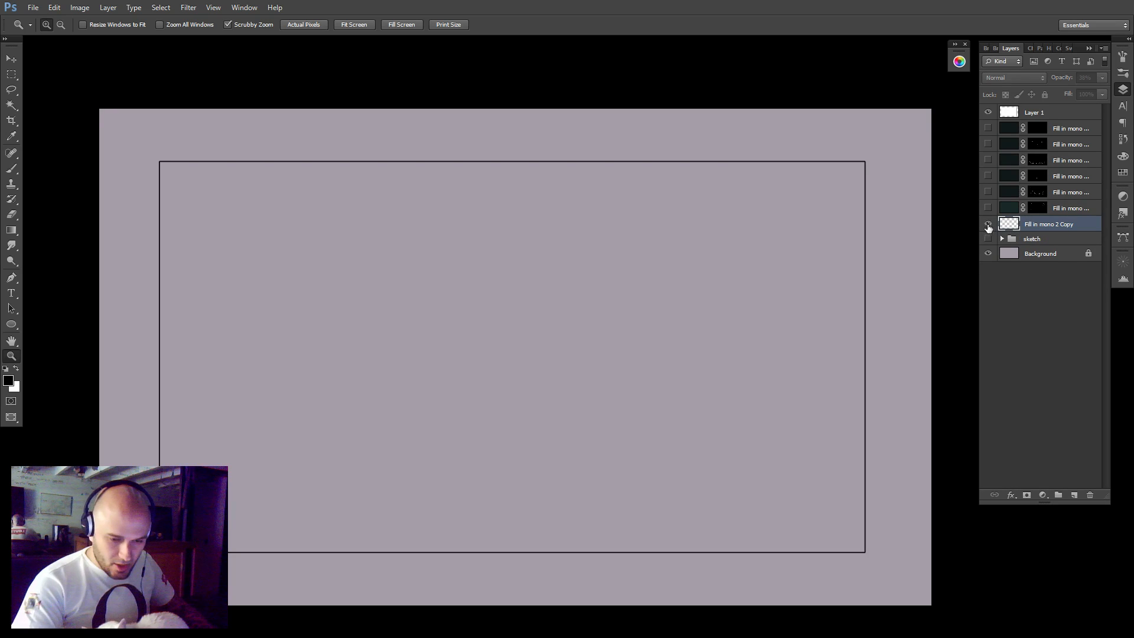
{"action": "key", "text": "Delete"}
{"action": "left_click", "coordinate": [988, 222]}
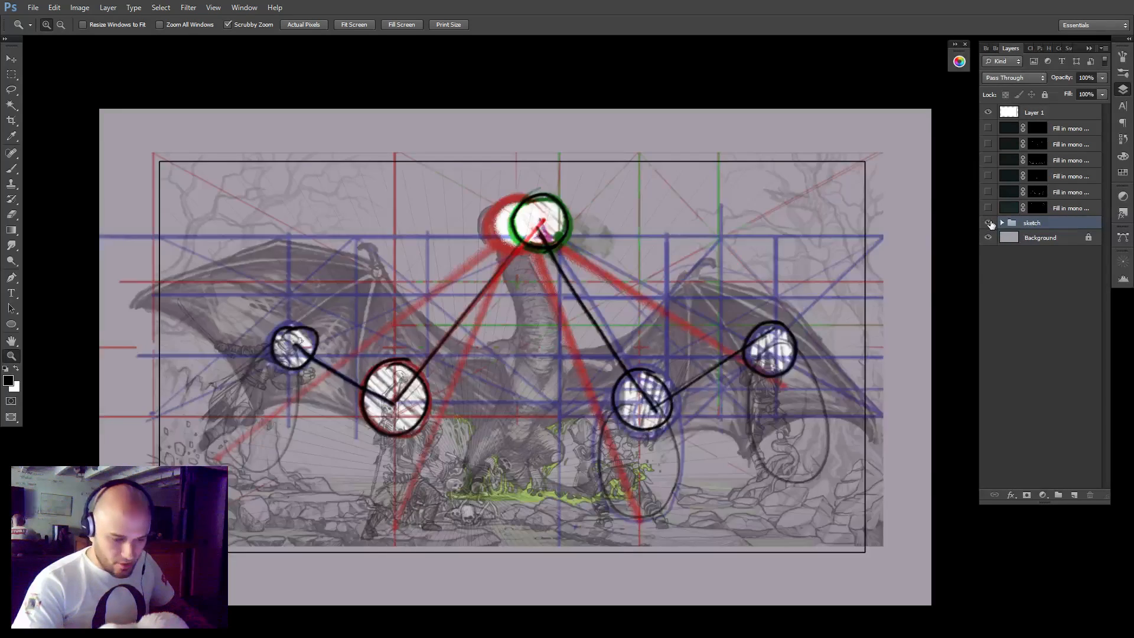
{"action": "left_click", "coordinate": [988, 223]}
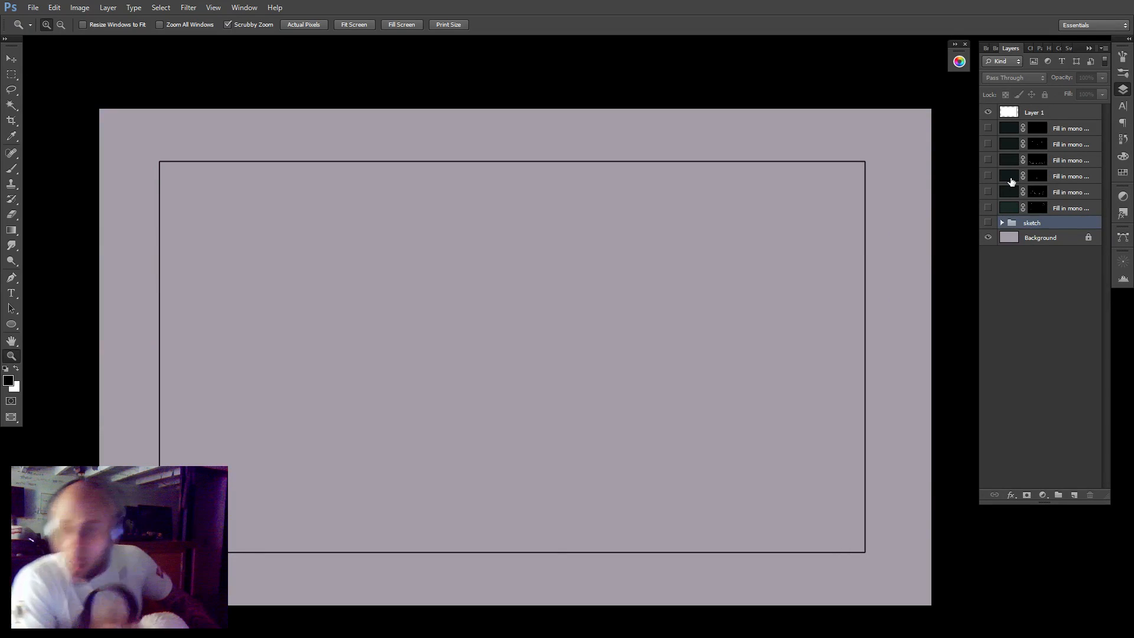
Identify what each Fill in mono layer contains, leave only the two dragon line-art layers visible, and select both.
{"action": "left_click_drag", "start_coordinate": [987, 134], "coordinate": [990, 144]}
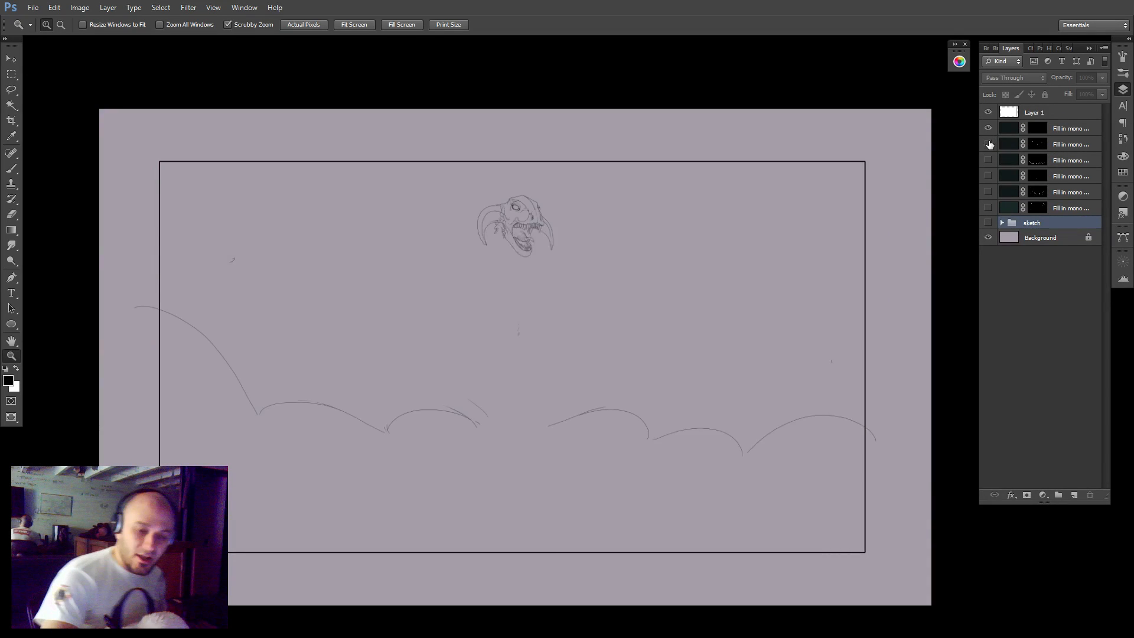
{"action": "left_click", "coordinate": [989, 145]}
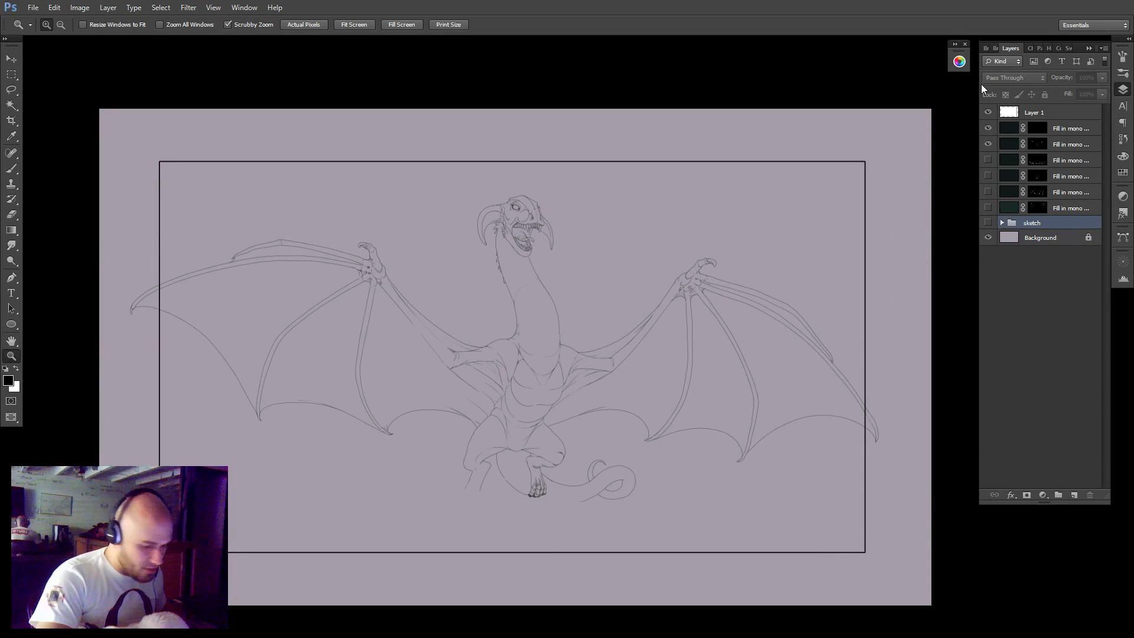
{"action": "left_click", "coordinate": [990, 146]}
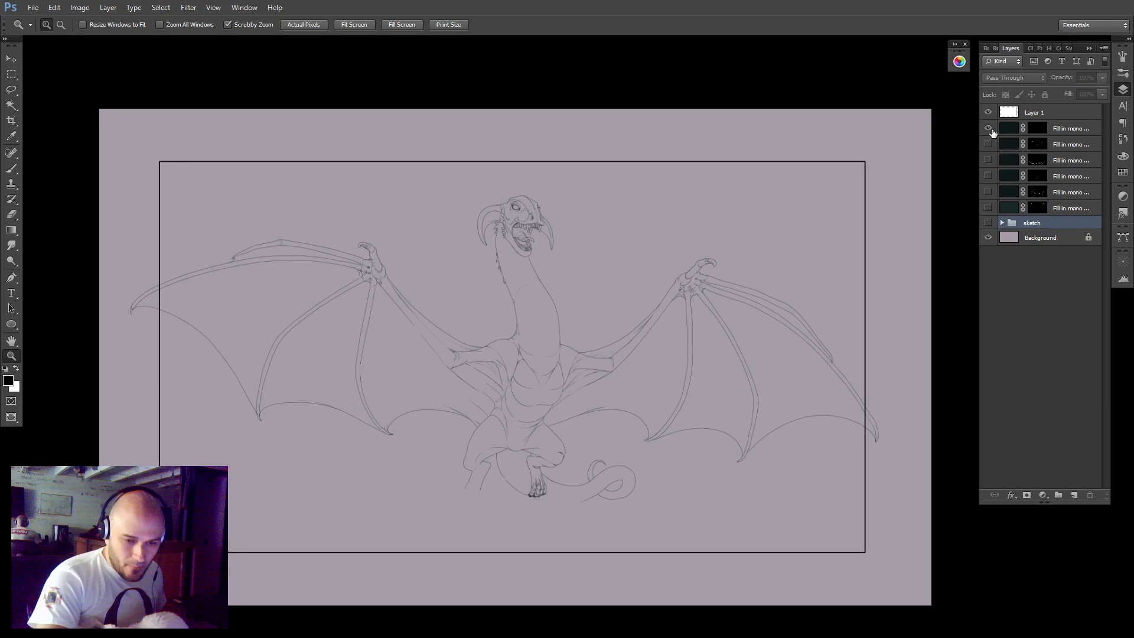
{"action": "left_click", "coordinate": [989, 129]}
{"action": "left_click", "coordinate": [989, 160]}
{"action": "left_click", "coordinate": [989, 176]}
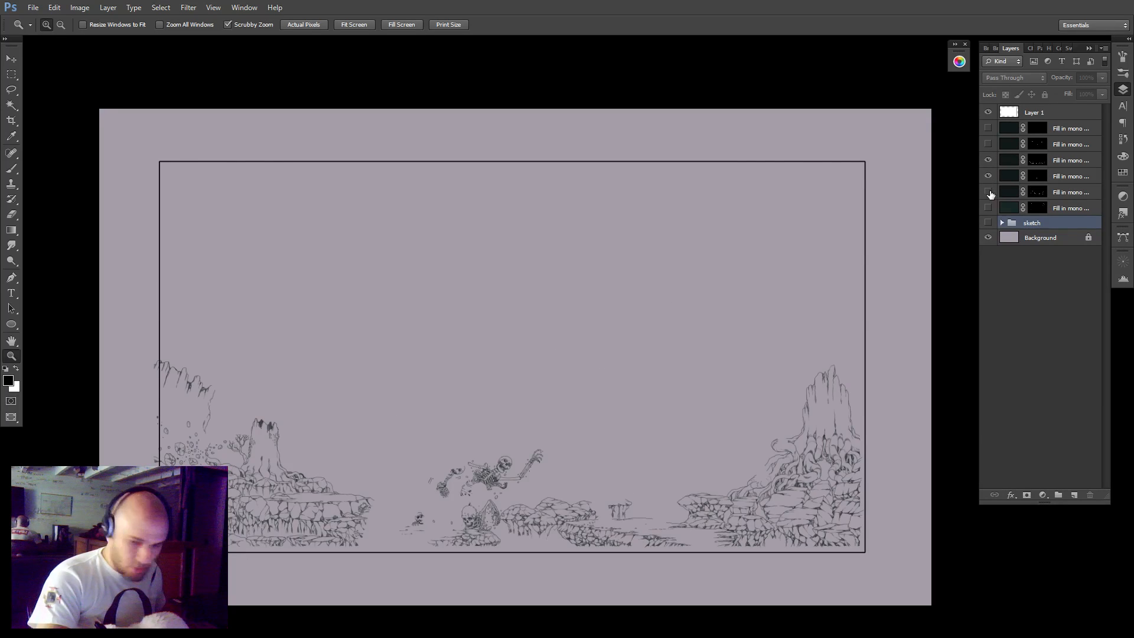
{"action": "left_click", "coordinate": [988, 192]}
{"action": "left_click", "coordinate": [989, 208]}
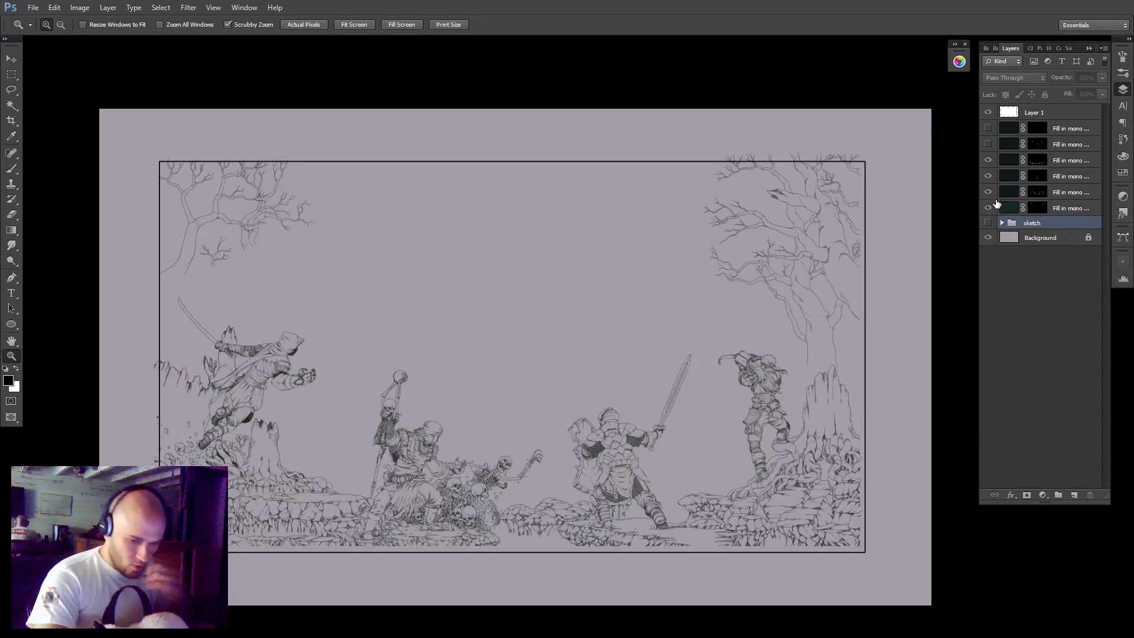
{"action": "left_click_drag", "start_coordinate": [989, 208], "coordinate": [988, 129]}
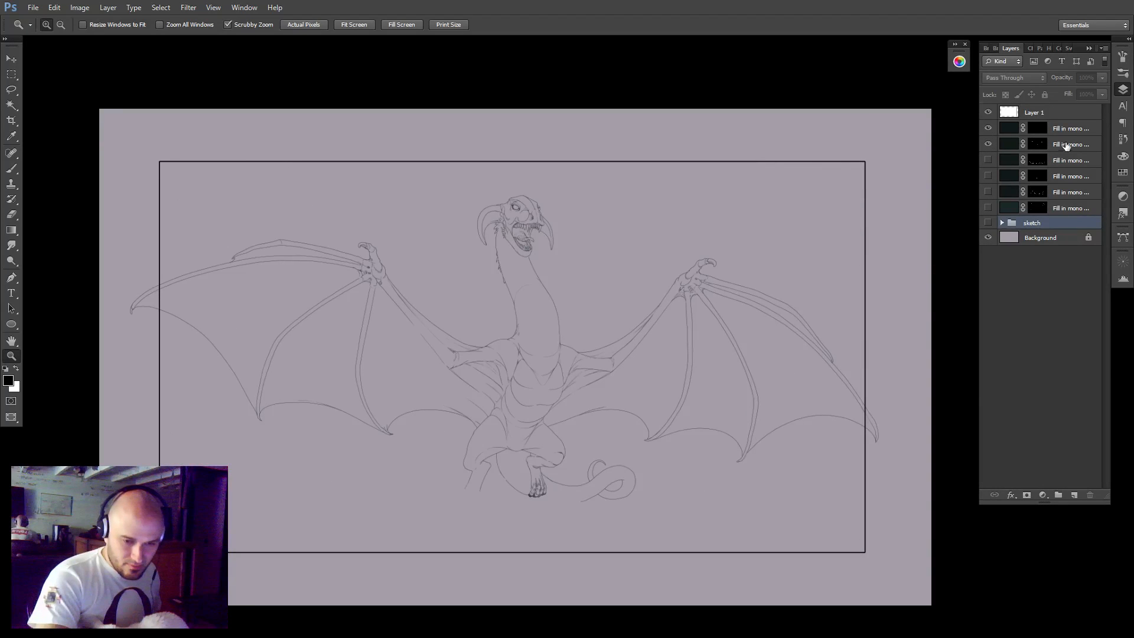
{"action": "left_click", "coordinate": [1066, 146]}
{"action": "left_click", "coordinate": [1066, 129], "text": "shift"}
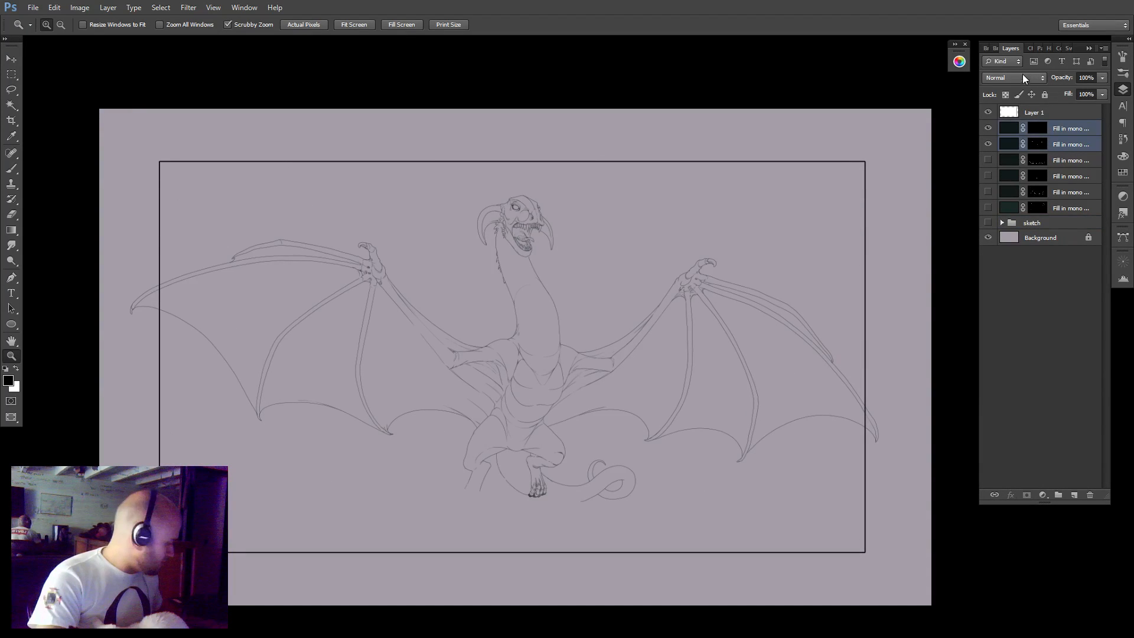
Merge the two selected dragon line-art layers and rename the merged layer Dragon.
{"action": "key", "text": "ctrl+e"}
{"action": "double_click", "coordinate": [1062, 128]}
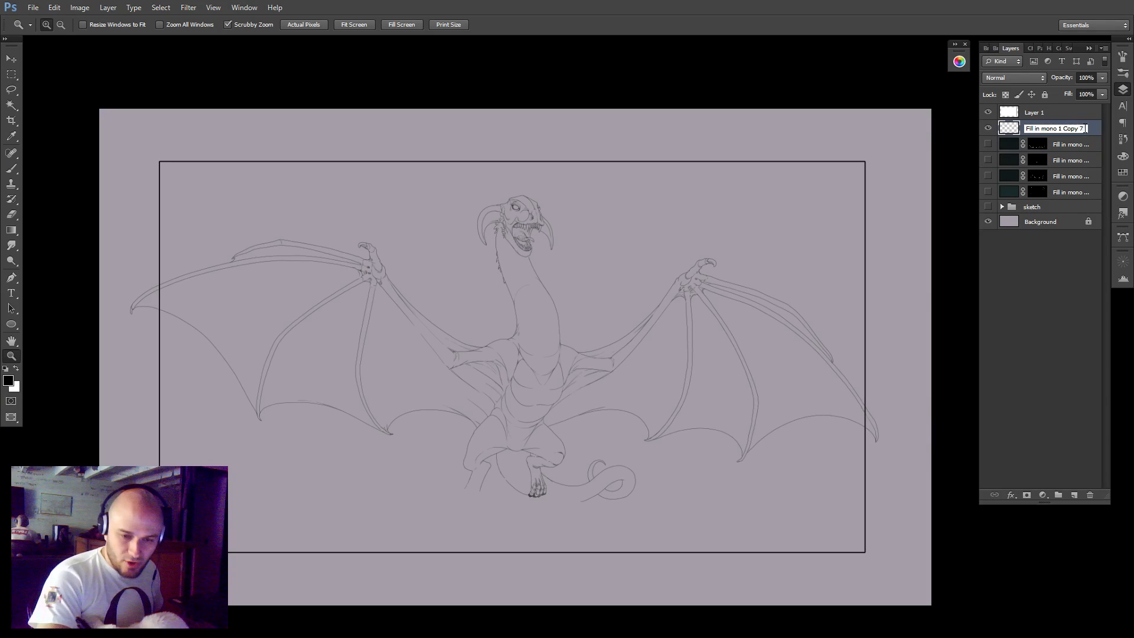
{"action": "type", "text": "Drag"}
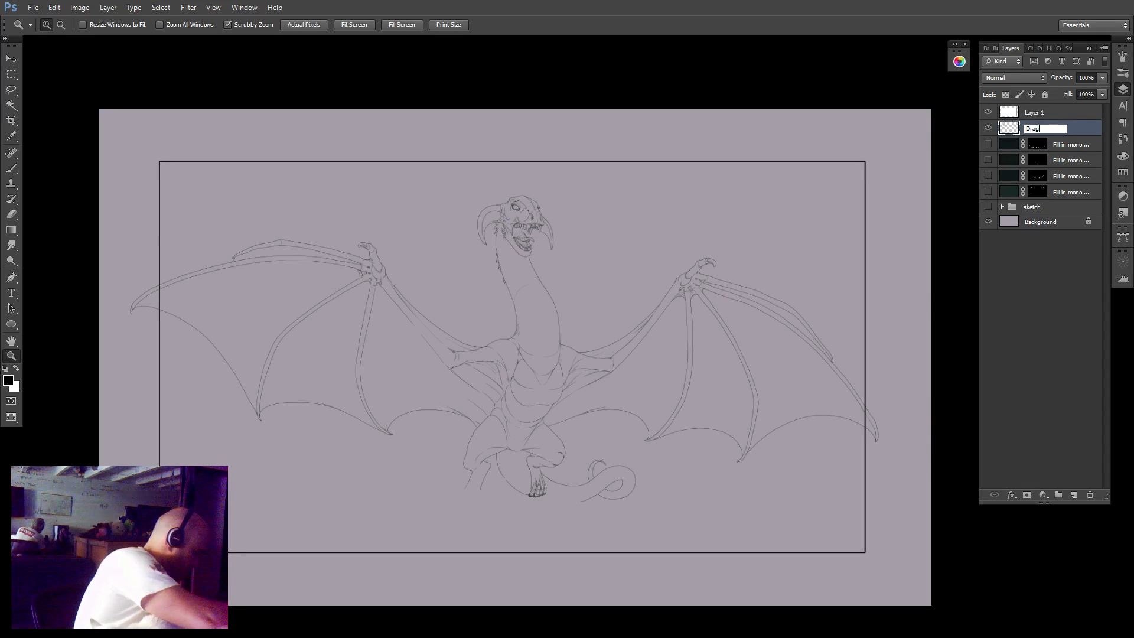
{"action": "type", "text": "on"}
Hide the Dragon layer, check the rock layer, and show only the two line-art layers containing the skeletons, warriors and trees.
{"action": "left_click", "coordinate": [988, 128]}
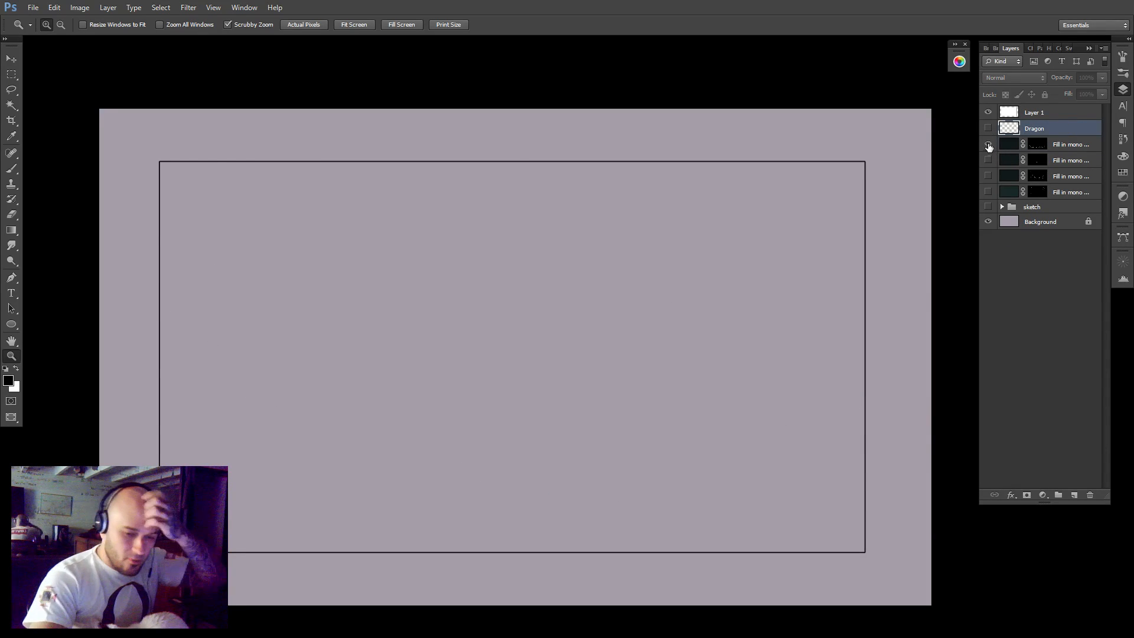
{"action": "left_click", "coordinate": [988, 145]}
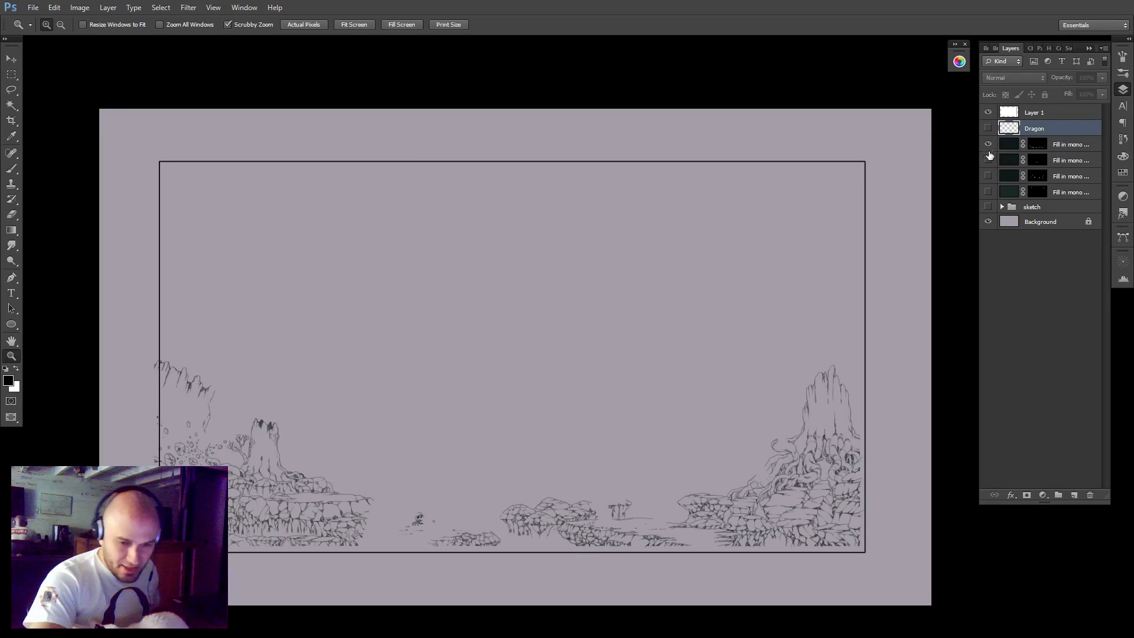
{"action": "left_click", "coordinate": [988, 160]}
{"action": "left_click", "coordinate": [988, 144]}
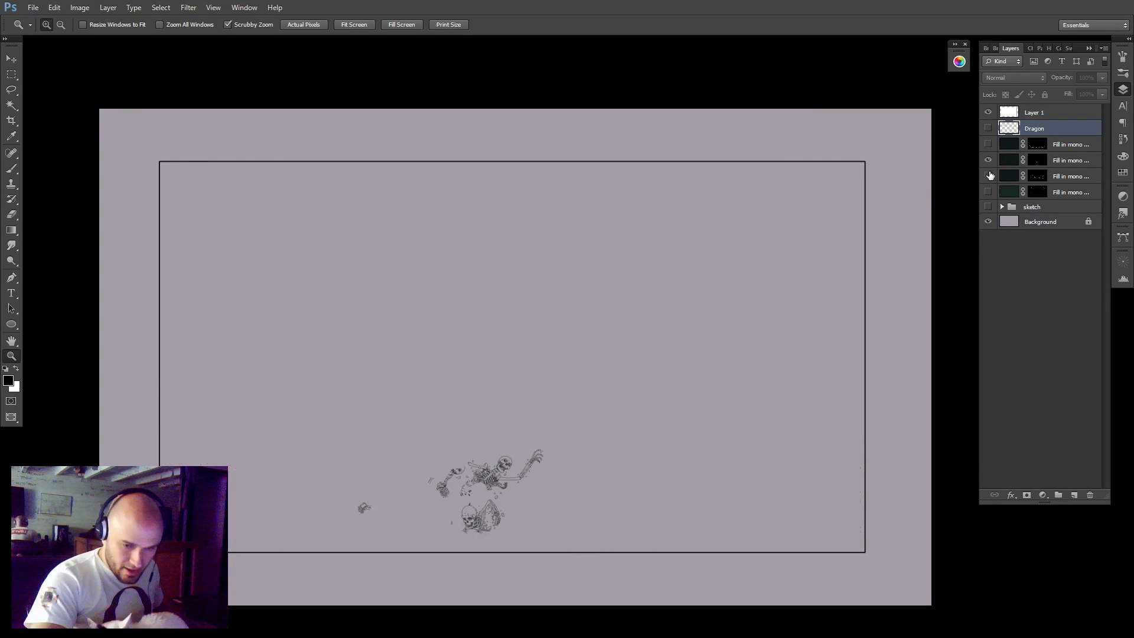
{"action": "left_click", "coordinate": [988, 176]}
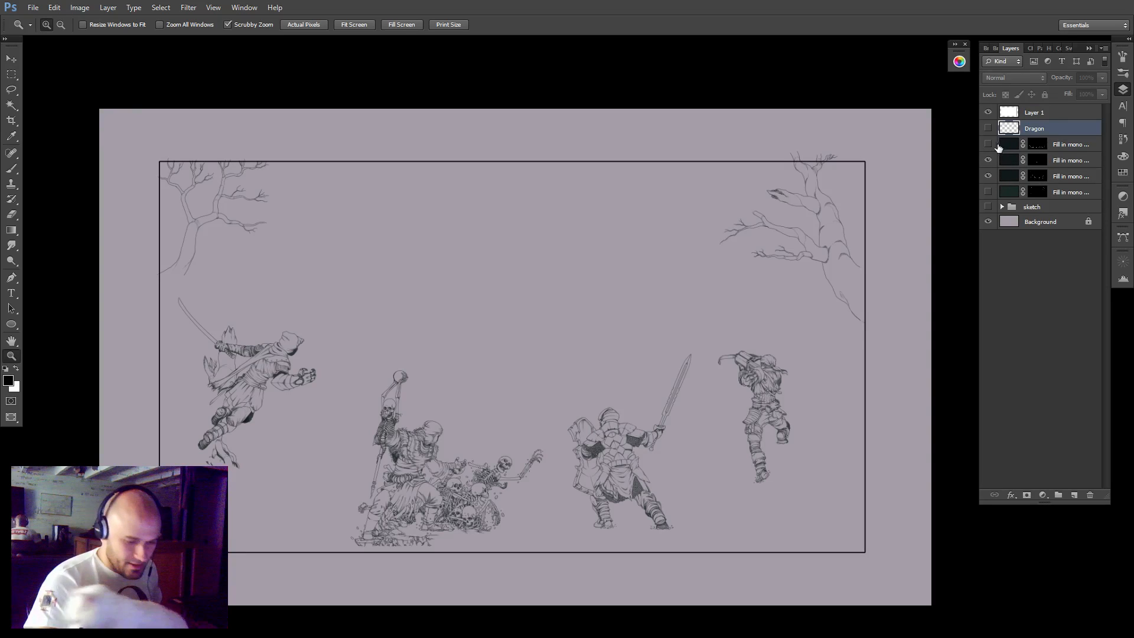
Merge the two visible figure layers, duplicate the merged layer, and hide the original Fill in mono 1 Copy 3.
{"action": "left_click", "coordinate": [1055, 161]}
{"action": "left_click", "coordinate": [1058, 176], "text": "shift"}
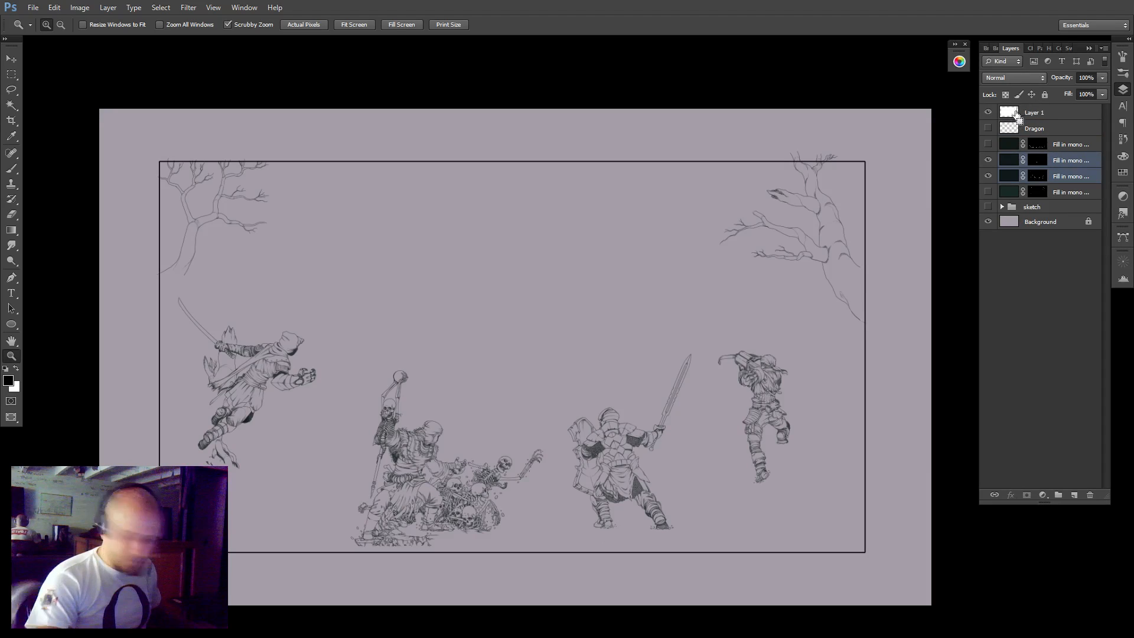
{"action": "key", "text": "ctrl+e"}
{"action": "key", "text": "ctrl+j"}
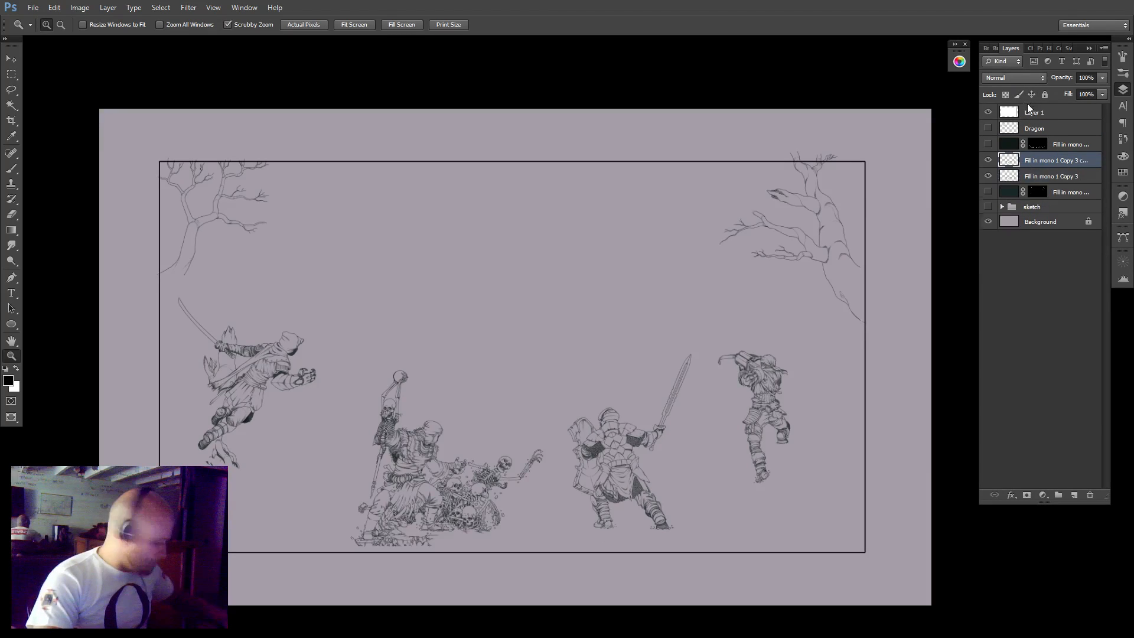
{"action": "left_click", "coordinate": [988, 176]}
{"action": "key", "text": "l"}
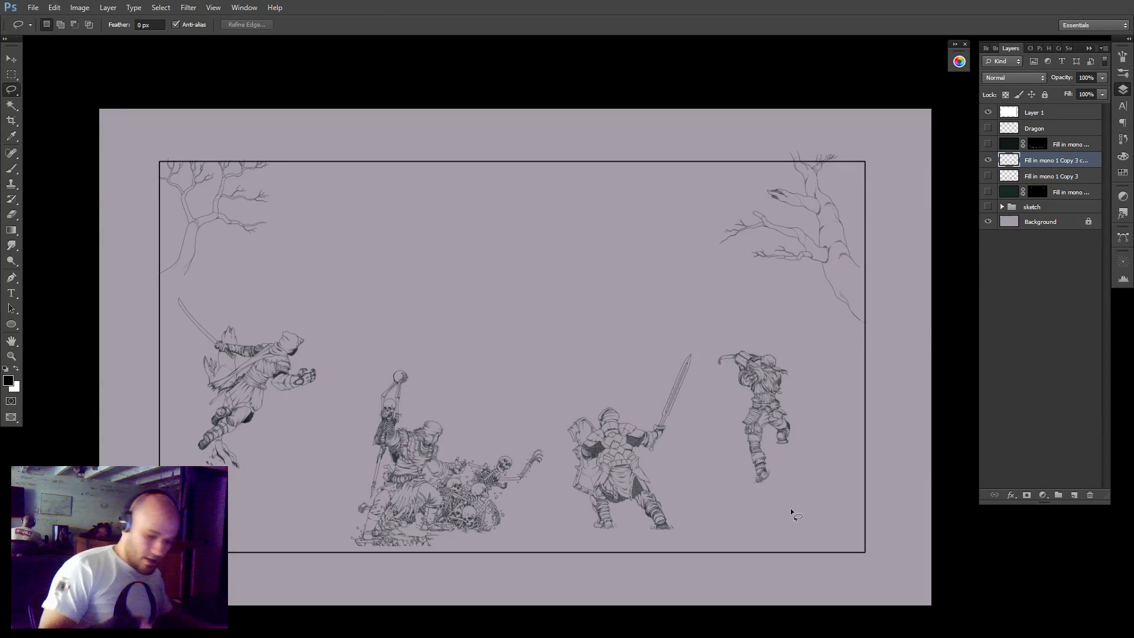
{"action": "mouse_move", "coordinate": [785, 527]}
{"action": "left_mouse_down"}
{"action": "mouse_move", "coordinate": [807, 341]}
{"action": "mouse_move", "coordinate": [536, 280]}
{"action": "mouse_move", "coordinate": [251, 278]}
{"action": "mouse_move", "coordinate": [184, 286]}
{"action": "mouse_move", "coordinate": [136, 326]}
{"action": "mouse_move", "coordinate": [238, 582]}
{"action": "mouse_move", "coordinate": [755, 581]}
{"action": "mouse_move", "coordinate": [851, 446]}
{"action": "left_mouse_up"}
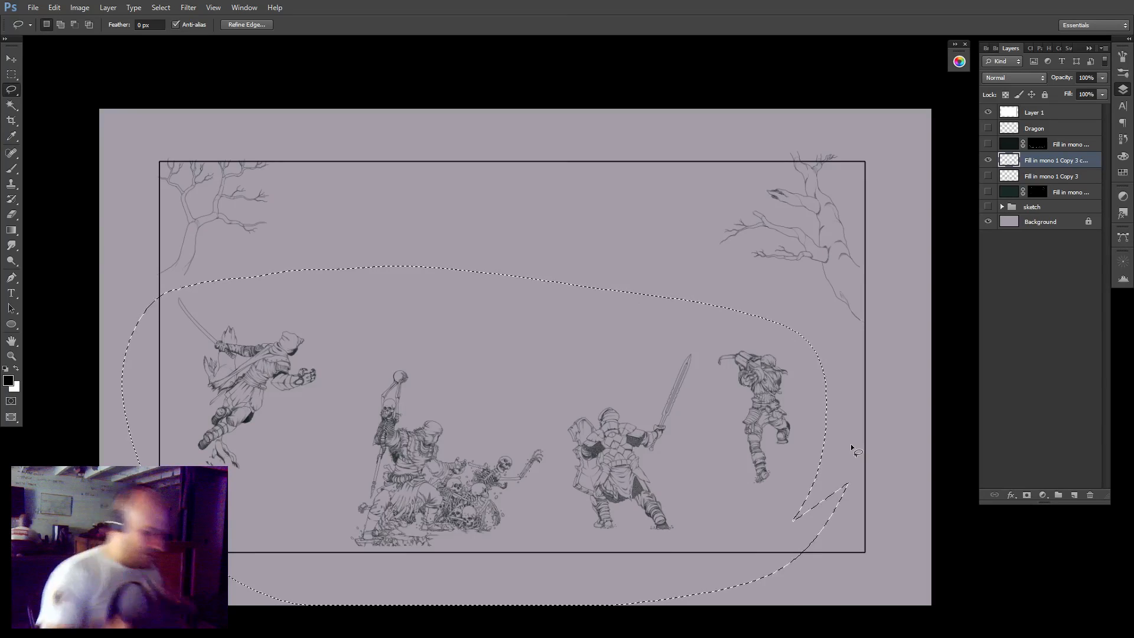
{"action": "key", "text": "ctrl+d"}
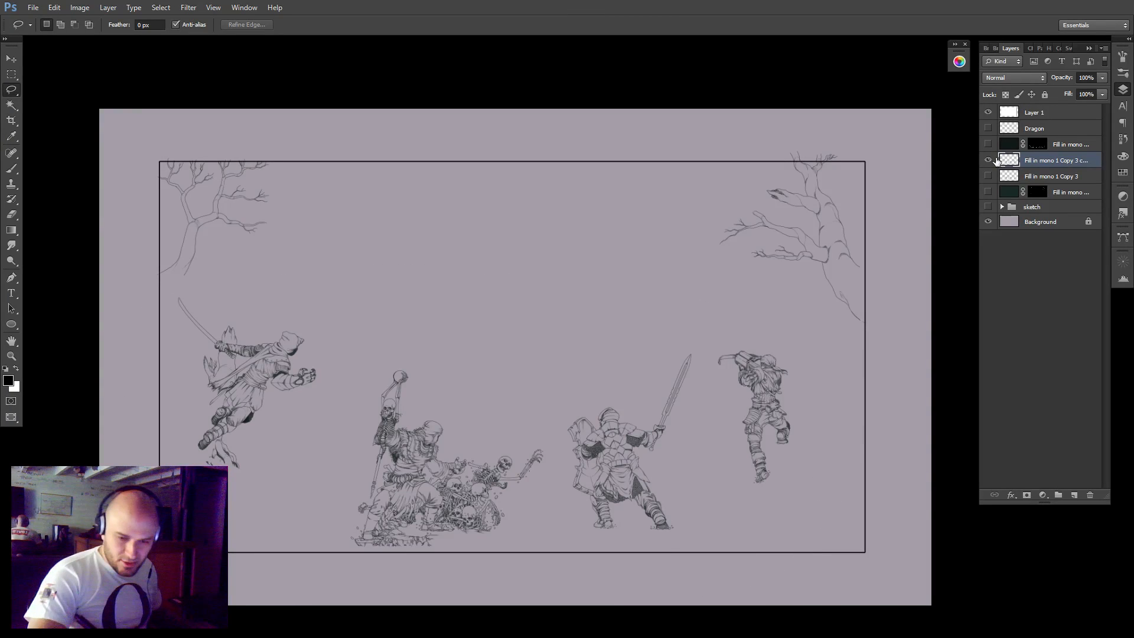
Check what the original figure layer, the lowest Fill in mono layer and the rock layer each contribute to the scene.
{"action": "left_click", "coordinate": [989, 177]}
{"action": "left_click", "coordinate": [989, 179]}
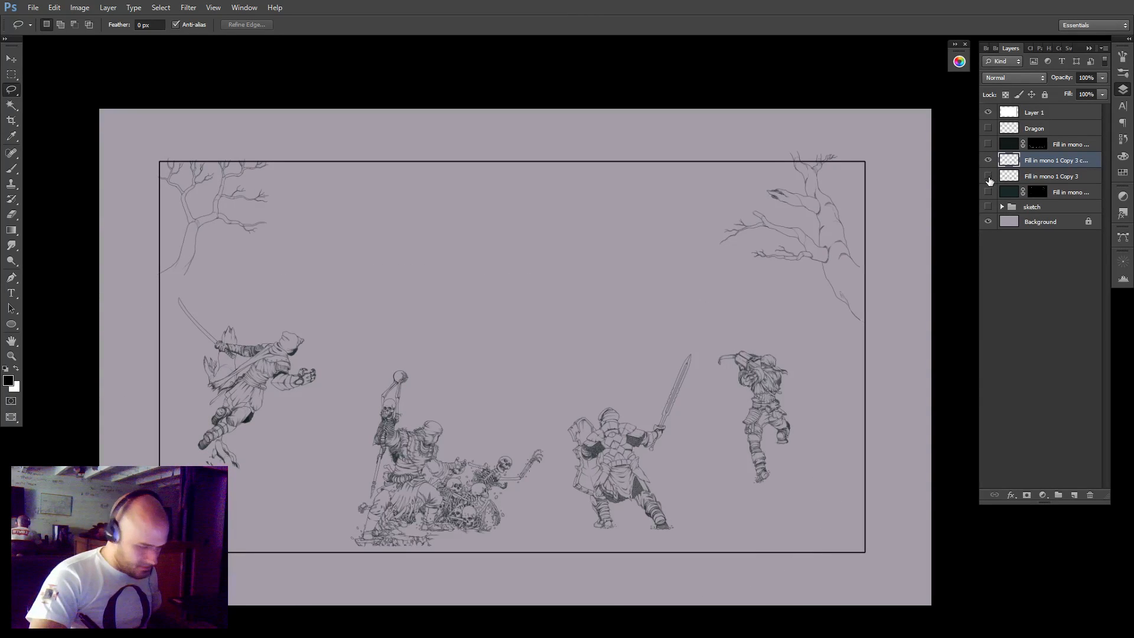
{"action": "left_click", "coordinate": [988, 192]}
{"action": "left_click", "coordinate": [988, 192]}
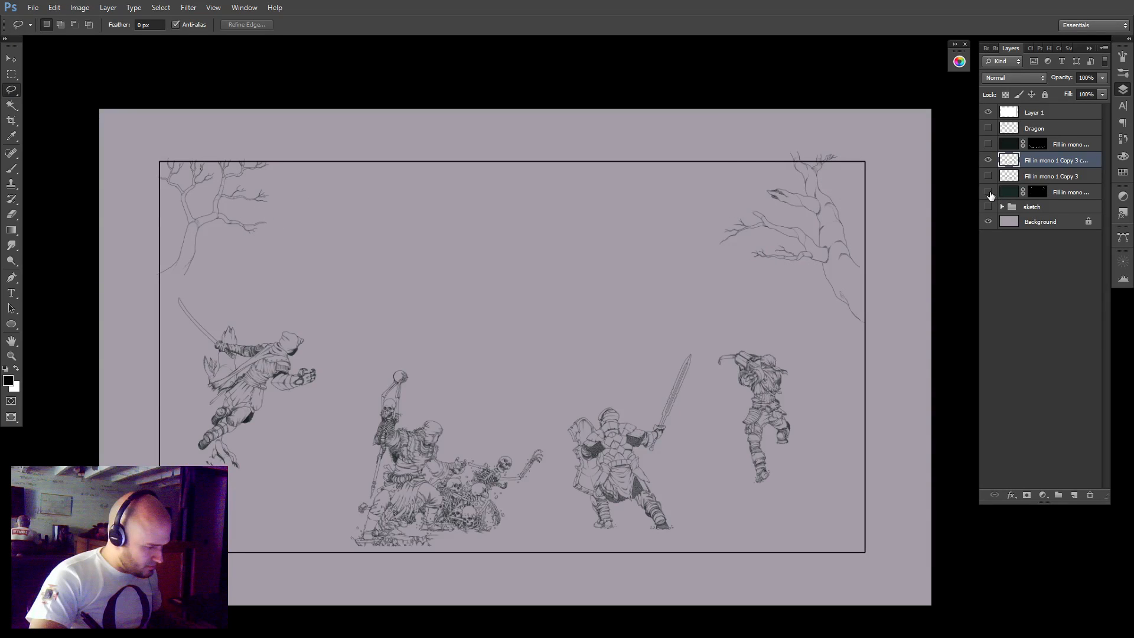
{"action": "left_click", "coordinate": [989, 192]}
{"action": "left_click", "coordinate": [988, 192]}
{"action": "left_click", "coordinate": [989, 144]}
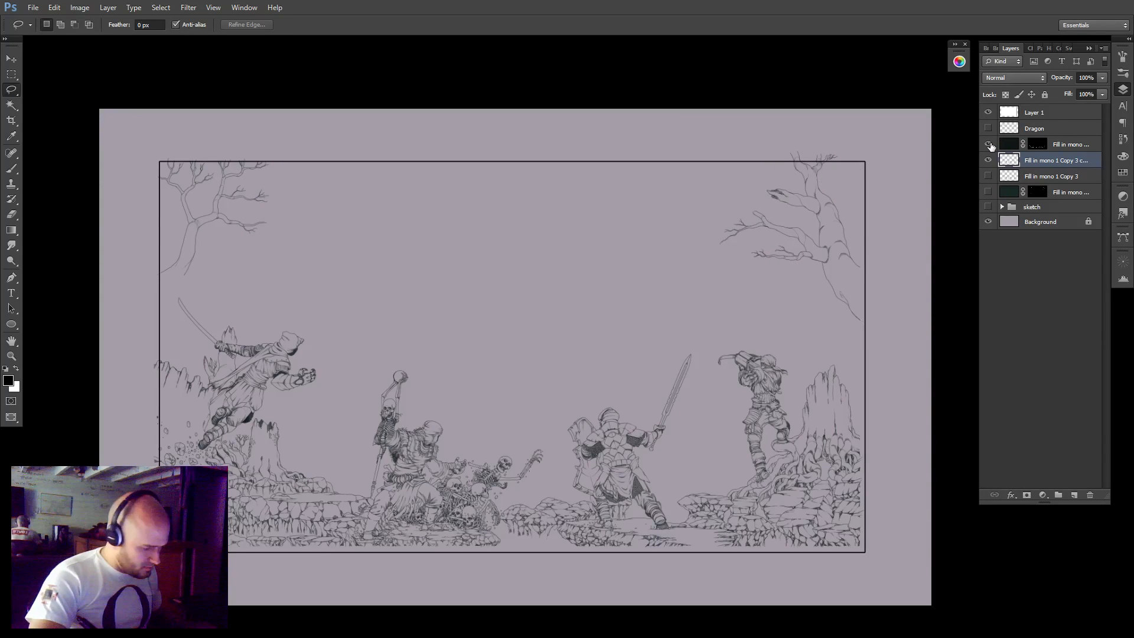
{"action": "left_click", "coordinate": [989, 144]}
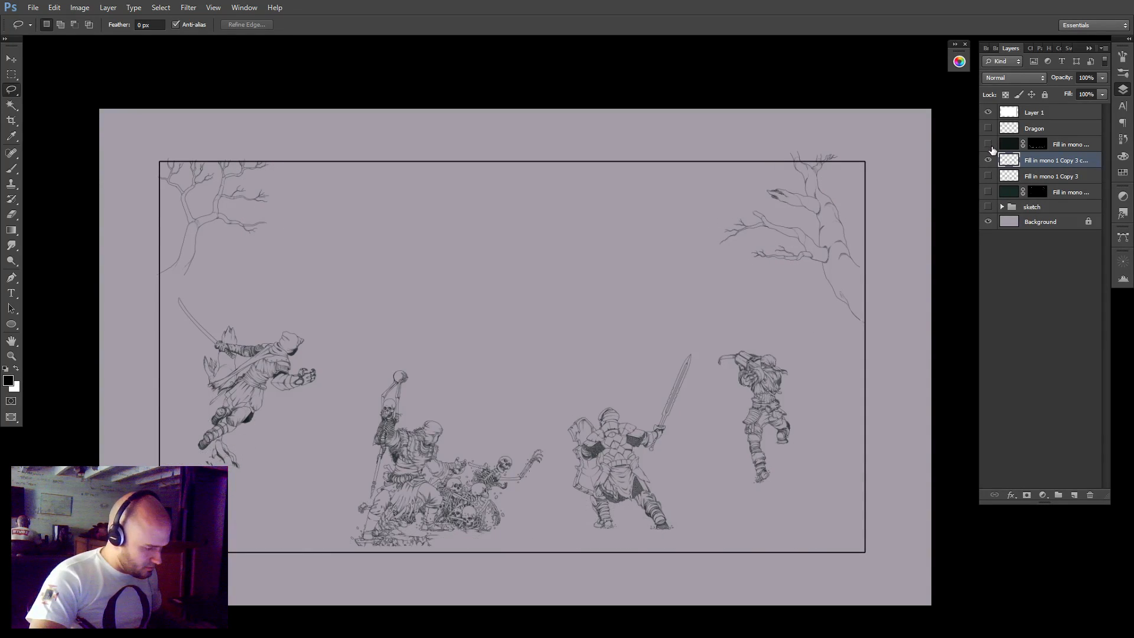
{"action": "left_click", "coordinate": [989, 176]}
{"action": "left_click", "coordinate": [989, 176]}
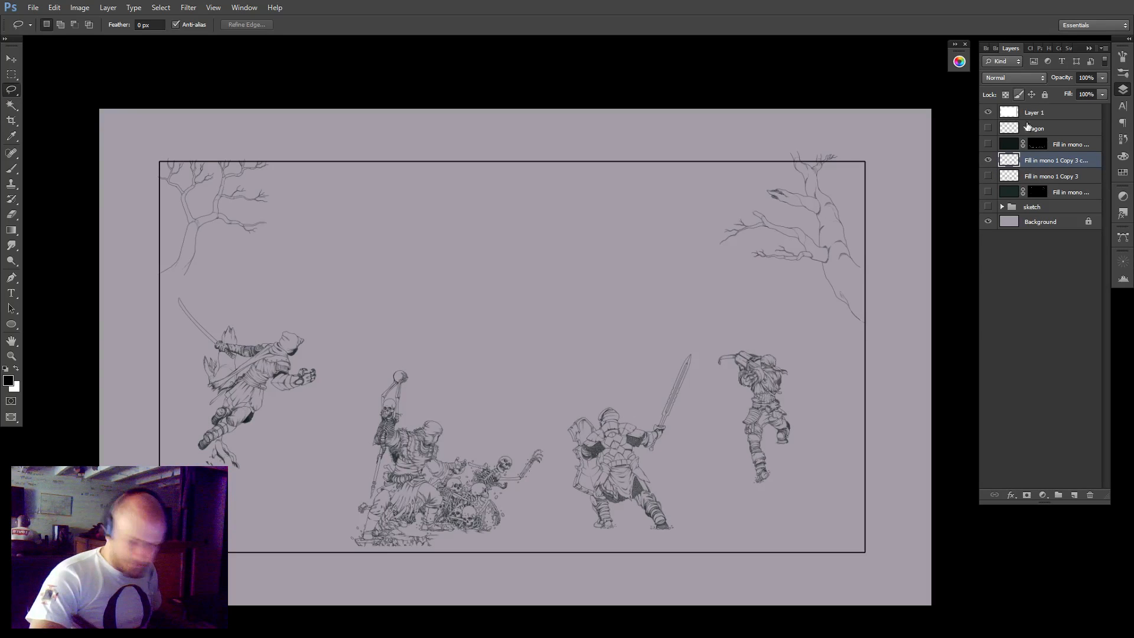
Lasso the crossbow-wielding figure on the duplicated layer, delete it and clear the selection.
{"action": "key", "text": "z"}
{"action": "left_click_drag", "start_coordinate": [476, 538], "coordinate": [516, 514]}
{"action": "mouse_move", "coordinate": [821, 465]}
{"action": "left_mouse_down"}
{"action": "mouse_move", "coordinate": [722, 470]}
{"action": "mouse_move", "coordinate": [344, 558]}
{"action": "left_mouse_up"}
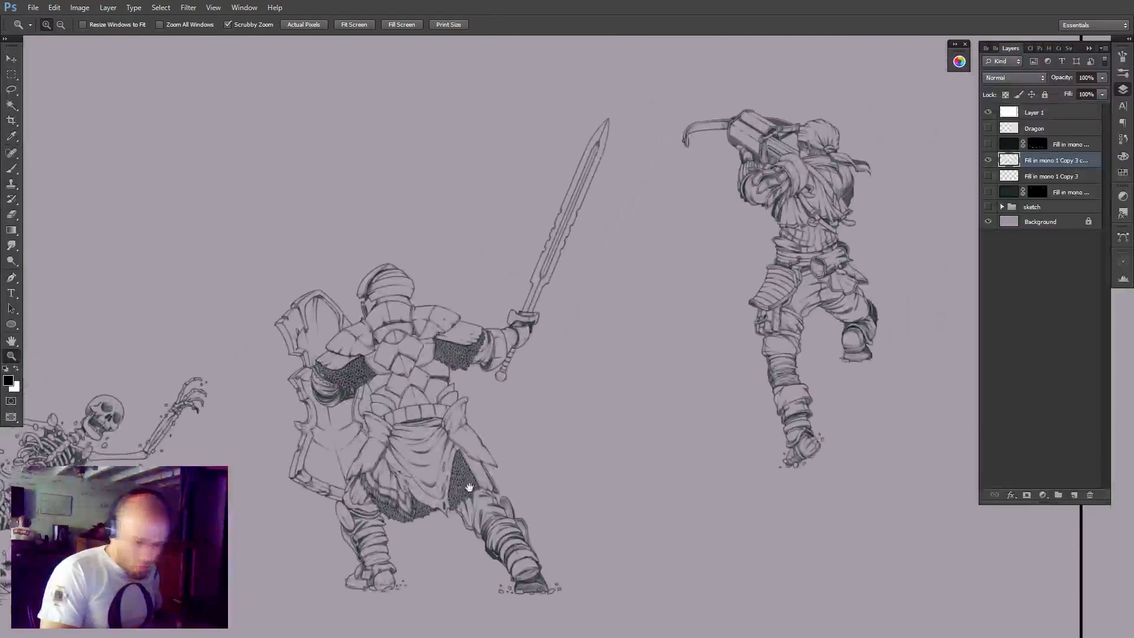
{"action": "key", "text": "l"}
{"action": "mouse_move", "coordinate": [773, 57]}
{"action": "left_mouse_down"}
{"action": "mouse_move", "coordinate": [891, 490]}
{"action": "mouse_move", "coordinate": [745, 65]}
{"action": "left_mouse_up"}
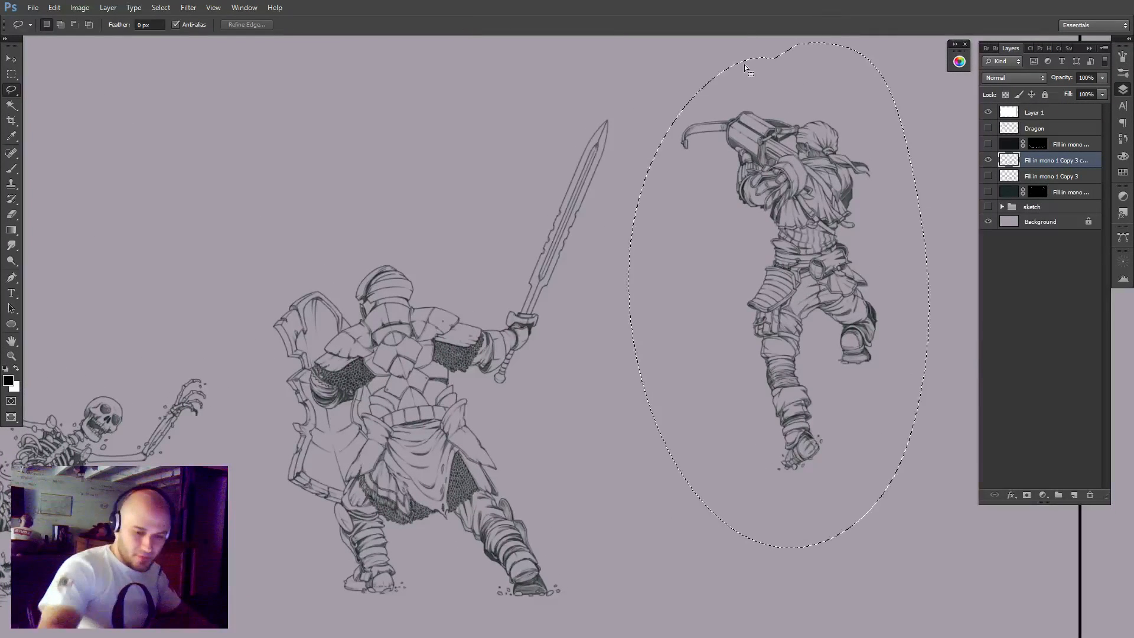
{"action": "key", "text": "Delete"}
{"action": "key", "text": "ctrl+d"}
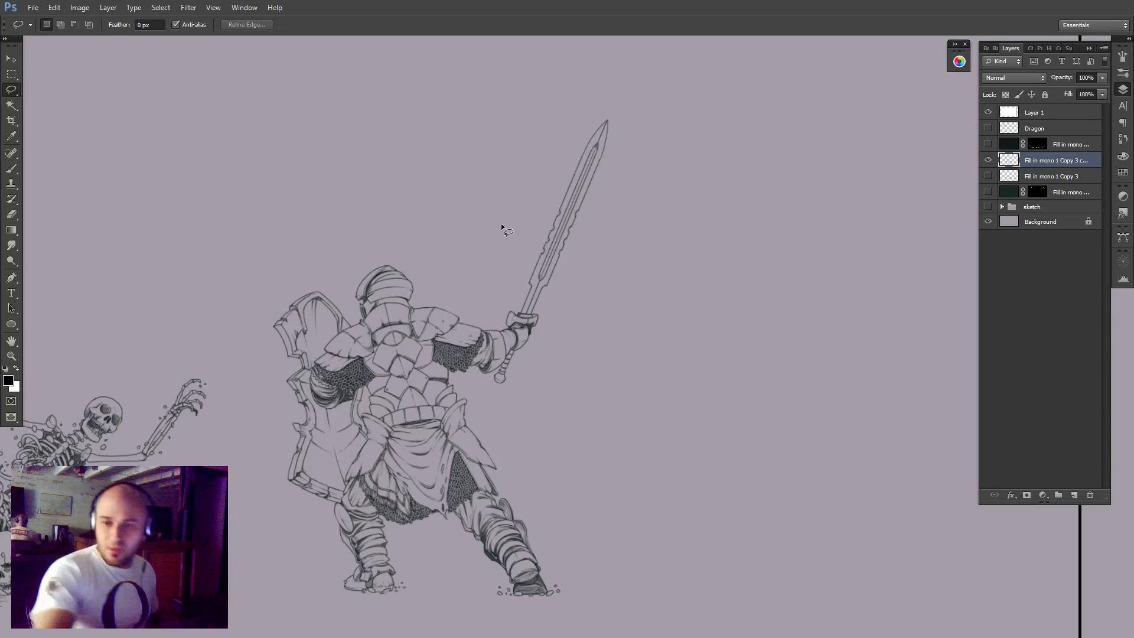
Lasso the armoured knight with the sword and shield on the duplicated layer, delete him and clear the selection.
{"action": "mouse_move", "coordinate": [580, 239]}
{"action": "left_mouse_down"}
{"action": "mouse_move", "coordinate": [693, 200]}
{"action": "mouse_move", "coordinate": [678, 333]}
{"action": "left_mouse_up"}
{"action": "scroll", "coordinate": [686, 195], "scroll_direction": "down", "scroll_amount": 1}
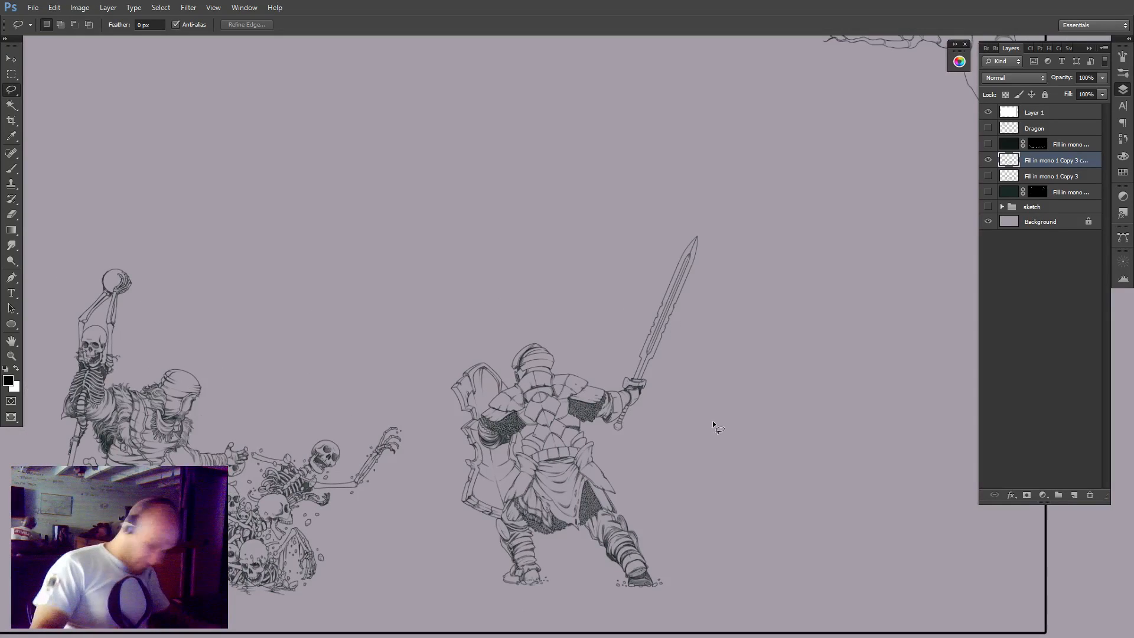
{"action": "mouse_move", "coordinate": [687, 440]}
{"action": "left_mouse_down"}
{"action": "mouse_move", "coordinate": [720, 558]}
{"action": "mouse_move", "coordinate": [395, 354]}
{"action": "mouse_move", "coordinate": [718, 476]}
{"action": "left_mouse_up"}
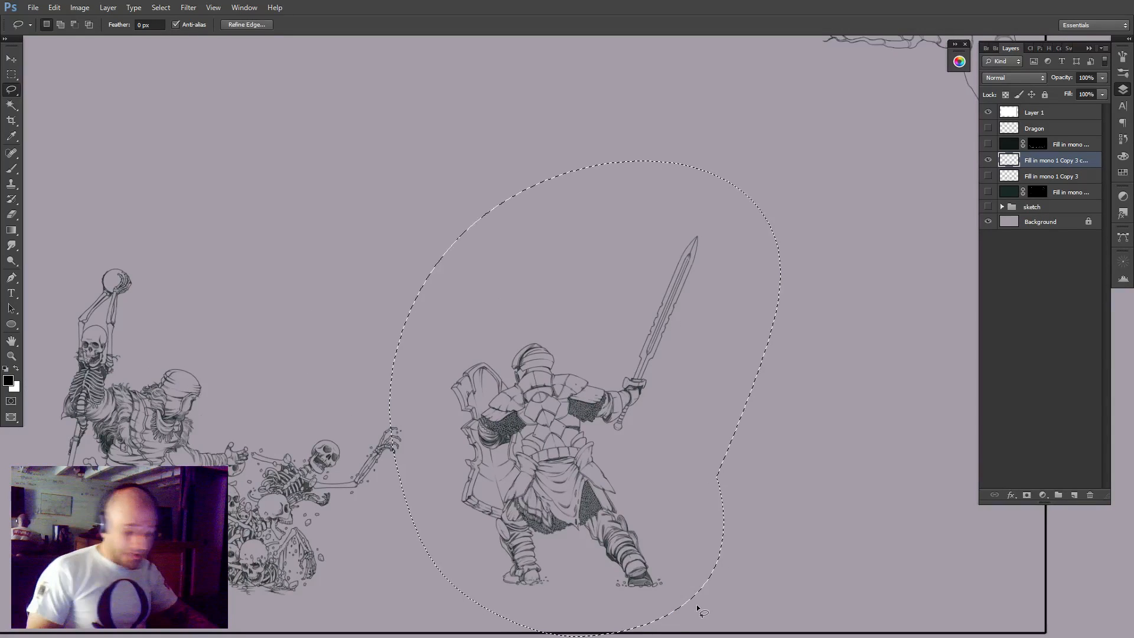
{"action": "key", "text": "ctrl+d"}
Lasso most of the turbaned staff-bearer and the skeleton pile beside him, delete them from the duplicated layer and deselect.
{"action": "left_click_drag", "start_coordinate": [278, 463], "coordinate": [649, 351]}
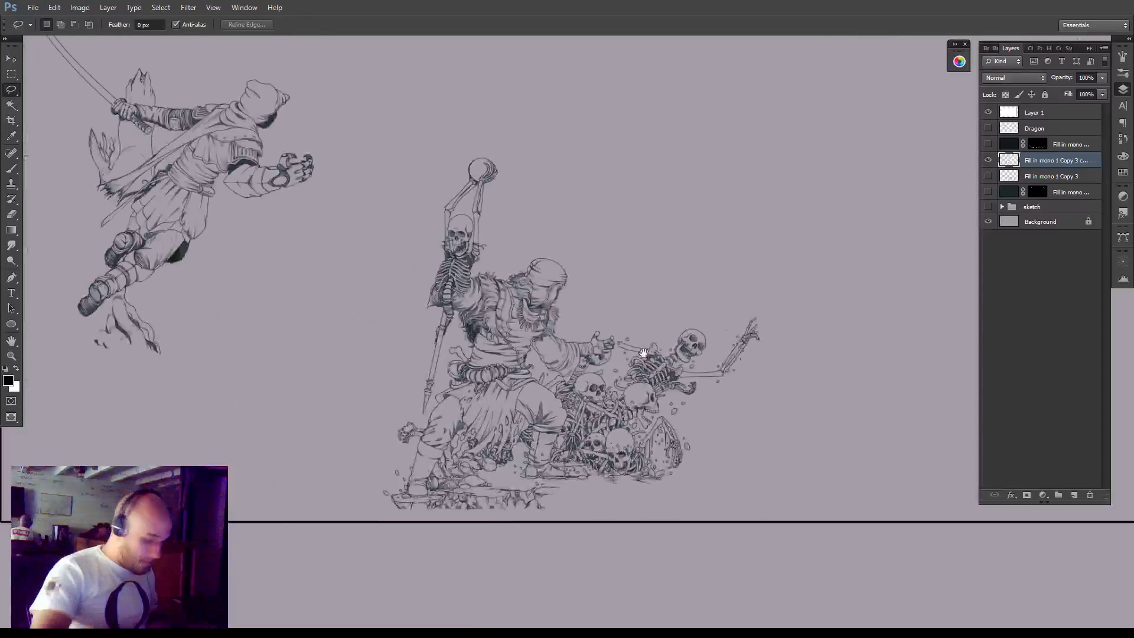
{"action": "scroll", "coordinate": [589, 467], "scroll_direction": "up", "scroll_amount": 2}
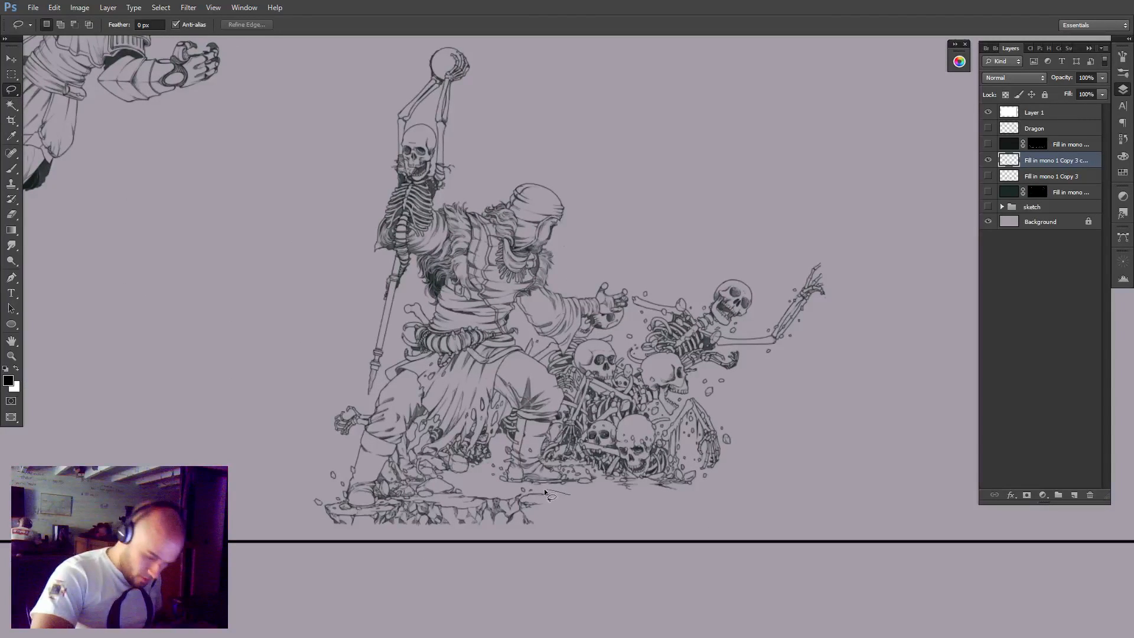
{"action": "left_click_drag", "start_coordinate": [544, 490], "coordinate": [522, 487]}
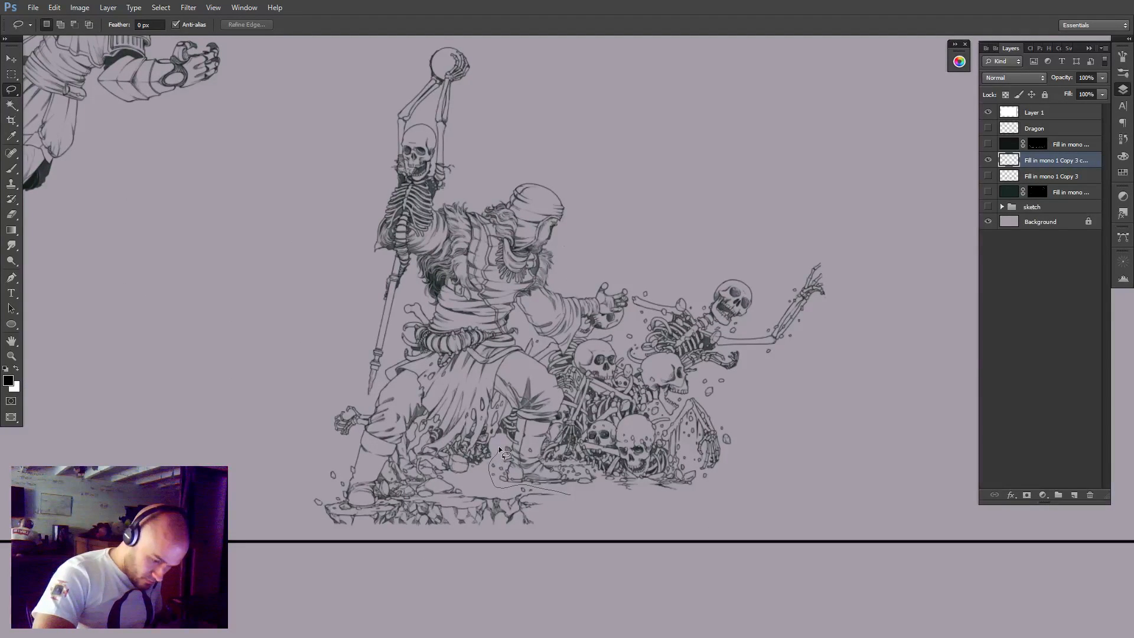
{"action": "mouse_move", "coordinate": [499, 450]}
{"action": "left_mouse_down"}
{"action": "mouse_move", "coordinate": [328, 201]}
{"action": "mouse_move", "coordinate": [599, 92]}
{"action": "mouse_move", "coordinate": [877, 354]}
{"action": "mouse_move", "coordinate": [747, 507]}
{"action": "mouse_move", "coordinate": [574, 498]}
{"action": "left_mouse_up"}
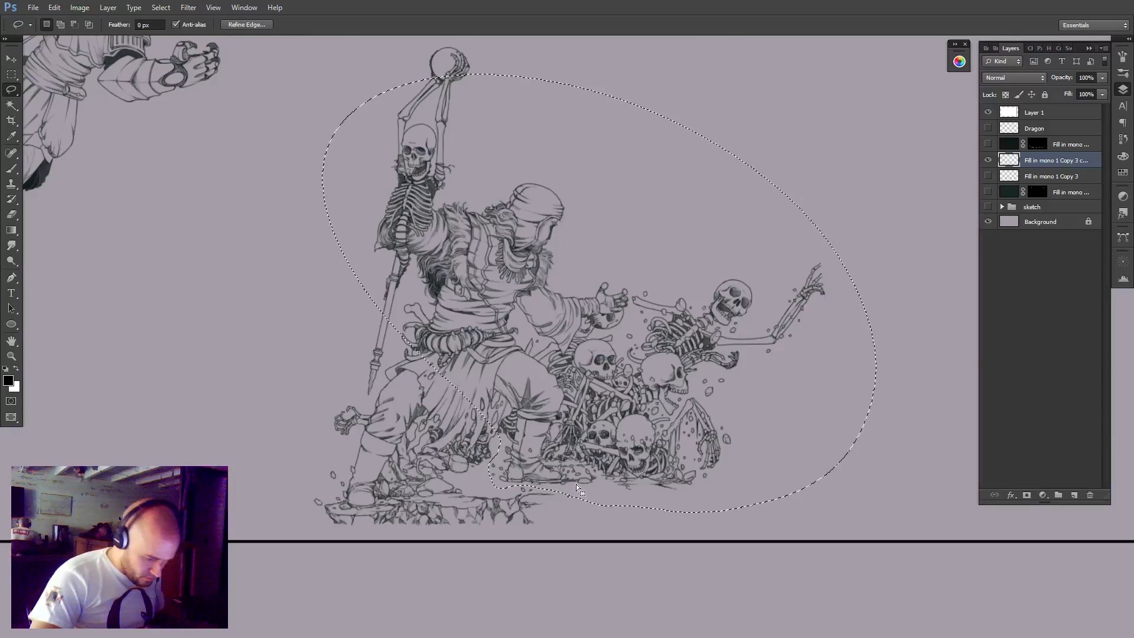
{"action": "key", "text": "Delete"}
{"action": "key", "text": "ctrl+d"}
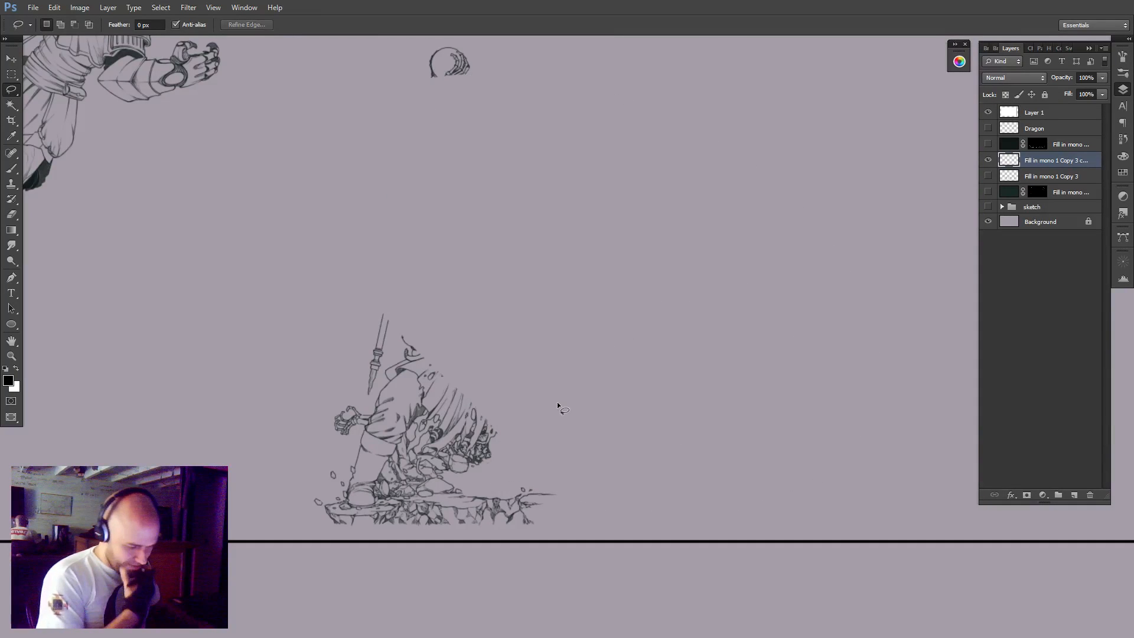
Erase the leftover staff tip, skeletal hand and much of the bent leg from the duplicated layer.
{"action": "key", "text": "z"}
{"action": "left_click", "coordinate": [474, 445]}
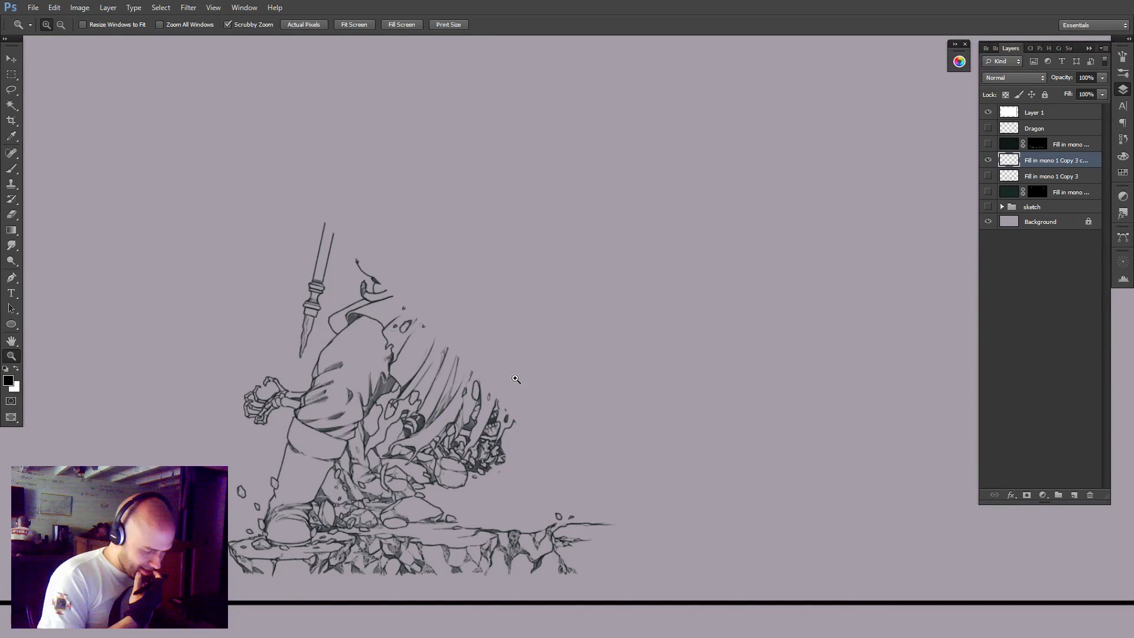
{"action": "key", "text": "e"}
{"action": "mouse_move", "coordinate": [378, 260]}
{"action": "left_mouse_down"}
{"action": "mouse_move", "coordinate": [360, 268]}
{"action": "mouse_move", "coordinate": [378, 313]}
{"action": "mouse_move", "coordinate": [307, 387]}
{"action": "mouse_move", "coordinate": [242, 425]}
{"action": "left_mouse_up"}
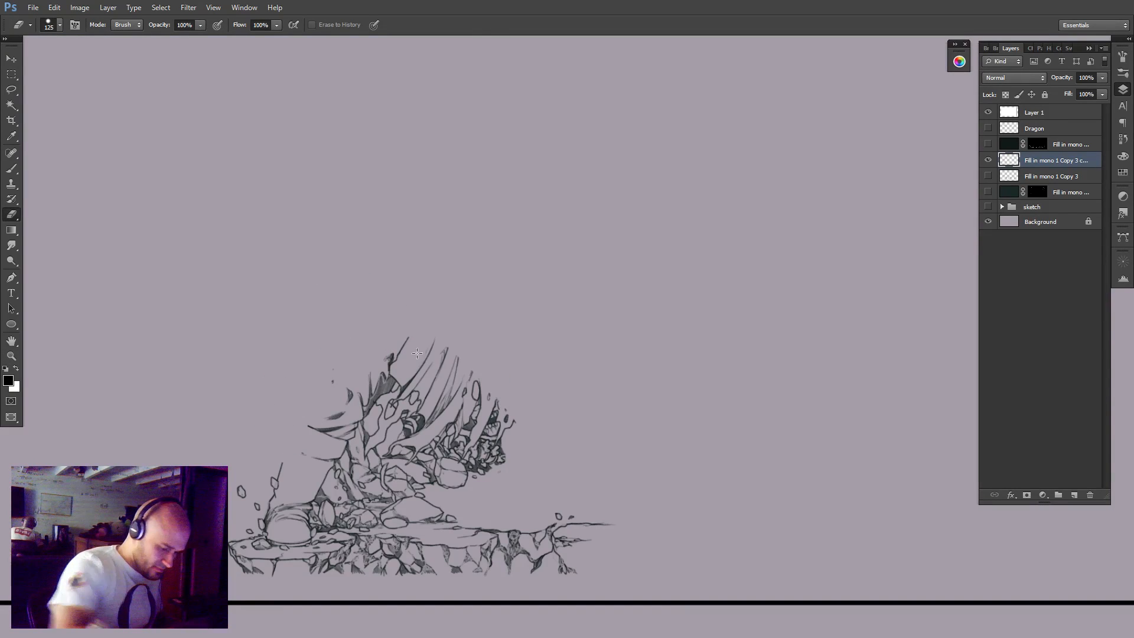
{"action": "scroll", "coordinate": [473, 395], "scroll_direction": "up", "scroll_amount": 2}
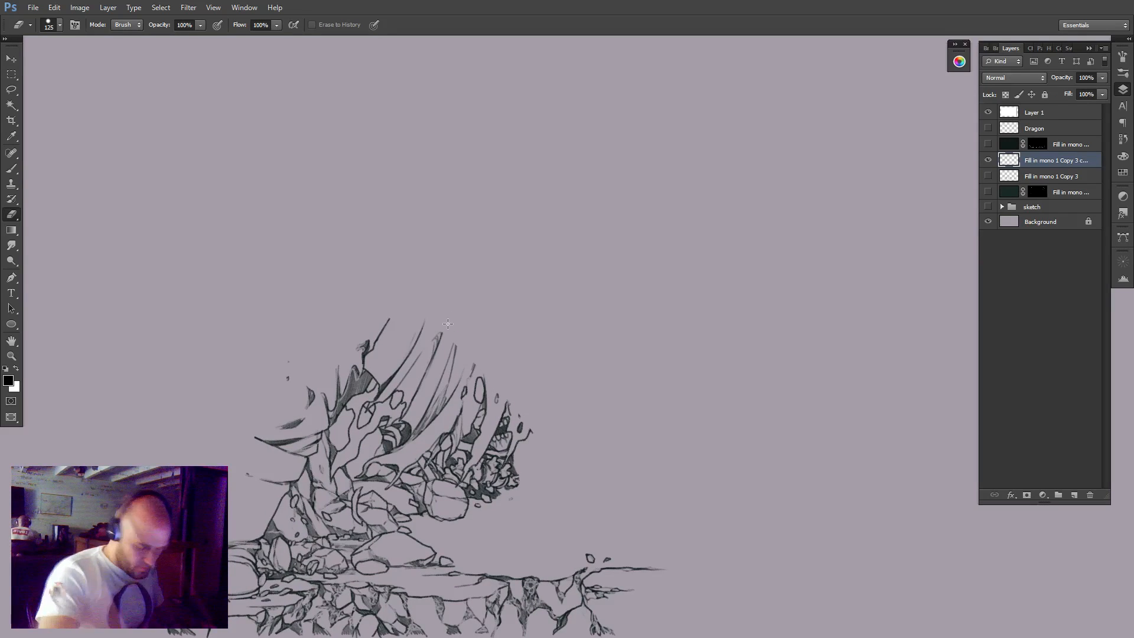
Compare the remaining rubble with the original figure layer and the rock layer to see which lines belong to the ground.
{"action": "left_click", "coordinate": [988, 176]}
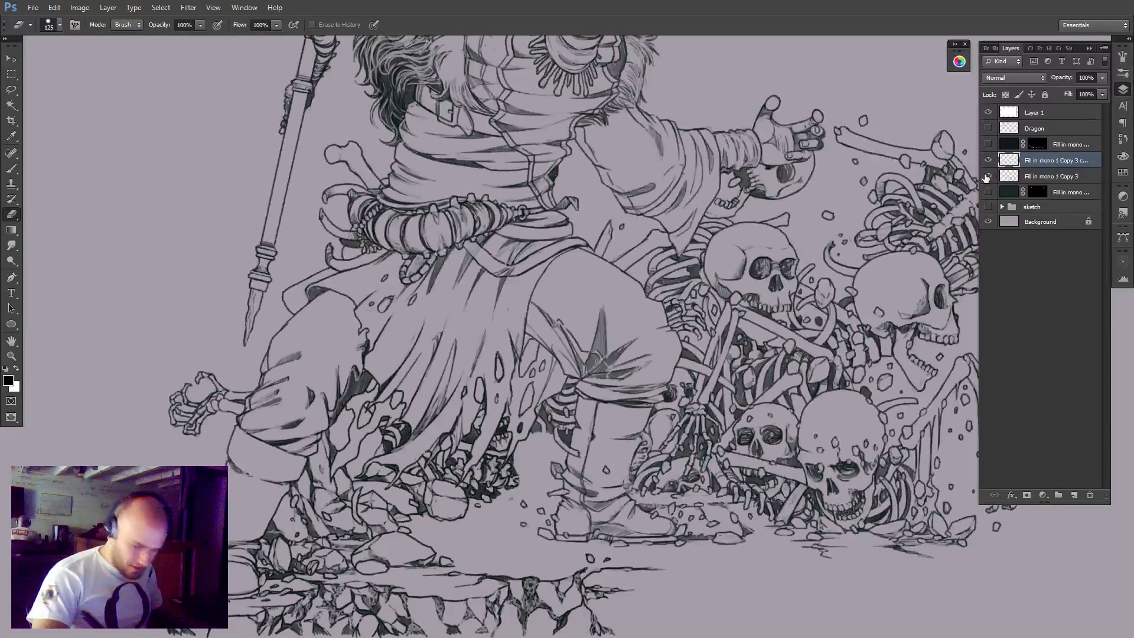
{"action": "left_click", "coordinate": [988, 176]}
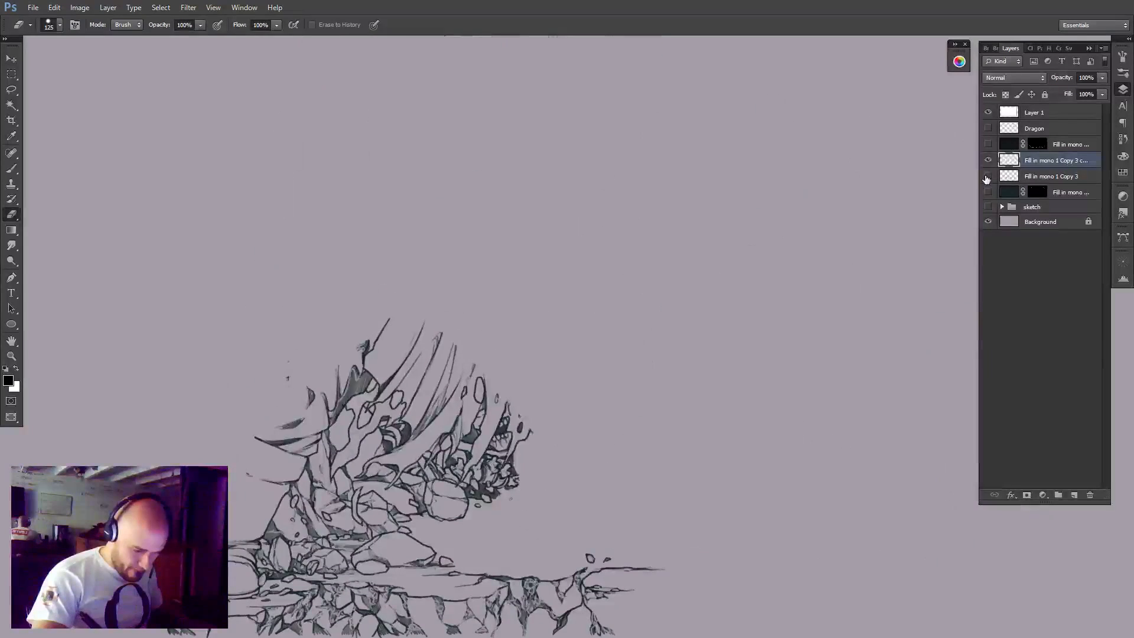
{"action": "left_click", "coordinate": [989, 145]}
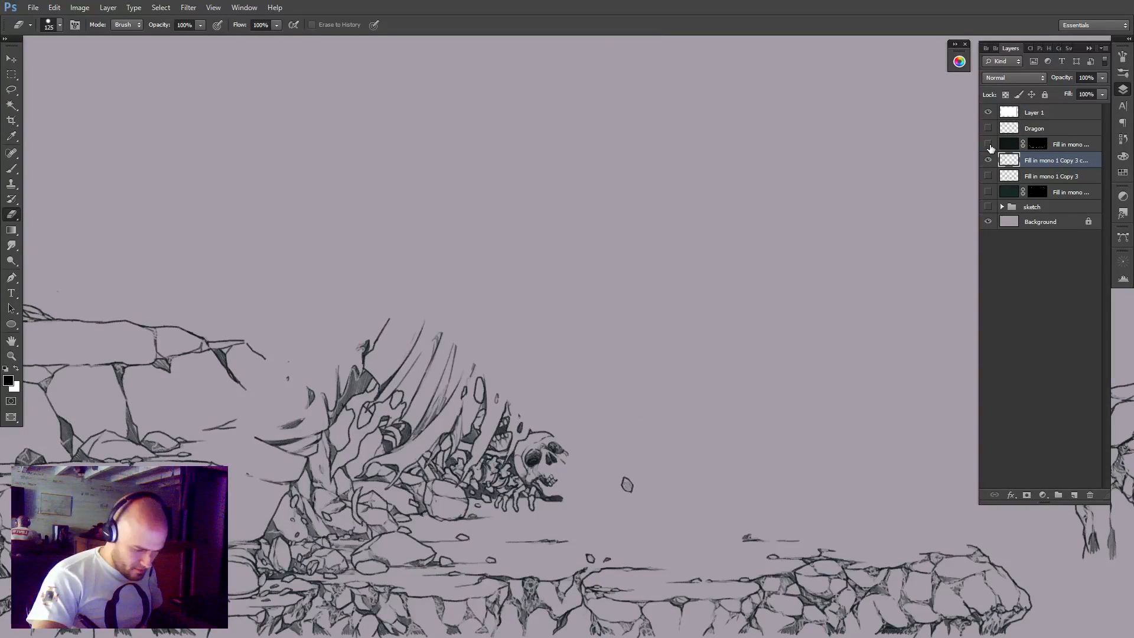
{"action": "left_click", "coordinate": [989, 145]}
{"action": "left_click", "coordinate": [989, 144]}
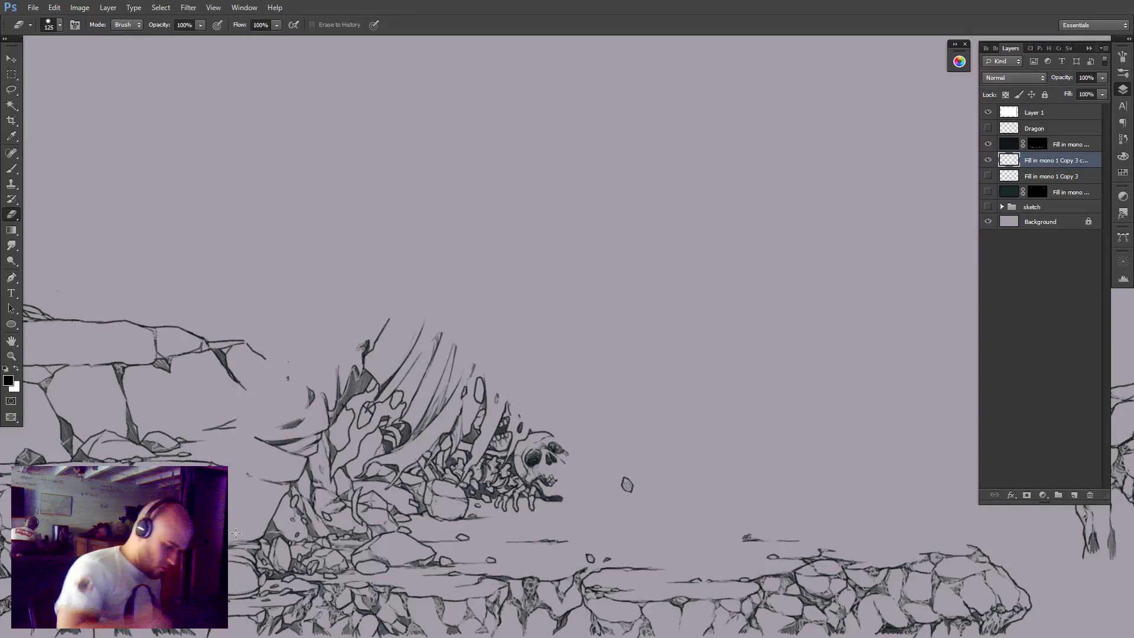
{"action": "left_click", "coordinate": [988, 144]}
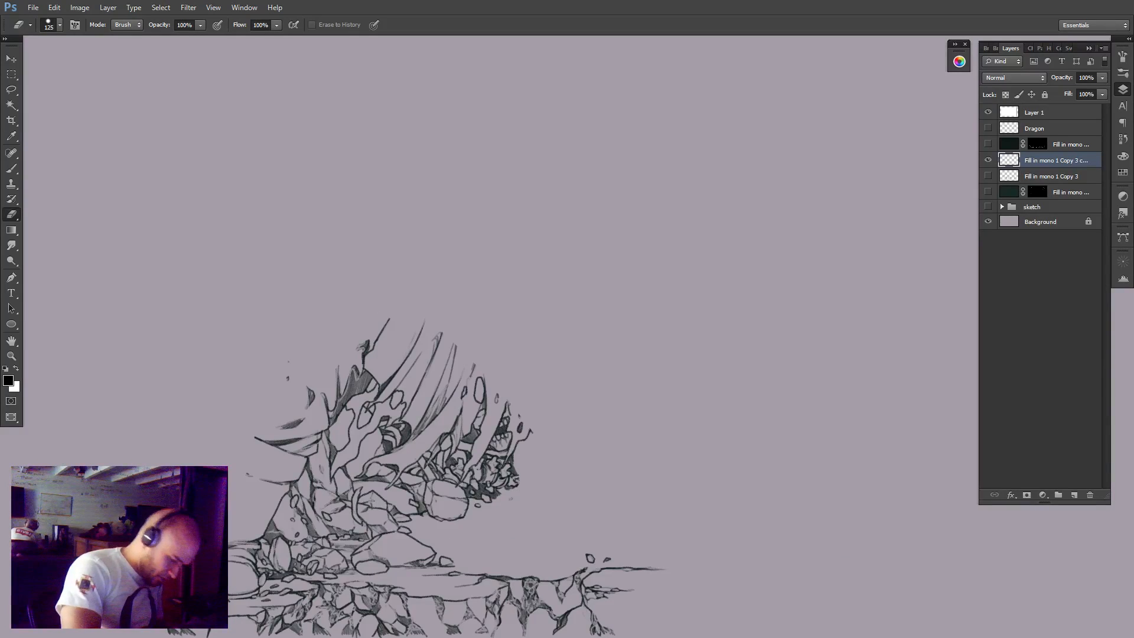
{"action": "key", "text": "b"}
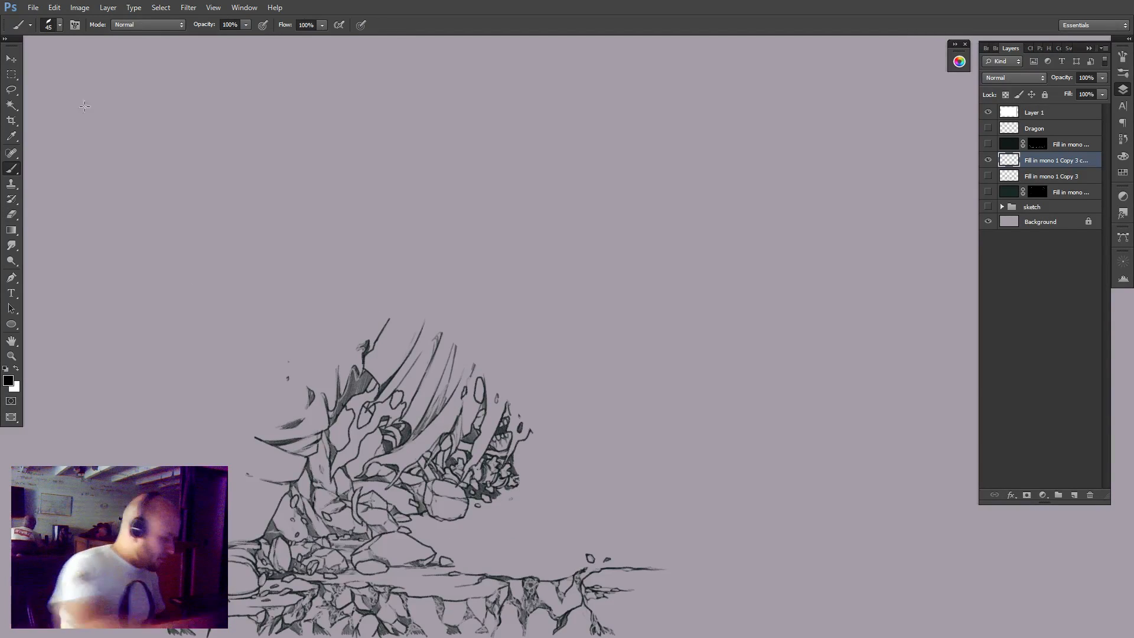
Choose the 0001 WEBCOMIC PENCIL brush preset, try a stroke and undo it, and set the brush mode to Clear.
{"action": "left_click", "coordinate": [30, 25]}
{"action": "left_click", "coordinate": [81, 218]}
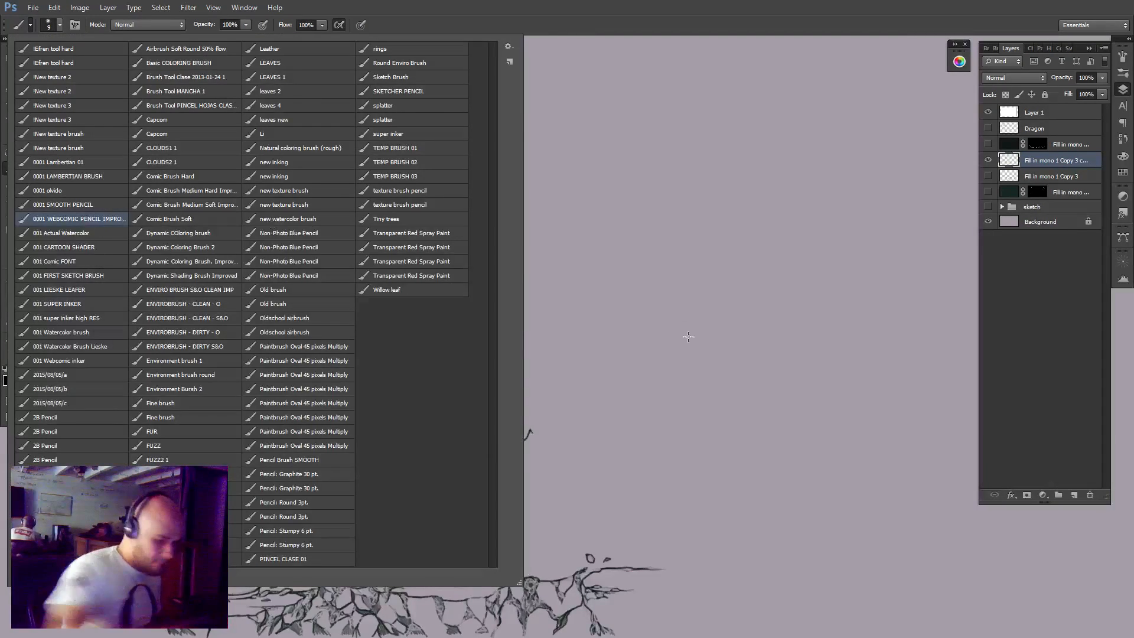
{"action": "mouse_move", "coordinate": [688, 335]}
{"action": "left_mouse_down"}
{"action": "mouse_move", "coordinate": [757, 260]}
{"action": "mouse_move", "coordinate": [913, 495]}
{"action": "left_mouse_up"}
{"action": "key", "text": "ctrl+z"}
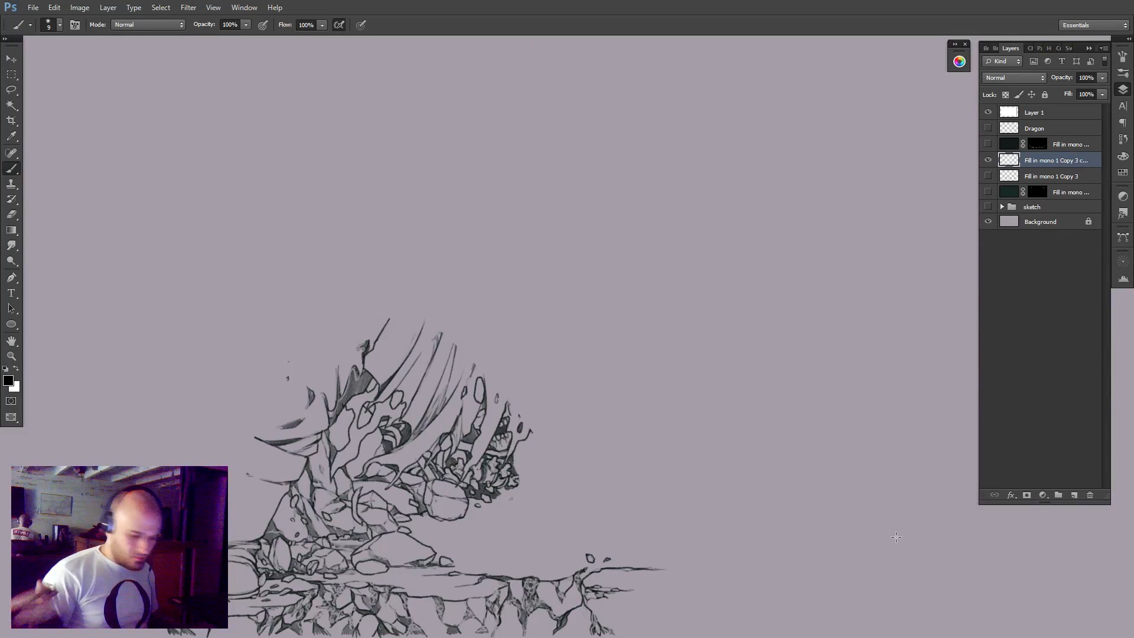
{"action": "left_click", "coordinate": [147, 25]}
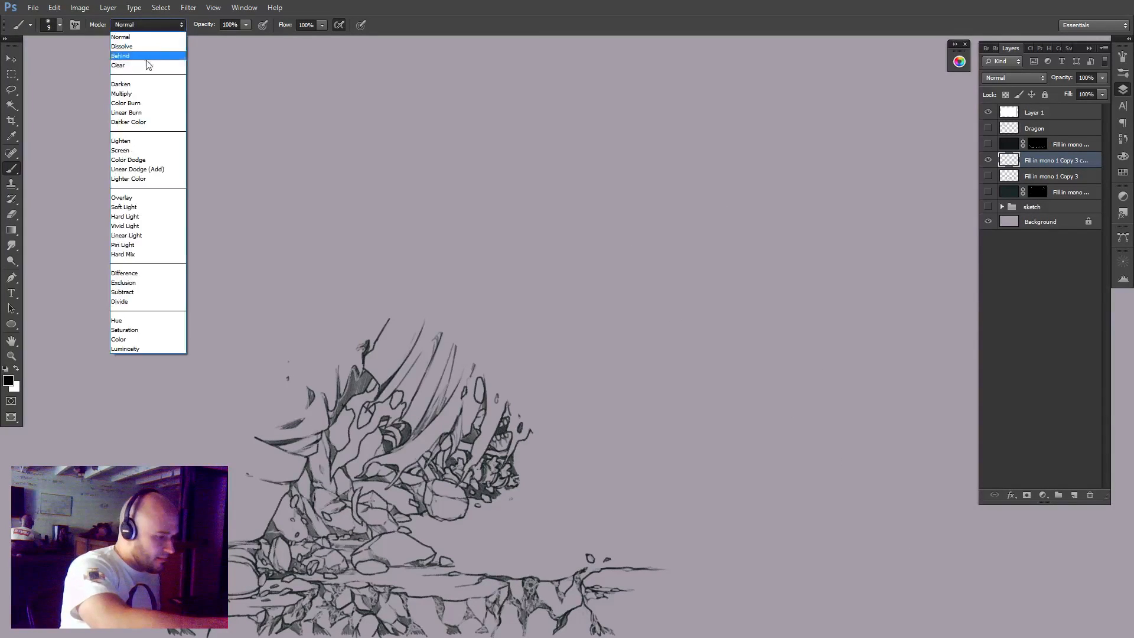
{"action": "left_click", "coordinate": [148, 65]}
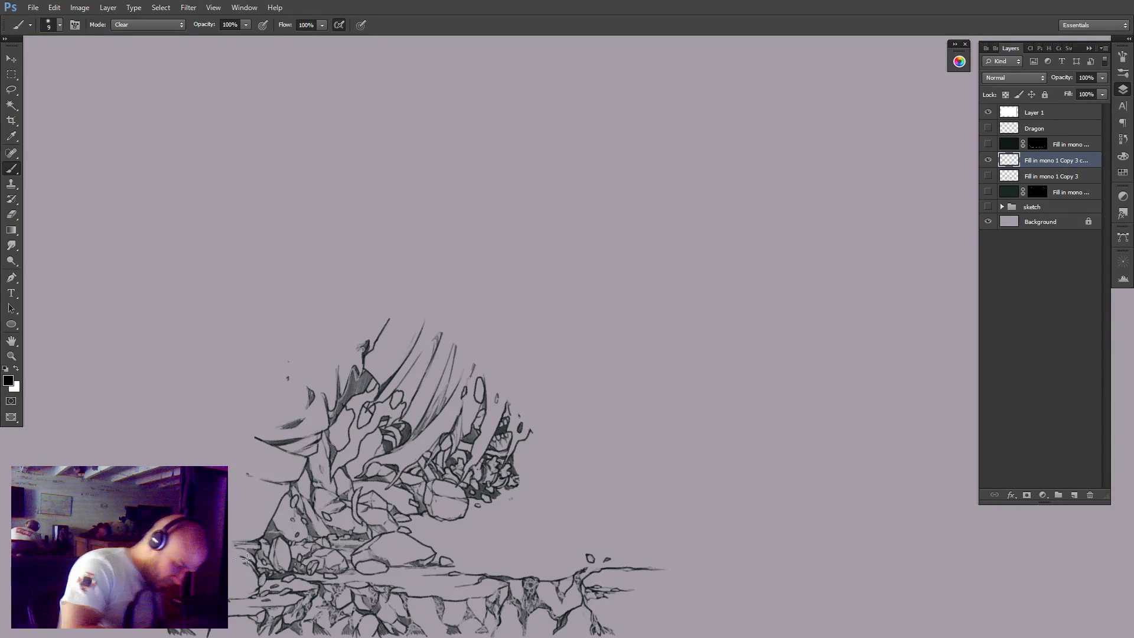
Clear the staff-bearer's leftover boot and trouser lines along the outer left edge of the rubble pile.
{"action": "mouse_move", "coordinate": [246, 565]}
{"action": "left_mouse_down"}
{"action": "mouse_move", "coordinate": [239, 531]}
{"action": "mouse_move", "coordinate": [250, 567]}
{"action": "mouse_move", "coordinate": [251, 535]}
{"action": "mouse_move", "coordinate": [253, 563]}
{"action": "left_mouse_up"}
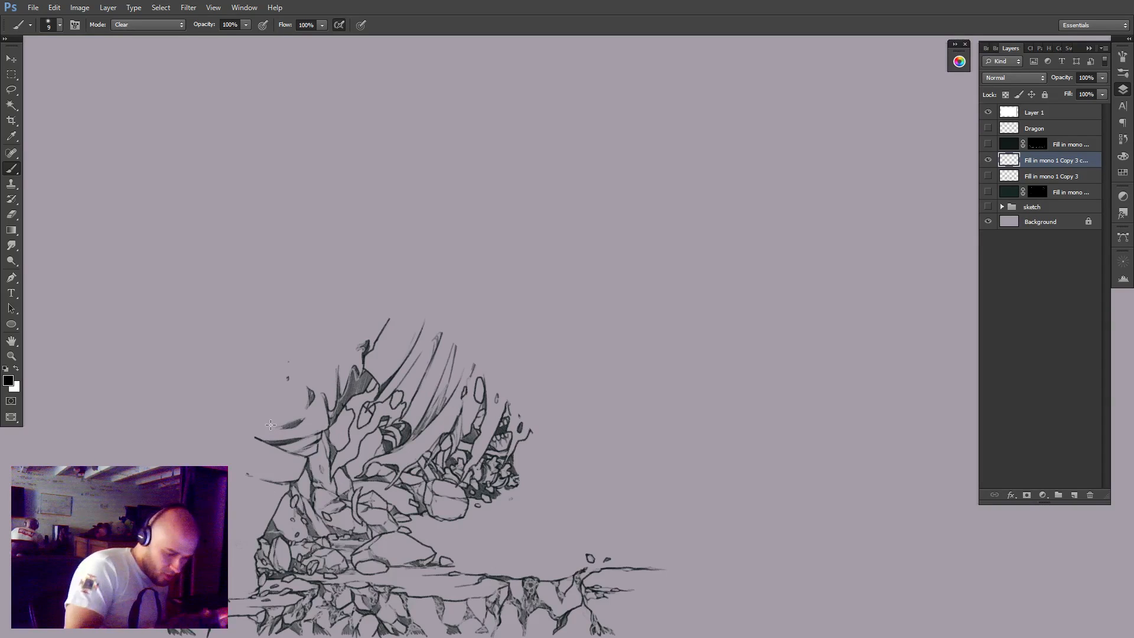
{"action": "left_click_drag", "start_coordinate": [255, 437], "coordinate": [288, 363]}
{"action": "left_click_drag", "start_coordinate": [348, 326], "coordinate": [292, 441]}
{"action": "left_click_drag", "start_coordinate": [386, 320], "coordinate": [312, 395]}
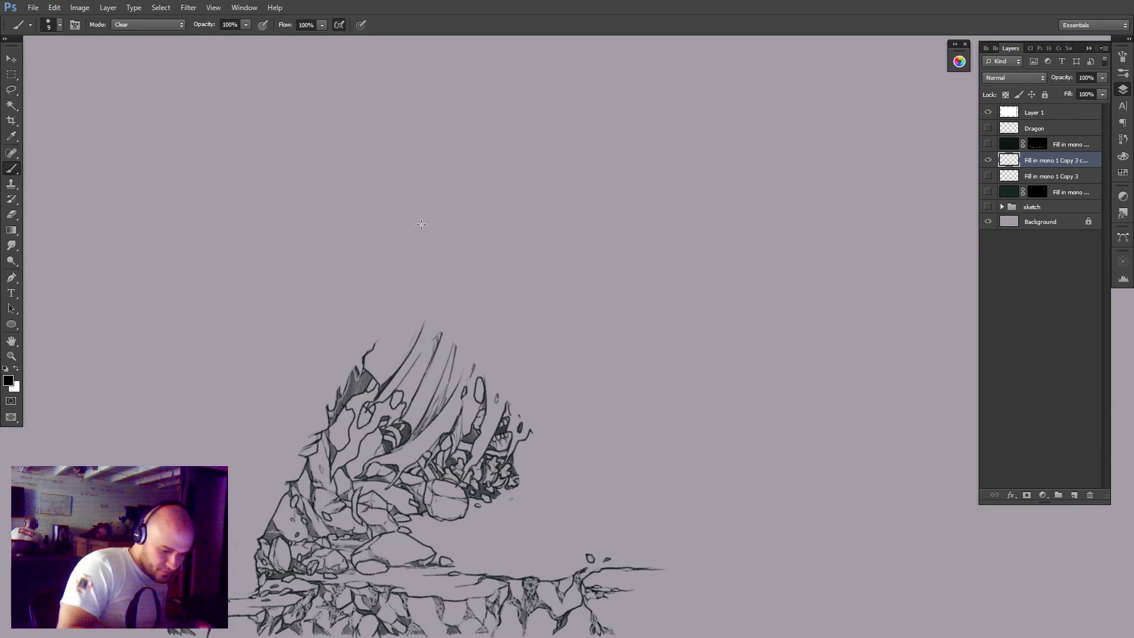
{"action": "mouse_move", "coordinate": [296, 473]}
{"action": "left_mouse_down"}
{"action": "mouse_move", "coordinate": [285, 475]}
{"action": "mouse_move", "coordinate": [307, 448]}
{"action": "left_mouse_up"}
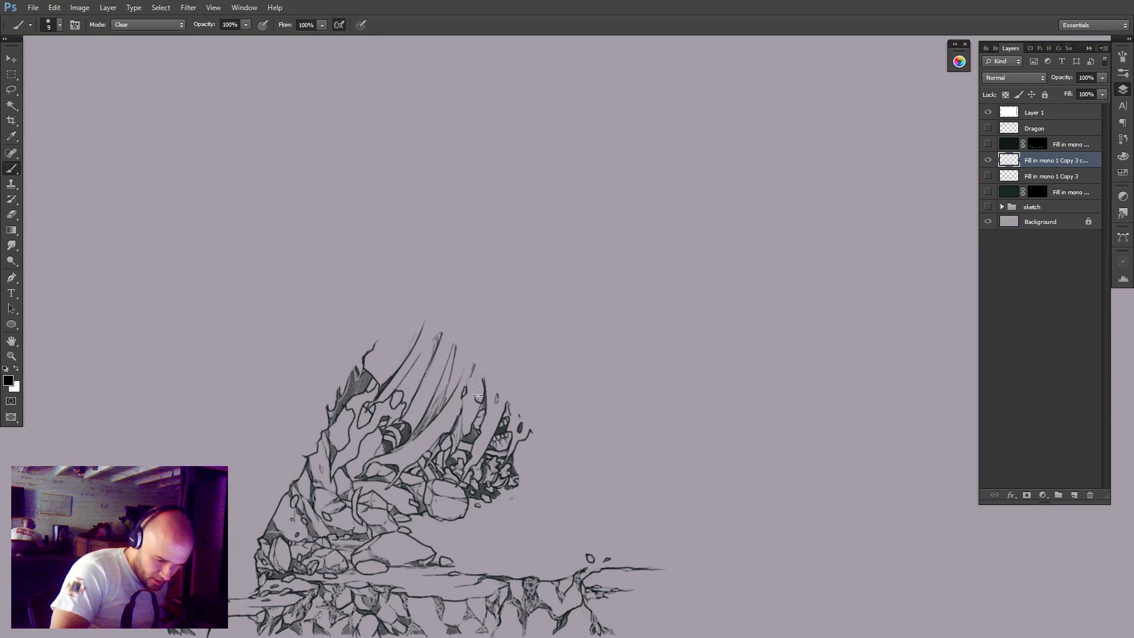
Clear the hanging robe folds and tattered hem lines that cross above the rubble pile.
{"action": "mouse_move", "coordinate": [478, 395]}
{"action": "left_mouse_down"}
{"action": "mouse_move", "coordinate": [522, 416]}
{"action": "mouse_move", "coordinate": [513, 406]}
{"action": "mouse_move", "coordinate": [515, 420]}
{"action": "mouse_move", "coordinate": [499, 415]}
{"action": "left_mouse_up"}
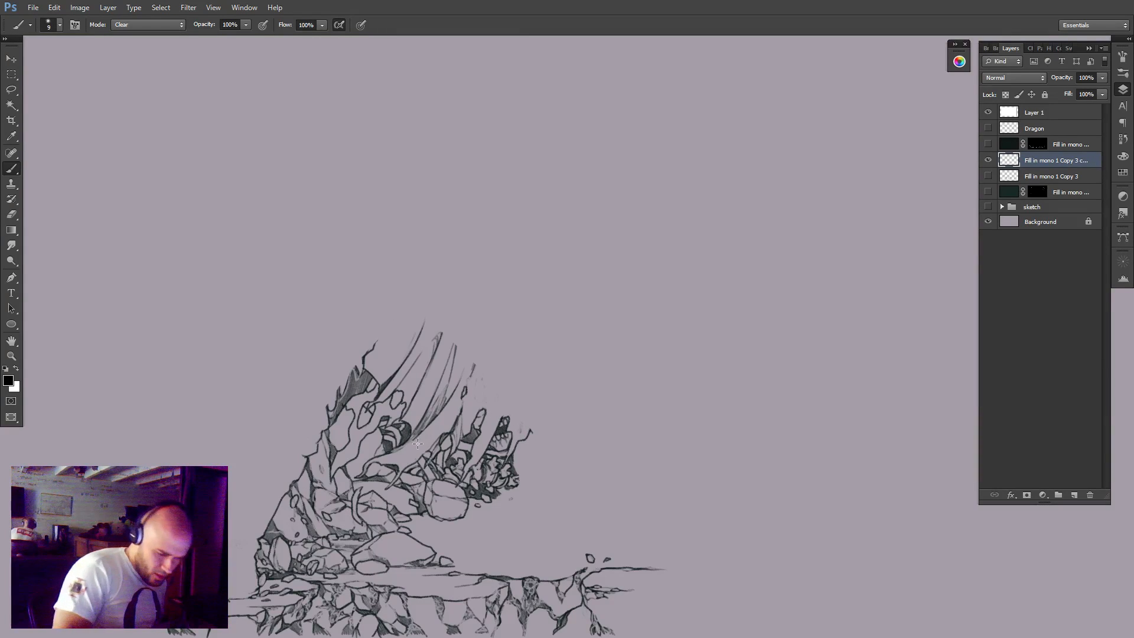
{"action": "left_click_drag", "start_coordinate": [418, 443], "coordinate": [456, 349]}
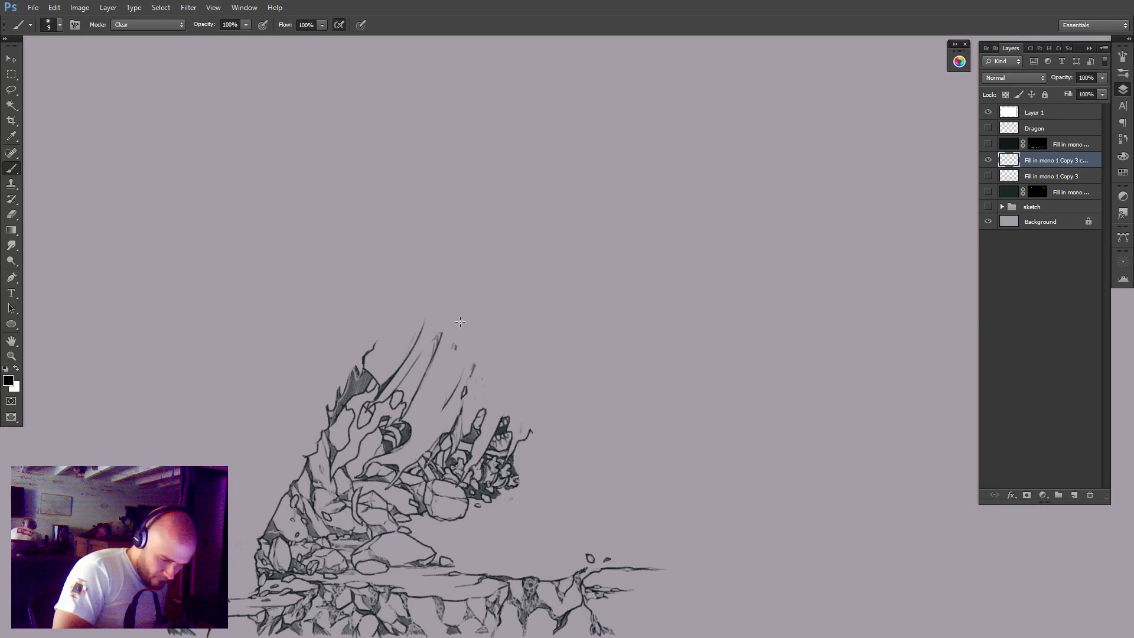
{"action": "mouse_move", "coordinate": [444, 410]}
{"action": "left_mouse_down"}
{"action": "mouse_move", "coordinate": [476, 362]}
{"action": "mouse_move", "coordinate": [453, 434]}
{"action": "left_mouse_up"}
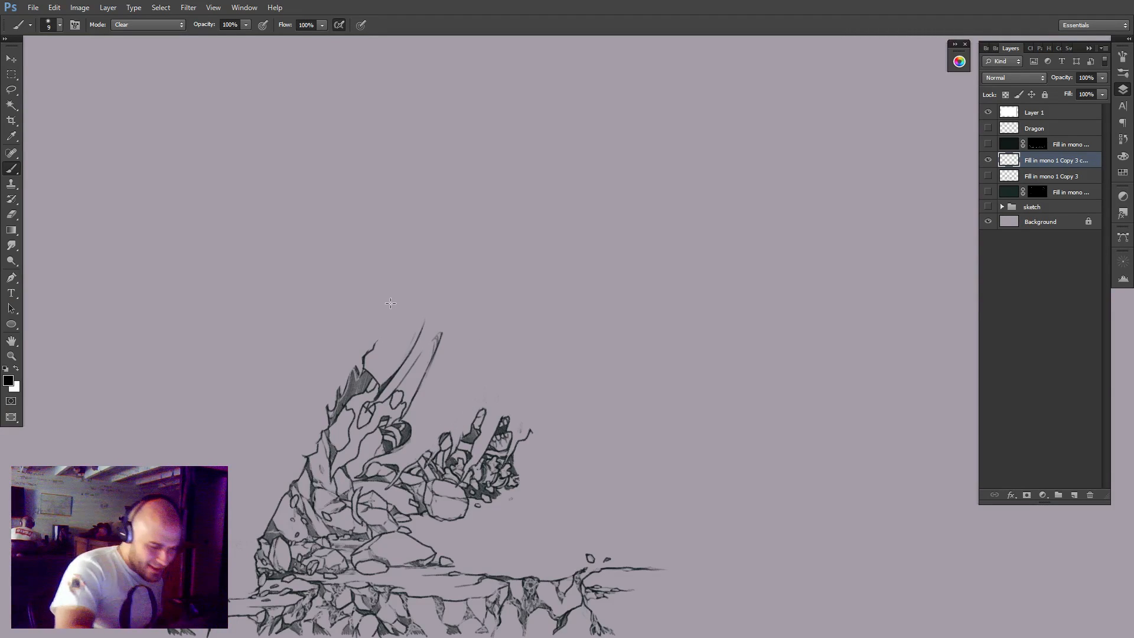
{"action": "left_click_drag", "start_coordinate": [410, 409], "coordinate": [438, 325]}
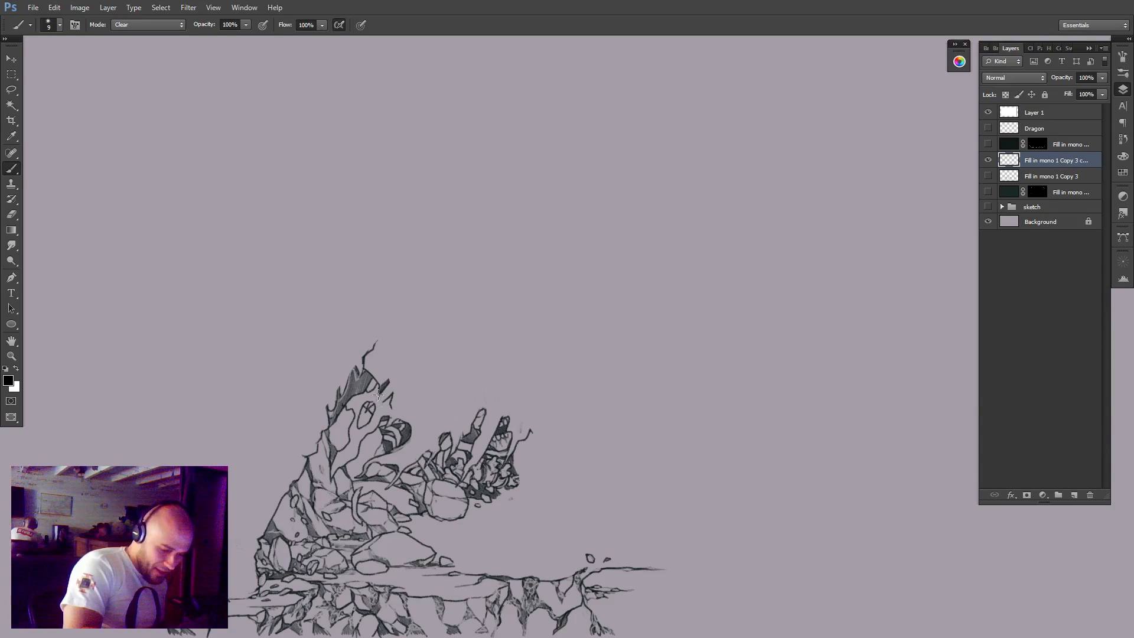
{"action": "mouse_move", "coordinate": [378, 395]}
{"action": "left_mouse_down"}
{"action": "mouse_move", "coordinate": [385, 380]}
{"action": "mouse_move", "coordinate": [394, 399]}
{"action": "mouse_move", "coordinate": [391, 375]}
{"action": "left_mouse_up"}
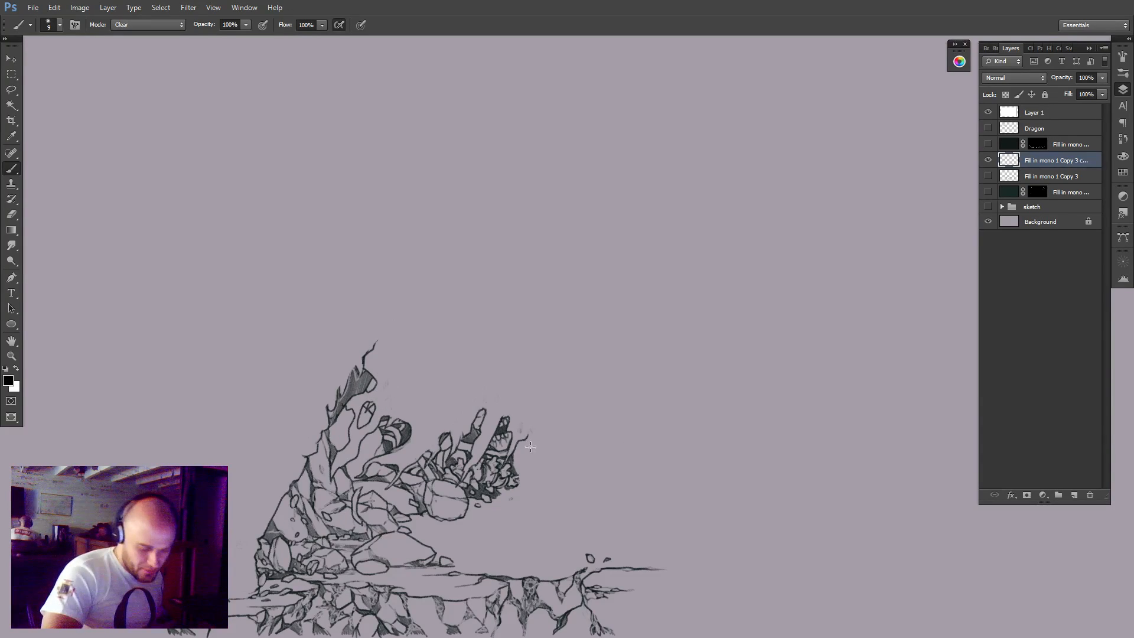
Clear the stray lines at the rubble's right edge and the dark cloth scraps rising above its left side.
{"action": "left_click_drag", "start_coordinate": [518, 431], "coordinate": [520, 463]}
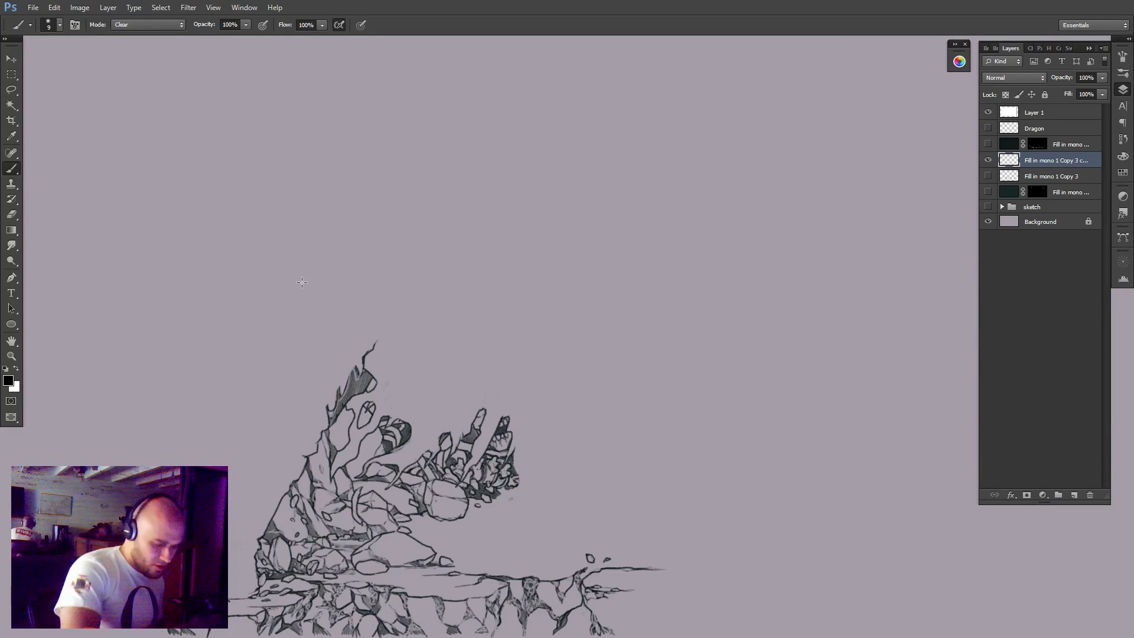
{"action": "left_click_drag", "start_coordinate": [342, 410], "coordinate": [332, 393]}
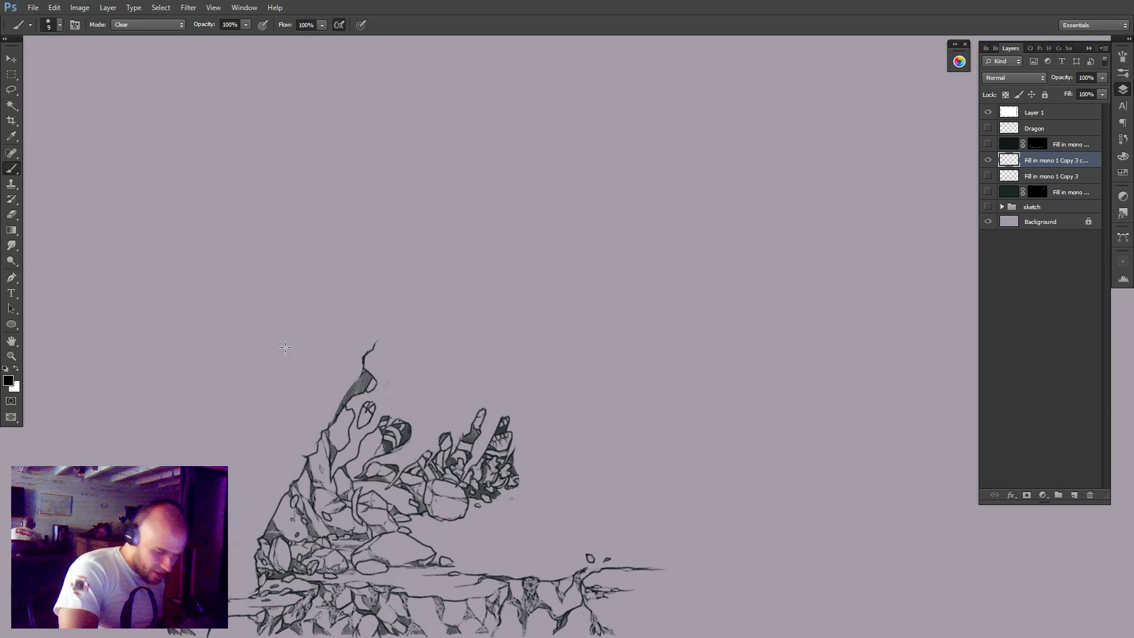
{"action": "left_click_drag", "start_coordinate": [341, 429], "coordinate": [346, 398]}
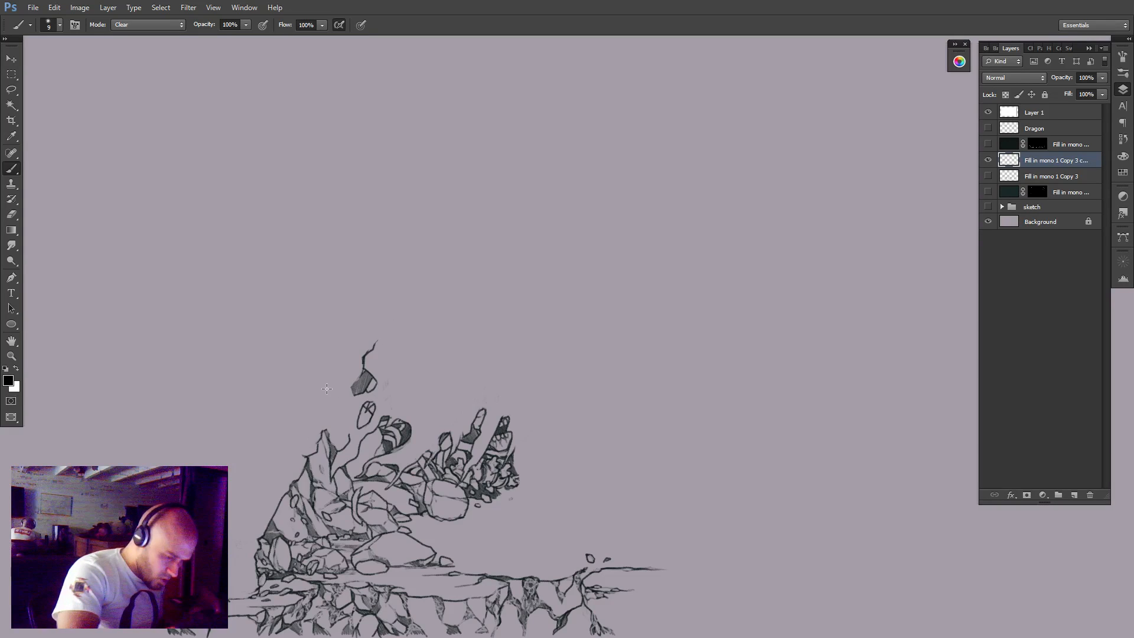
{"action": "mouse_move", "coordinate": [375, 388]}
{"action": "left_mouse_down"}
{"action": "mouse_move", "coordinate": [354, 386]}
{"action": "mouse_move", "coordinate": [384, 357]}
{"action": "left_mouse_up"}
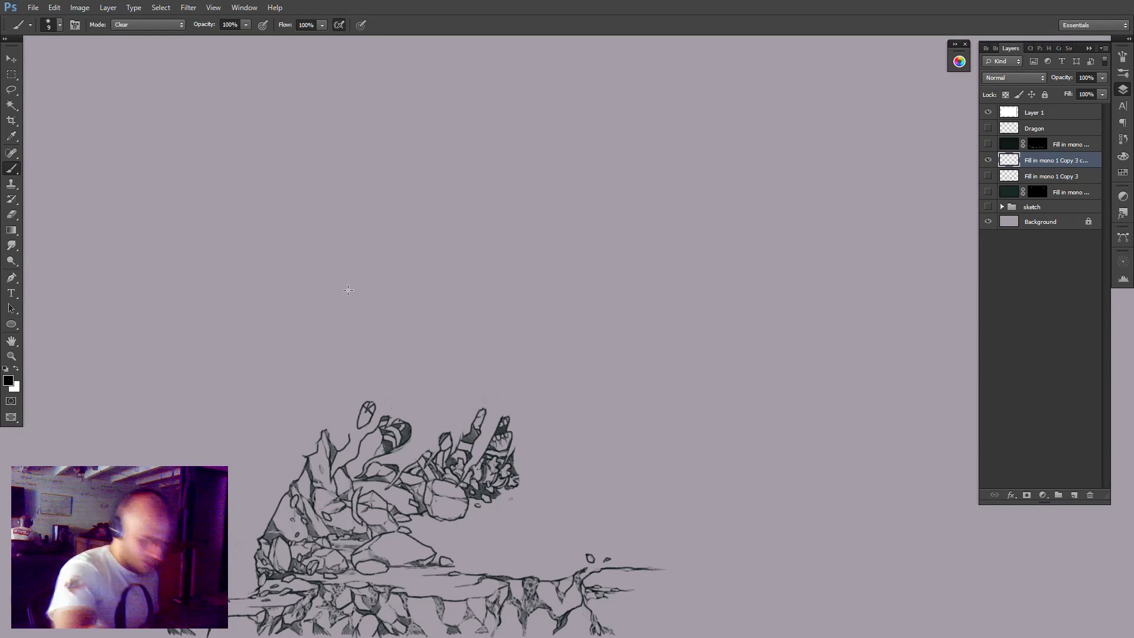
Compare the cleaned rubble with the original figure layer by toggling the visibility of both layers.
{"action": "left_click", "coordinate": [987, 176]}
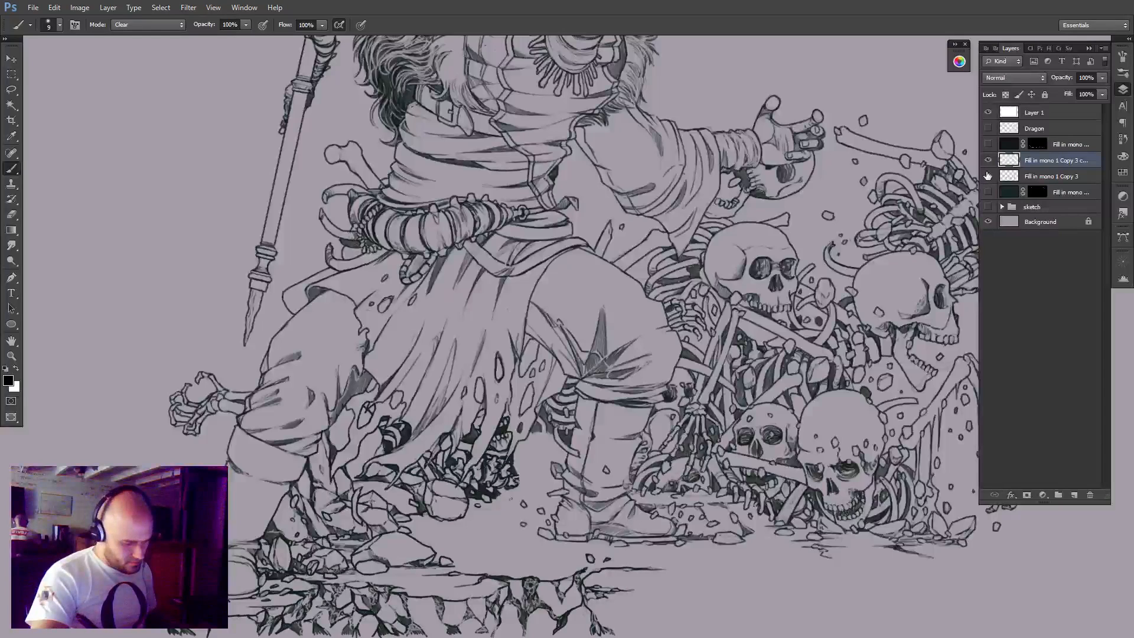
{"action": "left_click", "coordinate": [988, 161]}
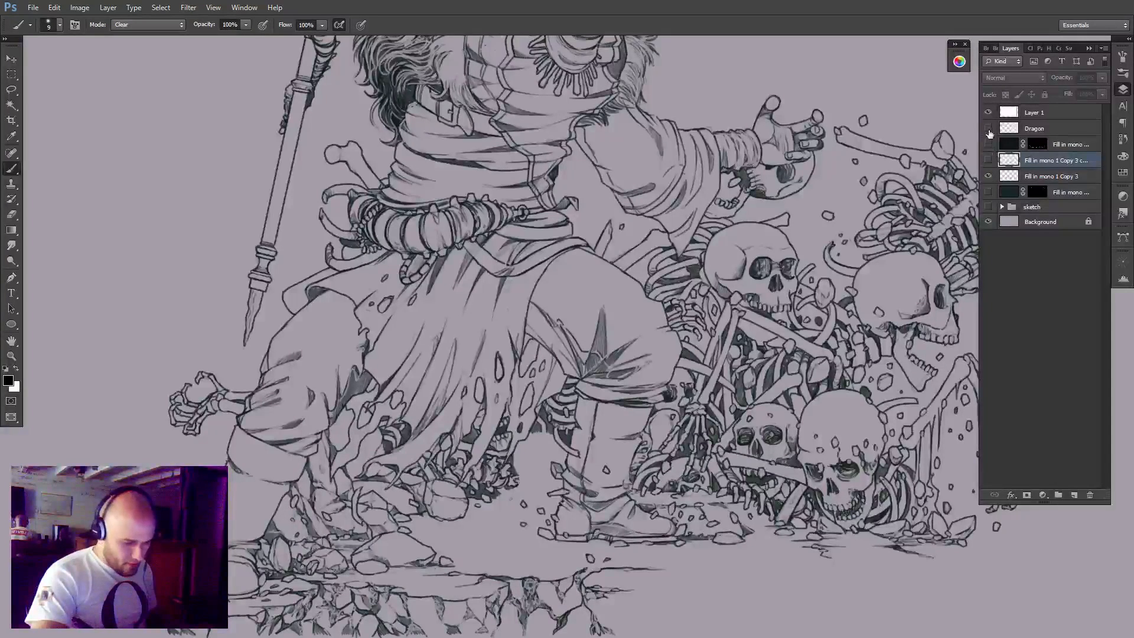
{"action": "left_click", "coordinate": [988, 160]}
{"action": "left_click", "coordinate": [988, 175]}
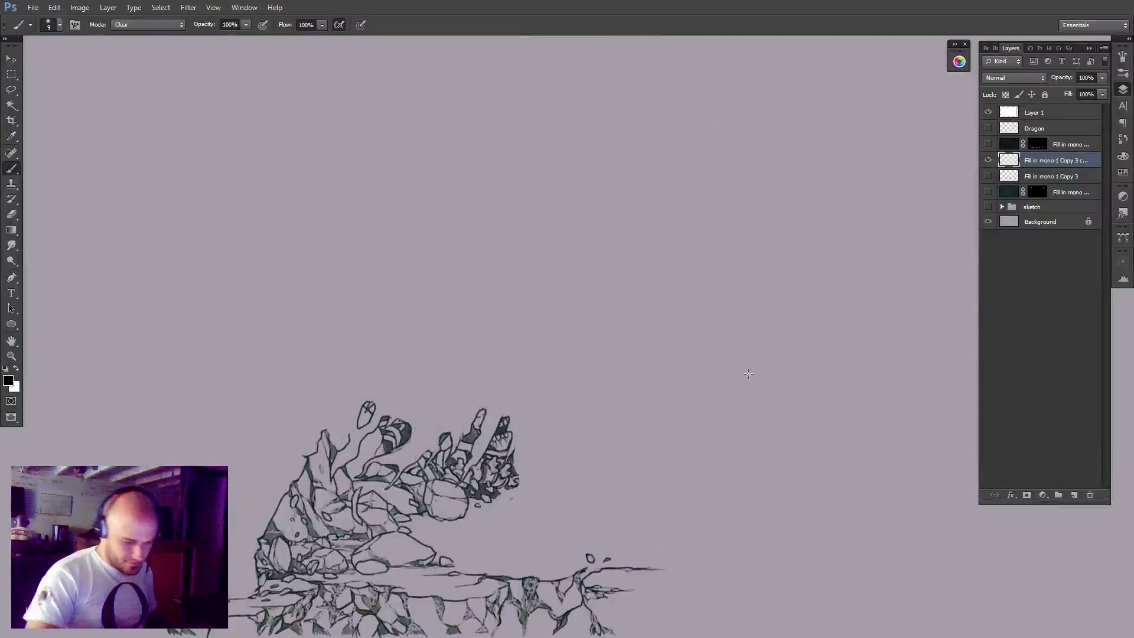
Clear the small orb and the hooded swordsman's head, chest and outstretched clawed arm from the duplicated layer.
{"action": "left_click", "coordinate": [670, 452], "text": "alt"}
{"action": "left_click_drag", "start_coordinate": [670, 453], "coordinate": [654, 464]}
{"action": "left_click_drag", "start_coordinate": [752, 440], "coordinate": [657, 515]}
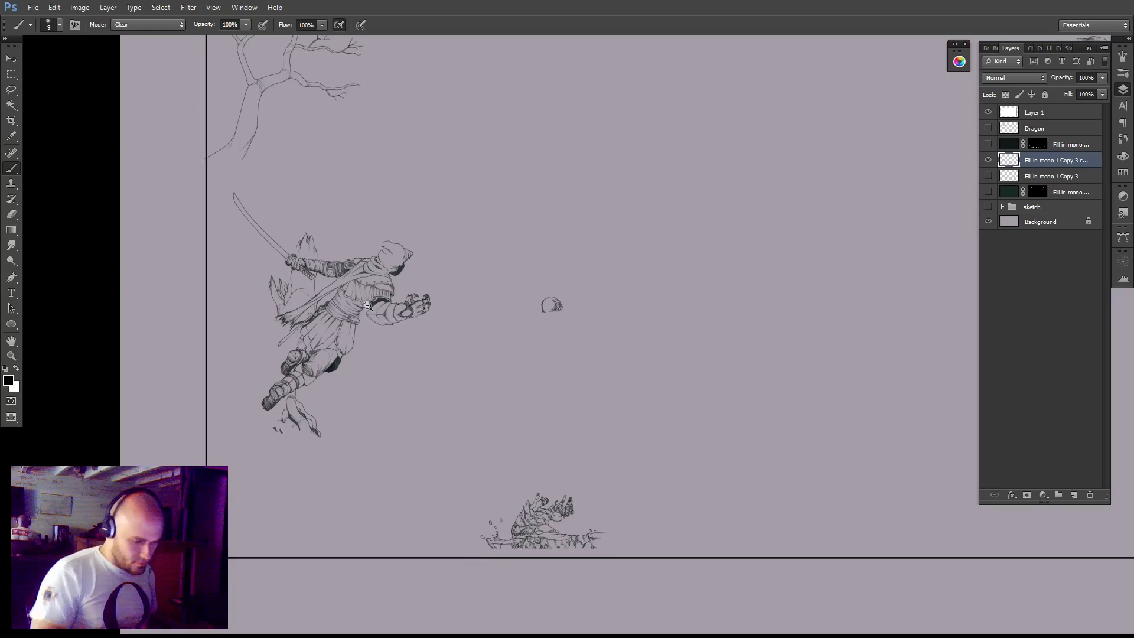
{"action": "left_click_drag", "start_coordinate": [323, 254], "coordinate": [348, 224]}
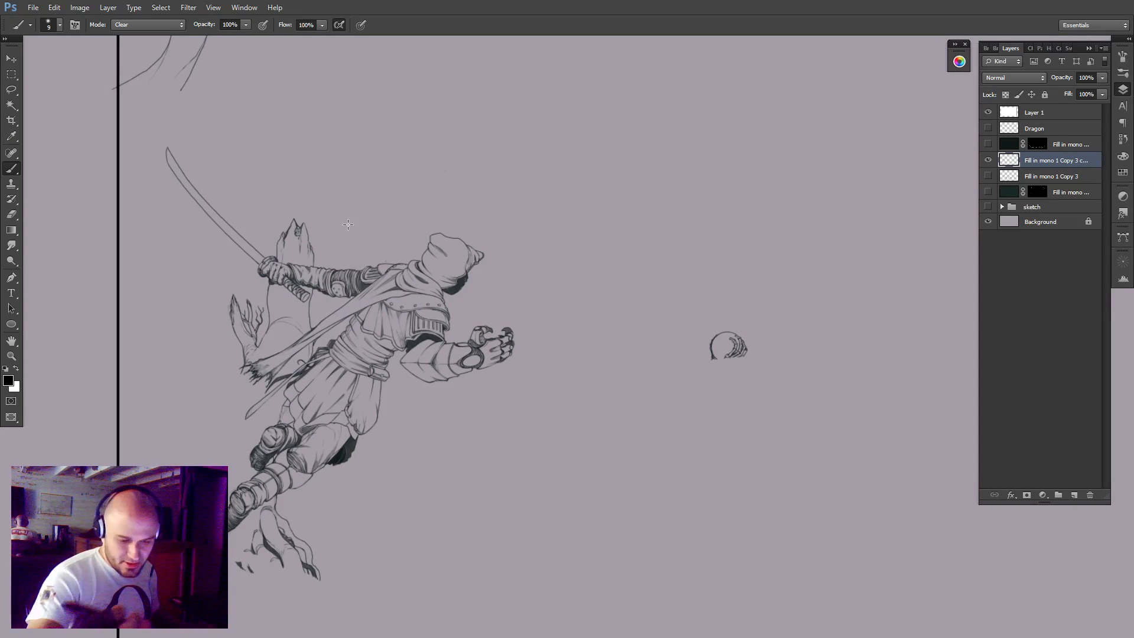
{"action": "left_click", "coordinate": [988, 161]}
{"action": "left_click", "coordinate": [988, 161]}
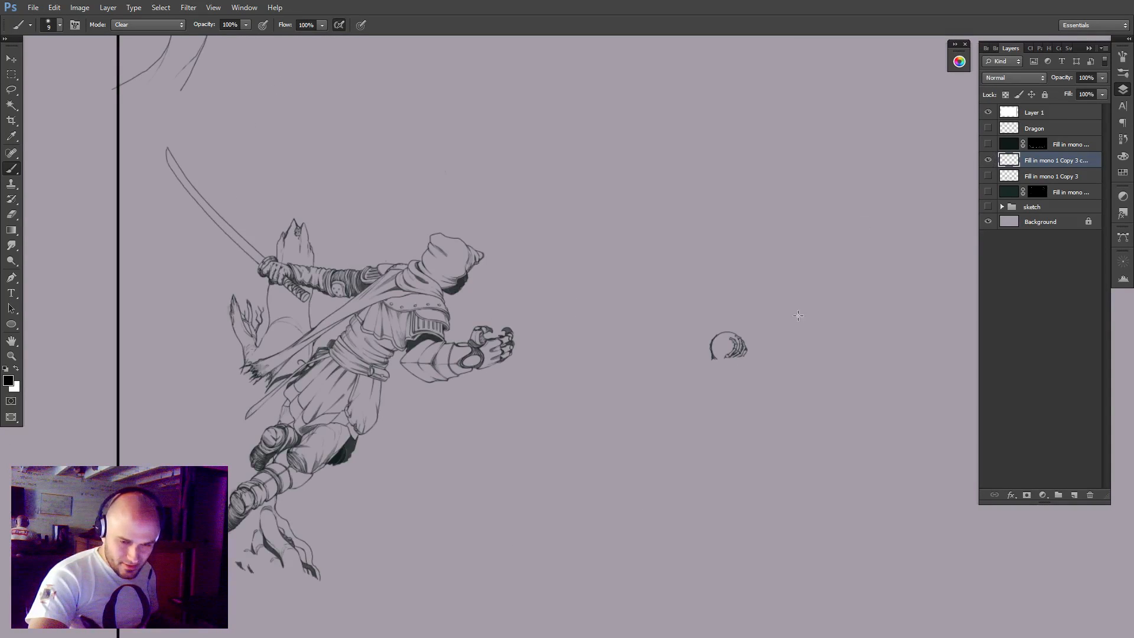
{"action": "mouse_move", "coordinate": [740, 335]}
{"action": "left_mouse_down"}
{"action": "mouse_move", "coordinate": [698, 331]}
{"action": "mouse_move", "coordinate": [707, 366]}
{"action": "left_mouse_up"}
{"action": "mouse_move", "coordinate": [480, 227]}
{"action": "left_mouse_down"}
{"action": "mouse_move", "coordinate": [457, 301]}
{"action": "mouse_move", "coordinate": [437, 324]}
{"action": "mouse_move", "coordinate": [412, 412]}
{"action": "mouse_move", "coordinate": [409, 370]}
{"action": "left_mouse_up"}
{"action": "left_click_drag", "start_coordinate": [470, 342], "coordinate": [495, 361]}
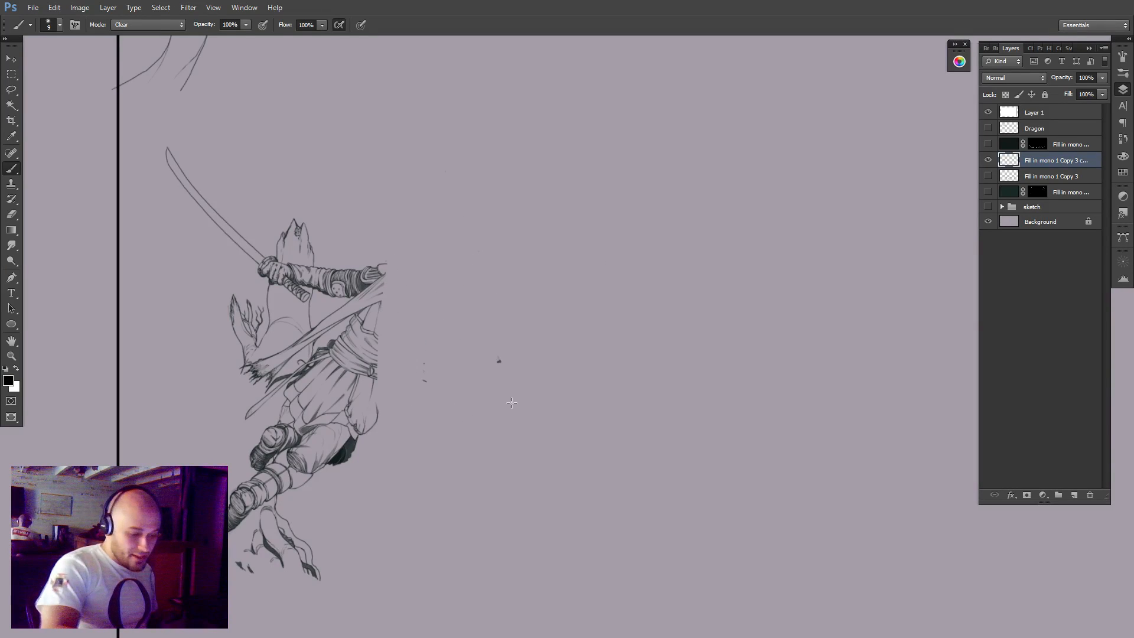
Clear the swordsman's blade, shoulder, remaining torso and most of both legs around the broken tree stump.
{"action": "left_click_drag", "start_coordinate": [455, 290], "coordinate": [624, 300]}
{"action": "mouse_move", "coordinate": [335, 160]}
{"action": "left_mouse_down"}
{"action": "mouse_move", "coordinate": [407, 256]}
{"action": "mouse_move", "coordinate": [409, 246]}
{"action": "left_mouse_up"}
{"action": "mouse_move", "coordinate": [499, 277]}
{"action": "left_mouse_down"}
{"action": "mouse_move", "coordinate": [511, 363]}
{"action": "mouse_move", "coordinate": [497, 270]}
{"action": "mouse_move", "coordinate": [518, 263]}
{"action": "mouse_move", "coordinate": [527, 273]}
{"action": "mouse_move", "coordinate": [565, 245]}
{"action": "mouse_move", "coordinate": [566, 338]}
{"action": "left_mouse_up"}
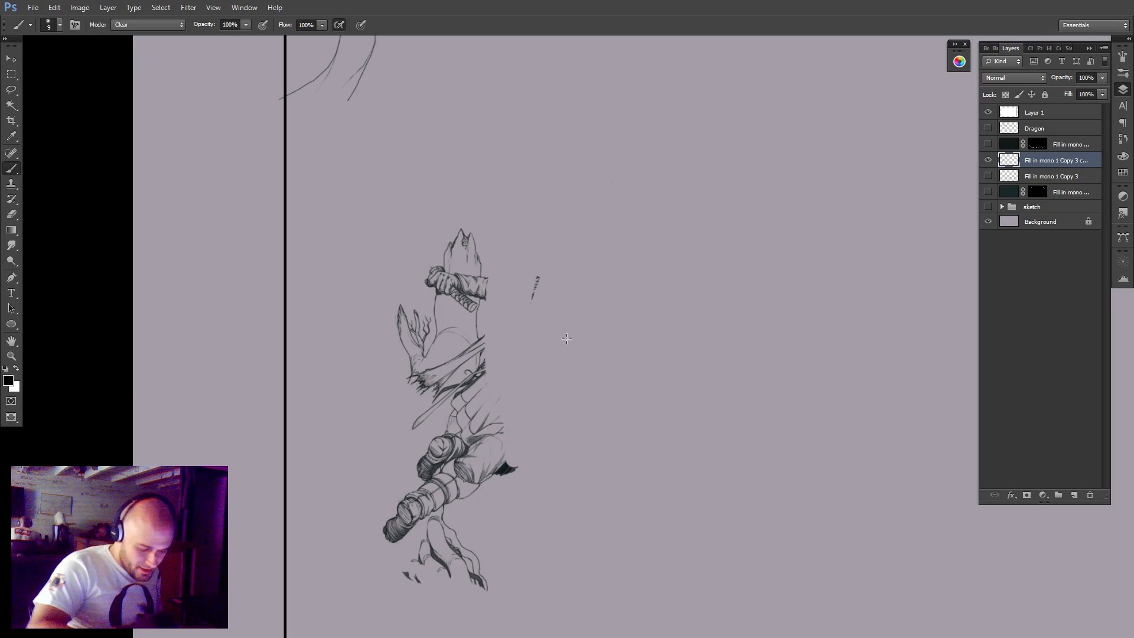
{"action": "left_click_drag", "start_coordinate": [444, 486], "coordinate": [477, 453]}
{"action": "mouse_move", "coordinate": [400, 437]}
{"action": "left_mouse_down"}
{"action": "mouse_move", "coordinate": [413, 499]}
{"action": "mouse_move", "coordinate": [426, 402]}
{"action": "mouse_move", "coordinate": [435, 451]}
{"action": "mouse_move", "coordinate": [440, 440]}
{"action": "mouse_move", "coordinate": [438, 491]}
{"action": "mouse_move", "coordinate": [355, 549]}
{"action": "mouse_move", "coordinate": [342, 585]}
{"action": "mouse_move", "coordinate": [431, 507]}
{"action": "mouse_move", "coordinate": [537, 437]}
{"action": "mouse_move", "coordinate": [591, 366]}
{"action": "mouse_move", "coordinate": [541, 387]}
{"action": "left_mouse_up"}
{"action": "mouse_move", "coordinate": [555, 277]}
{"action": "left_mouse_down"}
{"action": "mouse_move", "coordinate": [516, 352]}
{"action": "mouse_move", "coordinate": [516, 385]}
{"action": "mouse_move", "coordinate": [488, 365]}
{"action": "mouse_move", "coordinate": [476, 395]}
{"action": "left_mouse_up"}
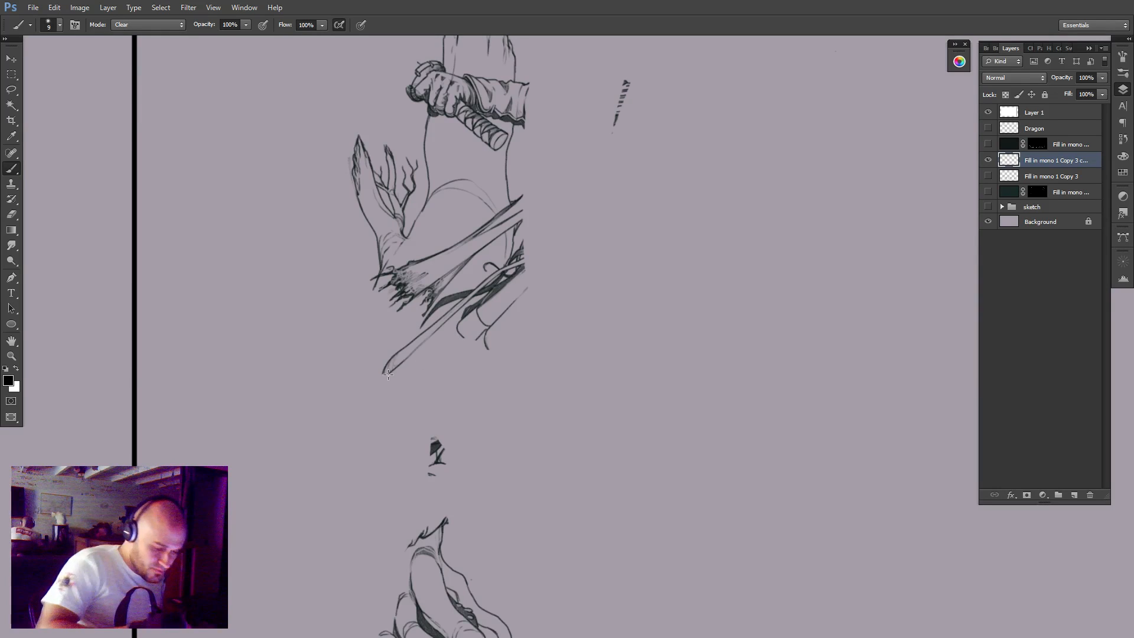
Clear the swordsman's sash and torn cloth tails across the stump, and undo the last strokes near the trunk's right edge.
{"action": "mouse_move", "coordinate": [388, 374]}
{"action": "left_mouse_down"}
{"action": "mouse_move", "coordinate": [472, 315]}
{"action": "mouse_move", "coordinate": [454, 316]}
{"action": "mouse_move", "coordinate": [461, 265]}
{"action": "mouse_move", "coordinate": [410, 293]}
{"action": "mouse_move", "coordinate": [391, 295]}
{"action": "mouse_move", "coordinate": [394, 277]}
{"action": "mouse_move", "coordinate": [426, 309]}
{"action": "mouse_move", "coordinate": [467, 278]}
{"action": "mouse_move", "coordinate": [483, 238]}
{"action": "mouse_move", "coordinate": [510, 298]}
{"action": "mouse_move", "coordinate": [536, 216]}
{"action": "mouse_move", "coordinate": [525, 264]}
{"action": "mouse_move", "coordinate": [548, 291]}
{"action": "left_mouse_up"}
{"action": "key", "text": "ctrl+alt+z"}
{"action": "key", "text": "ctrl+alt+z"}
{"action": "key", "text": "ctrl+alt+z"}
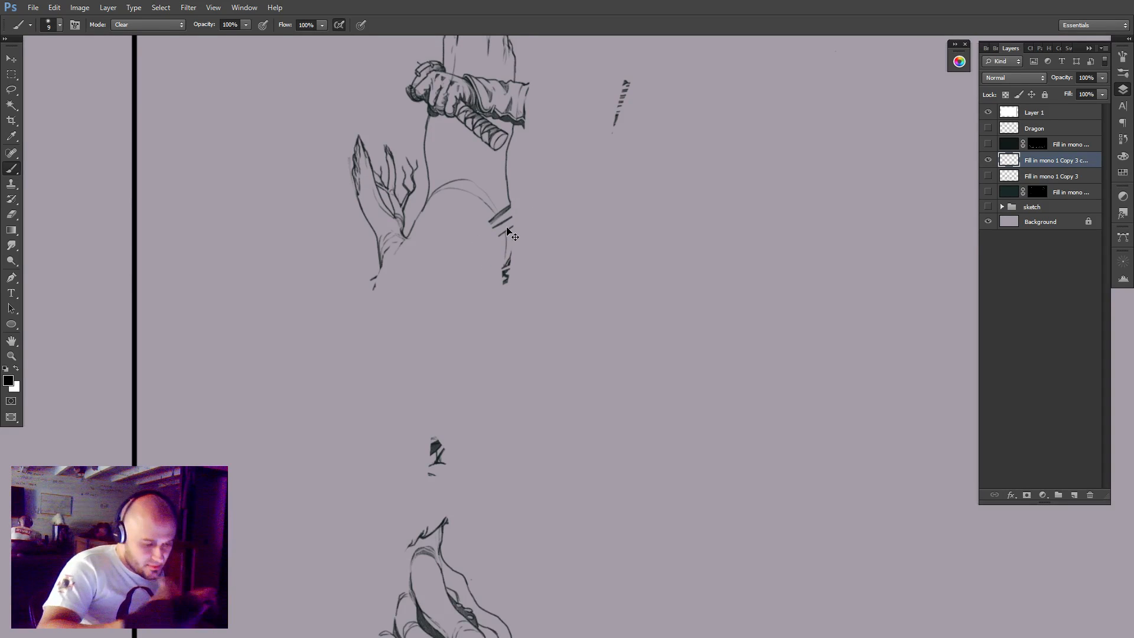
Clear the remaining cloth fragments around the branch base and the trunk's right edge, plus the stray marks beside the stump.
{"action": "mouse_move", "coordinate": [507, 227]}
{"action": "left_mouse_down"}
{"action": "mouse_move", "coordinate": [483, 242]}
{"action": "mouse_move", "coordinate": [464, 292]}
{"action": "mouse_move", "coordinate": [428, 266]}
{"action": "mouse_move", "coordinate": [397, 285]}
{"action": "left_mouse_up"}
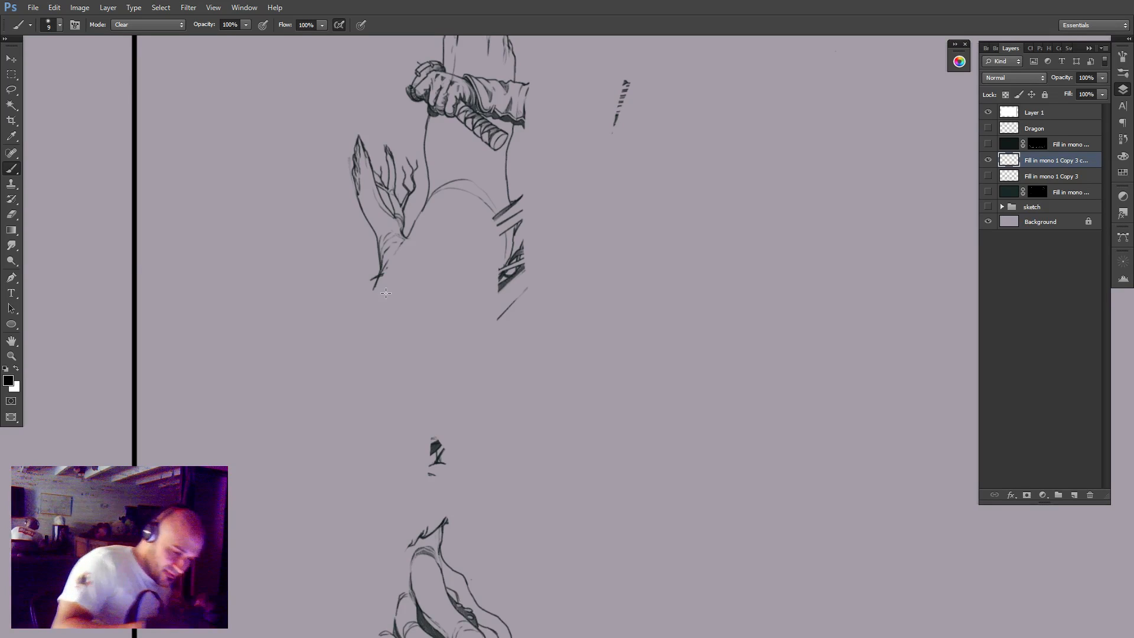
{"action": "left_click_drag", "start_coordinate": [379, 272], "coordinate": [372, 280]}
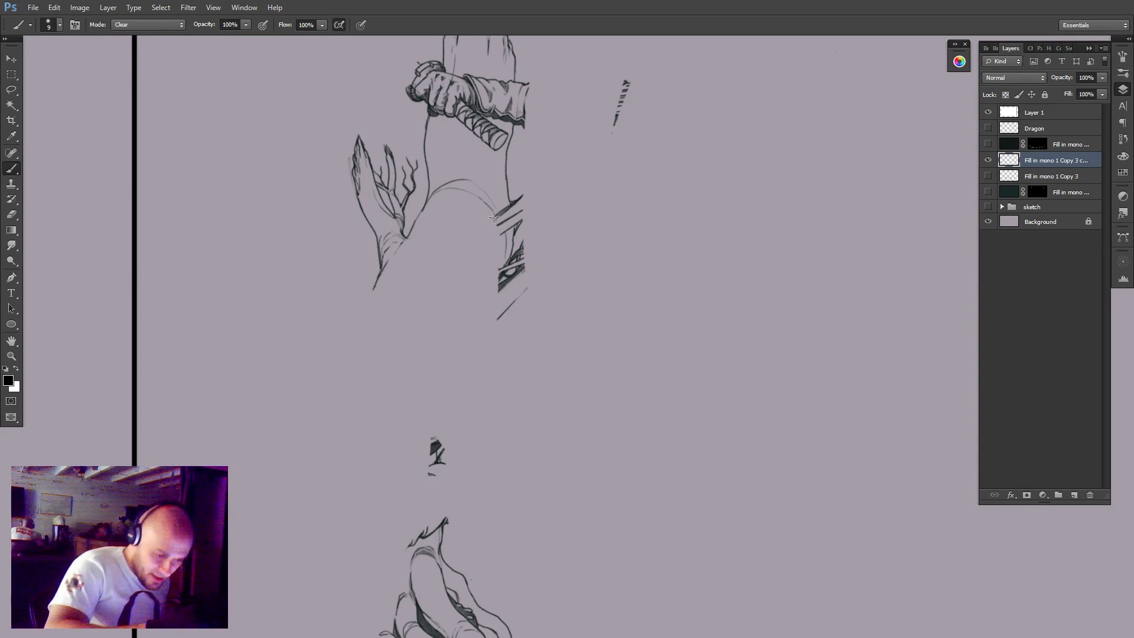
{"action": "mouse_move", "coordinate": [508, 230]}
{"action": "left_mouse_down"}
{"action": "mouse_move", "coordinate": [508, 207]}
{"action": "mouse_move", "coordinate": [513, 227]}
{"action": "mouse_move", "coordinate": [519, 198]}
{"action": "mouse_move", "coordinate": [524, 209]}
{"action": "left_mouse_up"}
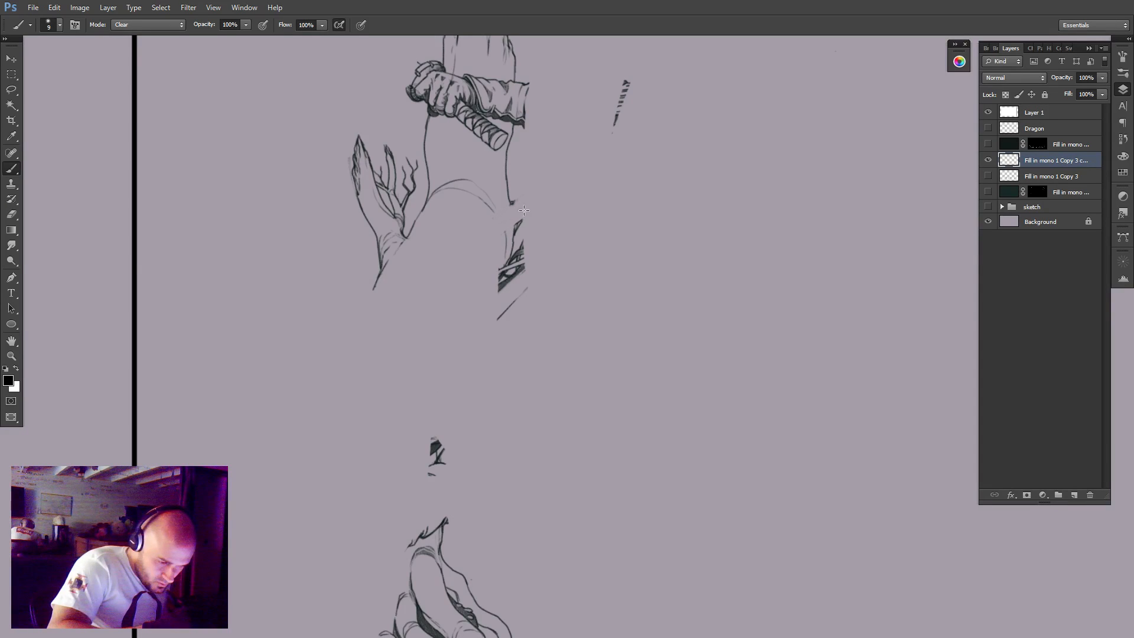
{"action": "mouse_move", "coordinate": [509, 280]}
{"action": "left_mouse_down"}
{"action": "mouse_move", "coordinate": [507, 250]}
{"action": "mouse_move", "coordinate": [495, 284]}
{"action": "mouse_move", "coordinate": [518, 259]}
{"action": "mouse_move", "coordinate": [497, 318]}
{"action": "mouse_move", "coordinate": [538, 250]}
{"action": "mouse_move", "coordinate": [514, 288]}
{"action": "left_mouse_up"}
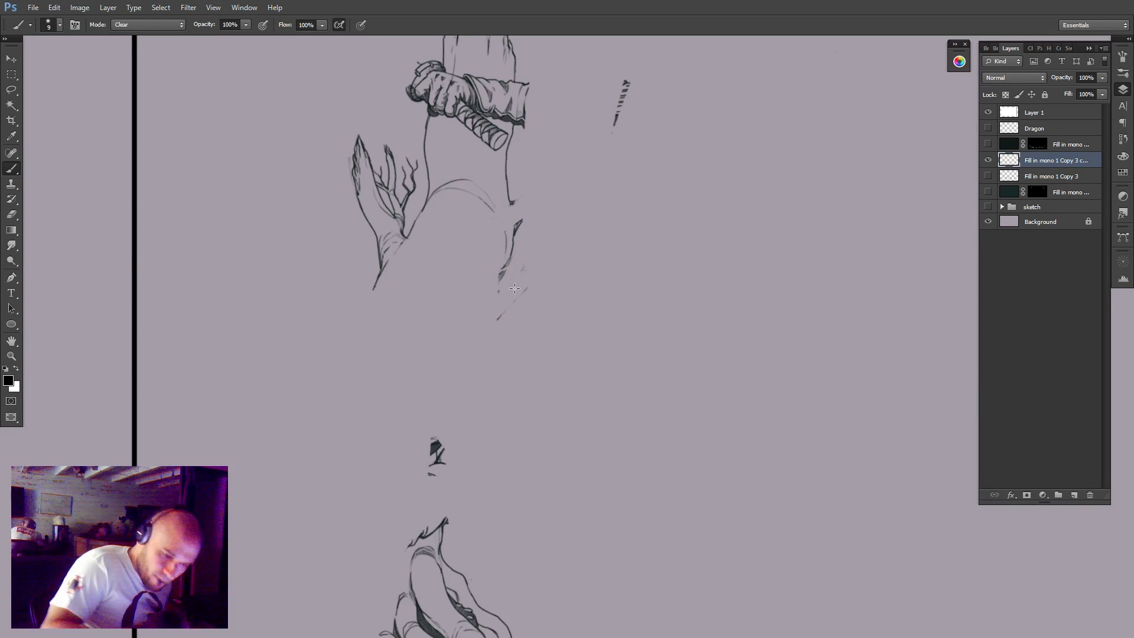
{"action": "left_click_drag", "start_coordinate": [625, 82], "coordinate": [630, 112]}
Clear the swordsman's gripping hand, sword hilt and sleeve from across the middle of the tree stump.
{"action": "mouse_move", "coordinate": [549, 249]}
{"action": "left_mouse_down"}
{"action": "mouse_move", "coordinate": [523, 253]}
{"action": "mouse_move", "coordinate": [578, 276]}
{"action": "mouse_move", "coordinate": [510, 321]}
{"action": "left_mouse_up"}
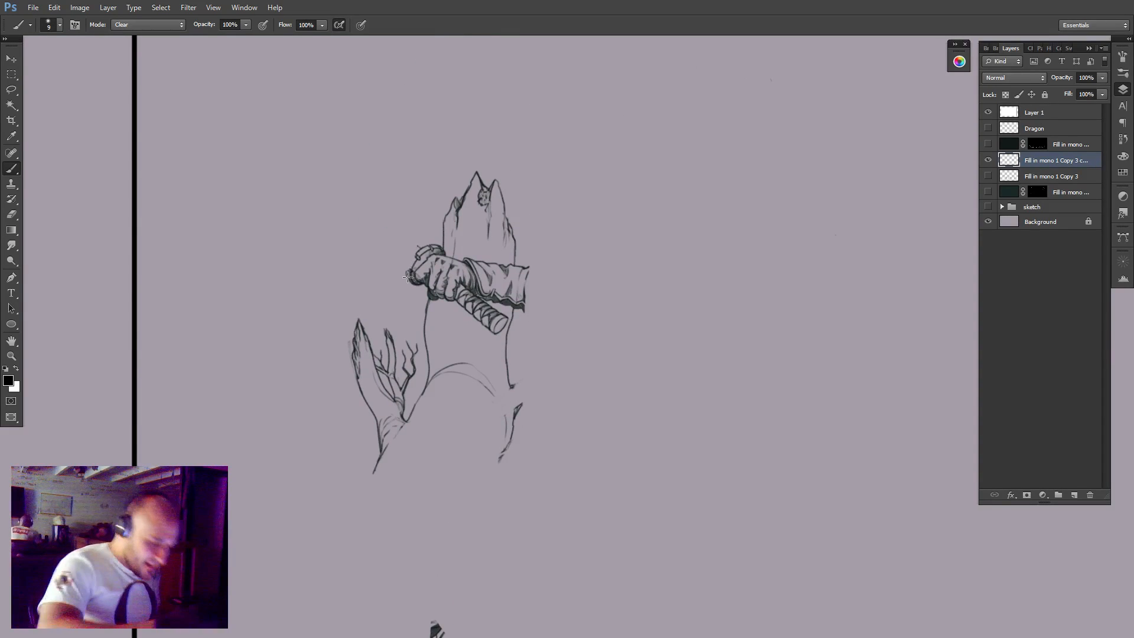
{"action": "mouse_move", "coordinate": [408, 276]}
{"action": "left_mouse_down"}
{"action": "mouse_move", "coordinate": [432, 234]}
{"action": "mouse_move", "coordinate": [408, 270]}
{"action": "mouse_move", "coordinate": [420, 287]}
{"action": "mouse_move", "coordinate": [437, 236]}
{"action": "left_mouse_up"}
{"action": "mouse_move", "coordinate": [416, 288]}
{"action": "left_mouse_down"}
{"action": "mouse_move", "coordinate": [443, 299]}
{"action": "mouse_move", "coordinate": [451, 283]}
{"action": "mouse_move", "coordinate": [437, 240]}
{"action": "mouse_move", "coordinate": [437, 265]}
{"action": "left_mouse_up"}
{"action": "mouse_move", "coordinate": [442, 275]}
{"action": "left_mouse_down"}
{"action": "mouse_move", "coordinate": [468, 312]}
{"action": "mouse_move", "coordinate": [454, 267]}
{"action": "mouse_move", "coordinate": [482, 331]}
{"action": "mouse_move", "coordinate": [498, 291]}
{"action": "left_mouse_up"}
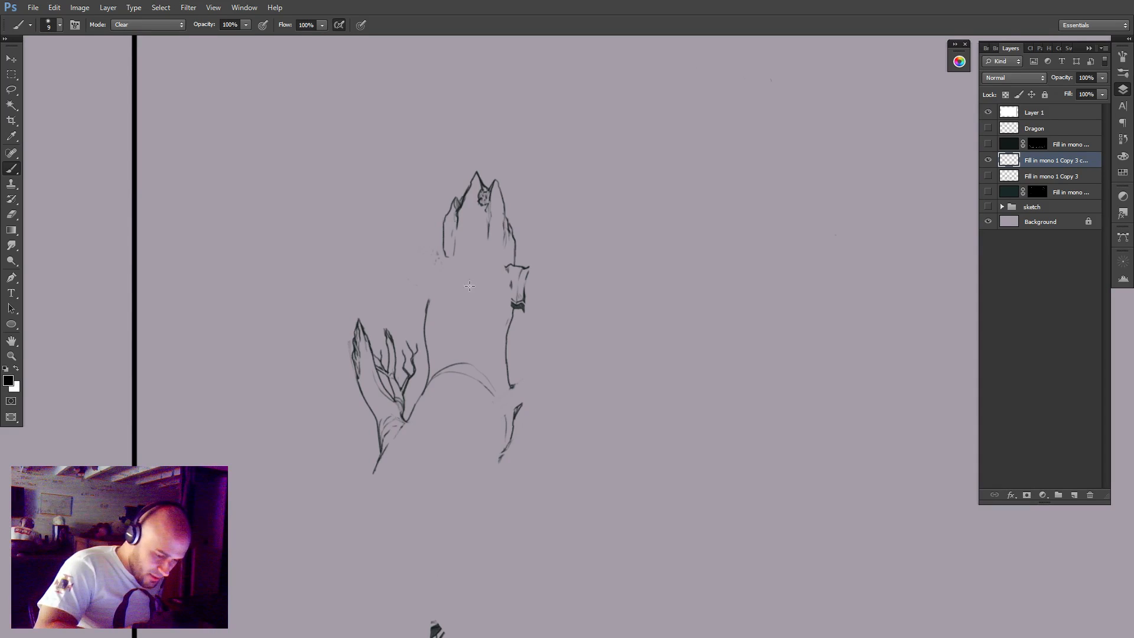
{"action": "left_click_drag", "start_coordinate": [526, 310], "coordinate": [513, 305]}
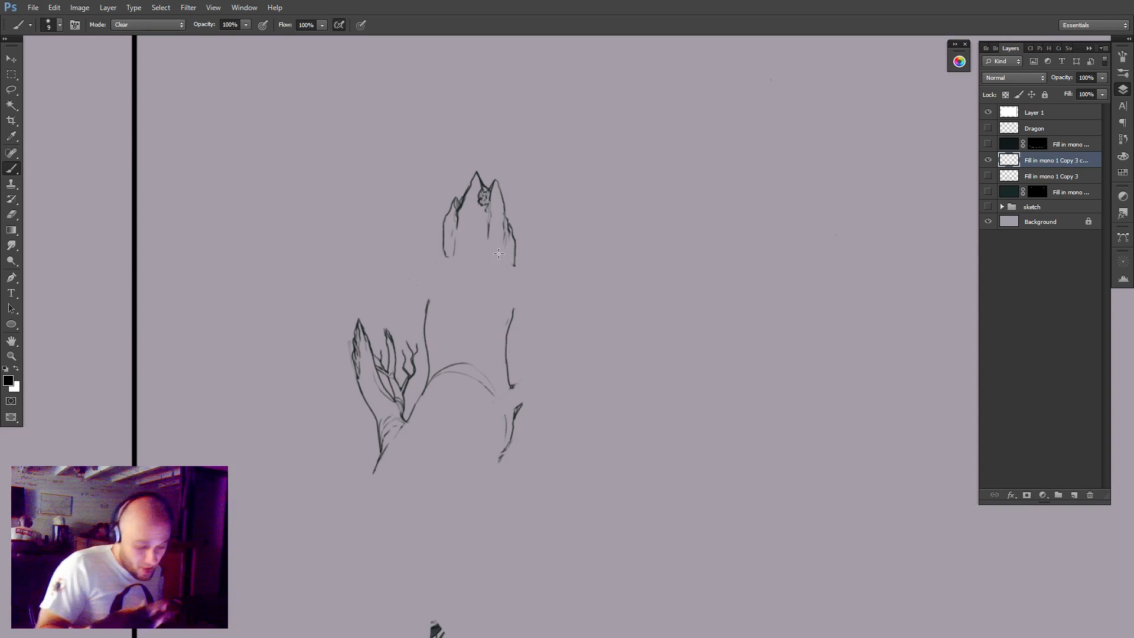
Clear the swordsman's leftover foot lines from the top of the roots below the tree stump.
{"action": "left_click_drag", "start_coordinate": [490, 502], "coordinate": [582, 279]}
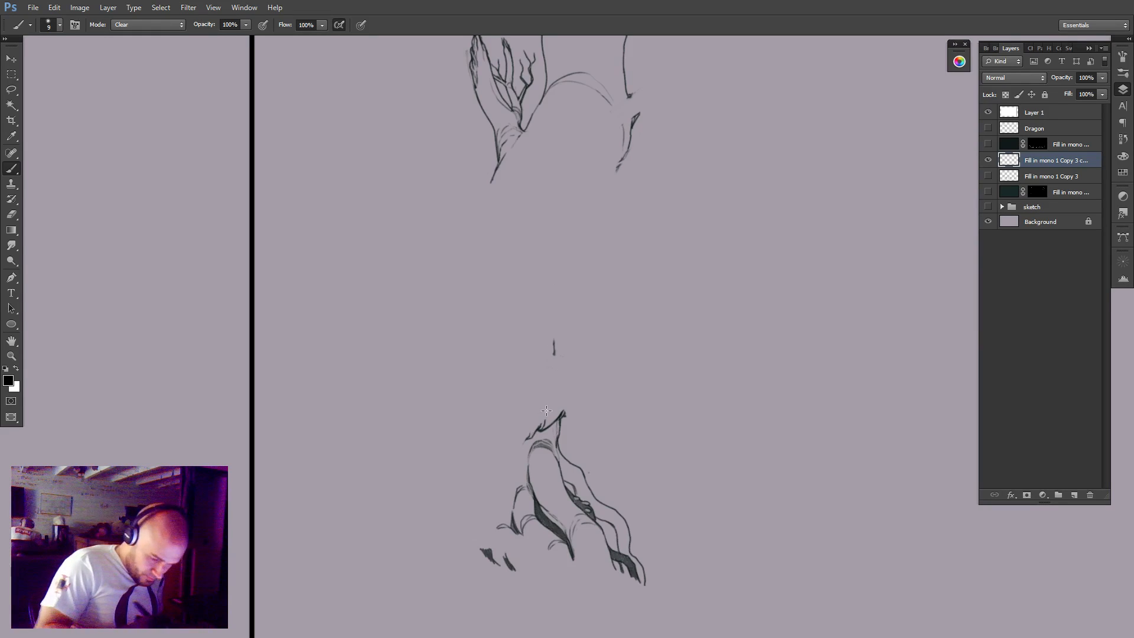
{"action": "left_click_drag", "start_coordinate": [547, 411], "coordinate": [544, 423]}
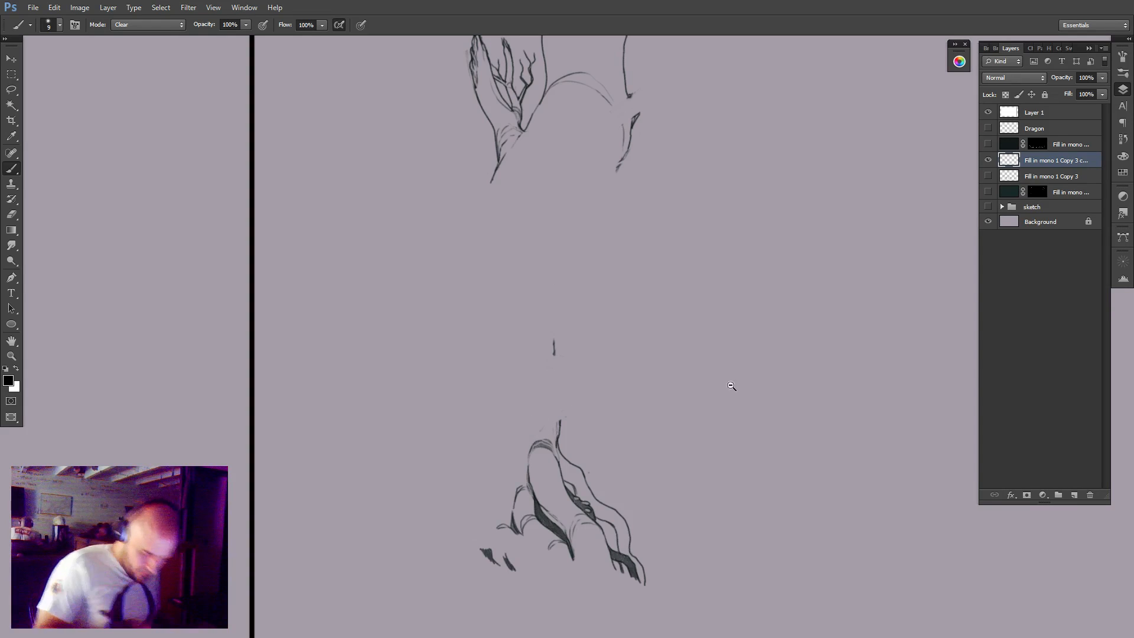
{"action": "left_click_drag", "start_coordinate": [731, 386], "coordinate": [669, 434]}
{"action": "mouse_move", "coordinate": [765, 470]}
{"action": "left_mouse_down"}
{"action": "mouse_move", "coordinate": [628, 480]}
{"action": "mouse_move", "coordinate": [627, 534]}
{"action": "mouse_move", "coordinate": [613, 528]}
{"action": "left_mouse_up"}
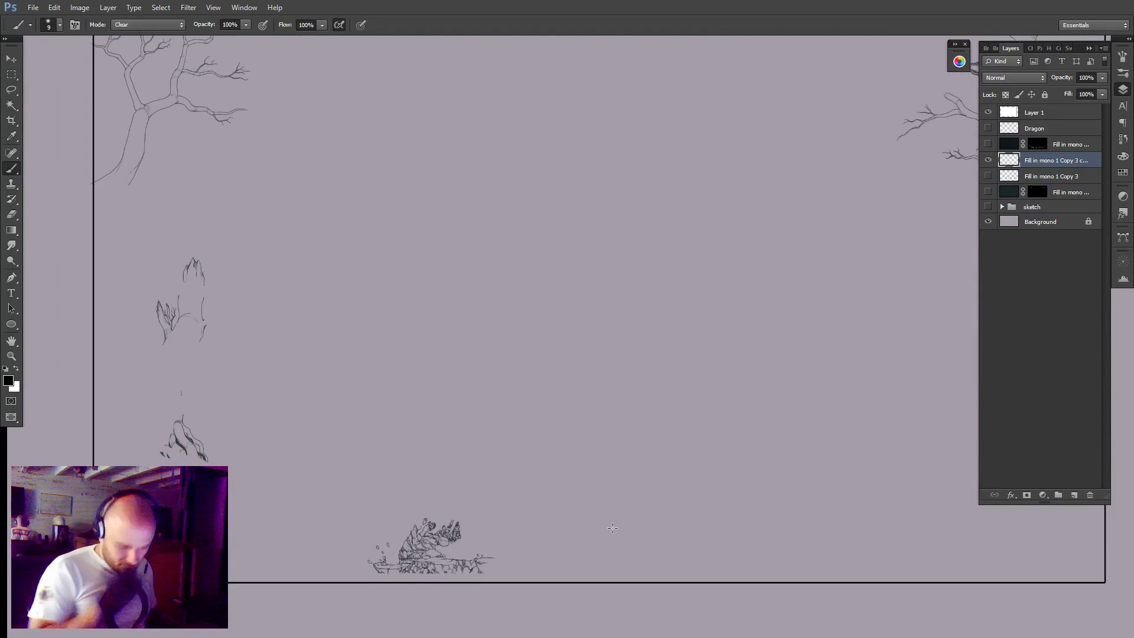
{"action": "left_click_drag", "start_coordinate": [662, 456], "coordinate": [650, 473]}
Show the full "Fill in mono 1 Copy 3" line layer, duplicate it and hide the original.
{"action": "left_click", "coordinate": [987, 176]}
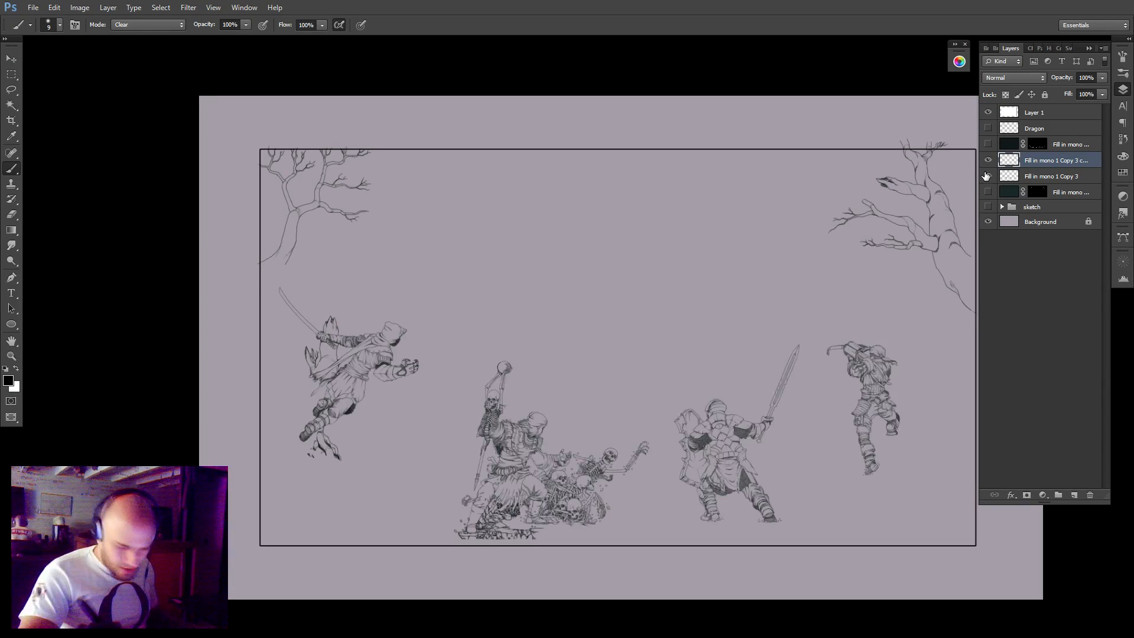
{"action": "key", "text": "ctrl+j"}
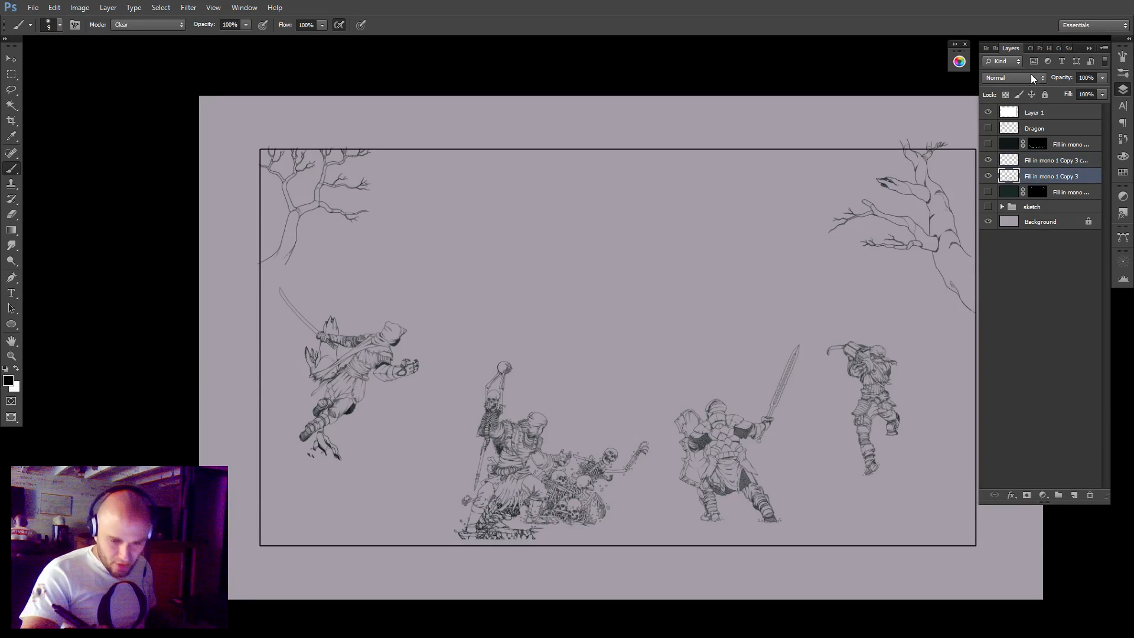
{"action": "left_click", "coordinate": [988, 192]}
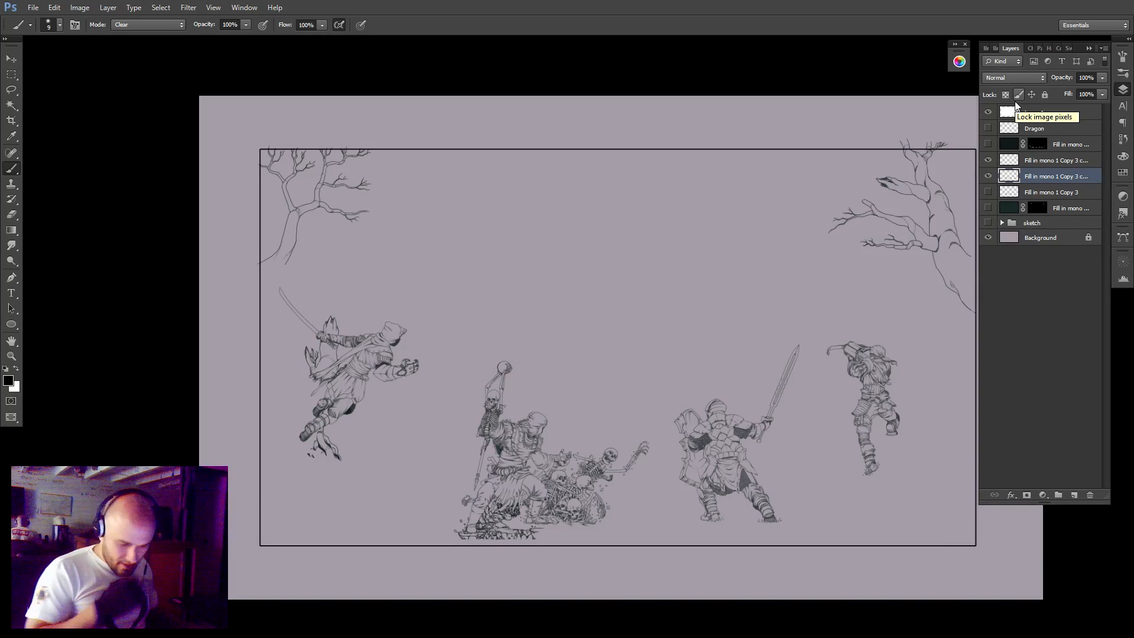
Delete the environment lines from the duplicate using the environment layer's outline as selection, hide the environment layer and deselect.
{"action": "left_click", "coordinate": [1008, 163], "text": "ctrl"}
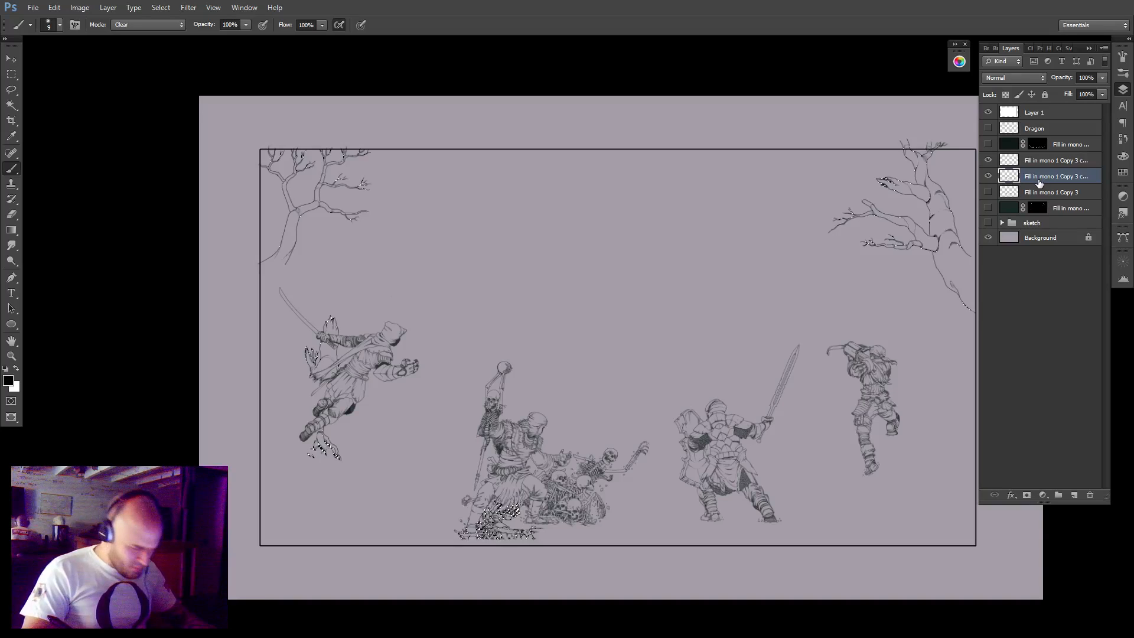
{"action": "left_click", "coordinate": [990, 160]}
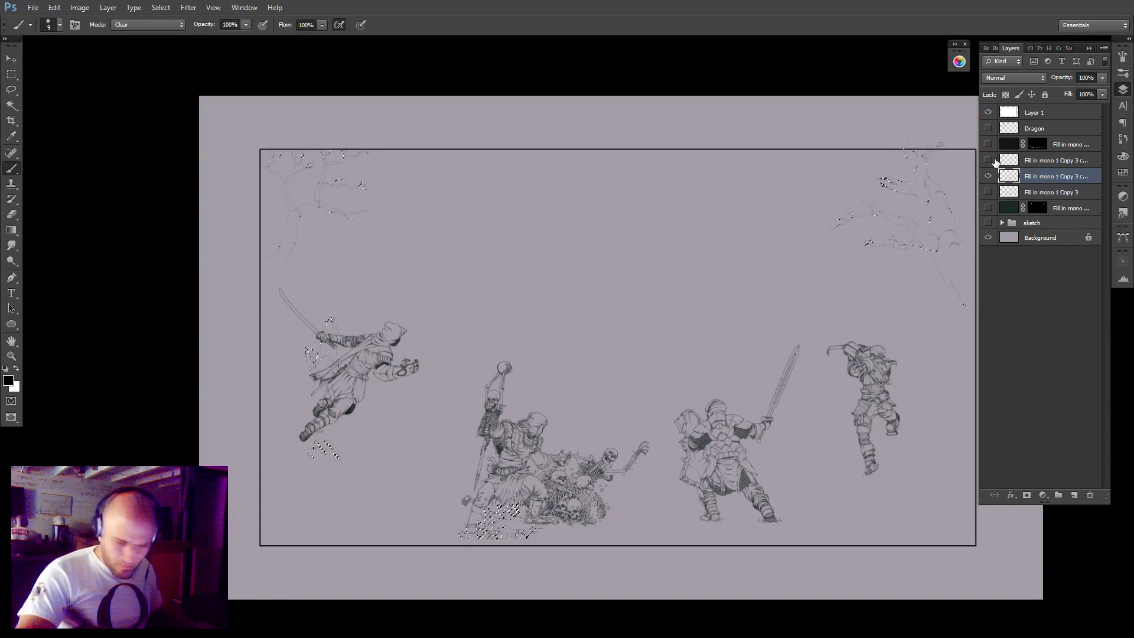
{"action": "key", "text": "ctrl+d"}
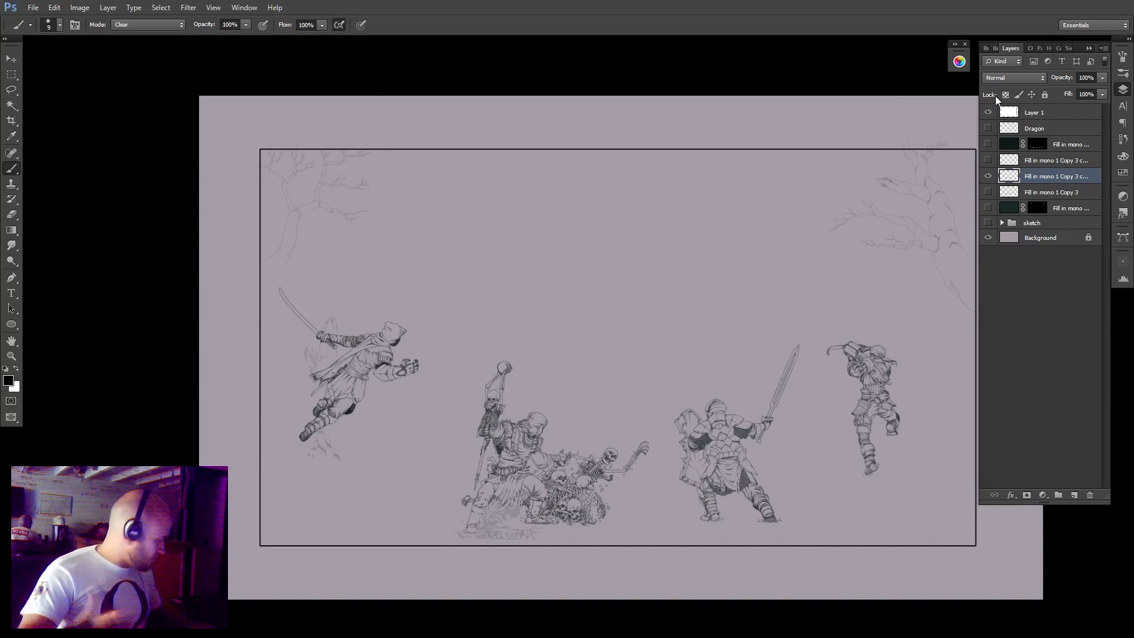
Lasso the faint leftover tree lines in both upper corners of the figures layer, delete them and deselect.
{"action": "key", "text": "l"}
{"action": "mouse_move", "coordinate": [315, 276]}
{"action": "left_mouse_down"}
{"action": "mouse_move", "coordinate": [289, 121]}
{"action": "mouse_move", "coordinate": [420, 222]}
{"action": "left_mouse_up"}
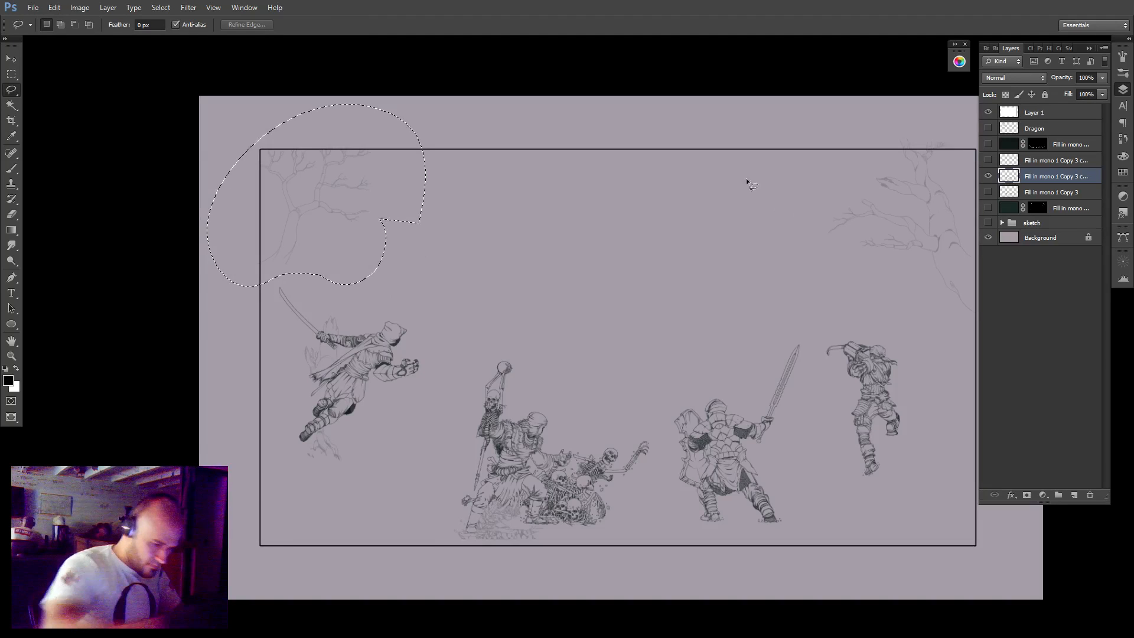
{"action": "left_click_drag", "start_coordinate": [792, 374], "coordinate": [596, 418]}
{"action": "mouse_move", "coordinate": [829, 190]}
{"action": "left_mouse_down"}
{"action": "mouse_move", "coordinate": [816, 394]}
{"action": "mouse_move", "coordinate": [821, 158]}
{"action": "mouse_move", "coordinate": [847, 260]}
{"action": "left_mouse_up"}
{"action": "key", "text": "Delete"}
{"action": "key", "text": "ctrl+d"}
Reload the environment layer's outline to clear its remaining traces from the figures layer, and deselect.
{"action": "left_click_drag", "start_coordinate": [652, 202], "coordinate": [1005, 167]}
{"action": "left_click", "coordinate": [1008, 175], "text": "ctrl"}
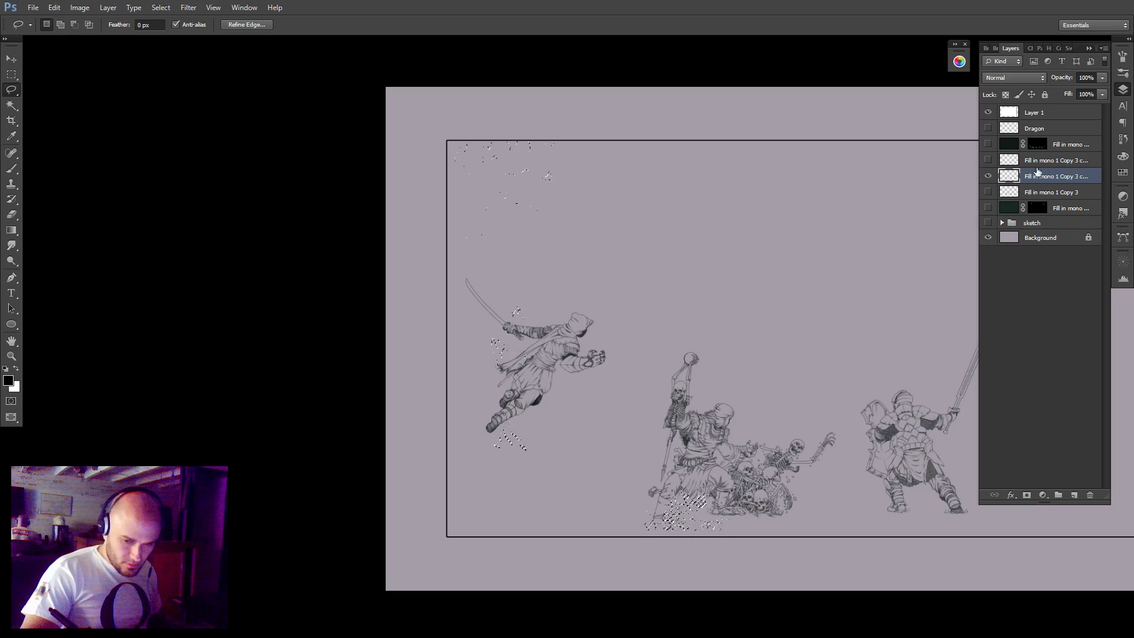
{"action": "key", "text": "ctrl+d"}
Clear the faint stump and root remnants around the swordsman's cloak and below his feet with the clearing brush.
{"action": "key", "text": "ctrl+space"}
{"action": "left_click_drag", "start_coordinate": [517, 305], "coordinate": [552, 274]}
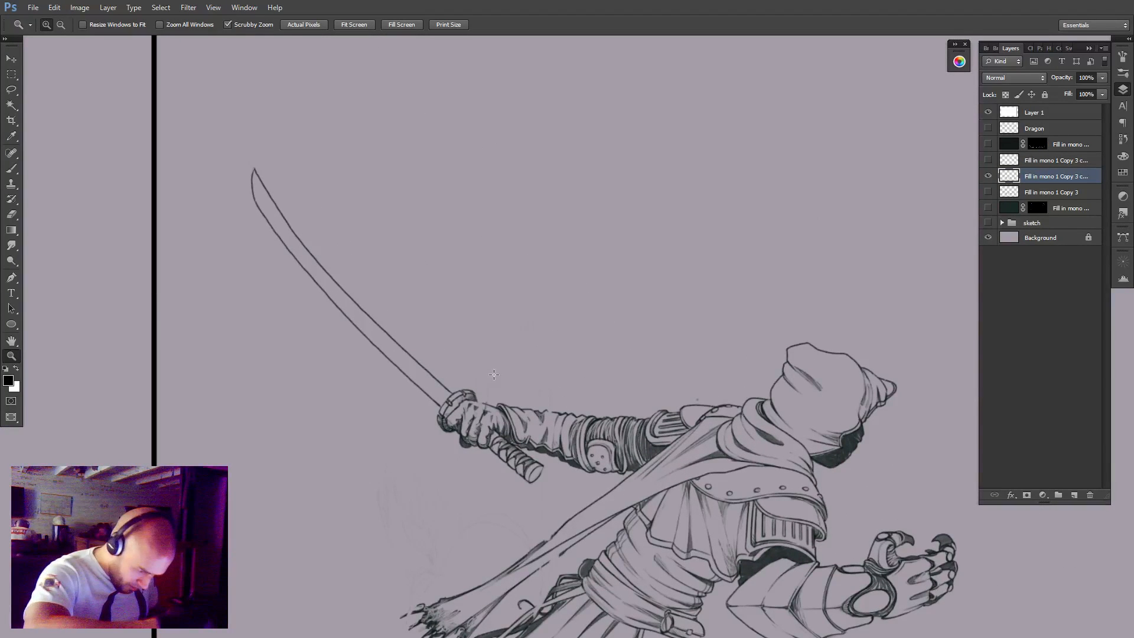
{"action": "left_click_drag", "start_coordinate": [489, 454], "coordinate": [541, 258]}
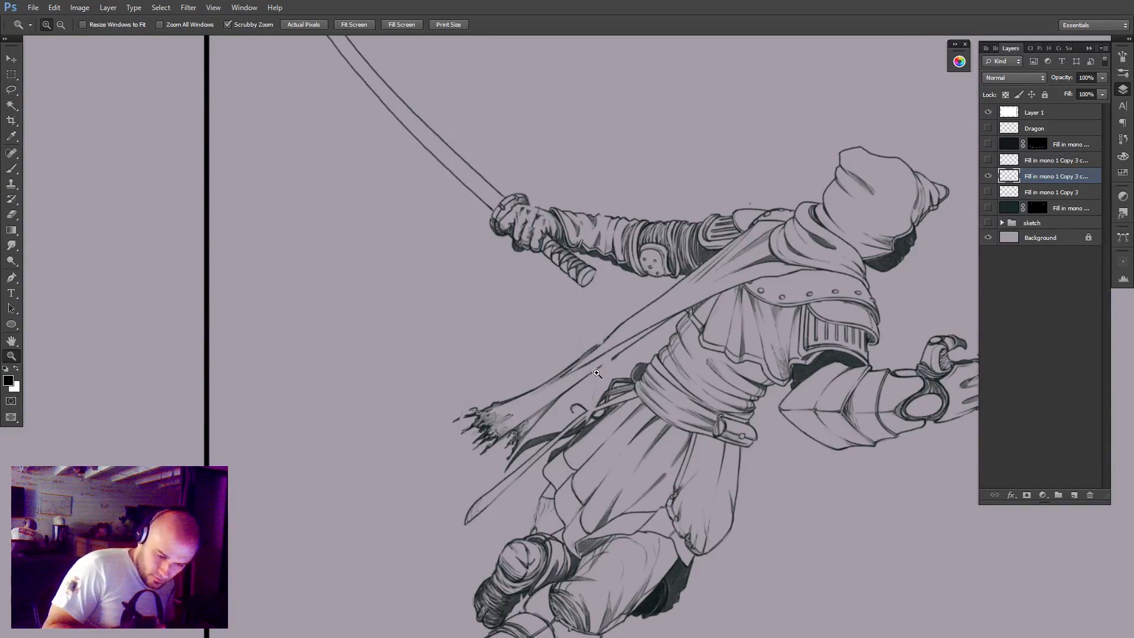
{"action": "key", "text": "b"}
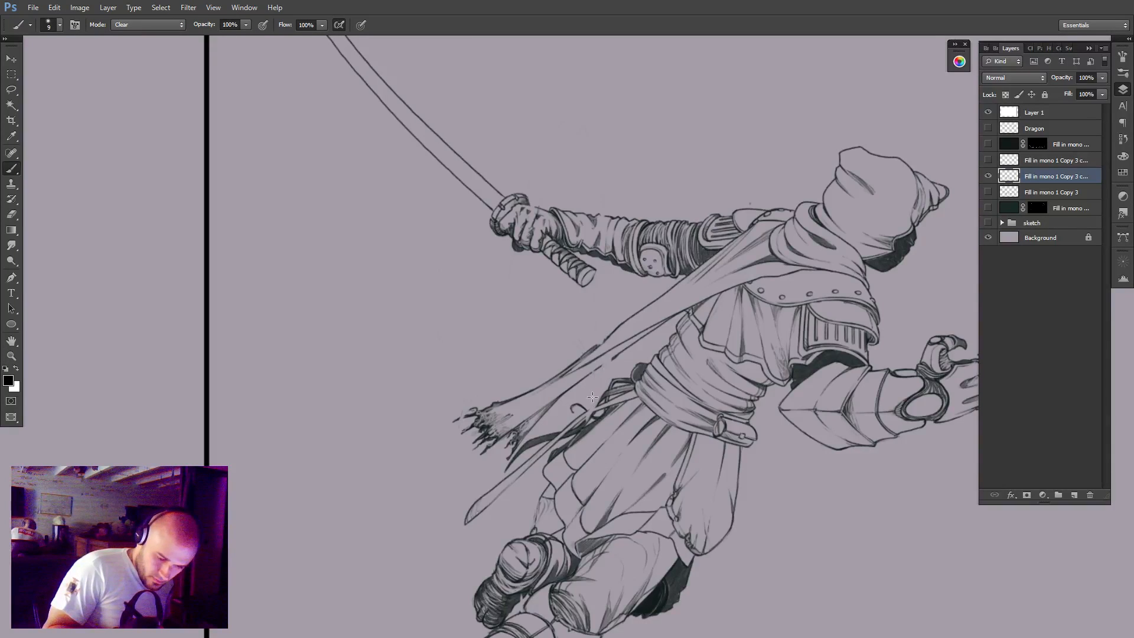
{"action": "left_click_drag", "start_coordinate": [583, 458], "coordinate": [579, 207]}
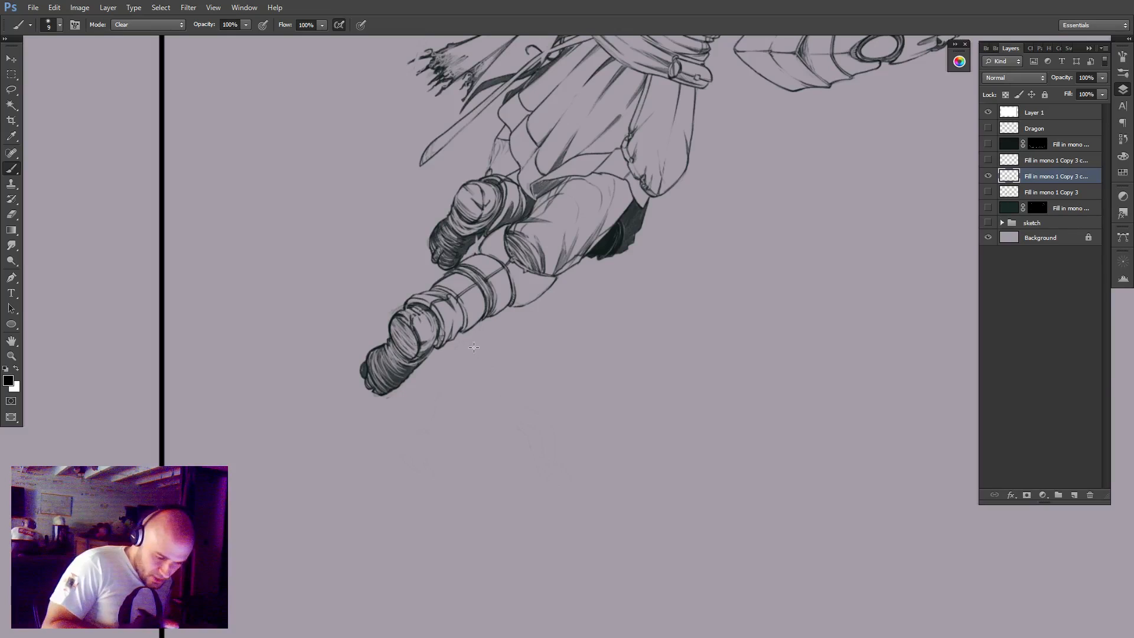
{"action": "left_click_drag", "start_coordinate": [483, 389], "coordinate": [559, 472]}
{"action": "left_click_drag", "start_coordinate": [666, 529], "coordinate": [708, 450]}
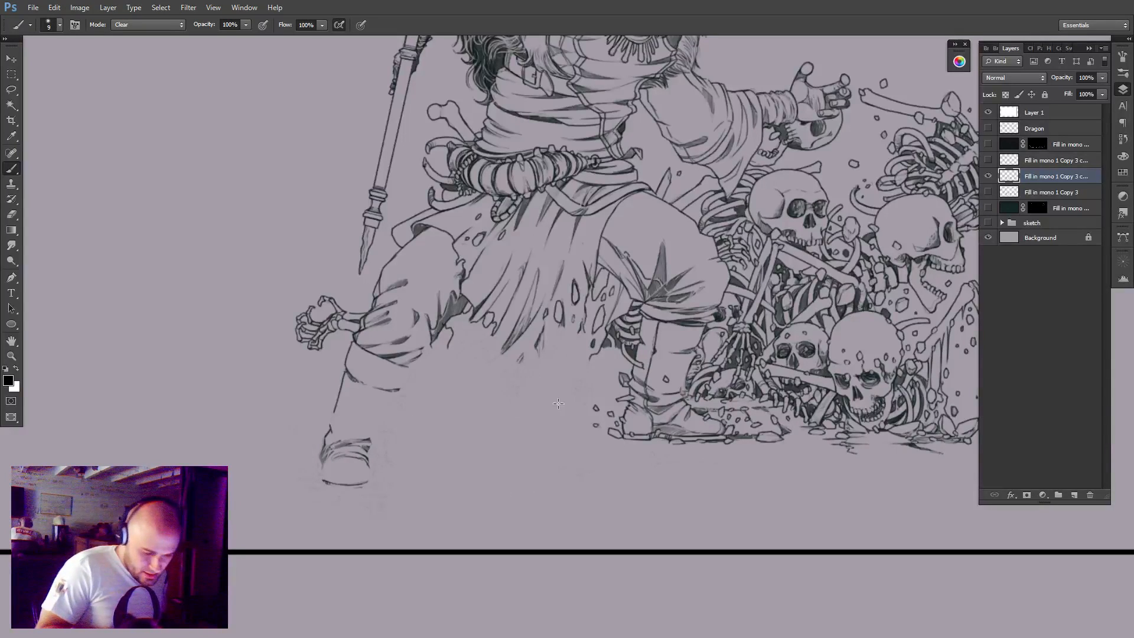
Compare the figures layer around the staff bearer's legs with the environment line layer and the upper masked stonework layer.
{"action": "left_click", "coordinate": [987, 163]}
{"action": "left_click", "coordinate": [987, 163]}
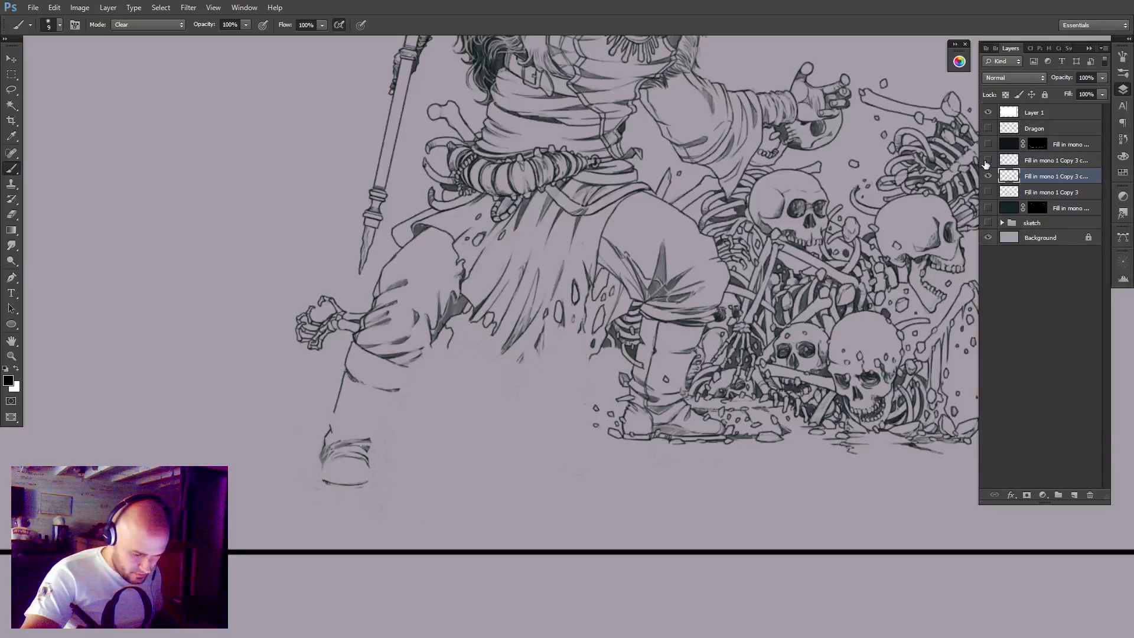
{"action": "left_click", "coordinate": [987, 162]}
{"action": "left_click", "coordinate": [986, 163]}
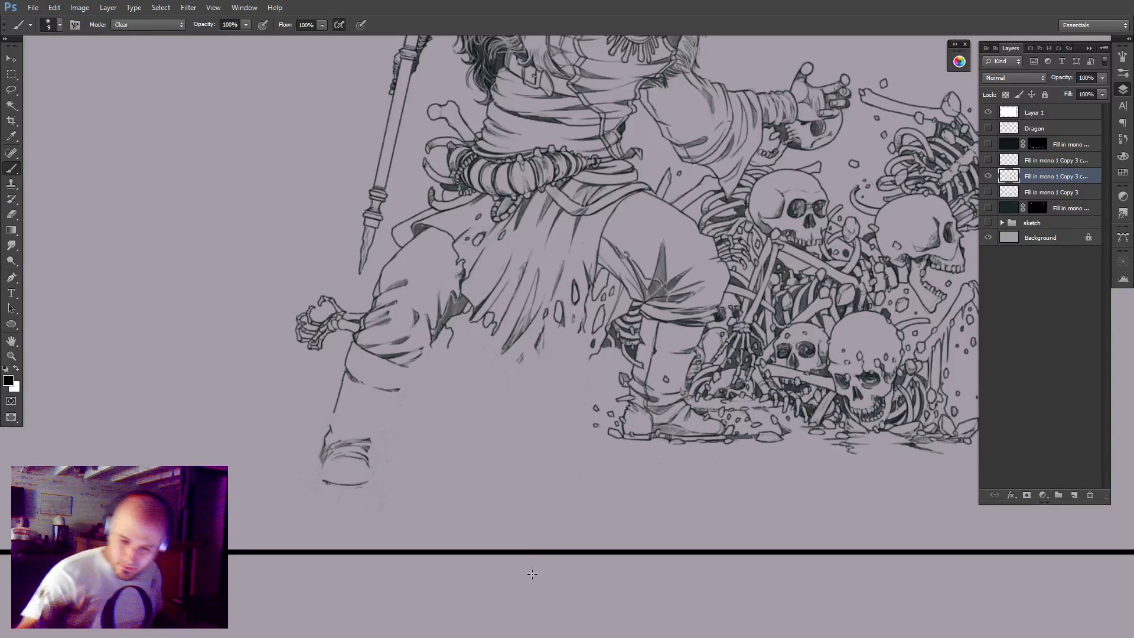
{"action": "left_click", "coordinate": [988, 144]}
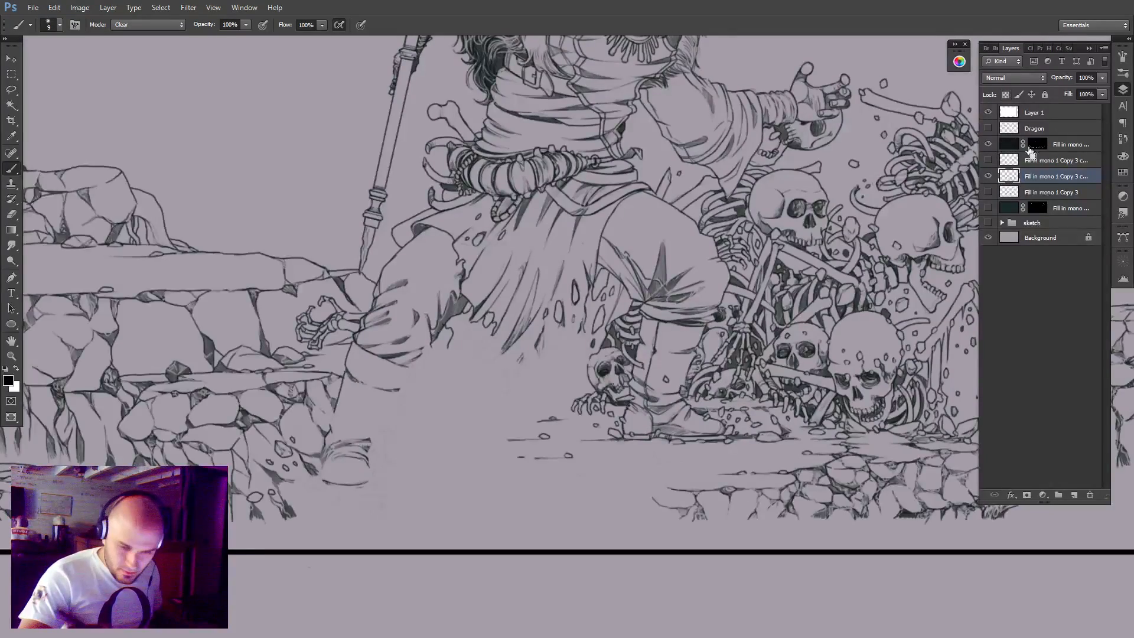
{"action": "left_click", "coordinate": [988, 145]}
{"action": "left_click", "coordinate": [1007, 143], "text": "ctrl"}
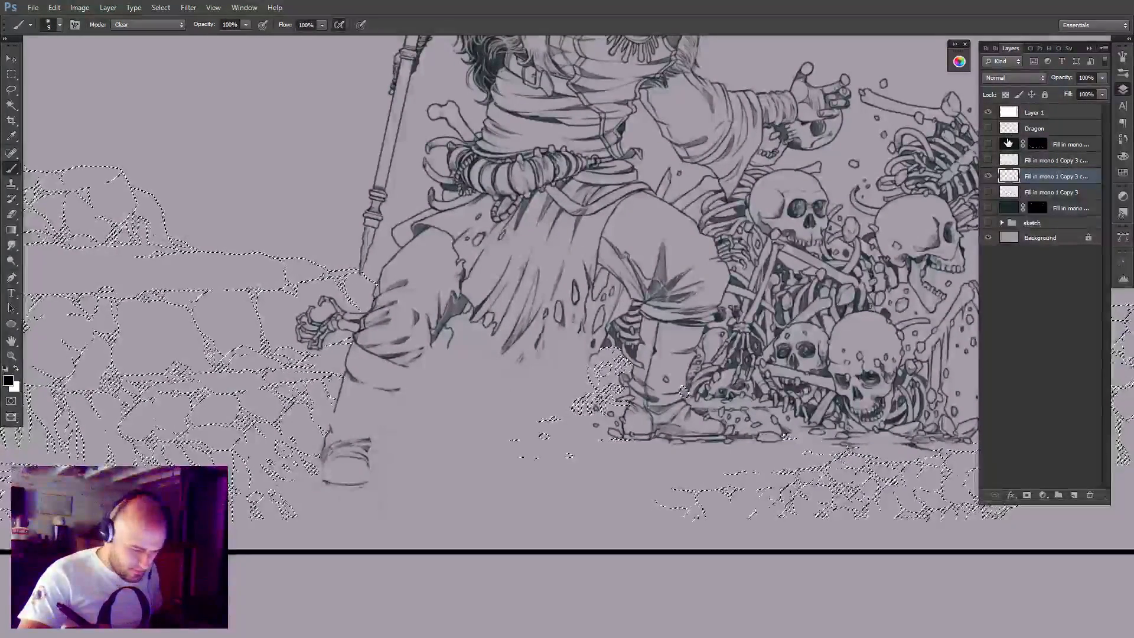
{"action": "key", "text": "ctrl+d"}
Duplicate the lowest masked fill layer above the figures layer, show only that copy and fill its mask with black.
{"action": "left_click", "coordinate": [1057, 209]}
{"action": "left_click", "coordinate": [988, 176]}
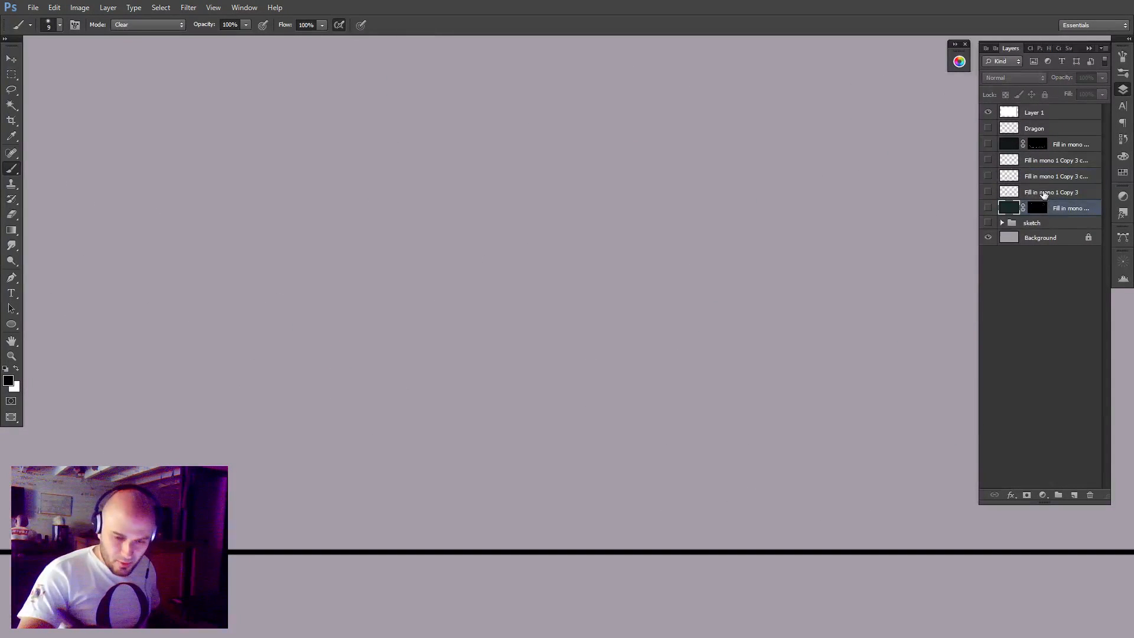
{"action": "key", "text": "ctrl+j"}
{"action": "left_click_drag", "start_coordinate": [1054, 207], "coordinate": [1016, 178]}
{"action": "left_click", "coordinate": [988, 176]}
{"action": "left_click", "coordinate": [1038, 175]}
{"action": "key", "text": "x"}
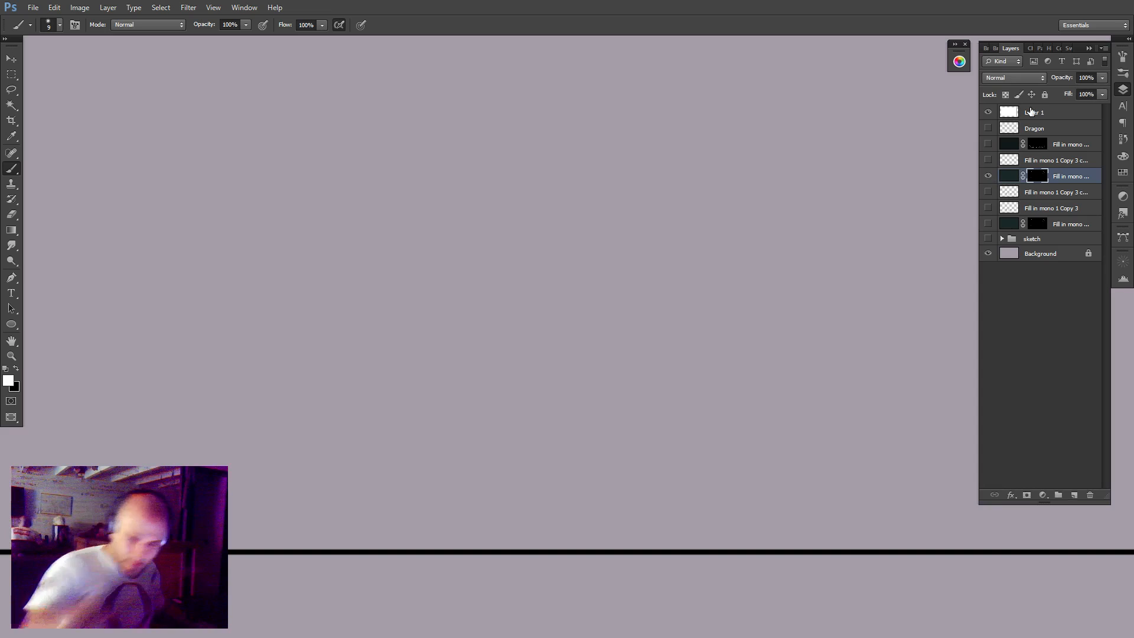
{"action": "key", "text": "x"}
{"action": "key", "text": "alt+Delete"}
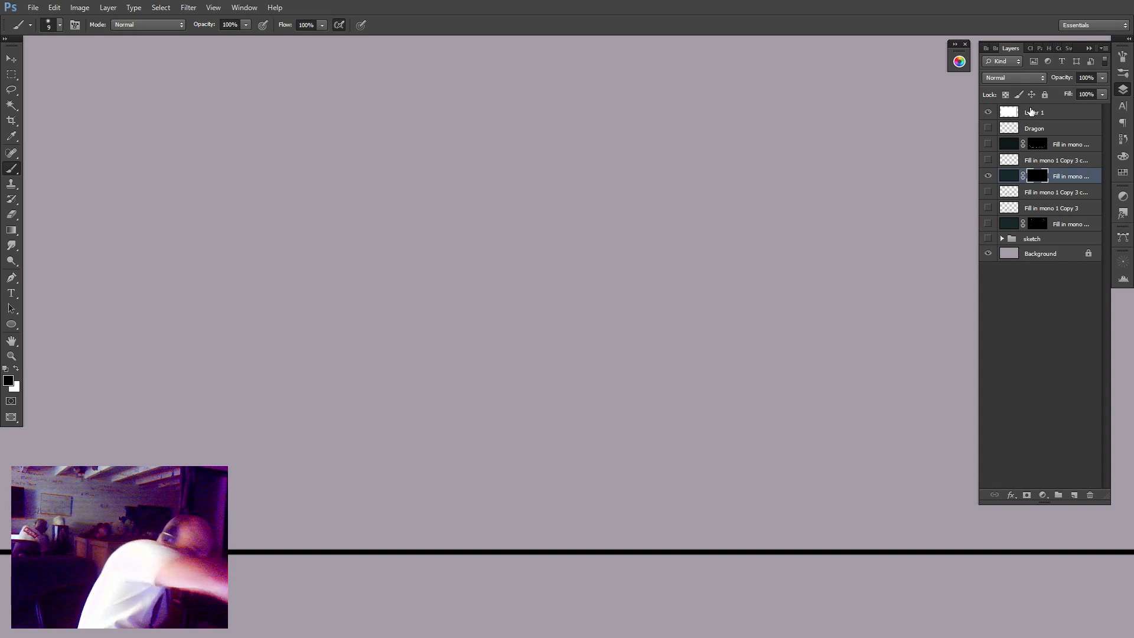
Load the upper masked stonework layer's outline as a selection and check it against the figures and environment layers.
{"action": "left_click", "coordinate": [1010, 145], "text": "ctrl"}
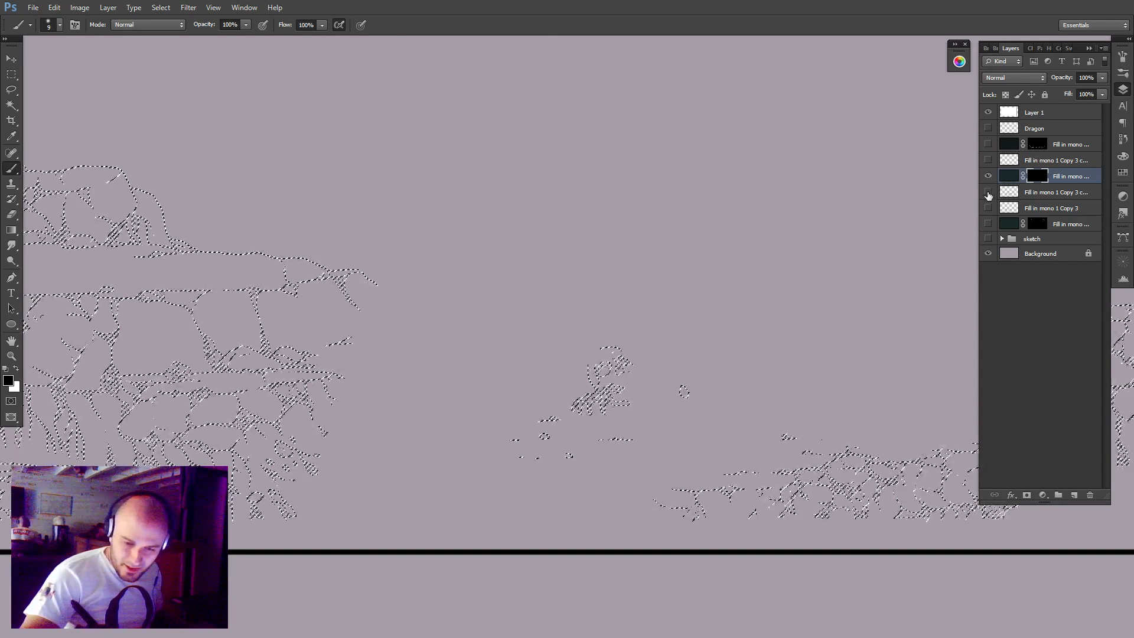
{"action": "left_click", "coordinate": [988, 192]}
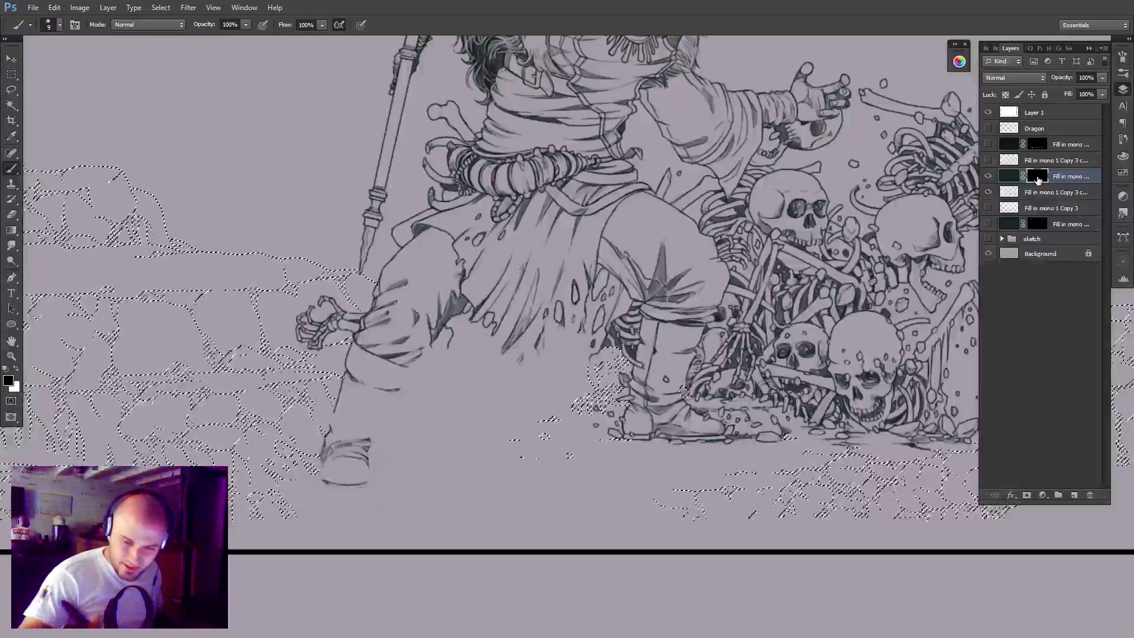
{"action": "left_click", "coordinate": [989, 176]}
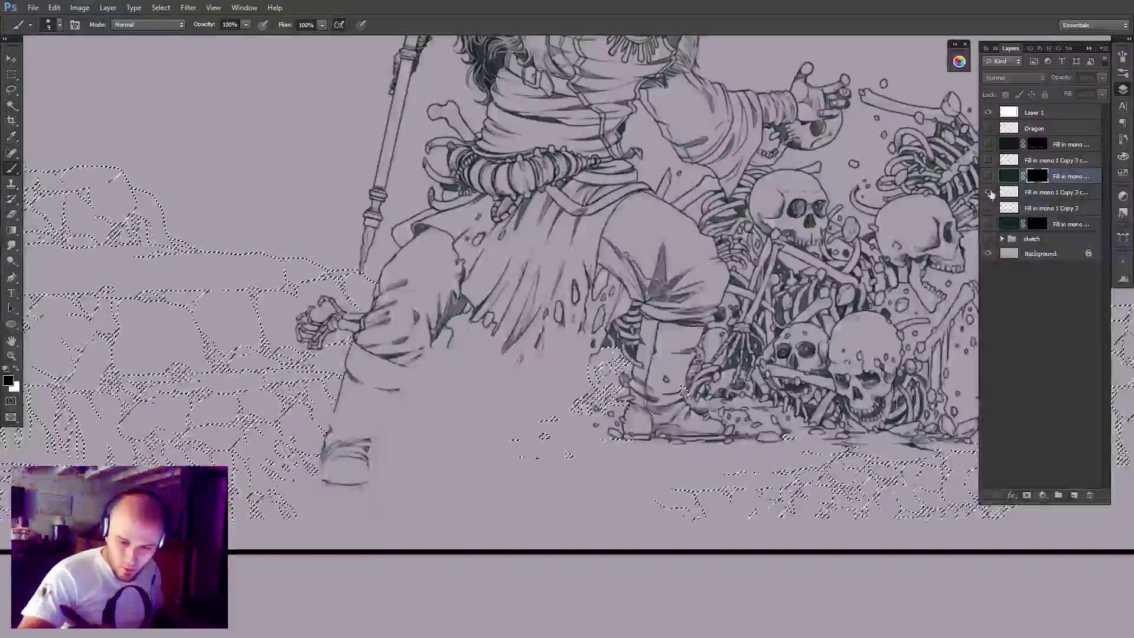
{"action": "left_click", "coordinate": [988, 192]}
{"action": "left_click", "coordinate": [988, 160]}
{"action": "left_click", "coordinate": [1052, 160]}
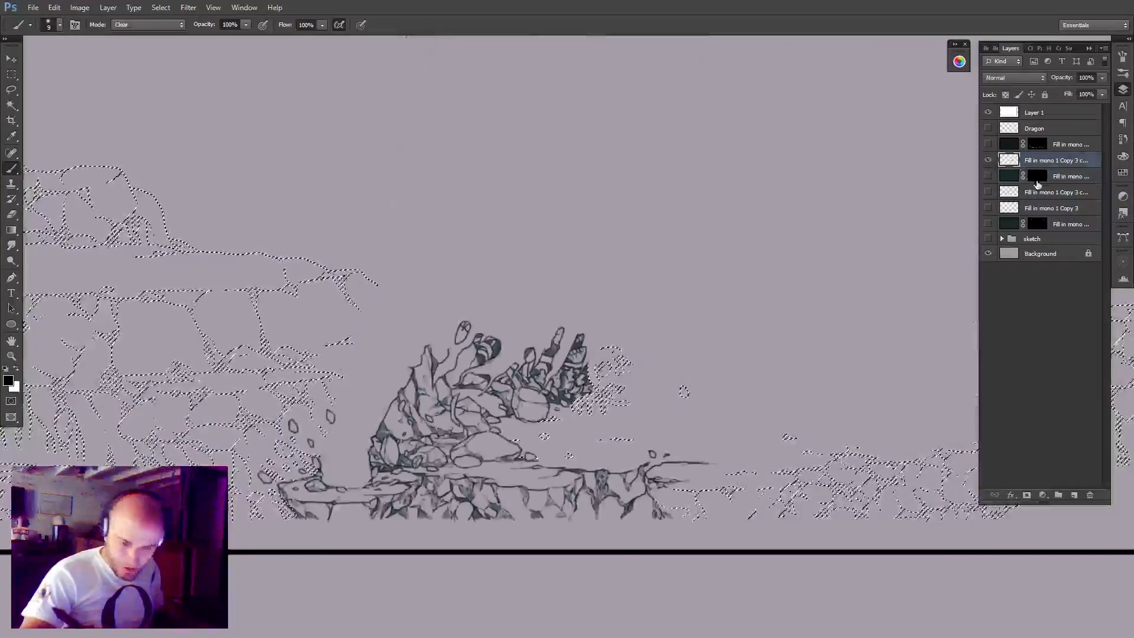
Fill the masked copy's mask with white inside the environment layer's outline, deselect and delete that copy.
{"action": "left_click", "coordinate": [1054, 176]}
{"action": "left_click", "coordinate": [988, 176]}
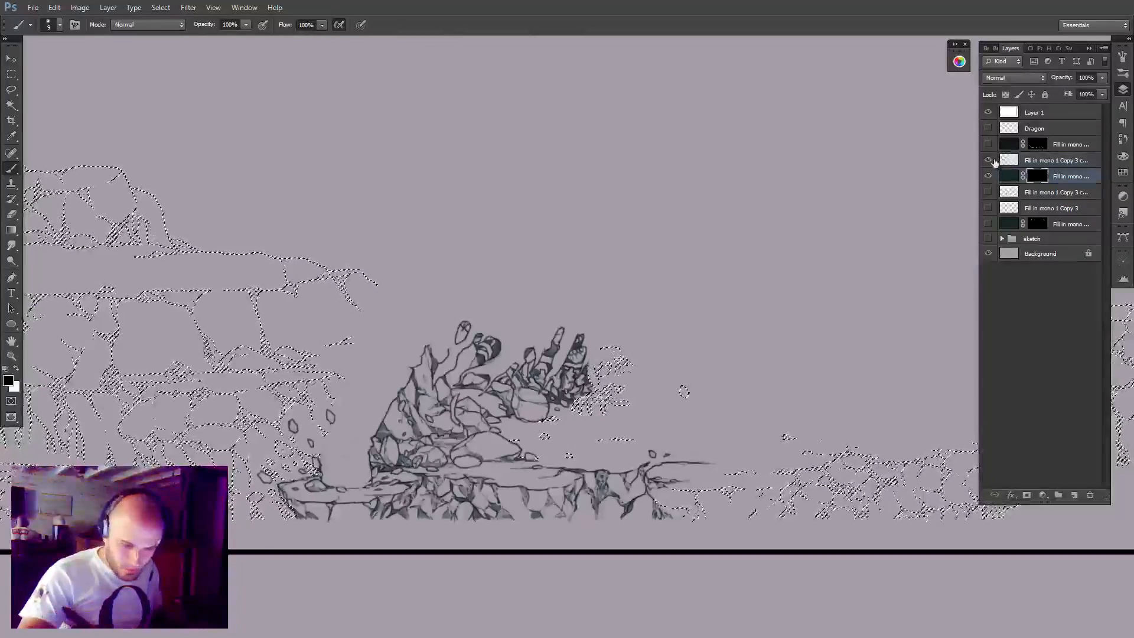
{"action": "left_click", "coordinate": [988, 160]}
{"action": "key", "text": "ctrl+d"}
{"action": "left_click", "coordinate": [1037, 176], "text": "ctrl"}
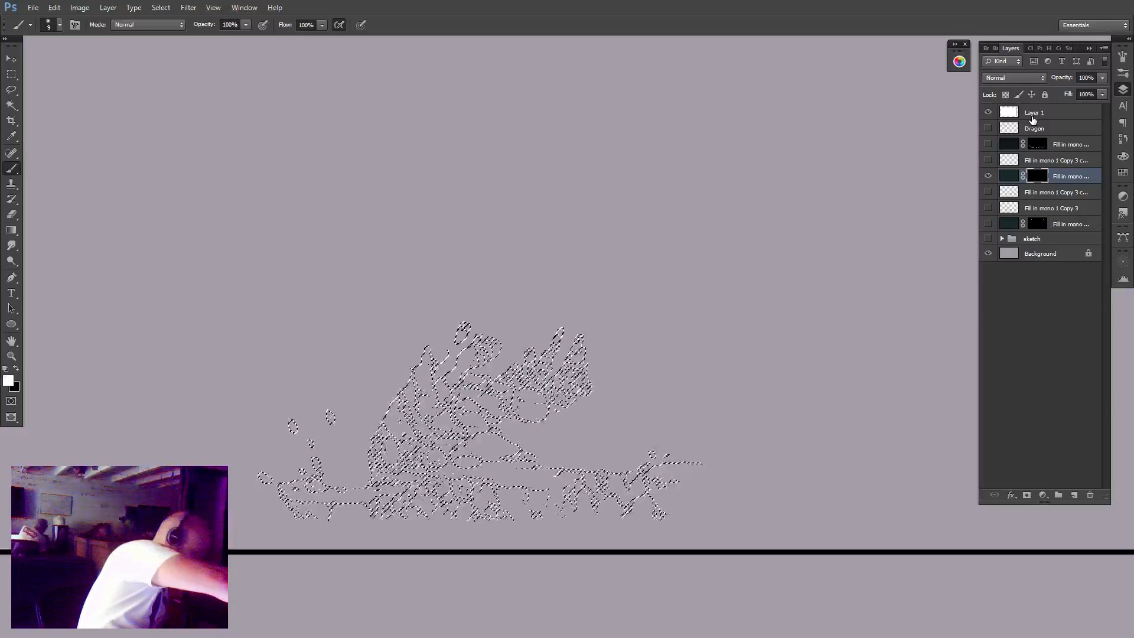
{"action": "key", "text": "x"}
{"action": "key", "text": "alt+BackSpace"}
{"action": "key", "text": "ctrl+d"}
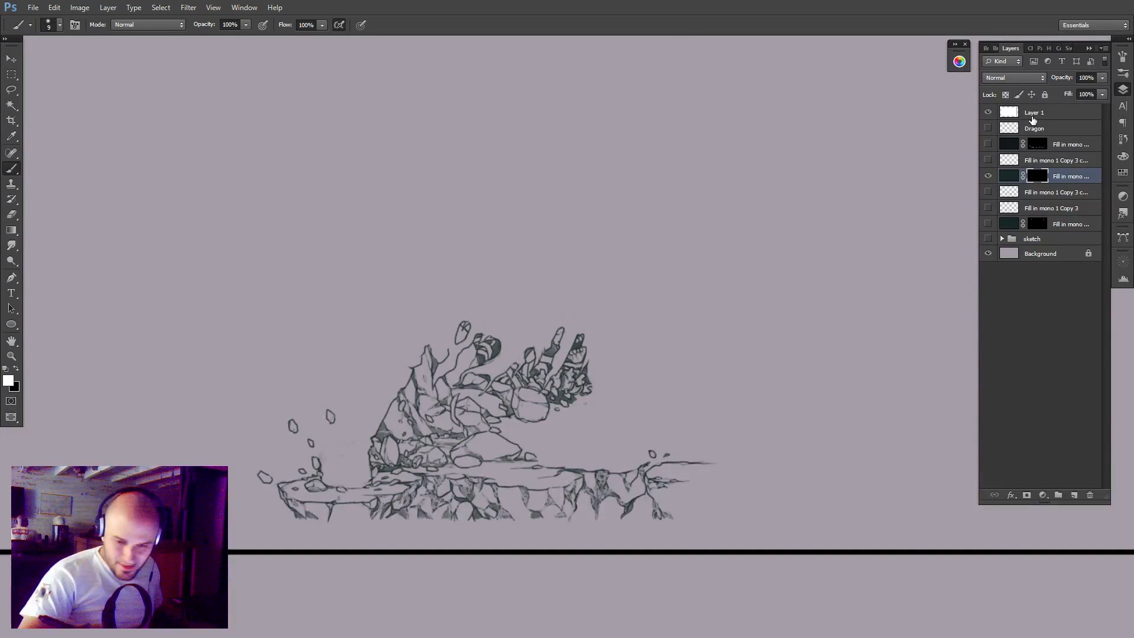
{"action": "left_click", "coordinate": [1060, 179]}
{"action": "key", "text": "Delete"}
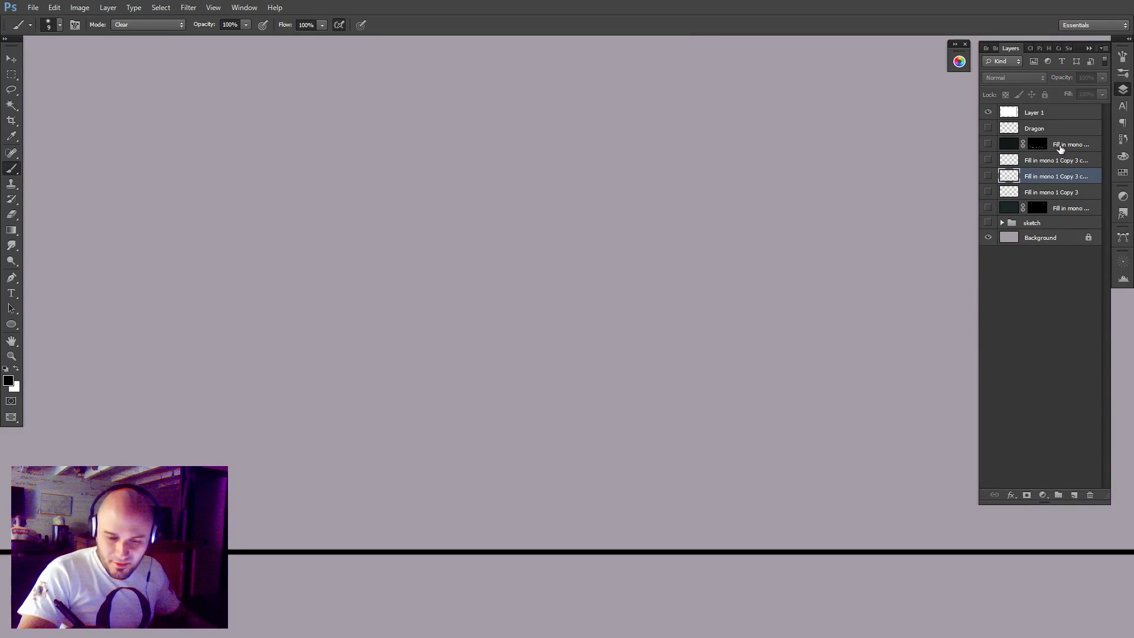
Duplicate the upper masked stonework layer directly beneath itself, show the copy and fill its mask with black.
{"action": "left_click", "coordinate": [1061, 150]}
{"action": "mouse_move", "coordinate": [1059, 149]}
{"action": "left_mouse_down"}
{"action": "mouse_move", "coordinate": [1064, 184]}
{"action": "mouse_move", "coordinate": [1047, 153]}
{"action": "left_mouse_up"}
{"action": "left_click", "coordinate": [988, 160]}
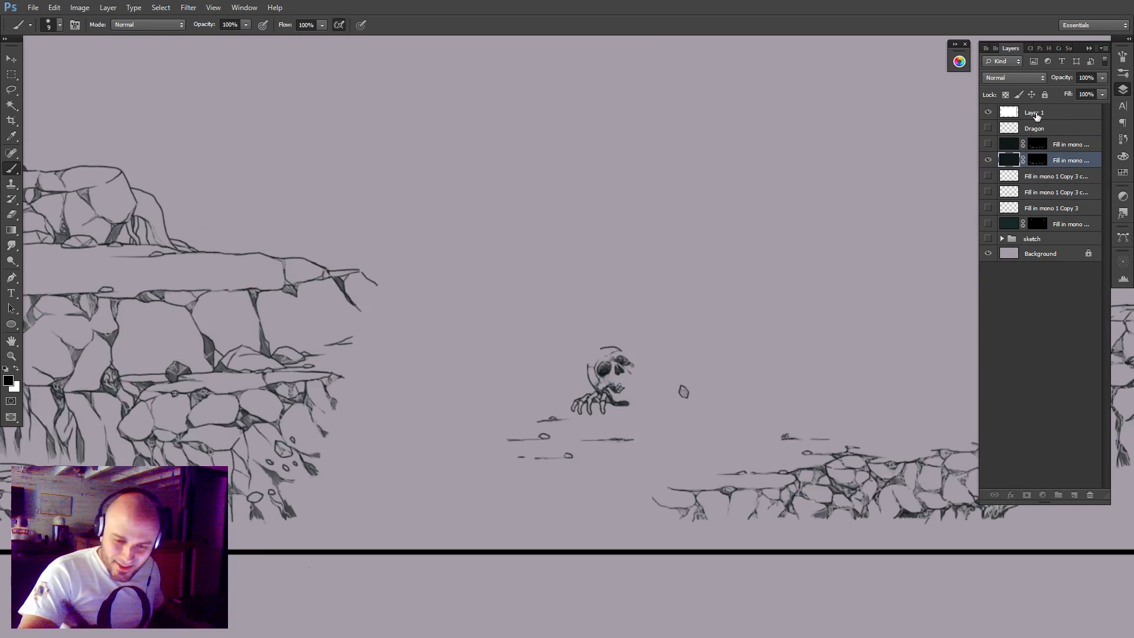
{"action": "left_click", "coordinate": [1037, 160]}
{"action": "key", "text": "x"}
{"action": "key", "text": "alt+BackSpace"}
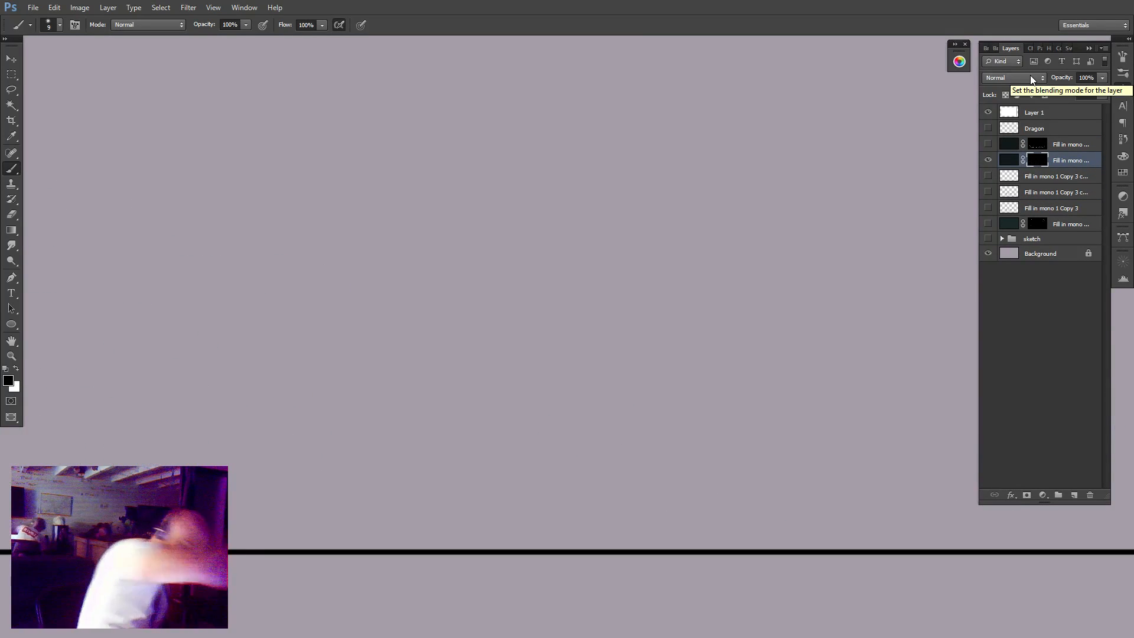
Load the line layer directly beneath the masked copy as a selection, fill the copy's mask with white inside it and deselect.
{"action": "left_click", "coordinate": [989, 177]}
{"action": "left_click", "coordinate": [989, 176]}
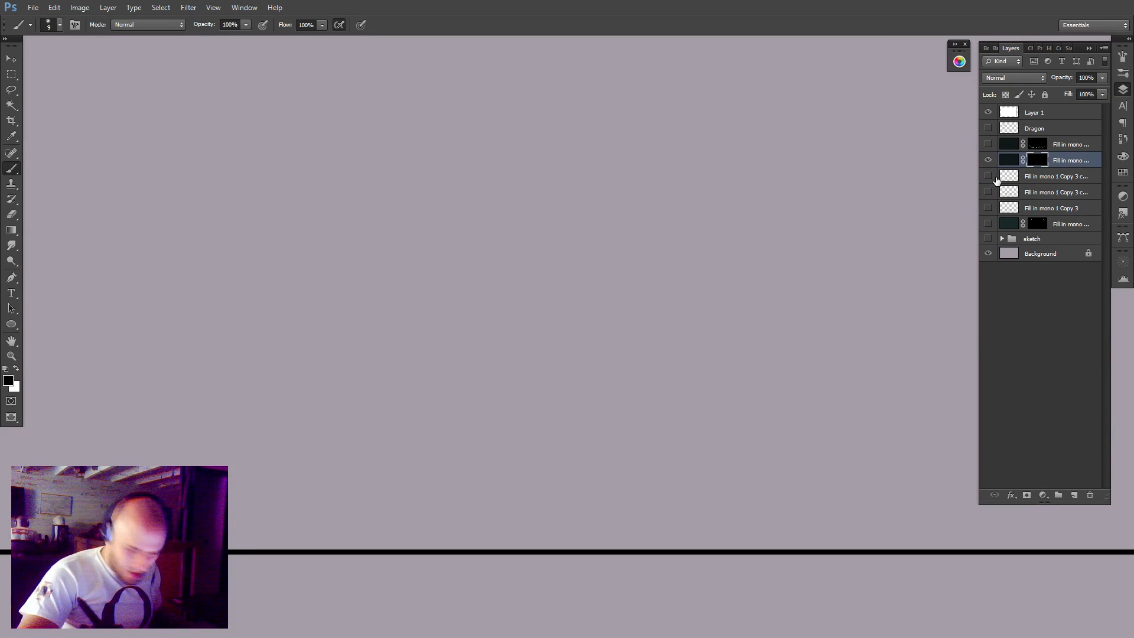
{"action": "left_click", "coordinate": [1010, 177], "text": "ctrl"}
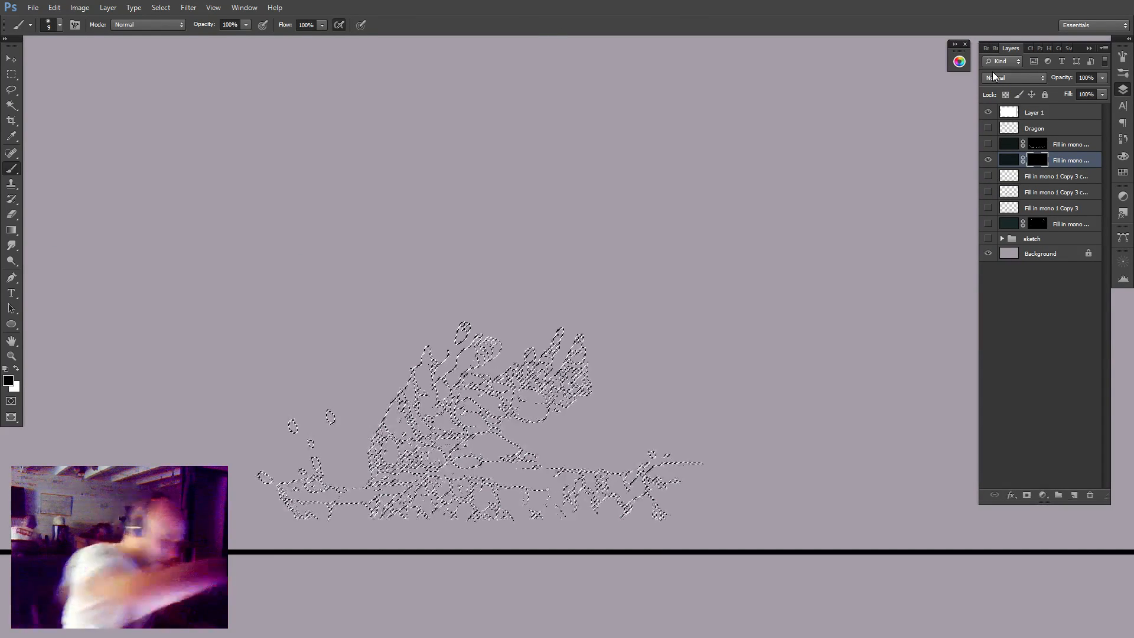
{"action": "key", "text": "c"}
{"action": "key", "text": "f"}
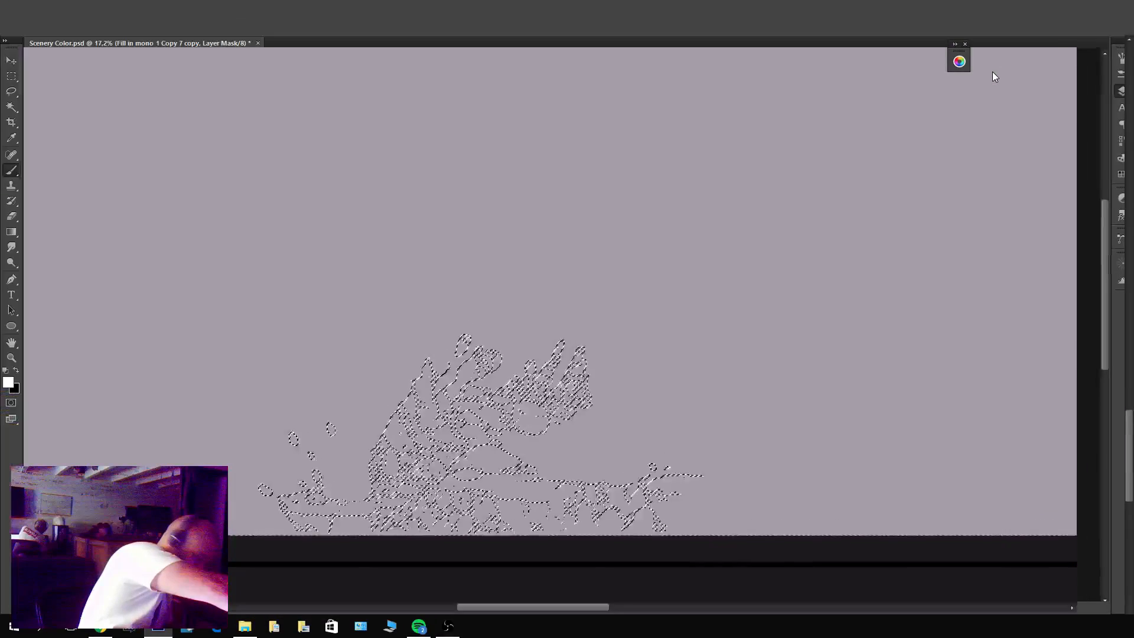
{"action": "key", "text": "alt+f"}
{"action": "key", "text": "Escape"}
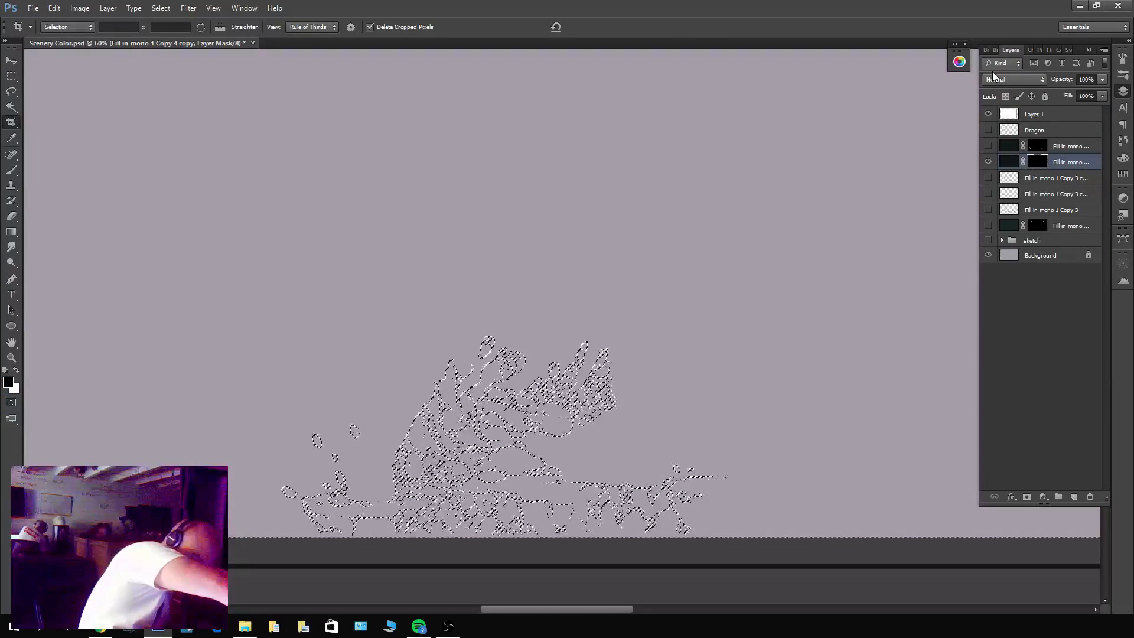
{"action": "key", "text": "Escape"}
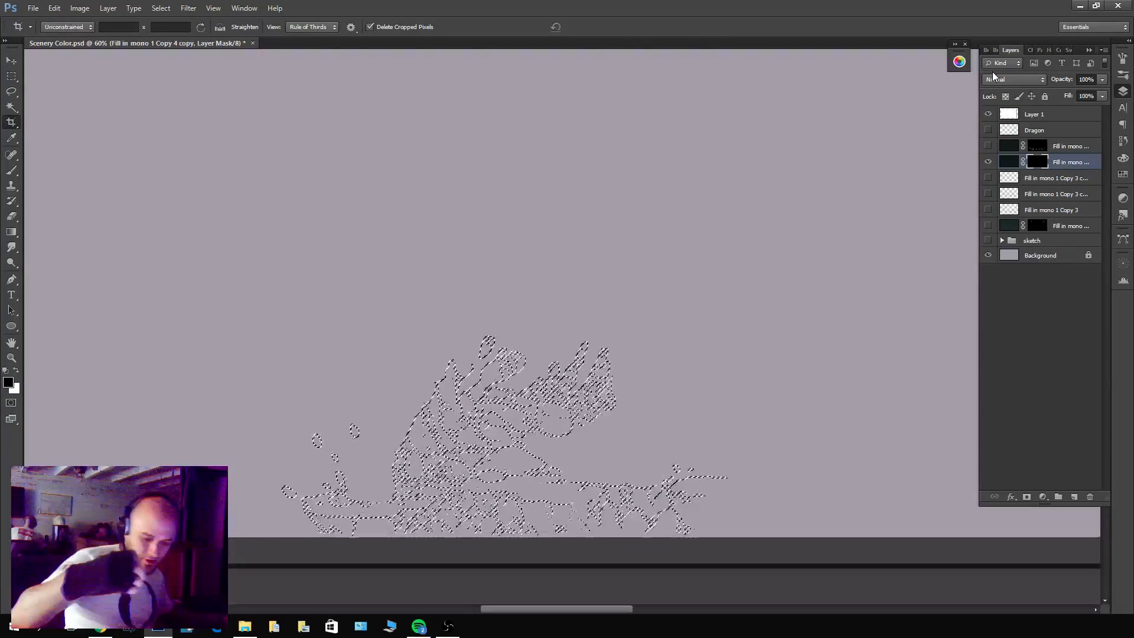
{"action": "key", "text": "x"}
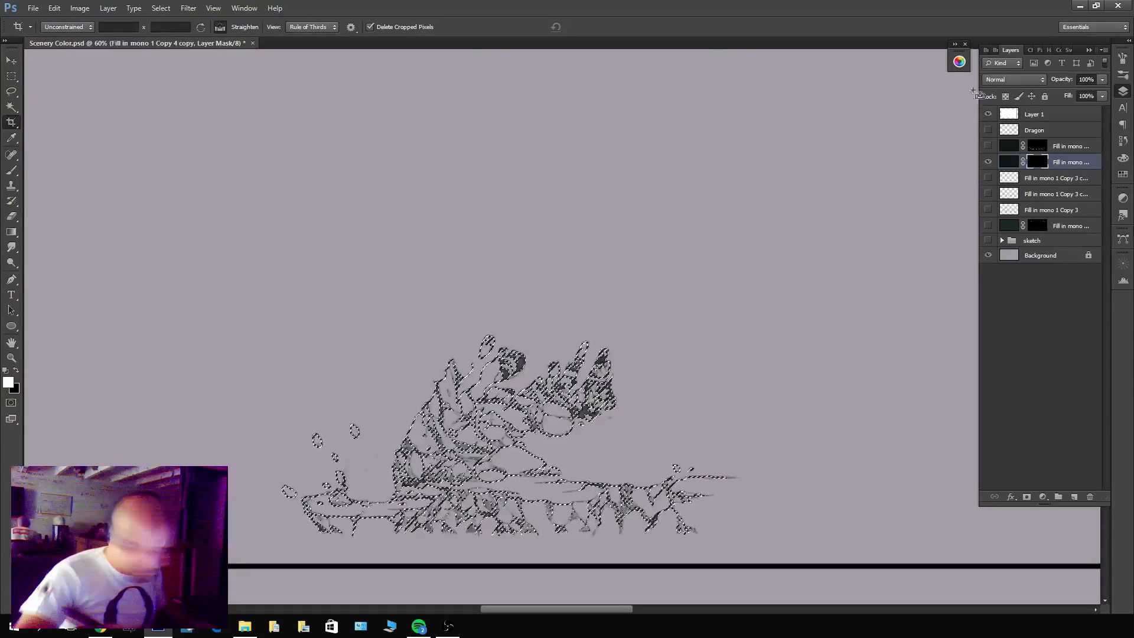
{"action": "key", "text": "ctrl+d"}
Check the upper masked stonework layer's outline as a selection against the refilled copy, deselect and show that upper layer.
{"action": "left_click", "coordinate": [1034, 148], "text": "ctrl"}
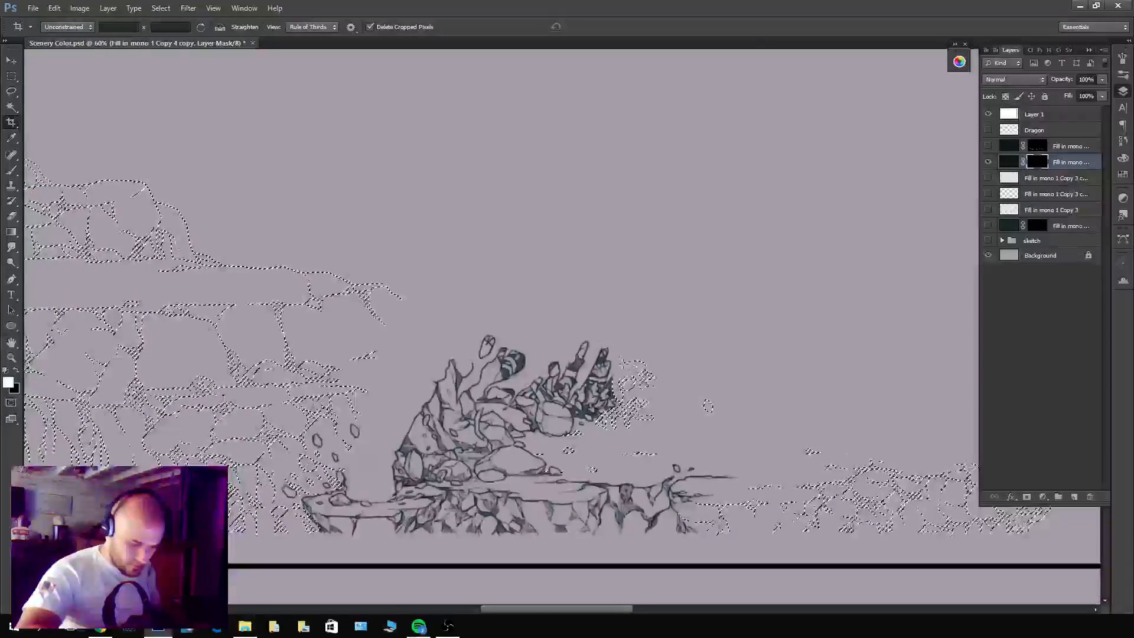
{"action": "key", "text": "ctrl+d"}
{"action": "left_click", "coordinate": [988, 146]}
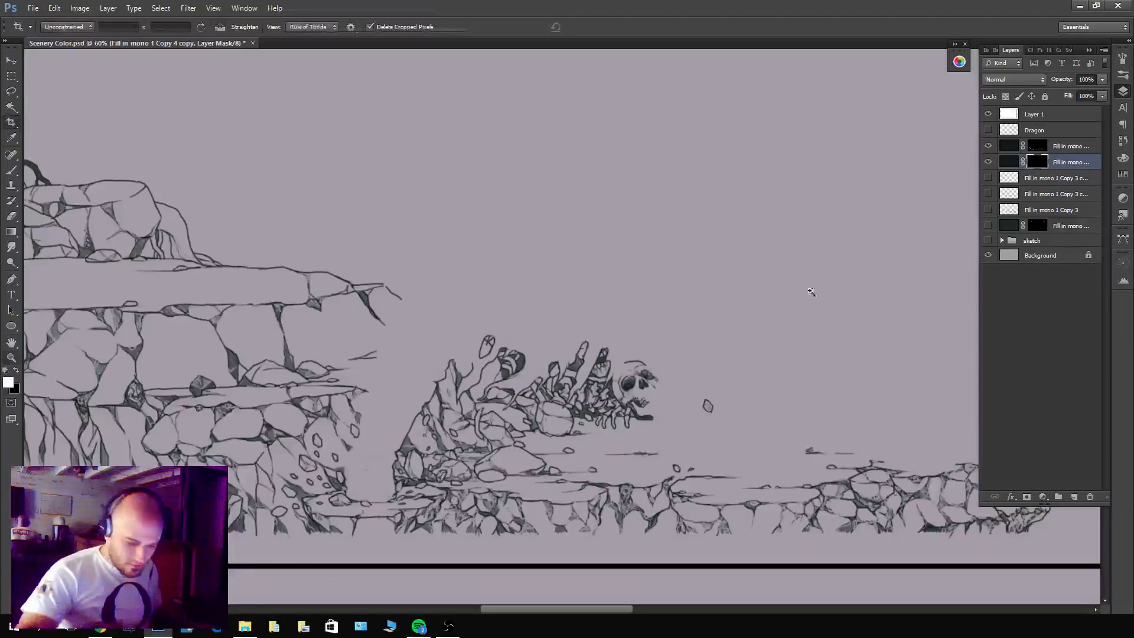
{"action": "key", "text": "z"}
{"action": "left_click_drag", "start_coordinate": [810, 292], "coordinate": [729, 307]}
{"action": "left_click_drag", "start_coordinate": [726, 438], "coordinate": [656, 552]}
{"action": "left_click_drag", "start_coordinate": [752, 483], "coordinate": [678, 502]}
Duplicate the upper masked stonework layer directly above itself and hide the duplicate.
{"action": "left_click", "coordinate": [1060, 148], "text": "ctrl"}
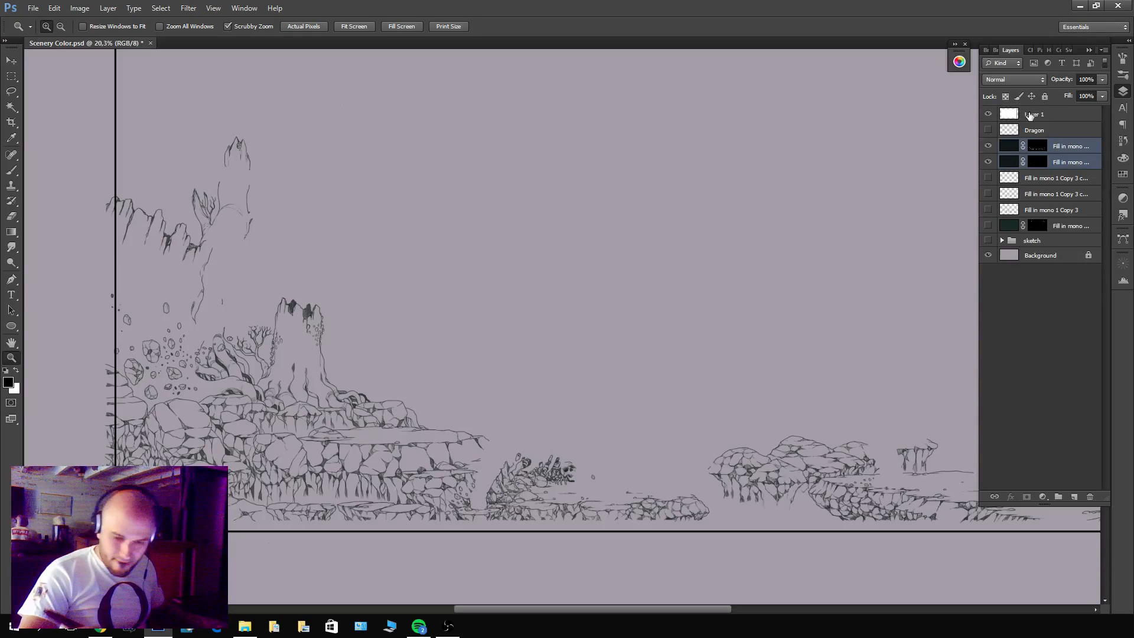
{"action": "left_click", "coordinate": [1058, 148]}
{"action": "key", "text": "ctrl+j"}
{"action": "left_click", "coordinate": [989, 146]}
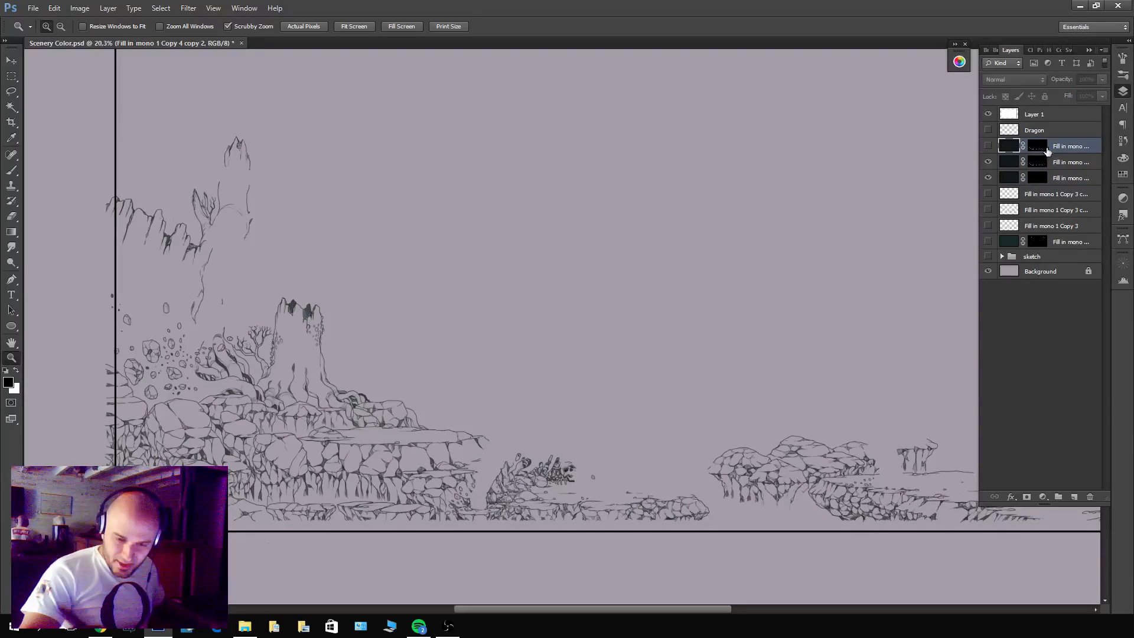
Merge the two visible masked stonework layers into a single layer.
{"action": "left_click", "coordinate": [1061, 162]}
{"action": "left_click", "coordinate": [1063, 177], "text": "shift"}
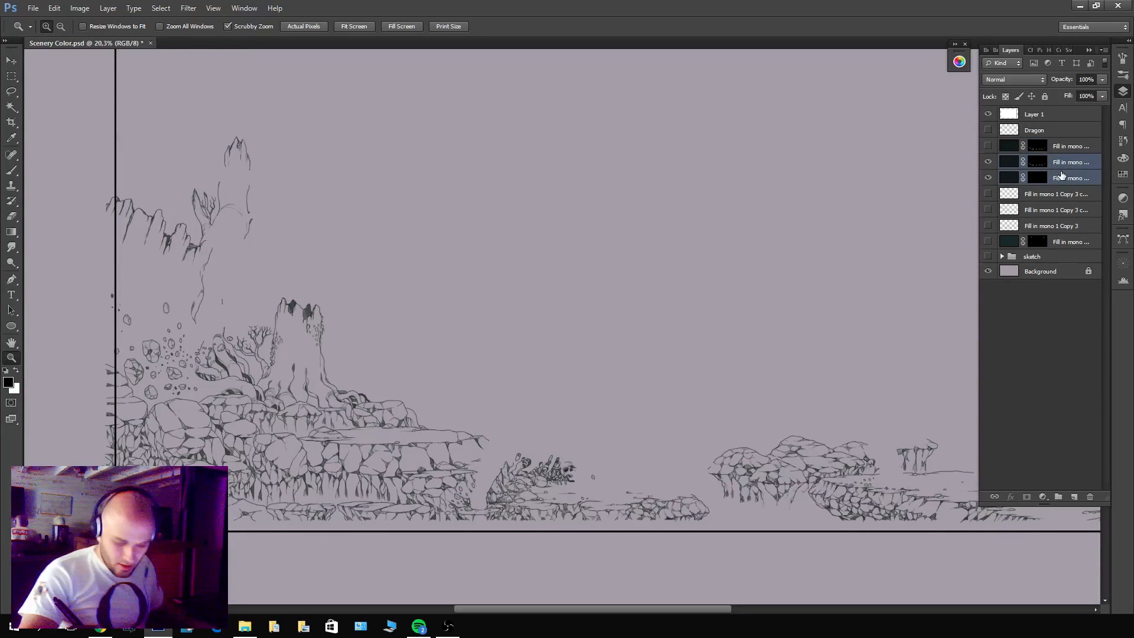
{"action": "key", "text": "ctrl+e"}
Delete the old line layer directly beneath the merged stonework layer and show the figures layer.
{"action": "left_click", "coordinate": [989, 179]}
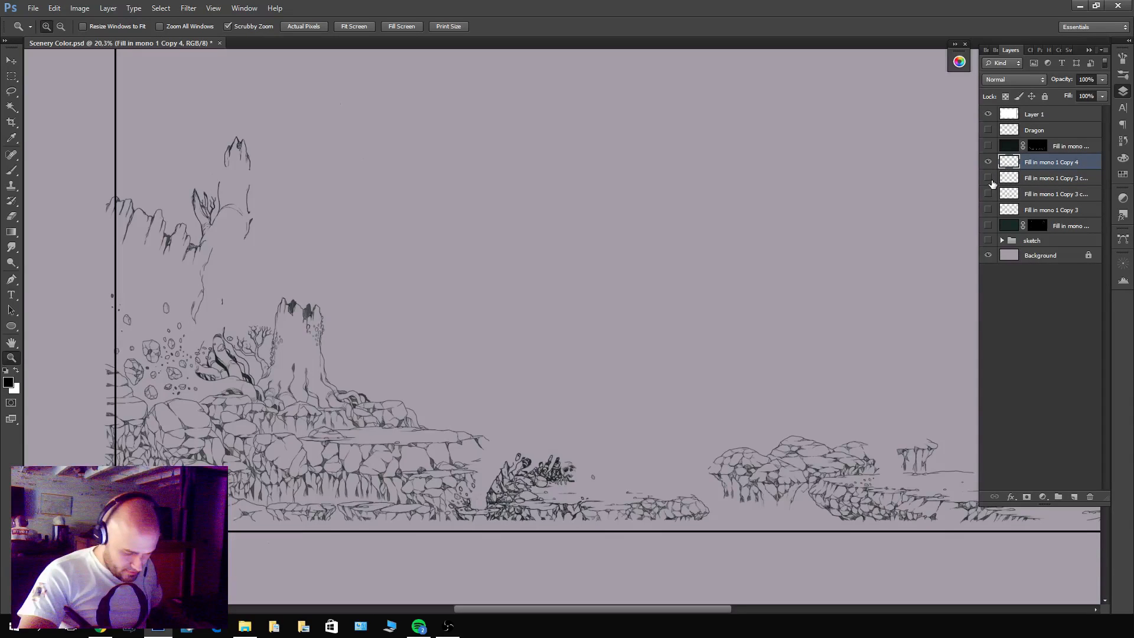
{"action": "left_click", "coordinate": [989, 179]}
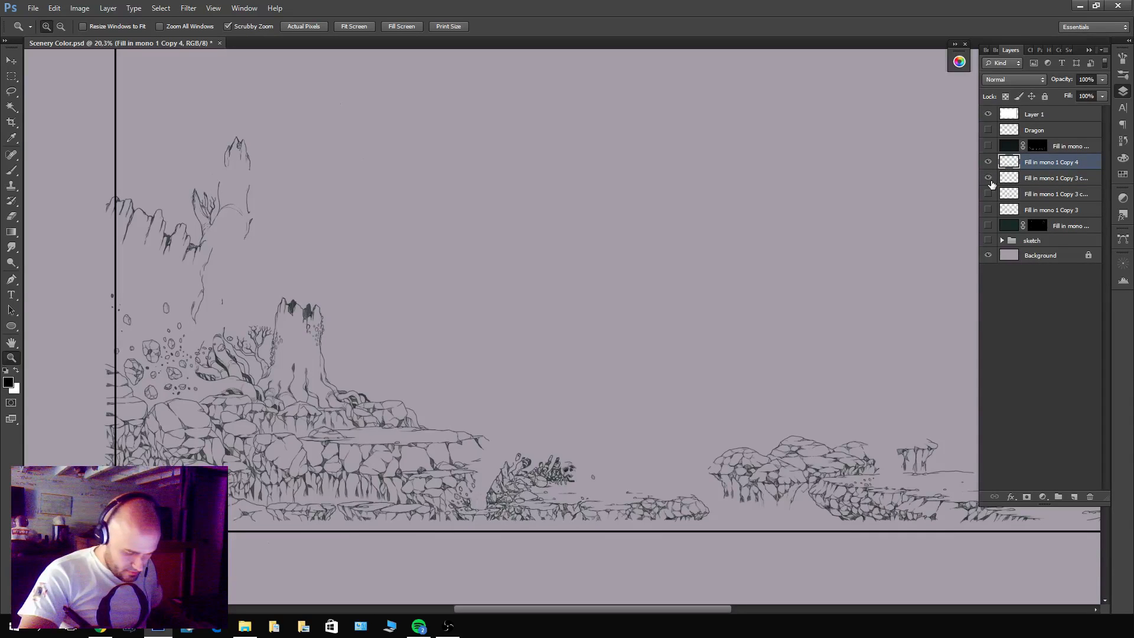
{"action": "left_click", "coordinate": [1039, 182]}
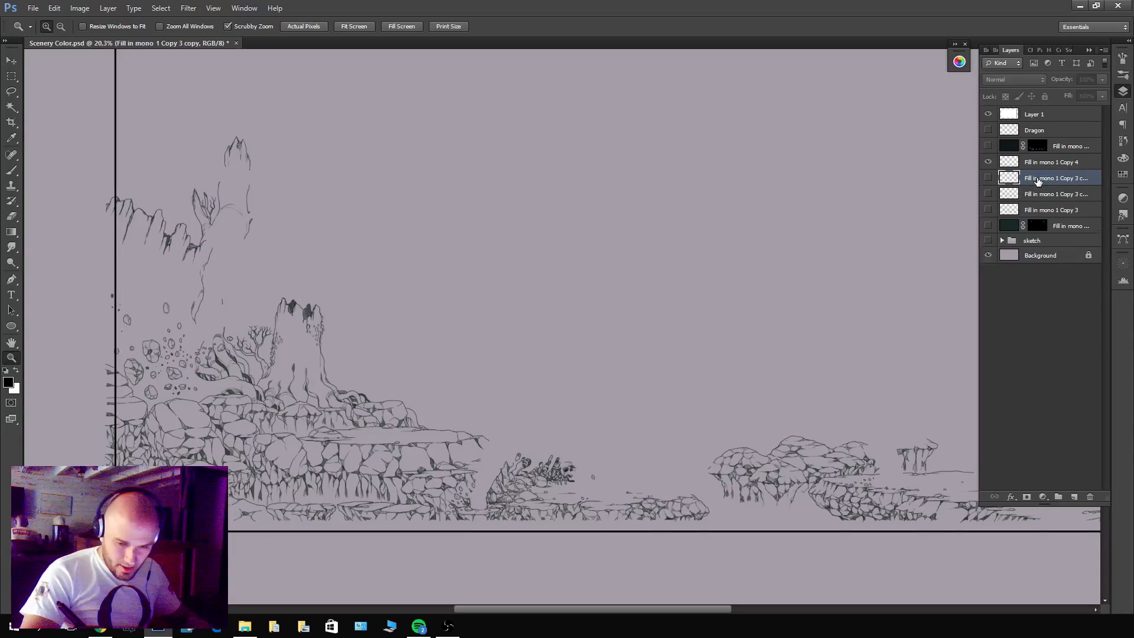
{"action": "key", "text": "Delete"}
{"action": "left_click", "coordinate": [988, 178]}
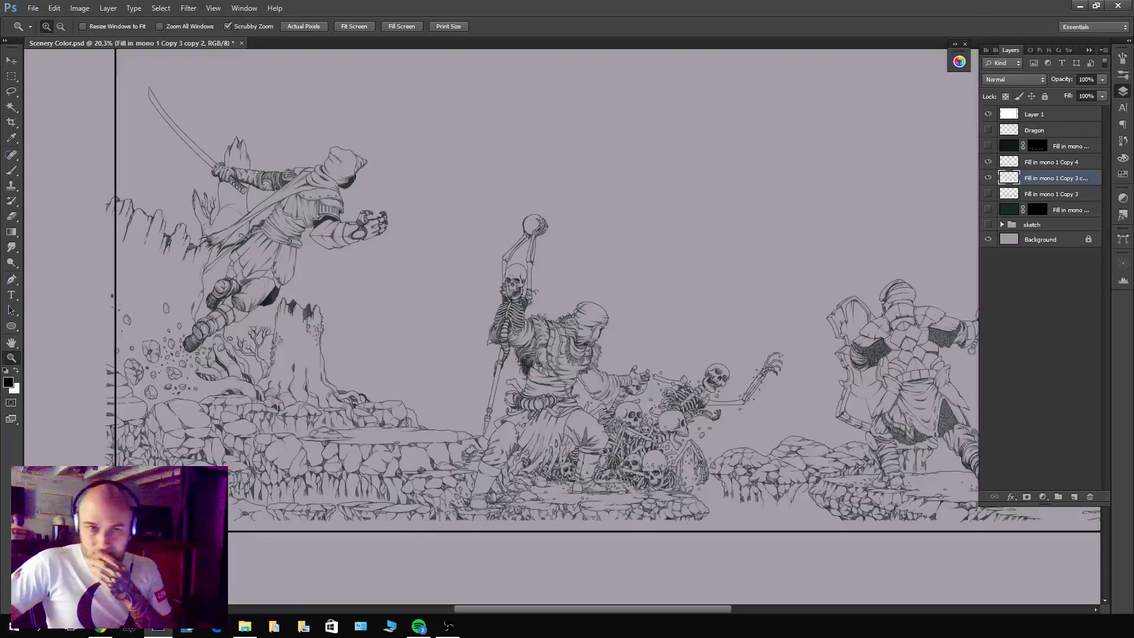
Check the Fill in mono 1 Copy 3 layer against the whole artwork, delete it and show the lowest masked fill layer.
{"action": "key", "text": "alt+Tab"}
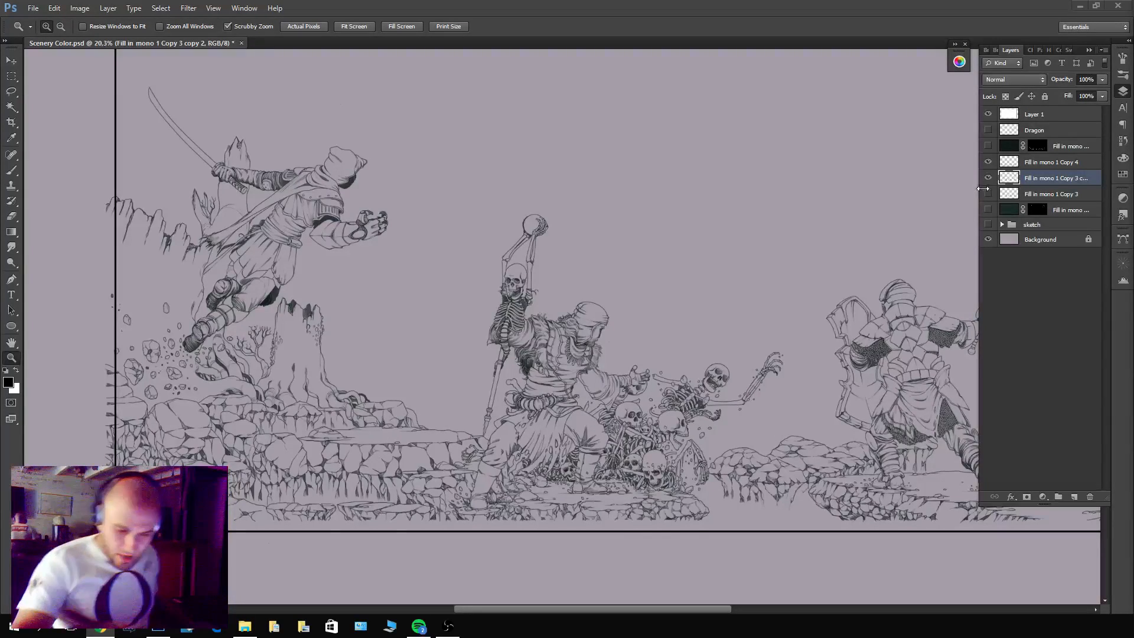
{"action": "left_click", "coordinate": [765, 354], "text": "alt"}
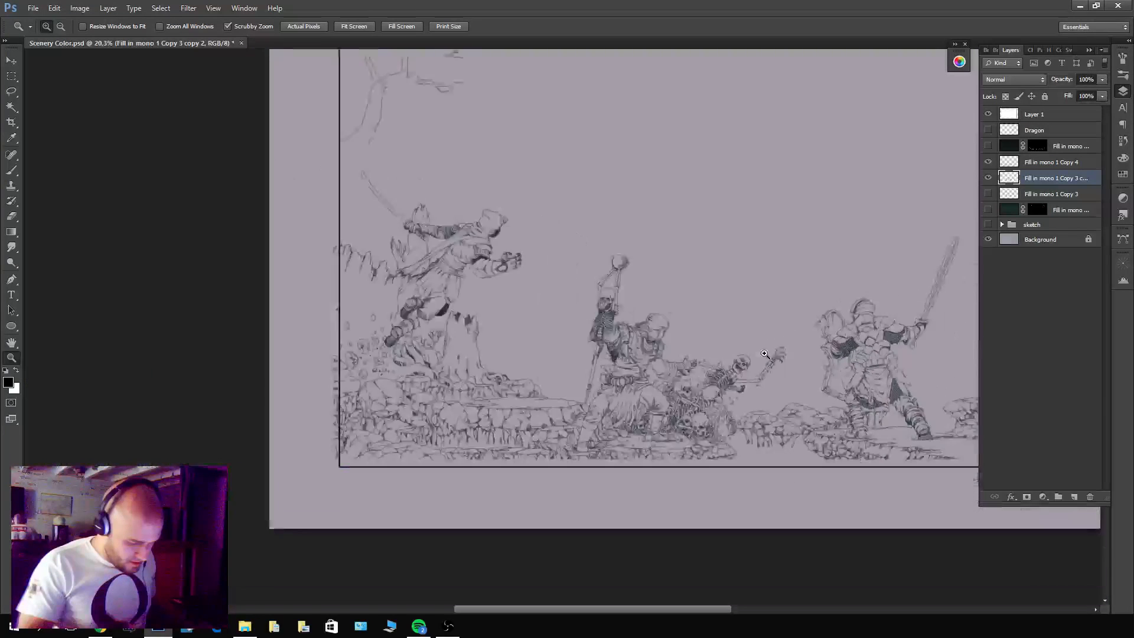
{"action": "key", "text": "ctrl+0"}
{"action": "left_click", "coordinate": [988, 194]}
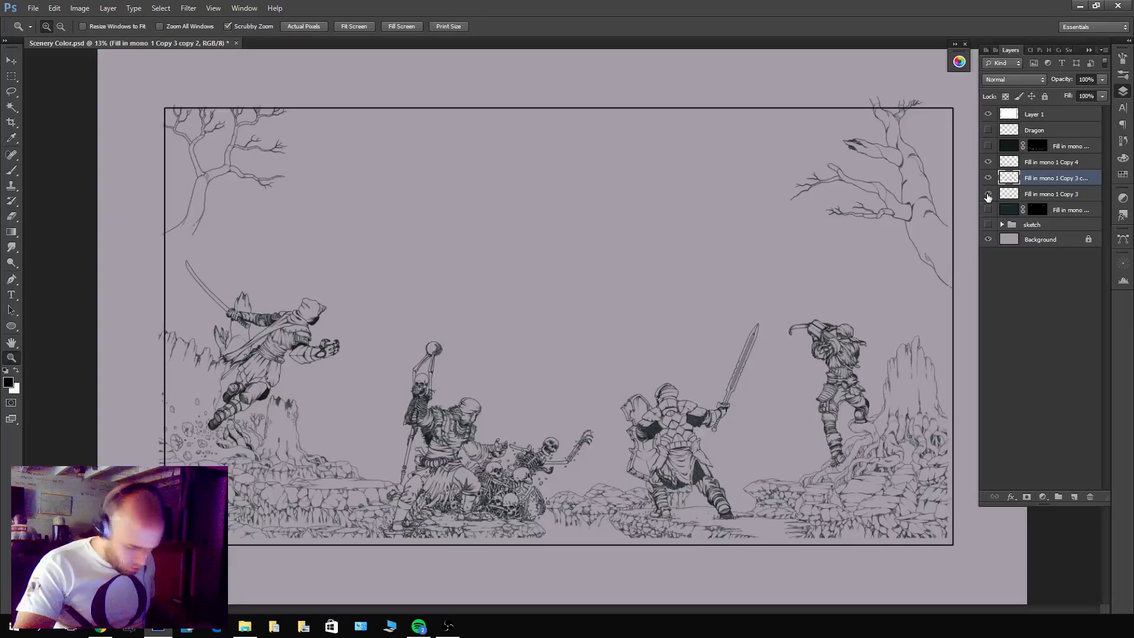
{"action": "left_click", "coordinate": [988, 194]}
{"action": "left_click", "coordinate": [989, 195]}
{"action": "left_click", "coordinate": [988, 196]}
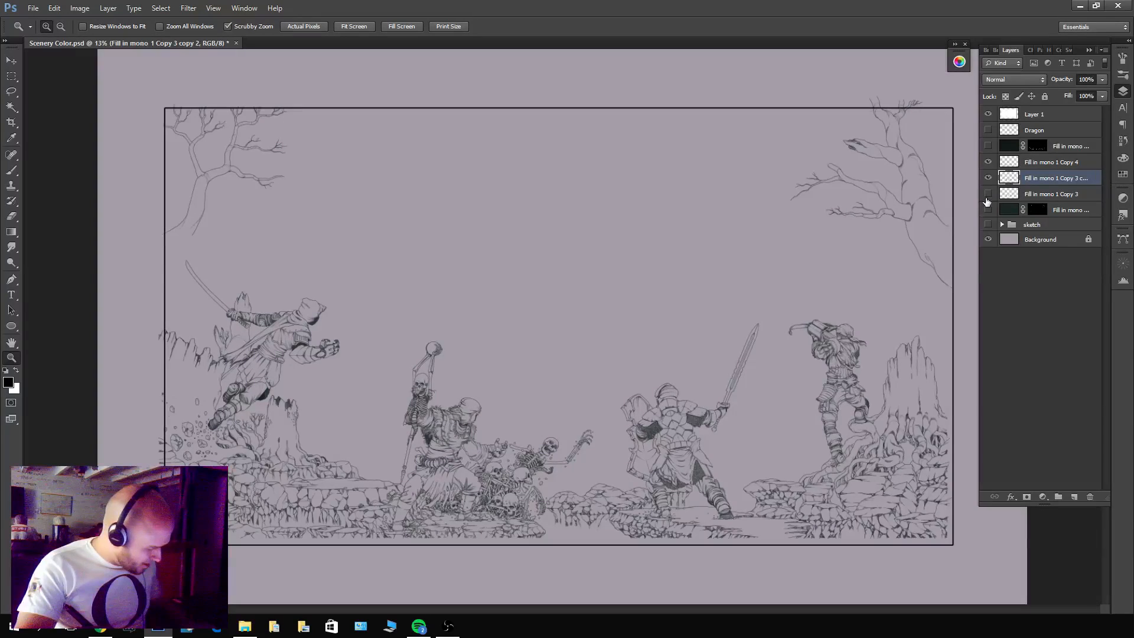
{"action": "left_click", "coordinate": [1037, 194]}
{"action": "key", "text": "ctrl+e"}
{"action": "left_click", "coordinate": [988, 195]}
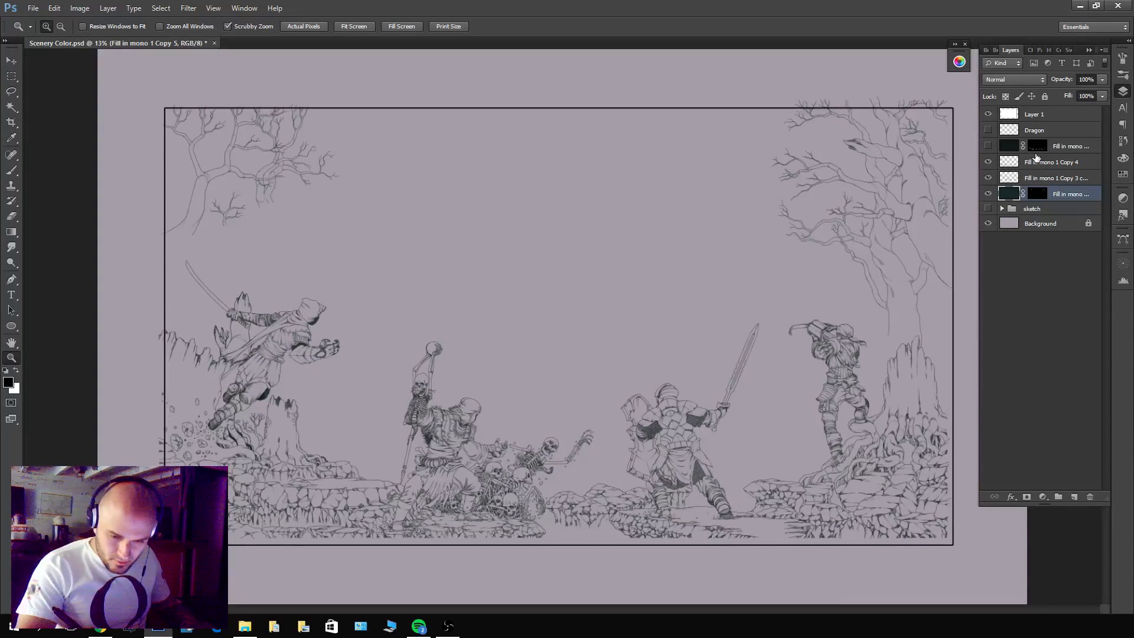
Show the hidden masked fill layer beneath Dragon and fill its mask with black.
{"action": "left_click", "coordinate": [988, 146]}
{"action": "left_click", "coordinate": [1037, 146]}
{"action": "key", "text": "x"}
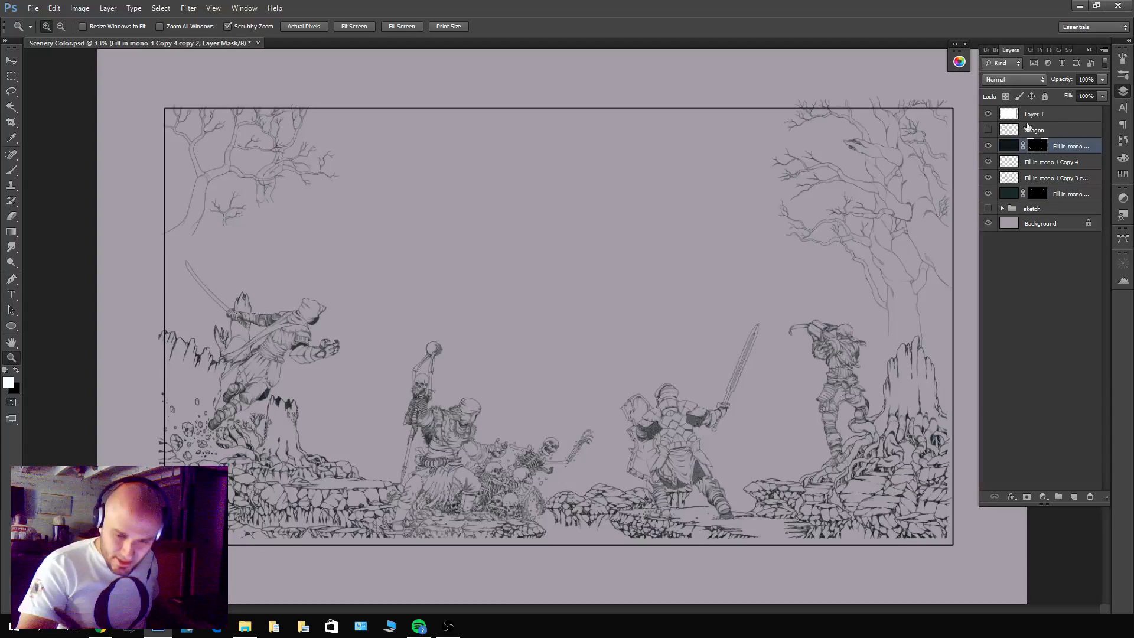
{"action": "key", "text": "x"}
{"action": "key", "text": "alt+BackSpace"}
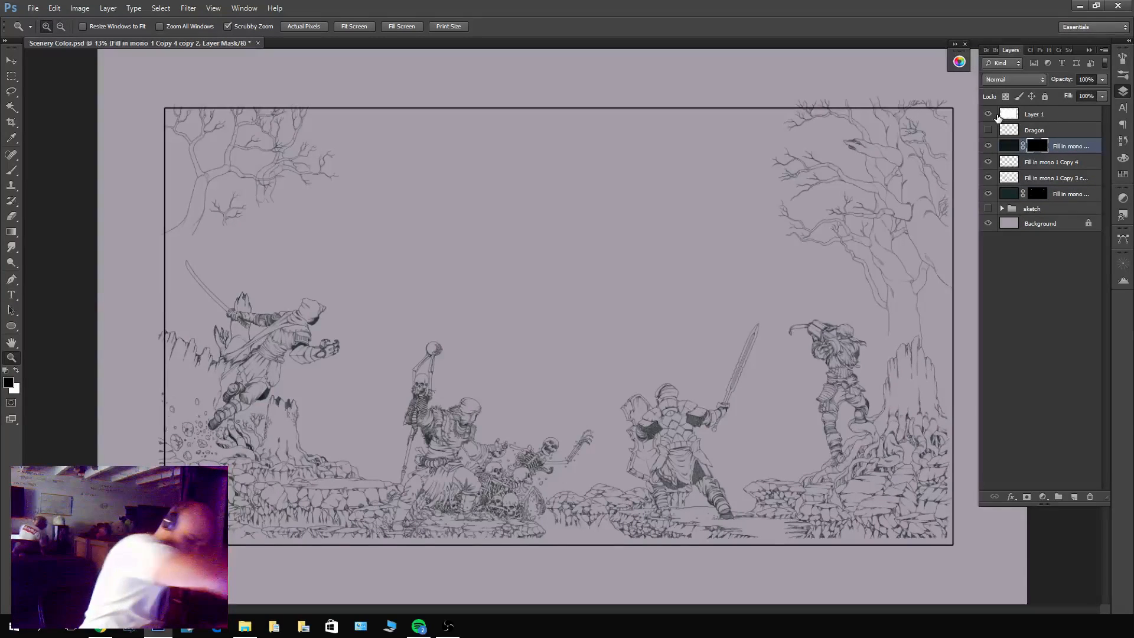
Rename the black-masked fill layer beneath Dragon as COLOR and show the Dragon layer.
{"action": "double_click", "coordinate": [1069, 146]}
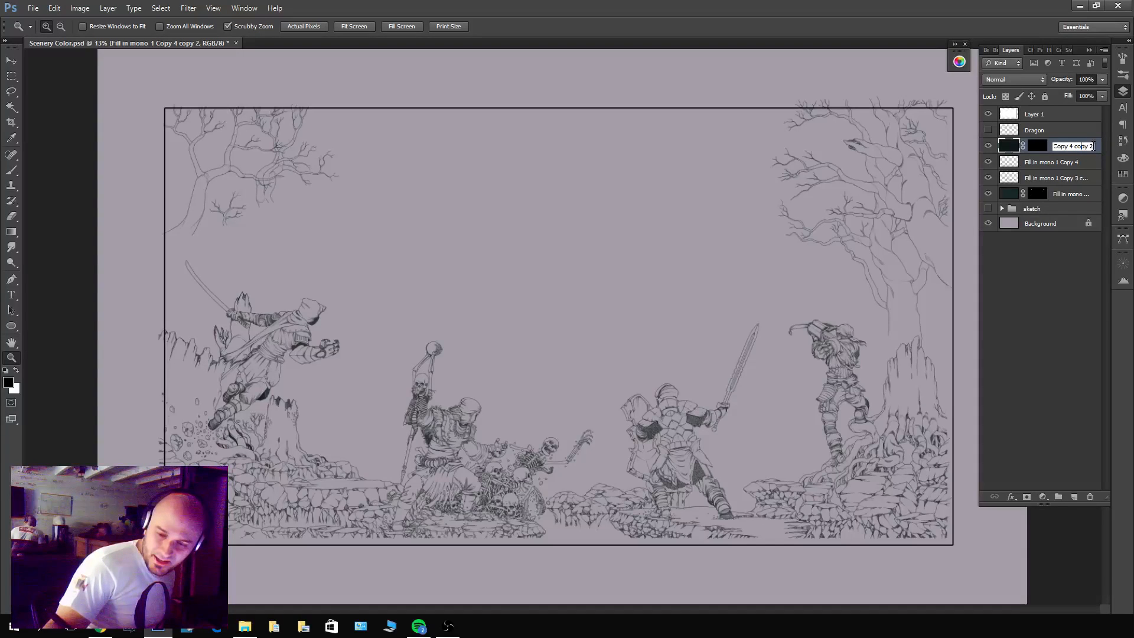
{"action": "left_click_drag", "start_coordinate": [1095, 146], "coordinate": [1065, 146]}
{"action": "key", "text": "ctrl+a"}
{"action": "type", "text": "C"}
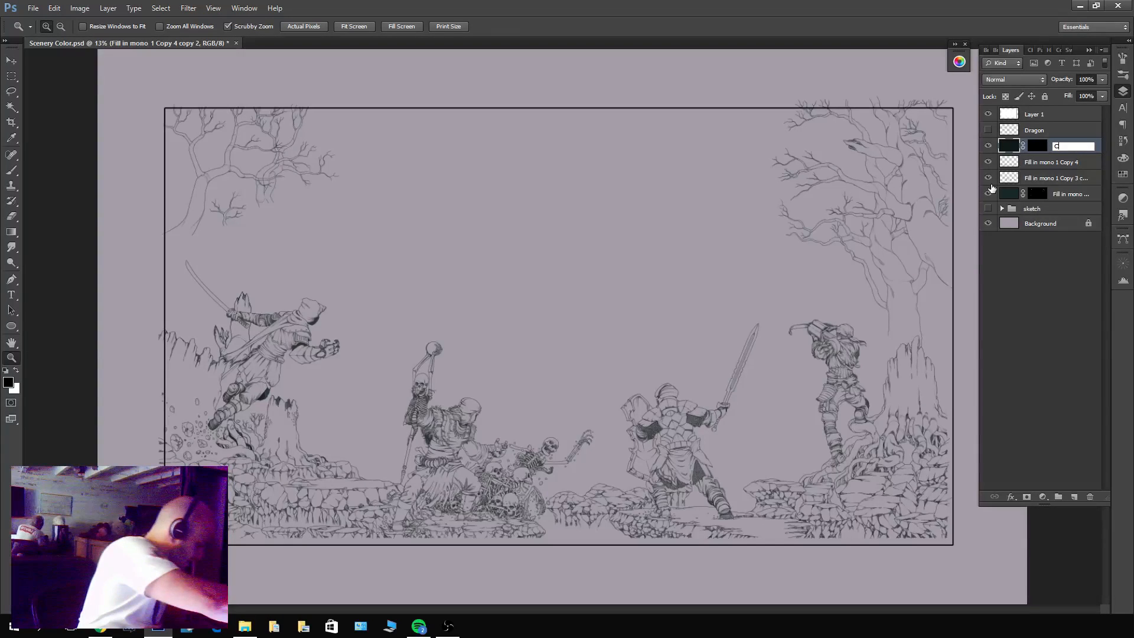
{"action": "type", "text": "OLOR"}
{"action": "key", "text": "Return"}
{"action": "left_click", "coordinate": [988, 129]}
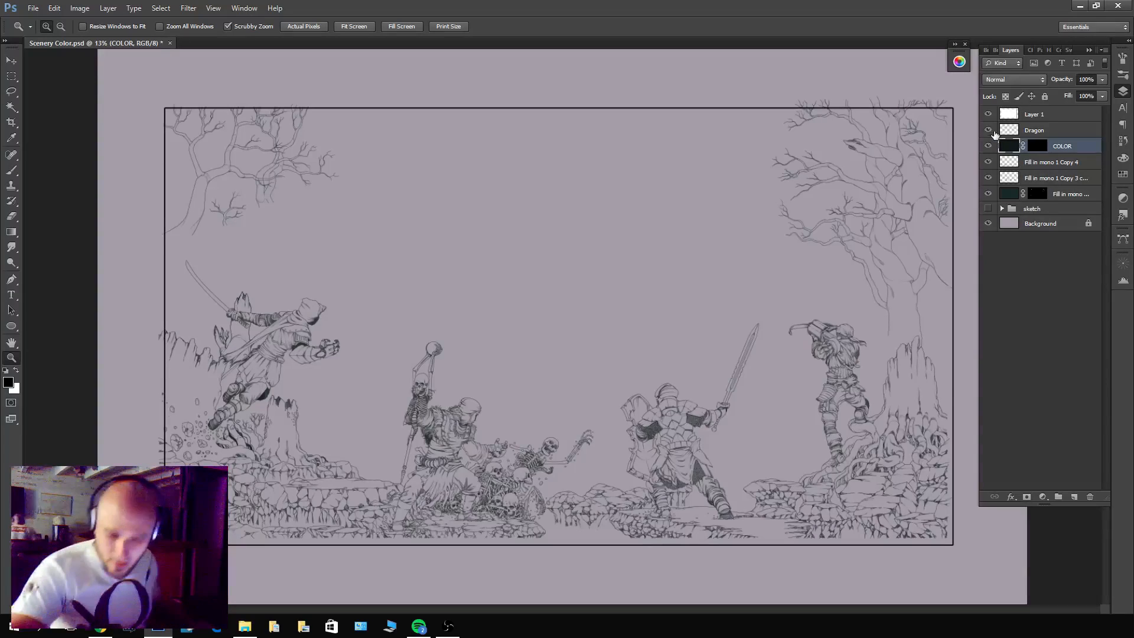
Check which lines the lowest masked fill layer holds by hiding it and showing it again.
{"action": "left_click", "coordinate": [1045, 200]}
{"action": "double_click", "coordinate": [1060, 193]}
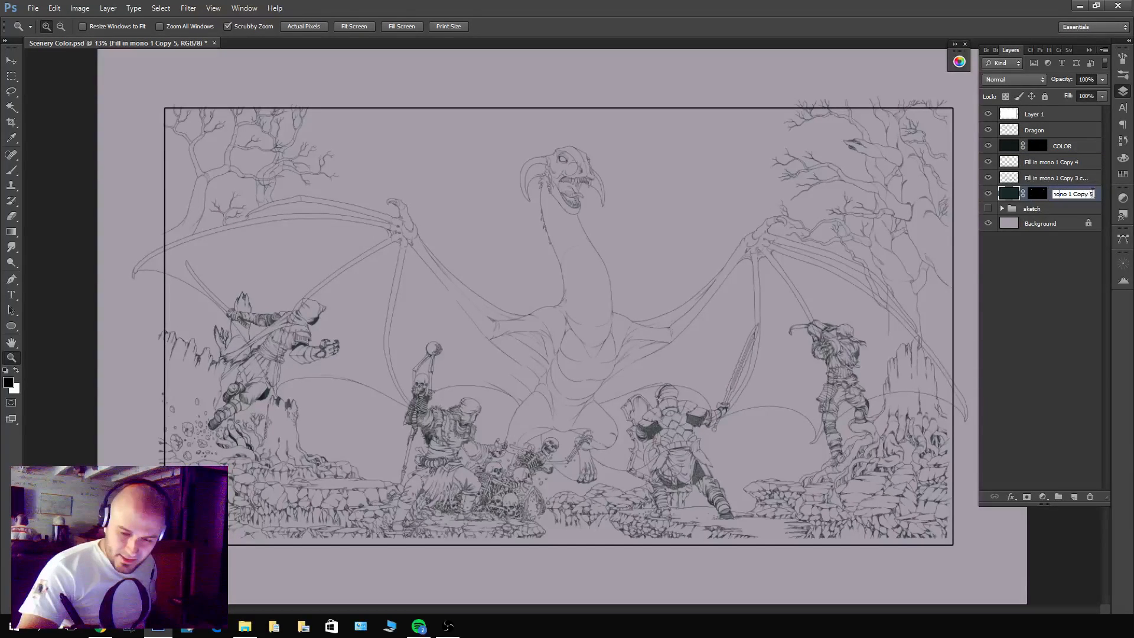
{"action": "left_click", "coordinate": [989, 194]}
{"action": "left_click", "coordinate": [989, 193]}
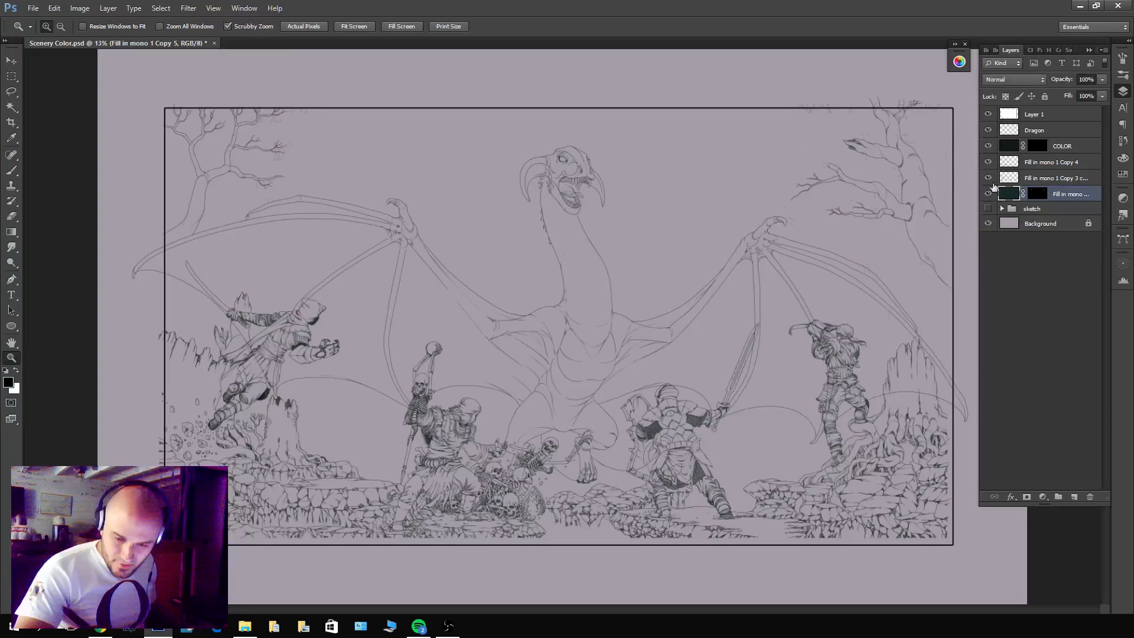
Check the contents of the merged stonework layer beneath COLOR and rename it as SCENERY 1.
{"action": "left_click", "coordinate": [988, 162]}
{"action": "left_click", "coordinate": [988, 161]}
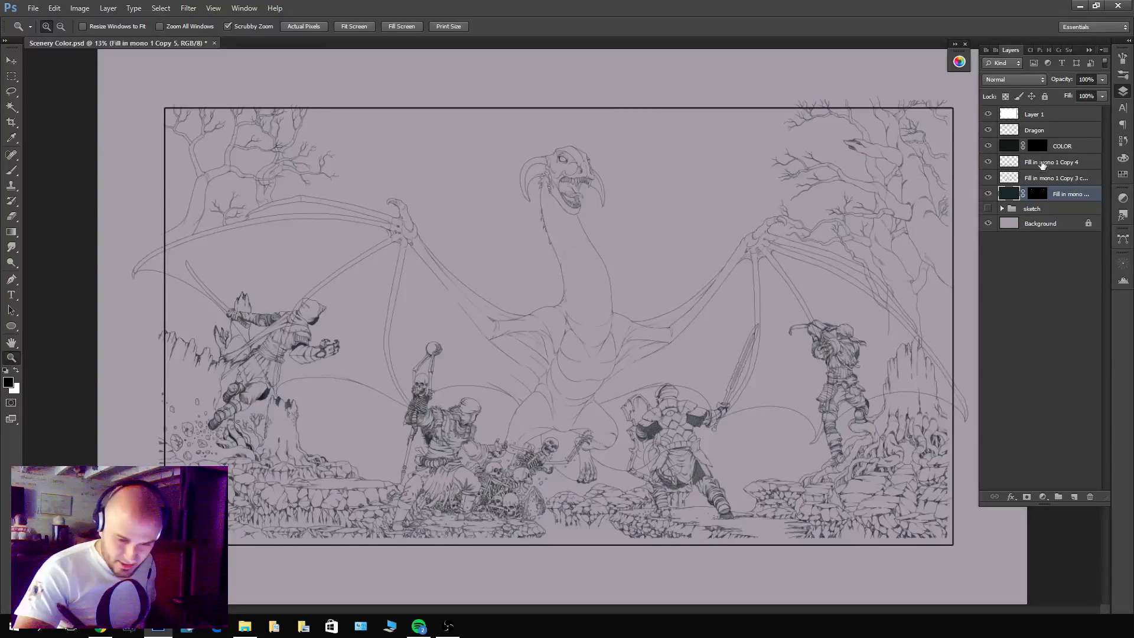
{"action": "double_click", "coordinate": [1043, 163]}
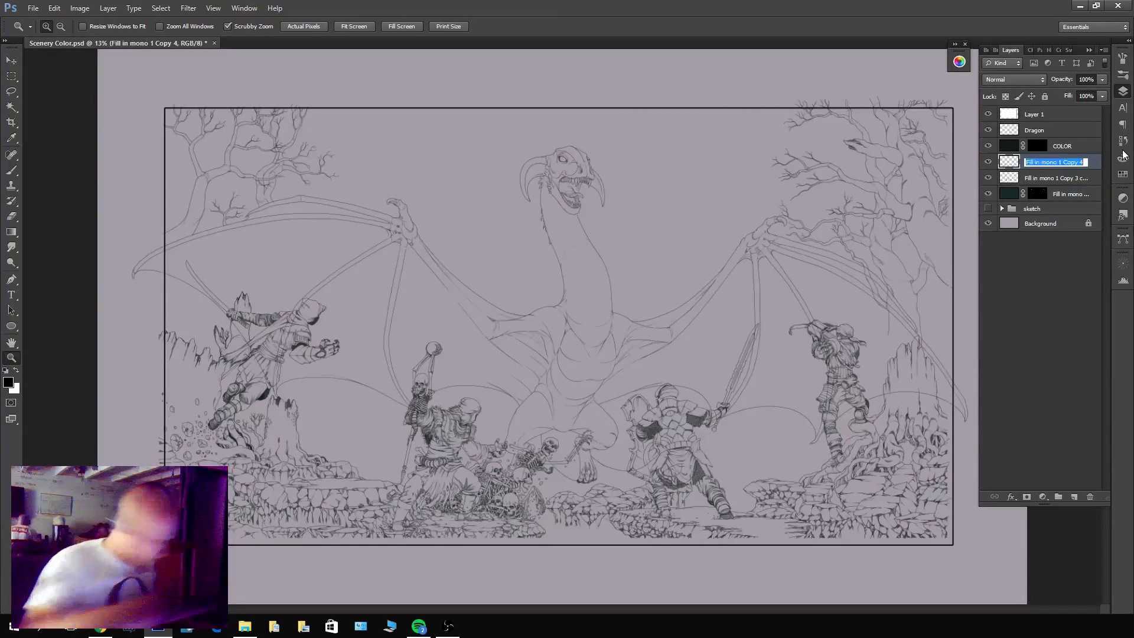
{"action": "type", "text": "SCENERY 1"}
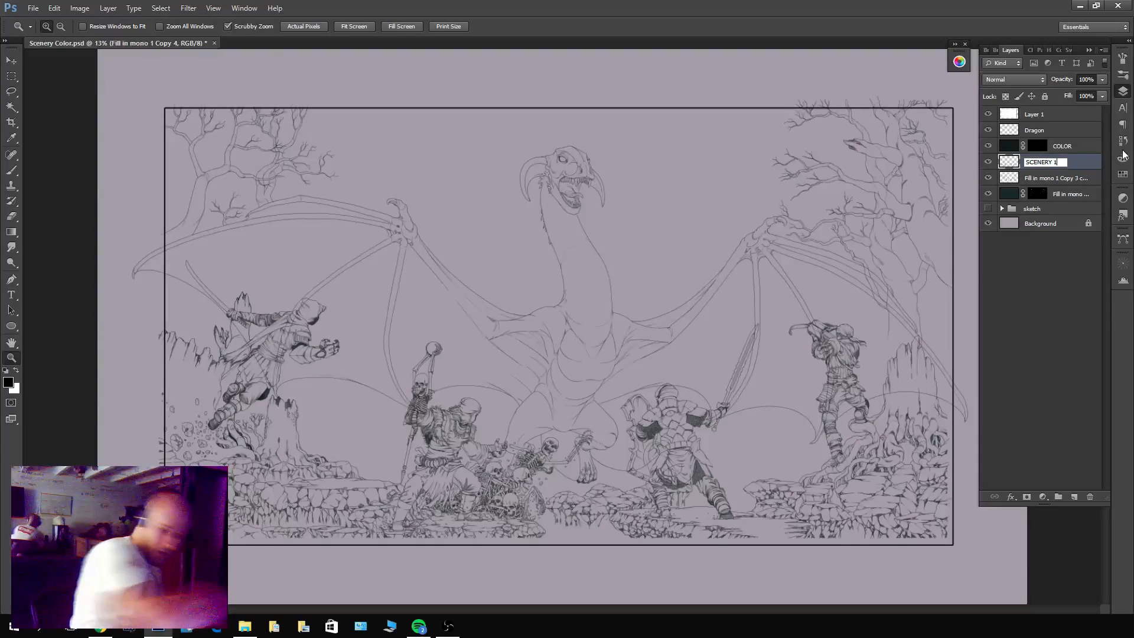
{"action": "key", "text": "Return"}
Check the contents of the figures layer beneath SCENERY 1 and rename it as Characters.
{"action": "left_click", "coordinate": [988, 178]}
{"action": "left_click", "coordinate": [988, 178]}
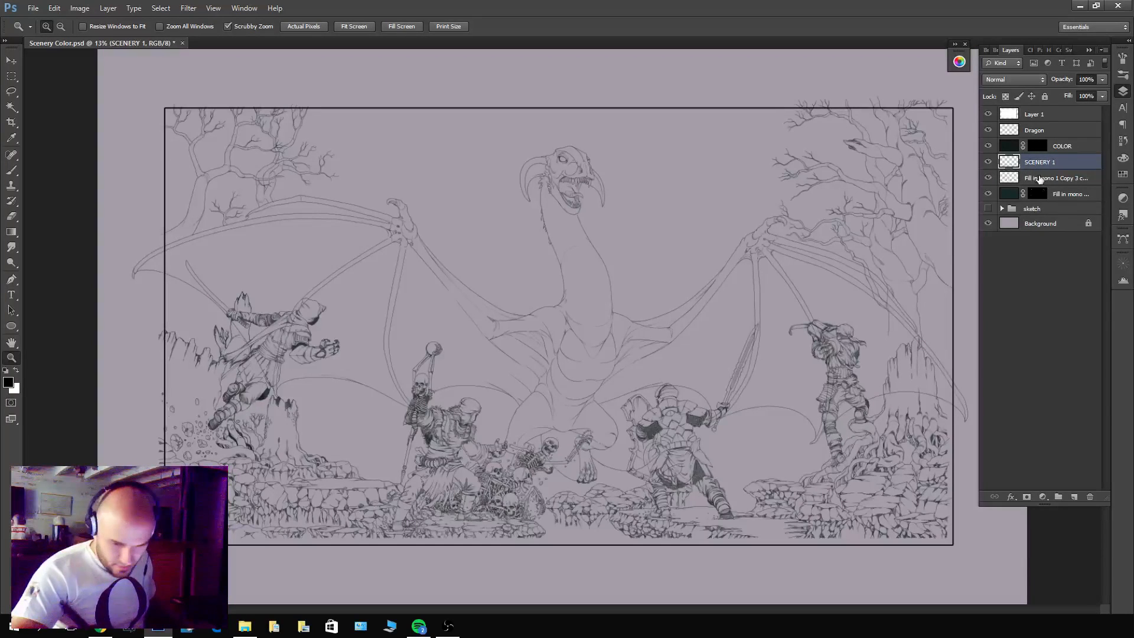
{"action": "double_click", "coordinate": [1040, 178]}
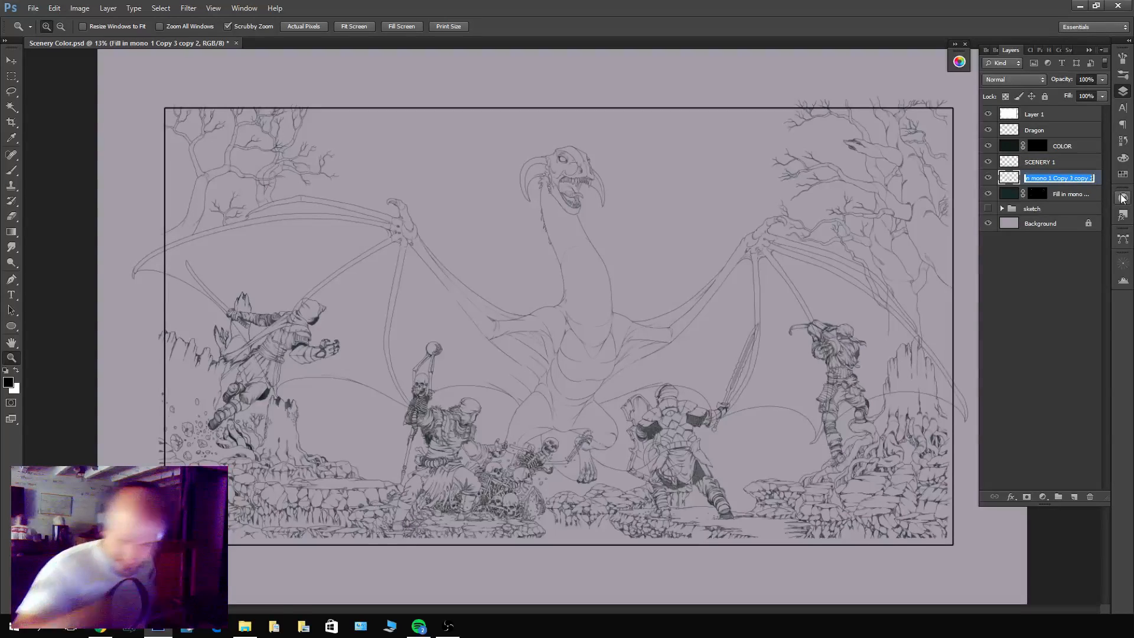
{"action": "key", "text": "BackSpace"}
{"action": "type", "text": "Characters"}
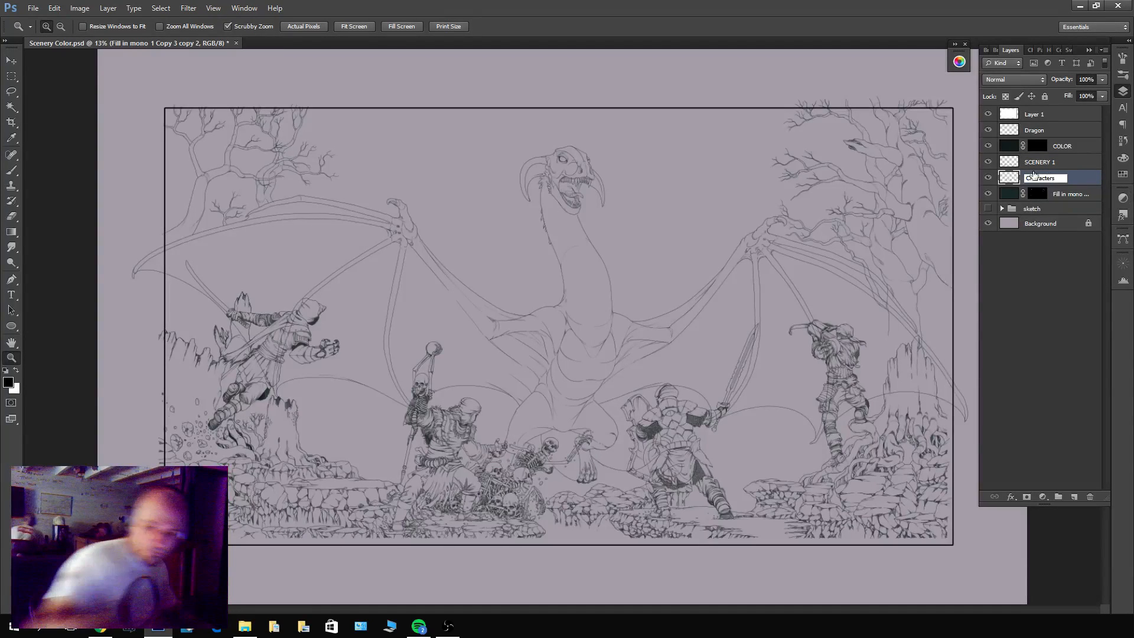
{"action": "key", "text": "Return"}
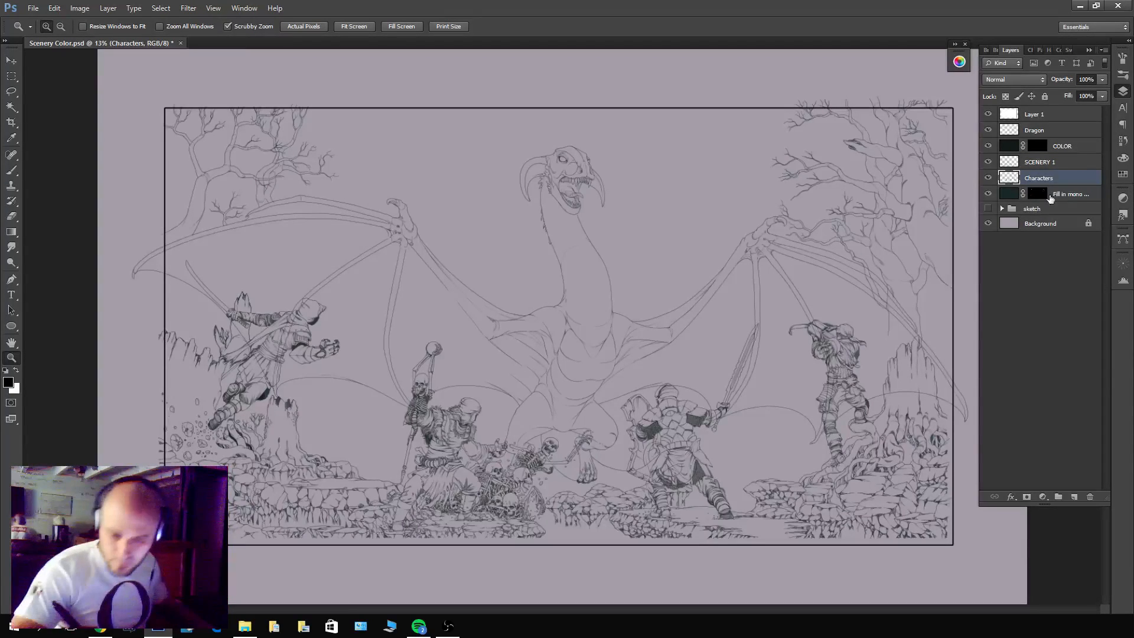
Duplicate the lowest masked fill layer, place the copy directly beneath COLOR and hide it, adding an empty layer above the original.
{"action": "left_click", "coordinate": [988, 194]}
{"action": "left_click", "coordinate": [988, 193]}
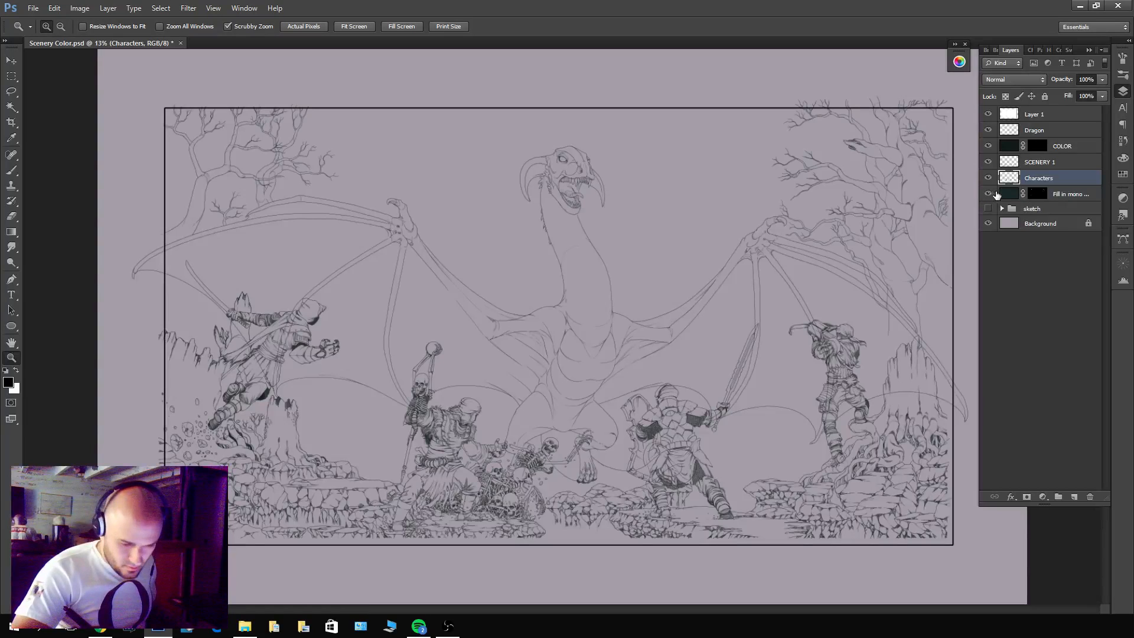
{"action": "double_click", "coordinate": [1063, 193]}
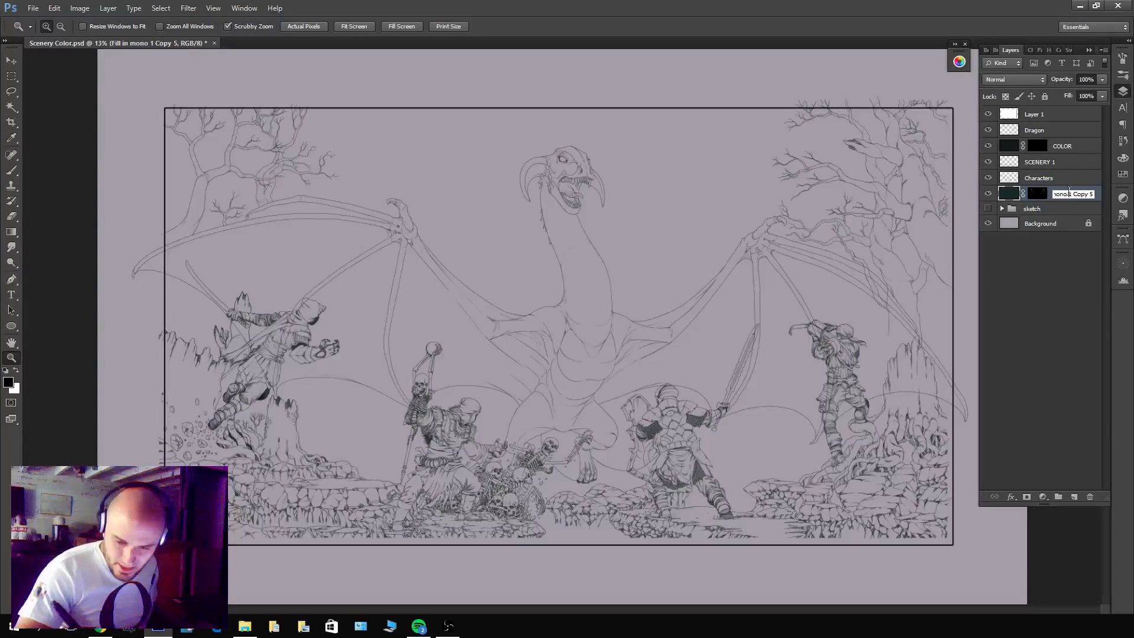
{"action": "key", "text": "Return"}
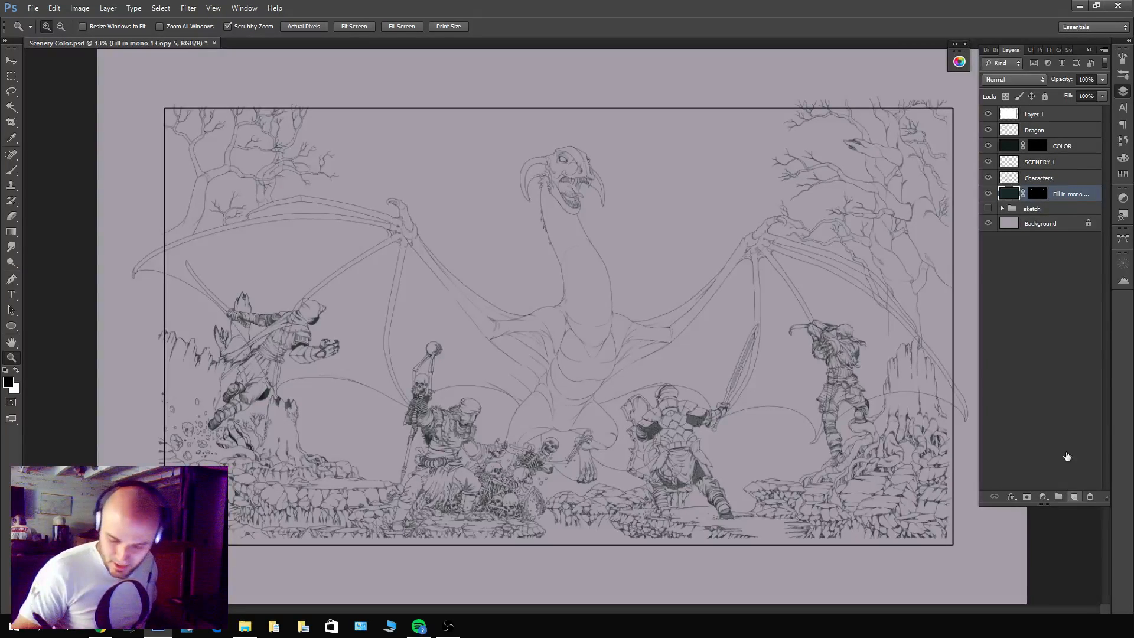
{"action": "left_click", "coordinate": [1075, 497]}
{"action": "left_click_drag", "start_coordinate": [1054, 213], "coordinate": [998, 164]}
{"action": "left_click", "coordinate": [988, 162]}
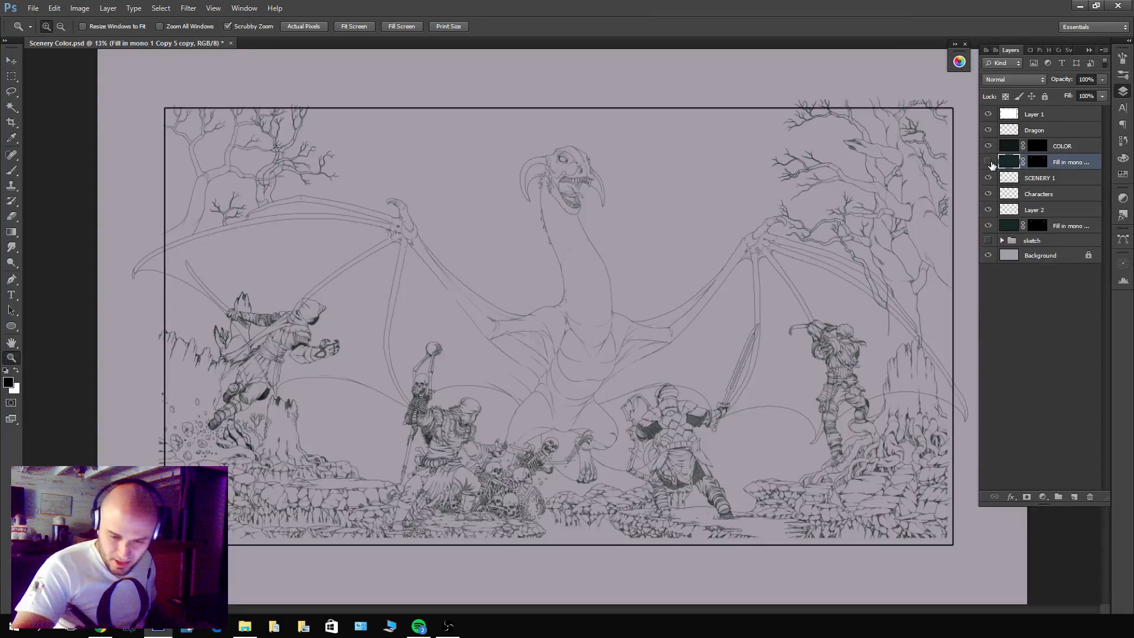
Merge the lowest masked fill layer with a new empty layer and rename the merged layer as Scenery 2.
{"action": "left_click", "coordinate": [1065, 228]}
{"action": "left_click", "coordinate": [1075, 497]}
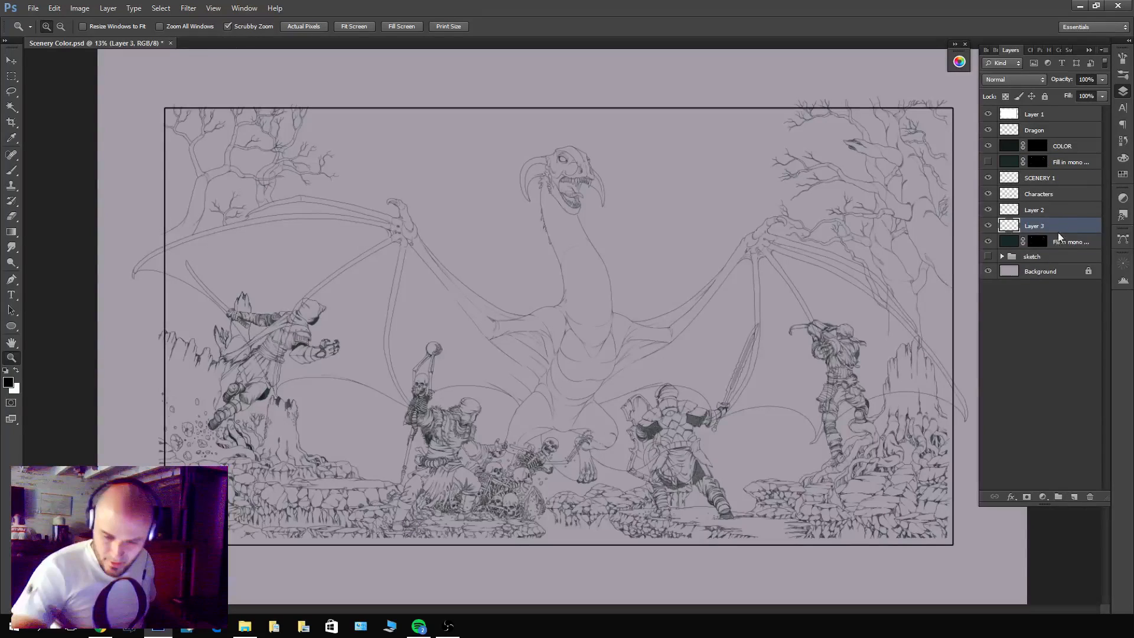
{"action": "left_click", "coordinate": [1060, 238], "text": "ctrl"}
{"action": "key", "text": "ctrl+e"}
{"action": "double_click", "coordinate": [1043, 226]}
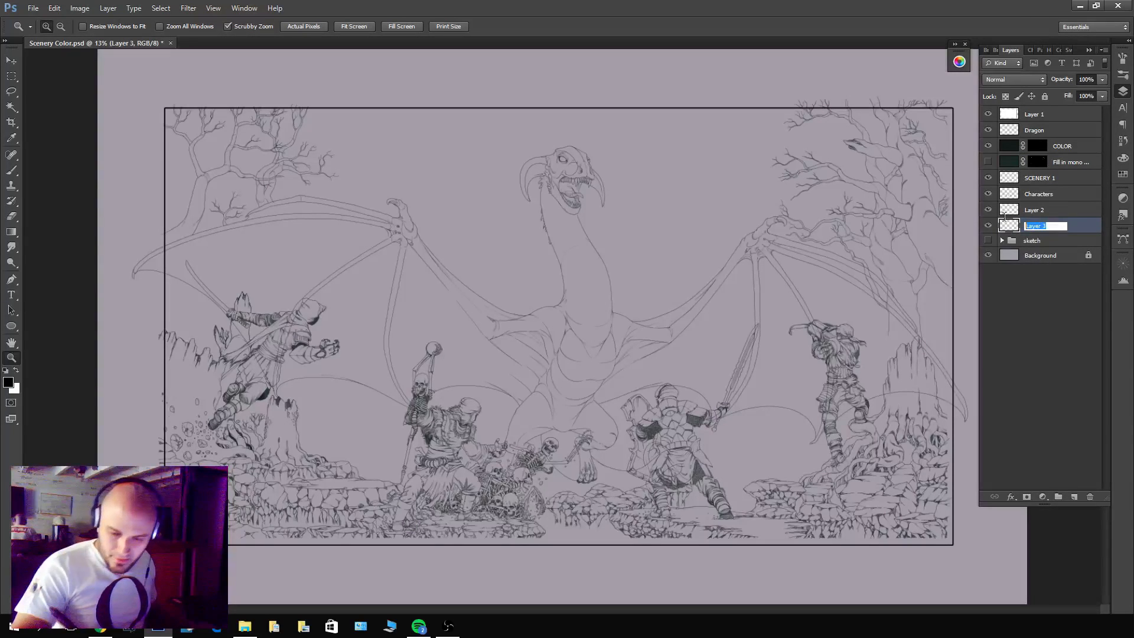
{"action": "type", "text": "Scenery 2"}
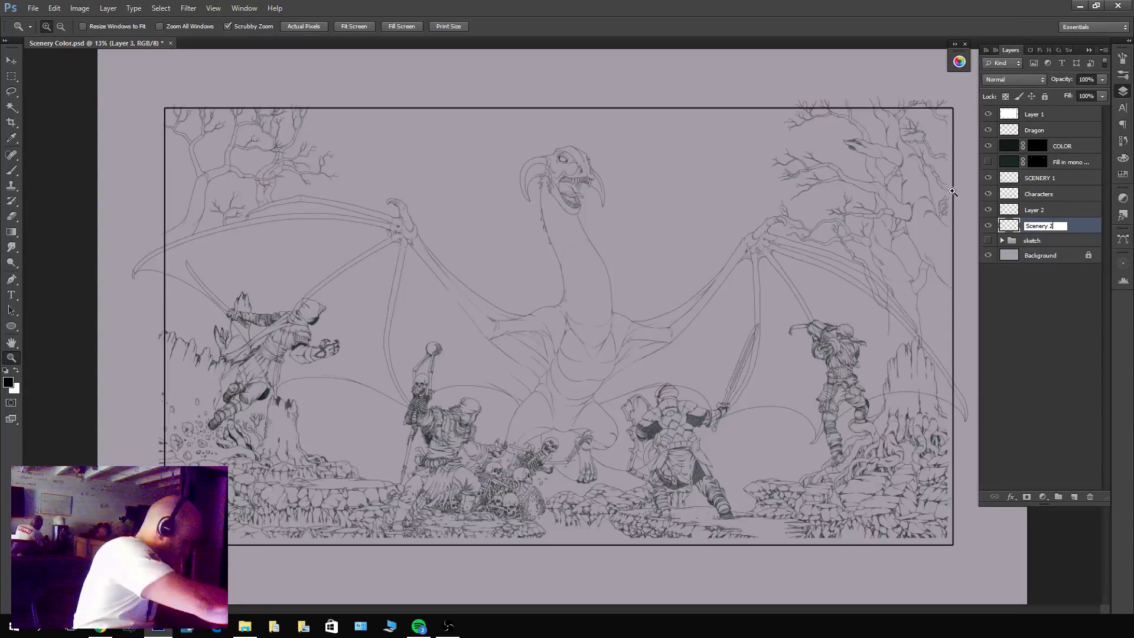
{"action": "key", "text": "Return"}
Show the hidden fill copy beneath COLOR and rename it as COLOR 2.
{"action": "left_click", "coordinate": [989, 163]}
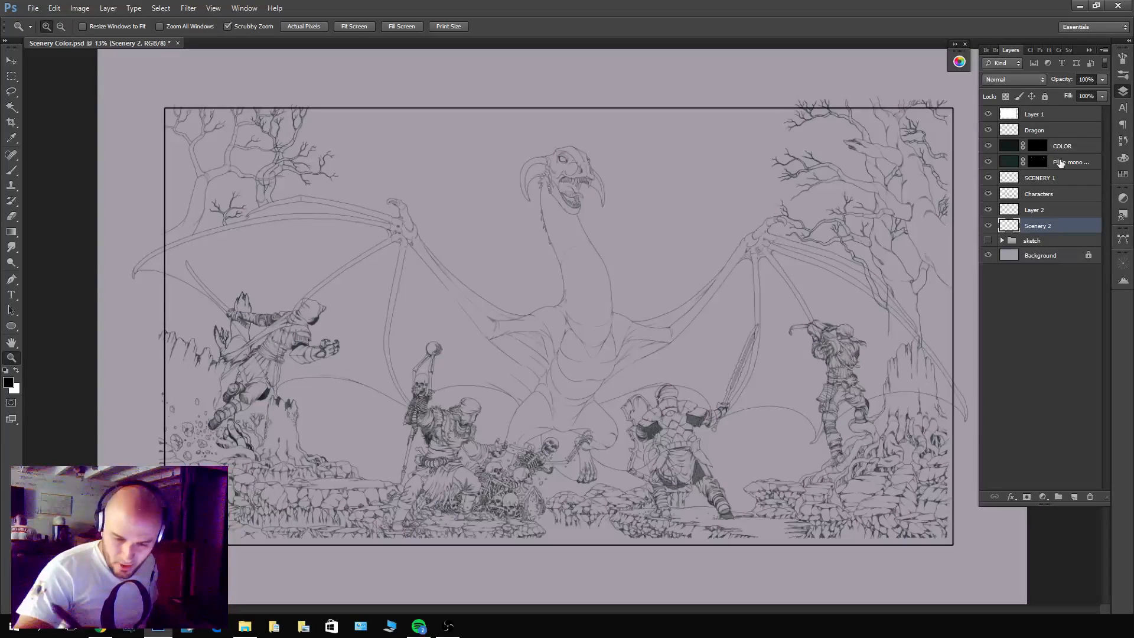
{"action": "double_click", "coordinate": [1061, 162]}
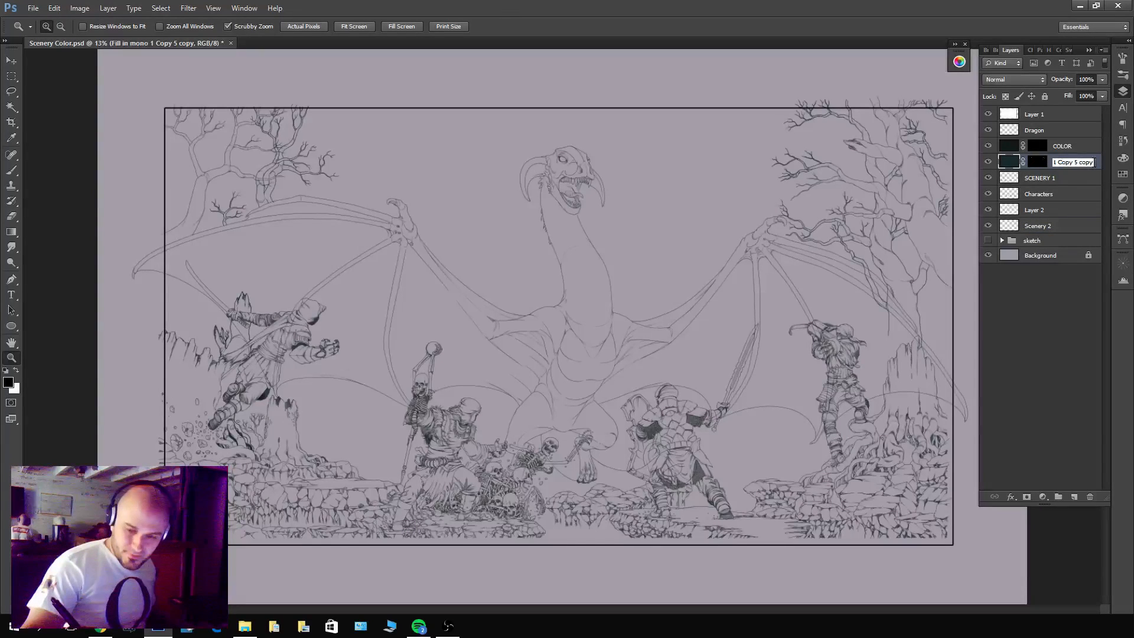
{"action": "type", "text": "C"}
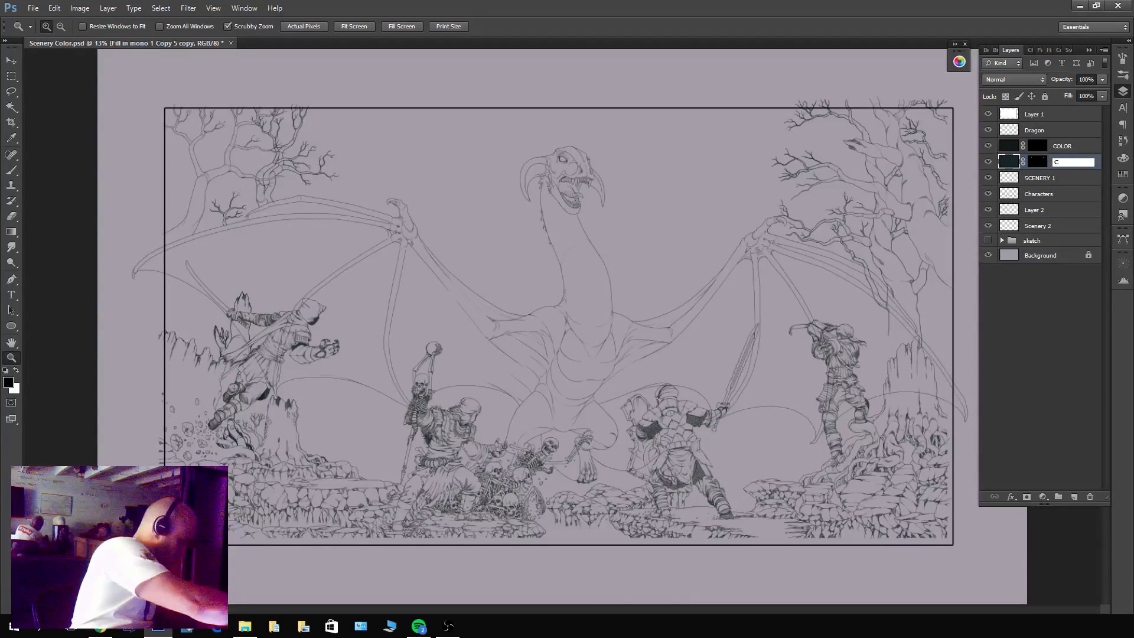
{"action": "type", "text": "OLOR 23"}
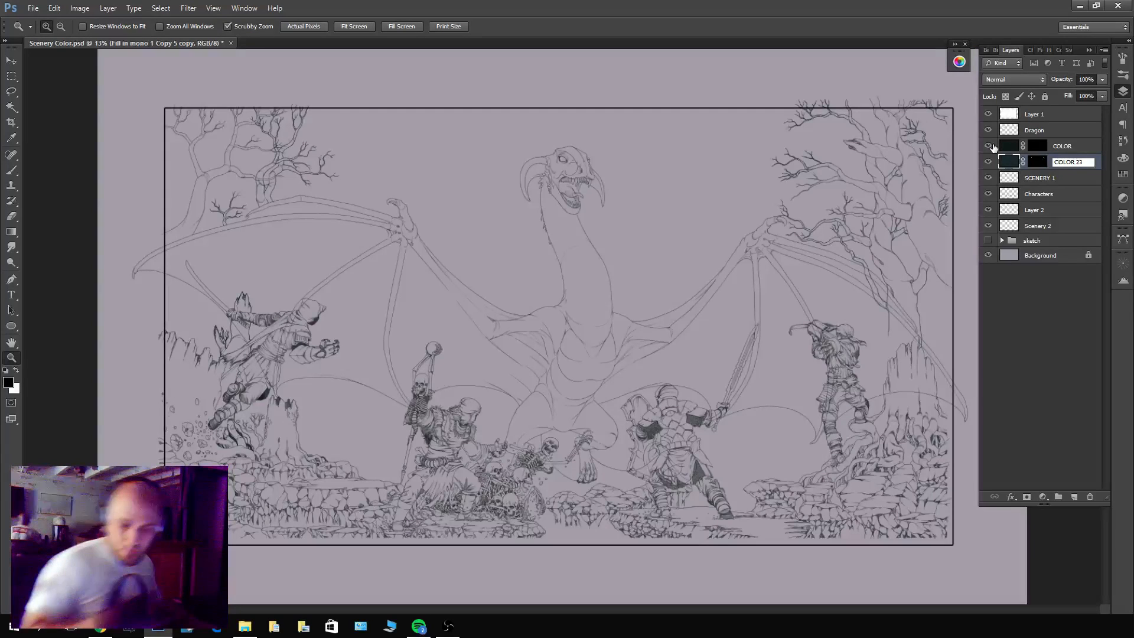
{"action": "key", "text": "BackSpace"}
{"action": "key", "text": "Return"}
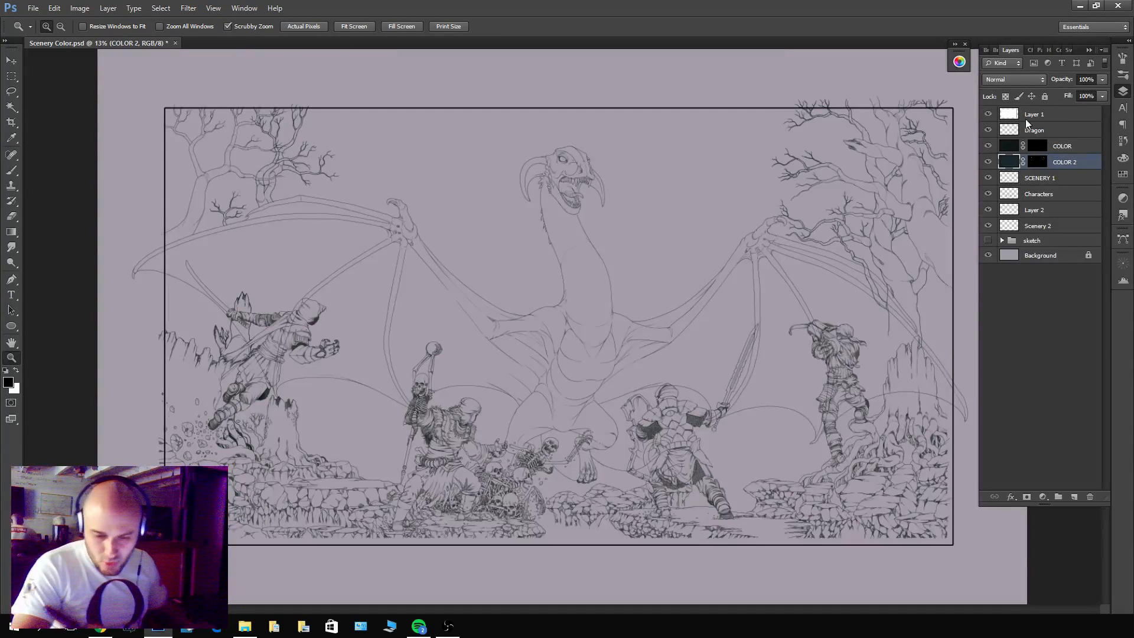
Group the COLOR and COLOR 2 layers, place the group directly beneath Scenery 2 and name it Colors.
{"action": "left_click", "coordinate": [1066, 146], "text": "shift"}
{"action": "left_click", "coordinate": [1044, 162]}
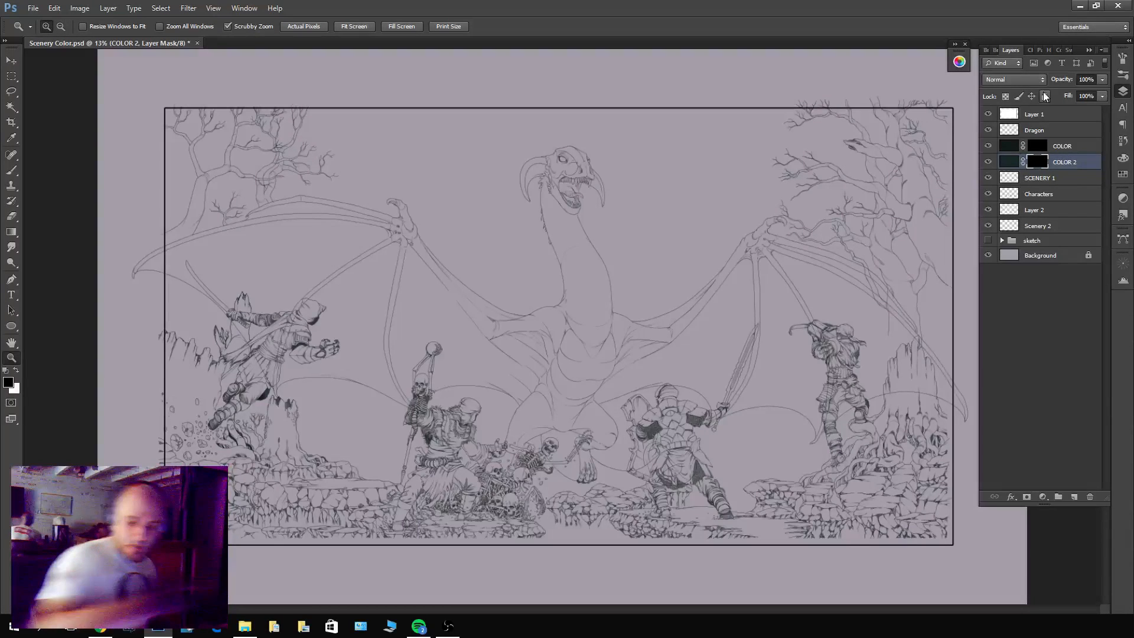
{"action": "left_click", "coordinate": [1057, 147], "text": "shift"}
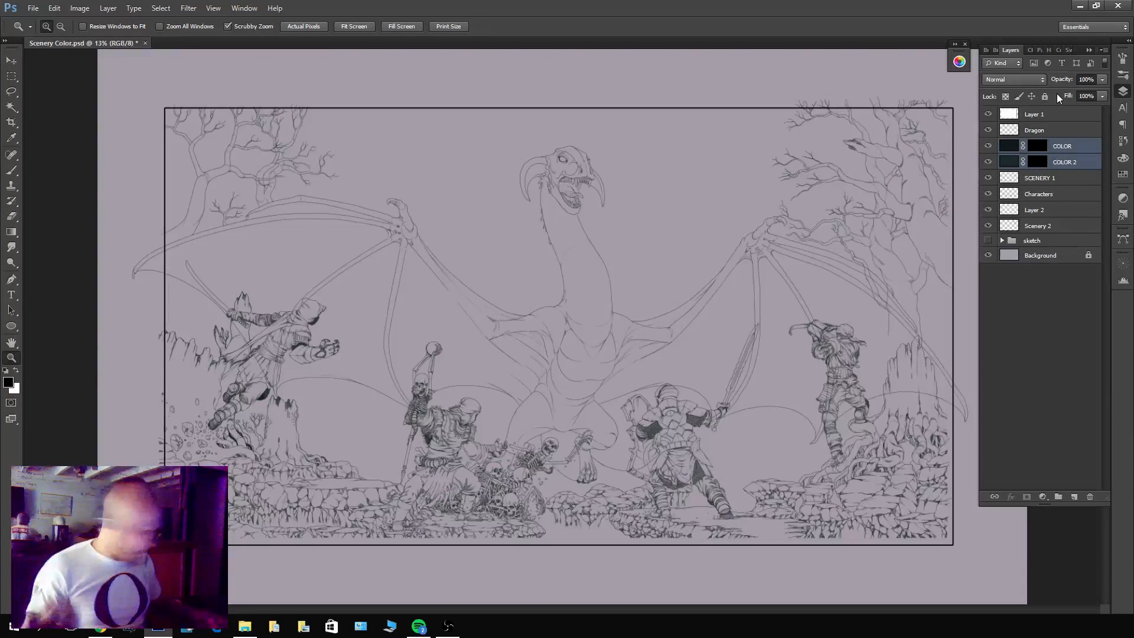
{"action": "key", "text": "ctrl+g"}
{"action": "left_click_drag", "start_coordinate": [1040, 192], "coordinate": [1039, 214]}
{"action": "double_click", "coordinate": [1036, 209]}
{"action": "type", "text": "Colors"}
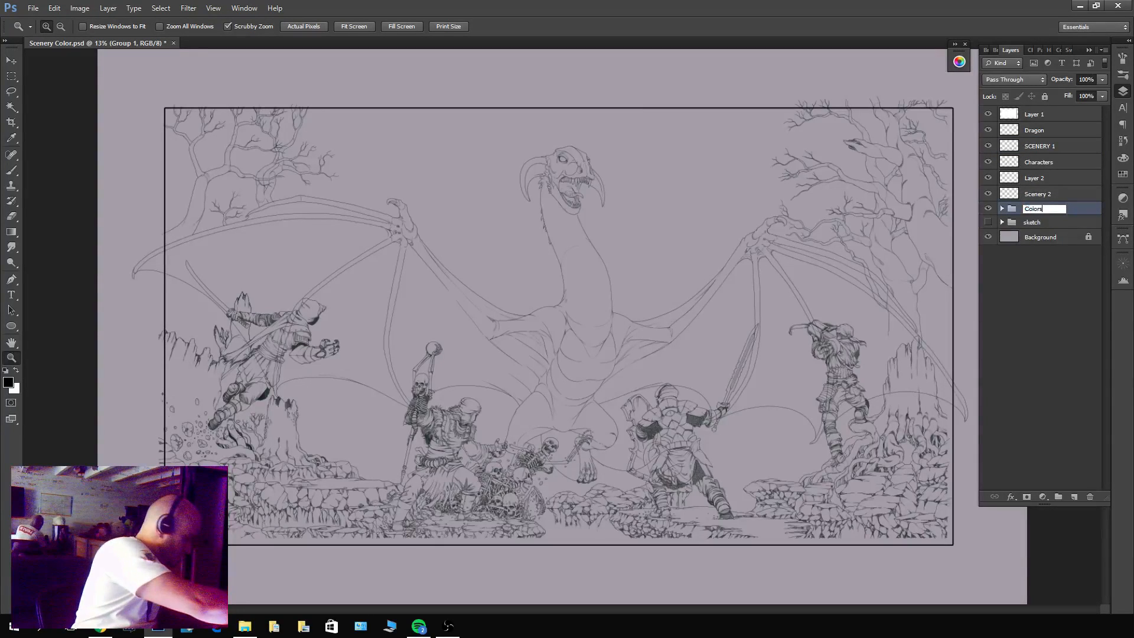
{"action": "key", "text": "Return"}
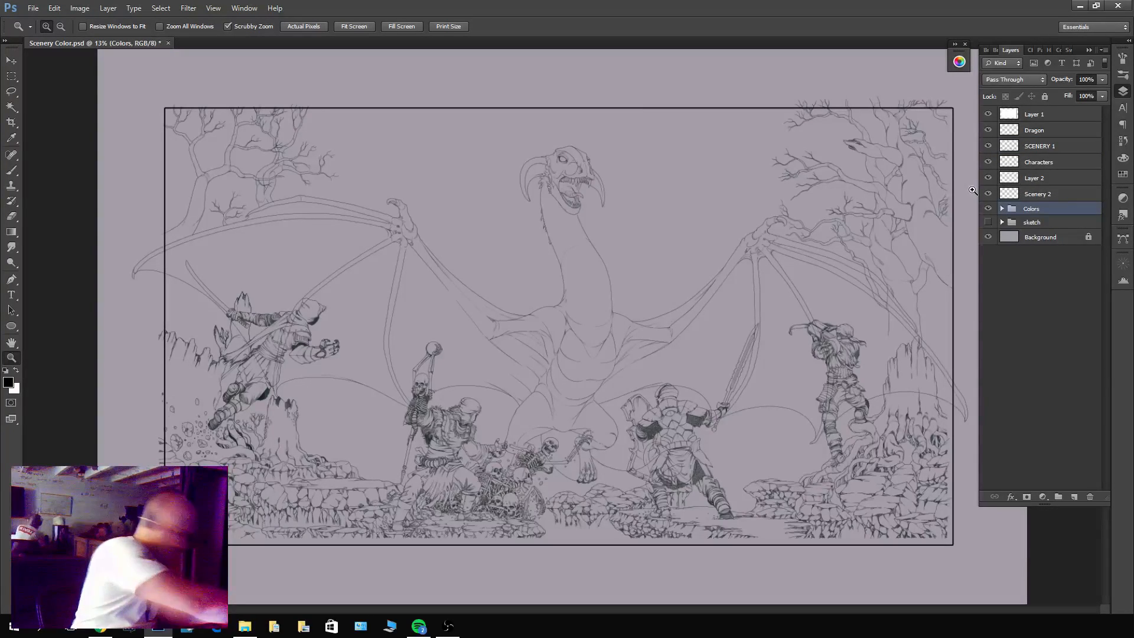
Rename the Colors group as Ink Colors and hide it, briefly checking the contents of the sketch group.
{"action": "double_click", "coordinate": [1028, 209]}
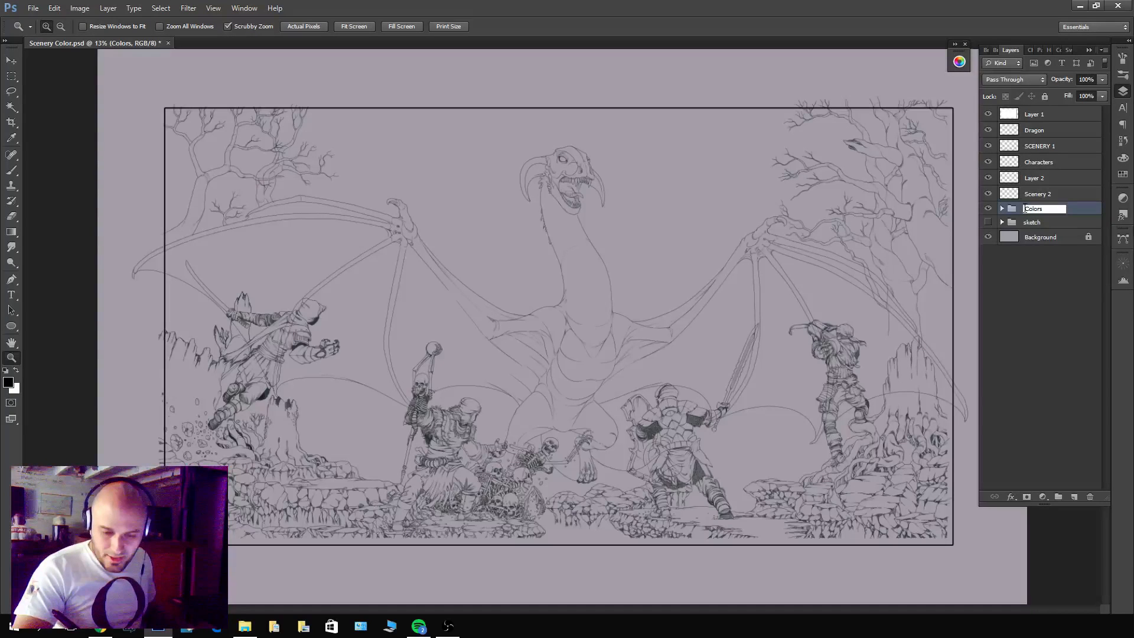
{"action": "type", "text": "Ink"}
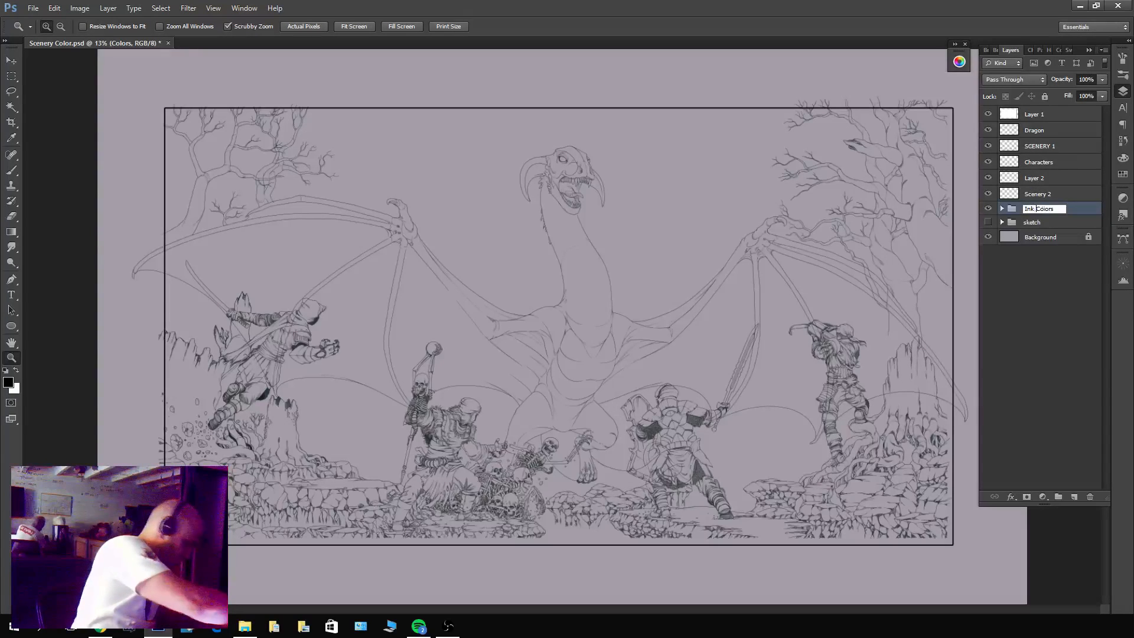
{"action": "key", "text": "Return"}
{"action": "left_click", "coordinate": [988, 222]}
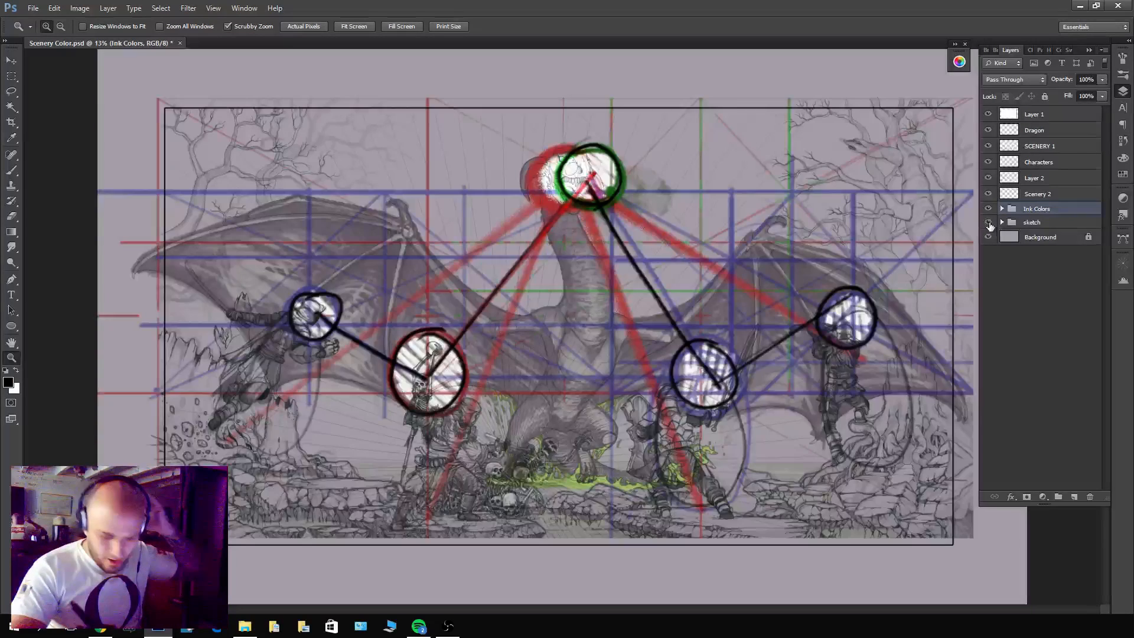
{"action": "left_click", "coordinate": [988, 222]}
{"action": "left_click", "coordinate": [988, 208]}
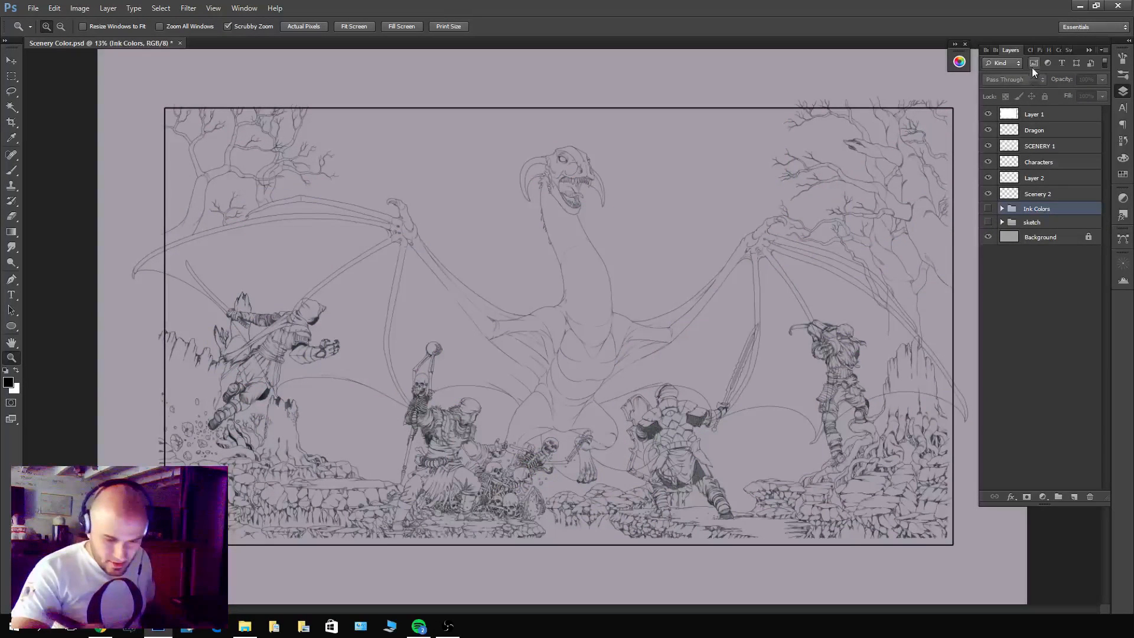
Group the layers from Dragon down to Scenery 2 and name the group Lines.
{"action": "left_click", "coordinate": [1038, 194]}
{"action": "left_click", "coordinate": [1044, 130], "text": "shift"}
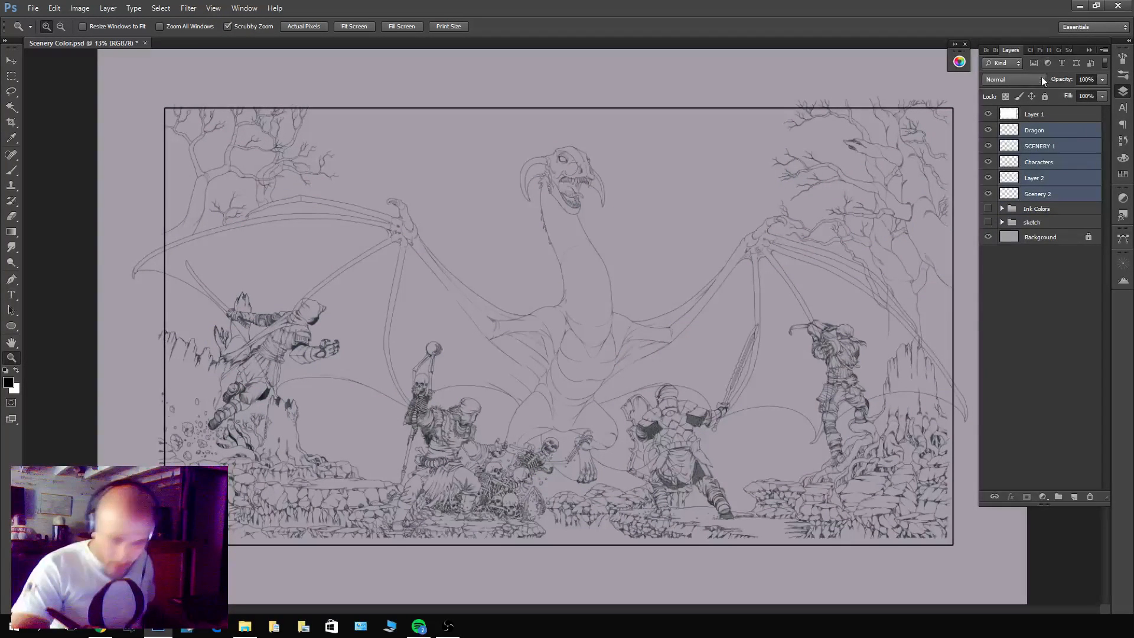
{"action": "key", "text": "ctrl+g"}
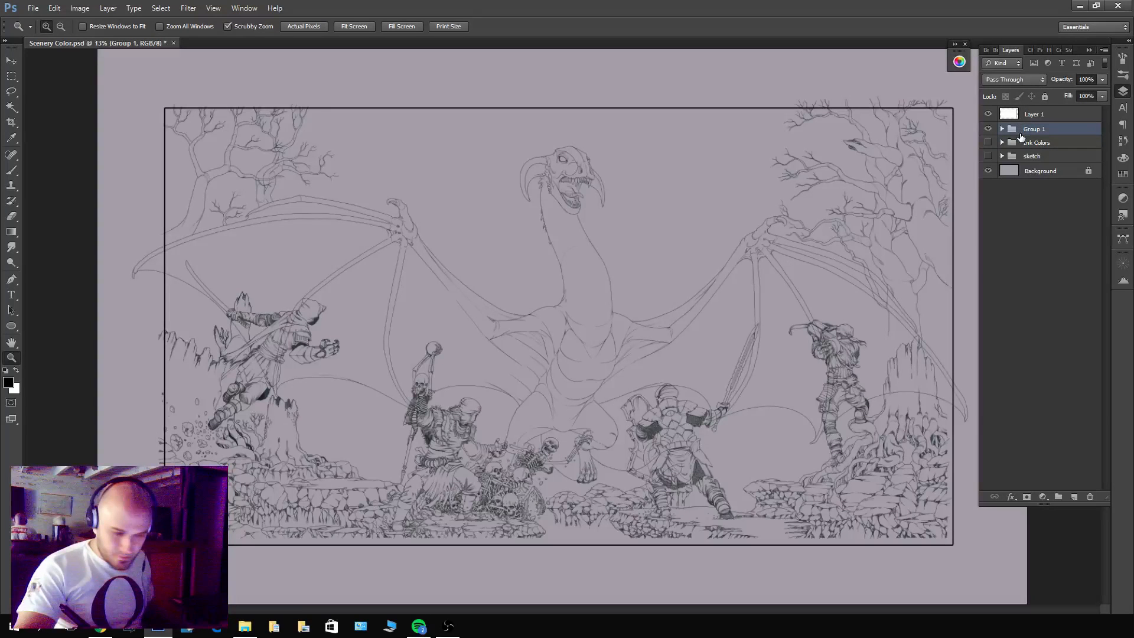
{"action": "double_click", "coordinate": [1032, 129]}
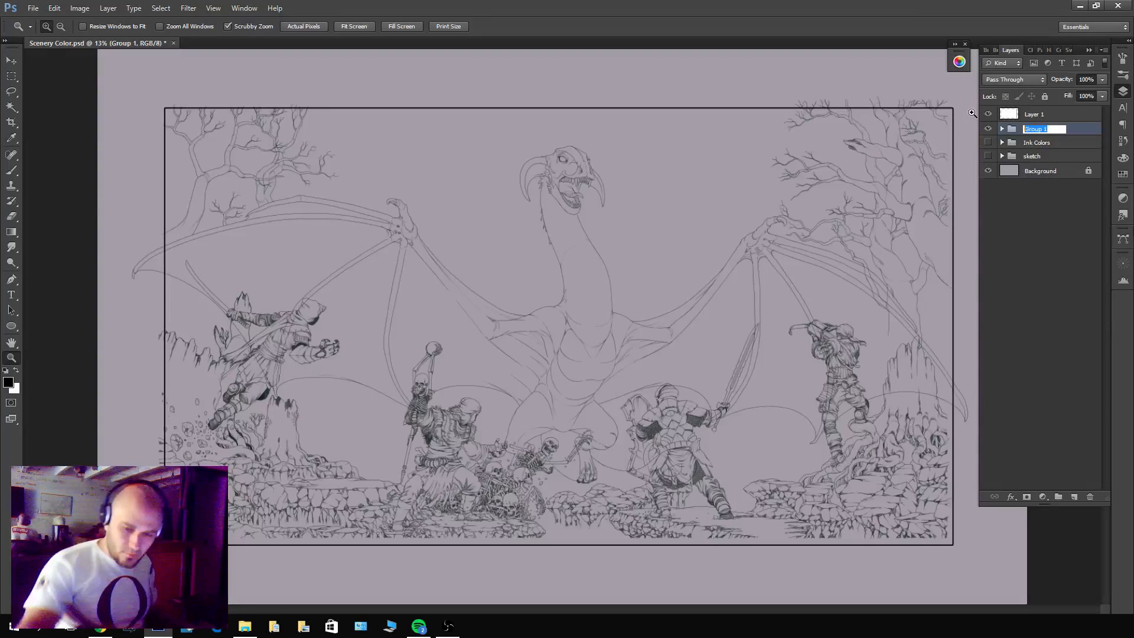
{"action": "type", "text": "Lines"}
{"action": "key", "text": "Return"}
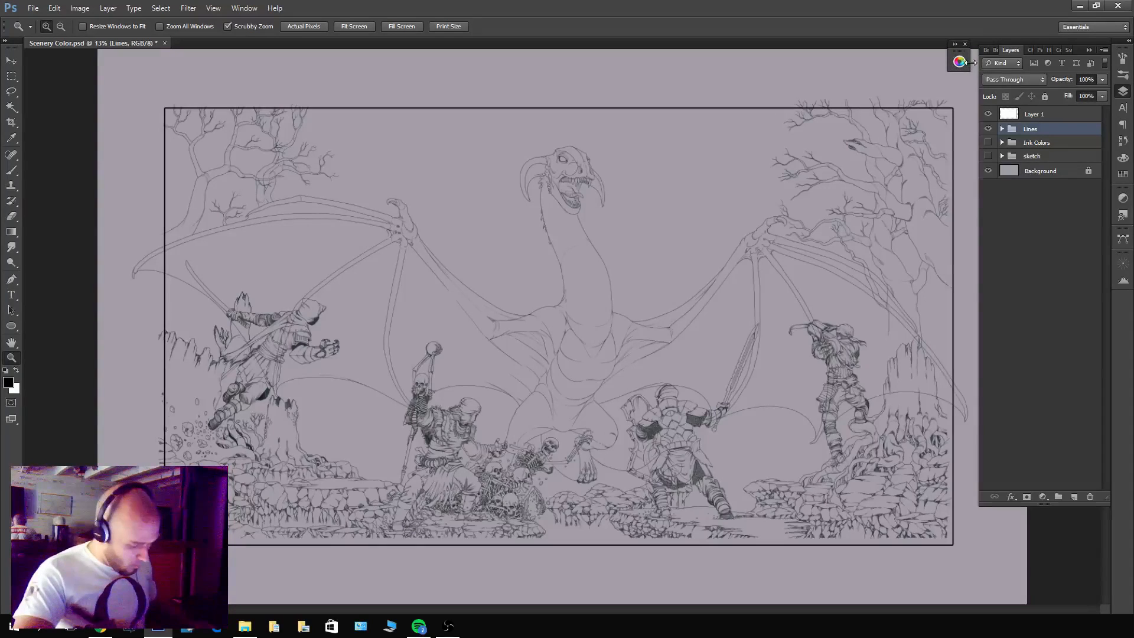
Test a Magic Wand selection around the dragon on the Dragon layer, hide the other layers in the Lines group and deselect.
{"action": "left_click", "coordinate": [1002, 128]}
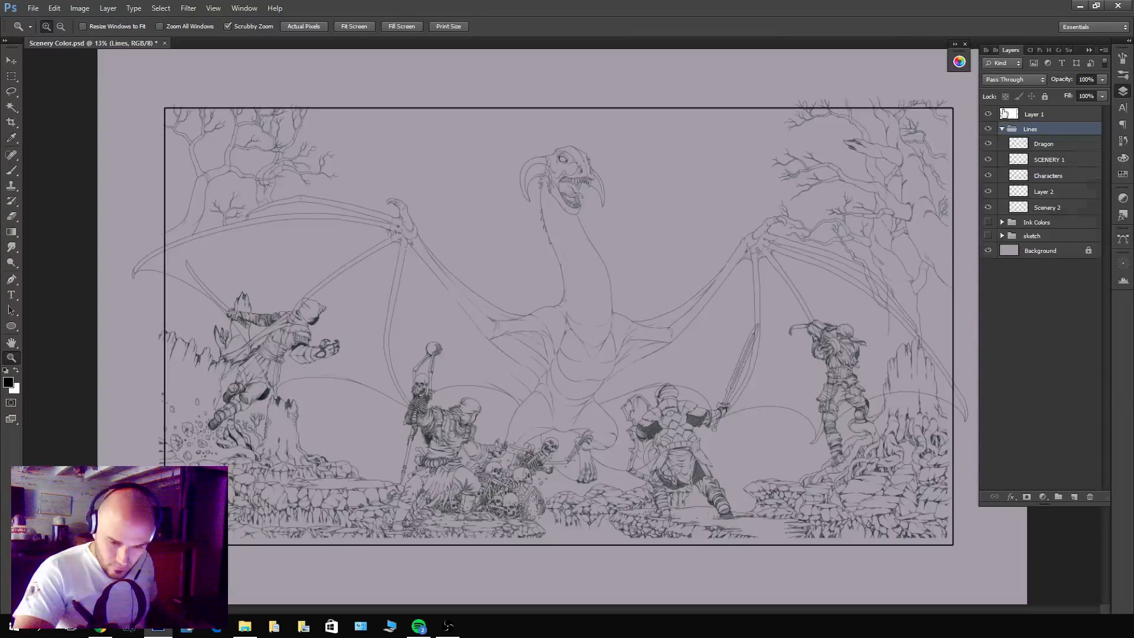
{"action": "left_click", "coordinate": [1044, 143]}
{"action": "key", "text": "w"}
{"action": "left_click", "coordinate": [667, 177]}
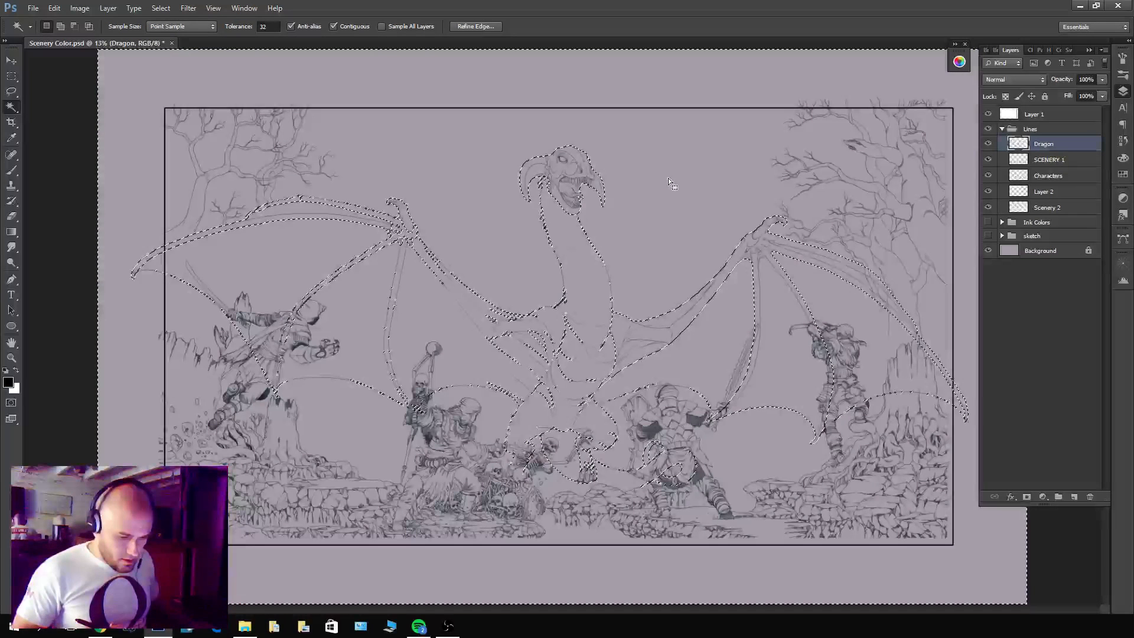
{"action": "left_click_drag", "start_coordinate": [988, 159], "coordinate": [988, 207]}
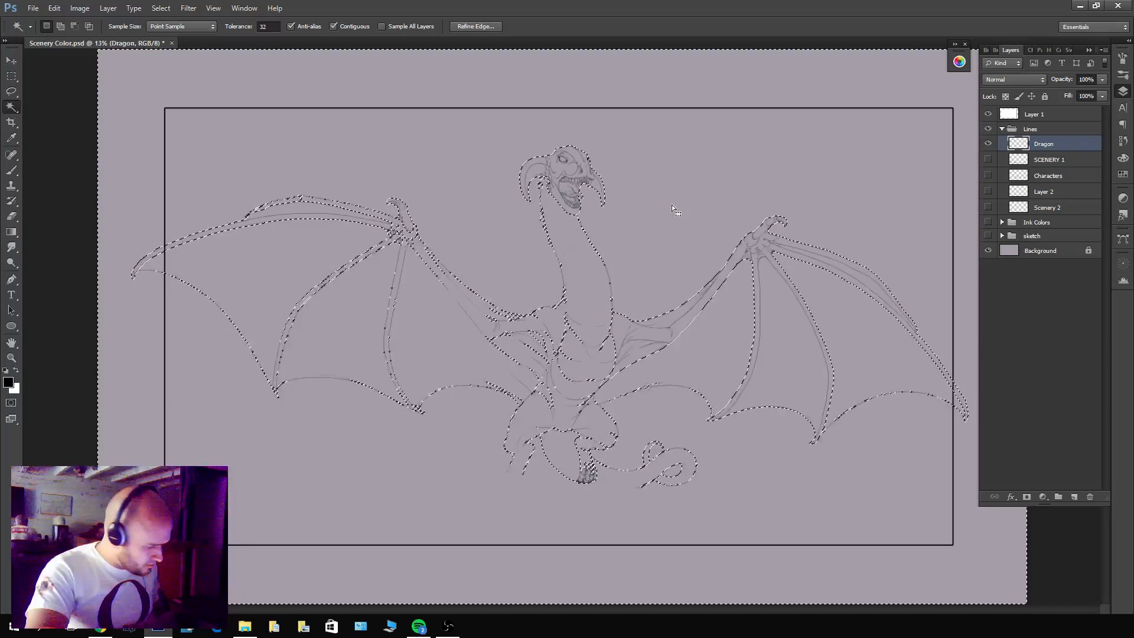
{"action": "key", "text": "ctrl+d"}
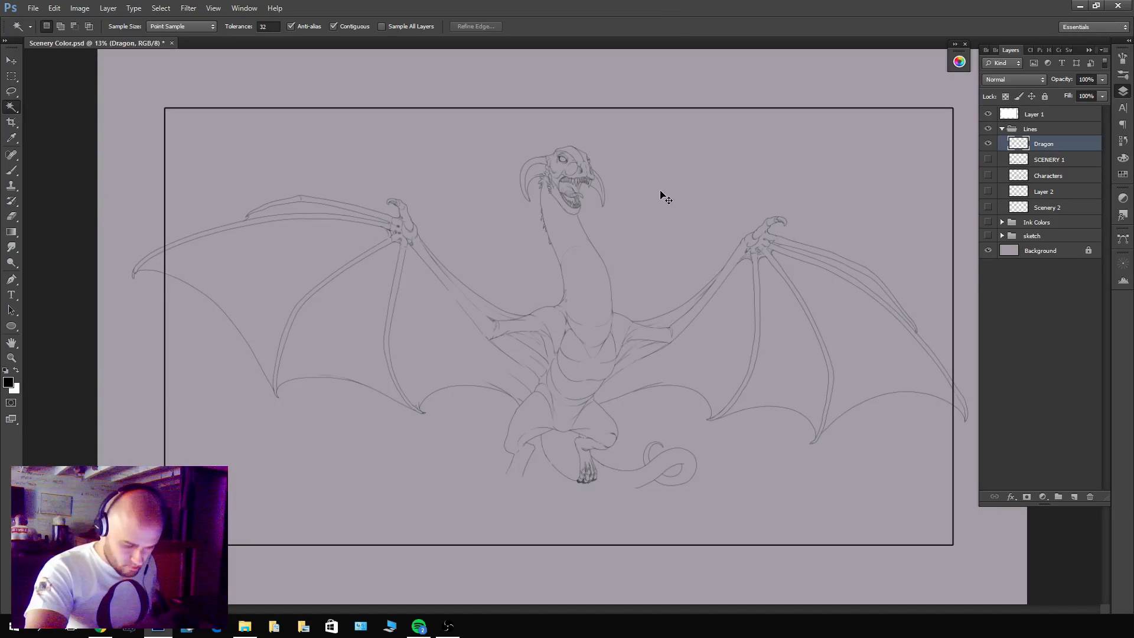
Duplicate the Dragon layer twelve times and merge all the copies into one layer above the original.
{"action": "key", "text": "ctrl+j"}
{"action": "key", "text": "ctrl+j"}
{"action": "key", "text": "ctrl+j"}
{"action": "key", "text": "ctrl+j"}
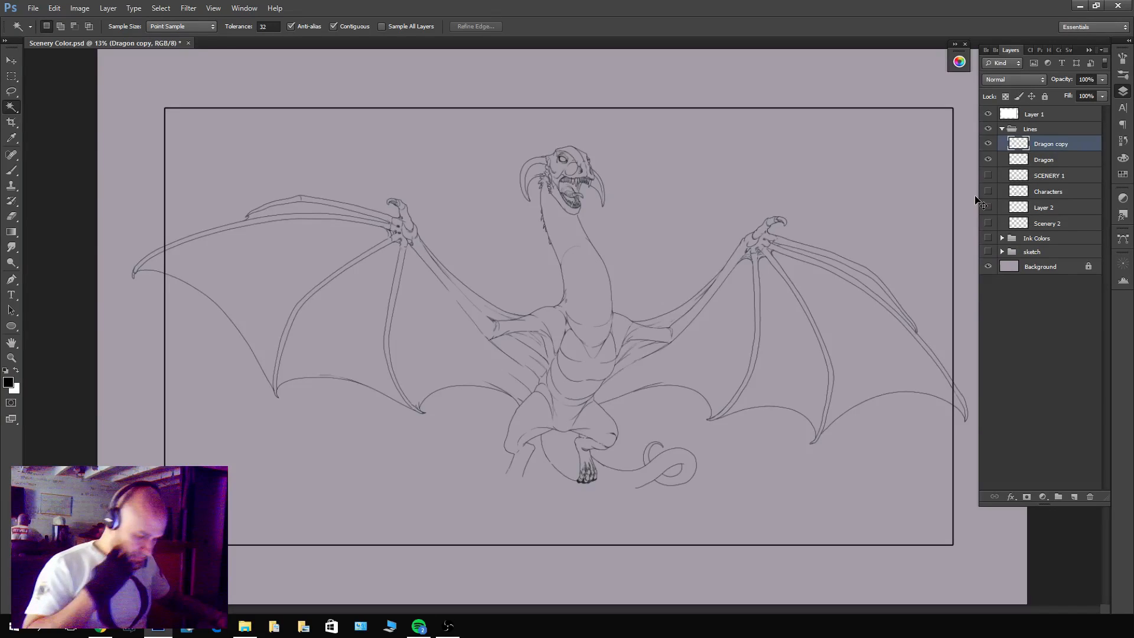
{"action": "key", "text": "ctrl+j"}
{"action": "key", "text": "ctrl+j"}
{"action": "key", "text": "ctrl+j"}
{"action": "key", "text": "ctrl+j"}
{"action": "key", "text": "ctrl+j"}
{"action": "key", "text": "ctrl+j"}
{"action": "key", "text": "ctrl+j"}
{"action": "key", "text": "ctrl+j"}
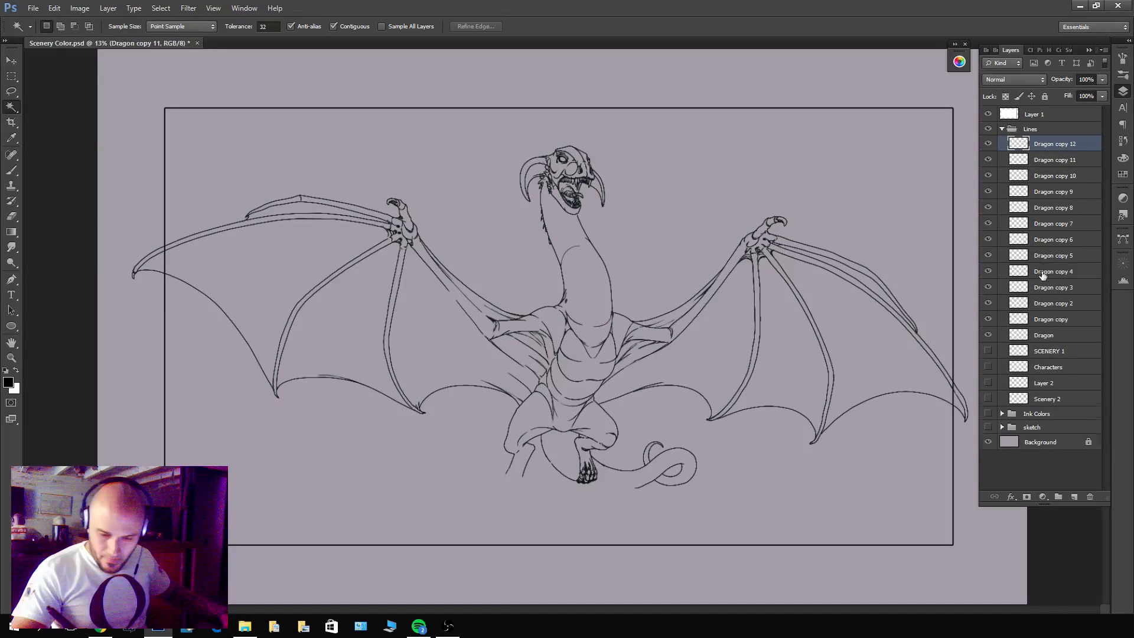
{"action": "left_click", "coordinate": [1047, 321], "text": "shift"}
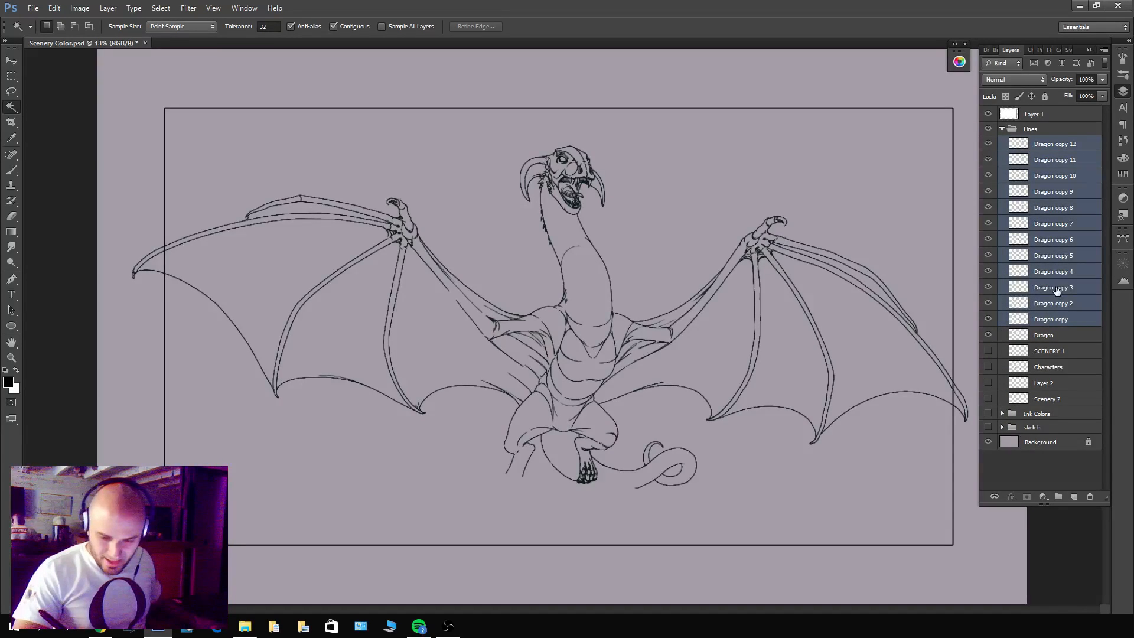
{"action": "key", "text": "ctrl+e"}
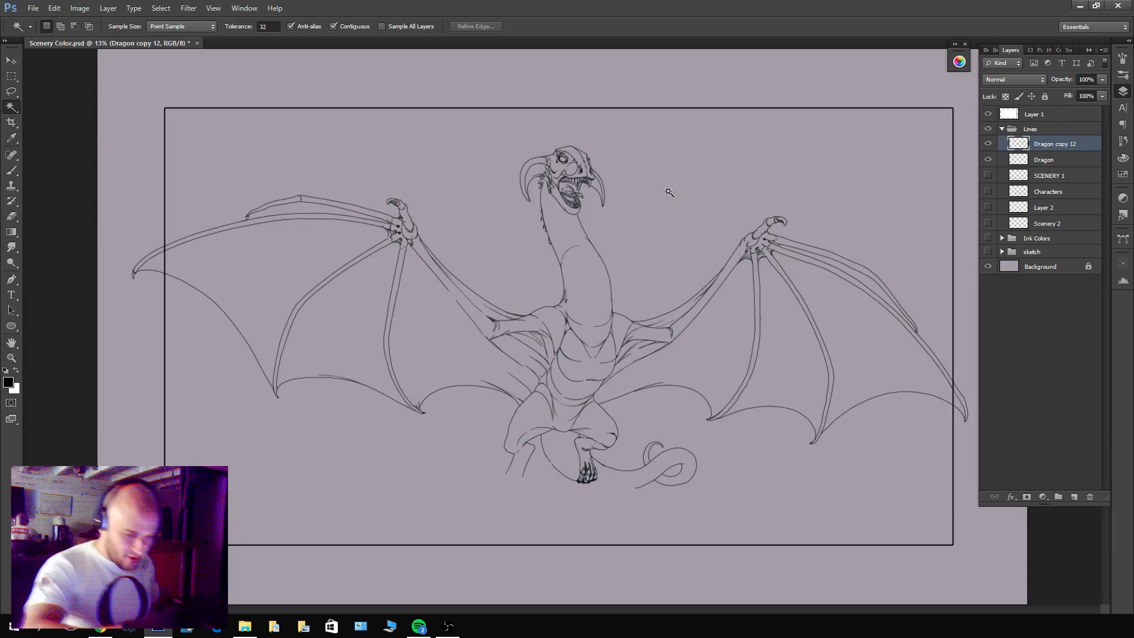
Test a Magic Wand selection around the dragon on the merged copy, then delete that copy.
{"action": "left_click", "coordinate": [677, 199]}
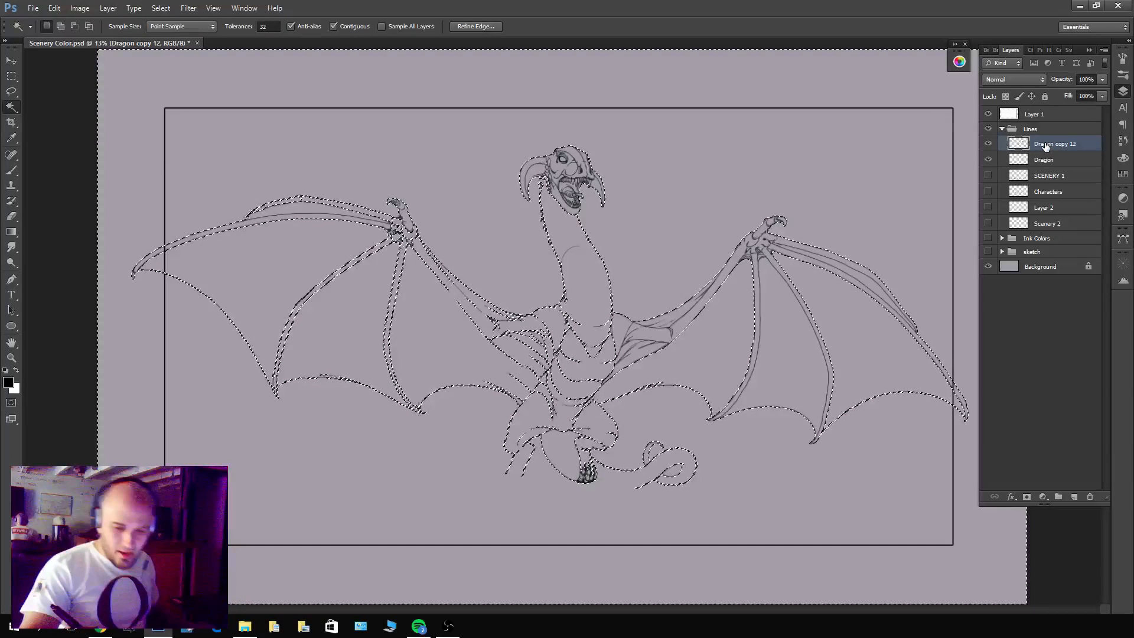
{"action": "key", "text": "ctrl+d"}
{"action": "key", "text": "Delete"}
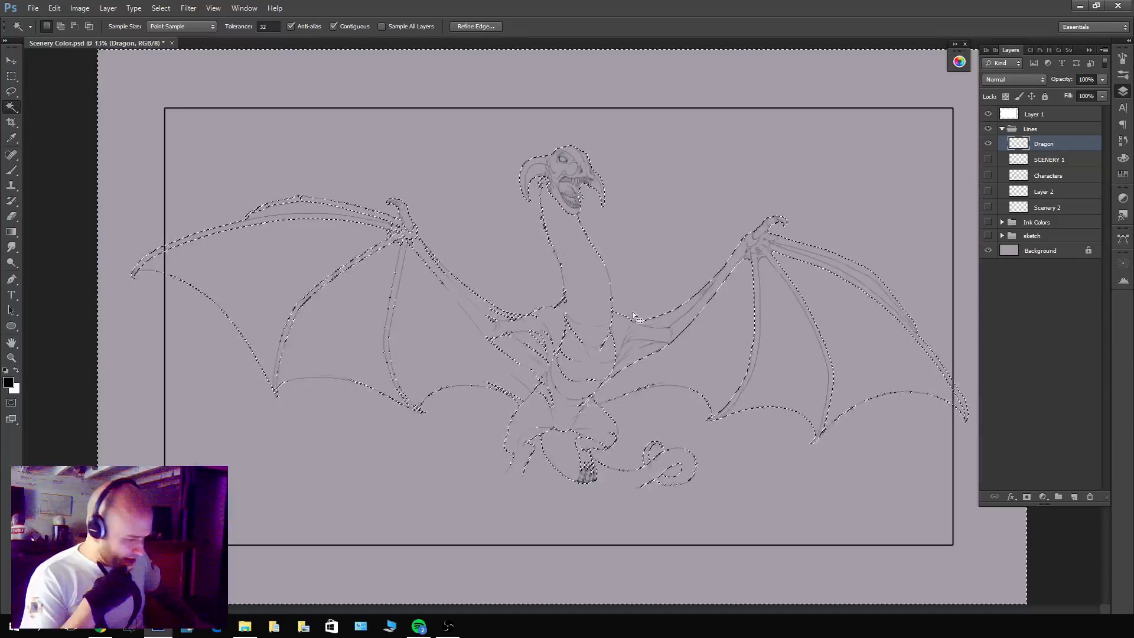
Expand the selection around the dragon and add a new empty layer directly below the Dragon layer.
{"action": "left_click", "coordinate": [160, 8]}
{"action": "mouse_move", "coordinate": [178, 140]}
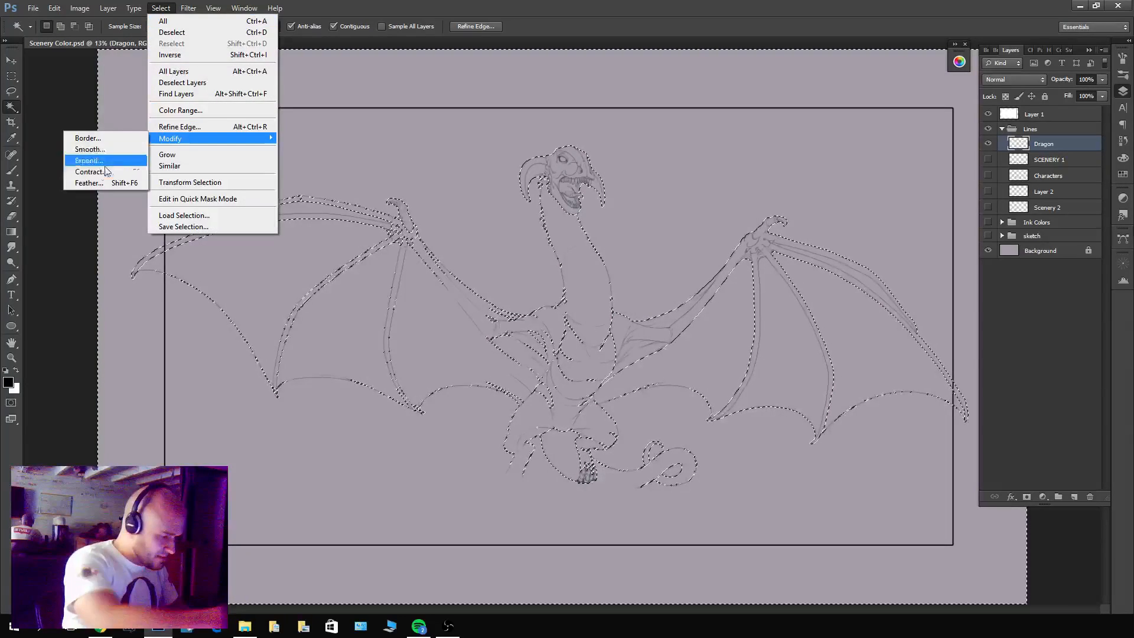
{"action": "left_click", "coordinate": [116, 161]}
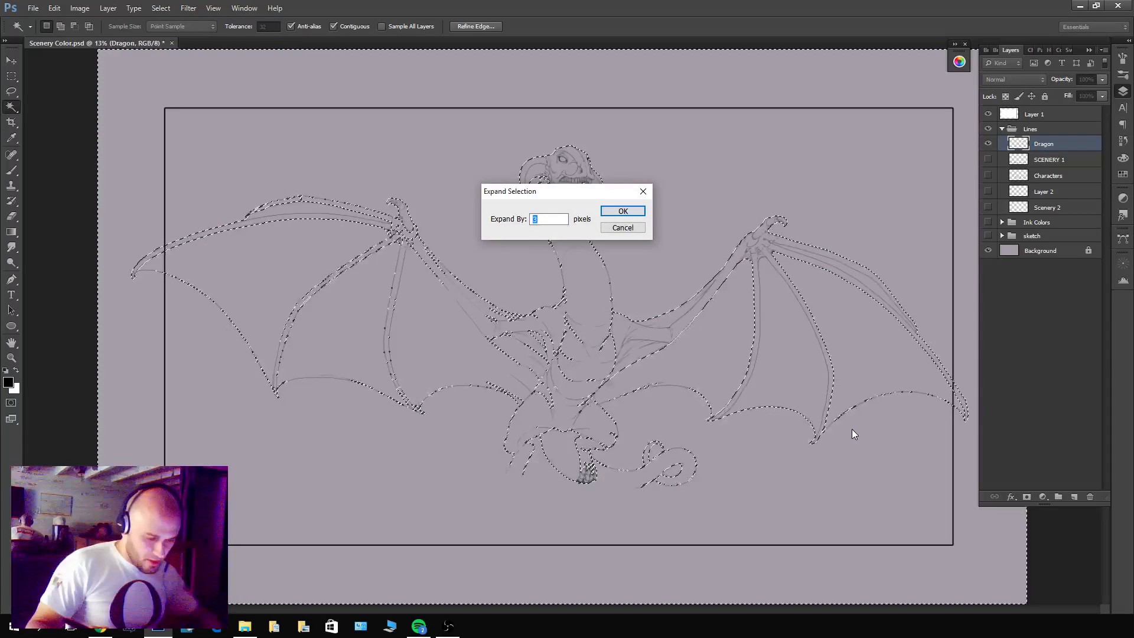
{"action": "key", "text": "Return"}
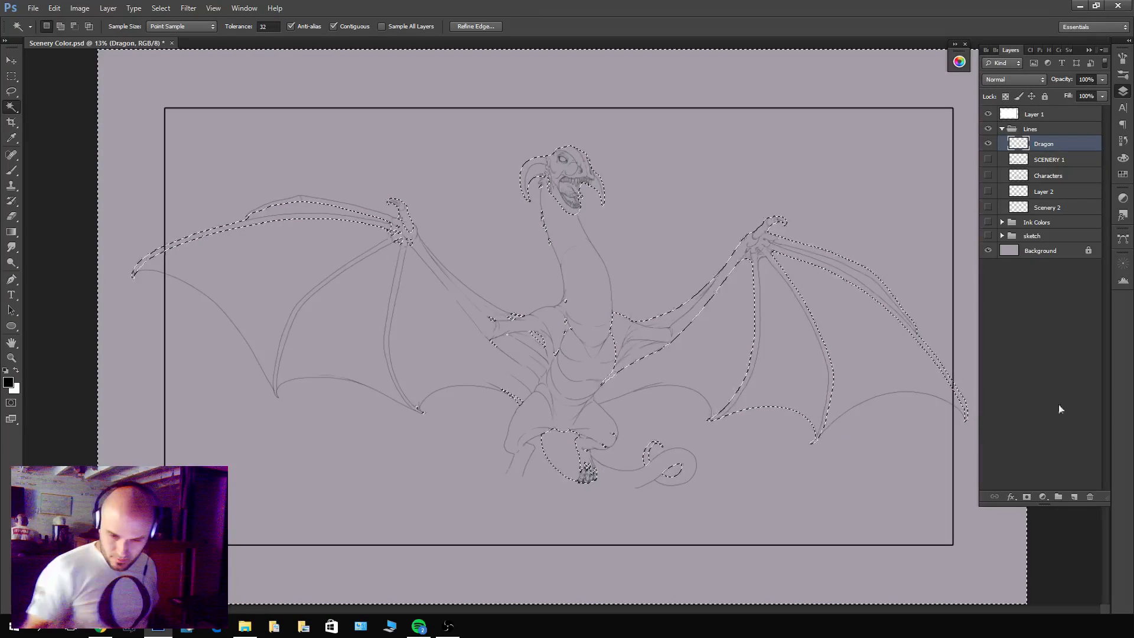
{"action": "left_click", "coordinate": [1049, 159]}
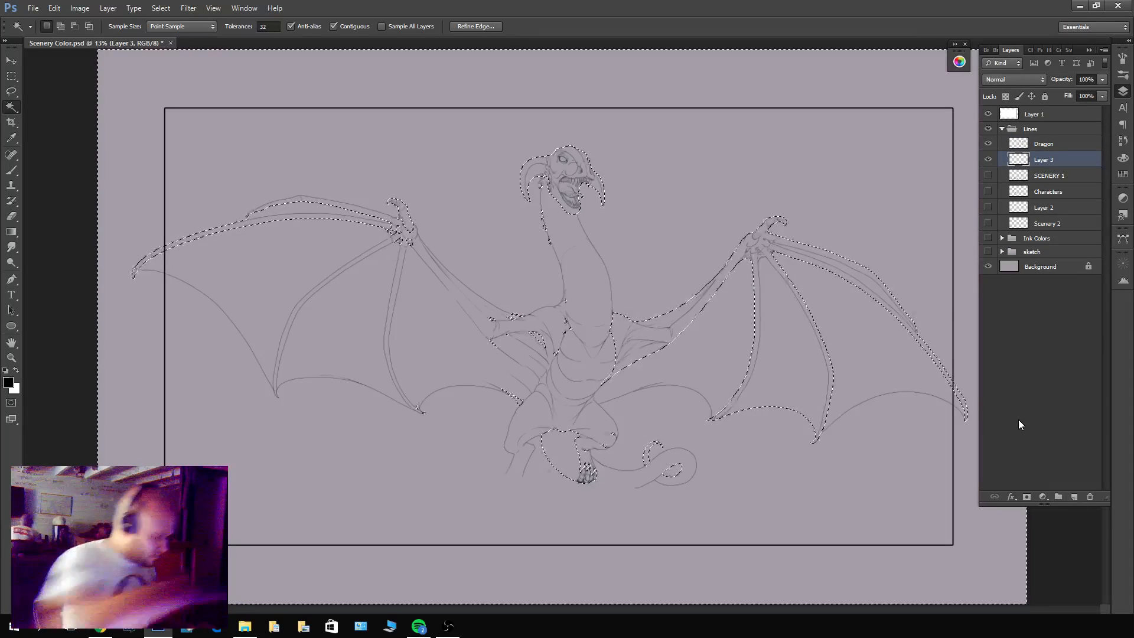
Switch the foreground colour to white, invert the selection and fill the dragon's enclosed areas on the new layer.
{"action": "key", "text": "x"}
{"action": "key", "text": "alt+BackSpace"}
{"action": "key", "text": "ctrl+z"}
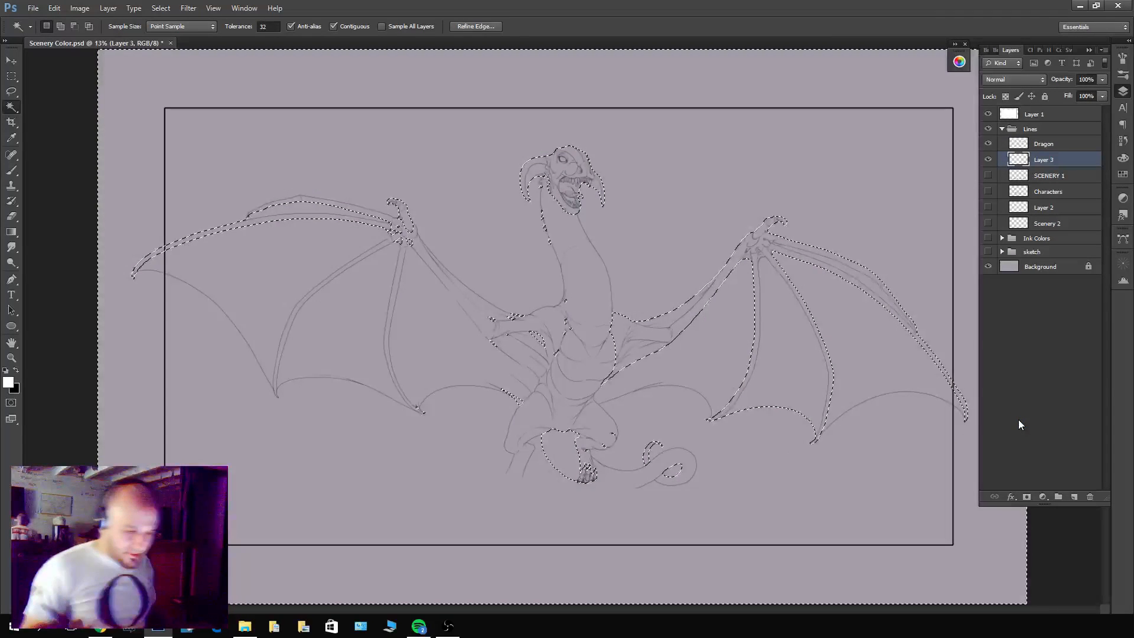
{"action": "key", "text": "ctrl+shift+i"}
{"action": "key", "text": "alt+BackSpace"}
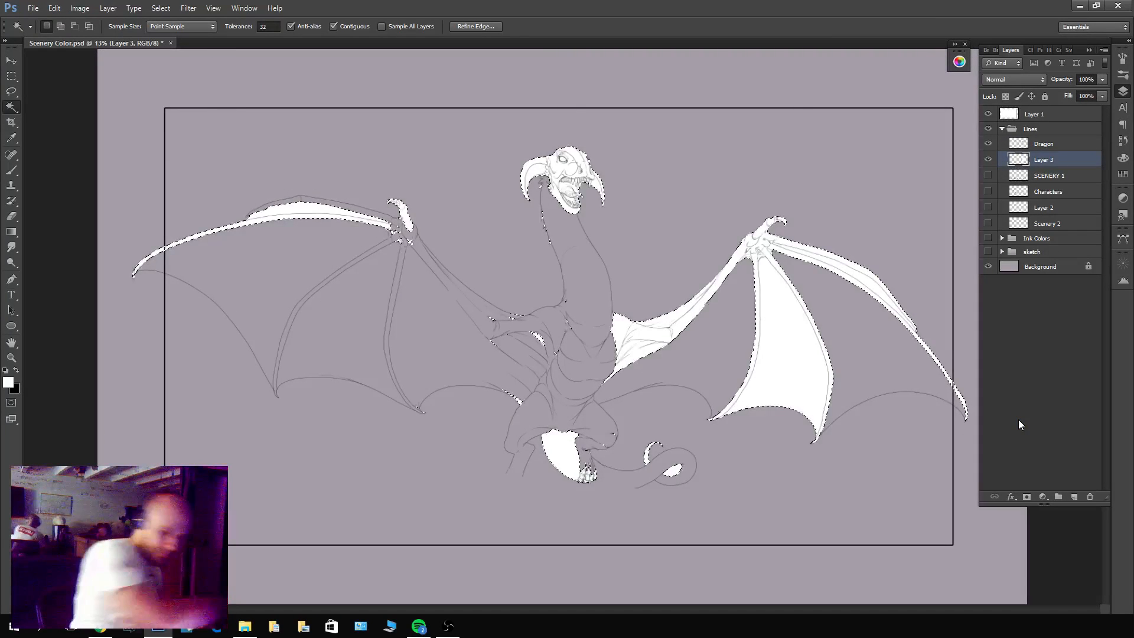
Deselect and paint white brush strokes that close the outline between the foot and the tail and across the other leg's open end.
{"action": "key", "text": "ctrl+d"}
{"action": "key", "text": "z"}
{"action": "left_click_drag", "start_coordinate": [742, 394], "coordinate": [799, 349]}
{"action": "left_click_drag", "start_coordinate": [679, 439], "coordinate": [716, 417]}
{"action": "key", "text": "b"}
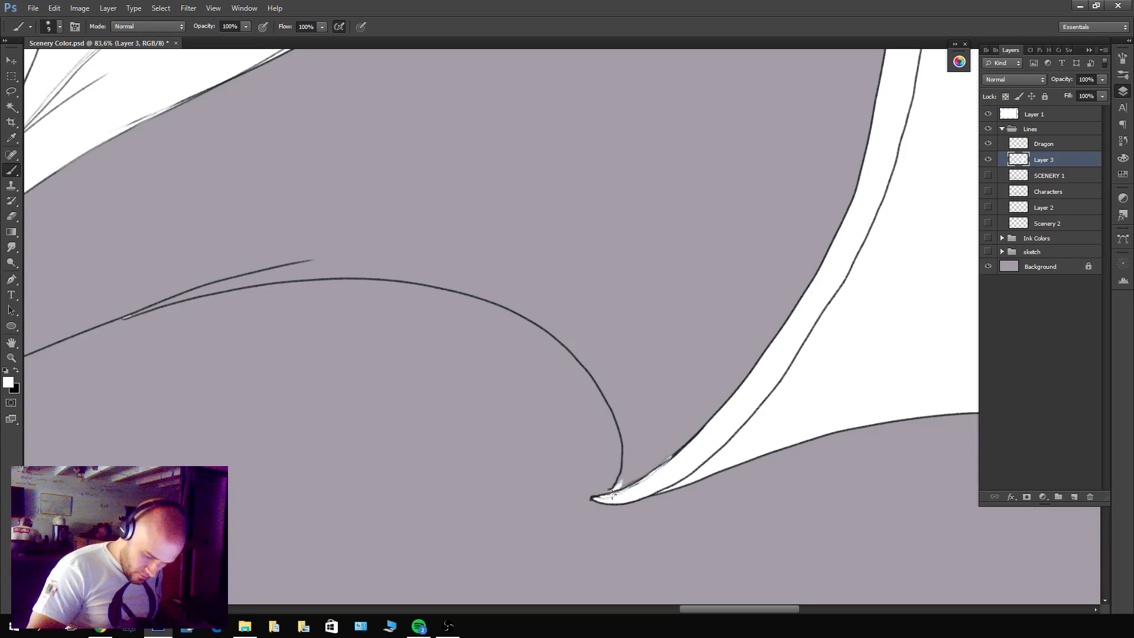
{"action": "left_click_drag", "start_coordinate": [604, 387], "coordinate": [969, 357]}
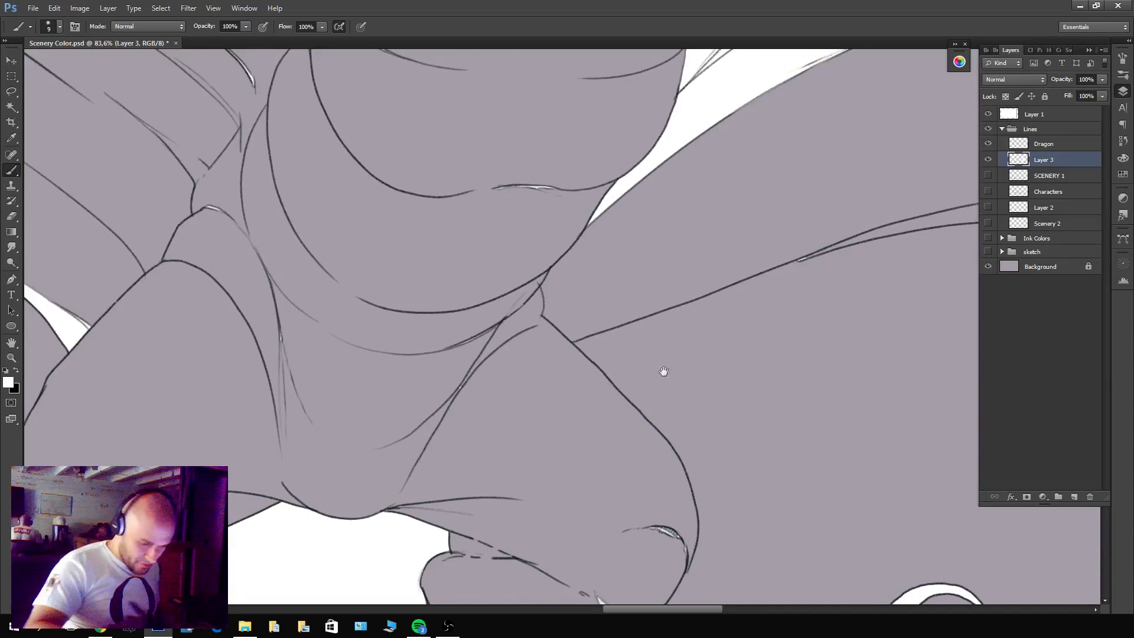
{"action": "left_click_drag", "start_coordinate": [671, 411], "coordinate": [650, 164]}
{"action": "left_click_drag", "start_coordinate": [576, 409], "coordinate": [593, 256]}
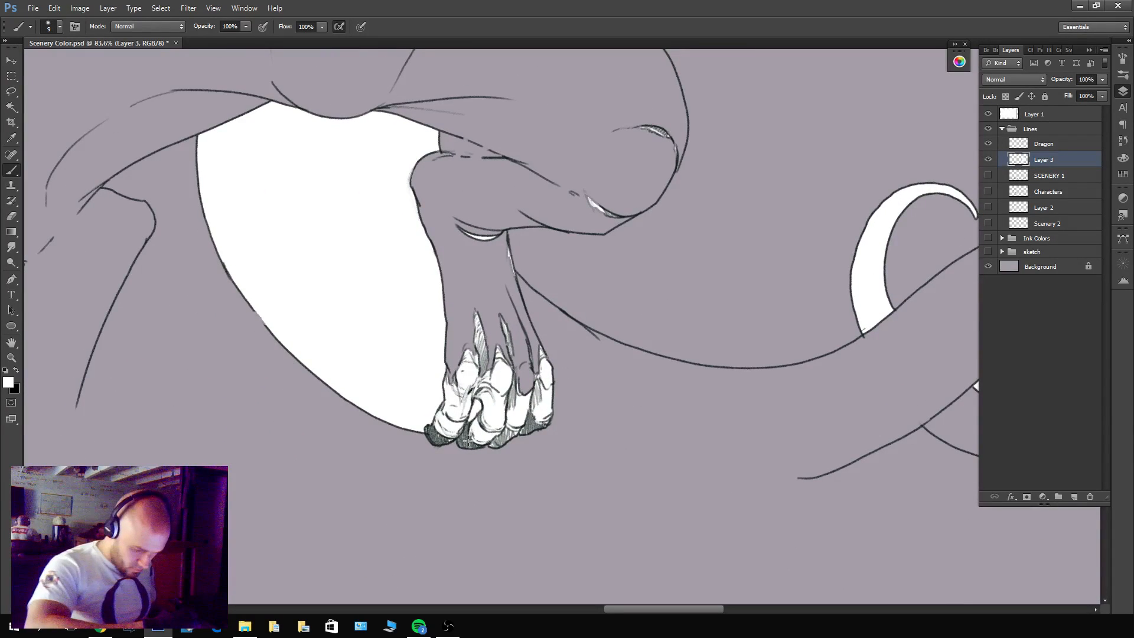
{"action": "mouse_move", "coordinate": [468, 440]}
{"action": "left_mouse_down"}
{"action": "mouse_move", "coordinate": [582, 463]}
{"action": "mouse_move", "coordinate": [814, 472]}
{"action": "left_mouse_up"}
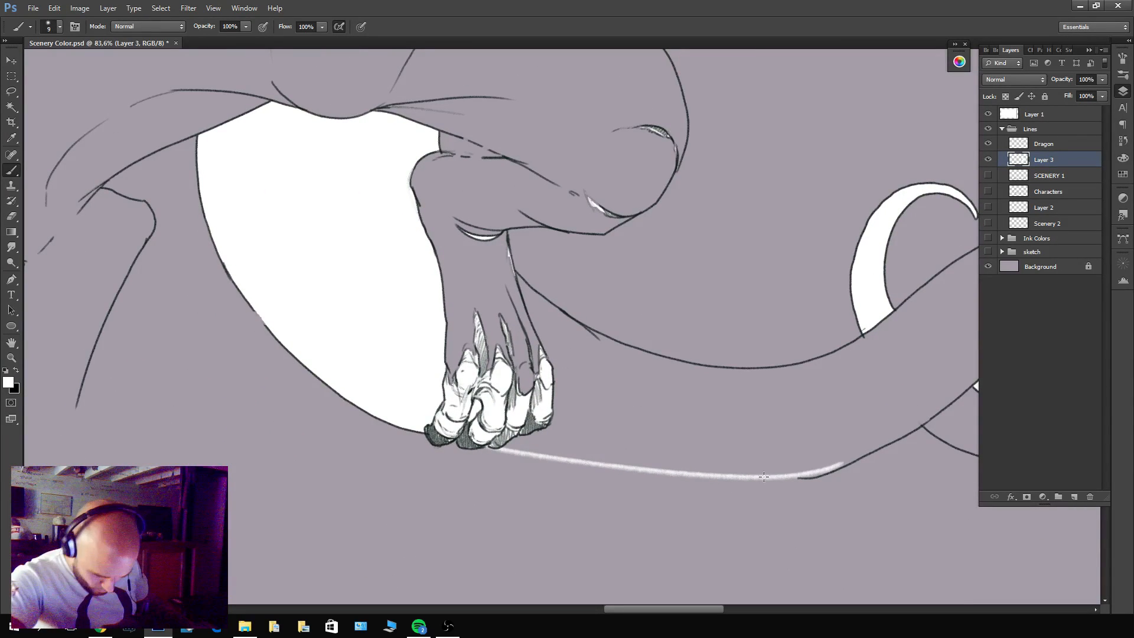
{"action": "mouse_move", "coordinate": [468, 438]}
{"action": "left_mouse_down"}
{"action": "mouse_move", "coordinate": [661, 474]}
{"action": "mouse_move", "coordinate": [750, 477]}
{"action": "left_mouse_up"}
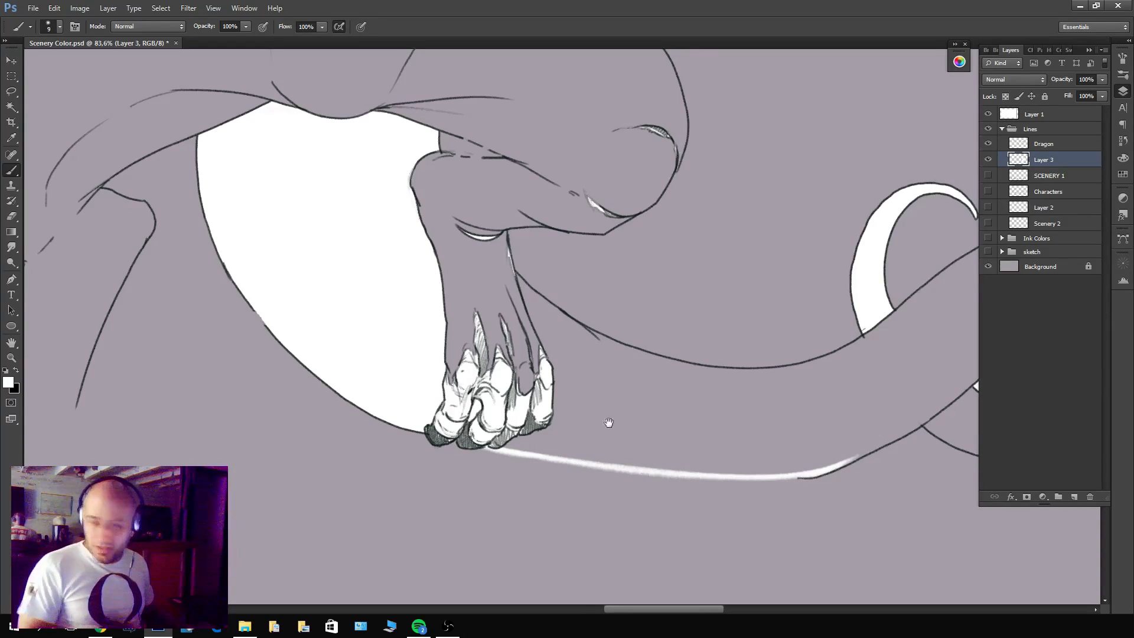
{"action": "left_click_drag", "start_coordinate": [608, 423], "coordinate": [851, 443]}
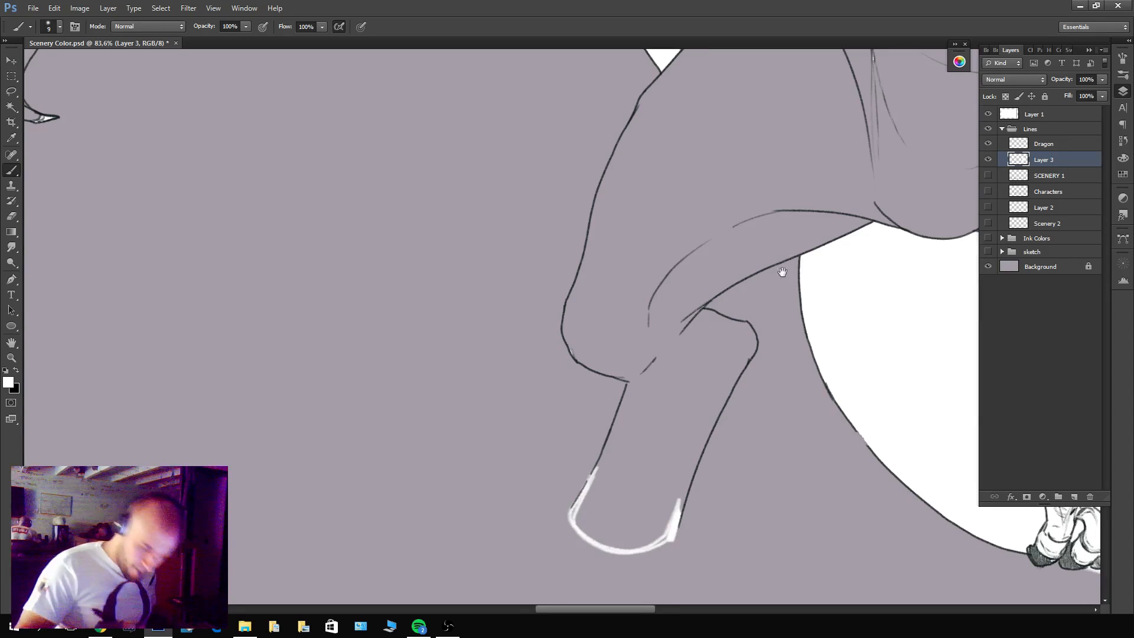
Examine the dragon's outline along the wings, neck, head and legs for open gaps.
{"action": "left_click_drag", "start_coordinate": [783, 271], "coordinate": [830, 324]}
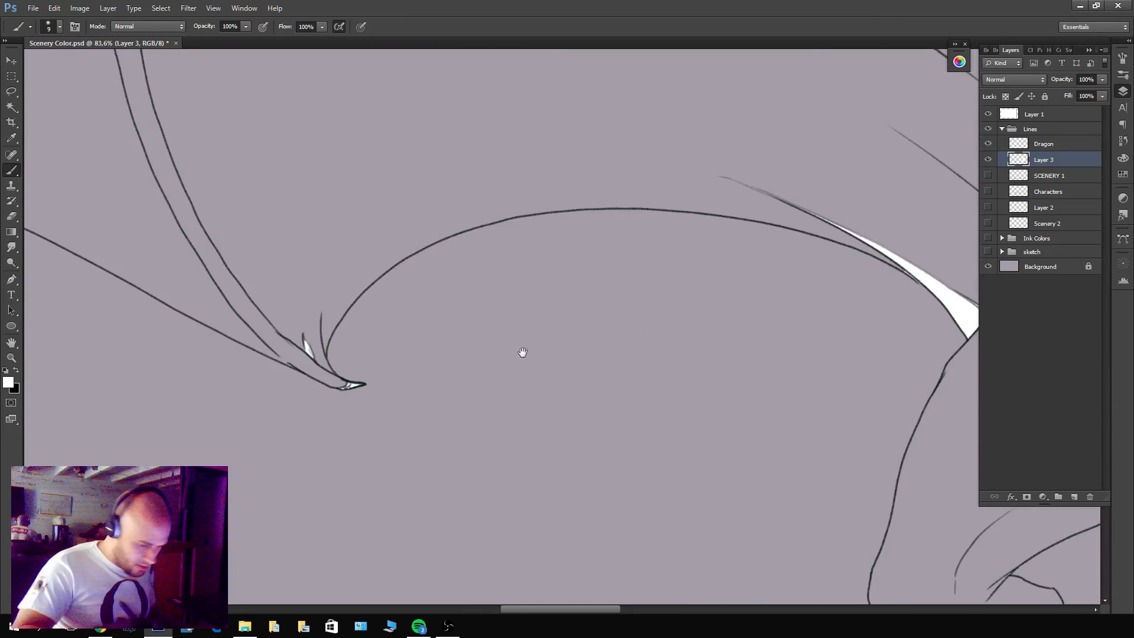
{"action": "left_click_drag", "start_coordinate": [522, 353], "coordinate": [850, 378]}
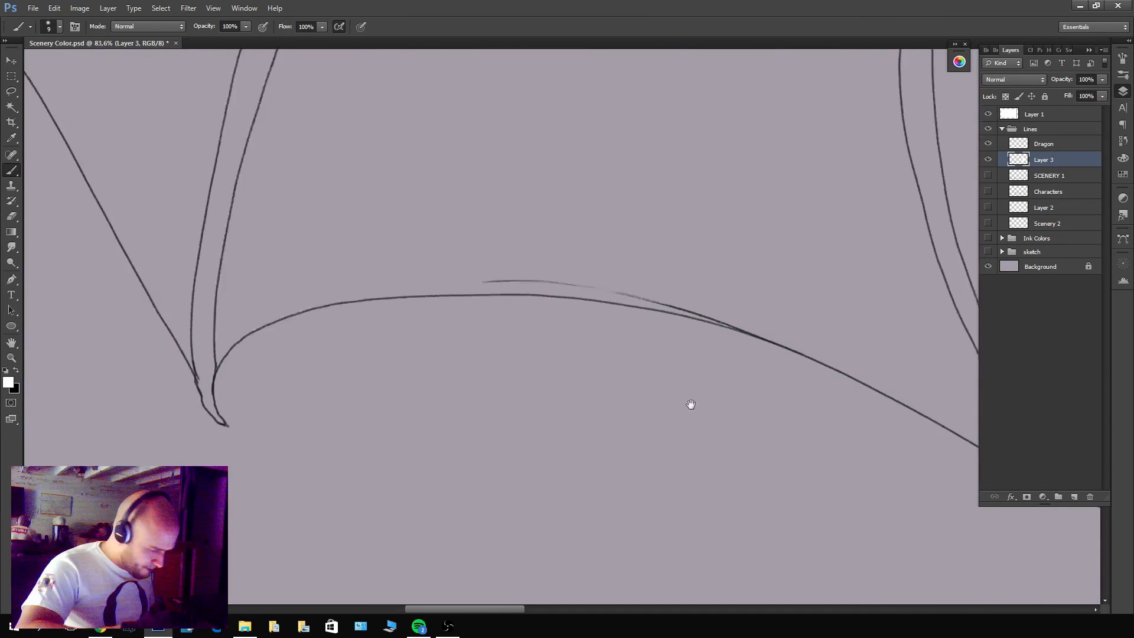
{"action": "left_click_drag", "start_coordinate": [614, 397], "coordinate": [703, 466]}
{"action": "left_click_drag", "start_coordinate": [626, 271], "coordinate": [767, 407]}
{"action": "left_click_drag", "start_coordinate": [567, 266], "coordinate": [701, 326]}
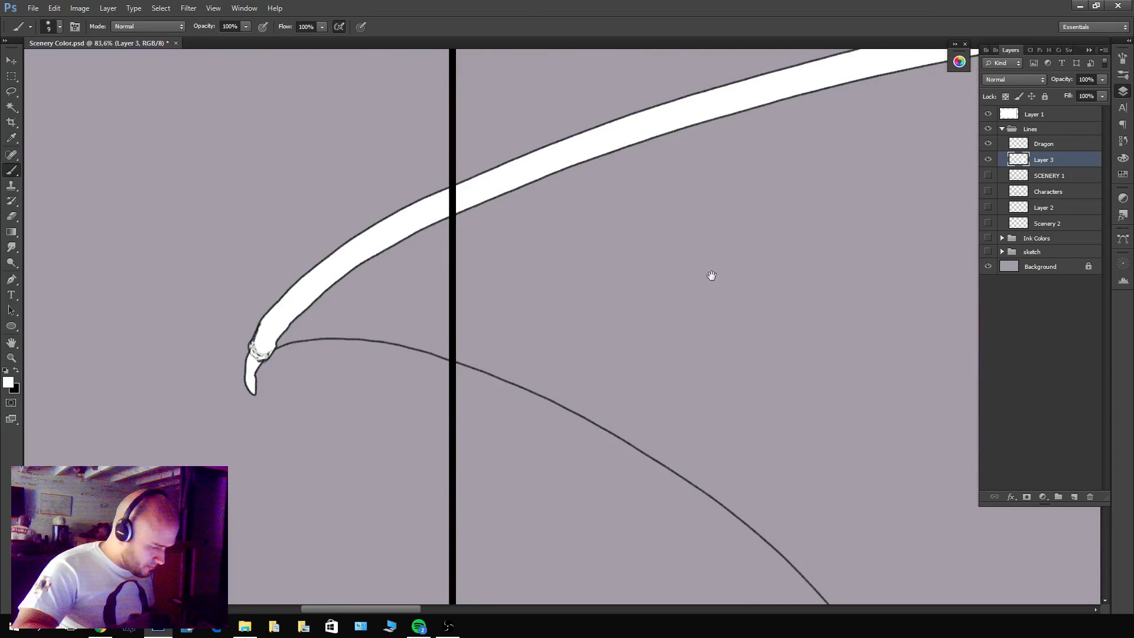
{"action": "left_click_drag", "start_coordinate": [804, 339], "coordinate": [772, 384]}
{"action": "left_click_drag", "start_coordinate": [845, 402], "coordinate": [714, 448]}
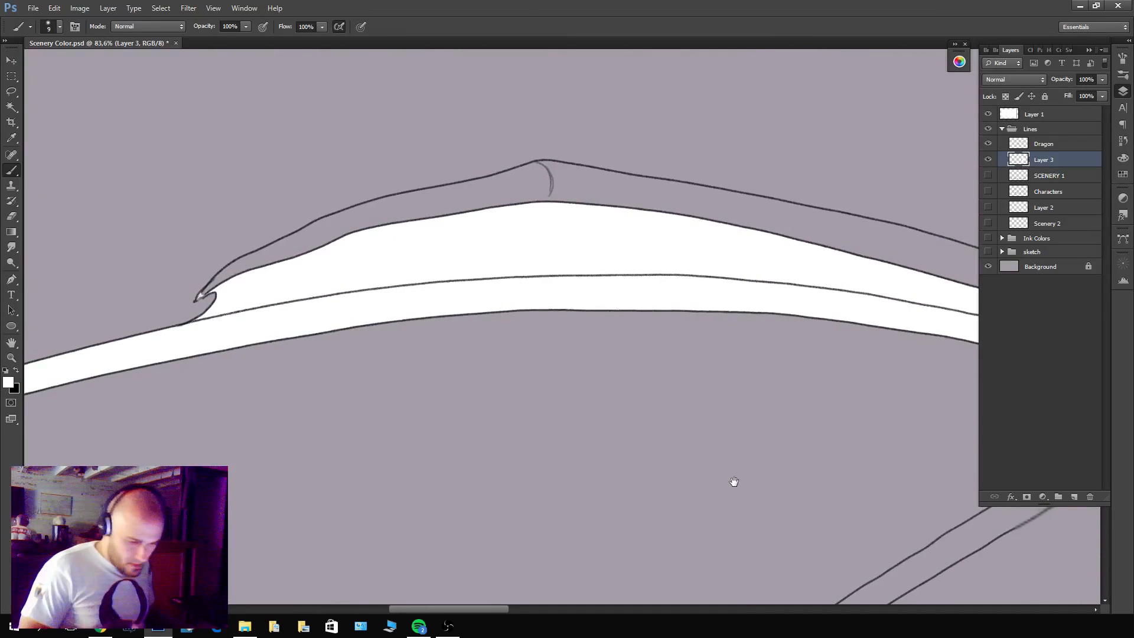
{"action": "left_click_drag", "start_coordinate": [787, 373], "coordinate": [567, 411]}
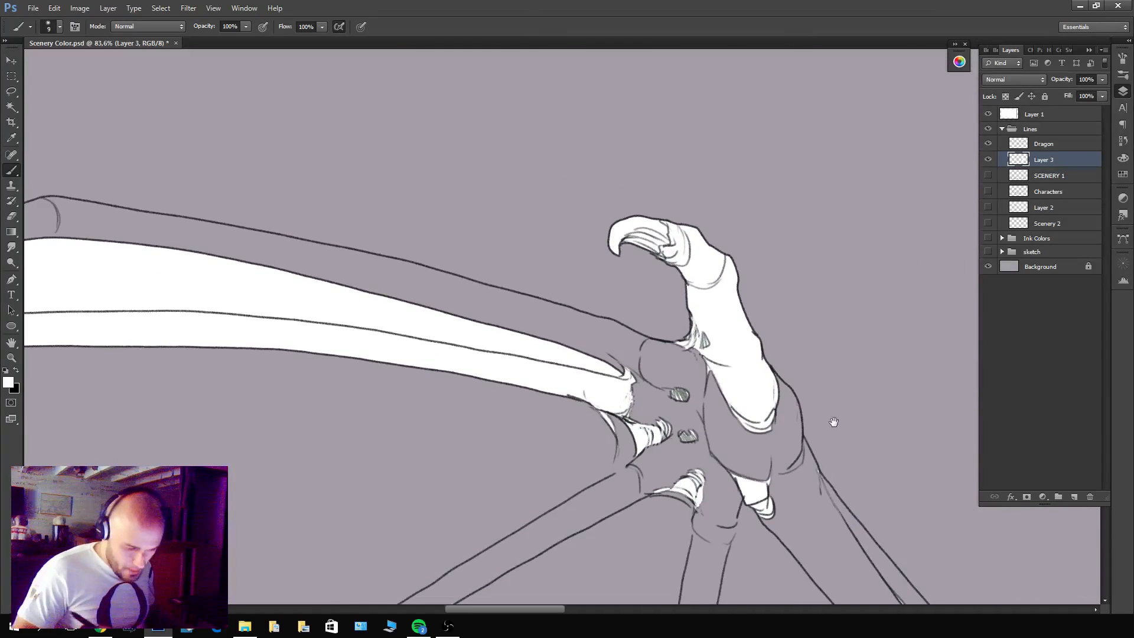
{"action": "left_click_drag", "start_coordinate": [836, 498], "coordinate": [653, 324]}
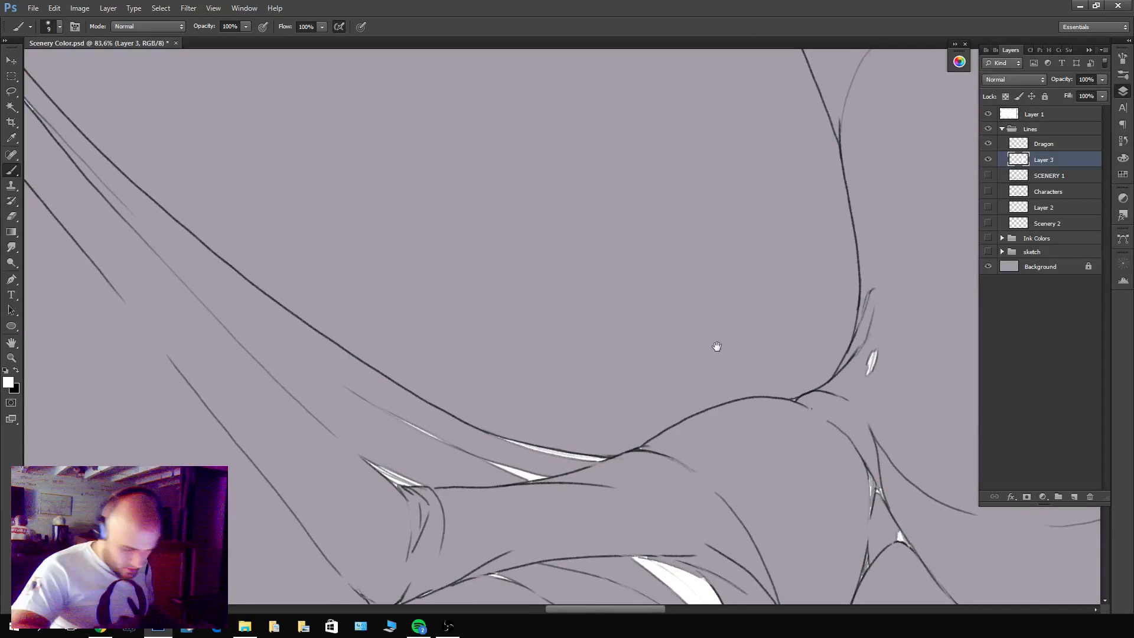
{"action": "left_click_drag", "start_coordinate": [832, 424], "coordinate": [729, 539]}
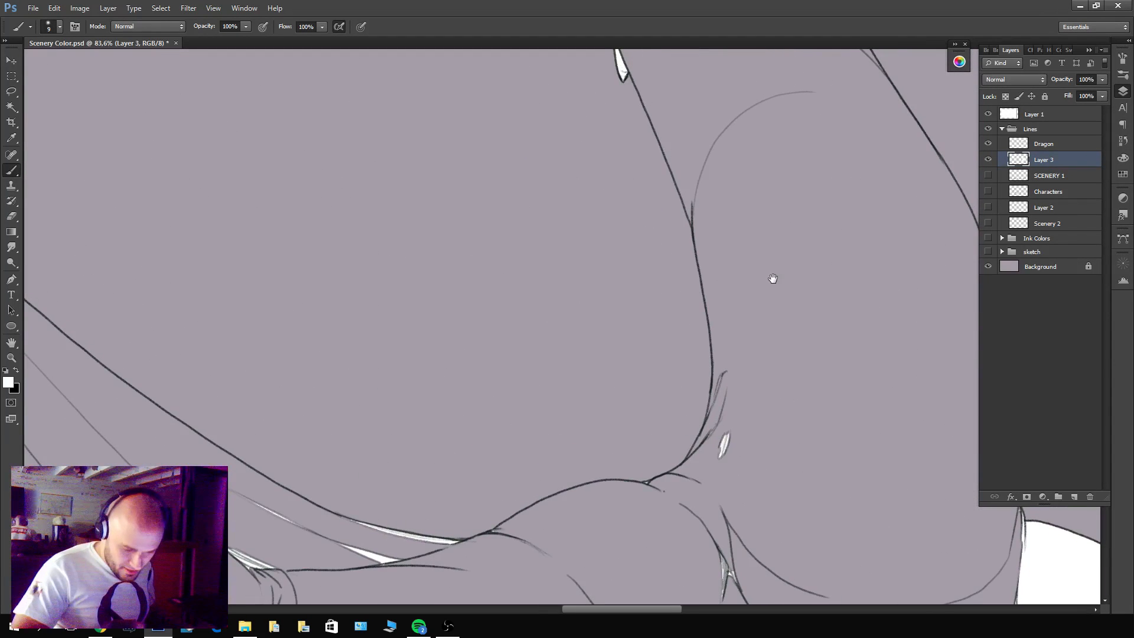
{"action": "left_click_drag", "start_coordinate": [773, 278], "coordinate": [742, 345]}
{"action": "left_click_drag", "start_coordinate": [726, 306], "coordinate": [724, 450]}
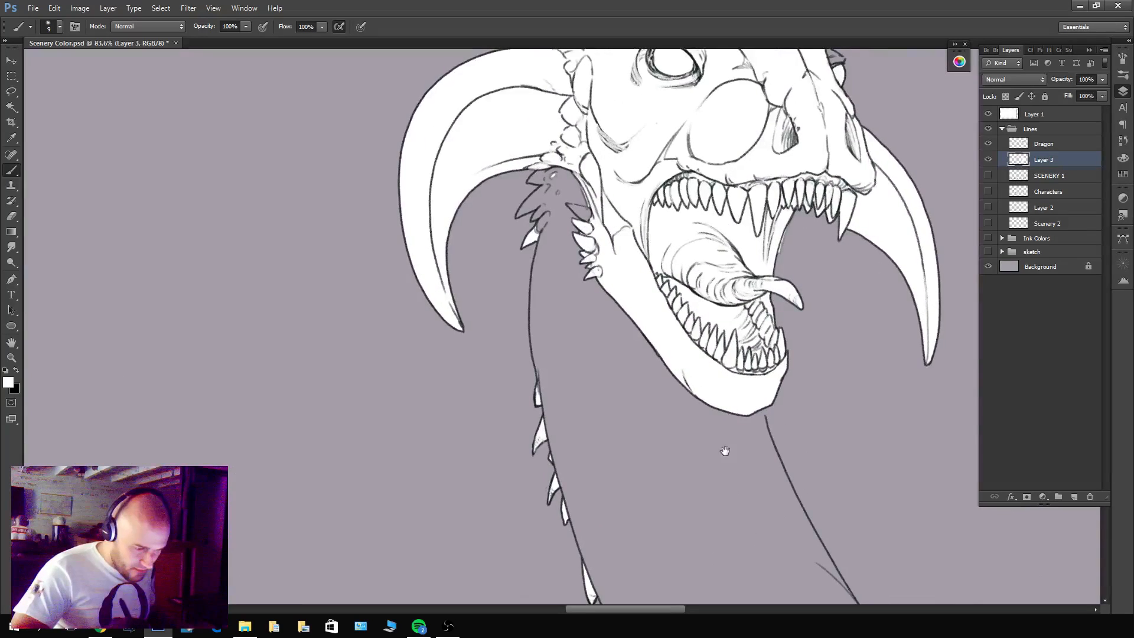
{"action": "mouse_move", "coordinate": [788, 396]}
{"action": "left_mouse_down"}
{"action": "mouse_move", "coordinate": [658, 286]}
{"action": "mouse_move", "coordinate": [655, 306]}
{"action": "left_mouse_up"}
{"action": "mouse_move", "coordinate": [652, 273]}
{"action": "left_mouse_down"}
{"action": "mouse_move", "coordinate": [669, 356]}
{"action": "mouse_move", "coordinate": [626, 283]}
{"action": "left_mouse_up"}
{"action": "left_click_drag", "start_coordinate": [668, 390], "coordinate": [688, 201]}
{"action": "left_click_drag", "start_coordinate": [703, 427], "coordinate": [778, 234]}
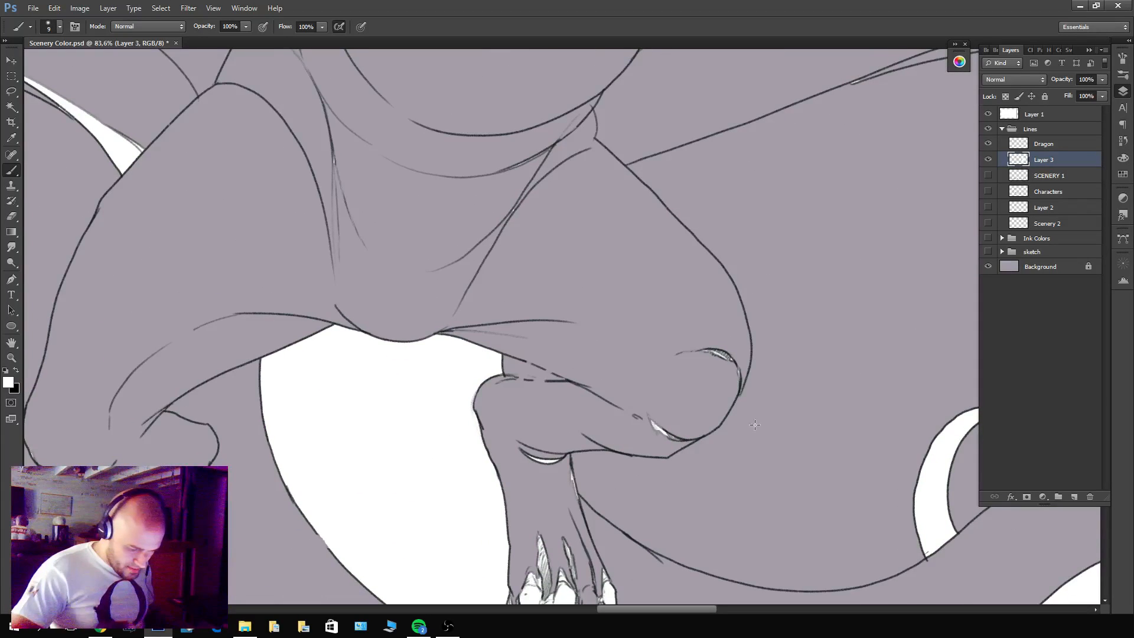
Clear the test selection of Layer 3's painted areas and select the empty area around the dragon with the Magic Wand.
{"action": "left_click", "coordinate": [1026, 160], "text": "ctrl"}
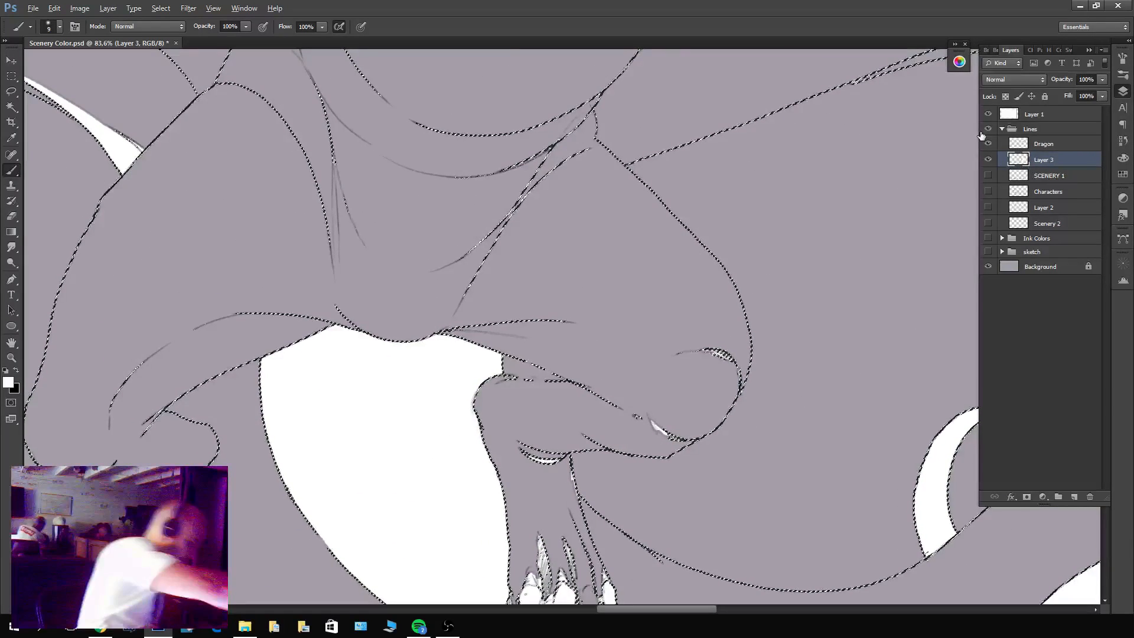
{"action": "key", "text": "ctrl+d"}
{"action": "key", "text": "z"}
{"action": "left_click_drag", "start_coordinate": [859, 285], "coordinate": [810, 324]}
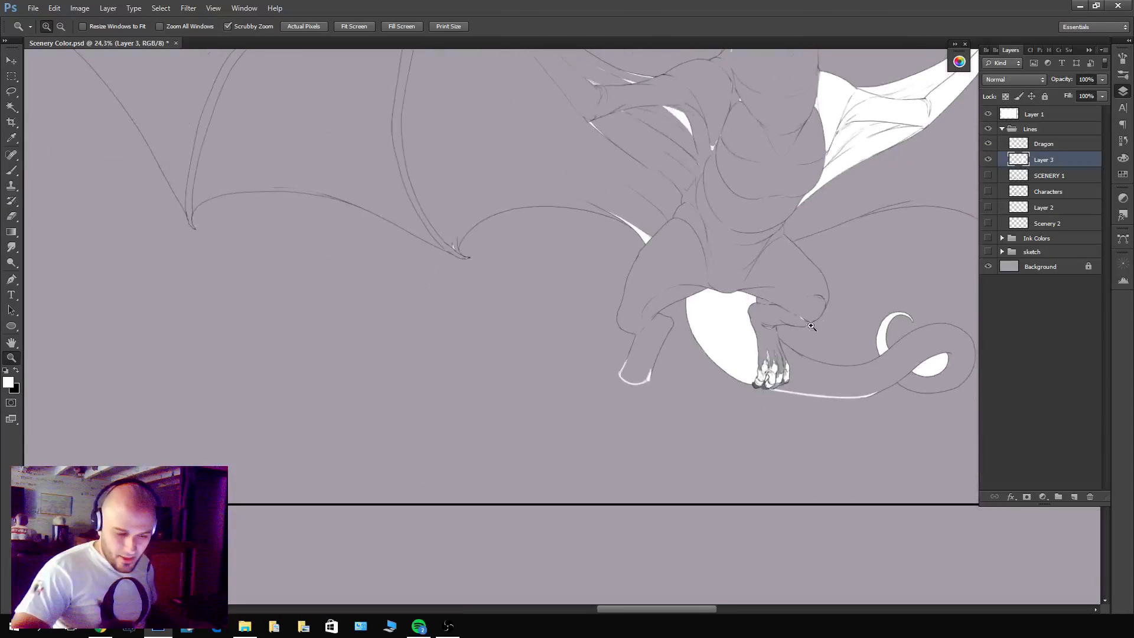
{"action": "left_click_drag", "start_coordinate": [889, 266], "coordinate": [721, 423]}
{"action": "left_click_drag", "start_coordinate": [818, 316], "coordinate": [774, 326]}
{"action": "key", "text": "w"}
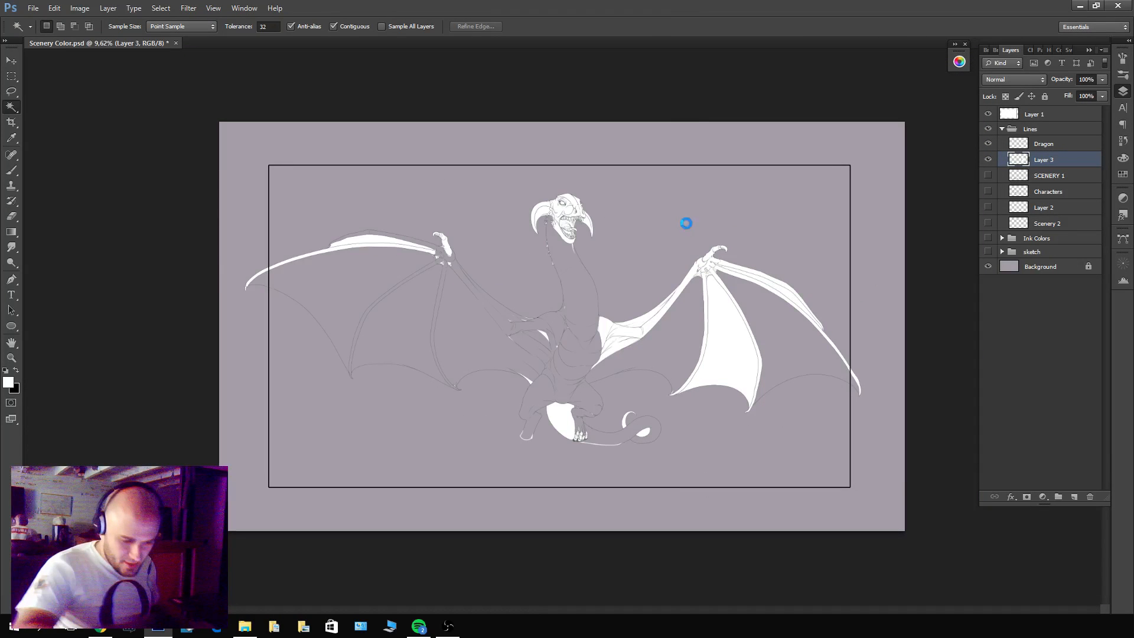
{"action": "left_click", "coordinate": [690, 224]}
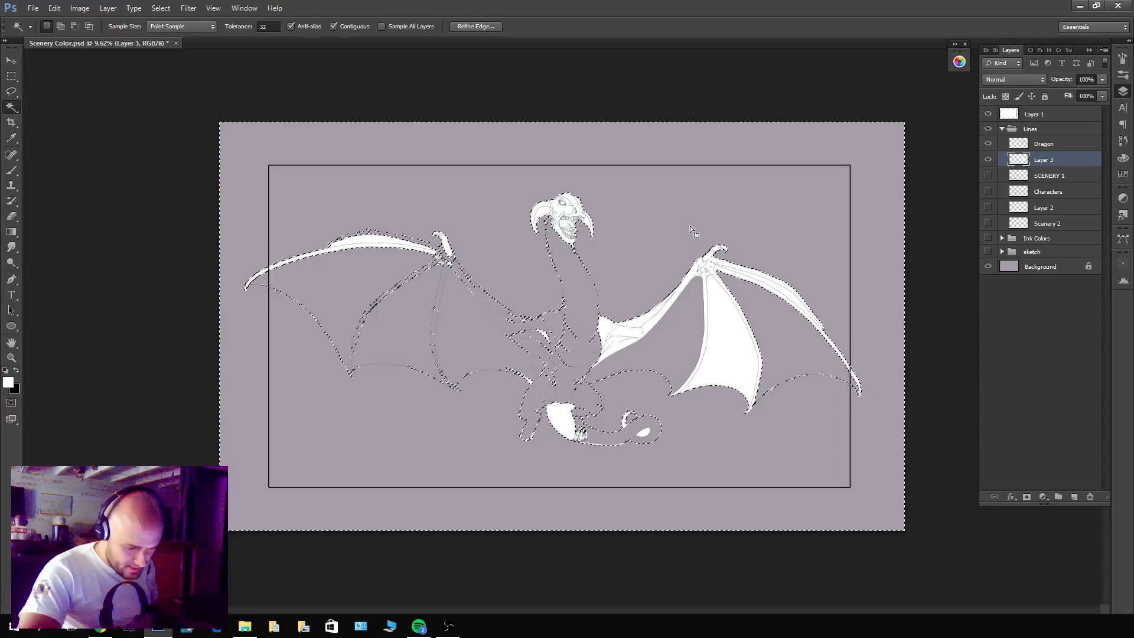
Expand the selection around the dragon, invert it and fill the enclosed areas on Layer 3 with white.
{"action": "left_click", "coordinate": [161, 8]}
{"action": "mouse_move", "coordinate": [177, 129]}
{"action": "left_click", "coordinate": [113, 161]}
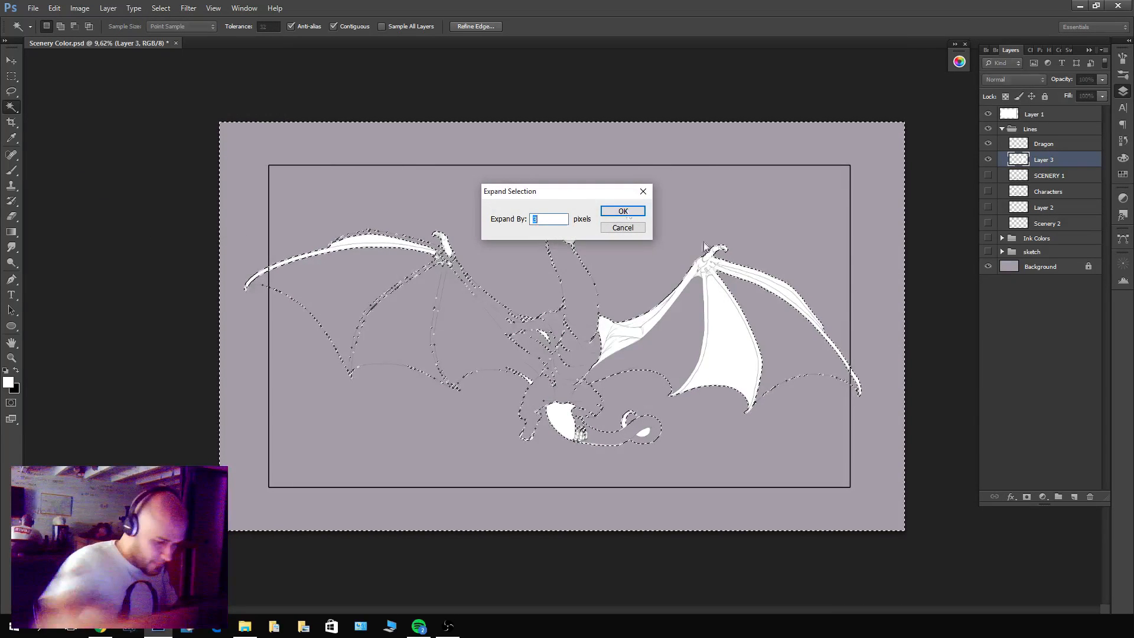
{"action": "key", "text": "Return"}
{"action": "key", "text": "ctrl+shift+i"}
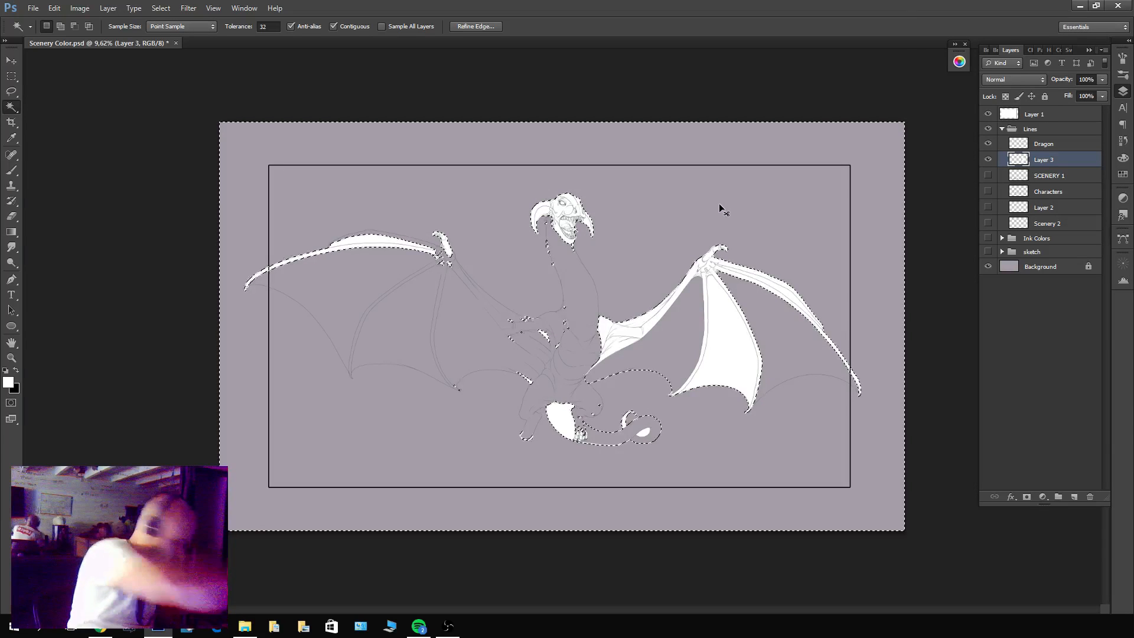
{"action": "key", "text": "alt+BackSpace"}
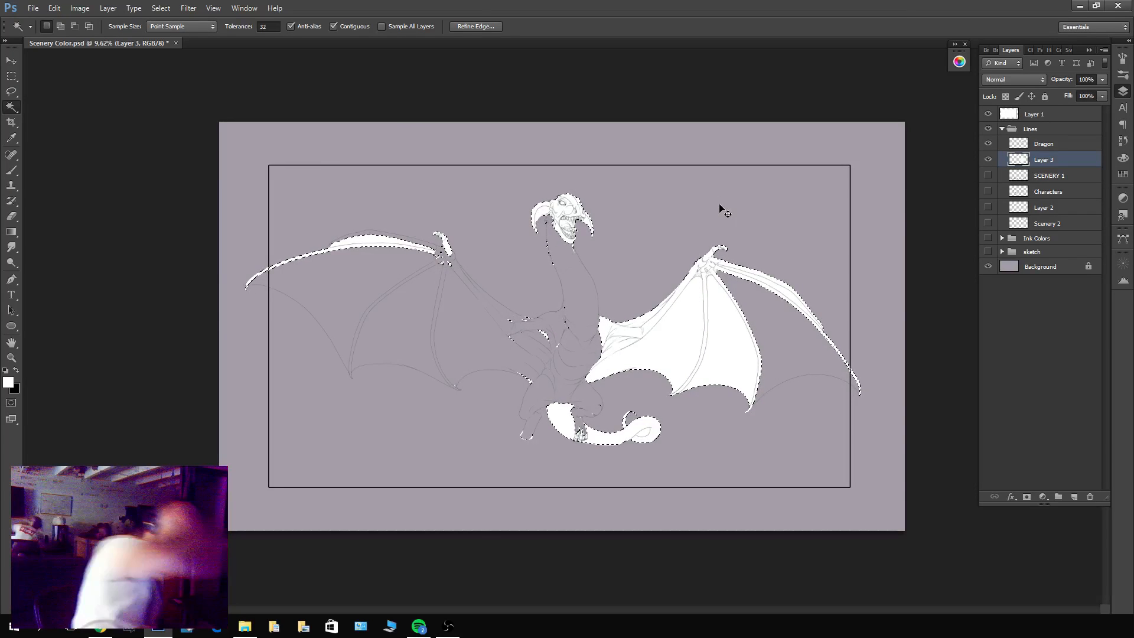
Deselect and brush white over the gap where the outer membrane line meets the wing's claw tip.
{"action": "key", "text": "ctrl+d"}
{"action": "key", "text": "z"}
{"action": "mouse_move", "coordinate": [835, 384]}
{"action": "left_mouse_down"}
{"action": "mouse_move", "coordinate": [902, 382]}
{"action": "mouse_move", "coordinate": [919, 394]}
{"action": "mouse_move", "coordinate": [826, 357]}
{"action": "mouse_move", "coordinate": [848, 346]}
{"action": "left_mouse_up"}
{"action": "key", "text": "b"}
{"action": "key", "text": "space"}
{"action": "key", "text": "z"}
{"action": "left_click_drag", "start_coordinate": [318, 452], "coordinate": [371, 403]}
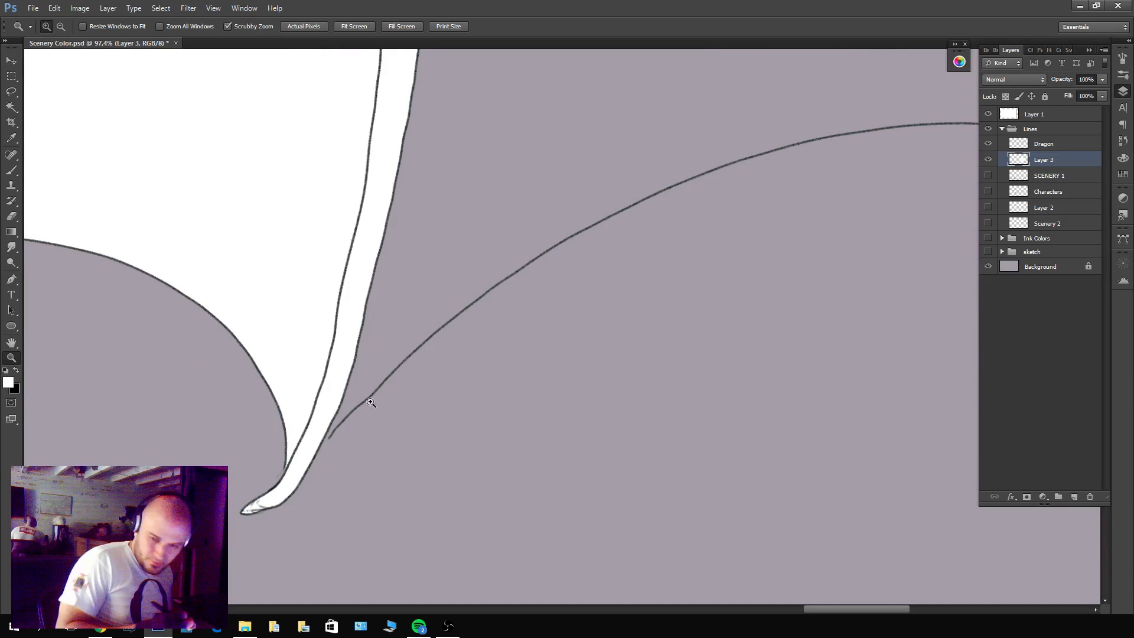
{"action": "key", "text": "b"}
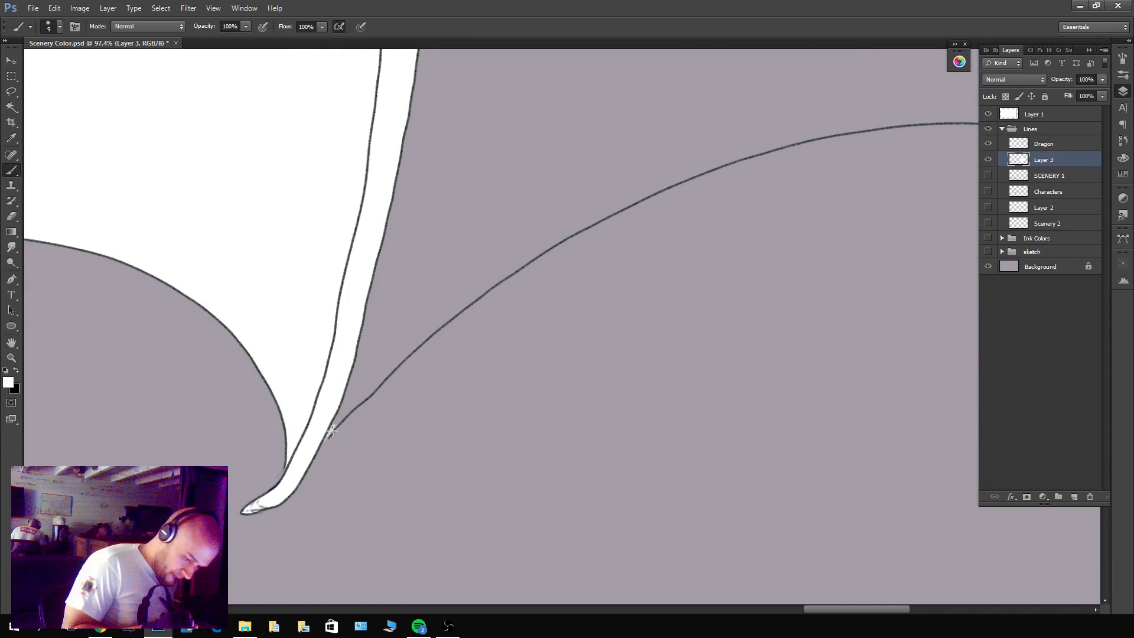
Dab white over the outline gap where the thigh meets the lower leg with the open end.
{"action": "left_click_drag", "start_coordinate": [355, 423], "coordinate": [853, 339]}
{"action": "left_click_drag", "start_coordinate": [654, 328], "coordinate": [1009, 546]}
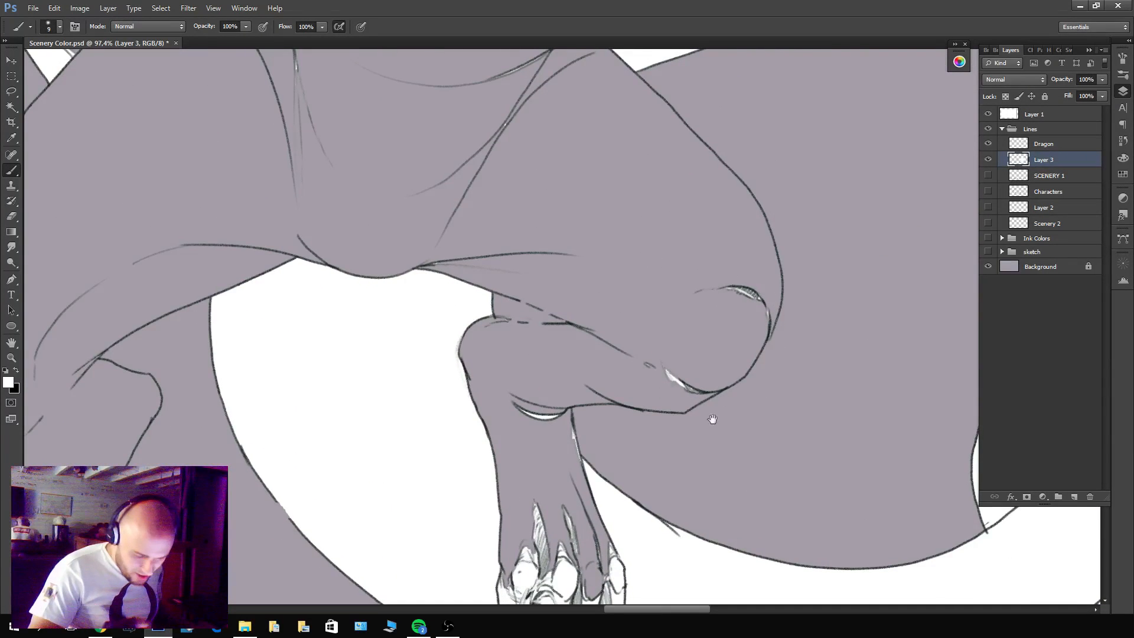
{"action": "left_click_drag", "start_coordinate": [600, 290], "coordinate": [633, 176]}
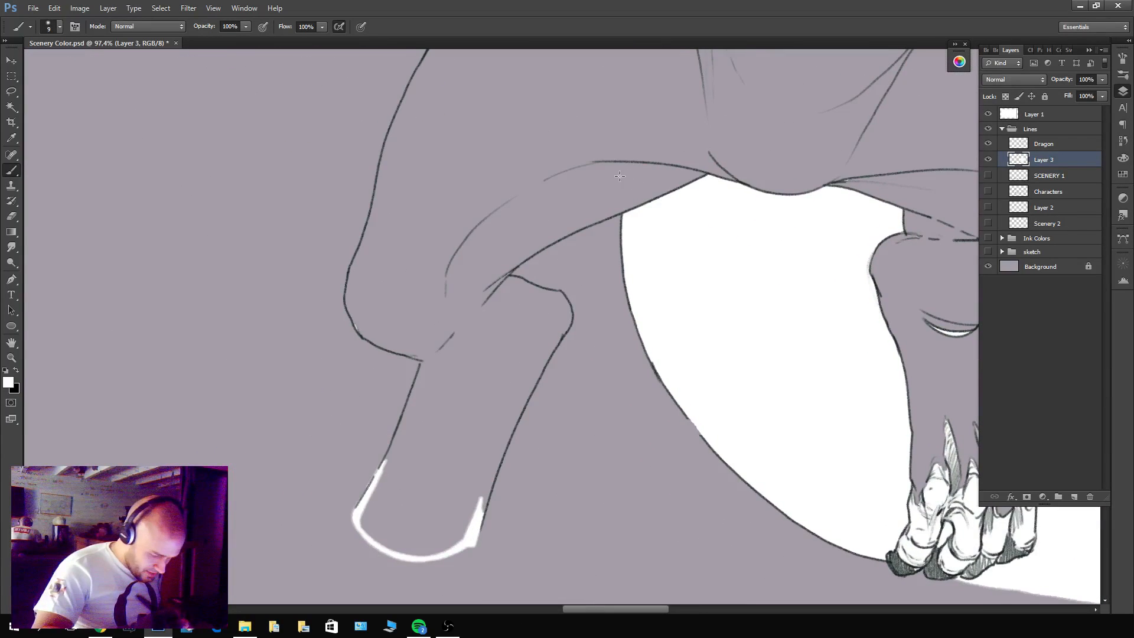
{"action": "left_click_drag", "start_coordinate": [609, 333], "coordinate": [628, 340]}
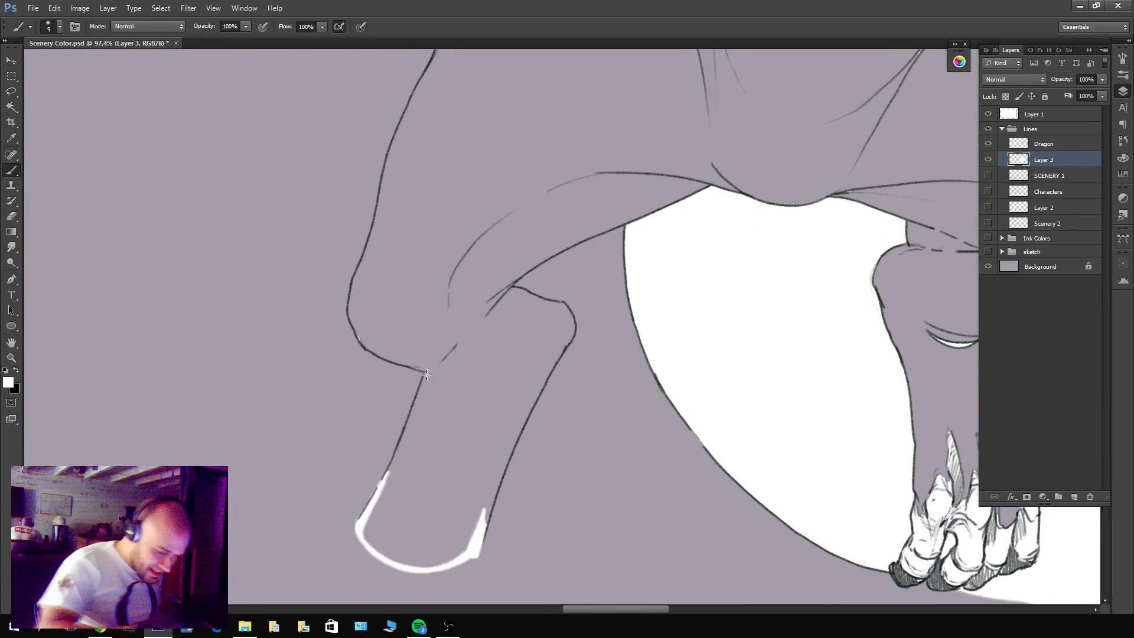
Expand the Magic Wand selection around the dragon, invert it and fill the enclosed body on Layer 3 with white, leaving nothing selected.
{"action": "key", "text": "w"}
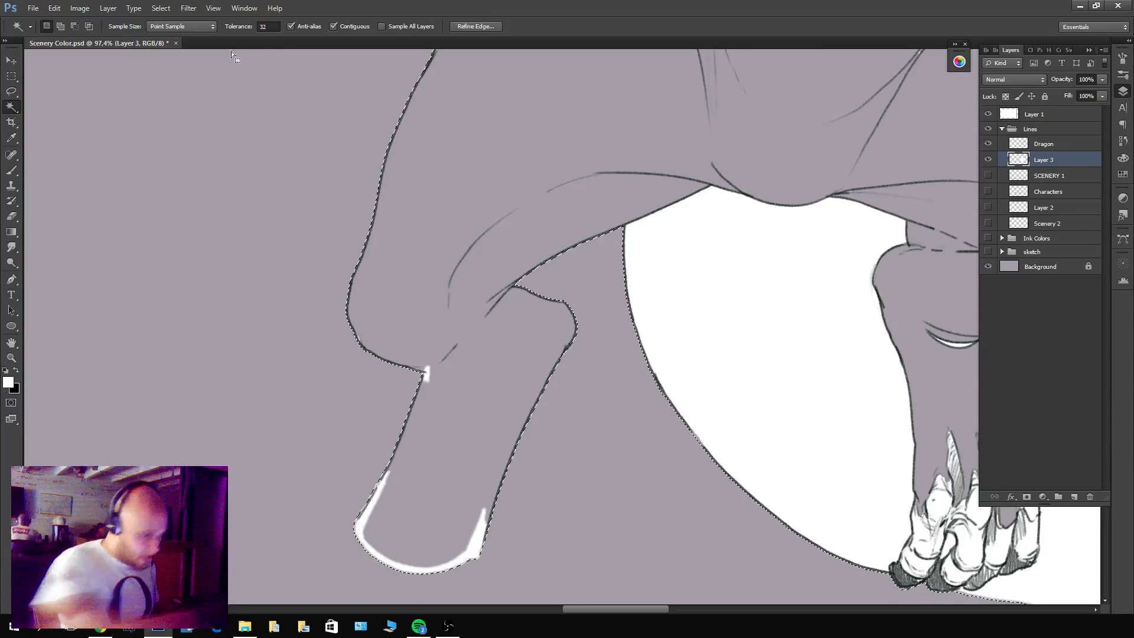
{"action": "left_click", "coordinate": [160, 9]}
{"action": "mouse_move", "coordinate": [185, 139]}
{"action": "left_click", "coordinate": [142, 156]}
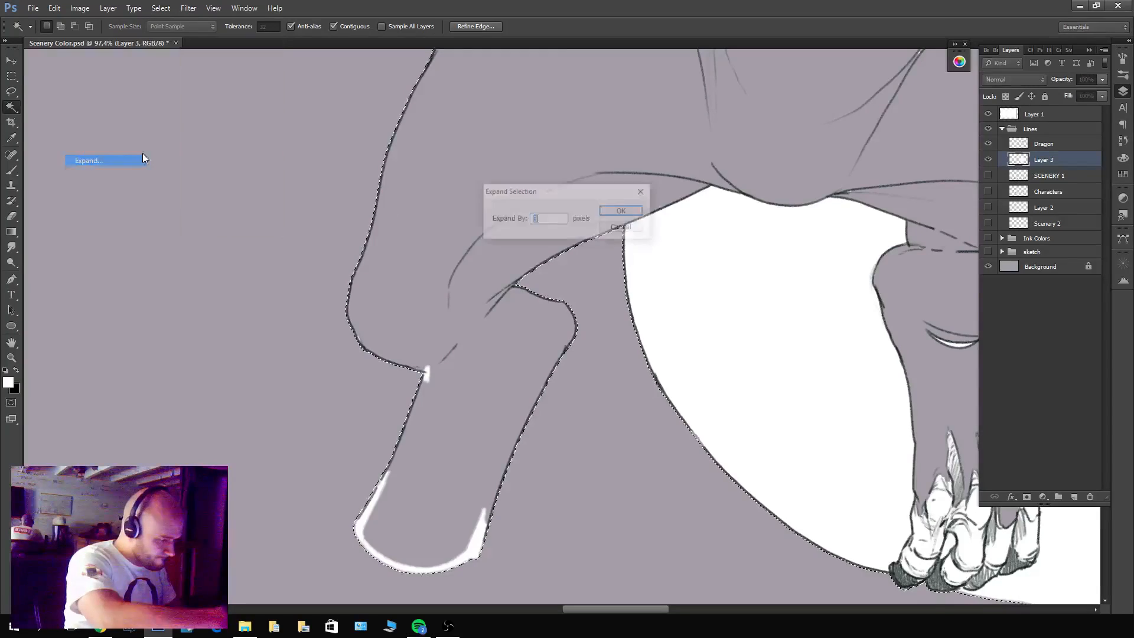
{"action": "key", "text": "Return"}
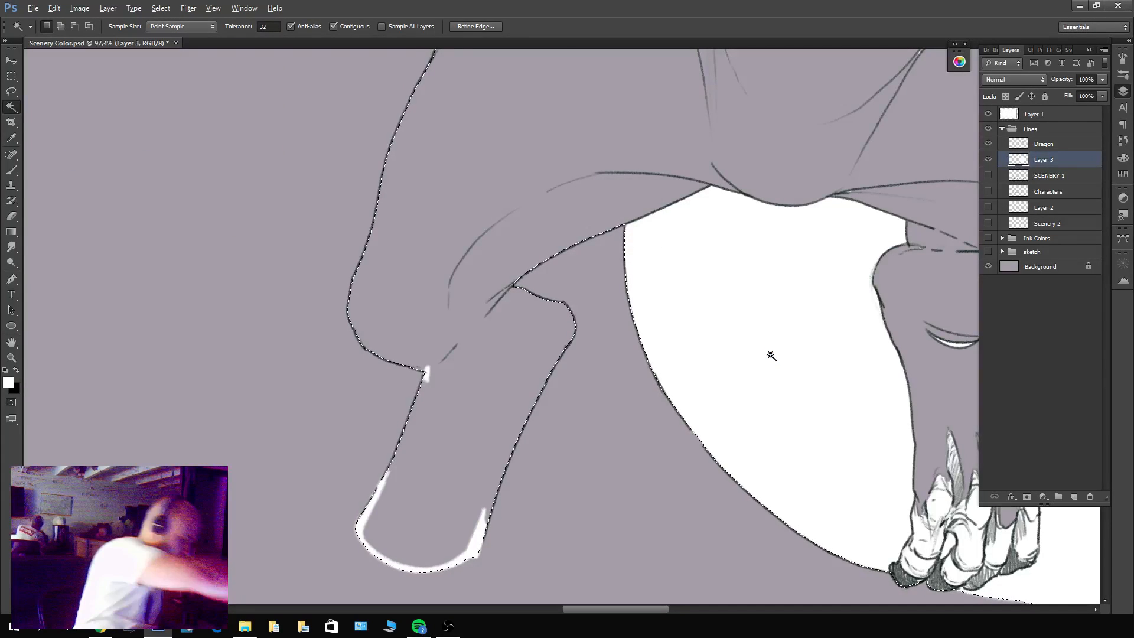
{"action": "key", "text": "alt+BackSpace"}
{"action": "key", "text": "ctrl+z"}
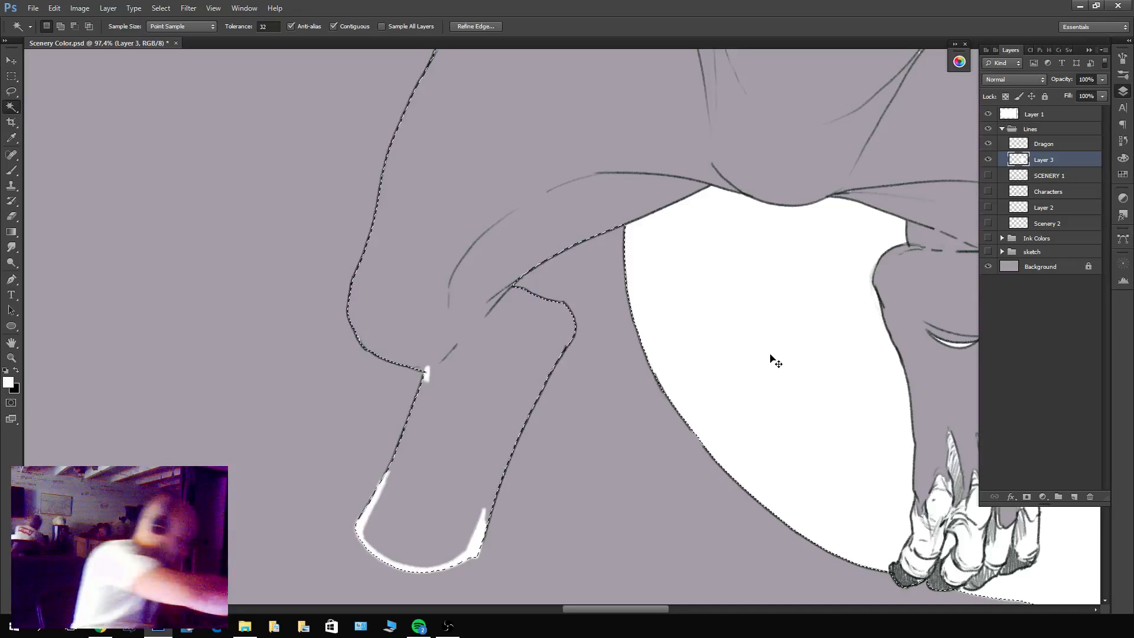
{"action": "key", "text": "alt+BackSpace"}
{"action": "key", "text": "ctrl+d"}
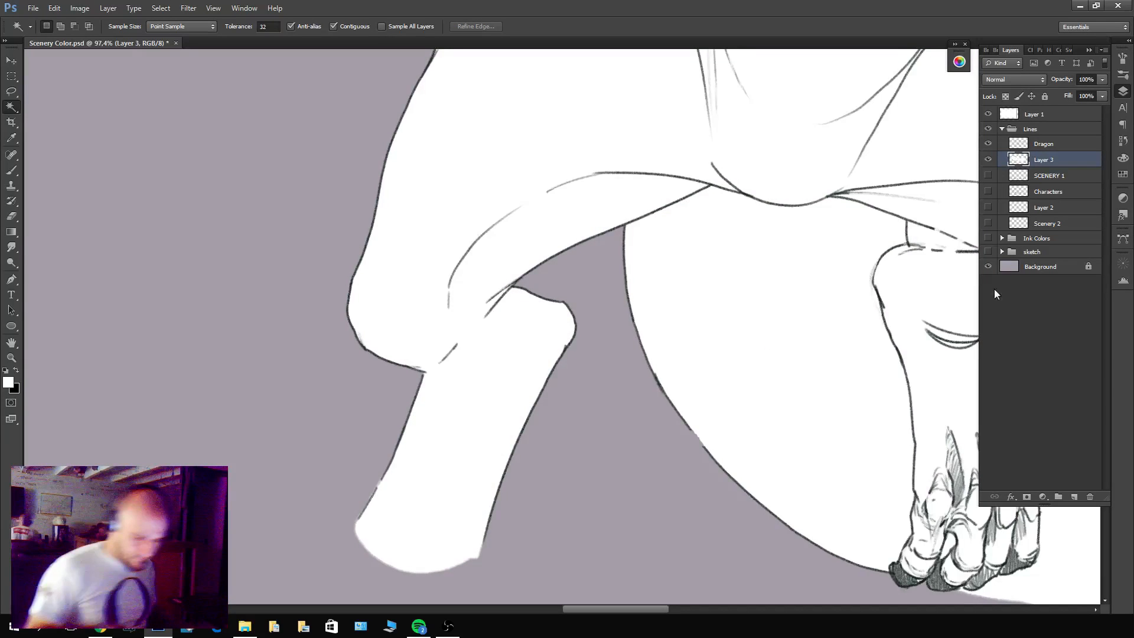
{"action": "left_click", "coordinate": [988, 144]}
{"action": "left_click", "coordinate": [989, 145]}
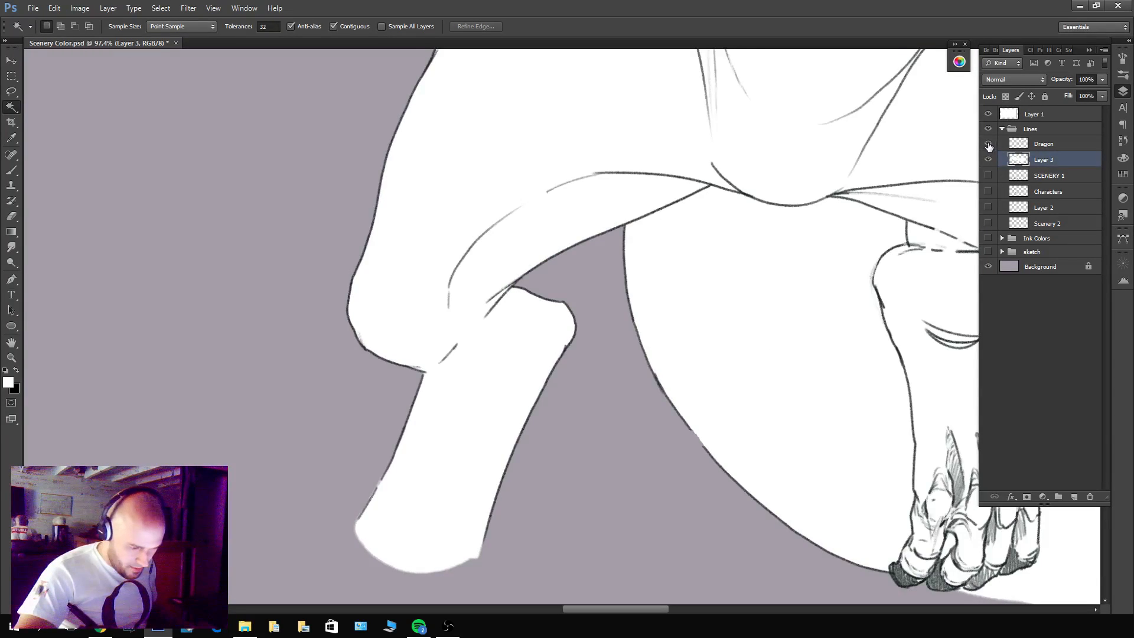
Select the enclosed opening inside the tail's curl from the Dragon layer's lines with the Magic Wand.
{"action": "key", "text": "z"}
{"action": "left_click_drag", "start_coordinate": [800, 315], "coordinate": [729, 348]}
{"action": "left_click_drag", "start_coordinate": [810, 395], "coordinate": [639, 525]}
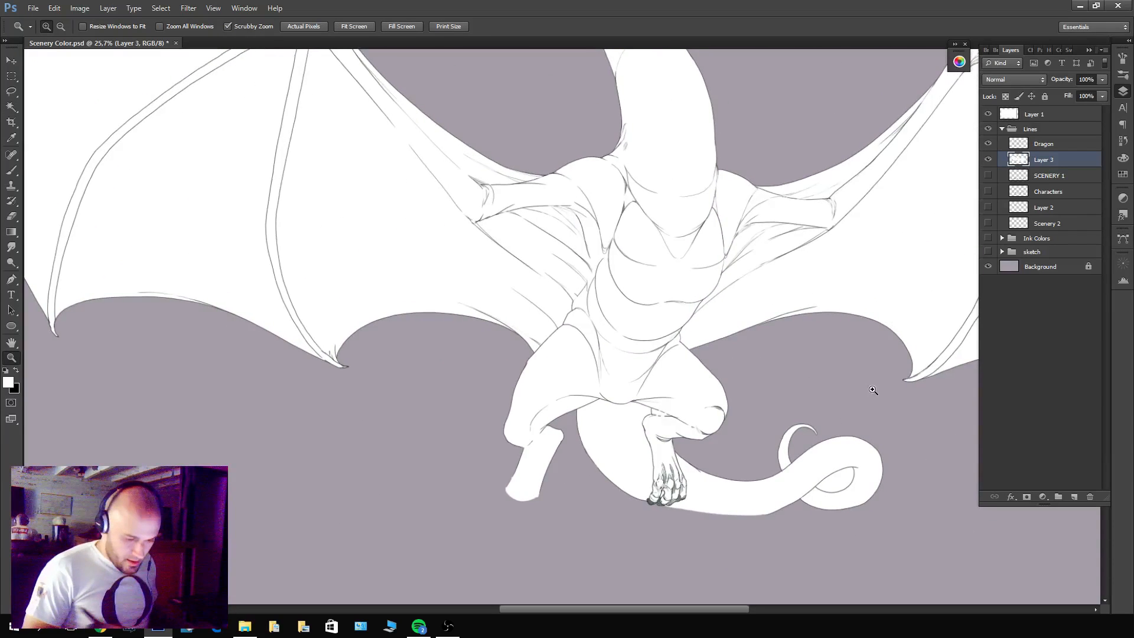
{"action": "left_click_drag", "start_coordinate": [874, 388], "coordinate": [823, 413]}
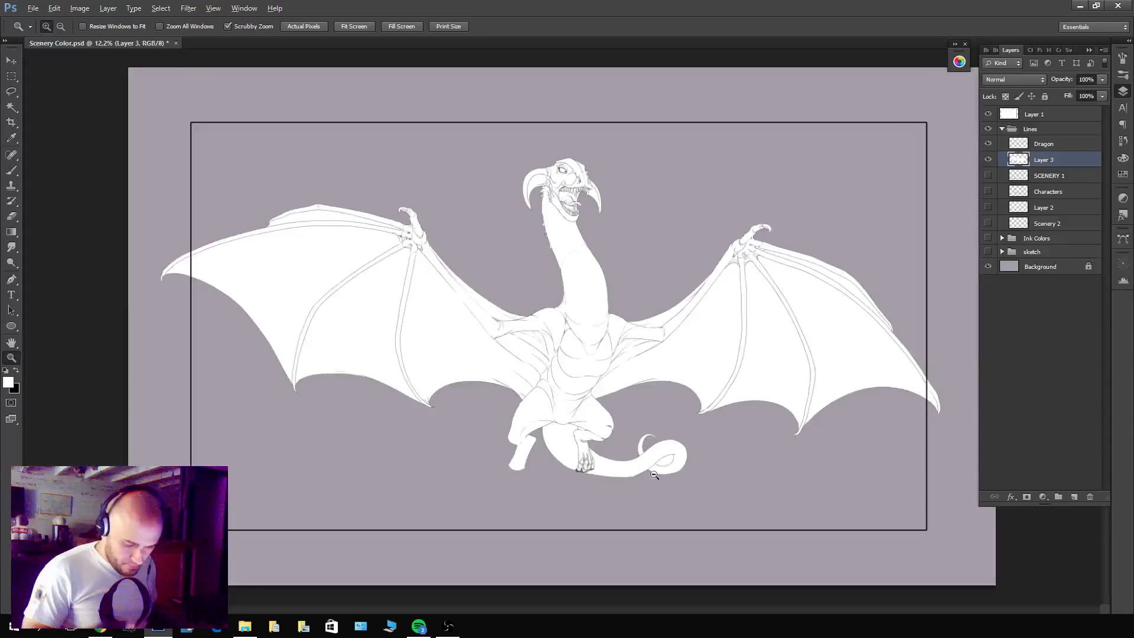
{"action": "left_click_drag", "start_coordinate": [654, 474], "coordinate": [824, 353]}
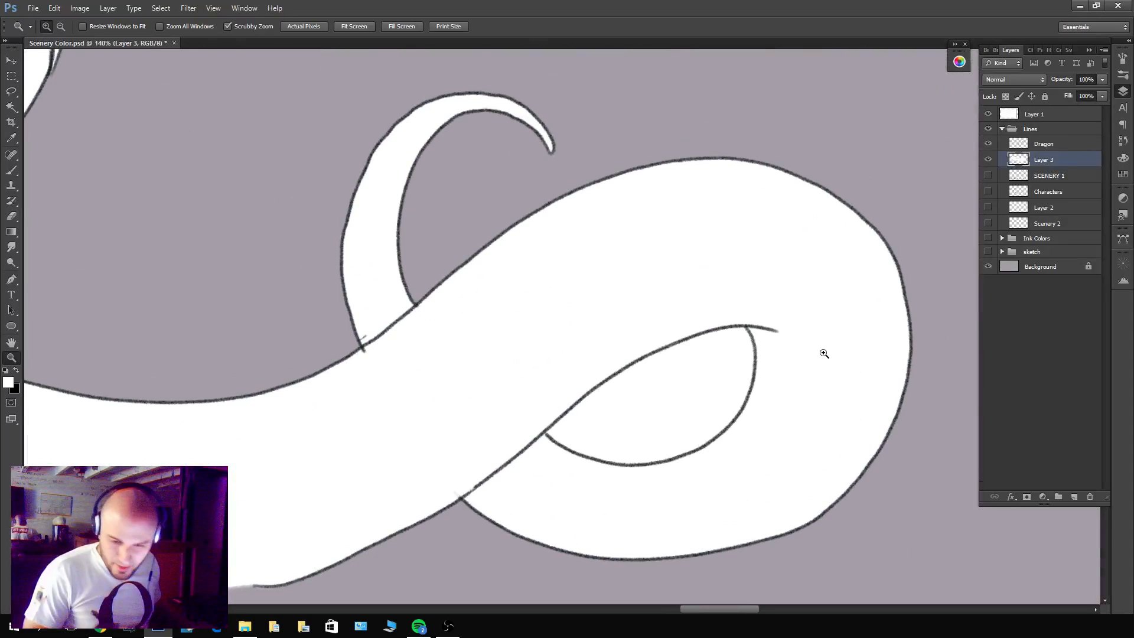
{"action": "left_click", "coordinate": [1053, 149]}
{"action": "key", "text": "w"}
{"action": "left_click", "coordinate": [714, 387]}
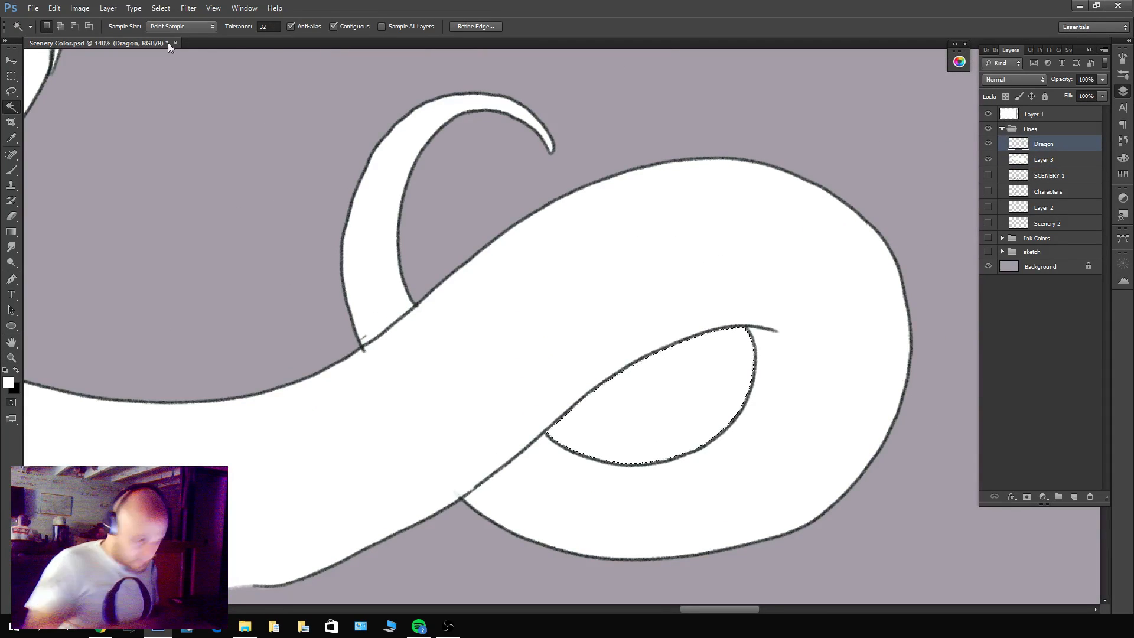
Expand the tail-opening selection by 3 pixels, delete the white inside it from Layer 3 and deselect.
{"action": "left_click", "coordinate": [161, 8]}
{"action": "mouse_move", "coordinate": [195, 139]}
{"action": "left_click", "coordinate": [95, 157]}
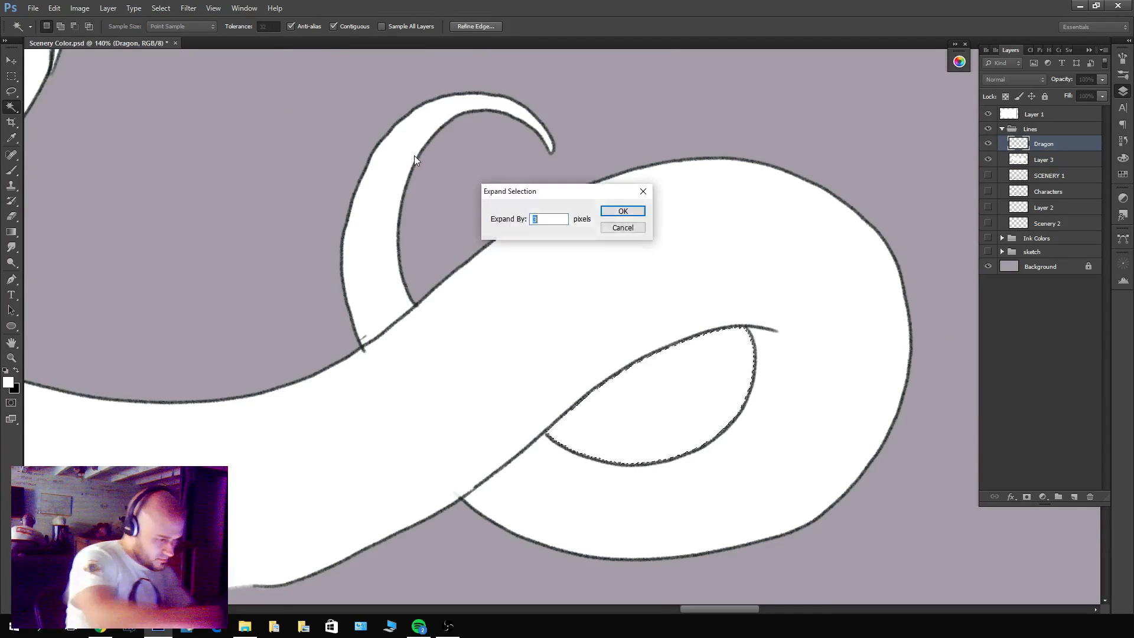
{"action": "type", "text": "3"}
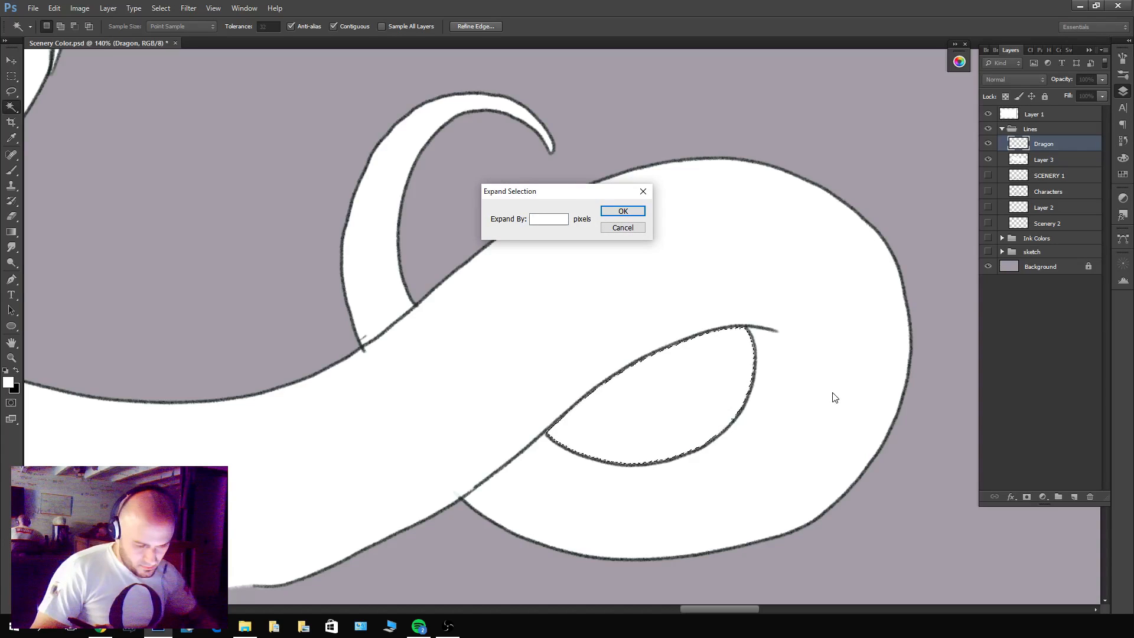
{"action": "key", "text": "Return"}
{"action": "left_click", "coordinate": [1035, 163]}
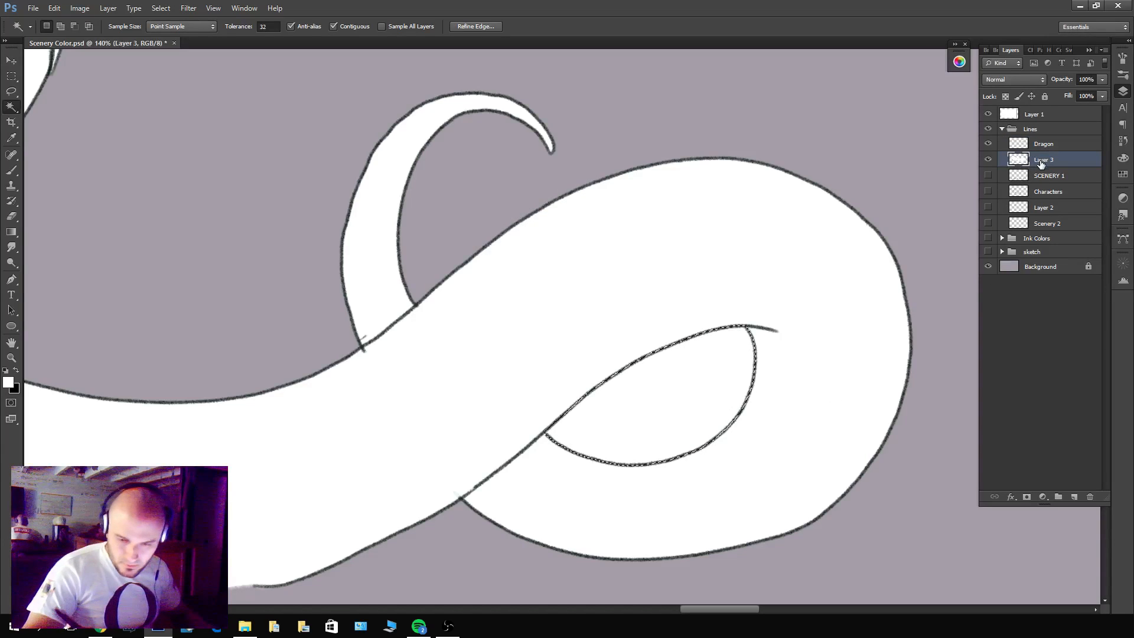
{"action": "key", "text": "Delete"}
{"action": "key", "text": "ctrl+d"}
Clip the Dragon line layer to the silhouette on Layer 3 and lock Layer 3's transparent pixels.
{"action": "key", "text": "z"}
{"action": "left_click_drag", "start_coordinate": [815, 367], "coordinate": [618, 532]}
{"action": "left_click_drag", "start_coordinate": [788, 393], "coordinate": [757, 409]}
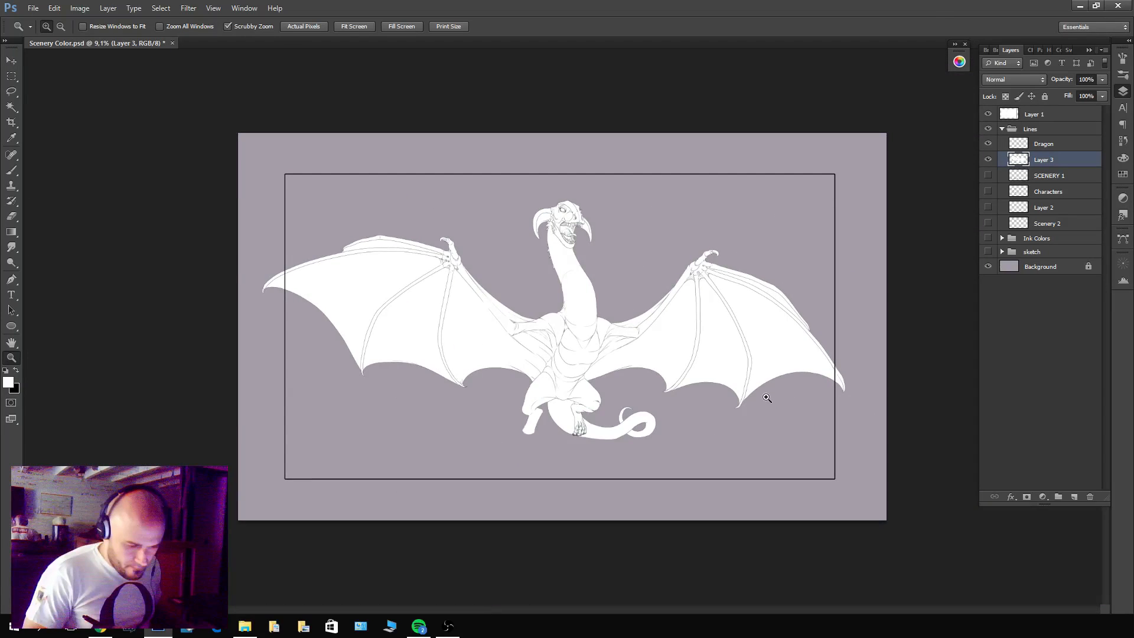
{"action": "left_click_drag", "start_coordinate": [750, 357], "coordinate": [786, 354]}
{"action": "left_click", "coordinate": [1043, 151], "text": "alt"}
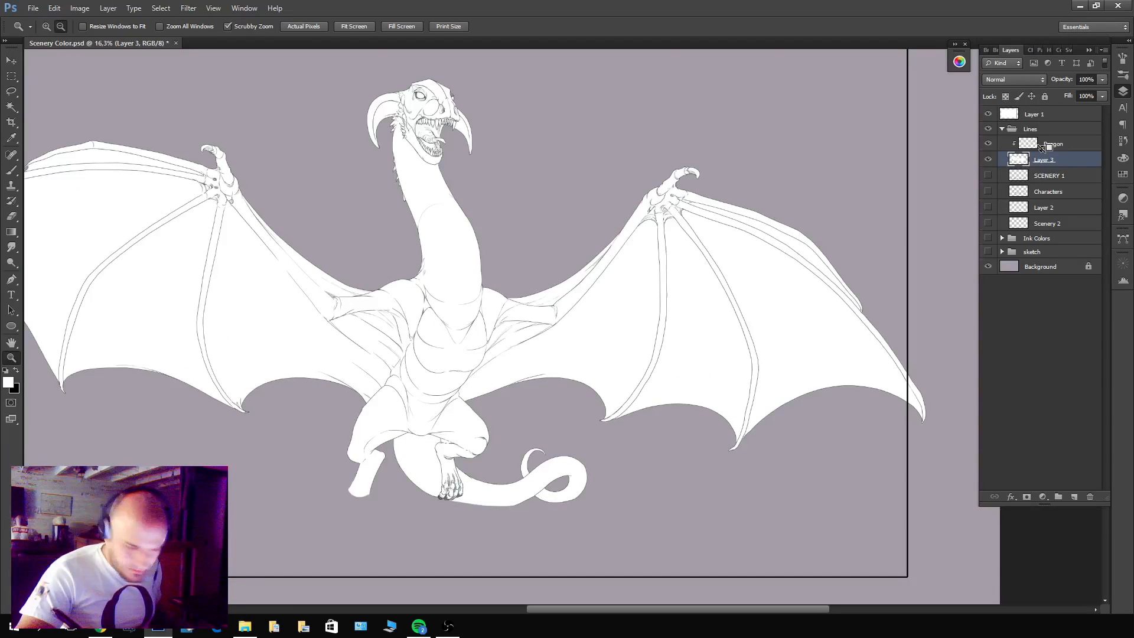
{"action": "left_click_drag", "start_coordinate": [704, 384], "coordinate": [767, 388]}
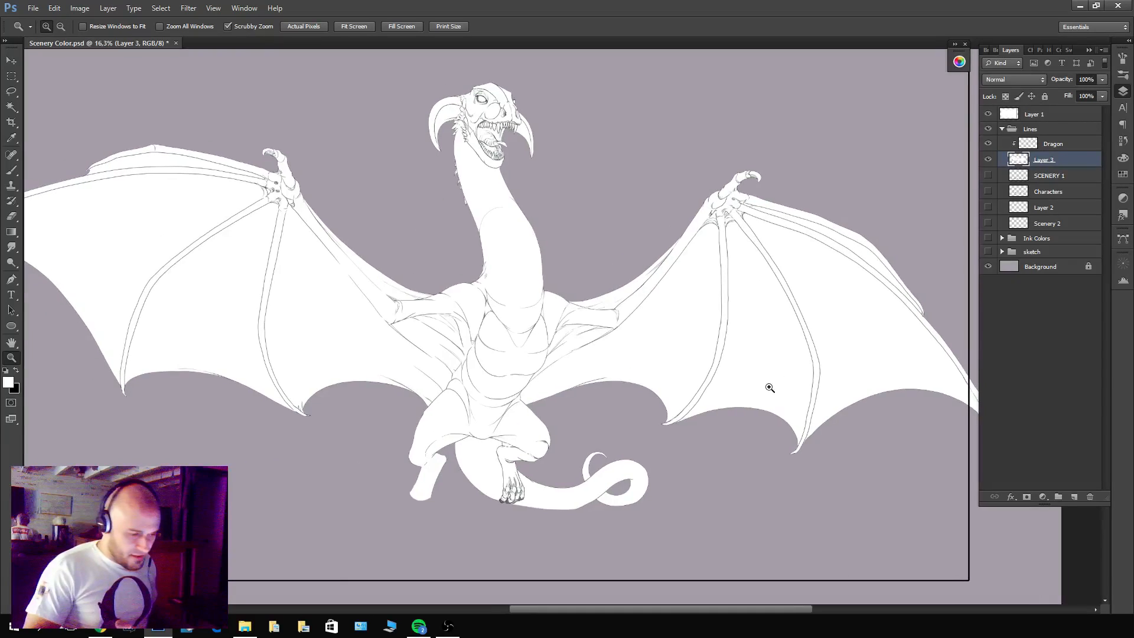
{"action": "left_click_drag", "start_coordinate": [892, 388], "coordinate": [861, 389]}
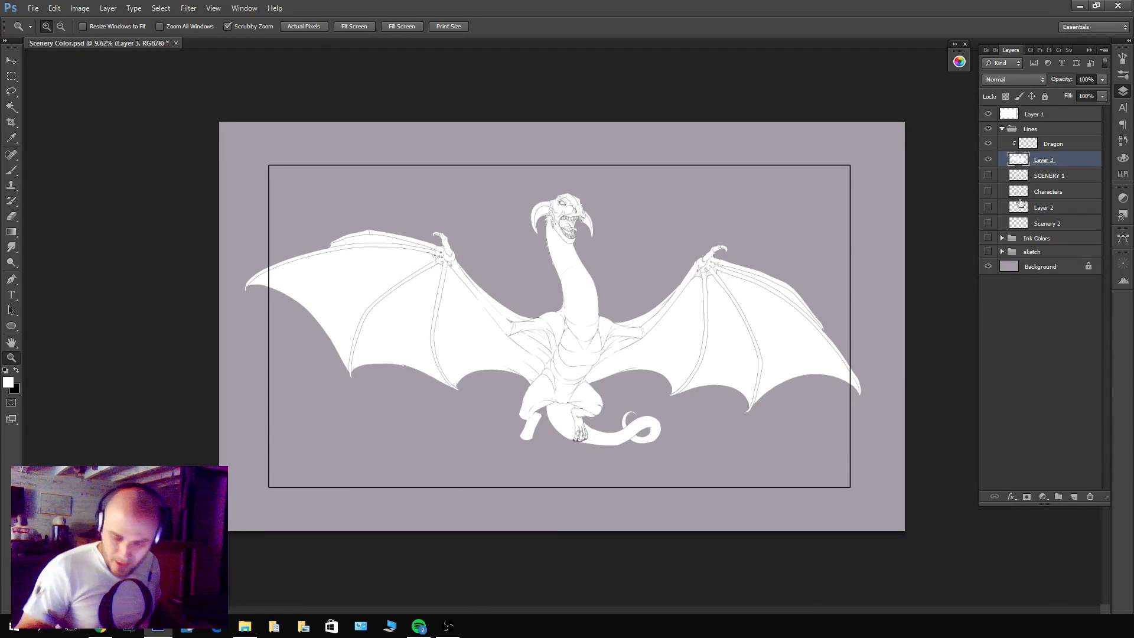
Choose a dark purplish-grey foreground colour and fill the dragon silhouette on Layer 3 with it.
{"action": "left_click", "coordinate": [8, 382]}
{"action": "left_click", "coordinate": [788, 365]}
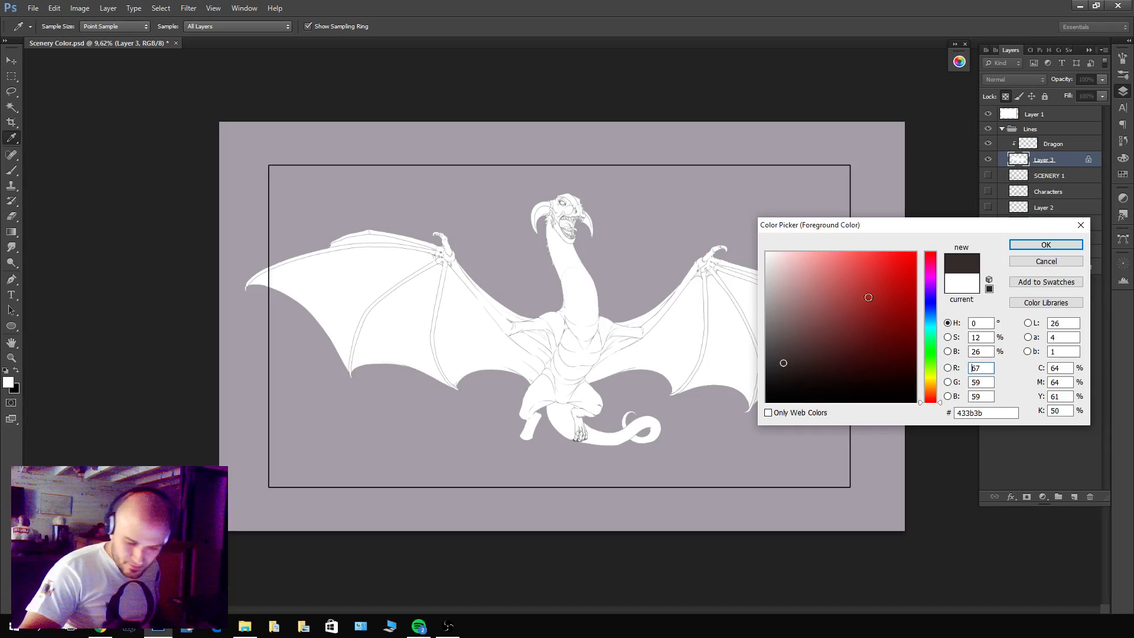
{"action": "left_click", "coordinate": [929, 282]}
{"action": "left_click", "coordinate": [1046, 245]}
{"action": "key", "text": "z"}
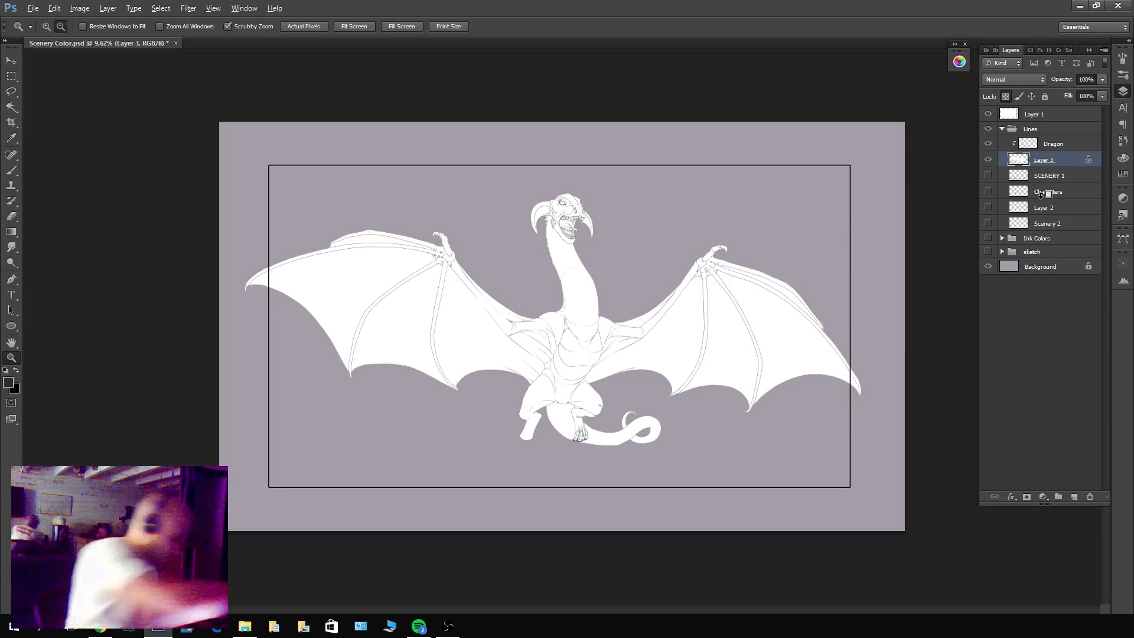
{"action": "key", "text": "alt+BackSpace"}
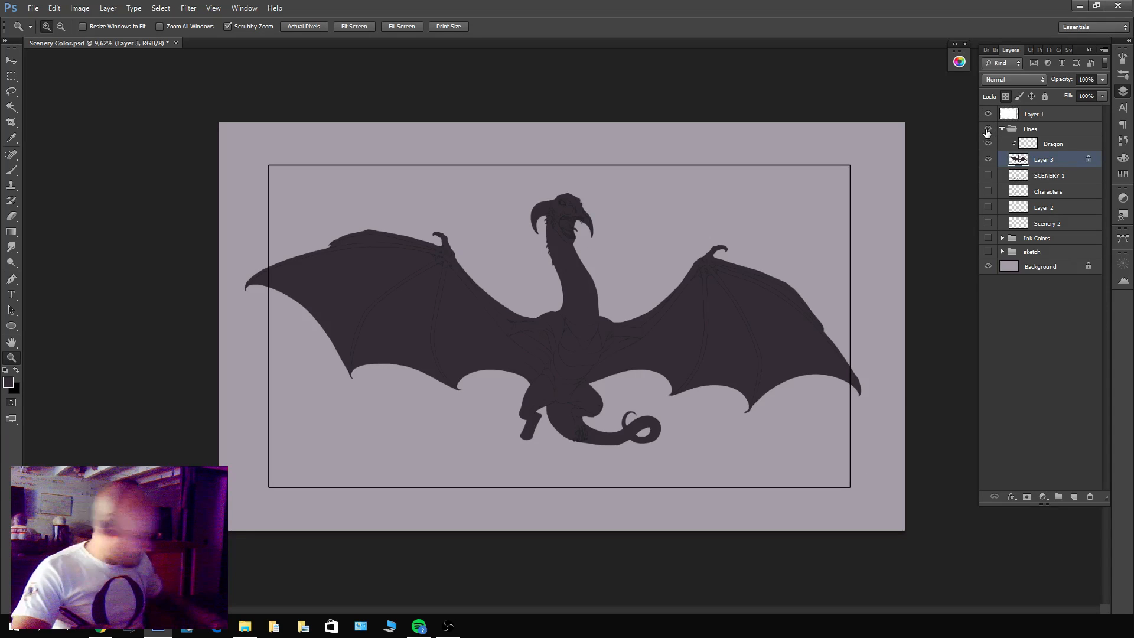
Lighten the silhouette on Layer 3 with a Hue/Saturation adjustment, setting Lightness to +27.
{"action": "key", "text": "ctrl+u"}
{"action": "left_click_drag", "start_coordinate": [709, 230], "coordinate": [725, 231]}
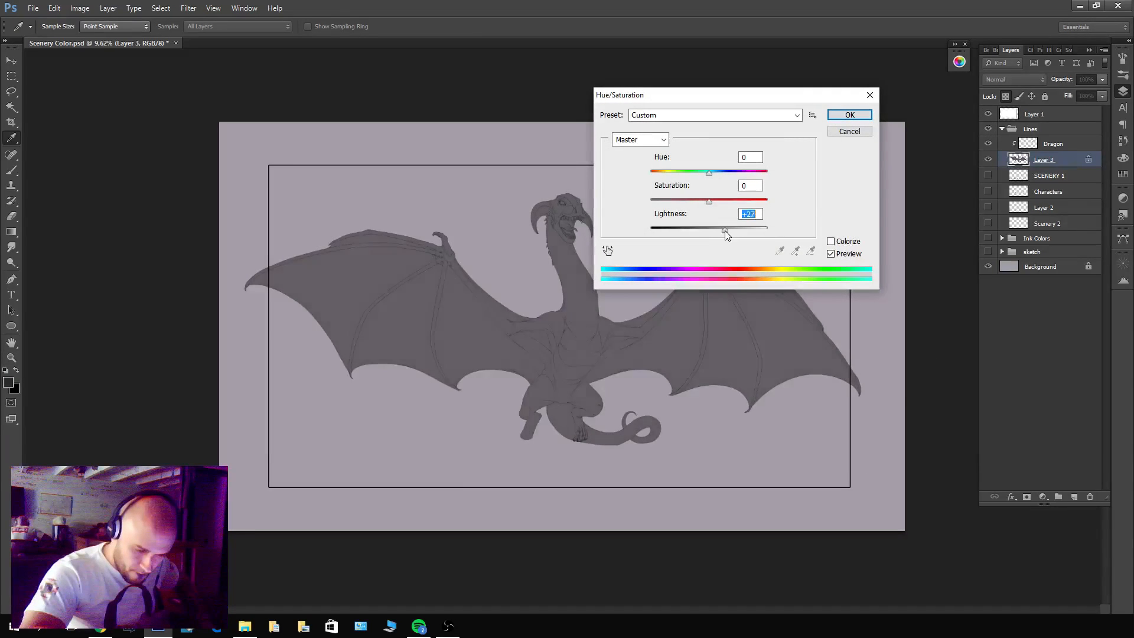
{"action": "left_click", "coordinate": [850, 115]}
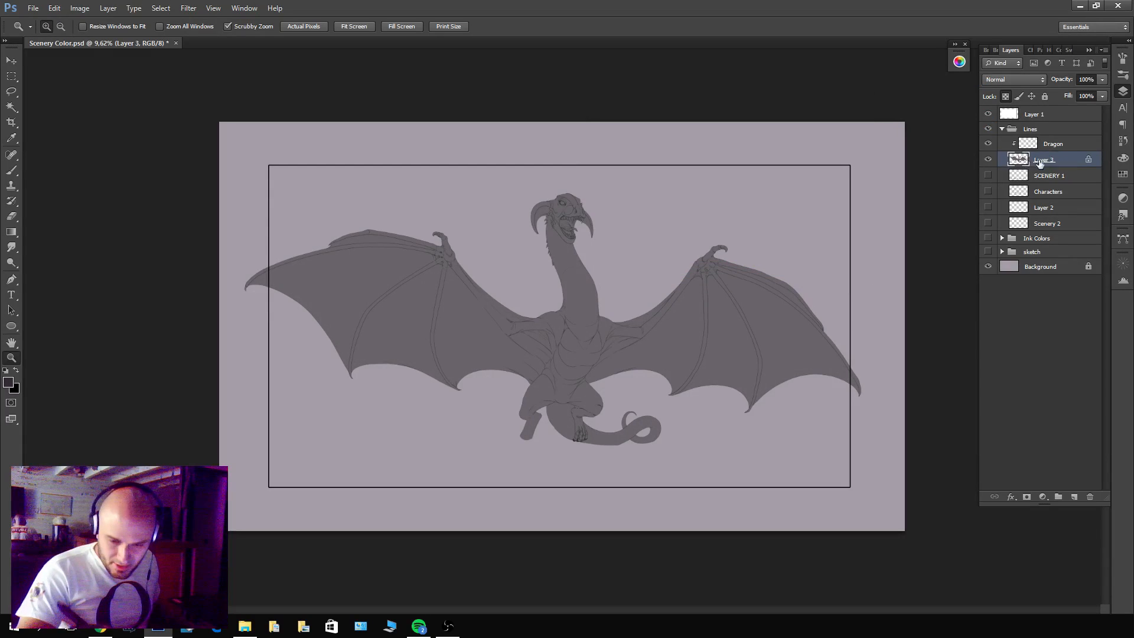
Move the Dragon and Layer 3 layers together below Scenery 2 inside the Lines group.
{"action": "left_click", "coordinate": [1053, 148]}
{"action": "left_click", "coordinate": [1052, 160], "text": "shift"}
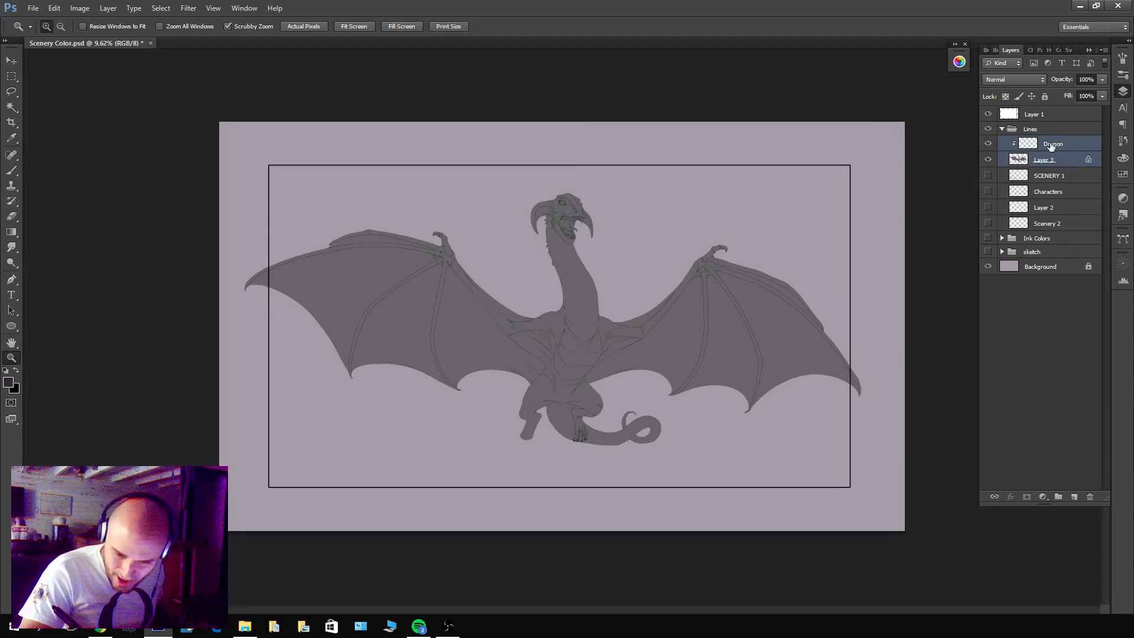
{"action": "left_click_drag", "start_coordinate": [1051, 147], "coordinate": [1044, 224]}
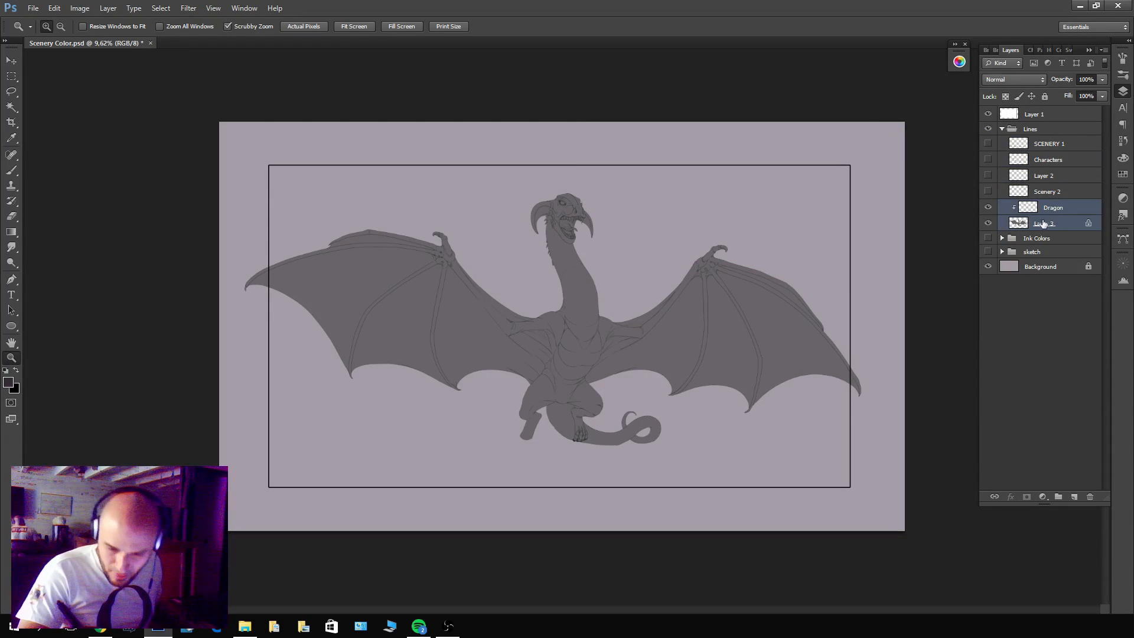
Group the Dragon and Layer 3 layers and name the group Dragon.
{"action": "key", "text": "ctrl+g"}
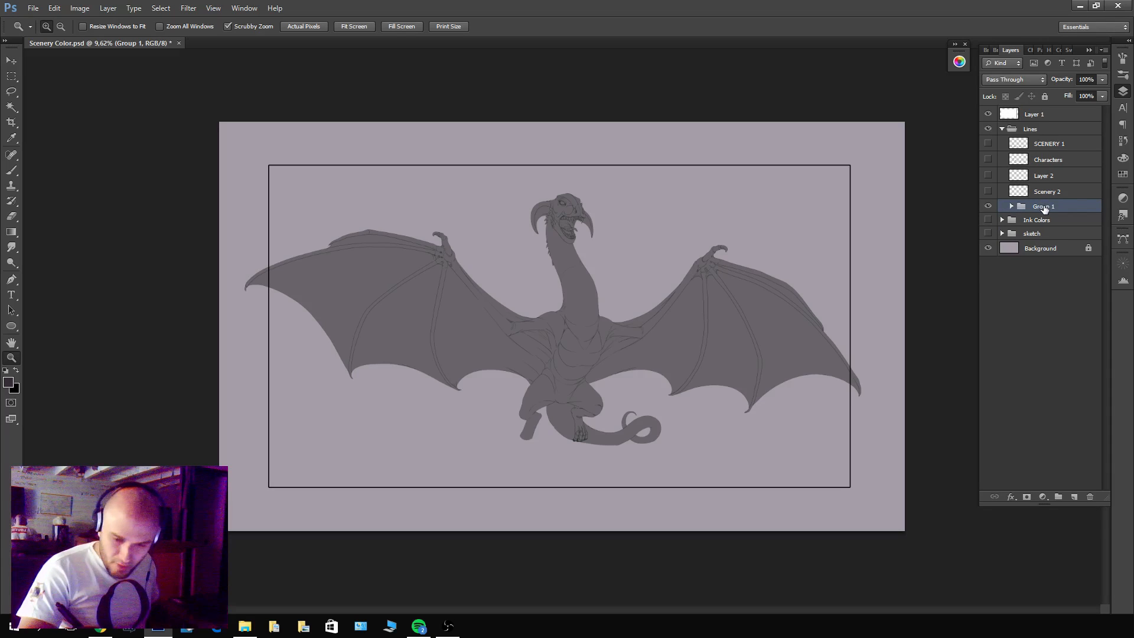
{"action": "double_click", "coordinate": [1045, 207]}
{"action": "type", "text": "Dra"}
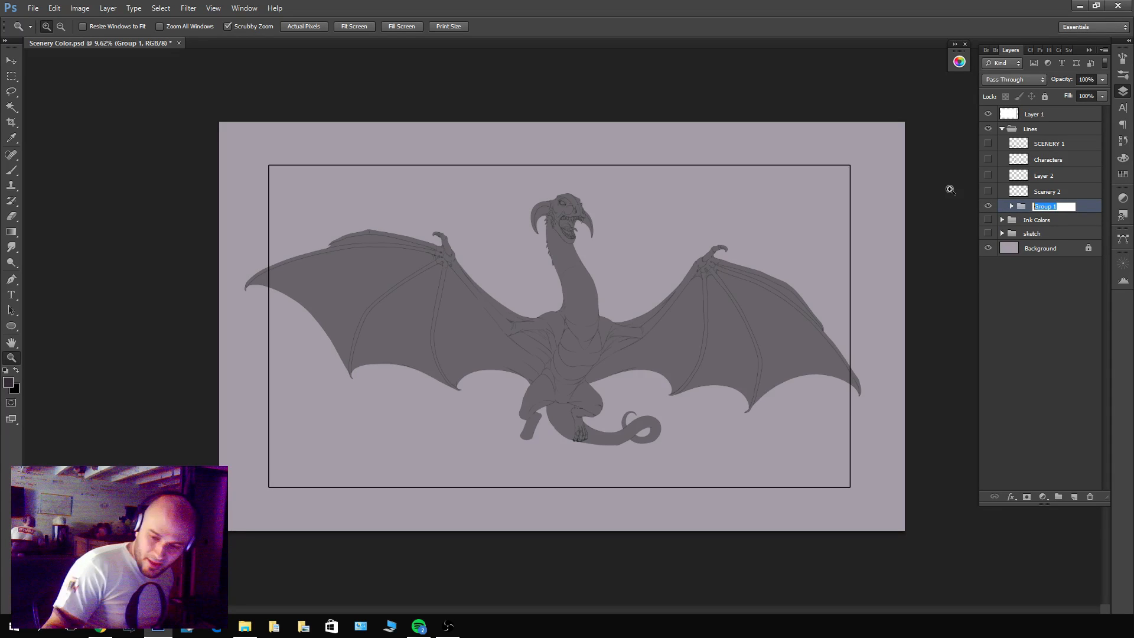
{"action": "type", "text": "gon"}
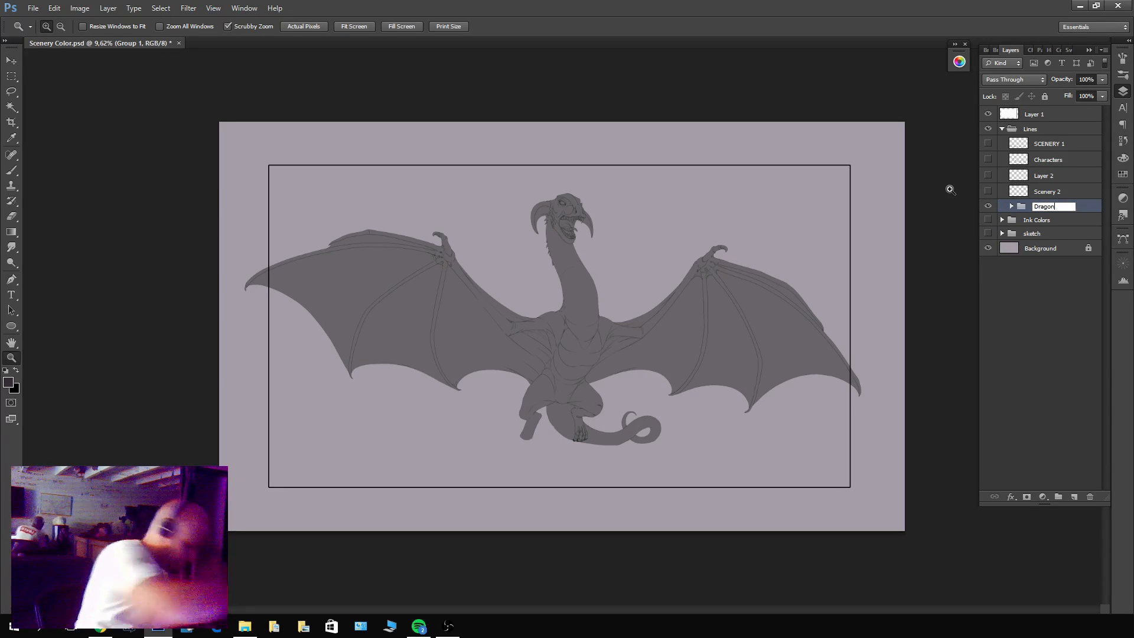
{"action": "key", "text": "Return"}
Show the Scenery 2, Layer 2 and Characters layers above the dragon.
{"action": "left_click", "coordinate": [988, 192]}
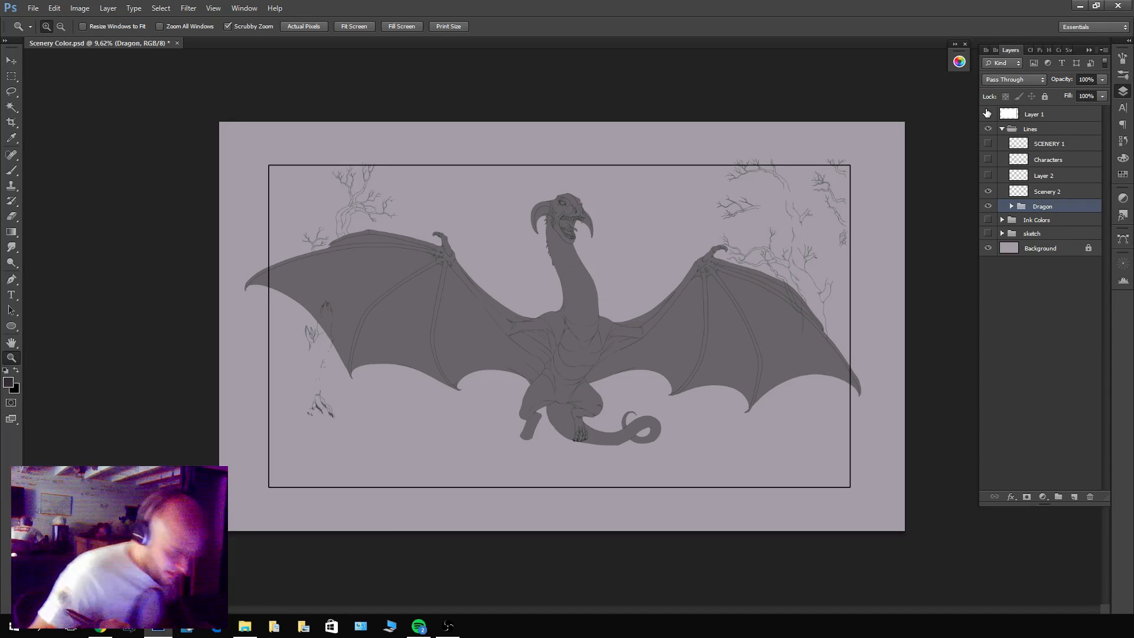
{"action": "left_click", "coordinate": [988, 175]}
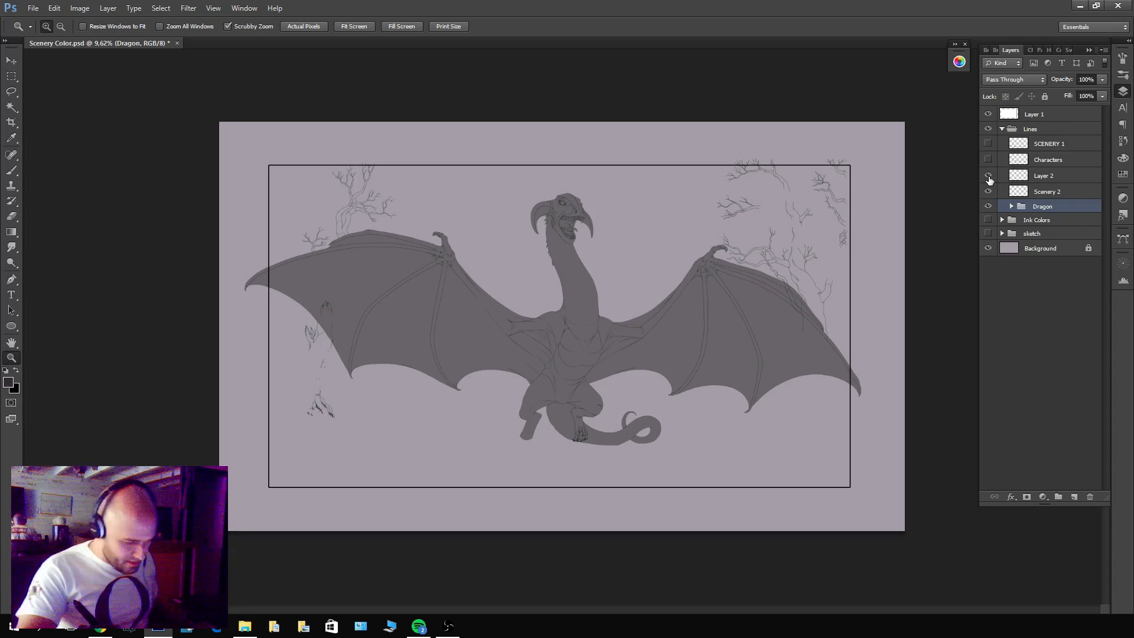
{"action": "left_click", "coordinate": [988, 160]}
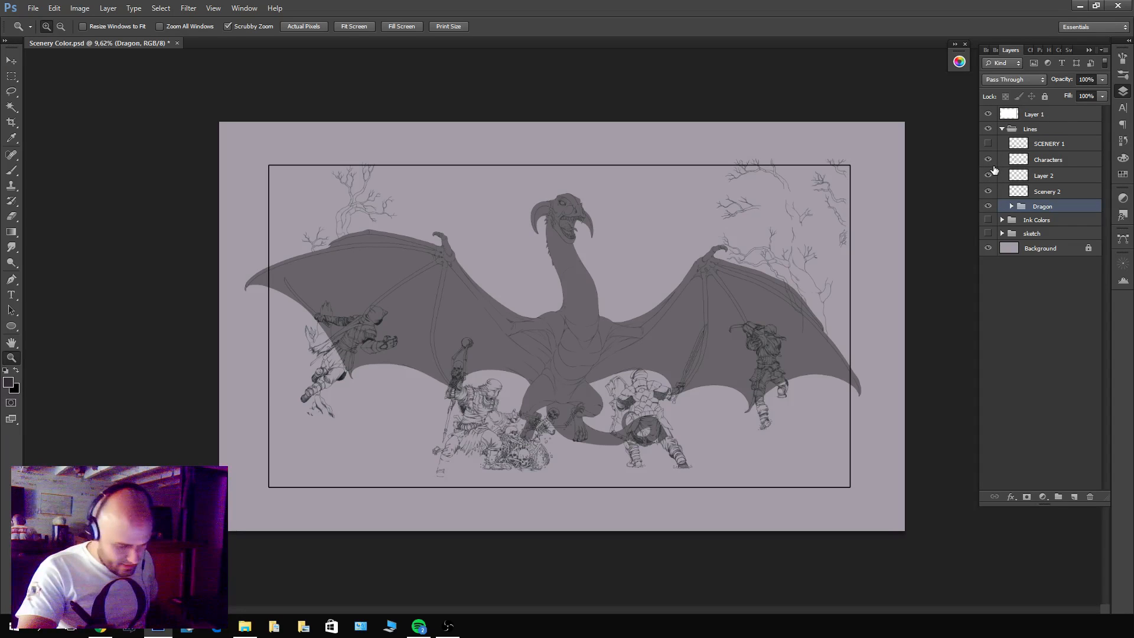
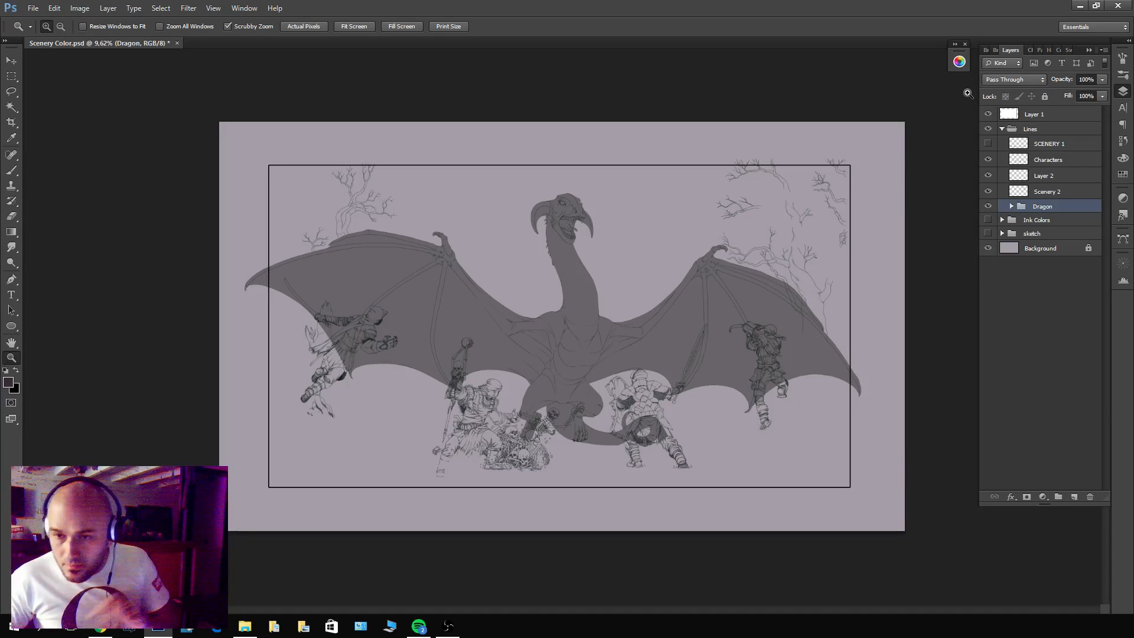
Hide the line layers above the Dragon group and add a layer mask to the dragon silhouette on Layer 3.
{"action": "left_click", "coordinate": [989, 159]}
{"action": "left_click_drag", "start_coordinate": [588, 439], "coordinate": [653, 364]}
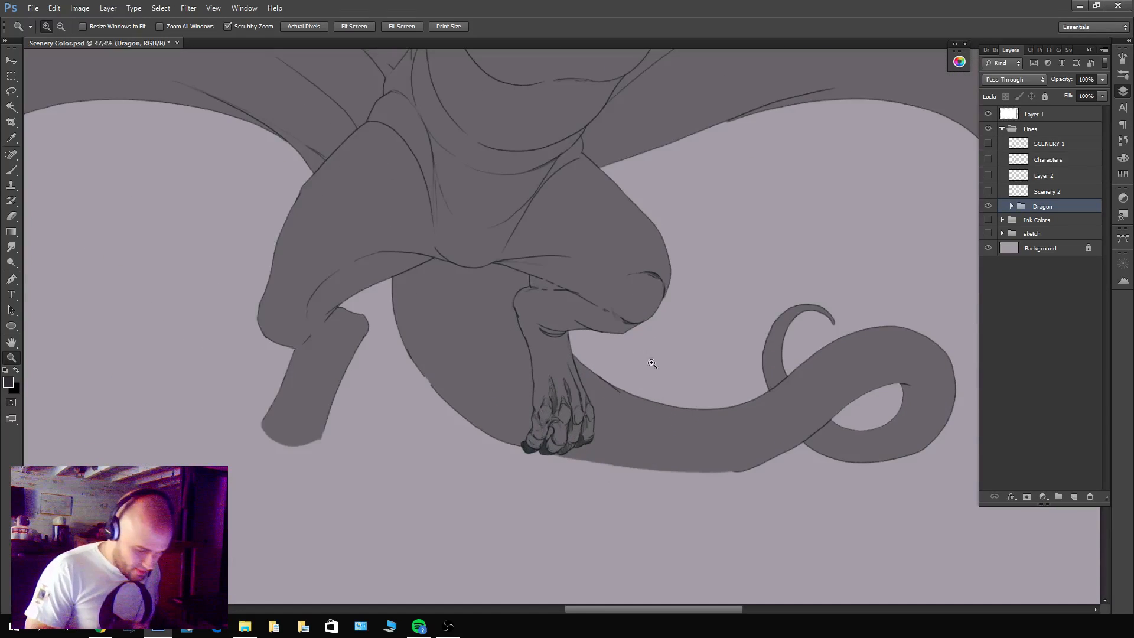
{"action": "left_click_drag", "start_coordinate": [566, 261], "coordinate": [600, 271]}
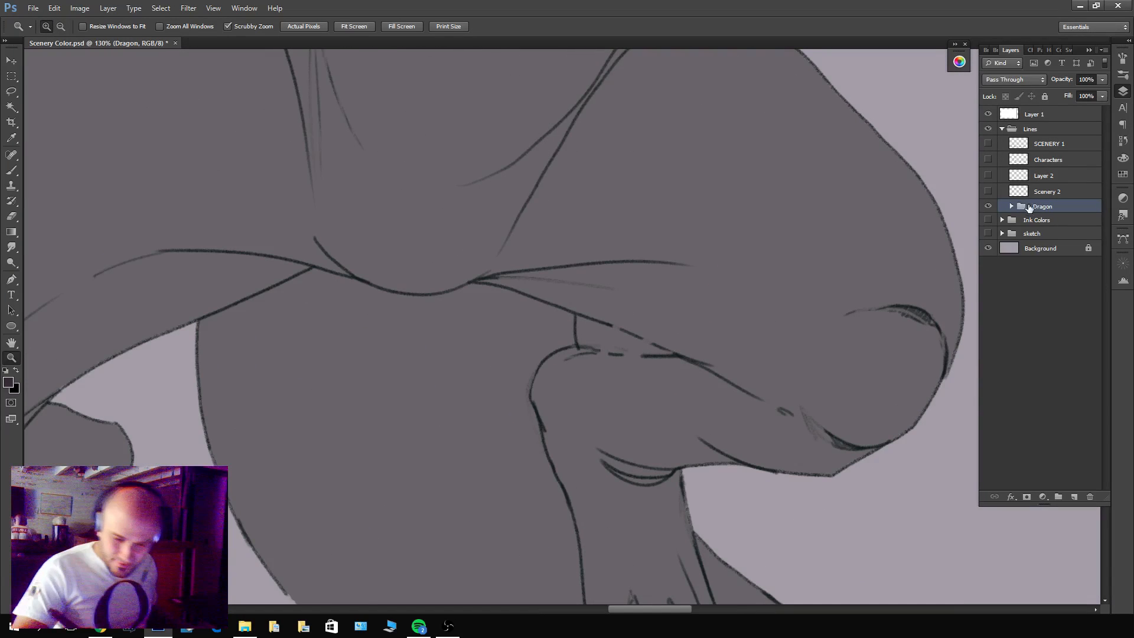
{"action": "left_click", "coordinate": [1010, 206]}
{"action": "left_click", "coordinate": [1048, 238]}
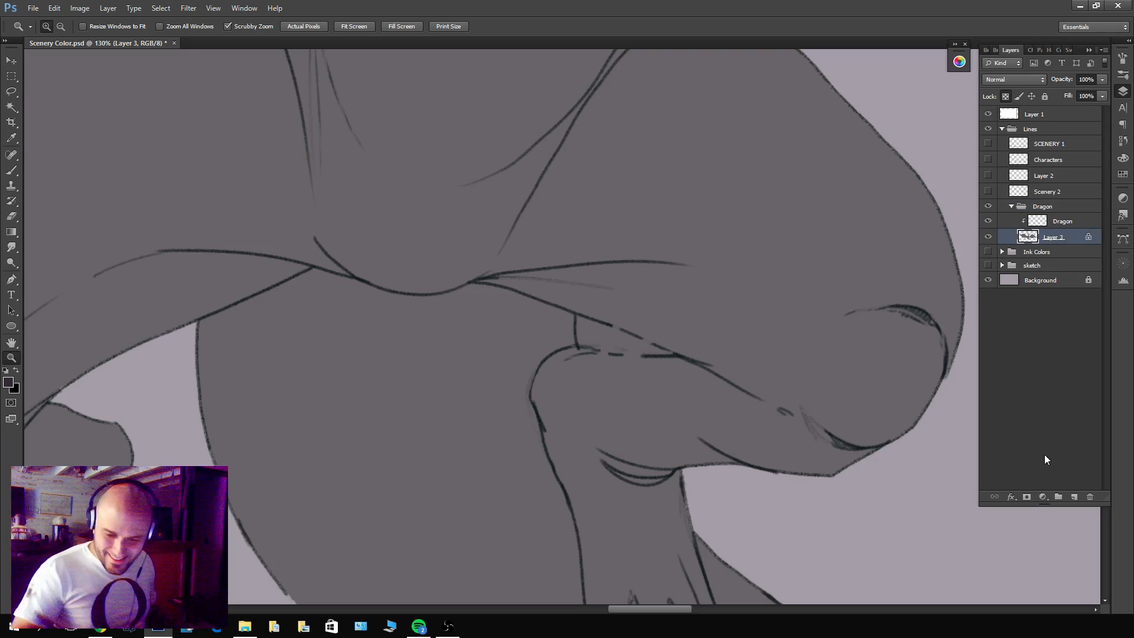
{"action": "left_click", "coordinate": [1027, 498]}
Paint black on the Layer 3 mask to clear the silhouette from the small gap between the dragon's thigh and lower leg.
{"action": "left_click", "coordinate": [597, 339]}
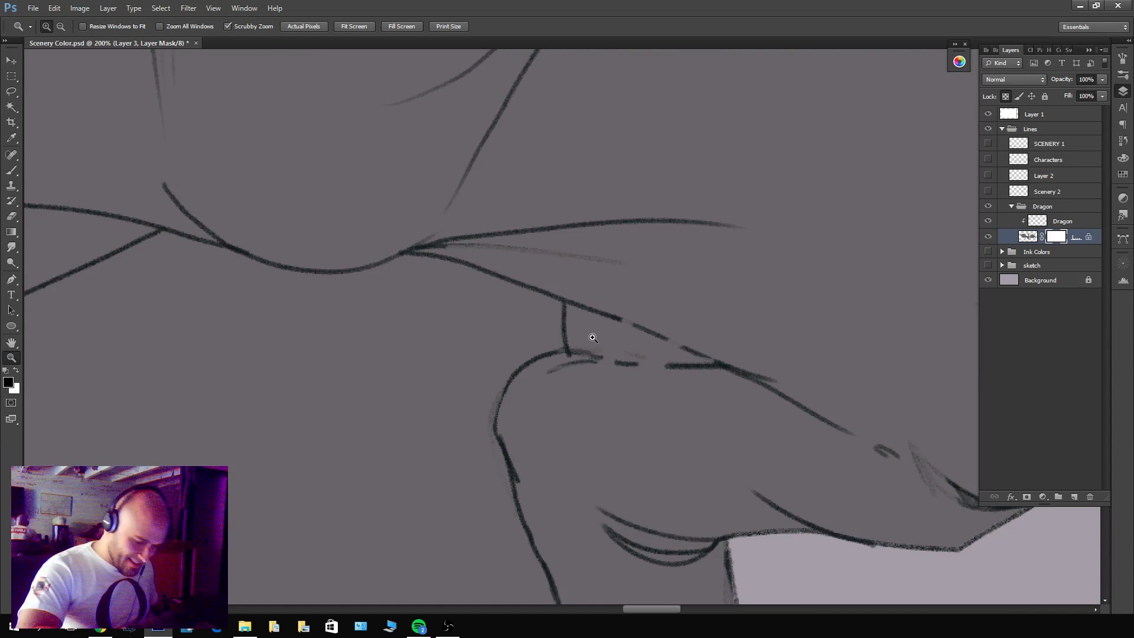
{"action": "key", "text": "b"}
{"action": "mouse_move", "coordinate": [593, 338]}
{"action": "left_mouse_down"}
{"action": "mouse_move", "coordinate": [576, 319]}
{"action": "mouse_move", "coordinate": [569, 331]}
{"action": "mouse_move", "coordinate": [586, 343]}
{"action": "mouse_move", "coordinate": [701, 360]}
{"action": "mouse_move", "coordinate": [626, 330]}
{"action": "mouse_move", "coordinate": [636, 348]}
{"action": "left_mouse_up"}
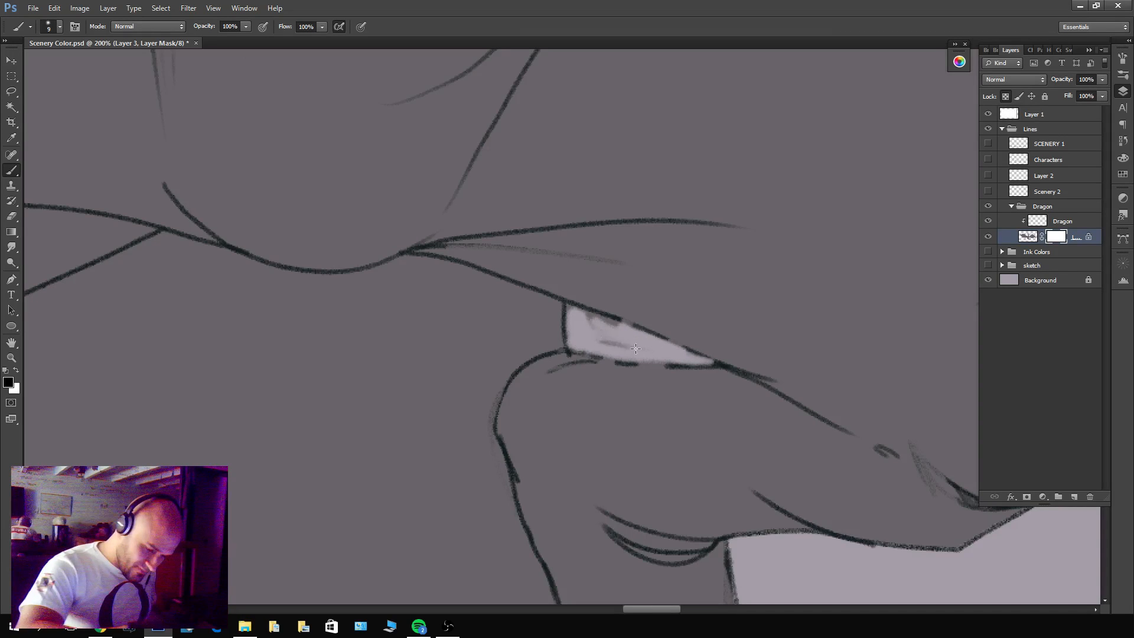
{"action": "left_click_drag", "start_coordinate": [570, 310], "coordinate": [575, 311]}
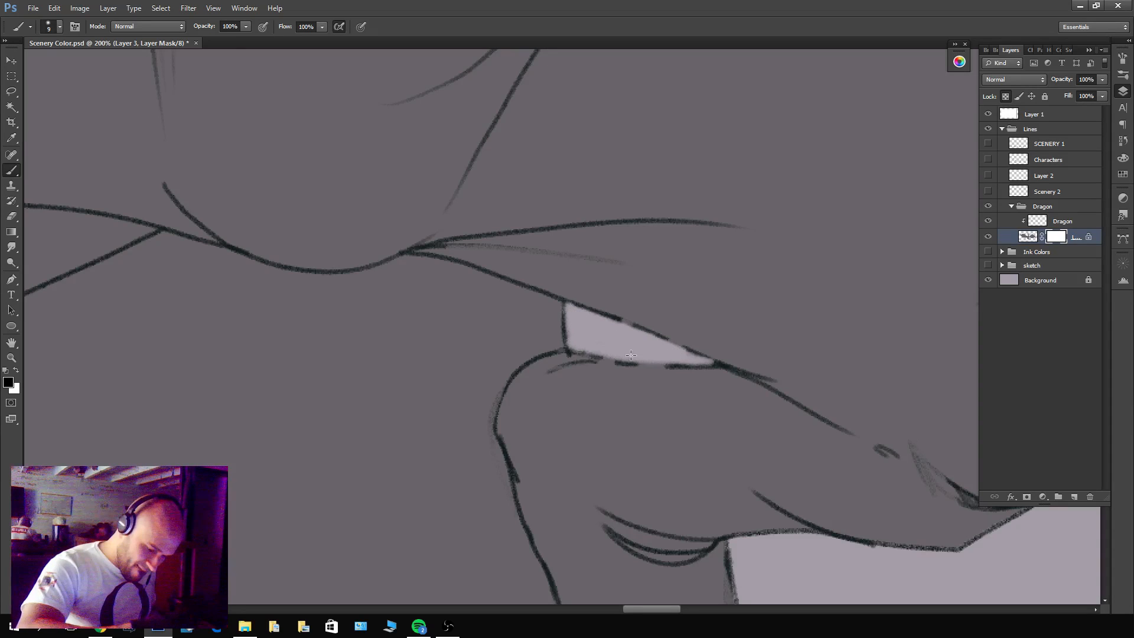
{"action": "left_click_drag", "start_coordinate": [777, 350], "coordinate": [714, 417]}
{"action": "left_click_drag", "start_coordinate": [786, 387], "coordinate": [772, 385]}
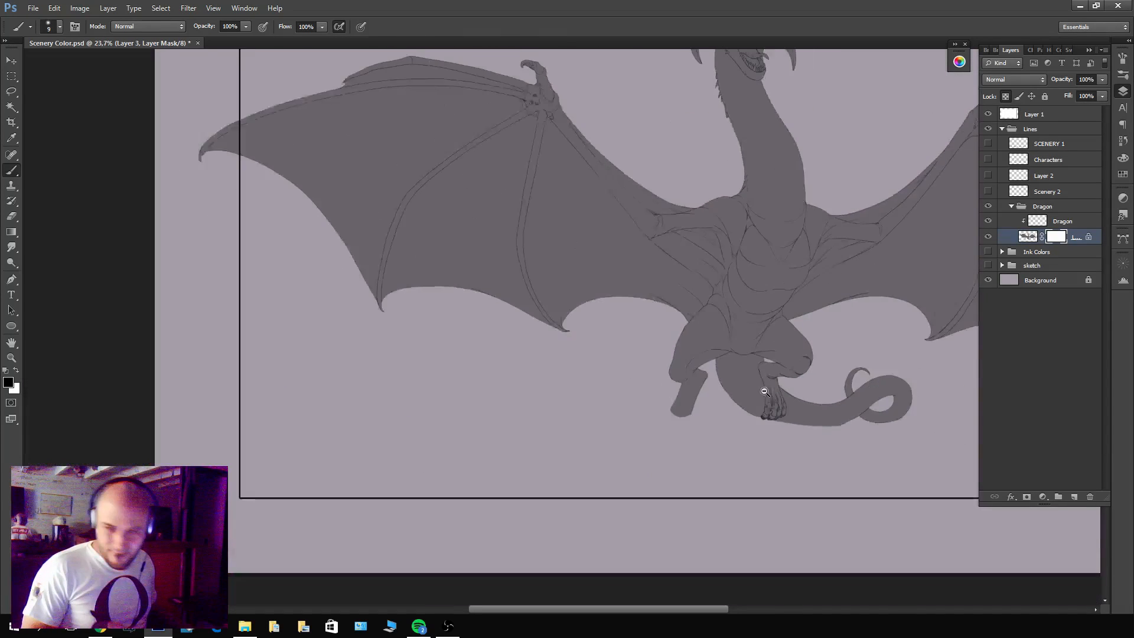
{"action": "left_click_drag", "start_coordinate": [747, 432], "coordinate": [604, 519]}
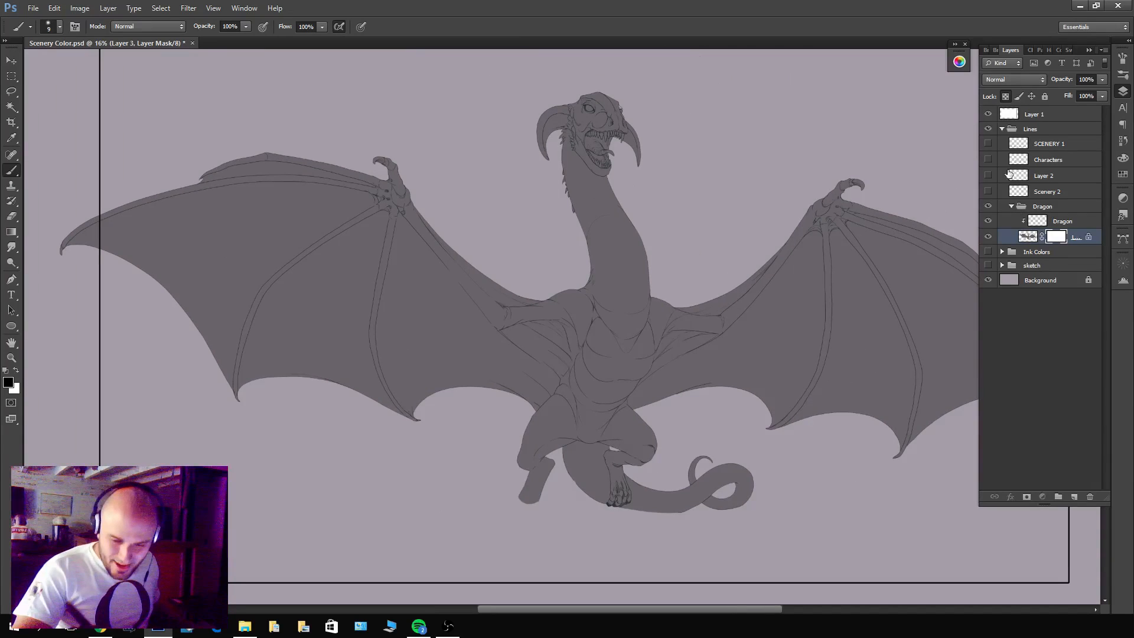
Collapse and hide the Dragon group, show the Characters layer and make it the active layer.
{"action": "left_click", "coordinate": [1011, 206]}
{"action": "left_click", "coordinate": [988, 159]}
{"action": "left_click", "coordinate": [988, 206]}
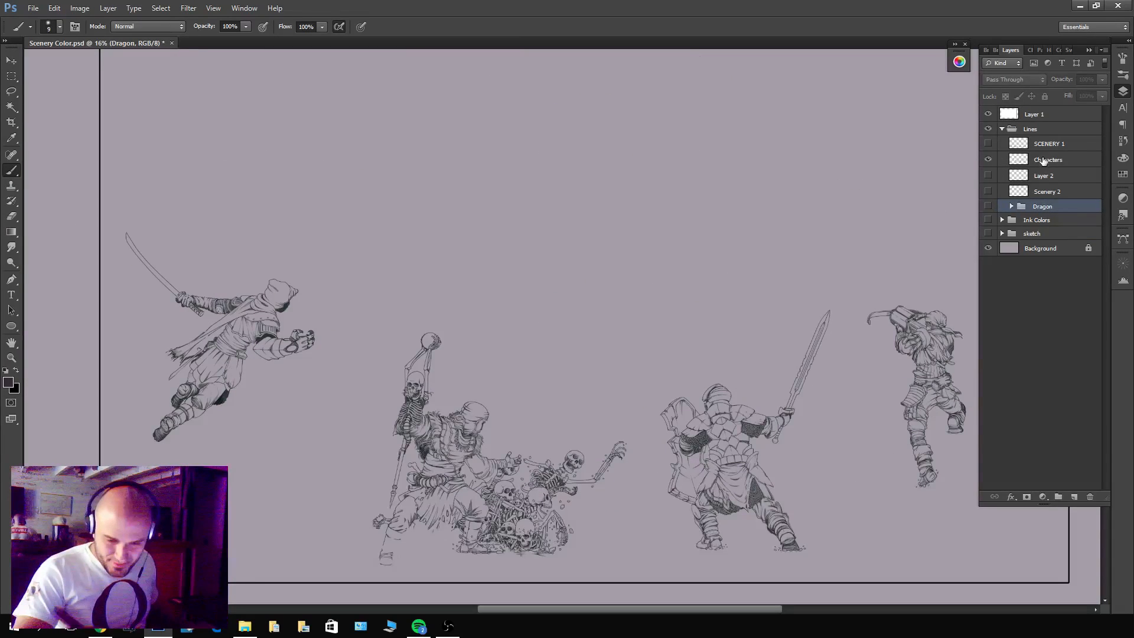
{"action": "left_click", "coordinate": [1043, 160]}
Select the empty area around the characters with the Magic Wand, including the enclosed gap between the crossbow and the archer's head.
{"action": "key", "text": "w"}
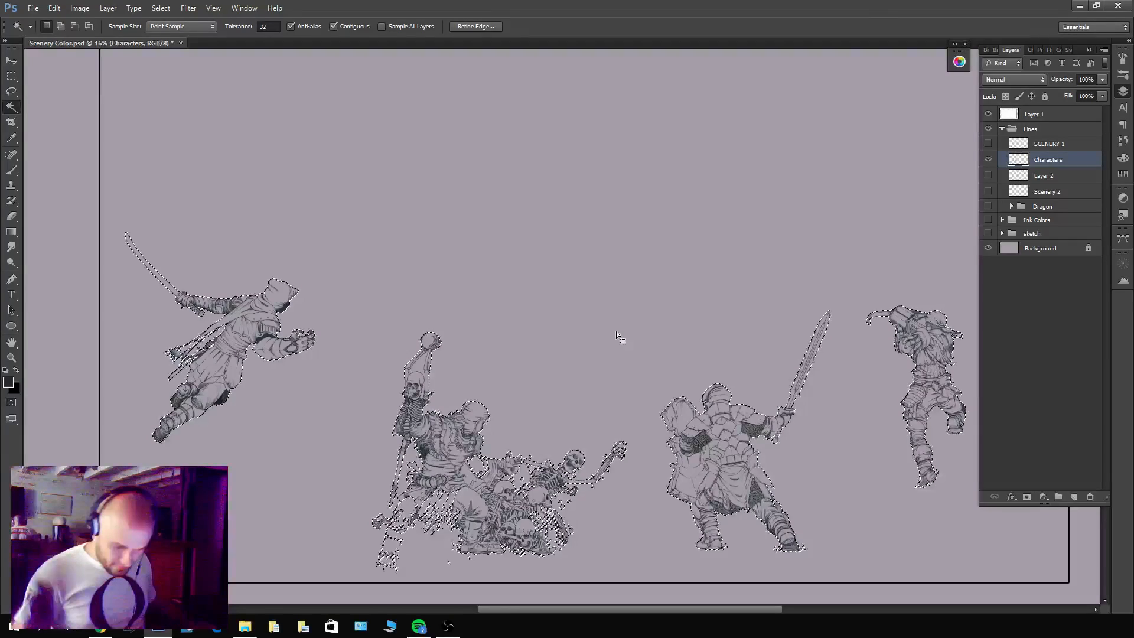
{"action": "left_click_drag", "start_coordinate": [867, 528], "coordinate": [736, 490]}
{"action": "scroll", "coordinate": [790, 401], "scroll_direction": "up", "scroll_amount": 2}
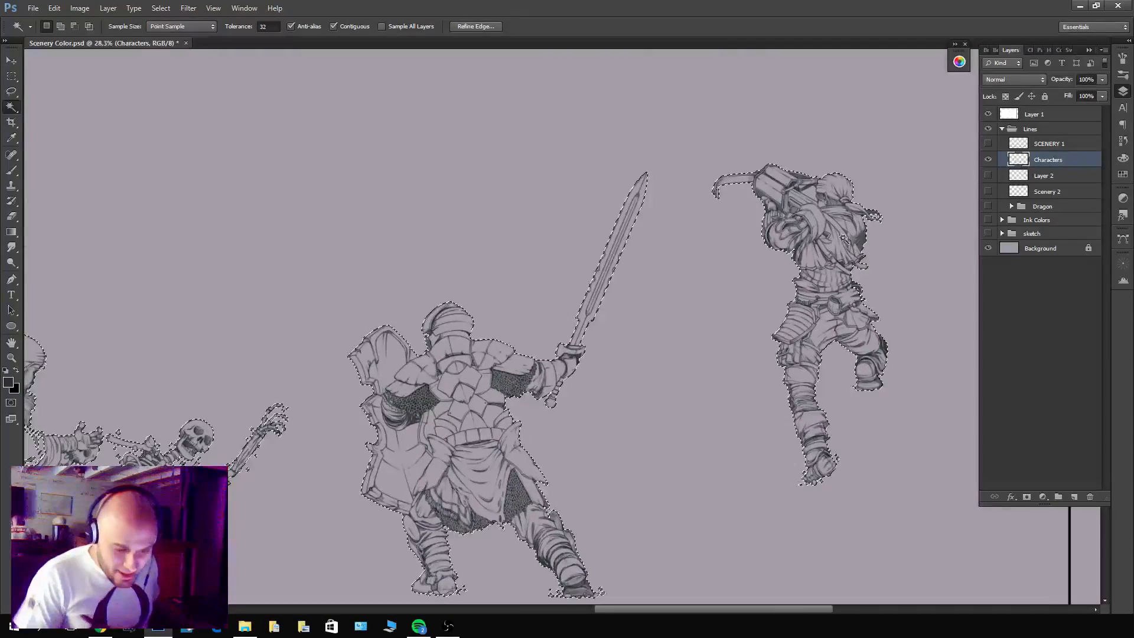
{"action": "left_click_drag", "start_coordinate": [842, 168], "coordinate": [780, 257]}
{"action": "scroll", "coordinate": [778, 262], "scroll_direction": "up", "scroll_amount": 6}
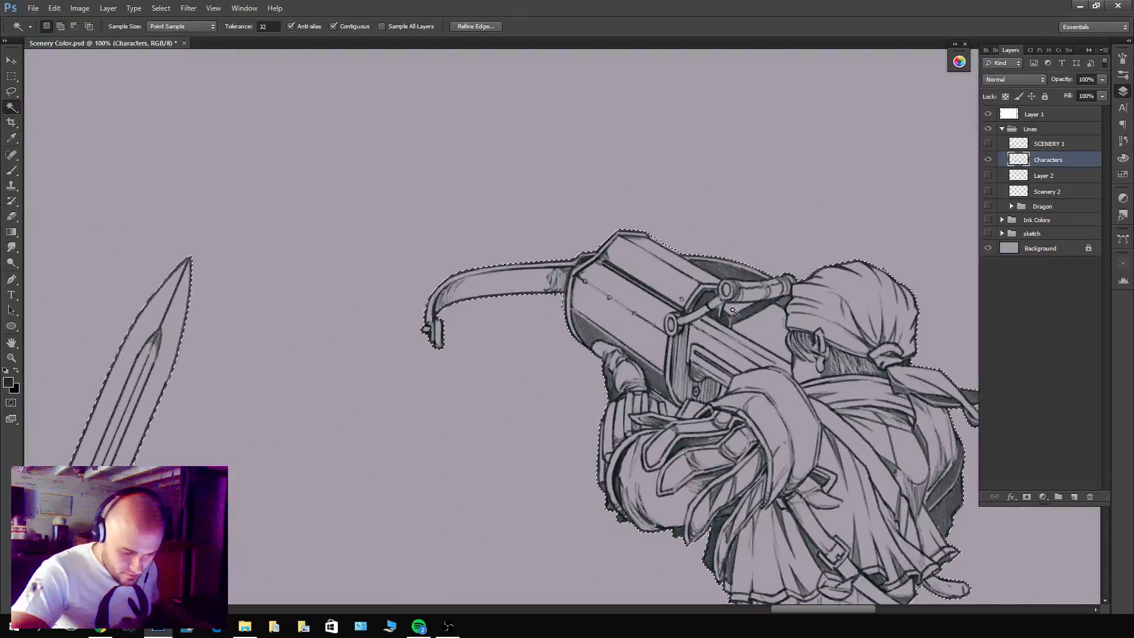
{"action": "key", "text": "ctrl+d"}
{"action": "left_click_drag", "start_coordinate": [735, 408], "coordinate": [763, 447]}
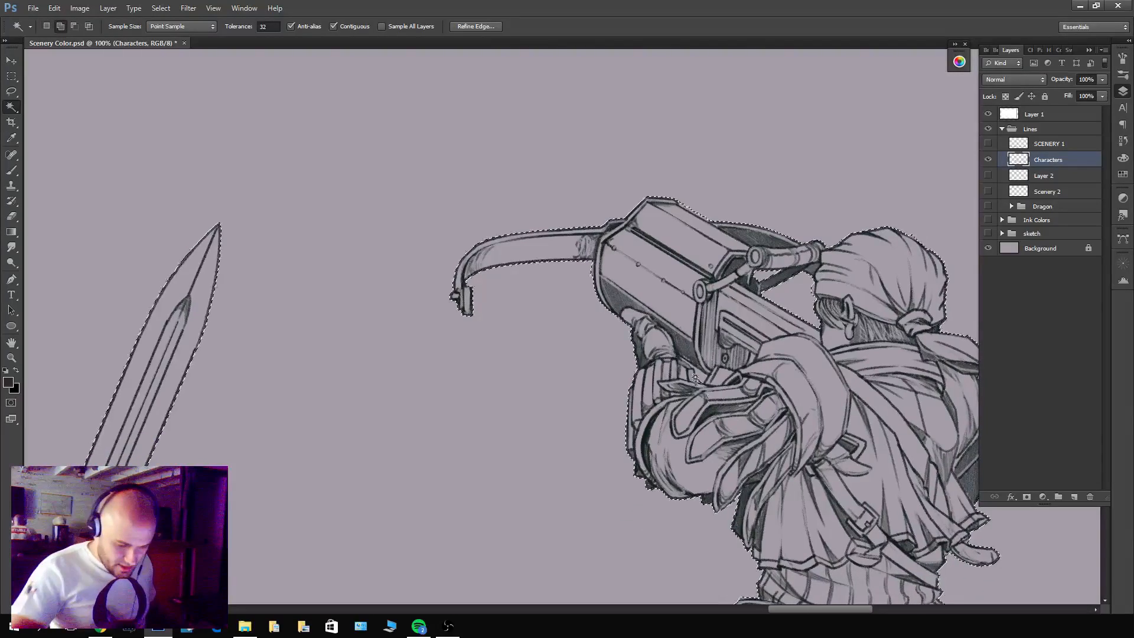
Add the enclosed gap between the armoured knight's shield and body to the background selection.
{"action": "left_click_drag", "start_coordinate": [697, 378], "coordinate": [851, 142]}
{"action": "left_click_drag", "start_coordinate": [611, 486], "coordinate": [701, 460]}
{"action": "scroll", "coordinate": [373, 338], "scroll_direction": "down", "scroll_amount": 5}
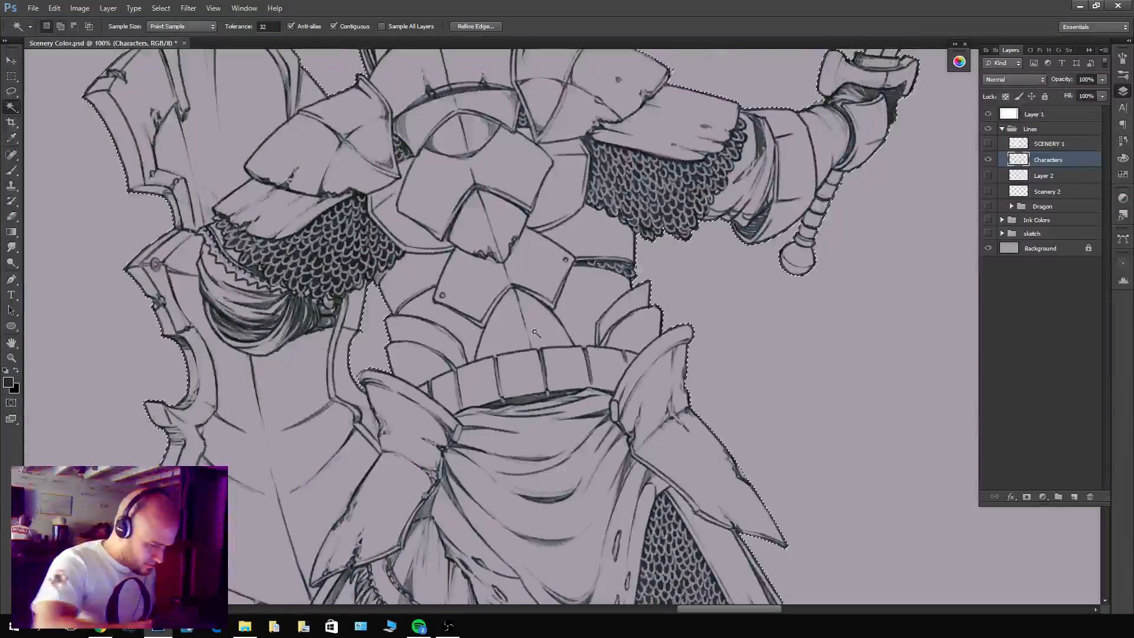
{"action": "left_click_drag", "start_coordinate": [684, 441], "coordinate": [661, 390]}
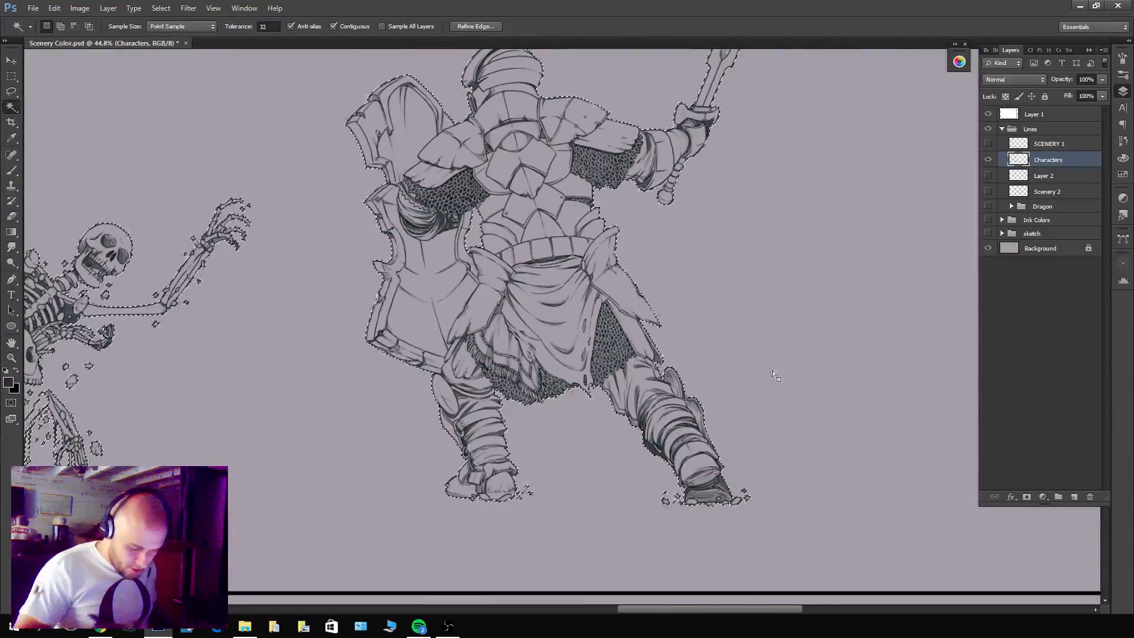
{"action": "left_click_drag", "start_coordinate": [772, 334], "coordinate": [685, 350]}
Add the enclosed gaps around the leaping hooded swordsman's scarf to the background selection.
{"action": "left_click_drag", "start_coordinate": [459, 295], "coordinate": [797, 417]}
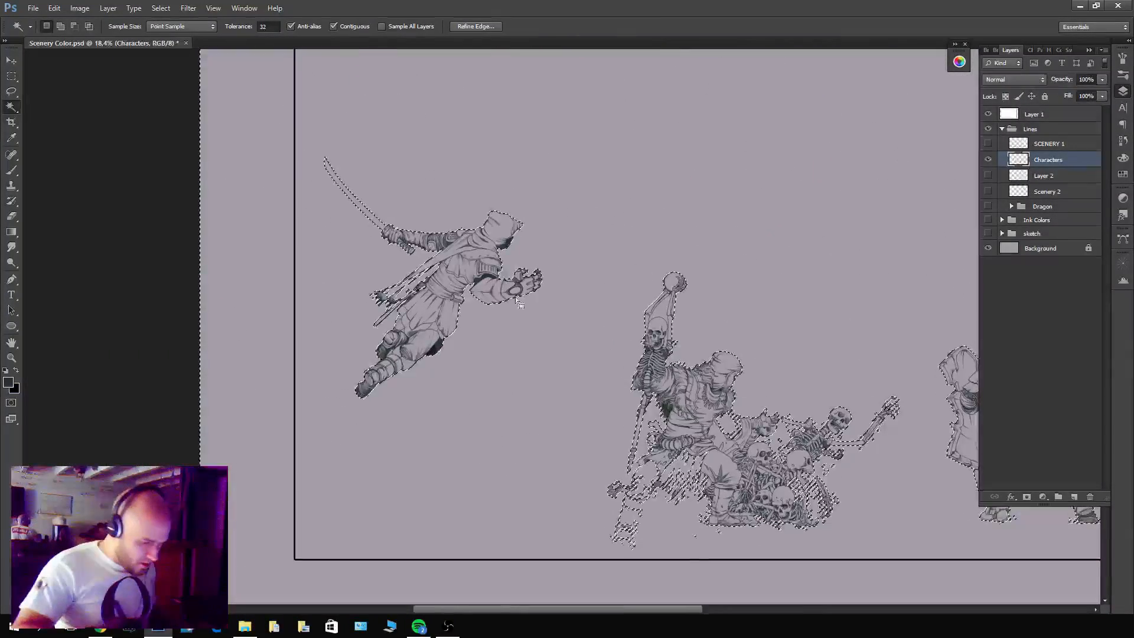
{"action": "left_click_drag", "start_coordinate": [408, 273], "coordinate": [527, 260]}
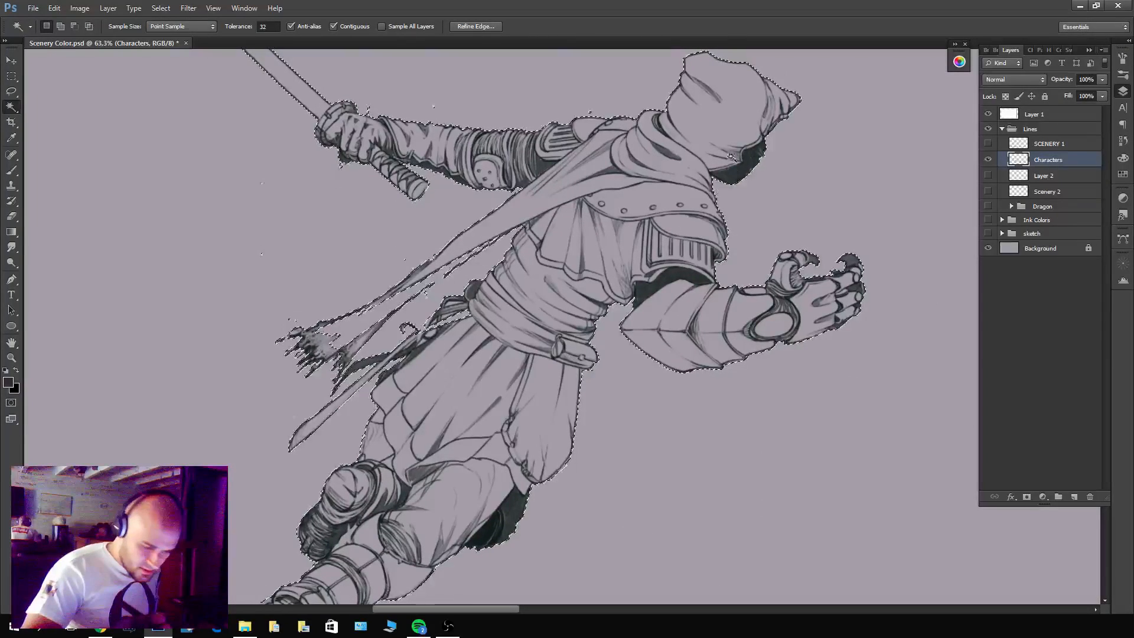
{"action": "left_click_drag", "start_coordinate": [761, 187], "coordinate": [621, 231]}
Add the enclosed background gaps around the kneeling figure and the skeleton pile to the selection.
{"action": "left_click_drag", "start_coordinate": [849, 302], "coordinate": [570, 182]}
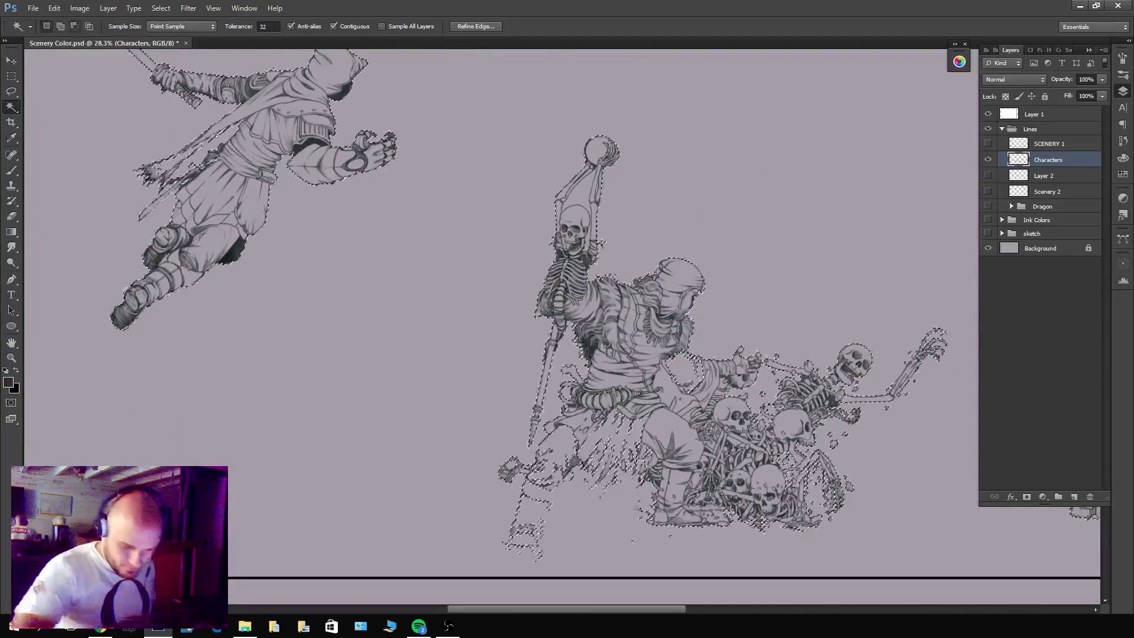
{"action": "left_click_drag", "start_coordinate": [711, 428], "coordinate": [775, 426]}
{"action": "left_click", "coordinate": [621, 340], "text": "shift"}
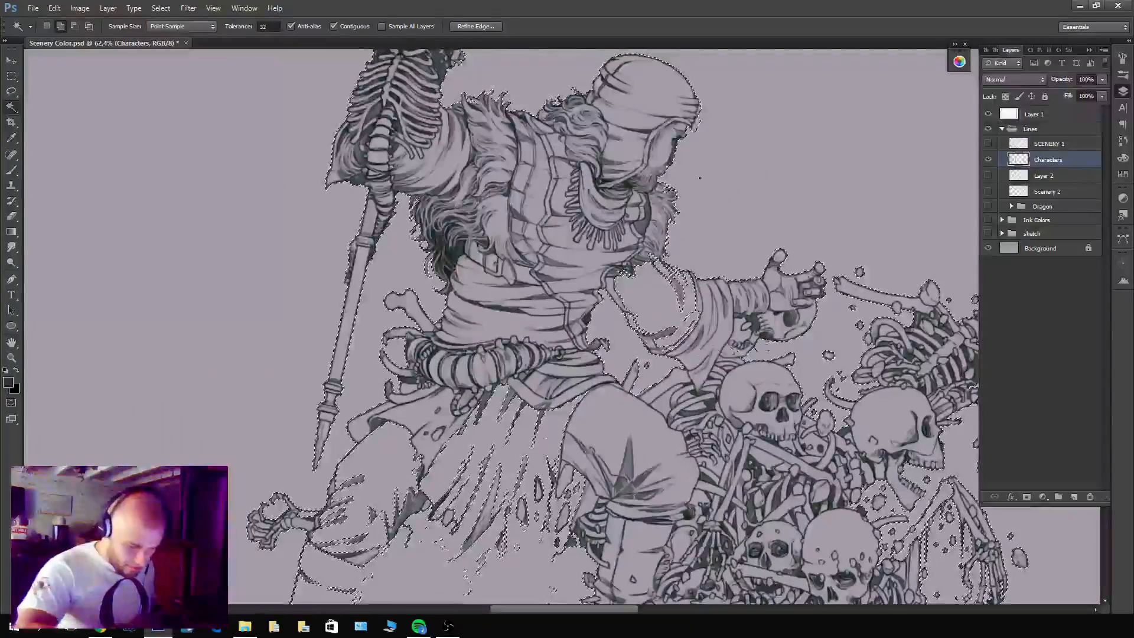
{"action": "left_click_drag", "start_coordinate": [880, 412], "coordinate": [725, 330]}
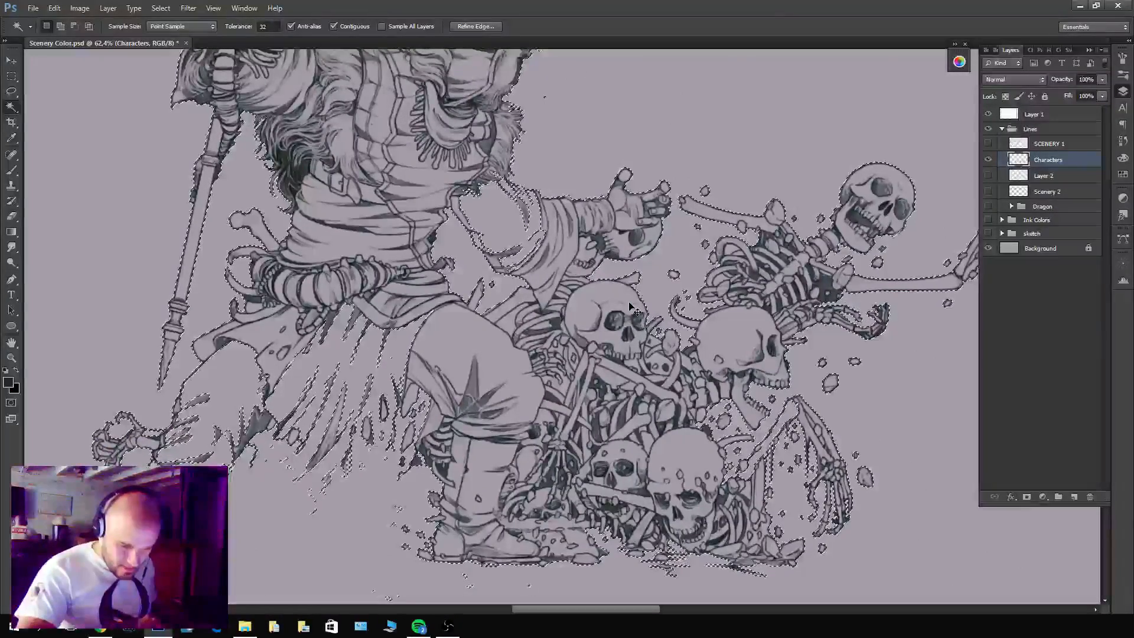
{"action": "left_click_drag", "start_coordinate": [723, 311], "coordinate": [659, 312]}
{"action": "key", "text": "l"}
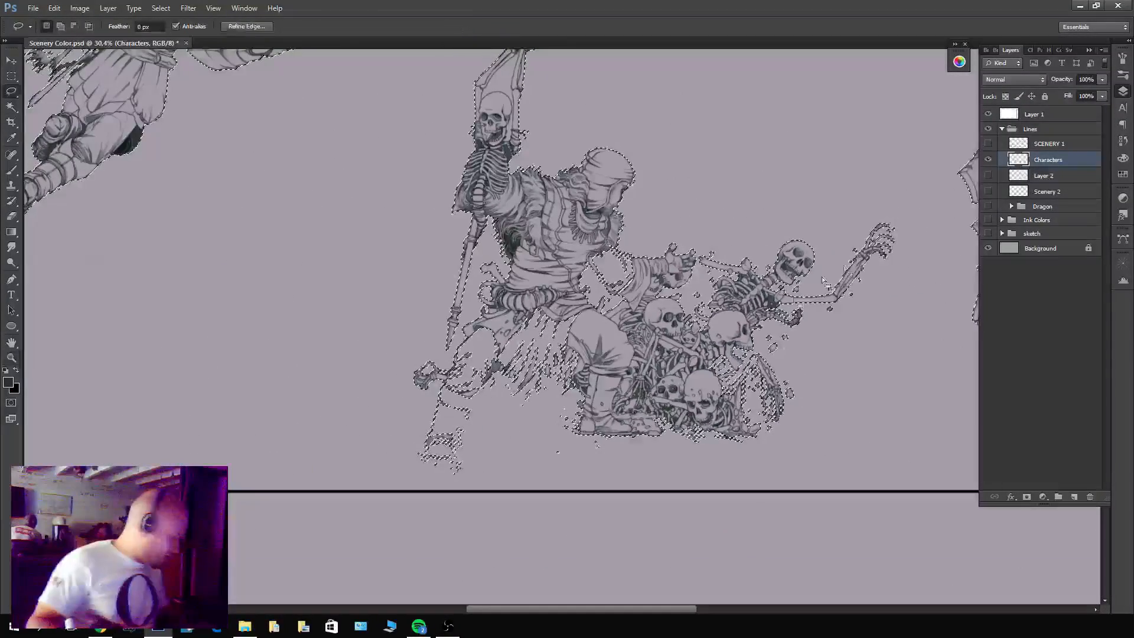
{"action": "mouse_move", "coordinate": [902, 197]}
{"action": "left_mouse_down"}
{"action": "mouse_move", "coordinate": [788, 451]}
{"action": "mouse_move", "coordinate": [449, 108]}
{"action": "mouse_move", "coordinate": [903, 201]}
{"action": "left_mouse_up"}
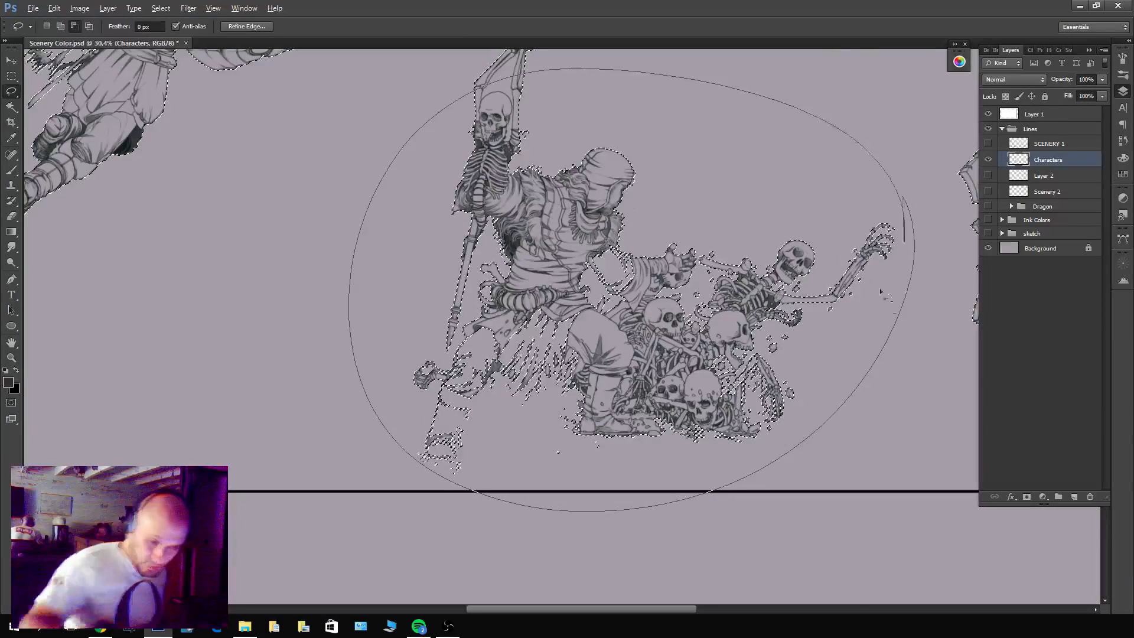
{"action": "left_click_drag", "start_coordinate": [575, 85], "coordinate": [622, 300]}
{"action": "left_click_drag", "start_coordinate": [564, 199], "coordinate": [509, 215]}
{"action": "key", "text": "ctrl+z"}
{"action": "key", "text": "ctrl+alt+z"}
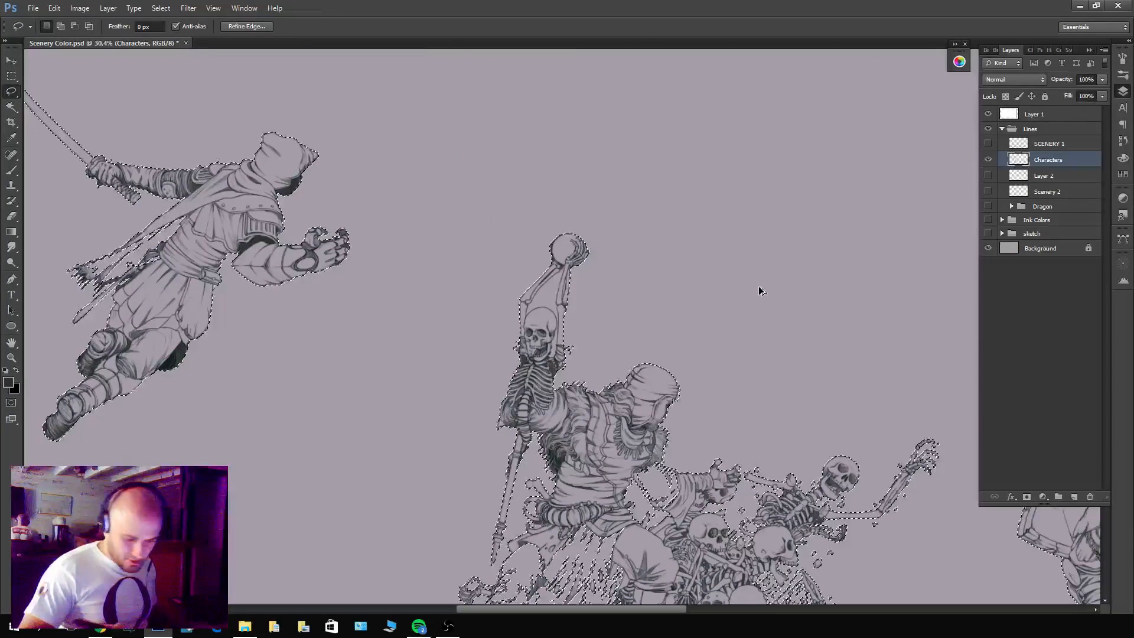
Expand the current selection using the pixel amount already set in the Expand Selection dialog.
{"action": "left_click", "coordinate": [160, 8]}
{"action": "mouse_move", "coordinate": [150, 126]}
{"action": "left_click", "coordinate": [142, 158]}
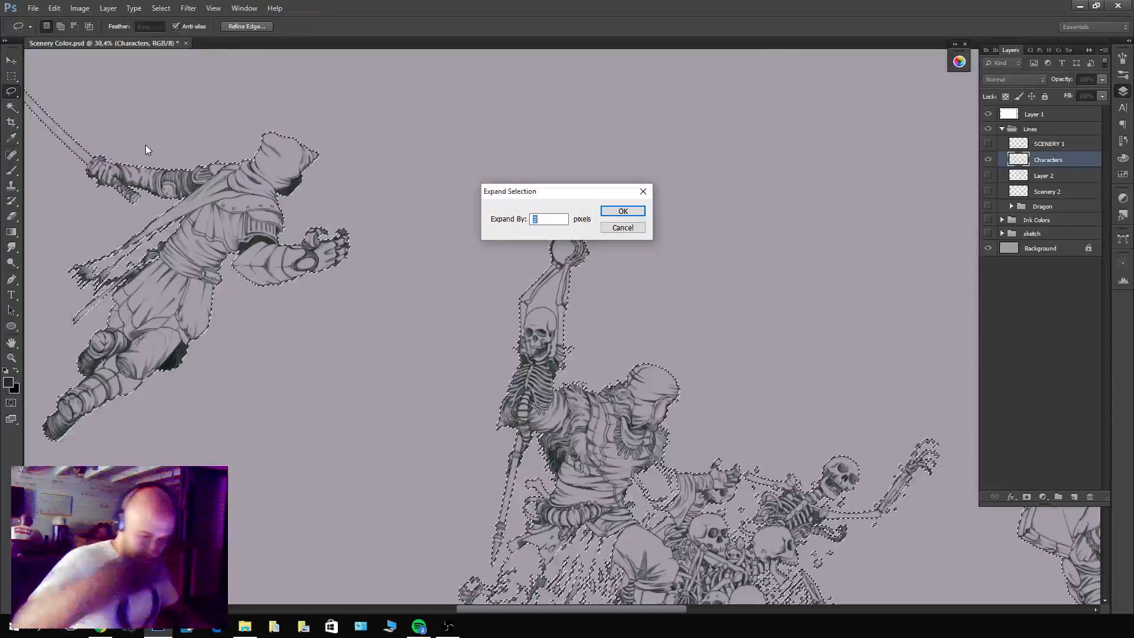
{"action": "key", "text": "Return"}
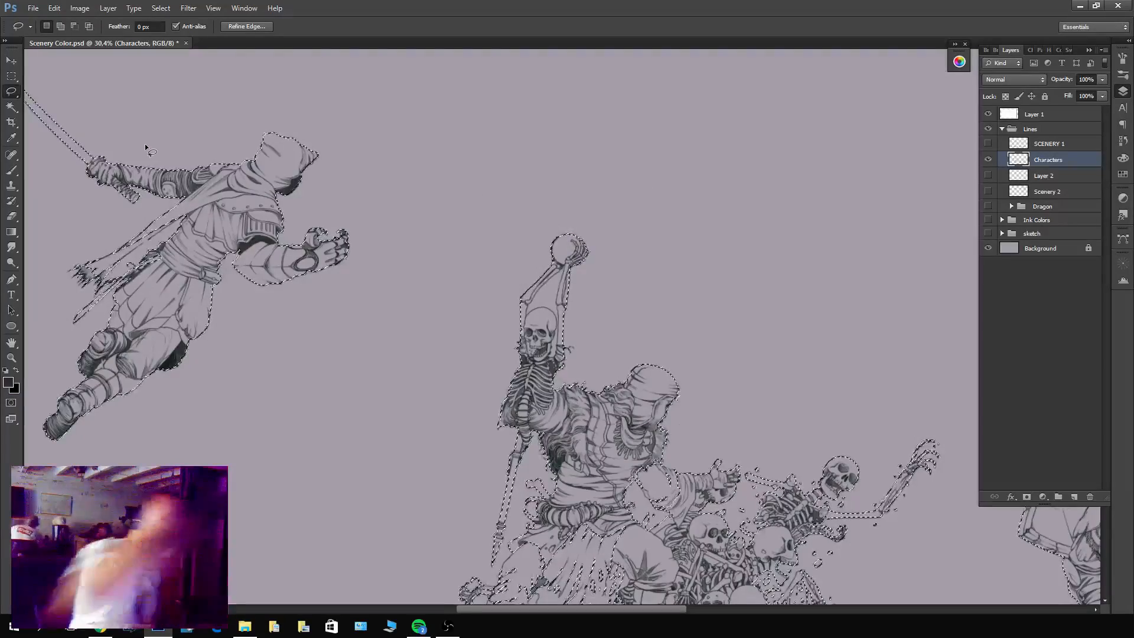
{"action": "left_click_drag", "start_coordinate": [765, 475], "coordinate": [666, 312]}
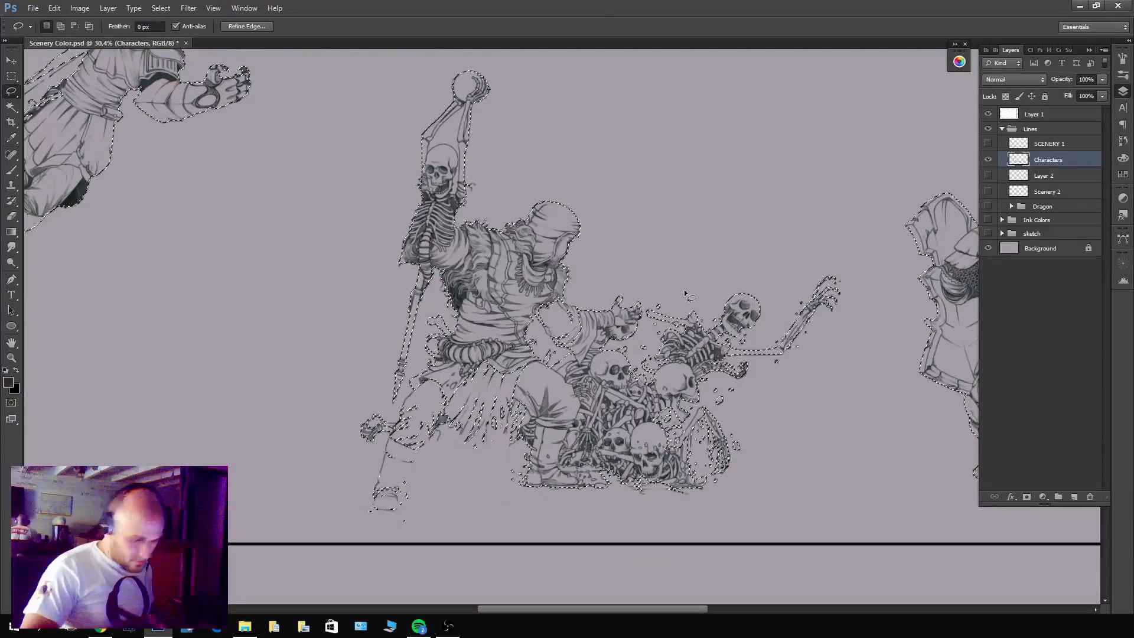
Subtract the skeleton pile and the kneeling figure's front leg and outstretched arm from the selection with the Lasso.
{"action": "key", "text": "alt"}
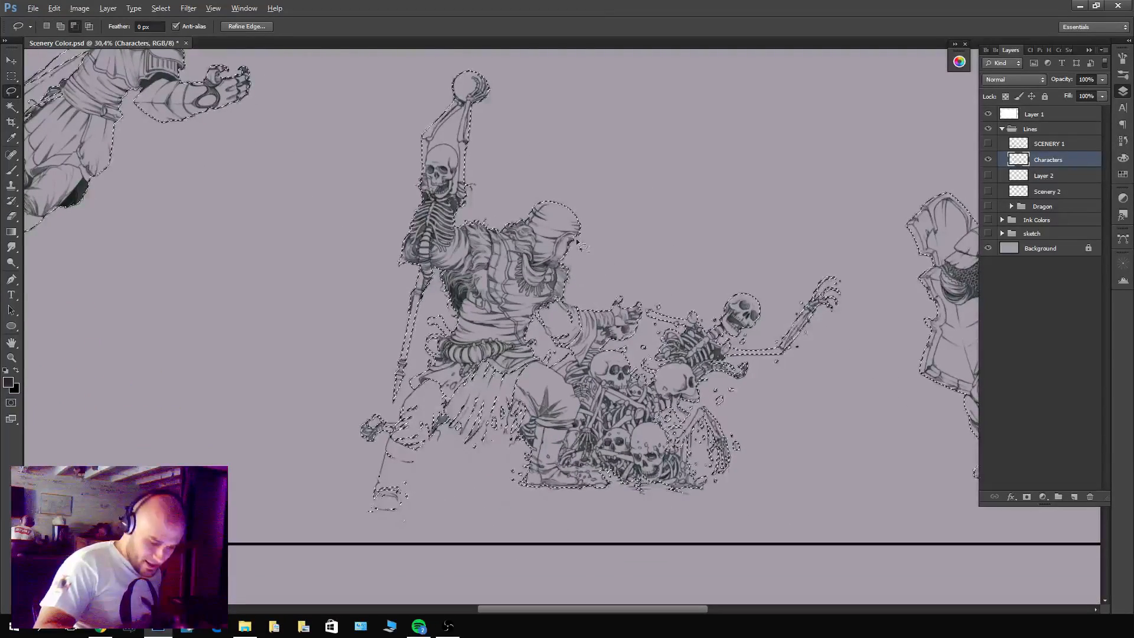
{"action": "mouse_move", "coordinate": [534, 266]}
{"action": "left_mouse_down"}
{"action": "mouse_move", "coordinate": [485, 437]}
{"action": "mouse_move", "coordinate": [679, 535]}
{"action": "mouse_move", "coordinate": [850, 335]}
{"action": "mouse_move", "coordinate": [615, 222]}
{"action": "mouse_move", "coordinate": [544, 266]}
{"action": "left_mouse_up"}
{"action": "mouse_move", "coordinate": [603, 306]}
{"action": "left_mouse_down"}
{"action": "mouse_move", "coordinate": [659, 451]}
{"action": "mouse_move", "coordinate": [594, 417]}
{"action": "left_mouse_up"}
{"action": "key", "text": "z"}
{"action": "left_click_drag", "start_coordinate": [779, 429], "coordinate": [544, 479]}
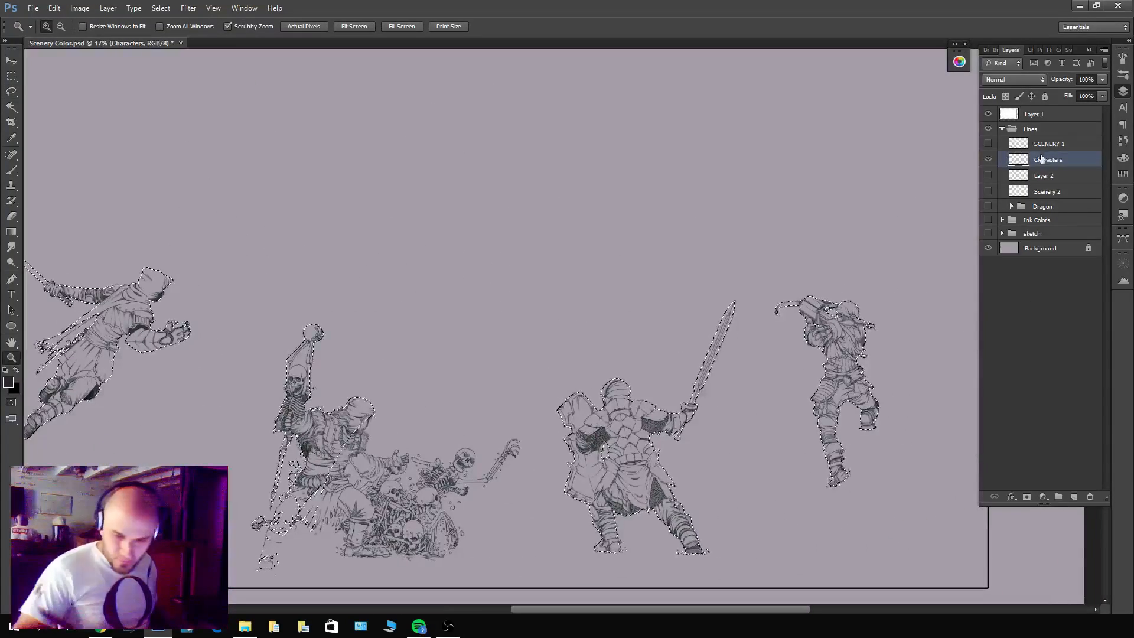
Create a new layer beneath Characters, fill the selected figures with white and clear the selection.
{"action": "left_click", "coordinate": [1073, 497], "text": "ctrl"}
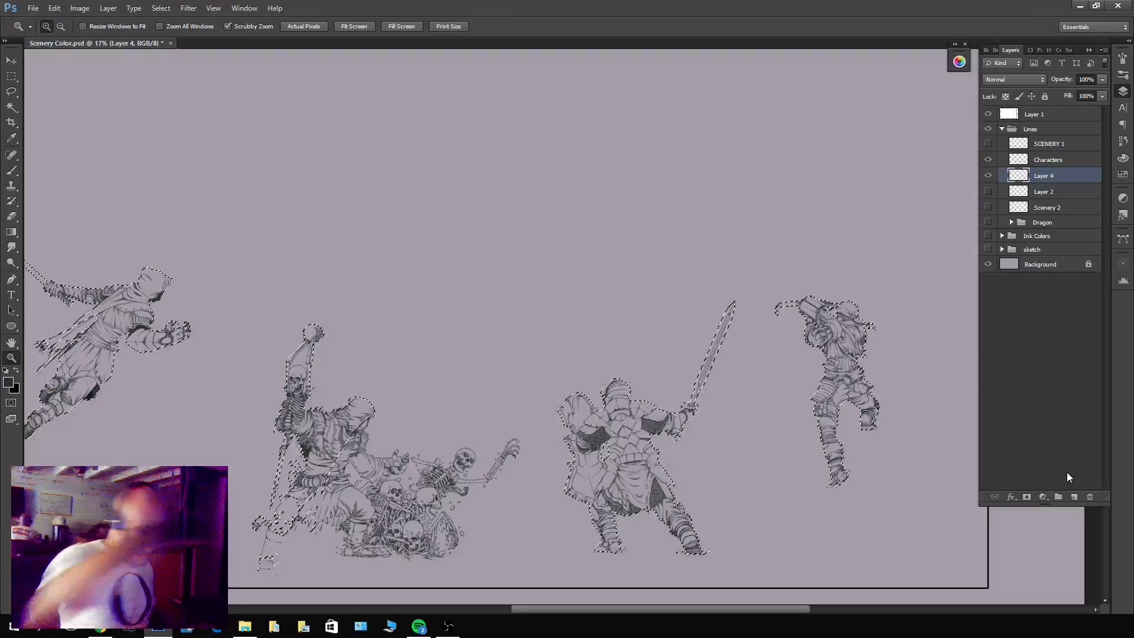
{"action": "key", "text": "x"}
{"action": "key", "text": "alt+BackSpace"}
{"action": "key", "text": "ctrl+d"}
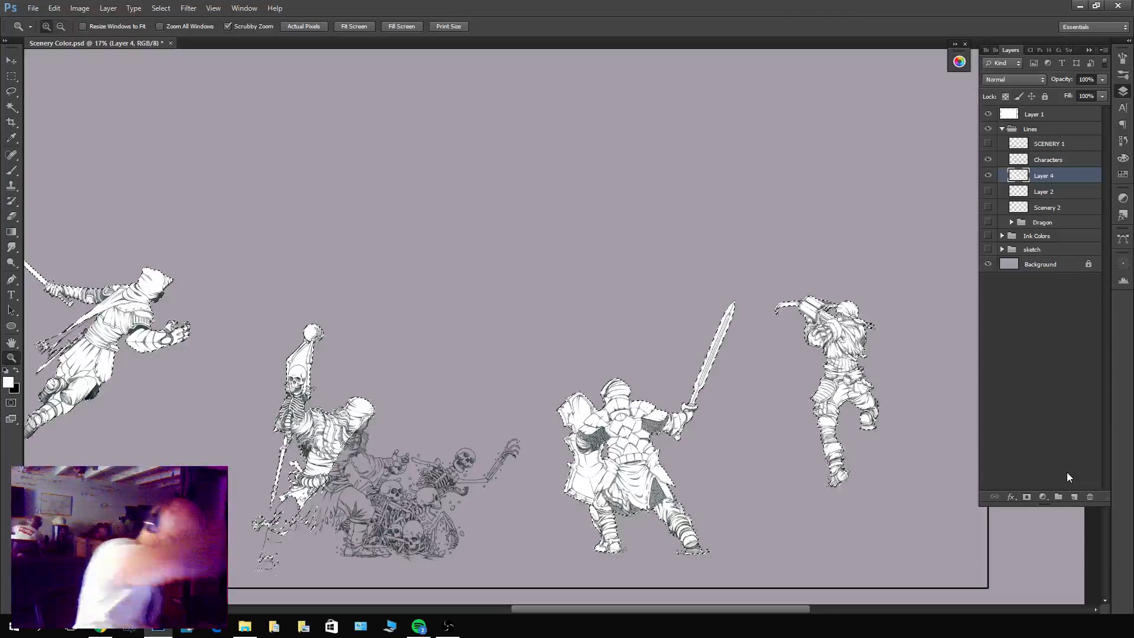
Add a layer mask to Layer 4, the characters' white fill, and switch to the Brush for painting on it.
{"action": "left_click_drag", "start_coordinate": [256, 356], "coordinate": [370, 276]}
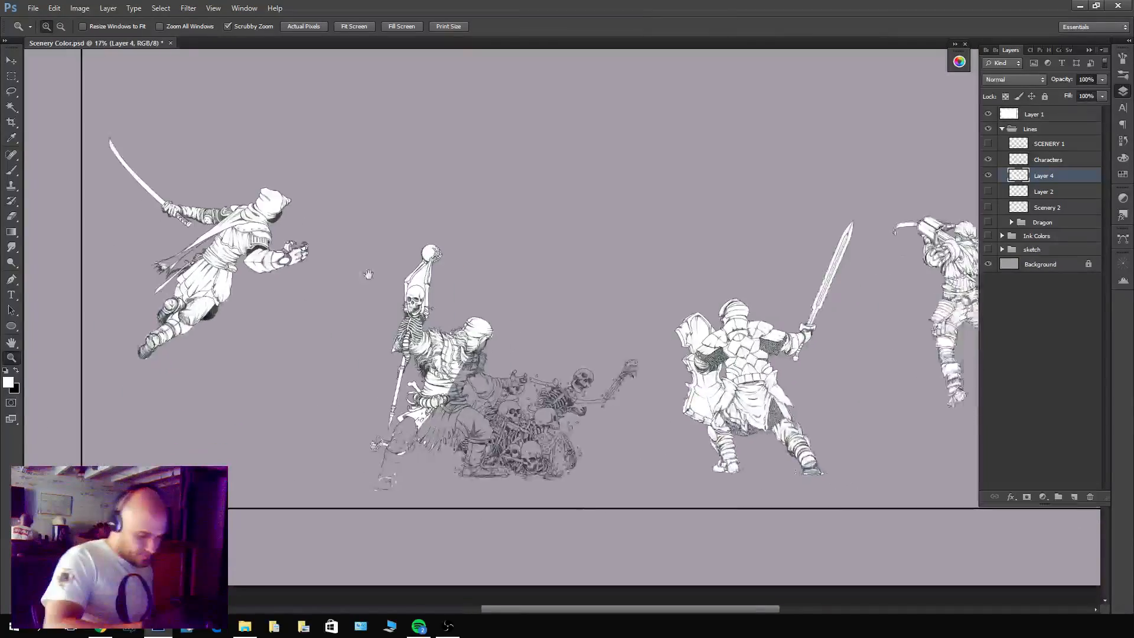
{"action": "left_click_drag", "start_coordinate": [969, 368], "coordinate": [758, 408]}
{"action": "left_click_drag", "start_coordinate": [668, 381], "coordinate": [748, 354]}
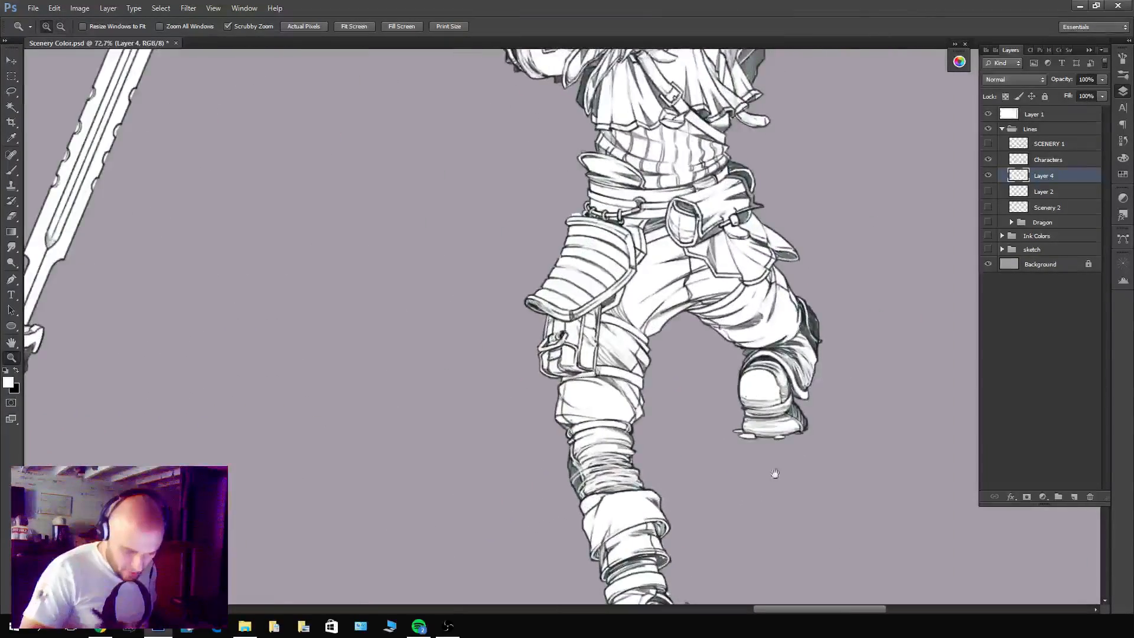
{"action": "left_click_drag", "start_coordinate": [774, 473], "coordinate": [774, 496]}
{"action": "left_click_drag", "start_coordinate": [753, 203], "coordinate": [767, 410]}
{"action": "left_click_drag", "start_coordinate": [769, 356], "coordinate": [784, 435]}
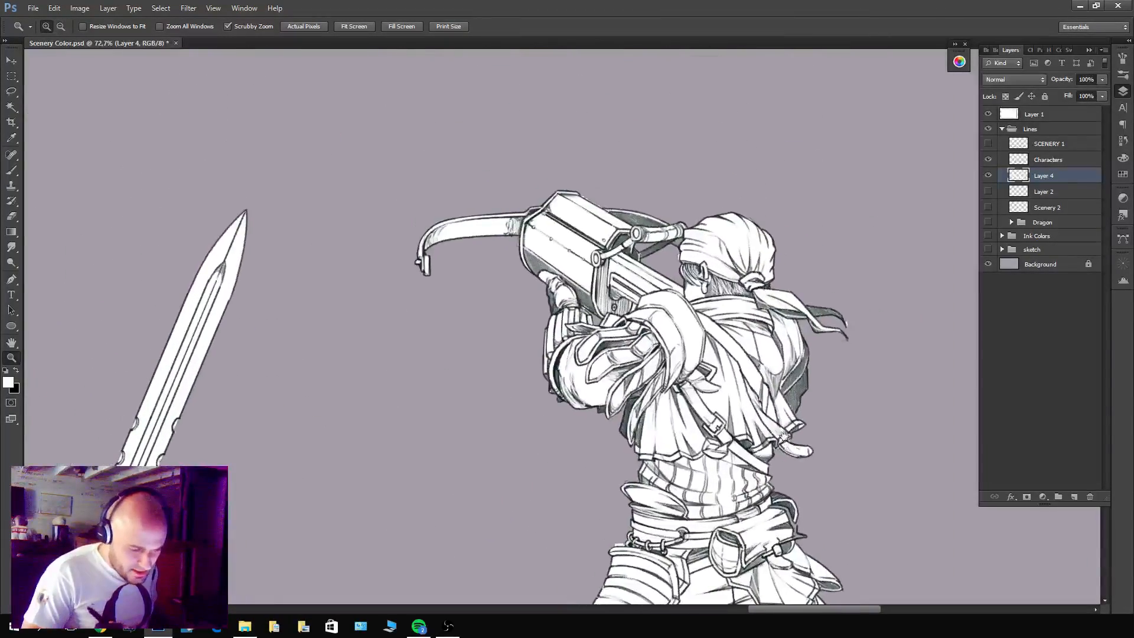
{"action": "left_click", "coordinate": [1027, 497]}
{"action": "left_click_drag", "start_coordinate": [598, 174], "coordinate": [627, 193]}
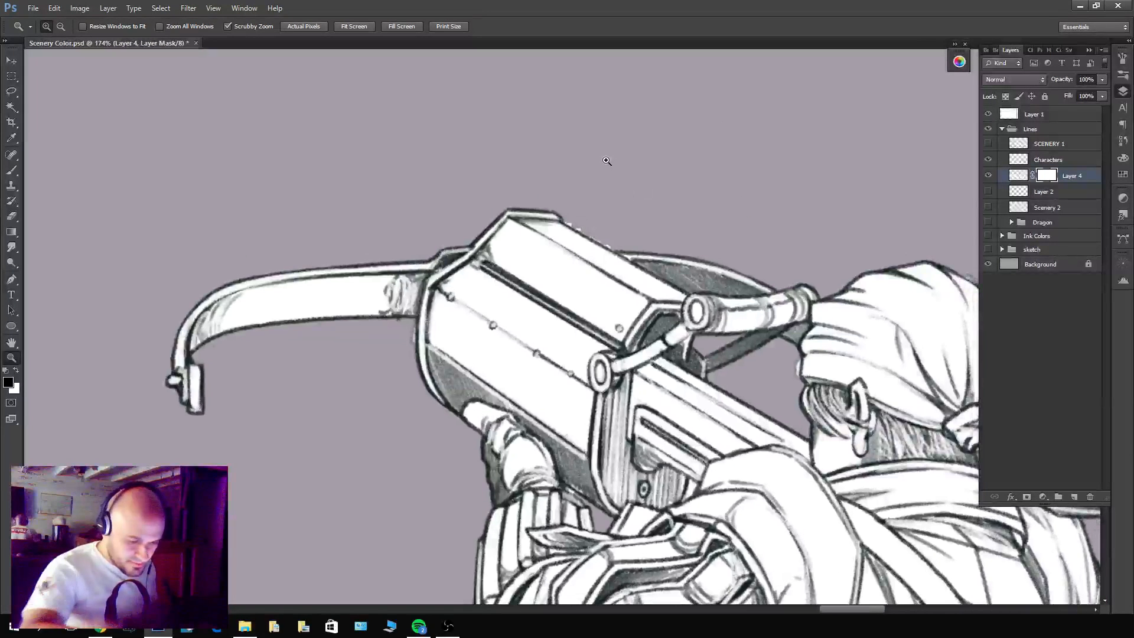
{"action": "key", "text": "b"}
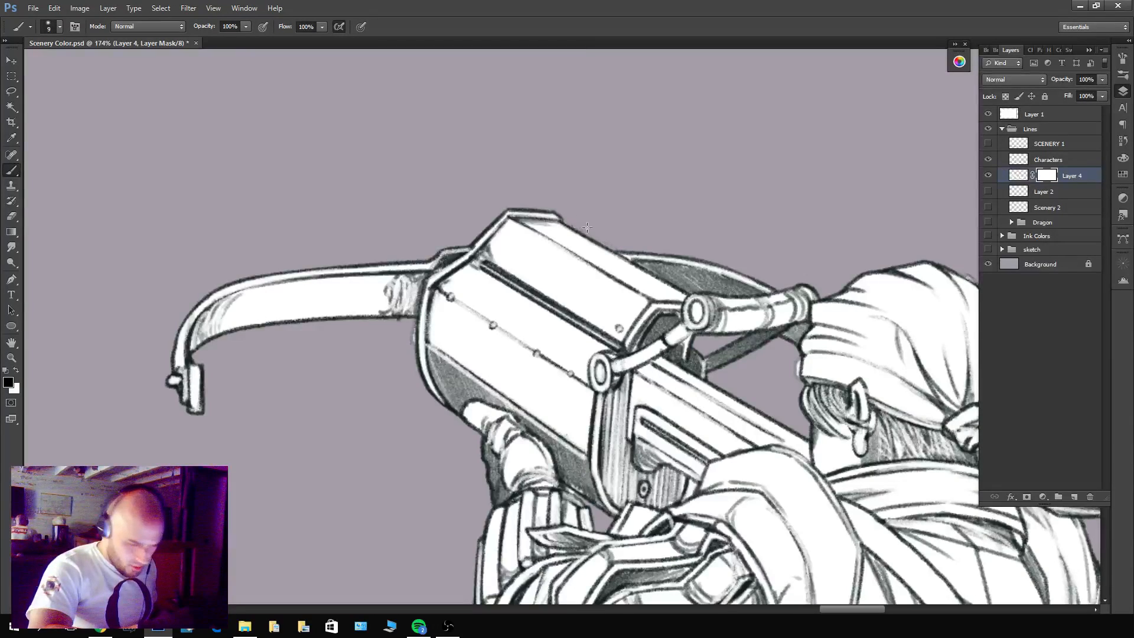
Mask out the white inside the notches along both edges of the knight's sword blade with a size 6 brush.
{"action": "left_click_drag", "start_coordinate": [796, 372], "coordinate": [763, 373]}
{"action": "left_click_drag", "start_coordinate": [508, 508], "coordinate": [886, 142]}
{"action": "left_click_drag", "start_coordinate": [548, 478], "coordinate": [672, 353]}
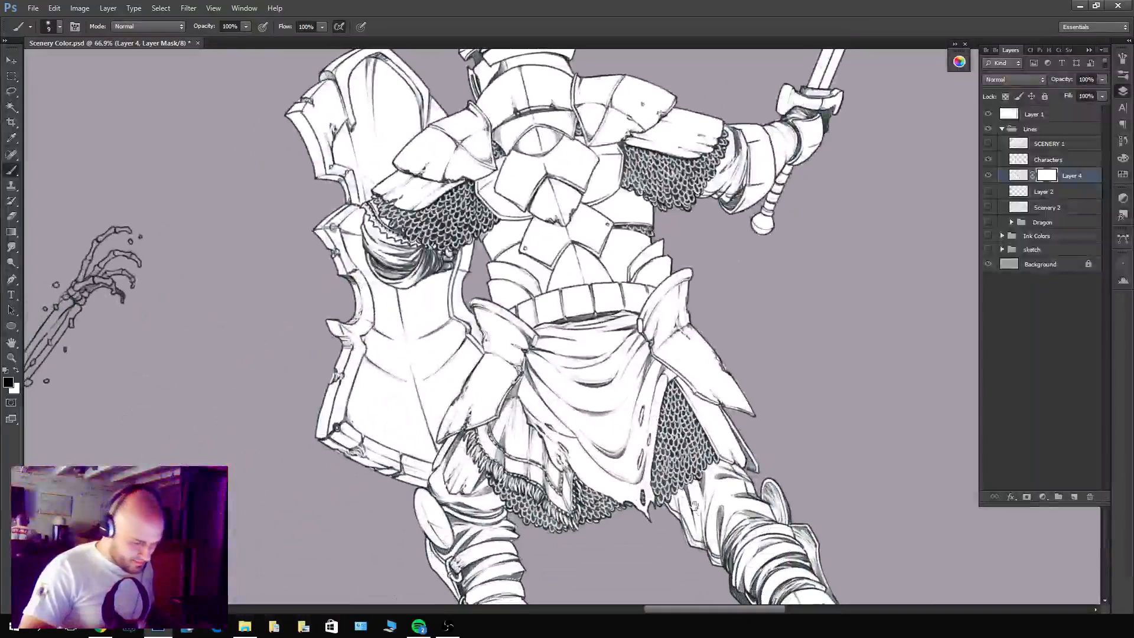
{"action": "left_click_drag", "start_coordinate": [695, 508], "coordinate": [677, 401]}
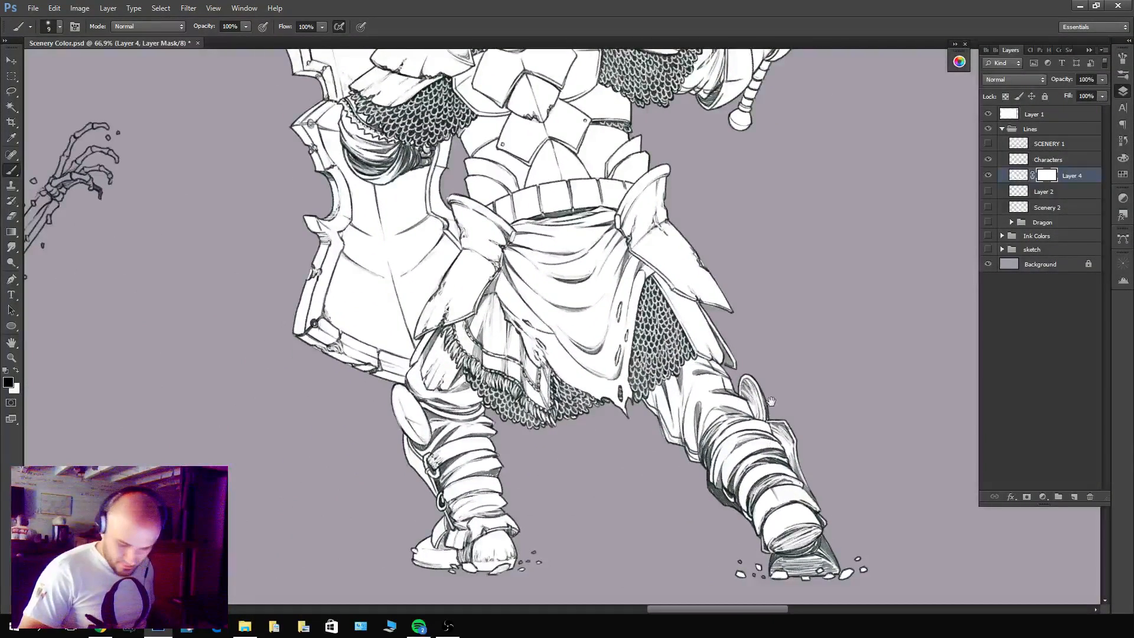
{"action": "left_click_drag", "start_coordinate": [753, 195], "coordinate": [778, 531]}
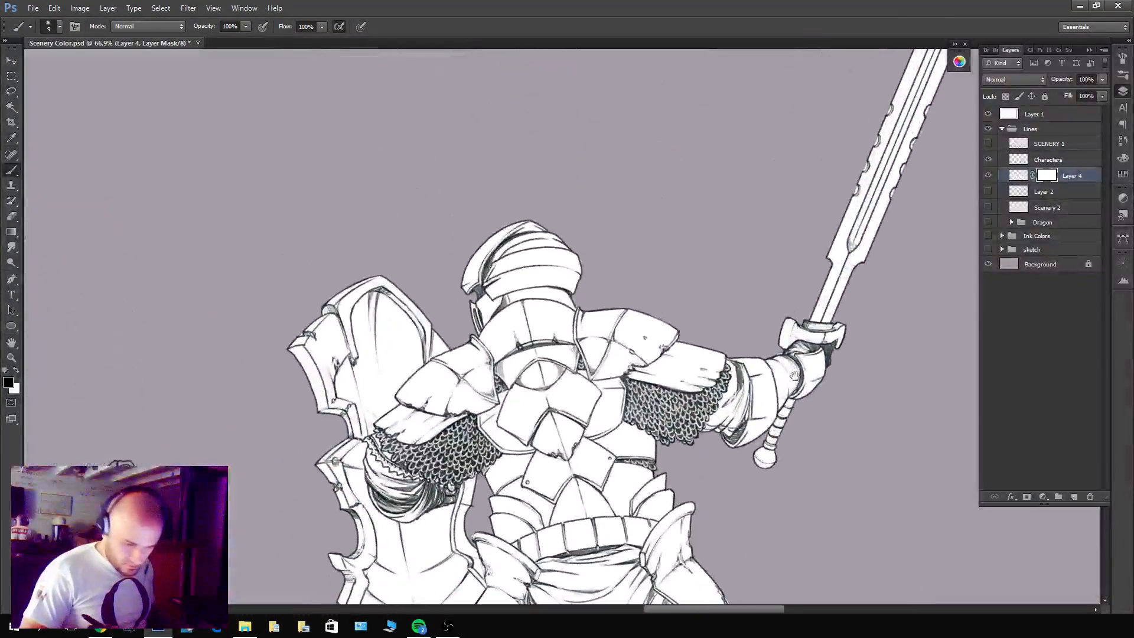
{"action": "left_click_drag", "start_coordinate": [821, 354], "coordinate": [708, 456]}
{"action": "left_click_drag", "start_coordinate": [794, 381], "coordinate": [723, 440]}
{"action": "scroll", "coordinate": [732, 313], "scroll_direction": "up", "scroll_amount": 5}
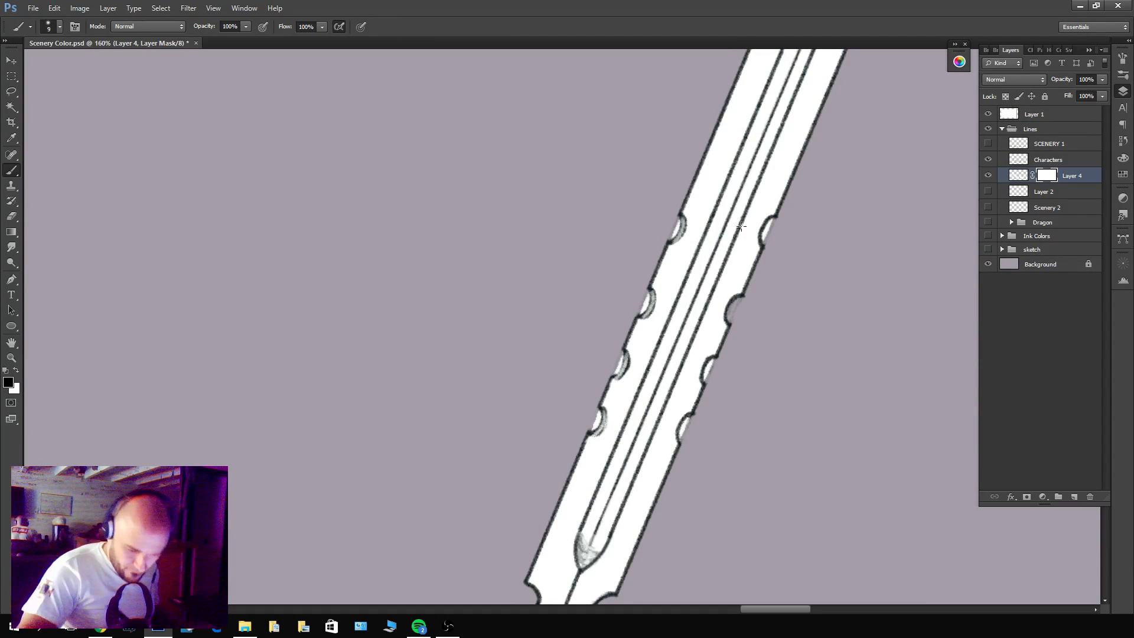
{"action": "key", "text": "bracketleft"}
{"action": "key", "text": "bracketleft"}
{"action": "key", "text": "bracketleft"}
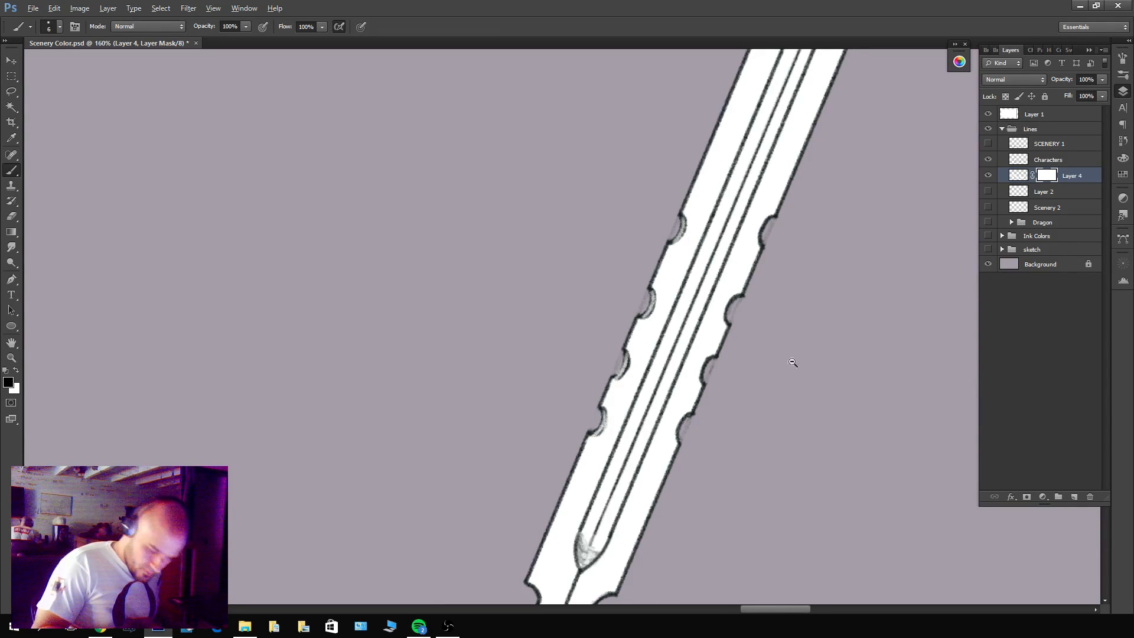
Select the enclosed background gaps between the raised skeleton's arms and skull on the Characters layer with the Magic Wand.
{"action": "left_click_drag", "start_coordinate": [792, 362], "coordinate": [697, 466]}
{"action": "mouse_move", "coordinate": [461, 479]}
{"action": "left_mouse_down"}
{"action": "mouse_move", "coordinate": [467, 444]}
{"action": "mouse_move", "coordinate": [589, 258]}
{"action": "left_mouse_up"}
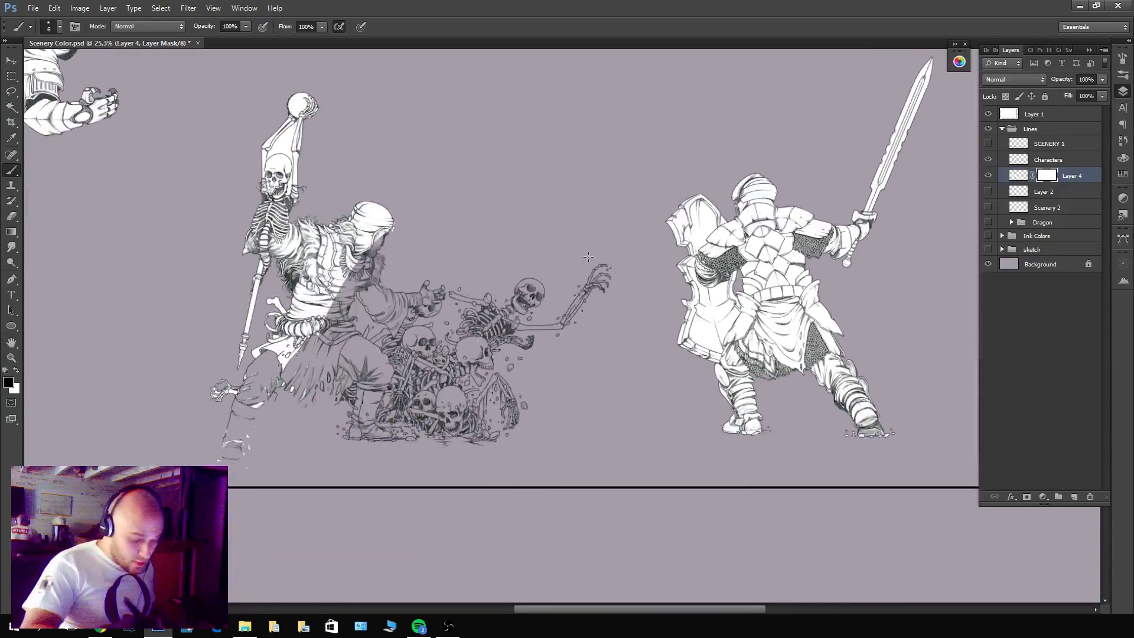
{"action": "left_click_drag", "start_coordinate": [324, 233], "coordinate": [519, 315]}
{"action": "mouse_move", "coordinate": [557, 280]}
{"action": "left_mouse_down"}
{"action": "mouse_move", "coordinate": [653, 303]}
{"action": "mouse_move", "coordinate": [576, 349]}
{"action": "mouse_move", "coordinate": [578, 332]}
{"action": "left_mouse_up"}
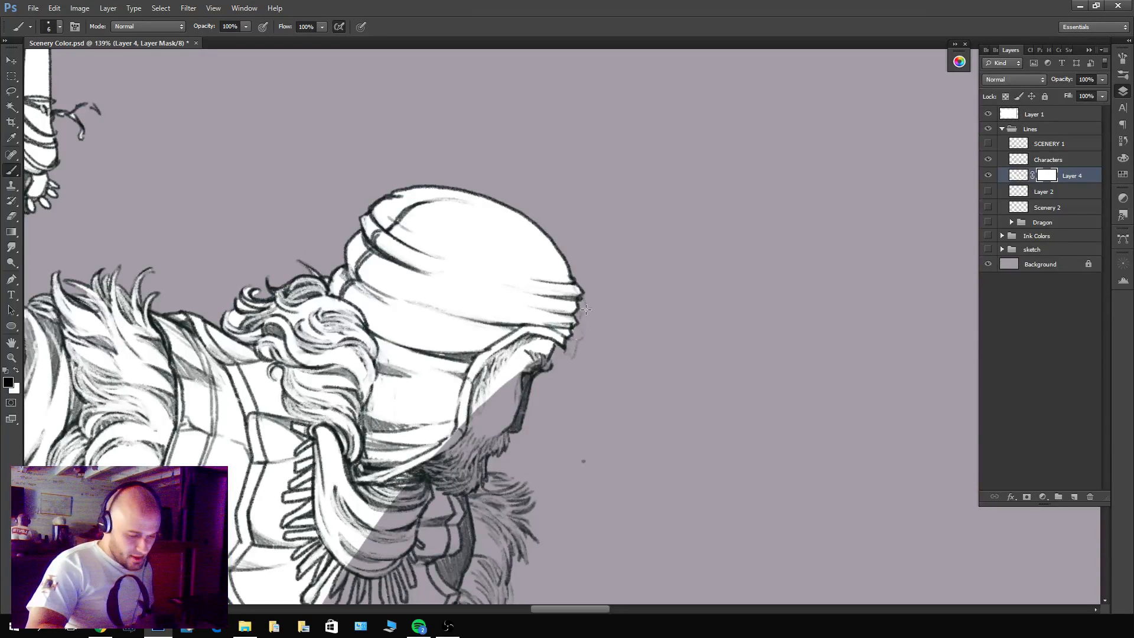
{"action": "left_click_drag", "start_coordinate": [615, 355], "coordinate": [520, 353]}
{"action": "left_click_drag", "start_coordinate": [360, 171], "coordinate": [586, 309]}
{"action": "left_click_drag", "start_coordinate": [582, 307], "coordinate": [625, 250]}
{"action": "left_click", "coordinate": [1052, 160]}
{"action": "key", "text": "w"}
{"action": "left_click", "coordinate": [650, 286]}
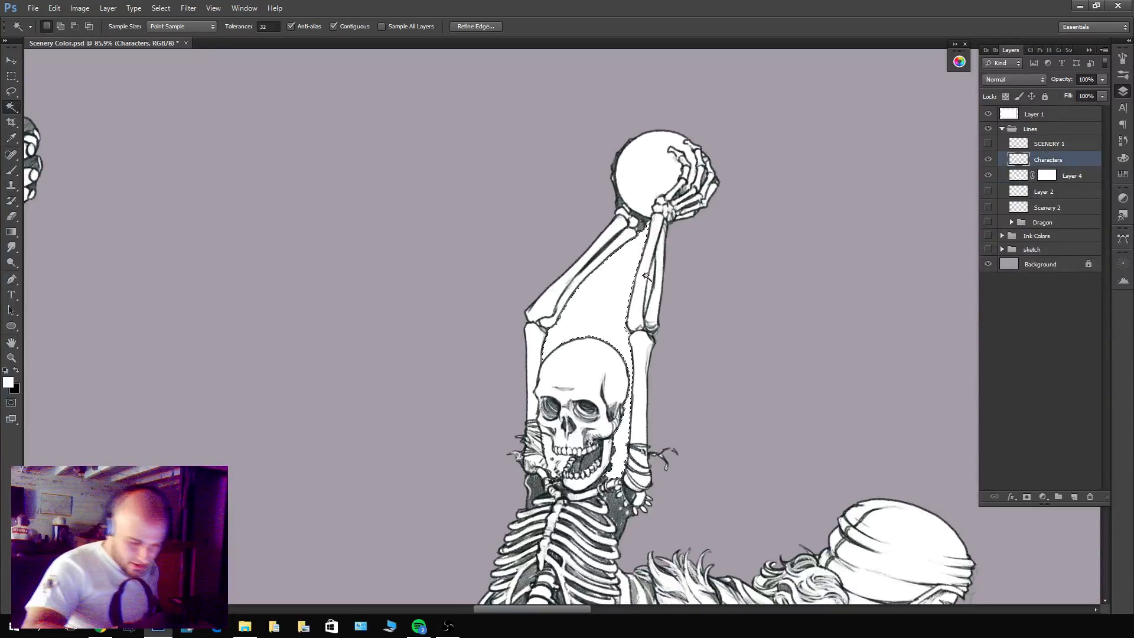
{"action": "key", "text": "x"}
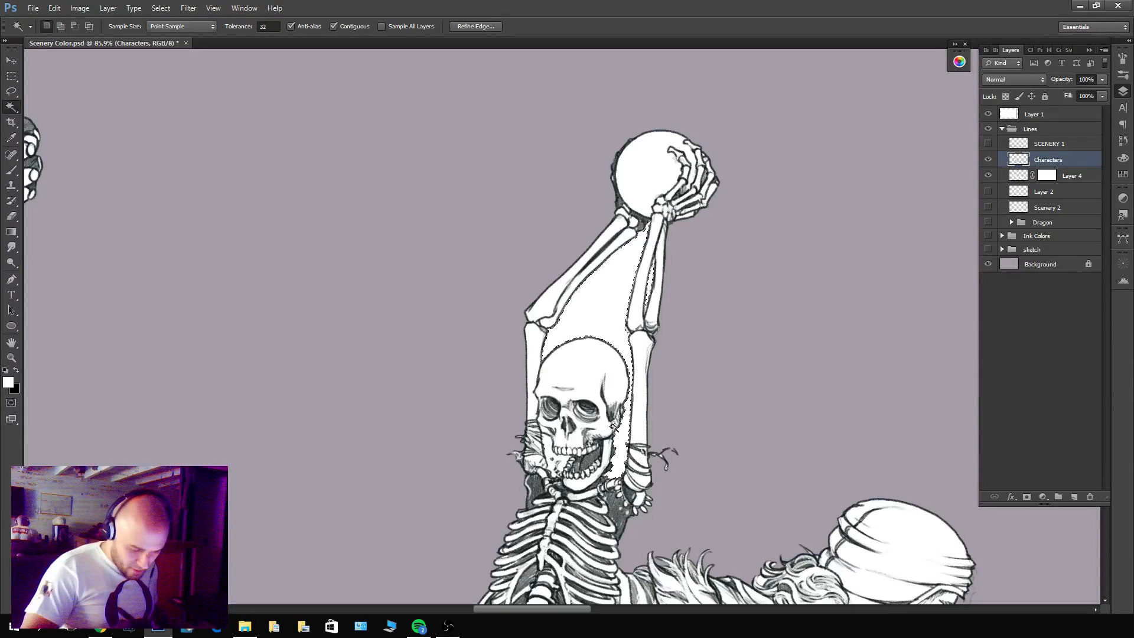
{"action": "left_click", "coordinate": [548, 456], "text": "shift"}
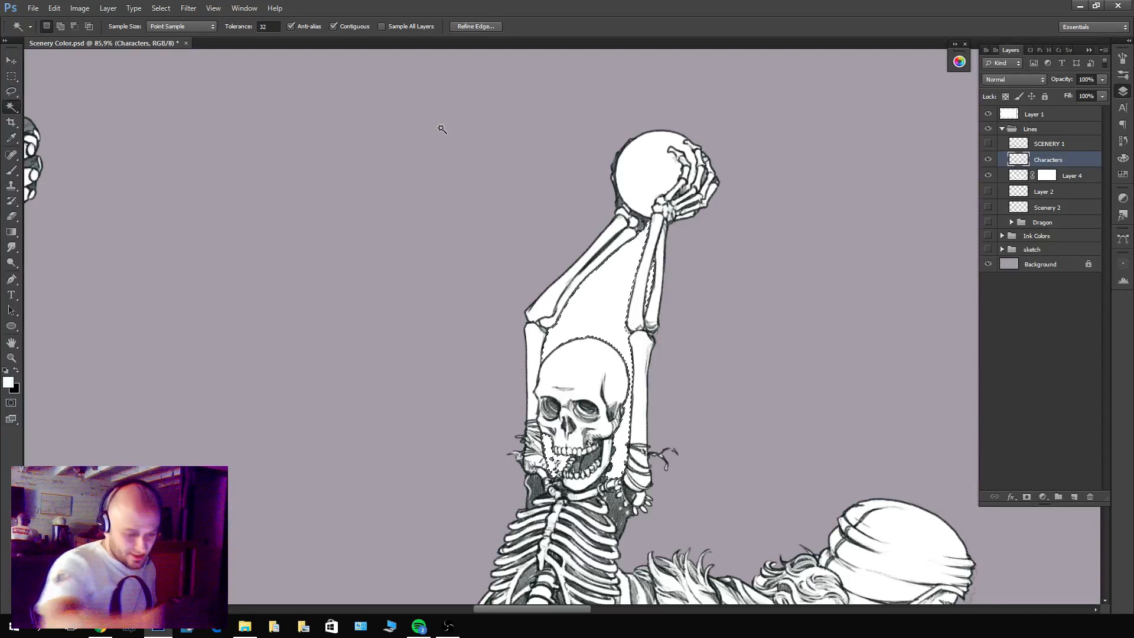
Expand the selection of the skeleton's arm gaps using the amount already set in the Expand Selection dialog.
{"action": "left_click", "coordinate": [161, 7]}
{"action": "mouse_move", "coordinate": [201, 139]}
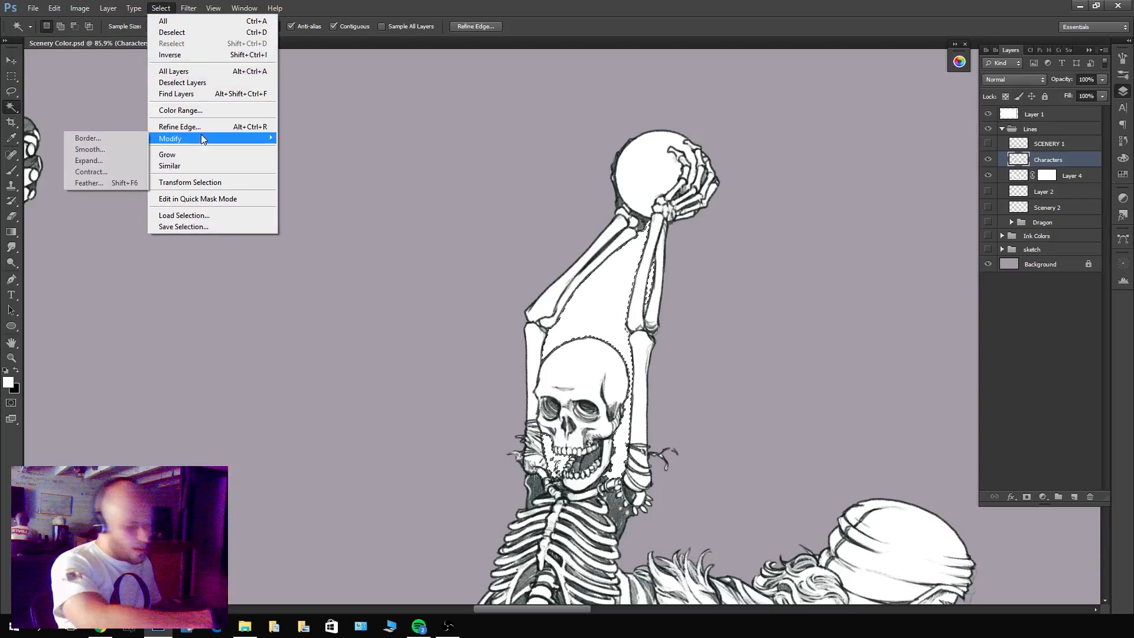
{"action": "left_click", "coordinate": [89, 160]}
{"action": "key", "text": "Return"}
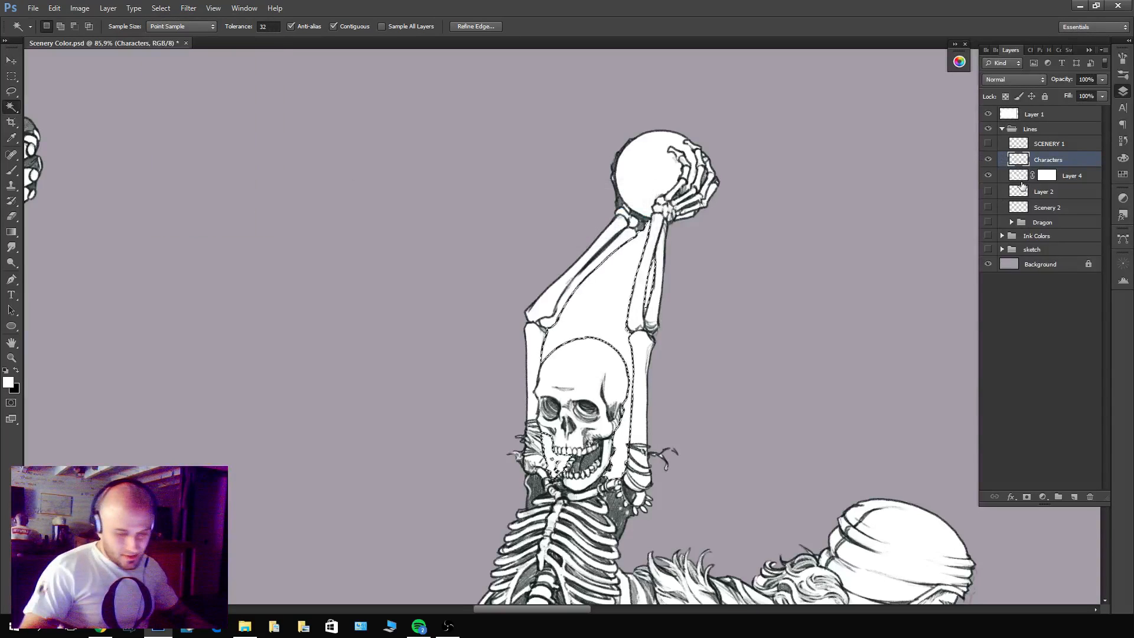
Hide the white fill in the selected arm gaps on Layer 4's mask and clear the selection.
{"action": "left_click", "coordinate": [1045, 177]}
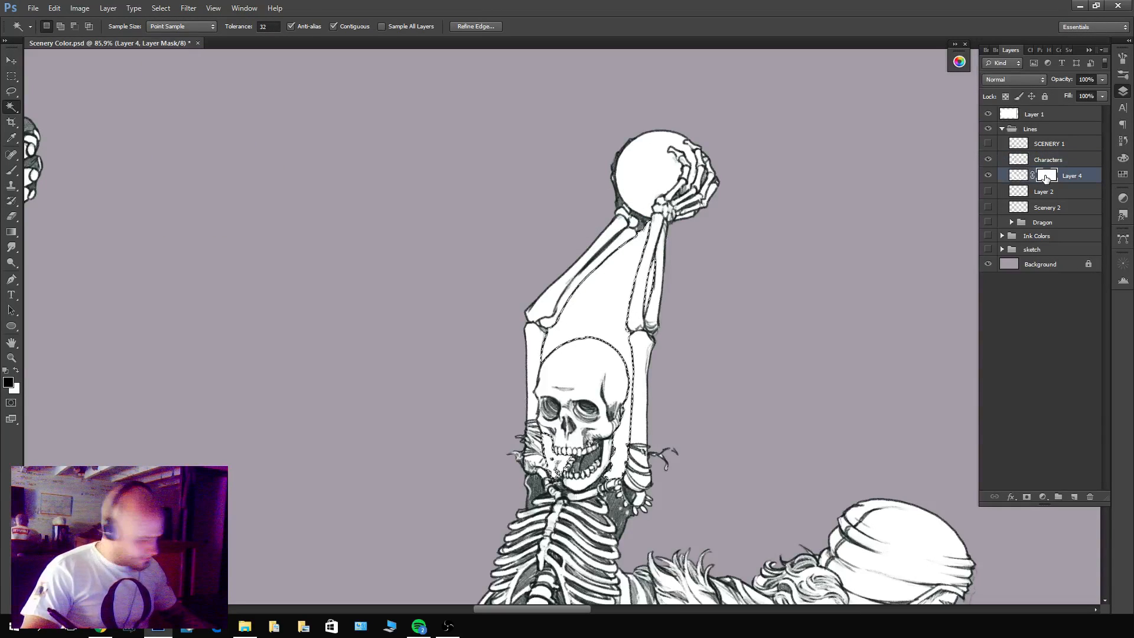
{"action": "key", "text": "x"}
{"action": "key", "text": "Delete"}
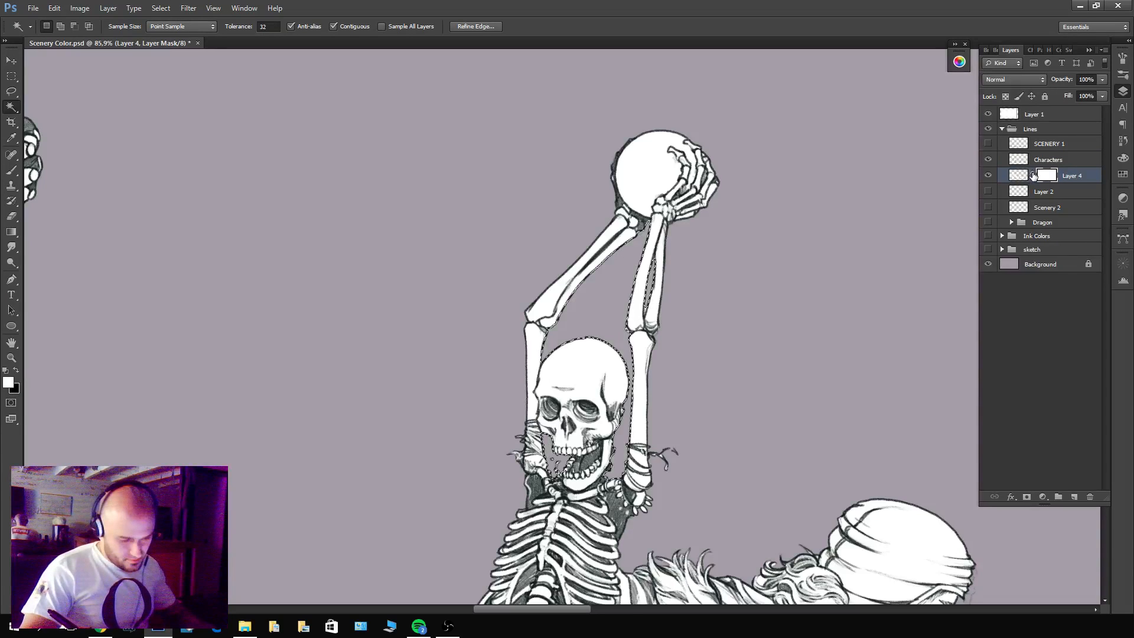
{"action": "key", "text": "ctrl+d"}
Touch up the white fill around the raised skeleton and the kneeling figure's belt claws with the Brush, using Layer 4 and its mask.
{"action": "key", "text": "b"}
{"action": "scroll", "coordinate": [650, 316], "scroll_direction": "up", "scroll_amount": 5}
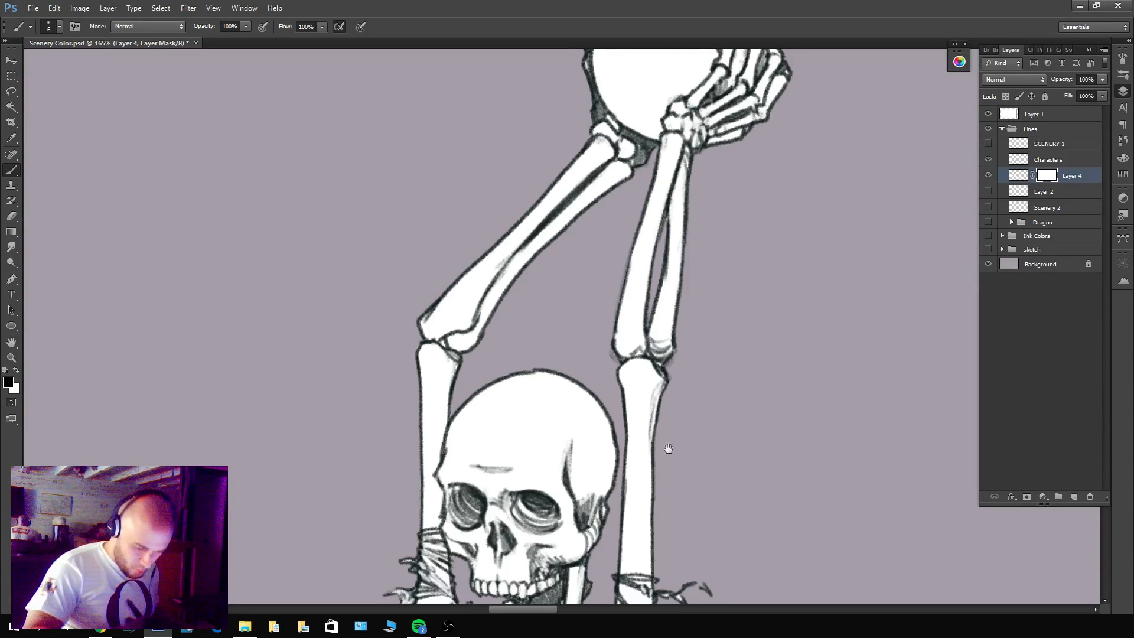
{"action": "left_click_drag", "start_coordinate": [668, 449], "coordinate": [788, 194]}
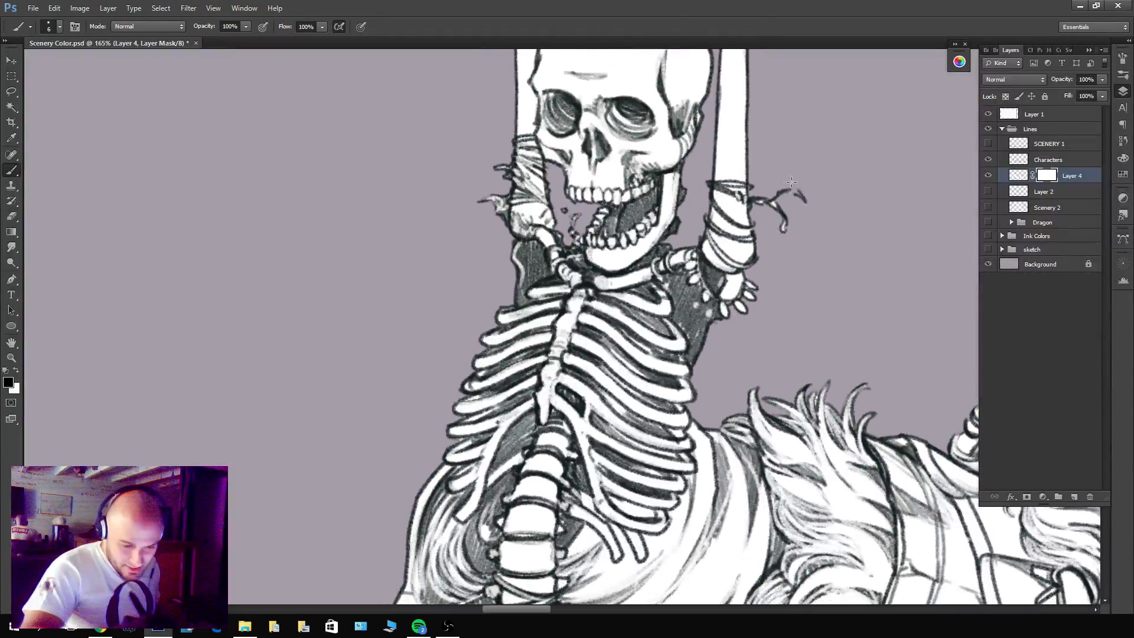
{"action": "left_click", "coordinate": [1022, 178]}
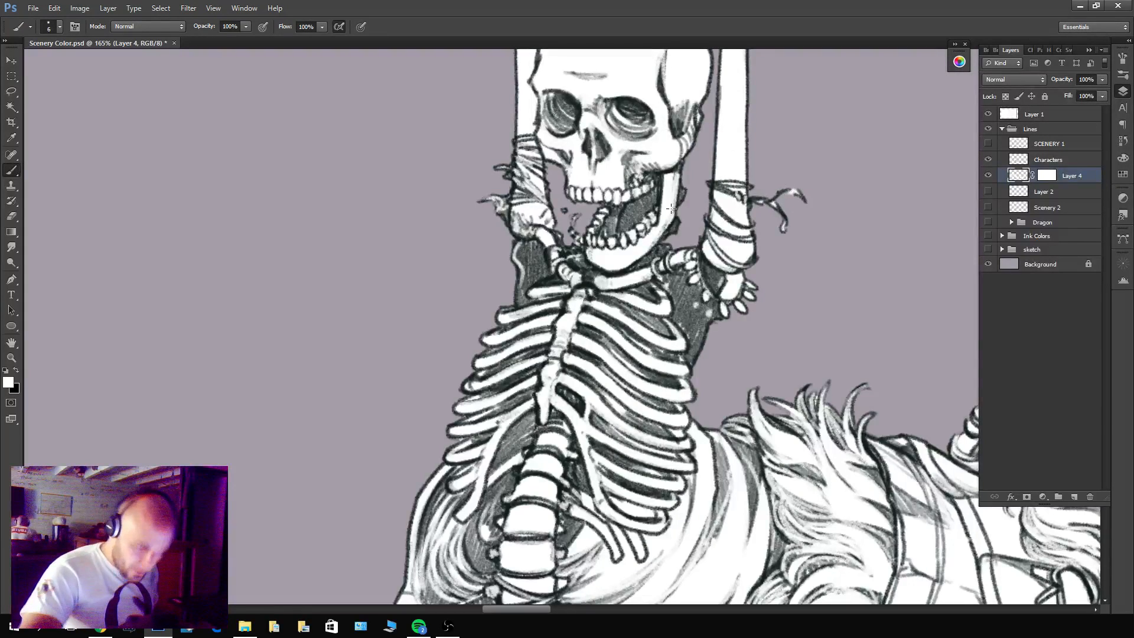
{"action": "left_click_drag", "start_coordinate": [728, 358], "coordinate": [668, 122]}
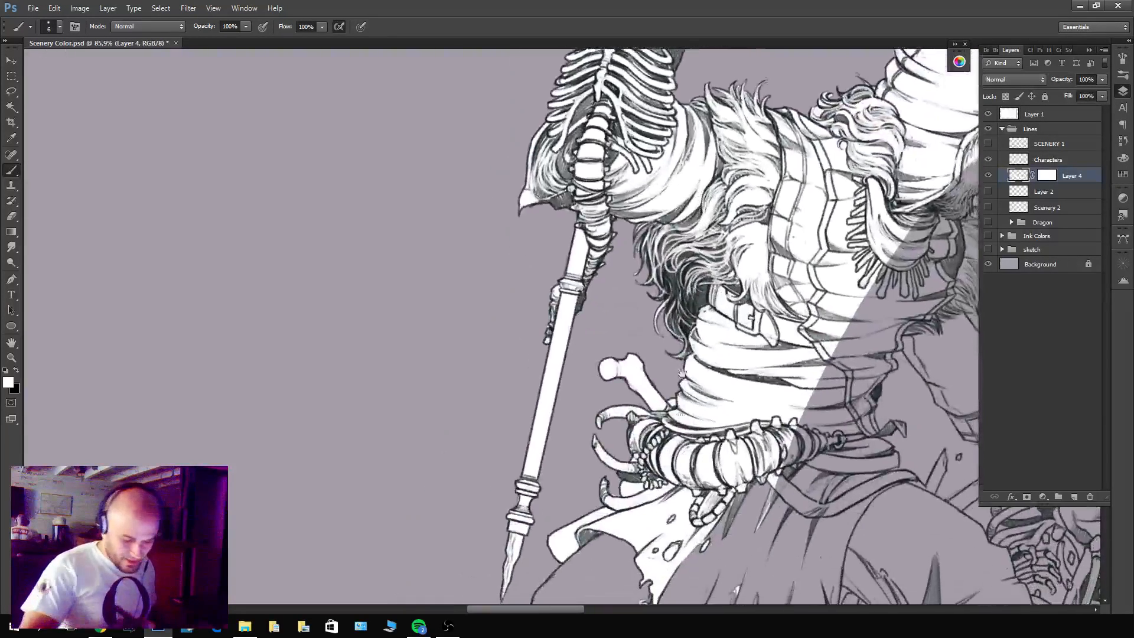
{"action": "left_click_drag", "start_coordinate": [734, 531], "coordinate": [672, 400]}
{"action": "left_click_drag", "start_coordinate": [553, 358], "coordinate": [589, 356]}
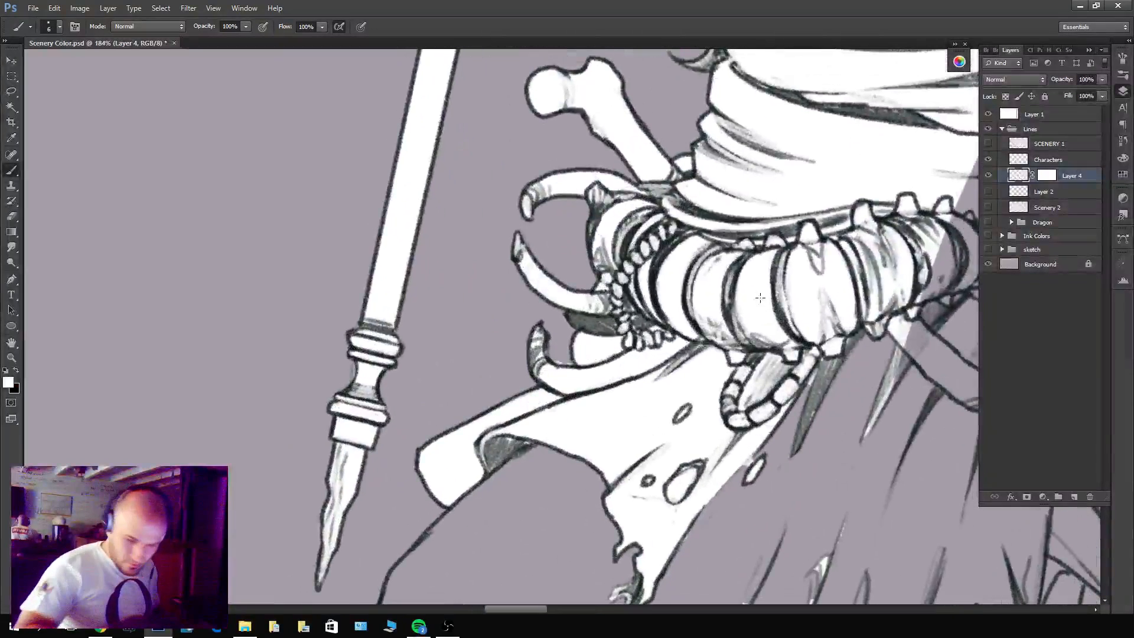
{"action": "left_click", "coordinate": [1045, 177]}
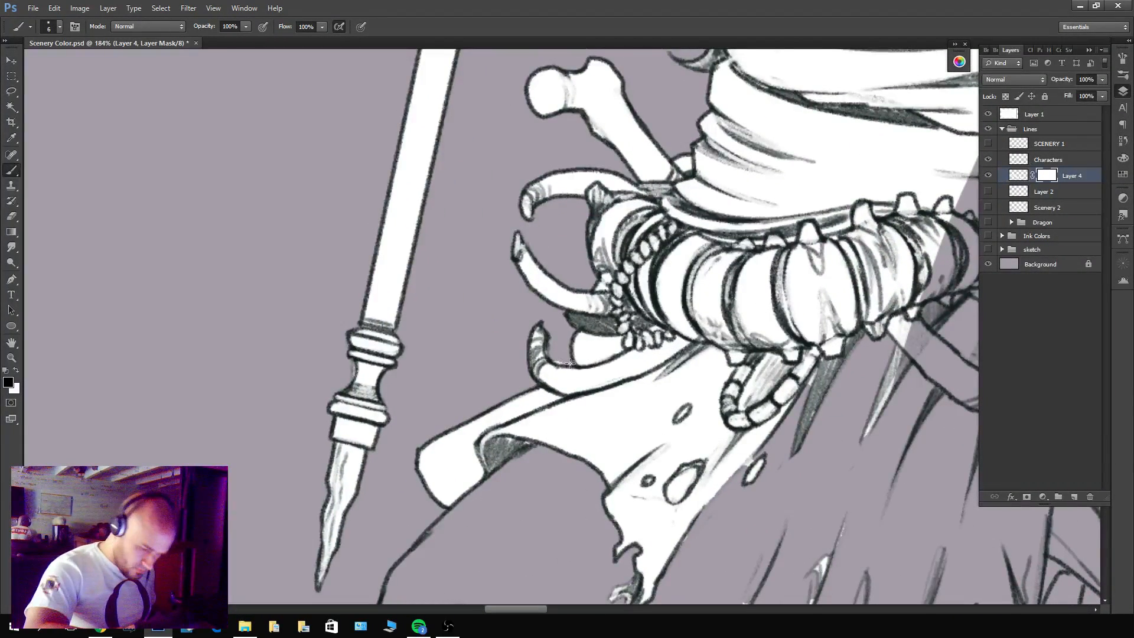
{"action": "left_click_drag", "start_coordinate": [577, 156], "coordinate": [519, 278]}
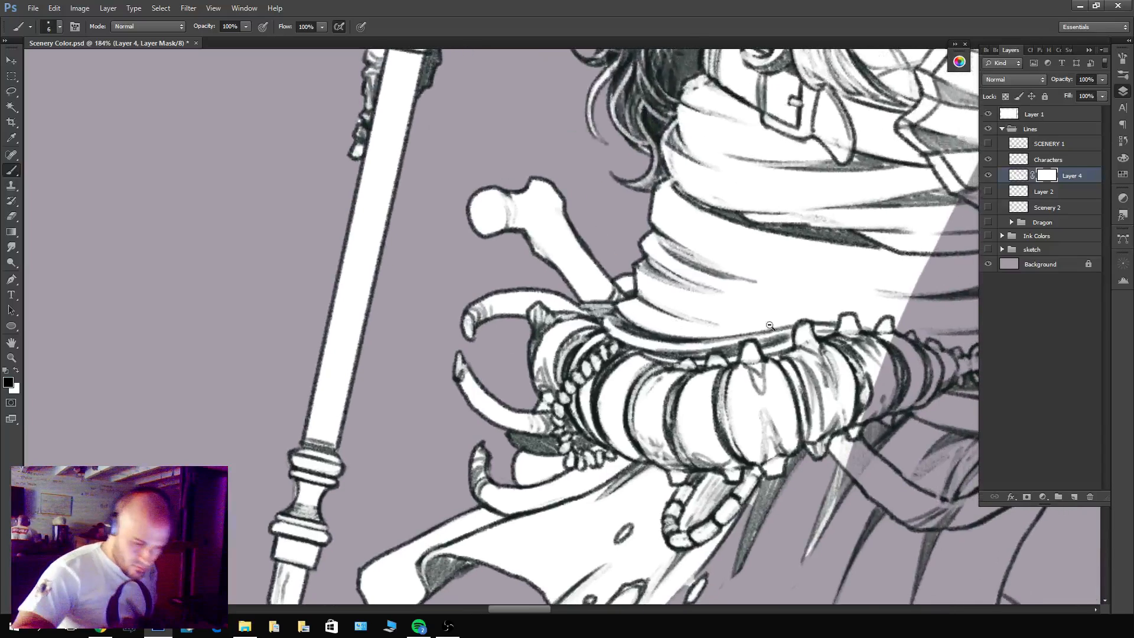
Mask out stray white specks around the kneeling figure's front foot on Layer 4.
{"action": "left_click_drag", "start_coordinate": [808, 356], "coordinate": [754, 356]}
{"action": "left_click_drag", "start_coordinate": [859, 495], "coordinate": [723, 345]}
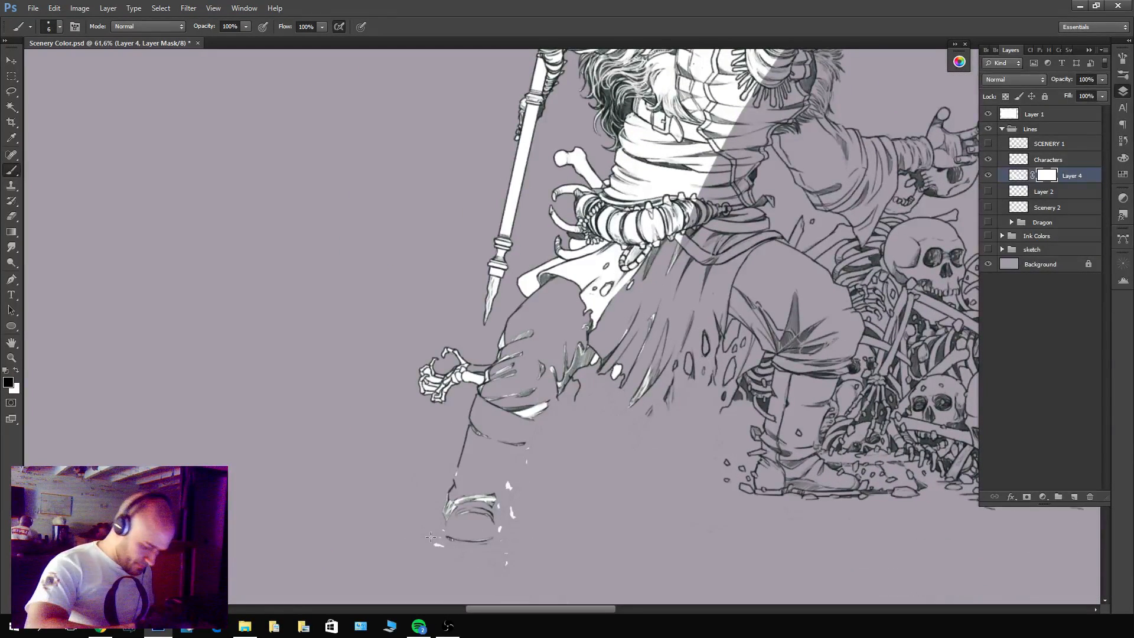
{"action": "key", "text": "x"}
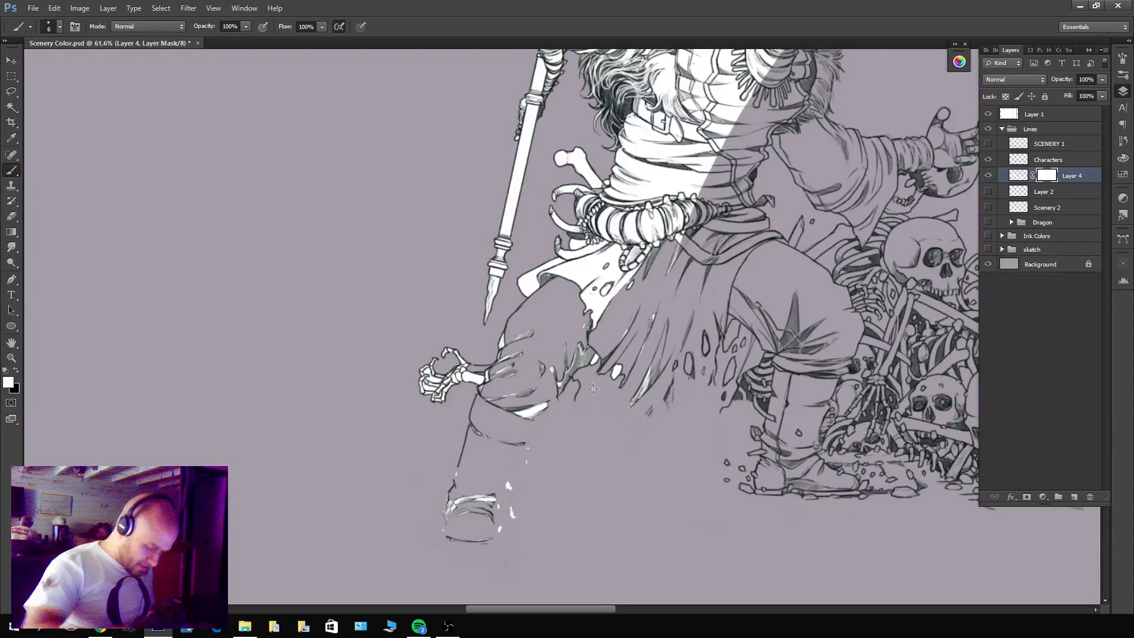
Try a brush touch-up on Layer 4's mask at the frayed end of the leaping figure's scarf, and undo it.
{"action": "scroll", "coordinate": [593, 389], "scroll_direction": "down", "scroll_amount": 4}
{"action": "scroll", "coordinate": [598, 323], "scroll_direction": "up", "scroll_amount": 5}
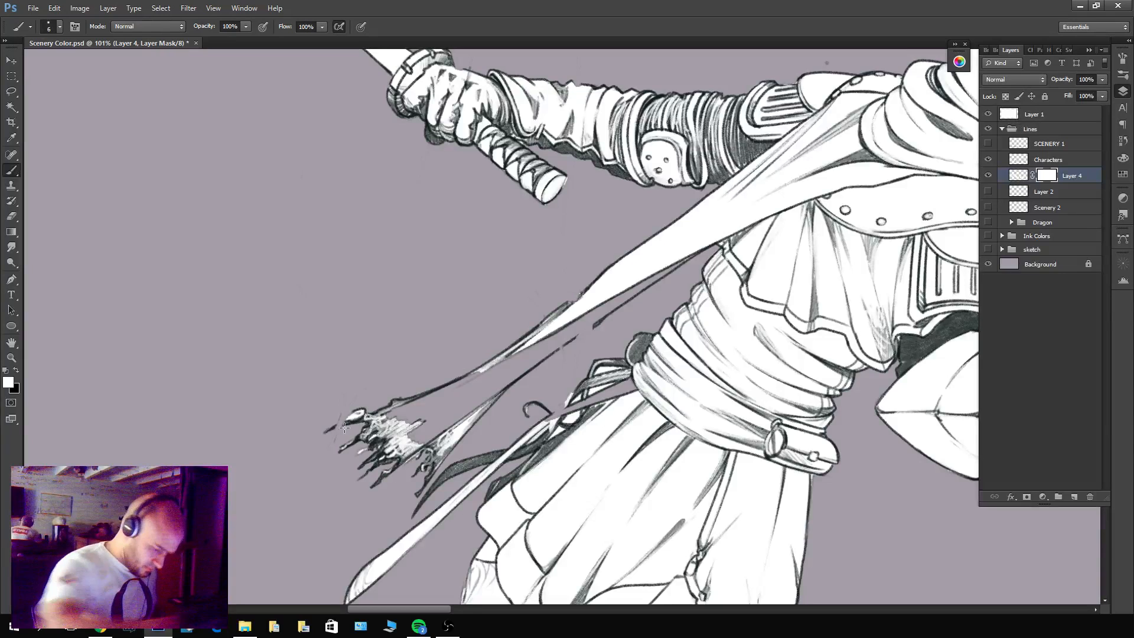
{"action": "key", "text": "x"}
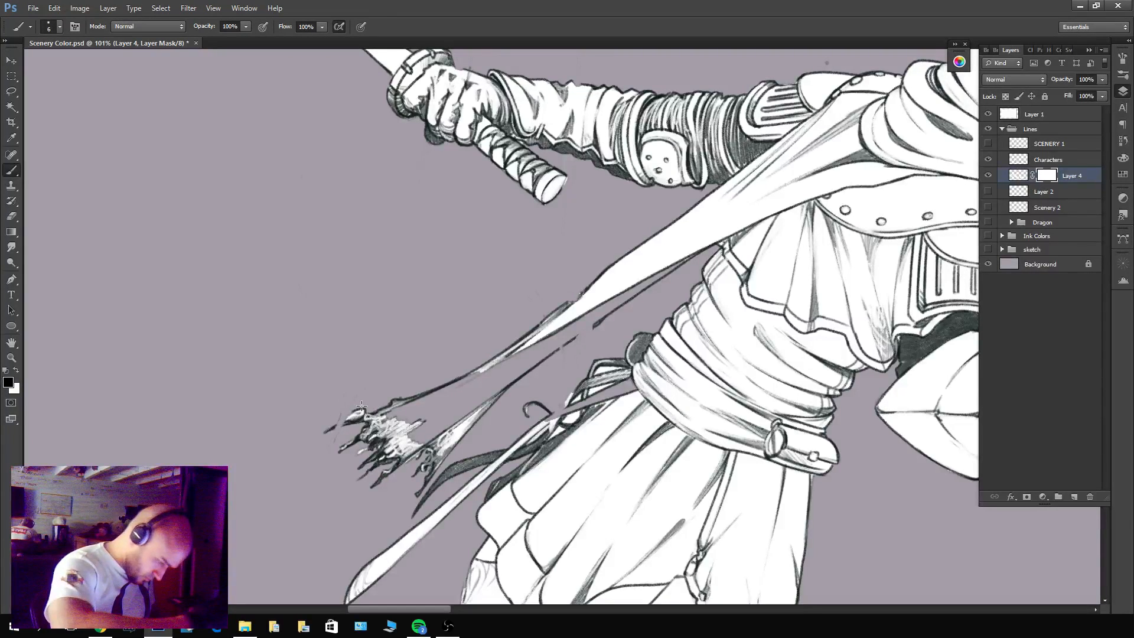
{"action": "key", "text": "x"}
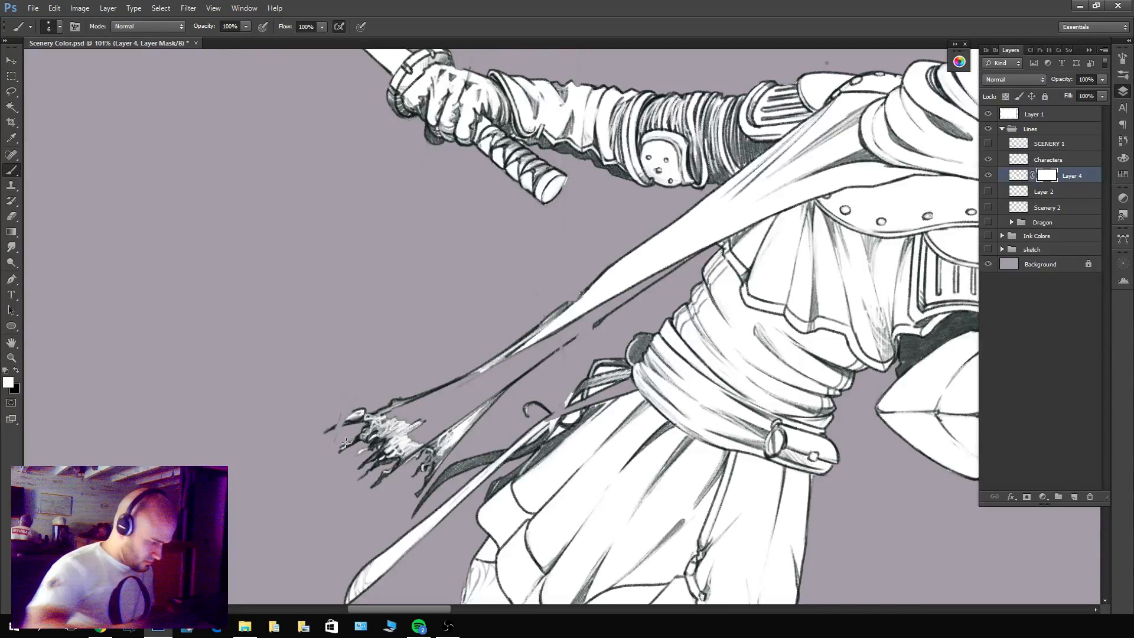
{"action": "left_click_drag", "start_coordinate": [346, 440], "coordinate": [378, 413]}
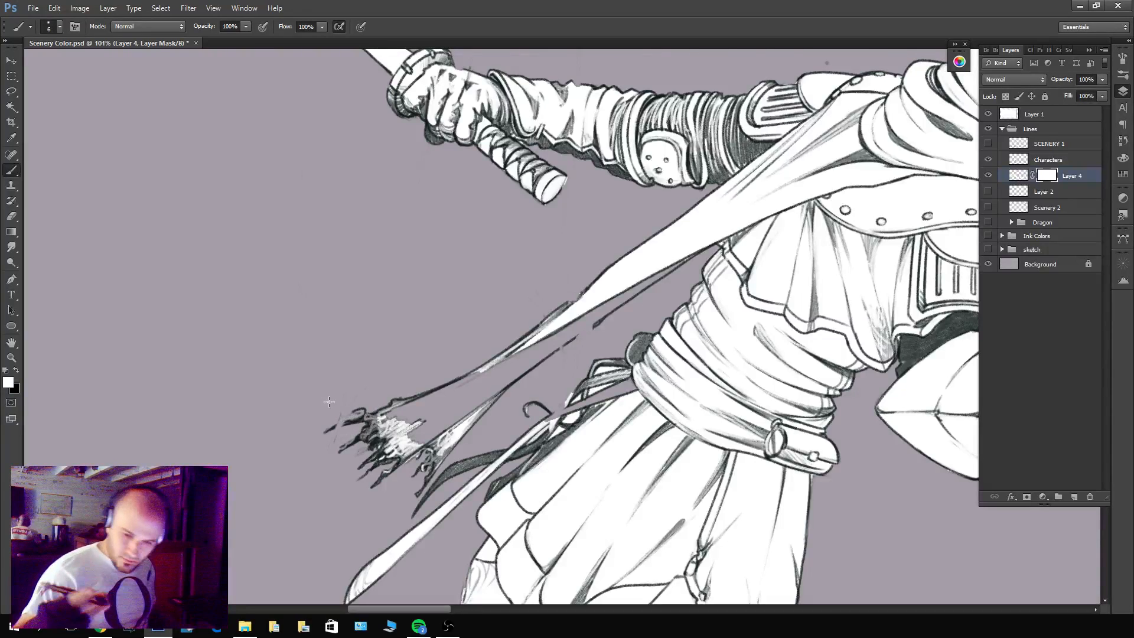
{"action": "key", "text": "ctrl+z"}
{"action": "key", "text": "x"}
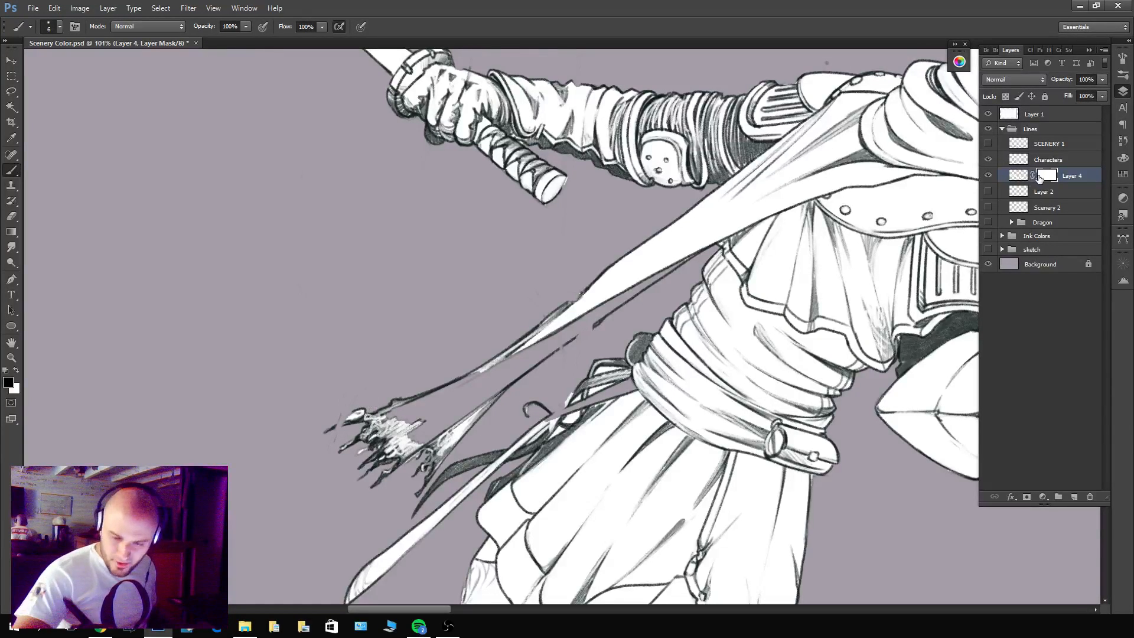
Make Layer 2 visible and briefly show Scenery 2 before hiding it again.
{"action": "left_click", "coordinate": [988, 207]}
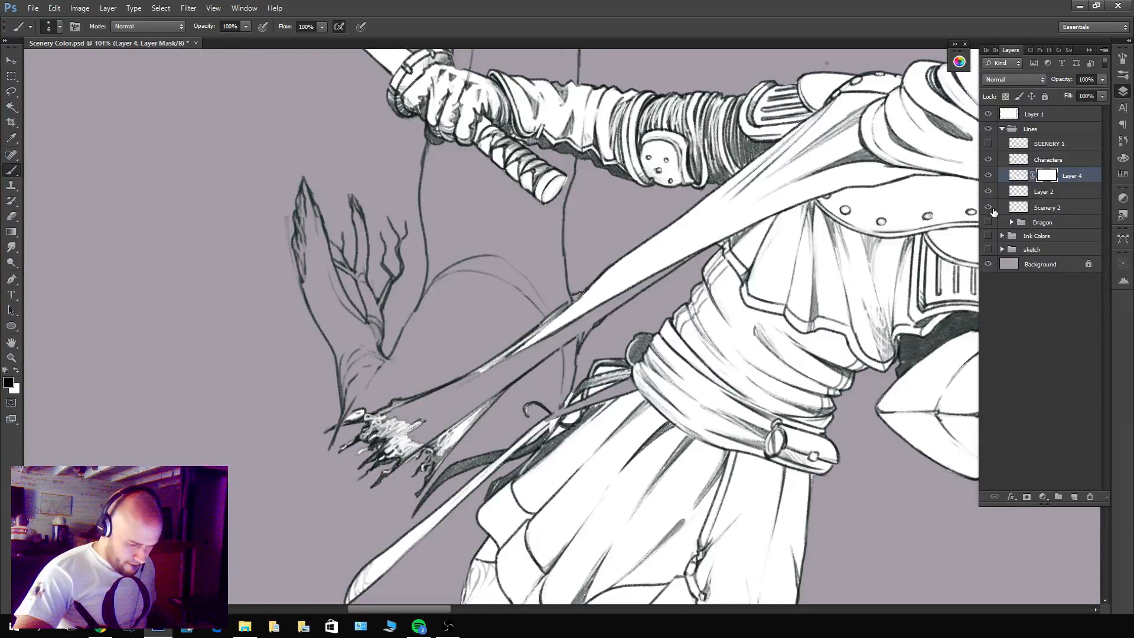
{"action": "left_click", "coordinate": [991, 209]}
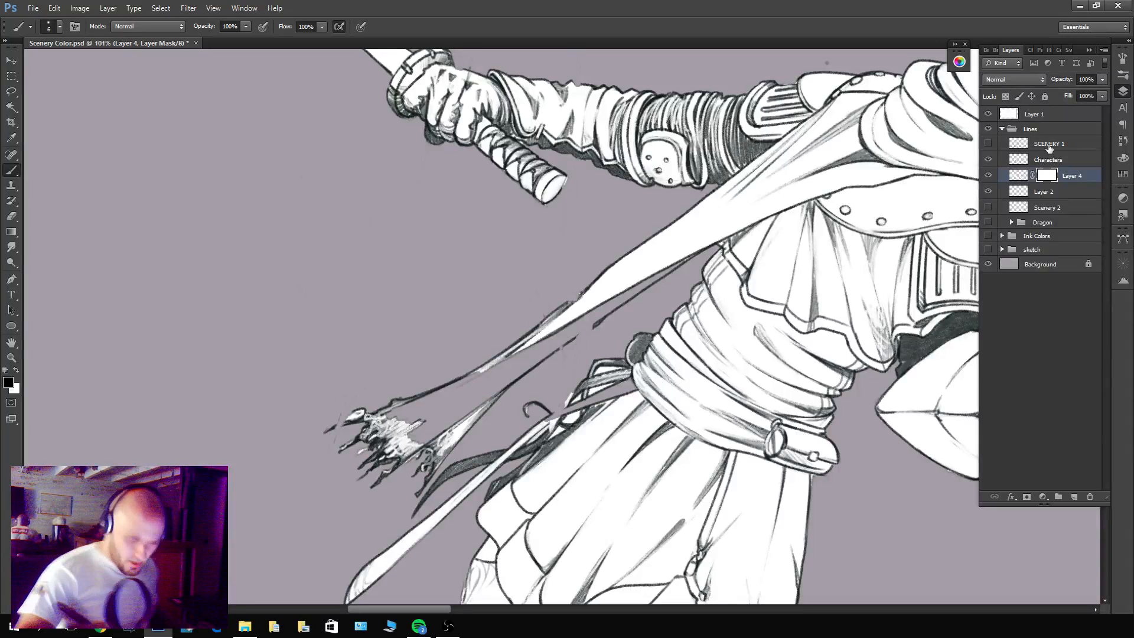
Paint white on Layer 4 itself into the unfilled gaps along the leaping figure's scarf and at its frayed end.
{"action": "left_click", "coordinate": [1017, 179]}
{"action": "key", "text": "x"}
{"action": "left_click_drag", "start_coordinate": [606, 313], "coordinate": [543, 357]}
{"action": "left_click_drag", "start_coordinate": [615, 303], "coordinate": [503, 384]}
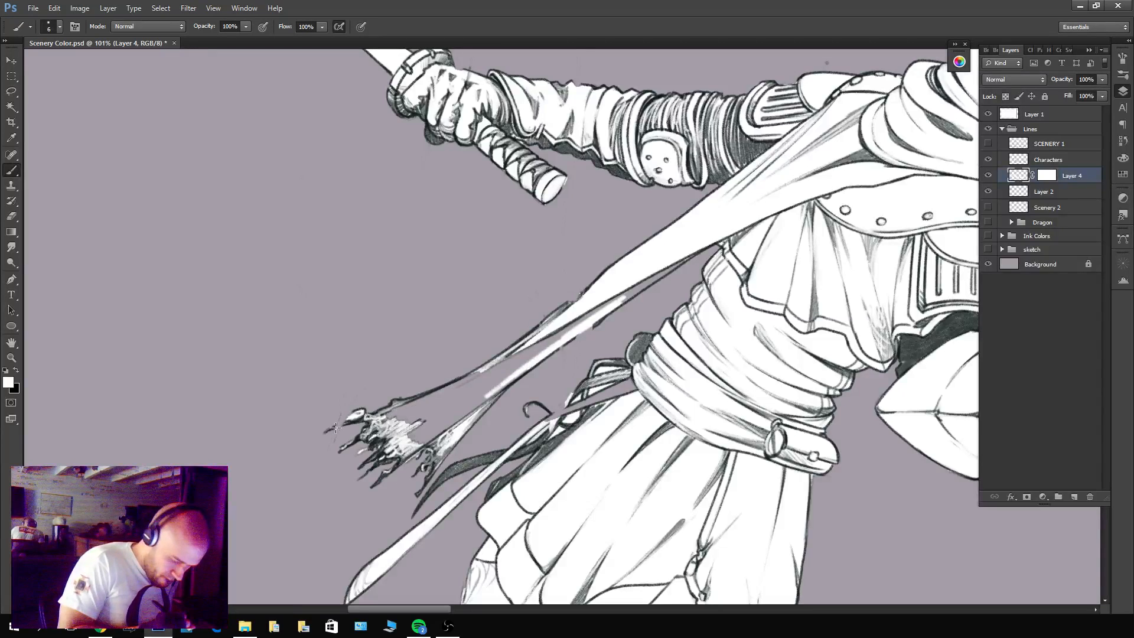
{"action": "mouse_move", "coordinate": [388, 415]}
{"action": "left_mouse_down"}
{"action": "mouse_move", "coordinate": [437, 414]}
{"action": "mouse_move", "coordinate": [451, 428]}
{"action": "left_mouse_up"}
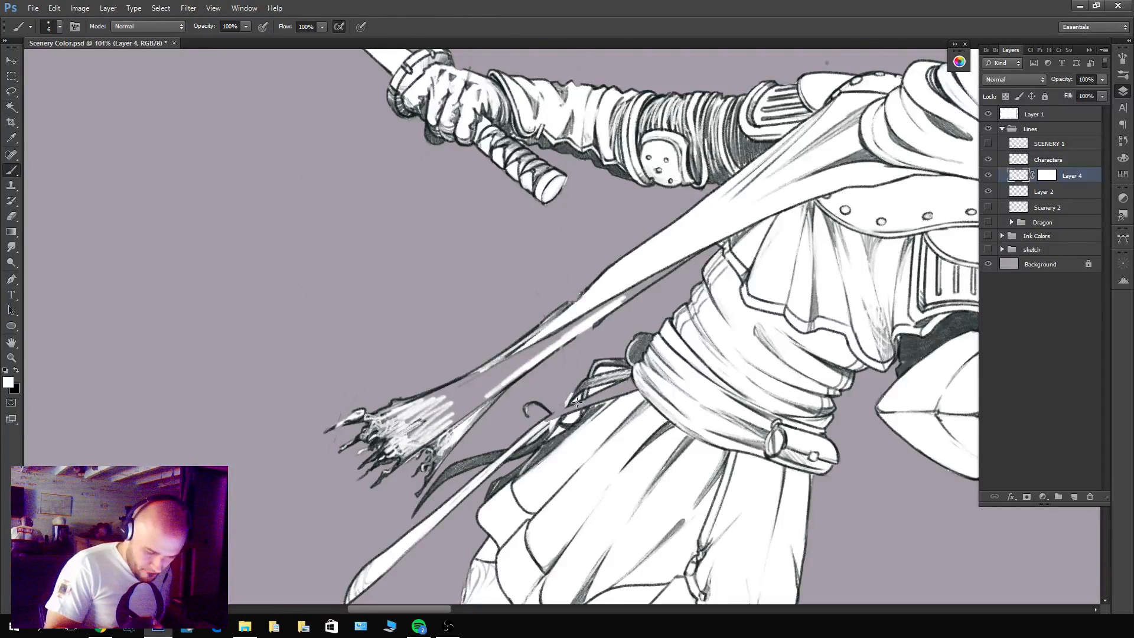
{"action": "left_click_drag", "start_coordinate": [580, 404], "coordinate": [644, 388]}
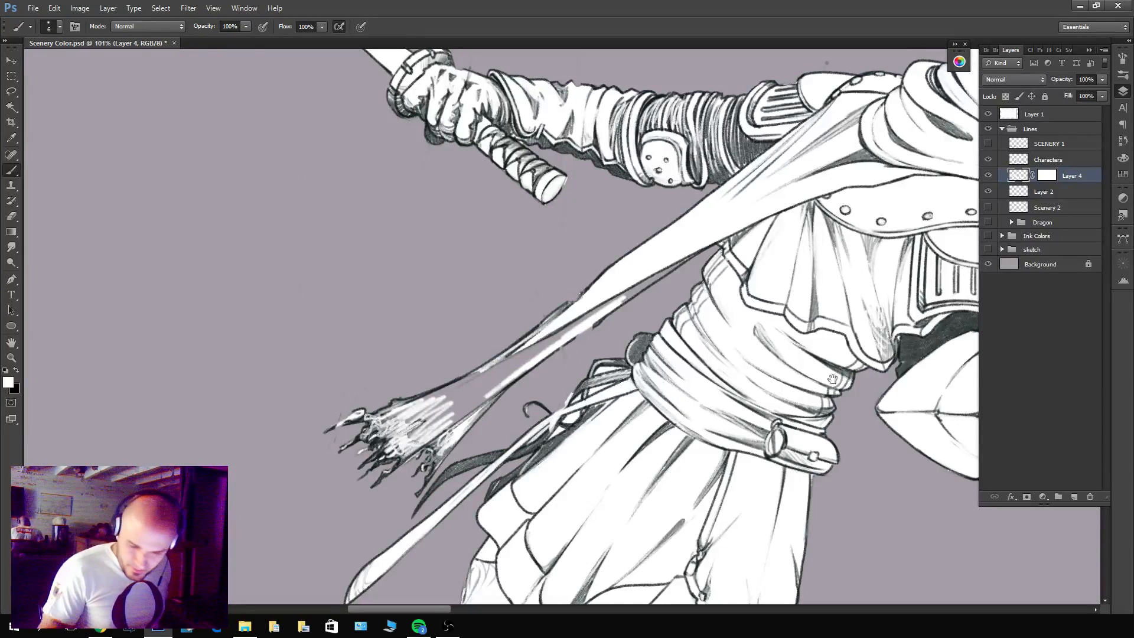
{"action": "left_click_drag", "start_coordinate": [832, 379], "coordinate": [663, 531]}
{"action": "left_click_drag", "start_coordinate": [714, 465], "coordinate": [646, 464]}
{"action": "left_click_drag", "start_coordinate": [813, 525], "coordinate": [827, 380]}
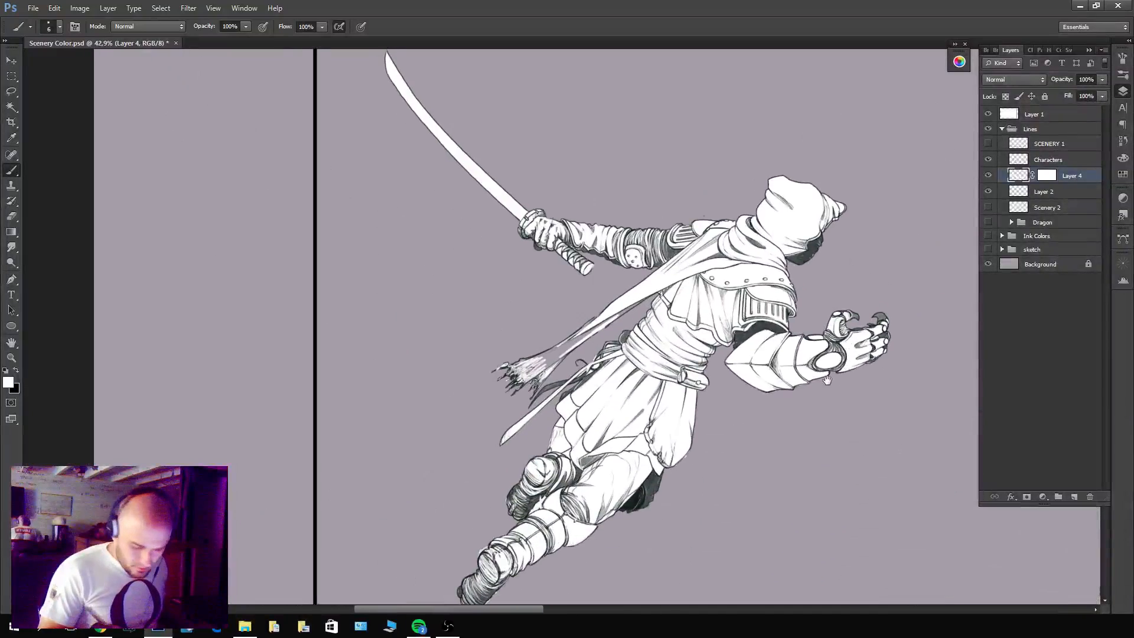
{"action": "left_click_drag", "start_coordinate": [595, 350], "coordinate": [655, 350]}
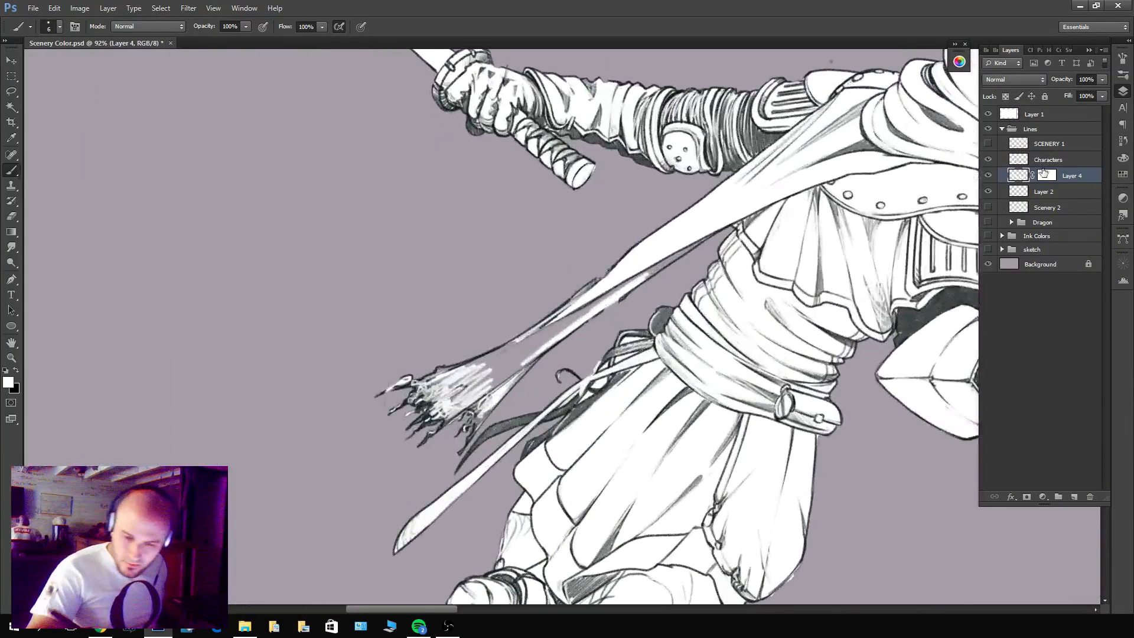
{"action": "left_click", "coordinate": [1048, 160]}
{"action": "left_click", "coordinate": [1026, 174]}
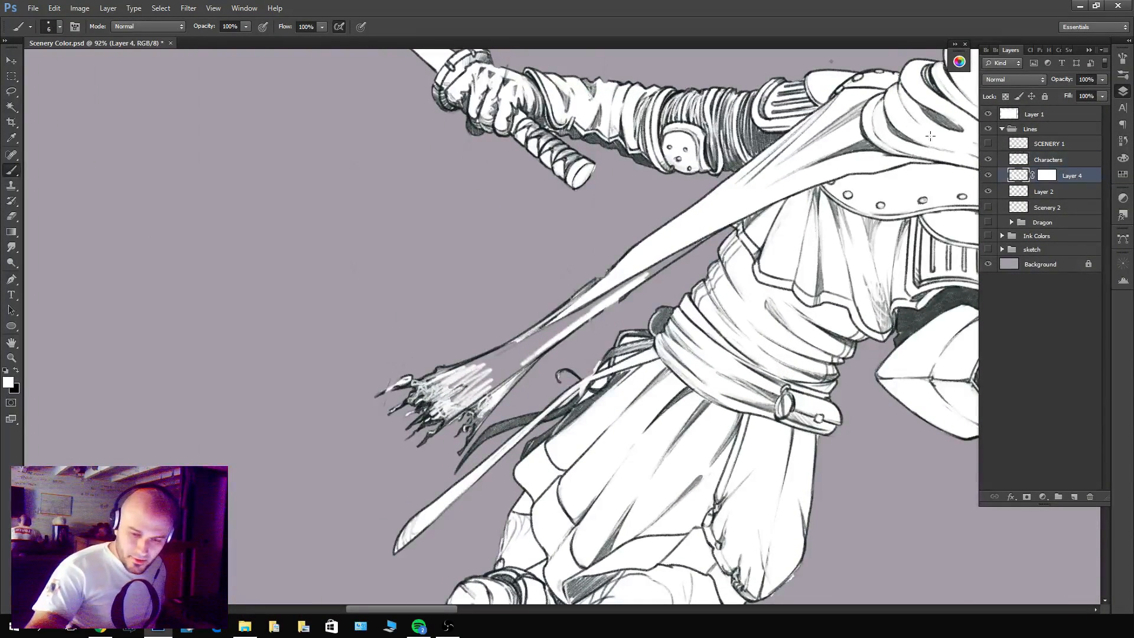
{"action": "key", "text": "w"}
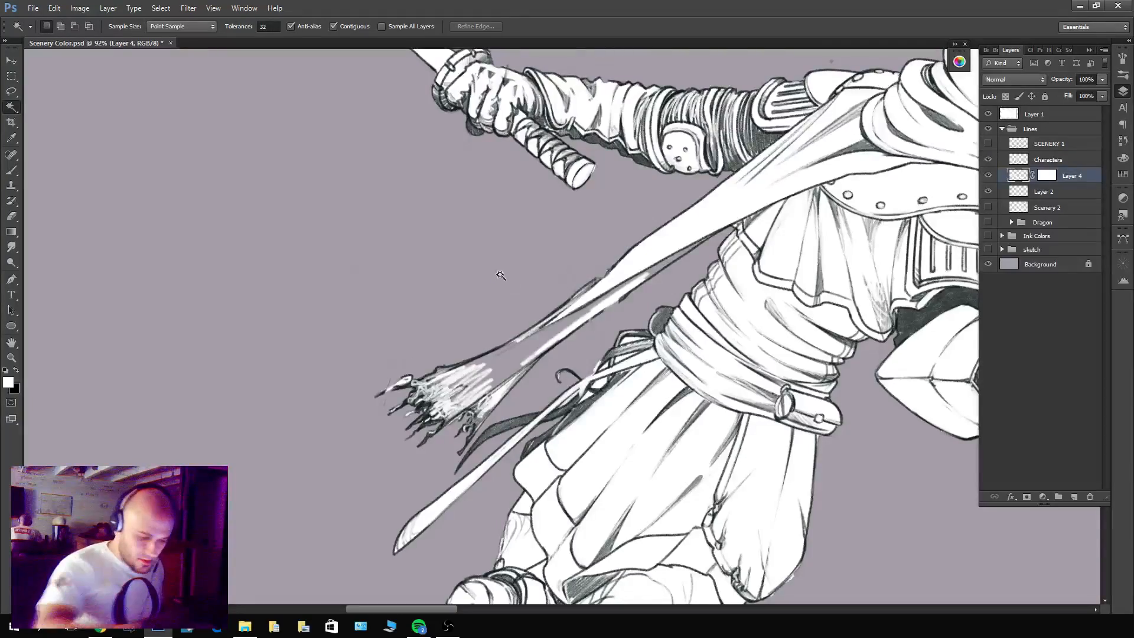
{"action": "left_click", "coordinate": [1019, 160], "text": "ctrl"}
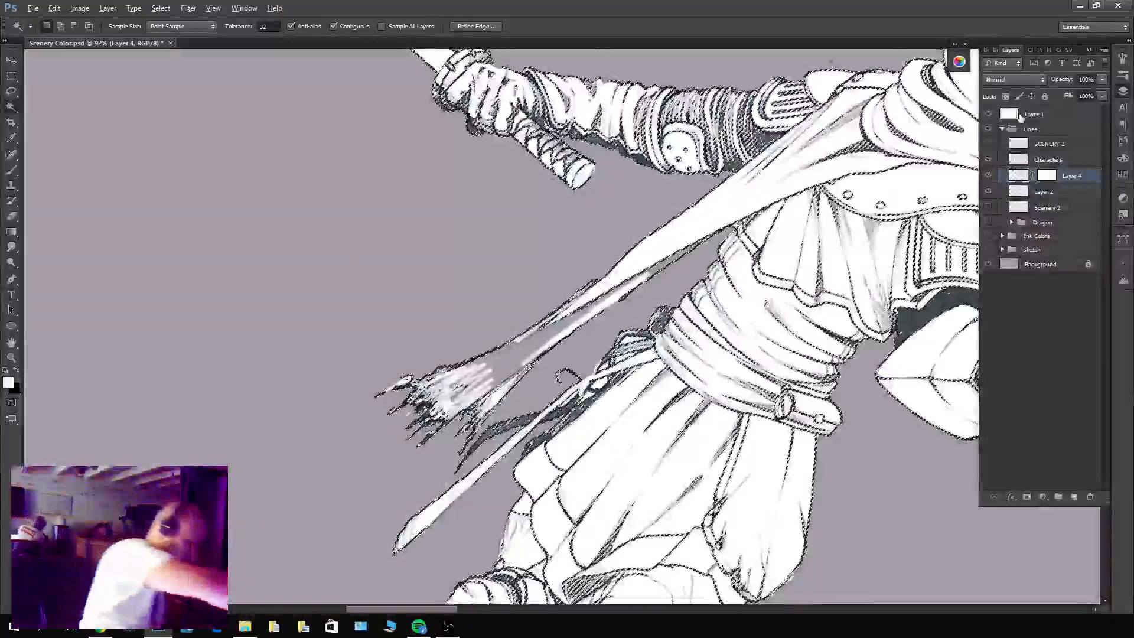
{"action": "key", "text": "ctrl+d"}
Add a new layer above Layer 4 and merge the masked Layer 4 with it into one layer without a mask.
{"action": "left_click", "coordinate": [1073, 497]}
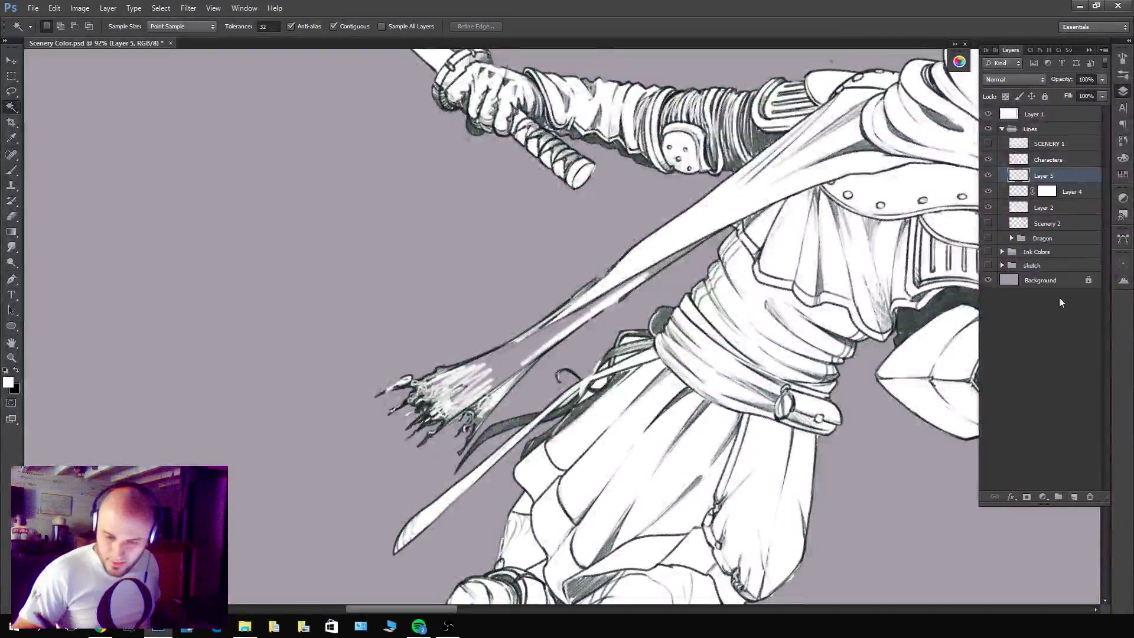
{"action": "left_click", "coordinate": [1071, 193], "text": "shift"}
{"action": "key", "text": "ctrl+e"}
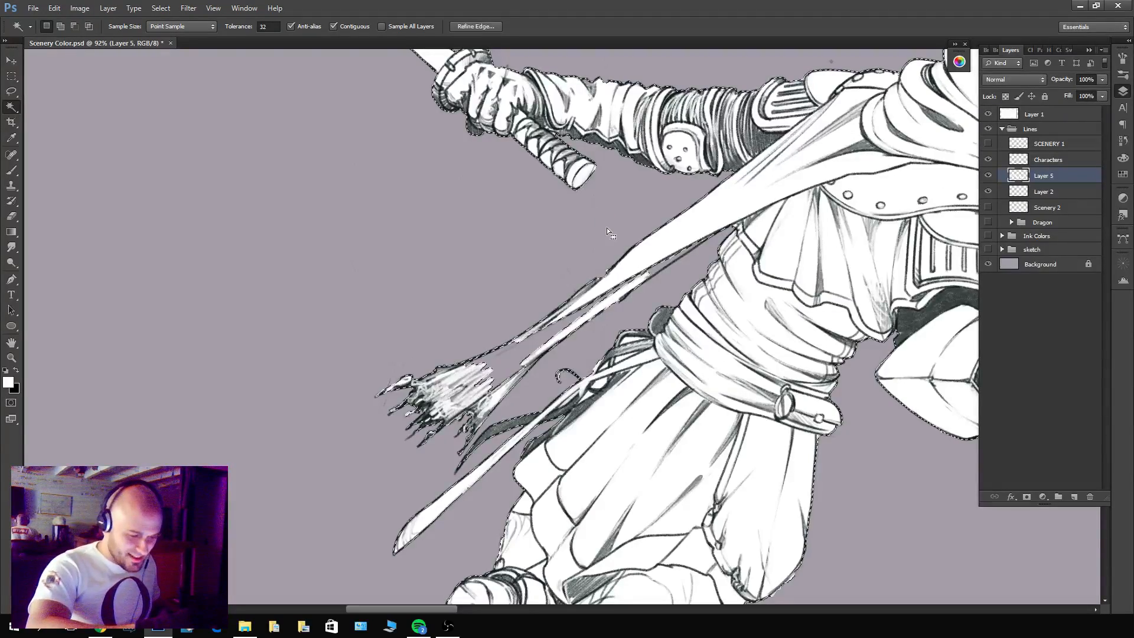
Build a selection along the characters' outer outlines on Layer 5, modify it with Expand, and undo a trial fill.
{"action": "left_click", "coordinate": [1020, 173], "text": "ctrl"}
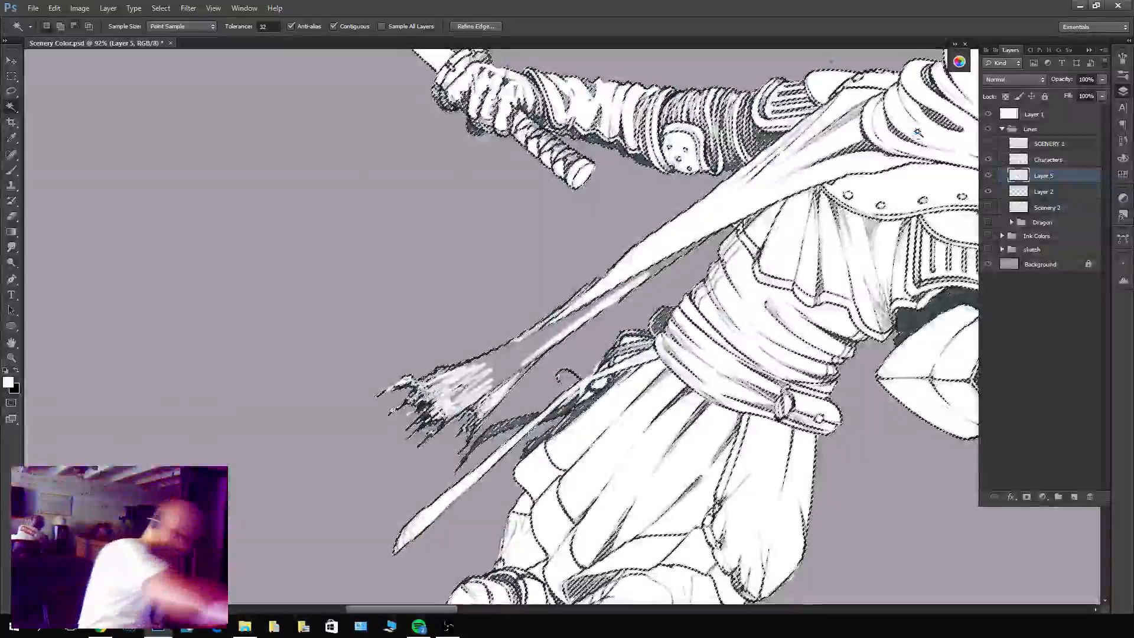
{"action": "key", "text": "ctrl+d"}
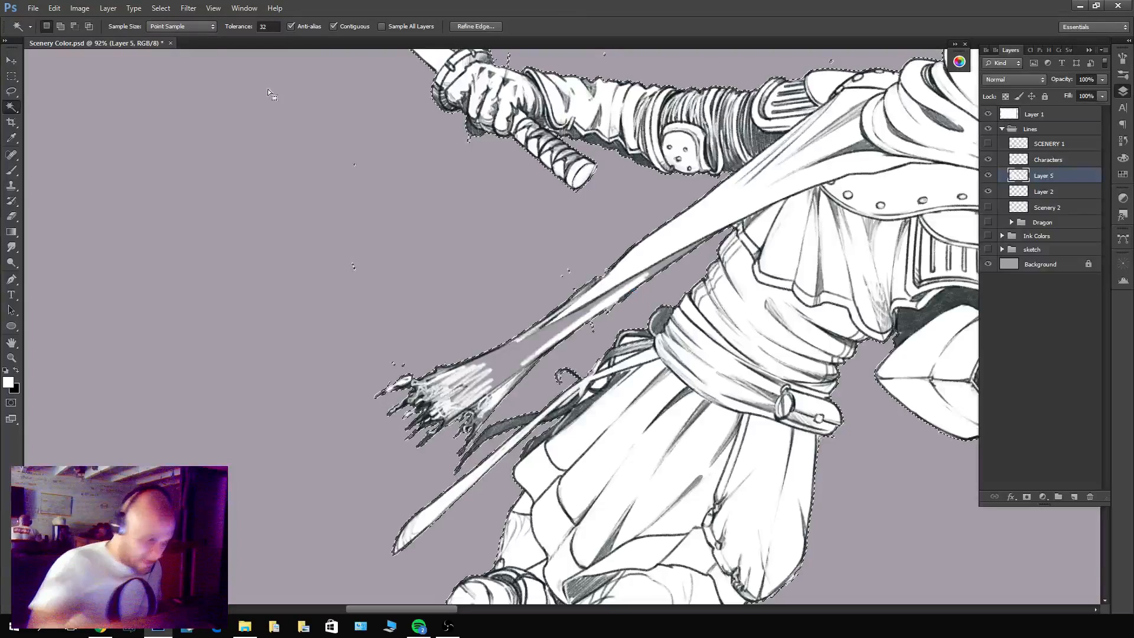
{"action": "left_click", "coordinate": [160, 9]}
{"action": "mouse_move", "coordinate": [170, 138]}
{"action": "left_click", "coordinate": [106, 162]}
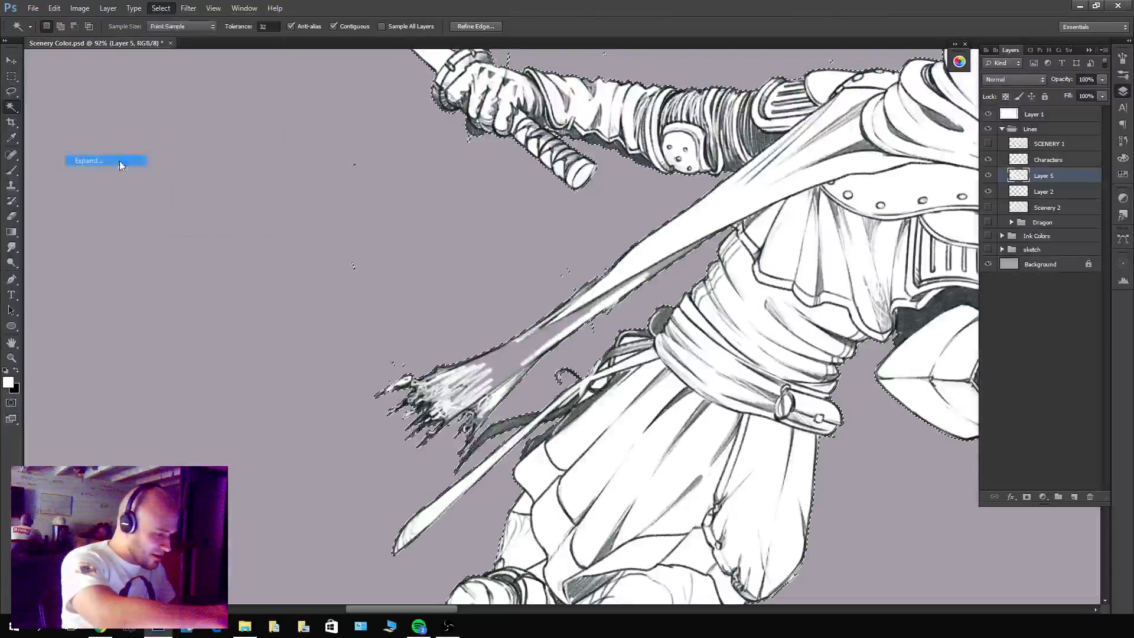
{"action": "key", "text": "Return"}
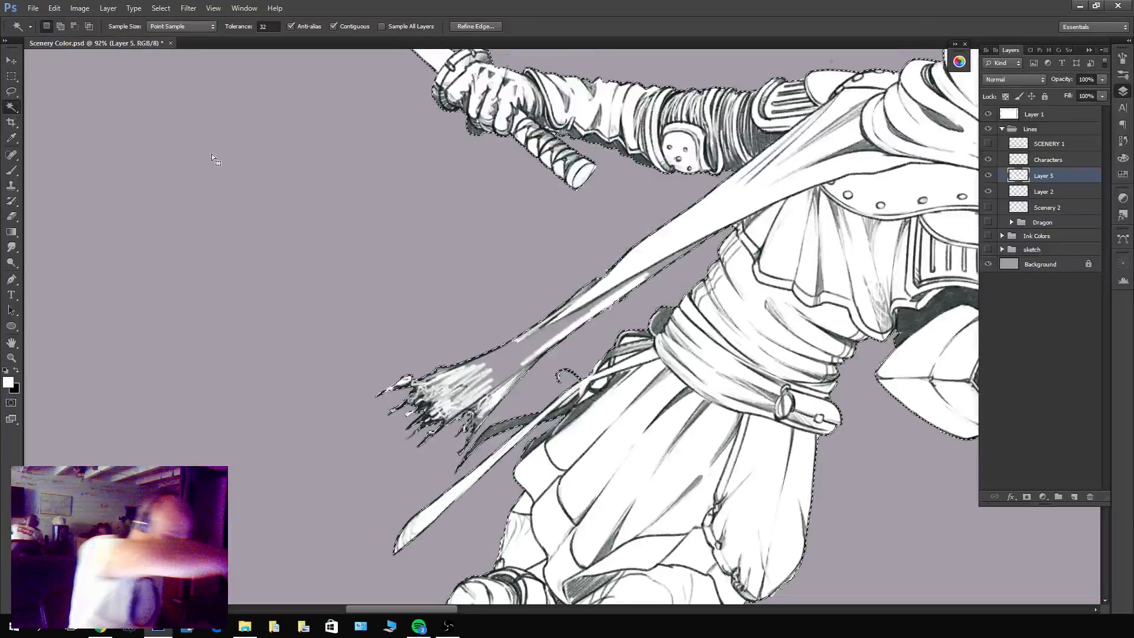
{"action": "key", "text": "alt+BackSpace"}
{"action": "key", "text": "ctrl+z"}
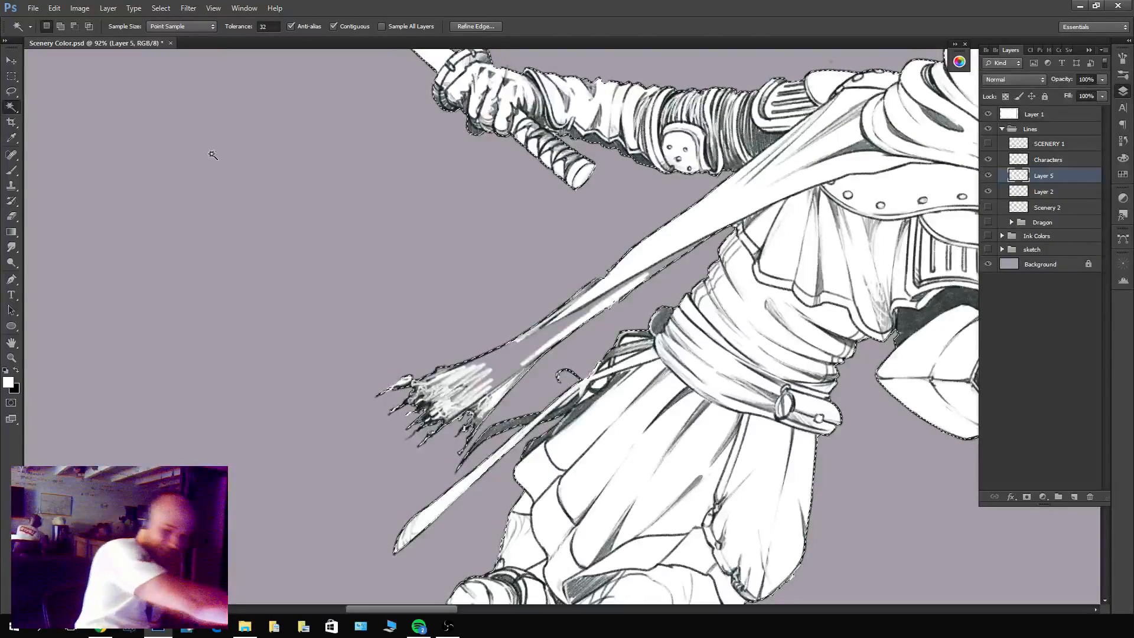
Reduce the selection to the leaping figure with the Lasso, fill it with white on Layer 5, and deselect.
{"action": "key", "text": "z"}
{"action": "left_click_drag", "start_coordinate": [720, 311], "coordinate": [652, 331]}
{"action": "left_click_drag", "start_coordinate": [790, 440], "coordinate": [742, 437]}
{"action": "key", "text": "ctrl+0"}
{"action": "key", "text": "l"}
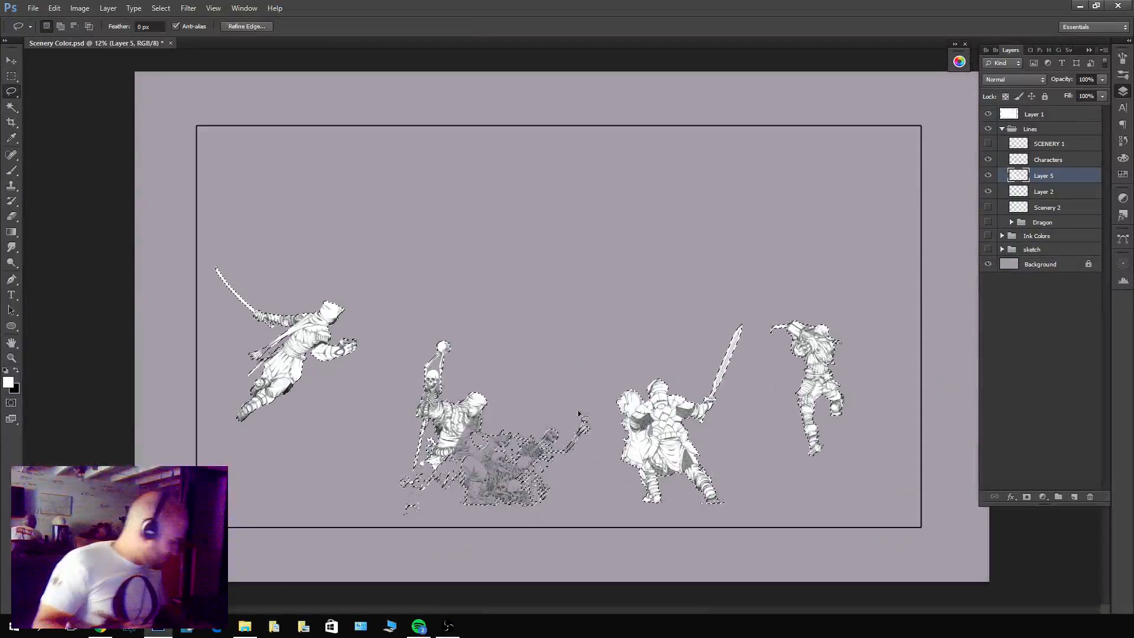
{"action": "mouse_move", "coordinate": [461, 296]}
{"action": "left_mouse_down"}
{"action": "mouse_move", "coordinate": [868, 445]}
{"action": "mouse_move", "coordinate": [363, 463]}
{"action": "mouse_move", "coordinate": [384, 378]}
{"action": "left_mouse_up"}
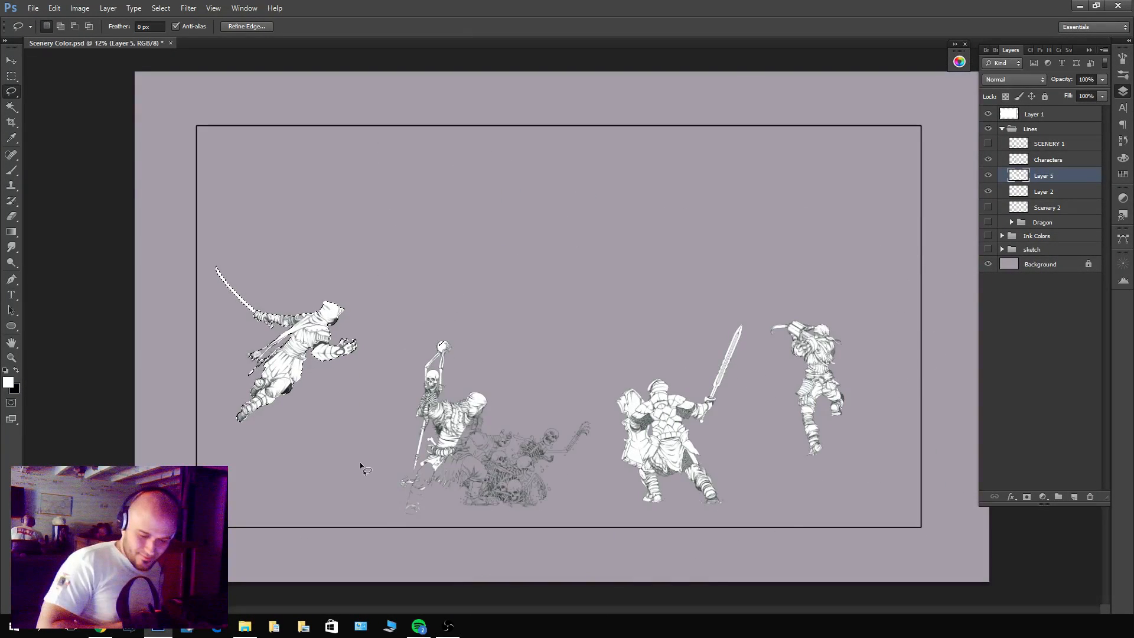
{"action": "left_click_drag", "start_coordinate": [253, 358], "coordinate": [415, 263]}
{"action": "key", "text": "ctrl+d"}
Add a layer mask to Layer 5 and brush black on it to hide excess white below the leaping figure's scarf.
{"action": "key", "text": "z"}
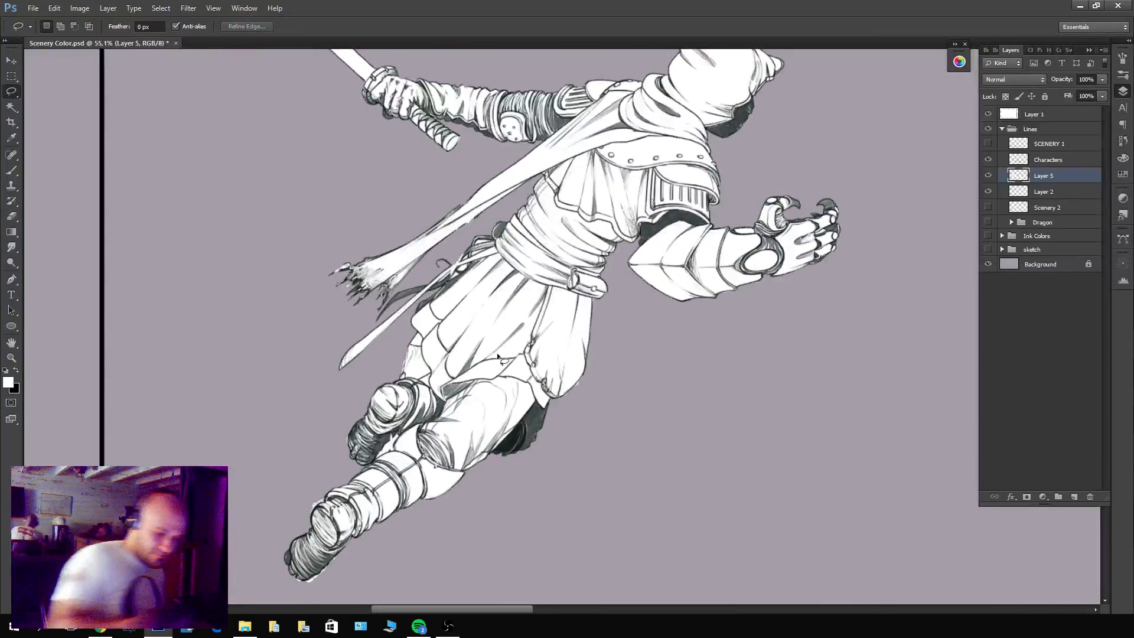
{"action": "left_click_drag", "start_coordinate": [459, 204], "coordinate": [490, 204]}
{"action": "left_click", "coordinate": [1027, 497]}
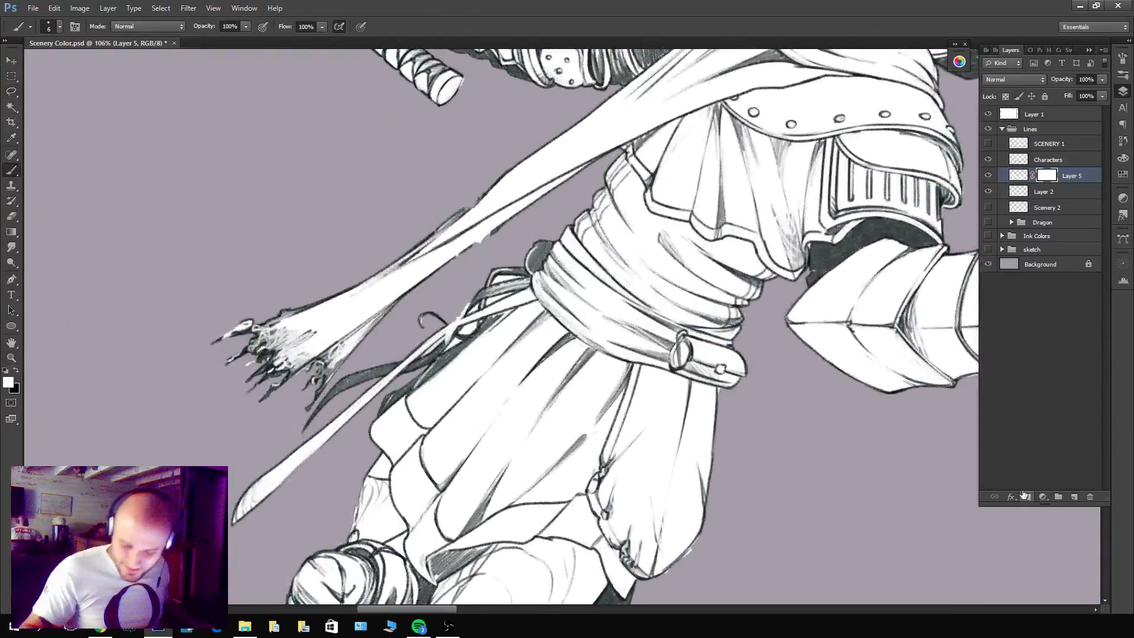
{"action": "key", "text": "b"}
{"action": "key", "text": "x"}
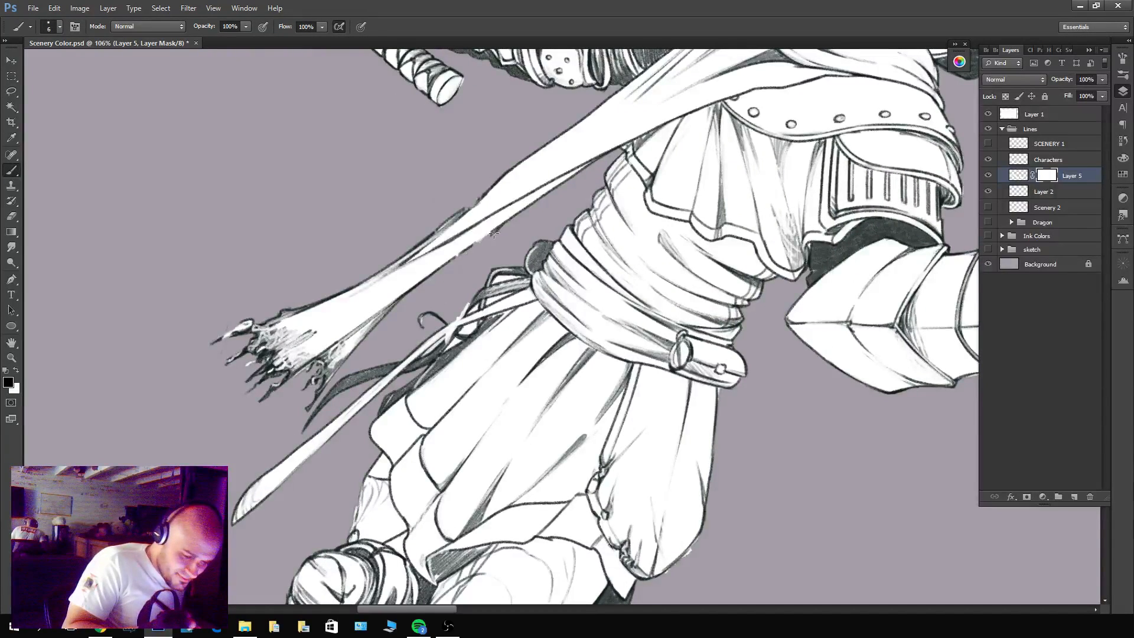
Mask out the excess white around the straps at the back of the leaping figure's belt.
{"action": "left_click_drag", "start_coordinate": [426, 384], "coordinate": [548, 237]}
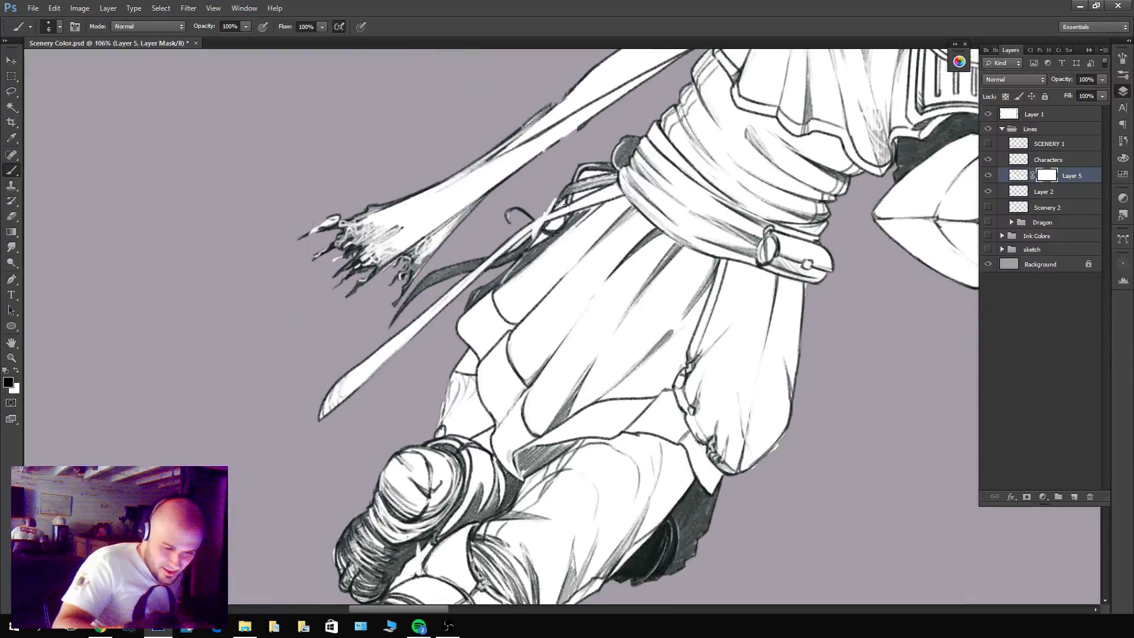
{"action": "scroll", "coordinate": [560, 203], "scroll_direction": "up", "scroll_amount": 4}
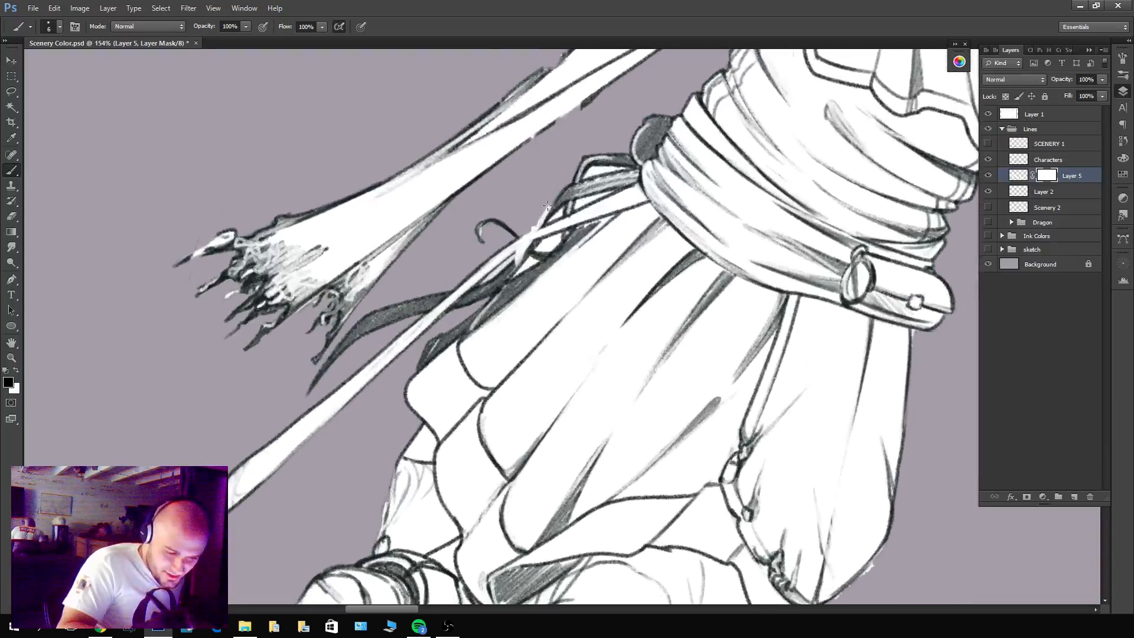
{"action": "mouse_move", "coordinate": [548, 205]}
{"action": "left_mouse_down"}
{"action": "mouse_move", "coordinate": [566, 209]}
{"action": "mouse_move", "coordinate": [559, 216]}
{"action": "mouse_move", "coordinate": [585, 204]}
{"action": "mouse_move", "coordinate": [622, 169]}
{"action": "left_mouse_up"}
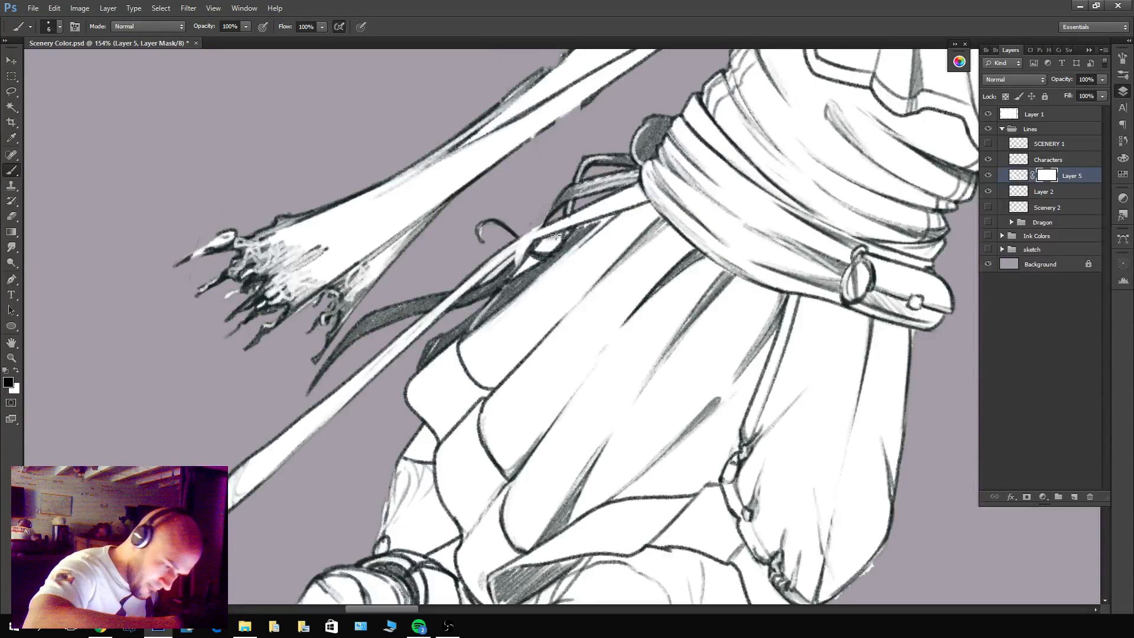
{"action": "mouse_move", "coordinate": [555, 235]}
{"action": "left_mouse_down"}
{"action": "mouse_move", "coordinate": [530, 222]}
{"action": "mouse_move", "coordinate": [534, 261]}
{"action": "mouse_move", "coordinate": [482, 280]}
{"action": "mouse_move", "coordinate": [503, 268]}
{"action": "left_mouse_up"}
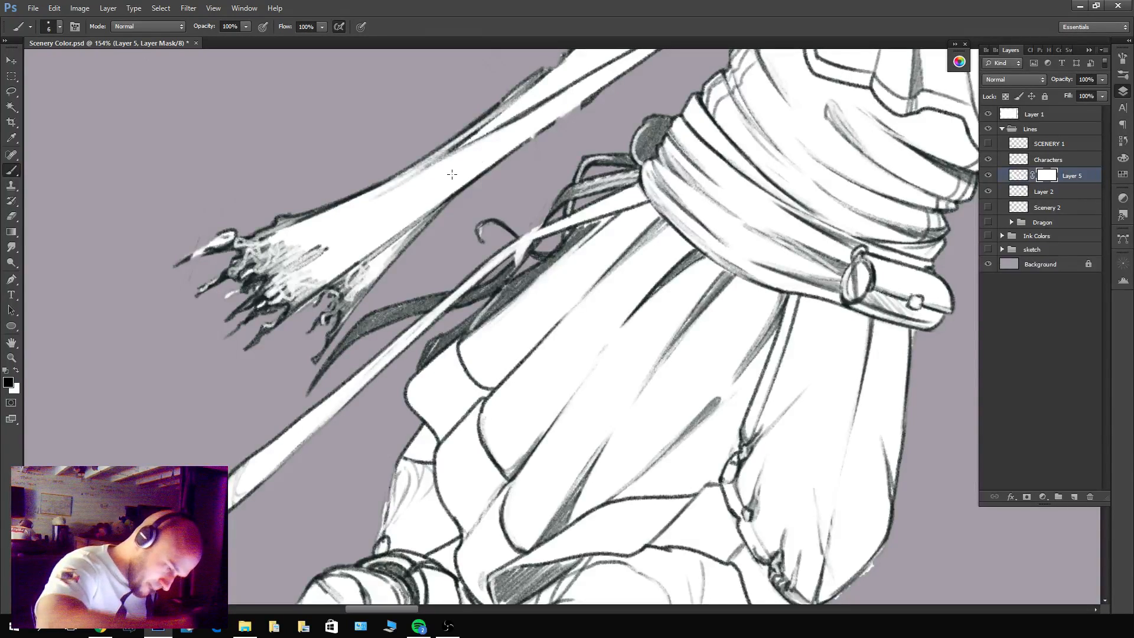
Mask out the white in the gap between the leaping figure's bent rear foot and the other leg.
{"action": "left_click_drag", "start_coordinate": [685, 332], "coordinate": [645, 387]}
{"action": "left_click_drag", "start_coordinate": [614, 300], "coordinate": [652, 300]}
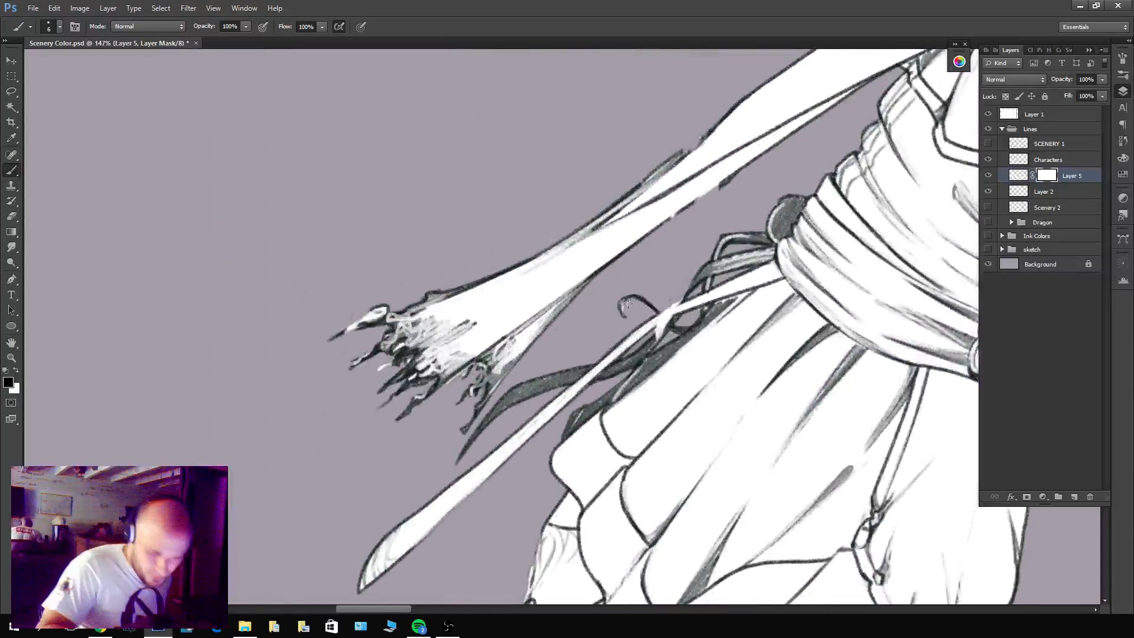
{"action": "left_click_drag", "start_coordinate": [643, 420], "coordinate": [642, 333]}
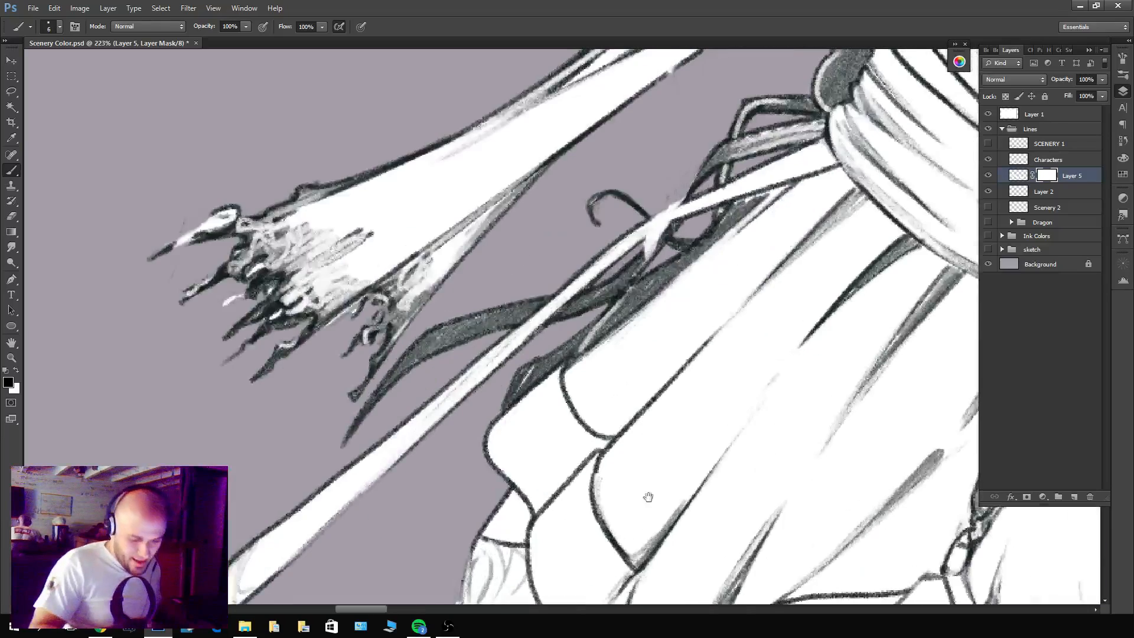
{"action": "left_click_drag", "start_coordinate": [648, 497], "coordinate": [703, 153]}
{"action": "left_click_drag", "start_coordinate": [578, 245], "coordinate": [749, 401]}
{"action": "mouse_move", "coordinate": [744, 360]}
{"action": "left_mouse_down"}
{"action": "mouse_move", "coordinate": [664, 452]}
{"action": "mouse_move", "coordinate": [711, 399]}
{"action": "mouse_move", "coordinate": [700, 429]}
{"action": "mouse_move", "coordinate": [720, 420]}
{"action": "mouse_move", "coordinate": [725, 430]}
{"action": "left_mouse_up"}
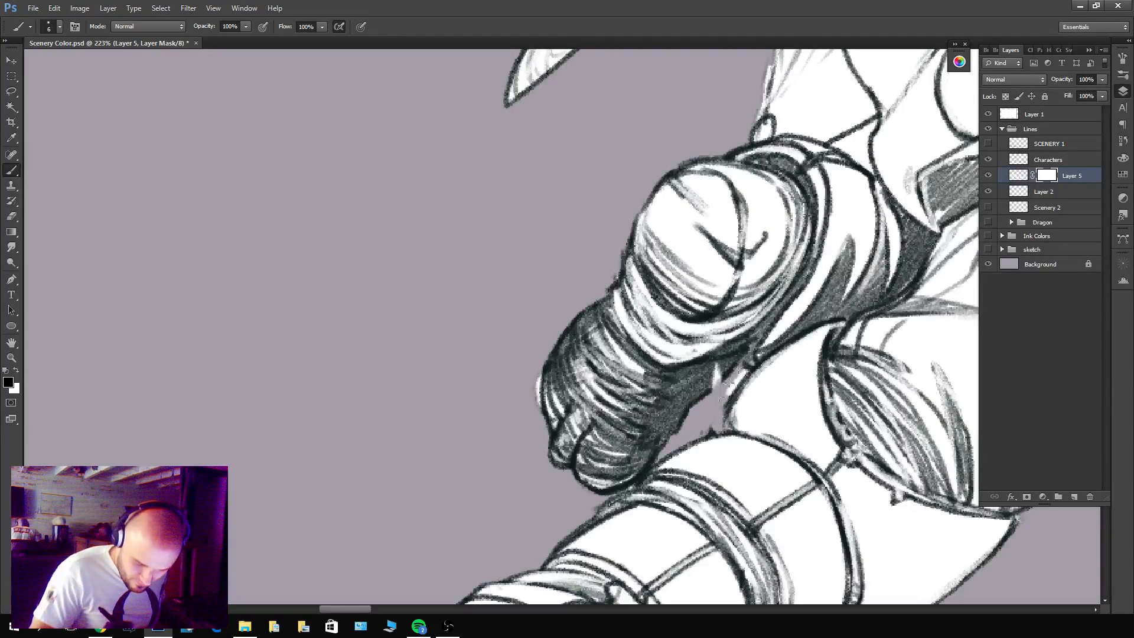
{"action": "left_click_drag", "start_coordinate": [730, 383], "coordinate": [721, 406]}
Mask out the white fringe around the leaping figure's lower foot and ankle and beside the toes of the bent foot.
{"action": "left_click_drag", "start_coordinate": [821, 354], "coordinate": [739, 367]}
{"action": "left_click_drag", "start_coordinate": [809, 487], "coordinate": [681, 463]}
{"action": "mouse_move", "coordinate": [372, 527]}
{"action": "left_mouse_down"}
{"action": "mouse_move", "coordinate": [421, 521]}
{"action": "mouse_move", "coordinate": [559, 469]}
{"action": "mouse_move", "coordinate": [623, 425]}
{"action": "left_mouse_up"}
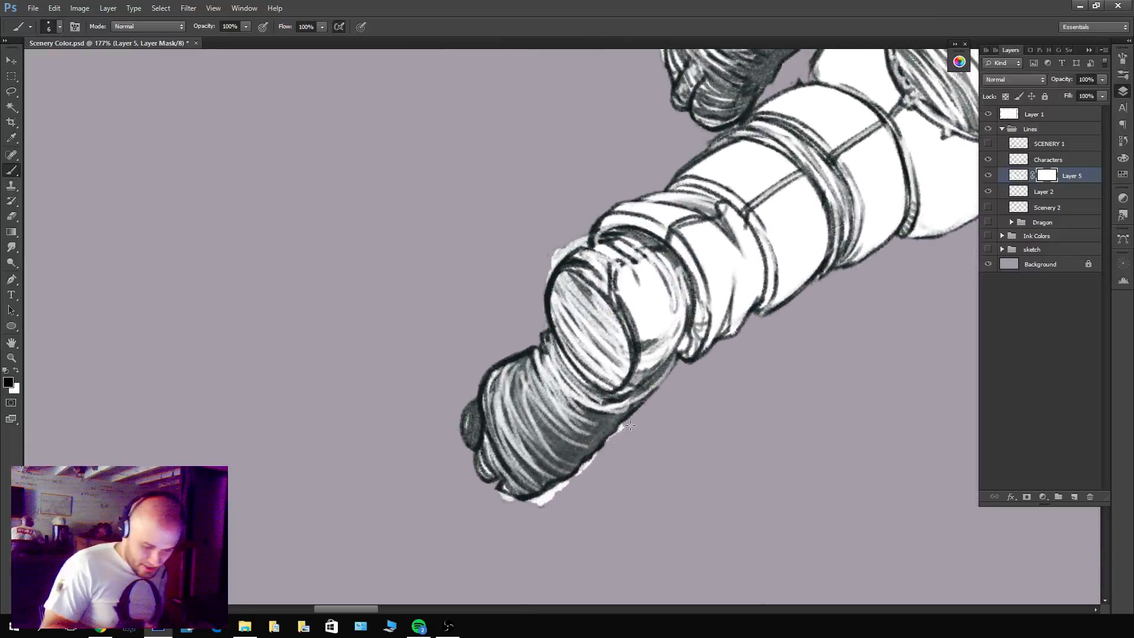
{"action": "left_click_drag", "start_coordinate": [575, 479], "coordinate": [509, 517]}
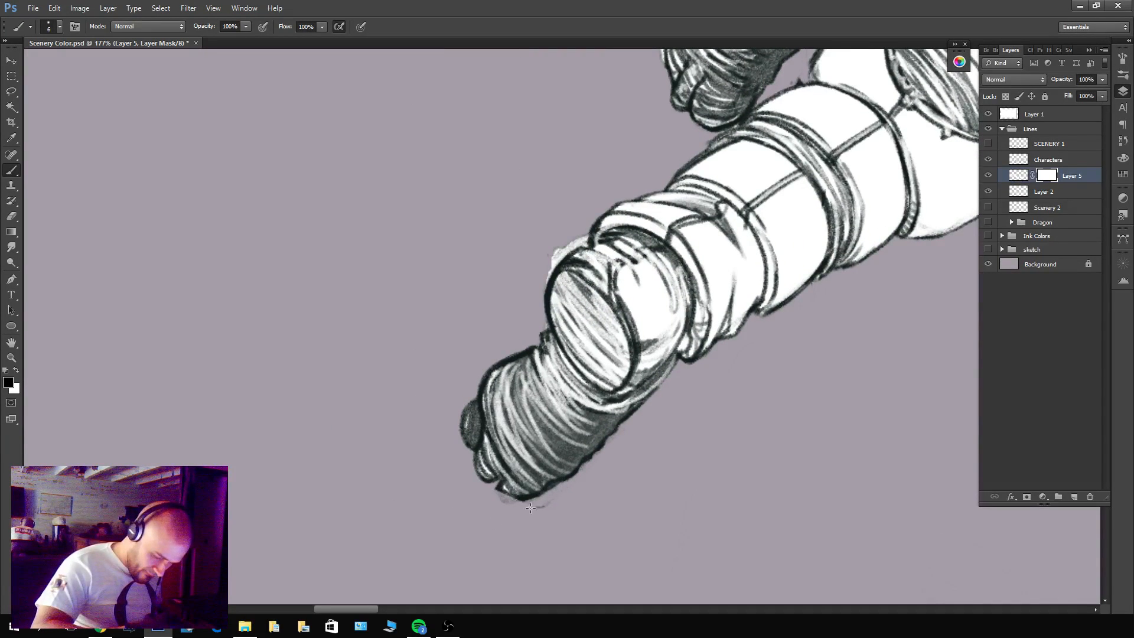
{"action": "left_click_drag", "start_coordinate": [550, 268], "coordinate": [584, 242]}
{"action": "mouse_move", "coordinate": [727, 157]}
{"action": "left_mouse_down"}
{"action": "mouse_move", "coordinate": [751, 349]}
{"action": "mouse_move", "coordinate": [732, 243]}
{"action": "mouse_move", "coordinate": [715, 253]}
{"action": "left_mouse_up"}
{"action": "left_click_drag", "start_coordinate": [580, 464], "coordinate": [580, 441]}
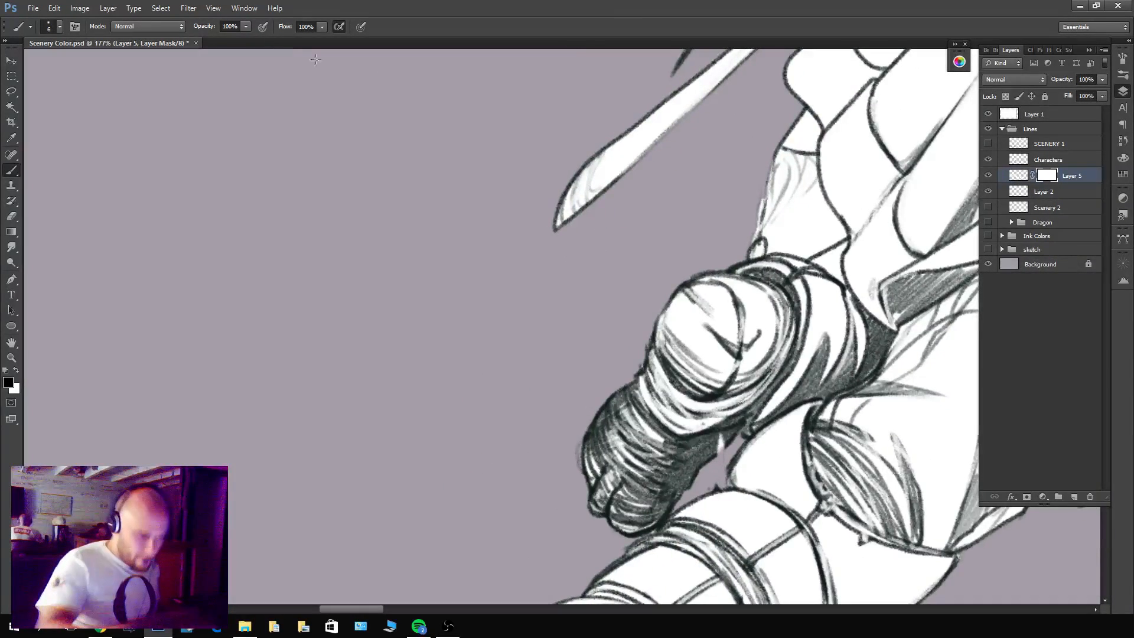
Open a second window for Scenery Color.psd, float it, and shrink it into a small overview in the corner.
{"action": "left_click", "coordinate": [244, 7]}
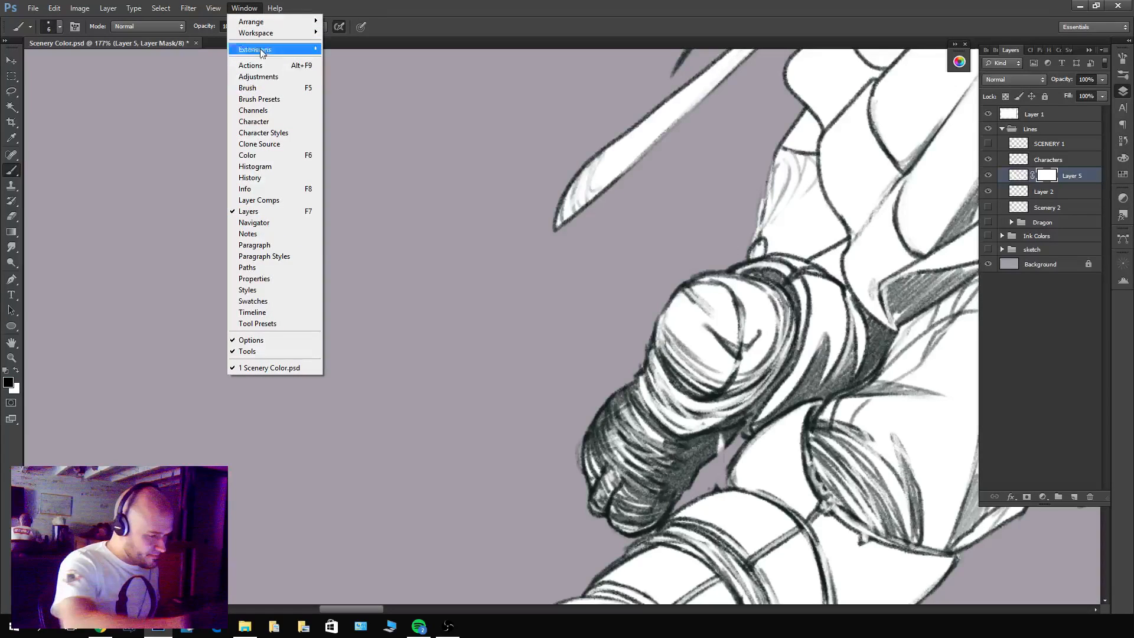
{"action": "mouse_move", "coordinate": [248, 22]}
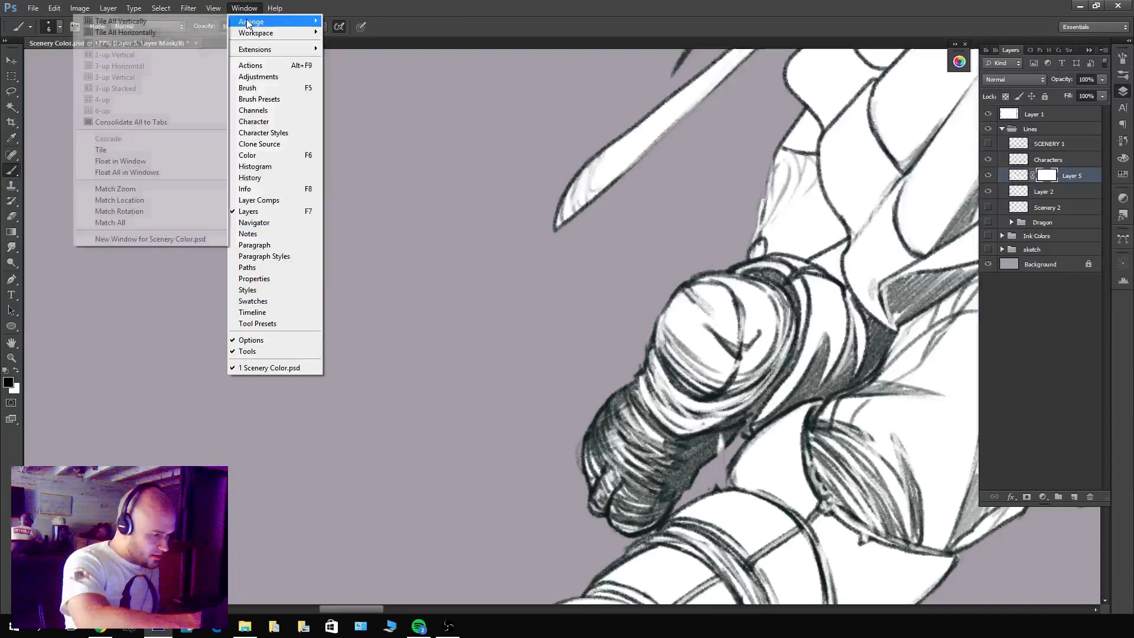
{"action": "left_click", "coordinate": [148, 239]}
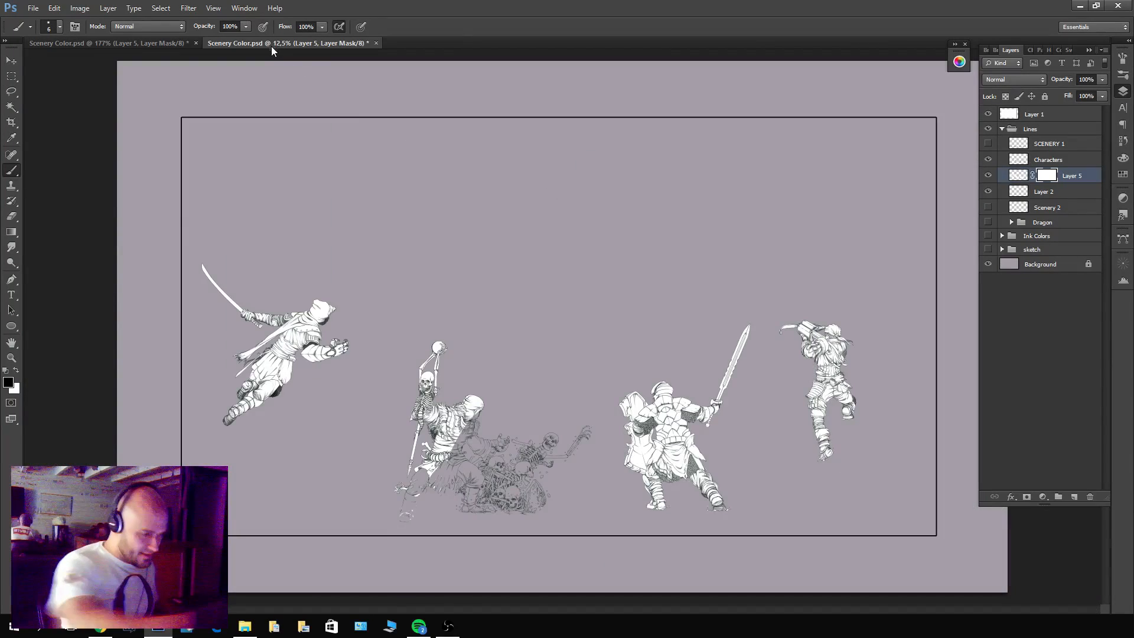
{"action": "left_click_drag", "start_coordinate": [271, 46], "coordinate": [402, 134]}
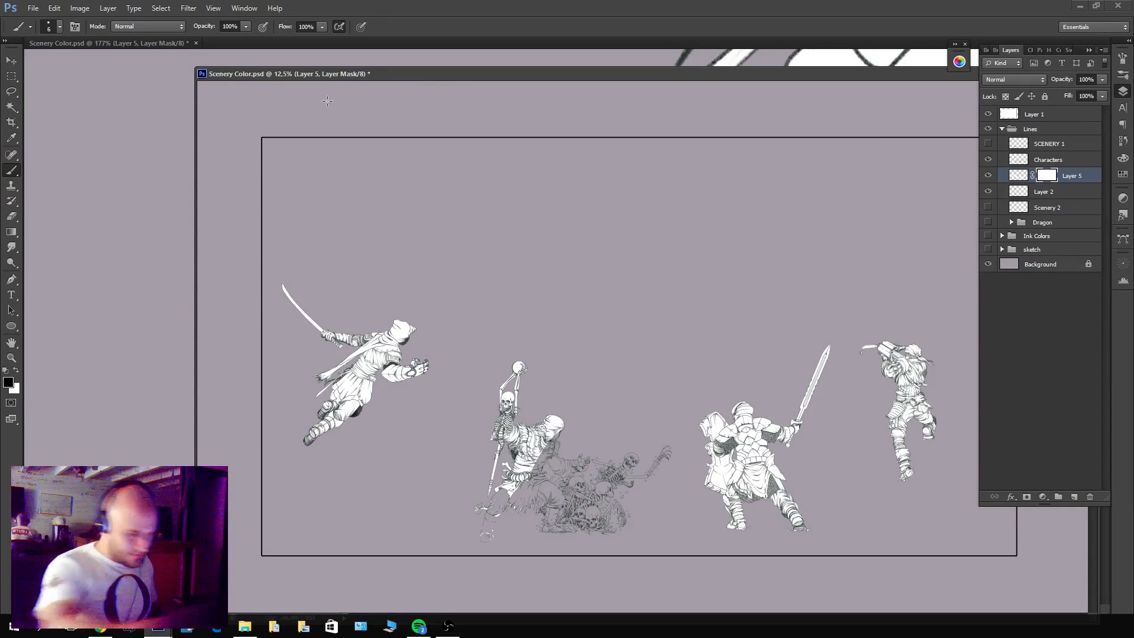
{"action": "left_click_drag", "start_coordinate": [204, 72], "coordinate": [800, 433]}
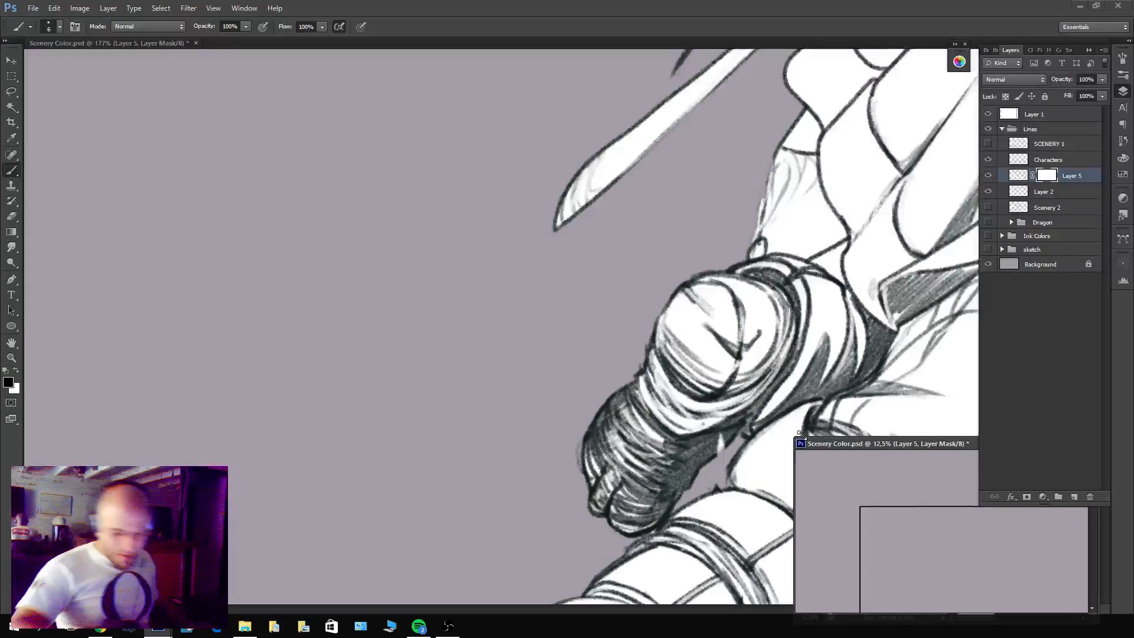
Move the floating overview window over an empty area of the main canvas and zoom it out to show all the characters.
{"action": "left_click_drag", "start_coordinate": [906, 441], "coordinate": [142, 71]}
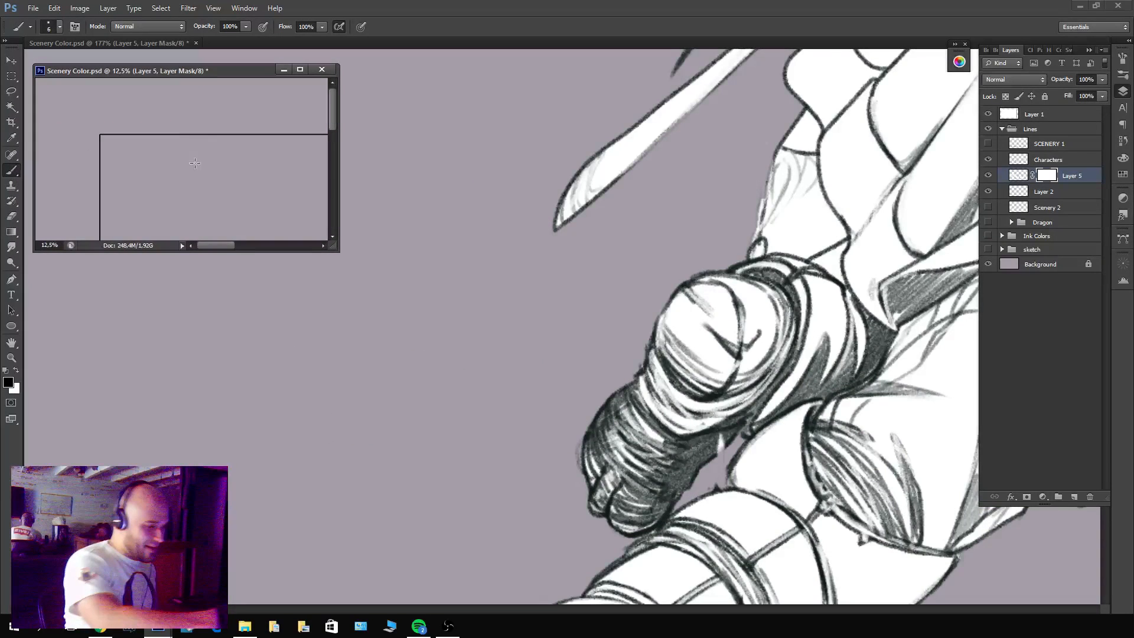
{"action": "left_click_drag", "start_coordinate": [203, 160], "coordinate": [181, 124]}
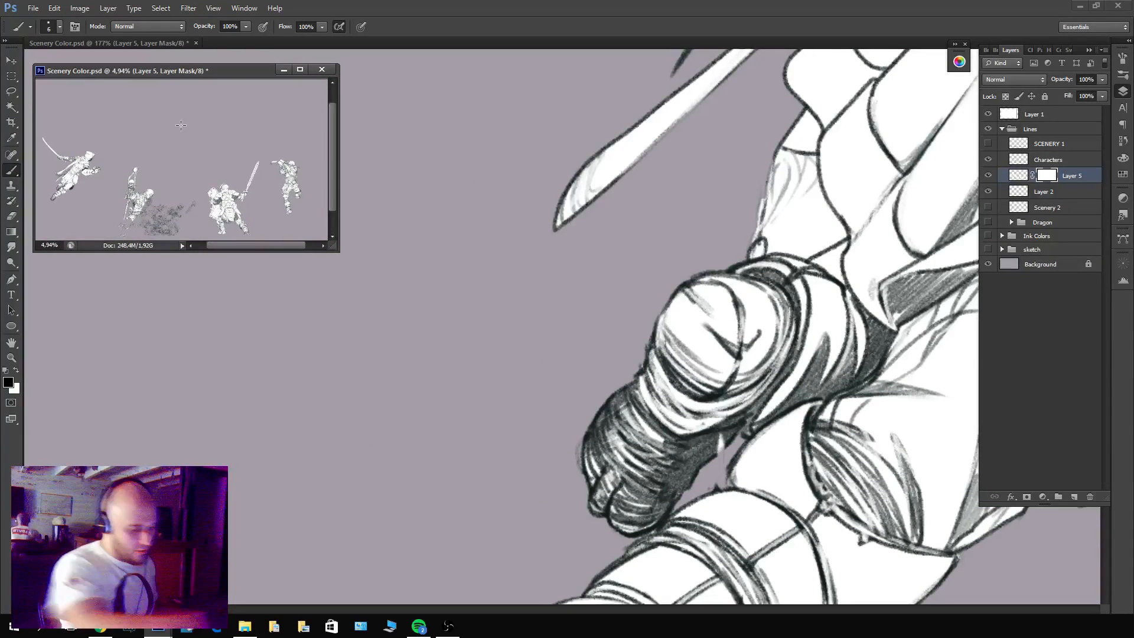
{"action": "left_click", "coordinate": [743, 217]}
Show the Scenery 2 and SCENERY 1 line layers to check the leaping figure against the background lines.
{"action": "mouse_move", "coordinate": [736, 228]}
{"action": "left_mouse_down"}
{"action": "mouse_move", "coordinate": [660, 340]}
{"action": "mouse_move", "coordinate": [688, 300]}
{"action": "left_mouse_up"}
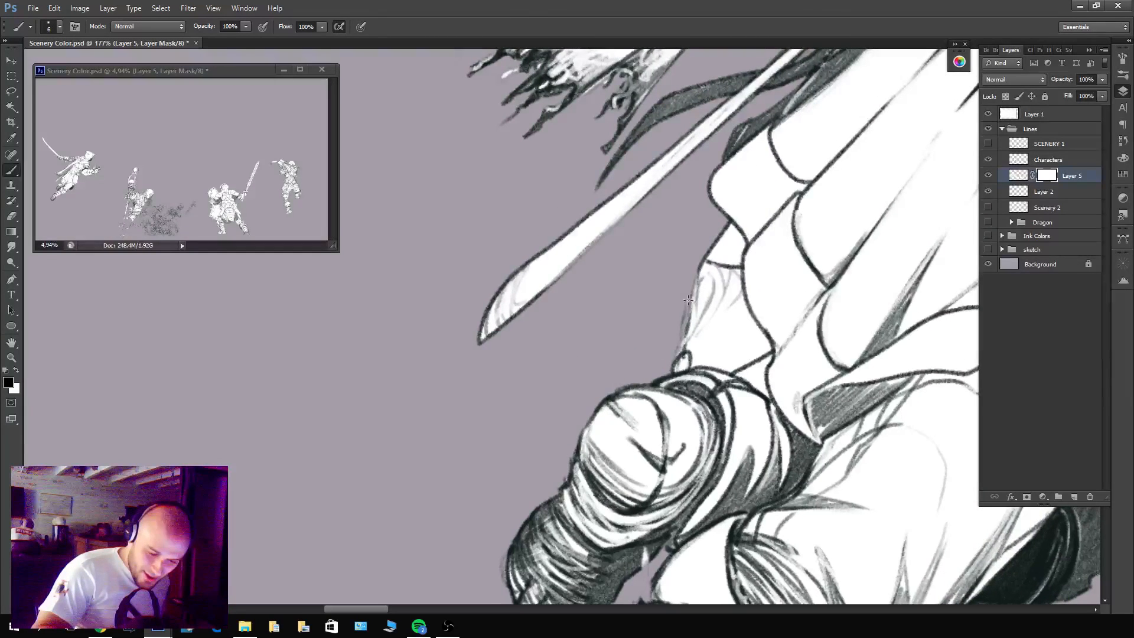
{"action": "scroll", "coordinate": [768, 354], "scroll_direction": "down", "scroll_amount": 2}
{"action": "scroll", "coordinate": [761, 375], "scroll_direction": "down", "scroll_amount": 2}
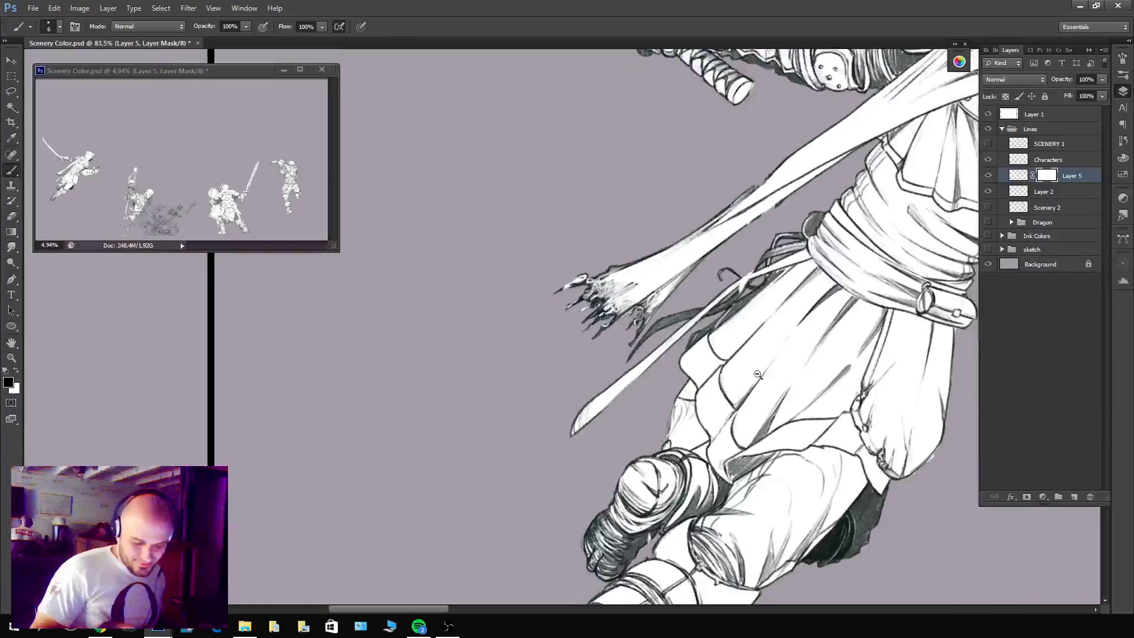
{"action": "left_click_drag", "start_coordinate": [887, 320], "coordinate": [741, 268]}
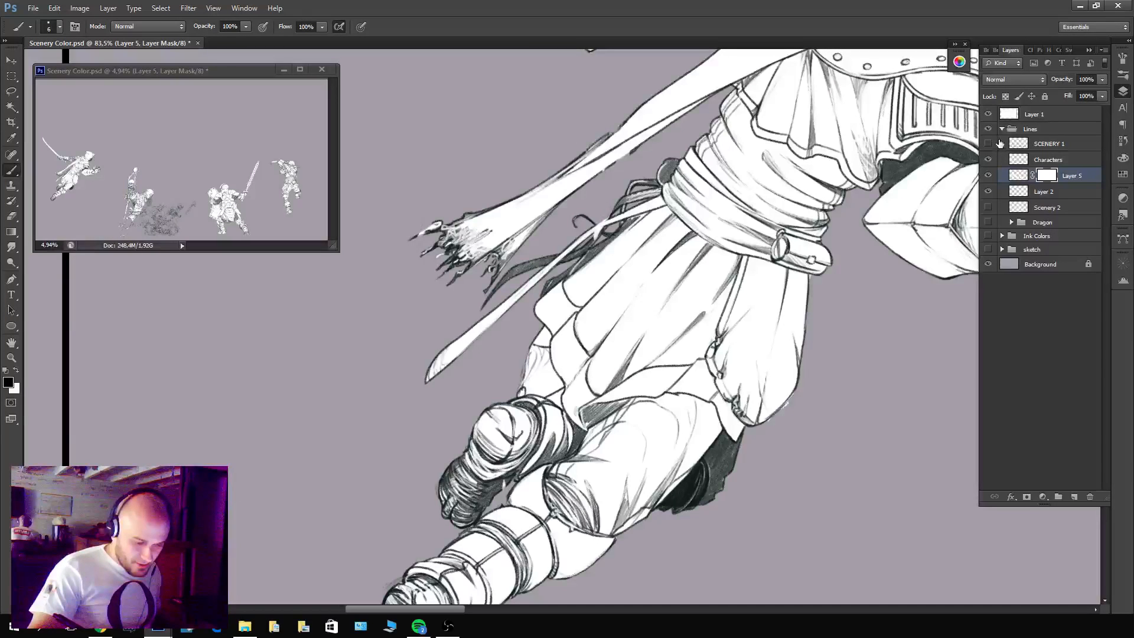
{"action": "left_click", "coordinate": [988, 208]}
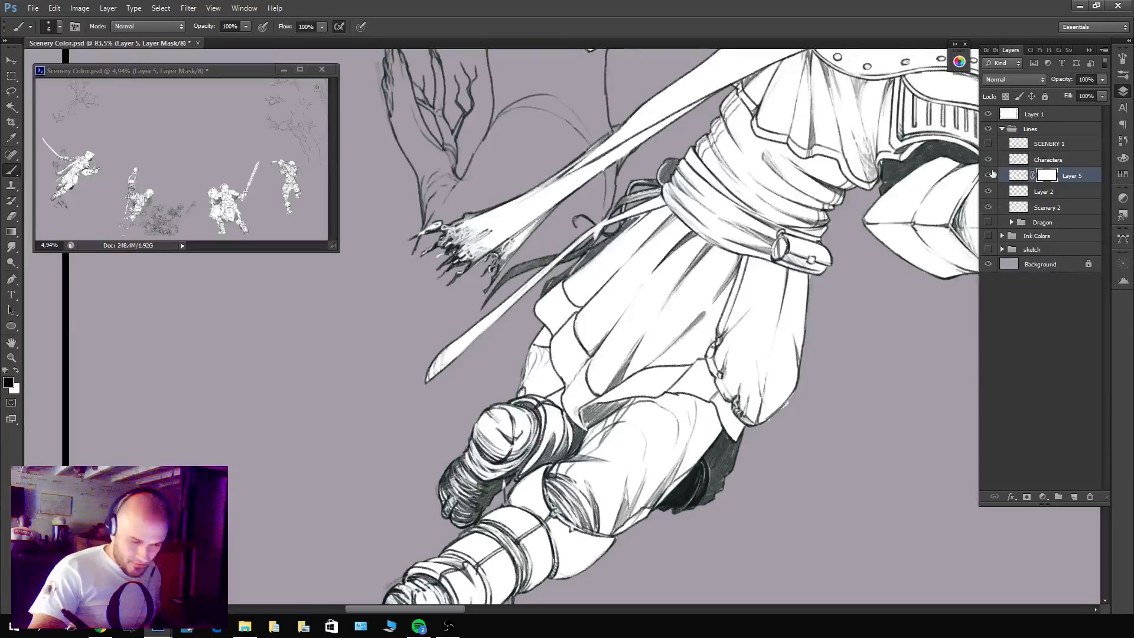
{"action": "left_click", "coordinate": [990, 145]}
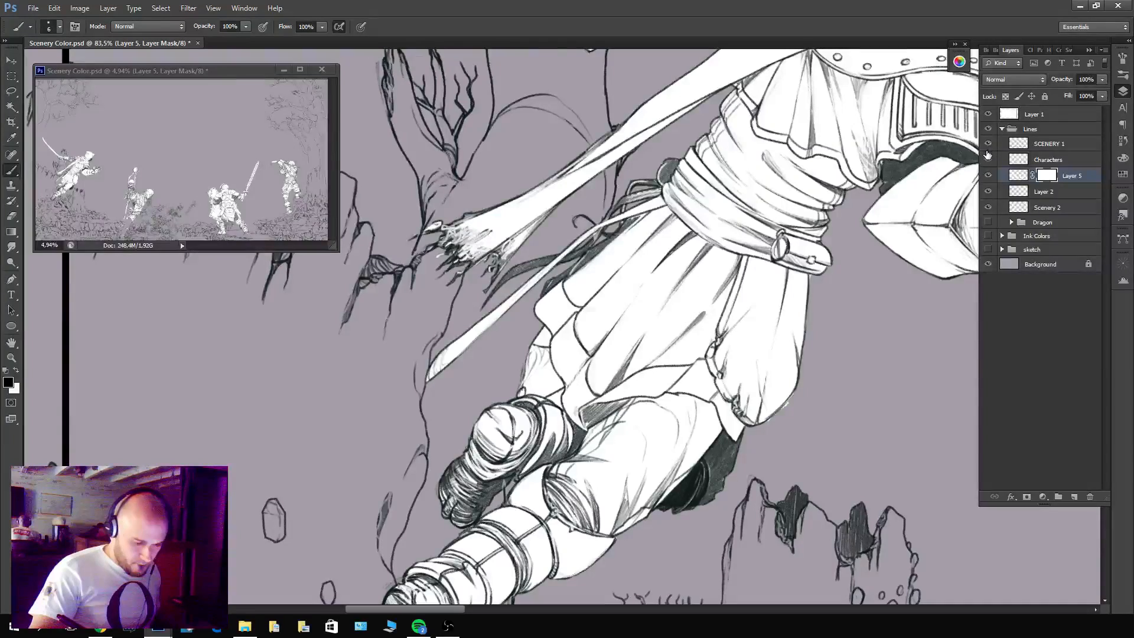
{"action": "scroll", "coordinate": [564, 356], "scroll_direction": "up", "scroll_amount": 2}
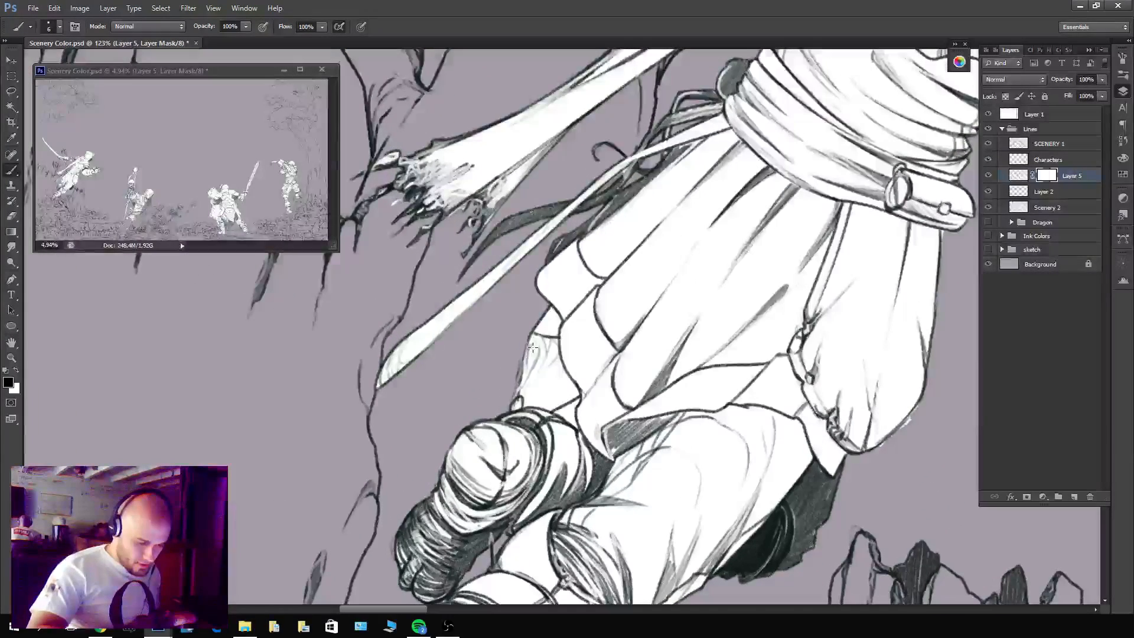
{"action": "key", "text": "c"}
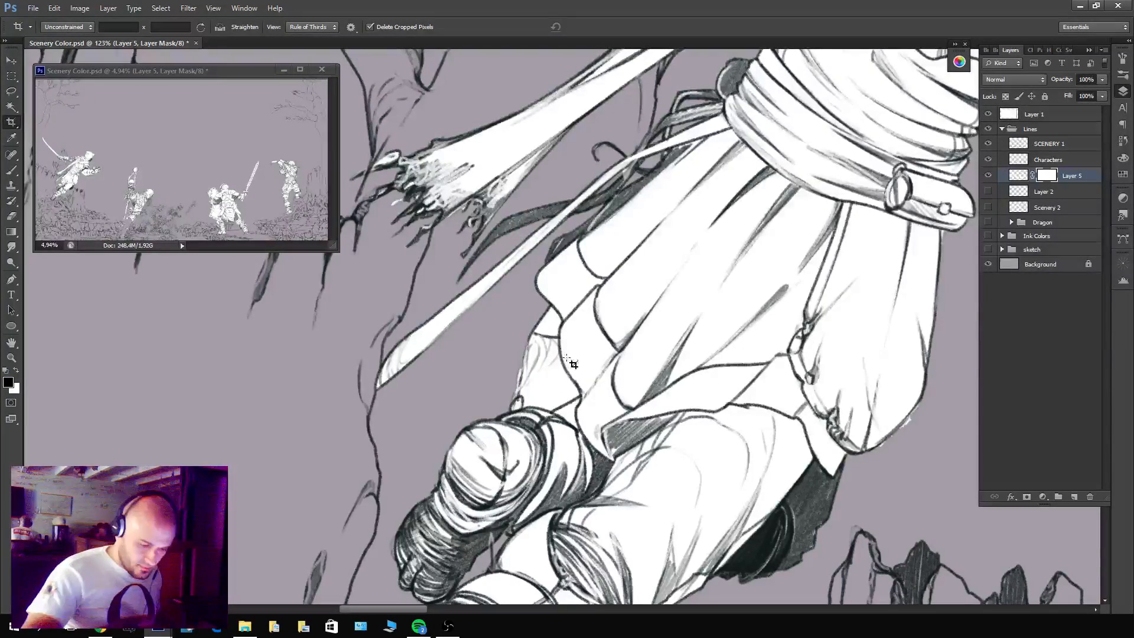
{"action": "left_click", "coordinate": [555, 317]}
{"action": "key", "text": "Escape"}
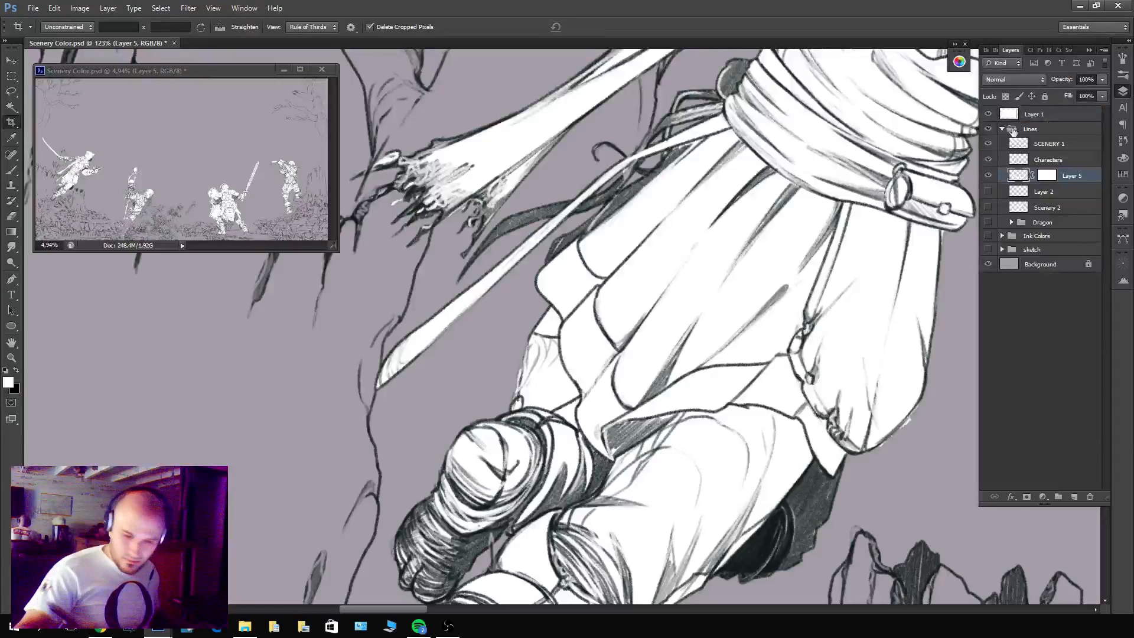
Hide SCENERY 1 and Characters to check Layer 5's bare white silhouettes, and show the Characters lines again.
{"action": "left_click_drag", "start_coordinate": [993, 159], "coordinate": [992, 145]}
{"action": "left_click", "coordinate": [1046, 174]}
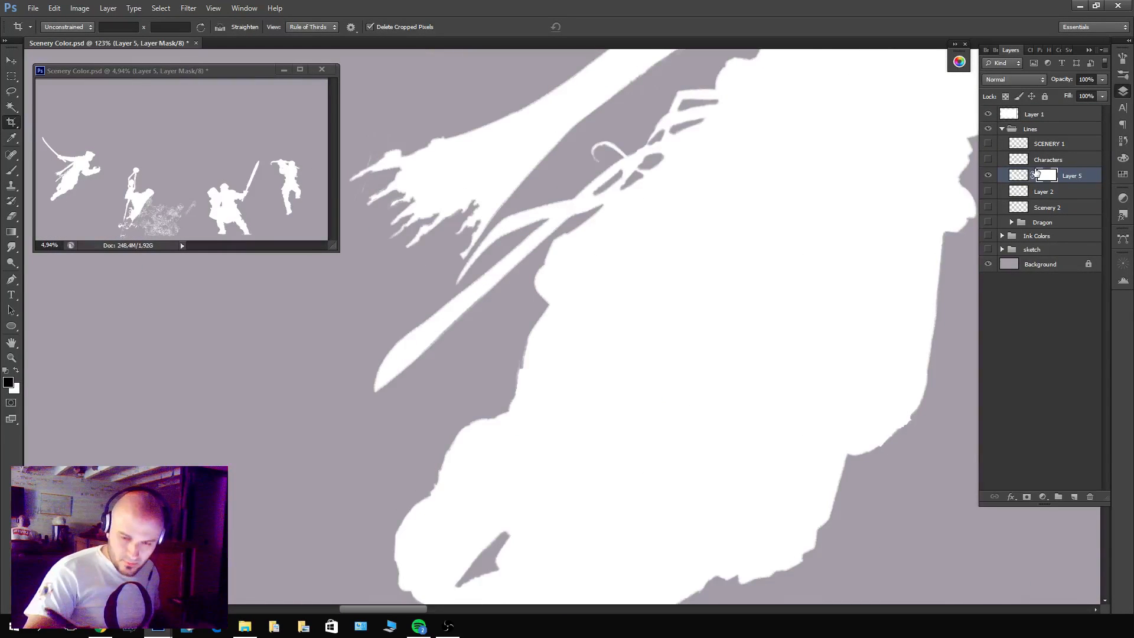
{"action": "left_click", "coordinate": [1002, 160]}
{"action": "left_click", "coordinate": [988, 158]}
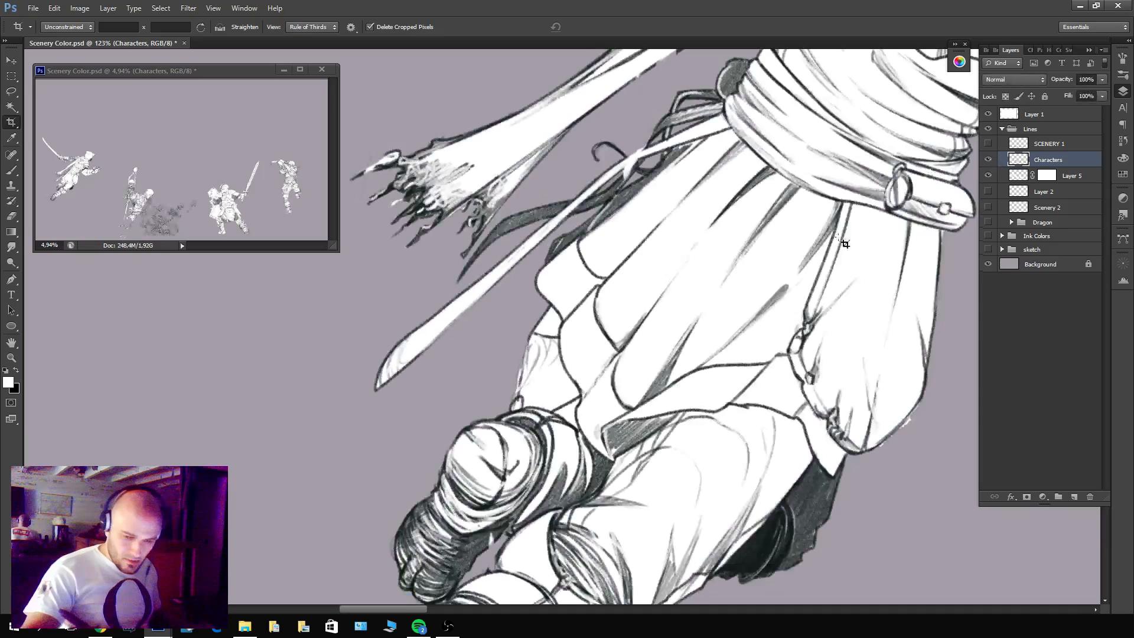
Mask out Layer 5's white fill in the small area between the leaping figure's tunic hem and the bent rear leg.
{"action": "key", "text": "b"}
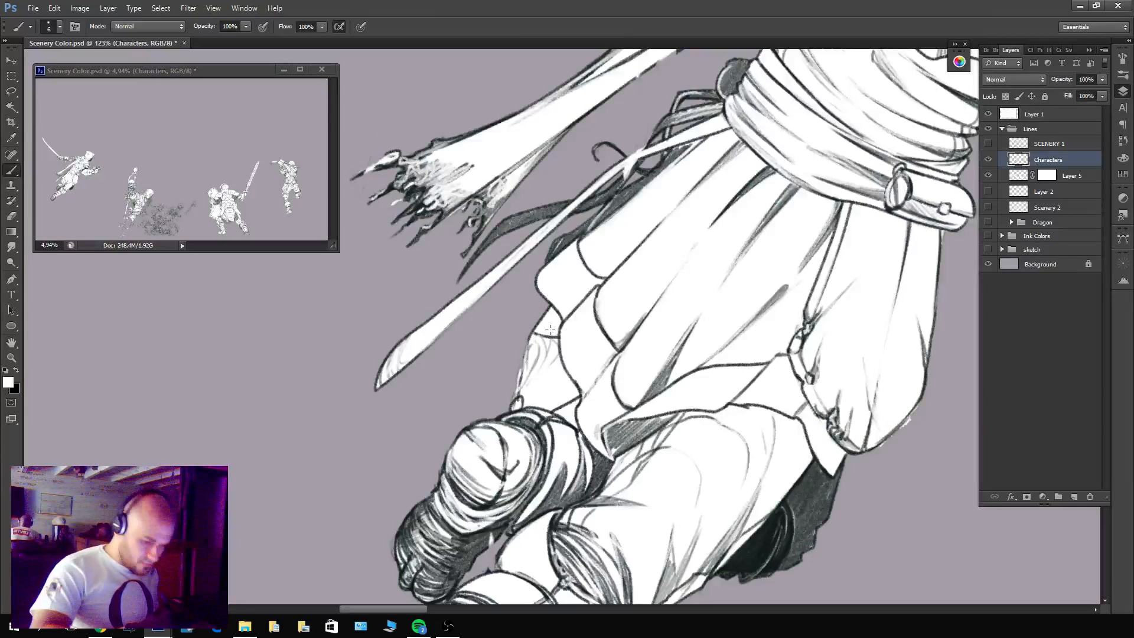
{"action": "key", "text": "x"}
{"action": "mouse_move", "coordinate": [536, 321]}
{"action": "left_mouse_down"}
{"action": "mouse_move", "coordinate": [546, 351]}
{"action": "mouse_move", "coordinate": [530, 351]}
{"action": "mouse_move", "coordinate": [550, 311]}
{"action": "mouse_move", "coordinate": [556, 320]}
{"action": "mouse_move", "coordinate": [574, 423]}
{"action": "mouse_move", "coordinate": [522, 405]}
{"action": "mouse_move", "coordinate": [518, 380]}
{"action": "mouse_move", "coordinate": [520, 404]}
{"action": "left_mouse_up"}
{"action": "key", "text": "ctrl+z"}
{"action": "left_click", "coordinate": [1046, 176]}
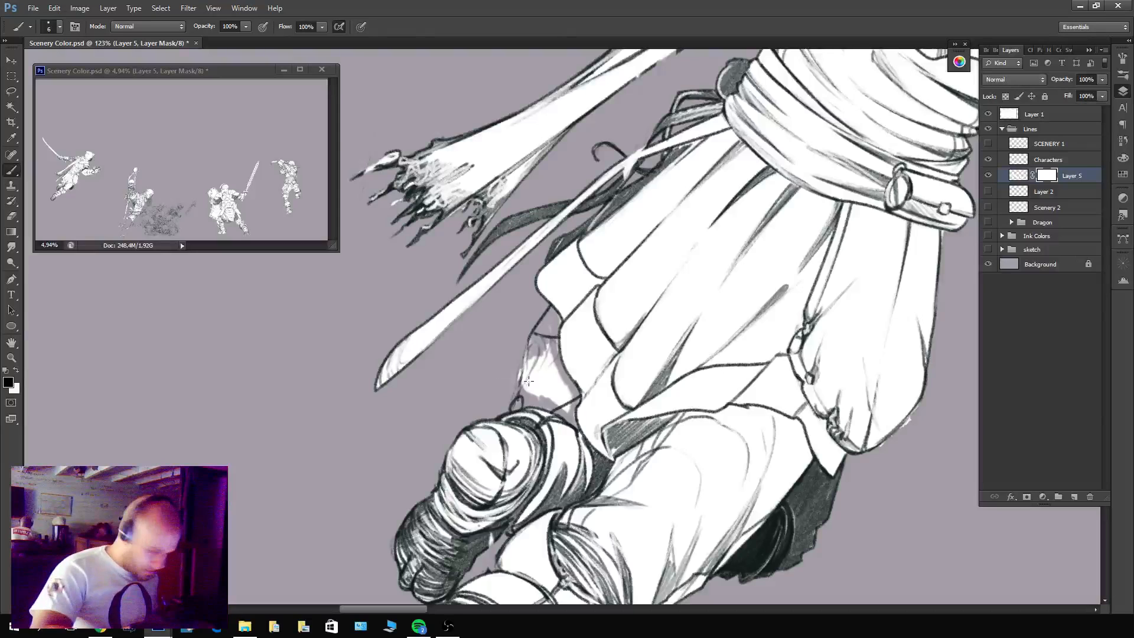
{"action": "key", "text": "c"}
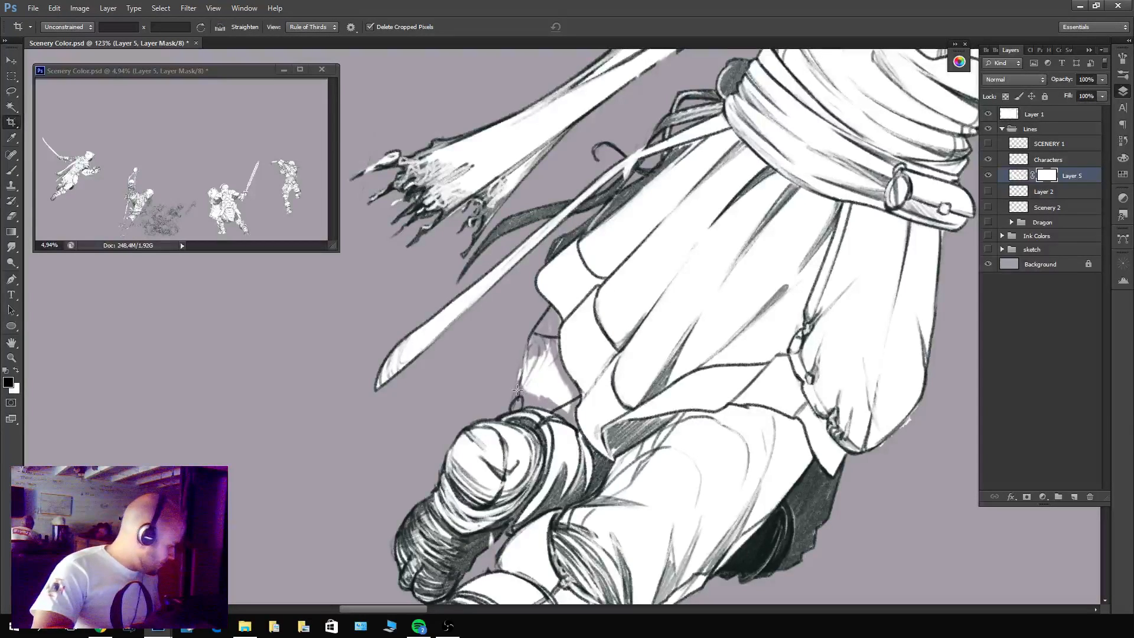
{"action": "key", "text": "b"}
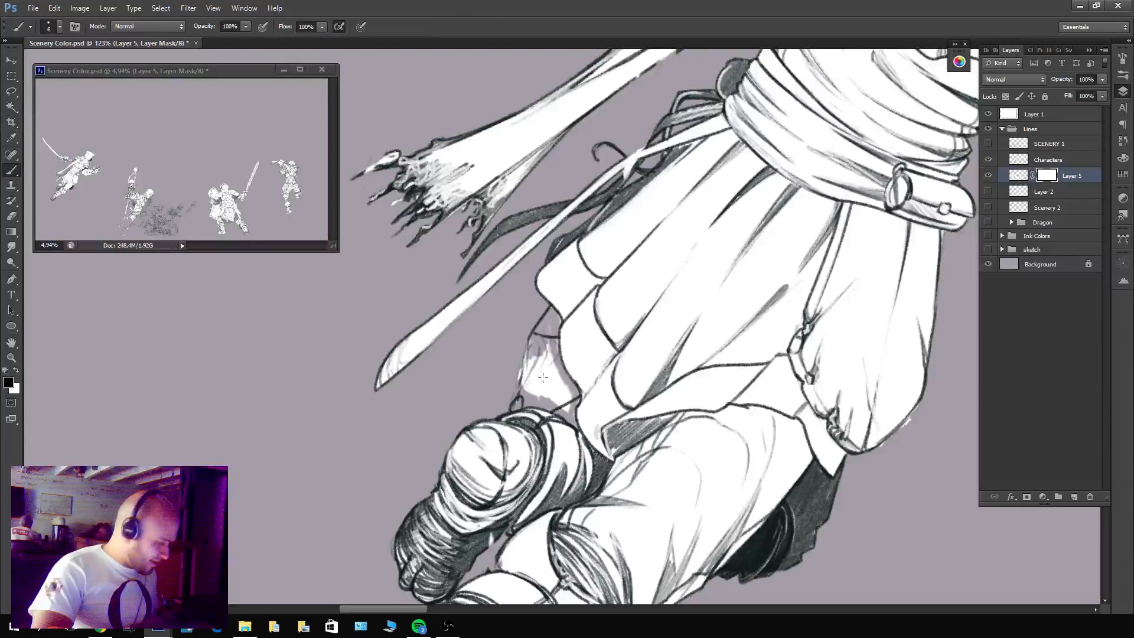
{"action": "key", "text": "x"}
{"action": "mouse_move", "coordinate": [554, 384]}
{"action": "left_mouse_down"}
{"action": "mouse_move", "coordinate": [518, 368]}
{"action": "mouse_move", "coordinate": [507, 318]}
{"action": "mouse_move", "coordinate": [521, 327]}
{"action": "mouse_move", "coordinate": [495, 286]}
{"action": "mouse_move", "coordinate": [543, 358]}
{"action": "mouse_move", "coordinate": [544, 332]}
{"action": "mouse_move", "coordinate": [564, 412]}
{"action": "left_mouse_up"}
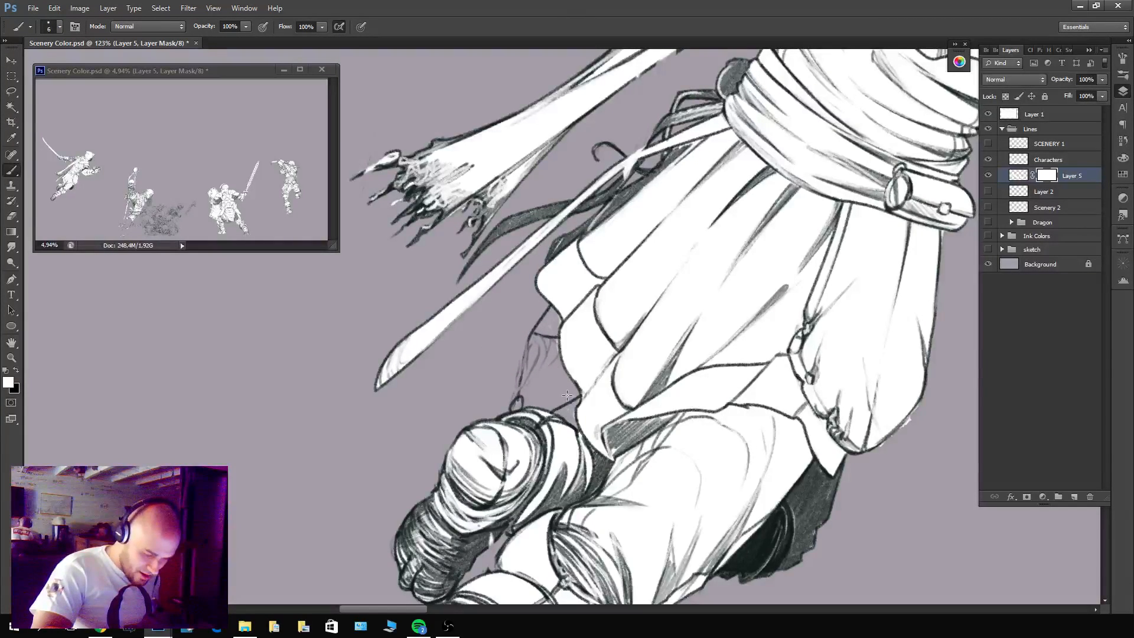
{"action": "key", "text": "x"}
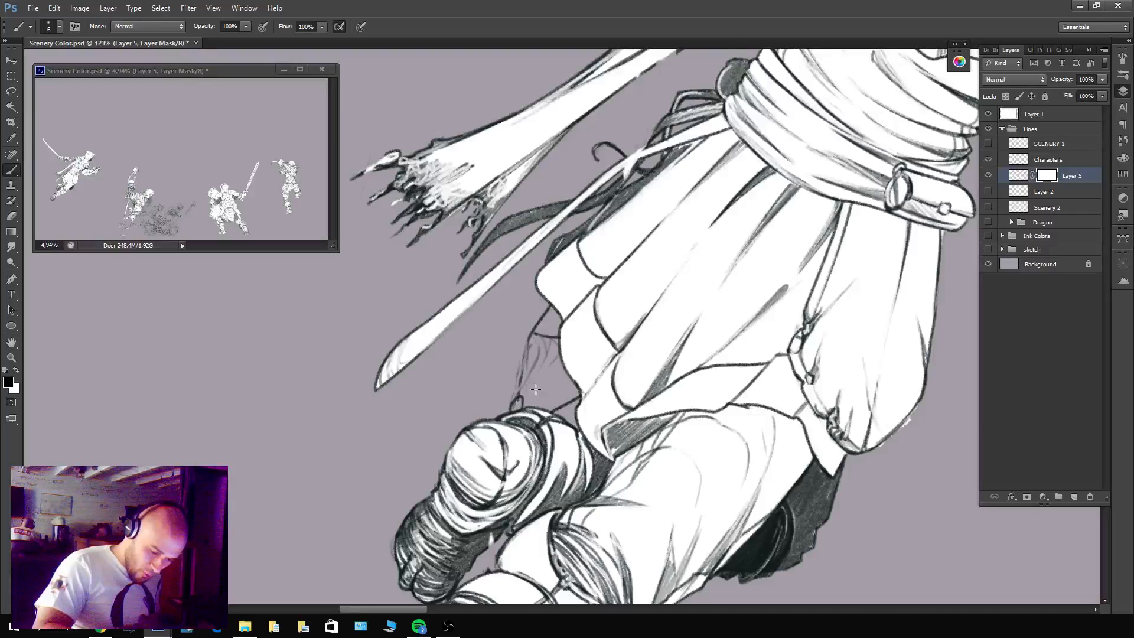
Examine the leaping figure's fill edges along the scarf, sword blade, sword arm, hood and clawed gauntlet.
{"action": "left_click_drag", "start_coordinate": [649, 305], "coordinate": [729, 453]}
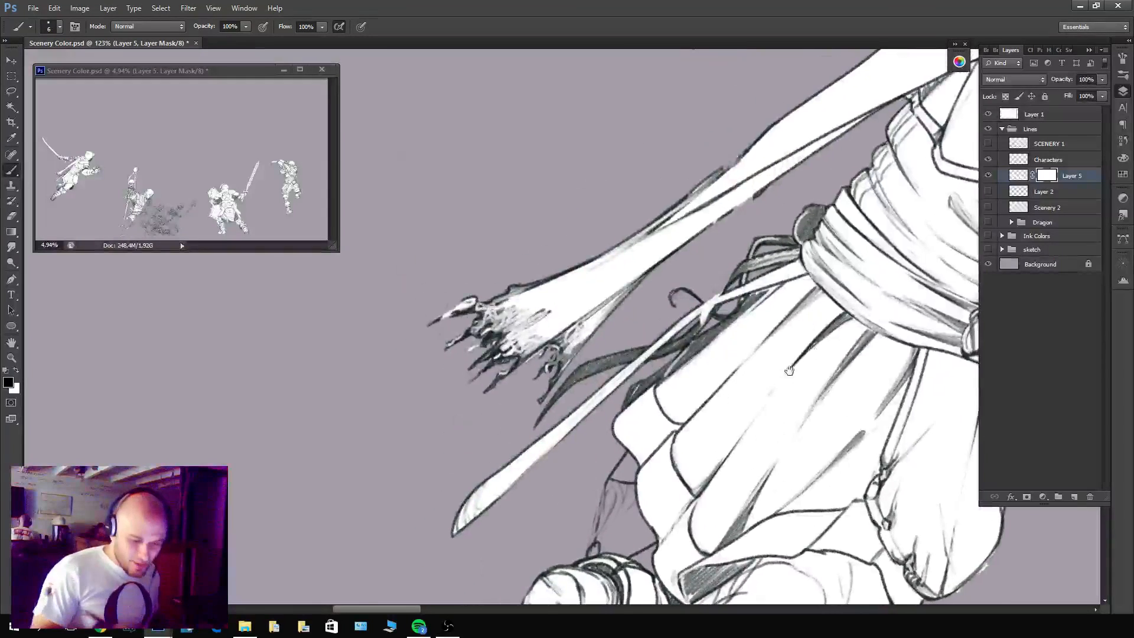
{"action": "left_click_drag", "start_coordinate": [794, 365], "coordinate": [613, 481]}
{"action": "left_click_drag", "start_coordinate": [645, 310], "coordinate": [818, 531]}
{"action": "left_click_drag", "start_coordinate": [603, 261], "coordinate": [679, 360]}
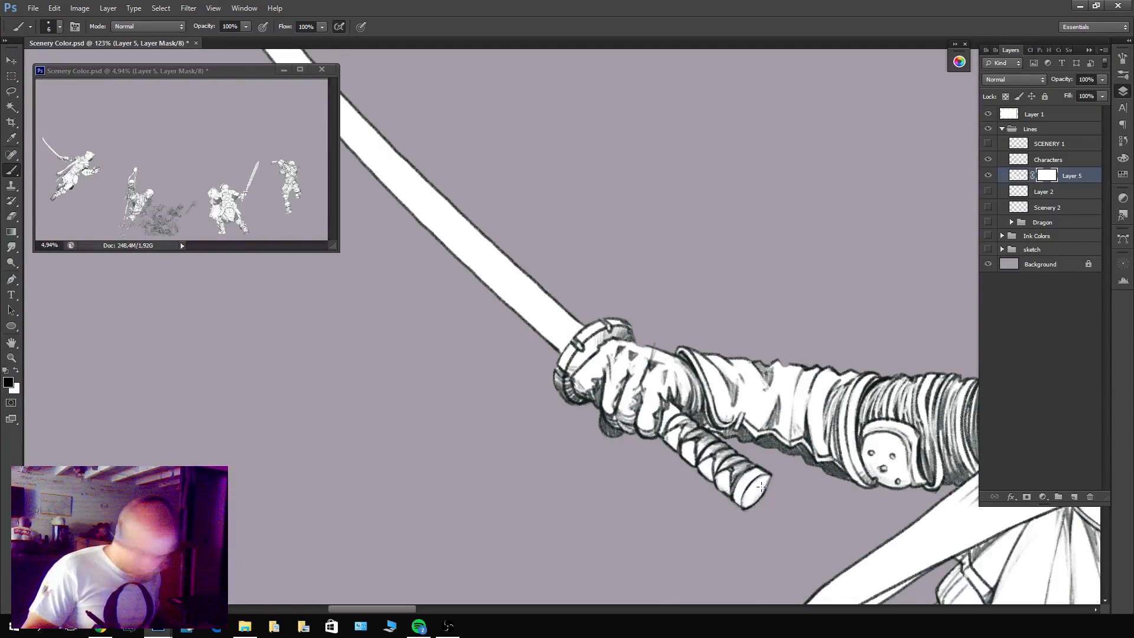
{"action": "key", "text": "x"}
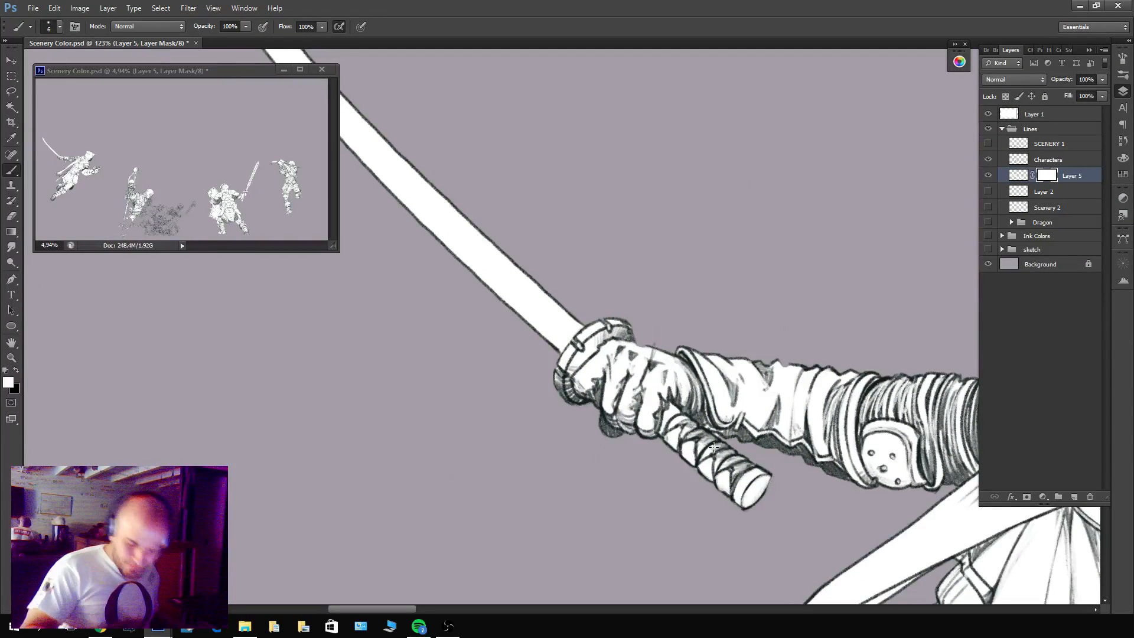
{"action": "key", "text": "x"}
{"action": "left_click_drag", "start_coordinate": [472, 254], "coordinate": [665, 349]}
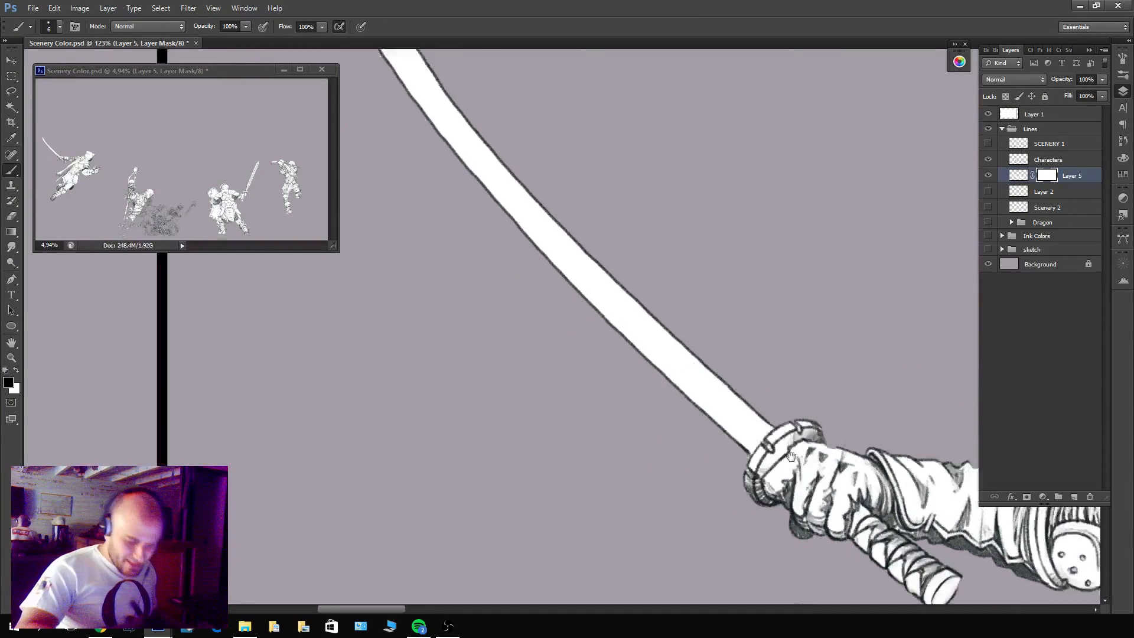
{"action": "left_click_drag", "start_coordinate": [469, 229], "coordinate": [677, 453]}
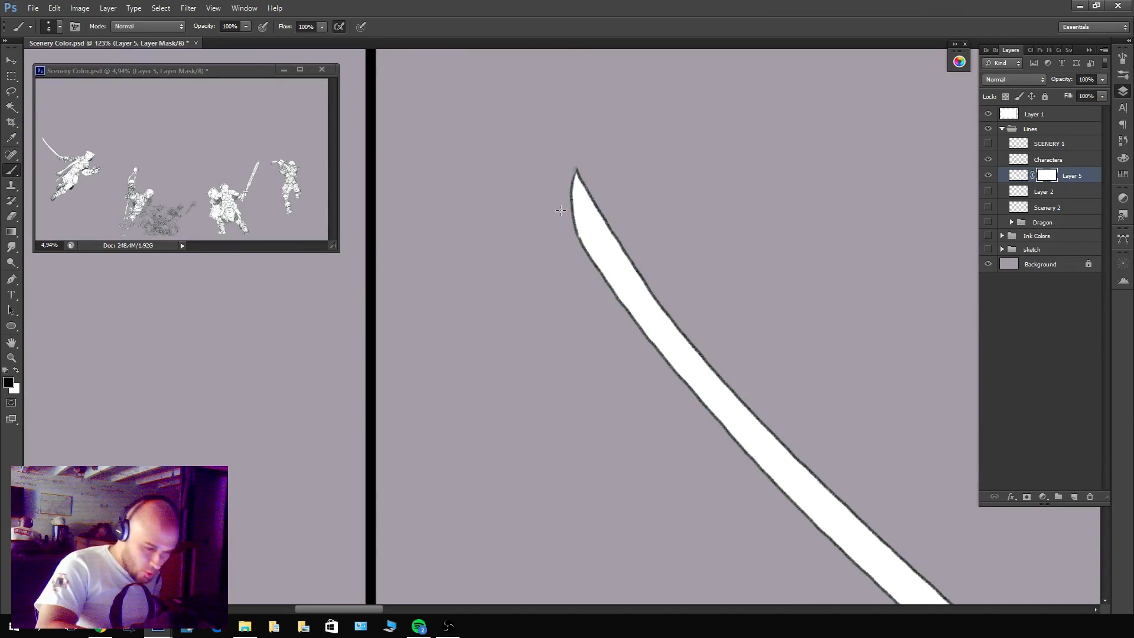
{"action": "left_click_drag", "start_coordinate": [862, 408], "coordinate": [485, 172]}
{"action": "left_click_drag", "start_coordinate": [921, 544], "coordinate": [532, 484]}
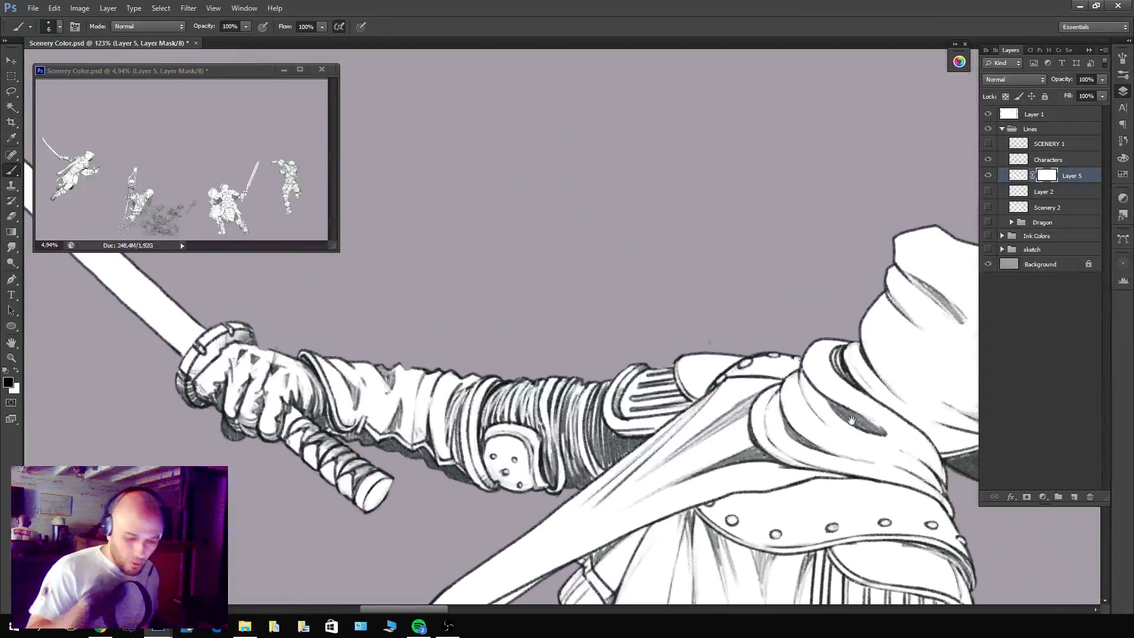
{"action": "left_click_drag", "start_coordinate": [852, 420], "coordinate": [612, 334]}
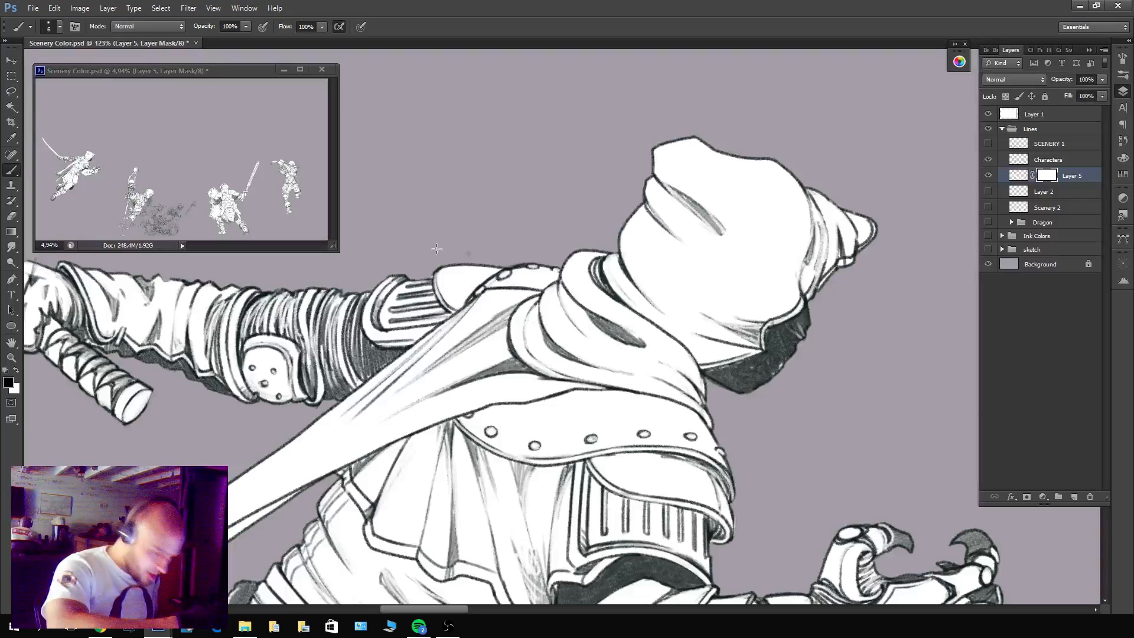
{"action": "left_click_drag", "start_coordinate": [823, 449], "coordinate": [735, 215]}
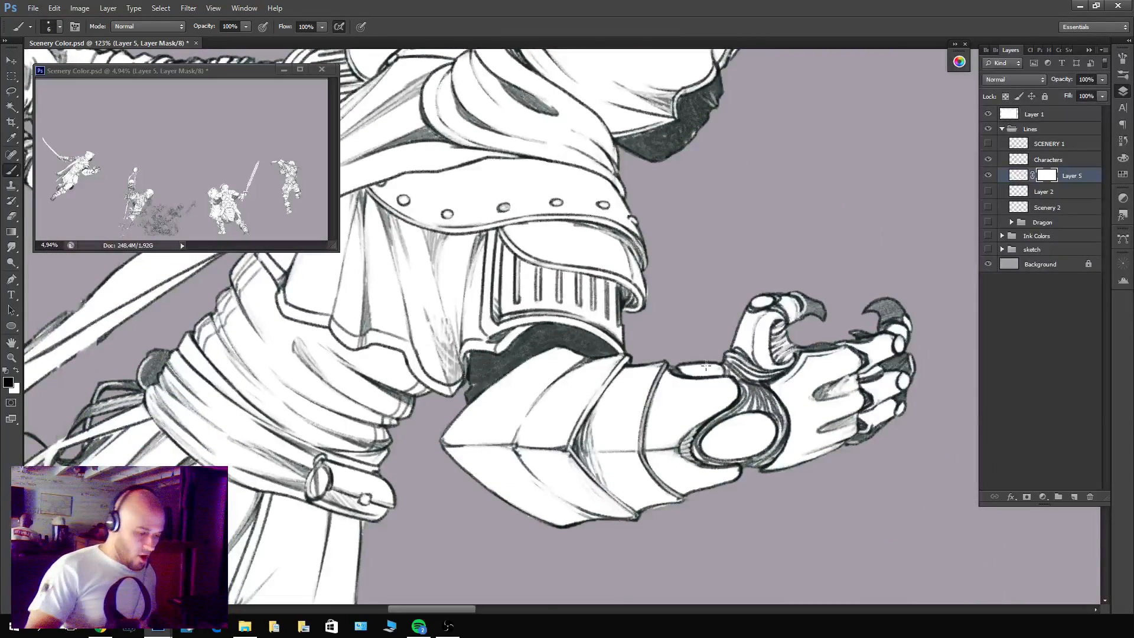
Examine how far the white fill covers the fighter with the raised skeleton and the heap of skeletons beside him.
{"action": "scroll", "coordinate": [706, 366], "scroll_direction": "down", "scroll_amount": 5}
{"action": "left_click_drag", "start_coordinate": [810, 502], "coordinate": [379, 388]}
{"action": "left_click_drag", "start_coordinate": [881, 491], "coordinate": [775, 394]}
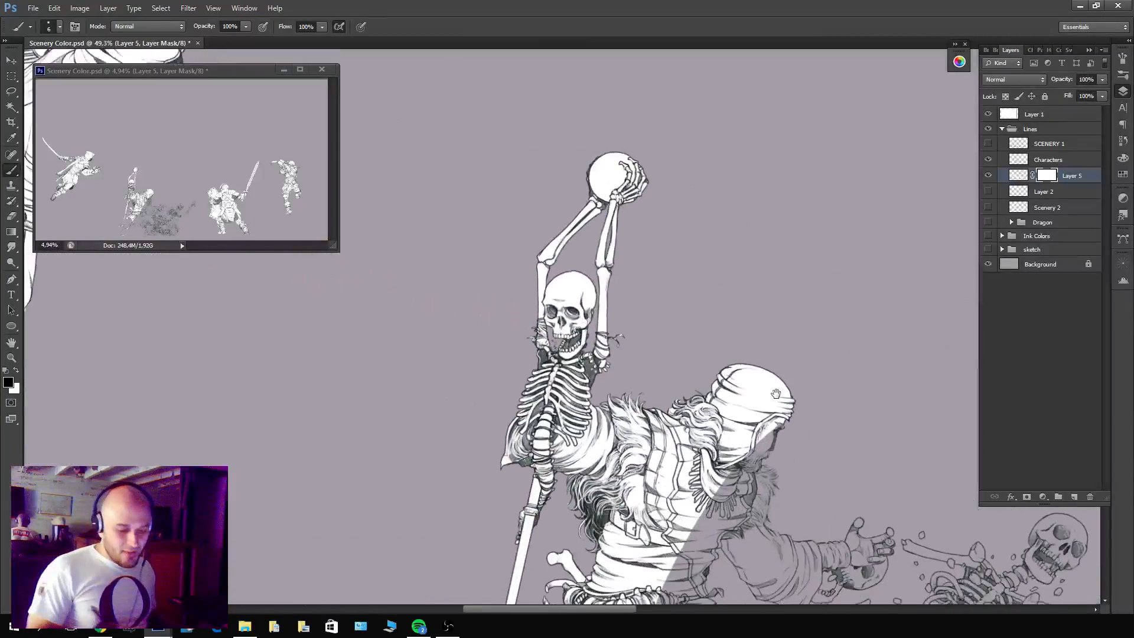
{"action": "left_click_drag", "start_coordinate": [771, 508], "coordinate": [678, 280]}
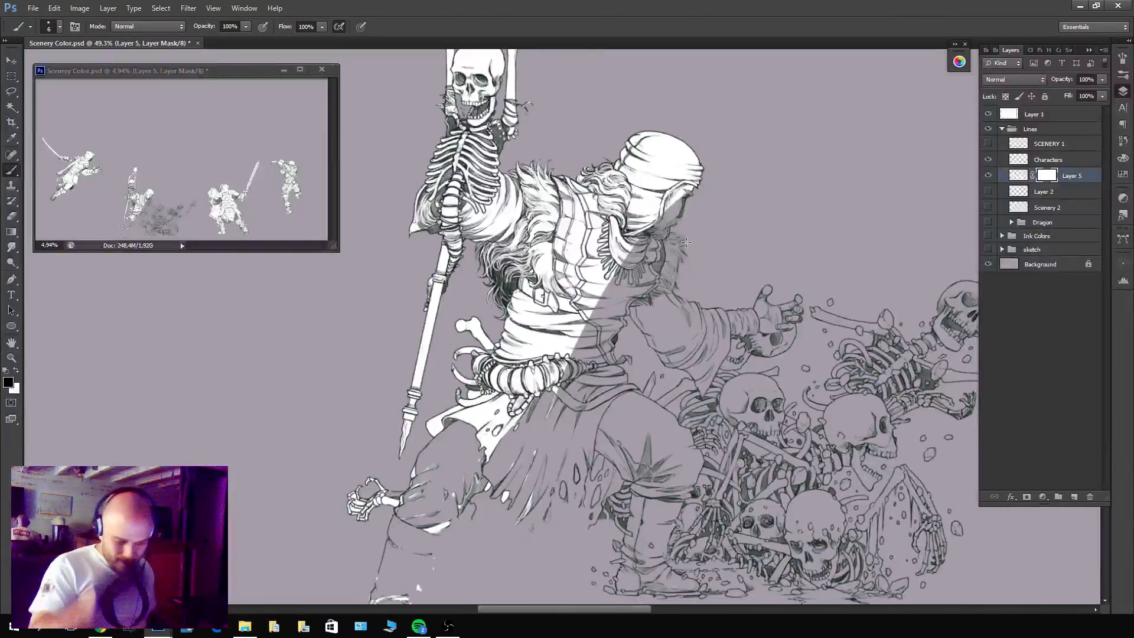
{"action": "scroll", "coordinate": [686, 241], "scroll_direction": "down", "scroll_amount": 2}
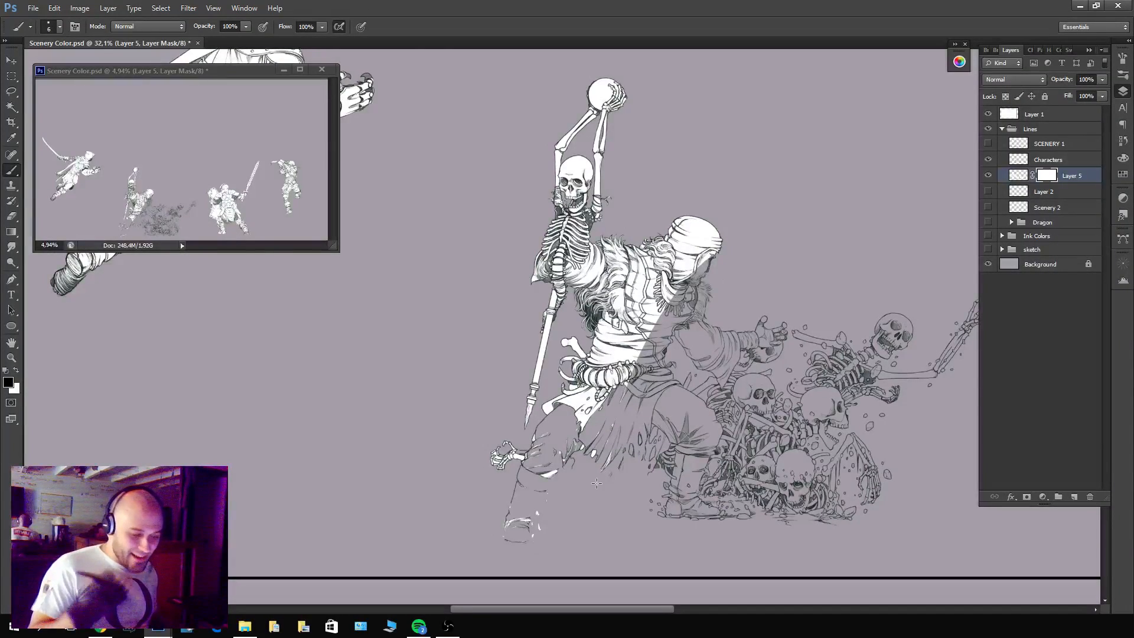
{"action": "left_click_drag", "start_coordinate": [494, 332], "coordinate": [94, 355]}
{"action": "left_click_drag", "start_coordinate": [791, 456], "coordinate": [638, 493]}
{"action": "left_click_drag", "start_coordinate": [349, 474], "coordinate": [952, 470]}
{"action": "left_click_drag", "start_coordinate": [714, 484], "coordinate": [842, 434]}
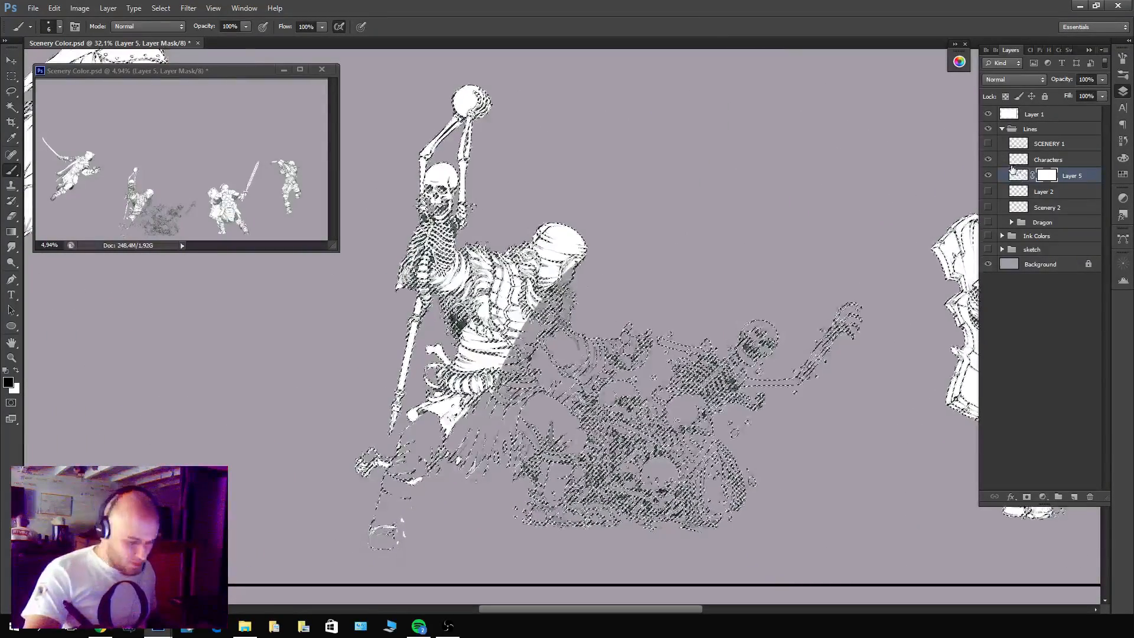
{"action": "left_click_drag", "start_coordinate": [524, 362], "coordinate": [886, 466]}
{"action": "left_click_drag", "start_coordinate": [657, 387], "coordinate": [761, 351]}
{"action": "left_click_drag", "start_coordinate": [717, 450], "coordinate": [697, 361]}
Duplicate the Characters layer, hide the original and Layer 5, and add a layer mask to the copy.
{"action": "left_click", "coordinate": [1045, 159]}
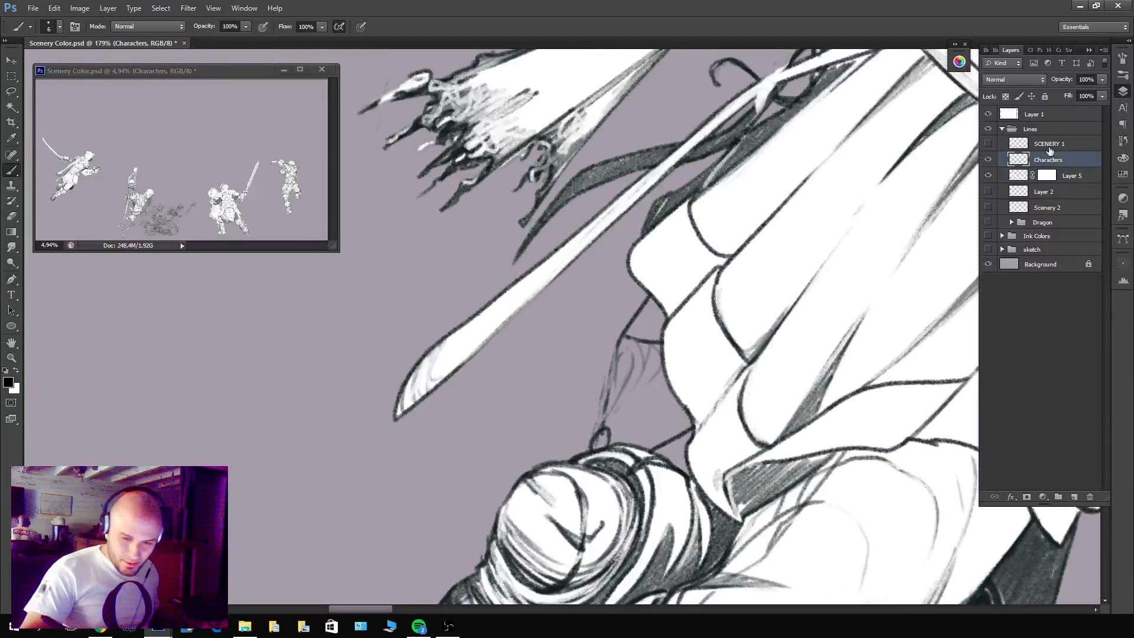
{"action": "left_click", "coordinate": [989, 175]}
{"action": "key", "text": "ctrl+j"}
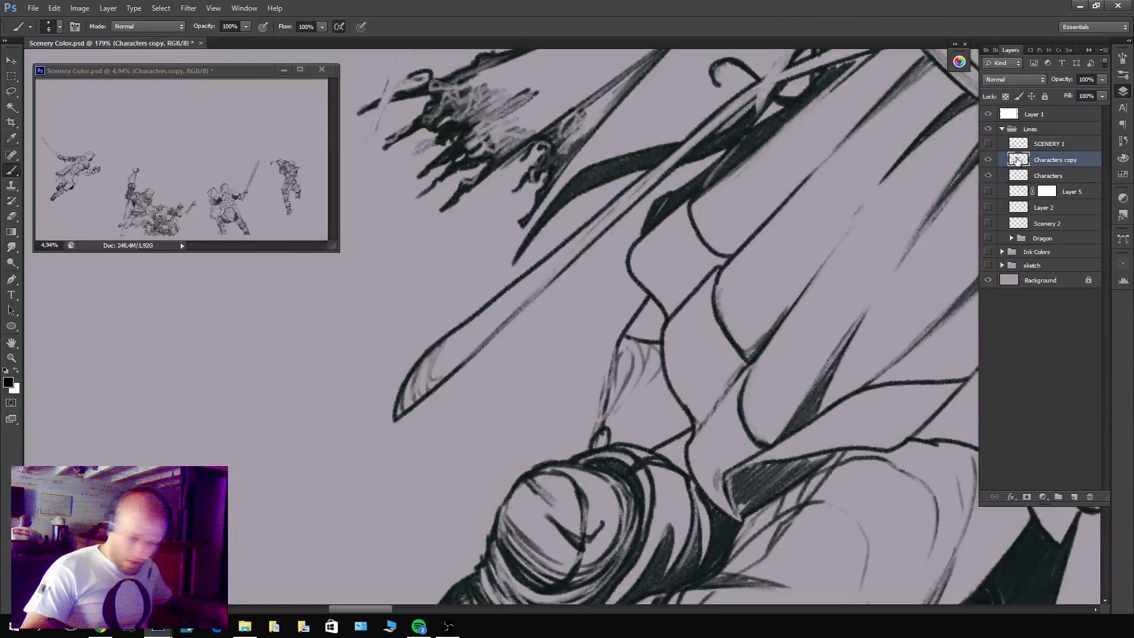
{"action": "left_click", "coordinate": [988, 175]}
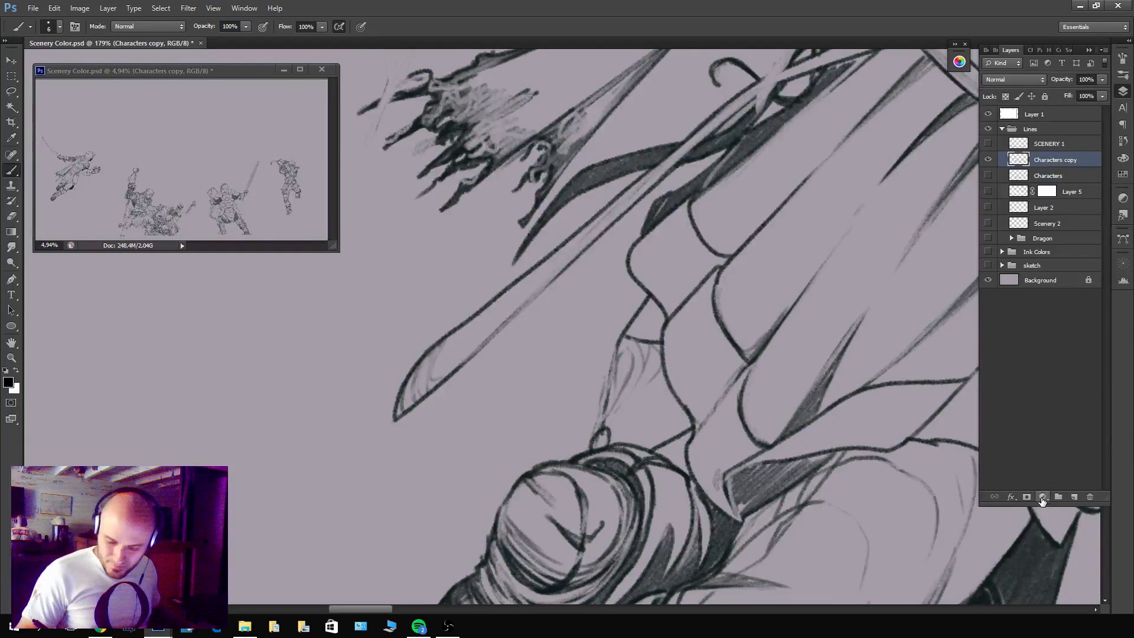
{"action": "left_click", "coordinate": [1027, 497]}
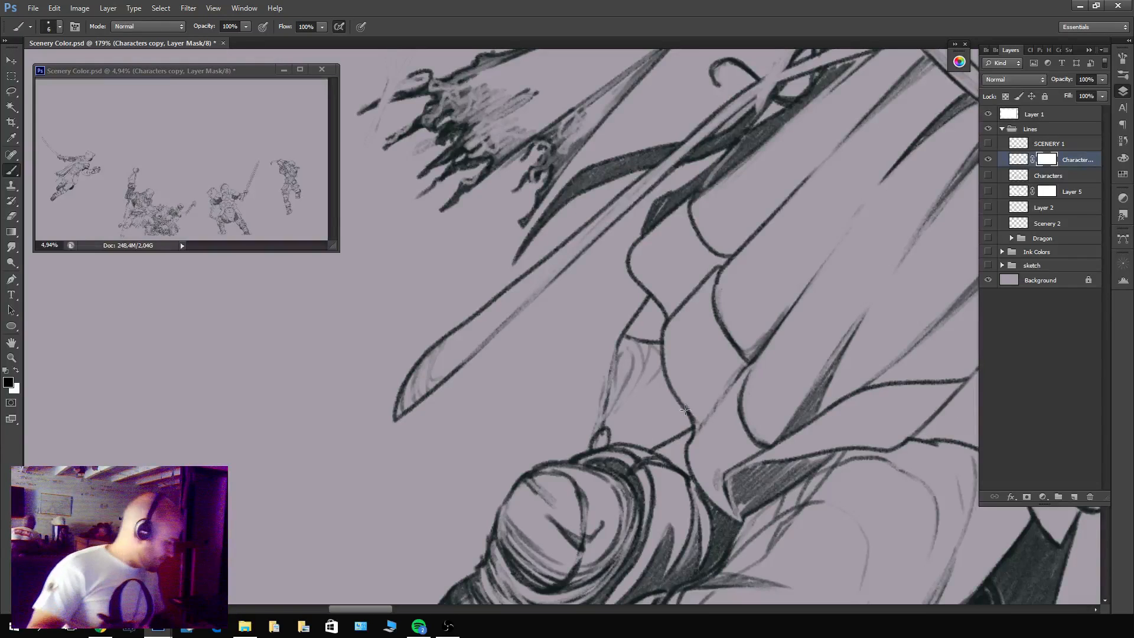
{"action": "key", "text": "l"}
{"action": "mouse_move", "coordinate": [713, 425]}
{"action": "left_mouse_down"}
{"action": "mouse_move", "coordinate": [666, 280]}
{"action": "mouse_move", "coordinate": [579, 345]}
{"action": "mouse_move", "coordinate": [670, 470]}
{"action": "left_mouse_up"}
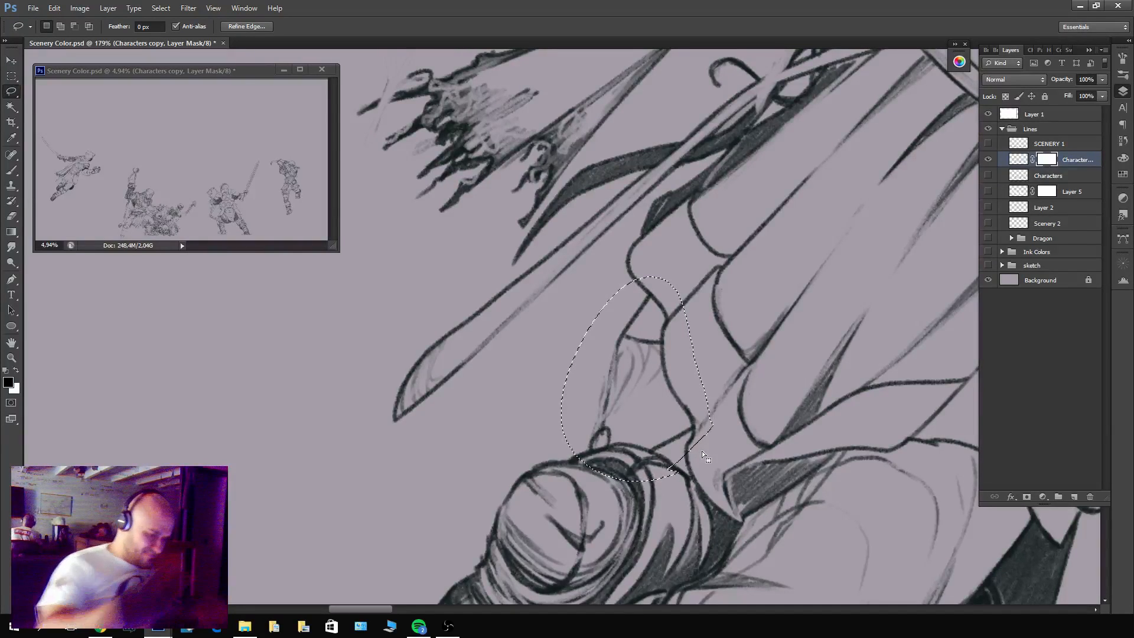
{"action": "key", "text": "ctrl+d"}
{"action": "left_click", "coordinate": [989, 161]}
{"action": "left_click", "coordinate": [991, 162]}
{"action": "left_click", "coordinate": [991, 161]}
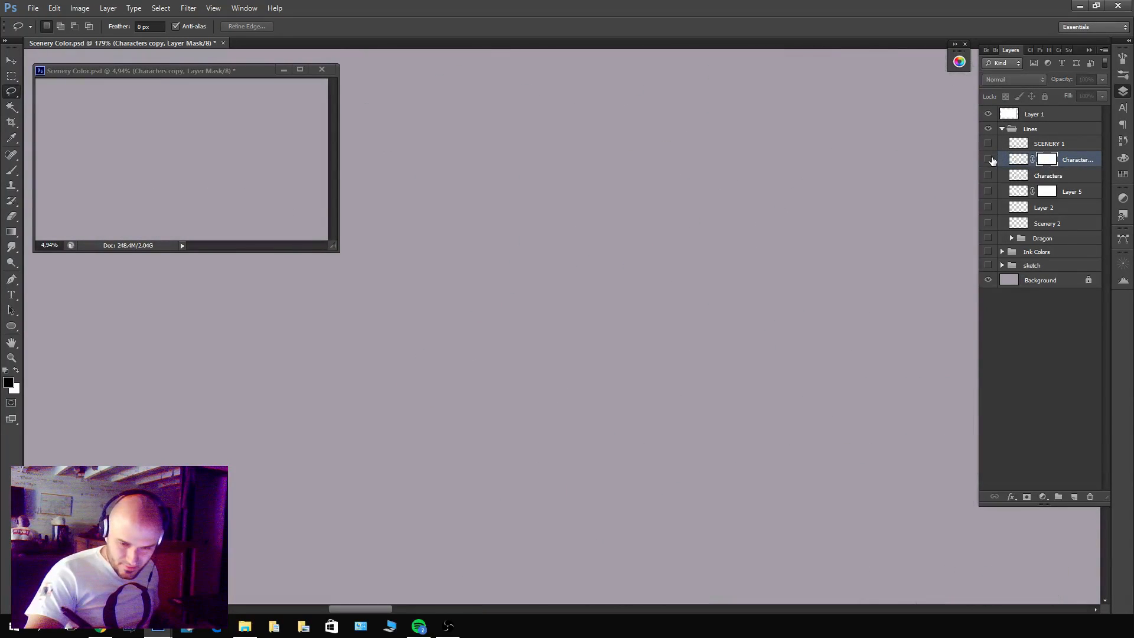
{"action": "left_click", "coordinate": [990, 162]}
{"action": "left_click", "coordinate": [990, 161]}
{"action": "left_click", "coordinate": [988, 161]}
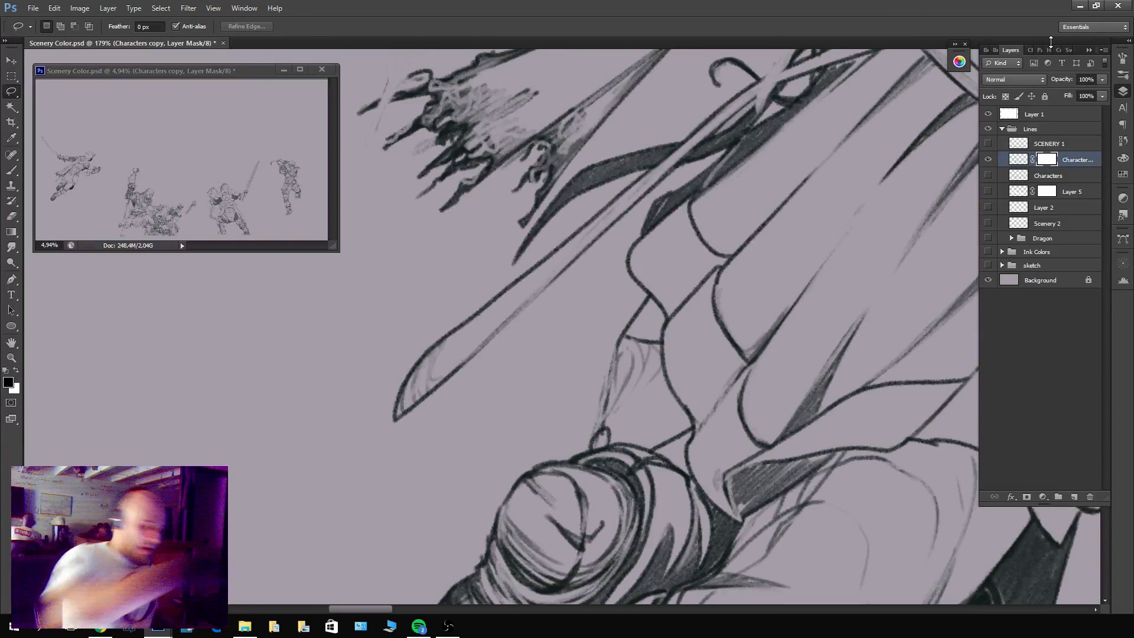
Lasso the small shape between the tunic hem and rear knee and mask out the rest of the Characters copy.
{"action": "mouse_move", "coordinate": [649, 472]}
{"action": "left_mouse_down"}
{"action": "mouse_move", "coordinate": [683, 319]}
{"action": "mouse_move", "coordinate": [568, 440]}
{"action": "mouse_move", "coordinate": [614, 483]}
{"action": "left_mouse_up"}
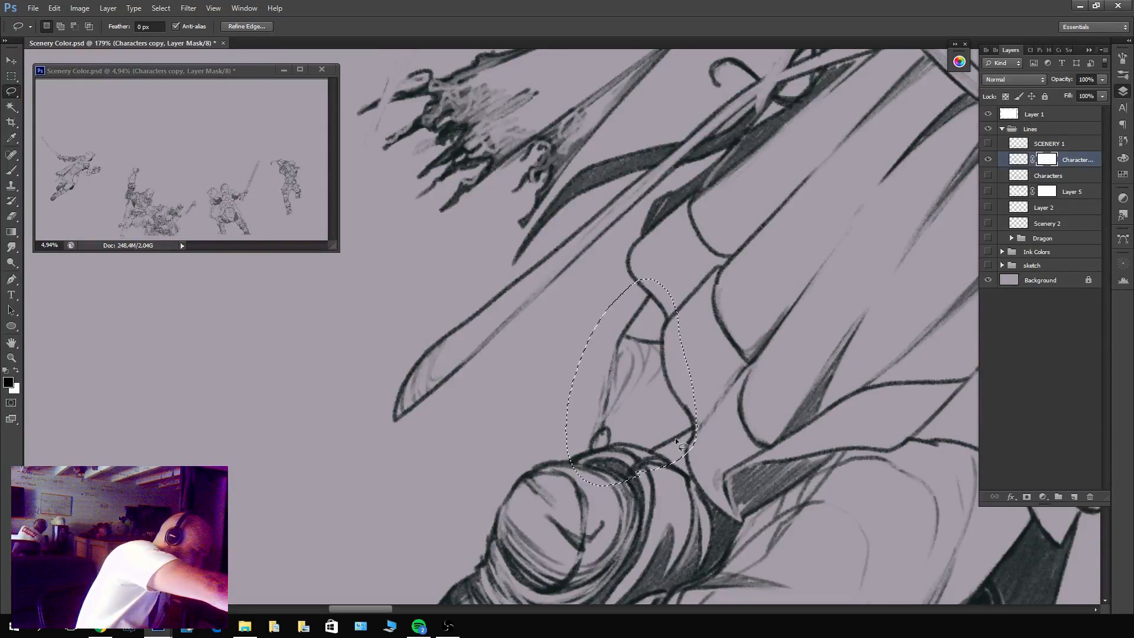
{"action": "key", "text": "x"}
{"action": "key", "text": "Delete"}
{"action": "key", "text": "ctrl+d"}
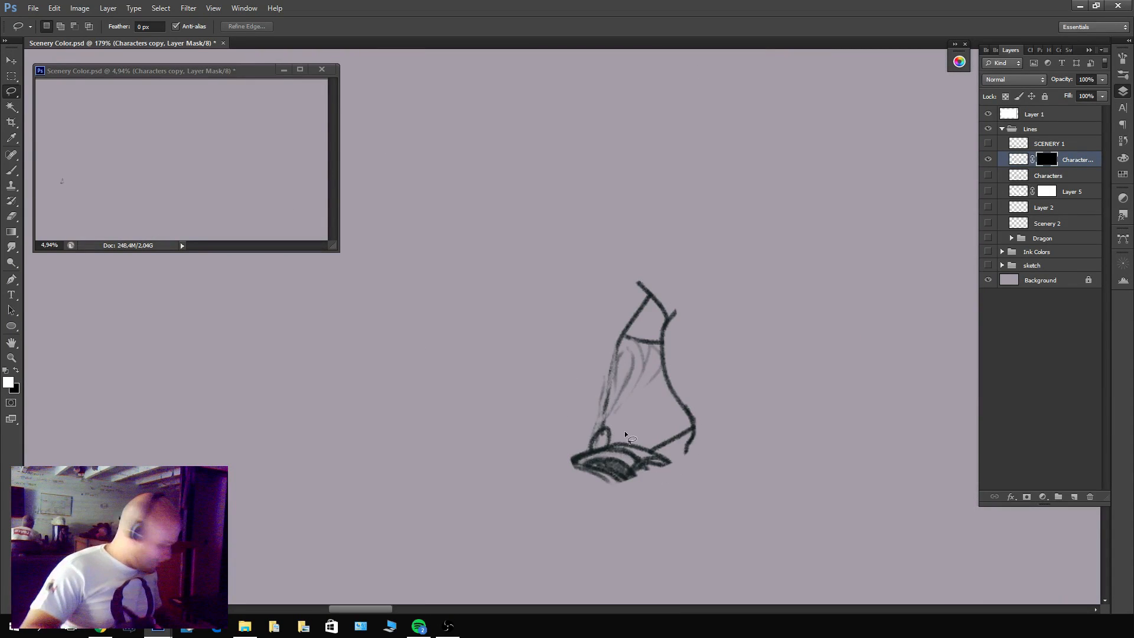
Mask out the tunic hem and knee wrap lines surrounding the isolated fragment on the Characters copy.
{"action": "key", "text": "b"}
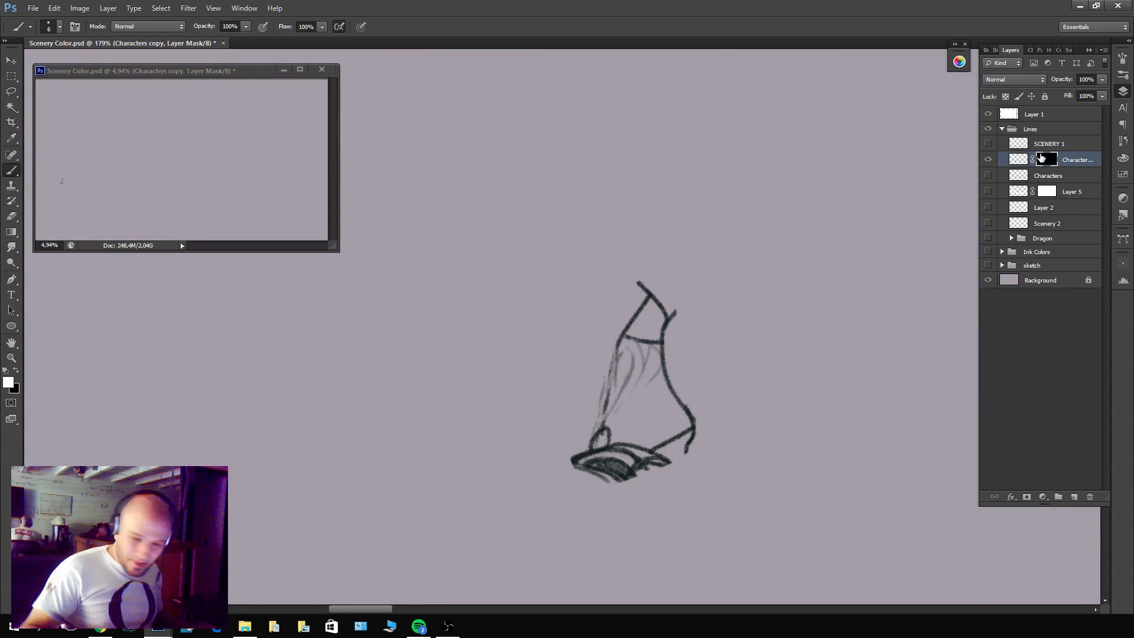
{"action": "key", "text": "x"}
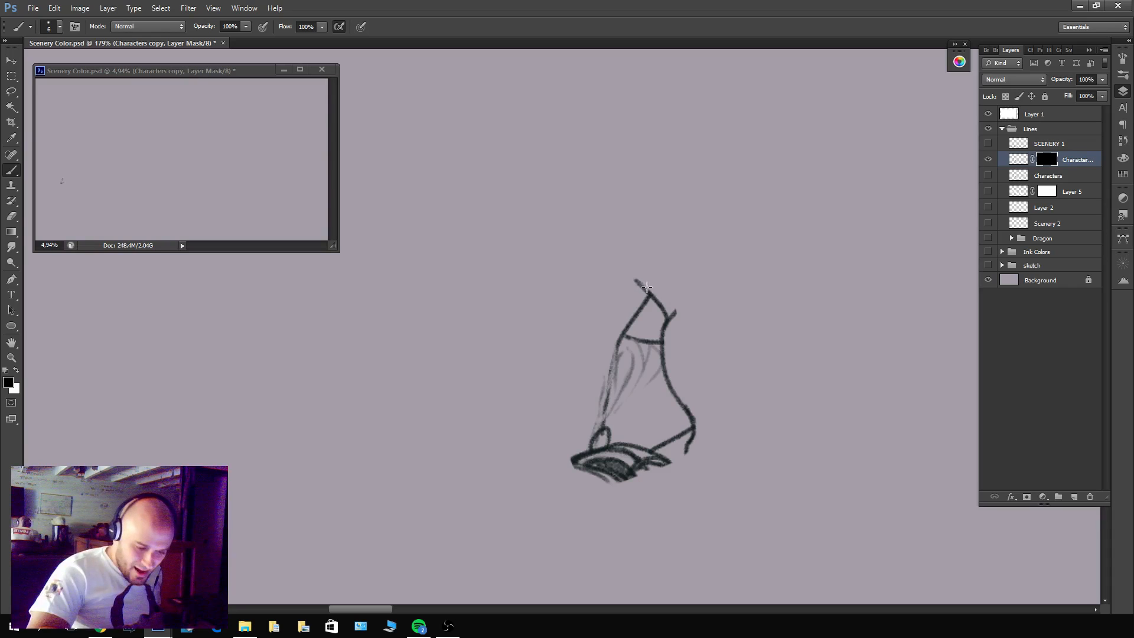
{"action": "mouse_move", "coordinate": [665, 305]}
{"action": "left_mouse_down"}
{"action": "mouse_move", "coordinate": [674, 326]}
{"action": "mouse_move", "coordinate": [662, 309]}
{"action": "mouse_move", "coordinate": [664, 354]}
{"action": "mouse_move", "coordinate": [665, 339]}
{"action": "mouse_move", "coordinate": [697, 417]}
{"action": "left_mouse_up"}
{"action": "mouse_move", "coordinate": [682, 460]}
{"action": "left_mouse_down"}
{"action": "mouse_move", "coordinate": [648, 468]}
{"action": "mouse_move", "coordinate": [673, 457]}
{"action": "left_mouse_up"}
{"action": "mouse_move", "coordinate": [611, 487]}
{"action": "left_mouse_down"}
{"action": "mouse_move", "coordinate": [567, 453]}
{"action": "mouse_move", "coordinate": [612, 450]}
{"action": "mouse_move", "coordinate": [605, 464]}
{"action": "mouse_move", "coordinate": [619, 471]}
{"action": "mouse_move", "coordinate": [585, 465]}
{"action": "mouse_move", "coordinate": [642, 455]}
{"action": "mouse_move", "coordinate": [617, 449]}
{"action": "mouse_move", "coordinate": [627, 446]}
{"action": "mouse_move", "coordinate": [671, 457]}
{"action": "mouse_move", "coordinate": [565, 444]}
{"action": "left_mouse_up"}
{"action": "key", "text": "ctrl+alt+z"}
{"action": "key", "text": "ctrl+alt+z"}
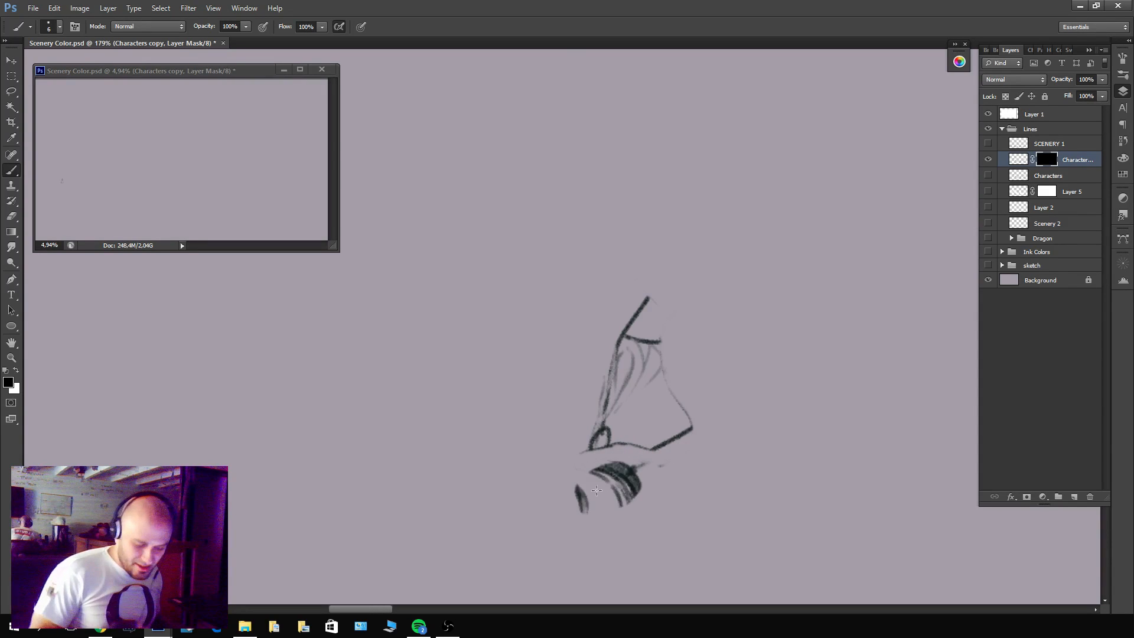
Undo the stray mask strokes around the knee wraps and clean the line along the fragment's lower edge.
{"action": "key", "text": "x"}
{"action": "key", "text": "ctrl+alt+z"}
{"action": "key", "text": "ctrl+alt+z"}
{"action": "key", "text": "ctrl+alt+z"}
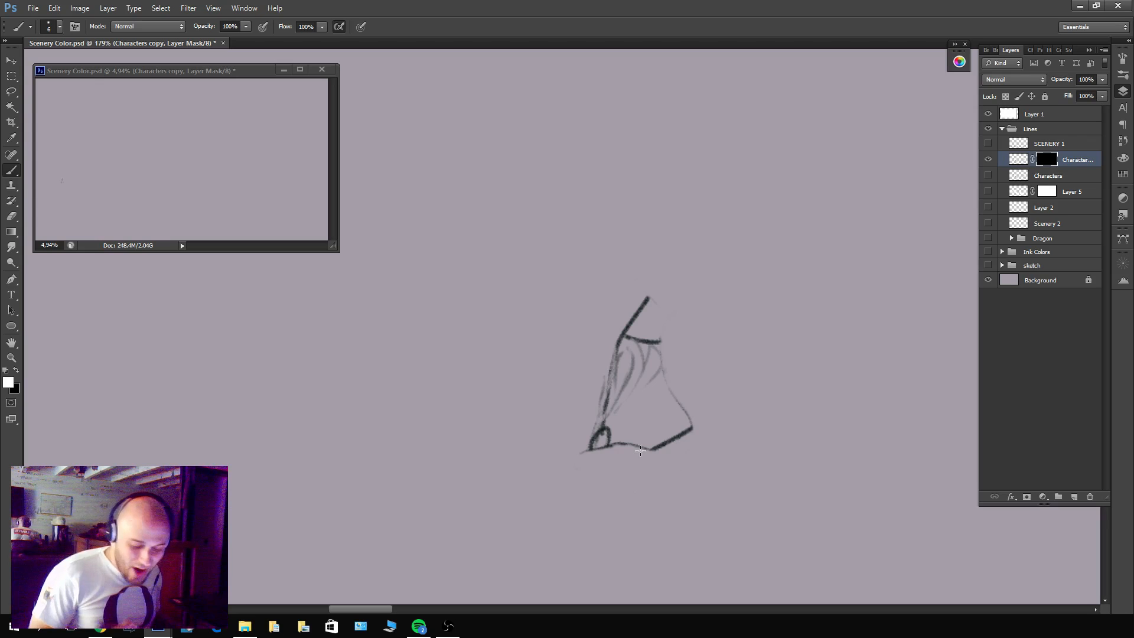
{"action": "left_click_drag", "start_coordinate": [697, 430], "coordinate": [651, 451]}
{"action": "key", "text": "x"}
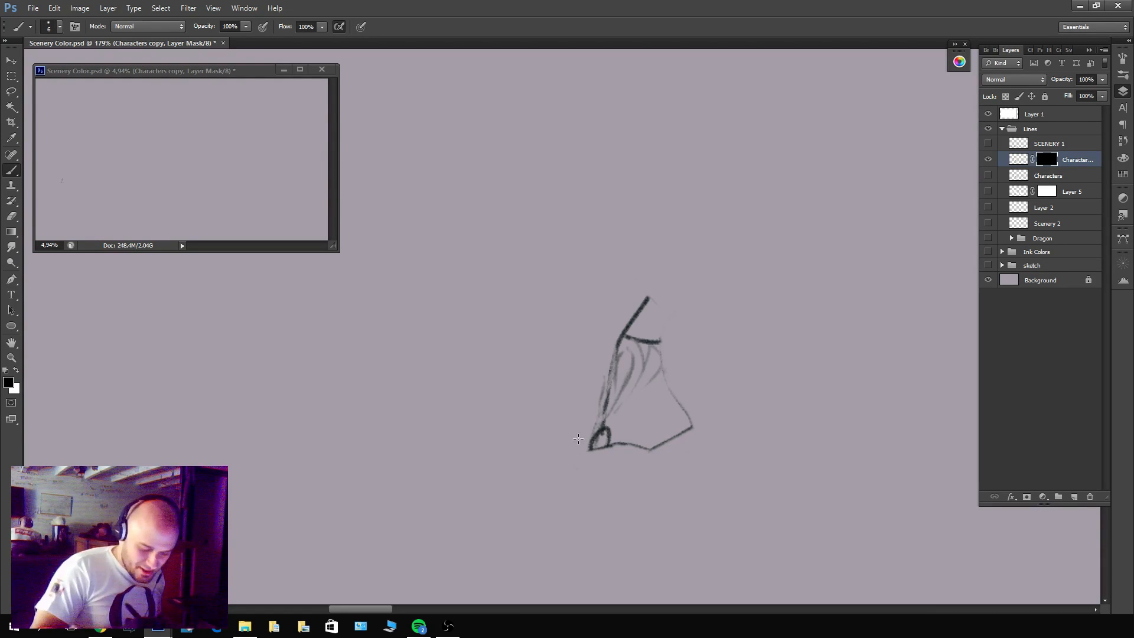
Show the SCENERY 1 layer and merge the masked Characters copy into it.
{"action": "scroll", "coordinate": [721, 414], "scroll_direction": "down", "scroll_amount": 5}
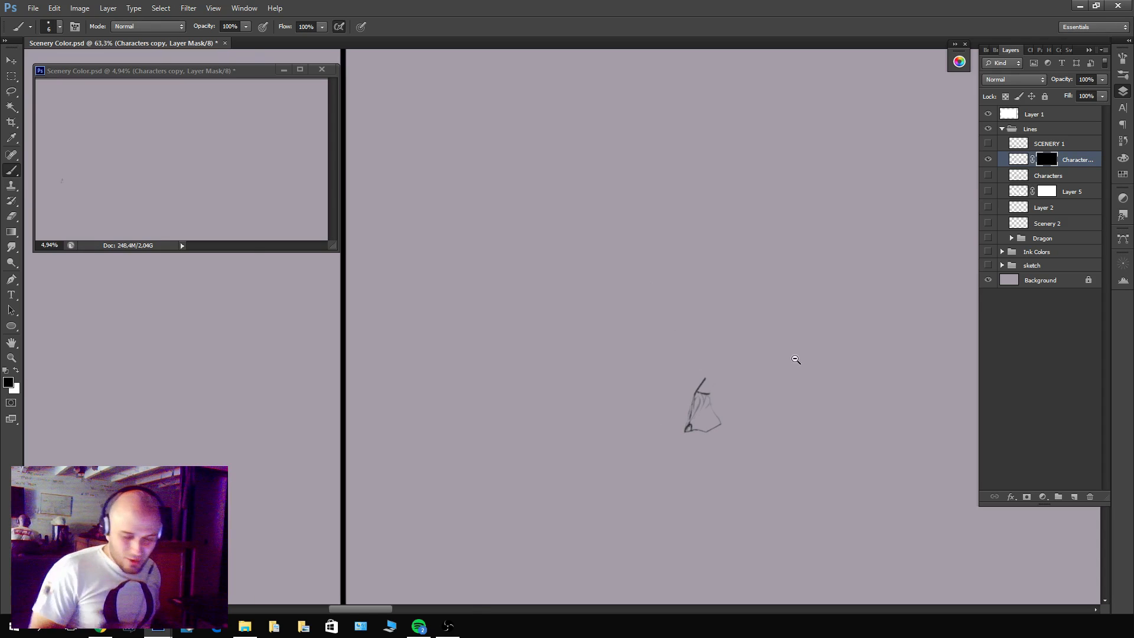
{"action": "left_click", "coordinate": [988, 143]}
{"action": "left_click", "coordinate": [1037, 148], "text": "ctrl"}
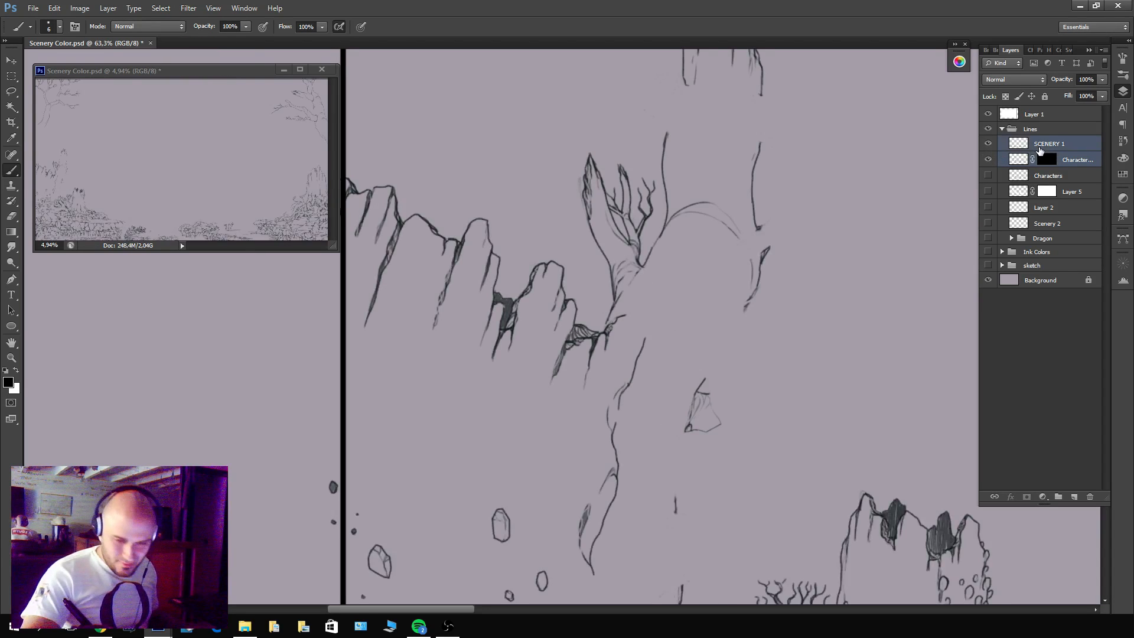
{"action": "key", "text": "ctrl+e"}
Show the original Characters layer, hide SCENERY 1, and add a single layer mask to Characters.
{"action": "left_click", "coordinate": [989, 159]}
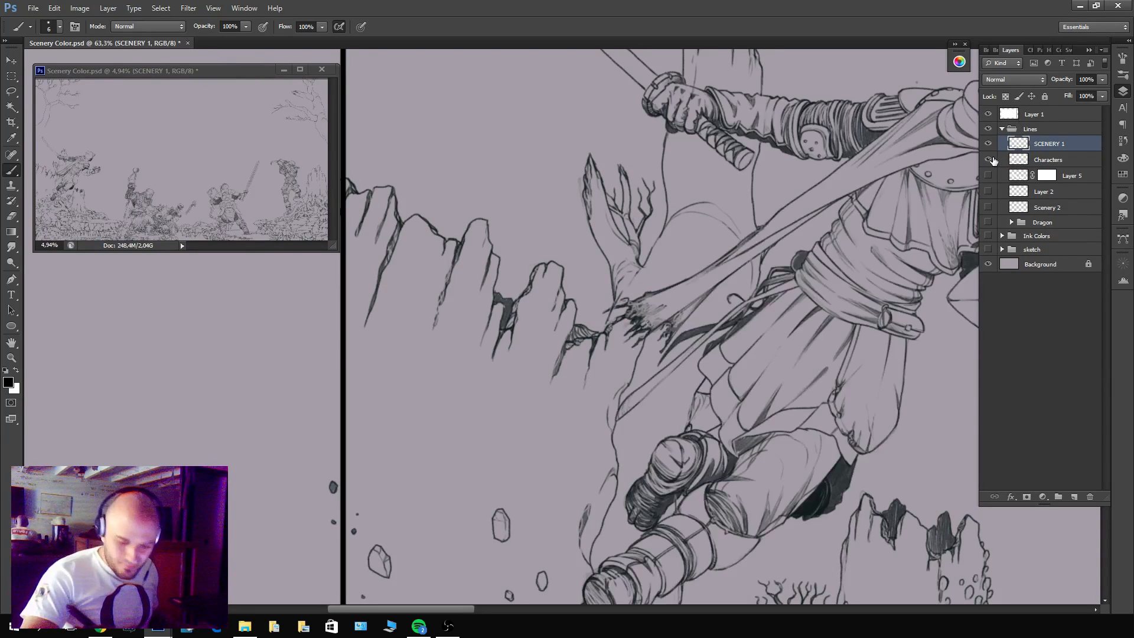
{"action": "left_click_drag", "start_coordinate": [948, 210], "coordinate": [803, 165]}
{"action": "left_click", "coordinate": [988, 143]}
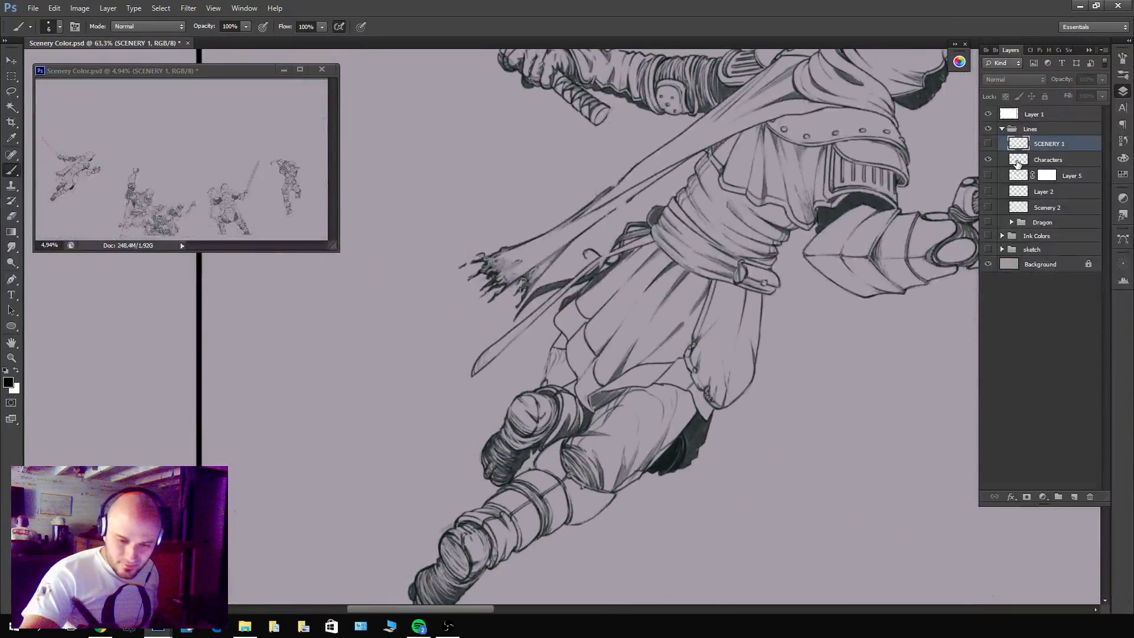
{"action": "left_click", "coordinate": [1047, 159]}
{"action": "scroll", "coordinate": [639, 342], "scroll_direction": "up", "scroll_amount": 5}
{"action": "left_click", "coordinate": [1026, 497]}
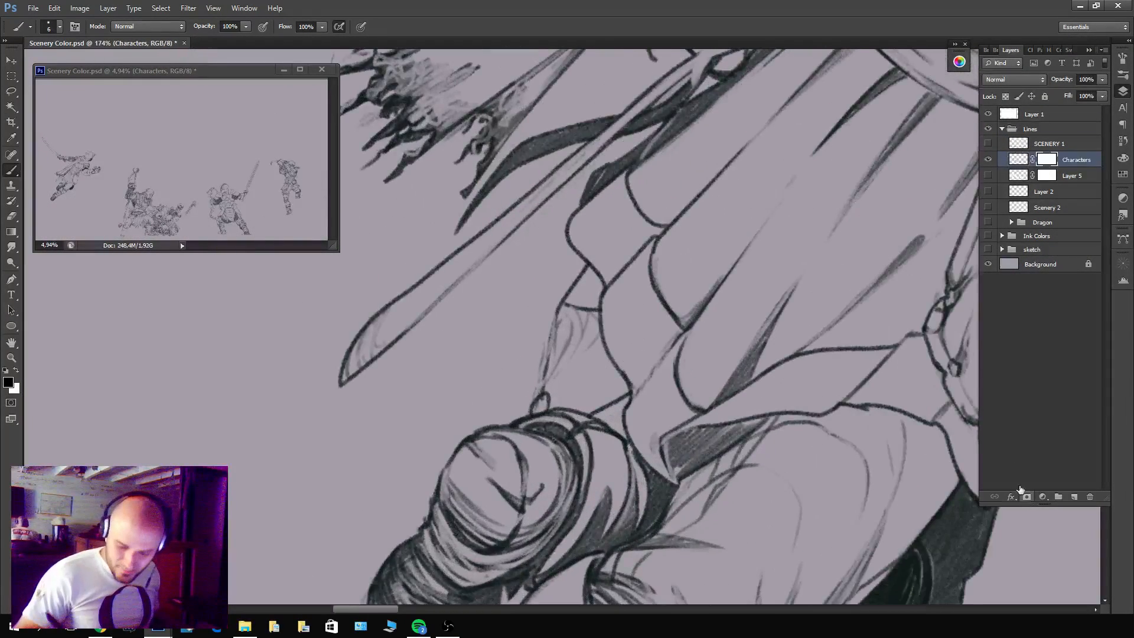
{"action": "left_click", "coordinate": [1028, 497]}
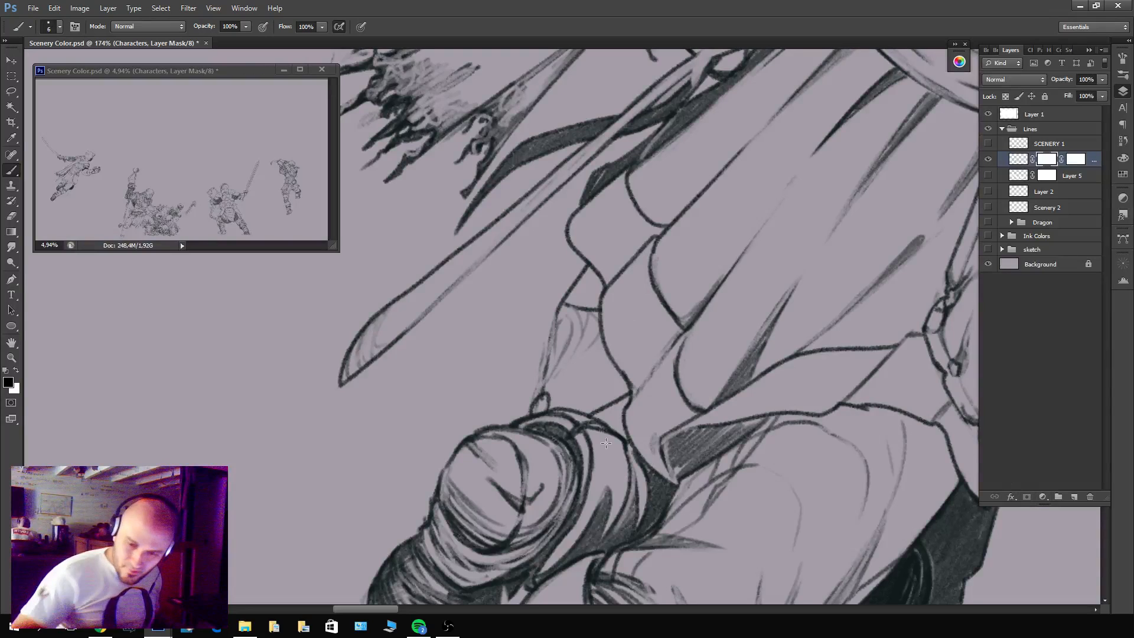
{"action": "key", "text": "ctrl+z"}
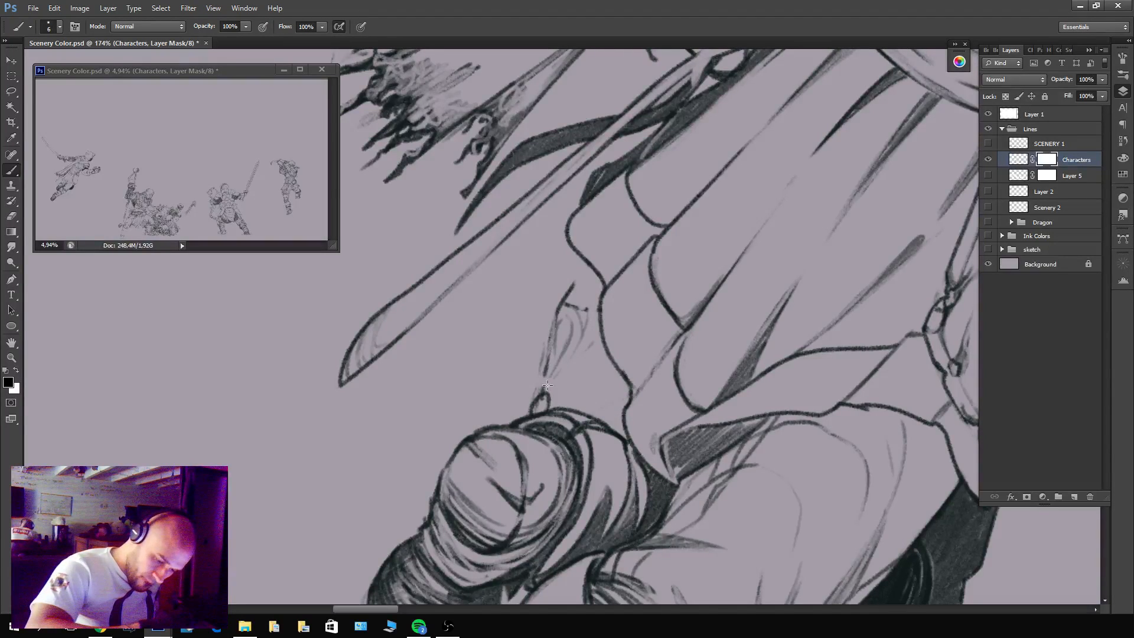
Mask out the small background shape's remaining lines between the tunic hem and rear knee on Characters.
{"action": "left_click_drag", "start_coordinate": [547, 385], "coordinate": [550, 400]}
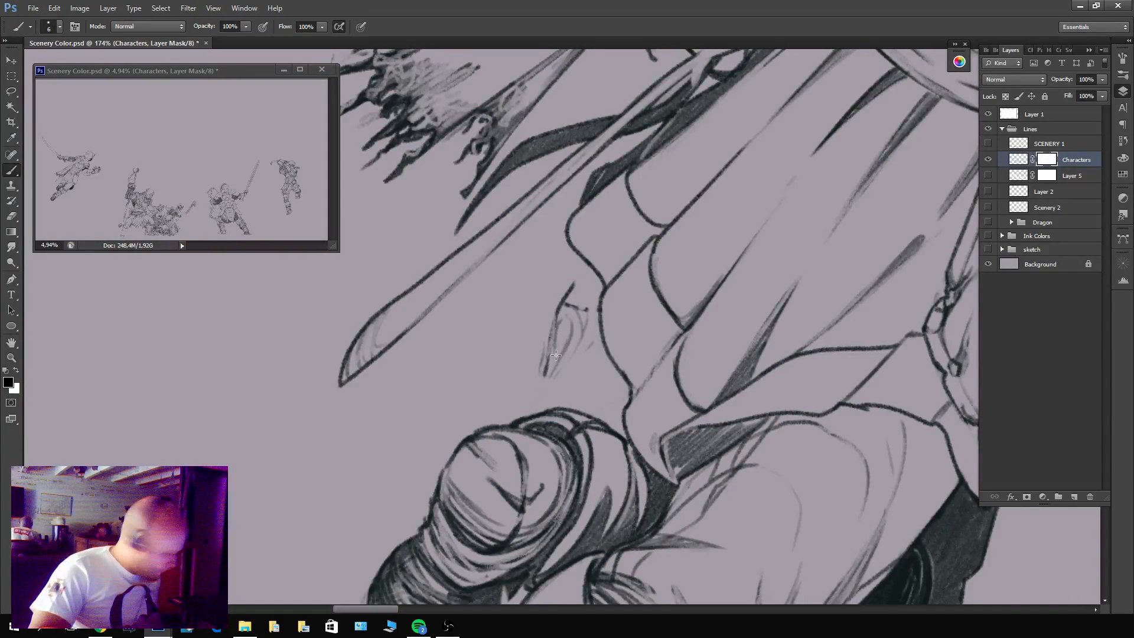
{"action": "key", "text": "x"}
{"action": "mouse_move", "coordinate": [550, 375]}
{"action": "left_mouse_down"}
{"action": "mouse_move", "coordinate": [553, 326]}
{"action": "mouse_move", "coordinate": [574, 359]}
{"action": "left_mouse_up"}
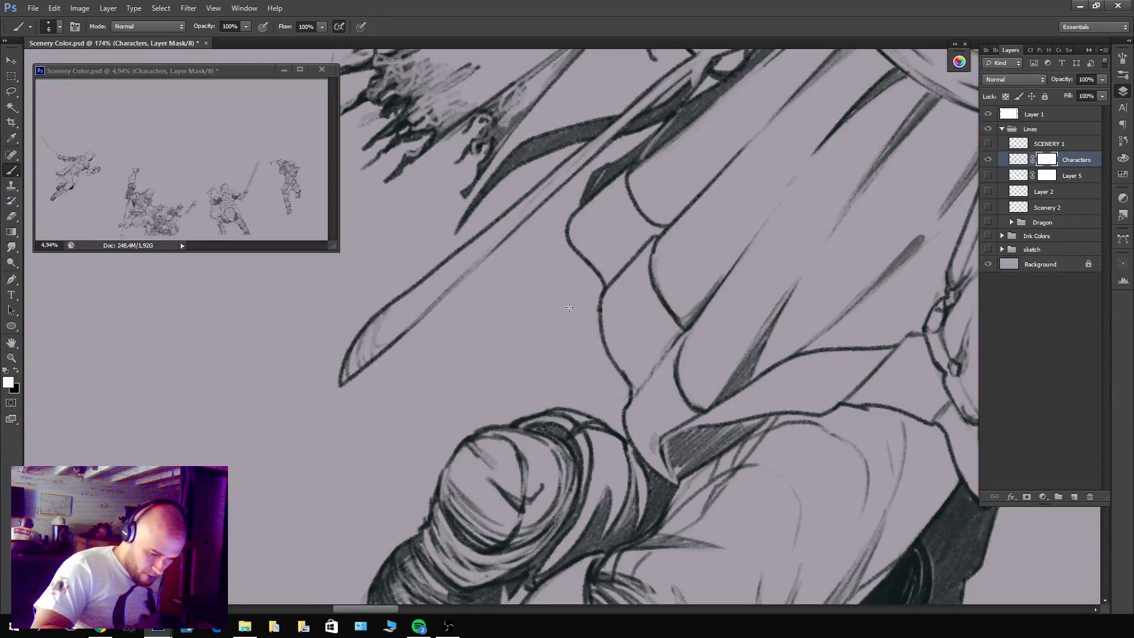
Show Layer 5 and apply the Characters layer's mask permanently by merging it with a new empty layer beneath.
{"action": "scroll", "coordinate": [565, 289], "scroll_direction": "down", "scroll_amount": 8}
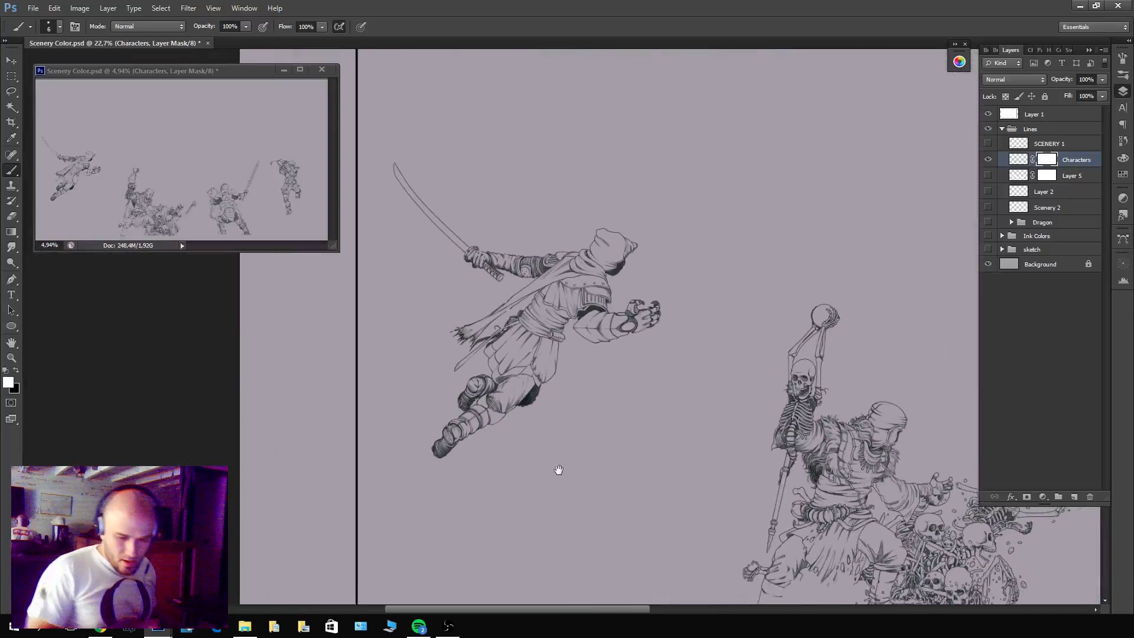
{"action": "left_click", "coordinate": [988, 176]}
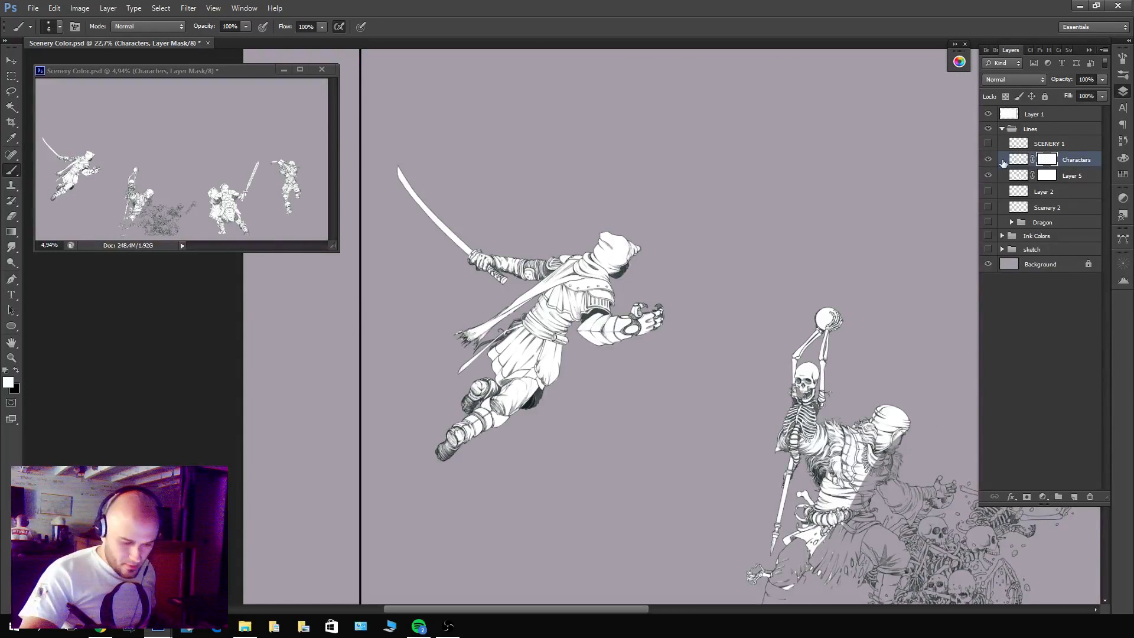
{"action": "left_click", "coordinate": [1058, 174], "text": "ctrl"}
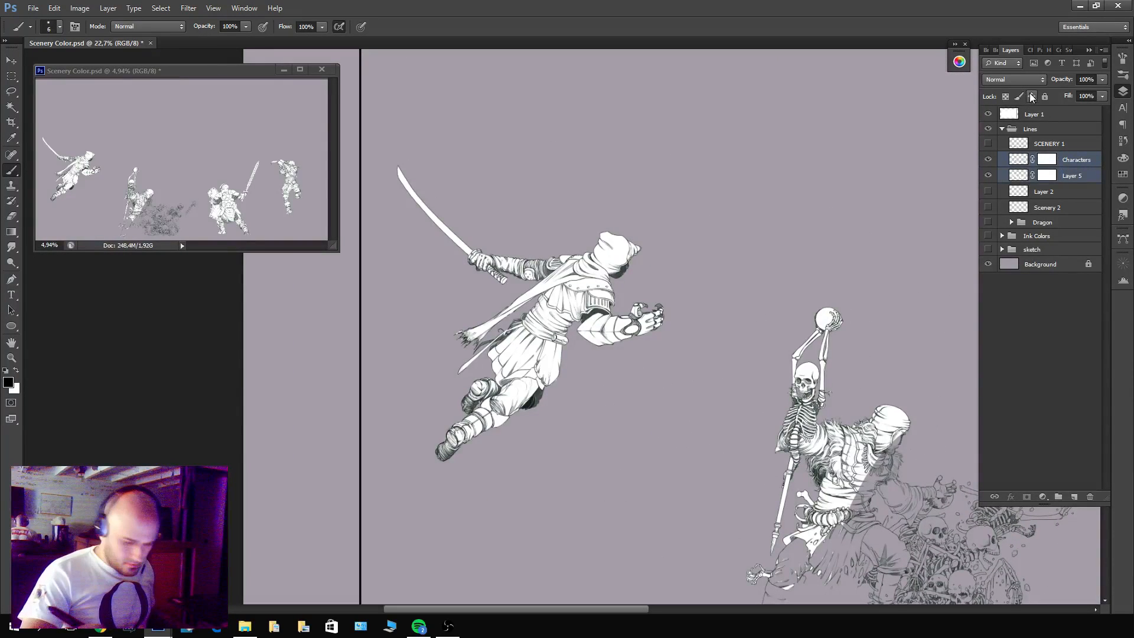
{"action": "left_click_drag", "start_coordinate": [895, 291], "coordinate": [662, 144]}
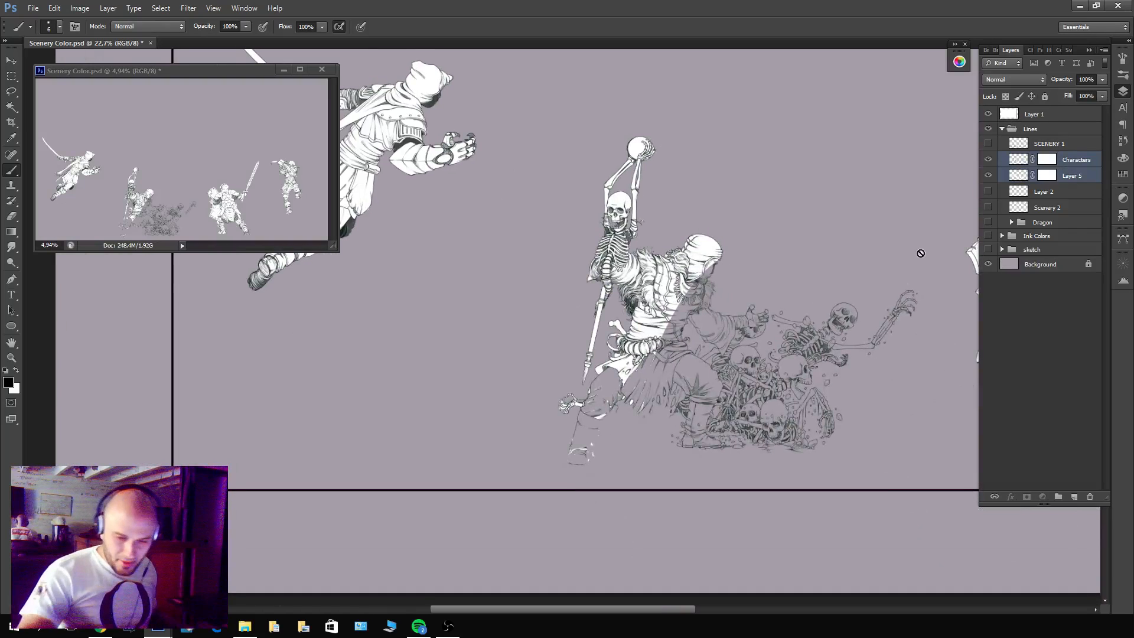
{"action": "left_click", "coordinate": [1053, 160]}
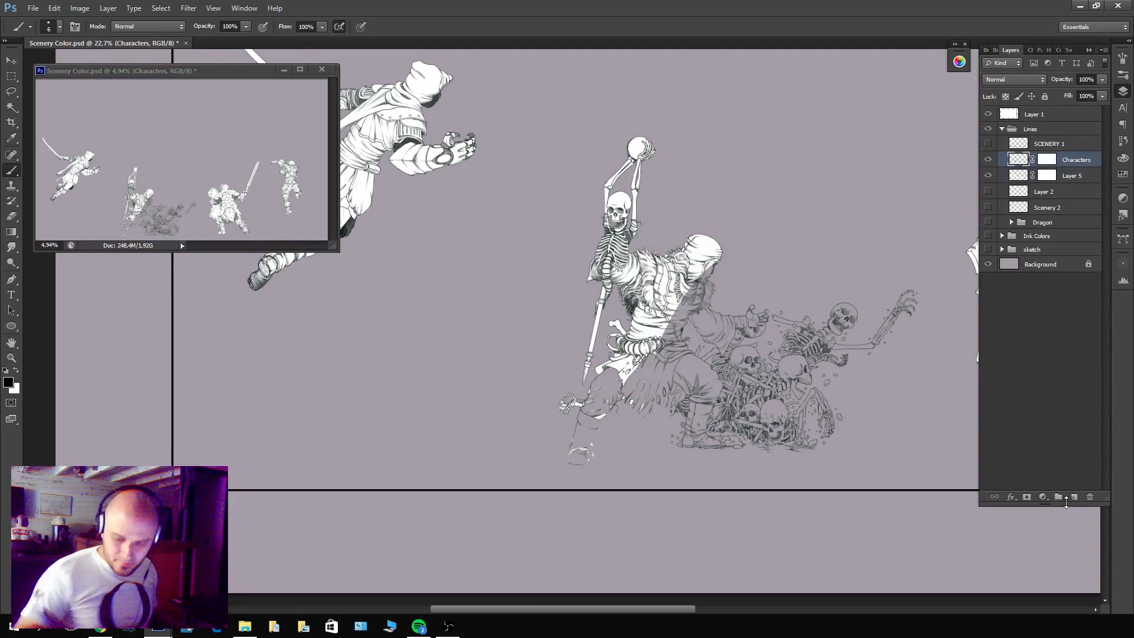
{"action": "left_click", "coordinate": [1073, 497]}
{"action": "left_click", "coordinate": [1061, 161], "text": "ctrl"}
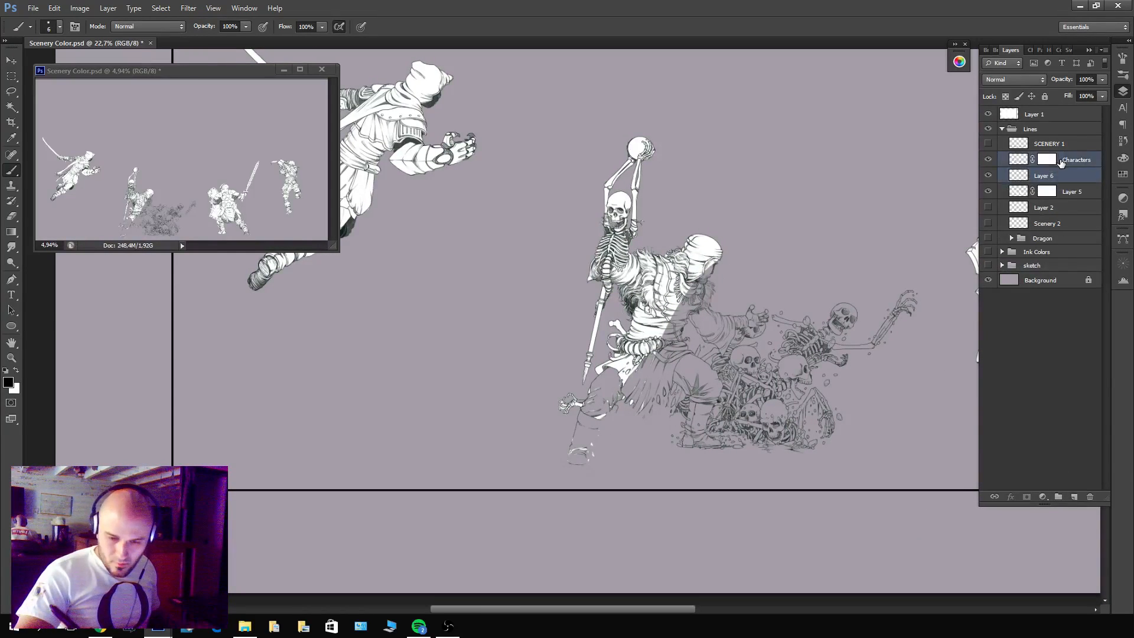
{"action": "key", "text": "ctrl+e"}
Load the Characters line art as a selection, hide that layer, and fill the selection with white on Layer 5.
{"action": "key", "text": "z"}
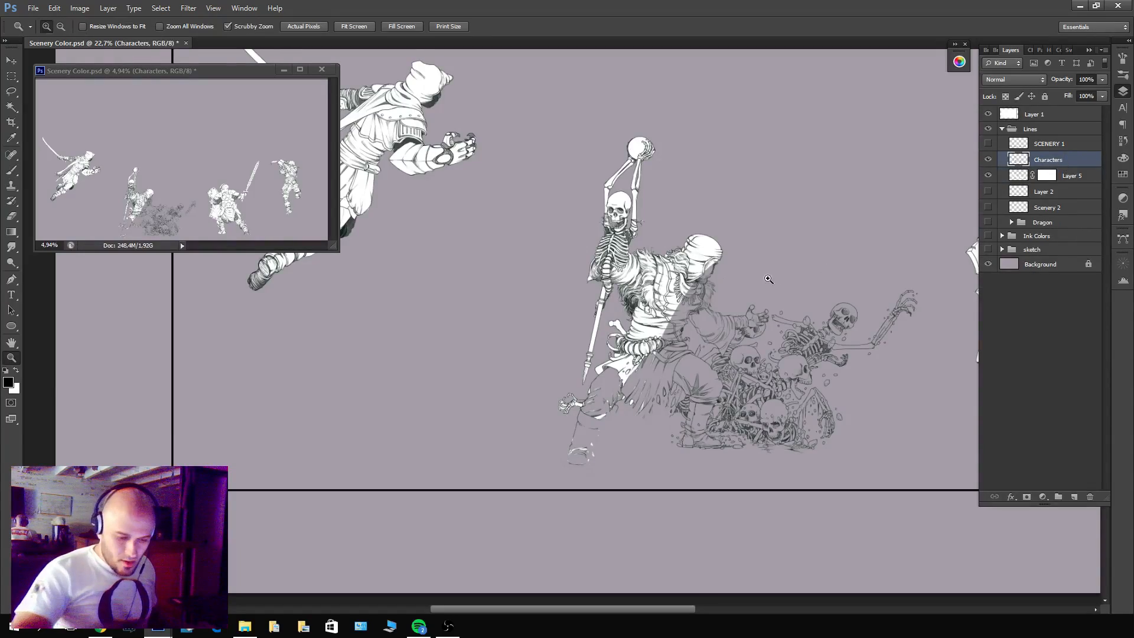
{"action": "left_click", "coordinate": [768, 279]}
{"action": "left_click", "coordinate": [1019, 160], "text": "ctrl"}
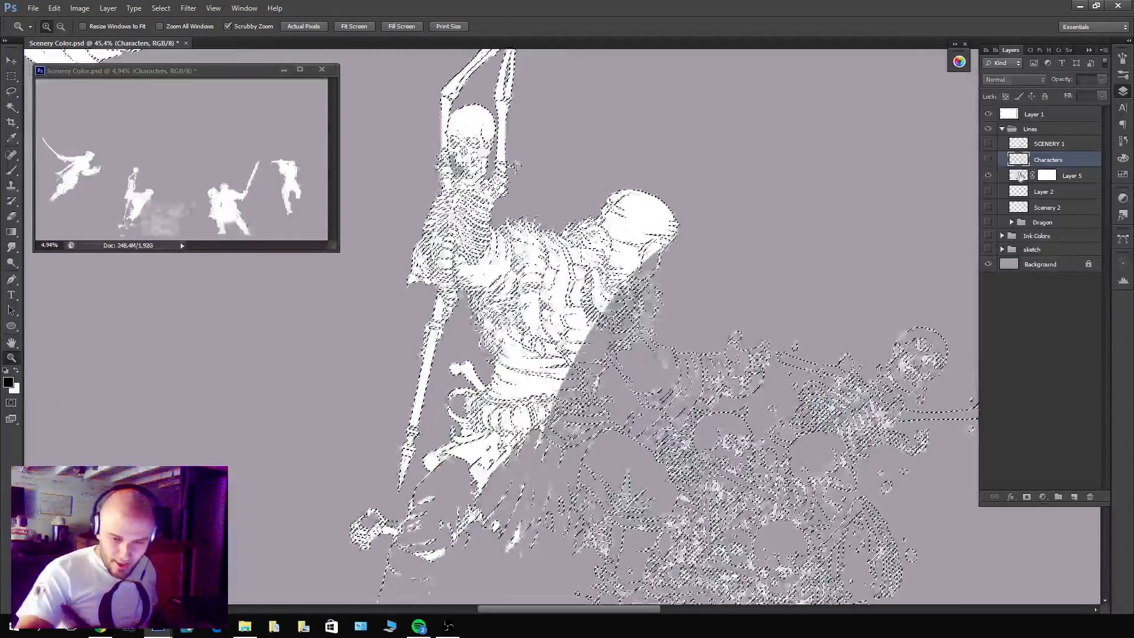
{"action": "left_click", "coordinate": [1020, 176]}
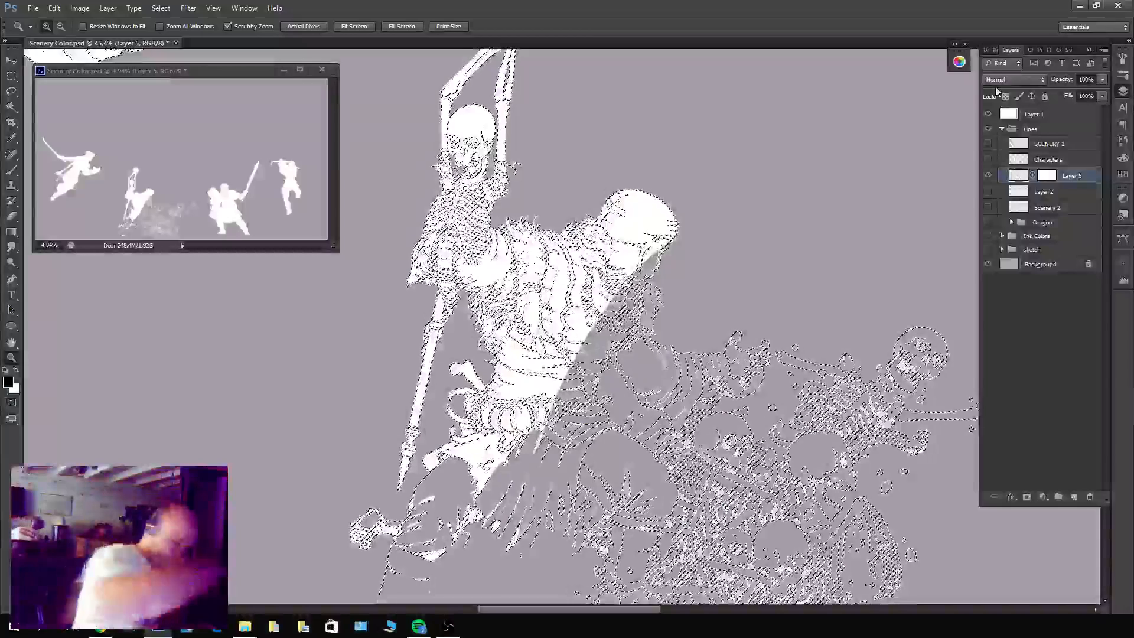
{"action": "key", "text": "ctrl+d"}
Apply Layer 5's mask permanently by merging it with a new empty layer beneath it.
{"action": "left_click", "coordinate": [1073, 496]}
{"action": "left_click", "coordinate": [1068, 192], "text": "ctrl"}
{"action": "key", "text": "ctrl+e"}
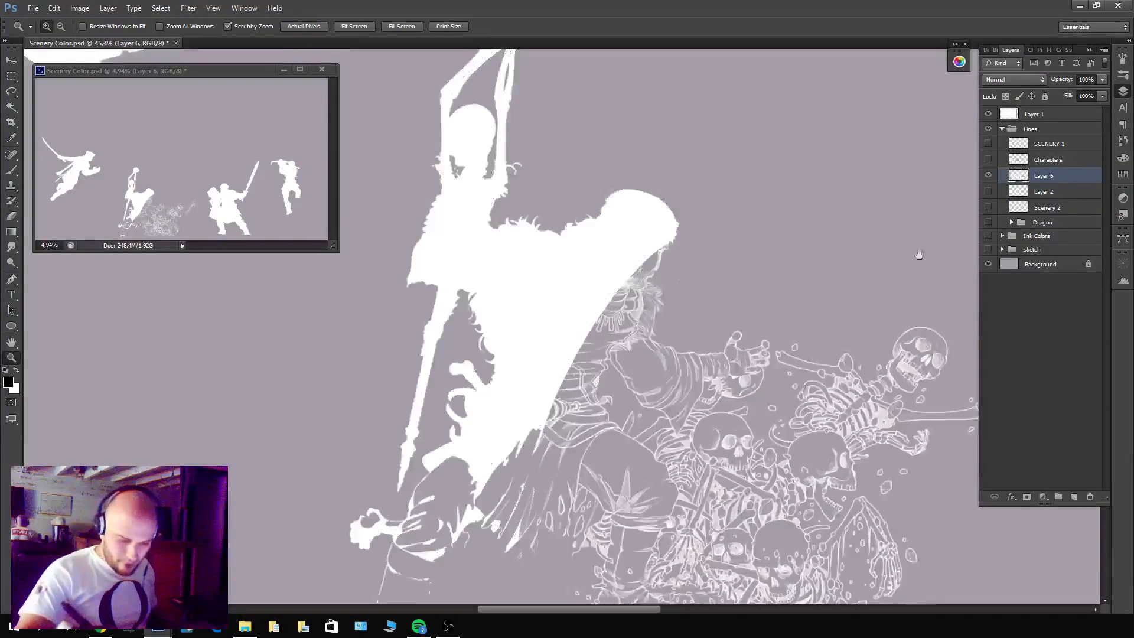
{"action": "left_click_drag", "start_coordinate": [919, 254], "coordinate": [888, 116]}
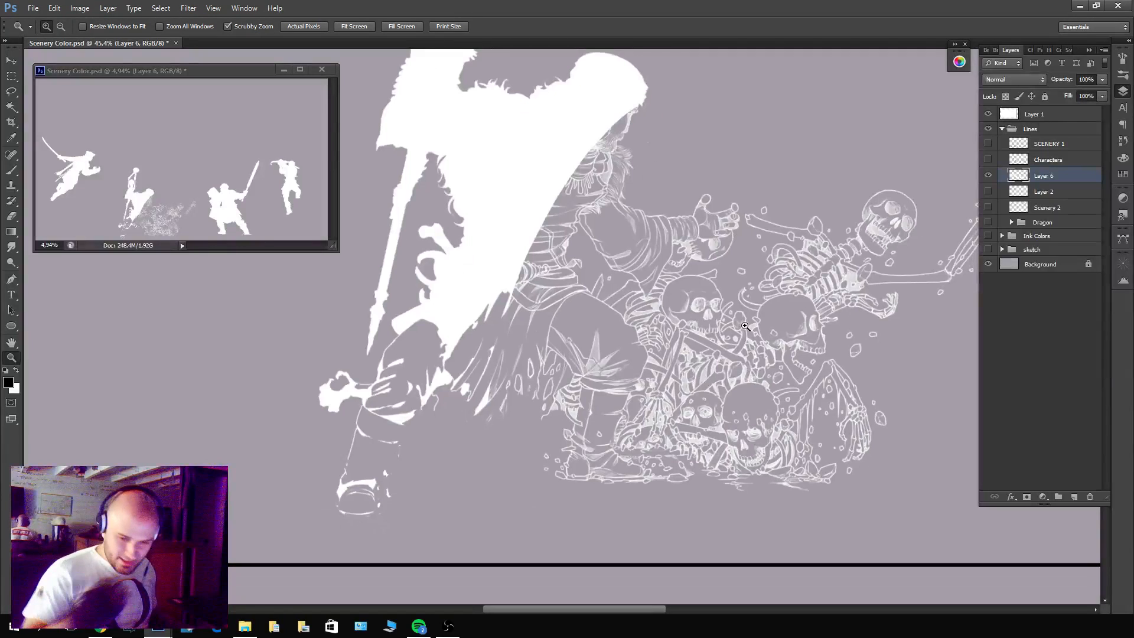
{"action": "left_click", "coordinate": [1016, 192], "text": "ctrl"}
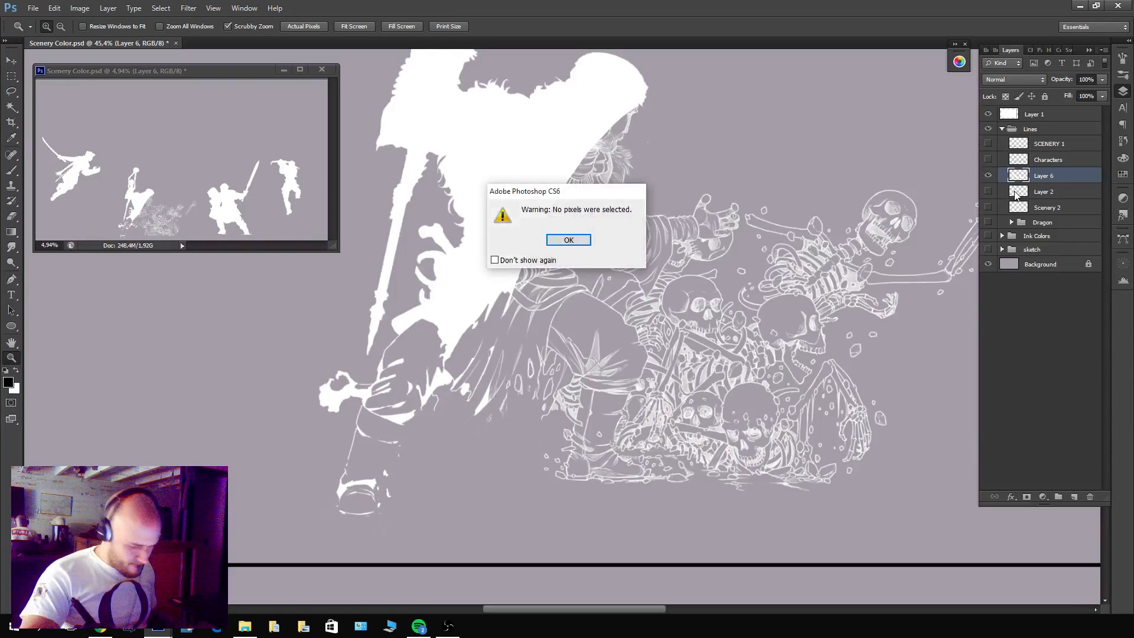
{"action": "key", "text": "Return"}
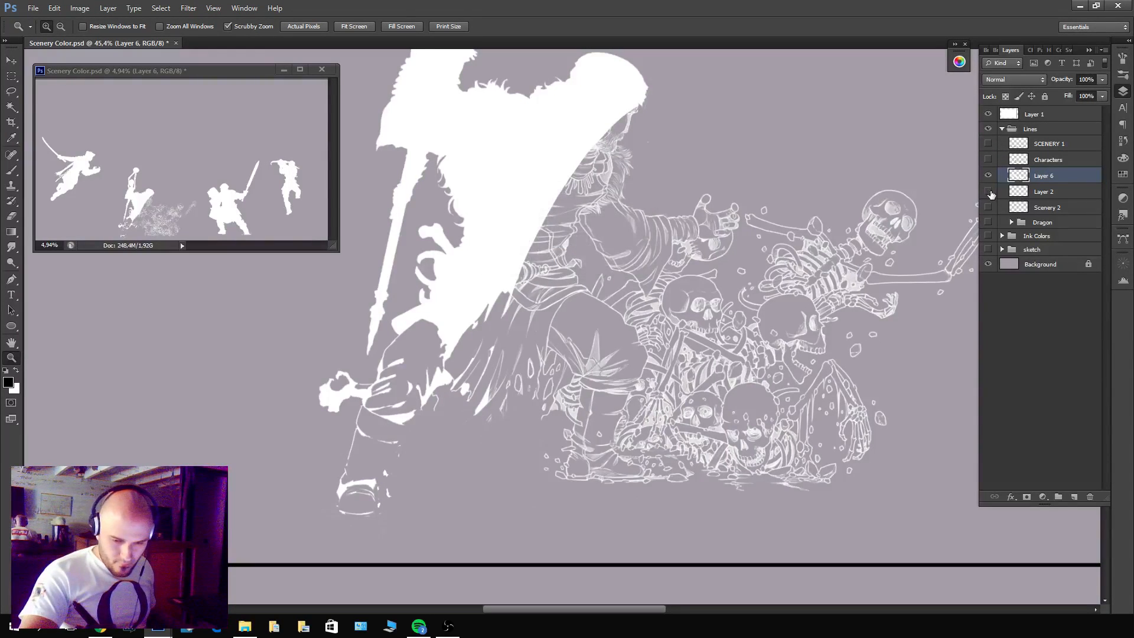
{"action": "left_click_drag", "start_coordinate": [890, 228], "coordinate": [830, 234]}
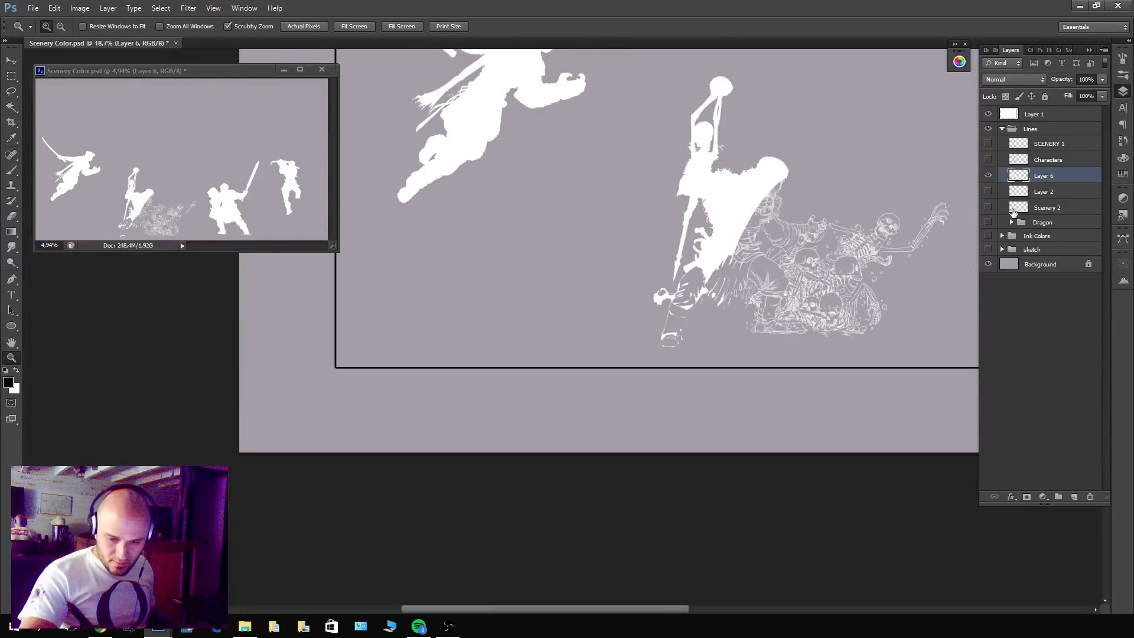
{"action": "left_click", "coordinate": [1019, 143], "text": "ctrl"}
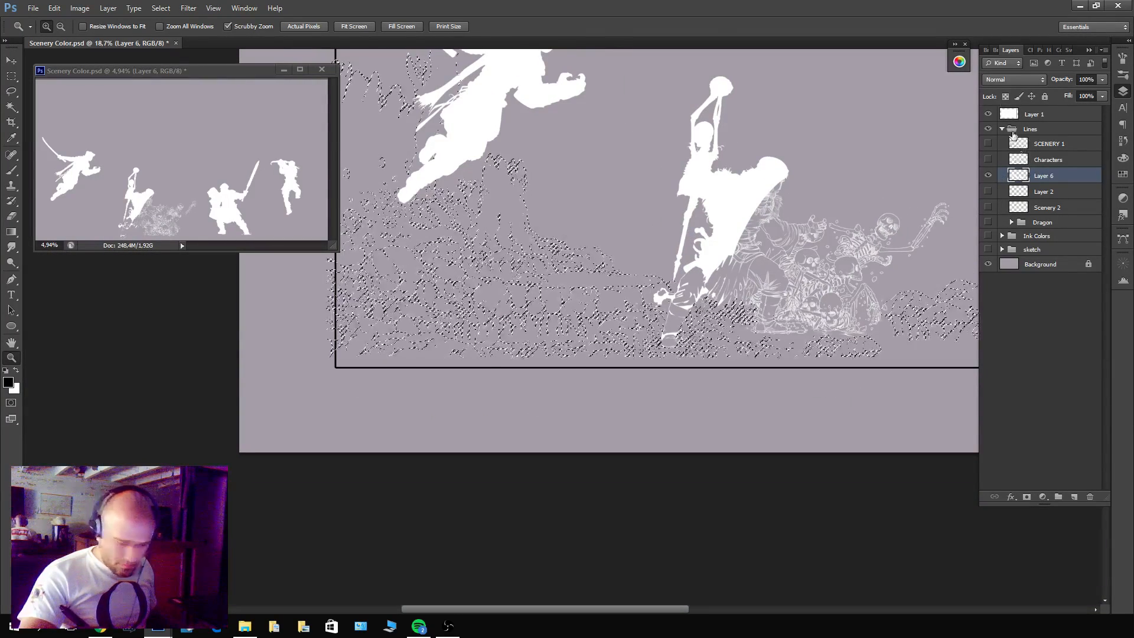
{"action": "left_click_drag", "start_coordinate": [762, 293], "coordinate": [793, 301]}
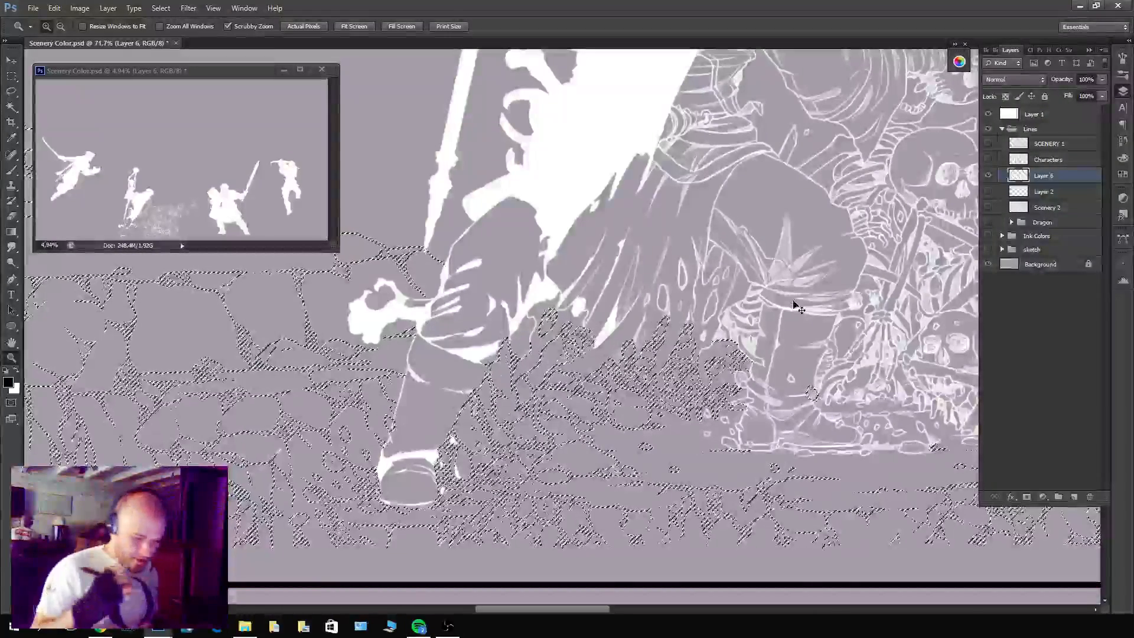
{"action": "key", "text": "ctrl+d"}
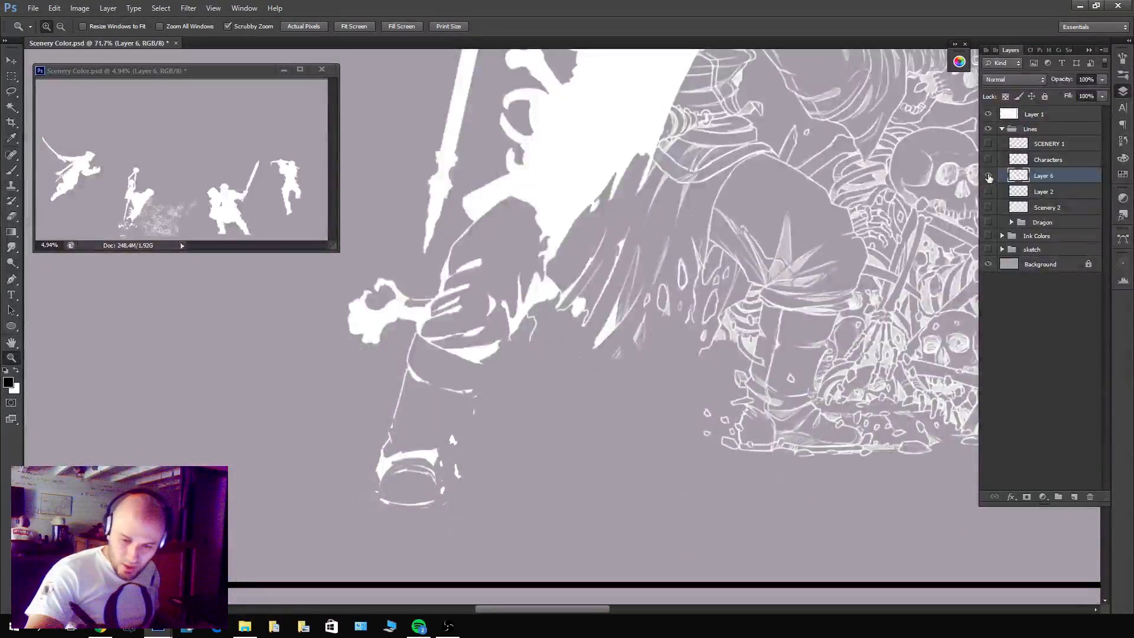
Hide Layer 6, show the SCENERY 1 and Characters line art, and compare the view with and without SCENERY 1.
{"action": "left_click", "coordinate": [988, 176]}
{"action": "left_click", "coordinate": [988, 145]}
{"action": "left_click", "coordinate": [988, 160]}
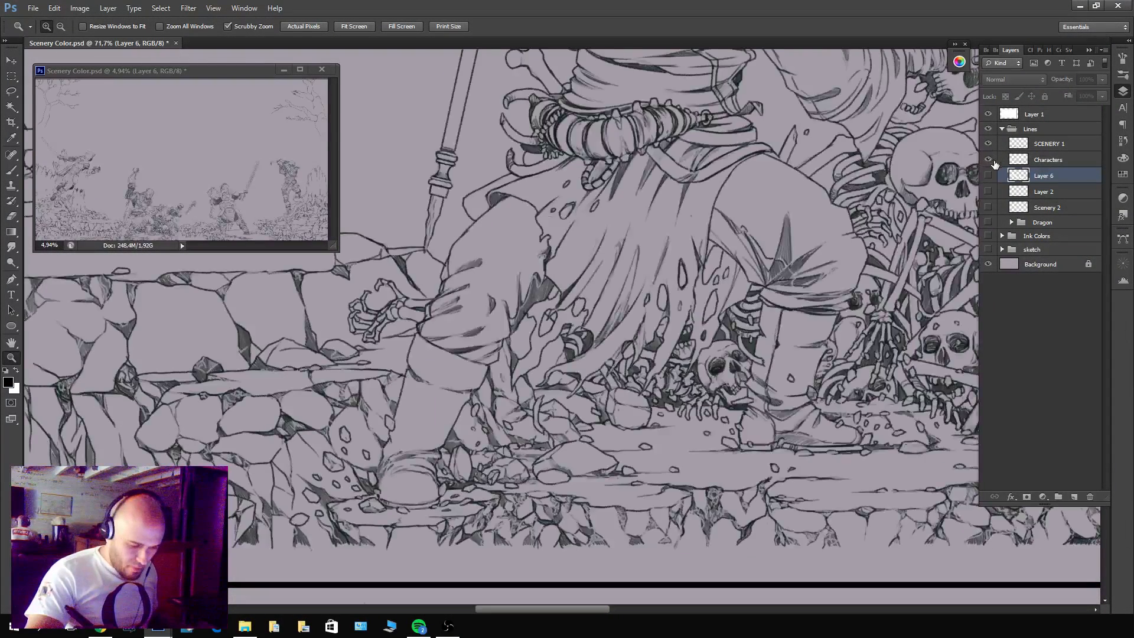
{"action": "left_click", "coordinate": [1055, 146]}
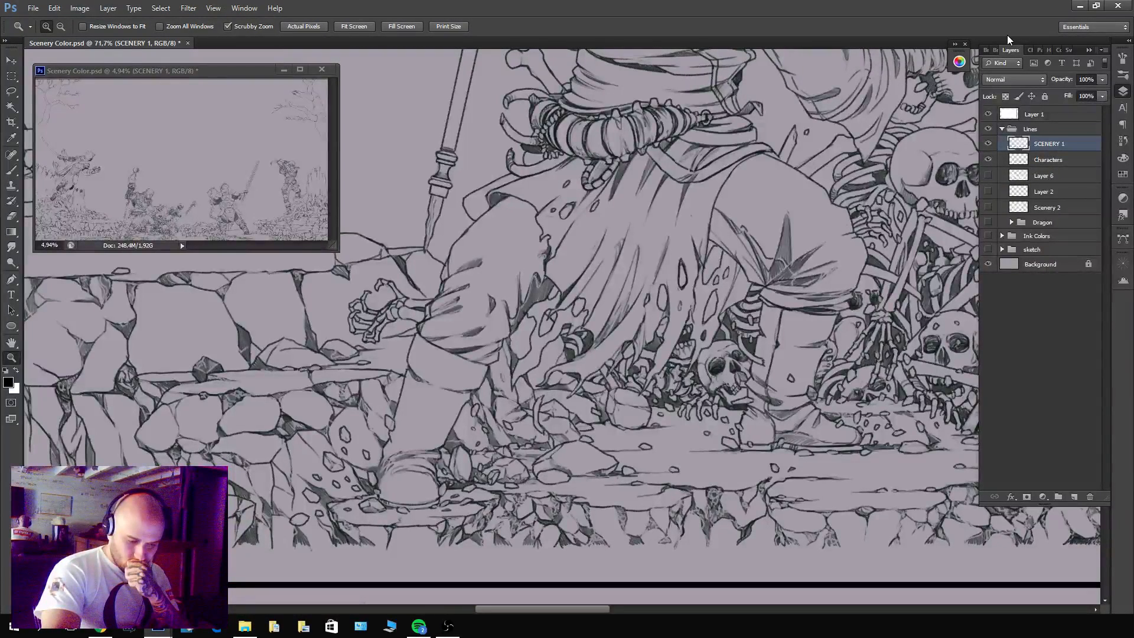
{"action": "left_click", "coordinate": [990, 144]}
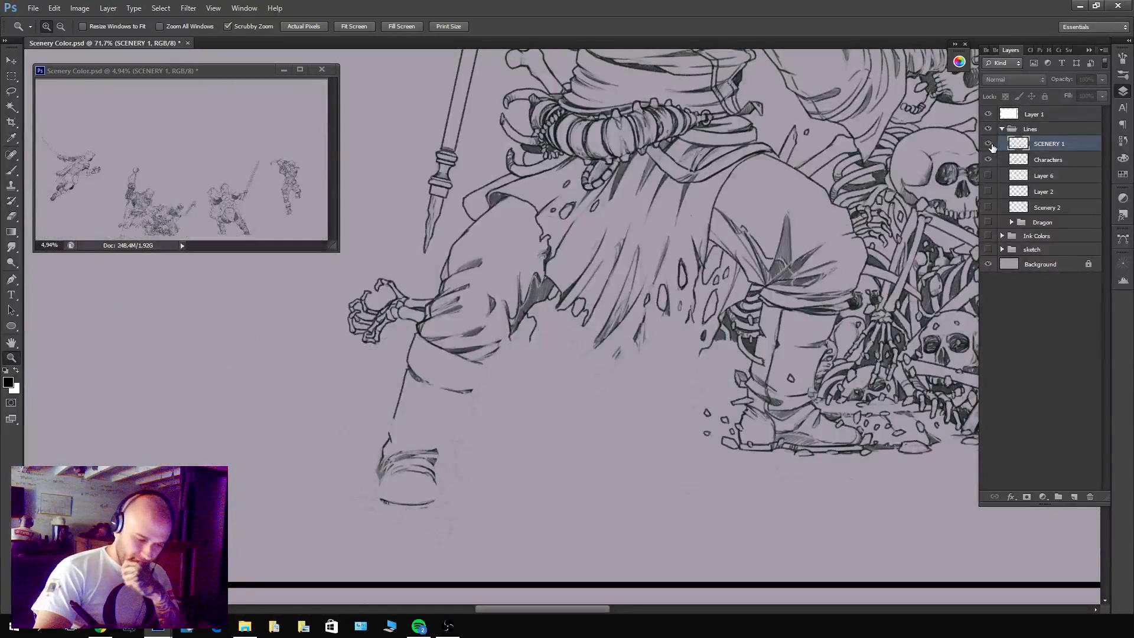
{"action": "left_click", "coordinate": [990, 144]}
{"action": "left_click", "coordinate": [990, 145]}
{"action": "left_click", "coordinate": [990, 144]}
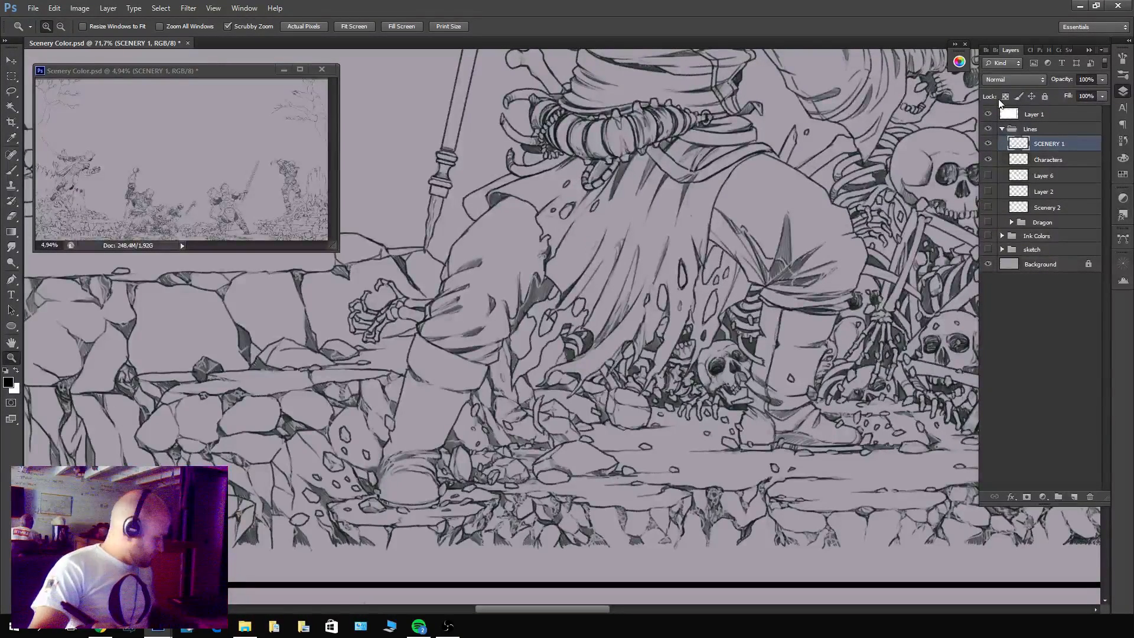
Duplicate SCENERY 1, place the copy directly beneath the original, and leave only the copy visible.
{"action": "key", "text": "ctrl+j"}
{"action": "left_click", "coordinate": [989, 145]}
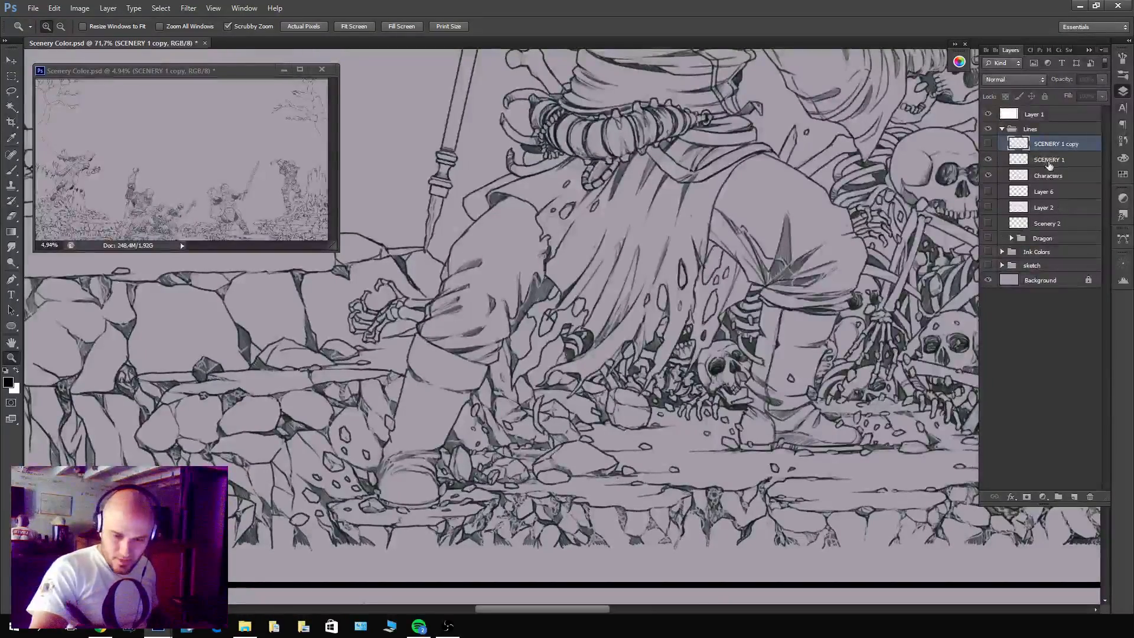
{"action": "left_click_drag", "start_coordinate": [1058, 148], "coordinate": [1053, 165]}
{"action": "left_click", "coordinate": [989, 144]}
{"action": "left_click", "coordinate": [988, 160]}
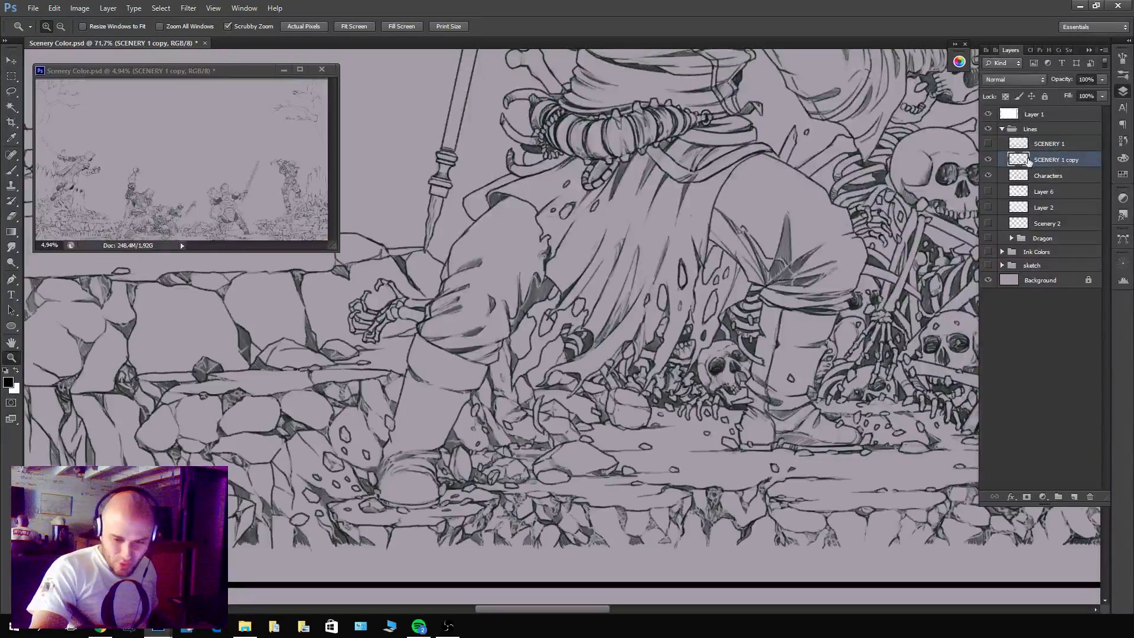
Lasso the hooded figure's front leg and tattered tunic hem on SCENERY 1 copy, delete everything outside it, and check the remaining lines.
{"action": "left_click_drag", "start_coordinate": [571, 434], "coordinate": [592, 435]}
{"action": "key", "text": "l"}
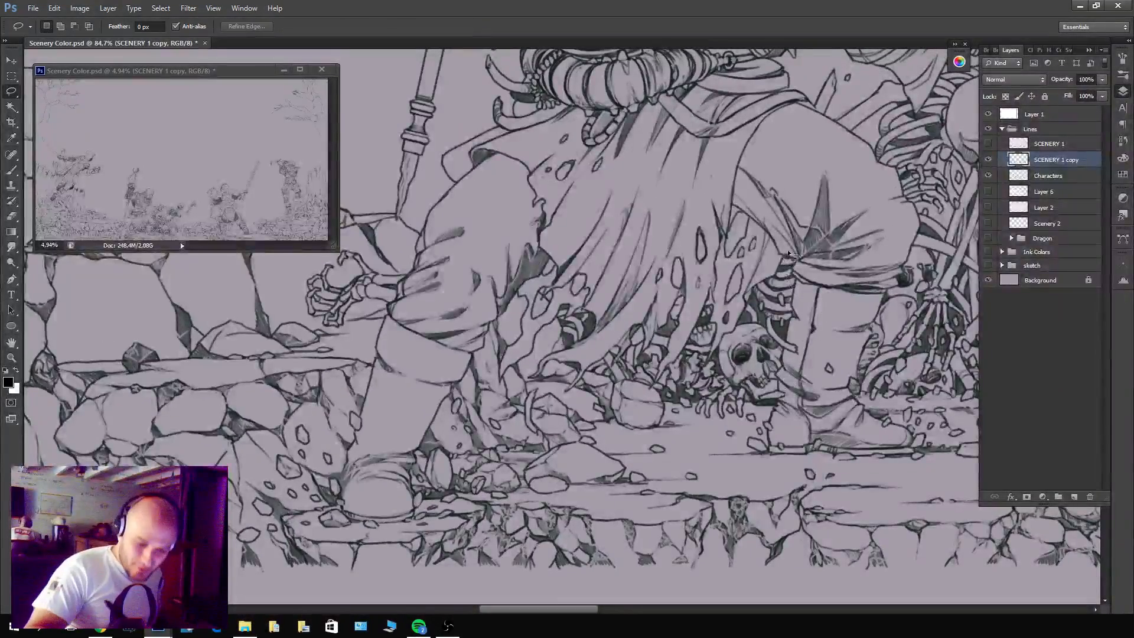
{"action": "mouse_move", "coordinate": [789, 253]}
{"action": "left_mouse_down"}
{"action": "mouse_move", "coordinate": [704, 379]}
{"action": "mouse_move", "coordinate": [713, 336]}
{"action": "mouse_move", "coordinate": [695, 341]}
{"action": "mouse_move", "coordinate": [665, 389]}
{"action": "mouse_move", "coordinate": [649, 378]}
{"action": "mouse_move", "coordinate": [669, 333]}
{"action": "mouse_move", "coordinate": [643, 362]}
{"action": "mouse_move", "coordinate": [609, 370]}
{"action": "mouse_move", "coordinate": [577, 398]}
{"action": "mouse_move", "coordinate": [551, 374]}
{"action": "mouse_move", "coordinate": [528, 385]}
{"action": "mouse_move", "coordinate": [536, 359]}
{"action": "mouse_move", "coordinate": [582, 324]}
{"action": "mouse_move", "coordinate": [561, 324]}
{"action": "mouse_move", "coordinate": [515, 377]}
{"action": "mouse_move", "coordinate": [495, 377]}
{"action": "mouse_move", "coordinate": [514, 312]}
{"action": "mouse_move", "coordinate": [439, 443]}
{"action": "mouse_move", "coordinate": [410, 525]}
{"action": "mouse_move", "coordinate": [355, 531]}
{"action": "mouse_move", "coordinate": [329, 472]}
{"action": "mouse_move", "coordinate": [389, 301]}
{"action": "mouse_move", "coordinate": [468, 284]}
{"action": "mouse_move", "coordinate": [539, 209]}
{"action": "mouse_move", "coordinate": [602, 177]}
{"action": "mouse_move", "coordinate": [778, 176]}
{"action": "mouse_move", "coordinate": [820, 209]}
{"action": "mouse_move", "coordinate": [795, 250]}
{"action": "left_mouse_up"}
{"action": "key", "text": "ctrl+shift+i"}
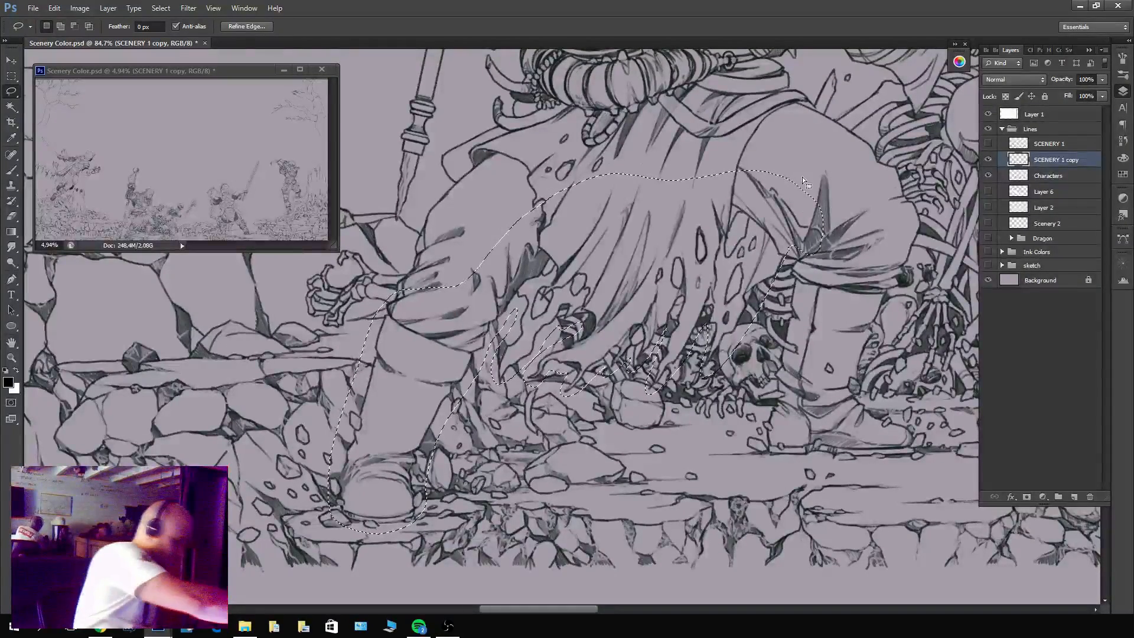
{"action": "key", "text": "Delete"}
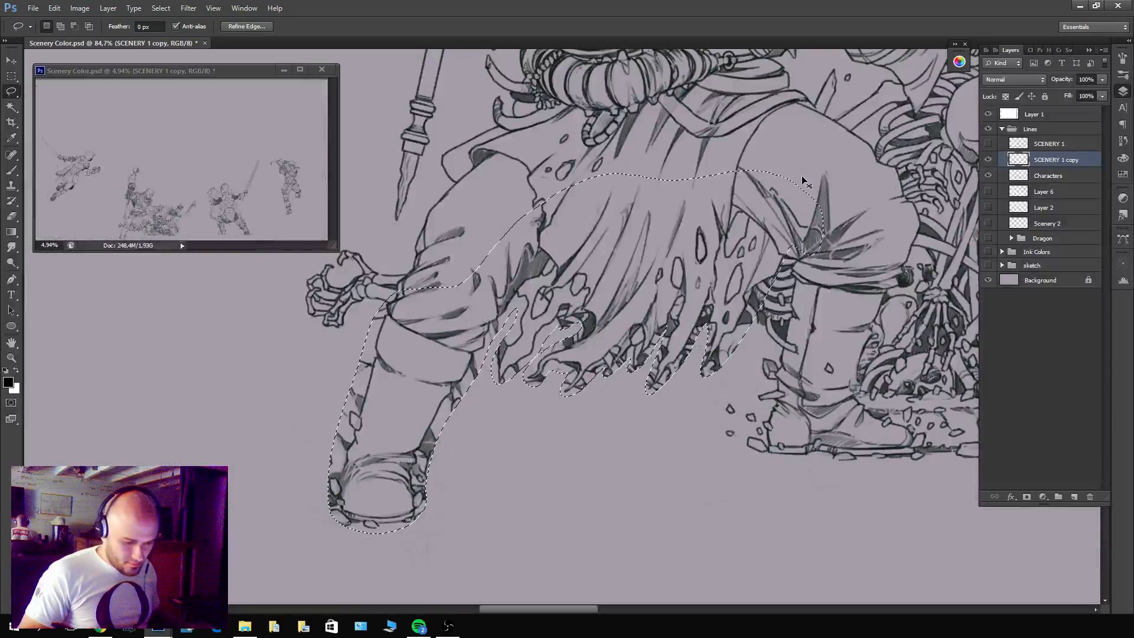
{"action": "key", "text": "ctrl+d"}
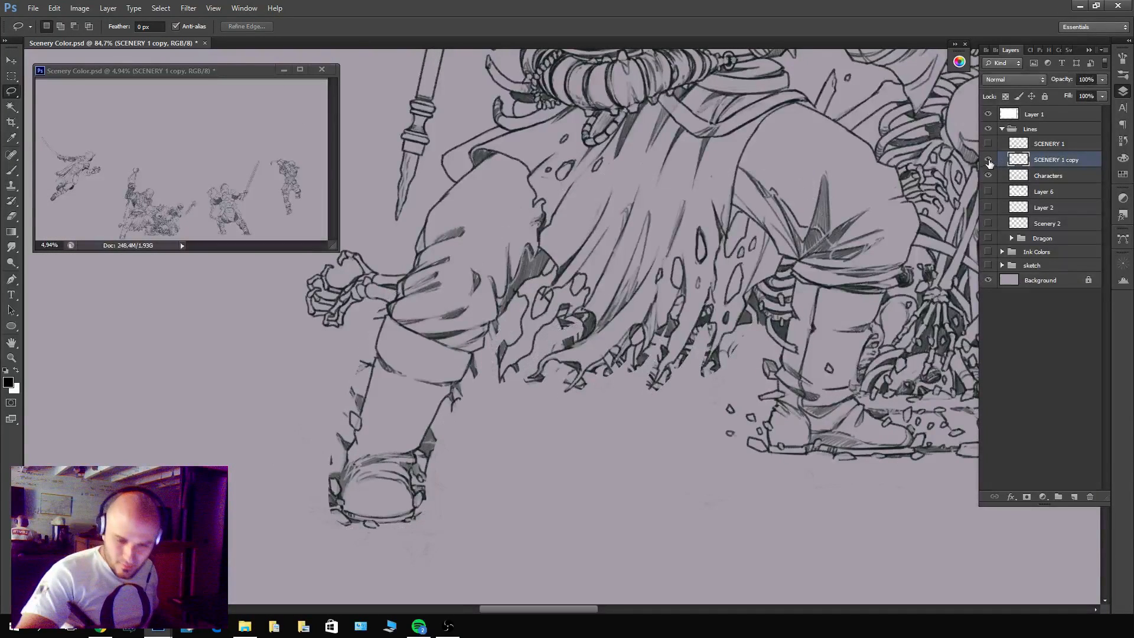
{"action": "left_click", "coordinate": [989, 161]}
{"action": "left_click", "coordinate": [988, 160]}
{"action": "left_click", "coordinate": [990, 163]}
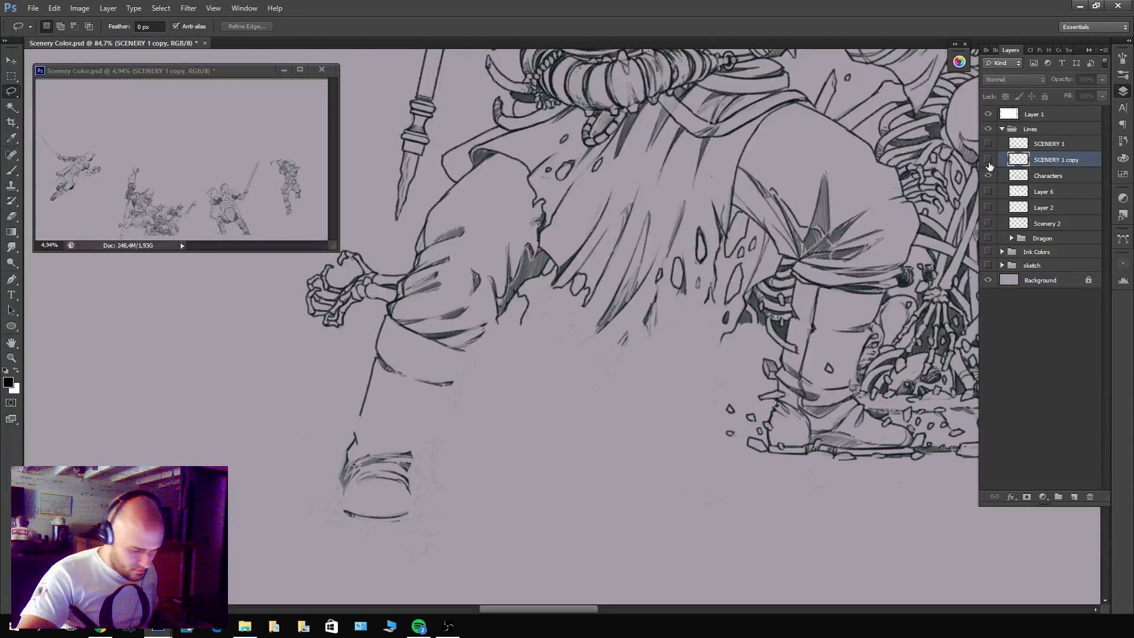
{"action": "left_click", "coordinate": [990, 163]}
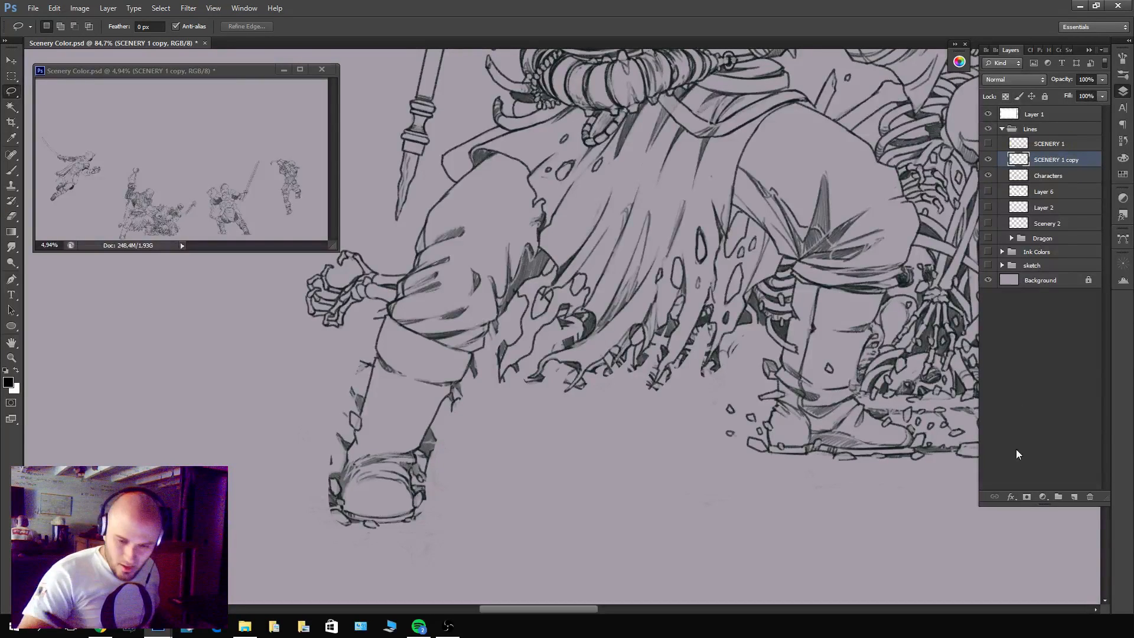
Add a layer mask to SCENERY 1 copy and mask out the stray rubble lines behind the front leg's cuff and calf.
{"action": "left_click", "coordinate": [1026, 497]}
{"action": "key", "text": "z"}
{"action": "left_click_drag", "start_coordinate": [471, 354], "coordinate": [488, 355]}
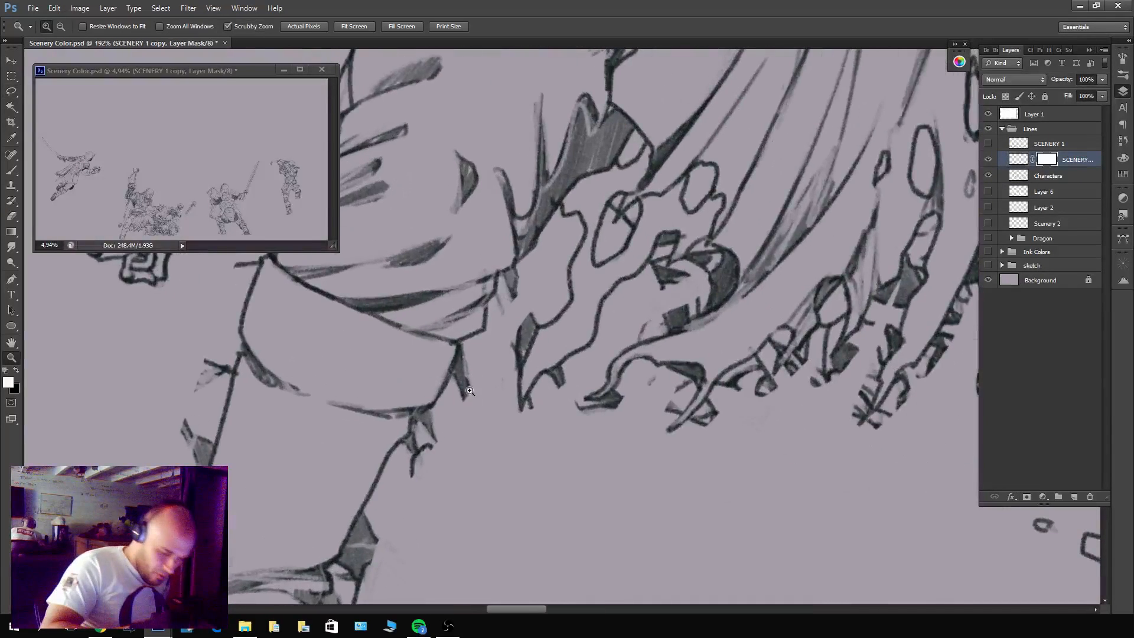
{"action": "key", "text": "b"}
{"action": "key", "text": "x"}
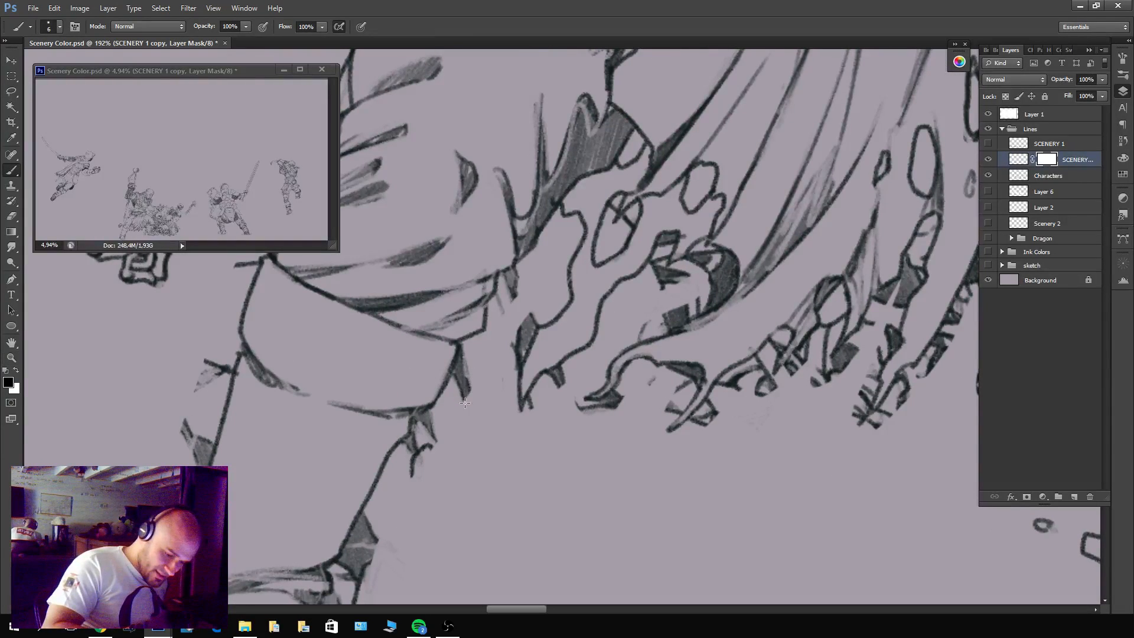
{"action": "mouse_move", "coordinate": [470, 384]}
{"action": "left_mouse_down"}
{"action": "mouse_move", "coordinate": [463, 400]}
{"action": "mouse_move", "coordinate": [463, 358]}
{"action": "left_mouse_up"}
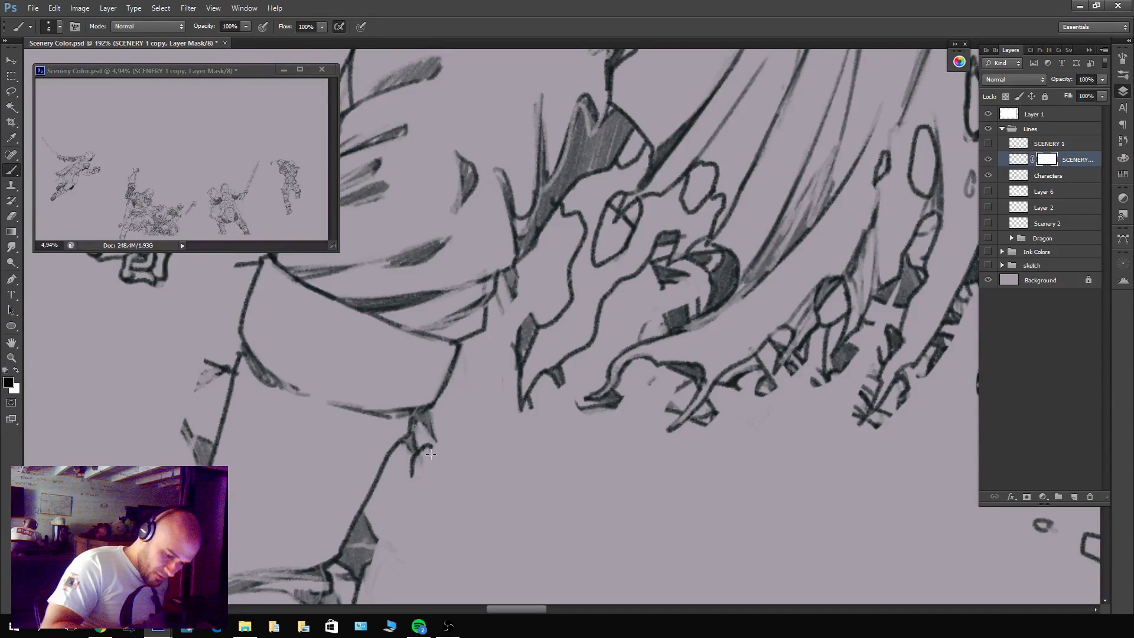
{"action": "mouse_move", "coordinate": [431, 453]}
{"action": "left_mouse_down"}
{"action": "mouse_move", "coordinate": [410, 477]}
{"action": "mouse_move", "coordinate": [434, 426]}
{"action": "mouse_move", "coordinate": [404, 451]}
{"action": "left_mouse_up"}
{"action": "left_click_drag", "start_coordinate": [419, 426], "coordinate": [417, 458]}
Mask out the leftover rubble lines and dark shapes along the outer edge of the front shin and boot, comparing with Characters.
{"action": "left_click_drag", "start_coordinate": [622, 407], "coordinate": [839, 294]}
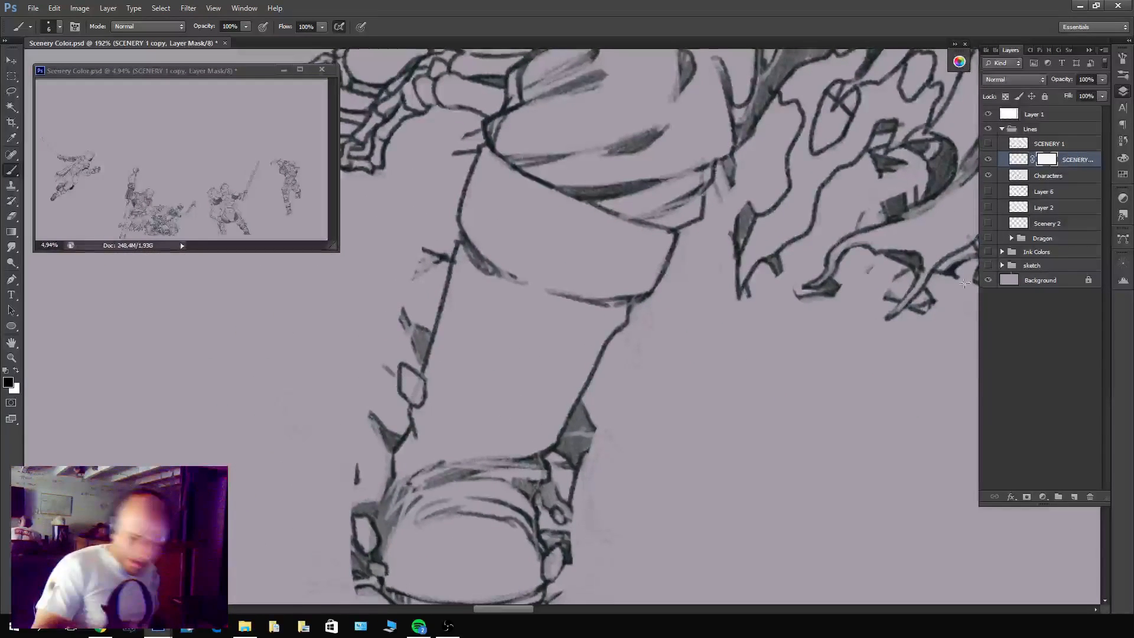
{"action": "left_click", "coordinate": [987, 175]}
{"action": "left_click", "coordinate": [988, 175]}
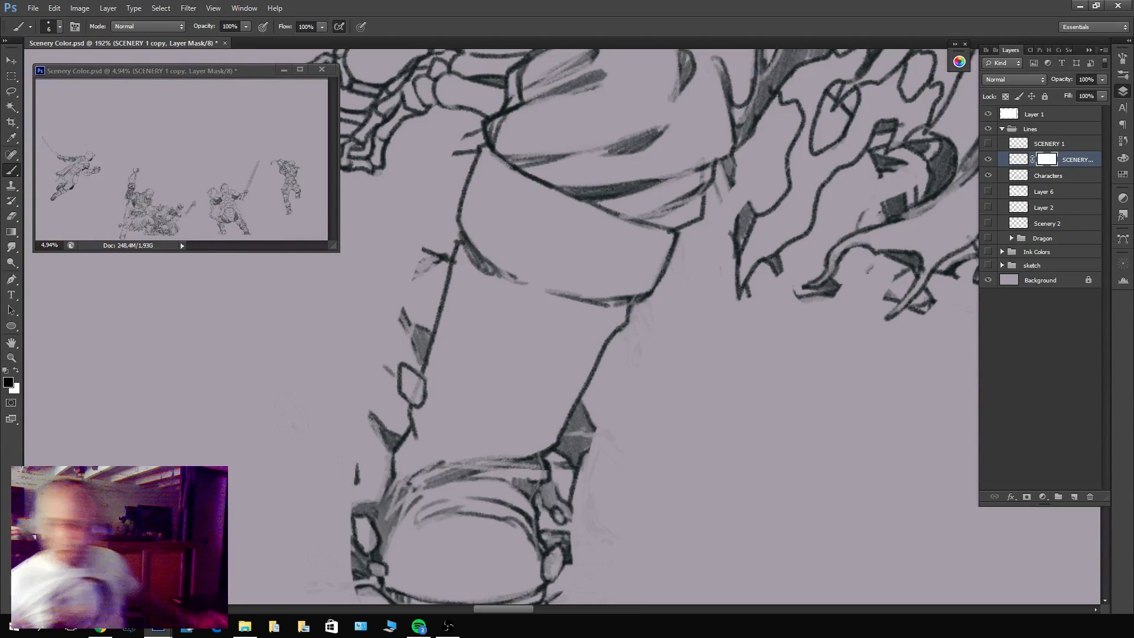
{"action": "mouse_move", "coordinate": [400, 327]}
{"action": "left_mouse_down"}
{"action": "mouse_move", "coordinate": [415, 305]}
{"action": "mouse_move", "coordinate": [423, 346]}
{"action": "left_mouse_up"}
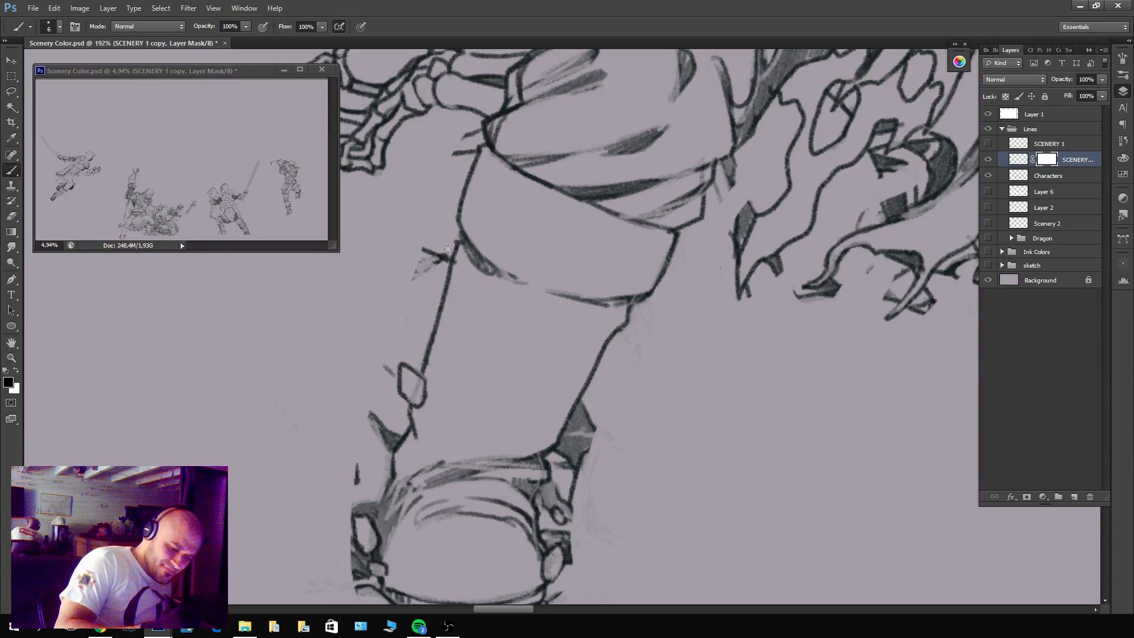
{"action": "mouse_move", "coordinate": [448, 249]}
{"action": "left_mouse_down"}
{"action": "mouse_move", "coordinate": [433, 299]}
{"action": "mouse_move", "coordinate": [448, 241]}
{"action": "mouse_move", "coordinate": [420, 283]}
{"action": "mouse_move", "coordinate": [427, 231]}
{"action": "left_mouse_up"}
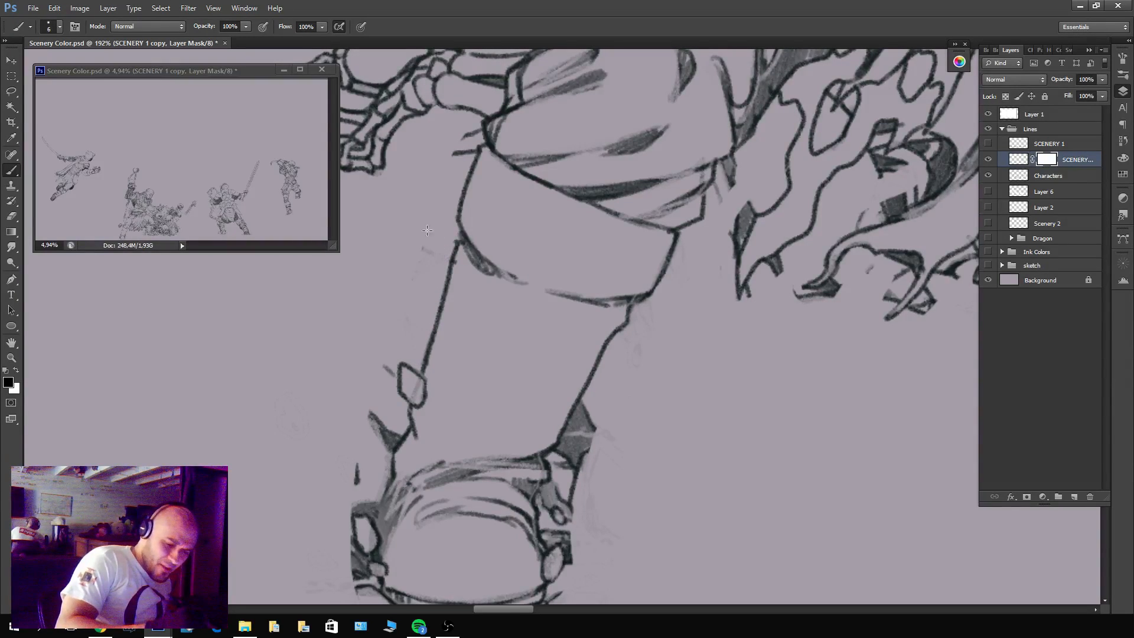
{"action": "mouse_move", "coordinate": [499, 143]}
{"action": "left_mouse_down"}
{"action": "mouse_move", "coordinate": [650, 278]}
{"action": "mouse_move", "coordinate": [613, 265]}
{"action": "mouse_move", "coordinate": [624, 277]}
{"action": "left_mouse_up"}
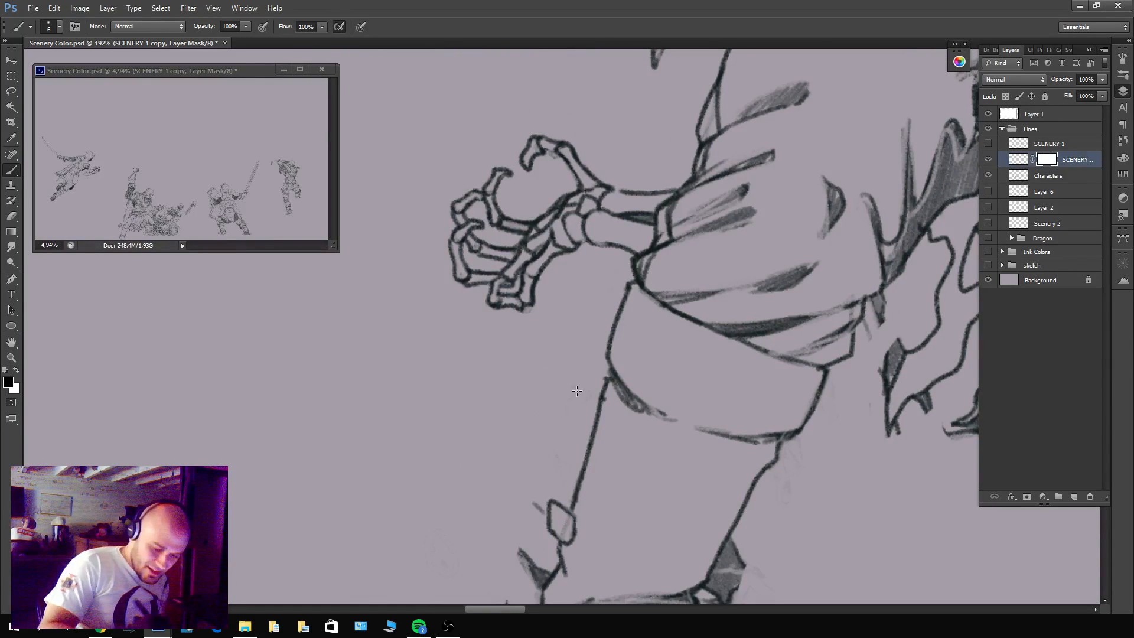
{"action": "left_click_drag", "start_coordinate": [596, 459], "coordinate": [696, 174]}
{"action": "mouse_move", "coordinate": [636, 221]}
{"action": "left_mouse_down"}
{"action": "mouse_move", "coordinate": [622, 285]}
{"action": "mouse_move", "coordinate": [637, 266]}
{"action": "mouse_move", "coordinate": [649, 277]}
{"action": "mouse_move", "coordinate": [643, 298]}
{"action": "mouse_move", "coordinate": [601, 313]}
{"action": "mouse_move", "coordinate": [611, 307]}
{"action": "mouse_move", "coordinate": [614, 356]}
{"action": "mouse_move", "coordinate": [619, 341]}
{"action": "mouse_move", "coordinate": [622, 361]}
{"action": "mouse_move", "coordinate": [610, 360]}
{"action": "left_mouse_up"}
{"action": "mouse_move", "coordinate": [597, 407]}
{"action": "left_mouse_down"}
{"action": "mouse_move", "coordinate": [601, 391]}
{"action": "mouse_move", "coordinate": [615, 420]}
{"action": "mouse_move", "coordinate": [606, 425]}
{"action": "left_mouse_up"}
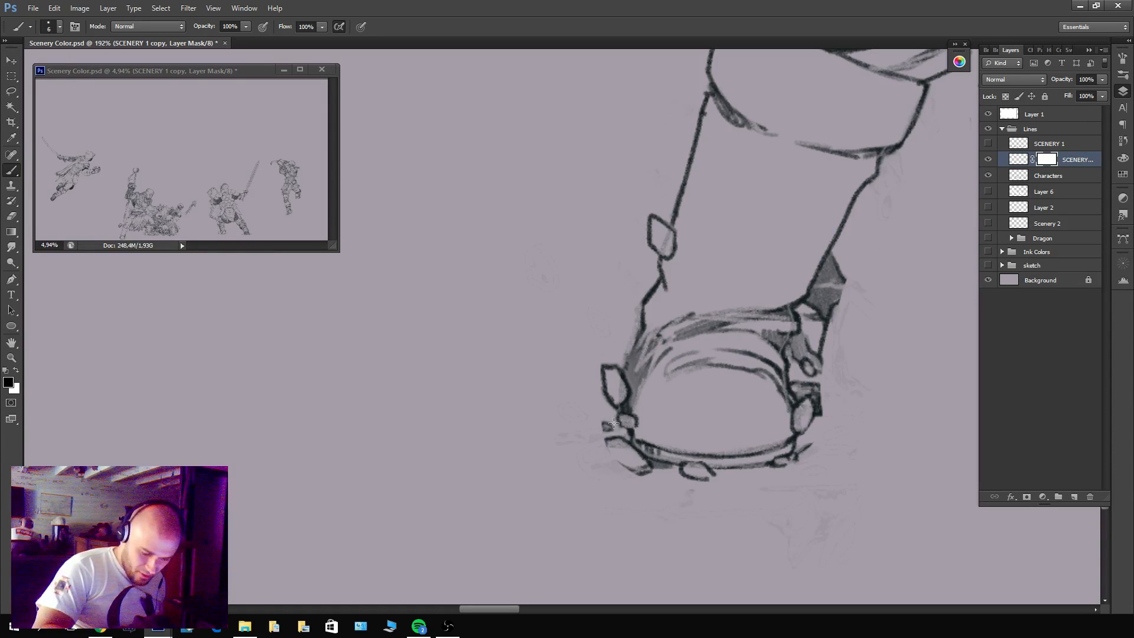
Mask out the dark rubble shapes along the inner side of the front ankle and boot, keeping the boot outline.
{"action": "left_click_drag", "start_coordinate": [860, 511], "coordinate": [684, 547]}
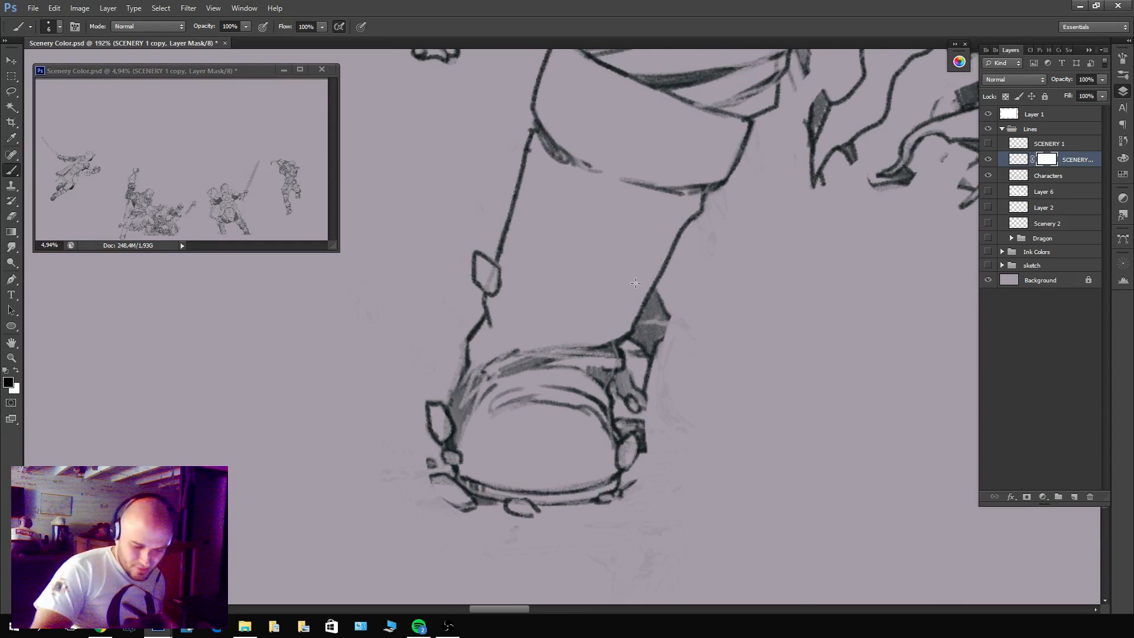
{"action": "mouse_move", "coordinate": [618, 394]}
{"action": "left_mouse_down"}
{"action": "mouse_move", "coordinate": [629, 346]}
{"action": "mouse_move", "coordinate": [645, 323]}
{"action": "mouse_move", "coordinate": [638, 353]}
{"action": "mouse_move", "coordinate": [667, 311]}
{"action": "mouse_move", "coordinate": [656, 371]}
{"action": "mouse_move", "coordinate": [635, 348]}
{"action": "mouse_move", "coordinate": [651, 407]}
{"action": "mouse_move", "coordinate": [624, 380]}
{"action": "mouse_move", "coordinate": [634, 384]}
{"action": "mouse_move", "coordinate": [622, 345]}
{"action": "left_mouse_up"}
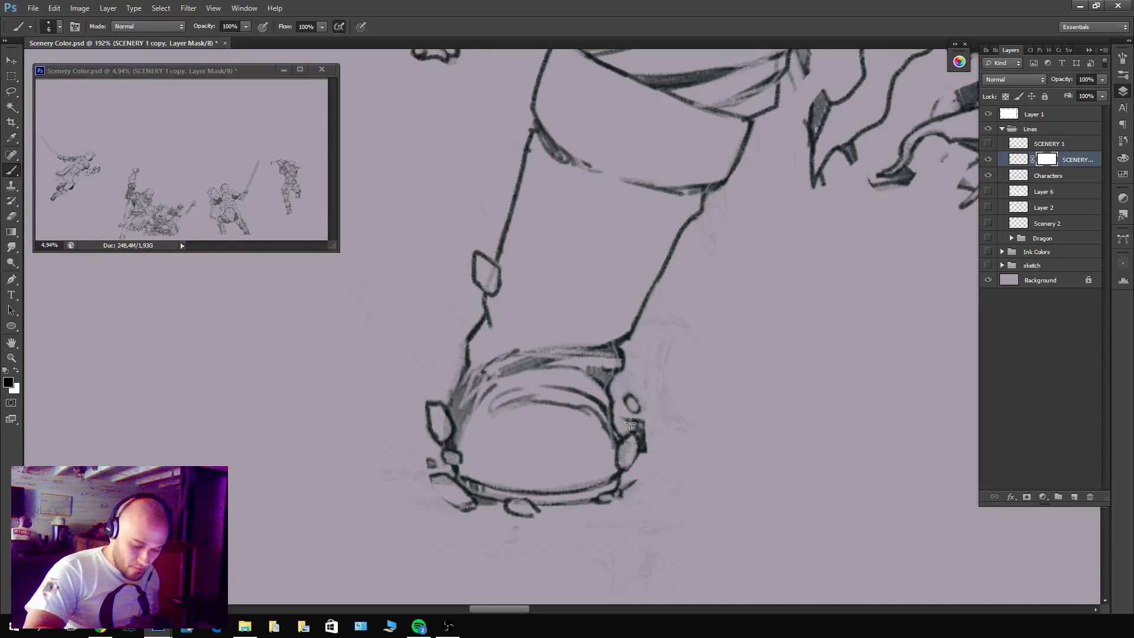
{"action": "left_click_drag", "start_coordinate": [638, 420], "coordinate": [642, 466]}
Mask out the scenery scraps beside the front knee and the dark fill along the first tattered tunic strip.
{"action": "left_click_drag", "start_coordinate": [762, 207], "coordinate": [623, 433]}
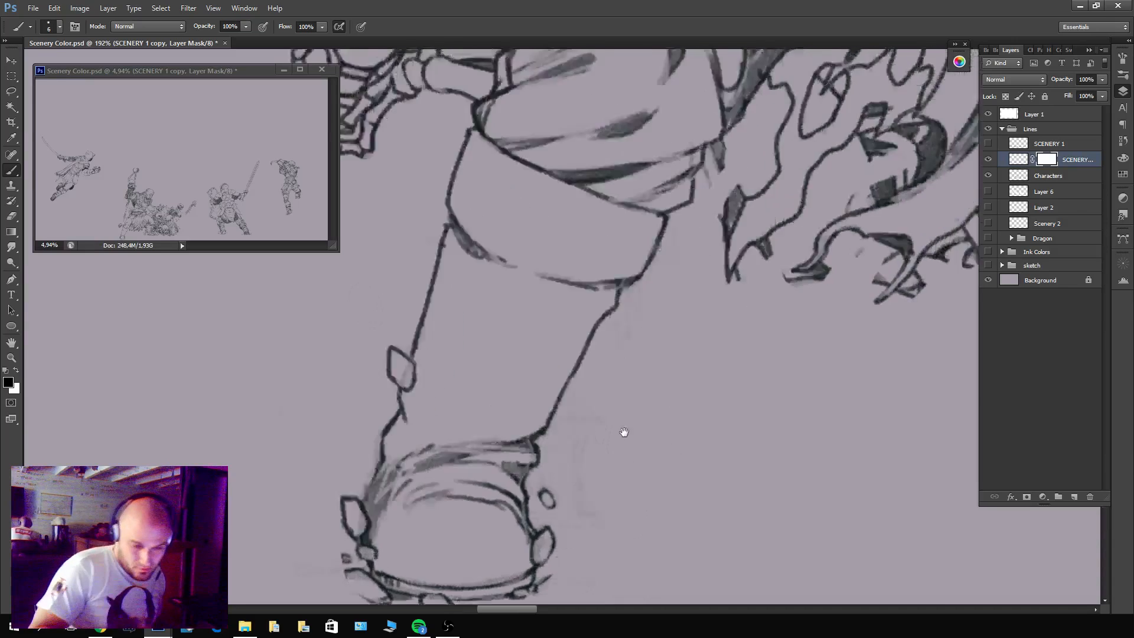
{"action": "left_click_drag", "start_coordinate": [803, 303], "coordinate": [718, 408]}
{"action": "mouse_move", "coordinate": [587, 387]}
{"action": "left_mouse_down"}
{"action": "mouse_move", "coordinate": [565, 411]}
{"action": "mouse_move", "coordinate": [579, 381]}
{"action": "left_mouse_up"}
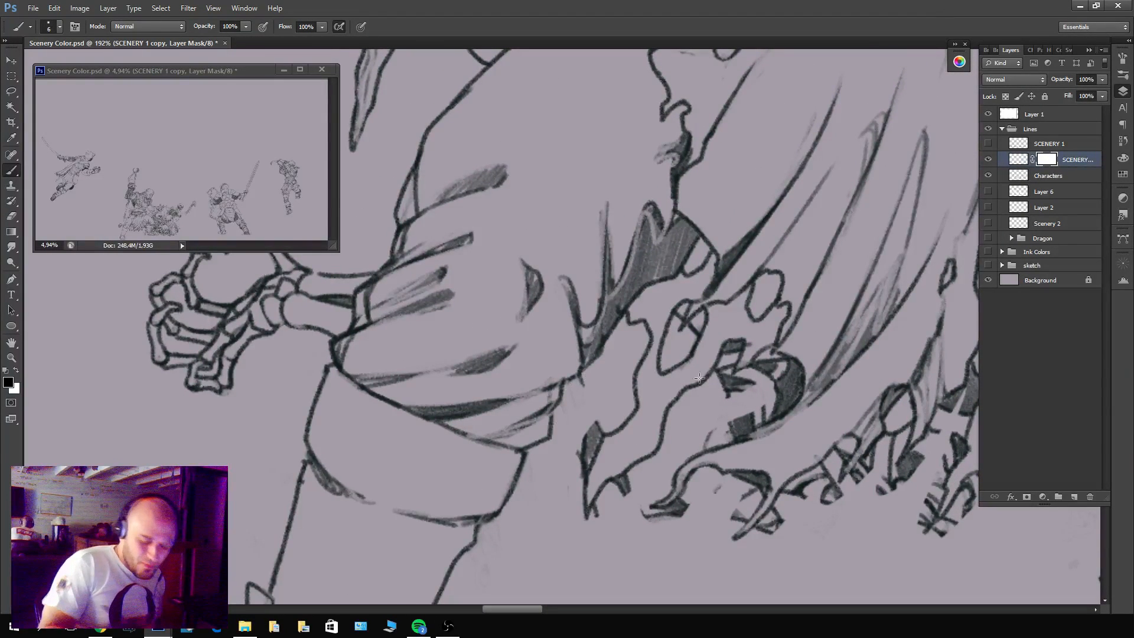
{"action": "mouse_move", "coordinate": [643, 506]}
{"action": "left_mouse_down"}
{"action": "mouse_move", "coordinate": [624, 487]}
{"action": "mouse_move", "coordinate": [632, 475]}
{"action": "mouse_move", "coordinate": [614, 513]}
{"action": "mouse_move", "coordinate": [595, 520]}
{"action": "mouse_move", "coordinate": [604, 421]}
{"action": "mouse_move", "coordinate": [579, 488]}
{"action": "mouse_move", "coordinate": [605, 417]}
{"action": "mouse_move", "coordinate": [582, 443]}
{"action": "left_mouse_up"}
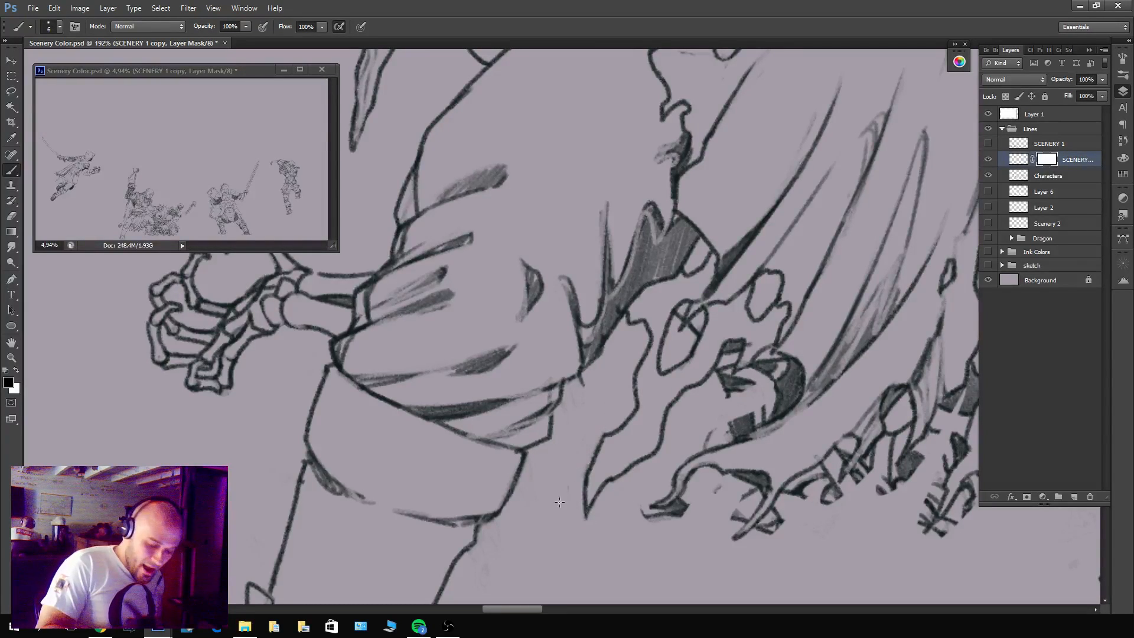
Mask out the scenery lines and dark fills inside the tunic's hole and between its tattered strips near the front knee.
{"action": "mouse_move", "coordinate": [790, 418]}
{"action": "left_mouse_down"}
{"action": "mouse_move", "coordinate": [713, 438]}
{"action": "mouse_move", "coordinate": [670, 426]}
{"action": "left_mouse_up"}
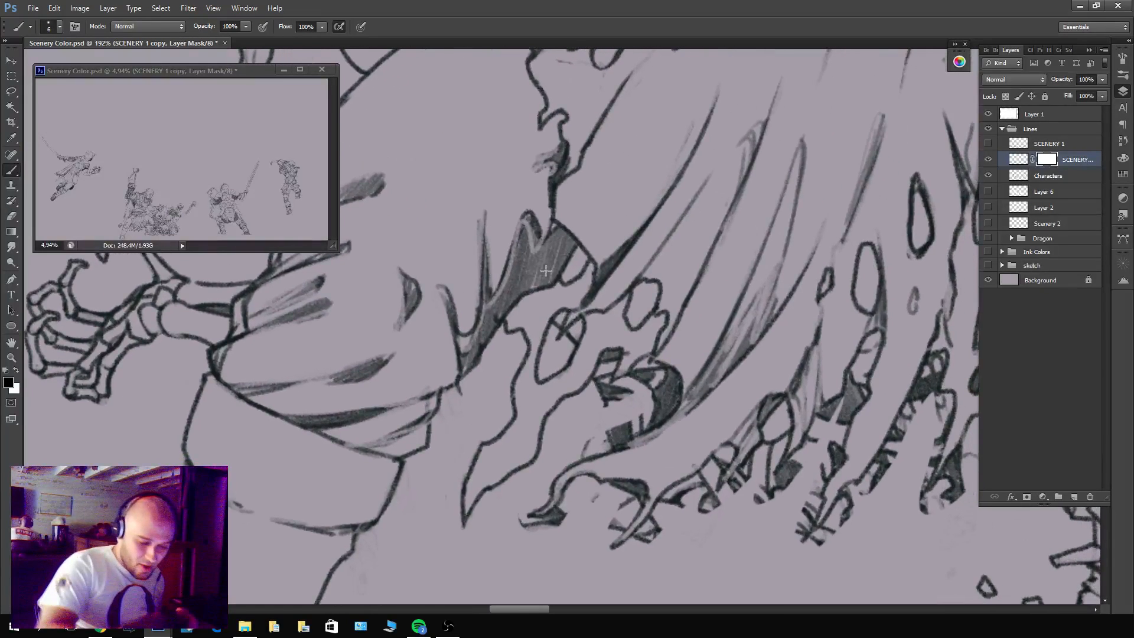
{"action": "mouse_move", "coordinate": [560, 336]}
{"action": "left_mouse_down"}
{"action": "mouse_move", "coordinate": [576, 339]}
{"action": "mouse_move", "coordinate": [565, 343]}
{"action": "left_mouse_up"}
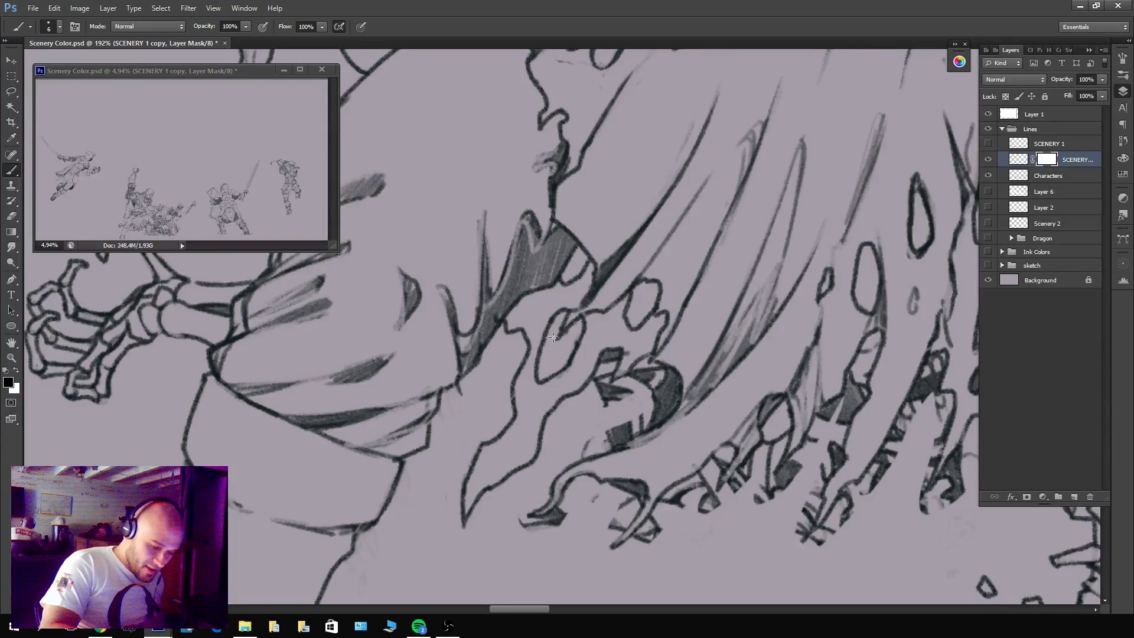
{"action": "mouse_move", "coordinate": [608, 369]}
{"action": "left_mouse_down"}
{"action": "mouse_move", "coordinate": [614, 357]}
{"action": "mouse_move", "coordinate": [599, 390]}
{"action": "mouse_move", "coordinate": [609, 360]}
{"action": "mouse_move", "coordinate": [603, 395]}
{"action": "mouse_move", "coordinate": [626, 390]}
{"action": "mouse_move", "coordinate": [615, 387]}
{"action": "left_mouse_up"}
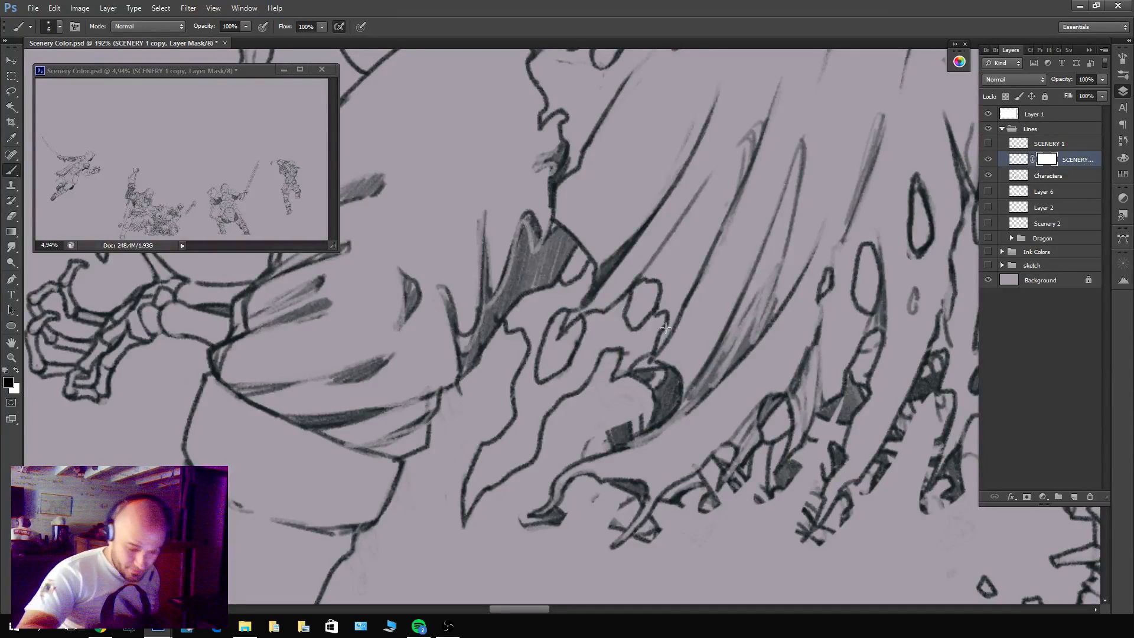
{"action": "mouse_move", "coordinate": [637, 379]}
{"action": "left_mouse_down"}
{"action": "mouse_move", "coordinate": [662, 387]}
{"action": "mouse_move", "coordinate": [652, 373]}
{"action": "mouse_move", "coordinate": [671, 375]}
{"action": "mouse_move", "coordinate": [677, 390]}
{"action": "mouse_move", "coordinate": [670, 378]}
{"action": "mouse_move", "coordinate": [670, 403]}
{"action": "mouse_move", "coordinate": [650, 421]}
{"action": "mouse_move", "coordinate": [658, 415]}
{"action": "mouse_move", "coordinate": [641, 410]}
{"action": "mouse_move", "coordinate": [660, 375]}
{"action": "mouse_move", "coordinate": [664, 408]}
{"action": "mouse_move", "coordinate": [651, 374]}
{"action": "left_mouse_up"}
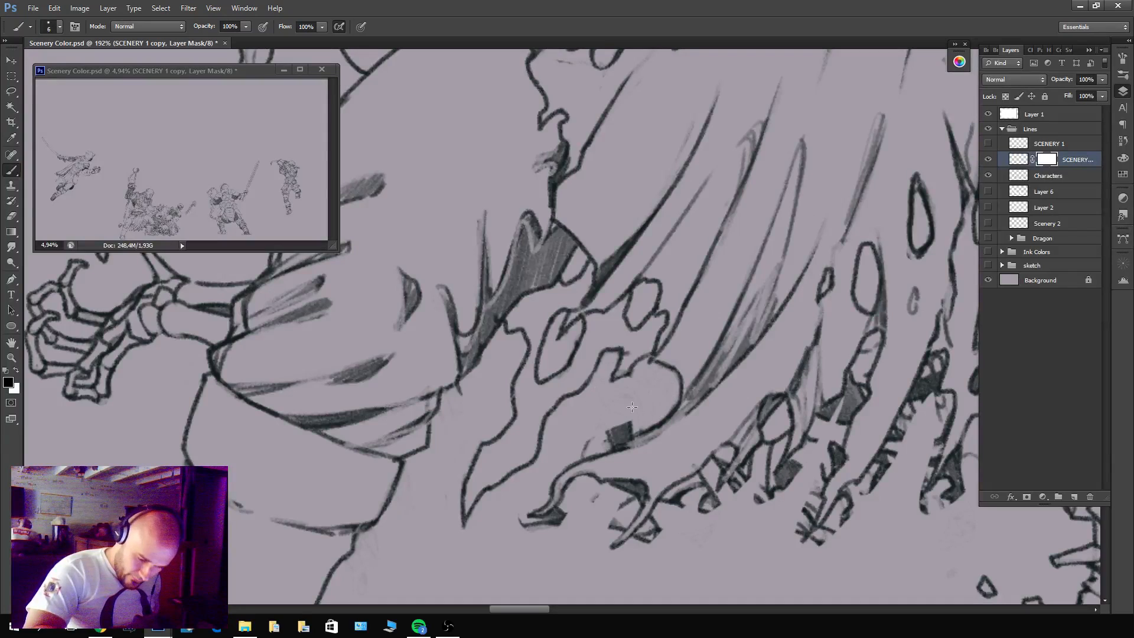
{"action": "mouse_move", "coordinate": [614, 440]}
{"action": "left_mouse_down"}
{"action": "mouse_move", "coordinate": [637, 414]}
{"action": "mouse_move", "coordinate": [611, 430]}
{"action": "left_mouse_up"}
{"action": "mouse_move", "coordinate": [521, 521]}
{"action": "left_mouse_down"}
{"action": "mouse_move", "coordinate": [553, 530]}
{"action": "mouse_move", "coordinate": [537, 527]}
{"action": "mouse_move", "coordinate": [569, 502]}
{"action": "mouse_move", "coordinate": [560, 519]}
{"action": "mouse_move", "coordinate": [616, 506]}
{"action": "mouse_move", "coordinate": [614, 518]}
{"action": "mouse_move", "coordinate": [630, 500]}
{"action": "mouse_move", "coordinate": [610, 538]}
{"action": "mouse_move", "coordinate": [628, 502]}
{"action": "mouse_move", "coordinate": [586, 509]}
{"action": "mouse_move", "coordinate": [655, 521]}
{"action": "mouse_move", "coordinate": [631, 543]}
{"action": "mouse_move", "coordinate": [638, 549]}
{"action": "mouse_move", "coordinate": [659, 531]}
{"action": "left_mouse_up"}
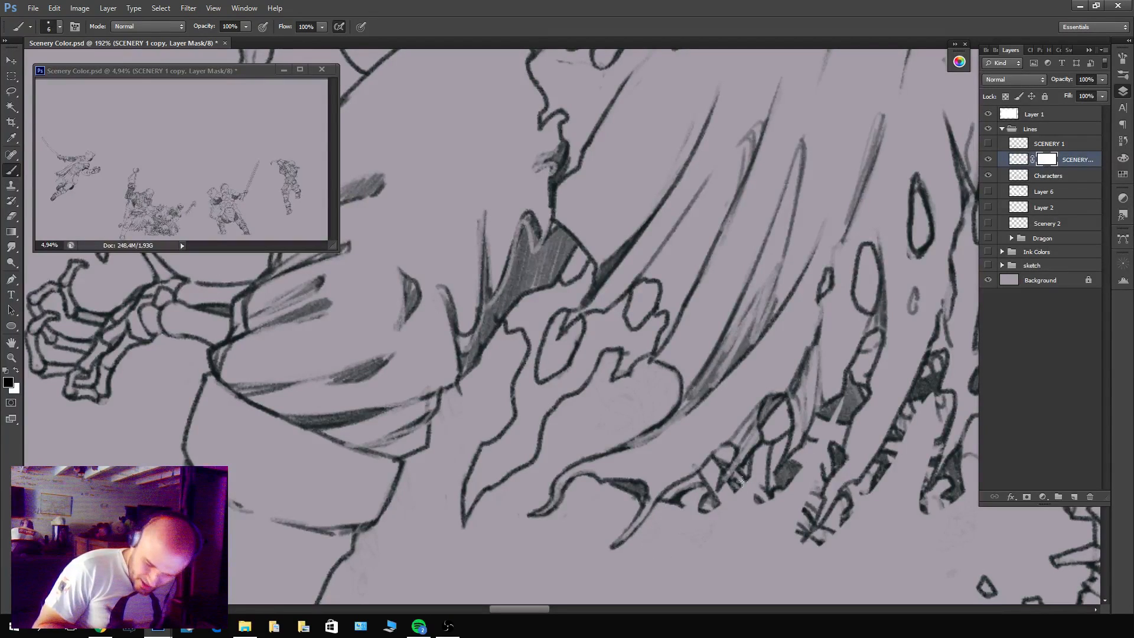
Mask out the dark rubble shapes and stray scenery lines between the tunic's middle tattered strips, keeping the strip outlines.
{"action": "mouse_move", "coordinate": [680, 466]}
{"action": "left_mouse_down"}
{"action": "mouse_move", "coordinate": [441, 453]}
{"action": "mouse_move", "coordinate": [473, 456]}
{"action": "mouse_move", "coordinate": [468, 474]}
{"action": "mouse_move", "coordinate": [497, 463]}
{"action": "mouse_move", "coordinate": [506, 470]}
{"action": "mouse_move", "coordinate": [495, 476]}
{"action": "mouse_move", "coordinate": [547, 439]}
{"action": "mouse_move", "coordinate": [540, 480]}
{"action": "mouse_move", "coordinate": [619, 403]}
{"action": "mouse_move", "coordinate": [607, 428]}
{"action": "mouse_move", "coordinate": [614, 388]}
{"action": "mouse_move", "coordinate": [589, 465]}
{"action": "mouse_move", "coordinate": [616, 446]}
{"action": "mouse_move", "coordinate": [617, 458]}
{"action": "mouse_move", "coordinate": [601, 472]}
{"action": "mouse_move", "coordinate": [639, 421]}
{"action": "mouse_move", "coordinate": [610, 453]}
{"action": "mouse_move", "coordinate": [604, 428]}
{"action": "left_mouse_up"}
{"action": "left_click_drag", "start_coordinate": [667, 385], "coordinate": [641, 412]}
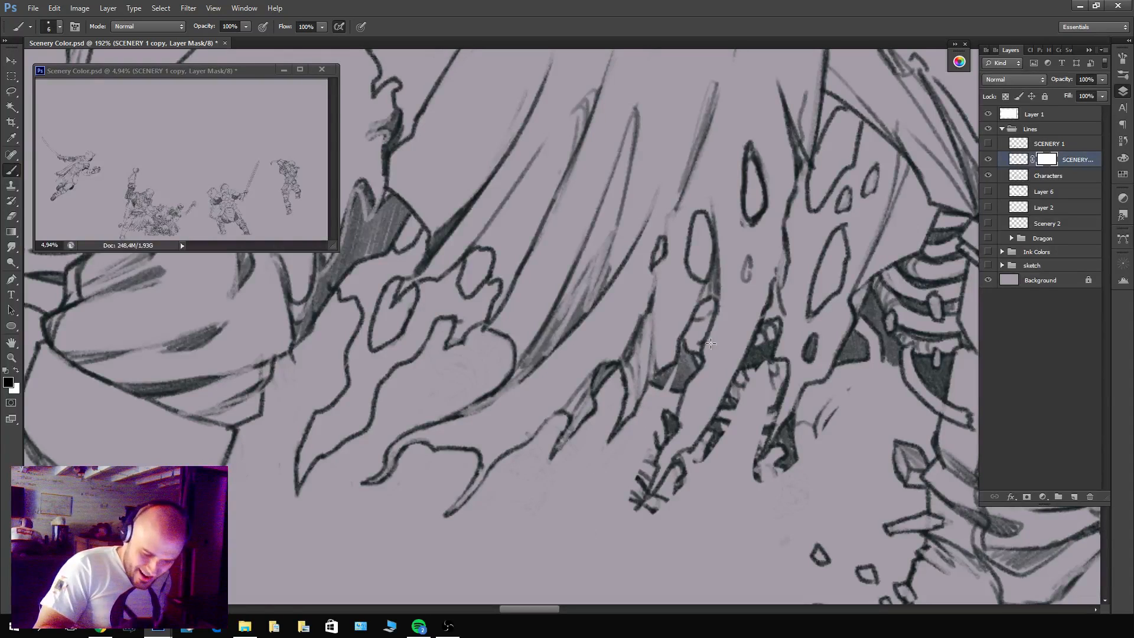
{"action": "mouse_move", "coordinate": [682, 363]}
{"action": "left_mouse_down"}
{"action": "mouse_move", "coordinate": [704, 311]}
{"action": "mouse_move", "coordinate": [698, 360]}
{"action": "left_mouse_up"}
{"action": "mouse_move", "coordinate": [708, 309]}
{"action": "left_mouse_down"}
{"action": "mouse_move", "coordinate": [662, 432]}
{"action": "mouse_move", "coordinate": [671, 349]}
{"action": "left_mouse_up"}
{"action": "mouse_move", "coordinate": [669, 428]}
{"action": "left_mouse_down"}
{"action": "mouse_move", "coordinate": [646, 464]}
{"action": "mouse_move", "coordinate": [662, 410]}
{"action": "mouse_move", "coordinate": [669, 430]}
{"action": "mouse_move", "coordinate": [625, 497]}
{"action": "mouse_move", "coordinate": [652, 469]}
{"action": "mouse_move", "coordinate": [635, 508]}
{"action": "left_mouse_up"}
{"action": "left_click_drag", "start_coordinate": [668, 381], "coordinate": [653, 388]}
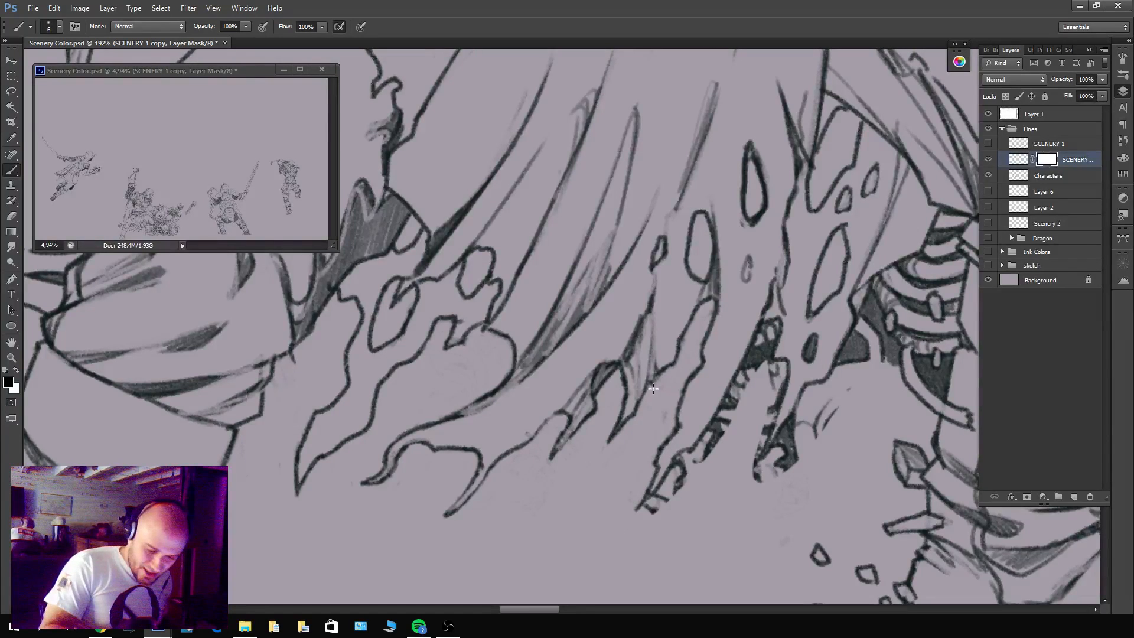
{"action": "mouse_move", "coordinate": [663, 514]}
{"action": "left_mouse_down"}
{"action": "mouse_move", "coordinate": [679, 473]}
{"action": "mouse_move", "coordinate": [656, 499]}
{"action": "mouse_move", "coordinate": [680, 485]}
{"action": "mouse_move", "coordinate": [683, 457]}
{"action": "mouse_move", "coordinate": [674, 498]}
{"action": "left_mouse_up"}
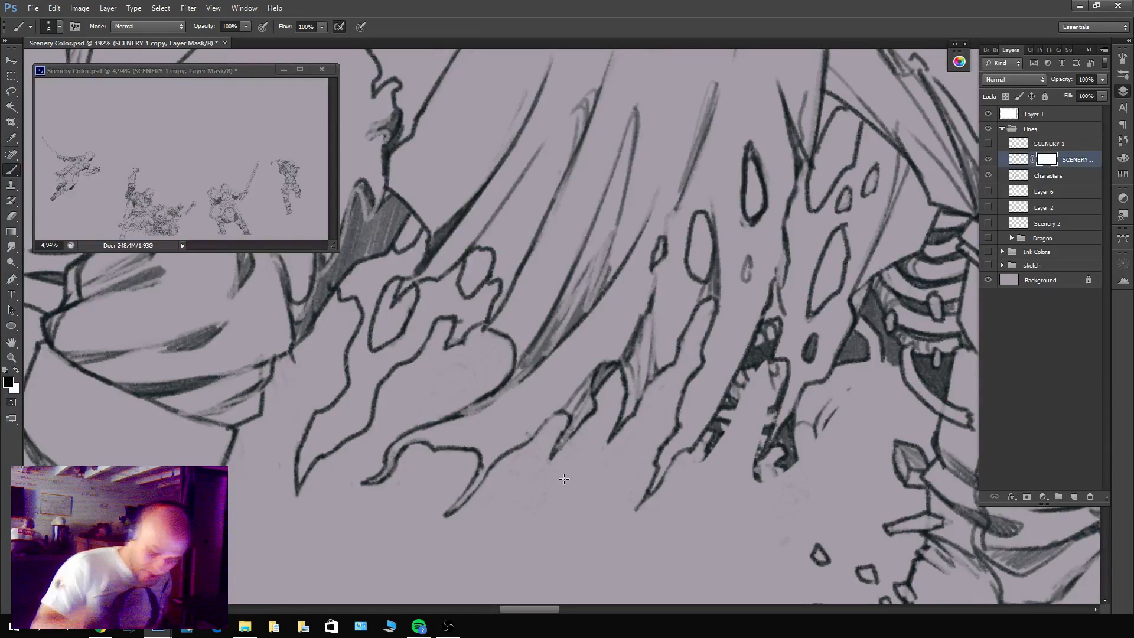
Mask out the remaining rubble lines and dark fills around the last two pointed tunic strips near the far leg.
{"action": "mouse_move", "coordinate": [697, 468]}
{"action": "left_mouse_down"}
{"action": "mouse_move", "coordinate": [739, 409]}
{"action": "mouse_move", "coordinate": [771, 328]}
{"action": "mouse_move", "coordinate": [756, 389]}
{"action": "mouse_move", "coordinate": [772, 392]}
{"action": "mouse_move", "coordinate": [775, 364]}
{"action": "left_mouse_up"}
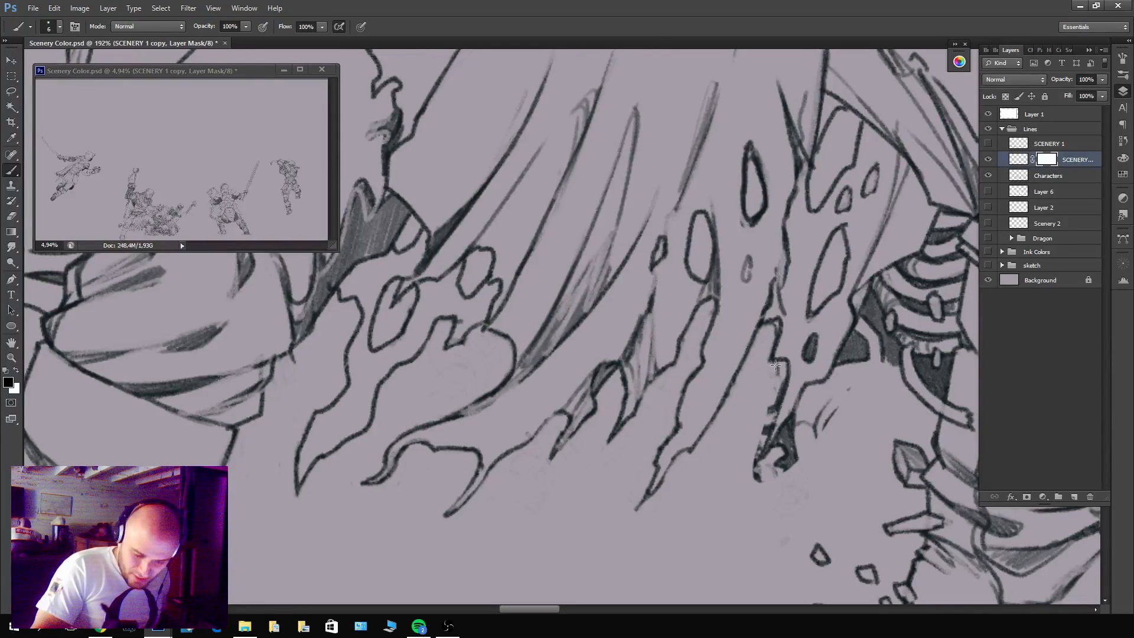
{"action": "mouse_move", "coordinate": [771, 406]}
{"action": "left_mouse_down"}
{"action": "mouse_move", "coordinate": [761, 445]}
{"action": "mouse_move", "coordinate": [779, 380]}
{"action": "mouse_move", "coordinate": [761, 485]}
{"action": "left_mouse_up"}
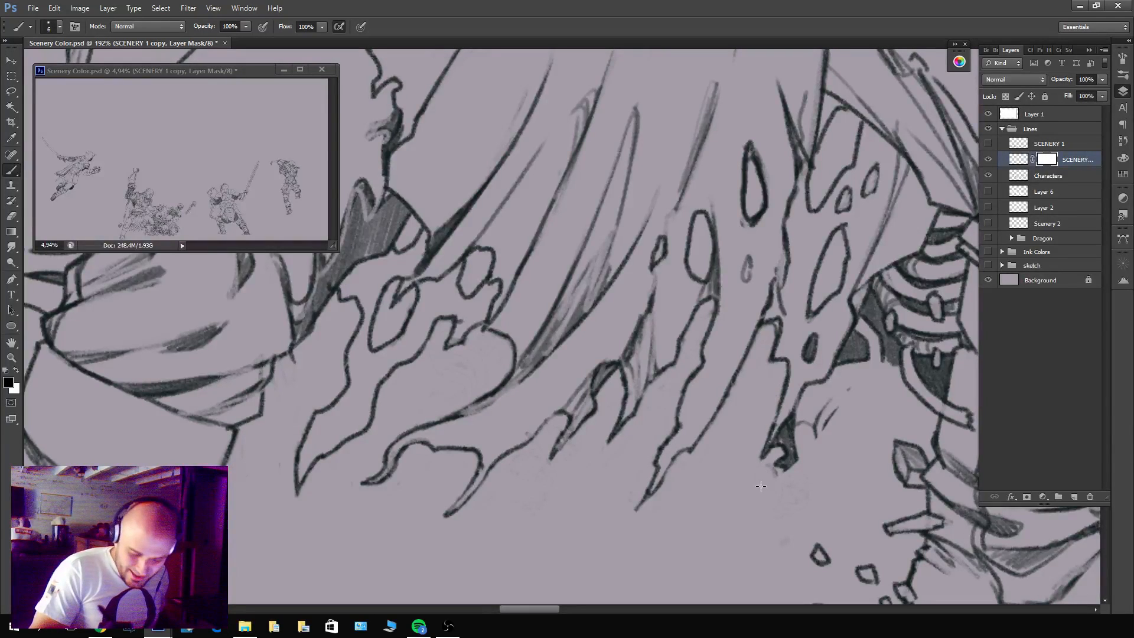
{"action": "mouse_move", "coordinate": [803, 455]}
{"action": "left_mouse_down"}
{"action": "mouse_move", "coordinate": [771, 473]}
{"action": "mouse_move", "coordinate": [794, 422]}
{"action": "mouse_move", "coordinate": [774, 437]}
{"action": "mouse_move", "coordinate": [779, 455]}
{"action": "mouse_move", "coordinate": [806, 445]}
{"action": "left_mouse_up"}
{"action": "key", "text": "x"}
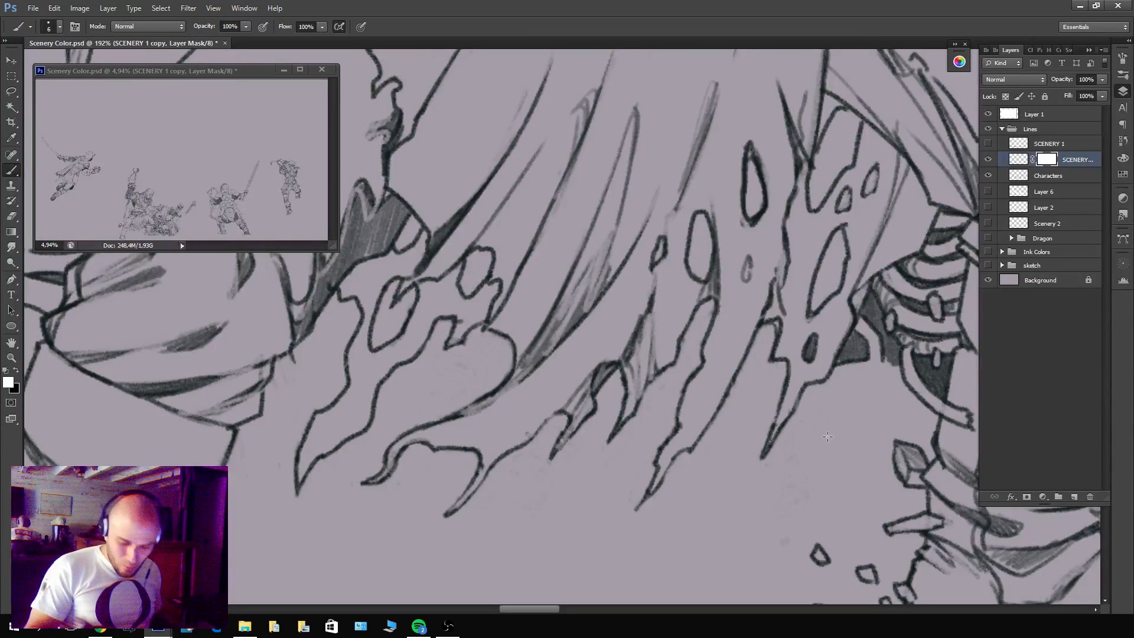
Check the recovered tunic and leg lines by comparing the masked scenery copy on and off over Characters.
{"action": "left_click_drag", "start_coordinate": [885, 425], "coordinate": [716, 458]}
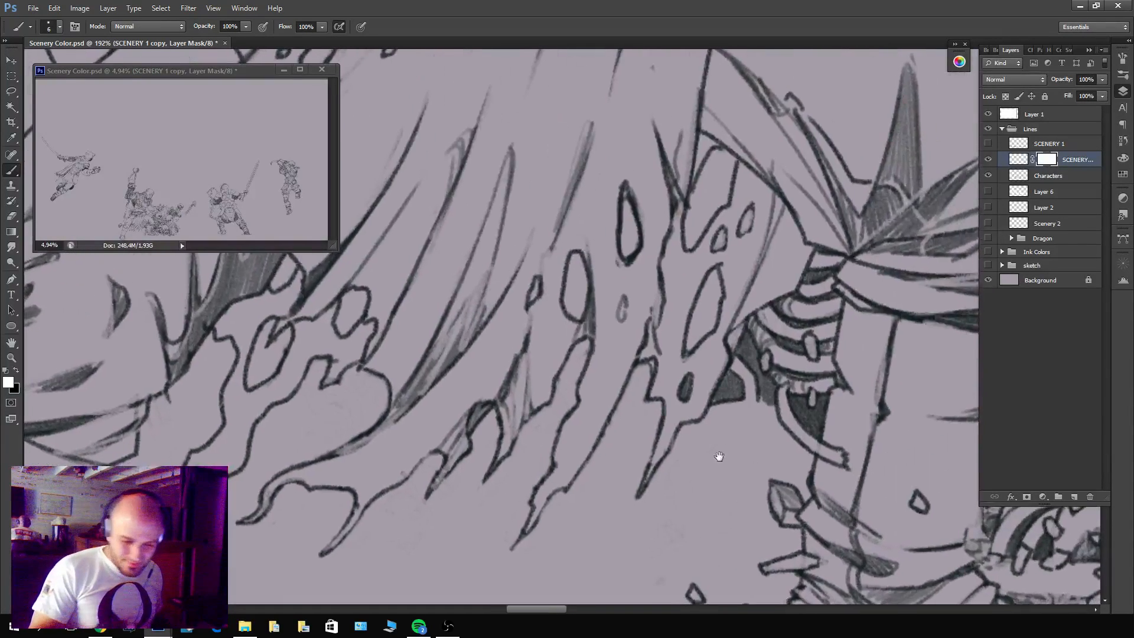
{"action": "key", "text": "x"}
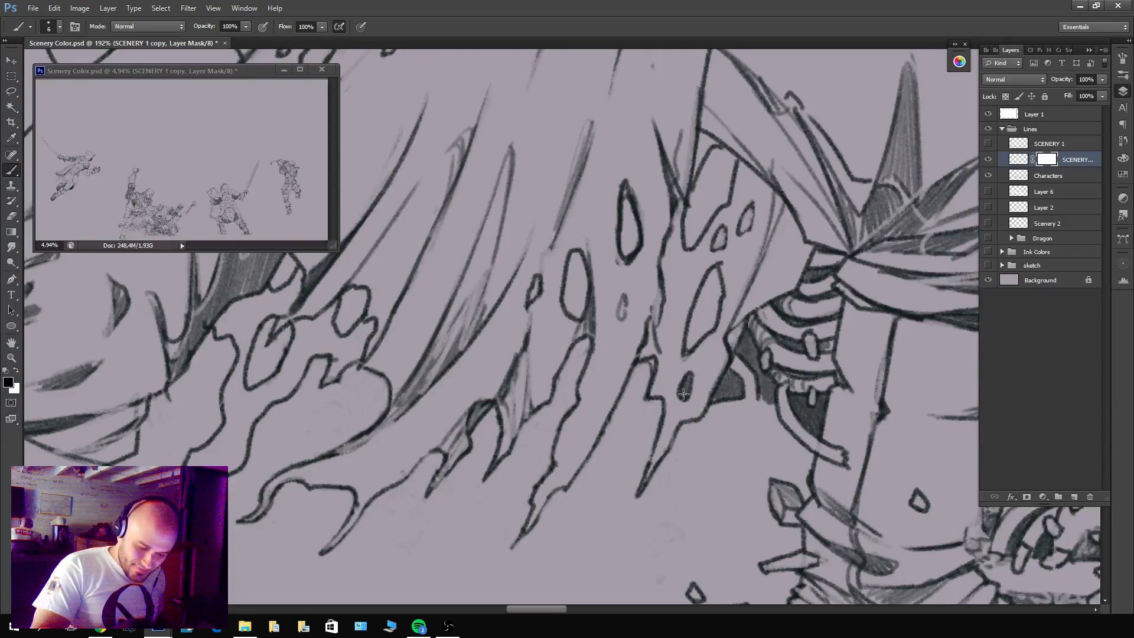
{"action": "key", "text": "x"}
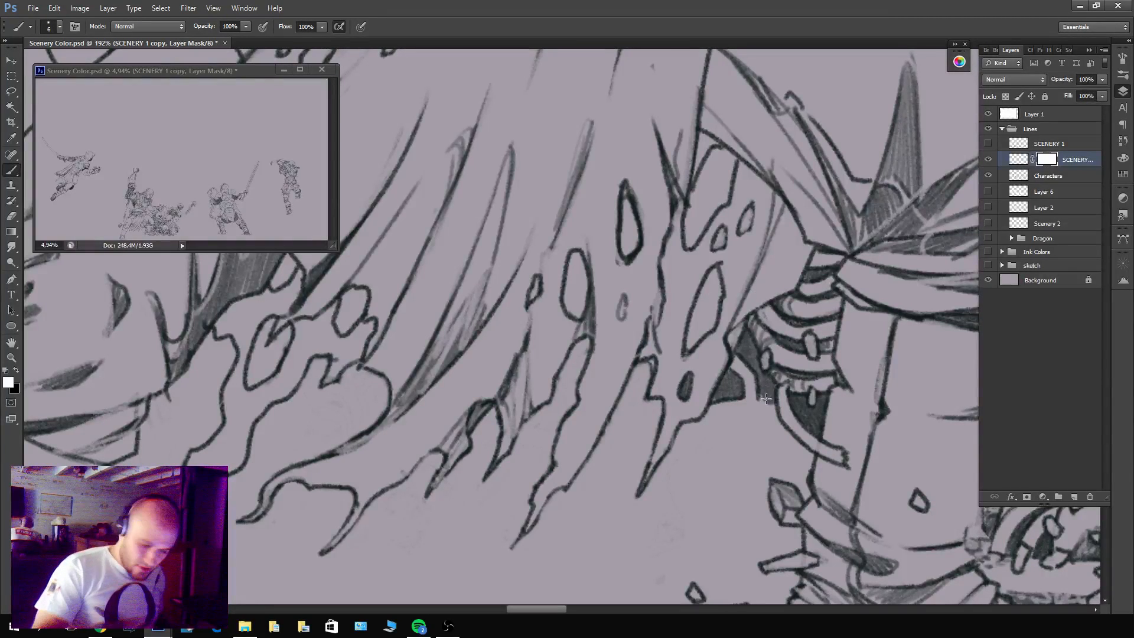
{"action": "key", "text": "x"}
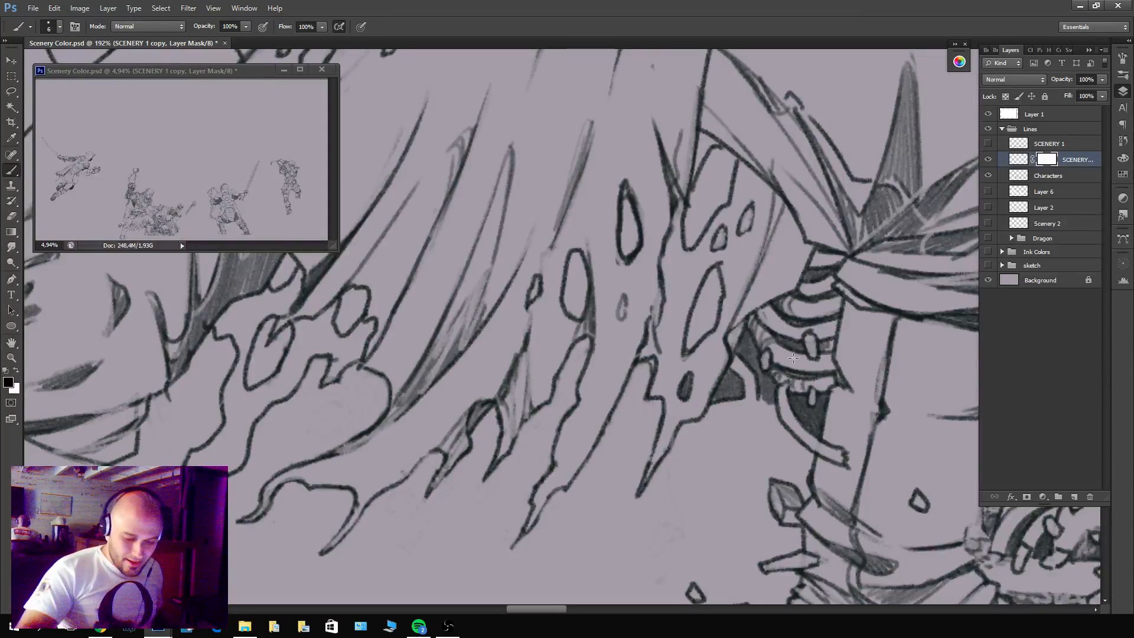
{"action": "key", "text": "x"}
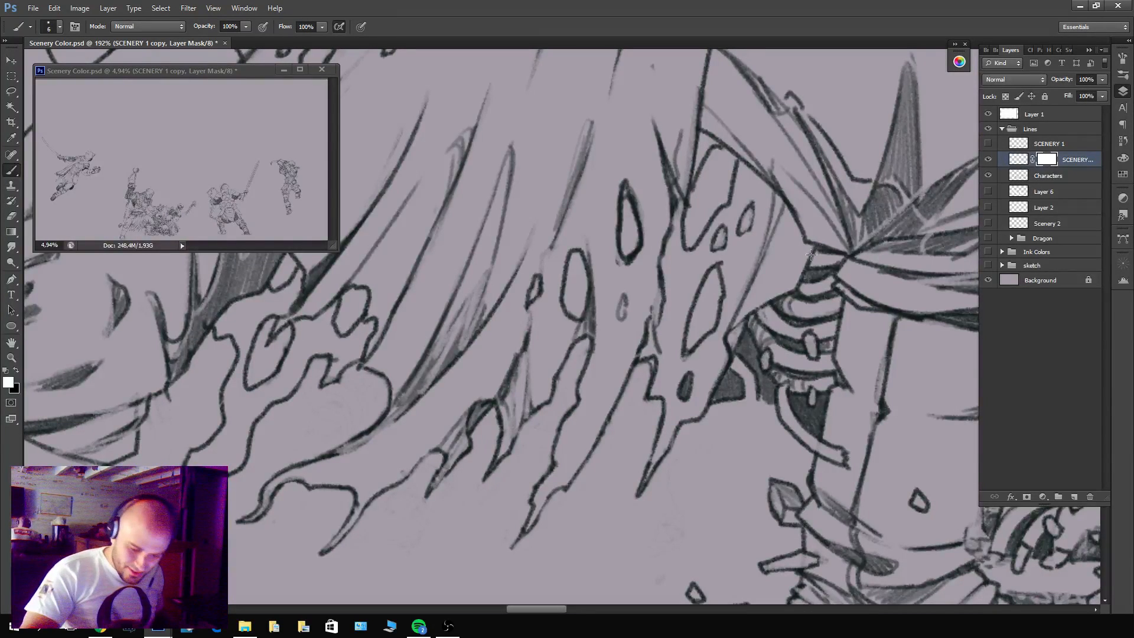
{"action": "left_click", "coordinate": [988, 159]}
{"action": "left_click", "coordinate": [988, 159]}
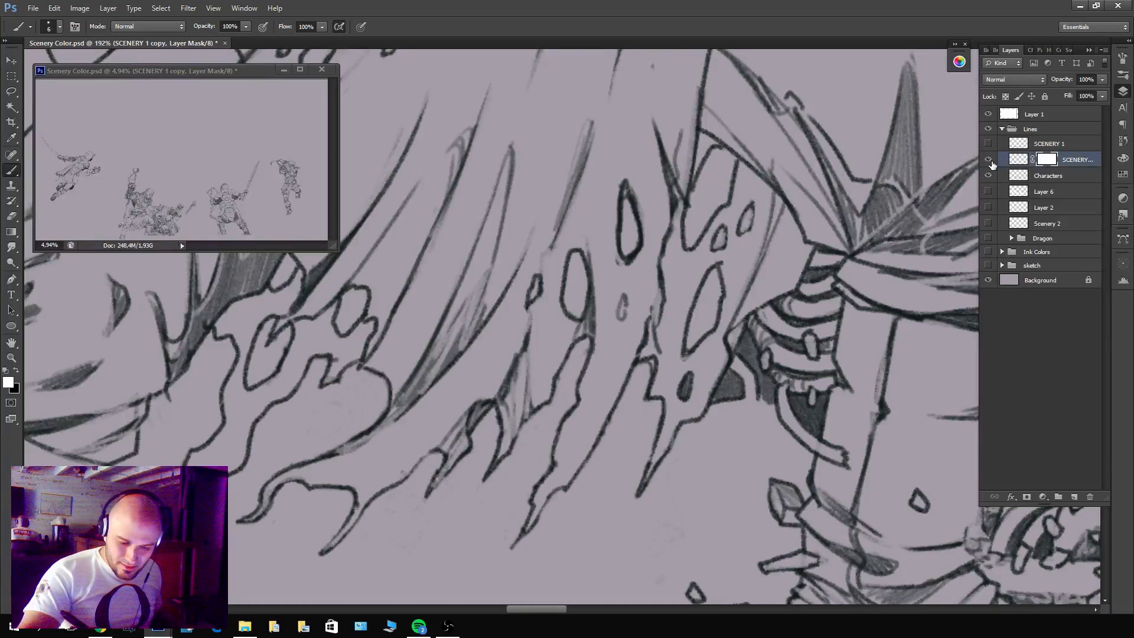
{"action": "scroll", "coordinate": [747, 199], "scroll_direction": "down", "scroll_amount": 5}
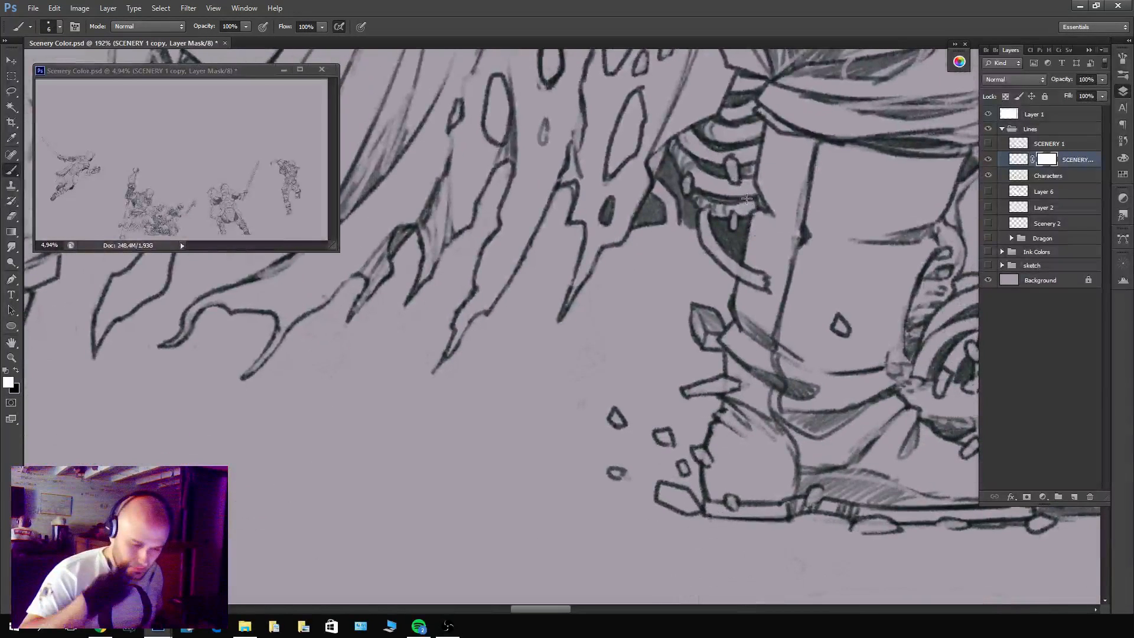
{"action": "left_click", "coordinate": [988, 161]}
{"action": "left_click", "coordinate": [988, 160]}
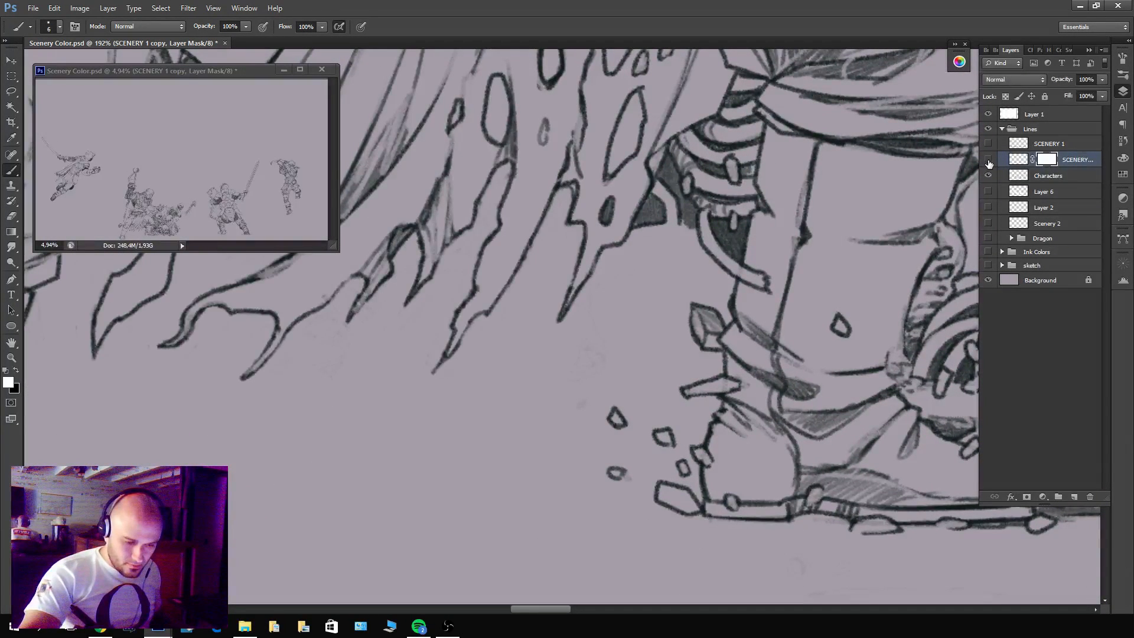
{"action": "left_click", "coordinate": [988, 161]}
{"action": "left_click", "coordinate": [988, 160]}
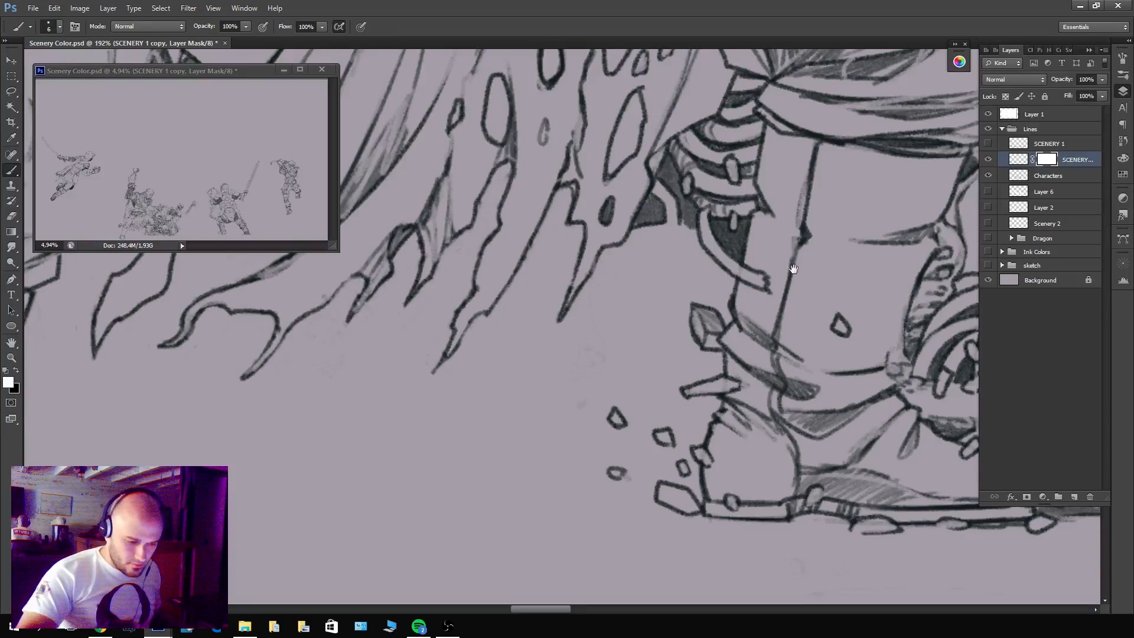
{"action": "left_click_drag", "start_coordinate": [773, 293], "coordinate": [709, 330]}
{"action": "left_click_drag", "start_coordinate": [721, 416], "coordinate": [484, 541]}
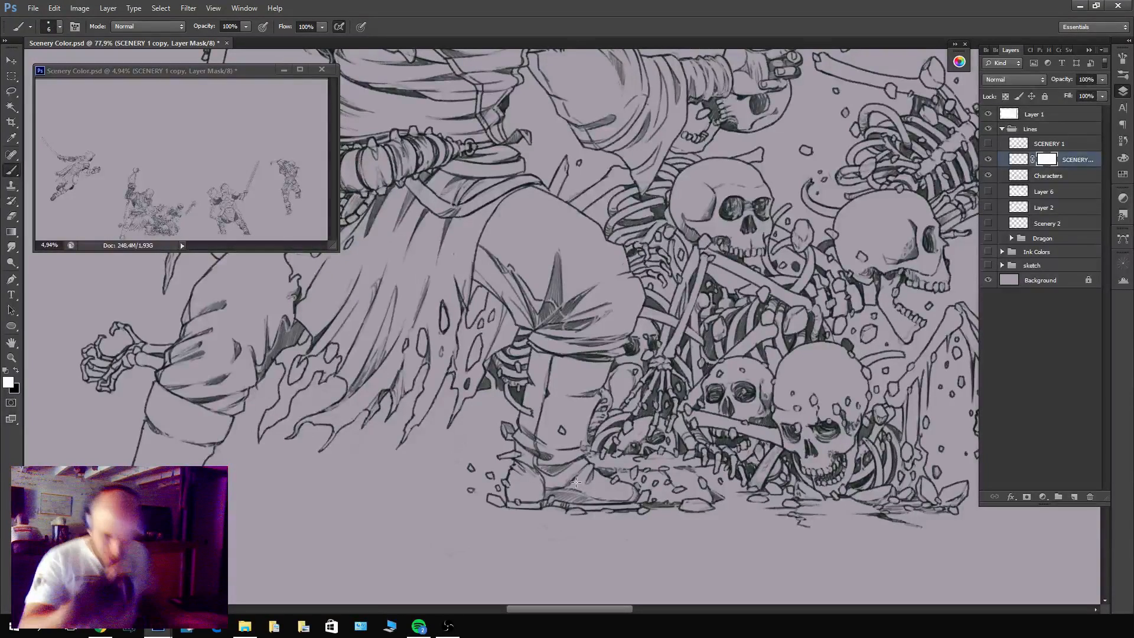
Compare the figure's line art with the original SCENERY 1 layer shown and hidden.
{"action": "left_click", "coordinate": [988, 159]}
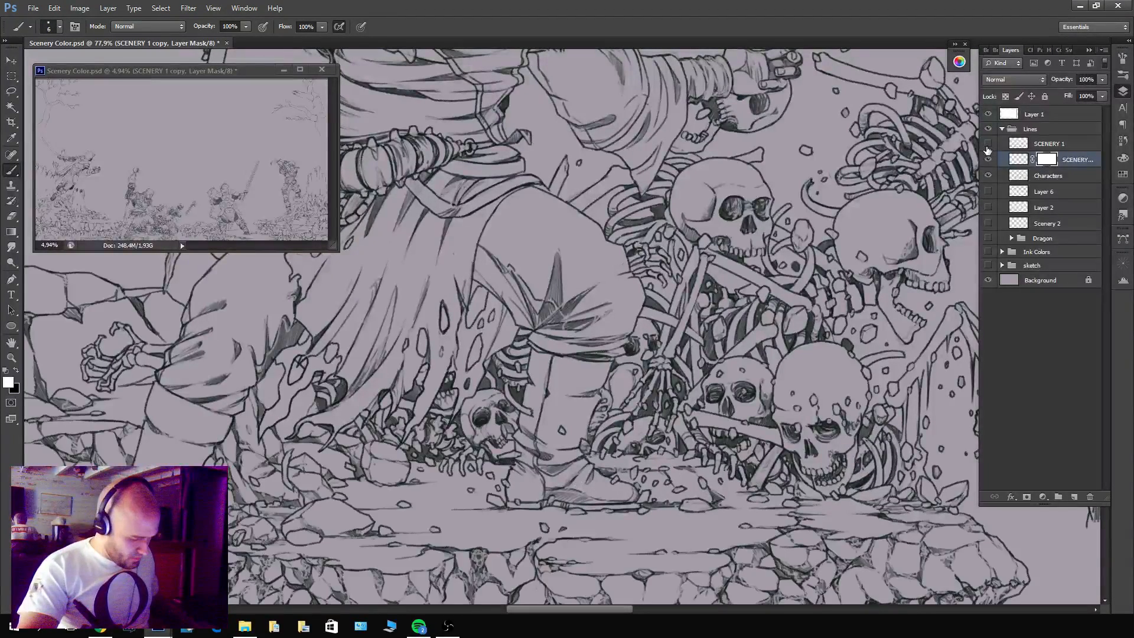
{"action": "left_click", "coordinate": [987, 151]}
{"action": "left_click", "coordinate": [988, 151]}
{"action": "left_click", "coordinate": [987, 152]}
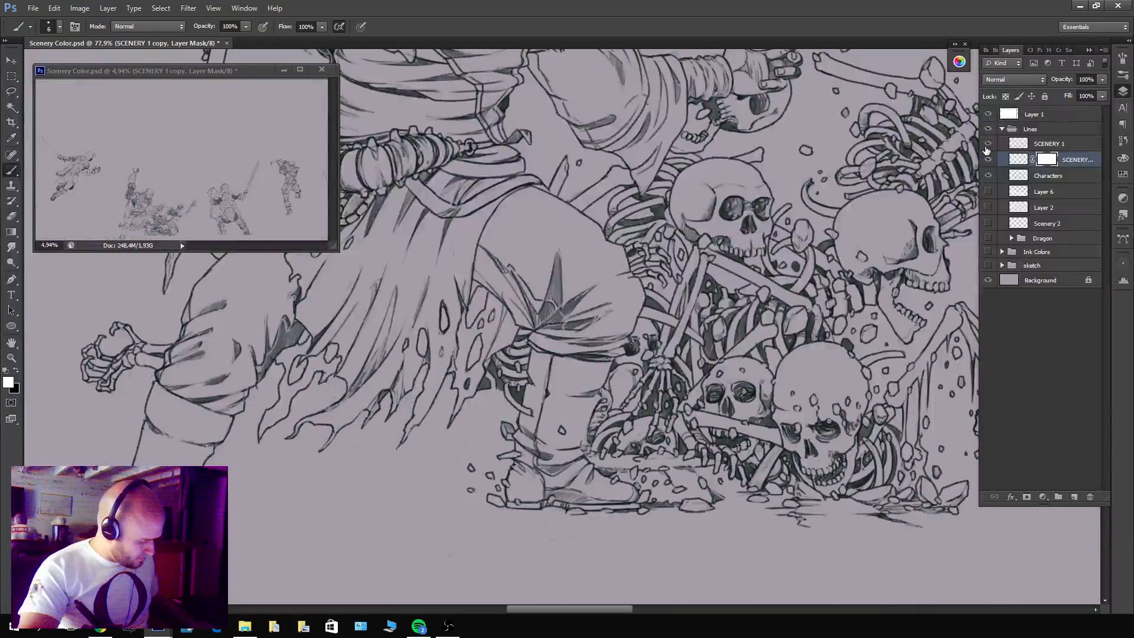
{"action": "left_click", "coordinate": [987, 151]}
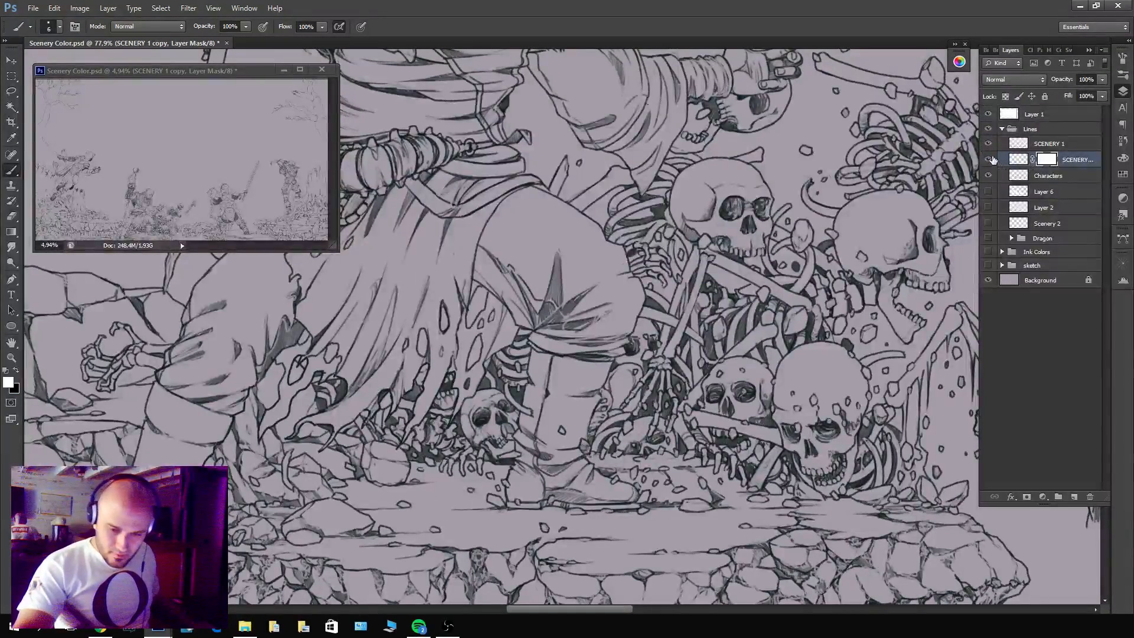
{"action": "left_click", "coordinate": [988, 144]}
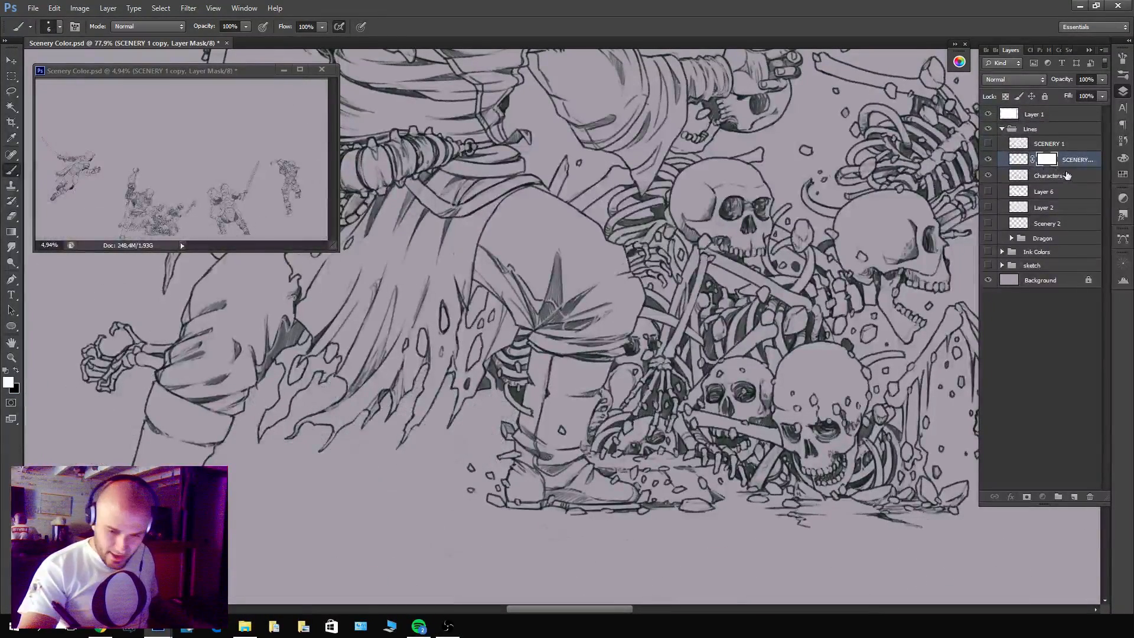
Merge the masked SCENERY 1 copy with the Characters layer into a single layer.
{"action": "left_click", "coordinate": [1067, 175], "text": "shift"}
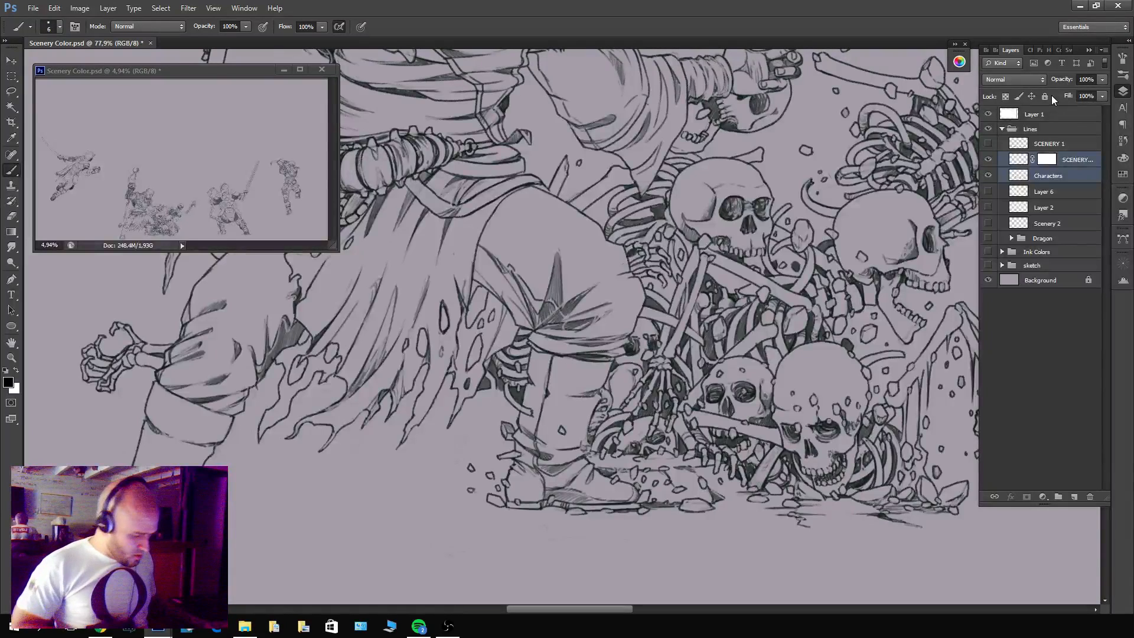
{"action": "left_click_drag", "start_coordinate": [1074, 178], "coordinate": [1071, 152]}
{"action": "left_click", "coordinate": [1073, 176], "text": "shift"}
{"action": "key", "text": "ctrl+e"}
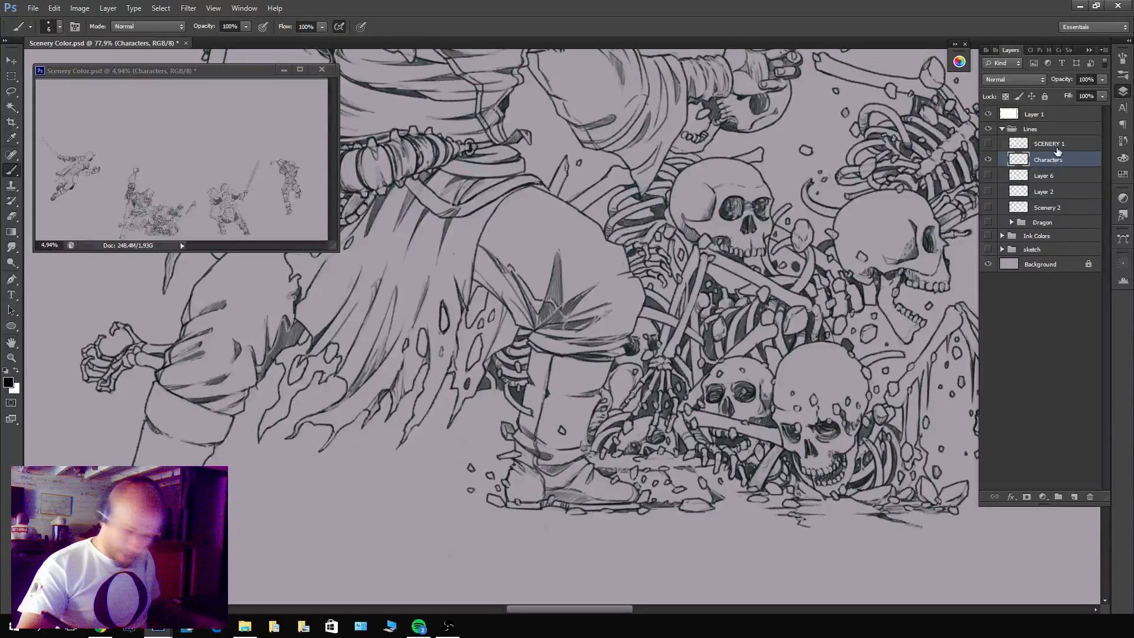
Show SCENERY 1 with Characters hidden and add an empty layer mask to SCENERY 1.
{"action": "left_click", "coordinate": [1017, 160], "text": "ctrl"}
{"action": "left_click", "coordinate": [988, 146]}
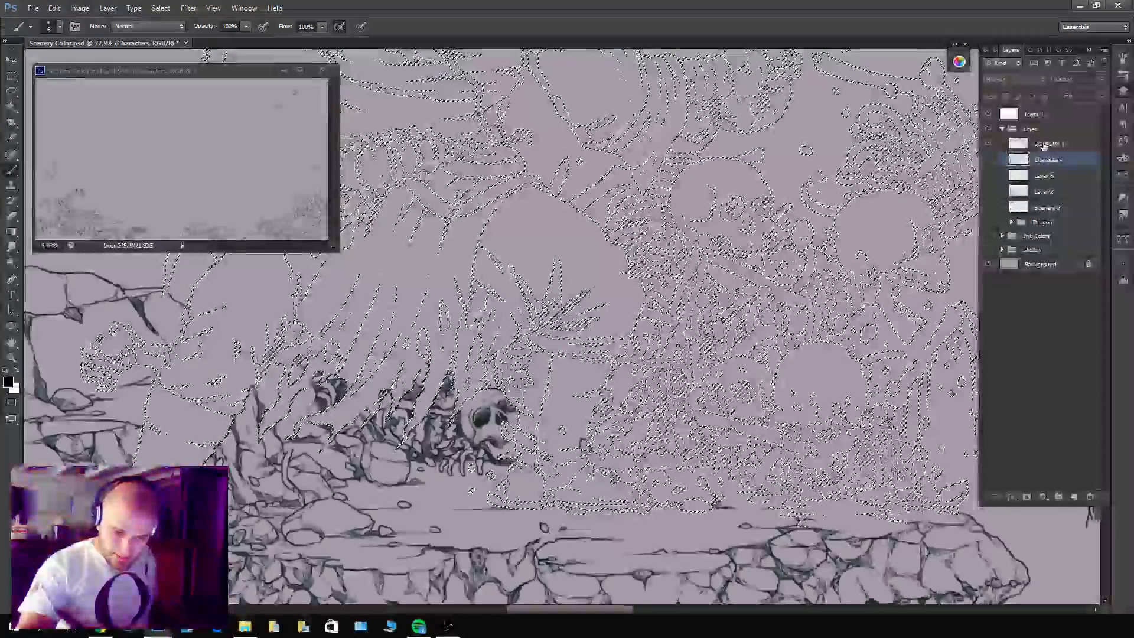
{"action": "left_click", "coordinate": [1044, 146]}
{"action": "key", "text": "ctrl+d"}
{"action": "left_click", "coordinate": [1027, 497]}
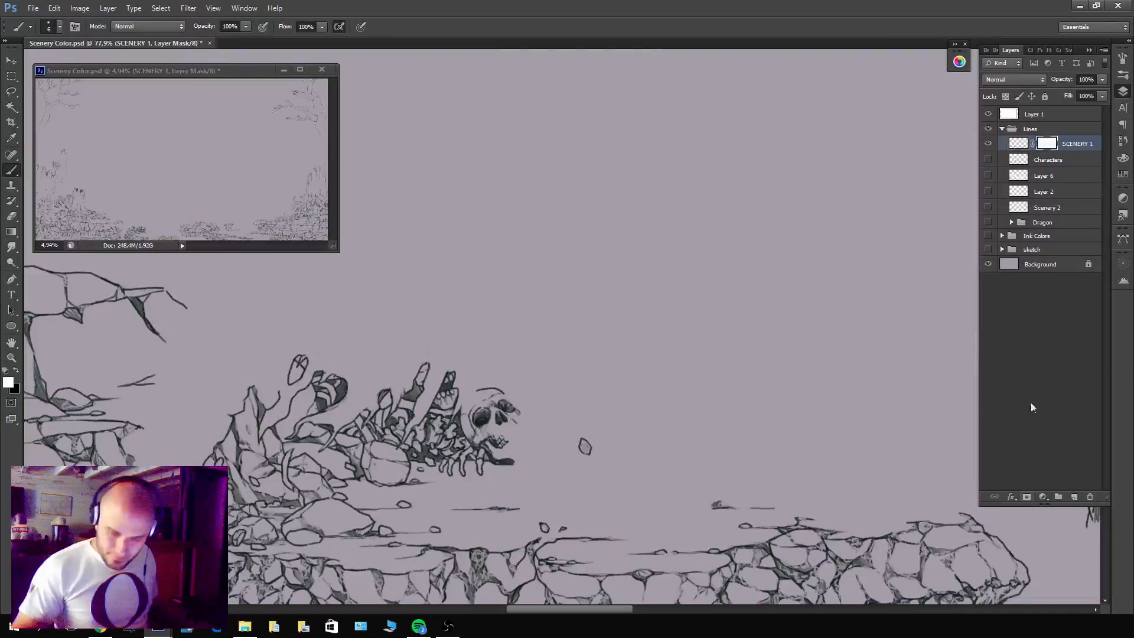
Load the Characters line art as a selection, fill it with black on SCENERY 1's mask, and deselect.
{"action": "left_click", "coordinate": [1018, 160], "text": "ctrl"}
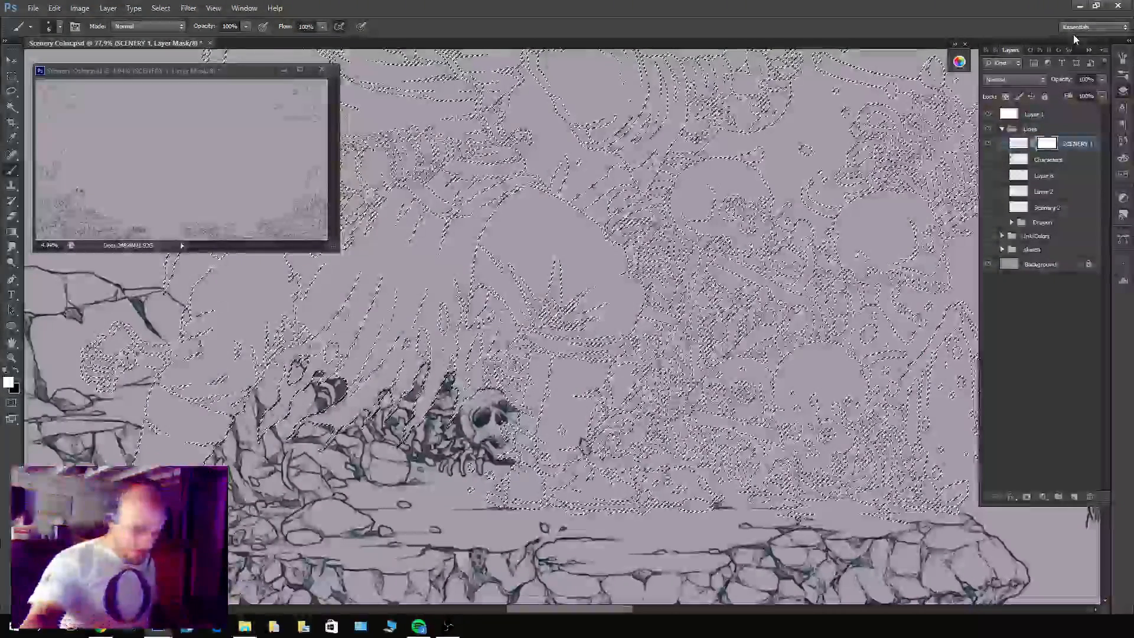
{"action": "key", "text": "x"}
{"action": "key", "text": "alt+BackSpace"}
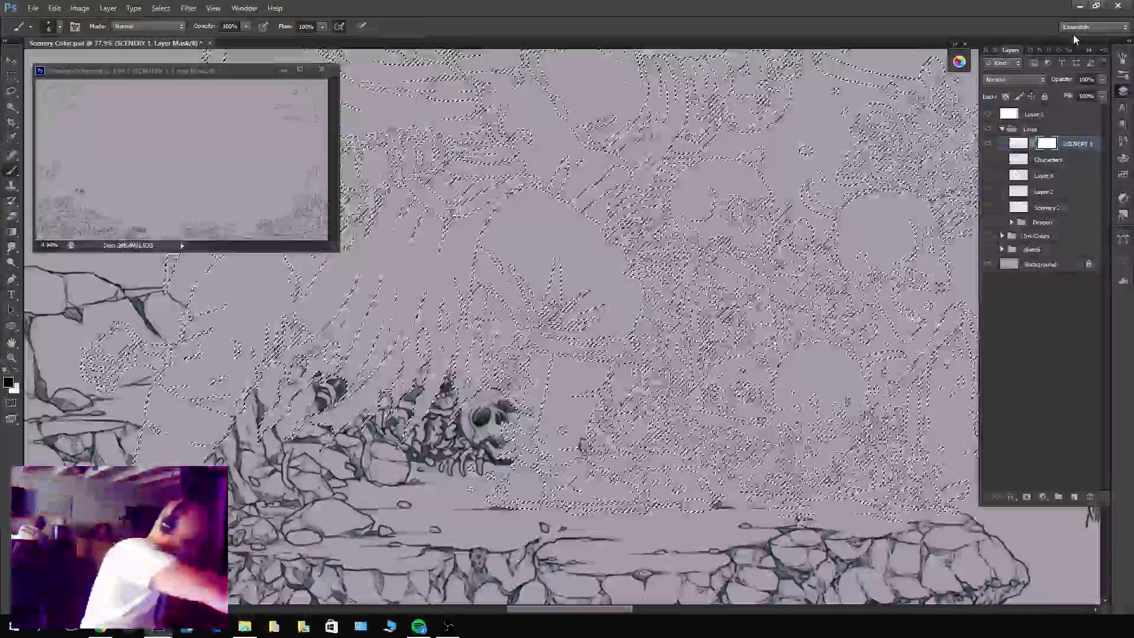
{"action": "key", "text": "ctrl+d"}
Examine the masked scenery around the hooded figure, both alone and together with the Characters layer turned back on.
{"action": "left_click_drag", "start_coordinate": [288, 385], "coordinate": [582, 318]}
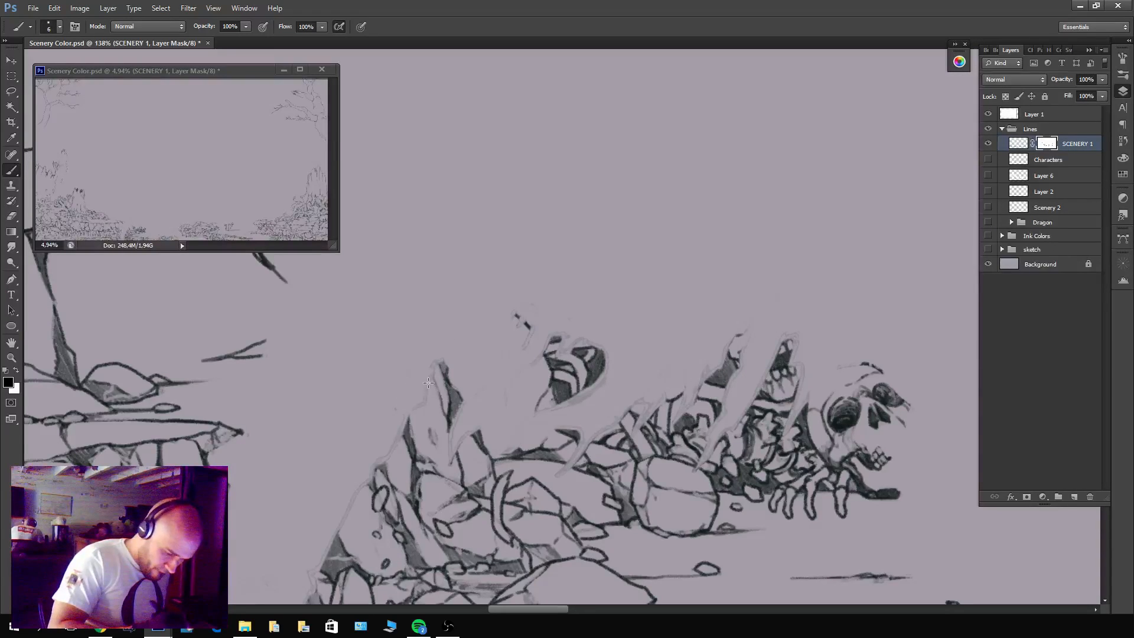
{"action": "left_click_drag", "start_coordinate": [412, 403], "coordinate": [585, 314]}
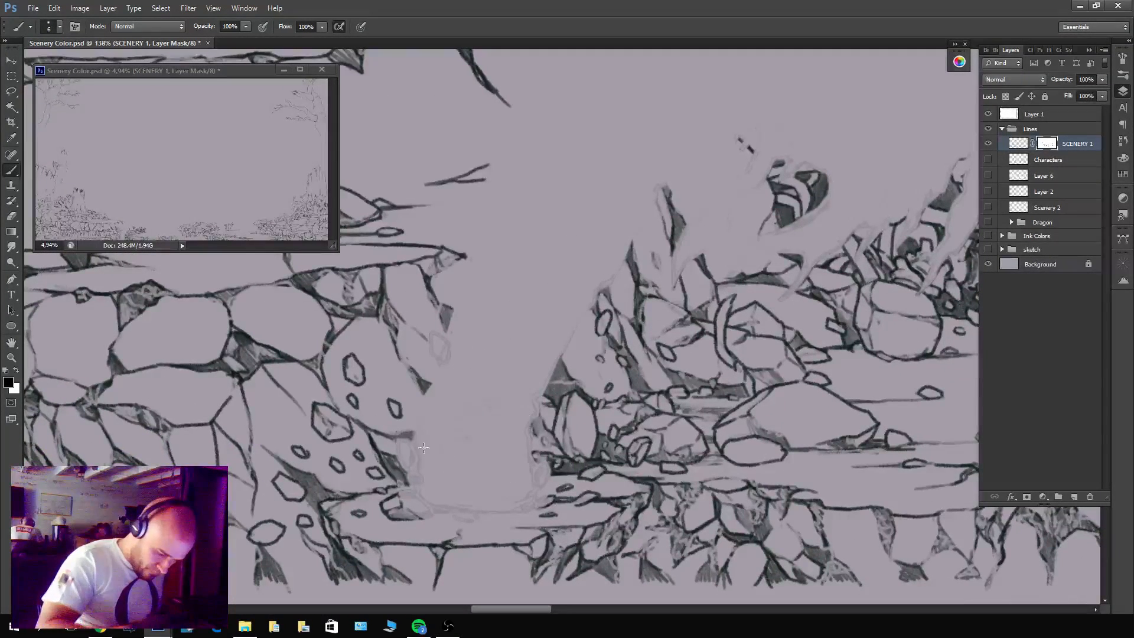
{"action": "scroll", "coordinate": [455, 413], "scroll_direction": "down", "scroll_amount": 6}
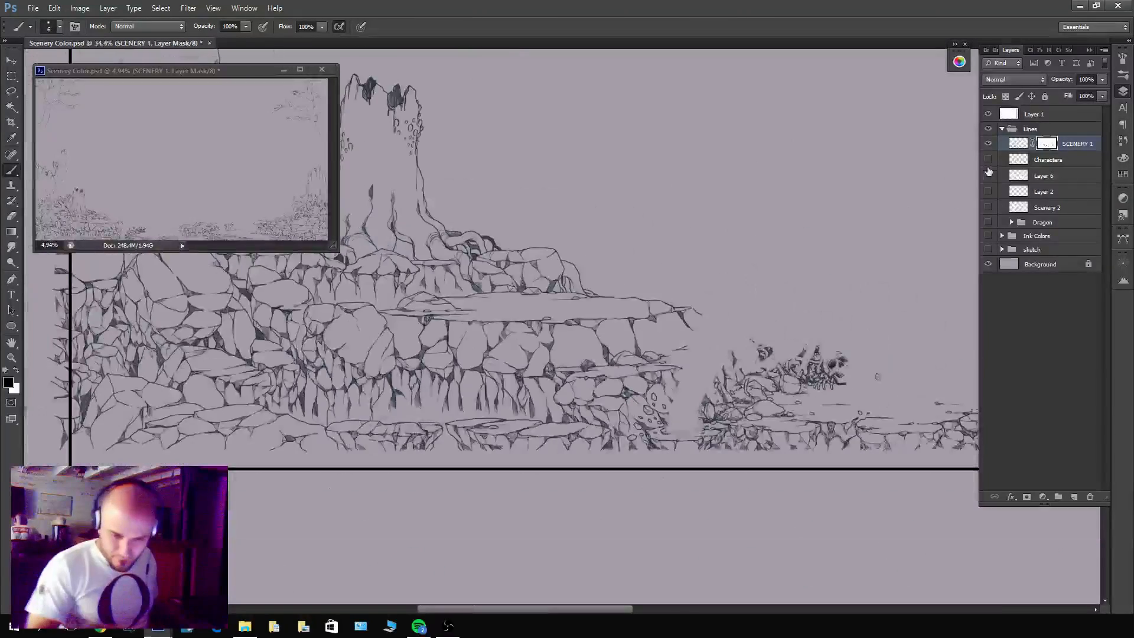
{"action": "left_click", "coordinate": [989, 160]}
{"action": "left_click_drag", "start_coordinate": [845, 398], "coordinate": [657, 455]}
{"action": "scroll", "coordinate": [652, 422], "scroll_direction": "up", "scroll_amount": 1}
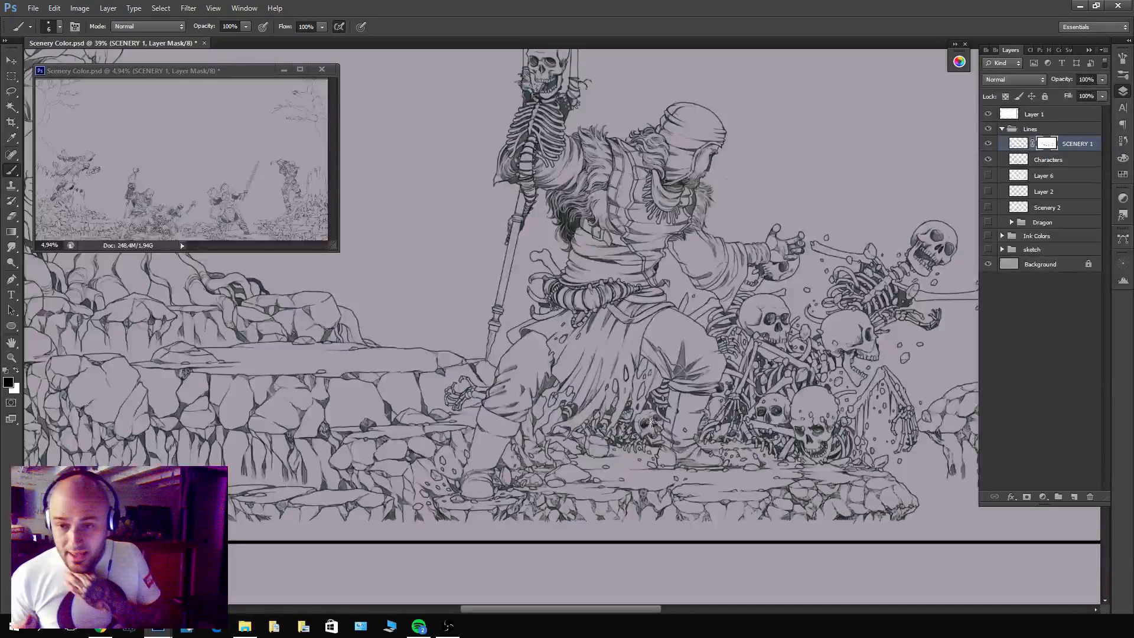
{"action": "left_click", "coordinate": [988, 144]}
{"action": "left_click", "coordinate": [988, 144]}
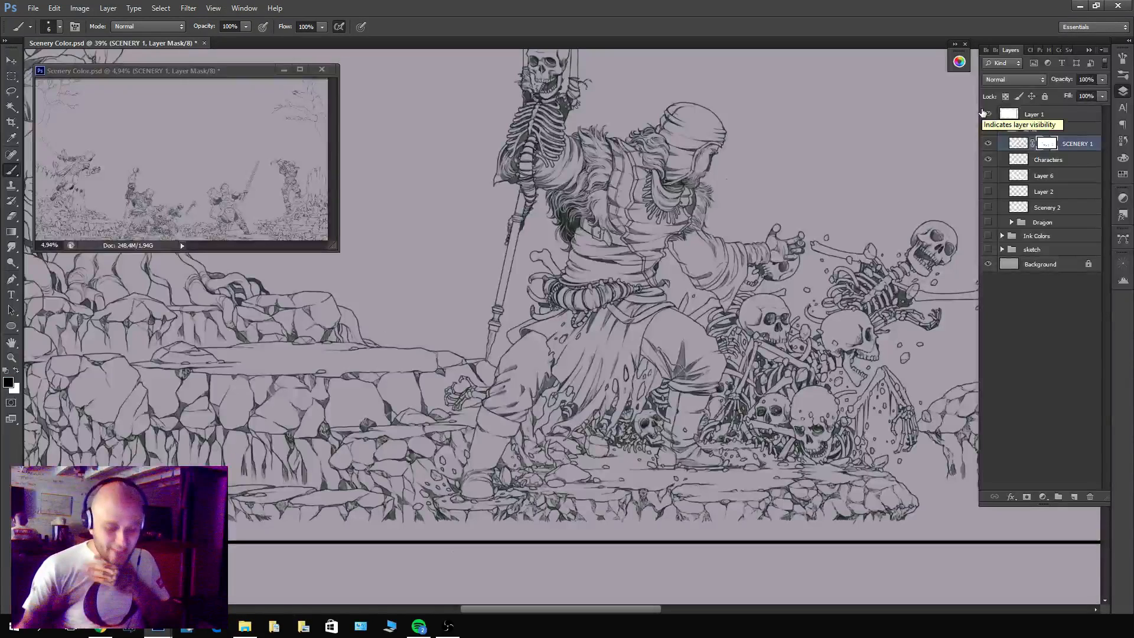
{"action": "left_click_drag", "start_coordinate": [871, 403], "coordinate": [750, 414]}
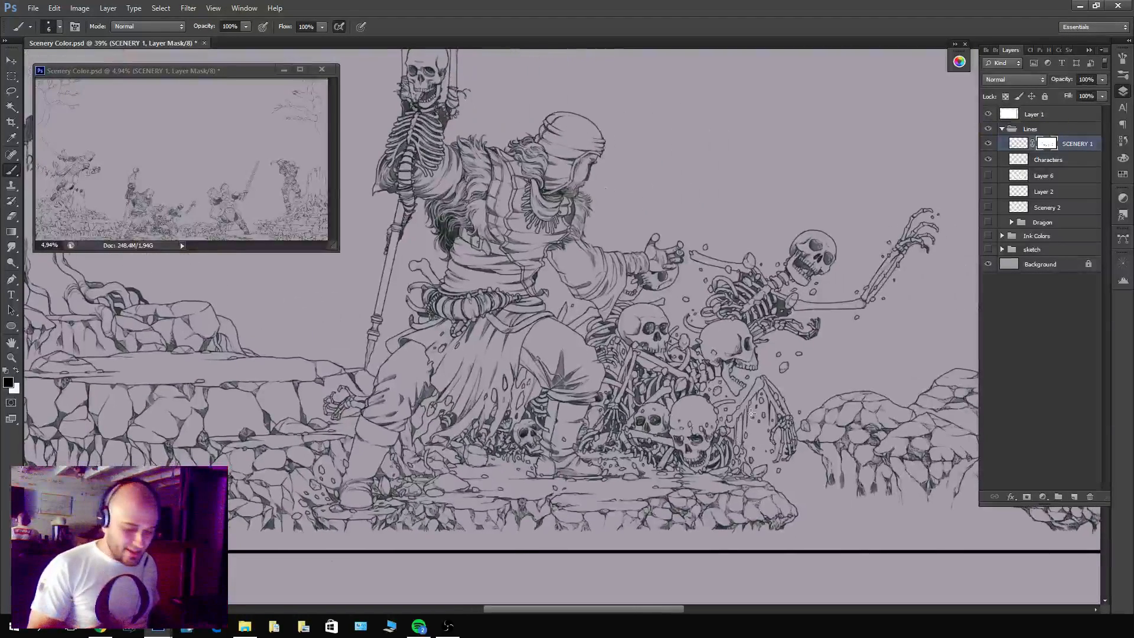
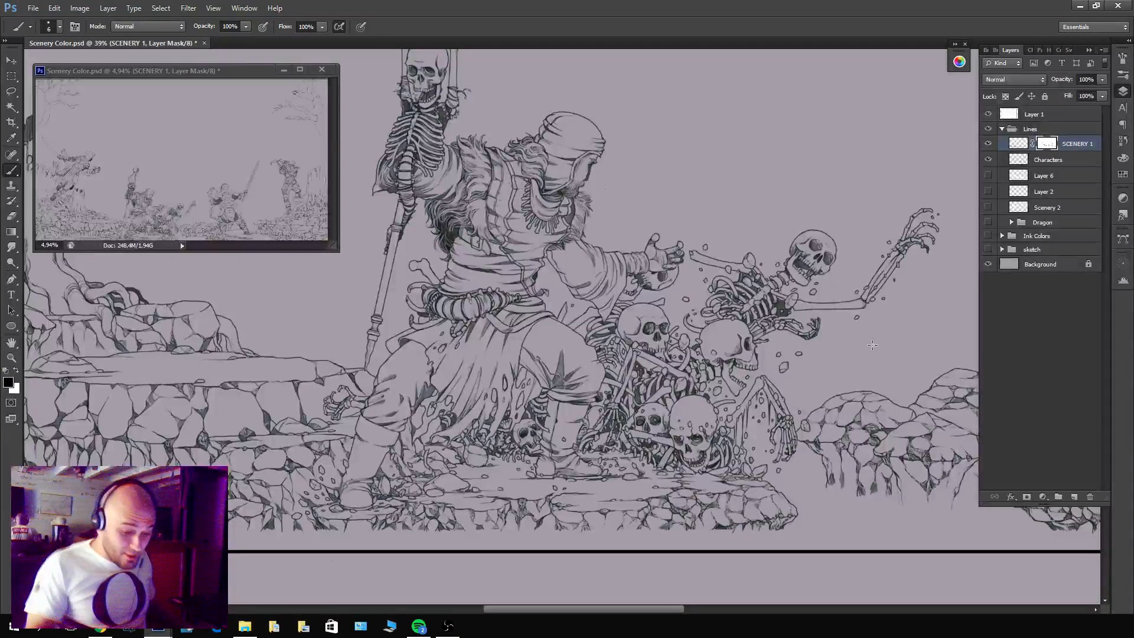
Hide SCENERY 1, duplicate the Characters layer, and hide the original so only Characters copy shows.
{"action": "left_click", "coordinate": [988, 144]}
{"action": "left_click", "coordinate": [1048, 160]}
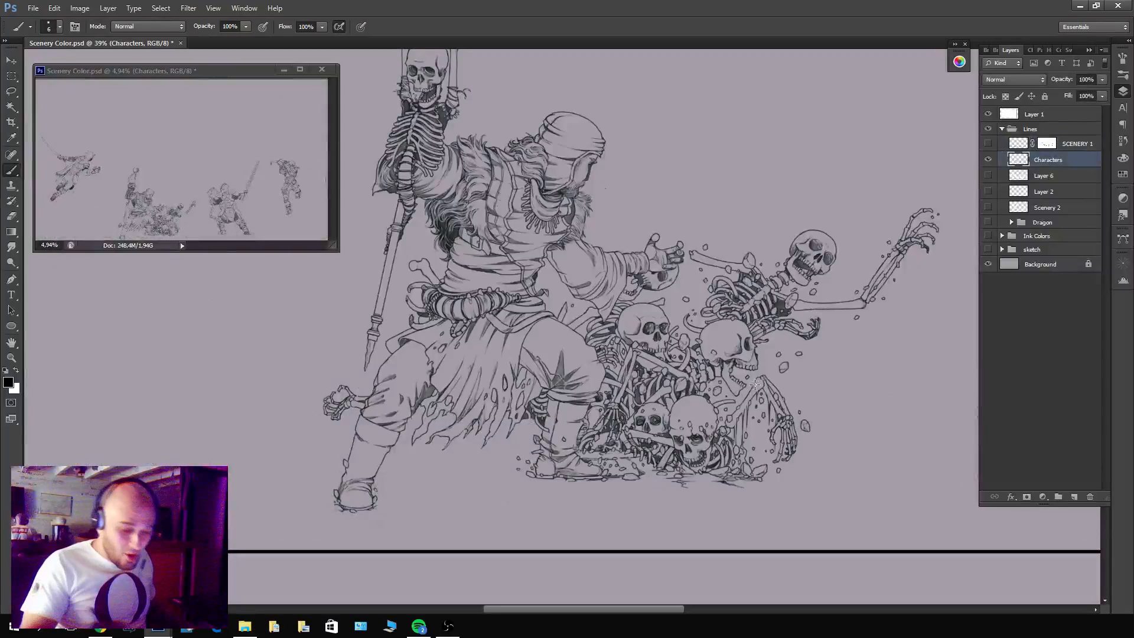
{"action": "mouse_move", "coordinate": [756, 384]}
{"action": "left_mouse_down"}
{"action": "mouse_move", "coordinate": [818, 376]}
{"action": "mouse_move", "coordinate": [817, 362]}
{"action": "mouse_move", "coordinate": [729, 385]}
{"action": "mouse_move", "coordinate": [758, 374]}
{"action": "mouse_move", "coordinate": [740, 378]}
{"action": "left_mouse_up"}
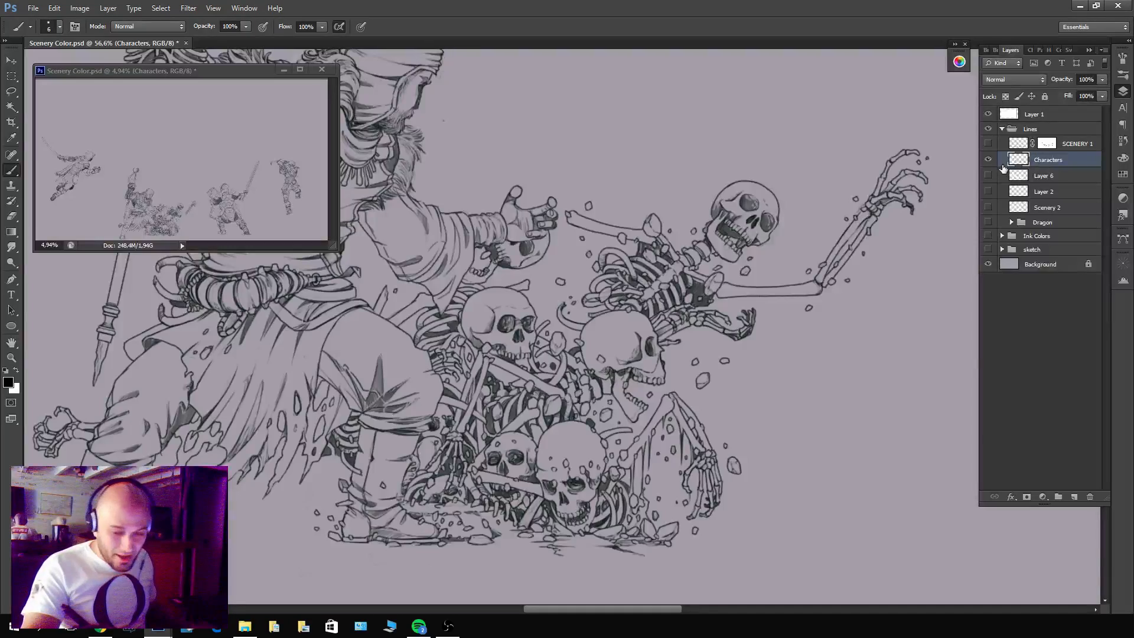
{"action": "key", "text": "ctrl+j"}
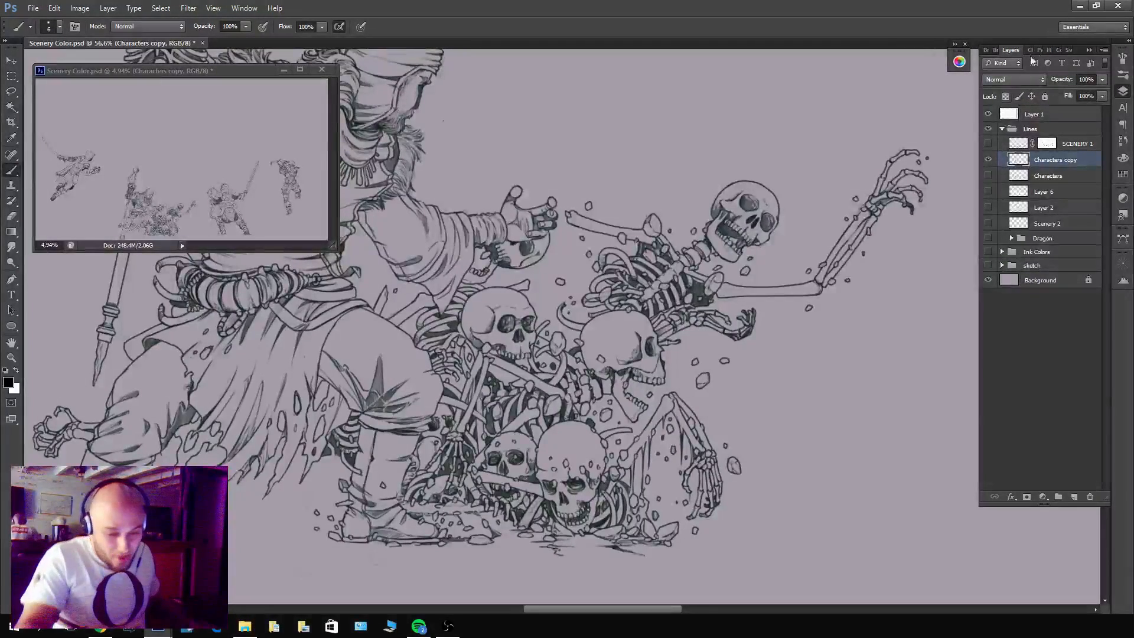
{"action": "left_click_drag", "start_coordinate": [730, 358], "coordinate": [889, 349]}
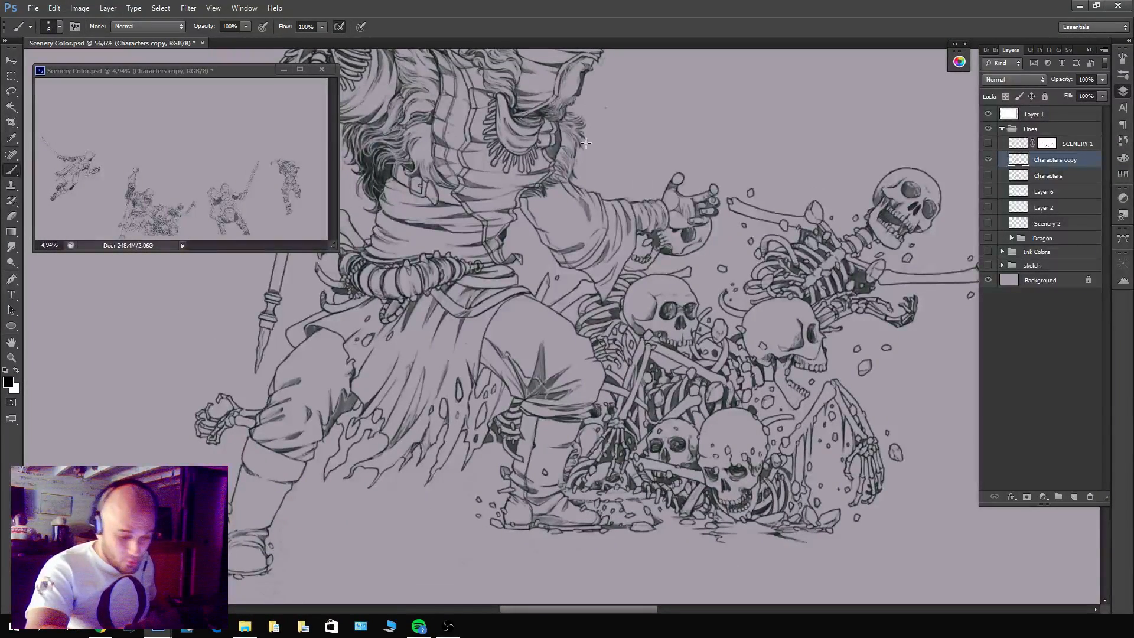
Lasso the turbaned warrior's open hand, belt, robe and back leg on Characters copy, excluding the skeletal hand beside his knee.
{"action": "key", "text": "alt"}
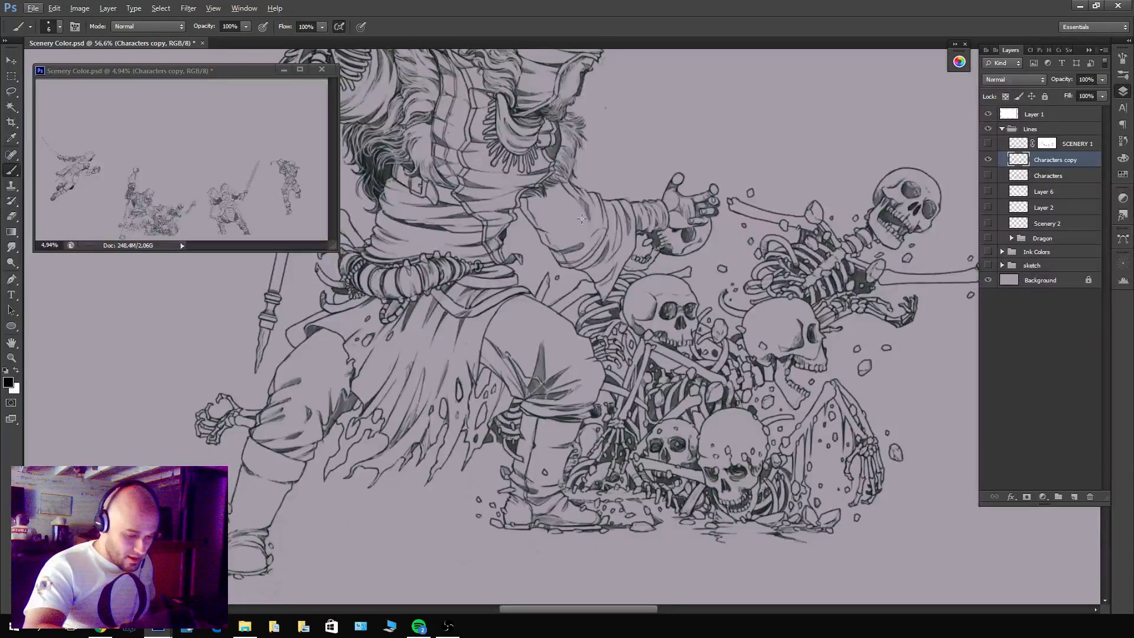
{"action": "key", "text": "l"}
{"action": "key", "text": "Escape"}
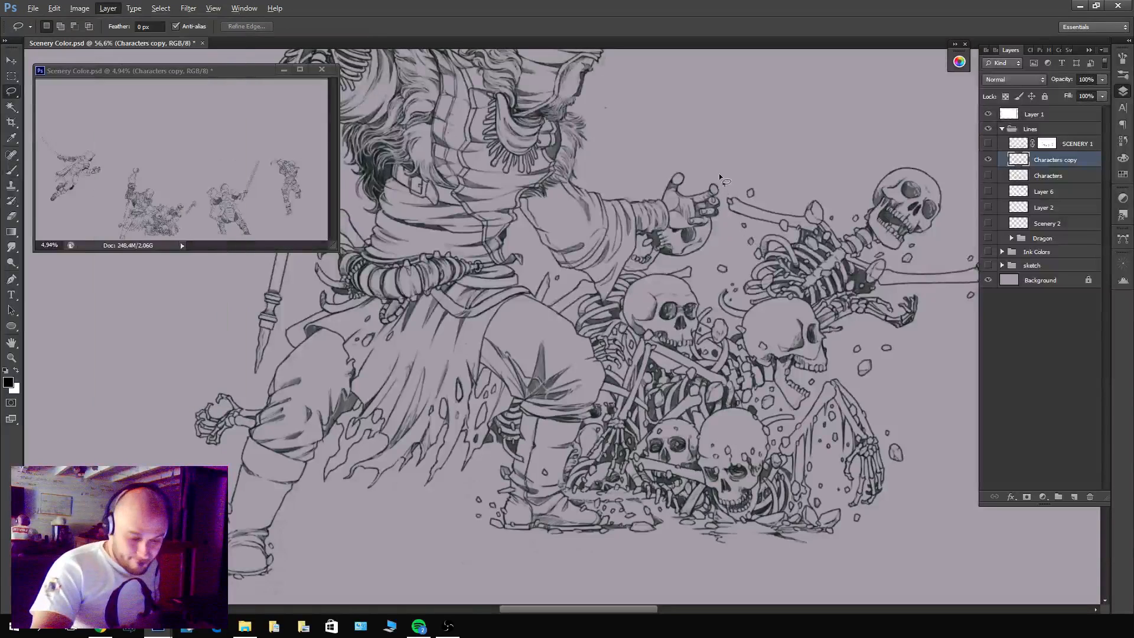
{"action": "key", "text": "Escape"}
{"action": "left_click_drag", "start_coordinate": [721, 179], "coordinate": [720, 228]}
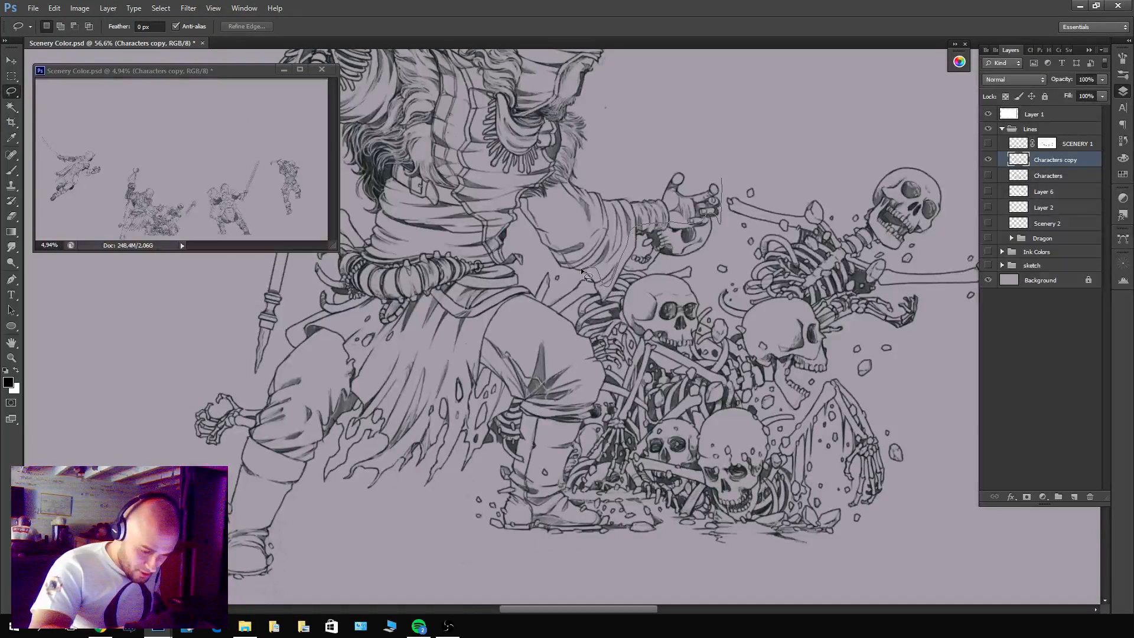
{"action": "left_click_drag", "start_coordinate": [554, 265], "coordinate": [523, 274]}
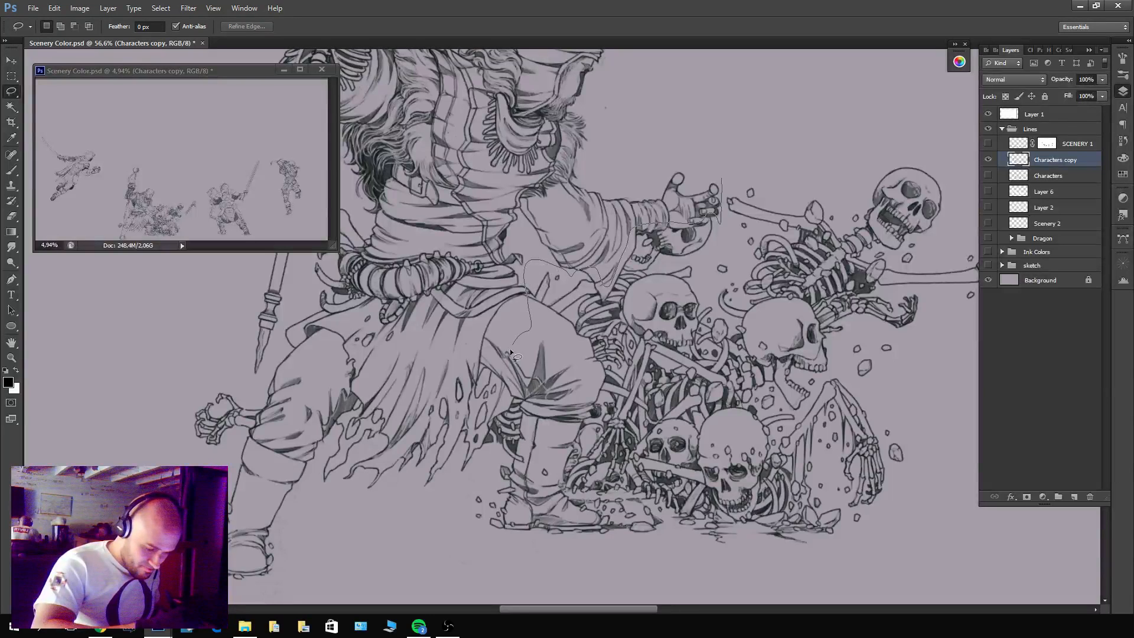
{"action": "mouse_move", "coordinate": [501, 400]}
{"action": "left_mouse_down"}
{"action": "mouse_move", "coordinate": [469, 465]}
{"action": "mouse_move", "coordinate": [340, 577]}
{"action": "mouse_move", "coordinate": [249, 313]}
{"action": "left_mouse_up"}
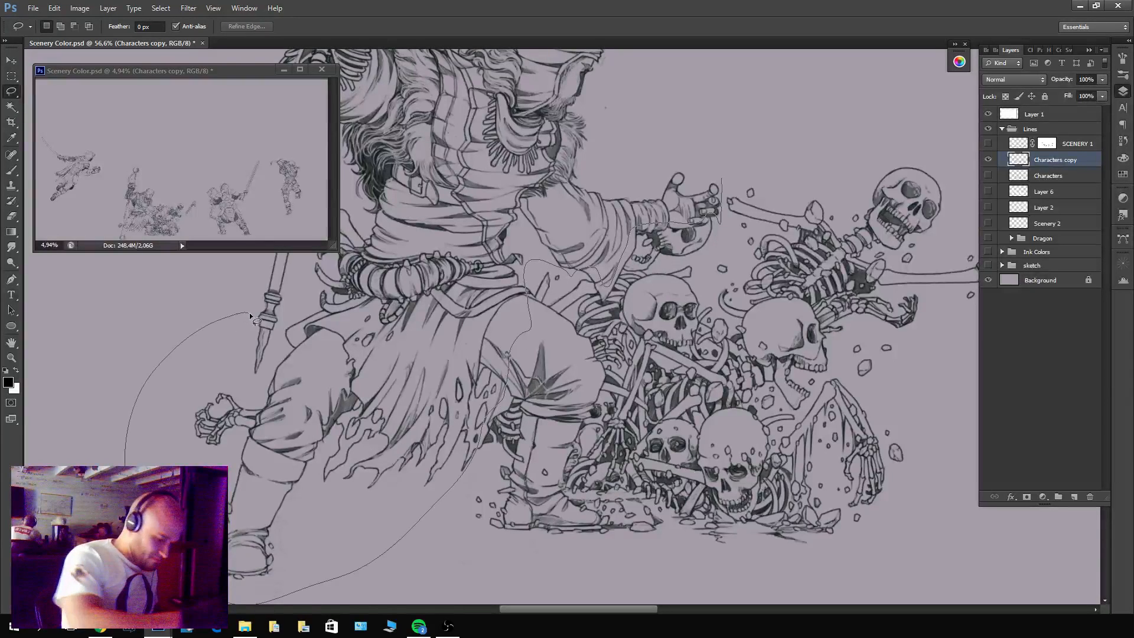
{"action": "mouse_move", "coordinate": [385, 247]}
{"action": "left_mouse_down"}
{"action": "mouse_move", "coordinate": [499, 256]}
{"action": "mouse_move", "coordinate": [520, 280]}
{"action": "left_mouse_up"}
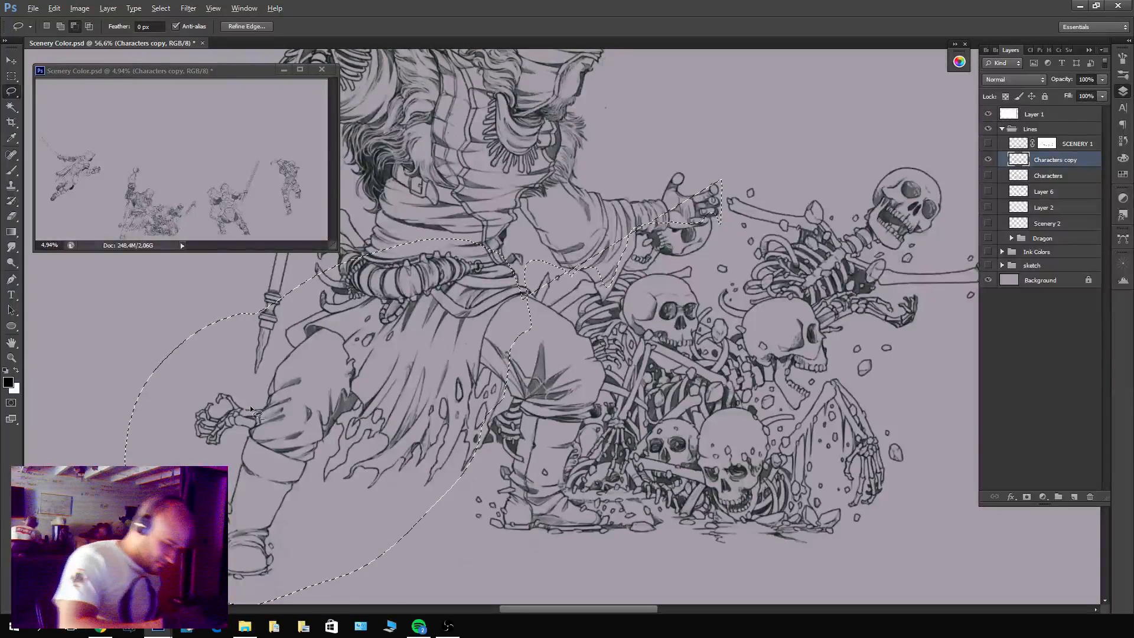
{"action": "mouse_move", "coordinate": [241, 440]}
{"action": "left_mouse_down"}
{"action": "mouse_move", "coordinate": [251, 385]}
{"action": "mouse_move", "coordinate": [266, 402]}
{"action": "mouse_move", "coordinate": [242, 442]}
{"action": "left_mouse_up"}
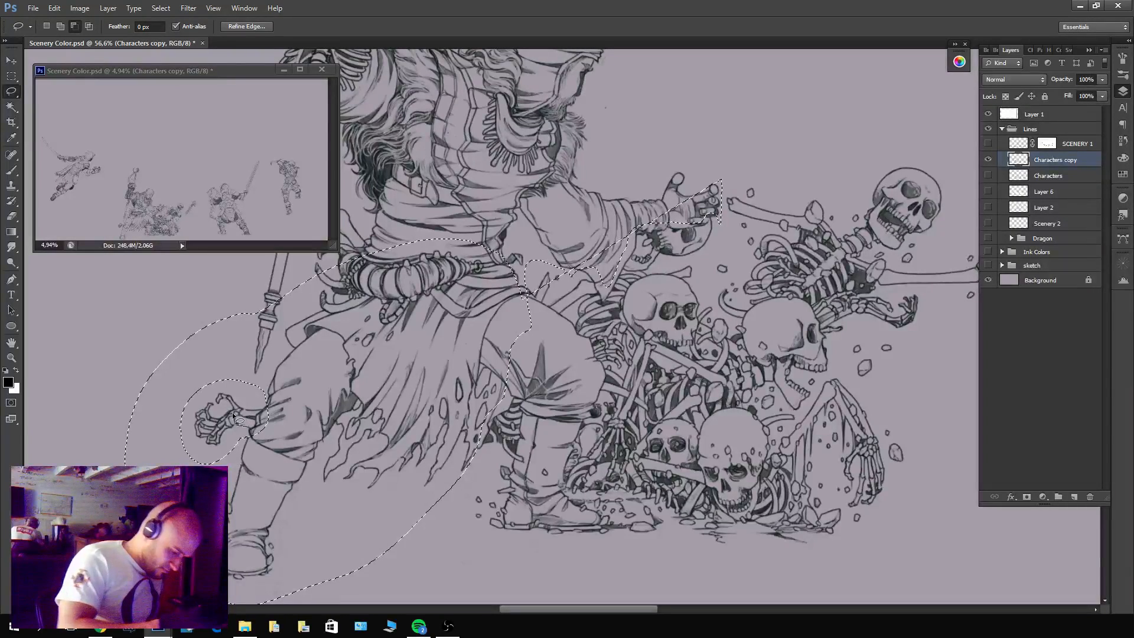
{"action": "key", "text": "h"}
{"action": "mouse_move", "coordinate": [797, 407]}
{"action": "left_mouse_down"}
{"action": "mouse_move", "coordinate": [790, 390]}
{"action": "mouse_move", "coordinate": [460, 389]}
{"action": "left_mouse_up"}
{"action": "key", "text": "b"}
{"action": "key", "text": "l"}
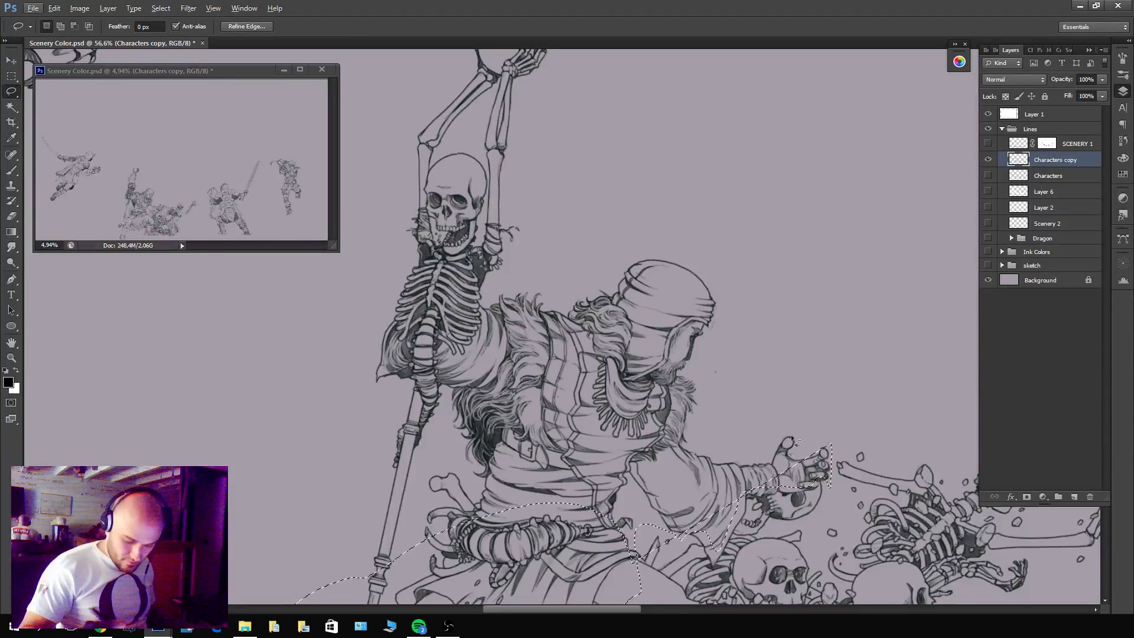
{"action": "key", "text": "Delete"}
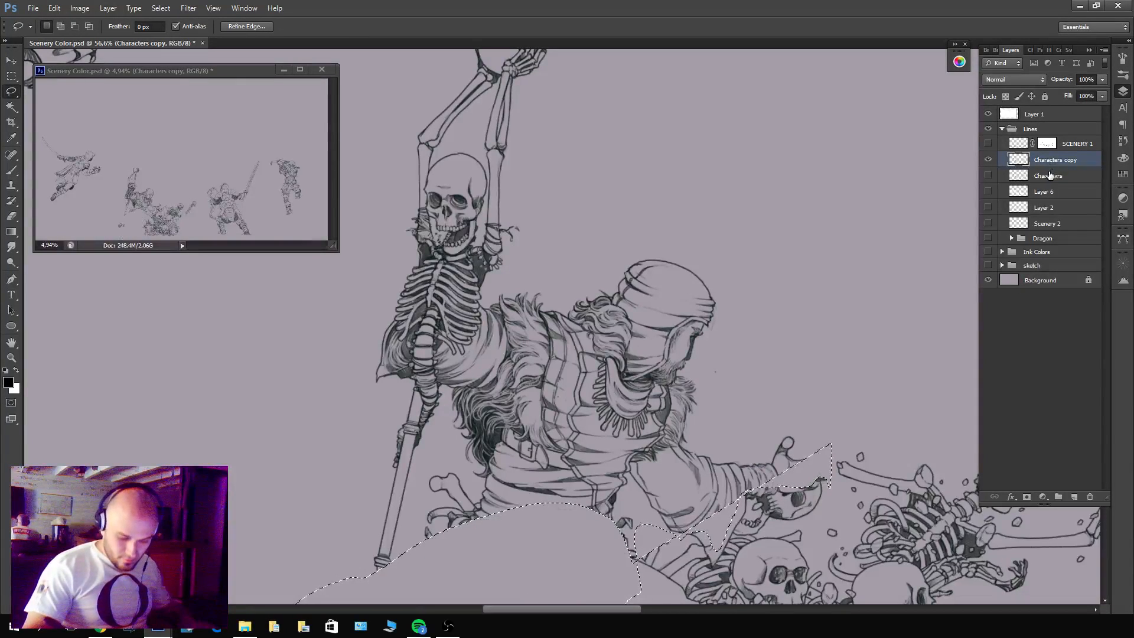
{"action": "key", "text": "ctrl+d"}
{"action": "scroll", "coordinate": [746, 430], "scroll_direction": "down", "scroll_amount": 5}
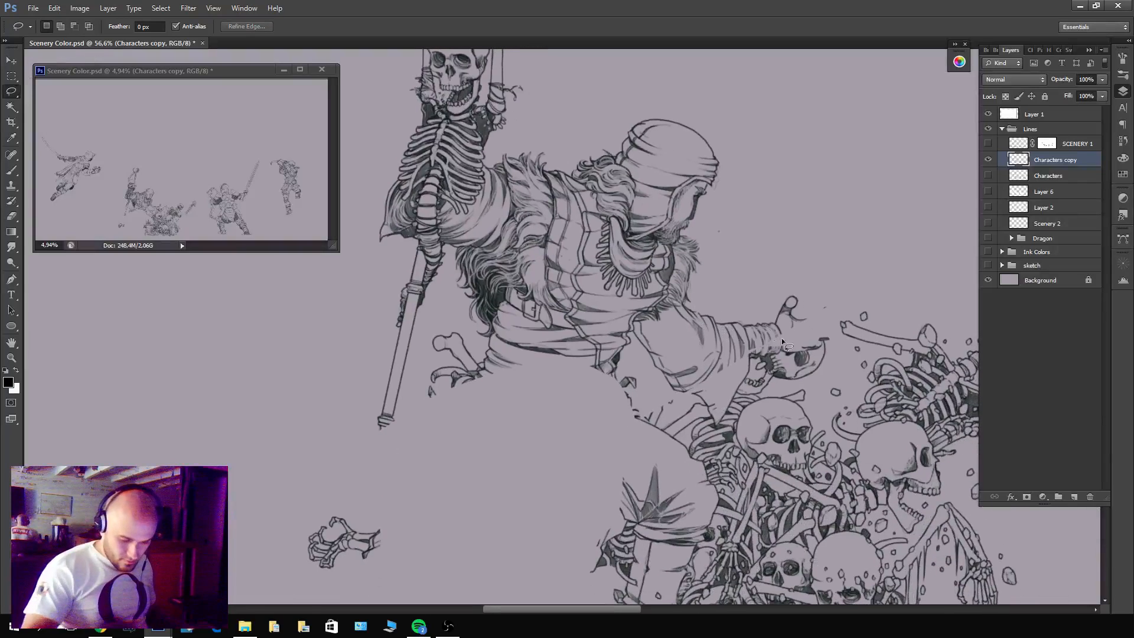
{"action": "key", "text": "ctrl+alt+z"}
{"action": "key", "text": "ctrl+alt+z"}
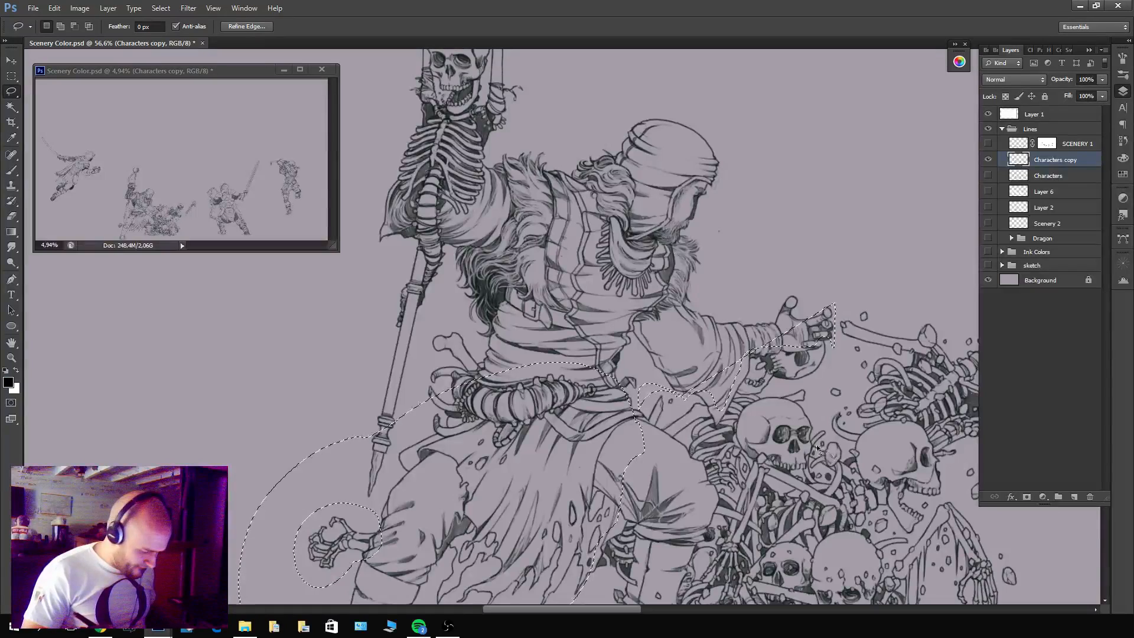
Delete the selected lower body and the warrior's remaining upper body, staff and raised skeleton from Characters copy, and deselect.
{"action": "key", "text": "Delete"}
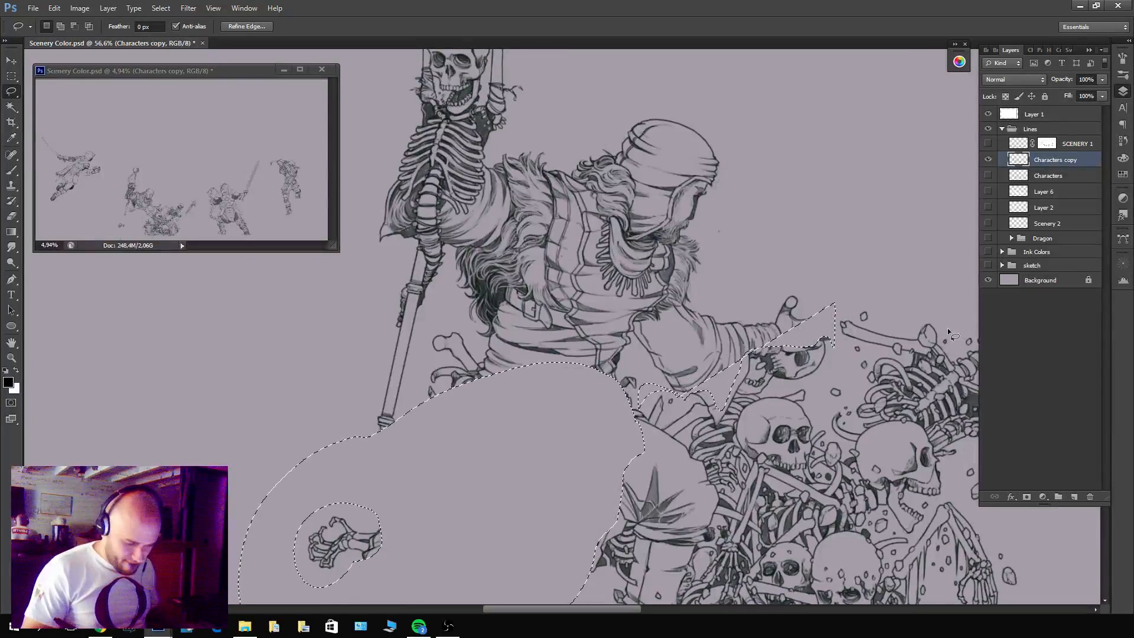
{"action": "key", "text": "ctrl+d"}
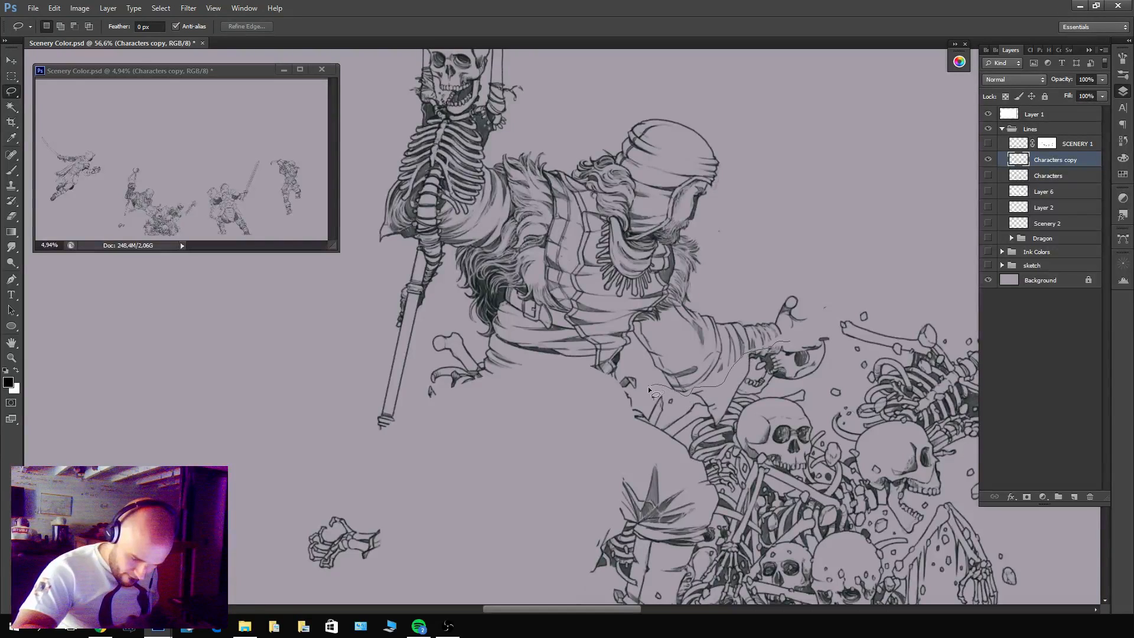
{"action": "mouse_move", "coordinate": [633, 456]}
{"action": "left_mouse_down"}
{"action": "mouse_move", "coordinate": [340, 443]}
{"action": "mouse_move", "coordinate": [416, 153]}
{"action": "mouse_move", "coordinate": [766, 62]}
{"action": "mouse_move", "coordinate": [832, 266]}
{"action": "left_mouse_up"}
{"action": "left_click_drag", "start_coordinate": [812, 331], "coordinate": [791, 341]}
{"action": "key", "text": "Delete"}
{"action": "left_click_drag", "start_coordinate": [829, 300], "coordinate": [829, 298]}
{"action": "key", "text": "Delete"}
{"action": "left_click_drag", "start_coordinate": [552, 153], "coordinate": [679, 328]}
{"action": "mouse_move", "coordinate": [688, 215]}
{"action": "left_mouse_down"}
{"action": "mouse_move", "coordinate": [476, 223]}
{"action": "mouse_move", "coordinate": [688, 214]}
{"action": "left_mouse_up"}
{"action": "key", "text": "Delete"}
{"action": "key", "text": "ctrl+d"}
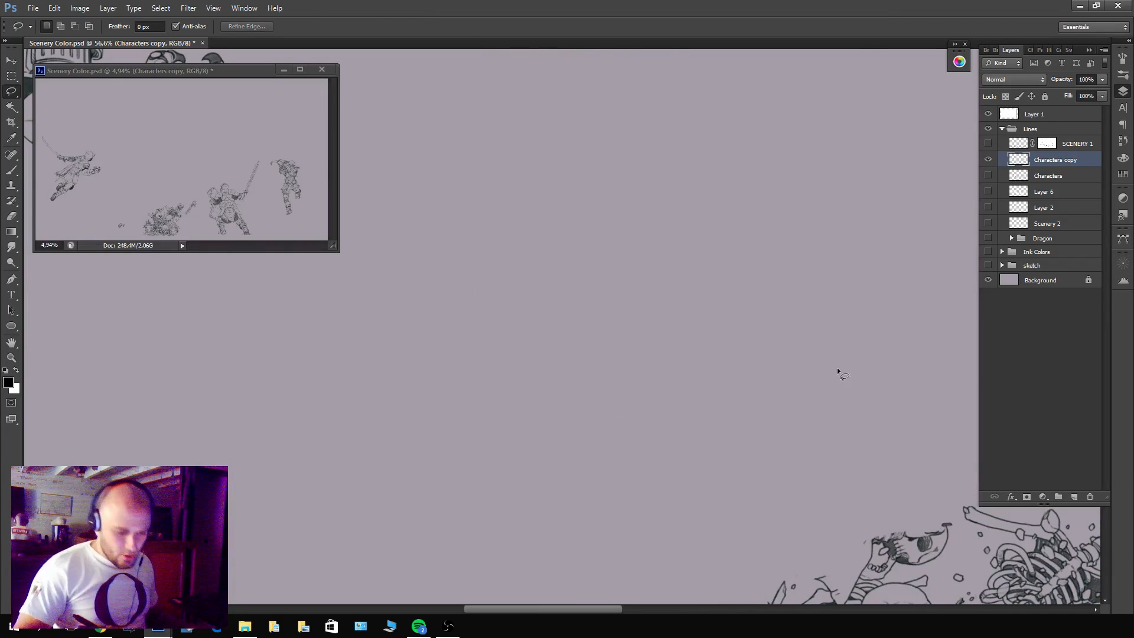
Delete the two fighters beyond the bone pile and the leaping swordsman from Characters copy, and deselect.
{"action": "mouse_move", "coordinate": [838, 374]}
{"action": "left_mouse_down"}
{"action": "mouse_move", "coordinate": [798, 316]}
{"action": "mouse_move", "coordinate": [682, 375]}
{"action": "mouse_move", "coordinate": [619, 380]}
{"action": "left_mouse_up"}
{"action": "left_click_drag", "start_coordinate": [762, 381], "coordinate": [709, 409]}
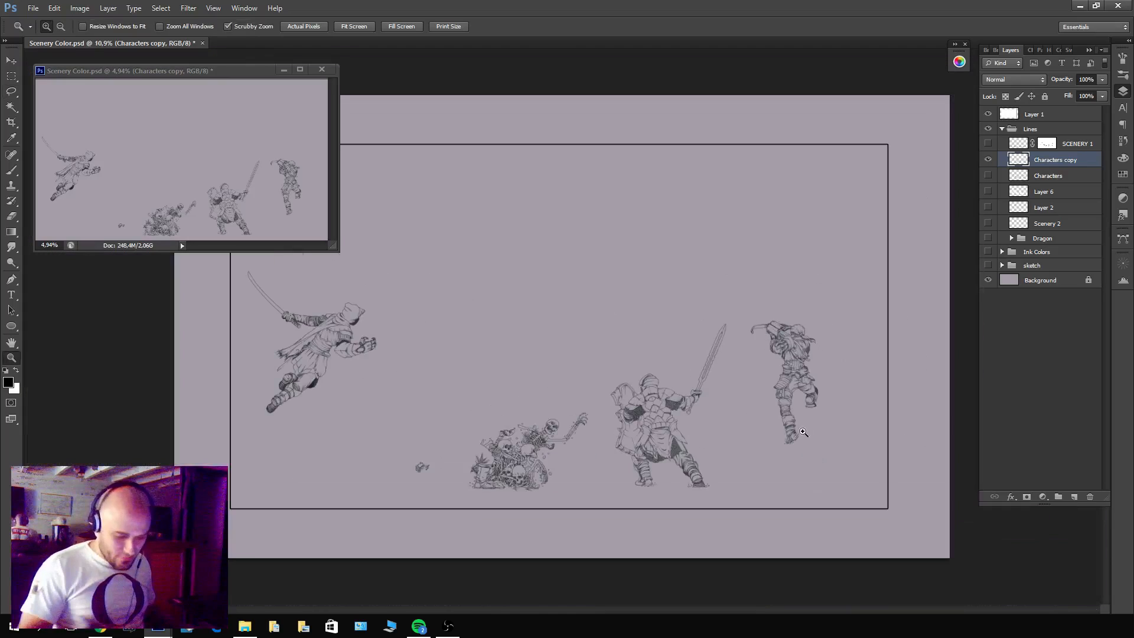
{"action": "mouse_move", "coordinate": [690, 306]}
{"action": "left_mouse_down"}
{"action": "mouse_move", "coordinate": [644, 542]}
{"action": "mouse_move", "coordinate": [849, 380]}
{"action": "mouse_move", "coordinate": [707, 245]}
{"action": "mouse_move", "coordinate": [697, 268]}
{"action": "left_mouse_up"}
{"action": "key", "text": "Delete"}
{"action": "mouse_move", "coordinate": [378, 414]}
{"action": "left_mouse_down"}
{"action": "mouse_move", "coordinate": [207, 303]}
{"action": "mouse_move", "coordinate": [357, 405]}
{"action": "left_mouse_up"}
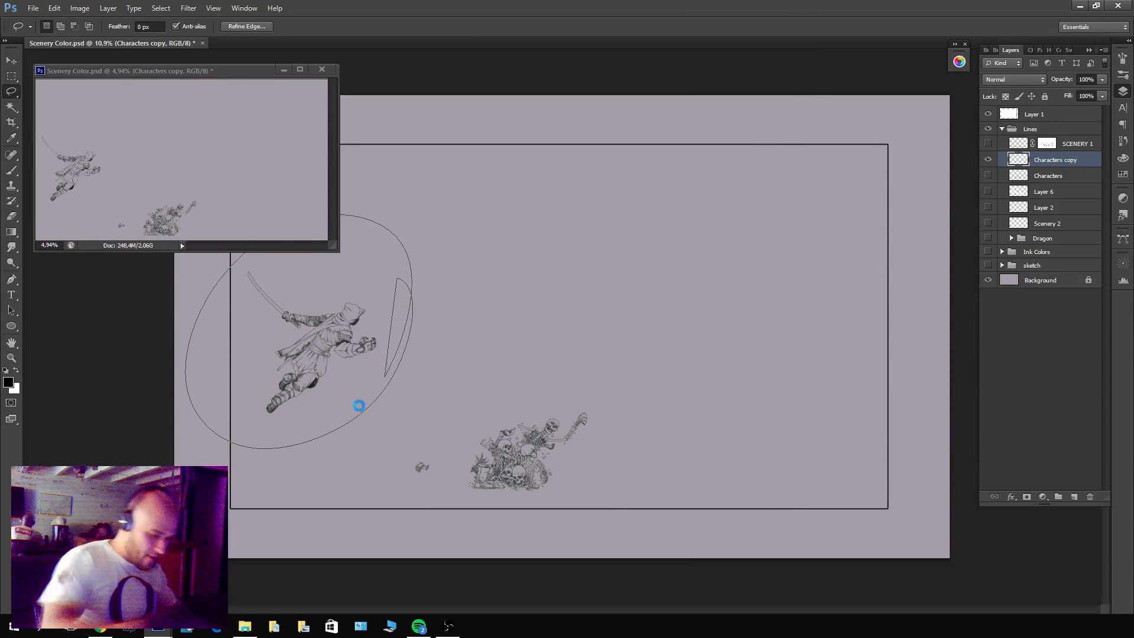
{"action": "key", "text": "Delete"}
{"action": "key", "text": "ctrl+d"}
Compare the remaining bone pile against the original Characters layer, and add an empty layer mask to Characters copy.
{"action": "left_click_drag", "start_coordinate": [582, 454], "coordinate": [727, 372]}
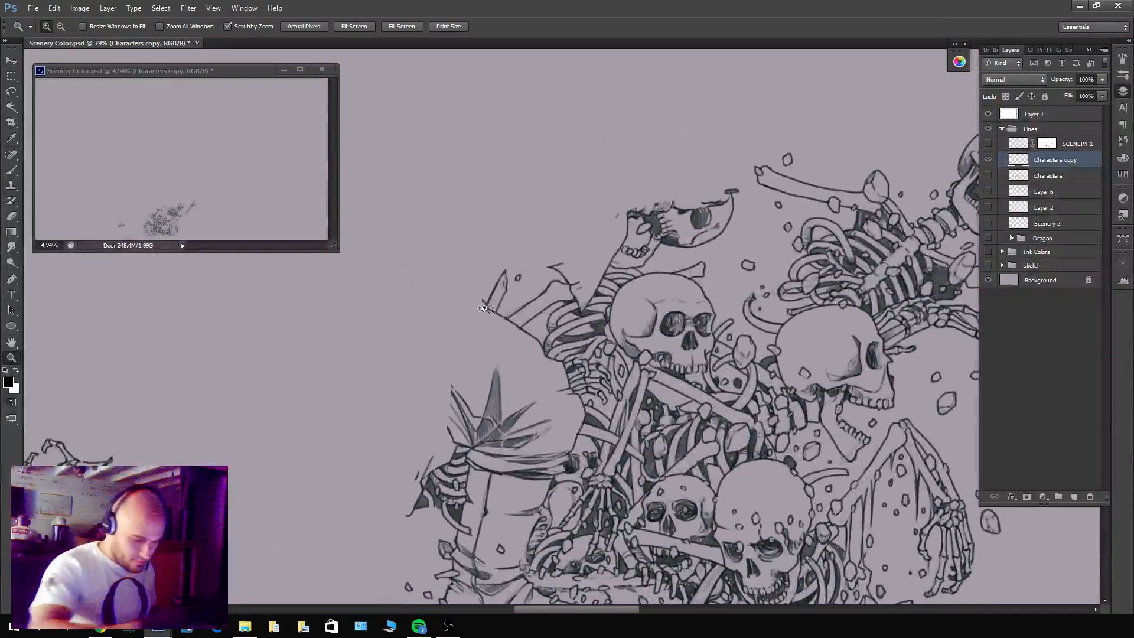
{"action": "left_click_drag", "start_coordinate": [490, 308], "coordinate": [489, 298]}
{"action": "left_click", "coordinate": [988, 176]}
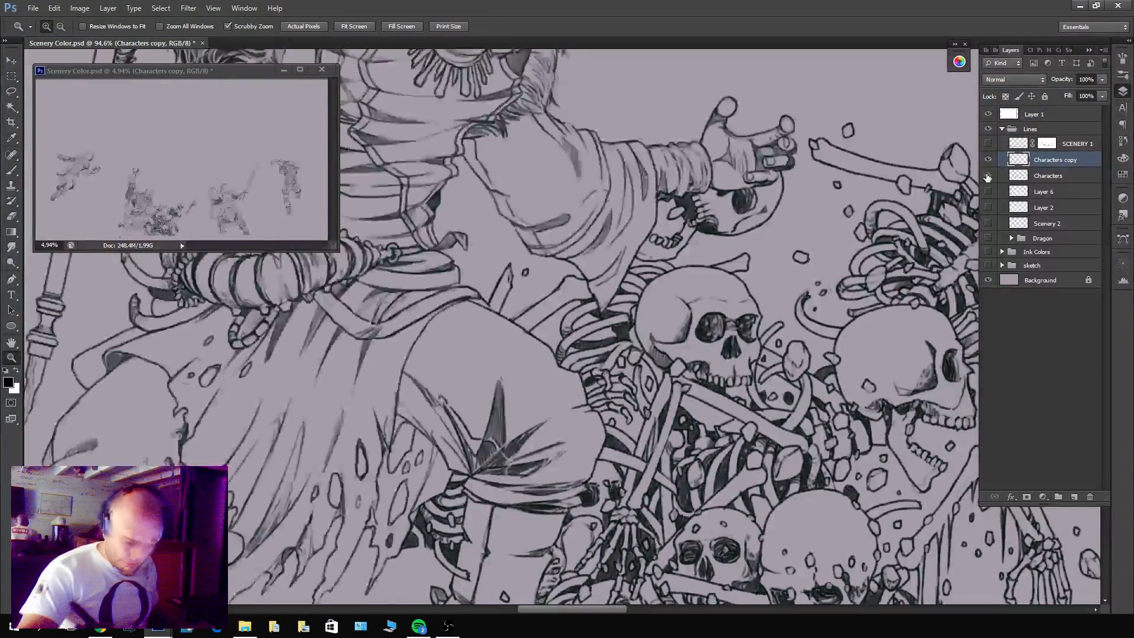
{"action": "left_click", "coordinate": [988, 177]}
{"action": "left_click", "coordinate": [988, 177]}
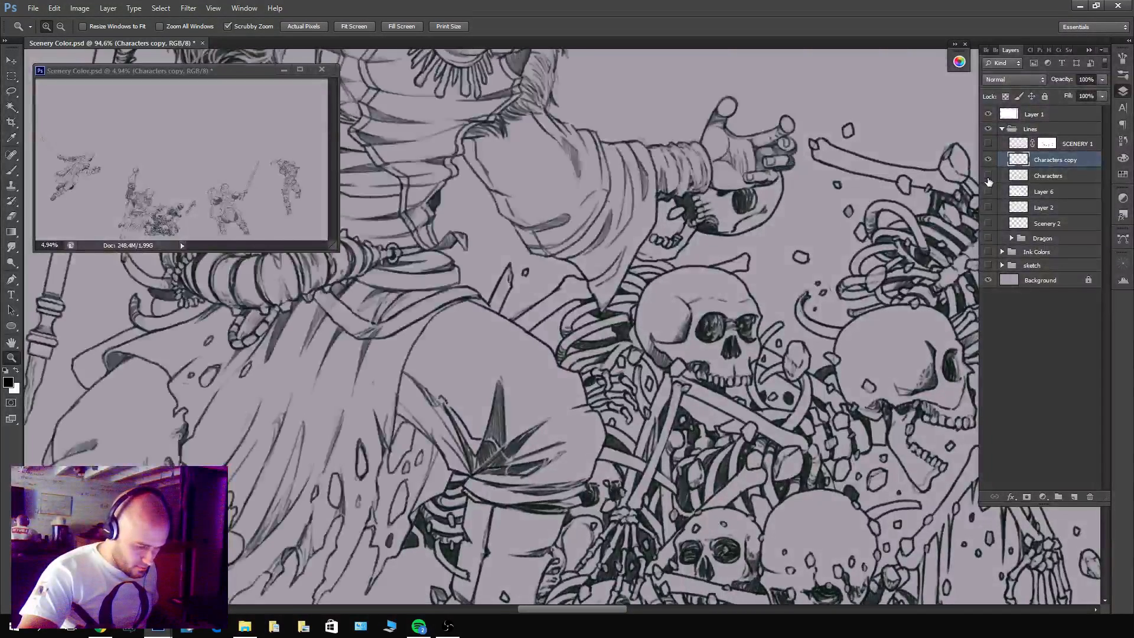
{"action": "left_click", "coordinate": [988, 178]}
{"action": "left_click", "coordinate": [1026, 497]}
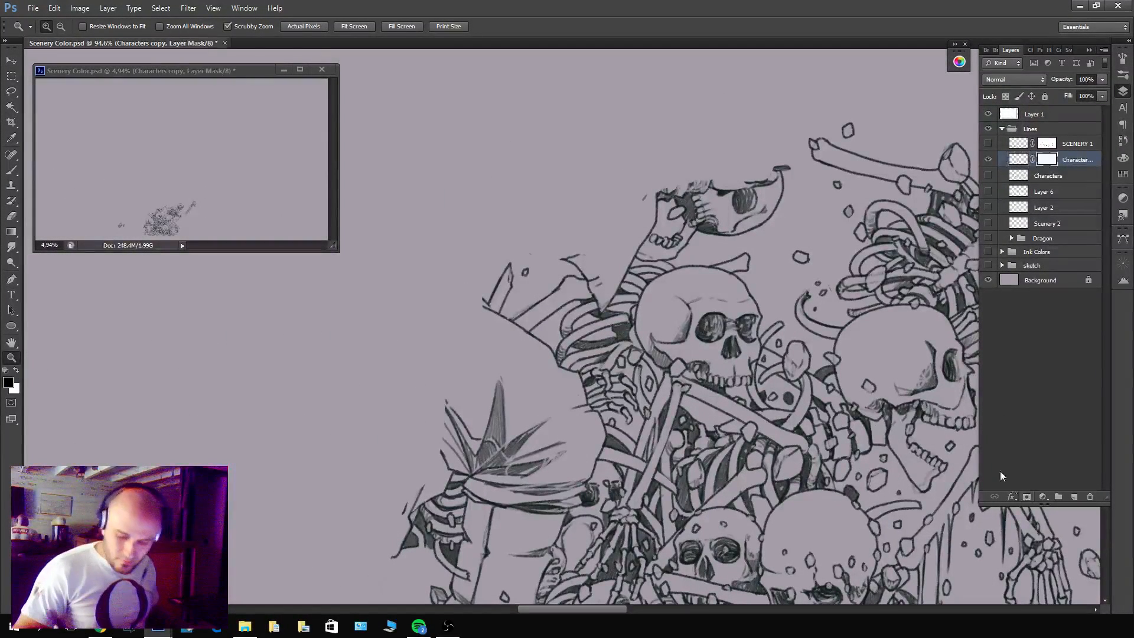
Brush out the warrior's knee folds and upper shin on Characters copy's mask, keeping the surrounding bones.
{"action": "key", "text": "b"}
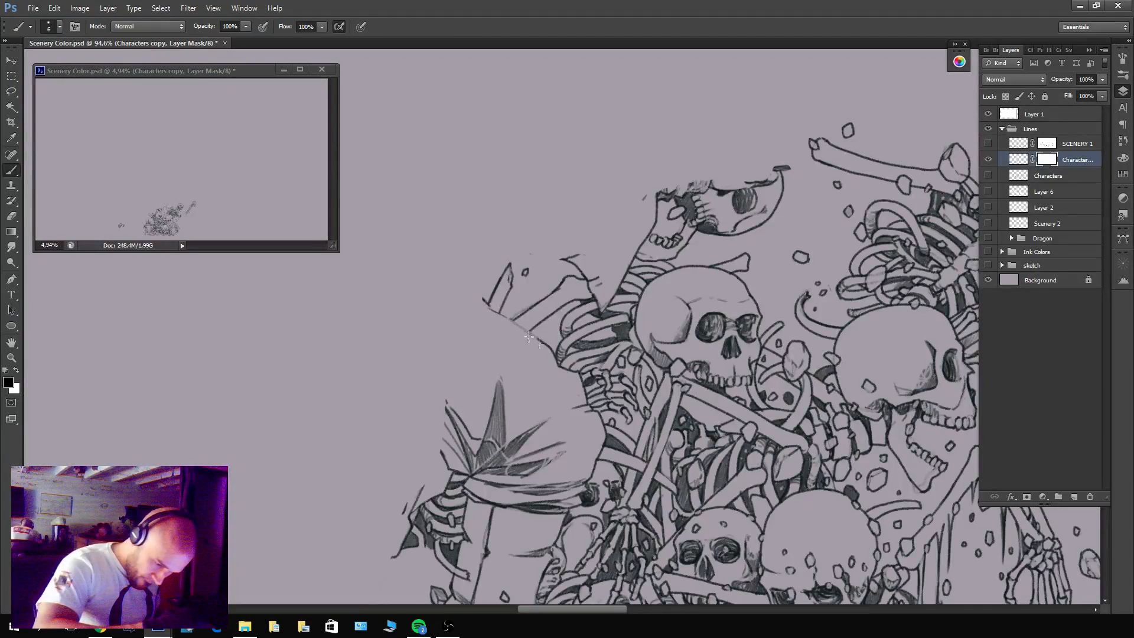
{"action": "left_click_drag", "start_coordinate": [565, 337], "coordinate": [650, 252]}
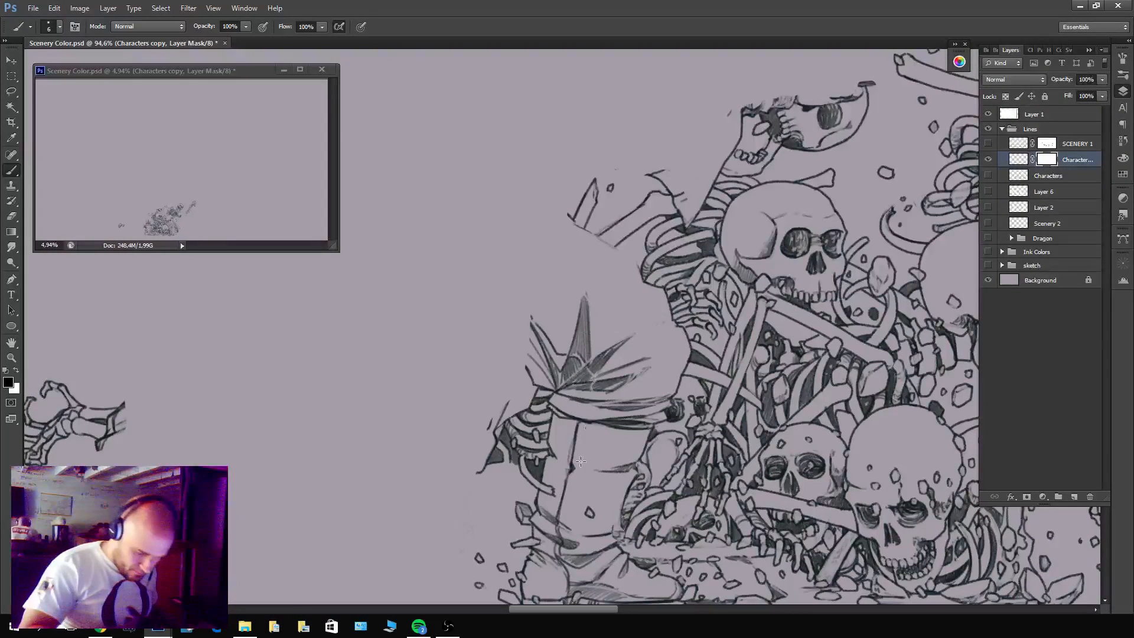
{"action": "key", "text": "x"}
{"action": "mouse_move", "coordinate": [577, 452]}
{"action": "left_mouse_down"}
{"action": "mouse_move", "coordinate": [579, 359]}
{"action": "mouse_move", "coordinate": [566, 355]}
{"action": "mouse_move", "coordinate": [575, 388]}
{"action": "mouse_move", "coordinate": [554, 364]}
{"action": "mouse_move", "coordinate": [584, 383]}
{"action": "mouse_move", "coordinate": [600, 310]}
{"action": "mouse_move", "coordinate": [633, 327]}
{"action": "mouse_move", "coordinate": [636, 418]}
{"action": "mouse_move", "coordinate": [660, 377]}
{"action": "left_mouse_up"}
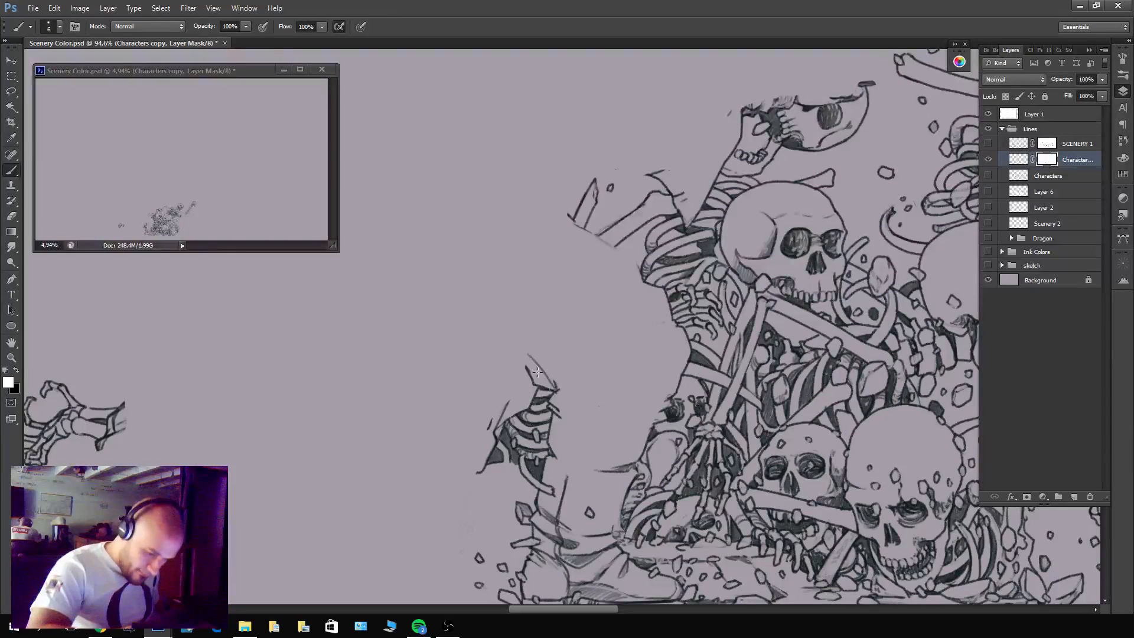
Mask out the stray cloth lines around the small rib cage and the leftover shin lines above the boot.
{"action": "key", "text": "x"}
{"action": "mouse_move", "coordinate": [538, 370]}
{"action": "left_mouse_down"}
{"action": "mouse_move", "coordinate": [547, 381]}
{"action": "mouse_move", "coordinate": [530, 352]}
{"action": "left_mouse_up"}
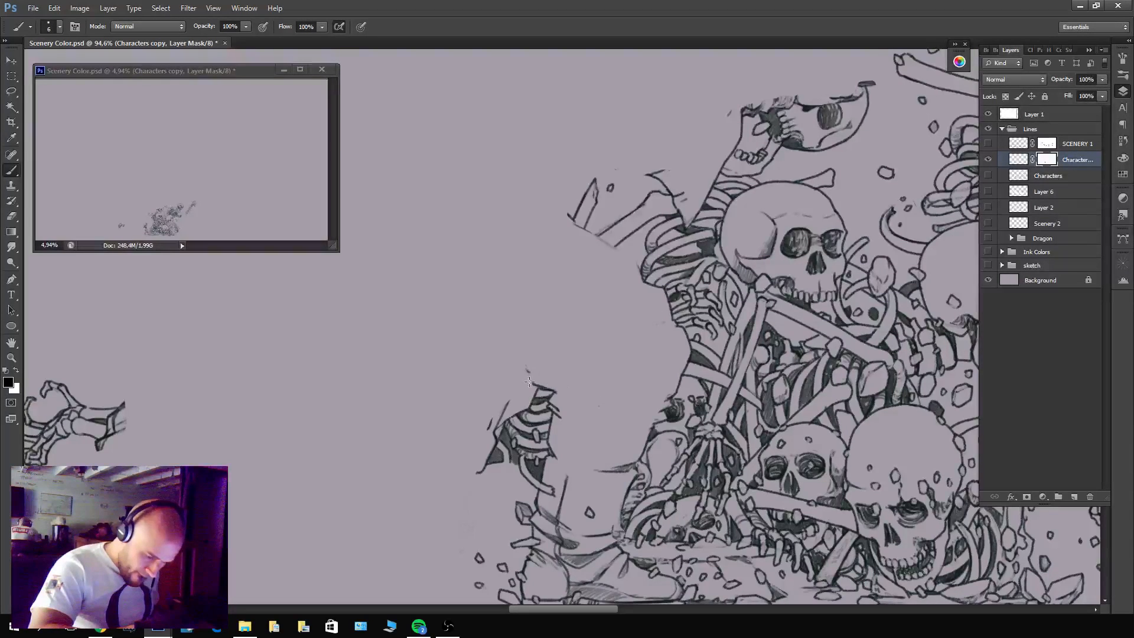
{"action": "left_click_drag", "start_coordinate": [489, 420], "coordinate": [487, 452]}
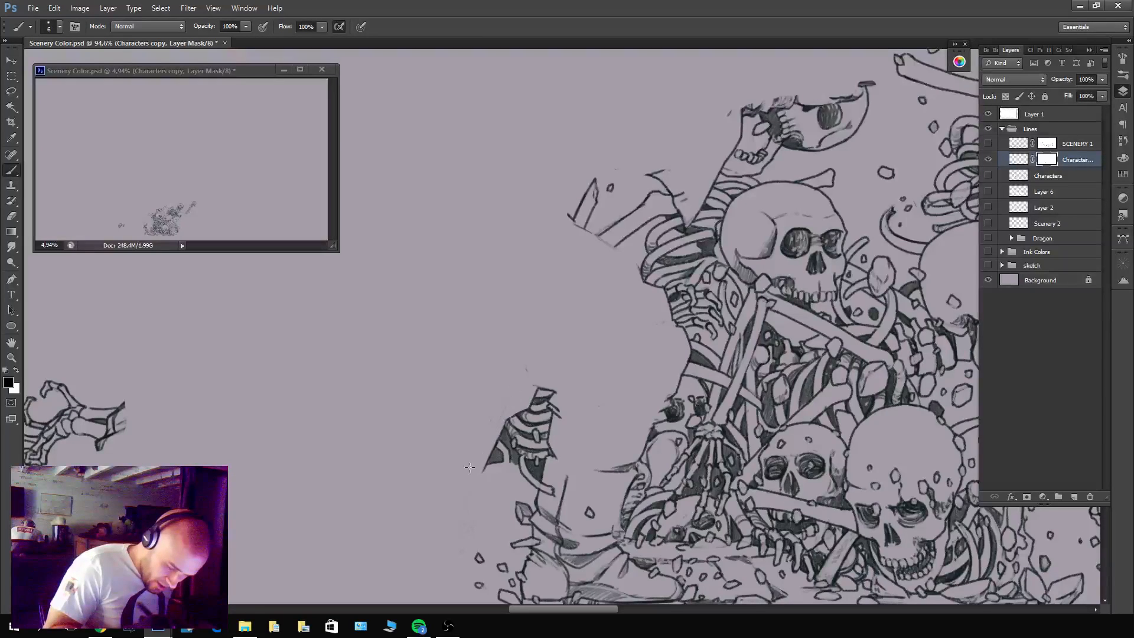
{"action": "left_click_drag", "start_coordinate": [626, 444], "coordinate": [653, 337]}
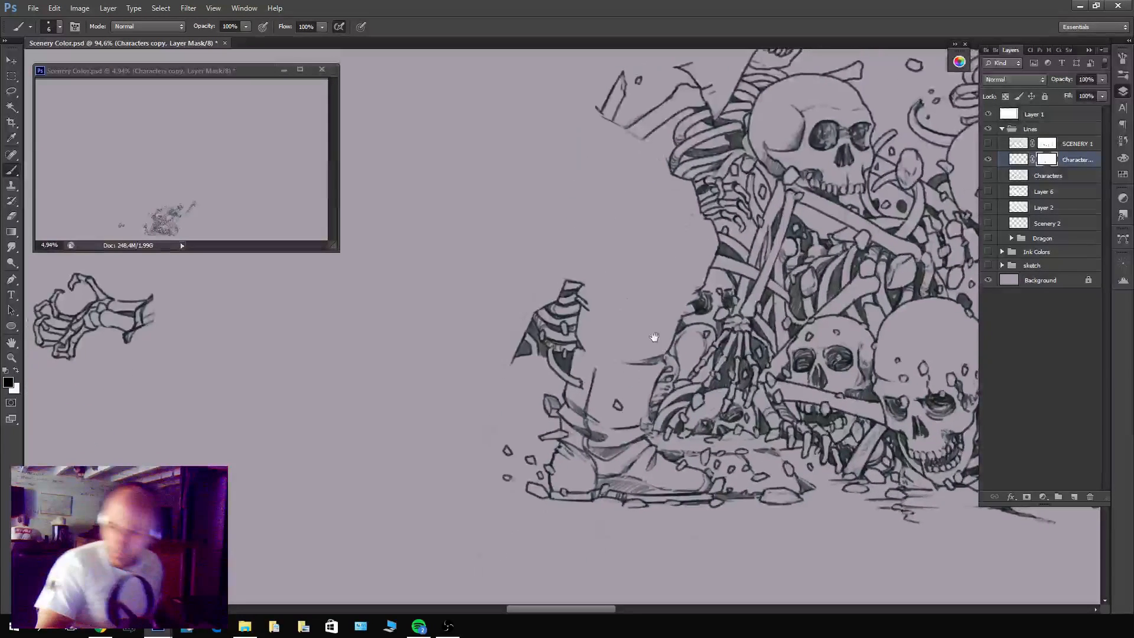
{"action": "mouse_move", "coordinate": [597, 362]}
{"action": "left_mouse_down"}
{"action": "mouse_move", "coordinate": [587, 403]}
{"action": "mouse_move", "coordinate": [582, 356]}
{"action": "left_mouse_up"}
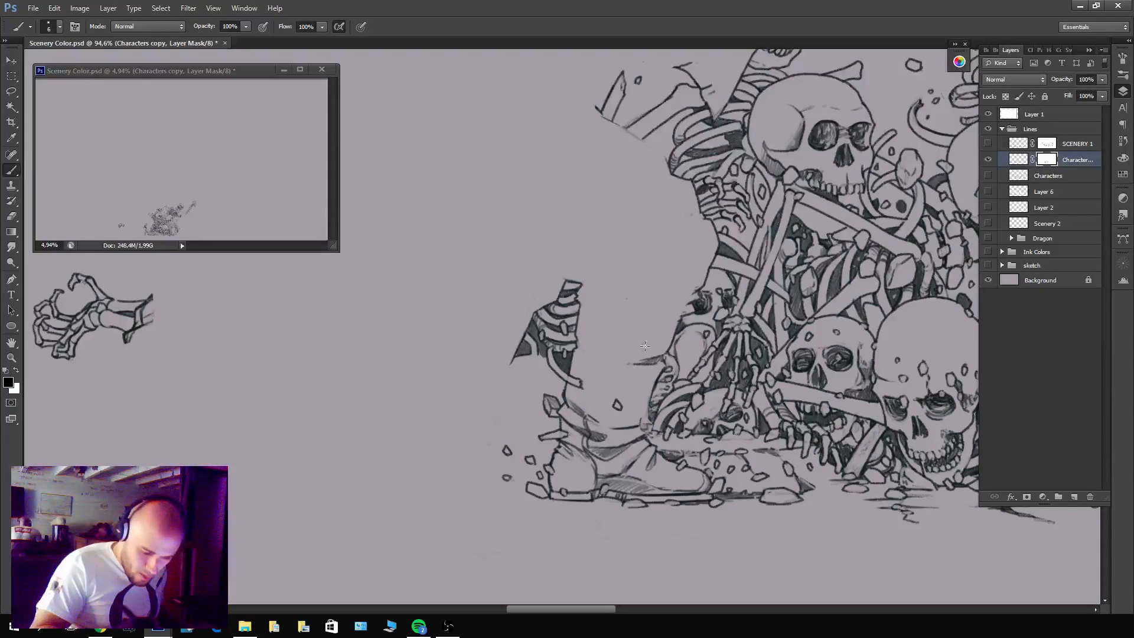
{"action": "left_click_drag", "start_coordinate": [659, 348], "coordinate": [650, 362]}
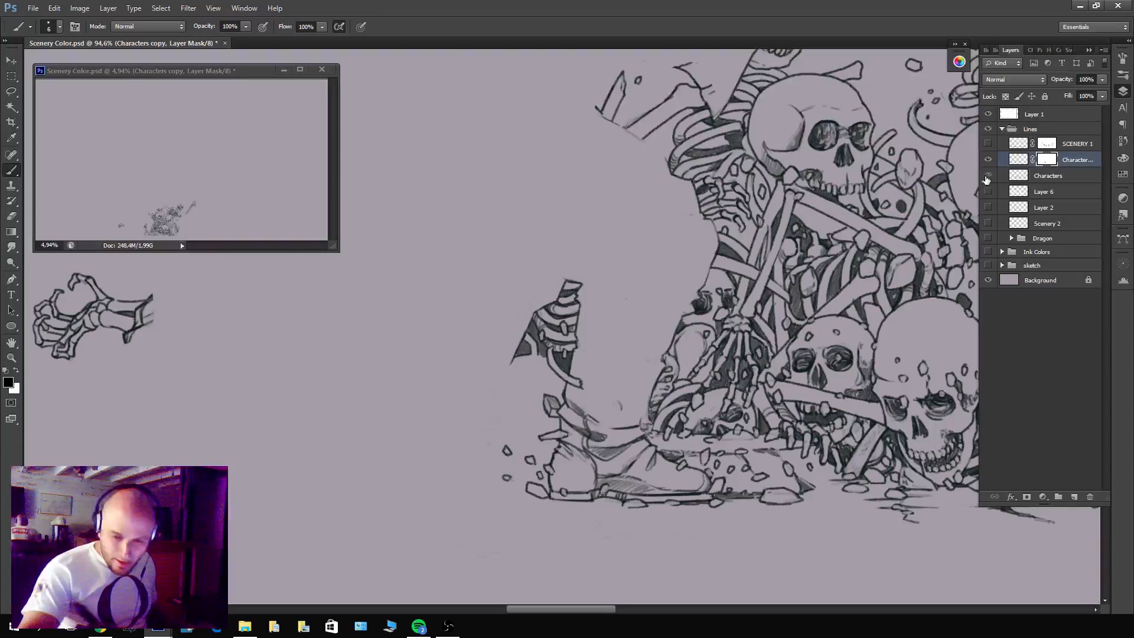
Check against the Characters layer, and mask out the warrior's lower trouser folds and the heel half of the boot on Characters copy.
{"action": "left_click", "coordinate": [988, 176]}
{"action": "left_click", "coordinate": [987, 176]}
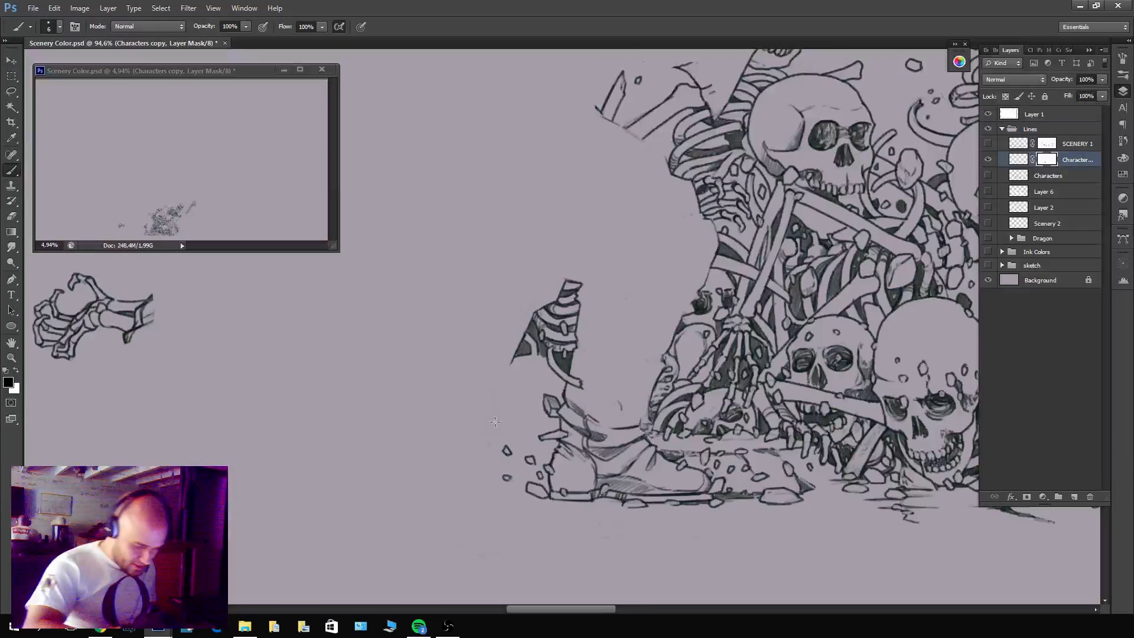
{"action": "left_click", "coordinate": [1048, 161]}
{"action": "key", "text": "x"}
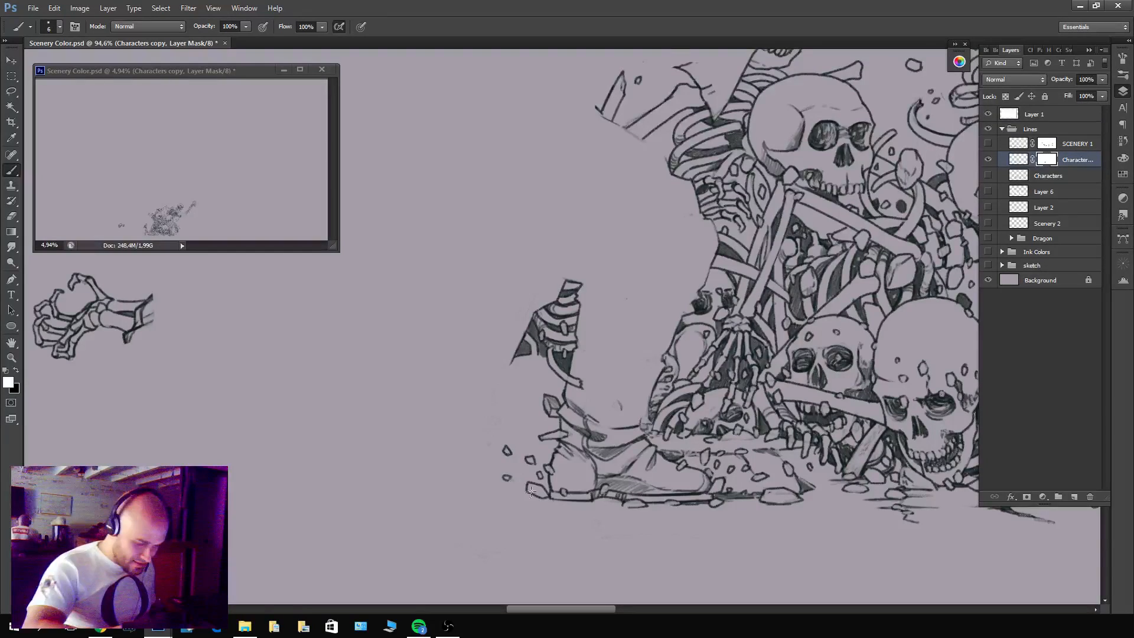
{"action": "left_click_drag", "start_coordinate": [506, 475], "coordinate": [532, 489]}
{"action": "mouse_move", "coordinate": [543, 494]}
{"action": "left_mouse_down"}
{"action": "mouse_move", "coordinate": [519, 464]}
{"action": "mouse_move", "coordinate": [541, 402]}
{"action": "mouse_move", "coordinate": [574, 407]}
{"action": "mouse_move", "coordinate": [567, 402]}
{"action": "mouse_move", "coordinate": [587, 447]}
{"action": "mouse_move", "coordinate": [598, 543]}
{"action": "mouse_move", "coordinate": [591, 479]}
{"action": "left_mouse_up"}
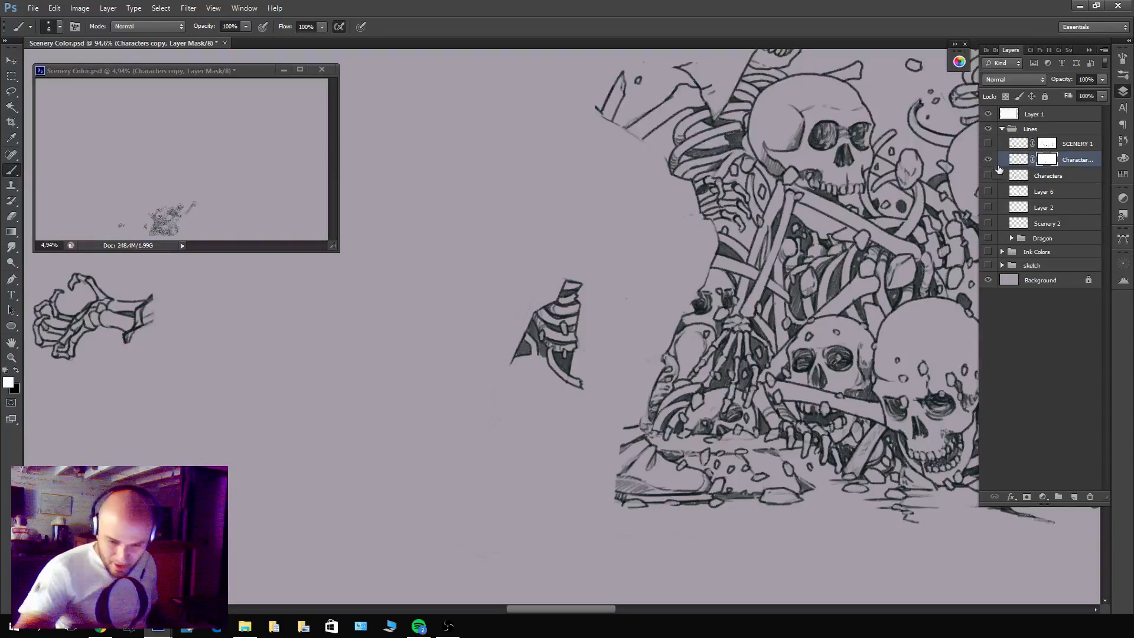
Mask out the rest of the boot and the rubble around its toe, up to the lower edge of the bone pile.
{"action": "left_click", "coordinate": [990, 176]}
{"action": "left_click", "coordinate": [989, 176]}
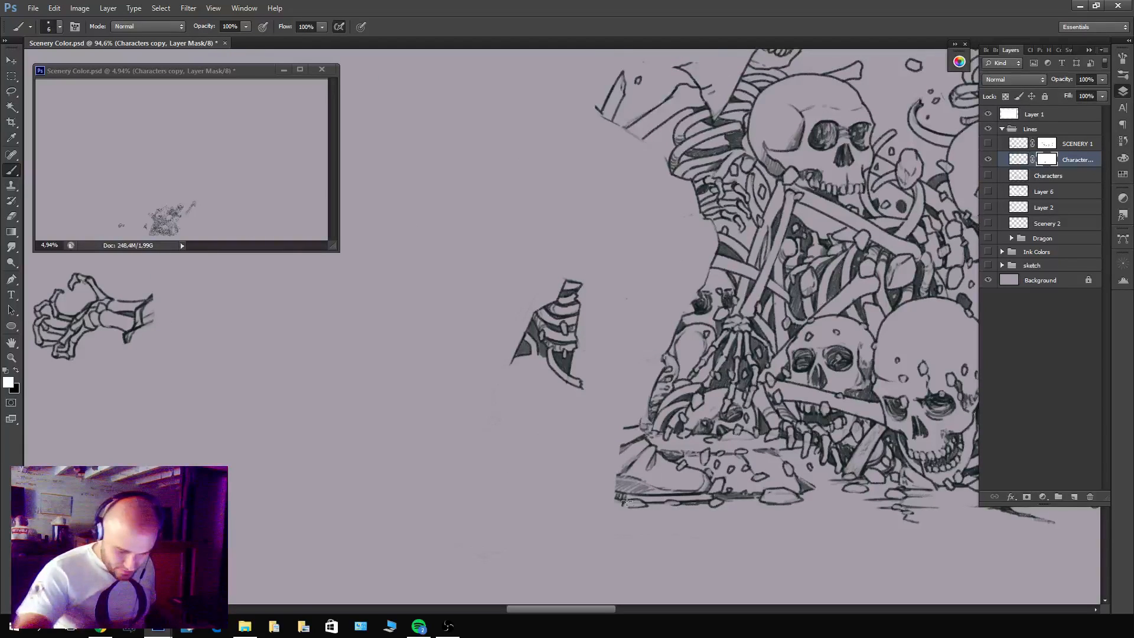
{"action": "mouse_move", "coordinate": [619, 475]}
{"action": "left_mouse_down"}
{"action": "mouse_move", "coordinate": [620, 500]}
{"action": "mouse_move", "coordinate": [641, 487]}
{"action": "mouse_move", "coordinate": [662, 493]}
{"action": "mouse_move", "coordinate": [672, 473]}
{"action": "left_mouse_up"}
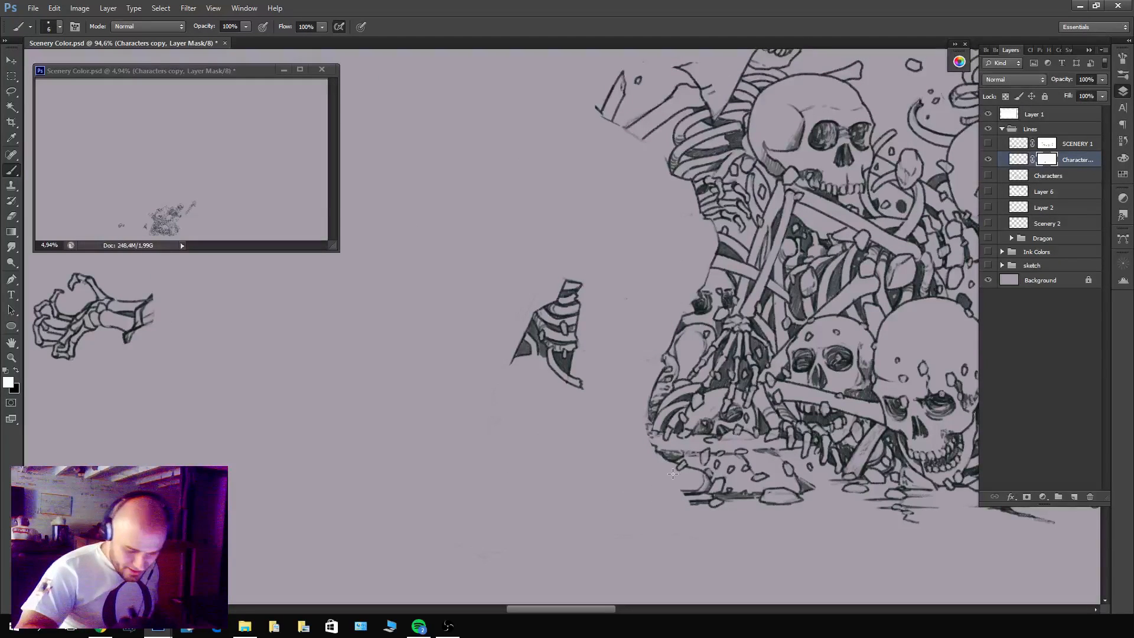
{"action": "mouse_move", "coordinate": [769, 505]}
{"action": "left_mouse_down"}
{"action": "mouse_move", "coordinate": [795, 492]}
{"action": "mouse_move", "coordinate": [783, 476]}
{"action": "mouse_move", "coordinate": [717, 483]}
{"action": "mouse_move", "coordinate": [729, 465]}
{"action": "mouse_move", "coordinate": [705, 496]}
{"action": "mouse_move", "coordinate": [691, 487]}
{"action": "mouse_move", "coordinate": [693, 465]}
{"action": "mouse_move", "coordinate": [740, 460]}
{"action": "mouse_move", "coordinate": [746, 474]}
{"action": "mouse_move", "coordinate": [678, 478]}
{"action": "mouse_move", "coordinate": [668, 463]}
{"action": "mouse_move", "coordinate": [723, 428]}
{"action": "mouse_move", "coordinate": [634, 456]}
{"action": "mouse_move", "coordinate": [672, 457]}
{"action": "left_mouse_up"}
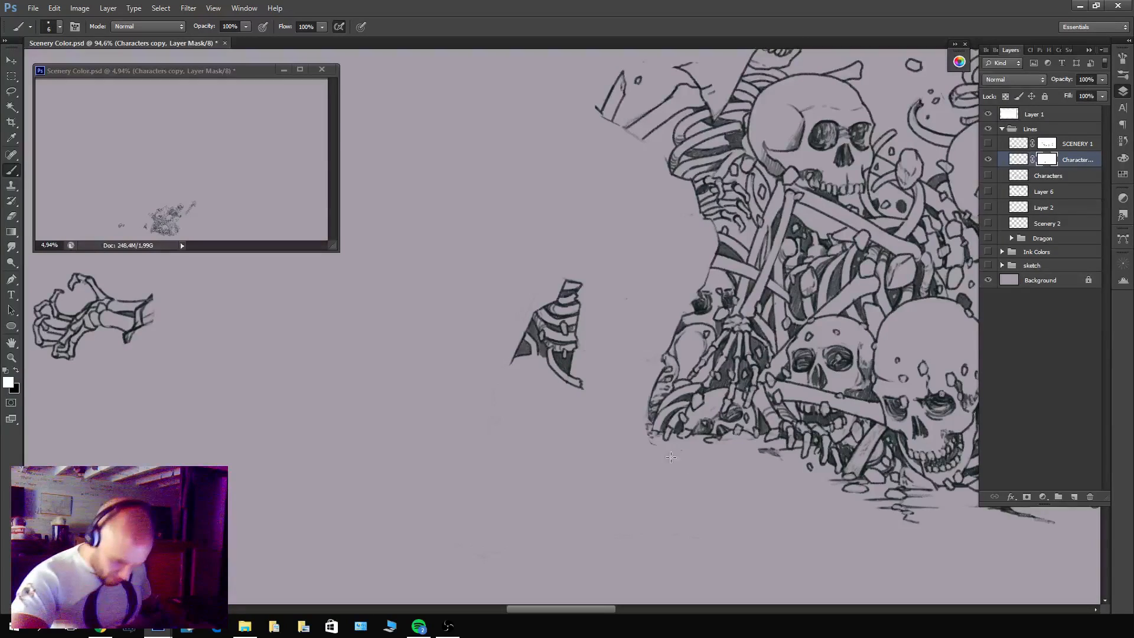
{"action": "left_click_drag", "start_coordinate": [840, 421], "coordinate": [756, 497]}
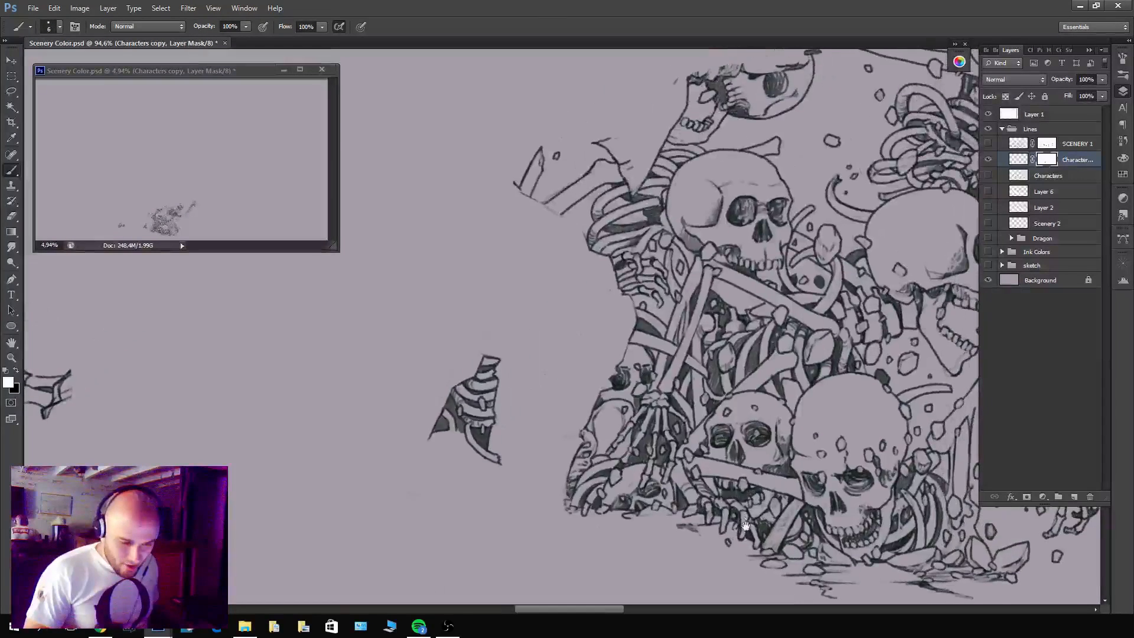
{"action": "left_click_drag", "start_coordinate": [805, 470], "coordinate": [768, 465]}
Mask out the warrior's leftover sleeve lines above the broken bones and the stray marks beside the raised jaw.
{"action": "left_click_drag", "start_coordinate": [714, 234], "coordinate": [754, 237]}
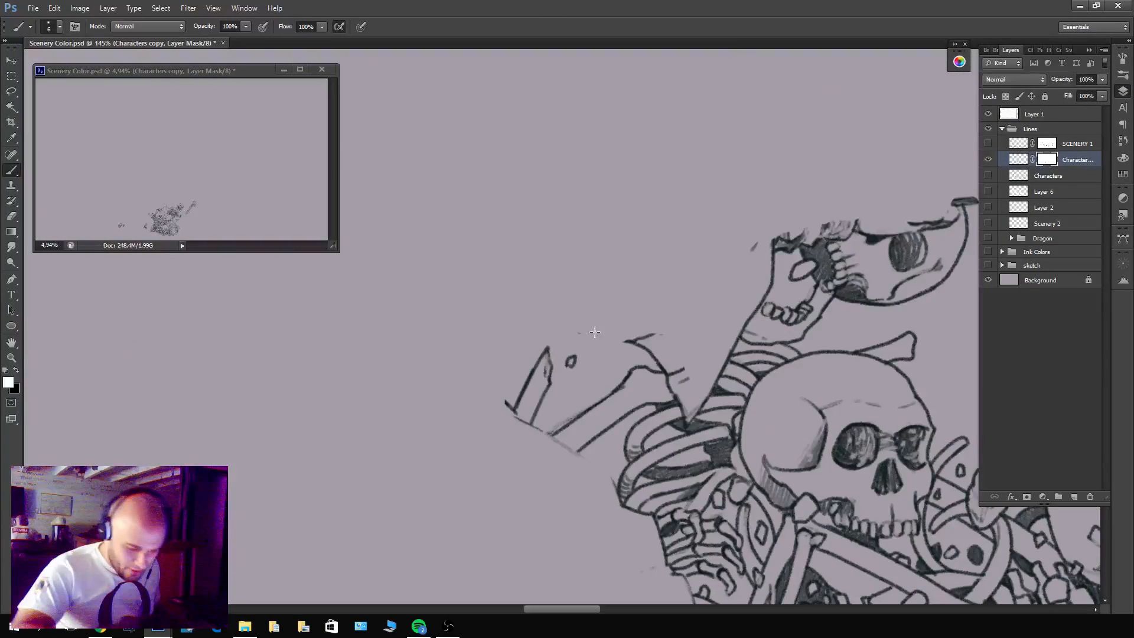
{"action": "mouse_move", "coordinate": [640, 333]}
{"action": "left_mouse_down"}
{"action": "mouse_move", "coordinate": [654, 357]}
{"action": "mouse_move", "coordinate": [665, 348]}
{"action": "left_mouse_up"}
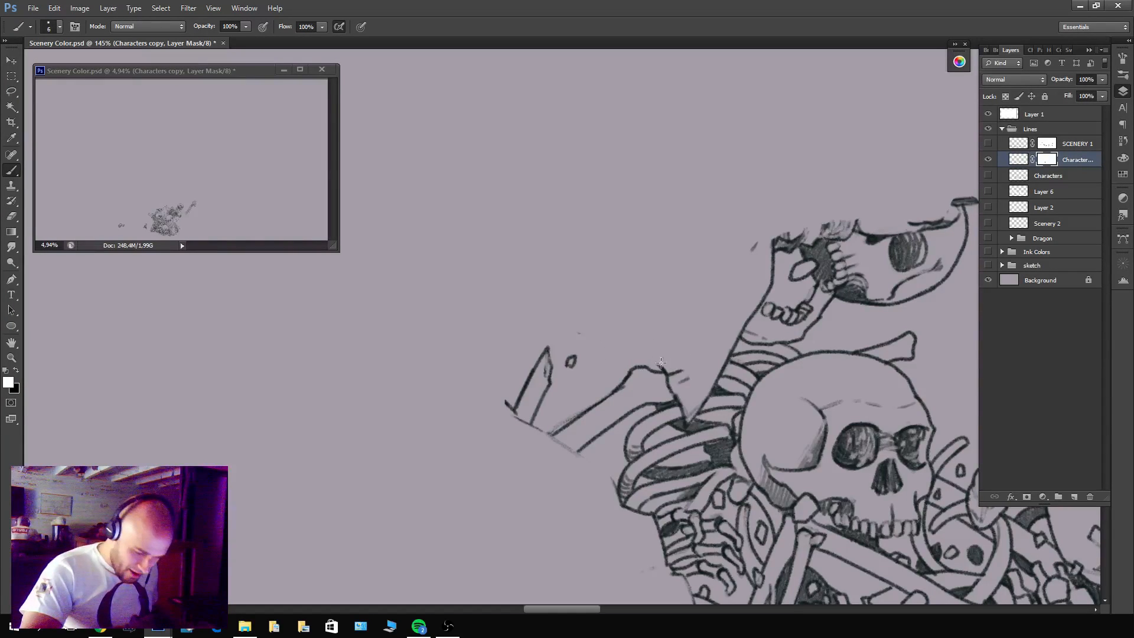
{"action": "key", "text": "x"}
{"action": "mouse_move", "coordinate": [662, 363]}
{"action": "left_mouse_down"}
{"action": "mouse_move", "coordinate": [670, 388]}
{"action": "mouse_move", "coordinate": [683, 401]}
{"action": "mouse_move", "coordinate": [676, 359]}
{"action": "mouse_move", "coordinate": [690, 401]}
{"action": "mouse_move", "coordinate": [766, 289]}
{"action": "mouse_move", "coordinate": [743, 324]}
{"action": "mouse_move", "coordinate": [771, 249]}
{"action": "left_mouse_up"}
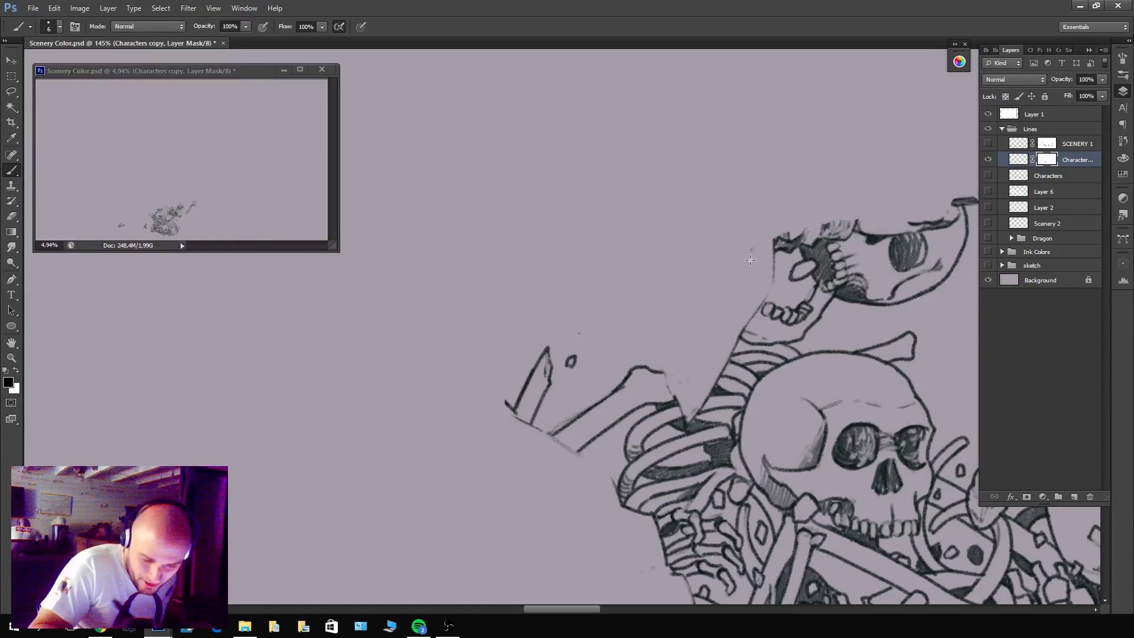
{"action": "left_click_drag", "start_coordinate": [892, 296], "coordinate": [679, 380]}
{"action": "left_click_drag", "start_coordinate": [864, 370], "coordinate": [890, 394]}
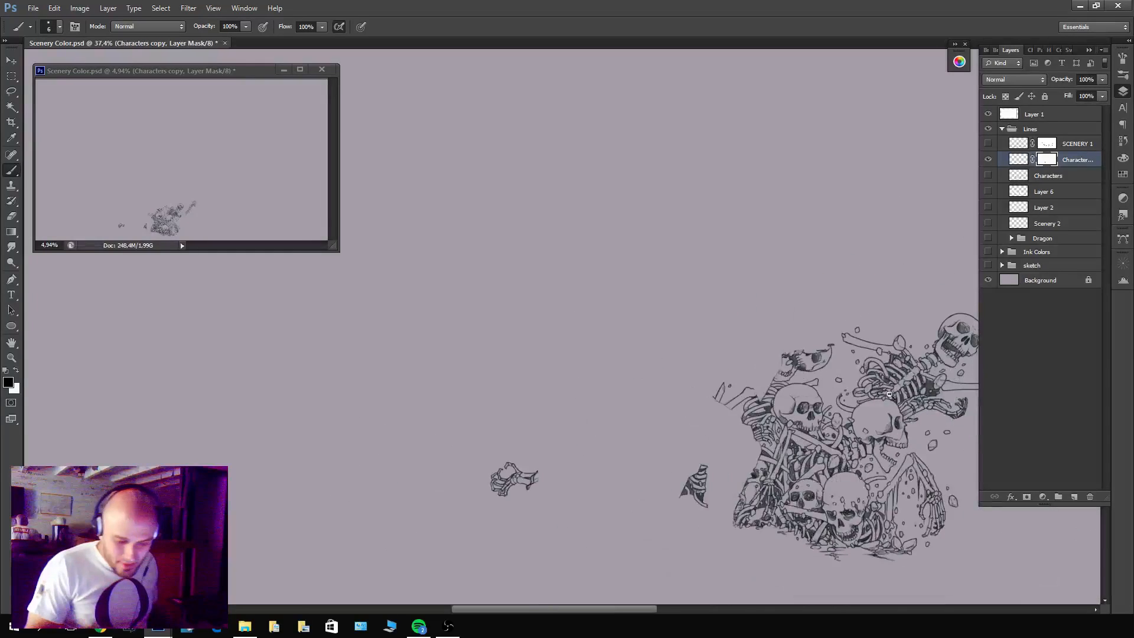
Mask out the stray trouser lines at the wrist end of the detached skeletal hand.
{"action": "left_click_drag", "start_coordinate": [908, 491], "coordinate": [755, 462]}
{"action": "mouse_move", "coordinate": [367, 451]}
{"action": "left_mouse_down"}
{"action": "mouse_move", "coordinate": [467, 439]}
{"action": "mouse_move", "coordinate": [438, 479]}
{"action": "mouse_move", "coordinate": [470, 412]}
{"action": "mouse_move", "coordinate": [447, 468]}
{"action": "mouse_move", "coordinate": [478, 444]}
{"action": "mouse_move", "coordinate": [468, 476]}
{"action": "left_mouse_up"}
{"action": "mouse_move", "coordinate": [424, 503]}
{"action": "left_mouse_down"}
{"action": "mouse_move", "coordinate": [443, 480]}
{"action": "mouse_move", "coordinate": [408, 498]}
{"action": "mouse_move", "coordinate": [442, 488]}
{"action": "mouse_move", "coordinate": [451, 462]}
{"action": "left_mouse_up"}
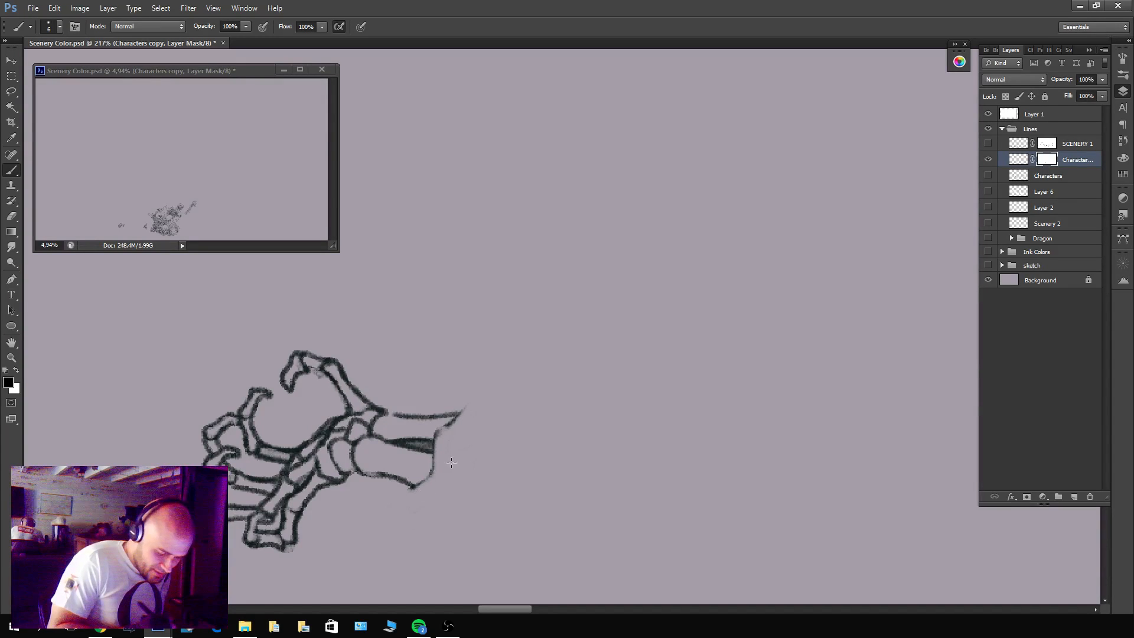
{"action": "left_click_drag", "start_coordinate": [745, 415], "coordinate": [685, 444]}
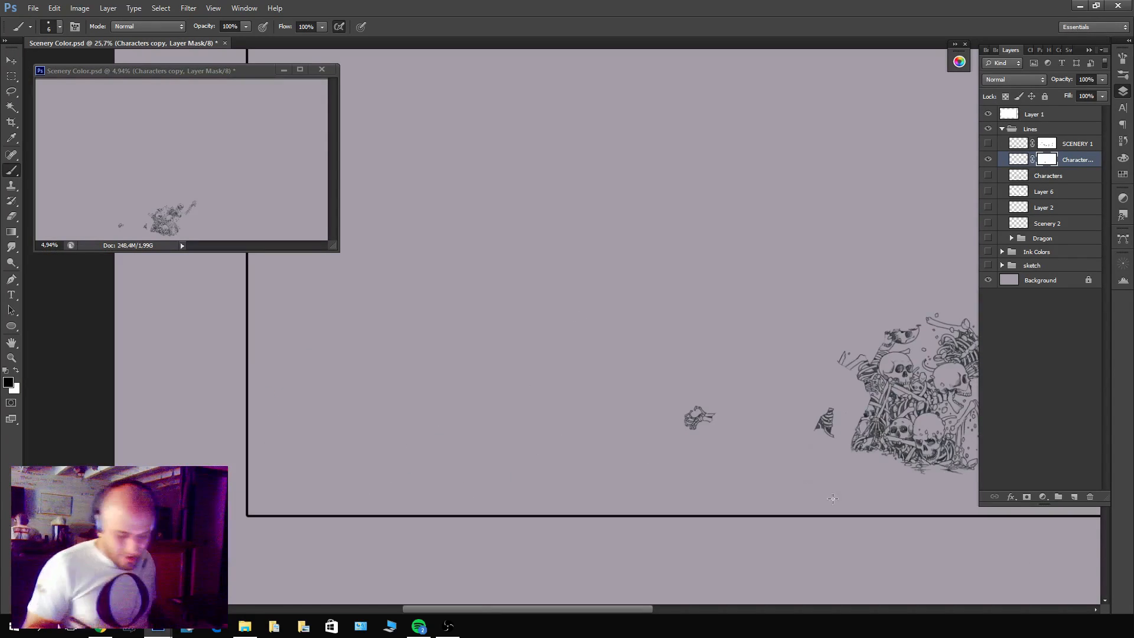
Compare the isolated bone pile on Characters copy with the original Characters layer.
{"action": "left_click_drag", "start_coordinate": [835, 489], "coordinate": [573, 513]}
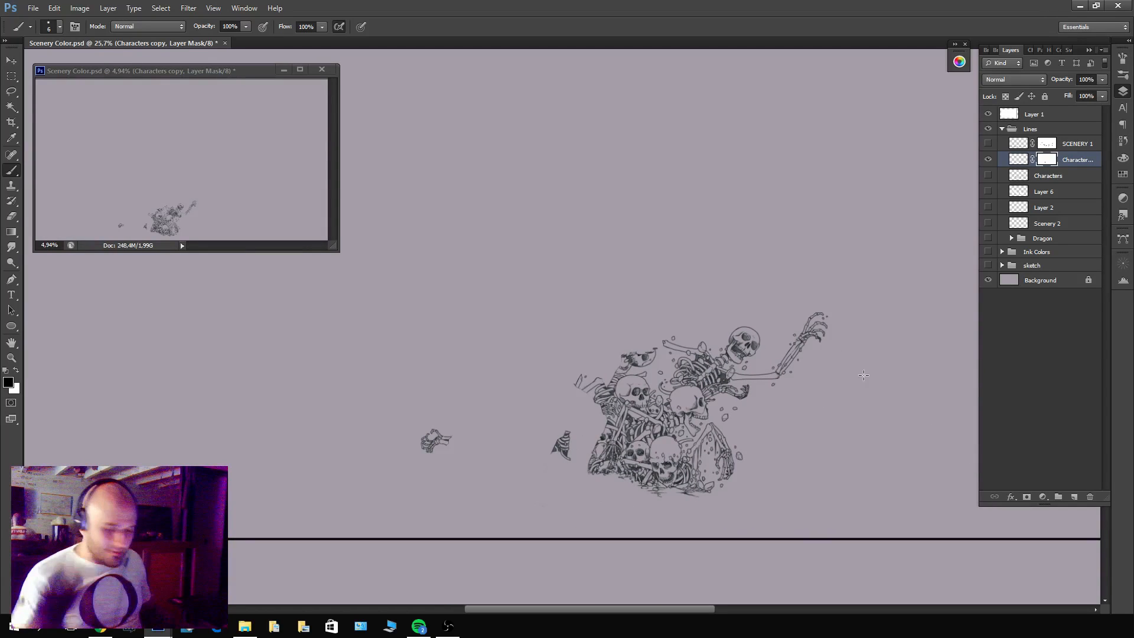
{"action": "left_click_drag", "start_coordinate": [681, 420], "coordinate": [698, 412]}
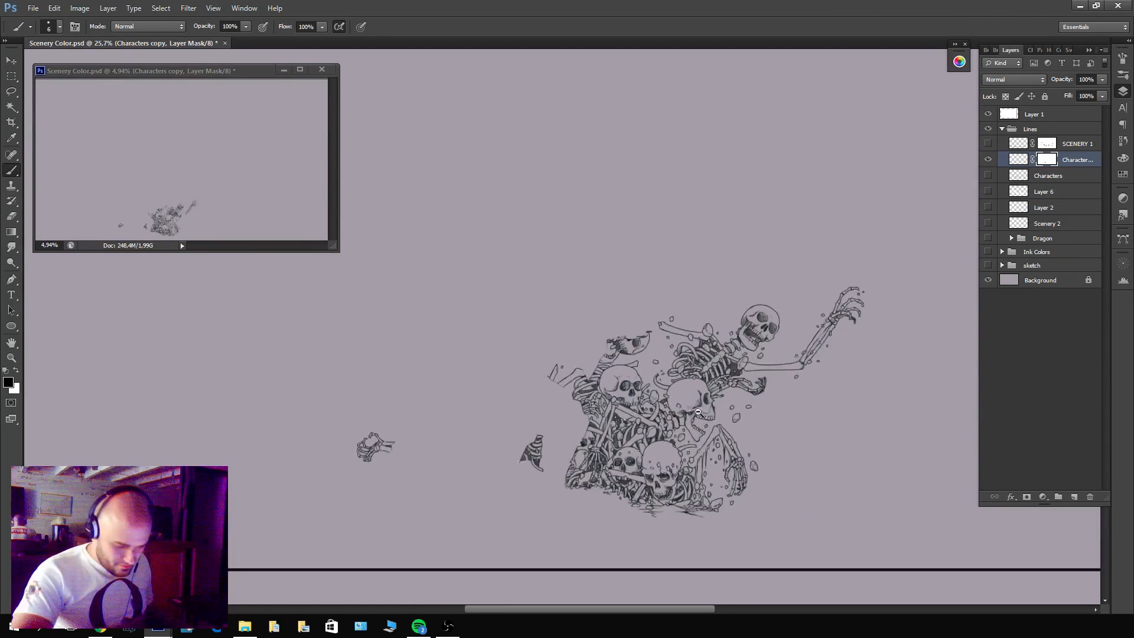
{"action": "left_click", "coordinate": [988, 160]}
{"action": "left_click", "coordinate": [988, 176]}
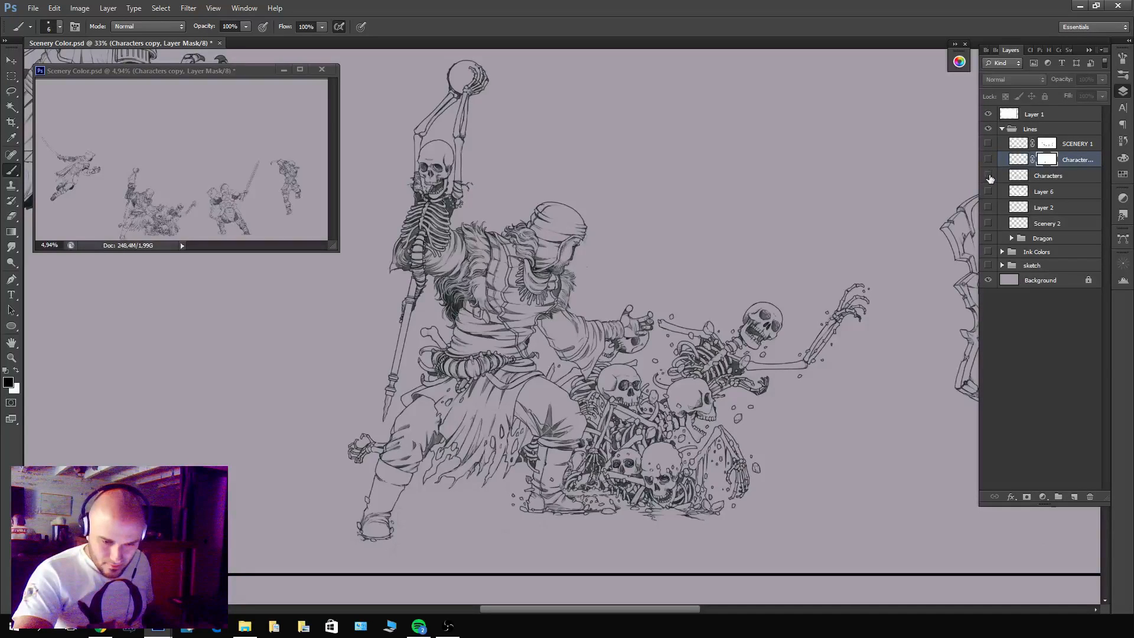
{"action": "left_click", "coordinate": [988, 176]}
{"action": "left_click", "coordinate": [988, 160]}
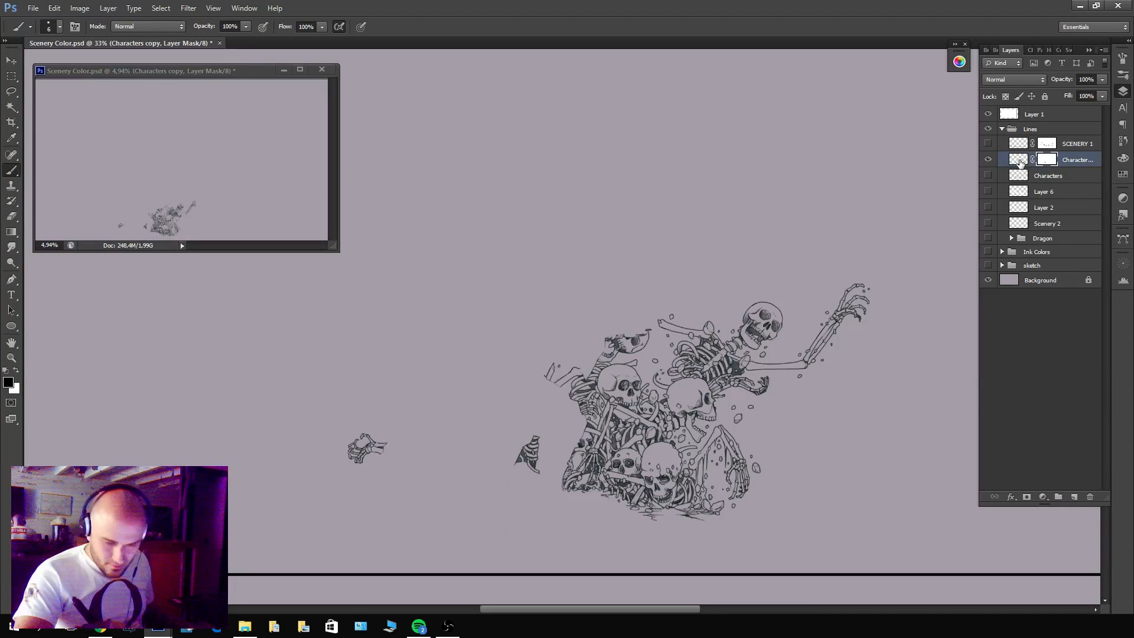
Create a new layer above Characters copy and merge the two so the mask is applied.
{"action": "left_click", "coordinate": [1075, 497]}
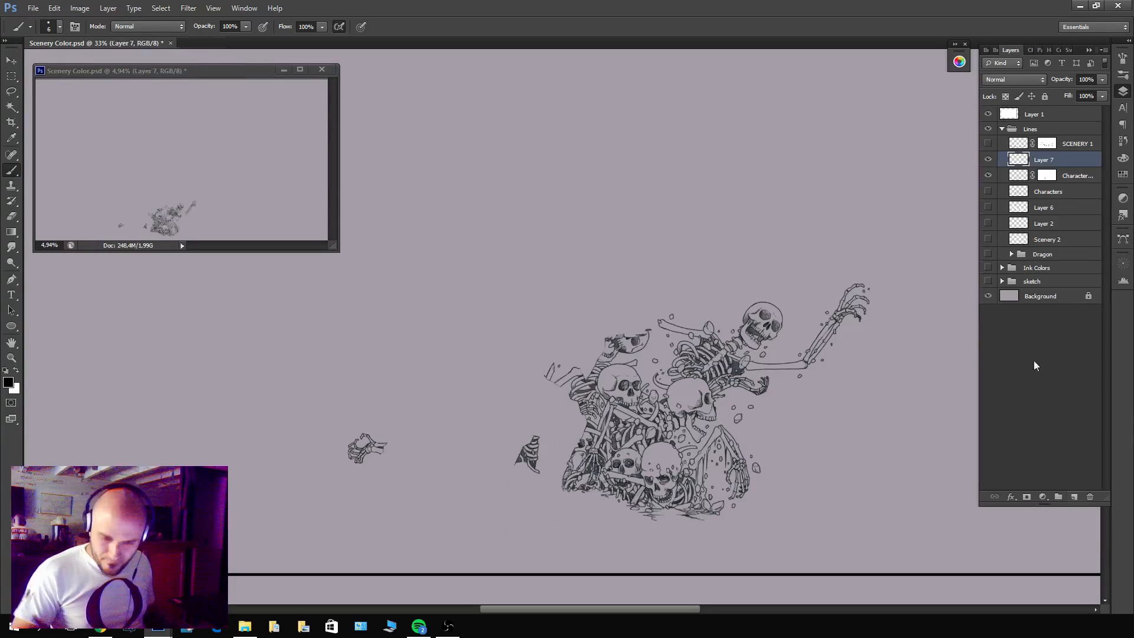
{"action": "left_click", "coordinate": [1067, 177], "text": "ctrl"}
{"action": "key", "text": "ctrl+e"}
Hide Layer 7, show the Characters layer, and add an empty layer mask to Characters.
{"action": "left_click", "coordinate": [1019, 160], "text": "ctrl"}
{"action": "left_click", "coordinate": [988, 160]}
{"action": "left_click", "coordinate": [988, 177]}
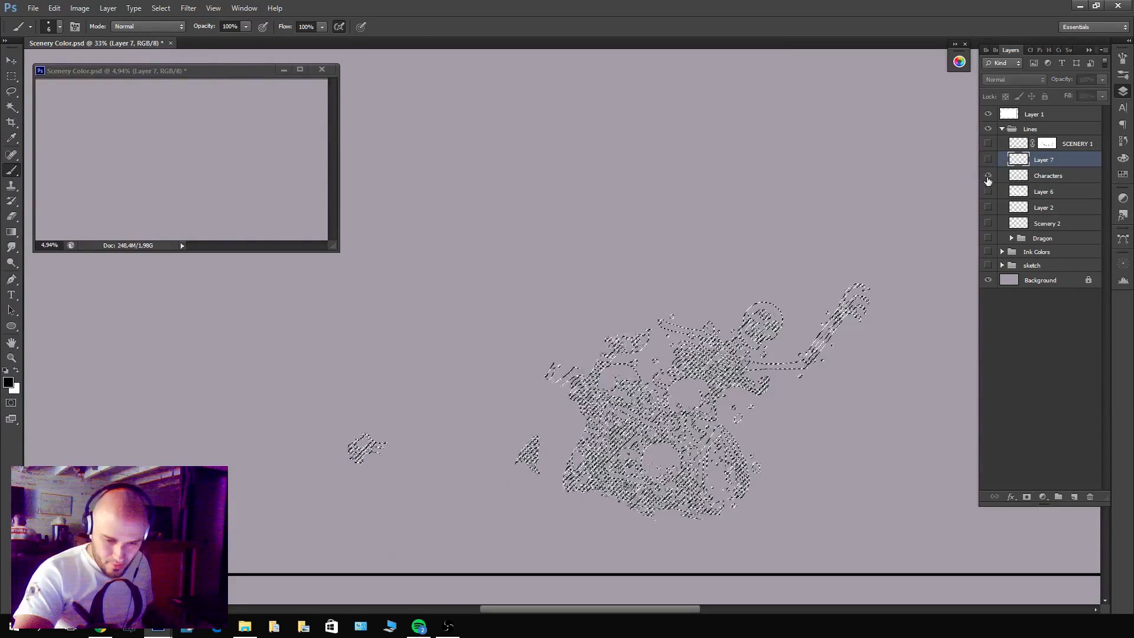
{"action": "left_click", "coordinate": [1021, 176]}
{"action": "key", "text": "z"}
{"action": "left_click_drag", "start_coordinate": [696, 471], "coordinate": [819, 388]}
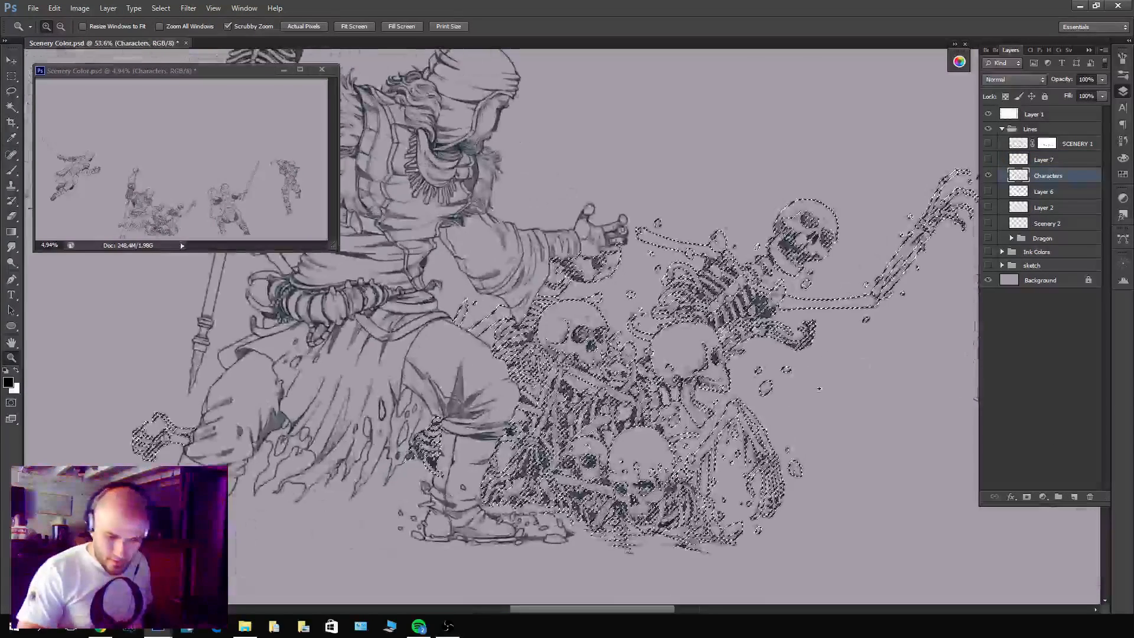
{"action": "left_click", "coordinate": [1026, 496]}
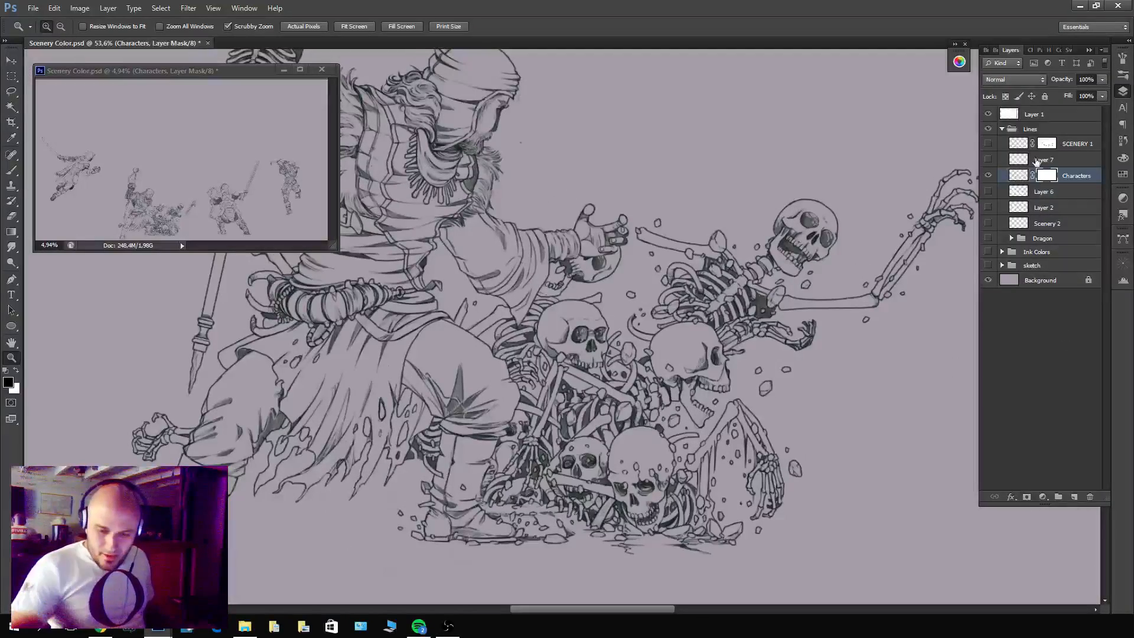
Load Layer 7's line art as a selection, clear it to black on the Characters mask to hide the bones, and deselect.
{"action": "left_click", "coordinate": [1018, 159], "text": "ctrl"}
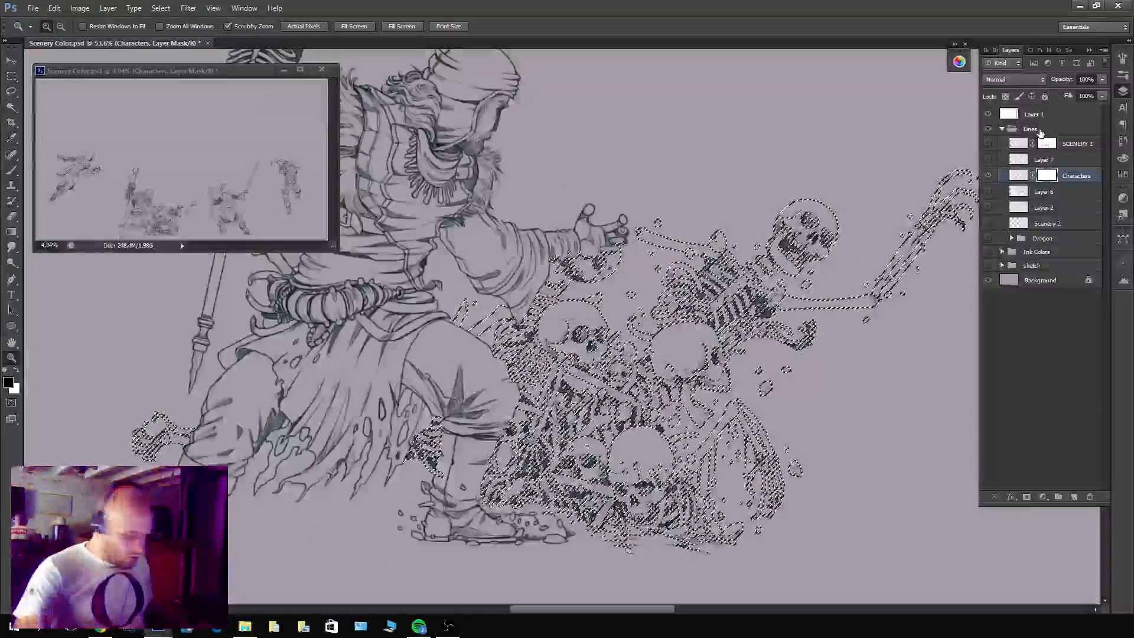
{"action": "key", "text": "x"}
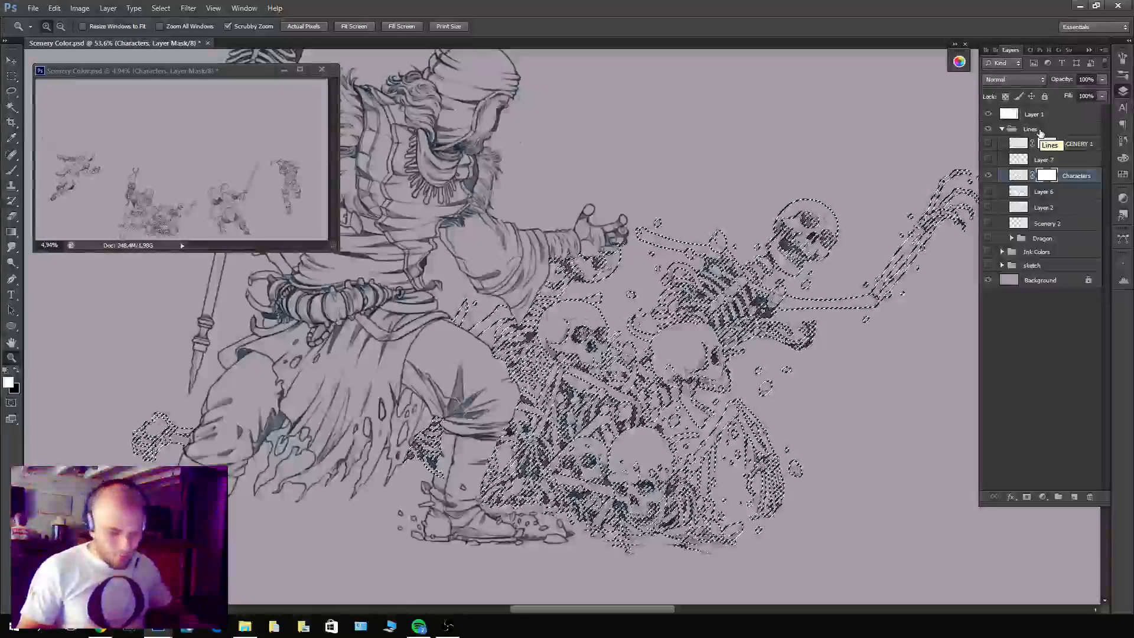
{"action": "key", "text": "Delete"}
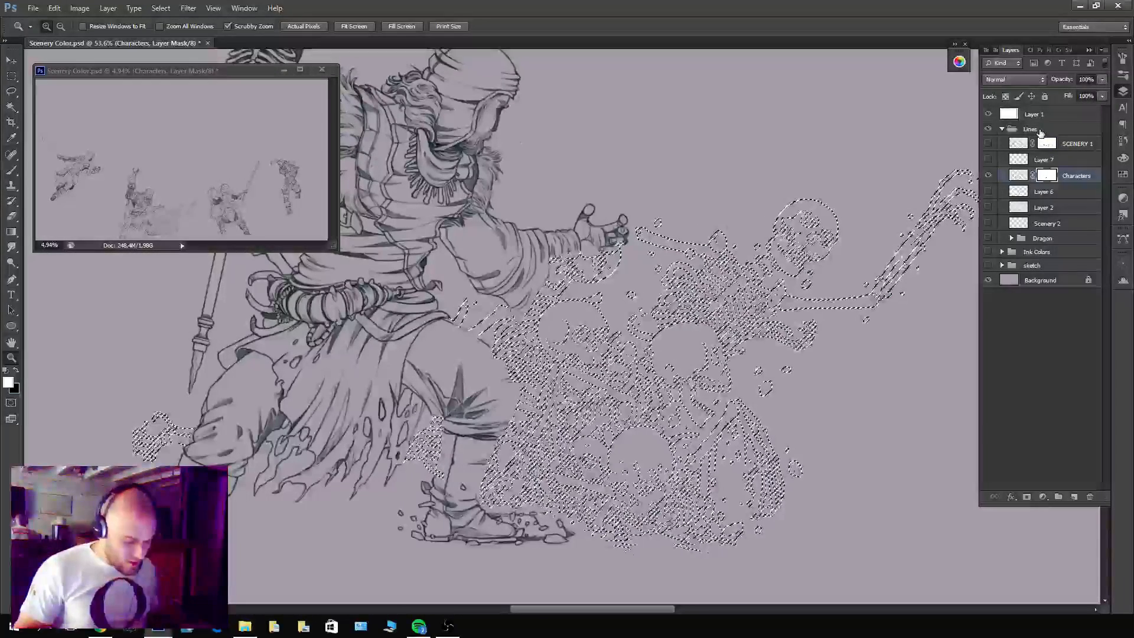
{"action": "key", "text": "ctrl+d"}
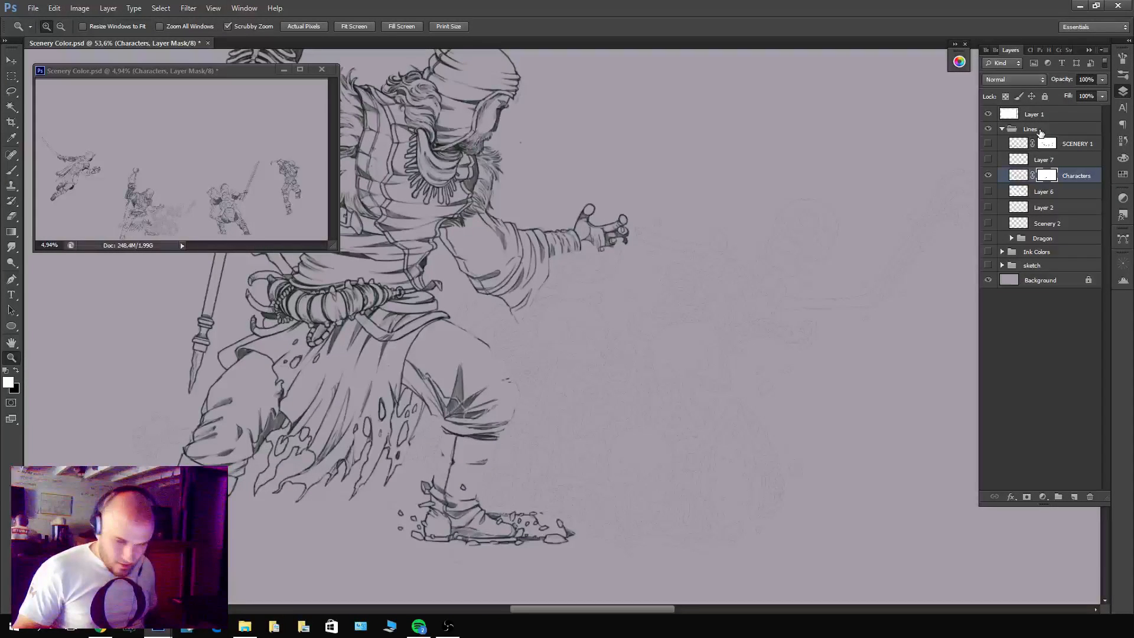
Compare the masked Characters layer with and without Layer 7's bone pile.
{"action": "left_click", "coordinate": [988, 163]}
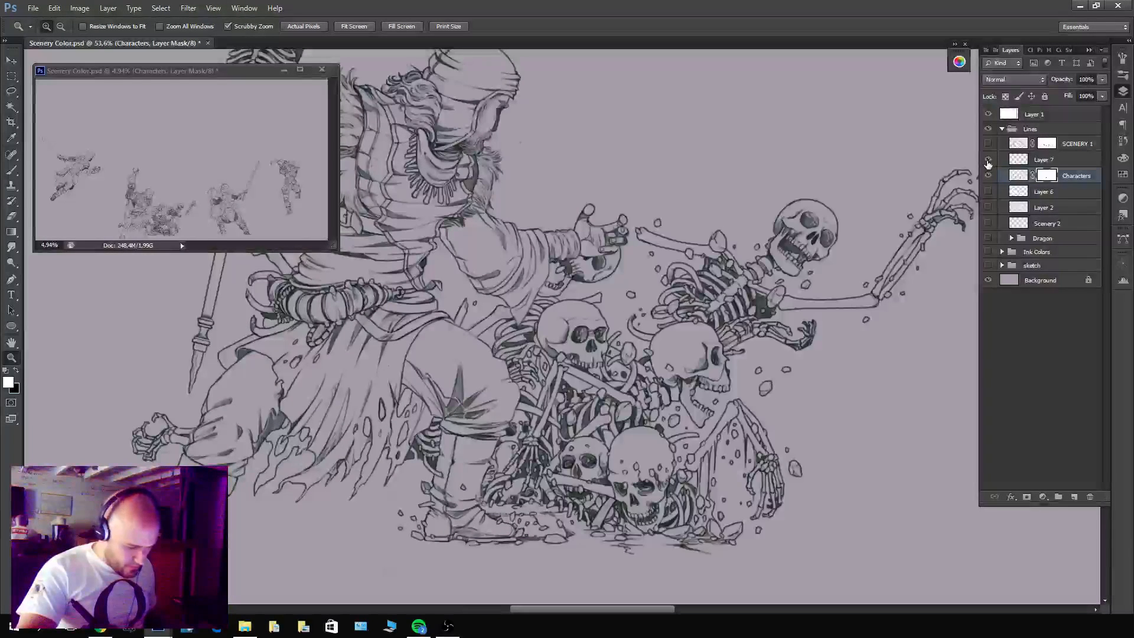
{"action": "left_click", "coordinate": [988, 160]}
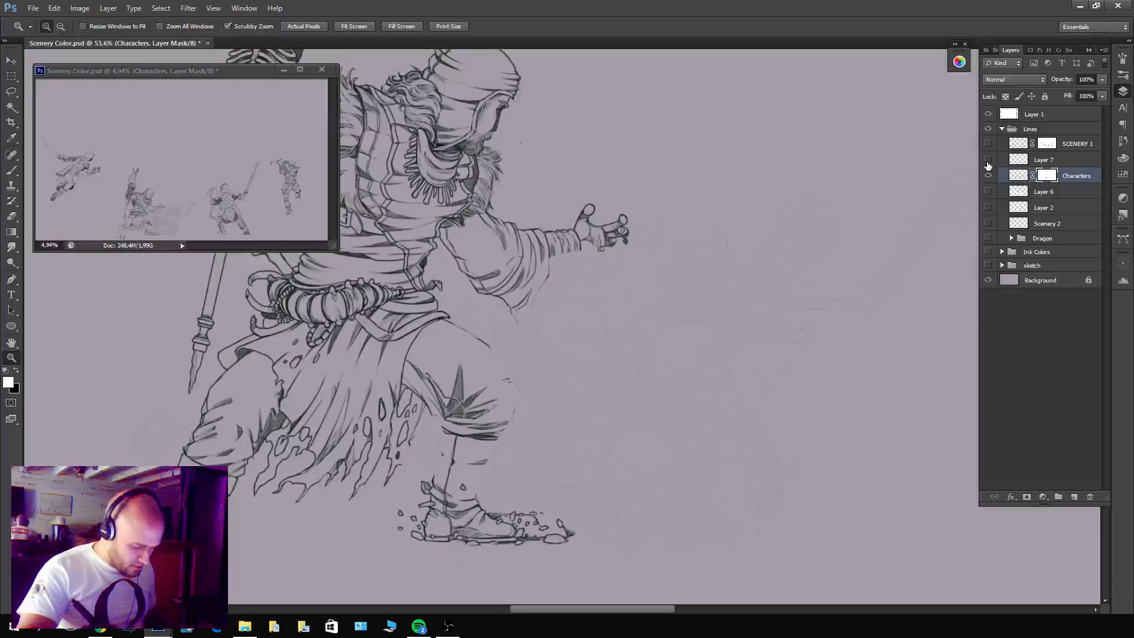
{"action": "left_click", "coordinate": [988, 161]}
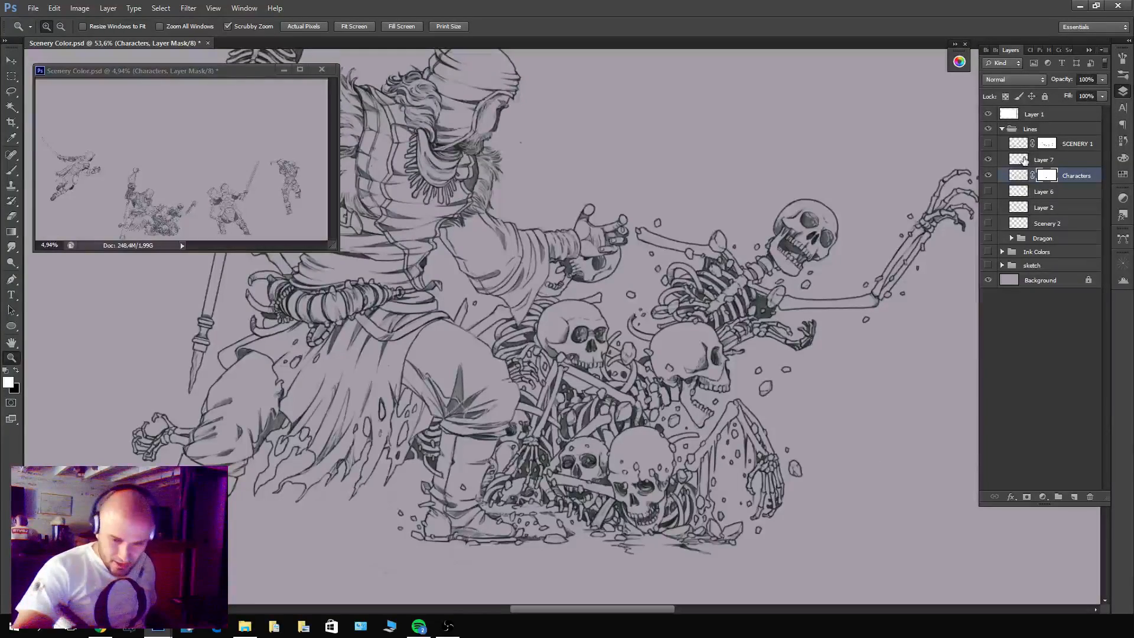
{"action": "left_click", "coordinate": [1020, 160], "text": "ctrl"}
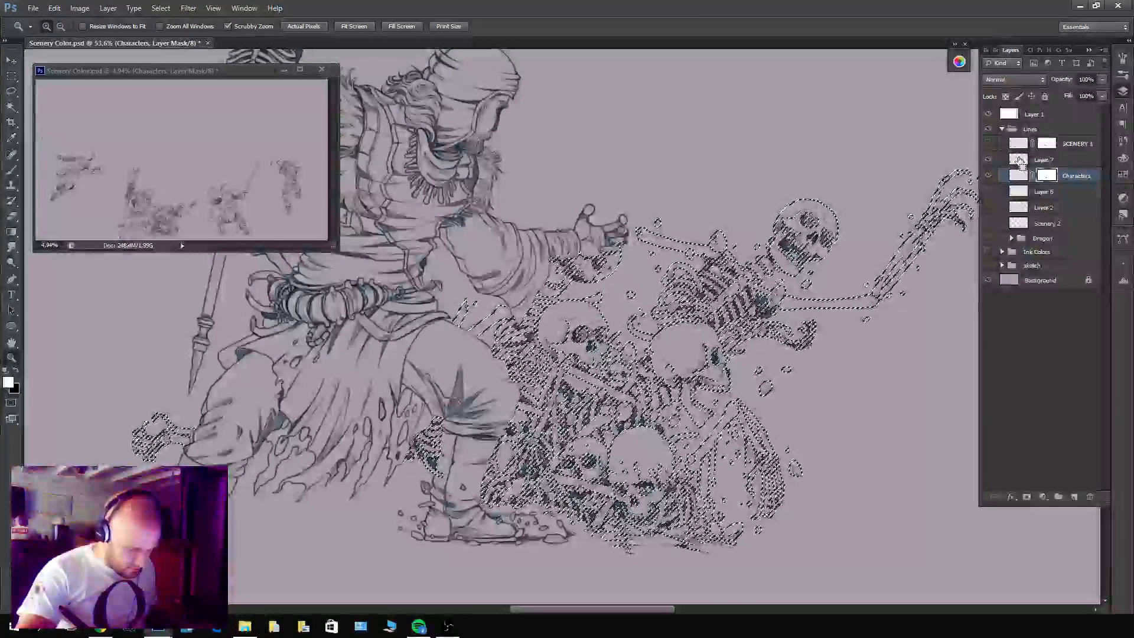
{"action": "key", "text": "ctrl+d"}
{"action": "left_click_drag", "start_coordinate": [838, 389], "coordinate": [747, 367]}
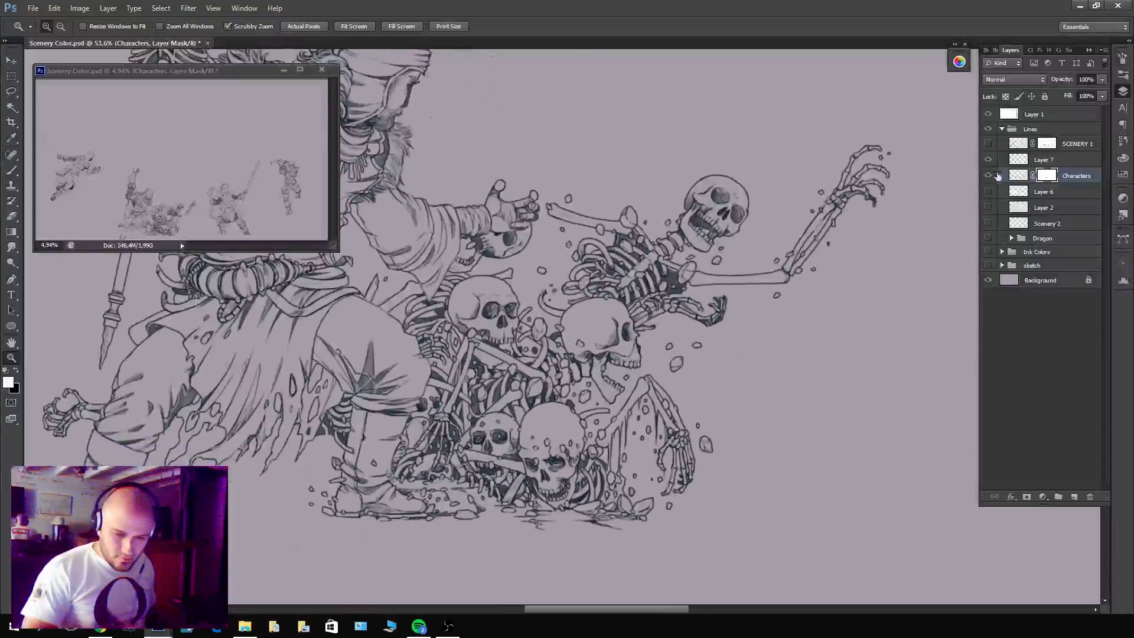
Hide Layer 7, and lasso and mask out the faint leftover bone outlines beyond the warrior's outstretched hand on Characters.
{"action": "left_click", "coordinate": [989, 161]}
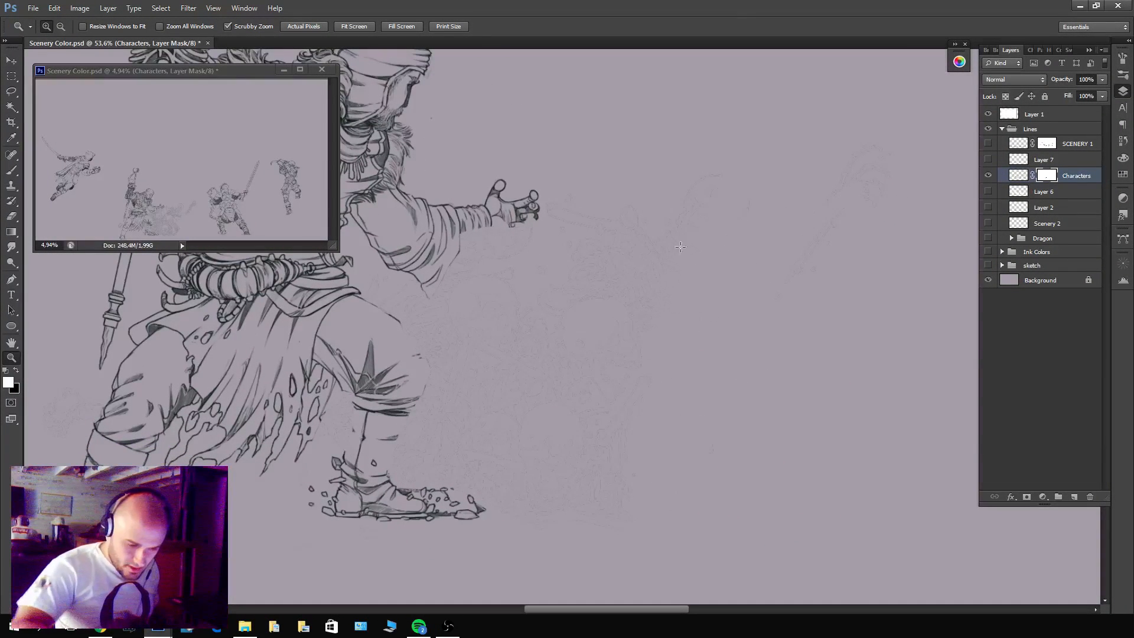
{"action": "key", "text": "l"}
{"action": "mouse_move", "coordinate": [539, 172]}
{"action": "left_mouse_down"}
{"action": "mouse_move", "coordinate": [558, 201]}
{"action": "mouse_move", "coordinate": [509, 238]}
{"action": "mouse_move", "coordinate": [469, 247]}
{"action": "left_mouse_up"}
{"action": "key", "text": "ctrl+d"}
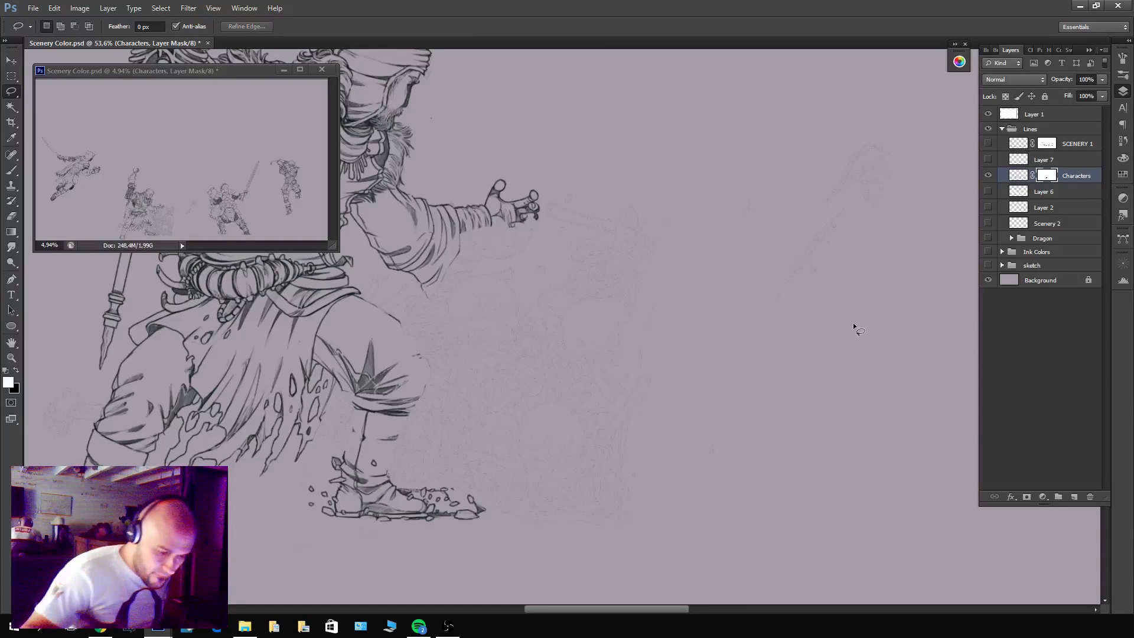
Show Layer 6's white fills beneath Characters to check them against the warrior's masked line art.
{"action": "left_click", "coordinate": [990, 192]}
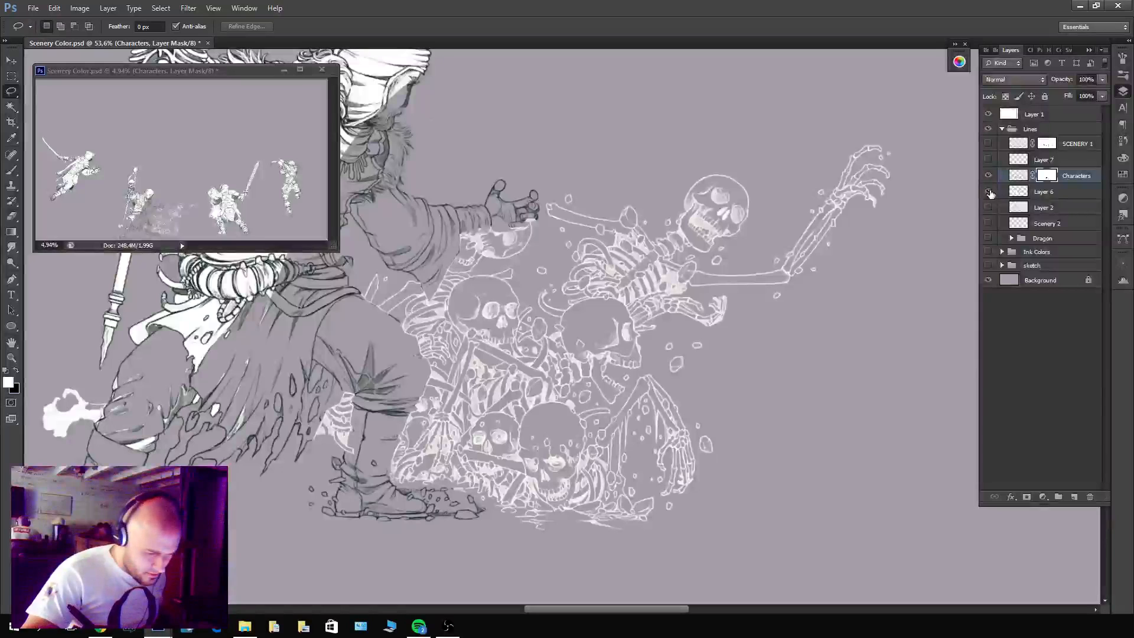
{"action": "left_click", "coordinate": [989, 192]}
{"action": "left_click", "coordinate": [990, 192]}
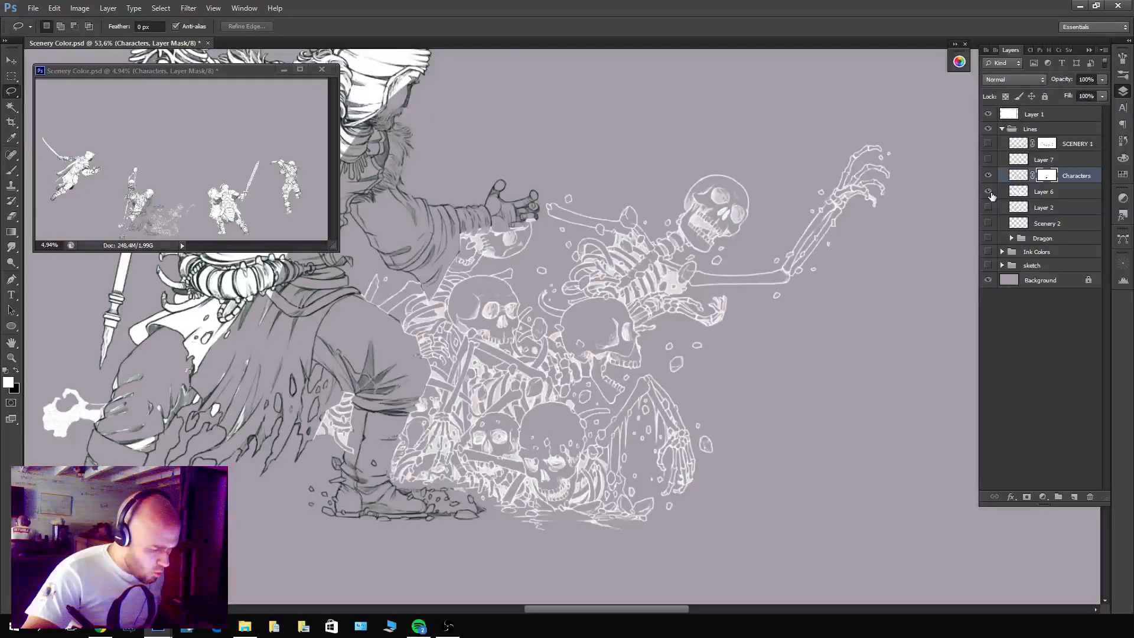
{"action": "key", "text": "ctrl+z"}
{"action": "key", "text": "ctrl+d"}
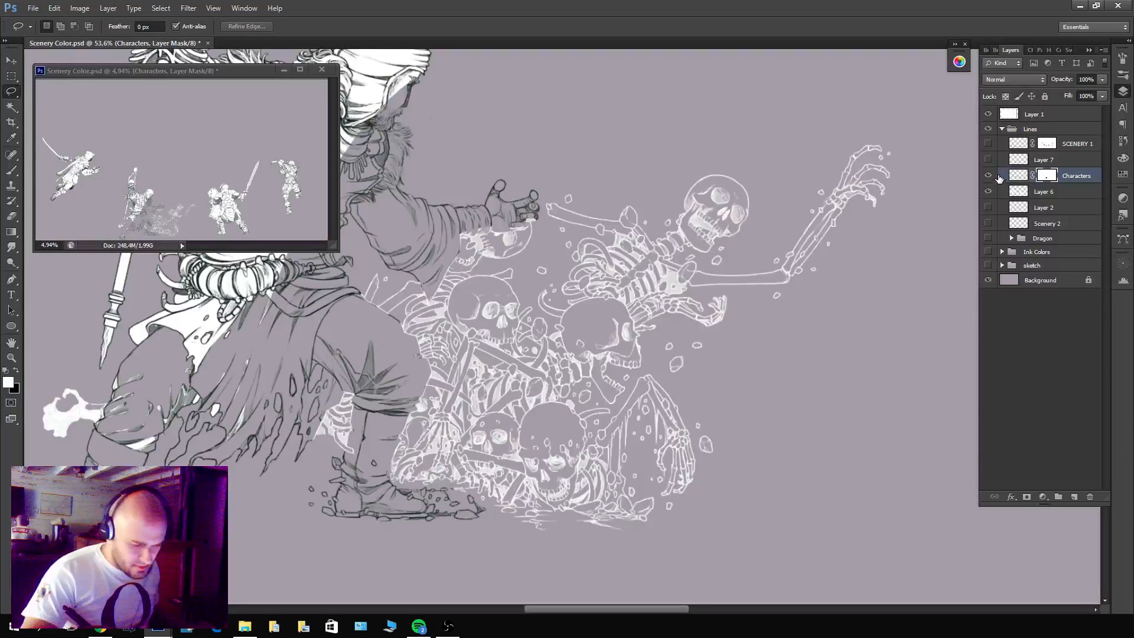
Undo the last lasso masking edit on the Characters mask and clear the restored bone selection.
{"action": "key", "text": "ctrl+alt+z"}
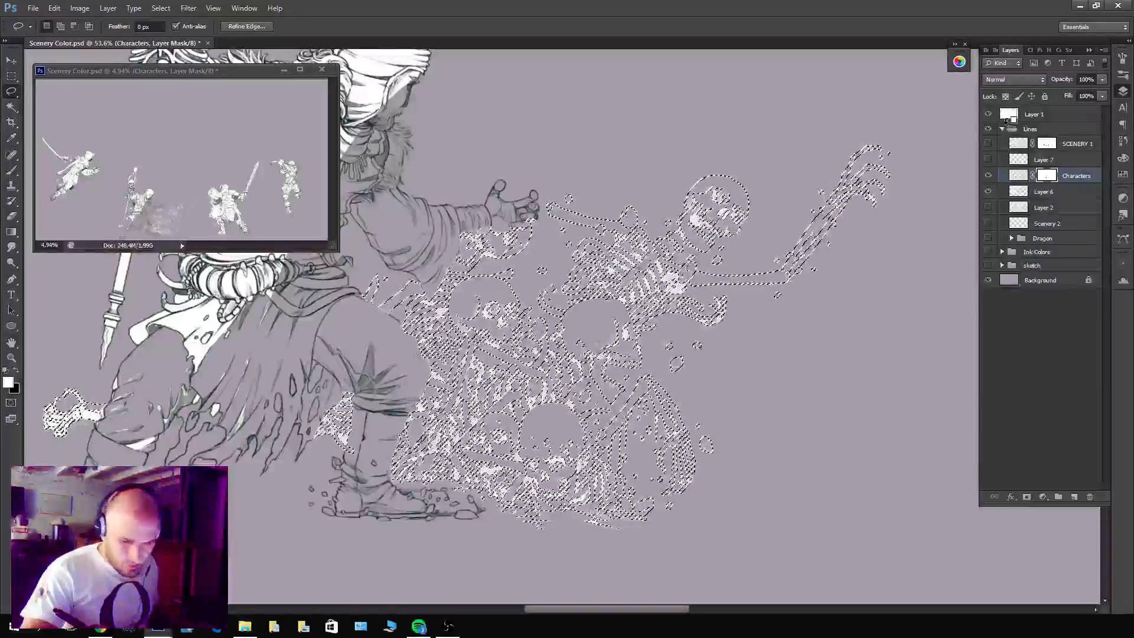
{"action": "key", "text": "ctrl+alt+z"}
{"action": "key", "text": "ctrl+shift+z"}
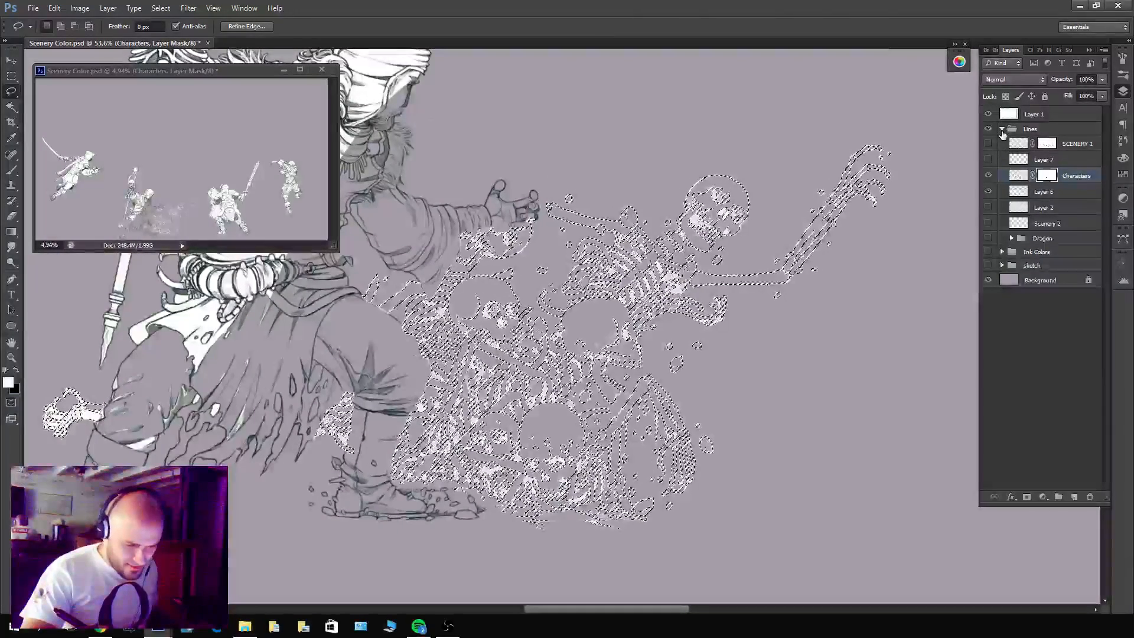
{"action": "key", "text": "ctrl+d"}
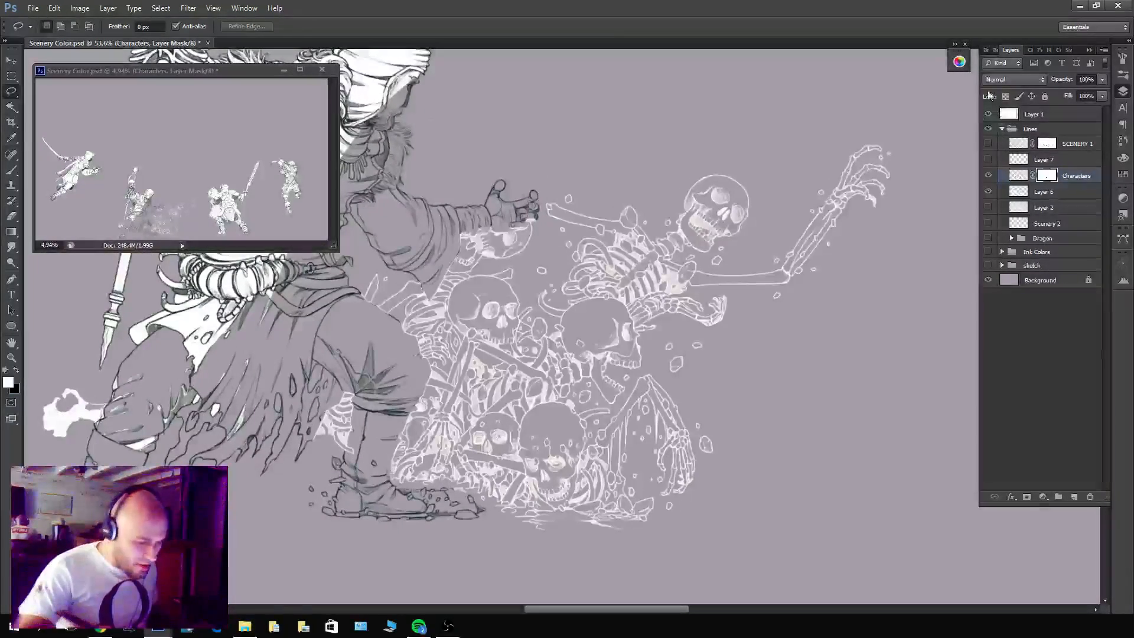
Compare Characters and Layer 6 by toggling each one, then hide Layer 6 and show Characters together with Layer 7.
{"action": "left_click", "coordinate": [989, 176]}
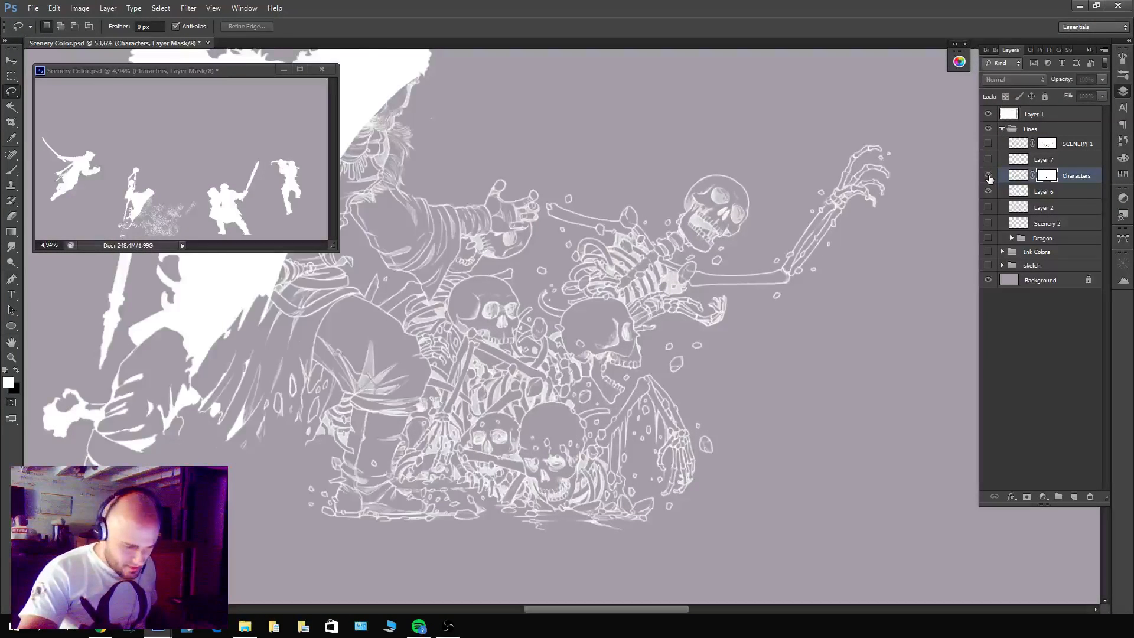
{"action": "left_click", "coordinate": [990, 177]}
{"action": "left_click", "coordinate": [990, 177]}
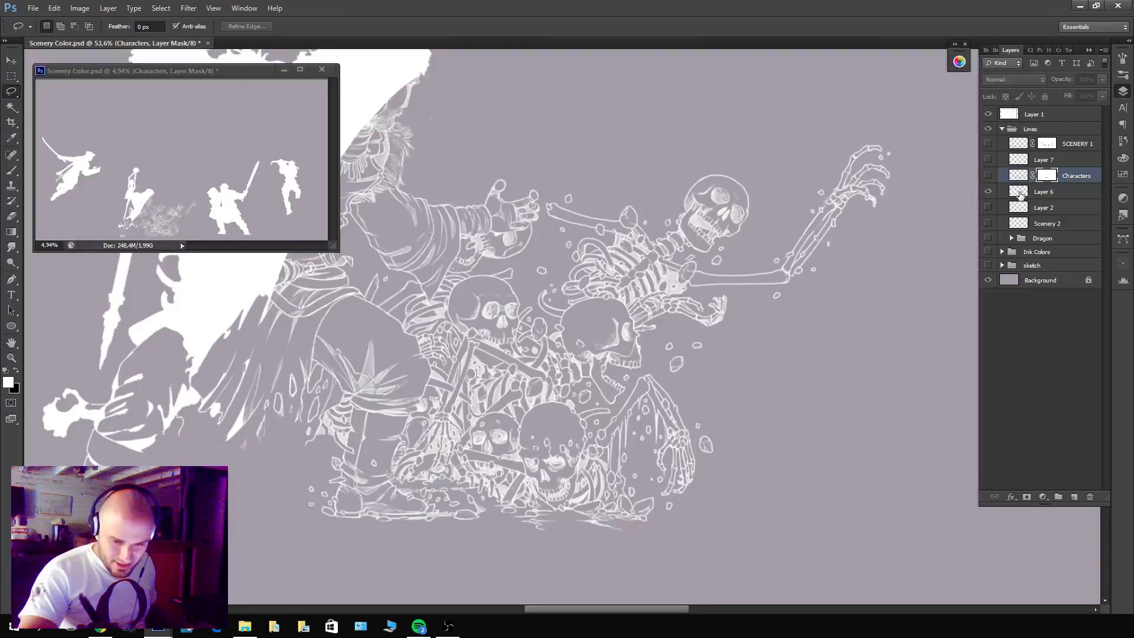
{"action": "left_click", "coordinate": [988, 191]}
{"action": "left_click", "coordinate": [988, 192]}
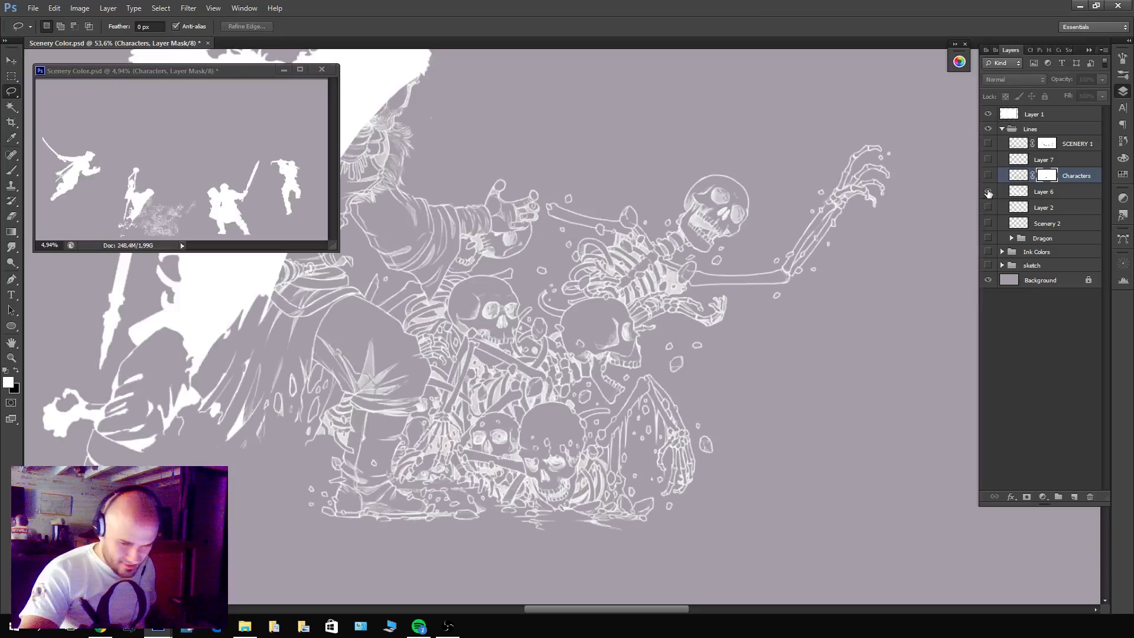
{"action": "left_click", "coordinate": [988, 192]}
{"action": "left_click", "coordinate": [990, 176]}
{"action": "left_click", "coordinate": [988, 159]}
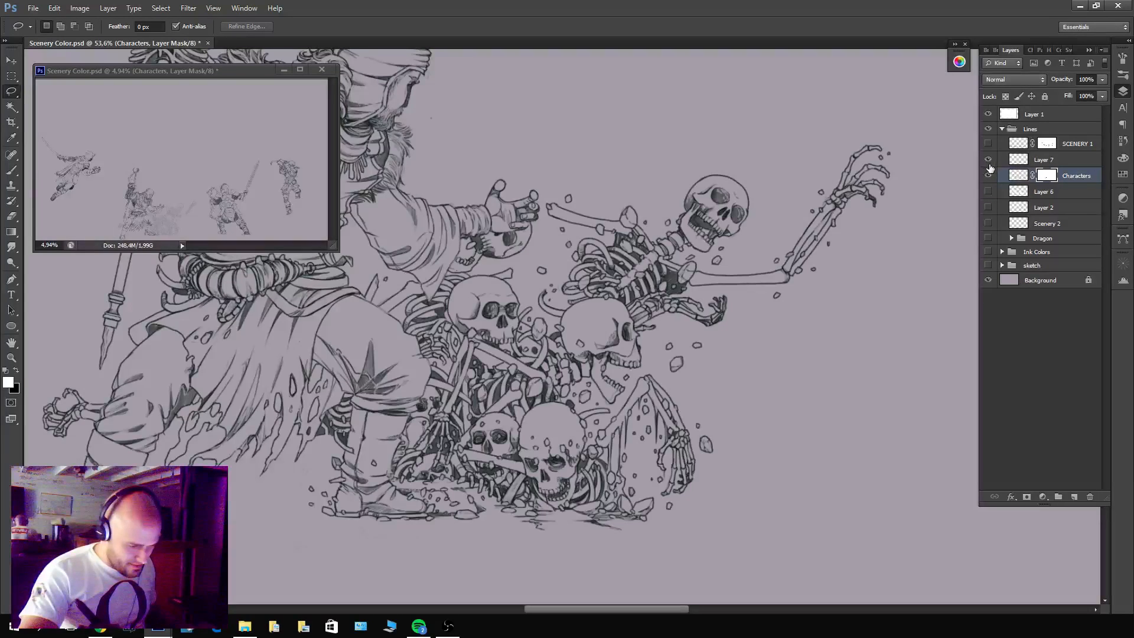
Load Layer 7's line art as a selection, hide Layer 7, and focus on the warrior's outstretched hand.
{"action": "left_click", "coordinate": [1019, 160], "text": "ctrl"}
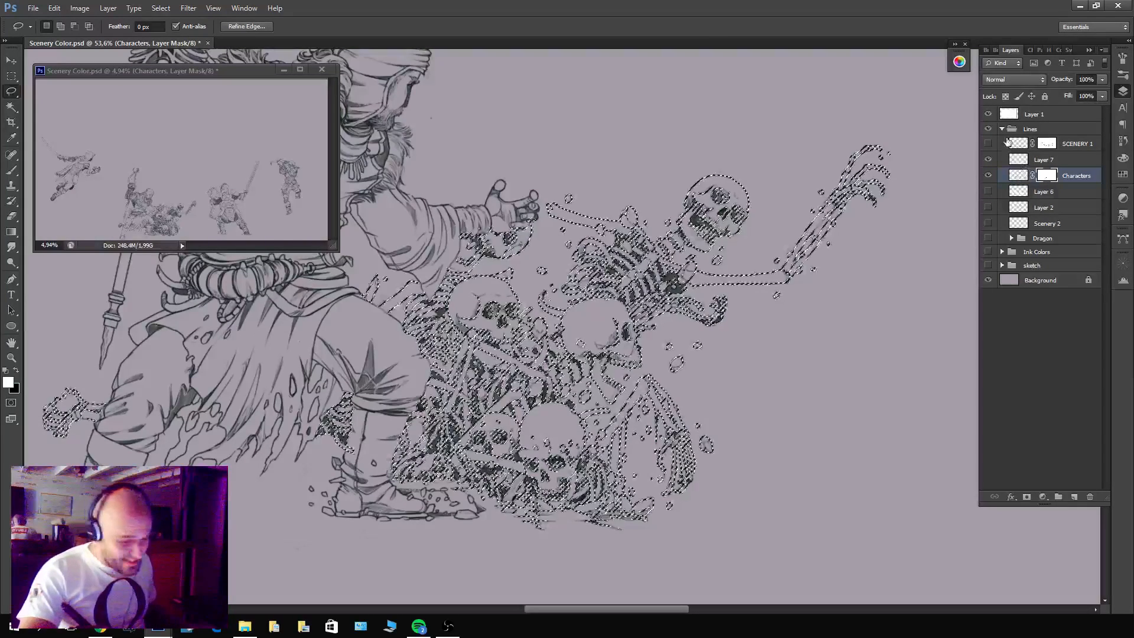
{"action": "left_click", "coordinate": [988, 159]}
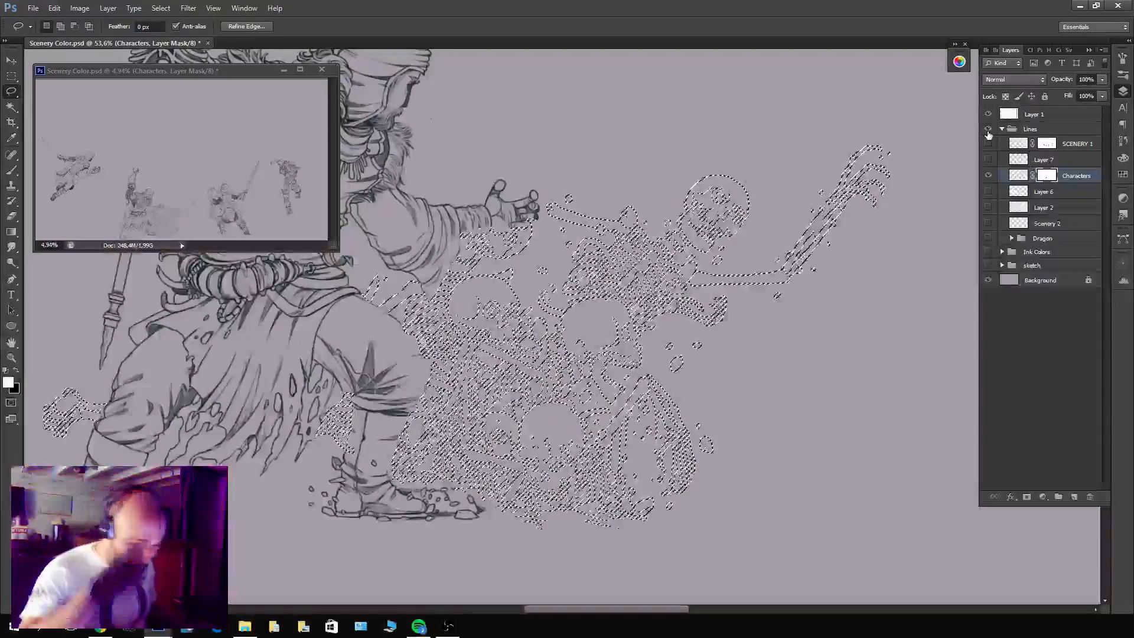
{"action": "key", "text": "z"}
{"action": "left_click", "coordinate": [544, 211]}
{"action": "left_click_drag", "start_coordinate": [543, 211], "coordinate": [557, 211]}
Set up the Brush at 9 px for painting on the Characters mask.
{"action": "key", "text": "b"}
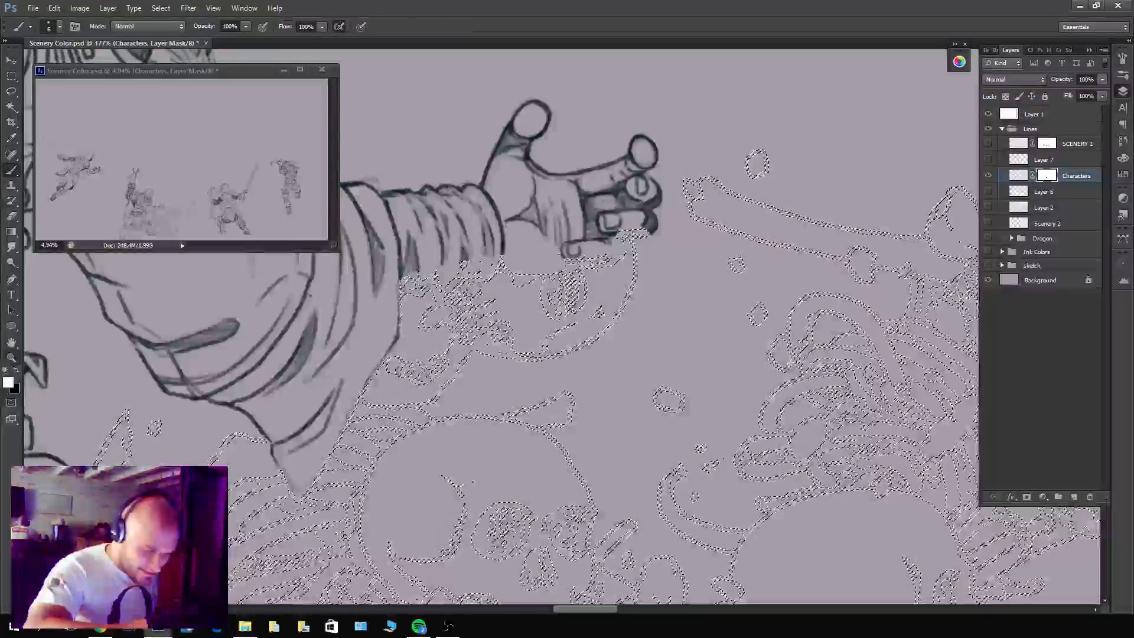
{"action": "left_click", "coordinate": [60, 27]}
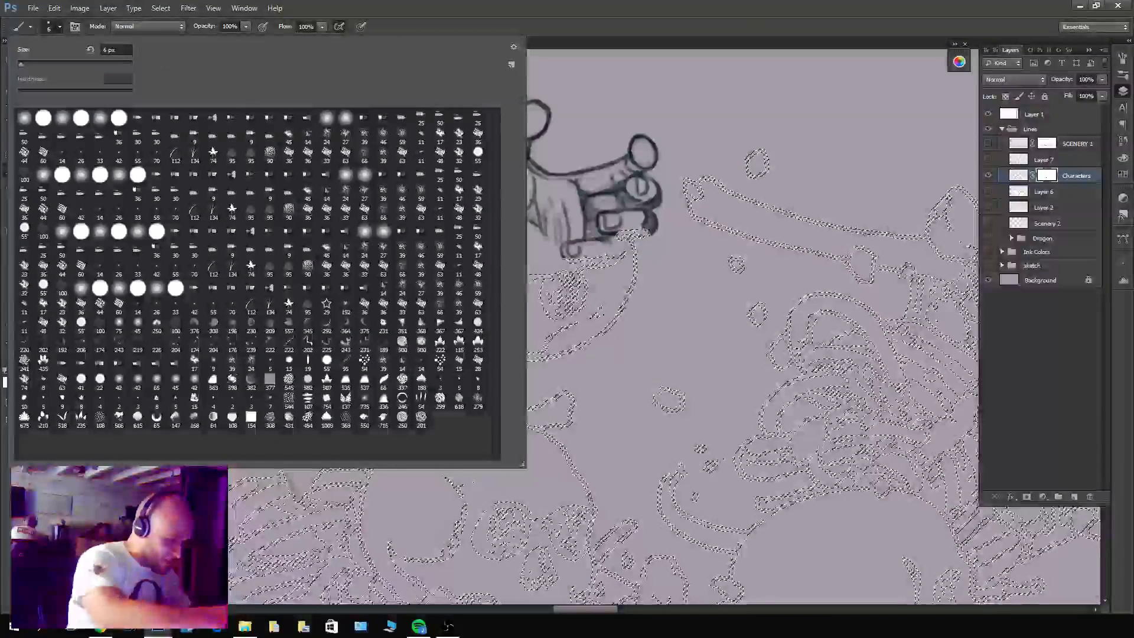
{"action": "left_click_drag", "start_coordinate": [115, 49], "coordinate": [89, 40]}
{"action": "key", "text": "Return"}
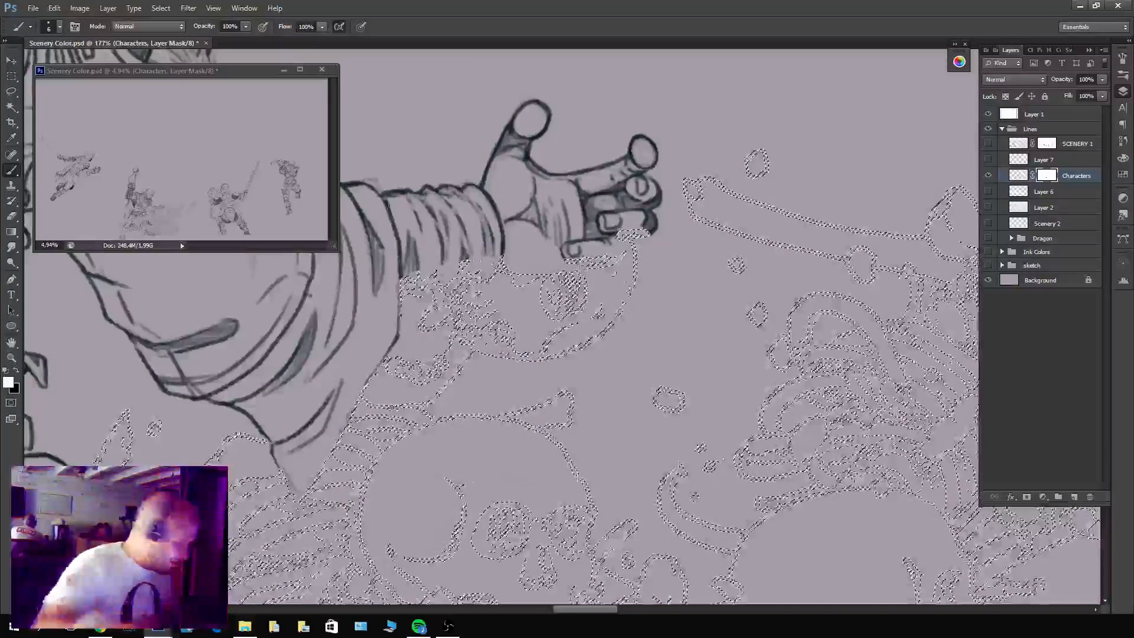
{"action": "key", "text": "]"}
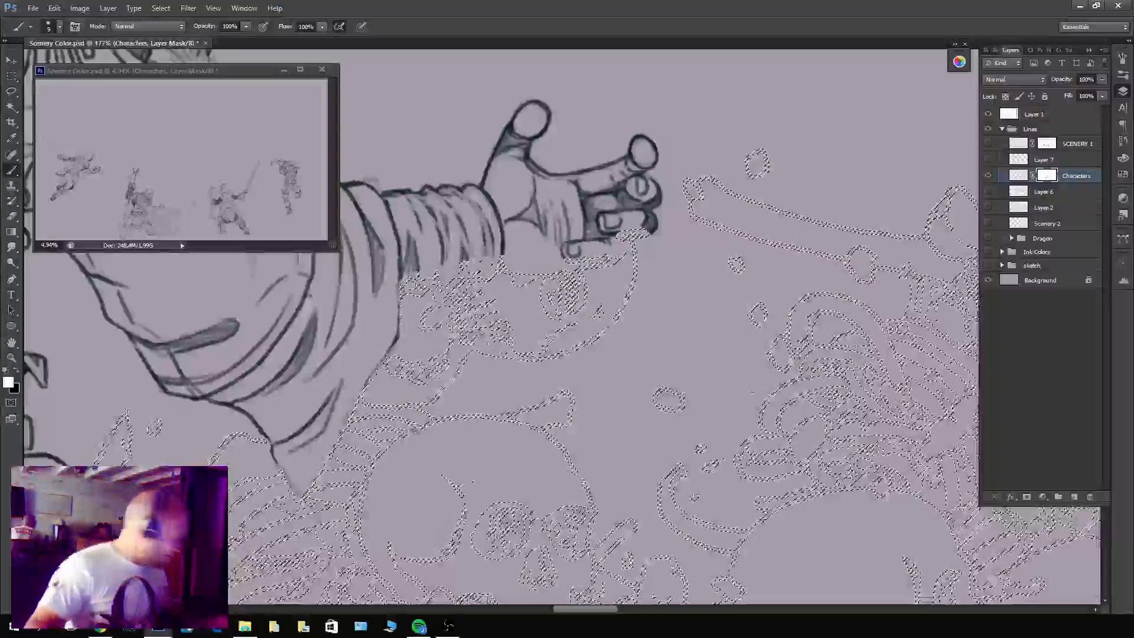
{"action": "key", "text": "F5"}
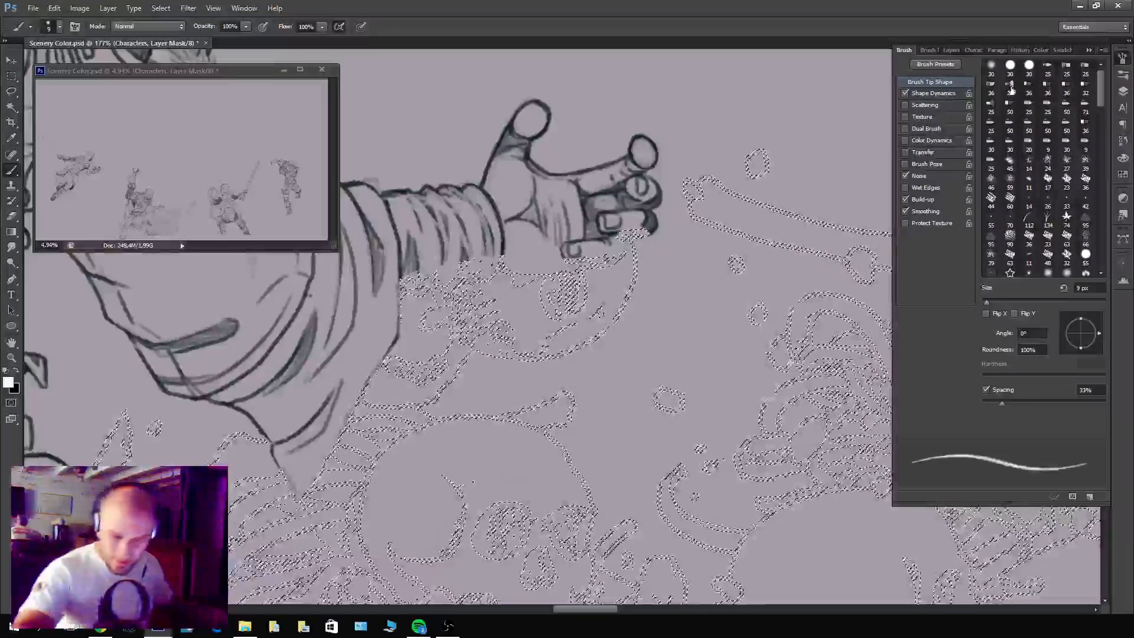
{"action": "left_click", "coordinate": [1088, 51]}
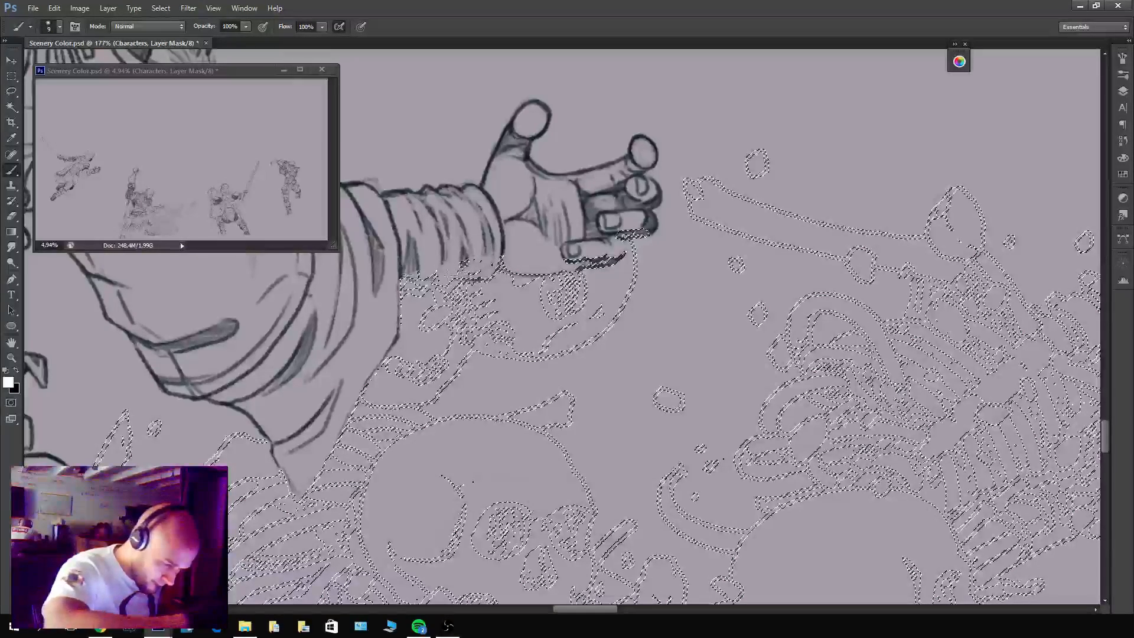
Paint white on the Characters mask within the hidden-outline selection to restore the lower hand, cuff and sleeve edge lines.
{"action": "left_click_drag", "start_coordinate": [404, 278], "coordinate": [443, 280]}
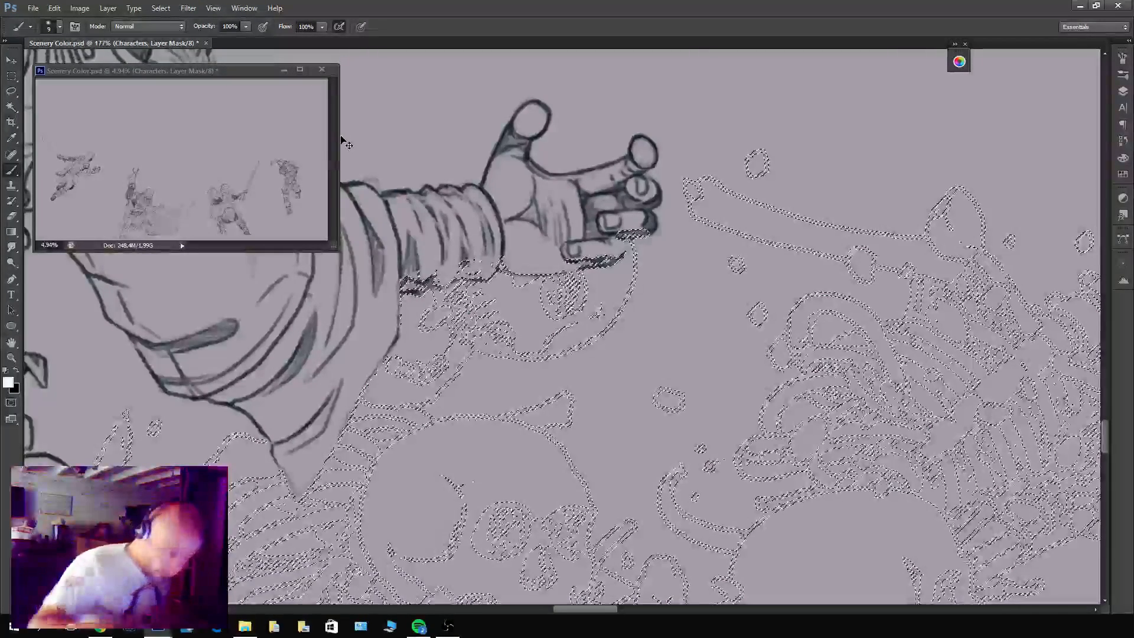
{"action": "key", "text": "ctrl+d"}
{"action": "mouse_move", "coordinate": [490, 275]}
{"action": "left_mouse_down"}
{"action": "mouse_move", "coordinate": [453, 275]}
{"action": "mouse_move", "coordinate": [484, 260]}
{"action": "mouse_move", "coordinate": [438, 285]}
{"action": "mouse_move", "coordinate": [407, 284]}
{"action": "left_mouse_up"}
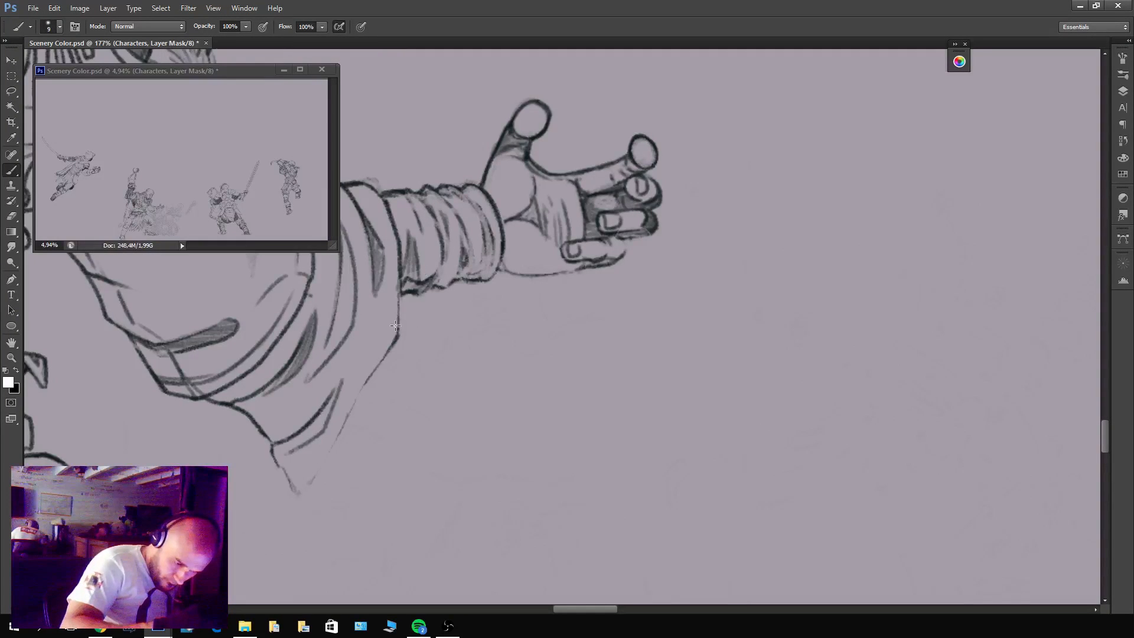
{"action": "left_click_drag", "start_coordinate": [385, 339], "coordinate": [318, 458]}
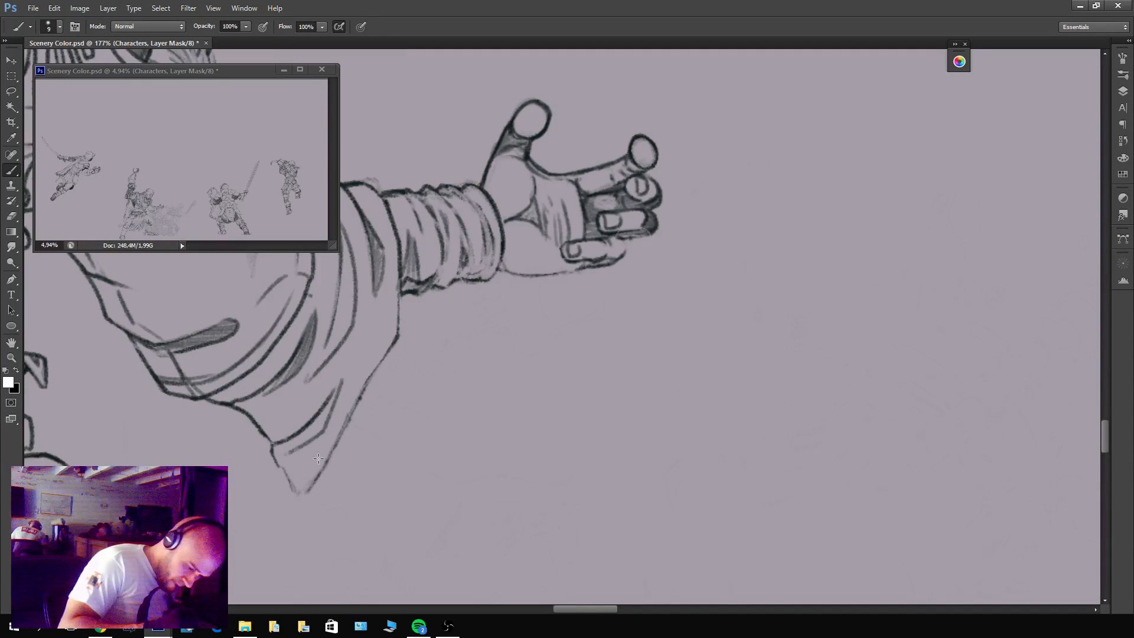
{"action": "mouse_move", "coordinate": [300, 498]}
{"action": "left_mouse_down"}
{"action": "mouse_move", "coordinate": [276, 453]}
{"action": "mouse_move", "coordinate": [299, 503]}
{"action": "mouse_move", "coordinate": [275, 475]}
{"action": "mouse_move", "coordinate": [290, 514]}
{"action": "mouse_move", "coordinate": [274, 475]}
{"action": "mouse_move", "coordinate": [287, 506]}
{"action": "mouse_move", "coordinate": [379, 515]}
{"action": "mouse_move", "coordinate": [766, 358]}
{"action": "left_mouse_up"}
Restore the warrior's front thigh and knee outline by painting white on the Characters mask, correcting stray strokes in black.
{"action": "key", "text": "x"}
{"action": "key", "text": "x"}
{"action": "mouse_move", "coordinate": [541, 342]}
{"action": "left_mouse_down"}
{"action": "mouse_move", "coordinate": [496, 313]}
{"action": "mouse_move", "coordinate": [499, 323]}
{"action": "left_mouse_up"}
{"action": "key", "text": "ctrl+z"}
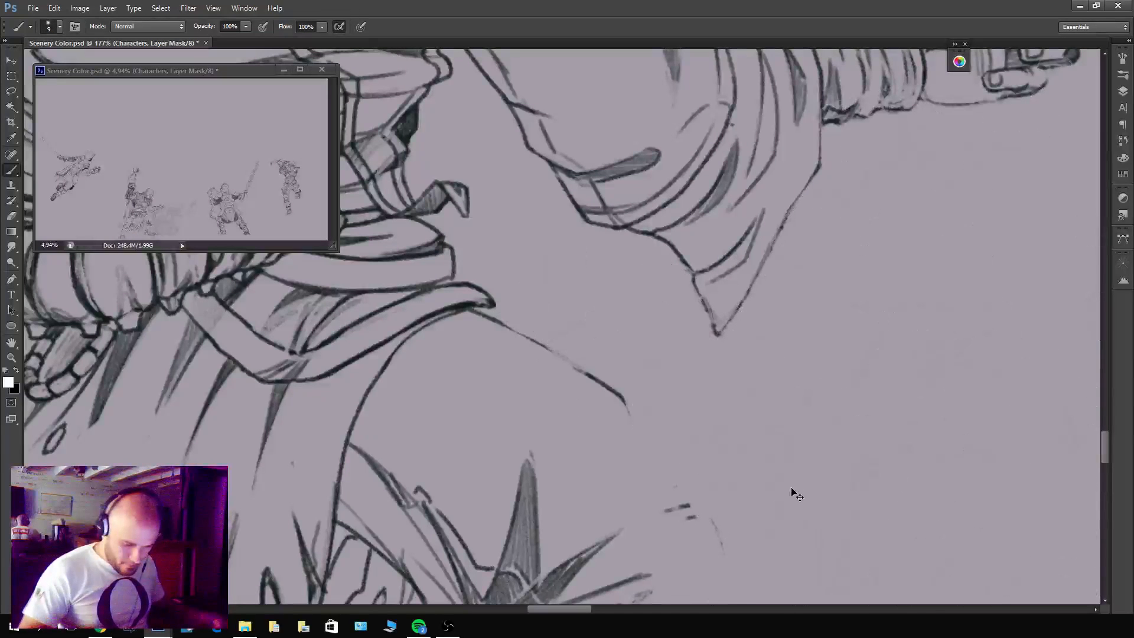
{"action": "mouse_move", "coordinate": [626, 403]}
{"action": "left_mouse_down"}
{"action": "mouse_move", "coordinate": [641, 437]}
{"action": "mouse_move", "coordinate": [670, 449]}
{"action": "mouse_move", "coordinate": [696, 489]}
{"action": "left_mouse_up"}
{"action": "key", "text": "x"}
{"action": "mouse_move", "coordinate": [733, 535]}
{"action": "left_mouse_down"}
{"action": "mouse_move", "coordinate": [709, 301]}
{"action": "mouse_move", "coordinate": [683, 376]}
{"action": "left_mouse_up"}
{"action": "key", "text": "x"}
{"action": "left_click_drag", "start_coordinate": [699, 326], "coordinate": [680, 395]}
{"action": "mouse_move", "coordinate": [660, 446]}
{"action": "left_mouse_down"}
{"action": "mouse_move", "coordinate": [755, 311]}
{"action": "mouse_move", "coordinate": [742, 291]}
{"action": "left_mouse_up"}
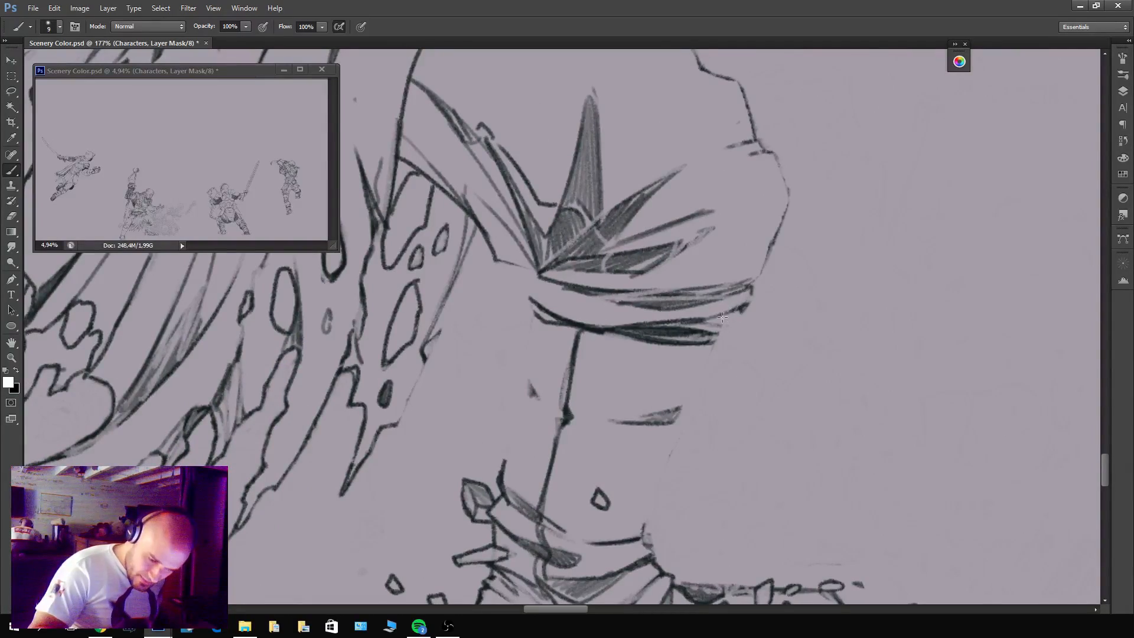
Reveal the selection outlines and paint back both edges of the warrior's front lower leg on the Characters mask.
{"action": "key", "text": "ctrl+h"}
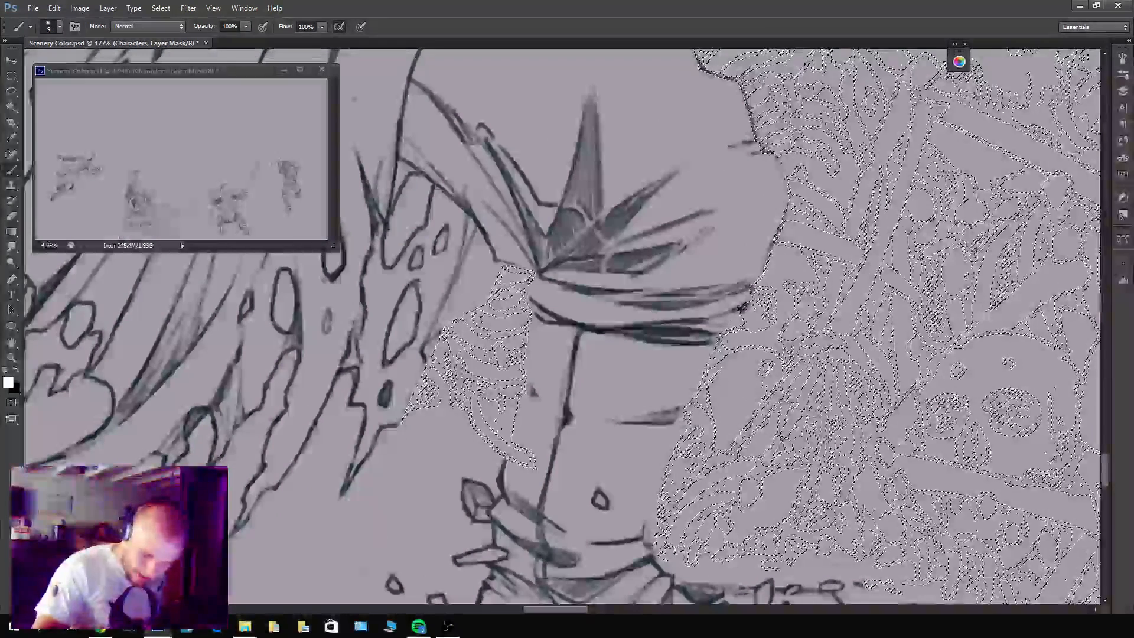
{"action": "left_click_drag", "start_coordinate": [679, 433], "coordinate": [658, 519]}
{"action": "left_click_drag", "start_coordinate": [610, 422], "coordinate": [704, 501]}
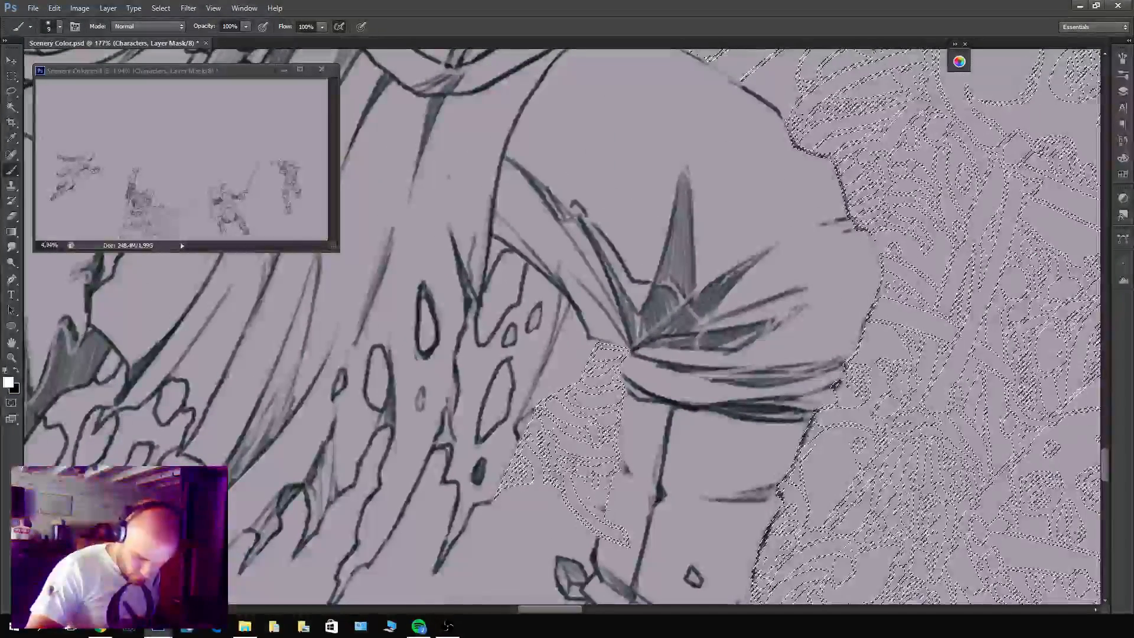
{"action": "mouse_move", "coordinate": [602, 518]}
{"action": "left_mouse_down"}
{"action": "mouse_move", "coordinate": [625, 461]}
{"action": "mouse_move", "coordinate": [618, 466]}
{"action": "mouse_move", "coordinate": [627, 355]}
{"action": "left_mouse_up"}
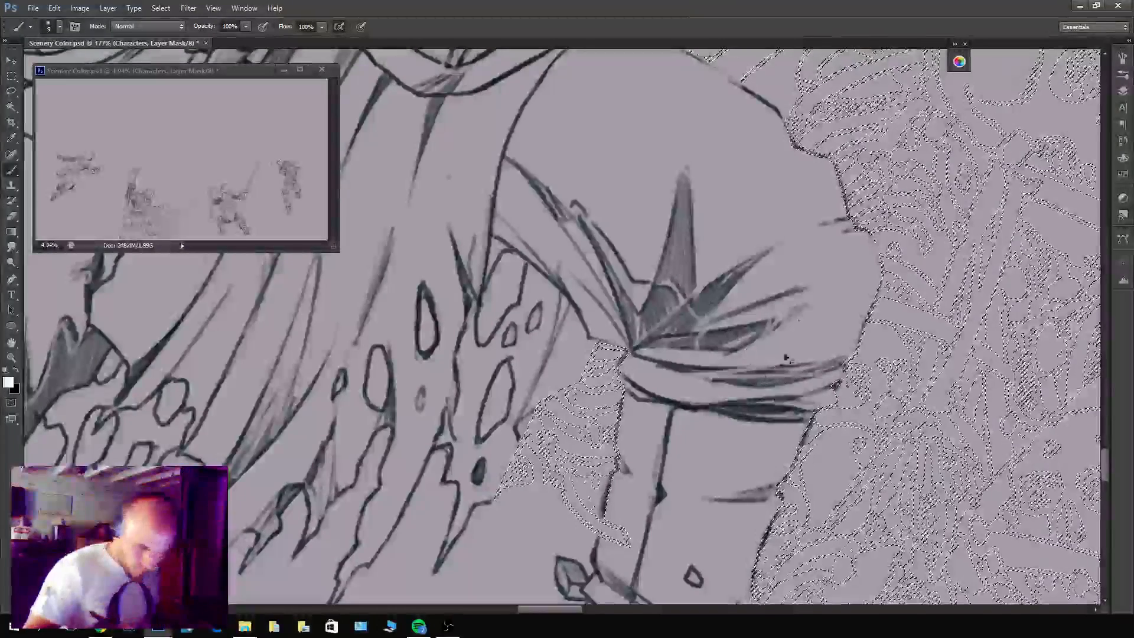
{"action": "left_click_drag", "start_coordinate": [798, 217], "coordinate": [772, 434]}
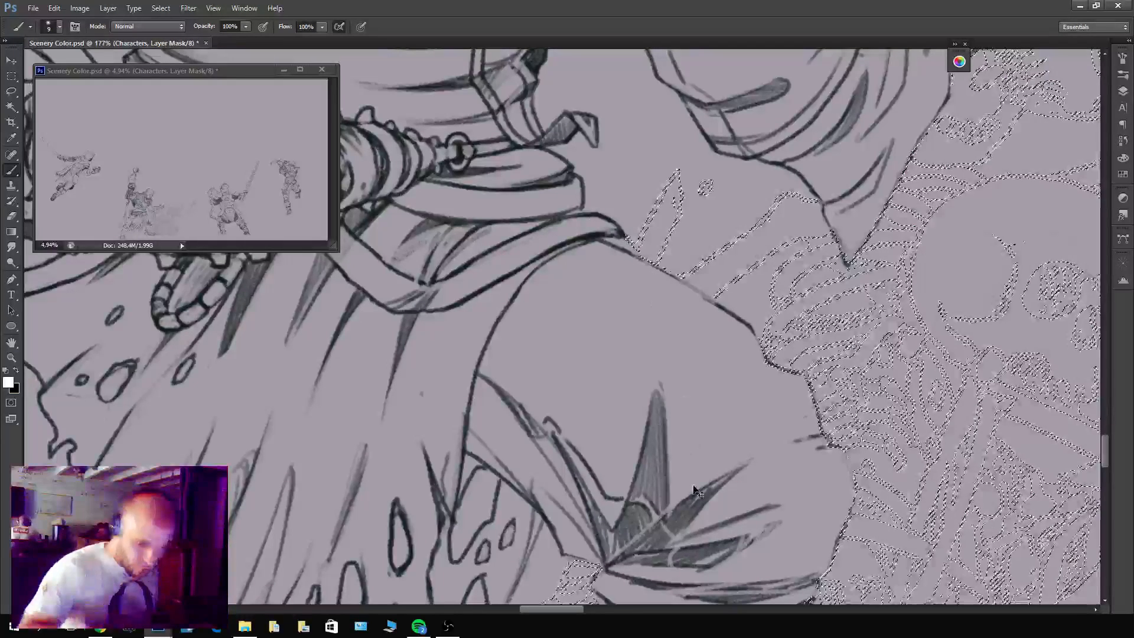
{"action": "key", "text": "ctrl+d"}
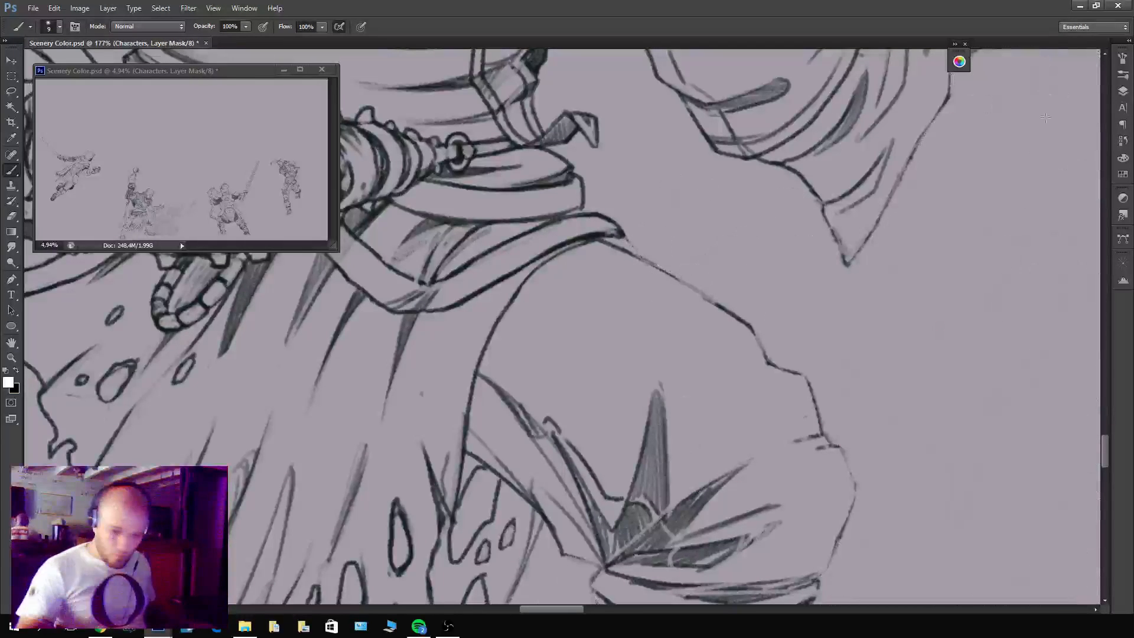
Show Layer 7 again to inspect how its bones meet the warrior's restored outlines, then hide it.
{"action": "left_click", "coordinate": [1123, 91]}
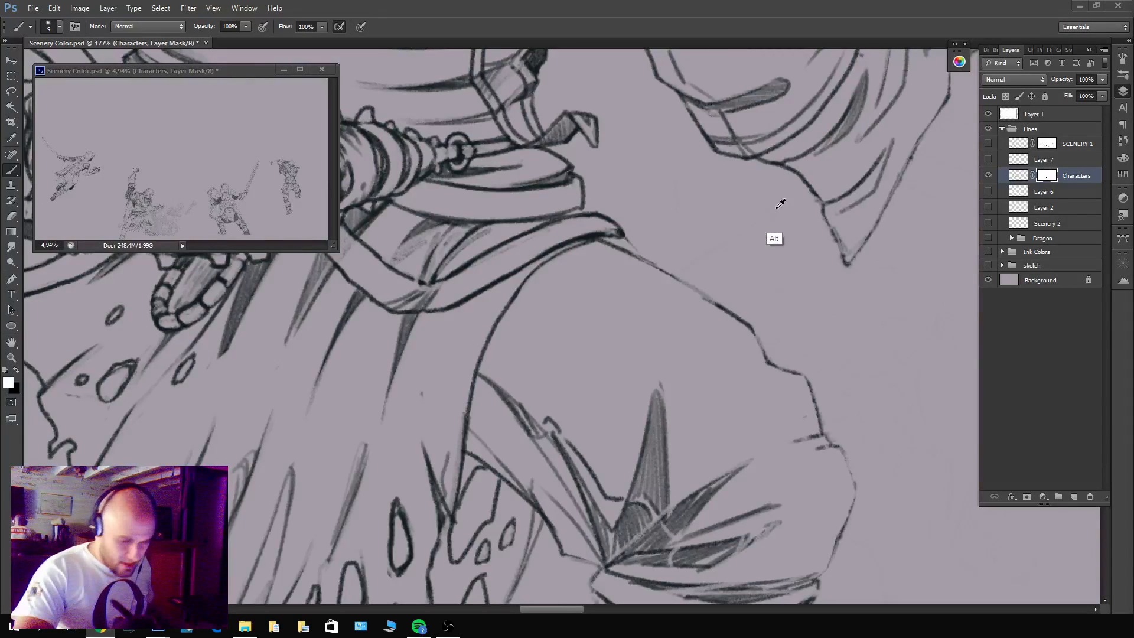
{"action": "left_click_drag", "start_coordinate": [780, 214], "coordinate": [694, 215]}
{"action": "left_click_drag", "start_coordinate": [797, 240], "coordinate": [660, 341]}
{"action": "left_click_drag", "start_coordinate": [787, 437], "coordinate": [616, 445]}
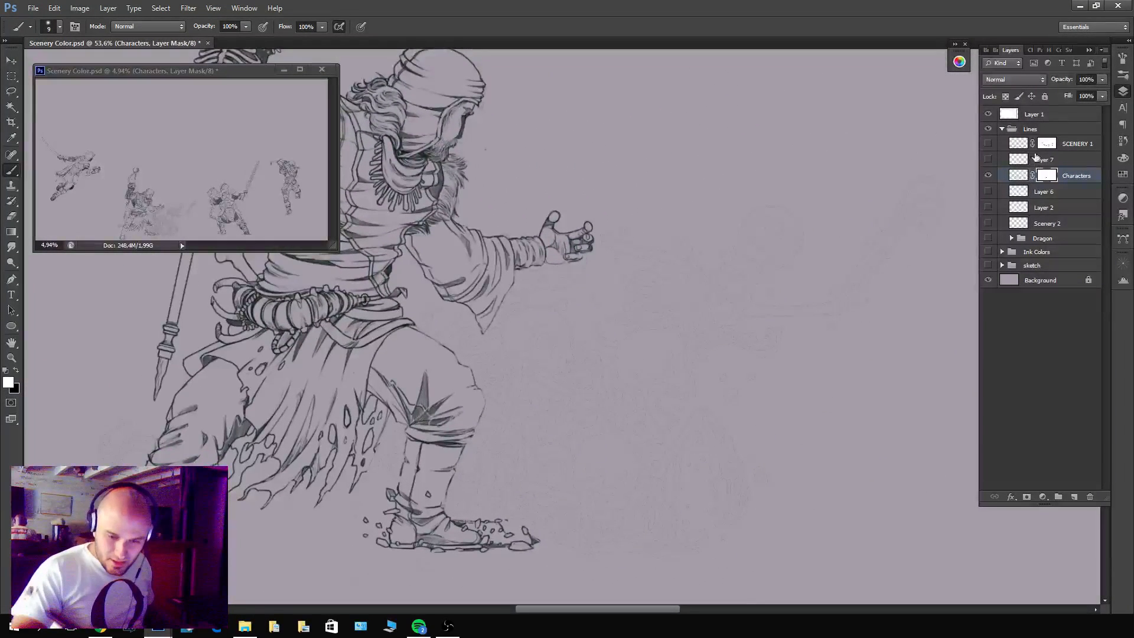
{"action": "left_click", "coordinate": [988, 160]}
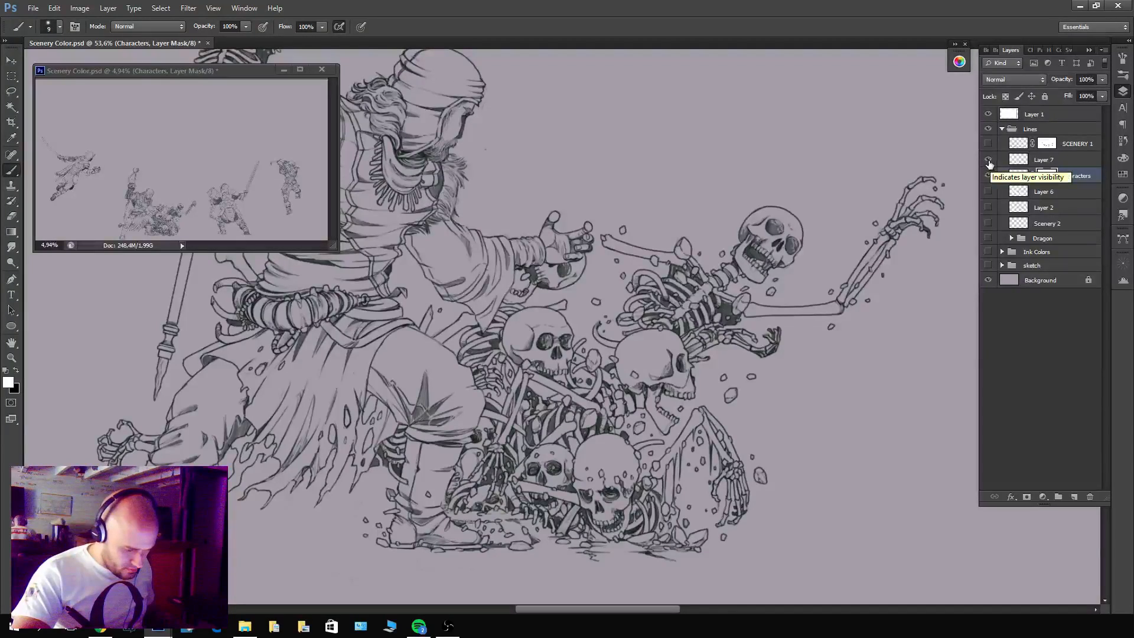
{"action": "left_click_drag", "start_coordinate": [548, 362], "coordinate": [594, 351]}
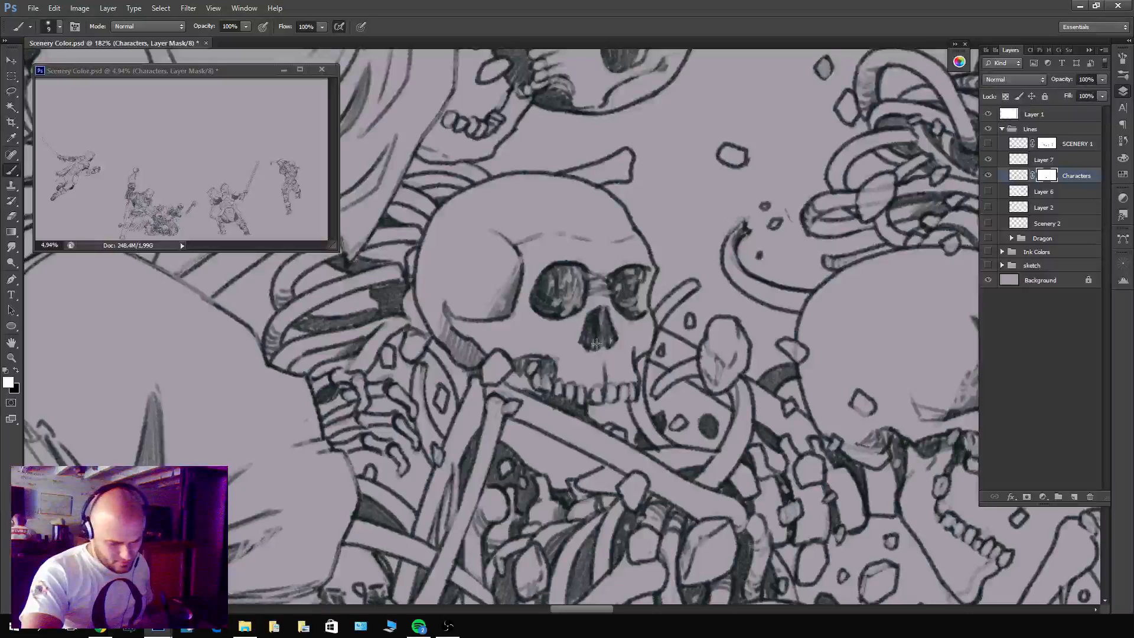
{"action": "left_click_drag", "start_coordinate": [632, 276], "coordinate": [583, 285]}
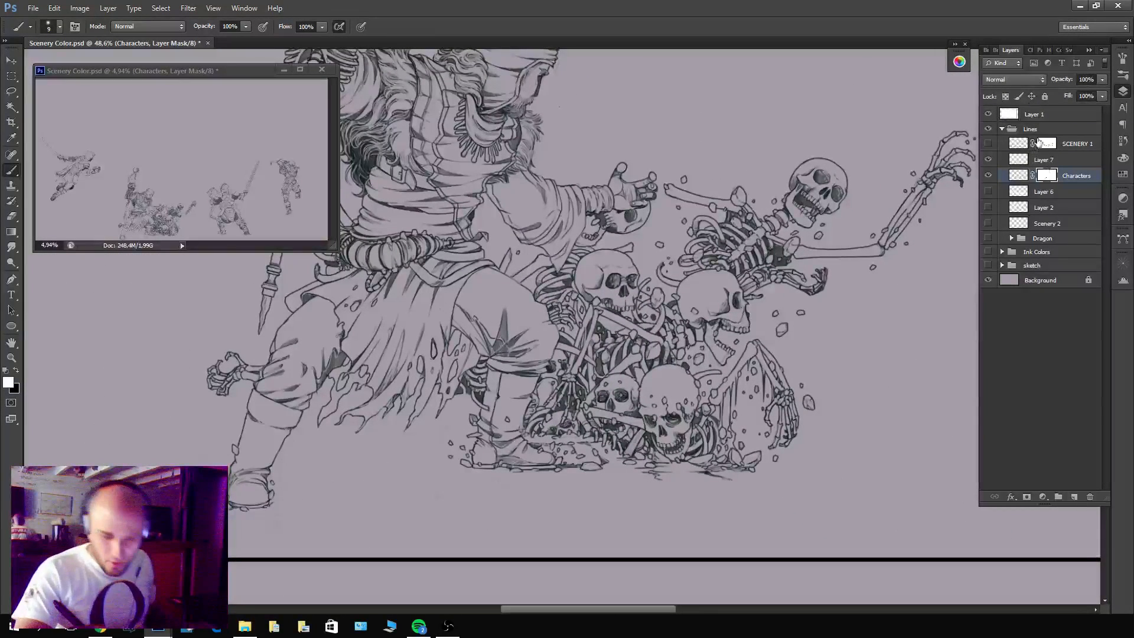
{"action": "left_click", "coordinate": [988, 160]}
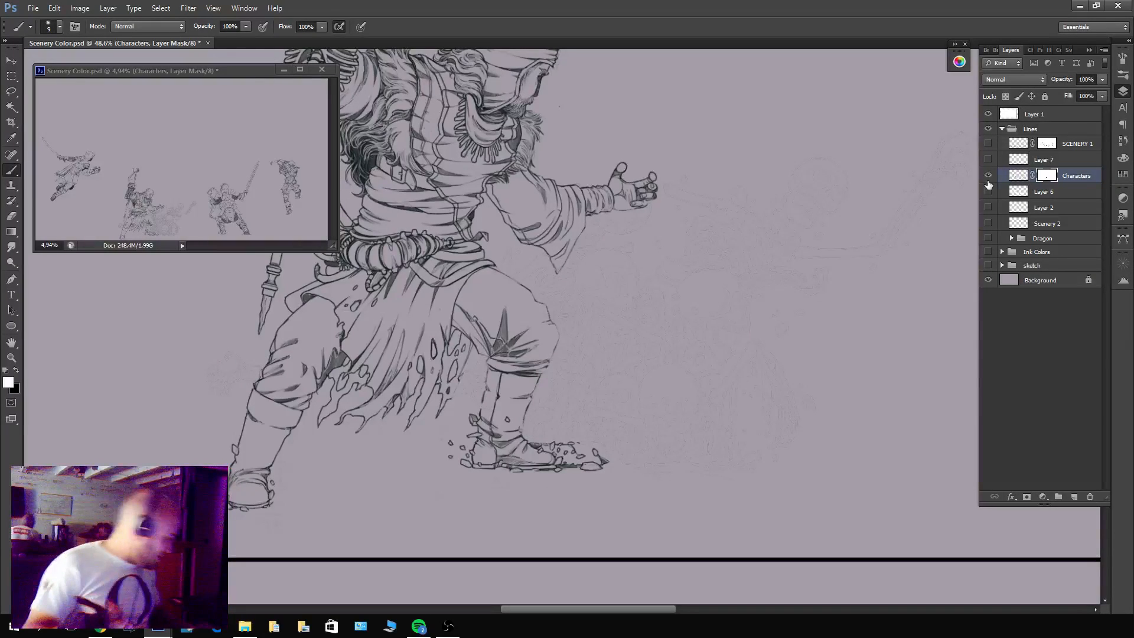
Lasso the faint bone remnants beside the front leg and behind the rear knee, mask them out of Characters, and deselect.
{"action": "key", "text": "l"}
{"action": "left_click_drag", "start_coordinate": [896, 122], "coordinate": [792, 186]}
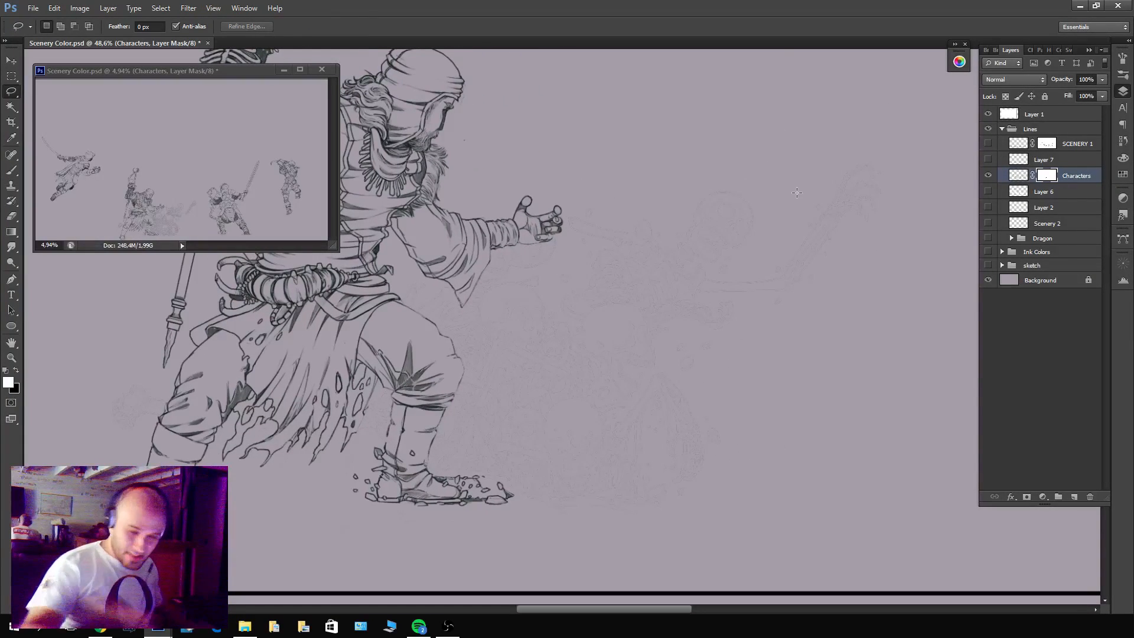
{"action": "mouse_move", "coordinate": [815, 127]}
{"action": "left_mouse_down"}
{"action": "mouse_move", "coordinate": [827, 421]}
{"action": "mouse_move", "coordinate": [518, 511]}
{"action": "mouse_move", "coordinate": [442, 465]}
{"action": "mouse_move", "coordinate": [470, 349]}
{"action": "mouse_move", "coordinate": [421, 310]}
{"action": "mouse_move", "coordinate": [580, 240]}
{"action": "mouse_move", "coordinate": [662, 149]}
{"action": "mouse_move", "coordinate": [915, 185]}
{"action": "mouse_move", "coordinate": [920, 223]}
{"action": "left_mouse_up"}
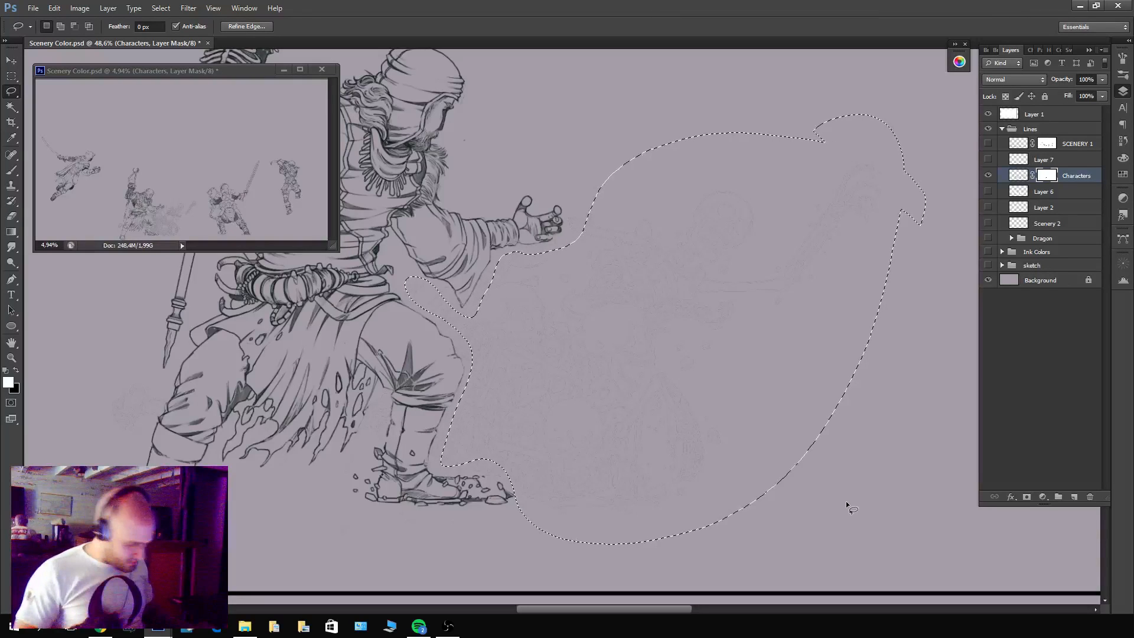
{"action": "mouse_move", "coordinate": [205, 412]}
{"action": "left_mouse_down"}
{"action": "mouse_move", "coordinate": [332, 452]}
{"action": "mouse_move", "coordinate": [282, 463]}
{"action": "mouse_move", "coordinate": [291, 424]}
{"action": "left_mouse_up"}
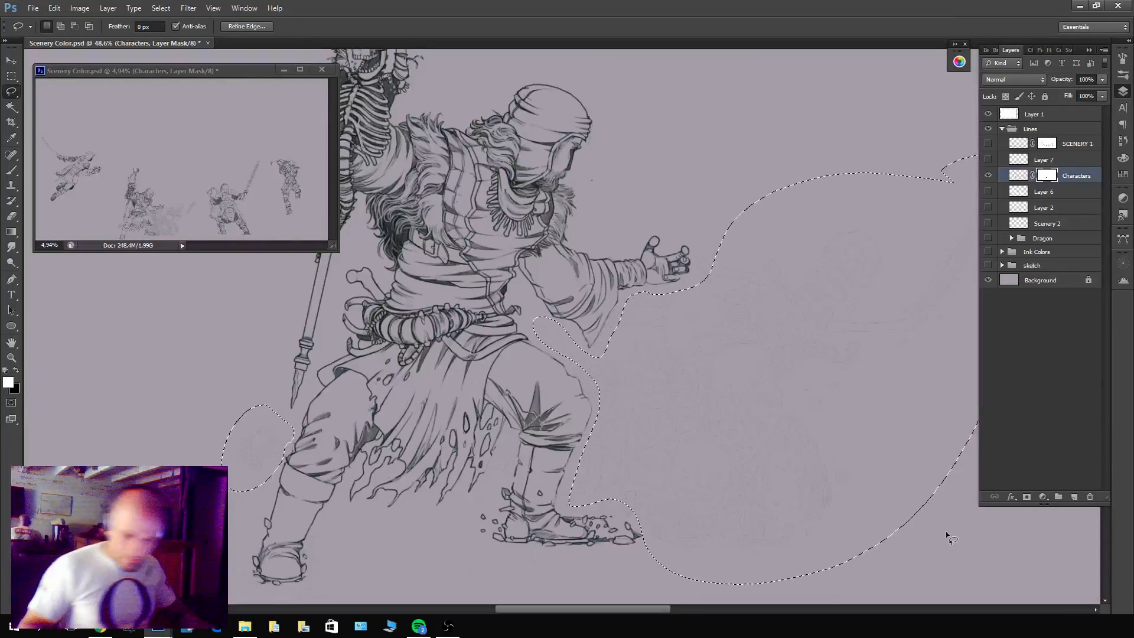
{"action": "key", "text": "ctrl+d"}
{"action": "key", "text": "z"}
{"action": "left_click", "coordinate": [617, 313]}
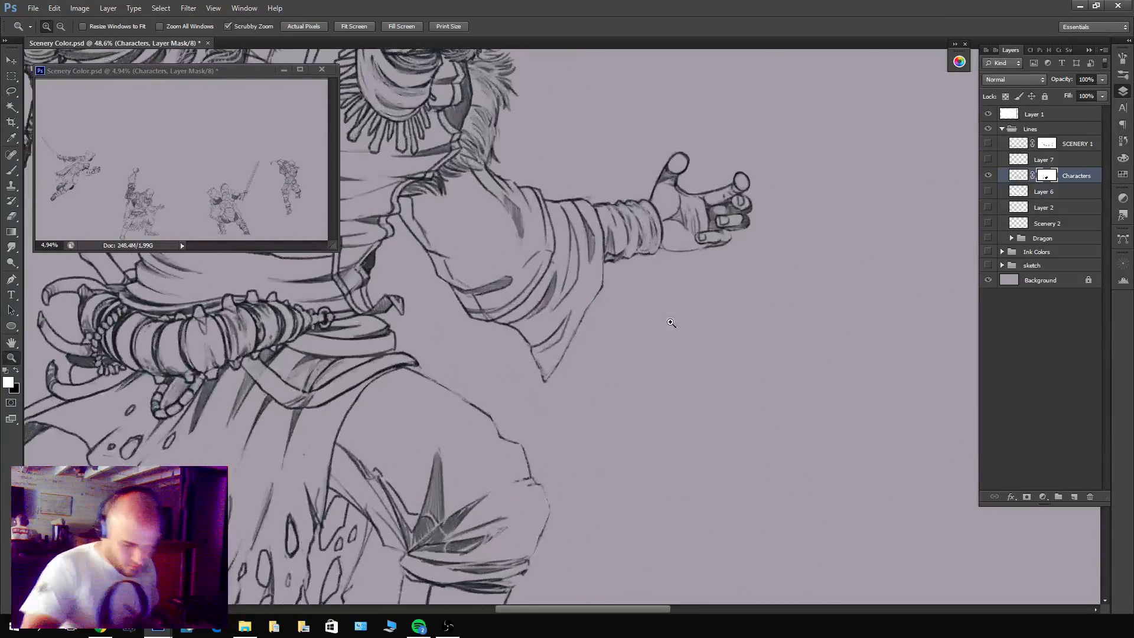
Check the warrior's repaired outlines from the outstretched hand to the feet and rear knee, and show Layer 7 beside them.
{"action": "mouse_move", "coordinate": [617, 309]}
{"action": "left_mouse_down"}
{"action": "mouse_move", "coordinate": [625, 314]}
{"action": "mouse_move", "coordinate": [593, 316]}
{"action": "mouse_move", "coordinate": [598, 332]}
{"action": "mouse_move", "coordinate": [556, 392]}
{"action": "mouse_move", "coordinate": [607, 309]}
{"action": "left_mouse_up"}
{"action": "key", "text": "b"}
{"action": "key", "text": "x"}
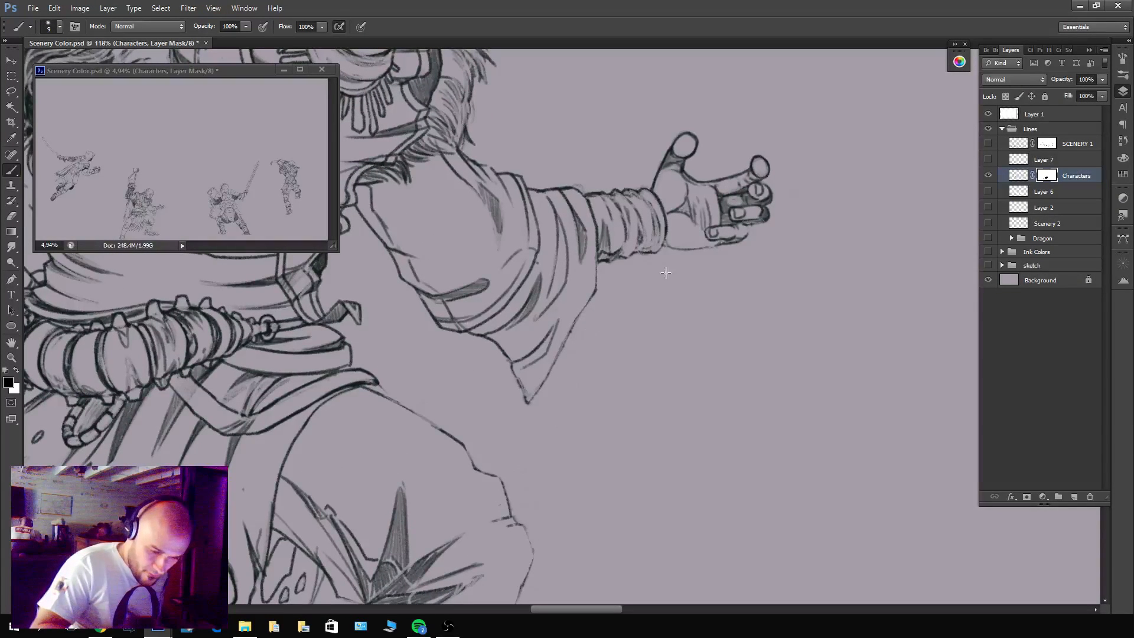
{"action": "left_click_drag", "start_coordinate": [581, 503], "coordinate": [644, 191]}
{"action": "left_click_drag", "start_coordinate": [471, 410], "coordinate": [752, 431]}
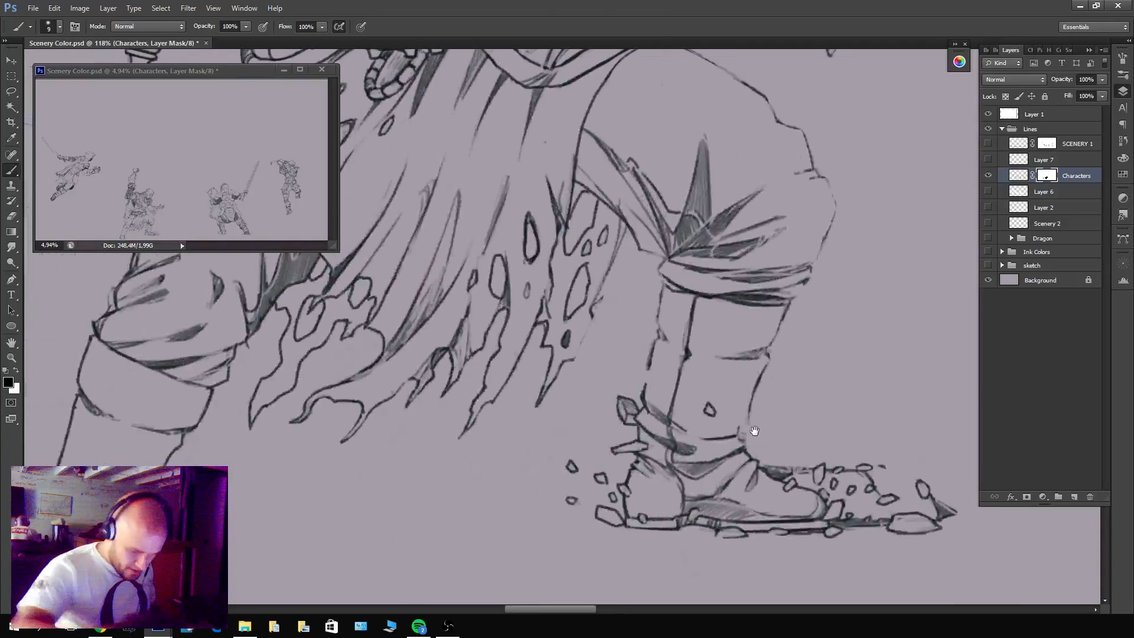
{"action": "left_click_drag", "start_coordinate": [410, 274], "coordinate": [717, 482]}
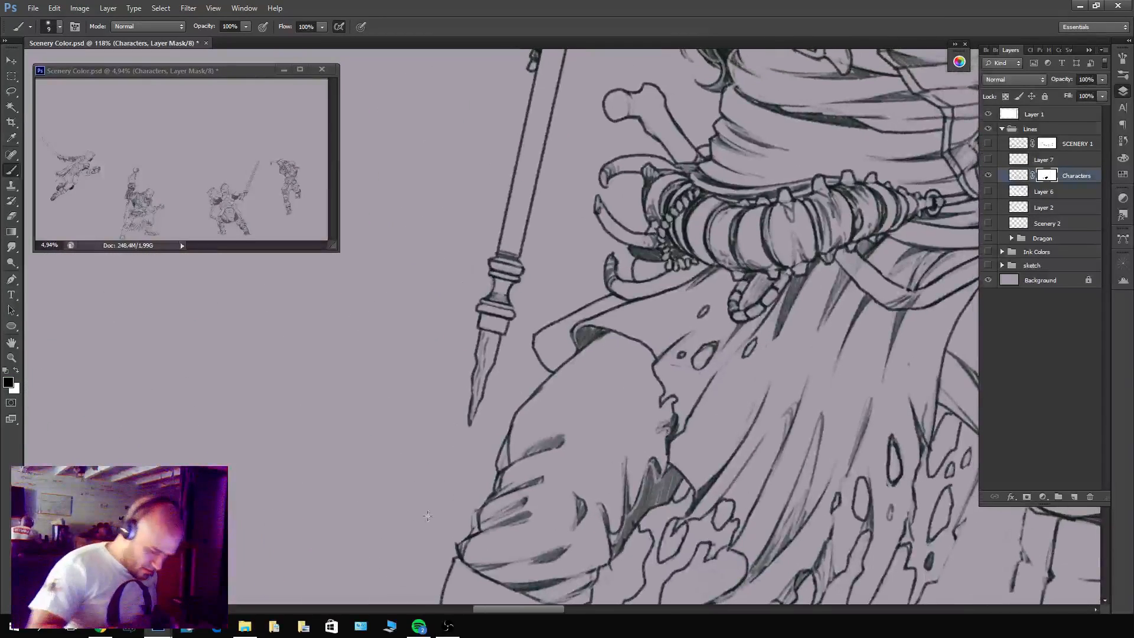
{"action": "left_click", "coordinate": [988, 159]}
{"action": "key", "text": "z"}
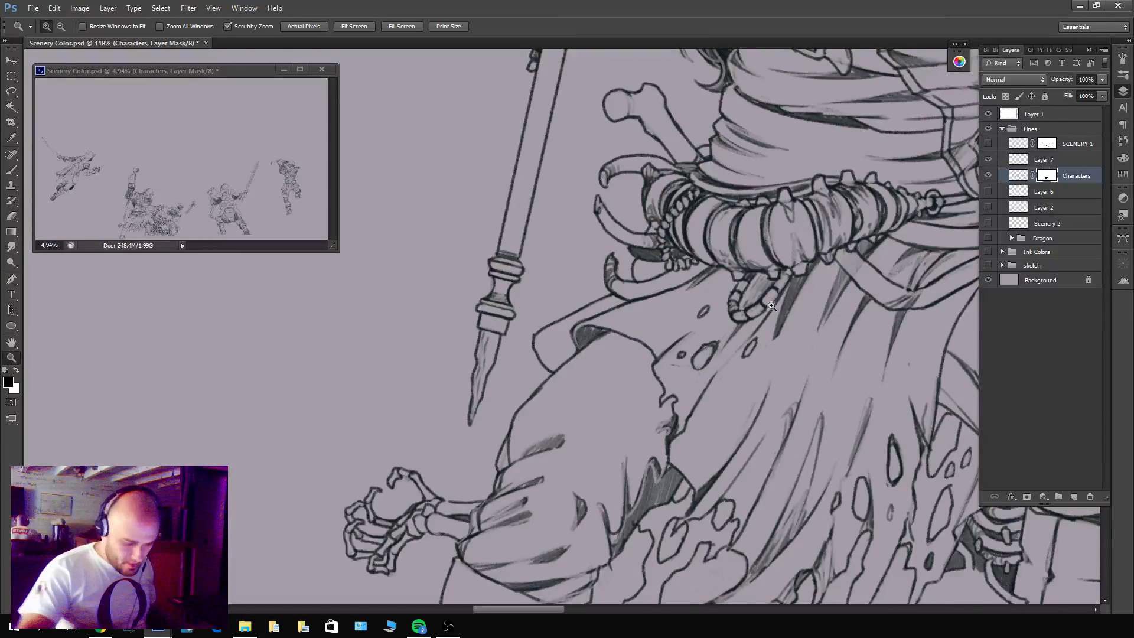
{"action": "left_click_drag", "start_coordinate": [772, 306], "coordinate": [520, 402]}
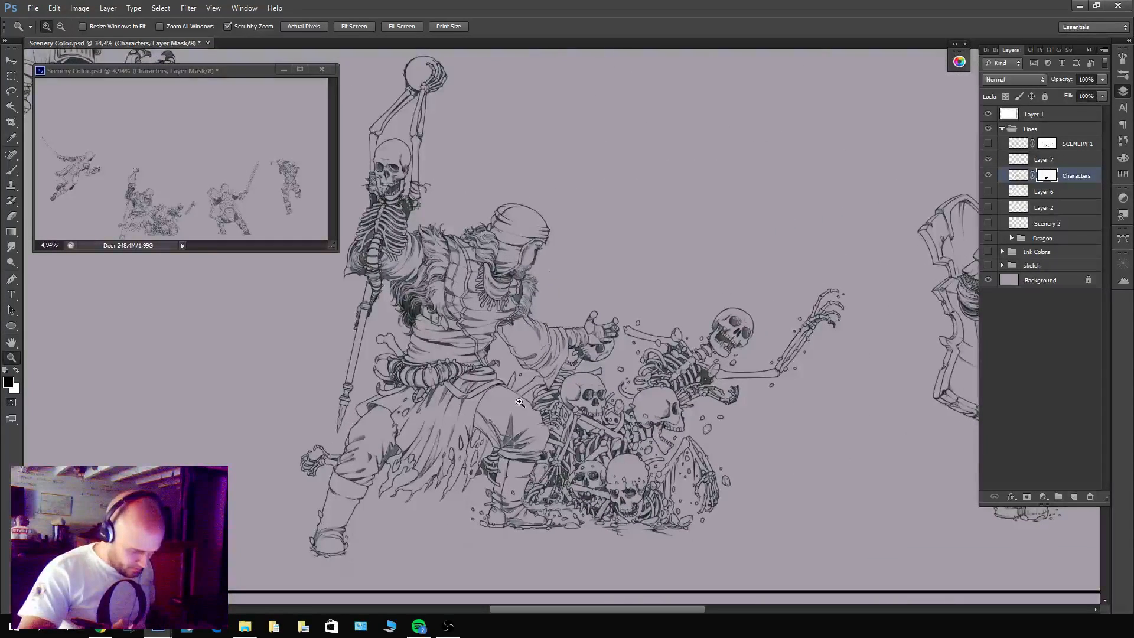
Show and hide Layer 6, Layer 2 and Scenery 2 to check what each contains.
{"action": "left_click", "coordinate": [988, 191]}
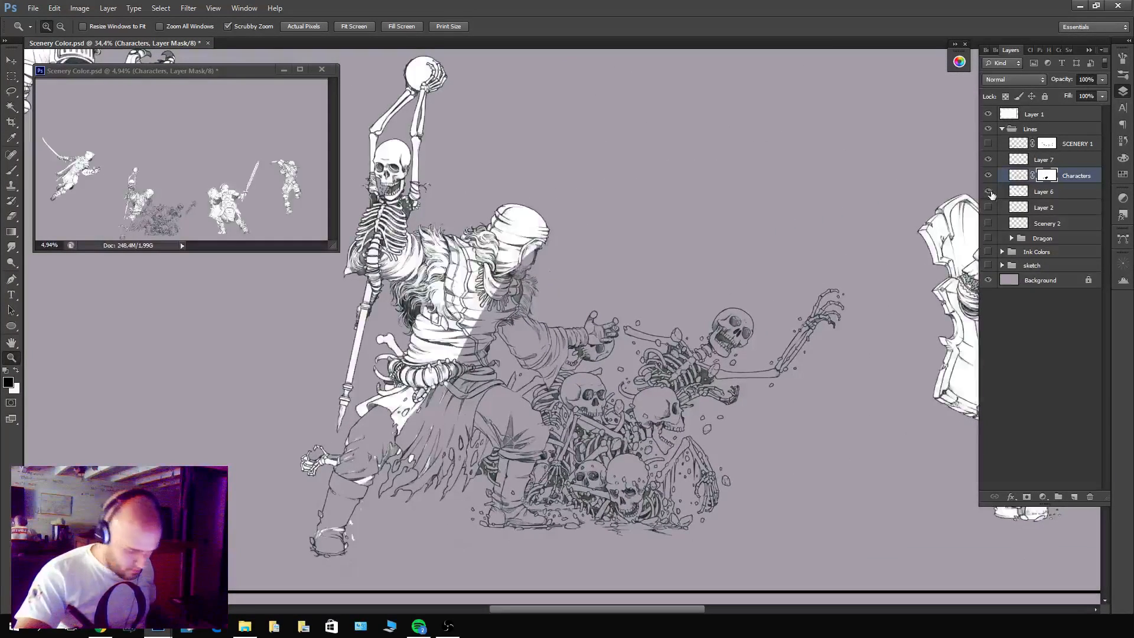
{"action": "left_click", "coordinate": [988, 192]}
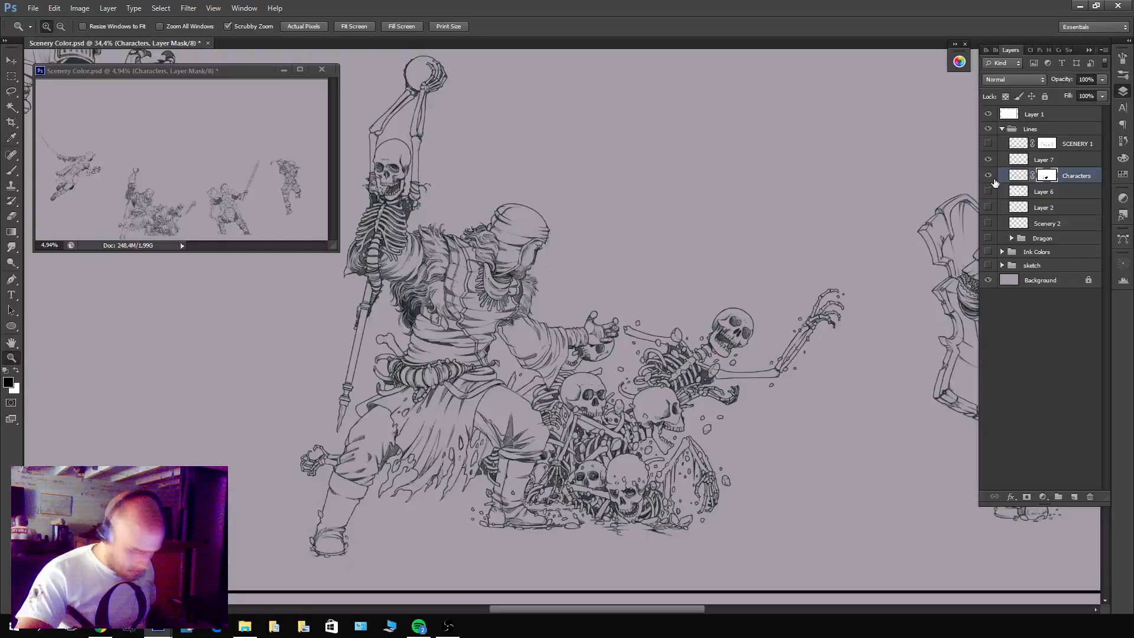
{"action": "left_click_drag", "start_coordinate": [992, 223], "coordinate": [992, 176]}
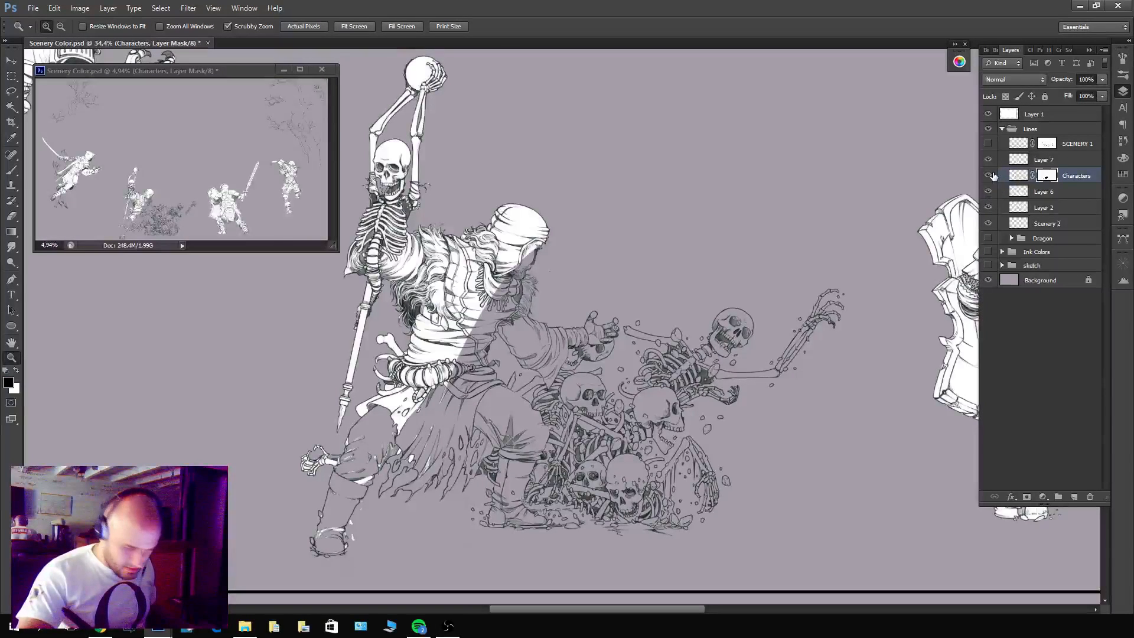
{"action": "left_click_drag", "start_coordinate": [997, 219], "coordinate": [988, 190]}
Show SCENERY 1, hide Characters, and merge Layer 7 into SCENERY 1.
{"action": "left_click", "coordinate": [989, 144]}
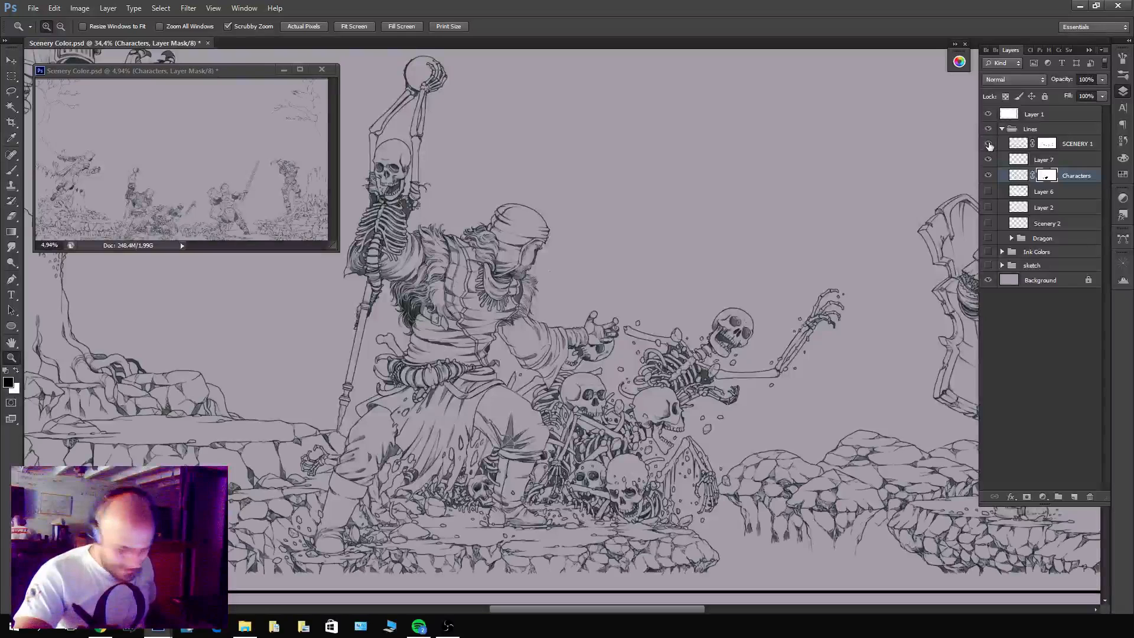
{"action": "left_click", "coordinate": [988, 175]}
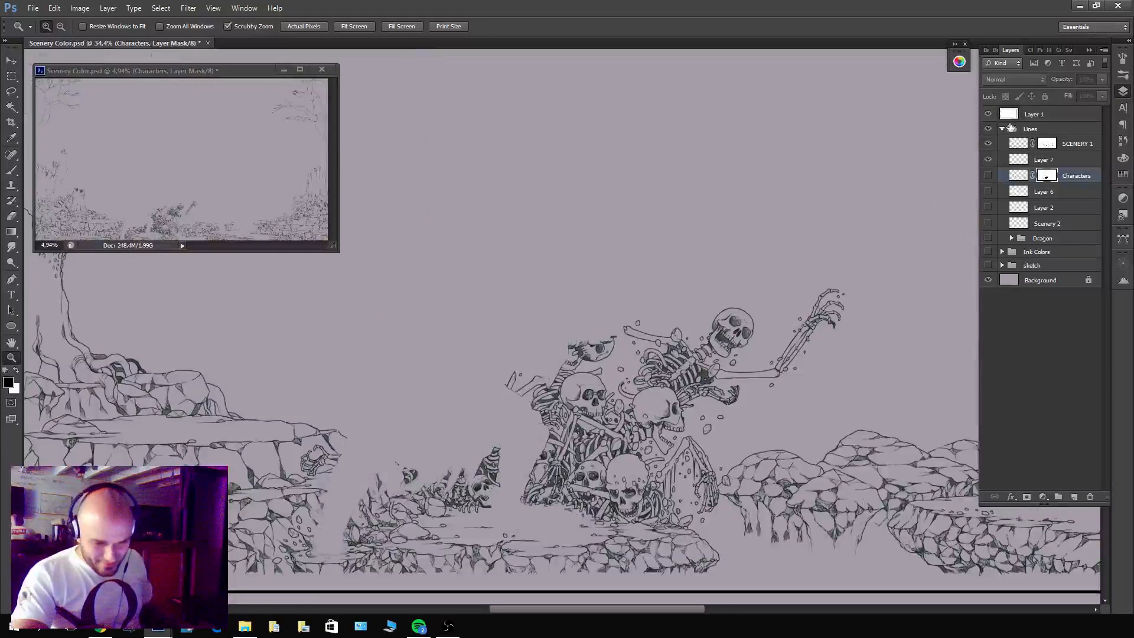
{"action": "left_click", "coordinate": [1044, 160]}
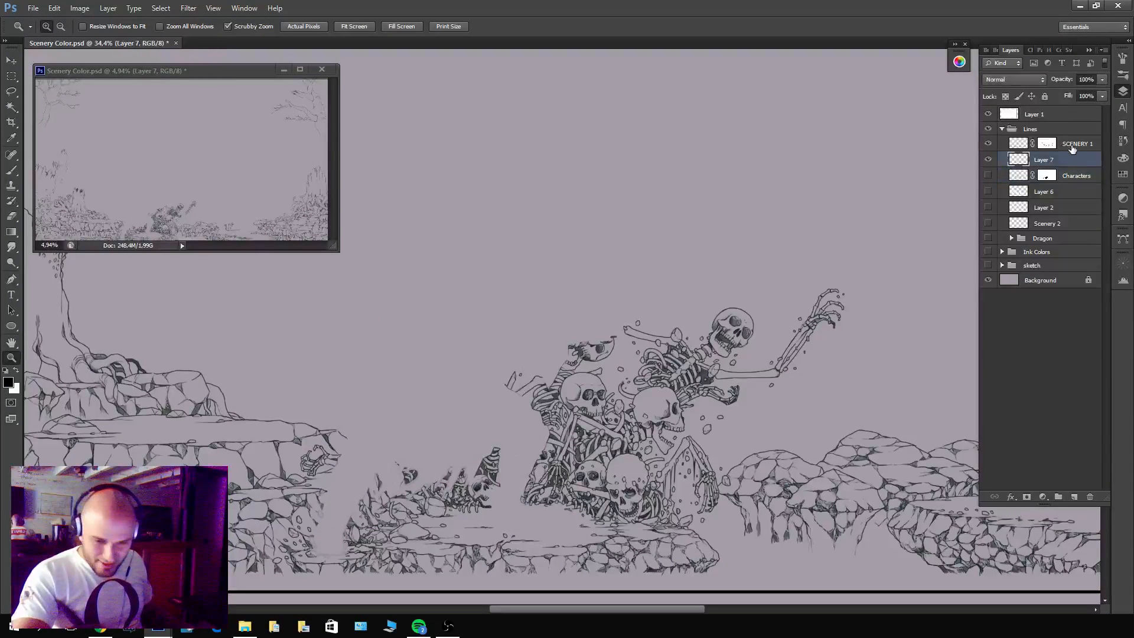
{"action": "left_click", "coordinate": [1075, 144], "text": "shift"}
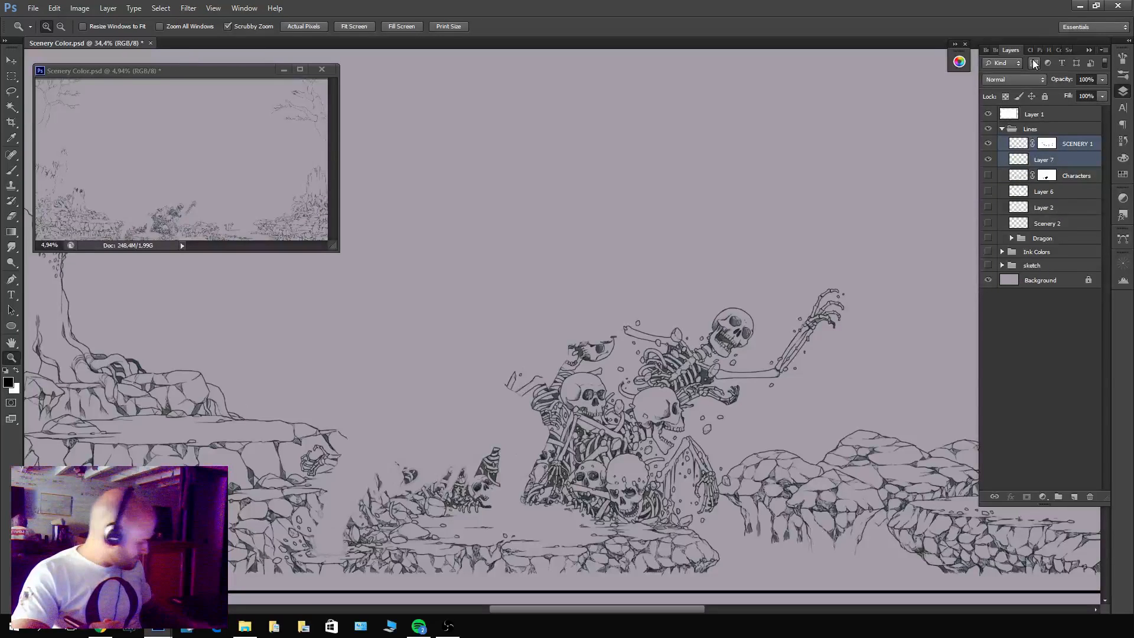
{"action": "key", "text": "ctrl+e"}
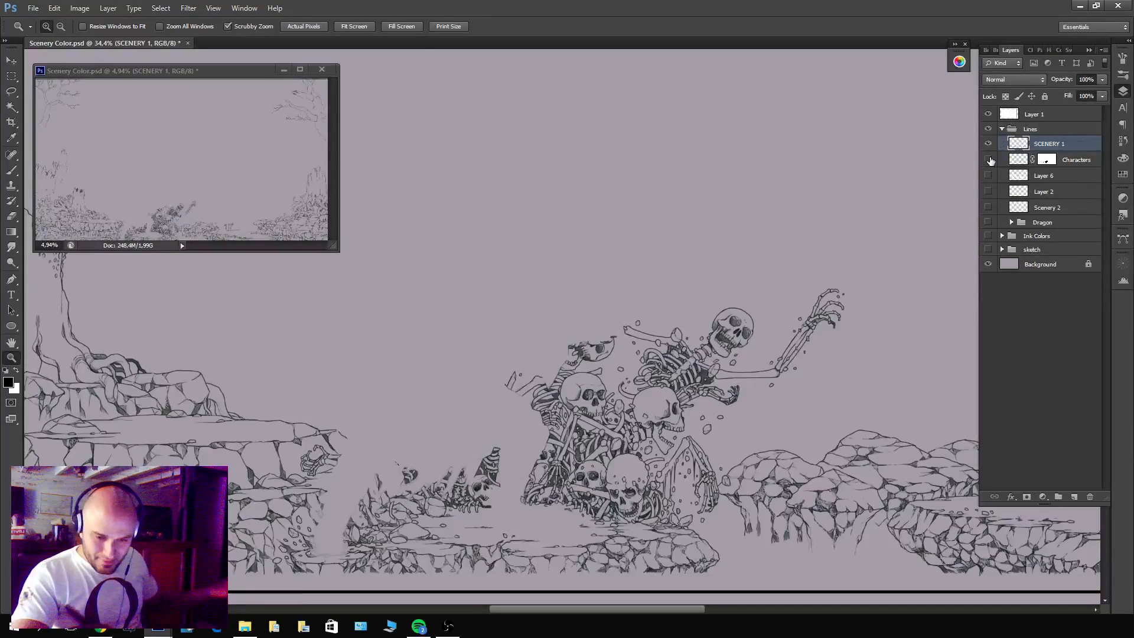
Show Characters and merge it with a new empty layer to apply its mask permanently.
{"action": "left_click", "coordinate": [988, 159]}
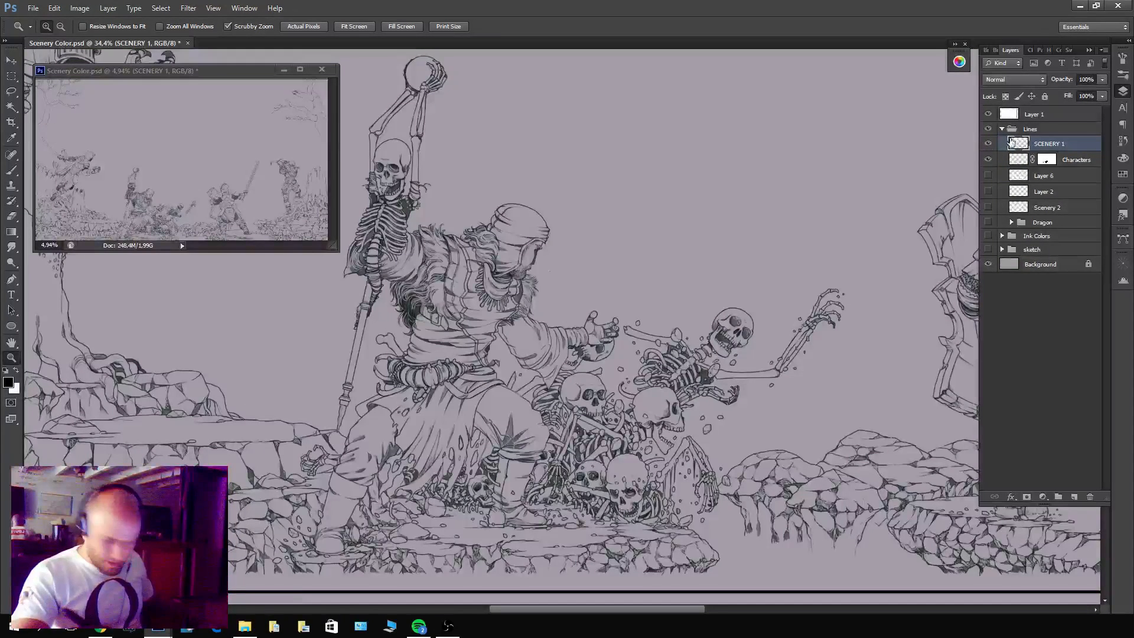
{"action": "left_click", "coordinate": [1073, 164]}
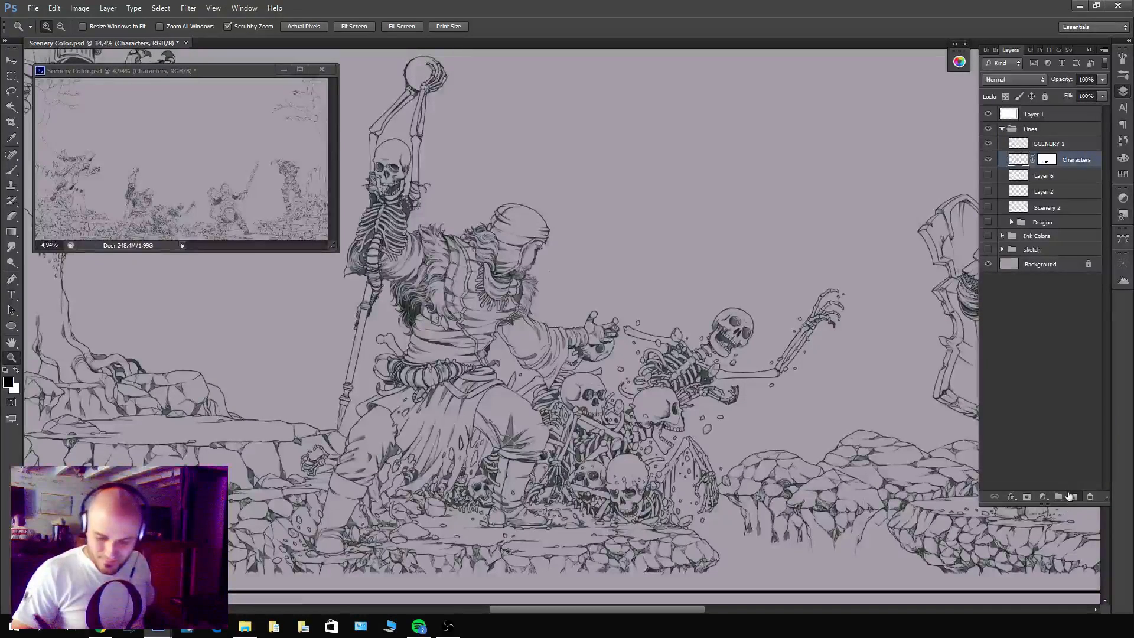
{"action": "left_click", "coordinate": [1074, 497]}
{"action": "left_click", "coordinate": [1071, 177], "text": "shift"}
{"action": "key", "text": "ctrl+e"}
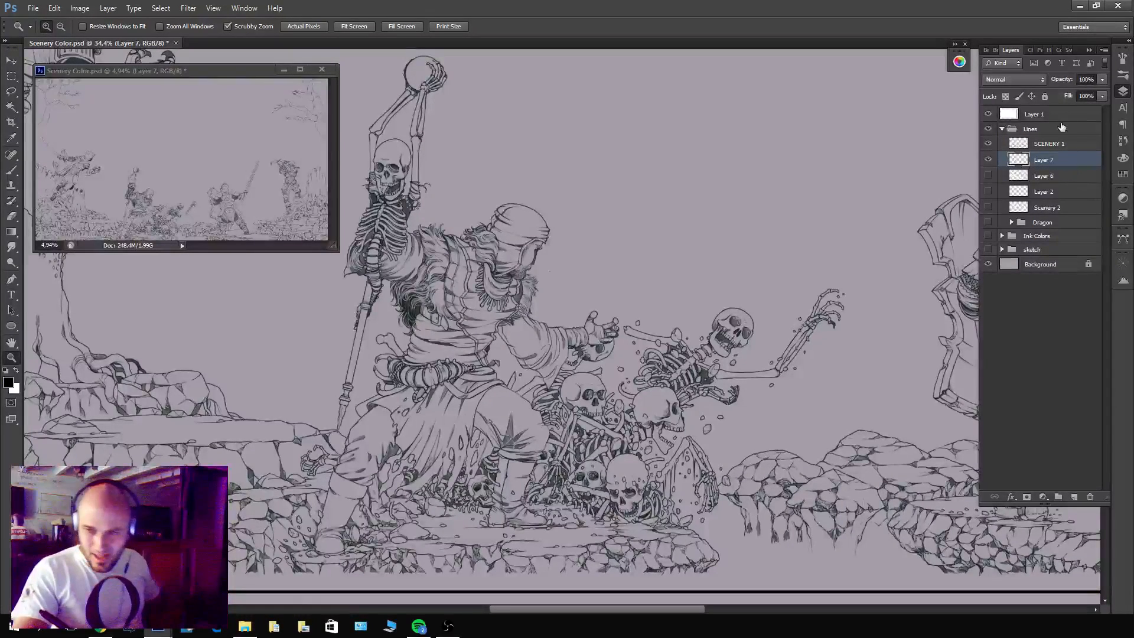
Show Layer 6, toggle the merged line layer to verify its contents, and rename that layer Characters.
{"action": "left_click", "coordinate": [988, 176]}
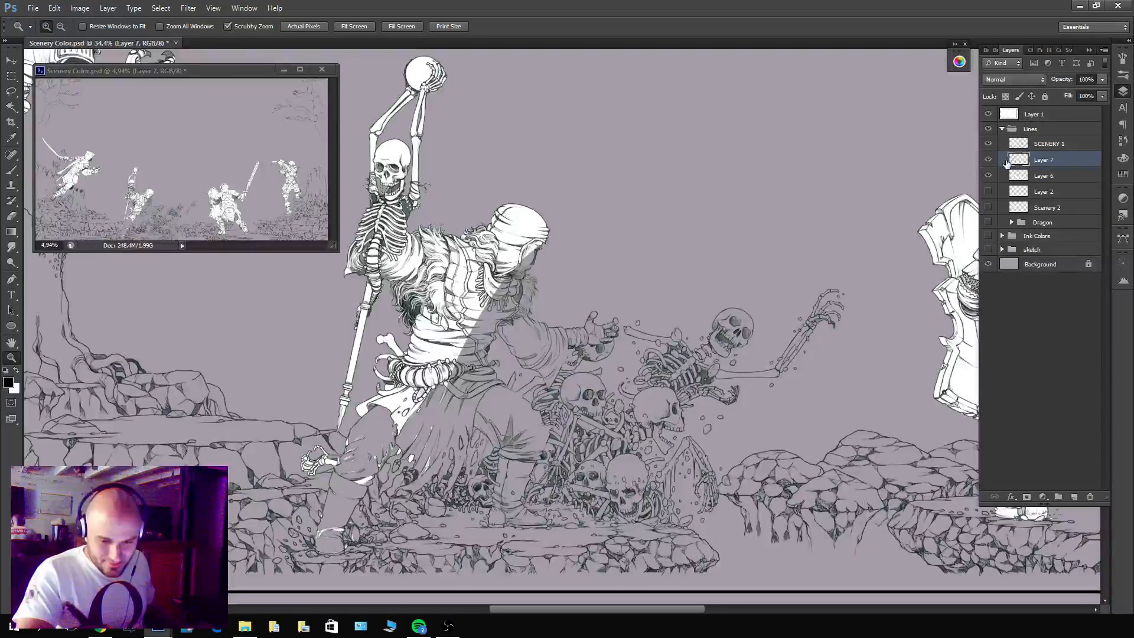
{"action": "left_click", "coordinate": [988, 160]}
{"action": "left_click", "coordinate": [988, 159]}
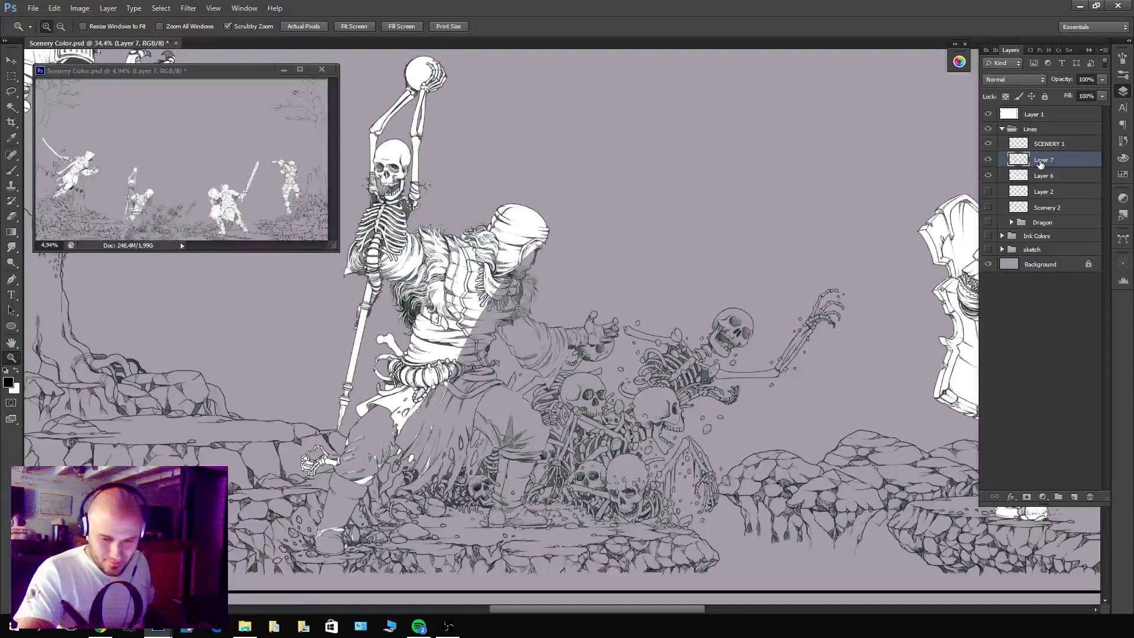
{"action": "double_click", "coordinate": [1043, 160]}
{"action": "type", "text": "Characters"}
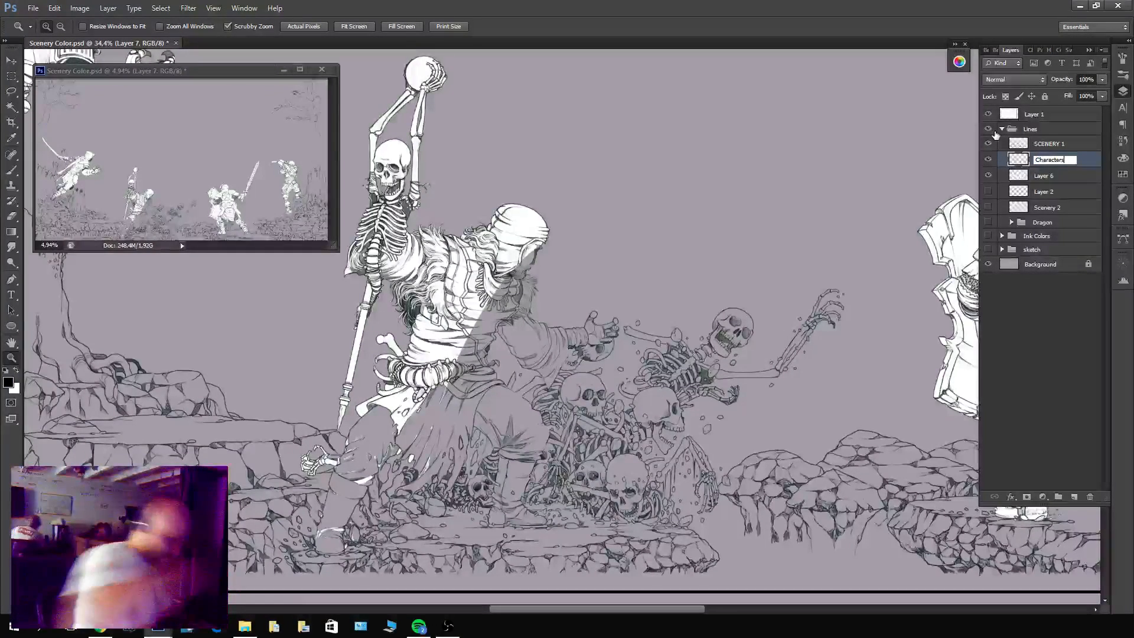
{"action": "key", "text": "Return"}
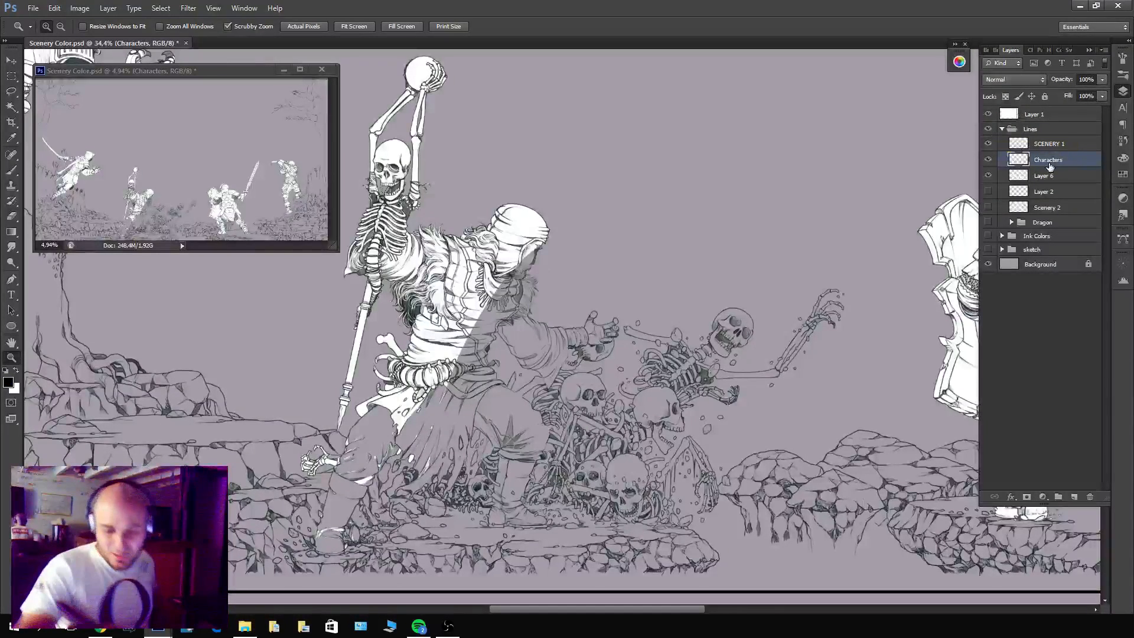
Select the empty area around the figures on Characters with the Magic Wand and invert the selection to their silhouettes.
{"action": "left_click", "coordinate": [586, 354]}
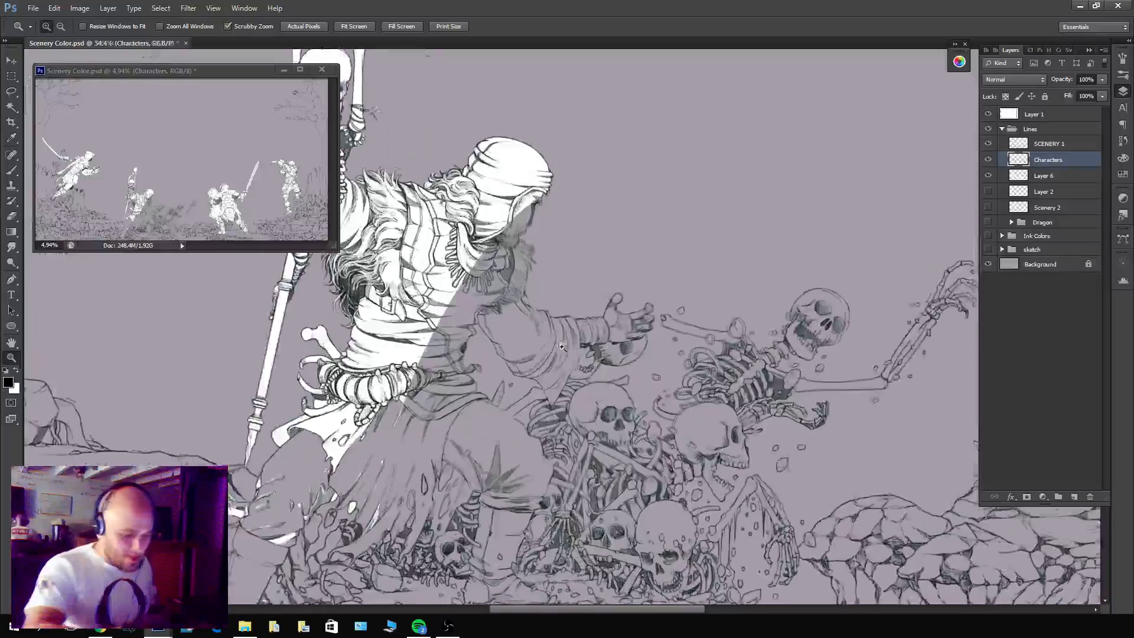
{"action": "key", "text": "w"}
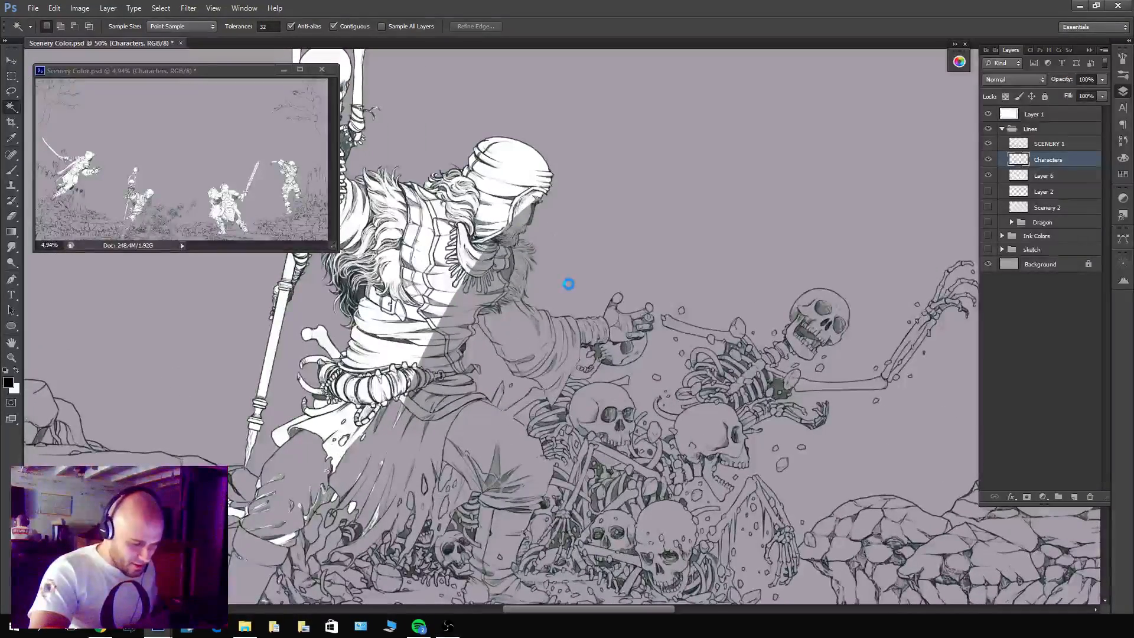
{"action": "left_click", "coordinate": [568, 284]}
{"action": "left_click_drag", "start_coordinate": [568, 285], "coordinate": [679, 164]}
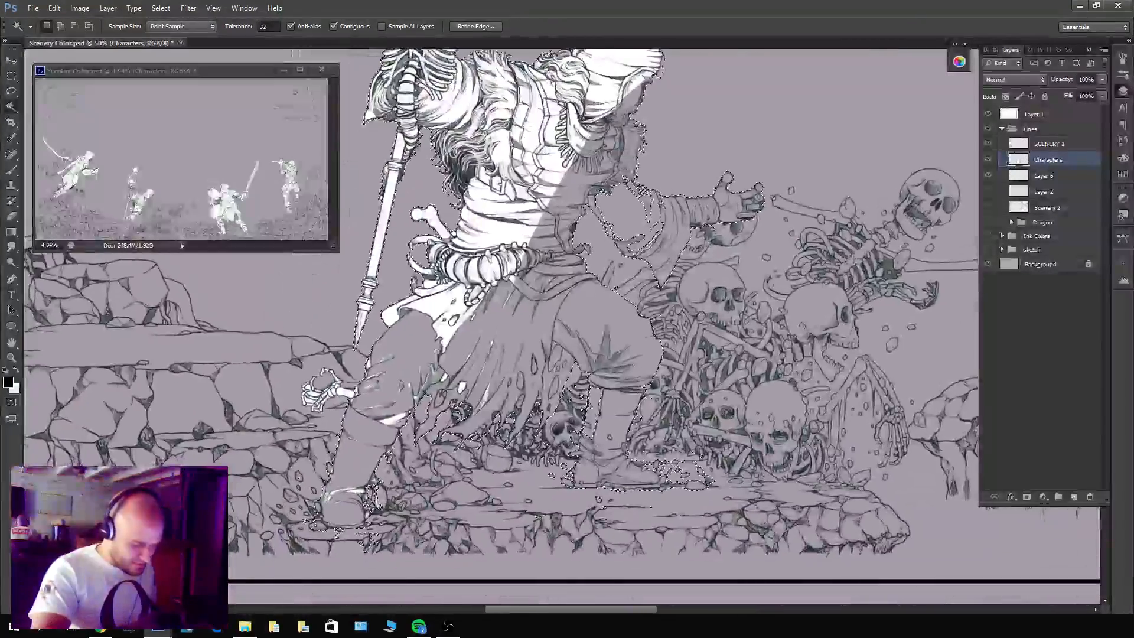
{"action": "key", "text": "z"}
{"action": "left_click_drag", "start_coordinate": [659, 208], "coordinate": [635, 211]}
{"action": "left_click_drag", "start_coordinate": [736, 295], "coordinate": [703, 431]}
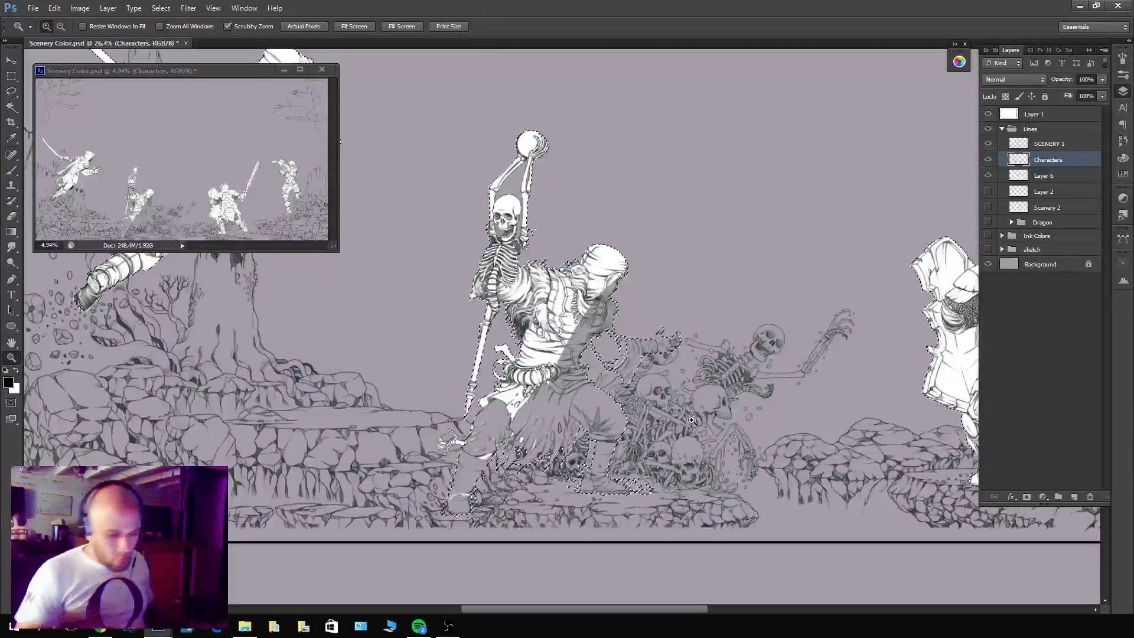
Contract the silhouette selection by 2 pixels.
{"action": "left_click", "coordinate": [161, 8]}
{"action": "mouse_move", "coordinate": [224, 138]}
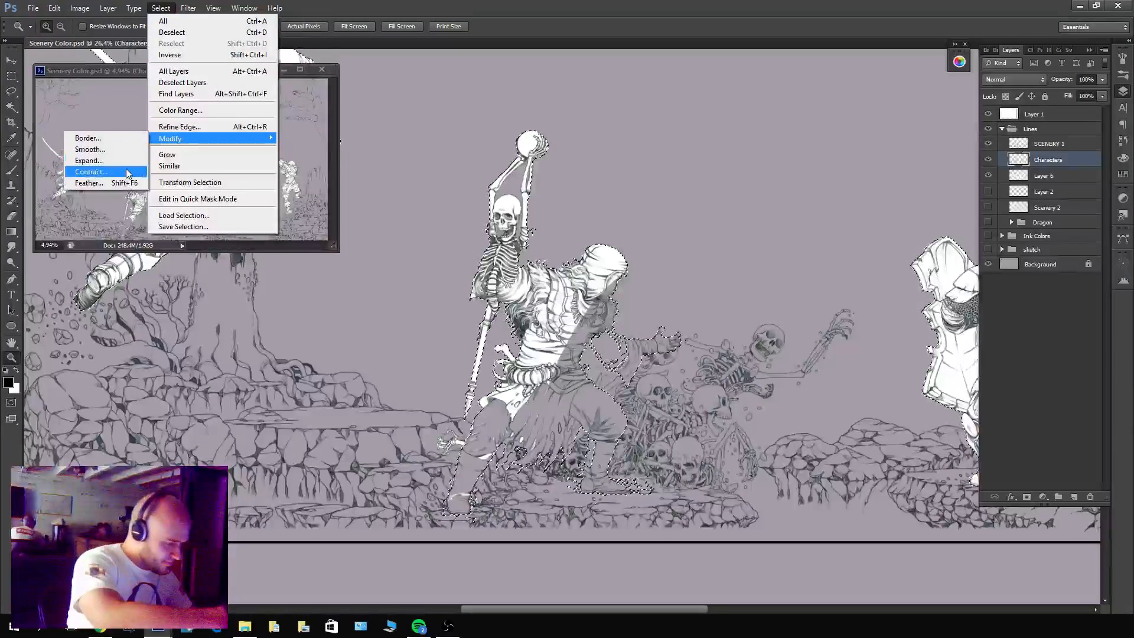
{"action": "left_click", "coordinate": [128, 174]}
{"action": "type", "text": "2"}
{"action": "key", "text": "Return"}
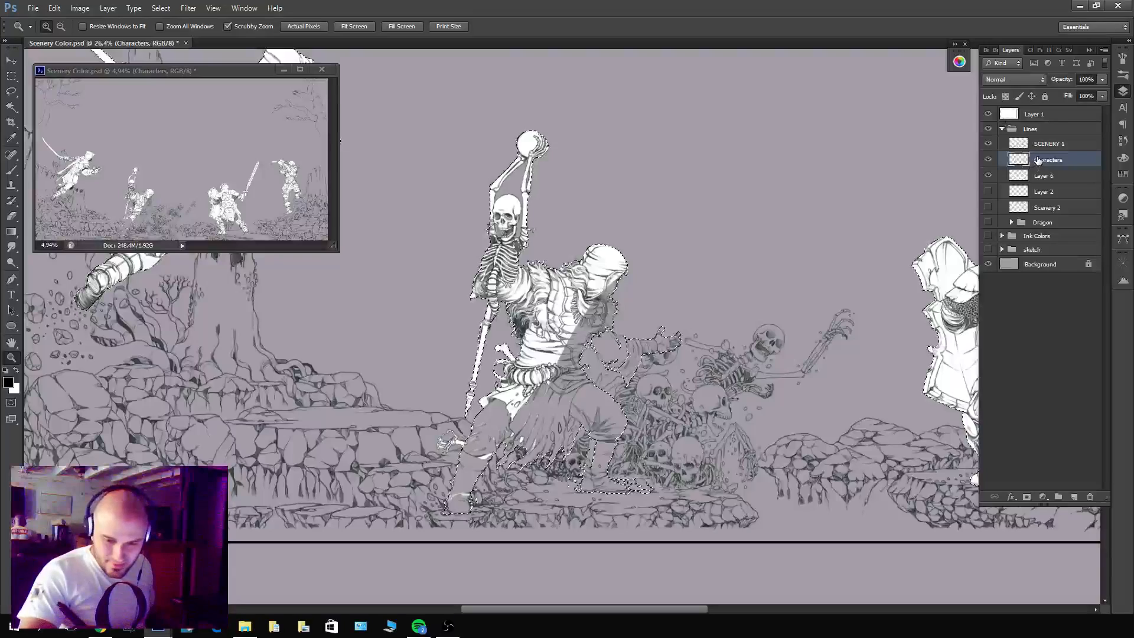
Target Layer 6 and subtract the other figures from the selection with the Lasso, leaving only the warrior holding the skeleton staff.
{"action": "key", "text": "alt+bracketleft"}
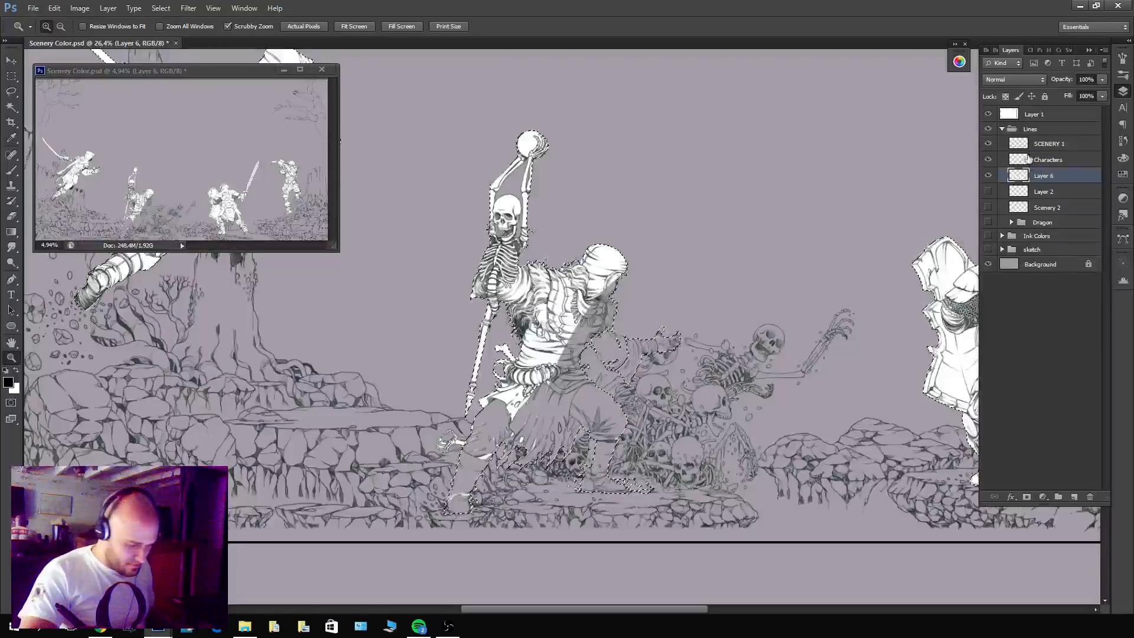
{"action": "key", "text": "ctrl+0"}
{"action": "key", "text": "l"}
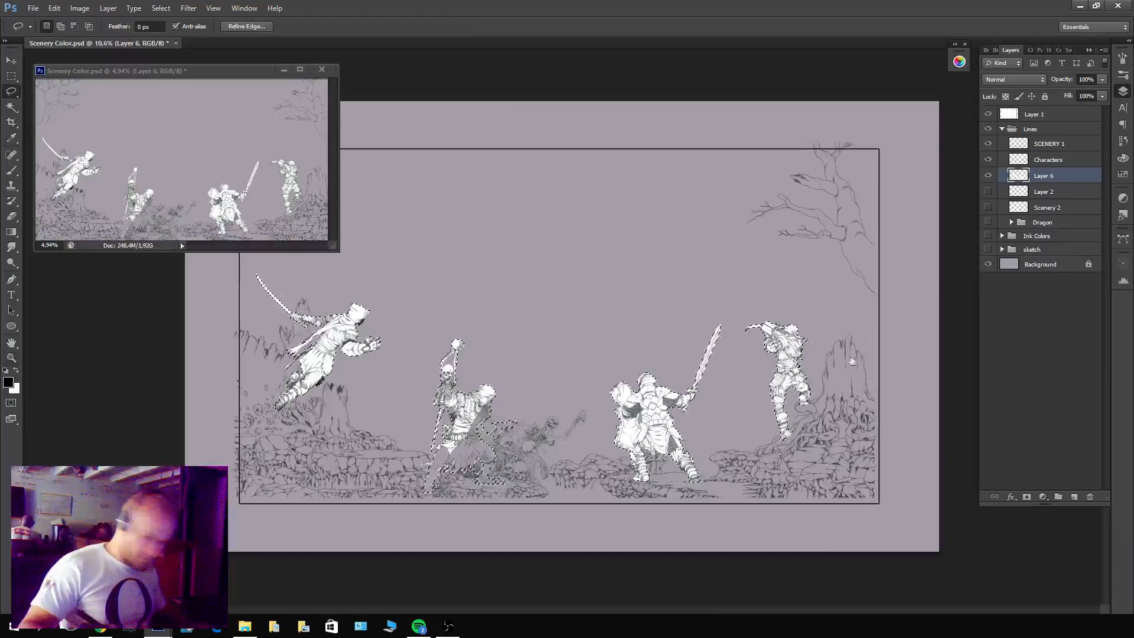
{"action": "mouse_move", "coordinate": [781, 273]}
{"action": "left_mouse_down"}
{"action": "mouse_move", "coordinate": [708, 539]}
{"action": "mouse_move", "coordinate": [782, 273]}
{"action": "left_mouse_up"}
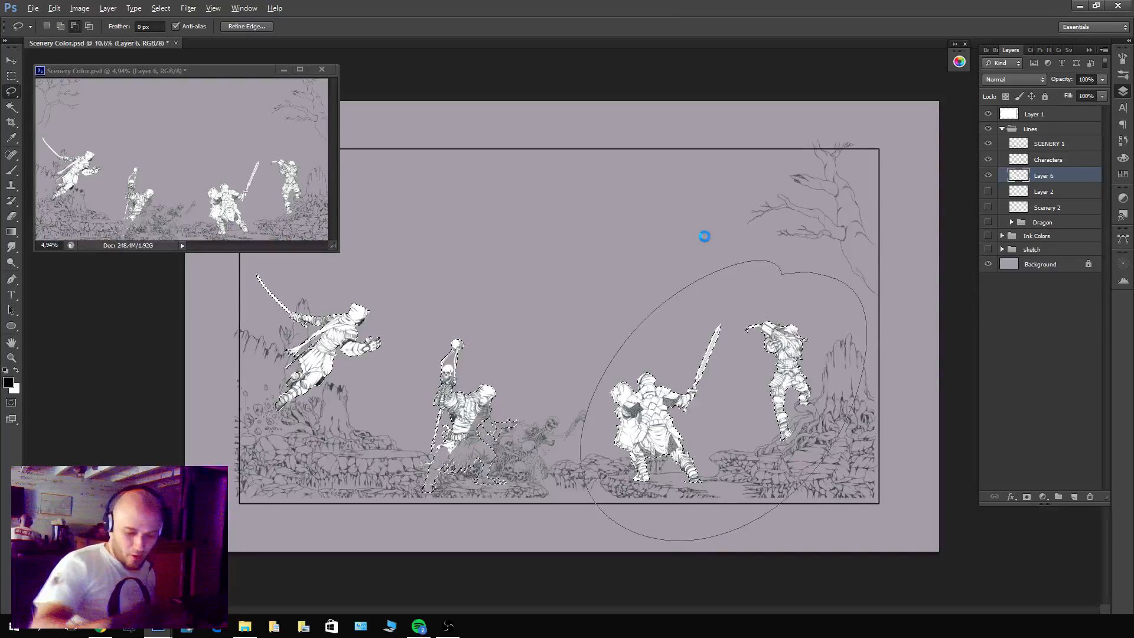
{"action": "mouse_move", "coordinate": [409, 271]}
{"action": "left_mouse_down"}
{"action": "mouse_move", "coordinate": [397, 362]}
{"action": "mouse_move", "coordinate": [416, 269]}
{"action": "left_mouse_up"}
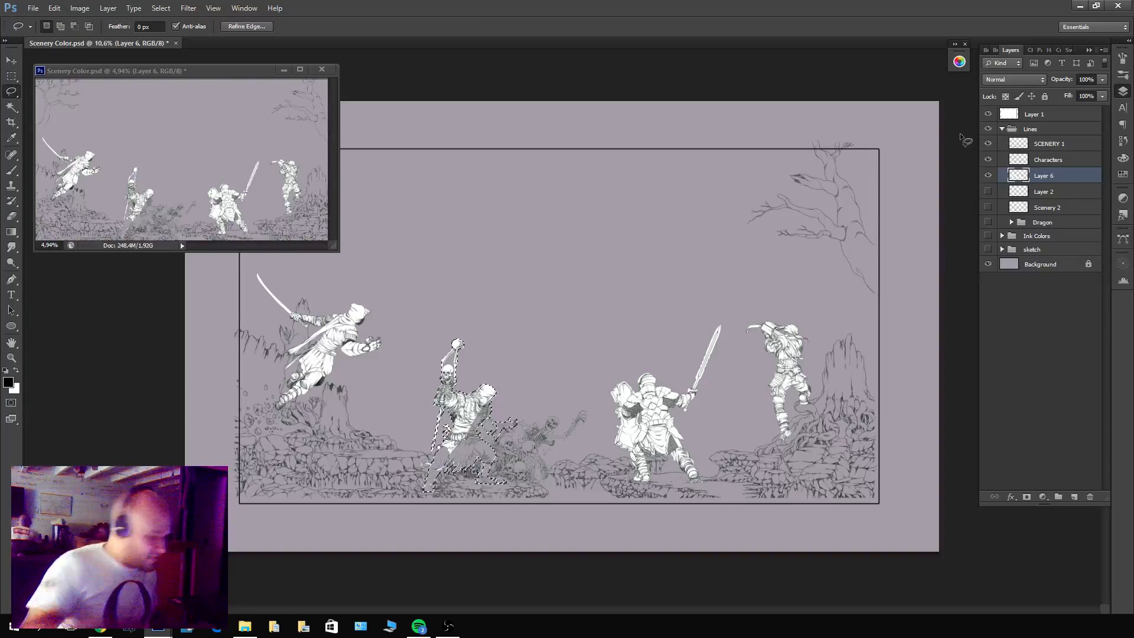
Fill the warrior's selected silhouette with white on Layer 6 and deselect.
{"action": "key", "text": "x"}
{"action": "key", "text": "alt+BackSpace"}
{"action": "key", "text": "ctrl+d"}
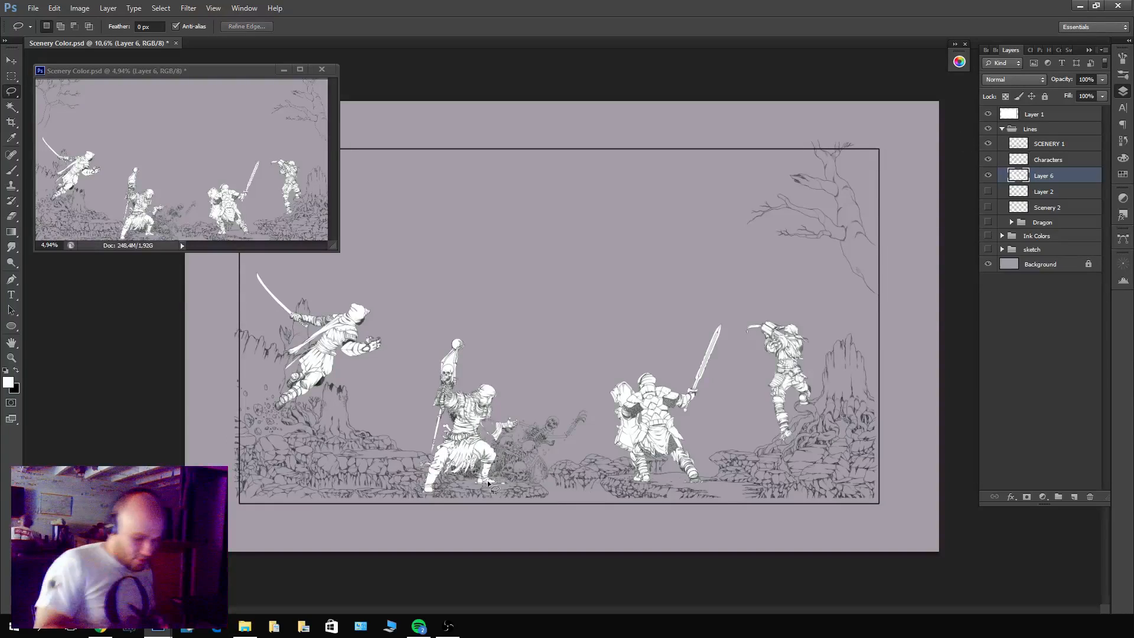
Hide SCENERY 1 while keeping Characters visible to check the warrior's white fill.
{"action": "left_click_drag", "start_coordinate": [481, 483], "coordinate": [582, 481]}
{"action": "key", "text": "b"}
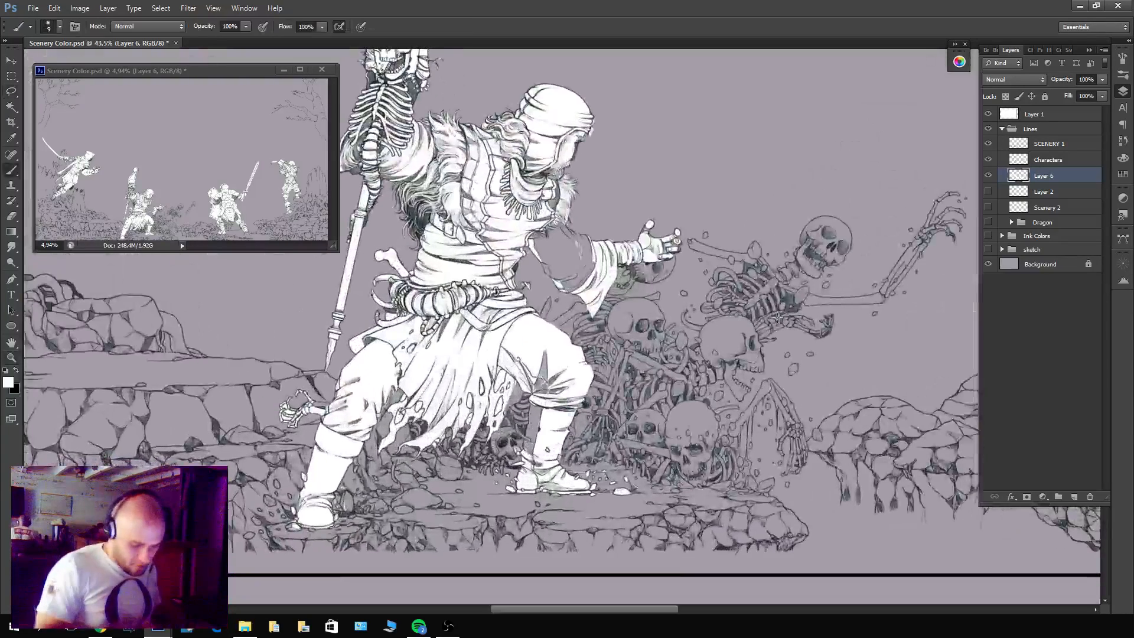
{"action": "left_click_drag", "start_coordinate": [989, 146], "coordinate": [990, 158]}
{"action": "left_click", "coordinate": [990, 160]}
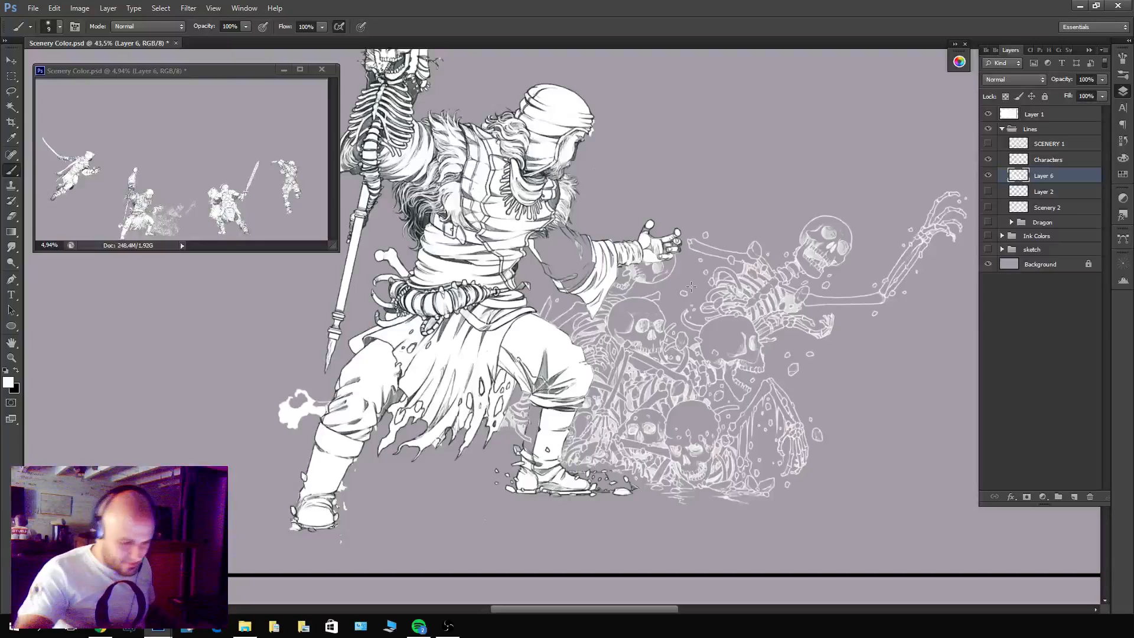
Set the brush to Clear mode at size 6 and erase the stray white outside the warrior's bent knee on Layer 6.
{"action": "left_click_drag", "start_coordinate": [406, 365], "coordinate": [496, 373]}
{"action": "mouse_move", "coordinate": [413, 343]}
{"action": "left_mouse_down"}
{"action": "mouse_move", "coordinate": [397, 461]}
{"action": "mouse_move", "coordinate": [418, 470]}
{"action": "mouse_move", "coordinate": [469, 388]}
{"action": "left_mouse_up"}
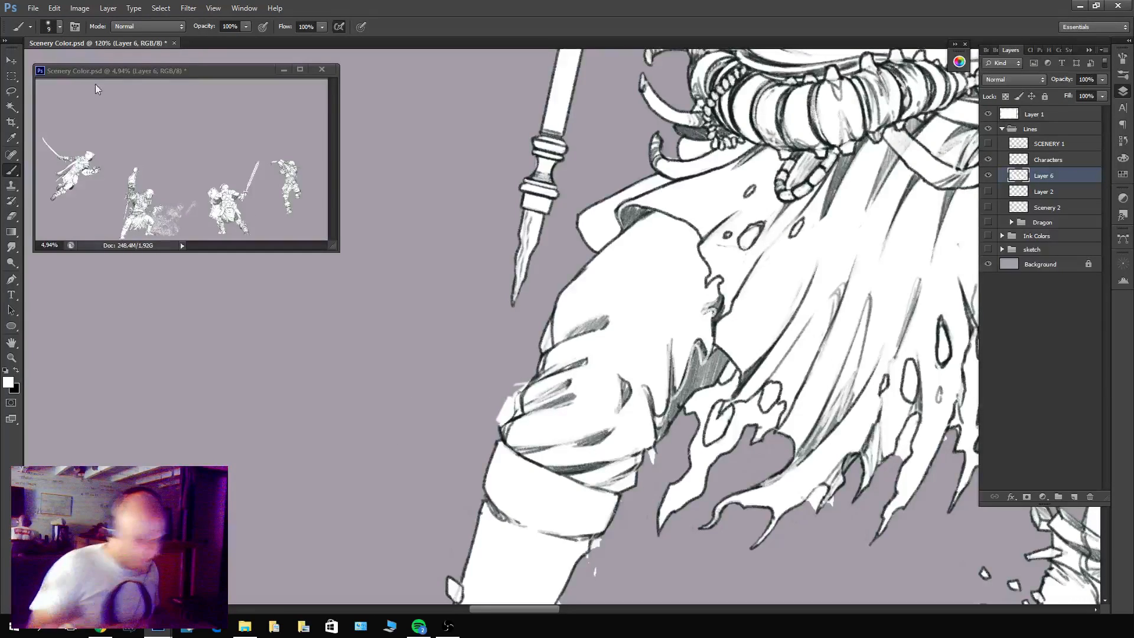
{"action": "left_click", "coordinate": [60, 26]}
{"action": "left_click", "coordinate": [142, 26]}
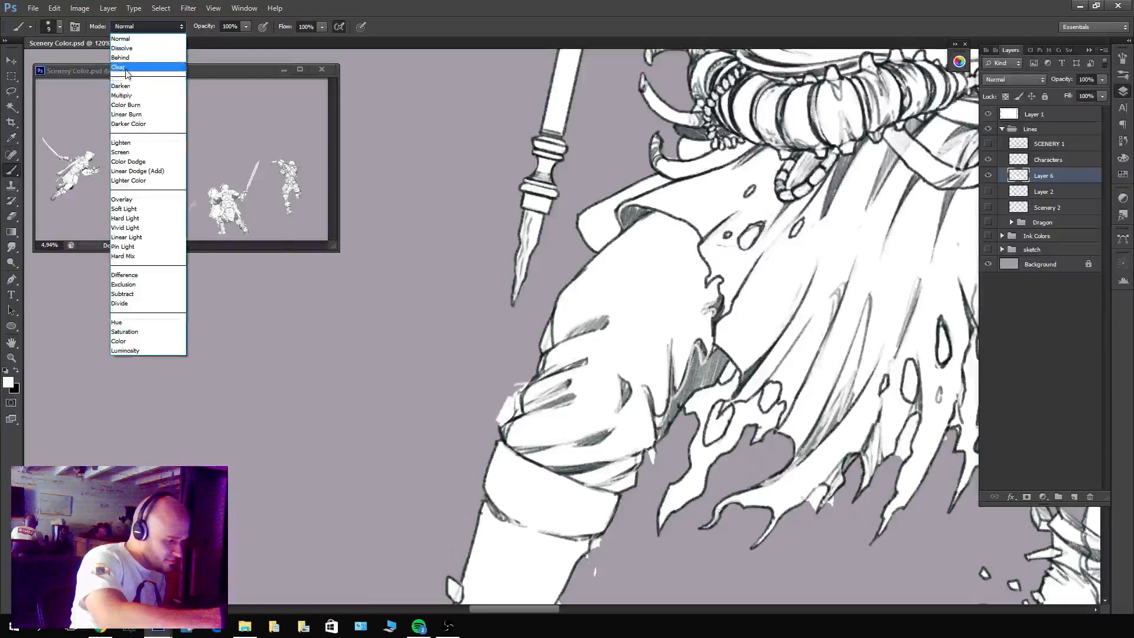
{"action": "left_click", "coordinate": [118, 67]}
{"action": "key", "text": "bracketleft"}
{"action": "key", "text": "bracketleft"}
{"action": "key", "text": "bracketleft"}
{"action": "key", "text": "bracketleft"}
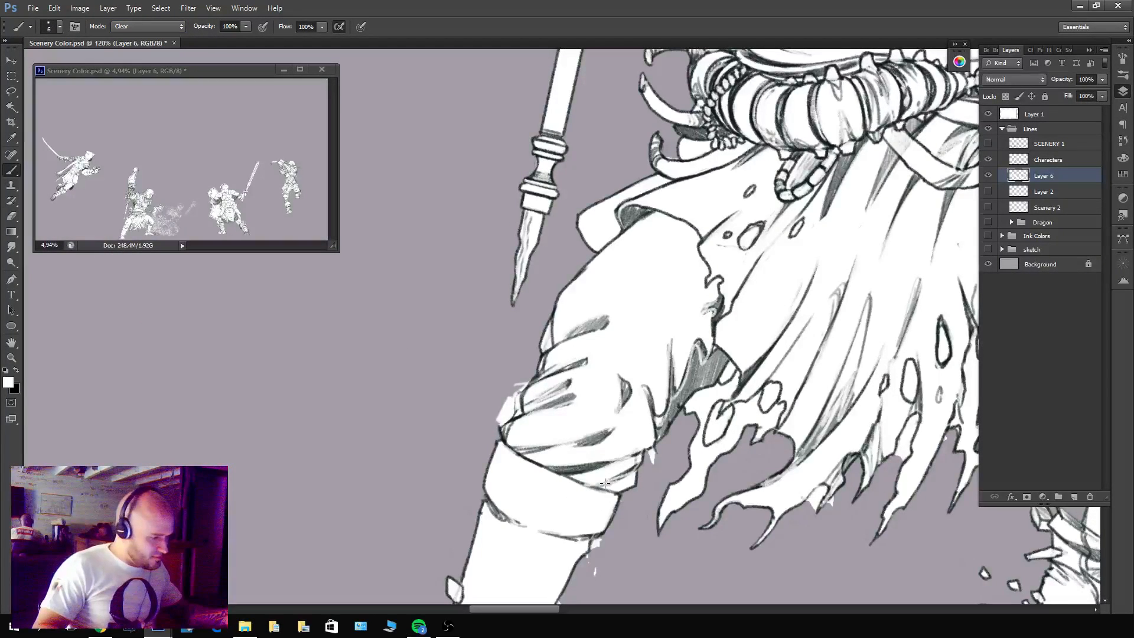
{"action": "key", "text": "x"}
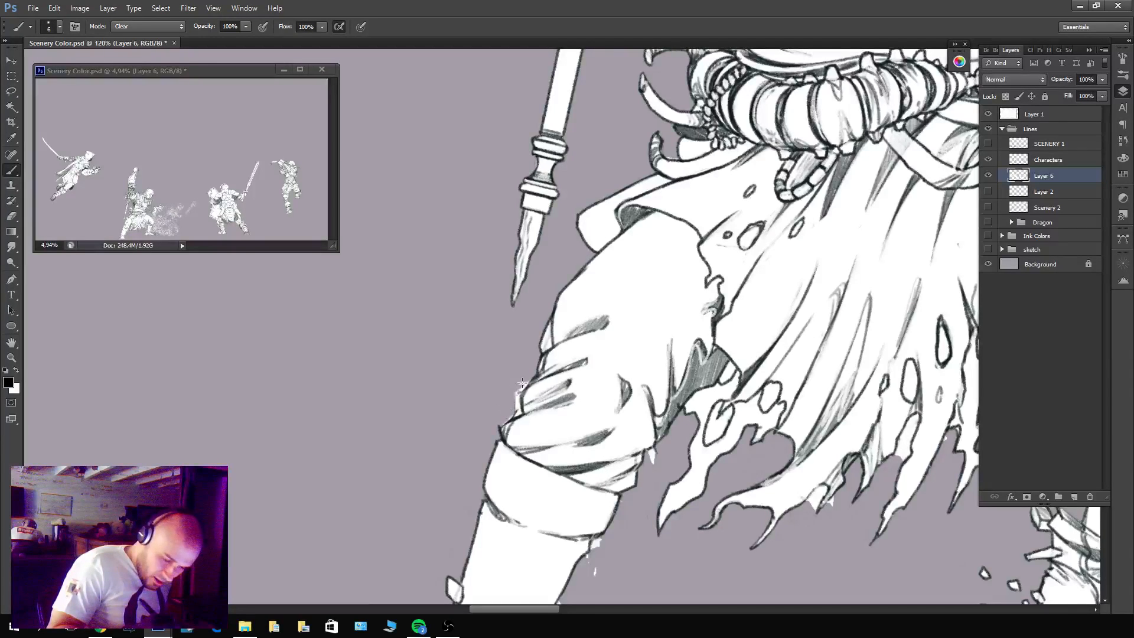
Erase the stray white patches along the warrior's shin and around the rubble at the boot.
{"action": "left_click_drag", "start_coordinate": [687, 511], "coordinate": [666, 476]}
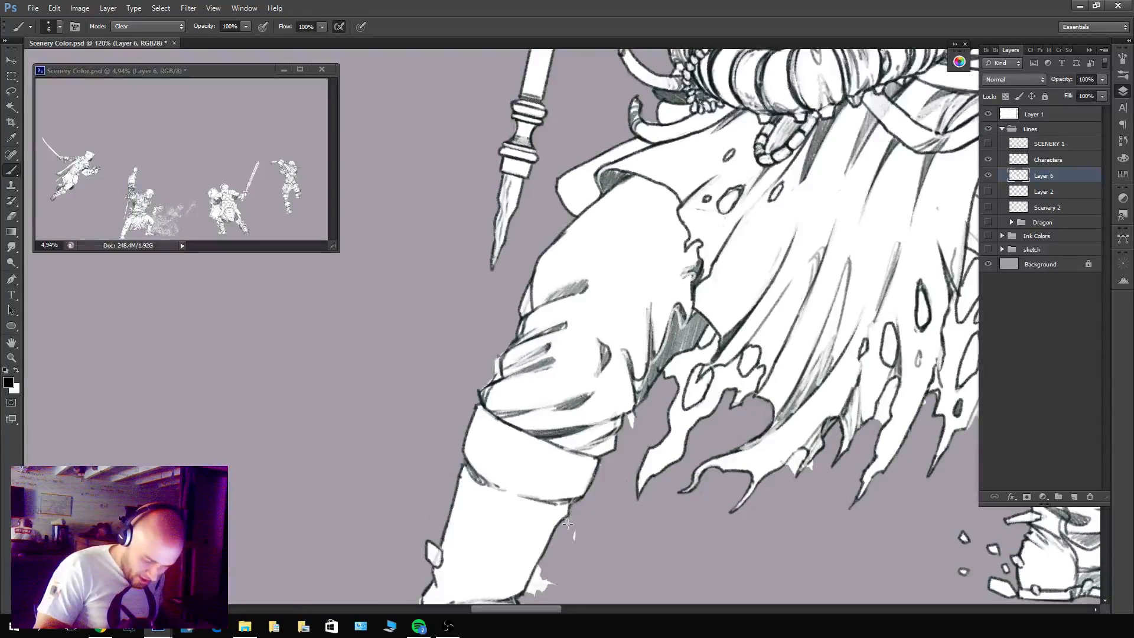
{"action": "left_click_drag", "start_coordinate": [580, 522], "coordinate": [641, 344]}
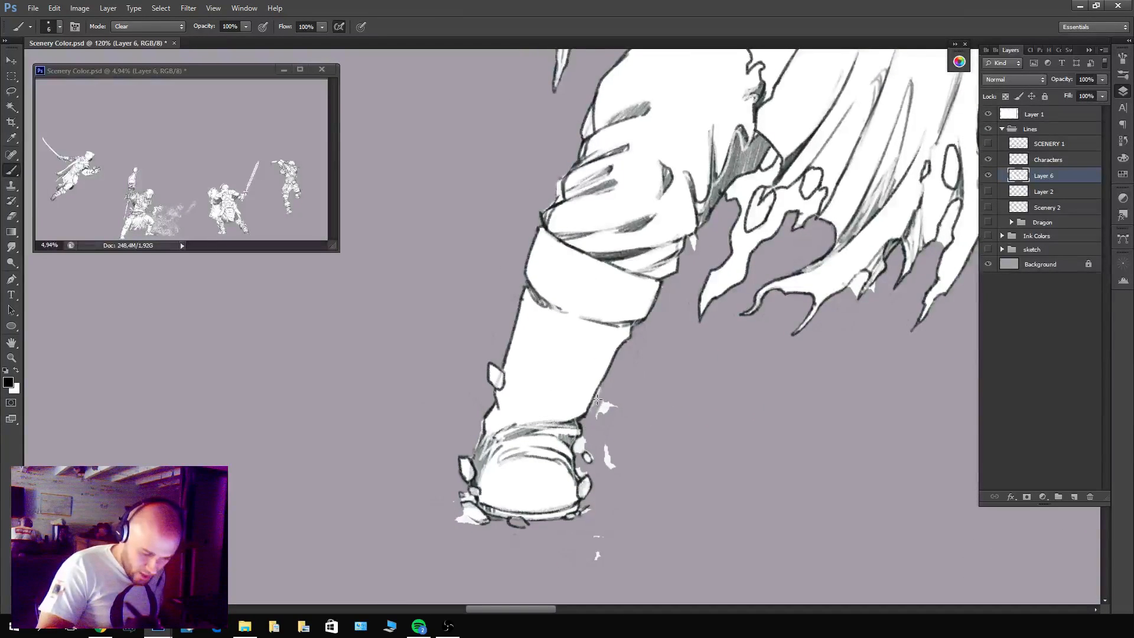
{"action": "left_click_drag", "start_coordinate": [603, 398], "coordinate": [615, 397]}
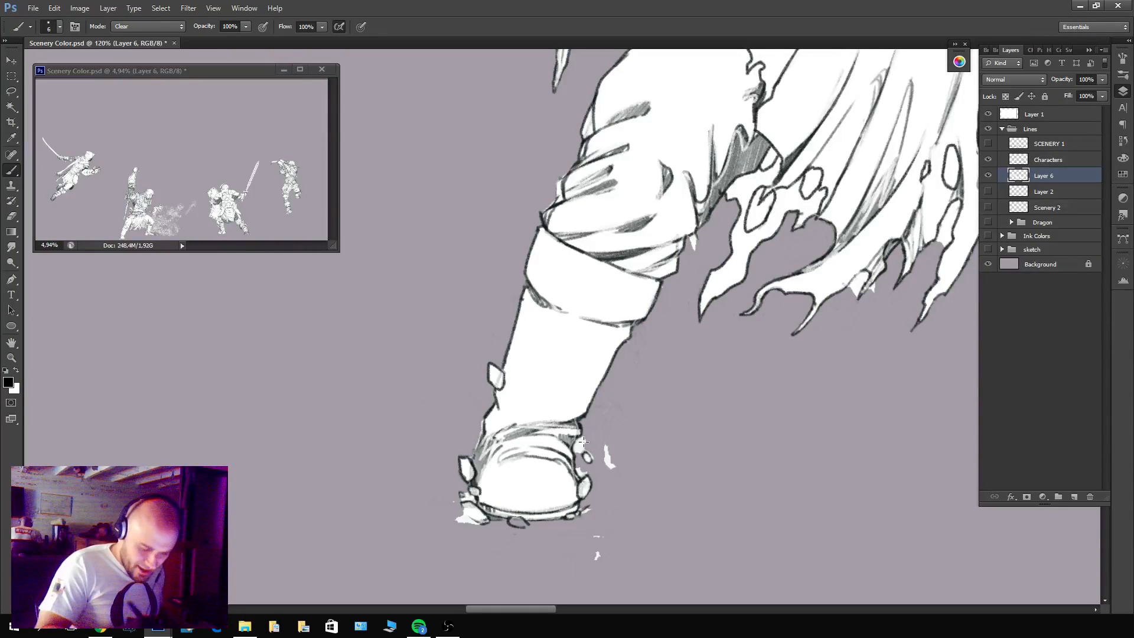
{"action": "mouse_move", "coordinate": [583, 441]}
{"action": "left_mouse_down"}
{"action": "mouse_move", "coordinate": [614, 470]}
{"action": "mouse_move", "coordinate": [603, 437]}
{"action": "left_mouse_up"}
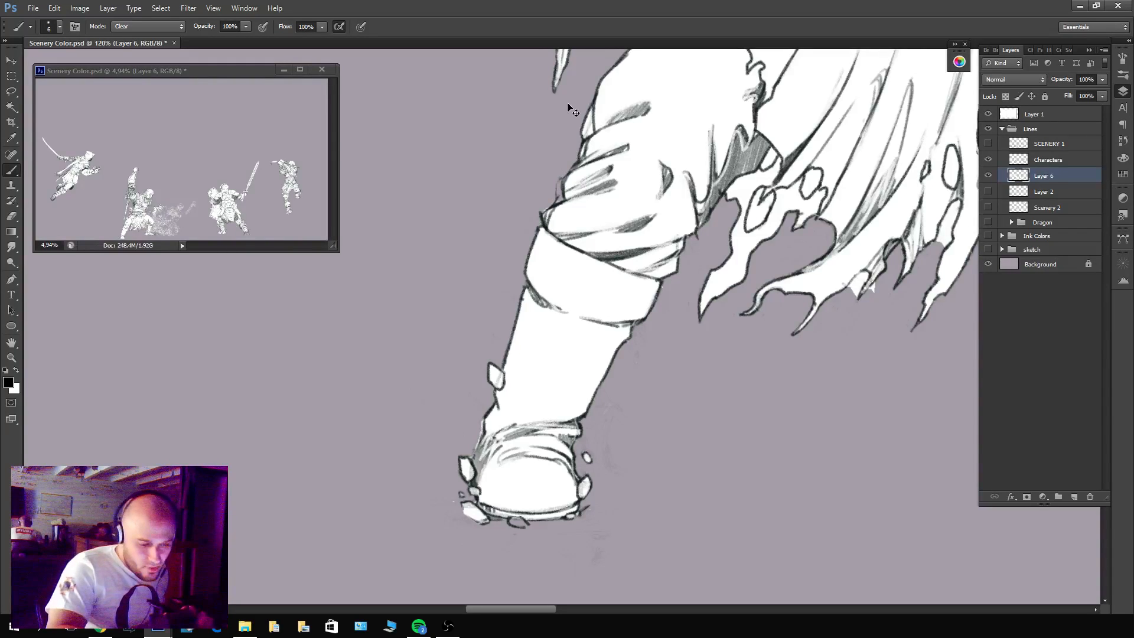
{"action": "key", "text": "x"}
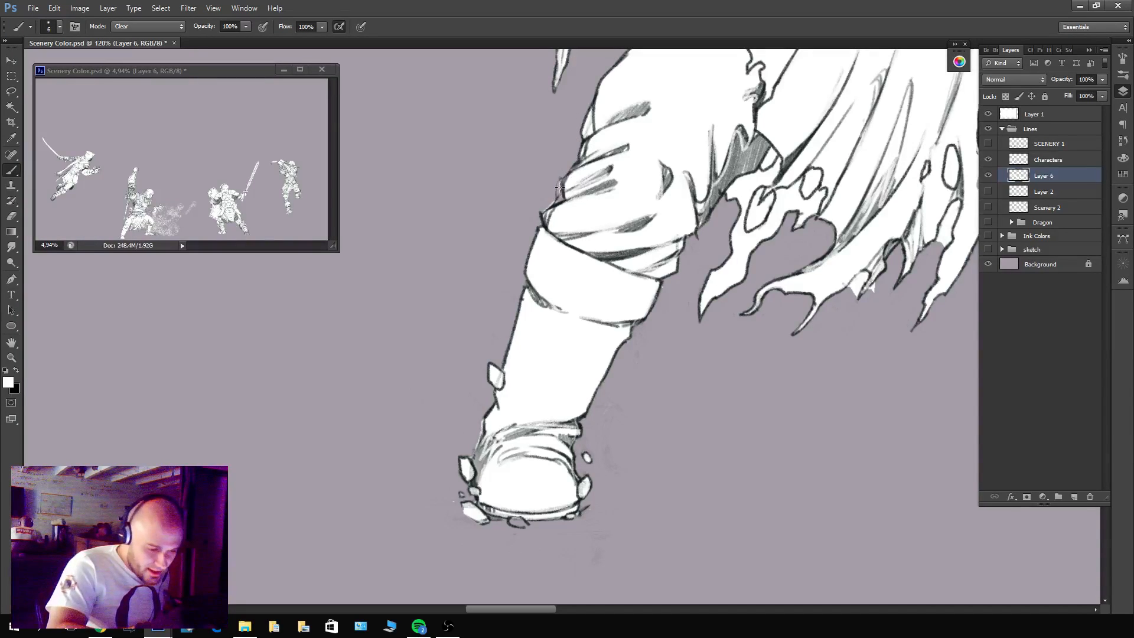
{"action": "key", "text": "x"}
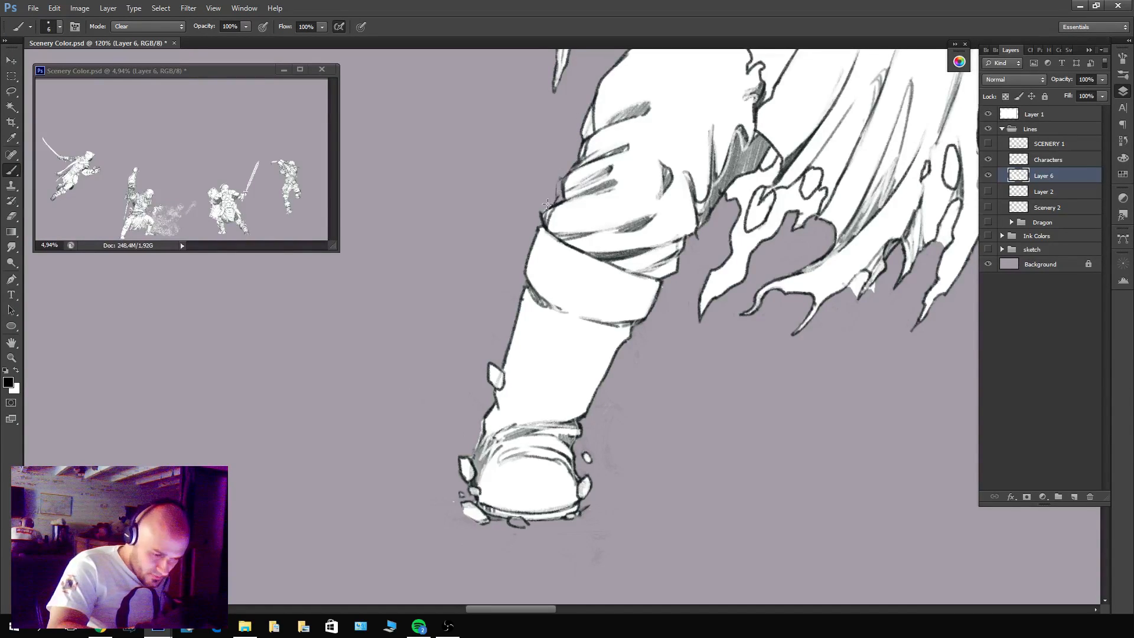
Toggle the Characters layer's visibility and show SCENERY 1 to check the knee's edge against the scenery lines.
{"action": "left_click_drag", "start_coordinate": [622, 144], "coordinate": [672, 330]}
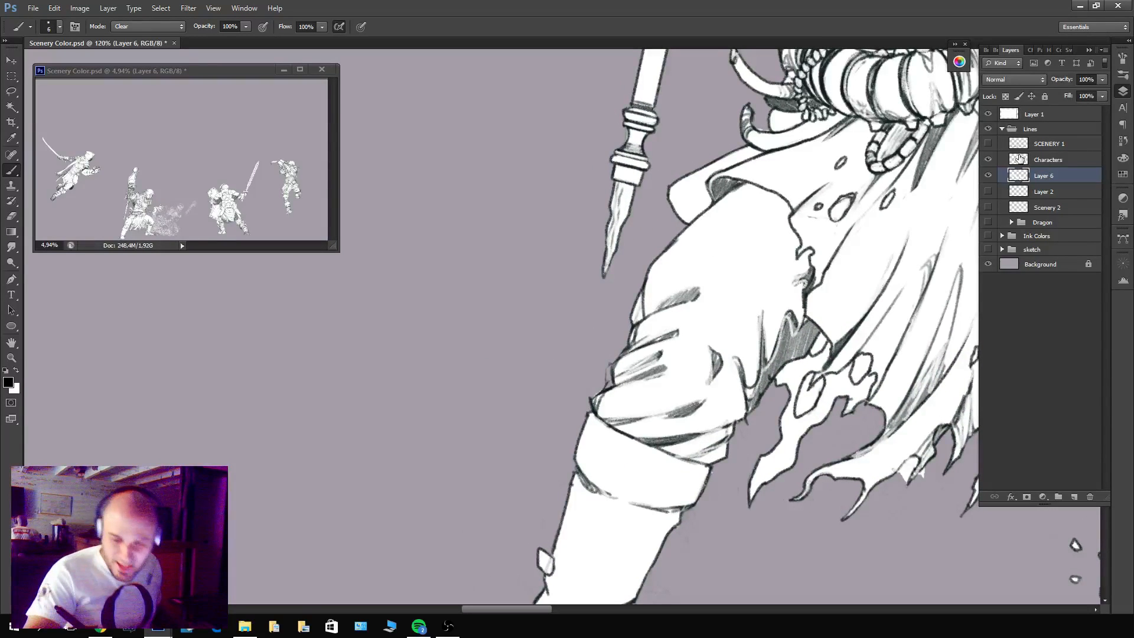
{"action": "left_click", "coordinate": [989, 161]}
{"action": "left_click", "coordinate": [989, 160]}
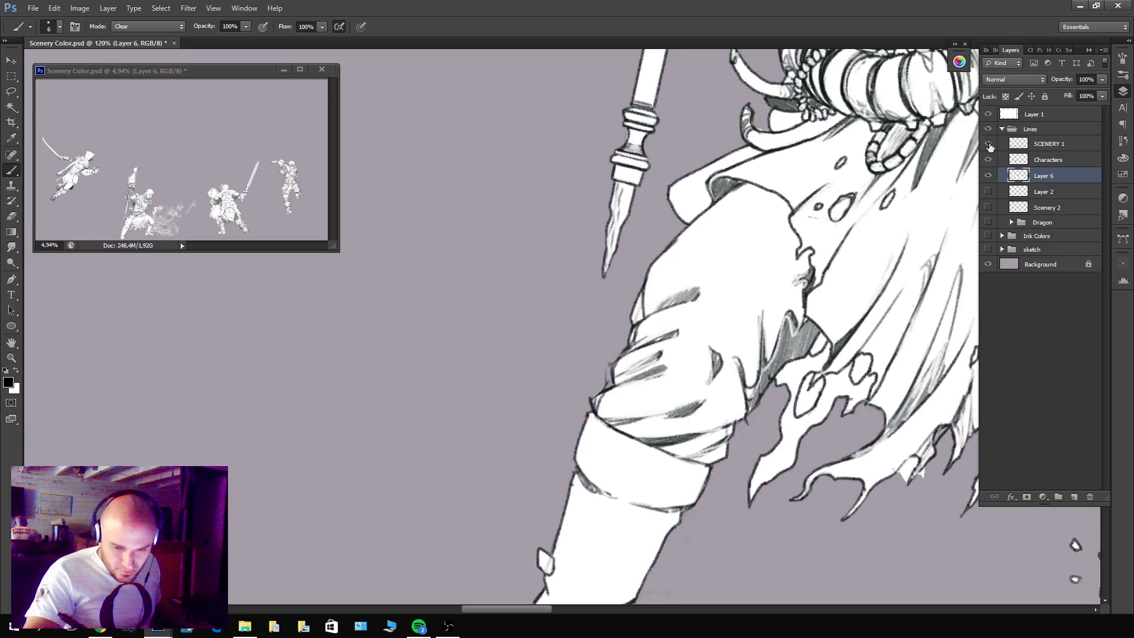
{"action": "left_click", "coordinate": [988, 144]}
{"action": "left_click", "coordinate": [988, 144]}
{"action": "left_click", "coordinate": [988, 143]}
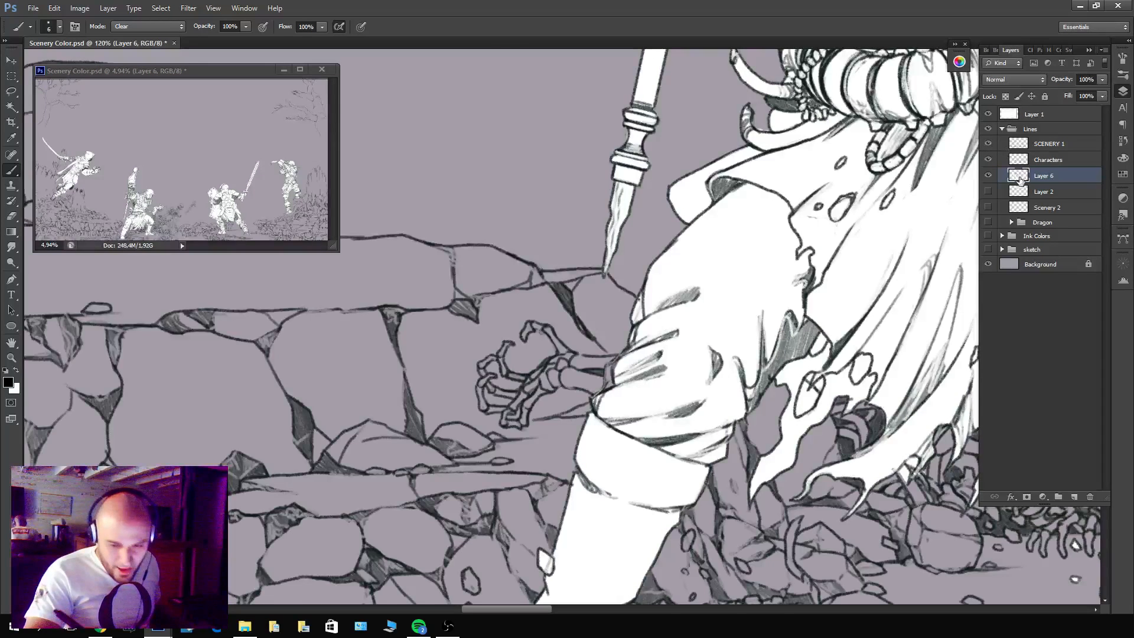
Set the brush to Normal mode and paint white into the gap at the knee's outer edge.
{"action": "key", "text": "x"}
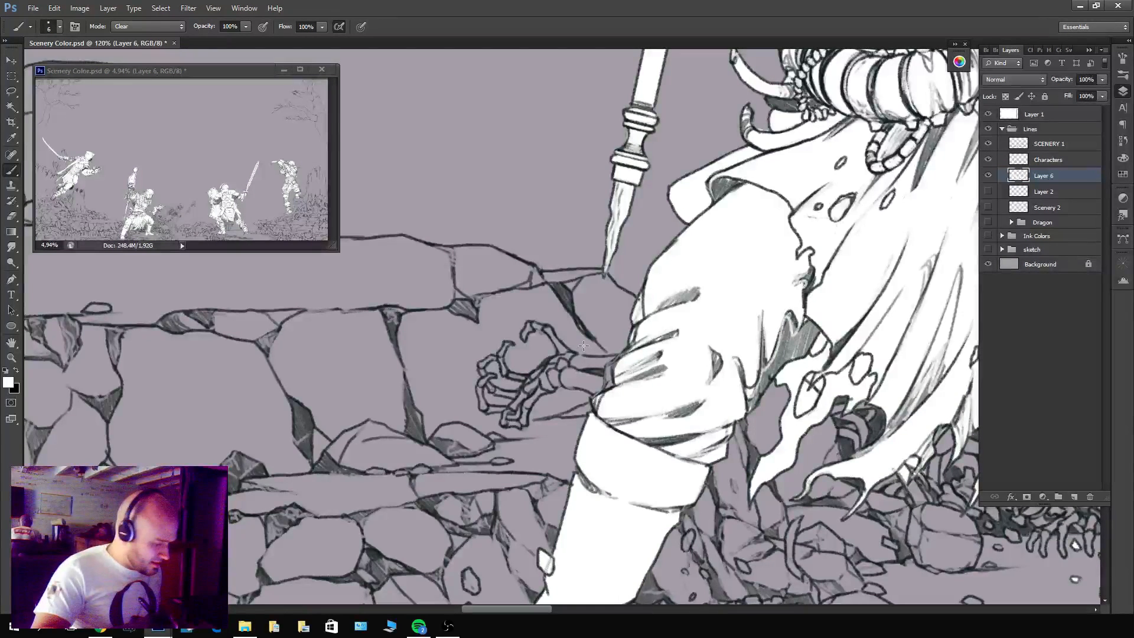
{"action": "left_click", "coordinate": [147, 26]}
{"action": "left_click", "coordinate": [151, 48]}
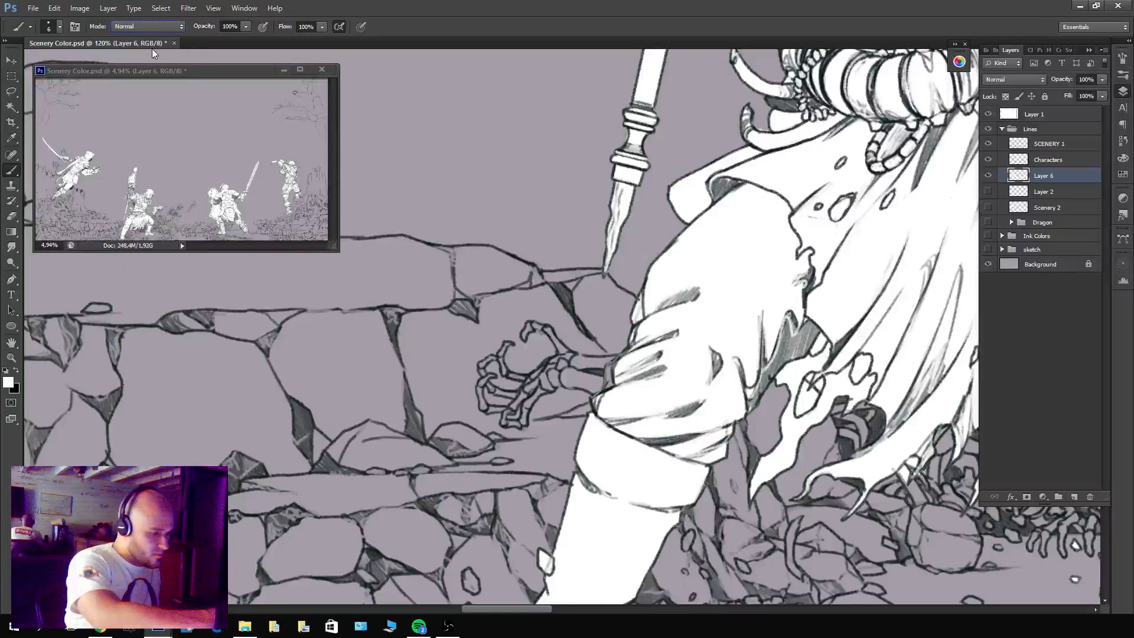
{"action": "left_click_drag", "start_coordinate": [612, 373], "coordinate": [605, 388]}
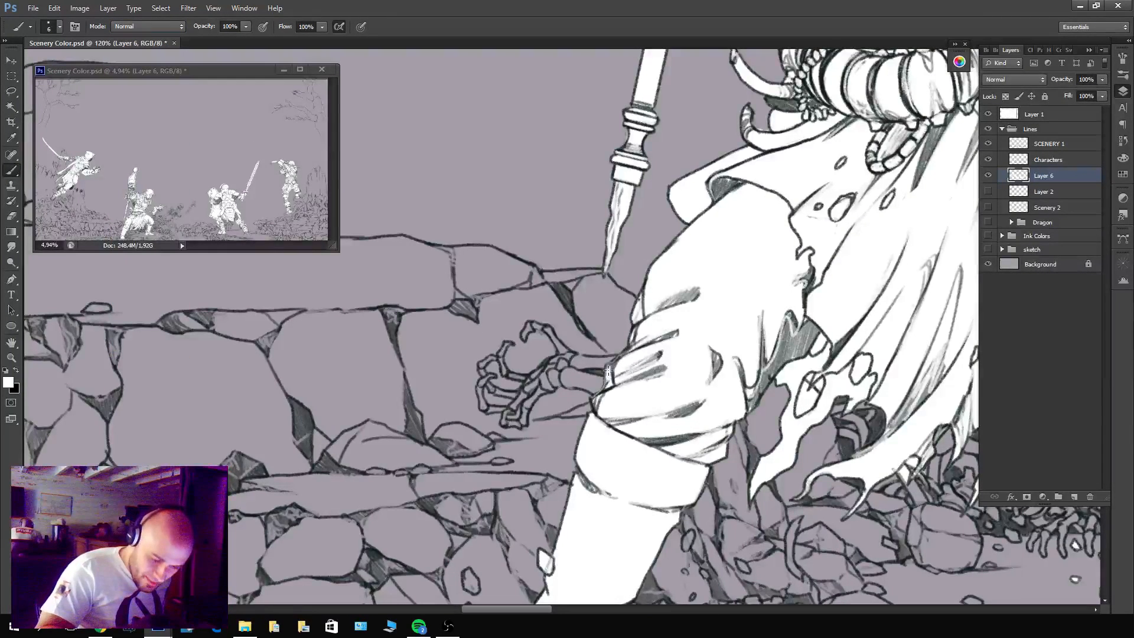
Switch the brush to Clear mode, hide SCENERY 1, and erase the white inside the torn cloth's holes nearest the bent knee.
{"action": "scroll", "coordinate": [763, 450], "scroll_direction": "right", "scroll_amount": 5}
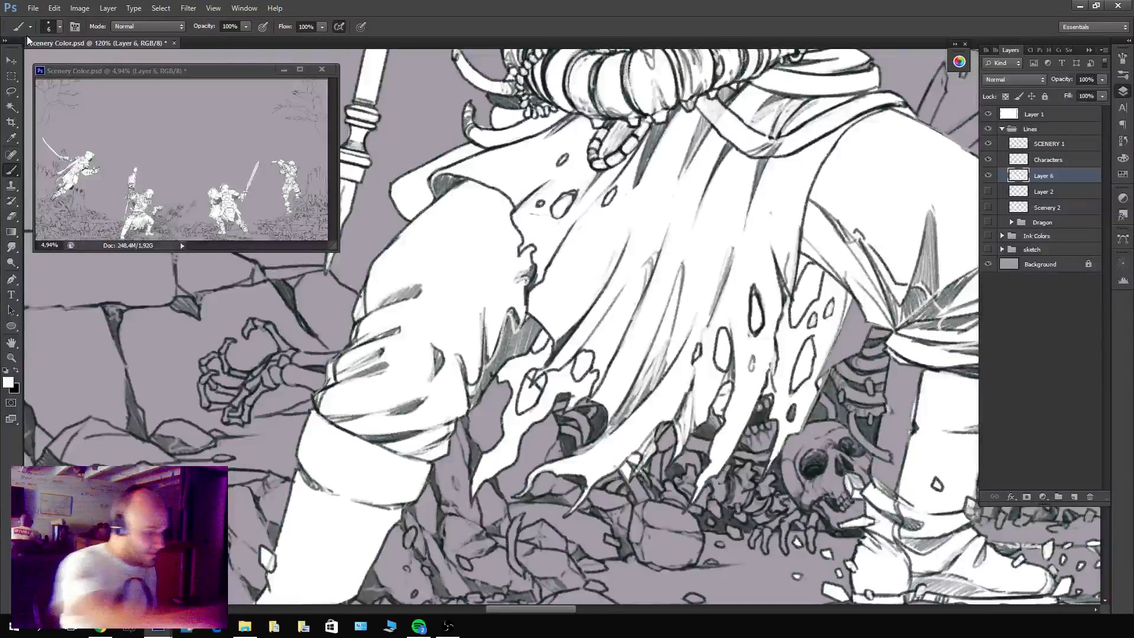
{"action": "left_click", "coordinate": [124, 27]}
{"action": "scroll", "coordinate": [135, 47], "scroll_direction": "up", "scroll_amount": 2}
{"action": "left_click", "coordinate": [135, 60]}
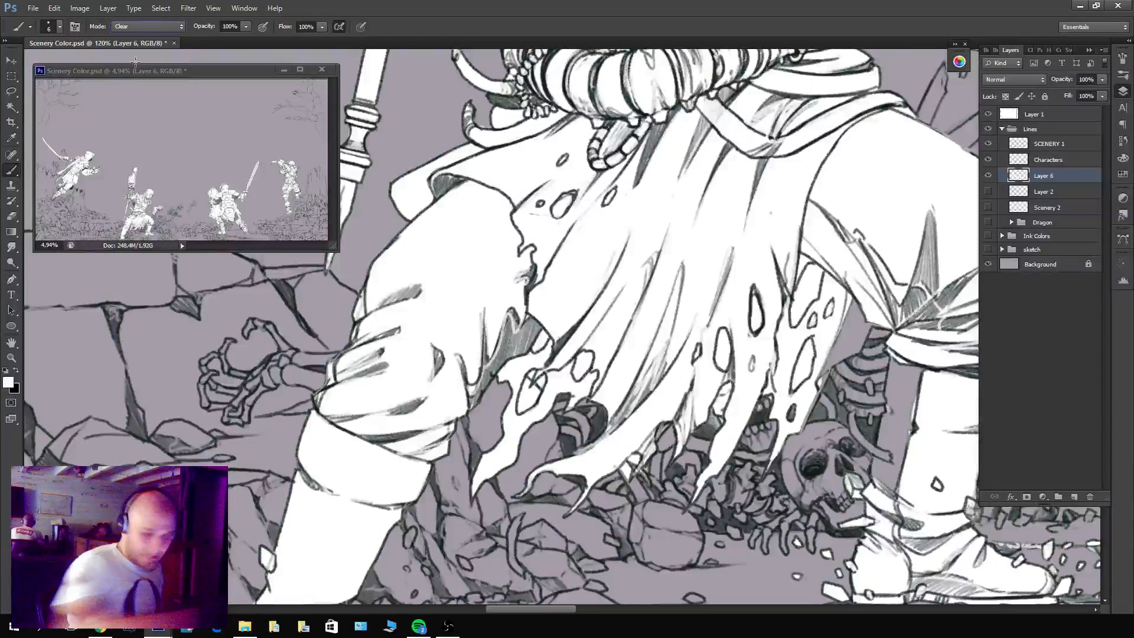
{"action": "left_click", "coordinate": [988, 144]}
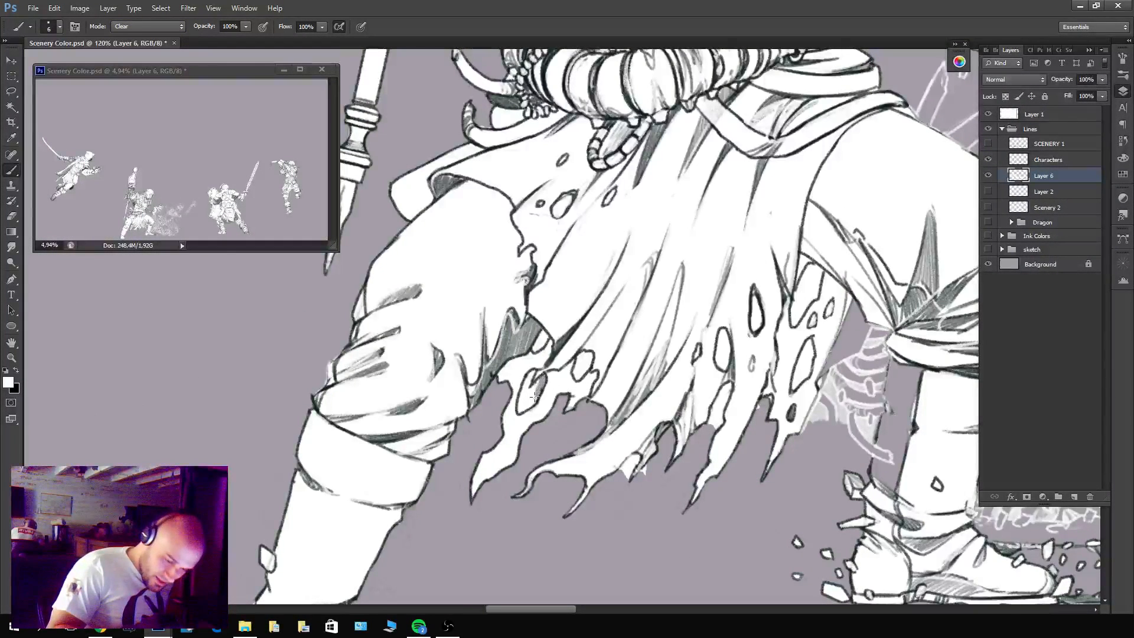
{"action": "mouse_move", "coordinate": [535, 396]}
{"action": "left_mouse_down"}
{"action": "mouse_move", "coordinate": [524, 408]}
{"action": "mouse_move", "coordinate": [524, 398]}
{"action": "left_mouse_up"}
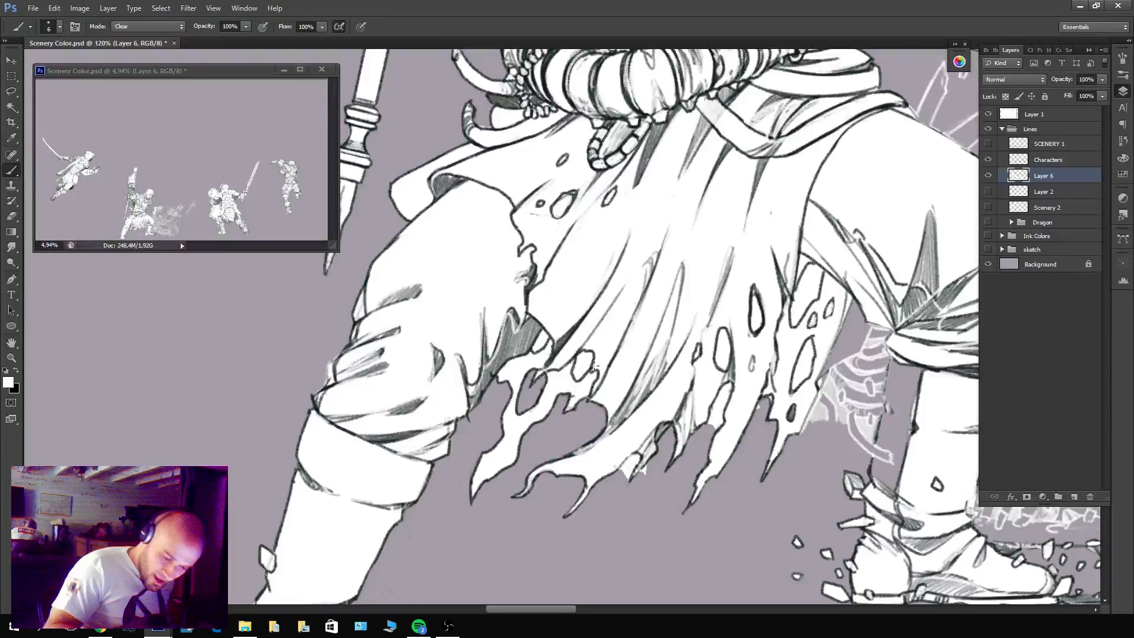
{"action": "mouse_move", "coordinate": [595, 366]}
{"action": "left_mouse_down"}
{"action": "mouse_move", "coordinate": [575, 369]}
{"action": "mouse_move", "coordinate": [588, 354]}
{"action": "left_mouse_up"}
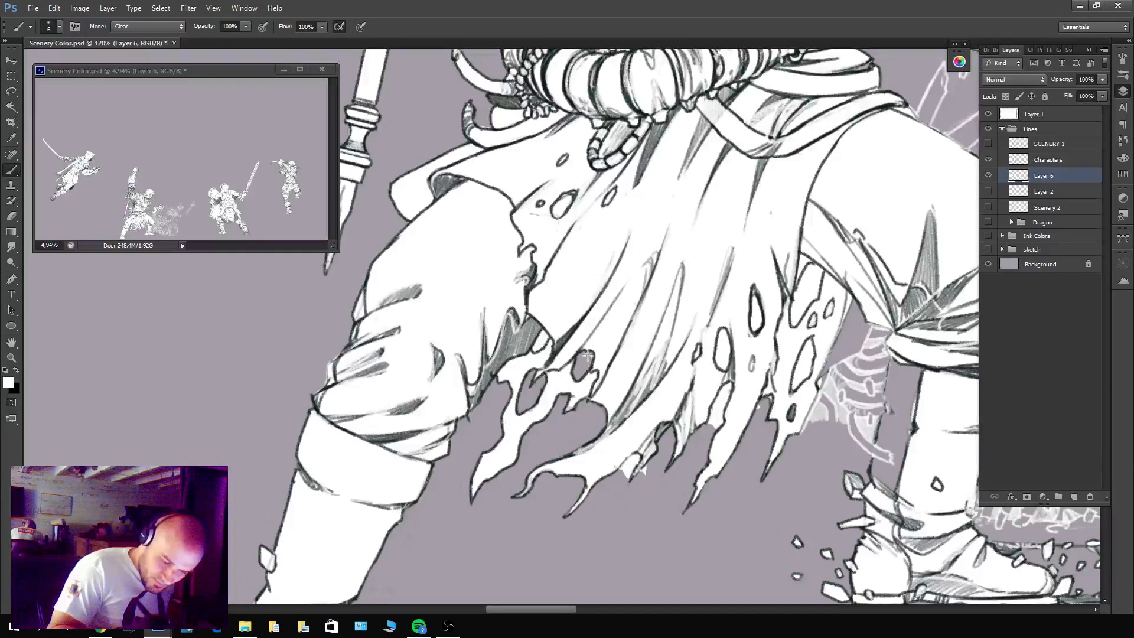
Erase the spilled white between the ragged strips along the torn cloth's lower hem.
{"action": "mouse_move", "coordinate": [635, 469]}
{"action": "left_mouse_down"}
{"action": "mouse_move", "coordinate": [615, 486]}
{"action": "mouse_move", "coordinate": [645, 470]}
{"action": "left_mouse_up"}
{"action": "mouse_move", "coordinate": [722, 402]}
{"action": "left_mouse_down"}
{"action": "mouse_move", "coordinate": [714, 414]}
{"action": "mouse_move", "coordinate": [727, 389]}
{"action": "mouse_move", "coordinate": [714, 422]}
{"action": "left_mouse_up"}
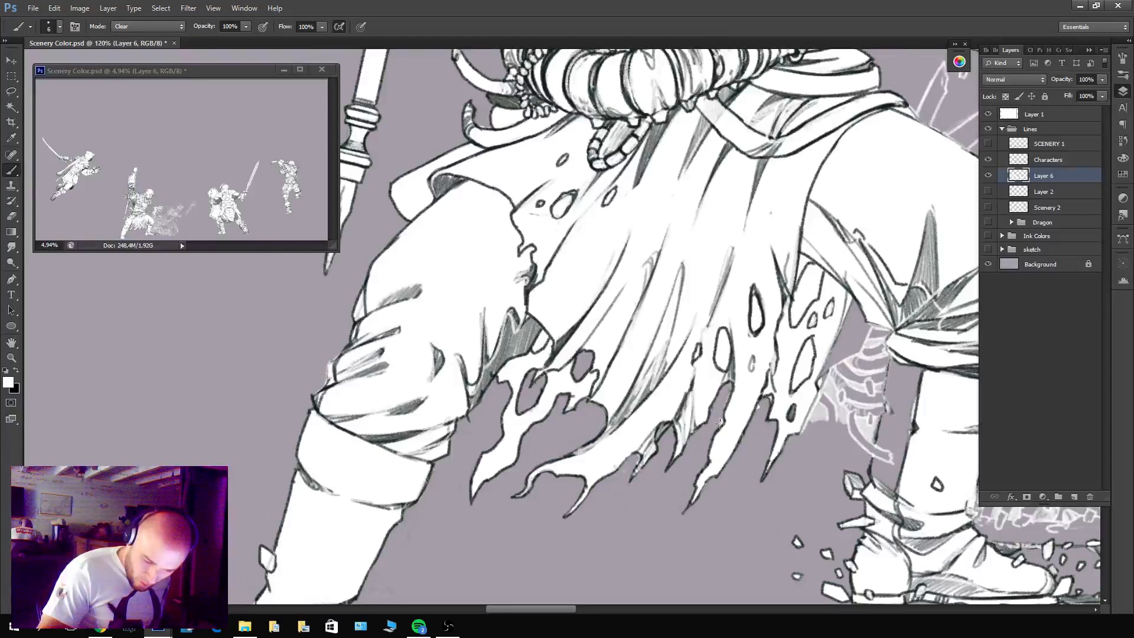
{"action": "left_click_drag", "start_coordinate": [638, 470], "coordinate": [631, 470]}
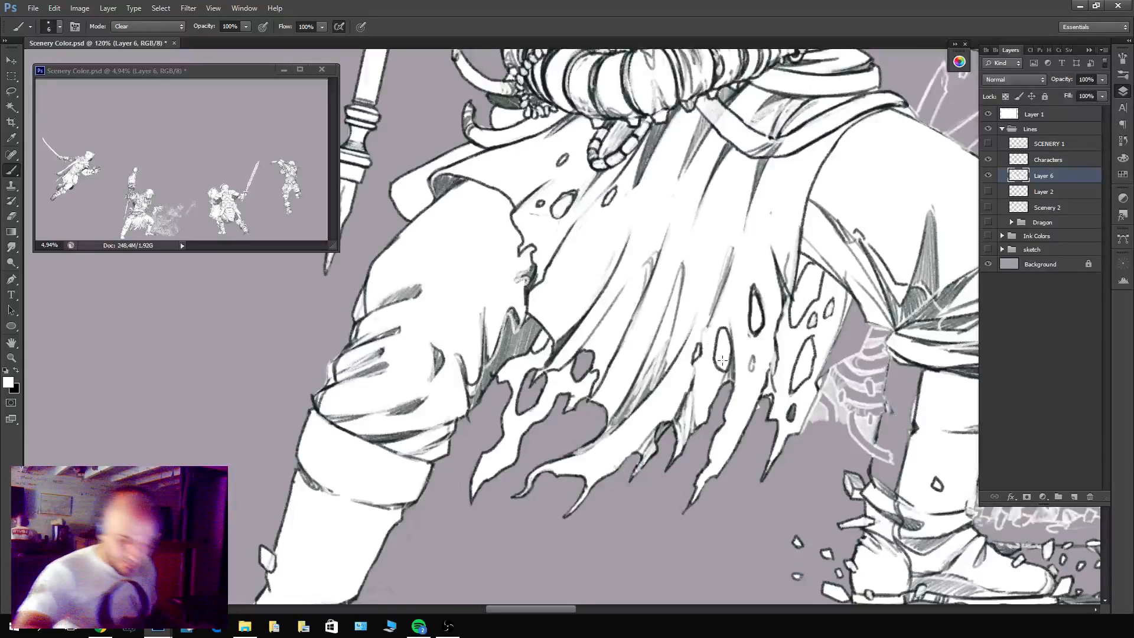
Erase the white inside the cloth's remaining holes near the other leg and part of the stray rib shapes beside it.
{"action": "mouse_move", "coordinate": [719, 362]}
{"action": "left_mouse_down"}
{"action": "mouse_move", "coordinate": [721, 331]}
{"action": "mouse_move", "coordinate": [723, 365]}
{"action": "mouse_move", "coordinate": [698, 353]}
{"action": "mouse_move", "coordinate": [717, 308]}
{"action": "mouse_move", "coordinate": [774, 316]}
{"action": "mouse_move", "coordinate": [754, 328]}
{"action": "mouse_move", "coordinate": [759, 306]}
{"action": "mouse_move", "coordinate": [762, 323]}
{"action": "mouse_move", "coordinate": [785, 293]}
{"action": "mouse_move", "coordinate": [799, 306]}
{"action": "mouse_move", "coordinate": [815, 265]}
{"action": "mouse_move", "coordinate": [818, 291]}
{"action": "mouse_move", "coordinate": [794, 323]}
{"action": "left_mouse_up"}
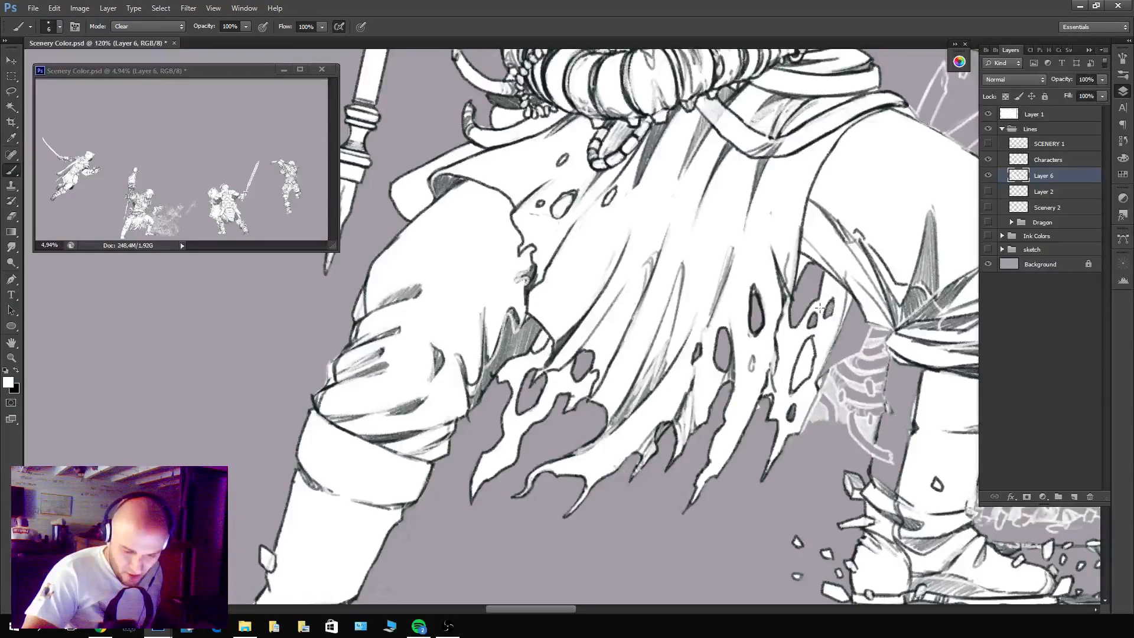
{"action": "mouse_move", "coordinate": [809, 343]}
{"action": "left_mouse_down"}
{"action": "mouse_move", "coordinate": [812, 363]}
{"action": "mouse_move", "coordinate": [804, 378]}
{"action": "mouse_move", "coordinate": [802, 355]}
{"action": "mouse_move", "coordinate": [792, 381]}
{"action": "left_mouse_up"}
{"action": "mouse_move", "coordinate": [870, 438]}
{"action": "left_mouse_down"}
{"action": "mouse_move", "coordinate": [885, 363]}
{"action": "mouse_move", "coordinate": [866, 325]}
{"action": "mouse_move", "coordinate": [882, 349]}
{"action": "mouse_move", "coordinate": [864, 431]}
{"action": "left_mouse_up"}
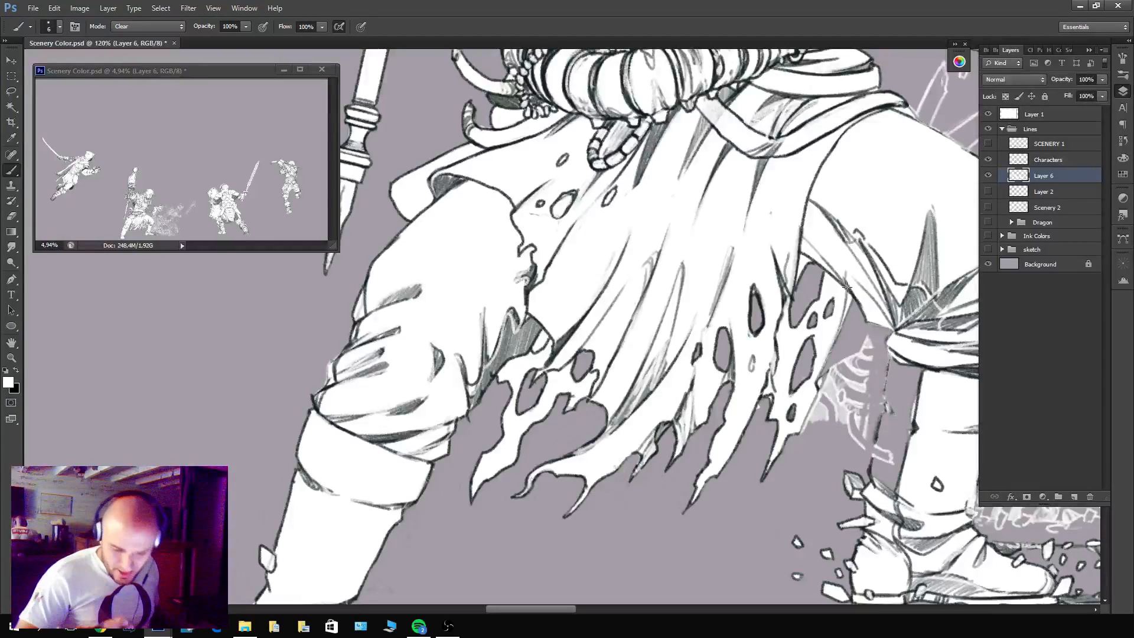
Show SCENERY 1 and, with the brush in Normal mode, paint white into the cloth area between the tatters and the other thigh.
{"action": "left_click", "coordinate": [988, 143]}
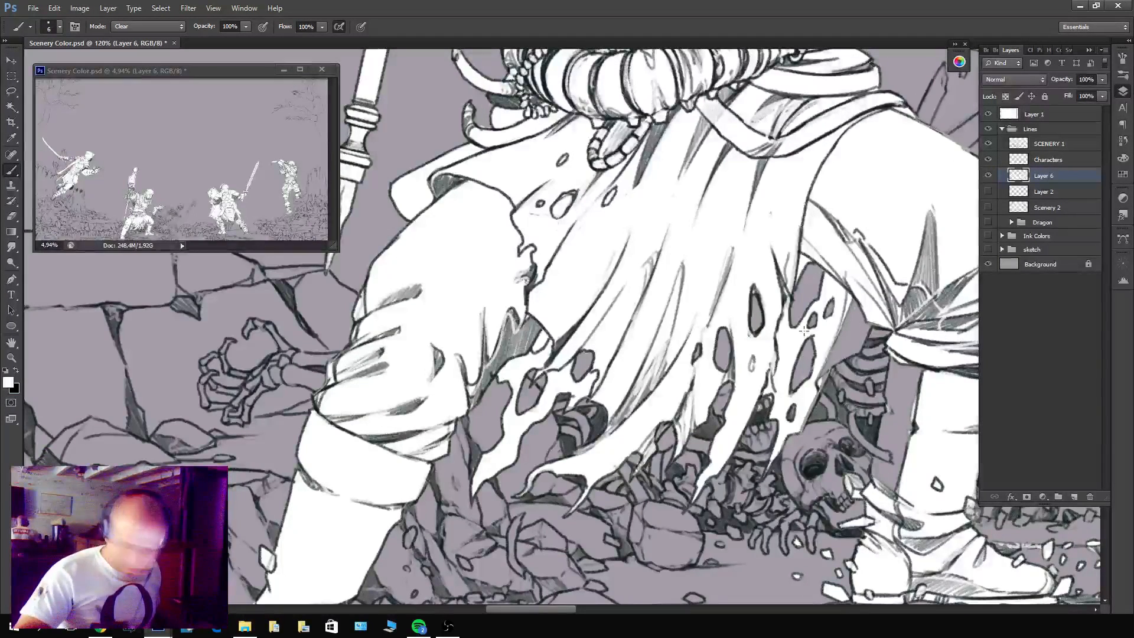
{"action": "left_click", "coordinate": [148, 26]}
{"action": "left_click", "coordinate": [127, 37]}
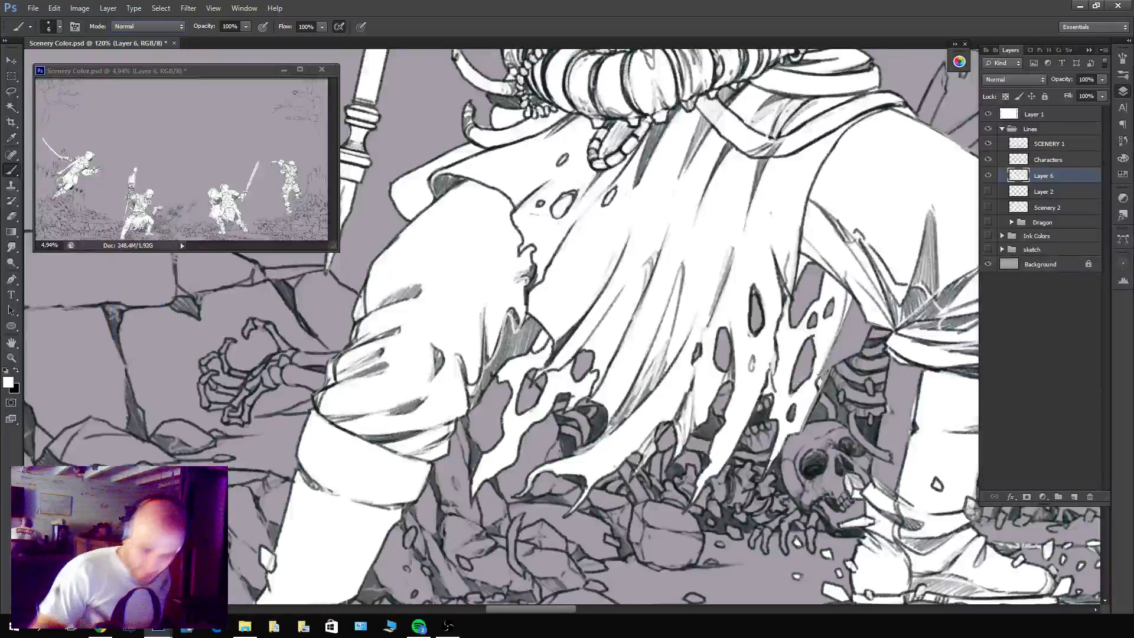
{"action": "mouse_move", "coordinate": [821, 374]}
{"action": "left_mouse_down"}
{"action": "mouse_move", "coordinate": [859, 345]}
{"action": "mouse_move", "coordinate": [872, 317]}
{"action": "mouse_move", "coordinate": [839, 345]}
{"action": "mouse_move", "coordinate": [868, 291]}
{"action": "mouse_move", "coordinate": [845, 319]}
{"action": "mouse_move", "coordinate": [846, 307]}
{"action": "mouse_move", "coordinate": [846, 319]}
{"action": "mouse_move", "coordinate": [869, 310]}
{"action": "left_mouse_up"}
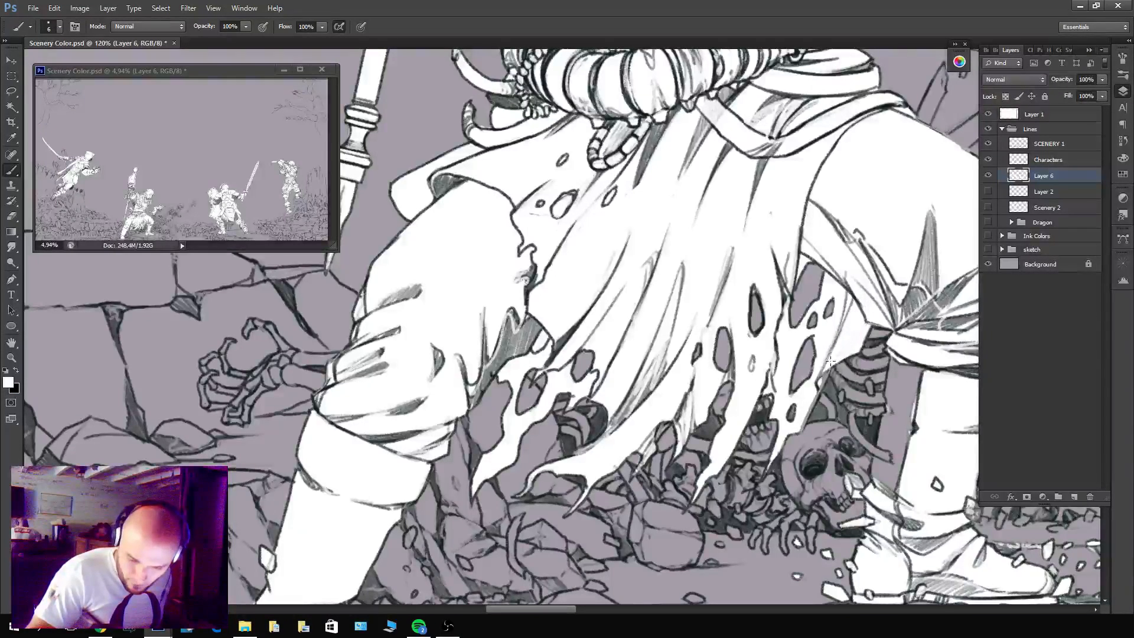
{"action": "left_click_drag", "start_coordinate": [815, 385], "coordinate": [830, 368]}
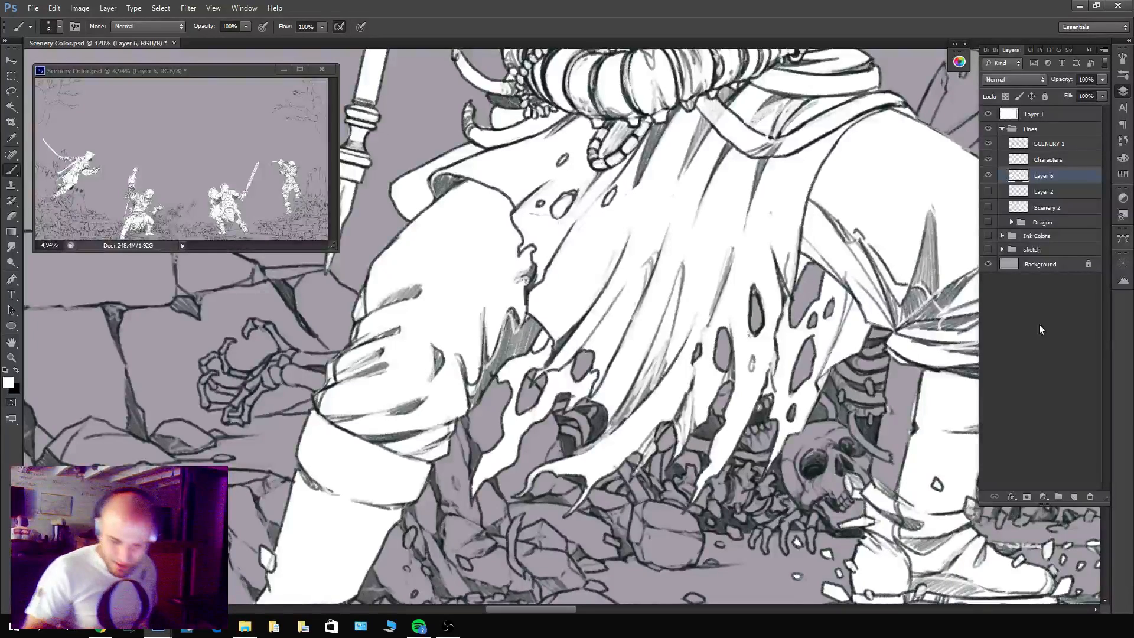
Hide SCENERY 1 and, with the brush in Clear mode, erase the leftover white rib shapes between the cloth and the other leg.
{"action": "left_click", "coordinate": [990, 145]}
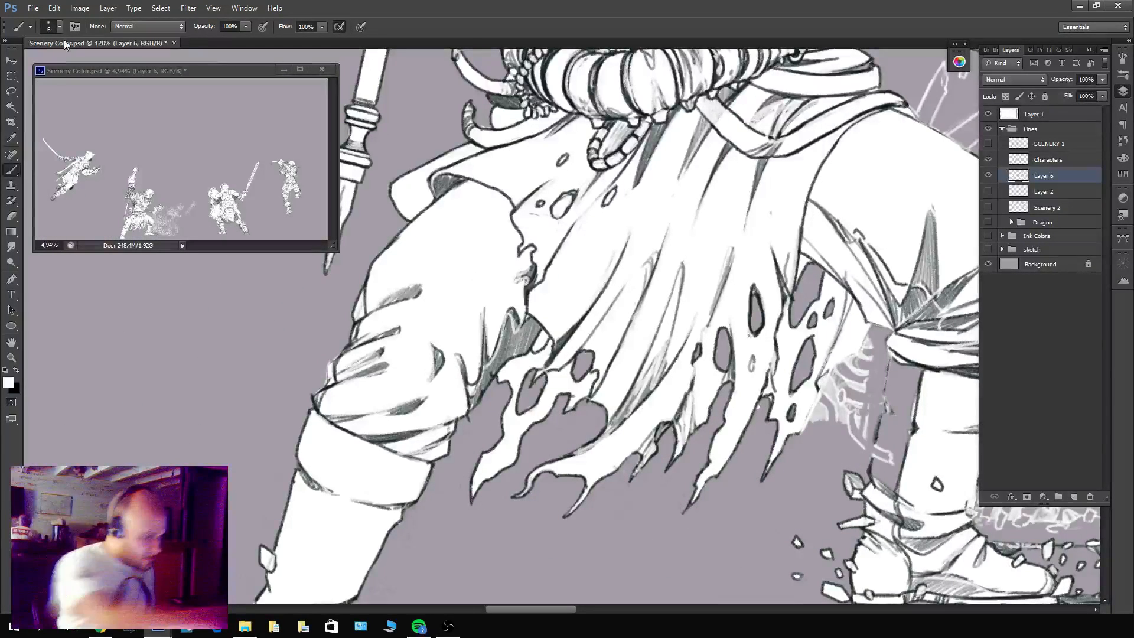
{"action": "left_click", "coordinate": [137, 26]}
{"action": "scroll", "coordinate": [137, 35], "scroll_direction": "up", "scroll_amount": 5}
{"action": "left_click", "coordinate": [125, 59]}
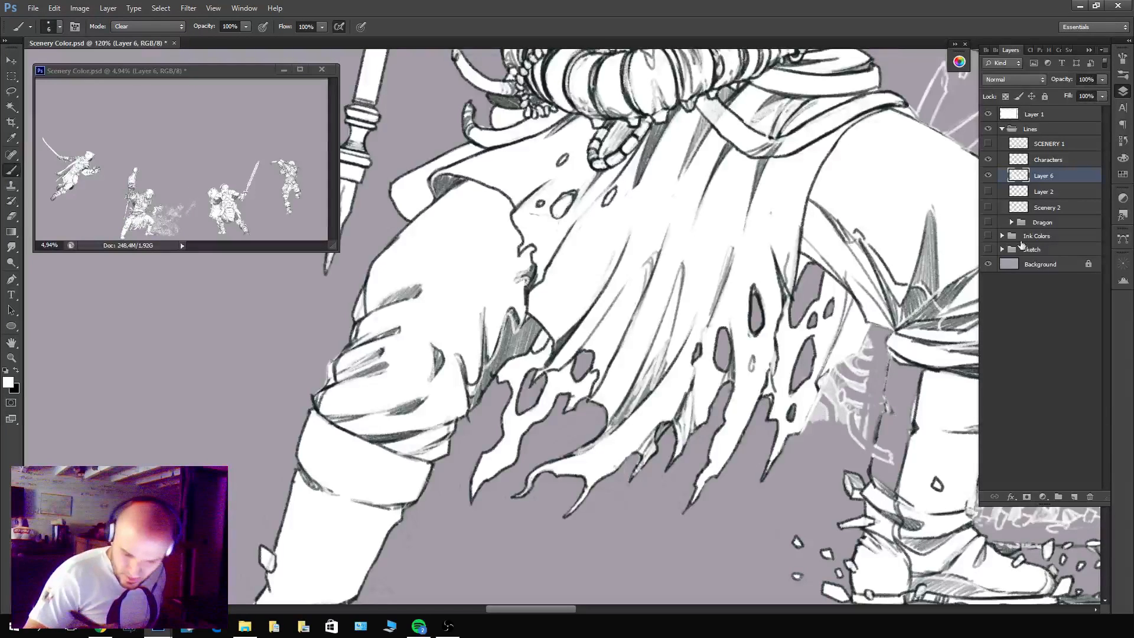
{"action": "left_click", "coordinate": [990, 145]}
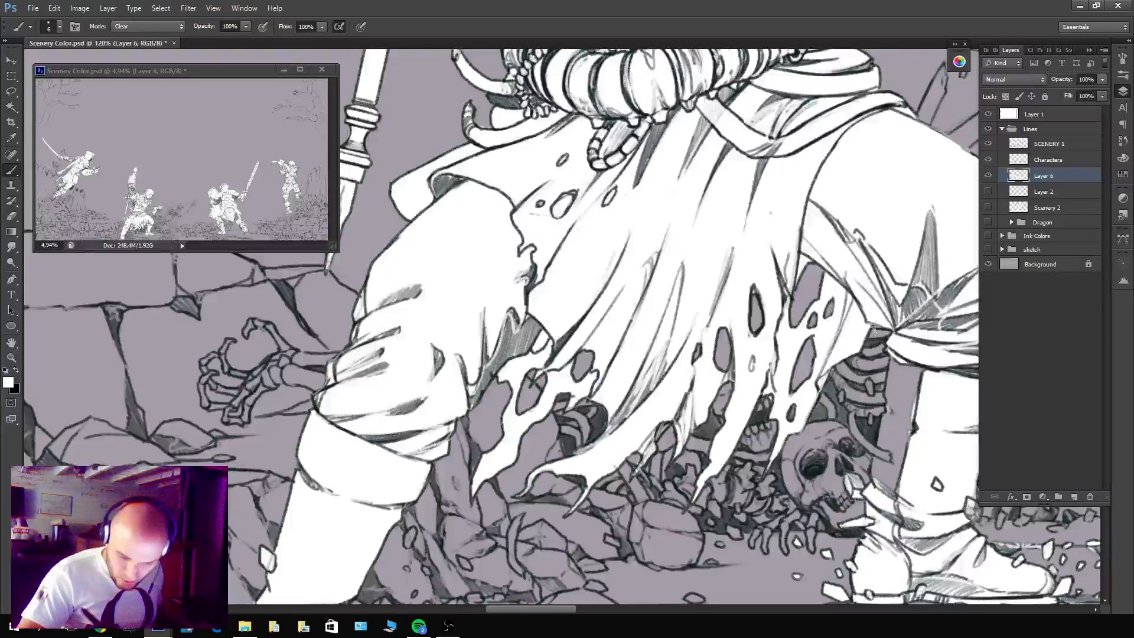
{"action": "left_click", "coordinate": [990, 145]}
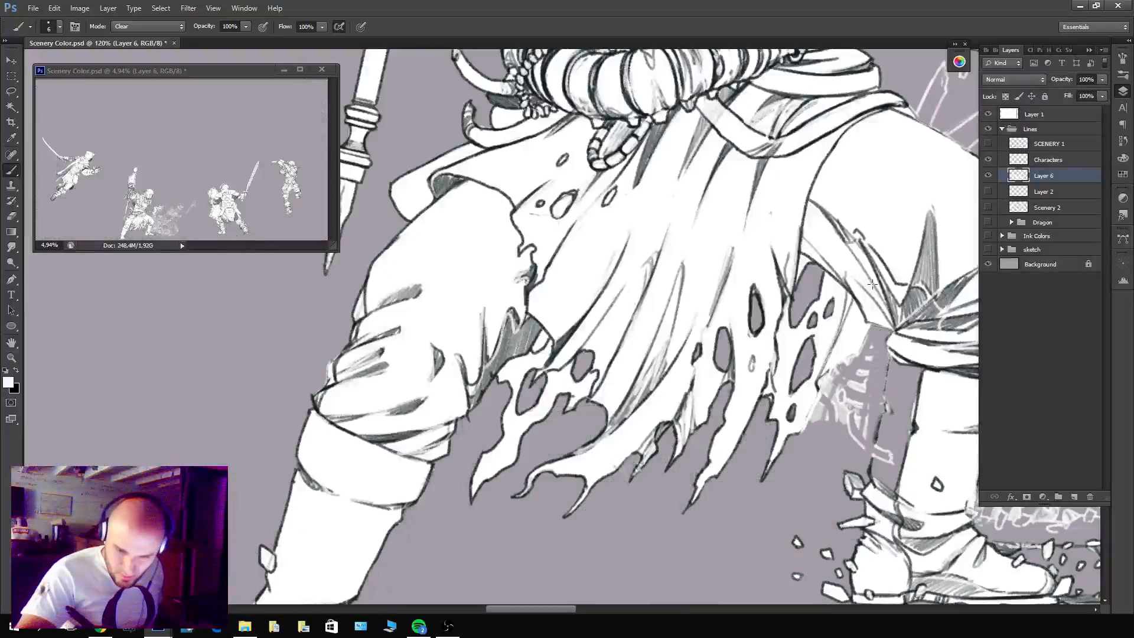
{"action": "mouse_move", "coordinate": [835, 385]}
{"action": "left_mouse_down"}
{"action": "mouse_move", "coordinate": [871, 332]}
{"action": "mouse_move", "coordinate": [851, 373]}
{"action": "mouse_move", "coordinate": [880, 344]}
{"action": "mouse_move", "coordinate": [819, 392]}
{"action": "mouse_move", "coordinate": [840, 408]}
{"action": "mouse_move", "coordinate": [868, 366]}
{"action": "mouse_move", "coordinate": [891, 429]}
{"action": "left_mouse_up"}
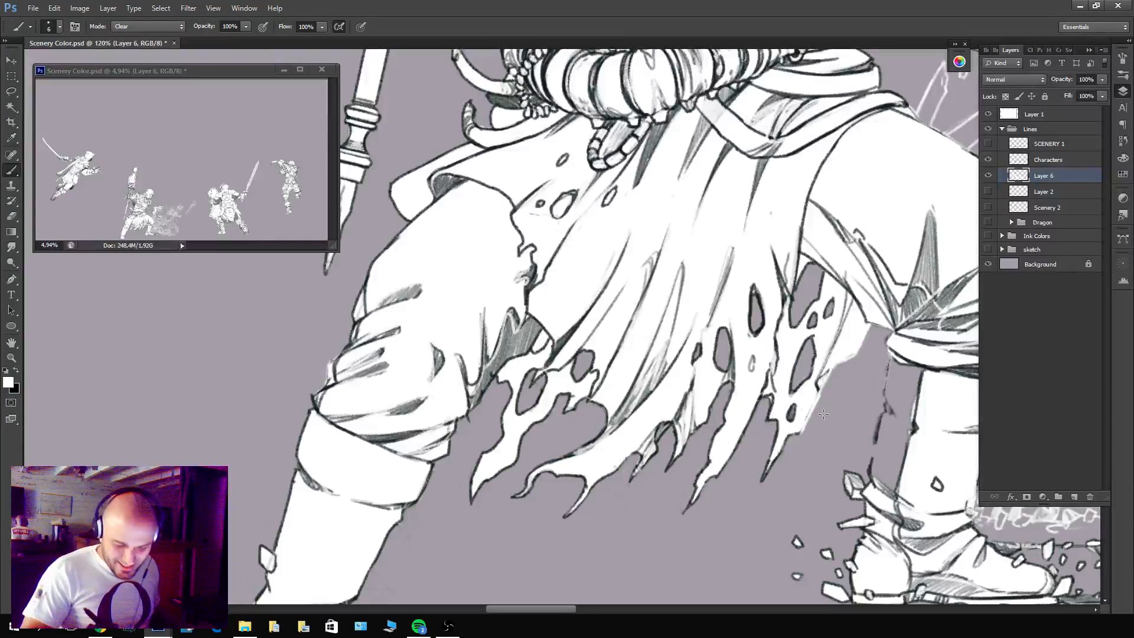
With the brush in Normal mode, edge the unfilled strip of the bent leg's boot in white and fill its lassoed area with white.
{"action": "left_click_drag", "start_coordinate": [823, 414], "coordinate": [661, 409]}
{"action": "left_click", "coordinate": [147, 28]}
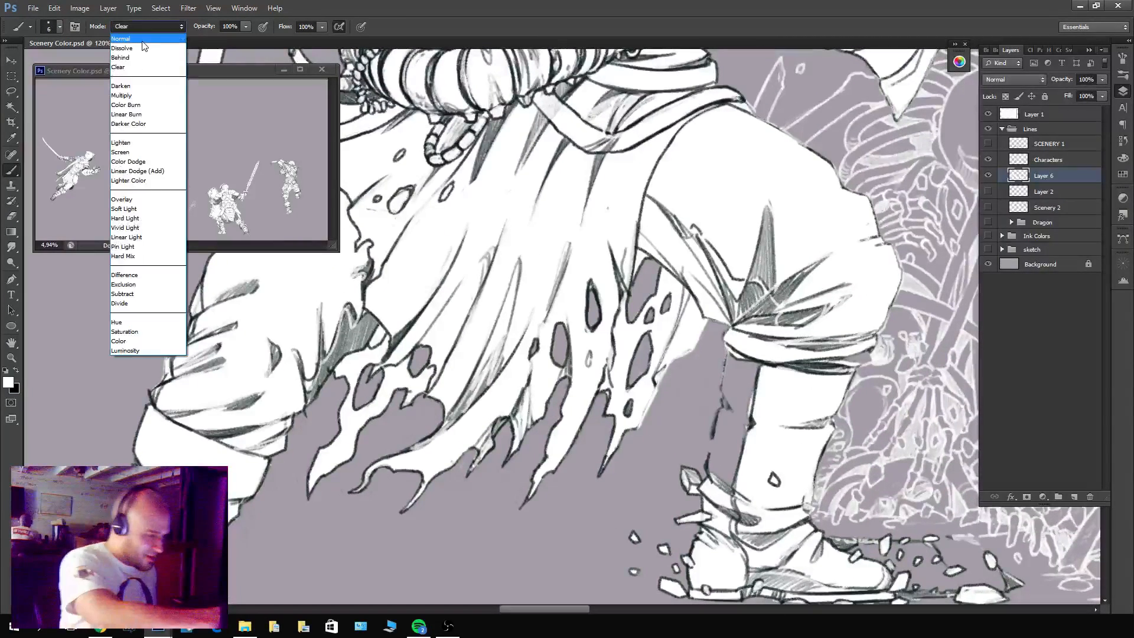
{"action": "left_click", "coordinate": [142, 40]}
{"action": "mouse_move", "coordinate": [727, 479]}
{"action": "left_mouse_down"}
{"action": "mouse_move", "coordinate": [717, 437]}
{"action": "mouse_move", "coordinate": [732, 345]}
{"action": "mouse_move", "coordinate": [754, 347]}
{"action": "mouse_move", "coordinate": [714, 457]}
{"action": "left_mouse_up"}
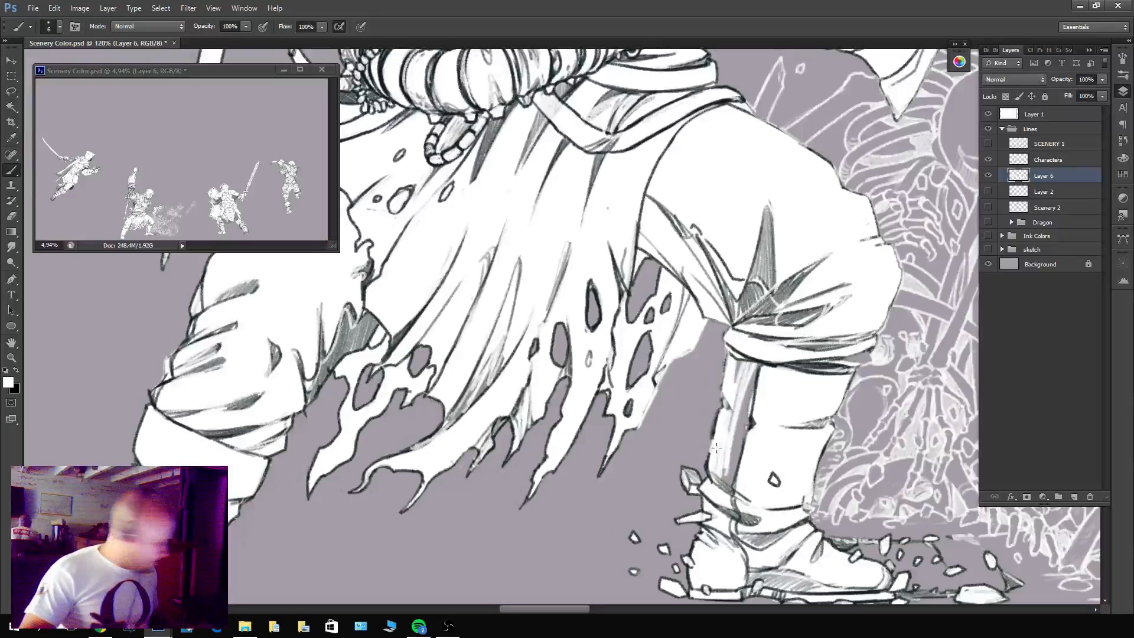
{"action": "key", "text": "l"}
{"action": "left_click_drag", "start_coordinate": [732, 347], "coordinate": [727, 393]}
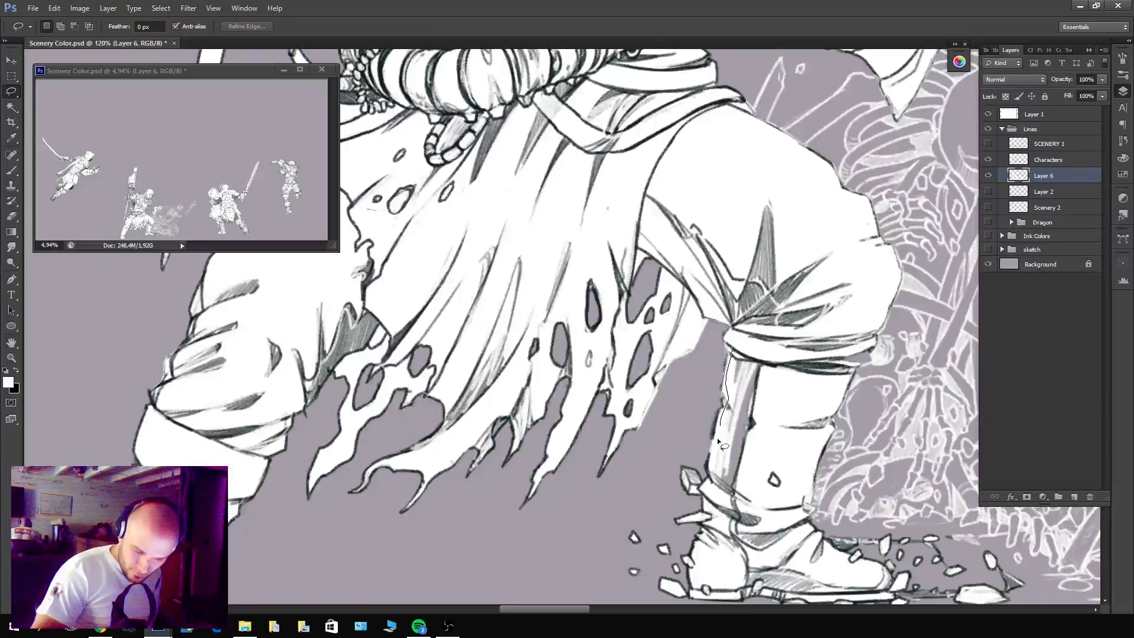
{"action": "mouse_move", "coordinate": [719, 442]}
{"action": "left_mouse_down"}
{"action": "mouse_move", "coordinate": [767, 478]}
{"action": "mouse_move", "coordinate": [774, 319]}
{"action": "left_mouse_up"}
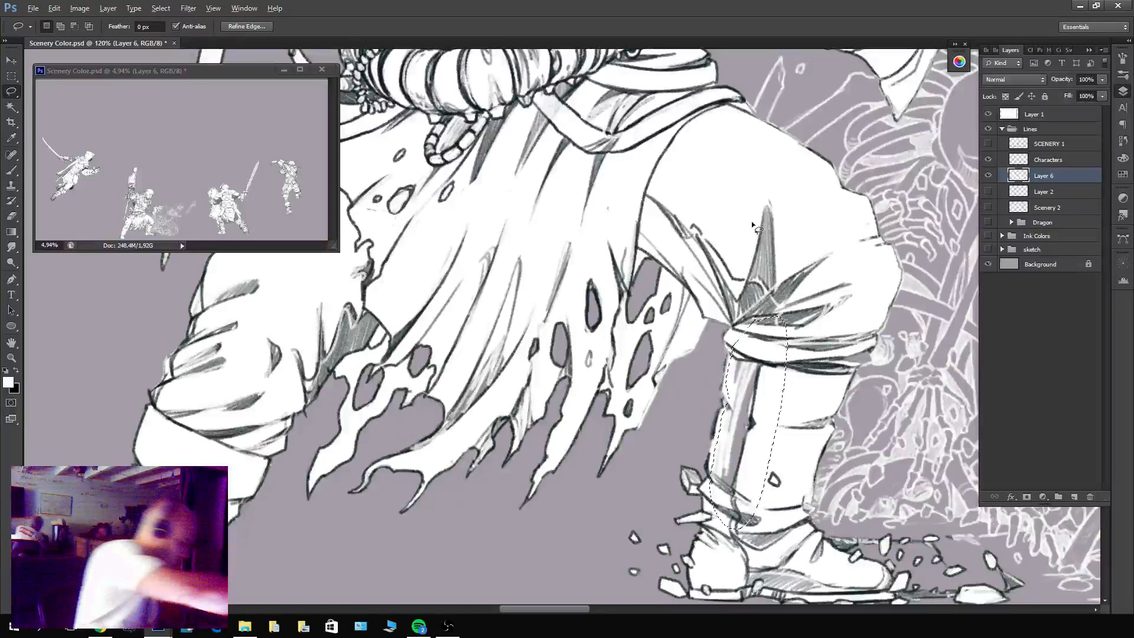
{"action": "key", "text": "Delete"}
{"action": "key", "text": "ctrl+d"}
With the brush in Clear mode, erase the outer part of the white skeleton and skull pile beside the warrior.
{"action": "key", "text": "b"}
{"action": "left_click", "coordinate": [147, 26]}
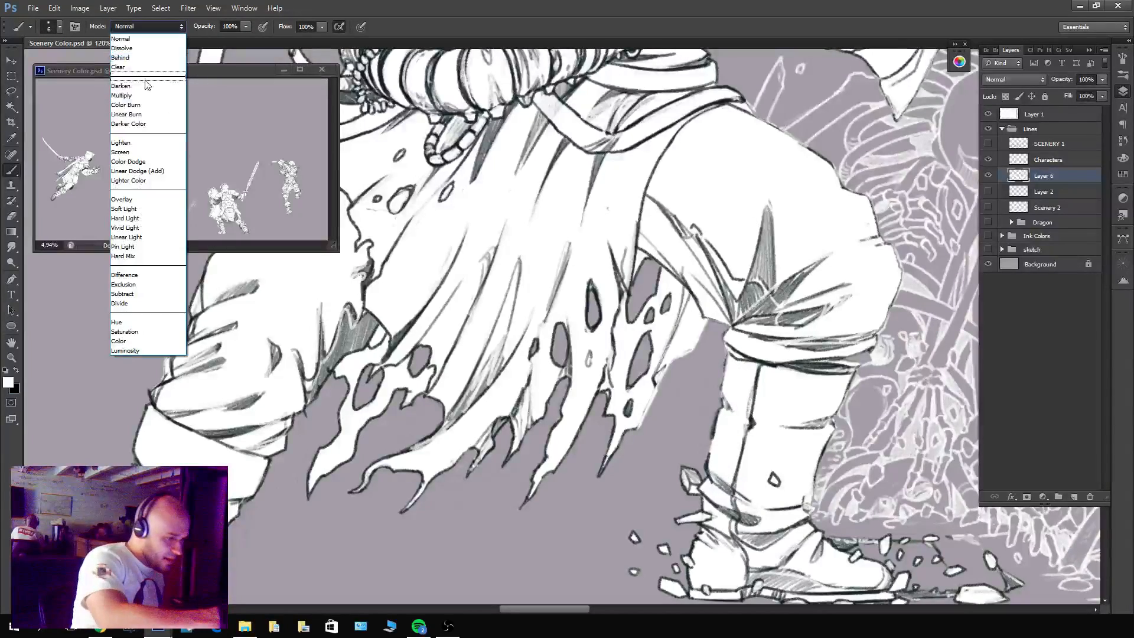
{"action": "left_click", "coordinate": [119, 67]}
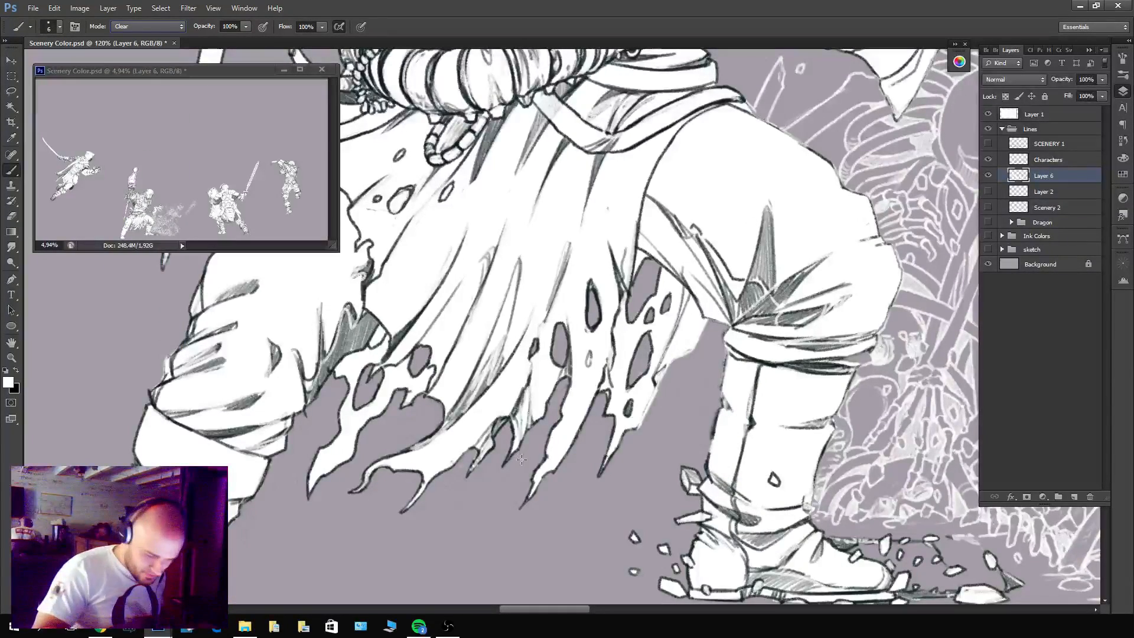
{"action": "left_click_drag", "start_coordinate": [785, 502], "coordinate": [545, 272]}
{"action": "left_click_drag", "start_coordinate": [666, 476], "coordinate": [633, 552]}
{"action": "left_click_drag", "start_coordinate": [815, 454], "coordinate": [613, 532]}
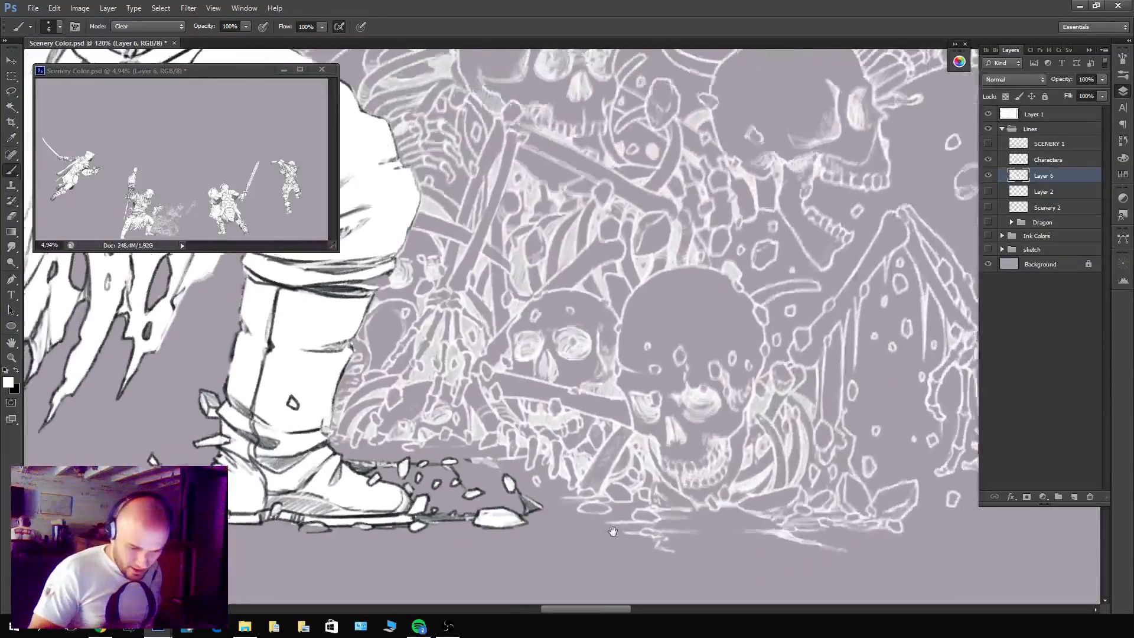
{"action": "left_click_drag", "start_coordinate": [789, 430], "coordinate": [723, 427]}
{"action": "left_click_drag", "start_coordinate": [783, 358], "coordinate": [747, 422]}
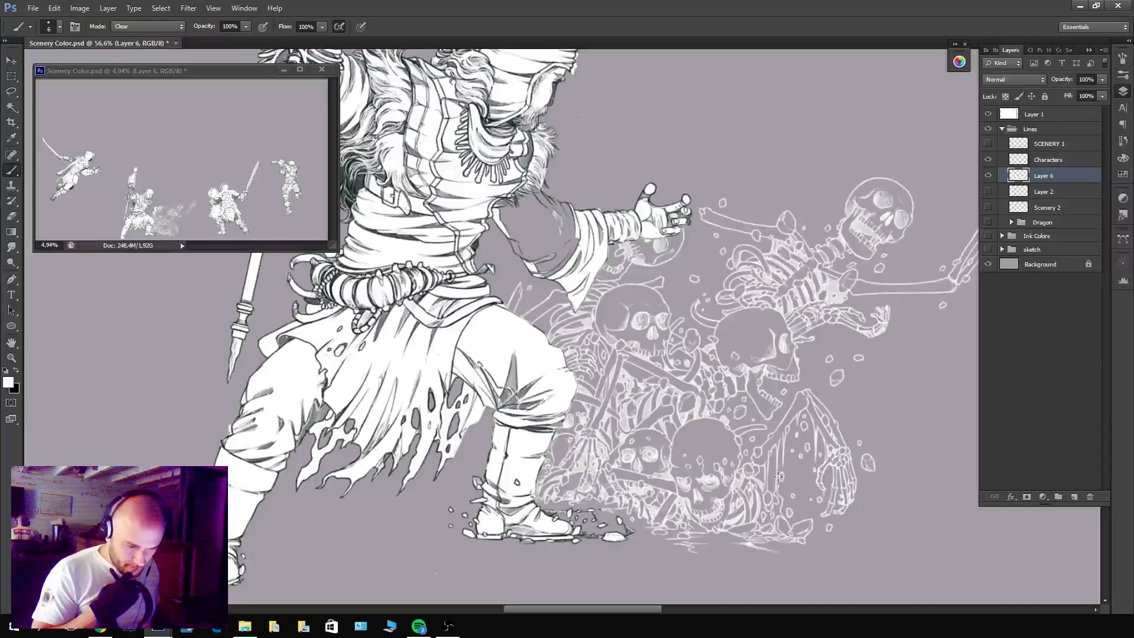
{"action": "mouse_move", "coordinate": [865, 453]}
{"action": "left_mouse_down"}
{"action": "mouse_move", "coordinate": [900, 429]}
{"action": "mouse_move", "coordinate": [765, 516]}
{"action": "mouse_move", "coordinate": [708, 569]}
{"action": "mouse_move", "coordinate": [688, 558]}
{"action": "mouse_move", "coordinate": [630, 441]}
{"action": "mouse_move", "coordinate": [618, 501]}
{"action": "mouse_move", "coordinate": [604, 496]}
{"action": "mouse_move", "coordinate": [630, 511]}
{"action": "left_mouse_up"}
{"action": "mouse_move", "coordinate": [851, 321]}
{"action": "left_mouse_down"}
{"action": "mouse_move", "coordinate": [836, 378]}
{"action": "mouse_move", "coordinate": [868, 236]}
{"action": "mouse_move", "coordinate": [935, 239]}
{"action": "mouse_move", "coordinate": [873, 404]}
{"action": "mouse_move", "coordinate": [713, 448]}
{"action": "left_mouse_up"}
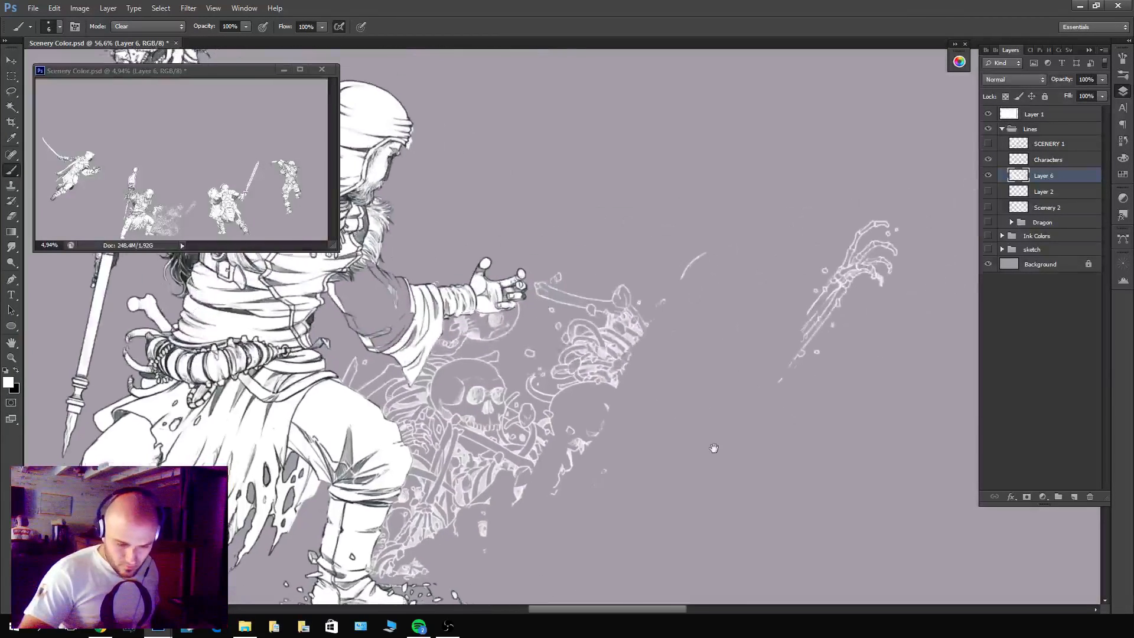
Erase the stray skeletal hand and the remaining white bones up to the warrior's bent leg, sleeve and outstretched hand.
{"action": "mouse_move", "coordinate": [874, 231]}
{"action": "left_mouse_down"}
{"action": "mouse_move", "coordinate": [812, 325]}
{"action": "mouse_move", "coordinate": [904, 261]}
{"action": "left_mouse_up"}
{"action": "mouse_move", "coordinate": [849, 227]}
{"action": "left_mouse_down"}
{"action": "mouse_move", "coordinate": [733, 247]}
{"action": "mouse_move", "coordinate": [666, 292]}
{"action": "mouse_move", "coordinate": [632, 281]}
{"action": "mouse_move", "coordinate": [555, 366]}
{"action": "mouse_move", "coordinate": [540, 278]}
{"action": "left_mouse_up"}
{"action": "mouse_move", "coordinate": [608, 362]}
{"action": "left_mouse_down"}
{"action": "mouse_move", "coordinate": [601, 402]}
{"action": "mouse_move", "coordinate": [570, 368]}
{"action": "mouse_move", "coordinate": [536, 467]}
{"action": "mouse_move", "coordinate": [526, 380]}
{"action": "mouse_move", "coordinate": [460, 452]}
{"action": "mouse_move", "coordinate": [373, 381]}
{"action": "mouse_move", "coordinate": [323, 365]}
{"action": "left_mouse_up"}
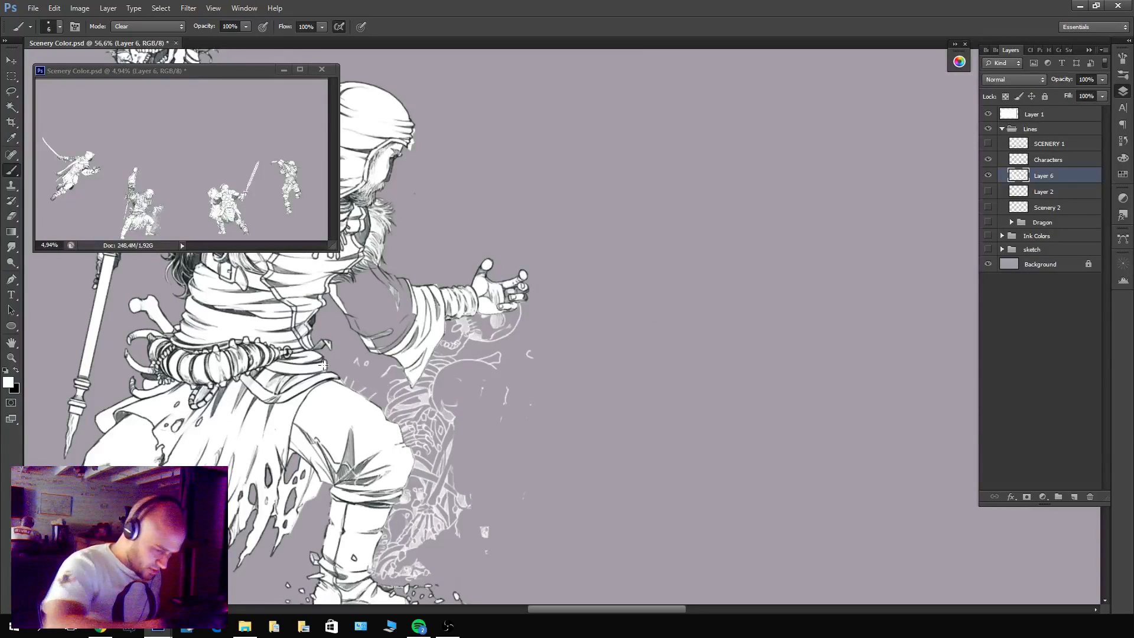
{"action": "mouse_move", "coordinate": [454, 368]}
{"action": "left_mouse_down"}
{"action": "mouse_move", "coordinate": [430, 390]}
{"action": "mouse_move", "coordinate": [481, 332]}
{"action": "mouse_move", "coordinate": [509, 335]}
{"action": "mouse_move", "coordinate": [521, 364]}
{"action": "left_mouse_up"}
{"action": "mouse_move", "coordinate": [497, 442]}
{"action": "left_mouse_down"}
{"action": "mouse_move", "coordinate": [614, 380]}
{"action": "mouse_move", "coordinate": [611, 358]}
{"action": "mouse_move", "coordinate": [540, 388]}
{"action": "mouse_move", "coordinate": [530, 460]}
{"action": "mouse_move", "coordinate": [498, 481]}
{"action": "mouse_move", "coordinate": [471, 476]}
{"action": "mouse_move", "coordinate": [507, 395]}
{"action": "mouse_move", "coordinate": [509, 419]}
{"action": "mouse_move", "coordinate": [539, 374]}
{"action": "left_mouse_up"}
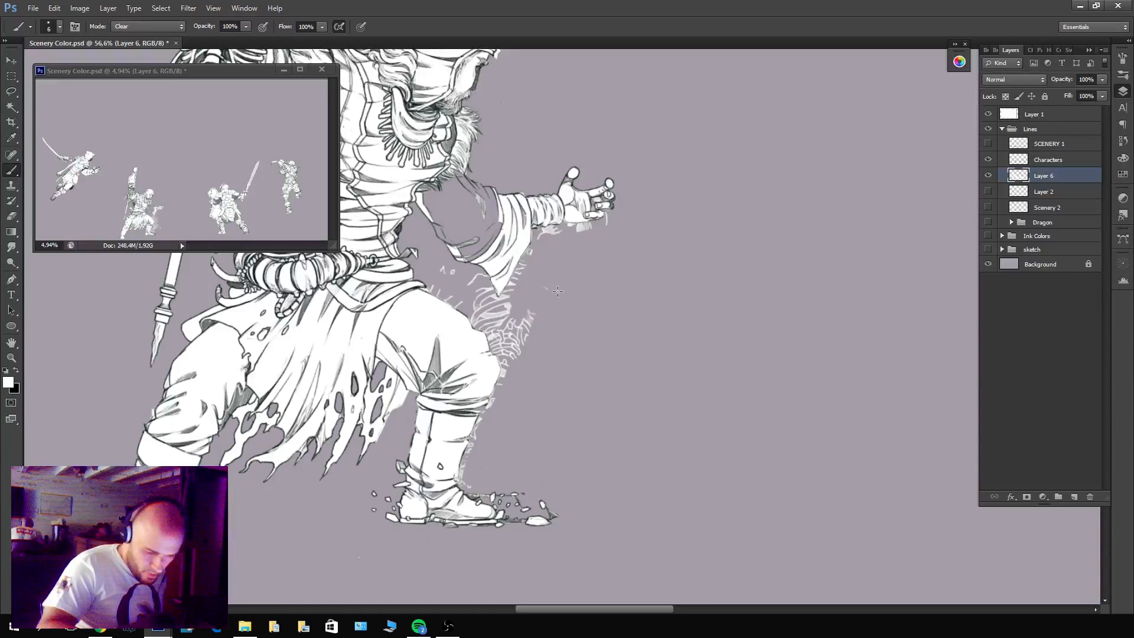
{"action": "mouse_move", "coordinate": [558, 291]}
{"action": "left_mouse_down"}
{"action": "mouse_move", "coordinate": [528, 307]}
{"action": "mouse_move", "coordinate": [517, 358]}
{"action": "mouse_move", "coordinate": [486, 311]}
{"action": "left_mouse_up"}
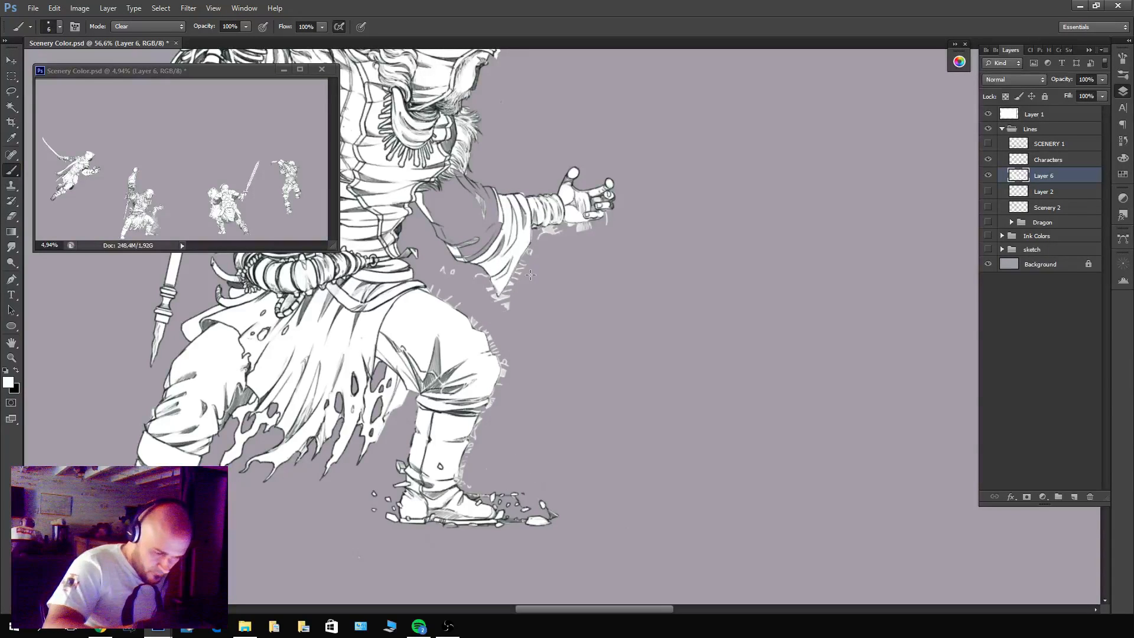
Erase the leftover white marks along the boot's outer edge up to the rolled cuff below the knee.
{"action": "scroll", "coordinate": [499, 398], "scroll_direction": "up", "scroll_amount": 5}
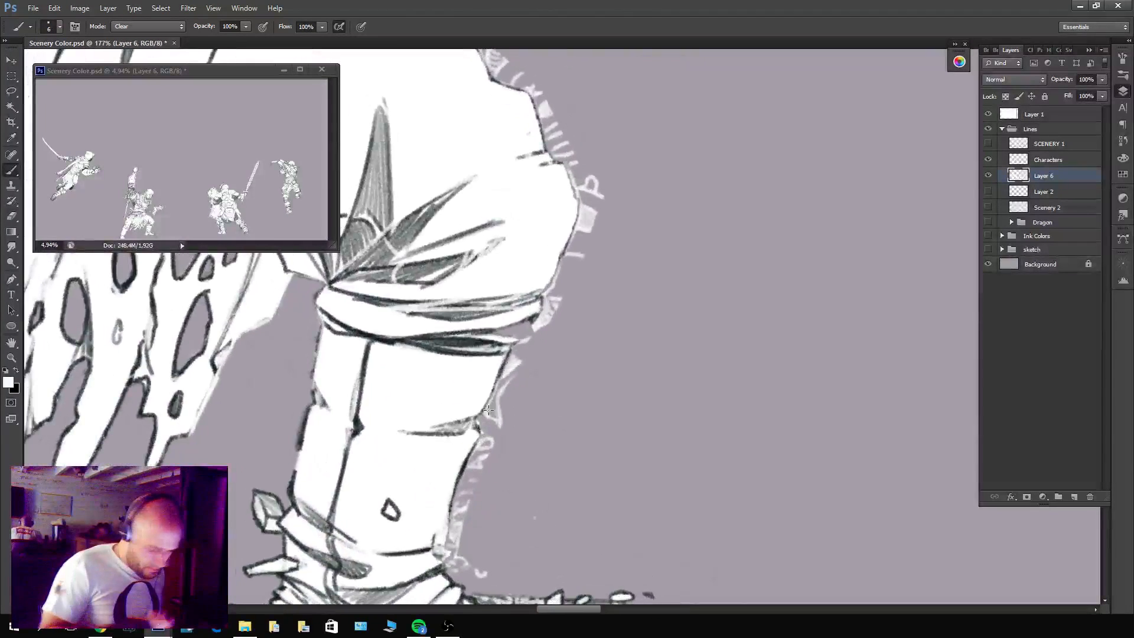
{"action": "mouse_move", "coordinate": [450, 554]}
{"action": "left_mouse_down"}
{"action": "mouse_move", "coordinate": [471, 564]}
{"action": "mouse_move", "coordinate": [468, 548]}
{"action": "mouse_move", "coordinate": [474, 579]}
{"action": "mouse_move", "coordinate": [455, 547]}
{"action": "mouse_move", "coordinate": [455, 561]}
{"action": "mouse_move", "coordinate": [440, 548]}
{"action": "mouse_move", "coordinate": [462, 510]}
{"action": "mouse_move", "coordinate": [438, 542]}
{"action": "mouse_move", "coordinate": [454, 524]}
{"action": "mouse_move", "coordinate": [438, 553]}
{"action": "mouse_move", "coordinate": [463, 571]}
{"action": "mouse_move", "coordinate": [465, 480]}
{"action": "mouse_move", "coordinate": [487, 436]}
{"action": "mouse_move", "coordinate": [475, 512]}
{"action": "left_mouse_up"}
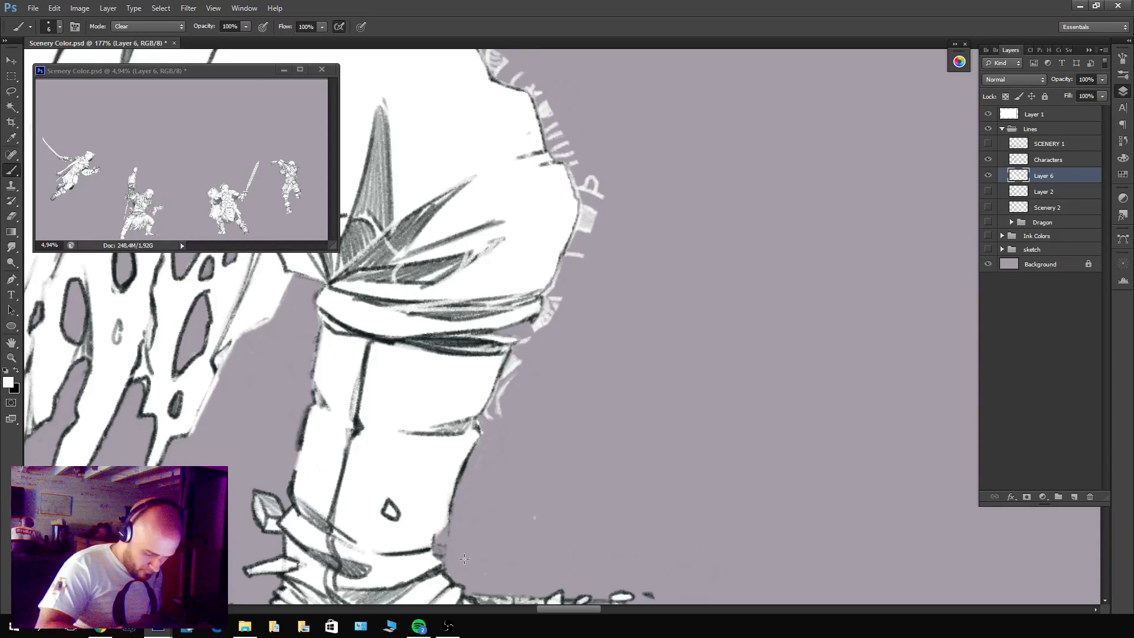
{"action": "mouse_move", "coordinate": [501, 396]}
{"action": "left_mouse_down"}
{"action": "mouse_move", "coordinate": [526, 331]}
{"action": "mouse_move", "coordinate": [521, 397]}
{"action": "mouse_move", "coordinate": [509, 373]}
{"action": "mouse_move", "coordinate": [544, 323]}
{"action": "left_mouse_up"}
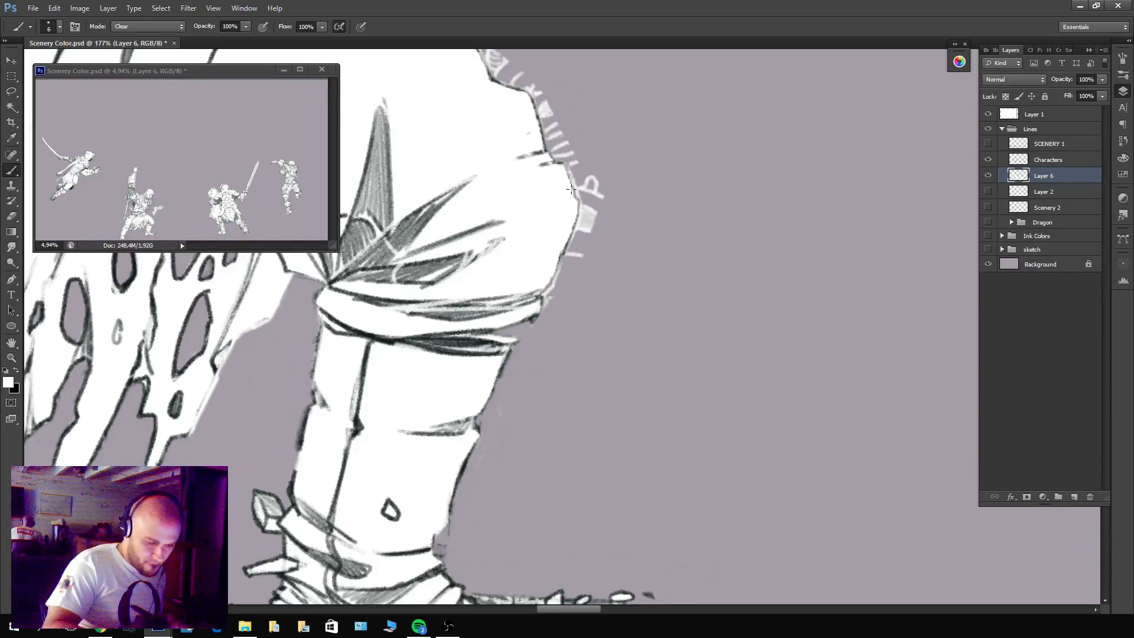
With SCENERY 1 shown for reference and the brush in Normal mode, paint white into the cuff's outer edge on Layer 6, then hide SCENERY 1.
{"action": "left_click", "coordinate": [988, 143]}
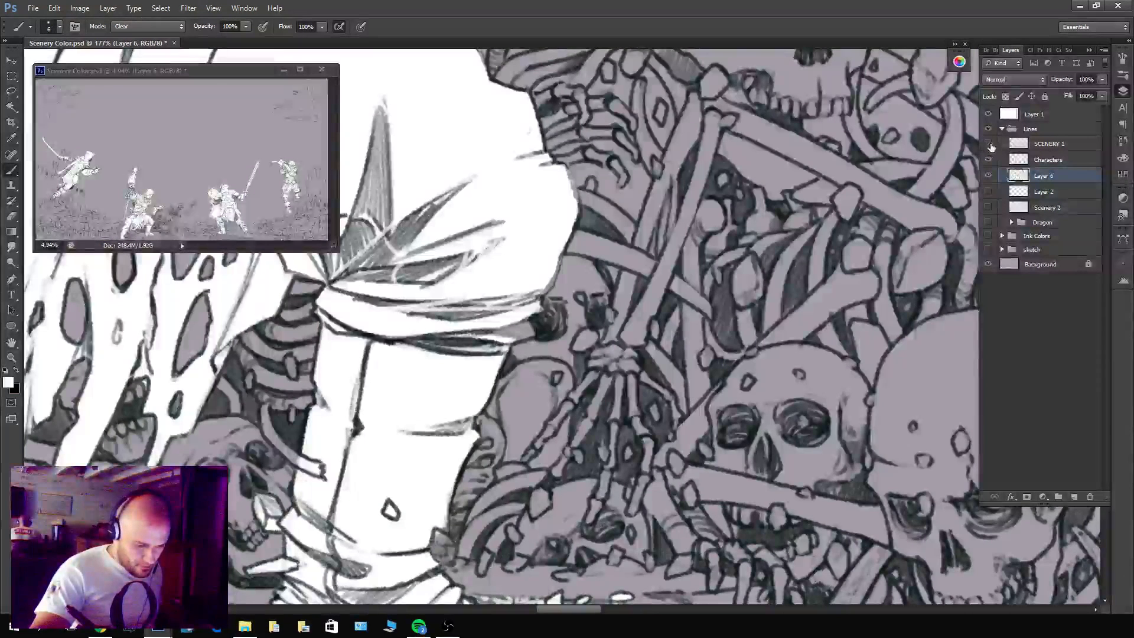
{"action": "left_click", "coordinate": [988, 144]}
{"action": "left_click", "coordinate": [148, 25]}
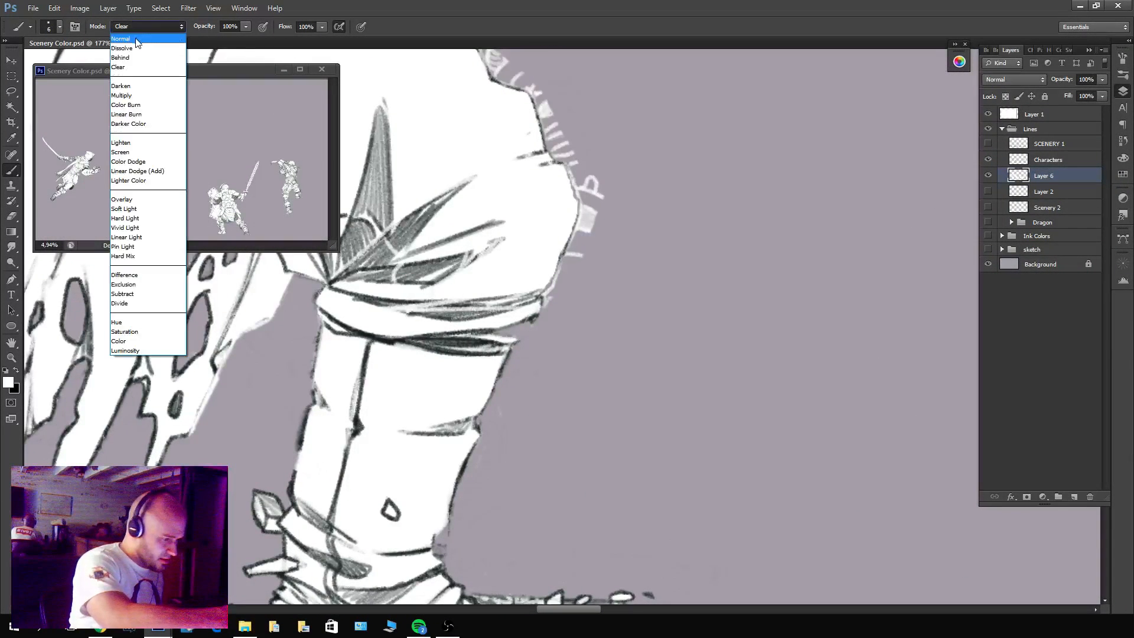
{"action": "left_click", "coordinate": [134, 33]}
{"action": "left_click", "coordinate": [1043, 145]}
{"action": "left_click", "coordinate": [988, 144]}
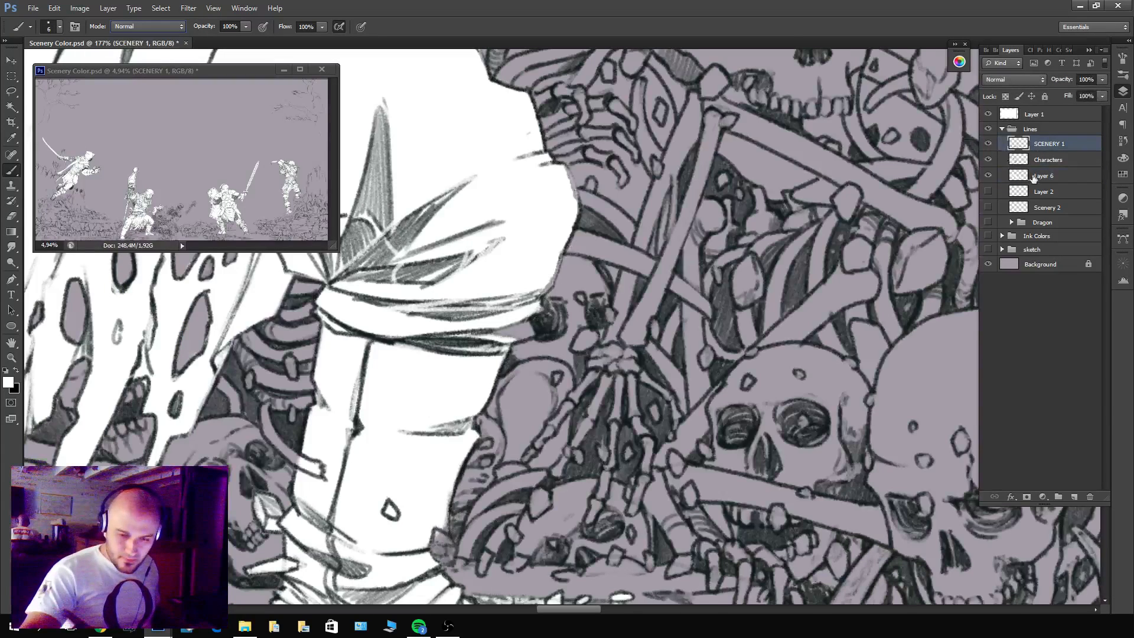
{"action": "left_click", "coordinate": [1035, 176]}
{"action": "mouse_move", "coordinate": [518, 335]}
{"action": "left_mouse_down"}
{"action": "mouse_move", "coordinate": [497, 334]}
{"action": "mouse_move", "coordinate": [529, 319]}
{"action": "mouse_move", "coordinate": [528, 332]}
{"action": "left_mouse_up"}
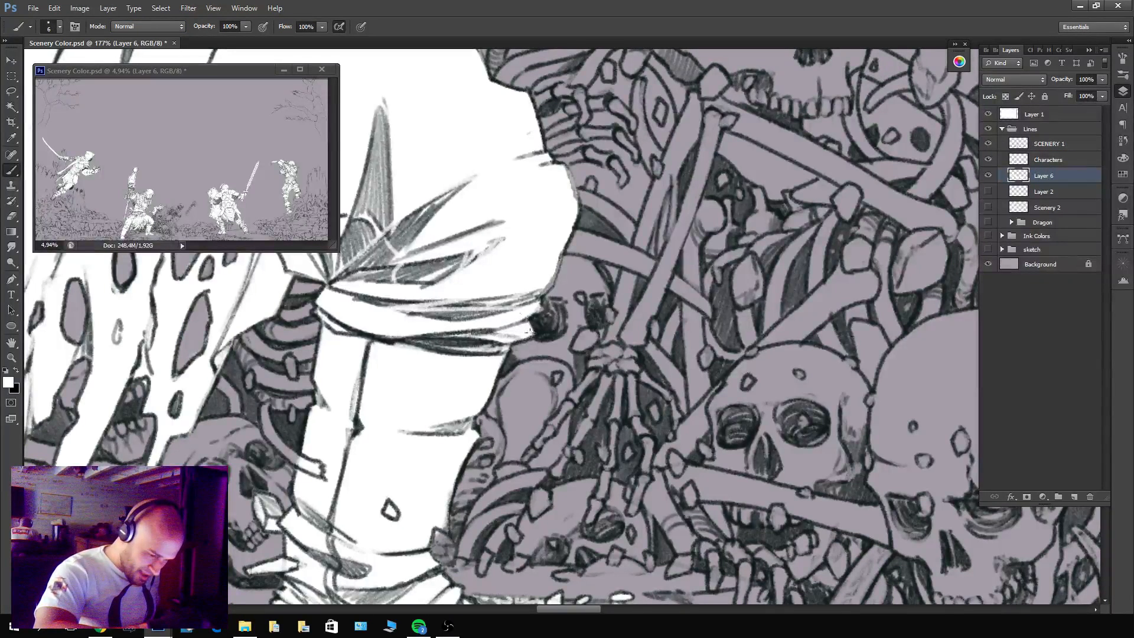
{"action": "left_click", "coordinate": [988, 143]}
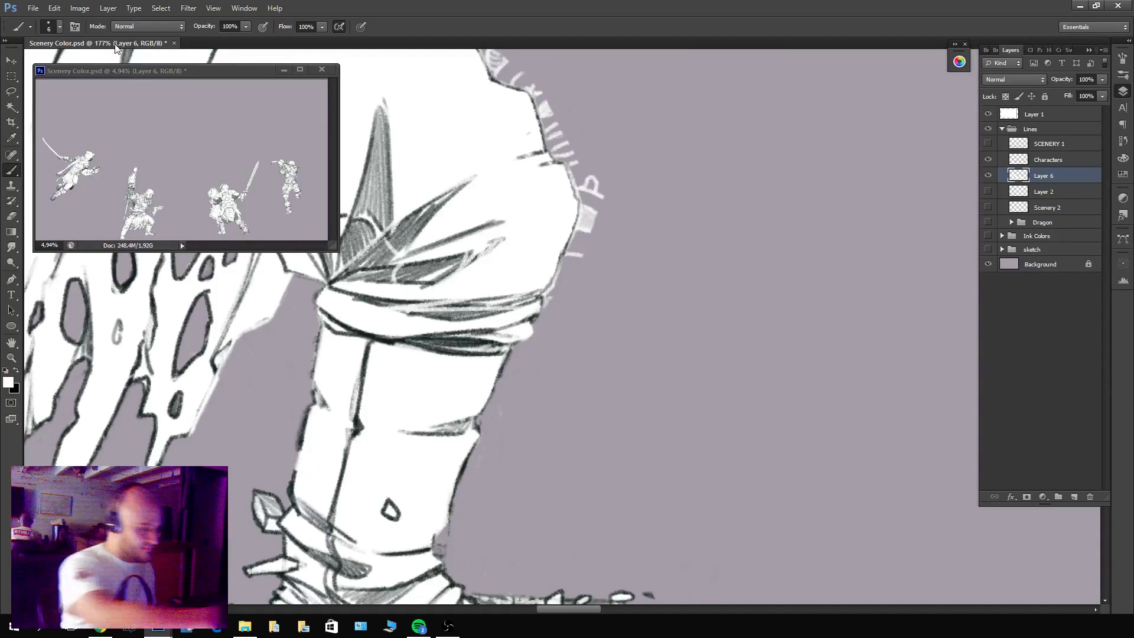
With the brush in Clear mode, erase the white remnants outside the front of the bent knee.
{"action": "left_click", "coordinate": [136, 26]}
{"action": "left_click", "coordinate": [133, 59]}
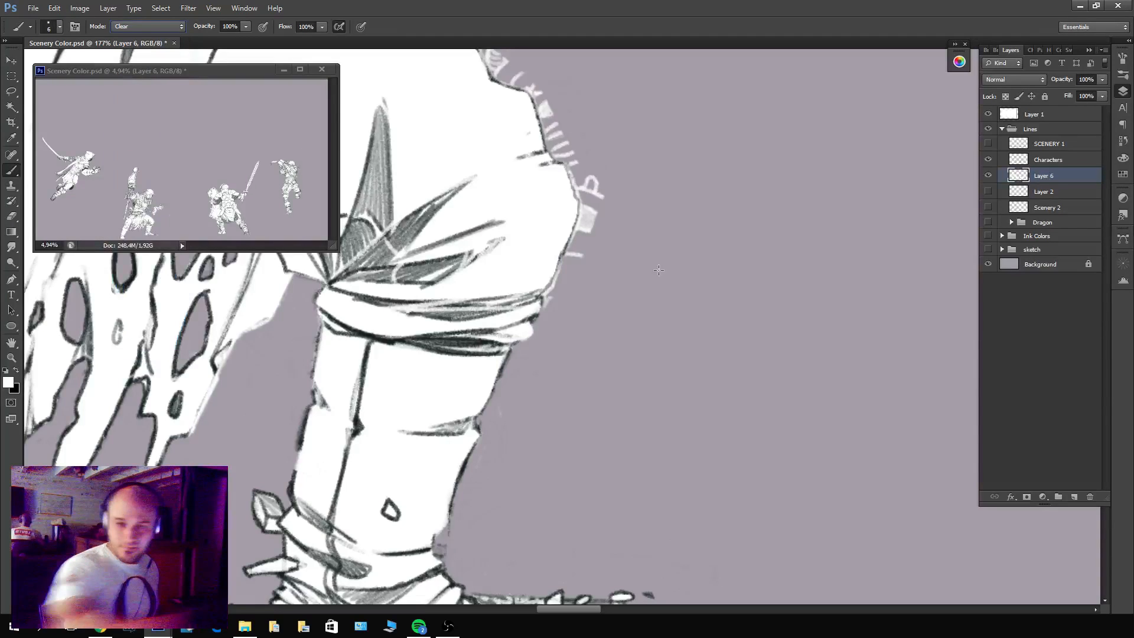
{"action": "left_click_drag", "start_coordinate": [663, 258], "coordinate": [728, 343]}
{"action": "left_click_drag", "start_coordinate": [681, 310], "coordinate": [748, 337]}
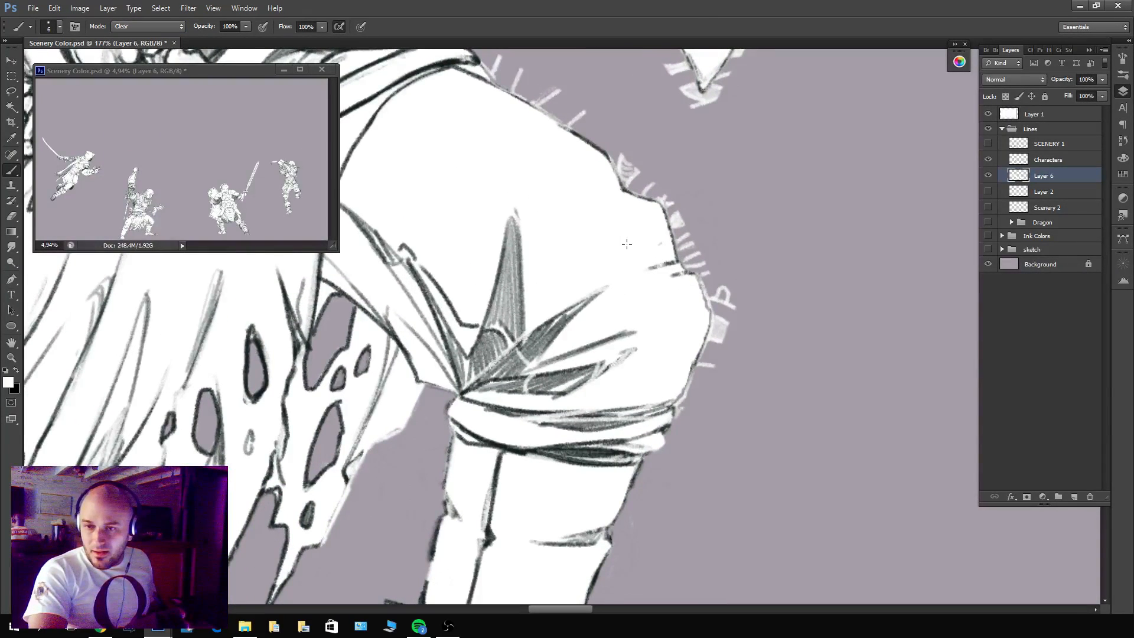
{"action": "left_click_drag", "start_coordinate": [697, 392], "coordinate": [680, 421]}
{"action": "left_click_drag", "start_coordinate": [720, 340], "coordinate": [728, 287]}
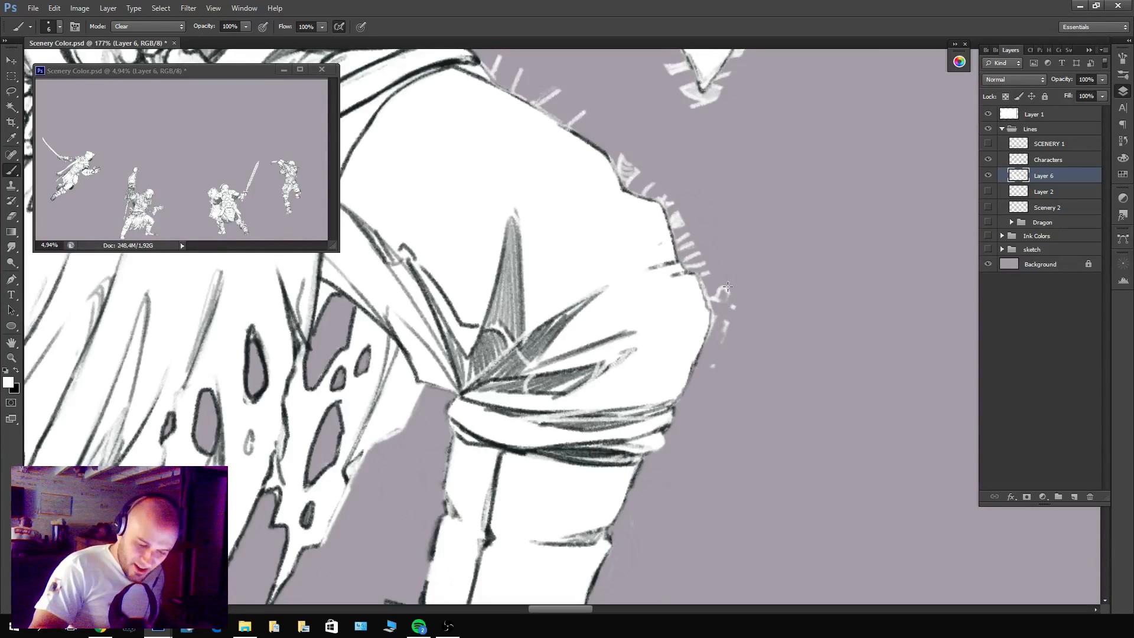
{"action": "left_click_drag", "start_coordinate": [709, 341], "coordinate": [719, 318]}
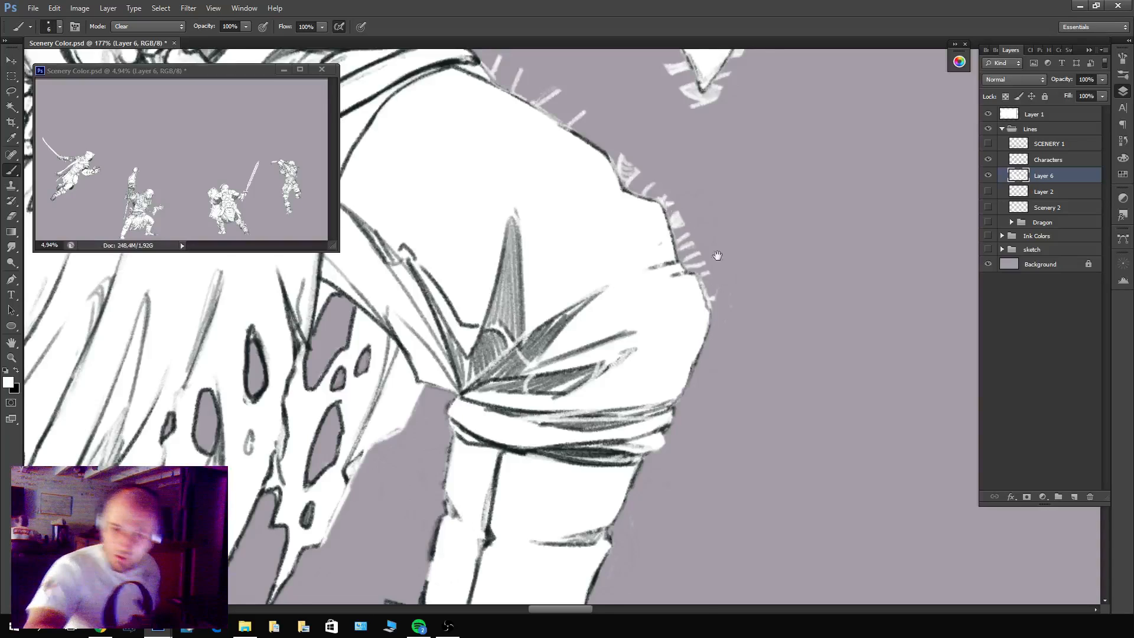
Erase the white tick marks above the knee and along the thigh's upper outline, plus the stray shapes below the arm.
{"action": "left_click_drag", "start_coordinate": [717, 255], "coordinate": [720, 366]}
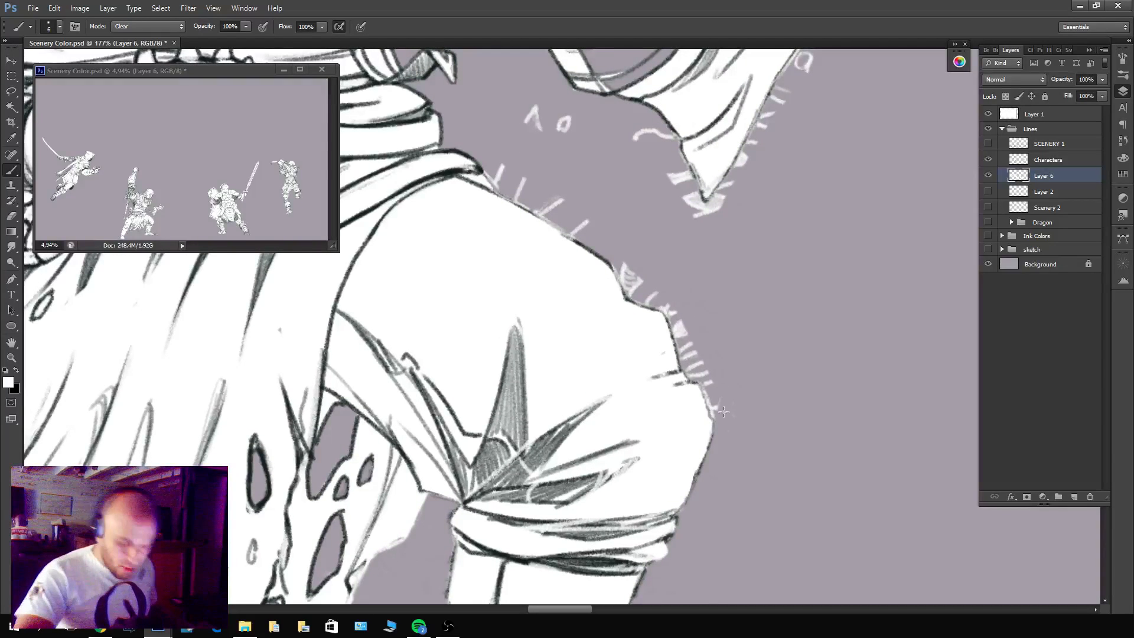
{"action": "left_click_drag", "start_coordinate": [723, 412], "coordinate": [709, 400]}
{"action": "mouse_move", "coordinate": [693, 359]}
{"action": "left_mouse_down"}
{"action": "mouse_move", "coordinate": [674, 306]}
{"action": "mouse_move", "coordinate": [695, 345]}
{"action": "mouse_move", "coordinate": [636, 295]}
{"action": "mouse_move", "coordinate": [628, 271]}
{"action": "mouse_move", "coordinate": [632, 295]}
{"action": "mouse_move", "coordinate": [645, 294]}
{"action": "mouse_move", "coordinate": [632, 270]}
{"action": "left_mouse_up"}
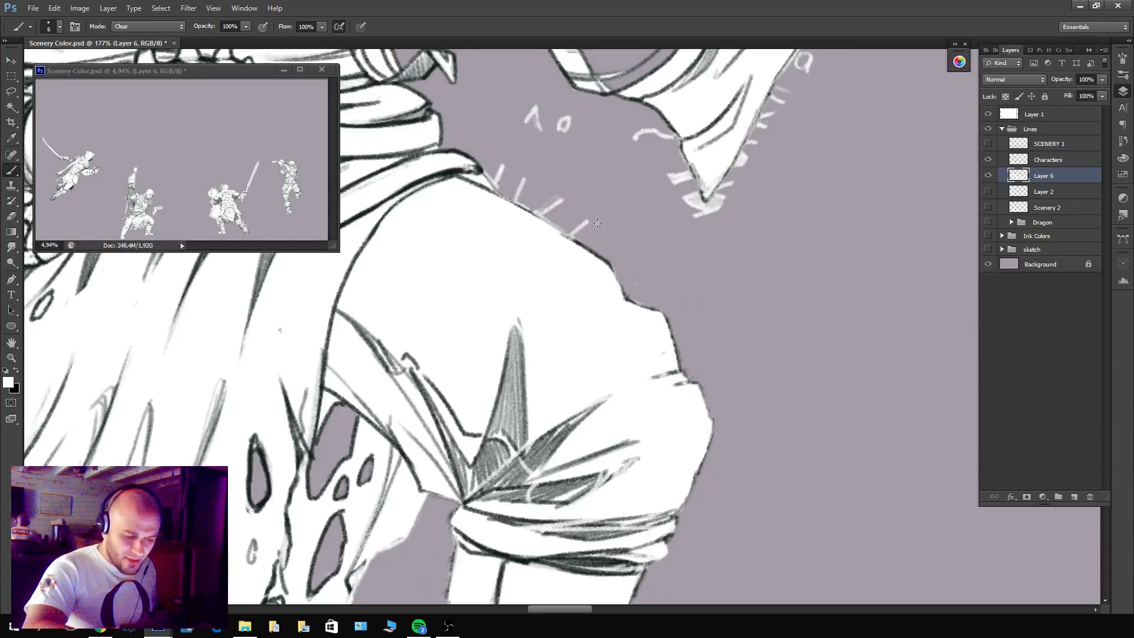
{"action": "left_click_drag", "start_coordinate": [597, 222], "coordinate": [598, 239]}
{"action": "mouse_move", "coordinate": [540, 208]}
{"action": "left_mouse_down"}
{"action": "mouse_move", "coordinate": [502, 187]}
{"action": "mouse_move", "coordinate": [555, 202]}
{"action": "mouse_move", "coordinate": [606, 404]}
{"action": "left_mouse_up"}
{"action": "left_click_drag", "start_coordinate": [558, 311], "coordinate": [536, 311]}
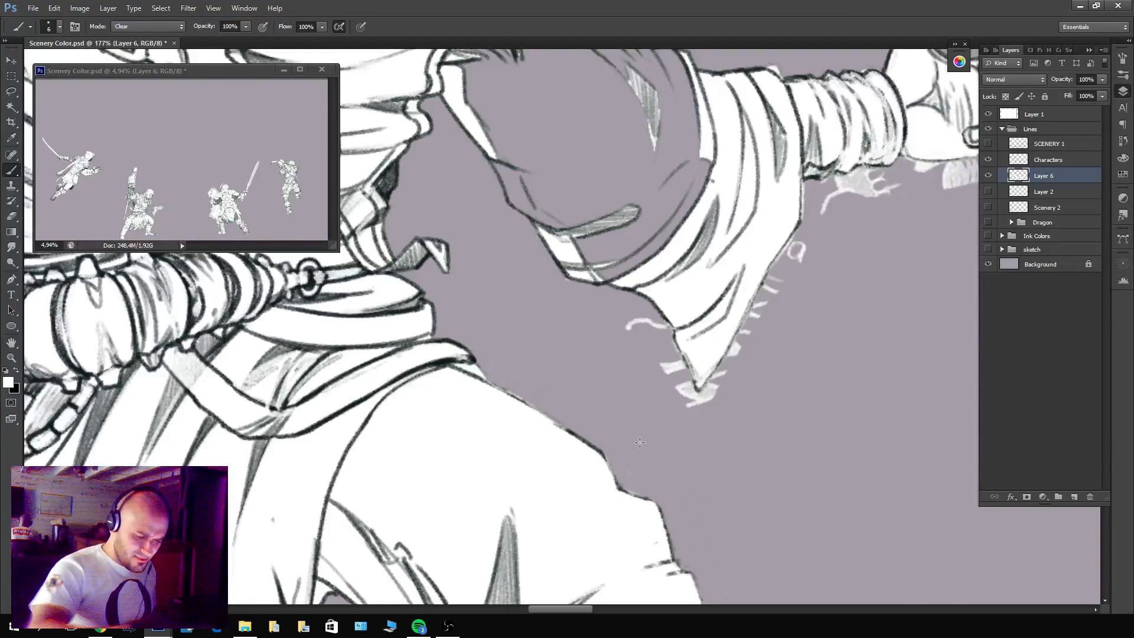
Erase the spilled white around the hanging sleeve tip and beneath the wrapped forearm and outstretched hand.
{"action": "mouse_move", "coordinate": [621, 321]}
{"action": "left_mouse_down"}
{"action": "mouse_move", "coordinate": [674, 348]}
{"action": "mouse_move", "coordinate": [691, 408]}
{"action": "mouse_move", "coordinate": [730, 369]}
{"action": "mouse_move", "coordinate": [826, 203]}
{"action": "mouse_move", "coordinate": [808, 226]}
{"action": "left_mouse_up"}
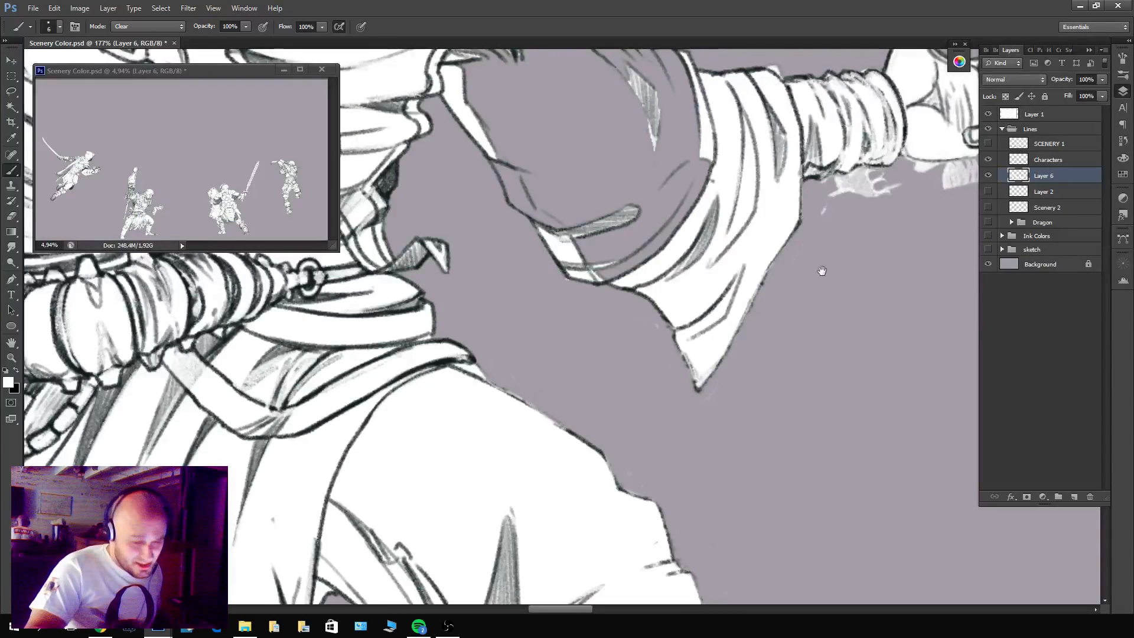
{"action": "left_click_drag", "start_coordinate": [818, 271], "coordinate": [670, 384]}
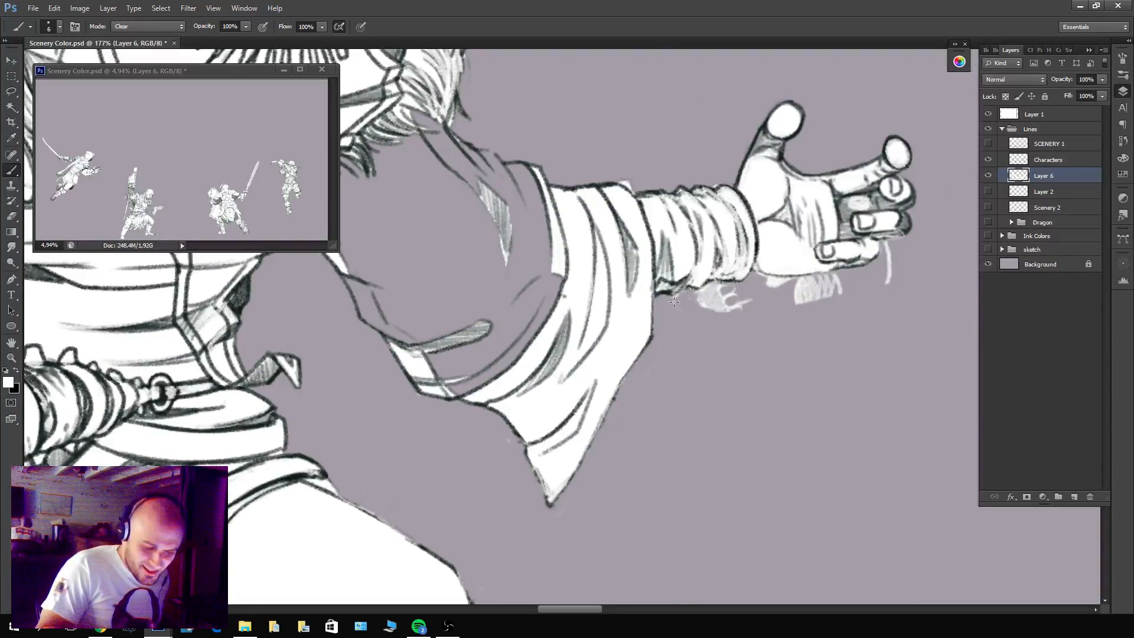
{"action": "mouse_move", "coordinate": [701, 296]}
{"action": "left_mouse_down"}
{"action": "mouse_move", "coordinate": [735, 317]}
{"action": "mouse_move", "coordinate": [749, 310]}
{"action": "mouse_move", "coordinate": [688, 300]}
{"action": "mouse_move", "coordinate": [744, 293]}
{"action": "mouse_move", "coordinate": [711, 287]}
{"action": "mouse_move", "coordinate": [733, 283]}
{"action": "mouse_move", "coordinate": [737, 299]}
{"action": "mouse_move", "coordinate": [700, 304]}
{"action": "mouse_move", "coordinate": [782, 291]}
{"action": "mouse_move", "coordinate": [766, 279]}
{"action": "mouse_move", "coordinate": [853, 276]}
{"action": "mouse_move", "coordinate": [776, 296]}
{"action": "mouse_move", "coordinate": [835, 296]}
{"action": "mouse_move", "coordinate": [813, 290]}
{"action": "left_mouse_up"}
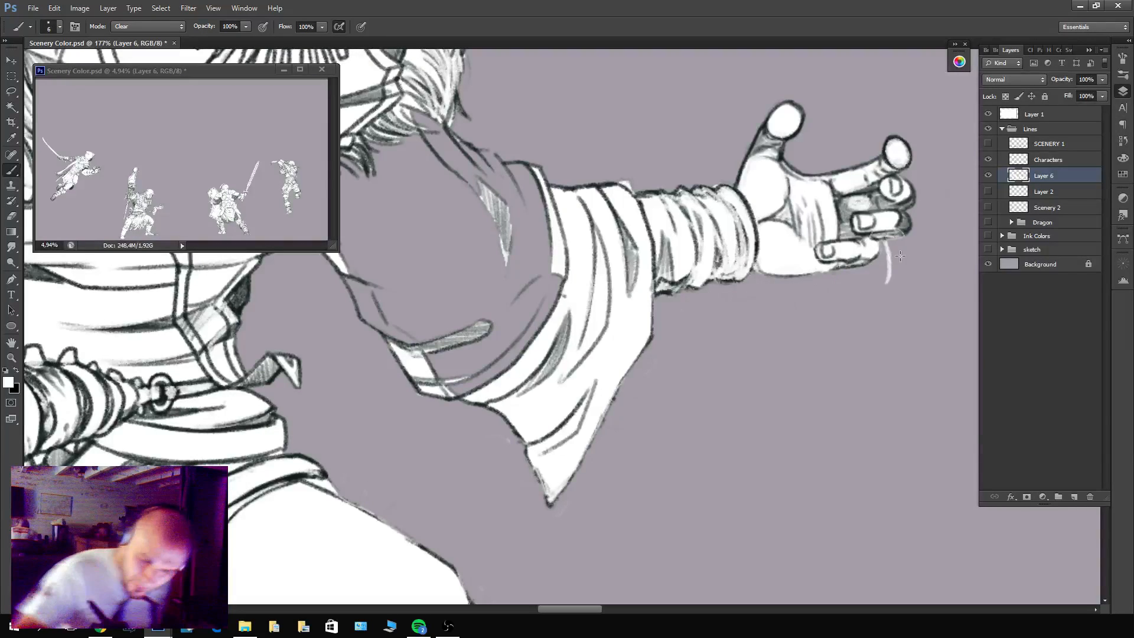
{"action": "left_click_drag", "start_coordinate": [900, 255], "coordinate": [882, 276]}
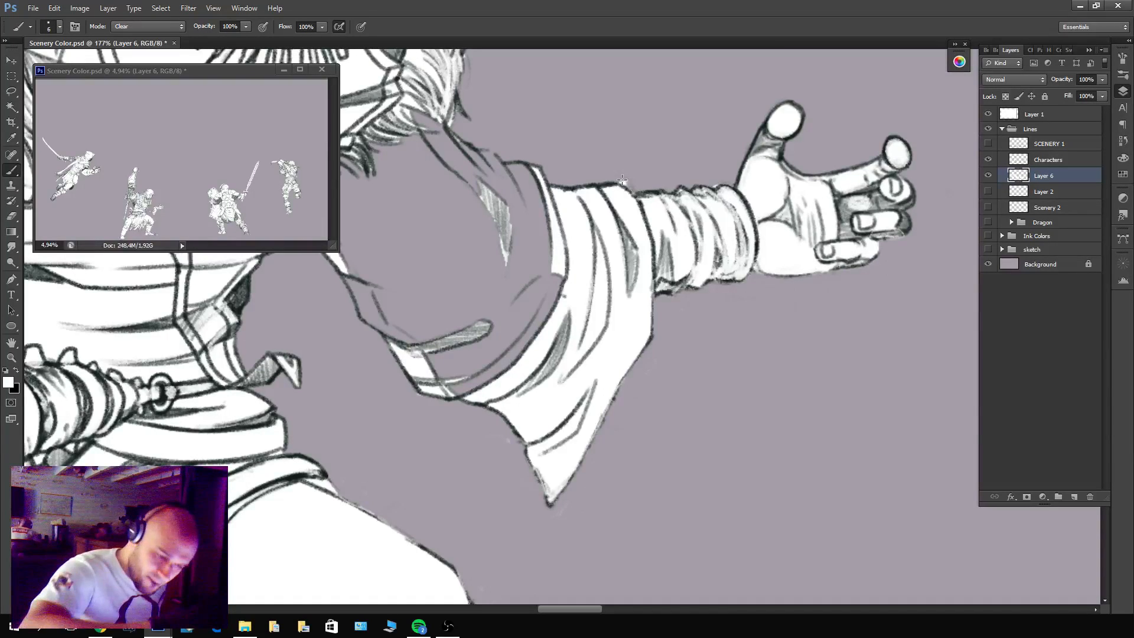
With the brush in Normal mode, edge the unfilled upper arm in white and fill its lassoed interior with white.
{"action": "left_click_drag", "start_coordinate": [628, 197], "coordinate": [782, 334]}
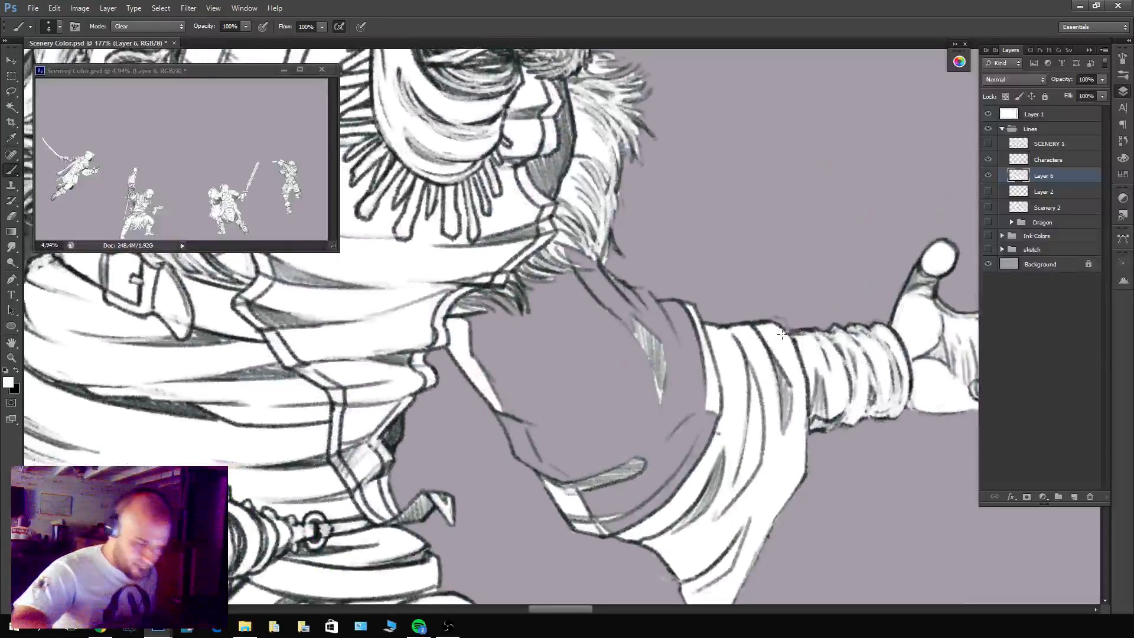
{"action": "left_click", "coordinate": [150, 28]}
{"action": "left_click", "coordinate": [150, 39]}
{"action": "mouse_move", "coordinate": [498, 406]}
{"action": "left_mouse_down"}
{"action": "mouse_move", "coordinate": [518, 454]}
{"action": "mouse_move", "coordinate": [563, 481]}
{"action": "mouse_move", "coordinate": [595, 526]}
{"action": "mouse_move", "coordinate": [658, 525]}
{"action": "left_mouse_up"}
{"action": "mouse_move", "coordinate": [685, 313]}
{"action": "left_mouse_down"}
{"action": "mouse_move", "coordinate": [628, 293]}
{"action": "mouse_move", "coordinate": [631, 306]}
{"action": "mouse_move", "coordinate": [561, 243]}
{"action": "left_mouse_up"}
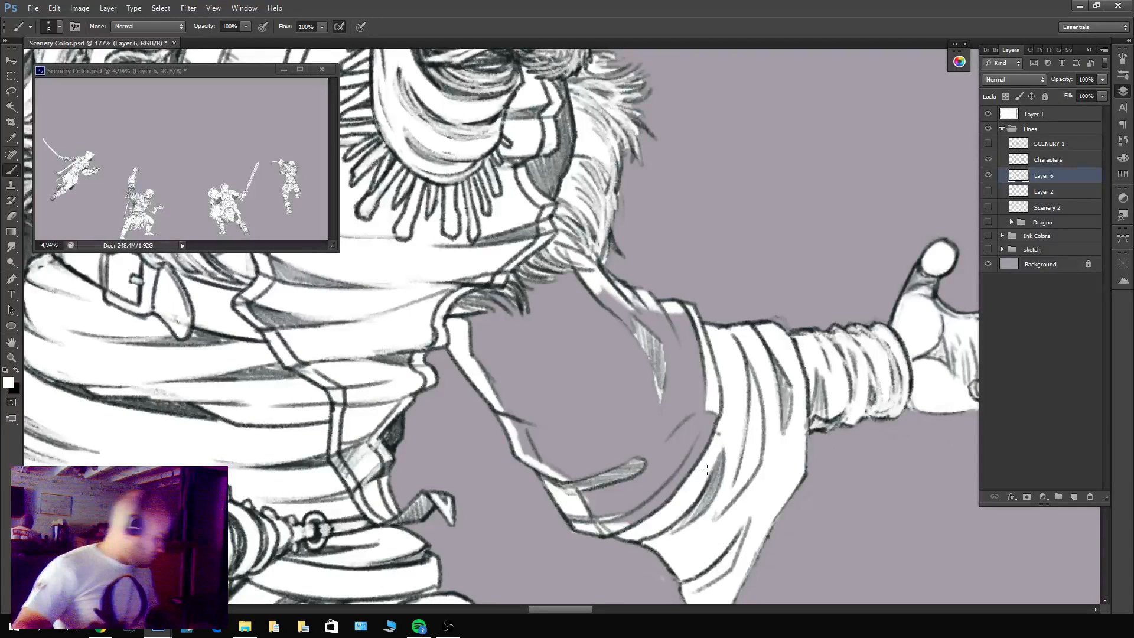
{"action": "key", "text": "l"}
{"action": "mouse_move", "coordinate": [710, 341]}
{"action": "left_mouse_down"}
{"action": "mouse_move", "coordinate": [680, 307]}
{"action": "mouse_move", "coordinate": [613, 283]}
{"action": "mouse_move", "coordinate": [549, 212]}
{"action": "mouse_move", "coordinate": [452, 269]}
{"action": "mouse_move", "coordinate": [461, 348]}
{"action": "mouse_move", "coordinate": [518, 448]}
{"action": "mouse_move", "coordinate": [602, 529]}
{"action": "mouse_move", "coordinate": [678, 537]}
{"action": "mouse_move", "coordinate": [744, 455]}
{"action": "mouse_move", "coordinate": [733, 378]}
{"action": "mouse_move", "coordinate": [712, 343]}
{"action": "left_mouse_up"}
{"action": "key", "text": "alt+BackSpace"}
{"action": "key", "text": "ctrl+d"}
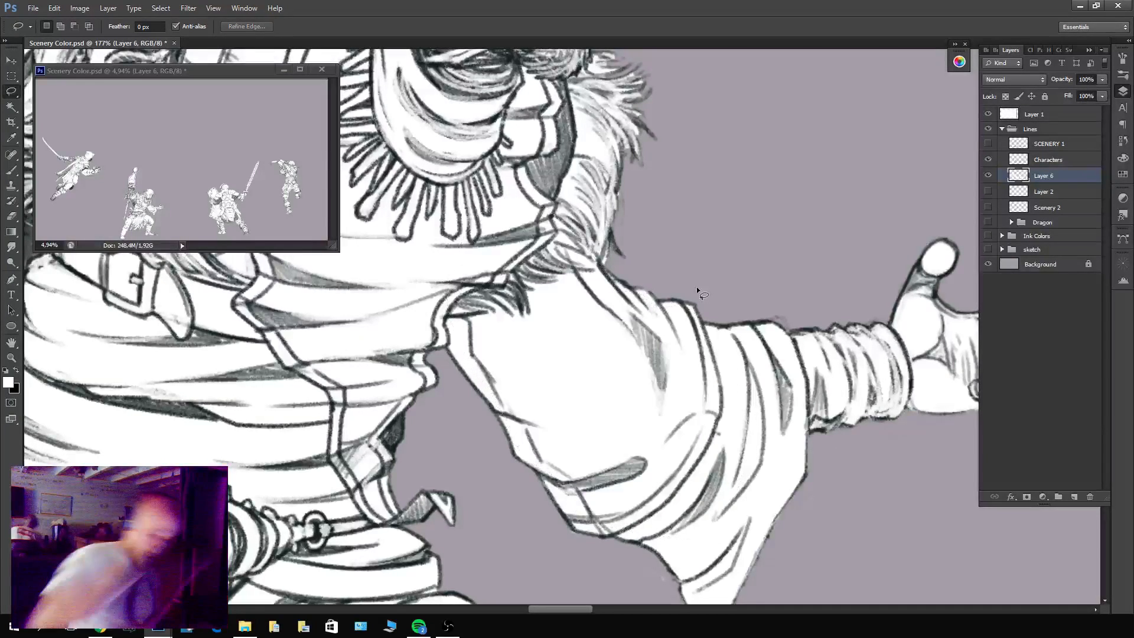
Add a layer mask to Layer 6.
{"action": "key", "text": "z"}
{"action": "left_click", "coordinate": [1026, 496]}
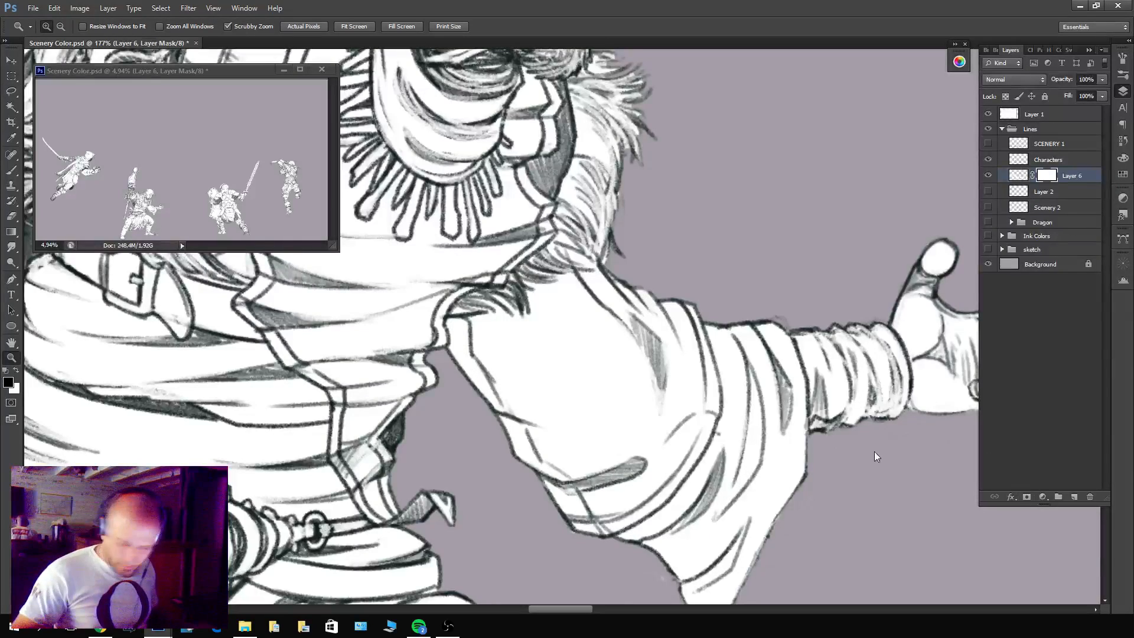
With a black brush, paint on Layer 6's mask to hide the white spill beside the turban's front edge above the brow.
{"action": "key", "text": "b"}
{"action": "key", "text": "x"}
{"action": "scroll", "coordinate": [747, 397], "scroll_direction": "up", "scroll_amount": 5}
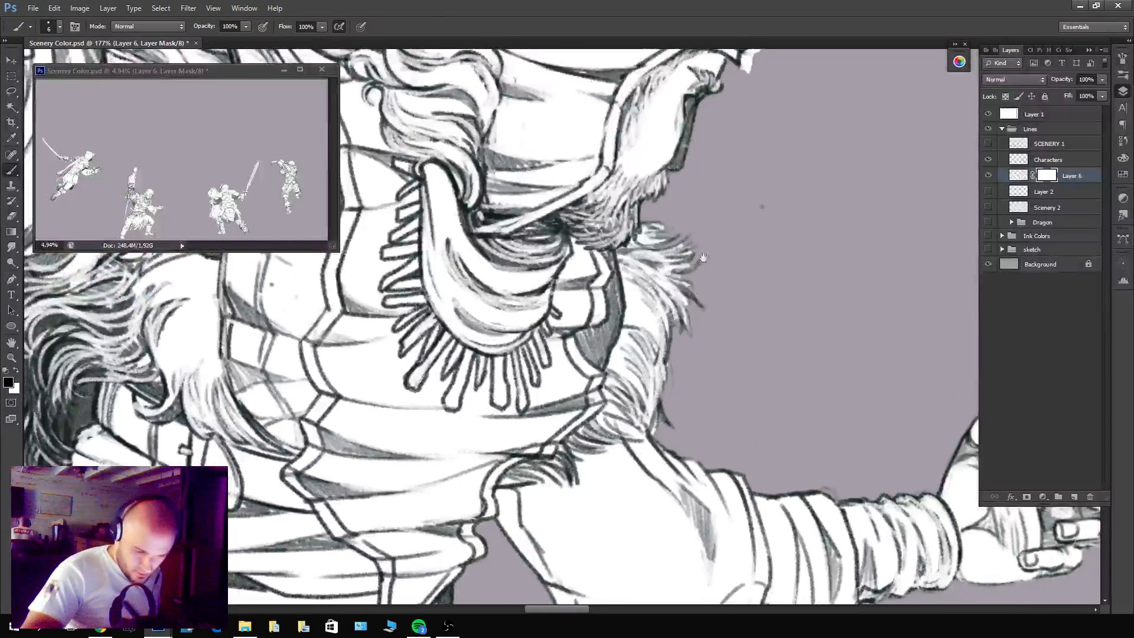
{"action": "scroll", "coordinate": [660, 424], "scroll_direction": "up", "scroll_amount": 3}
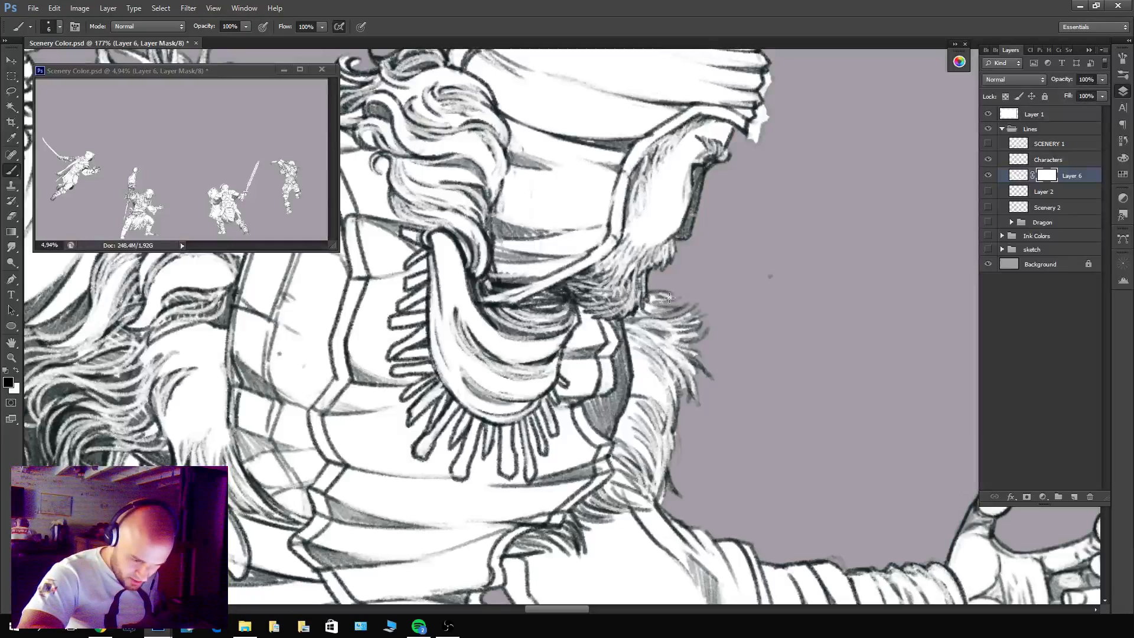
{"action": "key", "text": "x"}
{"action": "mouse_move", "coordinate": [680, 311]}
{"action": "left_mouse_down"}
{"action": "mouse_move", "coordinate": [667, 316]}
{"action": "mouse_move", "coordinate": [685, 336]}
{"action": "mouse_move", "coordinate": [690, 393]}
{"action": "left_mouse_up"}
{"action": "key", "text": "x"}
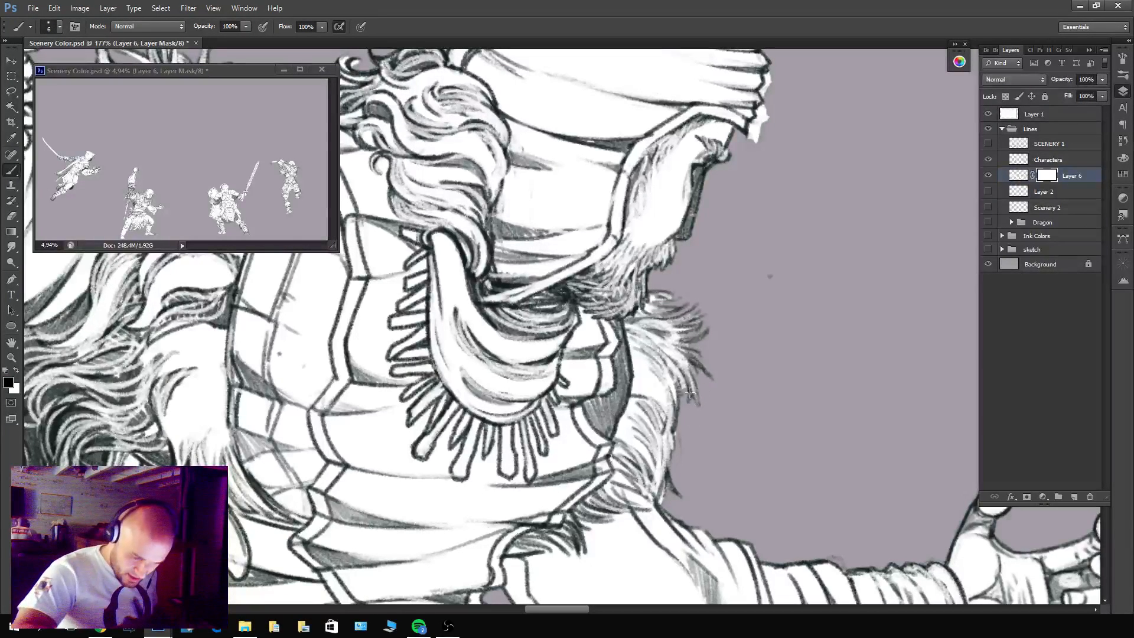
{"action": "scroll", "coordinate": [670, 495], "scroll_direction": "up", "scroll_amount": 5}
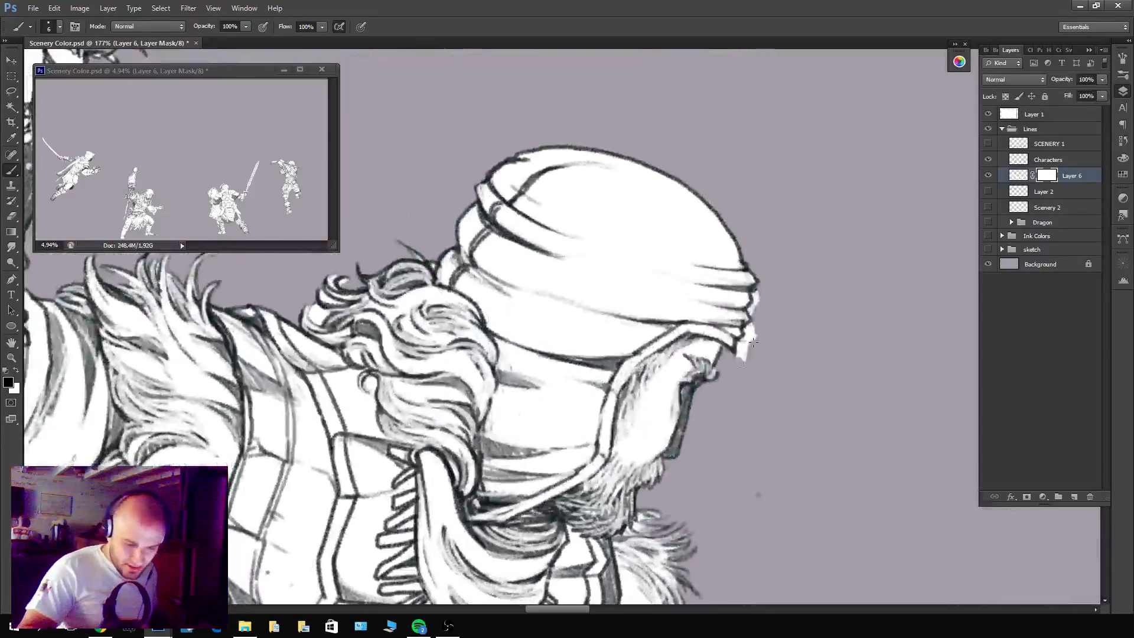
{"action": "mouse_move", "coordinate": [744, 341]}
{"action": "left_mouse_down"}
{"action": "mouse_move", "coordinate": [738, 354]}
{"action": "mouse_move", "coordinate": [752, 306]}
{"action": "left_mouse_up"}
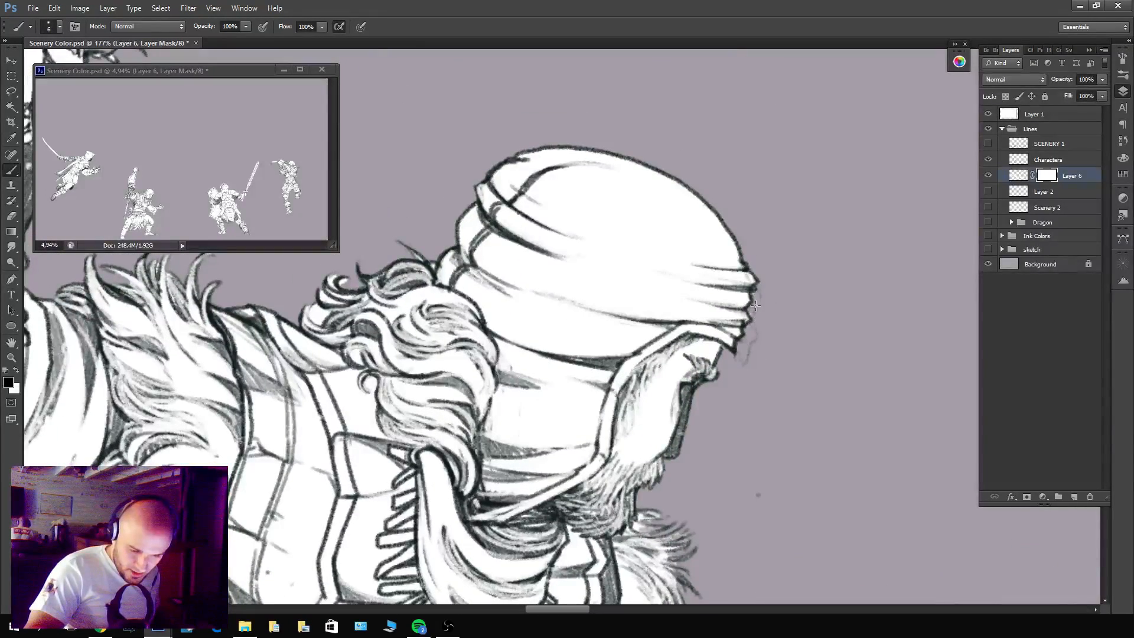
On the Characters layer, Magic Wand-select the enclosed area between the skeleton's raised arms and above its skull.
{"action": "mouse_move", "coordinate": [340, 282]}
{"action": "left_mouse_down"}
{"action": "mouse_move", "coordinate": [537, 297]}
{"action": "mouse_move", "coordinate": [555, 308]}
{"action": "mouse_move", "coordinate": [528, 331]}
{"action": "mouse_move", "coordinate": [542, 337]}
{"action": "left_mouse_up"}
{"action": "left_click_drag", "start_coordinate": [476, 319], "coordinate": [721, 358]}
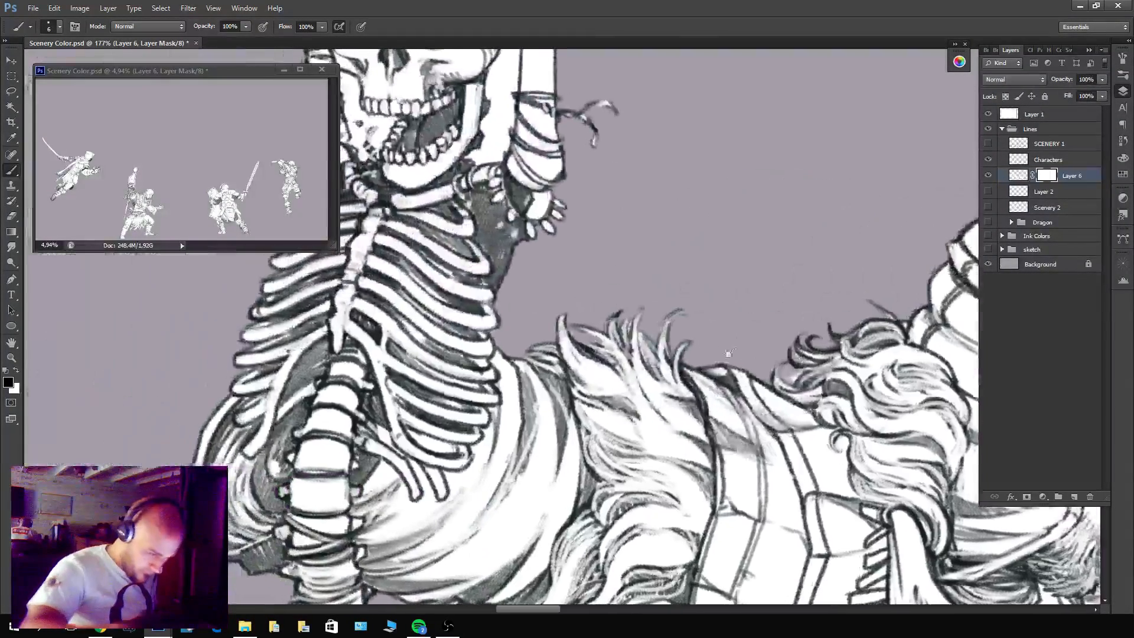
{"action": "left_click_drag", "start_coordinate": [680, 153], "coordinate": [857, 584]}
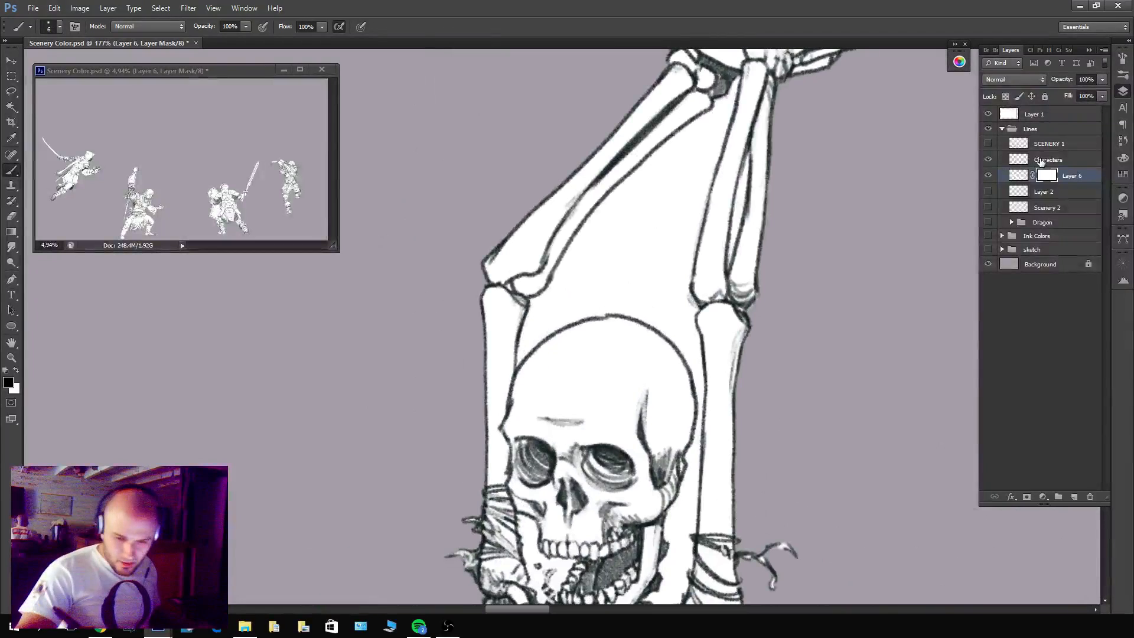
{"action": "left_click", "coordinate": [1030, 159]}
{"action": "key", "text": "w"}
{"action": "key", "text": "x"}
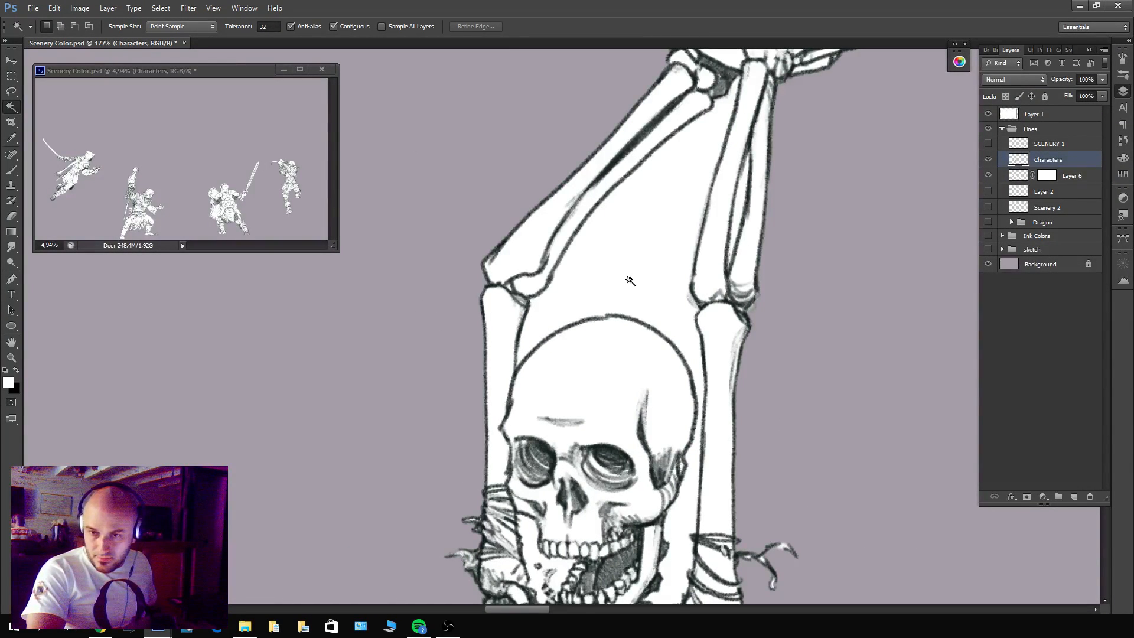
{"action": "left_click", "coordinate": [642, 284]}
{"action": "scroll", "coordinate": [522, 390], "scroll_direction": "down", "scroll_amount": 3}
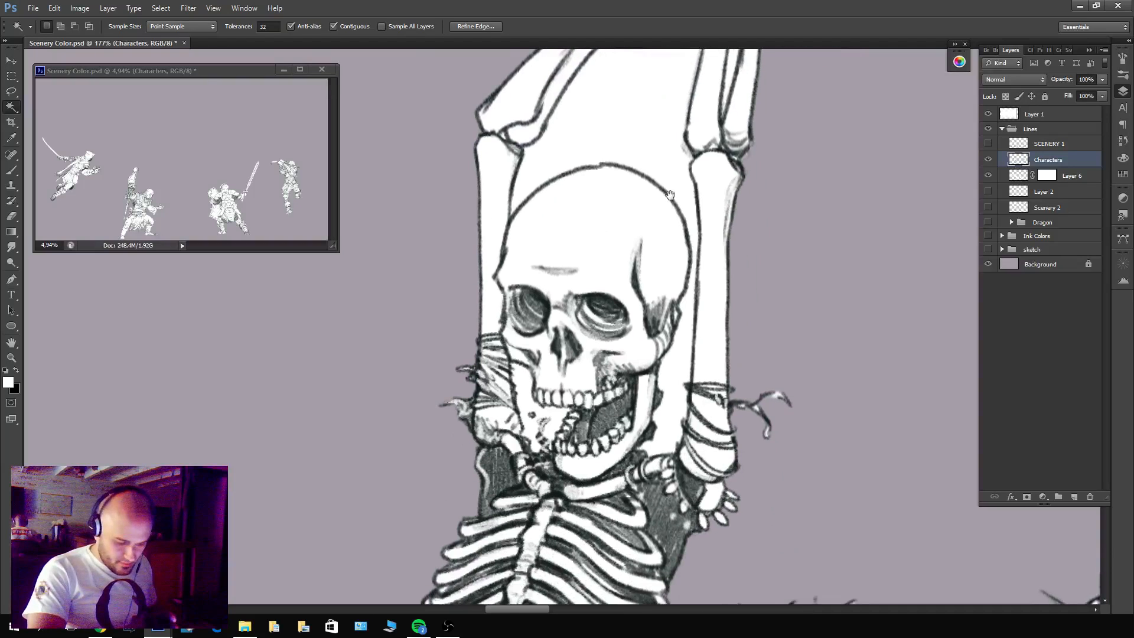
{"action": "scroll", "coordinate": [579, 223], "scroll_direction": "up", "scroll_amount": 5}
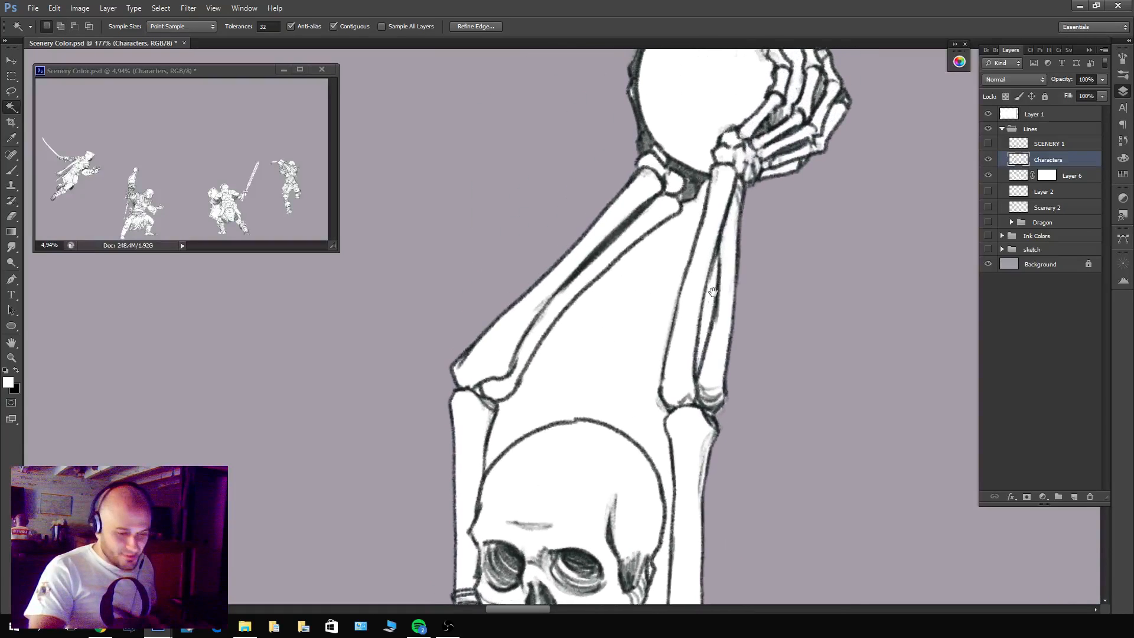
Expand the selection by 2 pixels and clear it on Layer 6's mask to remove the white between the skeleton's arms, then deselect.
{"action": "left_click", "coordinate": [161, 7]}
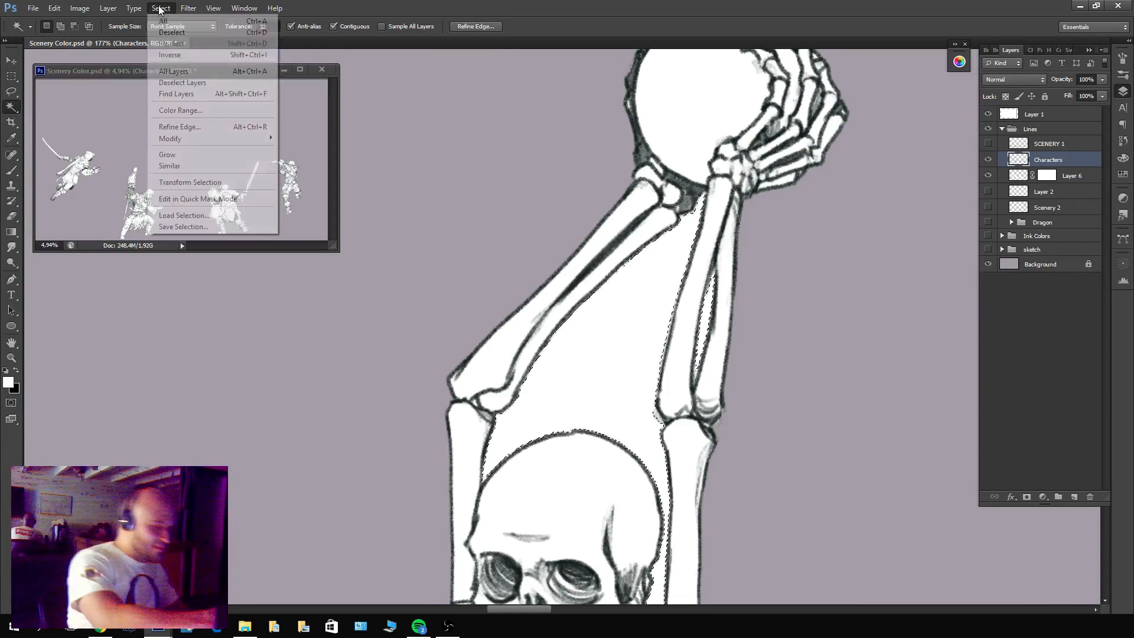
{"action": "mouse_move", "coordinate": [186, 141]}
{"action": "left_click", "coordinate": [103, 159]}
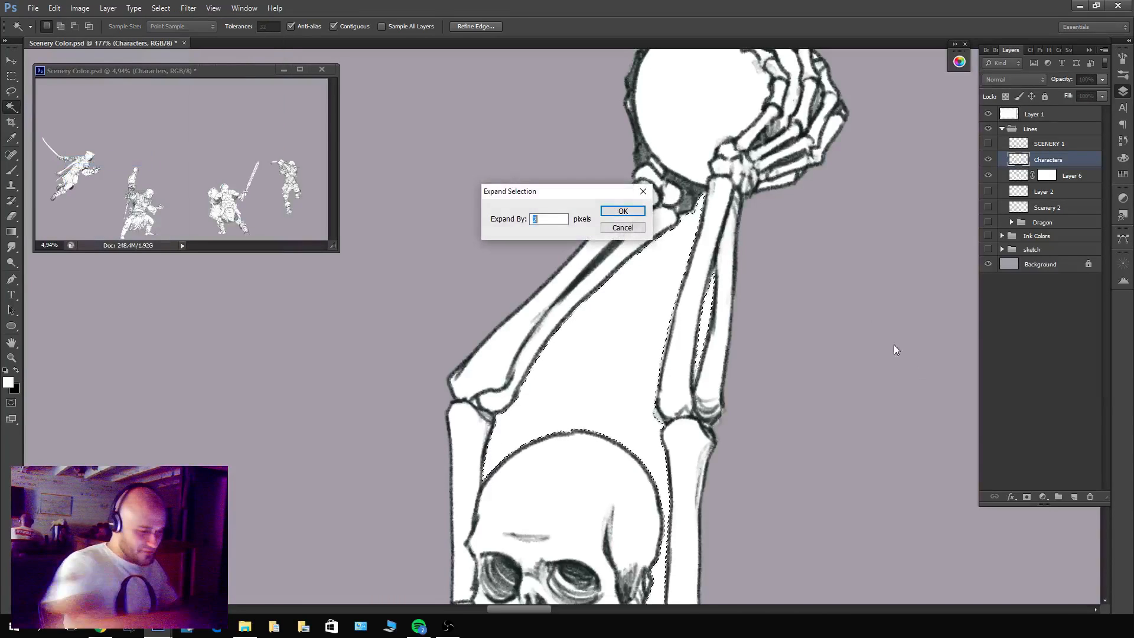
{"action": "key", "text": "Return"}
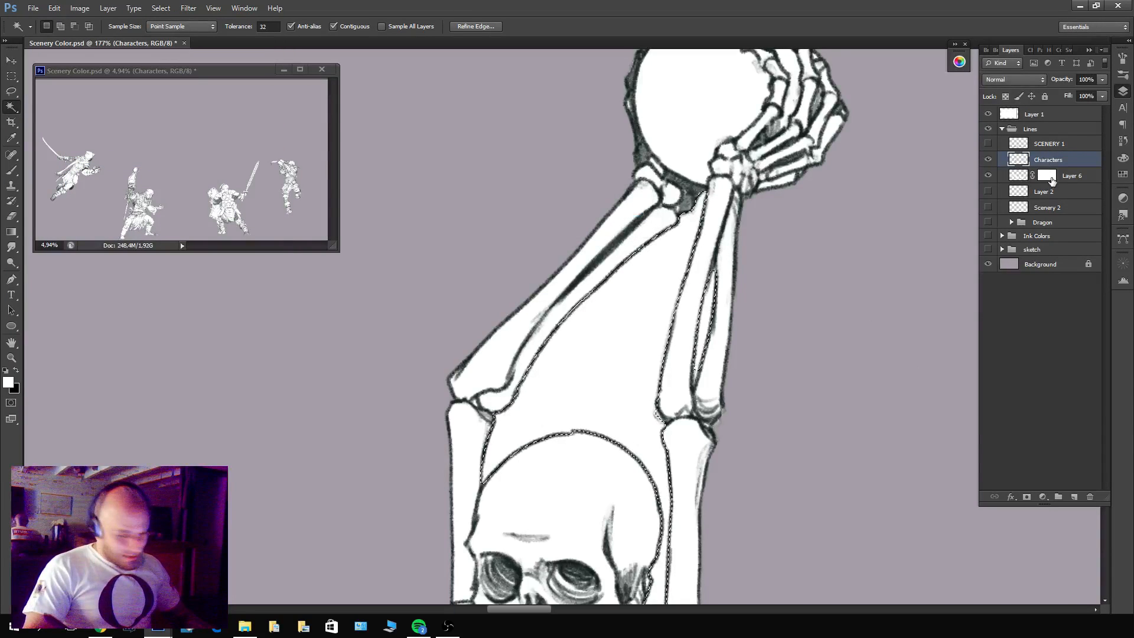
{"action": "left_click", "coordinate": [1049, 176]}
{"action": "key", "text": "x"}
{"action": "key", "text": "x"}
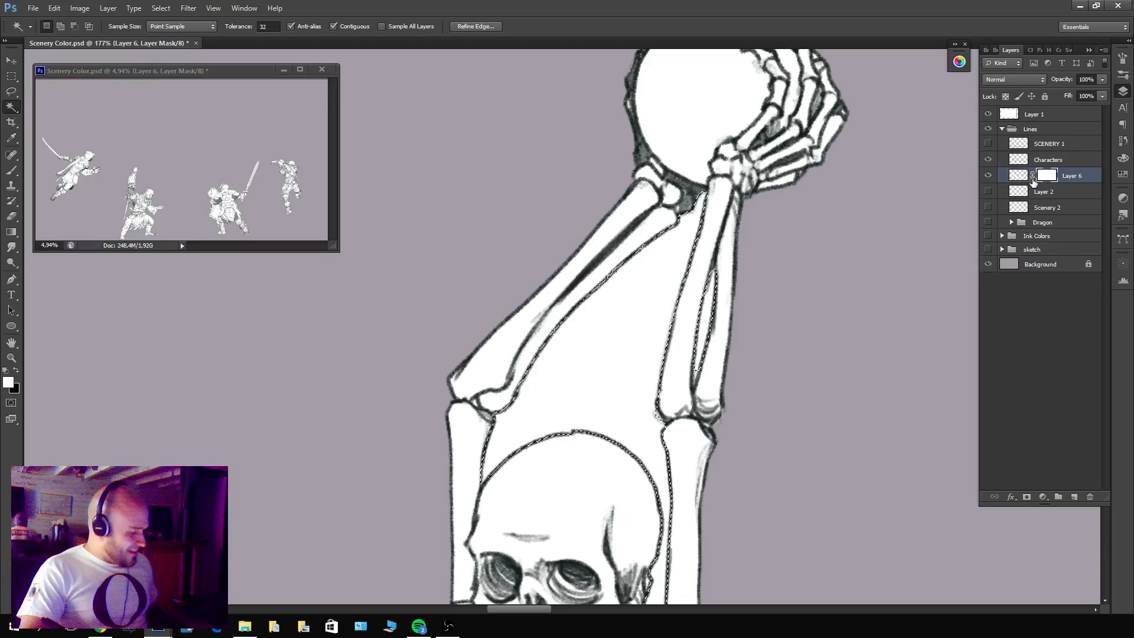
{"action": "key", "text": "Delete"}
{"action": "key", "text": "ctrl+d"}
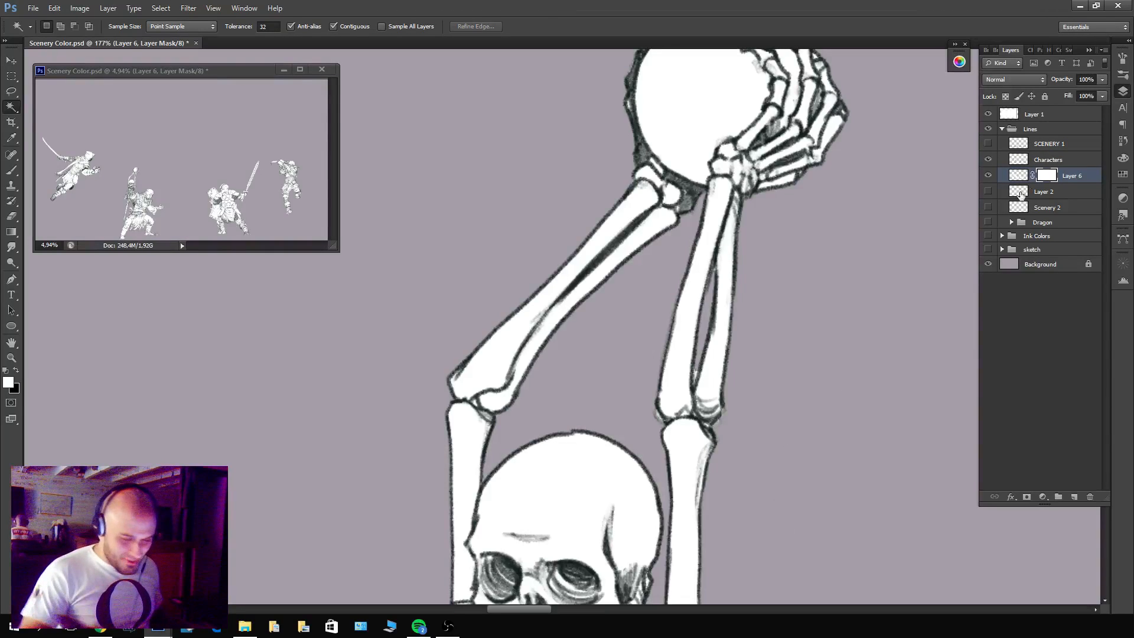
Examine the masked white fill around the skeleton's arms, staff, front leg, boot and tattered robe for remaining spill.
{"action": "key", "text": "b"}
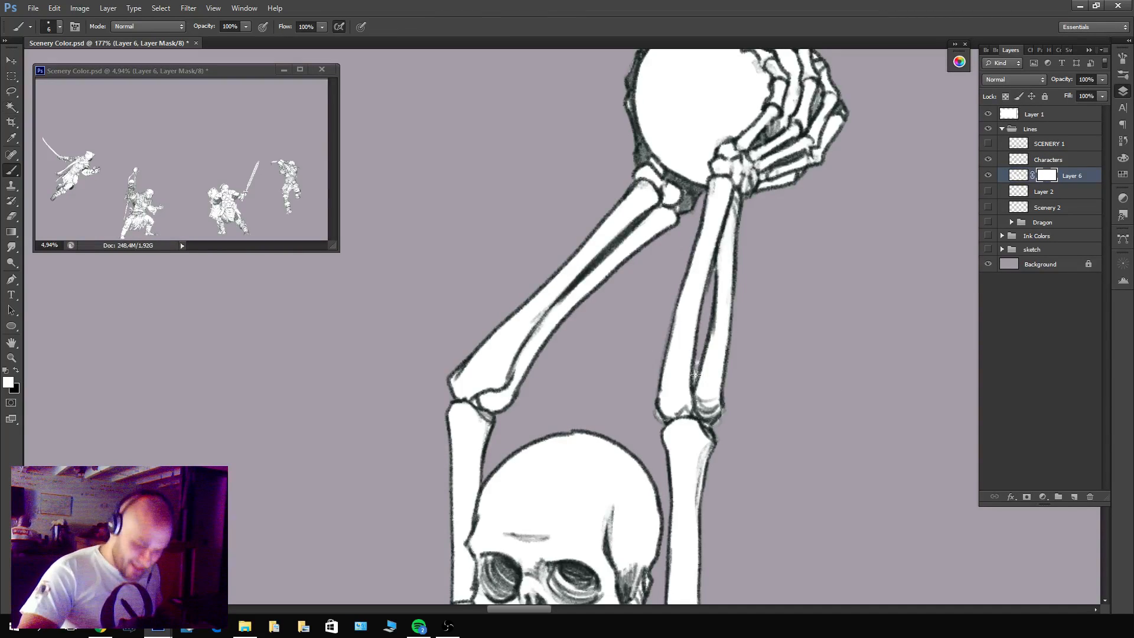
{"action": "key", "text": "x"}
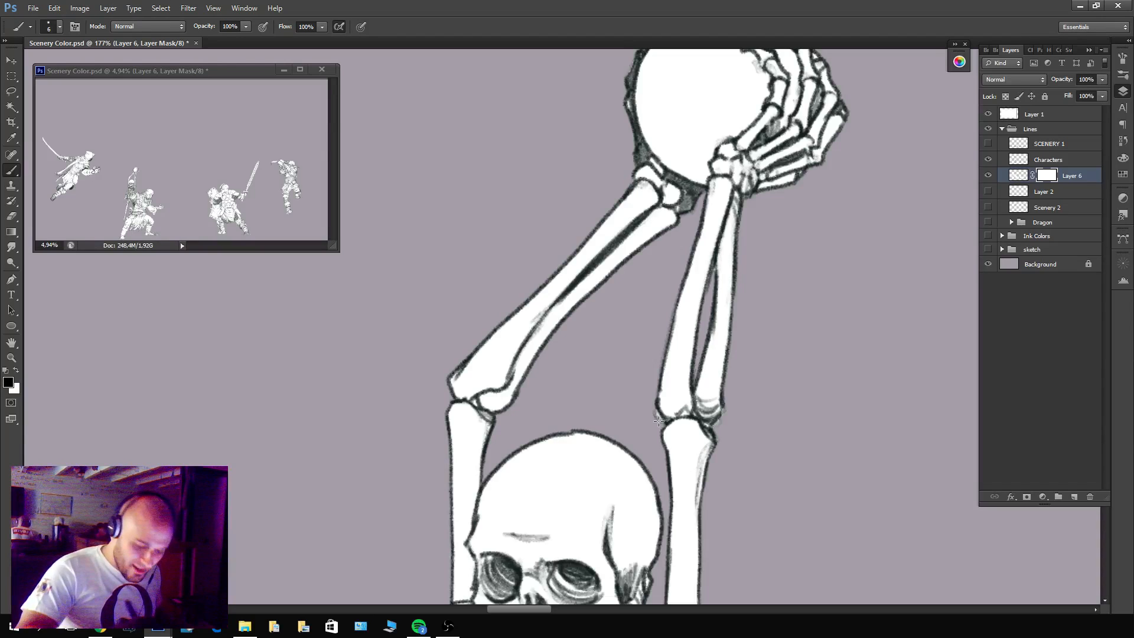
{"action": "scroll", "coordinate": [750, 351], "scroll_direction": "up", "scroll_amount": 5}
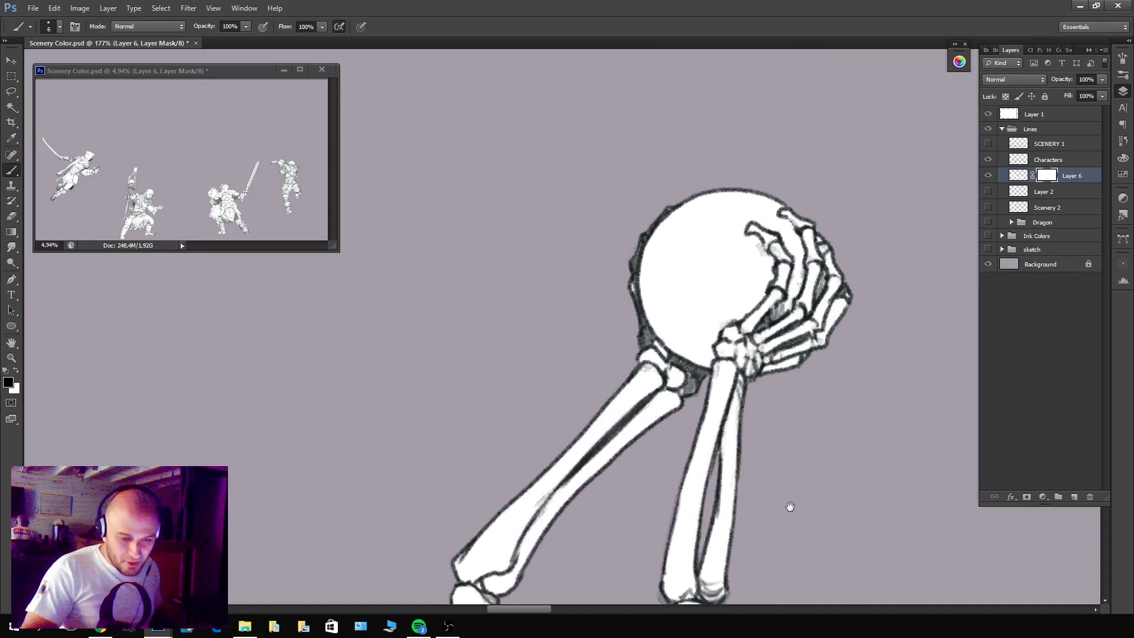
{"action": "left_click_drag", "start_coordinate": [733, 496], "coordinate": [798, 88]}
{"action": "left_click_drag", "start_coordinate": [663, 480], "coordinate": [713, 198]}
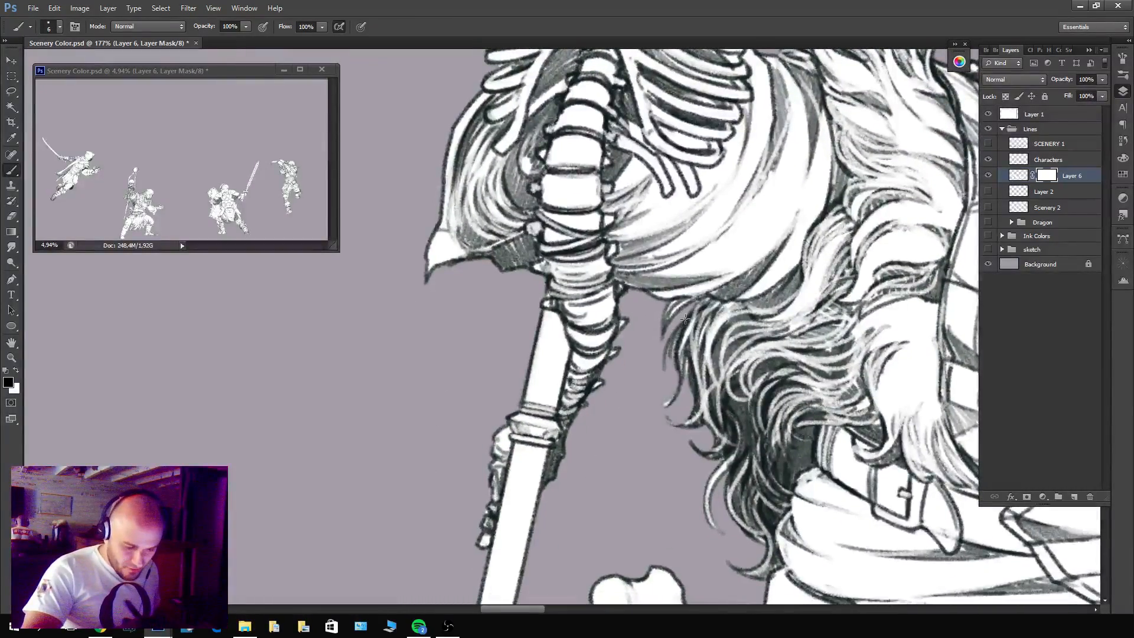
{"action": "left_click_drag", "start_coordinate": [688, 485], "coordinate": [794, 69]}
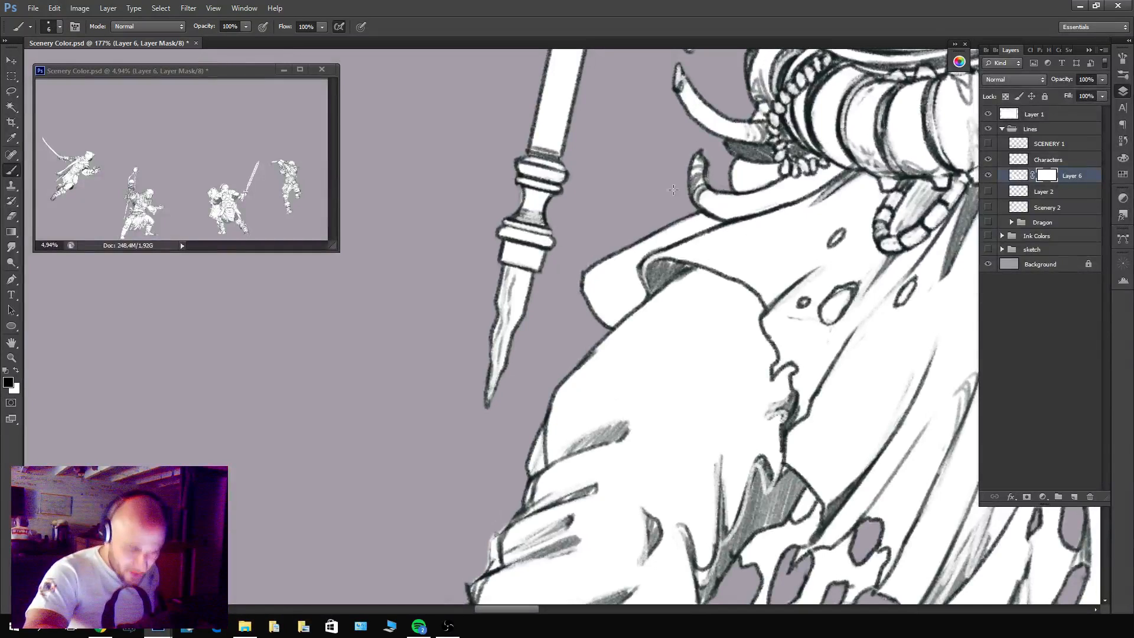
{"action": "left_click_drag", "start_coordinate": [676, 402], "coordinate": [750, 171]}
{"action": "left_click_drag", "start_coordinate": [682, 499], "coordinate": [743, 347]}
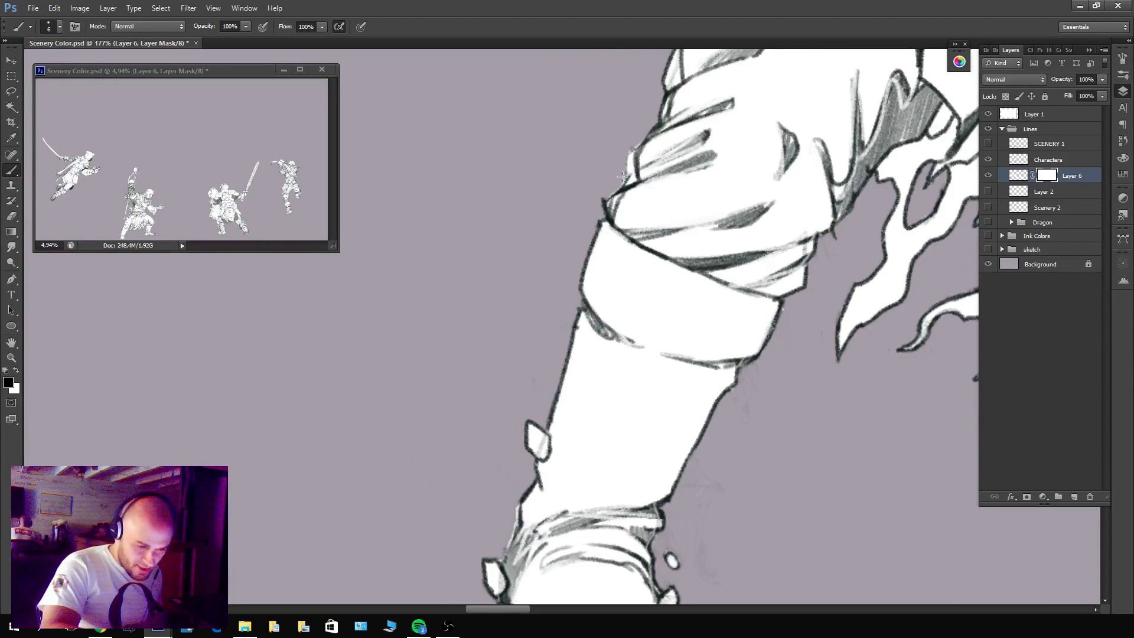
{"action": "left_click_drag", "start_coordinate": [539, 551], "coordinate": [641, 383]}
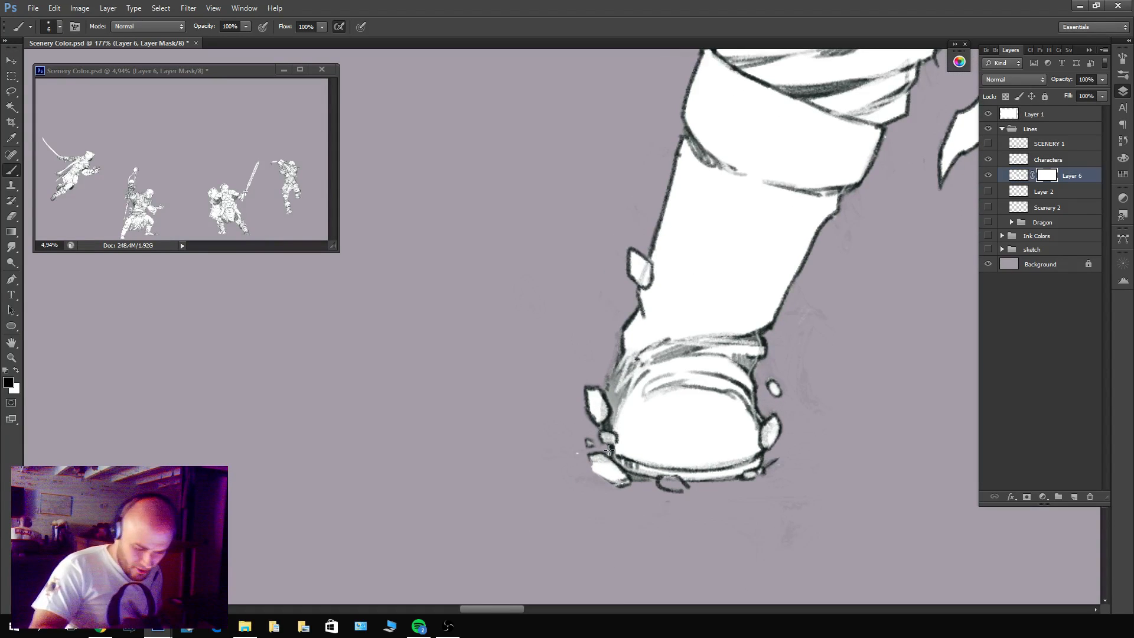
{"action": "left_click_drag", "start_coordinate": [827, 353], "coordinate": [582, 572]}
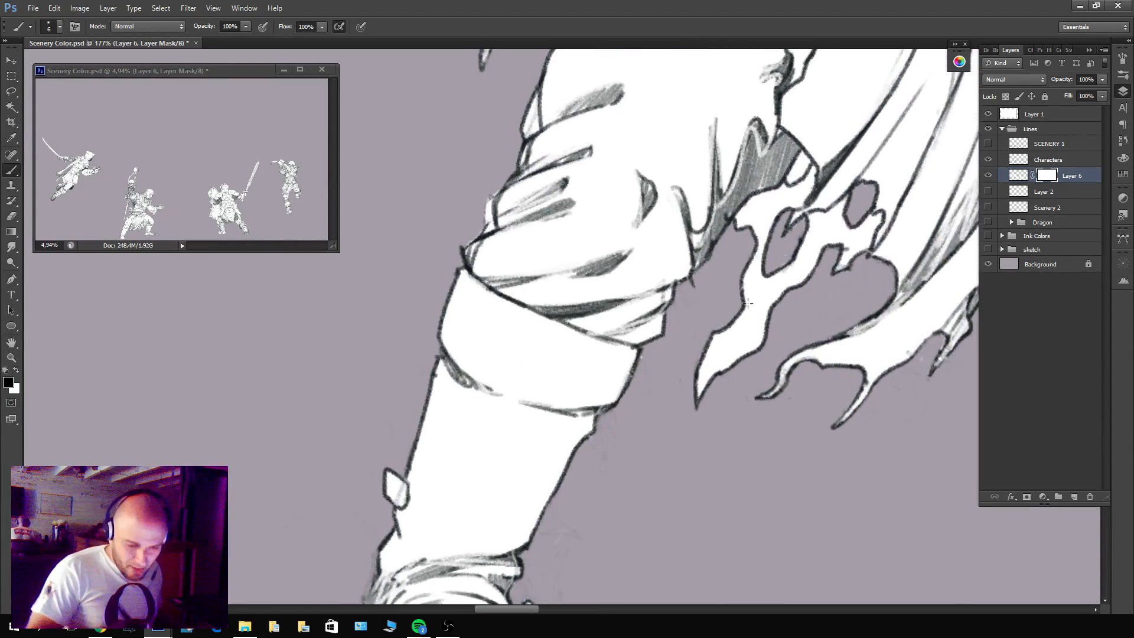
{"action": "left_click_drag", "start_coordinate": [806, 291], "coordinate": [443, 416]}
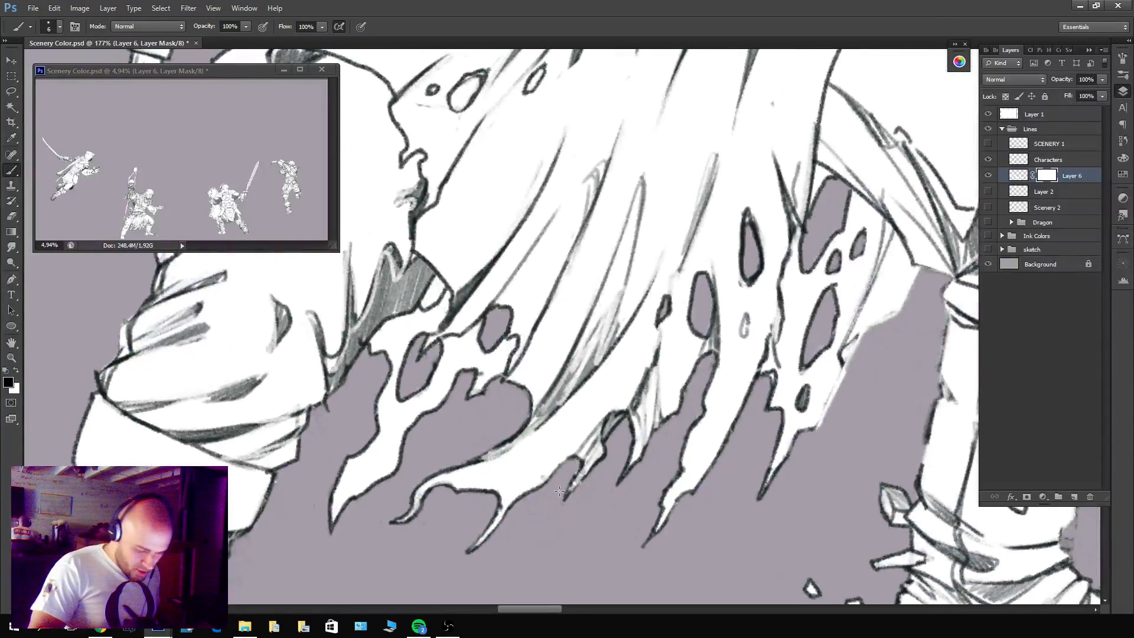
{"action": "left_click_drag", "start_coordinate": [853, 413], "coordinate": [750, 414]}
{"action": "left_click_drag", "start_coordinate": [871, 268], "coordinate": [652, 344]}
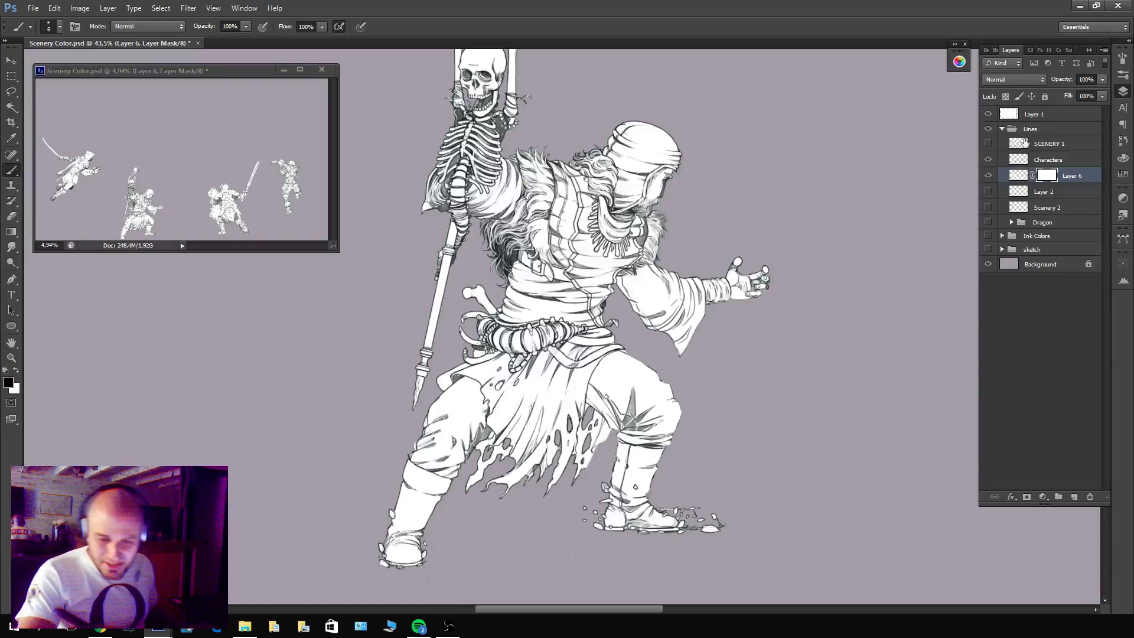
Group the Characters line layer with Layer 6 and name the group Characters.
{"action": "left_click", "coordinate": [1048, 161], "text": "shift"}
{"action": "key", "text": "x"}
{"action": "key", "text": "ctrl+g"}
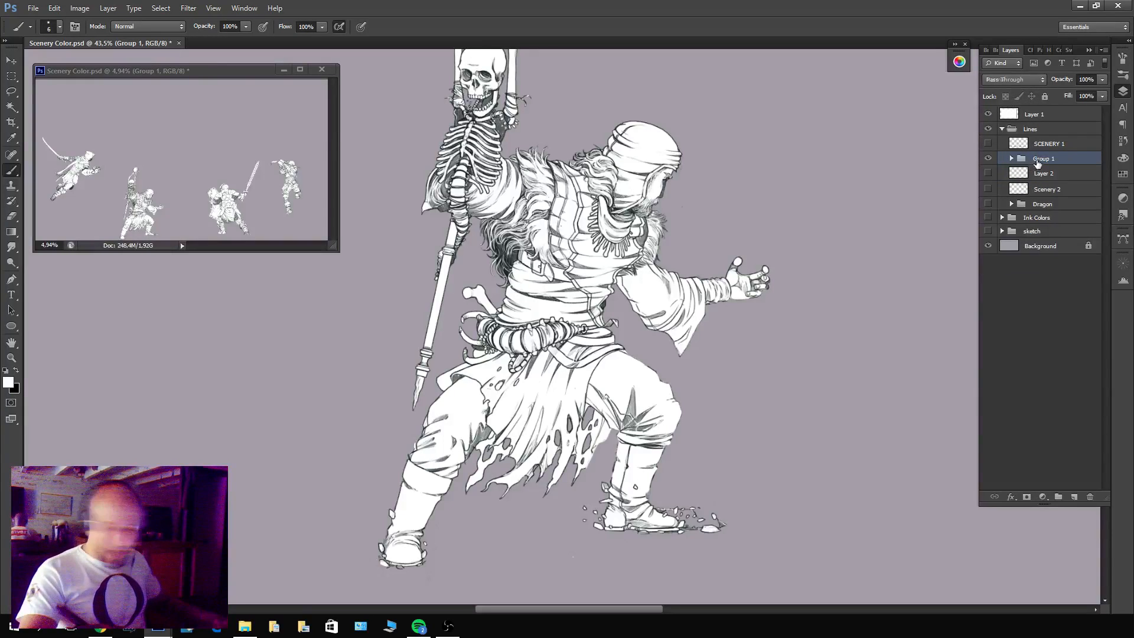
{"action": "double_click", "coordinate": [1043, 160]}
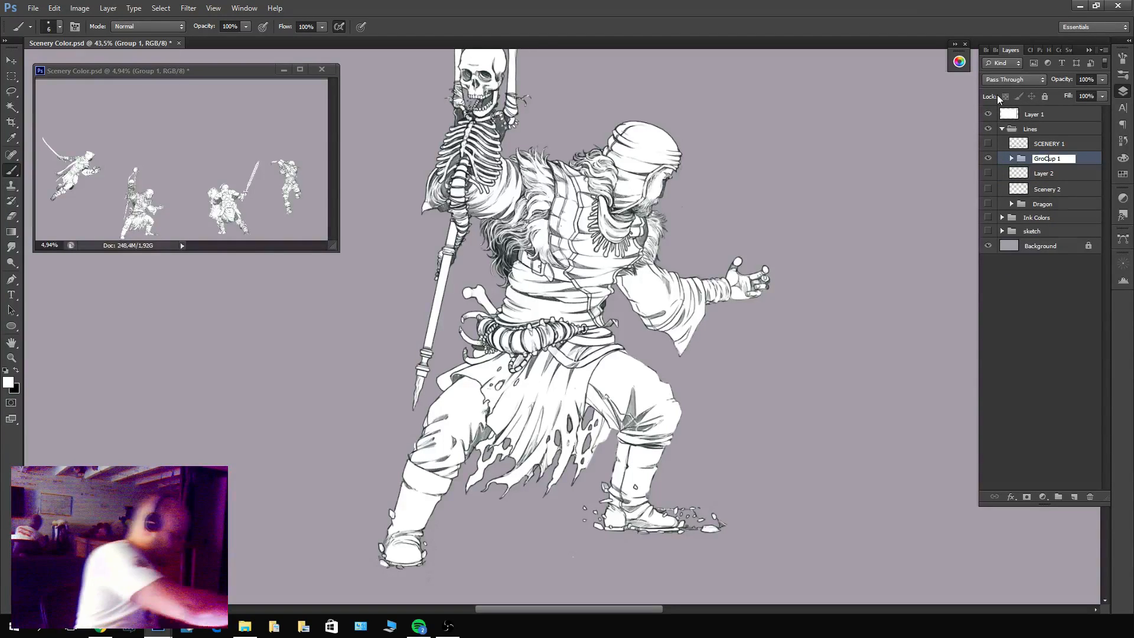
{"action": "type", "text": "Ch"}
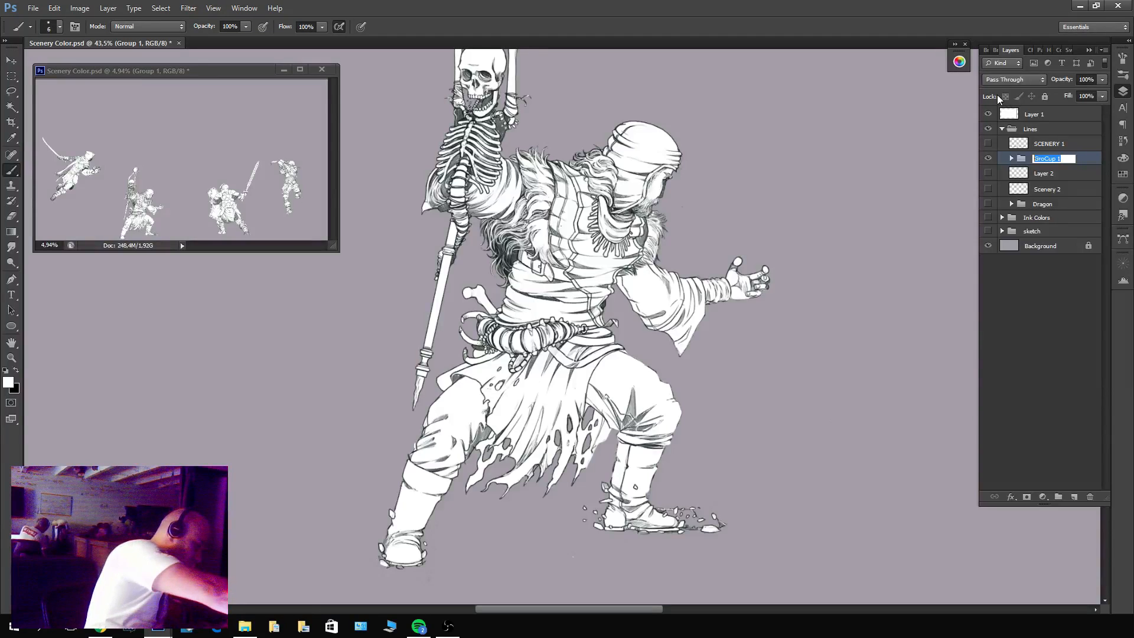
{"action": "type", "text": "aracters"}
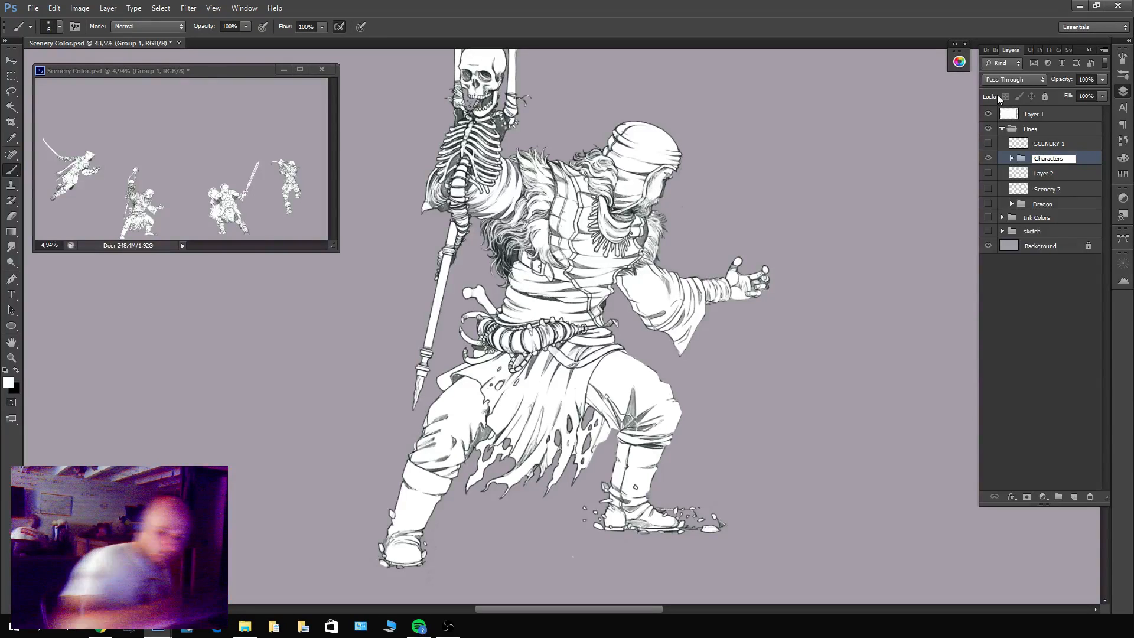
{"action": "key", "text": "Return"}
Move the Characters group above SCENERY 1 and make the SCENERY 1 and Scenery 2 layers visible.
{"action": "left_click_drag", "start_coordinate": [1072, 160], "coordinate": [1010, 153]}
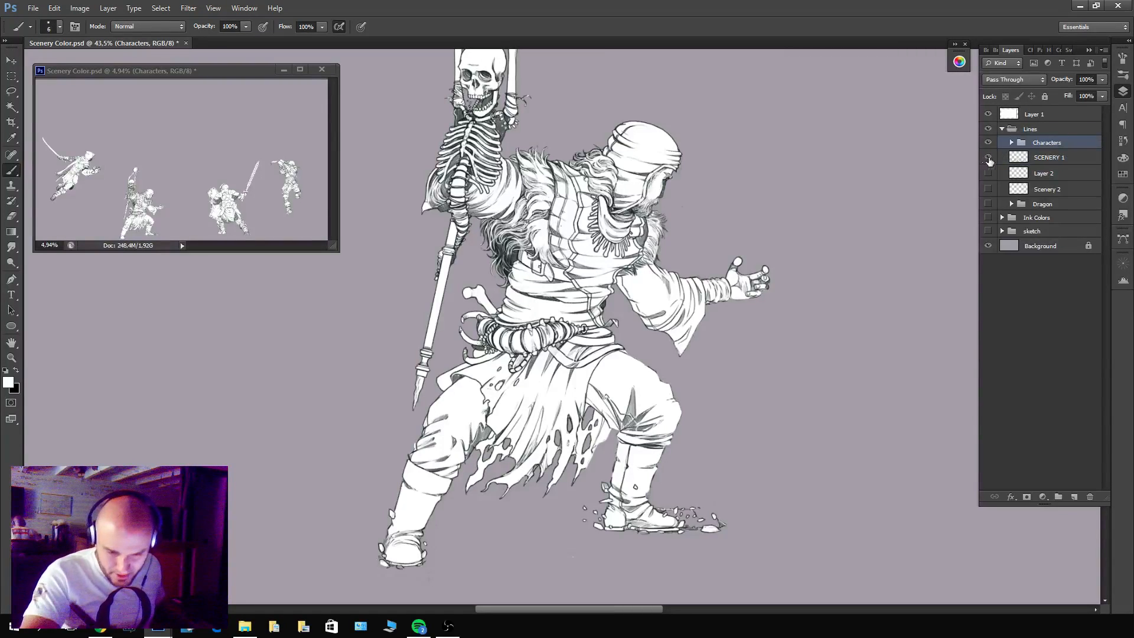
{"action": "left_click", "coordinate": [988, 157]}
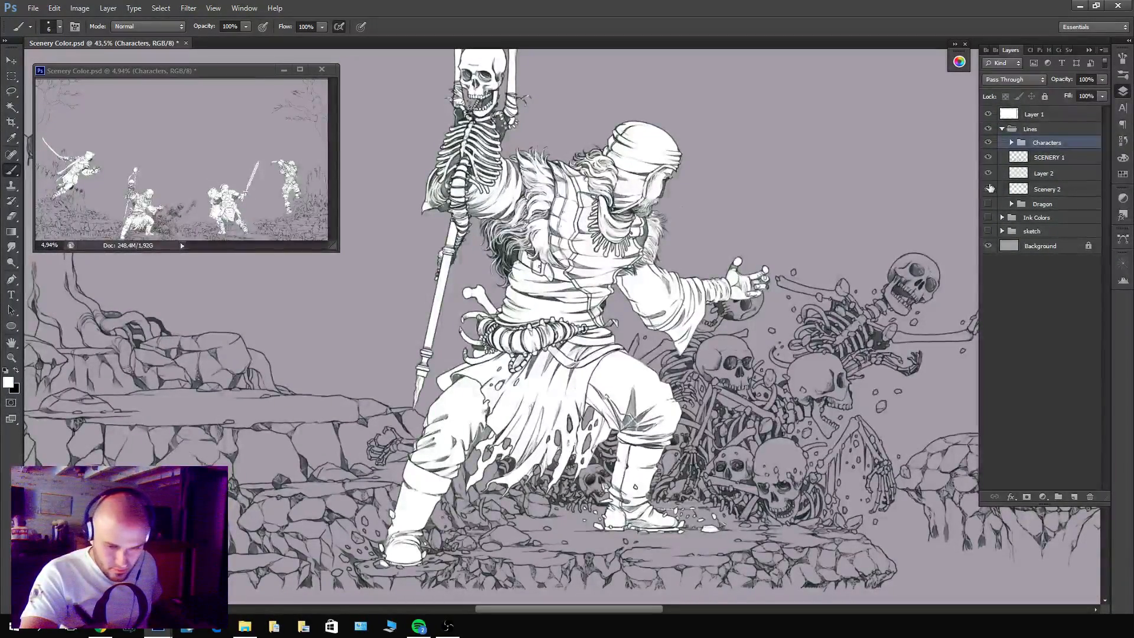
{"action": "left_click", "coordinate": [988, 189]}
{"action": "scroll", "coordinate": [776, 414], "scroll_direction": "down", "scroll_amount": 5}
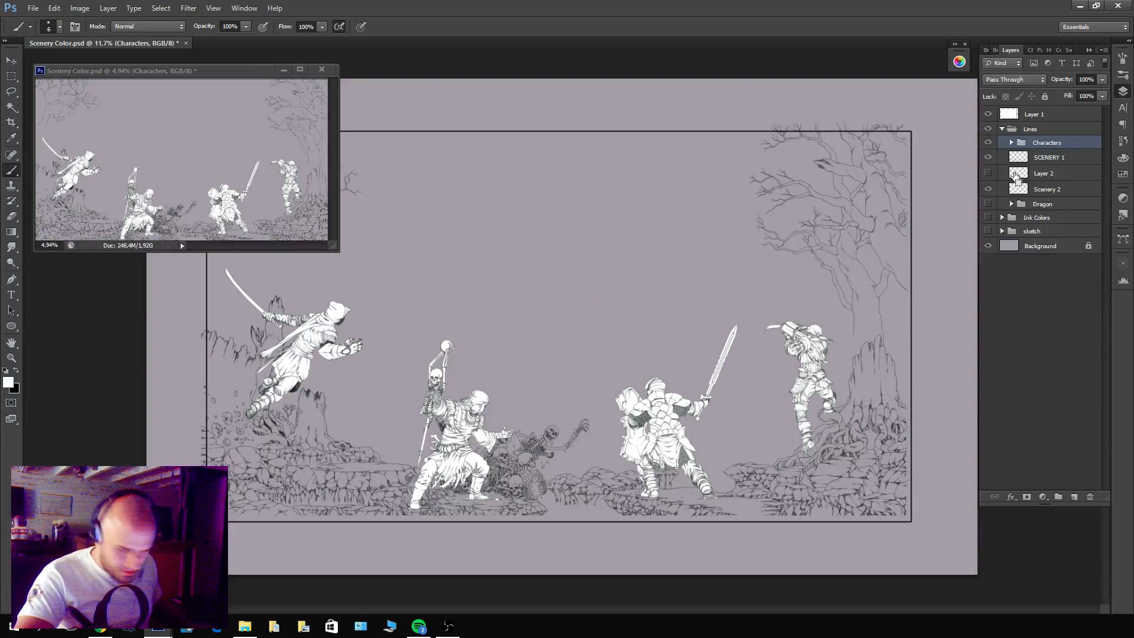
Delete the hidden Layer 2 from the Lines group and make the Dragon group visible.
{"action": "left_click", "coordinate": [1015, 177], "text": "ctrl"}
{"action": "key", "text": "Return"}
{"action": "left_click", "coordinate": [1040, 175]}
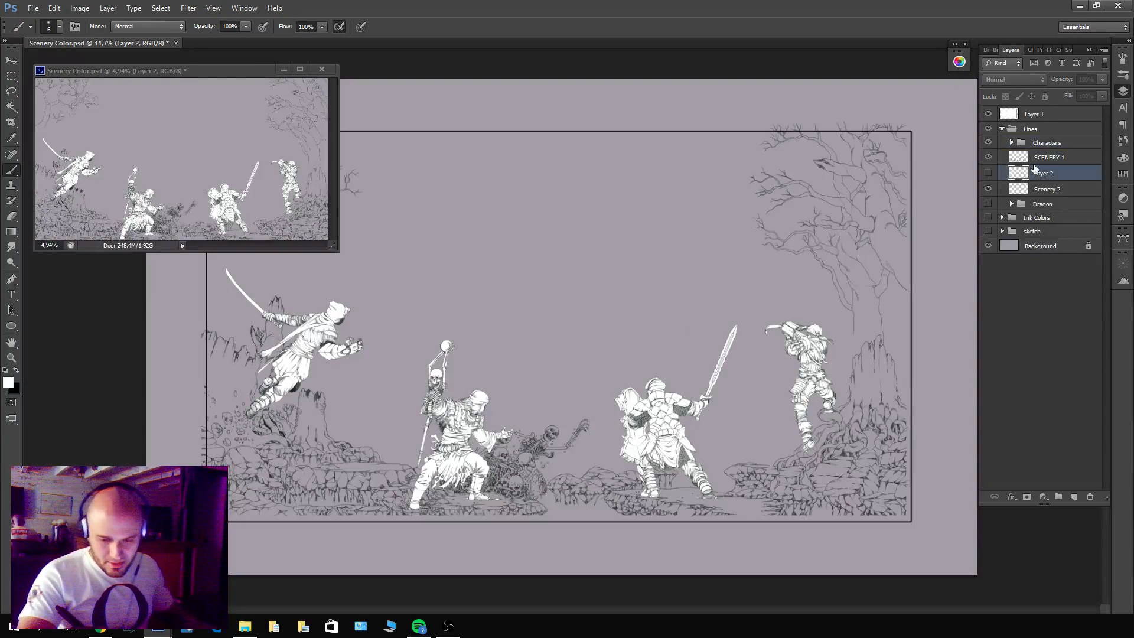
{"action": "key", "text": "Delete"}
{"action": "left_click", "coordinate": [988, 188]}
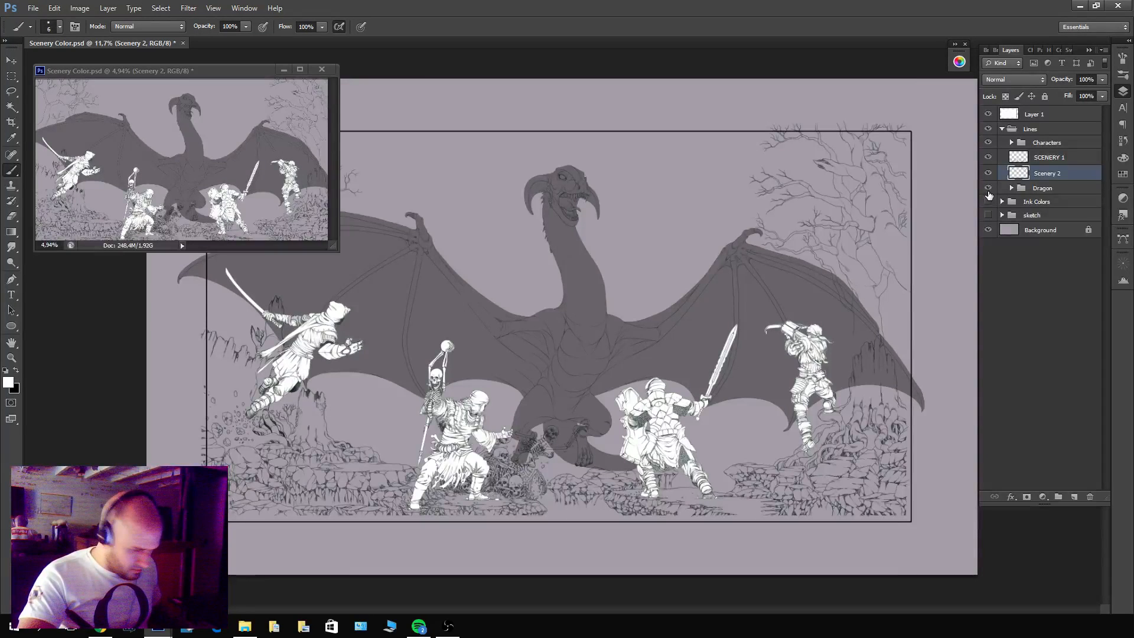
{"action": "left_click", "coordinate": [1018, 144]}
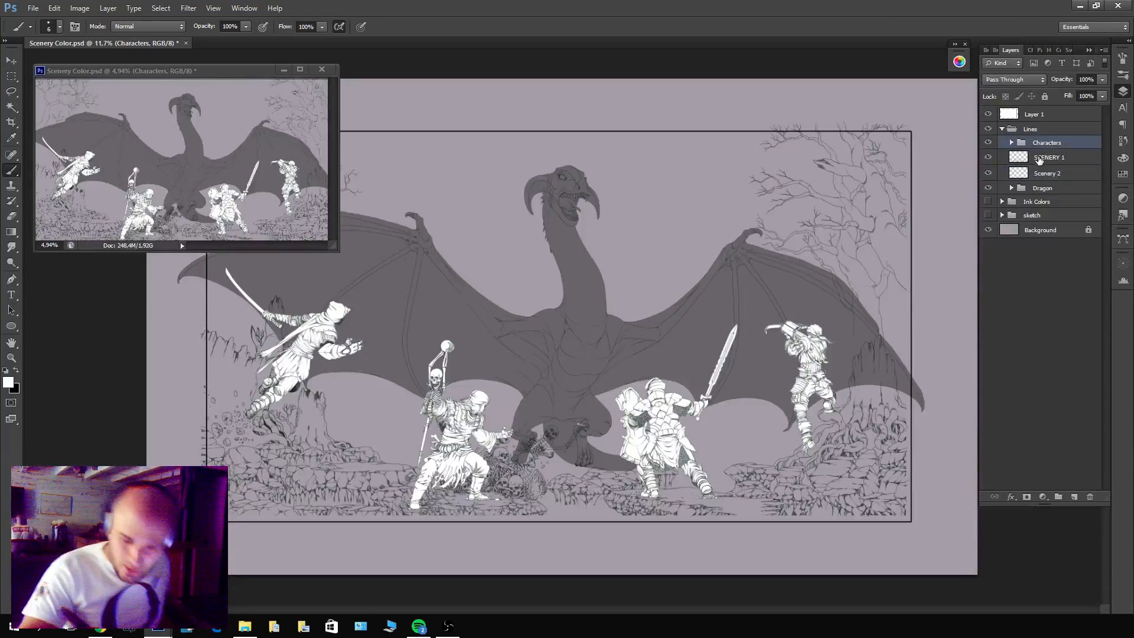
Merge the characters' masked white fill, Layer 6, with a new empty layer inside the Characters group.
{"action": "left_click", "coordinate": [1011, 144]}
{"action": "left_click", "coordinate": [1037, 175]}
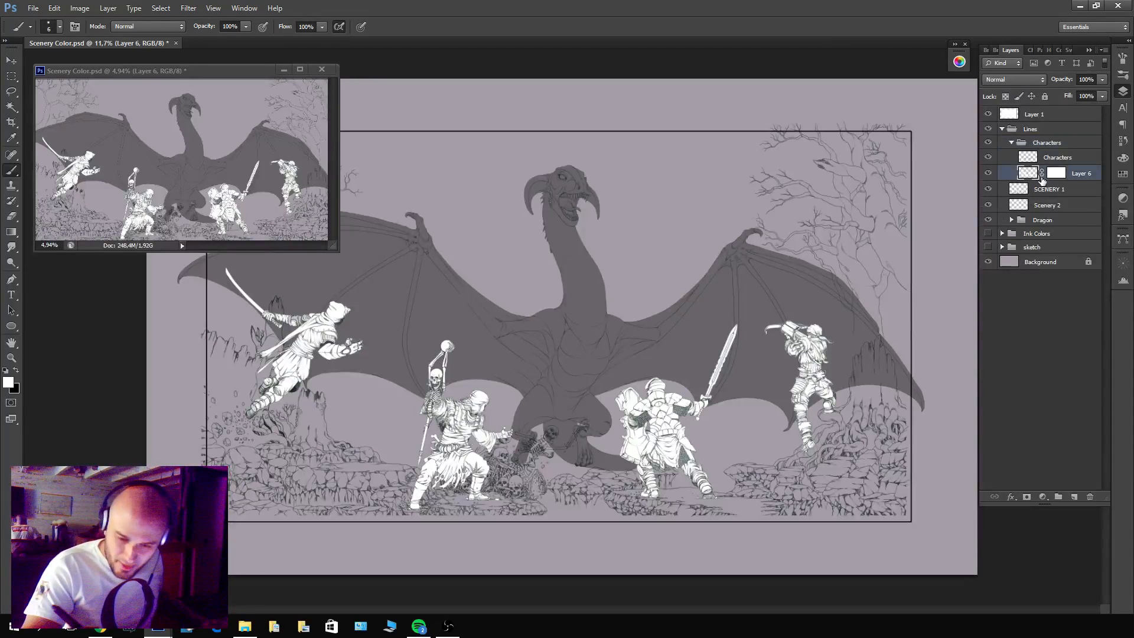
{"action": "left_click", "coordinate": [1075, 498]}
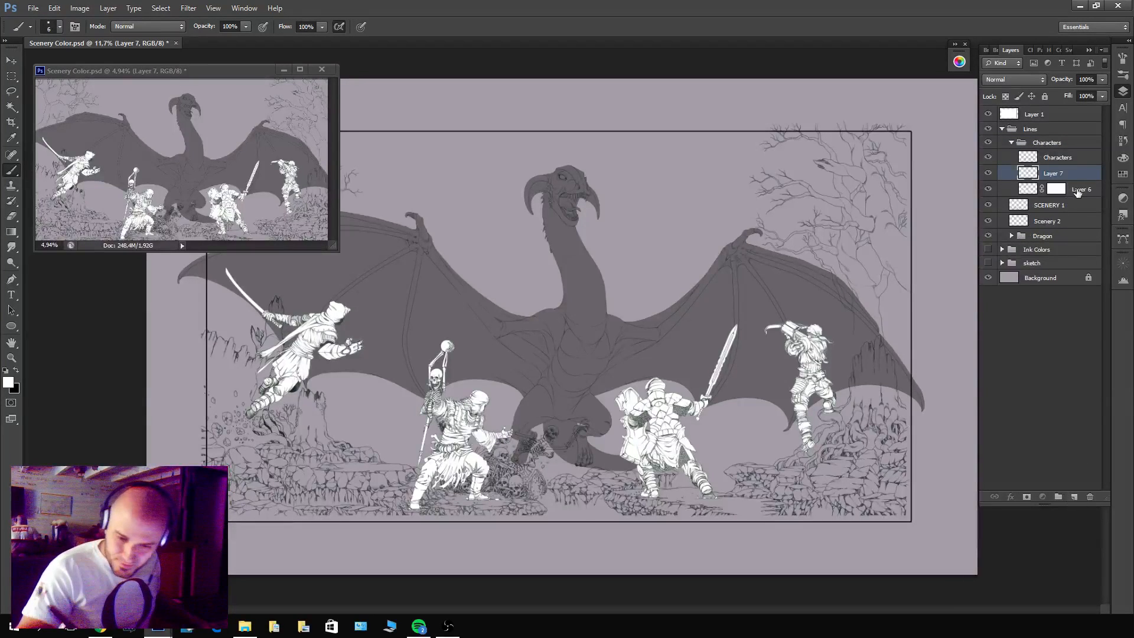
{"action": "left_click", "coordinate": [1069, 192], "text": "shift"}
{"action": "key", "text": "ctrl+e"}
Darken the characters' merged fill layer with Hue/Saturation, setting Lightness to -52.
{"action": "key", "text": "ctrl+u"}
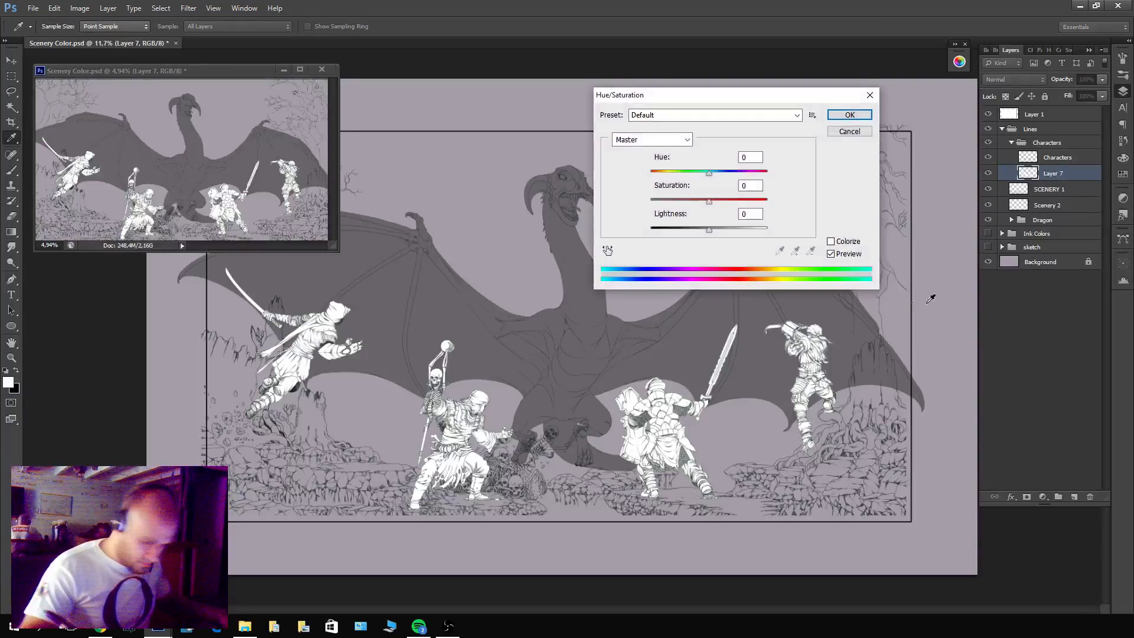
{"action": "left_click_drag", "start_coordinate": [709, 228], "coordinate": [679, 231]}
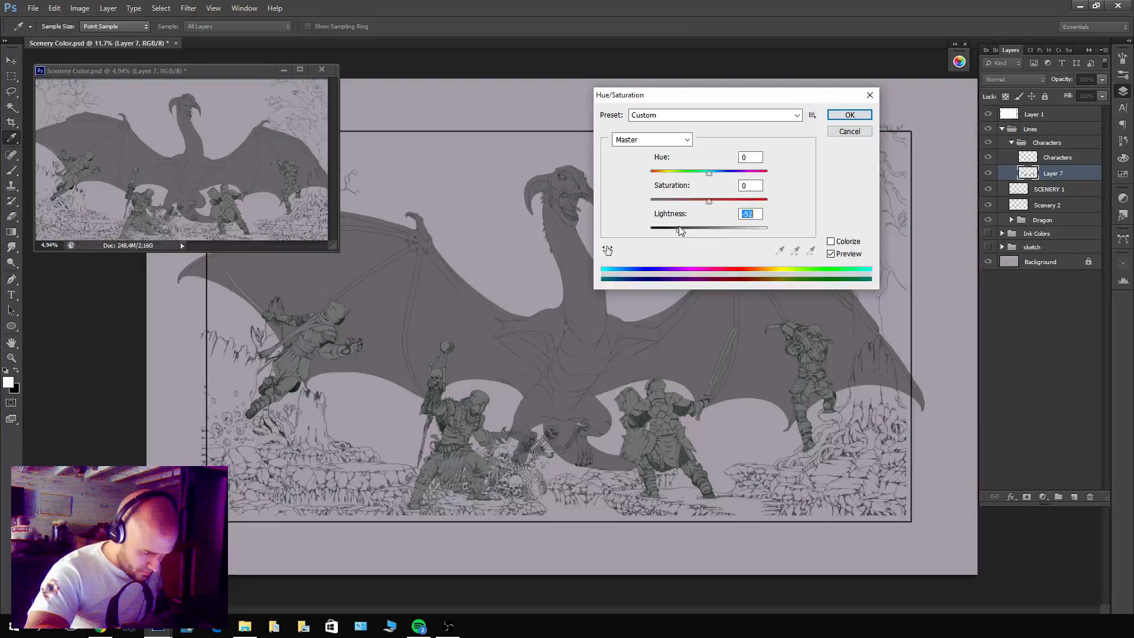
{"action": "left_click", "coordinate": [848, 120]}
Lighten the fill layer inside the Dragon group with Hue/Saturation, setting Lightness to +28.
{"action": "left_click", "coordinate": [1011, 220]}
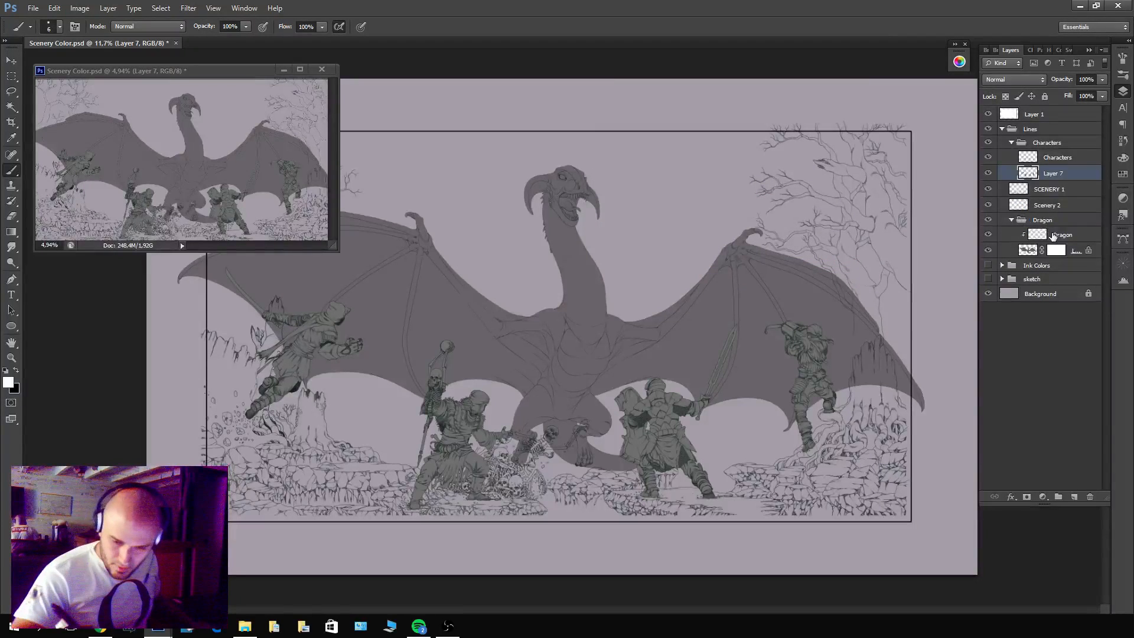
{"action": "left_click", "coordinate": [1030, 250]}
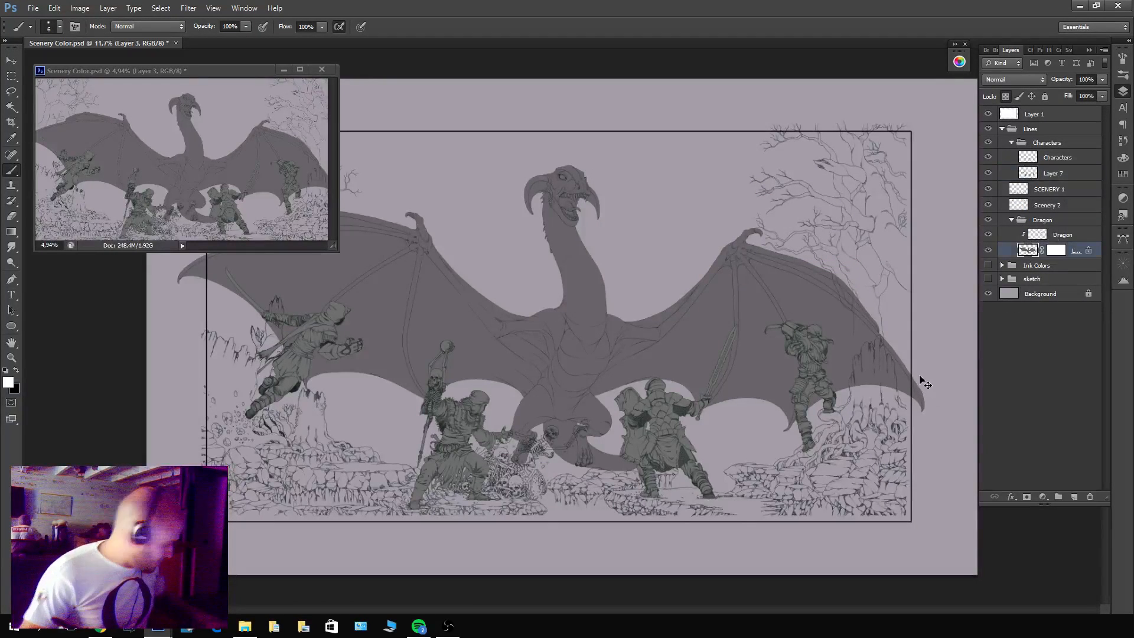
{"action": "key", "text": "ctrl+u"}
{"action": "left_click_drag", "start_coordinate": [708, 229], "coordinate": [726, 230]}
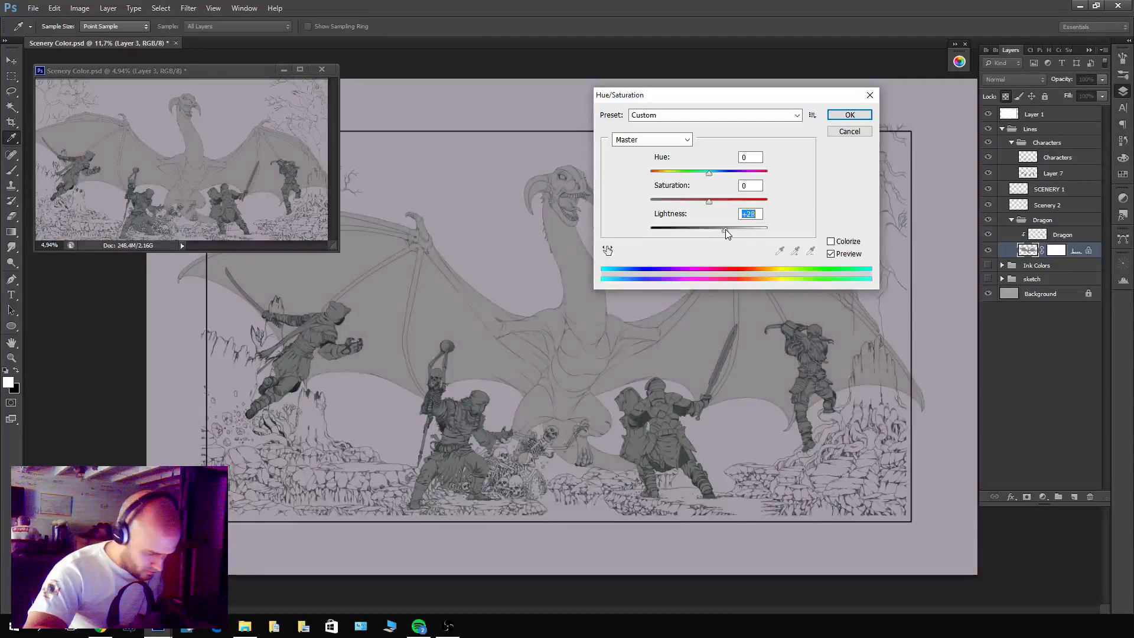
{"action": "left_click", "coordinate": [849, 115]}
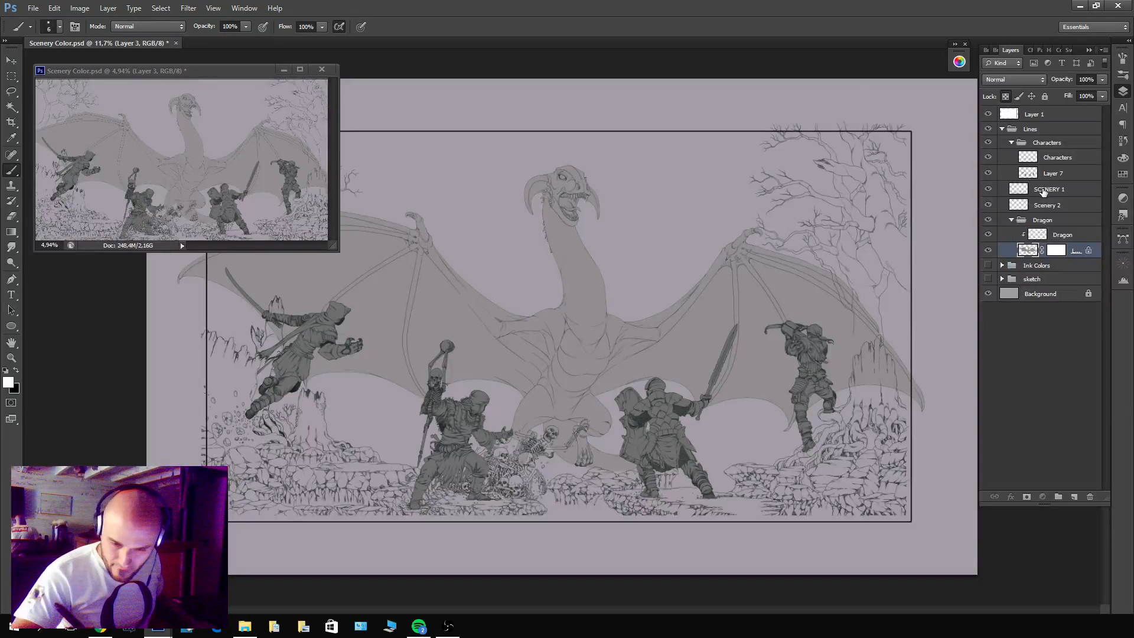
Move the SCENERY 1 and Scenery 2 layers together out of the Lines group to just below the Dragon group.
{"action": "left_click", "coordinate": [1028, 189]}
{"action": "left_click", "coordinate": [1011, 143]}
{"action": "left_click", "coordinate": [1011, 188]}
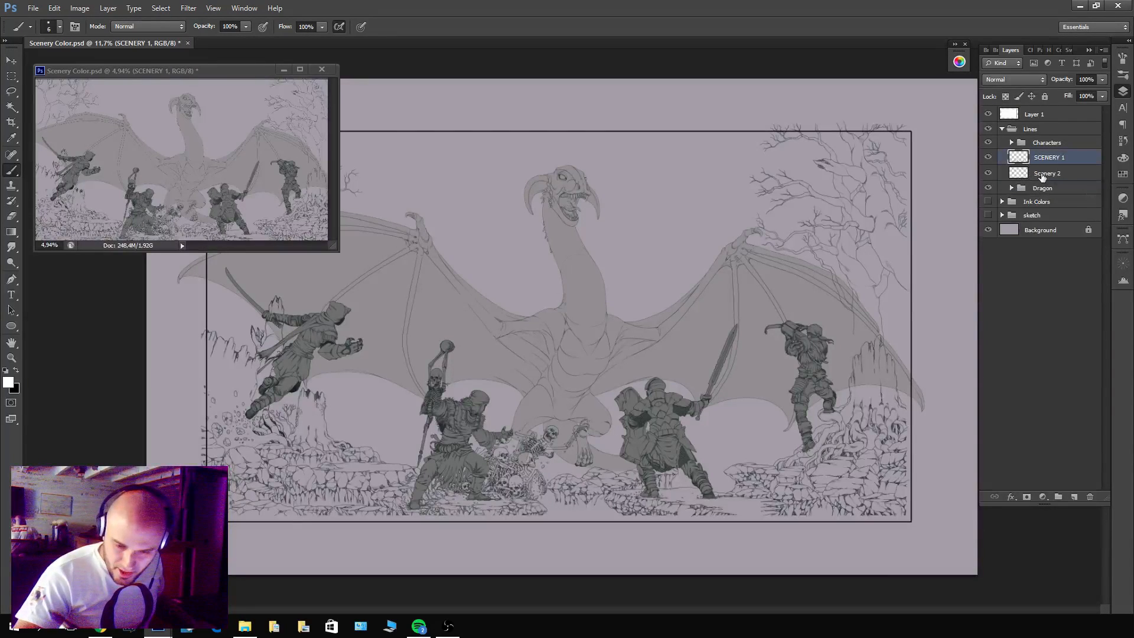
{"action": "left_click", "coordinate": [1057, 172], "text": "shift"}
{"action": "left_click_drag", "start_coordinate": [1058, 172], "coordinate": [1061, 195]}
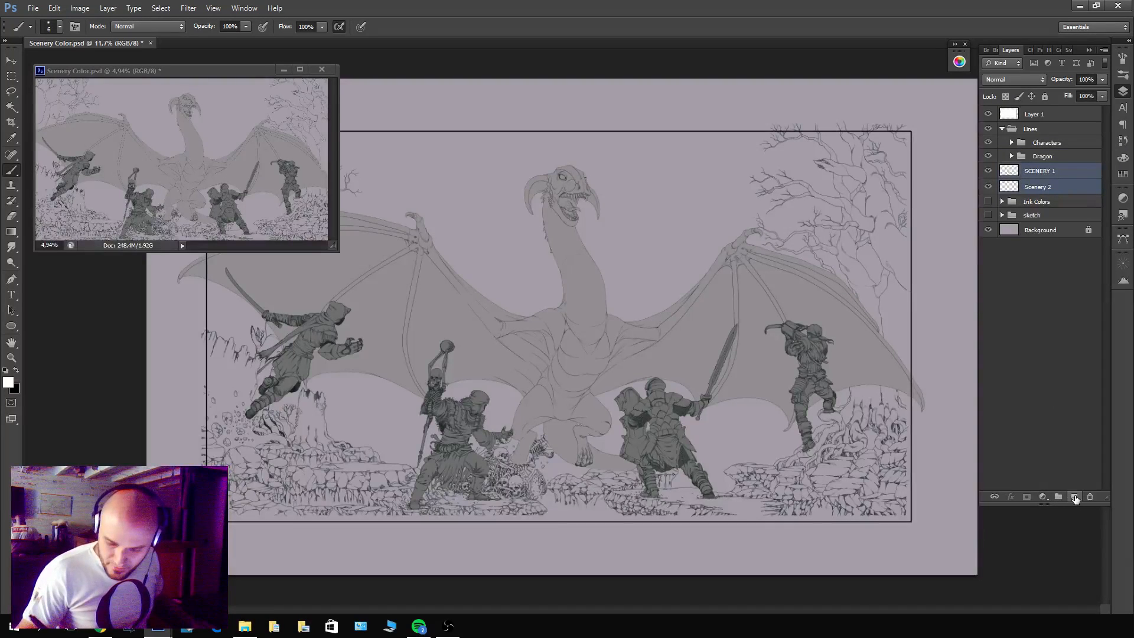
Add a new layer below Scenery 2 and fill it with the grey sampled from the dragon's wing.
{"action": "left_click", "coordinate": [1075, 498]}
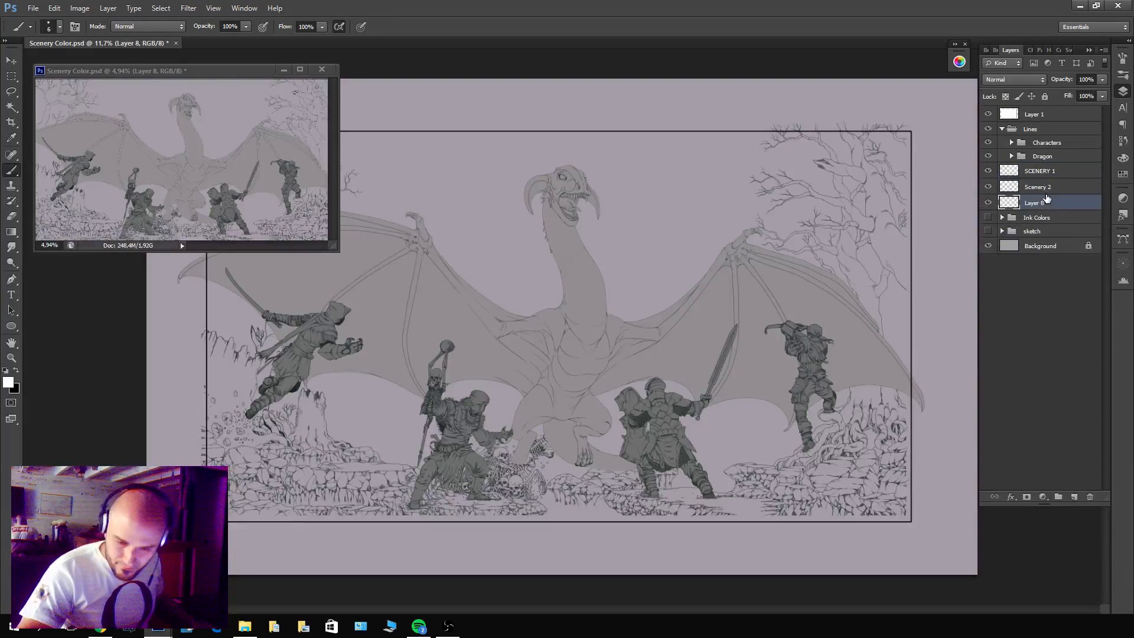
{"action": "key", "text": "i"}
{"action": "left_click", "coordinate": [700, 314]}
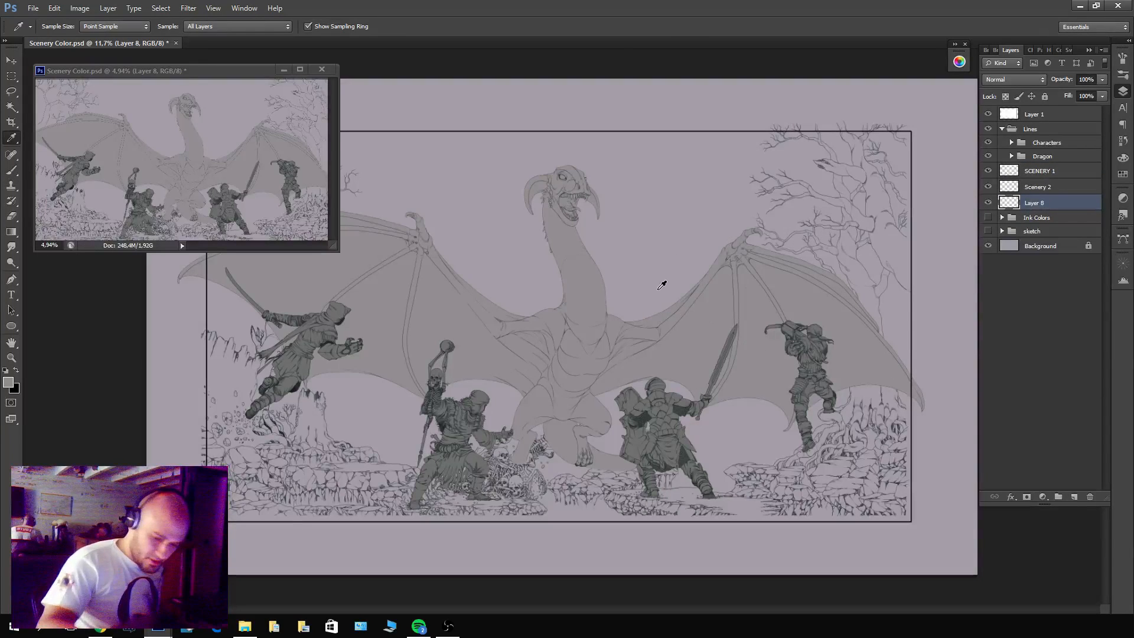
{"action": "key", "text": "alt+BackSpace"}
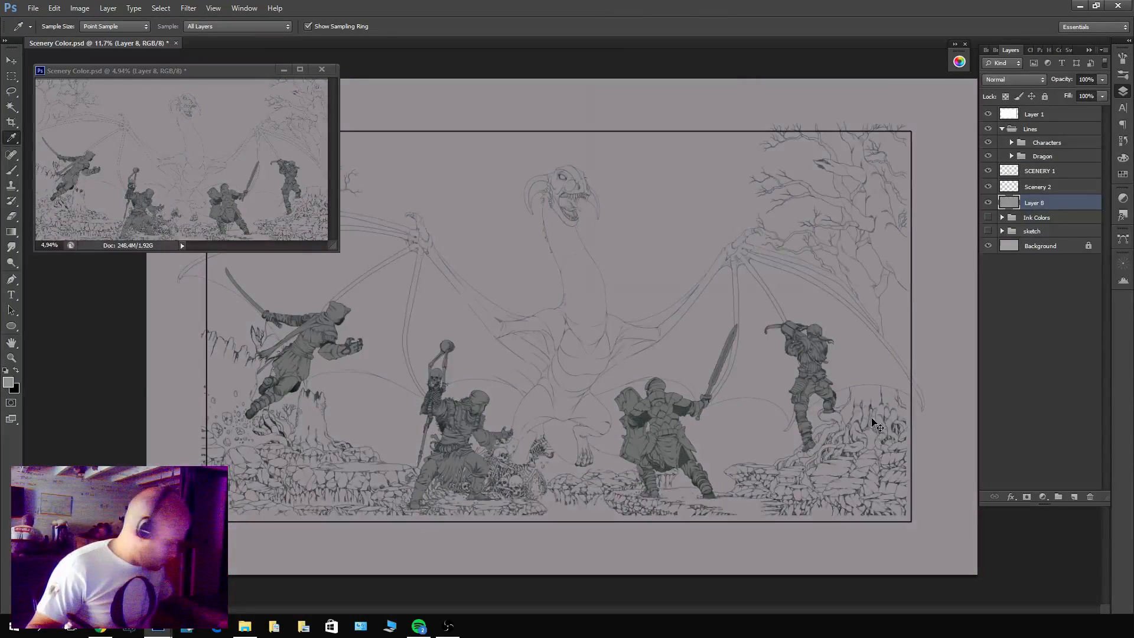
Lighten the new grey backdrop layer with Hue/Saturation, setting Lightness to +18.
{"action": "key", "text": "ctrl+u"}
{"action": "left_click_drag", "start_coordinate": [708, 228], "coordinate": [719, 231]}
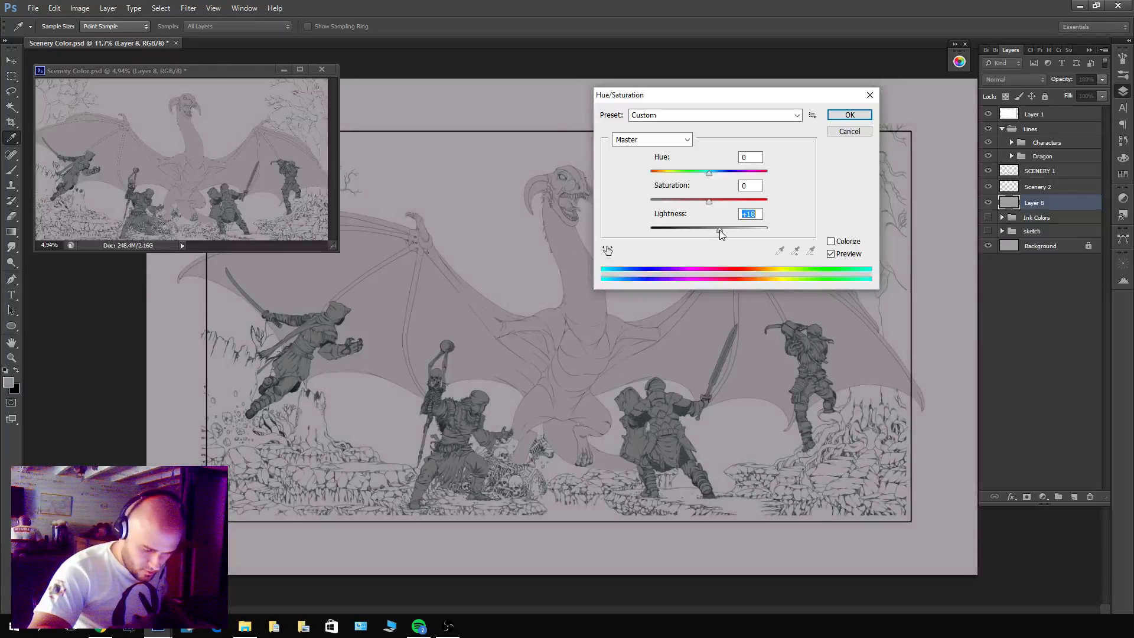
{"action": "left_click", "coordinate": [850, 114]}
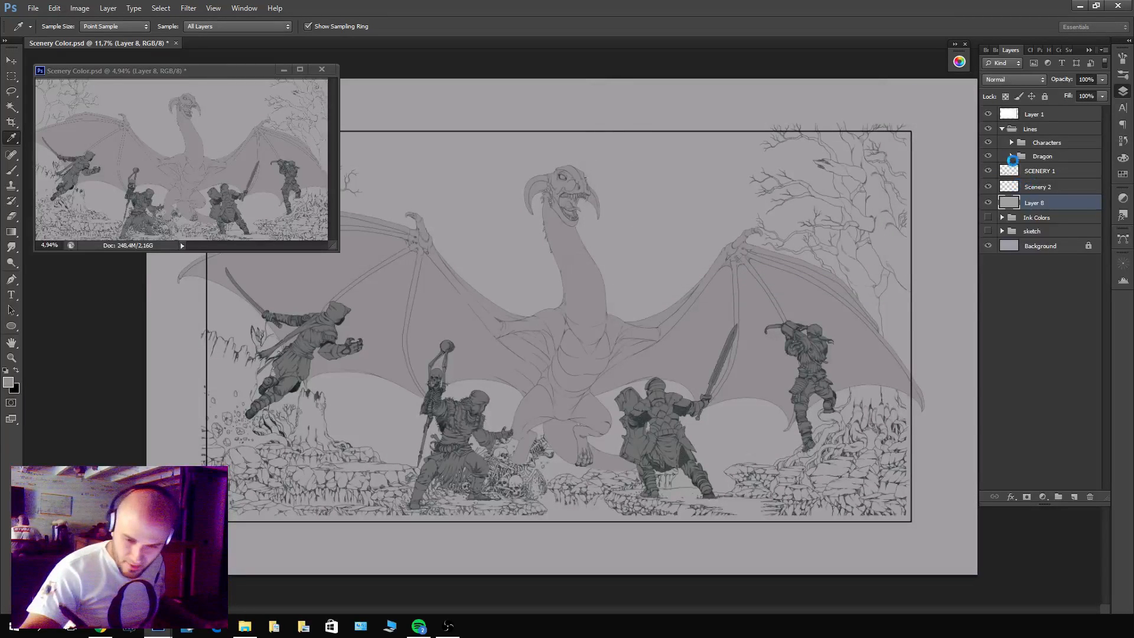
Darken the dragon's fill layer with Hue/Saturation, setting Lightness to -14.
{"action": "left_click", "coordinate": [1012, 157]}
{"action": "left_click", "coordinate": [1027, 187]}
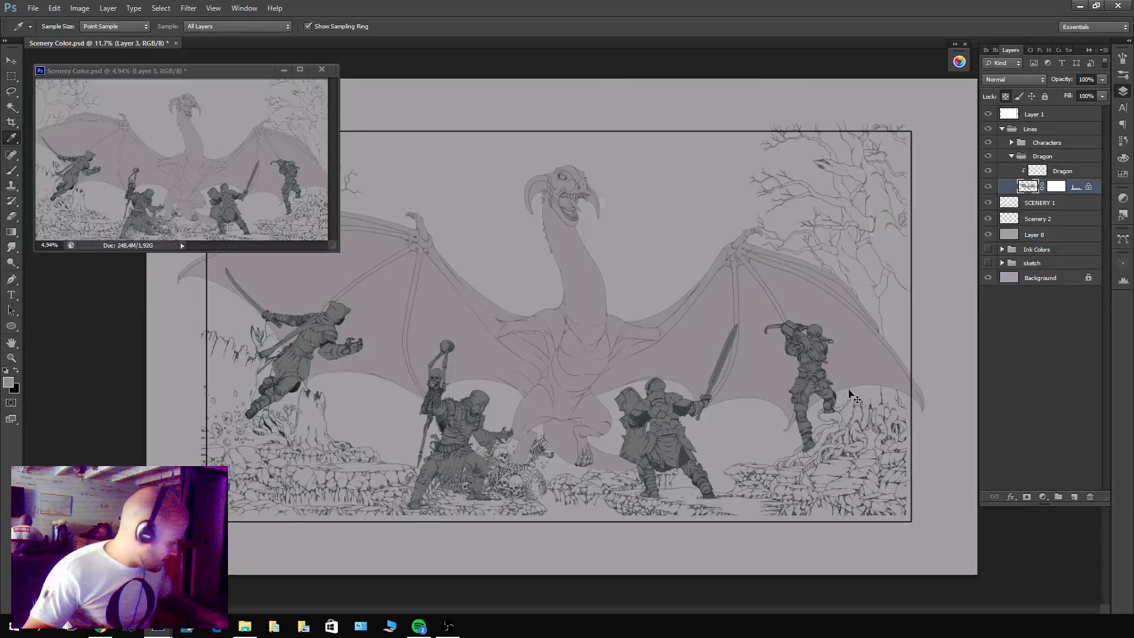
{"action": "key", "text": "ctrl+u"}
{"action": "left_click_drag", "start_coordinate": [709, 230], "coordinate": [704, 230]}
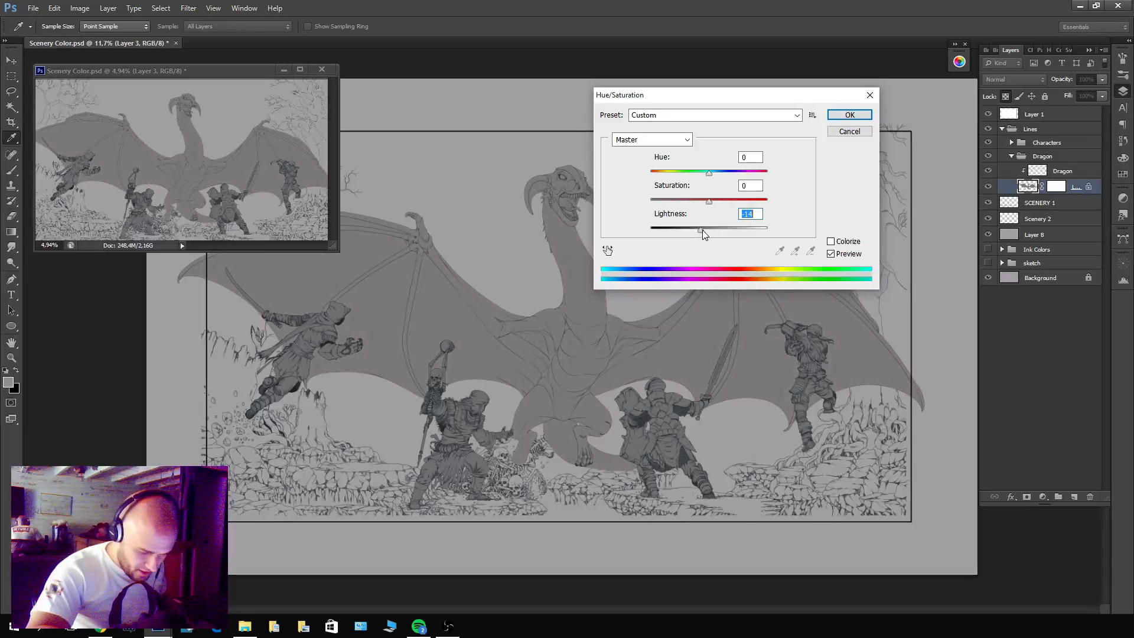
{"action": "left_click", "coordinate": [848, 115]}
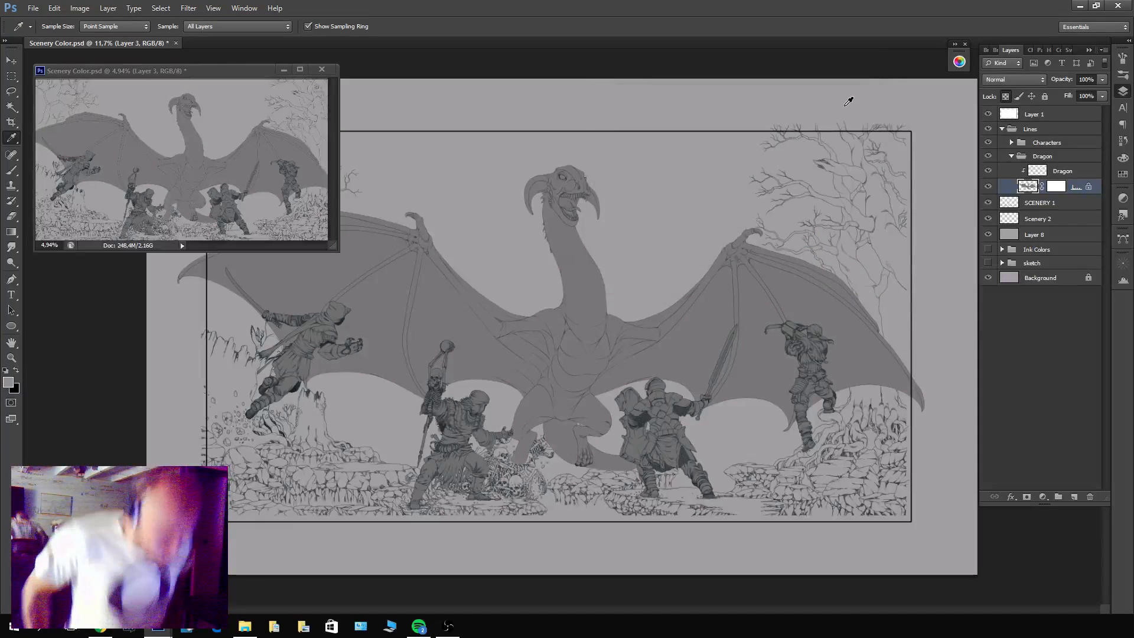
Darken the characters' fill, Layer 7, slightly more with Hue/Saturation, setting Lightness to -7.
{"action": "left_click", "coordinate": [1011, 143]}
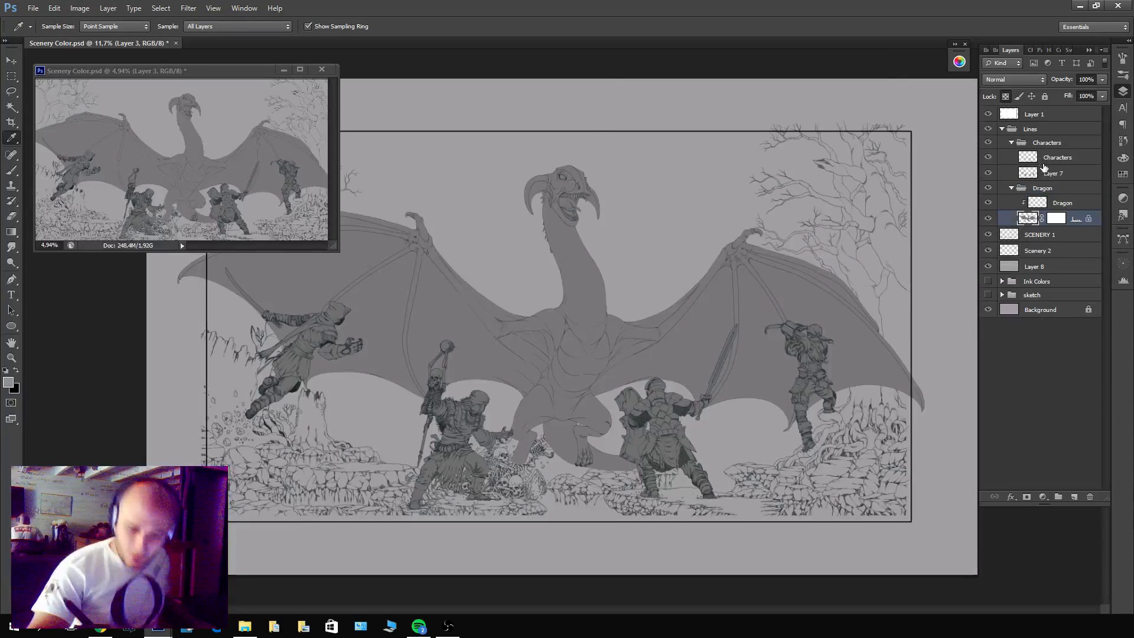
{"action": "left_click", "coordinate": [1039, 175]}
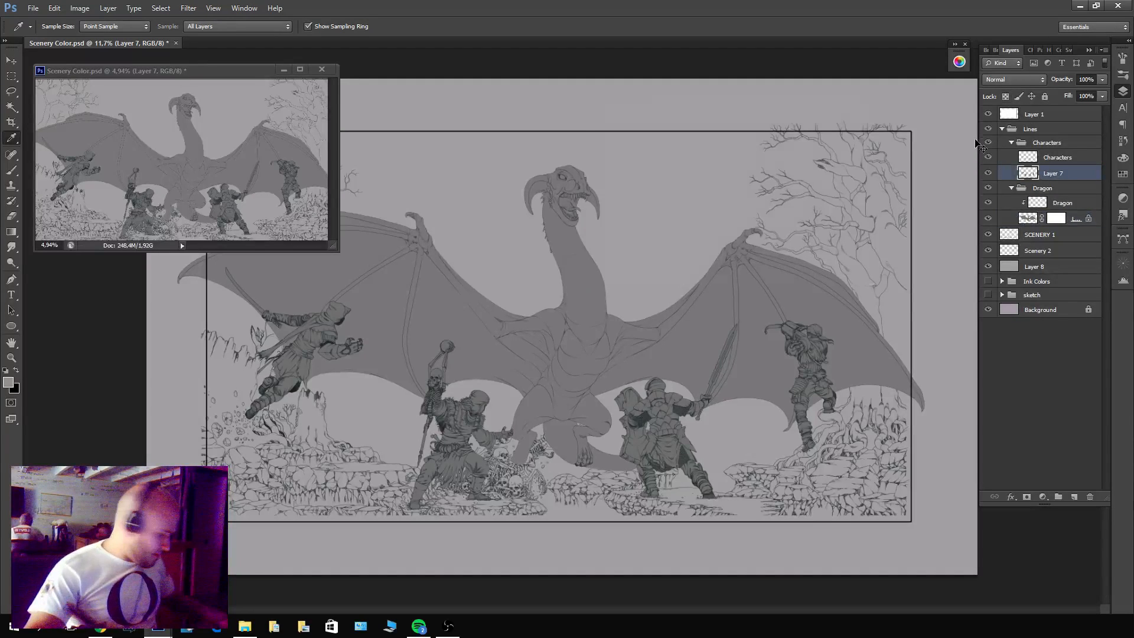
{"action": "key", "text": "ctrl+u"}
{"action": "left_click_drag", "start_coordinate": [709, 231], "coordinate": [707, 230]}
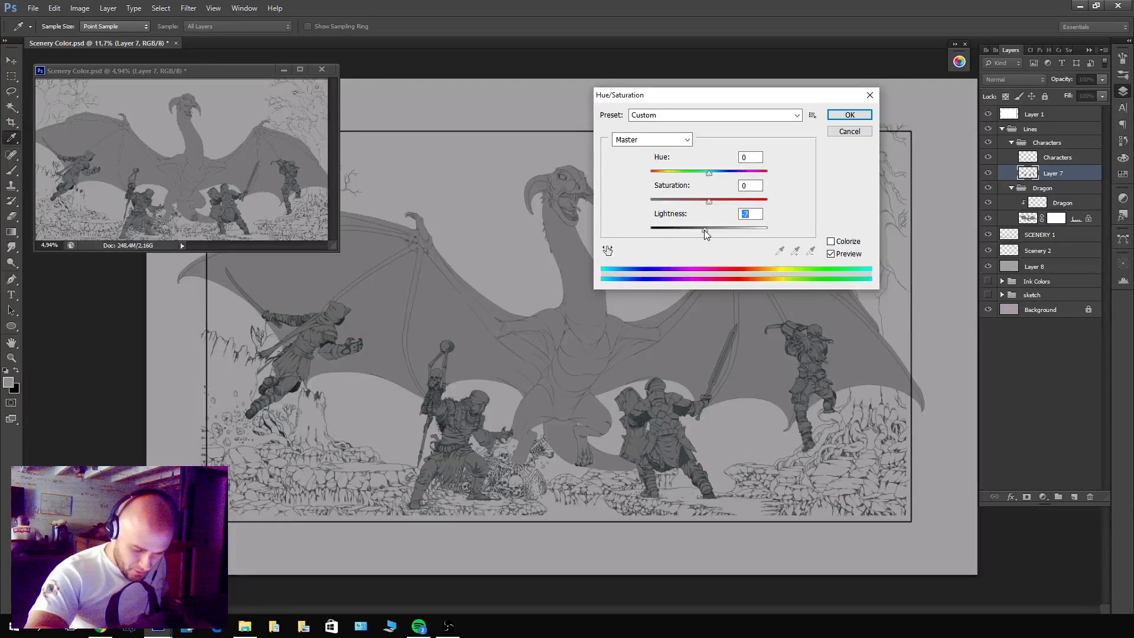
{"action": "left_click", "coordinate": [849, 114]}
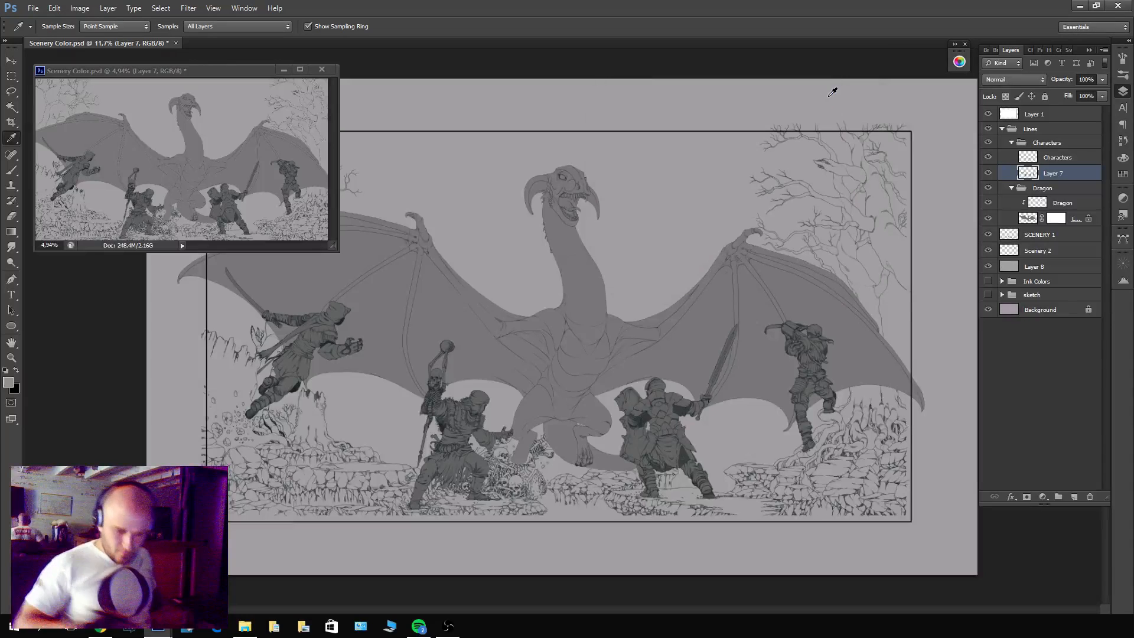
Move the Dragon group out of the Lines group to between Scenery 2 and the grey backdrop Layer 8.
{"action": "key", "text": "z"}
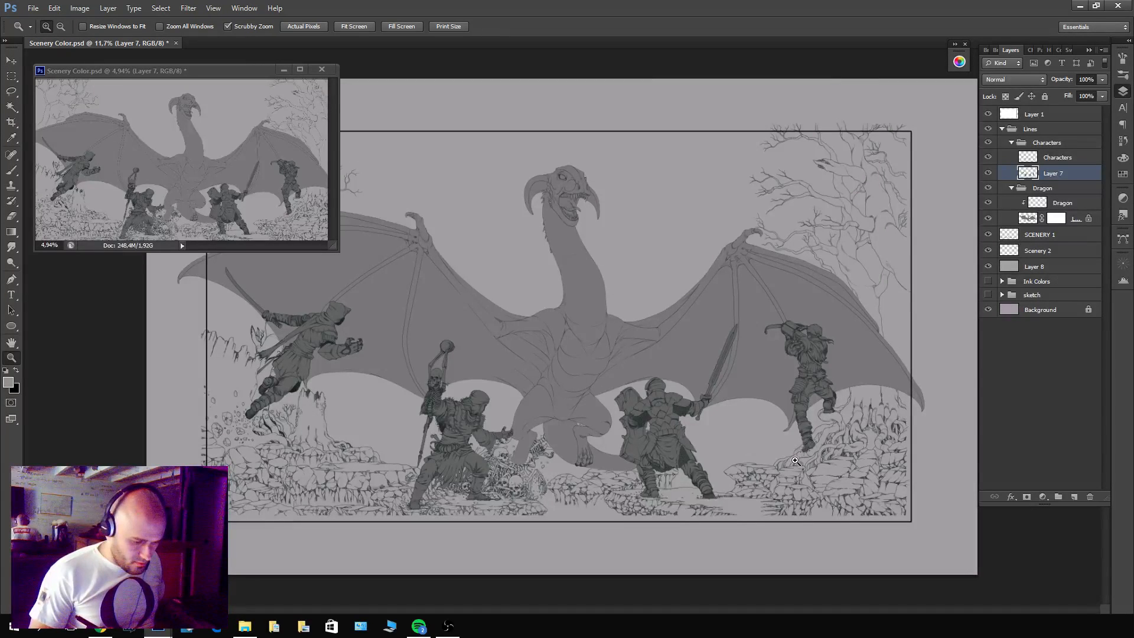
{"action": "key", "text": "f"}
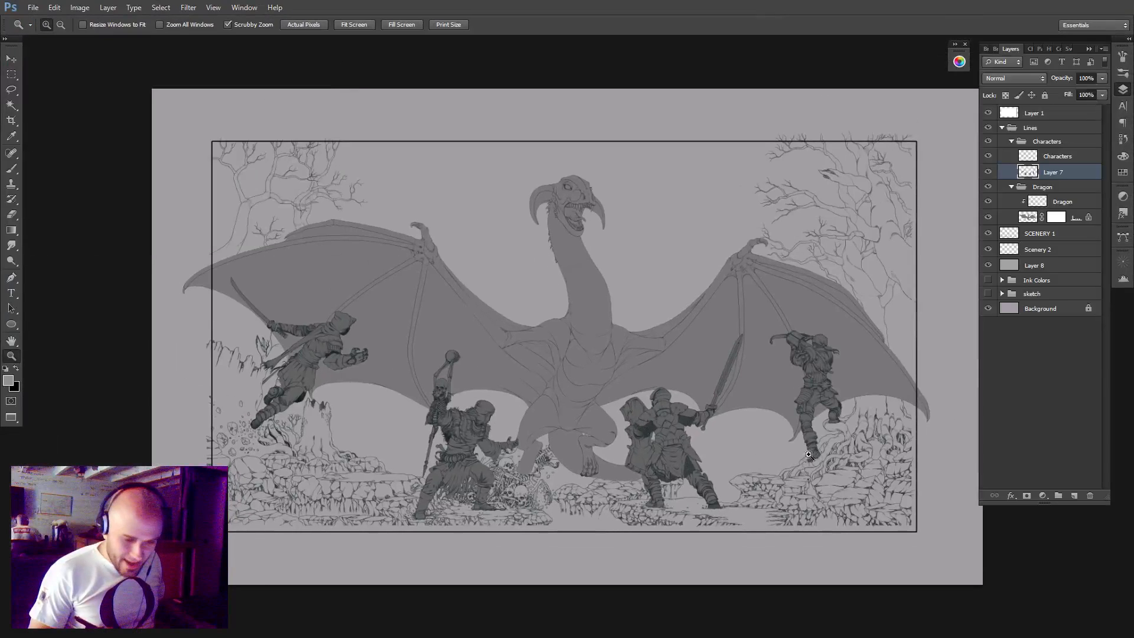
{"action": "key", "text": "f"}
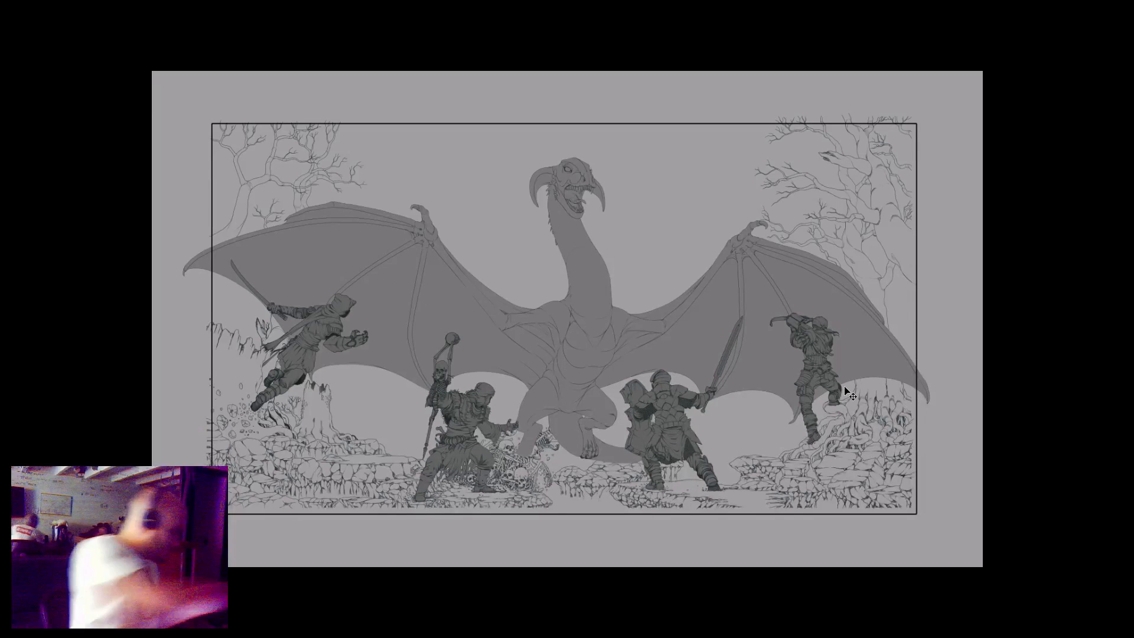
{"action": "left_click", "coordinate": [845, 387]}
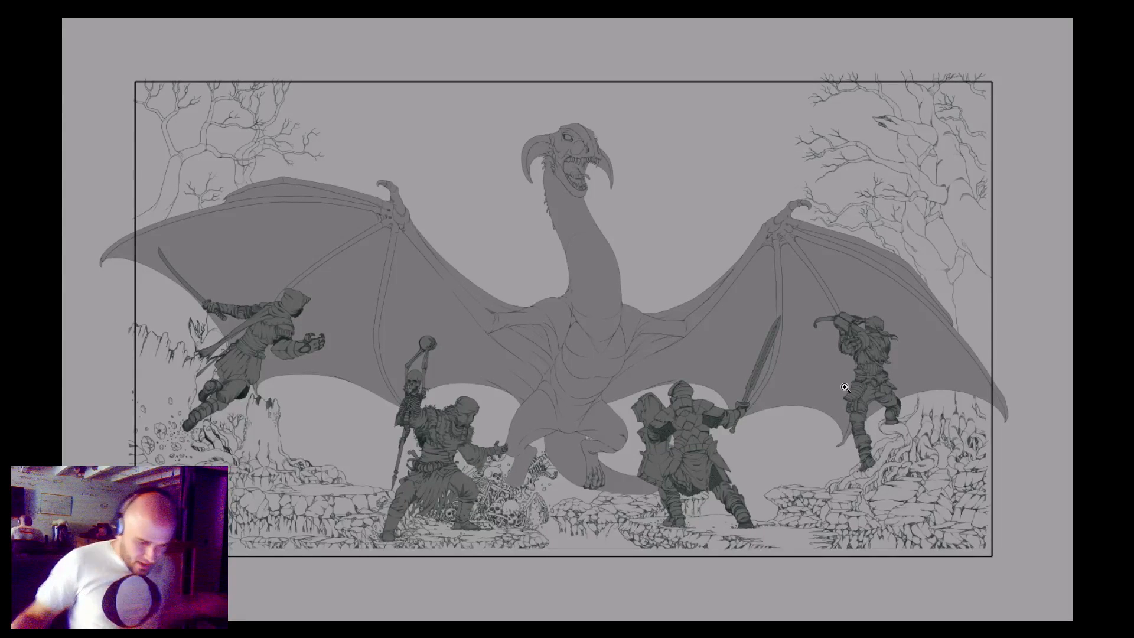
{"action": "key", "text": "f"}
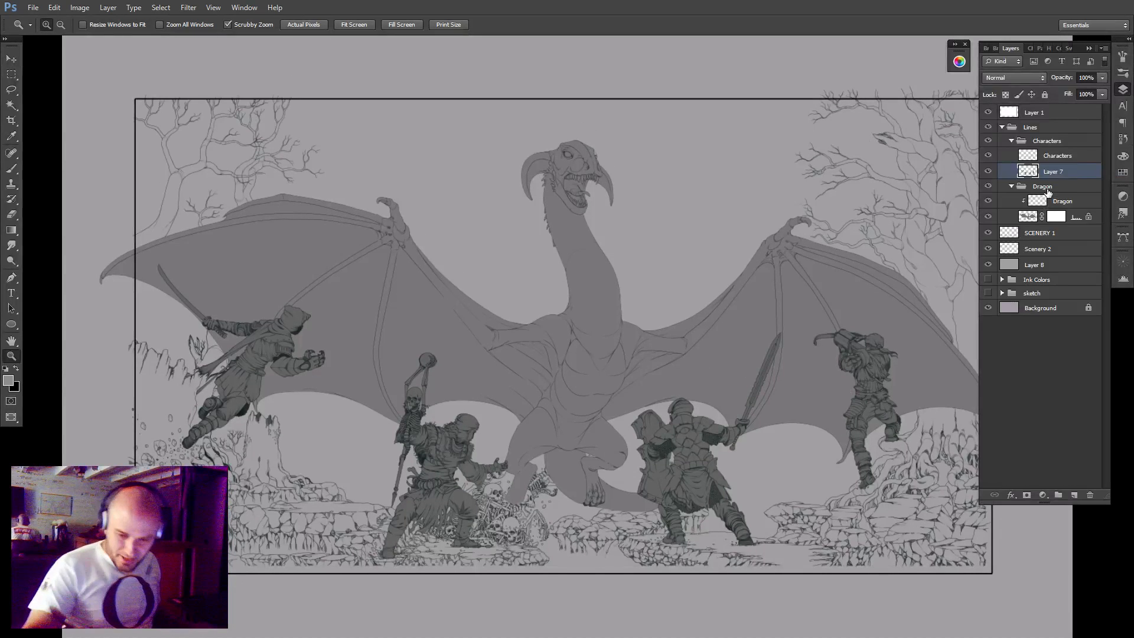
{"action": "left_click", "coordinate": [1045, 188]}
{"action": "left_click_drag", "start_coordinate": [1052, 216], "coordinate": [1051, 227]}
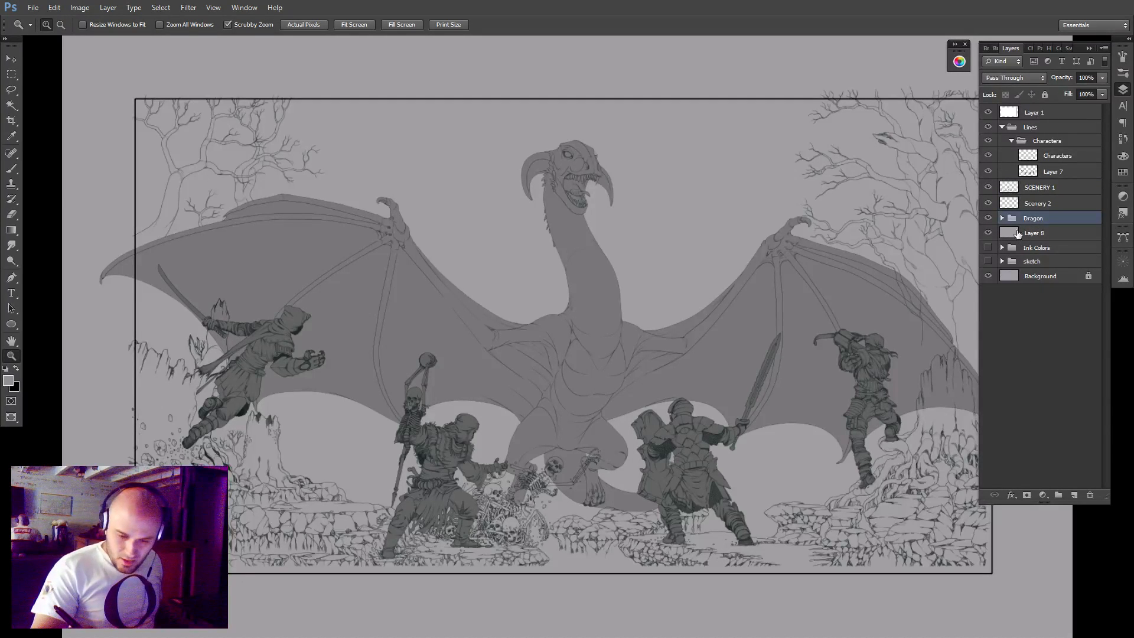
Examine the full illustration's grey value separation between characters, dragon and scenery in full-screen view.
{"action": "left_click_drag", "start_coordinate": [783, 438], "coordinate": [777, 442]}
{"action": "left_click_drag", "start_coordinate": [787, 484], "coordinate": [727, 455]}
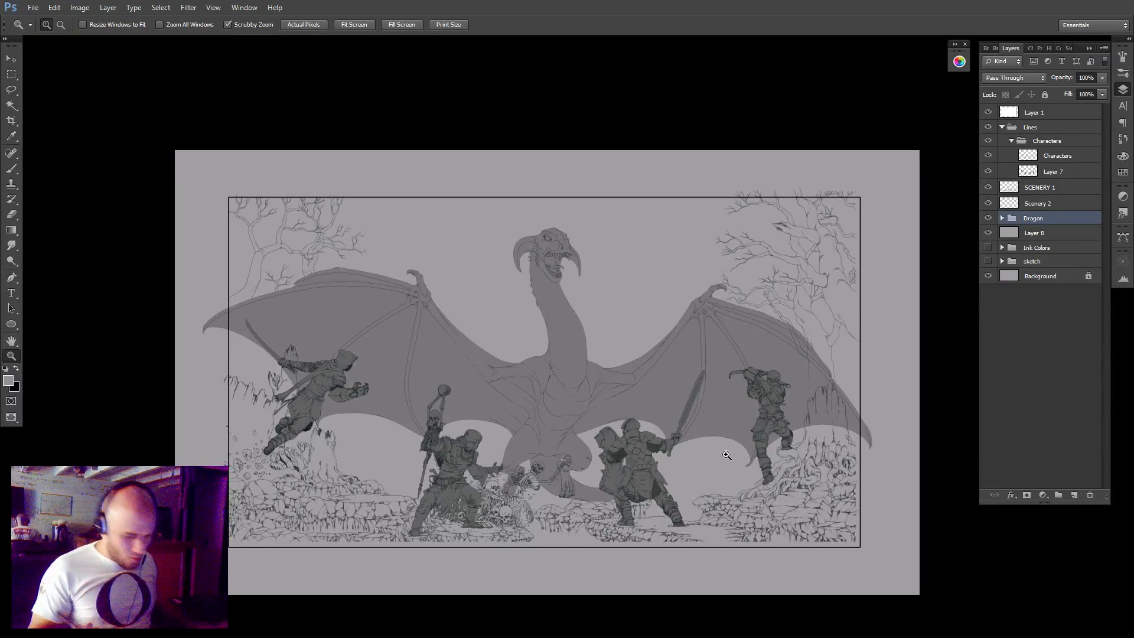
{"action": "key", "text": "f"}
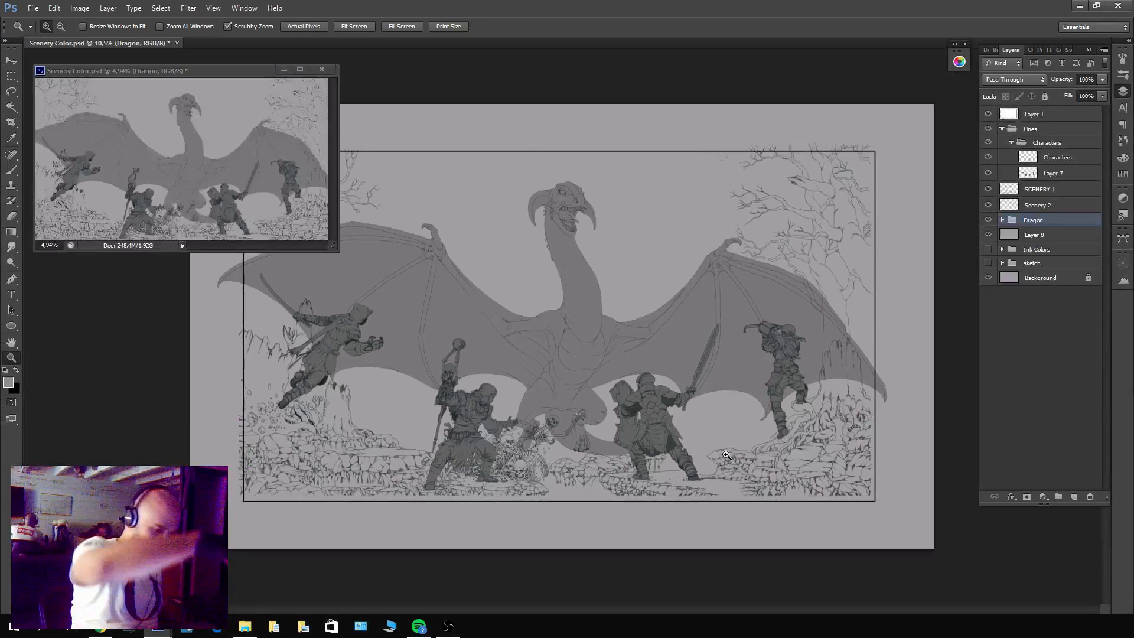
{"action": "key", "text": "f"}
{"action": "key", "text": "f"}
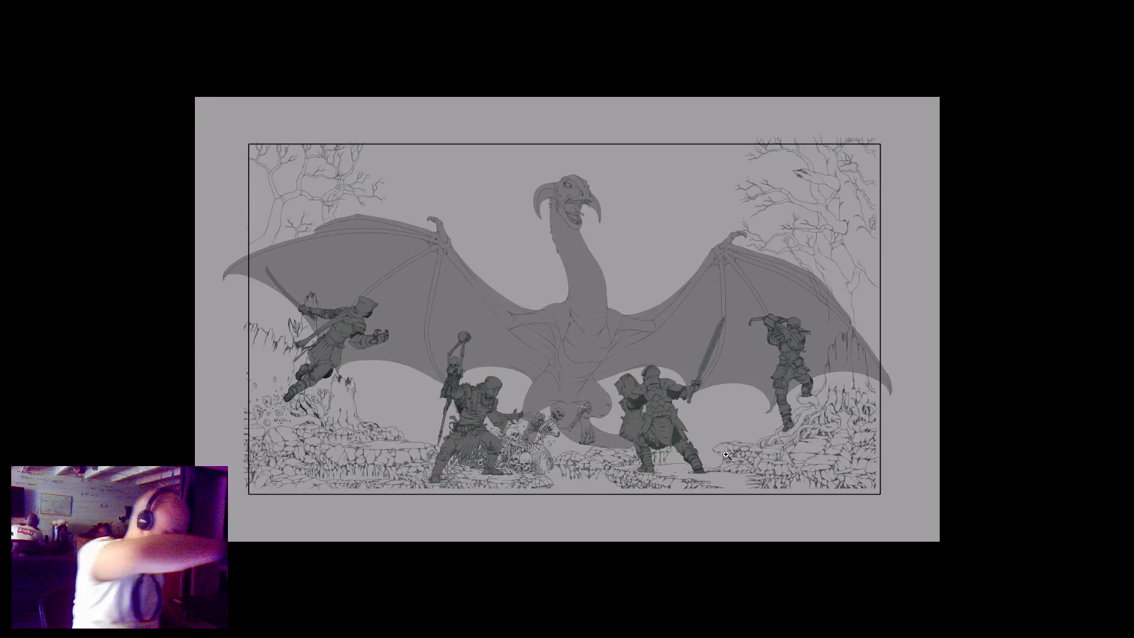
{"action": "key", "text": "ctrl+plus"}
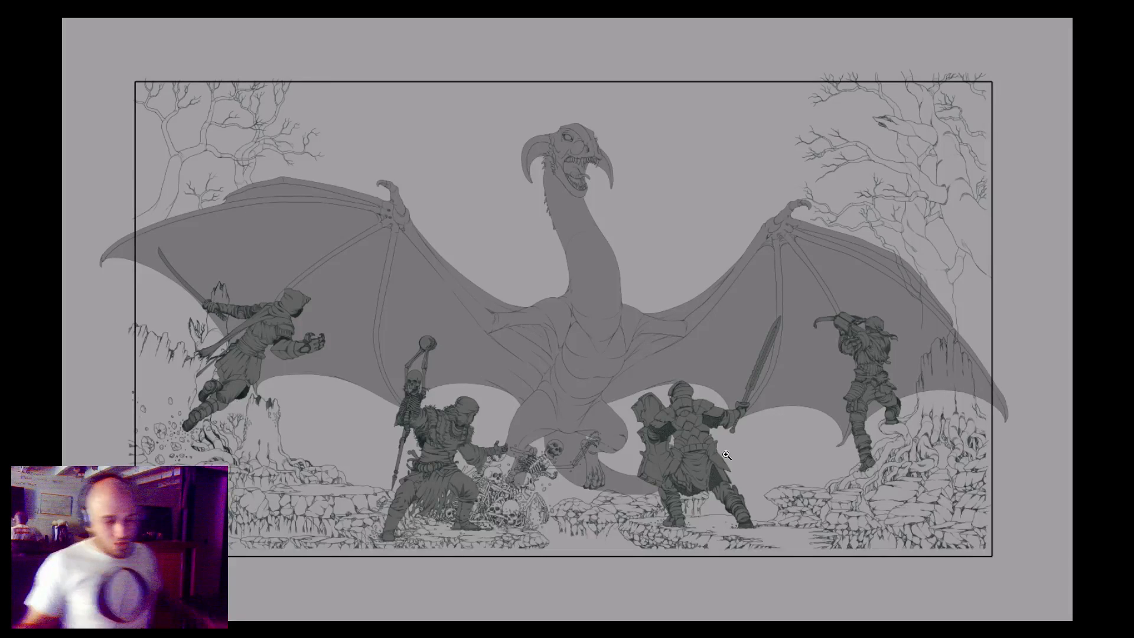
{"action": "key", "text": "f"}
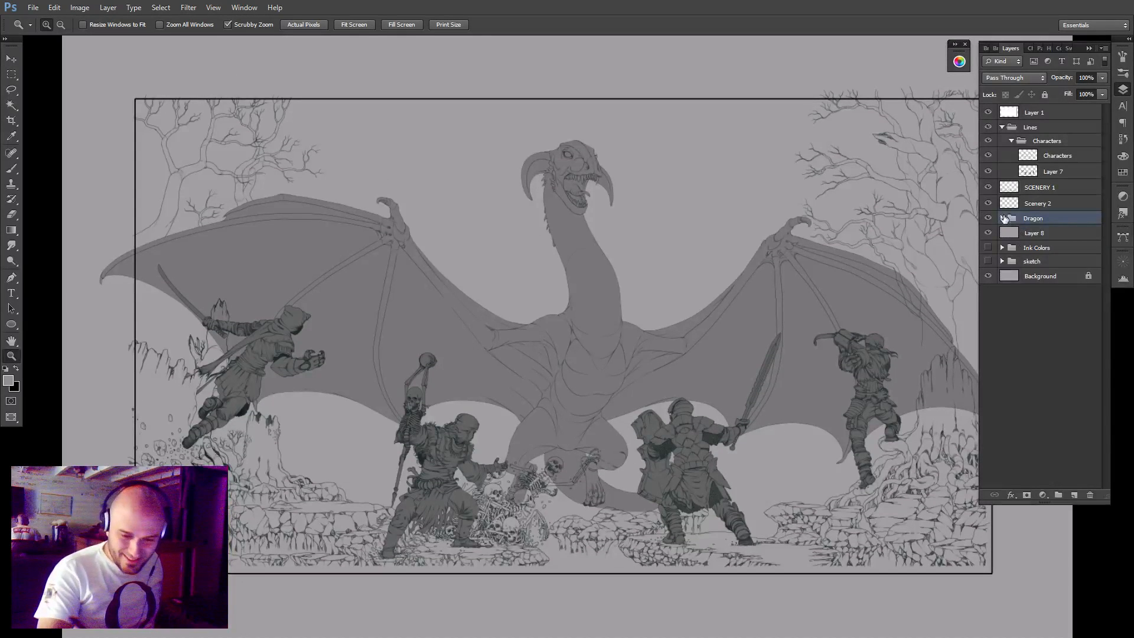
Try a much darker Hue/Saturation lightness on the dragon's fill layer, then undo it.
{"action": "left_click", "coordinate": [1003, 218]}
{"action": "left_click", "coordinate": [1005, 250]}
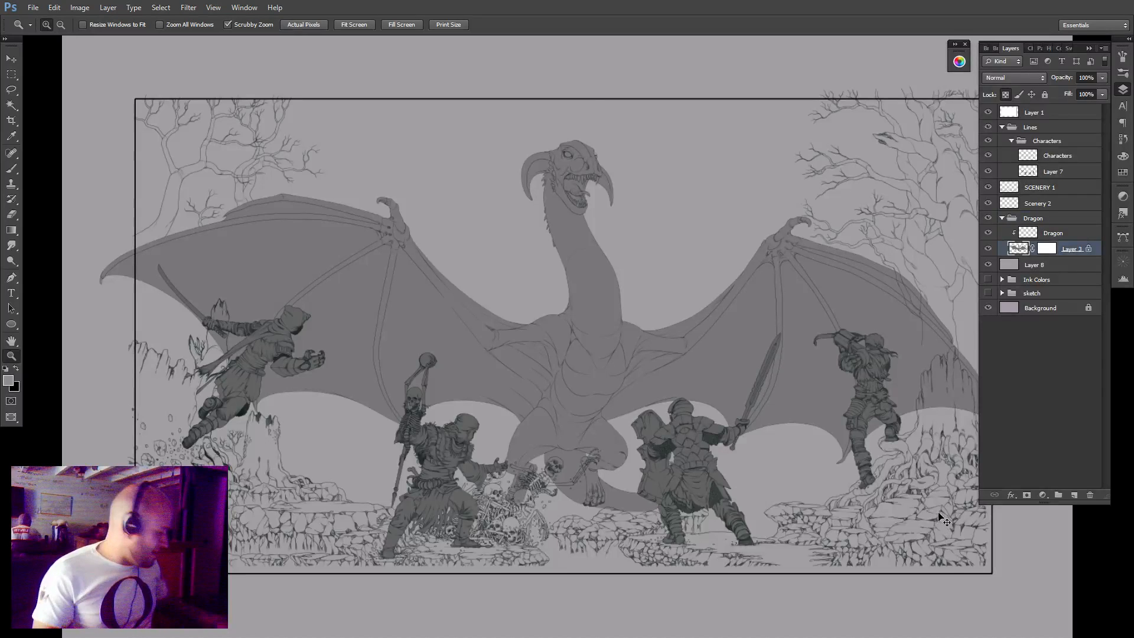
{"action": "key", "text": "ctrl+u"}
{"action": "left_click_drag", "start_coordinate": [709, 229], "coordinate": [678, 229]}
{"action": "left_click", "coordinate": [849, 114]}
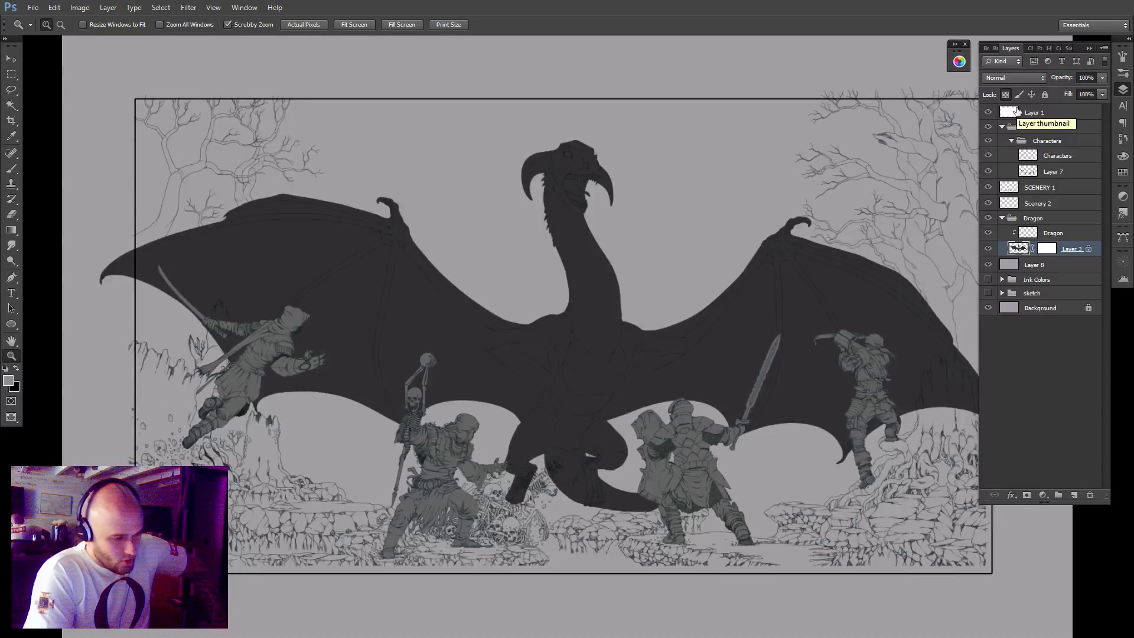
{"action": "key", "text": "ctrl+z"}
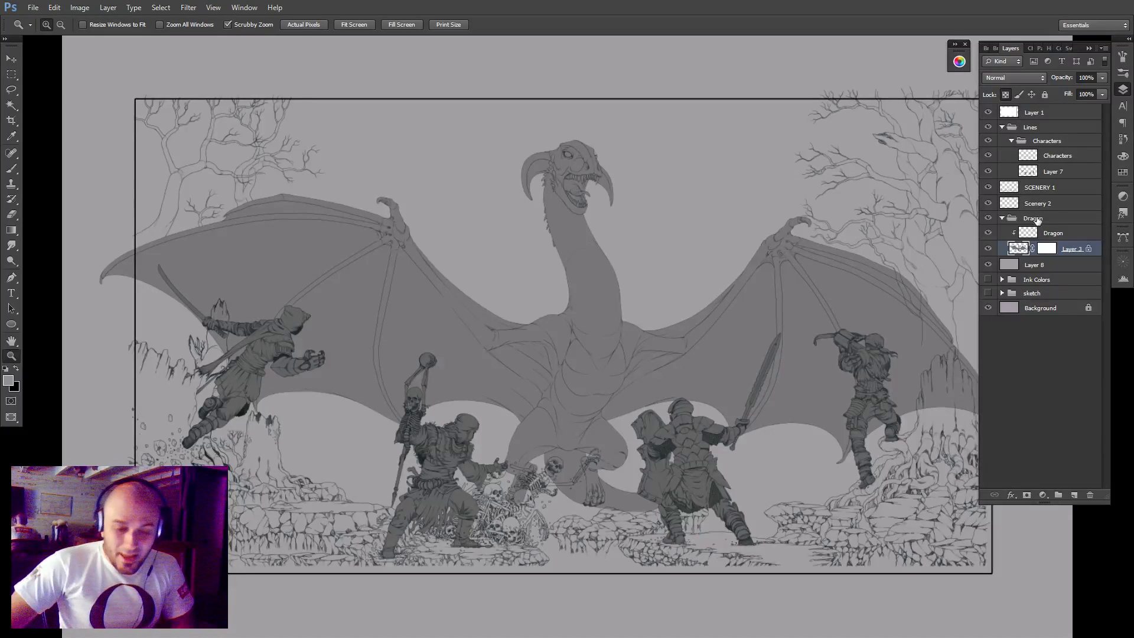
Move the Scenery 2 layer below the Dragon group, directly above Layer 8.
{"action": "left_click", "coordinate": [1052, 204]}
{"action": "left_click_drag", "start_coordinate": [1052, 203], "coordinate": [1070, 262]}
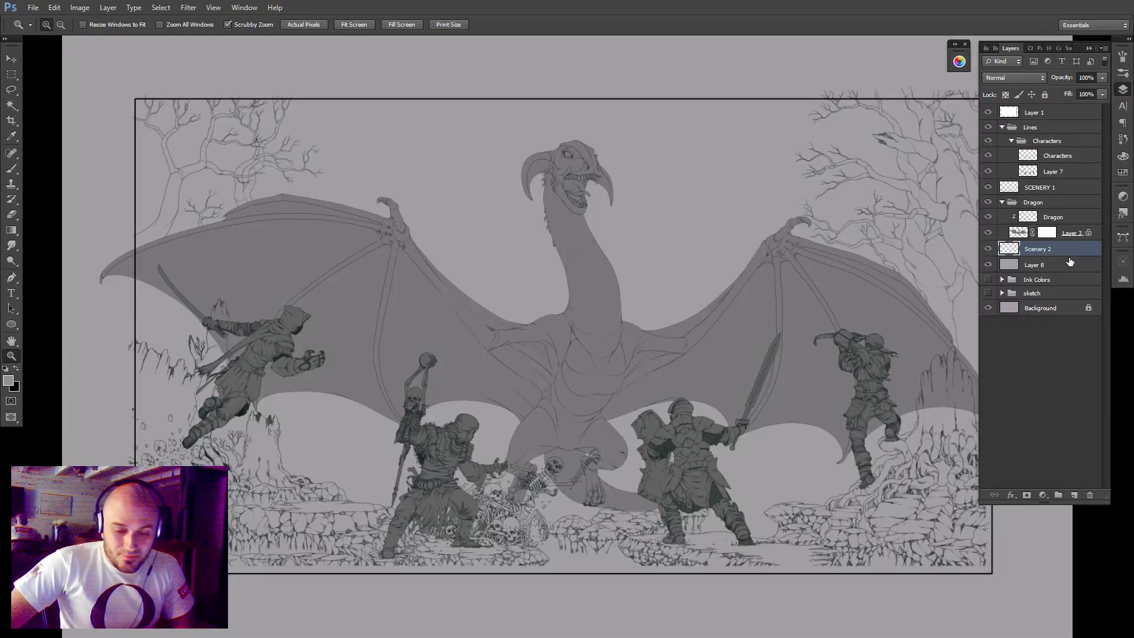